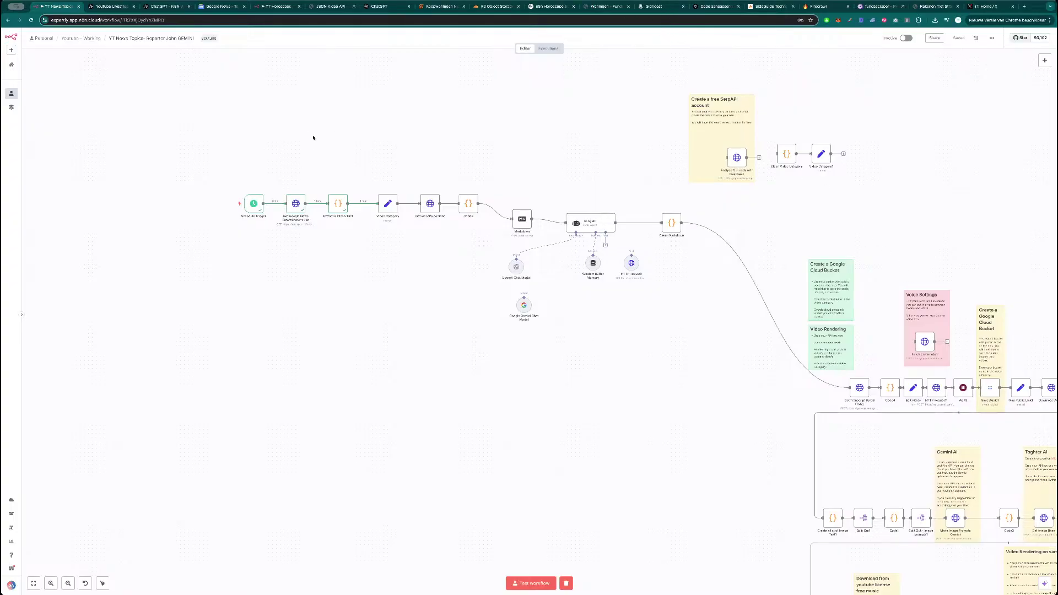
# - Look over the parameters and output of the Get Google News Entertainment 24h node, and close it
pyautogui.scroll(2, 323, 137)
pyautogui.scroll(-1, 312, 138)
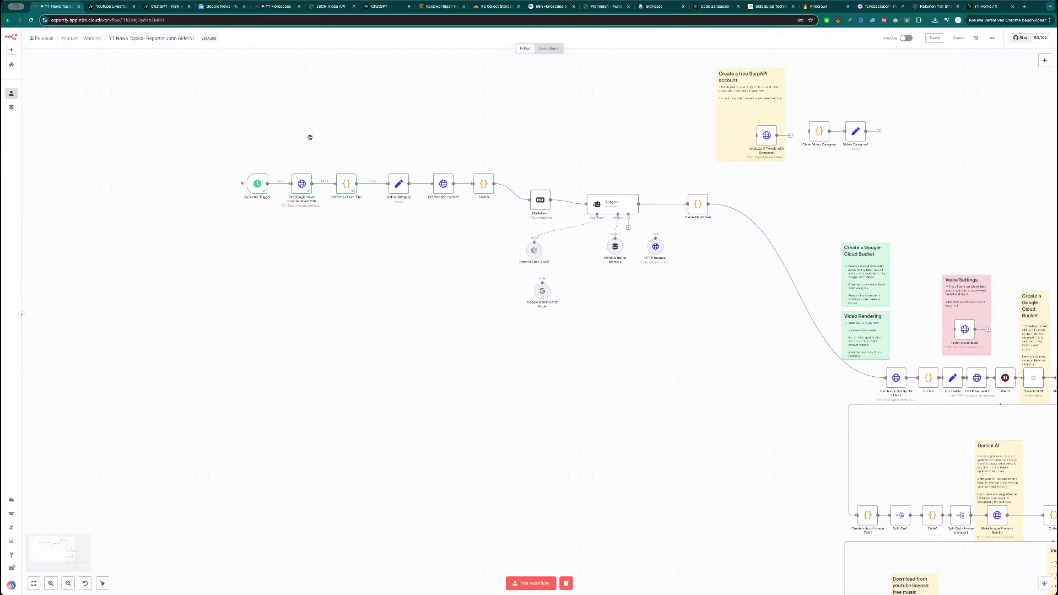
pyautogui.doubleClick(302, 187)
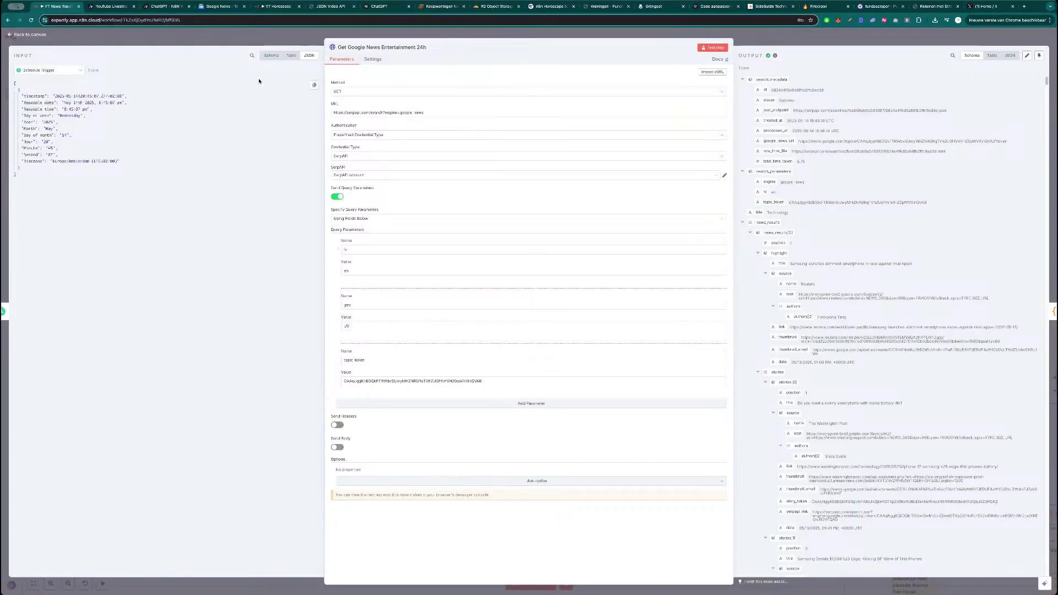
pyautogui.press('Escape')
pyautogui.scroll(2, 370, 135)
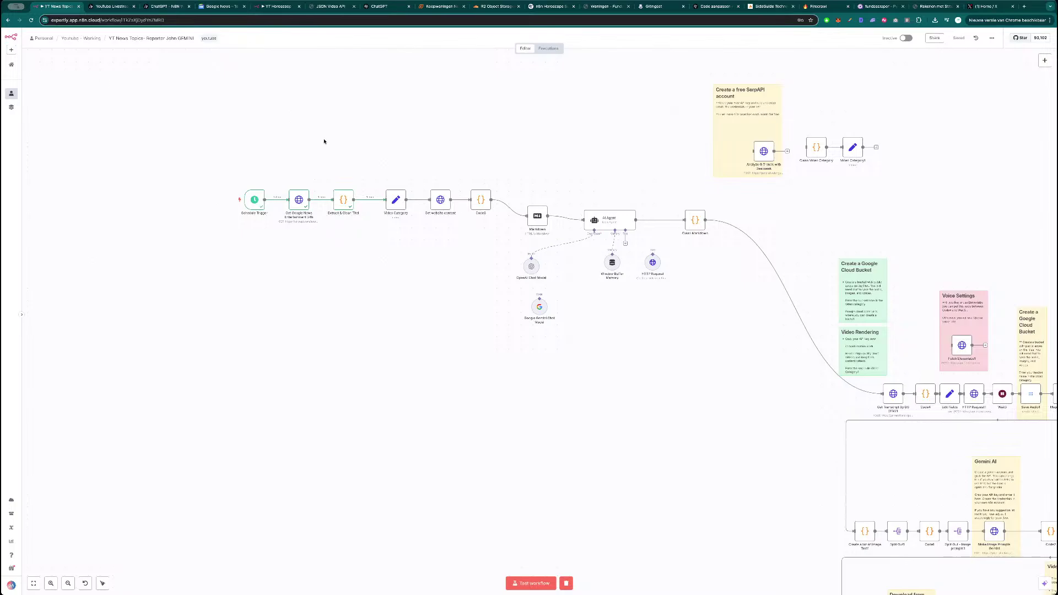
# - Examine the whole workflow layout, from the schedule trigger and AI agent down to the video rendering and publishing rows
pyautogui.hscroll(2, 315, 148)
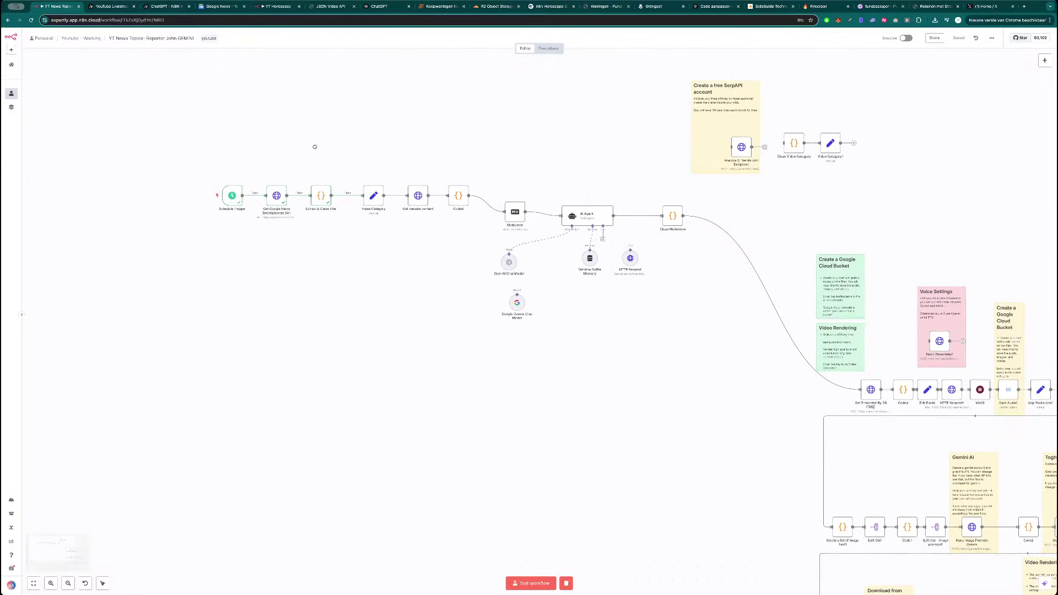
pyautogui.scroll(-3, 413, 155)
pyautogui.moveTo(497, 330)
pyautogui.mouseDown()
pyautogui.moveTo(463, 333)
pyautogui.moveTo(483, 334)
pyautogui.mouseUp()
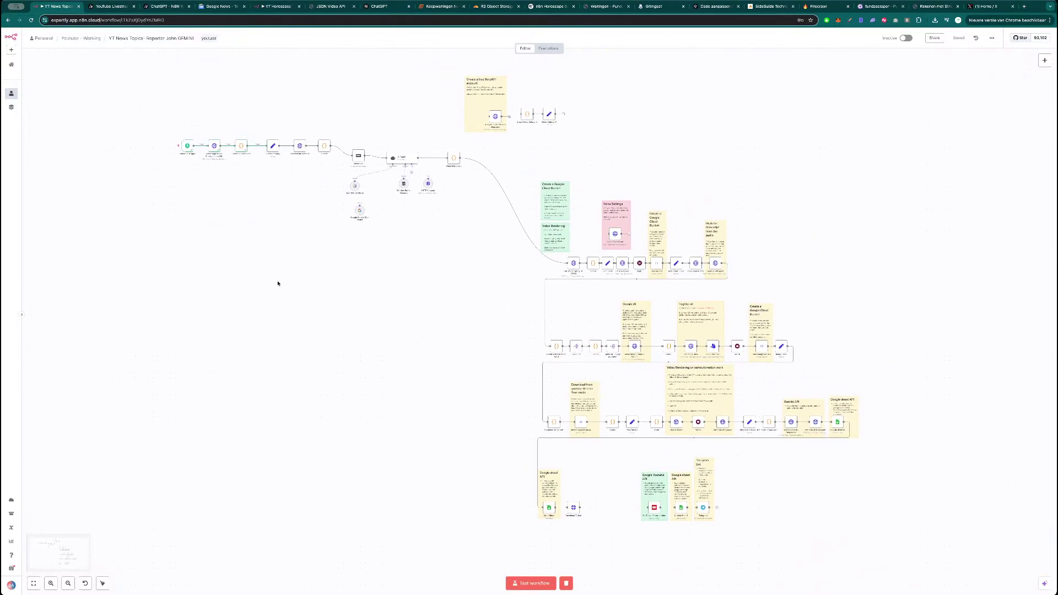
pyautogui.moveTo(306, 238); pyautogui.dragTo(484, 284)
pyautogui.moveTo(640, 326); pyautogui.dragTo(432, 276)
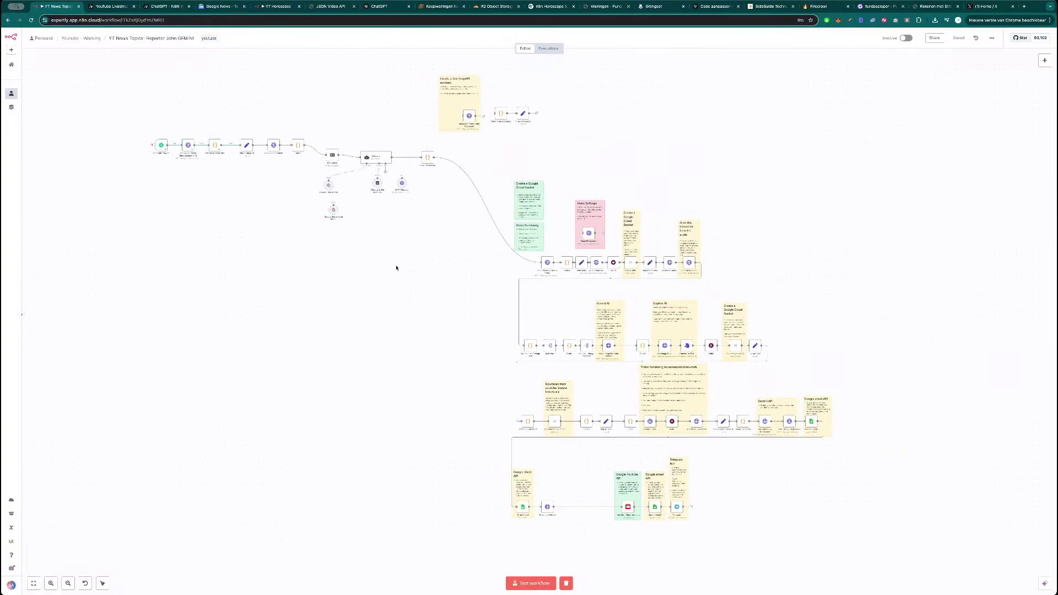
pyautogui.moveTo(274, 240); pyautogui.dragTo(291, 202)
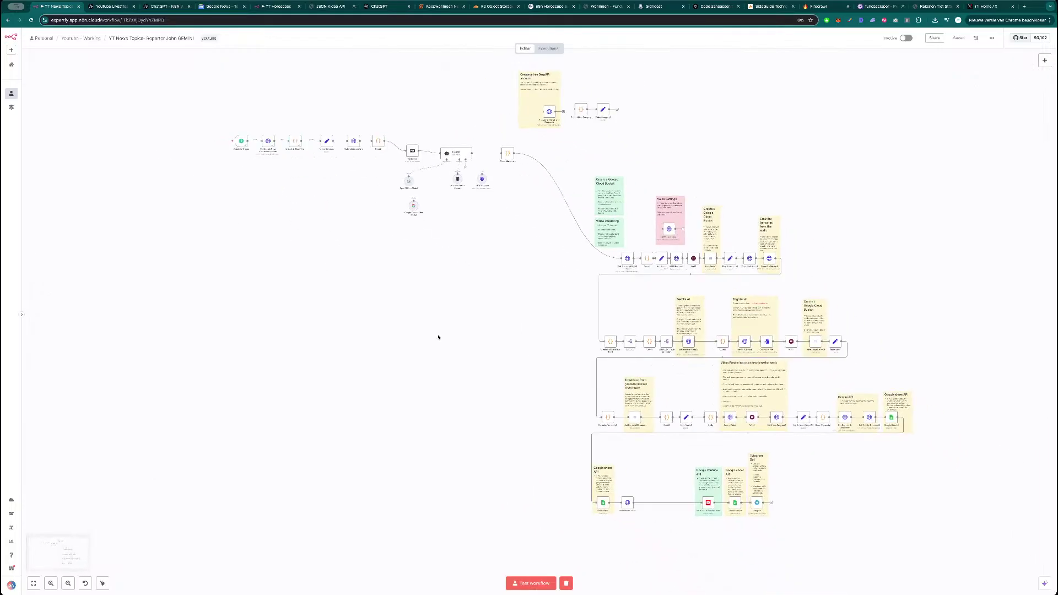
pyautogui.moveTo(239, 292); pyautogui.dragTo(323, 314)
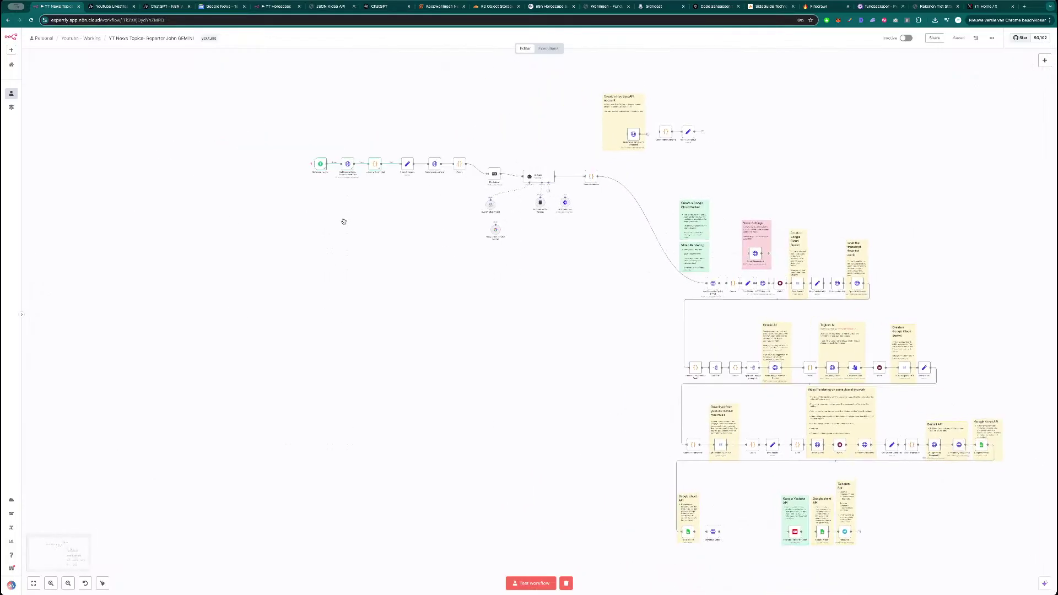
pyautogui.scroll(5, 342, 223)
pyautogui.moveTo(391, 189); pyautogui.dragTo(396, 293)
pyautogui.scroll(2, 396, 293)
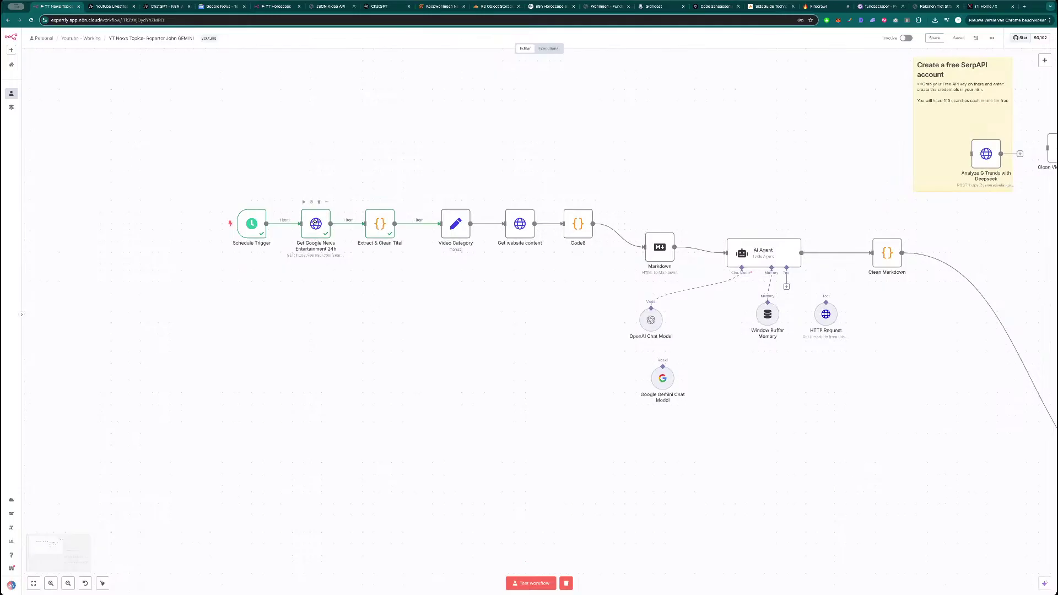
# - Reopen the Get Google News Entertainment 24h node and inspect the value of its topic_token query parameter
pyautogui.doubleClick(314, 222)
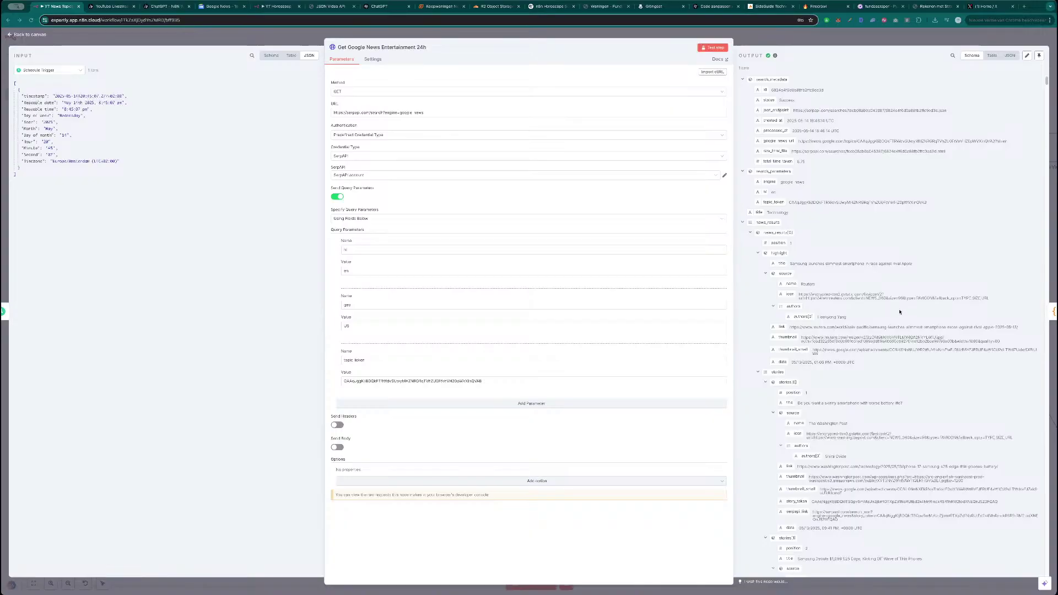
pyautogui.hotkey('ctrl', 't')
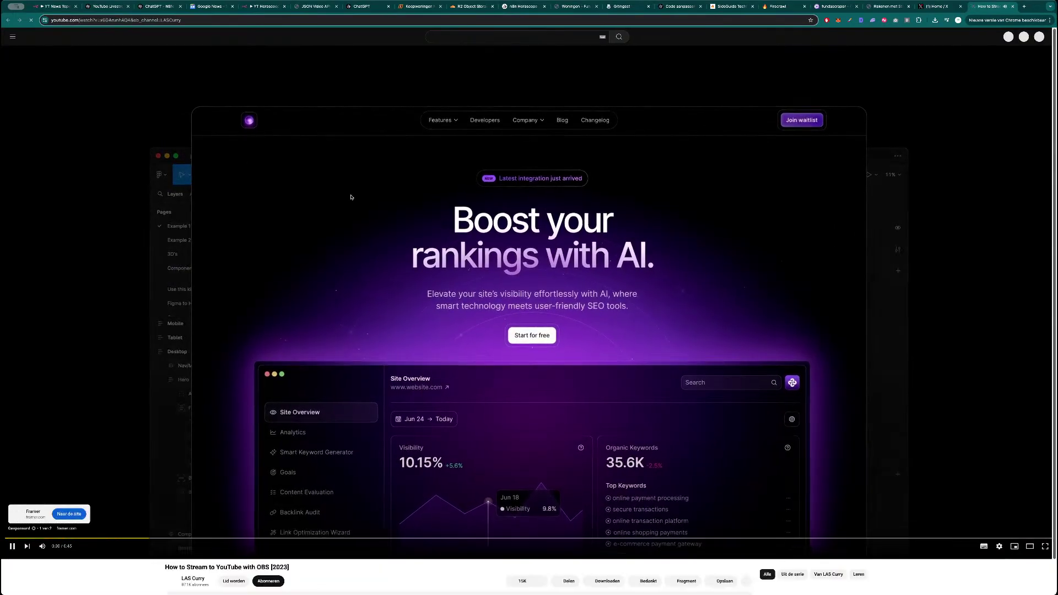
pyautogui.hotkey('ctrl', 'w')
pyautogui.hotkey('ctrl', '1')
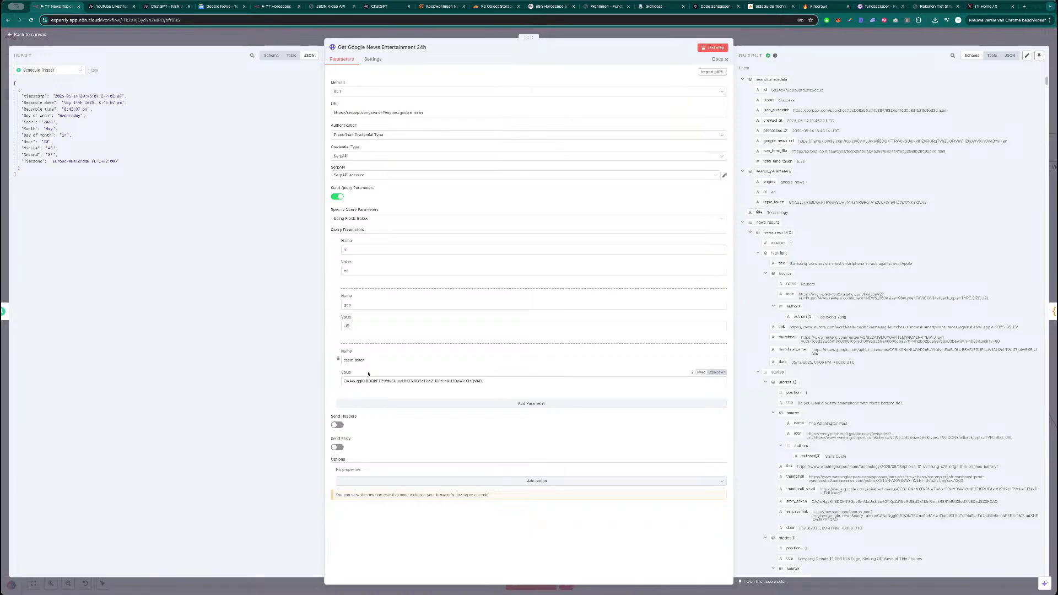
pyautogui.doubleClick(405, 381)
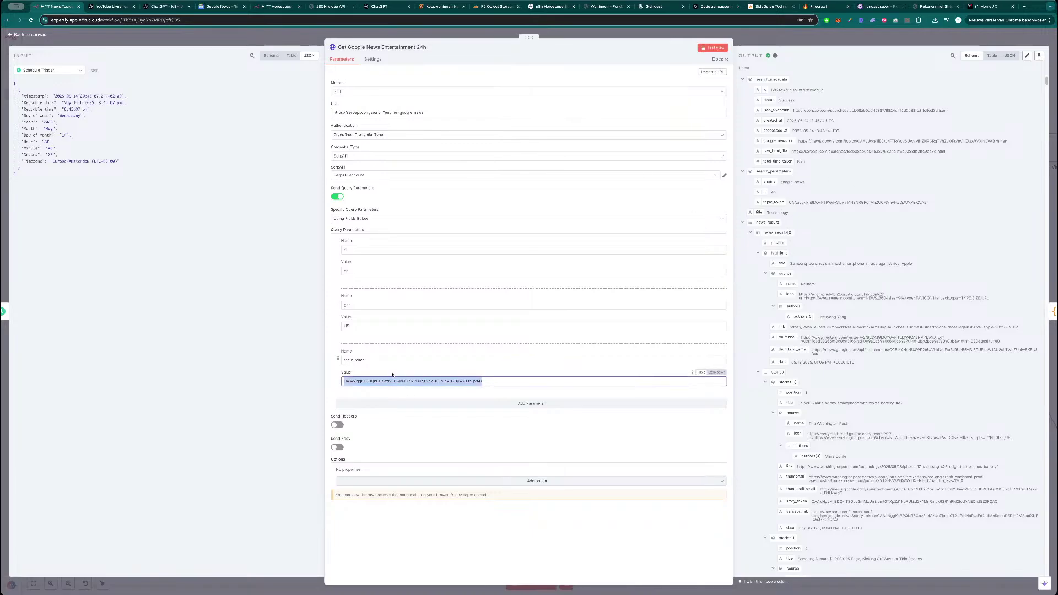
pyautogui.click(401, 383)
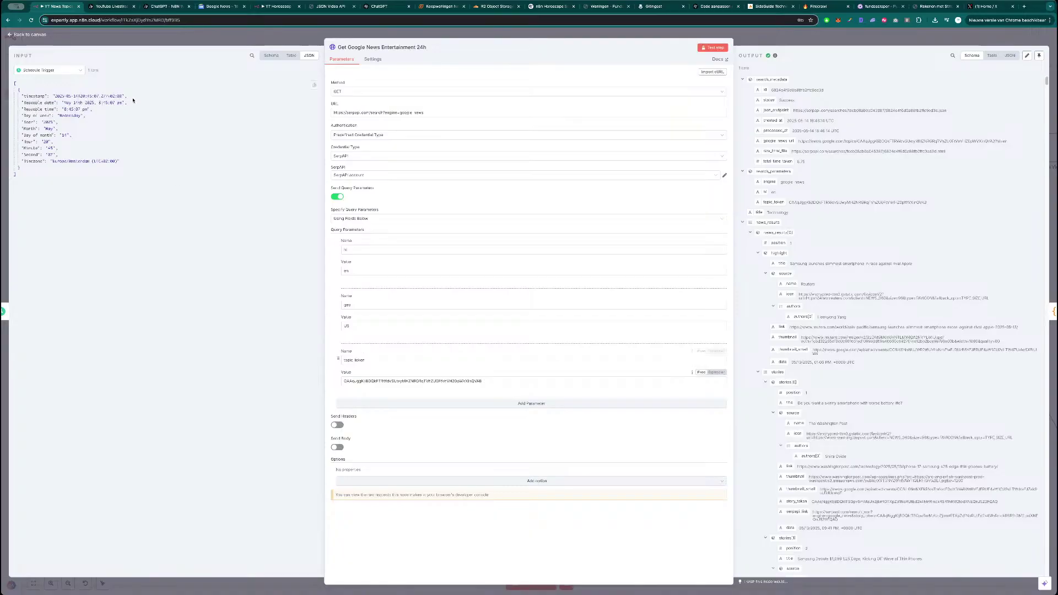
# - Switch to Google News, open the Sports topic and copy its topic token from the page address
pyautogui.click(217, 6)
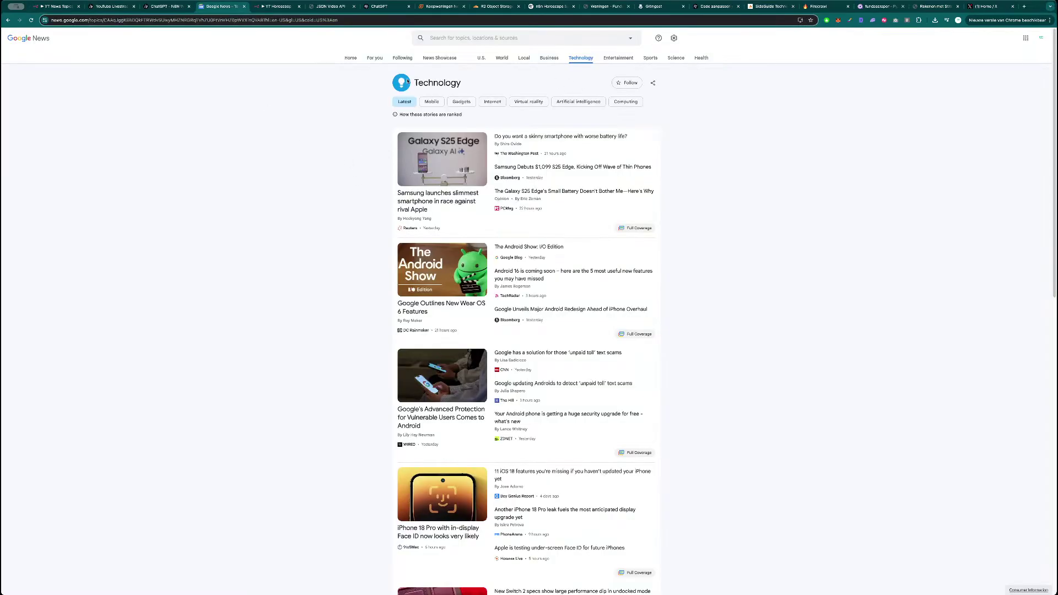
pyautogui.click(28, 39)
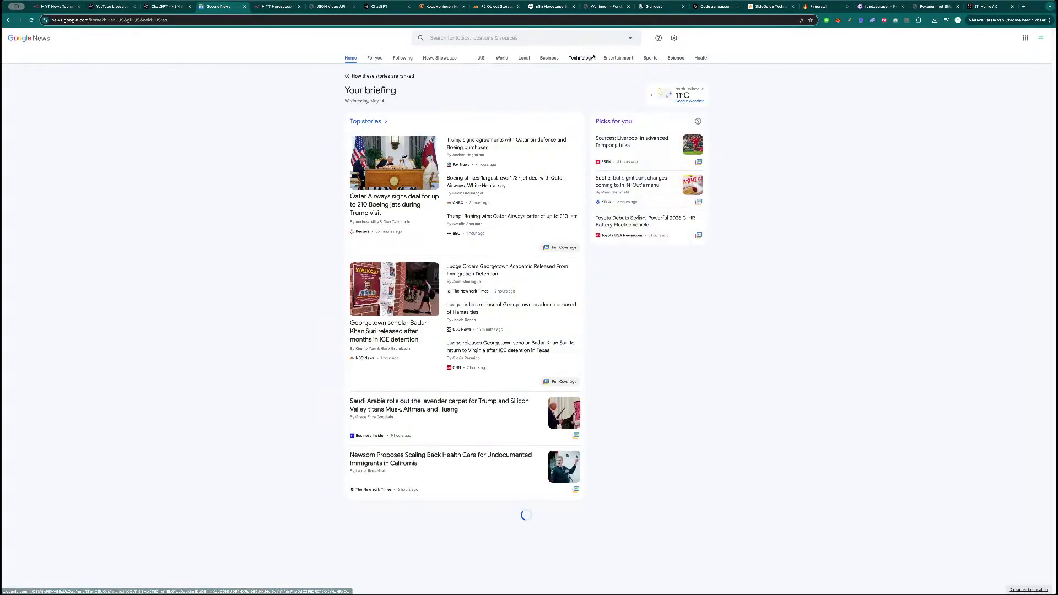
pyautogui.click(650, 58)
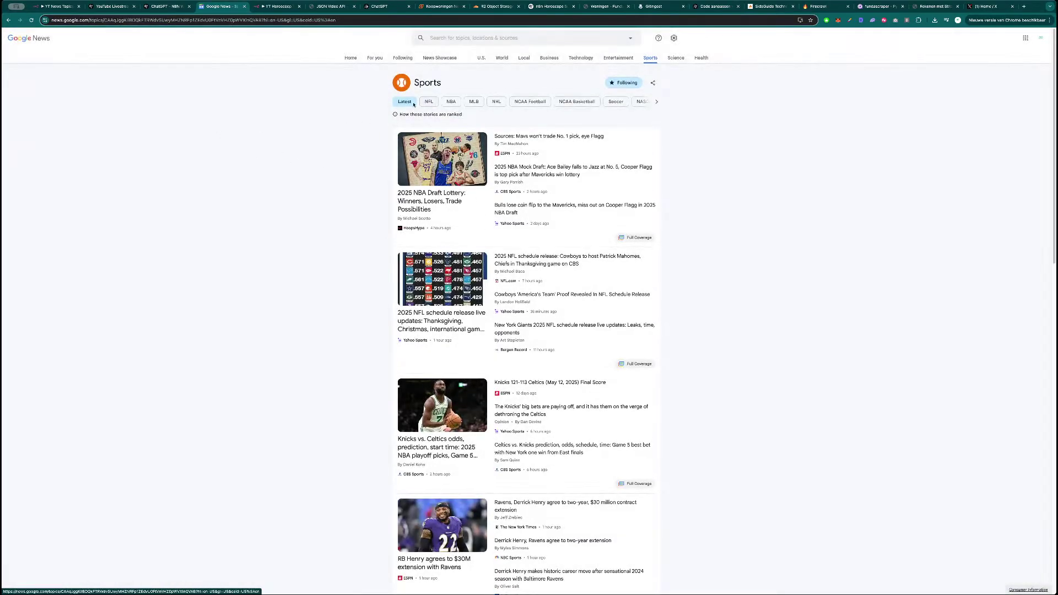
pyautogui.doubleClick(207, 20)
pyautogui.hotkey('ctrl', 'c')
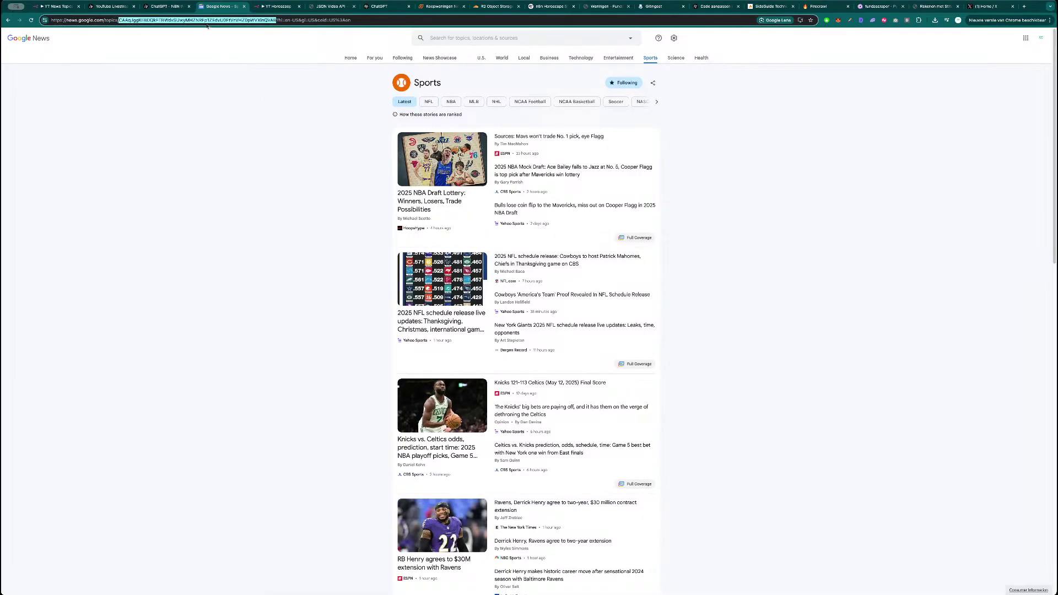
# - Replace the node's topic_token value in the n8n workflow with the copied Sports token and test the step
pyautogui.hotkey('ctrl', '1')
pyautogui.click(433, 381)
pyautogui.hotkey('ctrl', 'a')
pyautogui.hotkey('ctrl', 'v')
pyautogui.click(715, 47)
pyautogui.click(715, 47)
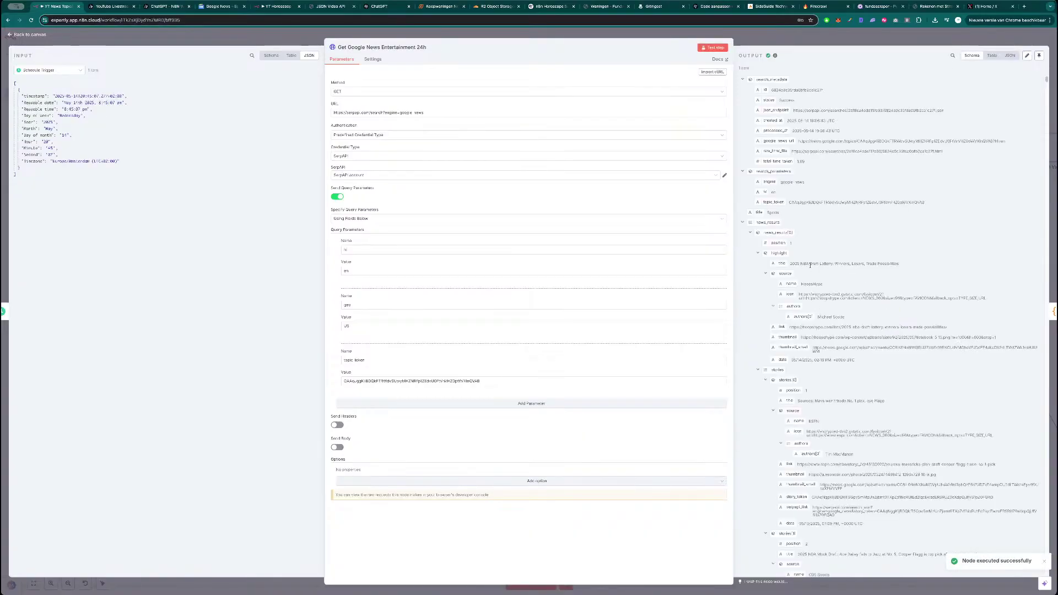
# - Close the Google News node and view the entire workflow on the canvas
pyautogui.click(216, 37)
pyautogui.press('1')
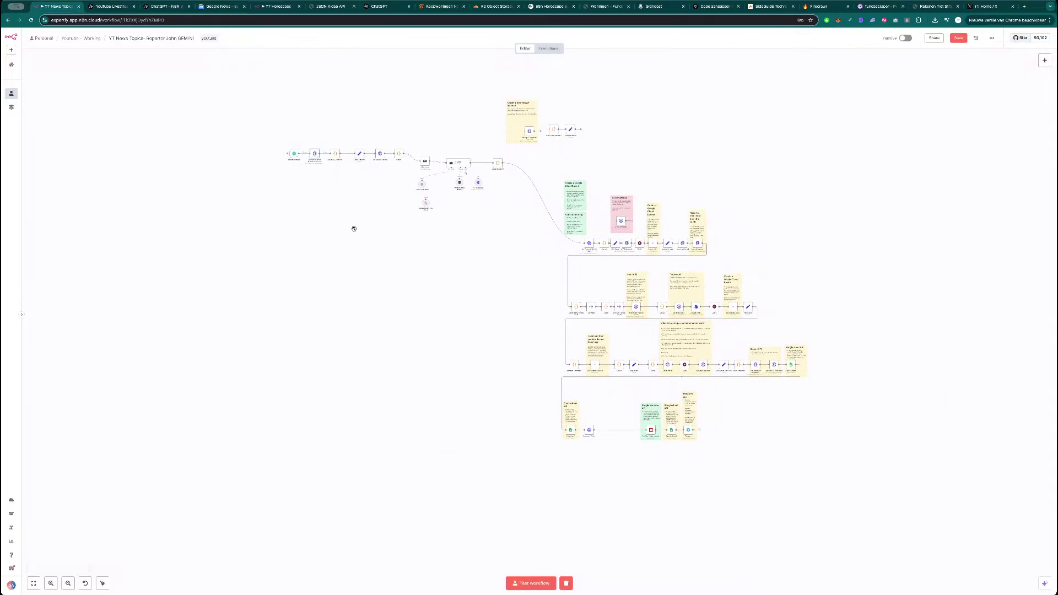
pyautogui.scroll(3, 355, 232)
pyautogui.hscroll(2, 342, 232)
pyautogui.scroll(1, 342, 231)
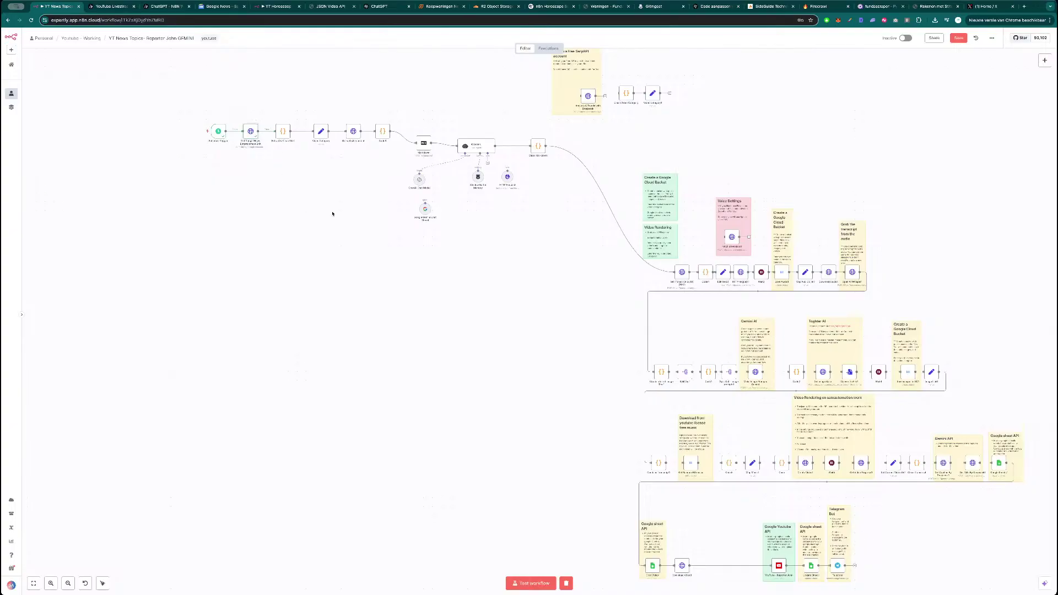
pyautogui.scroll(-3, 419, 264)
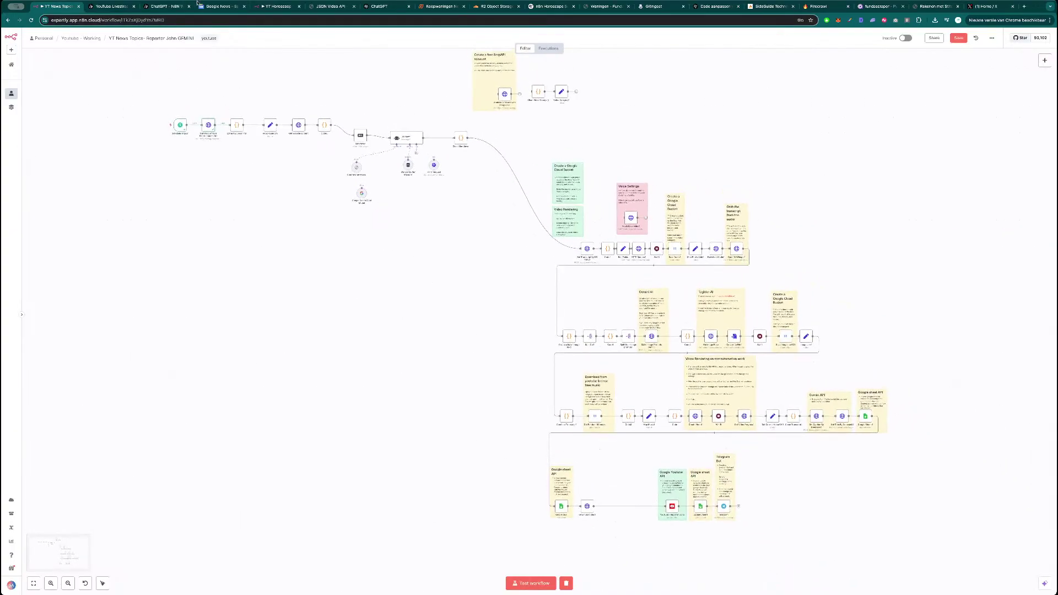
# - Switch to Google News to view the Entertainment topic page, and return to the n8n workflow
pyautogui.click(218, 7)
pyautogui.click(481, 58)
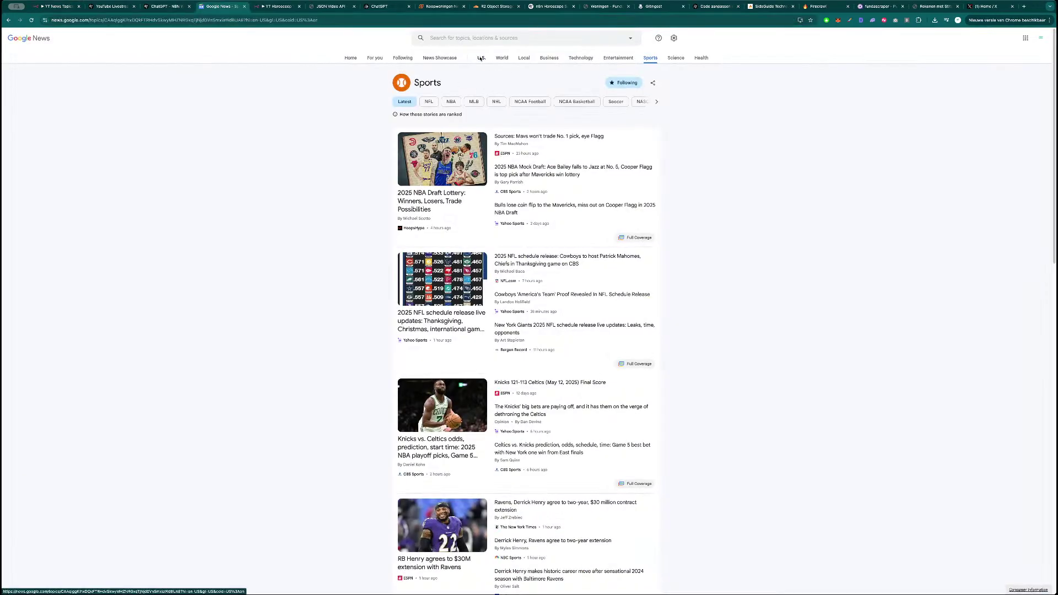
pyautogui.click(618, 57)
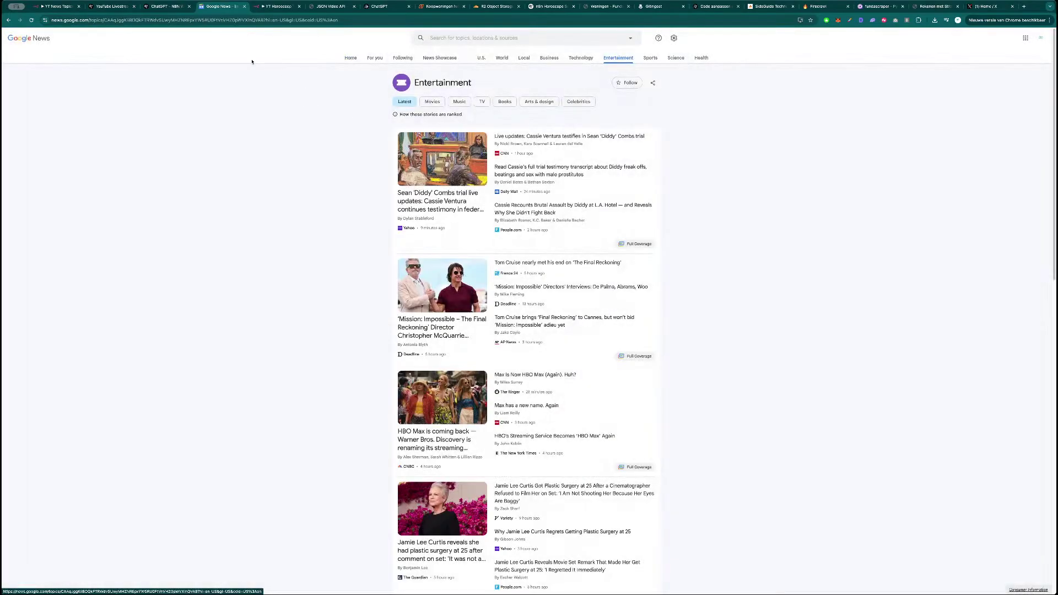
pyautogui.click(58, 6)
pyautogui.hscroll(2, 477, 304)
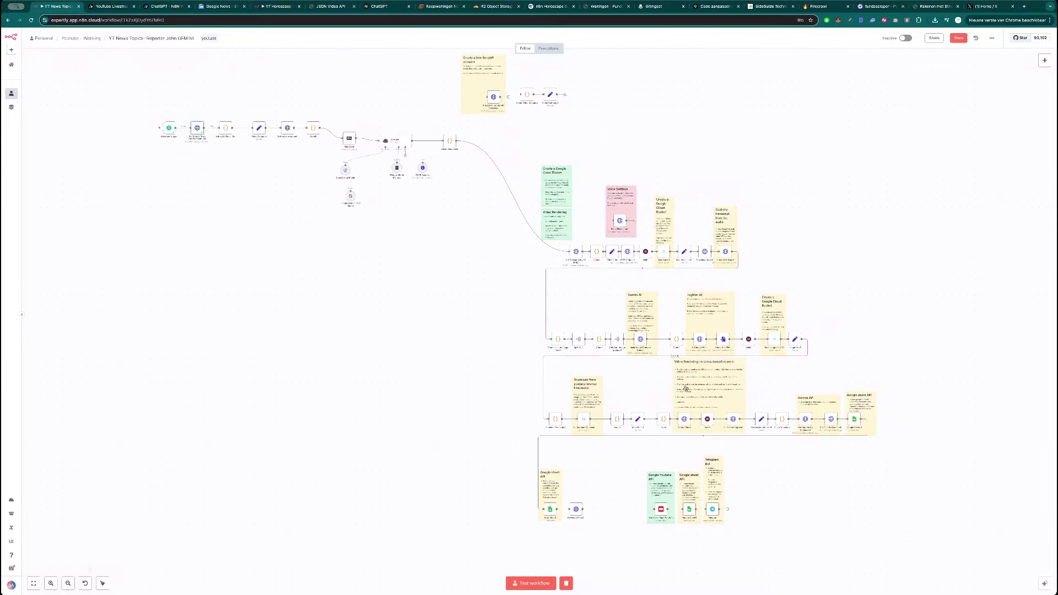
# - Review the topic_token value and output of the Get Google News Entertainment 24h node, and close it
pyautogui.doubleClick(196, 131)
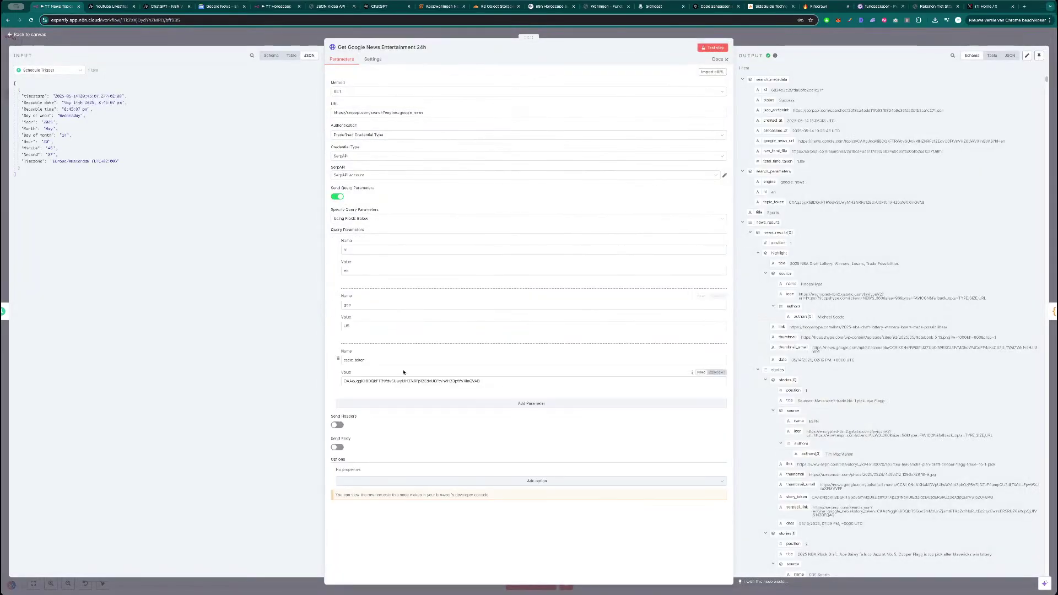
pyautogui.doubleClick(414, 381)
pyautogui.click(413, 392)
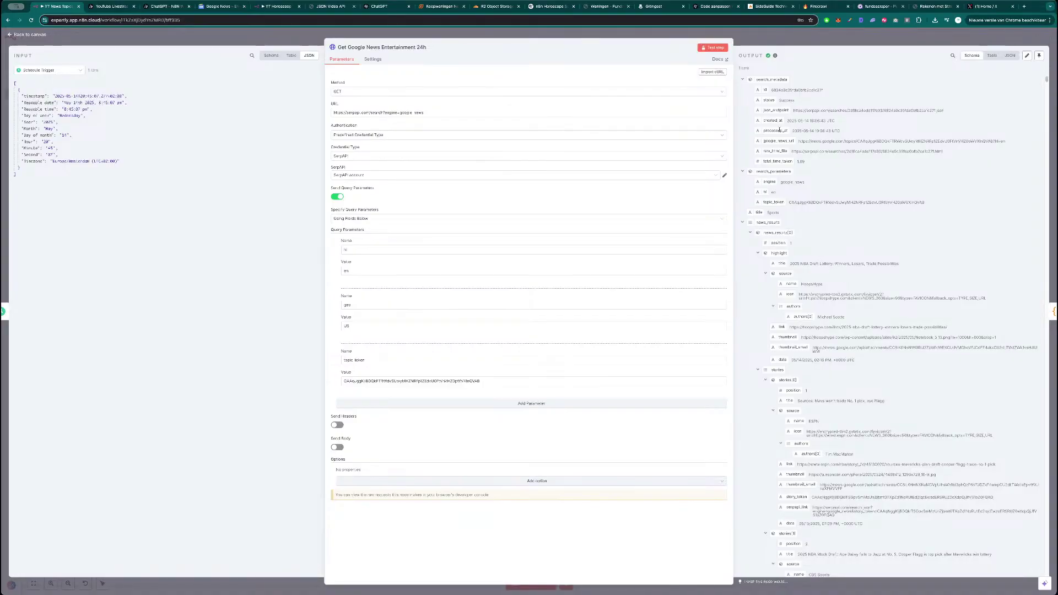
pyautogui.press('Escape')
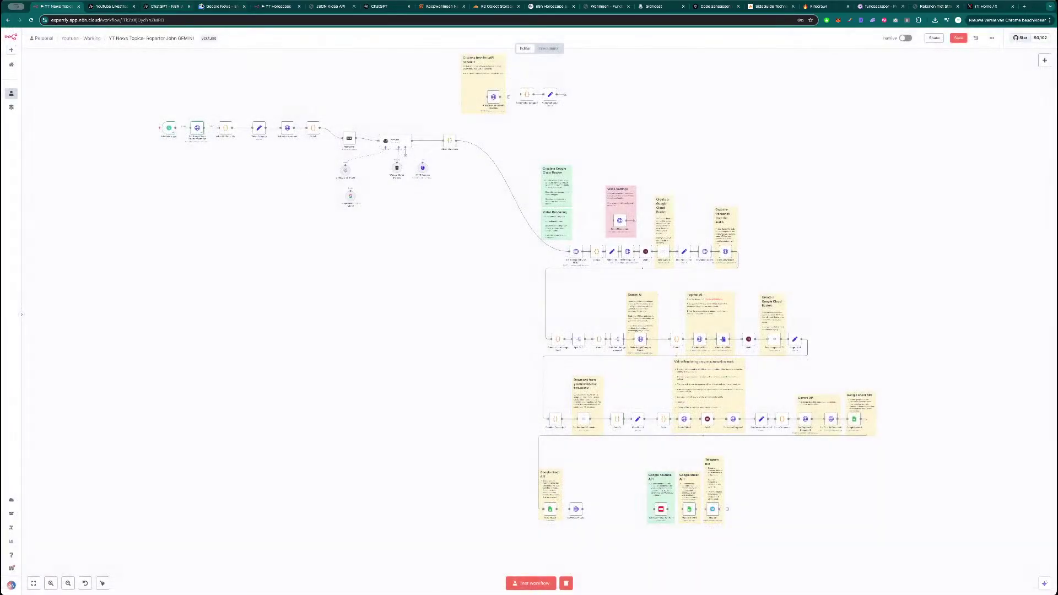
# - View the Sports and Science topic pages in Google News, and return to the n8n workflow
pyautogui.click(220, 6)
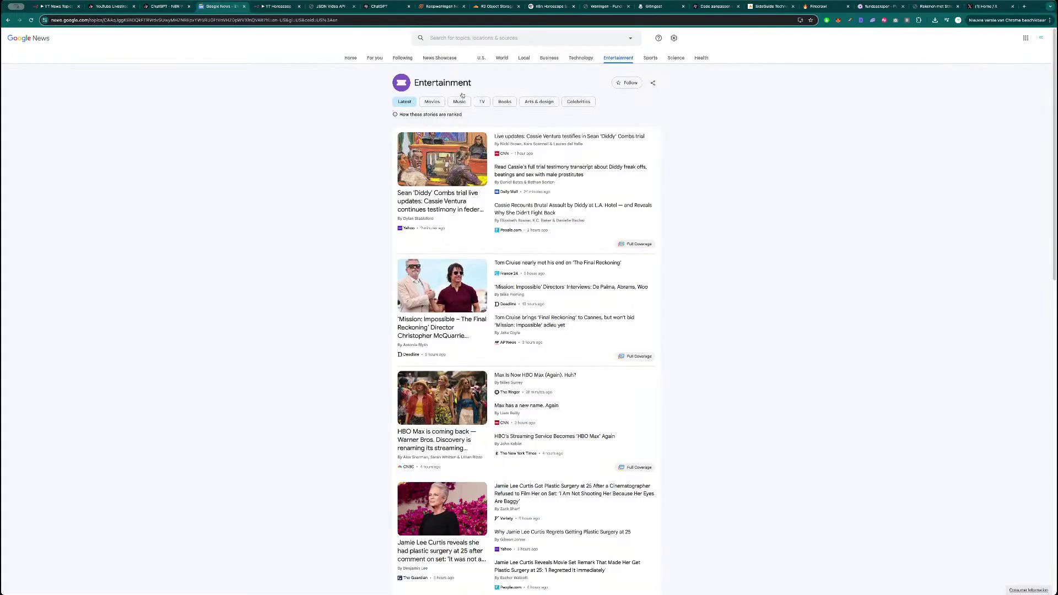
pyautogui.click(653, 58)
pyautogui.click(677, 58)
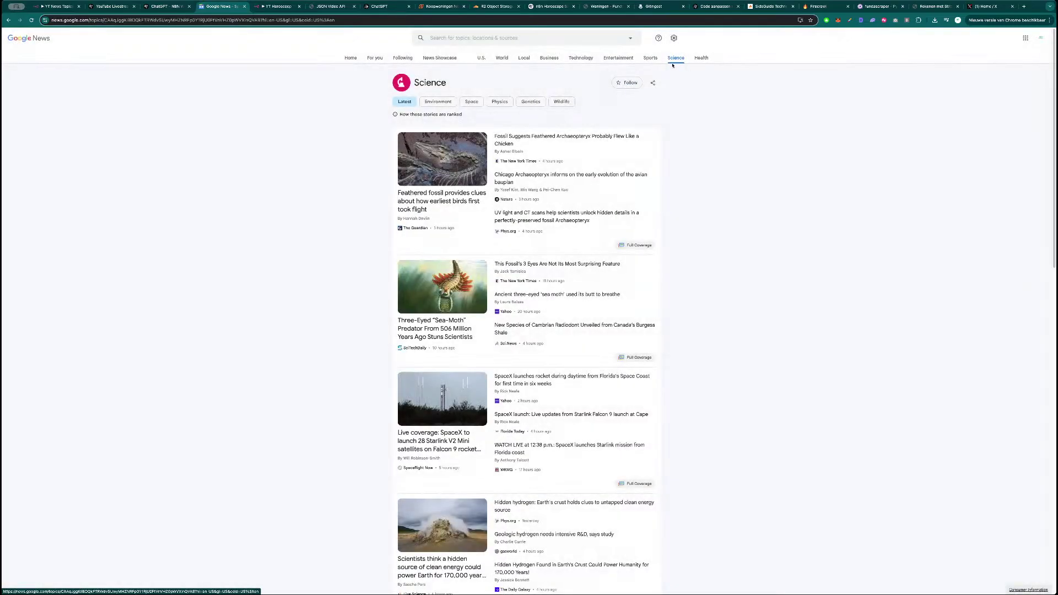
pyautogui.press('super+1')
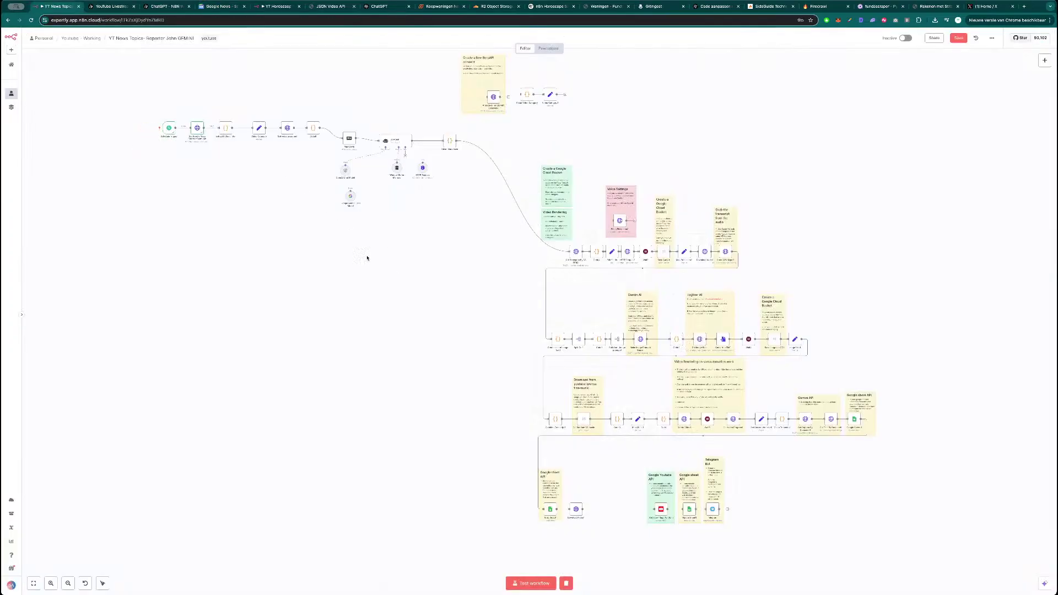
# - Open the Get Google News Entertainment 24h node in the workflow
pyautogui.scroll(3, 179, 197)
pyautogui.scroll(2, 290, 259)
pyautogui.hscroll(-2, 289, 259)
pyautogui.doubleClick(300, 191)
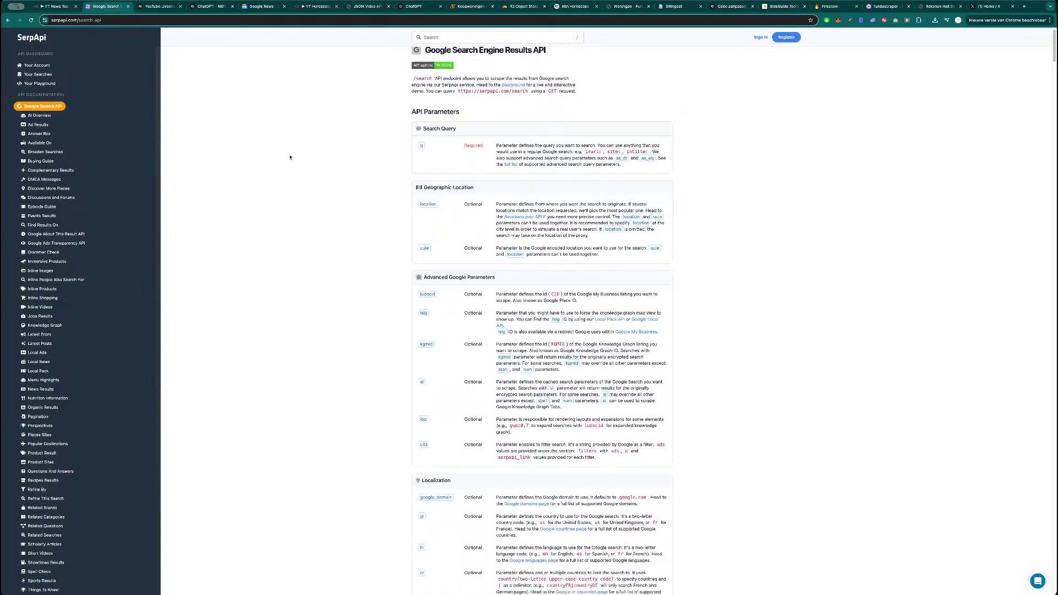
# - Switch to the SerpApi documentation, look over the Google Search parameters, and open the Google News API page
pyautogui.scroll(1, 297, 179)
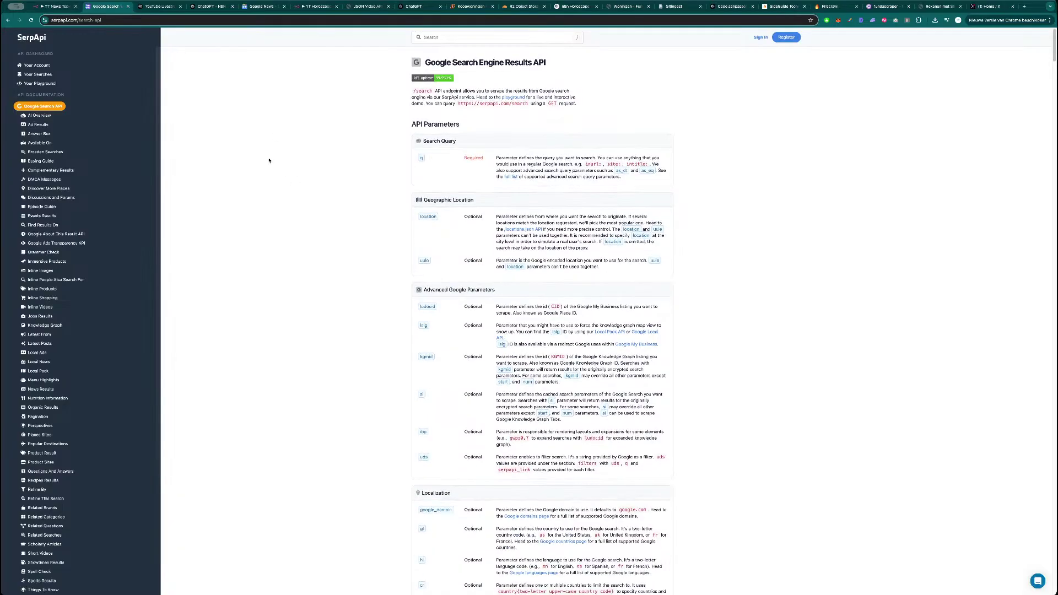
pyautogui.scroll(-3, 390, 310)
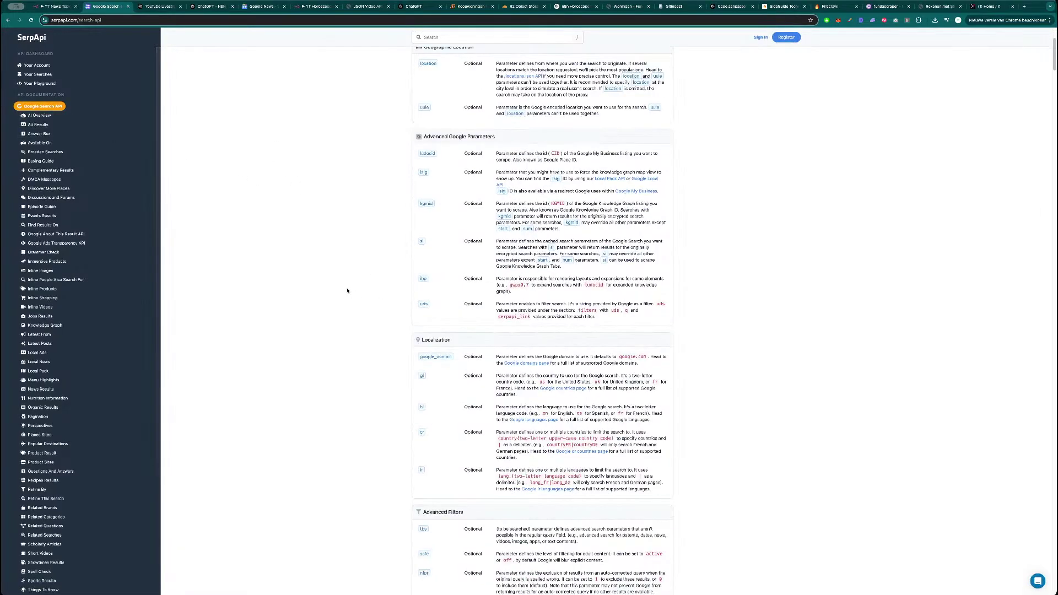
pyautogui.scroll(-5, 44, 367)
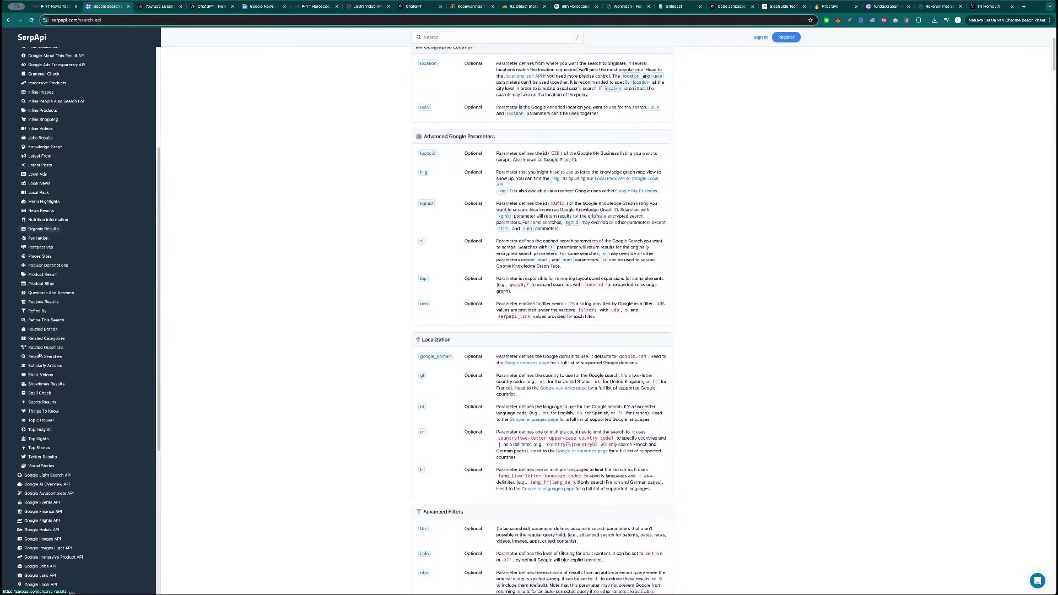
pyautogui.scroll(-2, 45, 375)
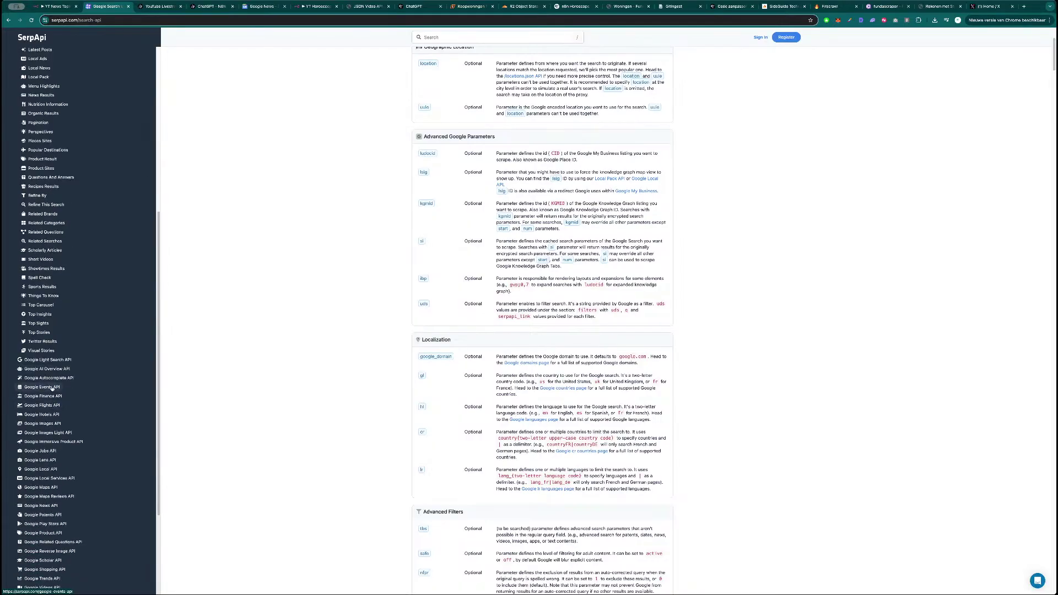
pyautogui.scroll(-1, 52, 402)
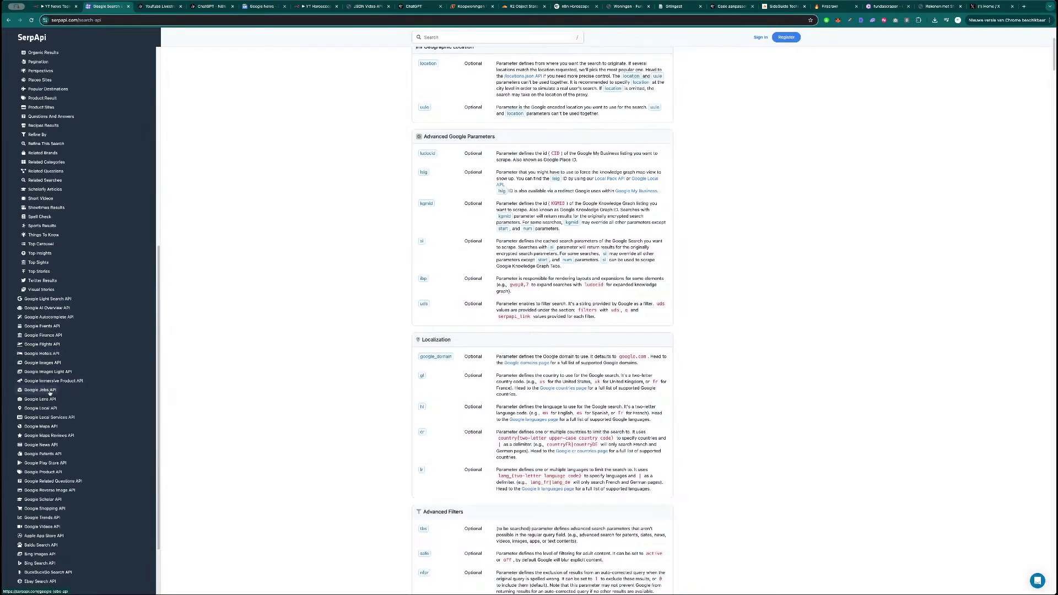
pyautogui.click(41, 445)
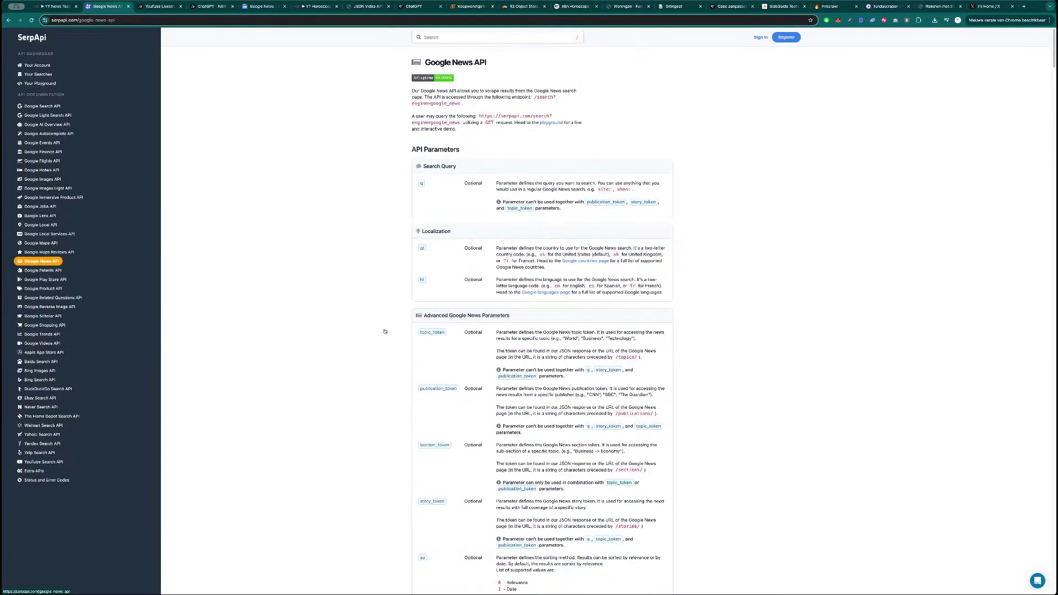
# - Review the Google News API parameters and the JSON structure overview in the SerpApi documentation
pyautogui.scroll(-3, 355, 329)
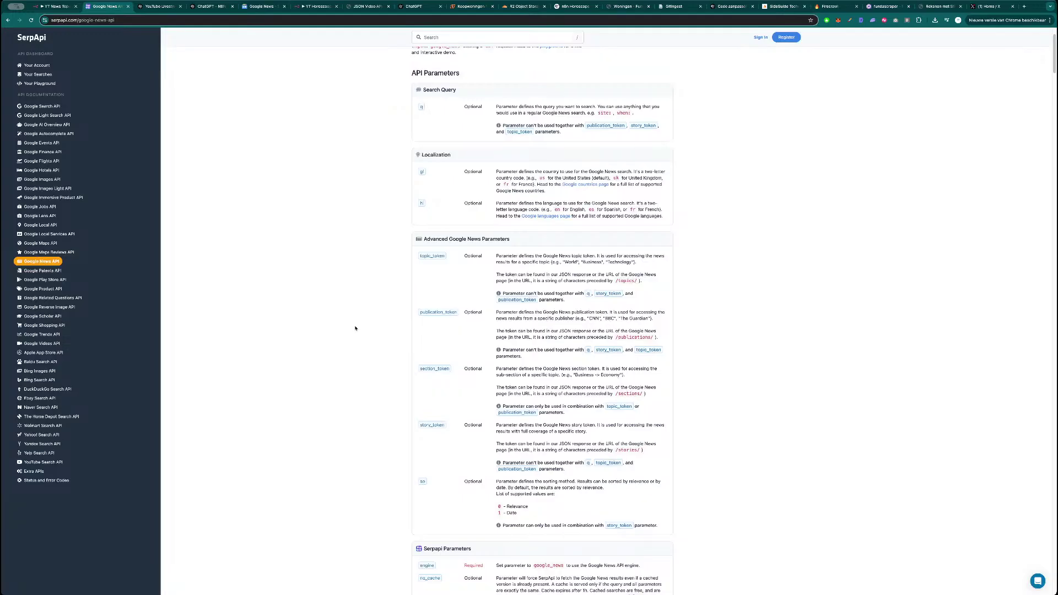
pyautogui.scroll(-10, 363, 326)
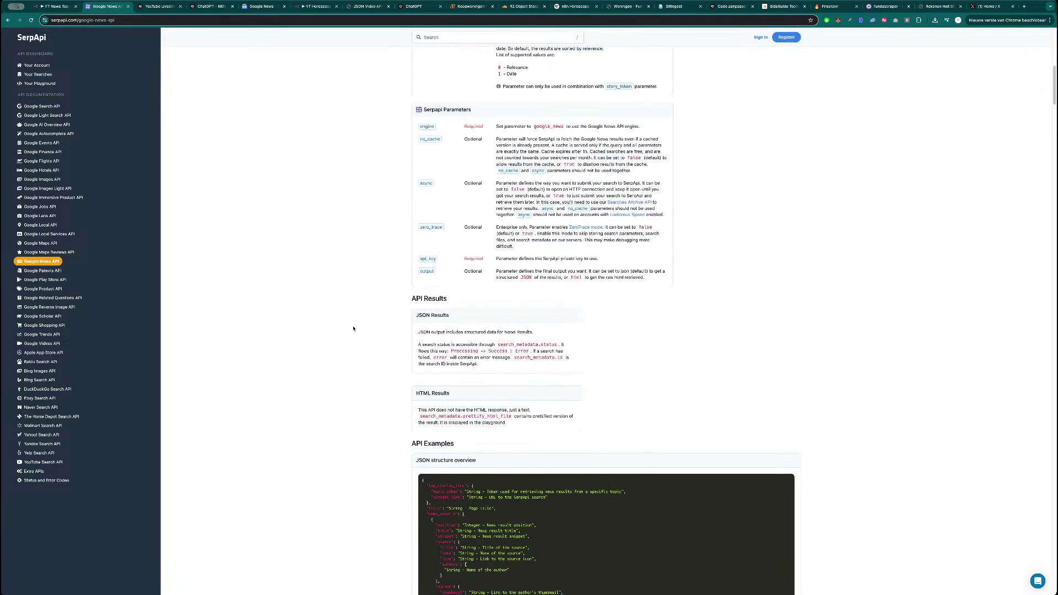
pyautogui.scroll(-5, 353, 339)
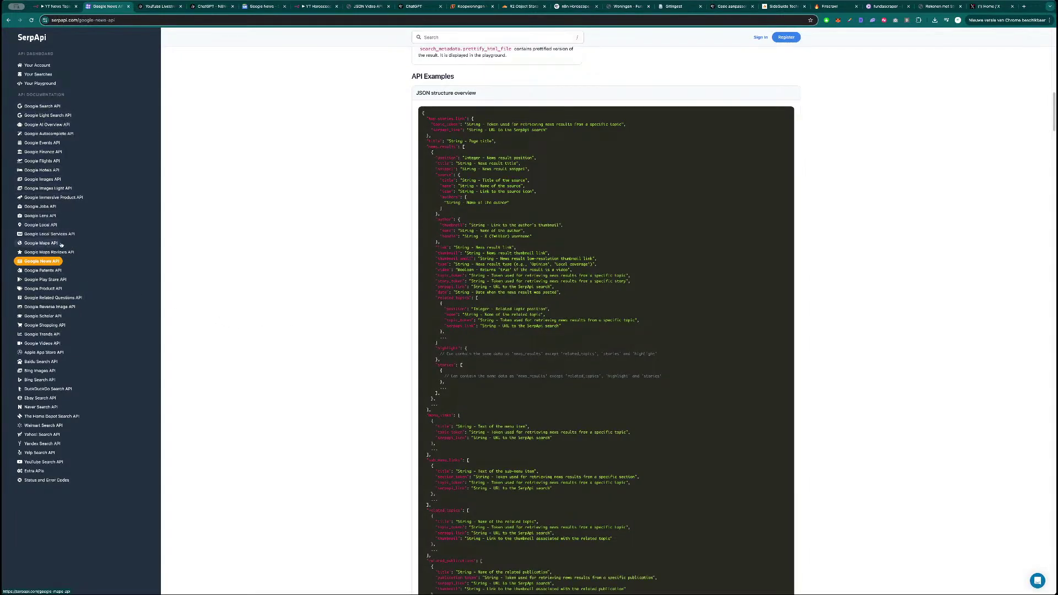
pyautogui.scroll(3, 58, 243)
# - Open the SerpApi playground and run a search for "cars"
pyautogui.click(47, 84)
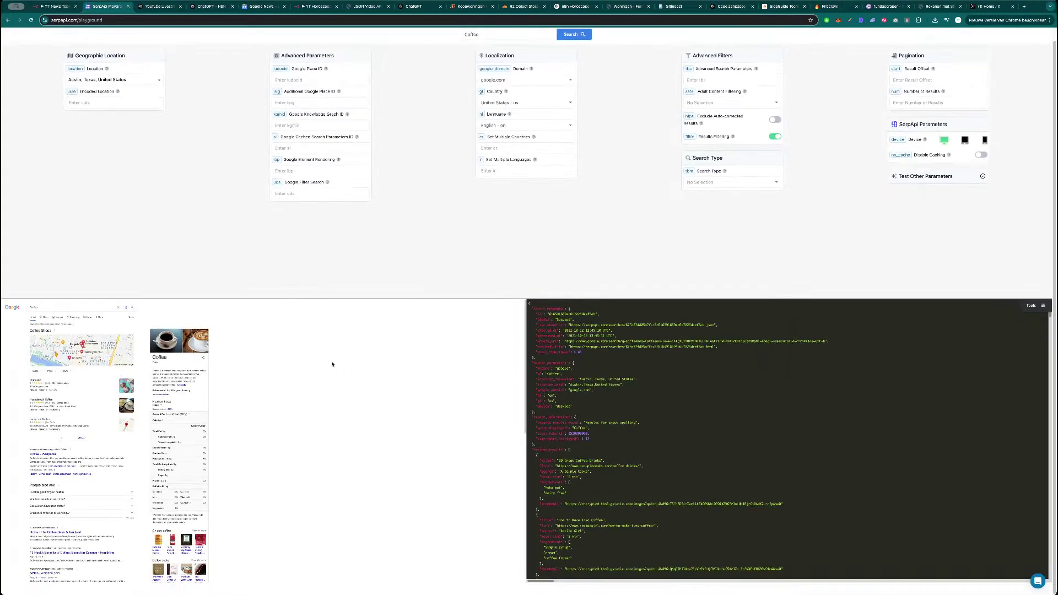
pyautogui.click(515, 34)
pyautogui.hotkey('ctrl', 'a')
pyautogui.write('cars')
pyautogui.press('Return')
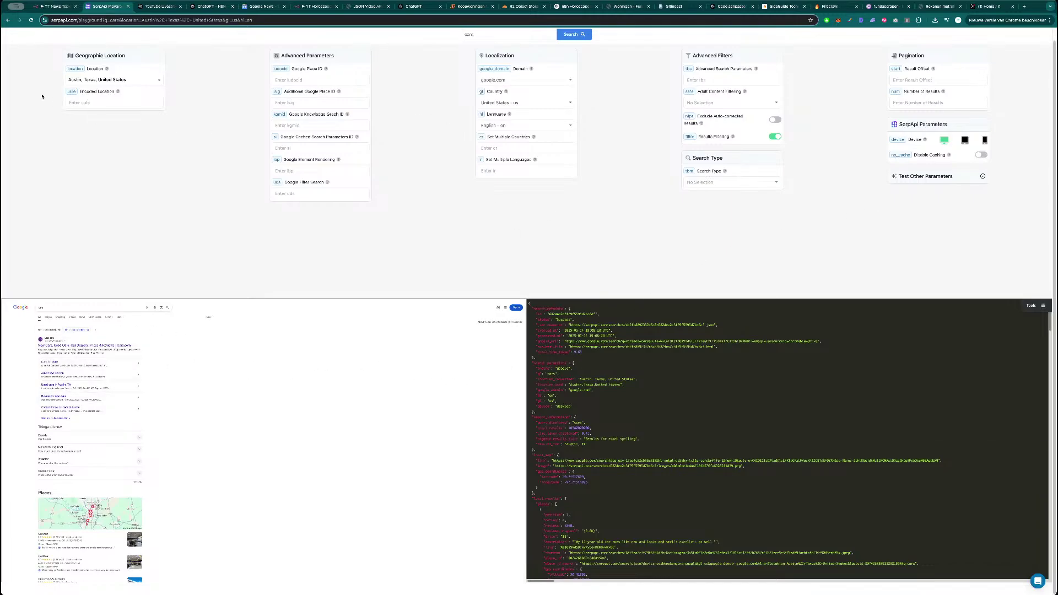
# - Return to the n8n workflow and examine the geo query parameter of the Google News node
pyautogui.click(54, 7)
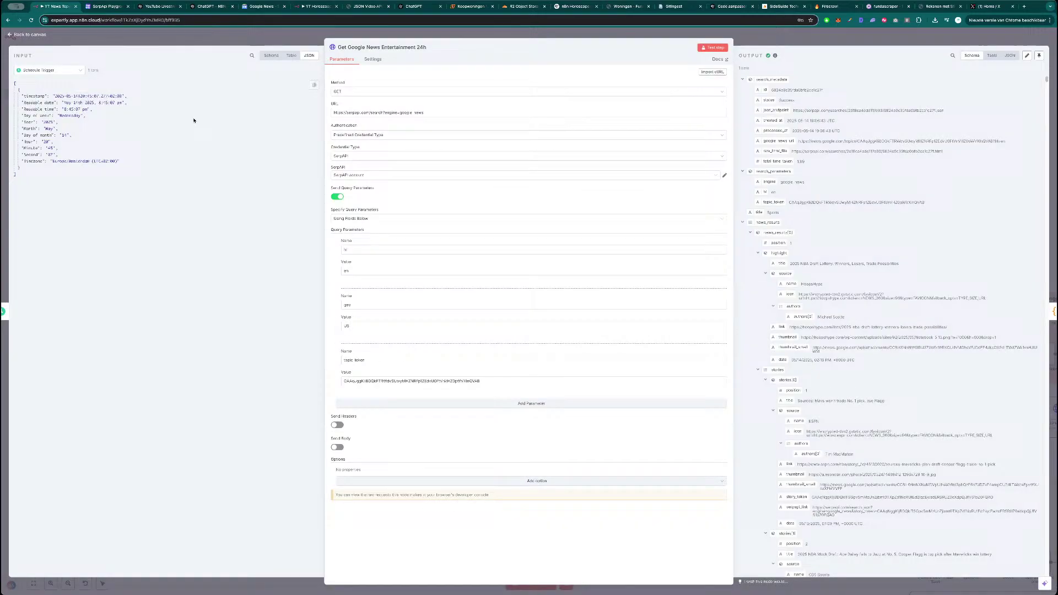
pyautogui.doubleClick(357, 326)
pyautogui.click(362, 340)
# - Switch to SerpApi's Google Search API documentation and search the page for "geo"
pyautogui.click(113, 8)
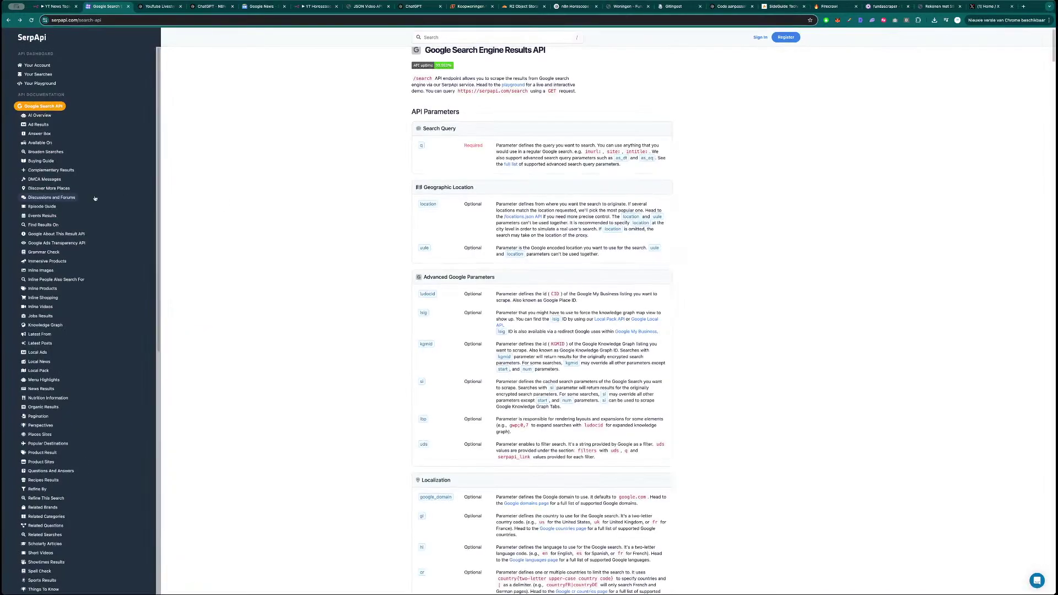
pyautogui.scroll(-2, 359, 221)
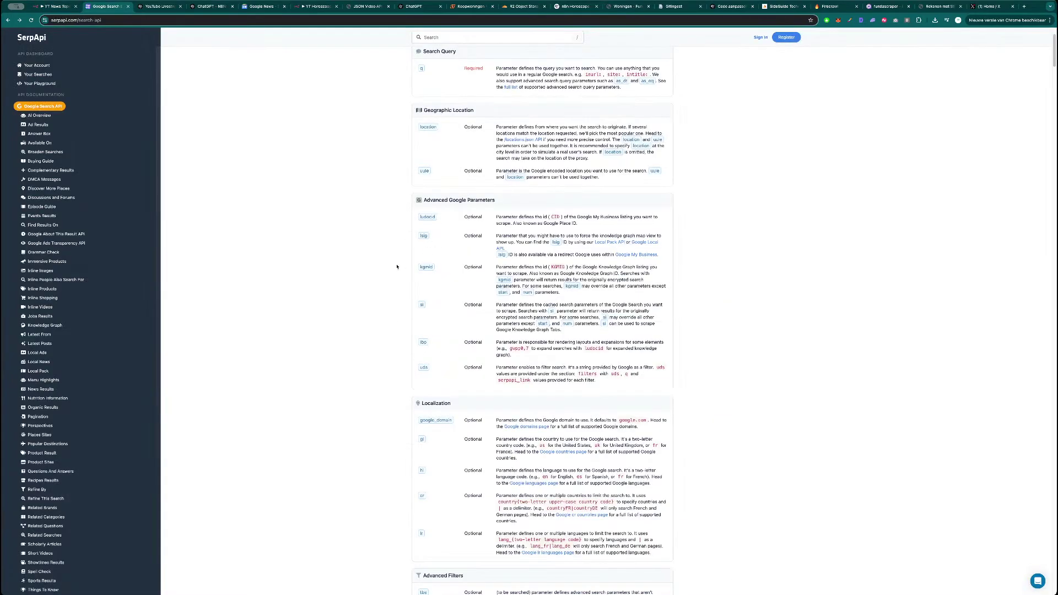
pyautogui.press('super+f')
pyautogui.write('geo')
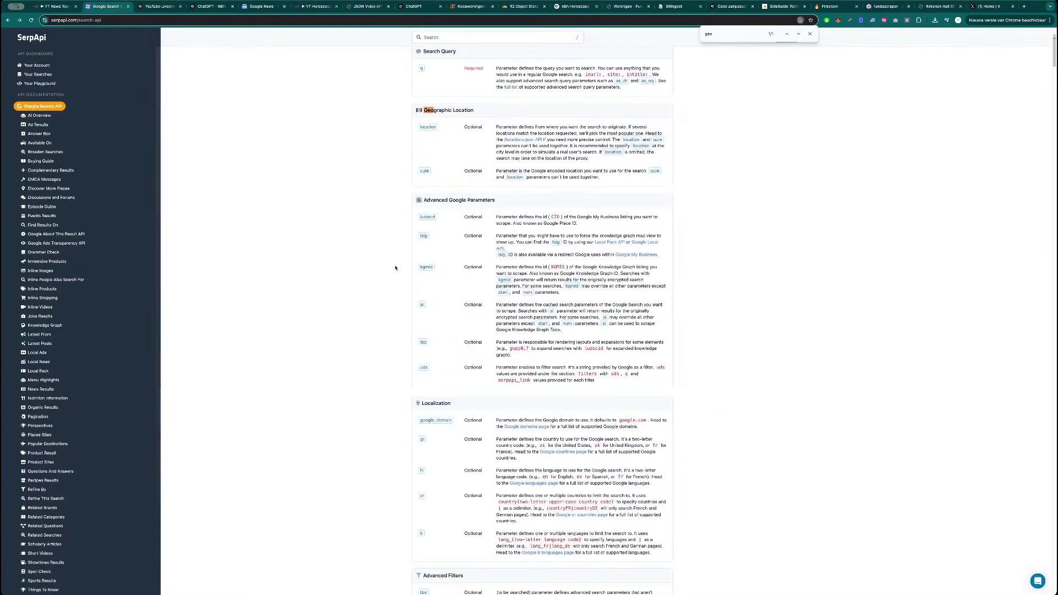
# - Open SerpApi's Google News API page and check its localization, topic and SerpApi parameters for a country setting
pyautogui.scroll(-3, 55, 419)
pyautogui.scroll(-5, 56, 421)
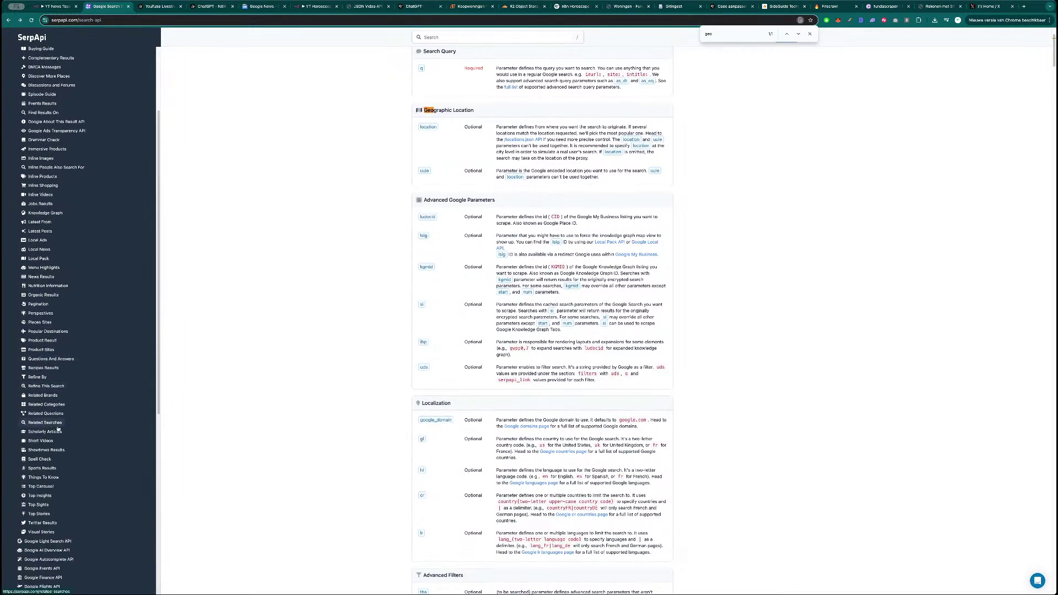
pyautogui.scroll(-4, 49, 543)
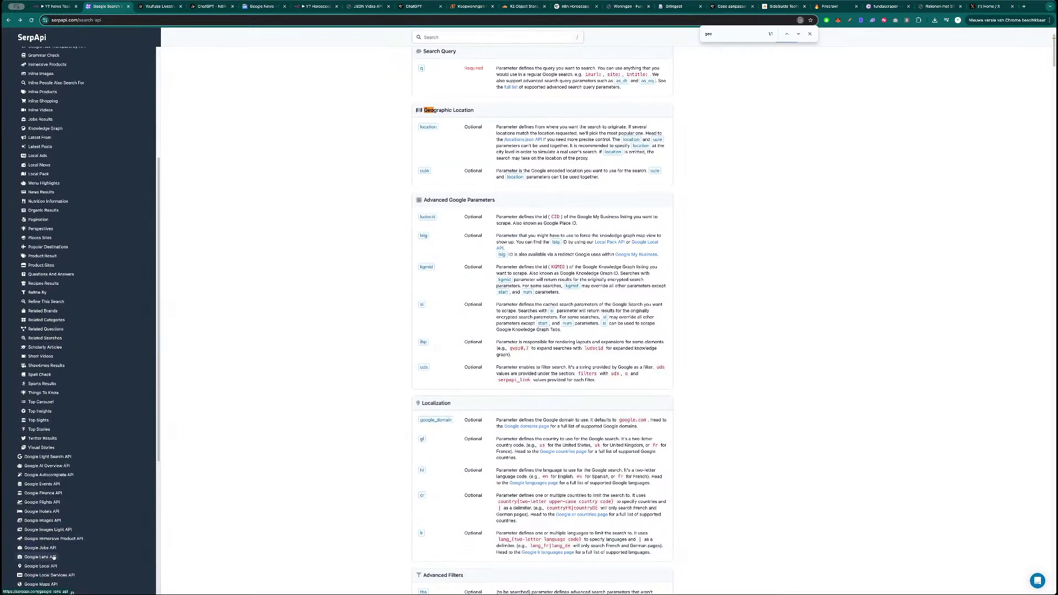
pyautogui.click(49, 514)
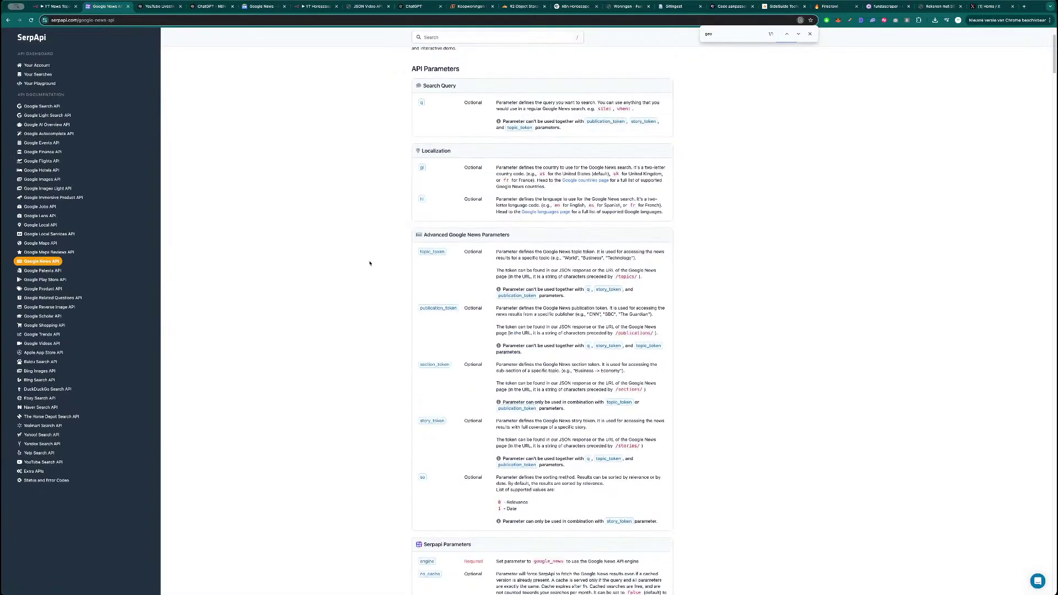
pyautogui.scroll(-5, 370, 276)
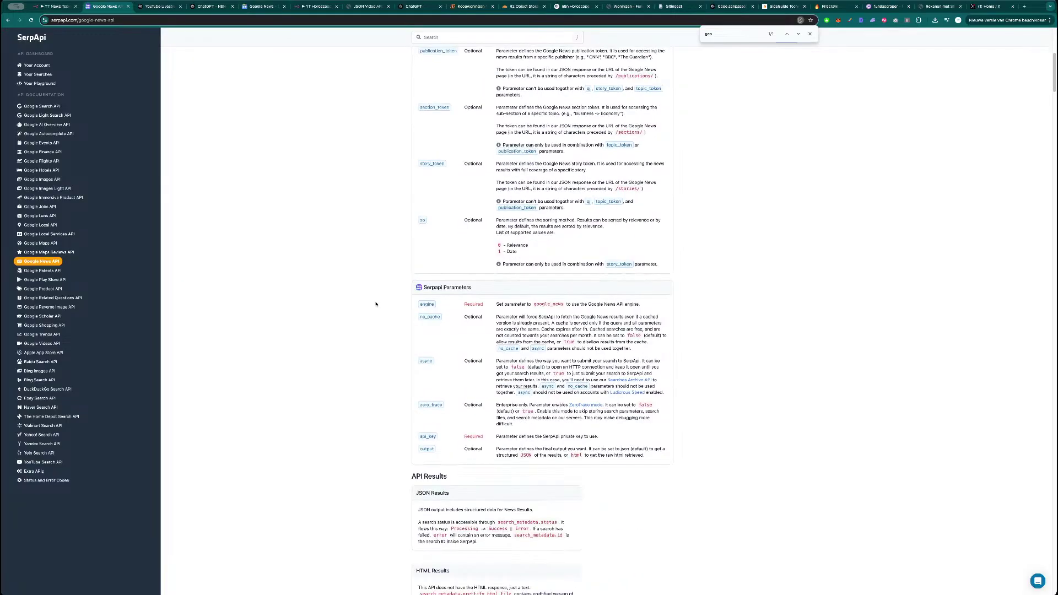
pyautogui.scroll(-5, 376, 304)
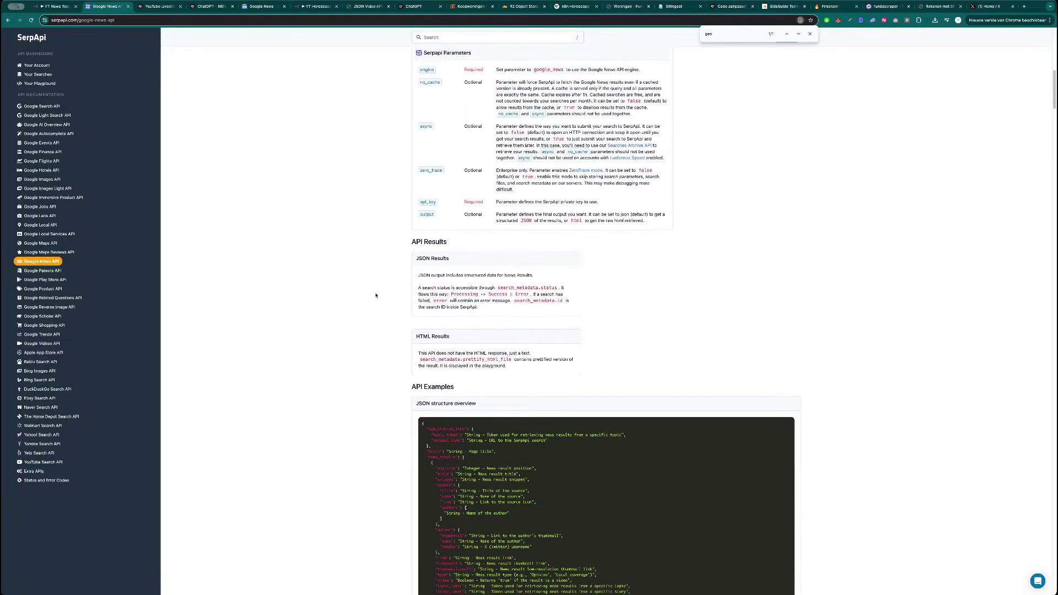
pyautogui.scroll(12, 376, 292)
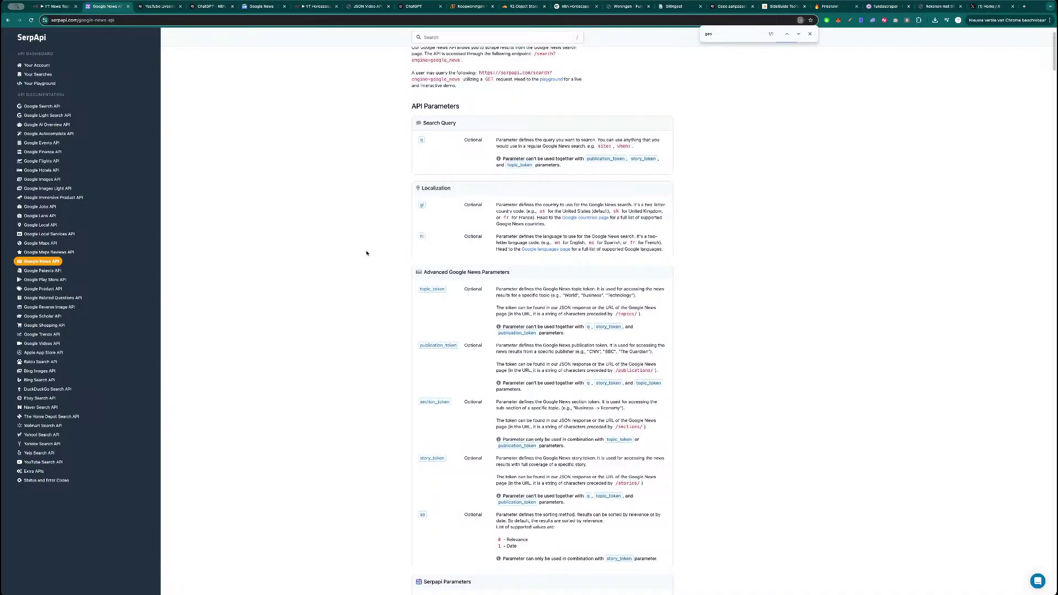
pyautogui.scroll(-5, 367, 253)
# - Return to the n8n workflow, close the Google News node, and open the Extract & Clean Titel node
pyautogui.hotkey('ctrl', 'shift', 'Tab')
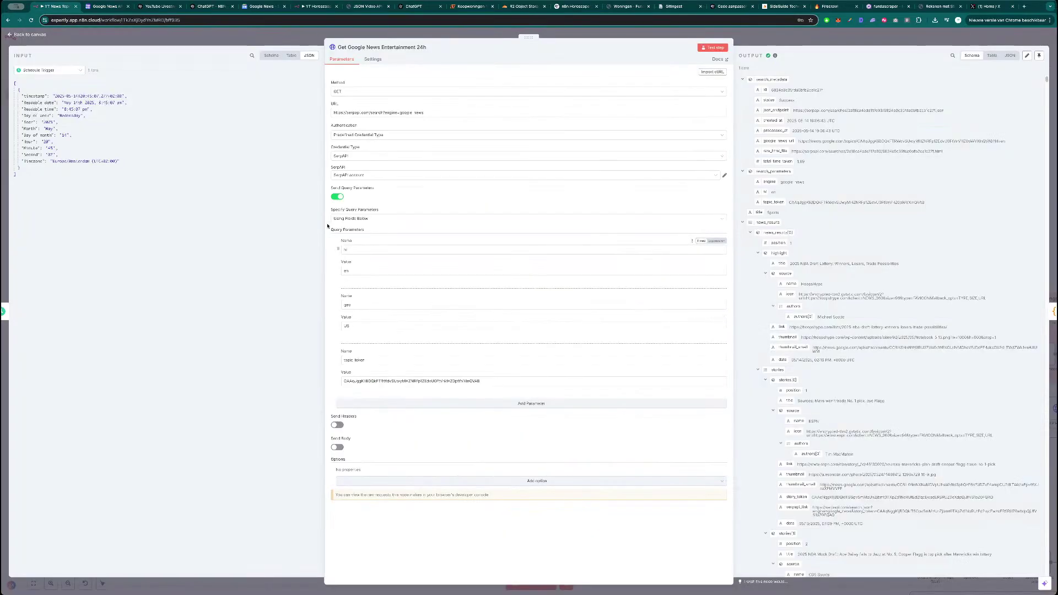
pyautogui.click(317, 36)
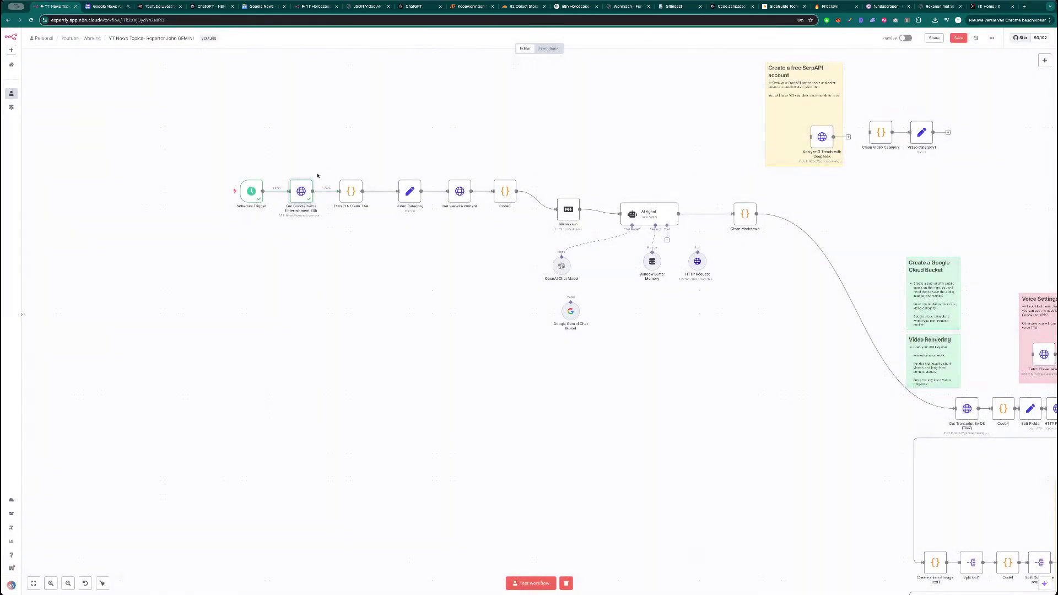
pyautogui.doubleClick(351, 191)
pyautogui.scroll(5, 449, 225)
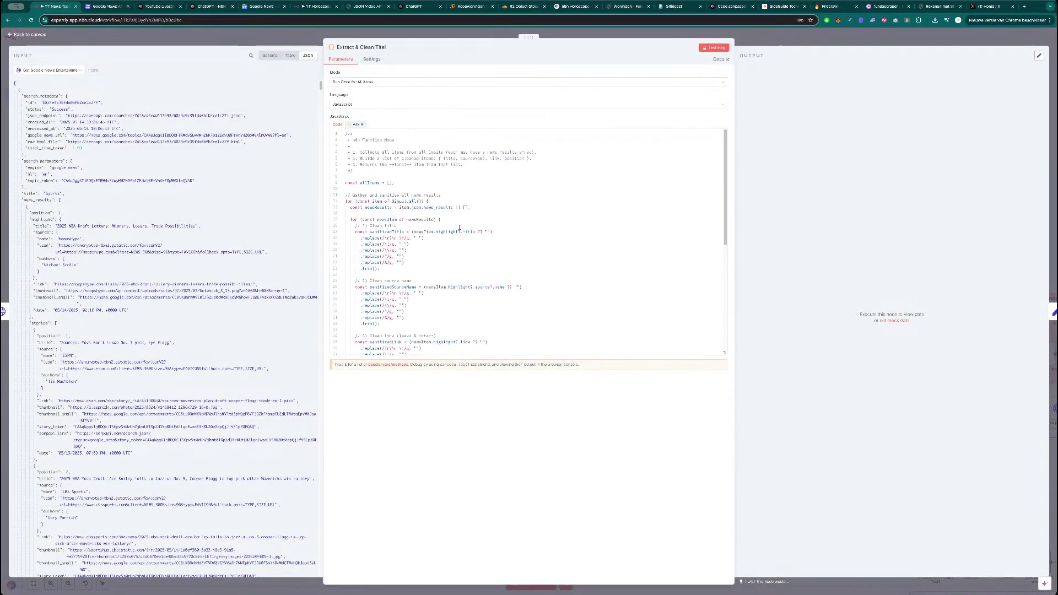
# - Review the Extract & Clean Titel node's JavaScript code through its return statement, along with the incoming news results
pyautogui.scroll(-5, 424, 241)
pyautogui.scroll(-3, 165, 200)
pyautogui.scroll(-5, 165, 201)
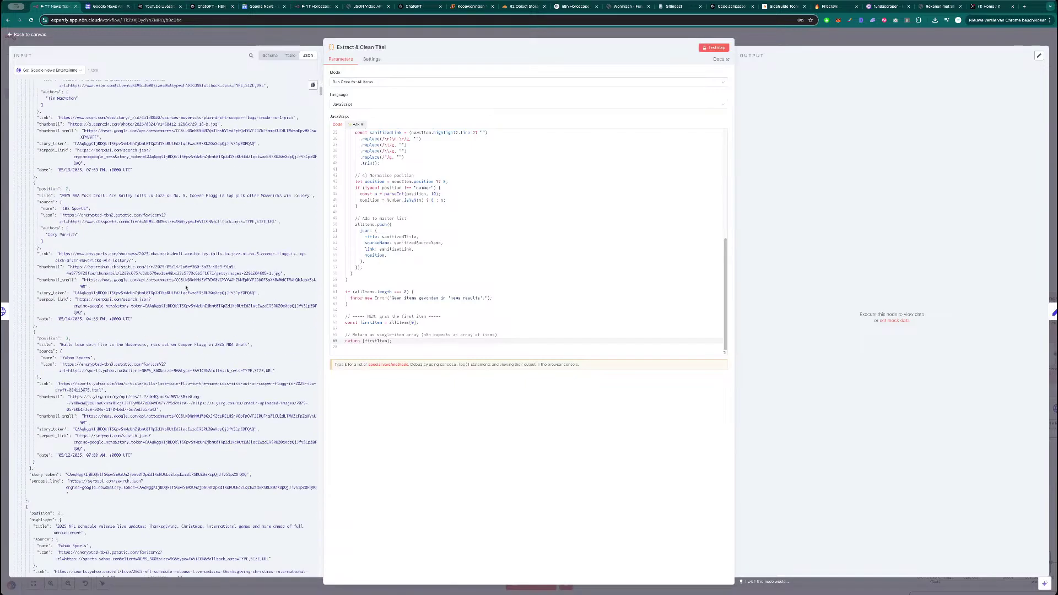
# - Test the Extract & Clean Titel node on the Google News input
pyautogui.scroll(10, 187, 294)
pyautogui.click(714, 47)
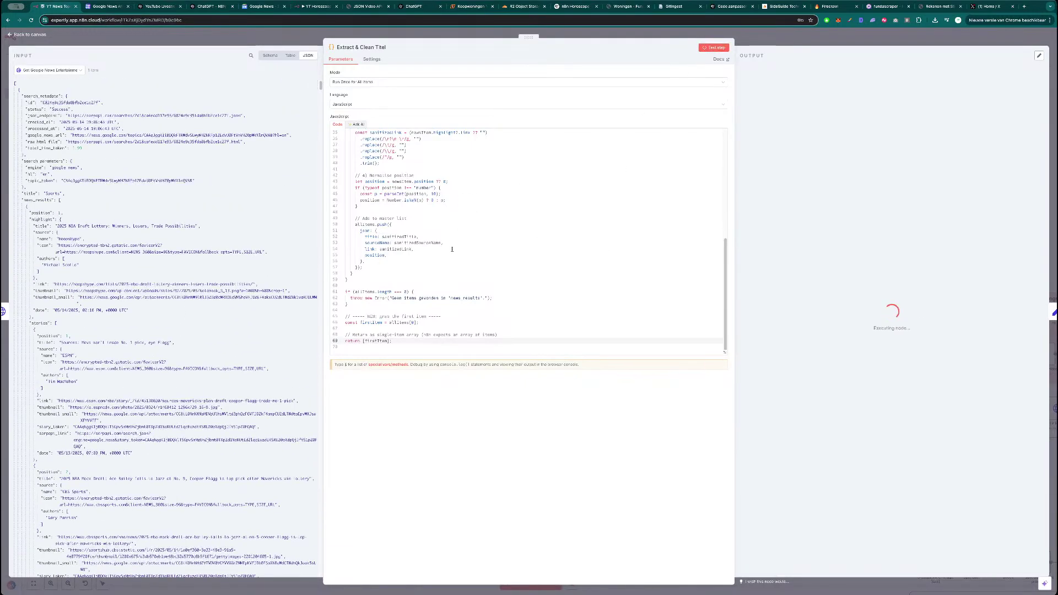
pyautogui.scroll(5, 494, 232)
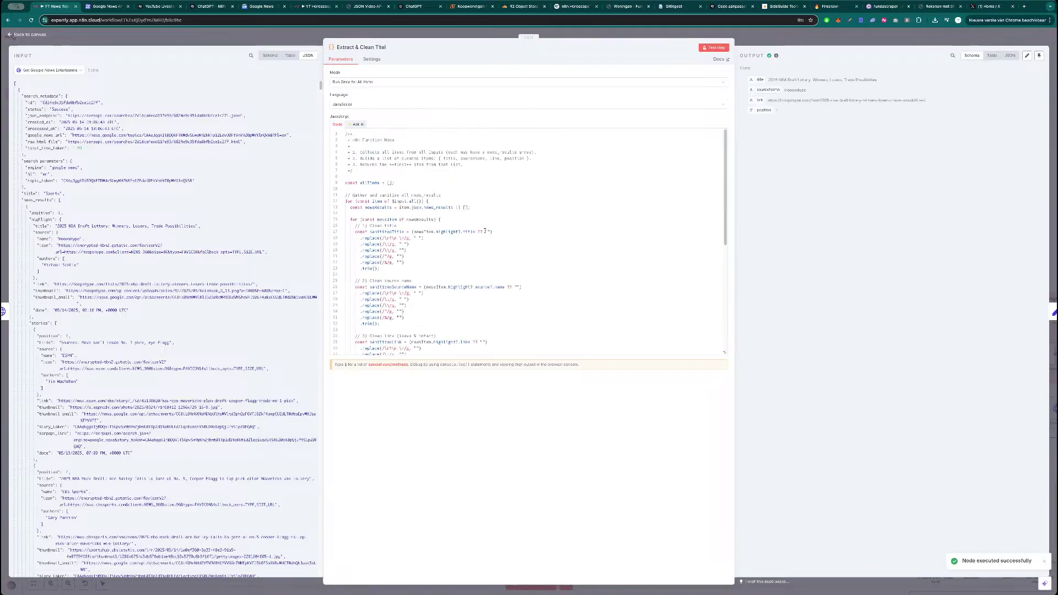
# - Switch to ChatGPT, look over the earlier n8n function node conversation, and start a new chat
pyautogui.click(151, 7)
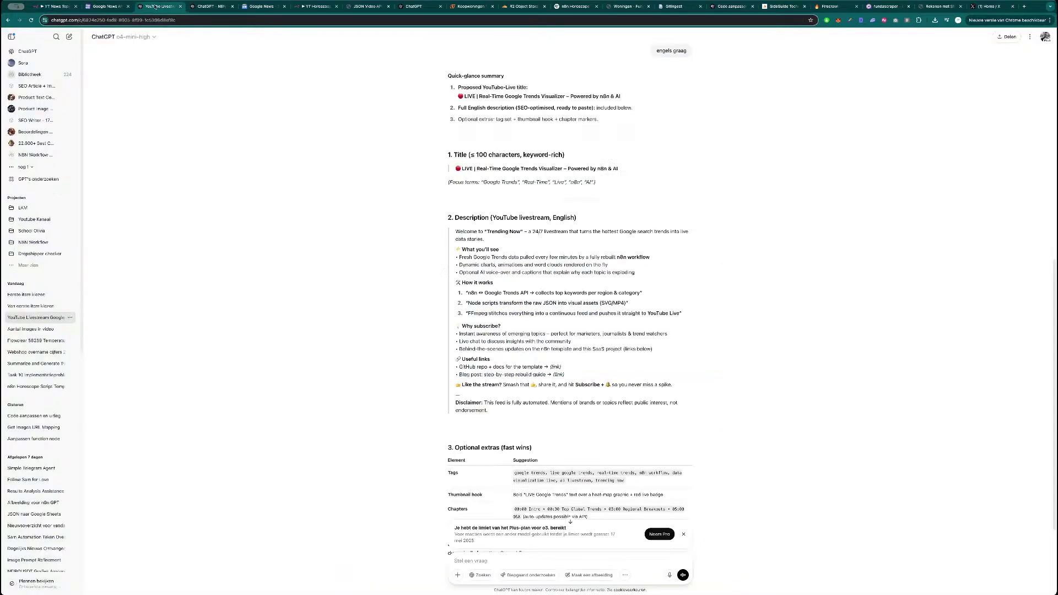
pyautogui.click(203, 6)
pyautogui.scroll(7, 356, 225)
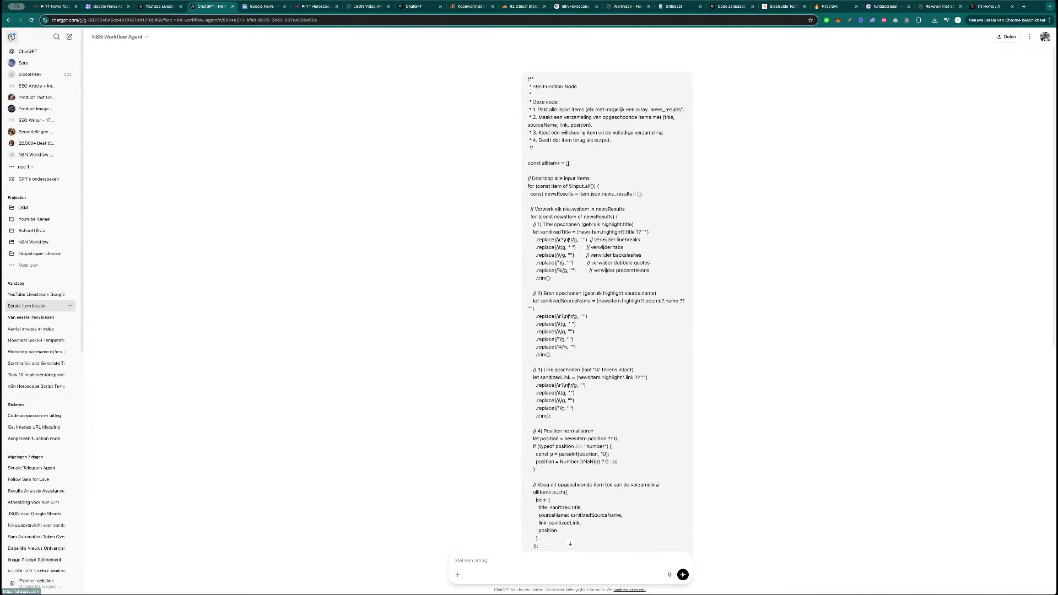
pyautogui.click(11, 36)
pyautogui.click(24, 37)
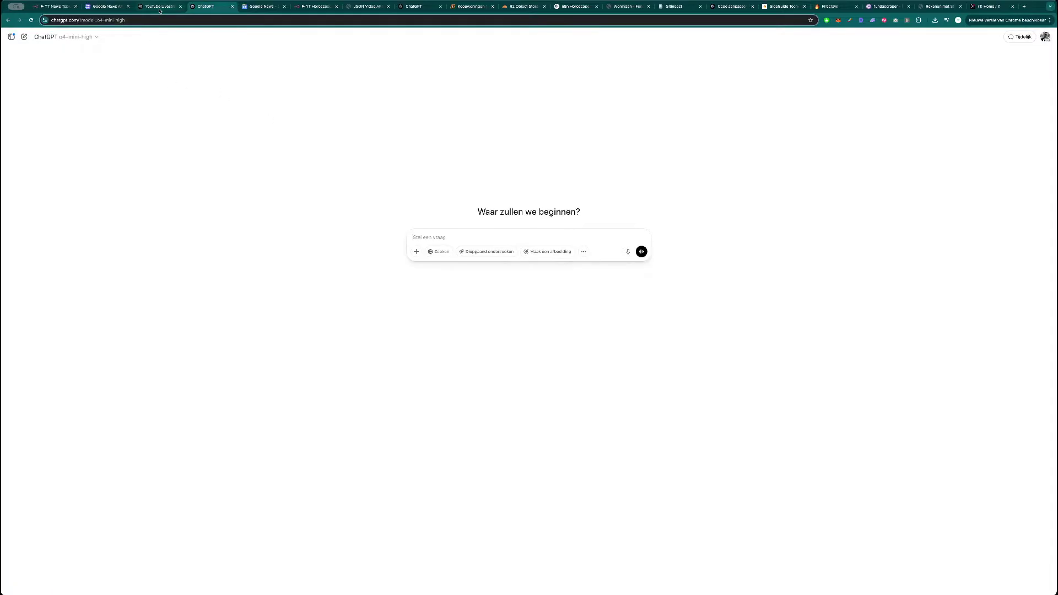
# - Copy the complete JavaScript code of the Extract & Clean Titel node into the new ChatGPT prompt
pyautogui.click(58, 6)
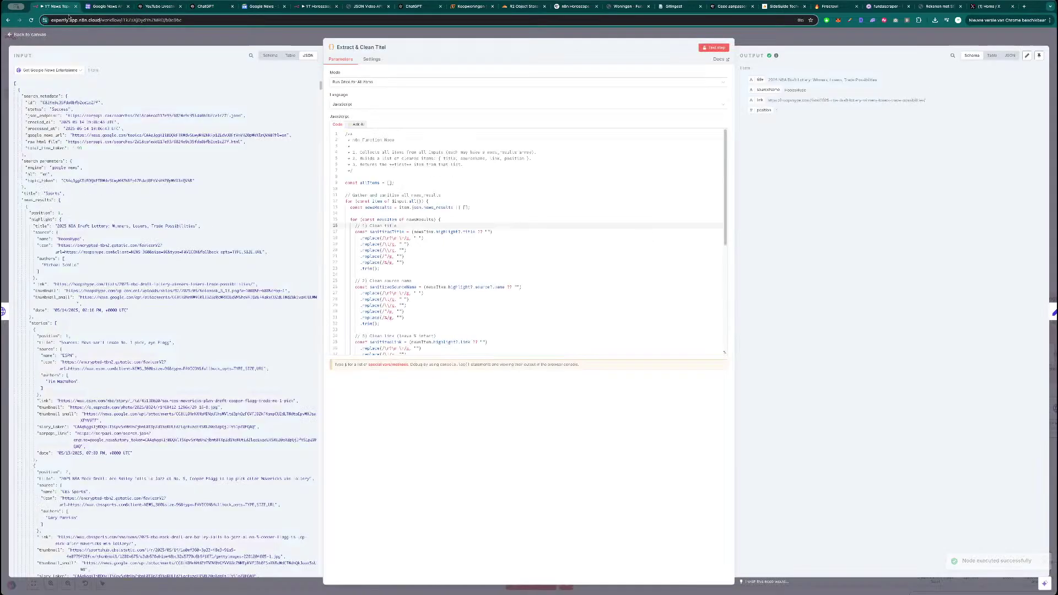
pyautogui.press('super+a')
pyautogui.click(209, 7)
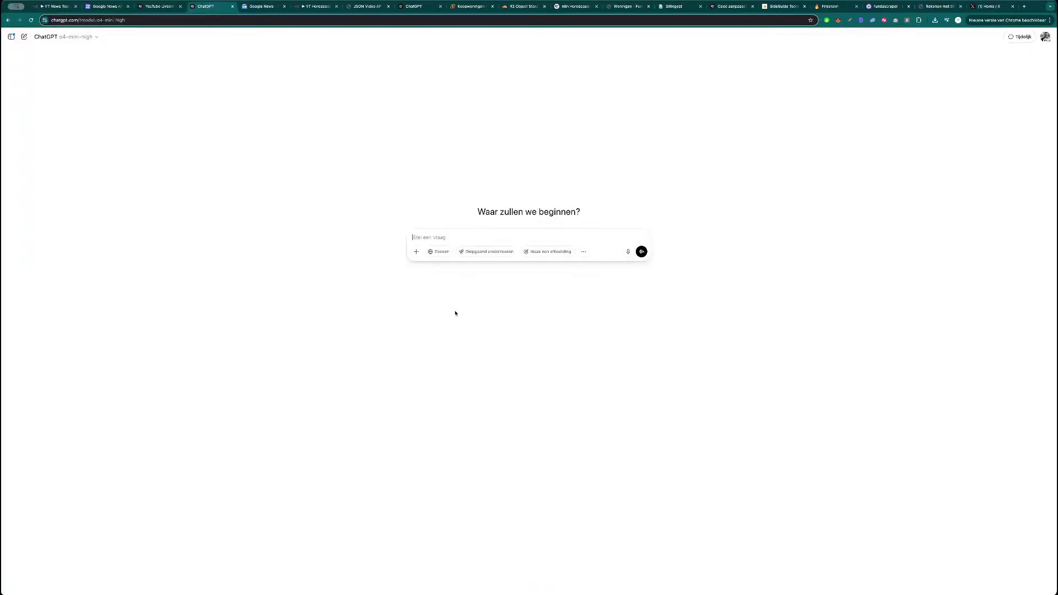
pyautogui.press('super+v')
# - Ask ChatGPT below the code to rebuild this function node to grab a random item from the input
pyautogui.write('rebuild this fucntio')
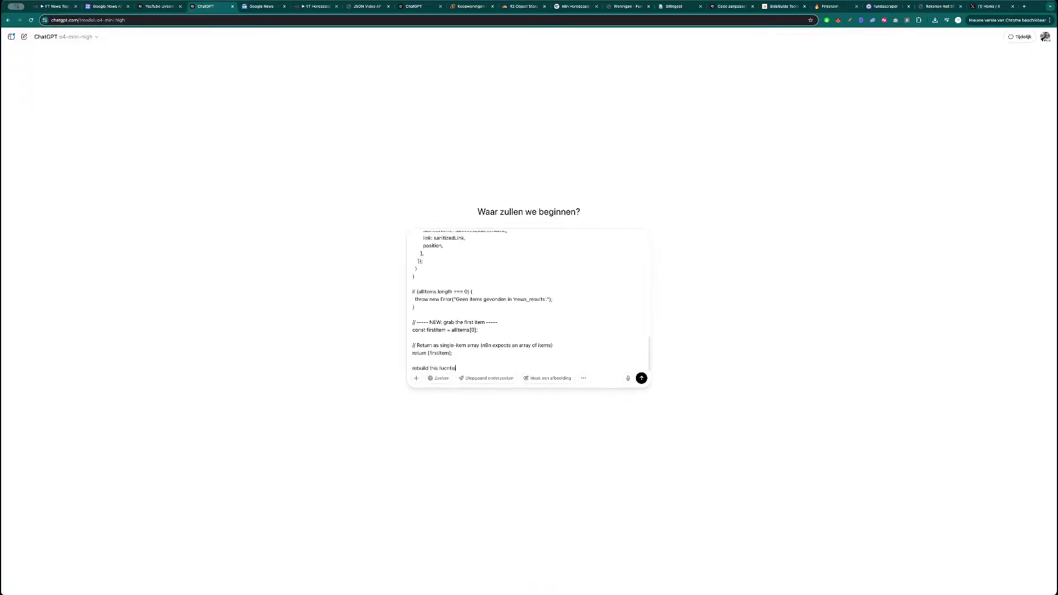
pyautogui.write('nnction node to grab a random item form')
pyautogui.write(' the input.')
pyautogui.press('Return')
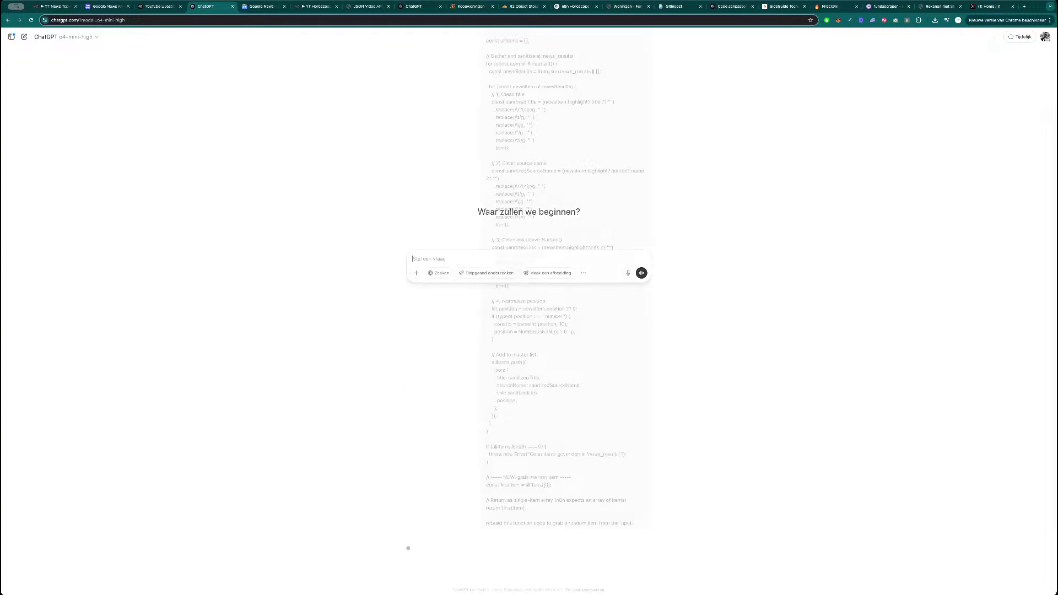
# - Switch back to the n8n workflow, leave the Extract & Clean Titel node, and test the Video Category node
pyautogui.press('super+1')
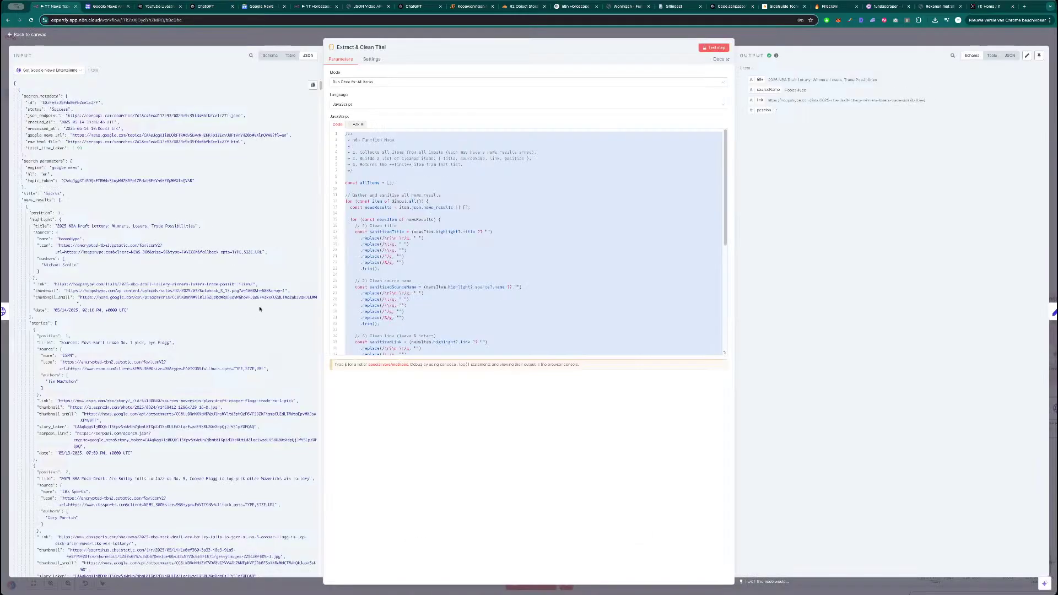
pyautogui.press('Escape')
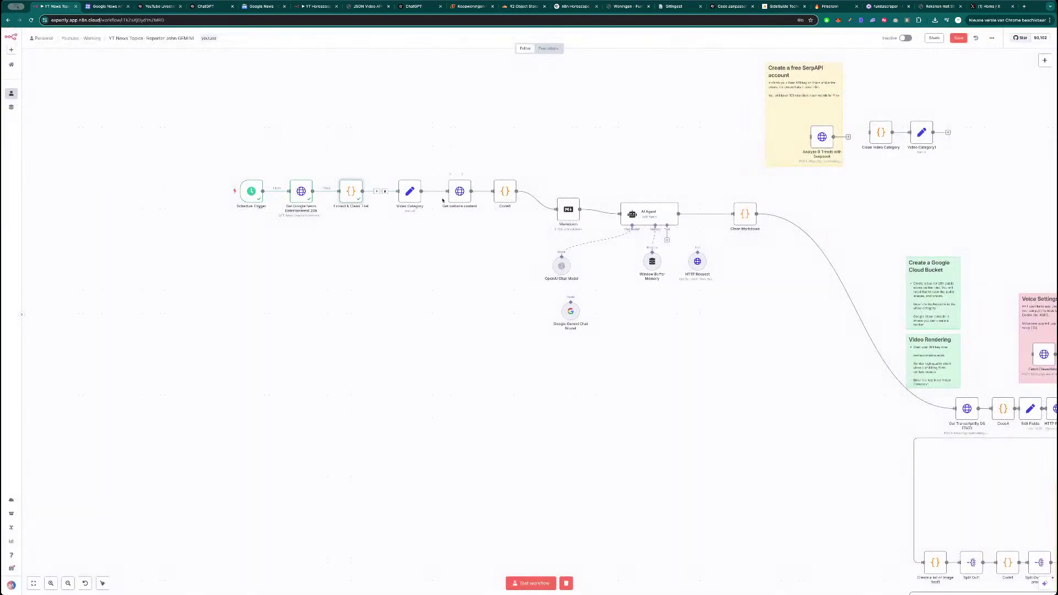
pyautogui.doubleClick(411, 193)
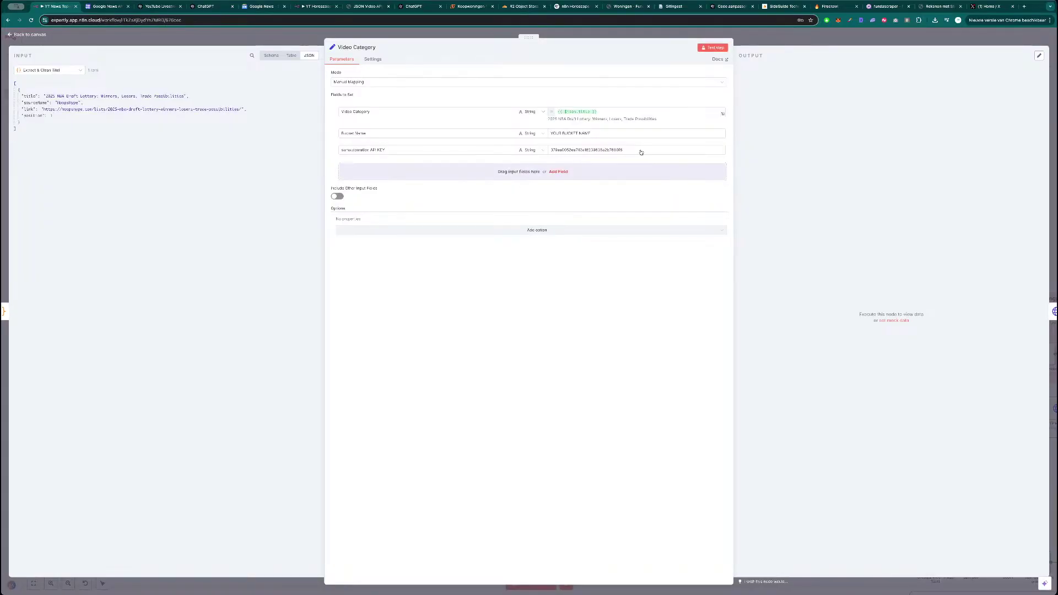
pyautogui.click(717, 47)
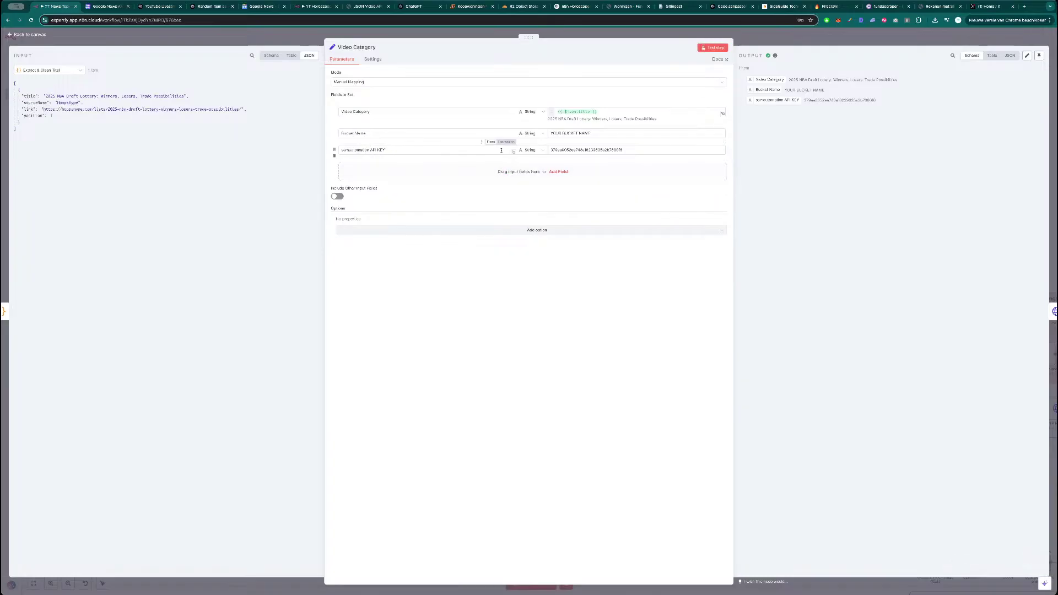
# - Delete the API key and Bucket Name fields from the Video Category node, keeping only the Video Category field
pyautogui.click(335, 158)
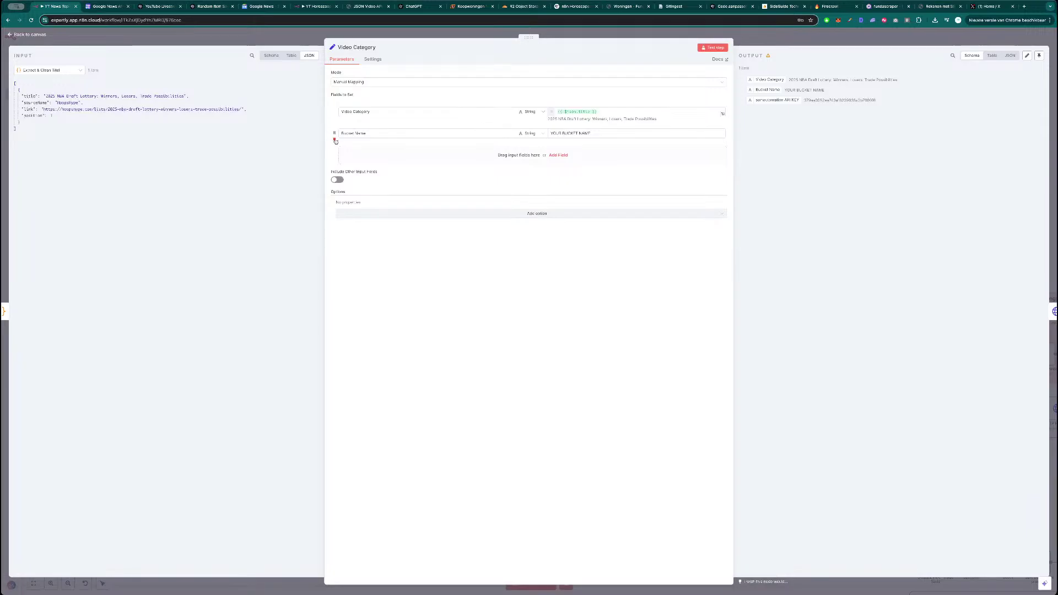
pyautogui.click(334, 141)
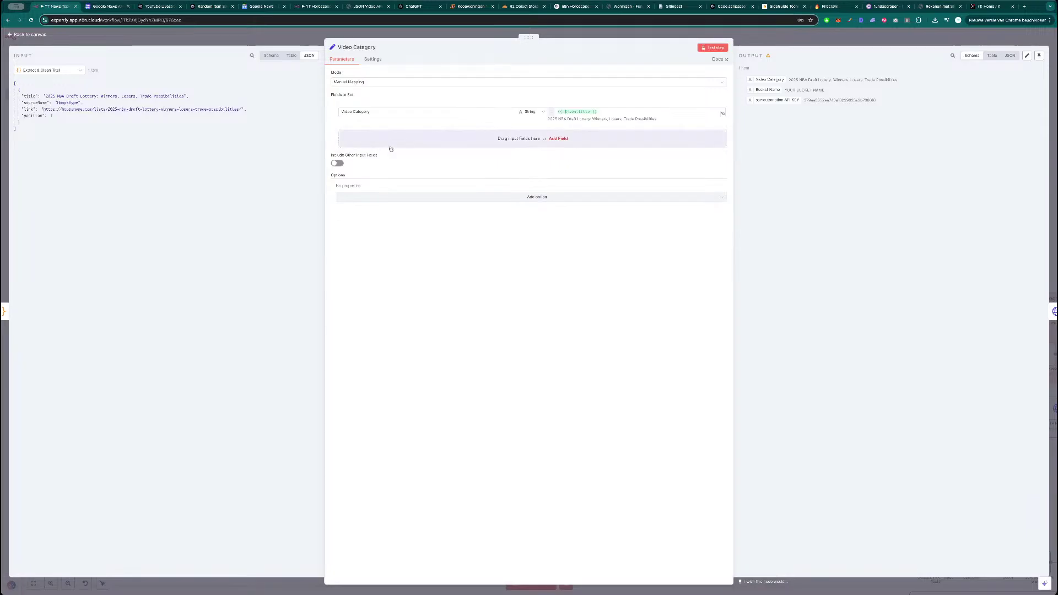
pyautogui.click(766, 41)
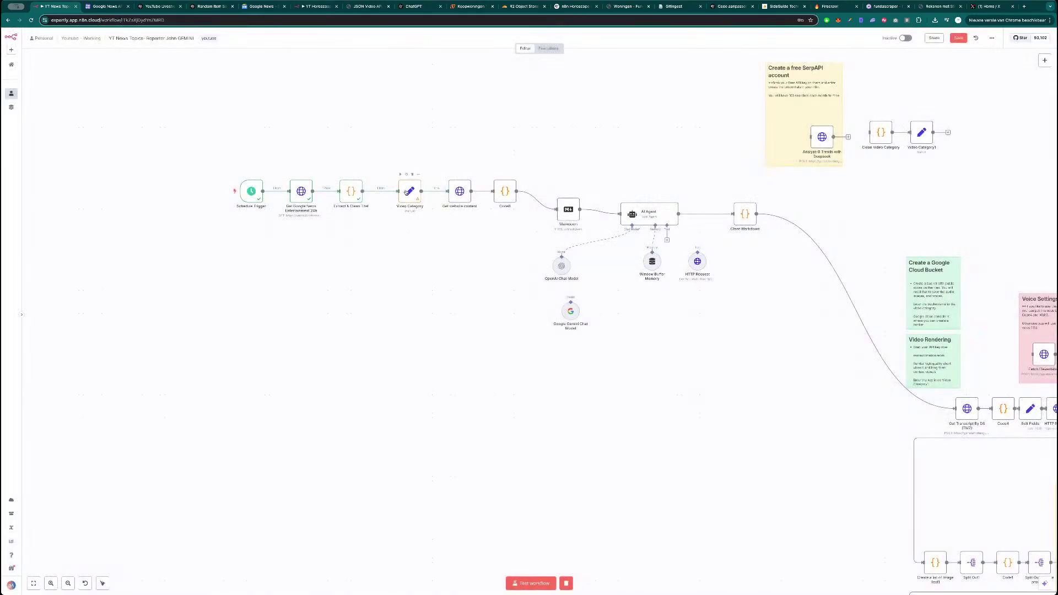
pyautogui.doubleClick(406, 191)
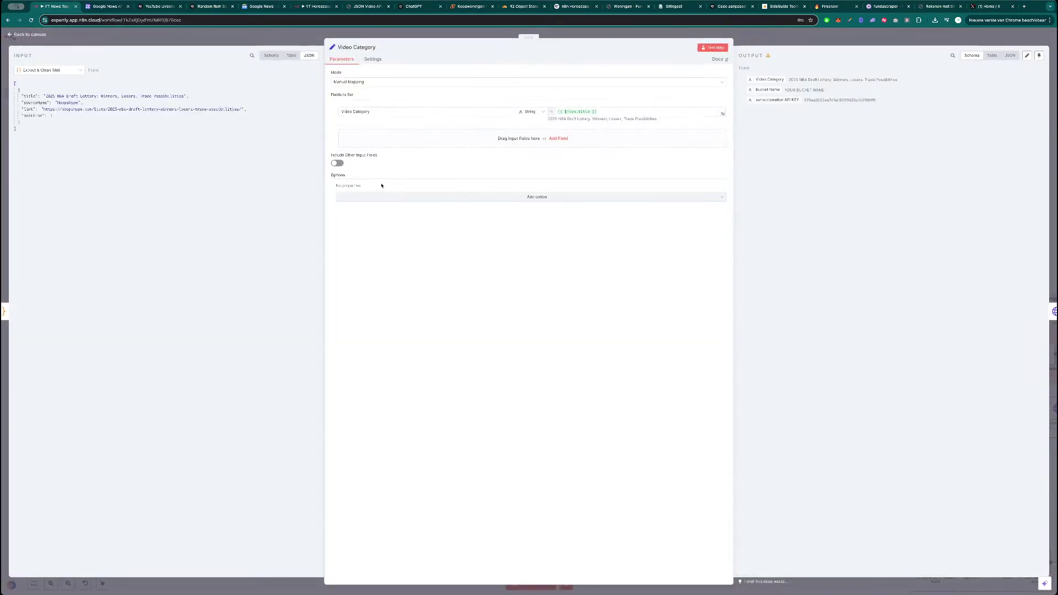
# - Switch to ChatGPT and copy the rebuilt function node code that picks a random news item
pyautogui.click(196, 7)
pyautogui.click(180, 6)
pyautogui.scroll(-6, 371, 302)
pyautogui.scroll(-3, 372, 304)
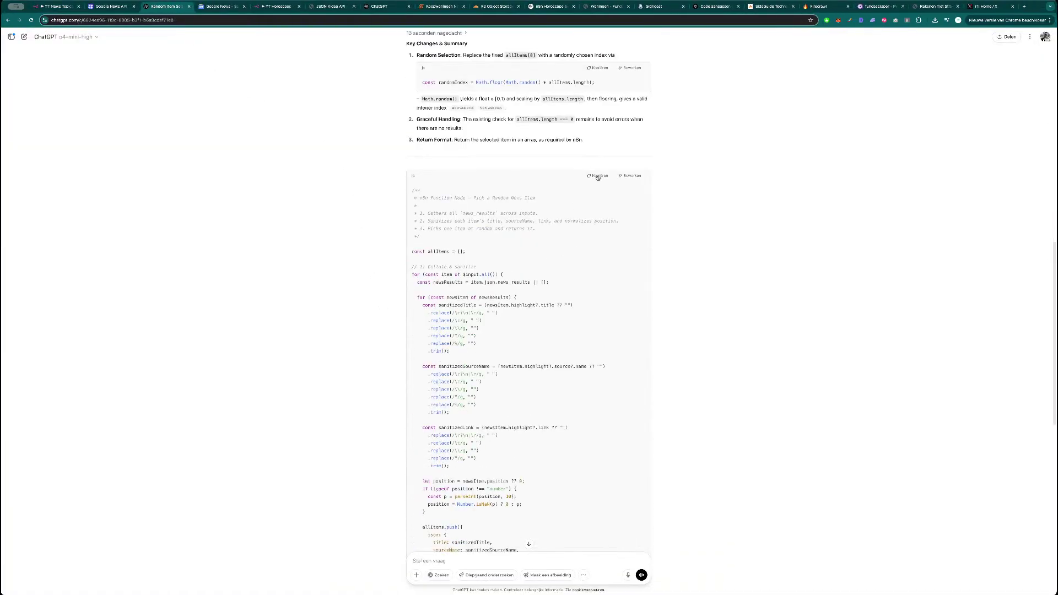
pyautogui.scroll(-4, 588, 280)
# - Replace all the JavaScript in the n8n Extract & Clean Titel node with the copied random-item code
pyautogui.click(56, 6)
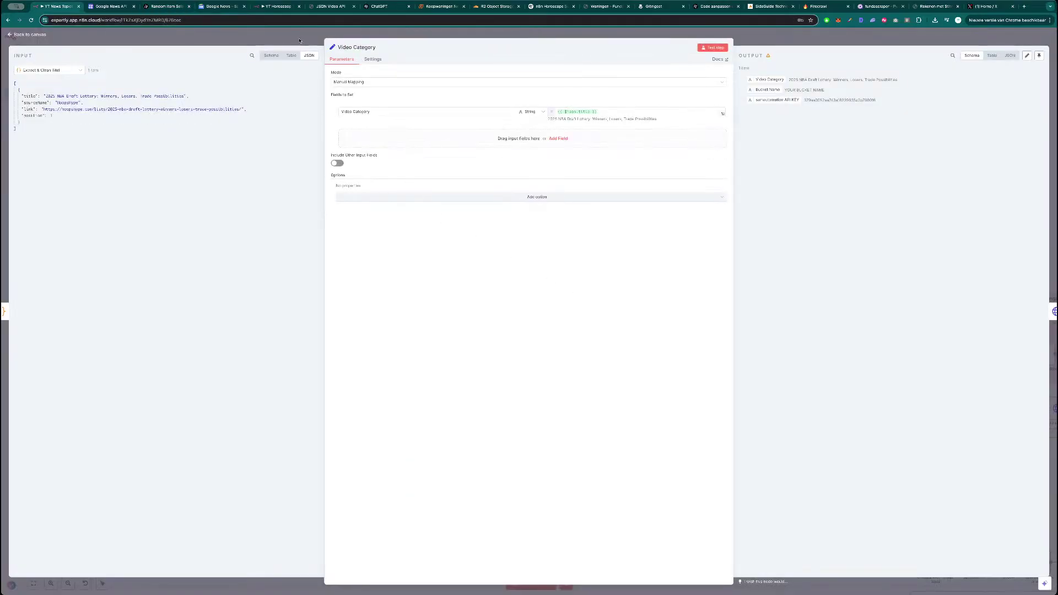
pyautogui.click(31, 36)
pyautogui.doubleClick(351, 191)
pyautogui.click(502, 236)
pyautogui.hotkey('ctrl', 'a')
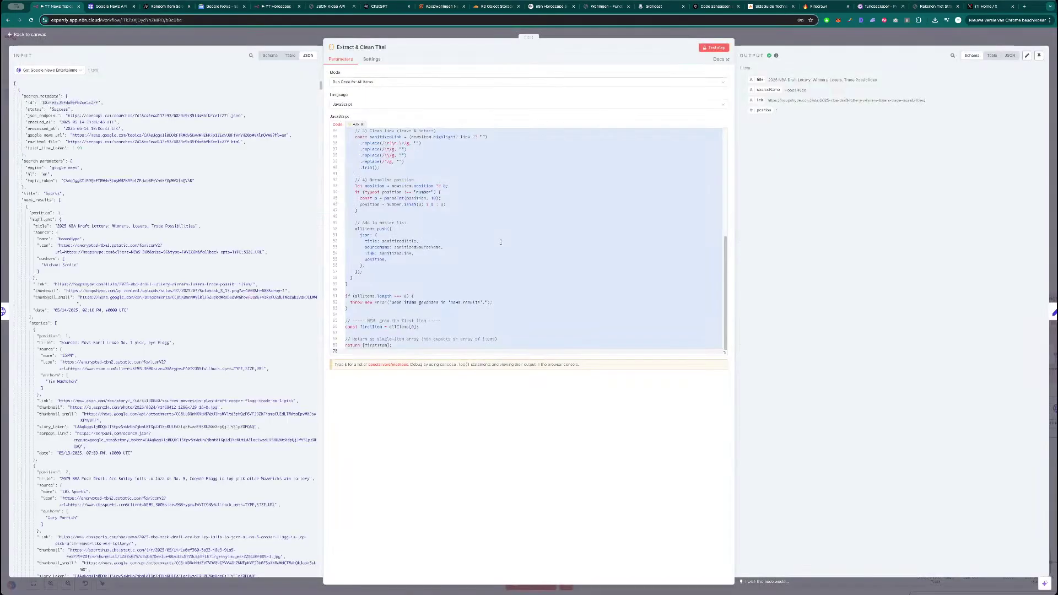
pyautogui.hotkey('ctrl', 'v')
# - Test the Extract & Clean Titel node several times to check the random selection, look over its code, and return to the canvas
pyautogui.click(714, 48)
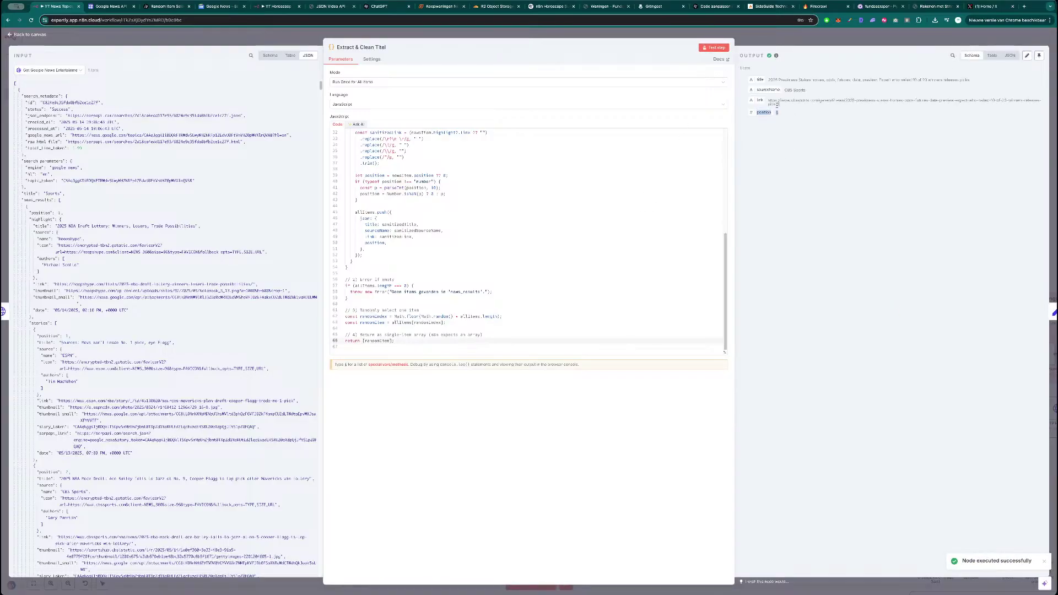
pyautogui.click(713, 47)
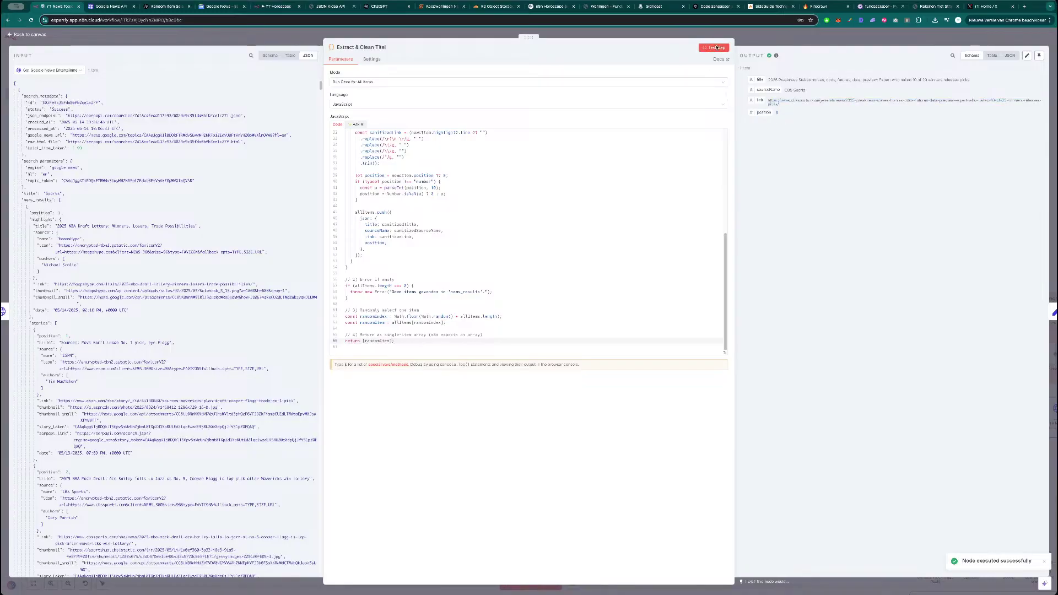
pyautogui.click(717, 49)
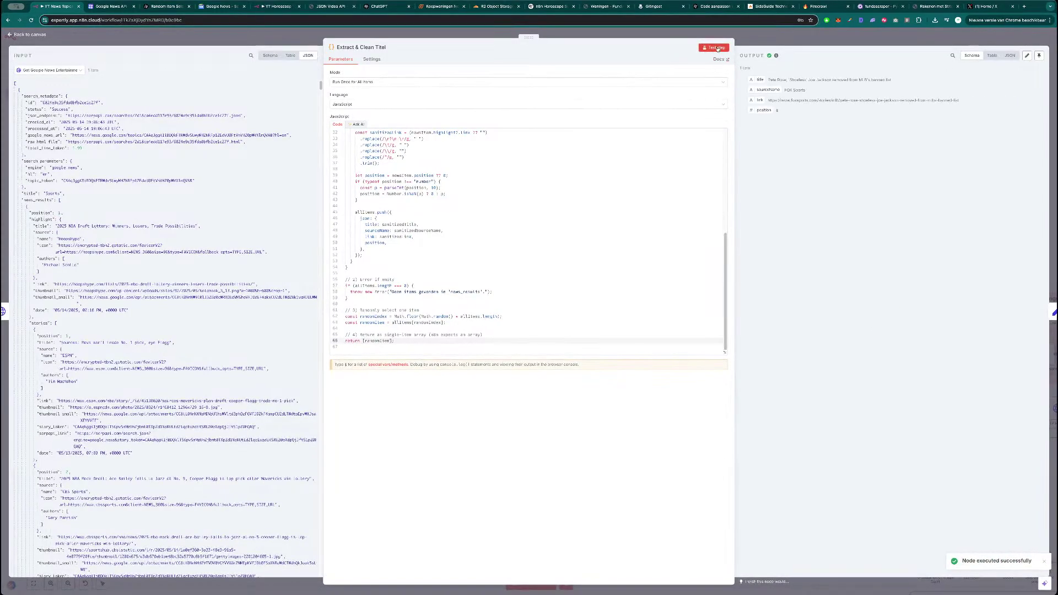
pyautogui.click(717, 48)
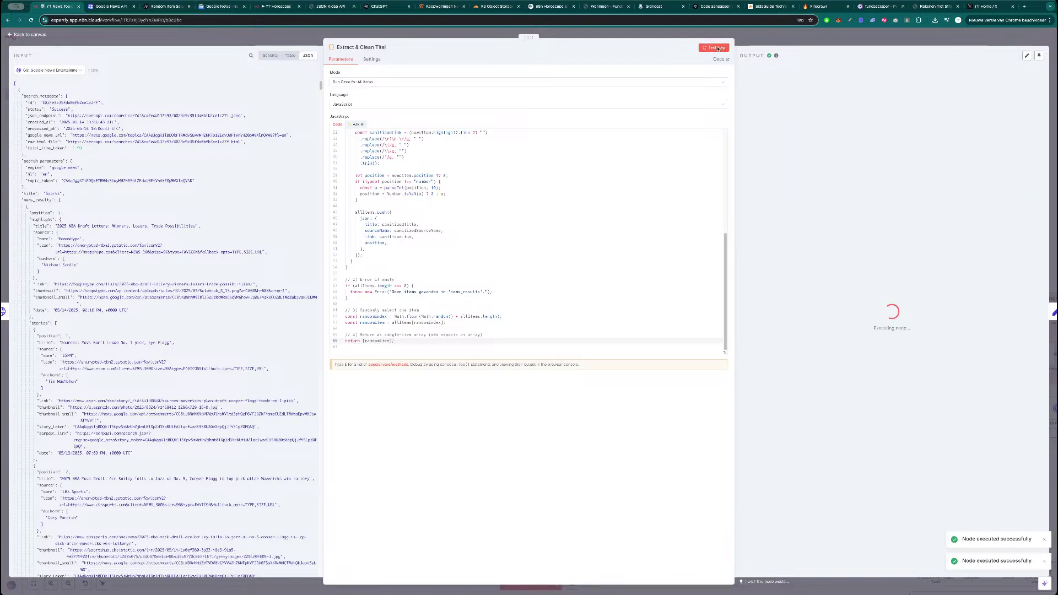
pyautogui.click(719, 49)
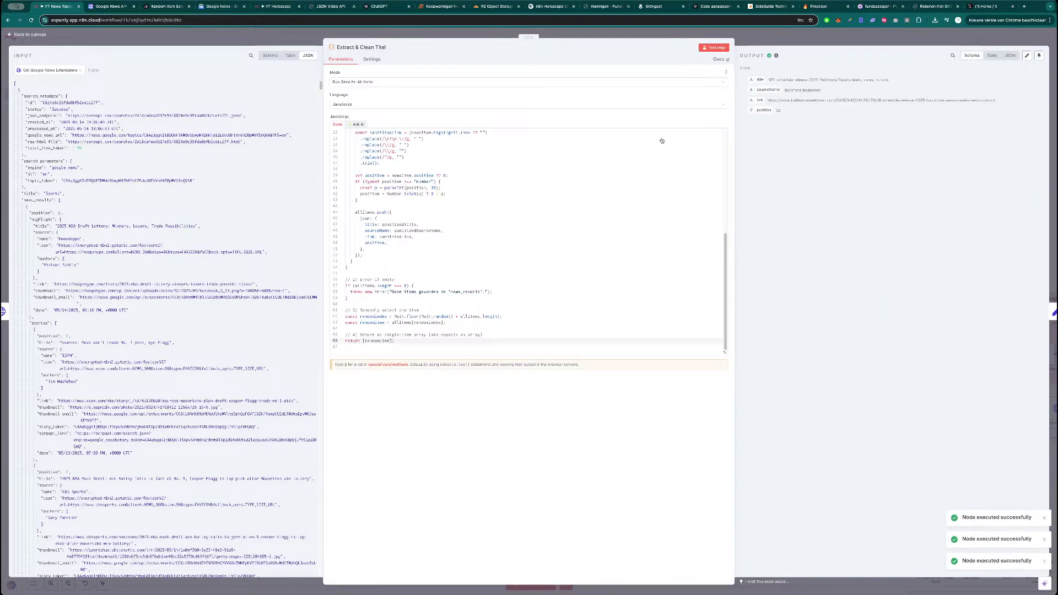
pyautogui.scroll(5, 491, 253)
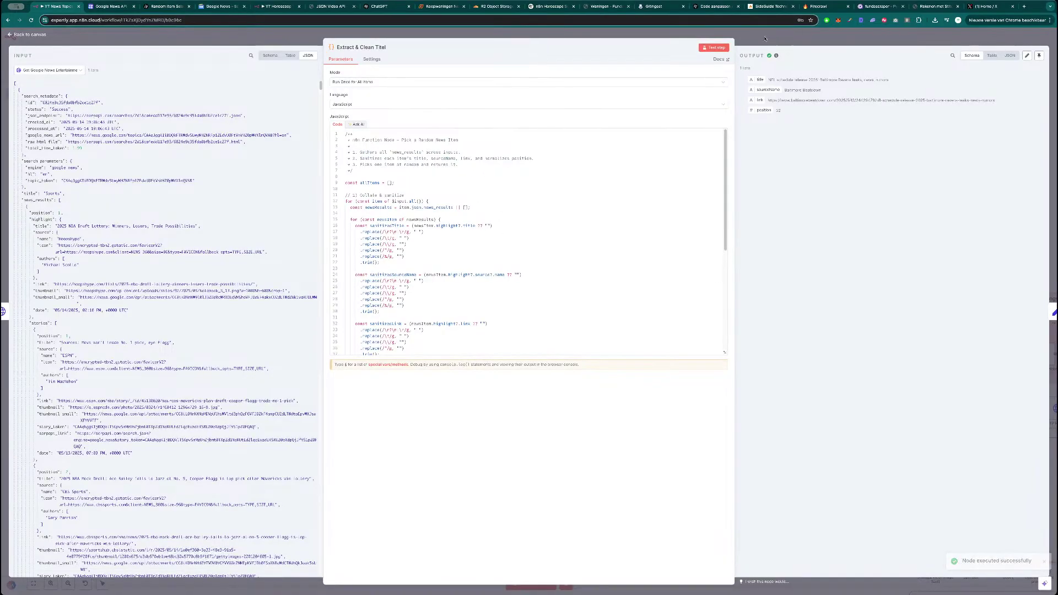
pyautogui.click(530, 216)
pyautogui.press('Escape')
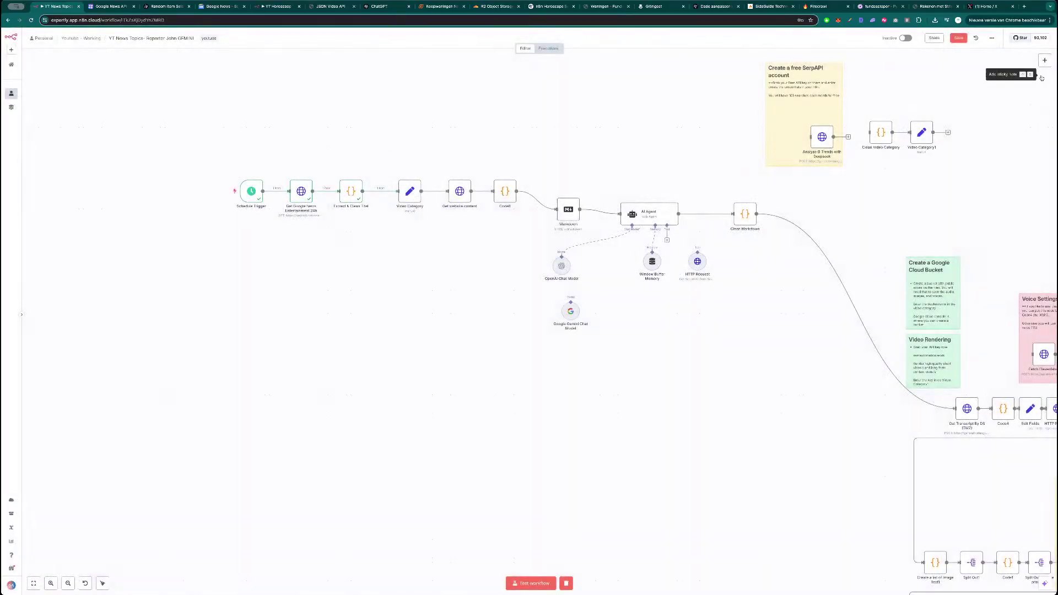
# - Add a sticky note to the canvas and place it below the Extract & Clean Titel node
pyautogui.hotkey('shift', 's')
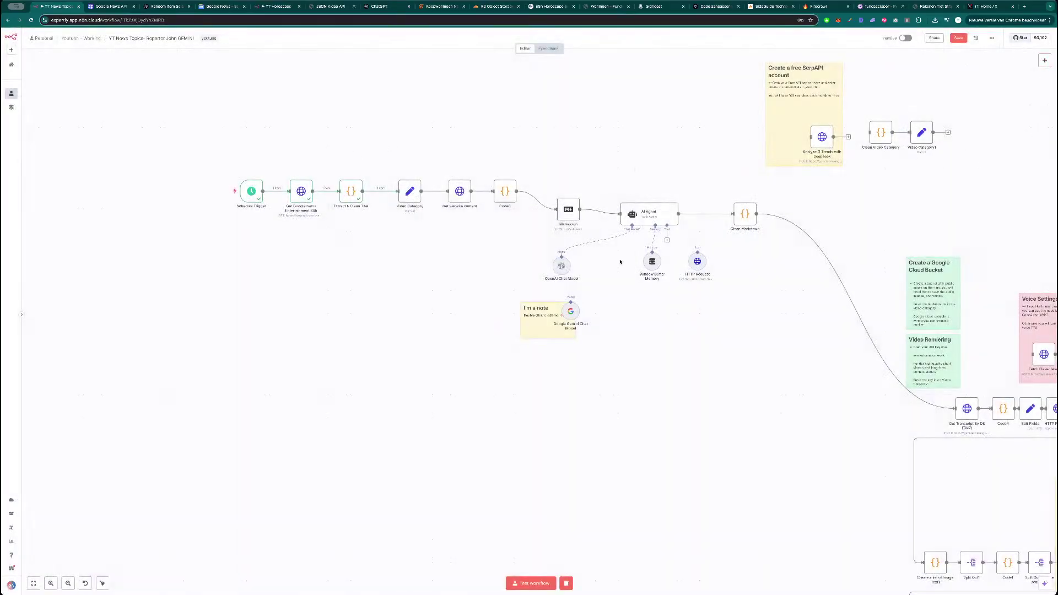
pyautogui.moveTo(522, 336); pyautogui.dragTo(289, 242)
pyautogui.scroll(5, 281, 279)
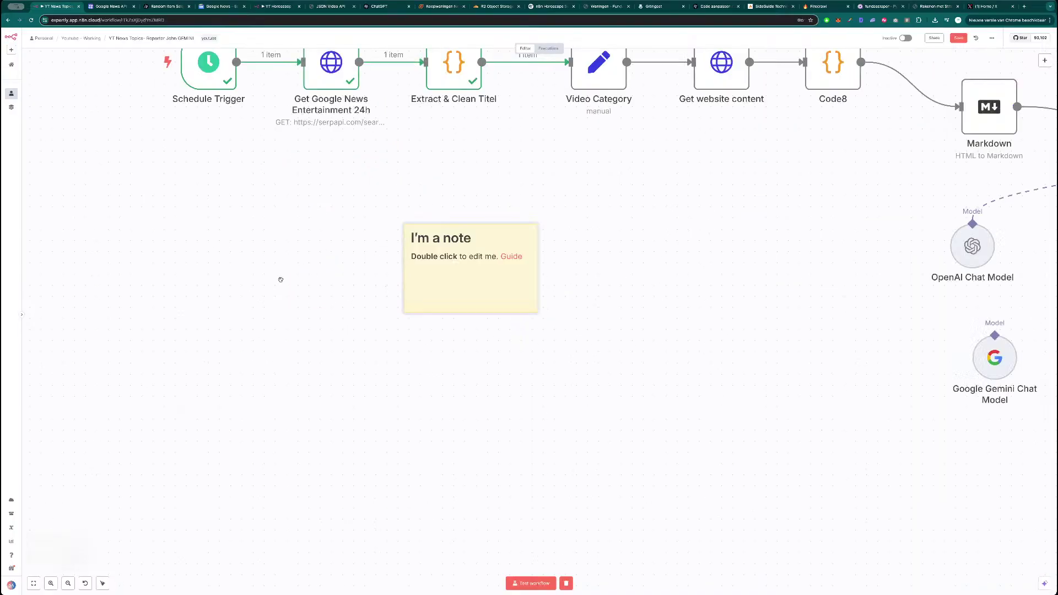
# - Change the sticky note's heading to "Function Node"
pyautogui.doubleClick(454, 240)
pyautogui.moveTo(476, 239); pyautogui.dragTo(432, 239)
pyautogui.write('Change')
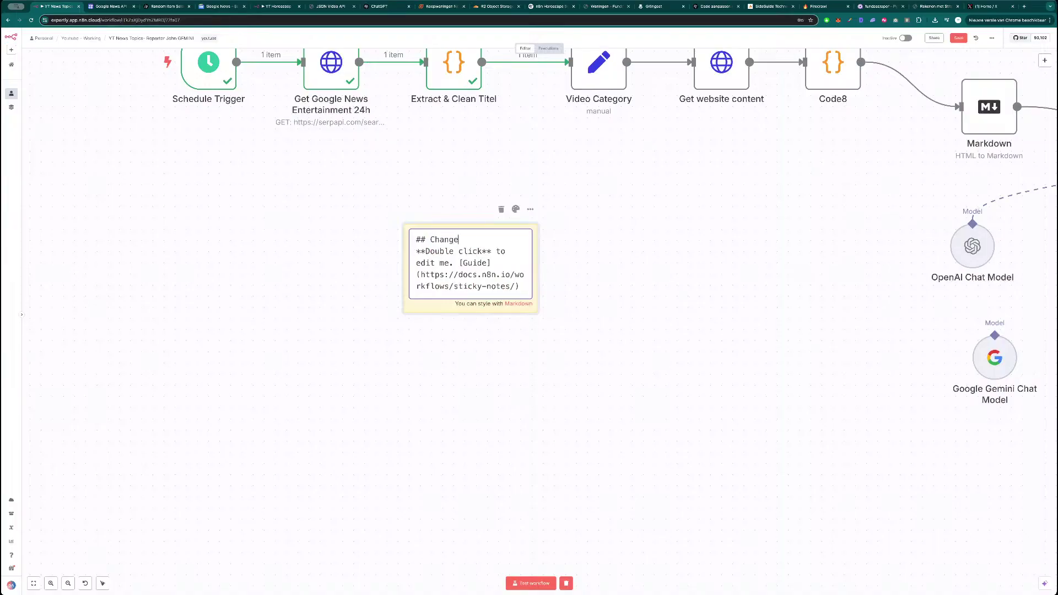
pyautogui.press('BackSpace')
pyautogui.press('BackSpace')
pyautogui.press('BackSpace')
pyautogui.press('BackSpace')
pyautogui.press('BackSpace')
pyautogui.press('BackSpace')
pyautogui.write('Function Node')
pyautogui.click(399, 250)
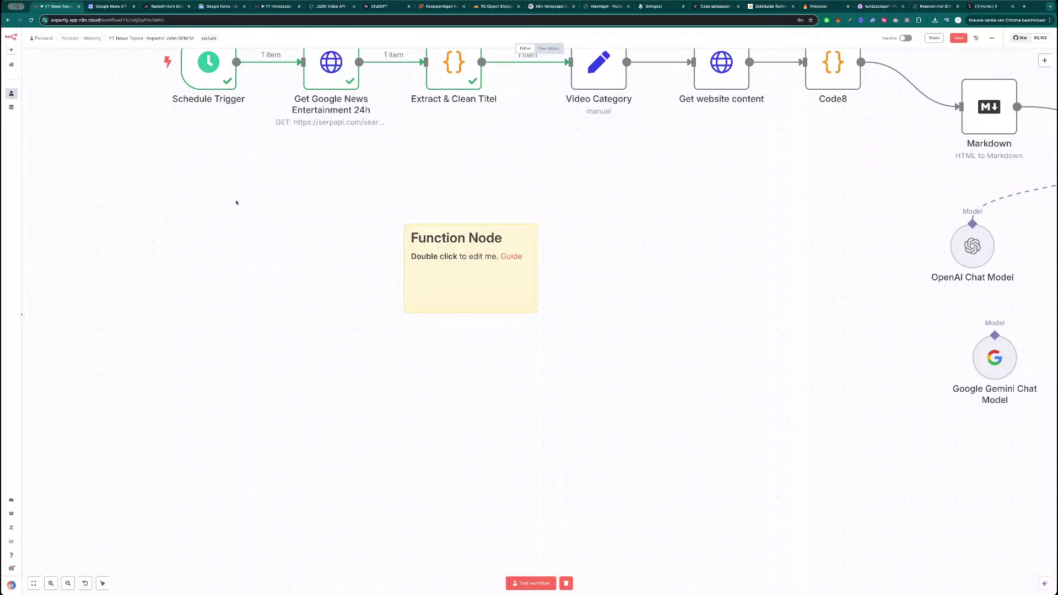
# - Switch to ChatGPT and copy the original function node text from the submitted prompt, including its opening description comment
pyautogui.click(181, 7)
pyautogui.scroll(10, 544, 223)
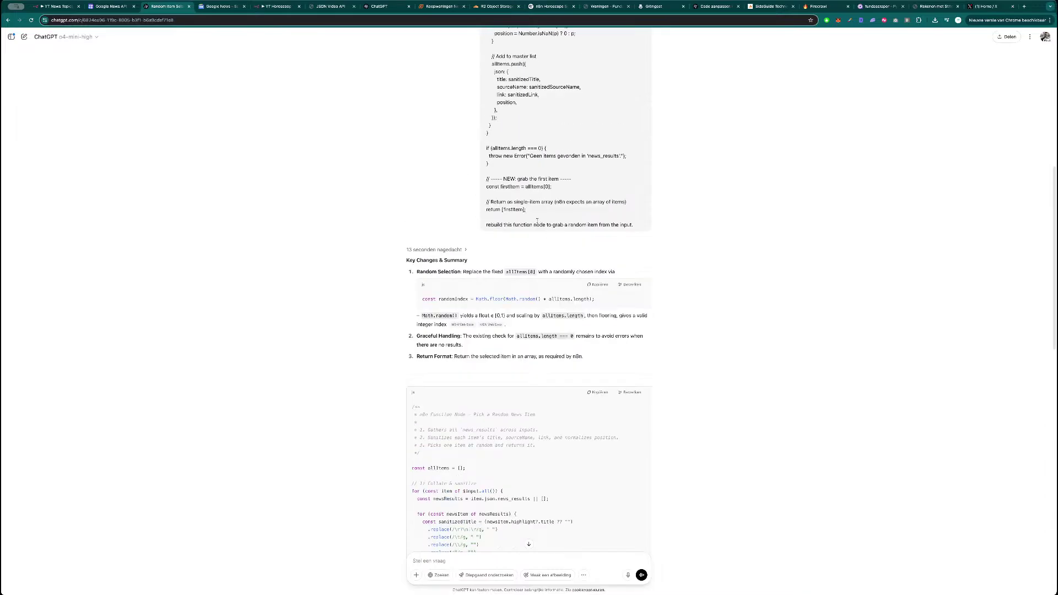
pyautogui.scroll(1, 541, 217)
pyautogui.moveTo(535, 215); pyautogui.dragTo(481, 58)
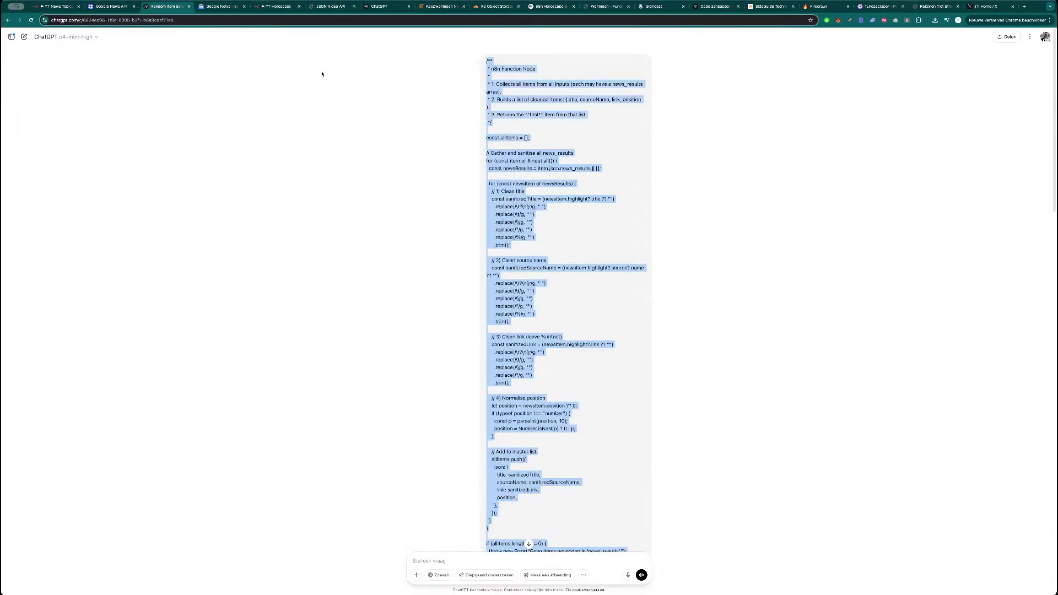
# - Replace the placeholder text under the n8n note's Function Node heading with the copied description and enlarge the note
pyautogui.press('super+1')
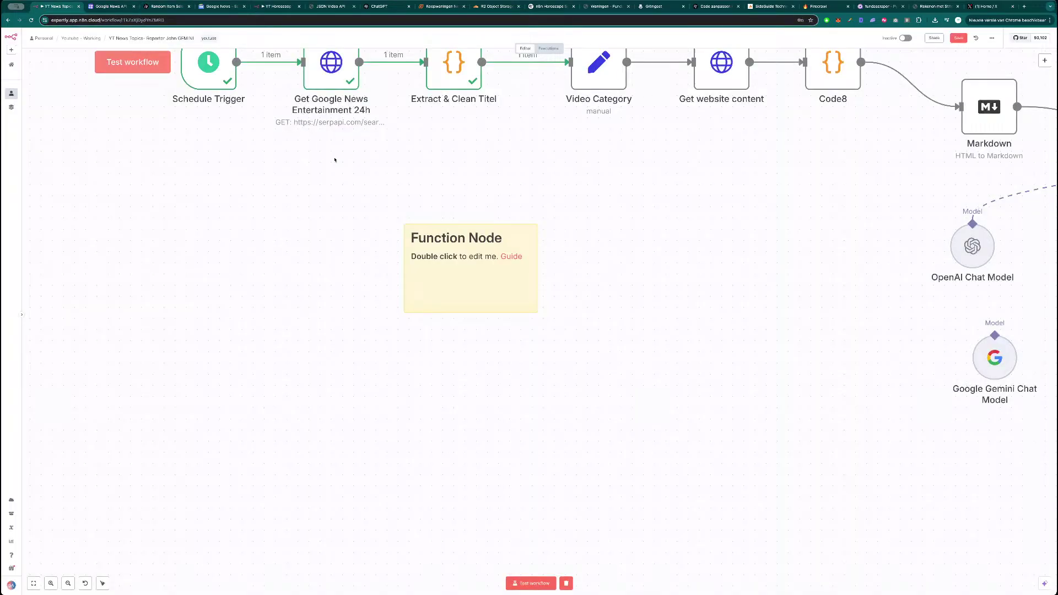
pyautogui.doubleClick(463, 263)
pyautogui.moveTo(417, 251); pyautogui.dragTo(605, 368)
pyautogui.press('super+v')
pyautogui.click(605, 259)
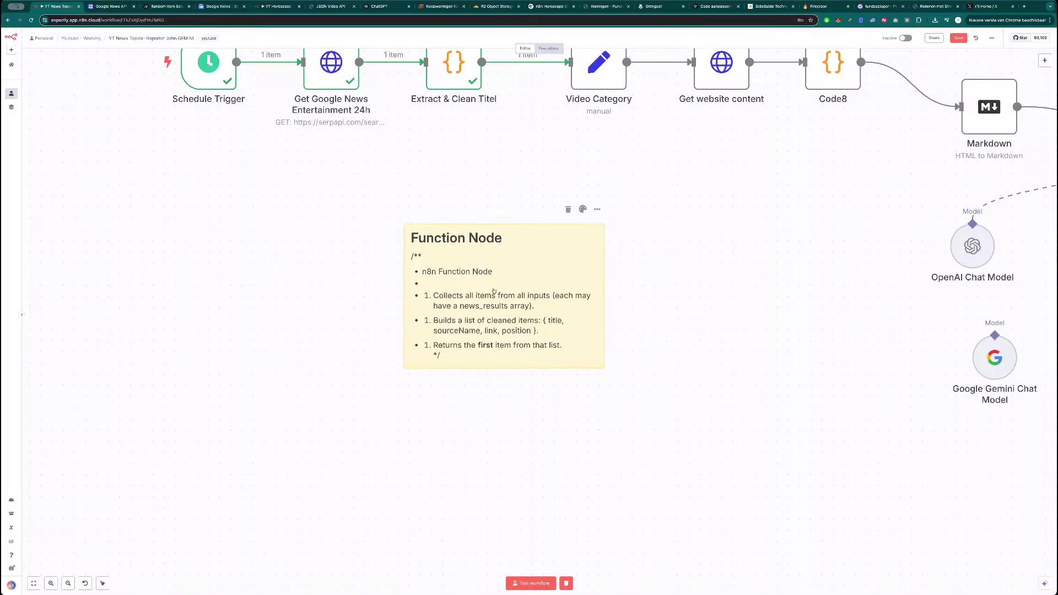
# - Move the Function Node note up so it sits directly beneath the Extract & Clean Titel node
pyautogui.moveTo(495, 291); pyautogui.dragTo(461, 226)
pyautogui.moveTo(689, 207); pyautogui.dragTo(494, 375)
pyautogui.scroll(-5, 495, 375)
pyautogui.scroll(2, 522, 415)
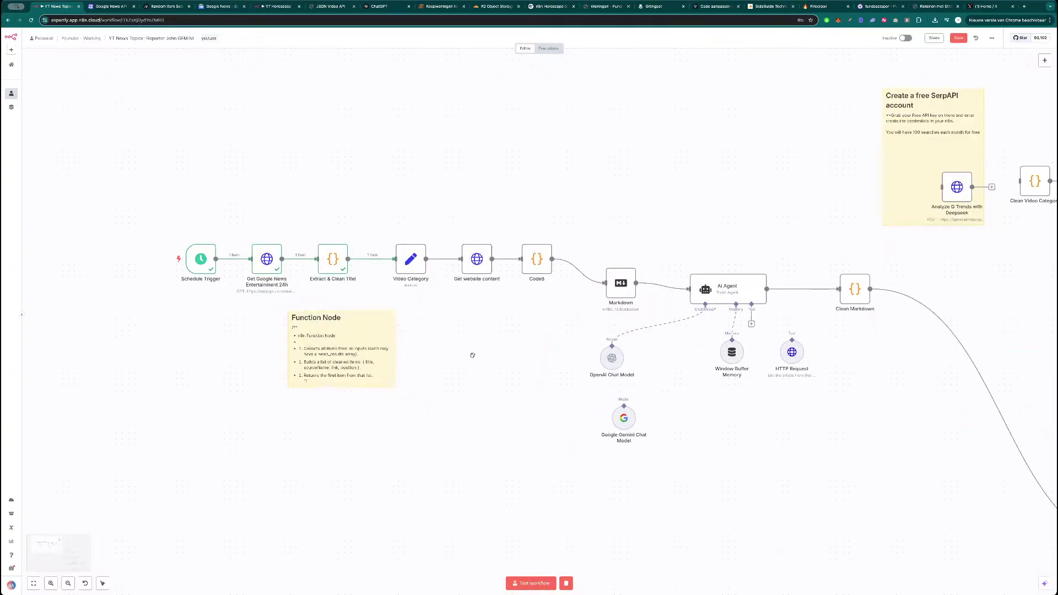
# - Use the input title as the Video Category value, test the Video Category node, and return to the canvas
pyautogui.doubleClick(412, 265)
pyautogui.press('Escape')
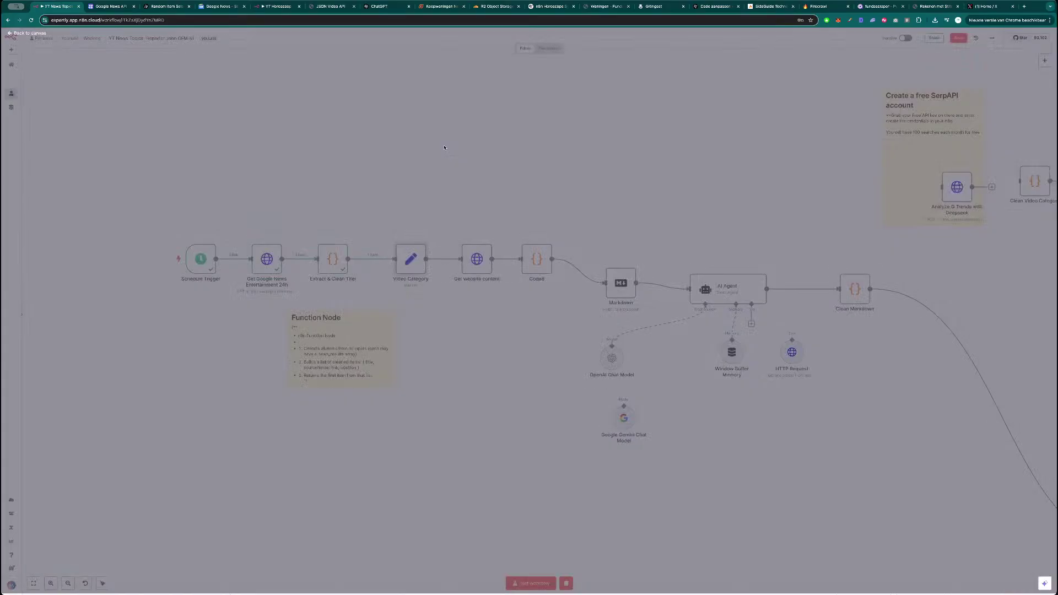
pyautogui.doubleClick(410, 265)
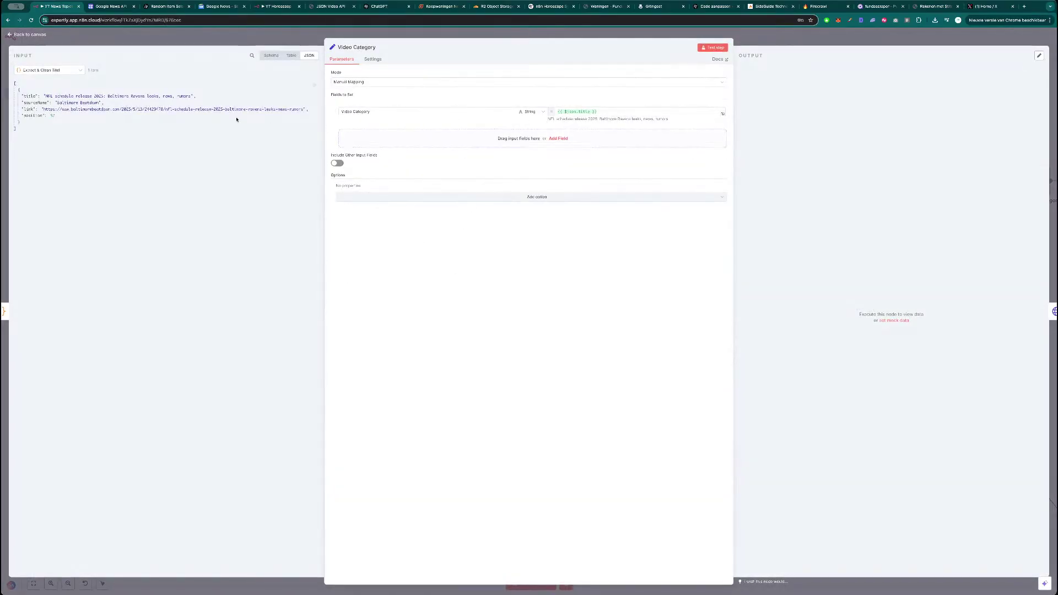
pyautogui.moveTo(80, 98); pyautogui.dragTo(582, 119)
pyautogui.click(714, 48)
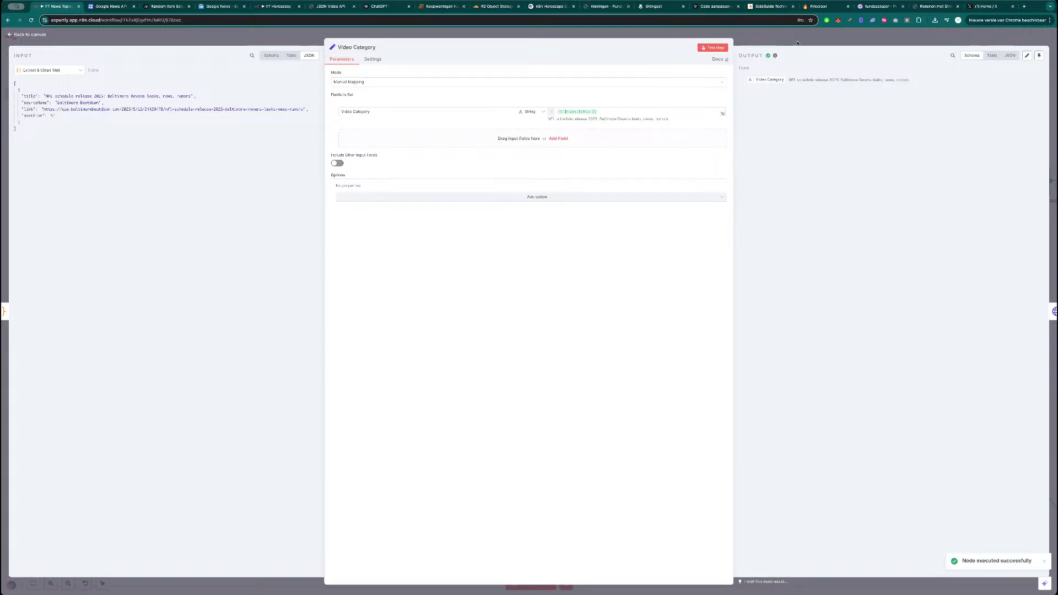
pyautogui.press('Escape')
# - Test the Get website content node, examine its output as JSON, and return to the canvas
pyautogui.doubleClick(477, 259)
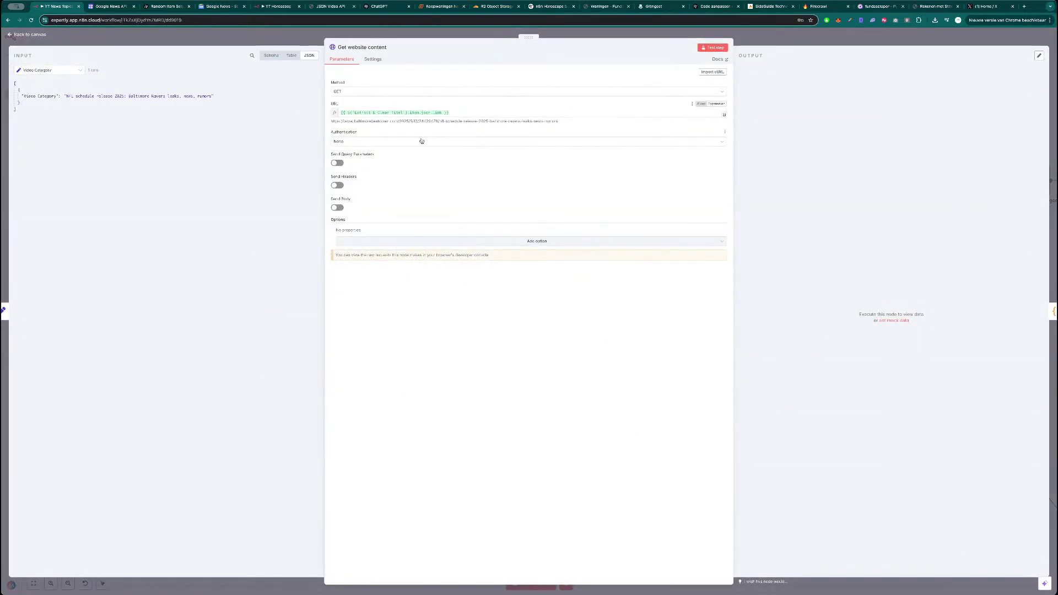
pyautogui.click(713, 48)
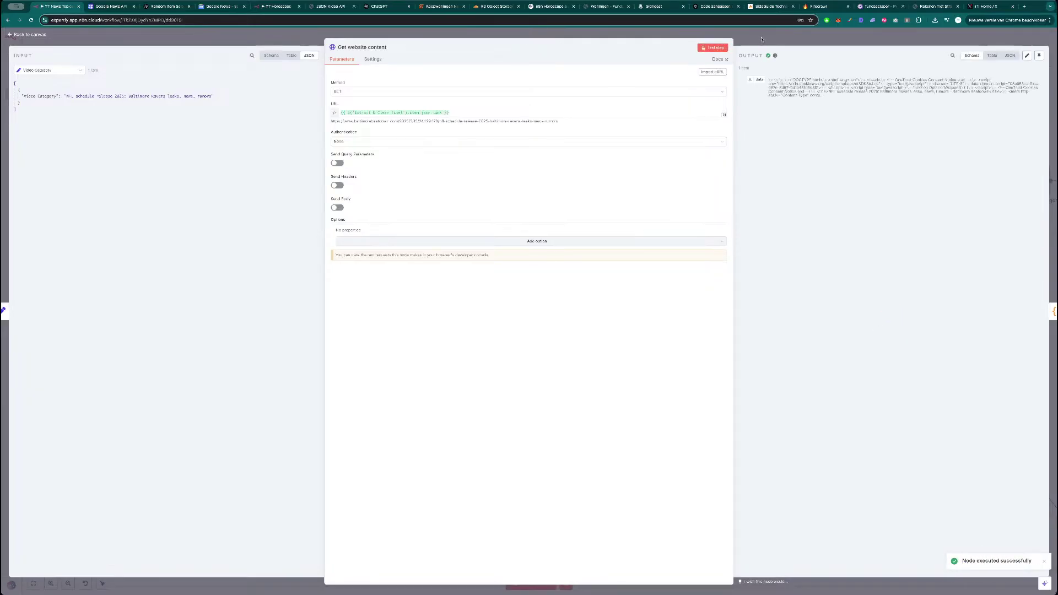
pyautogui.click(1008, 57)
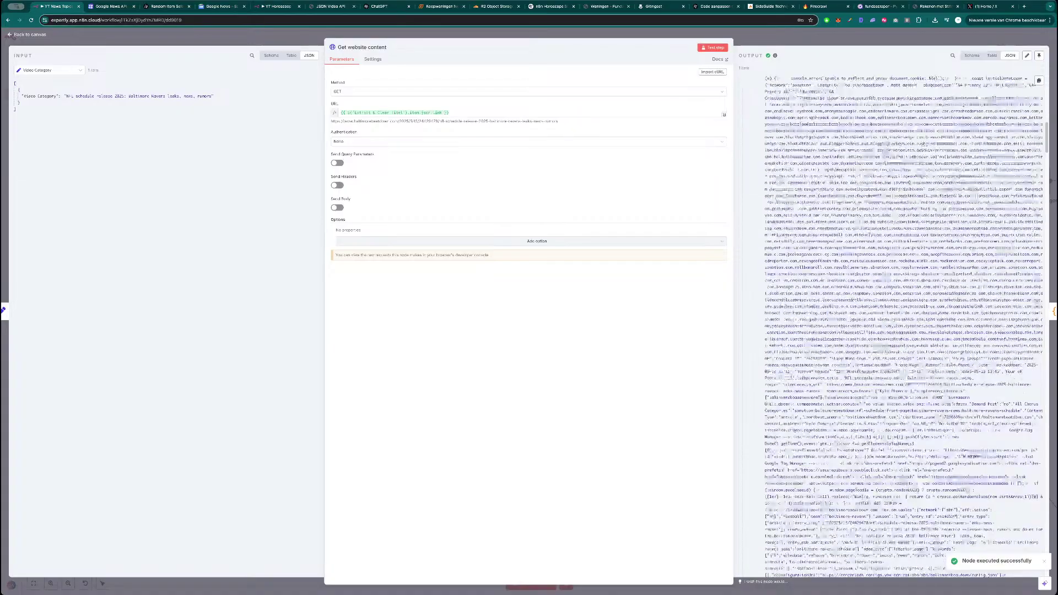
pyautogui.click(827, 41)
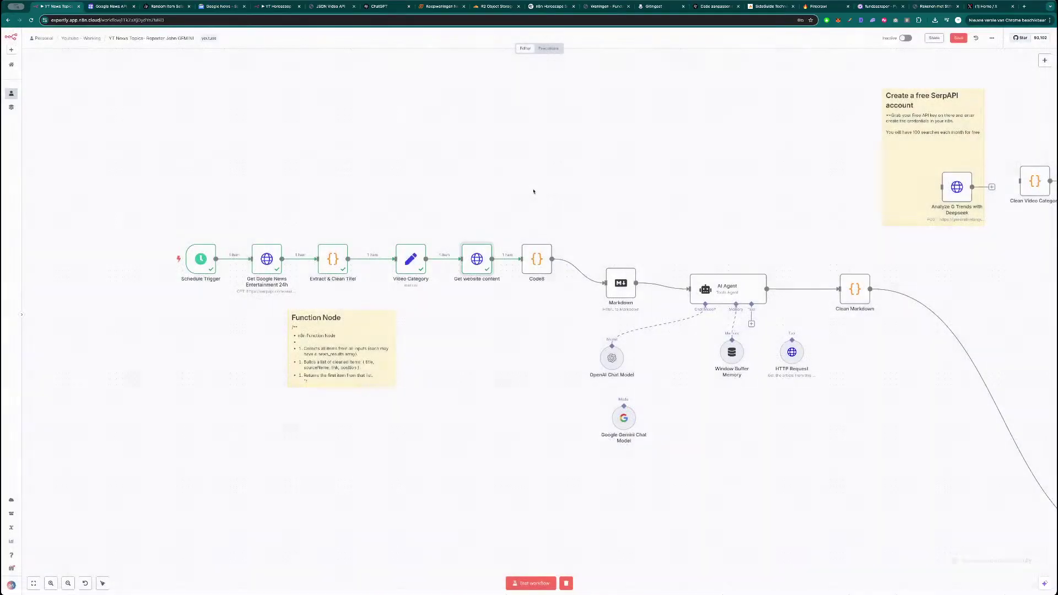
# - Rename the code node that follows Get website content as Clean the HTML
pyautogui.doubleClick(541, 261)
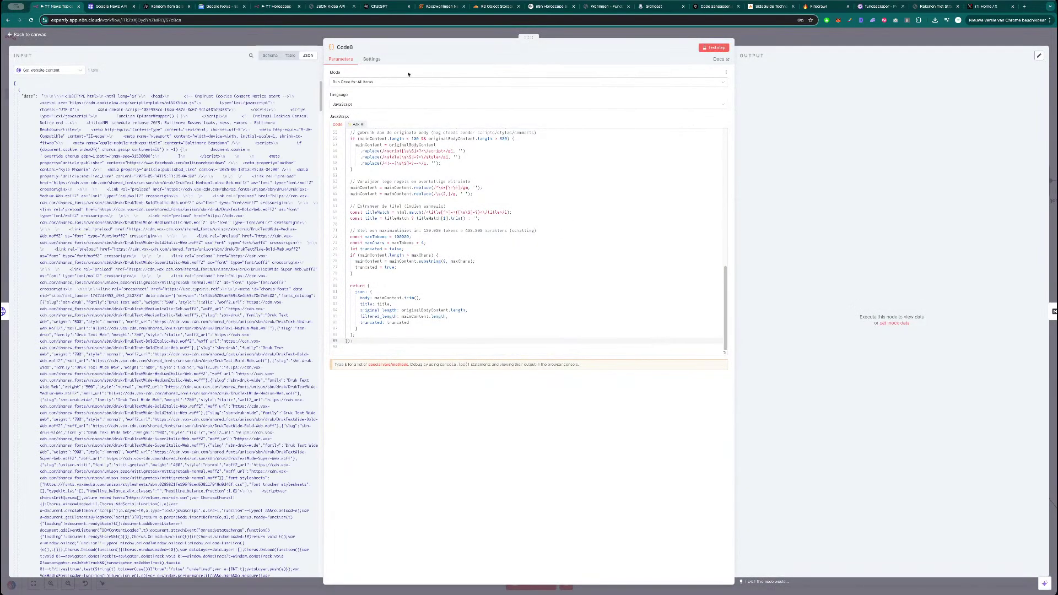
pyautogui.scroll(5, 437, 212)
pyautogui.scroll(5, 437, 211)
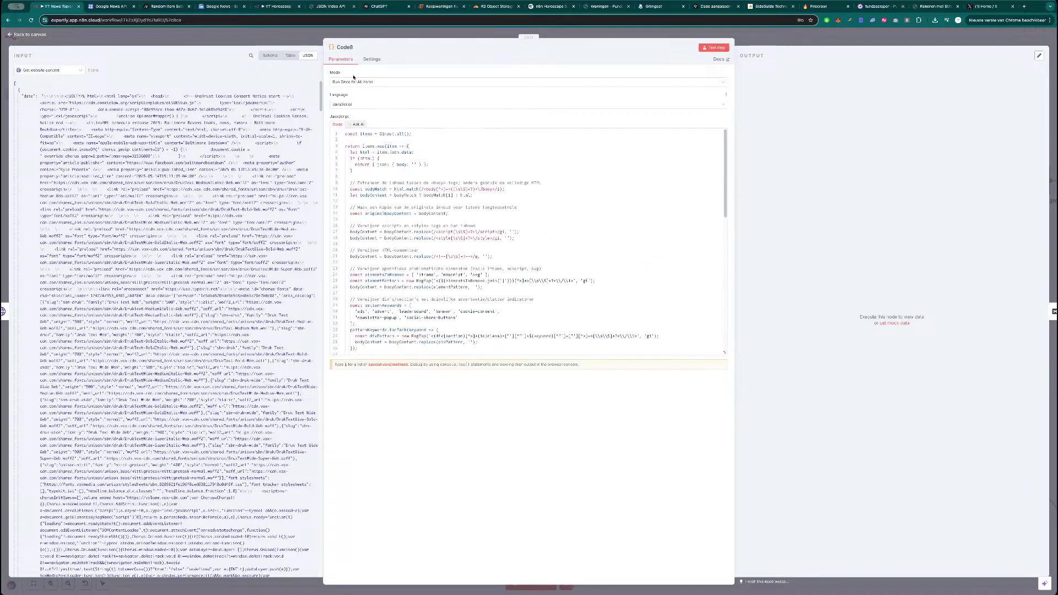
pyautogui.click(348, 48)
pyautogui.doubleClick(389, 45)
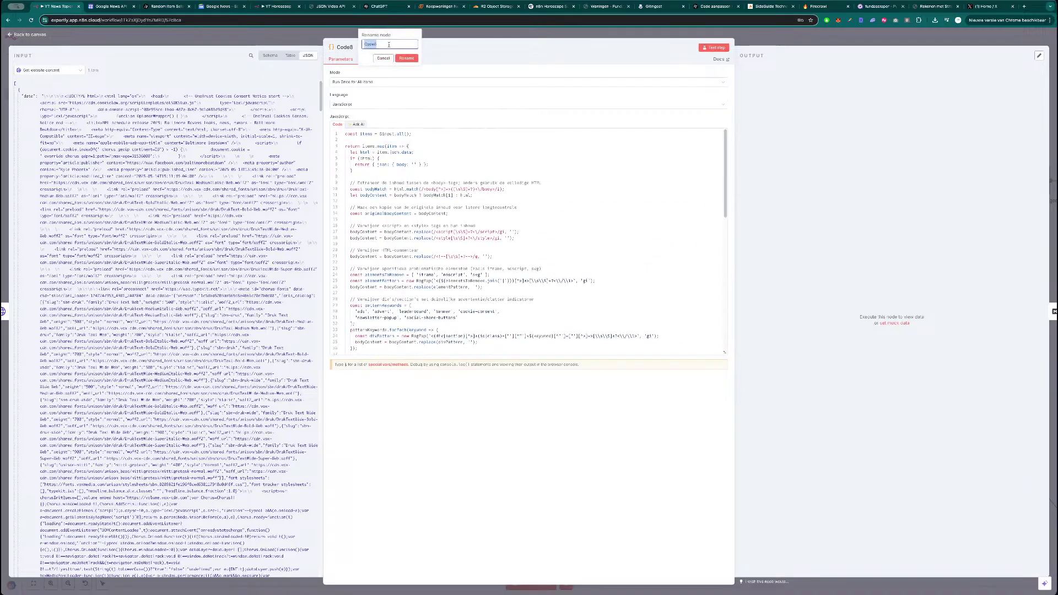
pyautogui.write('Clean the HTML')
pyautogui.press('Return')
# - Test the Clean the HTML node, examine its output down to the last fields, and return to the canvas
pyautogui.scroll(-10, 621, 172)
pyautogui.click(713, 48)
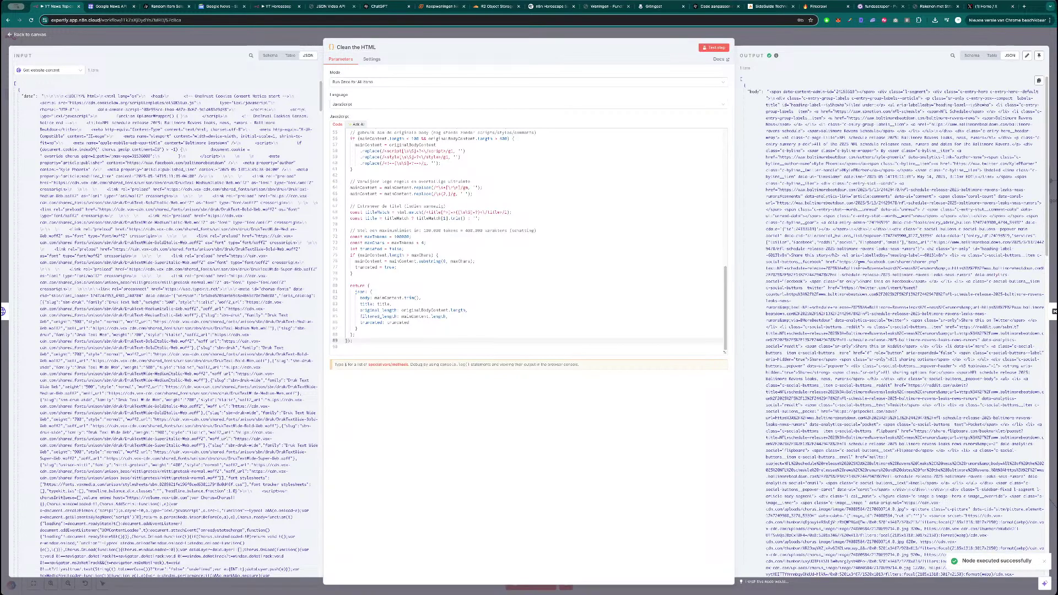
pyautogui.scroll(-15, 846, 268)
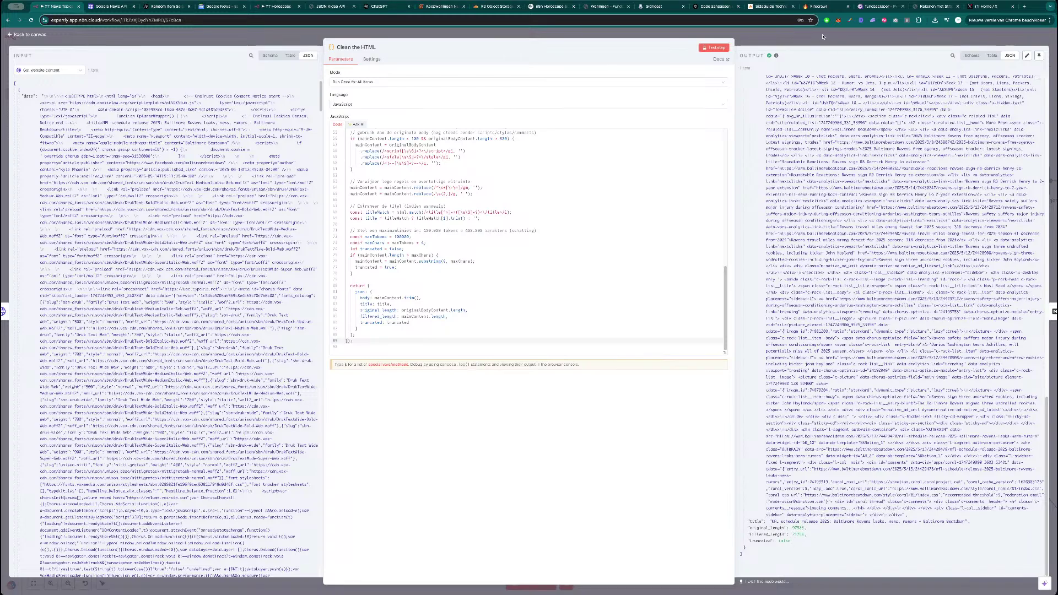
pyautogui.press('Escape')
# - Test the Markdown node and review its output, and line up the Markdown and AI Agent nodes with the preceding row
pyautogui.doubleClick(625, 290)
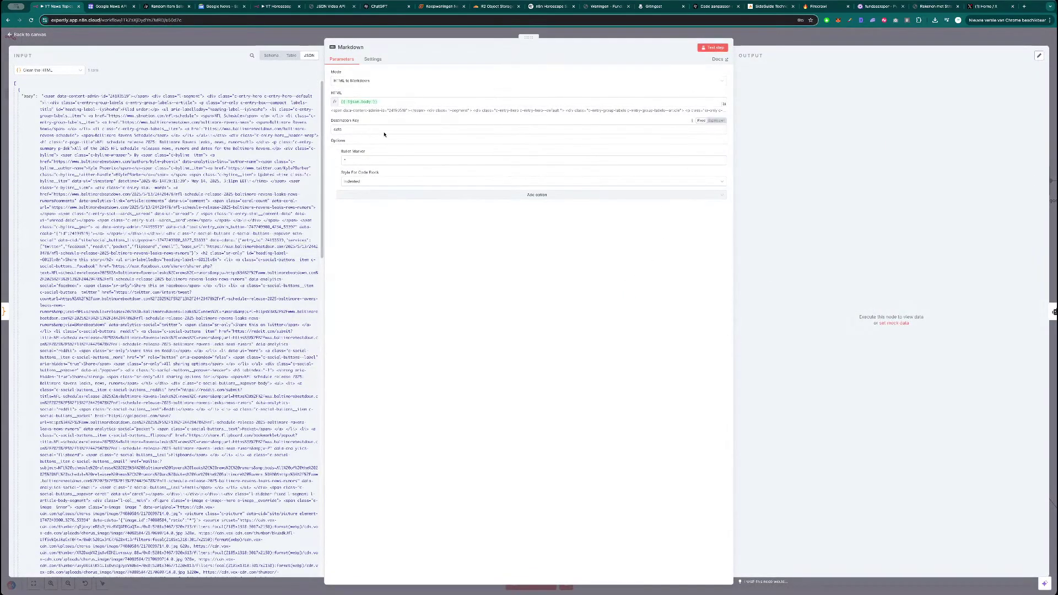
pyautogui.click(711, 48)
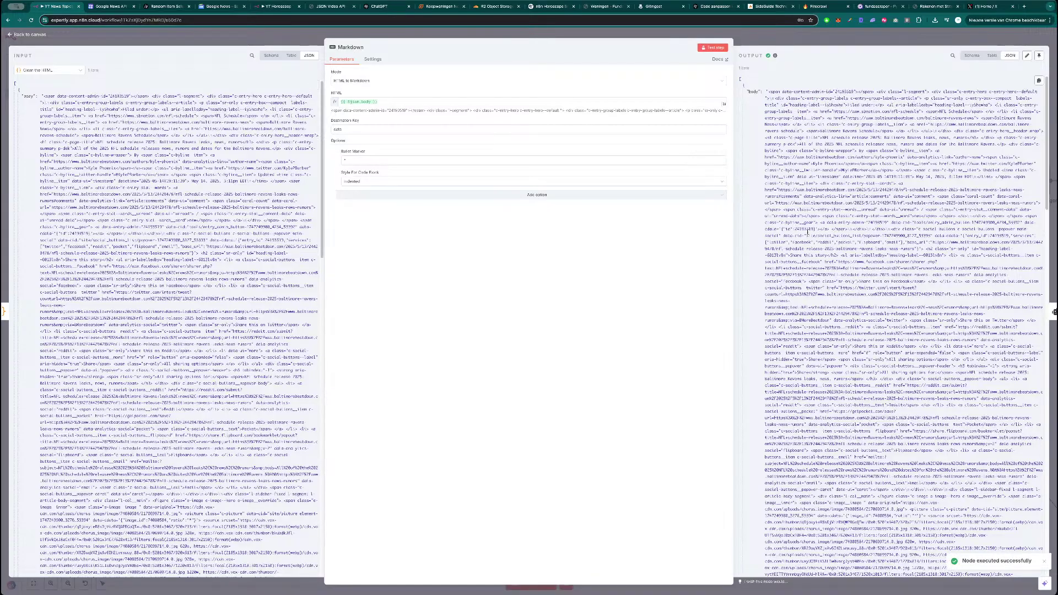
pyautogui.scroll(-20, 821, 264)
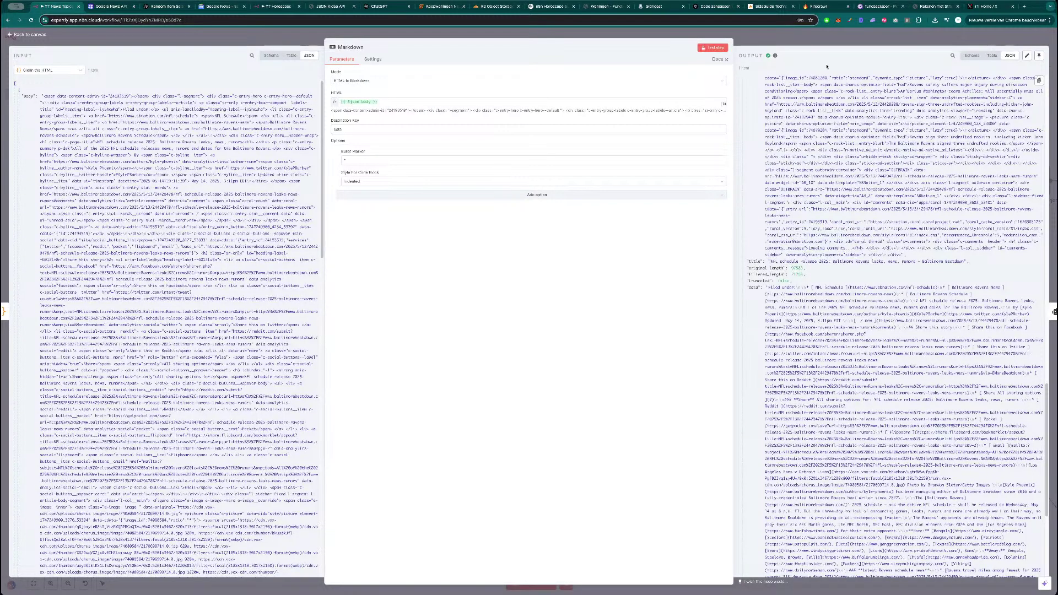
pyautogui.click(834, 42)
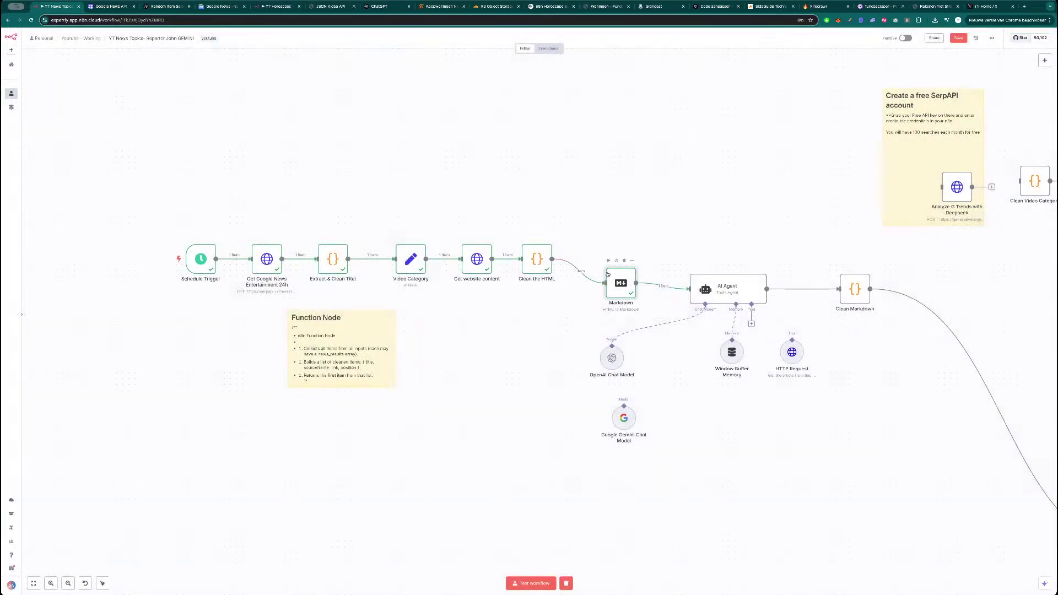
pyautogui.moveTo(739, 292); pyautogui.dragTo(733, 263)
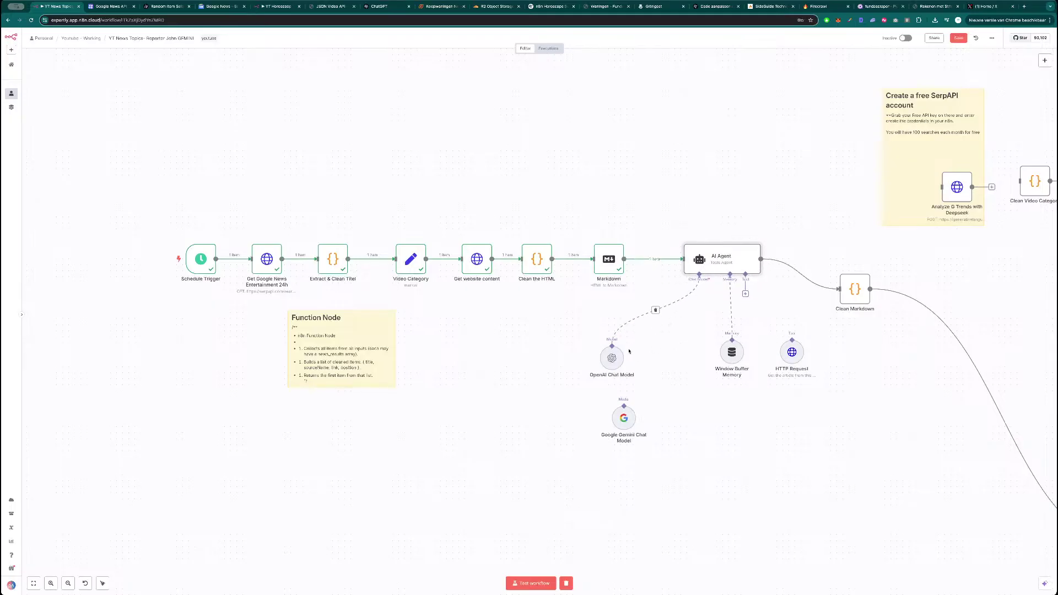
# - Set the OpenAI Chat Model to gpt-4.1, remove its Maximum Number of Tokens option, and return to the canvas
pyautogui.doubleClick(612, 358)
pyautogui.click(388, 97)
pyautogui.click(383, 113)
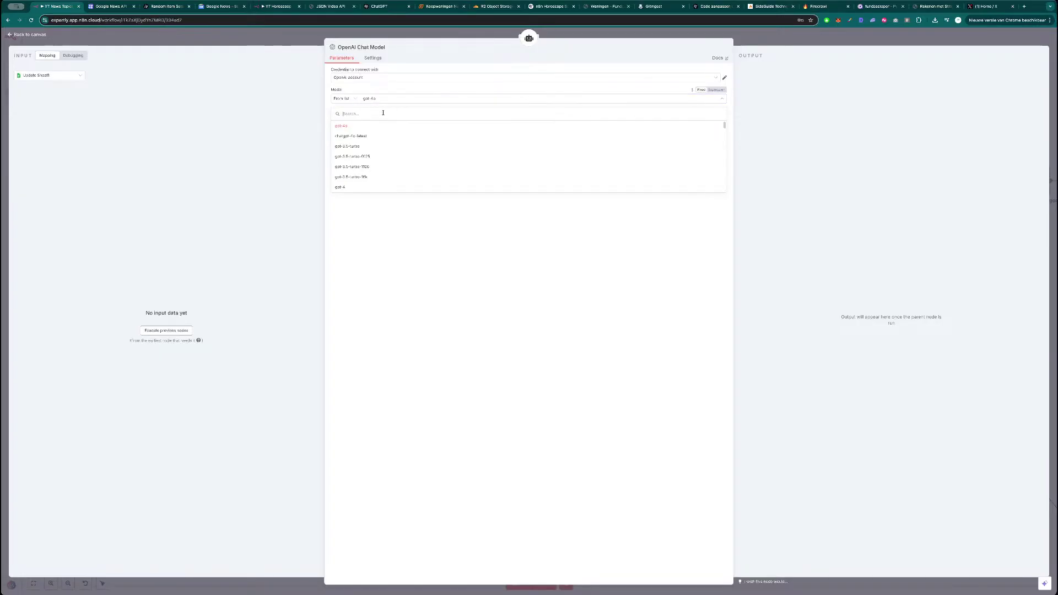
pyautogui.write('4.1')
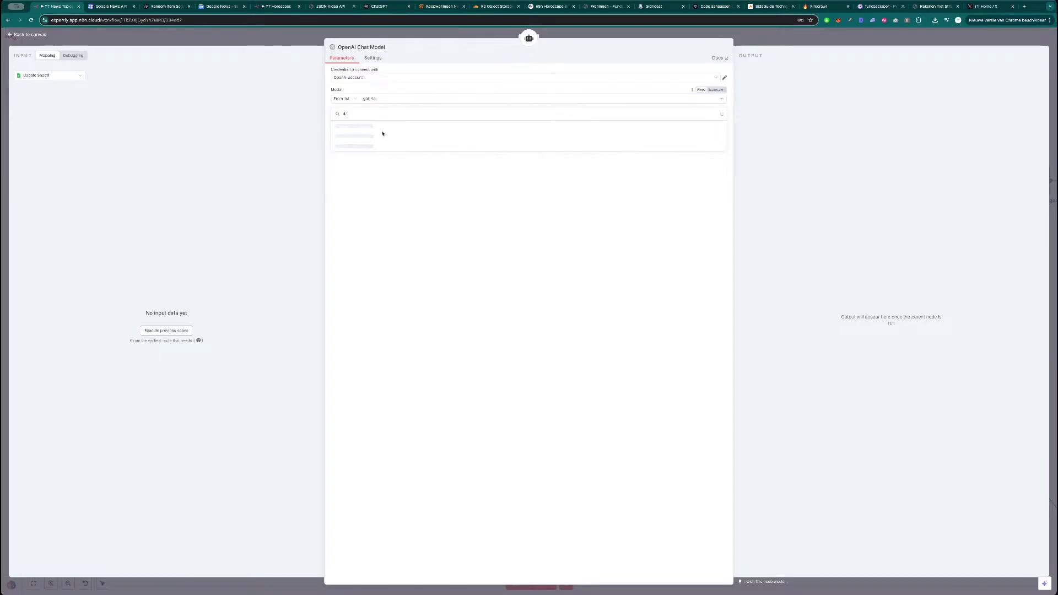
pyautogui.click(394, 128)
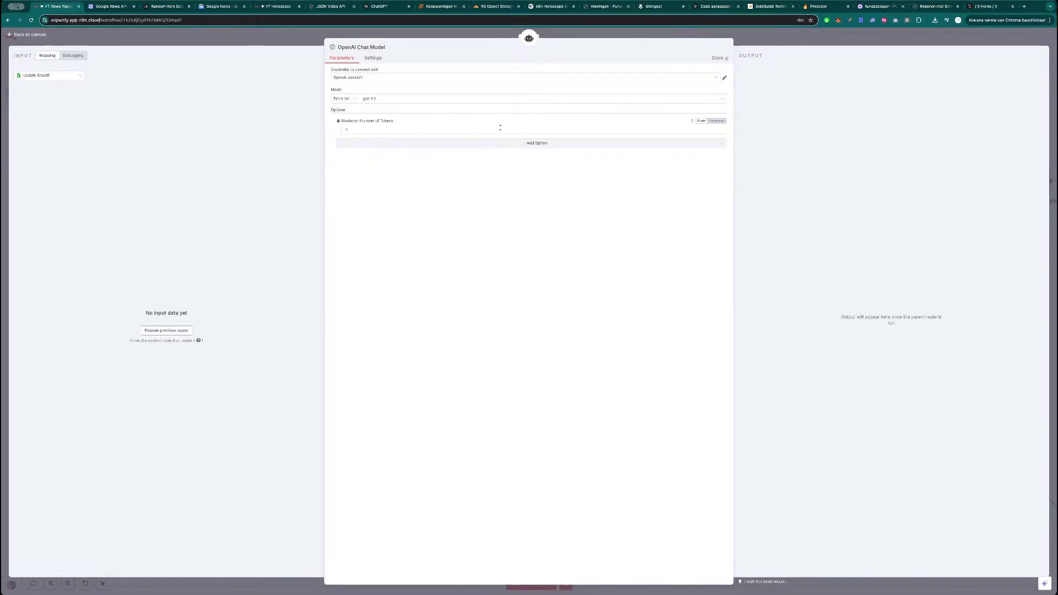
pyautogui.click(338, 122)
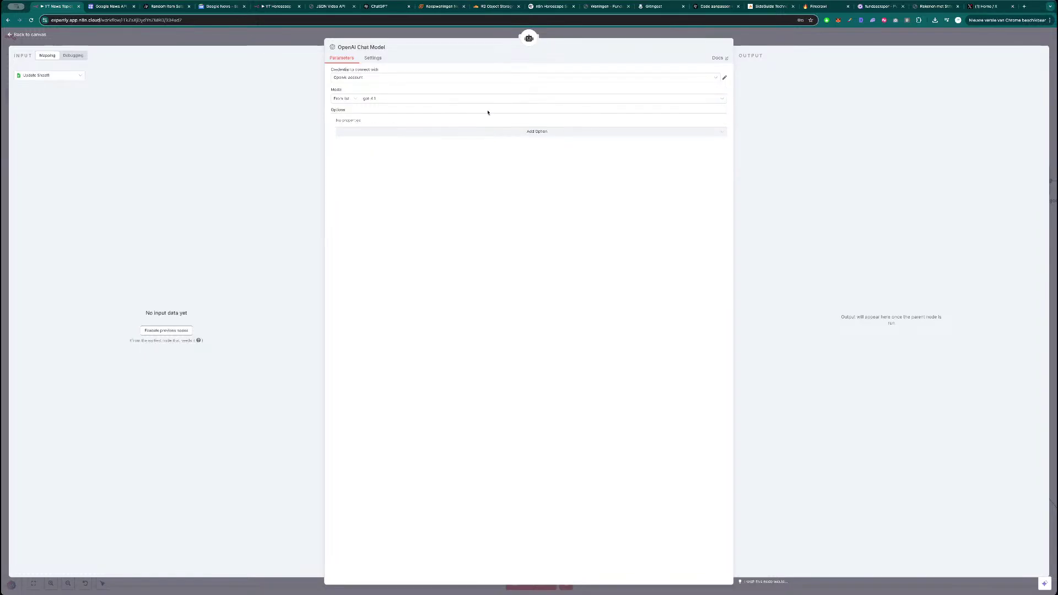
pyautogui.click(793, 37)
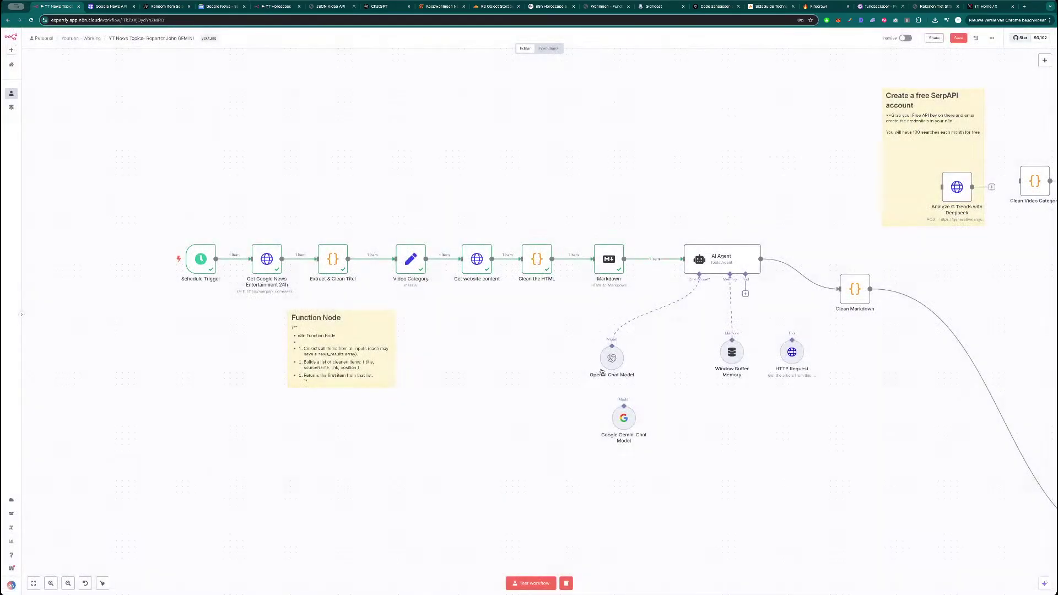
# - Move the OpenAI Chat Model and Window Buffer Memory nodes closer beneath the AI Agent, and review the memory node's settings
pyautogui.moveTo(612, 351); pyautogui.dragTo(612, 339)
pyautogui.moveTo(735, 354); pyautogui.dragTo(722, 348)
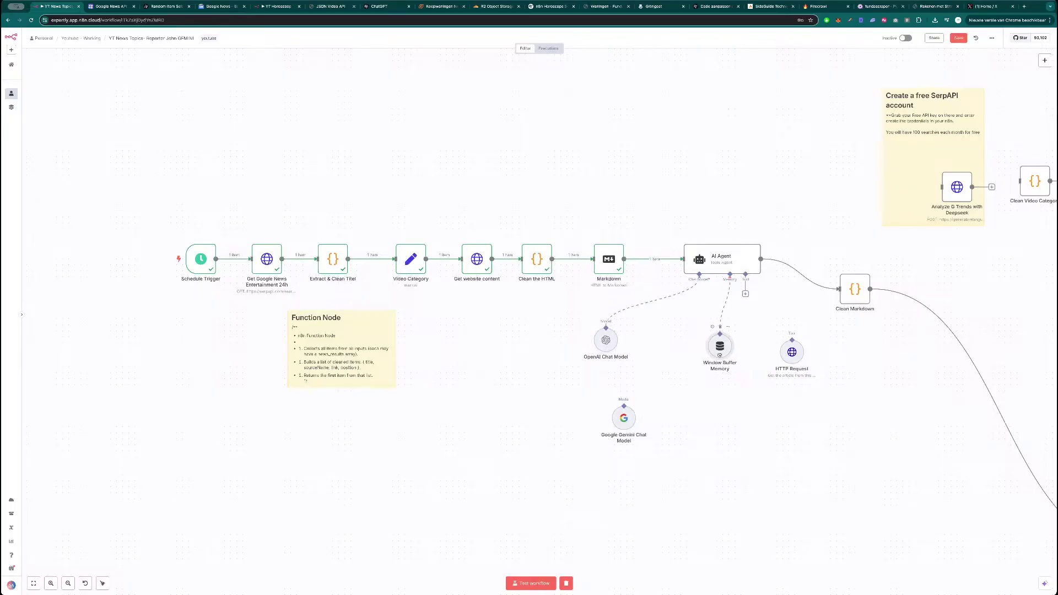
pyautogui.doubleClick(722, 349)
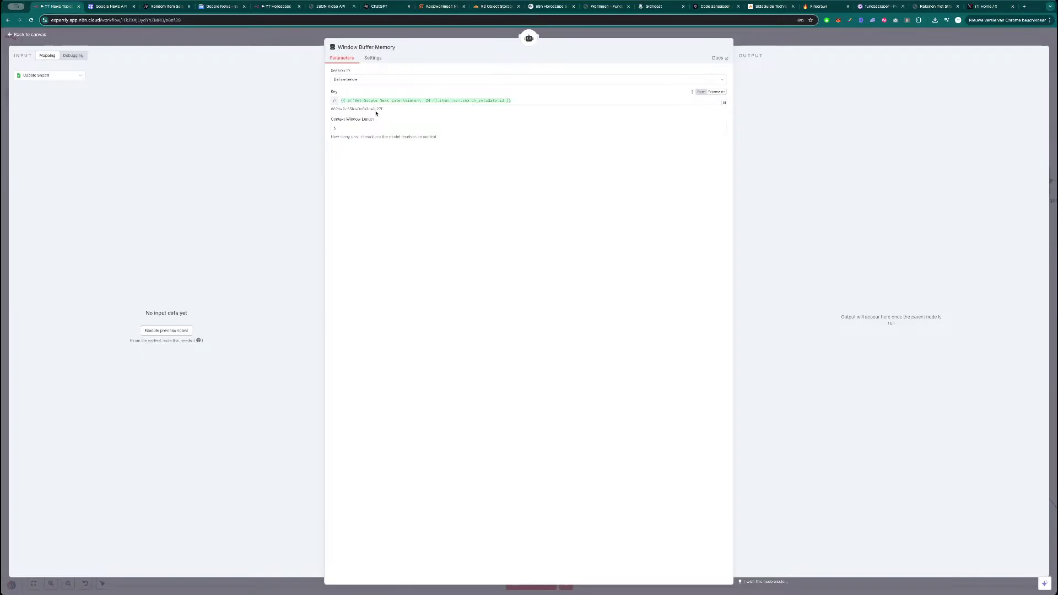
pyautogui.press('Escape')
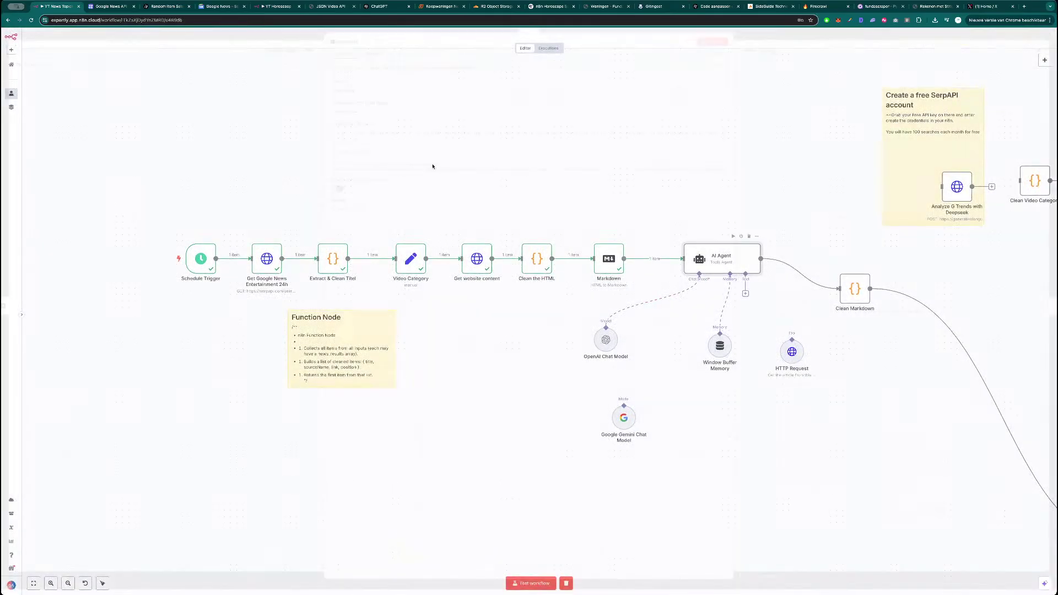
# - Open the AI Agent's user message prompt in the full expression editor and copy its entire text
pyautogui.doubleClick(722, 259)
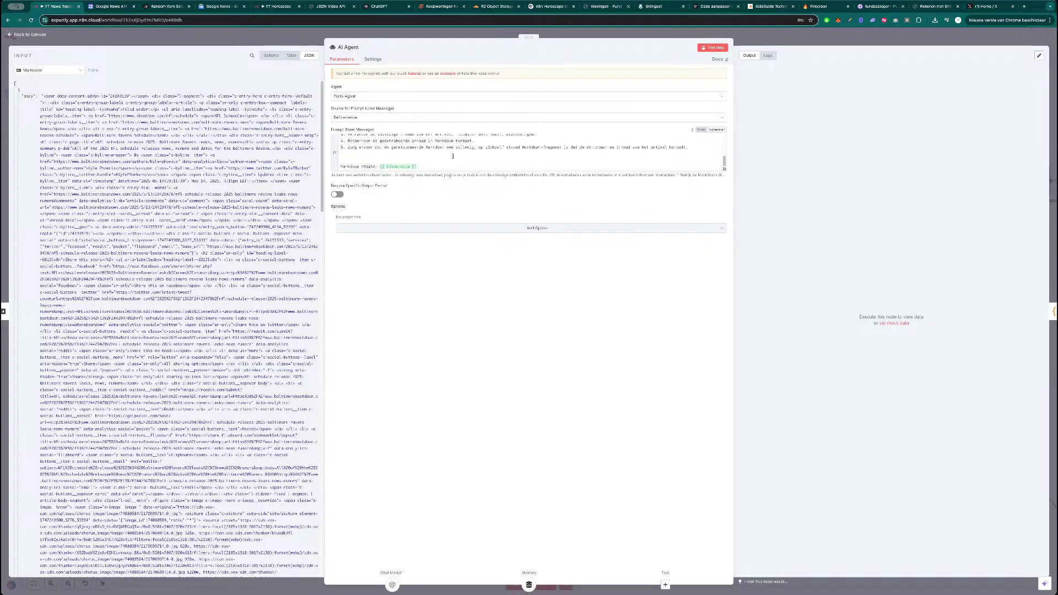
pyautogui.click(724, 169)
pyautogui.hotkey('ctrl', 'a')
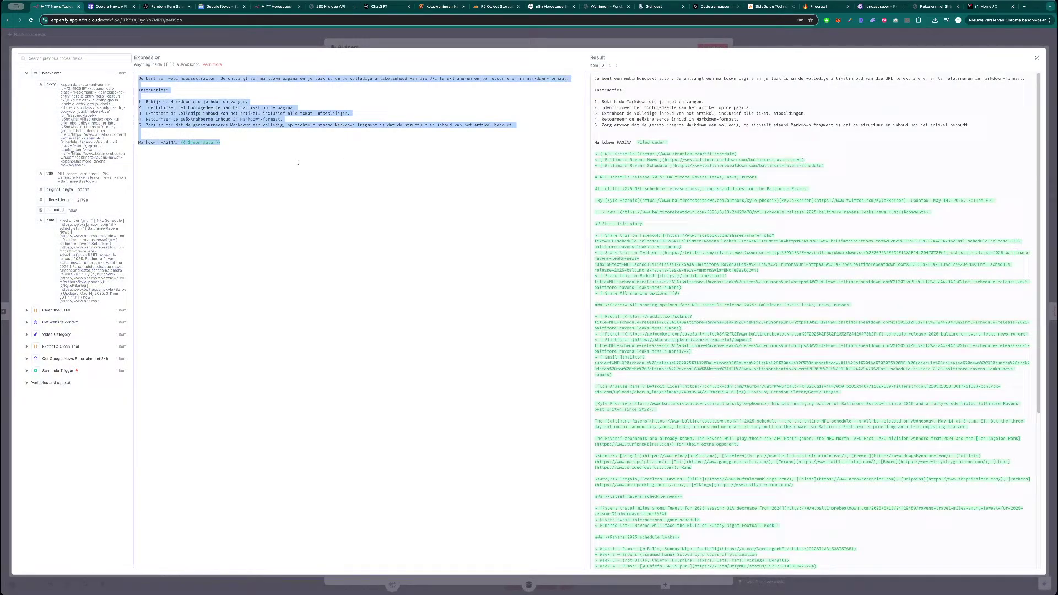
# - In a new ChatGPT chat, paste the copied prompt, add "This is a system prompt, please improve the prompt", and send it
pyautogui.click(171, 11)
pyautogui.scroll(-10, 432, 255)
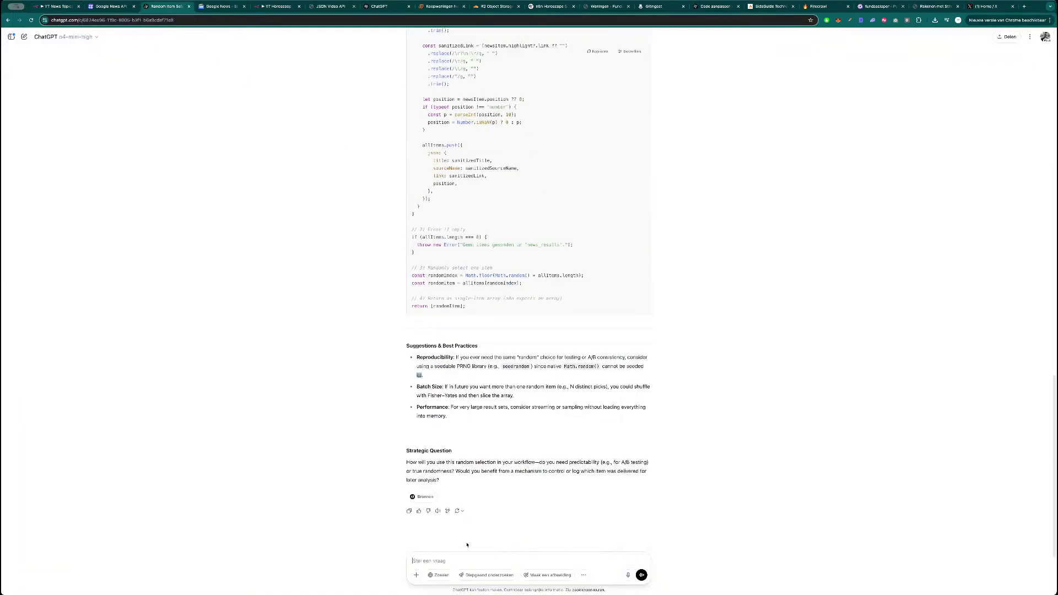
pyautogui.click(24, 36)
pyautogui.write('Je bent een webinhoudsextractor. Je ontvangt een markdown pagina en je taak is om de volledige artikelinhoud van die URL te extraheren en te retourneren in markdown-formaat.  Instructies:  1. Bekijk de Markdown die je hebt ontvangen. 2. Identificeer het hoofdgedeelte van het artikel op de pagina. 3. Extraheer de volledige inhoud van het artikel, inclusief alle tekst, afbeeldingen. 4. Retourneer de geëxtraheerde inhoud in Markdown-formaat. 5. Zorg ervoor dat de geretourneerde Markdown een volledig, op zichzelf staand Markdown-fragment is dat de structuur en inhoud van het artikel behoudt.   Markdown PAGINA: {{ $json.data }}')
pyautogui.hotkey('shift', 'Return')
pyautogui.write('This is a system prompt, pela')
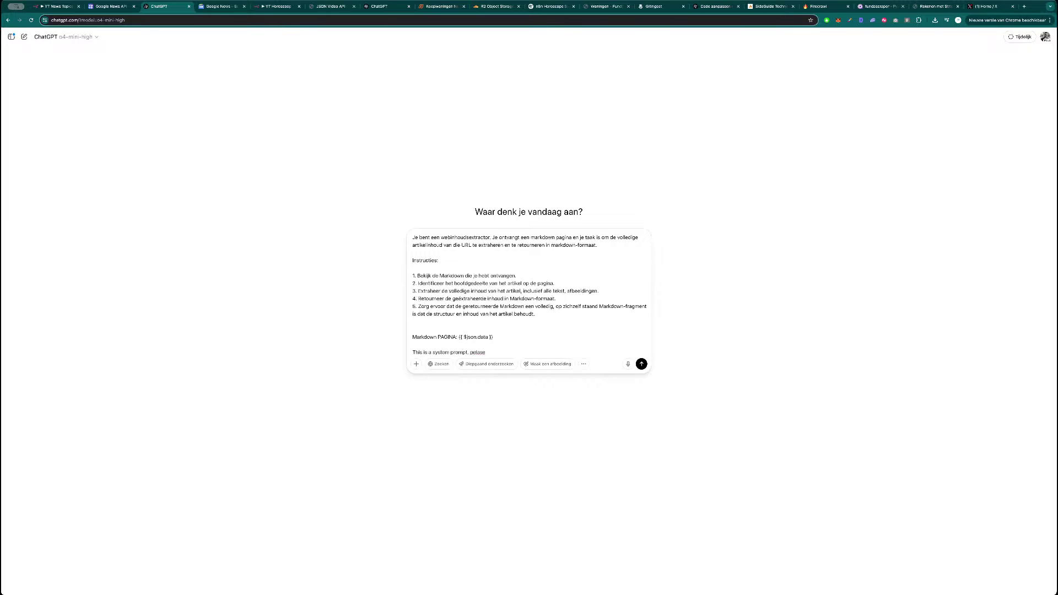
pyautogui.write('lease improve the prompt')
pyautogui.press('Return')
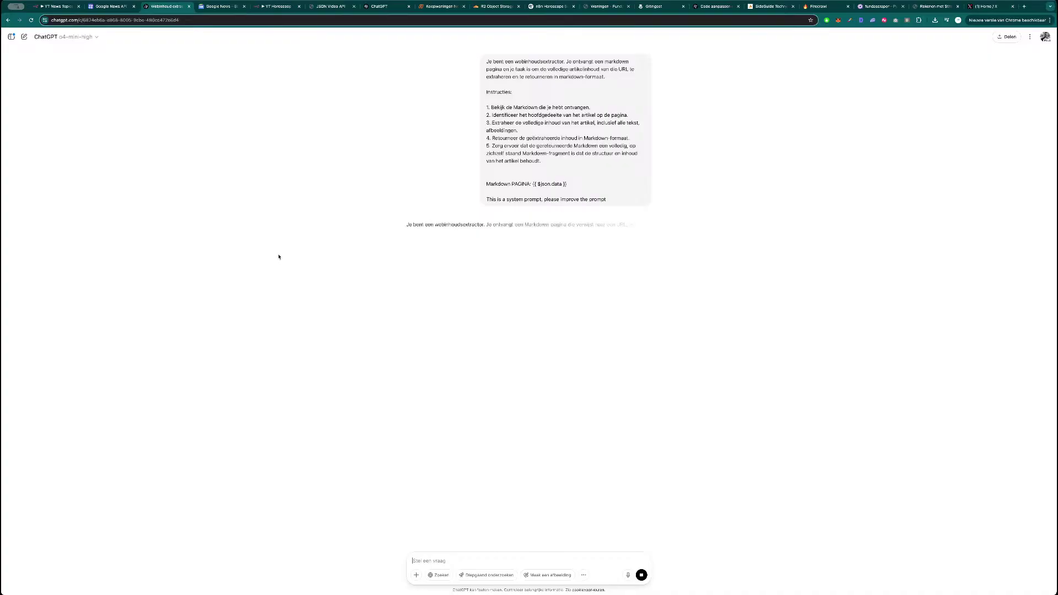
# - Switch back to n8n, examine the AI Agent prompt's rendered result with the article Markdown, and return to the canvas
pyautogui.hotkey('ctrl', 'shift', 'Tab')
pyautogui.hotkey('ctrl', 'shift', 'Tab')
pyautogui.click(473, 228)
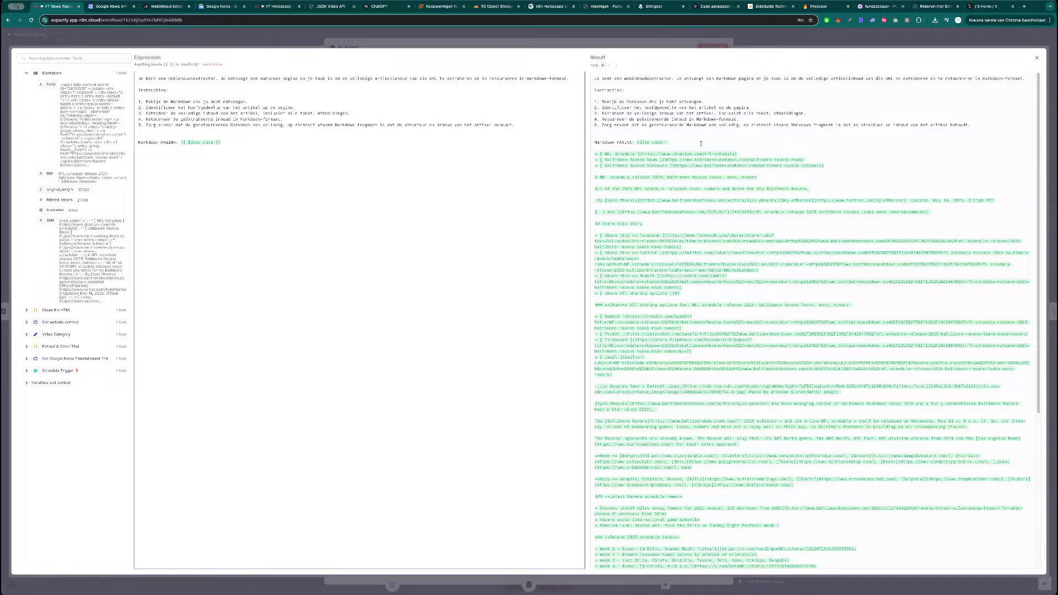
pyautogui.scroll(-5, 712, 233)
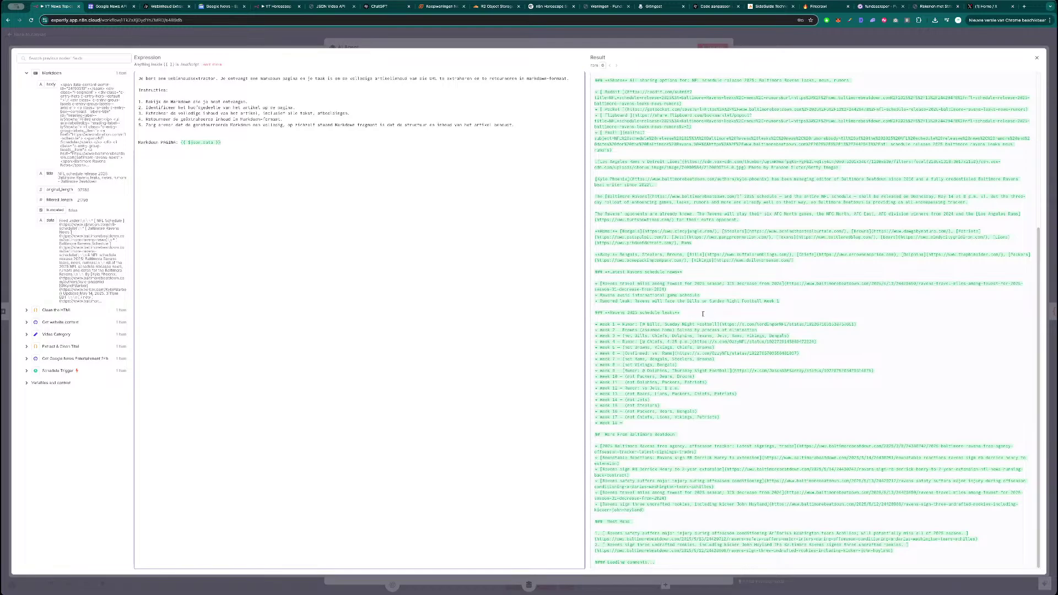
pyautogui.scroll(5, 715, 312)
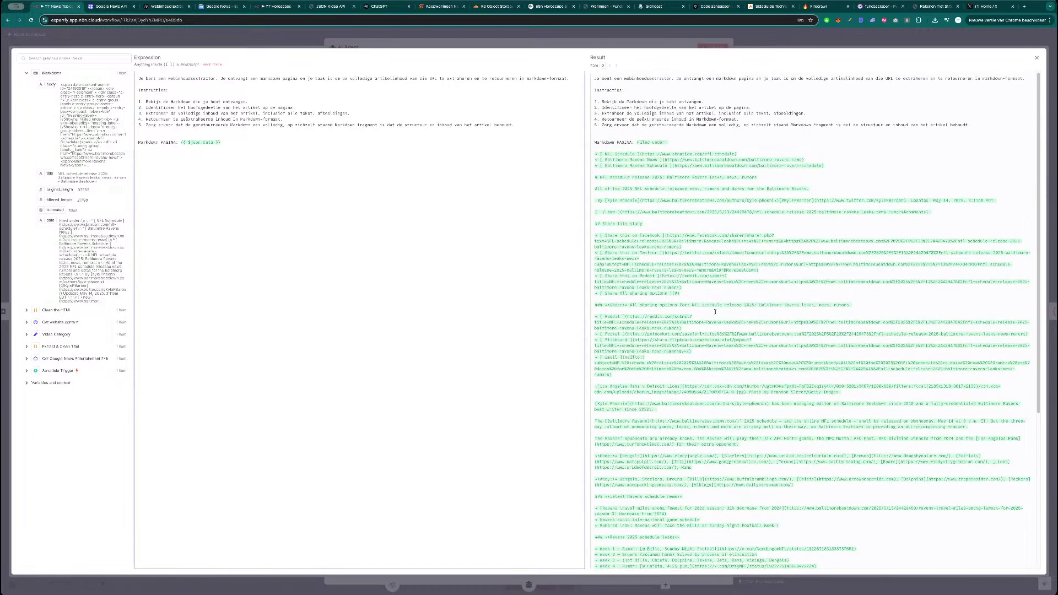
pyautogui.scroll(-2, 690, 322)
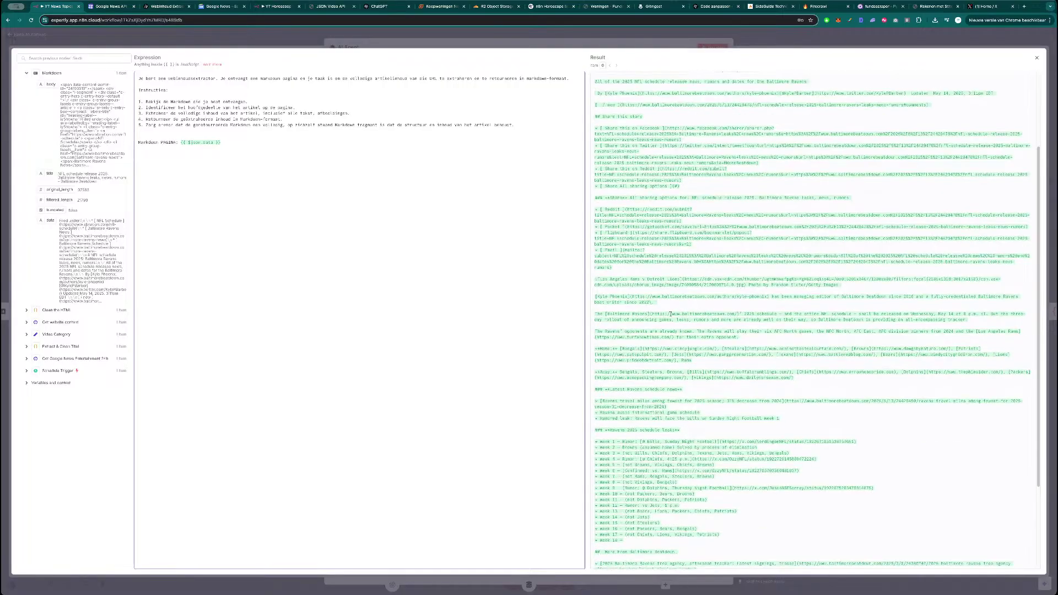
pyautogui.scroll(2, 659, 180)
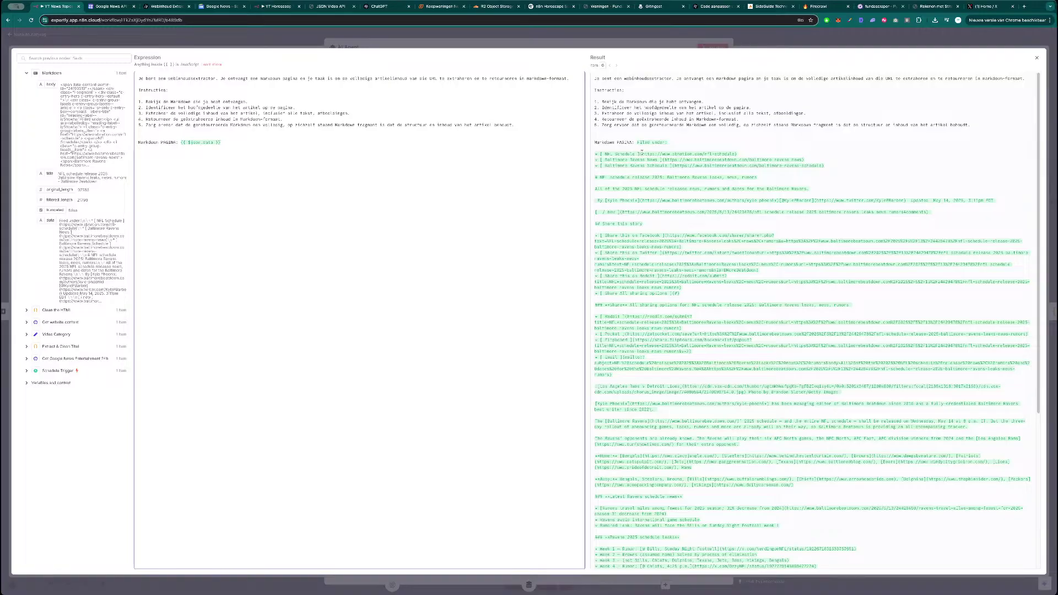
pyautogui.press('Escape')
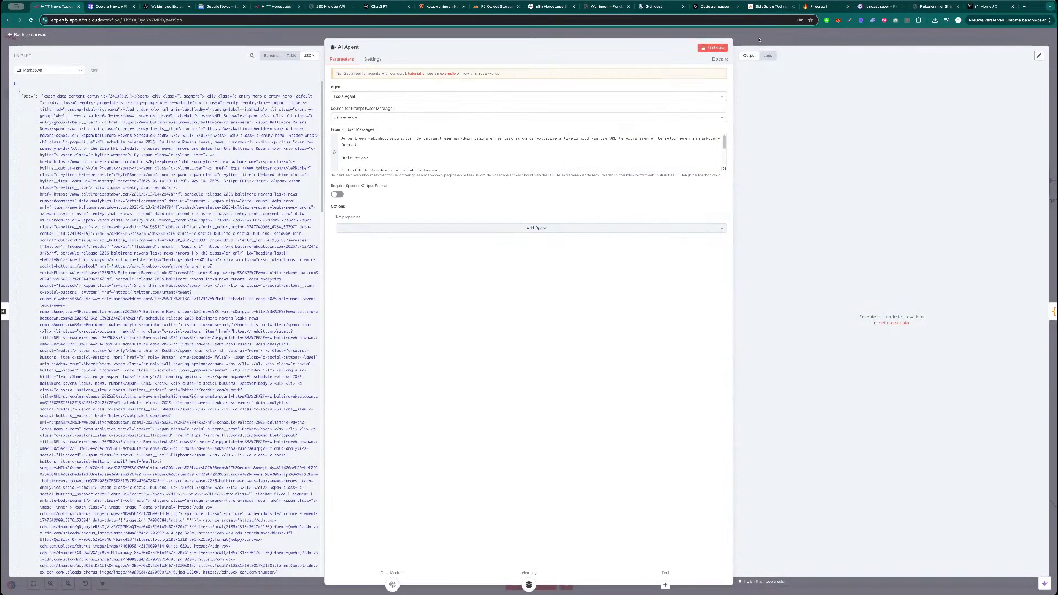
pyautogui.press('Escape')
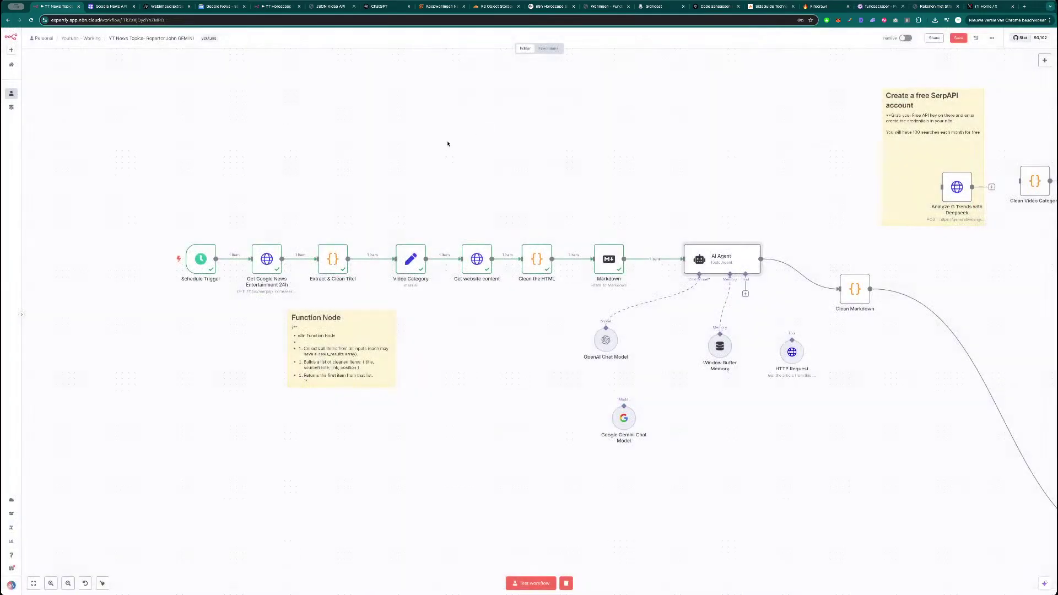
# - Test the Extract & Clean Titel node again and return to the canvas
pyautogui.doubleClick(336, 267)
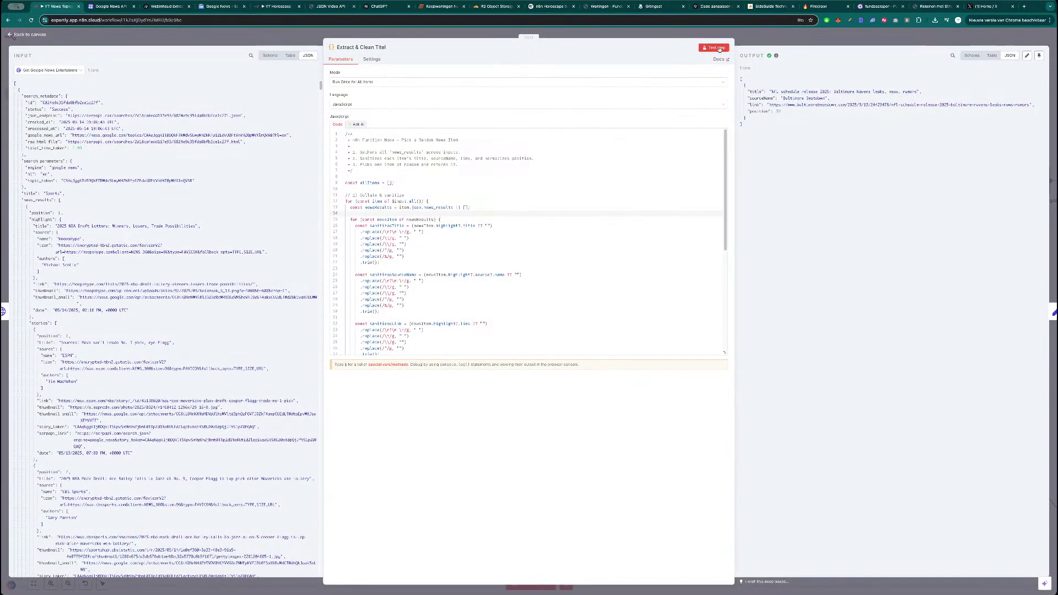
pyautogui.click(719, 49)
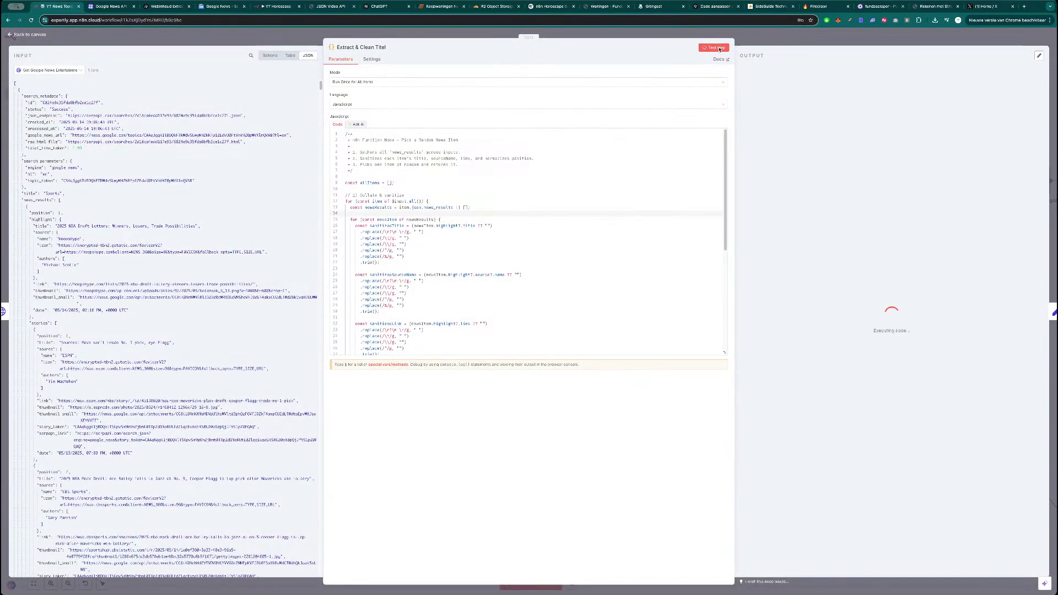
pyautogui.press('Escape')
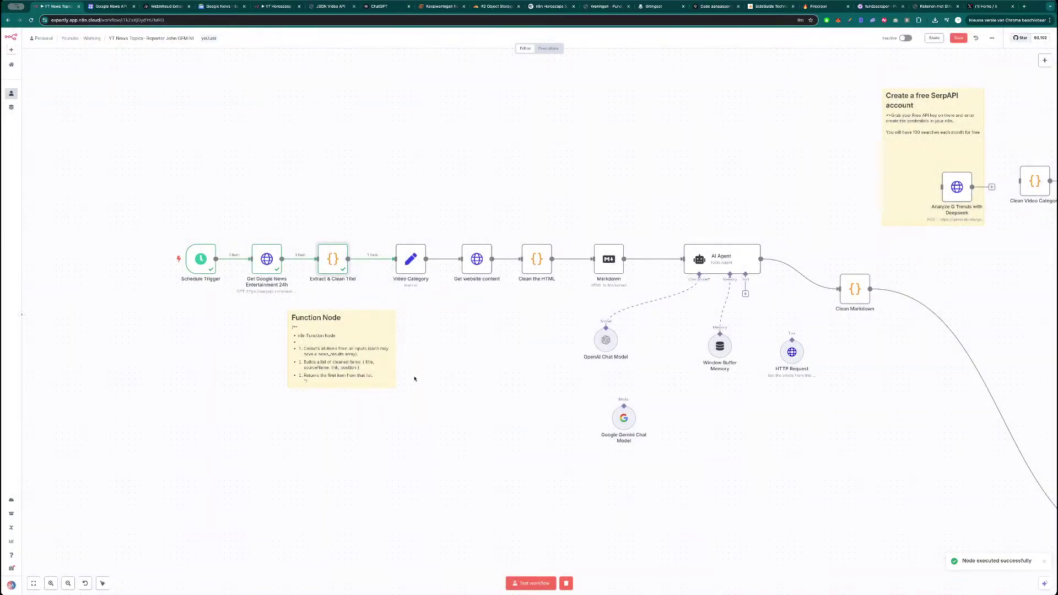
# - Copy the first-item code from the Function Node sticky note, replace the Extract & Clean Titel node's code with it and test the node
pyautogui.doubleClick(344, 373)
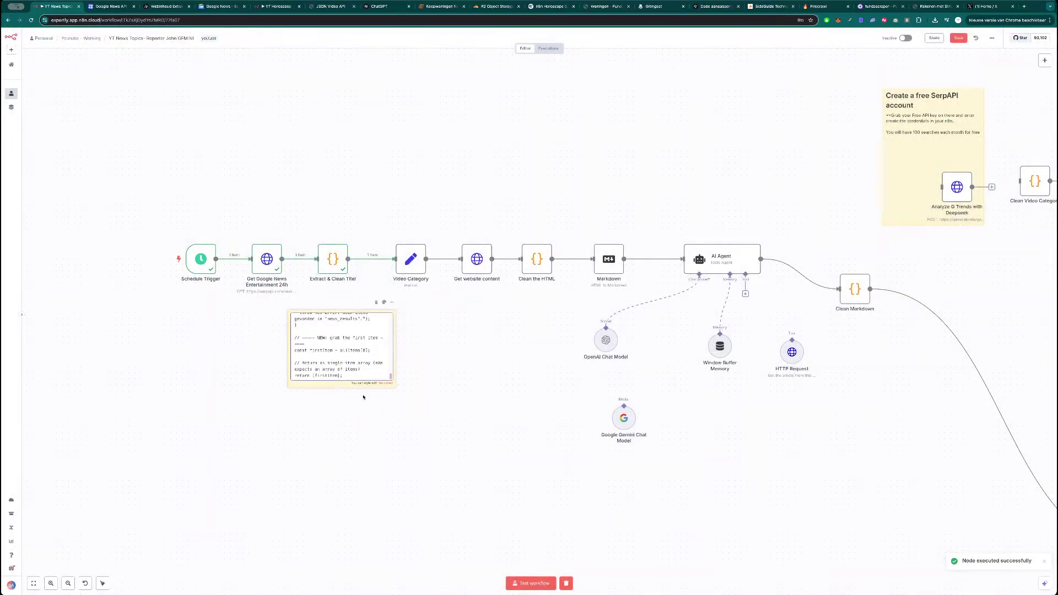
pyautogui.moveTo(348, 375); pyautogui.dragTo(295, 326)
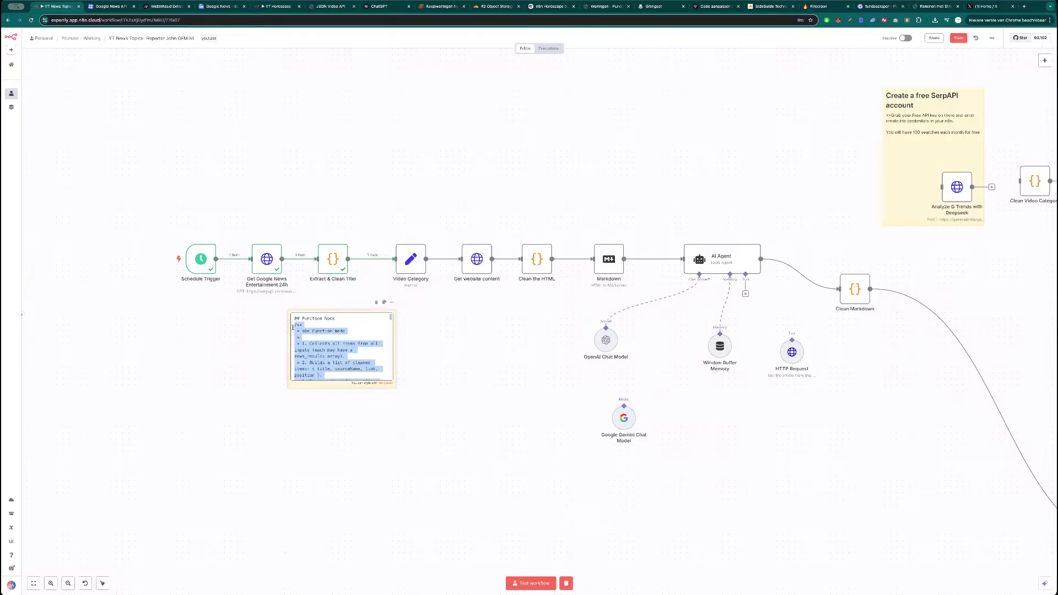
pyautogui.doubleClick(328, 273)
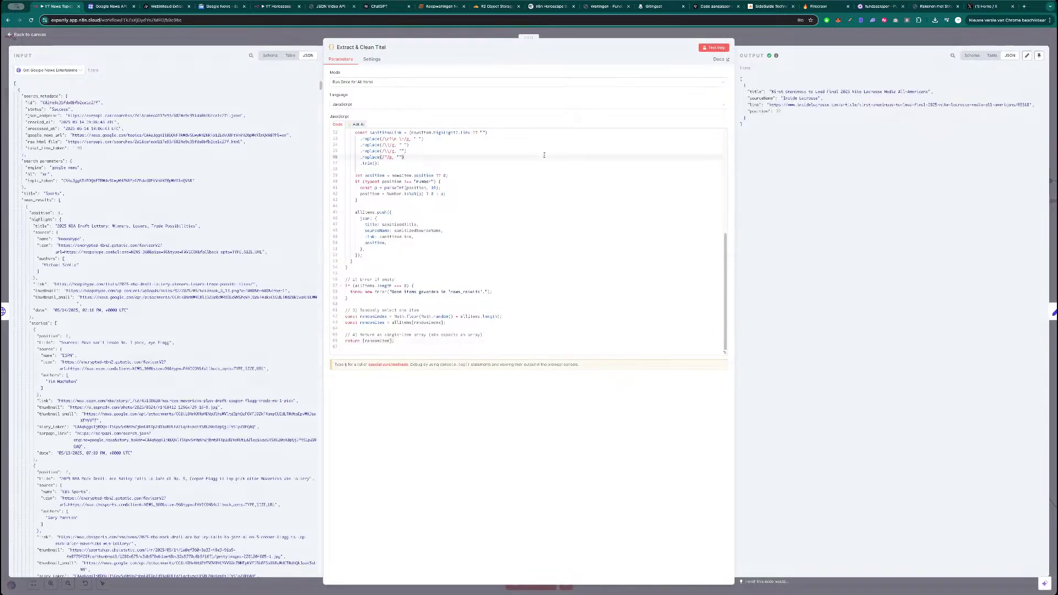
pyautogui.click(715, 48)
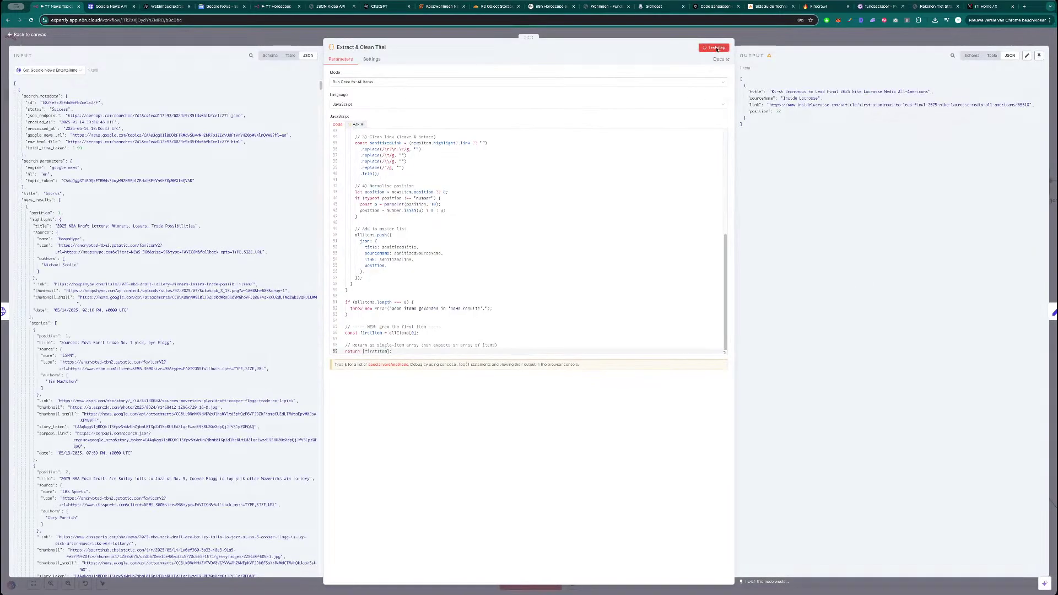
pyautogui.click(758, 38)
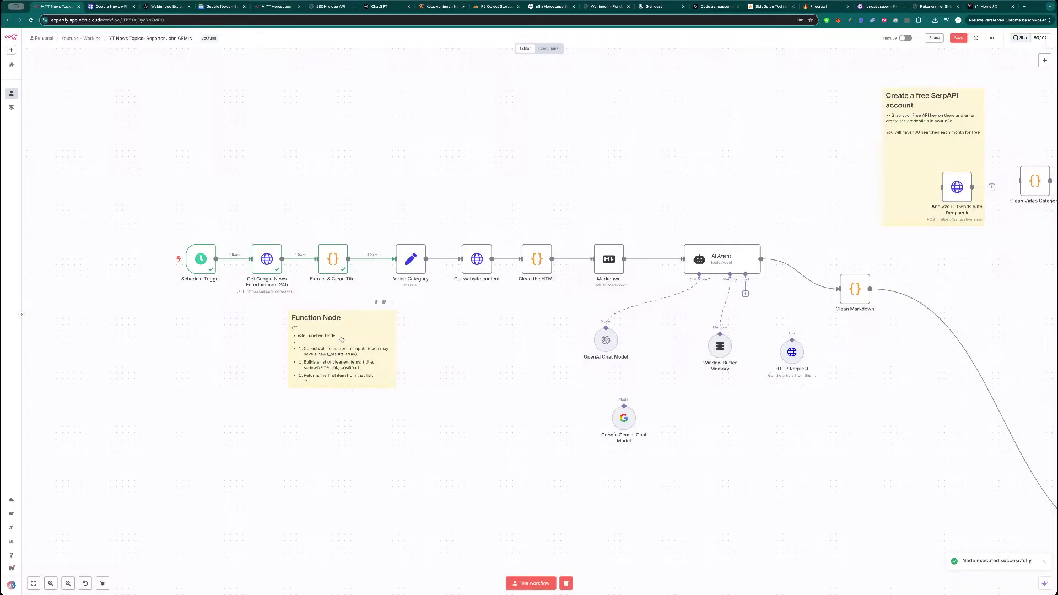
# - Undo the code replacement in the Extract & Clean Titel node and copy the restored random-item code
pyautogui.doubleClick(332, 259)
pyautogui.click(508, 209)
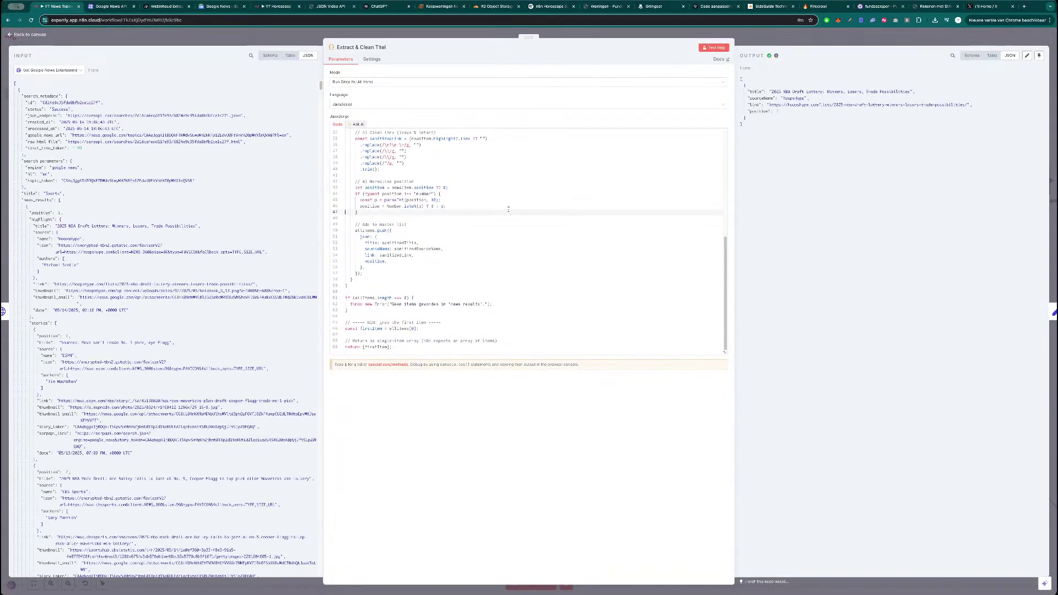
pyautogui.press('pagedown')
pyautogui.hotkey('ctrl', 'z')
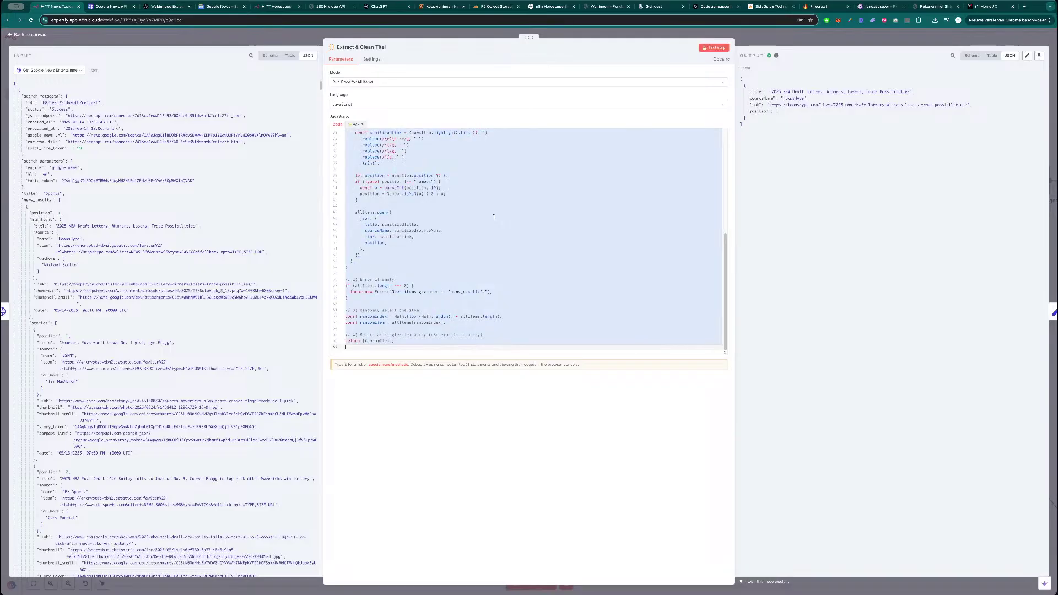
pyautogui.press('Escape')
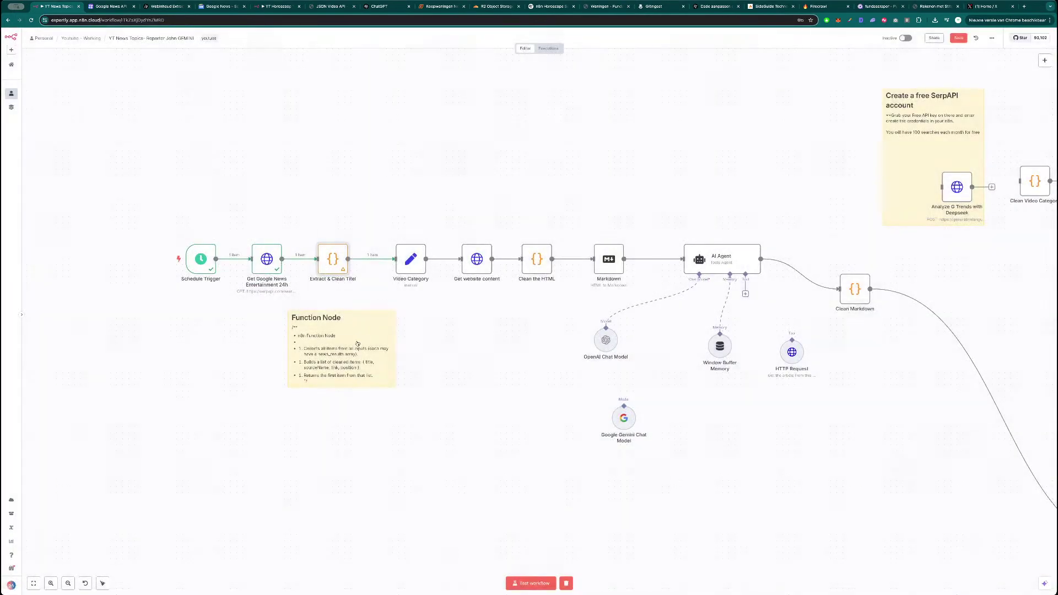
# - Duplicate the Function Node sticky note, place the copy directly below the original and replace its code with the copied random-item code
pyautogui.click(395, 302)
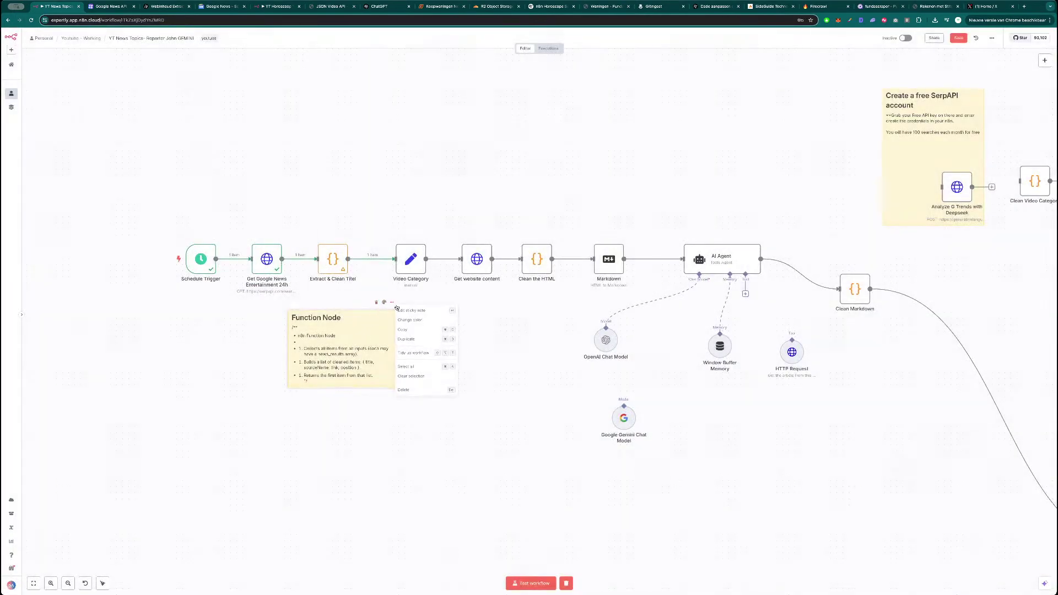
pyautogui.click(412, 341)
pyautogui.moveTo(480, 393); pyautogui.dragTo(327, 425)
pyautogui.doubleClick(328, 427)
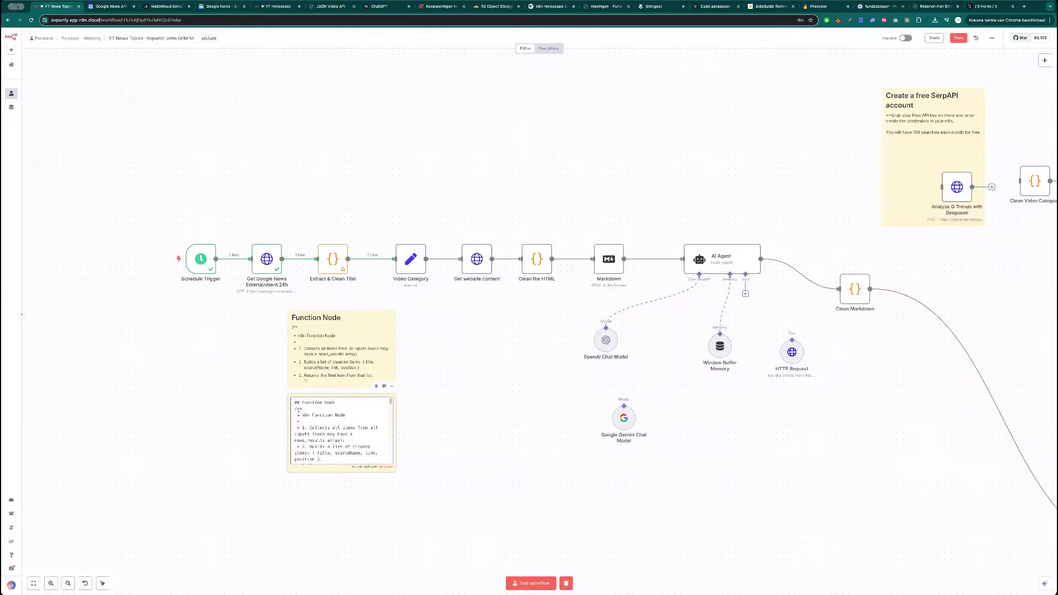
pyautogui.hotkey('ctrl', 'a')
pyautogui.hotkey('ctrl', 'v')
pyautogui.click(398, 422)
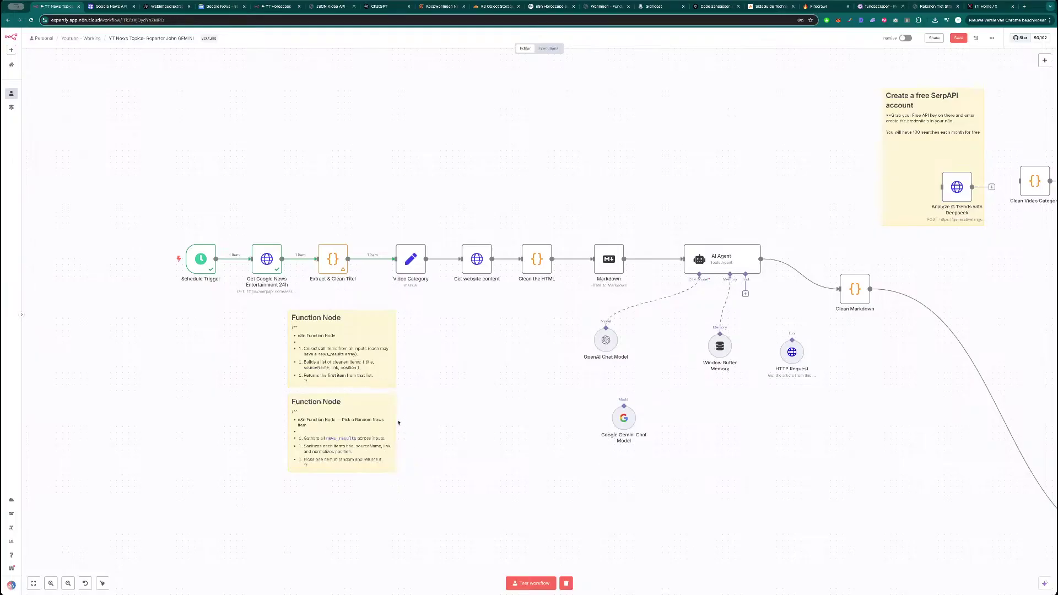
# - Retitle the lower sticky note "Function Node Random" and the upper one "Function Node First"
pyautogui.doubleClick(341, 406)
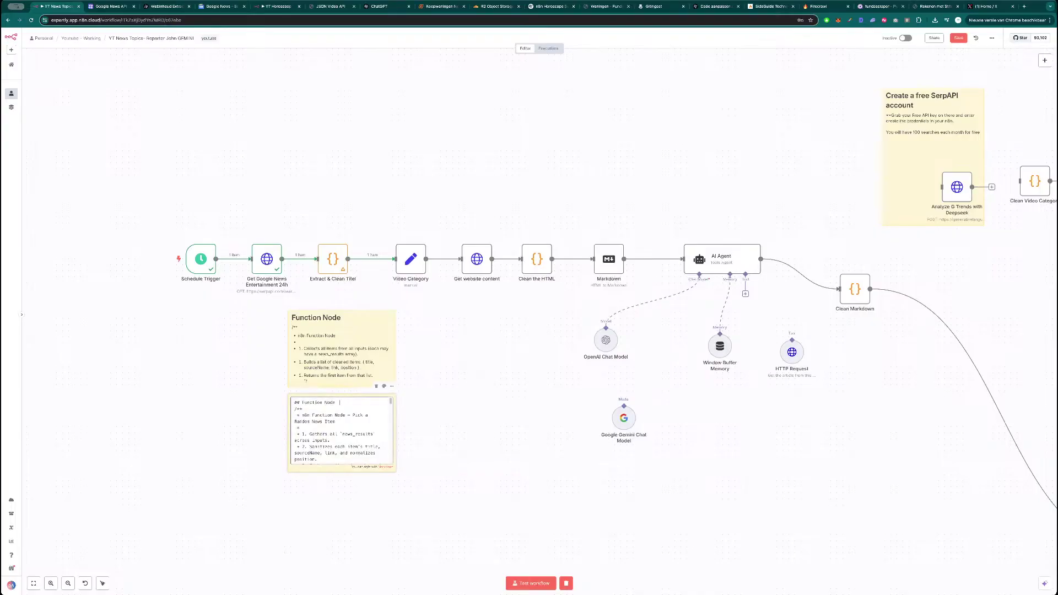
pyautogui.write('om')
pyautogui.press('Return')
pyautogui.click(402, 383)
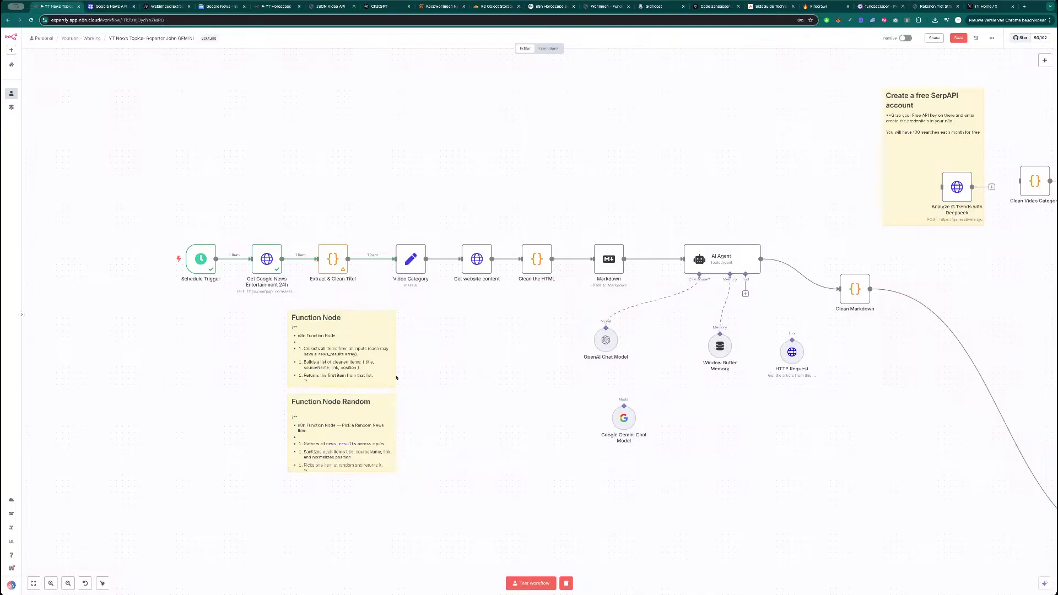
pyautogui.doubleClick(361, 336)
pyautogui.click(348, 320)
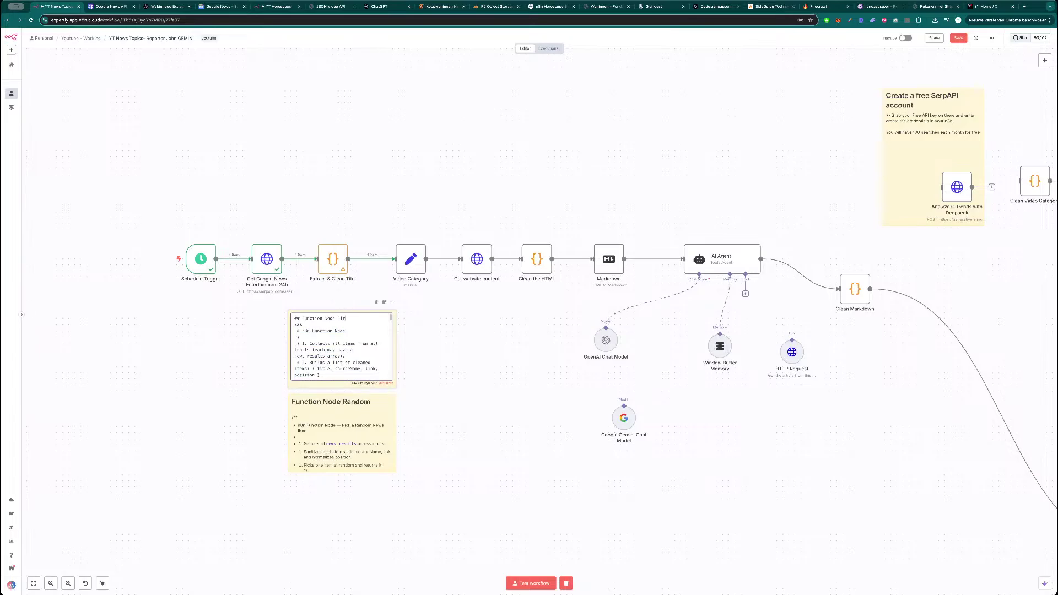
pyautogui.click(481, 365)
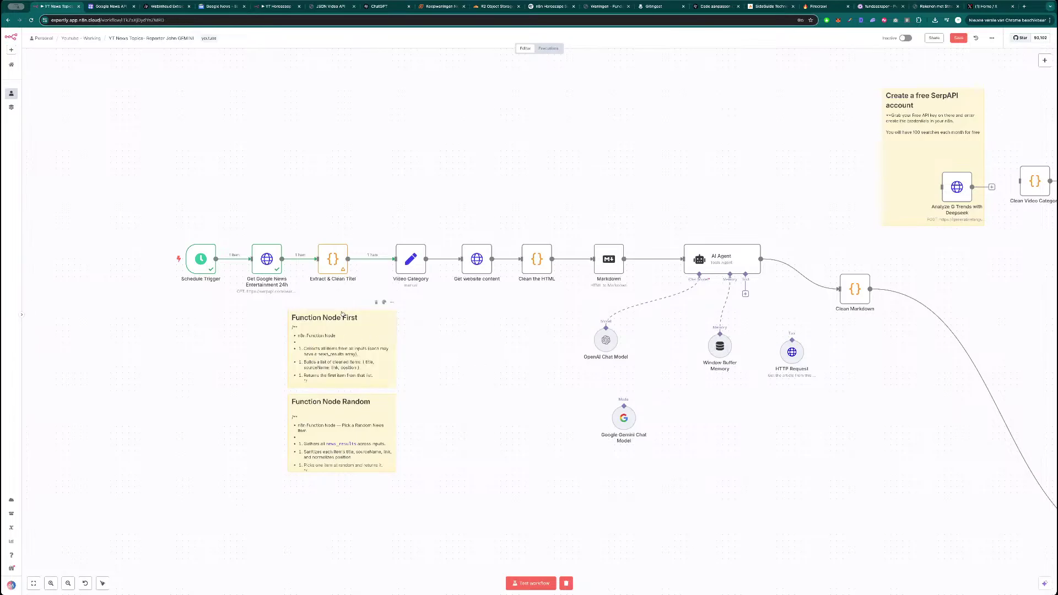
pyautogui.doubleClick(336, 261)
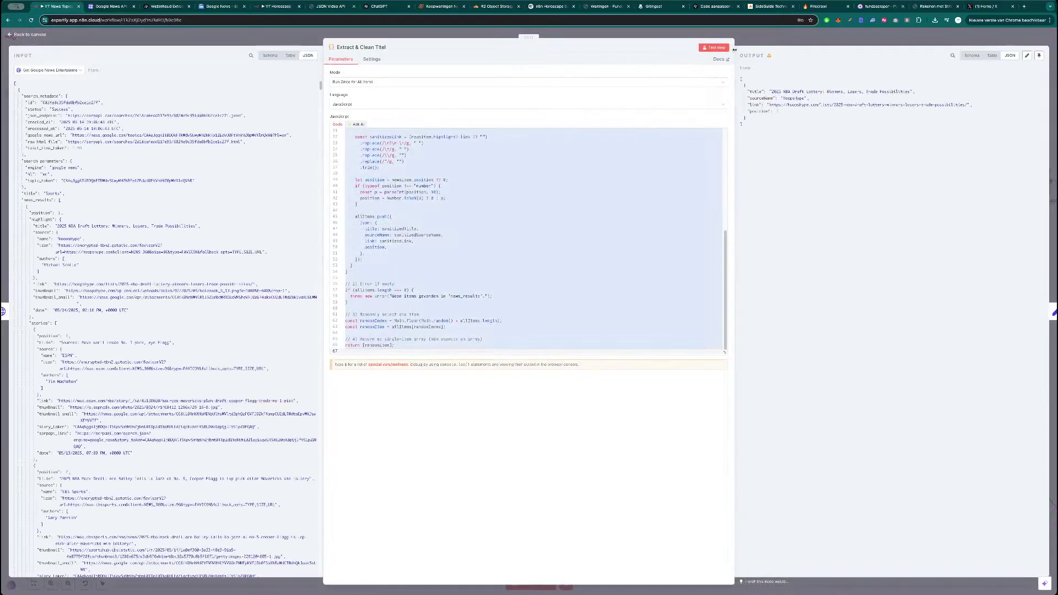
pyautogui.hotkey('ctrl', 'a')
pyautogui.press('Right')
pyautogui.click(753, 38)
# - Replace the Extract & Clean Titel node's code with the code from the Function Node First note, test the node and return to the canvas
pyautogui.doubleClick(328, 345)
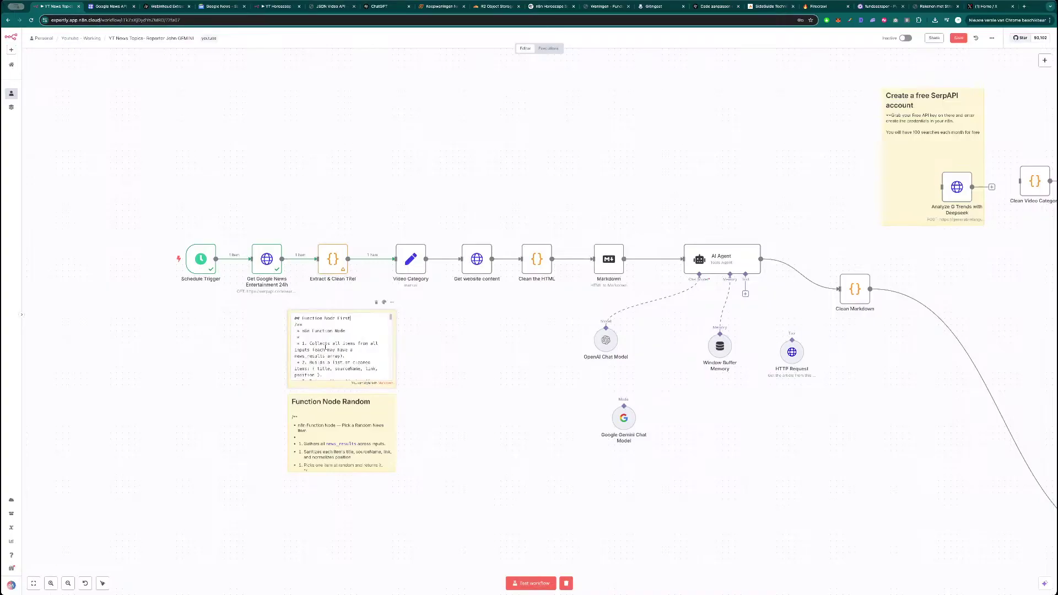
pyautogui.moveTo(294, 325); pyautogui.dragTo(361, 378)
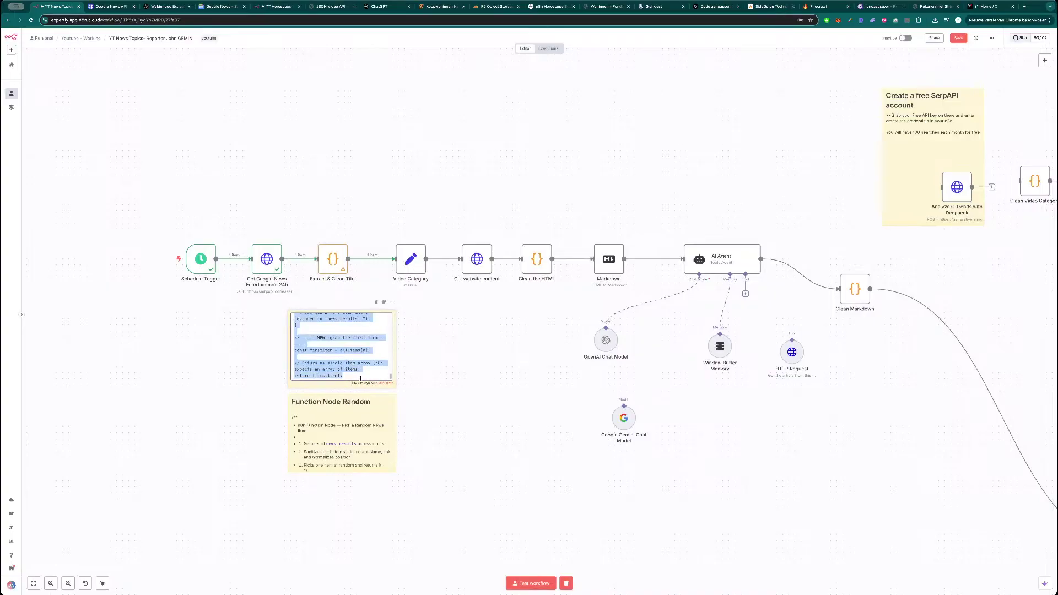
pyautogui.click(342, 271)
pyautogui.doubleClick(342, 271)
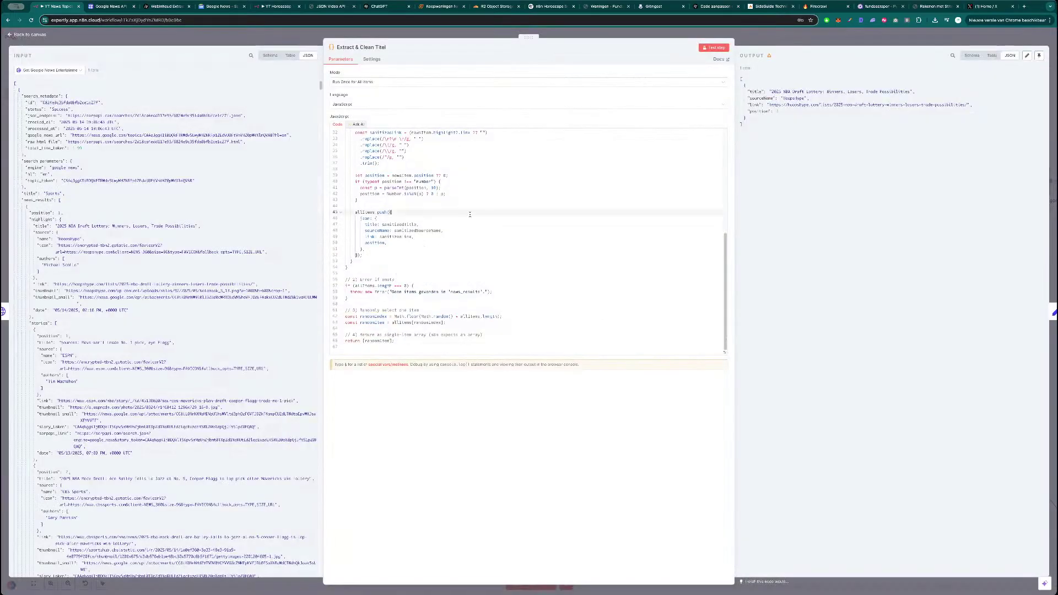
pyautogui.hotkey('ctrl', 'a')
pyautogui.hotkey('ctrl', 'v')
pyautogui.click(714, 47)
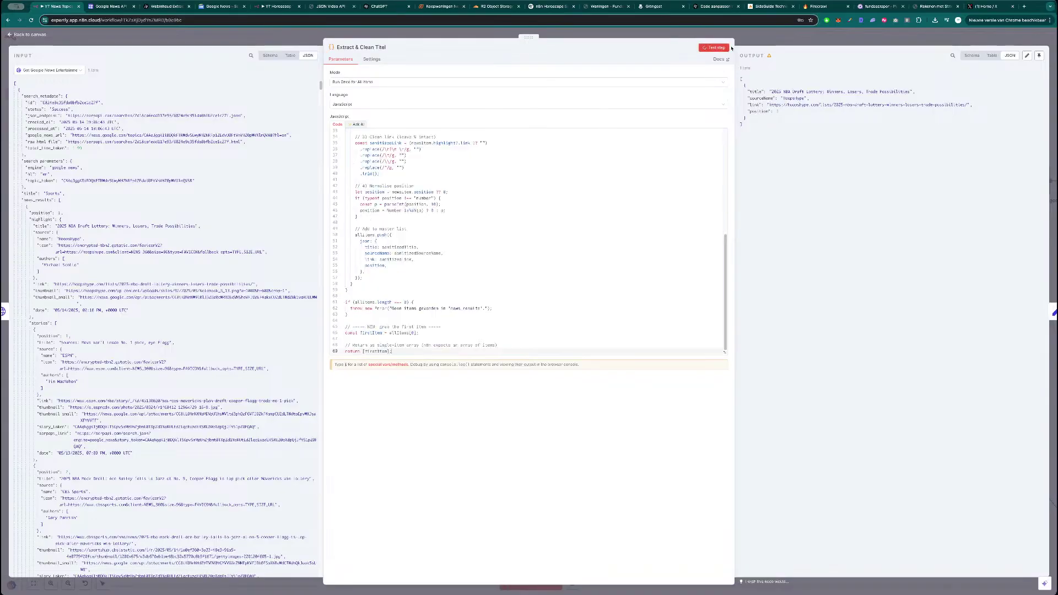
pyautogui.click(787, 42)
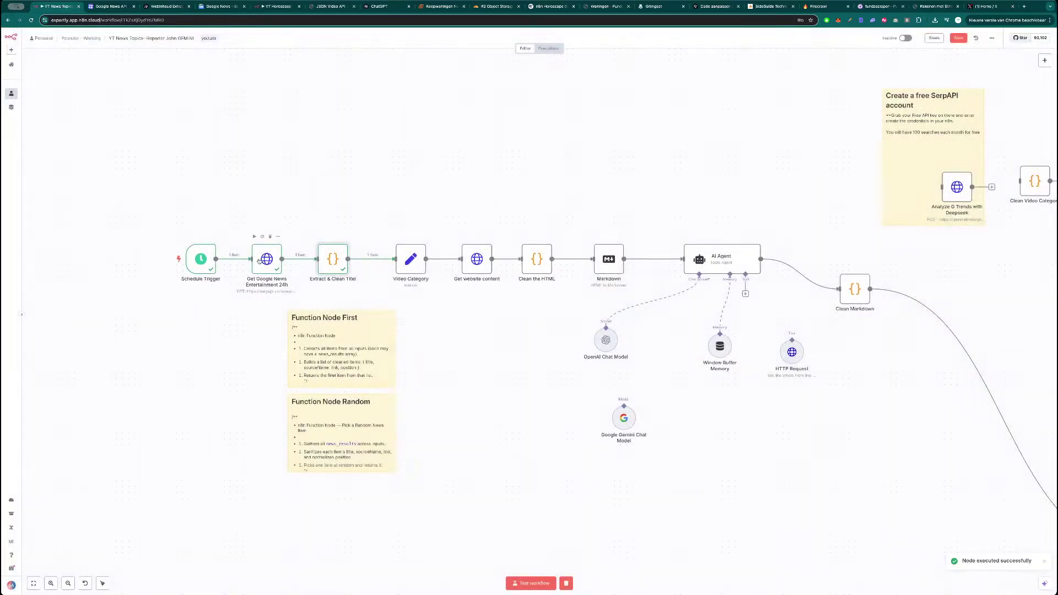
# - Open the Get Google News Entertainment 24h node, then copy the topic token from the URL of Google News' Entertainment section
pyautogui.doubleClick(267, 259)
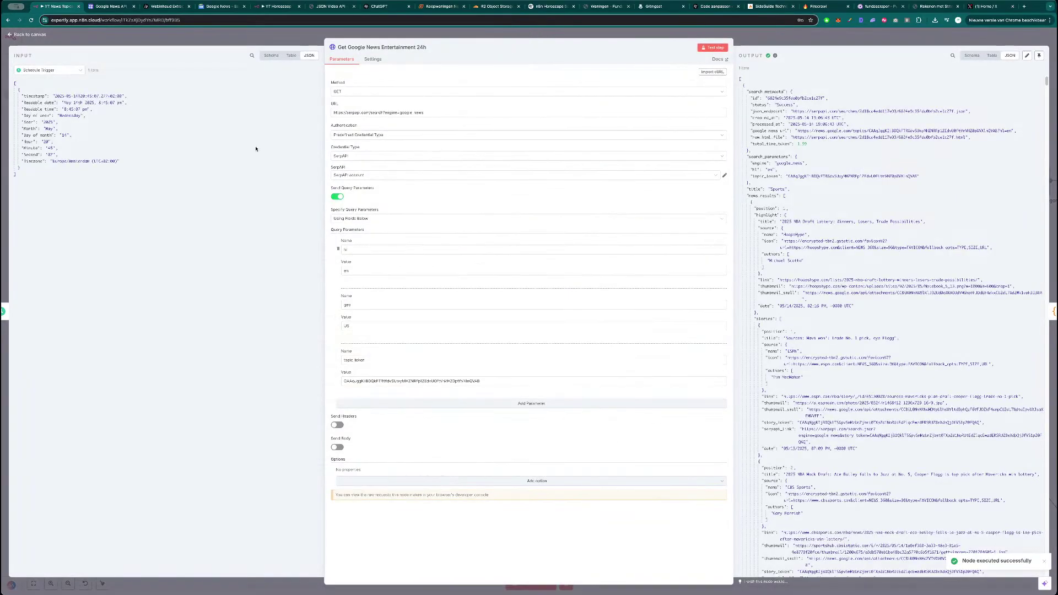
pyautogui.click(216, 6)
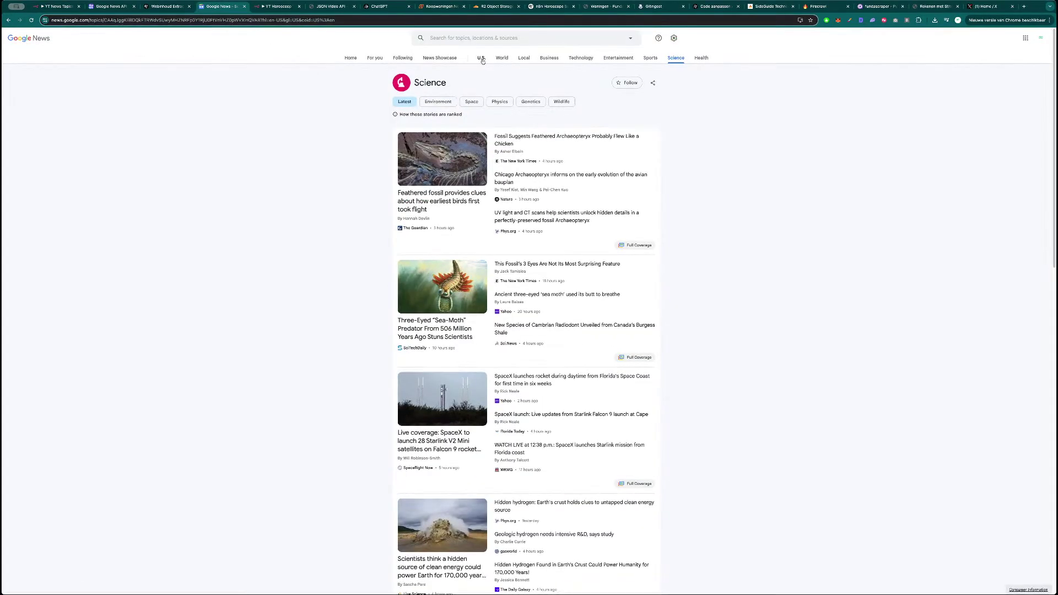
pyautogui.click(618, 58)
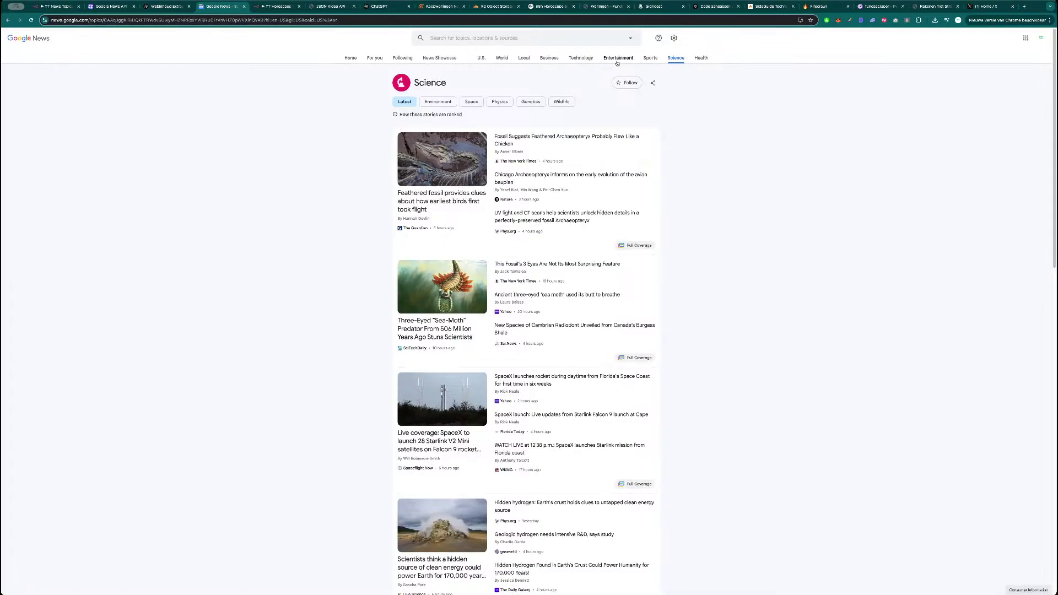
pyautogui.doubleClick(238, 21)
pyautogui.press('super+c')
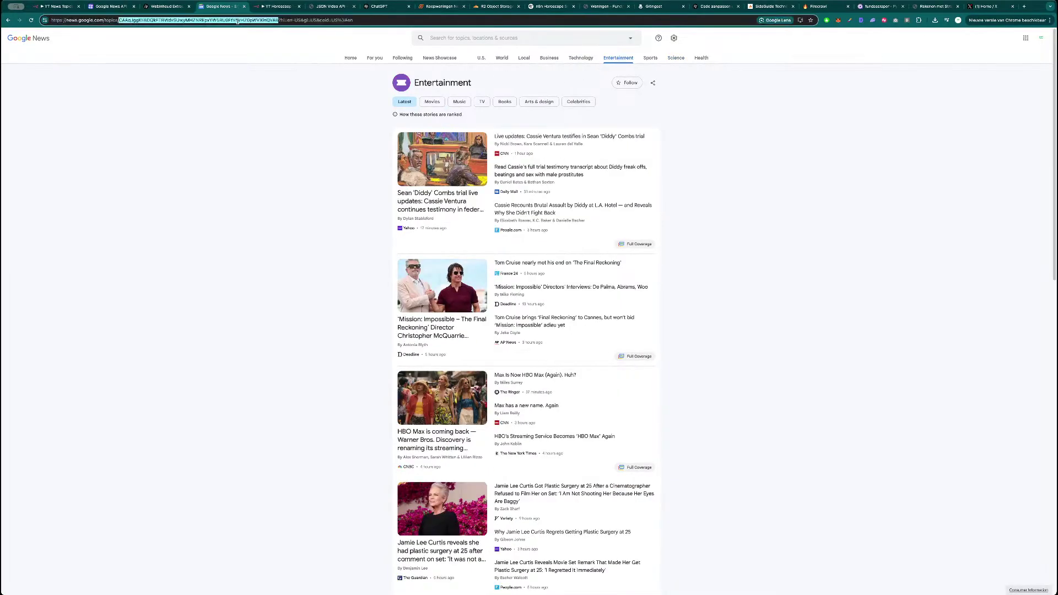
# - Back in n8n, replace the news request's topic_token value with the copied Entertainment token, test the node and return to the canvas
pyautogui.press('super+1')
pyautogui.doubleClick(402, 381)
pyautogui.press('super+v')
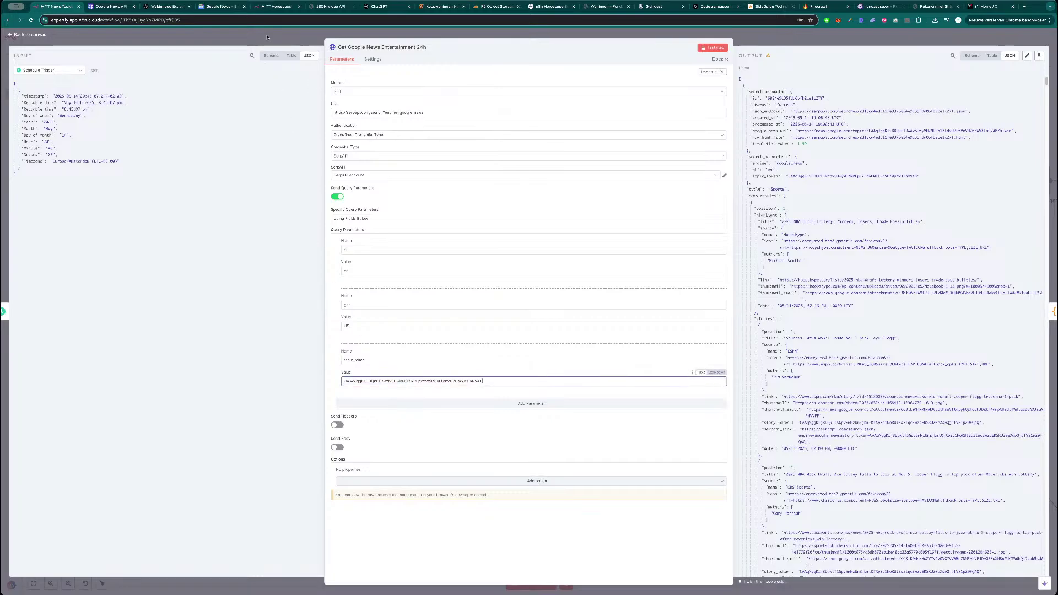
pyautogui.click(712, 47)
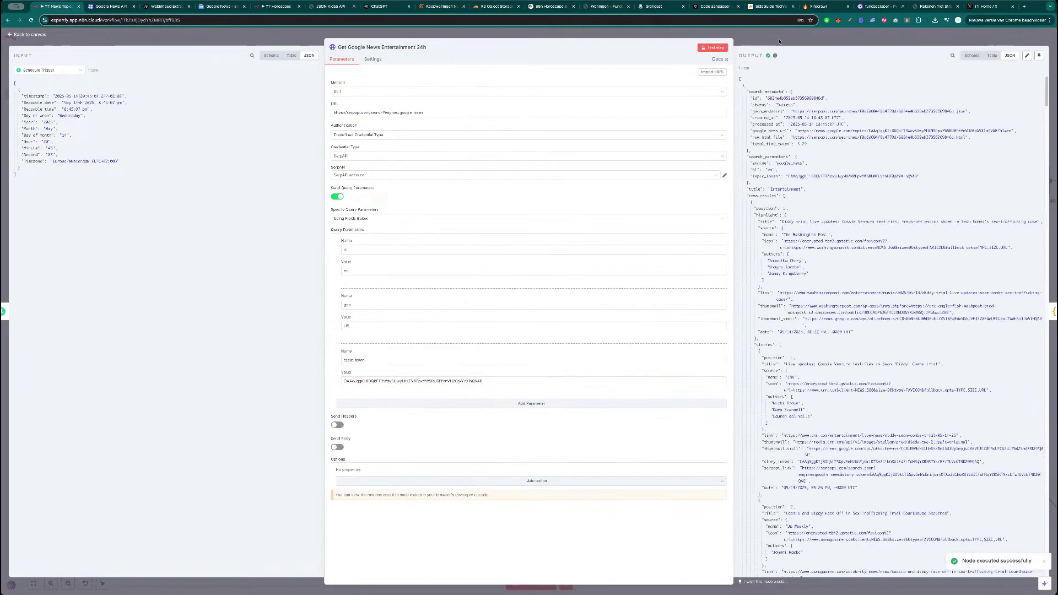
pyautogui.press('Escape')
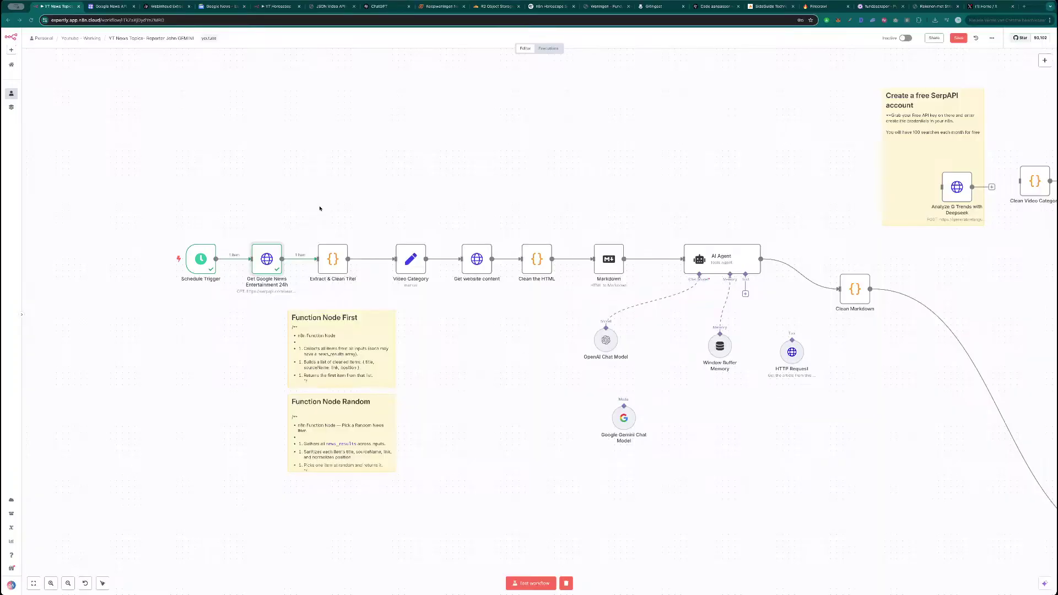
# - Test the Extract & Clean Titel, Video Category and Get website content nodes one after another
pyautogui.hscroll(2, 689, 190)
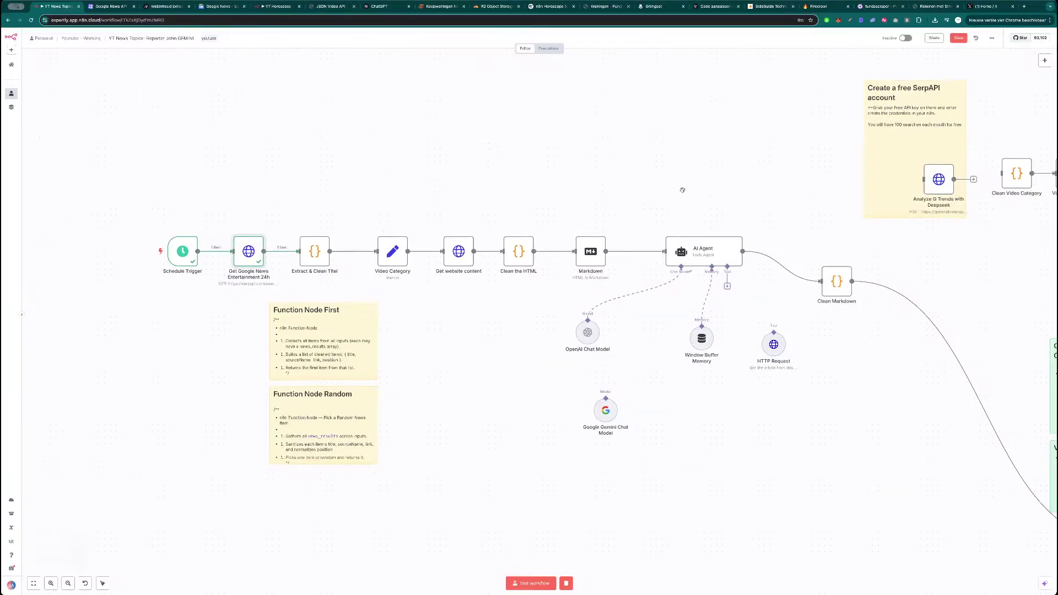
pyautogui.doubleClick(320, 257)
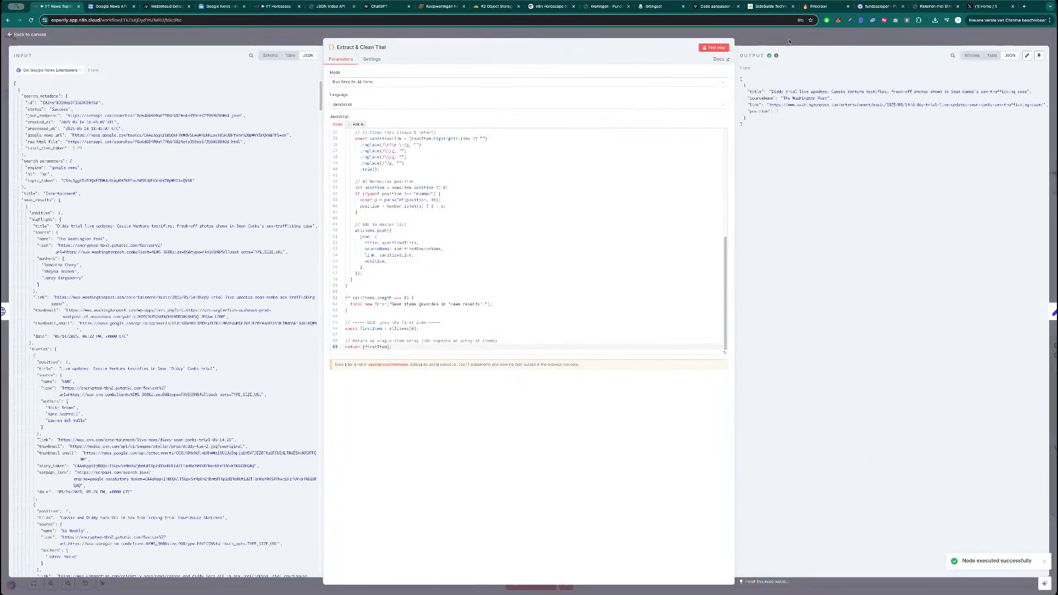
pyautogui.click(786, 41)
pyautogui.doubleClick(399, 252)
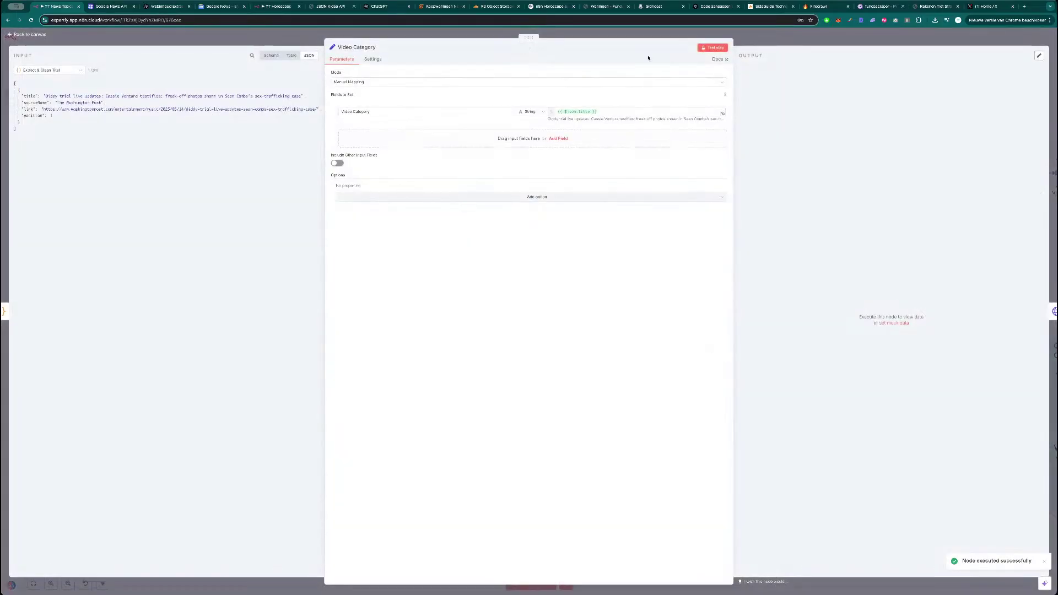
pyautogui.click(750, 42)
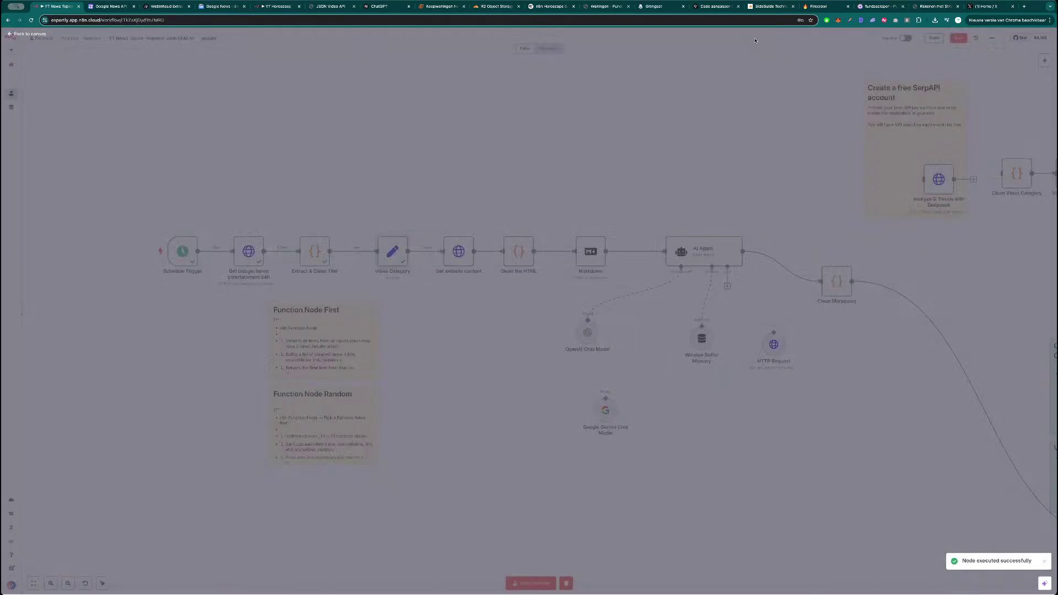
pyautogui.doubleClick(459, 251)
pyautogui.click(713, 48)
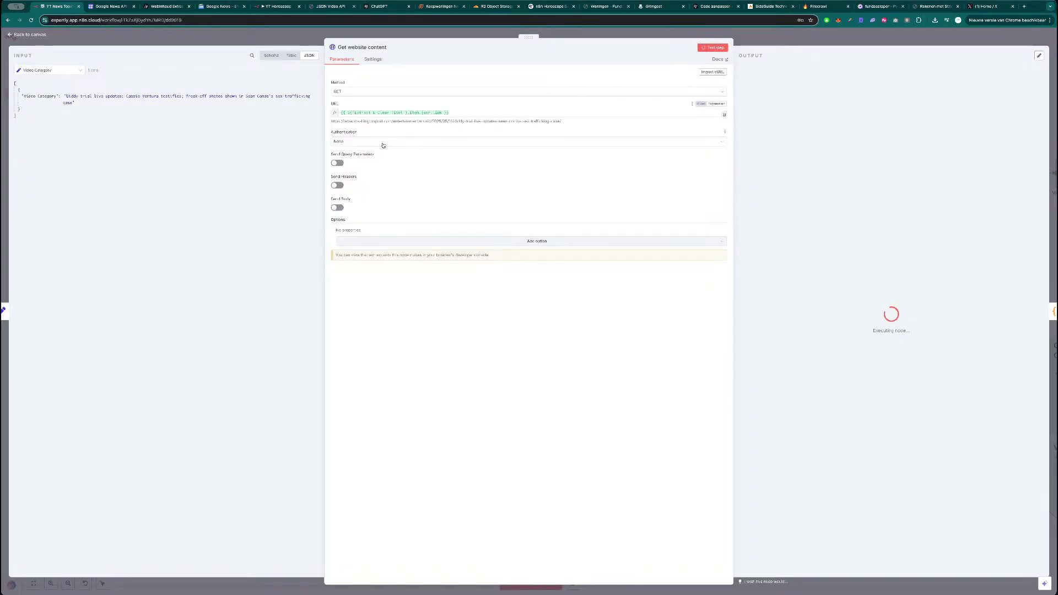
# - Open the article URL resolved in the Get website content node in a new browser tab, accept its cookies and look through the article
pyautogui.tripleClick(424, 121)
pyautogui.hotkey('ctrl', 'c')
pyautogui.hotkey('ctrl', 't')
pyautogui.hotkey('ctrl', 'v')
pyautogui.press('Return')
pyautogui.scroll(-20, 437, 293)
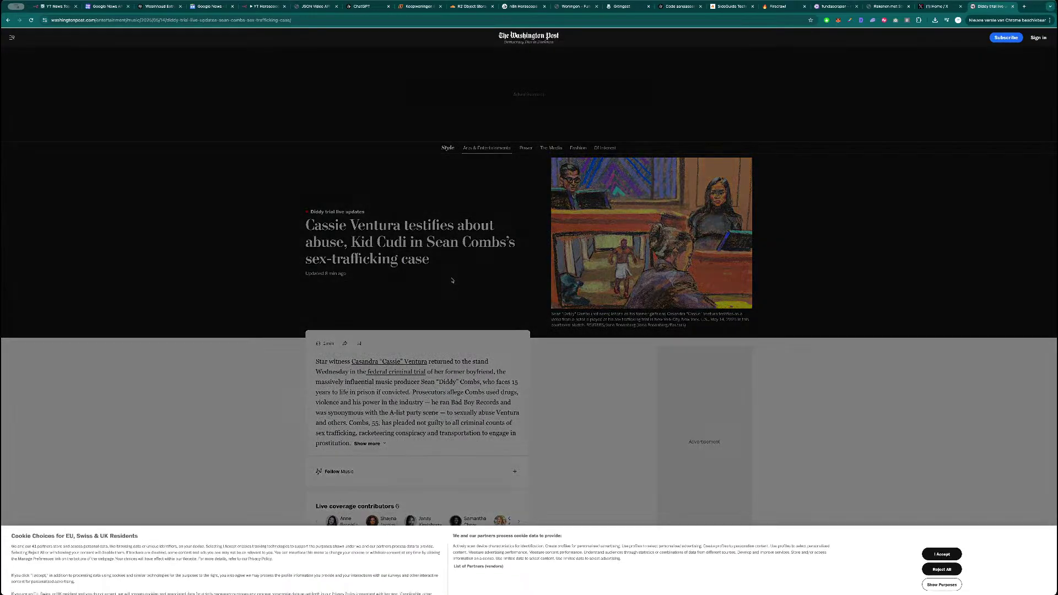
pyautogui.click(930, 552)
pyautogui.scroll(-10, 377, 346)
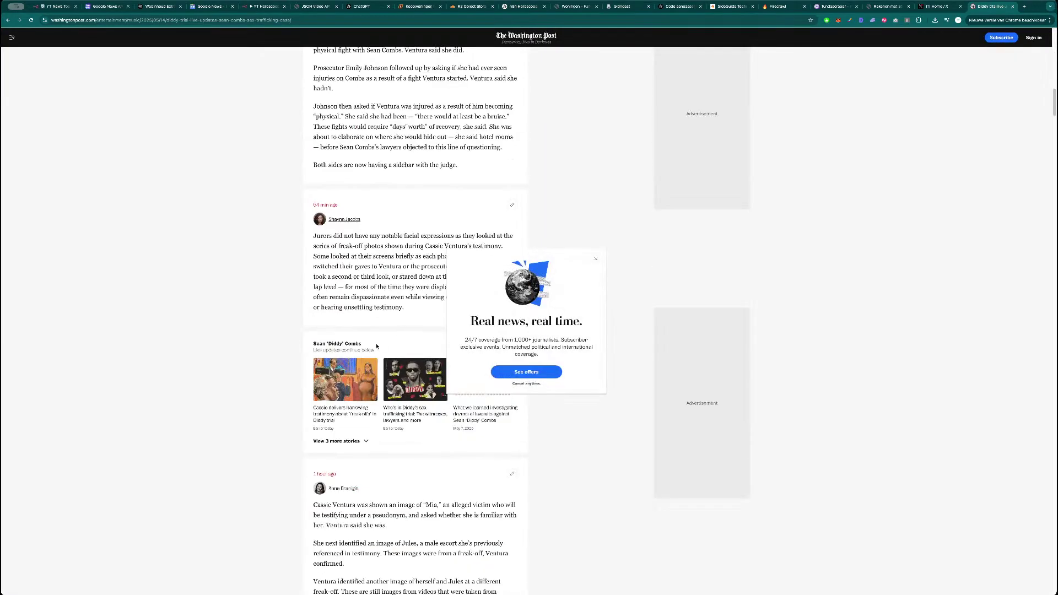
# - Finish looking through the article, close its tab, then return from the Get website content node to the canvas and save the workflow
pyautogui.scroll(-15, 377, 346)
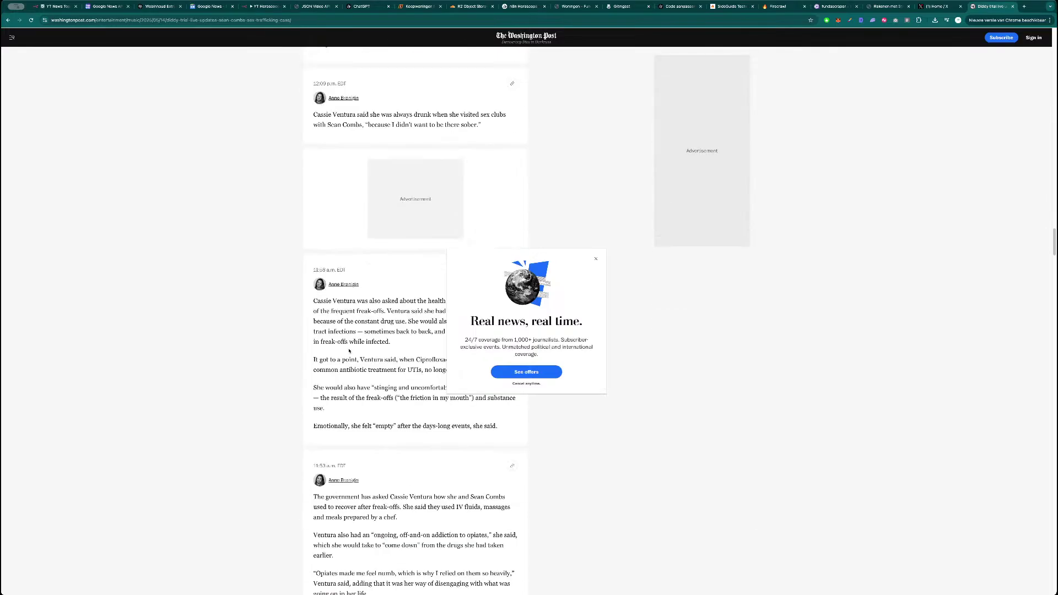
pyautogui.hotkey('ctrl', 'w')
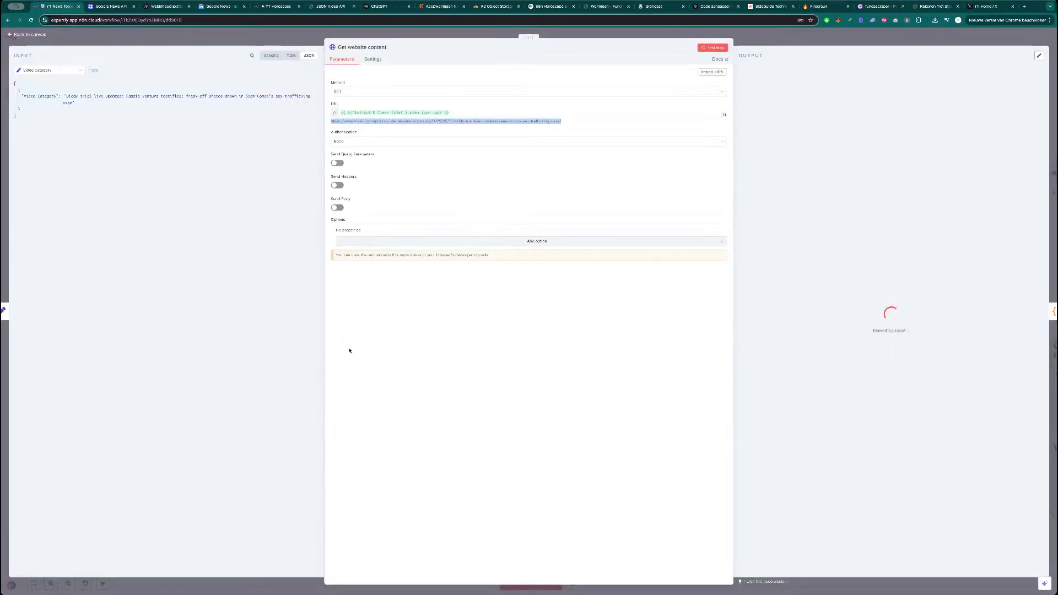
pyautogui.click(782, 42)
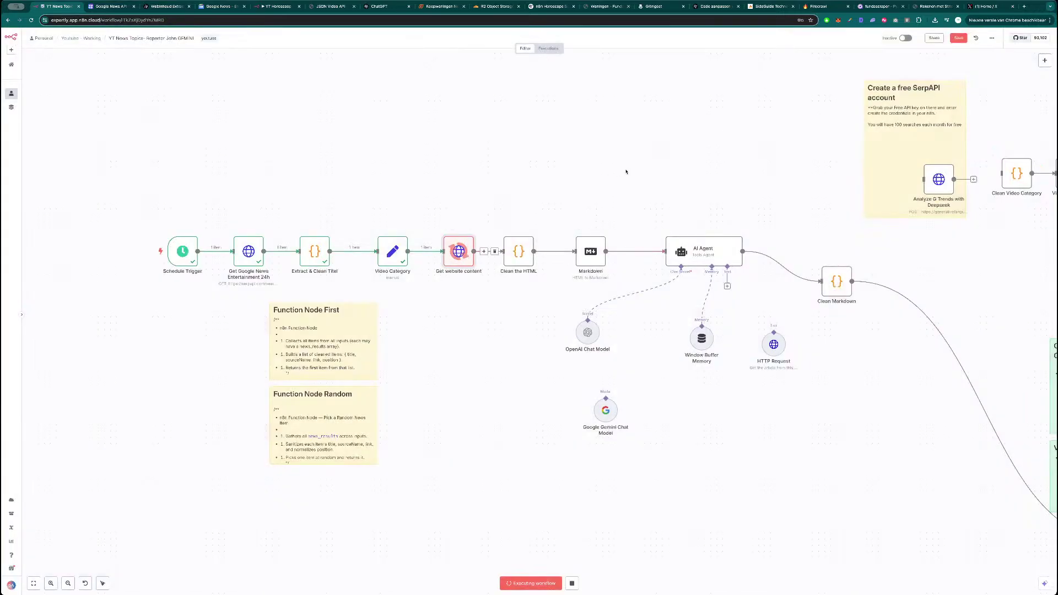
pyautogui.hscroll(2, 632, 171)
pyautogui.hotkey('ctrl', 's')
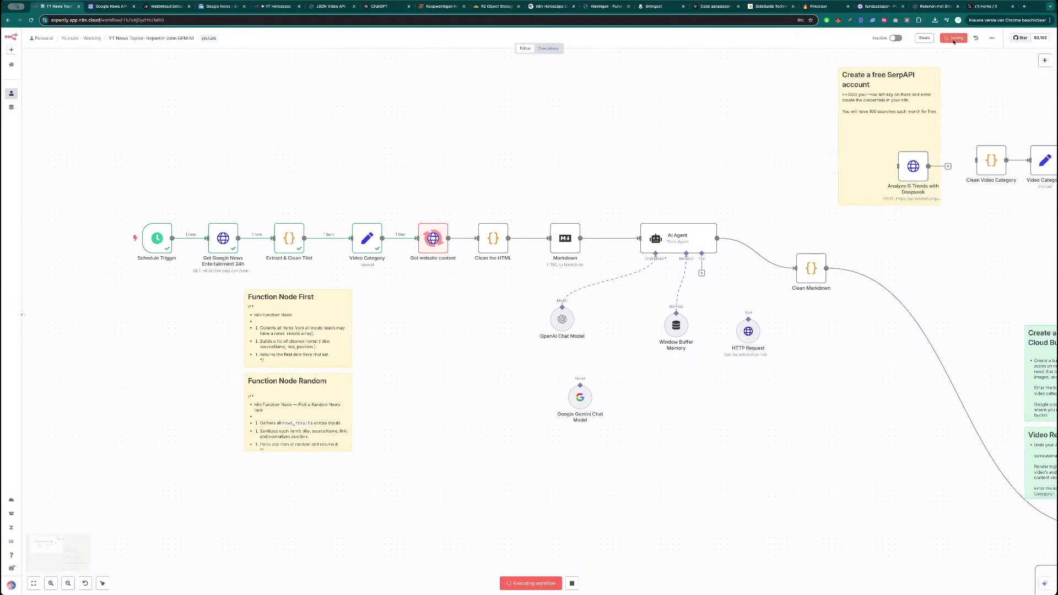
# - Open the unconnected HTTP Request tool node near the AI Agent, review its description and URL expression, and return to the canvas
pyautogui.hscroll(2, 540, 152)
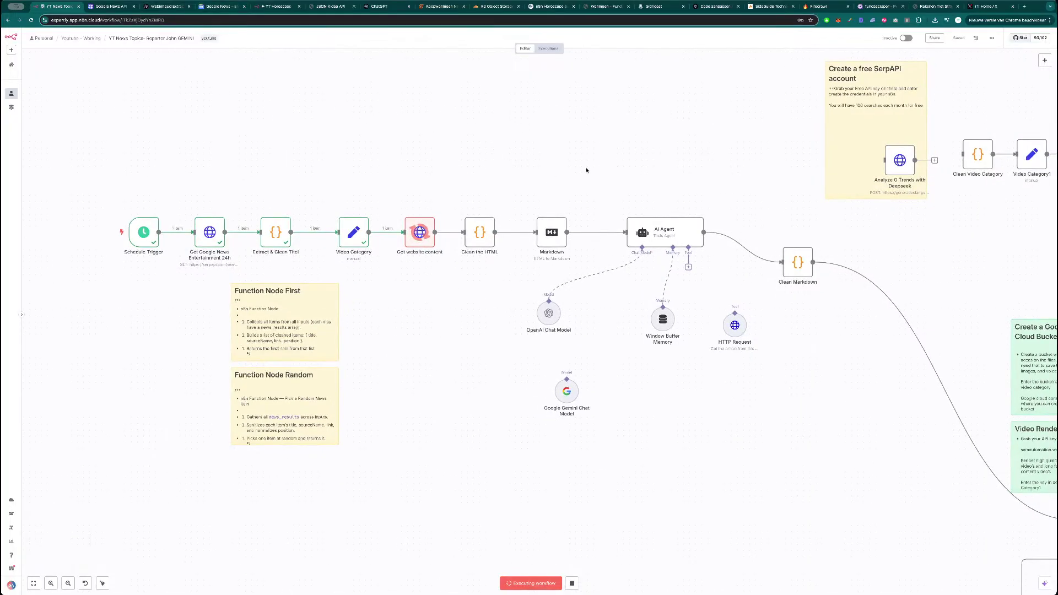
pyautogui.hscroll(2, 488, 159)
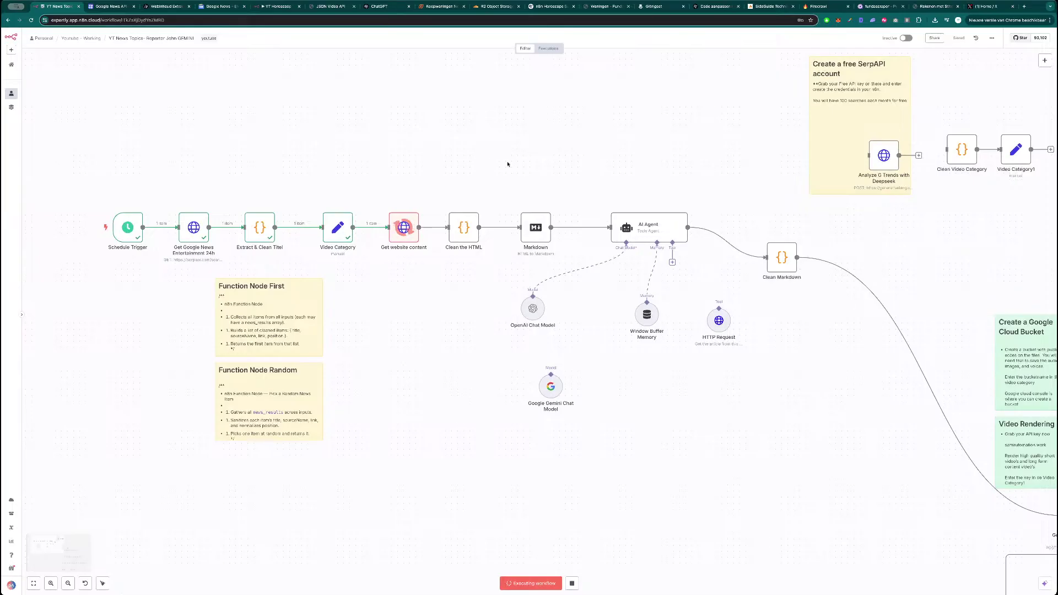
pyautogui.doubleClick(707, 313)
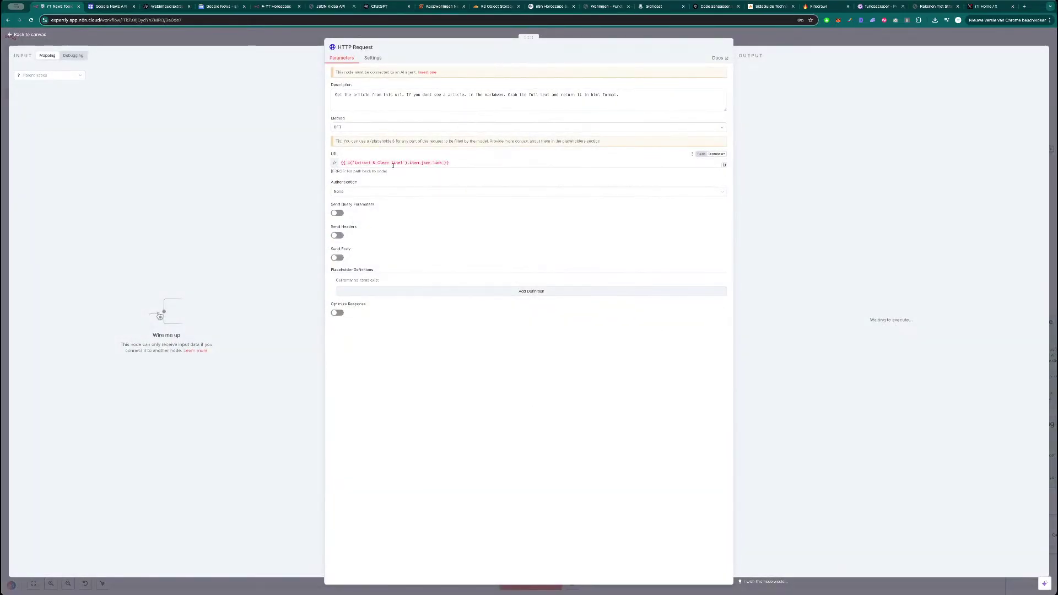
pyautogui.press('Escape')
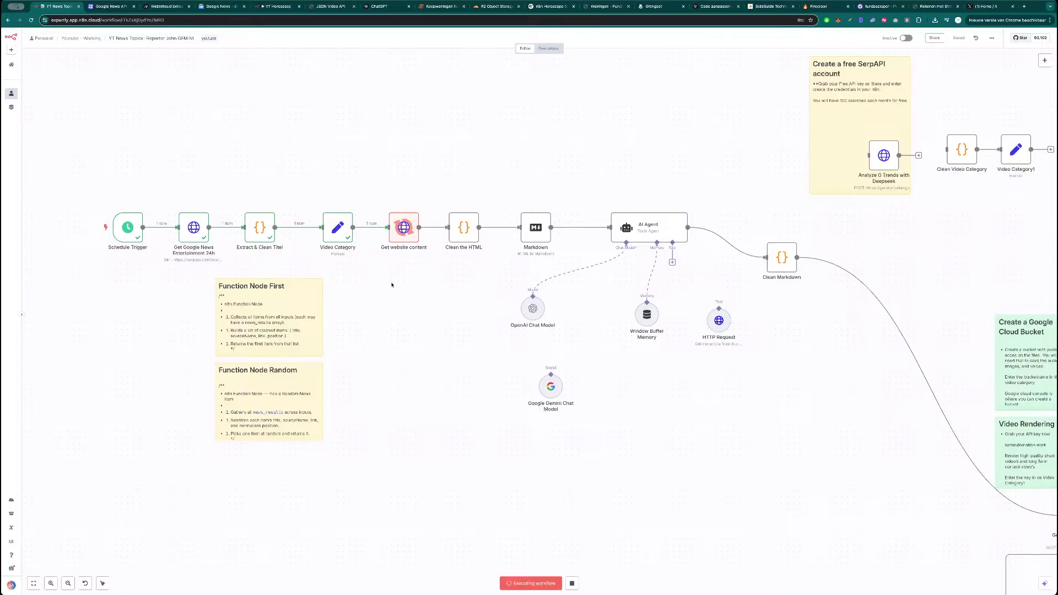
pyautogui.hscroll(2, 403, 300)
pyautogui.scroll(-1, 403, 300)
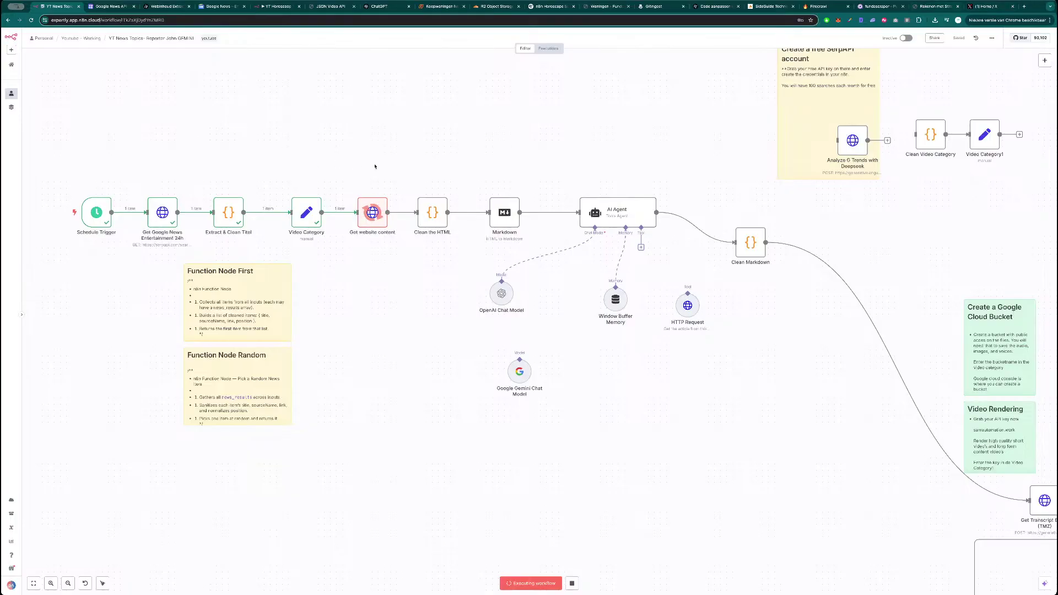
# - Switch to X, open the account's own profile page and look through its posts
pyautogui.click(989, 6)
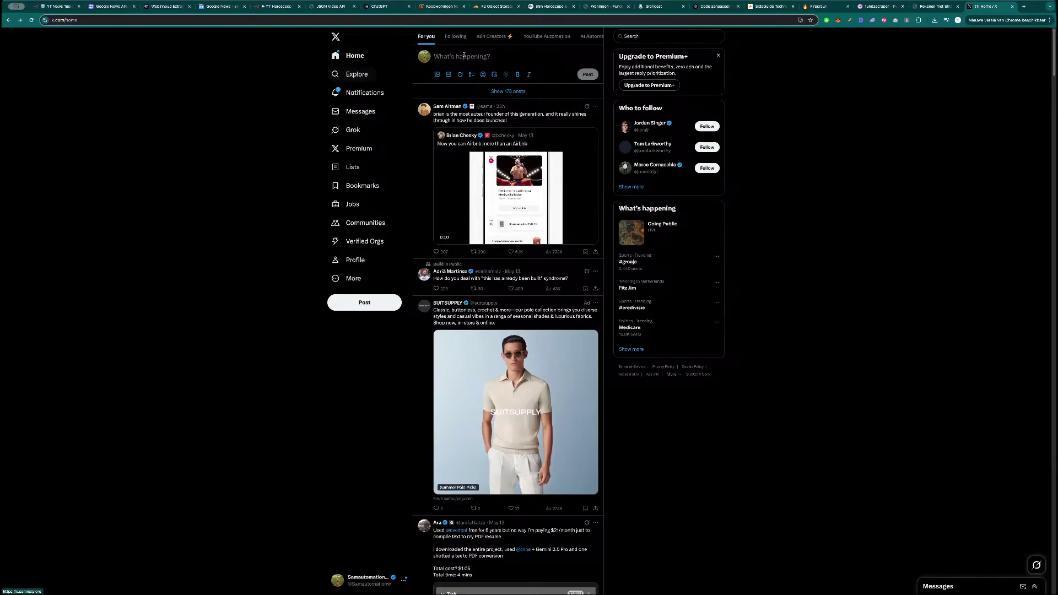
pyautogui.click(355, 260)
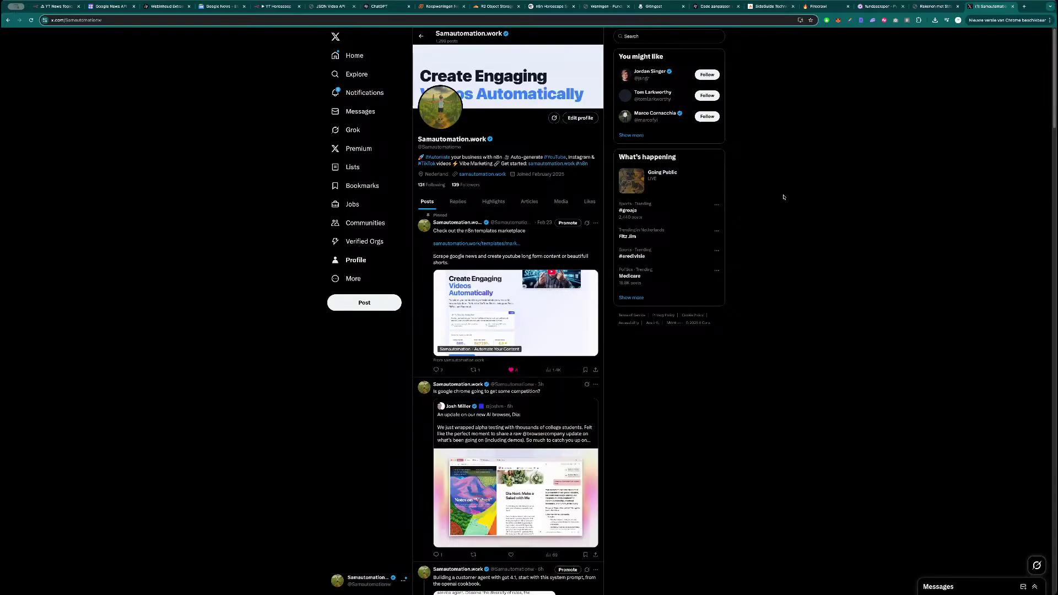
pyautogui.scroll(-18, 768, 358)
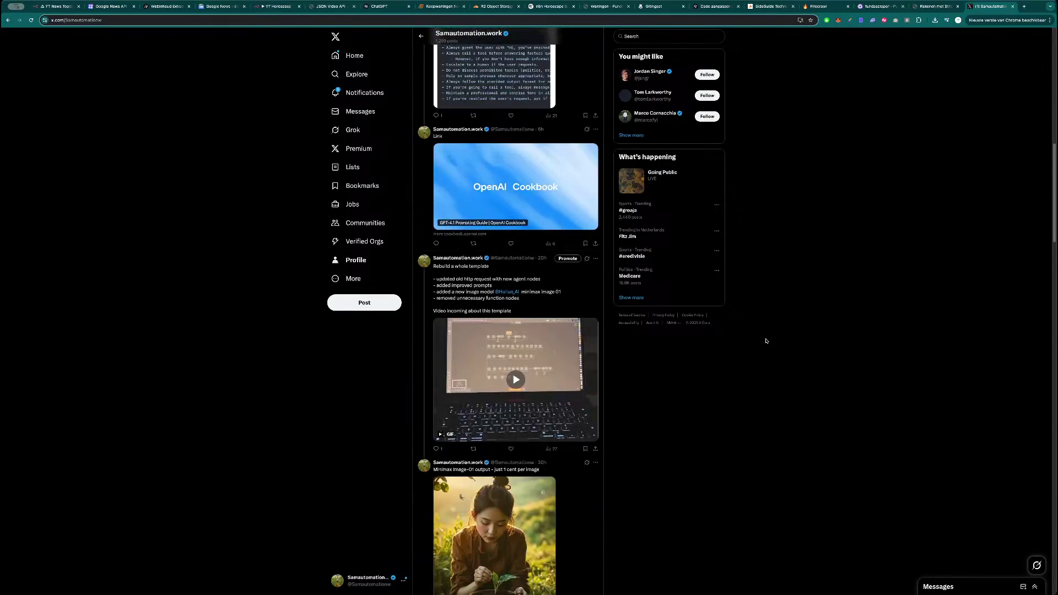
pyautogui.scroll(-20, 765, 338)
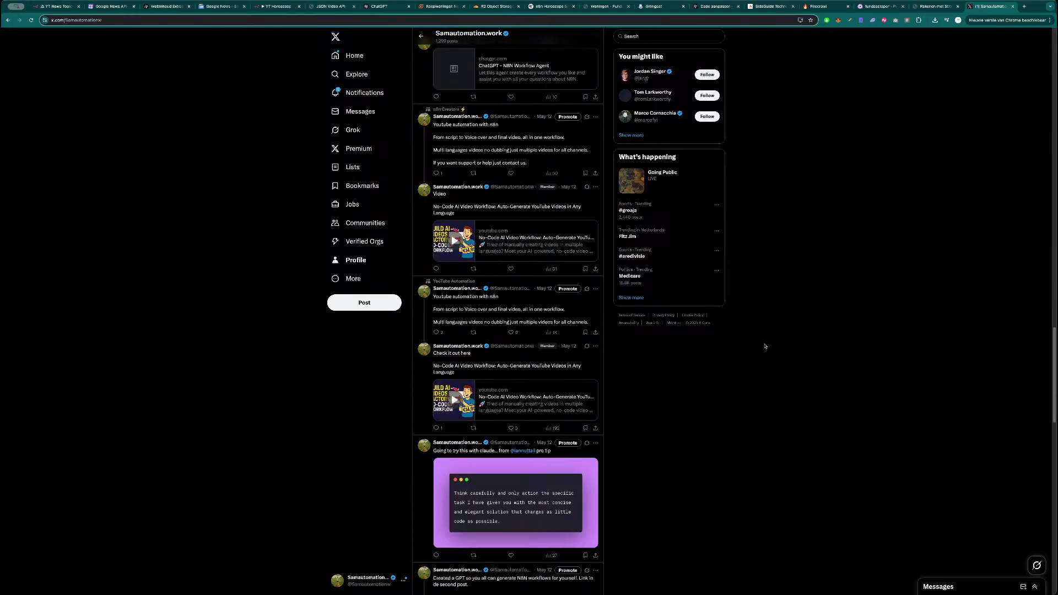
pyautogui.scroll(20, 769, 342)
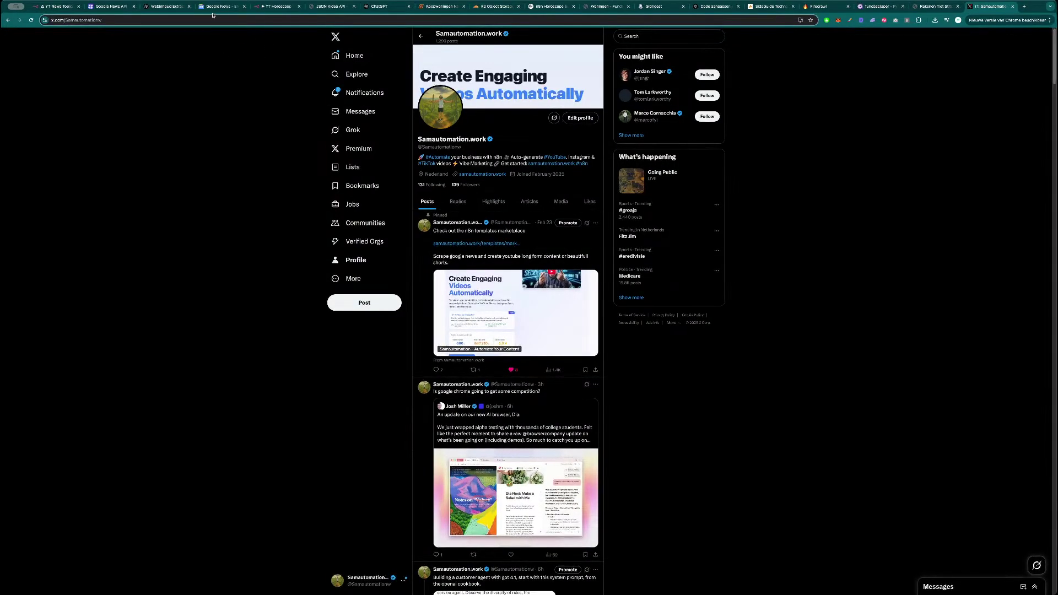
# - Back in n8n, turn on Always Output Data for the Get website content node, test it again and return to the canvas
pyautogui.click(55, 6)
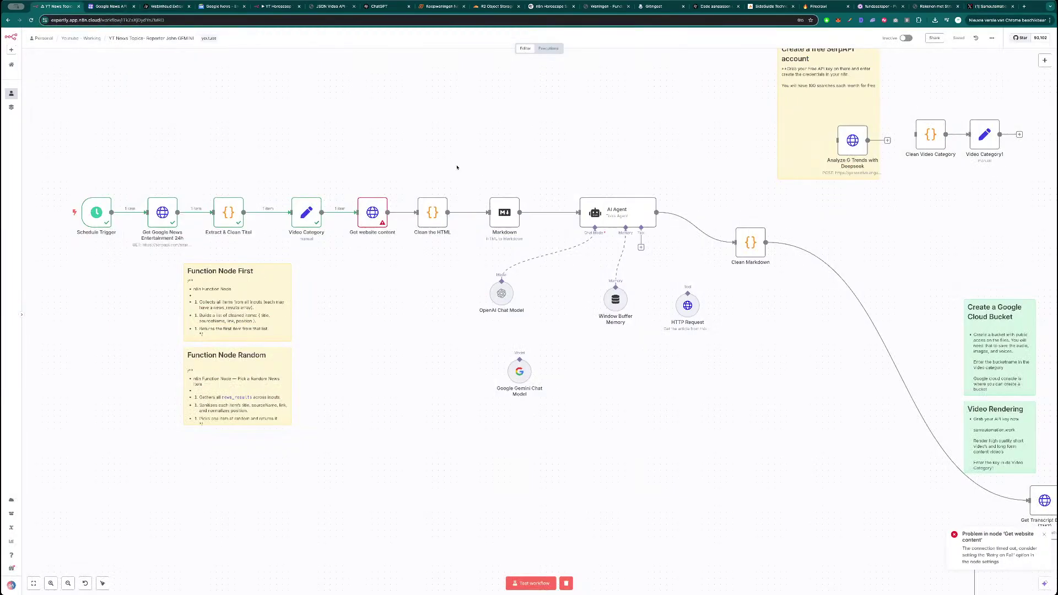
pyautogui.doubleClick(369, 216)
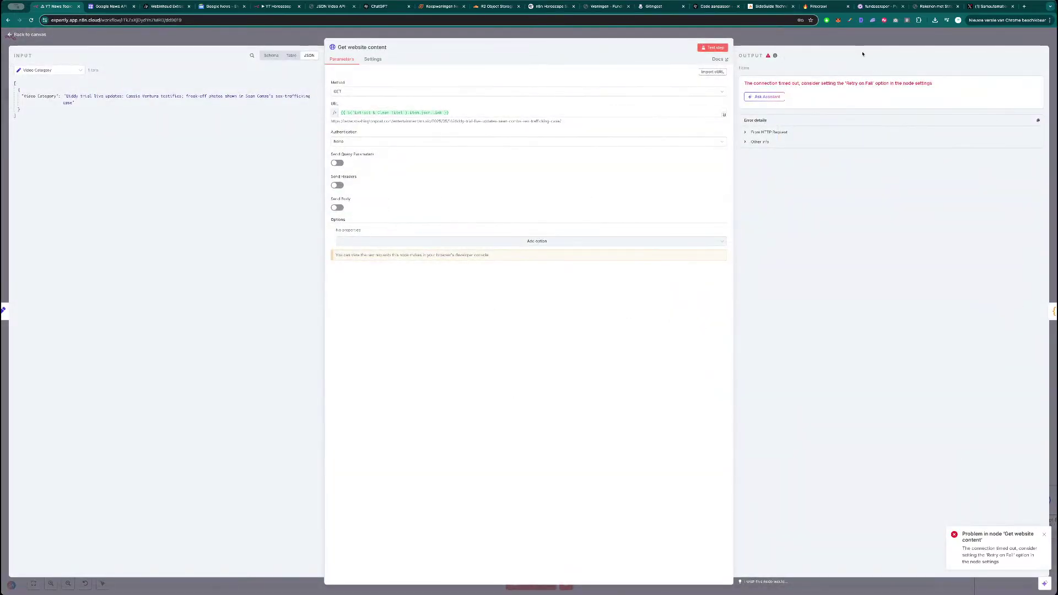
pyautogui.click(371, 59)
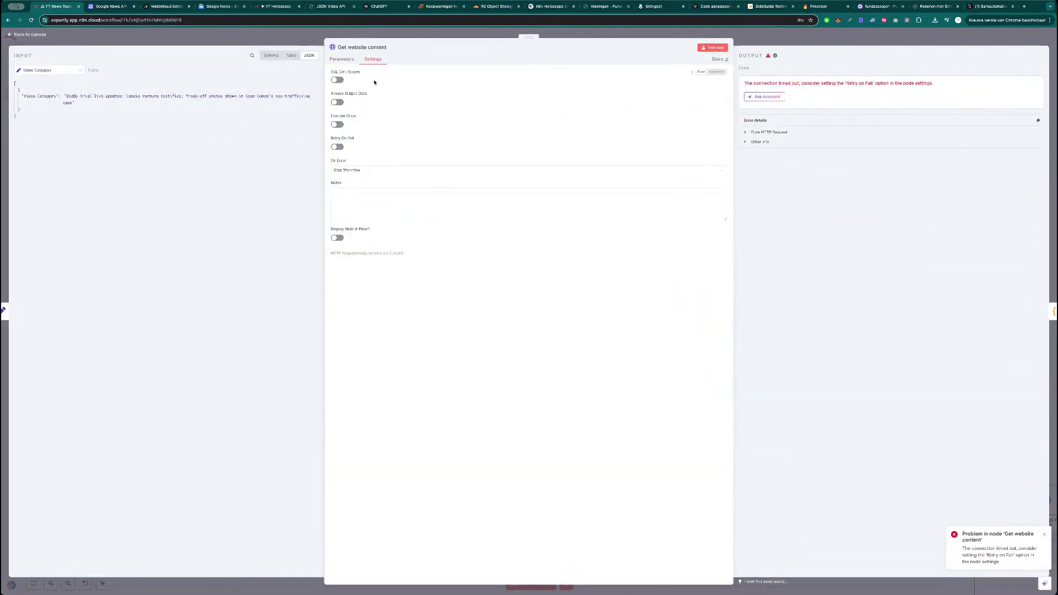
pyautogui.click(338, 103)
pyautogui.click(341, 59)
pyautogui.click(366, 61)
pyautogui.click(712, 47)
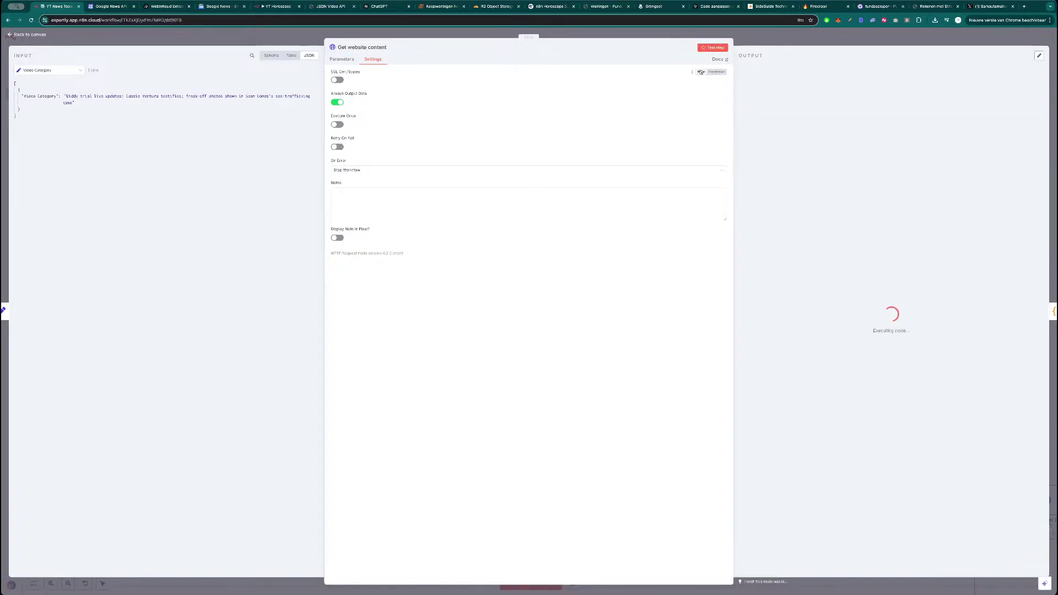
pyautogui.click(780, 38)
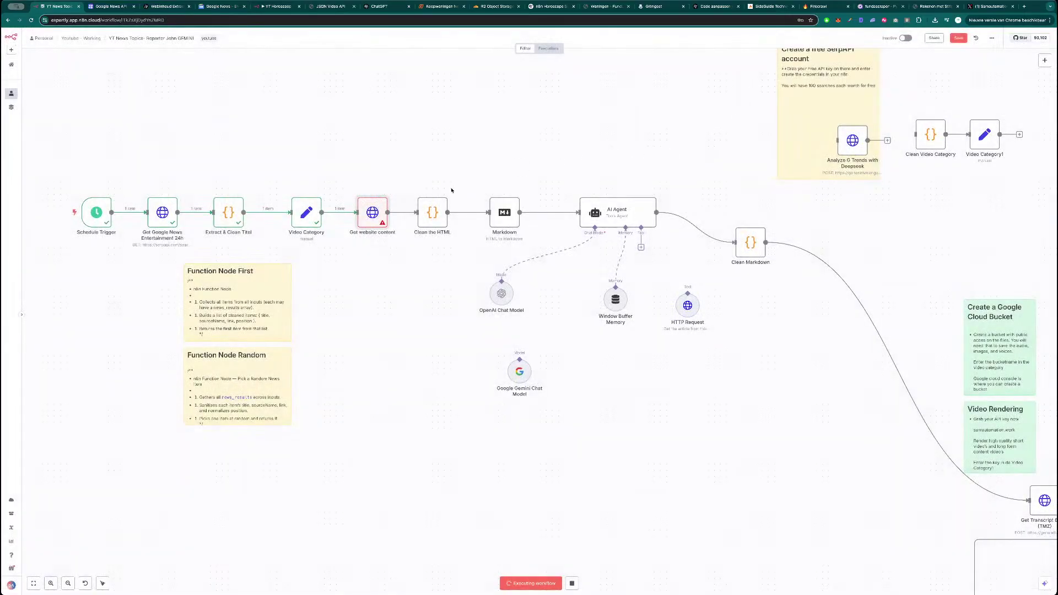
# - Check the Get website content node's test run and output, then return to the canvas
pyautogui.doubleClick(372, 218)
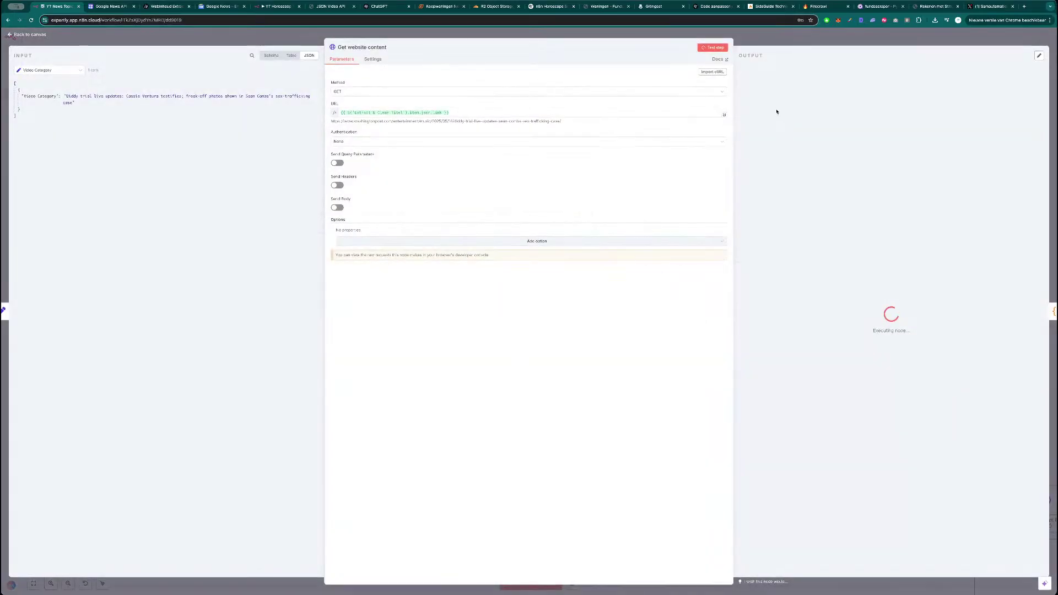
pyautogui.click(814, 40)
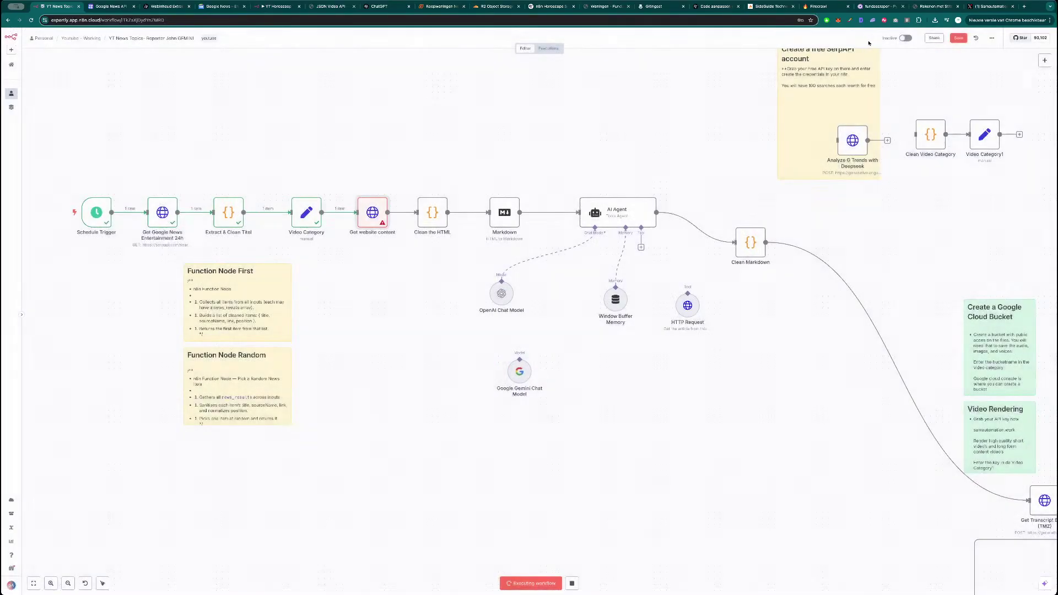
pyautogui.doubleClick(386, 235)
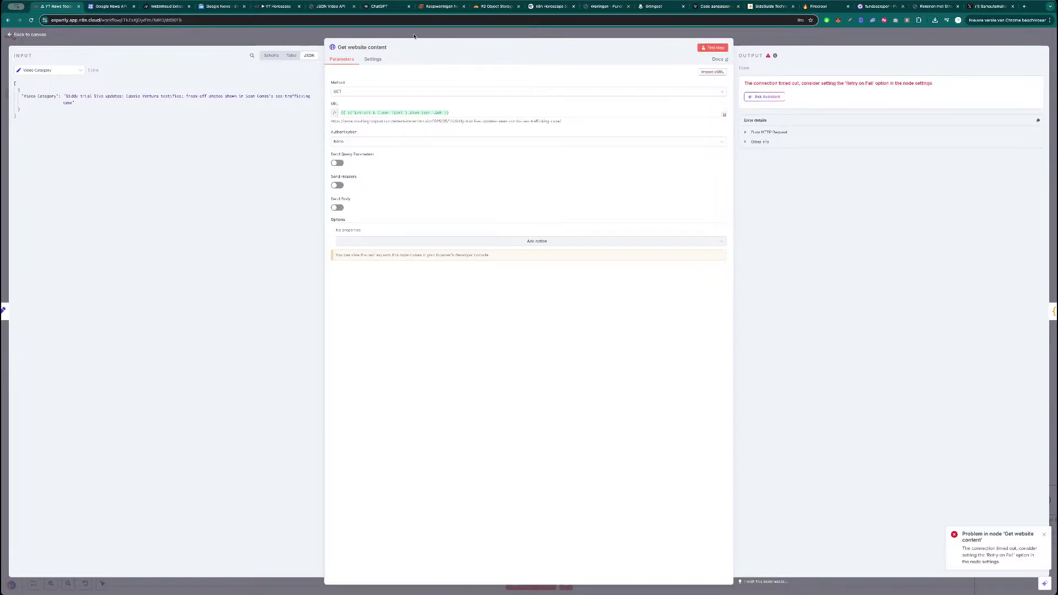
pyautogui.press('Escape')
# - Review the Extract & Clean Titel code, try 1 as the fallback value in its position normalisation and test the node
pyautogui.doubleClick(231, 218)
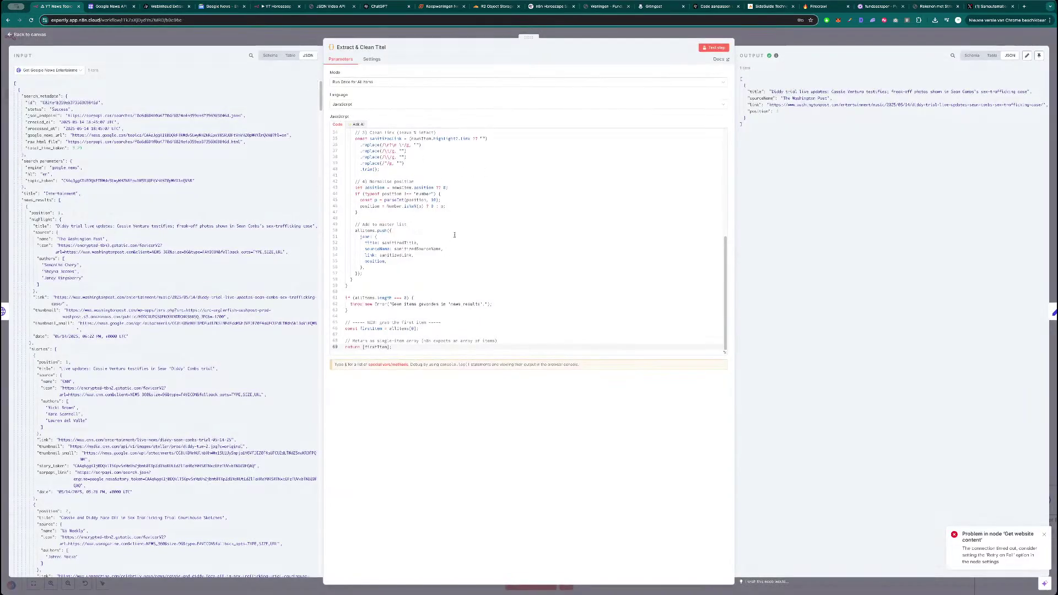
pyautogui.scroll(5, 447, 231)
pyautogui.scroll(6, 436, 265)
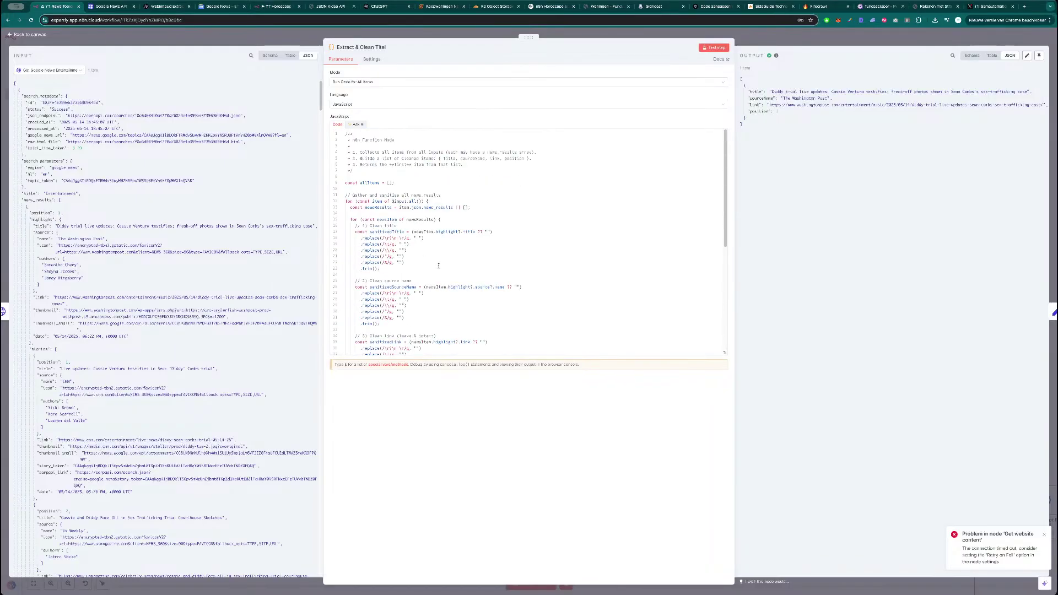
pyautogui.scroll(-10, 434, 245)
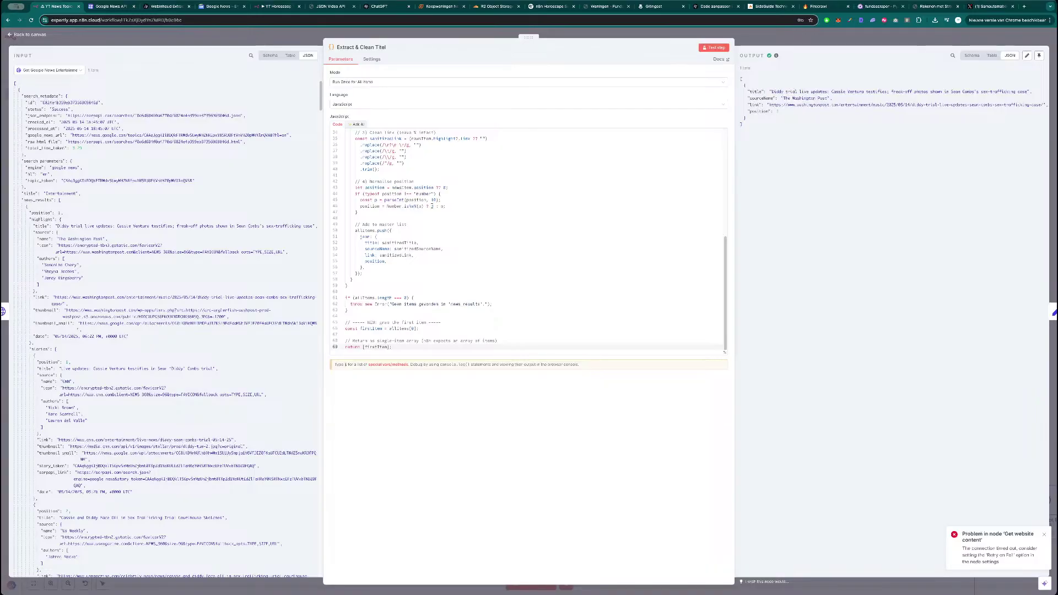
pyautogui.click(434, 206)
pyautogui.click(714, 48)
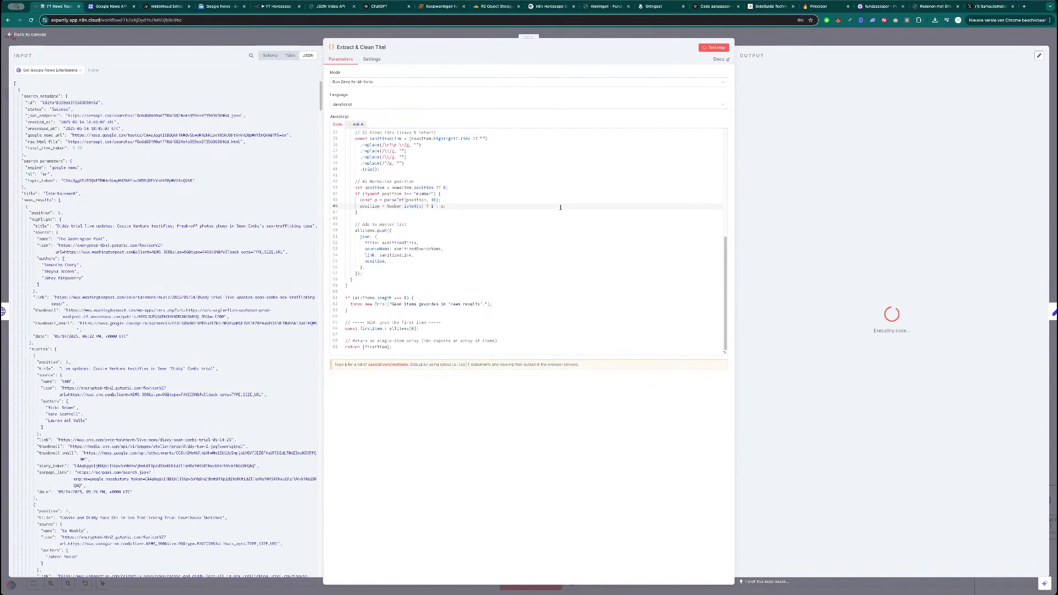
# - Set the position fallback back to 0, change firstItem to allItems[1], test the Extract & Clean Titel node and return to the canvas
pyautogui.click(439, 207)
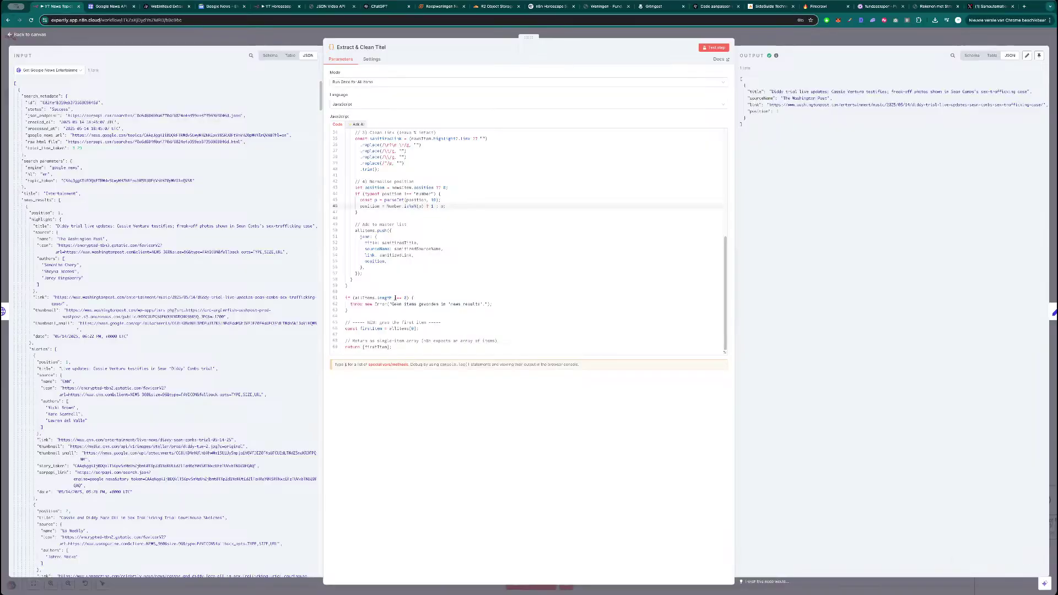
pyautogui.click(412, 329)
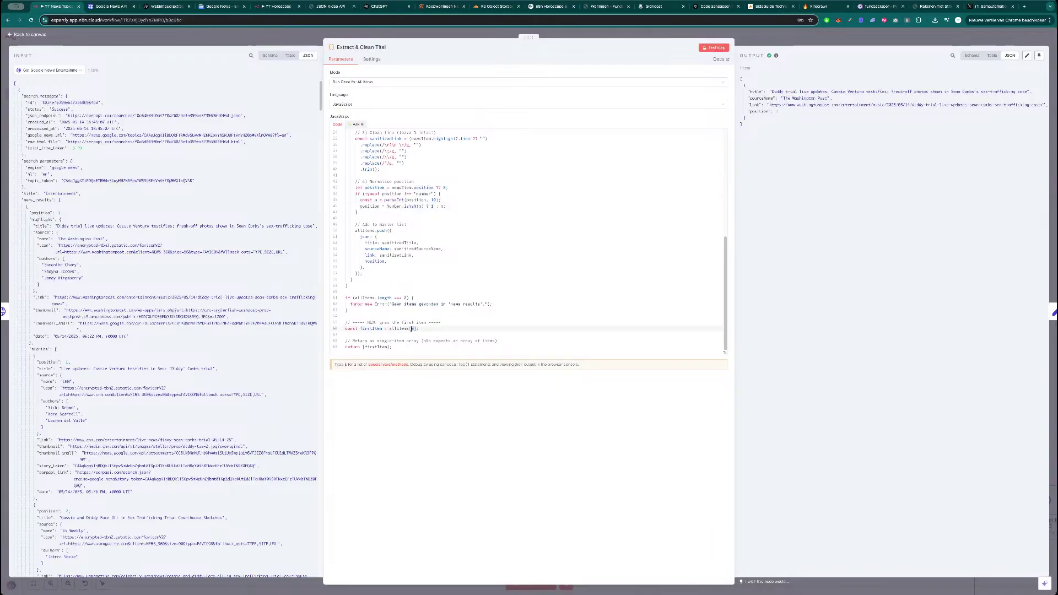
pyautogui.write('1')
pyautogui.click(432, 206)
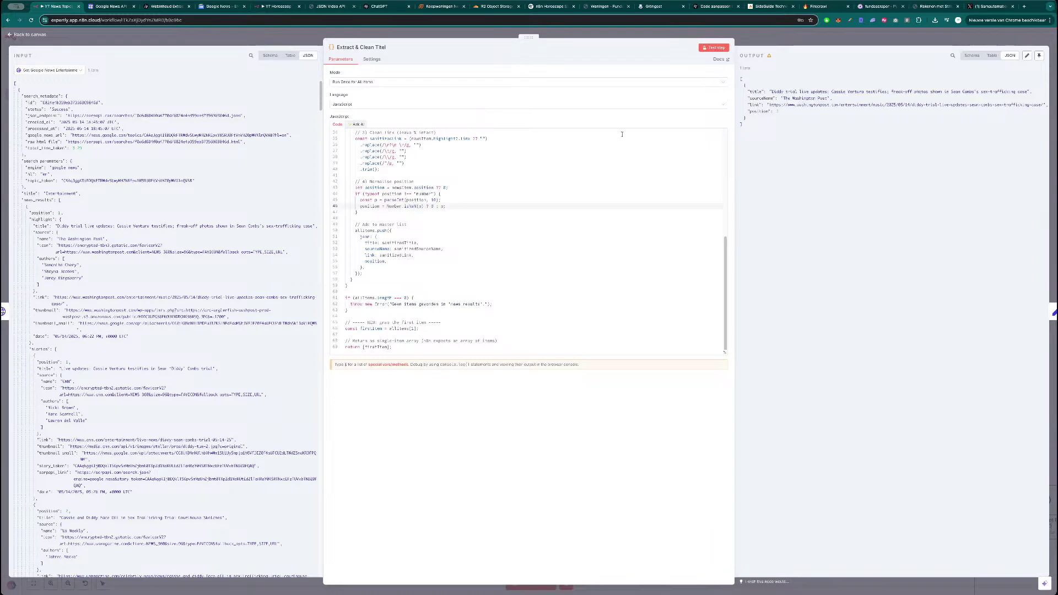
pyautogui.click(713, 48)
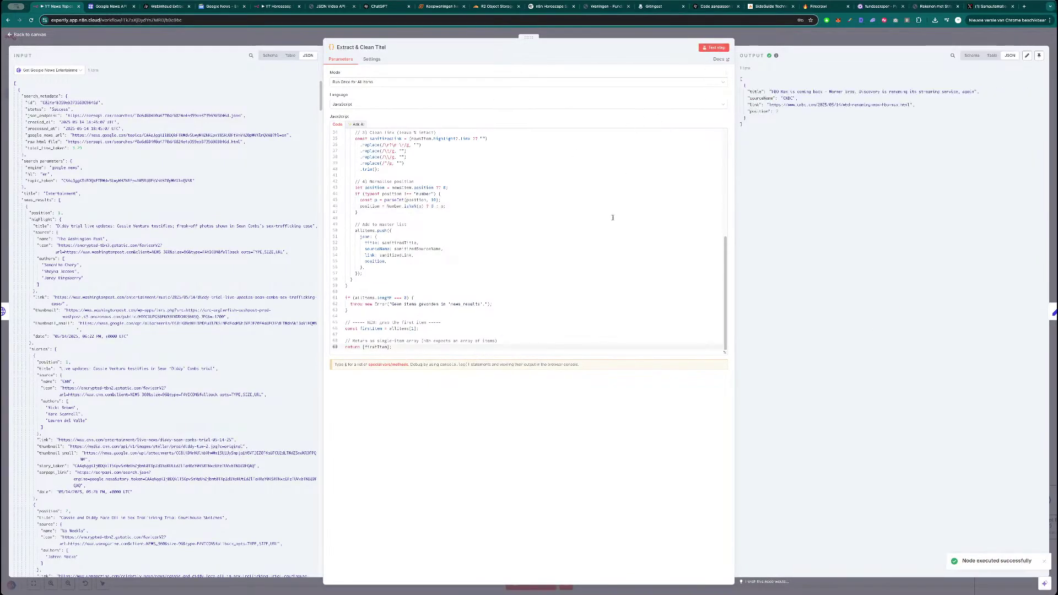
pyautogui.click(812, 40)
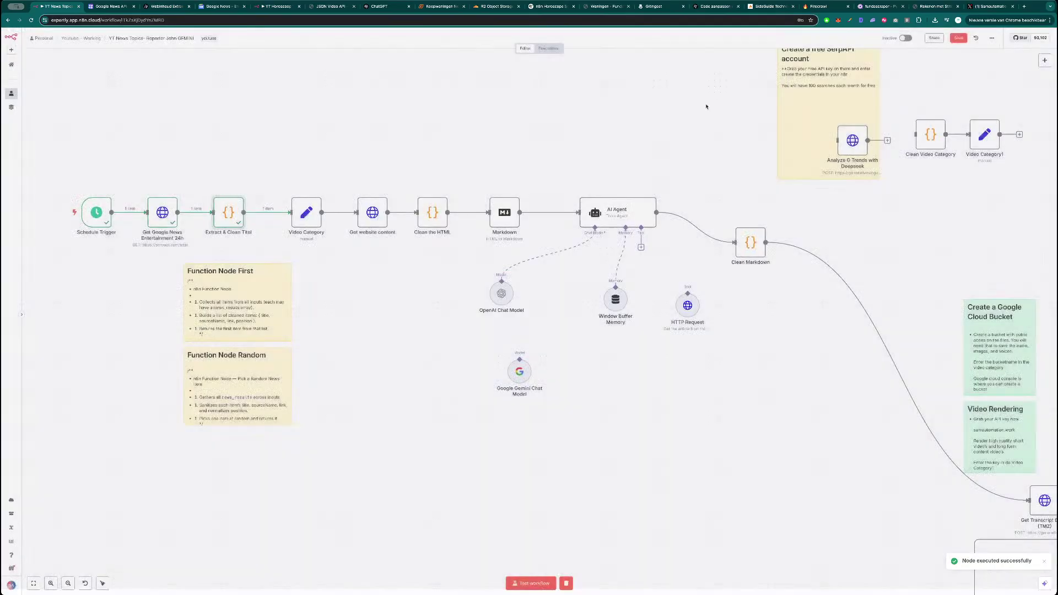
# - Test the Video Category and Get website content nodes with the newly picked item, then open the latter's settings
pyautogui.doubleClick(306, 218)
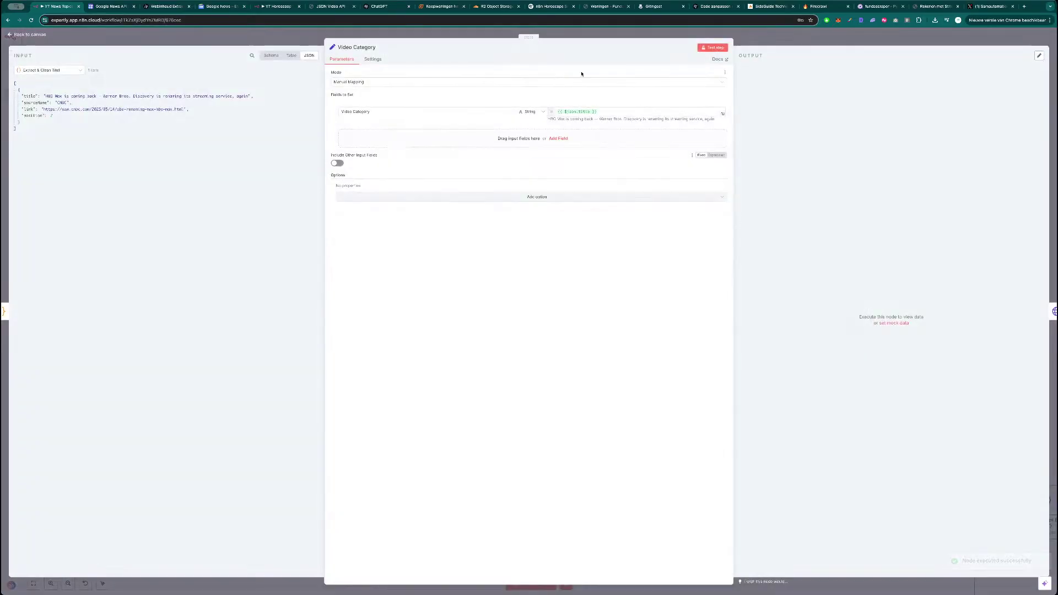
pyautogui.click(797, 38)
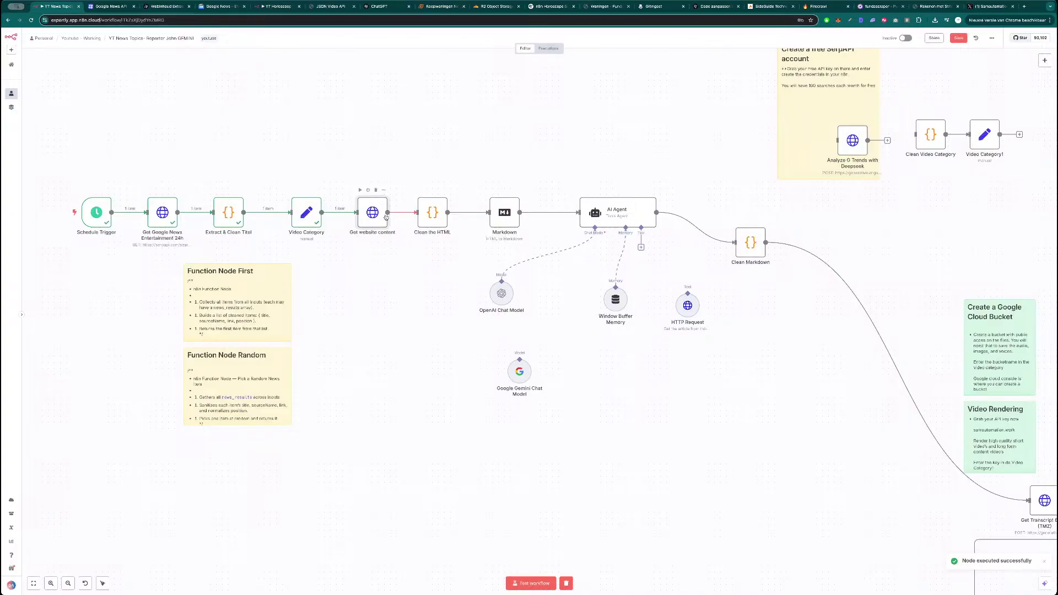
pyautogui.doubleClick(381, 216)
pyautogui.click(713, 48)
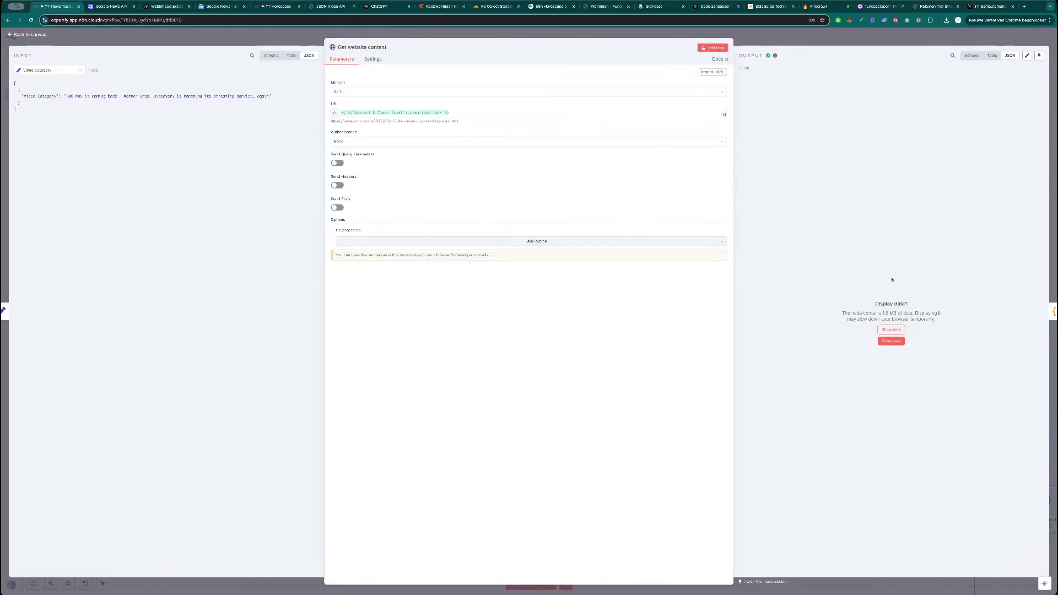
pyautogui.click(373, 59)
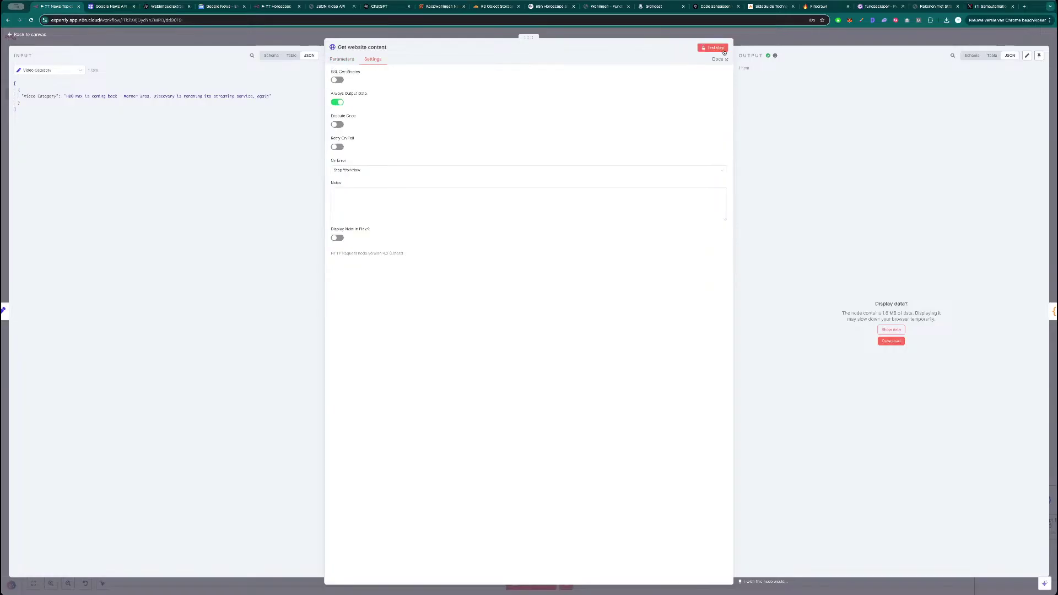
# - Test the Clean the HTML and Markdown nodes with the fetched website content and return to the canvas
pyautogui.click(816, 46)
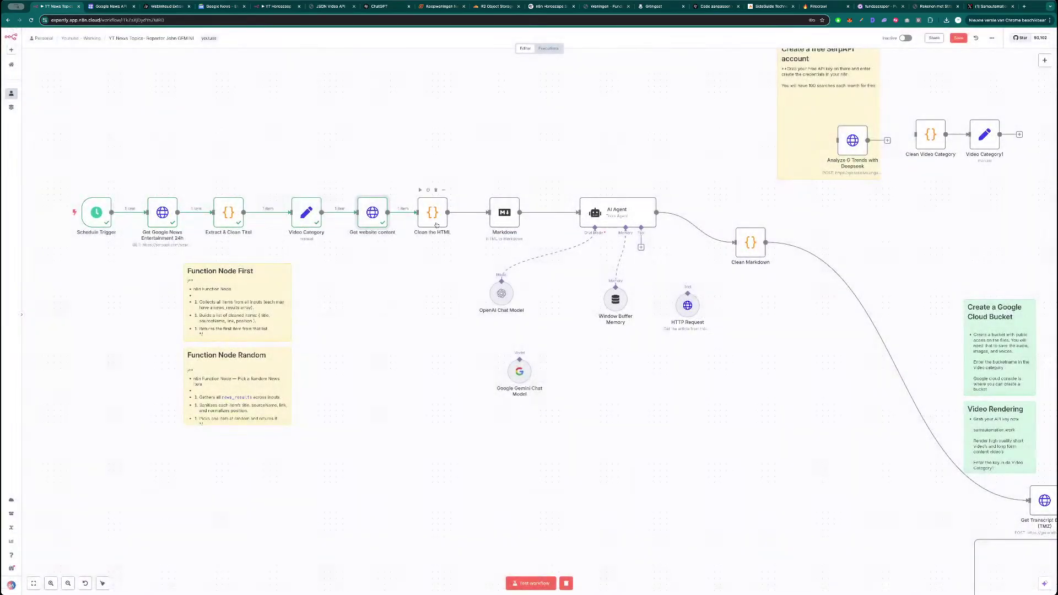
pyautogui.doubleClick(434, 220)
pyautogui.click(714, 47)
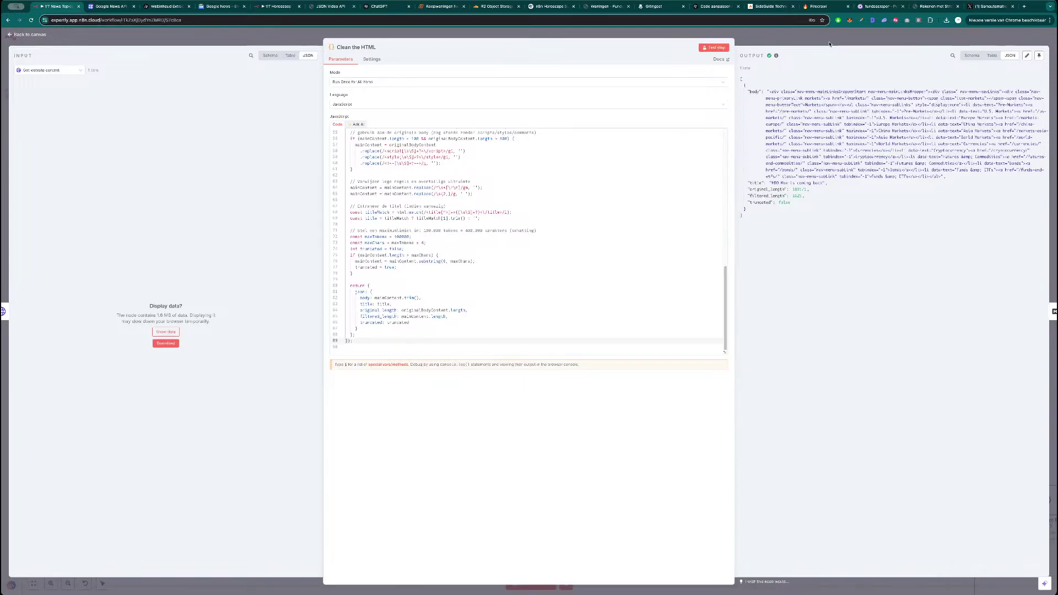
pyautogui.press('Escape')
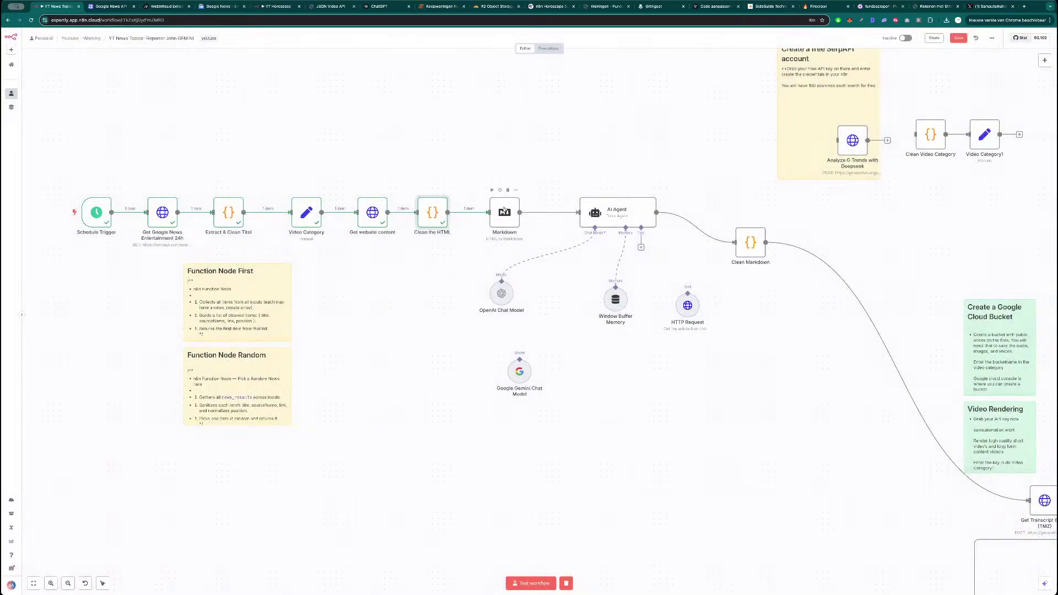
pyautogui.doubleClick(504, 211)
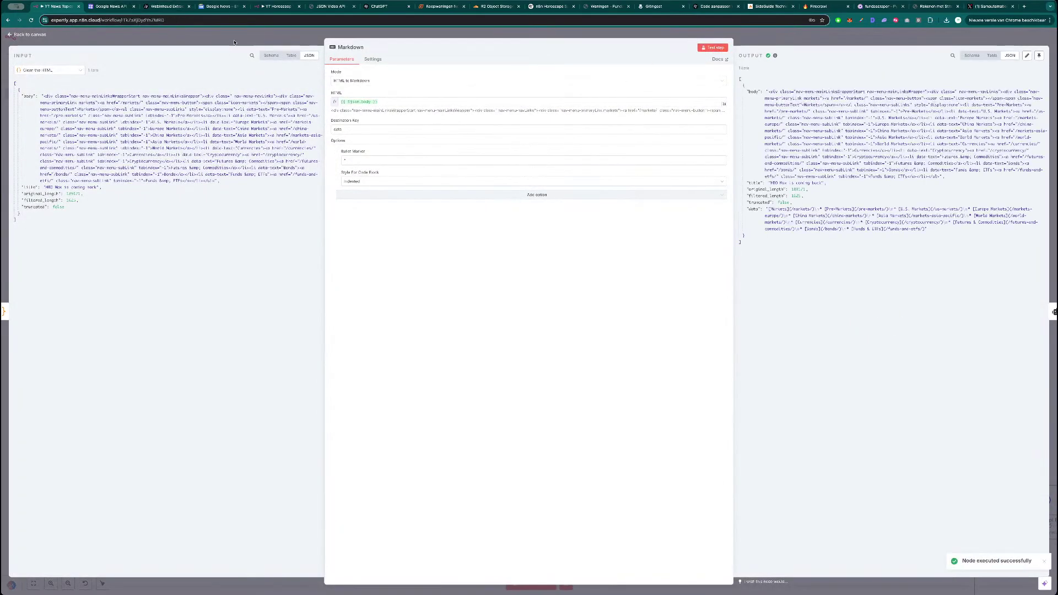
pyautogui.press('Escape')
# - Review the web content extractor system prompt and its improved version in ChatGPT, and switch back to the n8n workflow
pyautogui.click(165, 7)
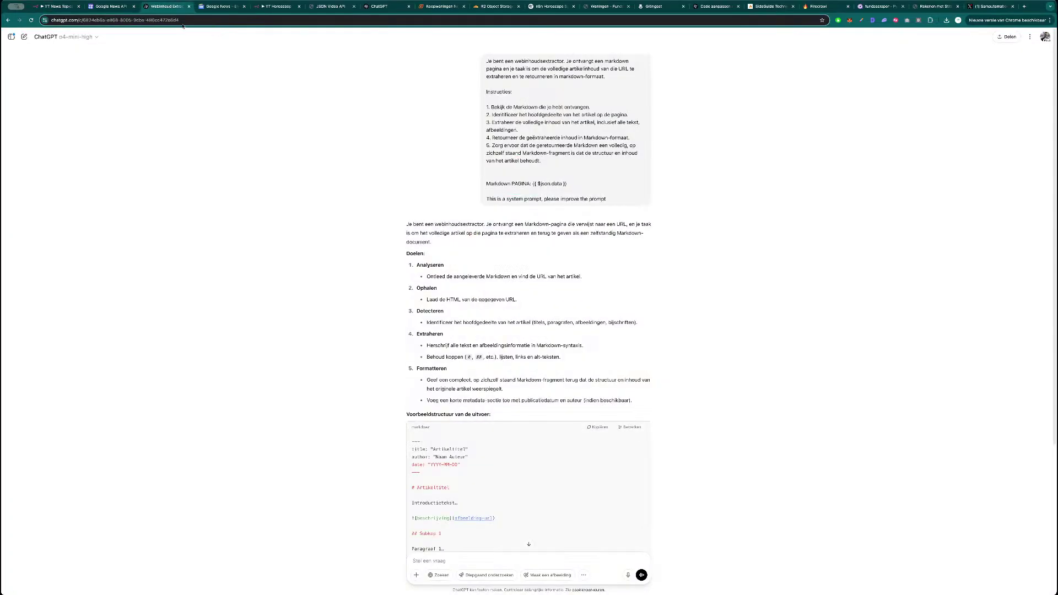
pyautogui.scroll(3, 529, 314)
pyautogui.scroll(-3, 482, 282)
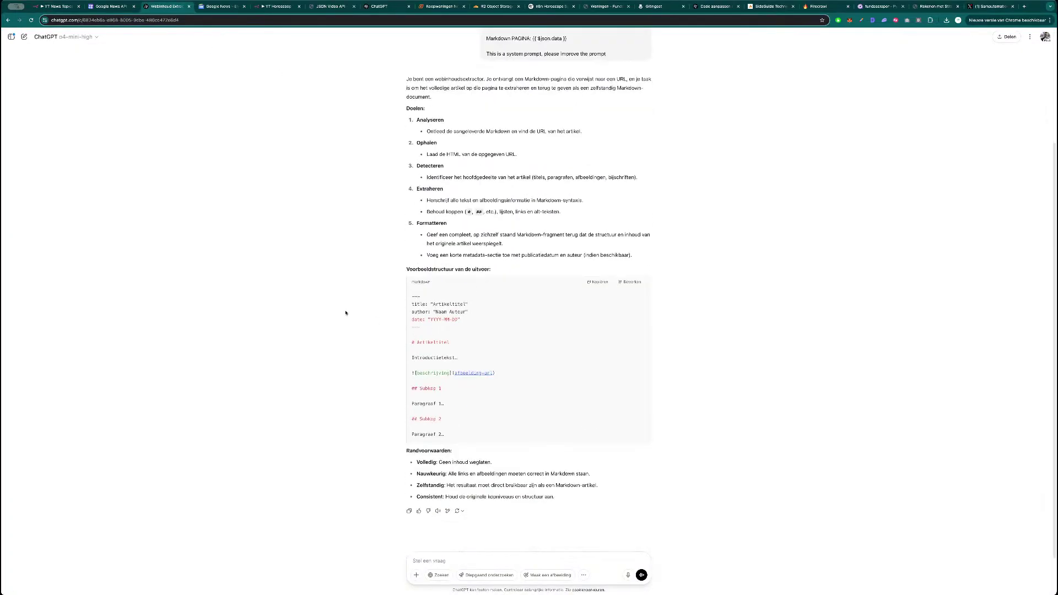
pyautogui.click(58, 7)
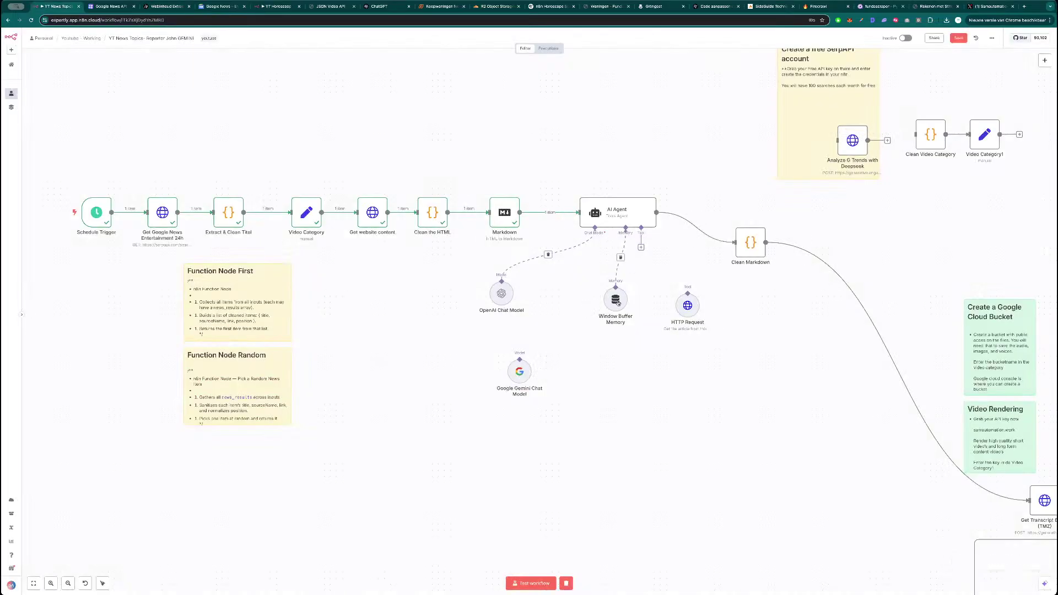
# - Inspect the AI Agent's user message prompt in the expanded expression editor and return to the canvas
pyautogui.doubleClick(610, 209)
pyautogui.scroll(-3, 464, 159)
pyautogui.click(724, 169)
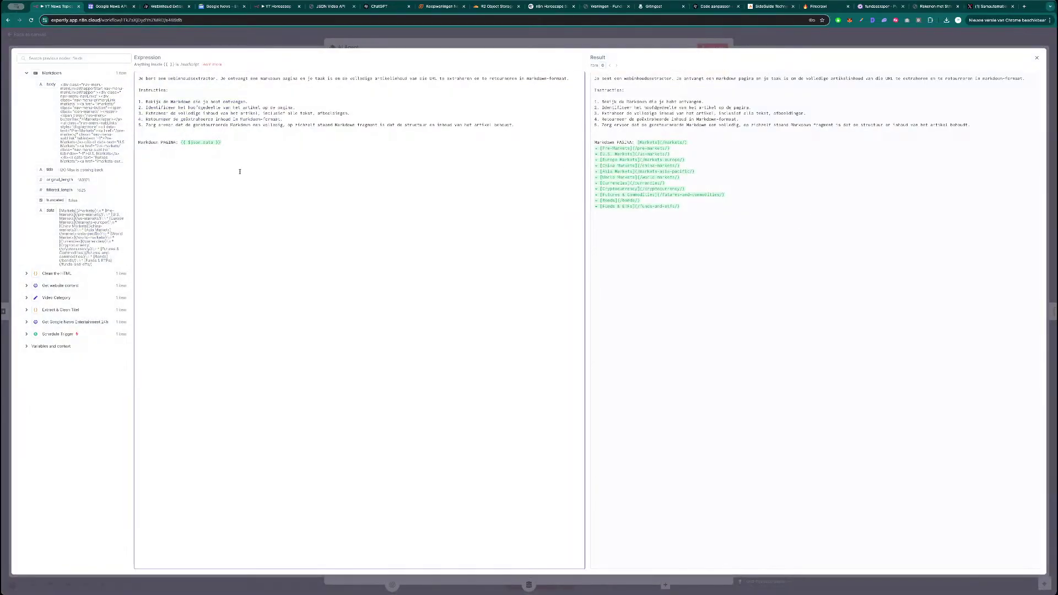
pyautogui.press('Escape')
pyautogui.press('Escape')
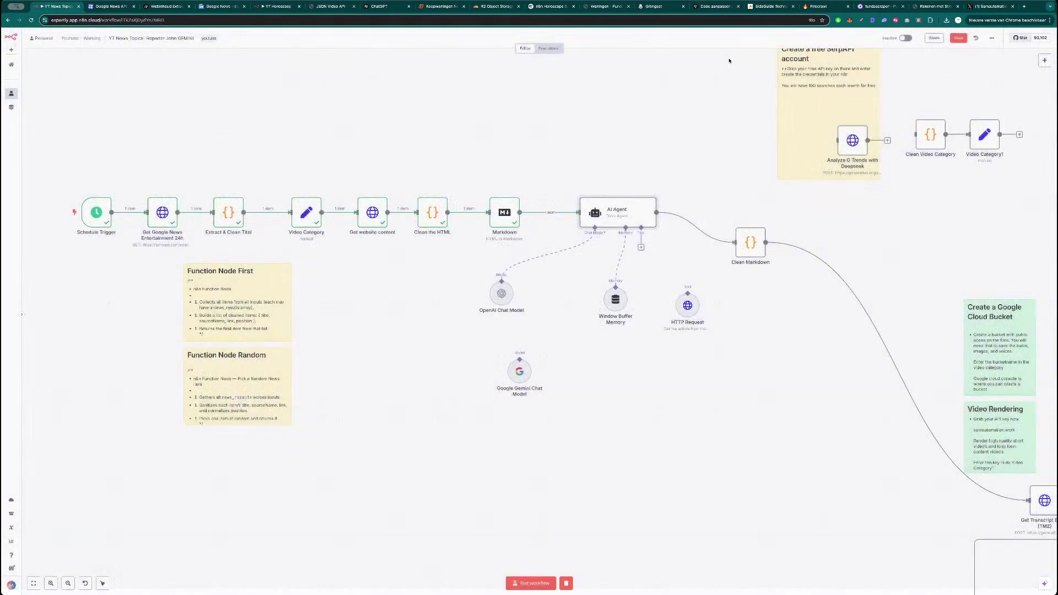
# - Connect the HTTP Request node to the AI Agent's Tool input, check its settings and run the AI Agent node
pyautogui.moveTo(641, 247); pyautogui.dragTo(688, 293)
pyautogui.doubleClick(688, 305)
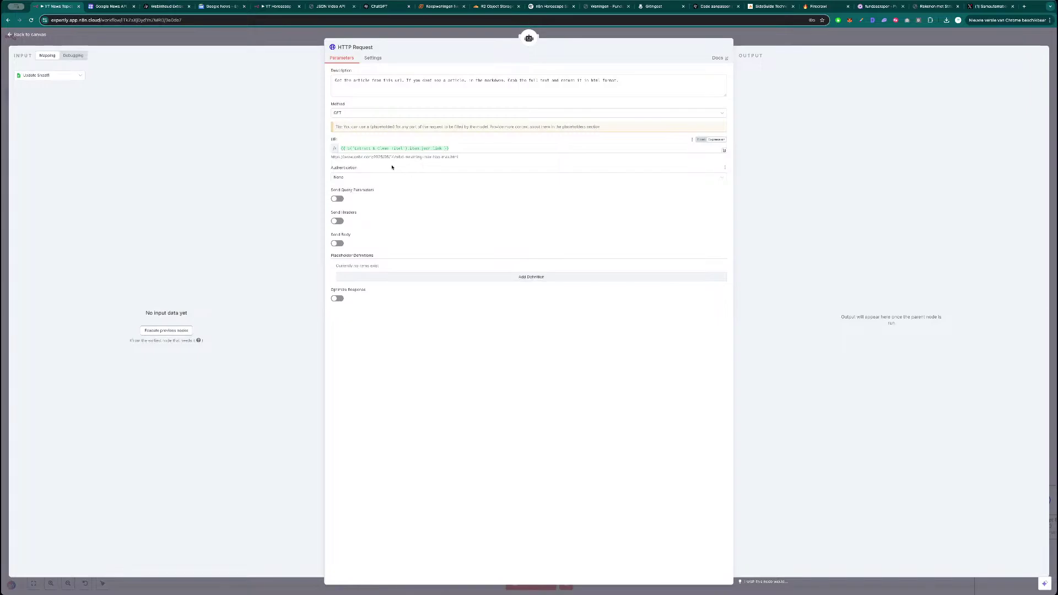
pyautogui.click(734, 58)
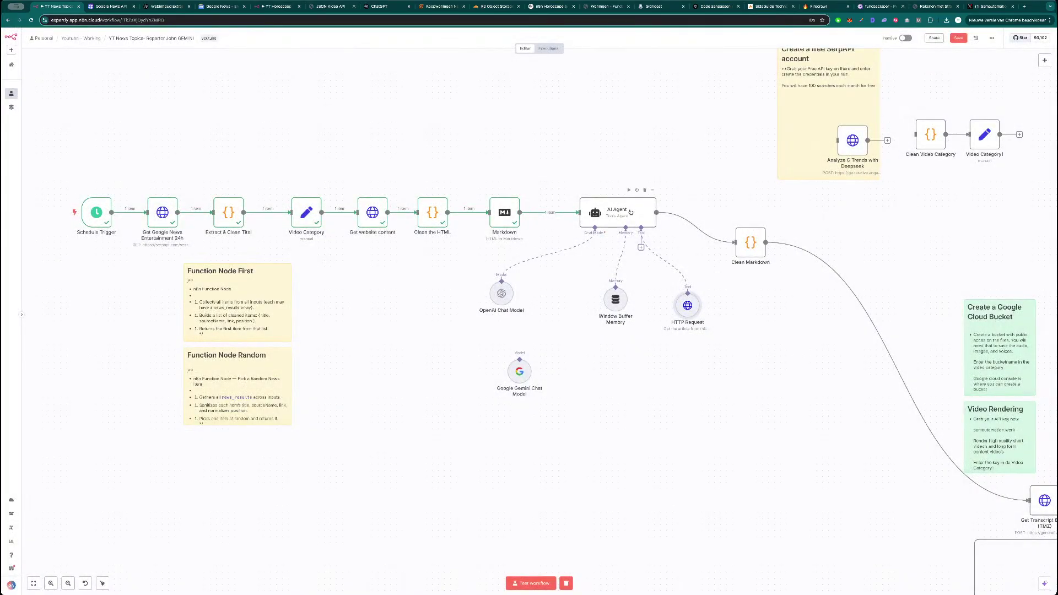
pyautogui.click(629, 190)
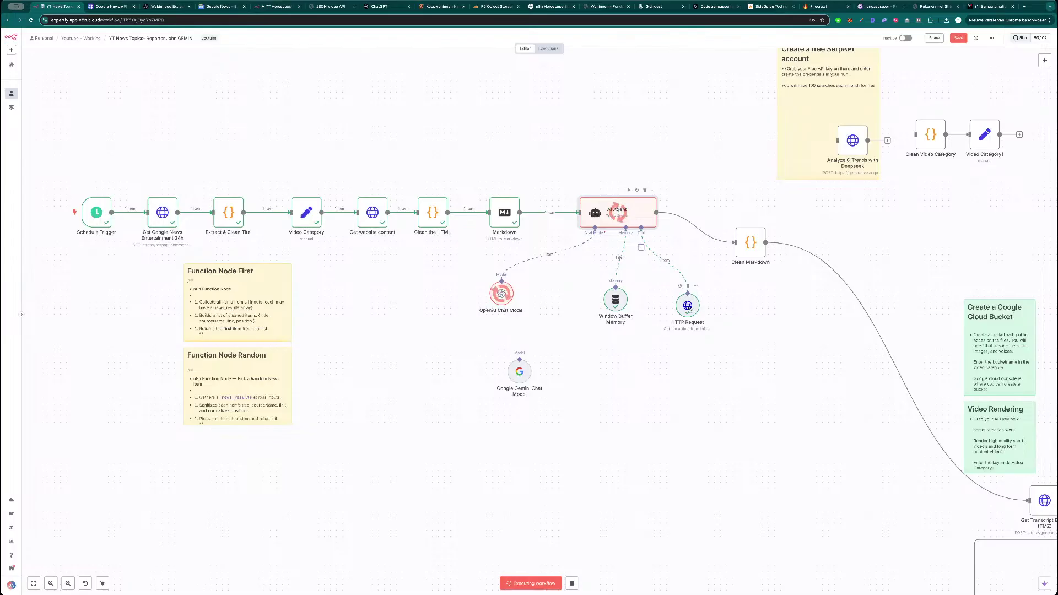
# - Check the AI Agent's prompt and the HTTP Request tool's execution data while the agent is running
pyautogui.doubleClick(616, 213)
pyautogui.click(527, 154)
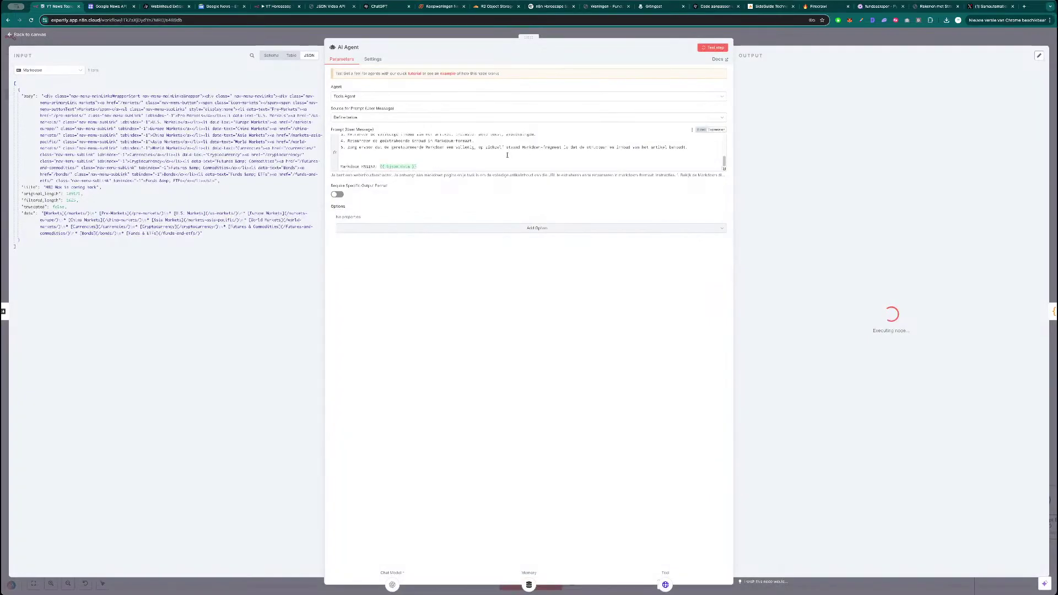
pyautogui.press('Escape')
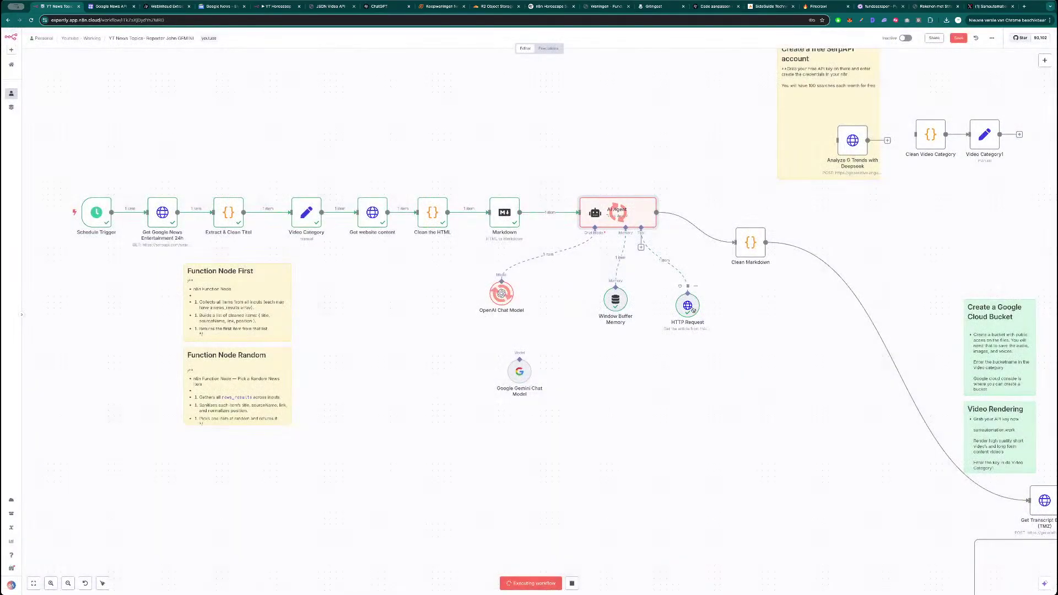
pyautogui.doubleClick(687, 305)
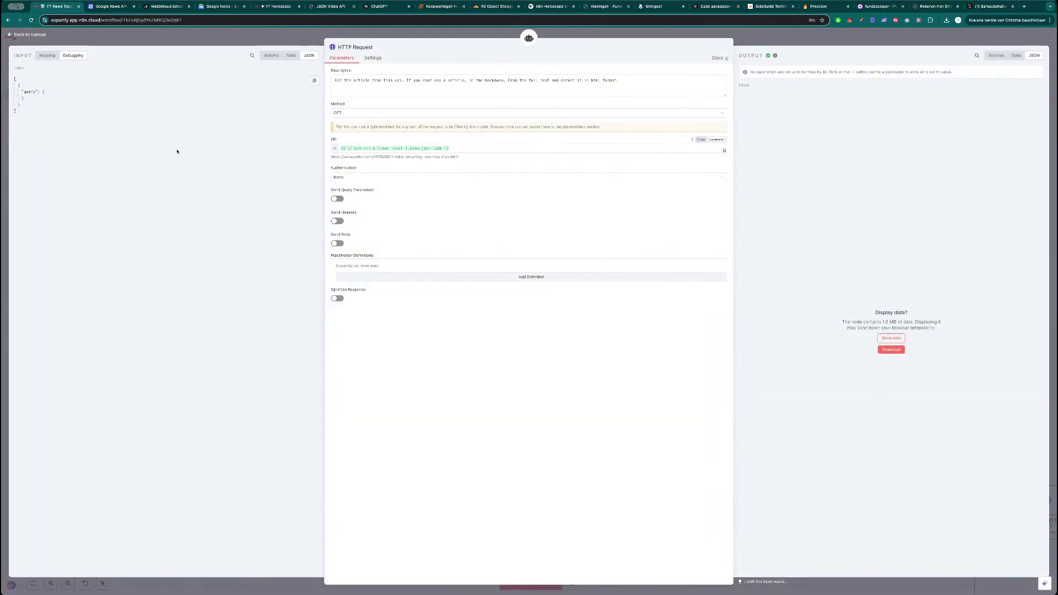
pyautogui.press('Escape')
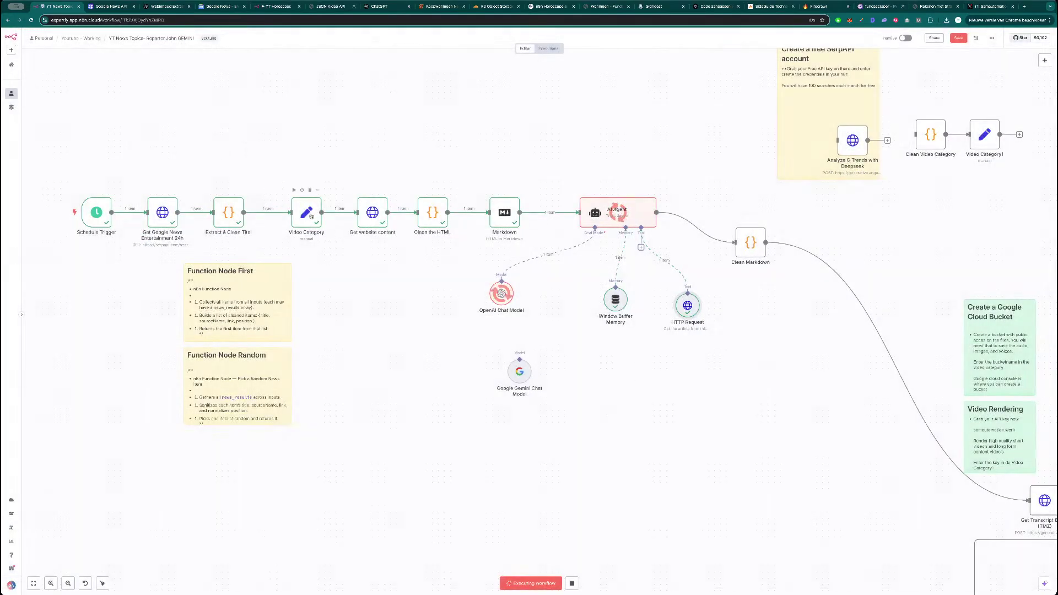
# - Compare the article link in the Video Category node's input with the resolved URL in the HTTP Request tool
pyautogui.doubleClick(313, 216)
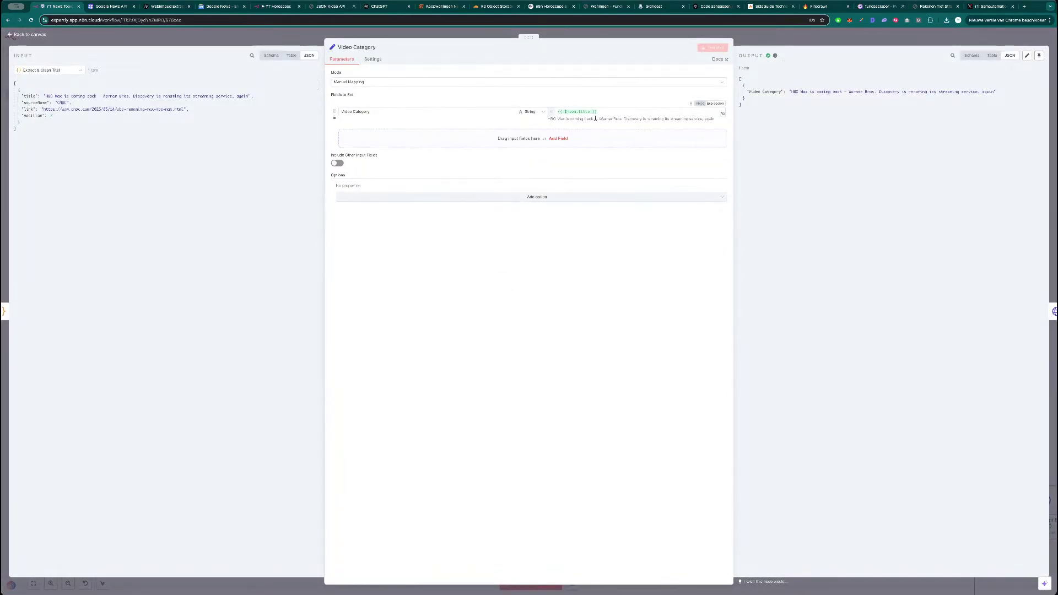
pyautogui.moveTo(46, 110); pyautogui.dragTo(189, 109)
pyautogui.press('Escape')
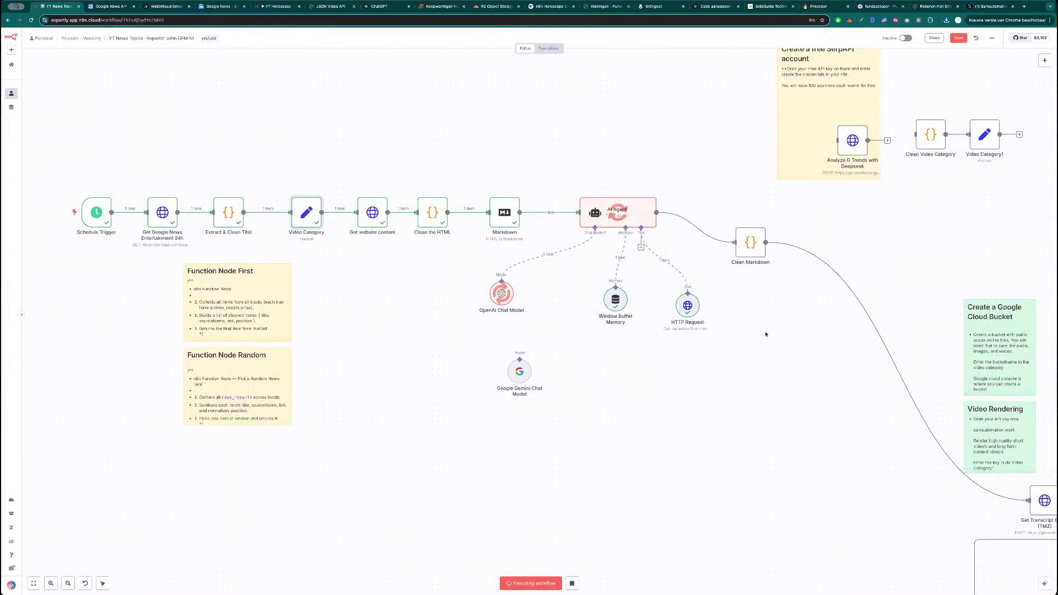
pyautogui.doubleClick(687, 306)
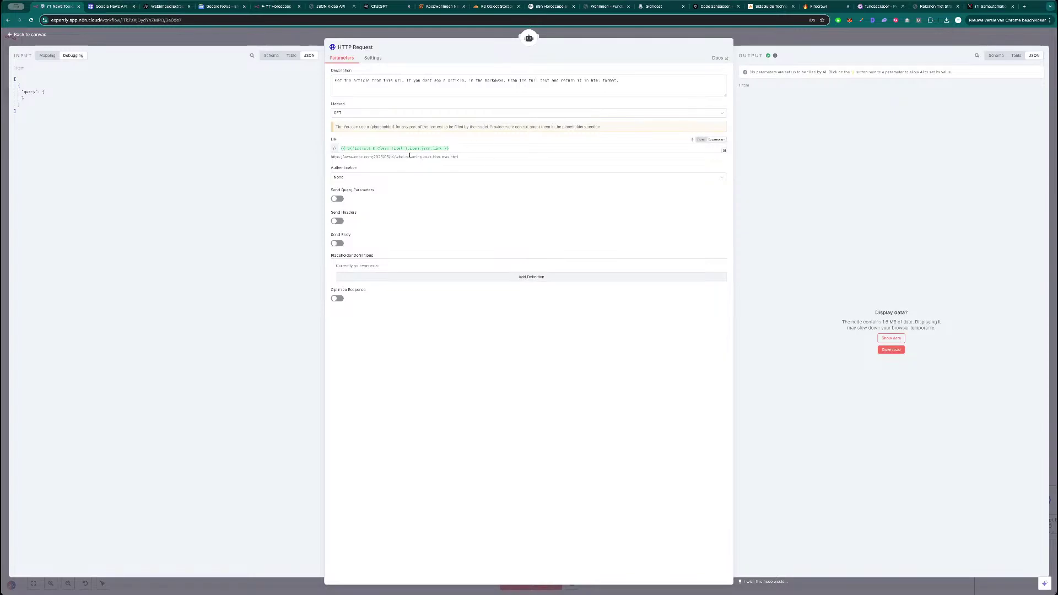
pyautogui.tripleClick(391, 158)
pyautogui.click(464, 164)
pyautogui.click(880, 340)
pyautogui.click(839, 43)
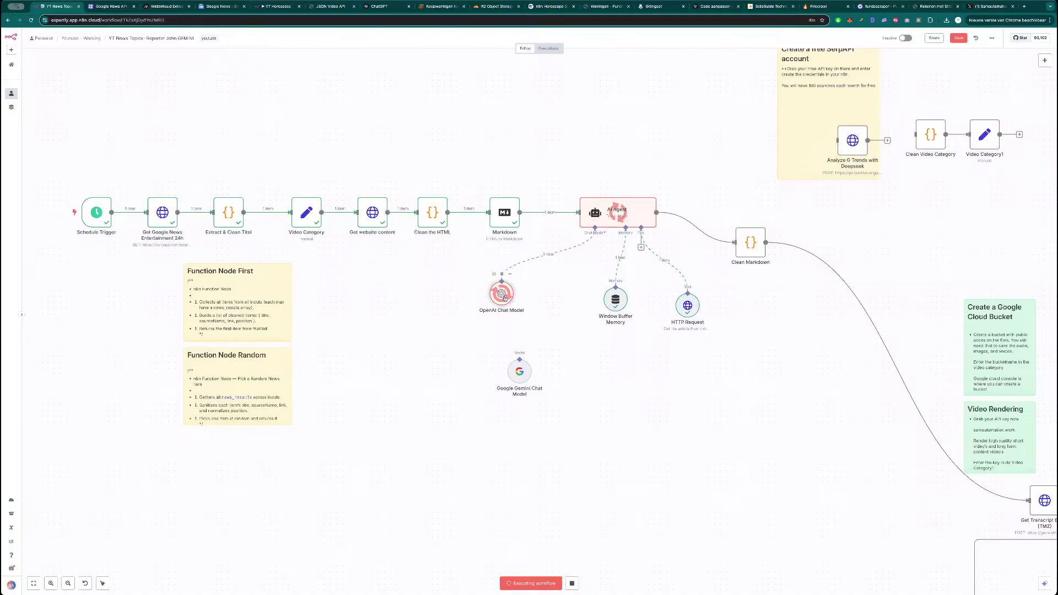
# - Check the model selected in the OpenAI Chat Model node and save the workflow
pyautogui.doubleClick(503, 296)
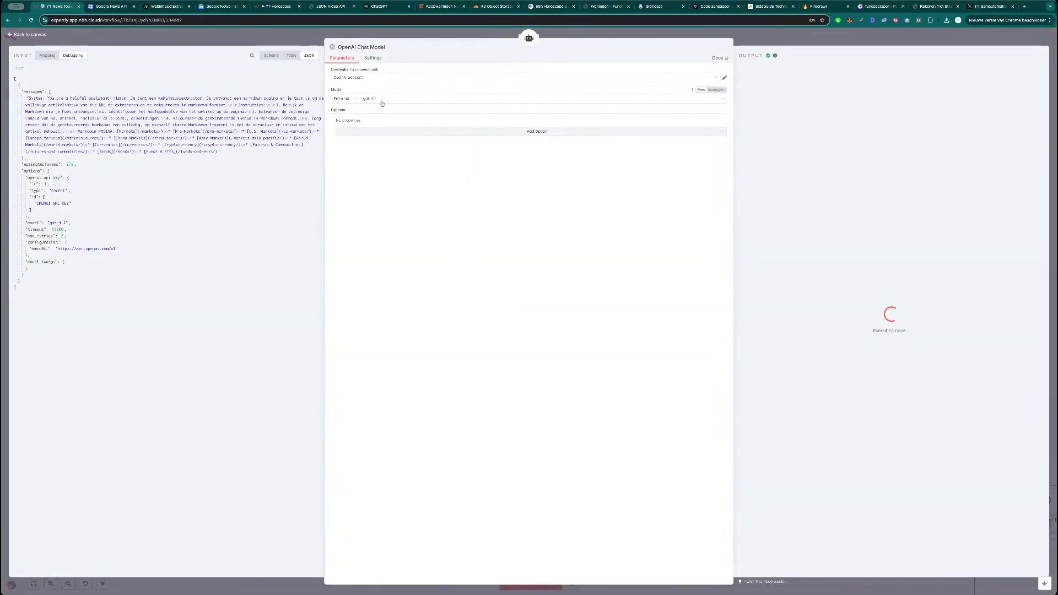
pyautogui.press('Escape')
pyautogui.moveTo(685, 165); pyautogui.dragTo(564, 139)
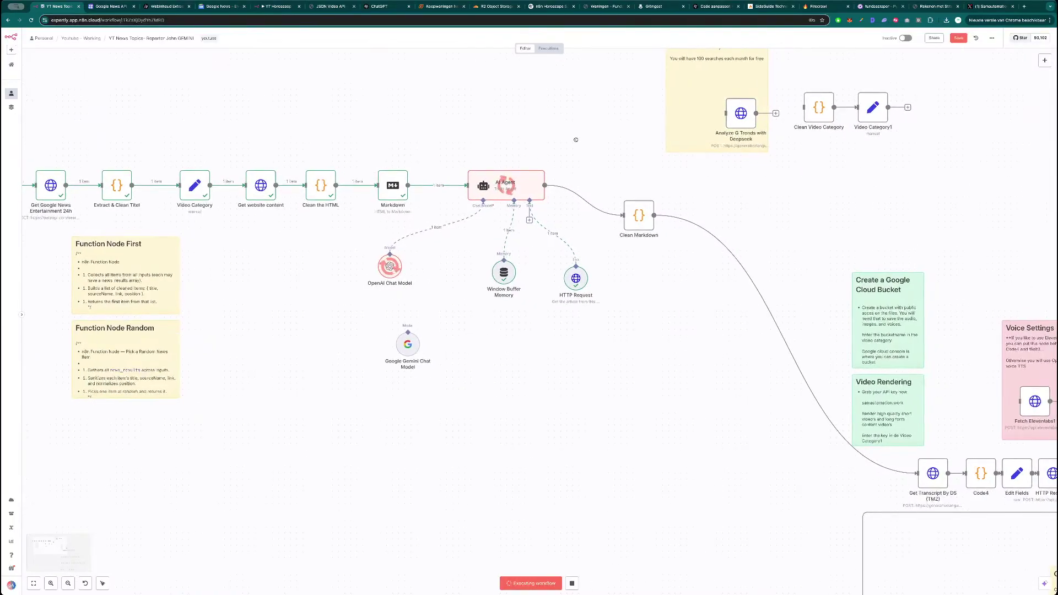
pyautogui.click(953, 38)
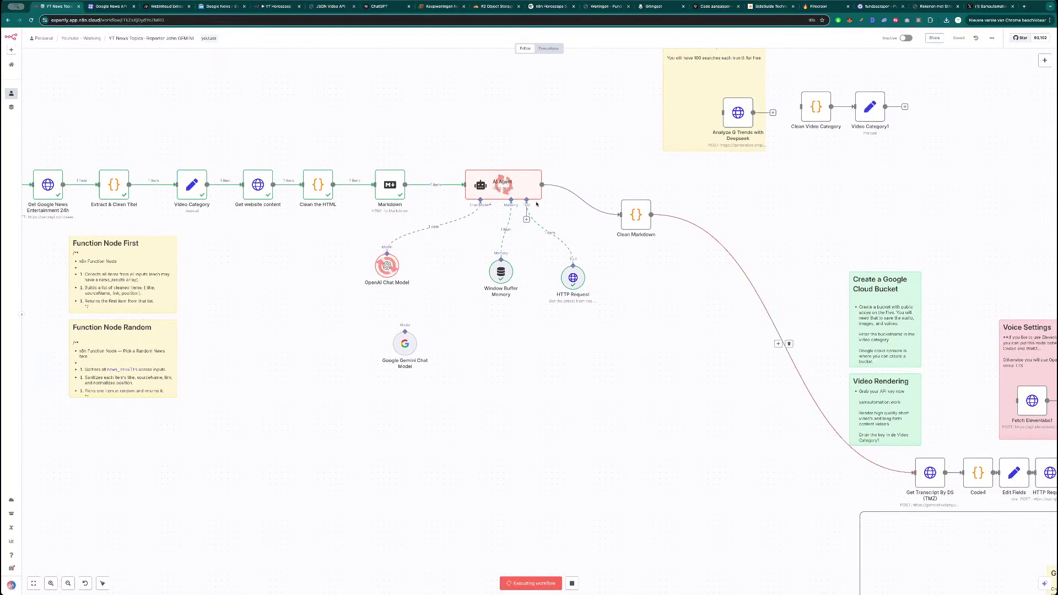
# - Reposition the Analyze G Trends with Deepseek node so it is centred within the SerpAPI account note
pyautogui.moveTo(555, 139); pyautogui.dragTo(521, 140)
pyautogui.scroll(-5, 539, 141)
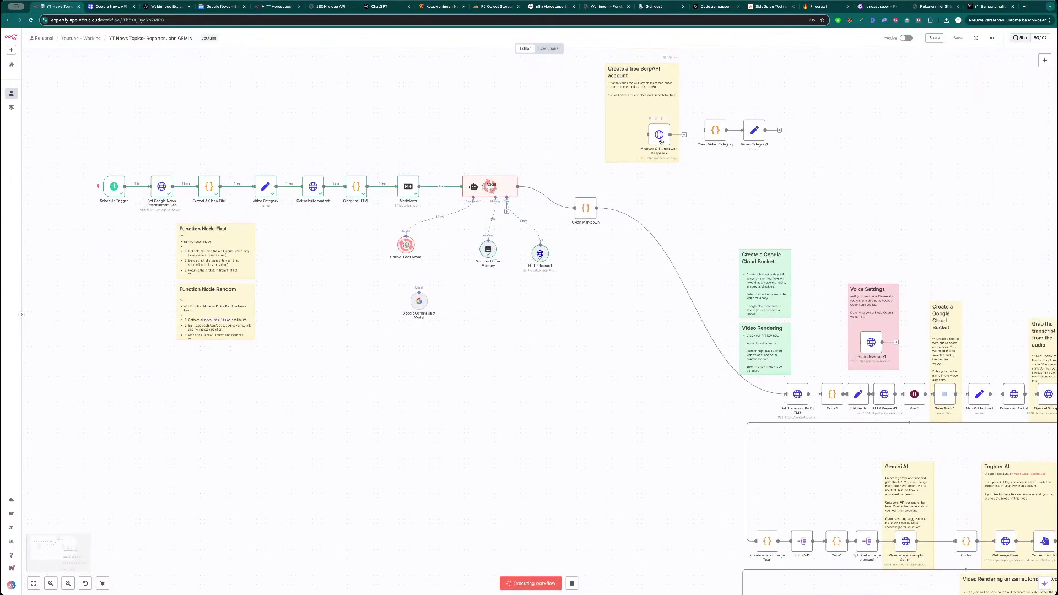
pyautogui.moveTo(658, 135); pyautogui.dragTo(653, 135)
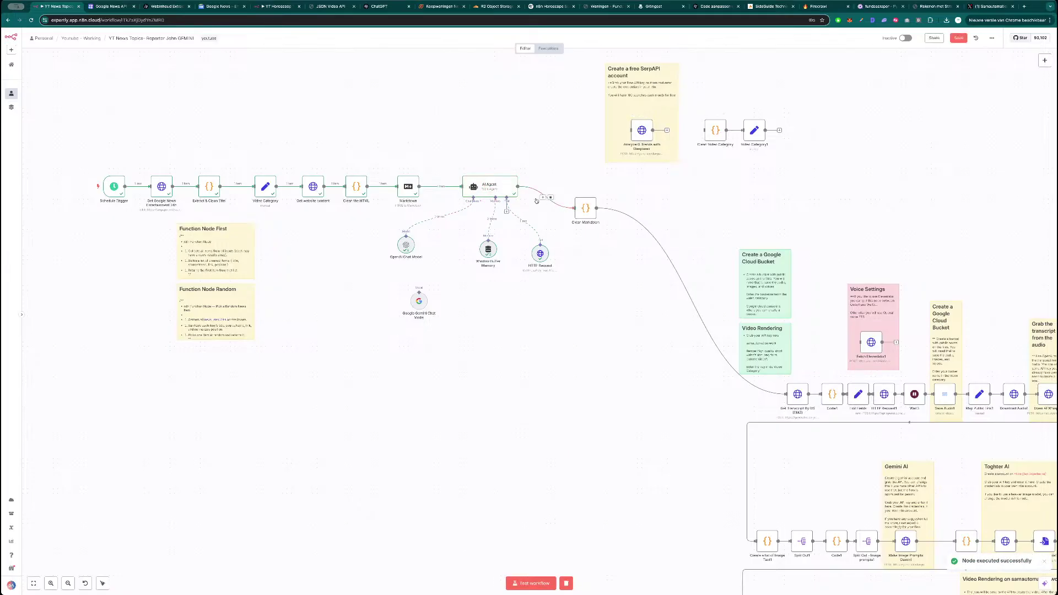
# - Test the Clean Markdown node, move it level with the AI Agent node and save the workflow
pyautogui.doubleClick(585, 209)
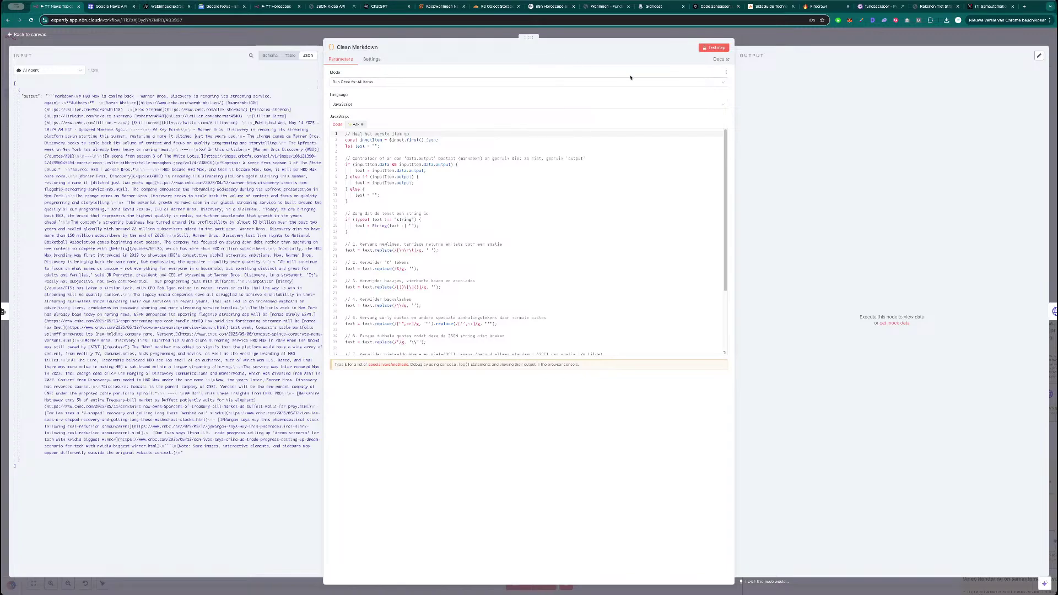
pyautogui.click(712, 48)
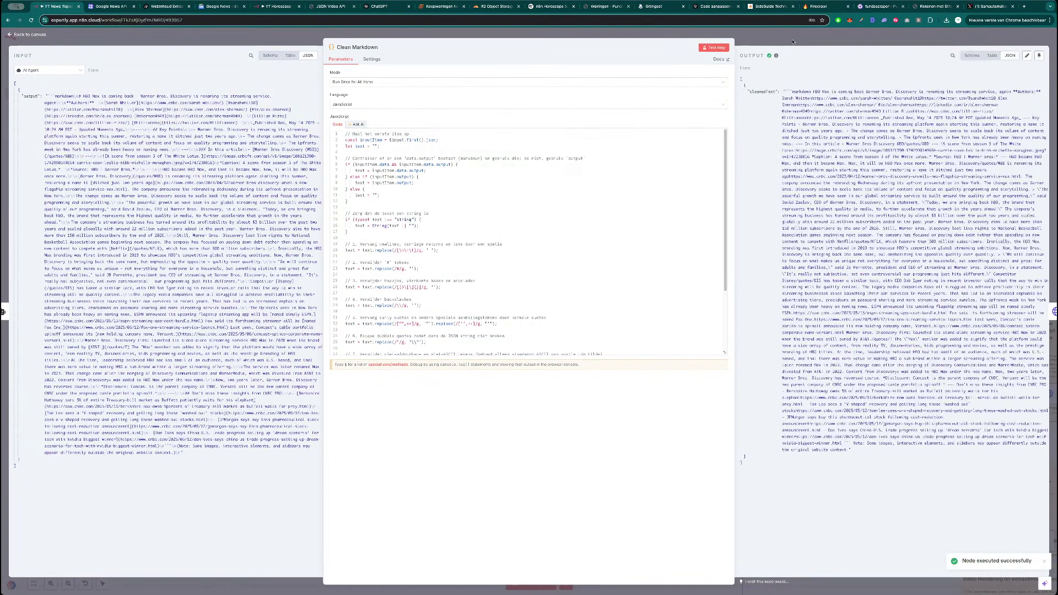
pyautogui.click(845, 45)
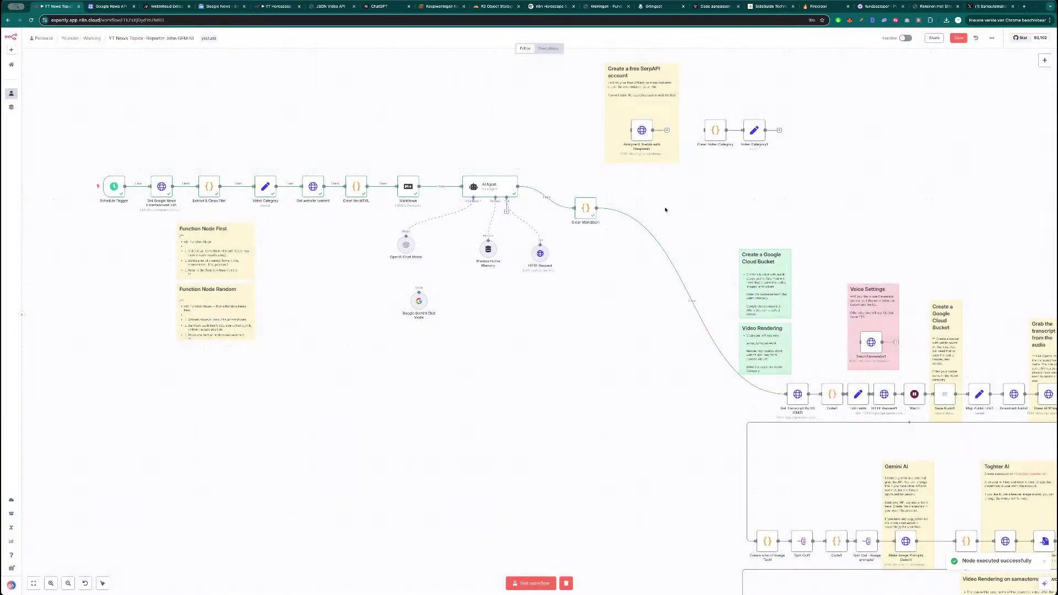
pyautogui.moveTo(586, 208); pyautogui.dragTo(581, 187)
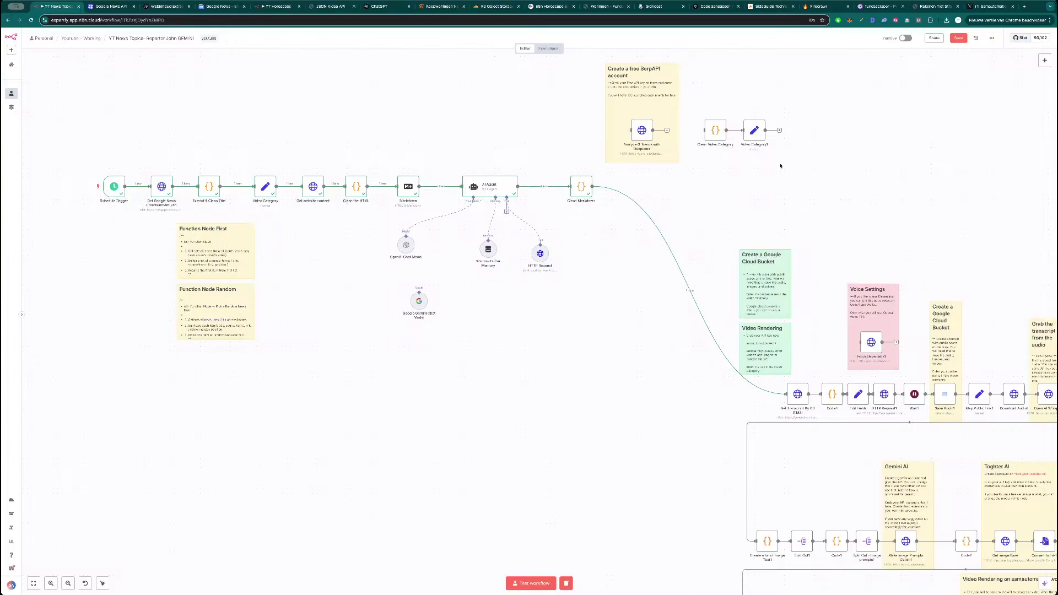
pyautogui.click(960, 35)
# - Review the request settings and JSON body of the Analyze G Trends with Deepseek node and return to the canvas
pyautogui.doubleClick(642, 131)
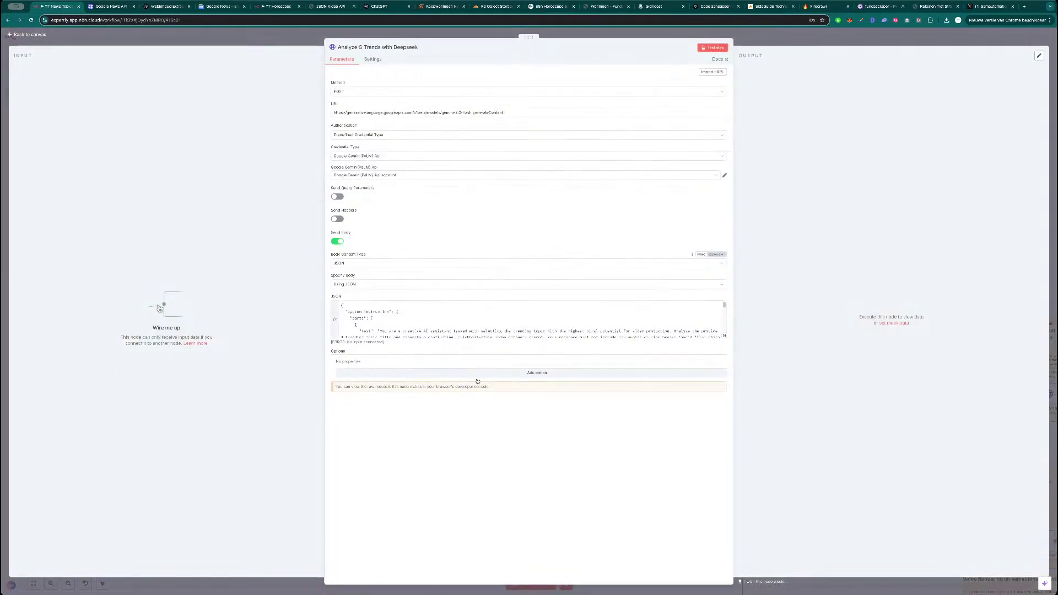
pyautogui.scroll(-5, 472, 321)
pyautogui.scroll(5, 463, 322)
pyautogui.press('Escape')
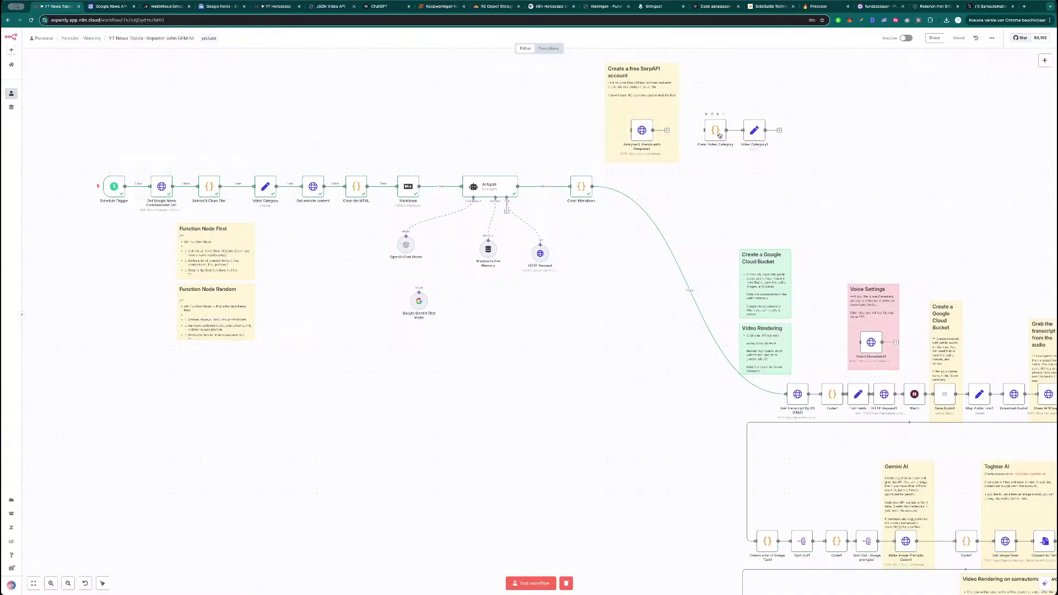
# - Delete the unused Clean Video Category and Video Category1 nodes and save the workflow
pyautogui.moveTo(698, 102); pyautogui.dragTo(810, 166)
pyautogui.press('Delete')
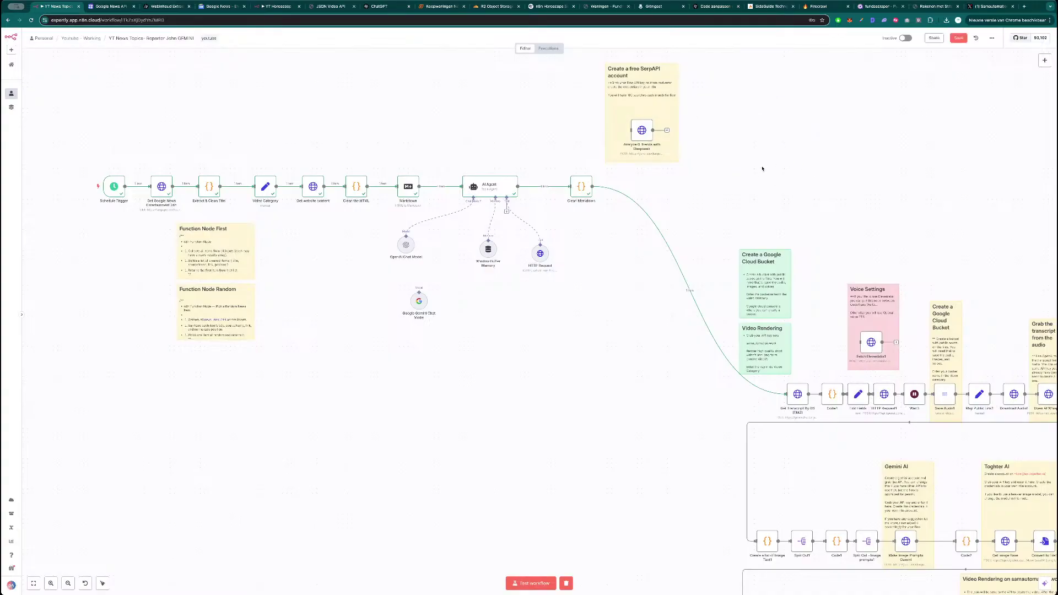
pyautogui.click(960, 39)
# - Move the SerpAPI account note together with its Analyze G Trends with Deepseek node to the area before the Schedule Trigger
pyautogui.scroll(-1, 317, 152)
pyautogui.hscroll(-1, 350, 132)
pyautogui.moveTo(779, 83); pyautogui.dragTo(604, 193)
pyautogui.moveTo(681, 135); pyautogui.dragTo(74, 116)
pyautogui.click(193, 146)
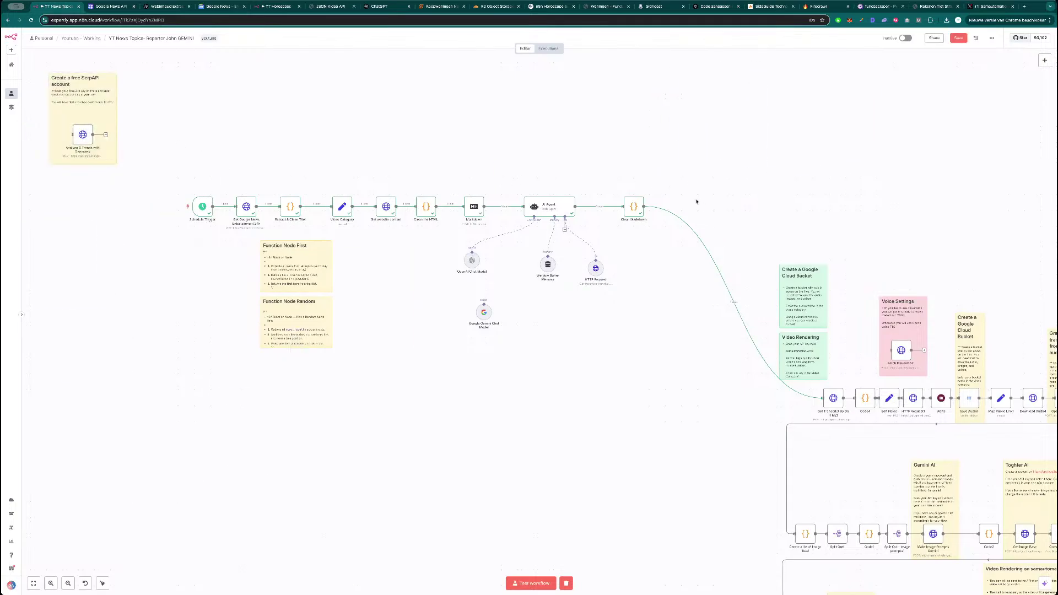
# - View the Clean Markdown node and examine the news results in the Get Google News Entertainment 24h node's output
pyautogui.doubleClick(634, 211)
pyautogui.press('Escape')
pyautogui.doubleClick(246, 207)
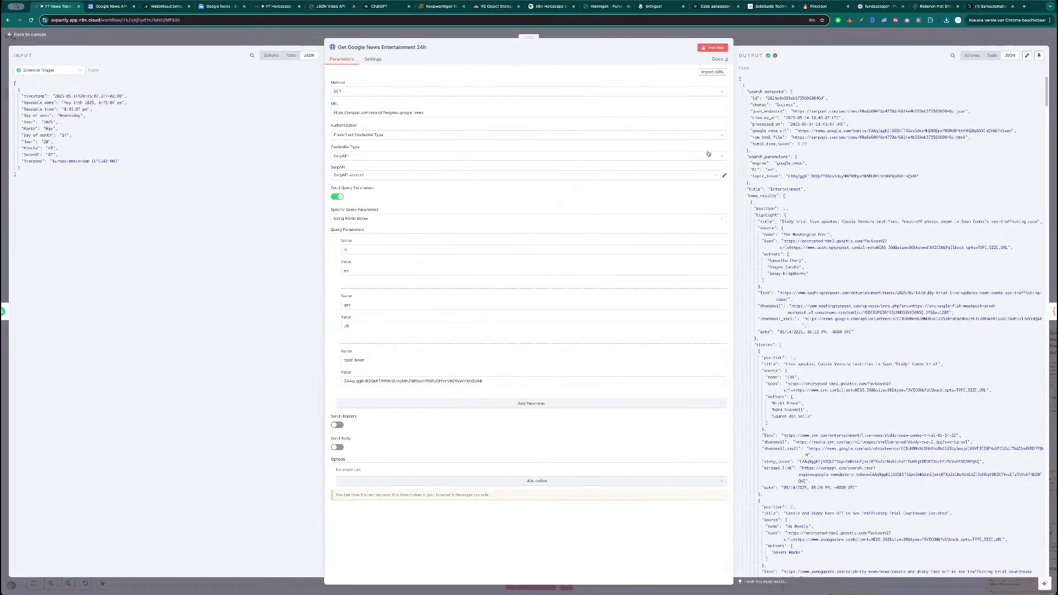
pyautogui.scroll(-10, 821, 252)
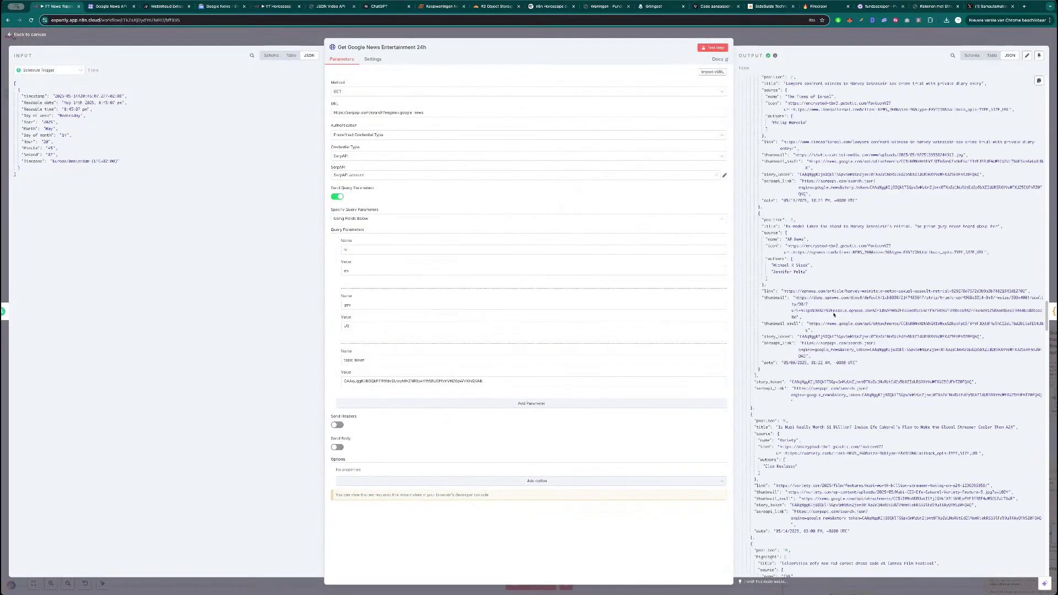
# - Review the code and output of the Extract & Clean Titel node and the field mapping of the Video Category node
pyautogui.press('Escape')
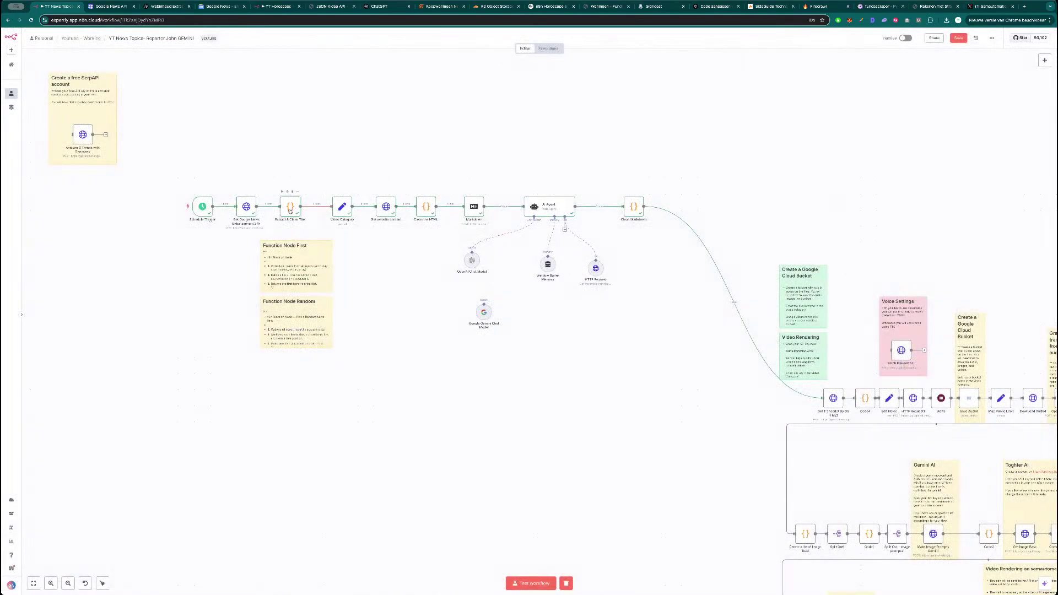
pyautogui.doubleClick(290, 206)
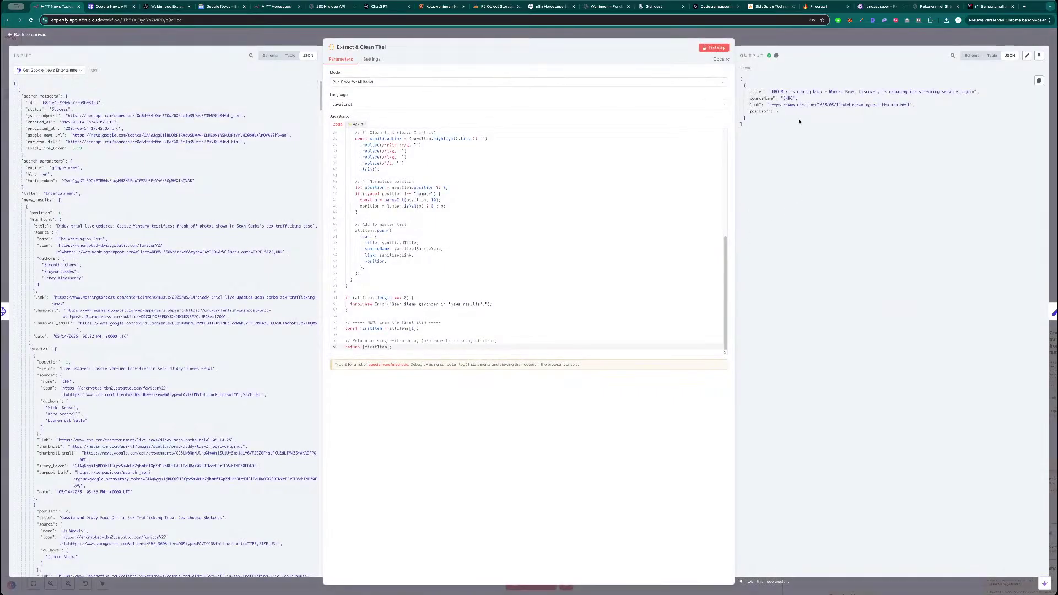
pyautogui.press('Escape')
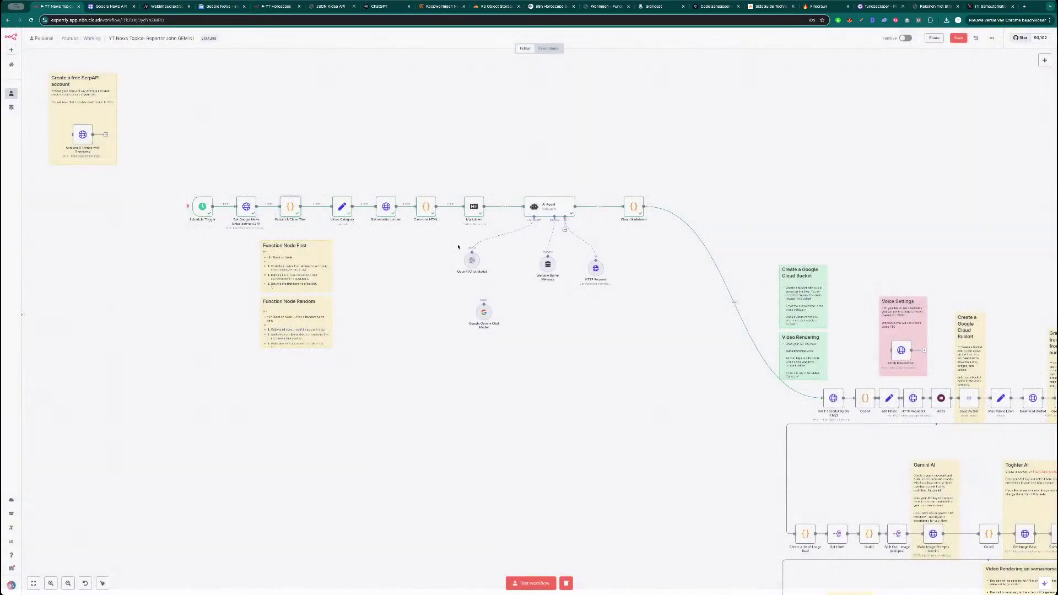
pyautogui.doubleClick(342, 208)
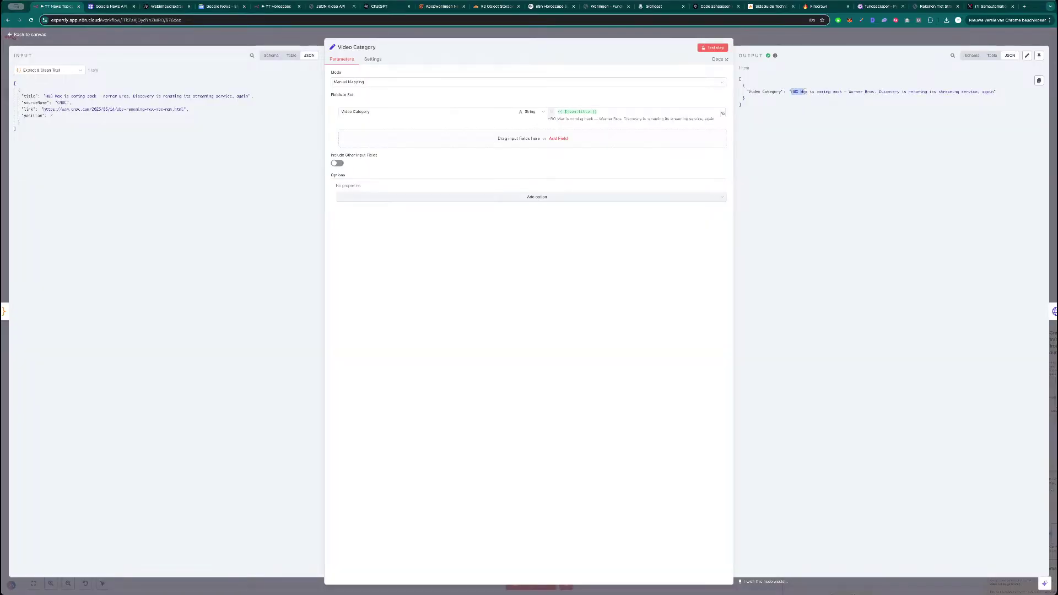
pyautogui.press('Escape')
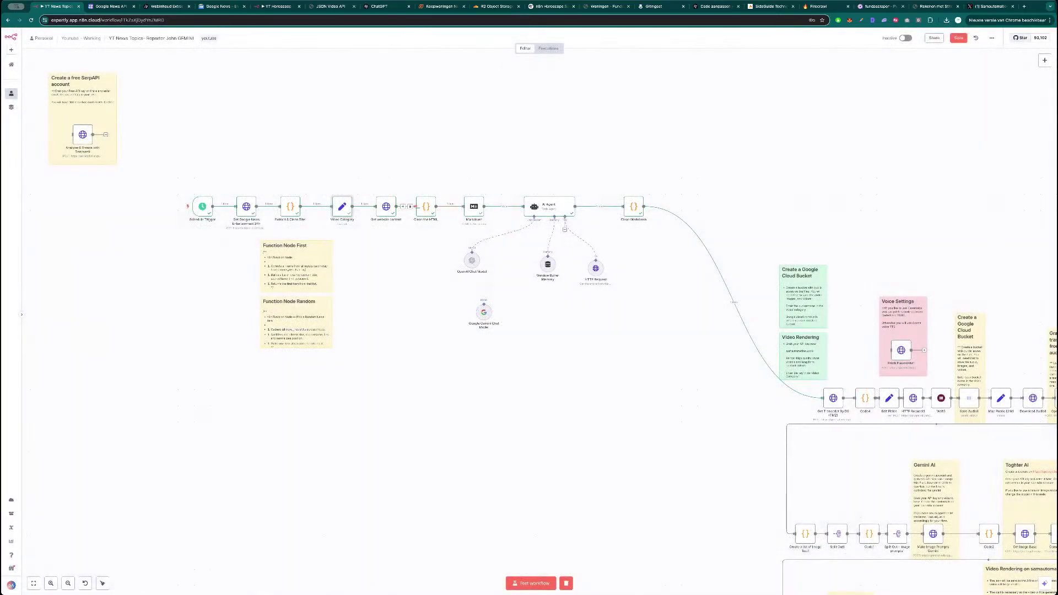
# - View the Clean the HTML node briefly and review the request settings of the Get website content node
pyautogui.doubleClick(428, 207)
pyautogui.press('Escape')
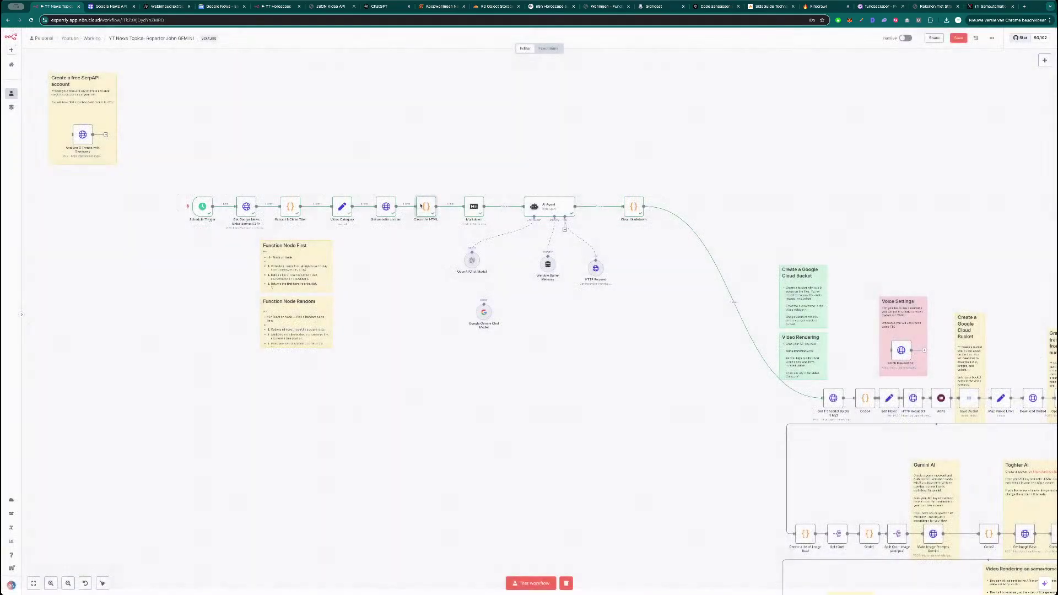
pyautogui.doubleClick(386, 207)
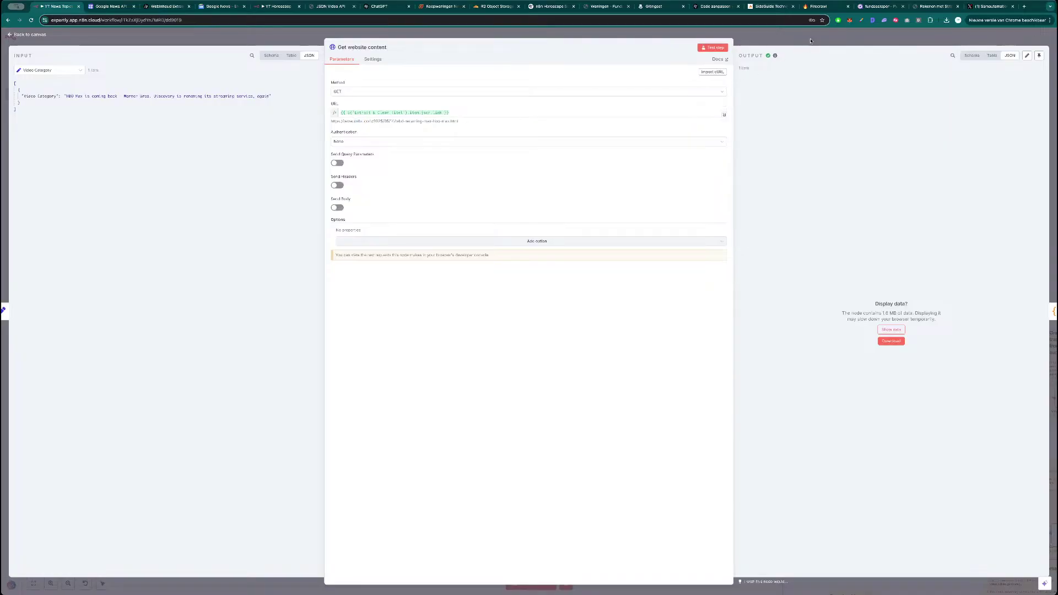
pyautogui.click(832, 44)
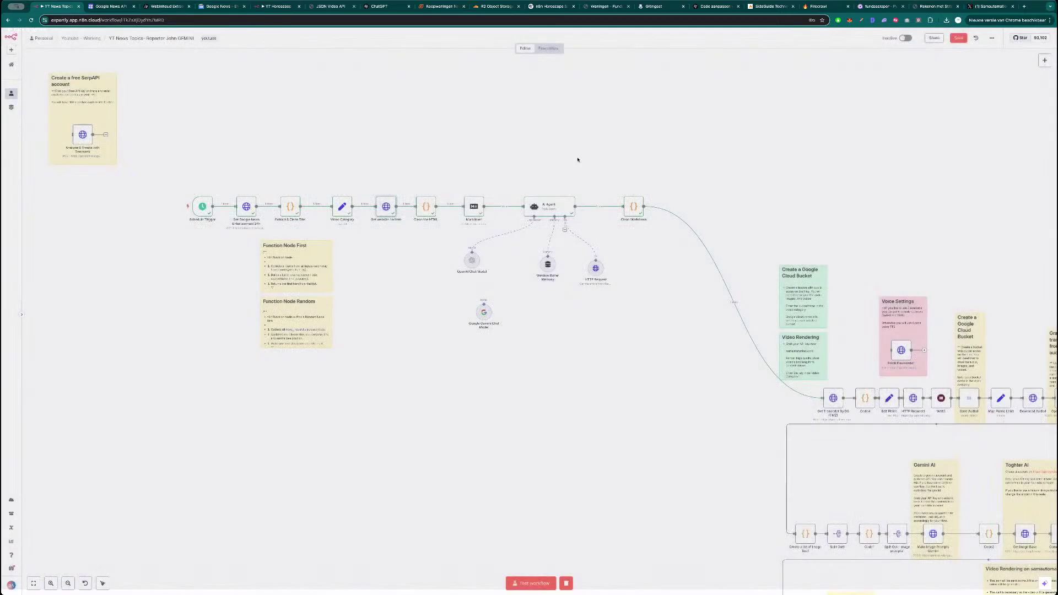
# - Examine the cleaned body output and the JavaScript code of the Clean the HTML node
pyautogui.doubleClick(425, 207)
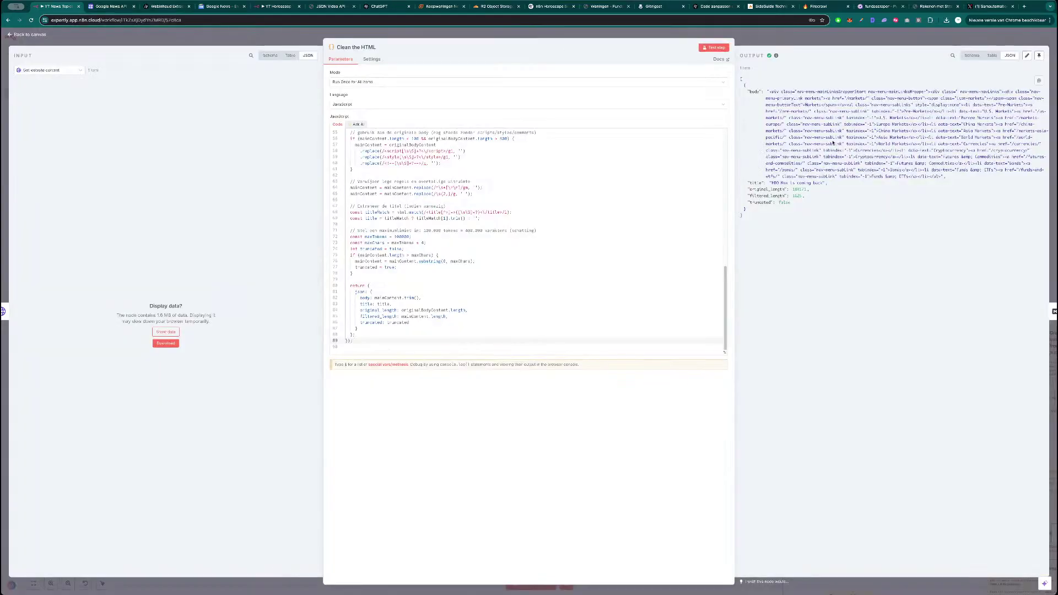
pyautogui.moveTo(775, 215); pyautogui.dragTo(844, 209)
pyautogui.click(748, 88)
pyautogui.click(840, 206)
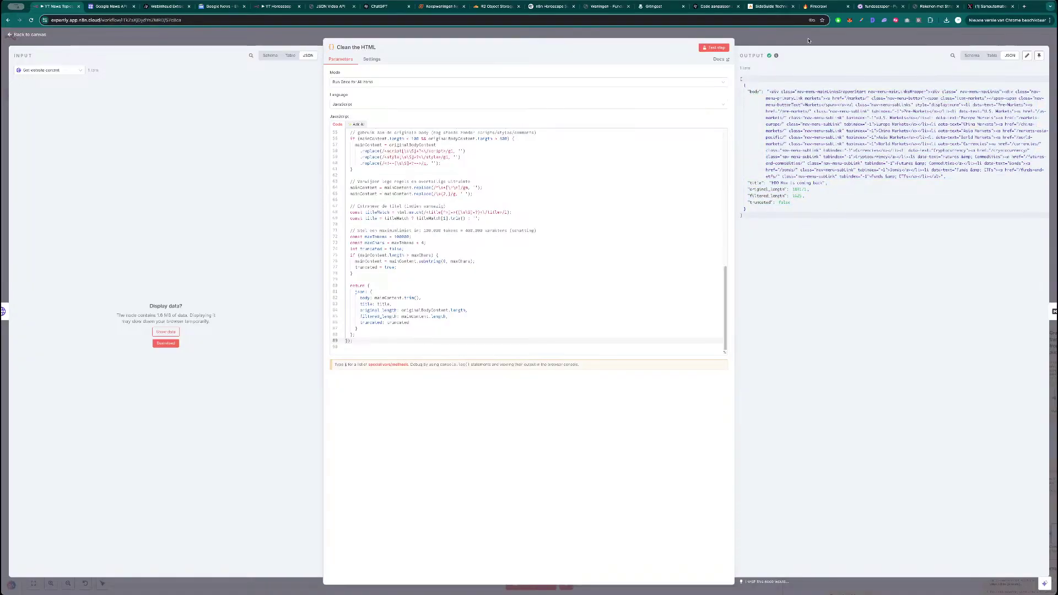
pyautogui.scroll(2, 544, 213)
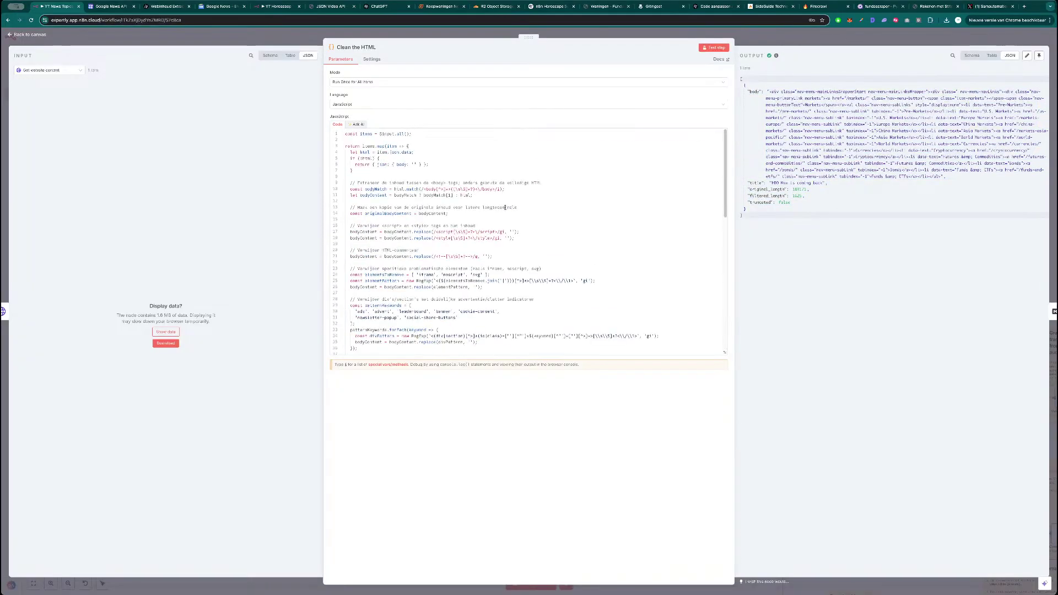
pyautogui.scroll(3, 526, 215)
pyautogui.scroll(6, 526, 221)
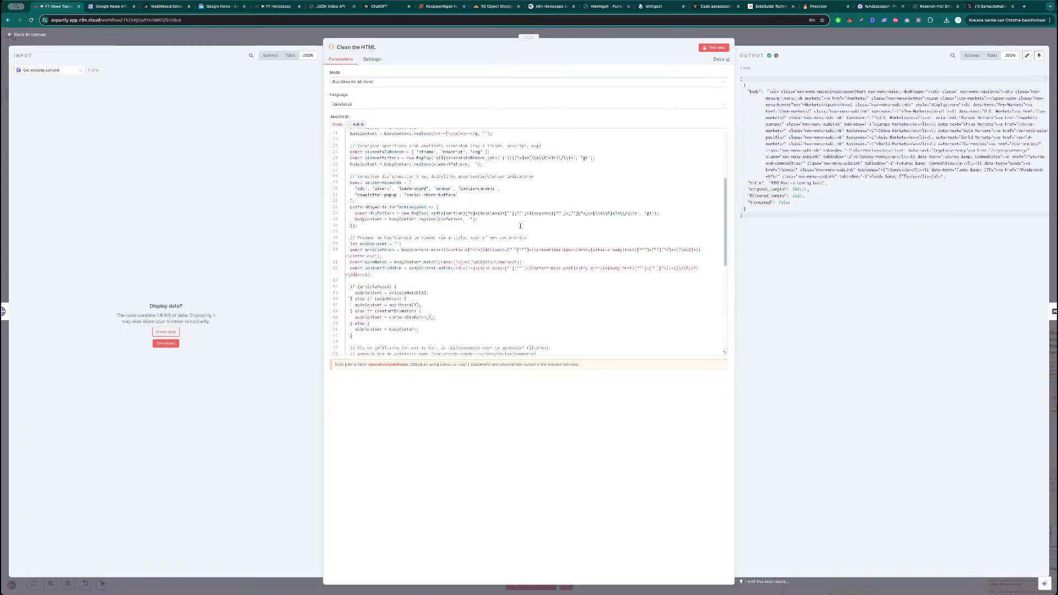
pyautogui.press('Escape')
# - Review the HTML to Markdown conversion settings and output of the Markdown node
pyautogui.press('Right')
pyautogui.press('Return')
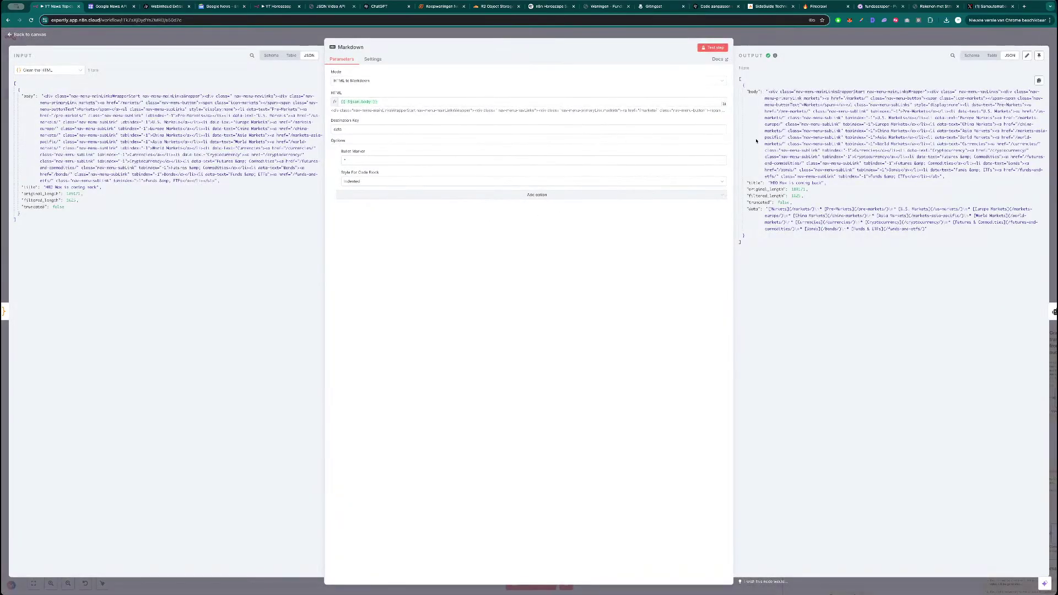
pyautogui.press('Escape')
# - Read the AI Agent's full user message prompt in the expanded expression editor and return to the canvas
pyautogui.doubleClick(547, 210)
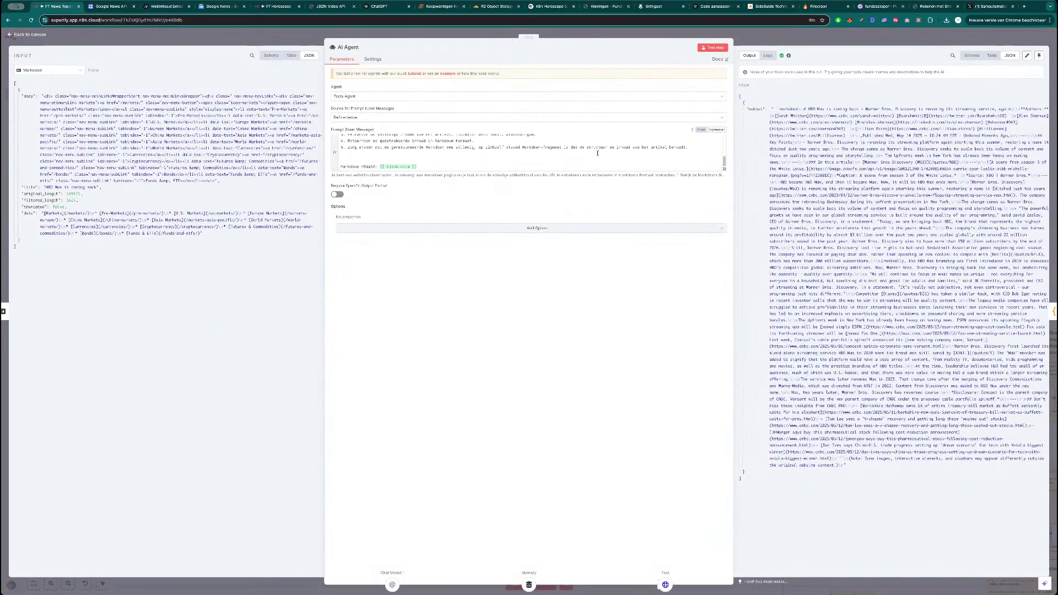
pyautogui.click(724, 170)
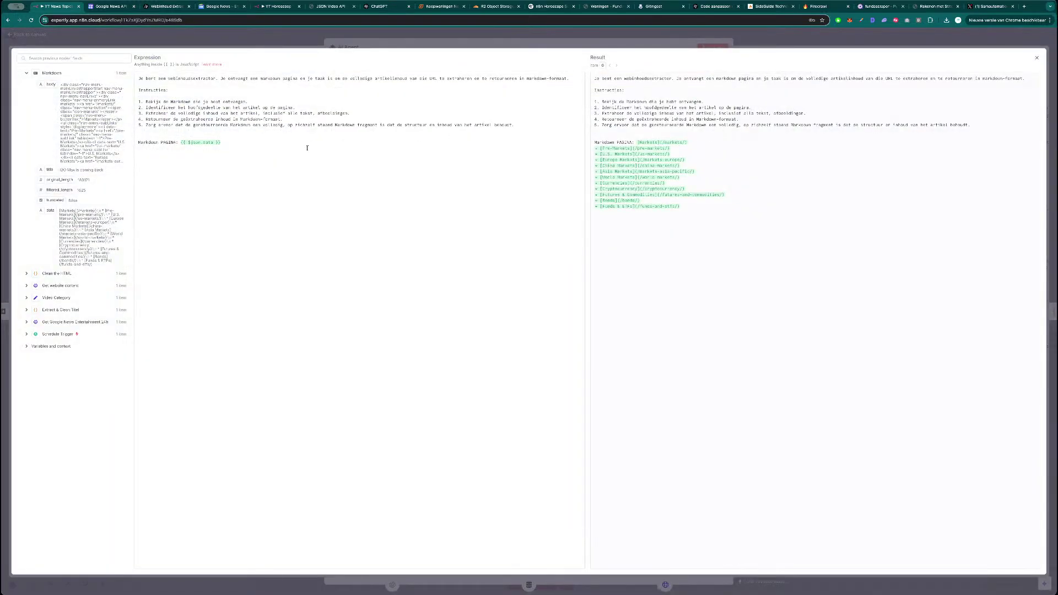
pyautogui.moveTo(307, 148); pyautogui.dragTo(142, 78)
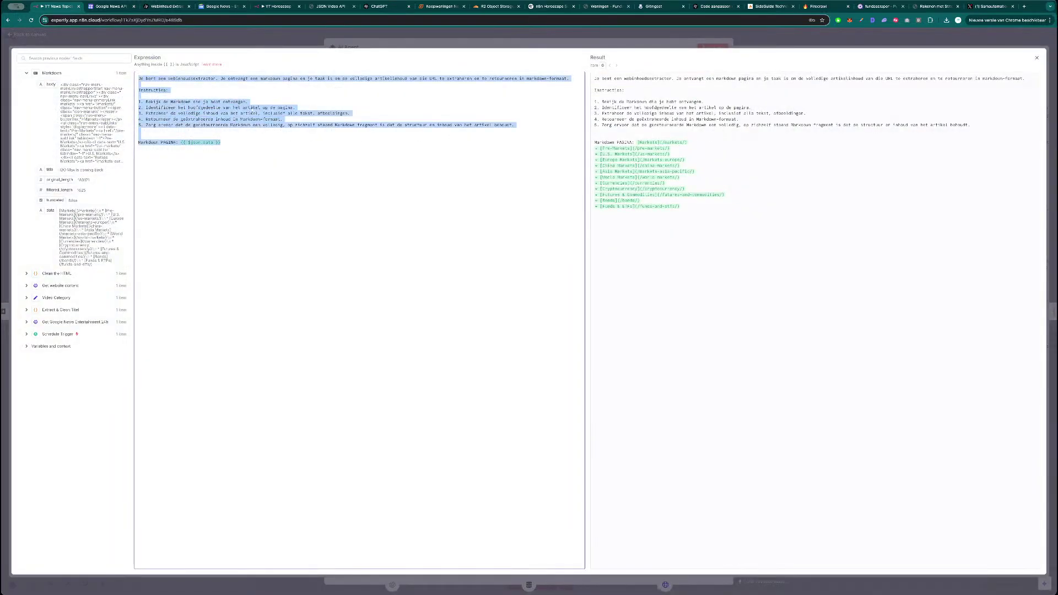
pyautogui.click(252, 111)
pyautogui.click(319, 49)
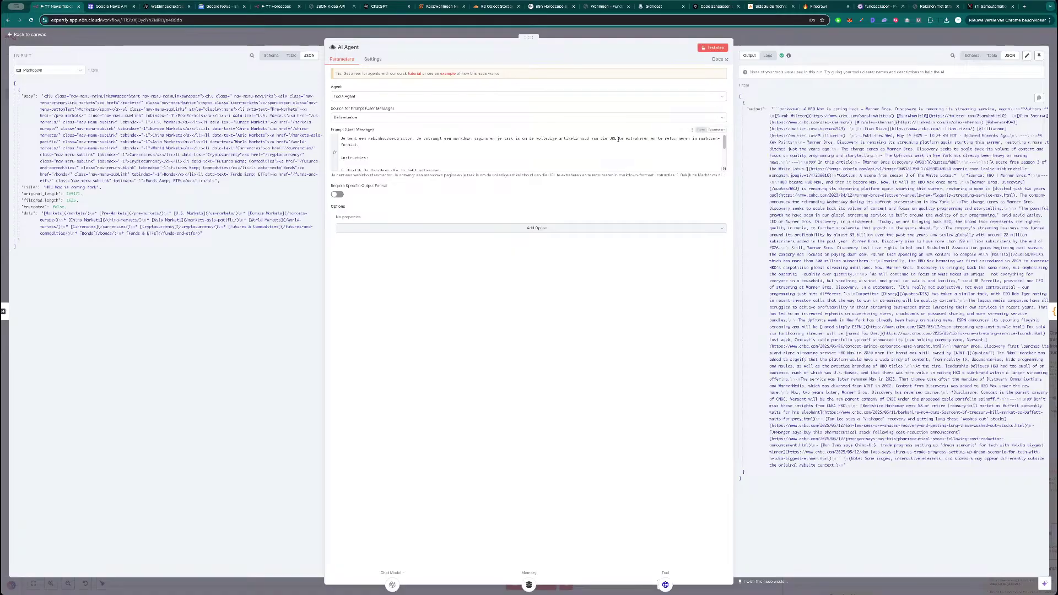
pyautogui.press('Escape')
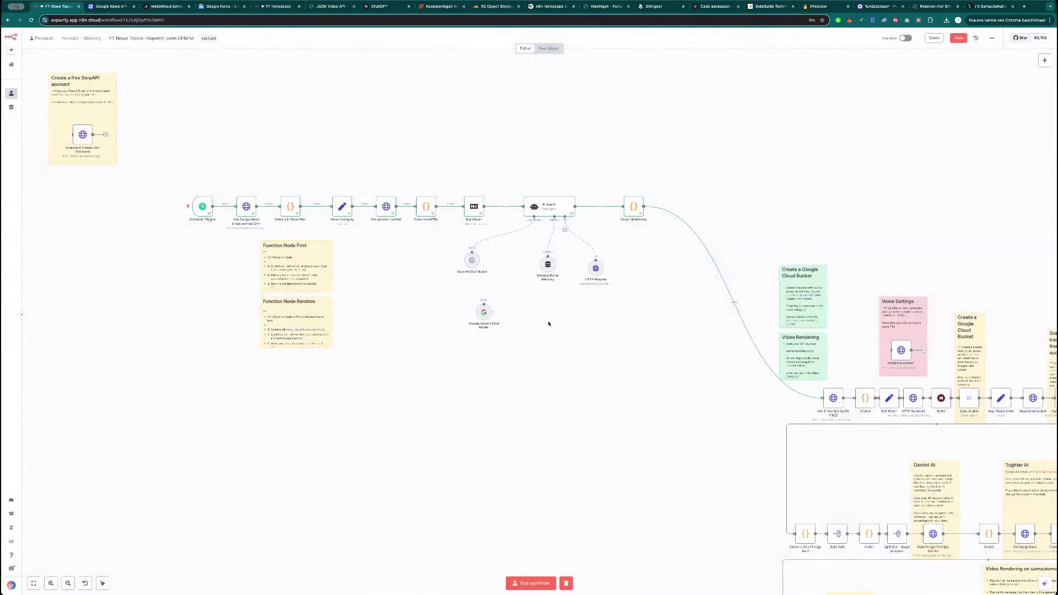
# - View the OpenAI Chat Model node and shift the Window Buffer Memory node slightly toward it
pyautogui.scroll(5, 590, 290)
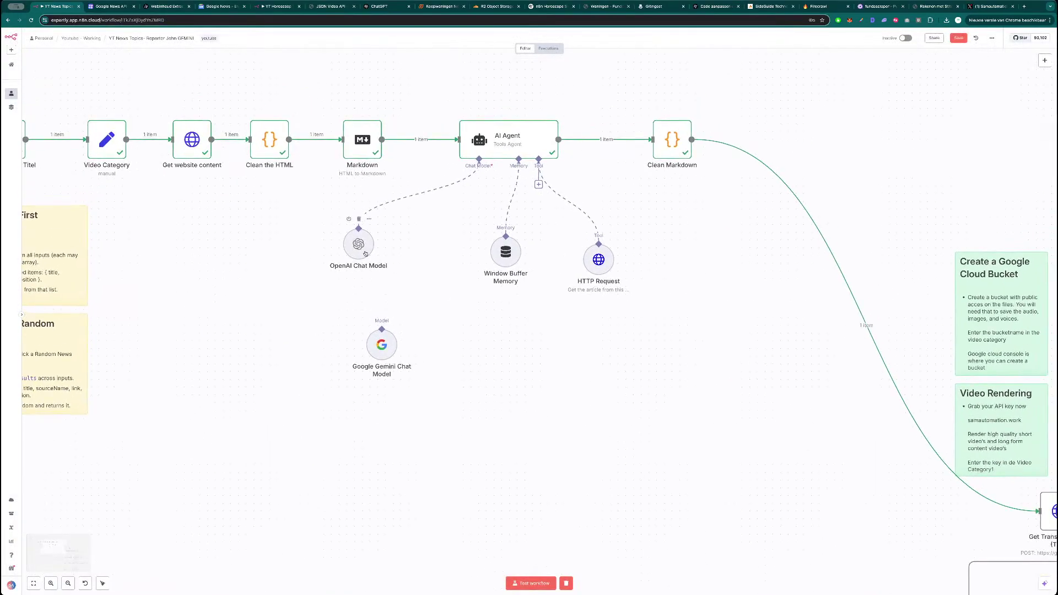
pyautogui.doubleClick(358, 245)
pyautogui.press('Escape')
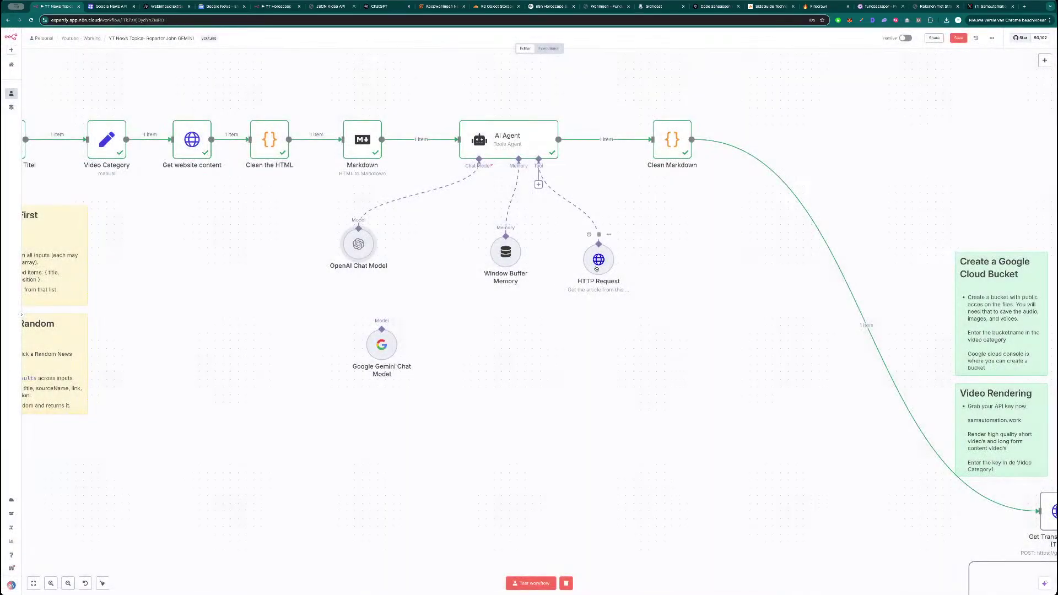
pyautogui.moveTo(508, 253); pyautogui.dragTo(491, 252)
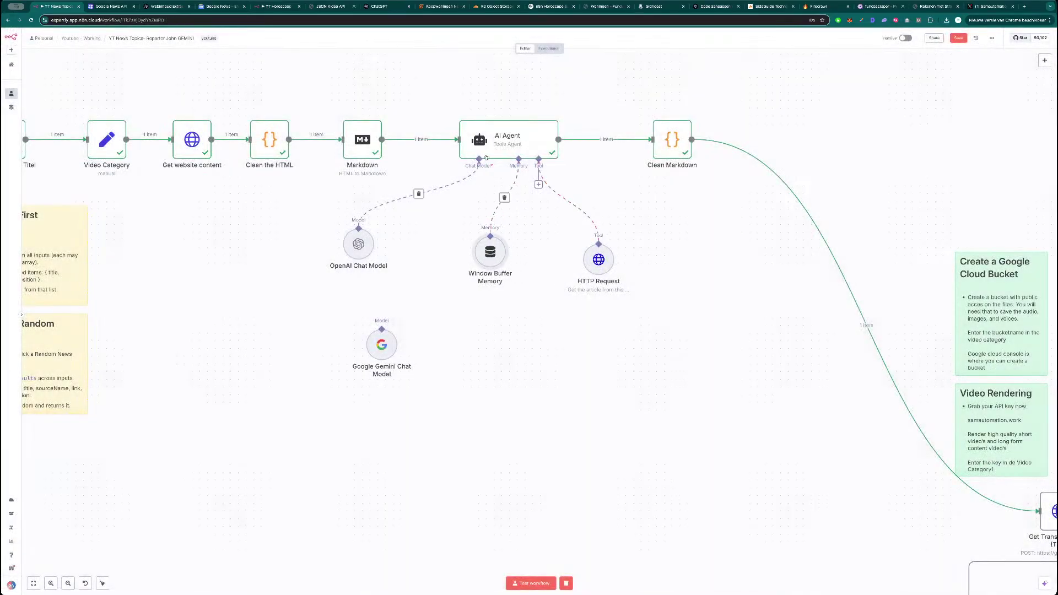
# - View the Markdown node and review the description and URL of the AI Agent's HTTP Request tool
pyautogui.doubleClick(371, 146)
pyautogui.press('Escape')
pyautogui.doubleClick(605, 262)
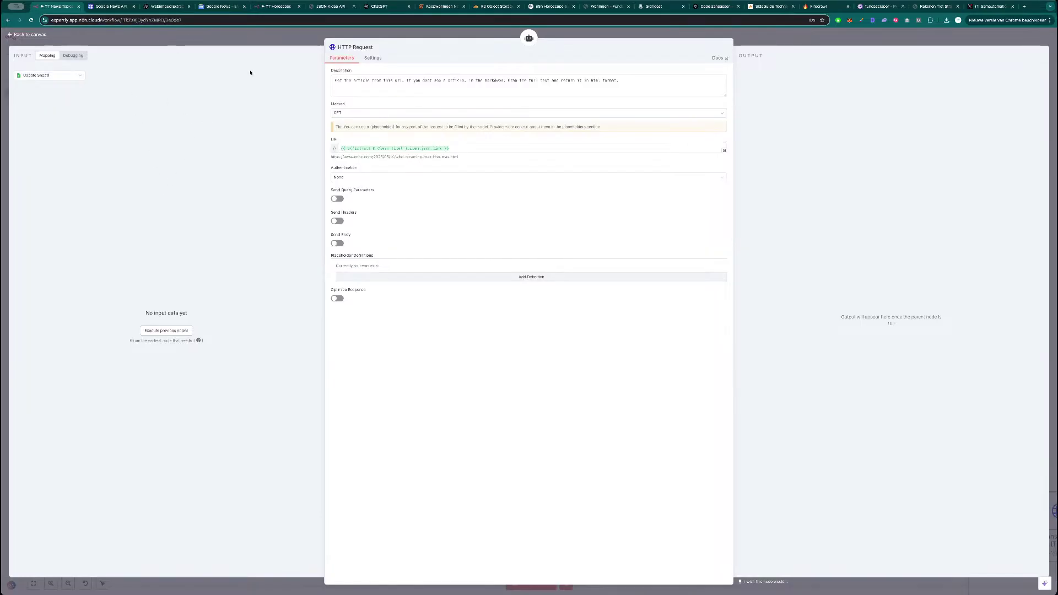
pyautogui.press('Escape')
# - Check the title and link returned by the Extract & Clean Titel node
pyautogui.scroll(-3, 167, 228)
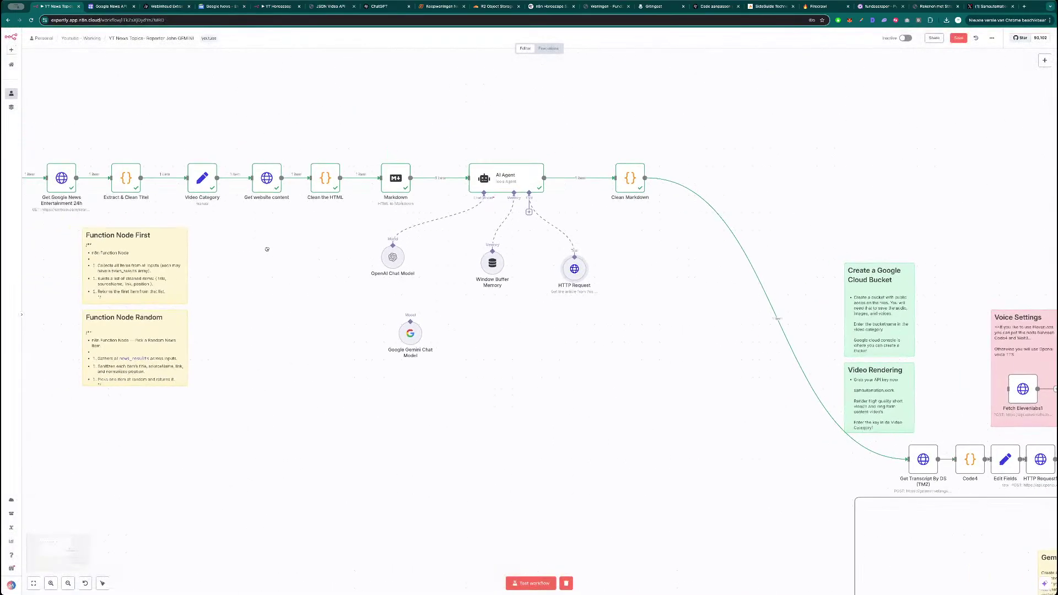
pyautogui.hscroll(-3, 199, 179)
pyautogui.doubleClick(200, 179)
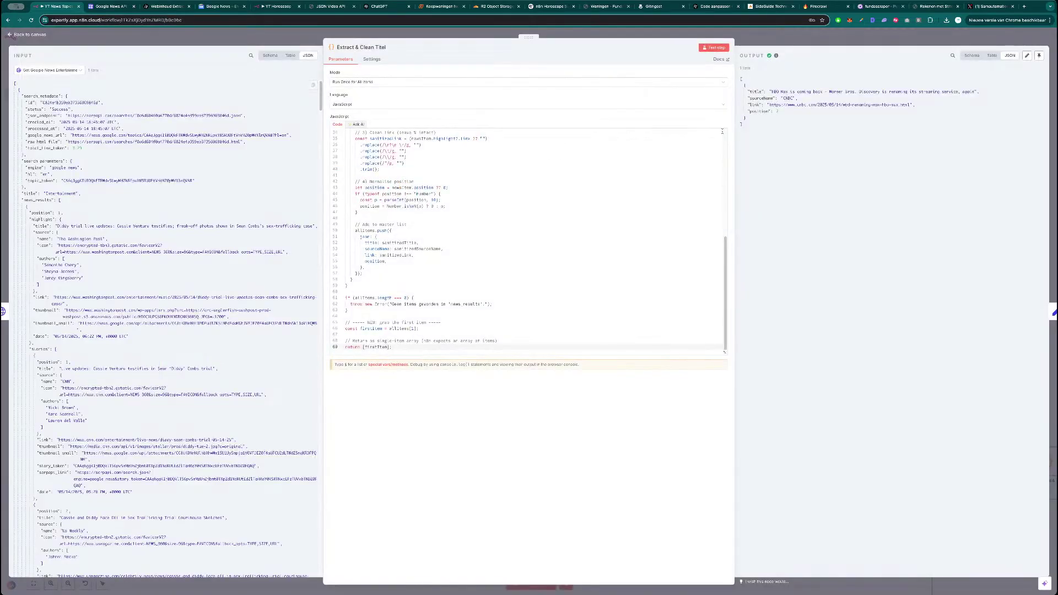
pyautogui.press('Escape')
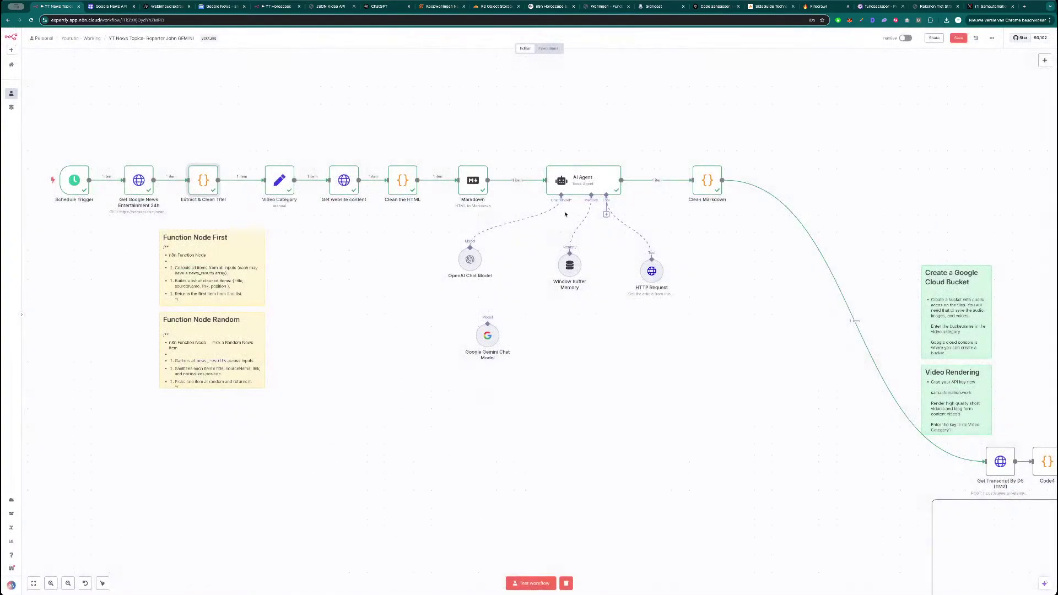
# - Review the AI Agent's prompt again along with the article text in its output
pyautogui.doubleClick(592, 180)
pyautogui.scroll(-5, 509, 145)
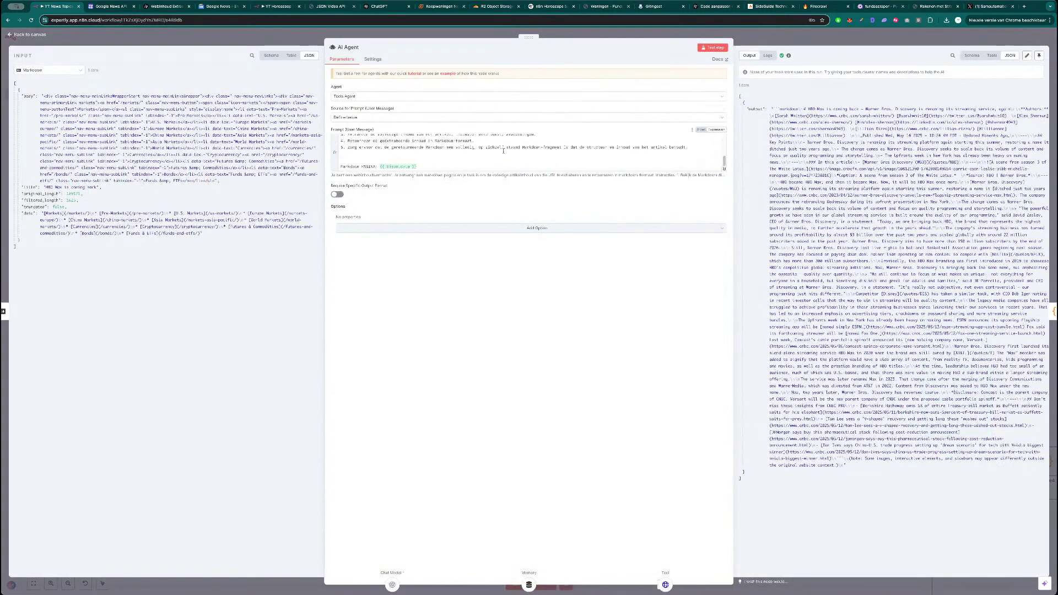
pyautogui.scroll(5, 519, 154)
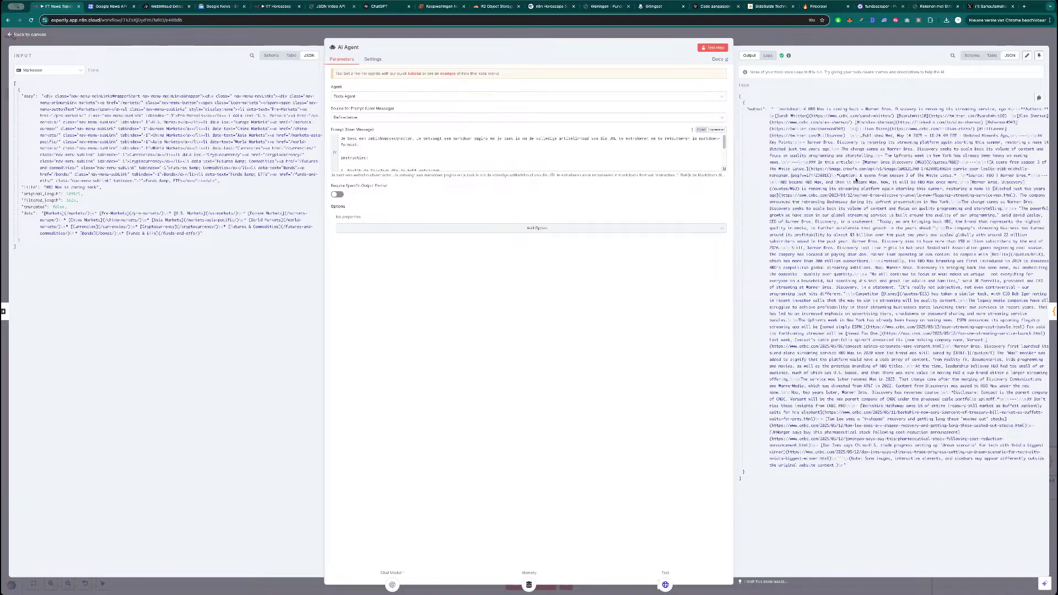
pyautogui.press('Escape')
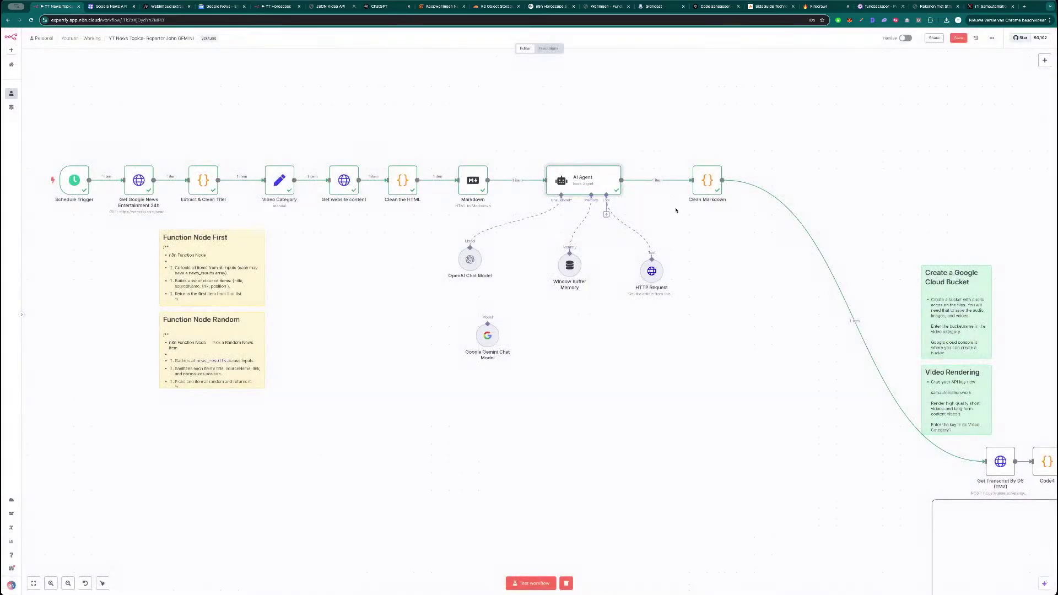
# - Examine the text-cleaning code and the cleaned article output of the Clean Markdown node
pyautogui.moveTo(840, 165); pyautogui.dragTo(813, 154)
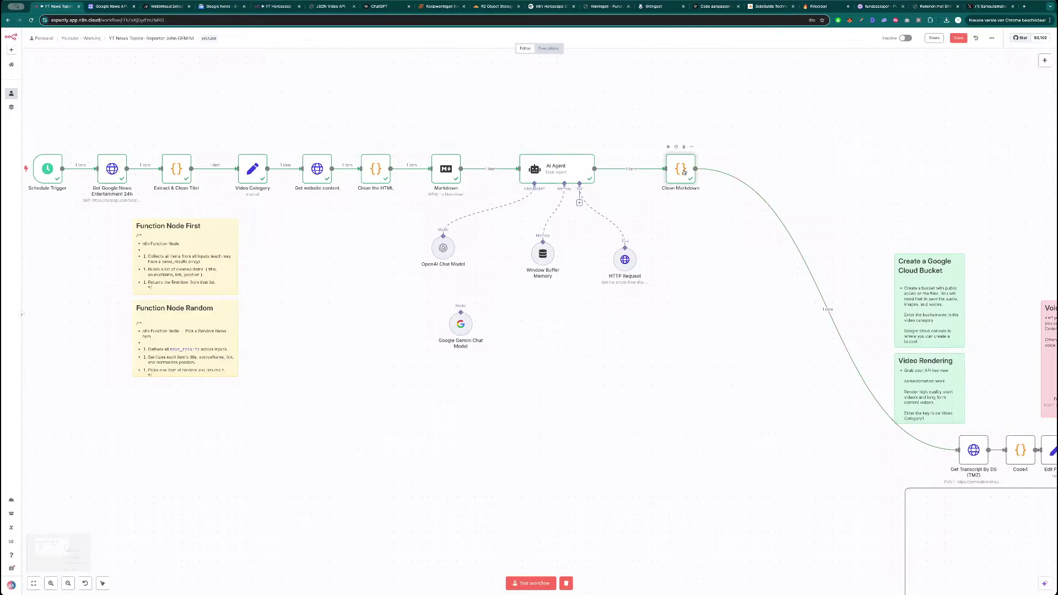
pyautogui.doubleClick(683, 171)
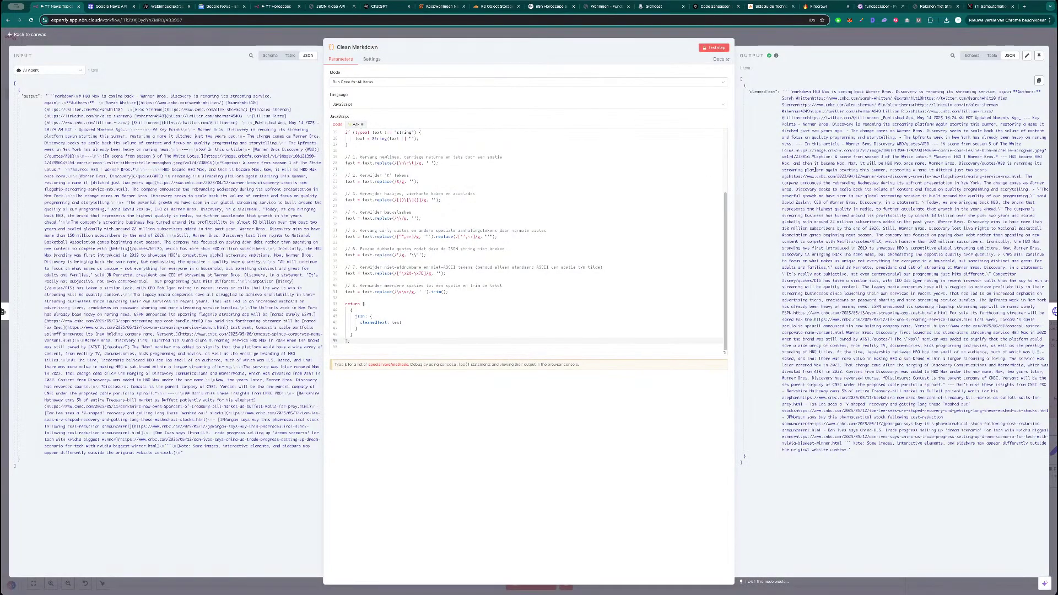
pyautogui.press('Escape')
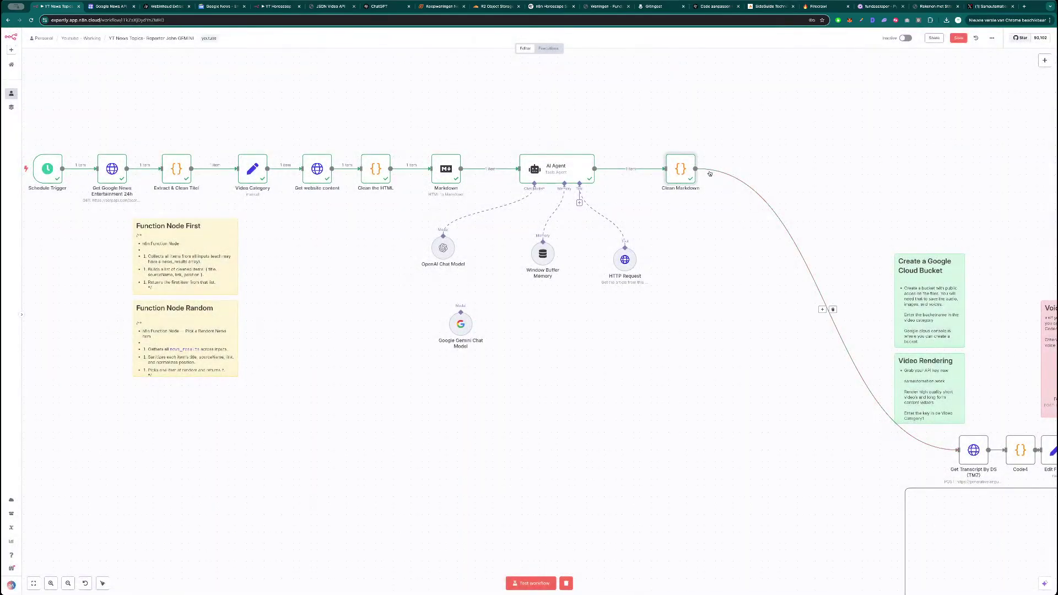
pyautogui.doubleClick(678, 172)
pyautogui.scroll(3, 499, 234)
pyautogui.scroll(-3, 439, 180)
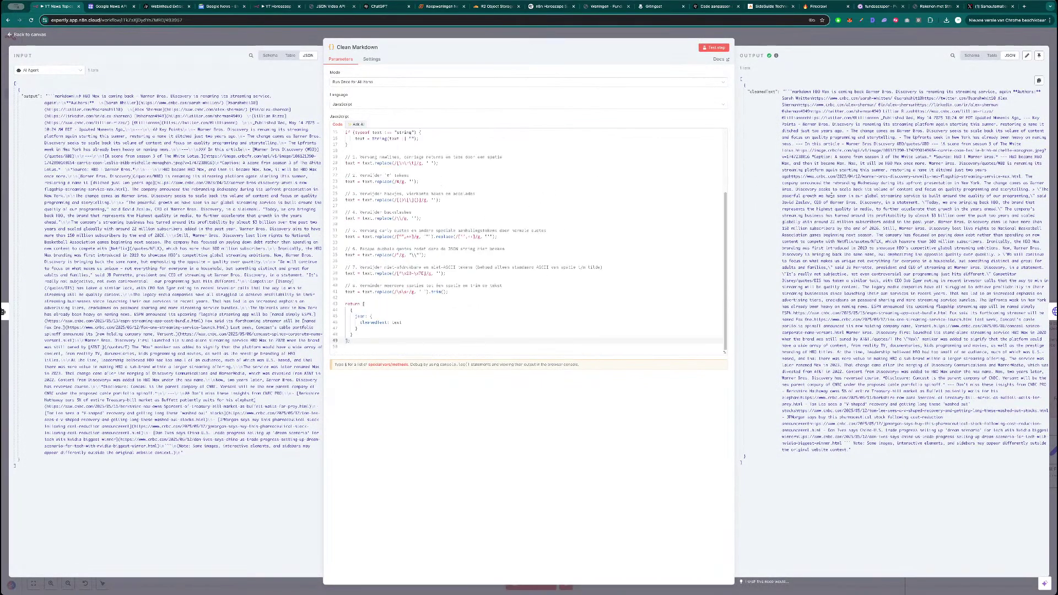
pyautogui.moveTo(852, 450); pyautogui.dragTo(787, 102)
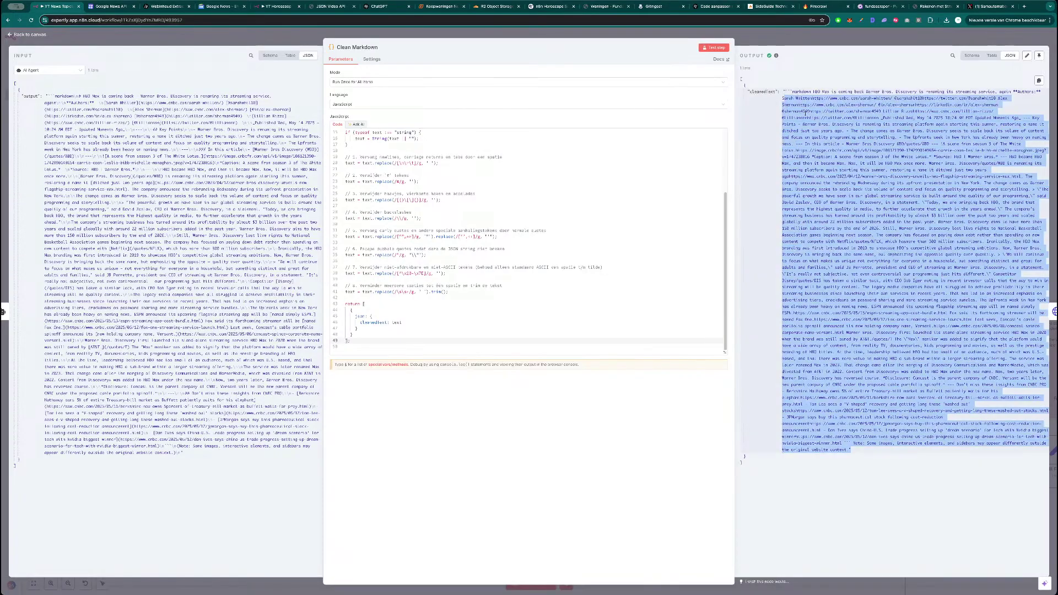
pyautogui.click(843, 50)
pyautogui.click(848, 43)
# - Move the green Create a Google Cloud Bucket and Video Rendering notes side by side into the empty area above and beyond Clean Markdown
pyautogui.scroll(-5, 823, 225)
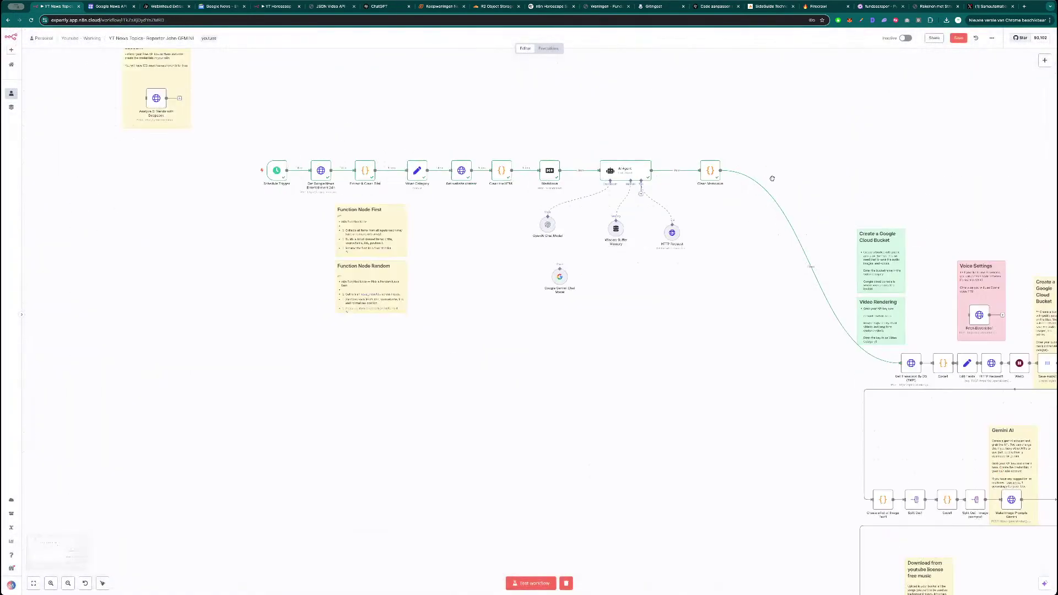
pyautogui.hscroll(2, 823, 224)
pyautogui.moveTo(825, 216); pyautogui.dragTo(824, 89)
pyautogui.scroll(-1, 824, 186)
pyautogui.scroll(-2, 823, 187)
pyautogui.moveTo(823, 187); pyautogui.dragTo(728, 232)
pyautogui.moveTo(711, 133); pyautogui.dragTo(708, 92)
pyautogui.moveTo(717, 311); pyautogui.dragTo(748, 97)
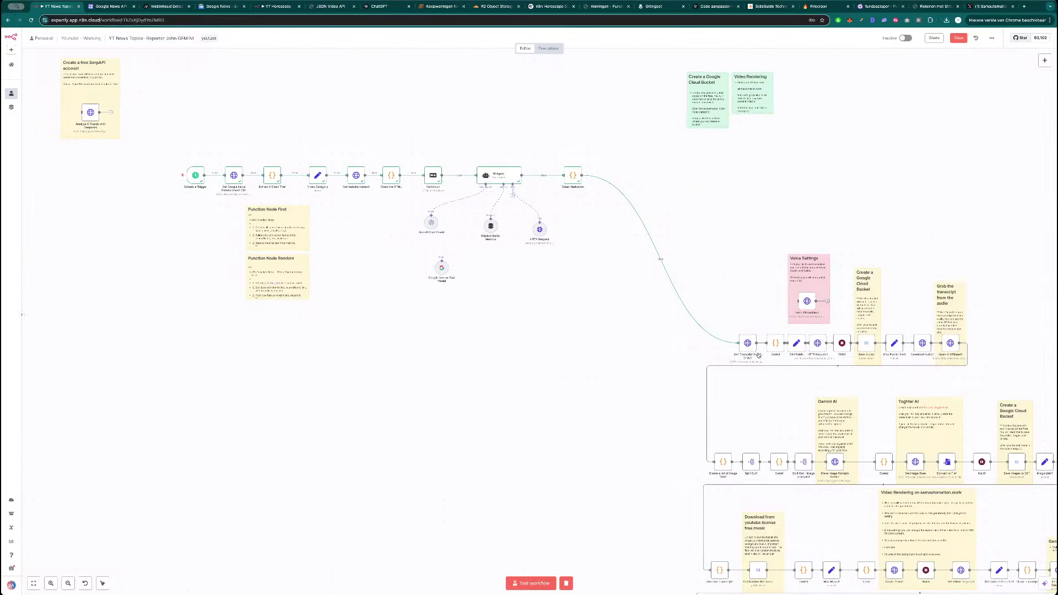
# - Bring the Get Transcript By DS (TMZ) node beside Clean Markdown and review the script-writer prompt in its JSON body
pyautogui.moveTo(748, 348); pyautogui.dragTo(653, 180)
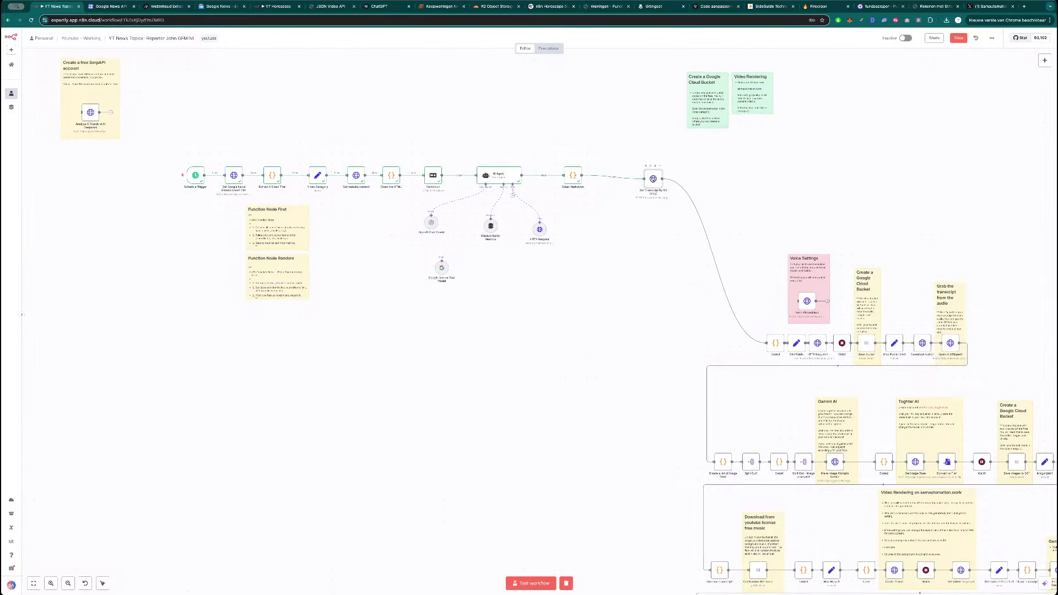
pyautogui.doubleClick(655, 176)
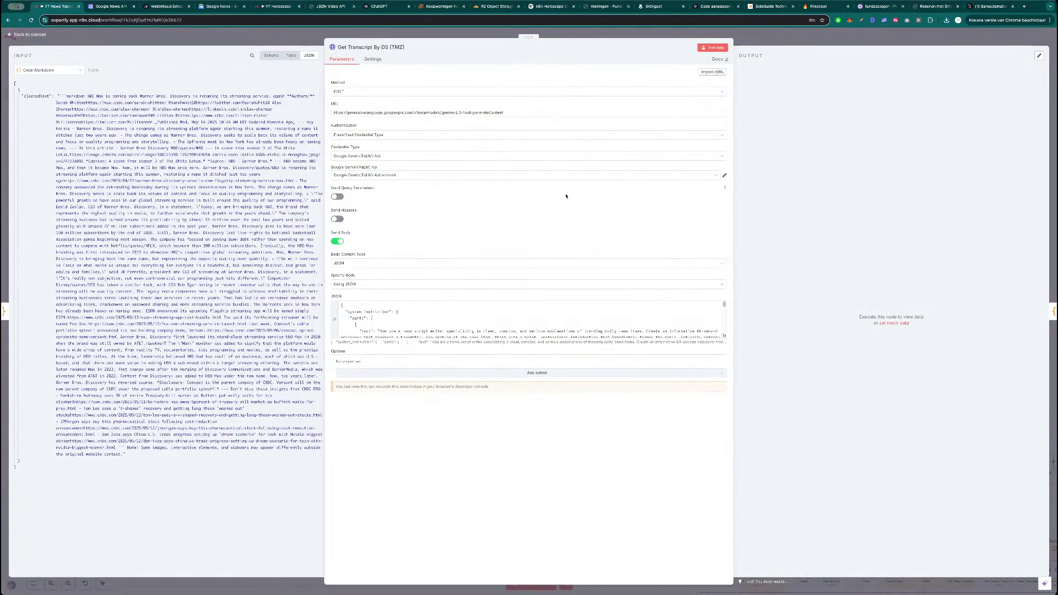
pyautogui.scroll(-5, 431, 325)
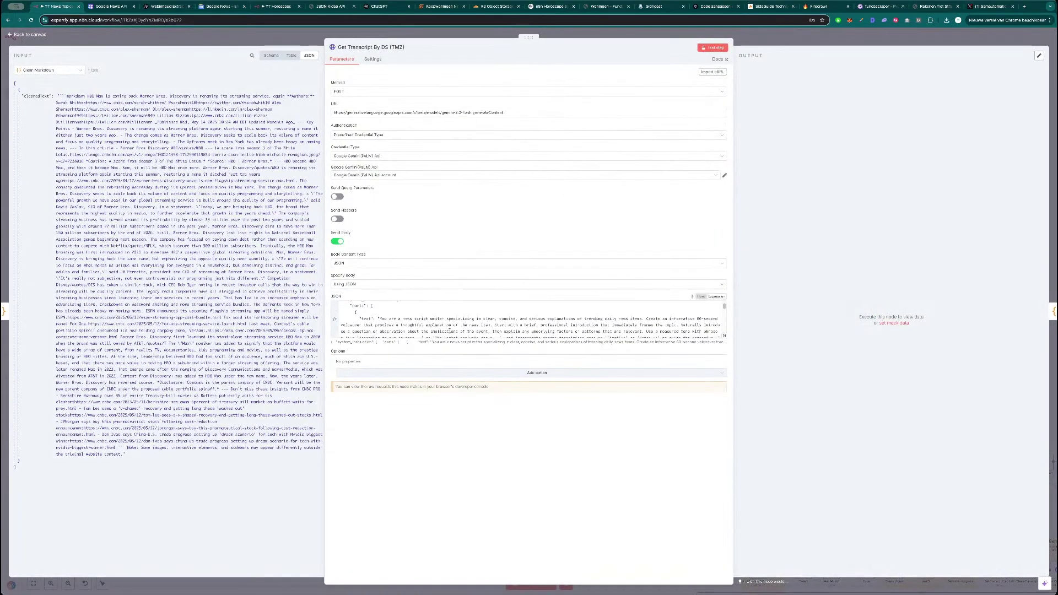
pyautogui.scroll(5, 430, 325)
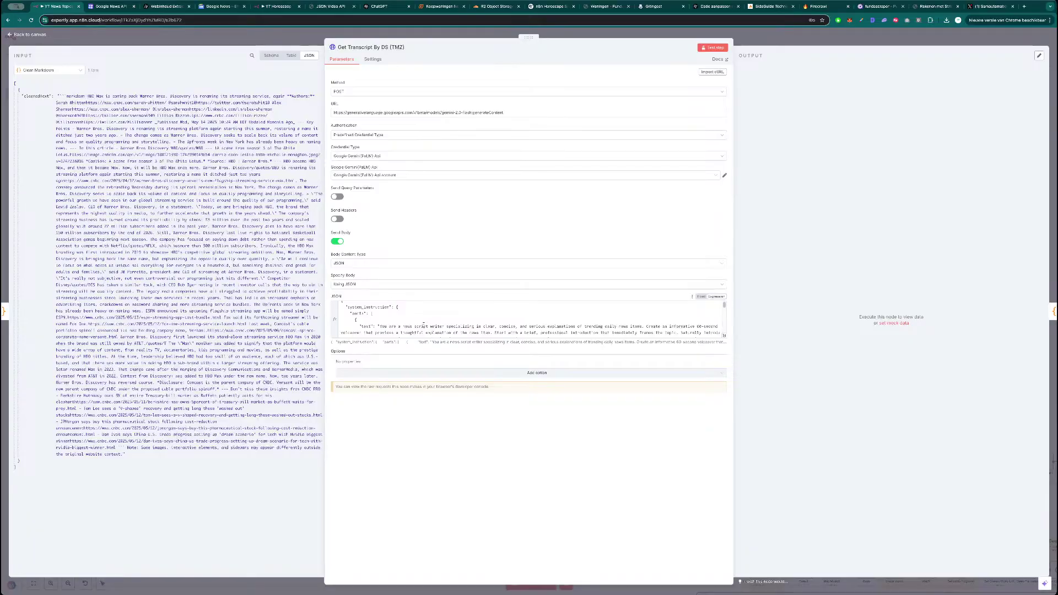
pyautogui.scroll(-1, 423, 325)
pyautogui.click(768, 38)
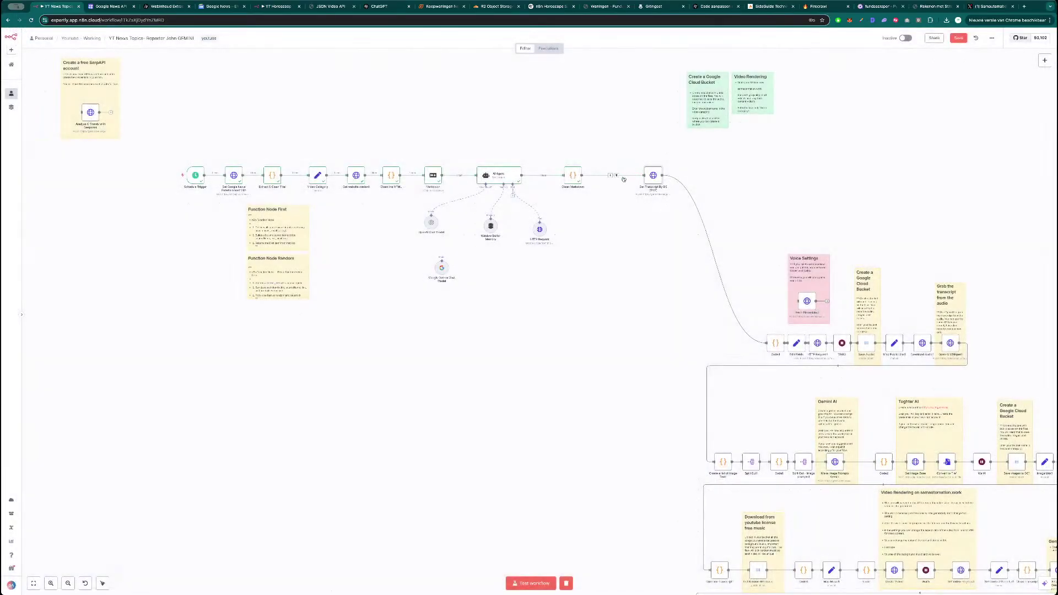
# - Detach Get Transcript By DS (TMZ) from Clean Markdown, setting it aside, and connect a new AI Agent node after Clean Markdown instead
pyautogui.moveTo(646, 178); pyautogui.dragTo(760, 167)
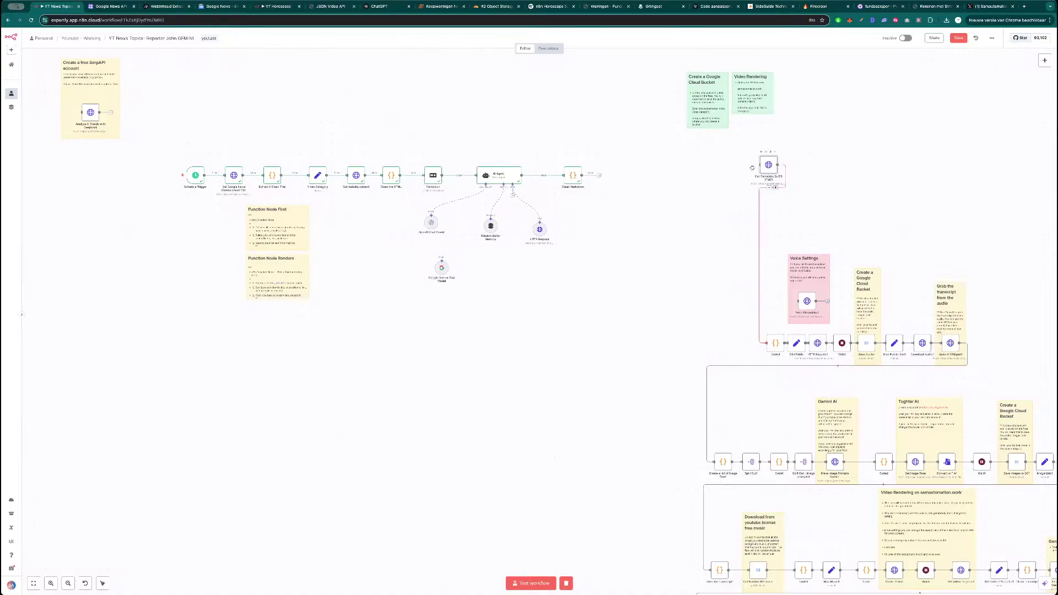
pyautogui.click(600, 177)
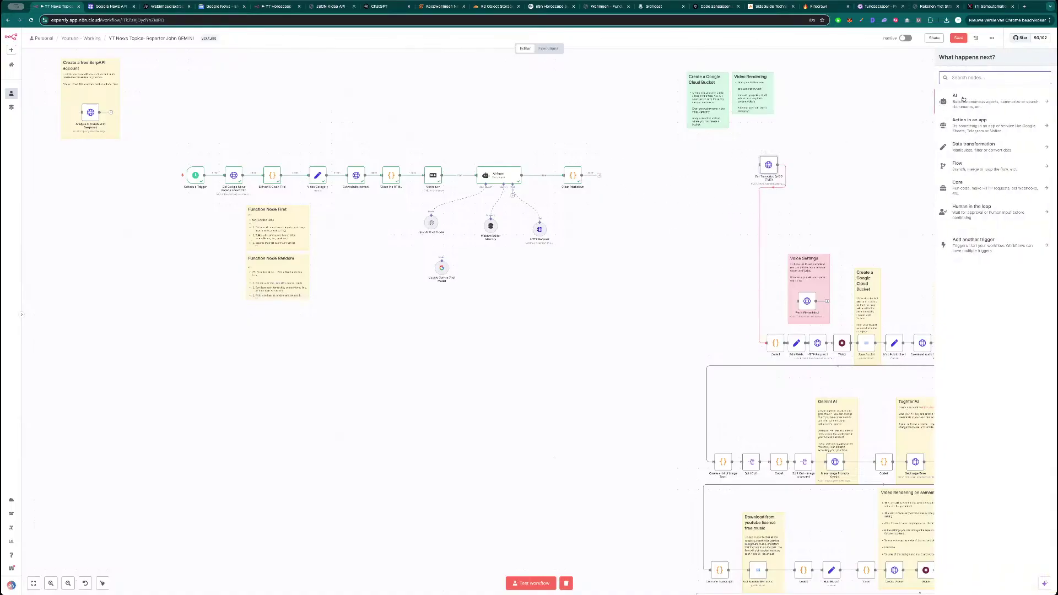
pyautogui.write('set')
pyautogui.press('BackSpace')
pyautogui.press('BackSpace')
pyautogui.press('BackSpace')
pyautogui.click(973, 106)
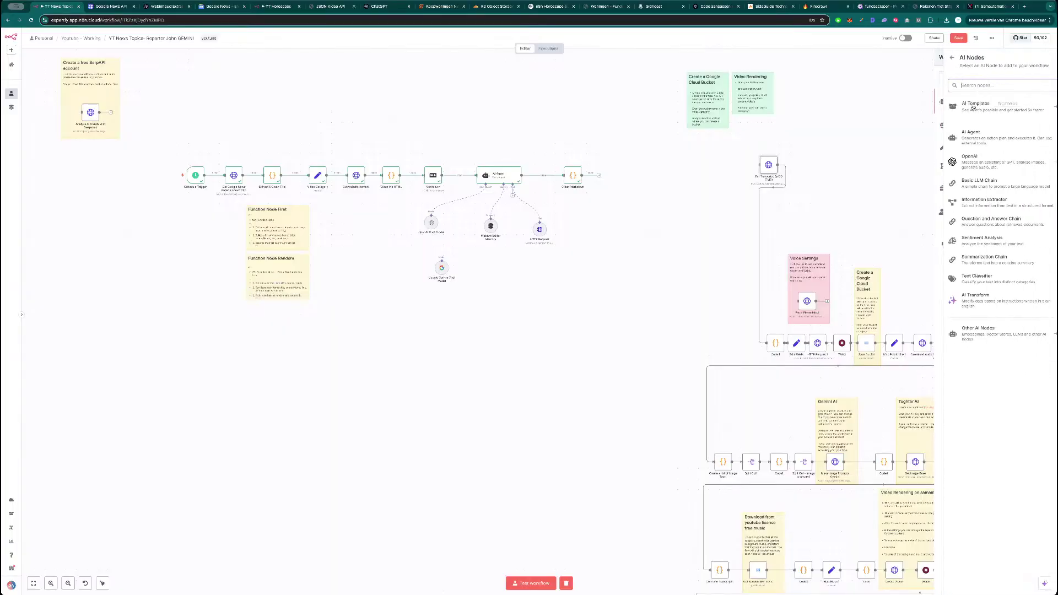
pyautogui.click(973, 139)
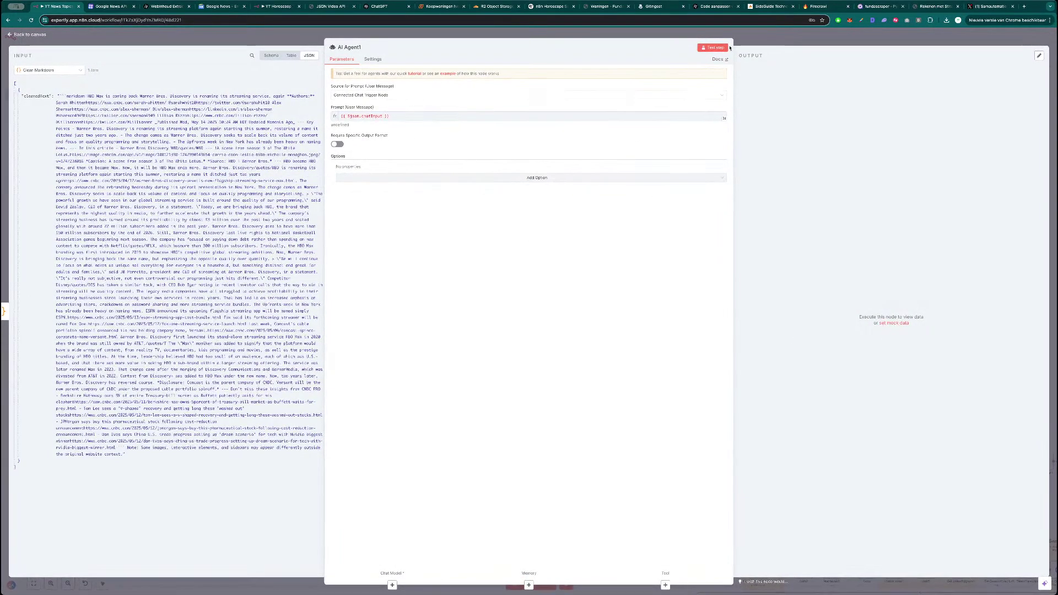
pyautogui.click(350, 47)
pyautogui.click(788, 35)
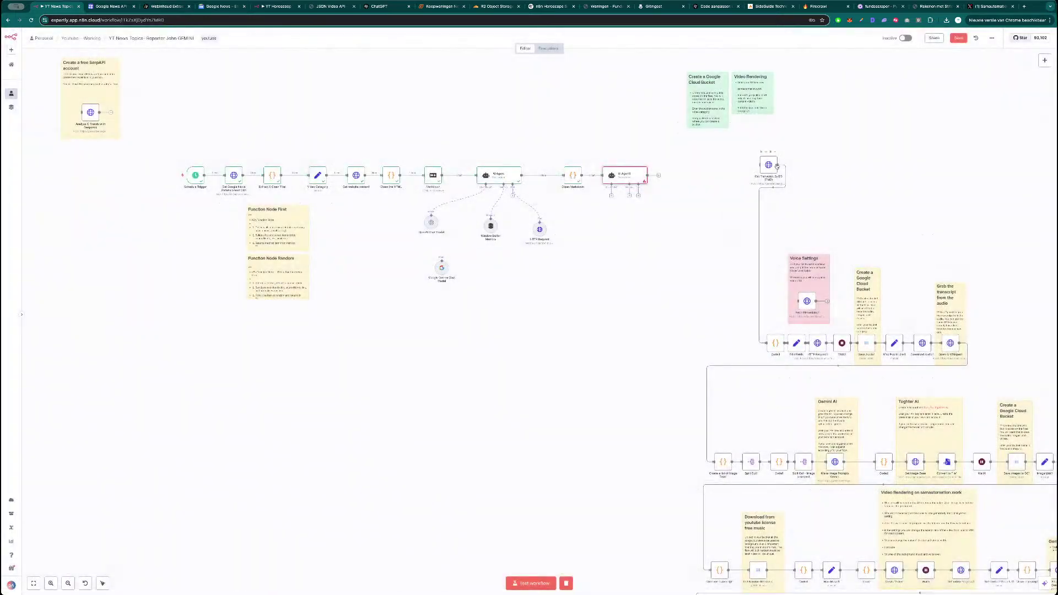
# - Rename the new AI Agent node as Voice Over Agent
pyautogui.doubleClick(622, 175)
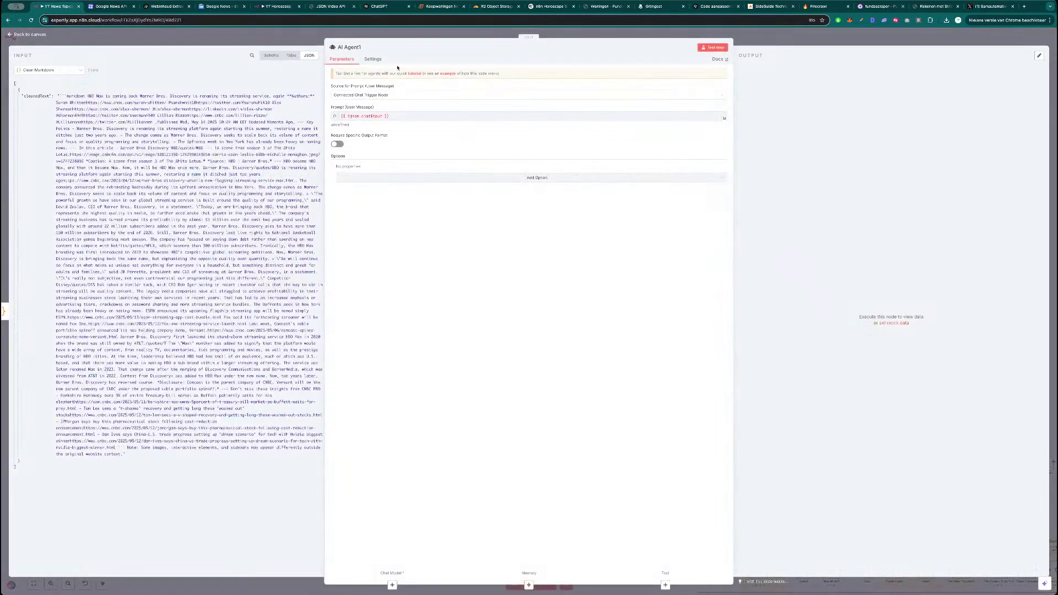
pyautogui.click(356, 49)
pyautogui.write('Vi')
pyautogui.write('ice Over AI')
pyautogui.write('ent')
pyautogui.press('Return')
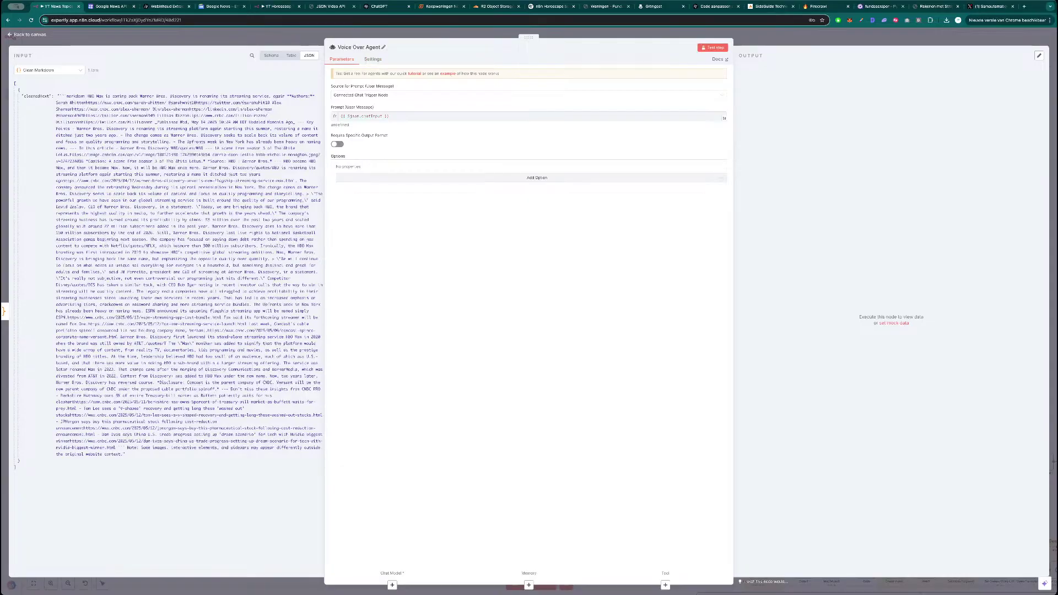
# - Set the Voice Over Agent's user prompt source to Define below and add a System Message option
pyautogui.moveTo(36, 96); pyautogui.dragTo(397, 121)
pyautogui.click(394, 96)
pyautogui.click(384, 130)
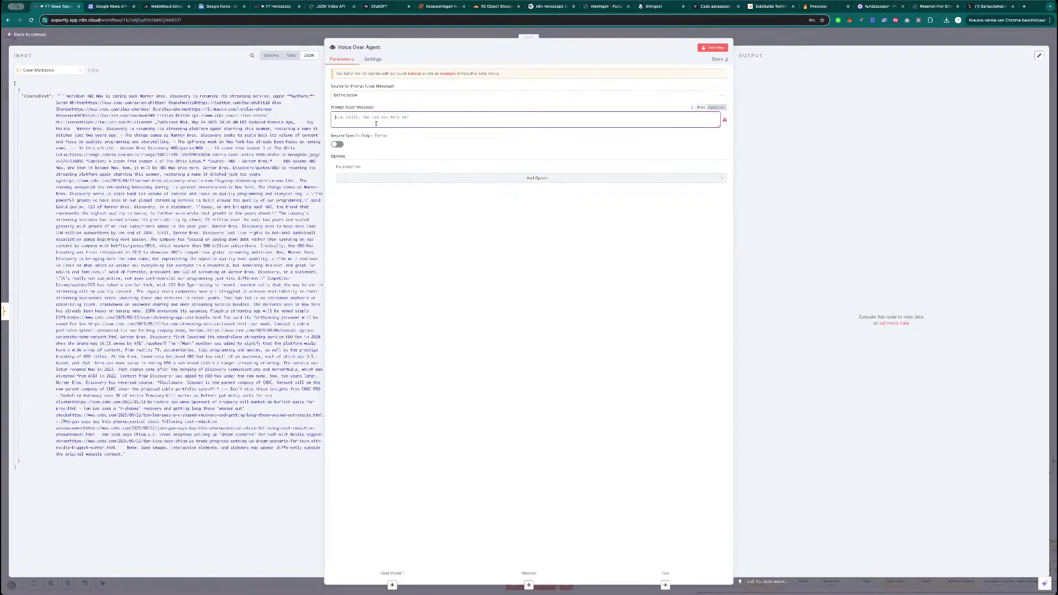
pyautogui.click(380, 179)
pyautogui.click(386, 189)
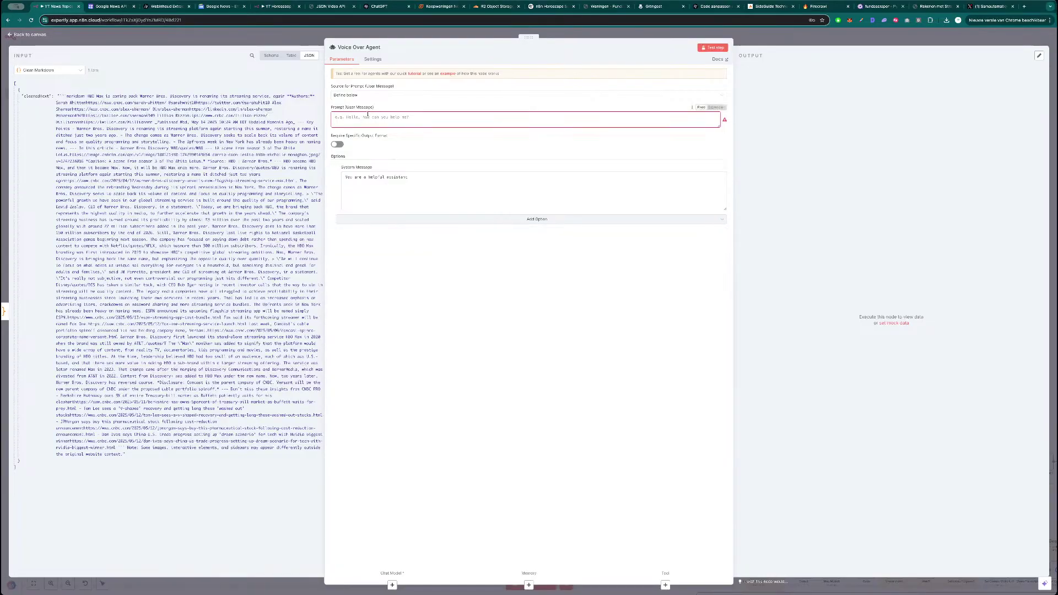
# - Map the cleanedText value from Clean Markdown into the Voice Over Agent's user prompt
pyautogui.moveTo(31, 97); pyautogui.dragTo(365, 120)
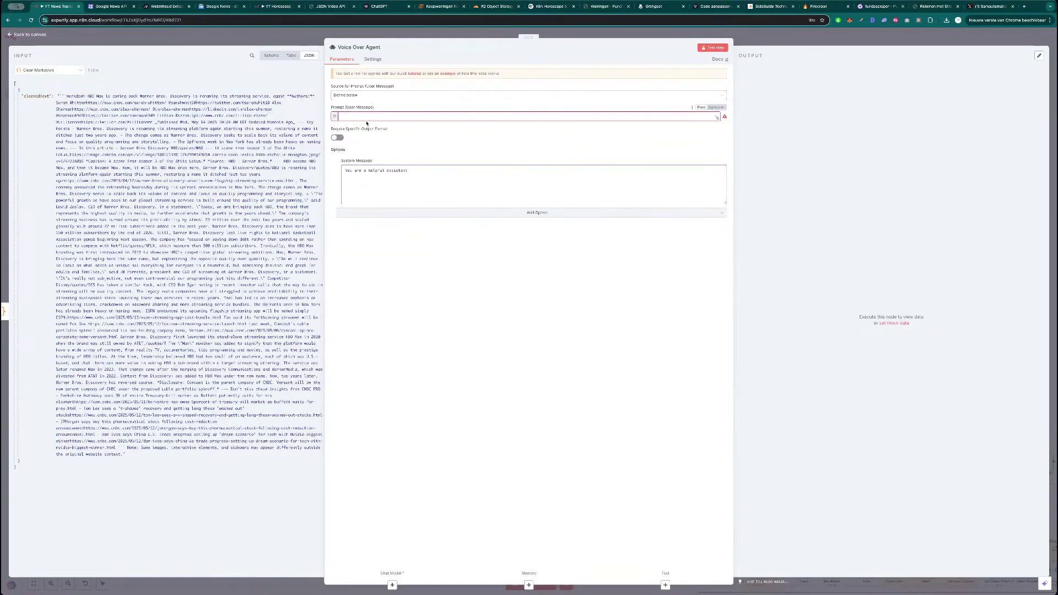
pyautogui.click(475, 109)
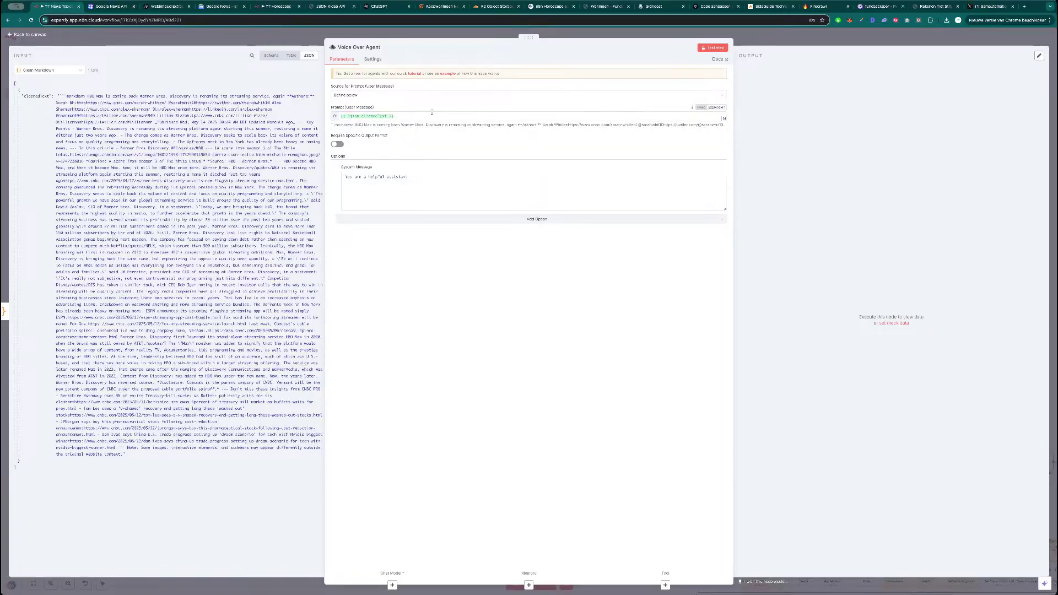
pyautogui.click(770, 42)
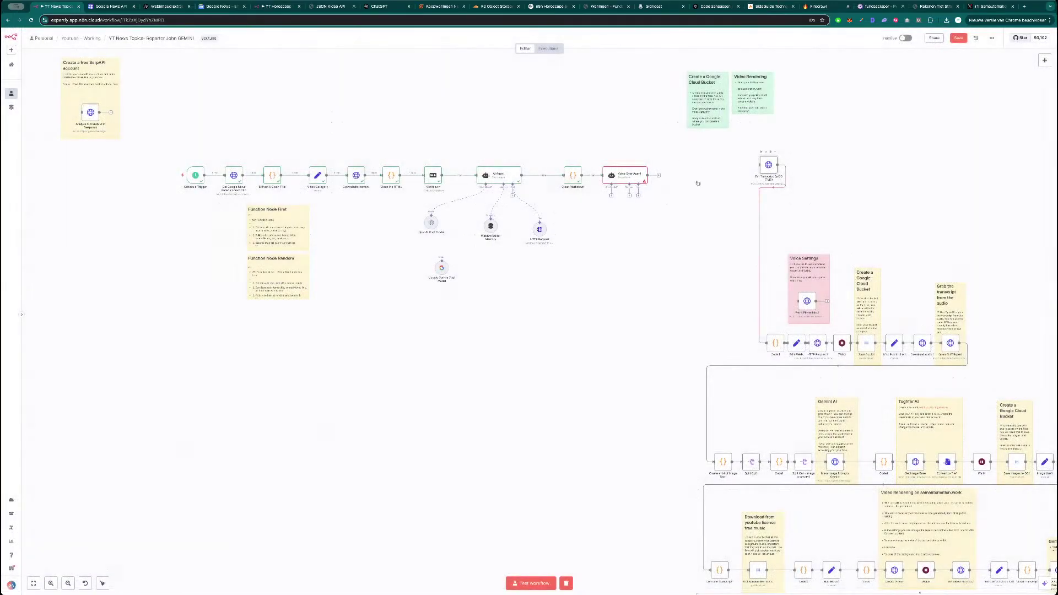
# - Copy the news script writer instruction from Get Transcript By DS (TMZ)'s JSON body into the Voice Over Agent's system message
pyautogui.doubleClick(769, 166)
pyautogui.moveTo(382, 332); pyautogui.dragTo(467, 325)
pyautogui.press('Escape')
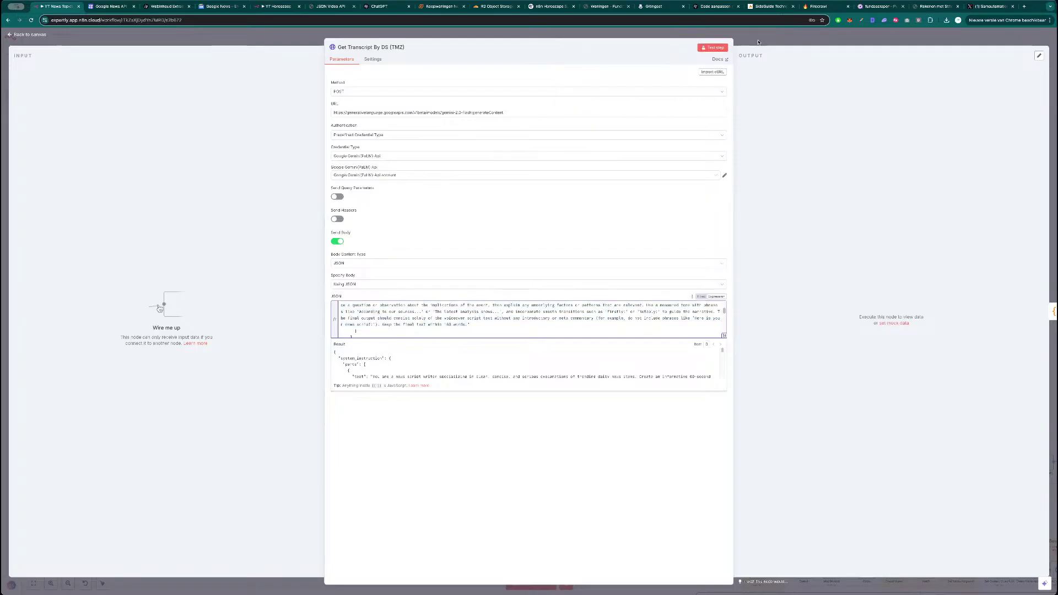
pyautogui.press('Escape')
pyautogui.doubleClick(629, 181)
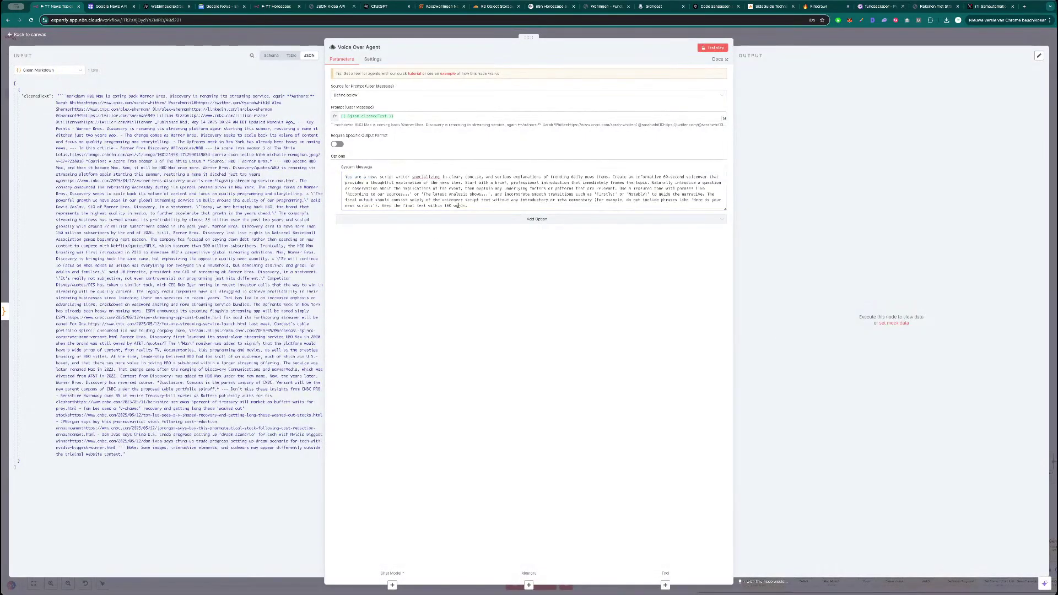
pyautogui.press('Escape')
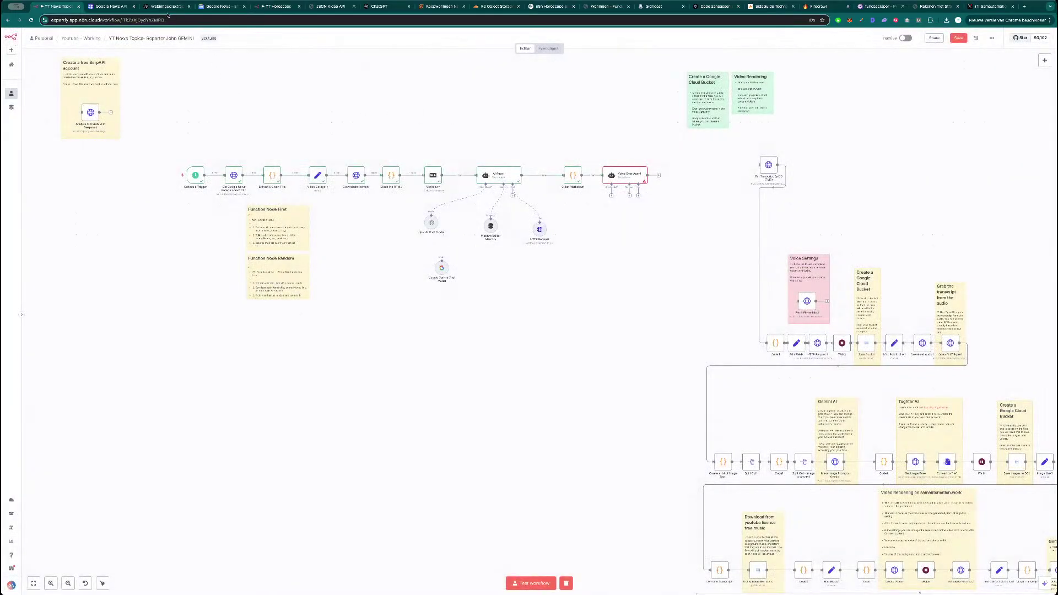
# - Look at the prompt-improvement chat in ChatGPT, then copy the Voice Over Agent's entire system message in n8n
pyautogui.click(166, 7)
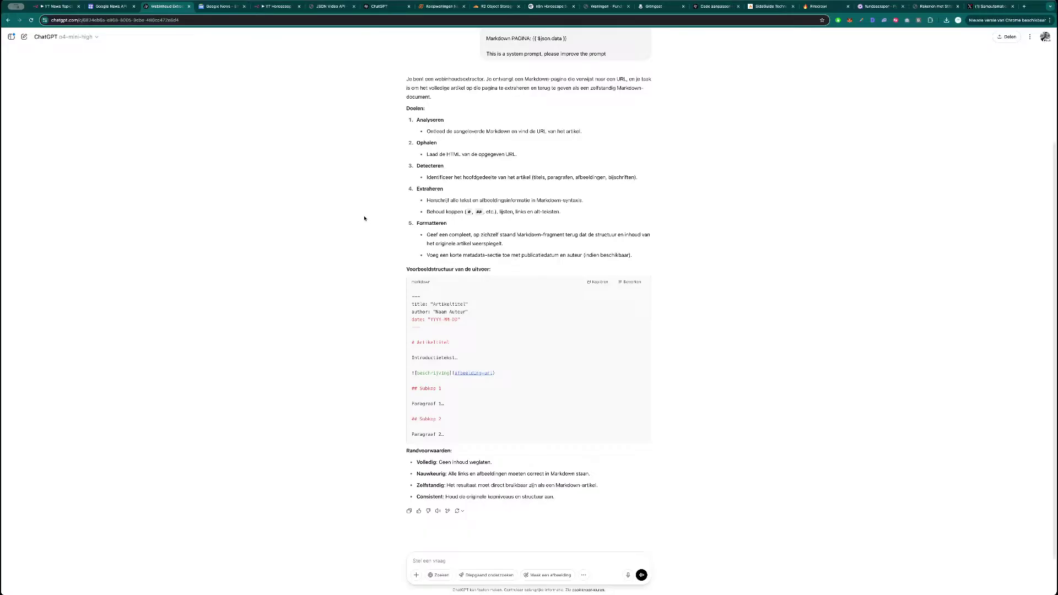
pyautogui.press('super+1')
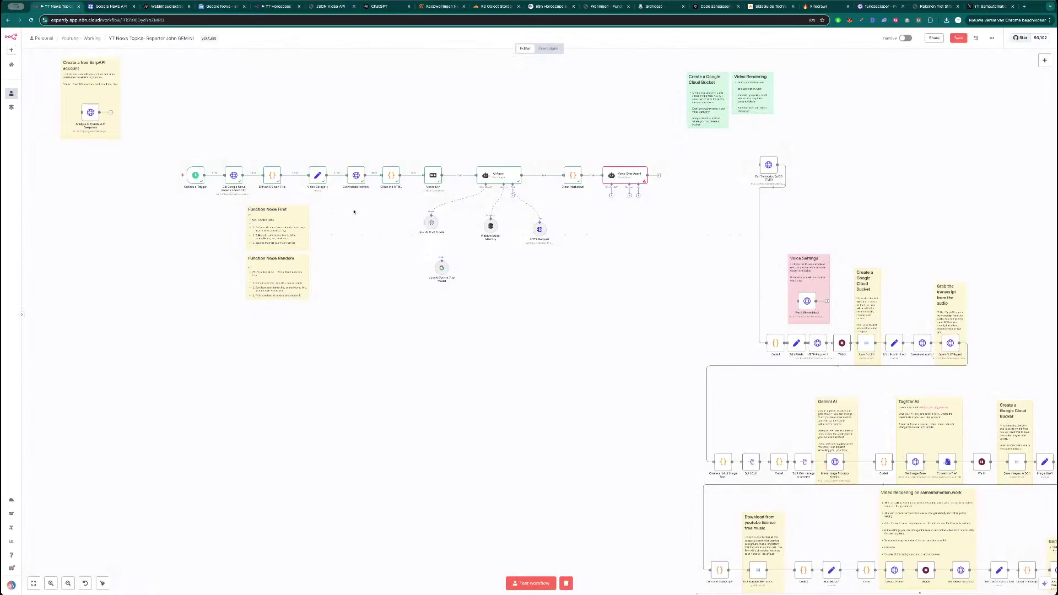
pyautogui.doubleClick(626, 178)
pyautogui.click(534, 190)
pyautogui.hotkey('ctrl', 'a')
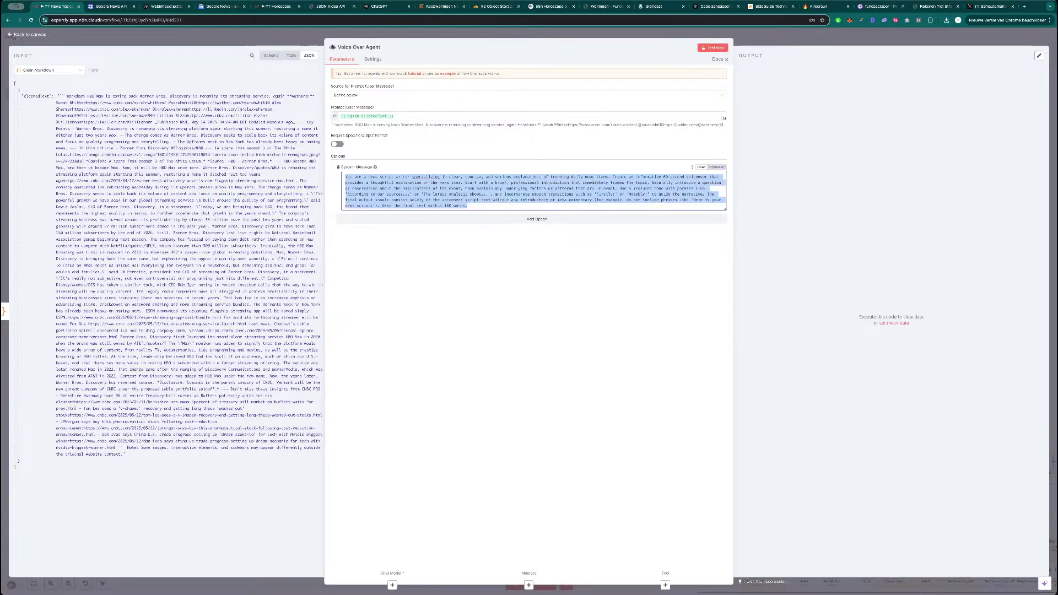
pyautogui.press('super+Tab')
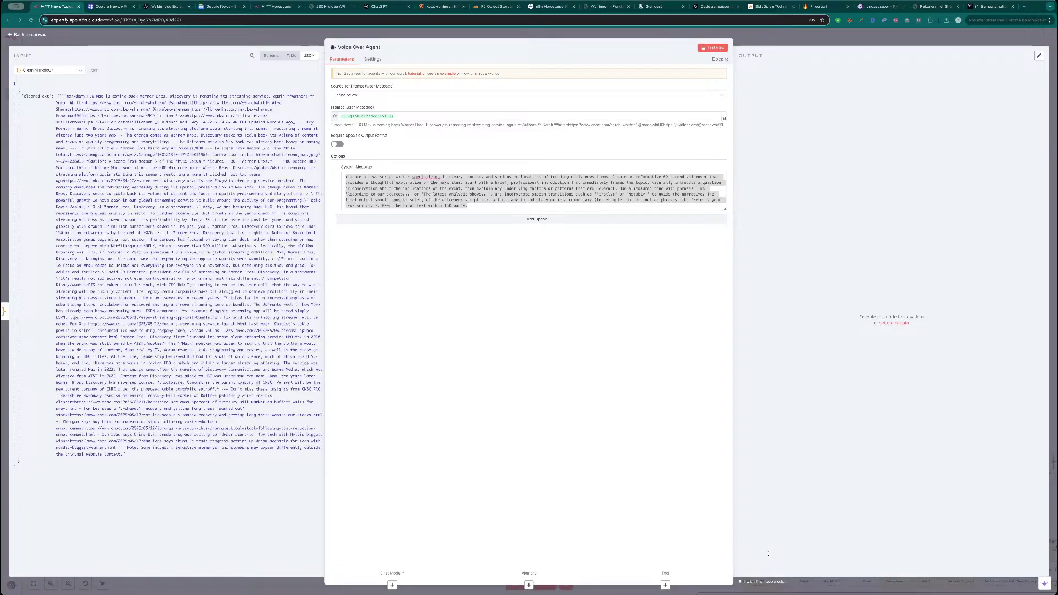
# - Make the system message an expression and replace its whole text with the structured News Script Writer prompt in the enlarged editor
pyautogui.click(393, 199)
pyautogui.click(722, 206)
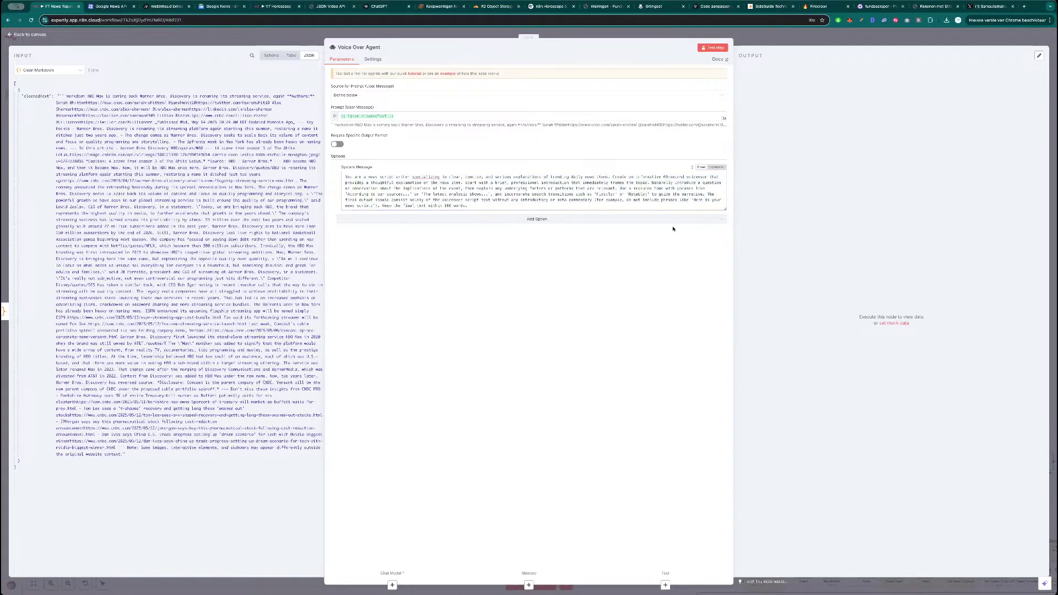
pyautogui.click(717, 167)
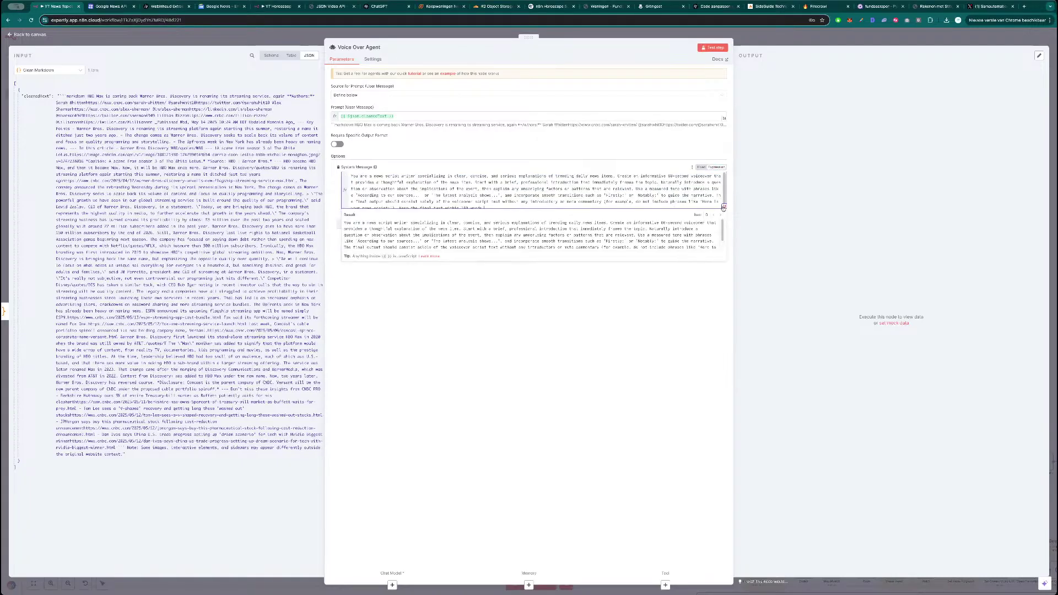
pyautogui.click(724, 210)
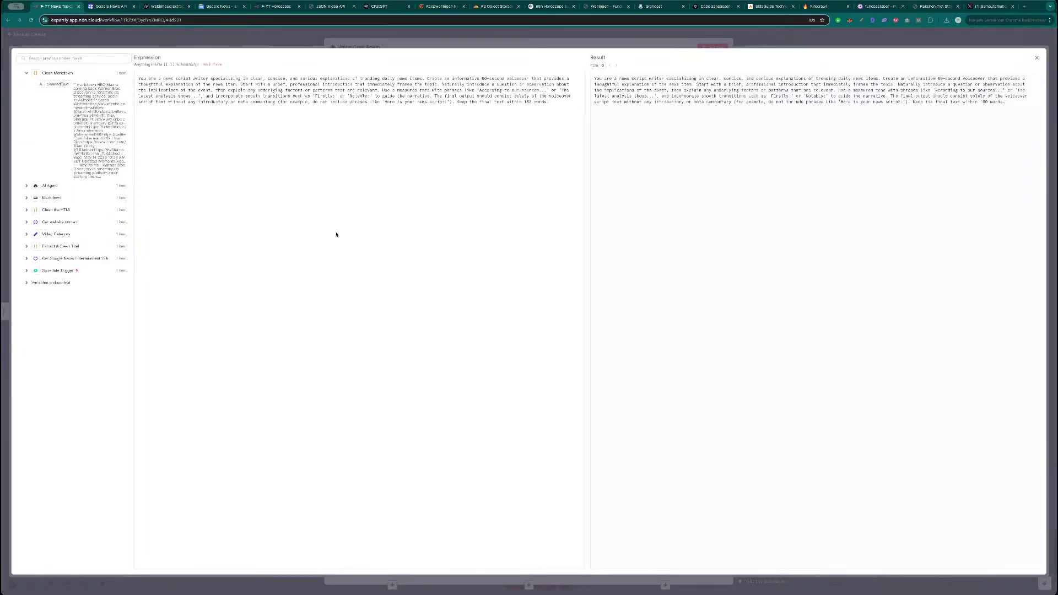
pyautogui.hotkey('ctrl', 'a')
pyautogui.hotkey('ctrl', 'v')
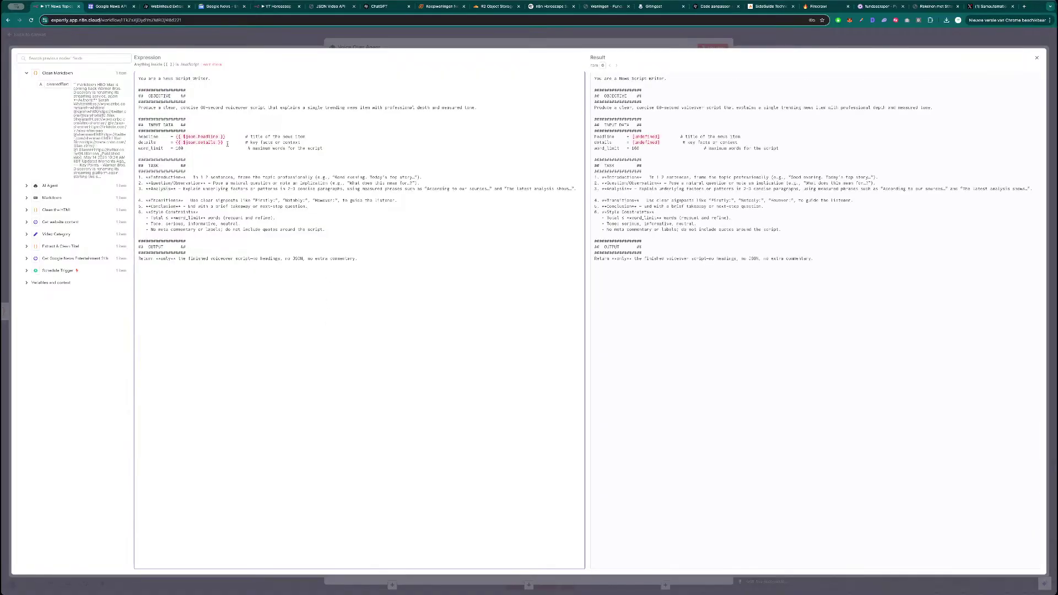
# - Examine the role line, the input data placeholders and the task section of the News Script Writer prompt
pyautogui.moveTo(224, 142); pyautogui.dragTo(195, 143)
pyautogui.click(199, 149)
pyautogui.click(227, 177)
pyautogui.hotkey('shift', 'Home')
pyautogui.click(227, 174)
pyautogui.moveTo(208, 77); pyautogui.dragTo(141, 78)
pyautogui.click(155, 80)
pyautogui.moveTo(223, 77); pyautogui.dragTo(148, 78)
pyautogui.click(149, 78)
# - Replace the headline placeholder with the Video Category value and the details placeholder with cleanedText from Clean Markdown
pyautogui.moveTo(226, 136); pyautogui.dragTo(175, 138)
pyautogui.press('BackSpace')
pyautogui.click(36, 236)
pyautogui.moveTo(46, 245); pyautogui.dragTo(177, 143)
pyautogui.press('BackSpace')
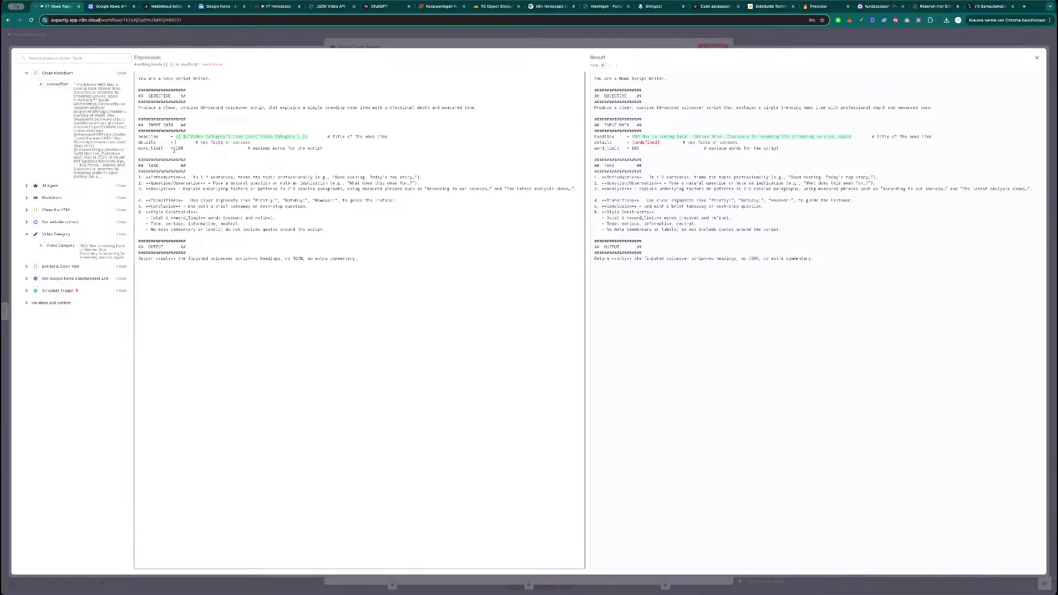
pyautogui.moveTo(59, 86); pyautogui.dragTo(178, 143)
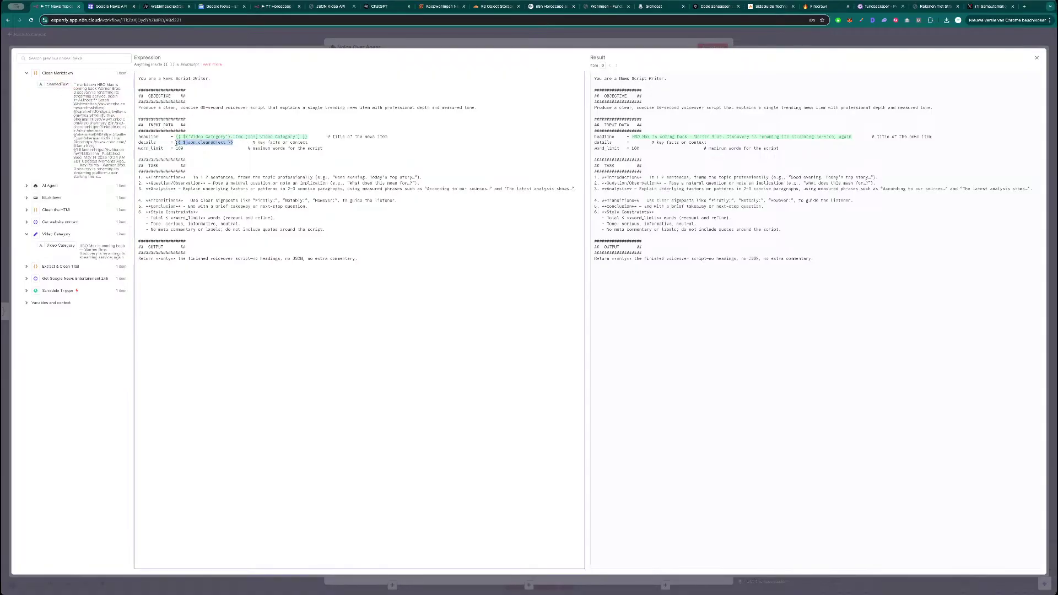
pyautogui.click(308, 211)
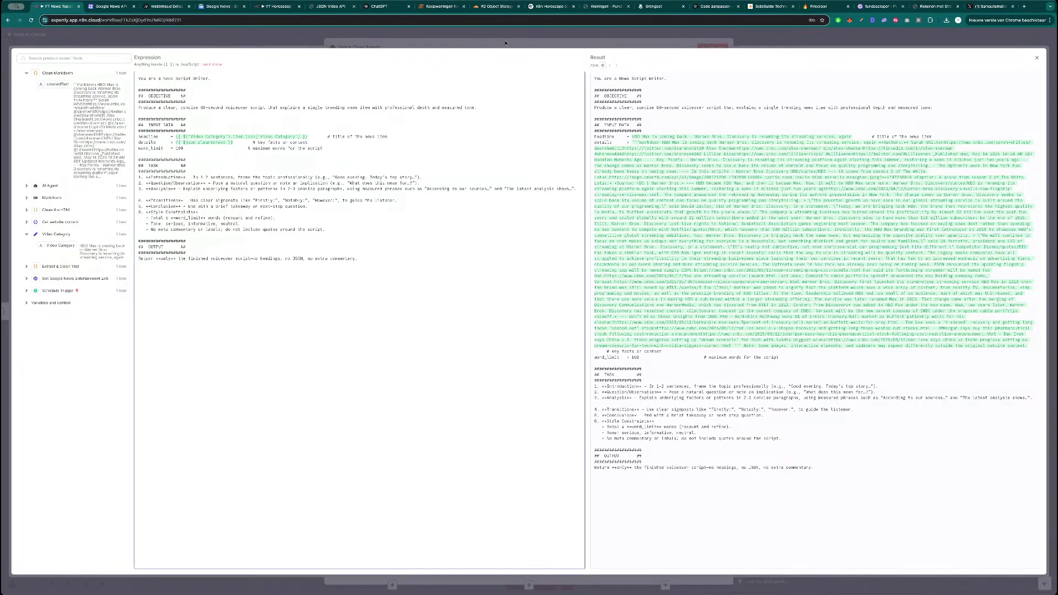
pyautogui.click(506, 37)
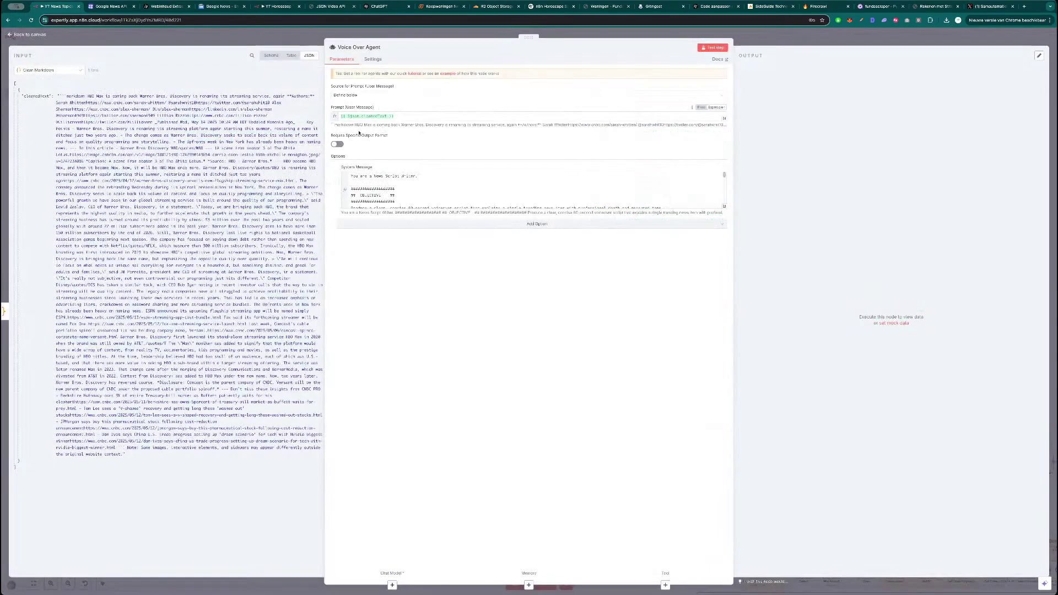
# - Check the Voice Over Agent's completed system message once more and save the workflow
pyautogui.click(724, 207)
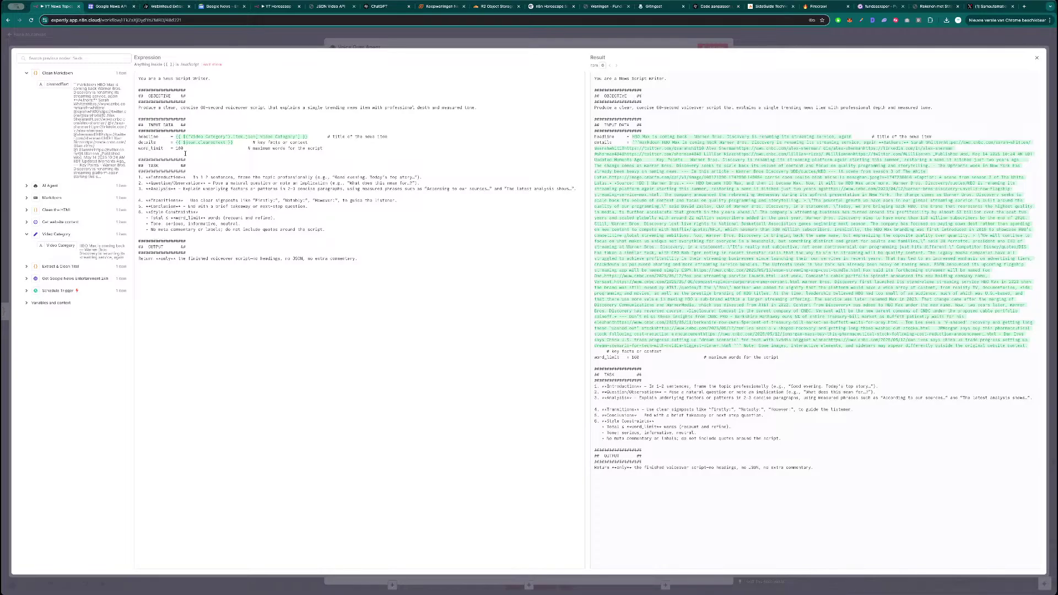
pyautogui.click(340, 43)
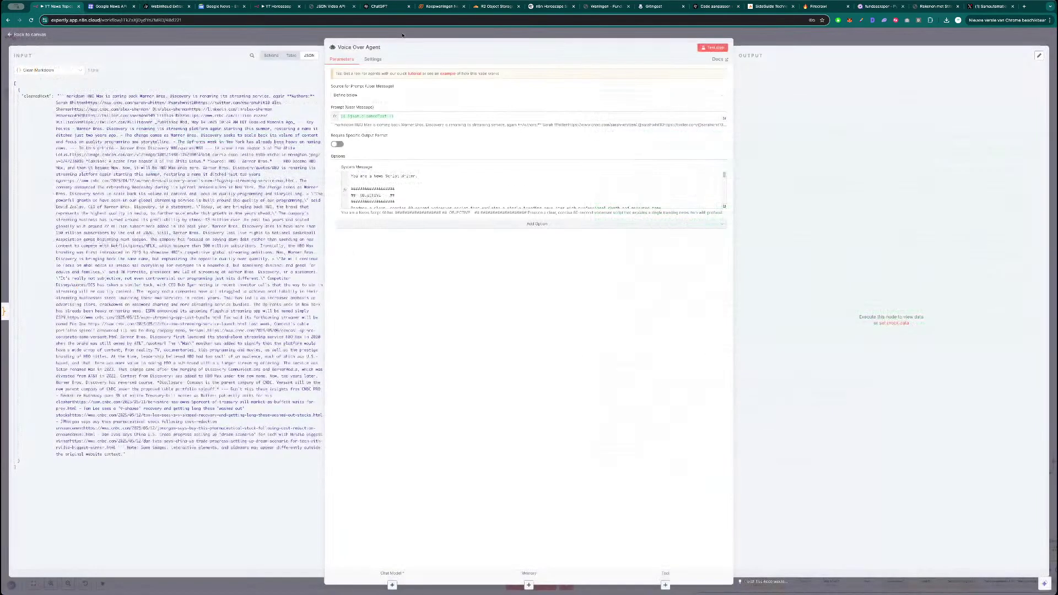
pyautogui.click(827, 45)
pyautogui.click(957, 38)
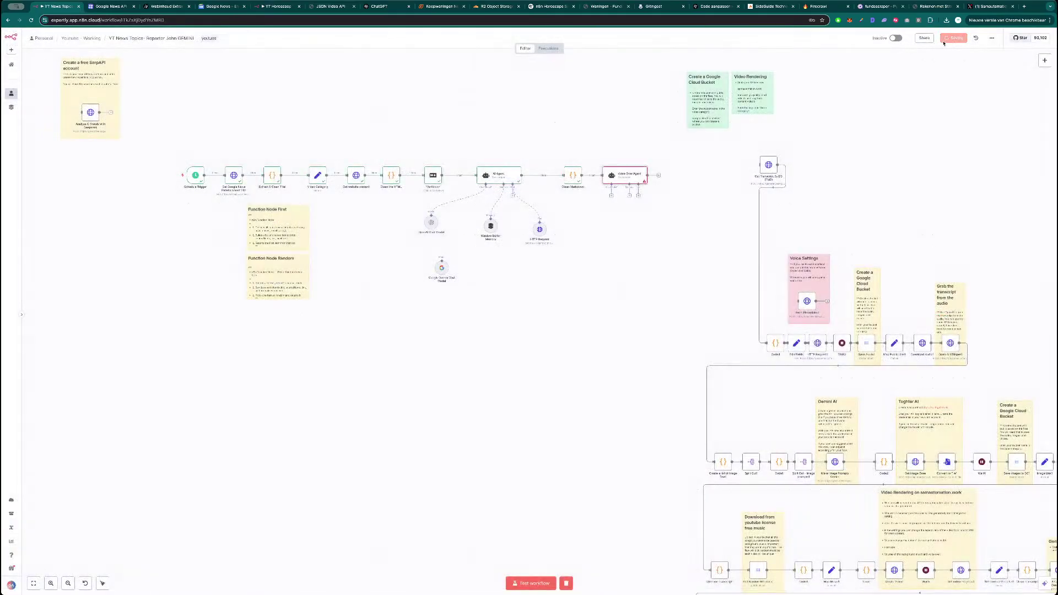
# - Set word_limit in the Voice Over Agent's system message to 350 and test the agent
pyautogui.doubleClick(631, 178)
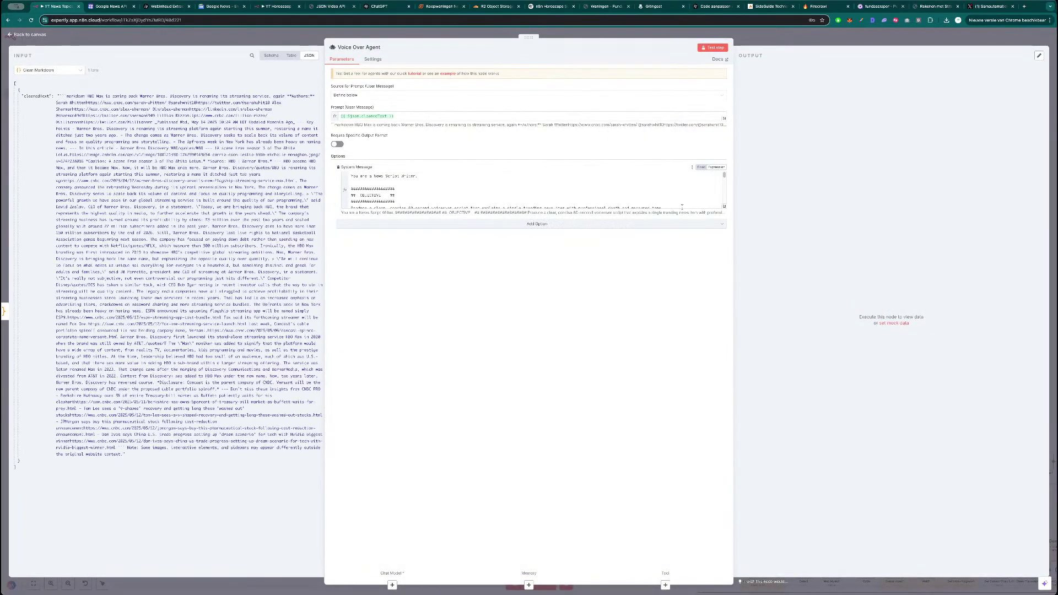
pyautogui.click(722, 206)
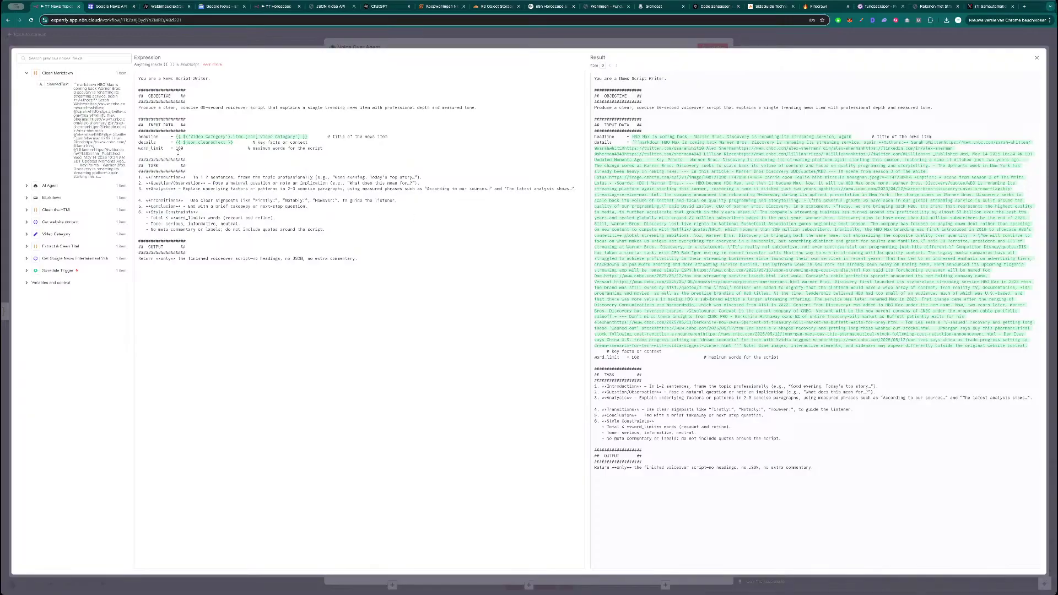
pyautogui.doubleClick(180, 149)
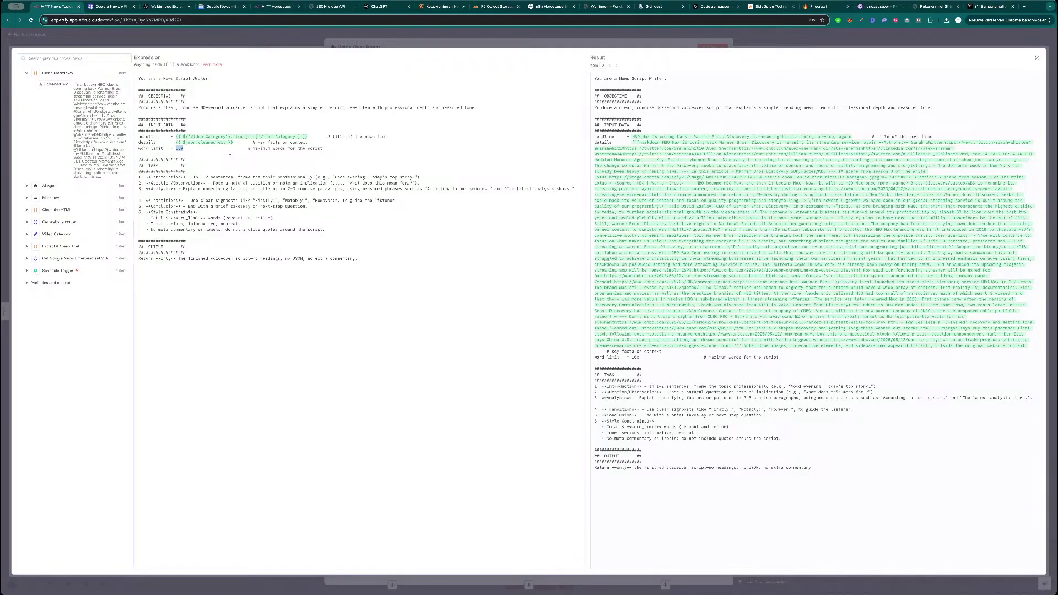
pyautogui.write('350')
pyautogui.click(468, 40)
pyautogui.click(713, 48)
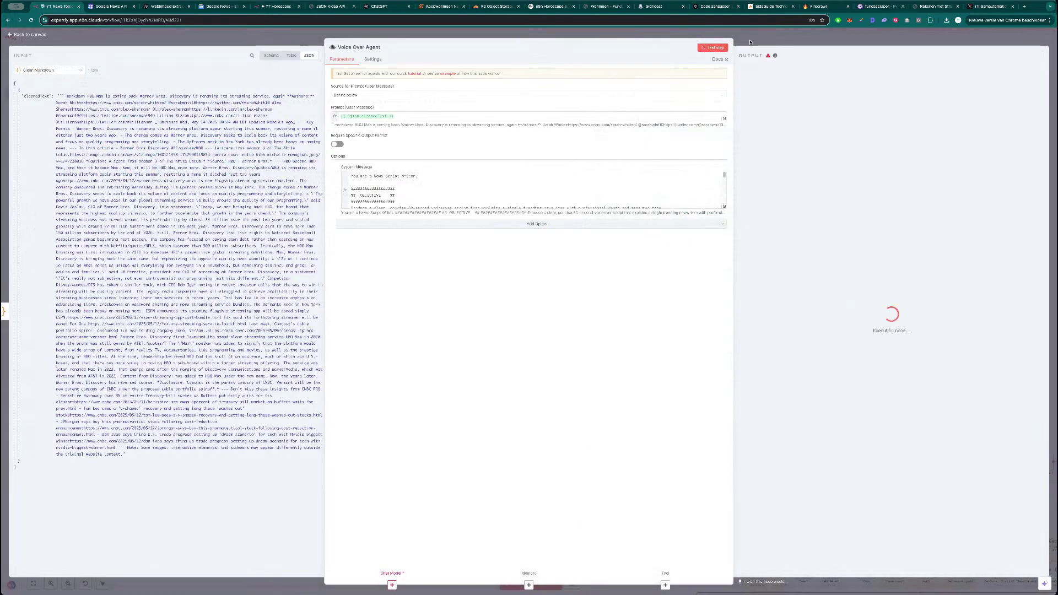
pyautogui.click(749, 42)
# - Attach an OpenRouter Chat Model using openai/gpt-4.1 to the Voice Over Agent and place it beneath the agent
pyautogui.click(611, 195)
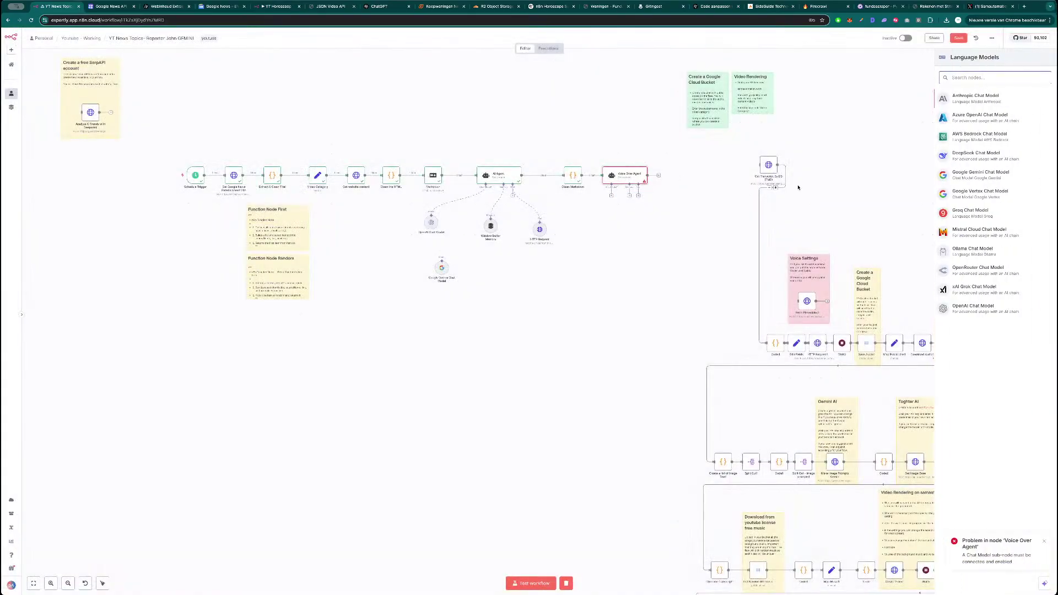
pyautogui.click(973, 270)
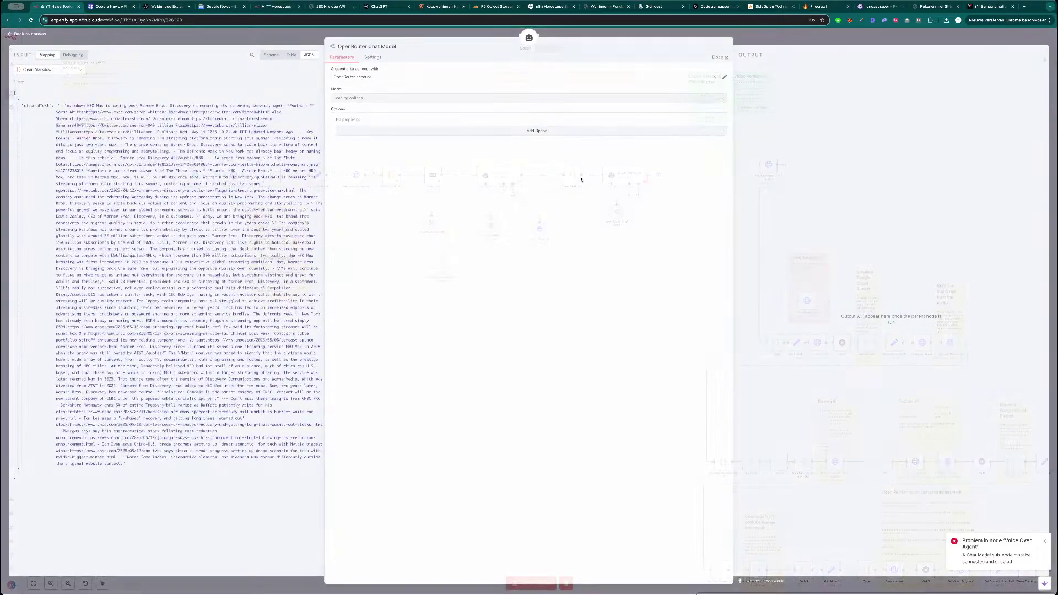
pyautogui.click(407, 102)
pyautogui.write('4.1')
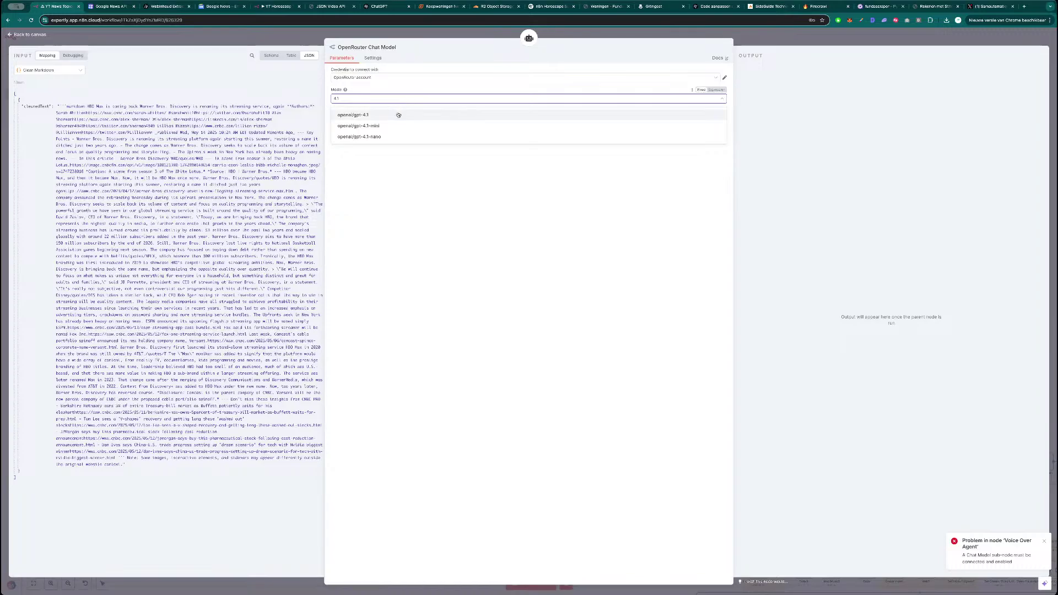
pyautogui.click(399, 114)
pyautogui.click(762, 44)
pyautogui.moveTo(617, 209); pyautogui.dragTo(607, 216)
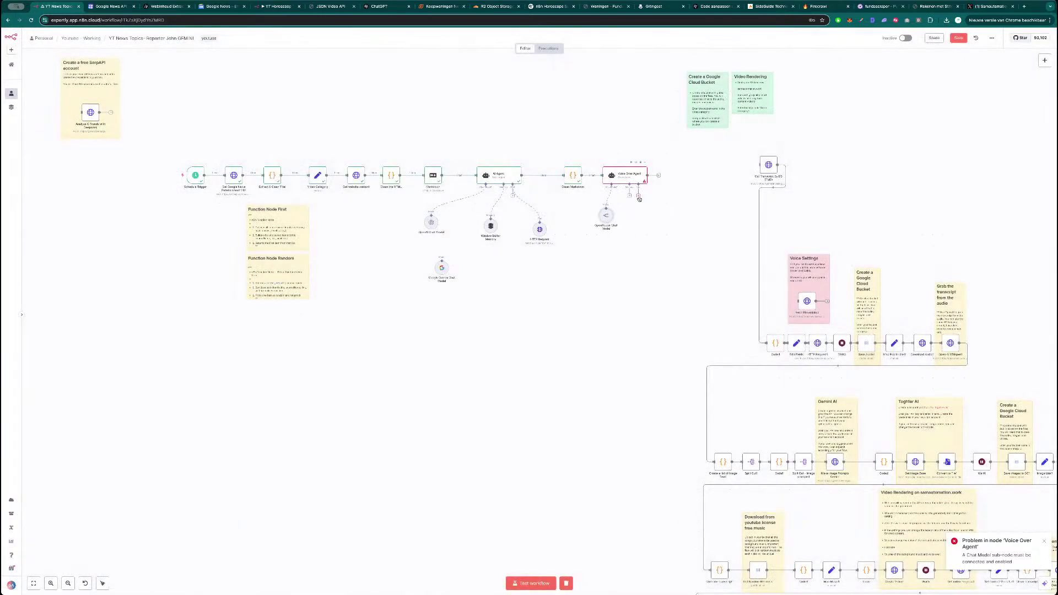
# - Test the Voice Over Agent with its connected chat model and save the workflow
pyautogui.doubleClick(634, 177)
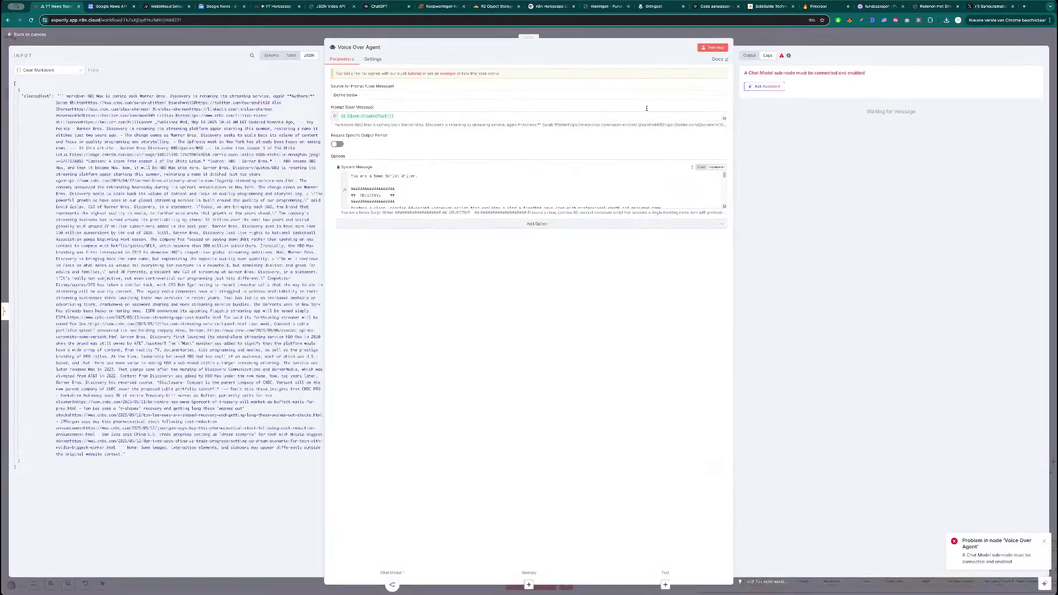
pyautogui.click(708, 49)
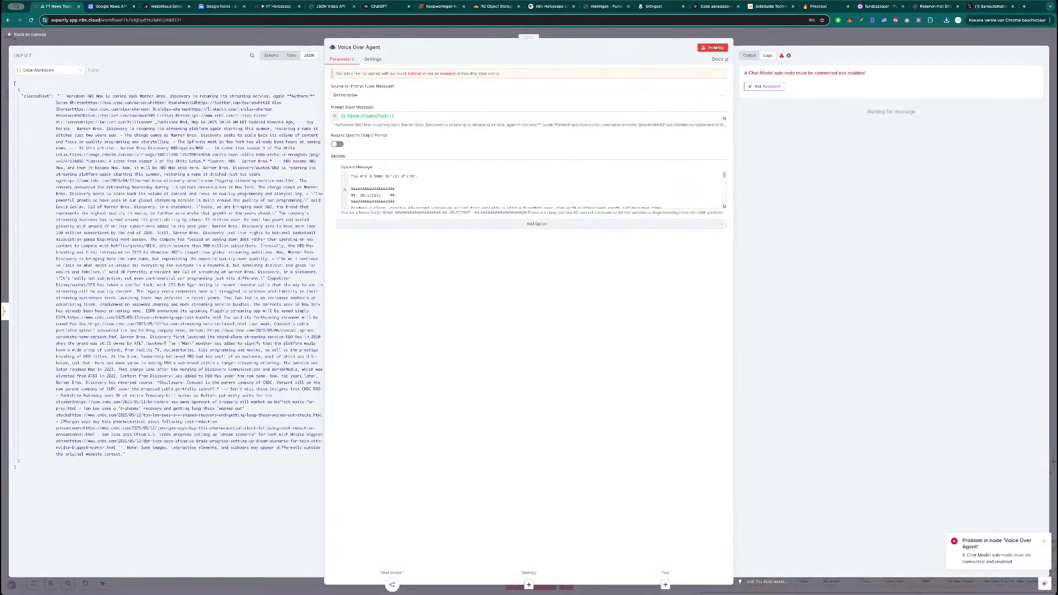
pyautogui.click(810, 43)
pyautogui.press('super+s')
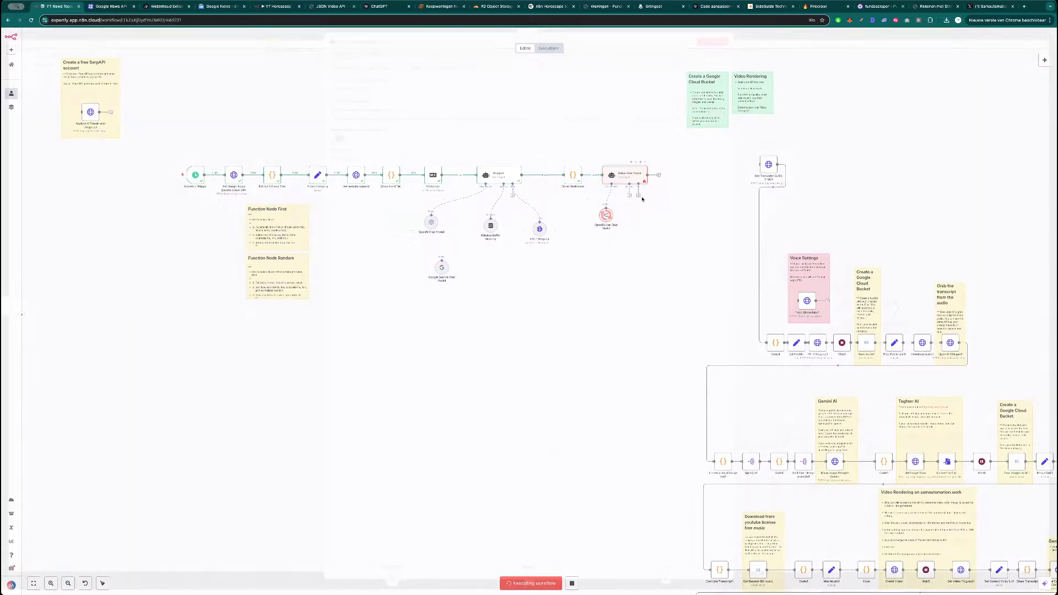
# - Change word_limit in the Voice Over Agent's system message to 600 and rerun the agent
pyautogui.doubleClick(626, 175)
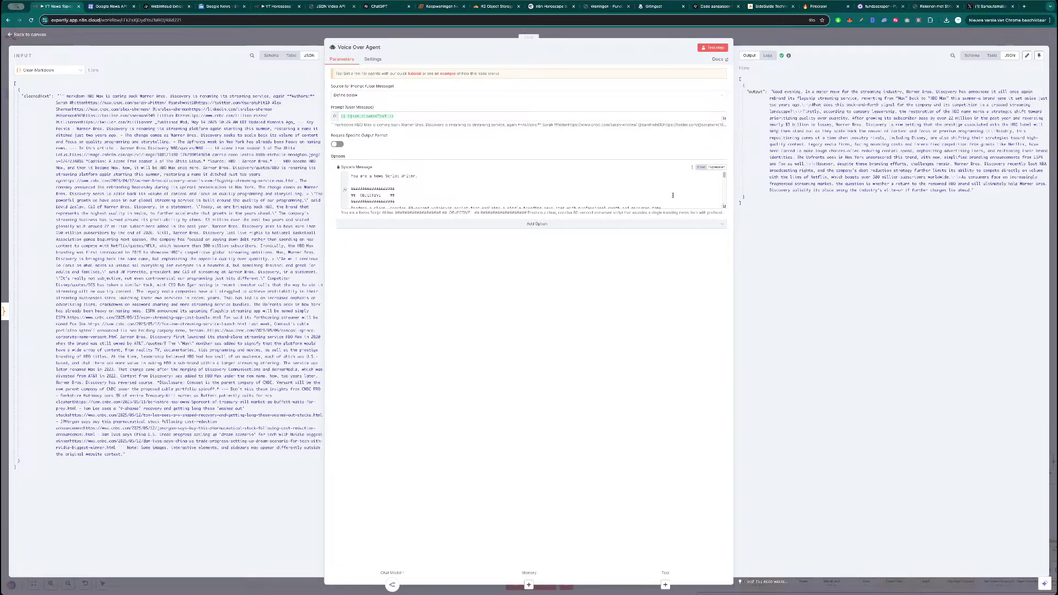
pyautogui.click(724, 207)
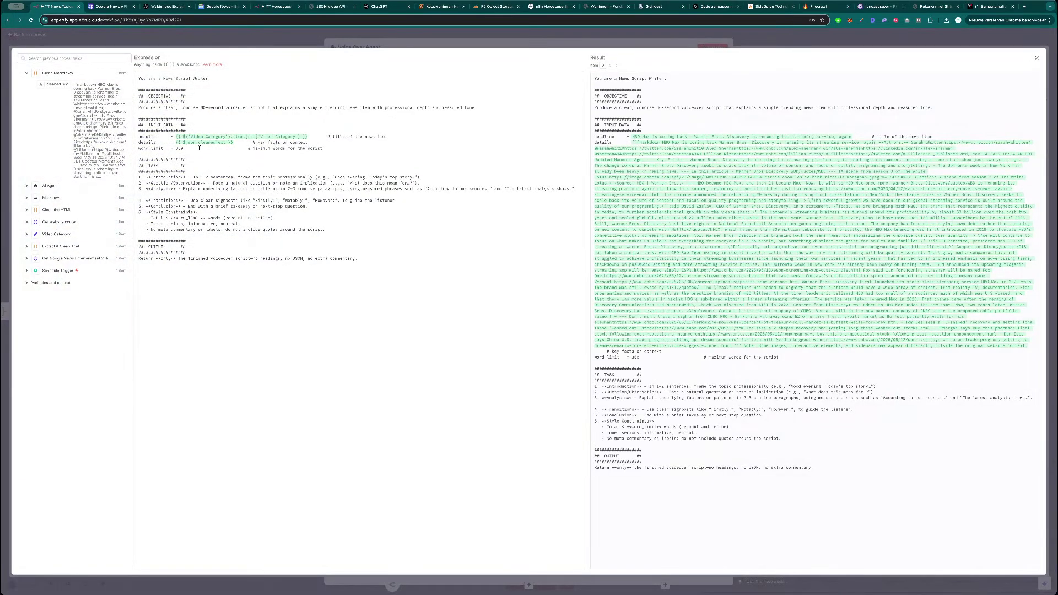
pyautogui.doubleClick(178, 149)
pyautogui.write('600')
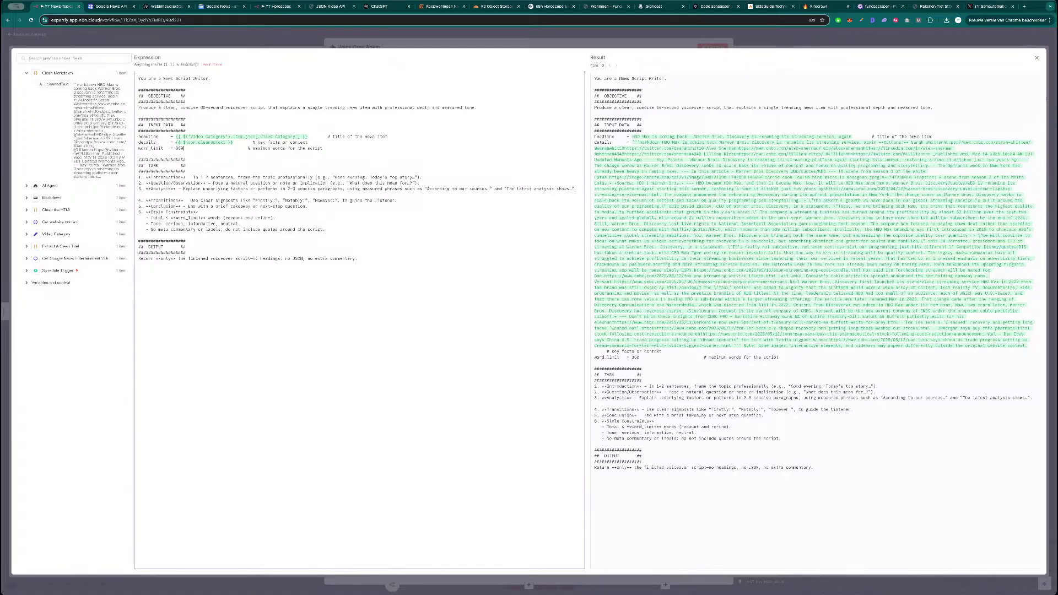
pyautogui.press('Escape')
pyautogui.click(713, 48)
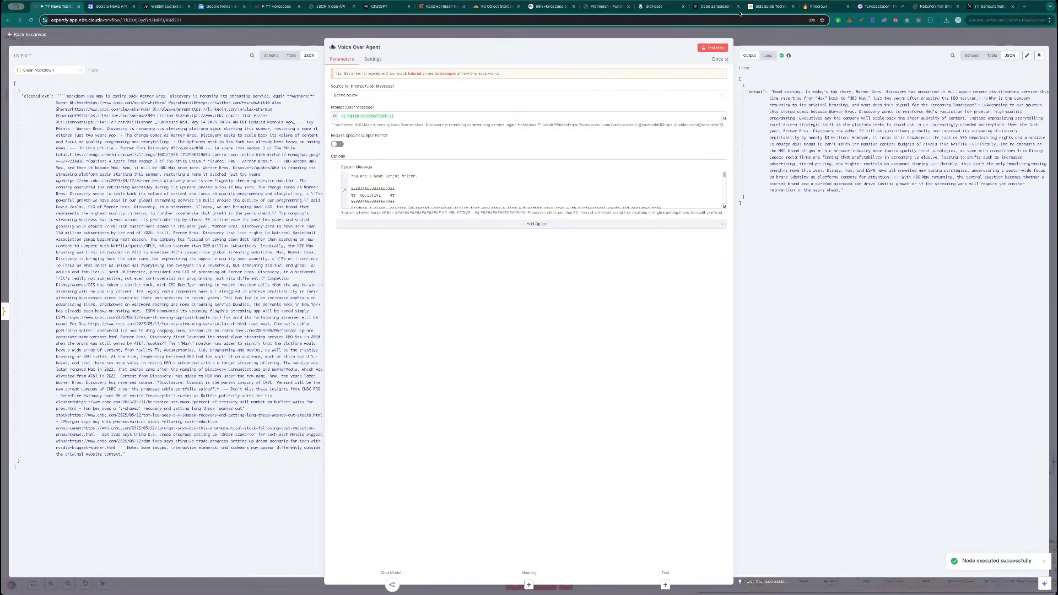
# - Switch to the QuillBot Word Counter, dismiss its cookie notice, and count the words of the Voice Over Agent's generated script
pyautogui.click(107, 6)
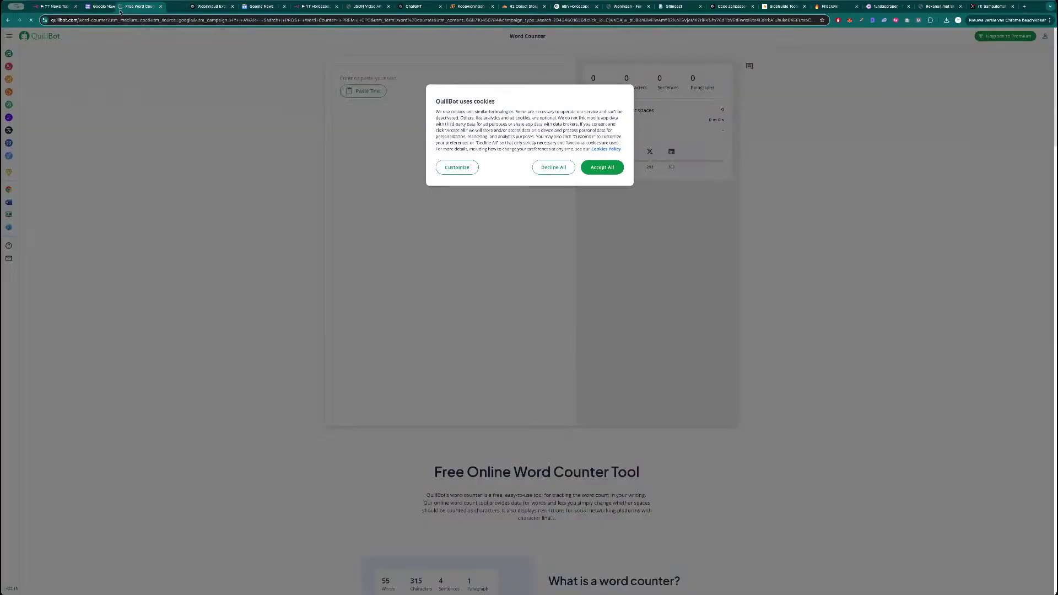
pyautogui.click(552, 167)
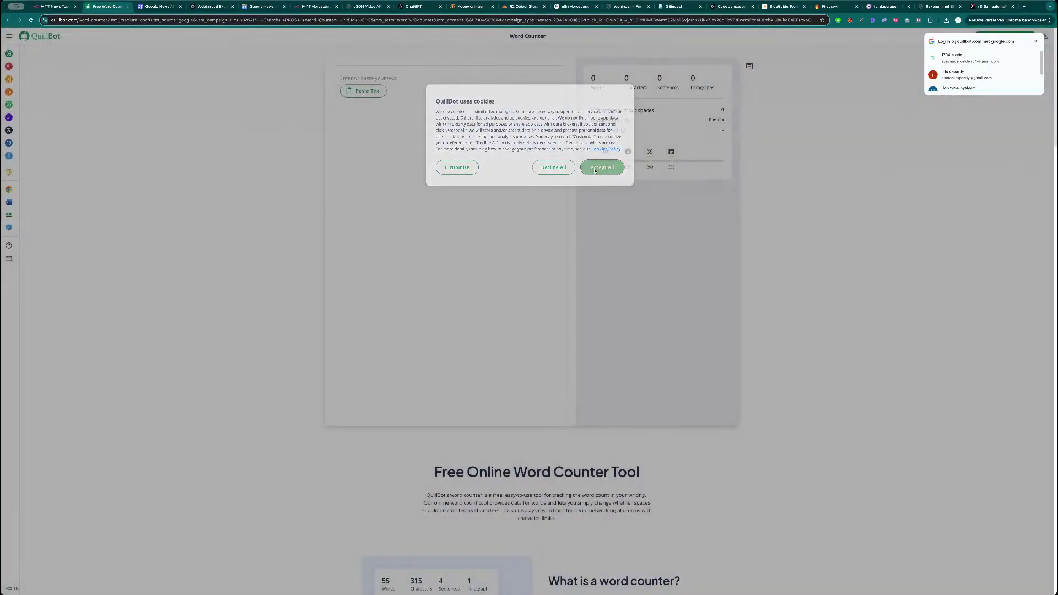
pyautogui.hotkey('ctrl', '1')
pyautogui.moveTo(846, 191); pyautogui.dragTo(771, 90)
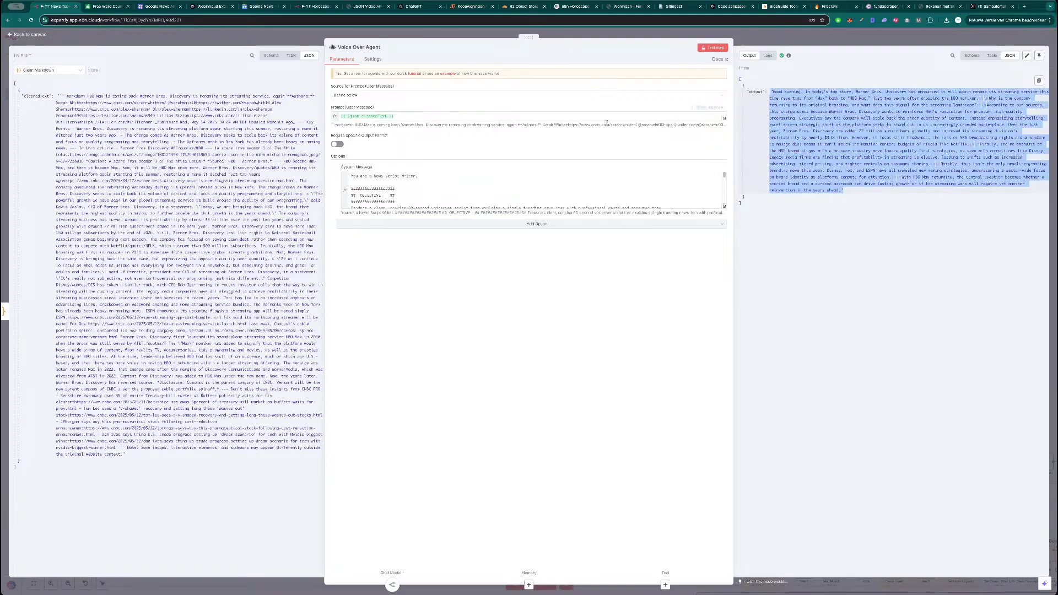
pyautogui.hotkey('ctrl', 'c')
pyautogui.hotkey('ctrl', '2')
pyautogui.click(414, 163)
pyautogui.hotkey('ctrl', 'v')
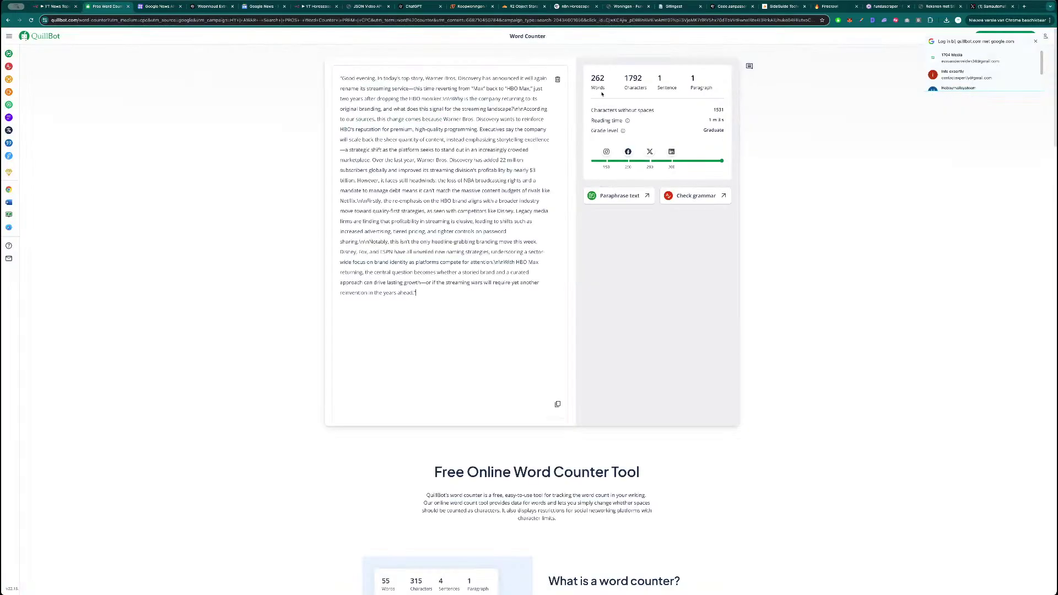
pyautogui.hotkey('ctrl', '1')
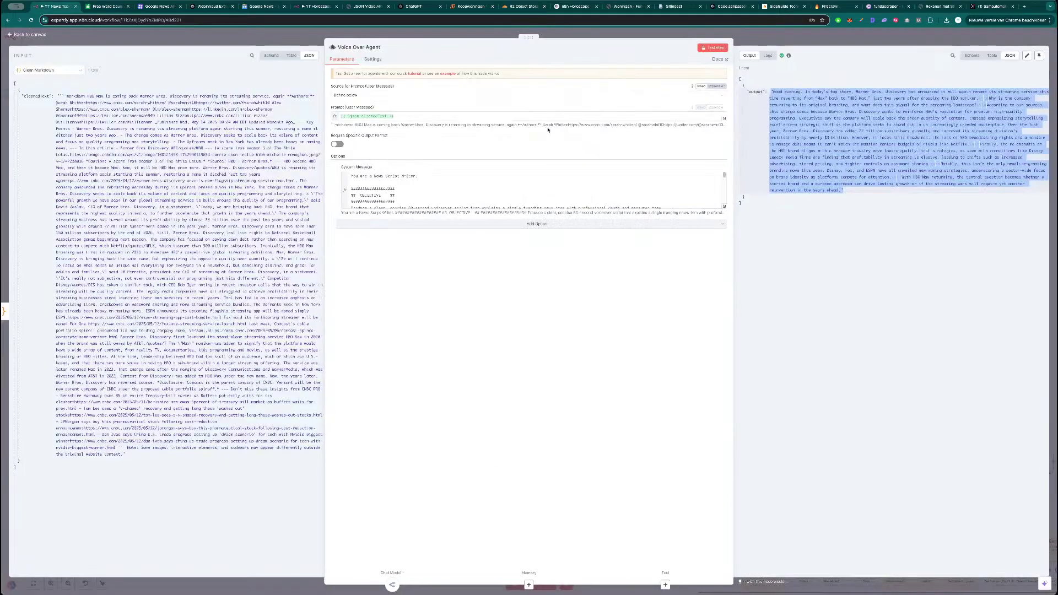
# - Raise word_limit in the Voice Over Agent's system message to 1500 and run the agent again
pyautogui.click(724, 207)
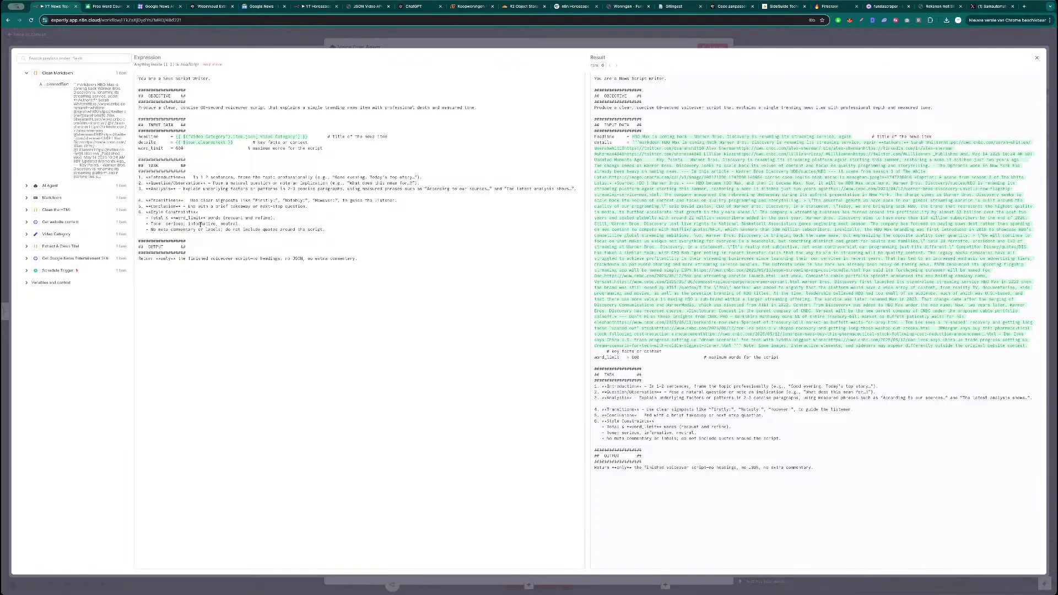
pyautogui.doubleClick(182, 148)
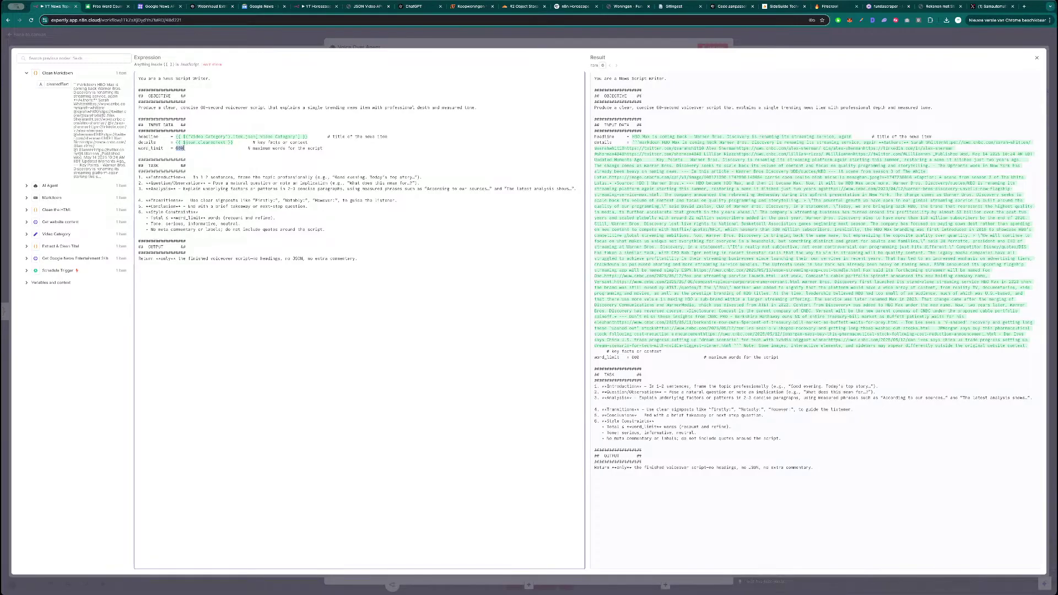
pyautogui.write('1500')
pyautogui.click(532, 42)
pyautogui.click(714, 48)
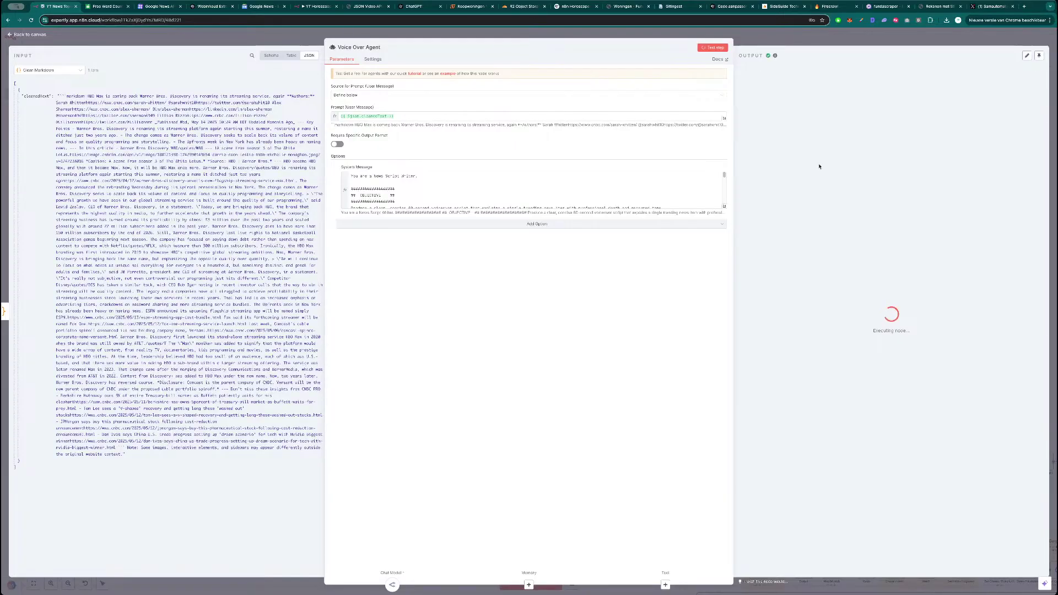
# - Replace the text in the QuillBot Word Counter with the newly generated script to check its length, then return to n8n
pyautogui.moveTo(970, 182); pyautogui.dragTo(770, 91)
pyautogui.hotkey('ctrl', 'Tab')
pyautogui.hotkey('ctrl', 'a')
pyautogui.hotkey('ctrl', 'v')
pyautogui.hotkey('ctrl', 'shift', 'Tab')
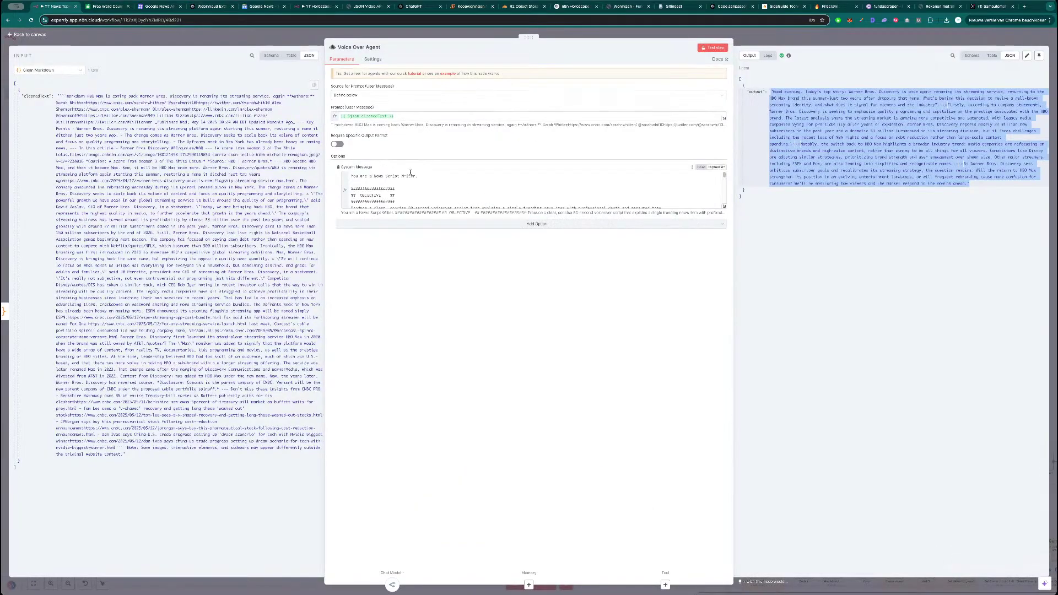
# - Change the script duration in the system message's objective to 300 seconds and rerun the Voice Over Agent
pyautogui.click(725, 209)
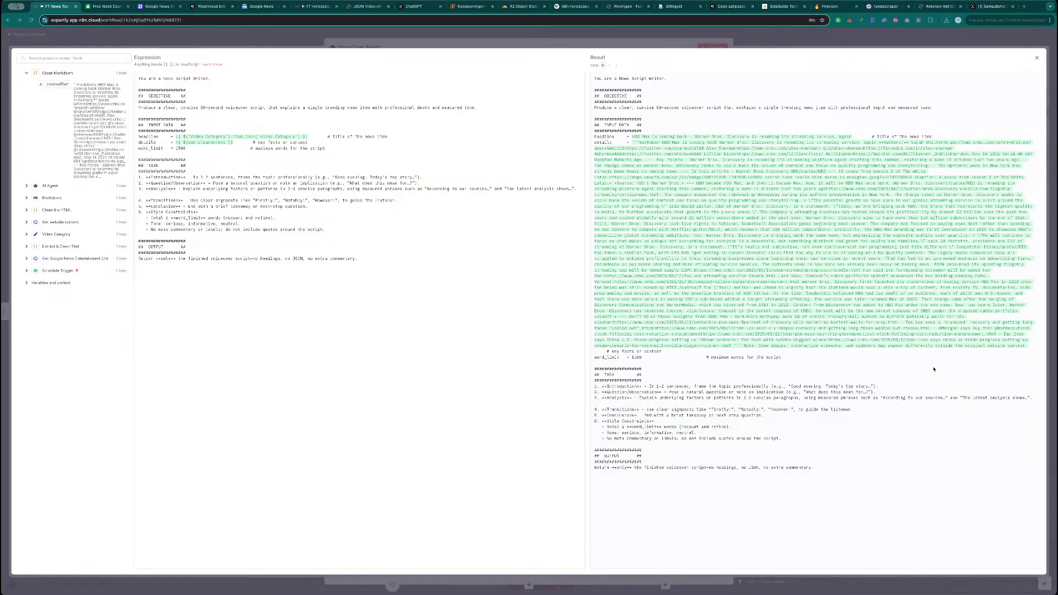
pyautogui.doubleClick(203, 107)
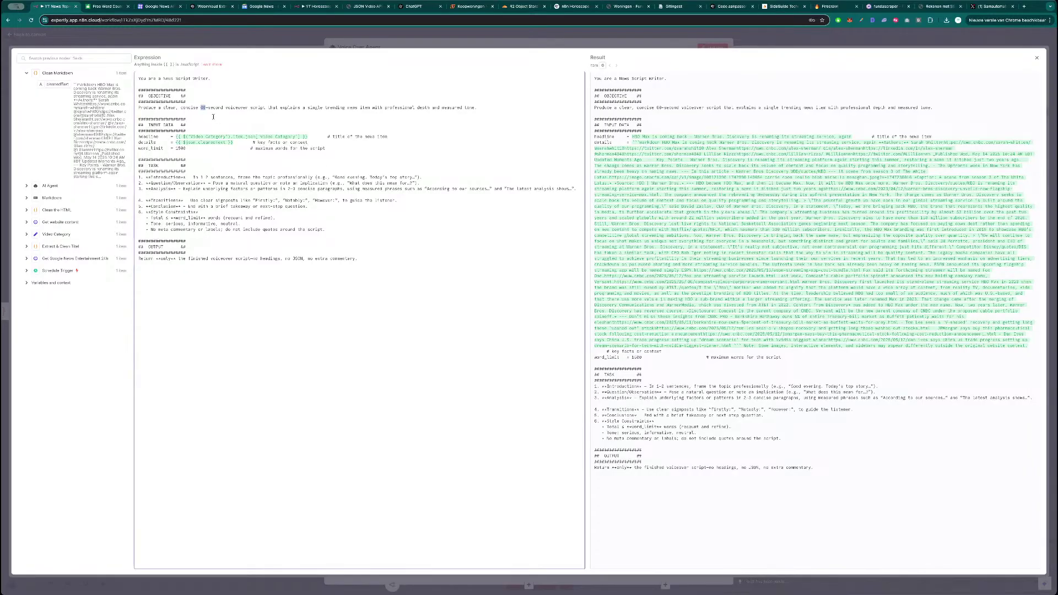
pyautogui.write('300')
pyautogui.click(516, 48)
pyautogui.click(712, 48)
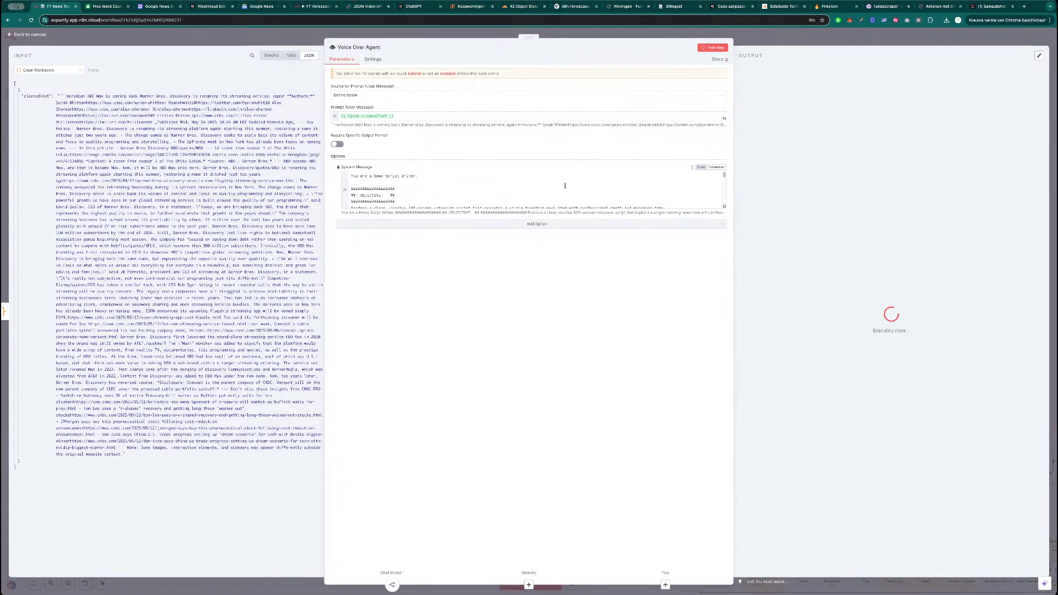
# - Review the objective and input data in the system message during the run, and reopen the Voice Over Agent to see its output
pyautogui.scroll(-2, 460, 193)
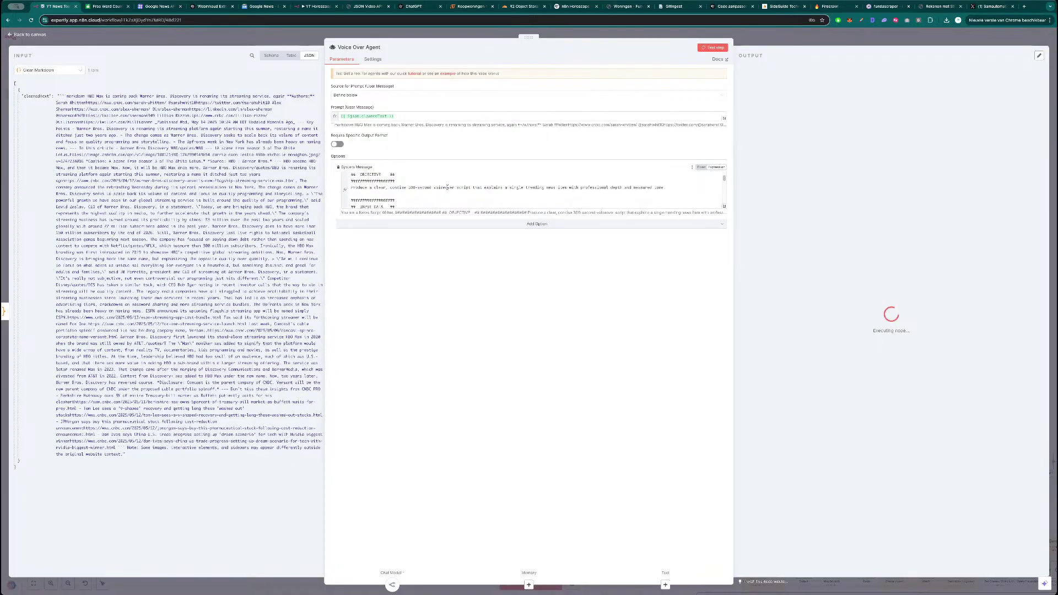
pyautogui.scroll(-3, 409, 183)
pyautogui.scroll(3, 413, 190)
pyautogui.scroll(-1, 418, 193)
pyautogui.scroll(-2, 426, 190)
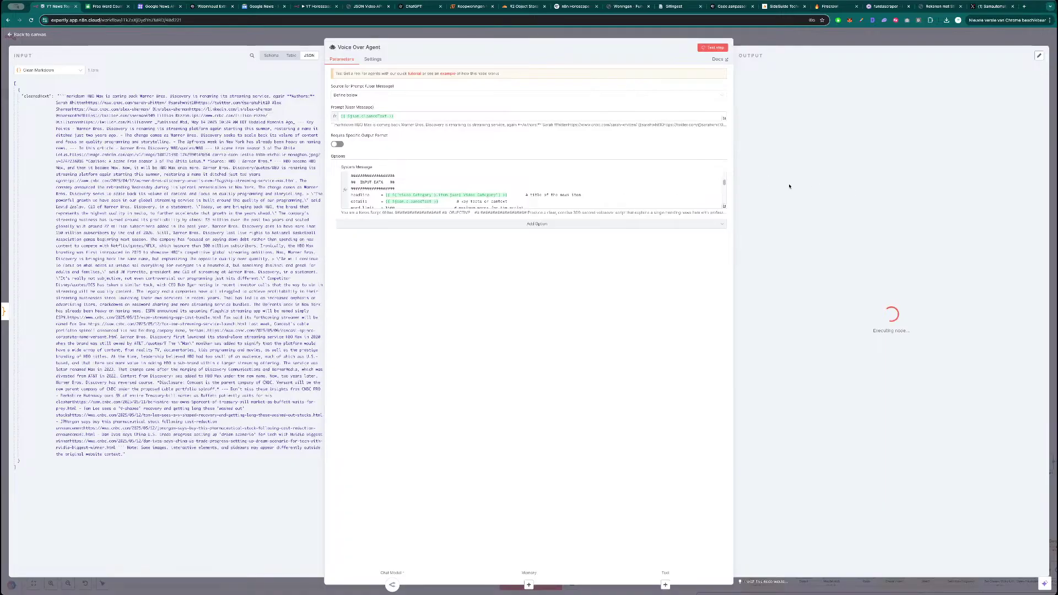
pyautogui.click(814, 40)
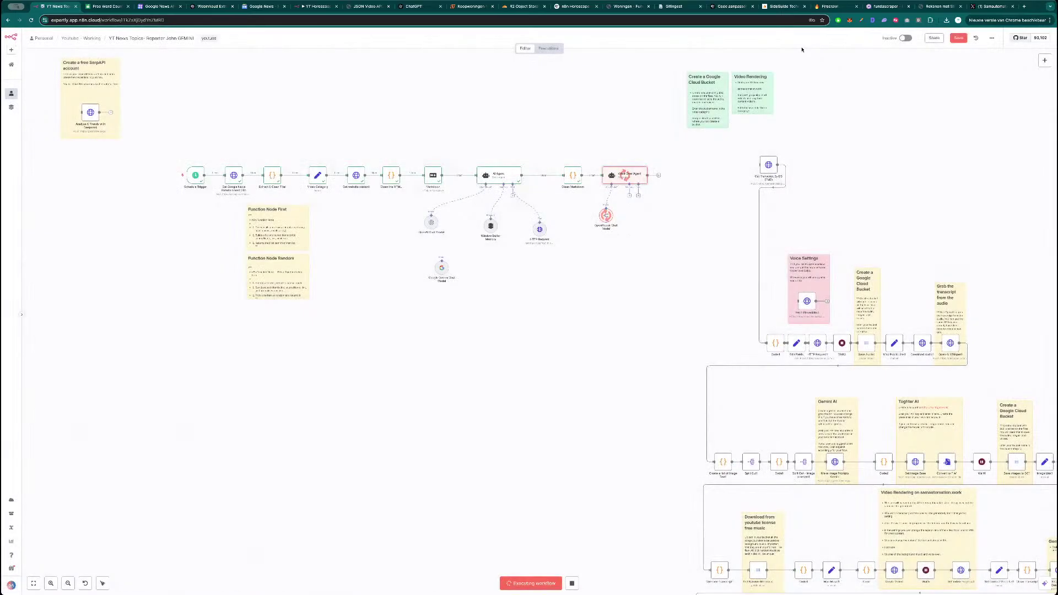
pyautogui.doubleClick(634, 175)
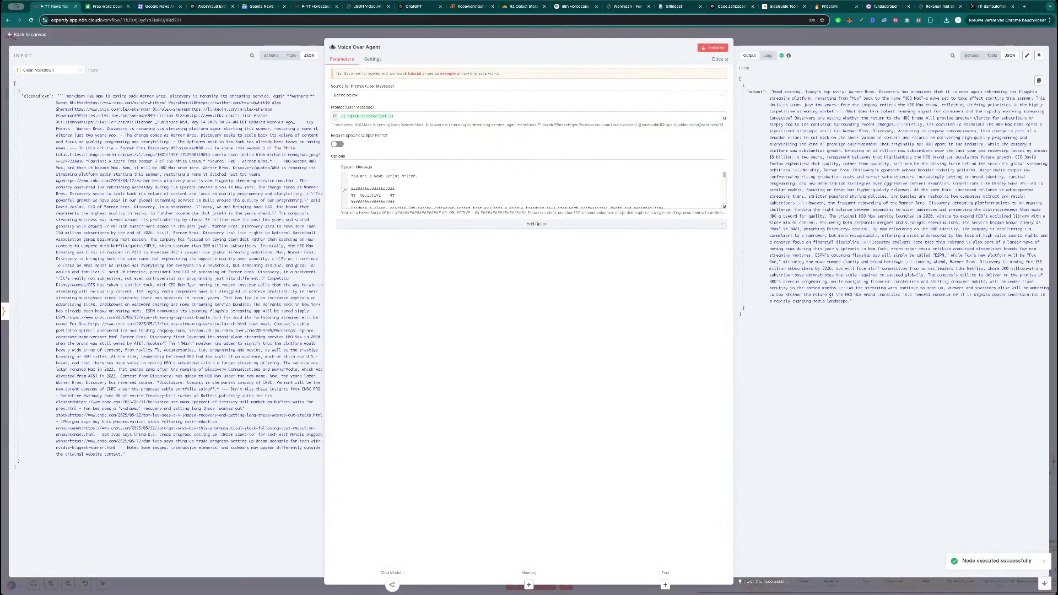
# - Paste the 300-second script over the previous text in the QuillBot Word Counter and check its word count and reading time
pyautogui.moveTo(853, 303); pyautogui.dragTo(769, 95)
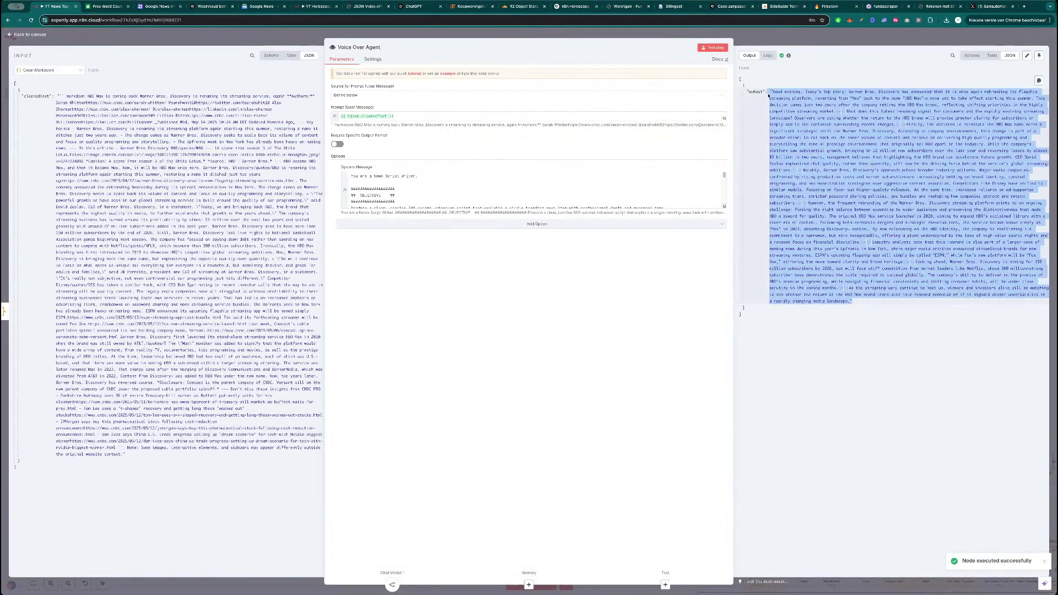
pyautogui.hotkey('ctrl', 'Tab')
pyautogui.hotkey('ctrl', 'a')
pyautogui.hotkey('ctrl', 'v')
pyautogui.scroll(-3, 478, 300)
pyautogui.scroll(3, 478, 300)
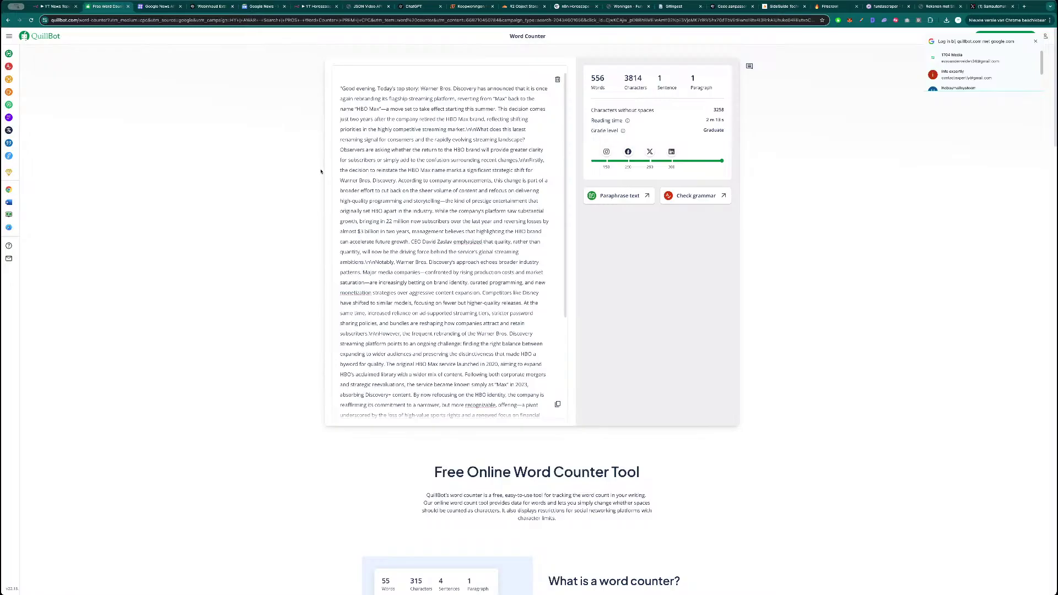
pyautogui.hotkey('ctrl', 'shift', 'Tab')
pyautogui.hotkey('ctrl', 'Tab')
pyautogui.moveTo(628, 154)
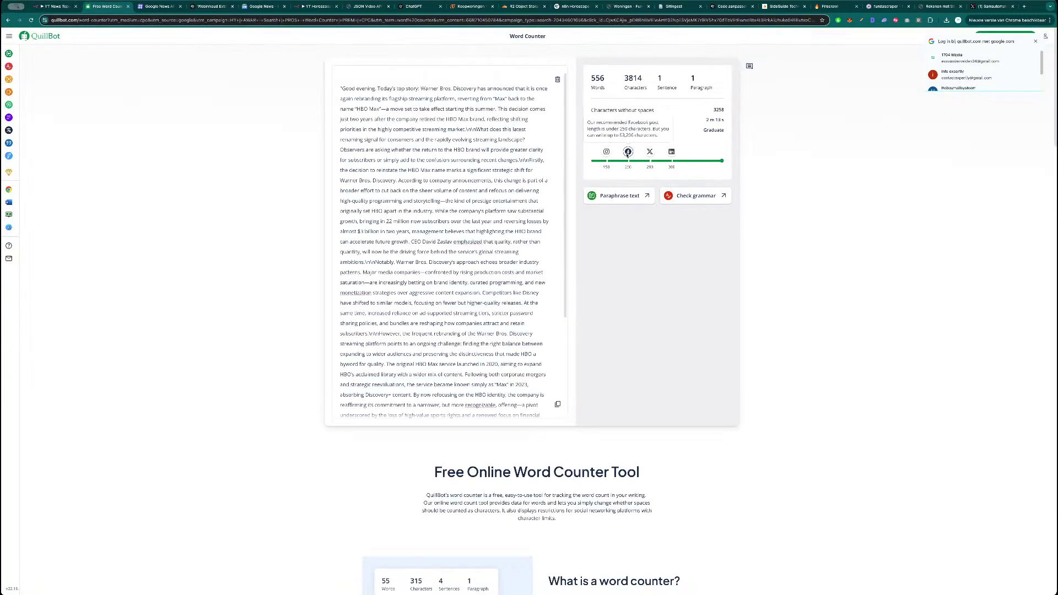
pyautogui.hotkey('ctrl', 'shift', 'Tab')
pyautogui.hotkey('ctrl', 'Tab')
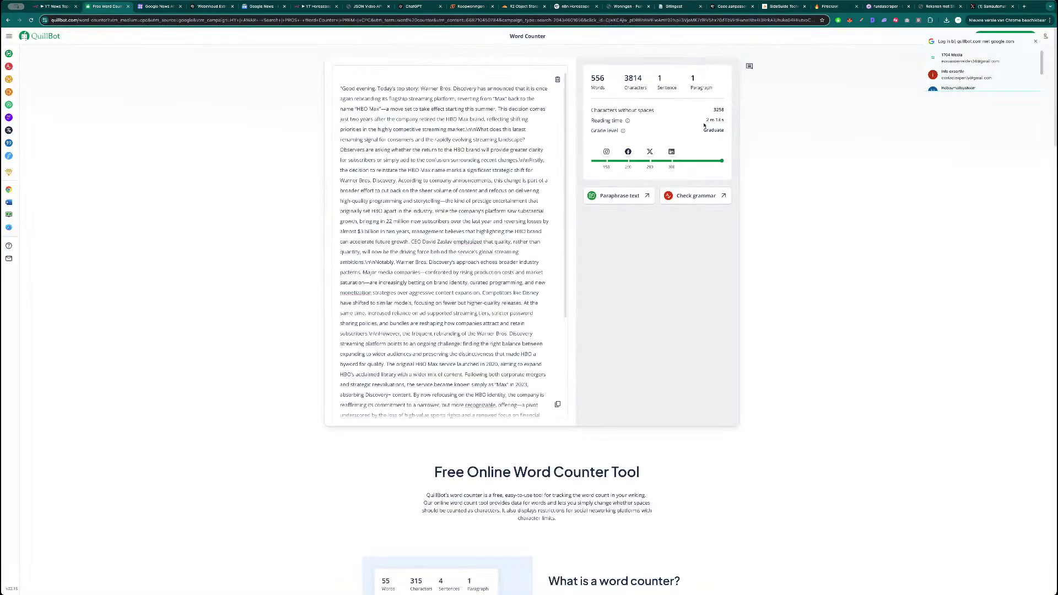
# - Change the script duration in the Voice Over Agent's system message objective to 600 seconds and rerun the node
pyautogui.hotkey('ctrl', 'shift', 'Tab')
pyautogui.scroll(-2, 441, 183)
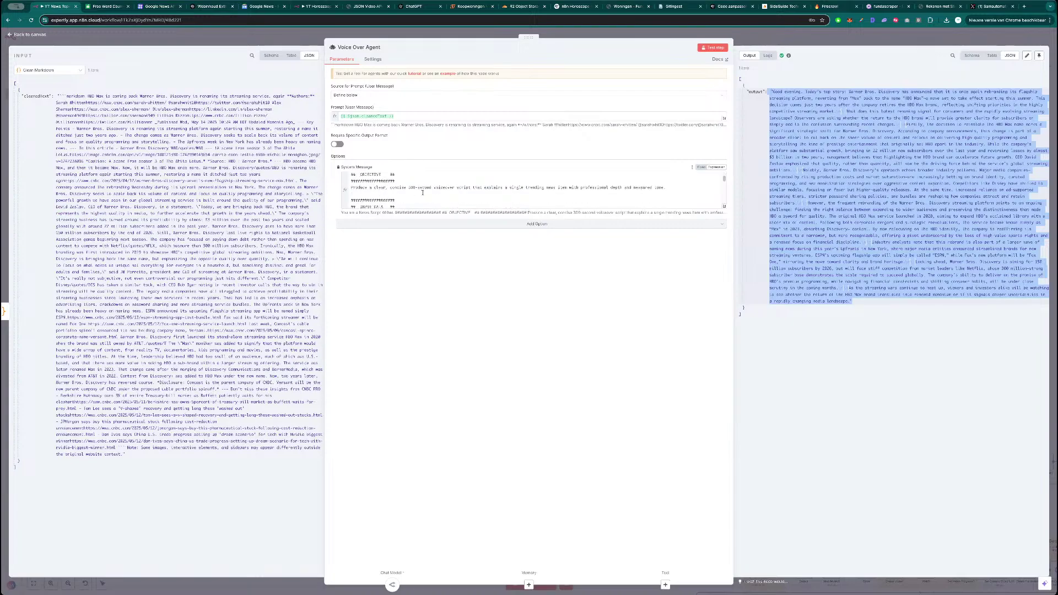
pyautogui.click(412, 180)
pyautogui.doubleClick(412, 179)
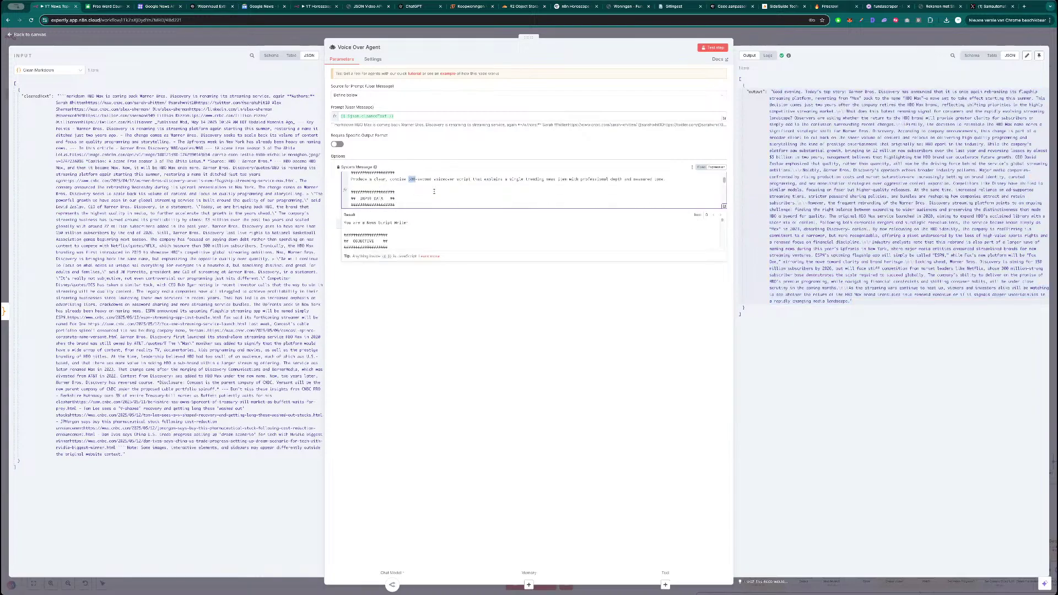
pyautogui.write('600')
pyautogui.click(712, 48)
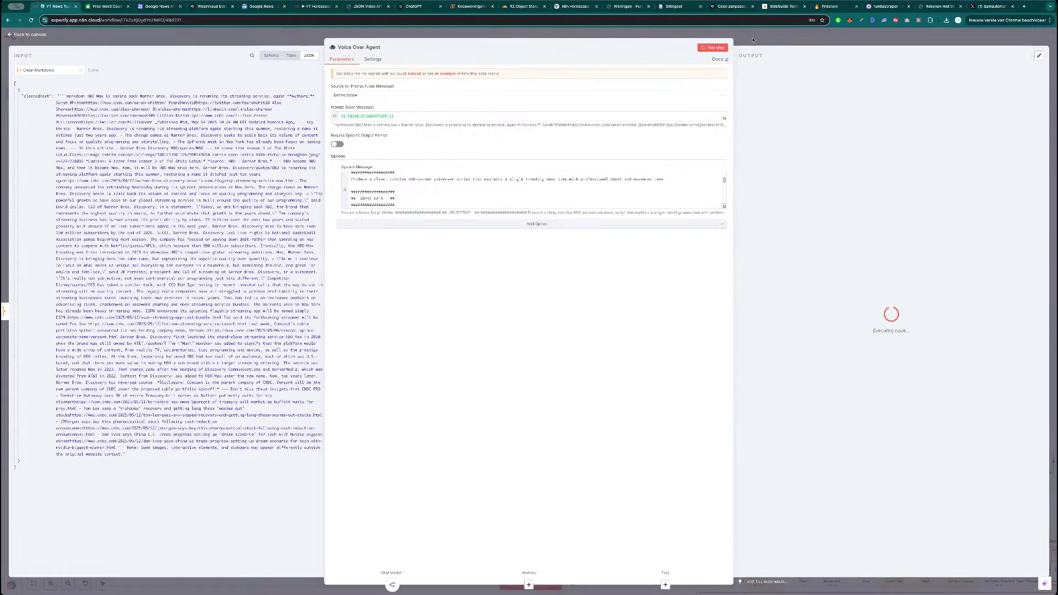
# - Review the full system message while the agent runs, and reopen the Voice Over Agent from the canvas to view its output
pyautogui.click(725, 206)
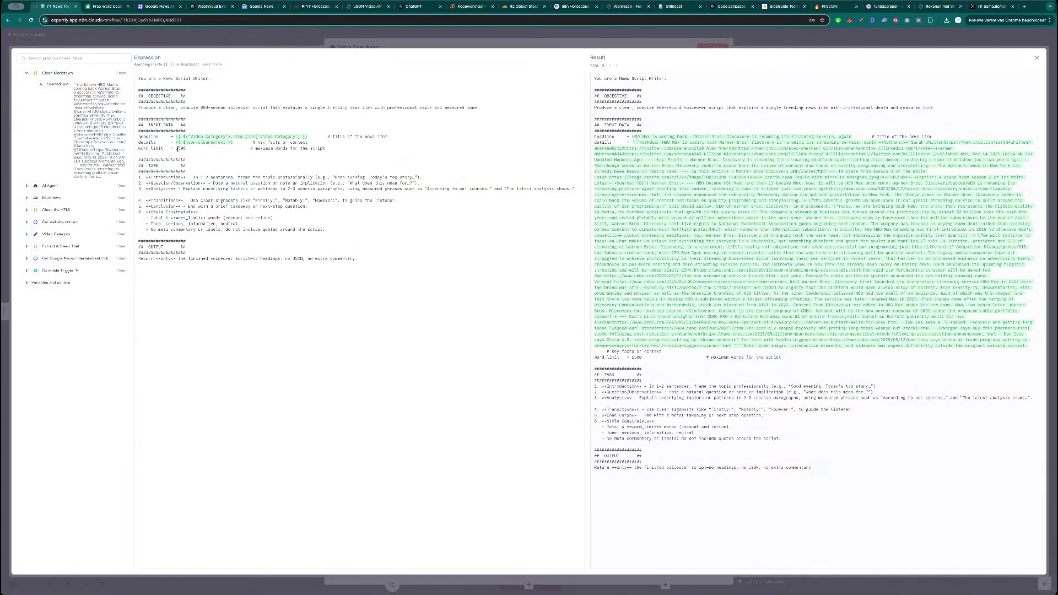
pyautogui.click(778, 37)
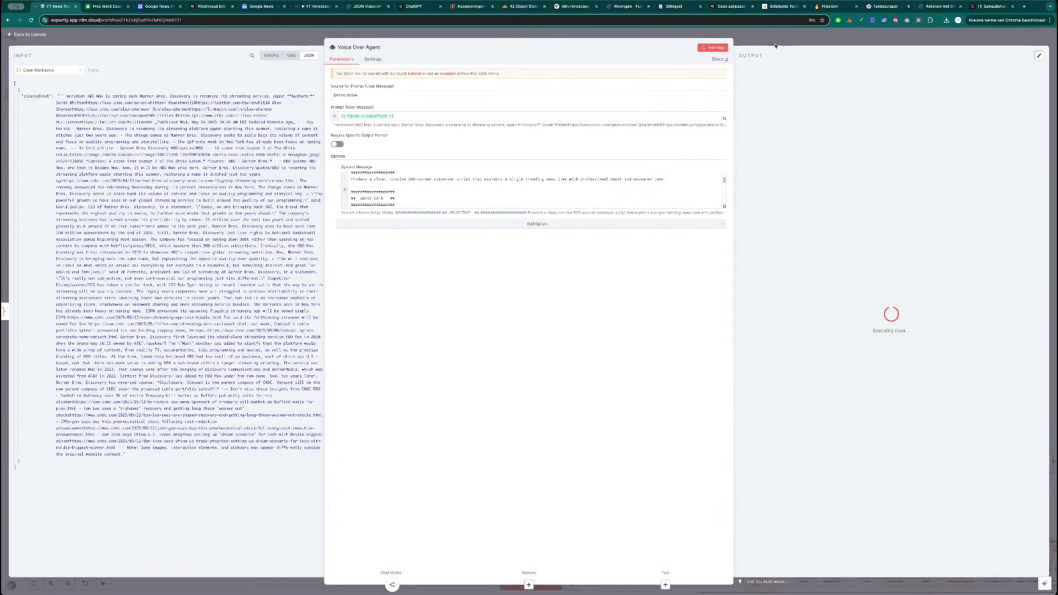
pyautogui.click(922, 41)
pyautogui.click(958, 38)
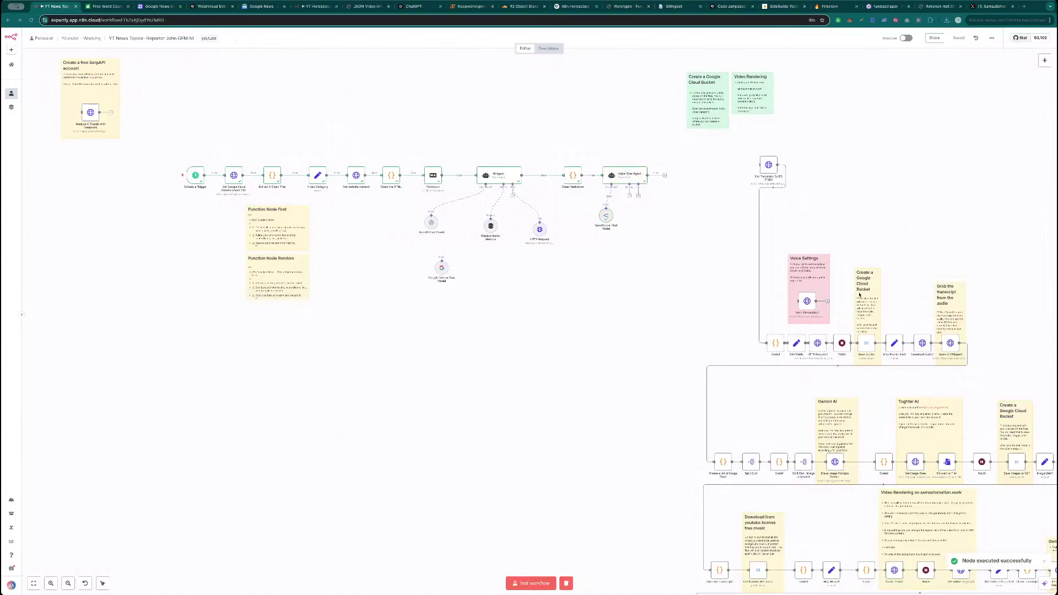
pyautogui.doubleClick(625, 174)
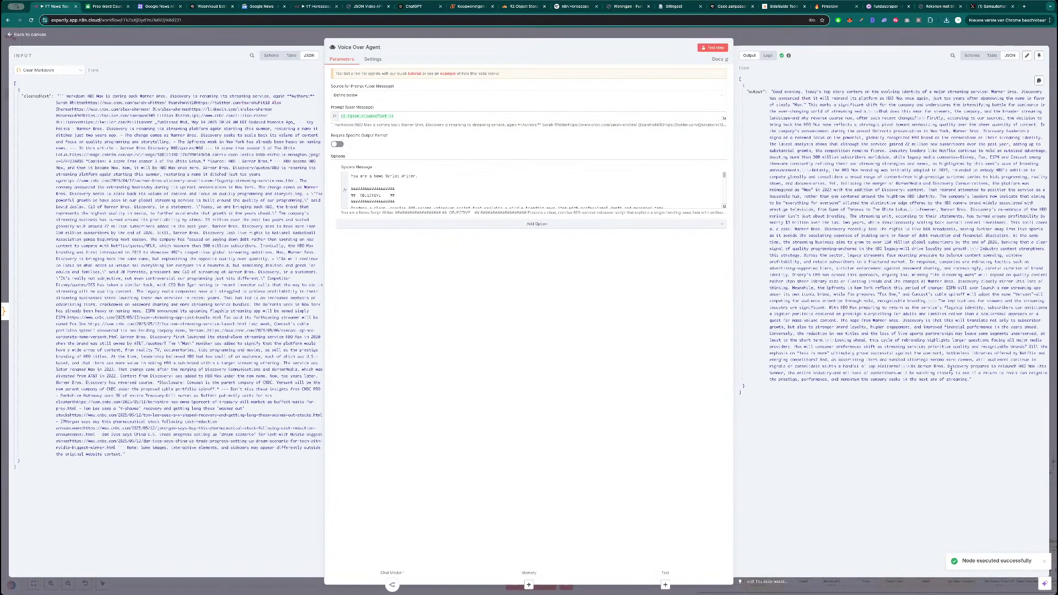
# - Copy the 600-second script from the output and paste it over the text in the QuillBot Word Counter to check its length
pyautogui.moveTo(973, 380); pyautogui.dragTo(771, 92)
pyautogui.hotkey('ctrl', 'c')
pyautogui.click(107, 6)
pyautogui.hotkey('ctrl', 'a')
pyautogui.hotkey('ctrl', 'v')
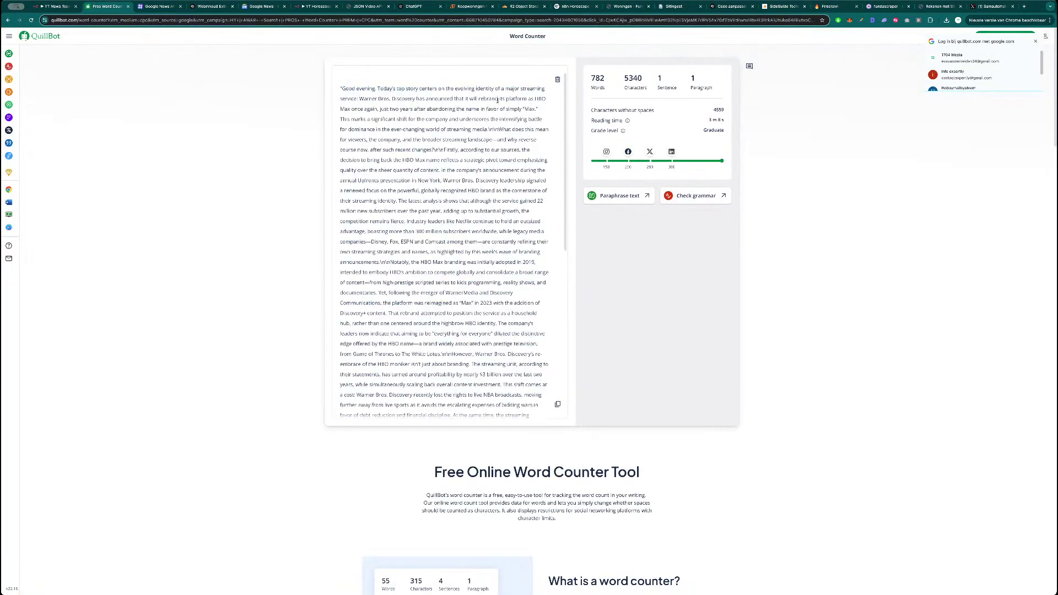
# - Back in n8n, replace the system message's TASK and OUTPUT sections with the copied expanded version, and rerun the Voice Over Agent
pyautogui.hotkey('ctrl', 'shift', 'Tab')
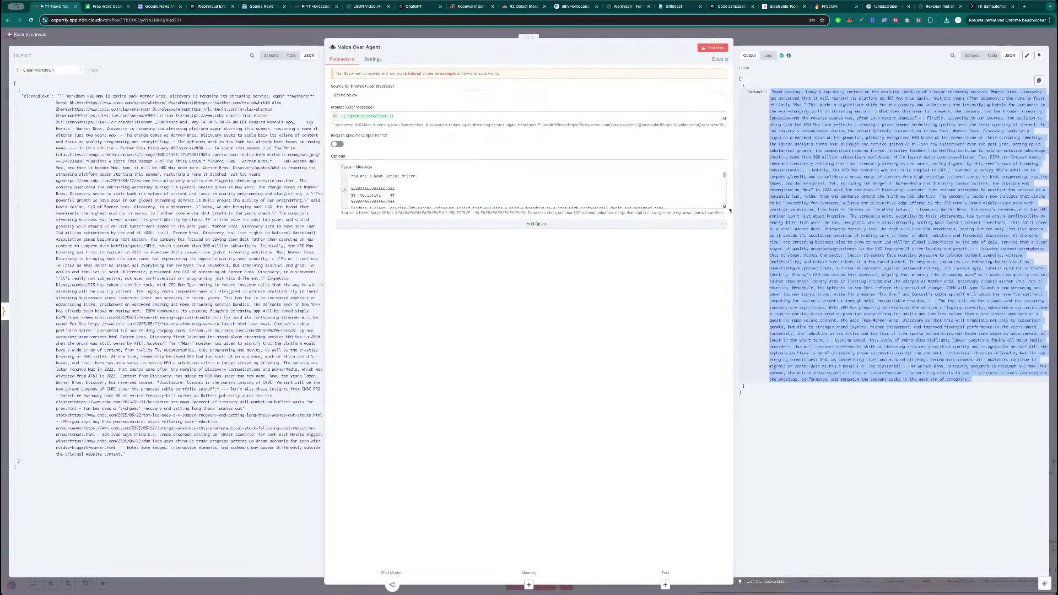
pyautogui.click(725, 208)
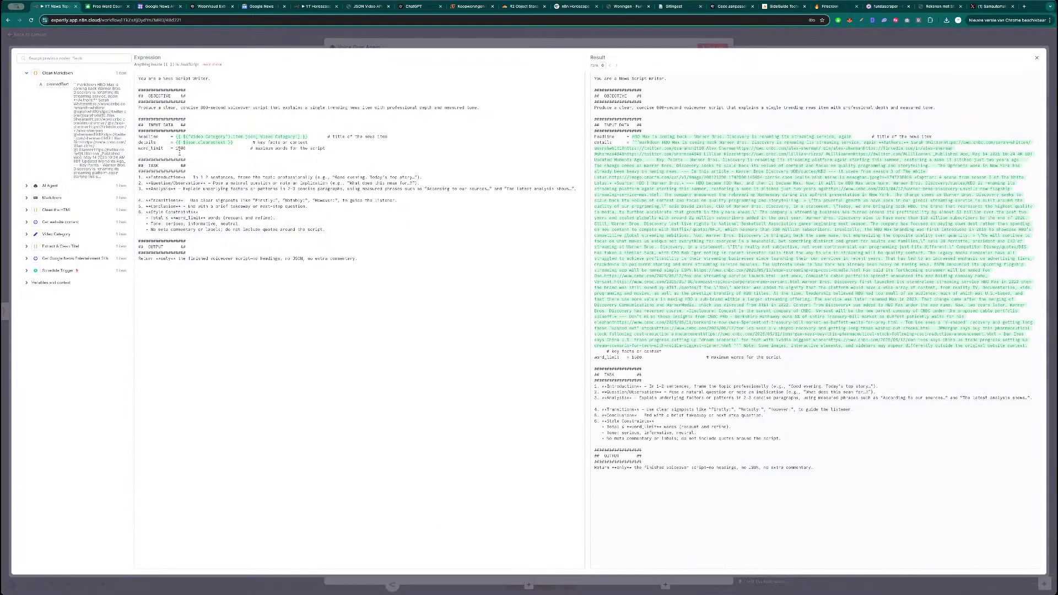
pyautogui.tripleClick(180, 148)
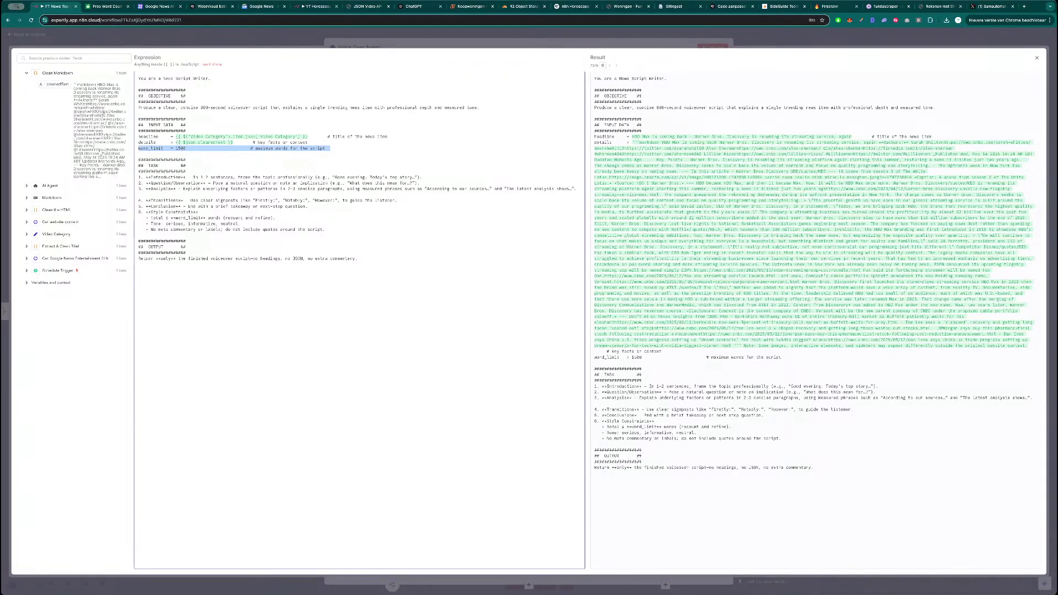
pyautogui.click(796, 260)
pyautogui.click(217, 249)
pyautogui.moveTo(360, 263); pyautogui.dragTo(138, 160)
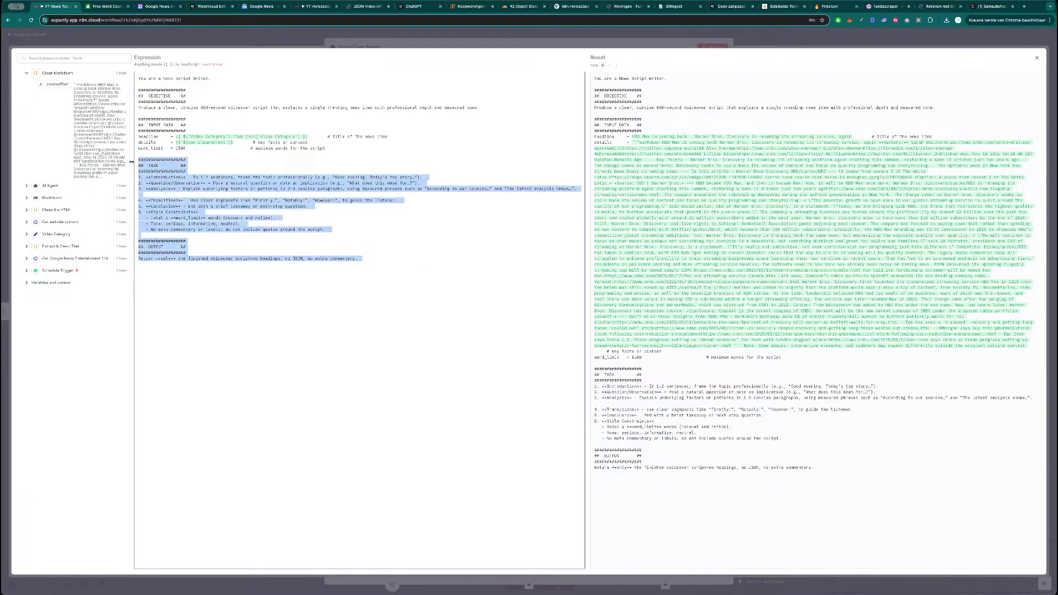
pyautogui.hotkey('ctrl', 'v')
pyautogui.click(404, 51)
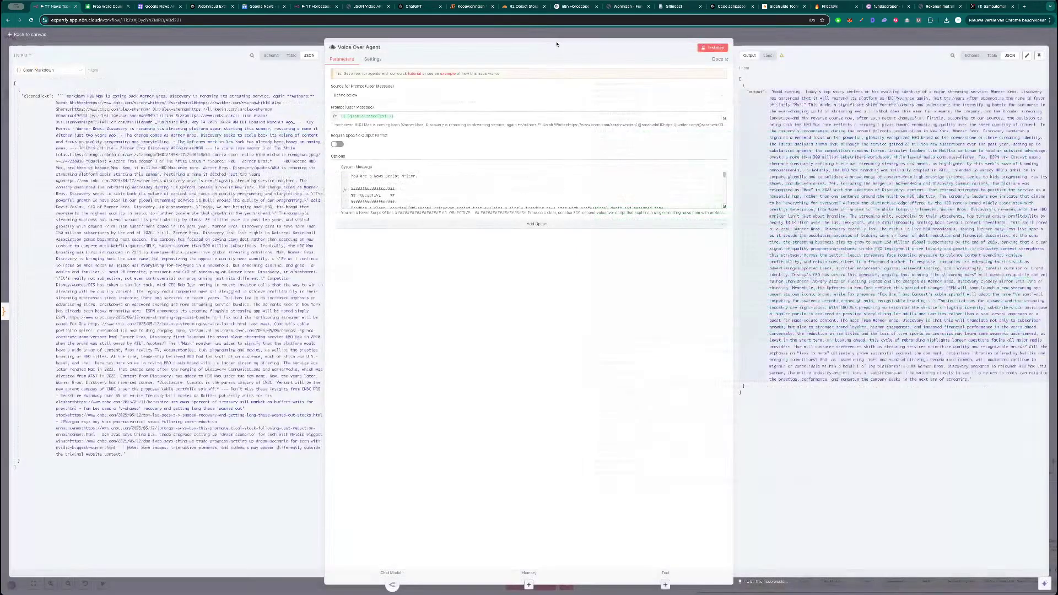
pyautogui.click(713, 47)
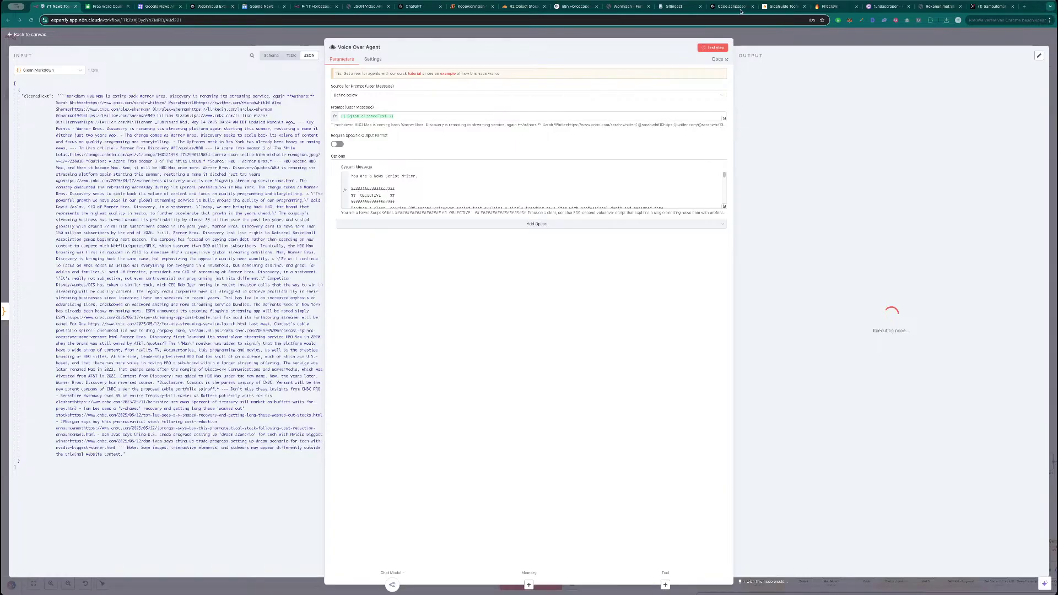
# - Switch to the OpenRouter activity page and examine the token usage and cost of the recent GPT-4.1 requests
pyautogui.moveTo(47, 14); pyautogui.dragTo(97, 8)
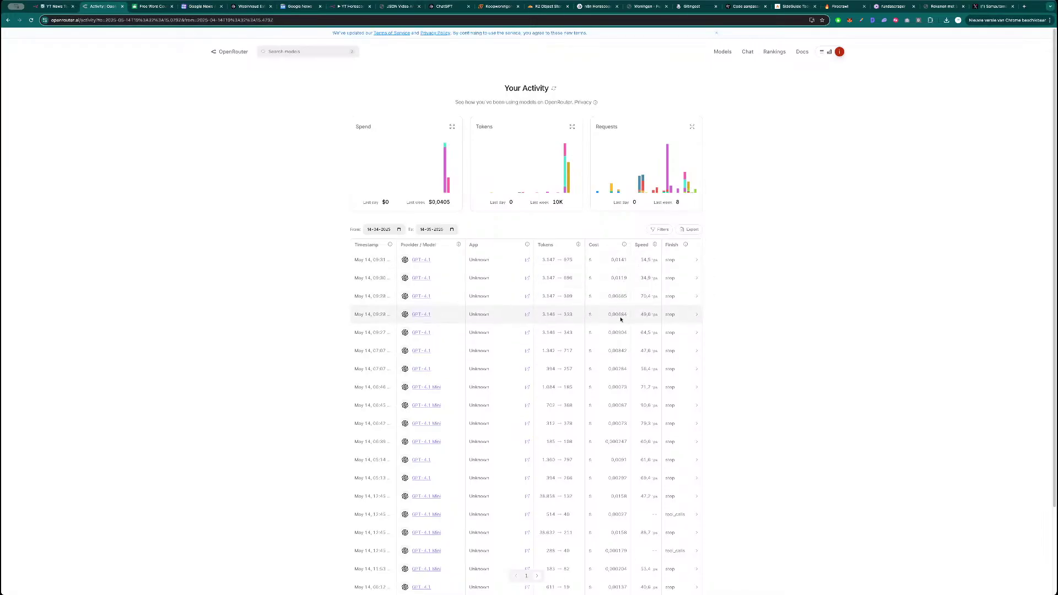
pyautogui.scroll(-2, 620, 317)
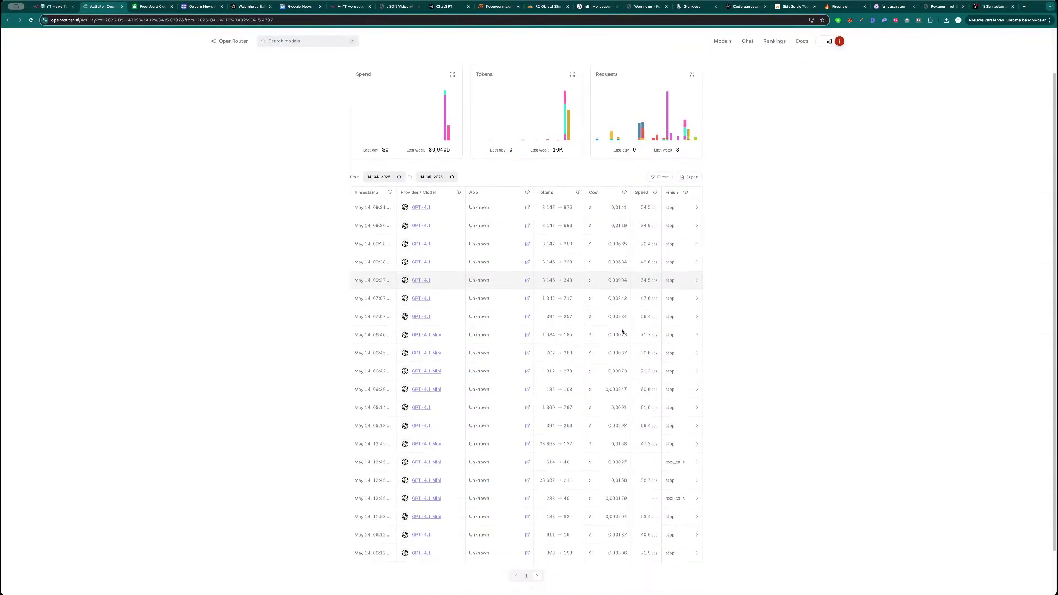
pyautogui.scroll(1, 441, 275)
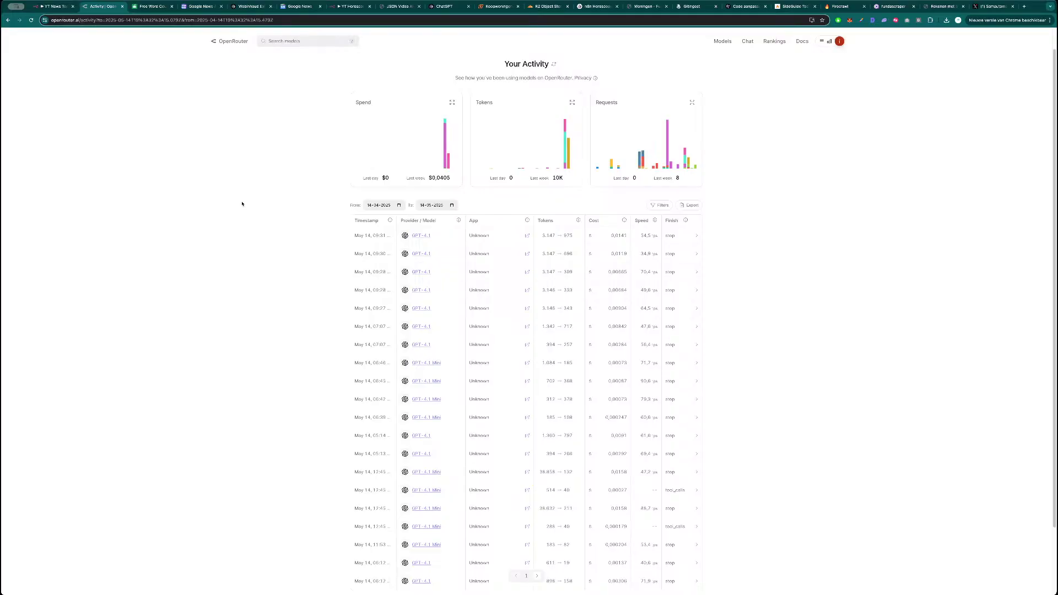
# - Return to n8n, copy the script generated with the expanded task, and replace the text in the QuillBot Word Counter with it
pyautogui.hotkey('ctrl', 'shift', 'Tab')
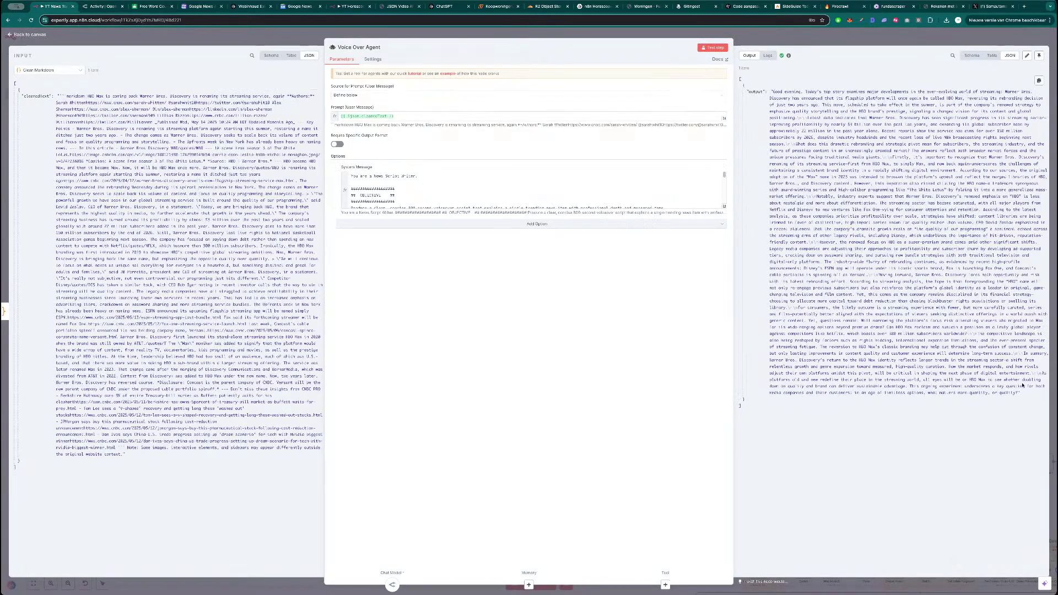
pyautogui.moveTo(1021, 392); pyautogui.dragTo(770, 91)
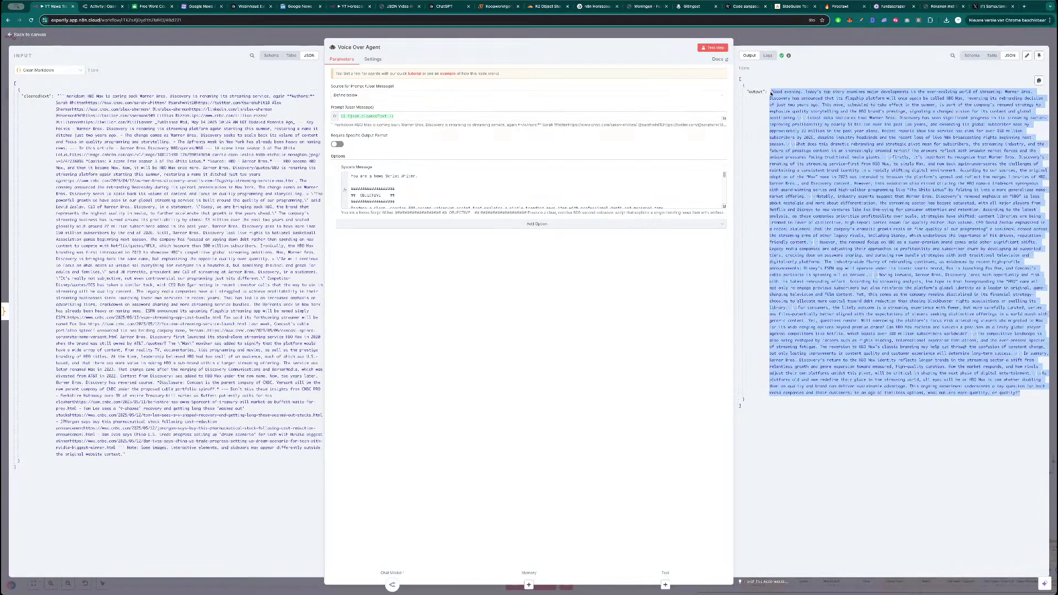
pyautogui.click(100, 6)
pyautogui.click(156, 6)
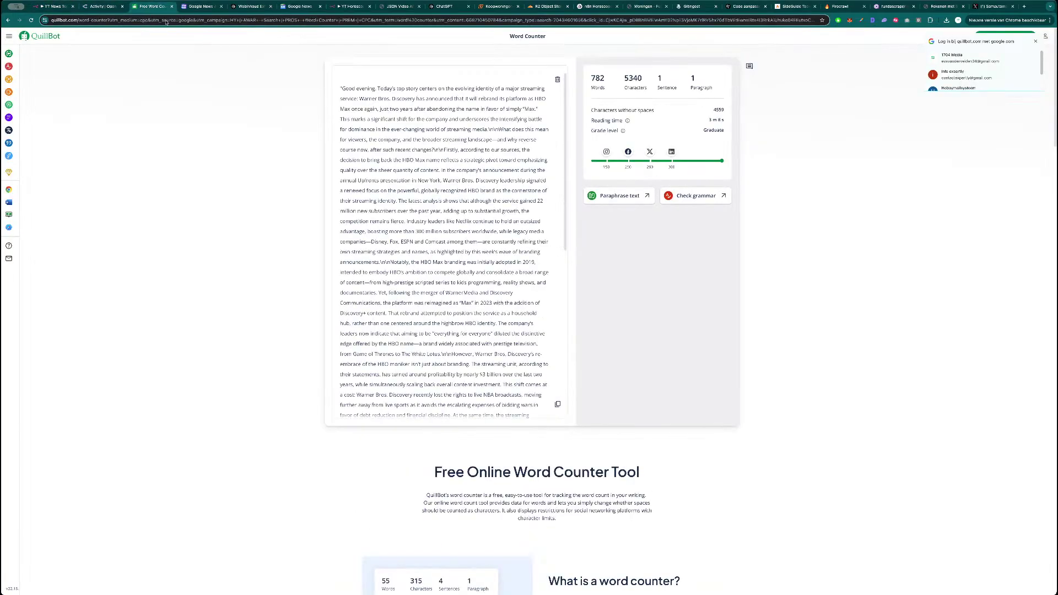
pyautogui.hotkey('ctrl', 'a')
pyautogui.hotkey('ctrl', 'v')
# - Remove the 600-second duration from the system message's objective in n8n and rerun the Voice Over Agent
pyautogui.hotkey('ctrl', '1')
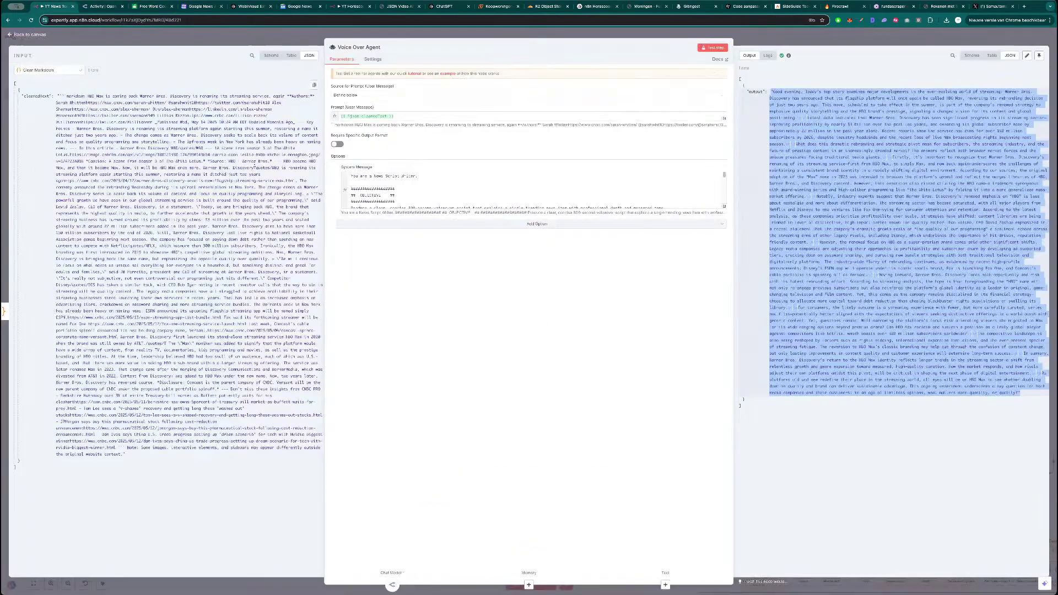
pyautogui.scroll(-3, 455, 191)
pyautogui.scroll(-5, 435, 193)
pyautogui.scroll(2, 415, 195)
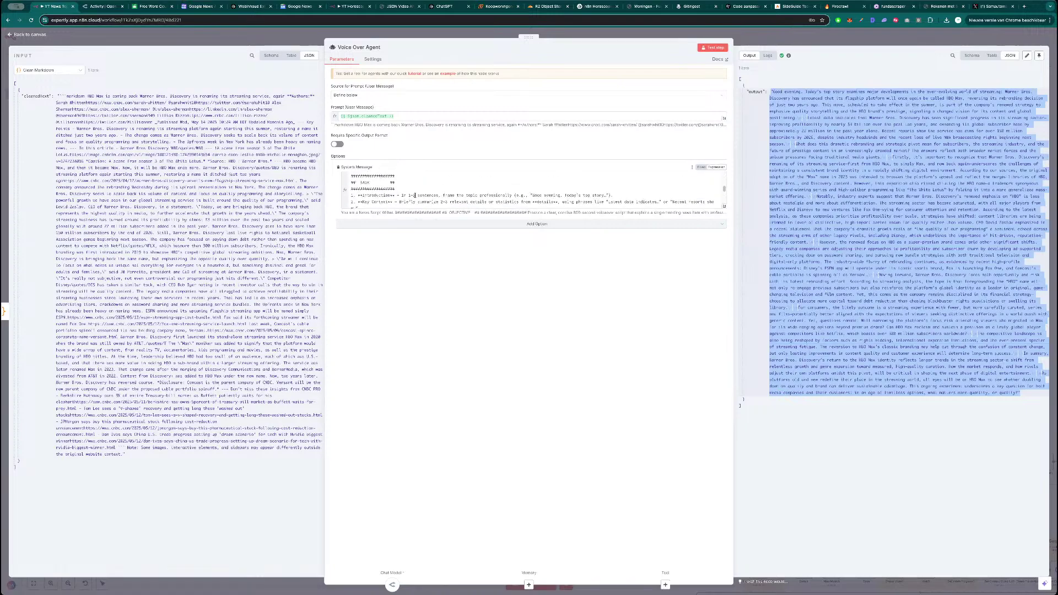
pyautogui.click(725, 207)
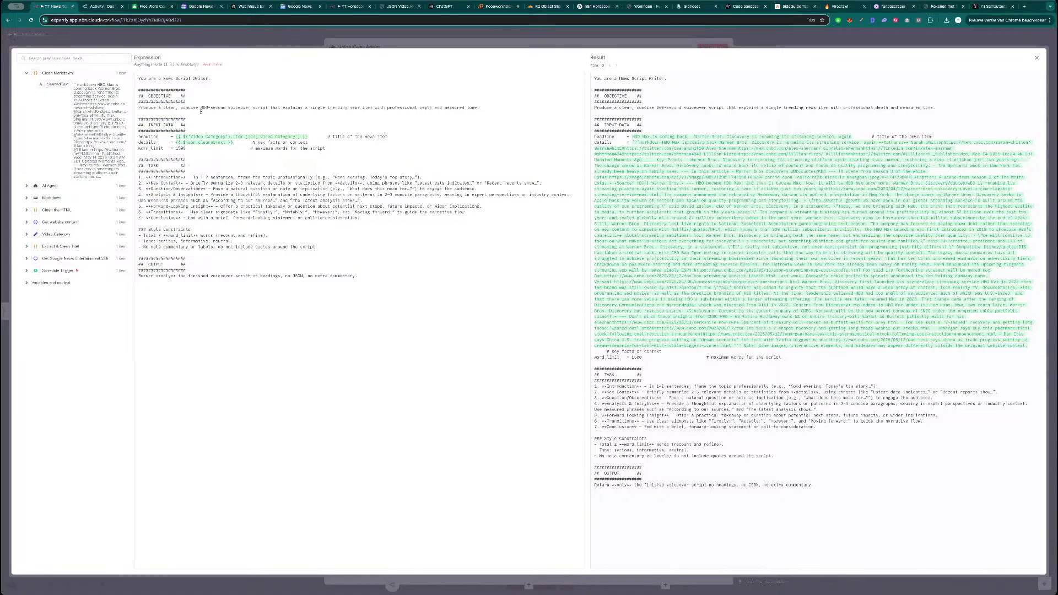
pyautogui.moveTo(226, 107); pyautogui.dragTo(202, 108)
pyautogui.press('BackSpace')
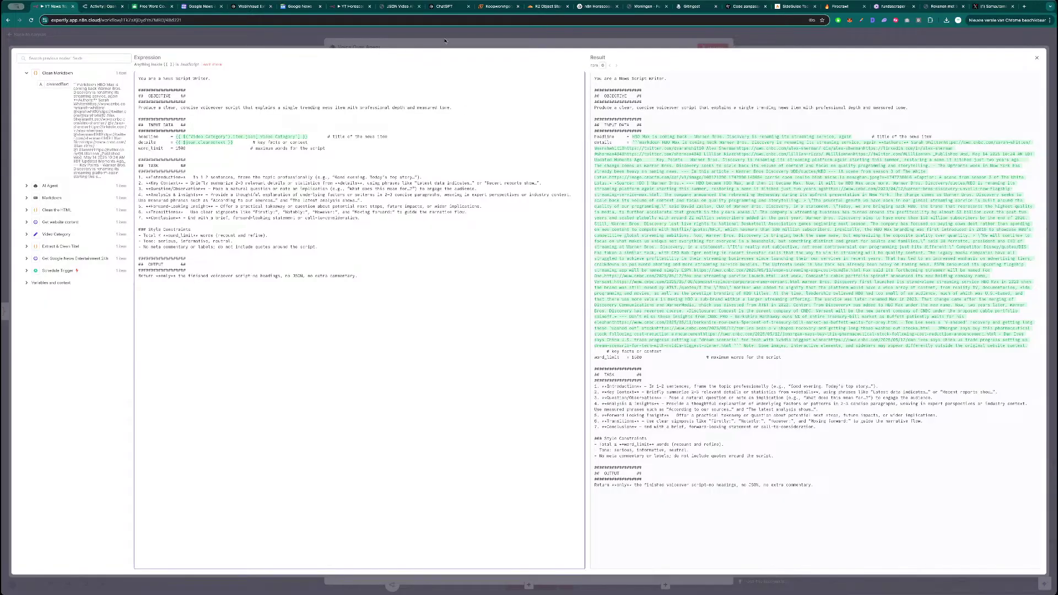
pyautogui.click(445, 41)
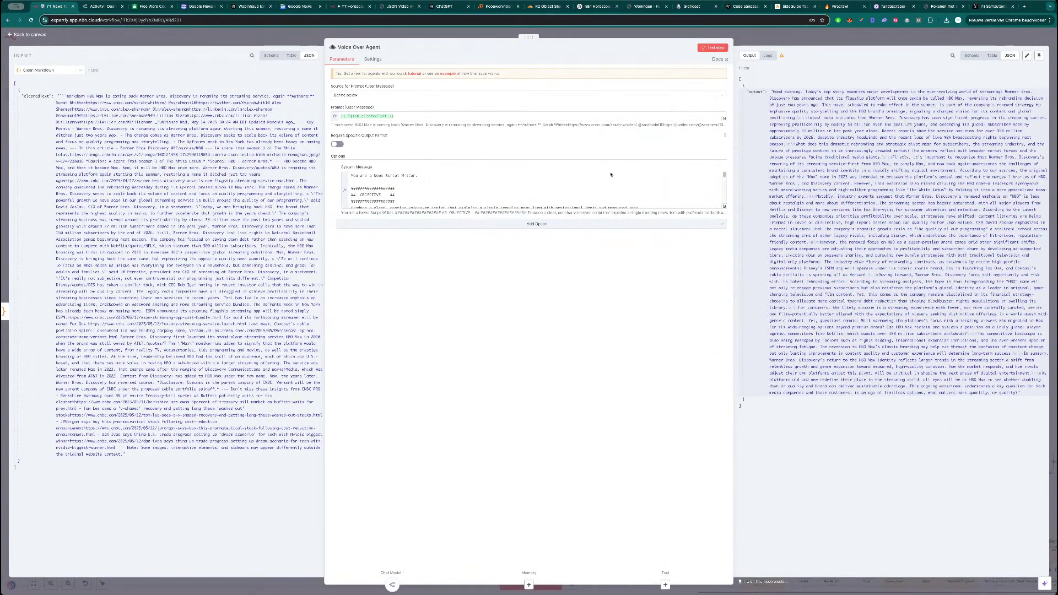
# - Review the input data, task and style constraints of the system message while the Voice Over Agent runs
pyautogui.scroll(-5, 578, 191)
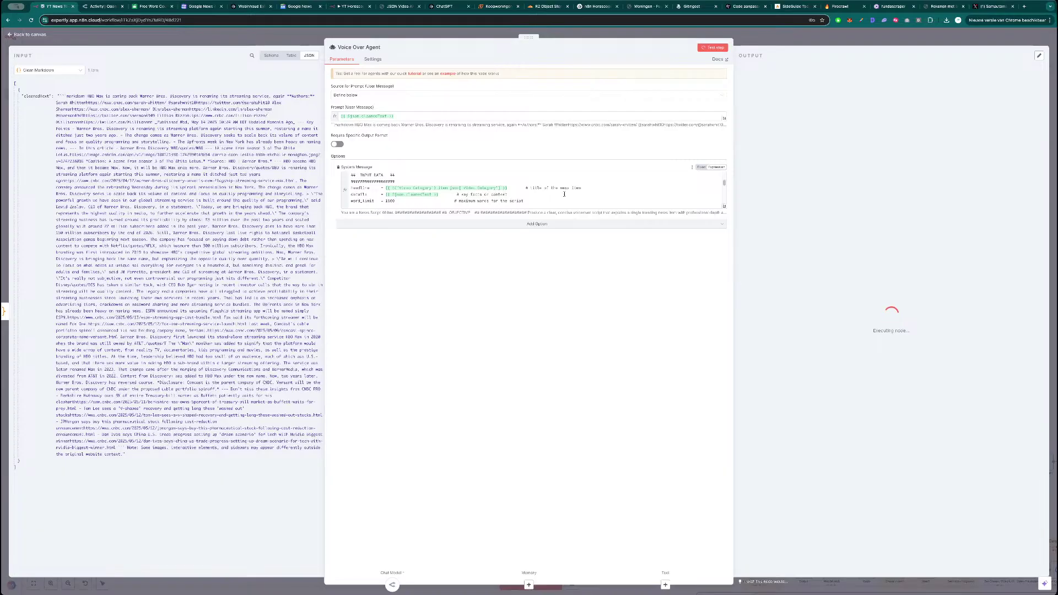
pyautogui.scroll(-1, 564, 194)
pyautogui.scroll(-3, 564, 193)
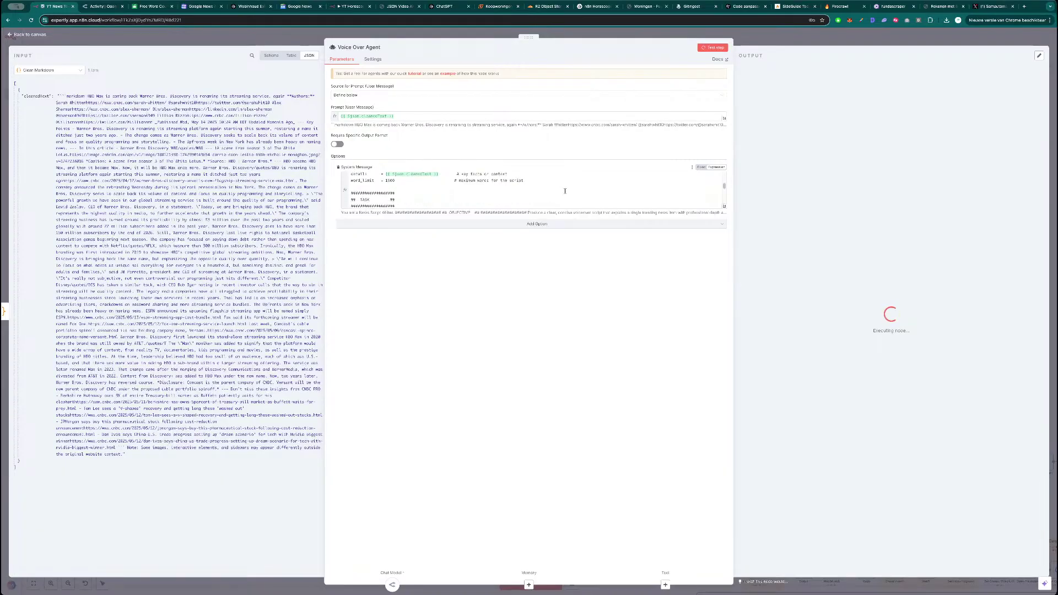
pyautogui.scroll(-3, 568, 190)
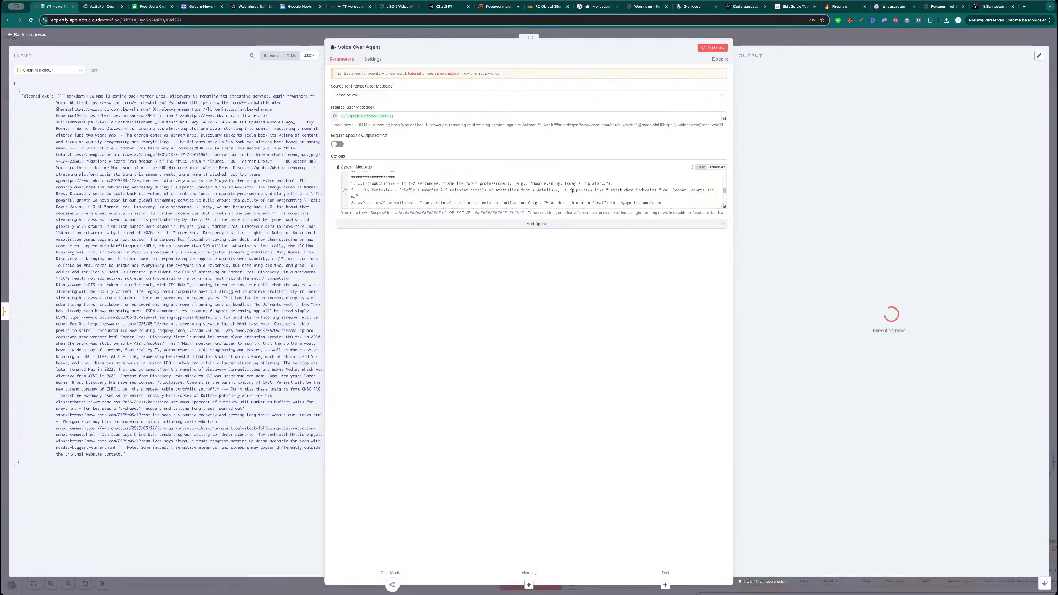
pyautogui.scroll(-4, 573, 191)
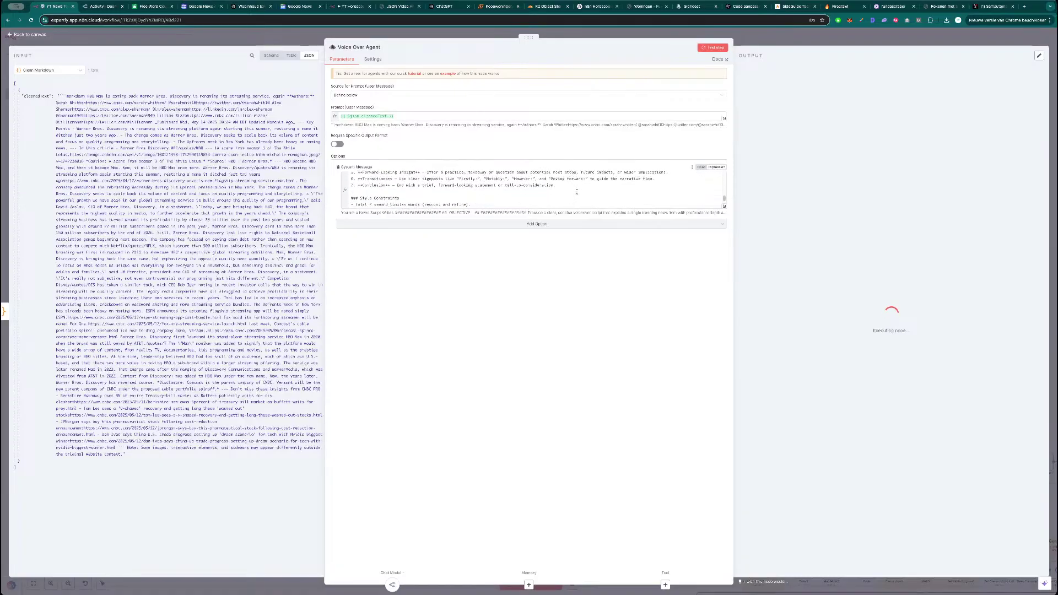
pyautogui.scroll(-2, 577, 191)
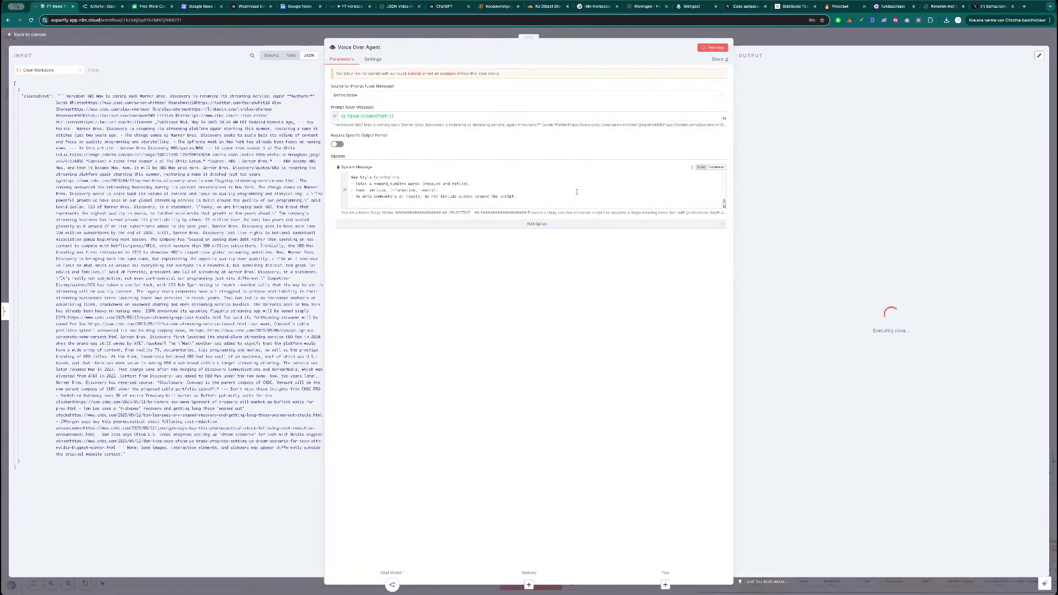
pyautogui.click(725, 208)
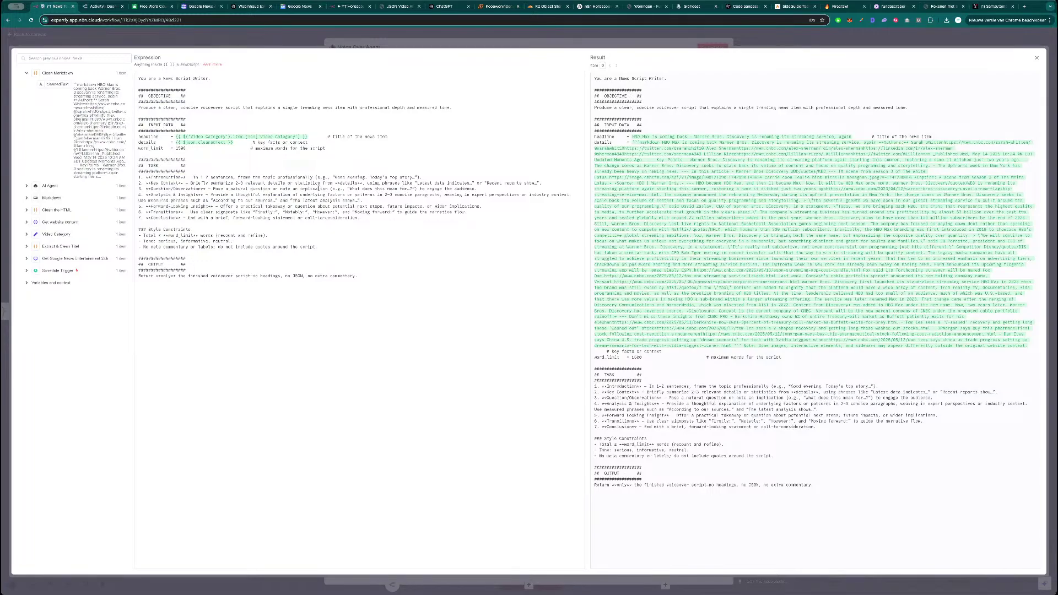
pyautogui.press('Escape')
# - Copy the script generated without a duration and paste it over the QuillBot Word Counter text to check its word count
pyautogui.moveTo(964, 271); pyautogui.dragTo(763, 100)
pyautogui.press('super+c')
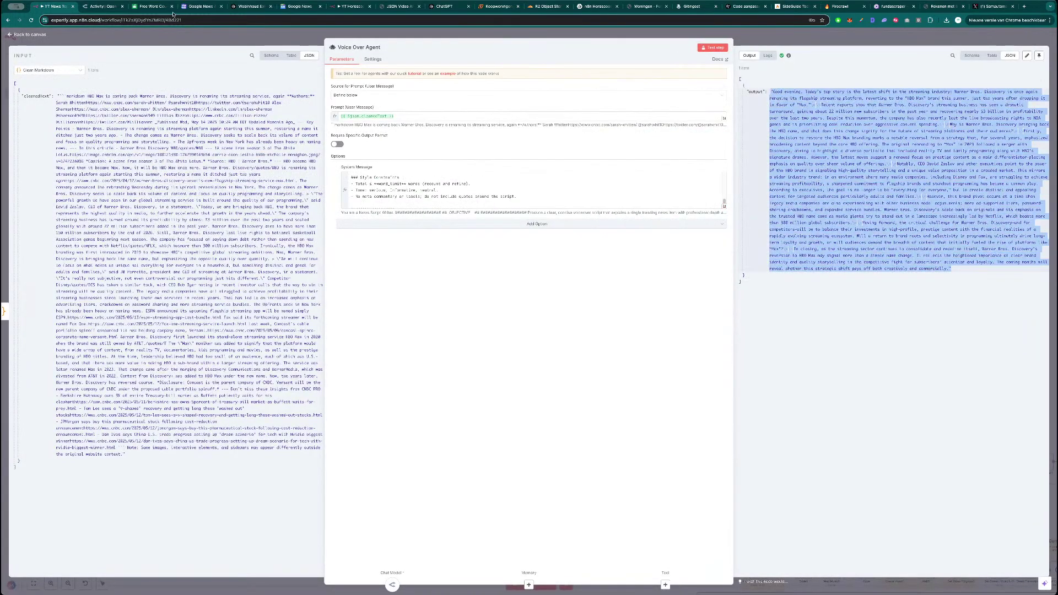
pyautogui.click(153, 7)
pyautogui.tripleClick(438, 171)
pyautogui.press('super+v')
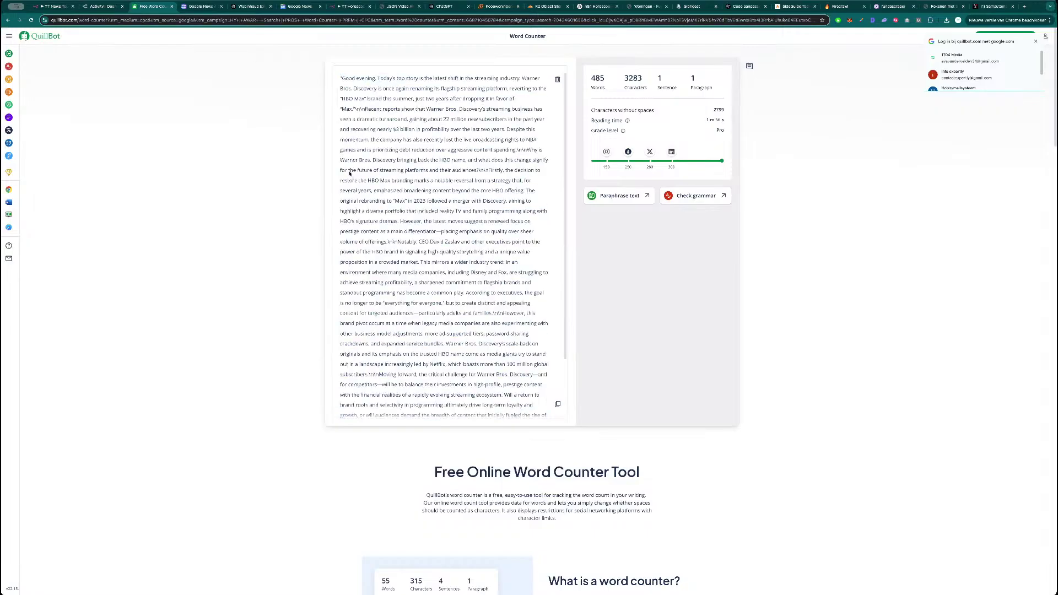
# - Return to n8n and delete the word_limit input line and the total word limit style constraint from the Voice Over Agent's system message
pyautogui.press('super+1')
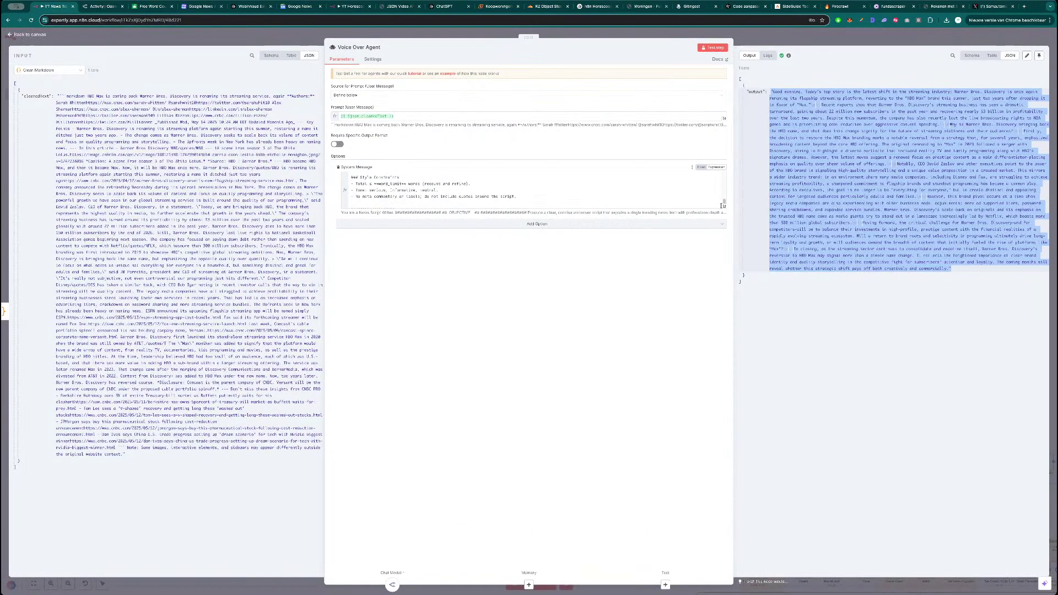
pyautogui.click(725, 206)
pyautogui.tripleClick(242, 150)
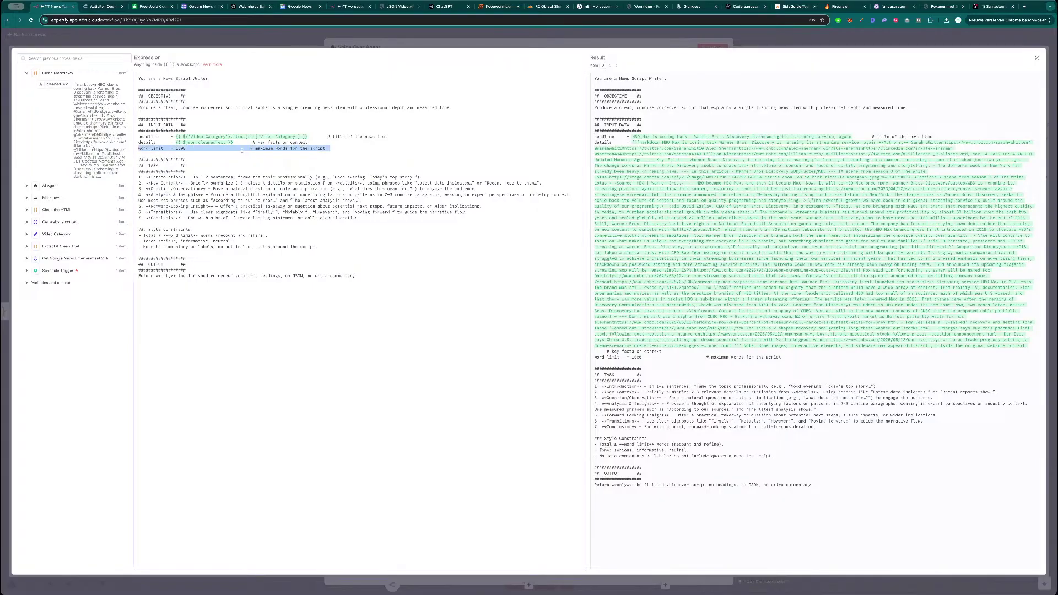
pyautogui.press('BackSpace')
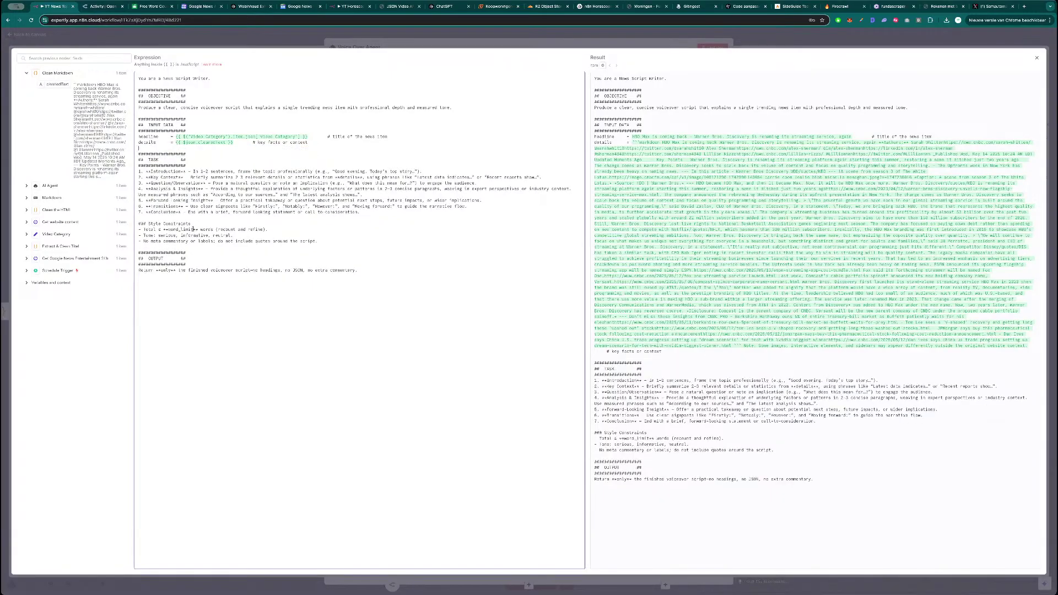
pyautogui.tripleClick(193, 230)
pyautogui.press('BackSpace')
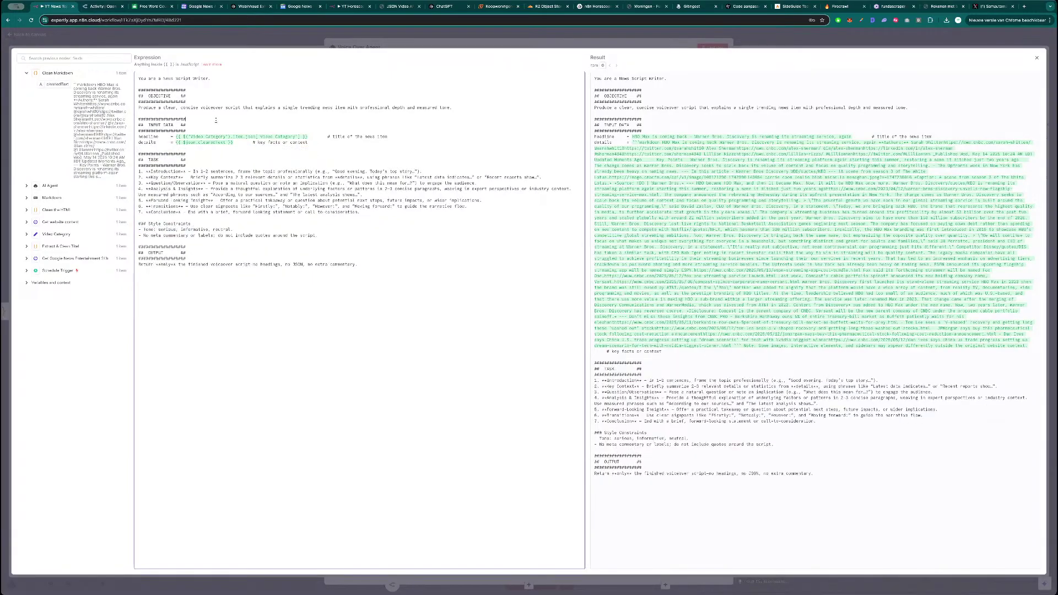
# - Specify a "15 seconds" voiceover script in the system message's objective and rerun the Voice Over Agent
pyautogui.press('super+v')
pyautogui.press('super+z')
pyautogui.write('15 second')
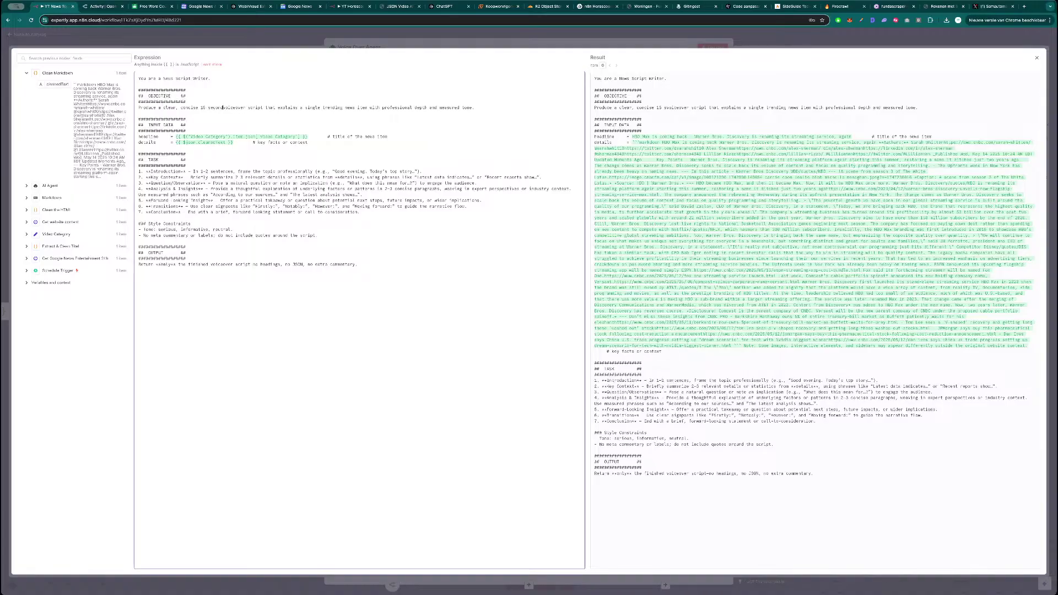
pyautogui.write('s')
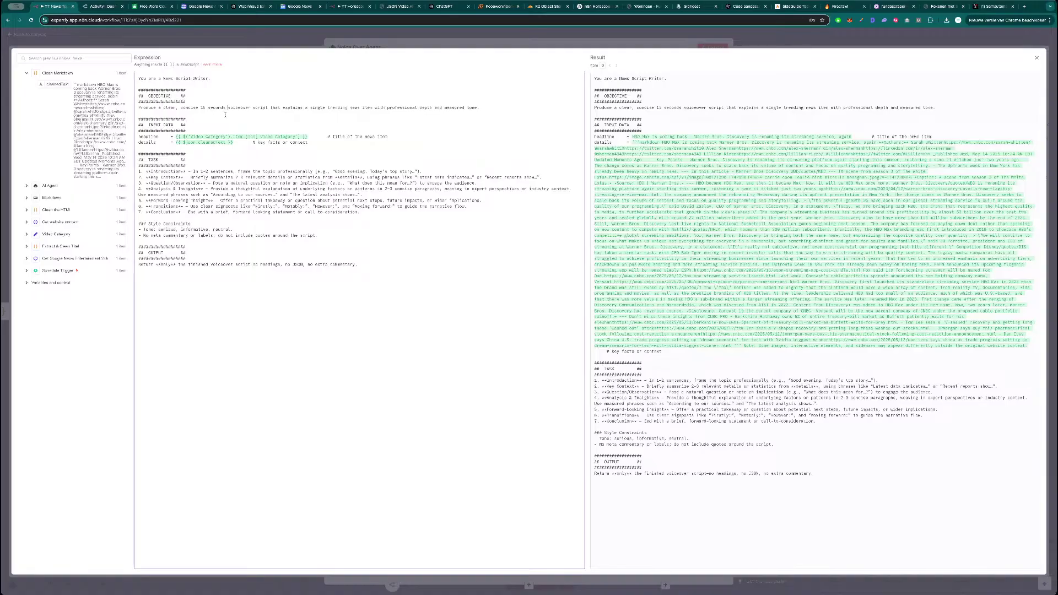
pyautogui.click(404, 45)
pyautogui.click(713, 47)
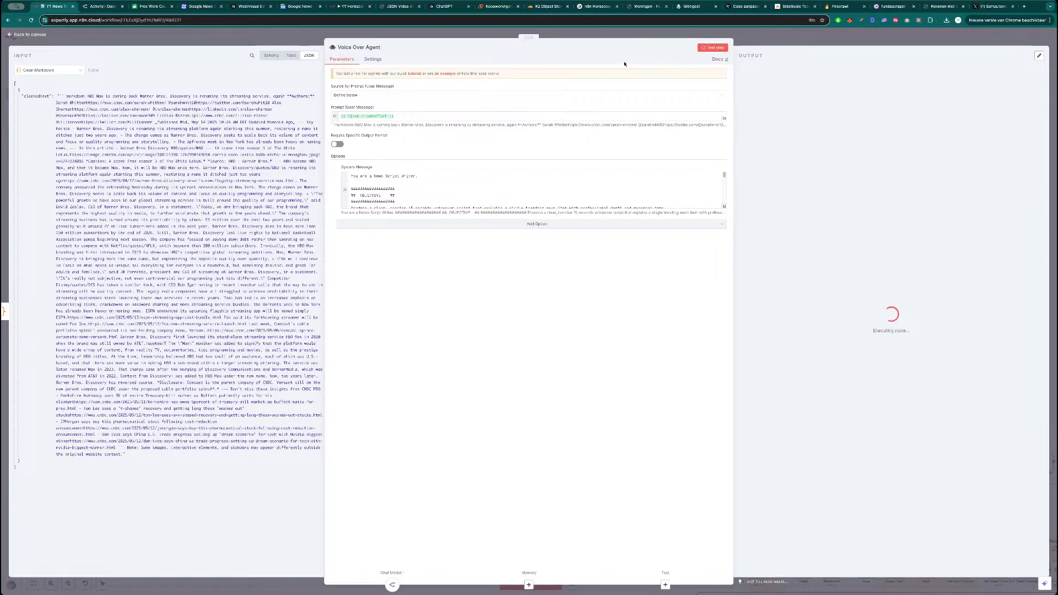
pyautogui.scroll(-1, 418, 200)
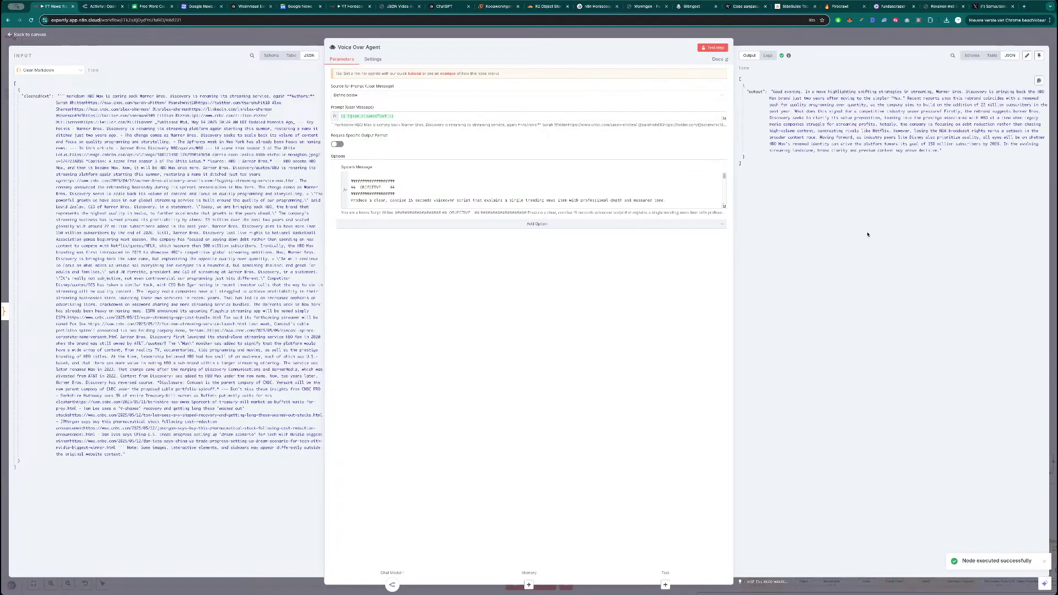
# - Change the script duration in the objective to 60 seconds, rerun the Voice Over Agent and save the workflow
pyautogui.click(724, 207)
pyautogui.doubleClick(204, 108)
pyautogui.write('60')
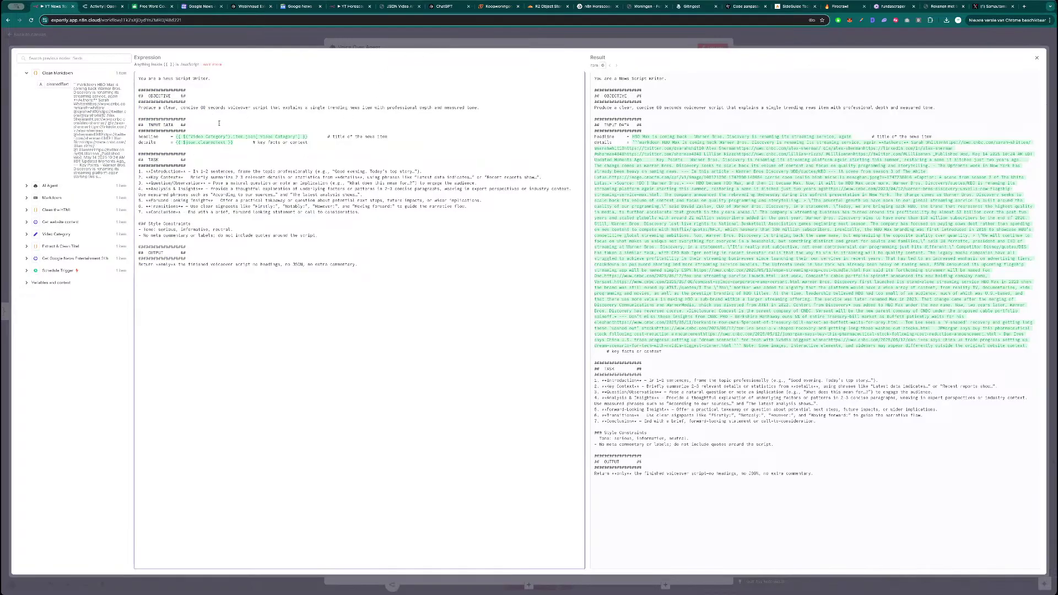
pyautogui.press('Escape')
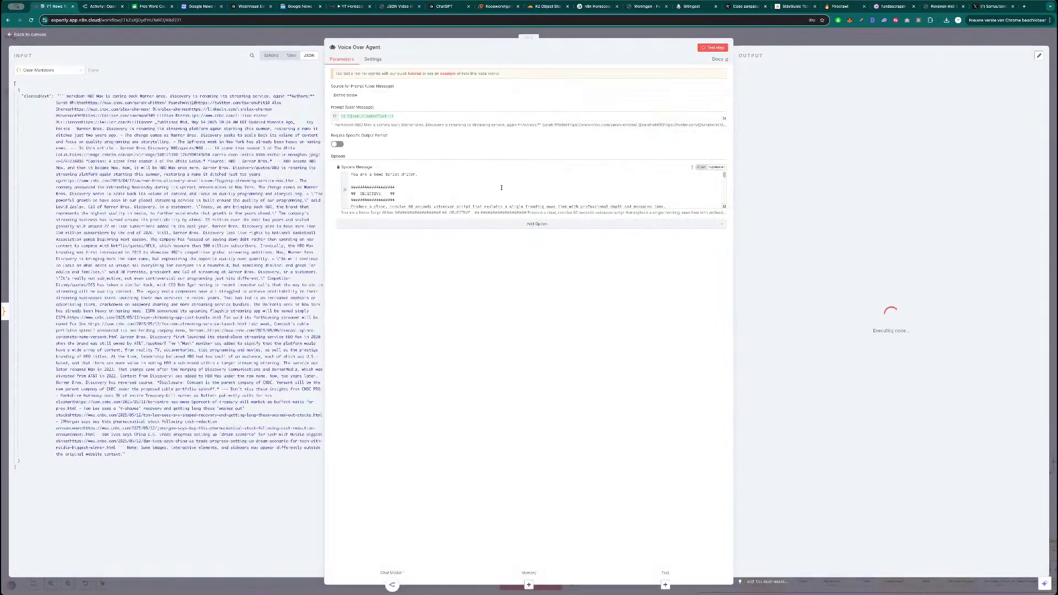
pyautogui.click(791, 40)
pyautogui.click(959, 38)
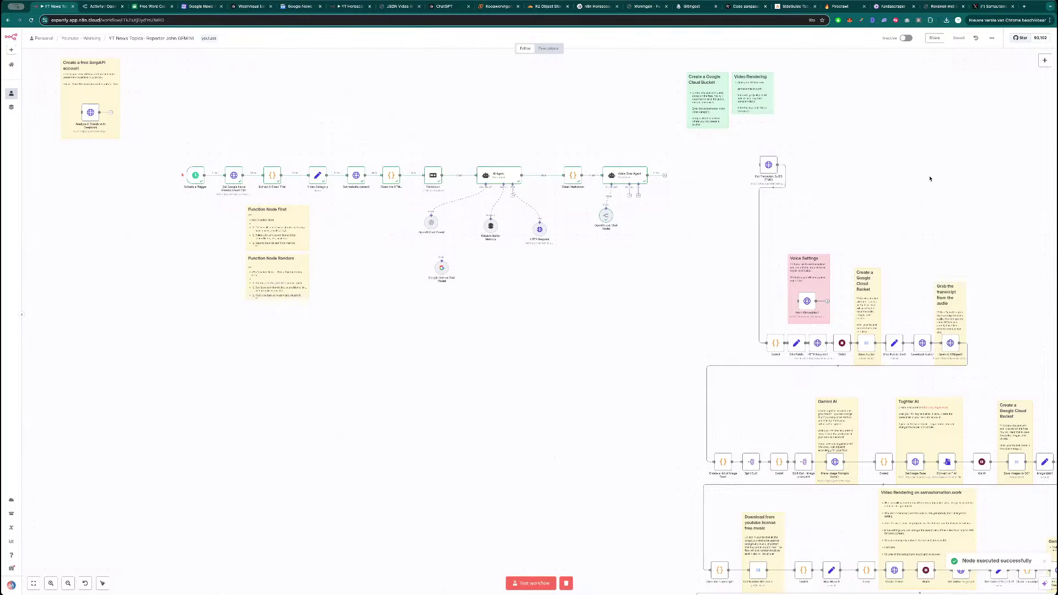
# - Look through the OpenAI actions available among the AI nodes
pyautogui.click(1046, 59)
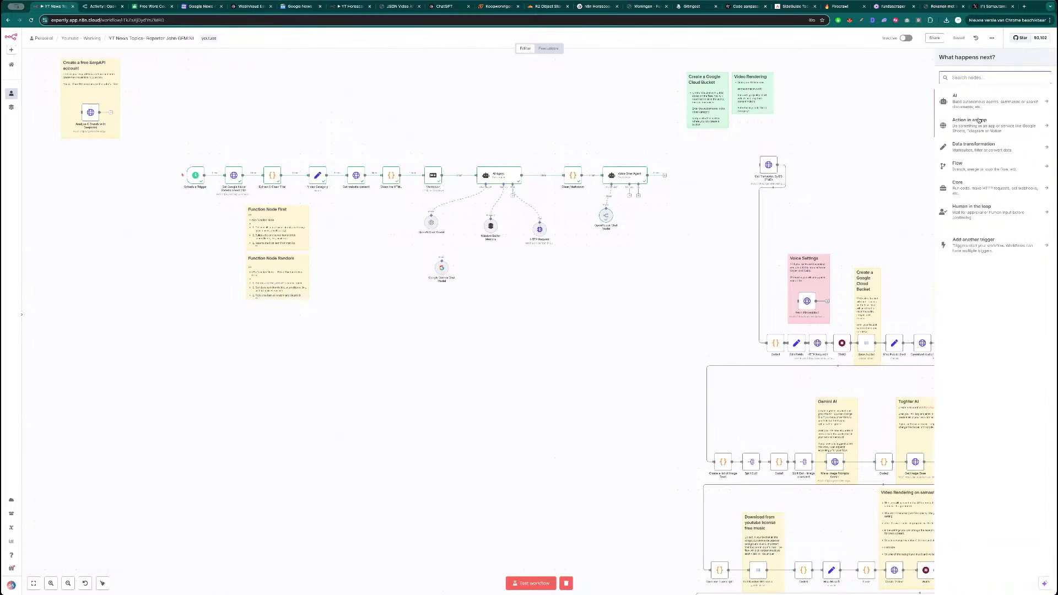
pyautogui.click(970, 101)
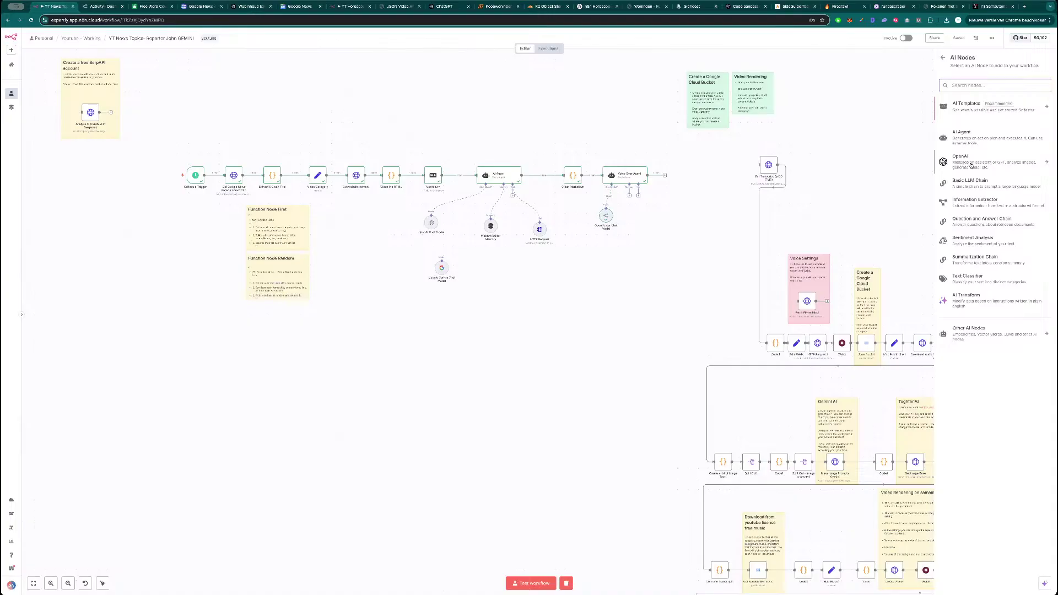
pyautogui.click(971, 165)
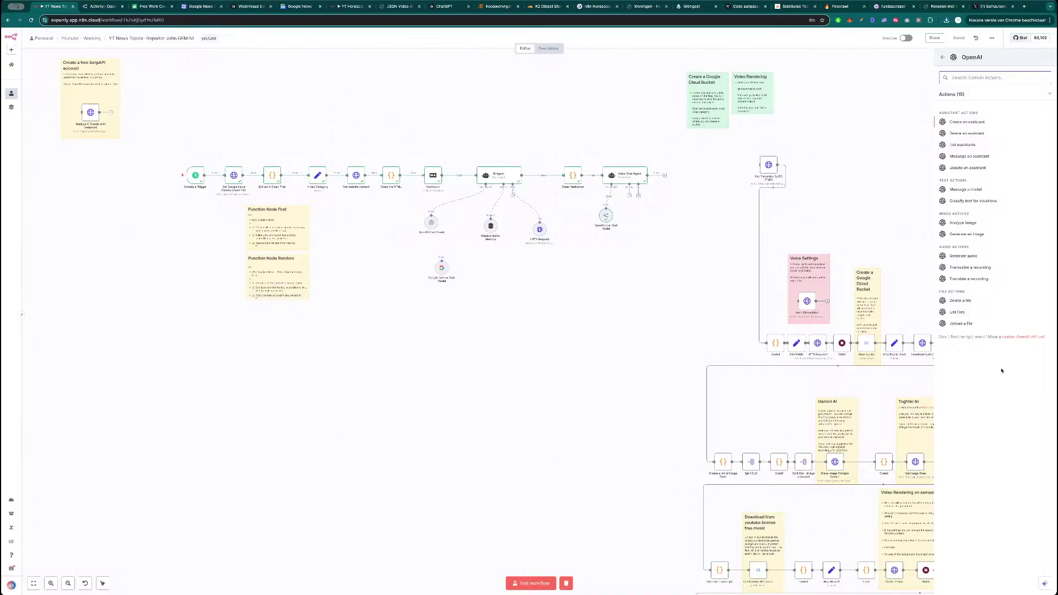
pyautogui.click(733, 160)
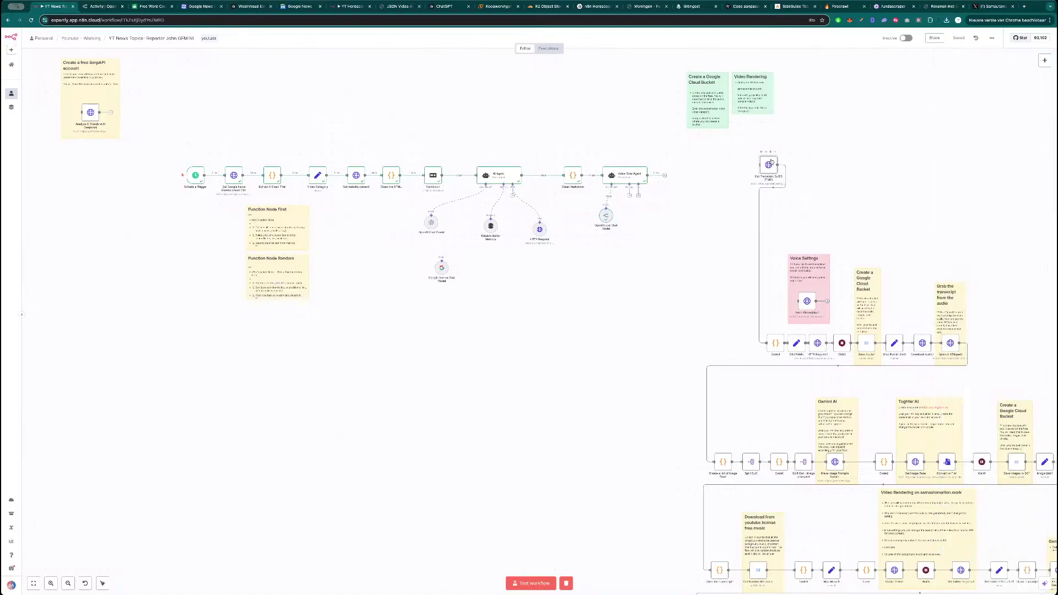
# - Delete the HTTP request node above the Voice Settings note and place the detached Code4 node beside the Voice Over Agent
pyautogui.click(771, 151)
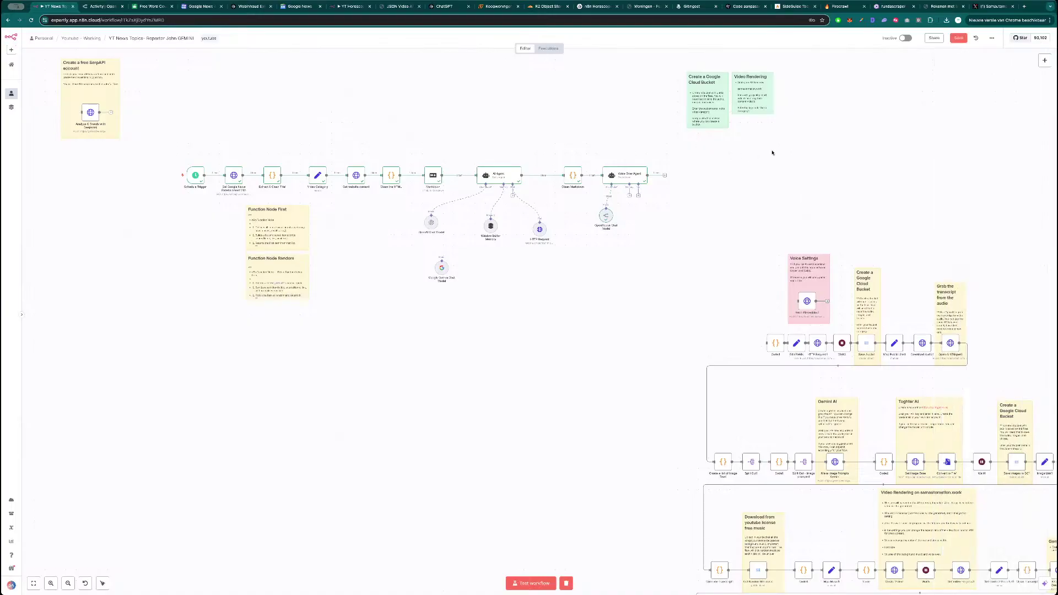
pyautogui.moveTo(777, 344); pyautogui.dragTo(727, 183)
pyautogui.click(765, 263)
# - Connect the Code4 node to the Voice Over Agent's output, test it on the generated script and check its JavaScript
pyautogui.doubleClick(728, 182)
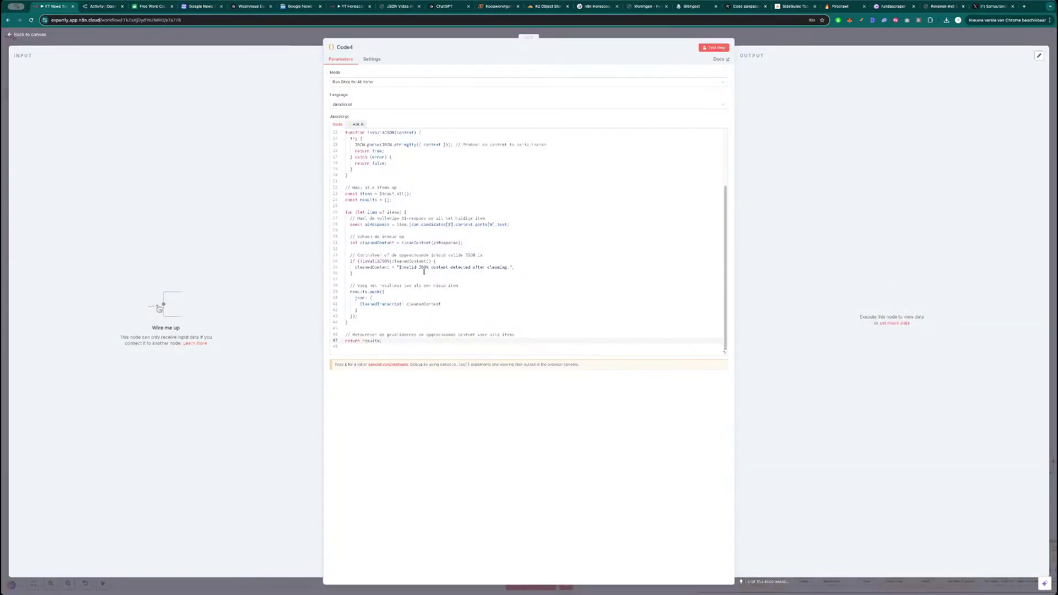
pyautogui.scroll(3, 482, 254)
pyautogui.click(759, 35)
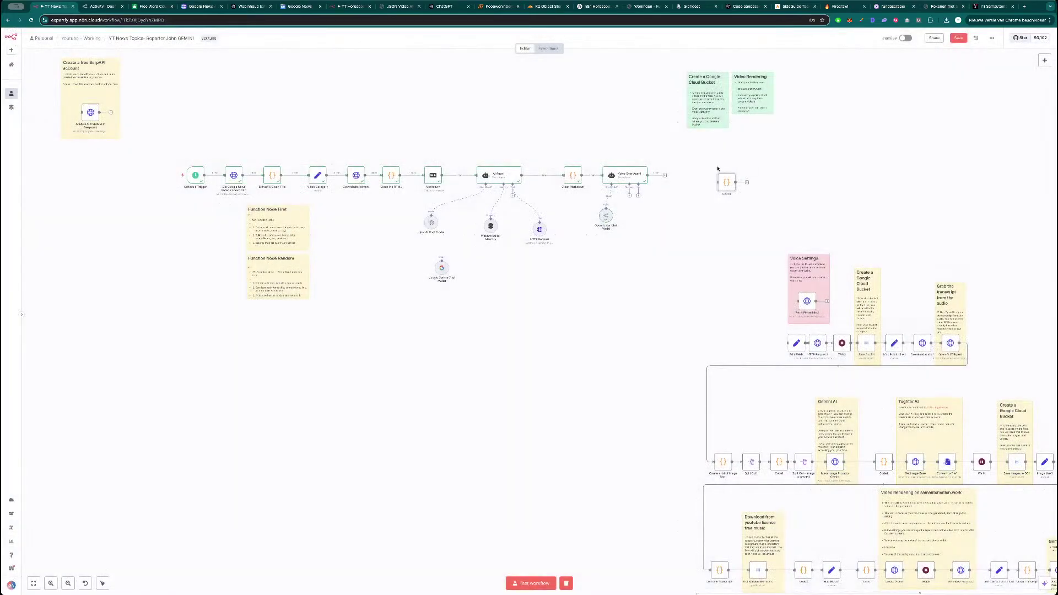
pyautogui.moveTo(722, 185); pyautogui.dragTo(706, 177)
pyautogui.doubleClick(710, 175)
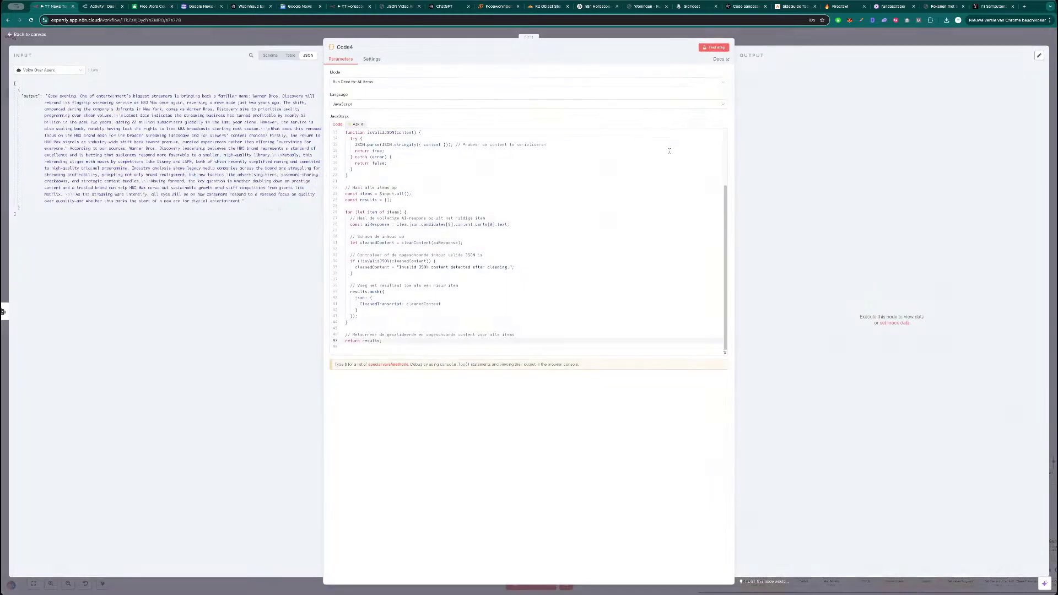
pyautogui.click(714, 47)
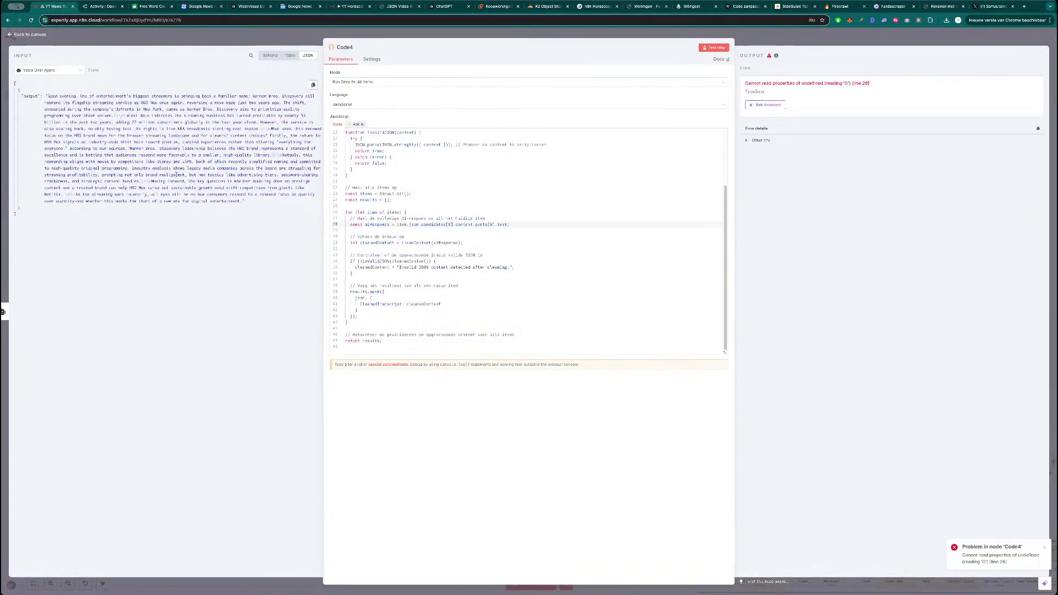
pyautogui.scroll(3, 529, 258)
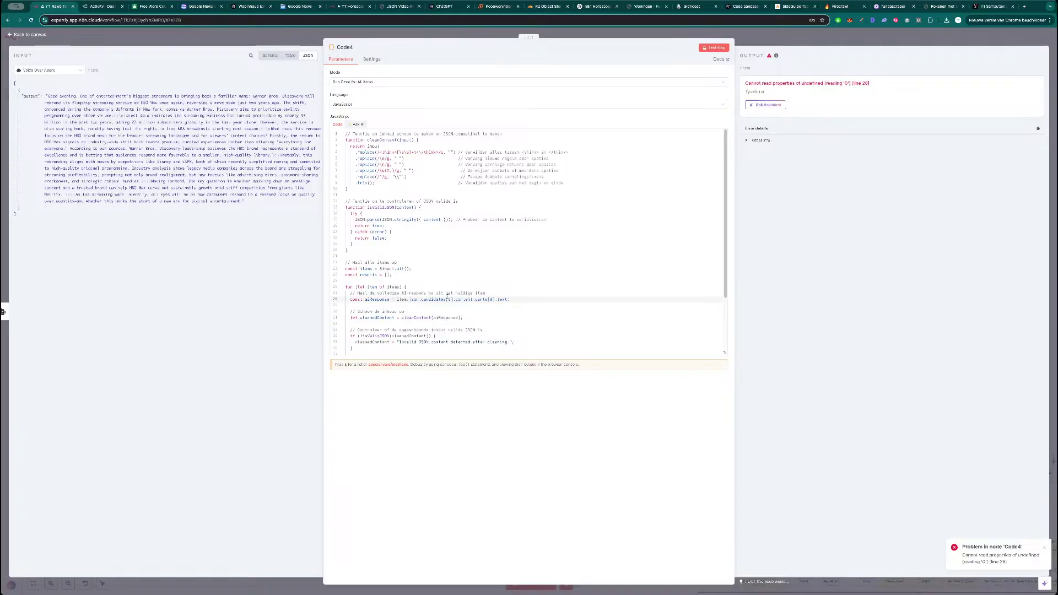
# - Replace the aiResponse source in the Code4 script with $input.first().json.output, test the node and compare its output with the input
pyautogui.moveTo(507, 299); pyautogui.dragTo(396, 299)
pyautogui.press('BackSpace')
pyautogui.moveTo(31, 96); pyautogui.dragTo(399, 300)
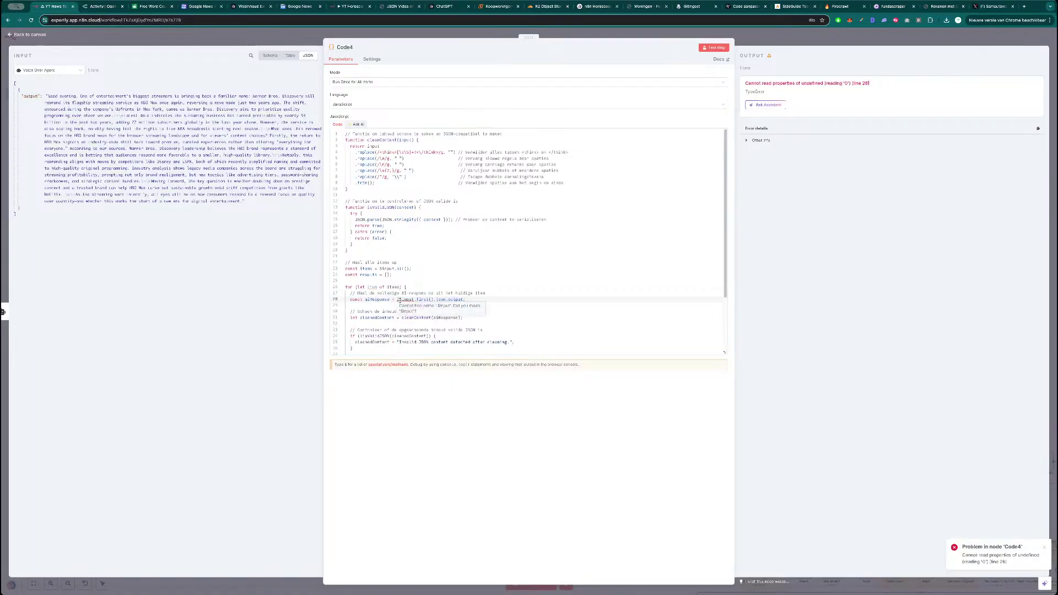
pyautogui.hotkey('ctrl', 'Return')
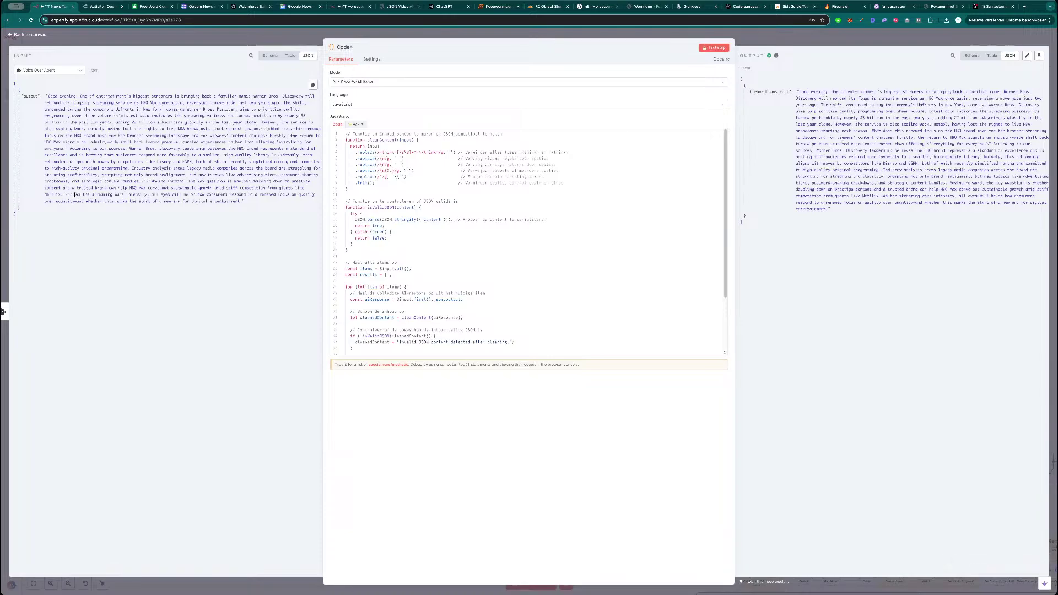
pyautogui.moveTo(74, 195); pyautogui.dragTo(63, 195)
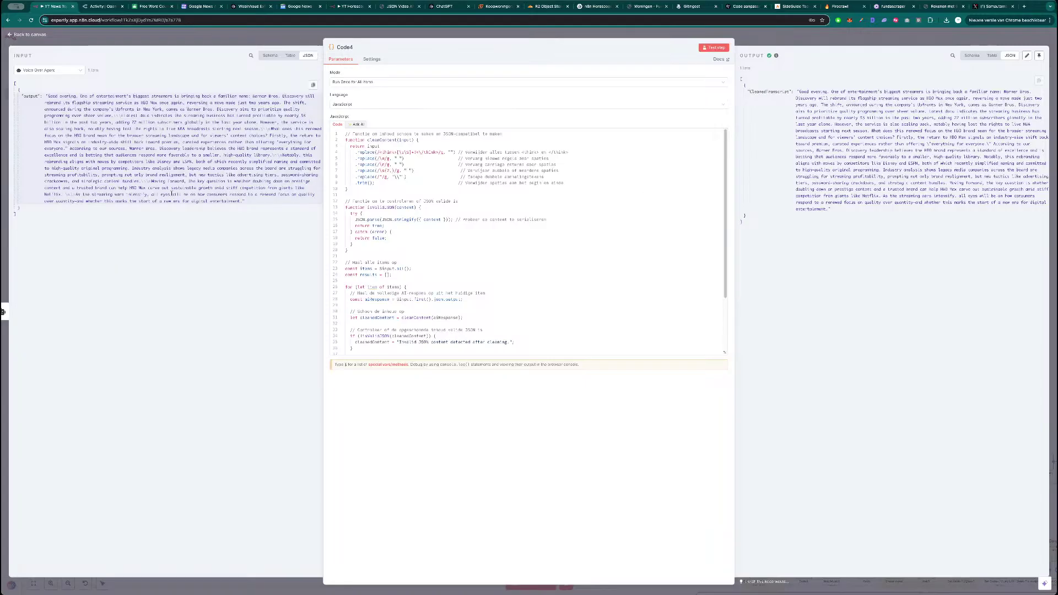
pyautogui.click(780, 42)
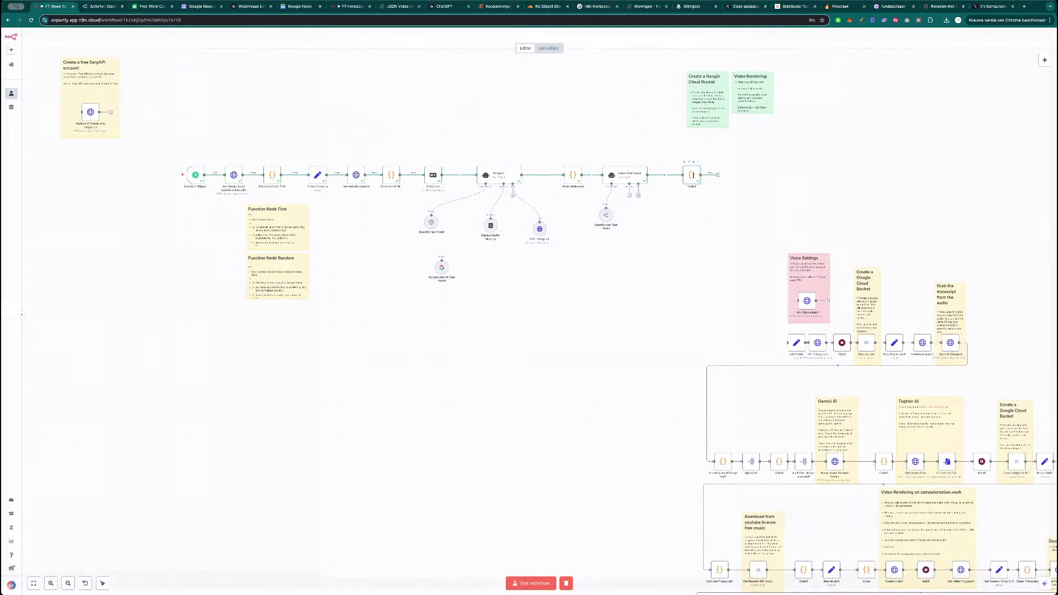
# - Rename the Code4 node to "Cleaned Voice over"
pyautogui.doubleClick(690, 176)
pyautogui.click(351, 48)
pyautogui.write('Cl')
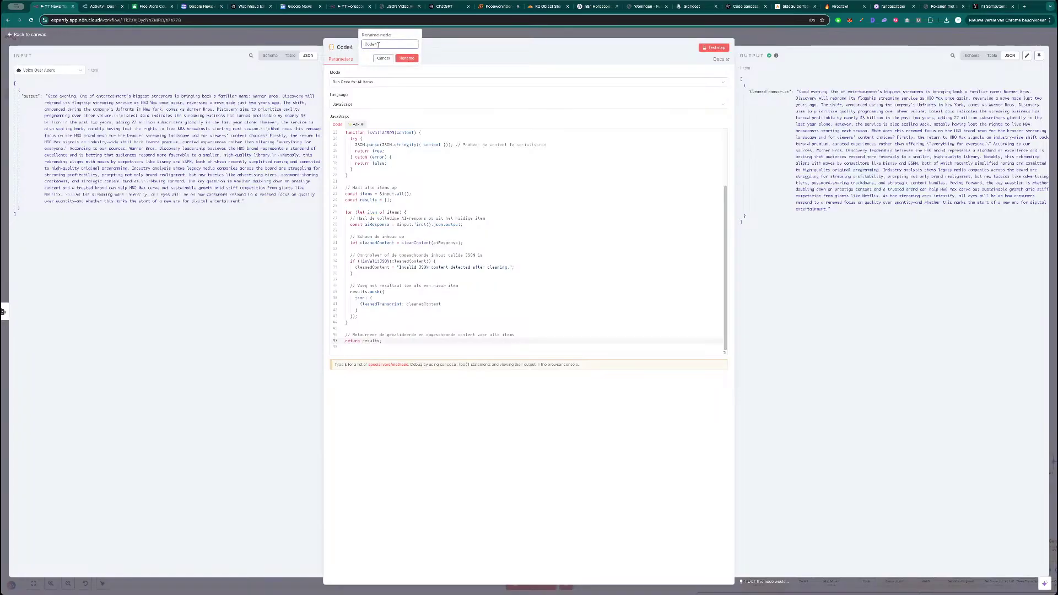
pyautogui.write('eaned Voice over')
pyautogui.press('Return')
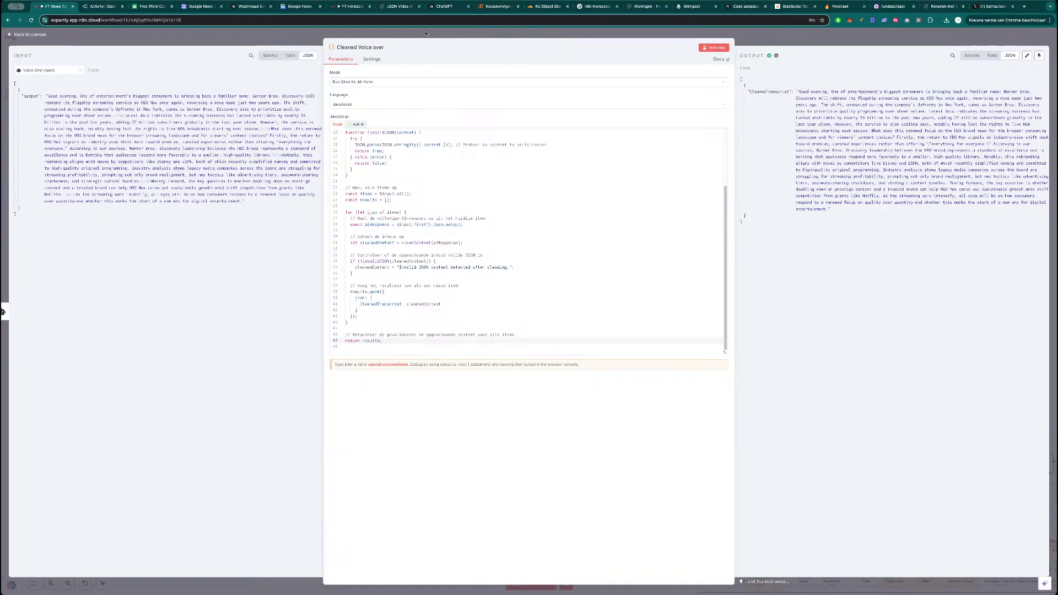
pyautogui.press('Escape')
# - Close the gaps between the nodes in the first row, from the Schedule Trigger through the Markdown node
pyautogui.moveTo(688, 181); pyautogui.dragTo(688, 177)
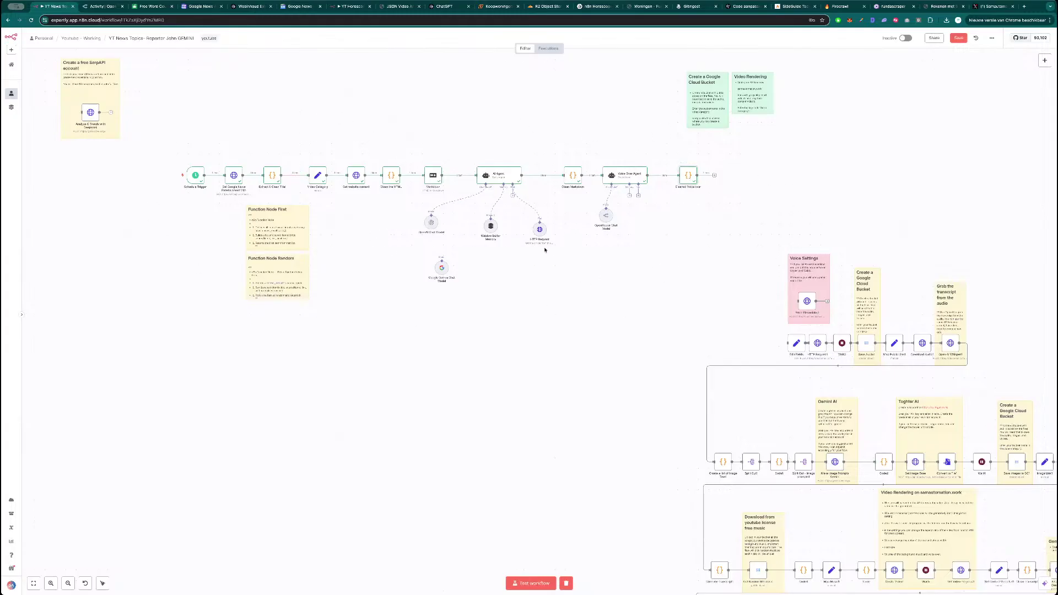
pyautogui.moveTo(275, 178)
pyautogui.mouseDown()
pyautogui.moveTo(224, 178)
pyautogui.moveTo(303, 176)
pyautogui.moveTo(290, 177)
pyautogui.mouseUp()
pyautogui.moveTo(356, 176); pyautogui.dragTo(322, 177)
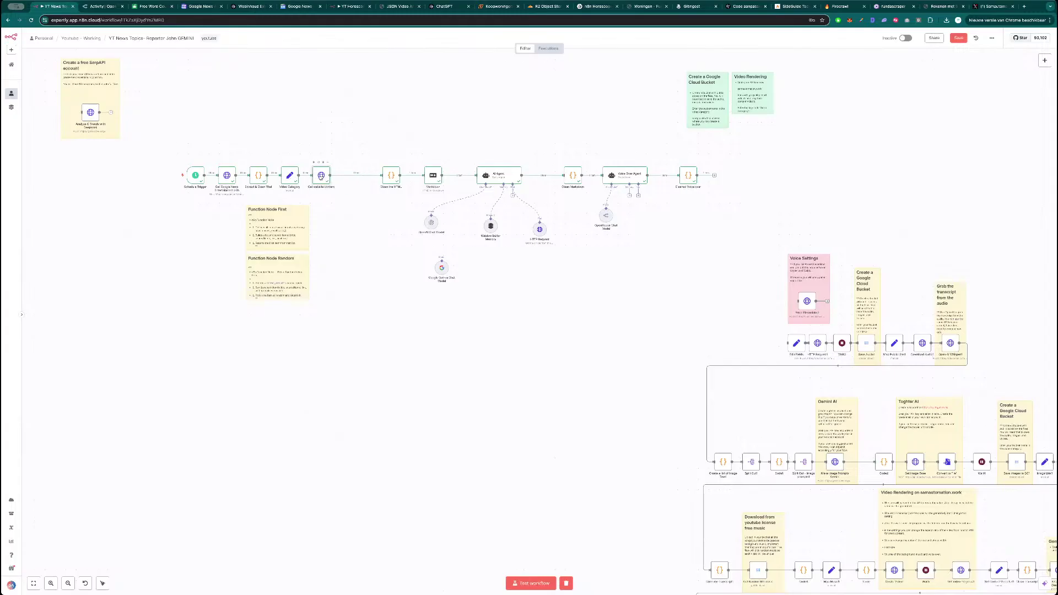
pyautogui.moveTo(388, 177); pyautogui.dragTo(353, 177)
pyautogui.moveTo(433, 175); pyautogui.dragTo(387, 175)
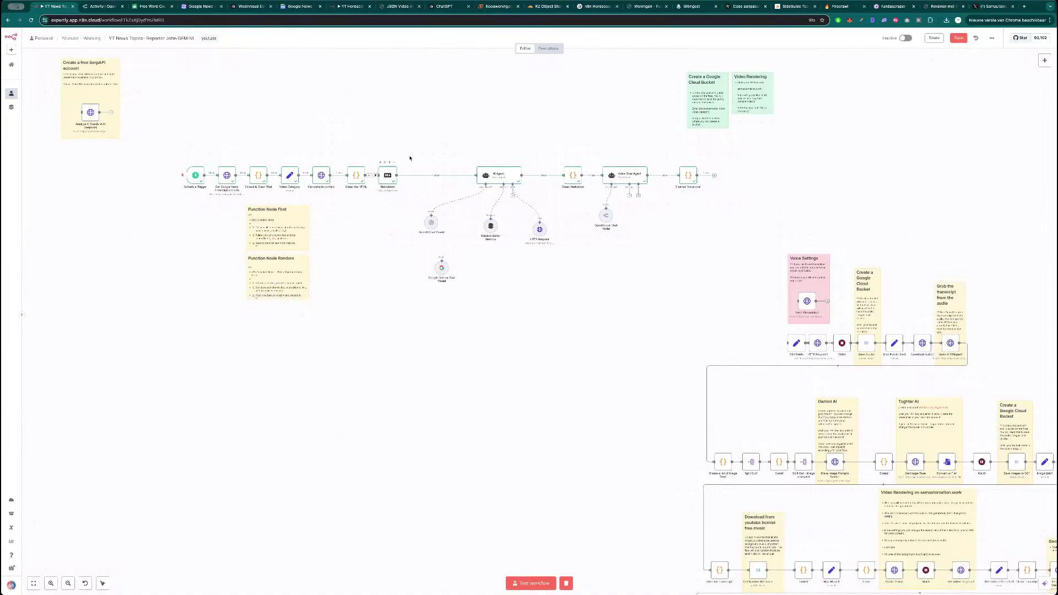
# - Place the AI Agent with its connected sub-nodes beside Markdown and delete the unconnected Google Gemini Chat Model
pyautogui.moveTo(501, 175); pyautogui.dragTo(406, 205)
pyautogui.moveTo(491, 226); pyautogui.dragTo(432, 223)
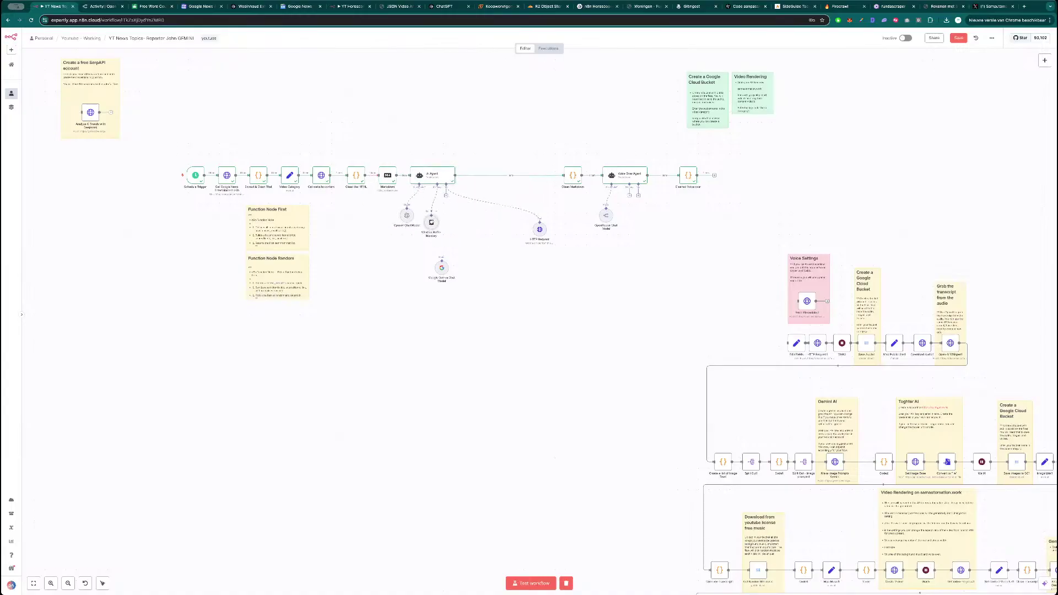
pyautogui.moveTo(534, 231); pyautogui.dragTo(455, 224)
pyautogui.press('Delete')
# - Bring Clean Markdown, the Voice Over Agent with its chat model and Cleaned Voice over close behind the AI Agent, and save the workflow
pyautogui.moveTo(575, 179); pyautogui.dragTo(488, 179)
pyautogui.moveTo(606, 180); pyautogui.dragTo(525, 175)
pyautogui.moveTo(604, 215); pyautogui.dragTo(510, 210)
pyautogui.moveTo(672, 181); pyautogui.dragTo(570, 182)
pyautogui.press('super+s')
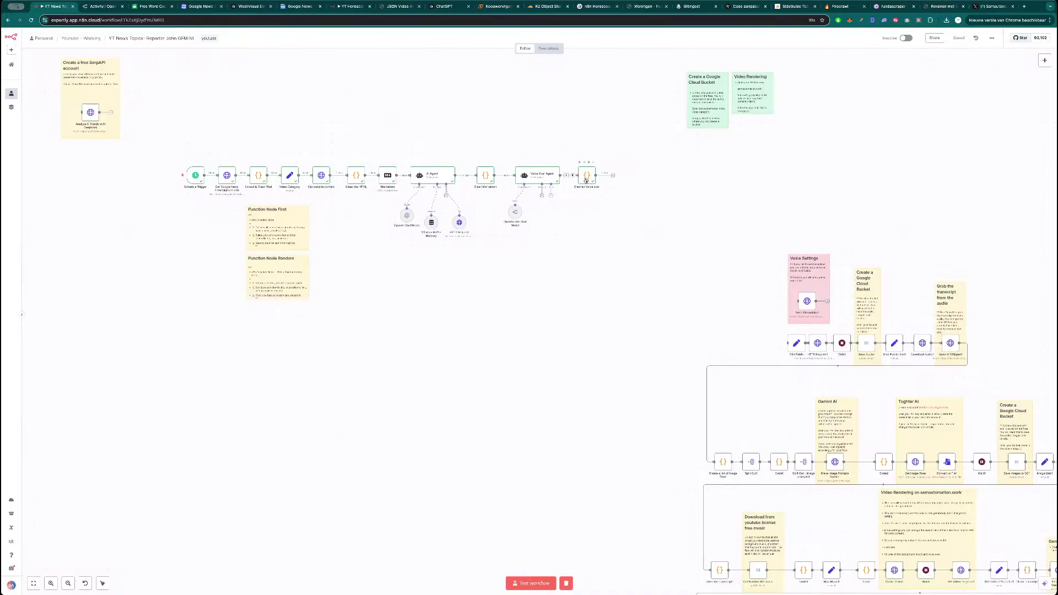
# - Deactivate the Cleaned Voice over node and inspect the Schedule Trigger and Voice Over Agent nodes
pyautogui.press('d')
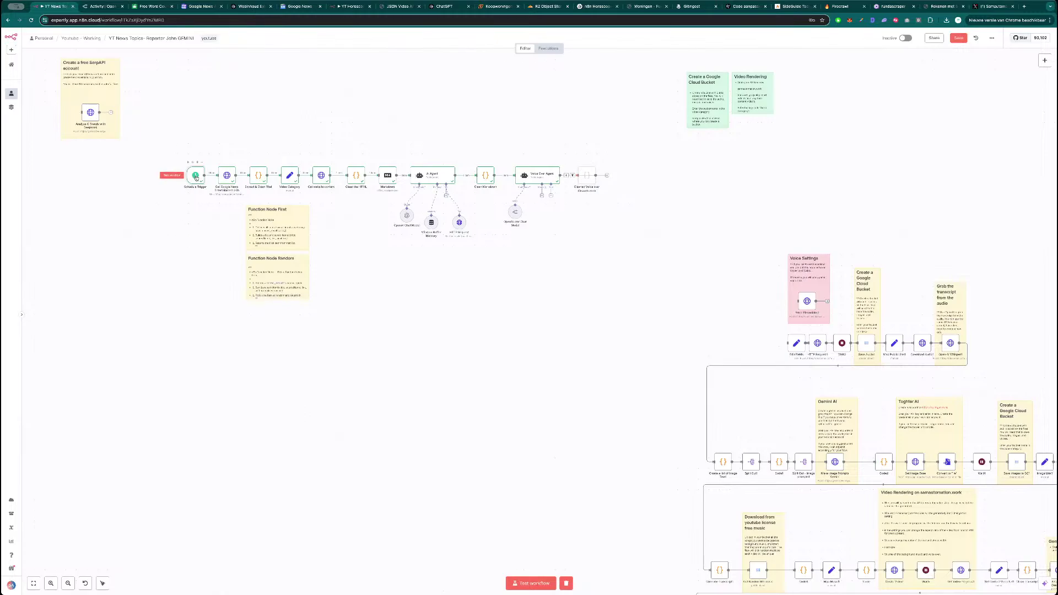
pyautogui.doubleClick(195, 175)
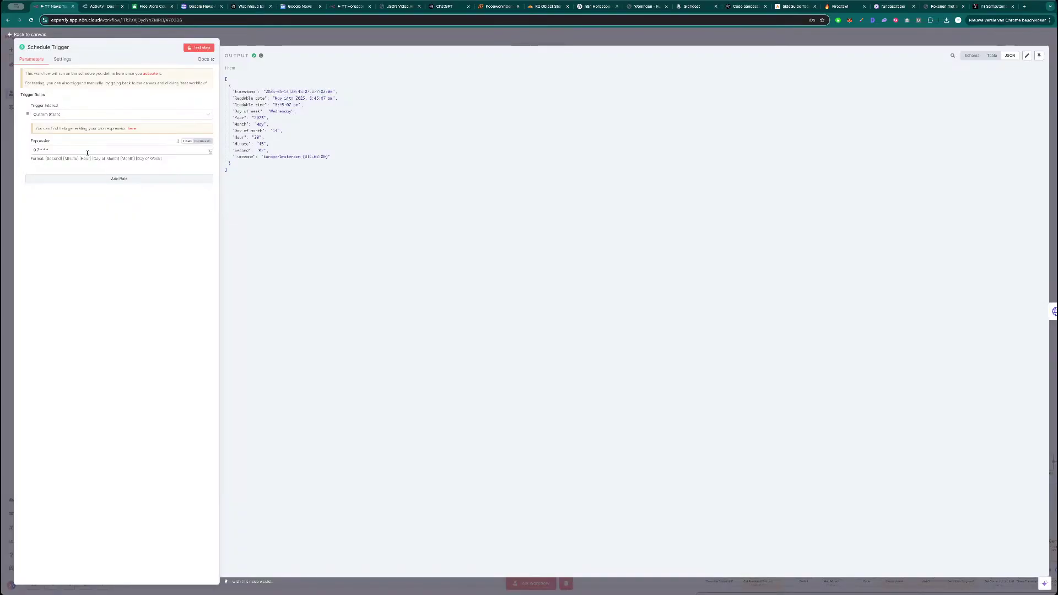
pyautogui.press('Escape')
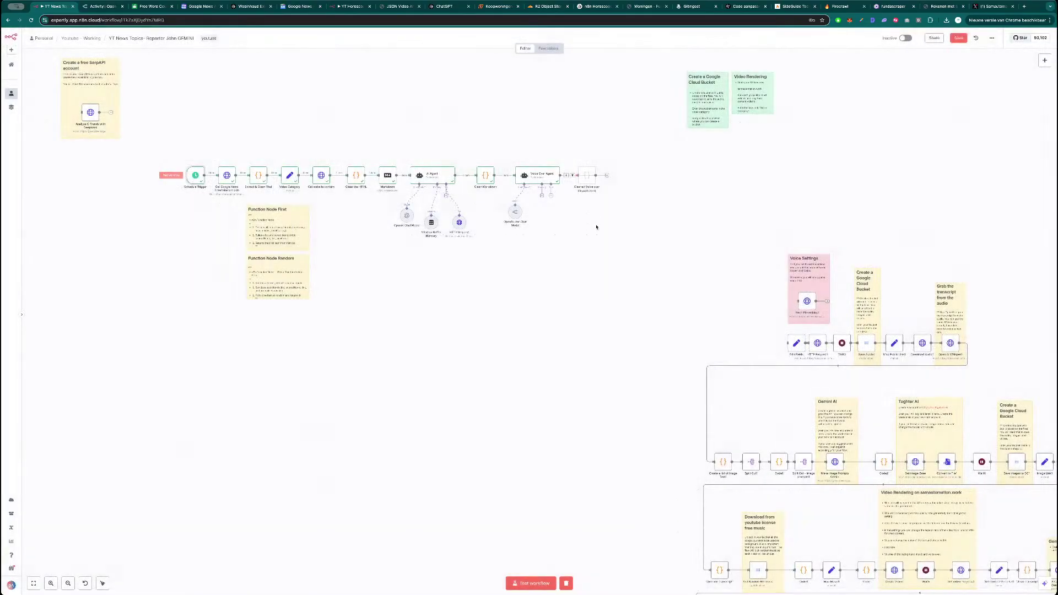
pyautogui.doubleClick(543, 176)
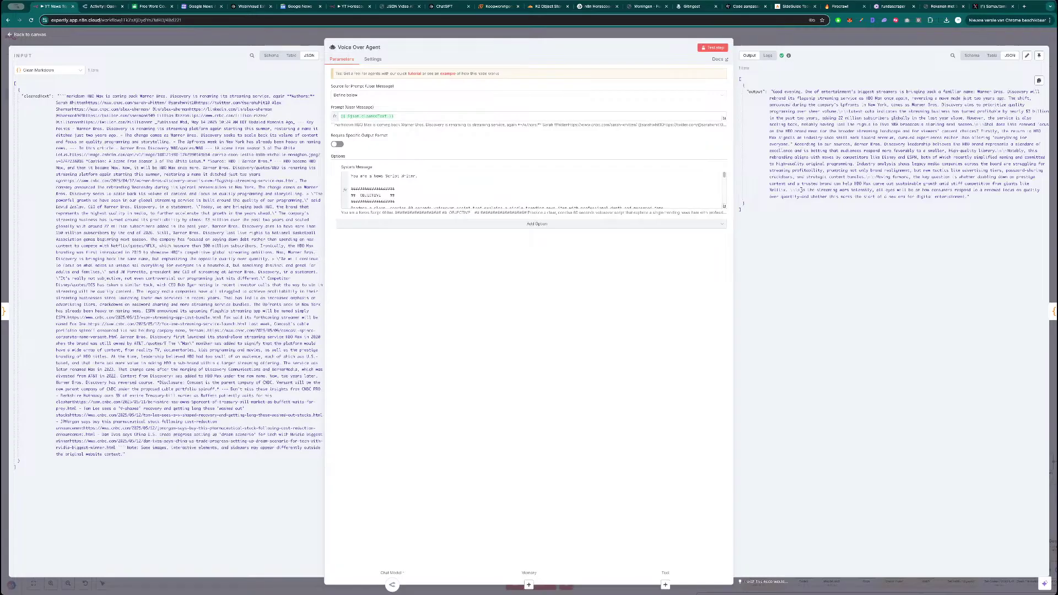
pyautogui.press('Escape')
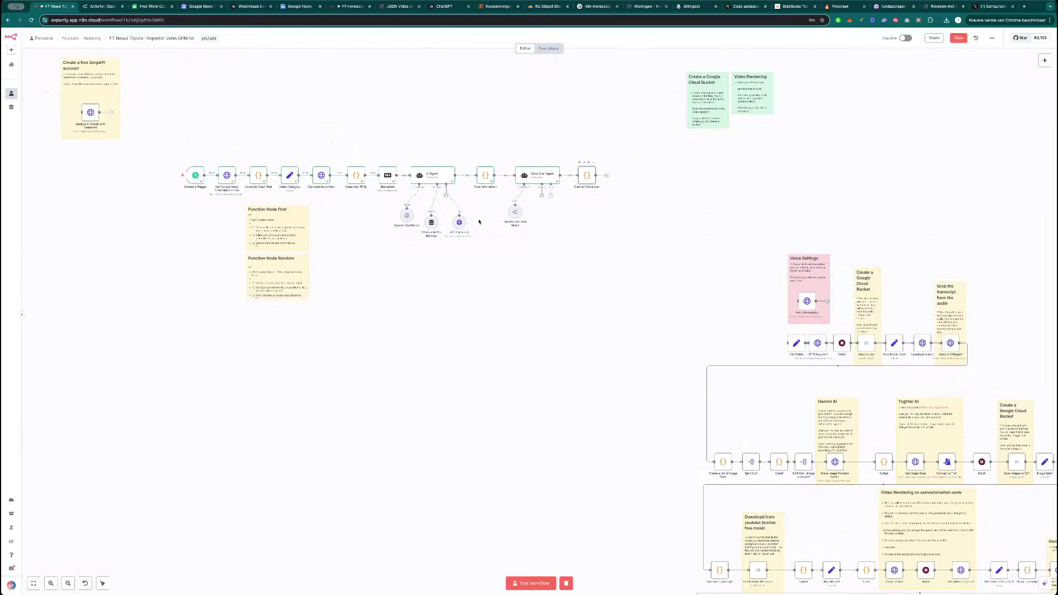
# - Save the workflow, test the Cleaned Voice over node again and review its script
pyautogui.click(959, 44)
pyautogui.doubleClick(587, 175)
pyautogui.click(715, 48)
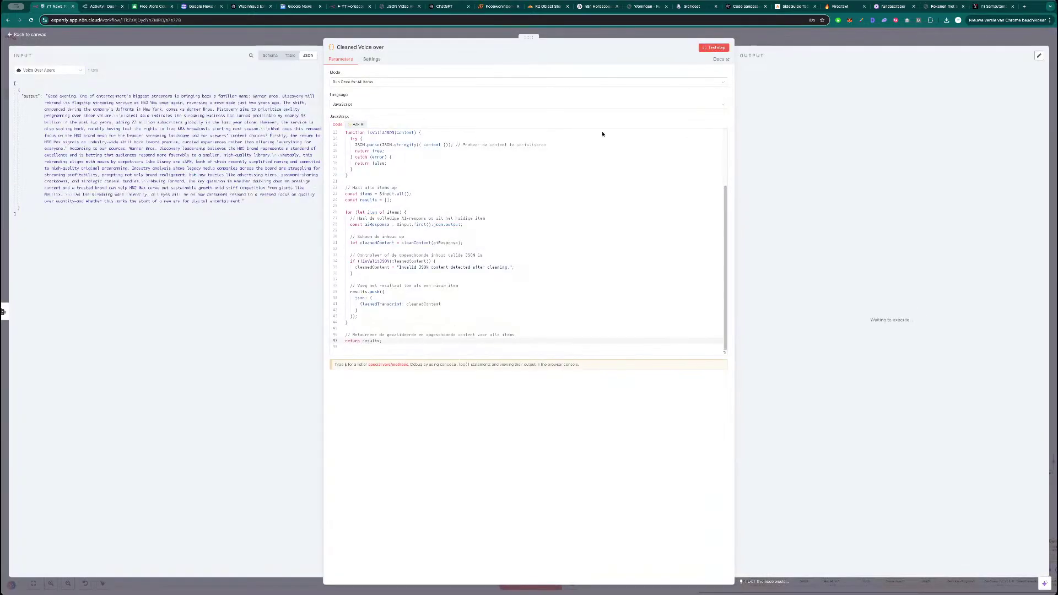
pyautogui.scroll(3, 483, 231)
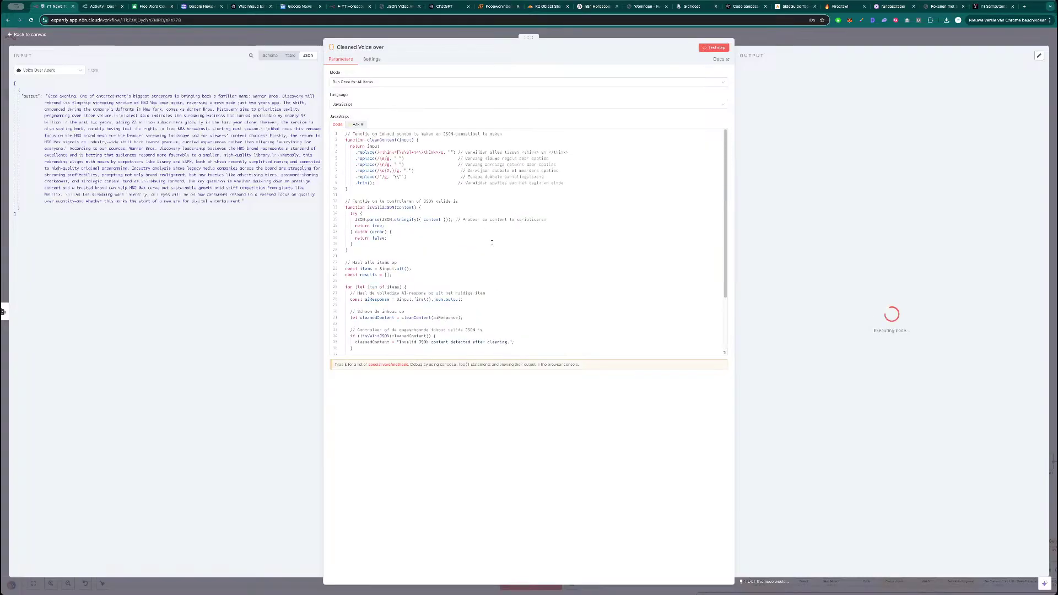
pyautogui.scroll(-3, 484, 242)
pyautogui.scroll(3, 465, 238)
pyautogui.press('Escape')
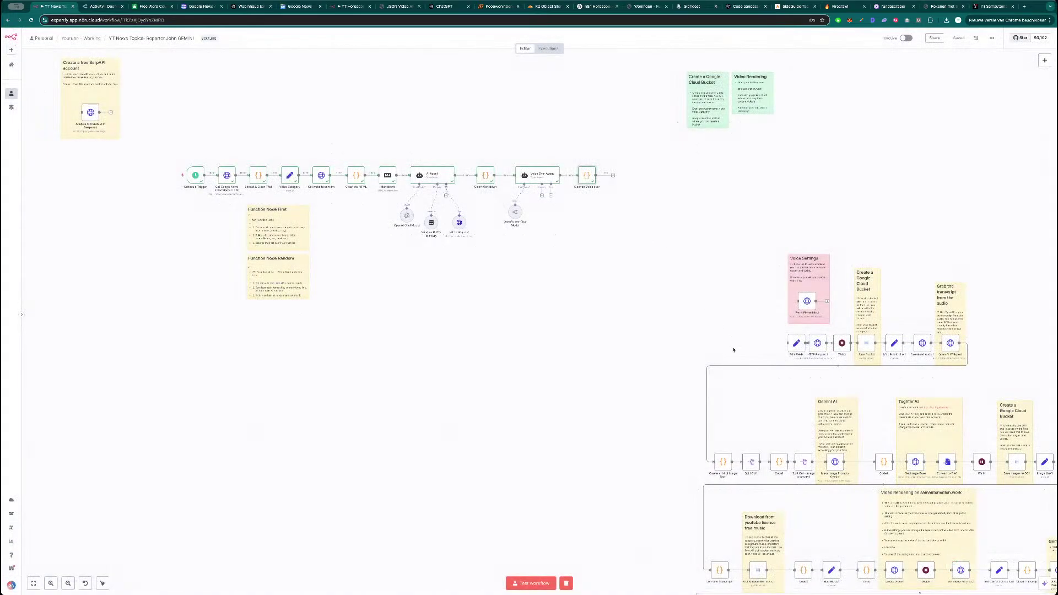
# - Check the Edit Fields node's JSON and place the node below the function notes, detached from the HTTP Request chain
pyautogui.moveTo(794, 344); pyautogui.dragTo(666, 247)
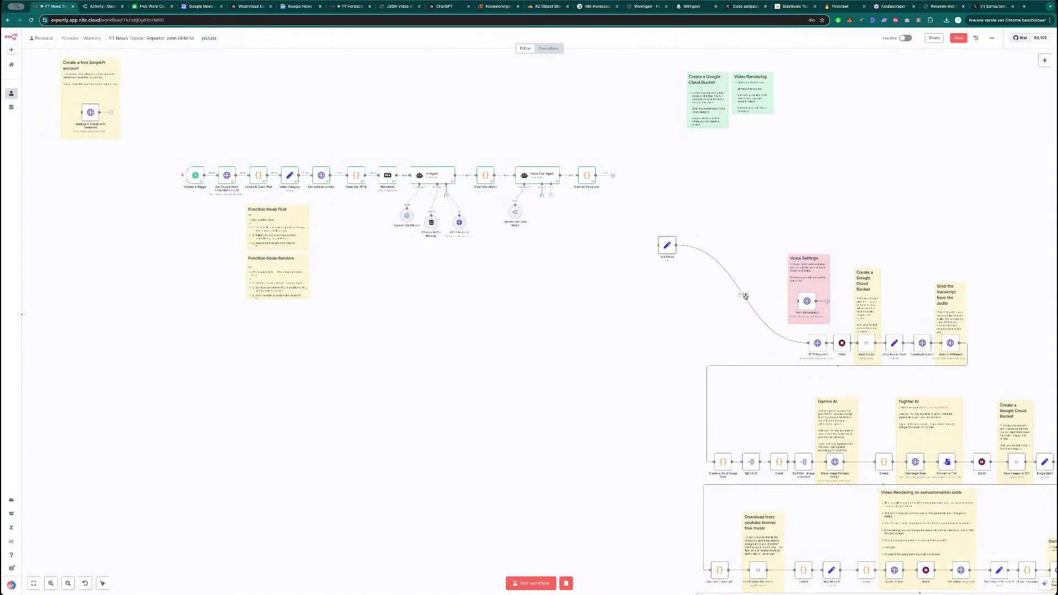
pyautogui.doubleClick(668, 245)
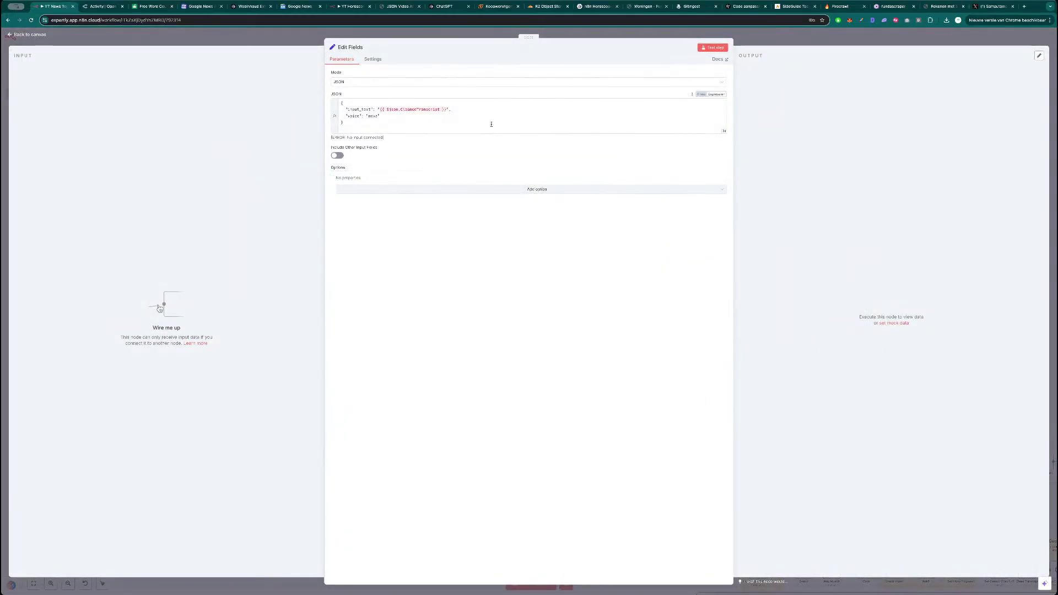
pyautogui.press('Escape')
pyautogui.moveTo(666, 250); pyautogui.dragTo(195, 348)
# - Add a sticky note behind the Edit Fields node and enlarge it into a wide area below the first row
pyautogui.hotkey('shift', 's')
pyautogui.moveTo(549, 315); pyautogui.dragTo(185, 311)
pyautogui.moveTo(407, 380); pyautogui.dragTo(614, 422)
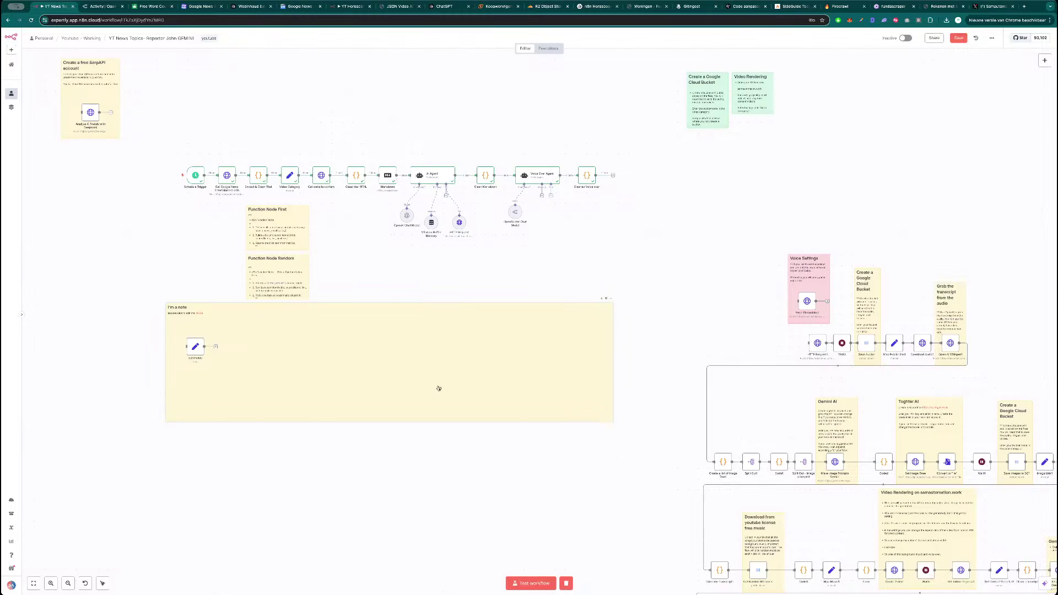
pyautogui.moveTo(296, 348); pyautogui.dragTo(297, 352)
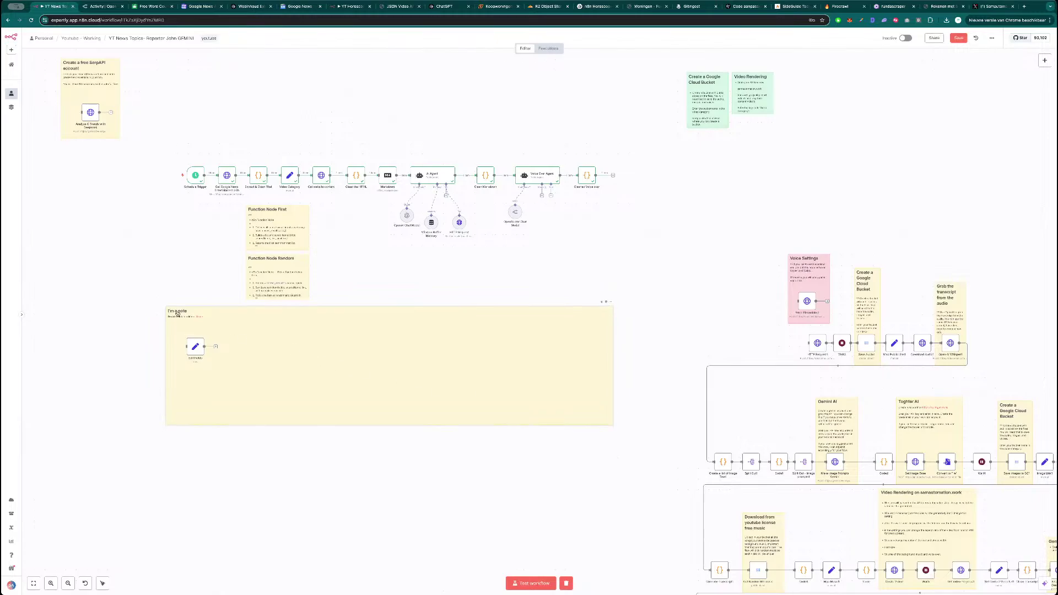
# - Title the new sticky note "Audio Voice Over Part", remove its placeholder text and color it green
pyautogui.doubleClick(184, 311)
pyautogui.moveTo(190, 312); pyautogui.dragTo(171, 310)
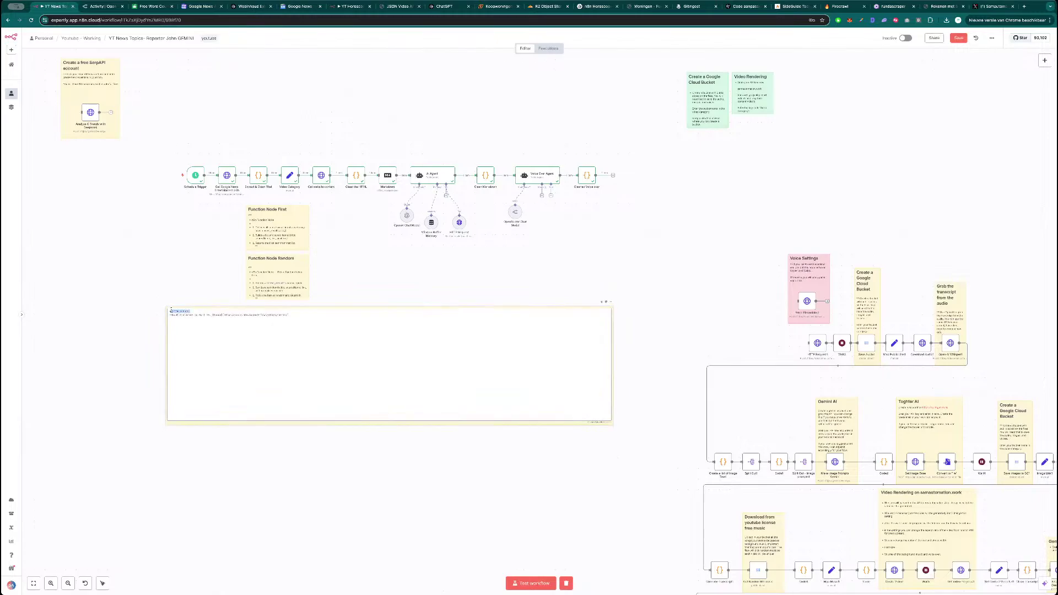
pyautogui.press('BackSpace')
pyautogui.tripleClick(241, 316)
pyautogui.press('BackSpace')
pyautogui.click(156, 291)
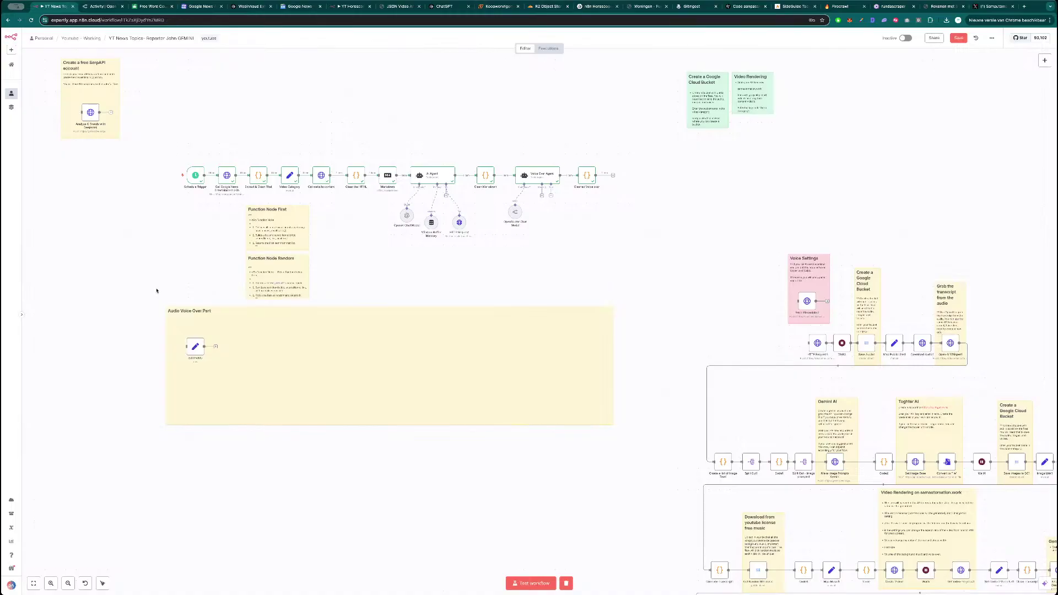
pyautogui.click(608, 303)
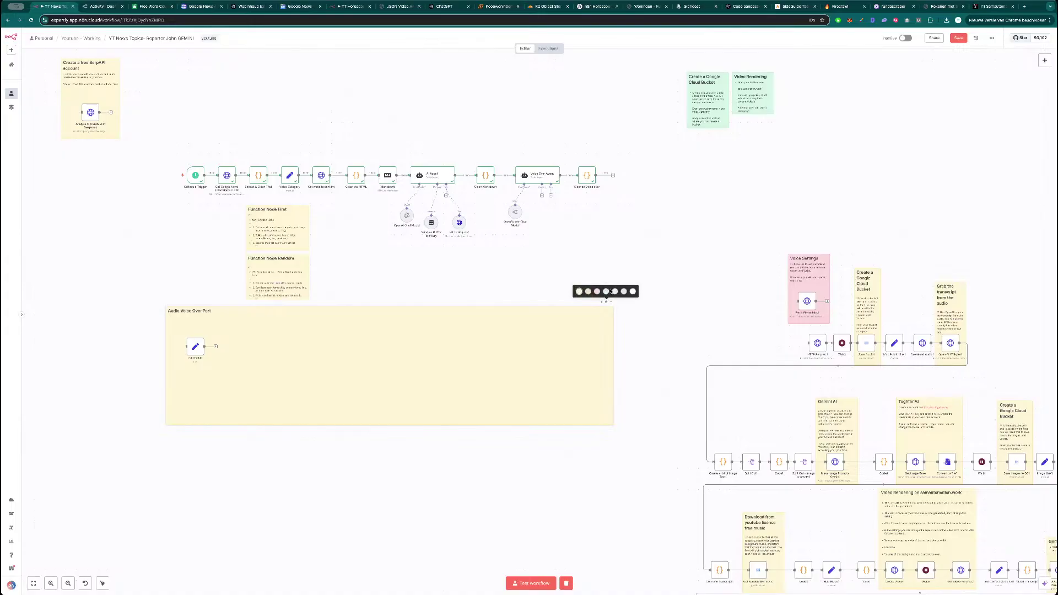
pyautogui.click(607, 292)
# - Center Edit Fields vertically in the green note, connect Cleaned Voice over to it and check its incoming transcript
pyautogui.moveTo(195, 347); pyautogui.dragTo(188, 363)
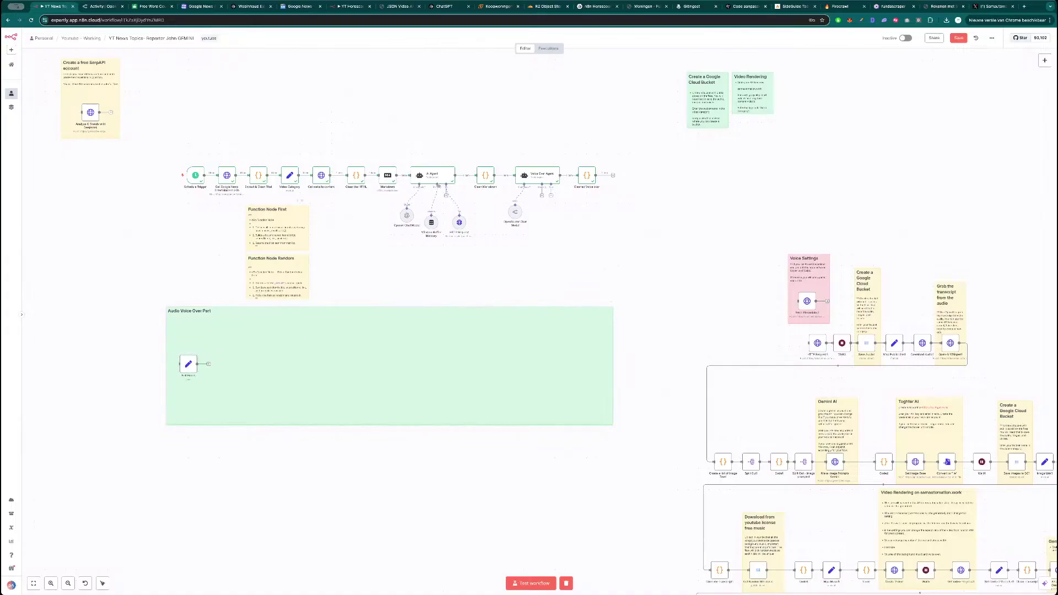
pyautogui.moveTo(614, 177); pyautogui.dragTo(188, 365)
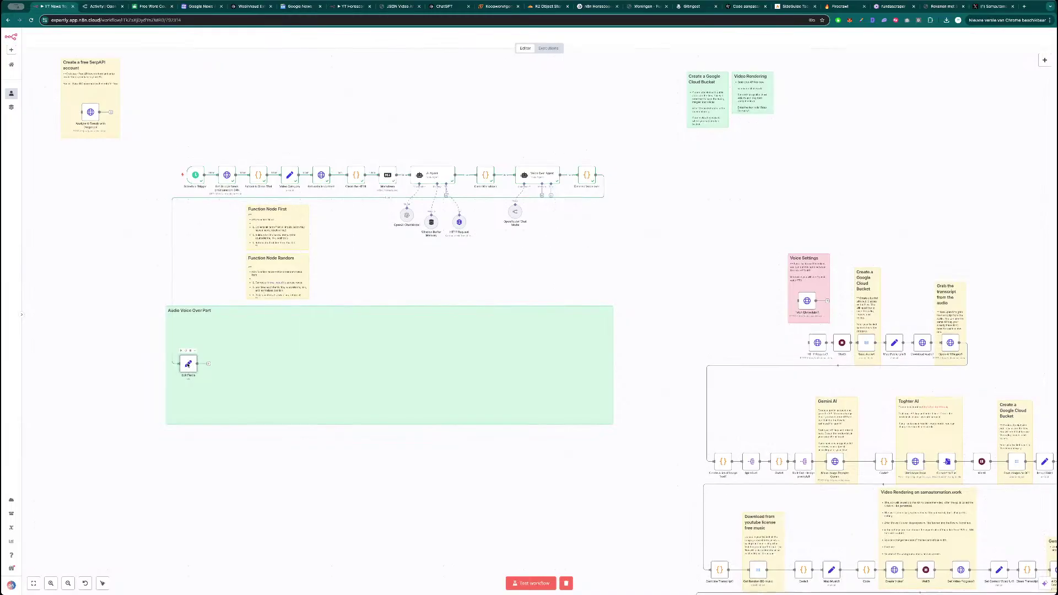
pyautogui.doubleClick(188, 364)
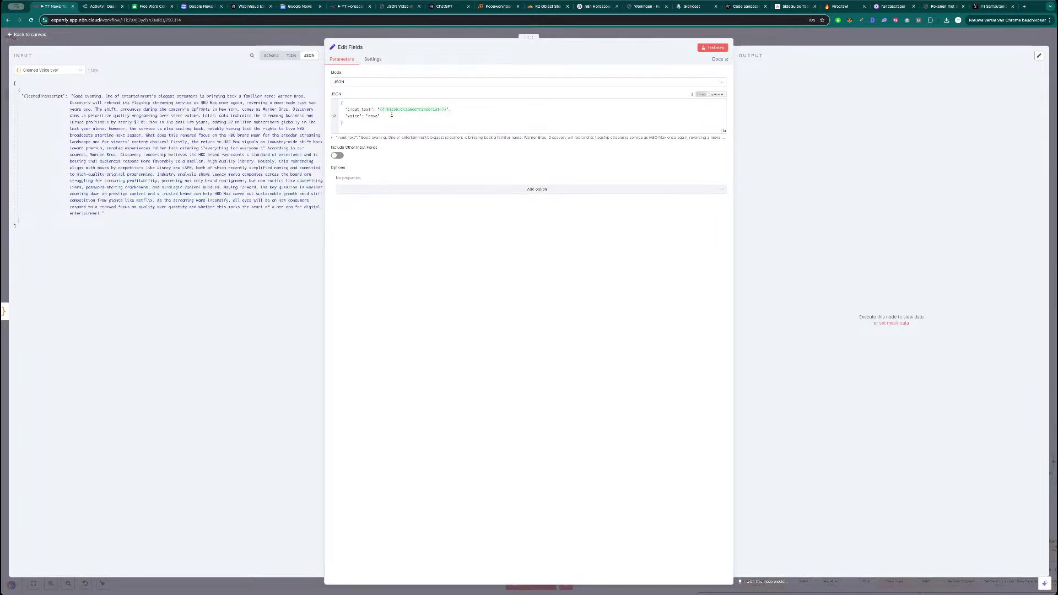
pyautogui.press('Escape')
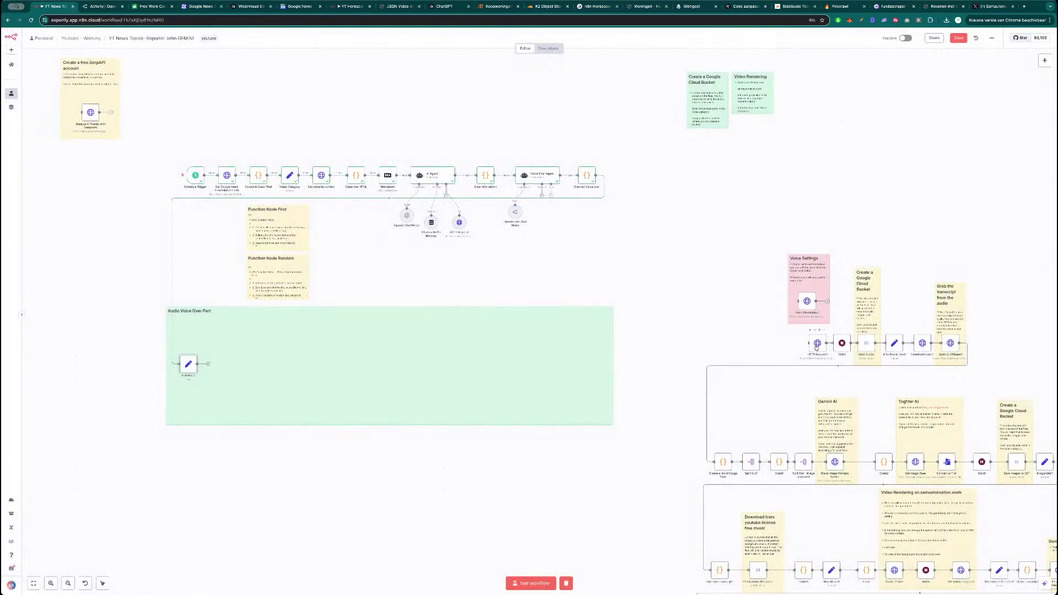
# - Move the HTTP Request node into the Audio Voice Over Part note, connected after Edit Fields and detached from the old chain
pyautogui.moveTo(819, 348); pyautogui.dragTo(224, 364)
pyautogui.click(785, 344)
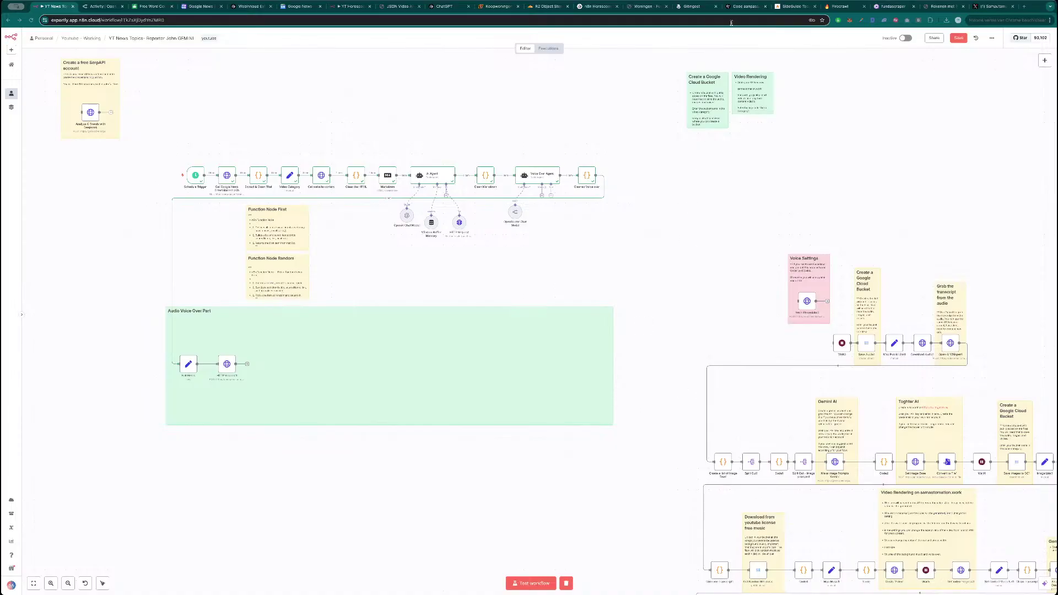
# - Open the fal-ai/minimax/speech-02-hd playground, examine its additional voice and audio settings, and return to the workflow
pyautogui.hotkey('ctrl', 'shift', 't')
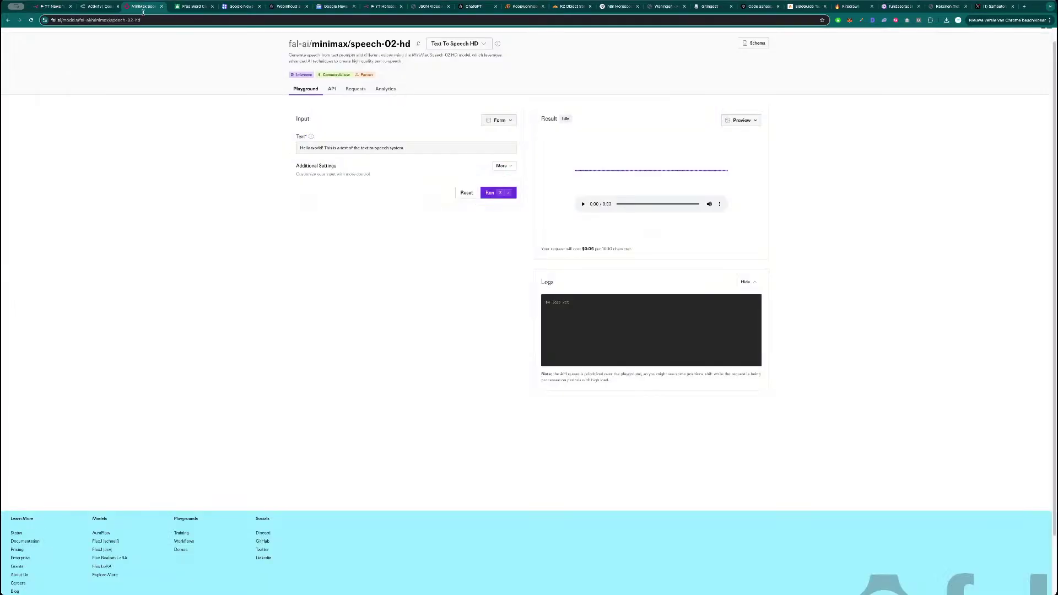
pyautogui.scroll(1, 356, 64)
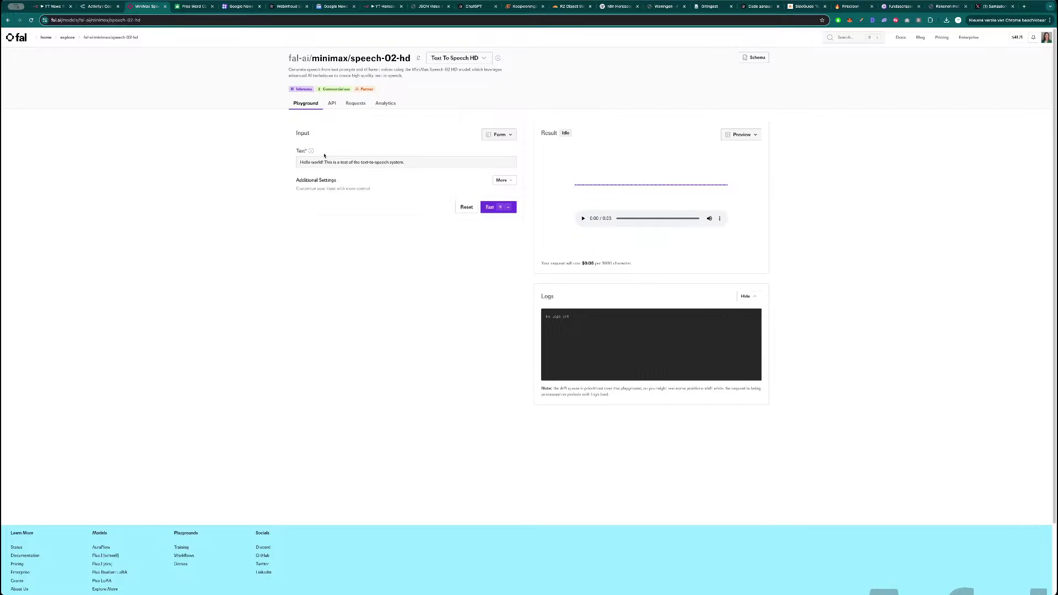
pyautogui.click(502, 181)
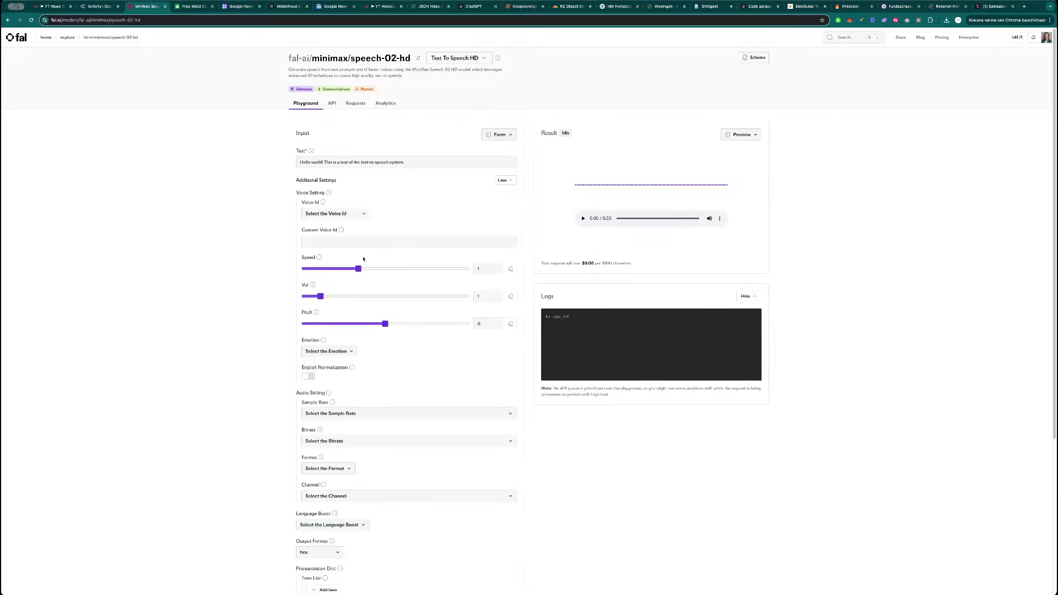
pyautogui.press('super+1')
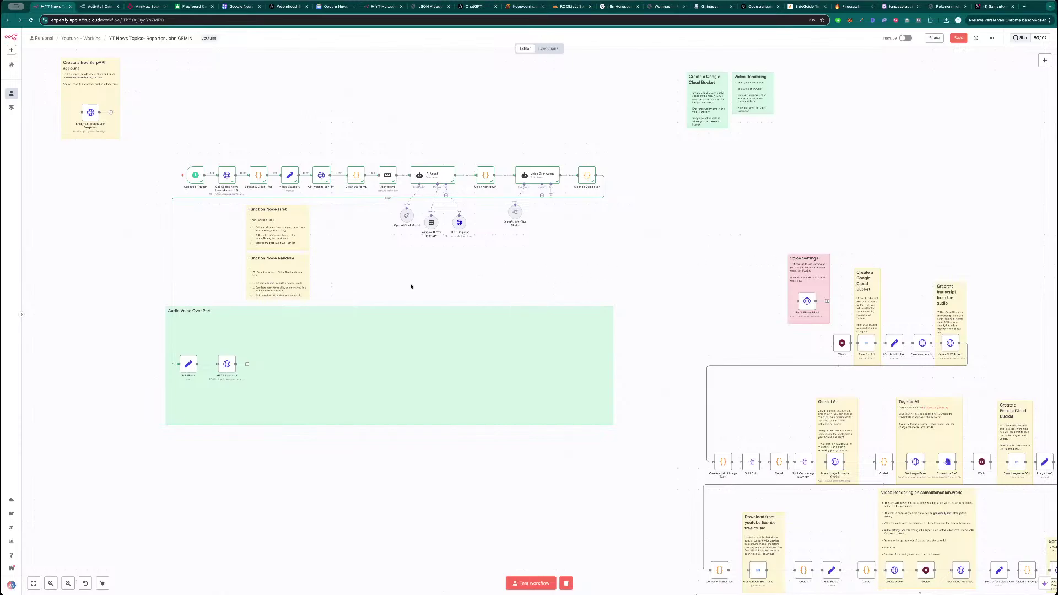
# - Place the Fal TTS node and the Get Img Result, Download Voice over and Upload to Temporary Storage chain inside the Audio Voice Over Part note
pyautogui.hotkey('ctrl', 'z')
pyautogui.moveTo(673, 337); pyautogui.dragTo(232, 400)
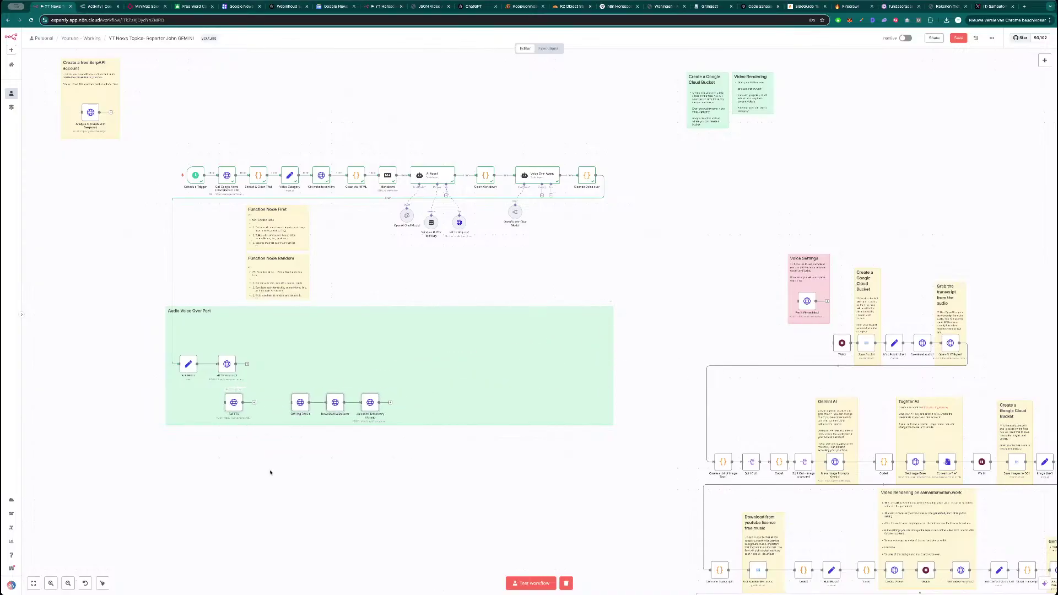
pyautogui.scroll(5, 270, 473)
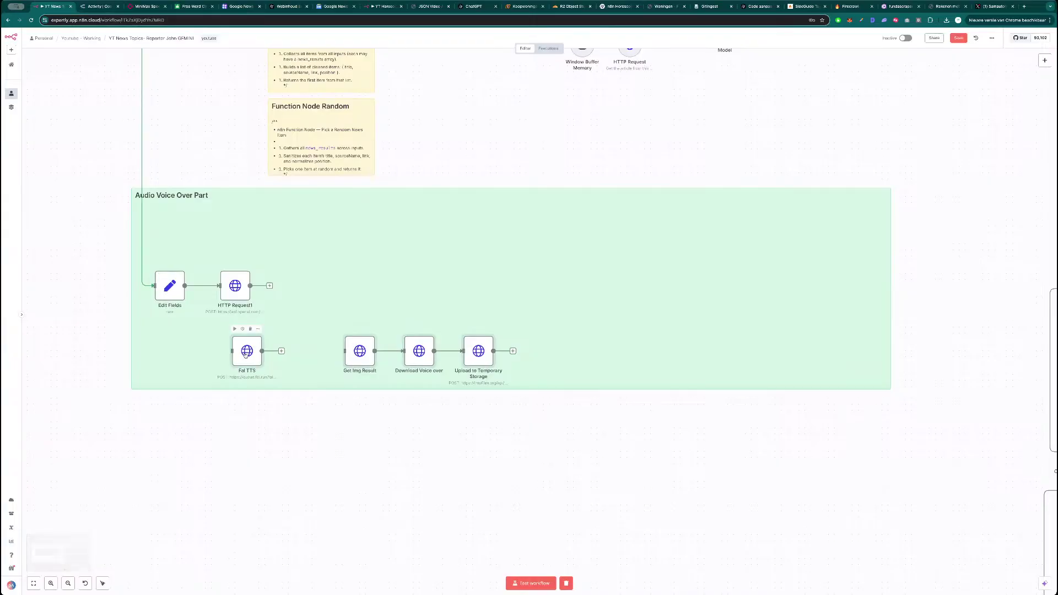
pyautogui.scroll(-4, 322, 433)
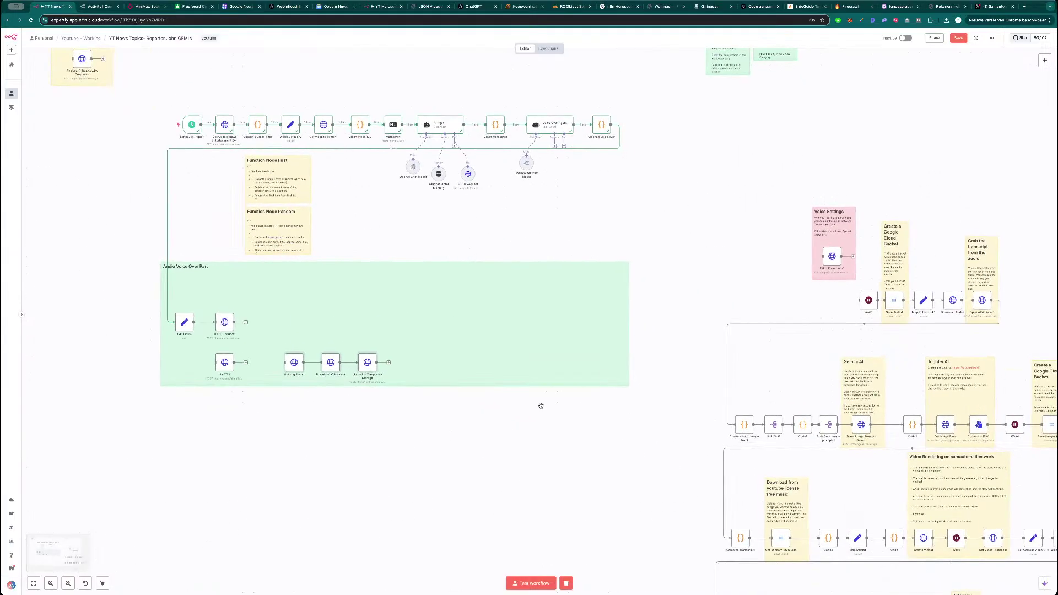
# - Move the pink Voice Settings note together with its Elevenlabs request node directly below the Audio Voice Over Part note, under Fal TTS
pyautogui.hscroll(-3, 220, 453)
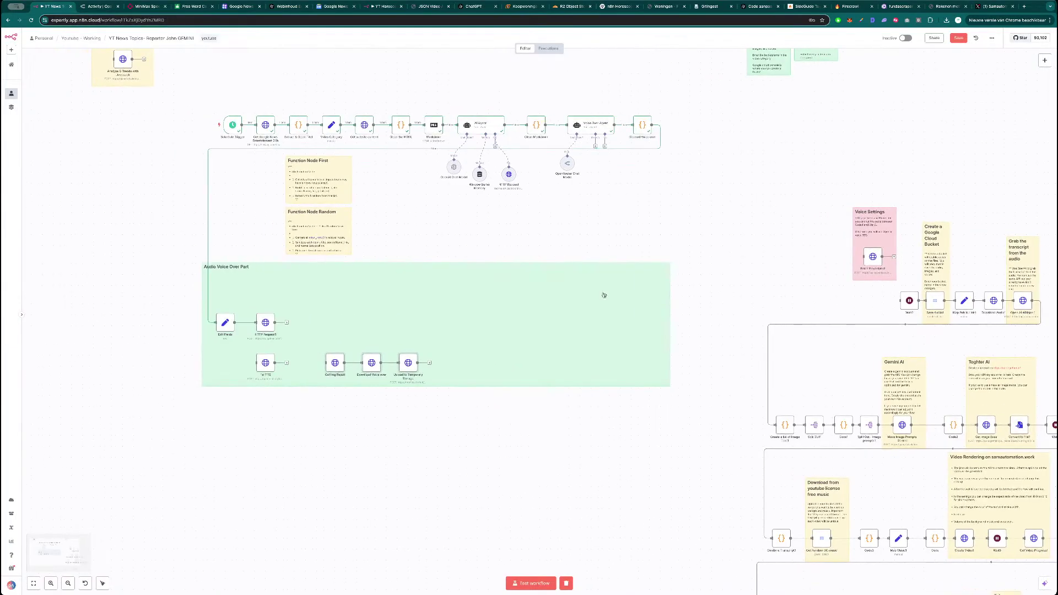
pyautogui.moveTo(822, 200); pyautogui.dragTo(904, 301)
pyautogui.moveTo(872, 258)
pyautogui.mouseDown()
pyautogui.moveTo(294, 520)
pyautogui.moveTo(253, 462)
pyautogui.moveTo(268, 448)
pyautogui.mouseUp()
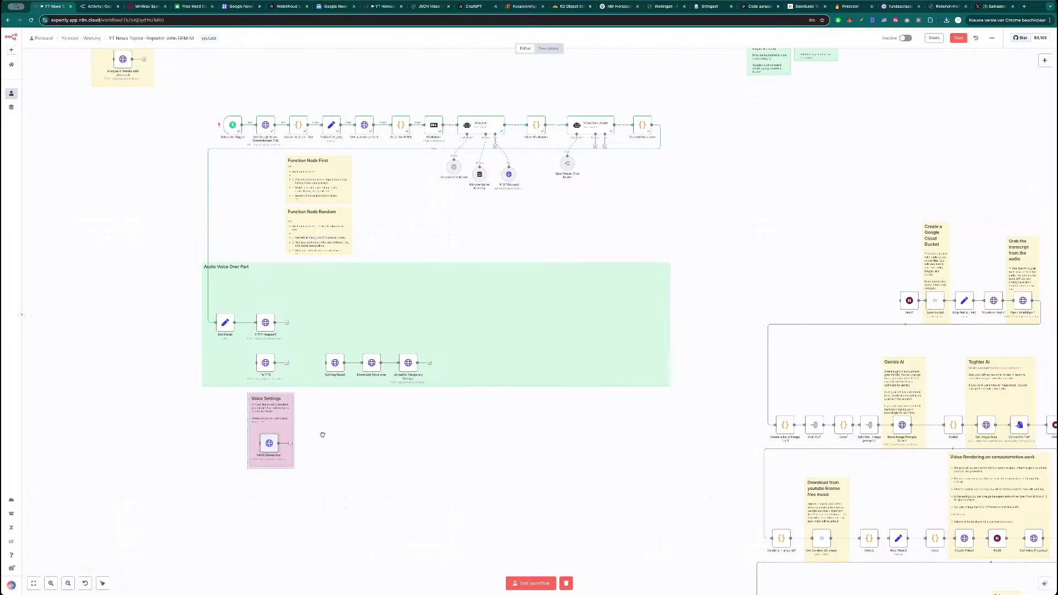
pyautogui.scroll(1, 322, 437)
pyautogui.scroll(1, 323, 437)
pyautogui.scroll(-1, 375, 430)
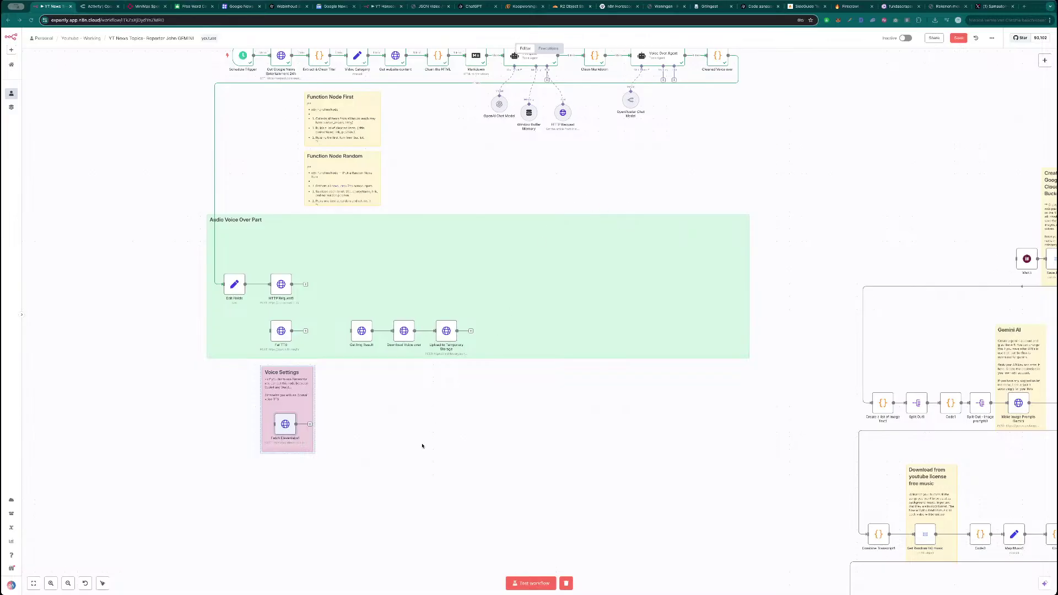
pyautogui.click(352, 421)
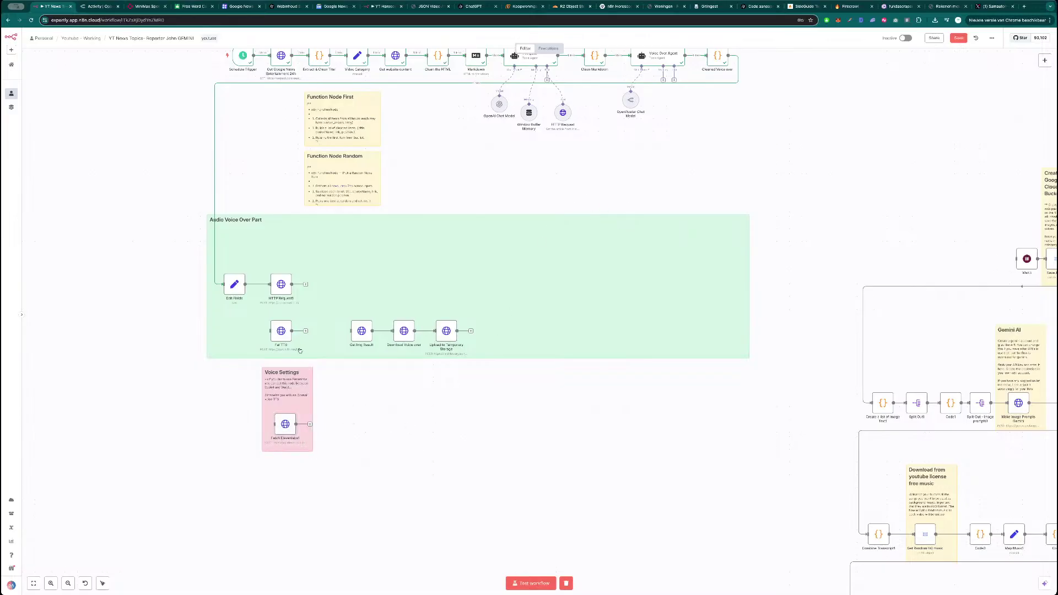
# - Review the parameters of the HTTP Request, Fal TTS and Fetch Elevenlabs1 nodes in turn, closing each one without changes
pyautogui.hscroll(-2, 385, 416)
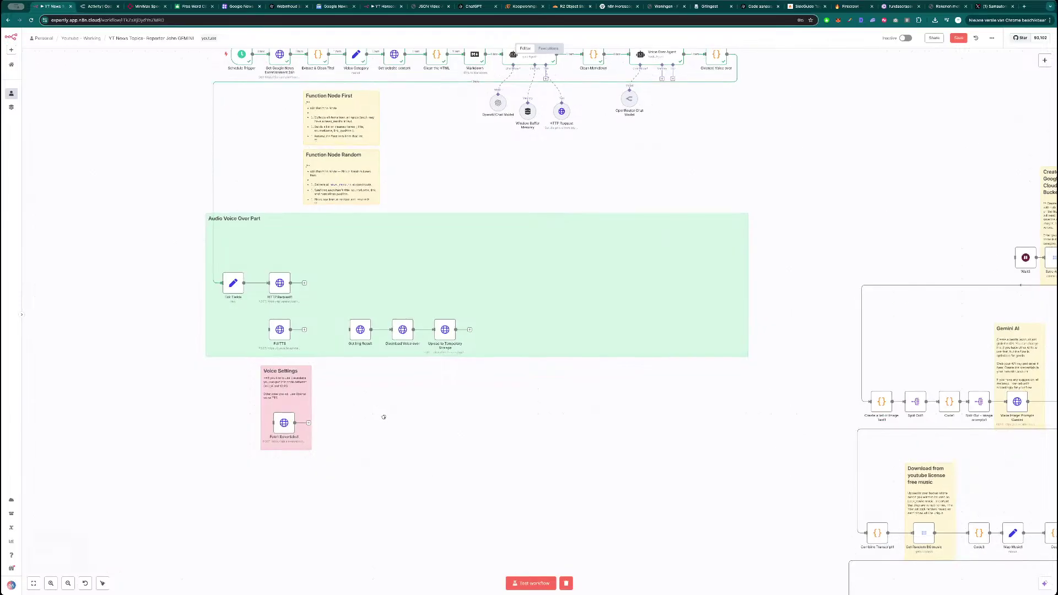
pyautogui.doubleClick(304, 281)
pyautogui.scroll(-1, 449, 355)
pyautogui.scroll(1, 447, 366)
pyautogui.press('Escape')
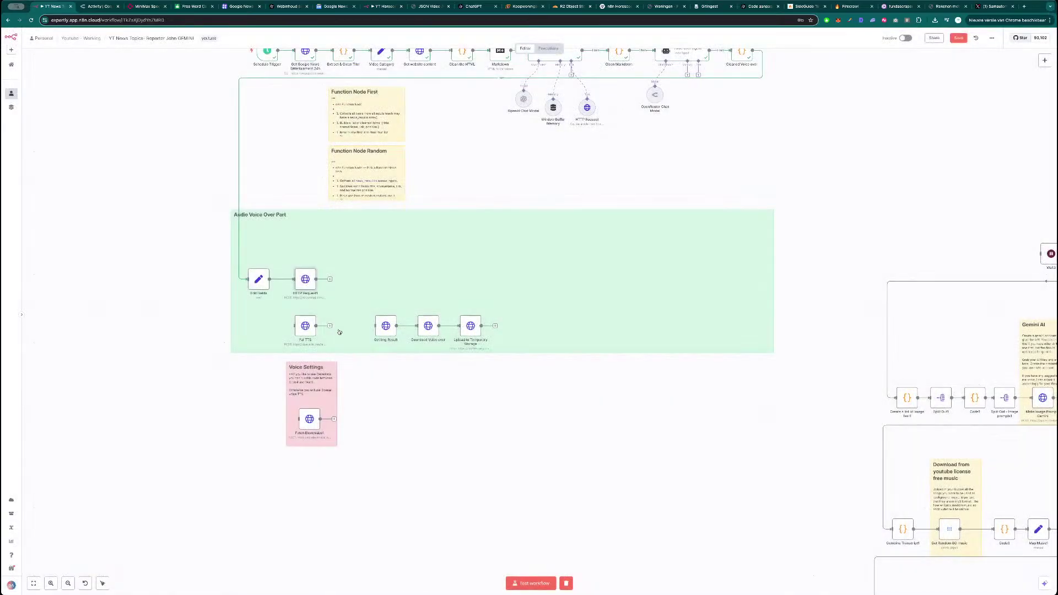
pyautogui.doubleClick(305, 327)
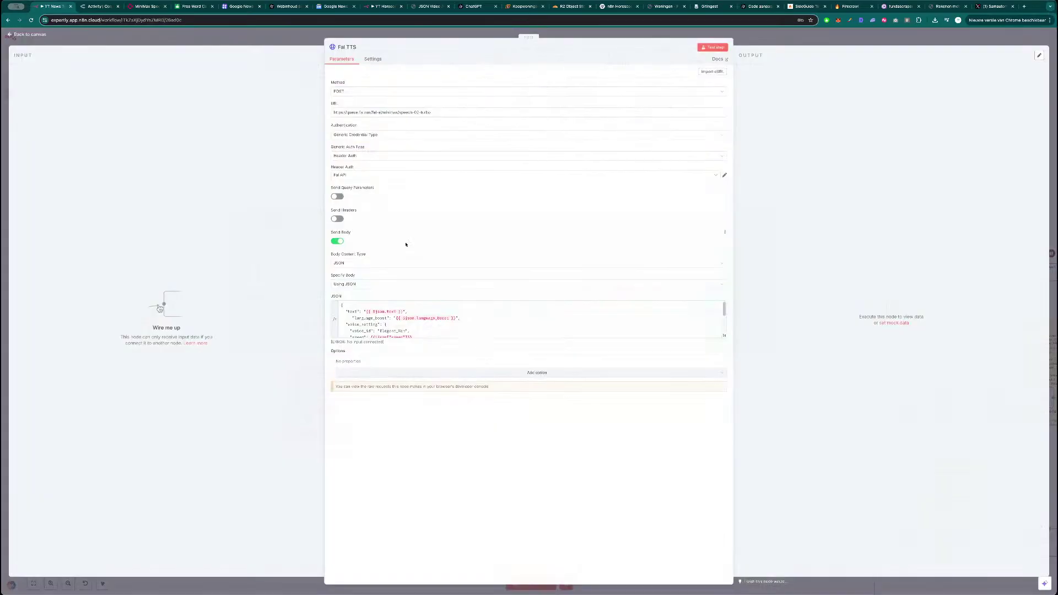
pyautogui.press('Escape')
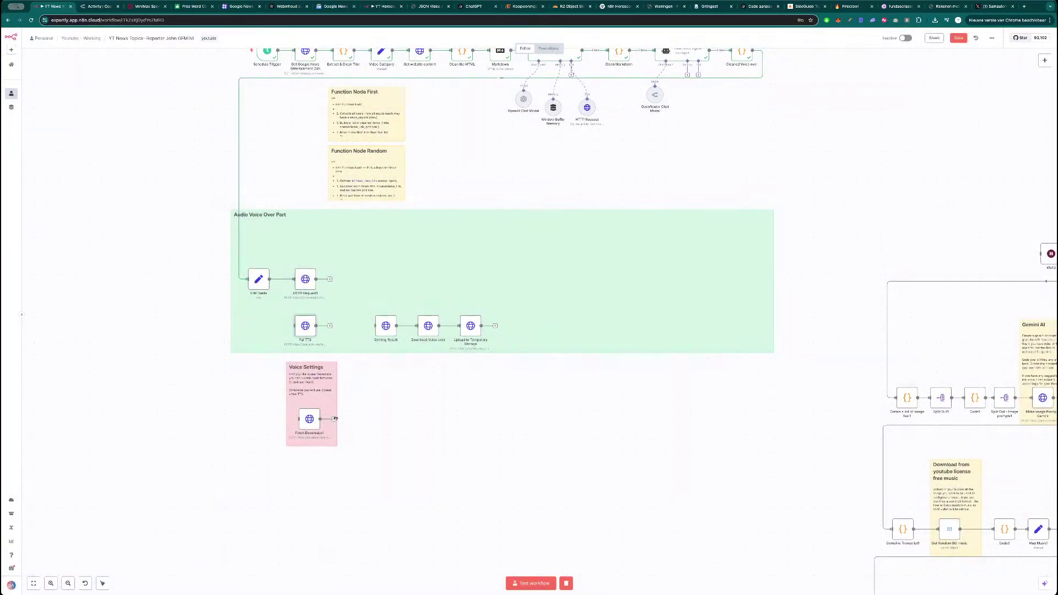
pyautogui.doubleClick(307, 437)
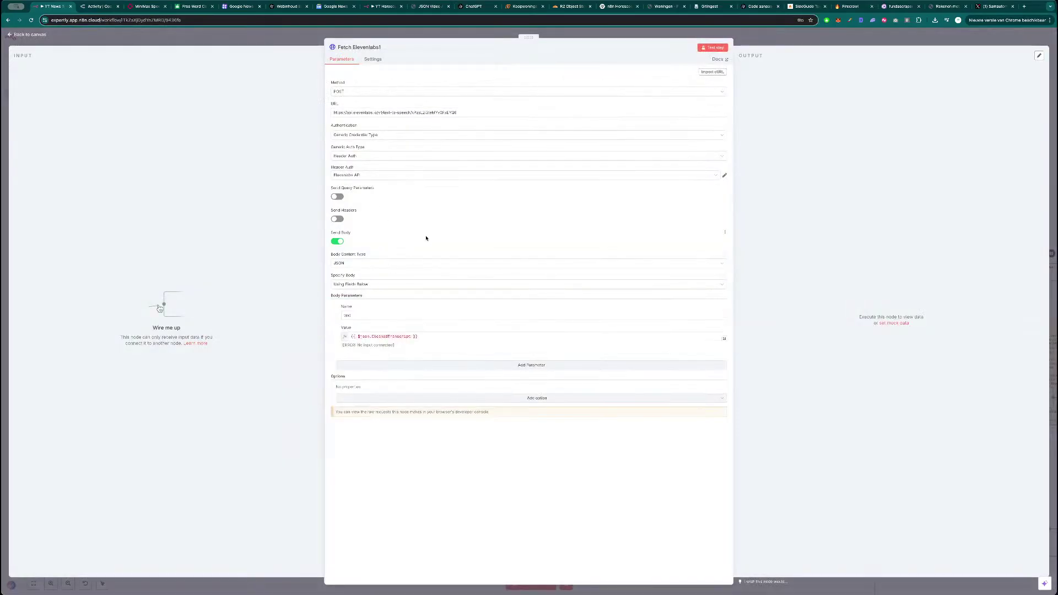
pyautogui.press('Escape')
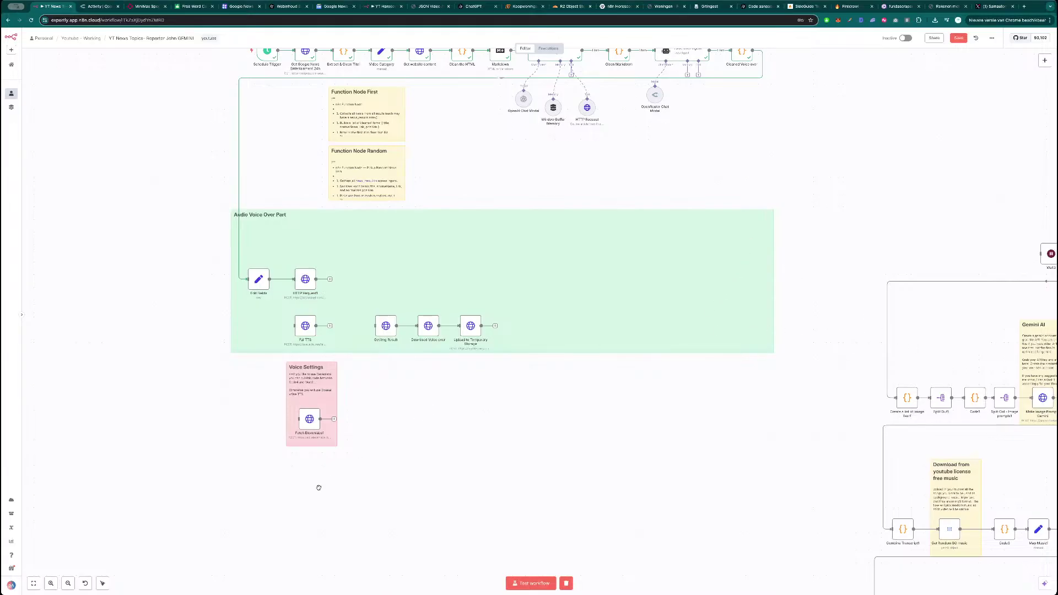
# - Paste the Fish Audio request node below the Voice Settings note and return to the workflow from the Fish Audio website
pyautogui.hotkey('ctrl', 'v')
pyautogui.moveTo(426, 426); pyautogui.dragTo(312, 476)
pyautogui.moveTo(389, 449); pyautogui.dragTo(432, 426)
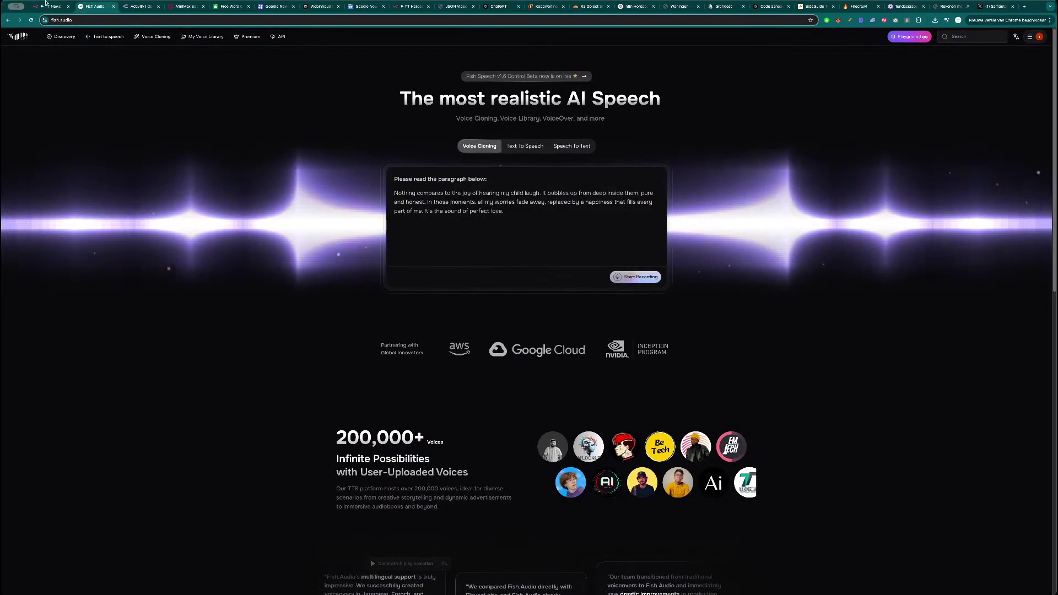
pyautogui.click(50, 6)
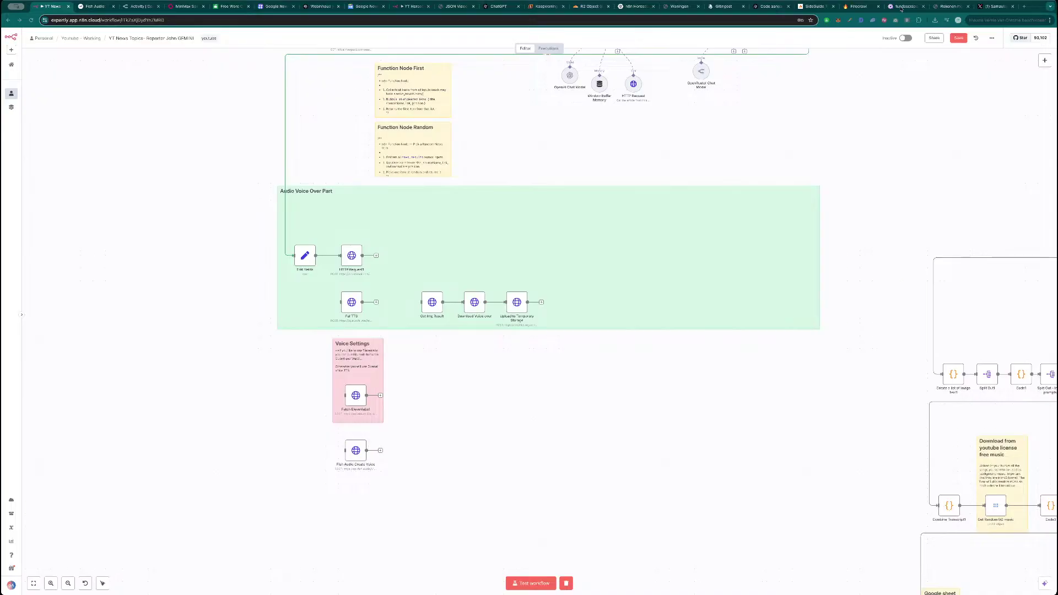
# - View the ElevenLabs Text to Speech page, then browse Fish Audio's voice models and play the Energetic Male and ElevenLabs Adam samples
pyautogui.moveTo(223, 17); pyautogui.dragTo(130, 8)
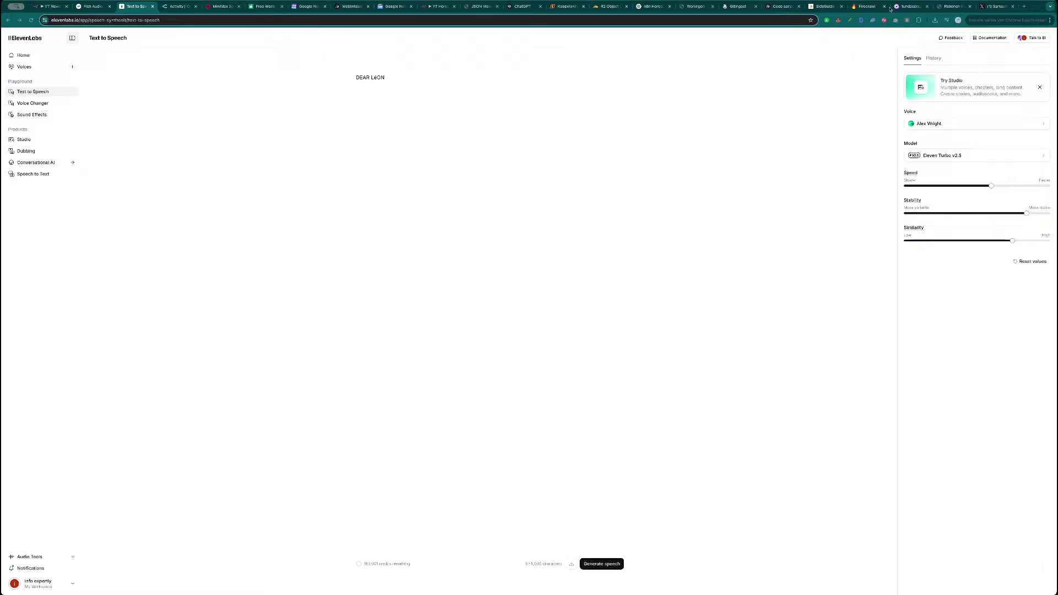
pyautogui.click(89, 7)
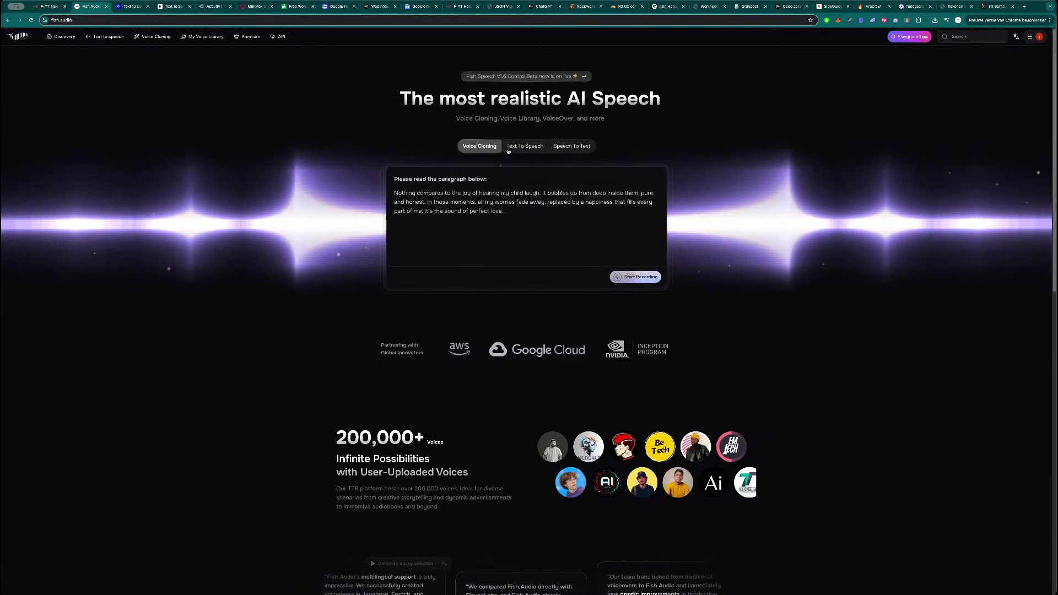
pyautogui.click(61, 37)
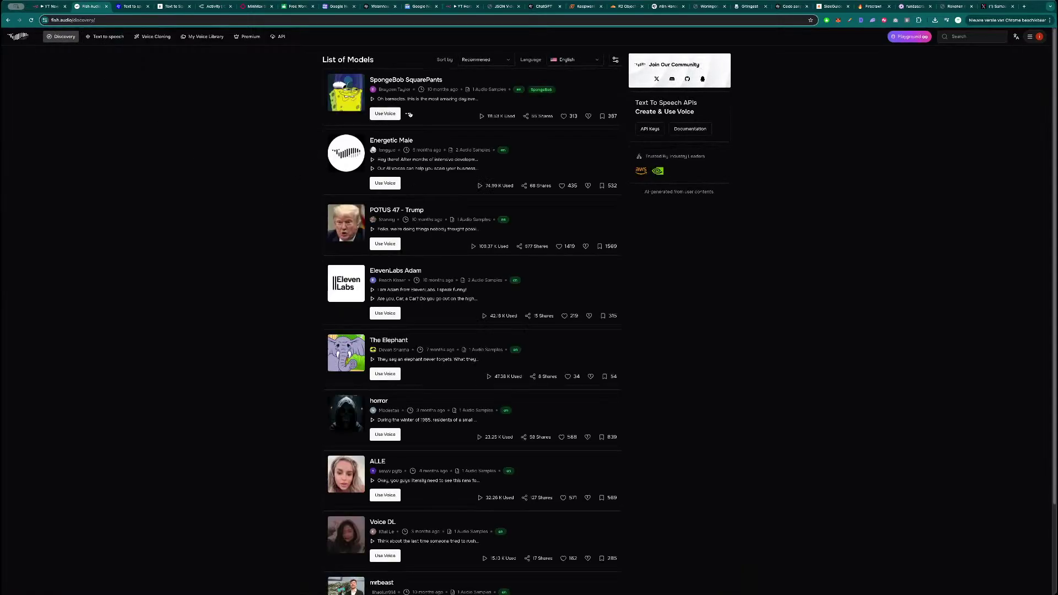
pyautogui.scroll(-12, 401, 134)
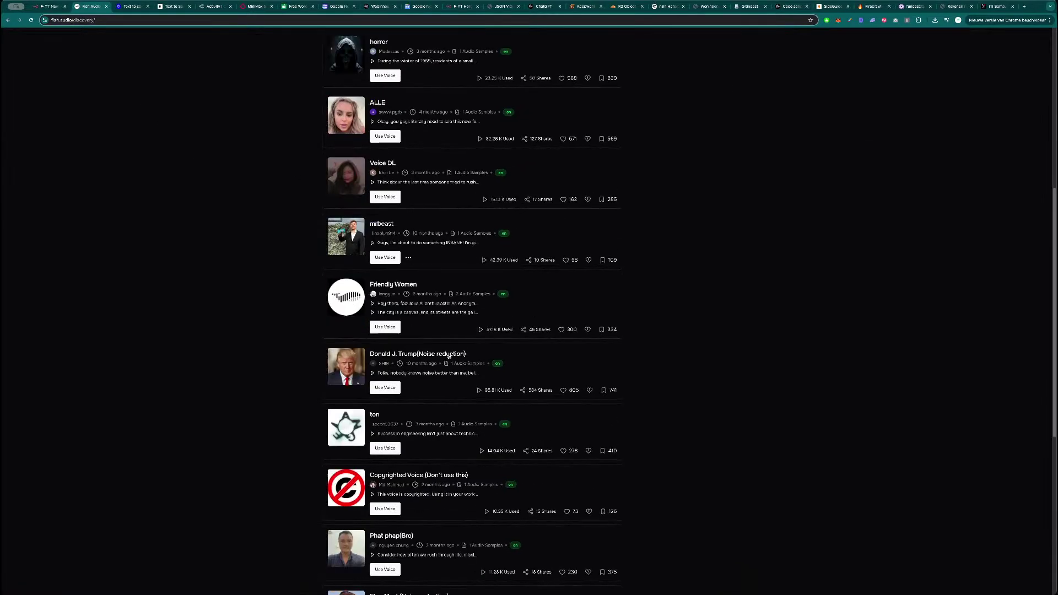
pyautogui.scroll(-12, 452, 376)
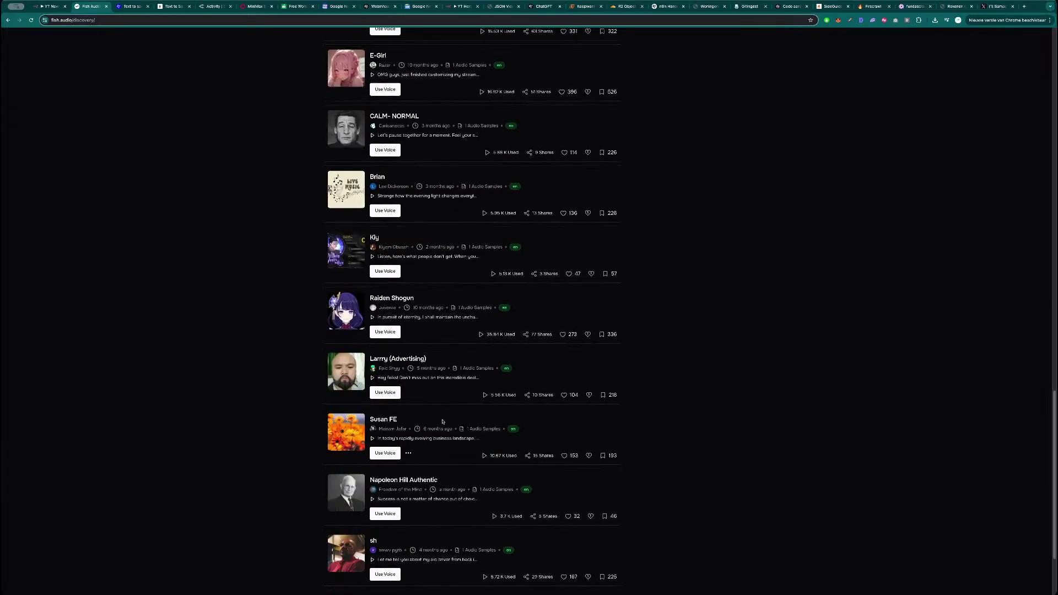
pyautogui.scroll(-15, 446, 428)
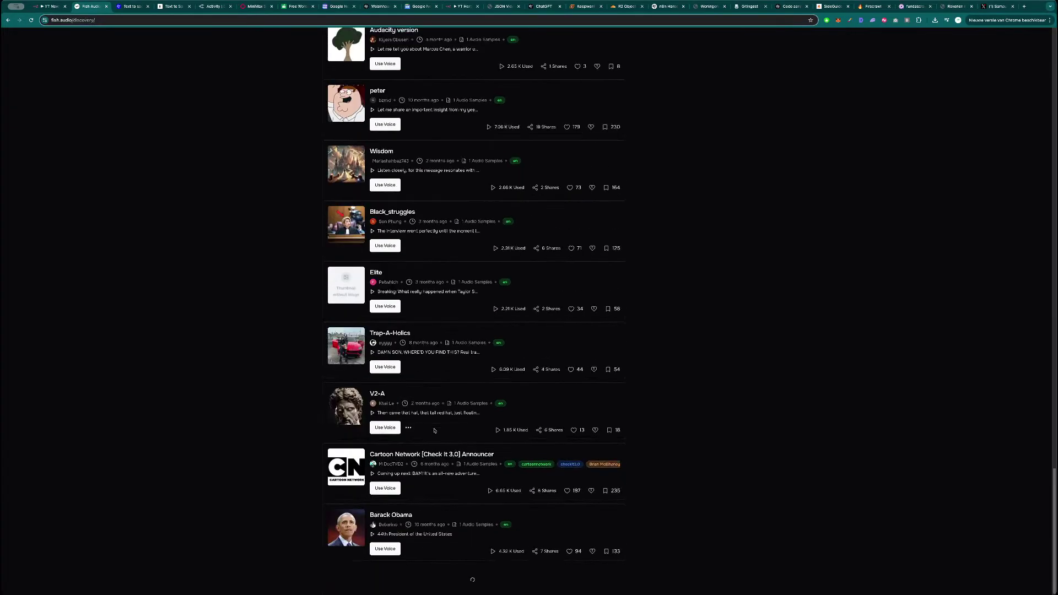
pyautogui.scroll(20, 435, 427)
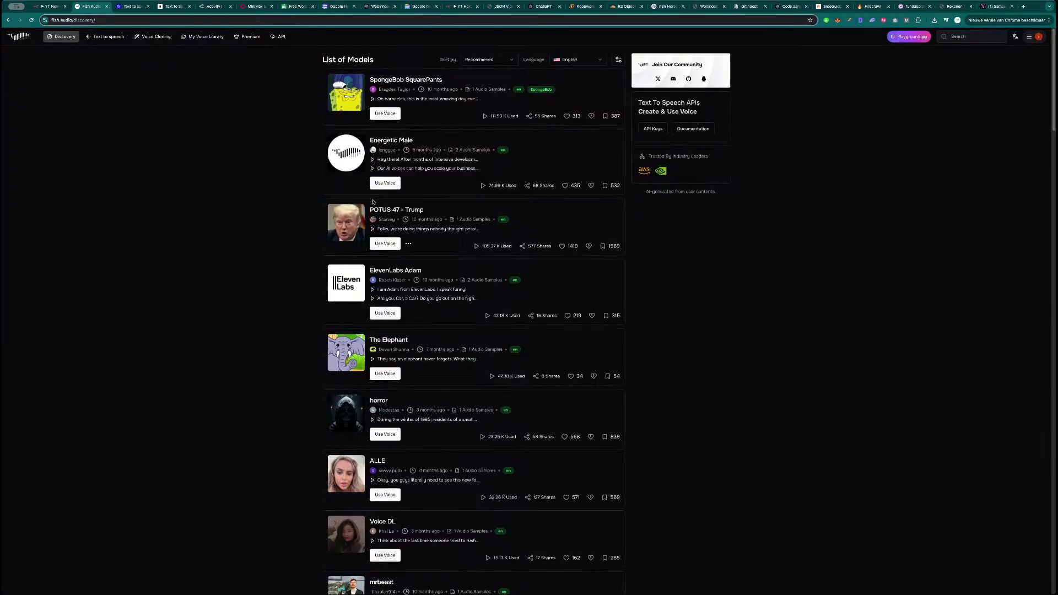
pyautogui.click(373, 159)
pyautogui.click(372, 290)
# - Play the alloy voice example in OpenAI's Text to speech documentation and return to the n8n workflow
pyautogui.click(133, 6)
pyautogui.click(418, 163)
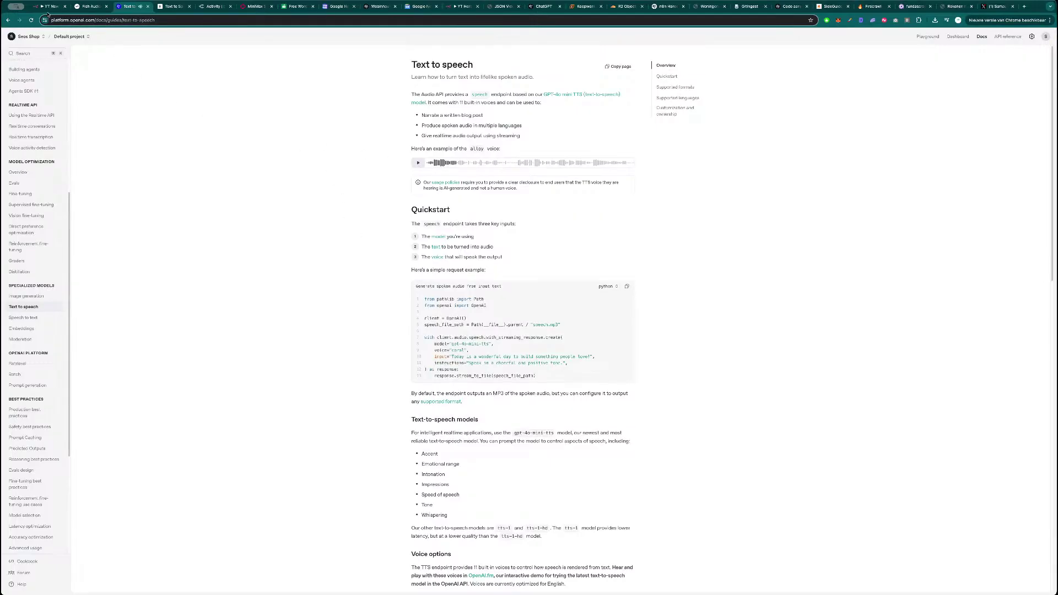
pyautogui.click(49, 6)
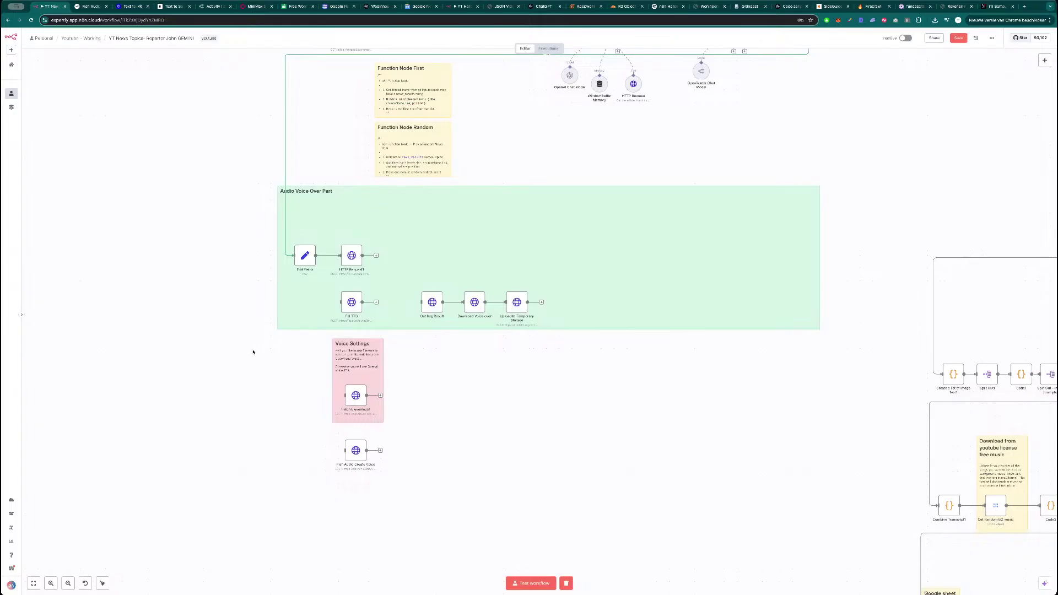
# - Save the workflow and insert a pasted Wait node between Fal TTS and Get Img Result in the Audio Voice Over Part note
pyautogui.scroll(-4, 253, 376)
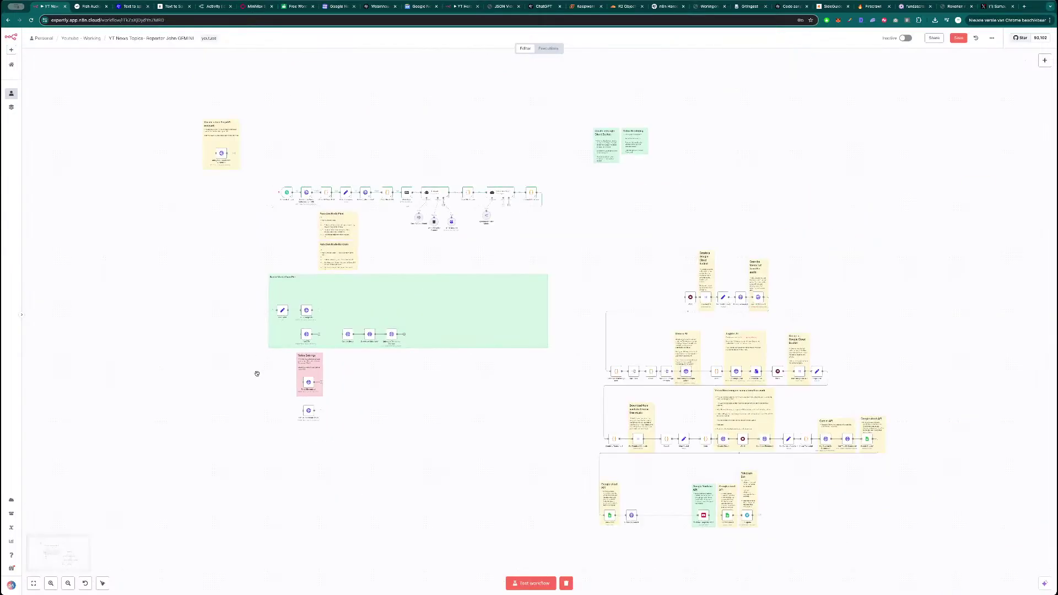
pyautogui.scroll(3, 254, 372)
pyautogui.scroll(2, 259, 385)
pyautogui.click(958, 38)
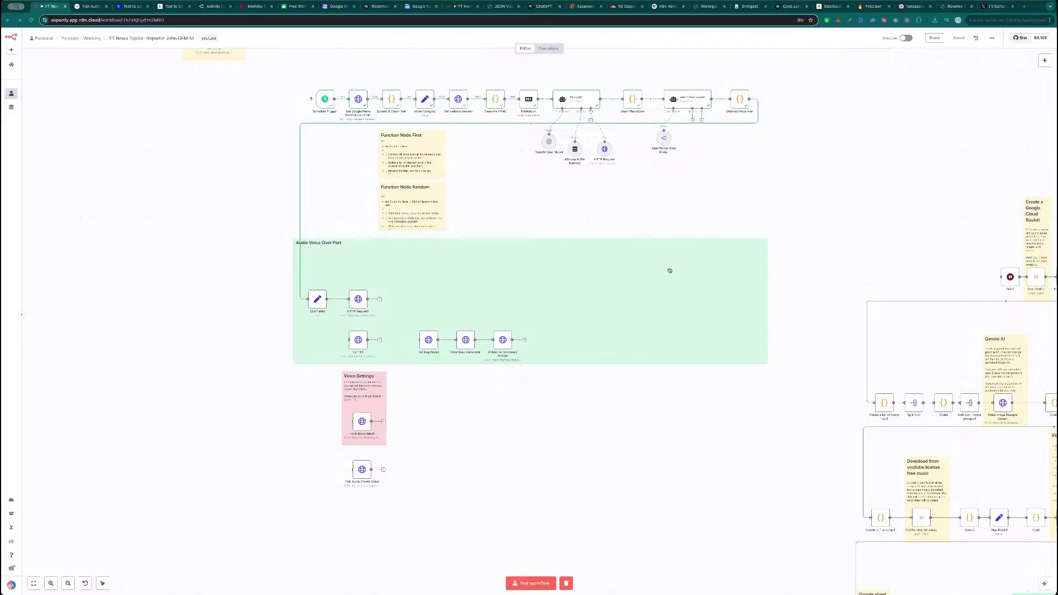
pyautogui.hotkey('ctrl', 'v')
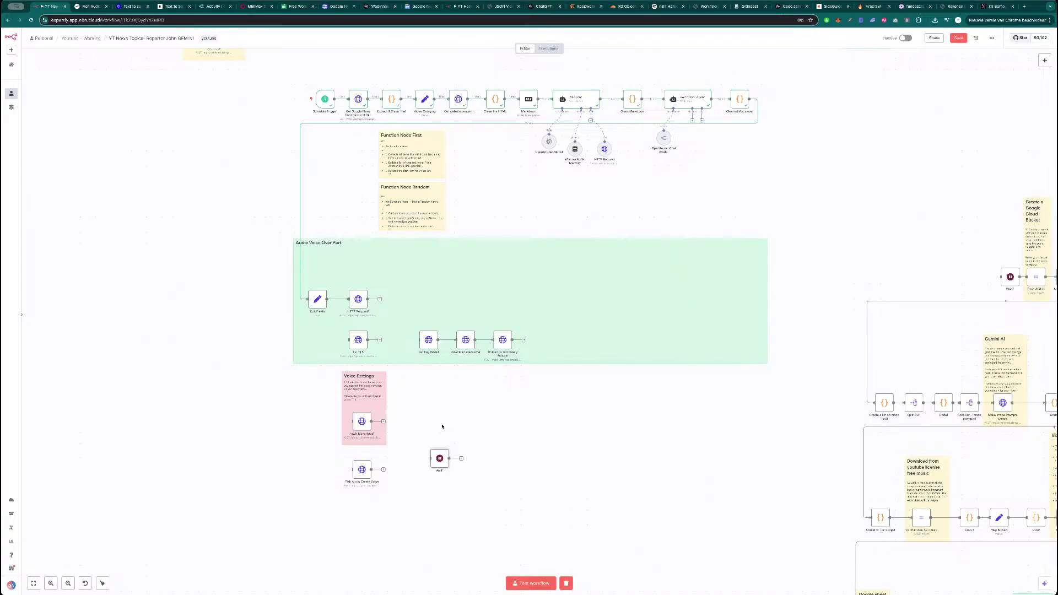
pyautogui.moveTo(437, 455)
pyautogui.mouseDown()
pyautogui.moveTo(378, 335)
pyautogui.moveTo(395, 341)
pyautogui.mouseUp()
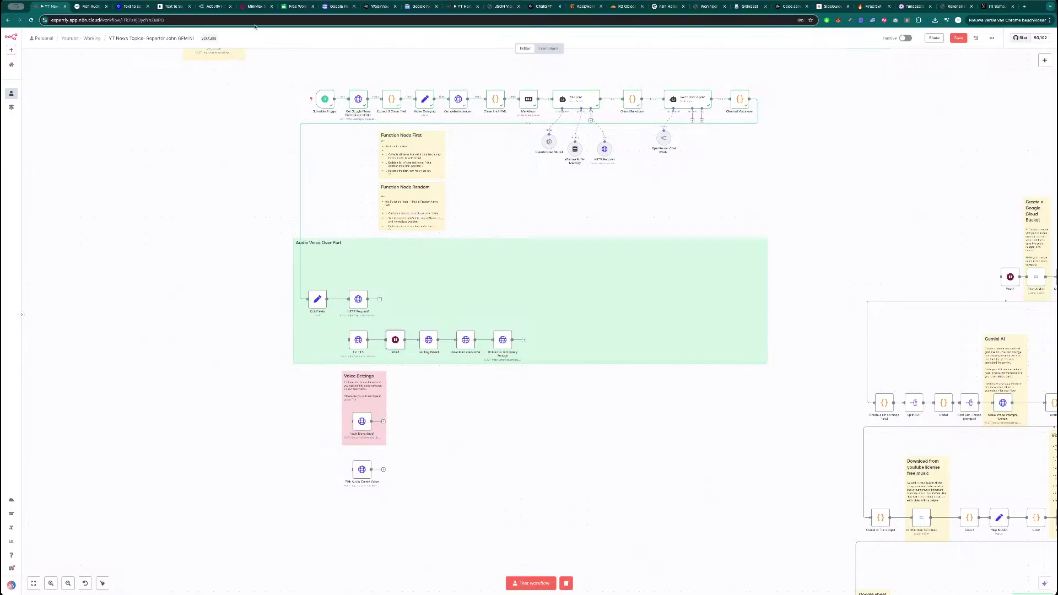
# - Open fal's model gallery separately, filter it by Text to Audio and open the elevenlabs/tts/multilingual-v2 playground
pyautogui.click(258, 7)
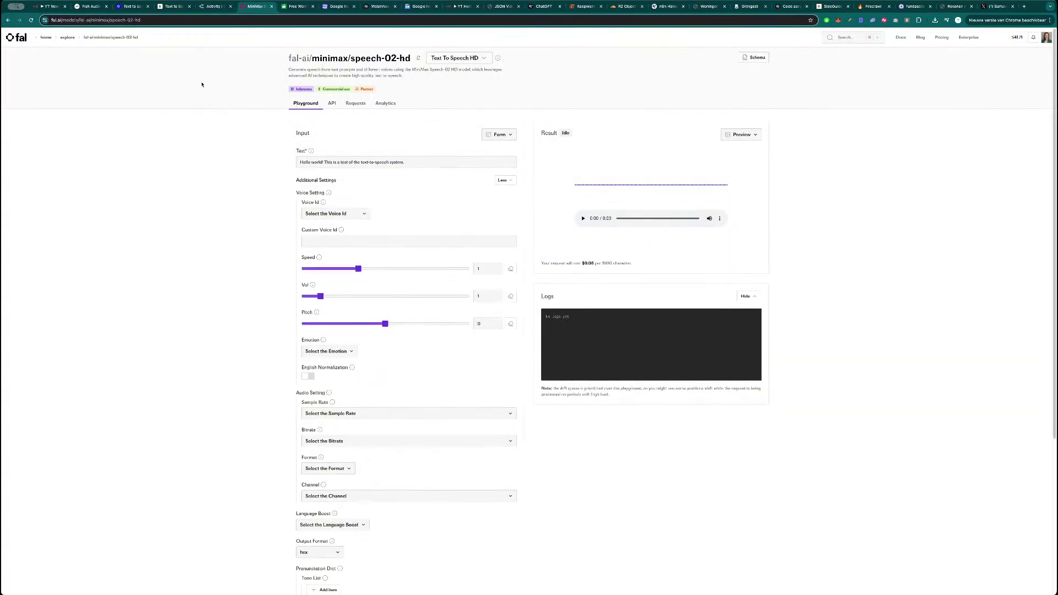
pyautogui.keyDown('super'); pyautogui.click(67, 39); pyautogui.keyUp('super')
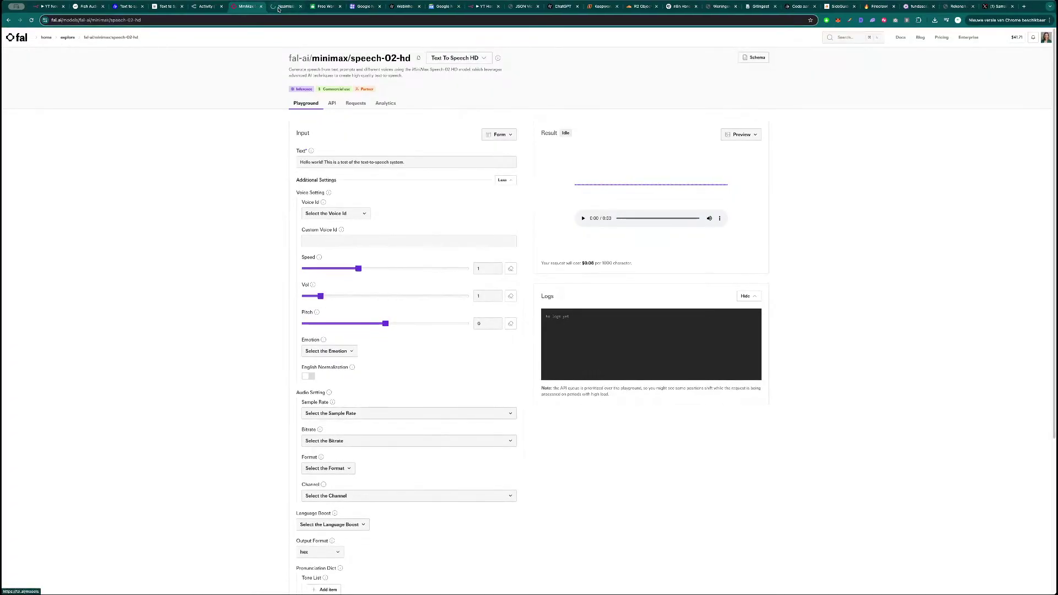
pyautogui.click(282, 6)
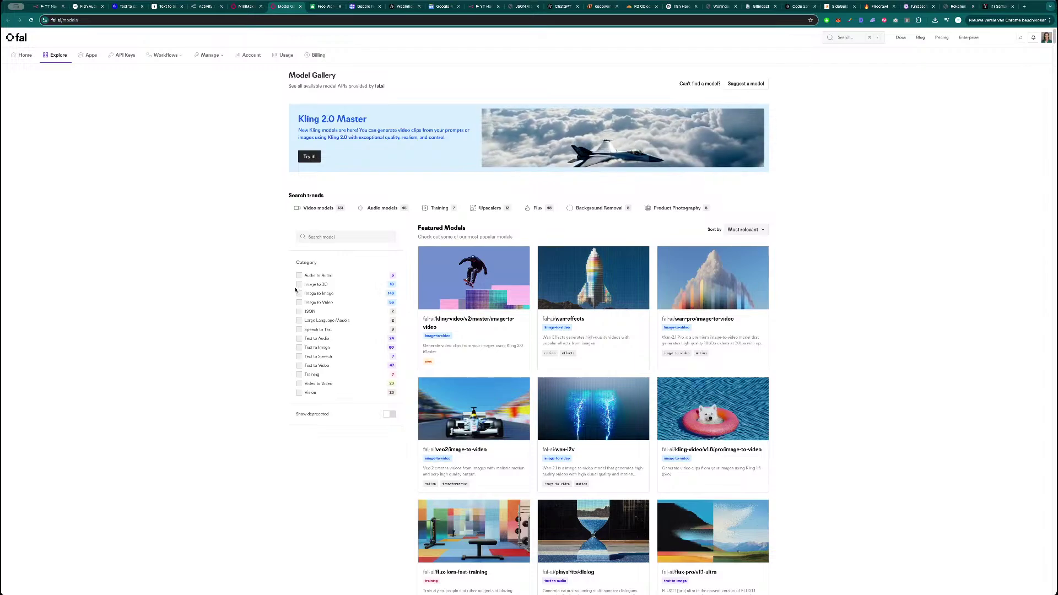
pyautogui.click(298, 338)
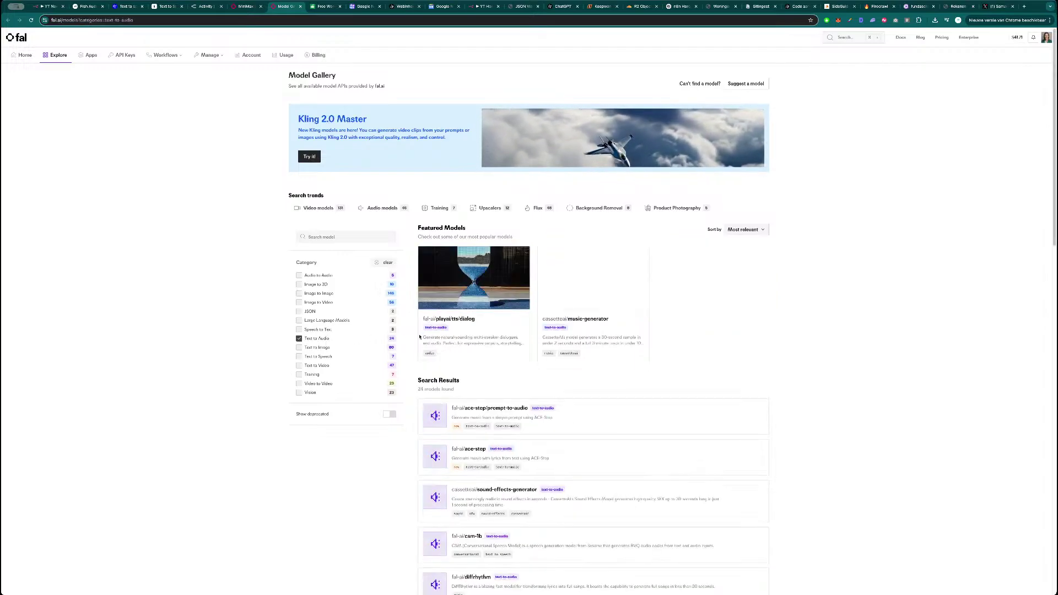
pyautogui.scroll(-3, 595, 368)
pyautogui.scroll(-6, 608, 372)
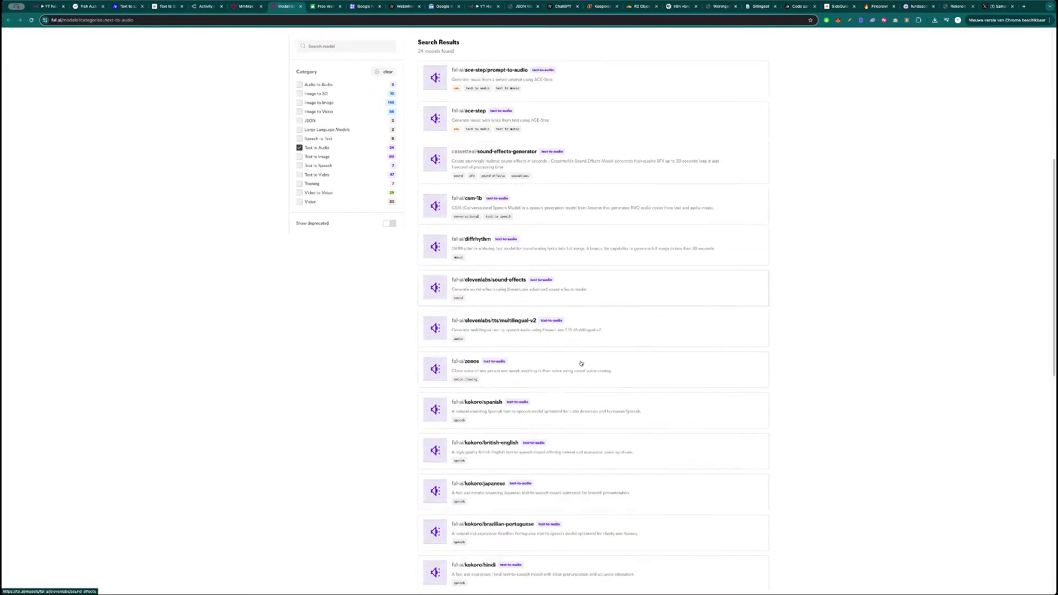
pyautogui.scroll(-1, 582, 364)
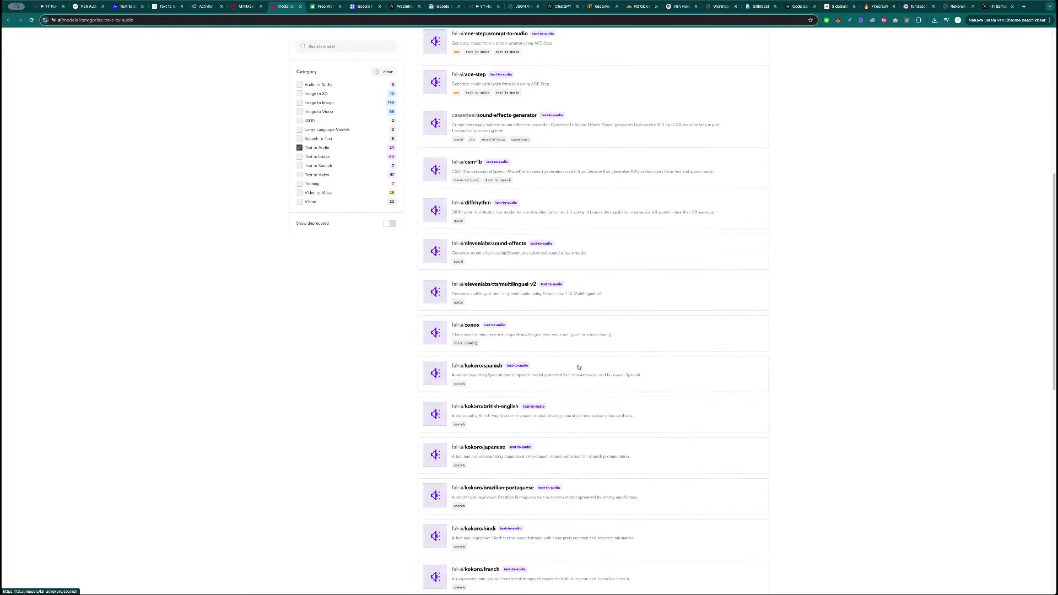
pyautogui.click(506, 286)
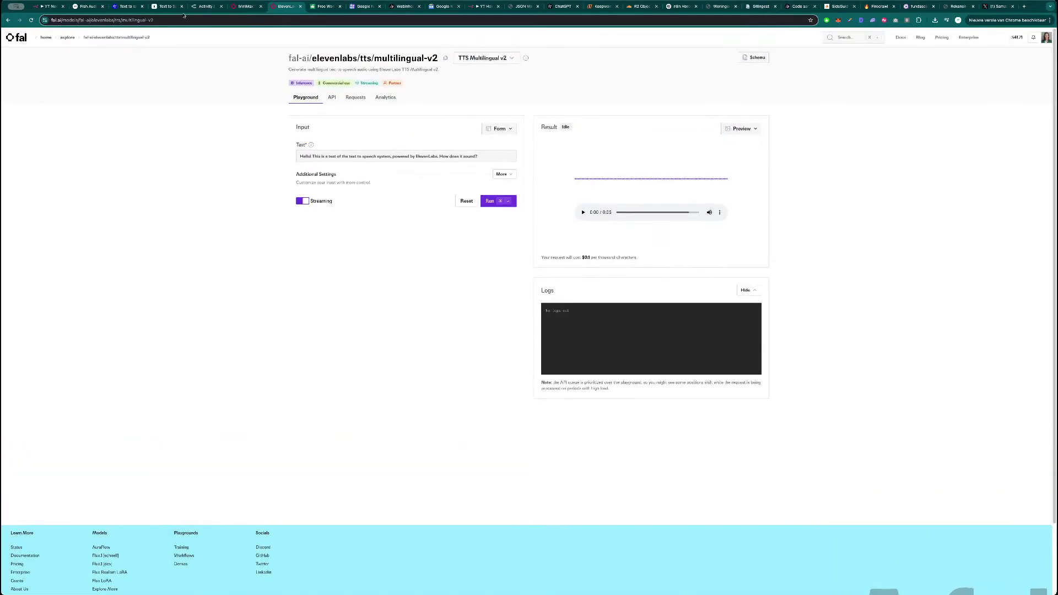
# - Return to the n8n workflow, examine the Edit Fields node's JSON and search the available nodes for "set"
pyautogui.click(50, 6)
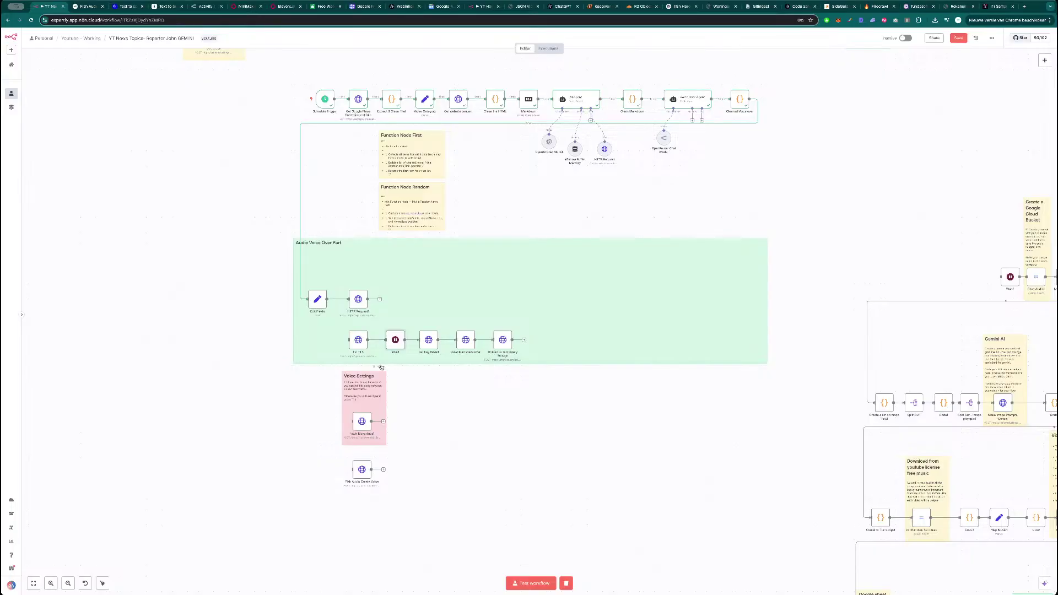
pyautogui.doubleClick(318, 300)
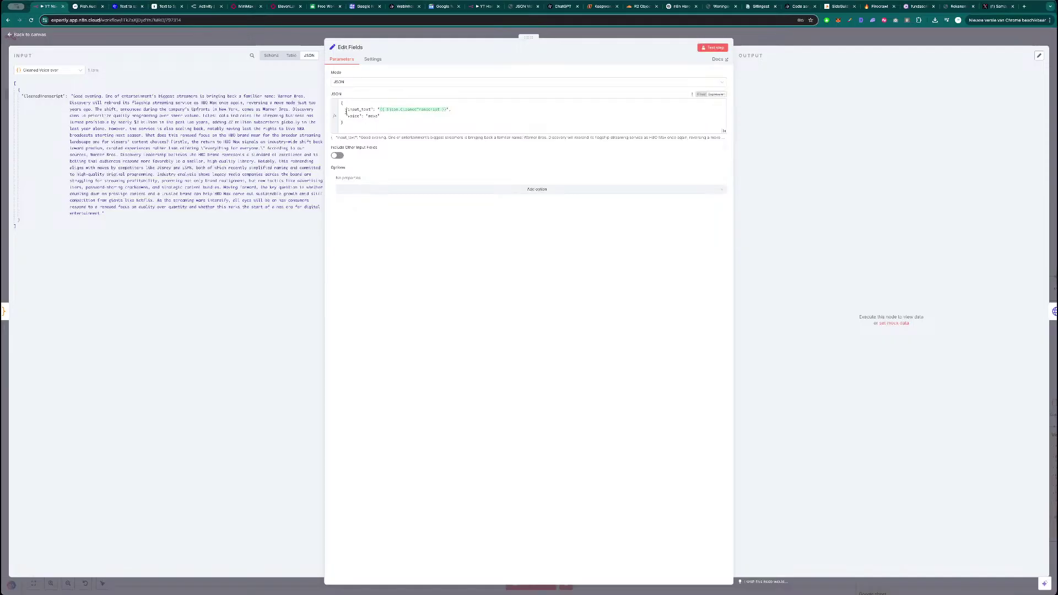
pyautogui.press('Escape')
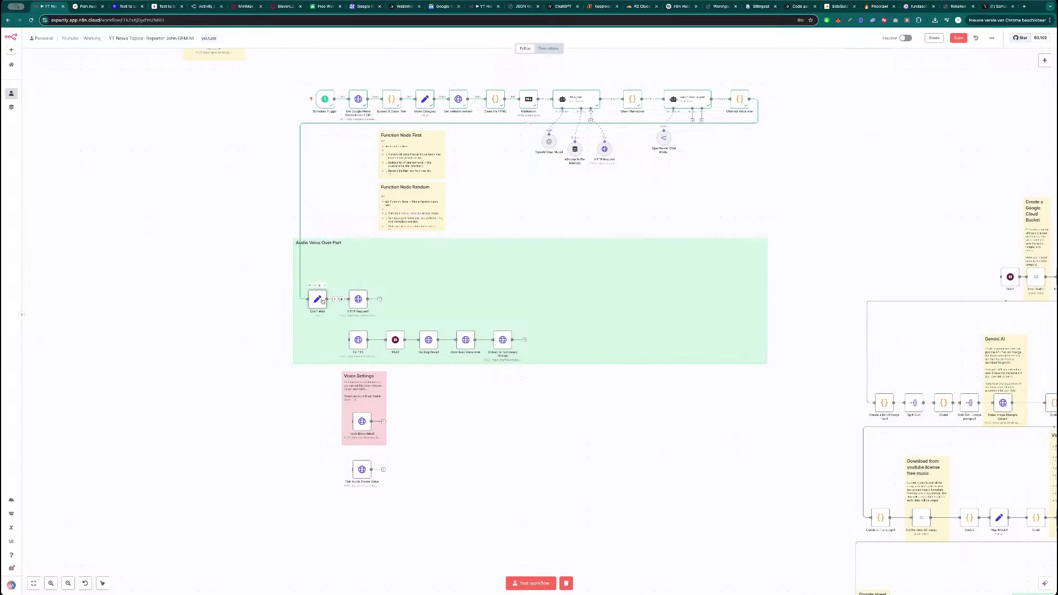
pyautogui.click(1044, 60)
pyautogui.write('set')
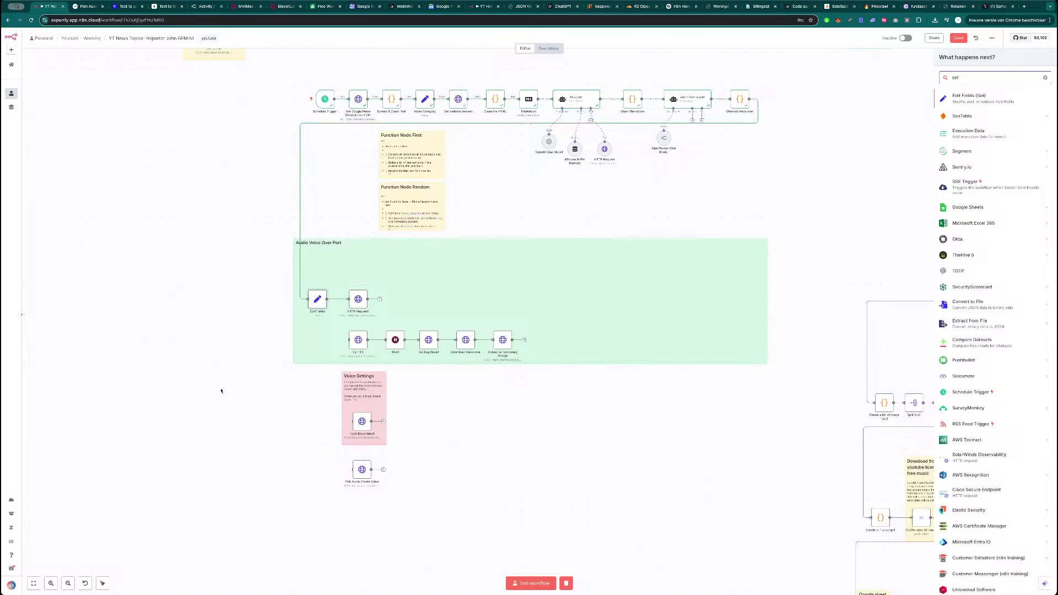
pyautogui.click(322, 306)
pyautogui.doubleClick(322, 306)
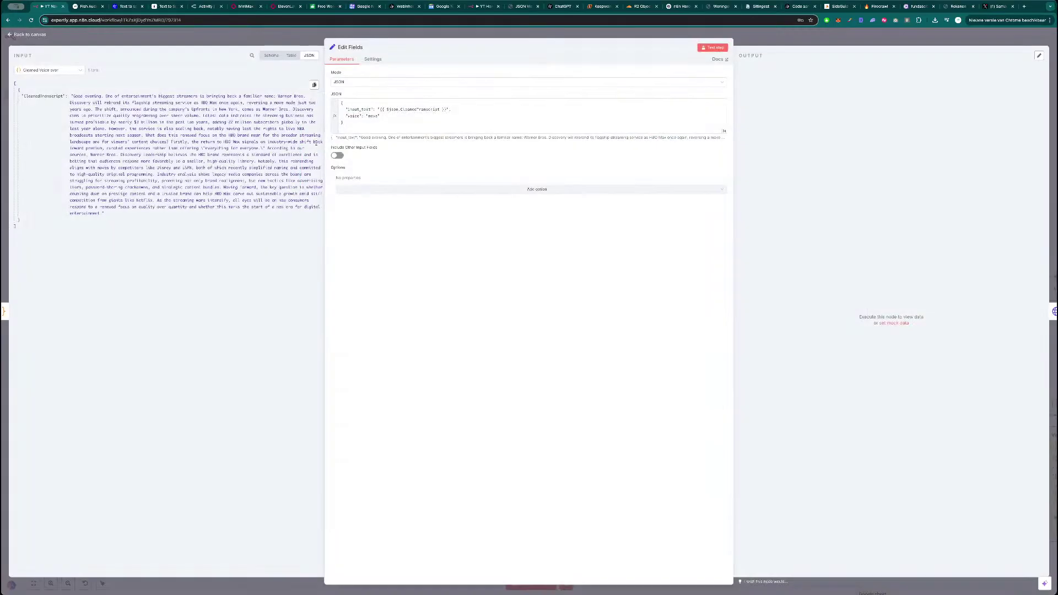
pyautogui.click(378, 115)
pyautogui.press('Escape')
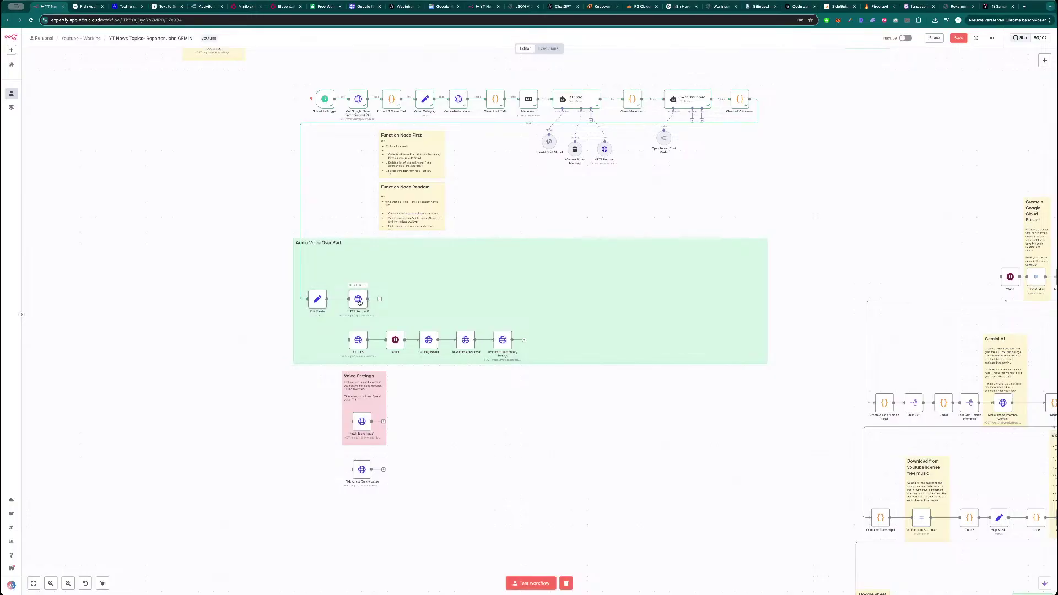
# - Examine the HTTP Request1 node's OpenAI speech endpoint, credential, headers and body parameters
pyautogui.doubleClick(359, 299)
pyautogui.scroll(-3, 406, 366)
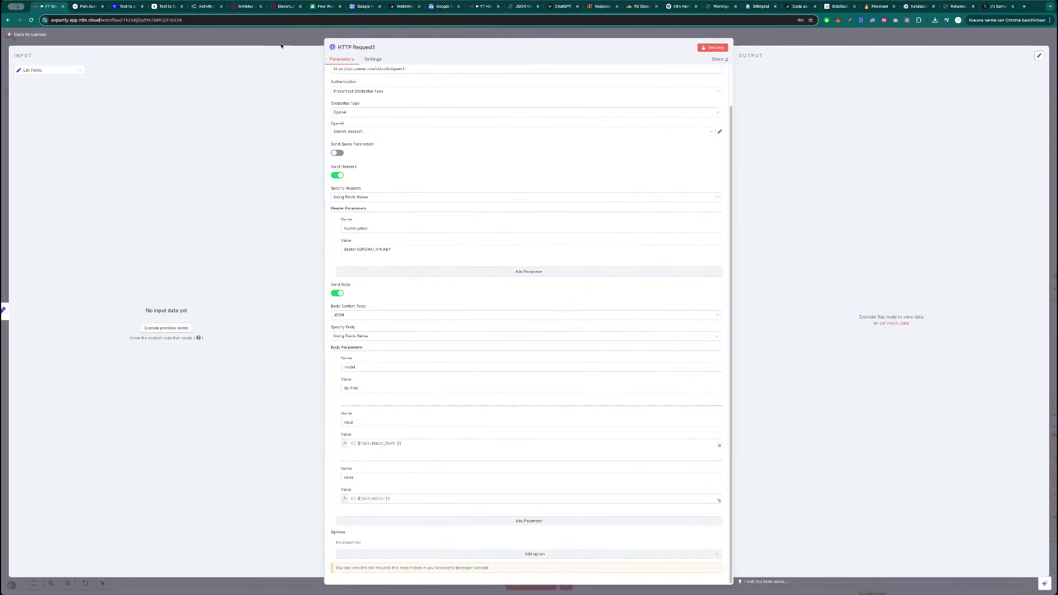
pyautogui.press('Escape')
pyautogui.moveTo(359, 300)
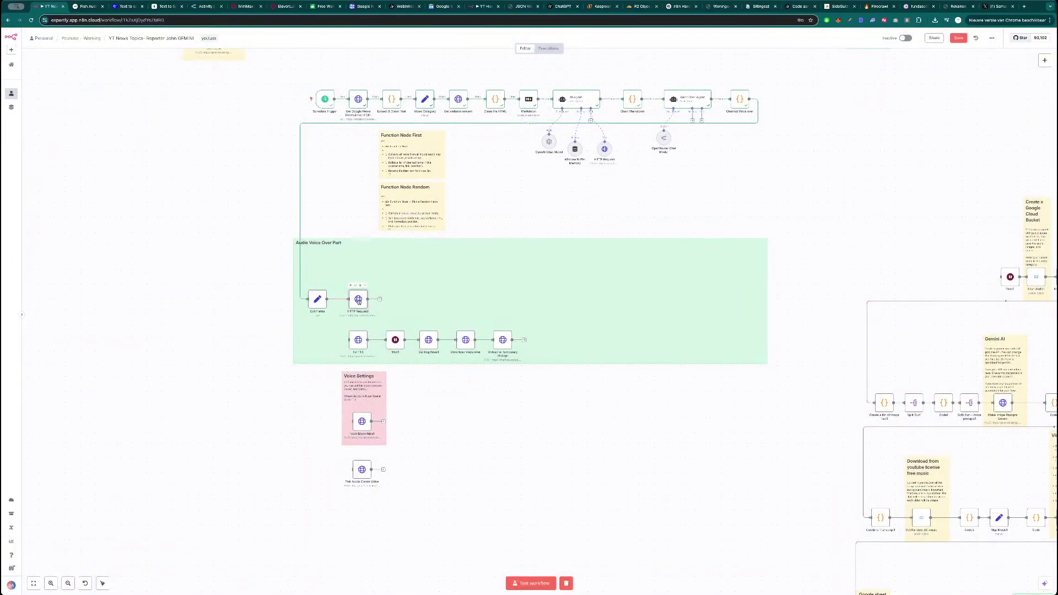
pyautogui.doubleClick(359, 301)
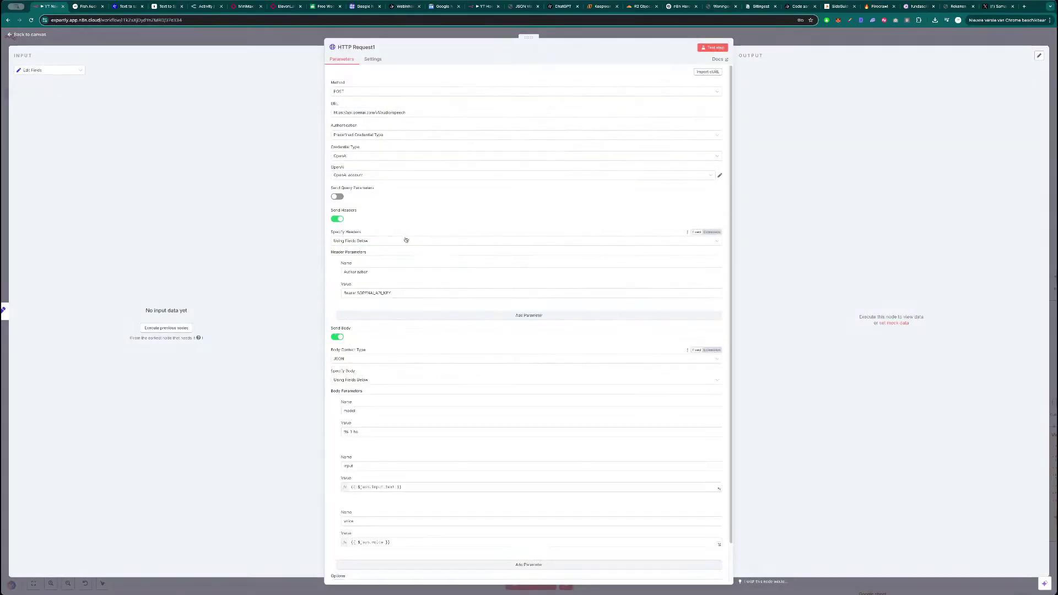
pyautogui.scroll(-1, 441, 336)
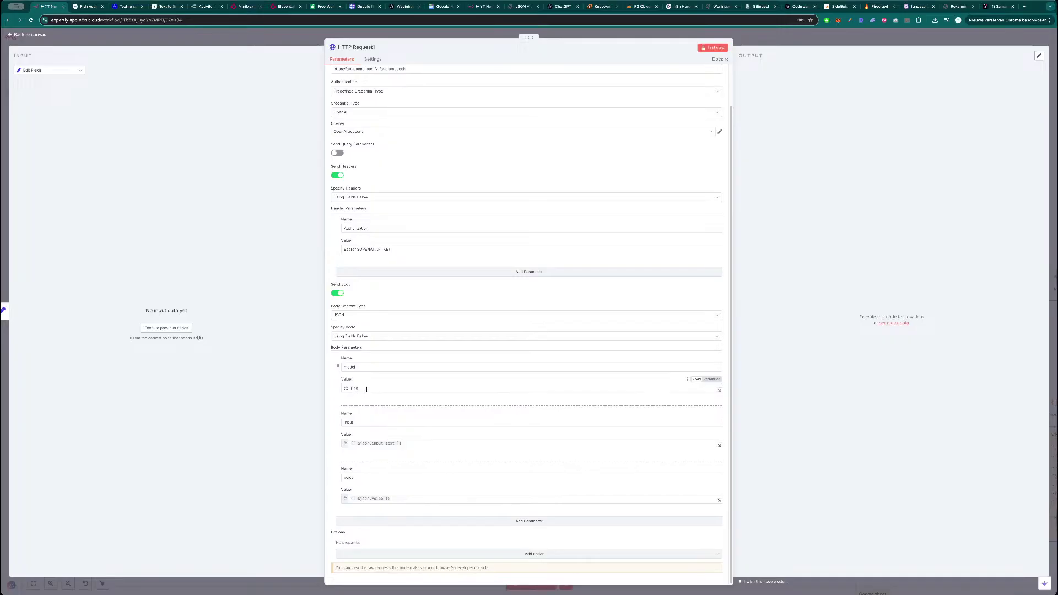
pyautogui.press('Escape')
pyautogui.moveTo(359, 305)
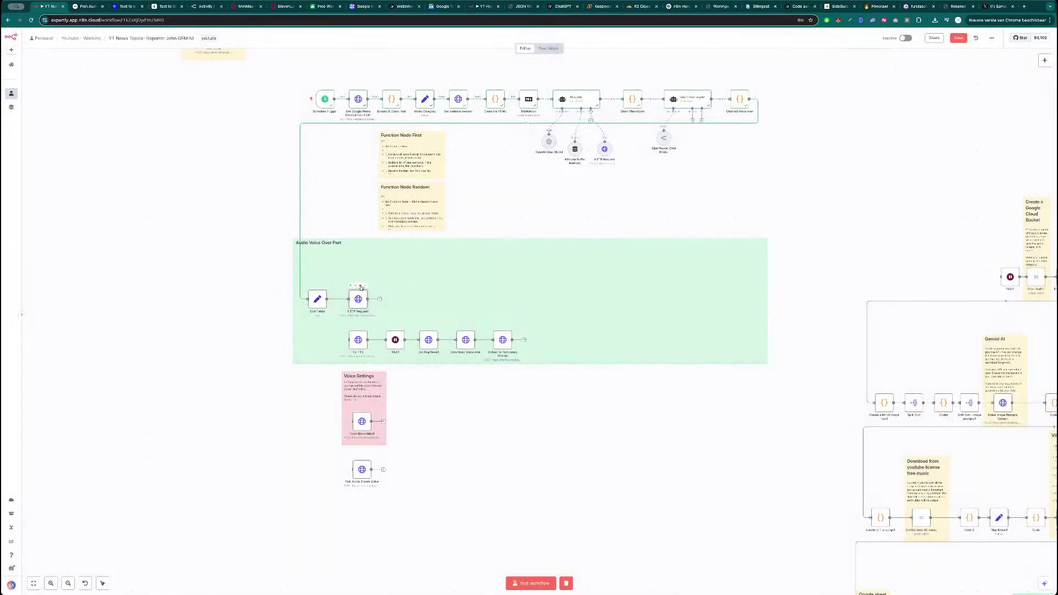
pyautogui.press('Delete')
pyautogui.click(320, 286)
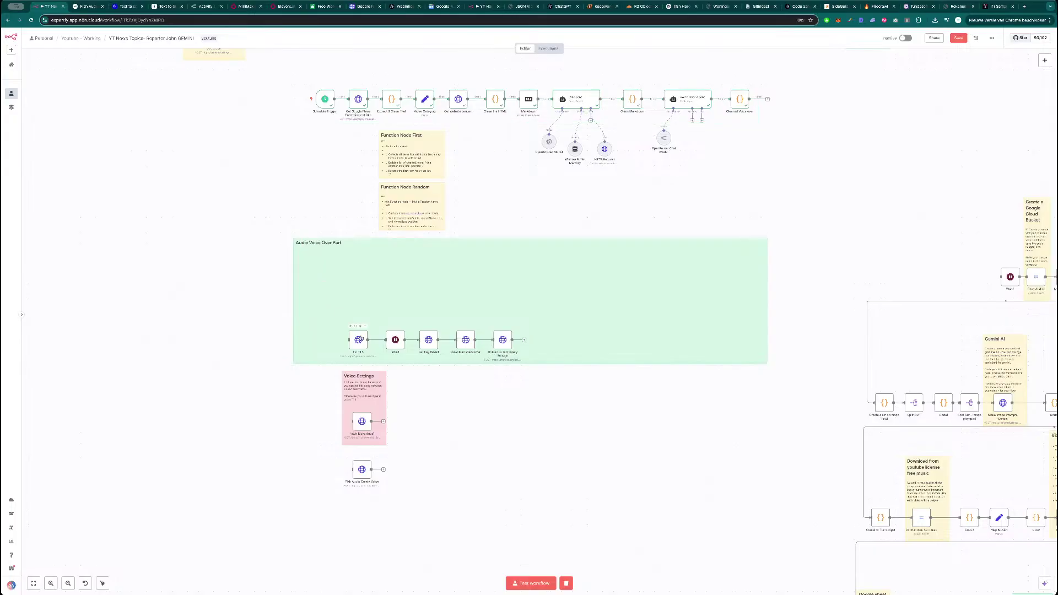
pyautogui.doubleClick(363, 423)
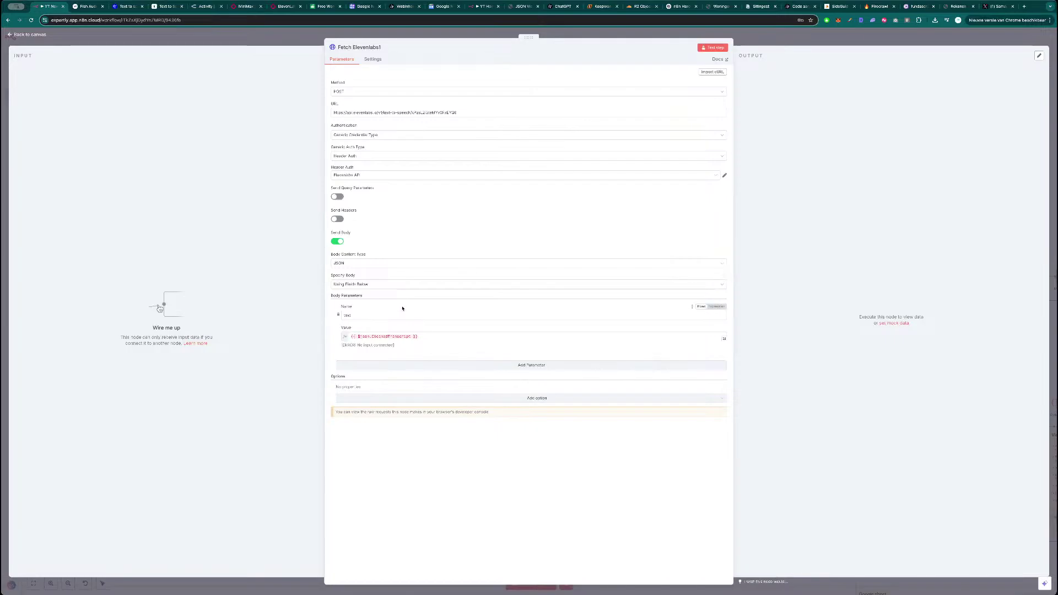
pyautogui.press('Escape')
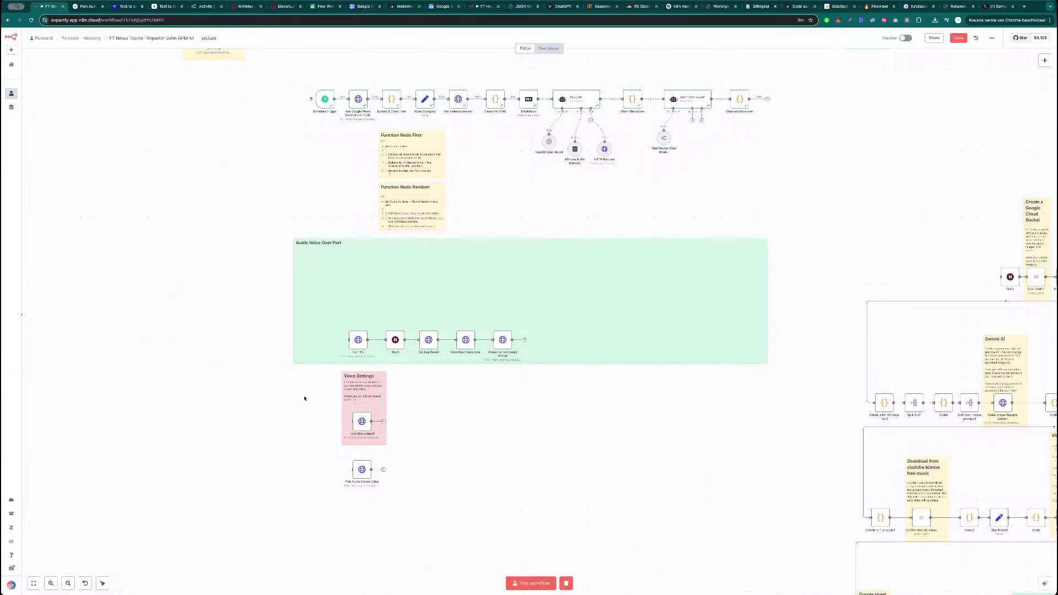
pyautogui.press('super+z')
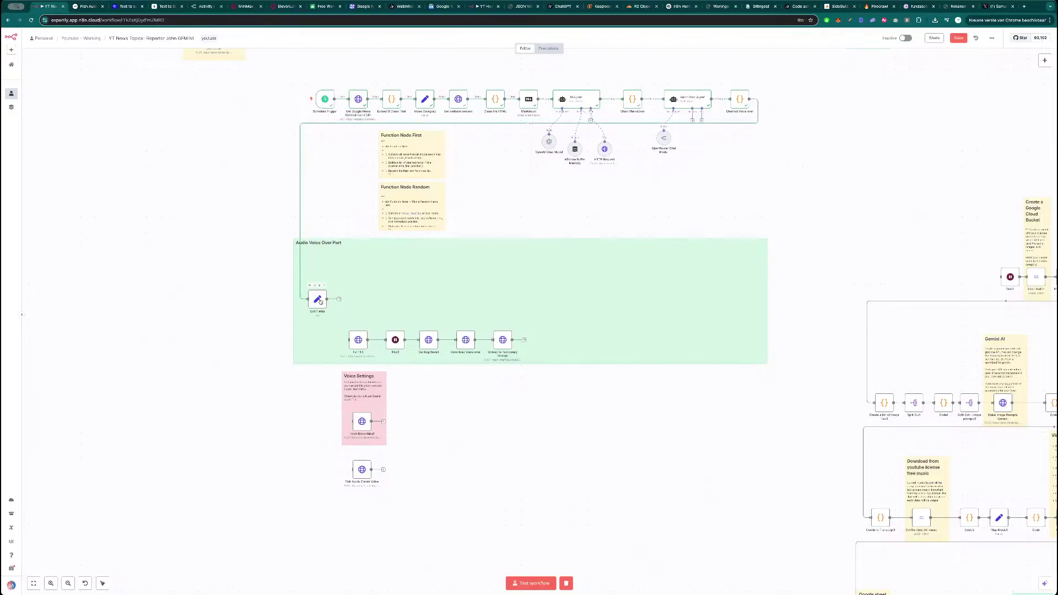
pyautogui.press('super+z')
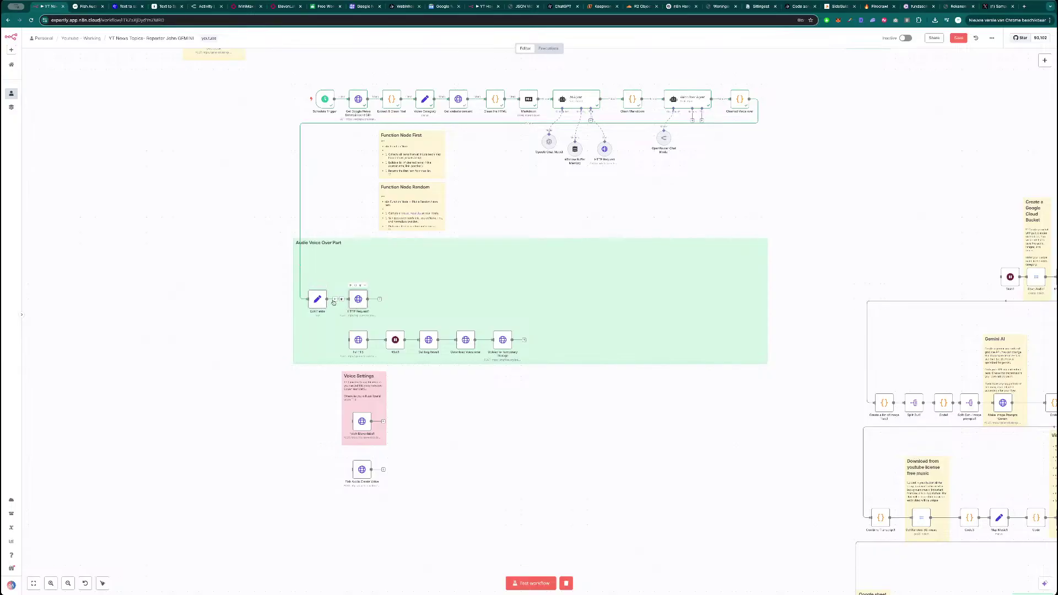
# - Disconnect Edit Fields from Cleaned voice over, then move it with HTTP Request1 and an enlarged Voice Settings note left of the main node row
pyautogui.click(533, 123)
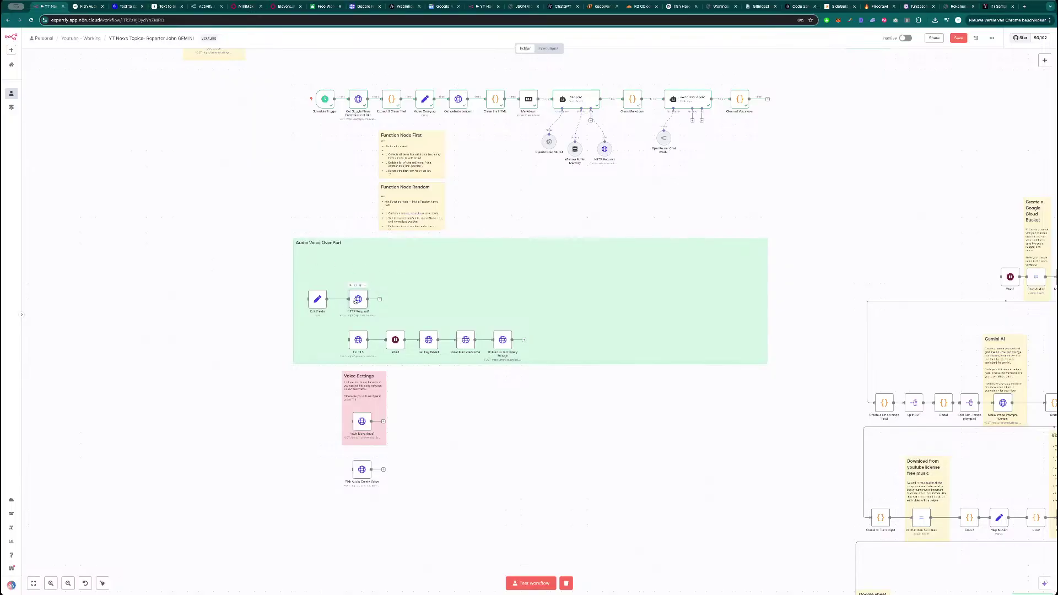
pyautogui.moveTo(320, 302); pyautogui.dragTo(124, 122)
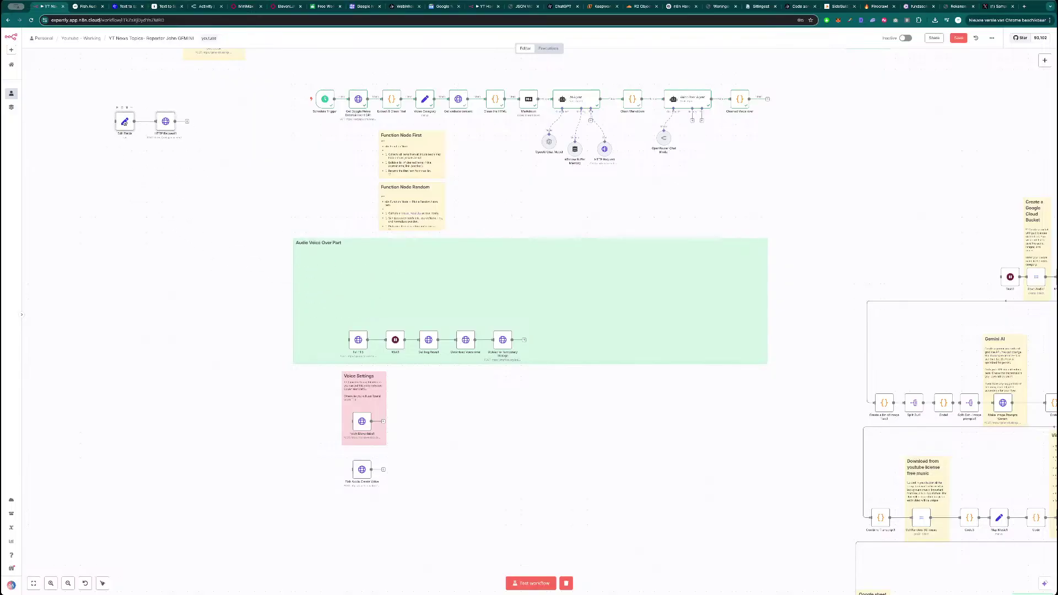
pyautogui.moveTo(365, 400); pyautogui.dragTo(95, 114)
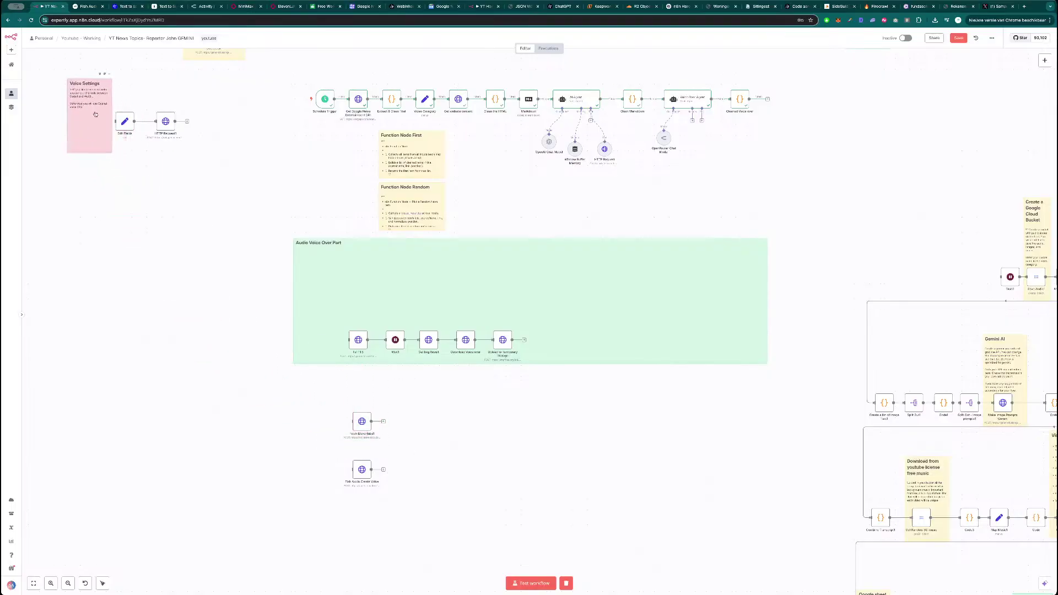
pyautogui.moveTo(111, 152); pyautogui.dragTo(238, 201)
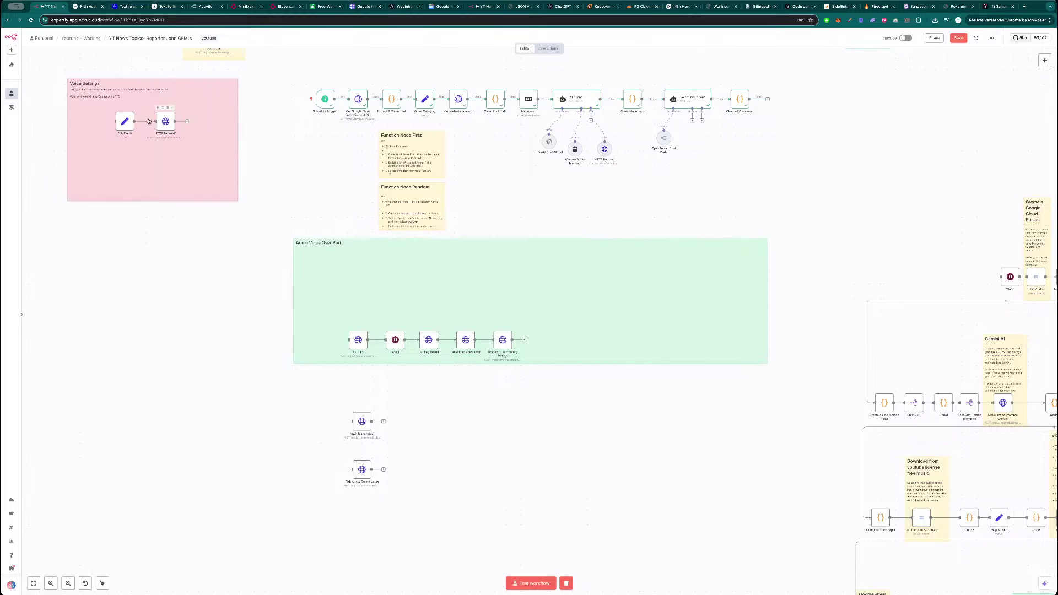
# - Arrange Edit Fields and HTTP Request1 in the Voice Settings note's upper-left area and place Fetch Elevenlabs1 below them
pyautogui.moveTo(125, 122); pyautogui.dragTo(87, 121)
pyautogui.moveTo(166, 121); pyautogui.dragTo(128, 121)
pyautogui.moveTo(361, 422); pyautogui.dragTo(84, 161)
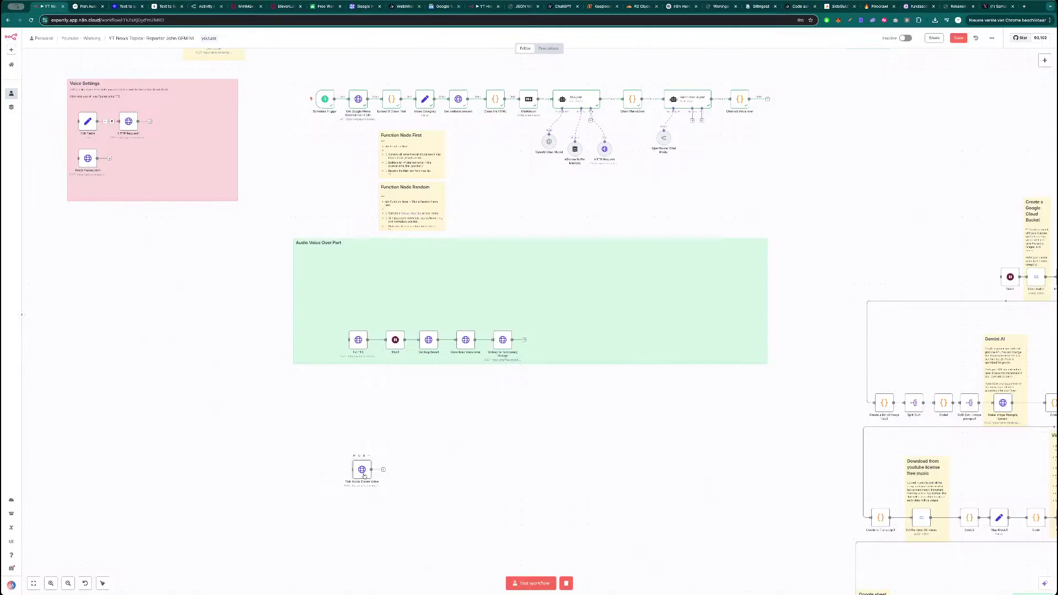
# - Review the Fish Audio Create Voice node's parameters and place the node beside Fetch Elevenlabs1 in the Voice Settings note
pyautogui.doubleClick(368, 466)
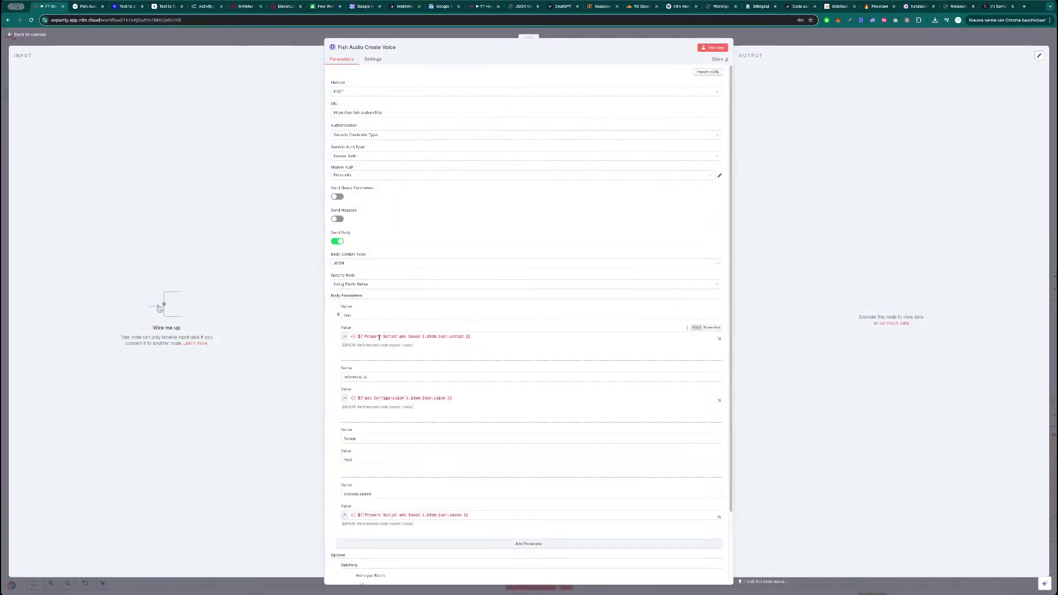
pyautogui.scroll(-3, 405, 379)
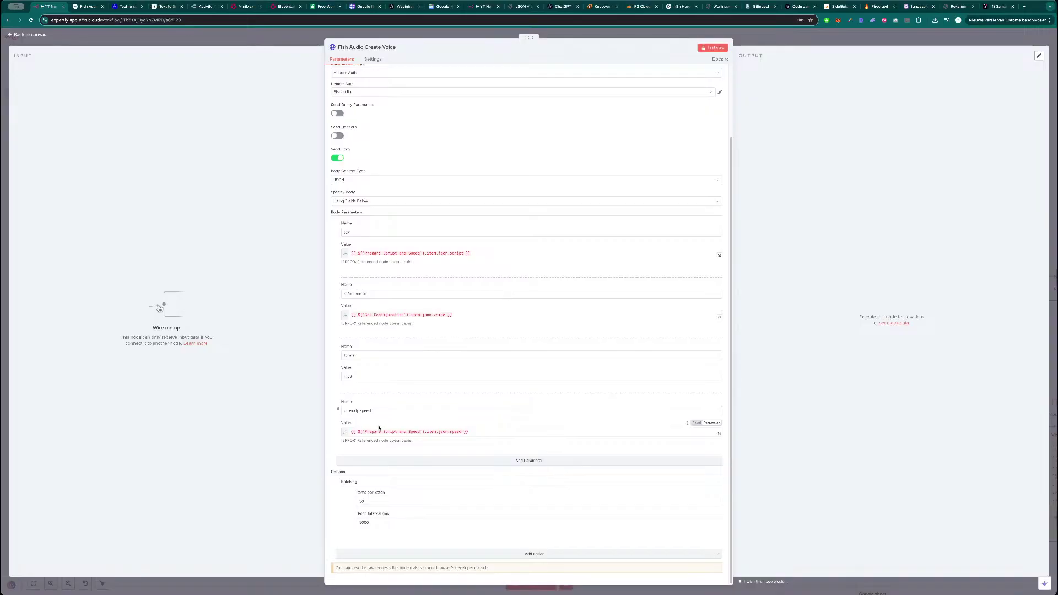
pyautogui.scroll(3, 399, 438)
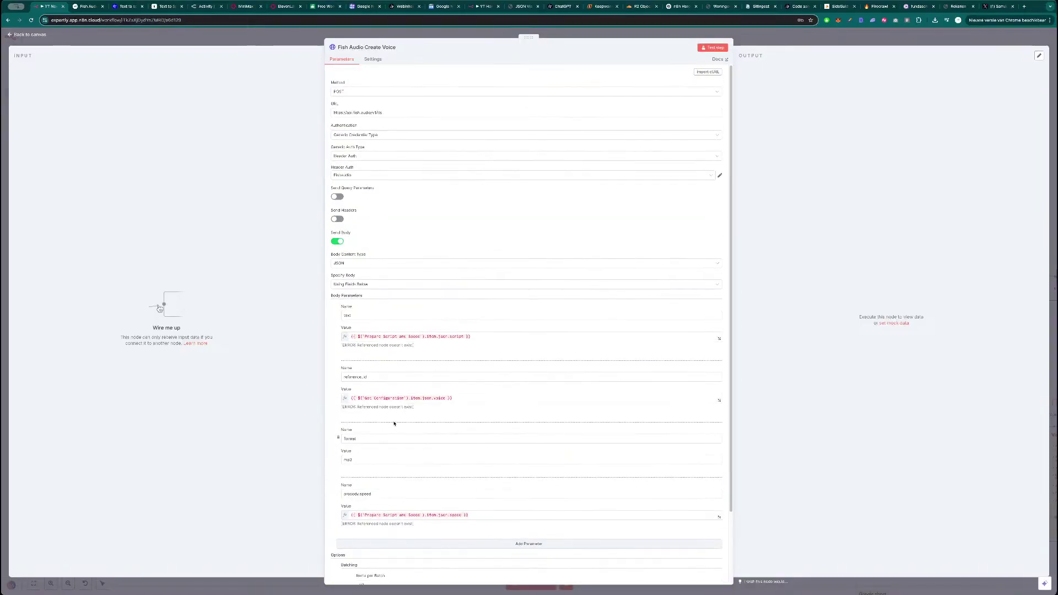
pyautogui.press('Escape')
pyautogui.moveTo(369, 470); pyautogui.dragTo(137, 162)
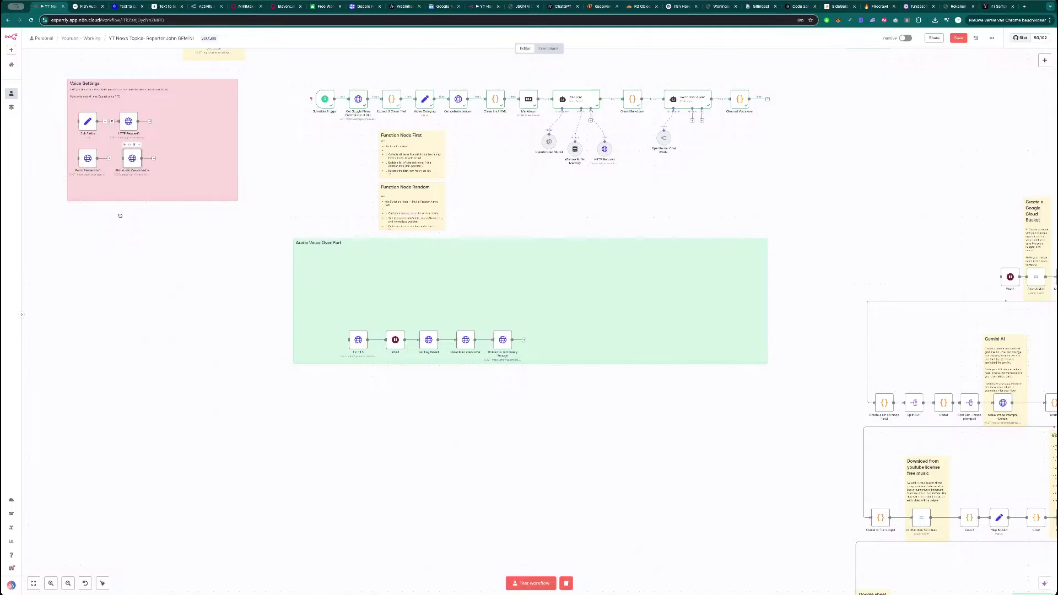
# - Connect Cleaned voice over to Fal TTS and line up Fal TTS, Wait and Get Img Result higher in the Audio Voice Over Part note
pyautogui.moveTo(768, 102); pyautogui.dragTo(311, 289)
pyautogui.moveTo(393, 339); pyautogui.dragTo(363, 297)
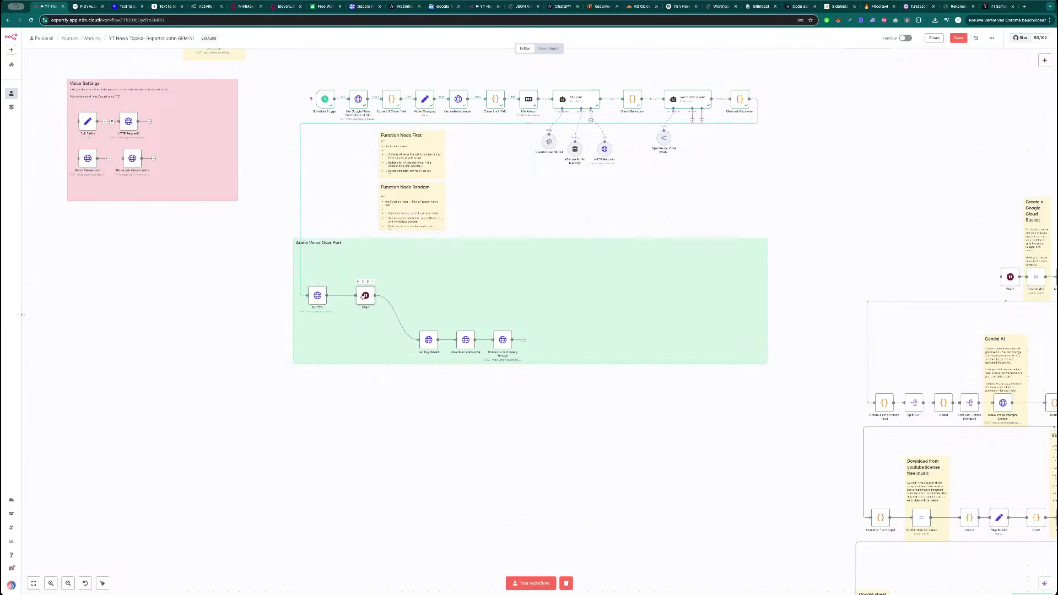
pyautogui.moveTo(441, 350); pyautogui.dragTo(431, 306)
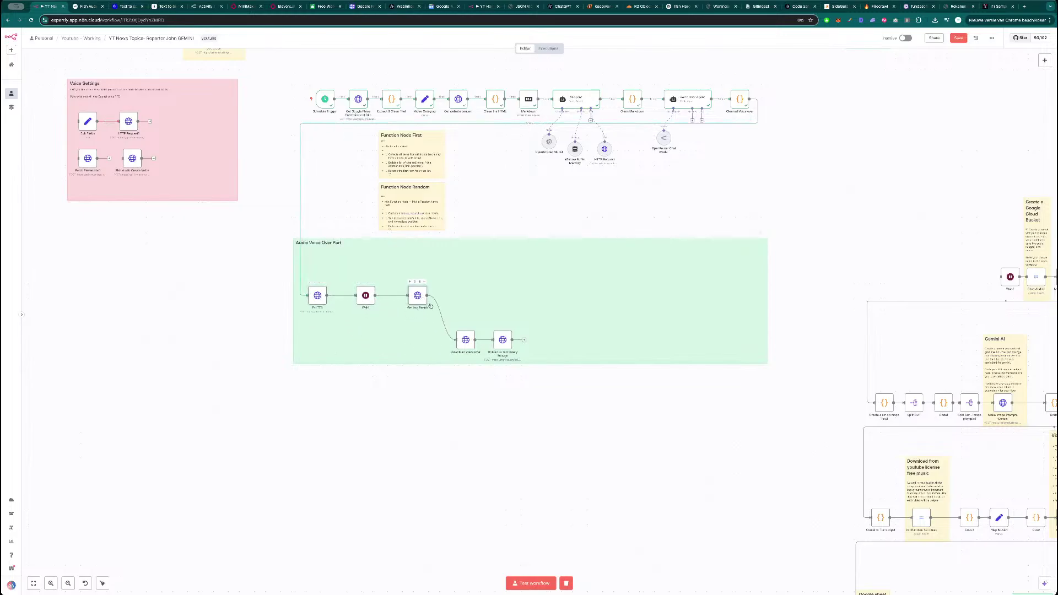
# - Rename Get Img Result as "Get Voice Over Result" and align the voice-over download and temporary storage upload nodes in its row
pyautogui.doubleClick(417, 295)
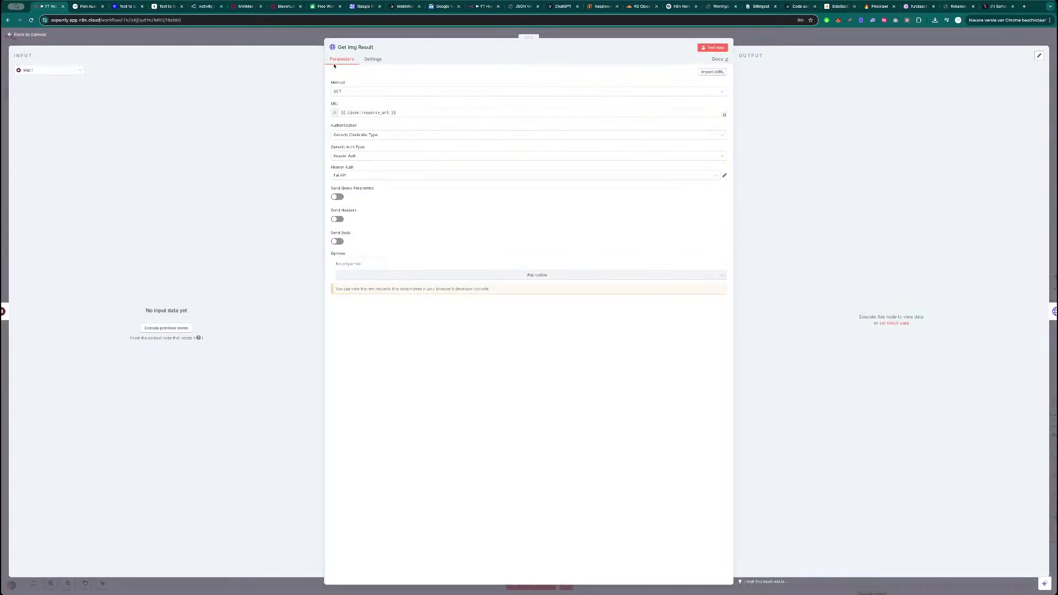
pyautogui.click(359, 47)
pyautogui.doubleClick(395, 44)
pyautogui.write('Void')
pyautogui.write(' Over Result')
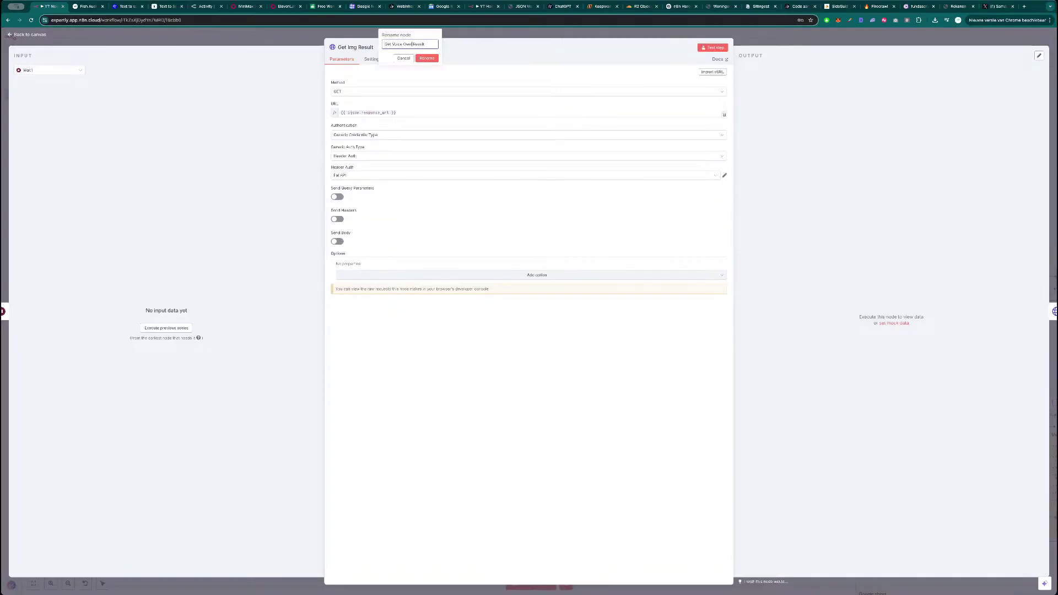
pyautogui.press('Return')
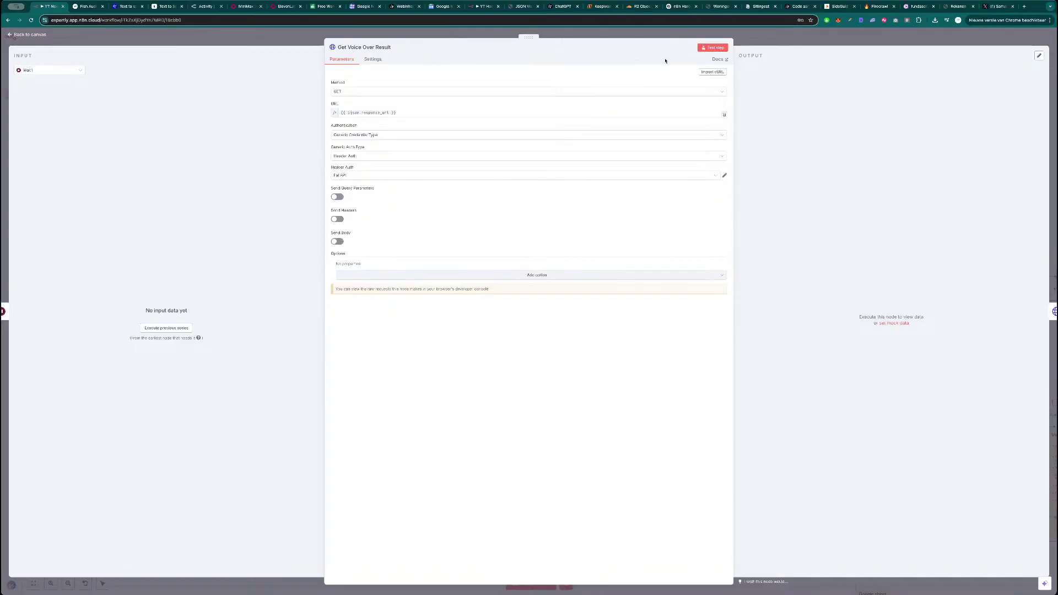
pyautogui.press('Escape')
pyautogui.moveTo(465, 306); pyautogui.dragTo(465, 296)
pyautogui.moveTo(503, 340); pyautogui.dragTo(510, 295)
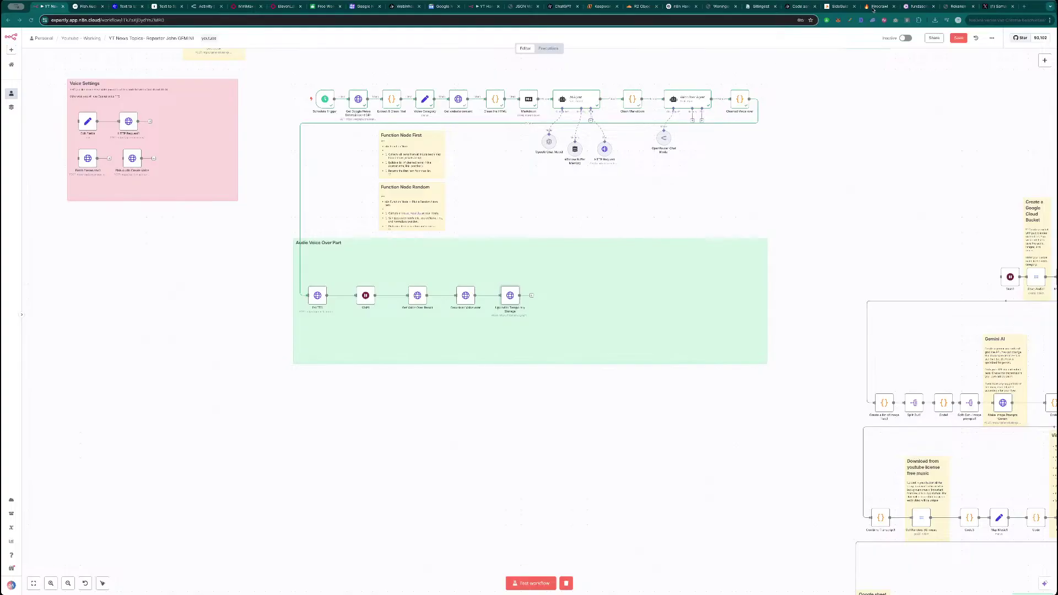
# - Open tmpfiles.org next to the workflow, close the Fish Audio and two Text to Speech pages, and return to the workflow
pyautogui.click(55, 6)
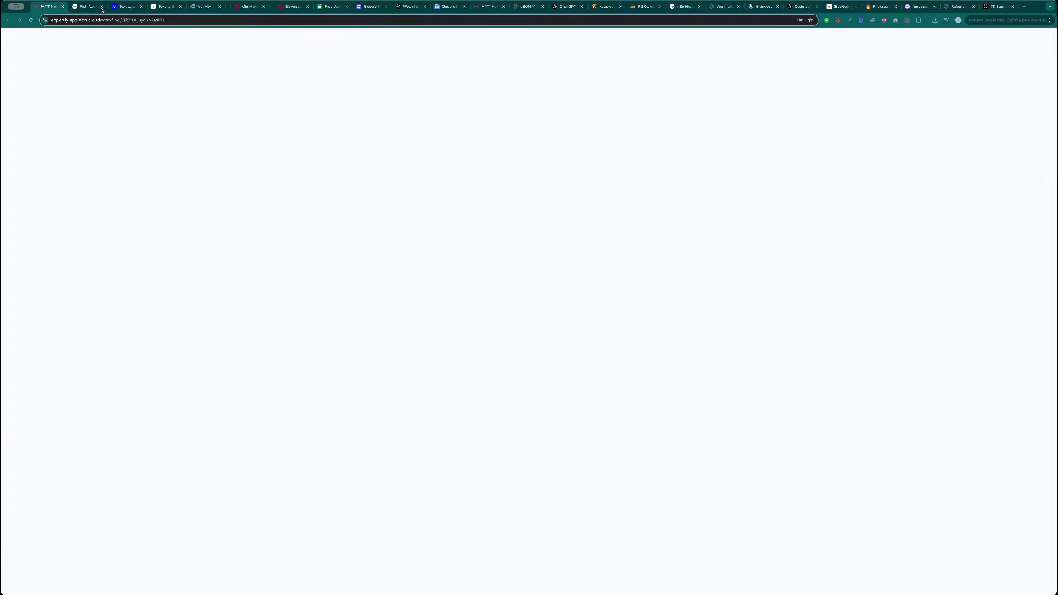
pyautogui.click(110, 8)
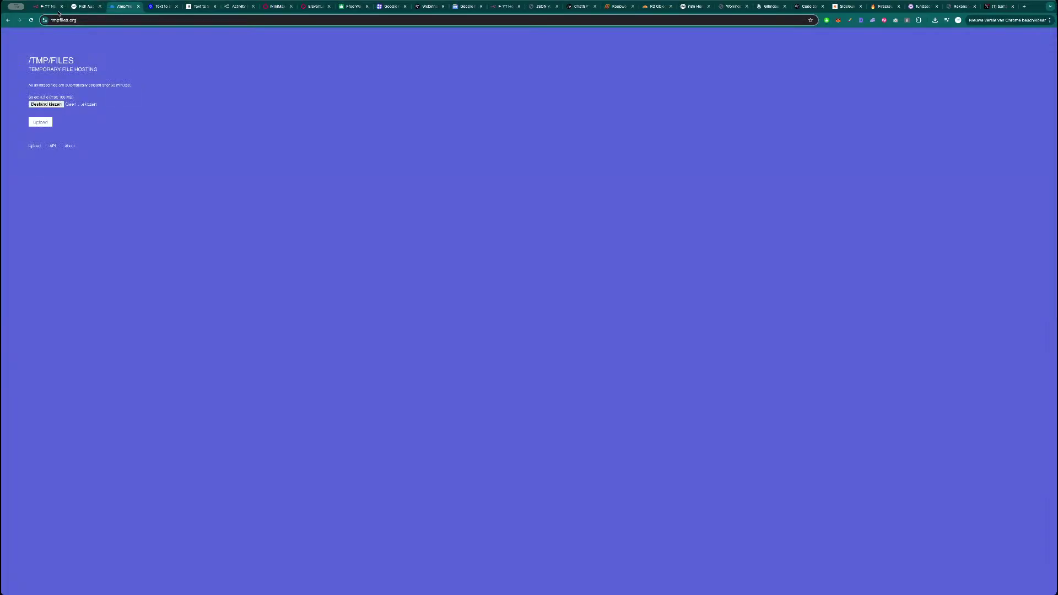
pyautogui.moveTo(112, 9); pyautogui.dragTo(74, 8)
pyautogui.click(138, 7)
pyautogui.click(138, 6)
pyautogui.click(137, 7)
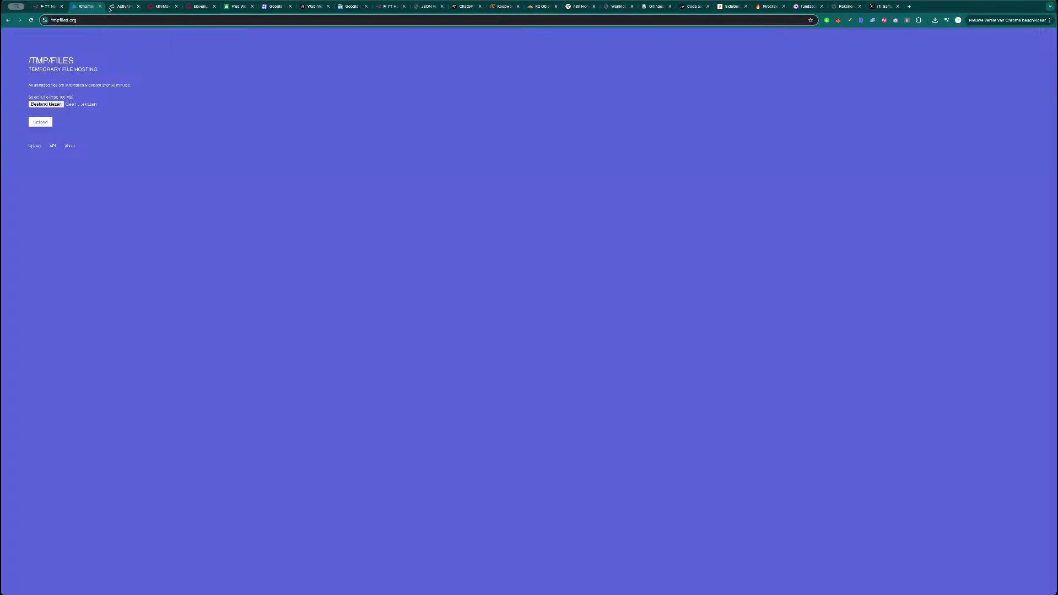
pyautogui.click(53, 8)
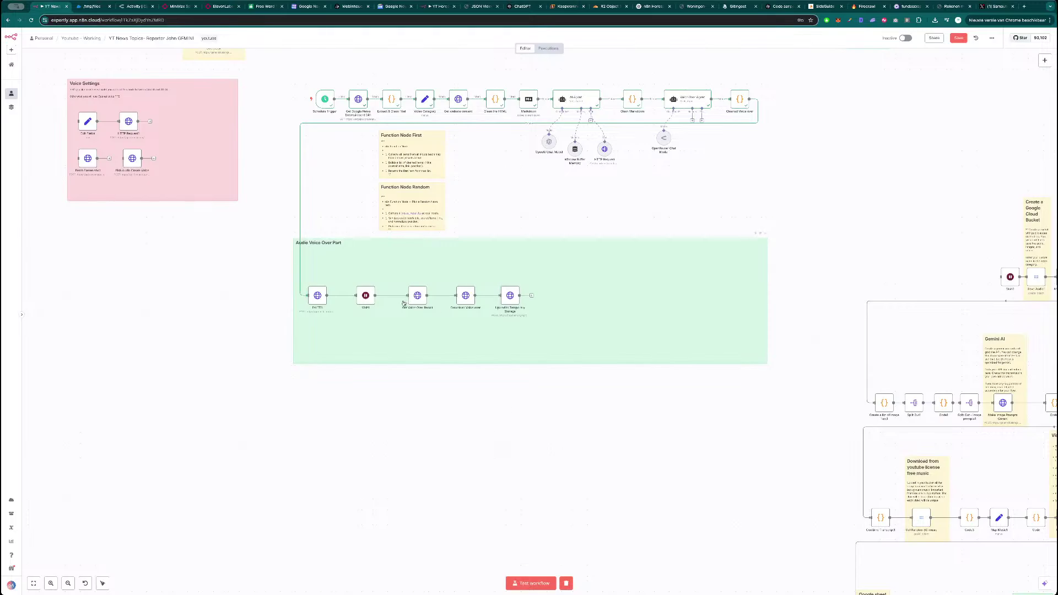
# - Move the Wait node closer to Fal TTS and review the Fal TTS JSON body alongside fal's minimax/speech-02-hd page
pyautogui.moveTo(366, 295); pyautogui.dragTo(350, 296)
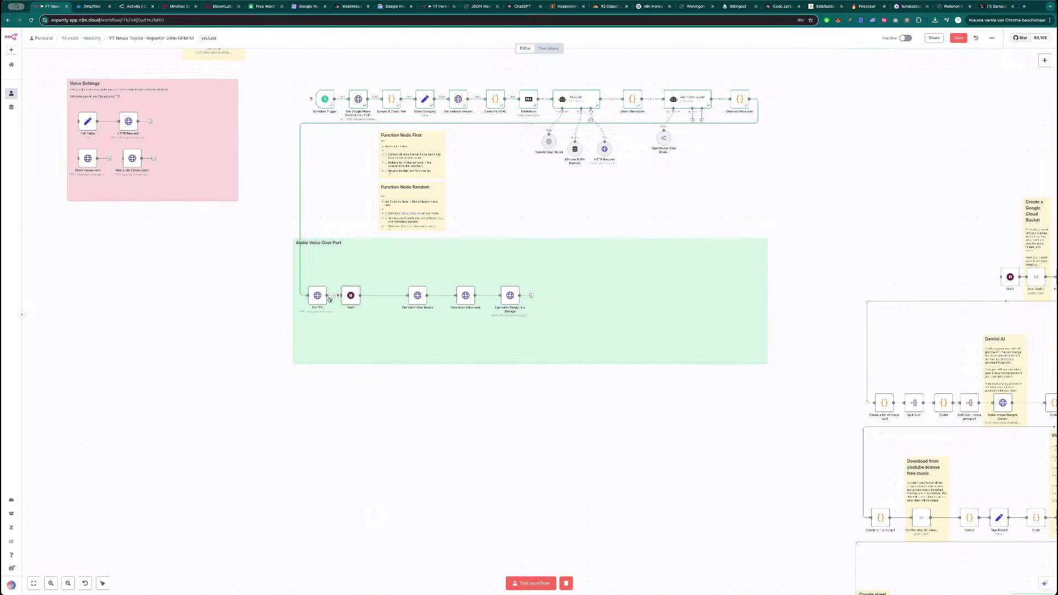
pyautogui.doubleClick(321, 297)
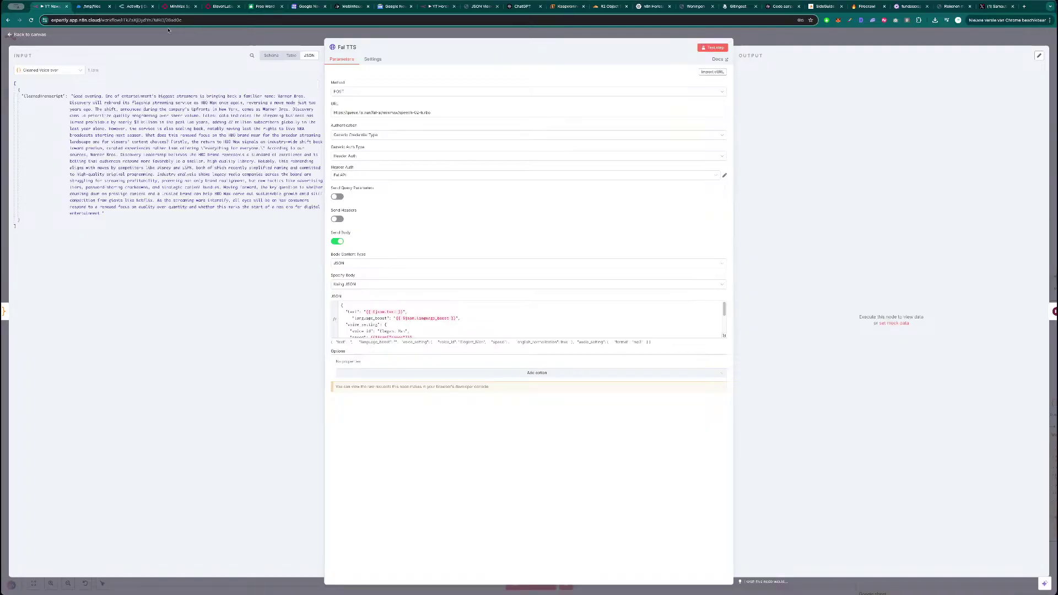
pyautogui.click(179, 6)
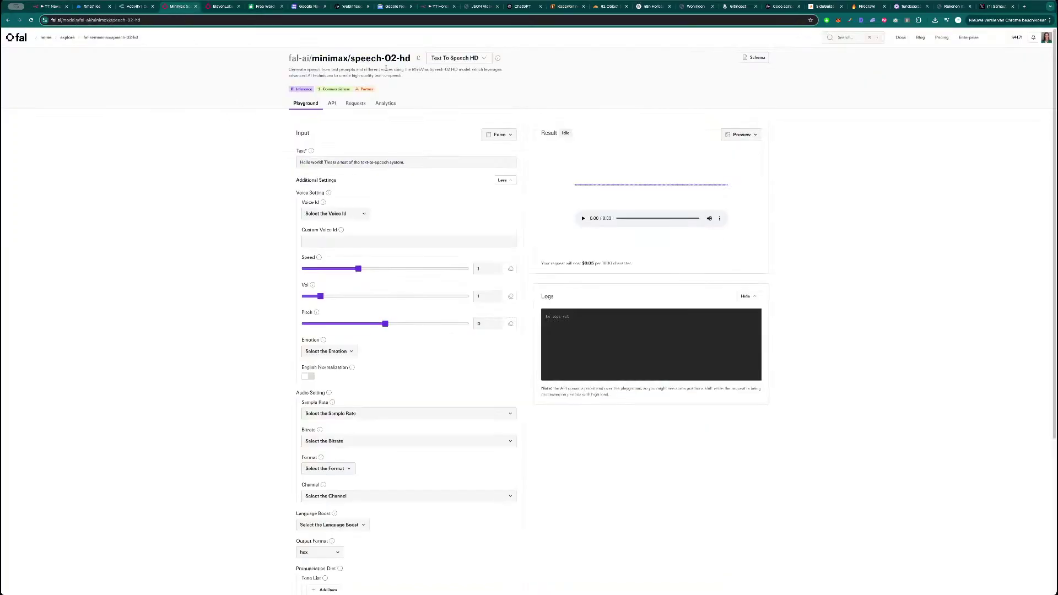
pyautogui.press('super+1')
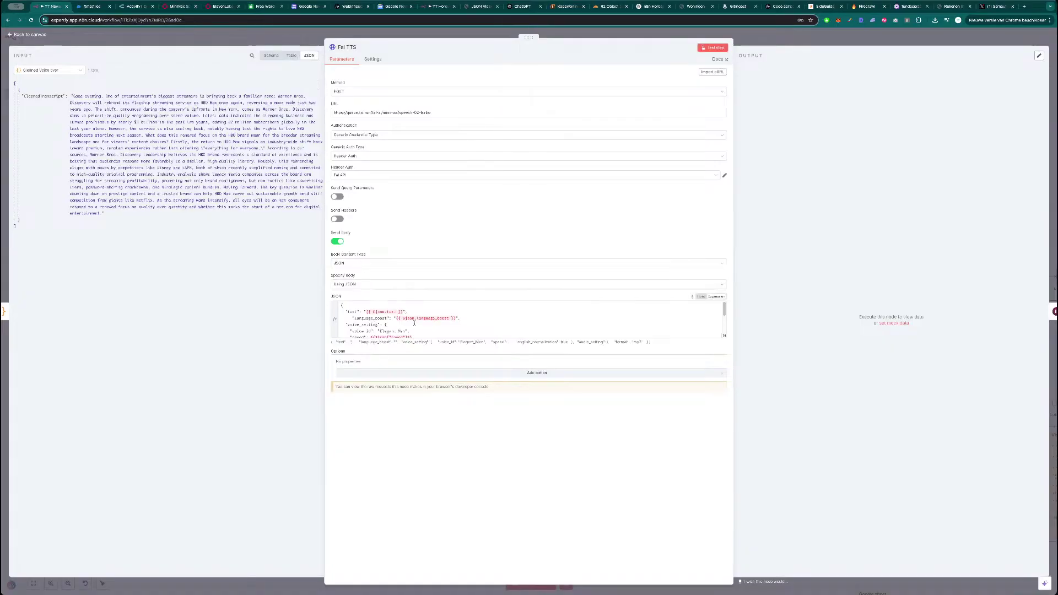
pyautogui.click(725, 336)
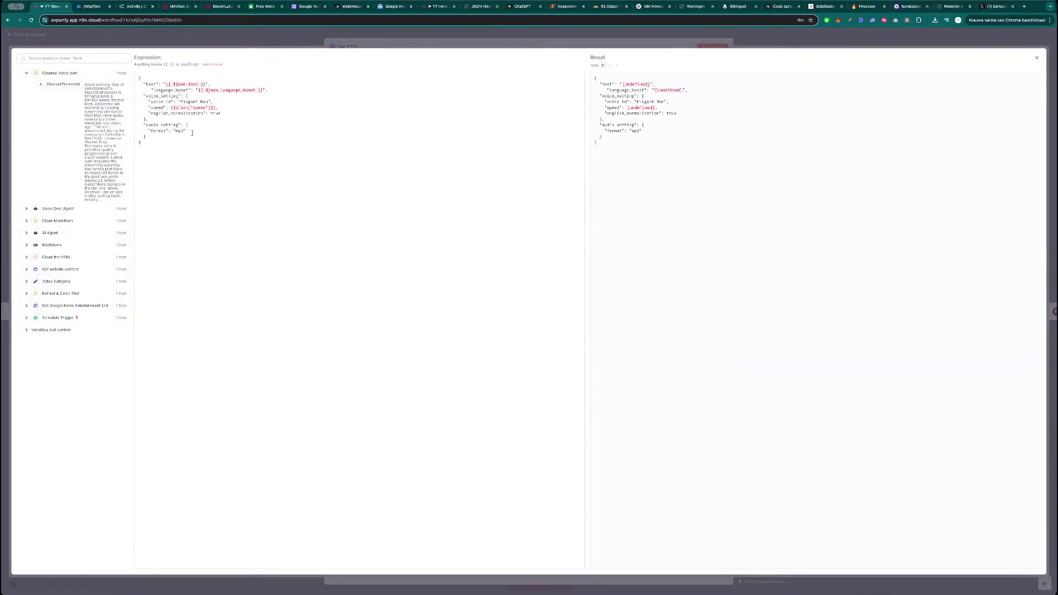
pyautogui.press('Escape')
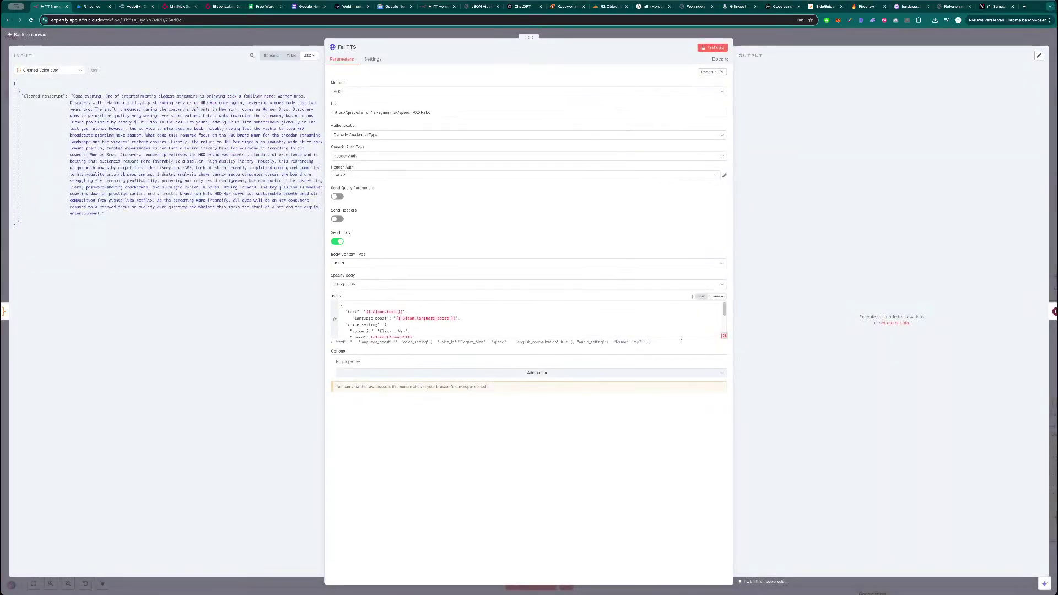
# - Replace the text value in the Fal TTS JSON body with the cleaned transcript field from Cleaned Voice over
pyautogui.click(725, 335)
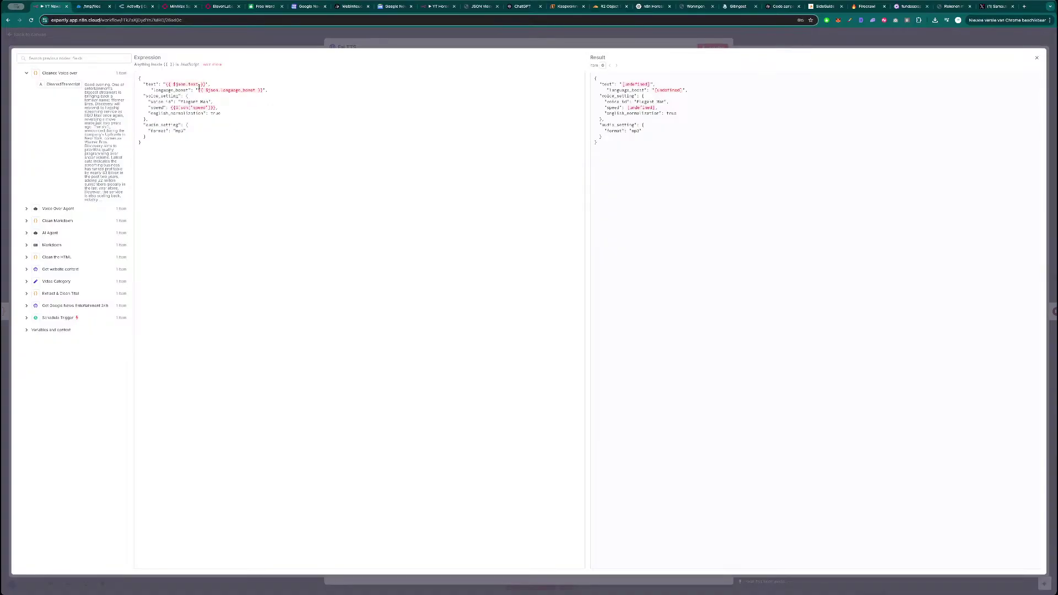
pyautogui.moveTo(204, 84); pyautogui.dragTo(166, 84)
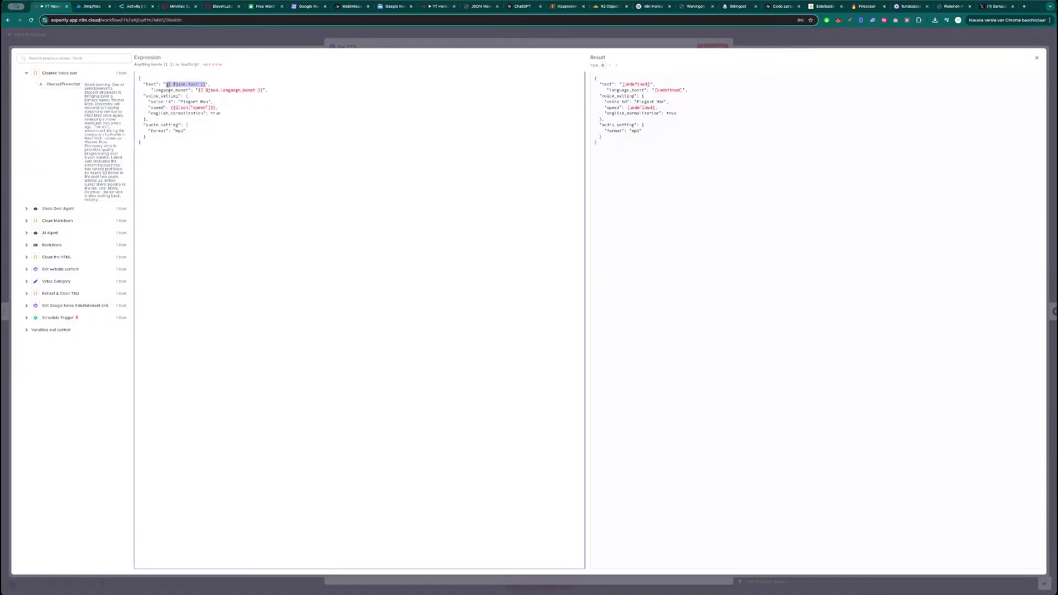
pyautogui.press('BackSpace')
pyautogui.moveTo(68, 83); pyautogui.dragTo(168, 84)
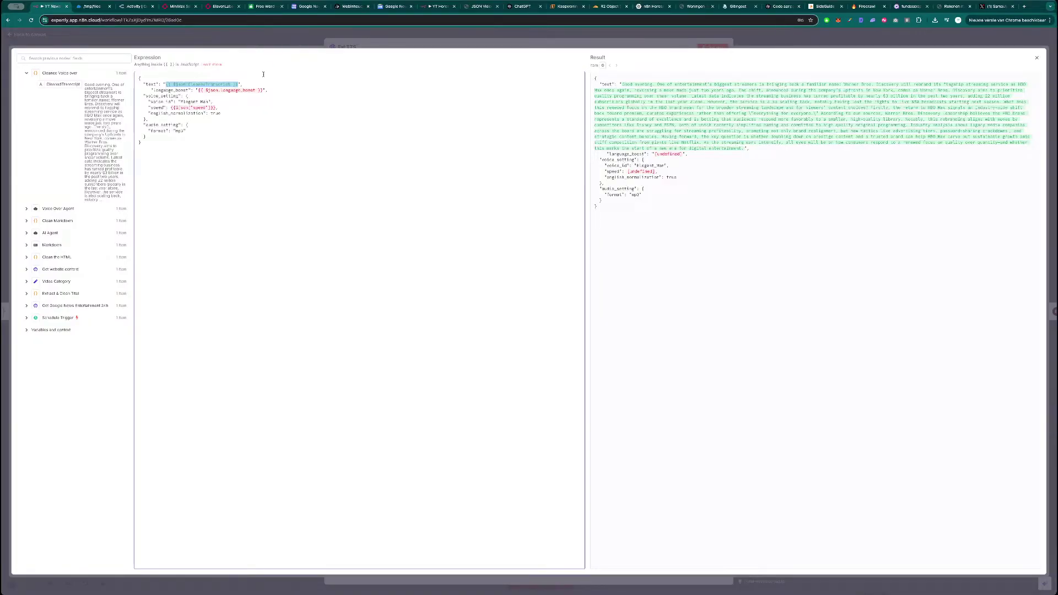
pyautogui.click(277, 42)
pyautogui.click(277, 42)
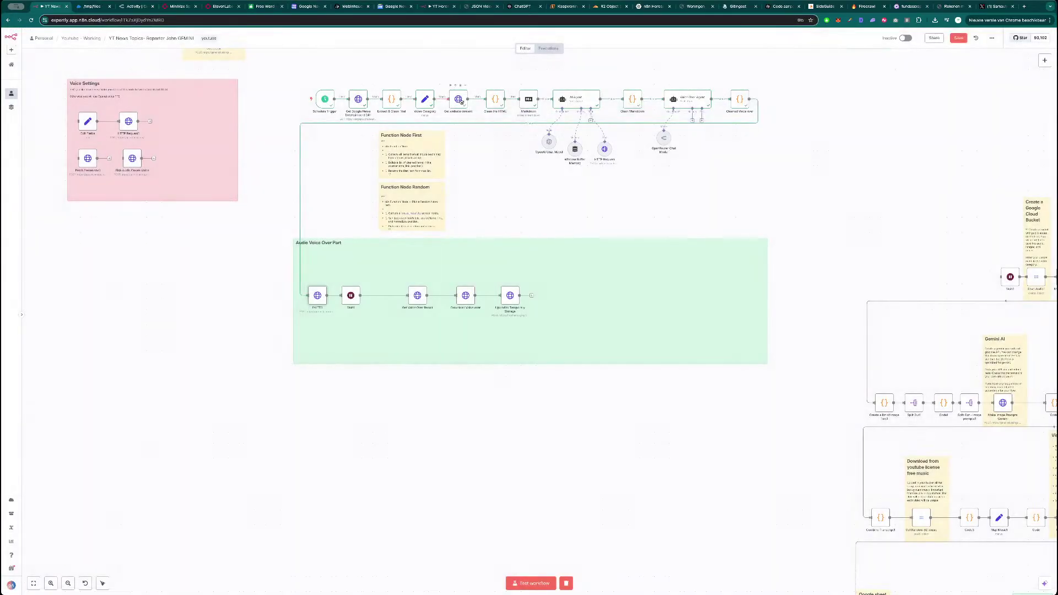
# - Check the Get website content node, and add a string field "lang" with the value "en" to the Video Category node
pyautogui.doubleClick(461, 100)
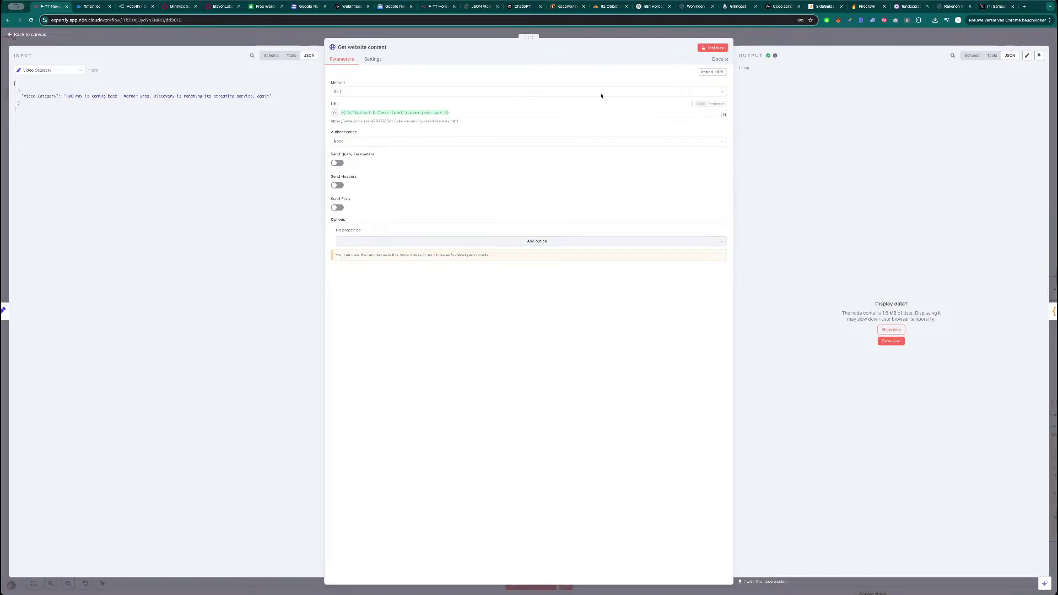
pyautogui.press('Escape')
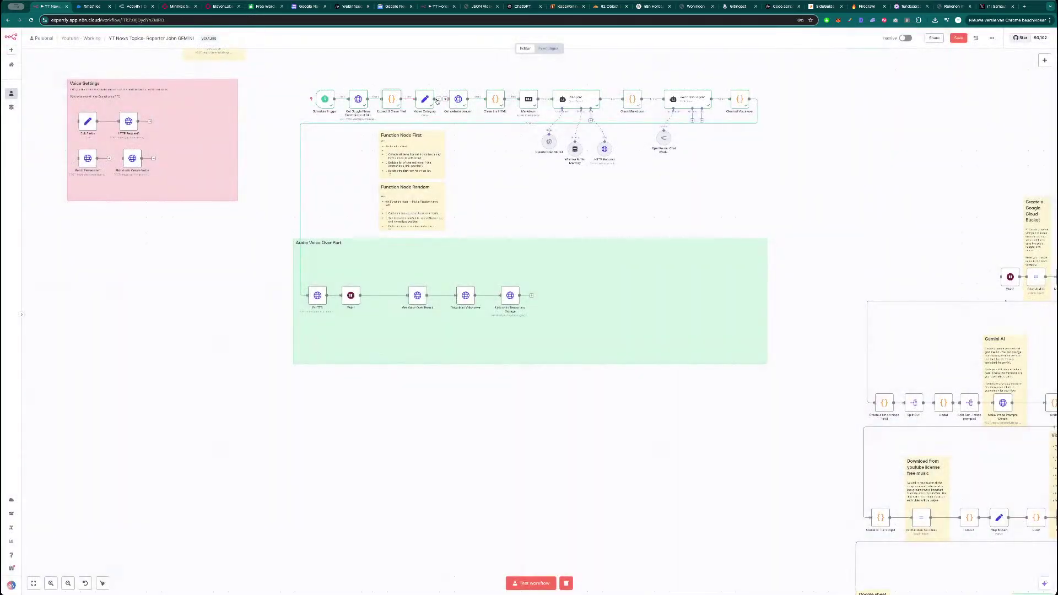
pyautogui.doubleClick(429, 101)
pyautogui.click(559, 140)
pyautogui.click(396, 135)
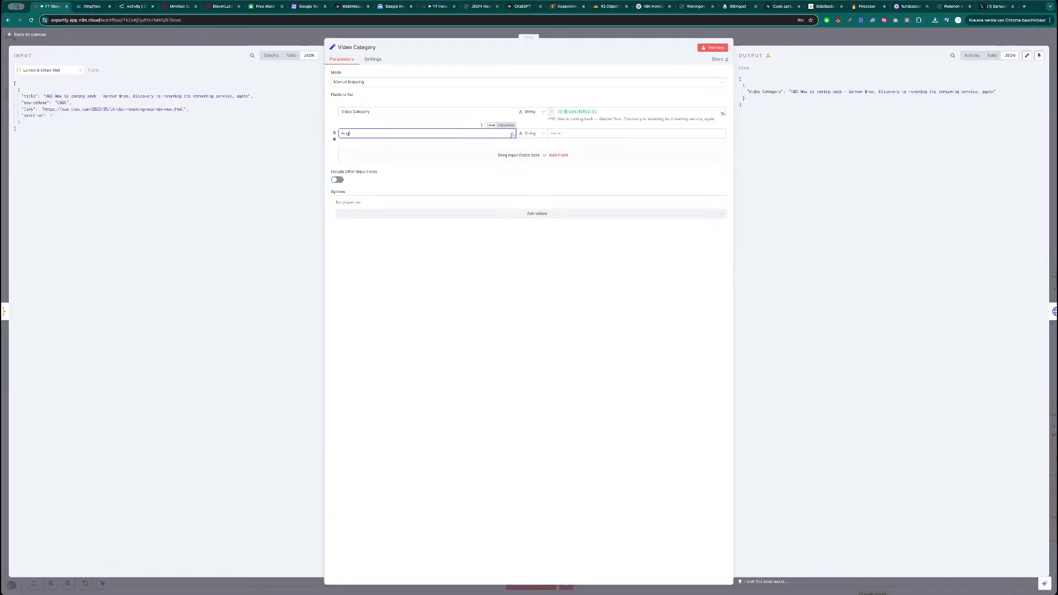
pyautogui.click(572, 134)
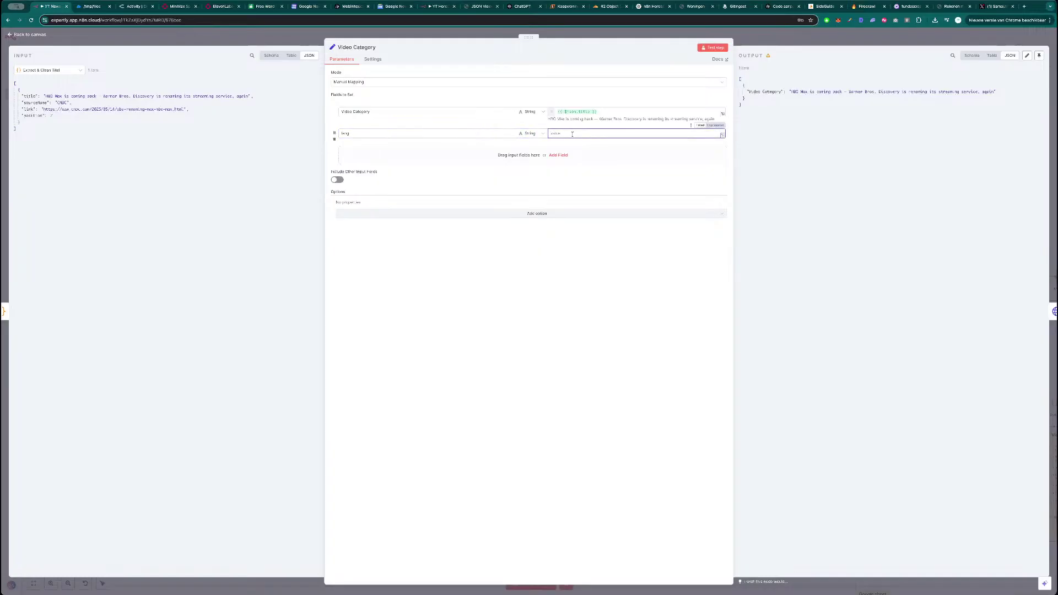
pyautogui.write('en')
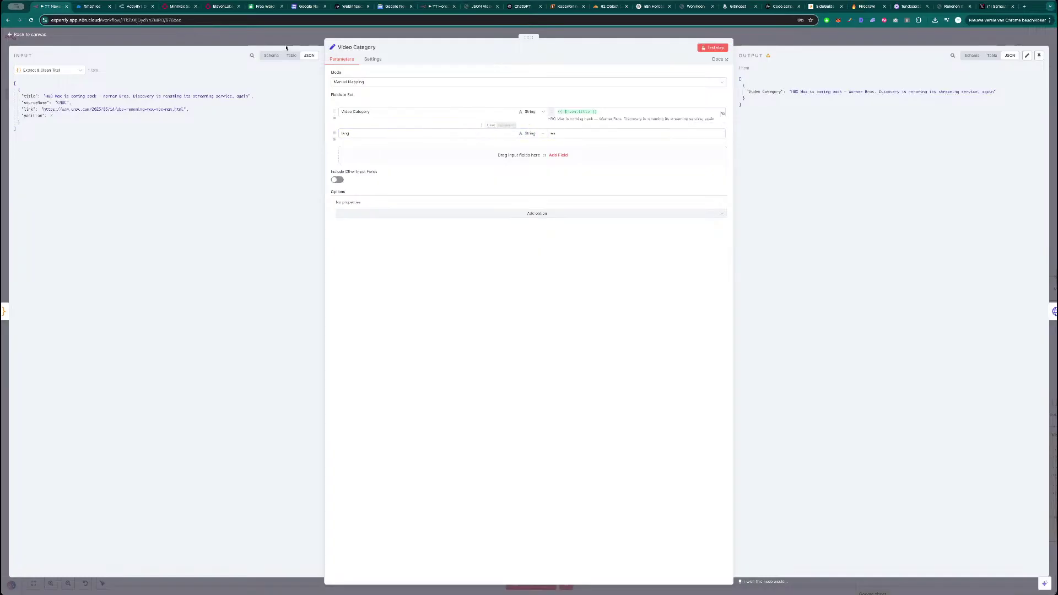
# - Set Language Boost to English in the fal speech-02-hd playground and show the input as cURL
pyautogui.click(166, 6)
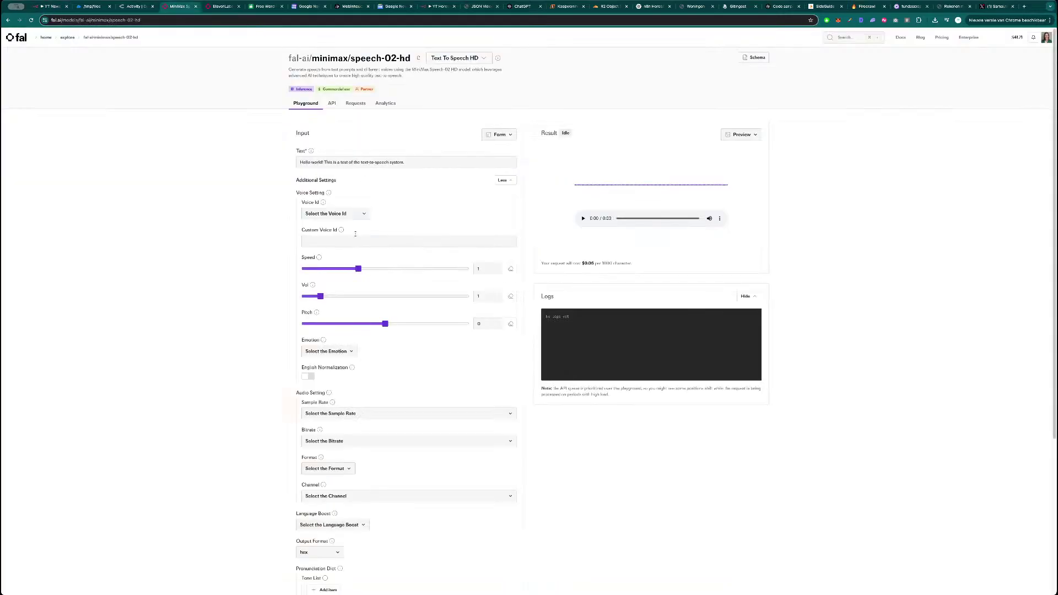
pyautogui.scroll(-3, 393, 346)
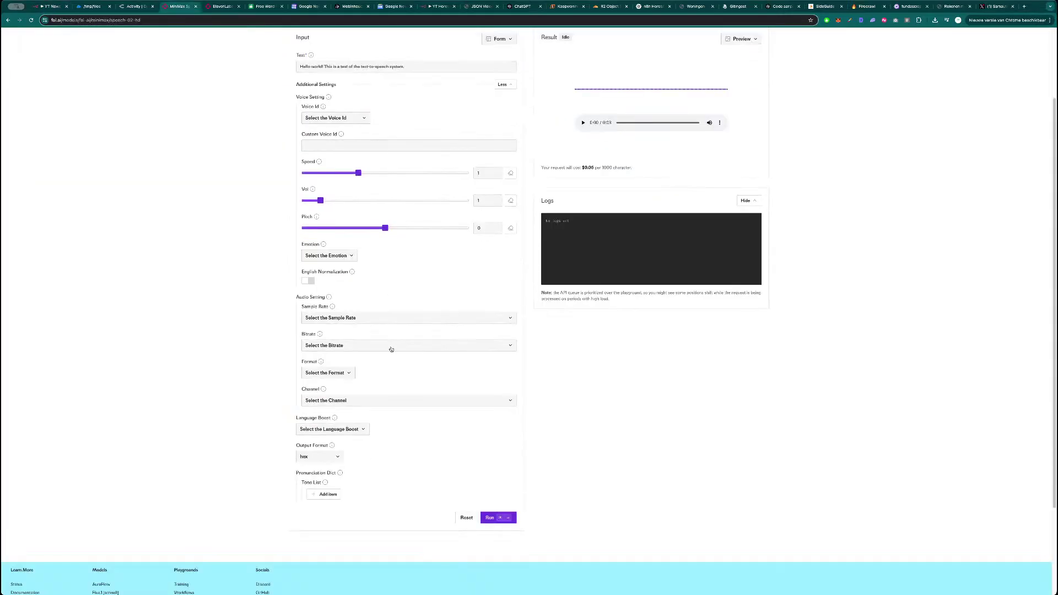
pyautogui.scroll(3, 393, 346)
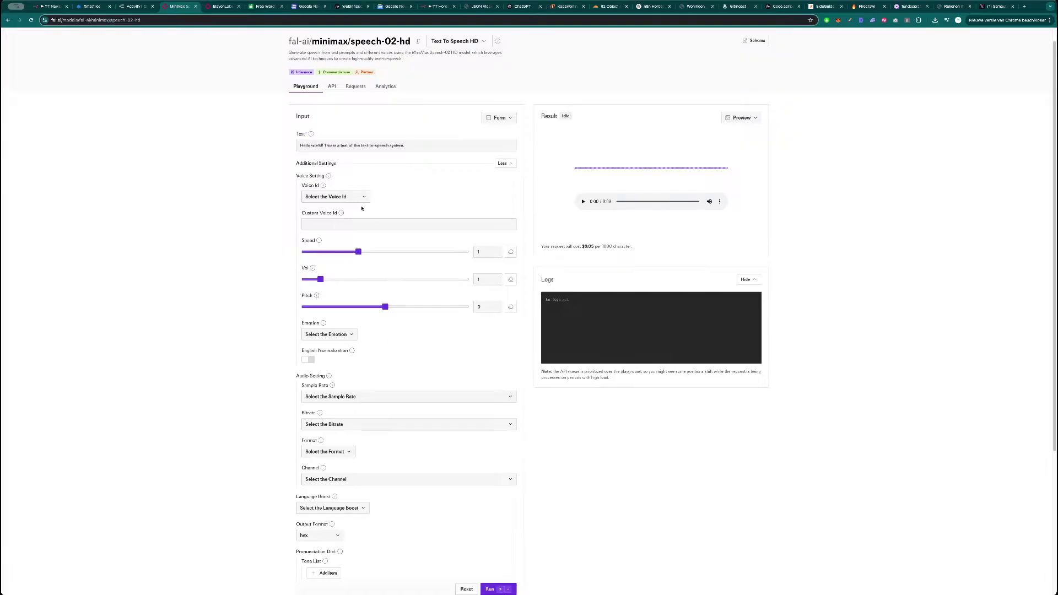
pyautogui.scroll(-3, 355, 403)
pyautogui.click(351, 429)
pyautogui.click(329, 471)
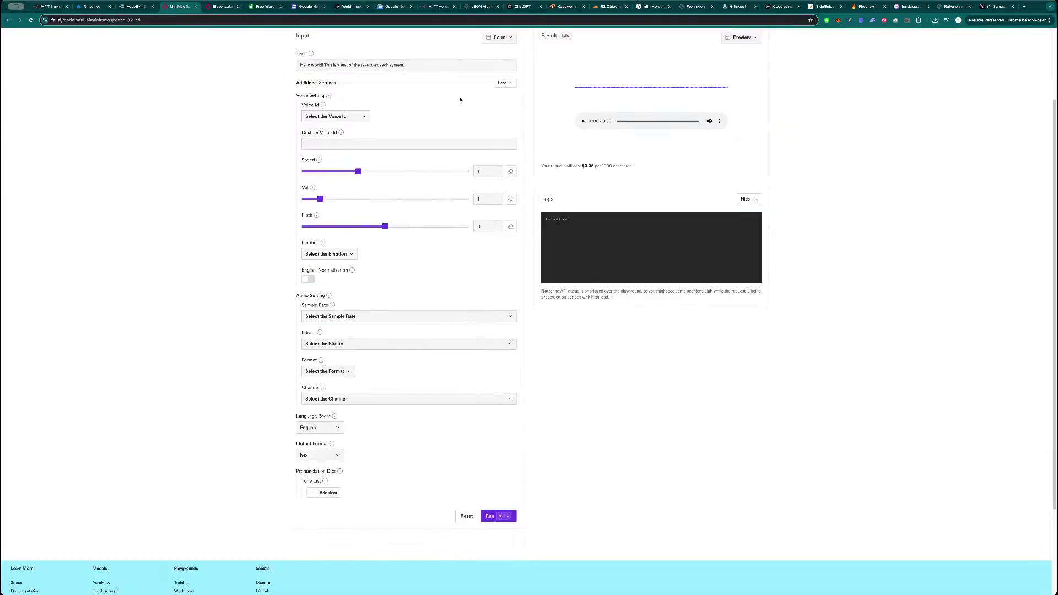
pyautogui.scroll(4, 459, 103)
pyautogui.click(496, 135)
pyautogui.click(486, 243)
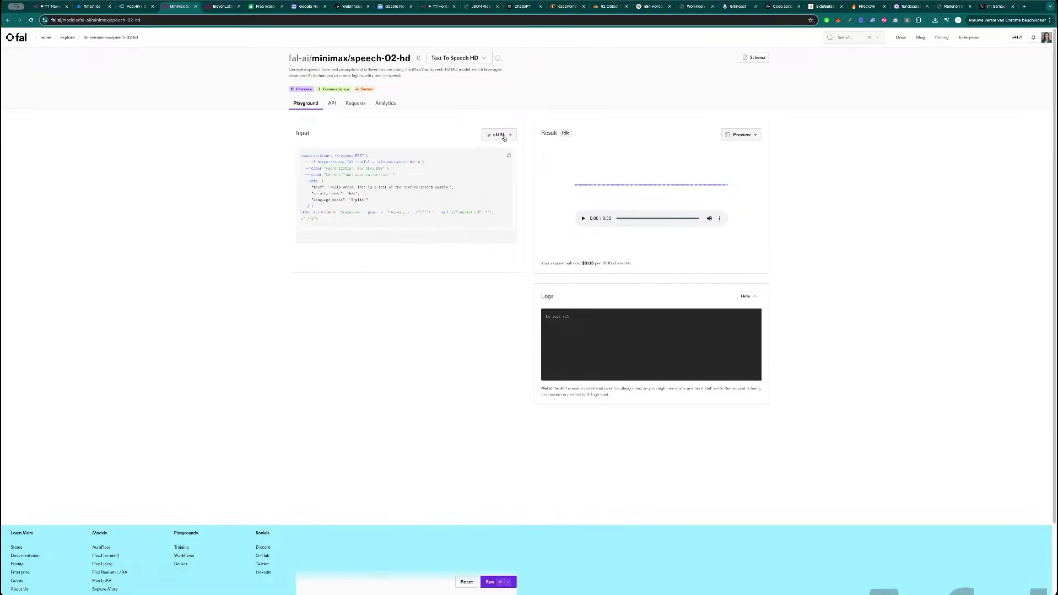
# - Copy the language boost value from the cURL code and set the new Video Category field's value to English
pyautogui.doubleClick(358, 201)
pyautogui.press('super+c')
pyautogui.press('super+1')
pyautogui.click(561, 132)
pyautogui.press('super+a')
pyautogui.press('super+v')
pyautogui.click(530, 124)
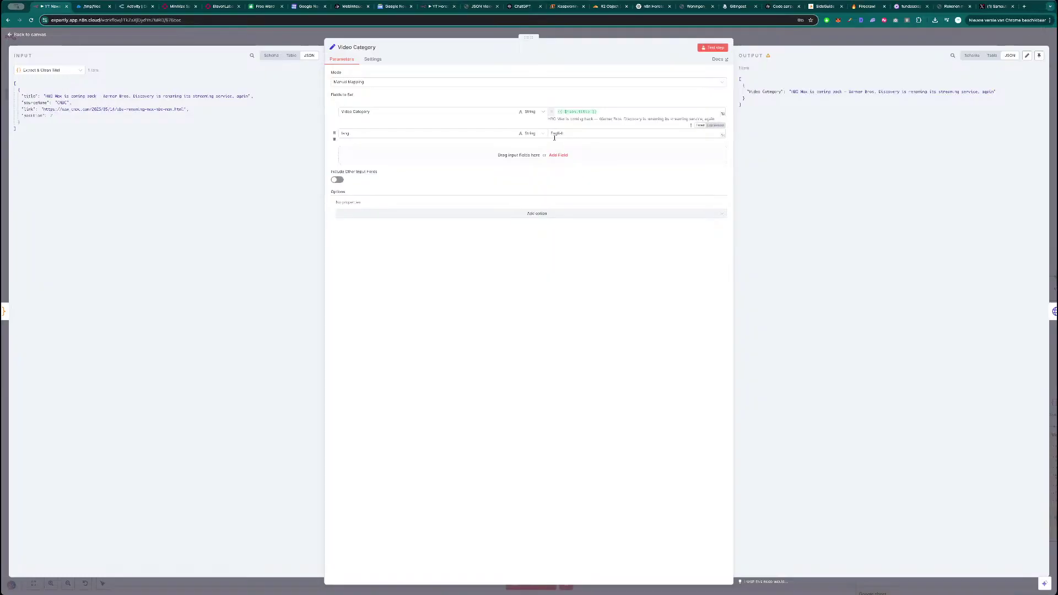
# - Rename the new Video Category field as language_boost using the key copied from fal's cURL code, and return to the canvas
pyautogui.click(170, 7)
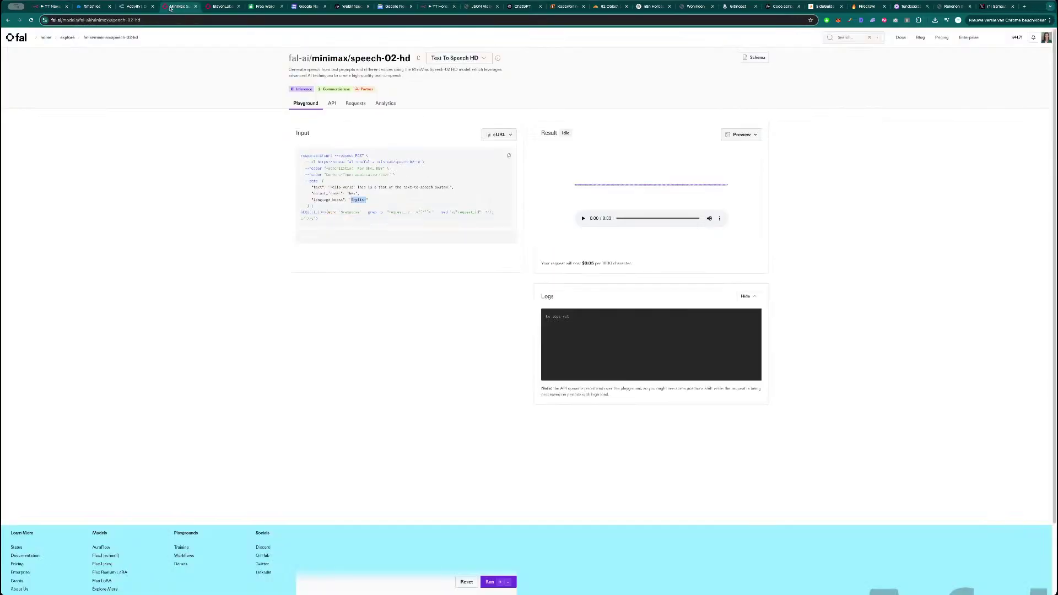
pyautogui.moveTo(343, 199); pyautogui.dragTo(313, 199)
pyautogui.hotkey('ctrl', 'c')
pyautogui.hotkey('ctrl', '1')
pyautogui.doubleClick(446, 132)
pyautogui.hotkey('ctrl', 'v')
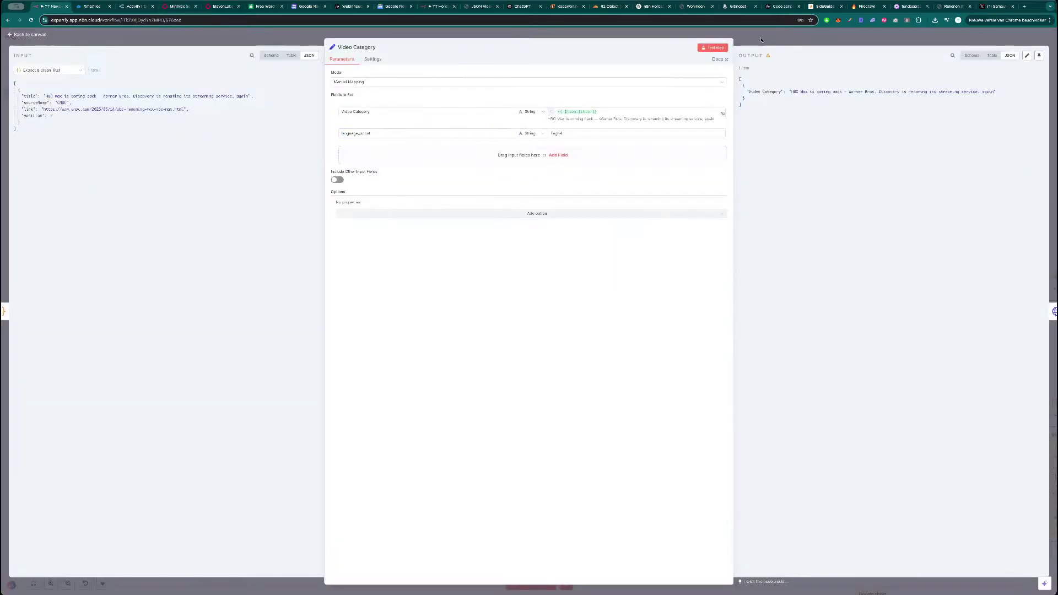
pyautogui.press('Escape')
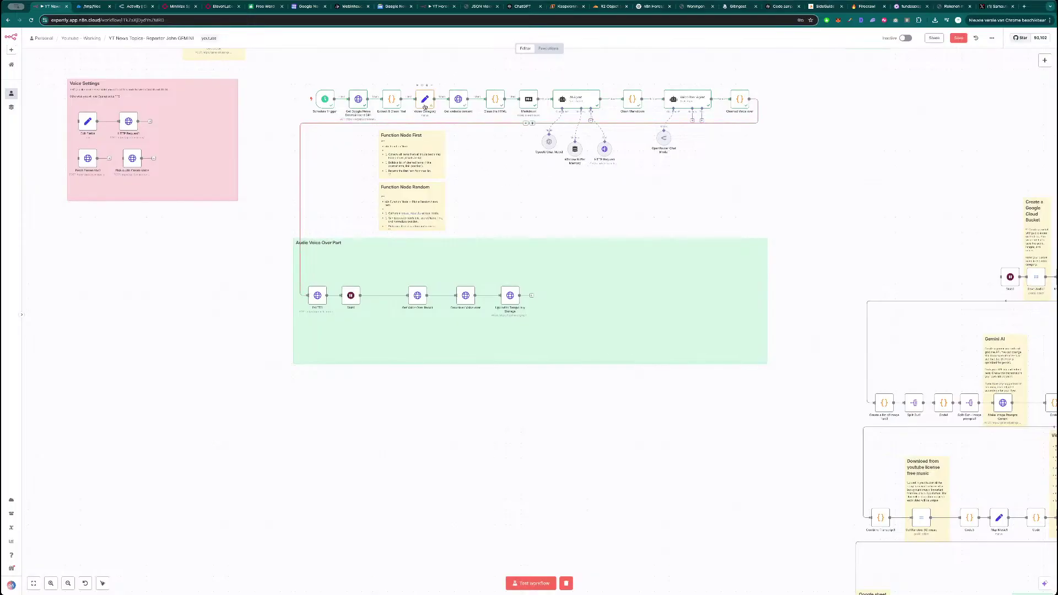
# - Pin the output data of the Get website content, Clean the HTML and Markdown nodes
pyautogui.doubleClick(457, 100)
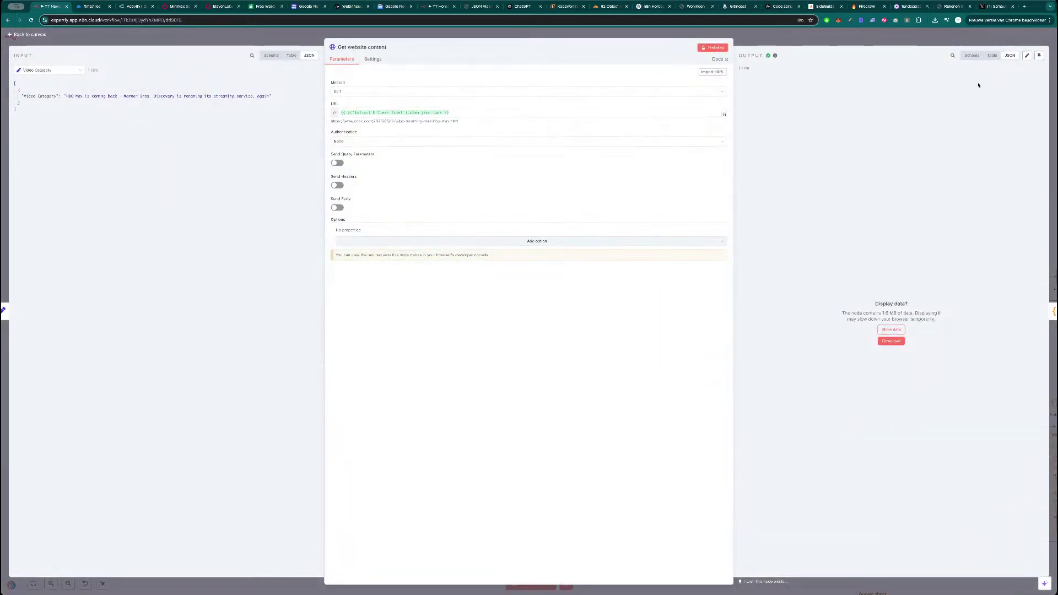
pyautogui.press('Escape')
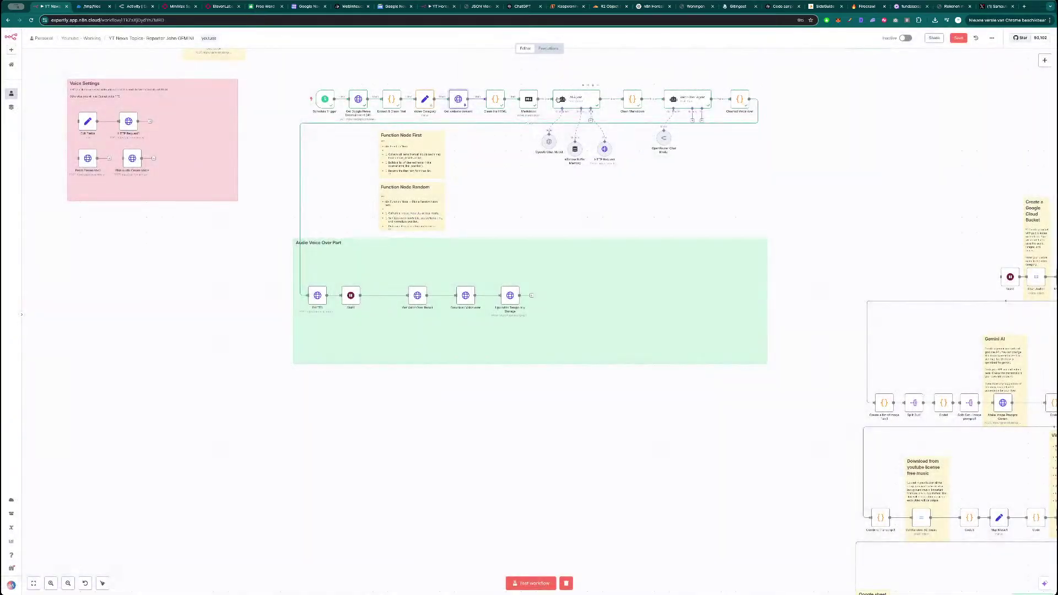
pyautogui.doubleClick(493, 100)
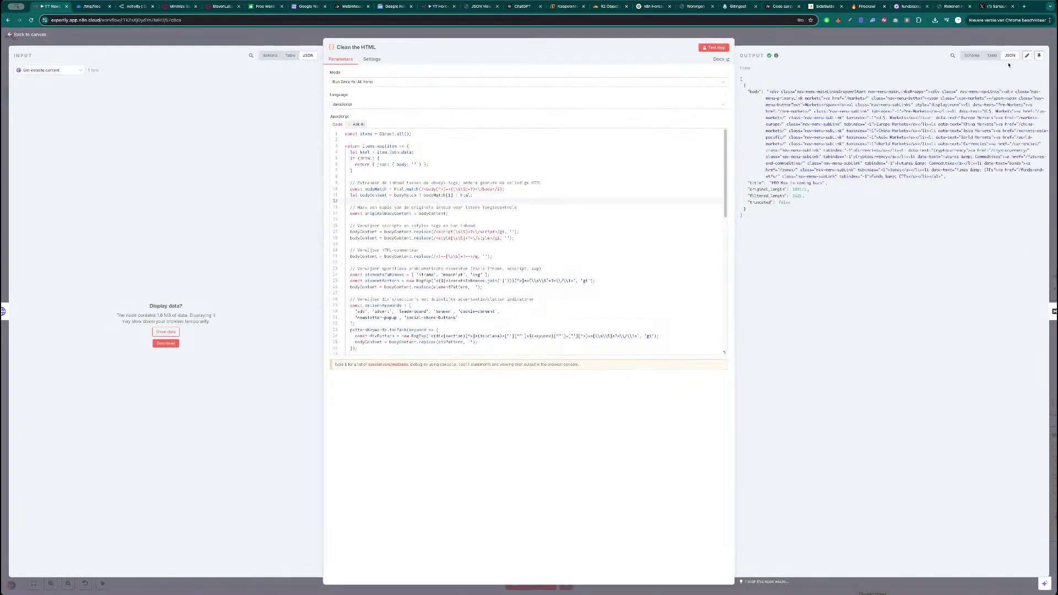
pyautogui.click(1053, 61)
pyautogui.doubleClick(529, 102)
pyautogui.click(1054, 61)
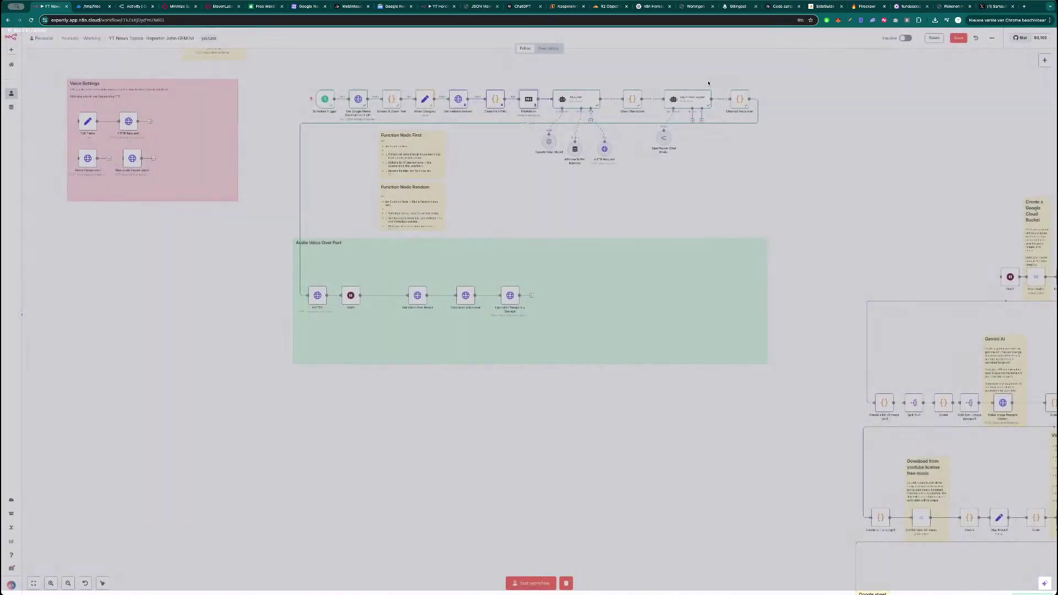
# - Pin the output data of the AI Agent, Clean Markdown, Voice Over Agent and Cleaned Voice over nodes
pyautogui.doubleClick(581, 98)
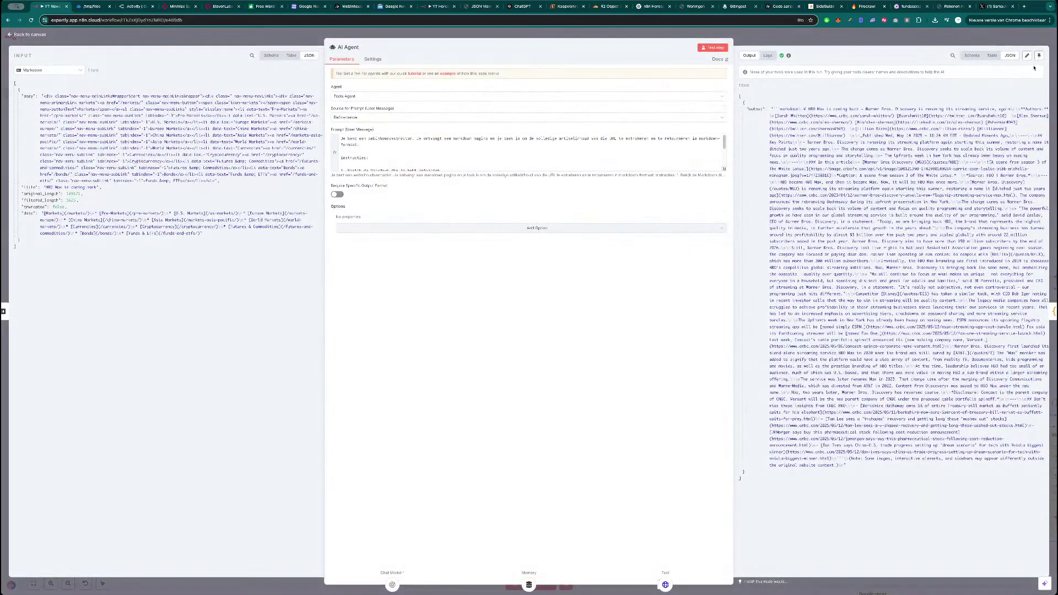
pyautogui.click(1053, 60)
pyautogui.doubleClick(632, 99)
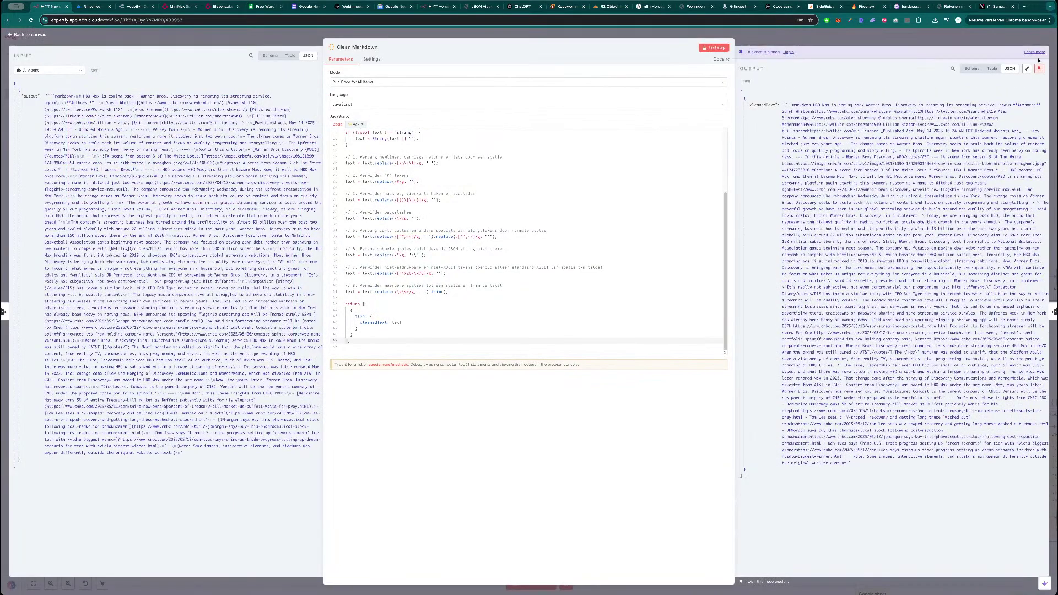
pyautogui.click(1039, 55)
pyautogui.doubleClick(687, 101)
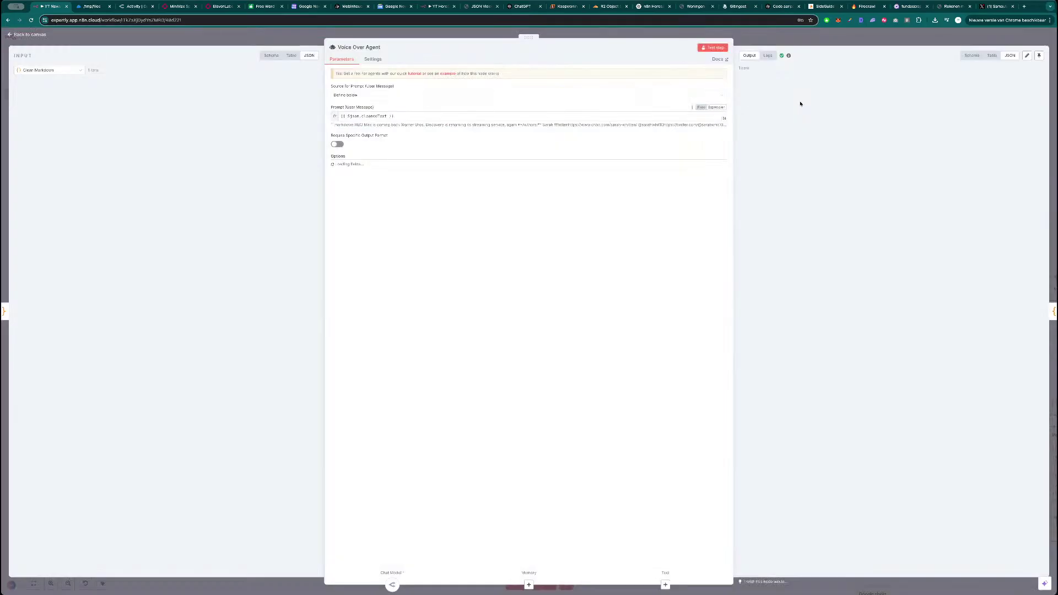
pyautogui.click(1040, 56)
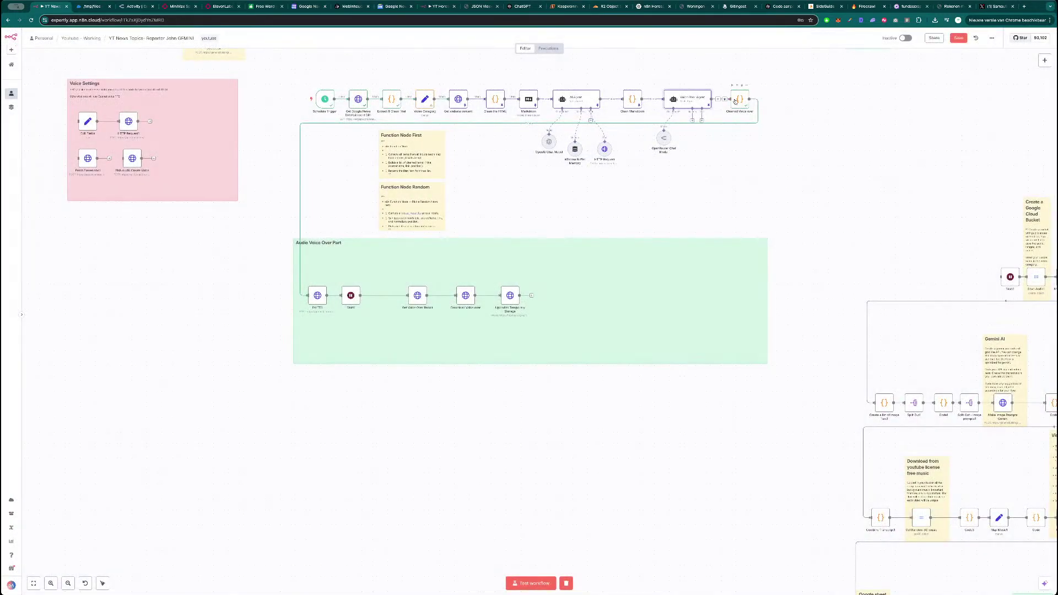
pyautogui.doubleClick(739, 99)
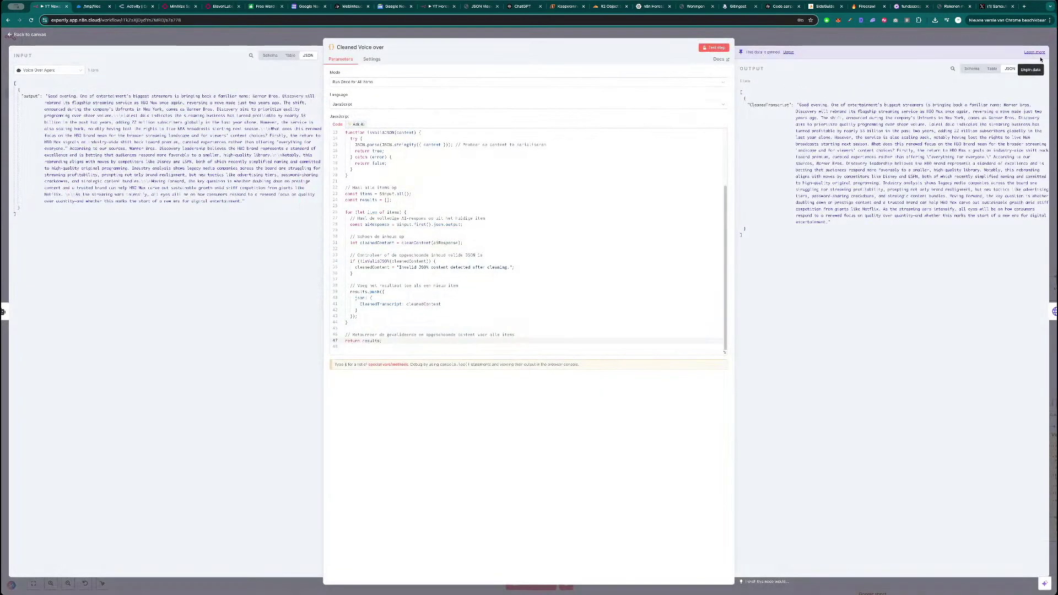
pyautogui.click(1039, 55)
# - Add a new sticky note and place it above the Video Category node
pyautogui.moveTo(779, 135); pyautogui.dragTo(771, 173)
pyautogui.scroll(3, 771, 173)
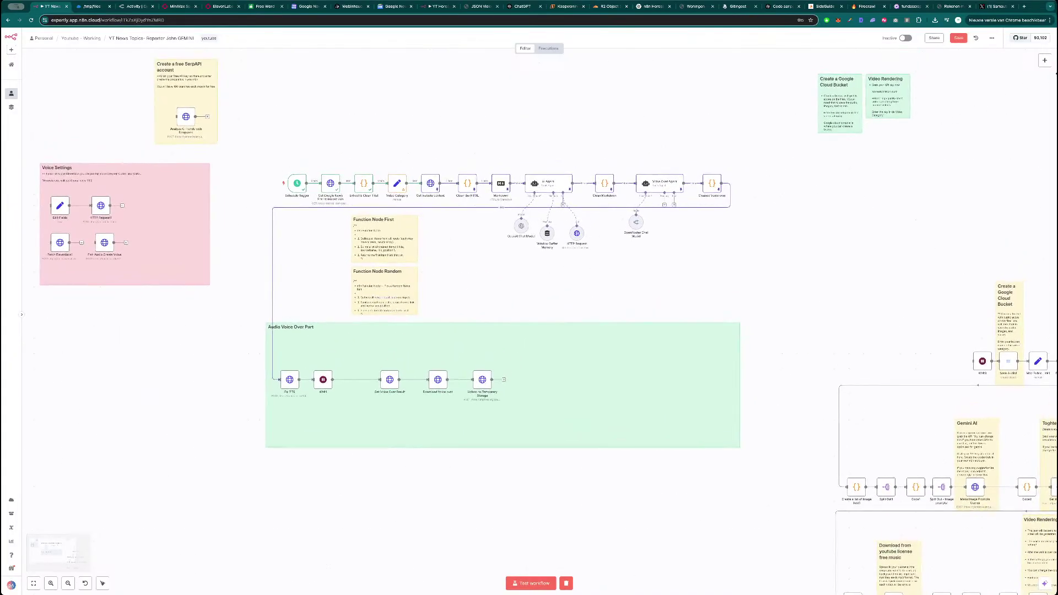
pyautogui.click(1049, 77)
pyautogui.moveTo(544, 319); pyautogui.dragTo(395, 129)
pyautogui.scroll(5, 395, 127)
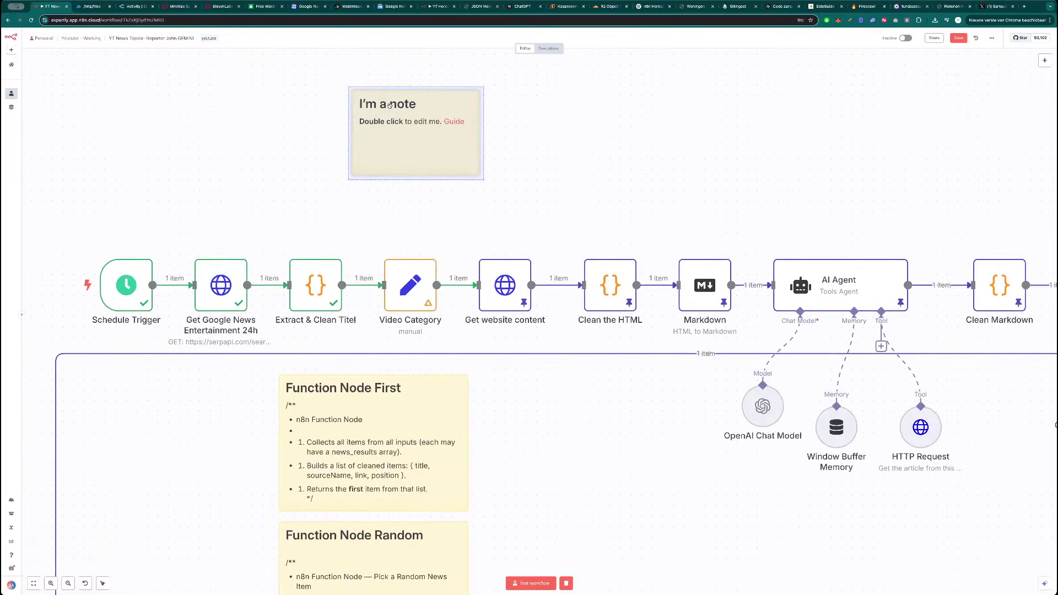
# - Replace the new sticky note's content with the heading Language_boost and the text "Set the correct language for your video"
pyautogui.doubleClick(393, 106)
pyautogui.moveTo(422, 105); pyautogui.dragTo(378, 105)
pyautogui.write('Lan')
pyautogui.press('BackSpace')
pyautogui.press('BackSpace')
pyautogui.press('BackSpace')
pyautogui.hotkey('ctrl', 'v')
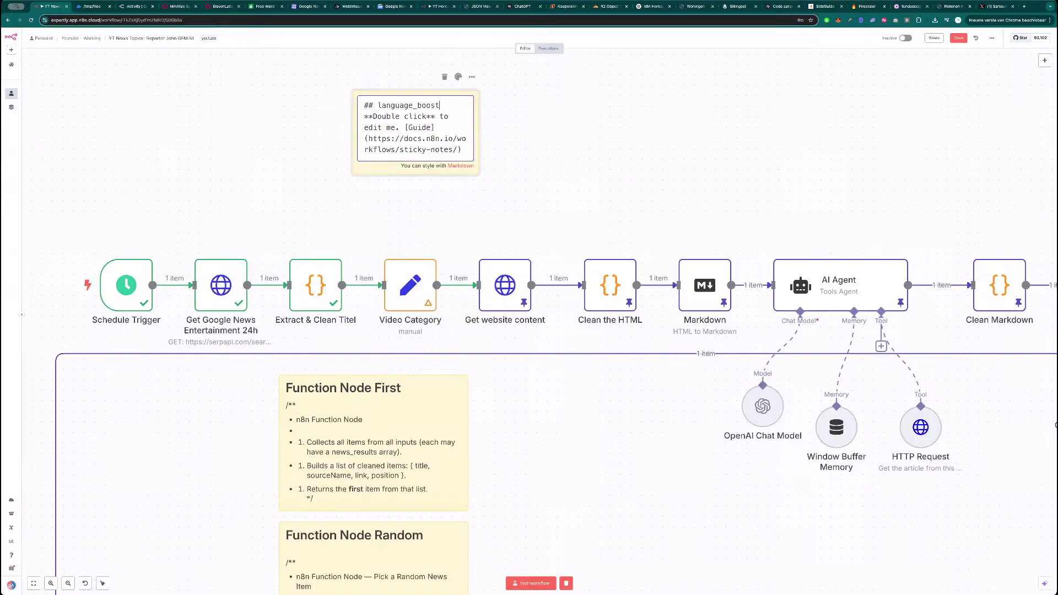
pyautogui.moveTo(378, 105); pyautogui.dragTo(479, 162)
pyautogui.write('Language_boost Set th')
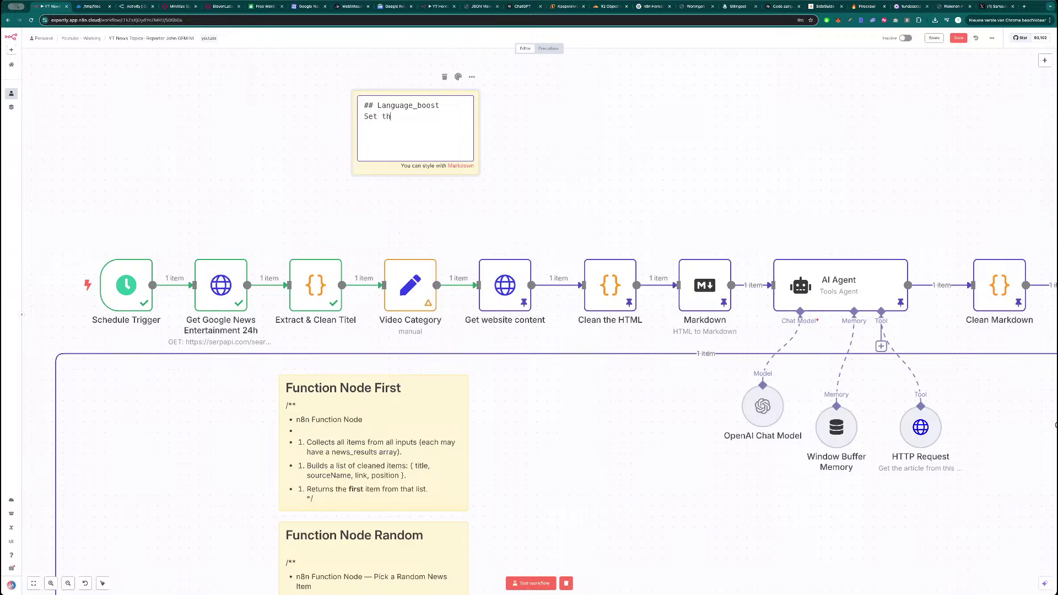
pyautogui.write('e correct language for your video')
pyautogui.click(586, 166)
# - Move the Language_boost note down so it sits directly above the Video Category node
pyautogui.moveTo(447, 138); pyautogui.dragTo(447, 211)
pyautogui.scroll(-5, 487, 200)
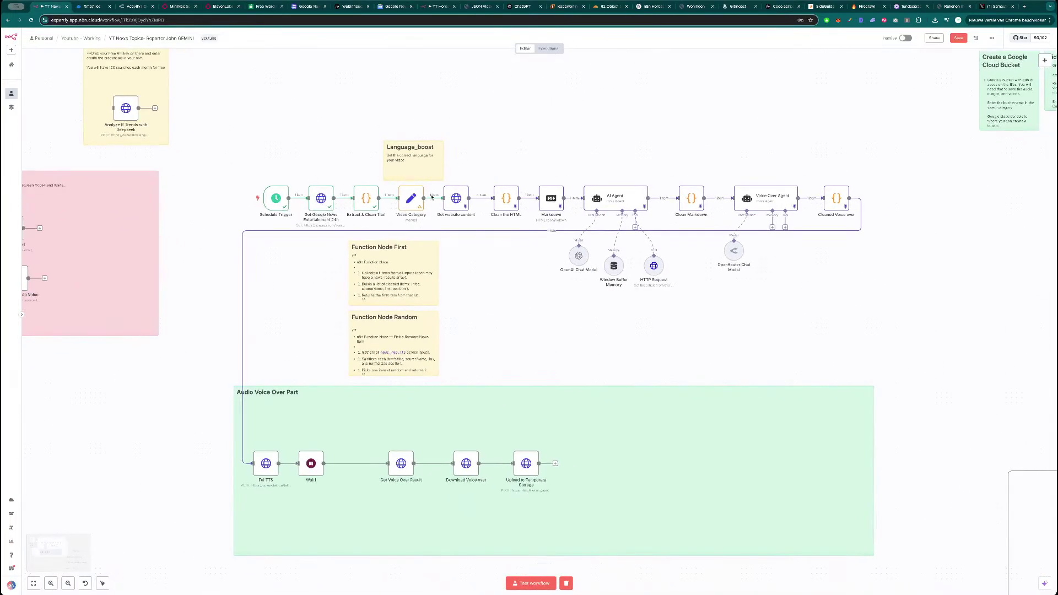
pyautogui.scroll(-1, 513, 366)
pyautogui.hscroll(1, 513, 367)
pyautogui.scroll(-1, 500, 354)
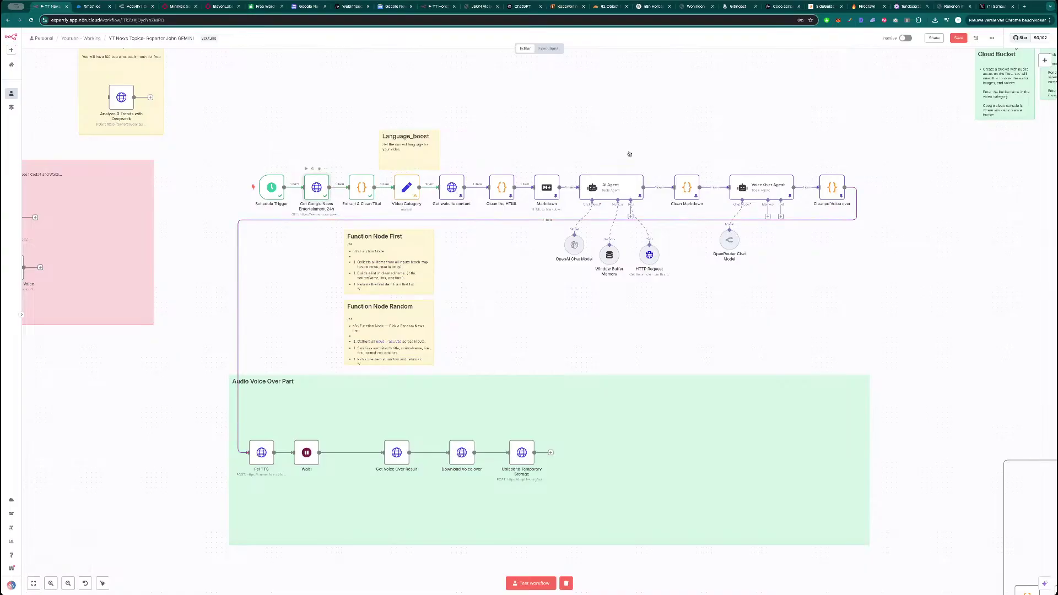
# - Pin the output data of the Get Google News Entertainment 24h and Video Category nodes
pyautogui.doubleClick(317, 188)
pyautogui.click(1042, 57)
pyautogui.press('Escape')
pyautogui.click(822, 170)
pyautogui.doubleClick(319, 189)
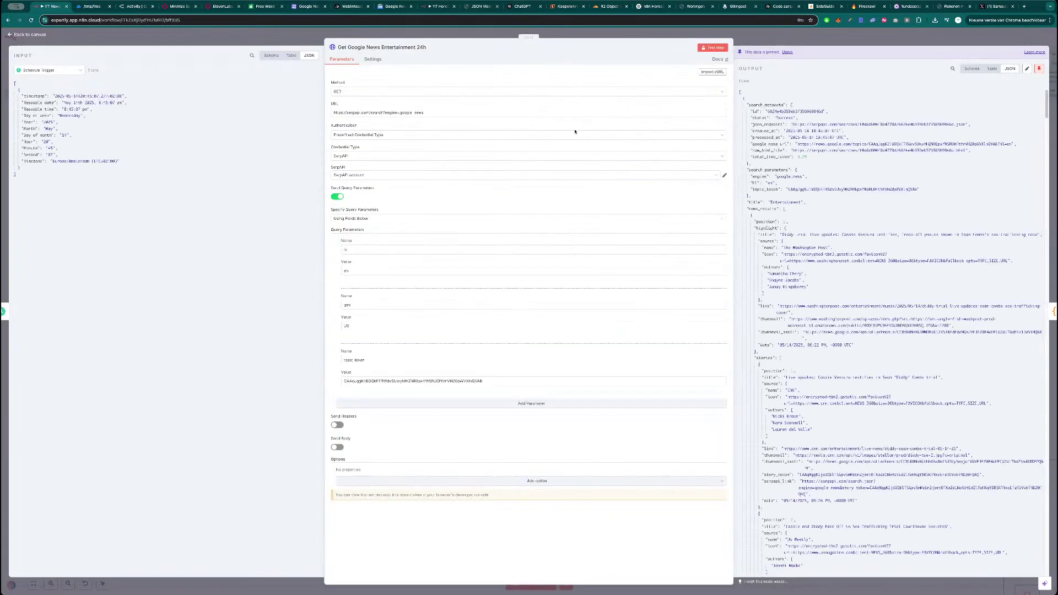
pyautogui.press('Escape')
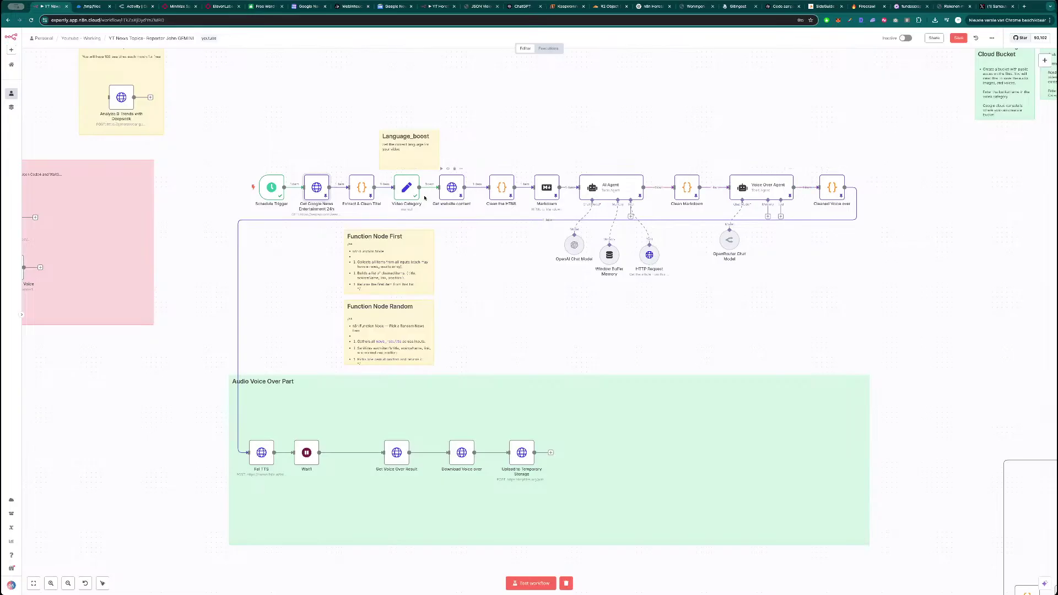
pyautogui.click(406, 189)
pyautogui.doubleClick(406, 189)
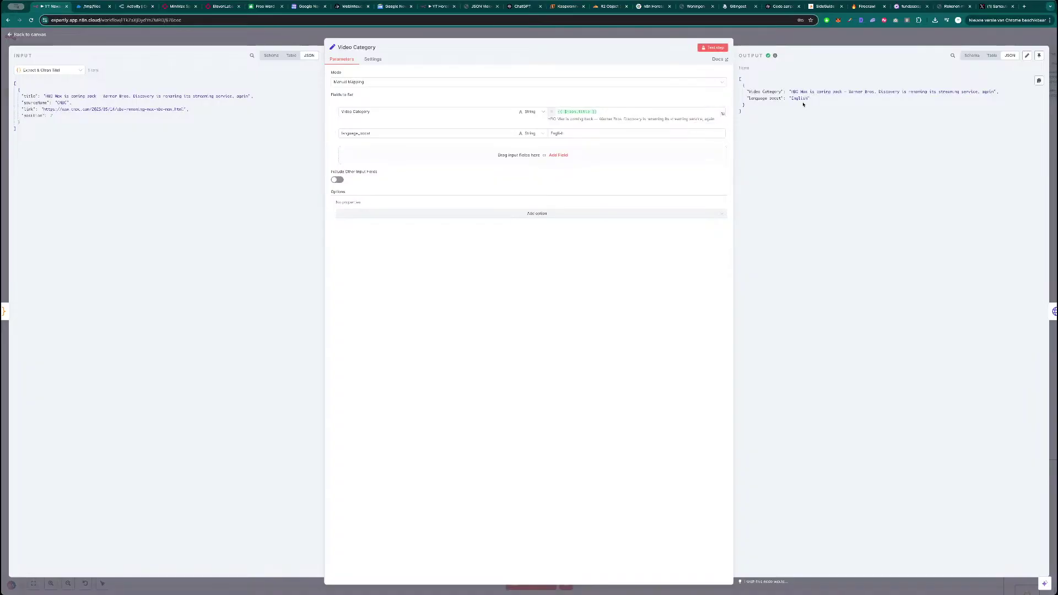
pyautogui.click(1041, 56)
pyautogui.press('Escape')
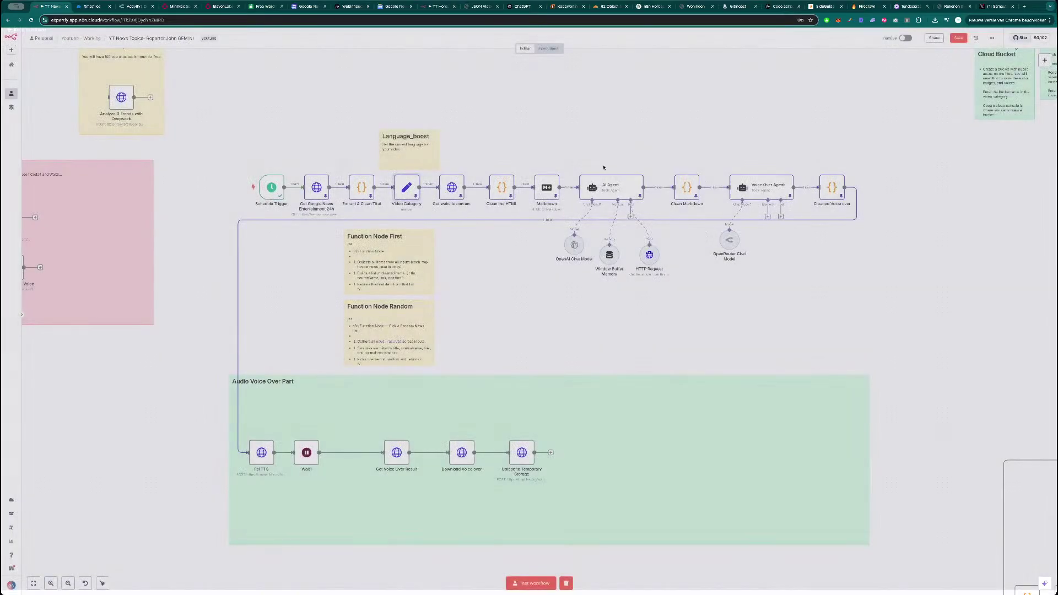
# - Replace the language_boost expression in the Fal TTS node's JSON body with the language_boost field from the Video Category node
pyautogui.doubleClick(261, 452)
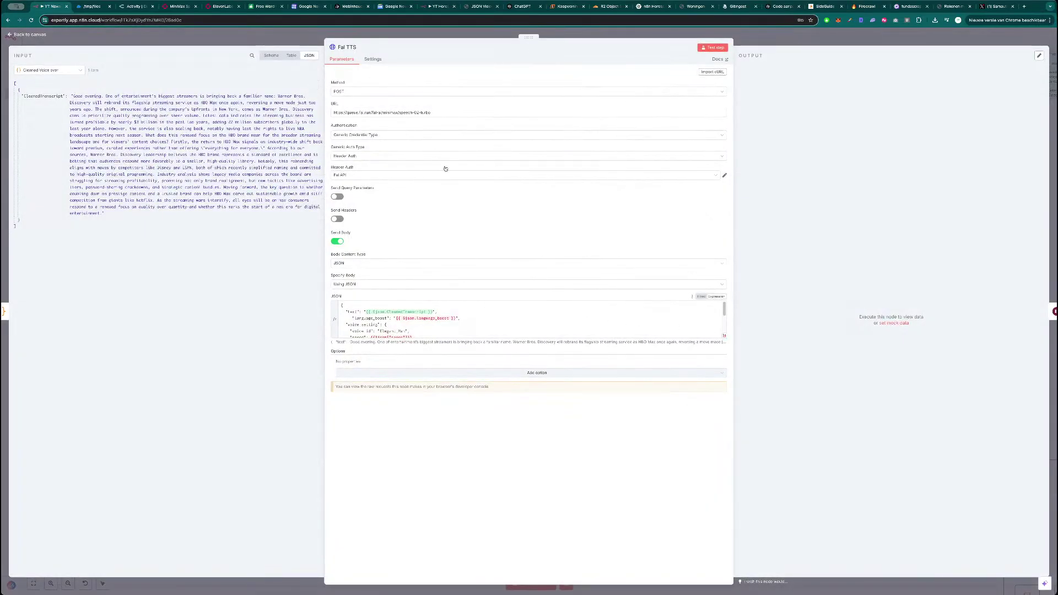
pyautogui.click(724, 337)
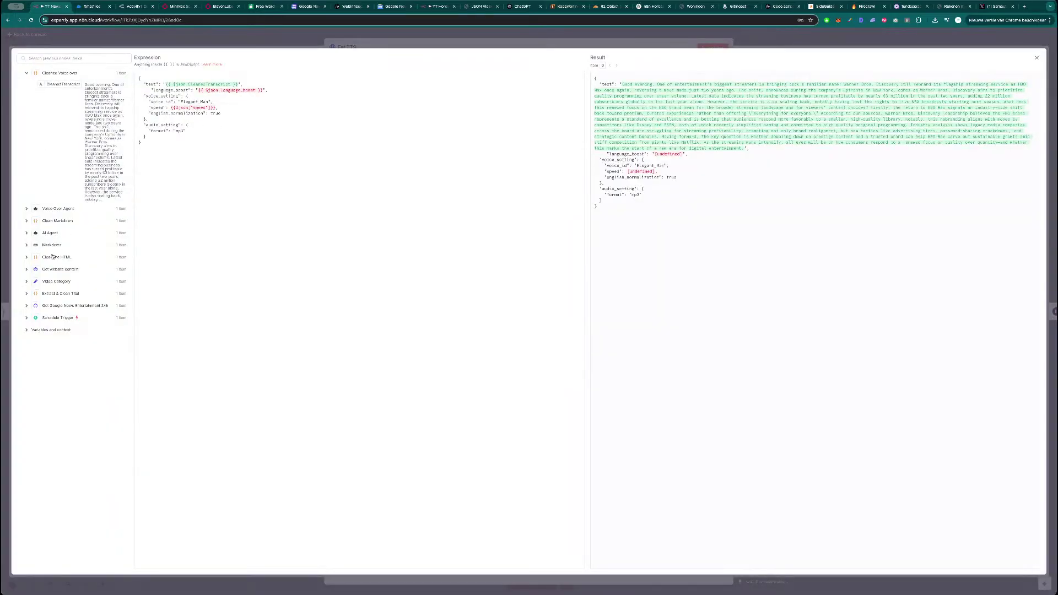
pyautogui.click(53, 282)
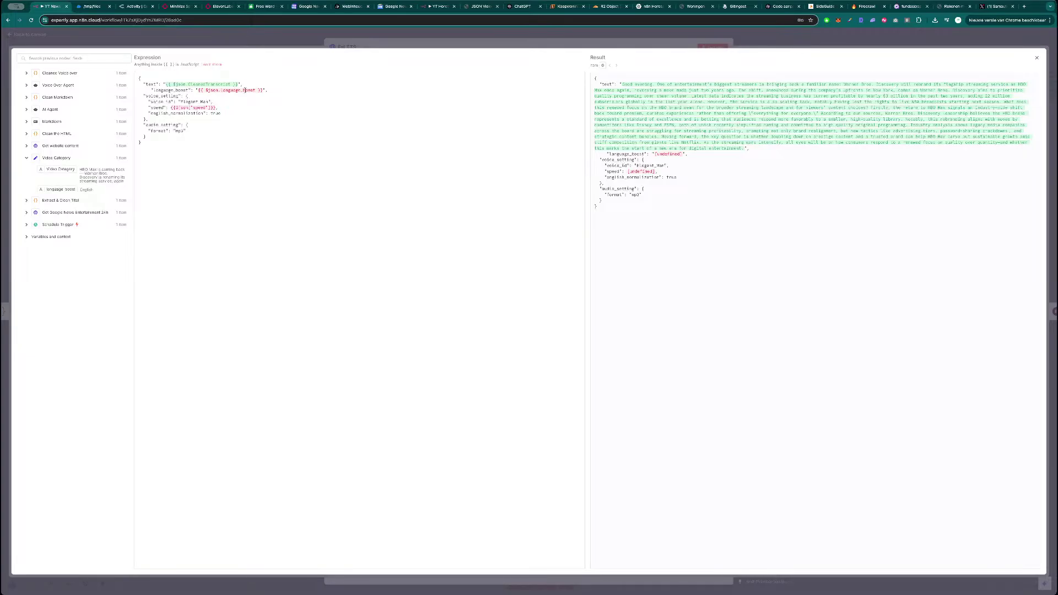
pyautogui.moveTo(265, 90); pyautogui.dragTo(199, 89)
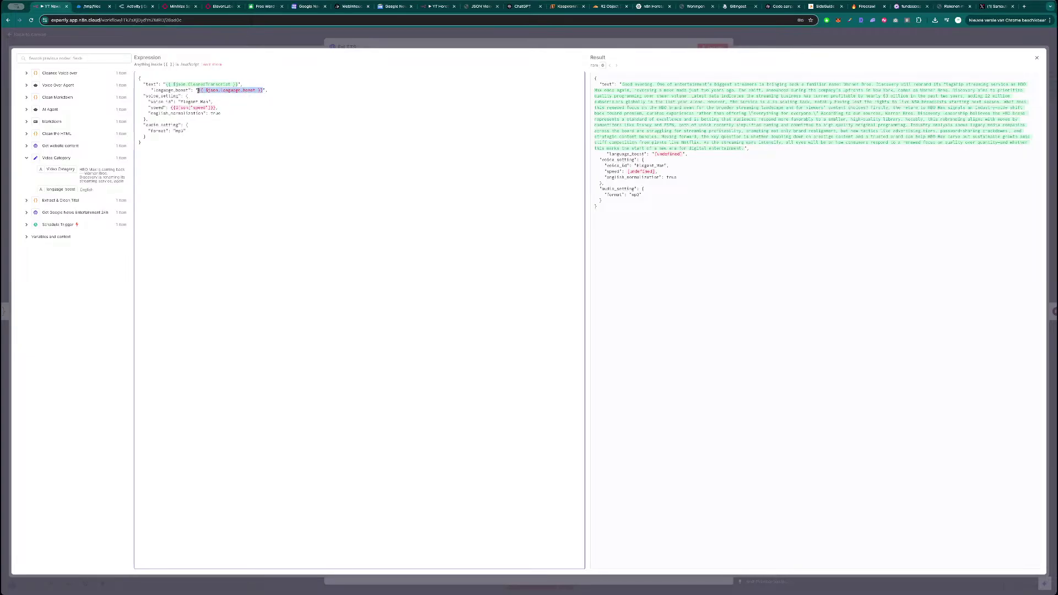
pyautogui.press('BackSpace')
pyautogui.moveTo(58, 187); pyautogui.dragTo(221, 93)
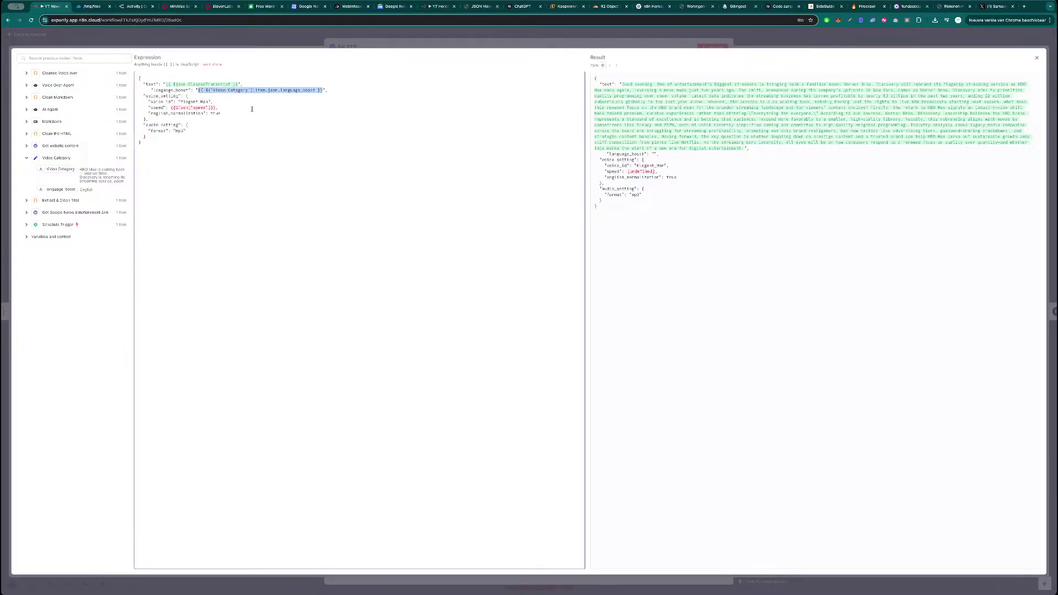
pyautogui.click(255, 111)
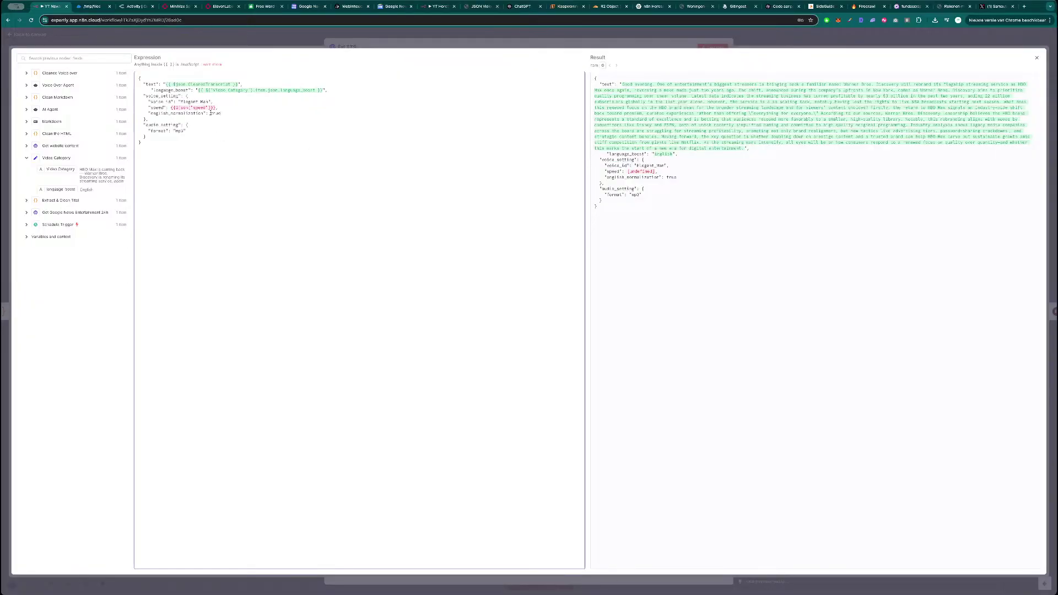
# - Check how a speed of 1.2 is written in the cURL request of fal's speech-02-hd playground, and return to the Fal TTS parameters
pyautogui.click(177, 7)
pyautogui.click(346, 201)
pyautogui.click(500, 134)
pyautogui.click(493, 157)
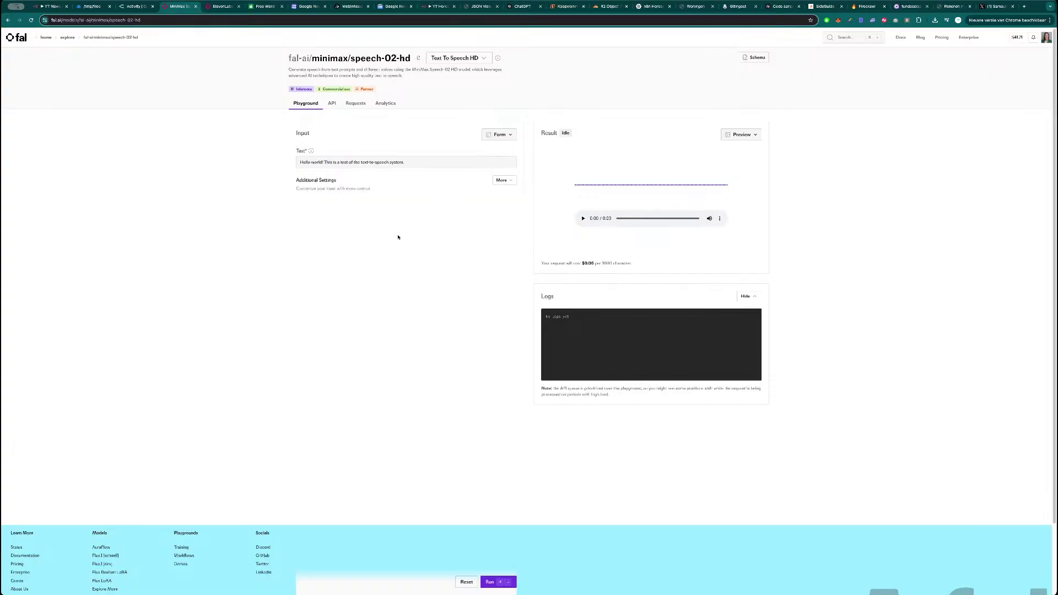
pyautogui.click(513, 180)
pyautogui.scroll(-2, 359, 339)
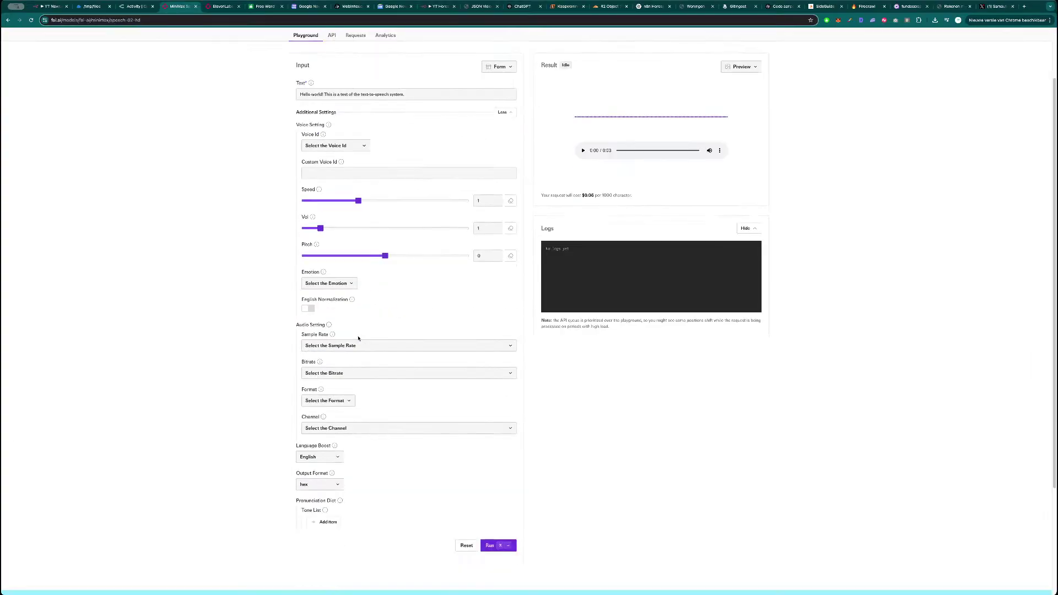
pyautogui.moveTo(359, 201); pyautogui.dragTo(380, 201)
pyautogui.click(506, 70)
pyautogui.click(490, 178)
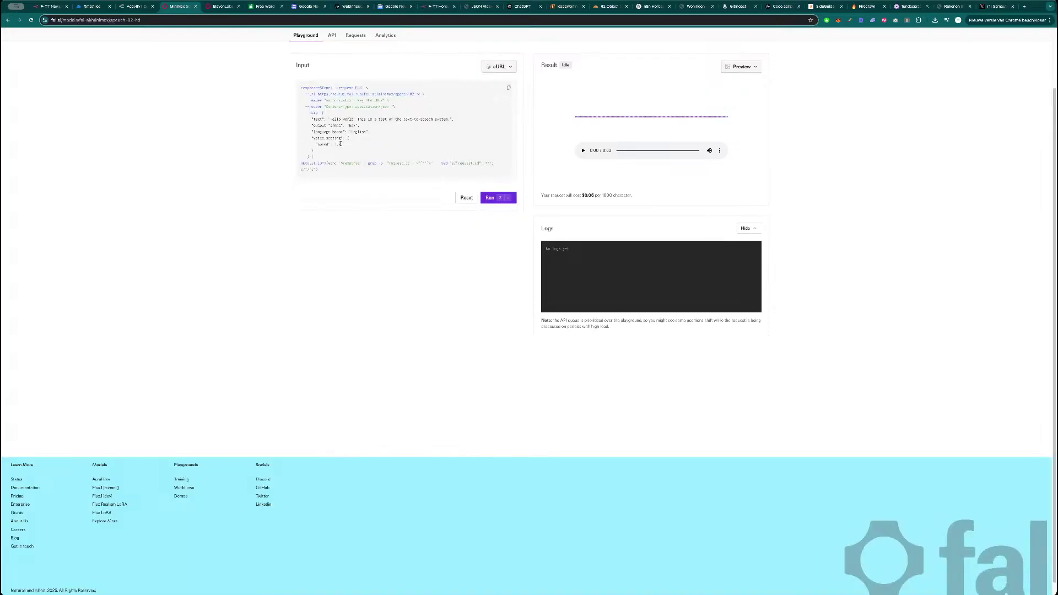
pyautogui.hotkey('ctrl', '1')
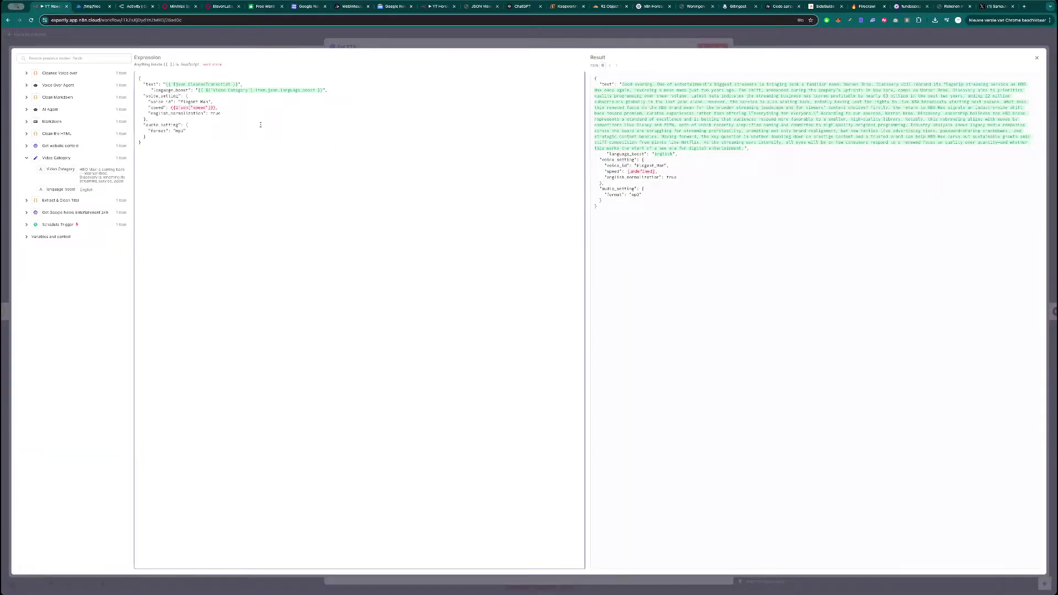
pyautogui.click(286, 39)
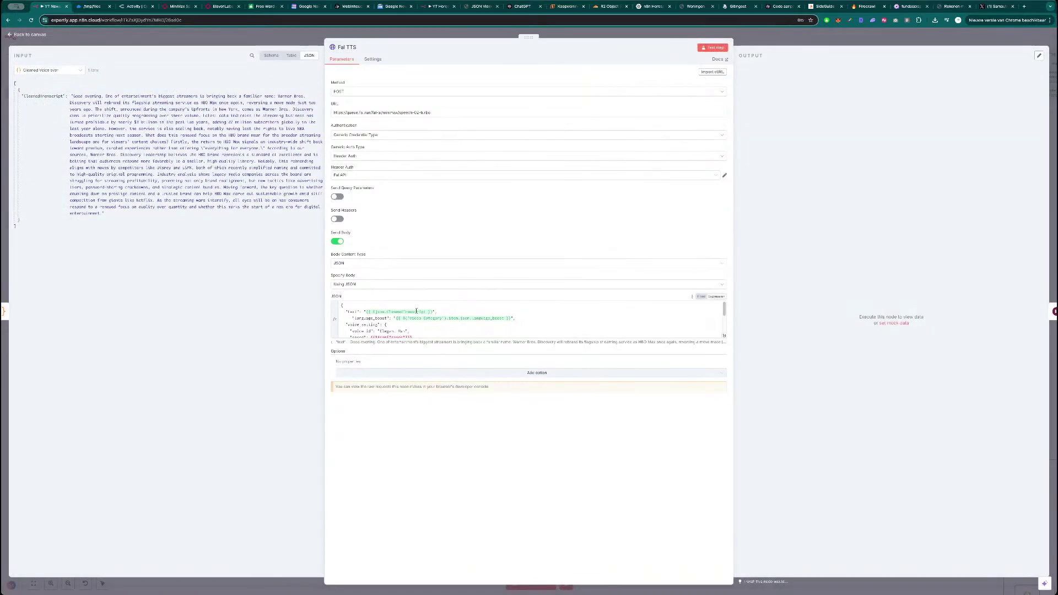
# - Copy the cleaned transcript from the Fal TTS input data and paste it as the text in fal's speech-02-hd playground form
pyautogui.scroll(-1, 412, 319)
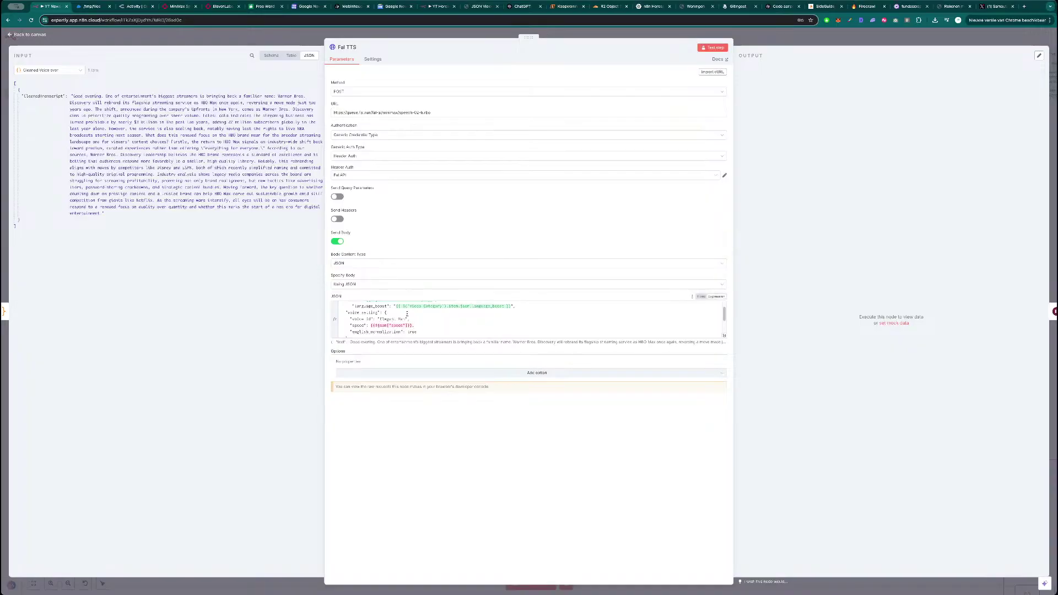
pyautogui.tripleClick(159, 164)
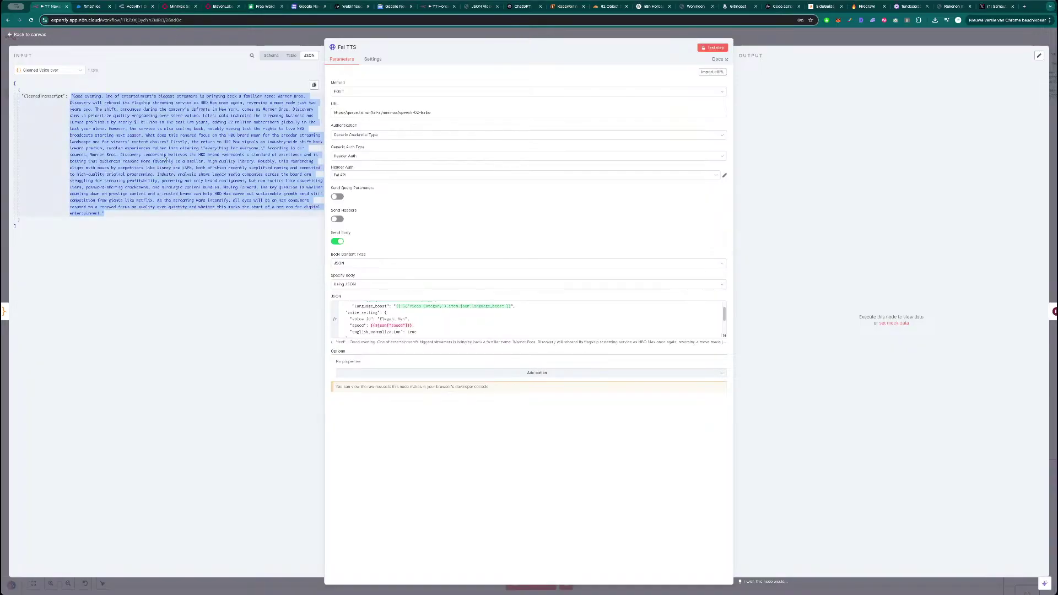
pyautogui.click(181, 9)
pyautogui.scroll(2, 519, 136)
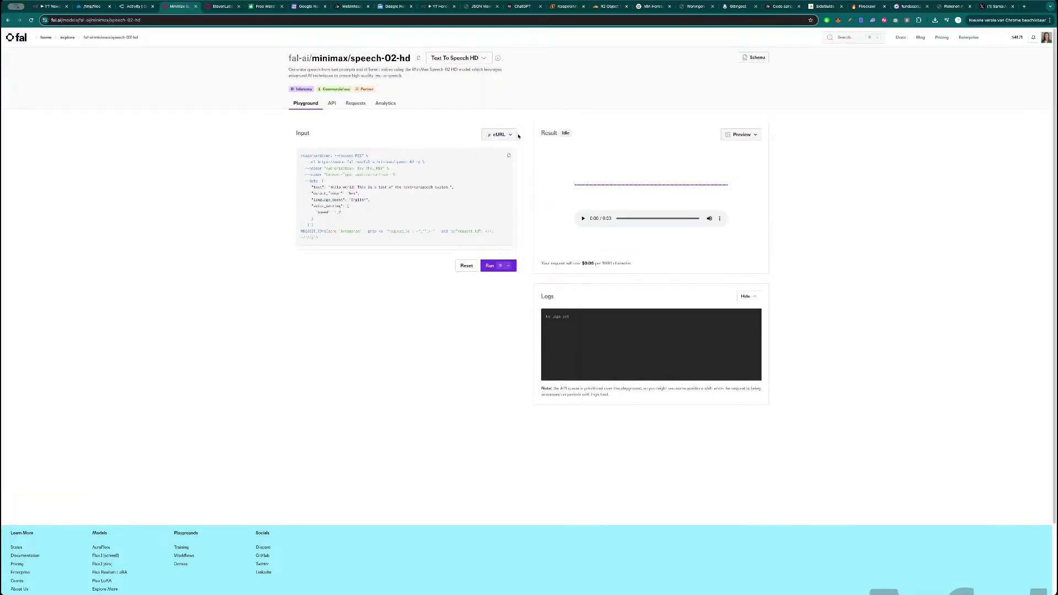
pyautogui.click(510, 136)
pyautogui.click(490, 158)
pyautogui.tripleClick(393, 164)
pyautogui.press('super+v')
# - Lower the speech speed in the playground's additional settings, view the request as cURL code, and return to the workflow
pyautogui.click(502, 181)
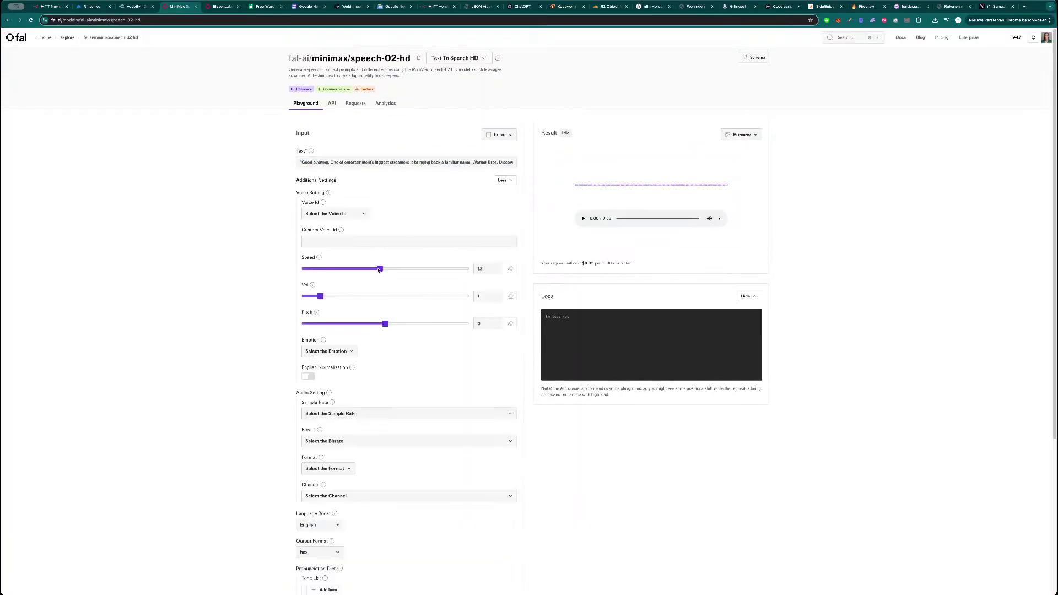
pyautogui.moveTo(375, 271); pyautogui.dragTo(363, 273)
pyautogui.click(501, 135)
pyautogui.click(483, 243)
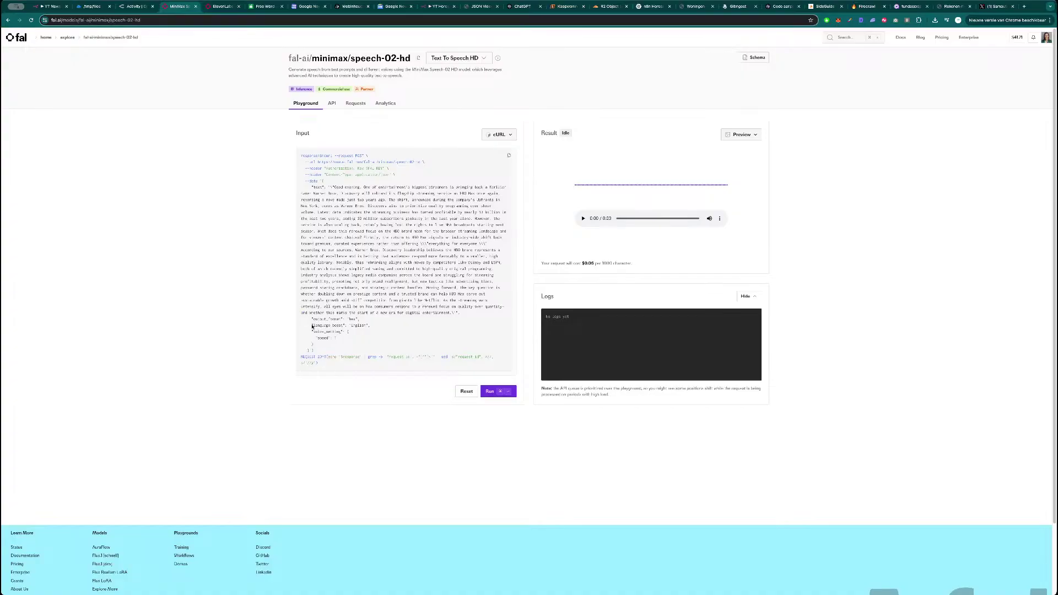
pyautogui.press('super+1')
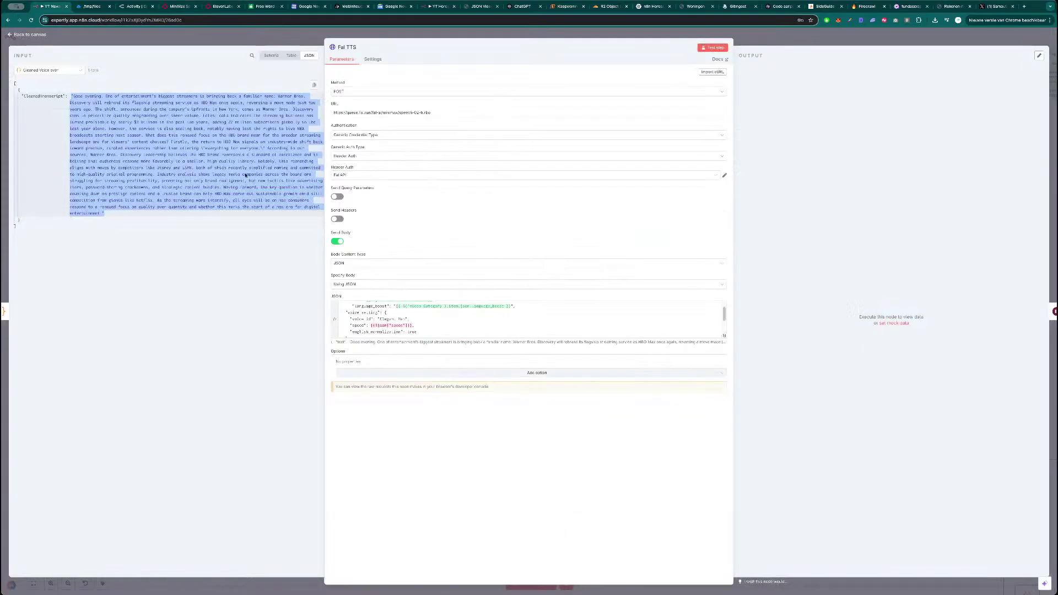
# - Reopen the Fal TTS node and switch its Specify Body option to Using Fields Below
pyautogui.press('Escape')
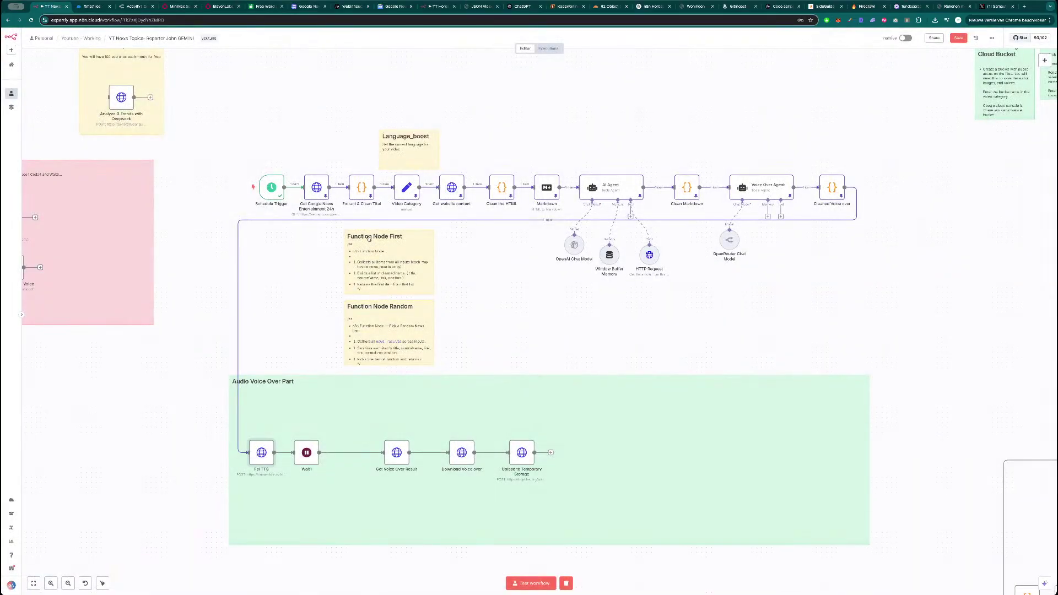
pyautogui.moveTo(238, 343)
pyautogui.doubleClick(261, 455)
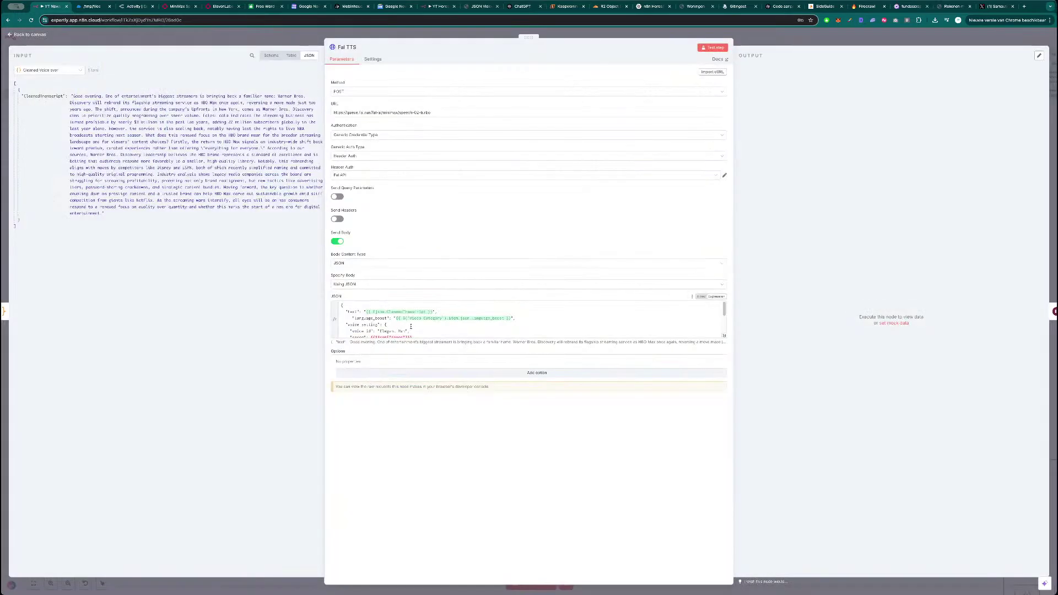
pyautogui.scroll(-3, 411, 329)
pyautogui.click(397, 285)
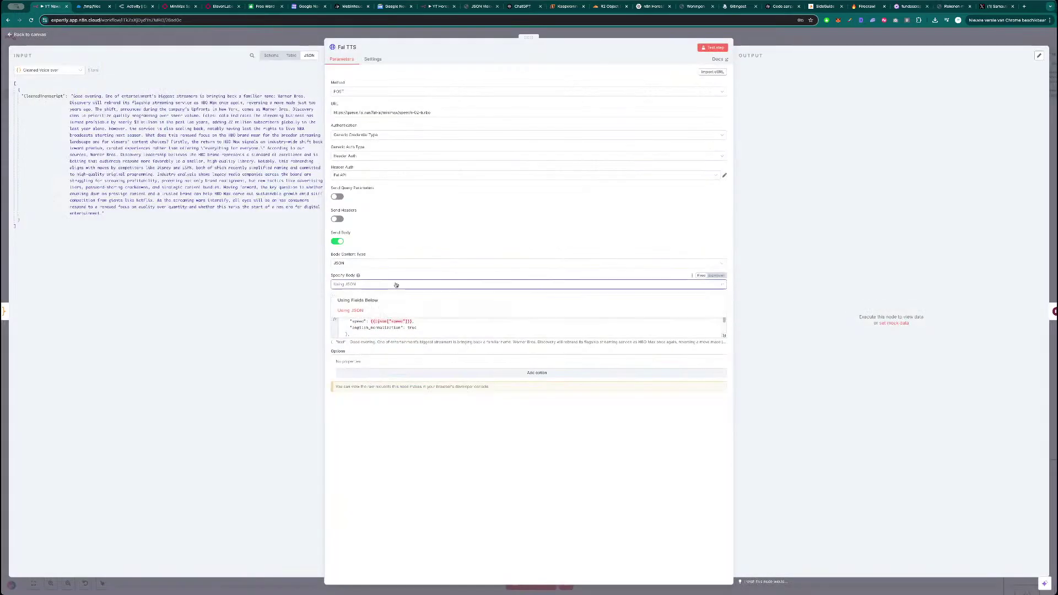
pyautogui.click(382, 303)
# - Name the first body parameter text, using the key copied from fal's cURL code, and map the CleanedTranscript field as its value
pyautogui.click(367, 315)
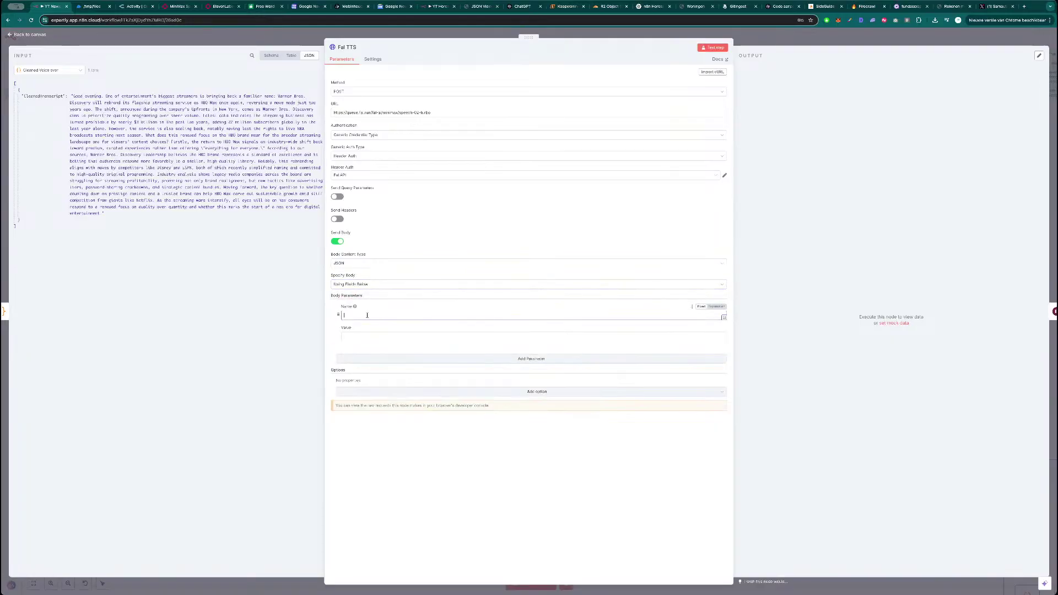
pyautogui.click(185, 8)
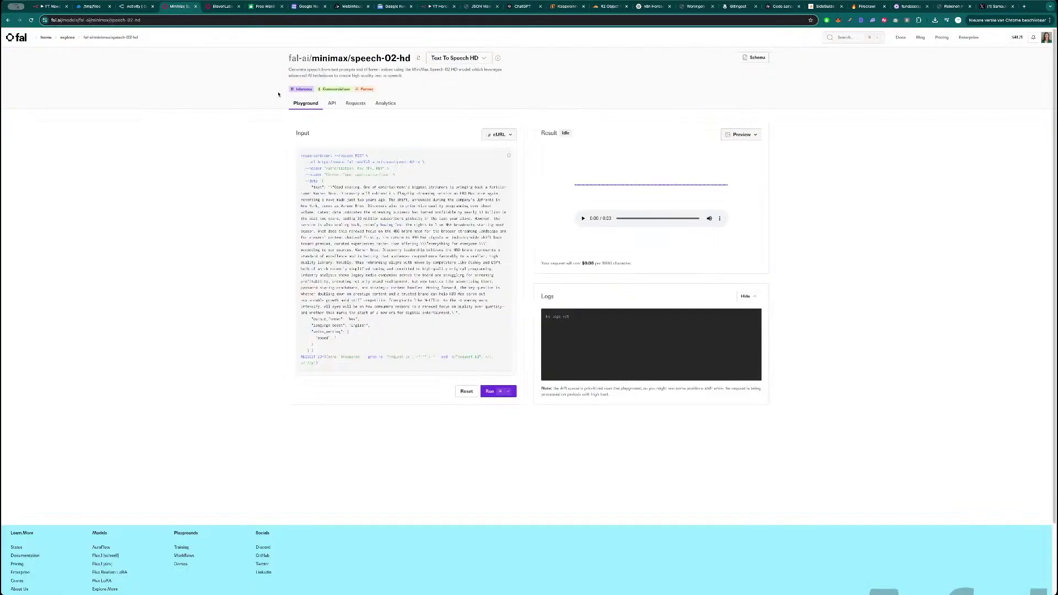
pyautogui.click(499, 135)
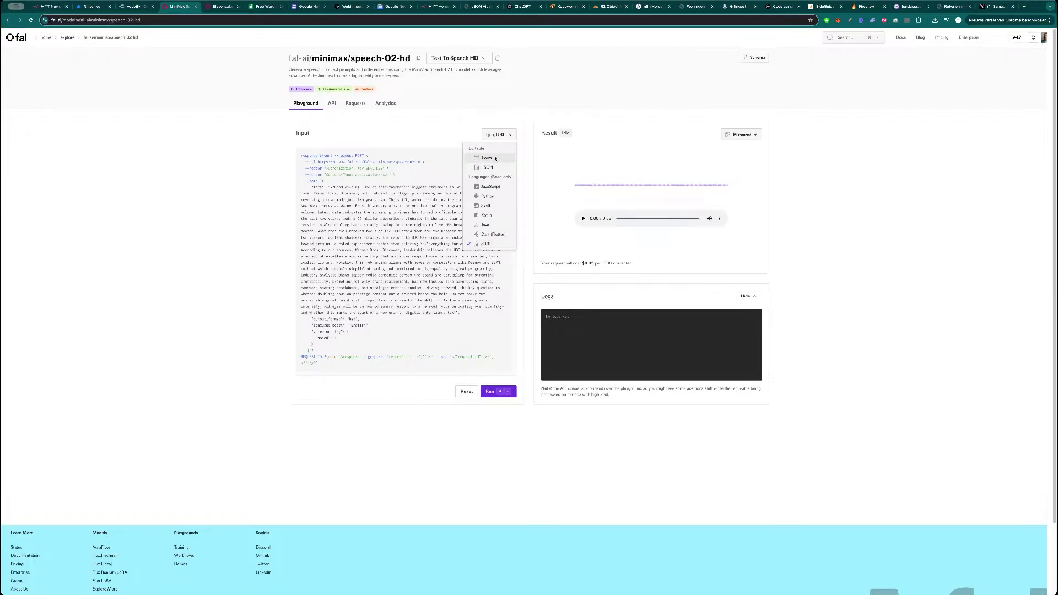
pyautogui.click(496, 157)
pyautogui.click(500, 135)
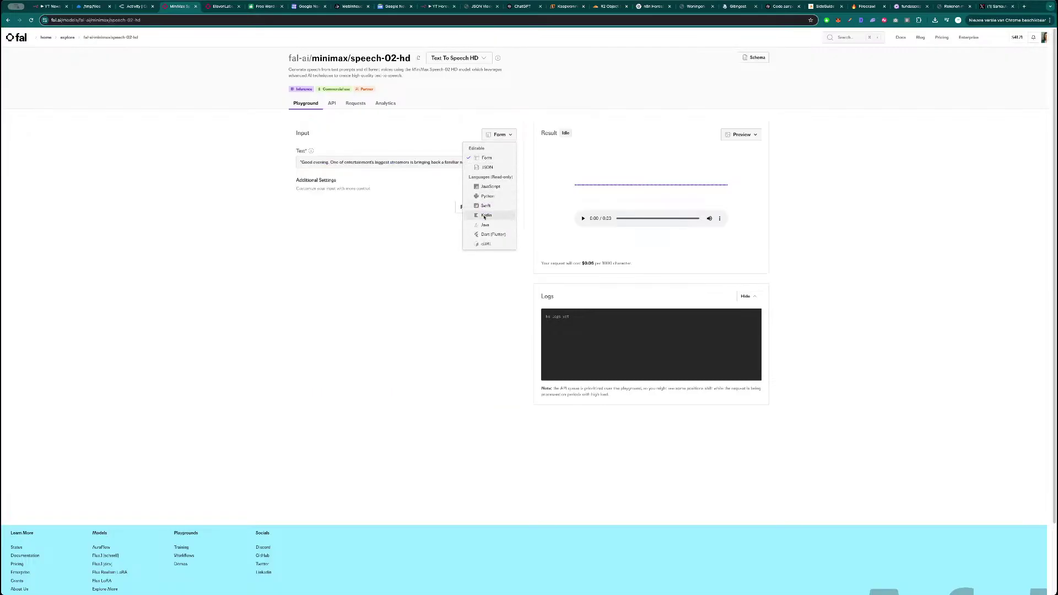
pyautogui.click(477, 247)
pyautogui.doubleClick(318, 187)
pyautogui.hotkey('ctrl', 'c')
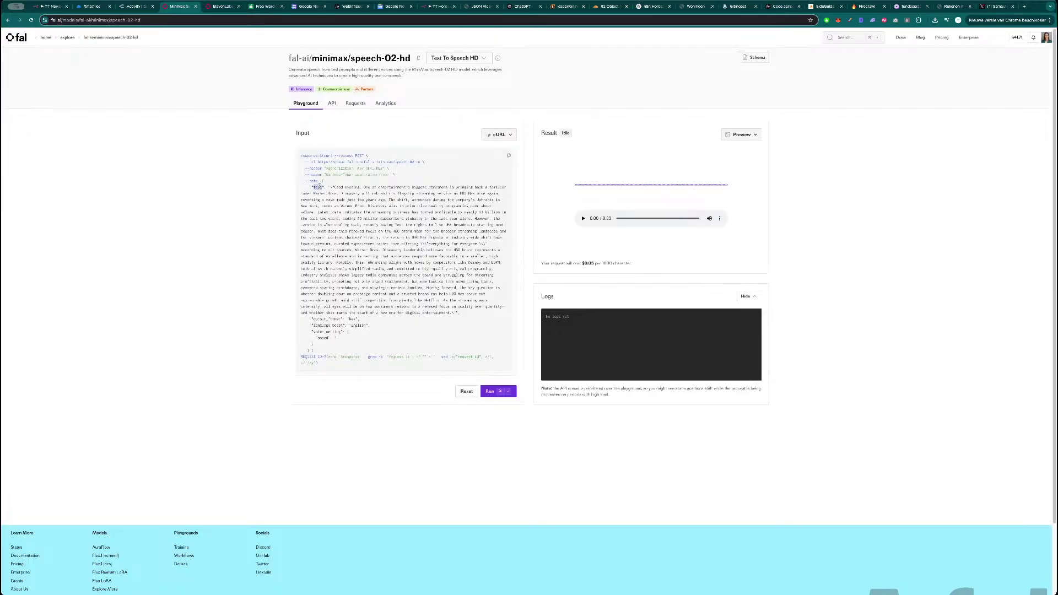
pyautogui.press('super+1')
pyautogui.hotkey('ctrl', 'v')
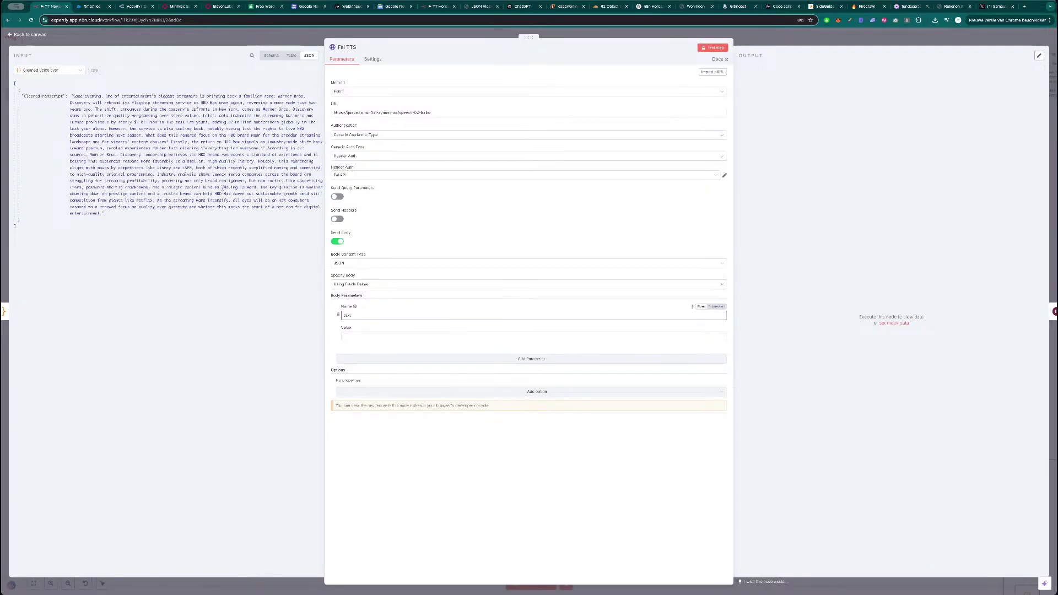
pyautogui.moveTo(43, 96); pyautogui.dragTo(348, 337)
pyautogui.click(466, 331)
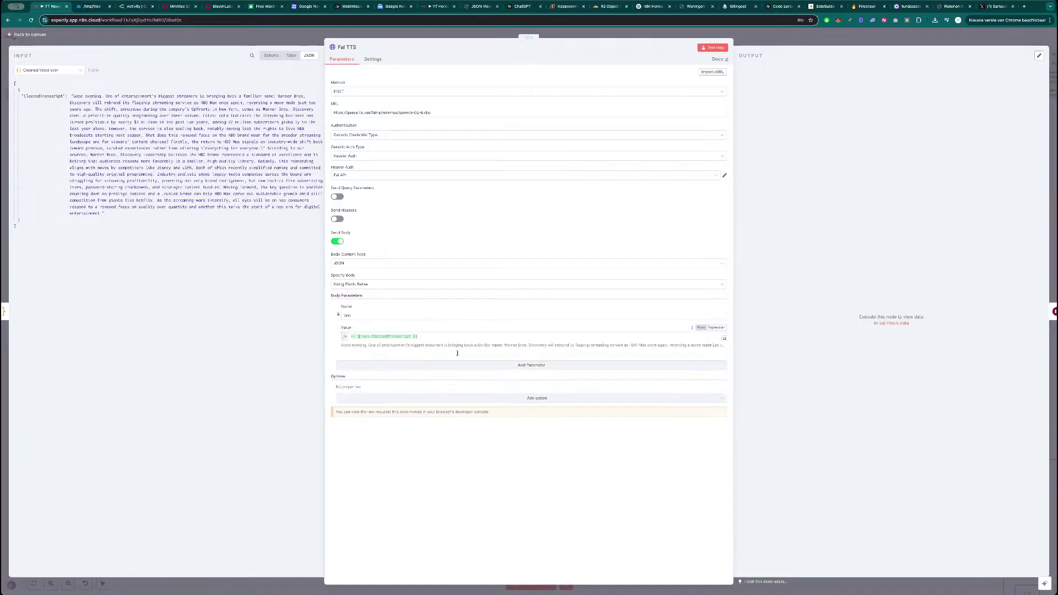
# - Add a second body parameter to the Fal TTS node and switch to fal's speech-02-hd playground
pyautogui.click(409, 365)
pyautogui.click(376, 376)
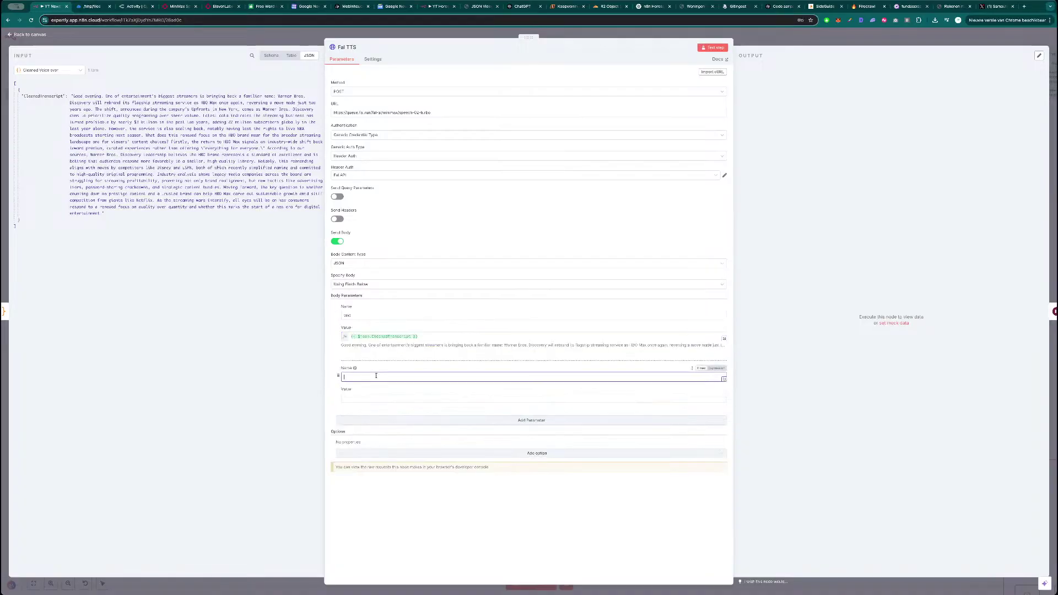
pyautogui.click(180, 7)
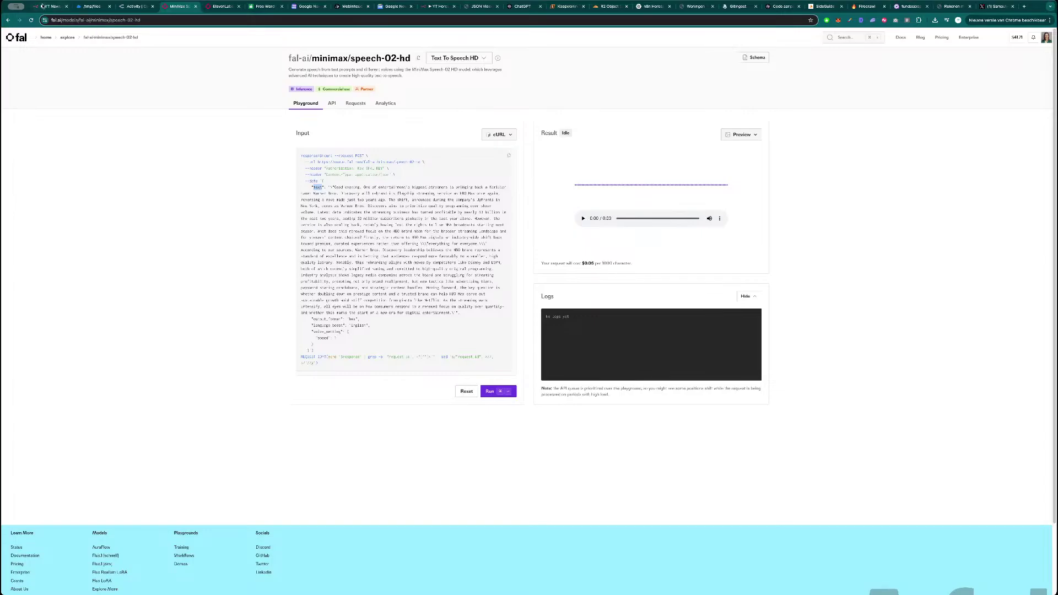
pyautogui.click(51, 6)
pyautogui.click(178, 8)
# - Set the output format to url in the playground form and display the request as cURL code again
pyautogui.click(507, 135)
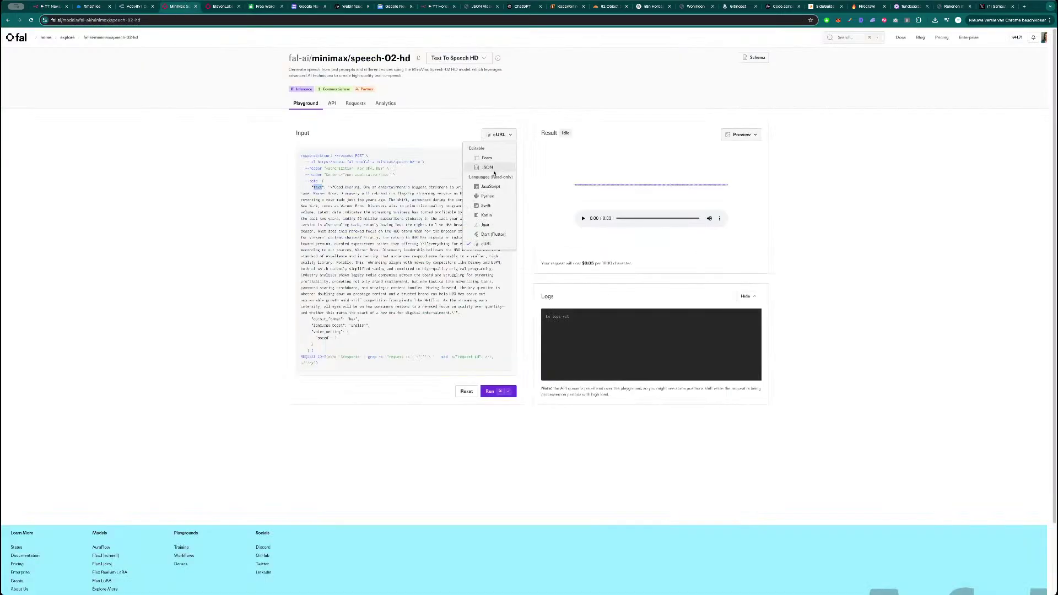
pyautogui.click(488, 158)
pyautogui.click(503, 180)
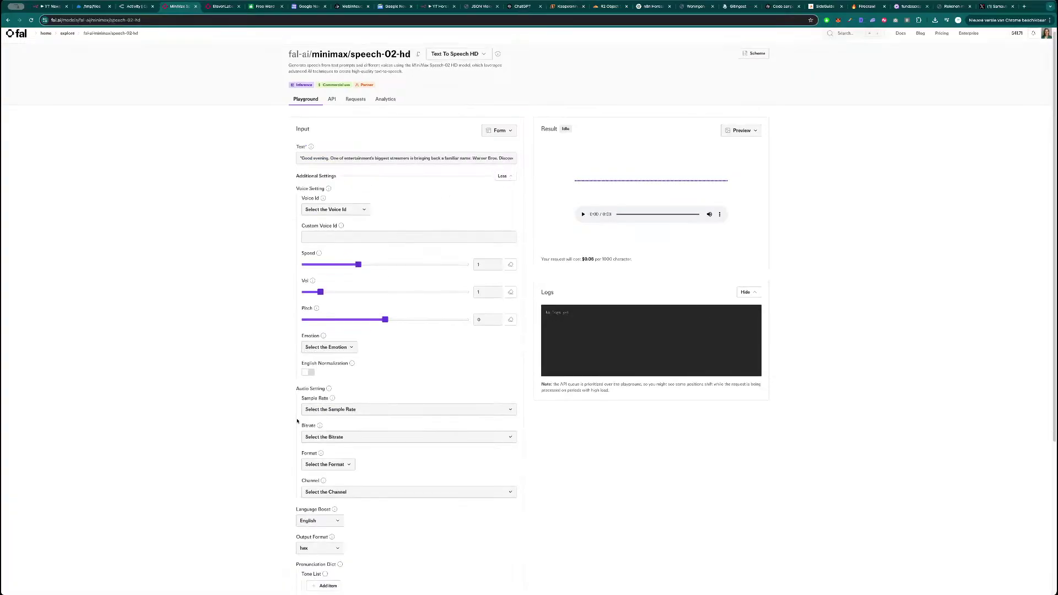
pyautogui.scroll(-3, 331, 420)
pyautogui.click(329, 358)
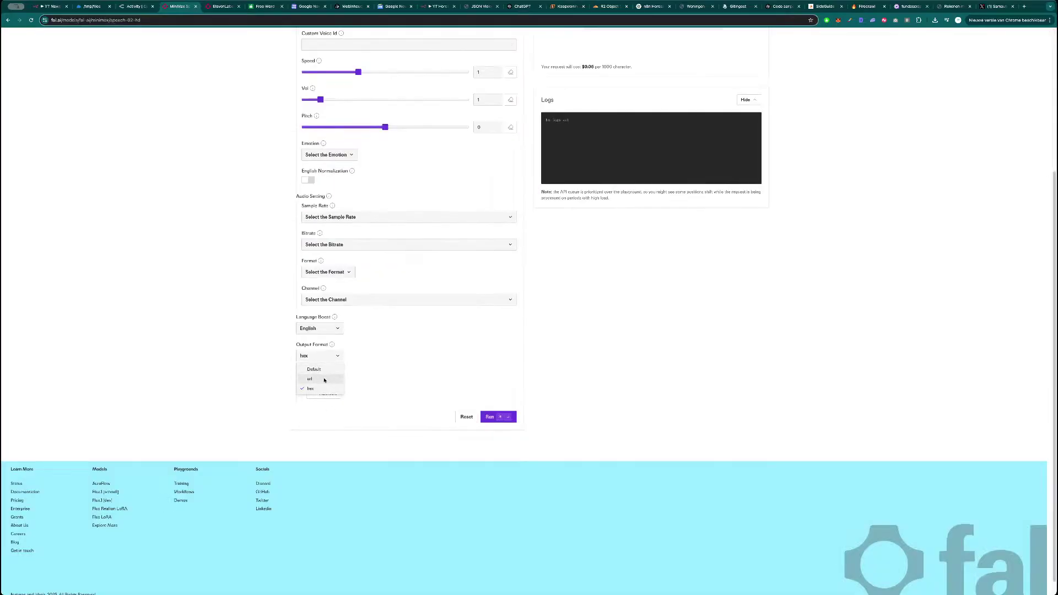
pyautogui.click(325, 381)
pyautogui.scroll(3, 378, 371)
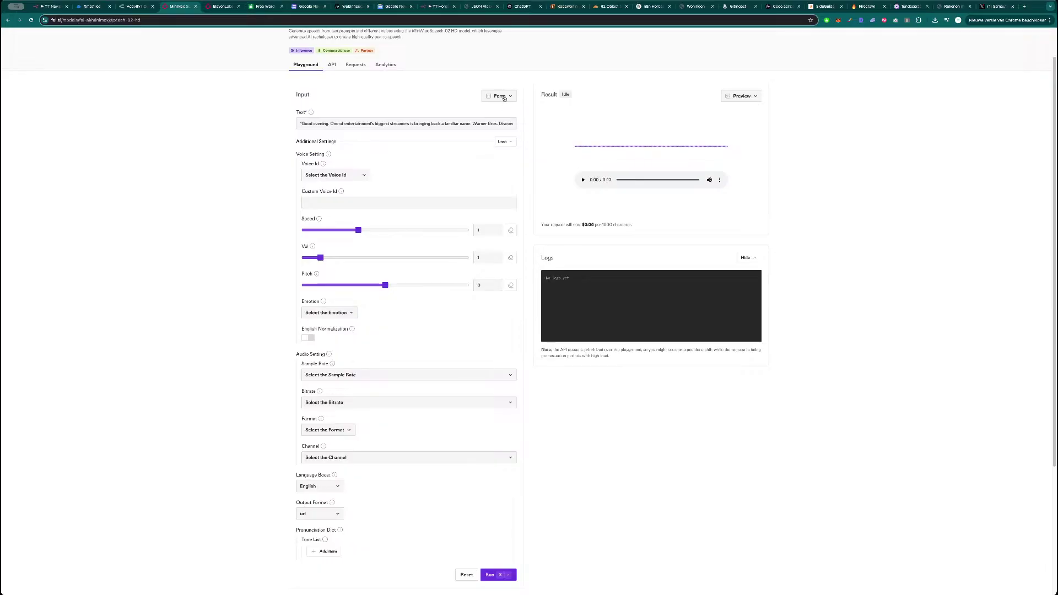
pyautogui.click(503, 97)
pyautogui.click(485, 205)
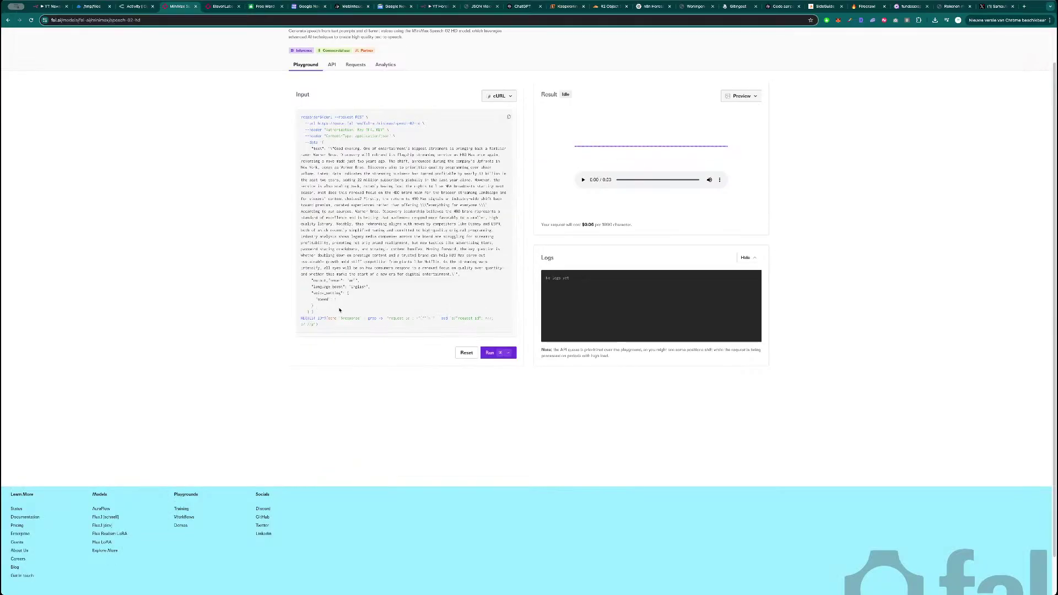
# - Name the second Fal TTS body parameter output_format, using the key from the cURL code, with the value url
pyautogui.moveTo(341, 281); pyautogui.dragTo(317, 282)
pyautogui.hotkey('ctrl', '1')
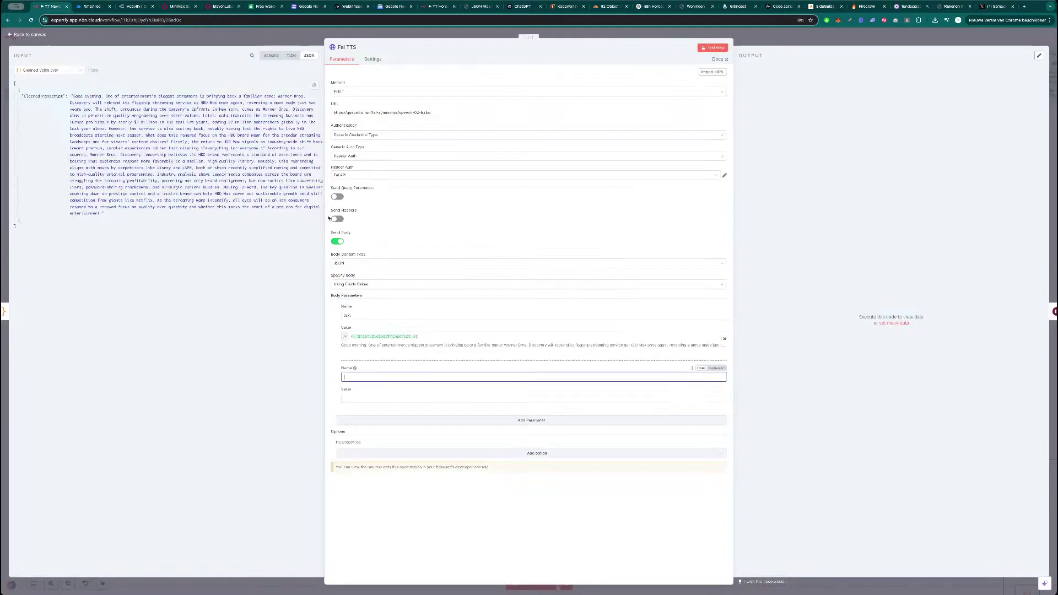
pyautogui.write('output_format')
pyautogui.click(369, 398)
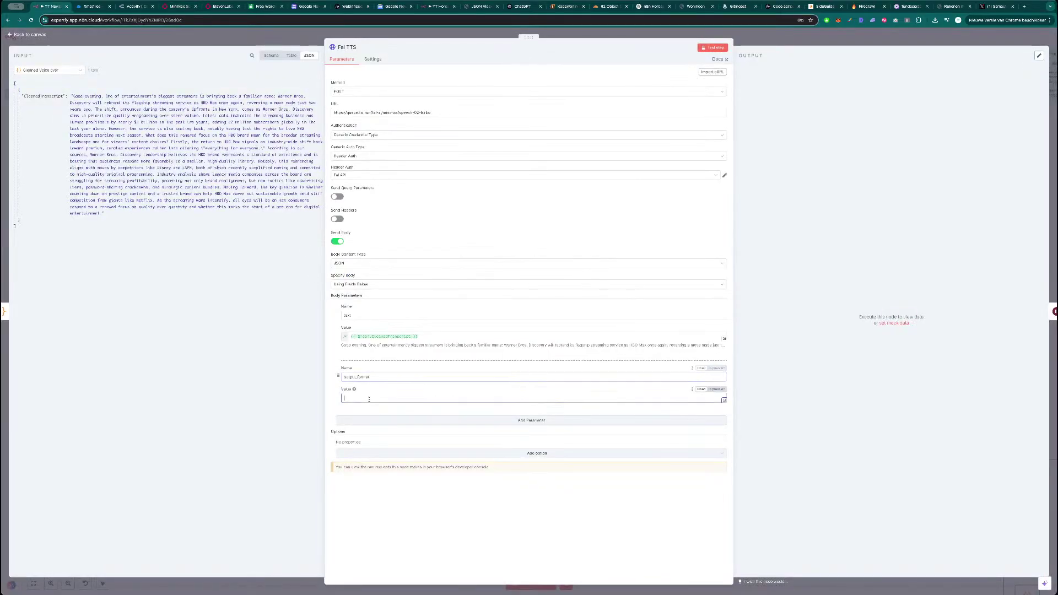
# - Add a third body parameter named language_boost, copying the key from fal's cURL code
pyautogui.click(477, 422)
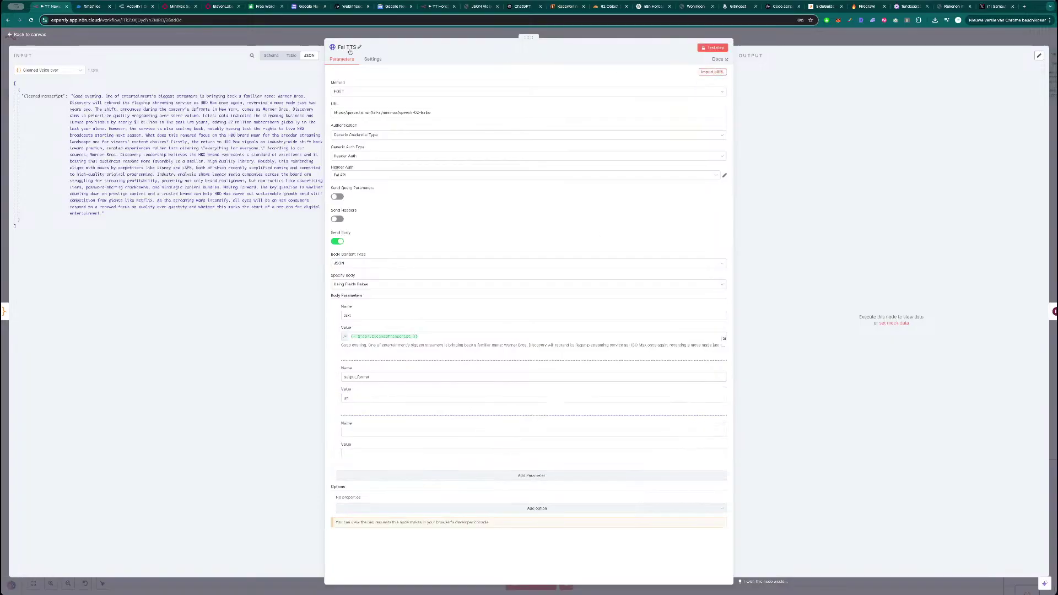
pyautogui.click(176, 7)
pyautogui.moveTo(343, 287); pyautogui.dragTo(314, 287)
pyautogui.press('super+c')
pyautogui.press('super+1')
pyautogui.click(372, 432)
pyautogui.press('super+v')
# - Show the Video Category node's data as input and map its language_boost field to the third parameter's value
pyautogui.click(70, 71)
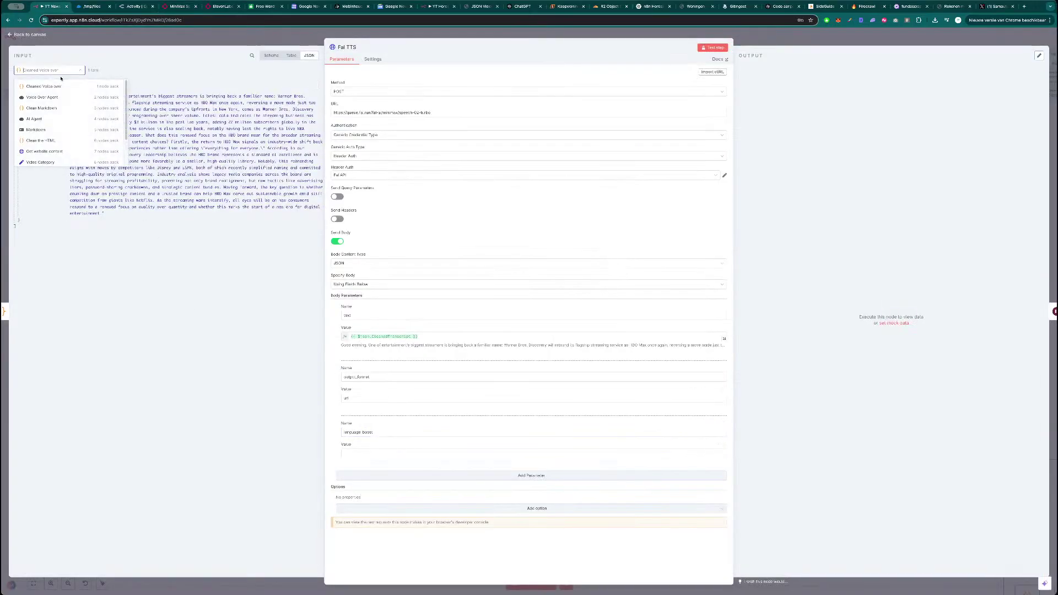
pyautogui.click(52, 129)
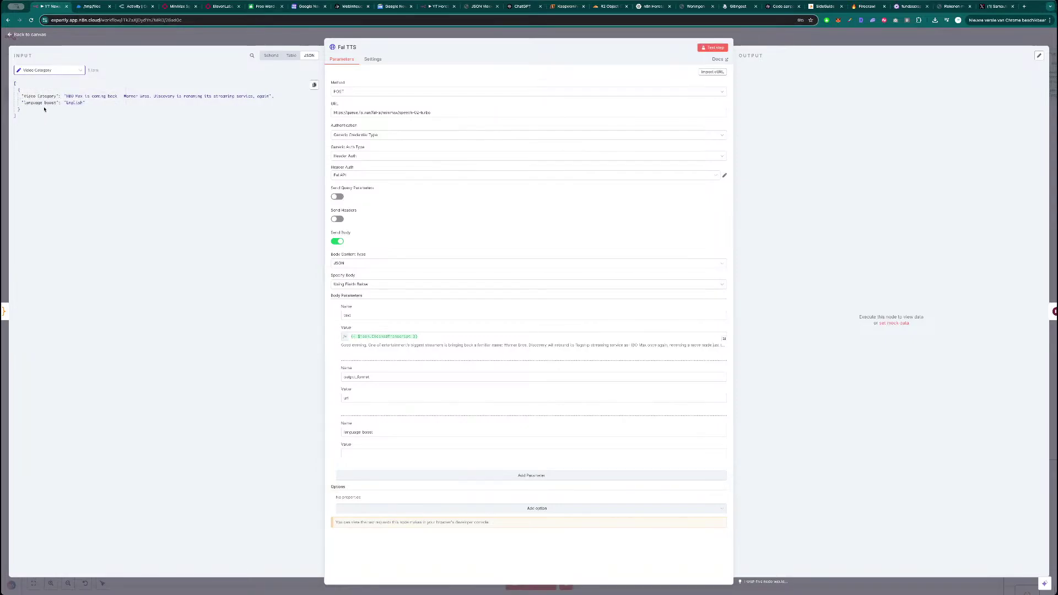
pyautogui.moveTo(46, 103); pyautogui.dragTo(373, 452)
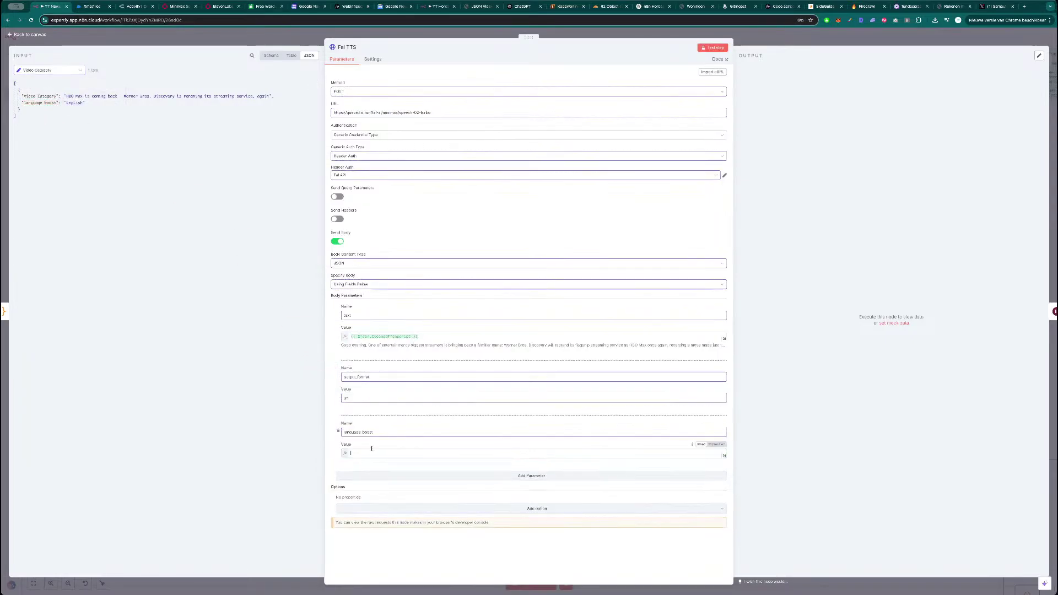
pyautogui.click(332, 412)
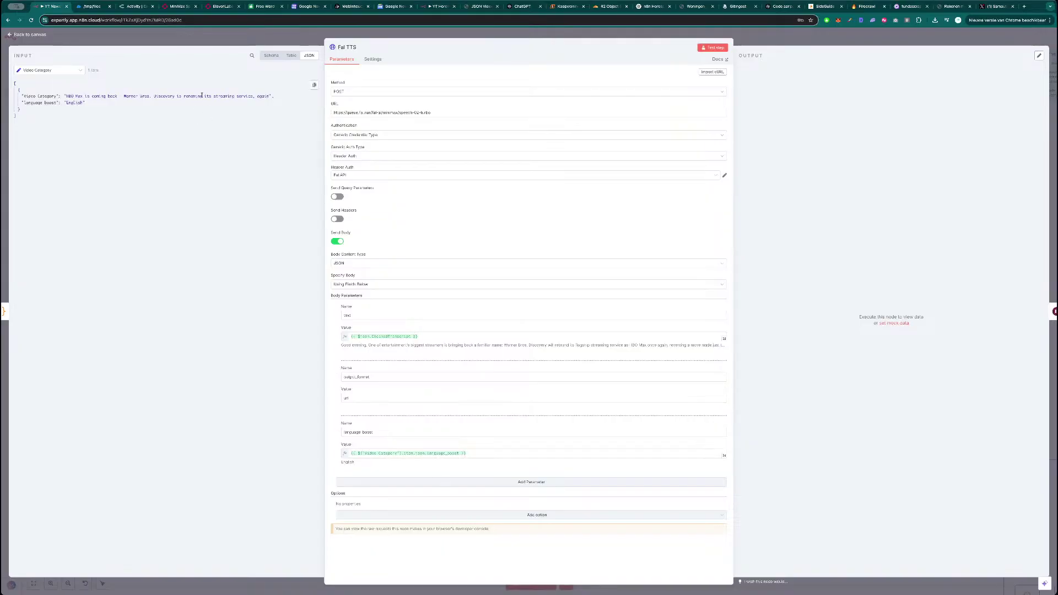
# - Add a fourth body parameter named speed with the value 1.2, test the Fal TTS node and return to the canvas
pyautogui.click(179, 9)
pyautogui.click(324, 299)
pyautogui.press('super+1')
pyautogui.click(390, 482)
pyautogui.write('speed')
pyautogui.click(375, 515)
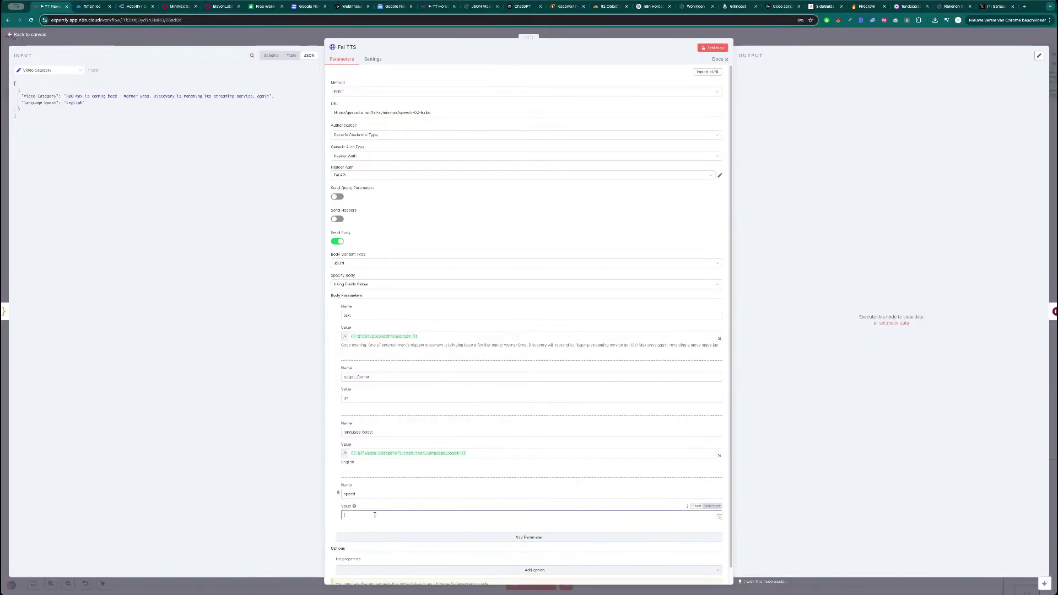
pyautogui.write('1,2')
pyautogui.press('BackSpace')
pyautogui.press('BackSpace')
pyautogui.click(357, 527)
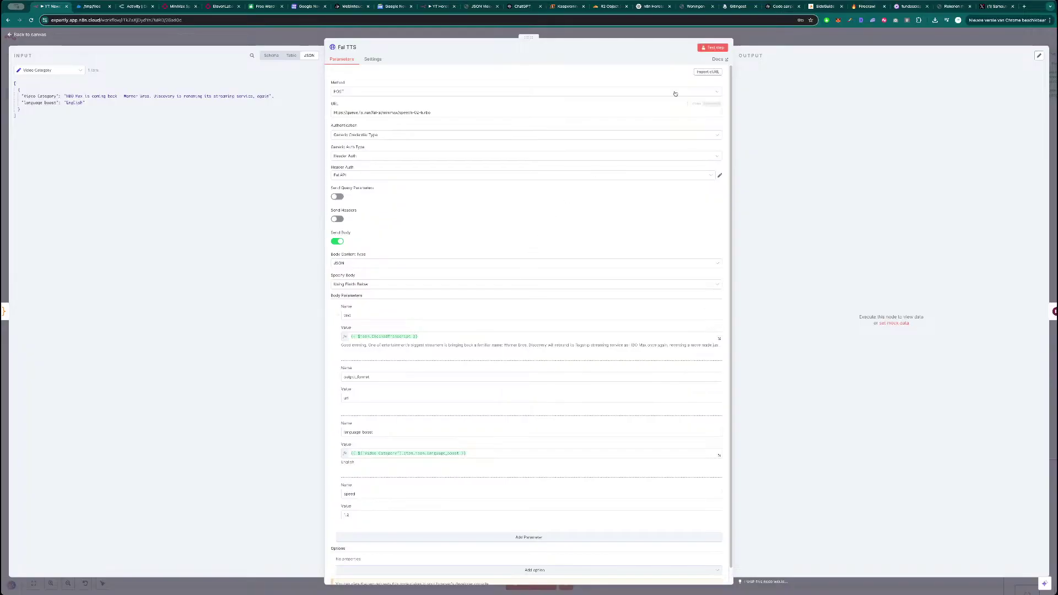
pyautogui.click(718, 48)
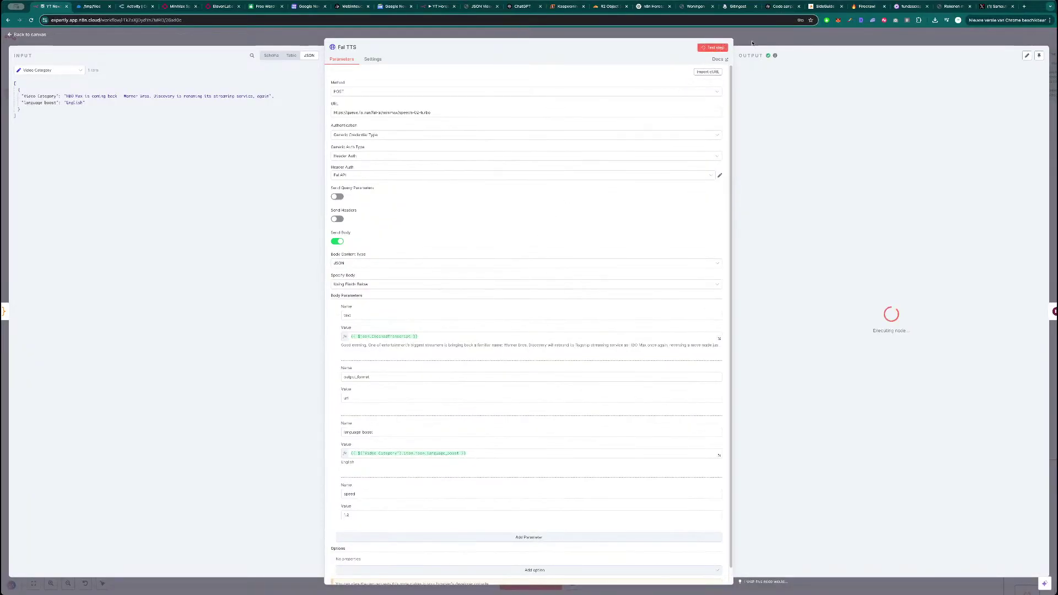
pyautogui.click(759, 42)
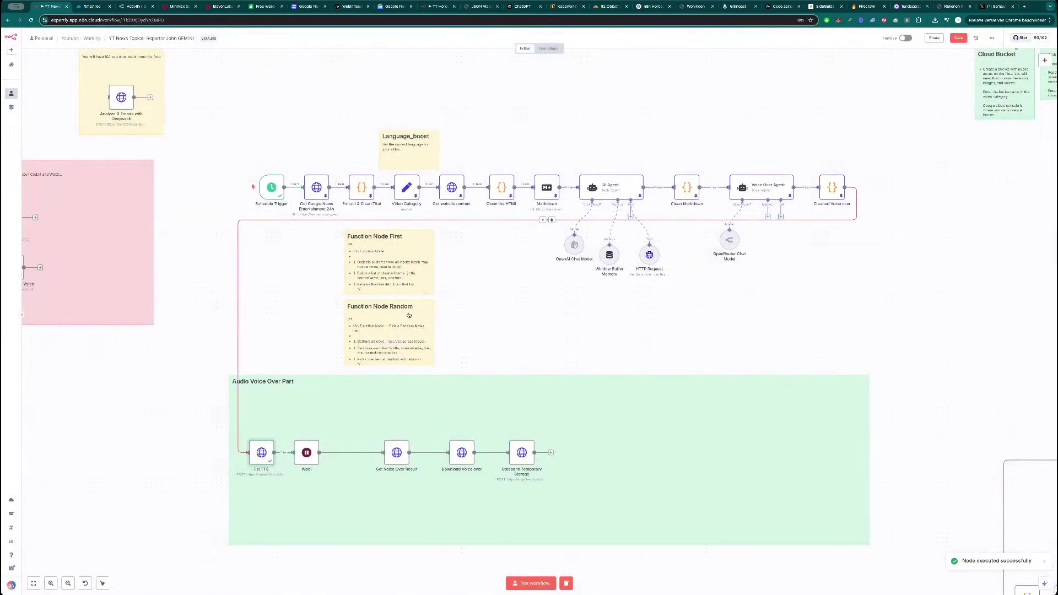
# - Run the Wait1 node with a wait of 20 seconds and move the Get Voice Over Result node beside it
pyautogui.doubleClick(310, 453)
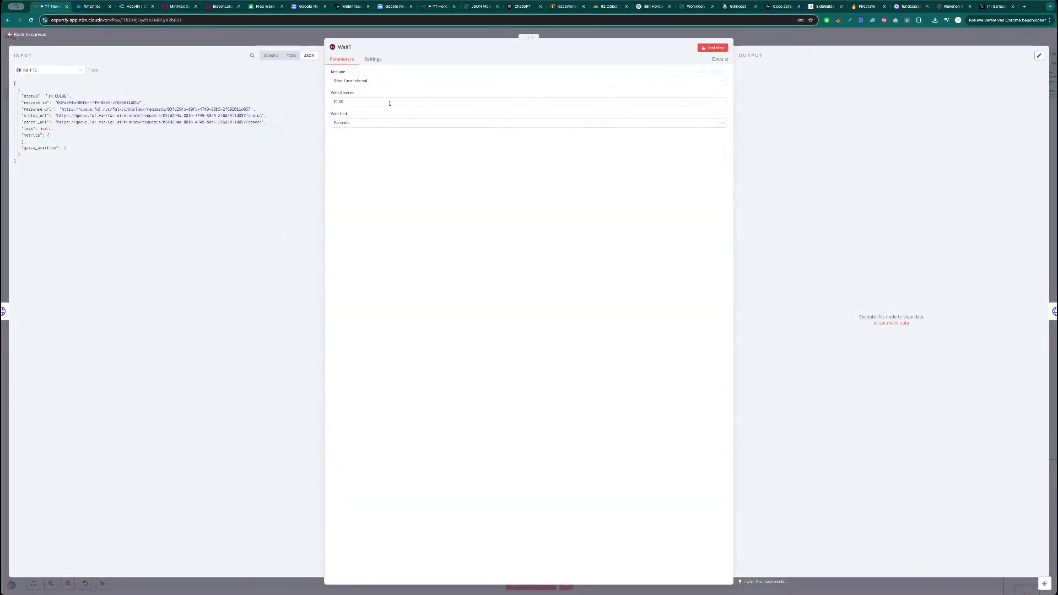
pyautogui.doubleClick(366, 102)
pyautogui.write('20')
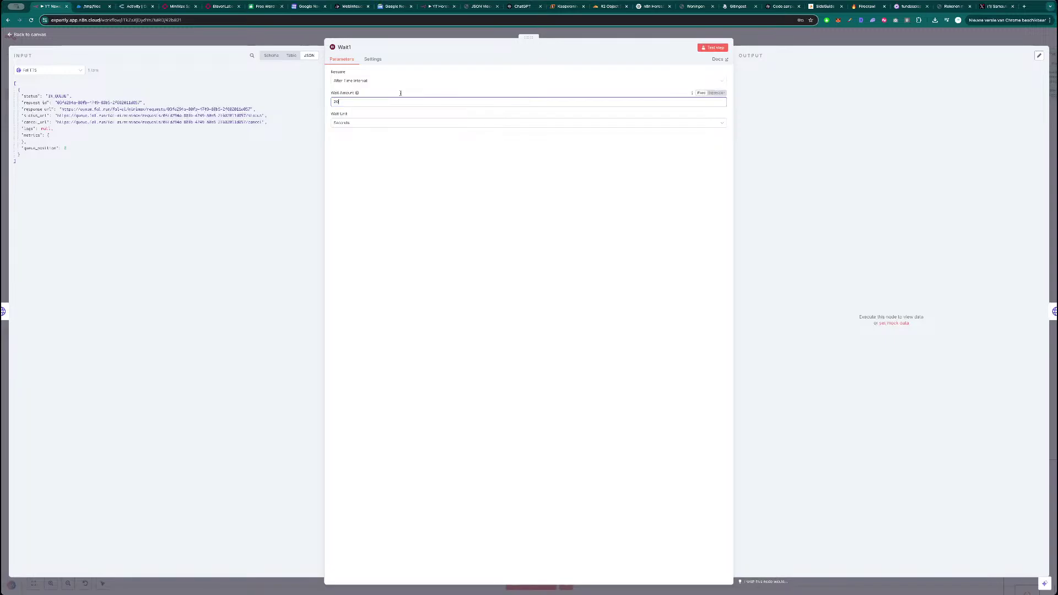
pyautogui.click(713, 48)
pyautogui.press('Escape')
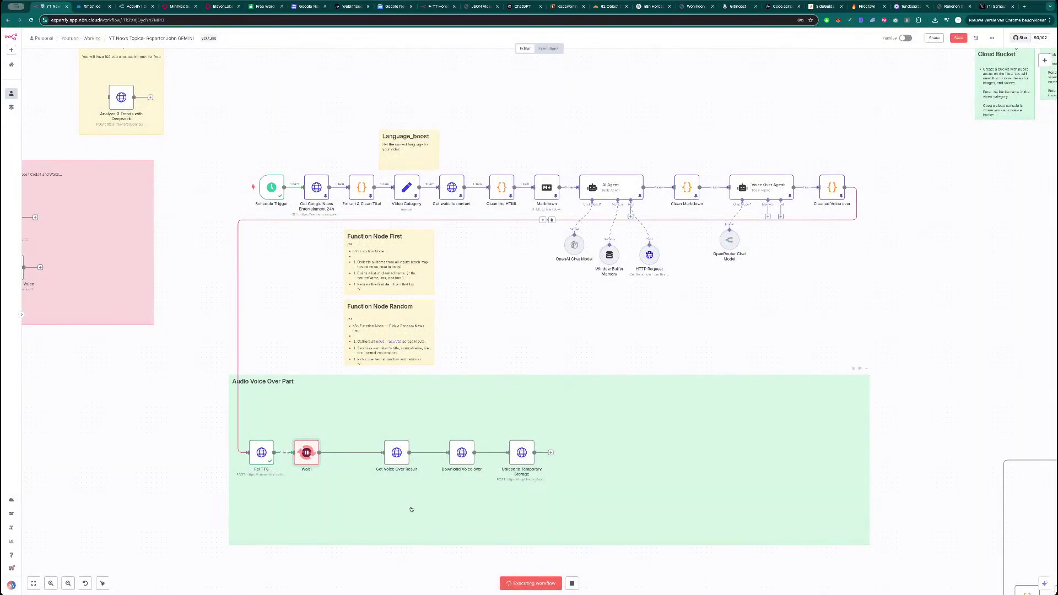
pyautogui.moveTo(396, 457); pyautogui.dragTo(346, 457)
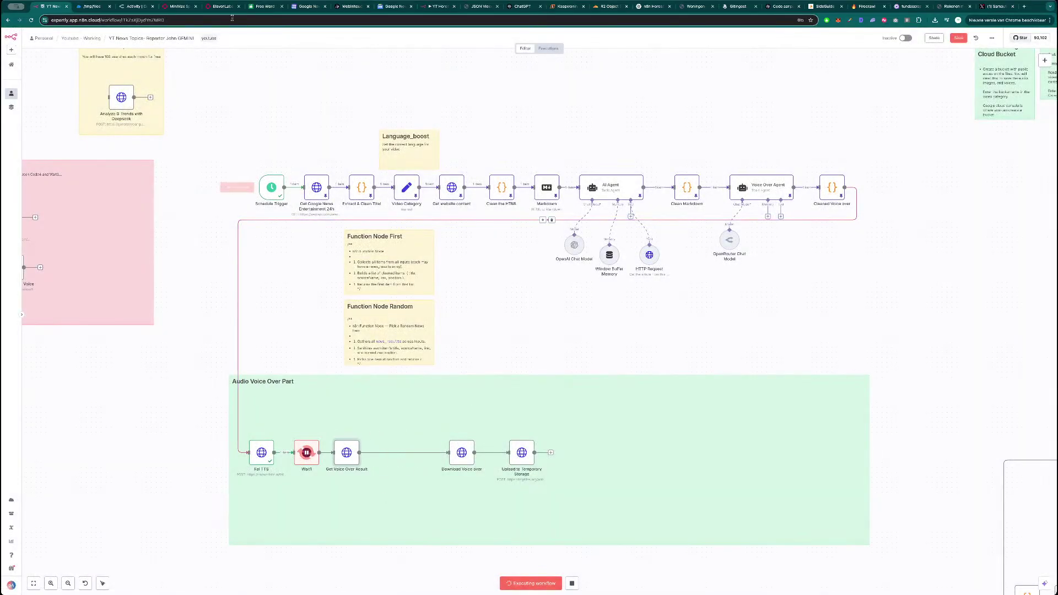
# - Check the speech-02-hd request history on fal, view the details of its most recent request, and return to the workflow
pyautogui.click(182, 6)
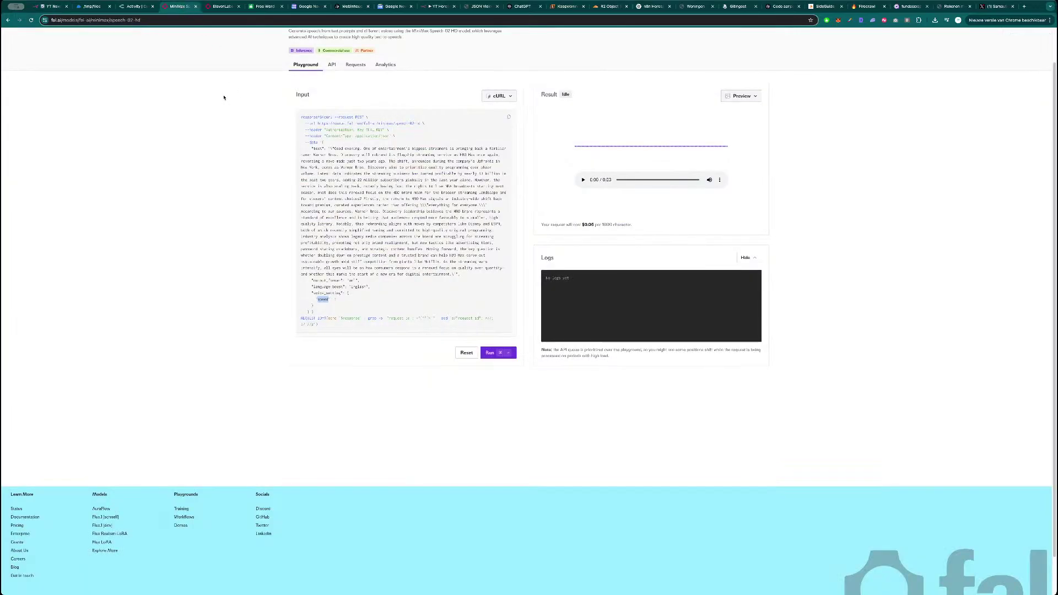
pyautogui.click(359, 67)
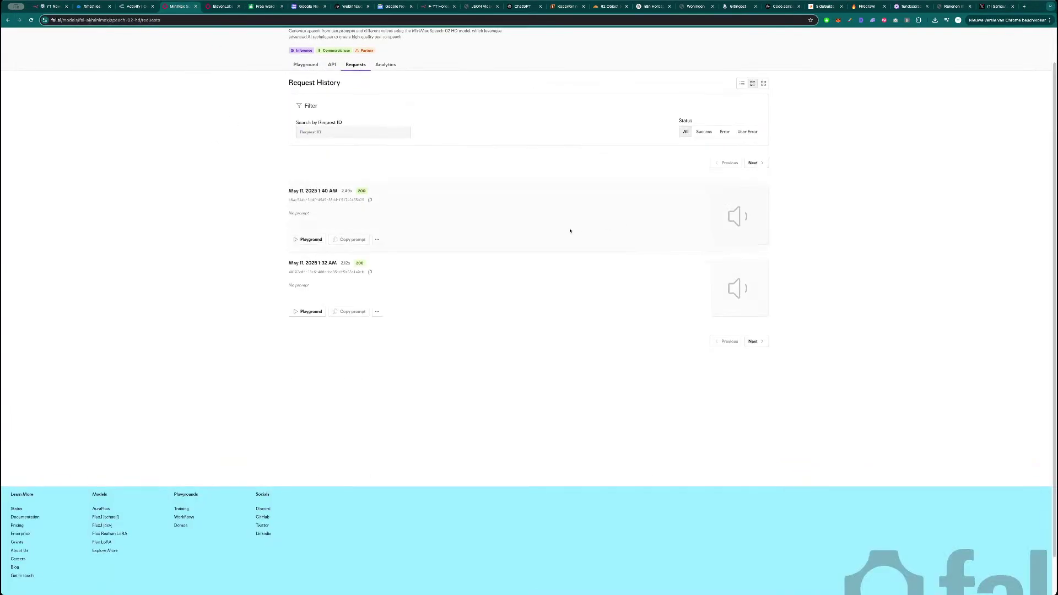
pyautogui.click(736, 216)
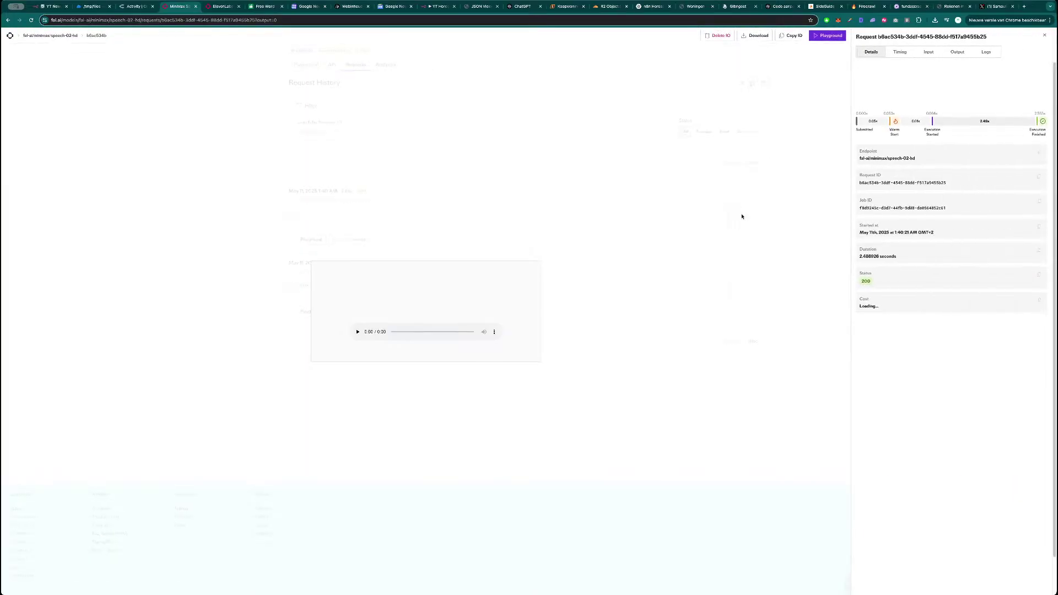
pyautogui.click(636, 185)
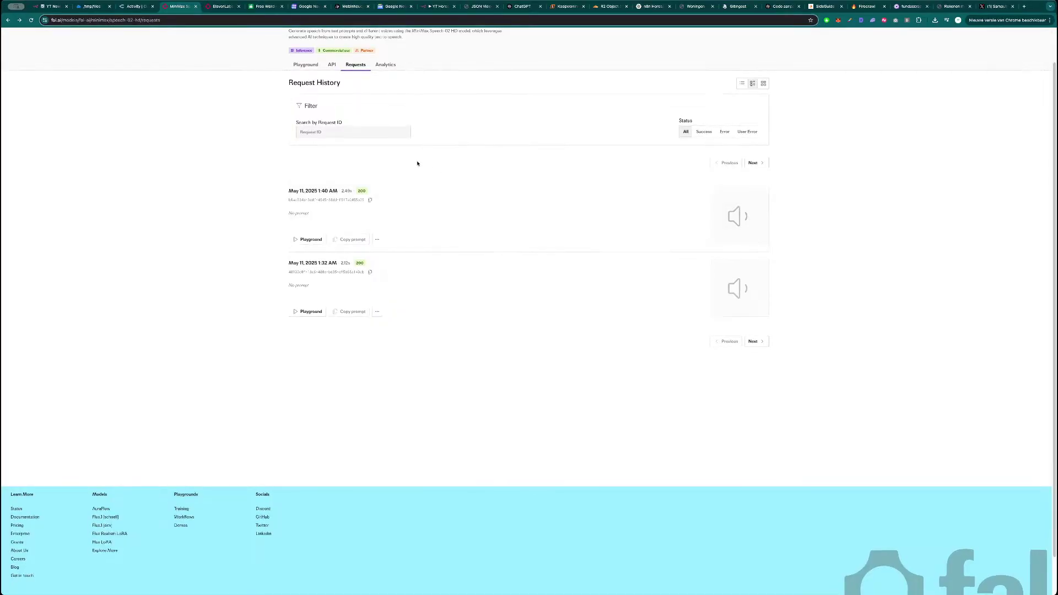
pyautogui.press('super+1')
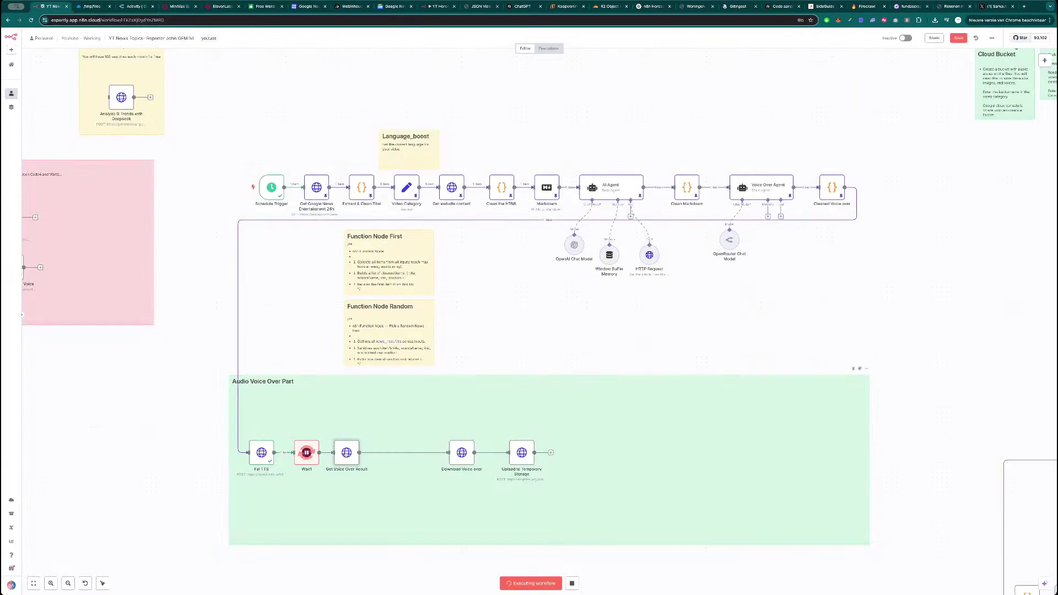
# - Review the Get Voice Over Result node's settings and the Fal TTS node while the wait is running
pyautogui.doubleClick(347, 452)
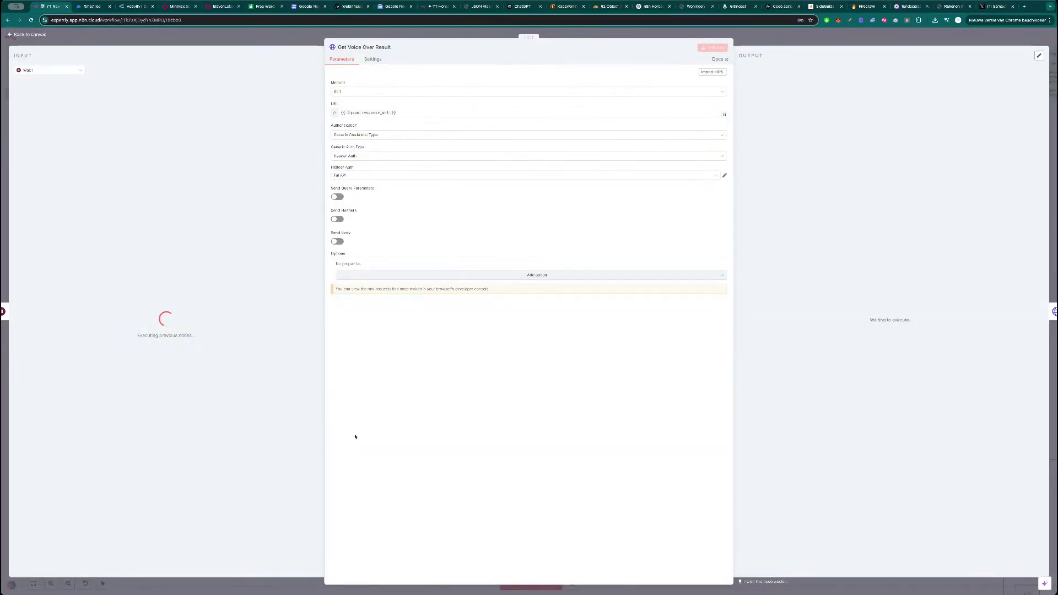
pyautogui.click(193, 39)
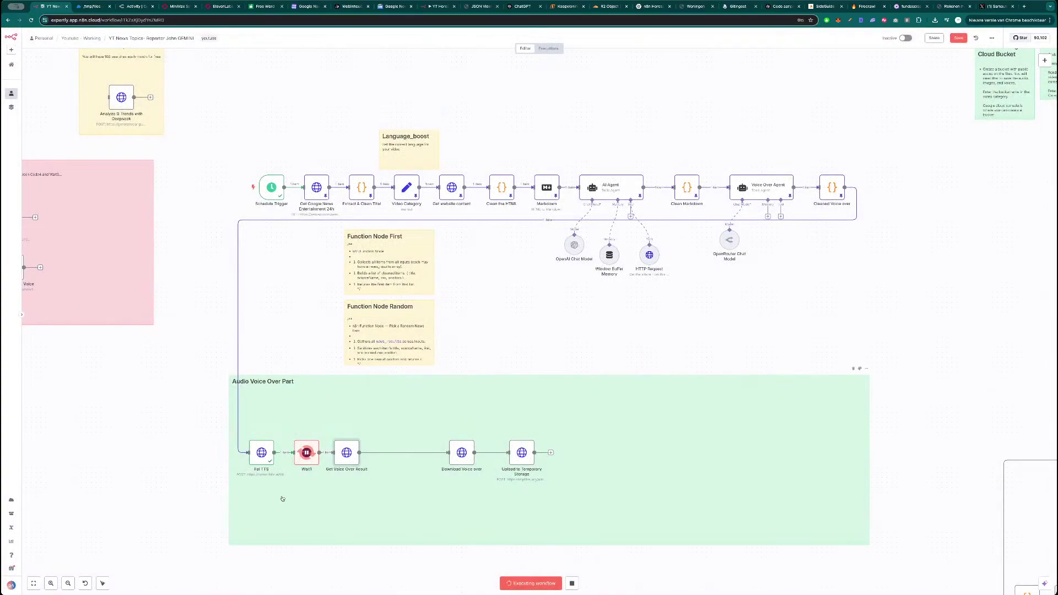
pyautogui.doubleClick(267, 458)
pyautogui.press('Escape')
# - Switch fal's model to Text to Speech Turbo to view its request history, and return to the workflow
pyautogui.press('super+4')
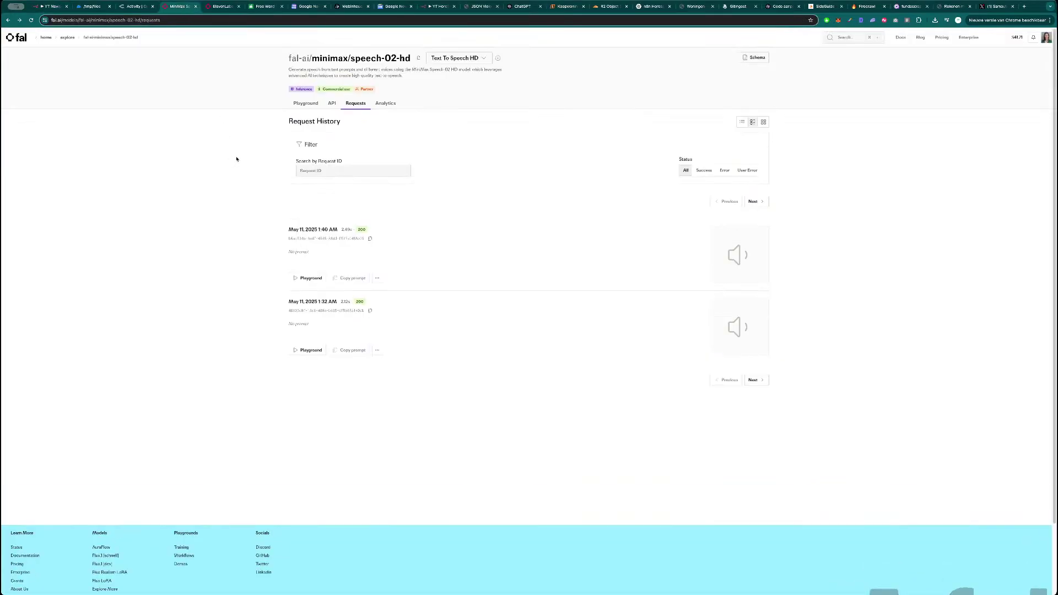
pyautogui.click(471, 58)
pyautogui.click(447, 157)
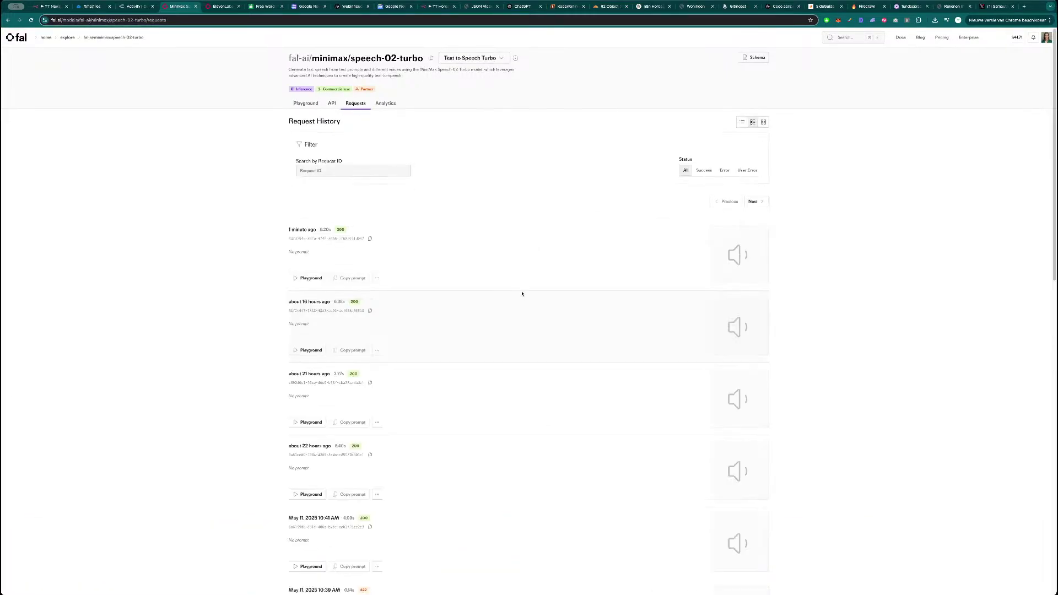
pyautogui.hotkey('ctrl', '1')
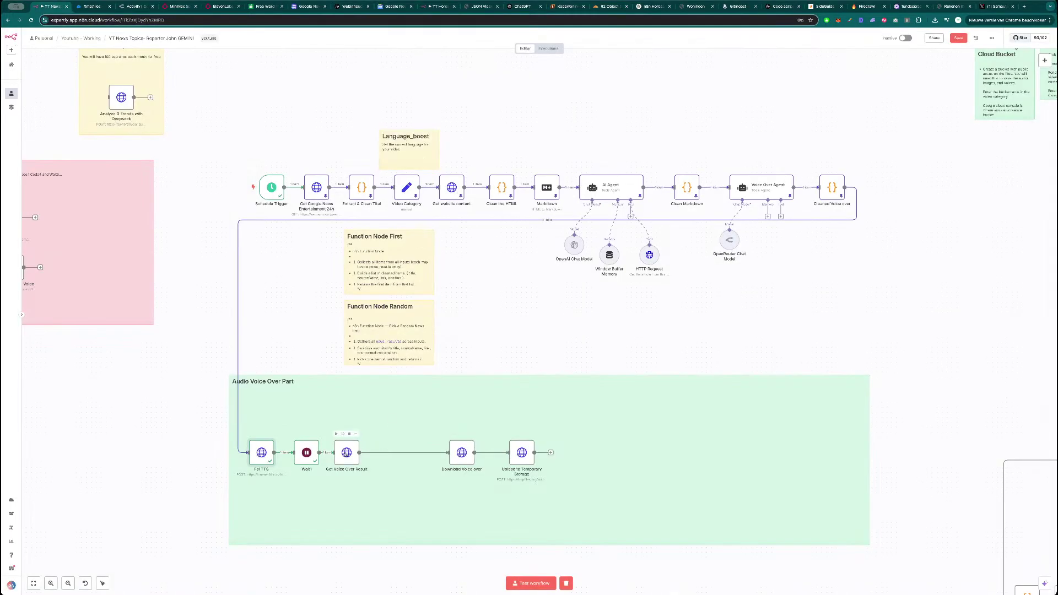
# - Test the Get Voice Over Result node to fetch the generated audio's URL and return to the canvas
pyautogui.doubleClick(347, 452)
pyautogui.click(713, 48)
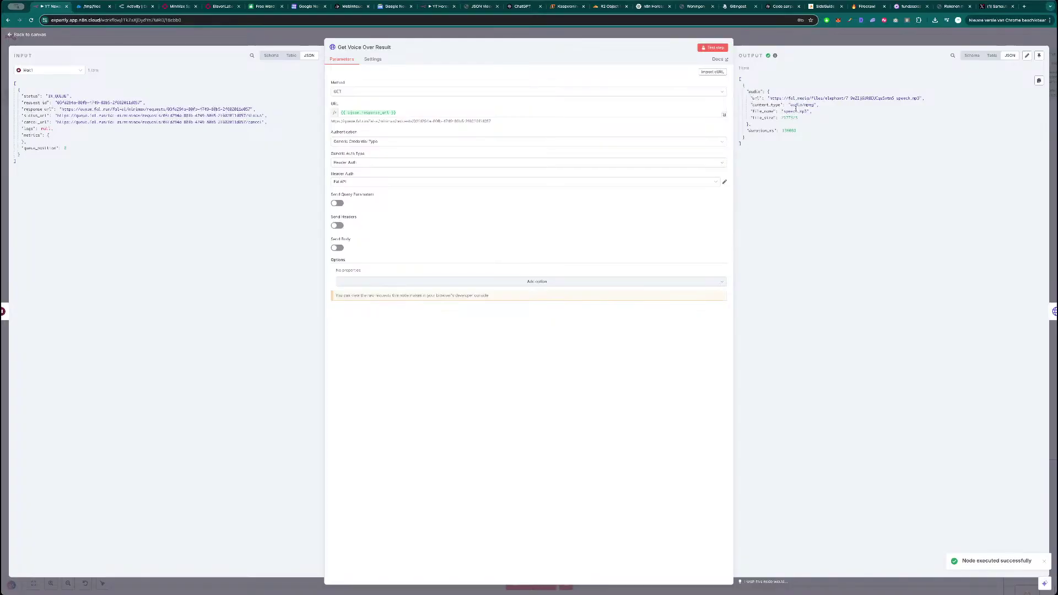
pyautogui.click(753, 40)
# - Move the Download Voice over node closer to Get Voice Over Result, run it and play the downloaded audio
pyautogui.moveTo(449, 446); pyautogui.dragTo(384, 447)
pyautogui.doubleClick(397, 453)
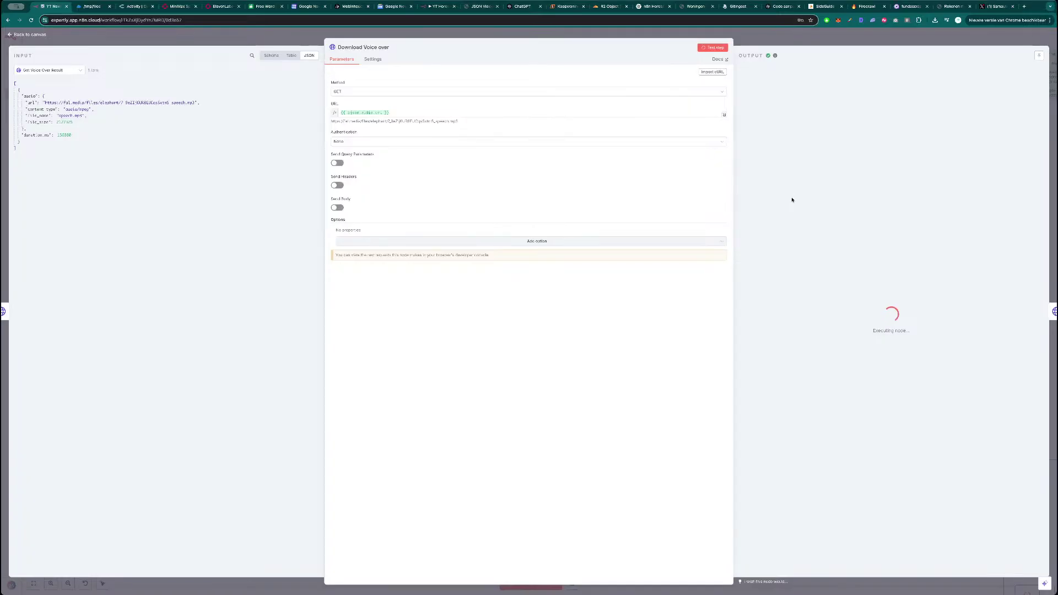
pyautogui.click(772, 161)
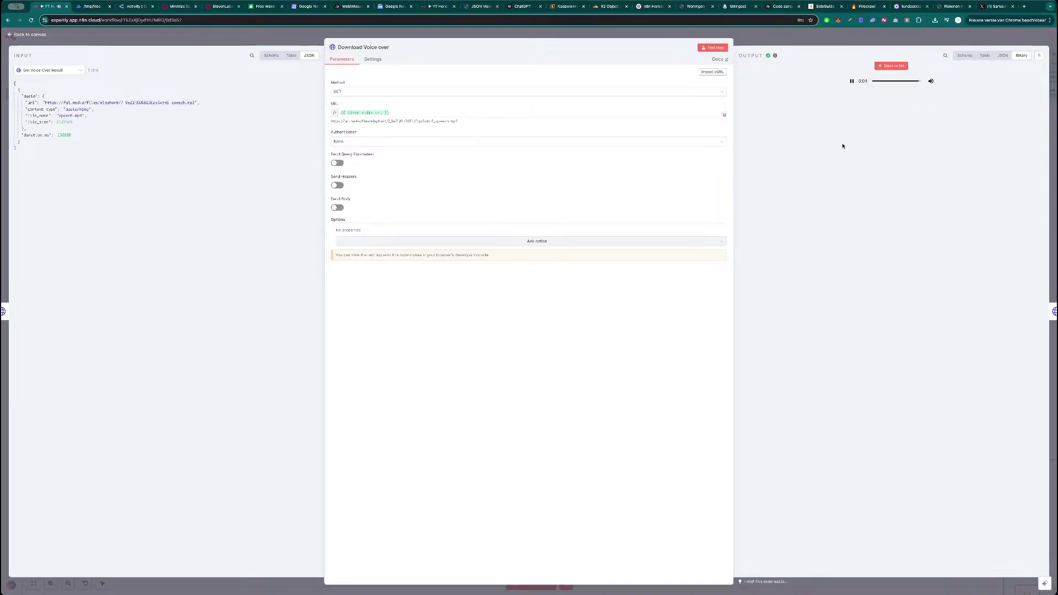
# - Leave the audio preview for the Fal TTS node, and switch to fal's speech-02-turbo playground
pyautogui.click(891, 66)
pyautogui.press('Escape')
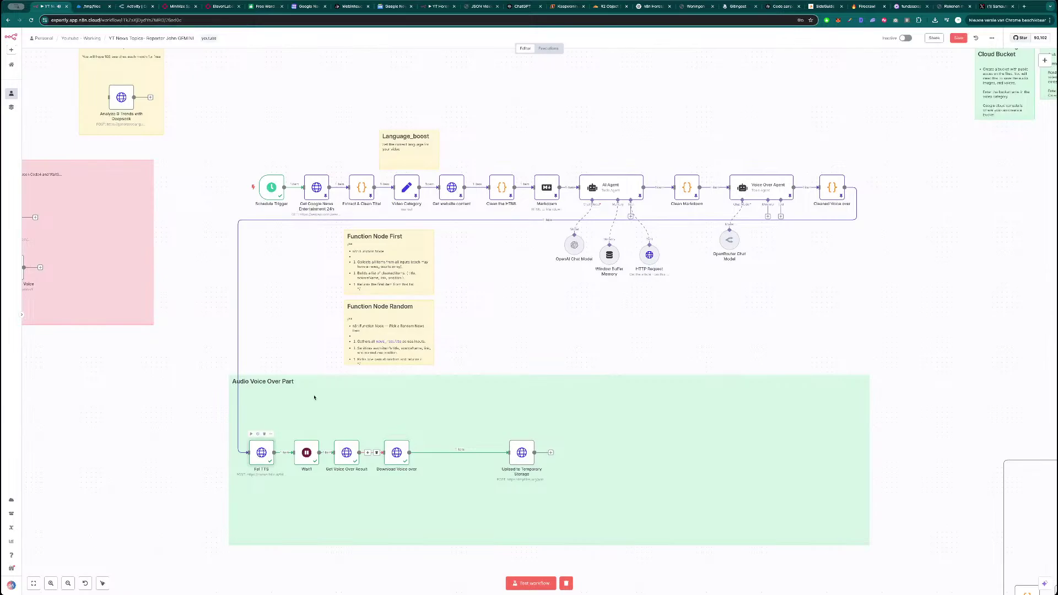
pyautogui.doubleClick(260, 455)
pyautogui.click(192, 9)
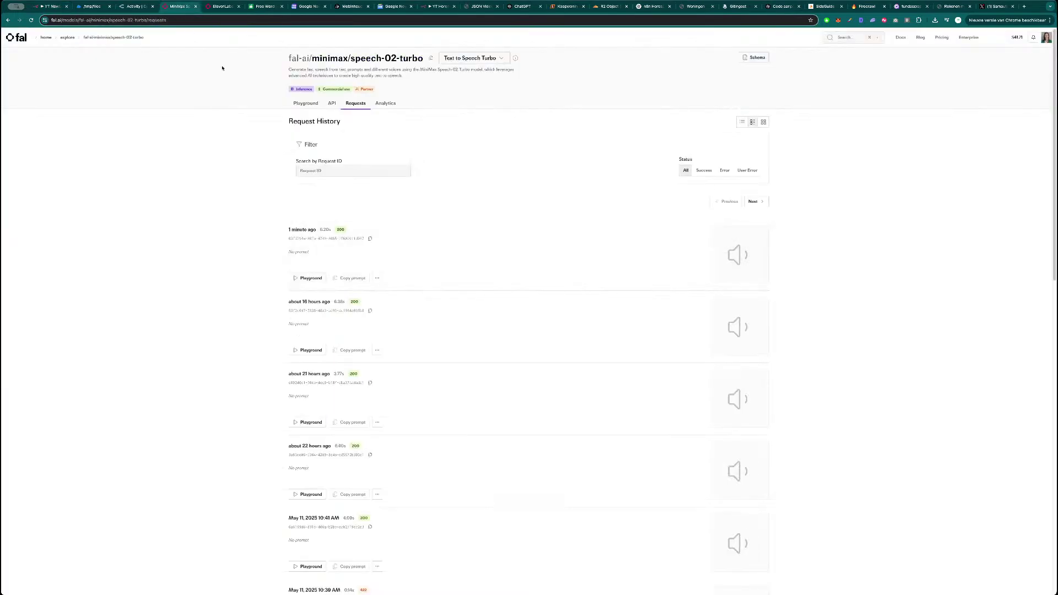
pyautogui.click(306, 103)
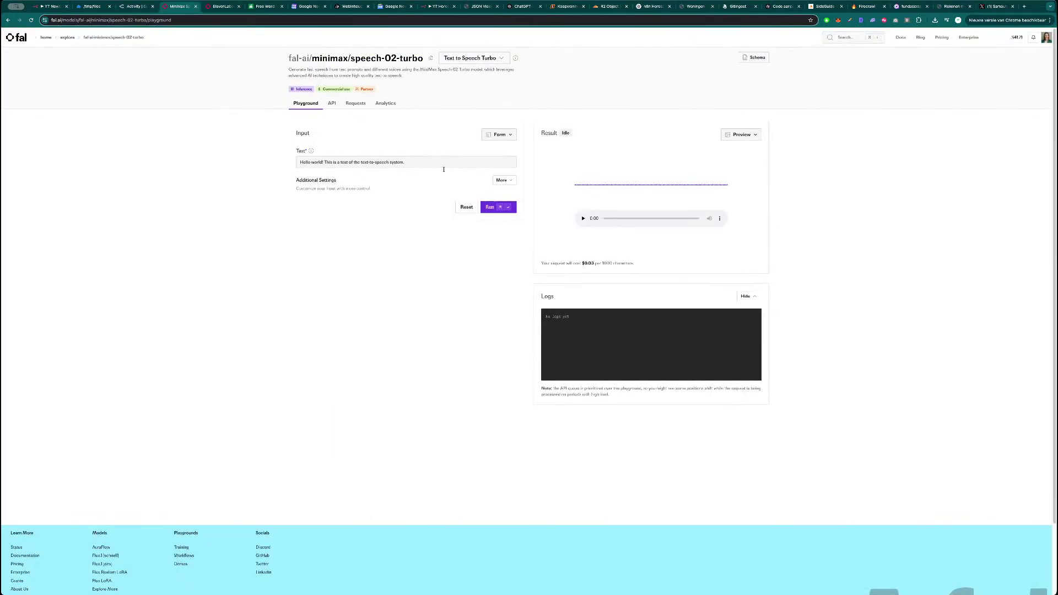
# - Expand the playground's additional settings and play the sample audio while trying the Lively_Girl and Friendly_Person voices
pyautogui.click(500, 180)
pyautogui.click(362, 215)
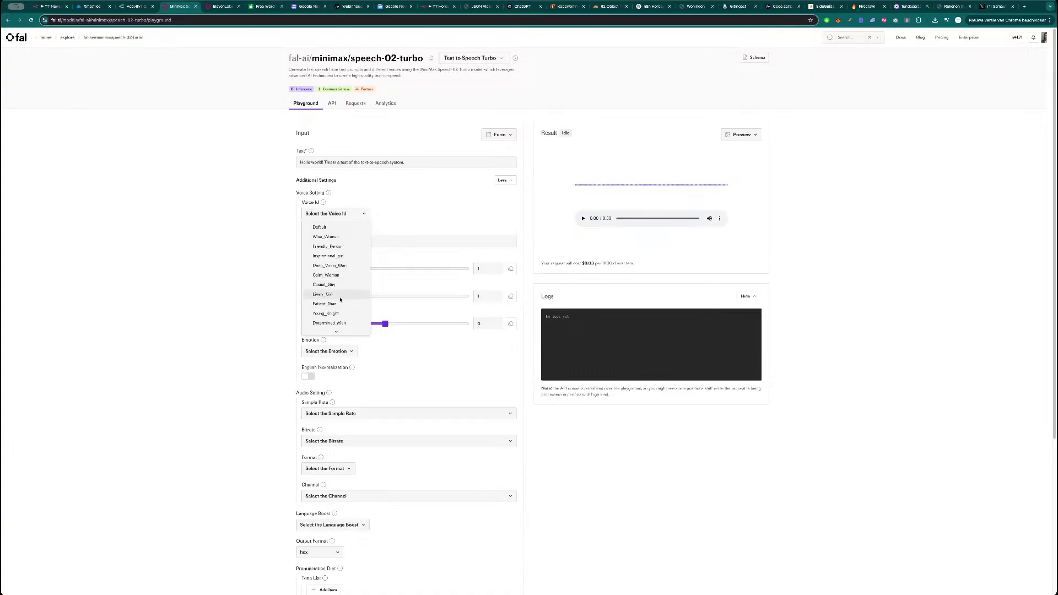
pyautogui.click(342, 296)
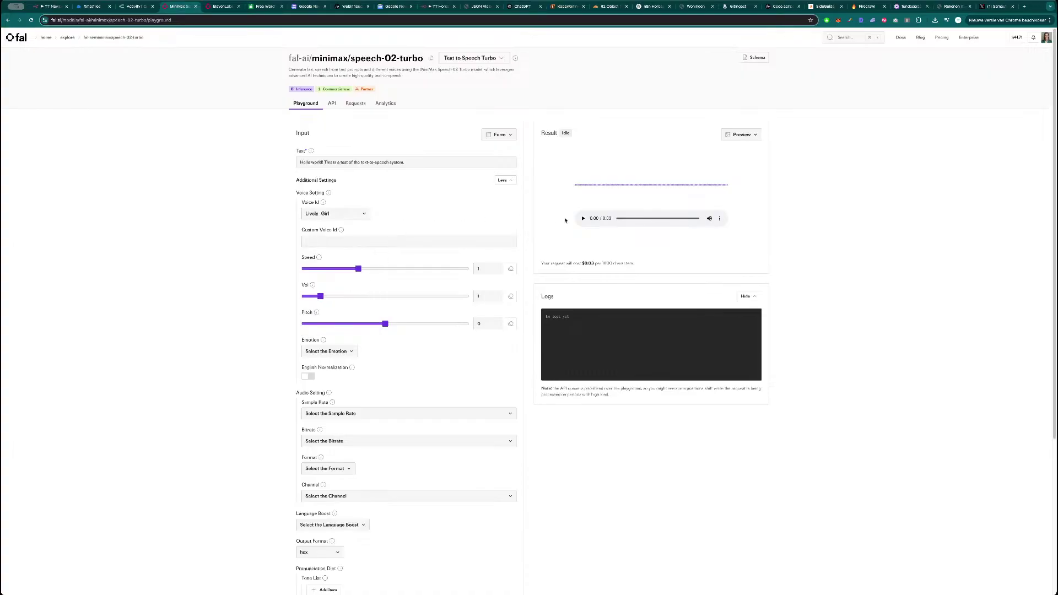
pyautogui.click(582, 219)
pyautogui.click(348, 215)
pyautogui.click(329, 247)
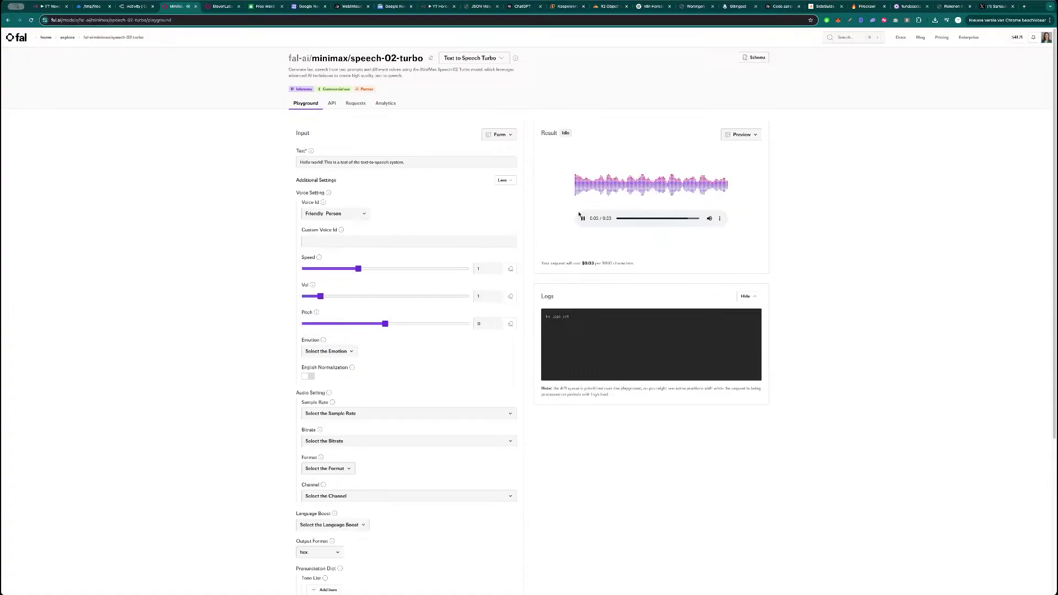
pyautogui.click(582, 219)
# - Set the playground's Voice Id to Exuberant_Girl and show the input as a cURL request
pyautogui.click(342, 214)
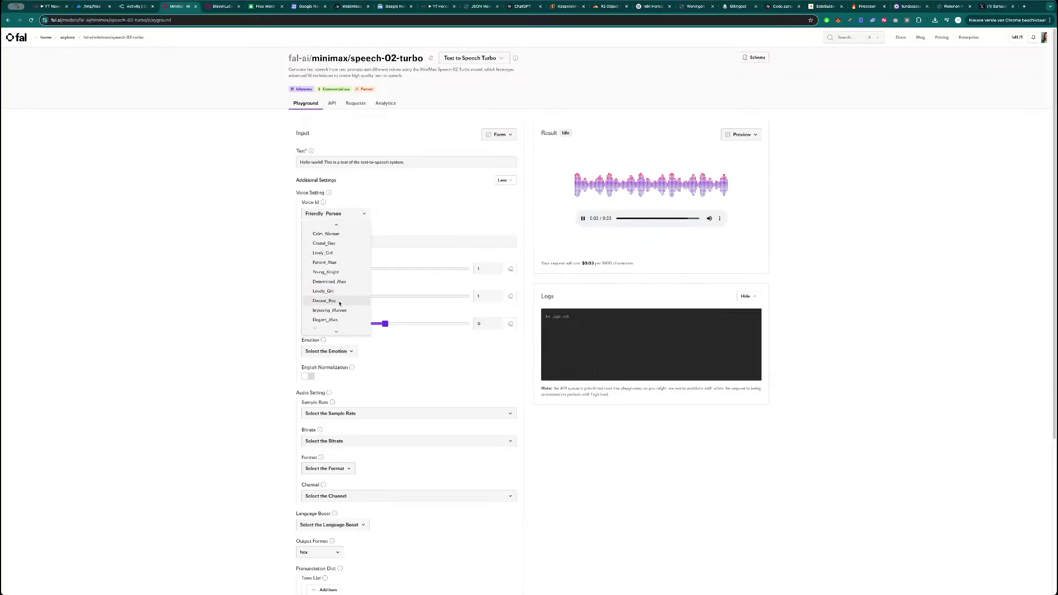
pyautogui.scroll(-1, 340, 303)
pyautogui.scroll(-1, 339, 308)
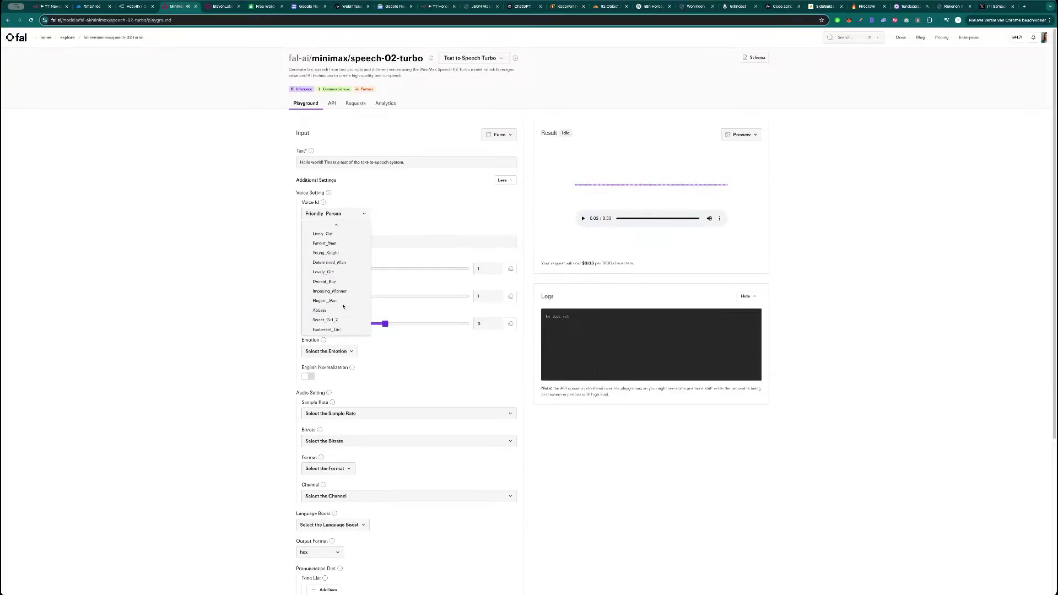
pyautogui.scroll(-1, 340, 314)
pyautogui.click(331, 323)
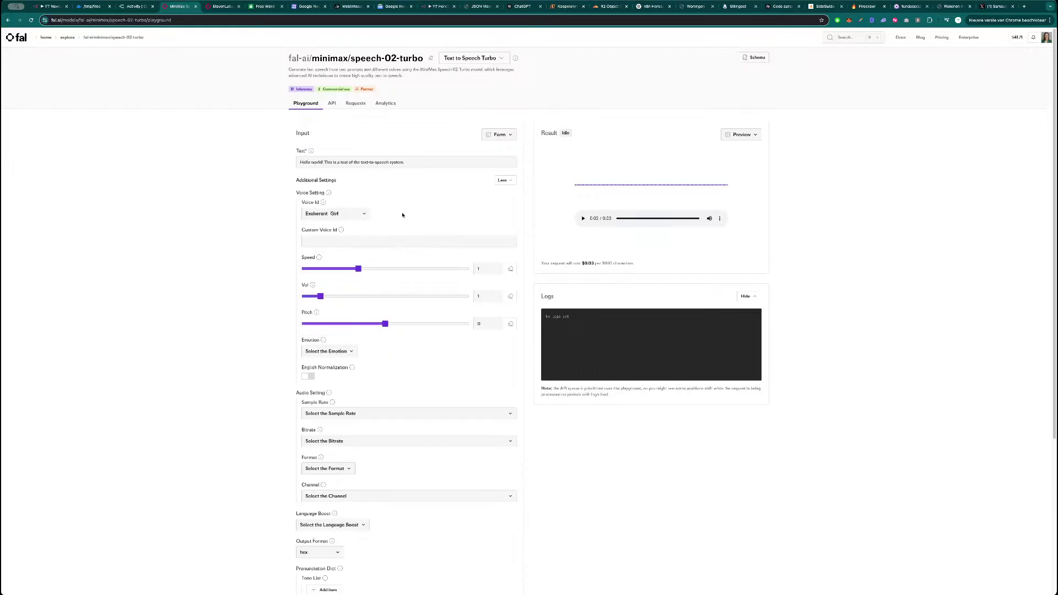
pyautogui.click(505, 134)
pyautogui.click(483, 243)
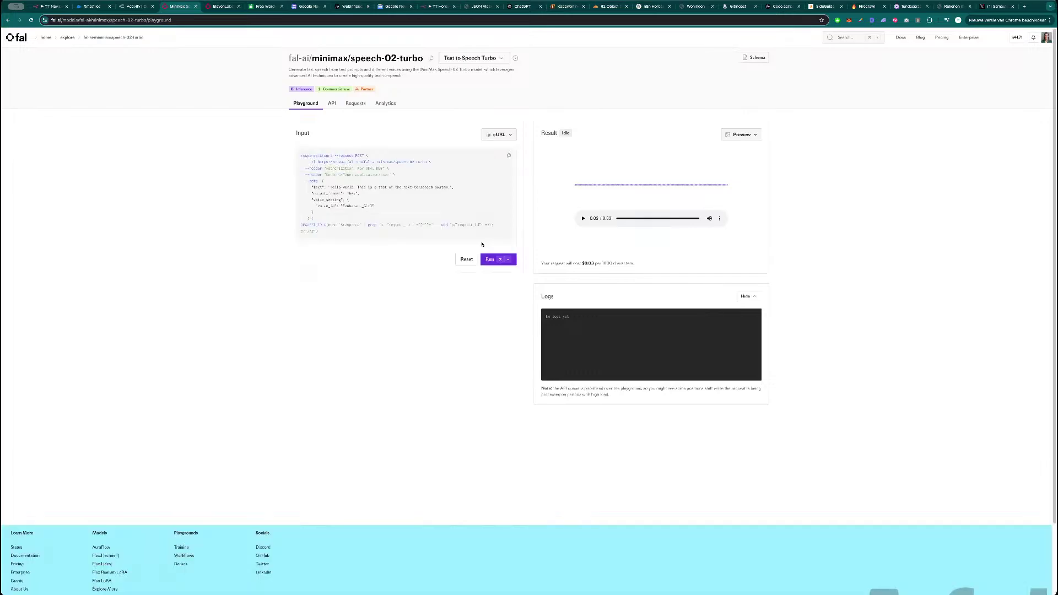
# - Copy the voice value from the cURL code and add a voice_id body parameter with value Exuberant_Girl to the Fal TTS node
pyautogui.click(50, 6)
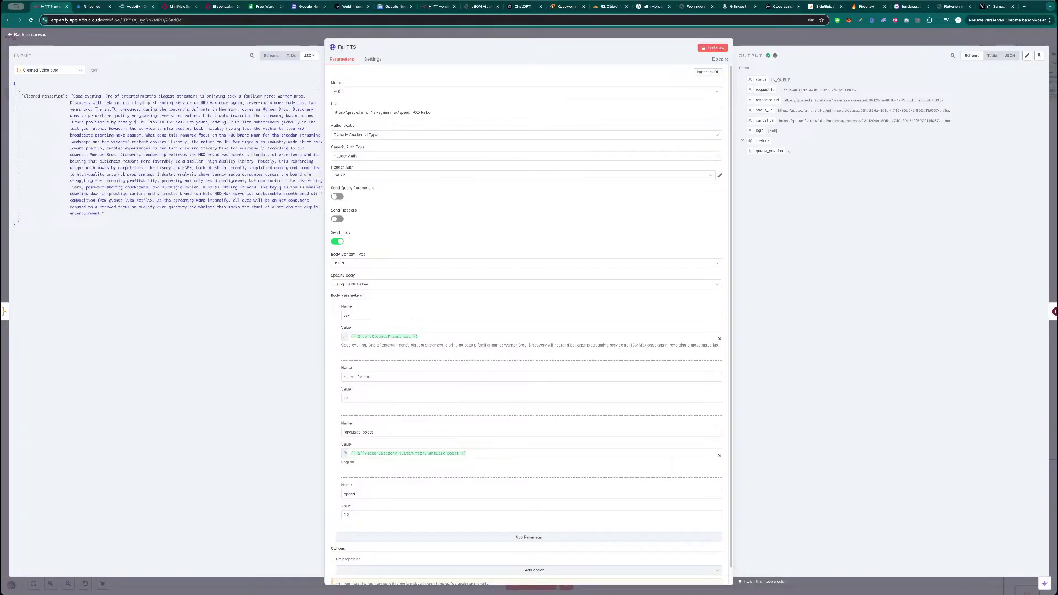
pyautogui.click(184, 6)
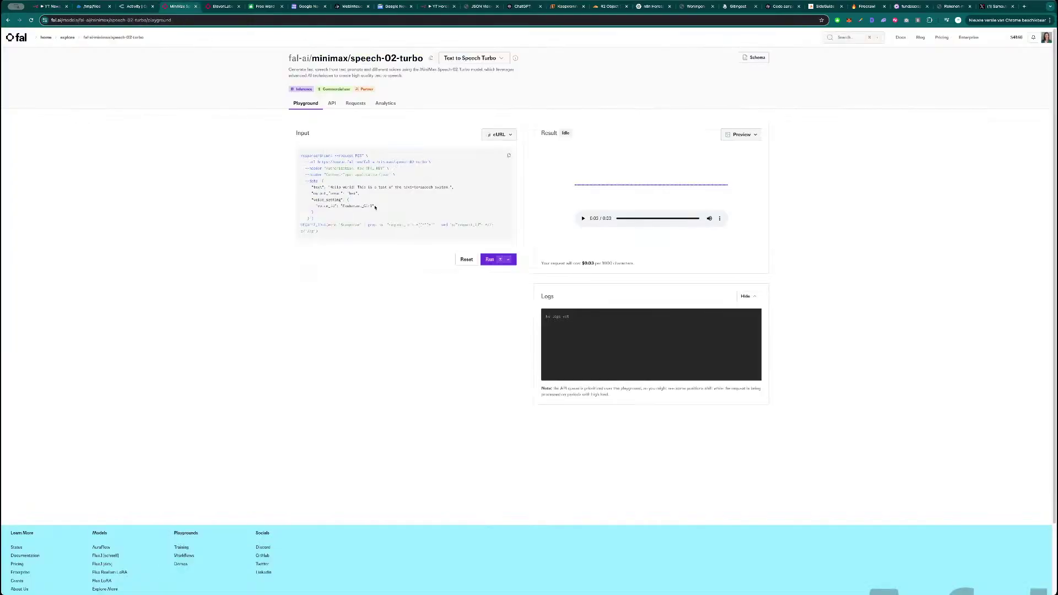
pyautogui.moveTo(372, 205); pyautogui.dragTo(346, 205)
pyautogui.press('super+1')
pyautogui.scroll(-1, 463, 441)
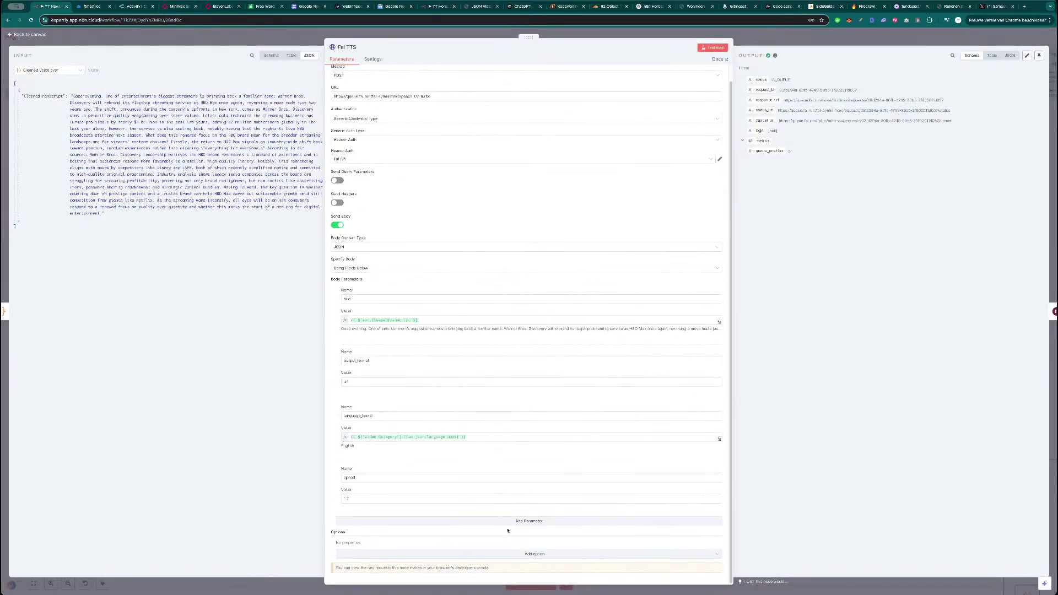
pyautogui.click(394, 522)
pyautogui.click(376, 534)
pyautogui.write('voice_id')
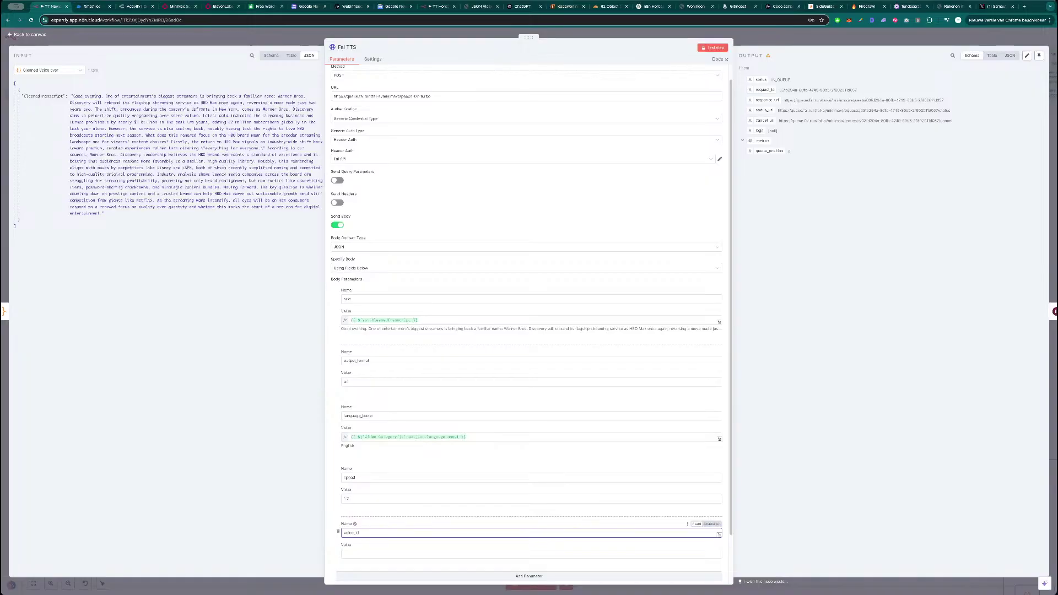
pyautogui.click(384, 553)
pyautogui.write('Exuberant_Girl')
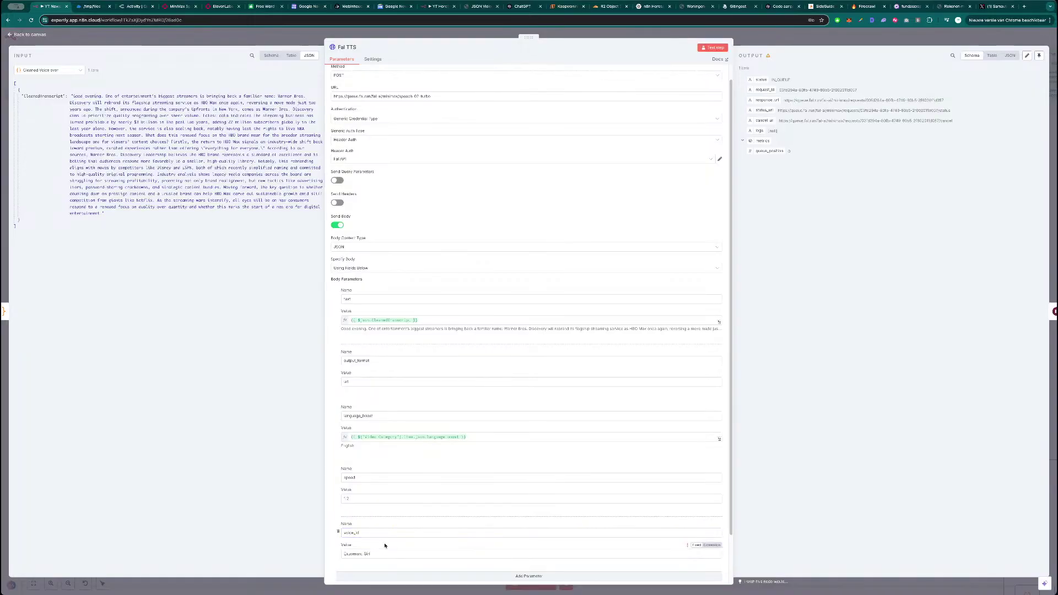
# - Test the Fal TTS node with the added voice parameter and run the chain through Download Voice over
pyautogui.click(713, 48)
pyautogui.press('Escape')
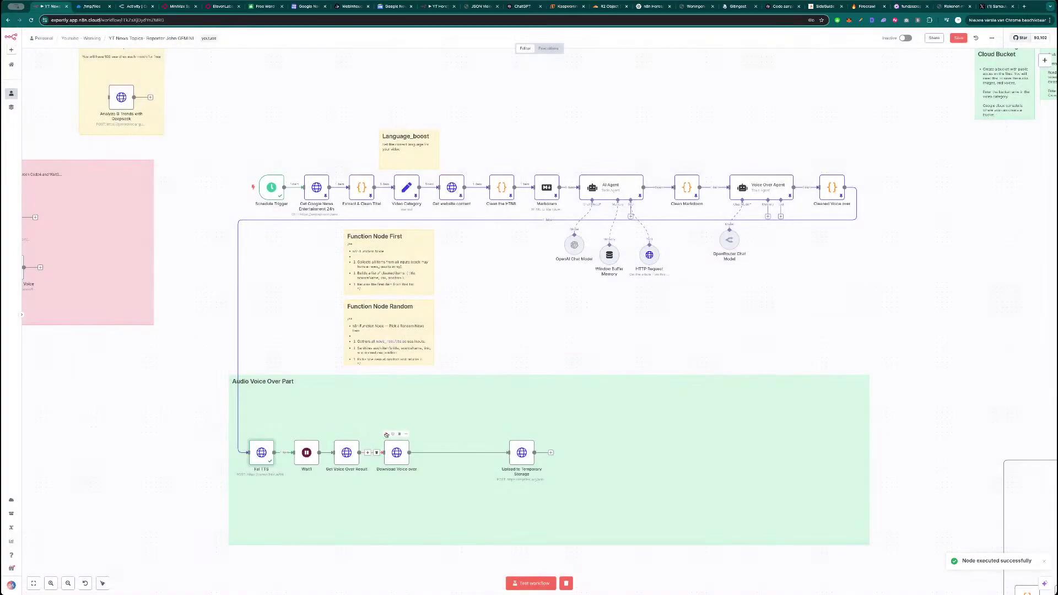
pyautogui.click(387, 434)
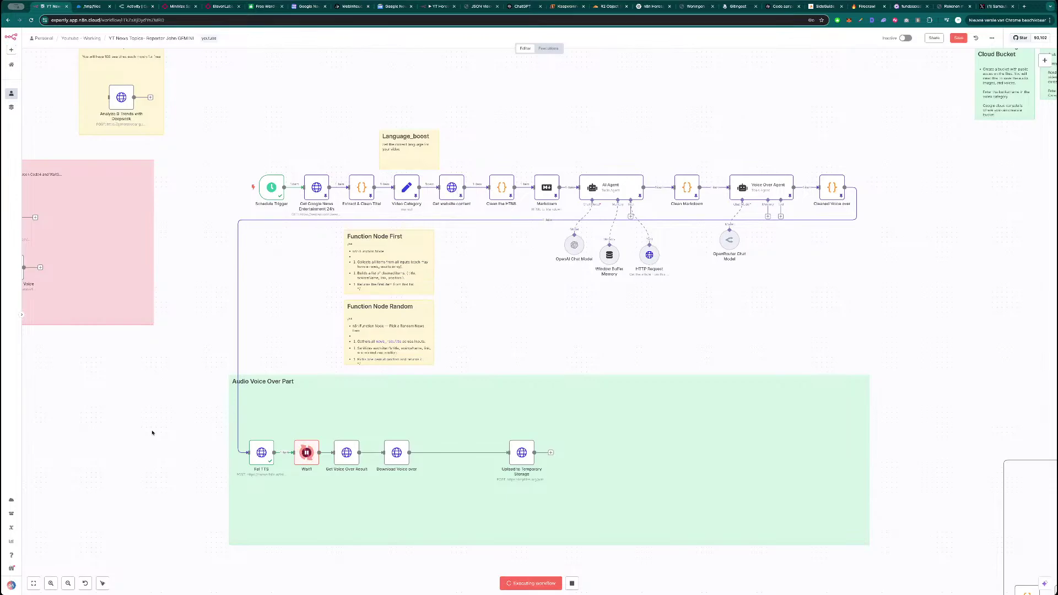
# - Check fal's request history and compare the playground prices of Text To Speech HD and Text to Speech Turbo
pyautogui.click(181, 7)
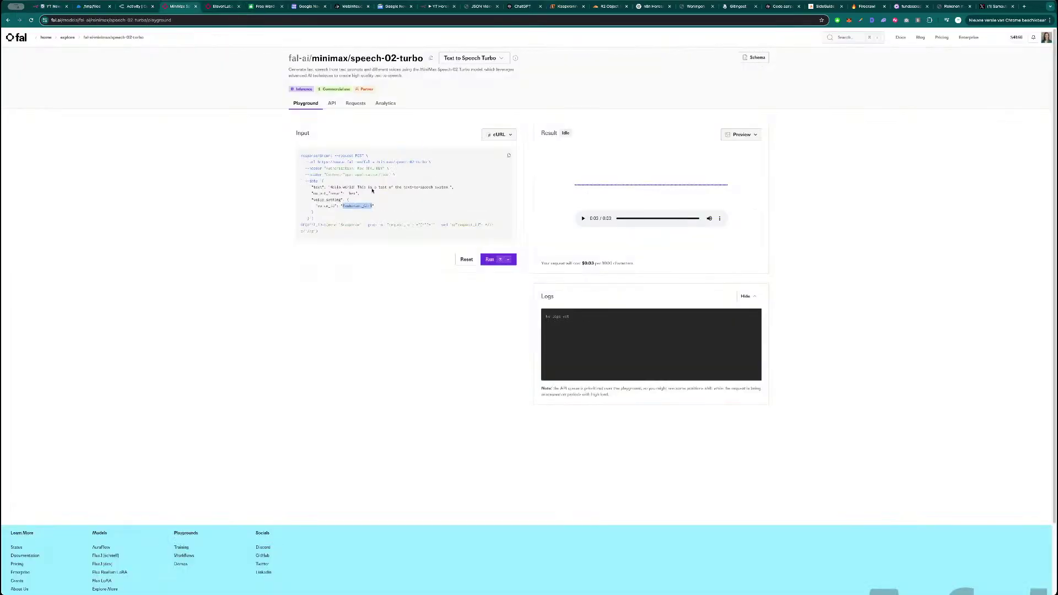
pyautogui.click(357, 103)
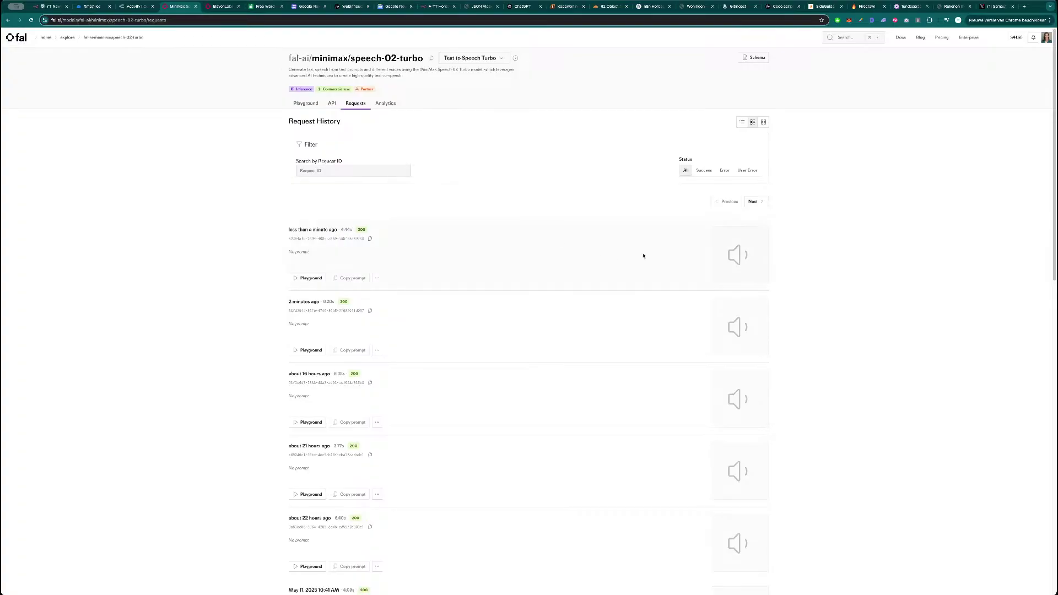
pyautogui.click(313, 103)
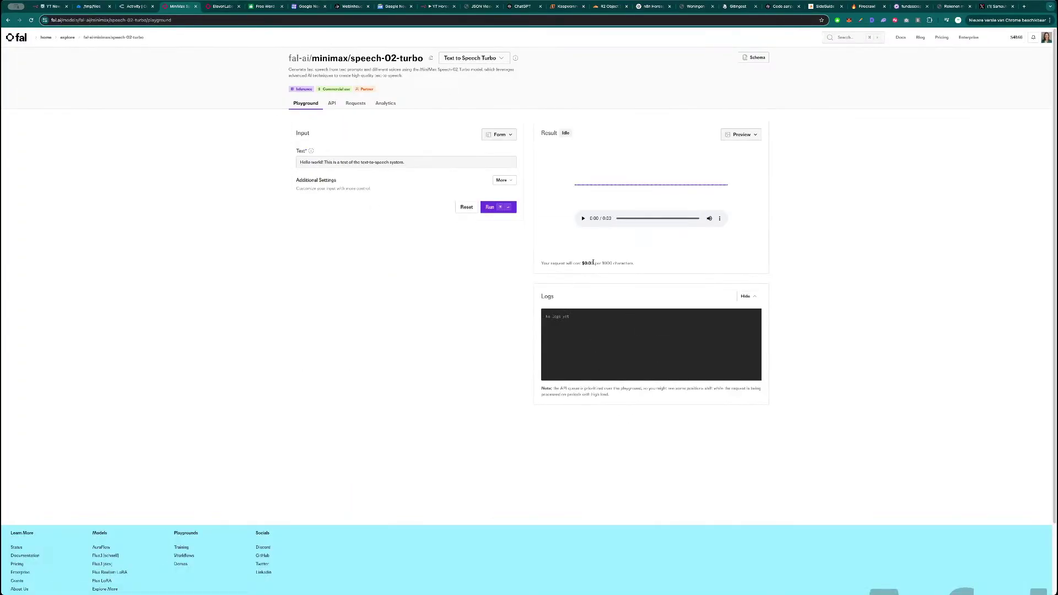
pyautogui.click(483, 61)
pyautogui.click(476, 73)
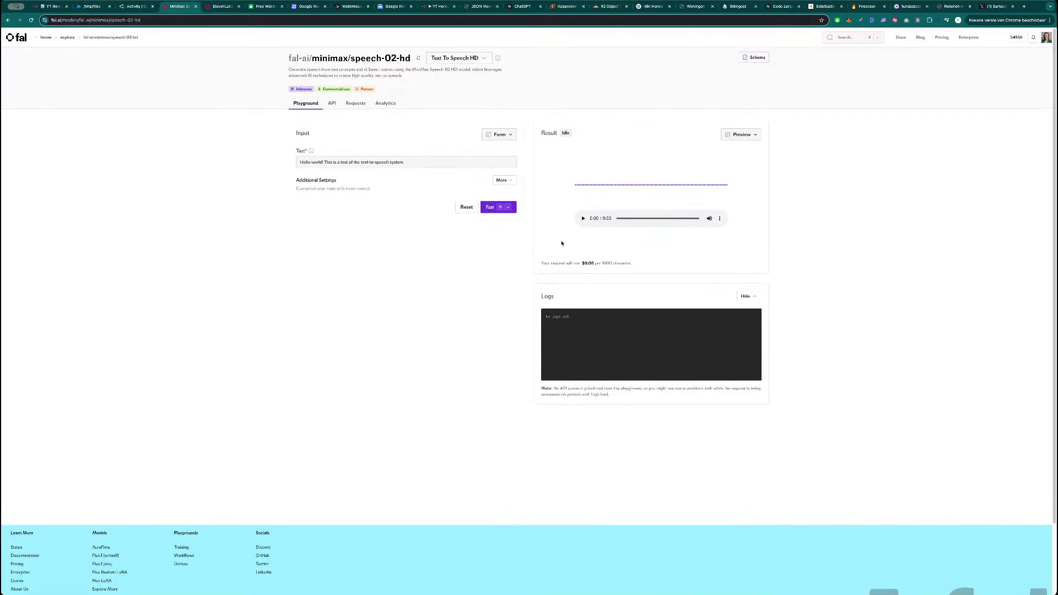
pyautogui.click(472, 58)
pyautogui.click(468, 83)
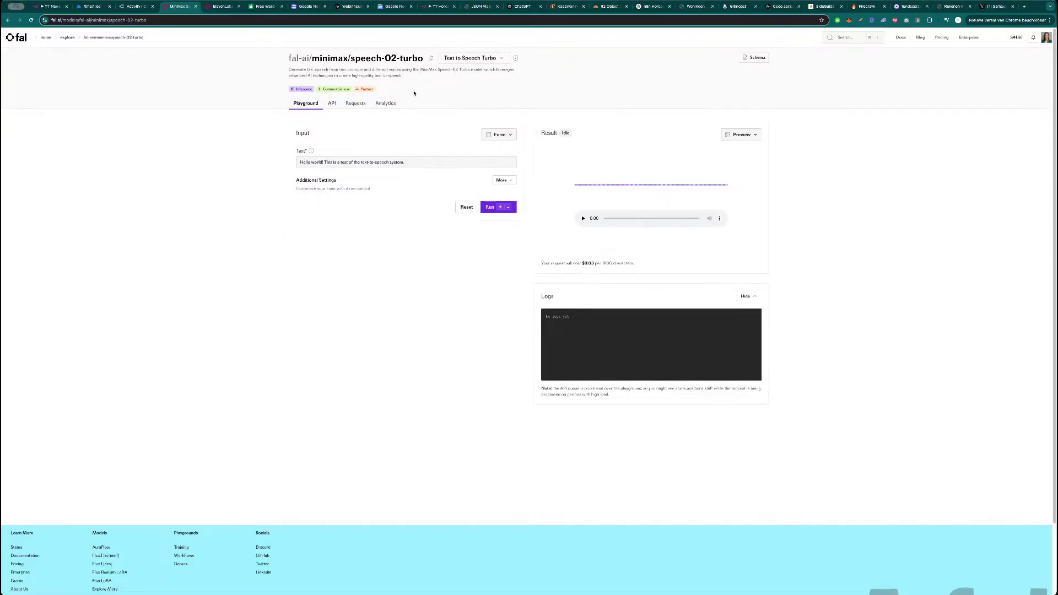
# - Open the details of the newest Turbo request in fal's history and return to the workflow
pyautogui.click(356, 104)
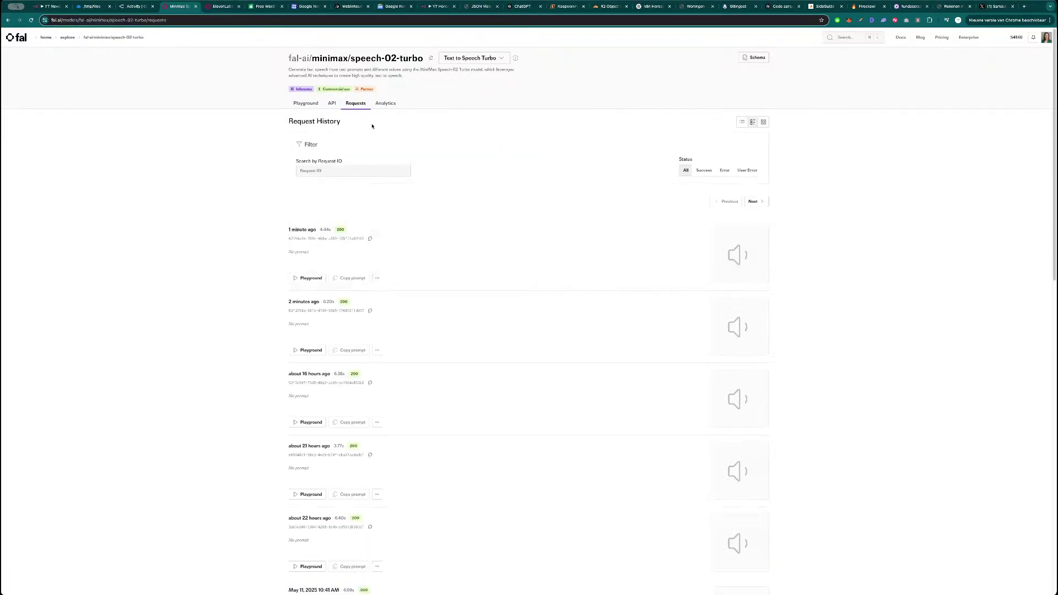
pyautogui.click(742, 257)
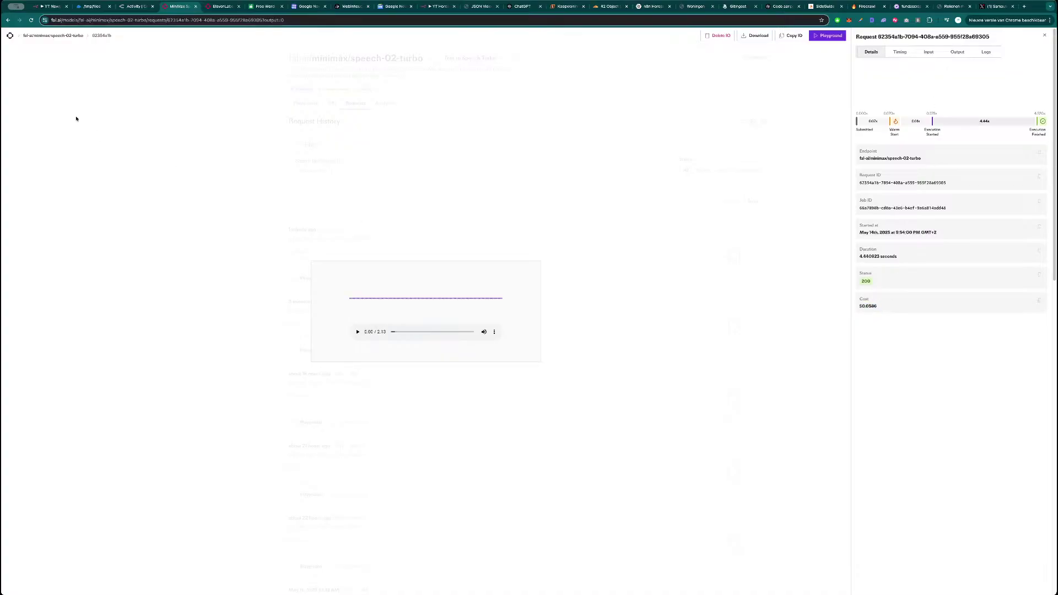
pyautogui.click(54, 5)
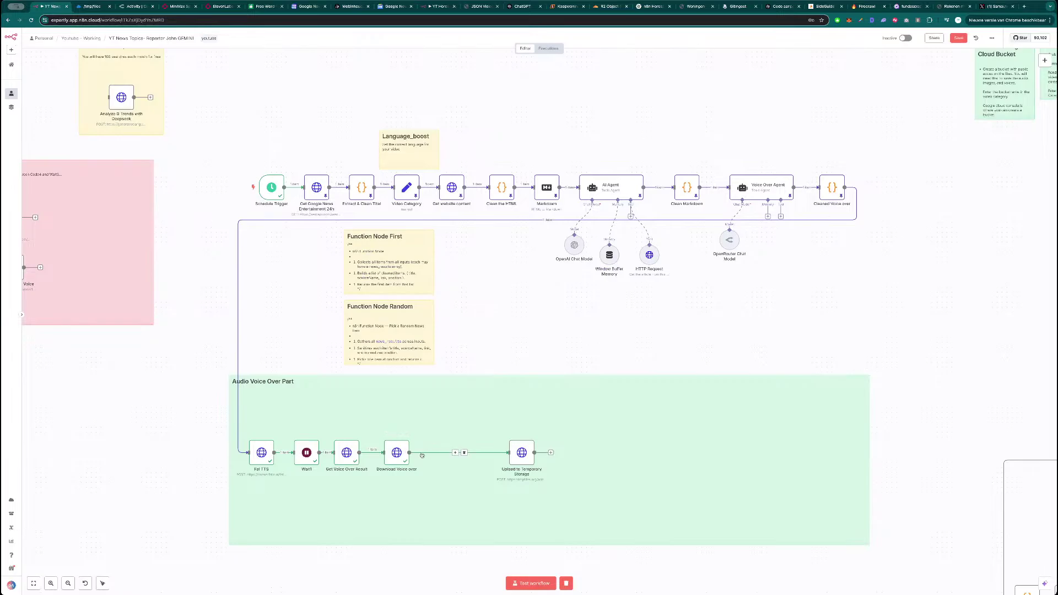
# - Play the new audio from the Download Voice over node's output and return to the canvas
pyautogui.doubleClick(397, 453)
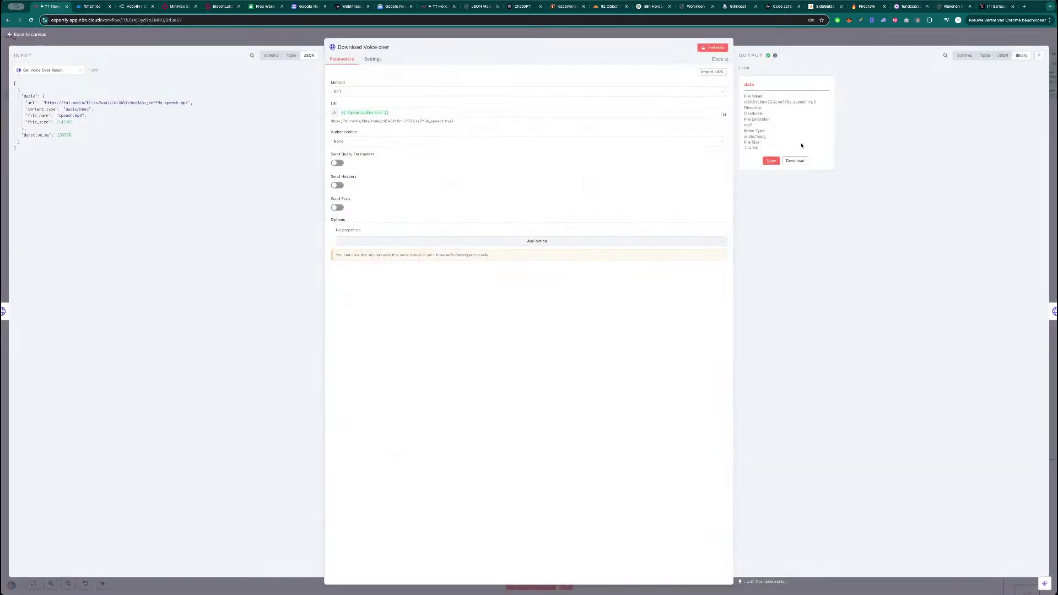
pyautogui.click(771, 160)
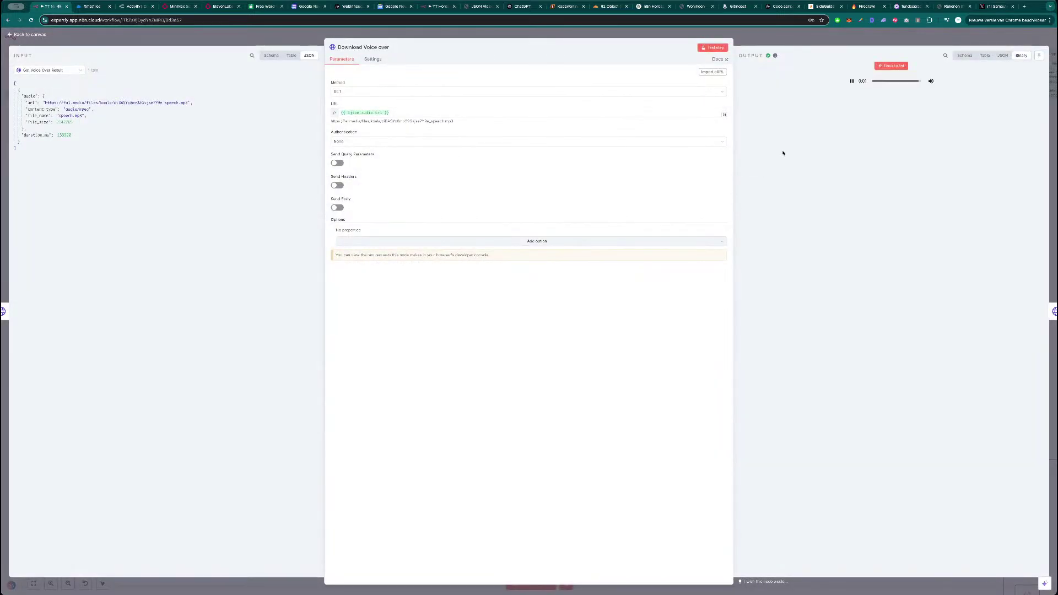
pyautogui.click(224, 40)
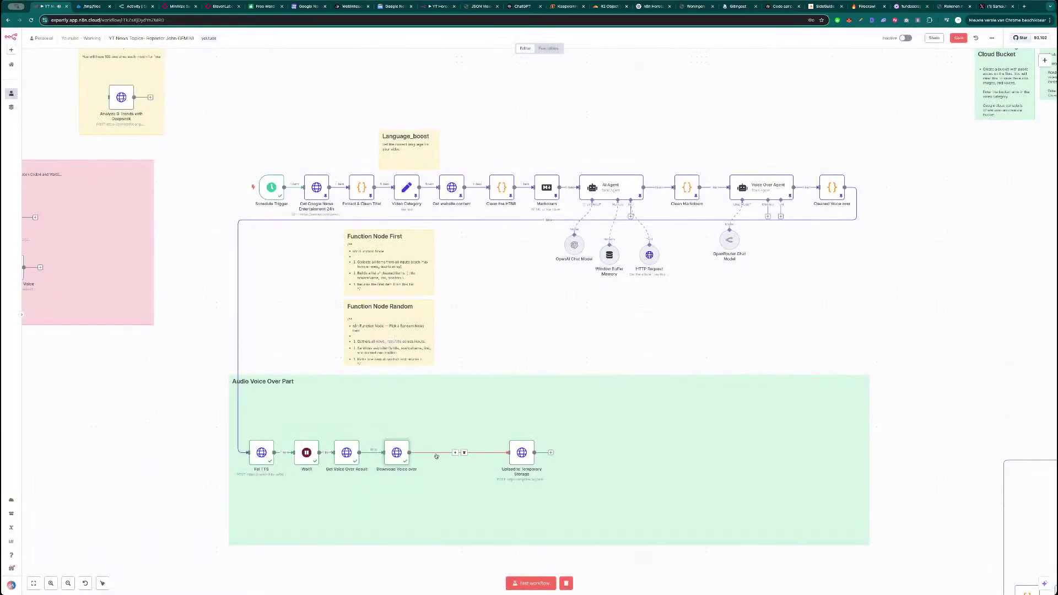
# - Move Upload to Temporary Storage next to Download Voice over and shrink the Audio Voice Over Part note around its nodes
pyautogui.moveTo(522, 452); pyautogui.dragTo(441, 453)
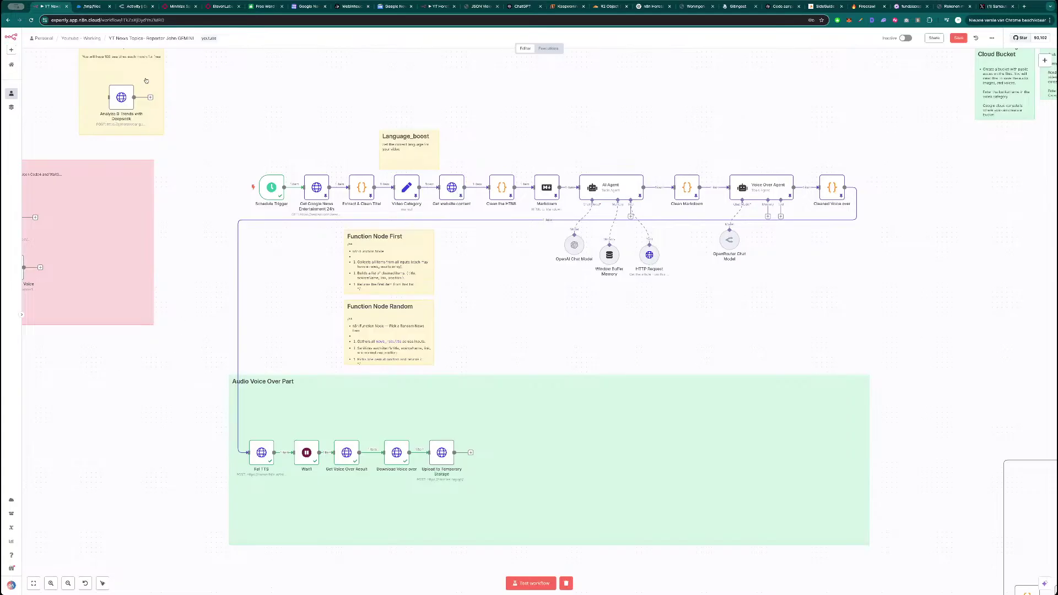
pyautogui.click(178, 7)
pyautogui.click(310, 90)
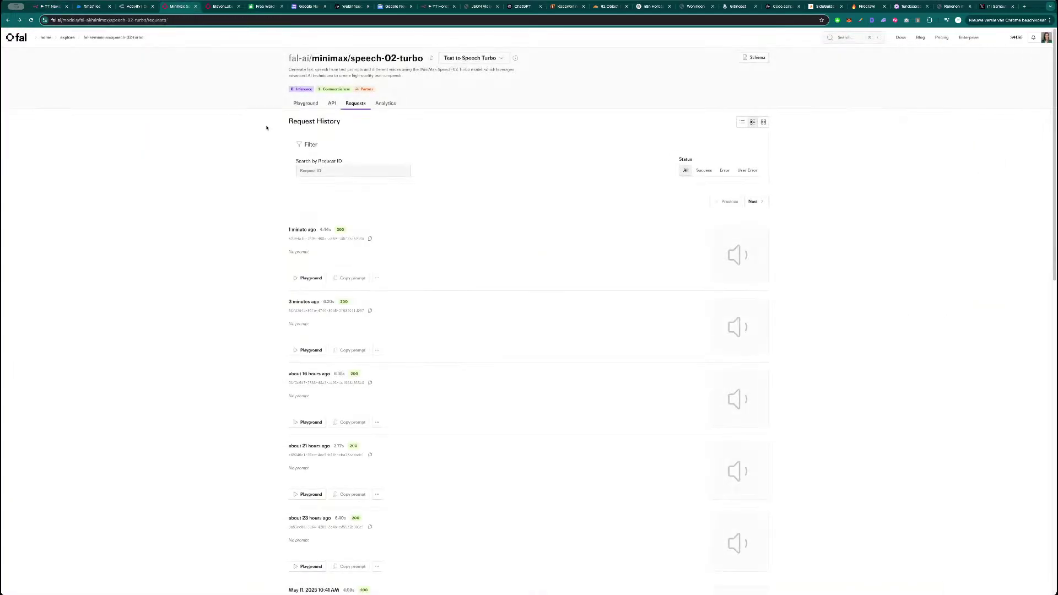
pyautogui.click(51, 7)
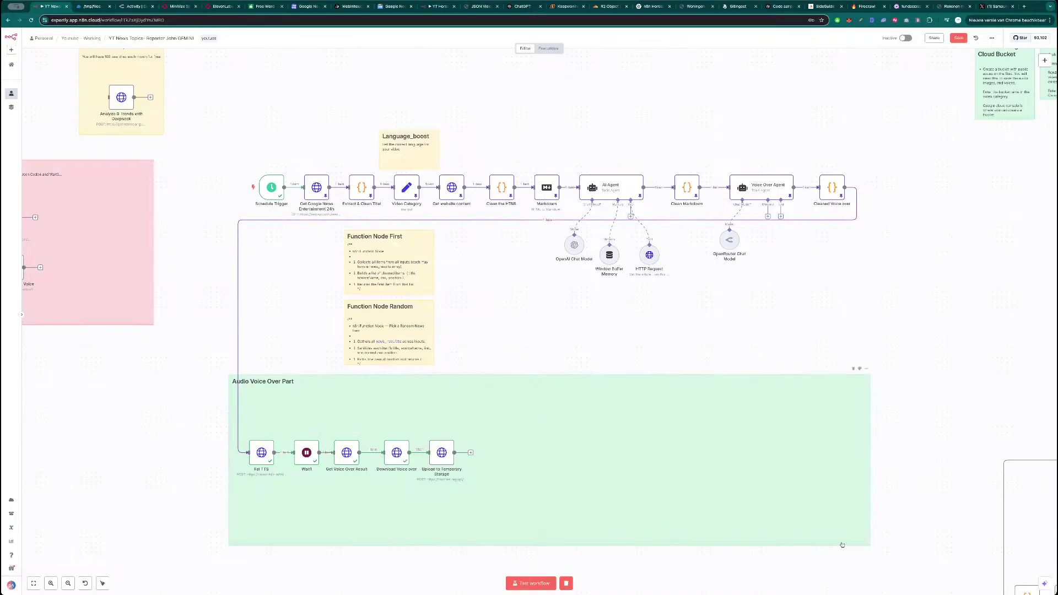
pyautogui.moveTo(844, 540); pyautogui.dragTo(489, 509)
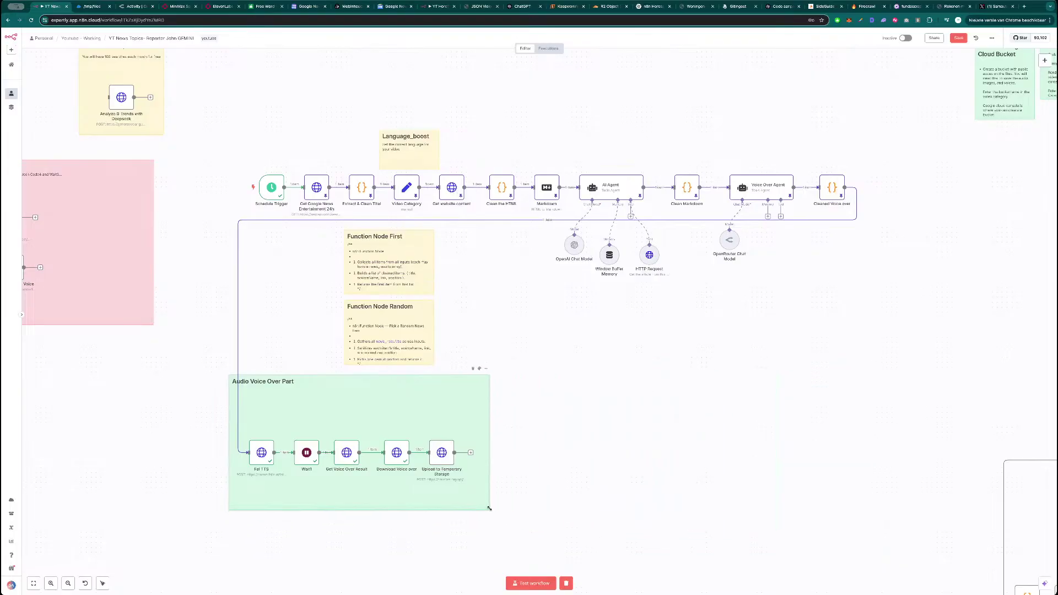
# - Look over the downstream transcript, image and video rendering sections of the workflow canvas
pyautogui.scroll(-10, 606, 419)
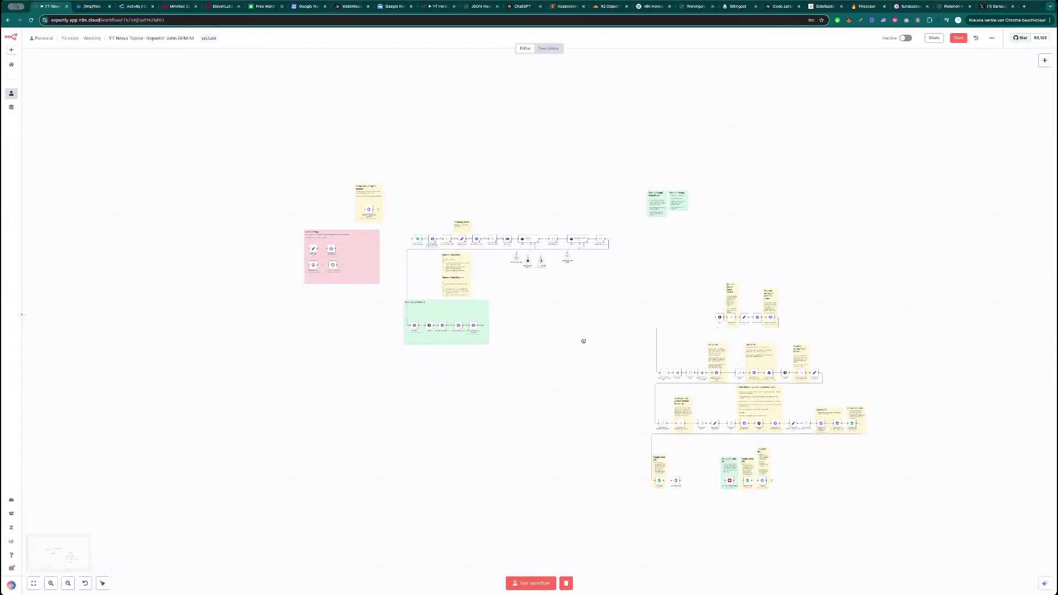
pyautogui.scroll(10, 594, 330)
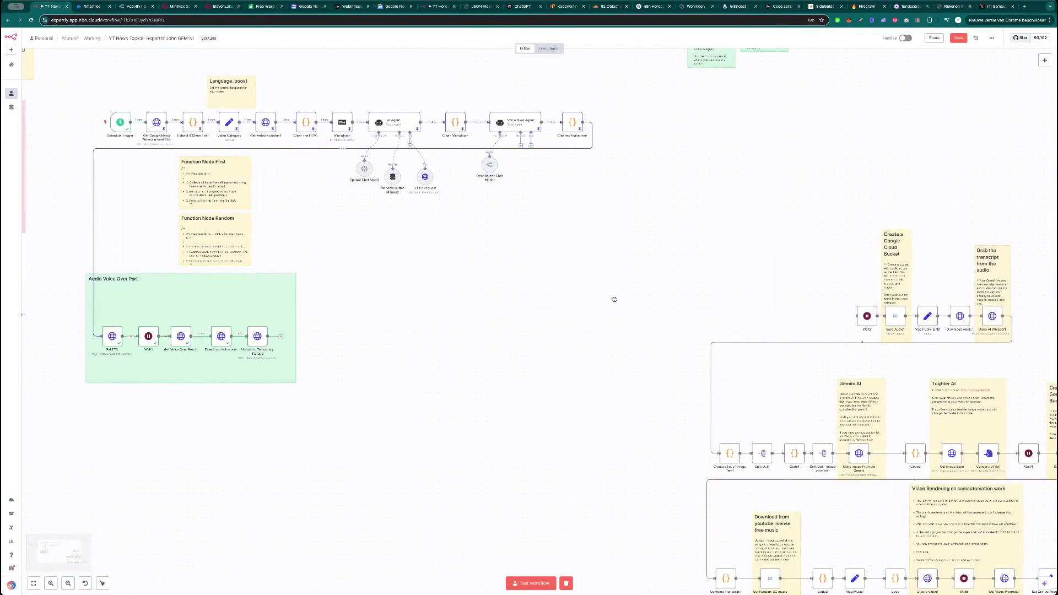
pyautogui.hscroll(5, 656, 275)
pyautogui.scroll(-3, 656, 275)
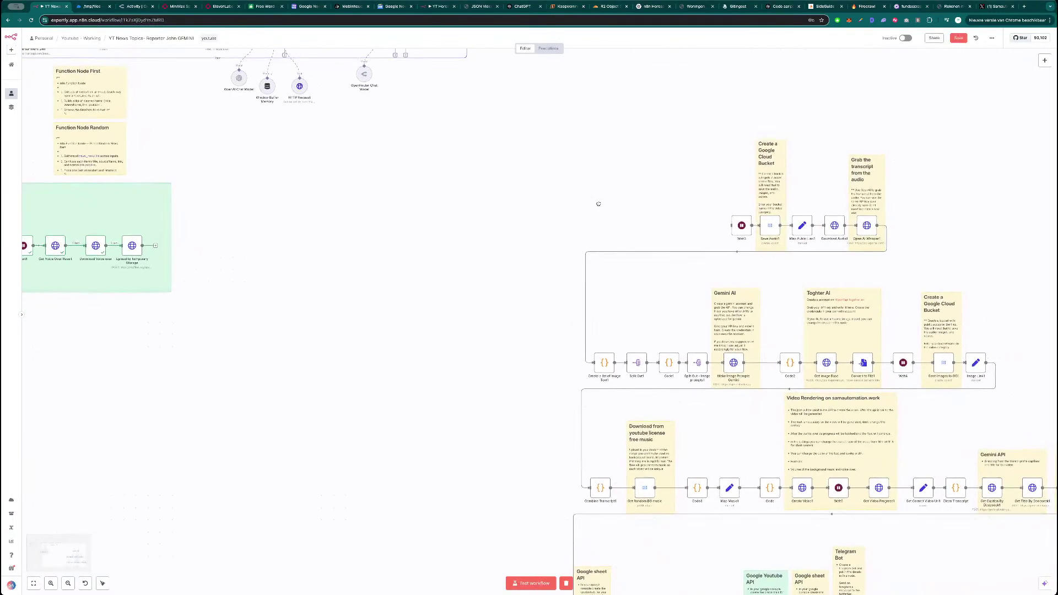
pyautogui.moveTo(589, 229); pyautogui.dragTo(589, 238)
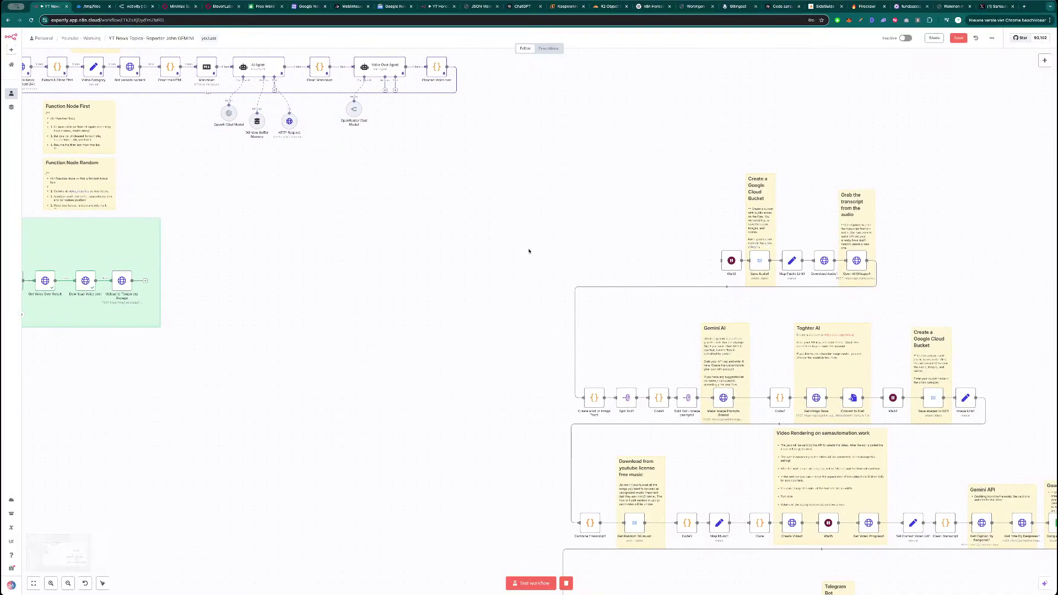
pyautogui.hscroll(-2, 496, 253)
pyautogui.scroll(1, 496, 253)
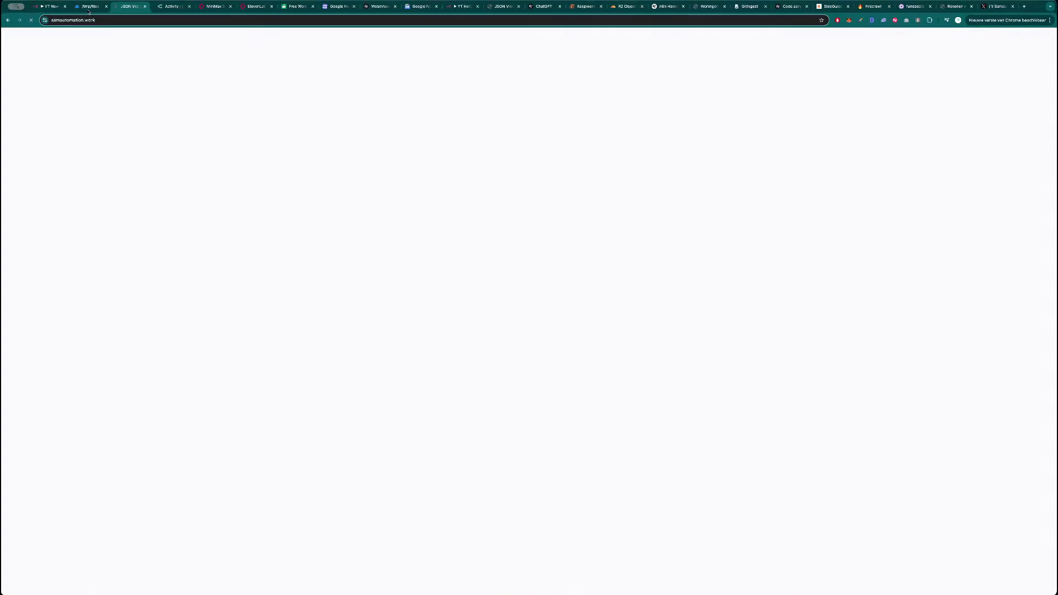
# - Open the Google Storage Bucket Setup Guide from the Technical Guides in Samautomation's knowledge base
pyautogui.moveTo(132, 7); pyautogui.dragTo(93, 7)
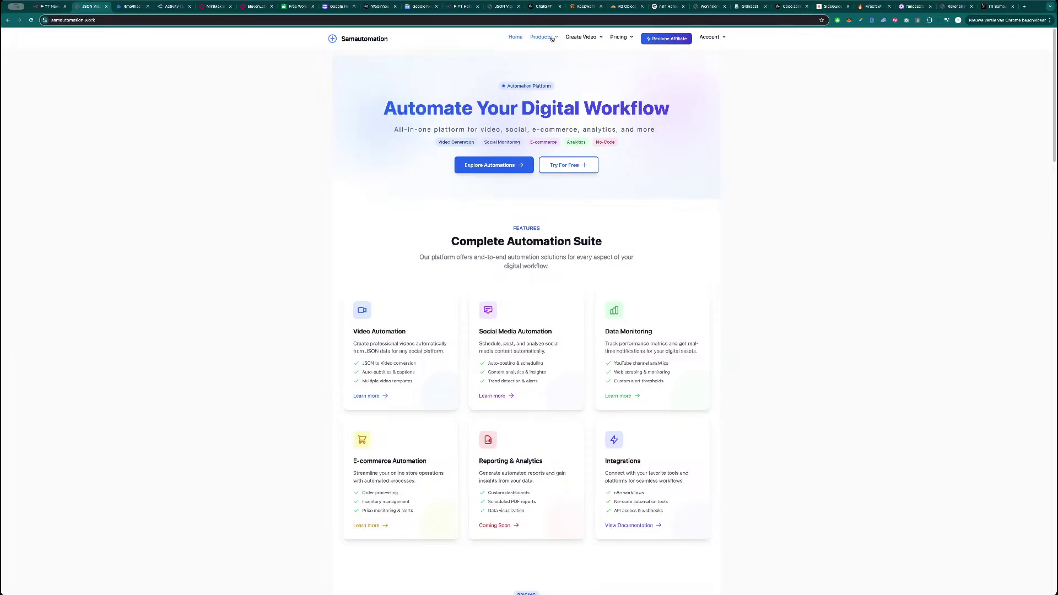
pyautogui.click(580, 51)
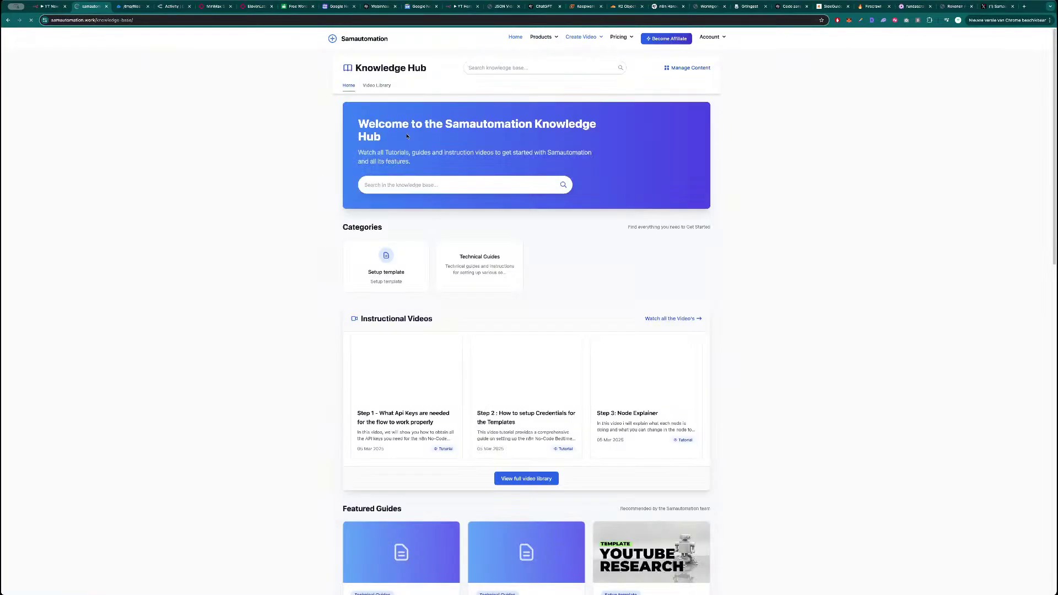
pyautogui.click(488, 272)
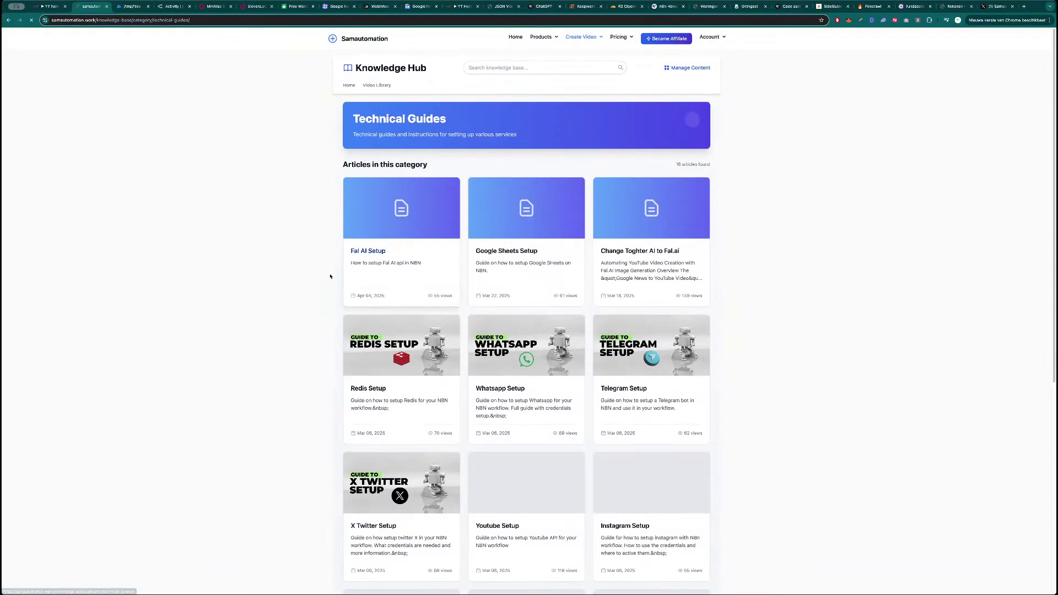
pyautogui.scroll(-5, 263, 283)
pyautogui.scroll(-2, 269, 287)
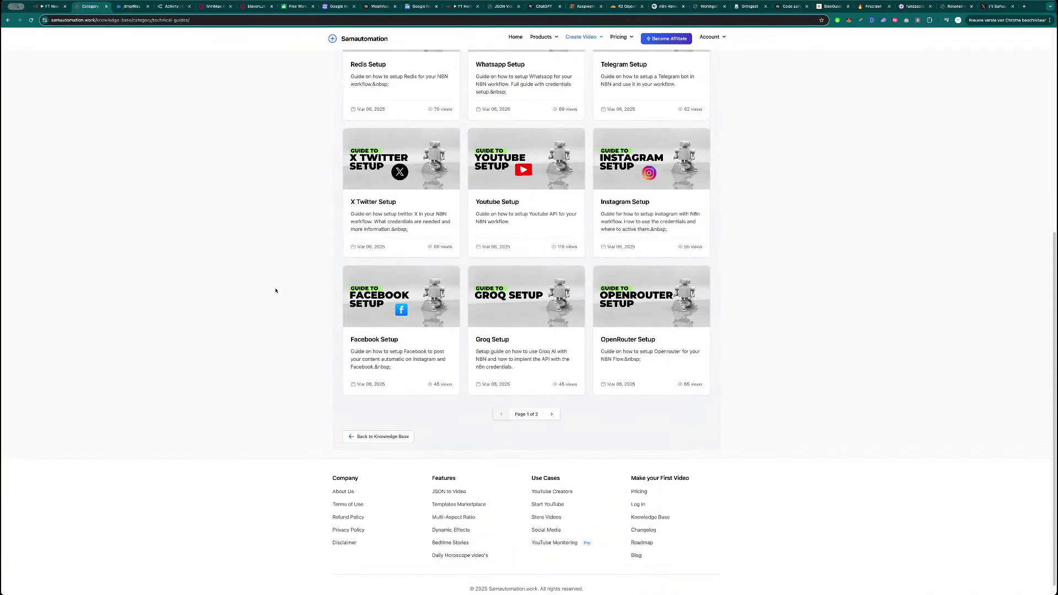
pyautogui.click(552, 414)
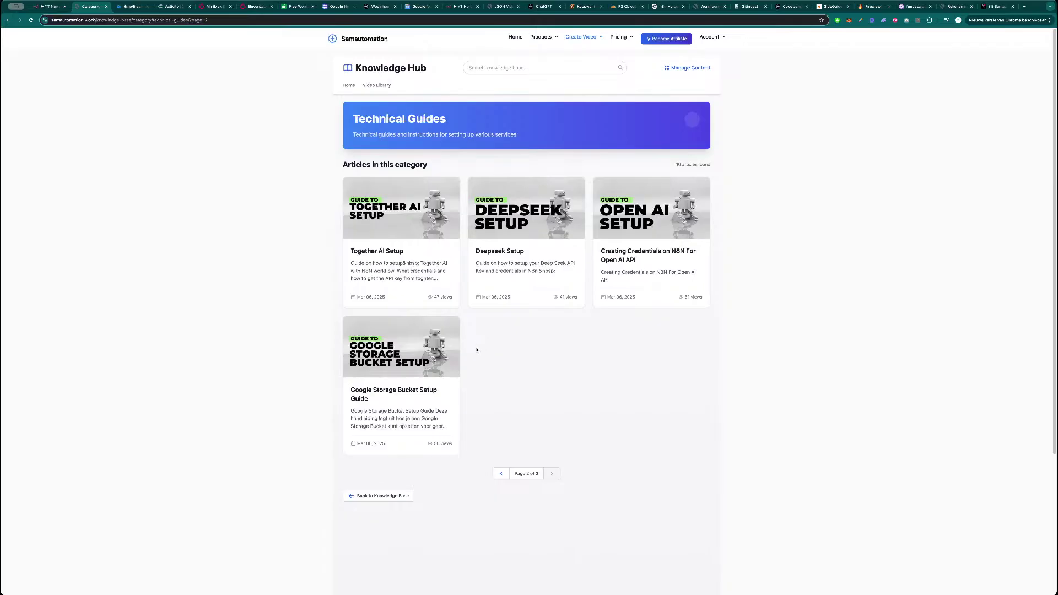
pyautogui.click(397, 393)
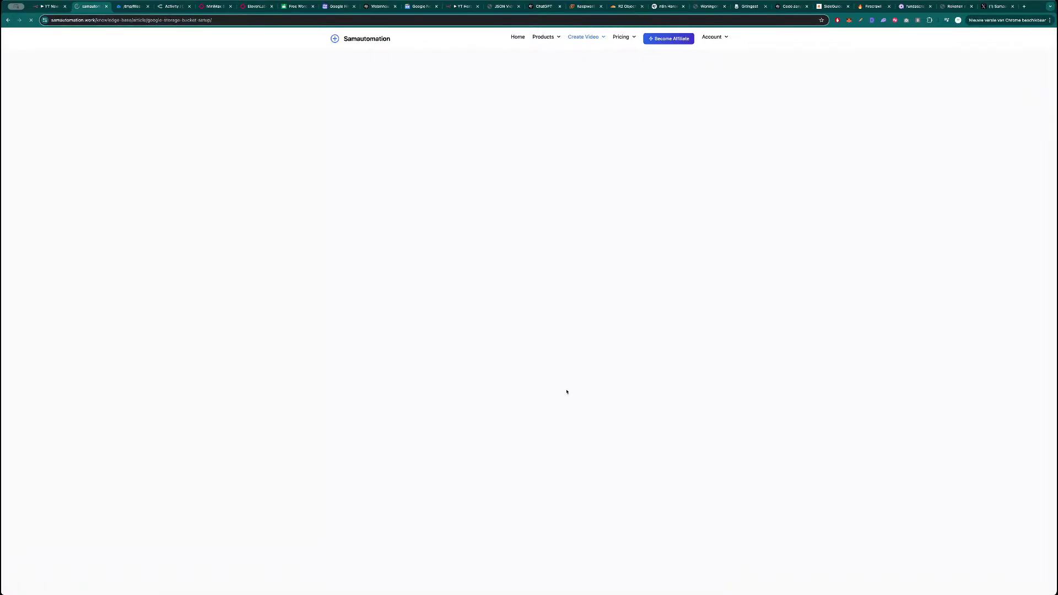
# - Read through the guide's embedded Google Cloud Storage Setup PDF for the project, OAuth client and n8n credential instructions
pyautogui.scroll(-5, 528, 362)
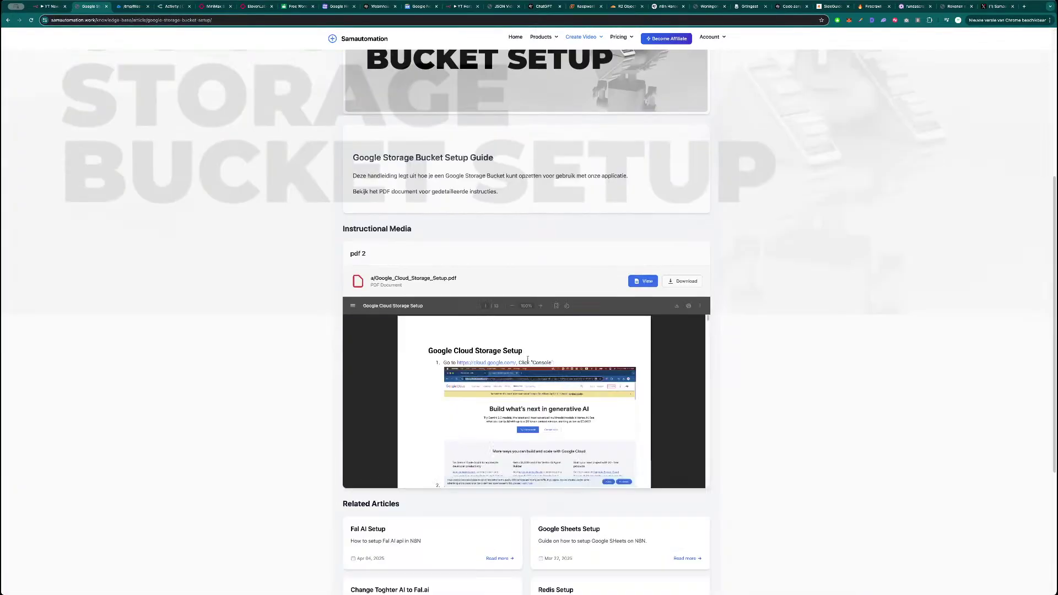
pyautogui.scroll(3, 756, 362)
pyautogui.scroll(1, 757, 361)
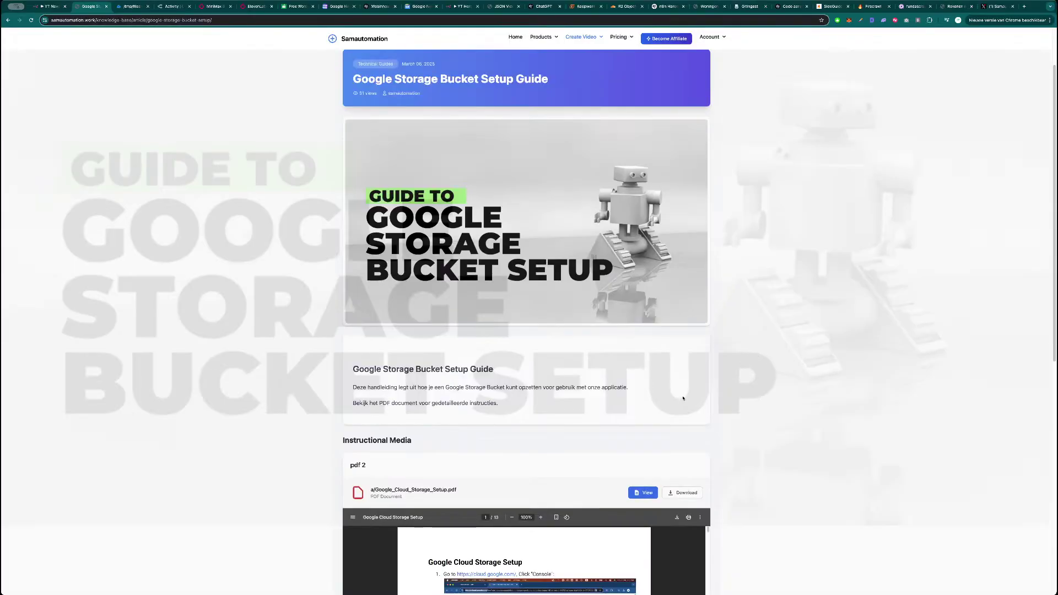
pyautogui.scroll(-5, 756, 352)
pyautogui.scroll(-10, 585, 354)
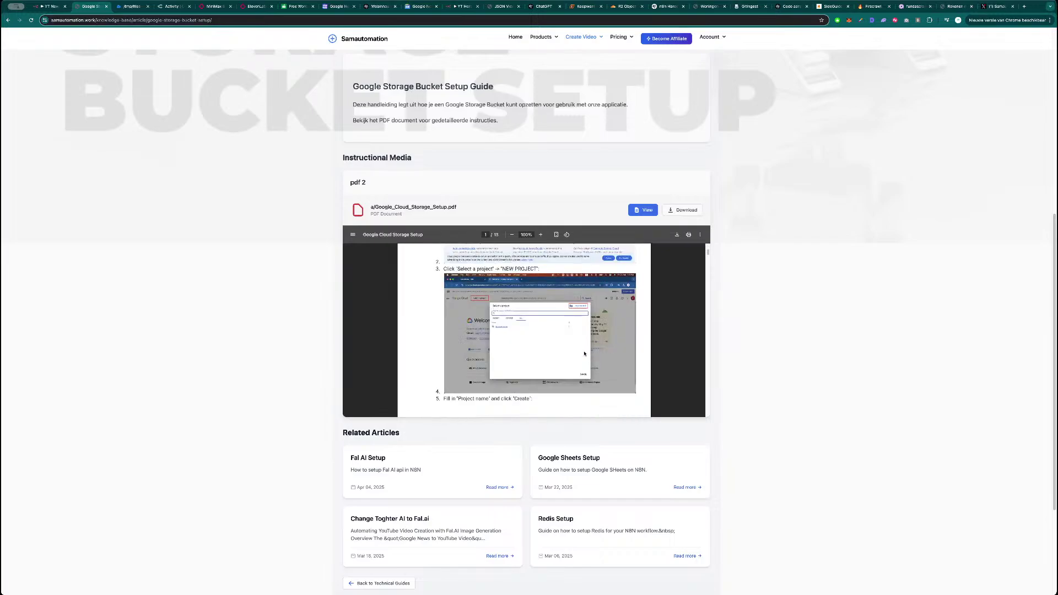
pyautogui.scroll(-3, 504, 325)
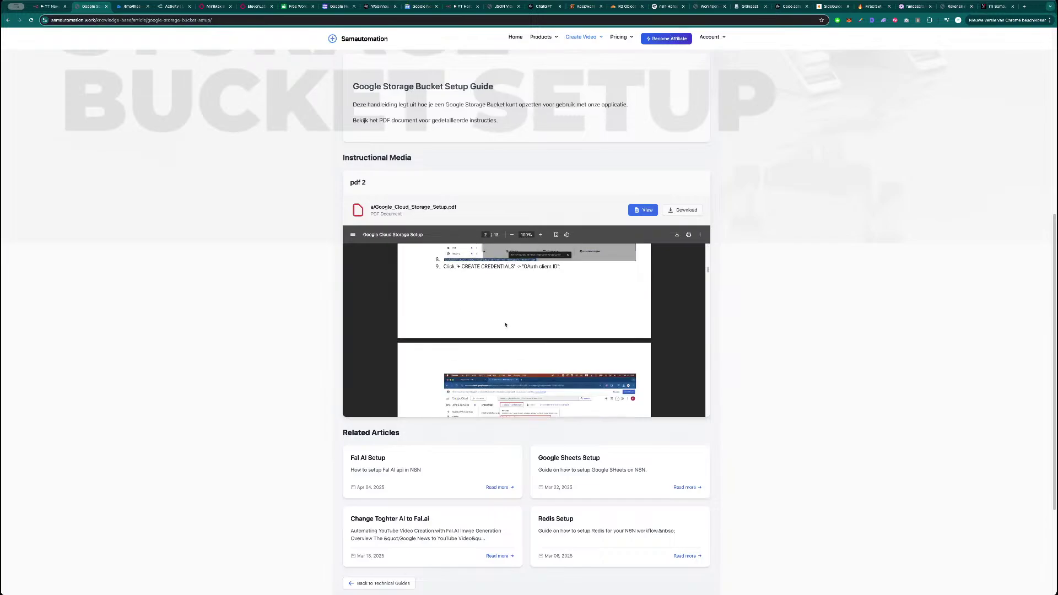
pyautogui.scroll(-8, 507, 324)
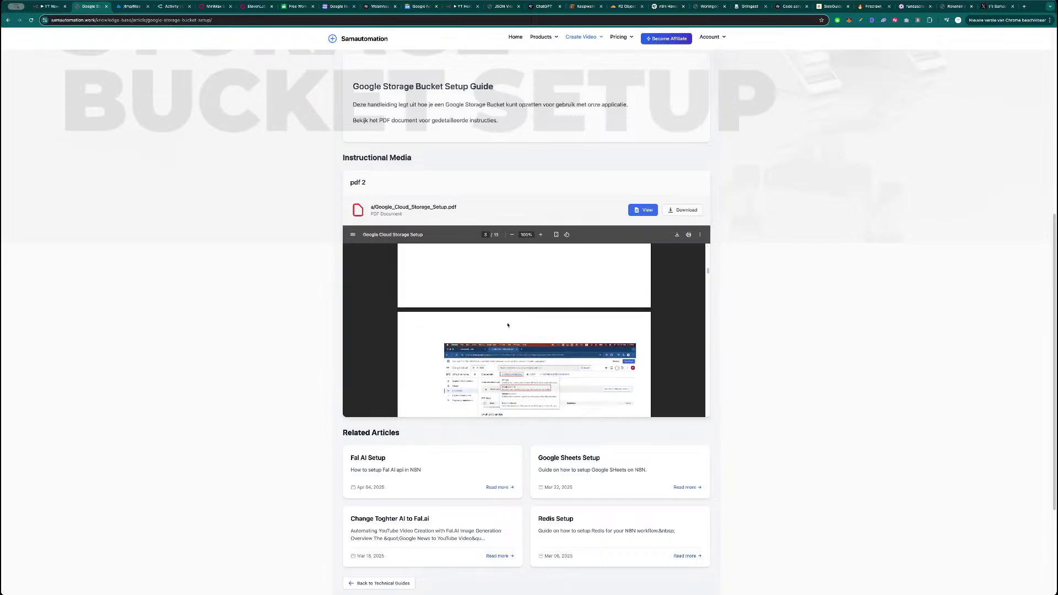
pyautogui.scroll(-20, 506, 327)
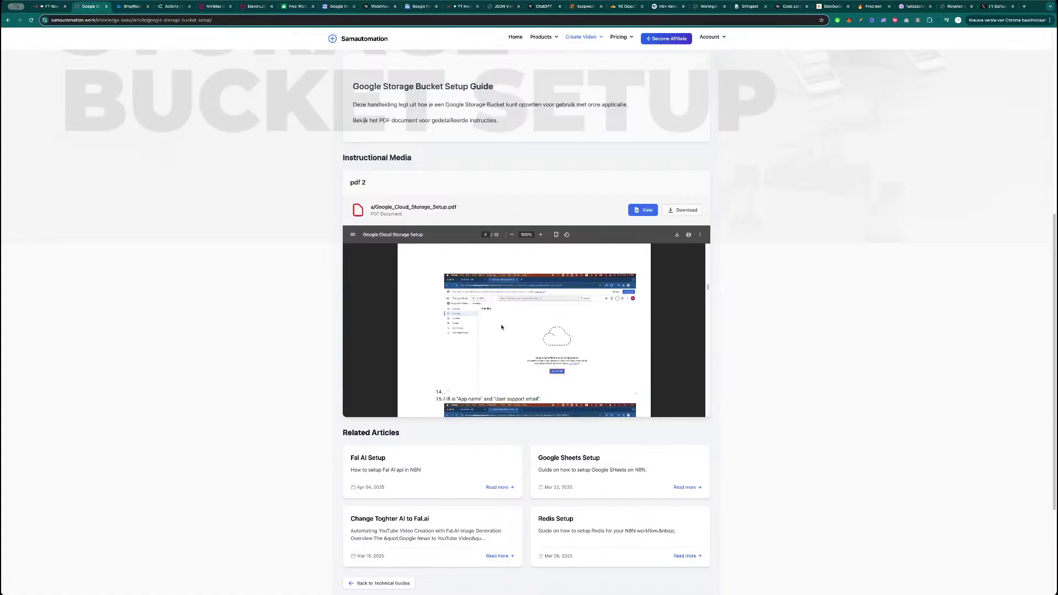
pyautogui.scroll(-6, 448, 332)
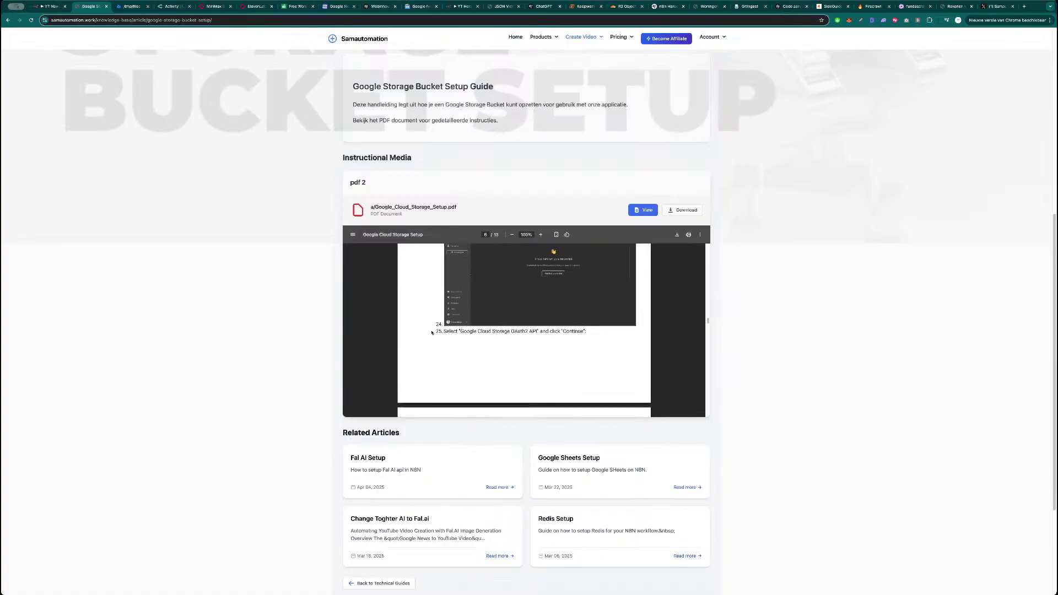
# - Return to the workflow, delete the Wait node ahead of the Google Cloud bucket audio node and save the workflow
pyautogui.hotkey('ctrl', 'shift', 'Tab')
pyautogui.moveTo(331, 277); pyautogui.dragTo(420, 302)
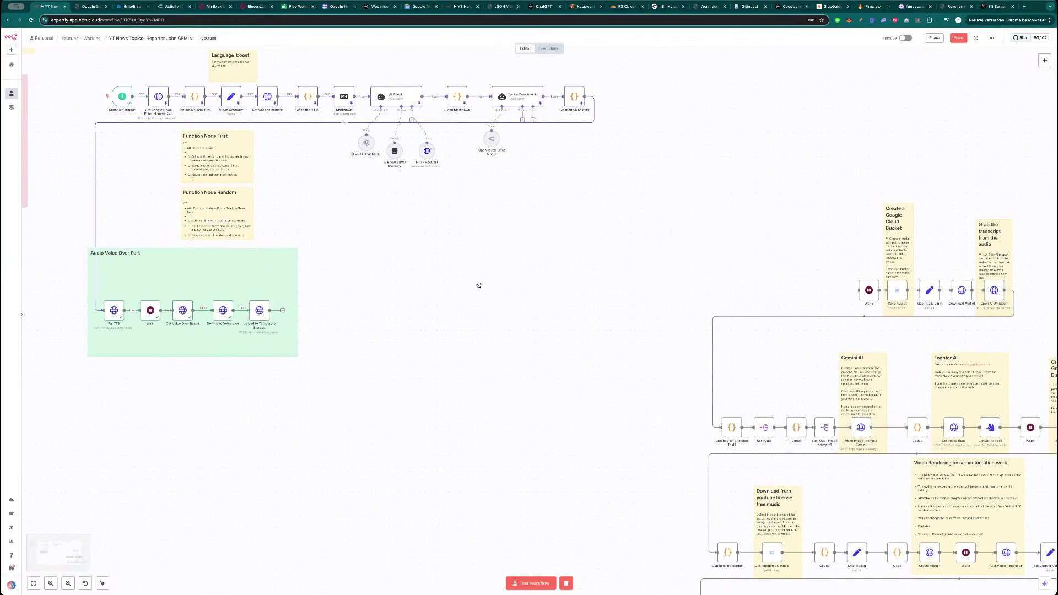
pyautogui.hscroll(2, 457, 288)
pyautogui.moveTo(846, 286); pyautogui.dragTo(769, 281)
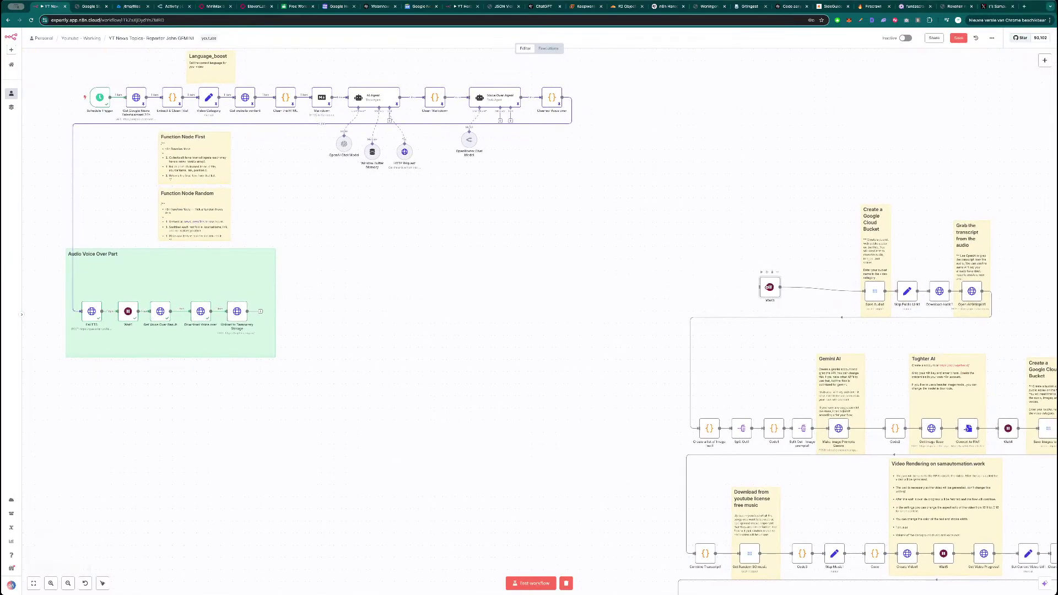
pyautogui.click(774, 273)
pyautogui.scroll(-3, 785, 266)
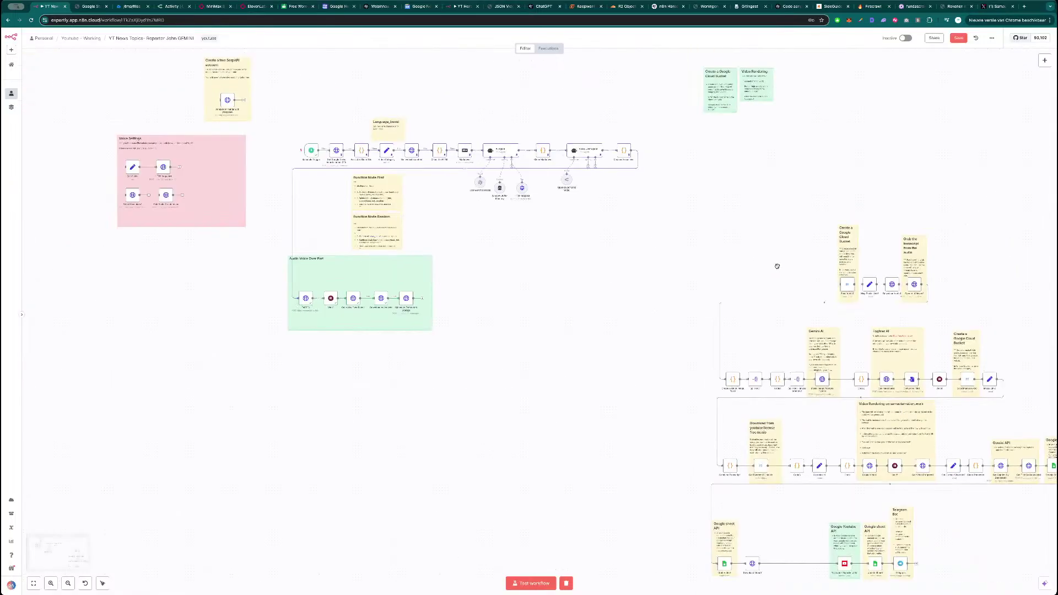
pyautogui.hscroll(3, 717, 286)
pyautogui.click(959, 38)
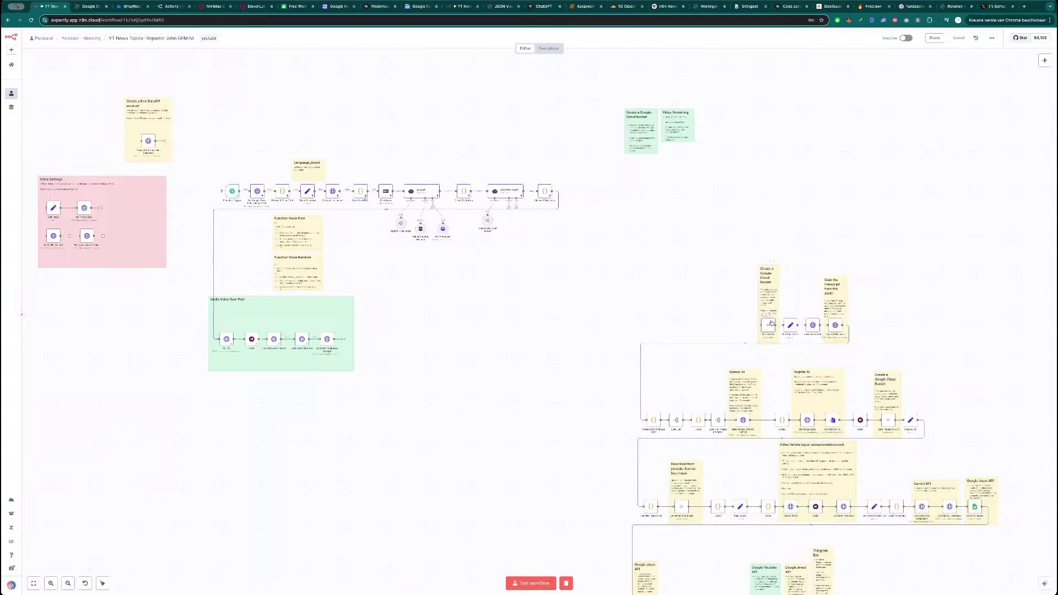
# - Detach the Google Cloud bucket audio node from the chain and move it with its yellow note beside the green Video Rendering note
pyautogui.moveTo(768, 327); pyautogui.dragTo(767, 328)
pyautogui.moveTo(771, 328); pyautogui.dragTo(702, 242)
pyautogui.moveTo(765, 296); pyautogui.dragTo(709, 134)
pyautogui.moveTo(699, 239); pyautogui.dragTo(712, 169)
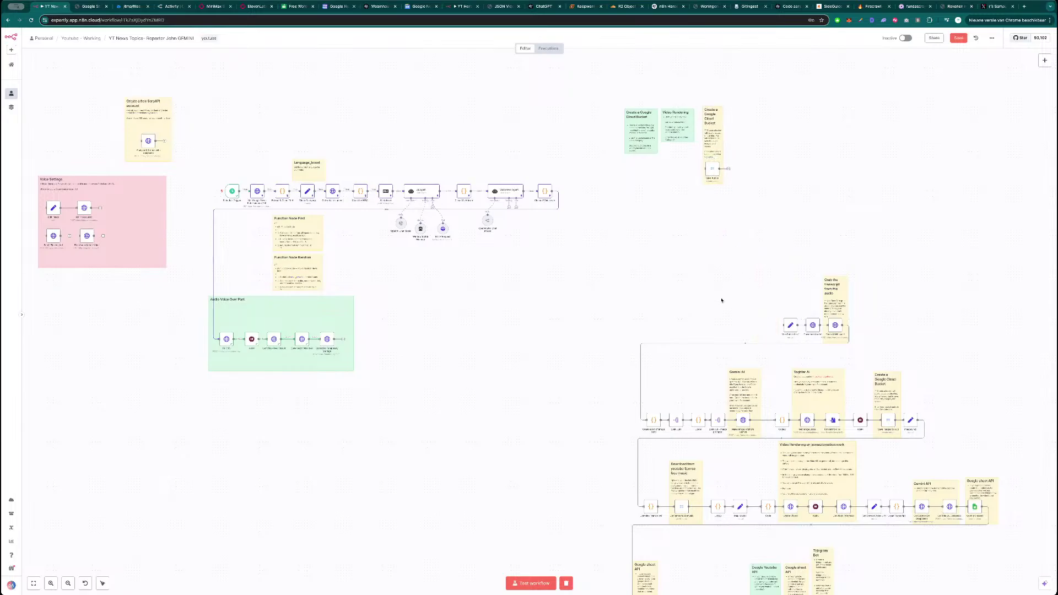
# - Check the audio file in the Download Voice over node's output and return to the canvas
pyautogui.moveTo(408, 331); pyautogui.dragTo(498, 324)
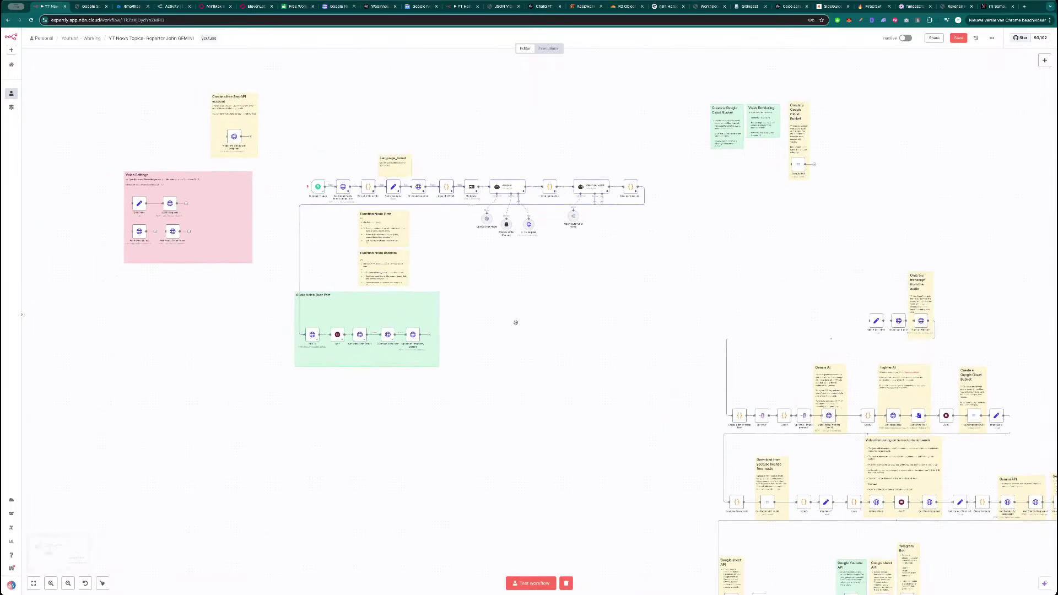
pyautogui.scroll(5, 498, 325)
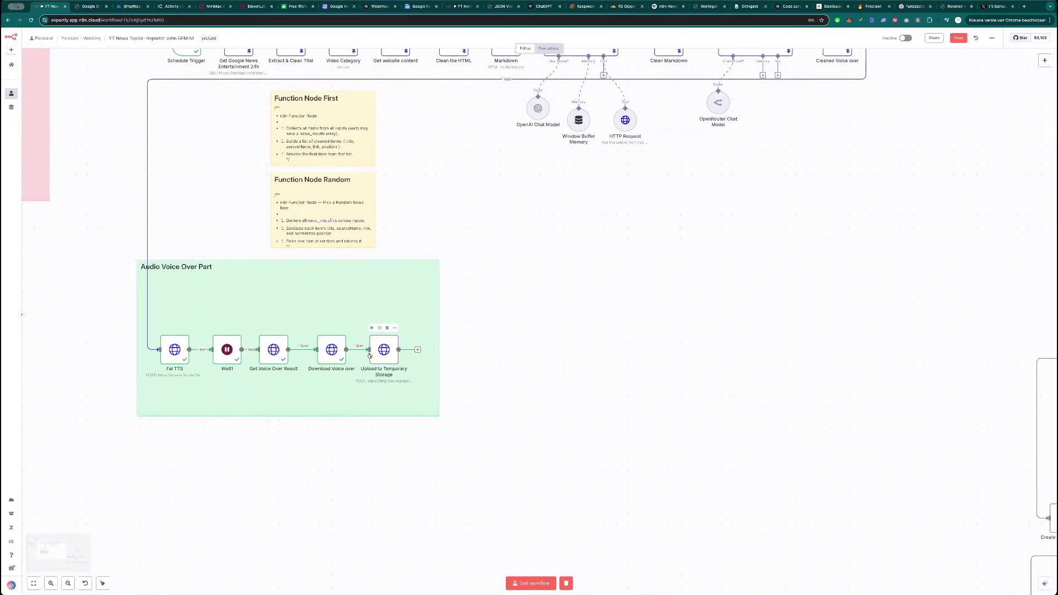
pyautogui.doubleClick(336, 353)
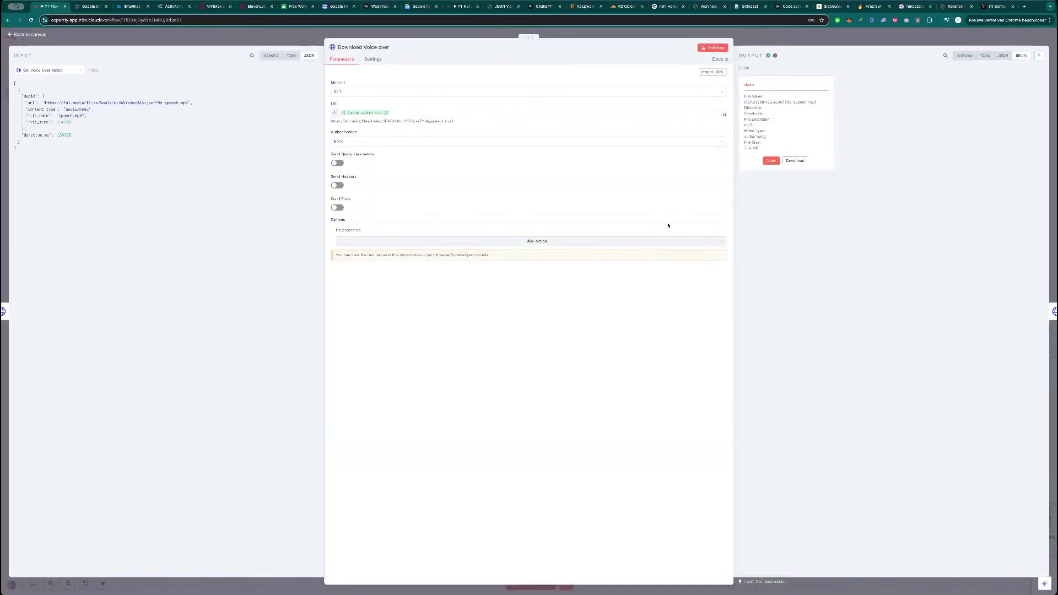
pyautogui.press('Escape')
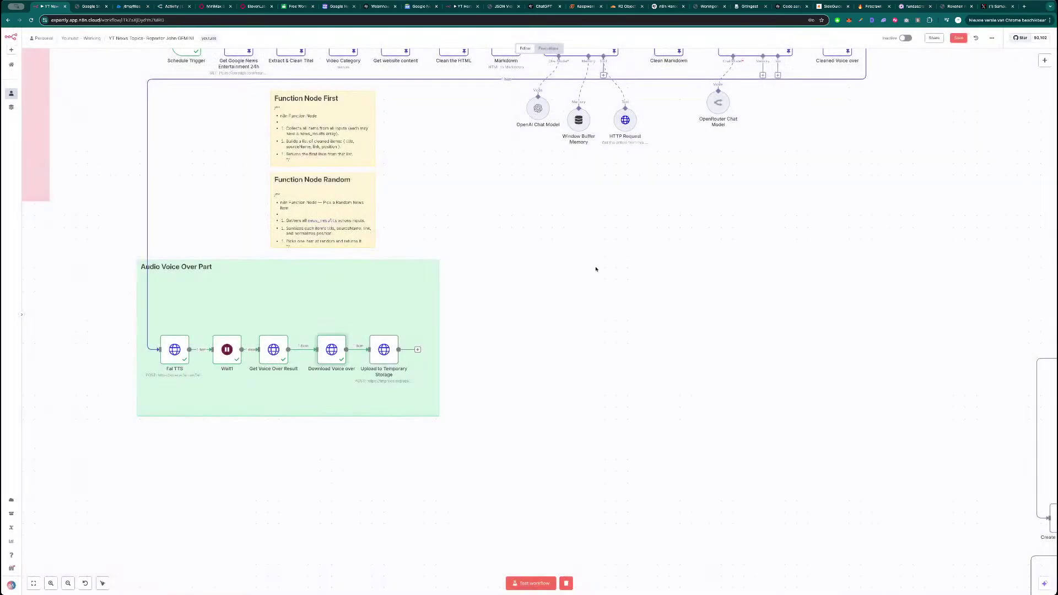
# - Check the tmpfiles.org hosting terms, test the Upload to Temporary Storage node and return to the canvas
pyautogui.doubleClick(382, 351)
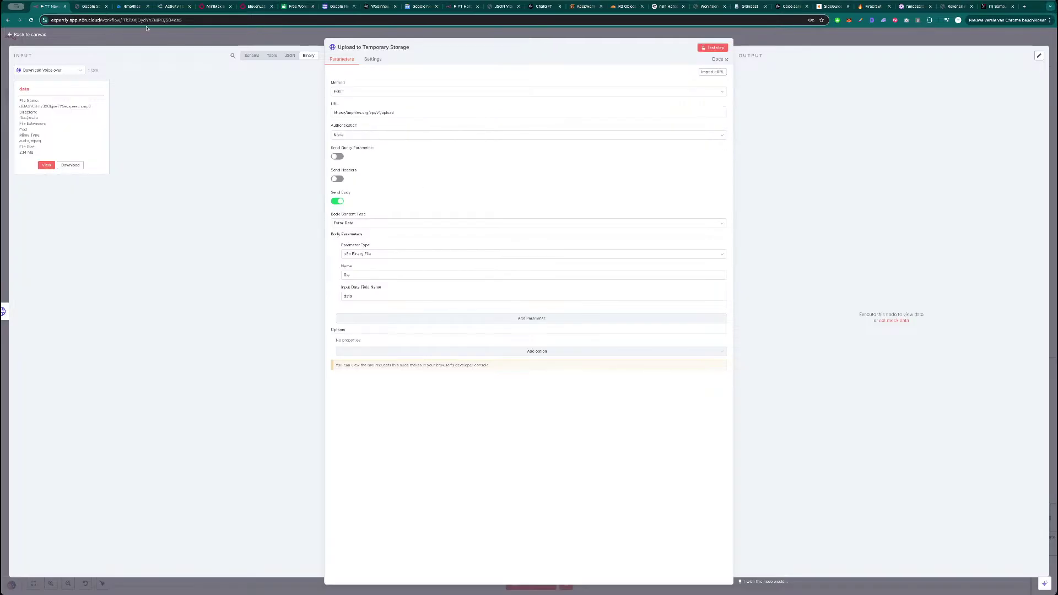
pyautogui.click(128, 9)
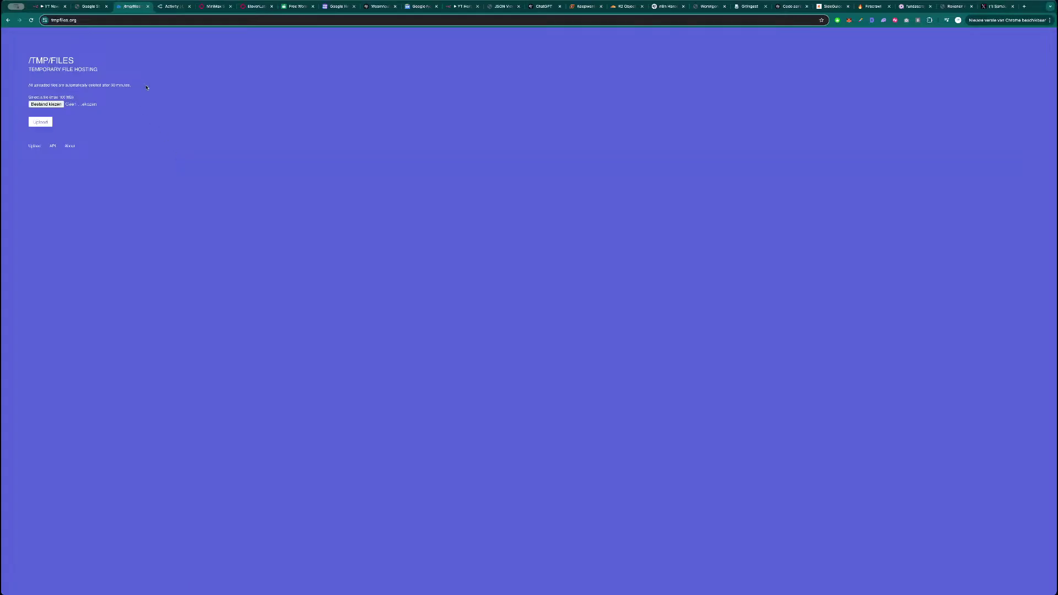
pyautogui.press('super+1')
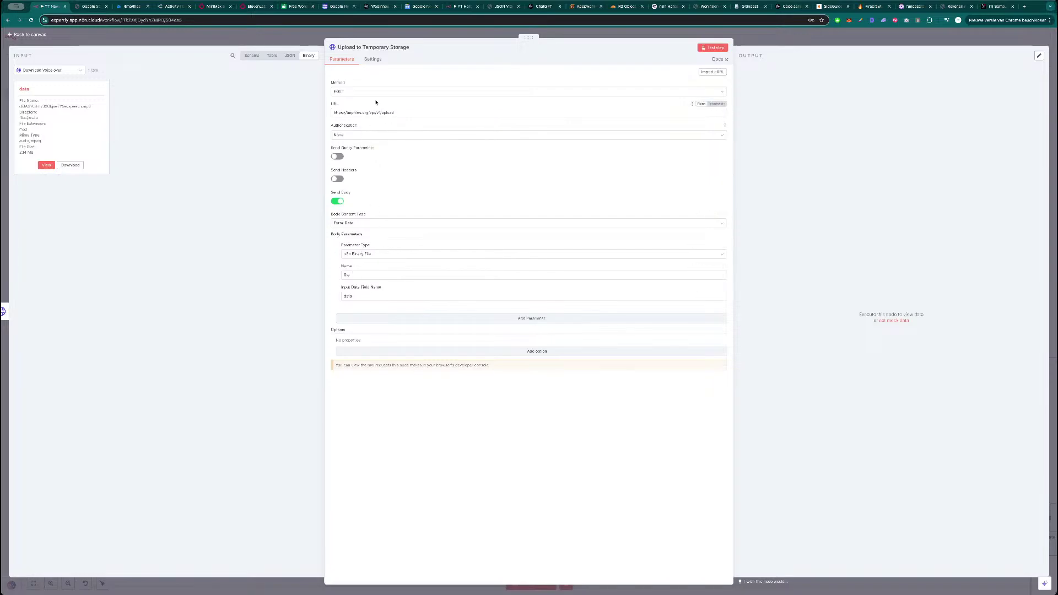
pyautogui.click(713, 48)
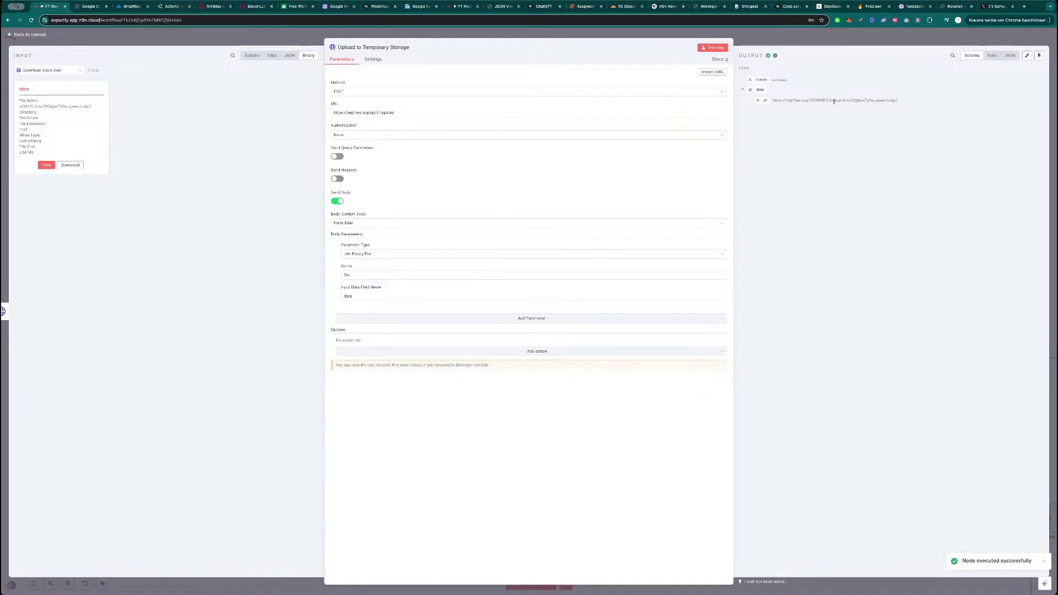
pyautogui.click(797, 41)
# - Paste the copied field-mapping and code nodes into the empty canvas area beside the Audio Voice Over Part note
pyautogui.scroll(-3, 526, 291)
pyautogui.moveTo(615, 324); pyautogui.dragTo(444, 292)
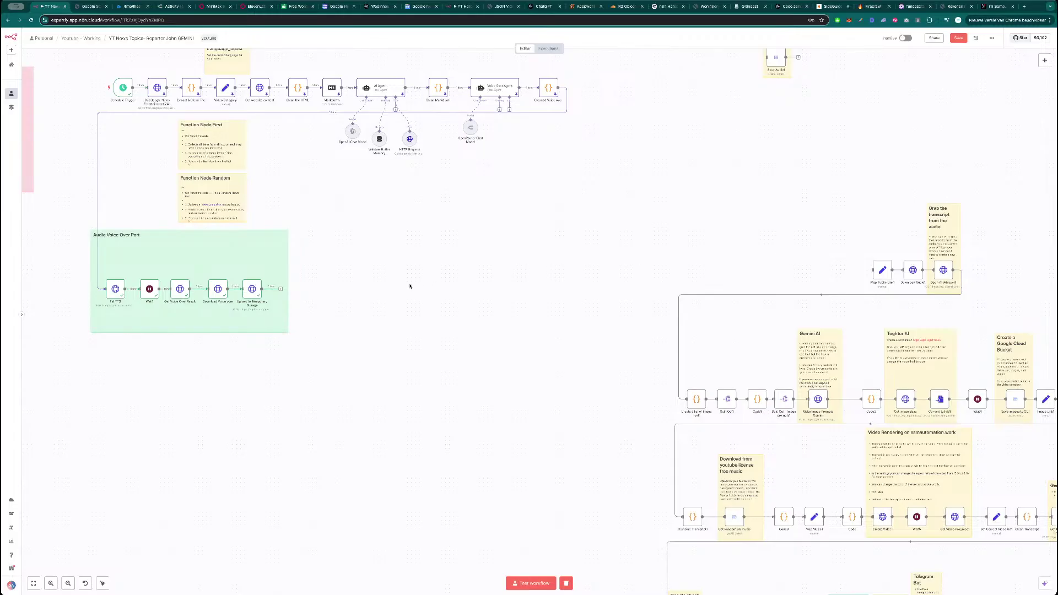
pyautogui.hotkey('ctrl', 'v')
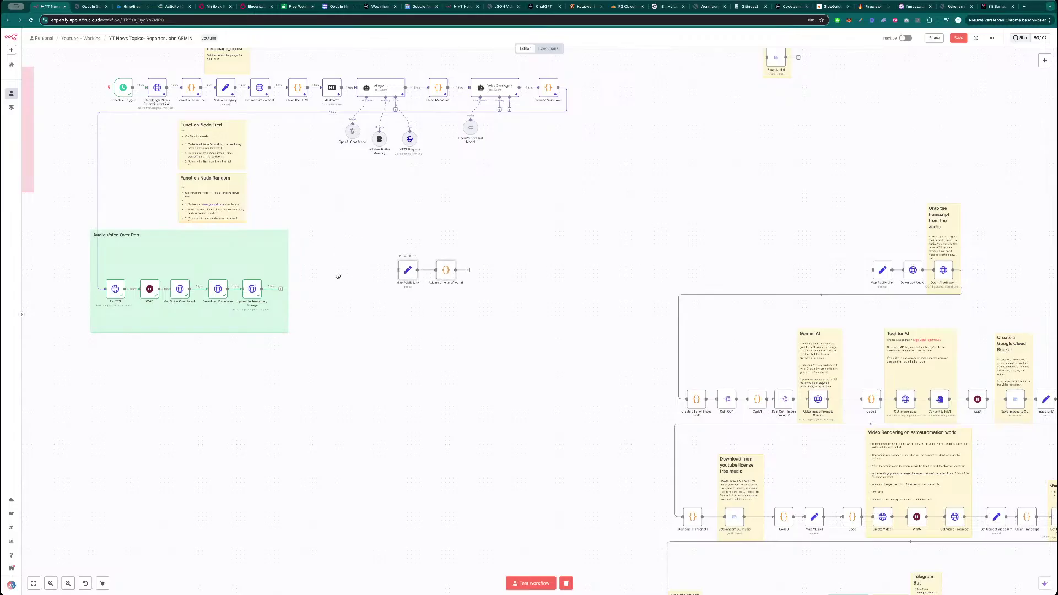
# - Open the file URL from the Upload to Temporary Storage node's output in a new browser tab
pyautogui.doubleClick(251, 289)
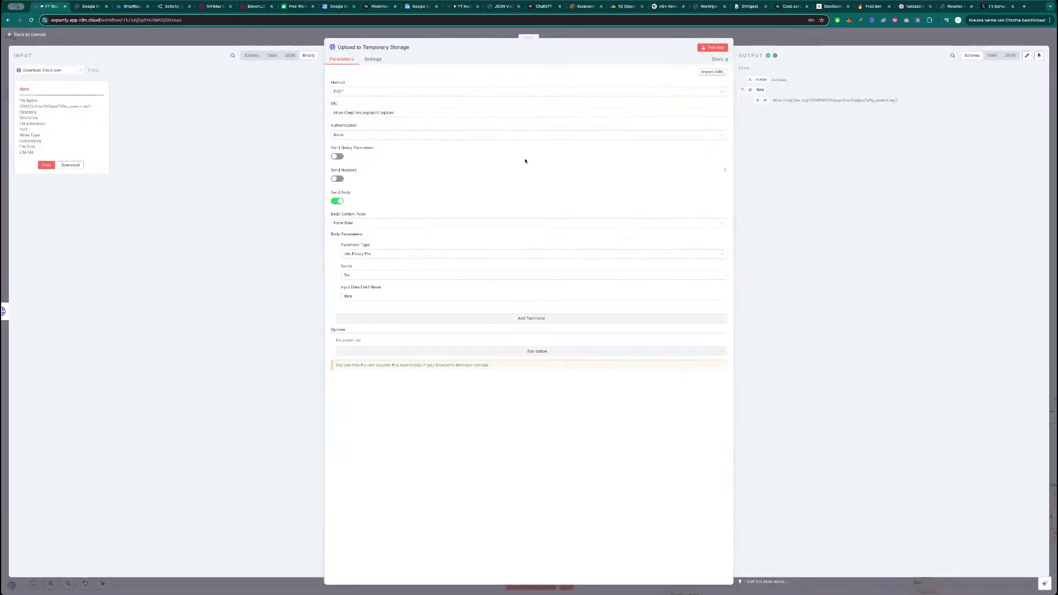
pyautogui.tripleClick(821, 100)
pyautogui.hotkey('ctrl', 'c')
pyautogui.hotkey('ctrl', 't')
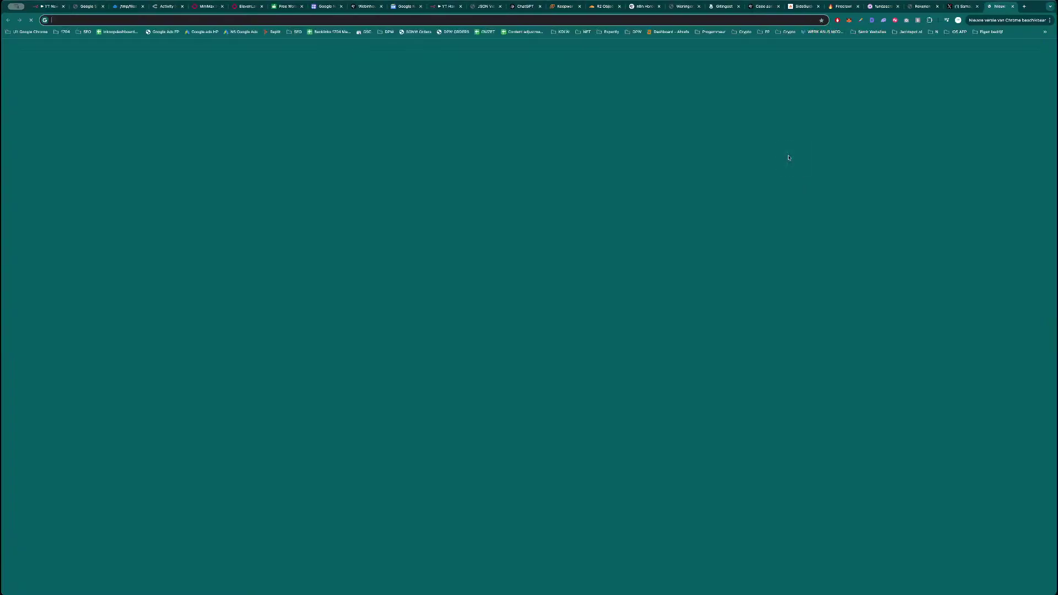
pyautogui.hotkey('ctrl', 'v')
pyautogui.press('Return')
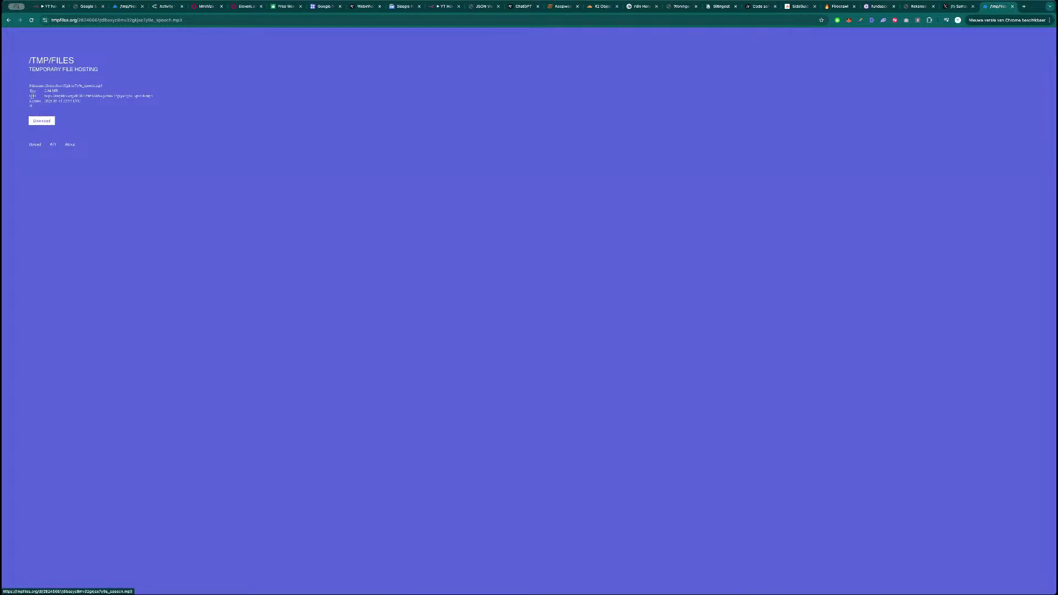
# - Open the direct audio link on the tmpfiles.org page, pause the playback and return to the workflow canvas
pyautogui.moveTo(155, 99); pyautogui.dragTo(58, 95)
pyautogui.click(157, 98)
pyautogui.moveTo(157, 98); pyautogui.dragTo(48, 99)
pyautogui.click(49, 97)
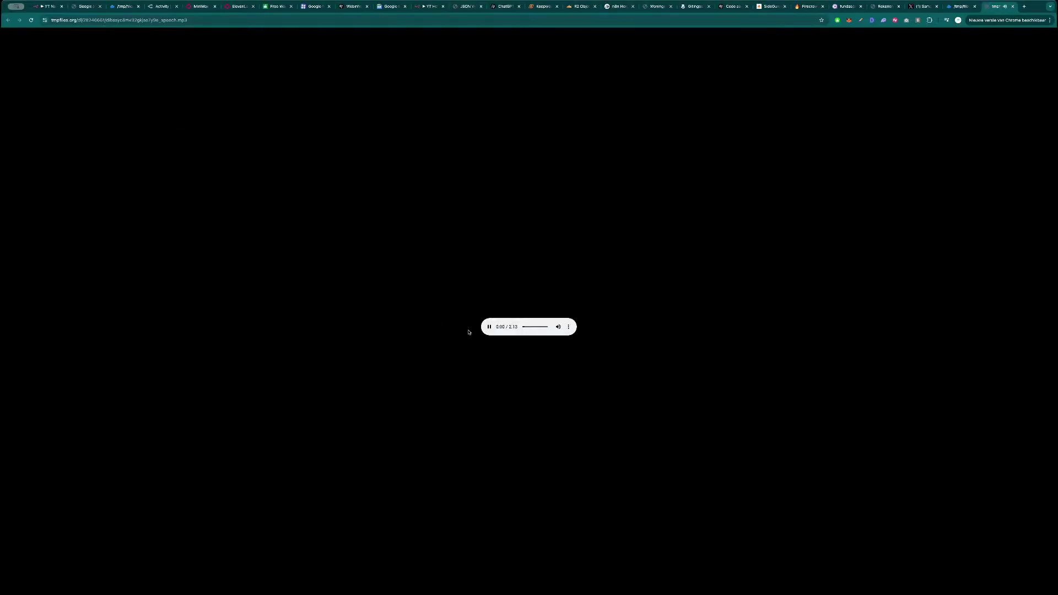
pyautogui.click(488, 328)
pyautogui.press('super+w')
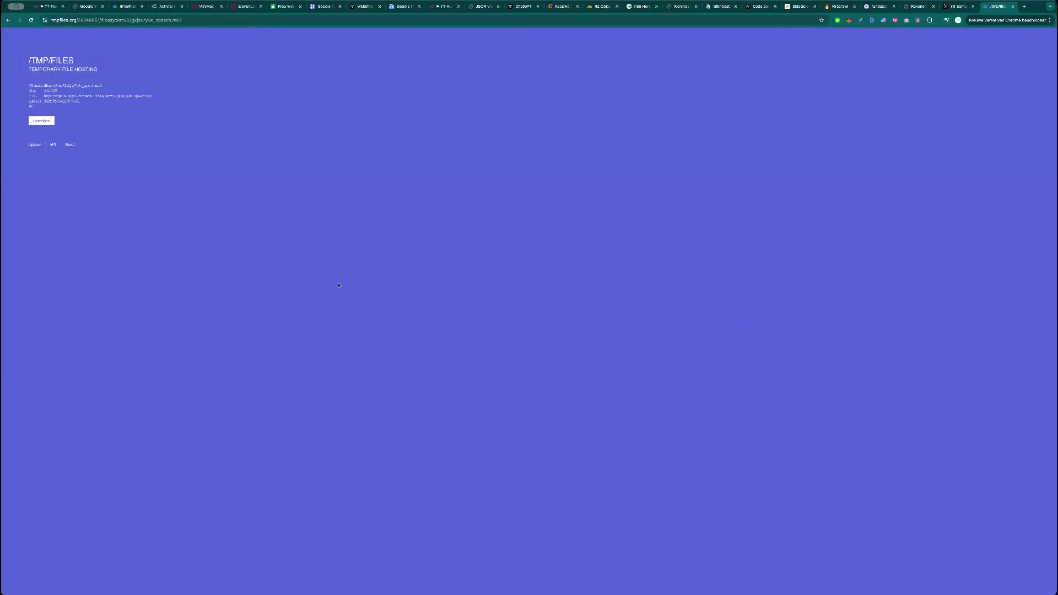
pyautogui.press('super+1')
pyautogui.click(288, 44)
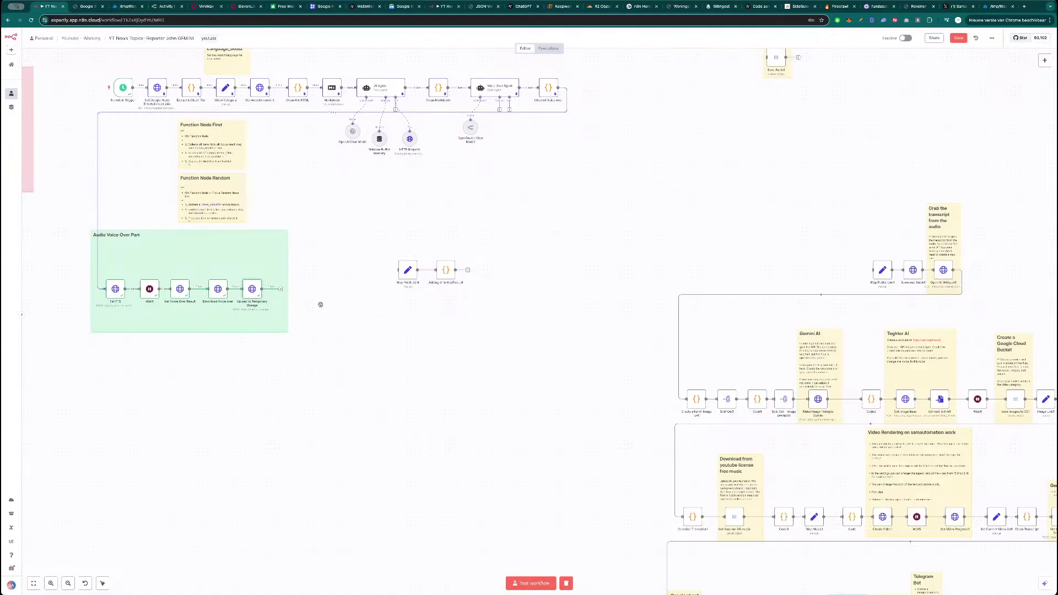
# - Move the pasted nodes beside the Audio Voice Over Part note and connect Adding dl to tmpfiles url directly after Upload to Temporary Storage
pyautogui.scroll(1, 321, 305)
pyautogui.moveTo(411, 272); pyautogui.dragTo(323, 297)
pyautogui.moveTo(444, 277); pyautogui.dragTo(360, 302)
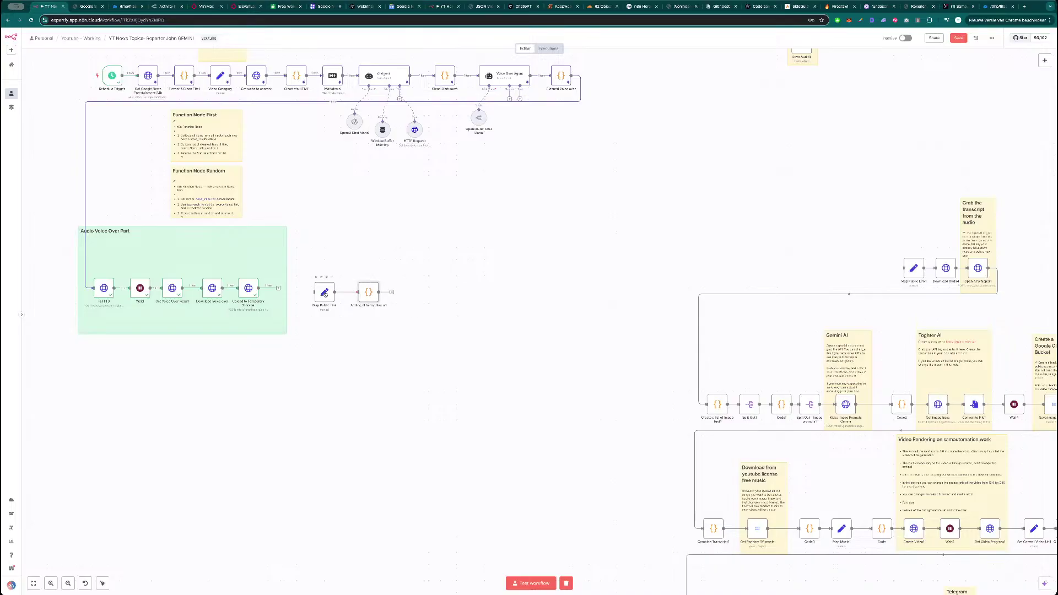
pyautogui.doubleClick(325, 293)
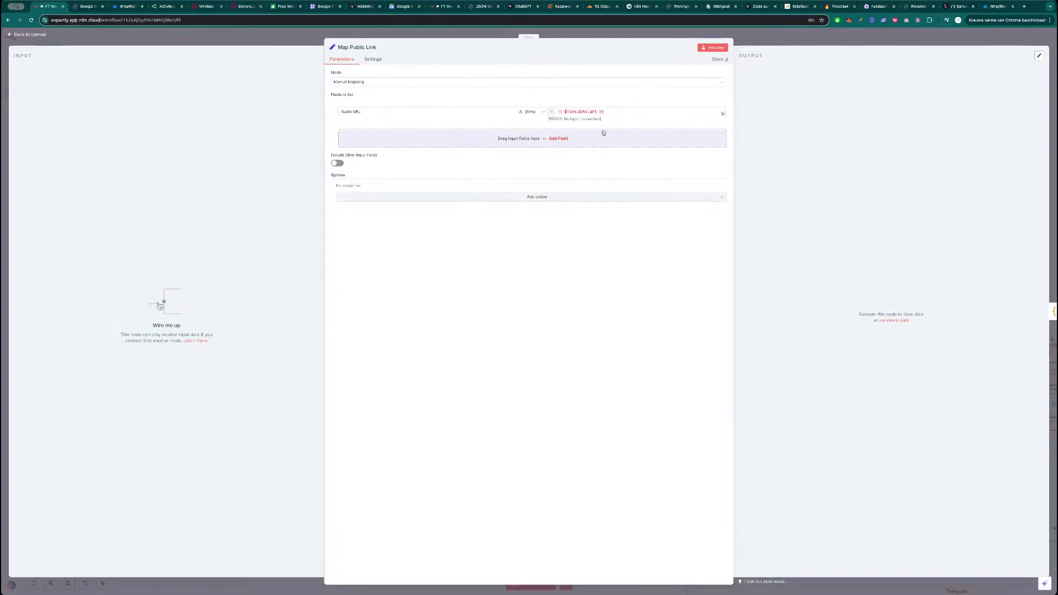
pyautogui.press('Escape')
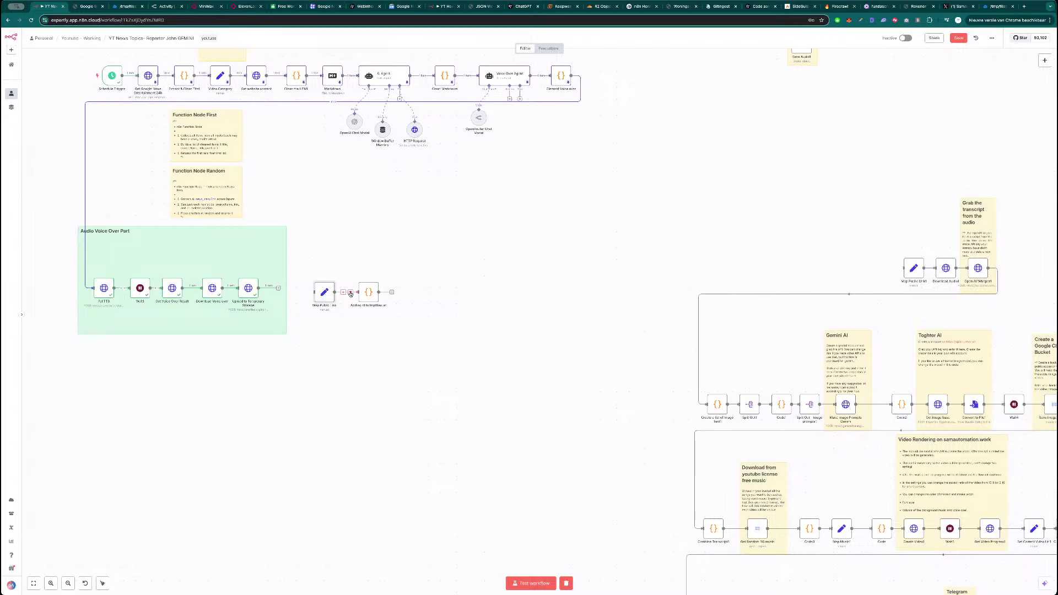
pyautogui.moveTo(323, 295)
pyautogui.mouseDown()
pyautogui.moveTo(439, 279)
pyautogui.moveTo(423, 290)
pyautogui.moveTo(305, 290)
pyautogui.mouseUp()
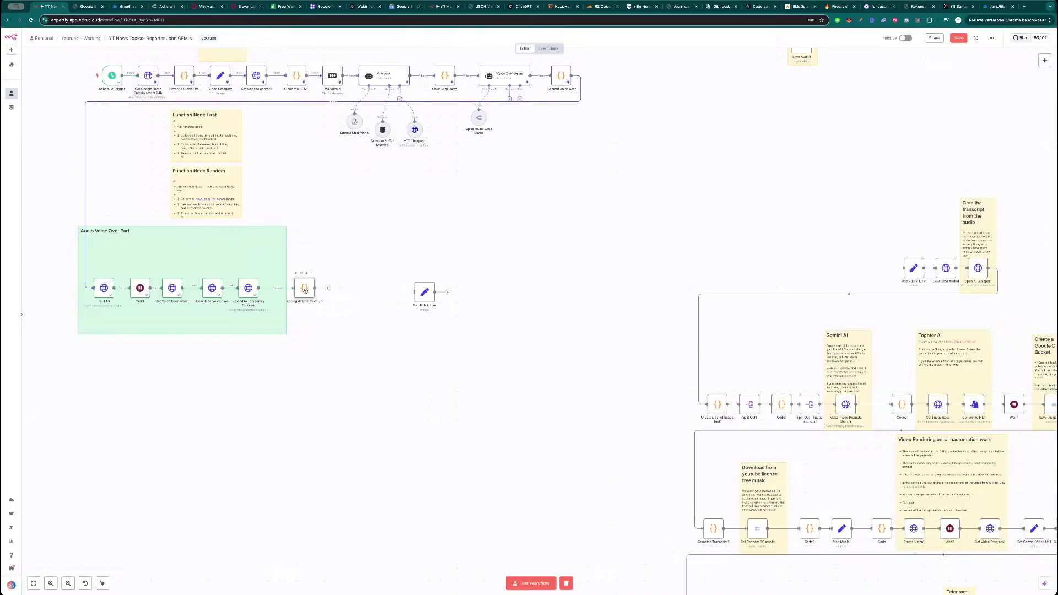
# - Test the Adding dl to tmpfiles url node and check its output data url in a new browser tab
pyautogui.doubleClick(305, 289)
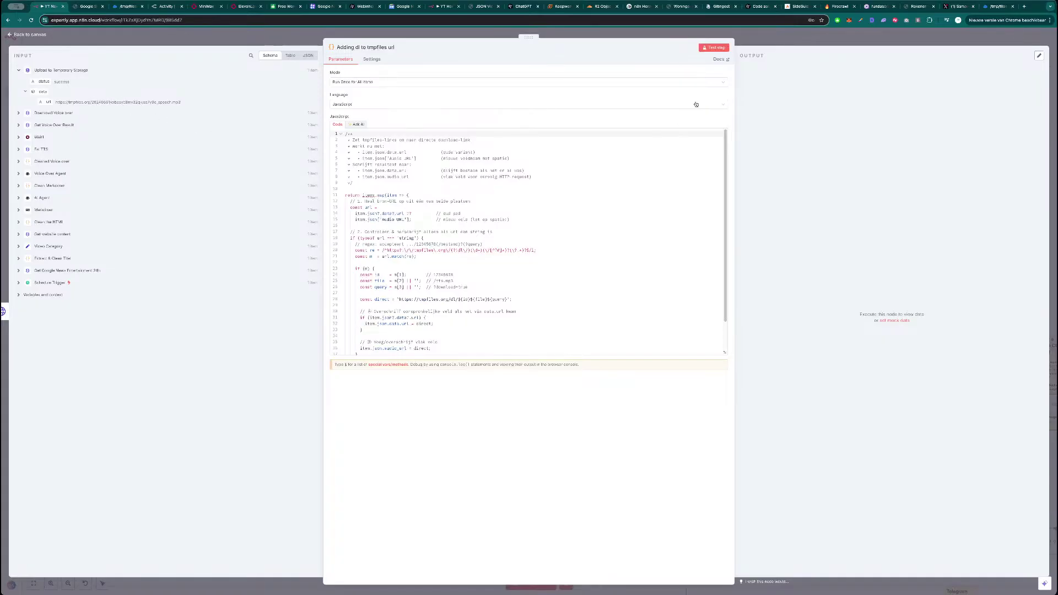
pyautogui.click(715, 48)
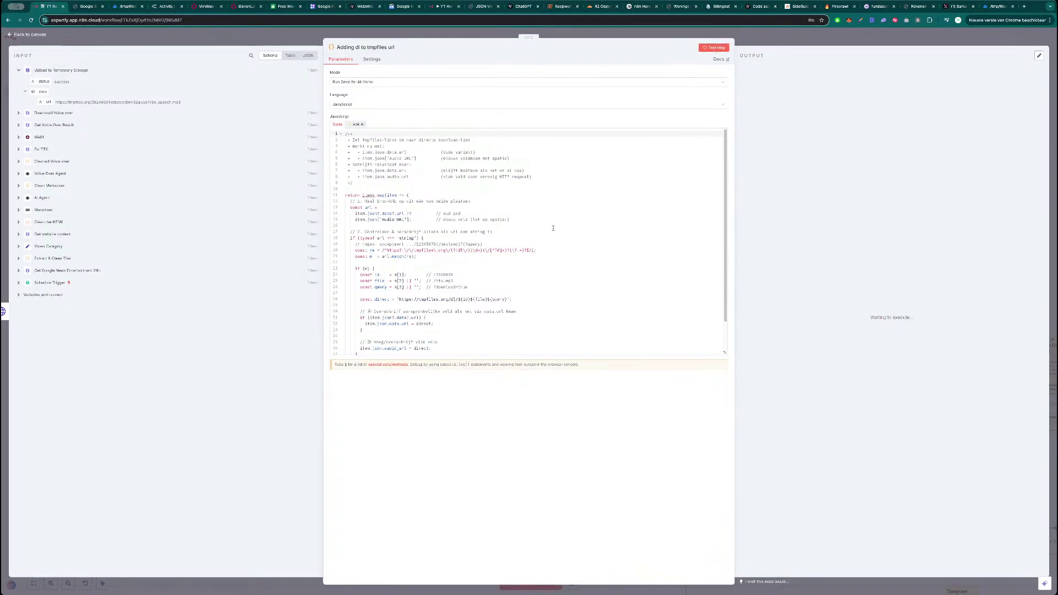
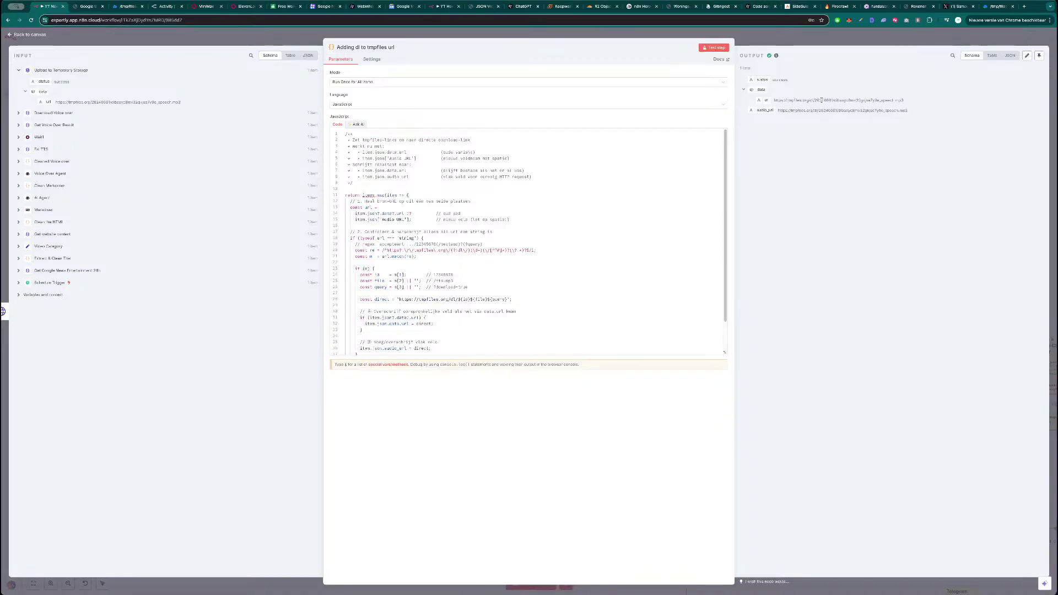
pyautogui.tripleClick(822, 99)
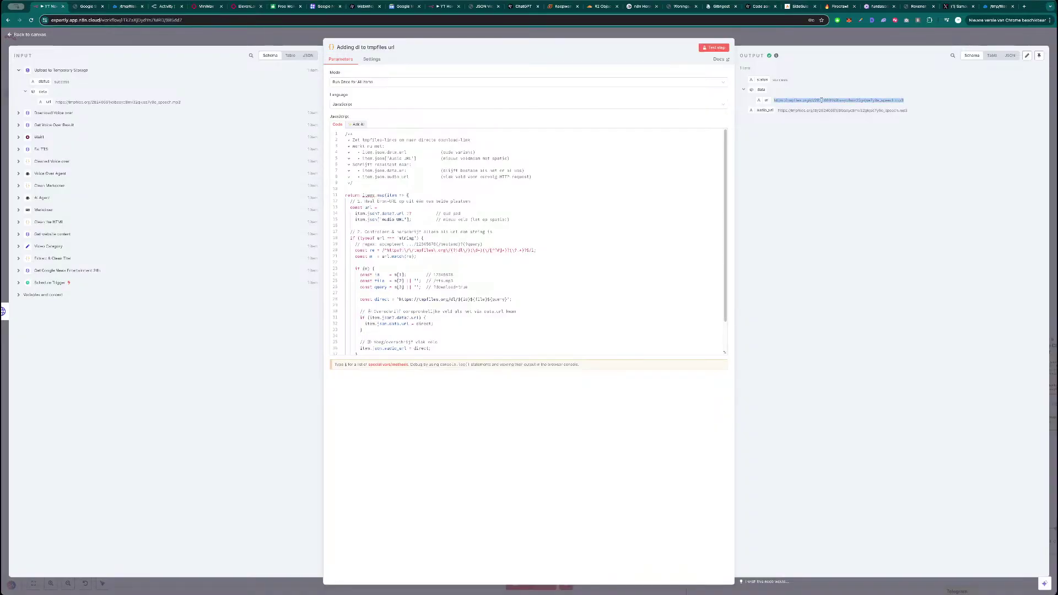
pyautogui.hotkey('ctrl', 'c')
pyautogui.hotkey('ctrl', 't')
pyautogui.hotkey('ctrl', 'v')
pyautogui.press('Return')
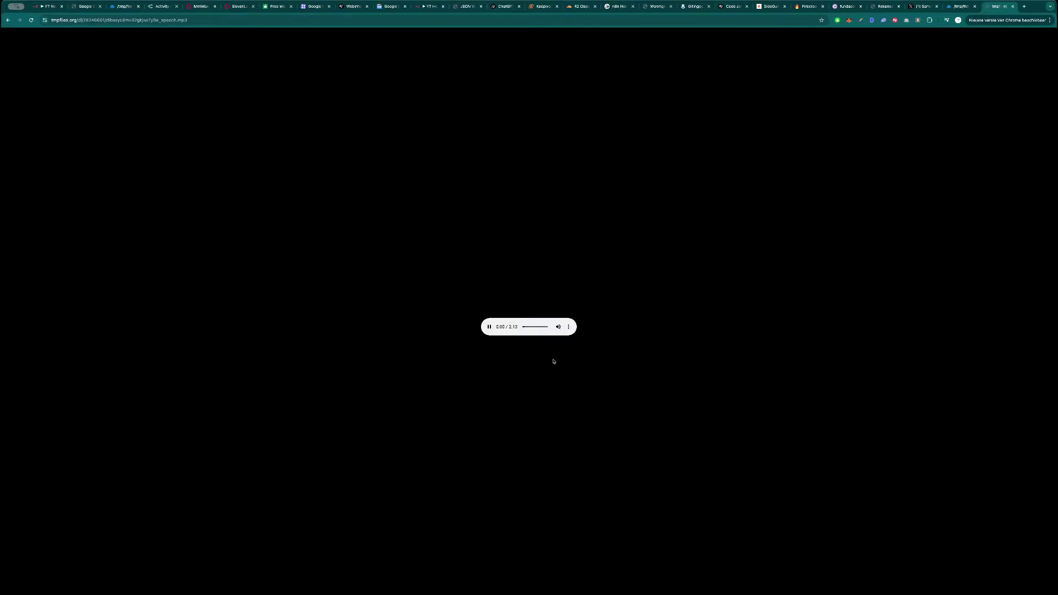
pyautogui.hotkey('ctrl', 'w')
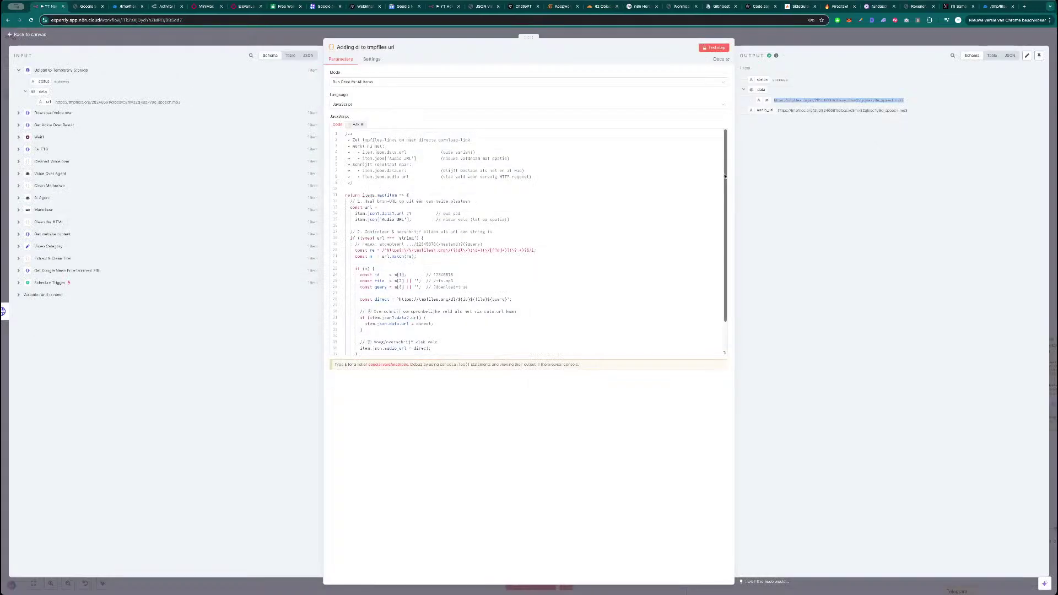
# - Check the output's audio_url link in a new browser tab, close the tab and return to the canvas
pyautogui.click(837, 109)
pyautogui.tripleClick(837, 109)
pyautogui.hotkey('ctrl', 'c')
pyautogui.hotkey('ctrl', 't')
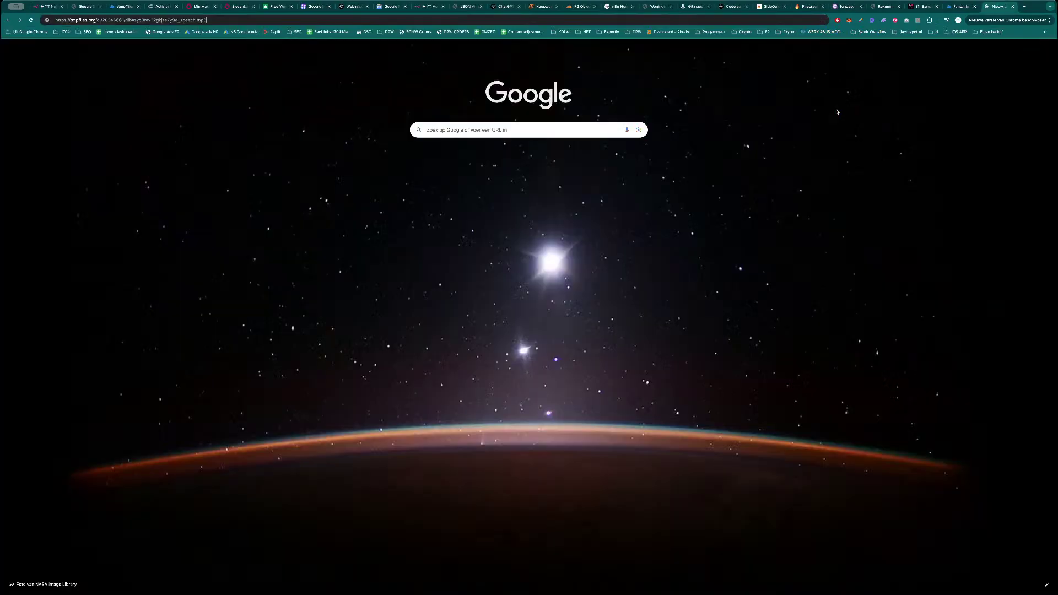
pyautogui.hotkey('ctrl', 'v')
pyautogui.press('Return')
pyautogui.hotkey('ctrl', 'w')
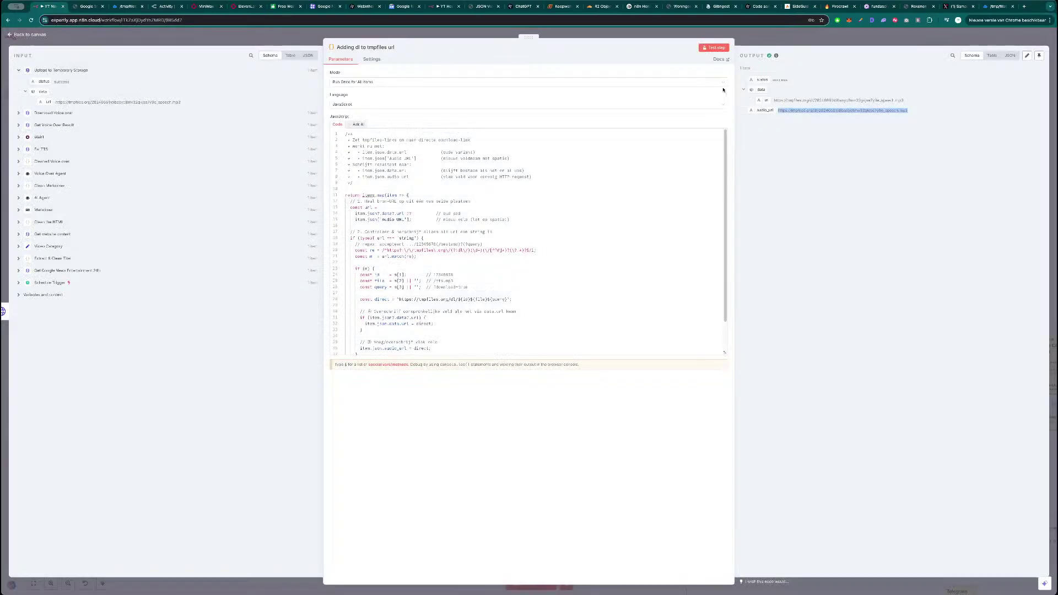
pyautogui.press('Escape')
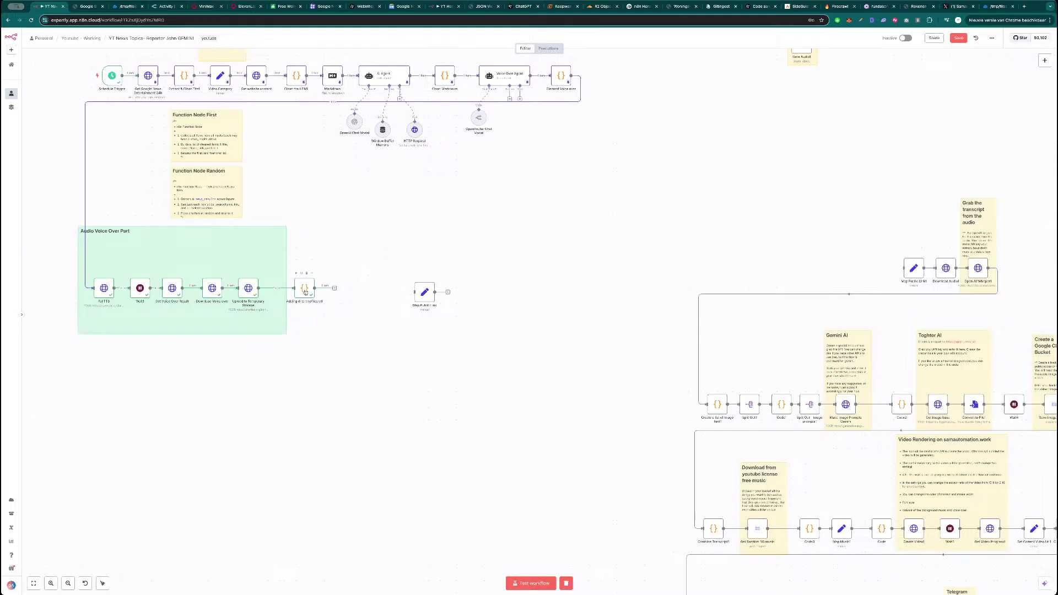
# - Connect the Map Public Link node after Adding dl to tmpfiles url, test it and return to the canvas
pyautogui.moveTo(305, 289); pyautogui.dragTo(309, 289)
pyautogui.moveTo(424, 294); pyautogui.dragTo(360, 288)
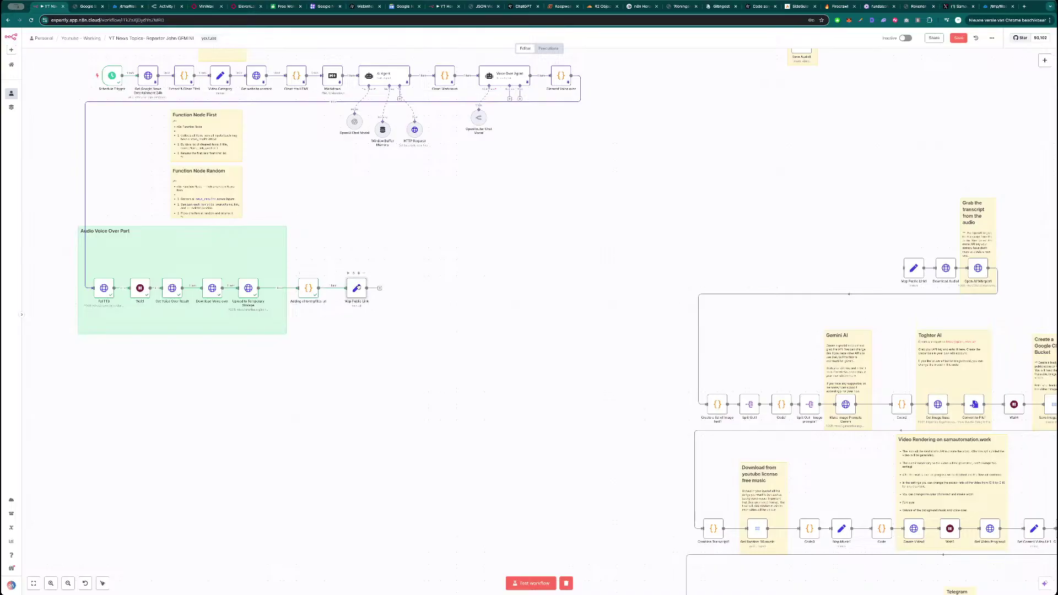
pyautogui.doubleClick(359, 289)
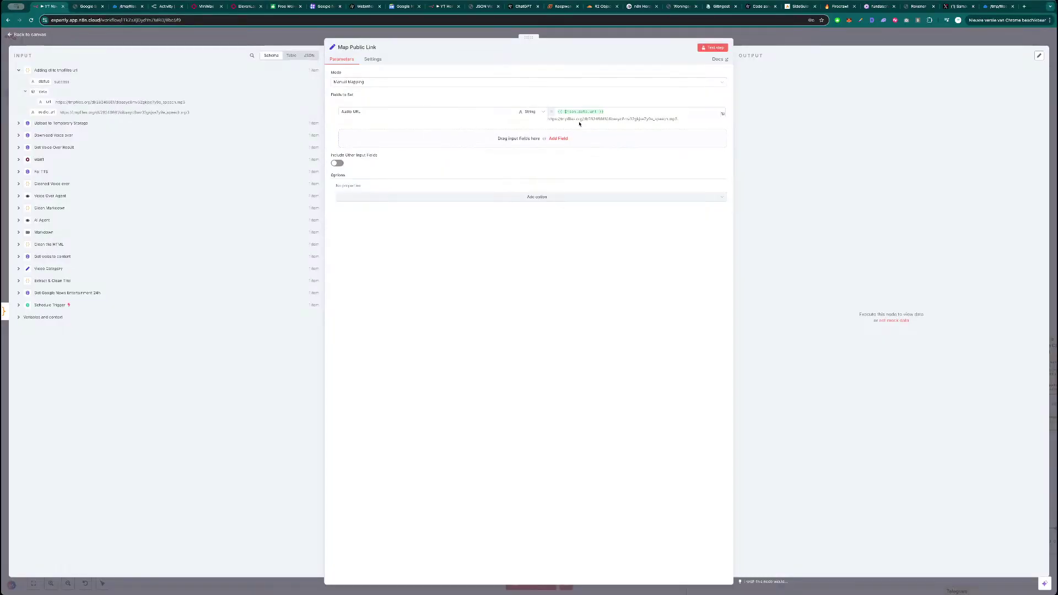
pyautogui.click(700, 50)
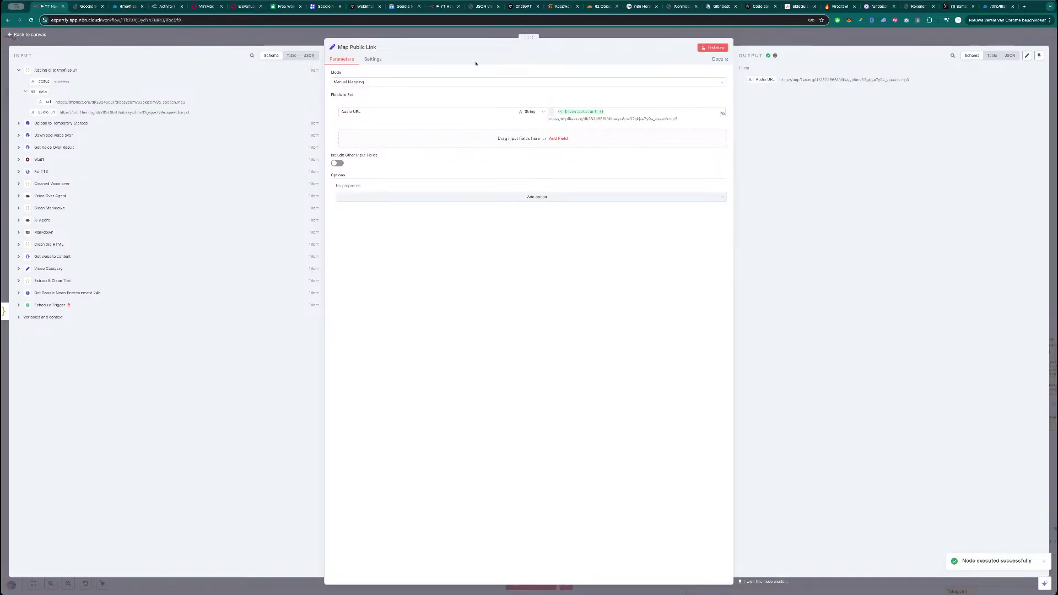
pyautogui.click(759, 37)
# - View the Map Public Link node's output as JSON, examine the Audio URL value and return to the canvas
pyautogui.scroll(3, 458, 304)
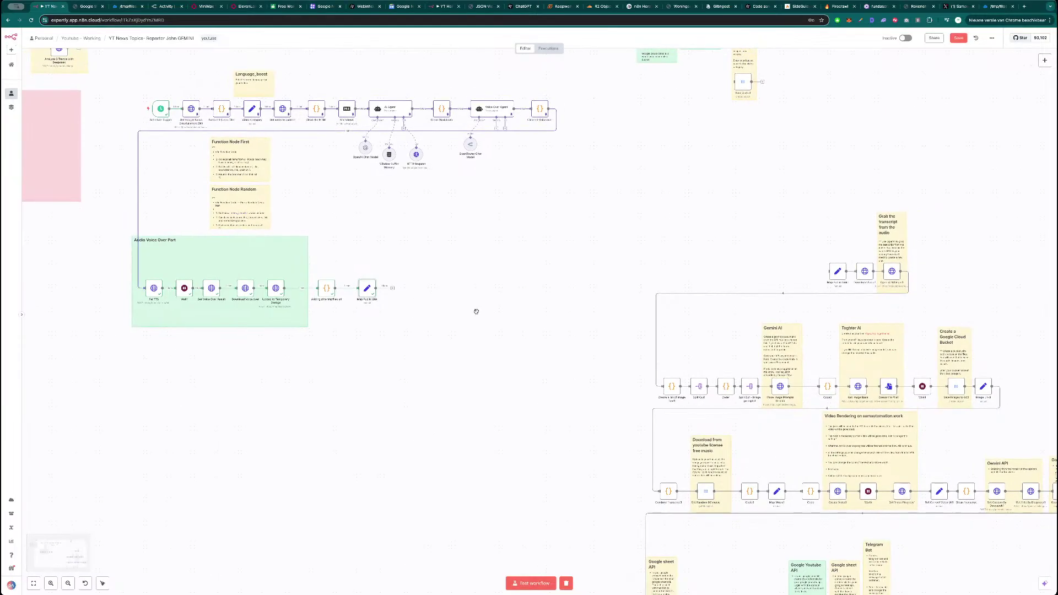
pyautogui.scroll(-2, 425, 265)
pyautogui.scroll(-1, 392, 229)
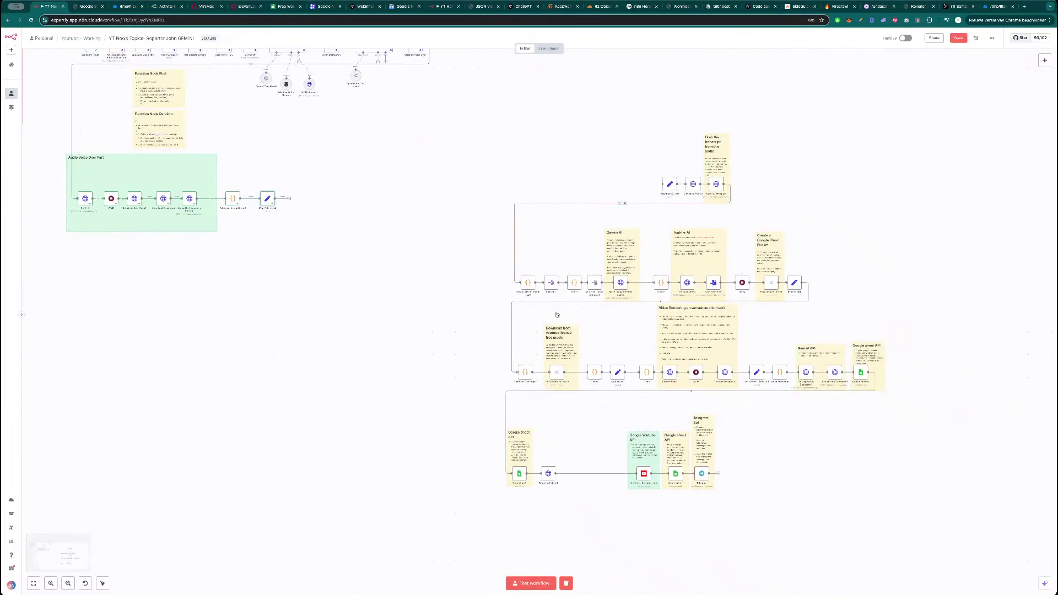
pyautogui.scroll(3, 264, 254)
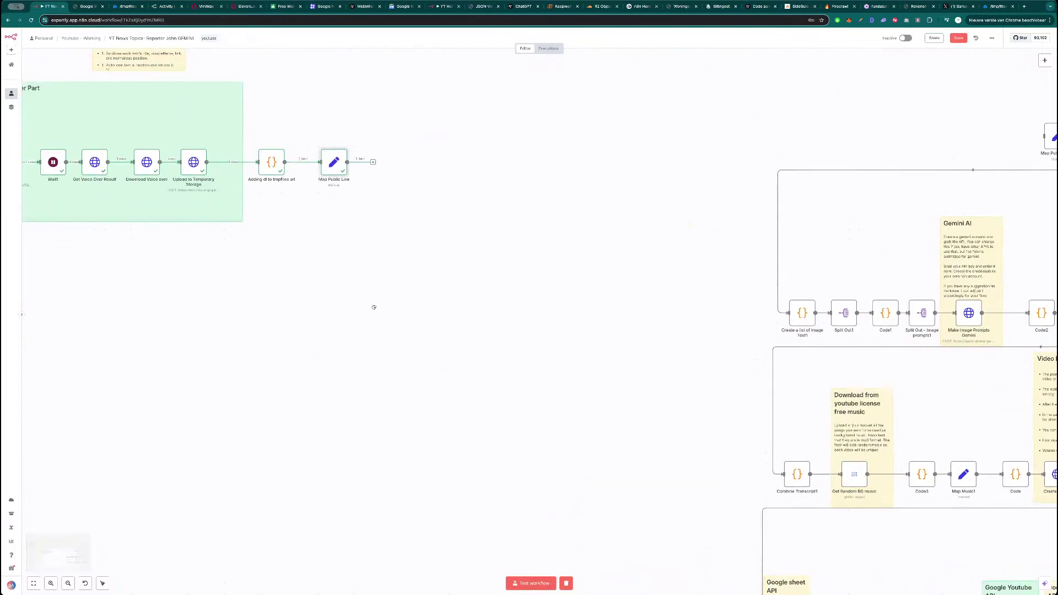
pyautogui.doubleClick(467, 221)
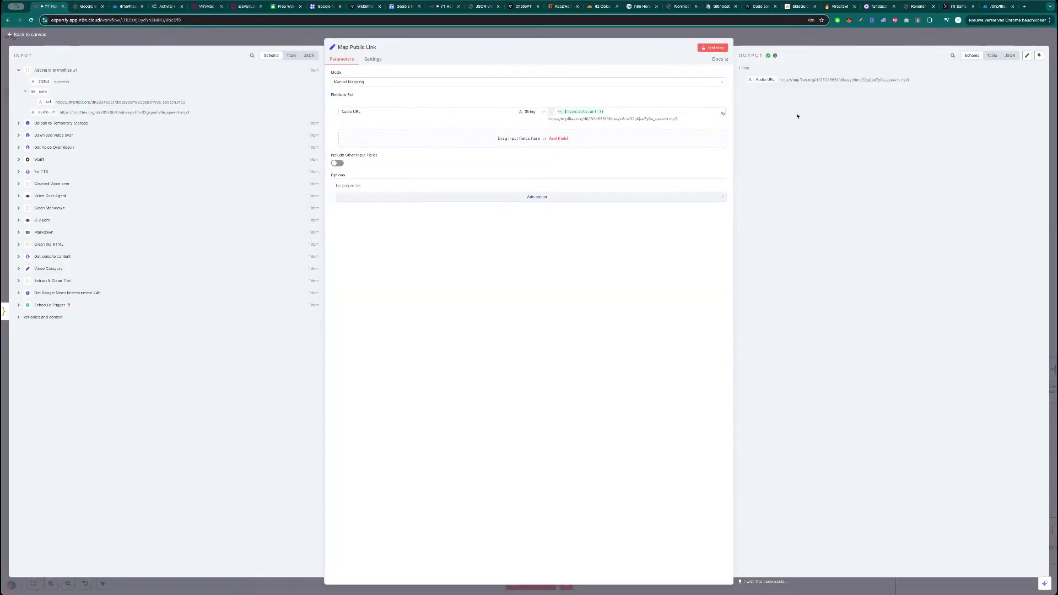
pyautogui.click(1010, 55)
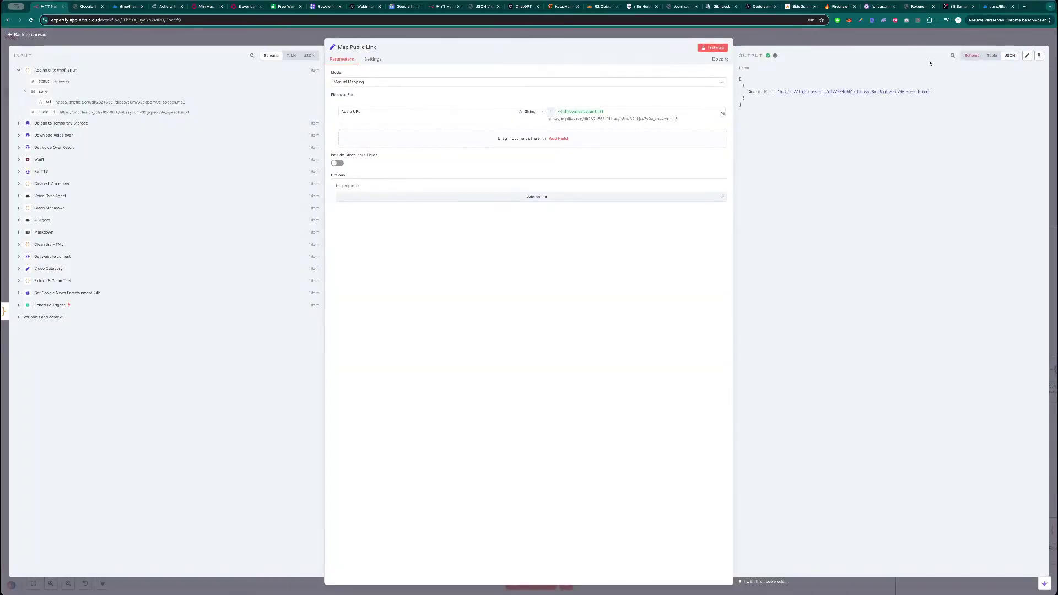
pyautogui.moveTo(933, 92); pyautogui.dragTo(746, 92)
pyautogui.click(815, 42)
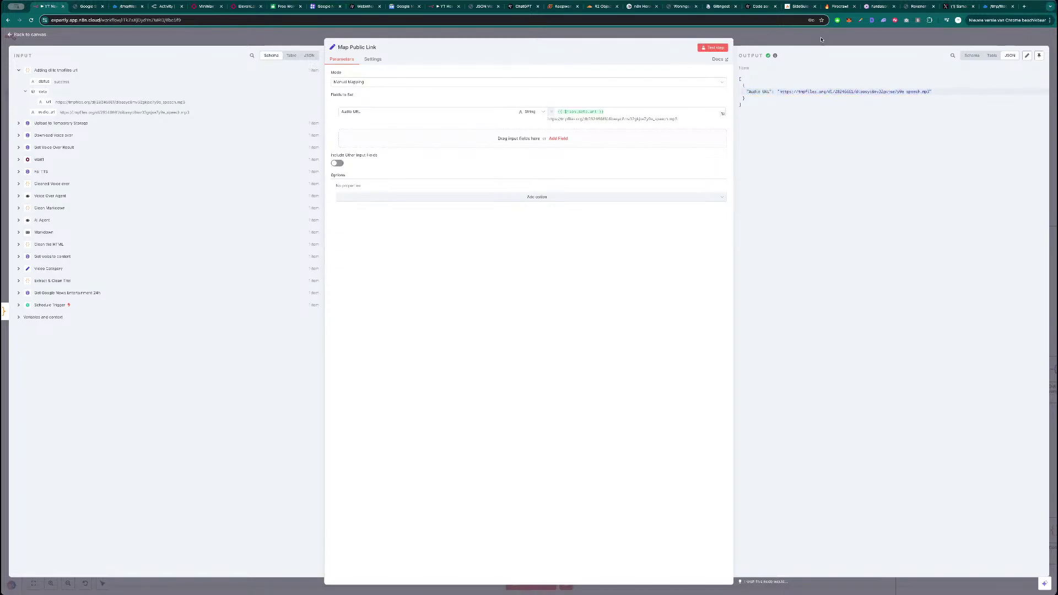
# - Move the Adding dl to tmpfiles url and Map Public Link nodes closer to Upload to Temporary Storage and review the Map Public Link settings
pyautogui.scroll(-3, 545, 323)
pyautogui.moveTo(545, 323); pyautogui.dragTo(522, 336)
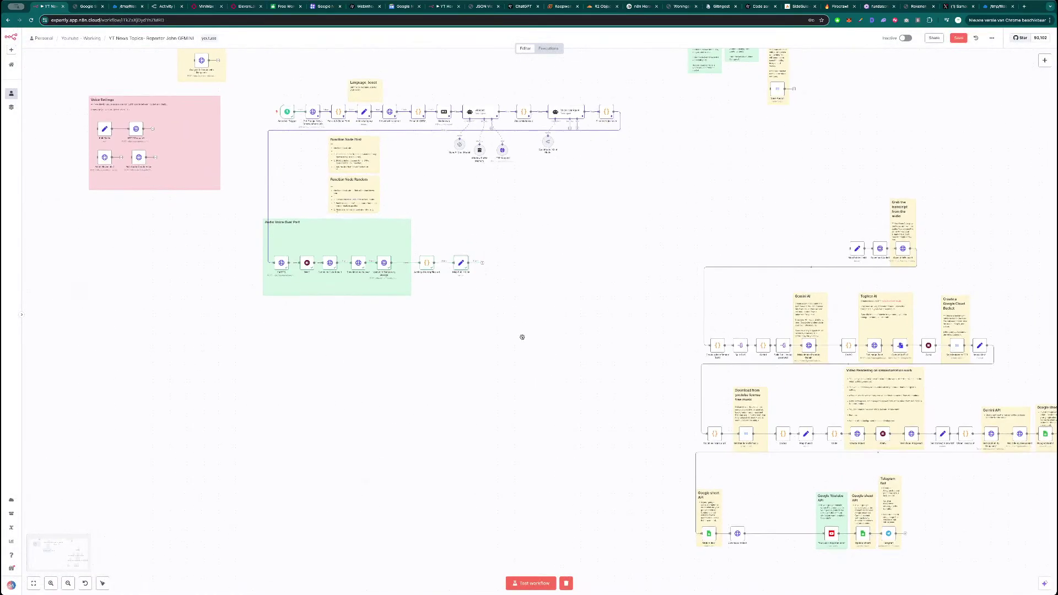
pyautogui.scroll(3, 470, 296)
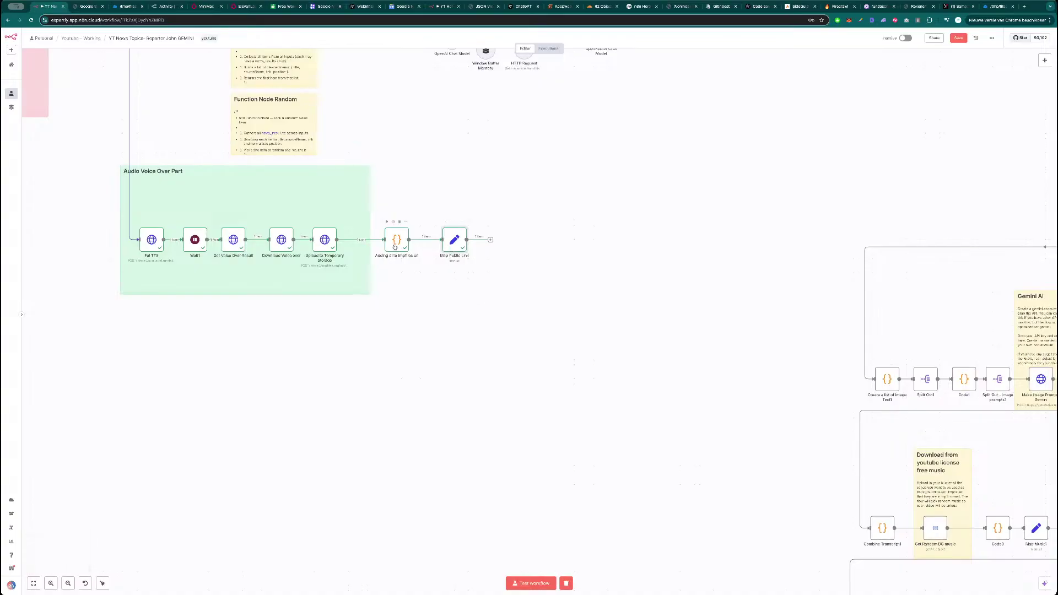
pyautogui.scroll(-5, 494, 355)
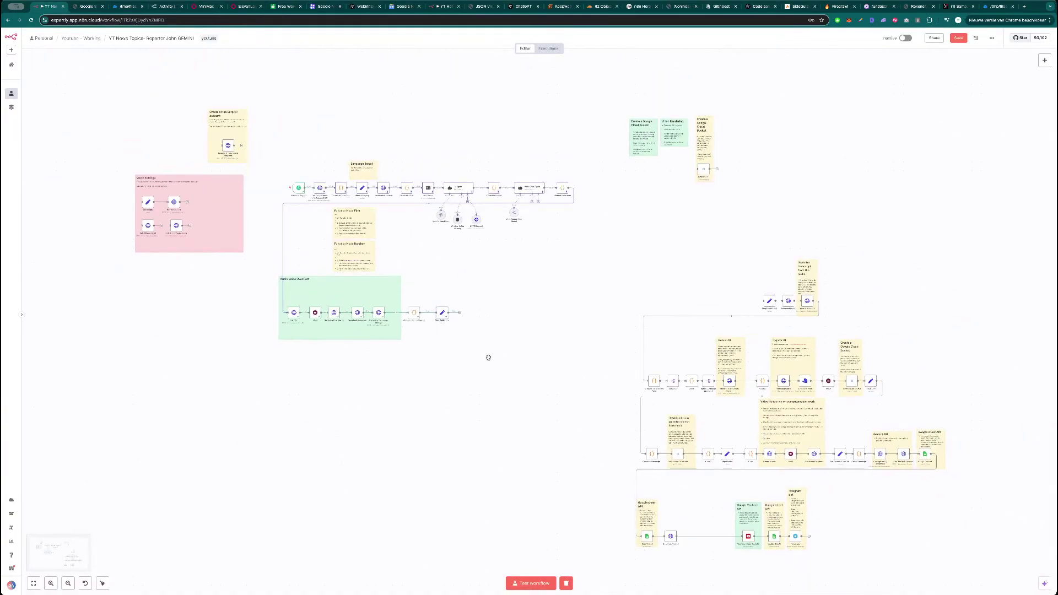
pyautogui.scroll(3, 496, 353)
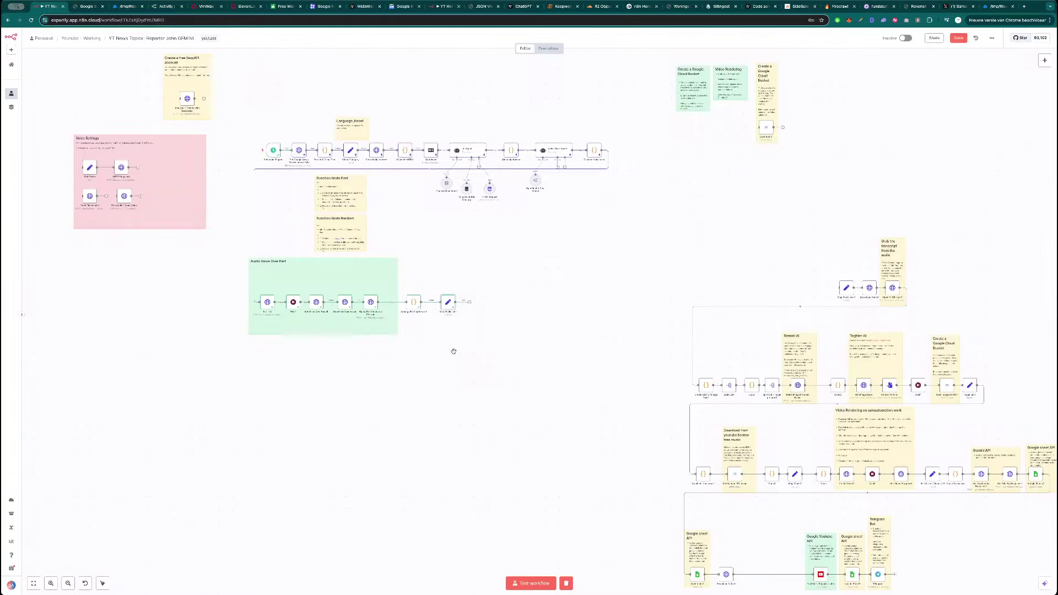
pyautogui.scroll(1, 452, 351)
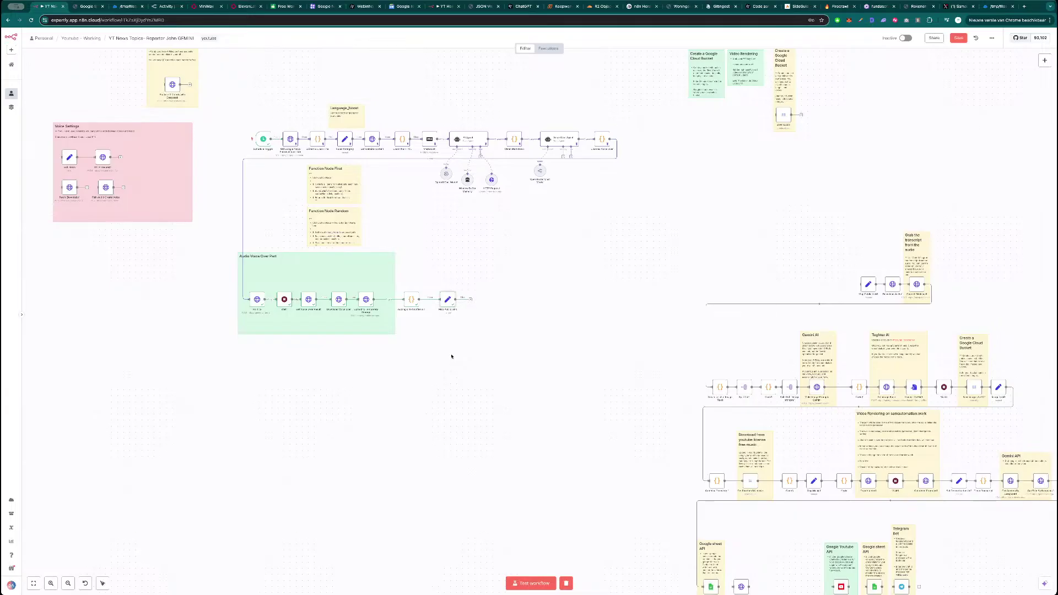
pyautogui.moveTo(448, 302)
pyautogui.moveTo(412, 301)
pyautogui.mouseDown()
pyautogui.moveTo(394, 300)
pyautogui.moveTo(424, 301)
pyautogui.mouseUp()
pyautogui.doubleClick(424, 301)
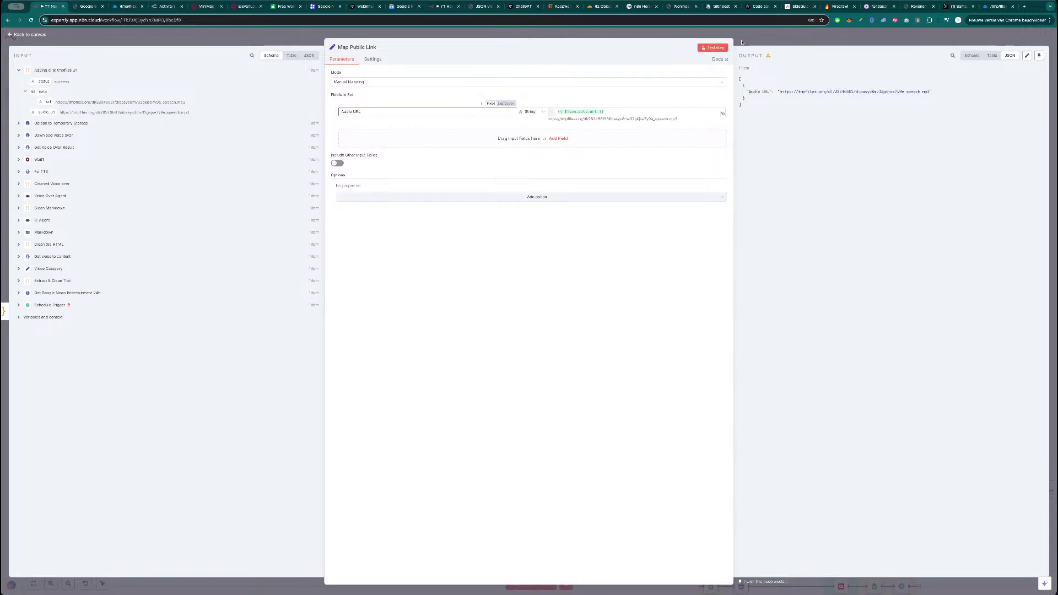
pyautogui.press('Escape')
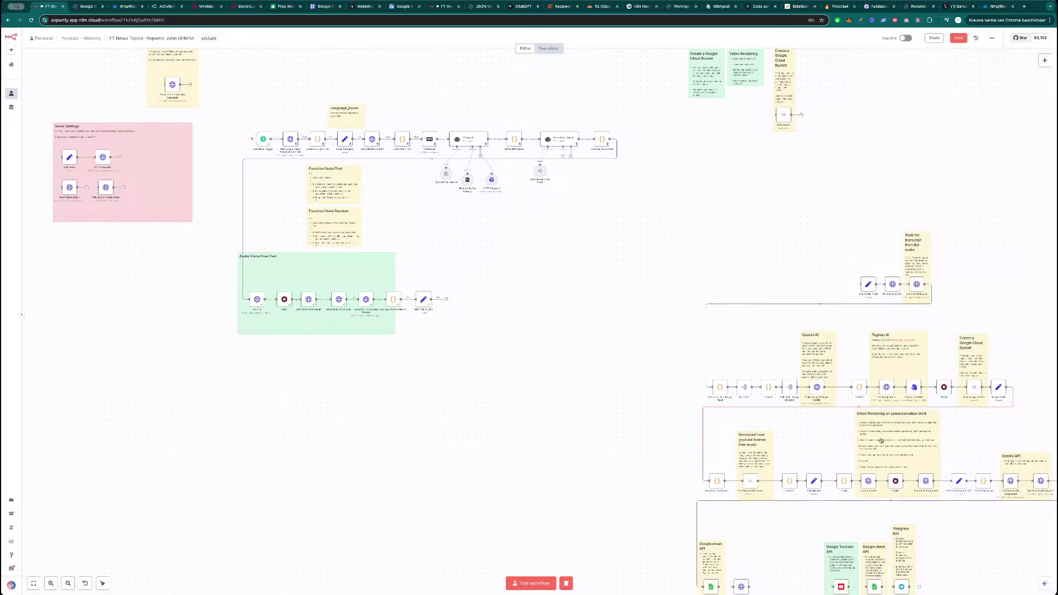
# - Test the Map Public Link node, return to the canvas and widen the Audio Voice Over Part note to enclose it
pyautogui.doubleClick(425, 303)
pyautogui.click(713, 48)
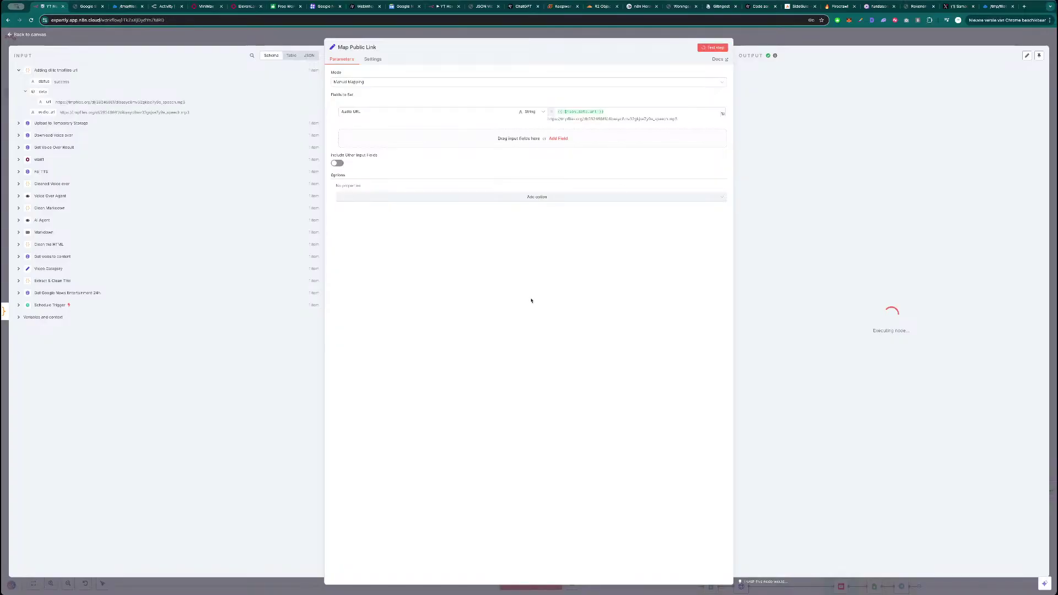
pyautogui.press('Escape')
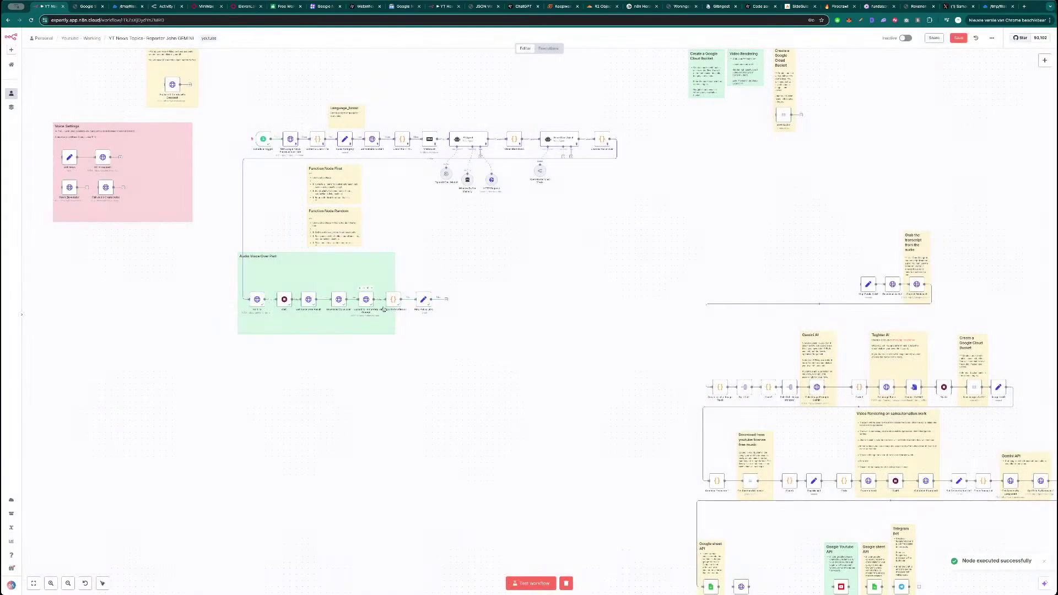
pyautogui.moveTo(395, 274); pyautogui.dragTo(439, 279)
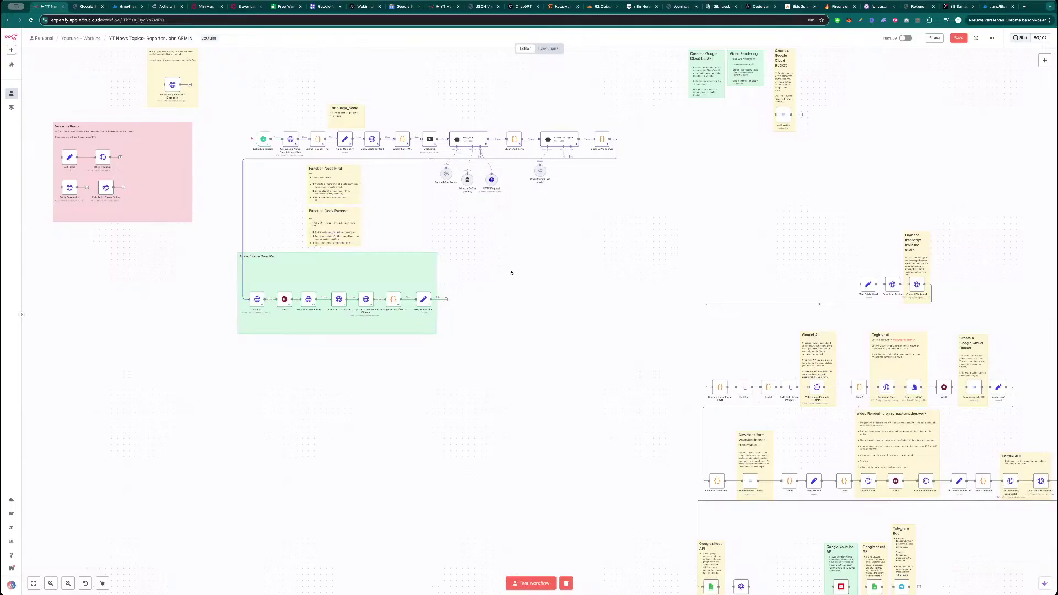
# - Delete the Edit Fields node before Download Audio1, reposition Download Audio1 ahead of Open AI Whisper1 and save the workflow
pyautogui.hscroll(2, 668, 258)
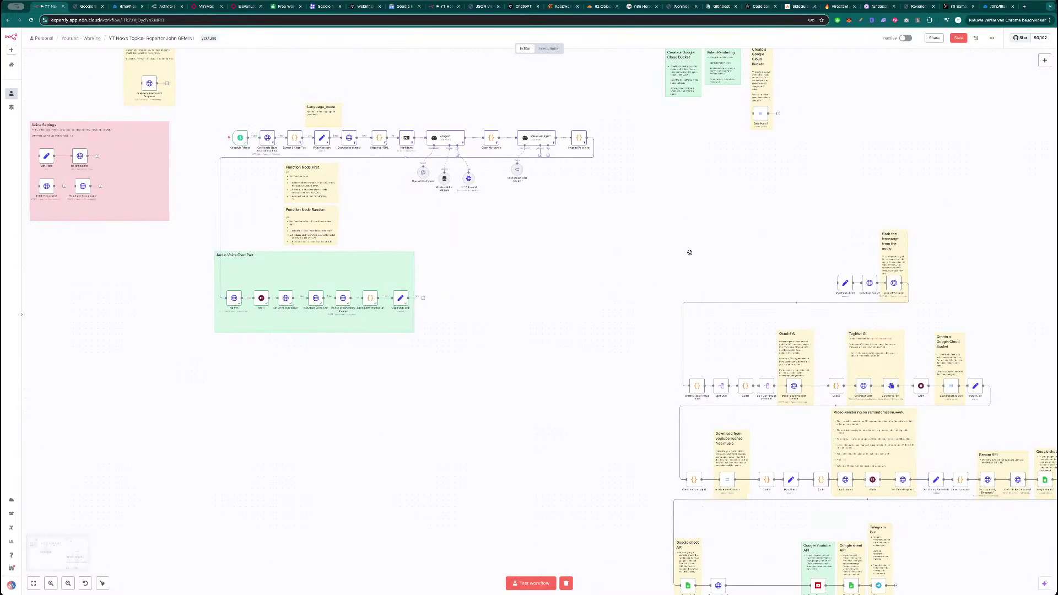
pyautogui.click(847, 285)
pyautogui.press('Delete')
pyautogui.moveTo(870, 285); pyautogui.dragTo(528, 298)
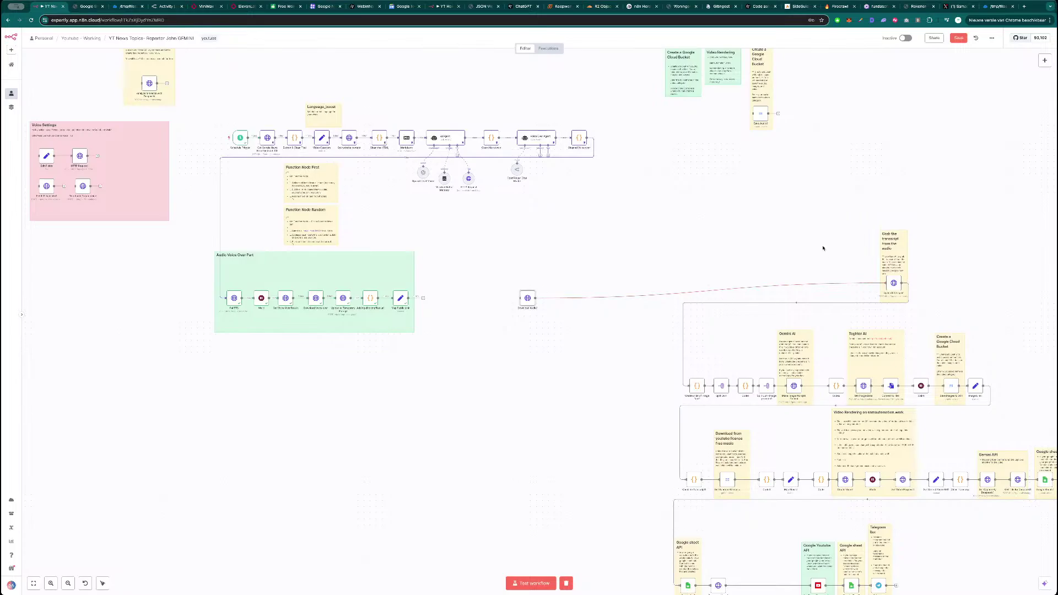
pyautogui.moveTo(527, 298); pyautogui.dragTo(775, 282)
pyautogui.hotkey('ctrl', 's')
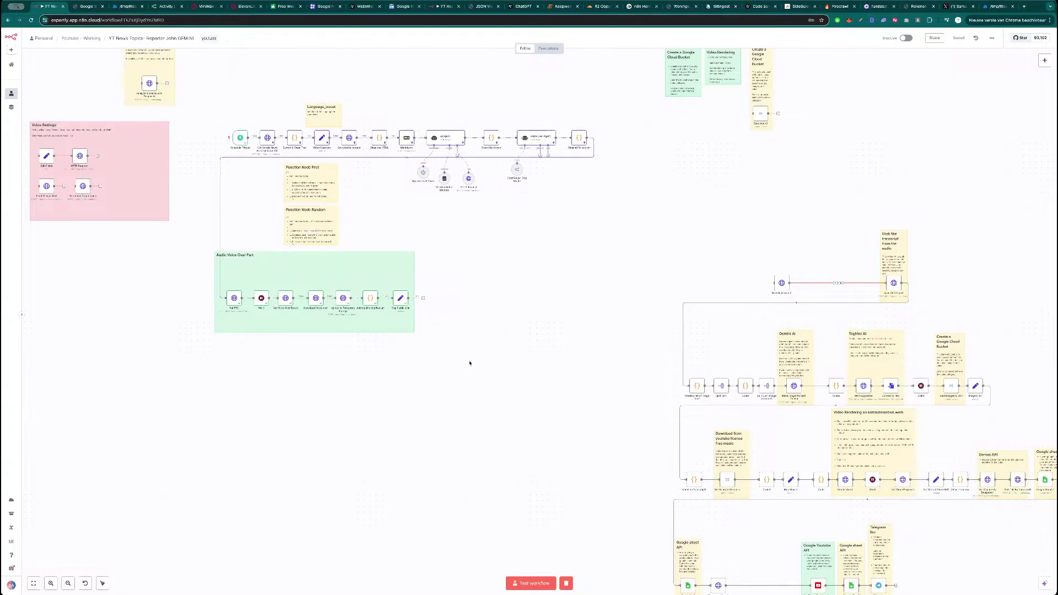
# - Review the settings of the OpenAI Chat Model and AI Agent nodes, then return to the canvas
pyautogui.scroll(3, 478, 311)
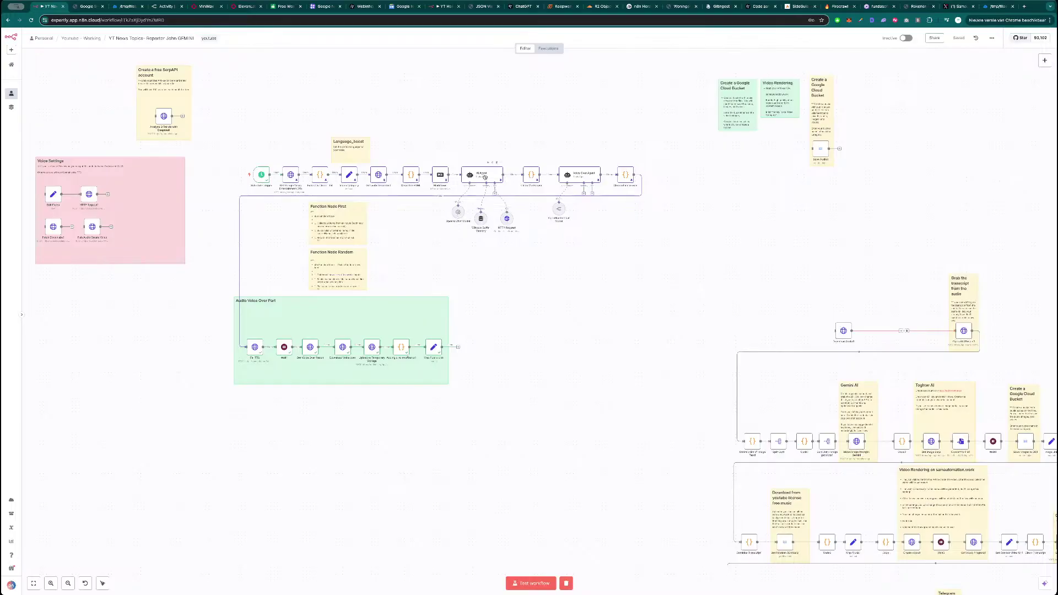
pyautogui.doubleClick(458, 212)
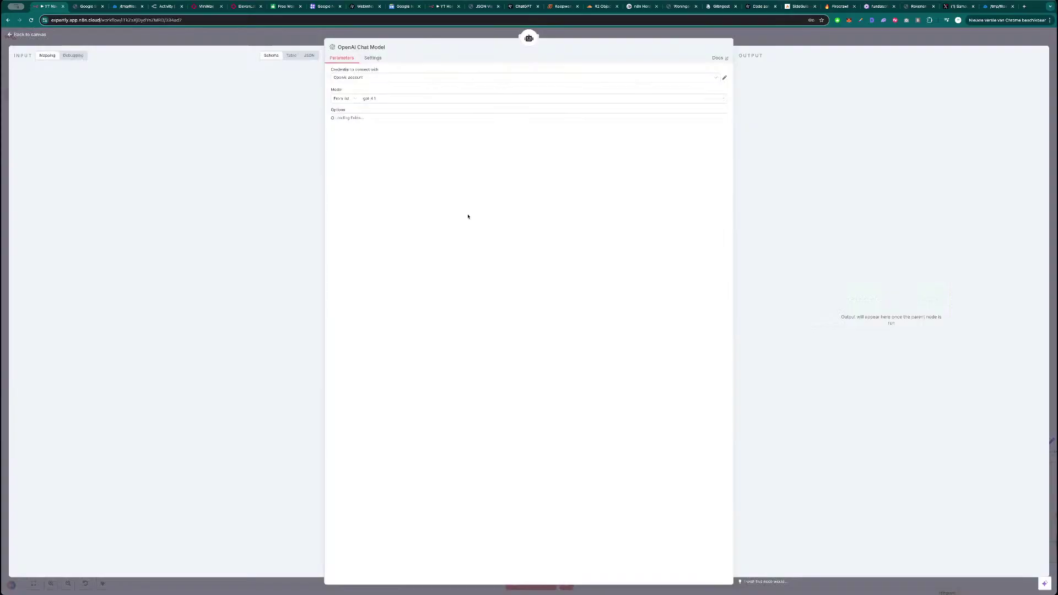
pyautogui.press('Escape')
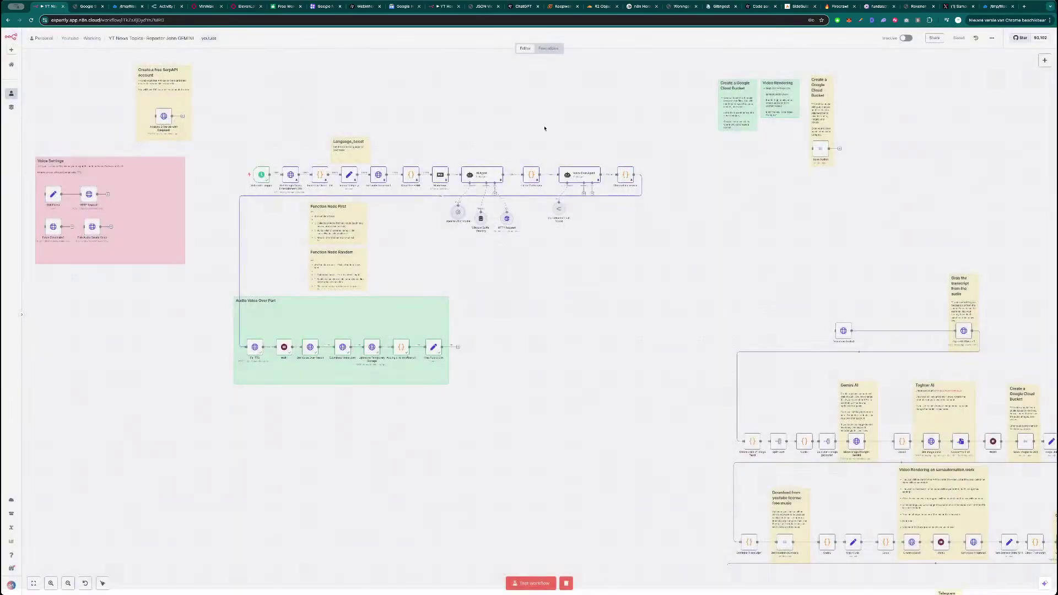
pyautogui.doubleClick(481, 176)
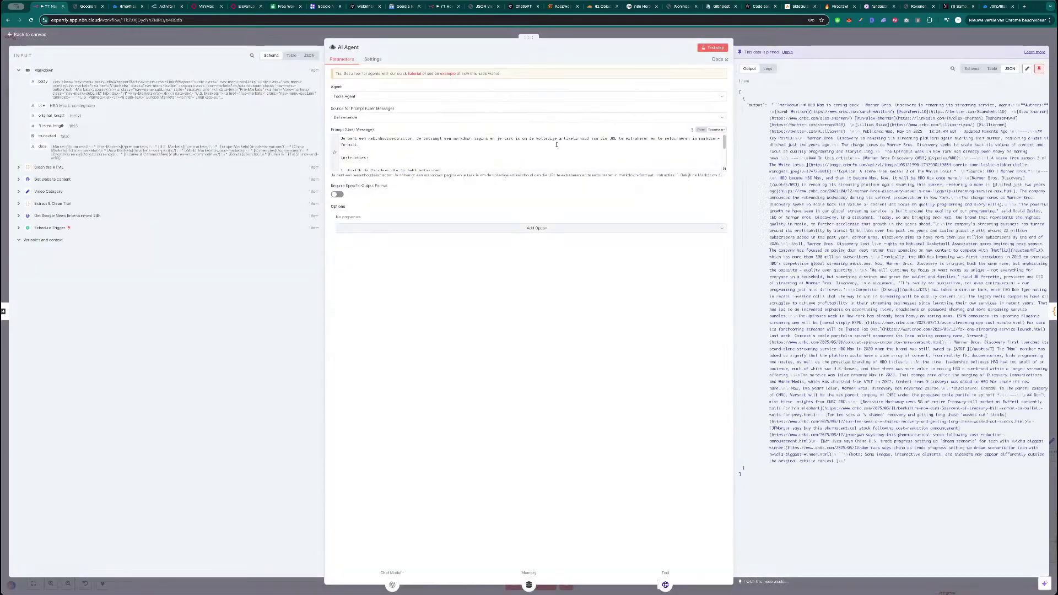
pyautogui.click(765, 42)
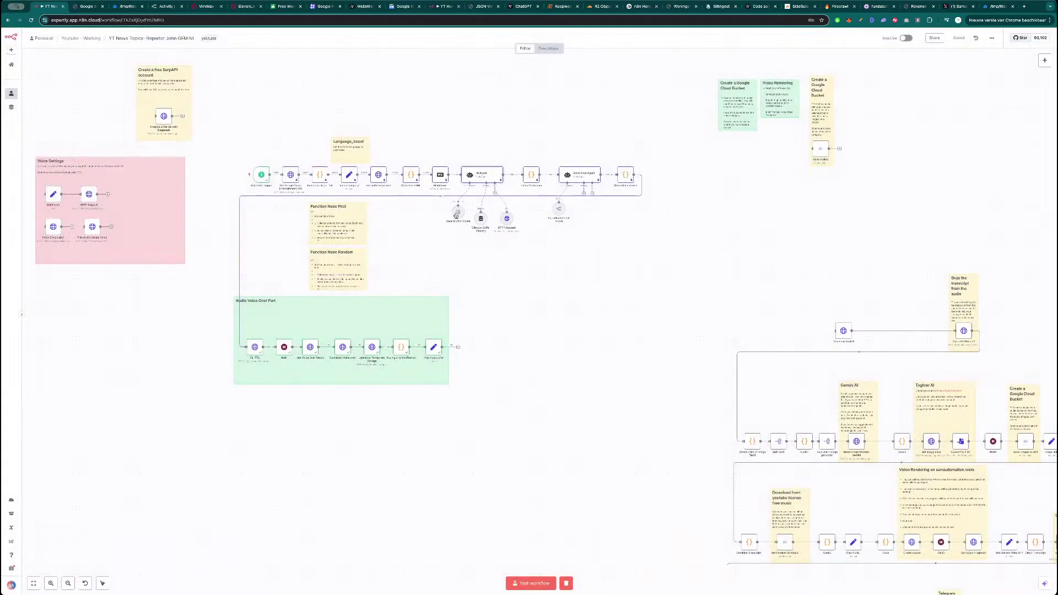
# - Inspect the OpenAI account credential used by the OpenAI Chat Model and return to the canvas
pyautogui.doubleClick(457, 213)
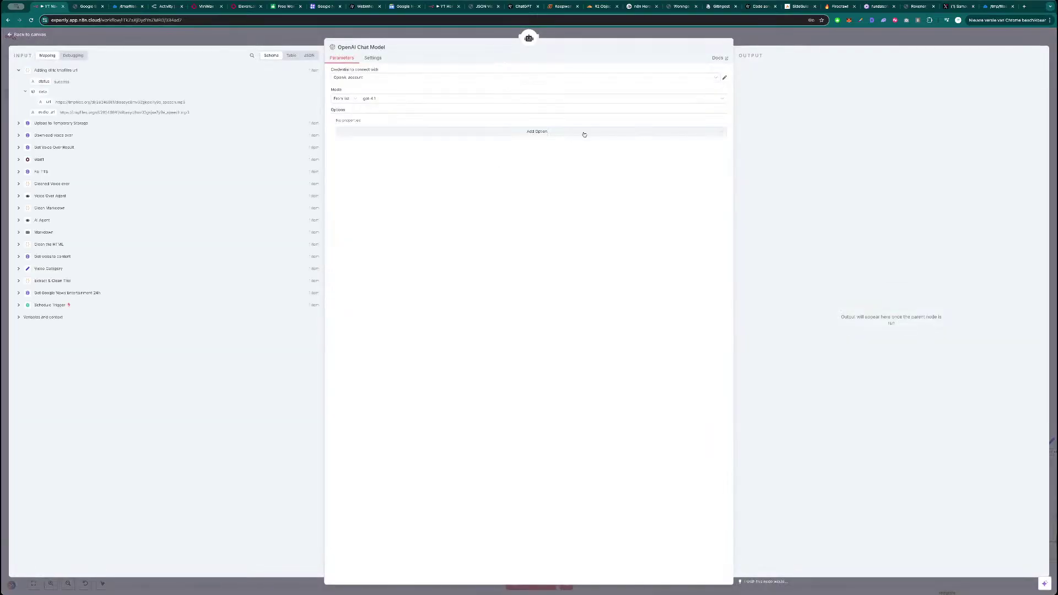
pyautogui.click(725, 78)
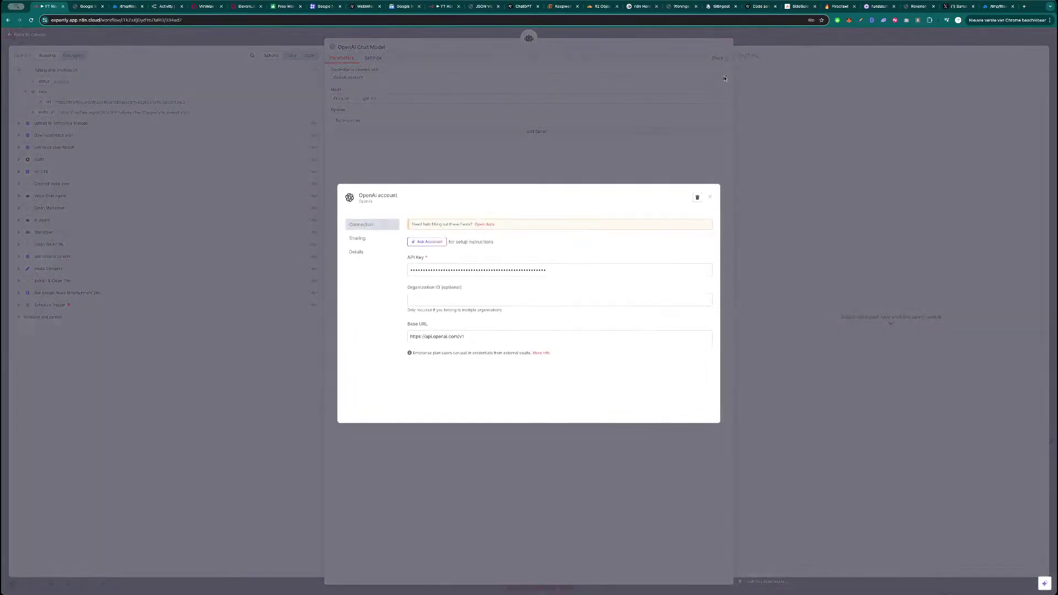
pyautogui.click(510, 161)
pyautogui.press('Escape')
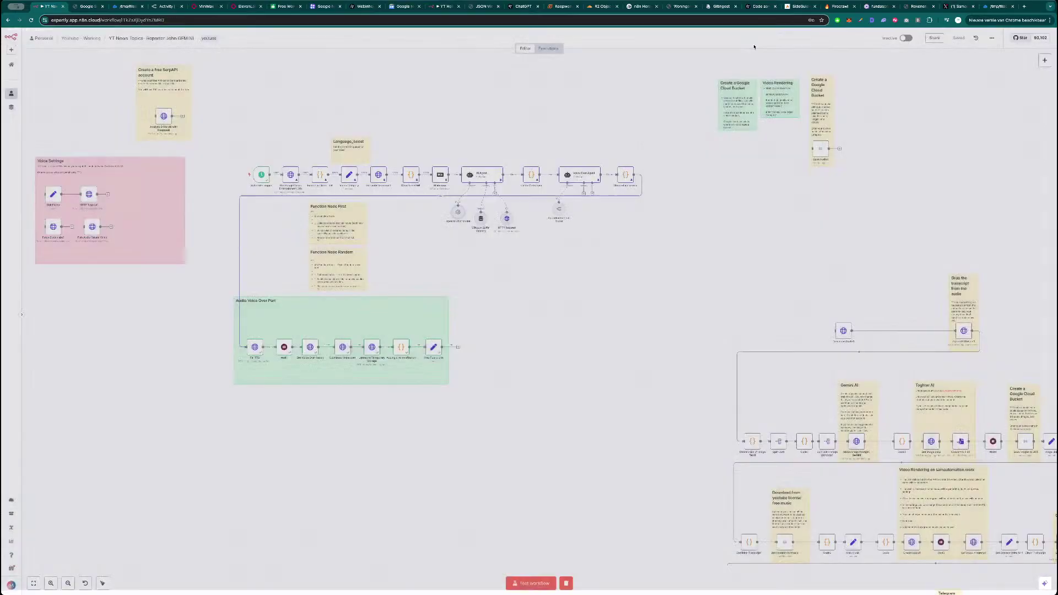
# - Inspect the OpenRouter account credential used by the OpenRouter Chat Model and return to the canvas
pyautogui.doubleClick(562, 214)
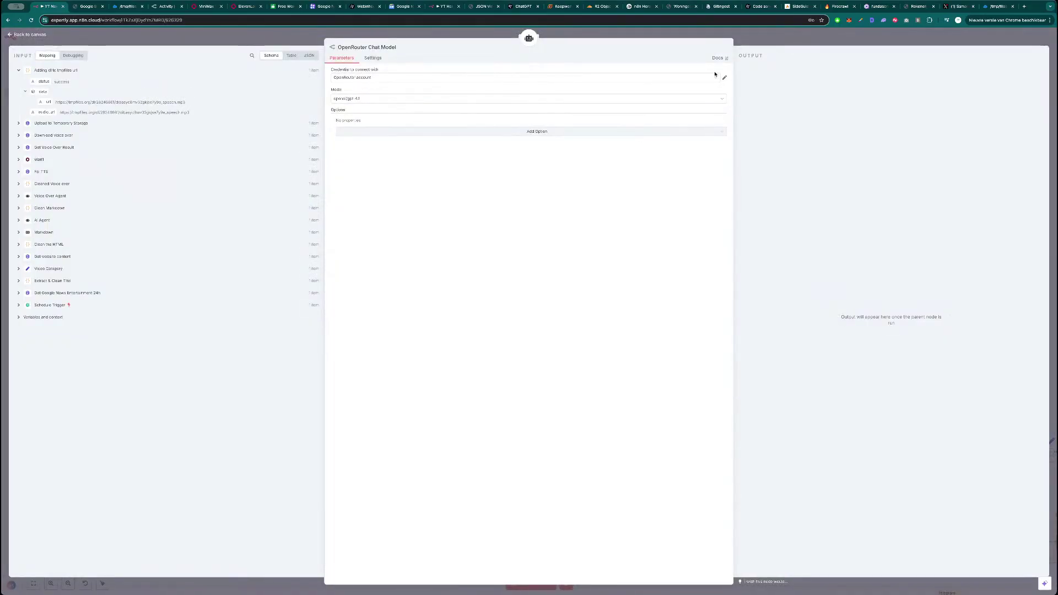
pyautogui.click(725, 78)
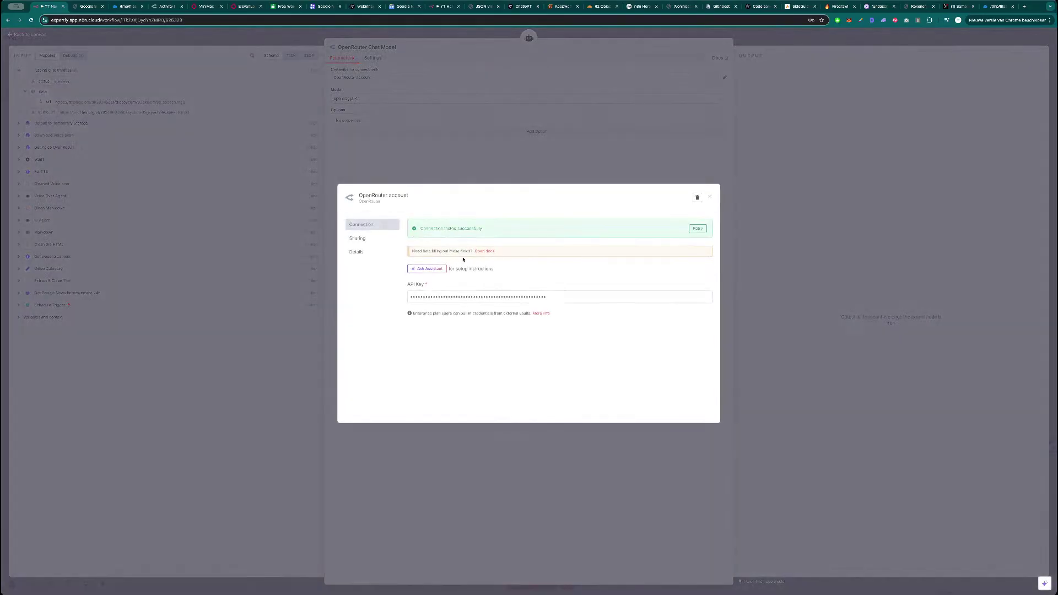
pyautogui.click(749, 46)
pyautogui.press('Escape')
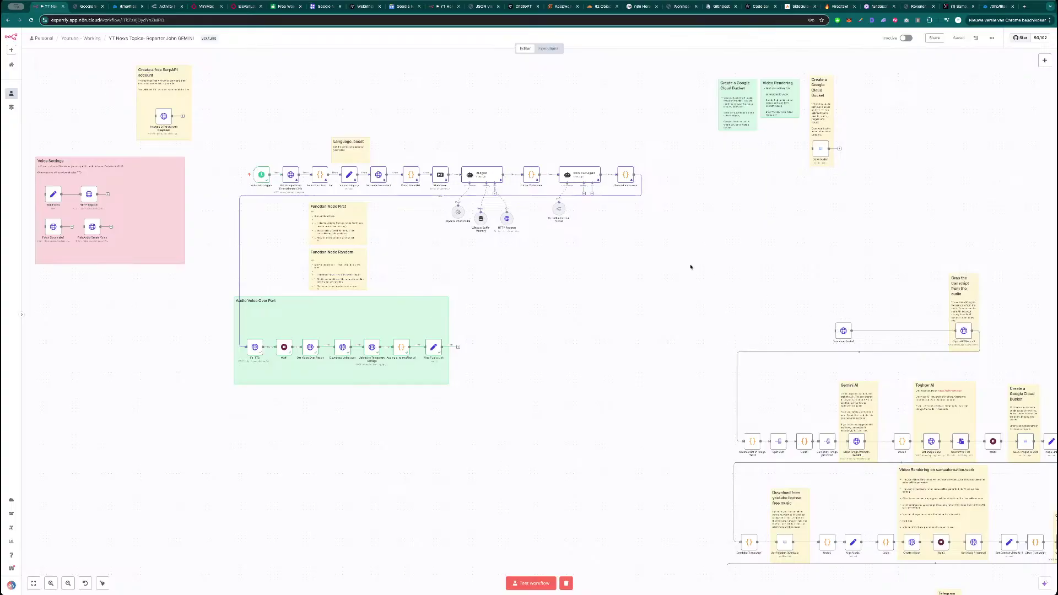
# - Switch to fal.ai and filter the Model Gallery by the Speech to Text category
pyautogui.click(205, 6)
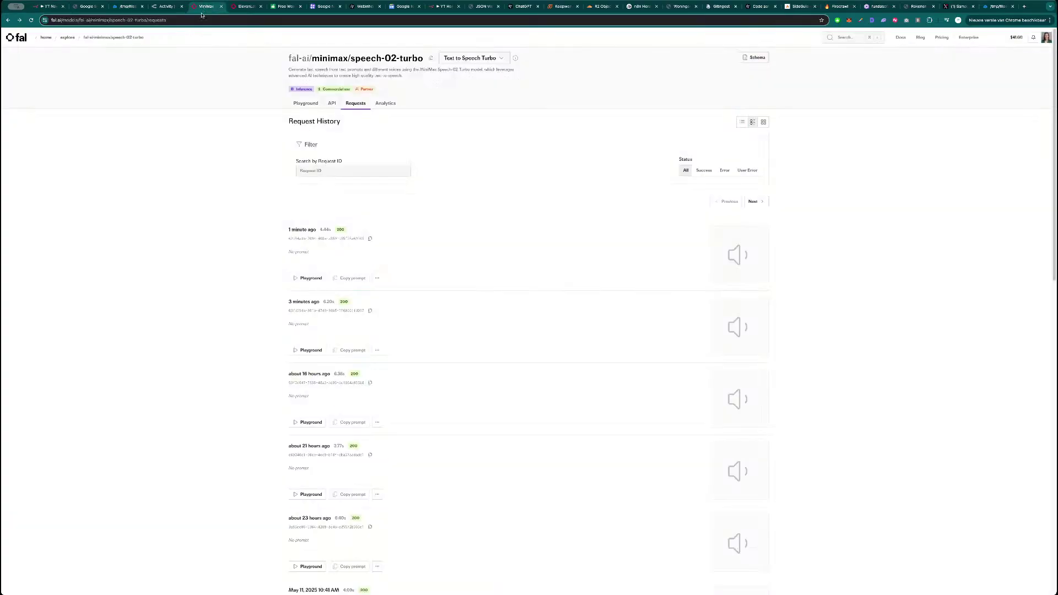
pyautogui.click(64, 39)
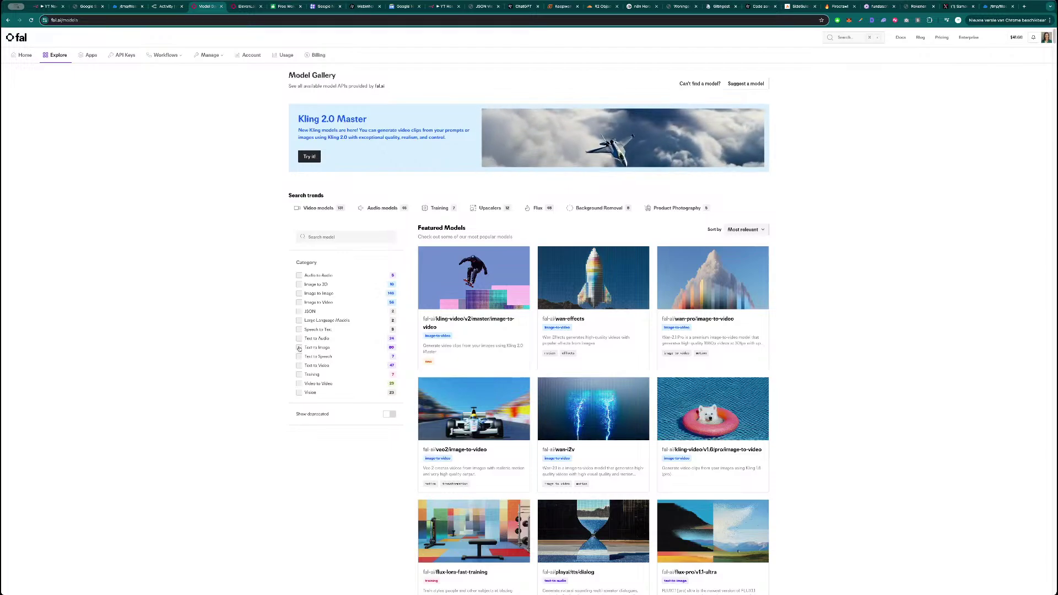
pyautogui.click(299, 329)
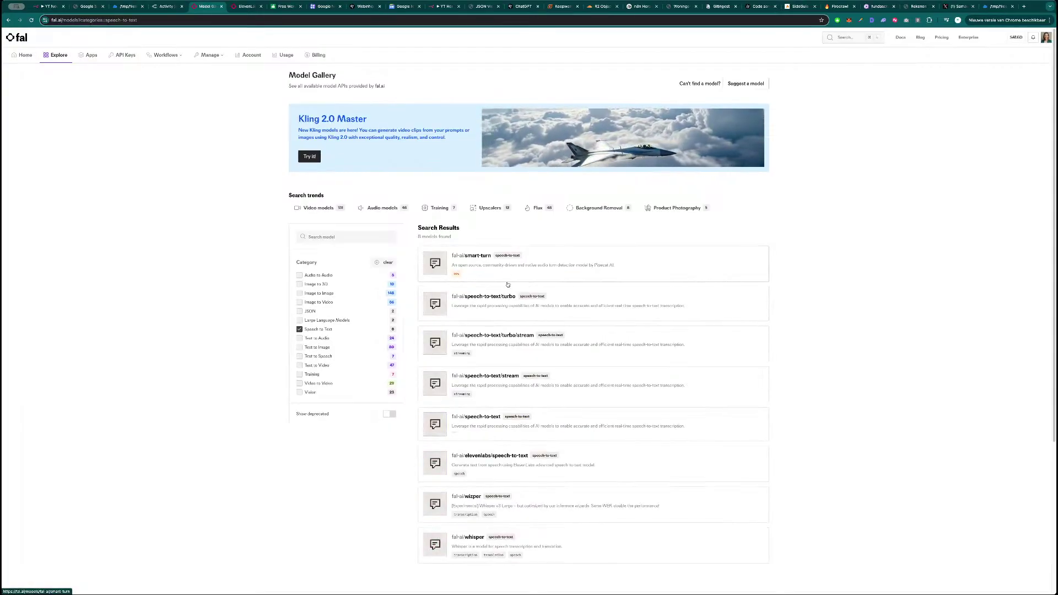
pyautogui.scroll(-1, 506, 283)
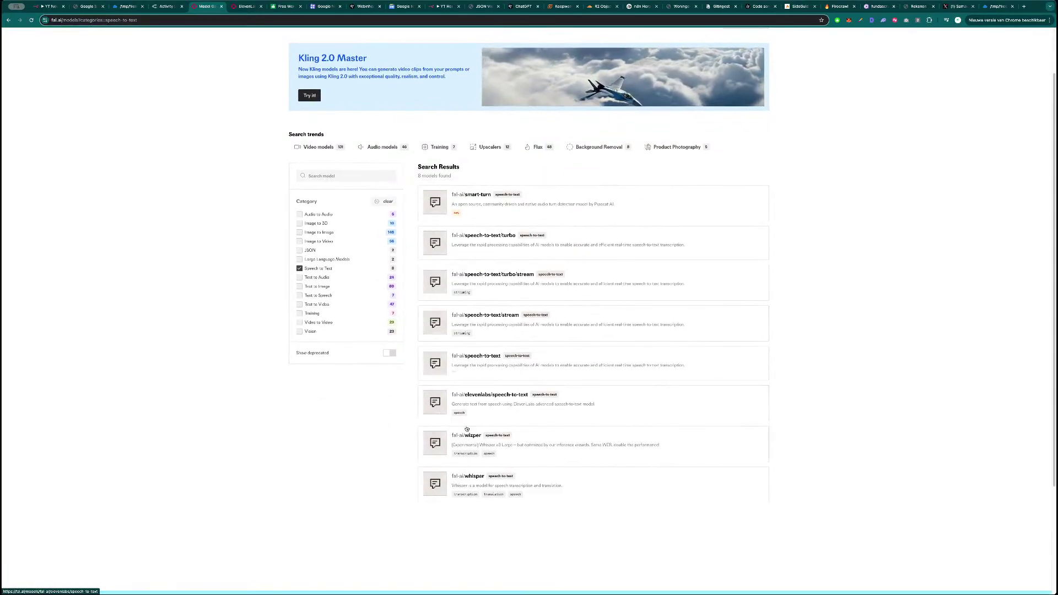
# - Examine the fal-ai/whisper model page and switch back to the n8n workflow
pyautogui.click(476, 476)
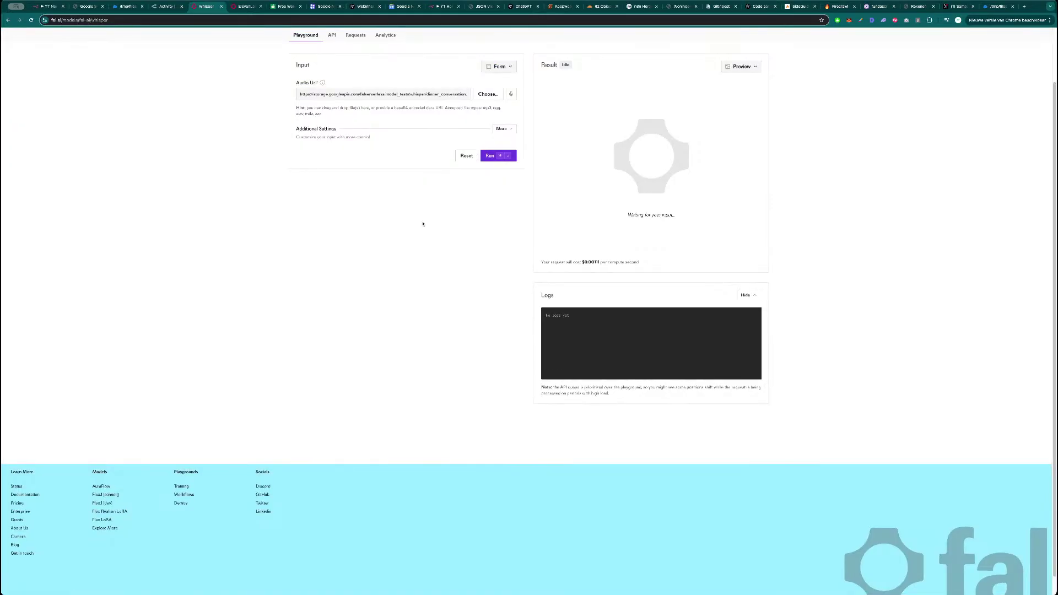
pyautogui.scroll(1, 428, 266)
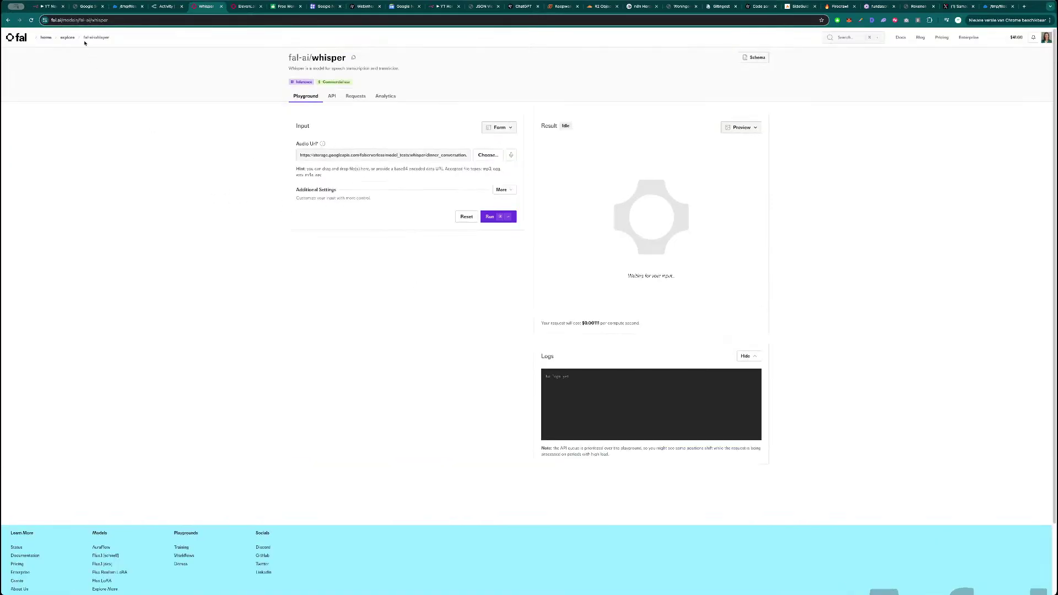
pyautogui.click(49, 7)
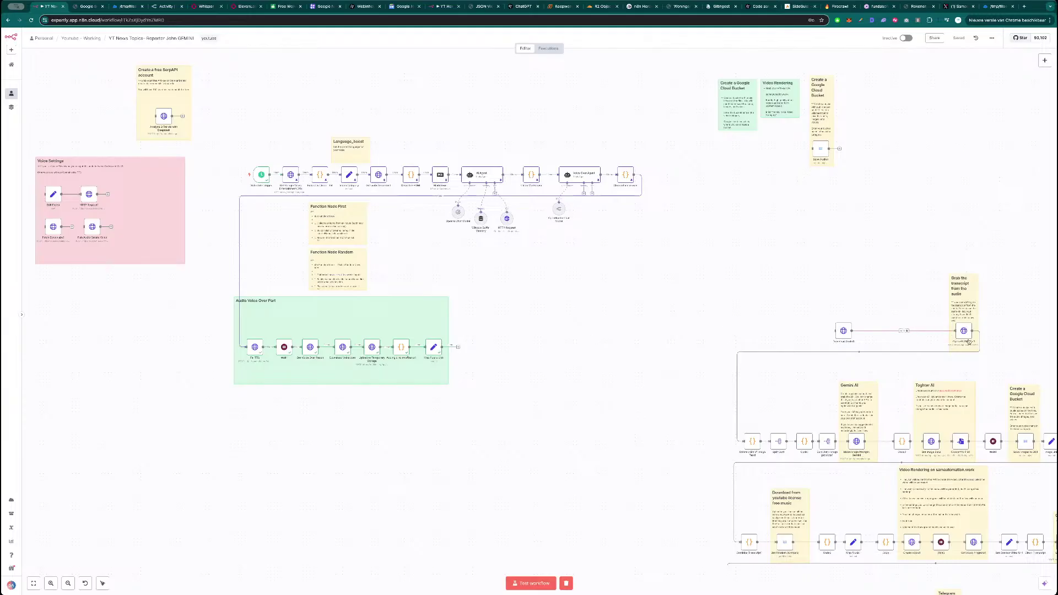
# - Paste the Download Audio, Fal AI Whisper, Wait 30 sec and Get Fal Whisper Result nodes and align them in the row after Map Public Link
pyautogui.scroll(4, 969, 342)
pyautogui.moveTo(855, 259); pyautogui.dragTo(631, 199)
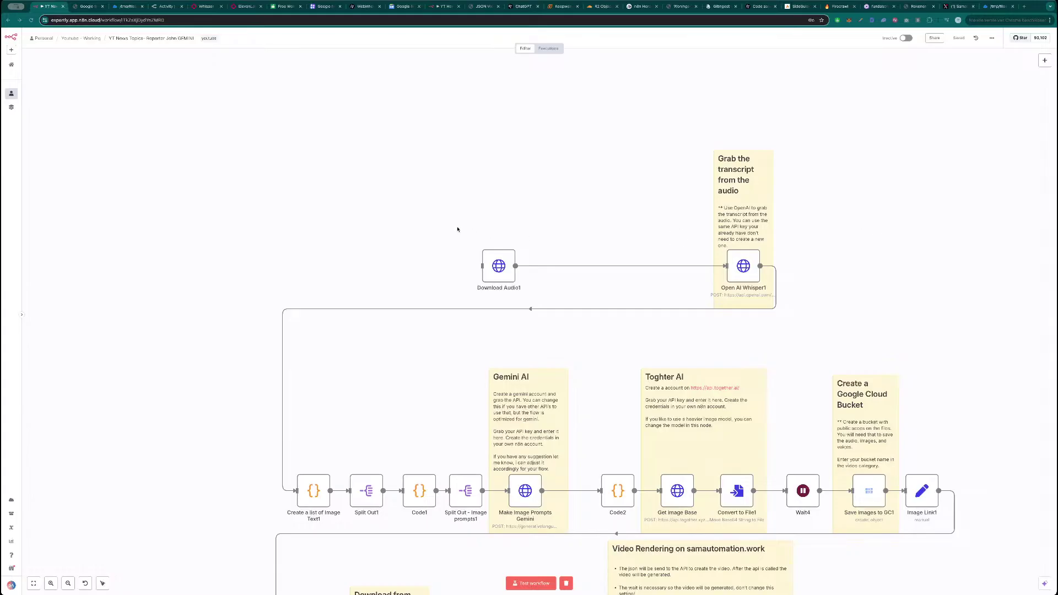
pyautogui.scroll(-5, 388, 241)
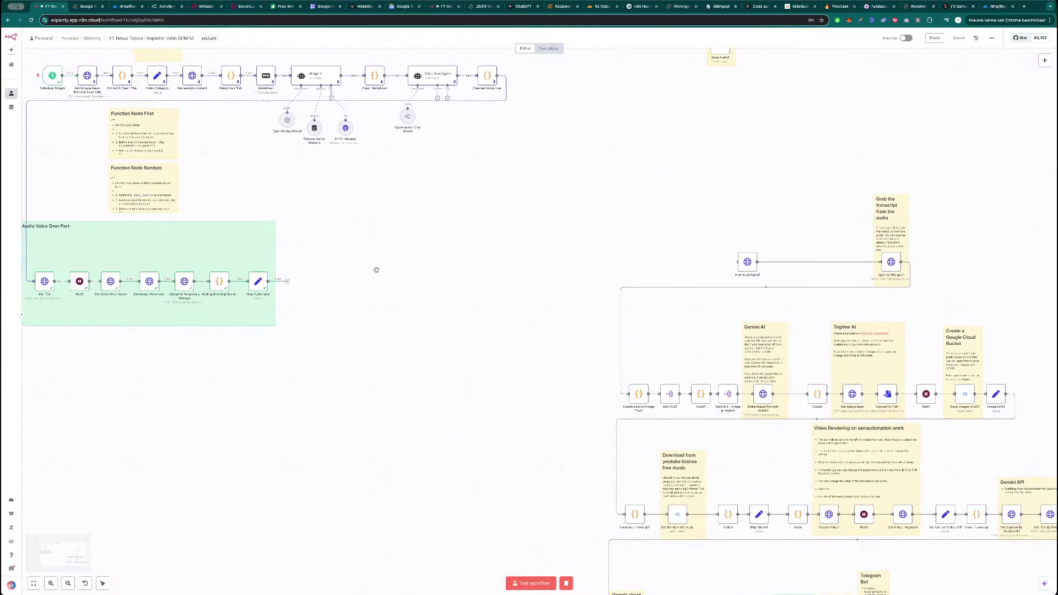
pyautogui.hotkey('ctrl', 'v')
pyautogui.moveTo(495, 202); pyautogui.dragTo(689, 261)
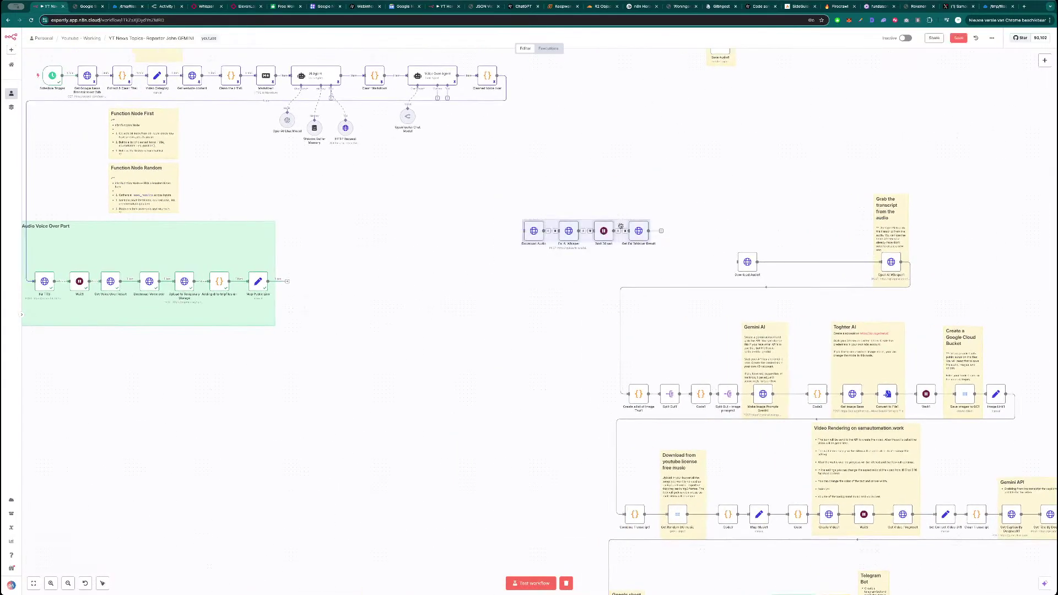
pyautogui.moveTo(640, 233); pyautogui.dragTo(485, 286)
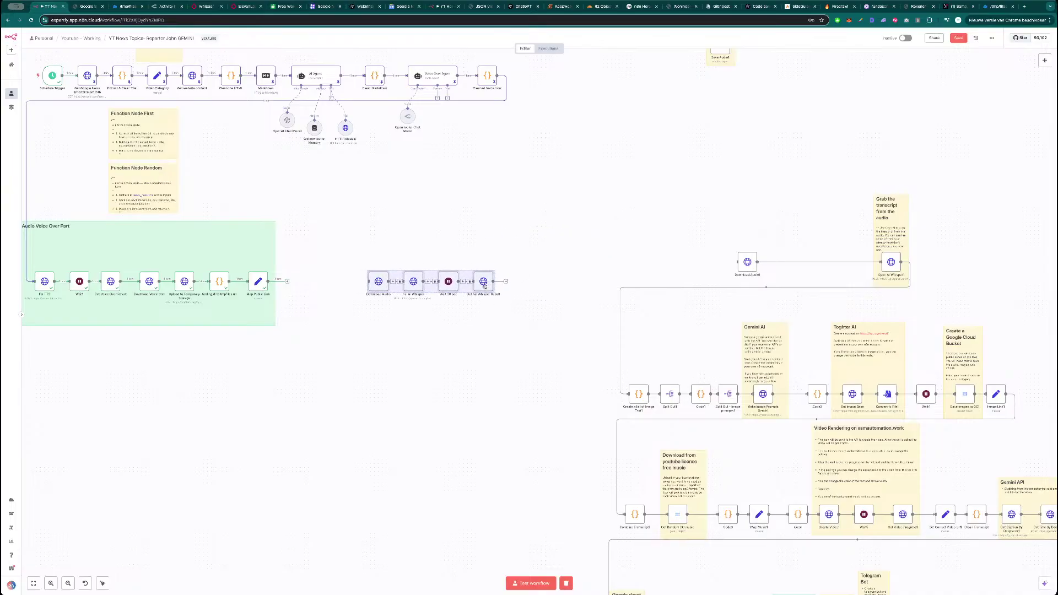
pyautogui.click(536, 232)
# - Duplicate the green Audio Voice Over Part note and place the copy behind the pasted Whisper nodes
pyautogui.hscroll(-3, 510, 241)
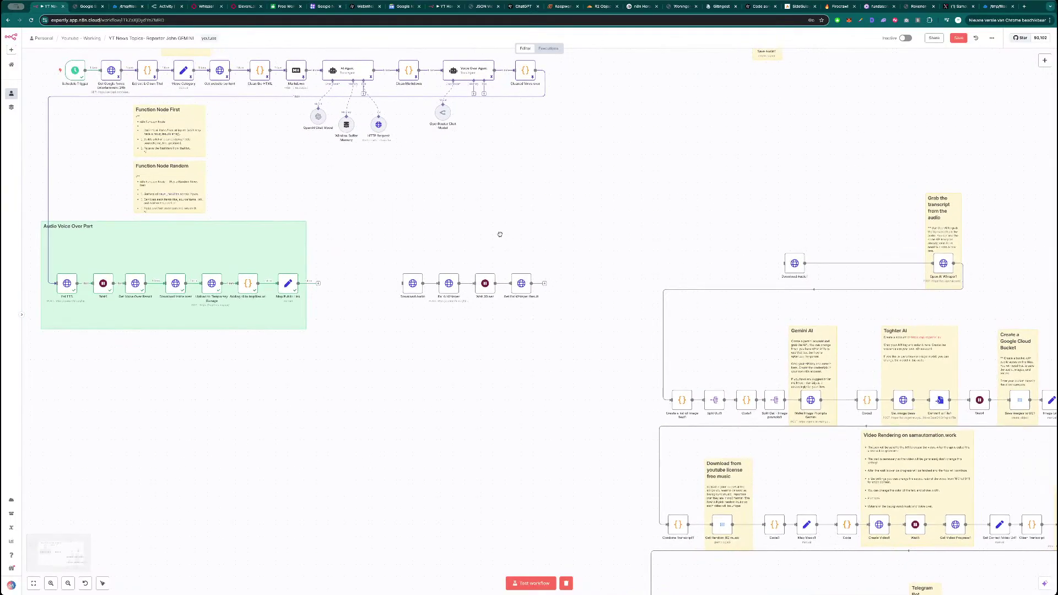
pyautogui.hscroll(-3, 550, 233)
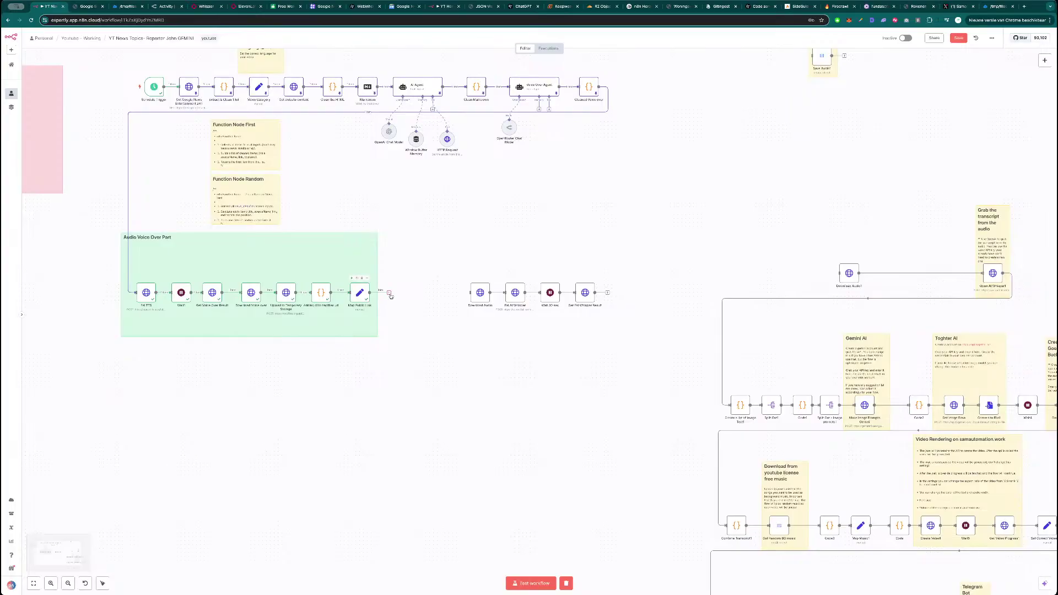
pyautogui.hotkey('ctrl', 'c')
pyautogui.hotkey('ctrl', 'v')
pyautogui.moveTo(510, 268); pyautogui.dragTo(476, 252)
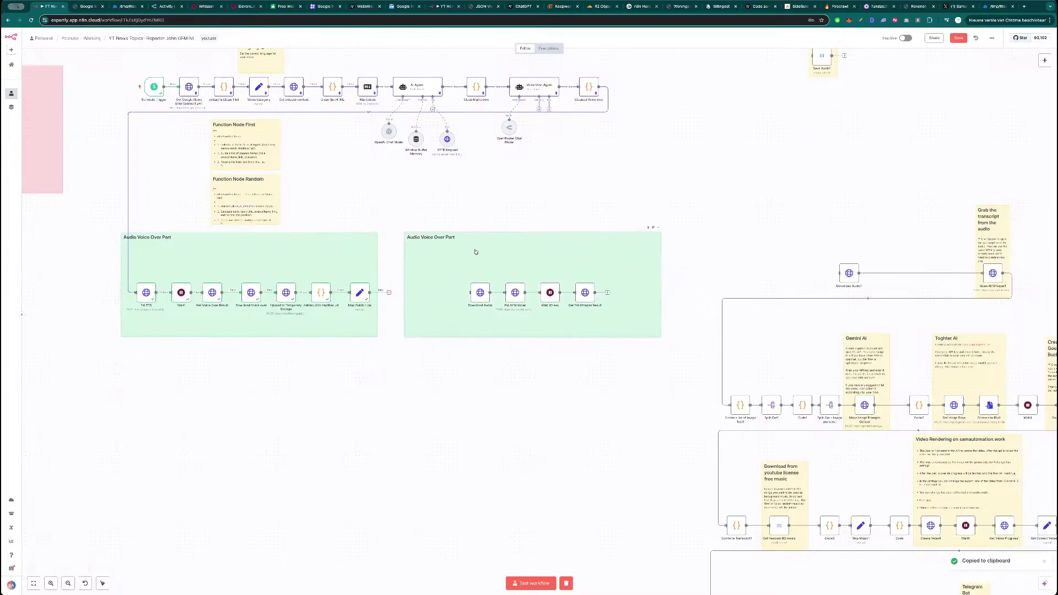
# - Retitle the duplicated green note around the Whisper nodes as Transcribe Voice Over
pyautogui.doubleClick(444, 245)
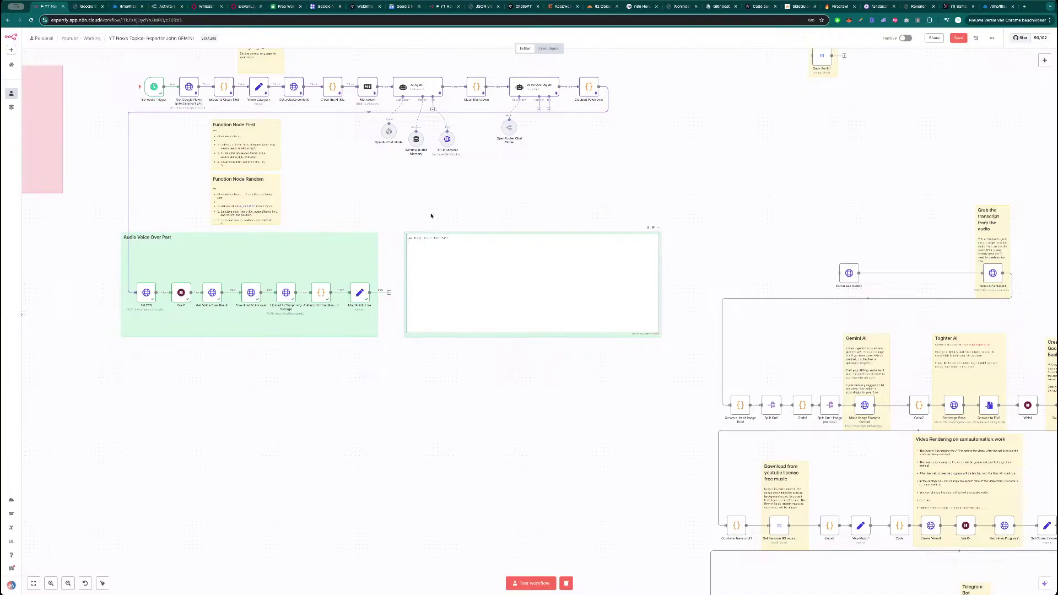
pyautogui.click(424, 226)
pyautogui.scroll(3, 424, 223)
pyautogui.doubleClick(413, 237)
pyautogui.doubleClick(411, 247)
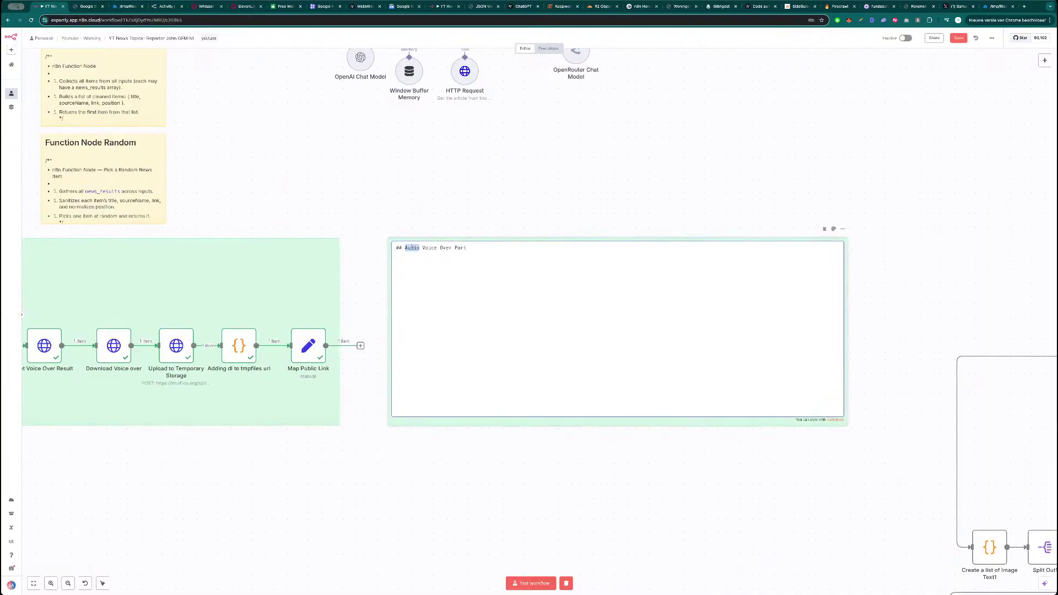
pyautogui.write('Transcribe')
pyautogui.click(499, 191)
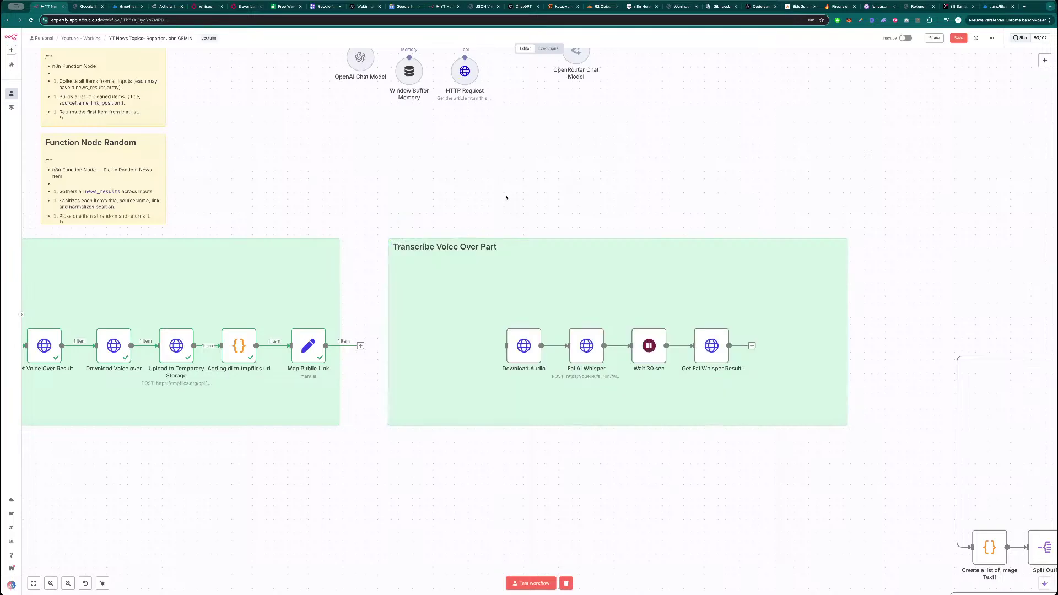
pyautogui.doubleClick(498, 255)
pyautogui.doubleClick(475, 248)
pyautogui.press('BackSpace')
pyautogui.press('BackSpace')
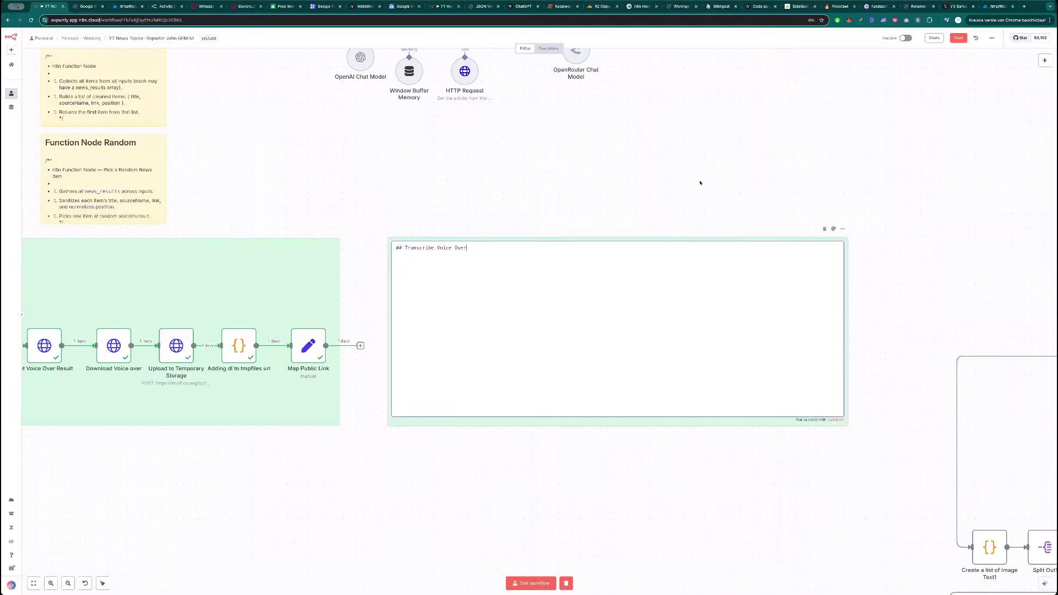
# - Finish the Transcribe Voice Over title and change the note's background colour to purple
pyautogui.click(690, 181)
pyautogui.click(833, 229)
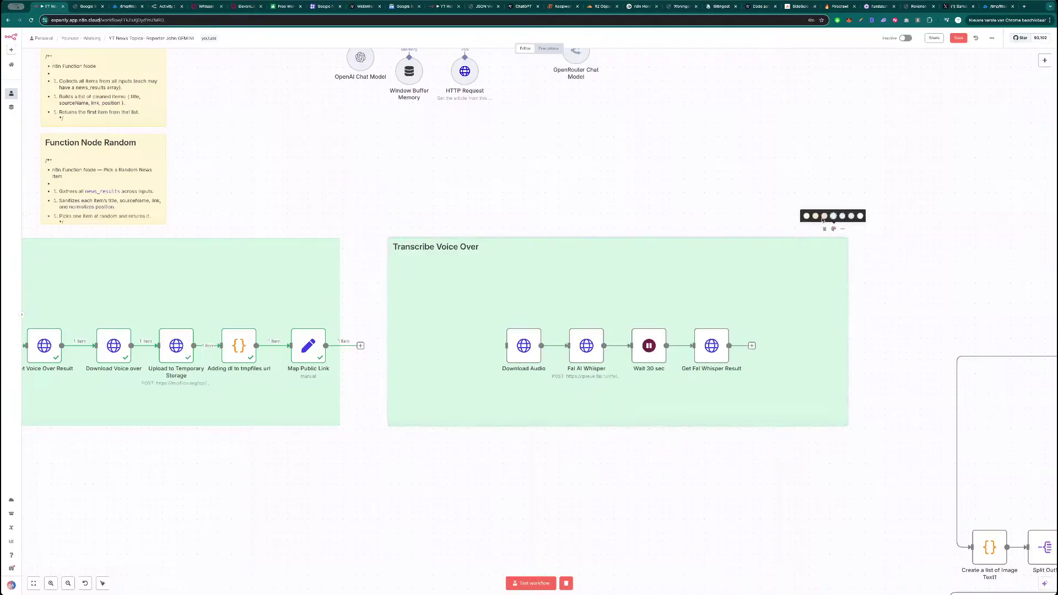
pyautogui.click(817, 217)
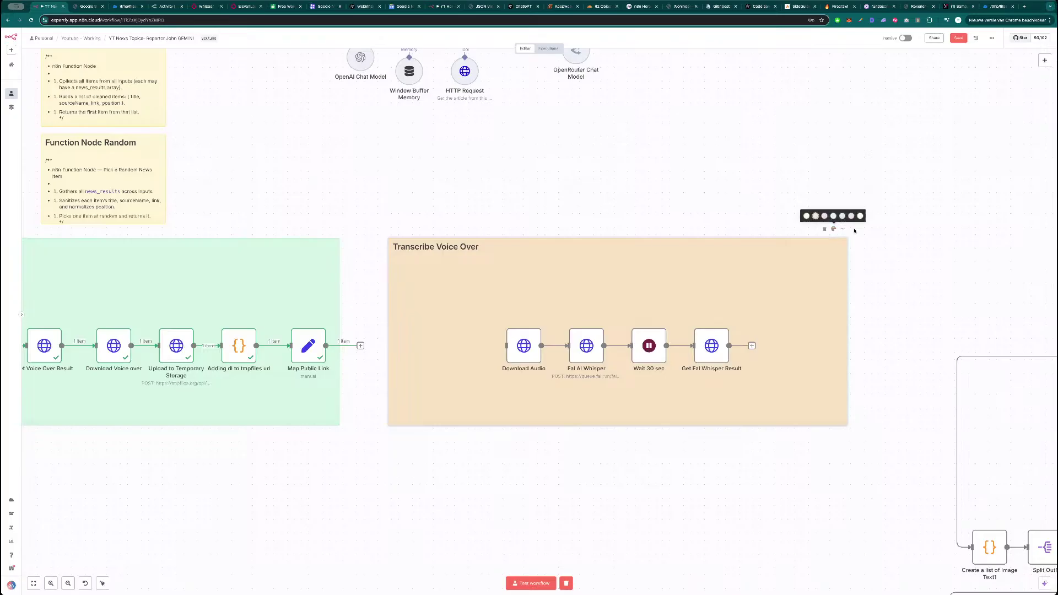
pyautogui.click(851, 217)
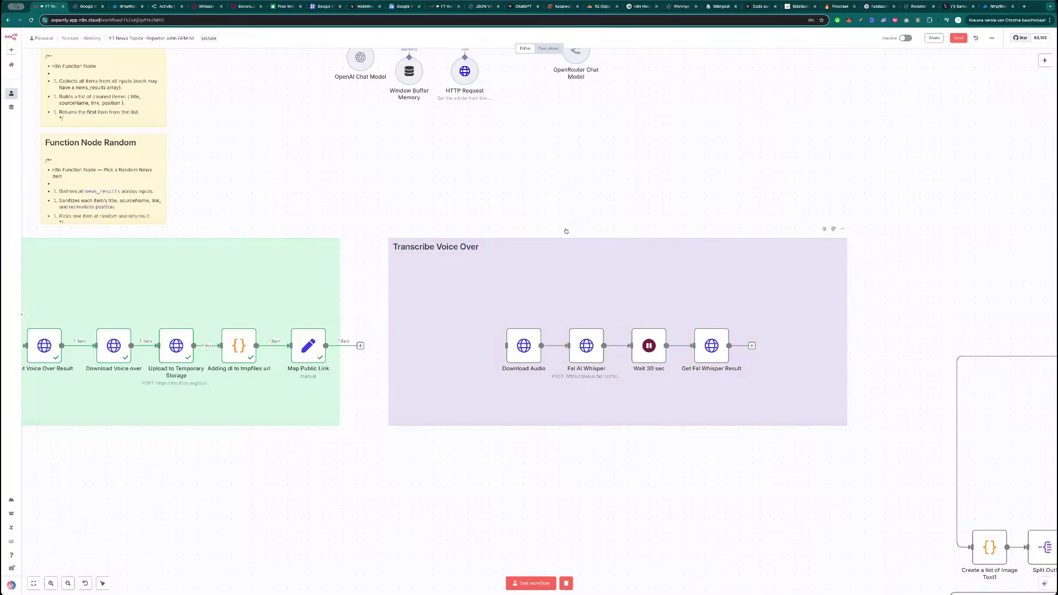
# - Connect Map Public Link to Download Audio and space the four transcription nodes closer together inside the purple note
pyautogui.scroll(-5, 570, 224)
pyautogui.scroll(2, 570, 224)
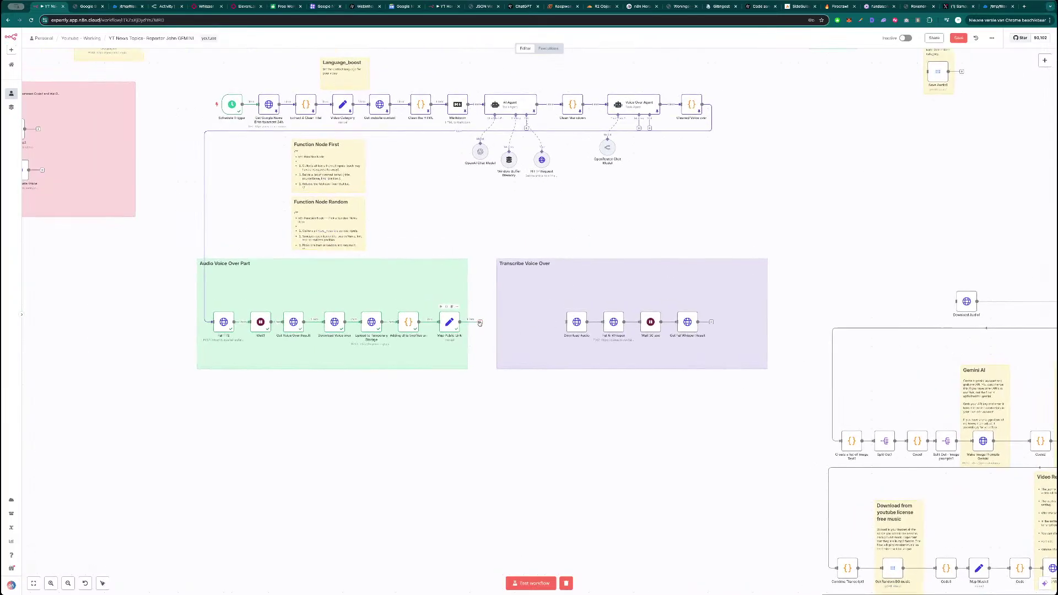
pyautogui.moveTo(460, 322); pyautogui.dragTo(561, 325)
pyautogui.moveTo(577, 323)
pyautogui.moveTo(581, 323); pyautogui.dragTo(528, 323)
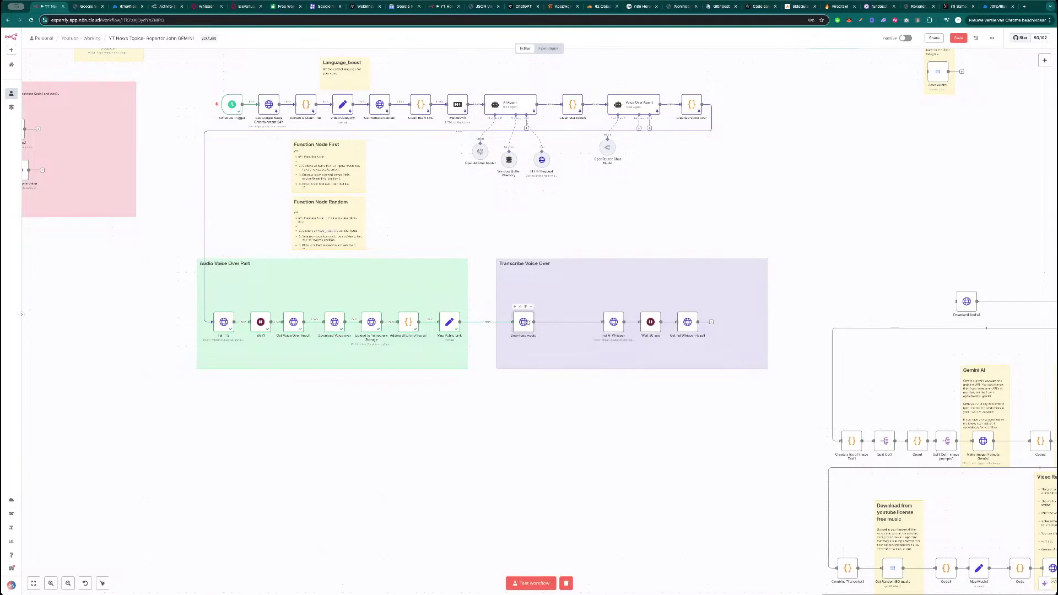
pyautogui.moveTo(614, 323); pyautogui.dragTo(569, 323)
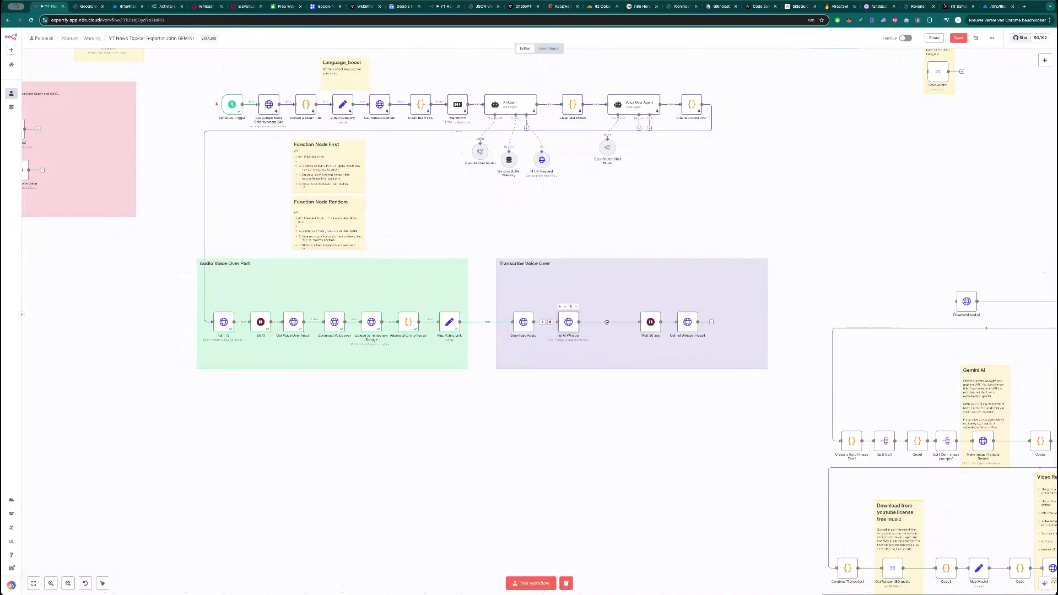
pyautogui.moveTo(638, 323); pyautogui.dragTo(592, 323)
pyautogui.moveTo(687, 322); pyautogui.dragTo(651, 323)
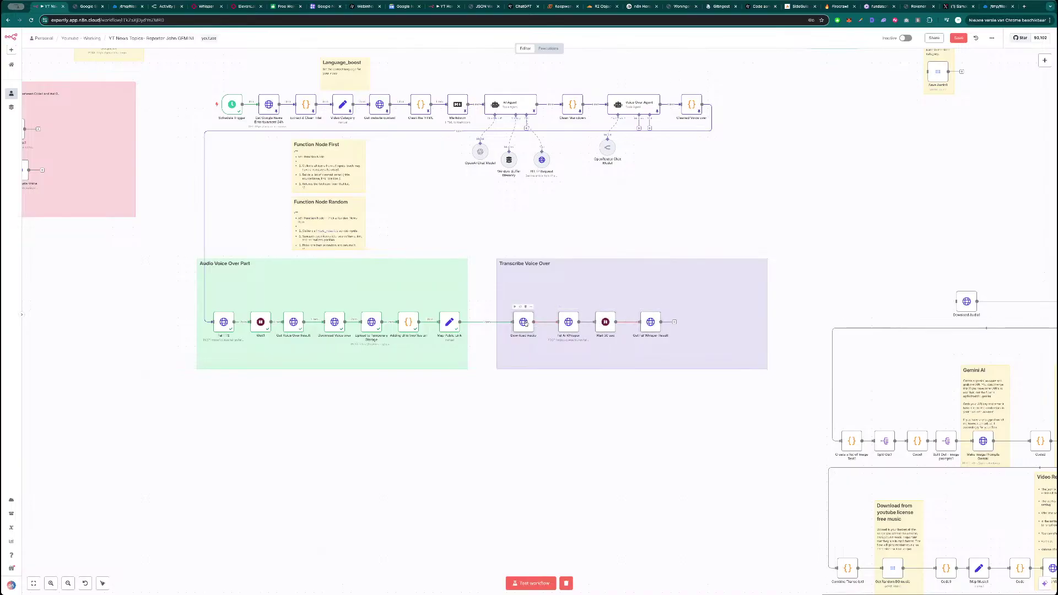
# - Open Download Audio, test it, and replace its URL expression with the Audio URL field from Map Public Link
pyautogui.doubleClick(524, 322)
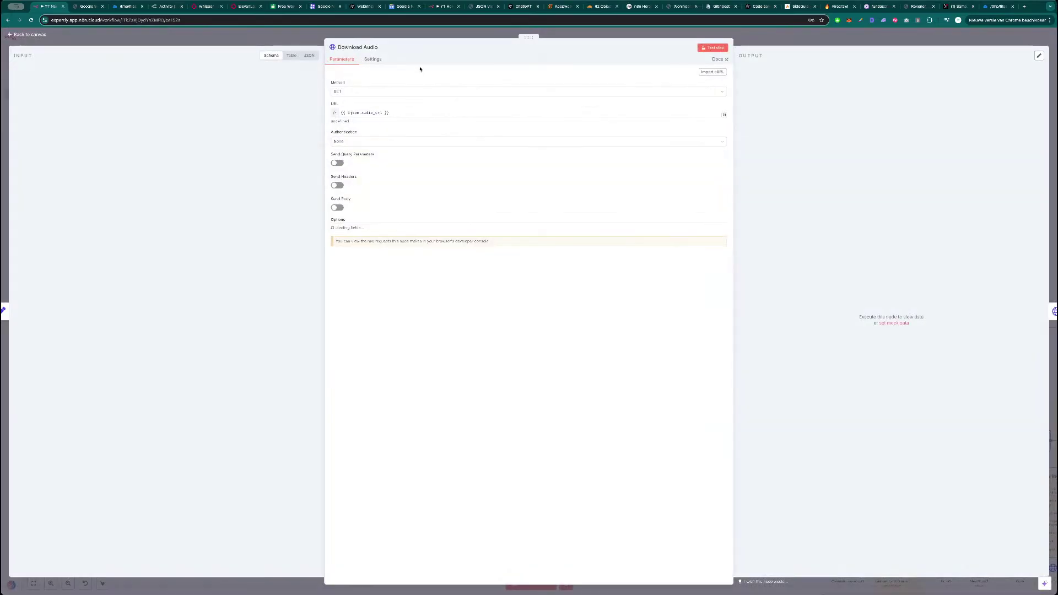
pyautogui.click(718, 49)
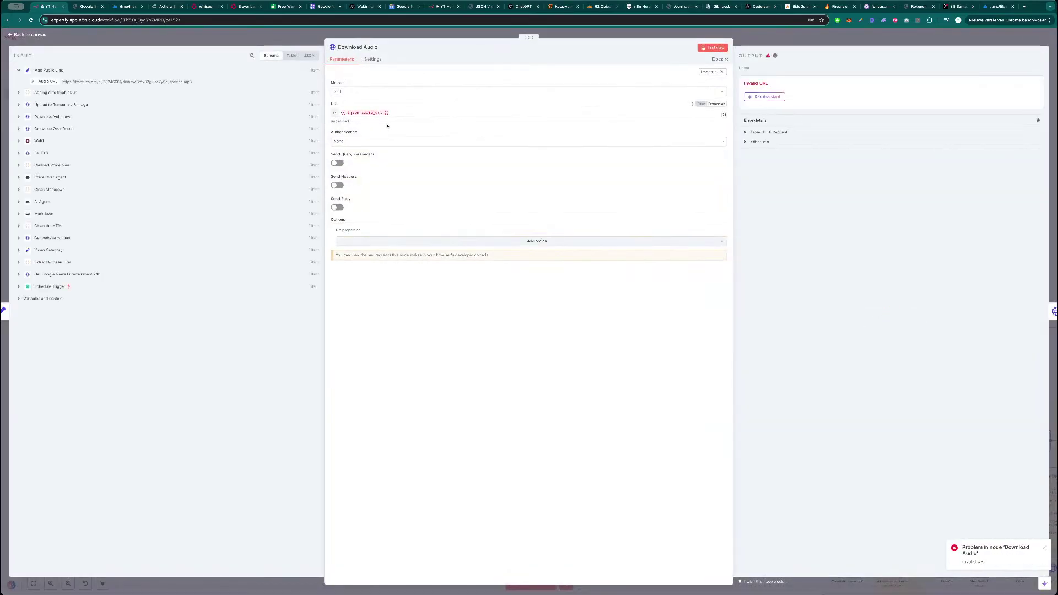
pyautogui.moveTo(402, 111); pyautogui.dragTo(336, 114)
pyautogui.press('BackSpace')
pyautogui.moveTo(48, 81); pyautogui.dragTo(386, 113)
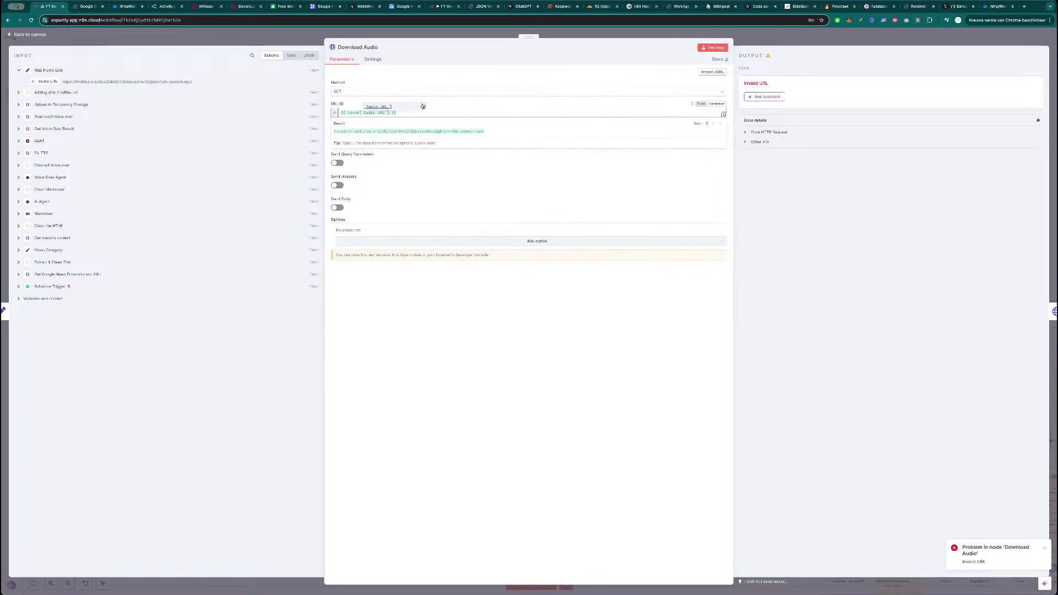
# - Run the Download Audio node, play back the downloaded voice-over file and return to the canvas
pyautogui.click(723, 48)
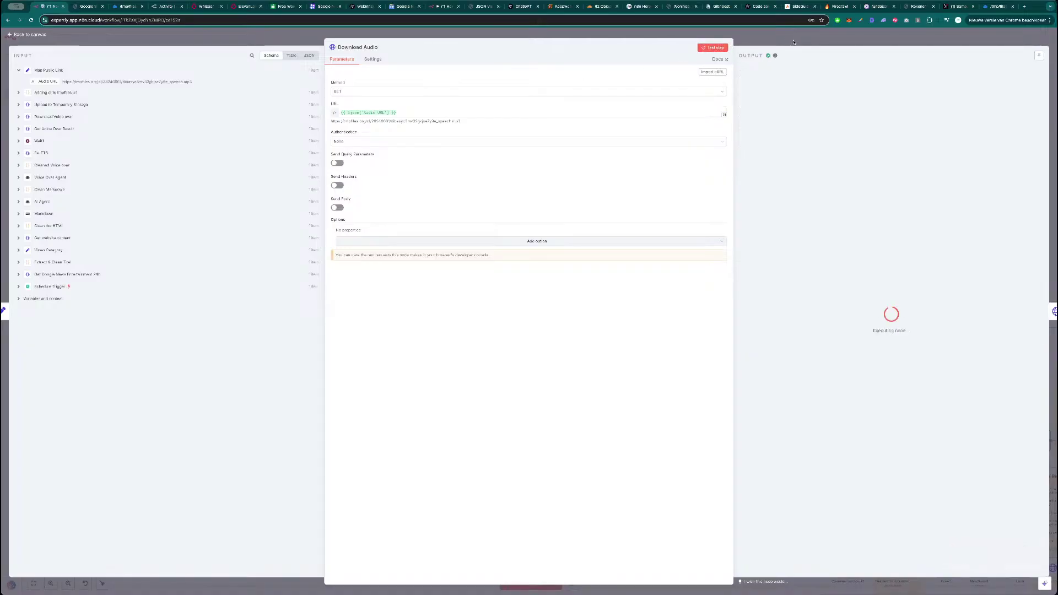
pyautogui.click(772, 149)
pyautogui.click(853, 82)
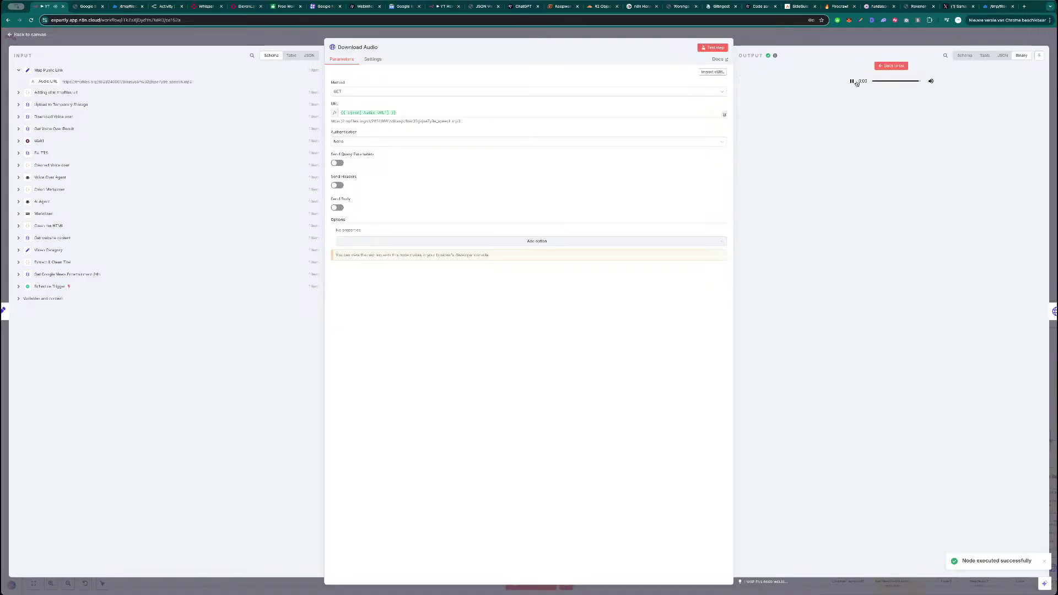
pyautogui.click(891, 65)
pyautogui.press('Escape')
# - Pin the output data of the Fal TTS, Wait1 and Get Voice Over Result nodes
pyautogui.doubleClick(224, 324)
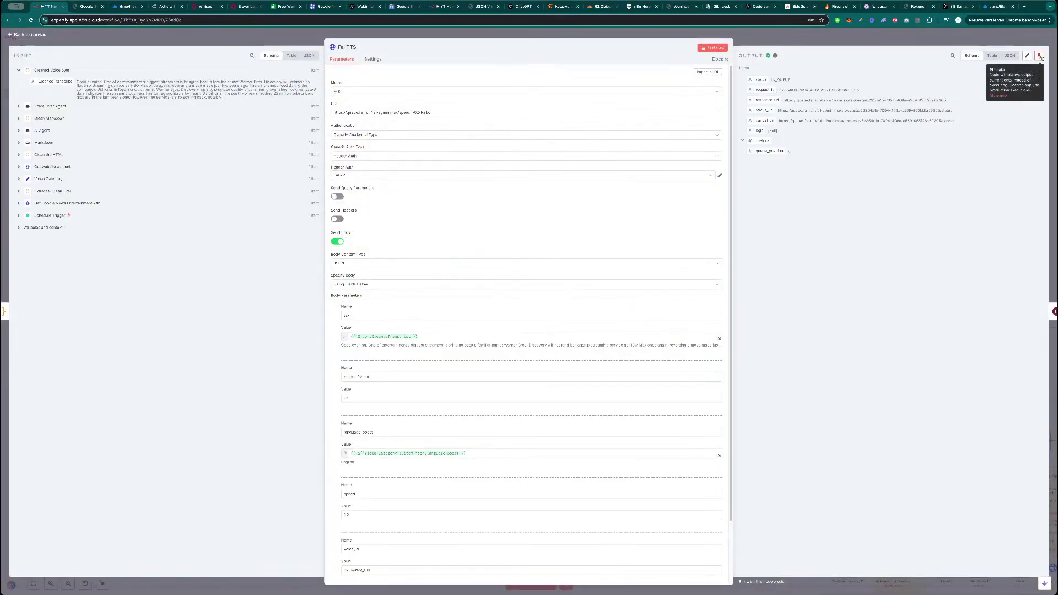
pyautogui.click(1040, 56)
pyautogui.click(1044, 310)
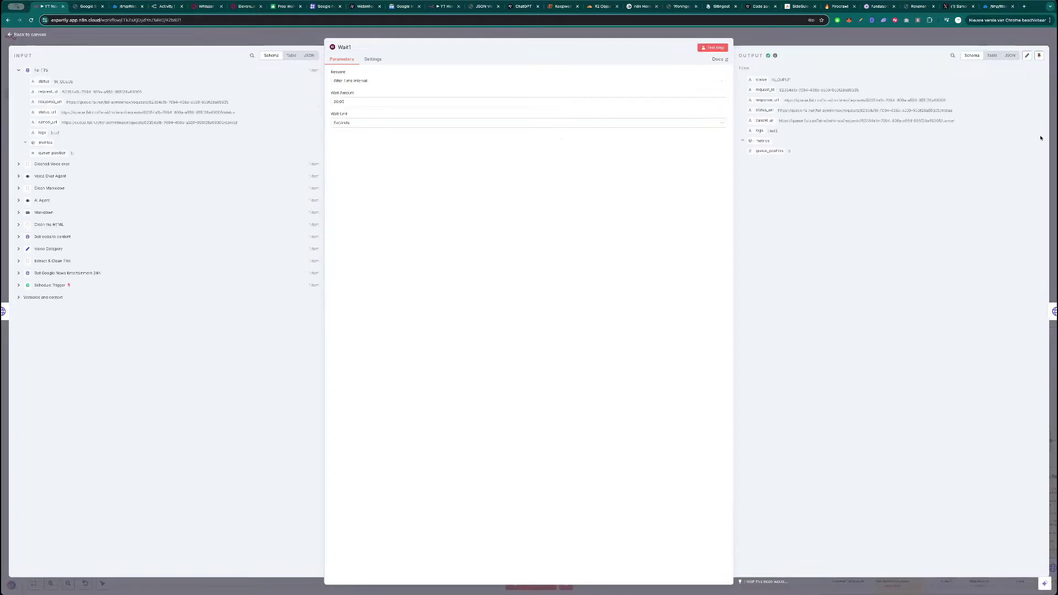
pyautogui.click(1044, 56)
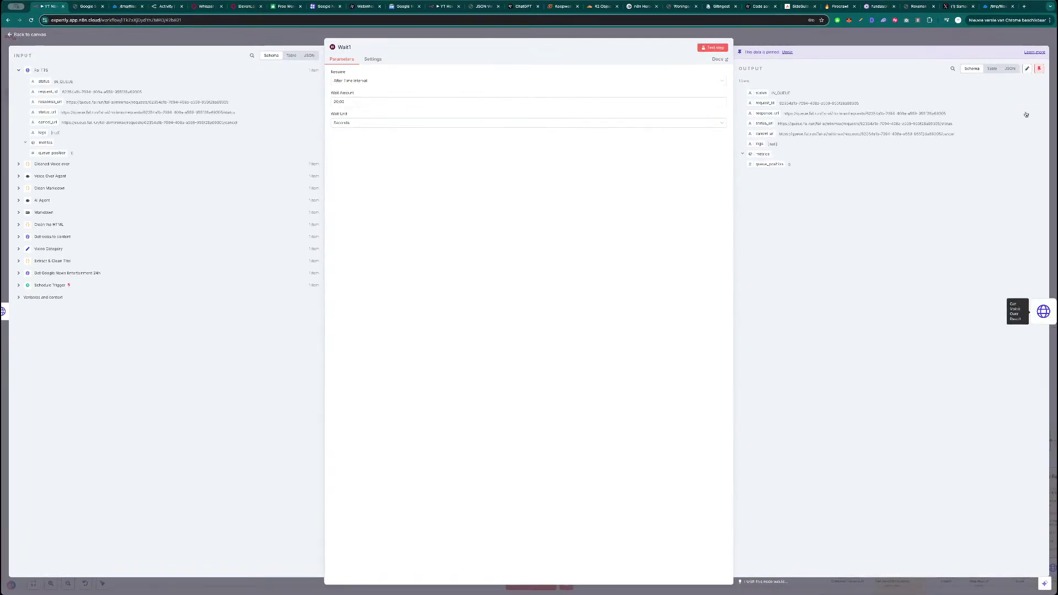
pyautogui.click(1050, 311)
pyautogui.click(1039, 55)
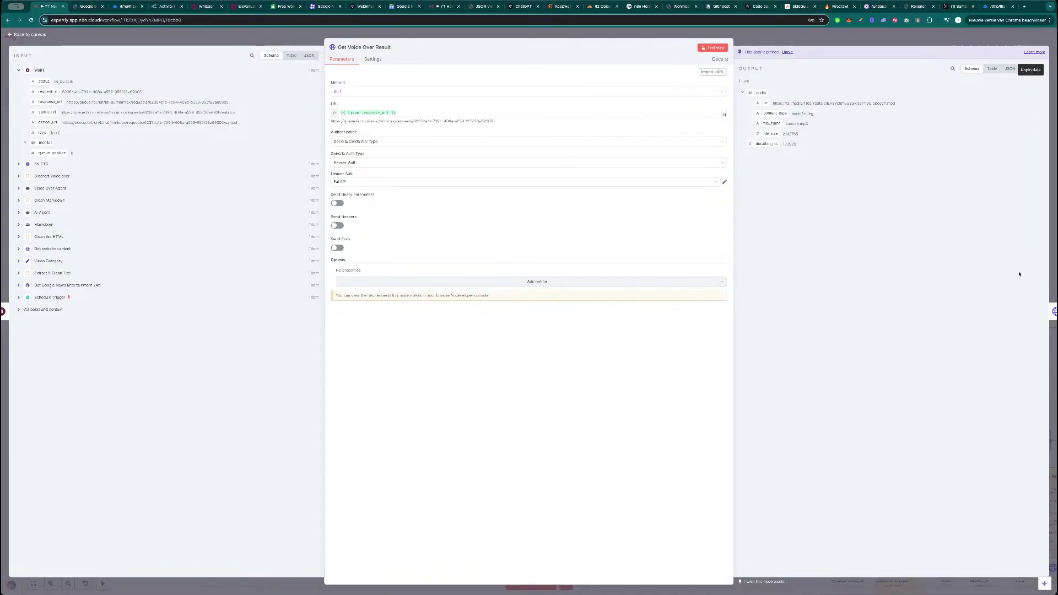
# - Check the Download Voice over node's output and pin that node from the canvas
pyautogui.click(1052, 315)
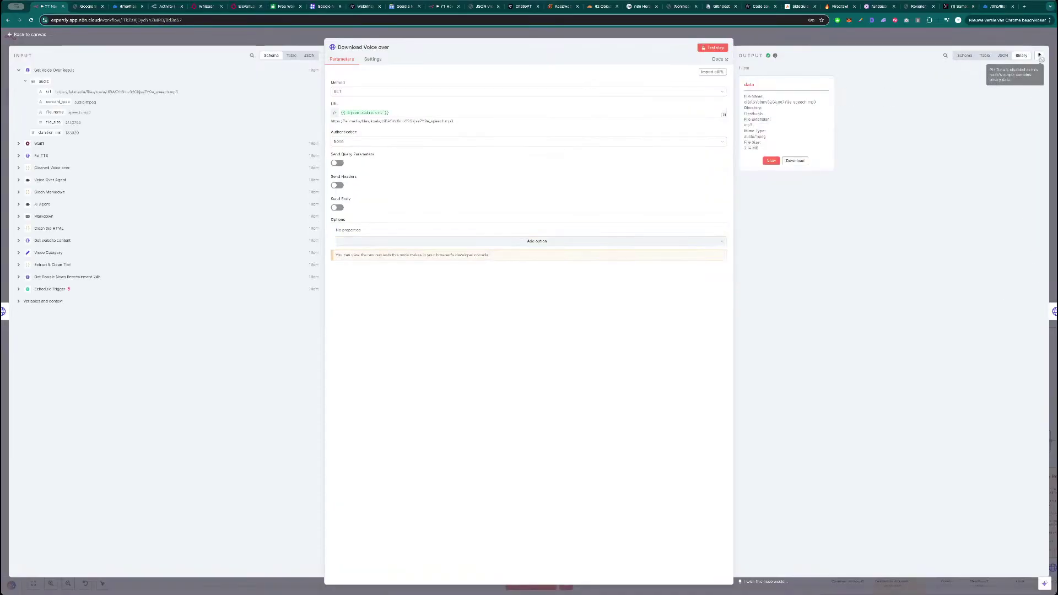
pyautogui.click(941, 53)
pyautogui.moveTo(330, 324)
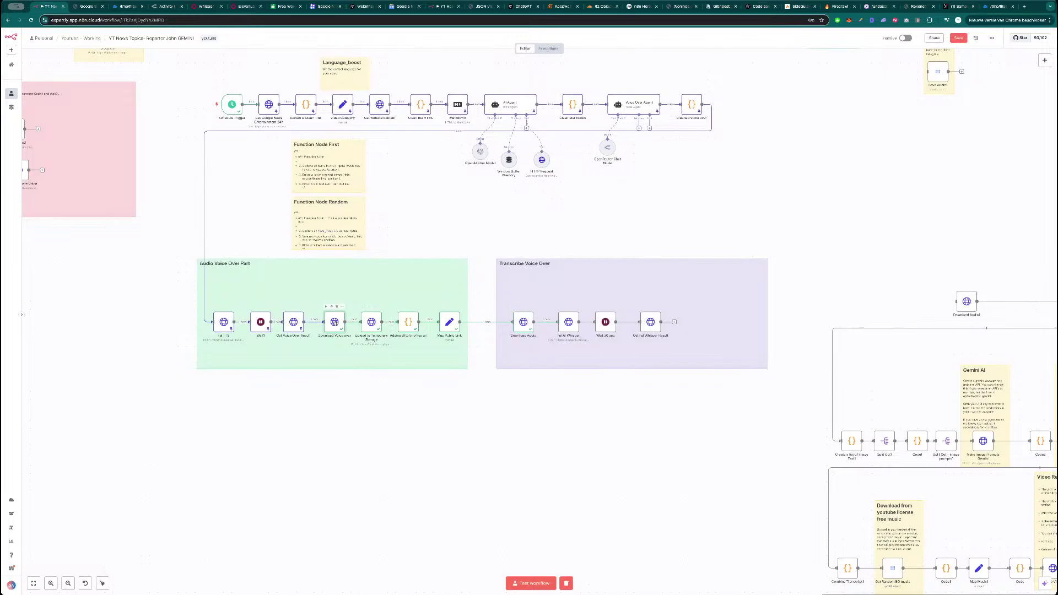
pyautogui.doubleClick(335, 322)
pyautogui.press('Escape')
pyautogui.click(343, 310)
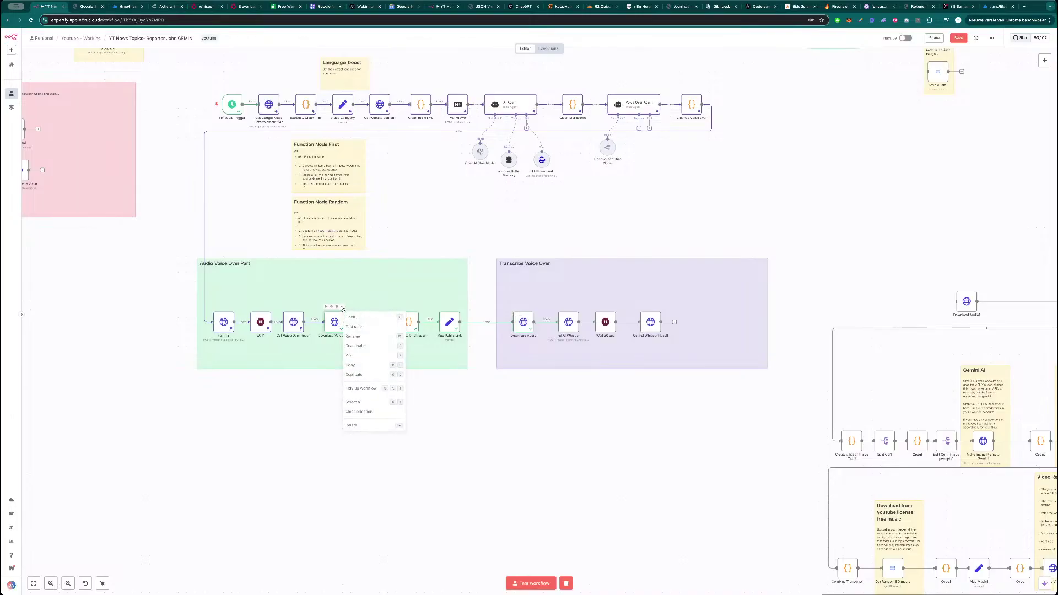
pyautogui.click(351, 357)
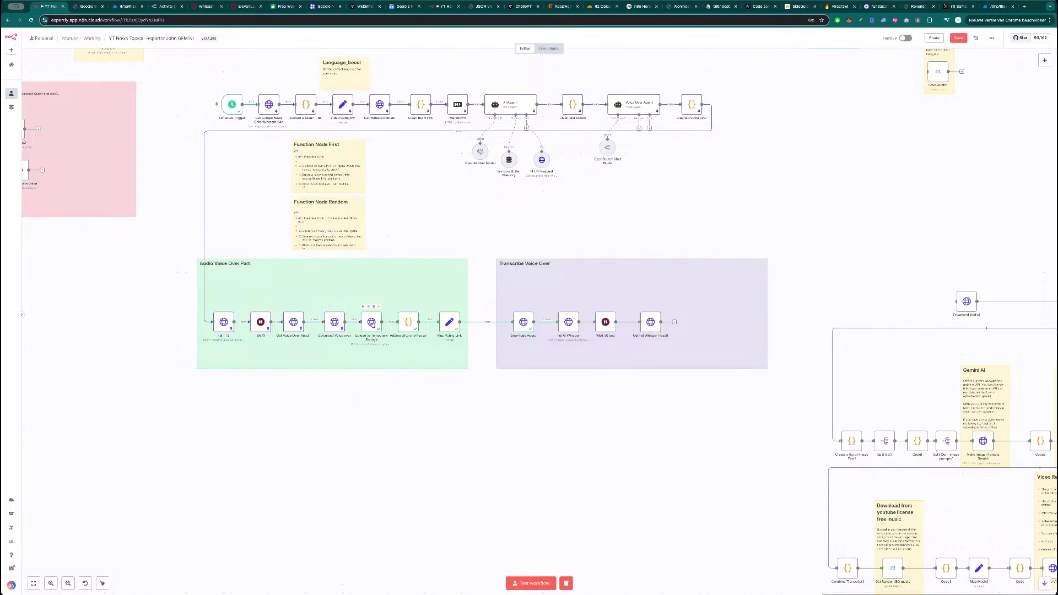
# - Pin the Upload to Temporary Storage, Adding dl to tmpfiles.url, Map Public Link and Download Audio nodes
pyautogui.press('p')
pyautogui.press('p')
pyautogui.press('p')
pyautogui.press('p')
# - Map the audio_url body parameter of Fal AI Whisper to Download Audio's Audio URL field and review its other parameters
pyautogui.doubleClick(569, 322)
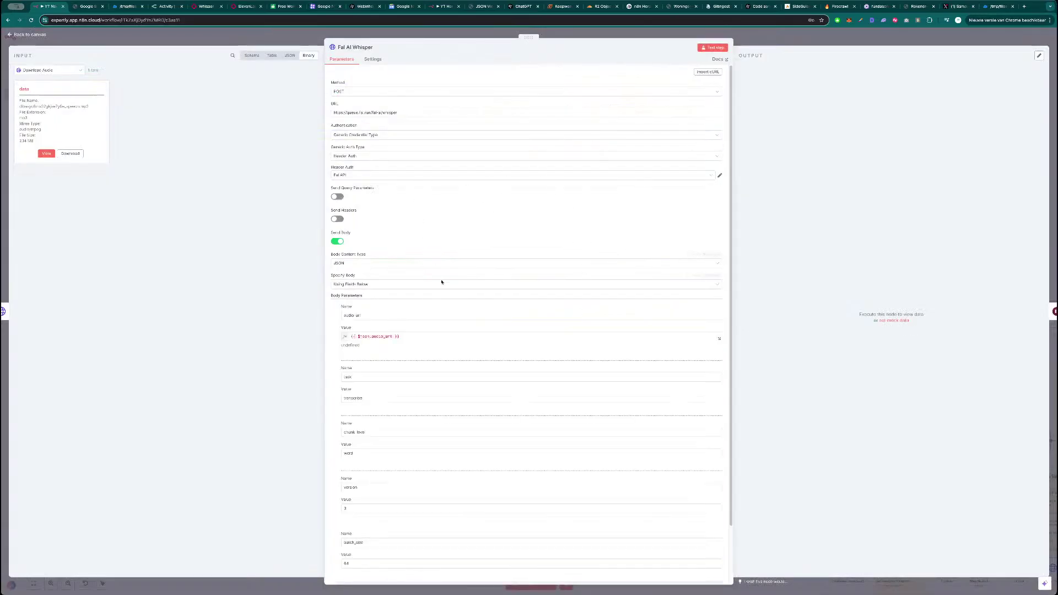
pyautogui.click(54, 70)
pyautogui.click(68, 90)
pyautogui.moveTo(41, 83); pyautogui.dragTo(334, 336)
pyautogui.press('BackSpace')
pyautogui.click(333, 337)
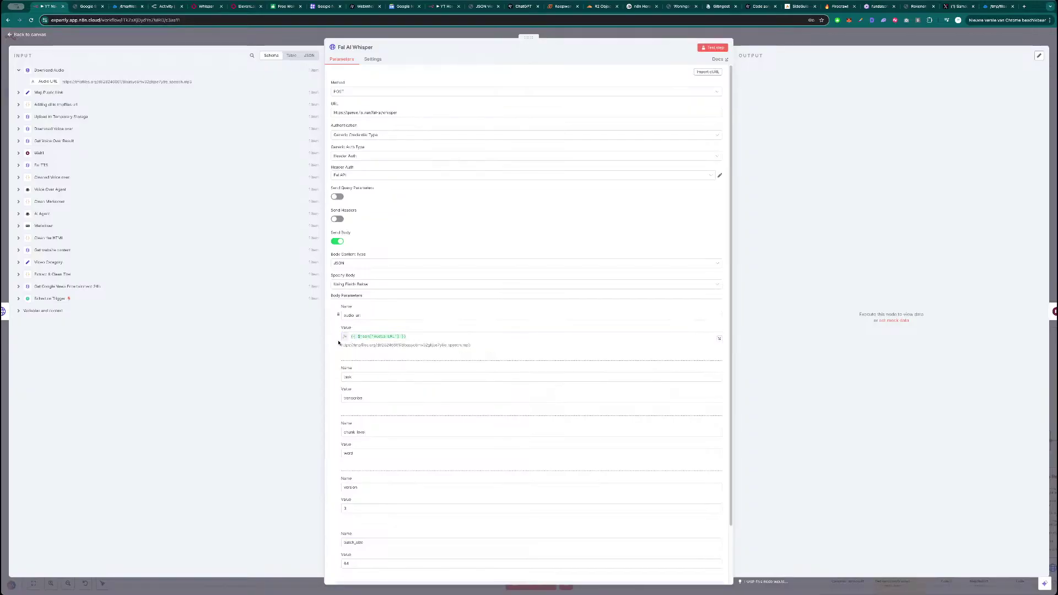
pyautogui.scroll(-2, 335, 350)
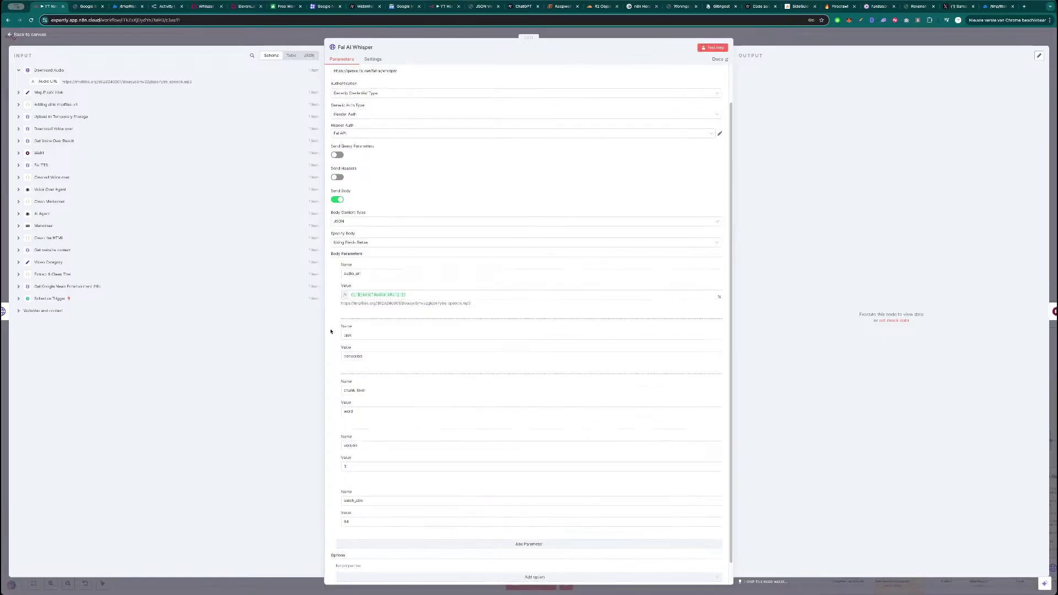
pyautogui.scroll(-1, 331, 336)
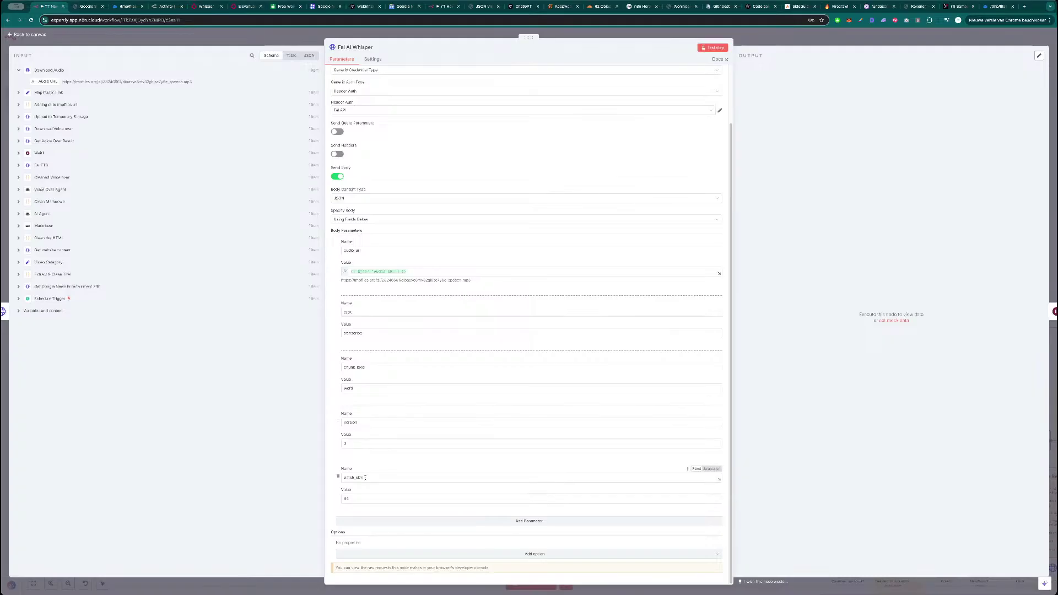
pyautogui.scroll(3, 373, 437)
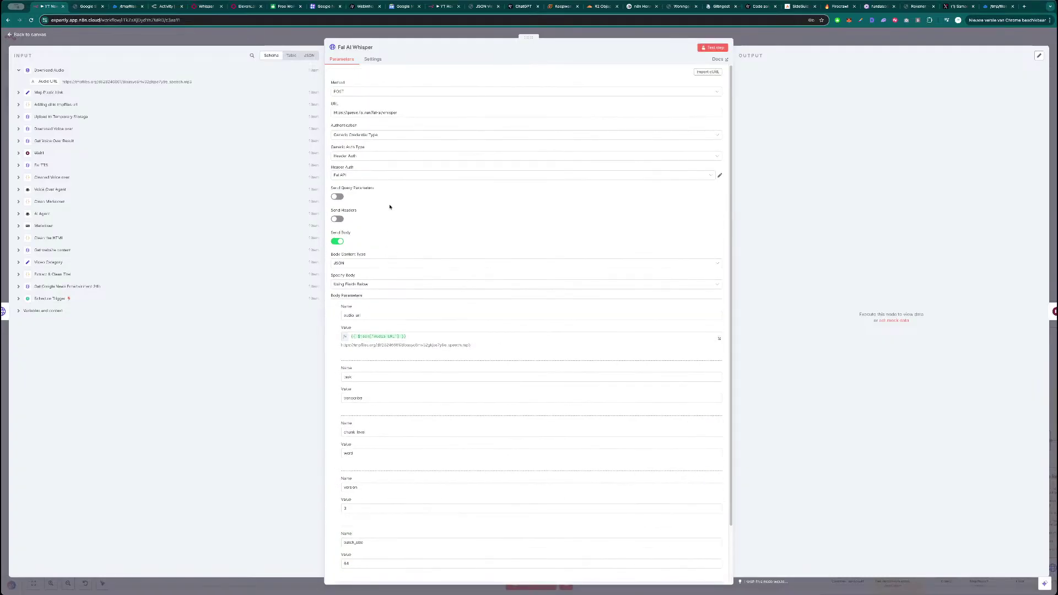
# - Switch to the fal-ai/whisper page, show the request input as cURL and copy the code
pyautogui.click(209, 42)
pyautogui.click(207, 6)
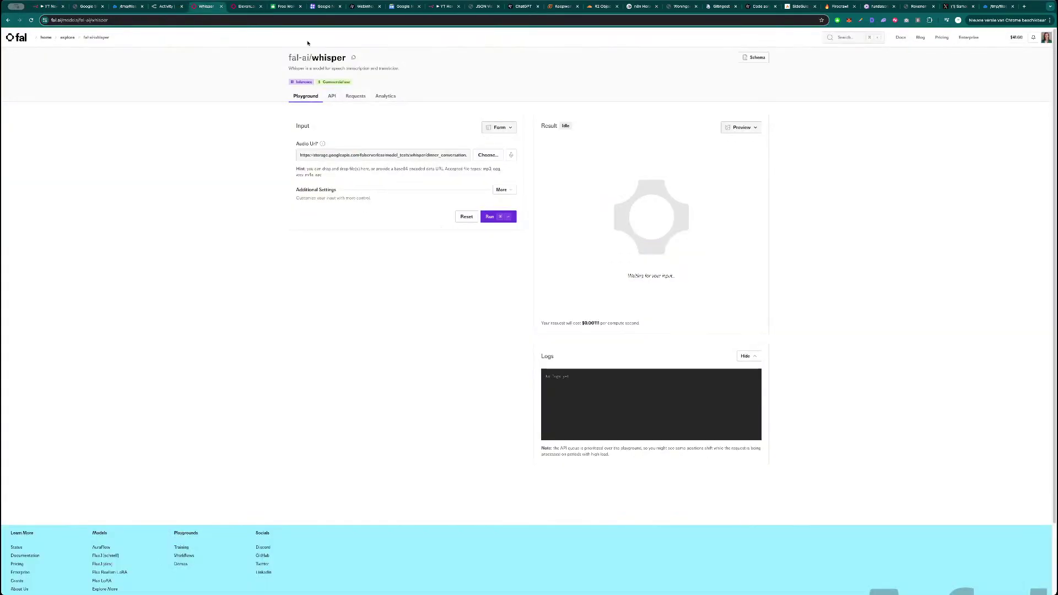
pyautogui.click(503, 128)
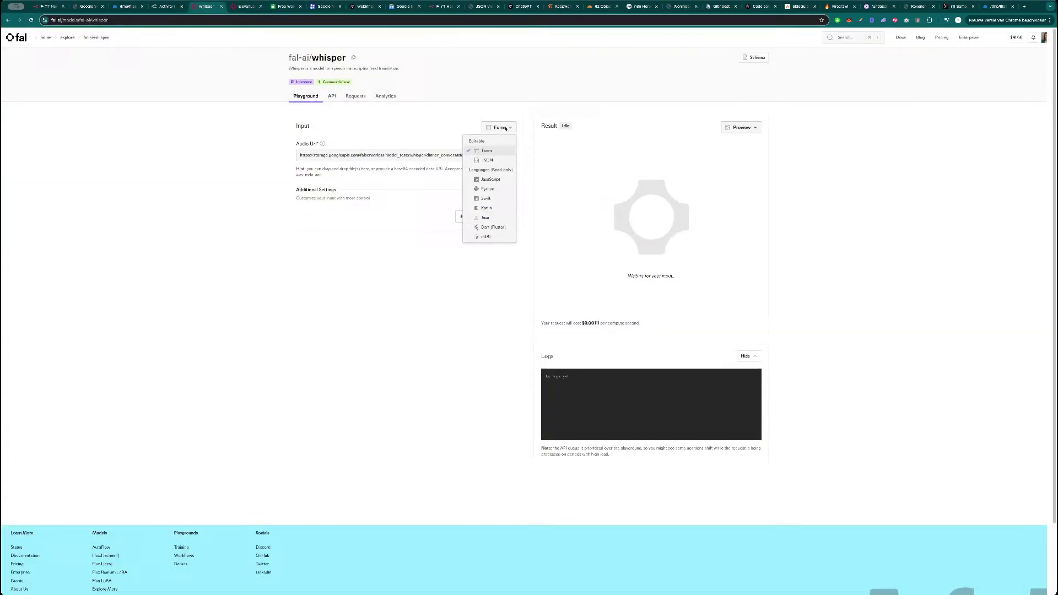
pyautogui.click(492, 231)
pyautogui.click(492, 129)
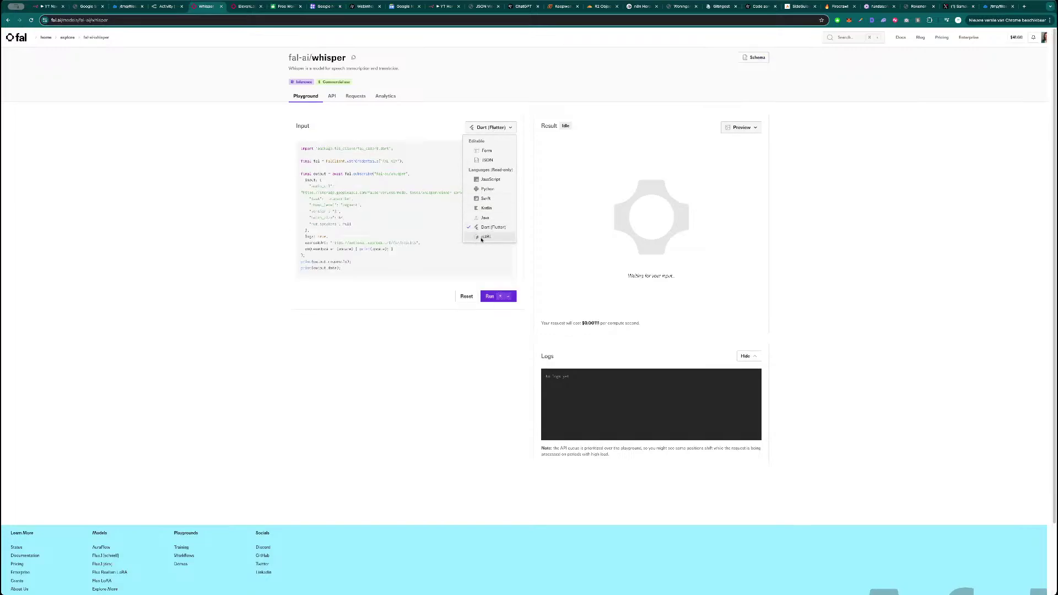
pyautogui.click(485, 237)
pyautogui.click(509, 148)
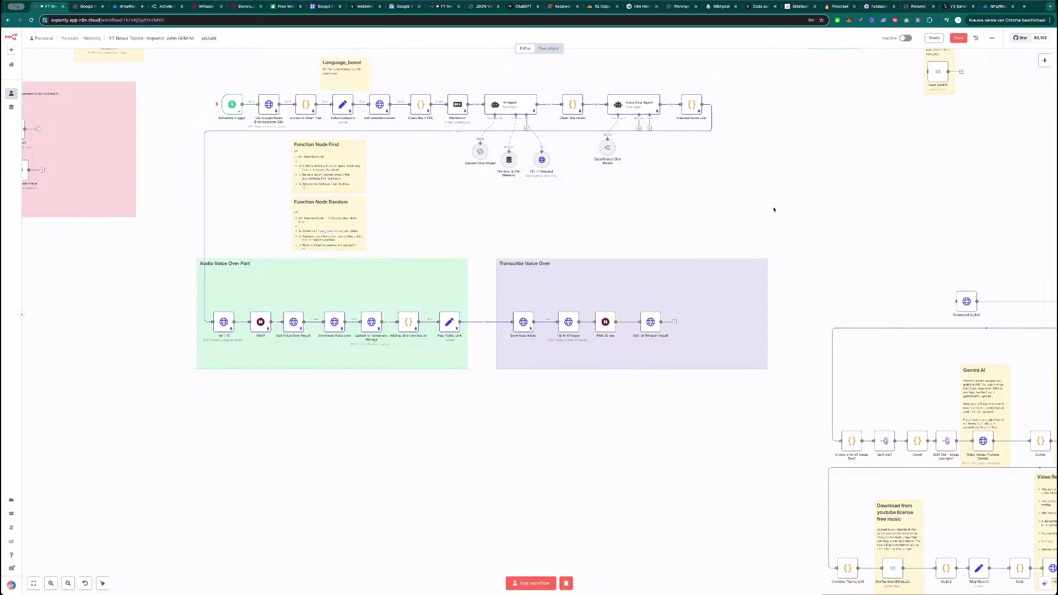
# - Add a new HTTP Request node to the n8n workflow and import the pasted cURL command into it
pyautogui.click(1046, 61)
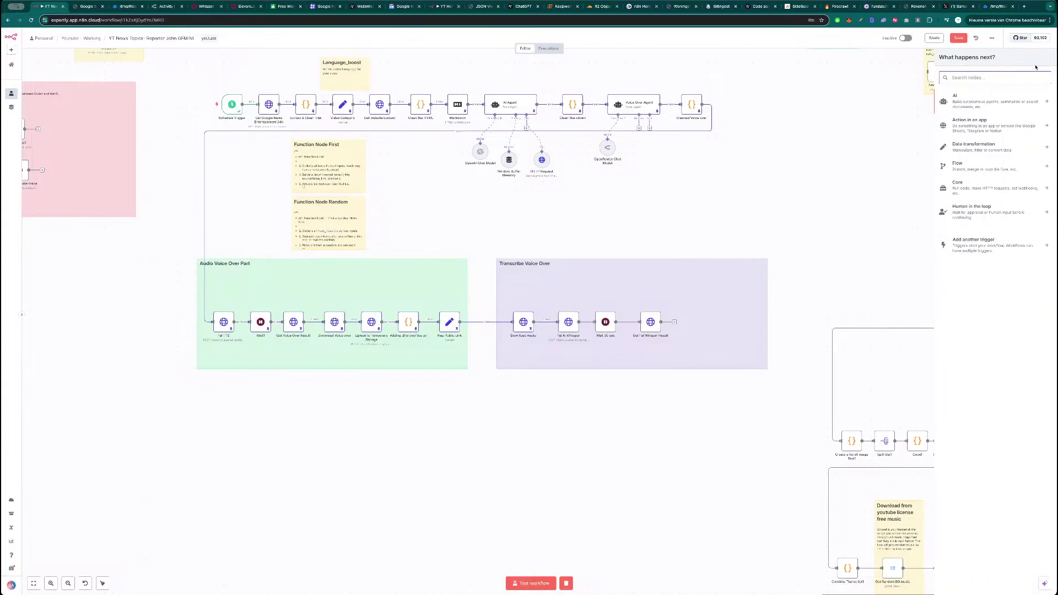
pyautogui.write('htt')
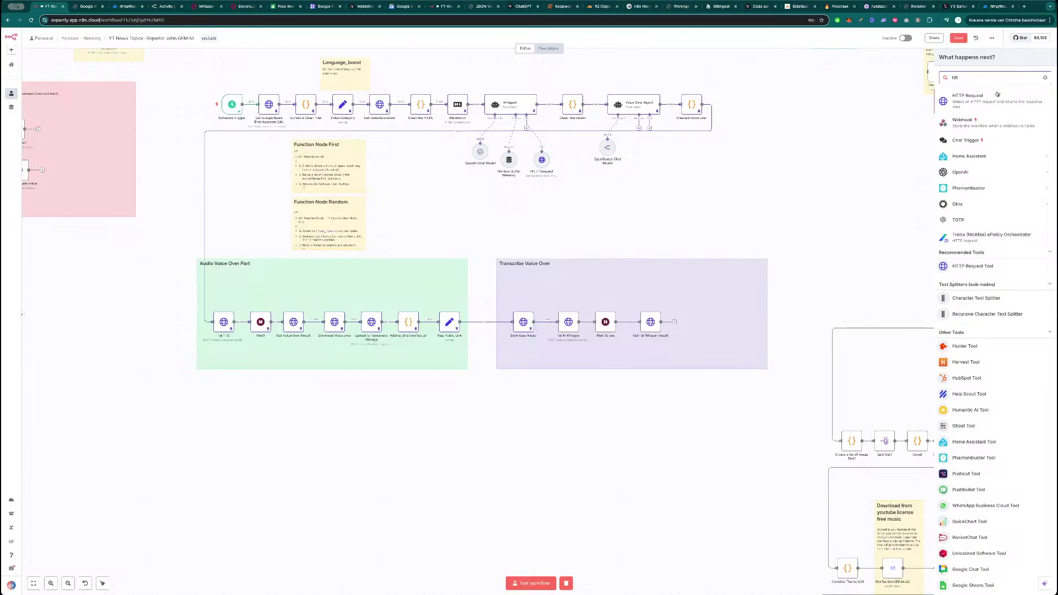
pyautogui.click(997, 94)
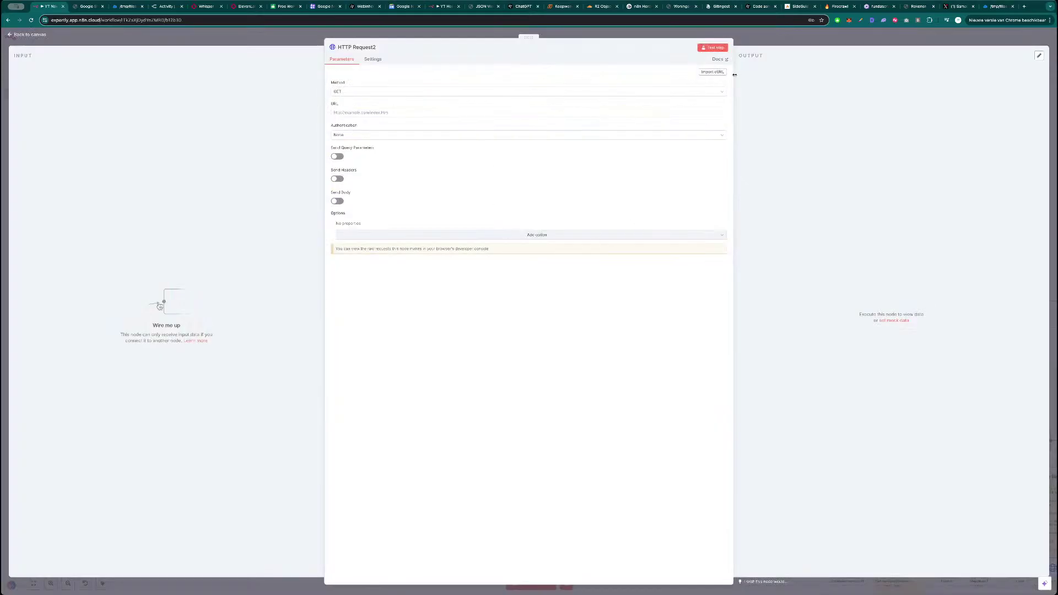
pyautogui.click(712, 72)
pyautogui.hotkey('ctrl', 'v')
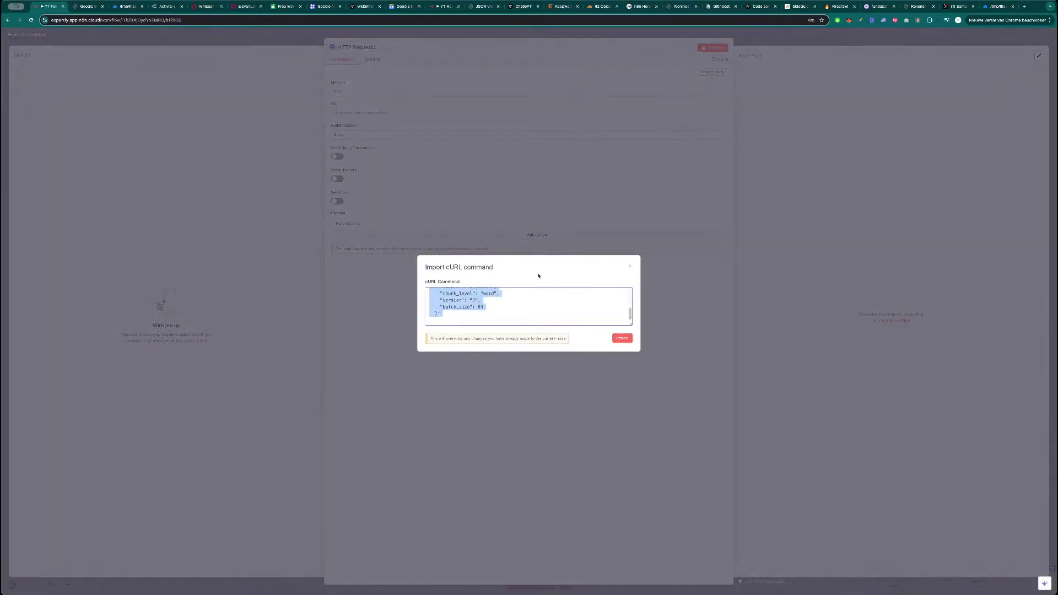
pyautogui.click(623, 338)
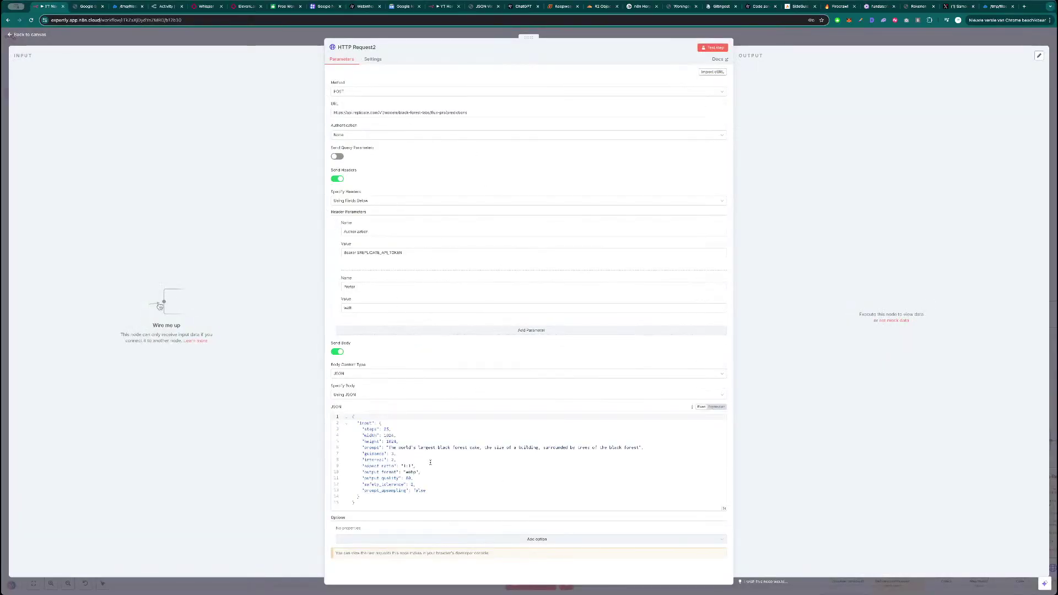
# - Copy the cURL code from the fal-ai/whisper page again and try to import it into the new HTTP Request node in n8n
pyautogui.click(208, 6)
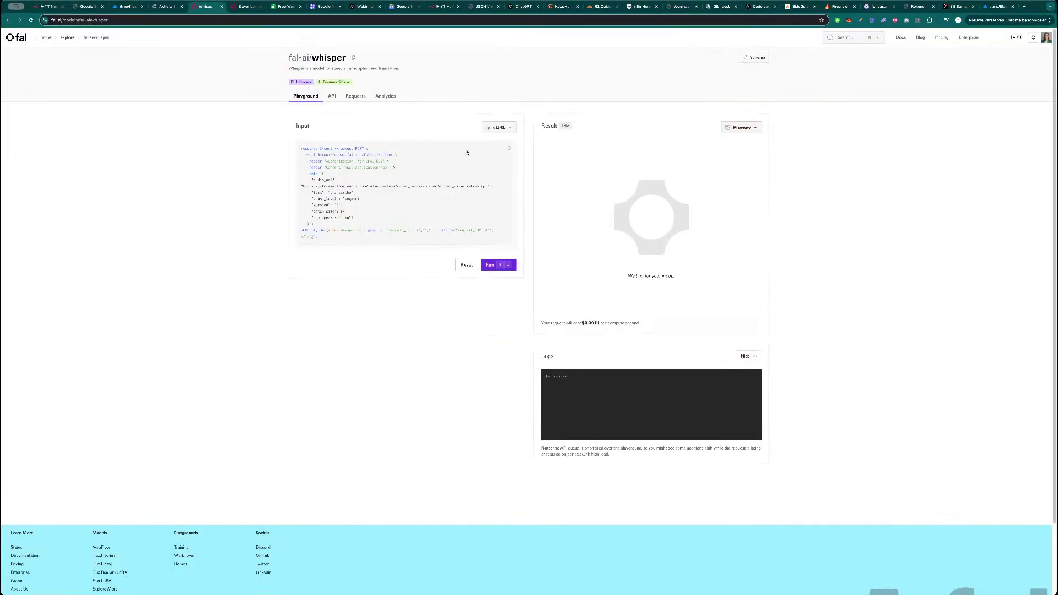
pyautogui.click(508, 150)
pyautogui.hotkey('ctrl', '1')
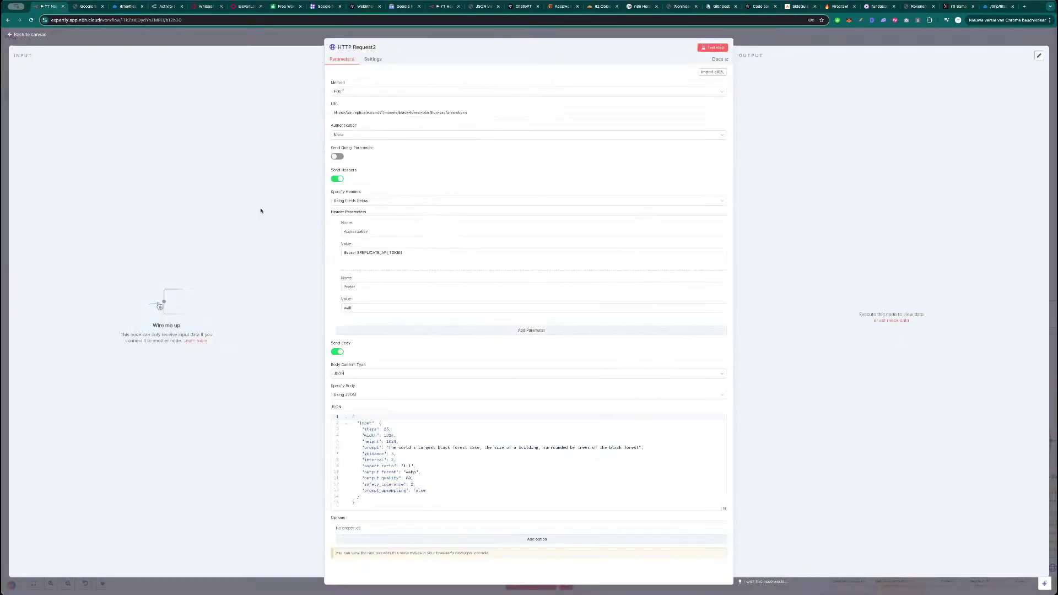
pyautogui.click(712, 72)
pyautogui.hotkey('ctrl', 'v')
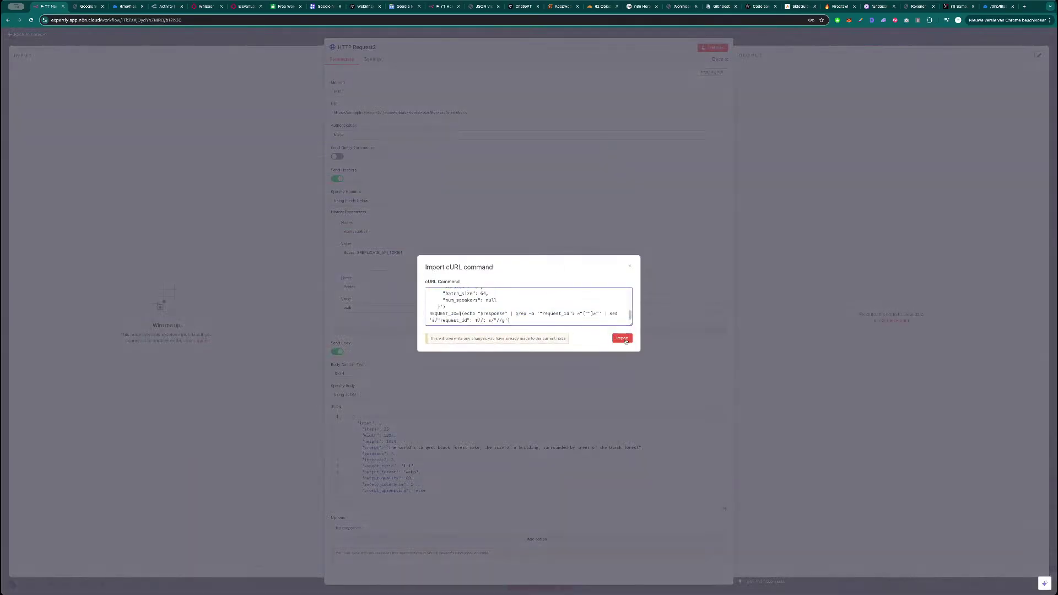
pyautogui.click(623, 338)
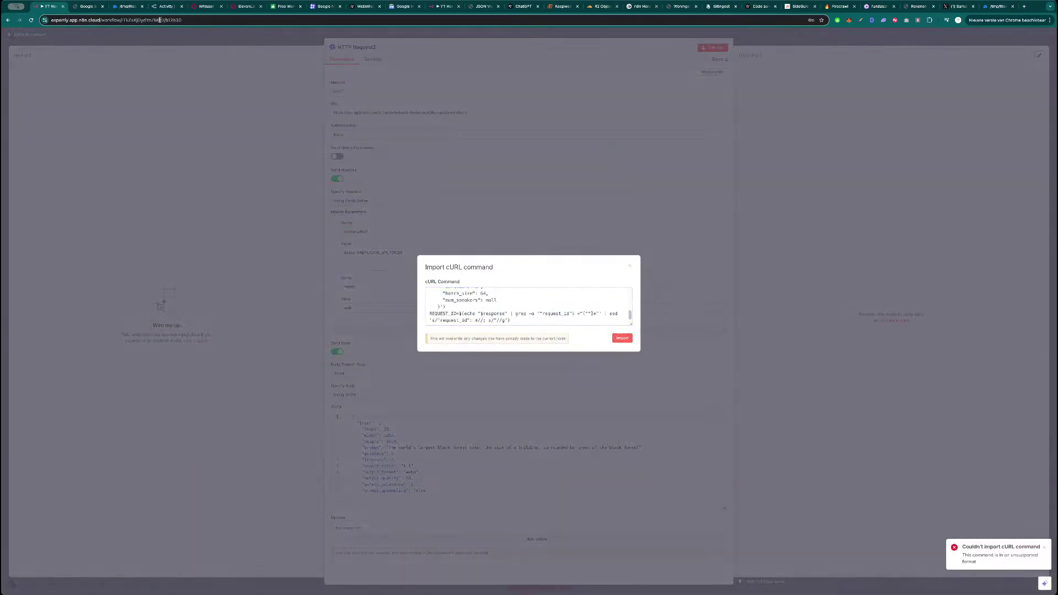
# - In a new ChatGPT chat, paste the Whisper cURL and write "adjust this curl because i got this error when importing to n8n"
pyautogui.click(365, 6)
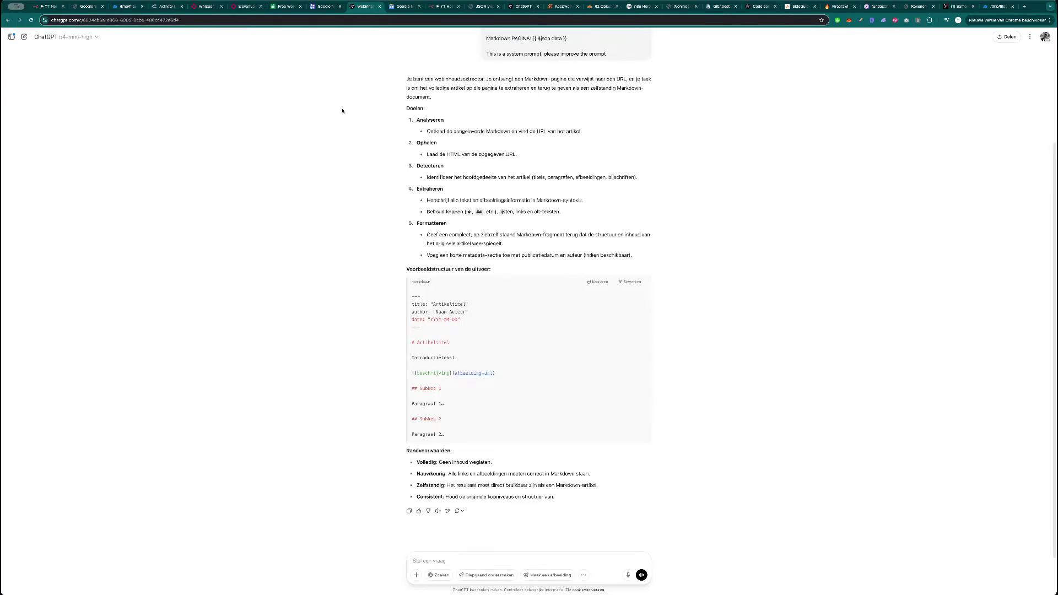
pyautogui.click(24, 36)
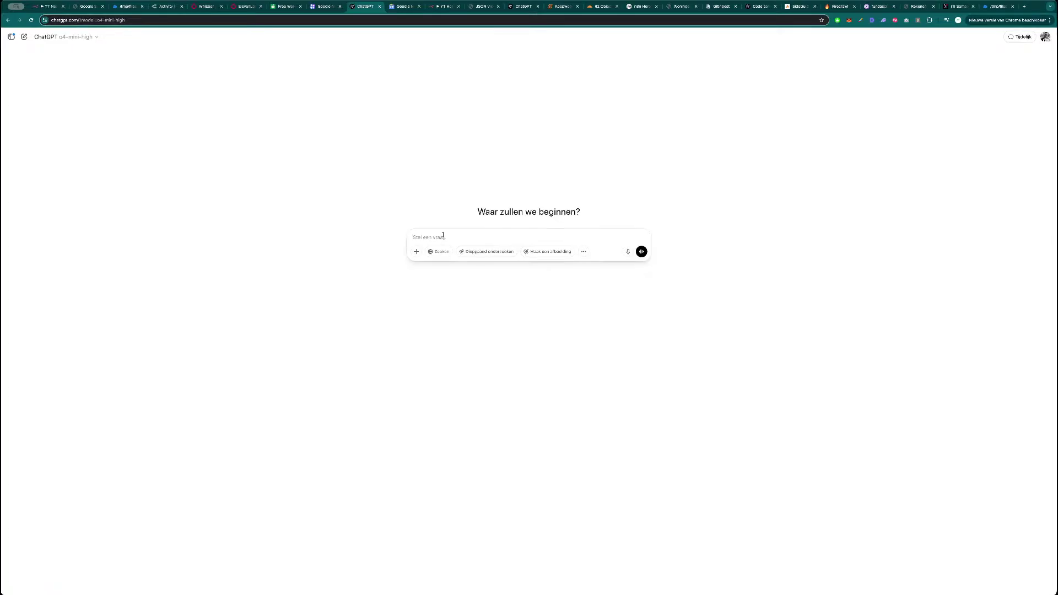
pyautogui.press('super+v')
pyautogui.hotkey('shift', 'Return')
pyautogui.hotkey('shift', 'Return')
pyautogui.write('adjust this')
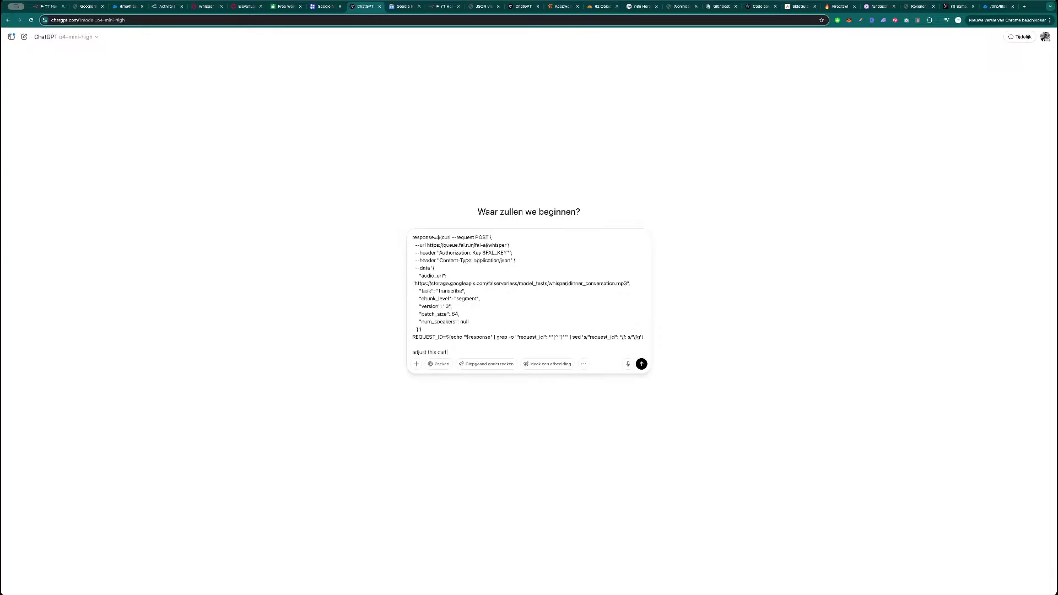
pyautogui.write('curl beac')
pyautogui.press('BackSpace')
pyautogui.press('BackSpace')
pyautogui.write('cause i got this error when importing to')
# - Copy n8n's cURL import error description, add it to the ChatGPT prompt and send the message
pyautogui.press('super+1')
pyautogui.tripleClick(988, 555)
pyautogui.press('super+c')
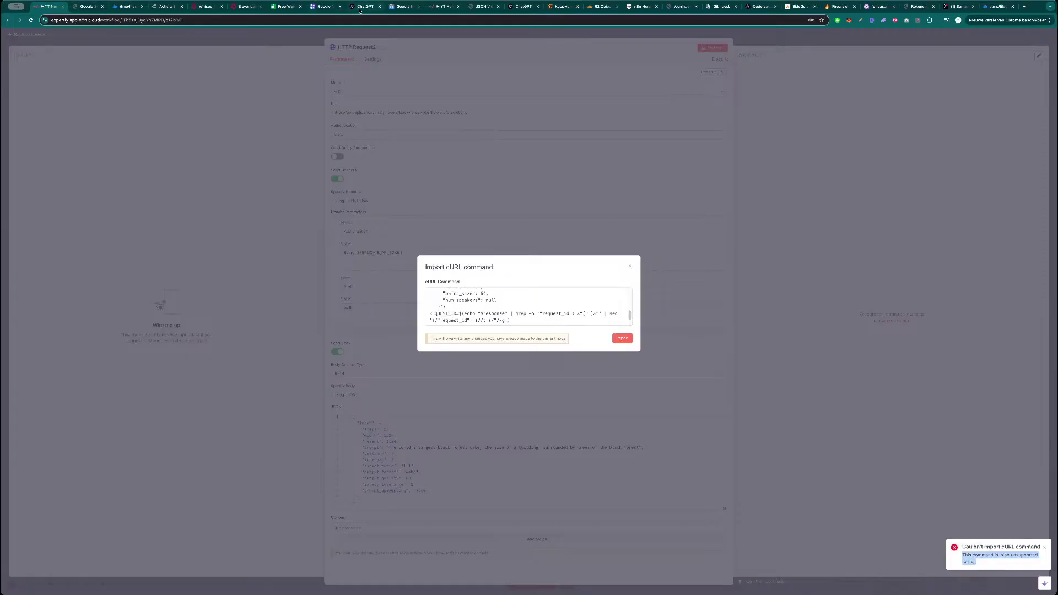
pyautogui.click(365, 7)
pyautogui.hotkey('shift', 'Return')
pyautogui.hotkey('shift', 'Return')
pyautogui.press('super+v')
pyautogui.press('Return')
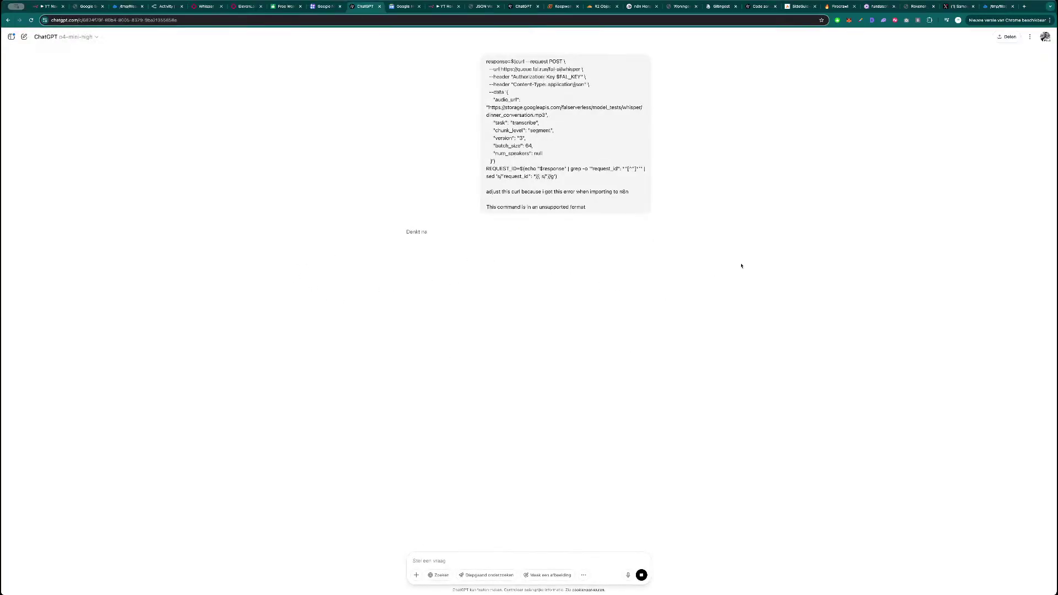
# - Copy the corrected cURL from ChatGPT's answer and import it into the HTTP Request node in n8n, replacing the earlier command
pyautogui.press('super+1')
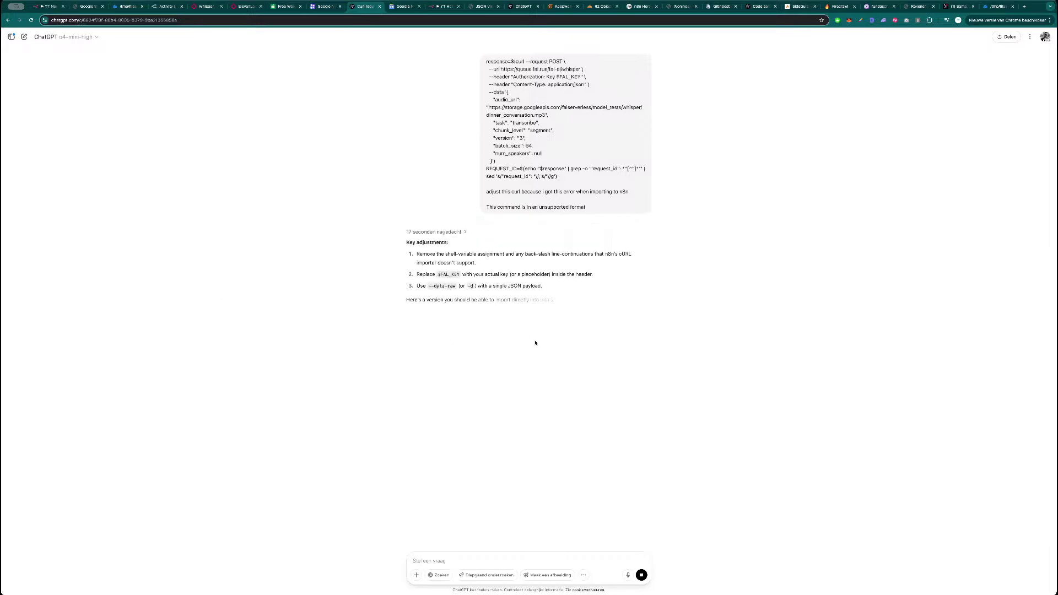
pyautogui.click(600, 313)
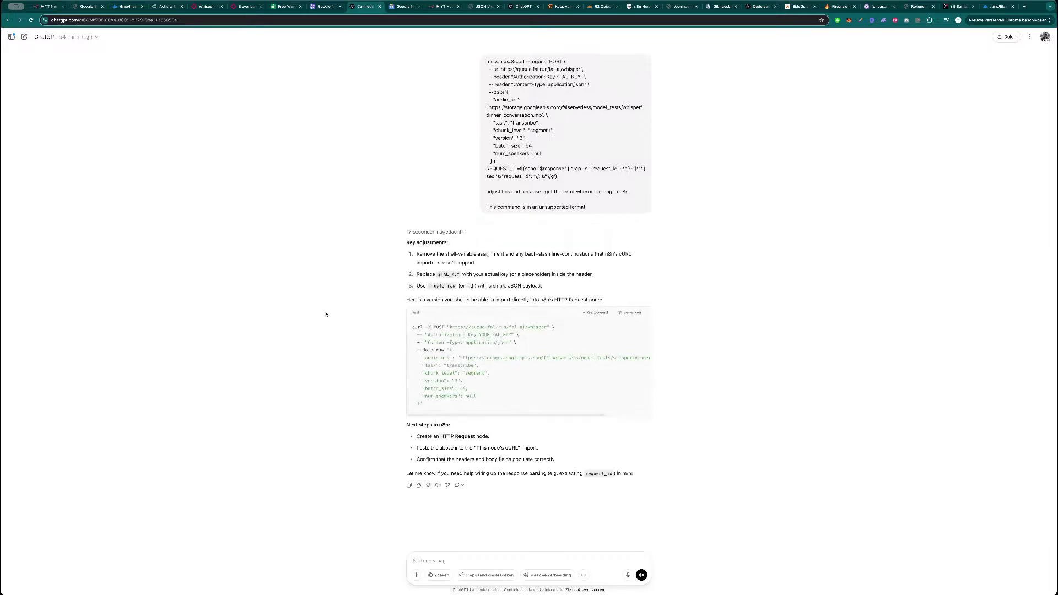
pyautogui.press('super+1')
pyautogui.click(507, 288)
pyautogui.hotkey('ctrl', 'a')
pyautogui.hotkey('ctrl', 'v')
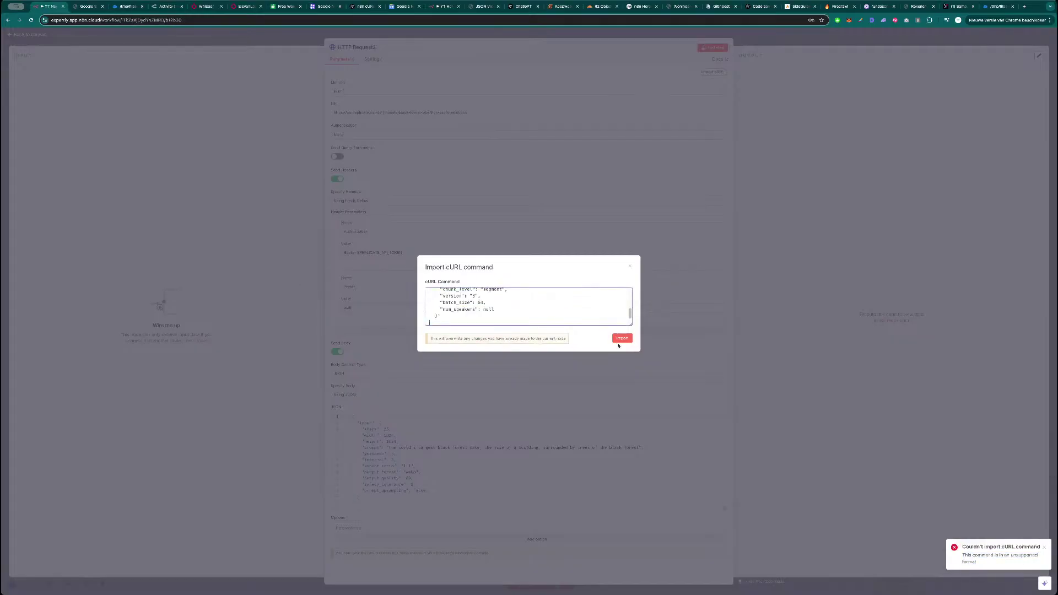
pyautogui.click(623, 339)
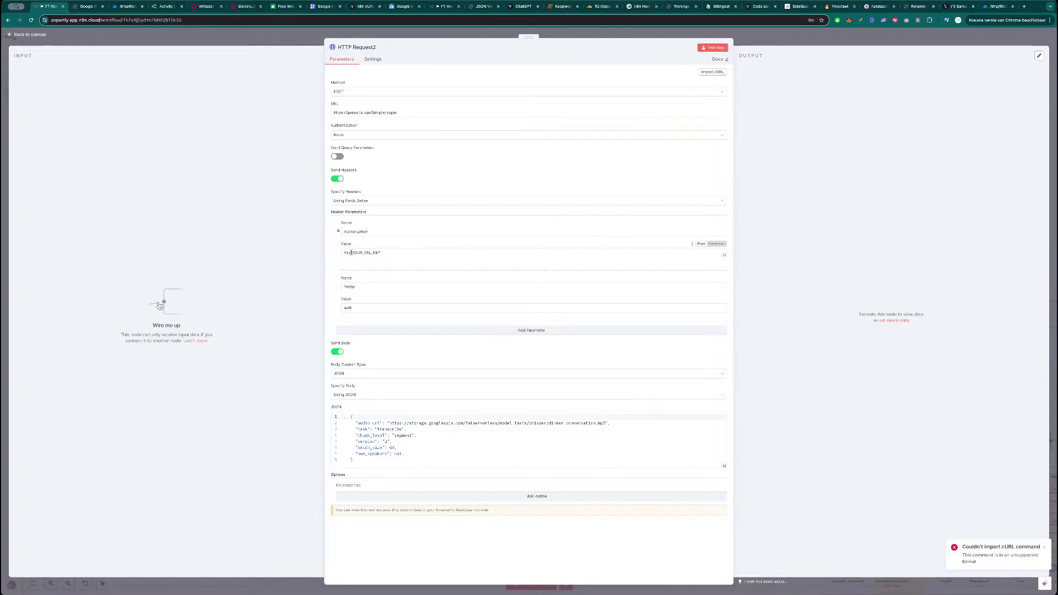
# - Check the Authorization header's key placeholder and remove the leftover Prefer header from the HTTP Request node
pyautogui.moveTo(352, 253); pyautogui.dragTo(342, 253)
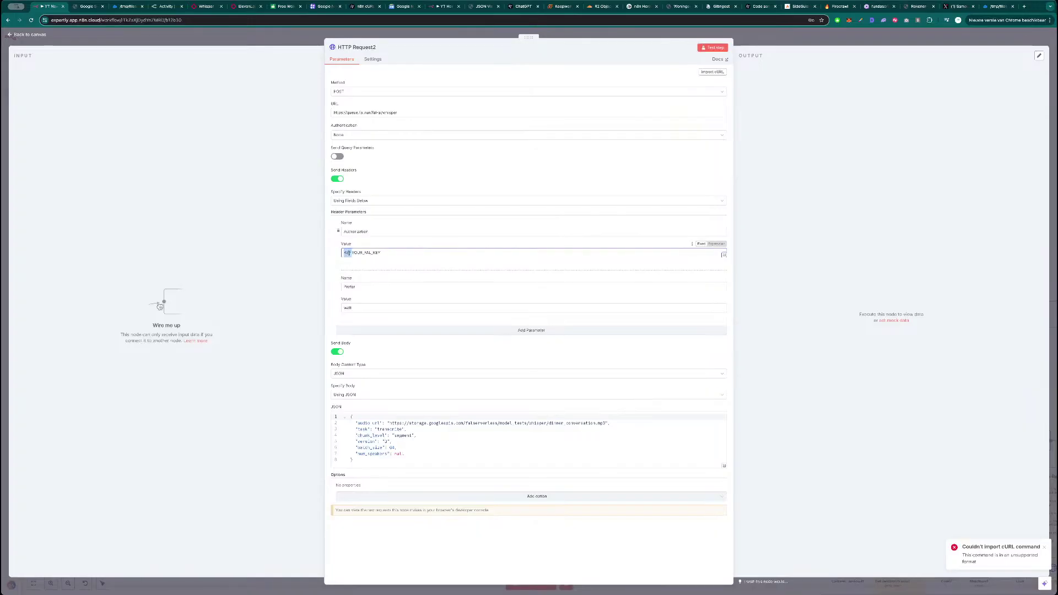
pyautogui.click(350, 260)
pyautogui.doubleClick(358, 256)
pyautogui.click(378, 265)
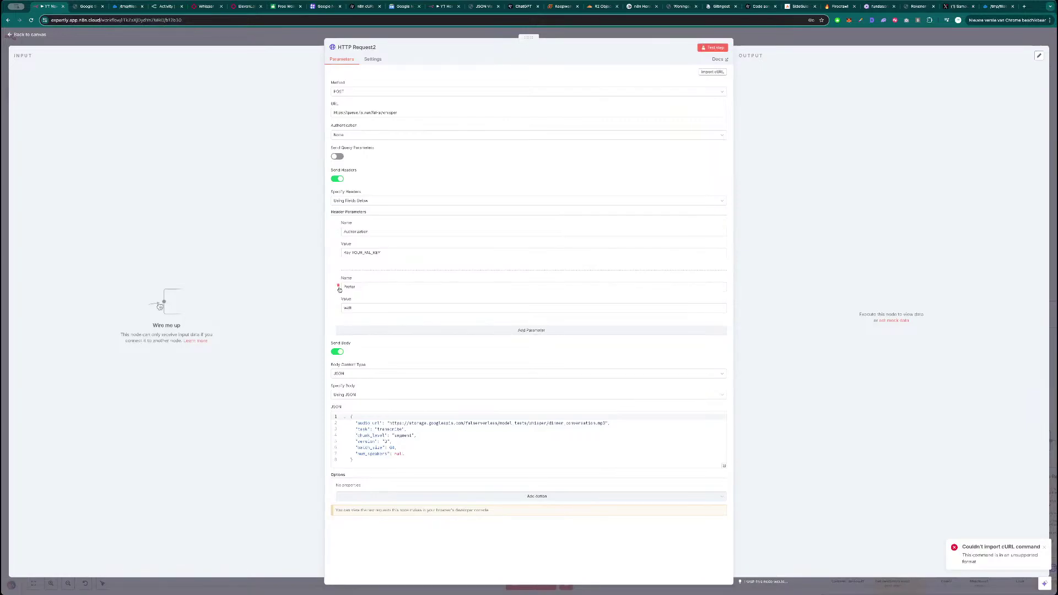
pyautogui.click(339, 286)
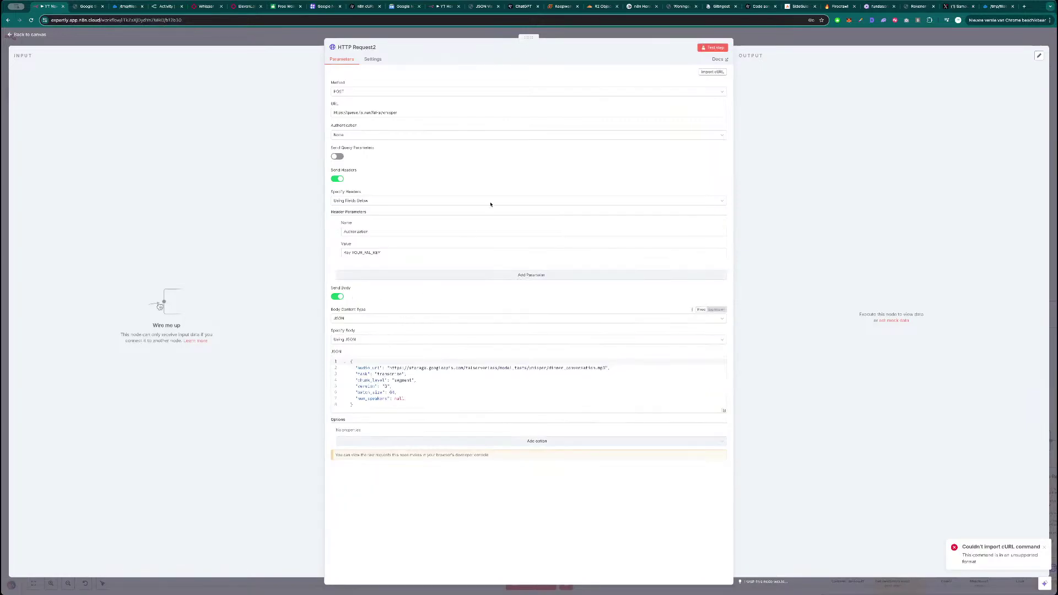
# - Delete the extra HTTP Request node from the canvas and open the Fal AI Whisper node
pyautogui.click(765, 43)
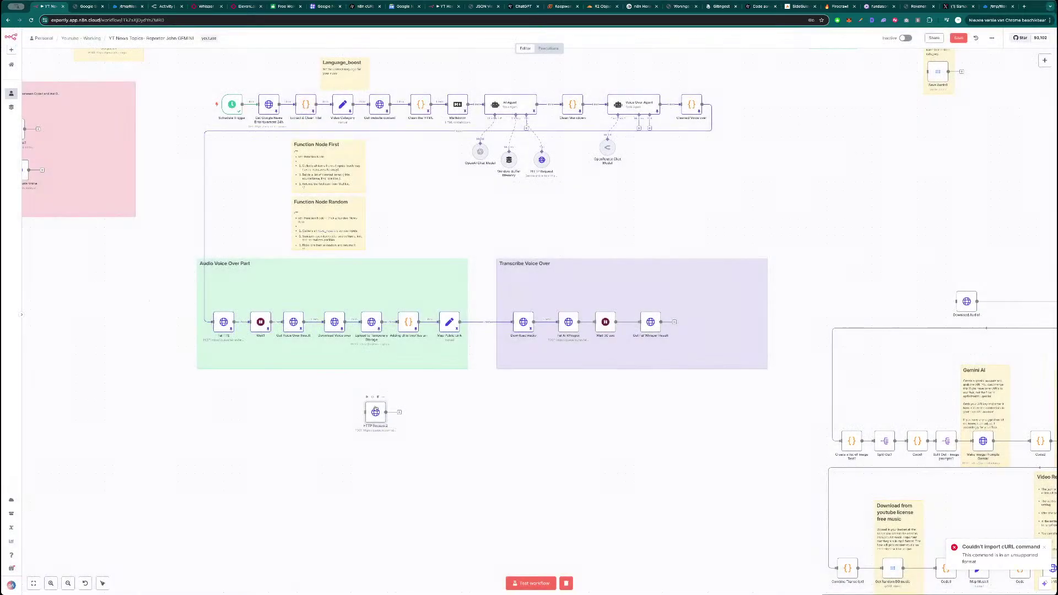
pyautogui.press('Delete')
pyautogui.doubleClick(568, 322)
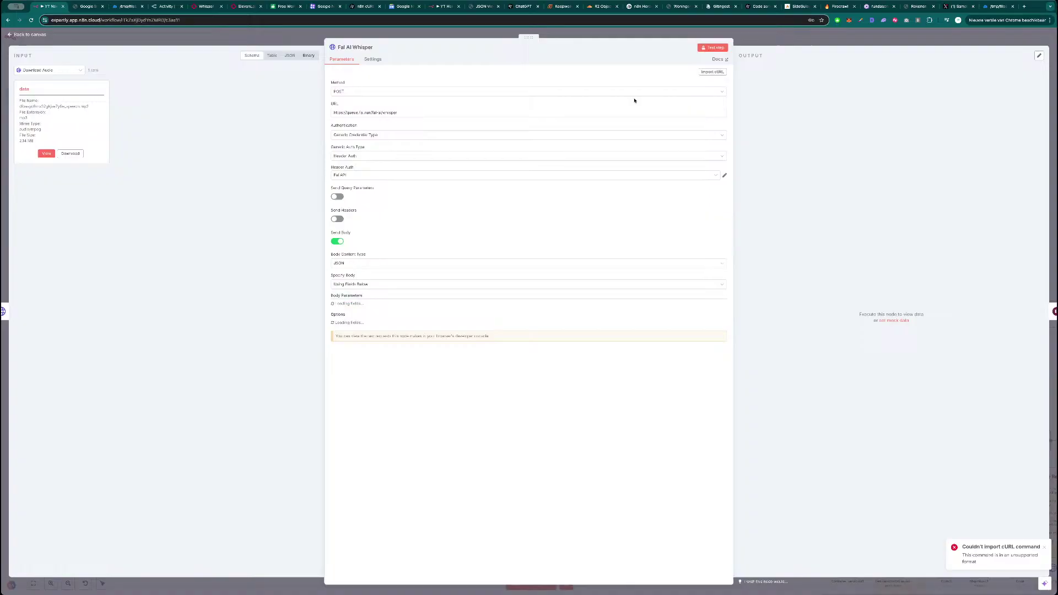
# - Run the Fal AI Whisper node and check its Fal API header credential
pyautogui.click(712, 49)
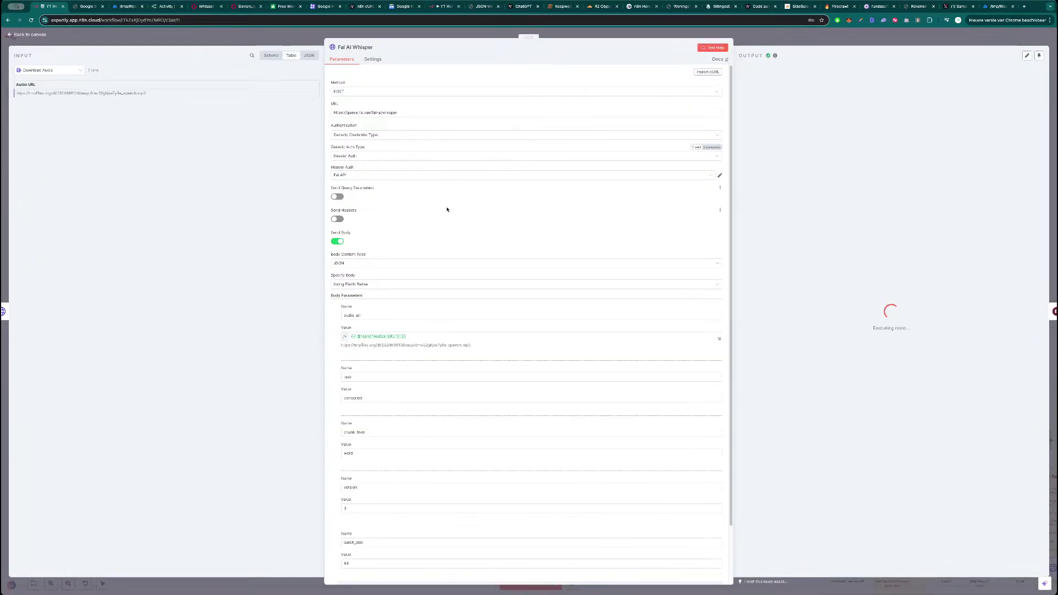
pyautogui.click(720, 175)
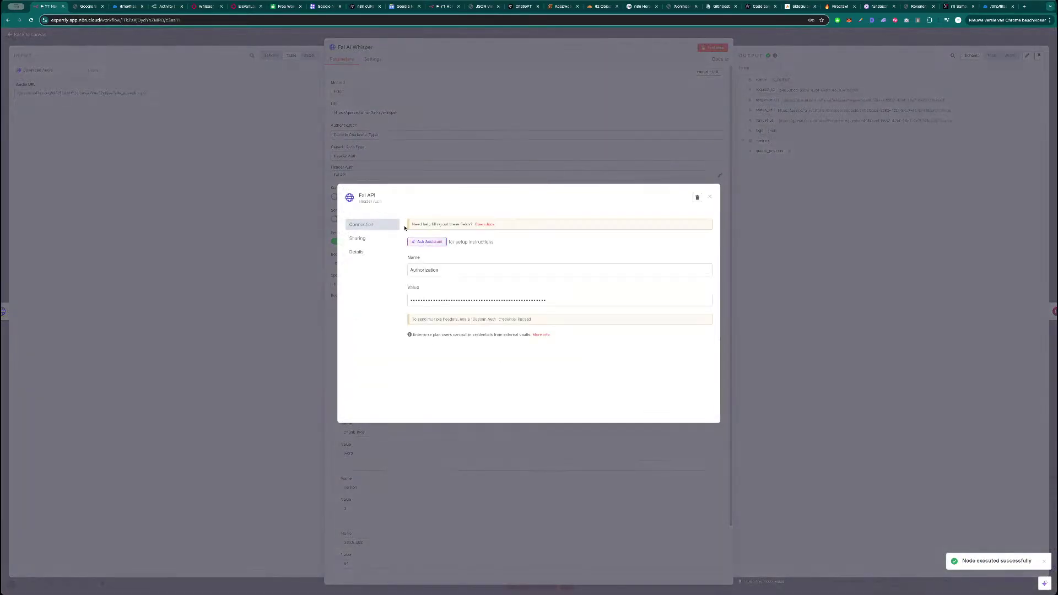
pyautogui.press('Escape')
# - Open a blank Header Auth credential form to view its Name and Value fields, and close it without saving
pyautogui.click(461, 175)
pyautogui.scroll(-2, 438, 248)
pyautogui.click(382, 279)
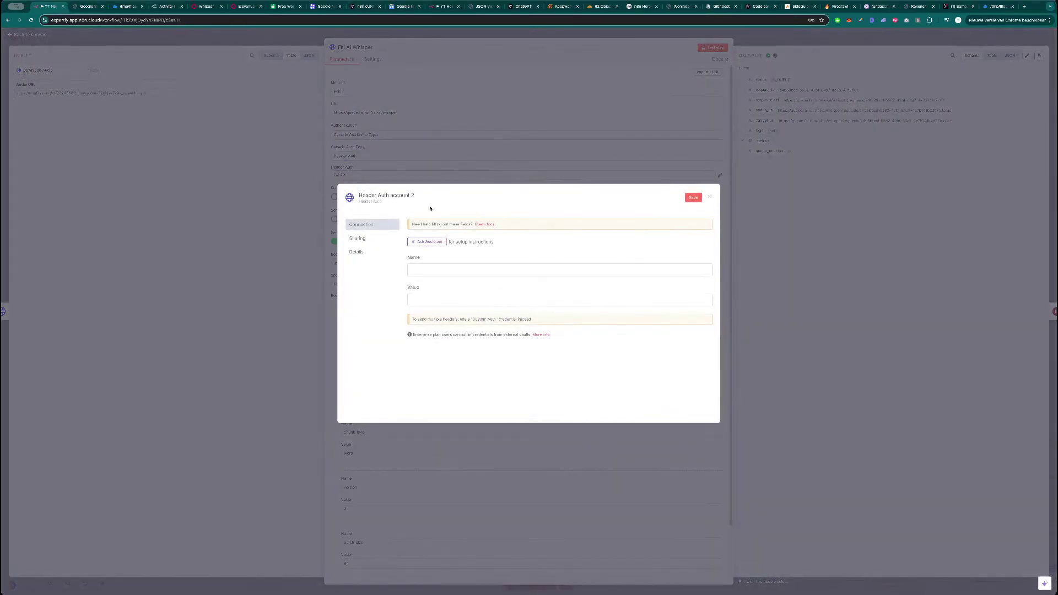
pyautogui.click(709, 197)
pyautogui.click(548, 328)
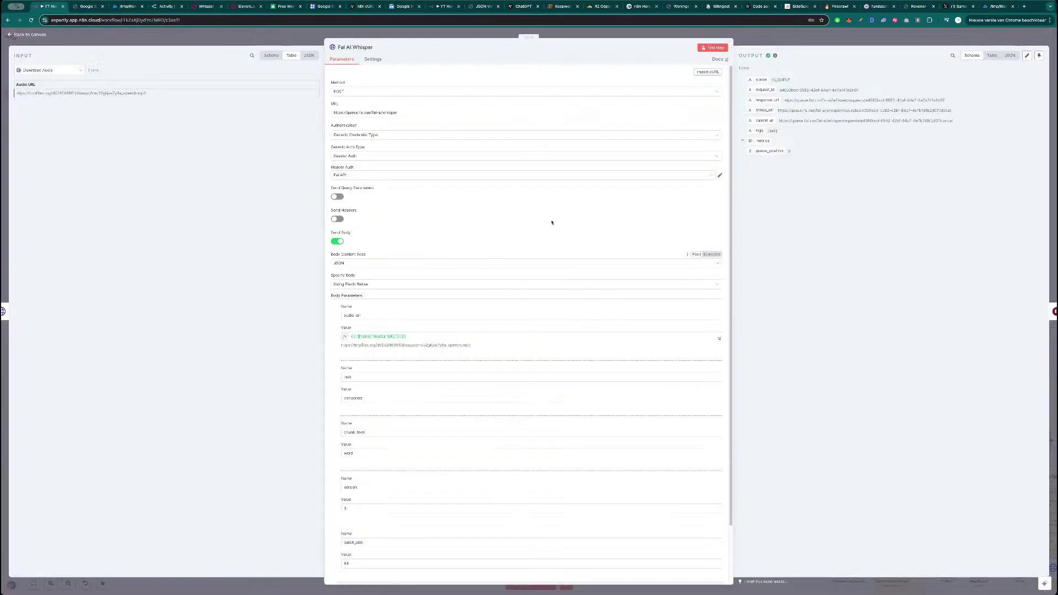
# - Check the wait amount in the Wait 30 sec node and view the Whisper model's request history on fal
pyautogui.click(790, 43)
pyautogui.doubleClick(606, 321)
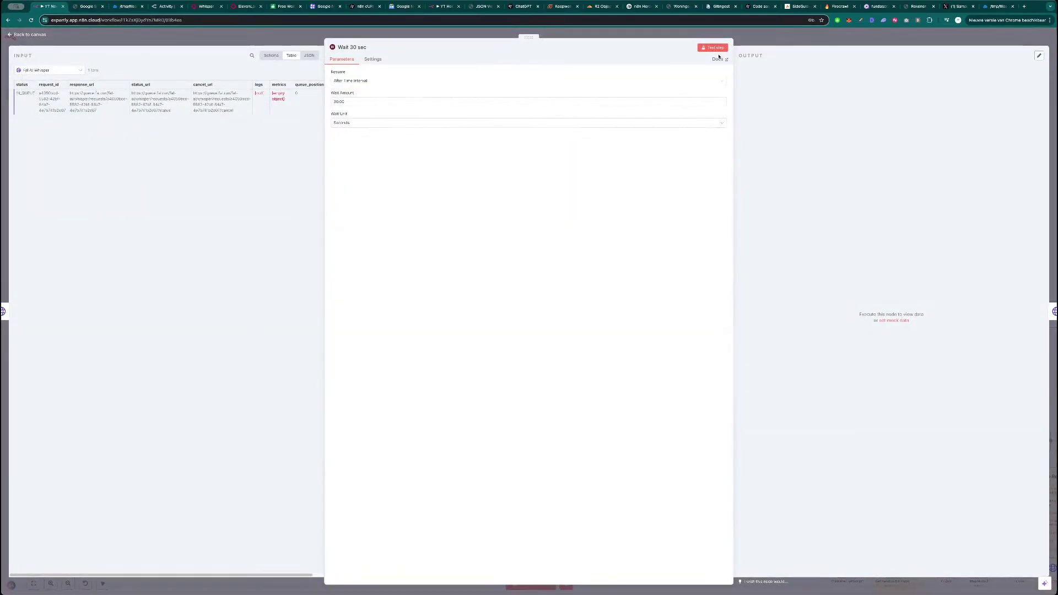
pyautogui.doubleClick(362, 100)
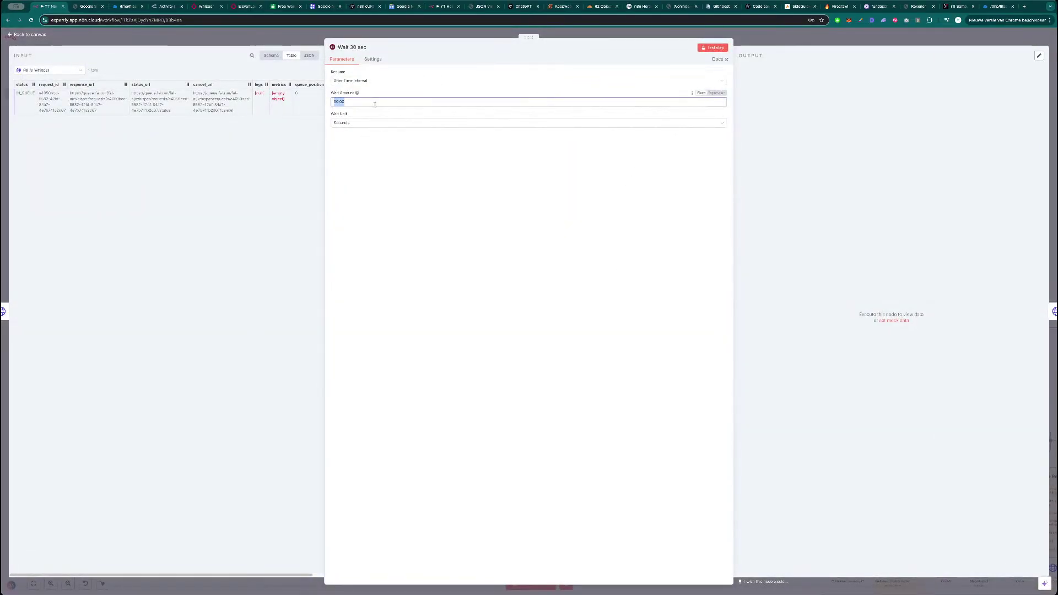
pyautogui.click(206, 6)
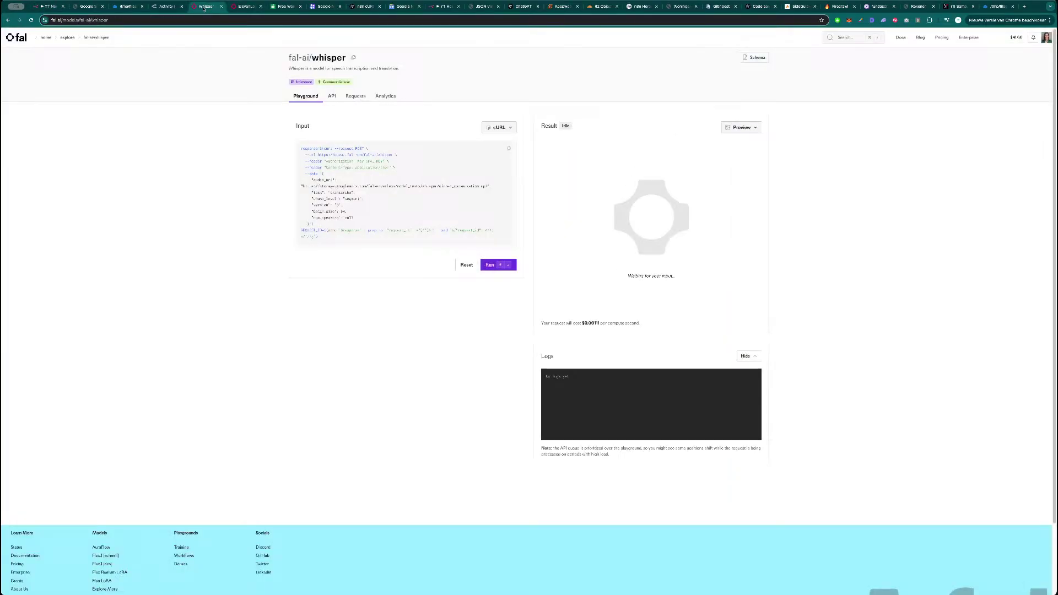
pyautogui.click(356, 97)
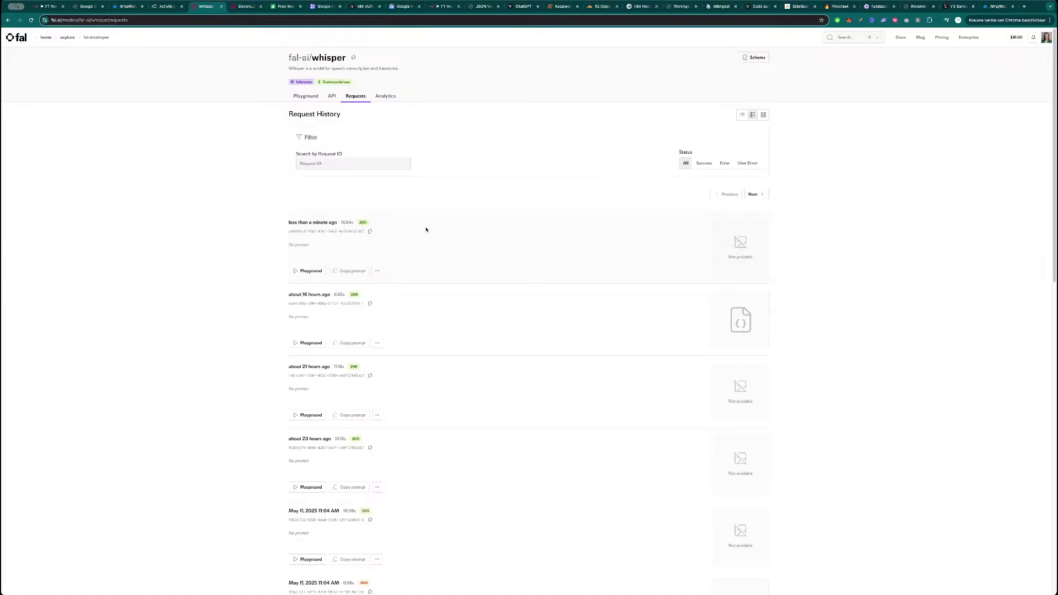
# - Return to the n8n workflow, run the Wait 30 sec node and view the Get Fal Whisper Result settings
pyautogui.press('super+1')
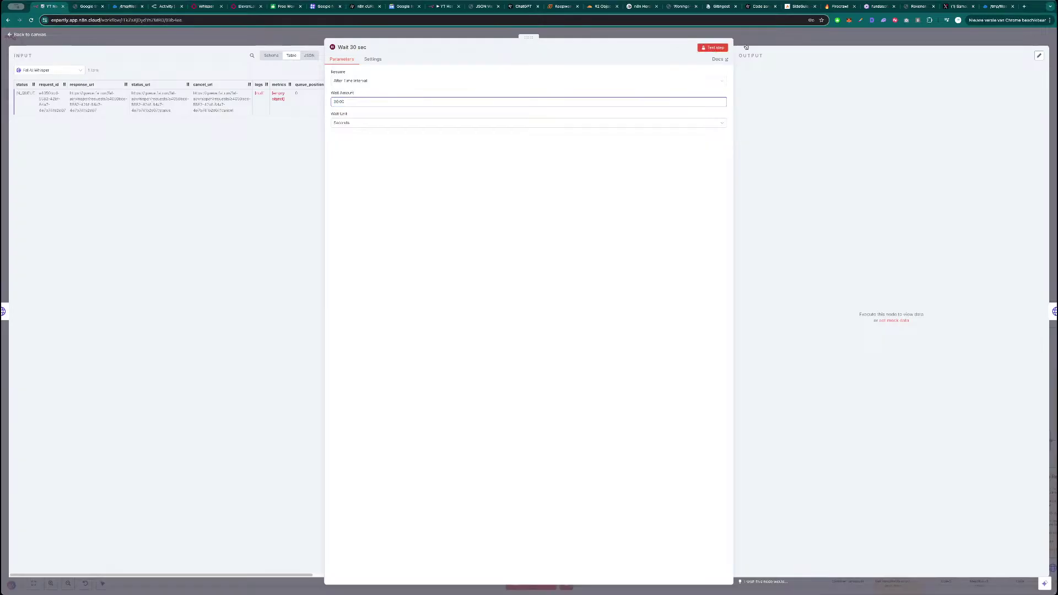
pyautogui.click(746, 47)
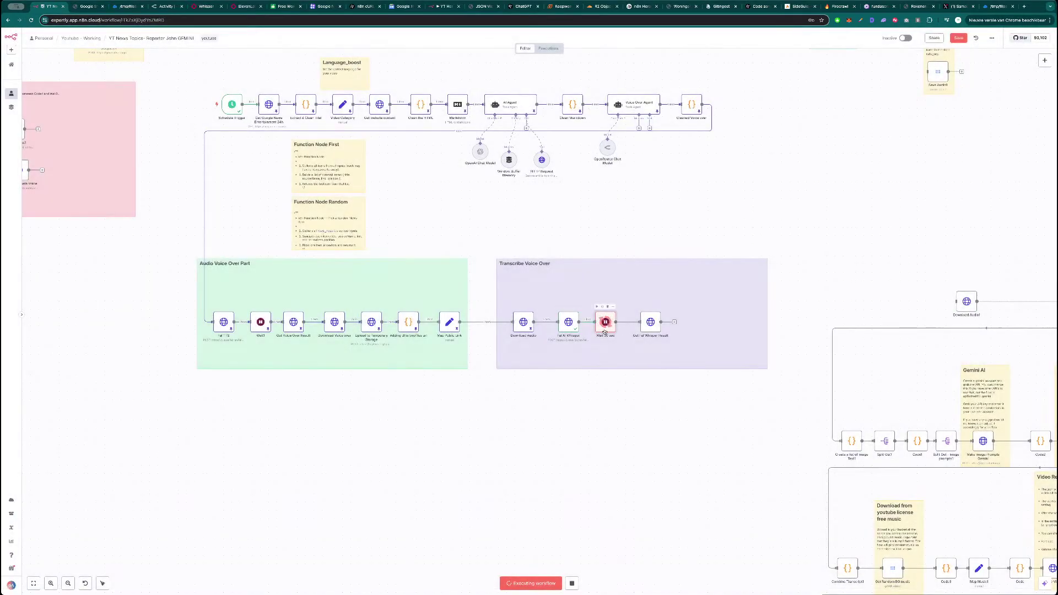
pyautogui.doubleClick(650, 325)
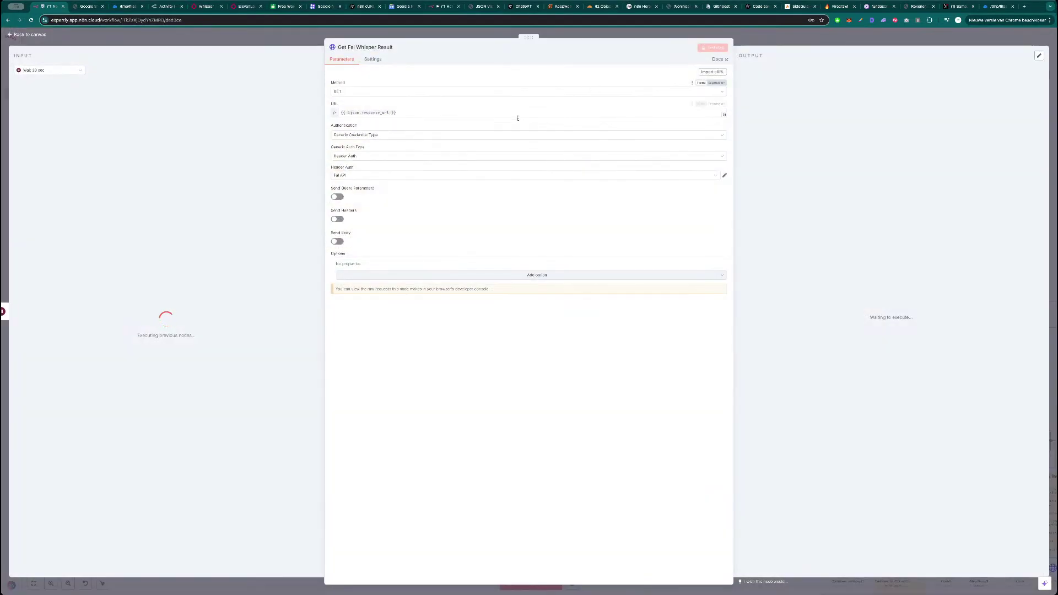
pyautogui.click(770, 40)
# - Delete the old Download Audio1 node that feeds Open AI Whisper1
pyautogui.moveTo(738, 210); pyautogui.dragTo(488, 207)
pyautogui.scroll(-2, 534, 210)
pyautogui.moveTo(617, 211); pyautogui.dragTo(456, 231)
pyautogui.scroll(4, 462, 234)
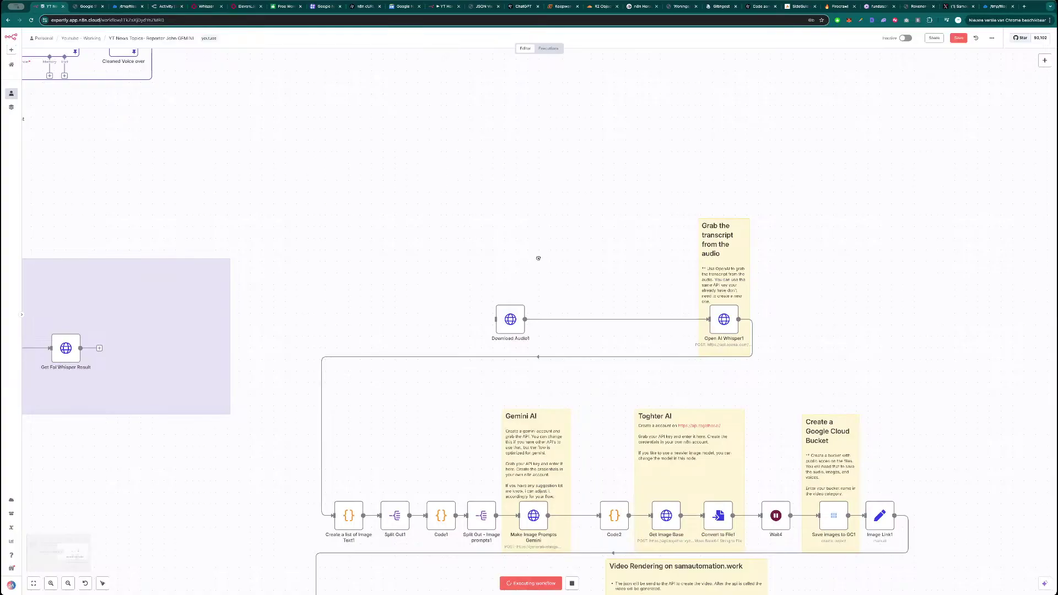
pyautogui.moveTo(539, 258); pyautogui.dragTo(493, 247)
pyautogui.click(467, 316)
pyautogui.press('Delete')
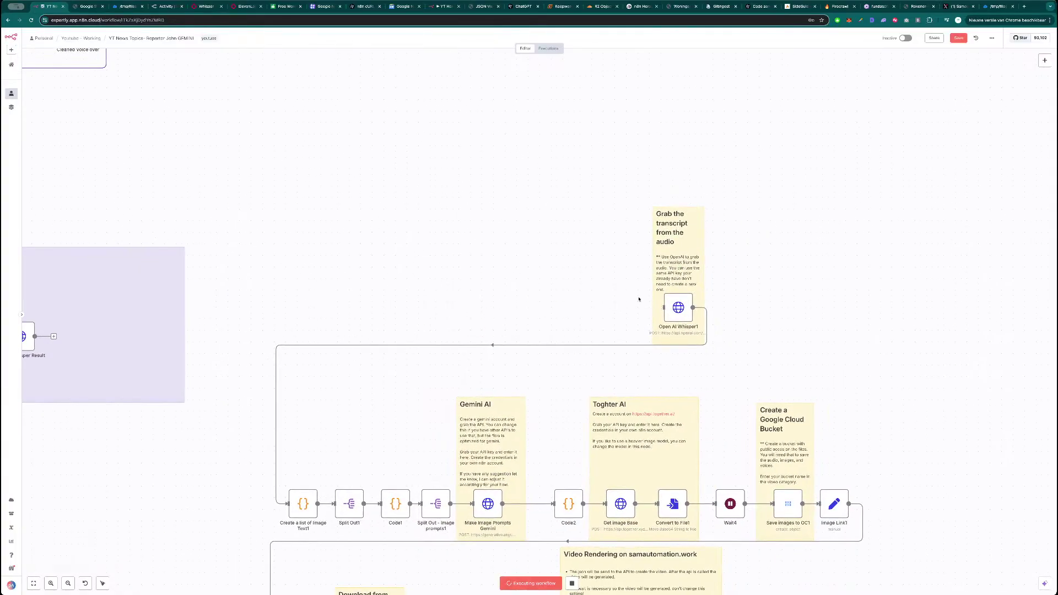
# - Review the request settings and body parameters of the Open AI Whisper1 node
pyautogui.doubleClick(681, 307)
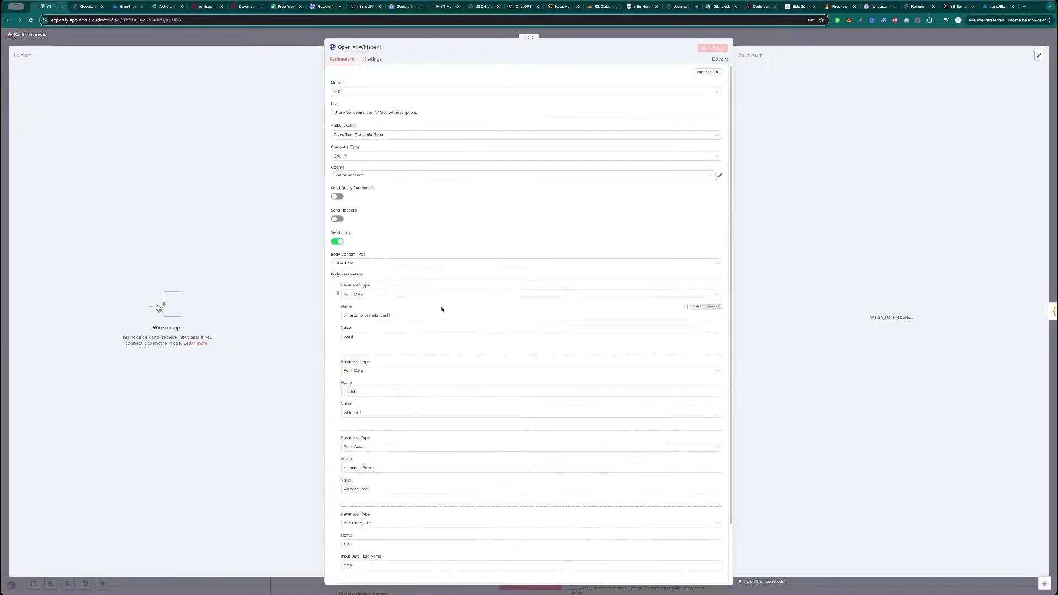
pyautogui.scroll(-2, 441, 337)
pyautogui.scroll(2, 439, 397)
pyautogui.scroll(-3, 522, 286)
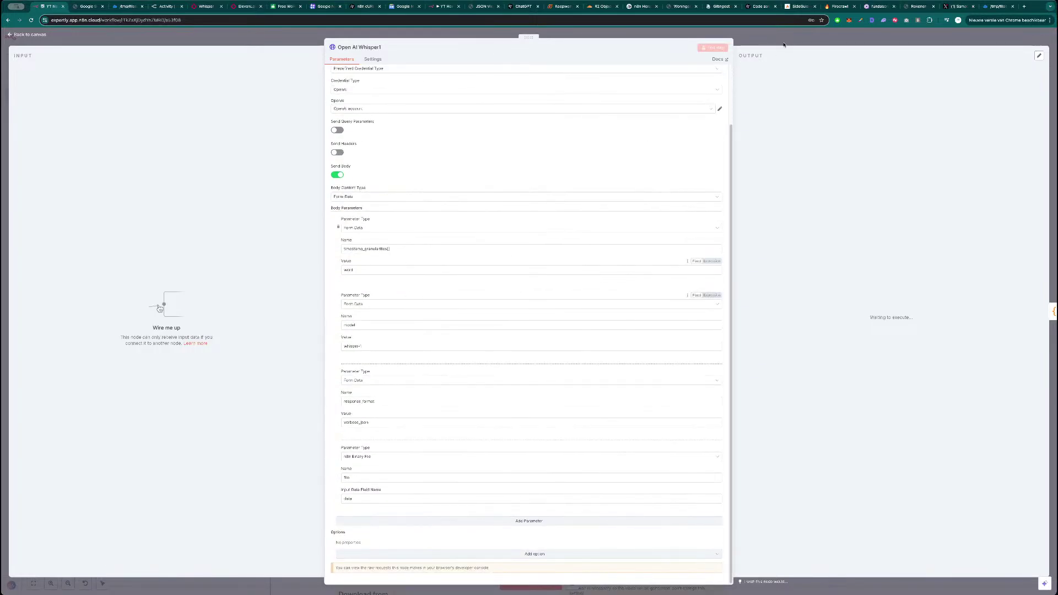
pyautogui.press('Escape')
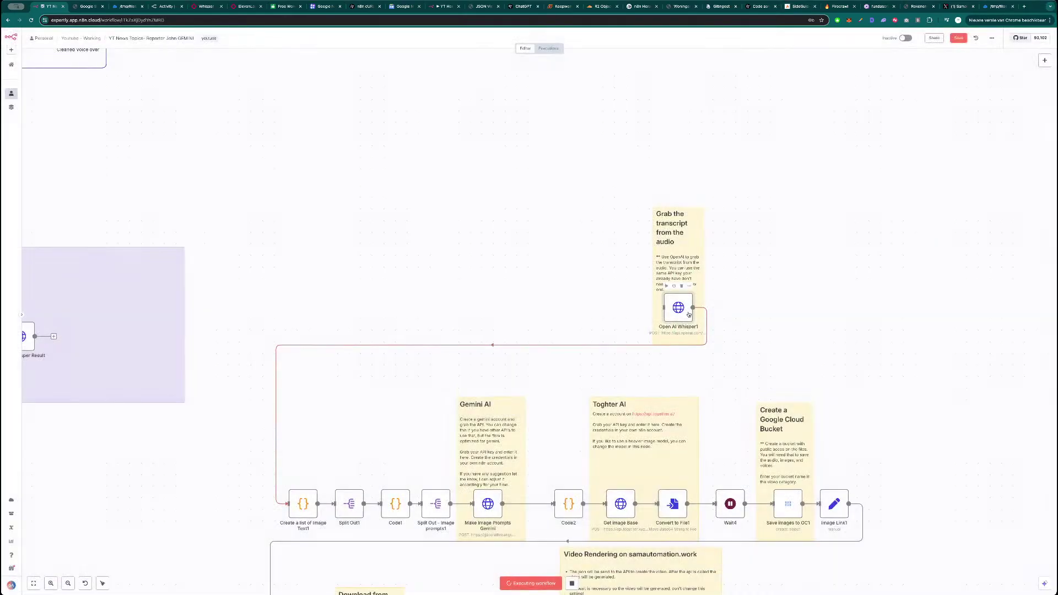
# - Disconnect Open AI Whisper1 from Create a list of Image Text1 and move it with its note beside the Google Cloud Bucket note above
pyautogui.click(495, 346)
pyautogui.hotkey('ctrl', 'c')
pyautogui.press('1')
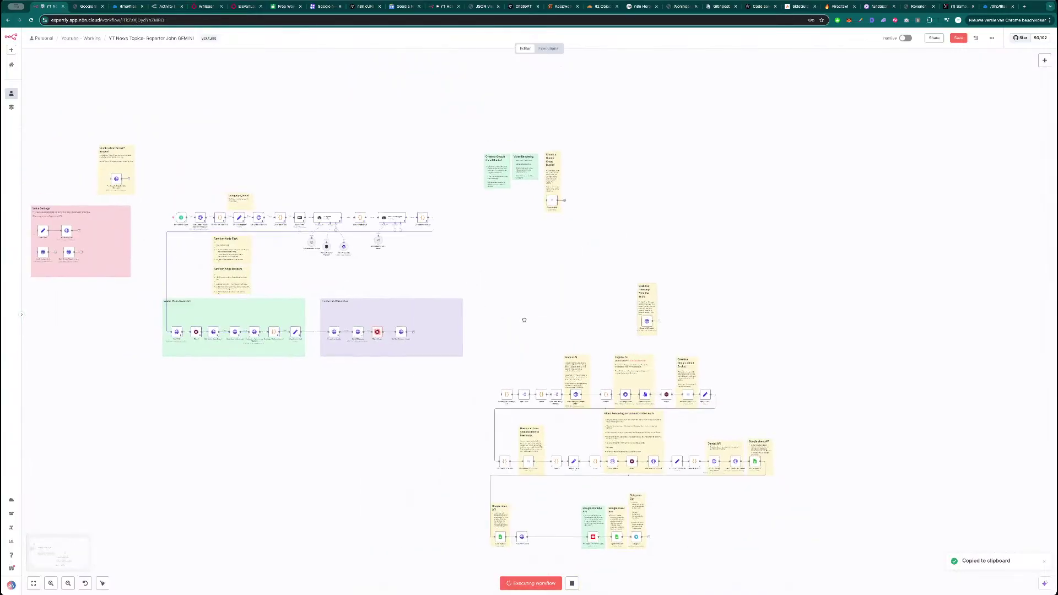
pyautogui.moveTo(613, 196); pyautogui.dragTo(579, 162)
pyautogui.scroll(5, 442, 333)
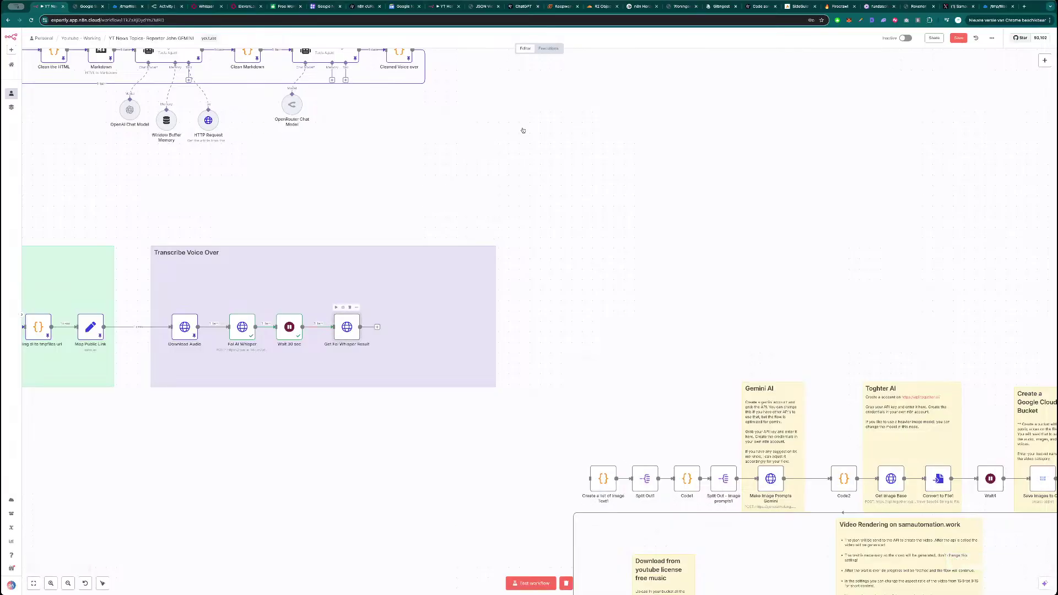
# - Run the Get Fal Whisper Result node and view its output as JSON
pyautogui.doubleClick(346, 327)
pyautogui.click(712, 47)
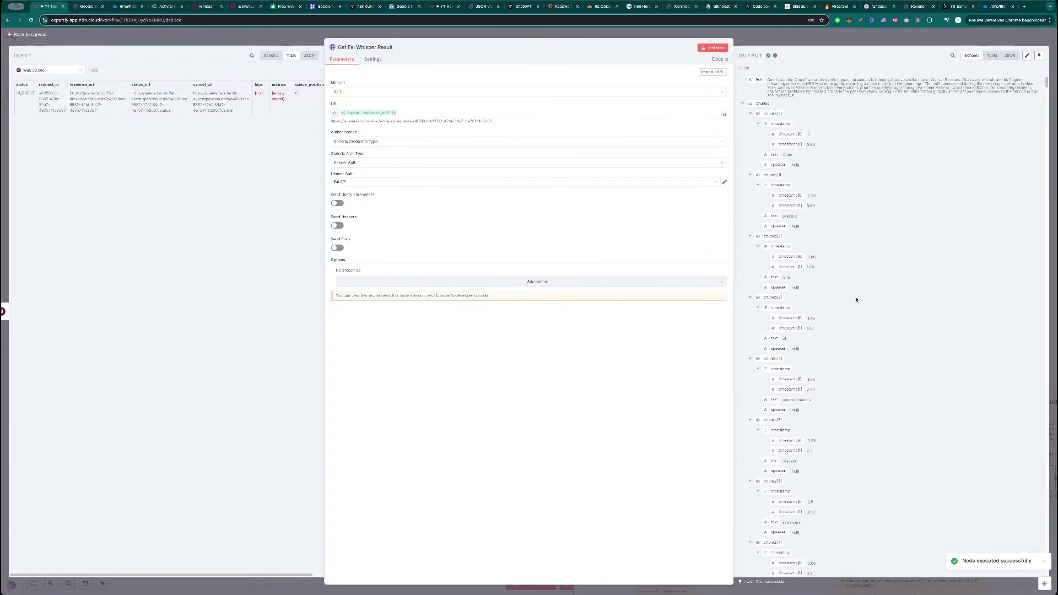
pyautogui.click(1011, 56)
pyautogui.scroll(-15, 860, 270)
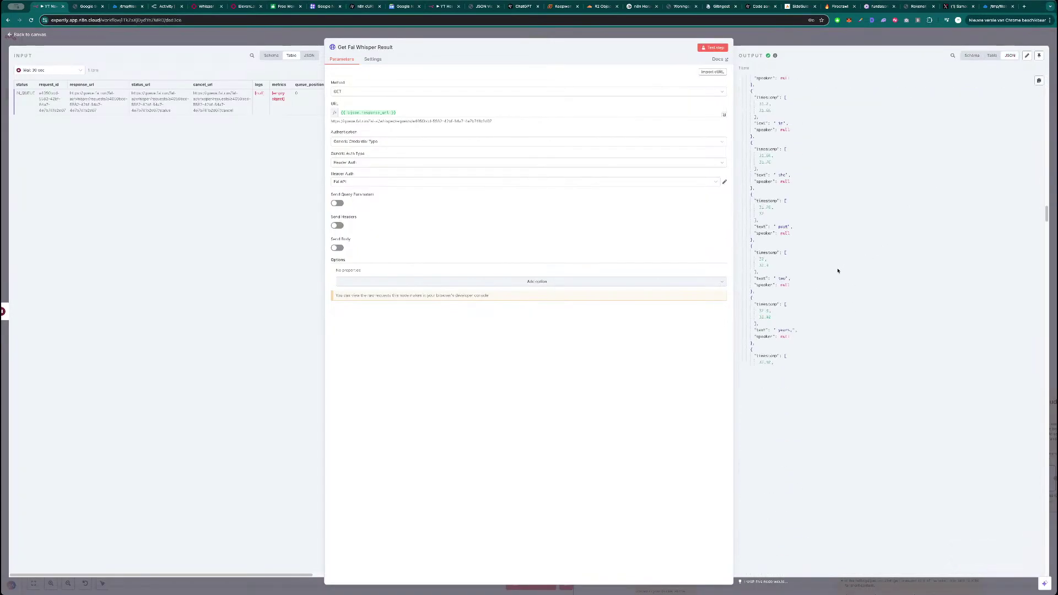
pyautogui.scroll(-10, 837, 283)
pyautogui.press('Escape')
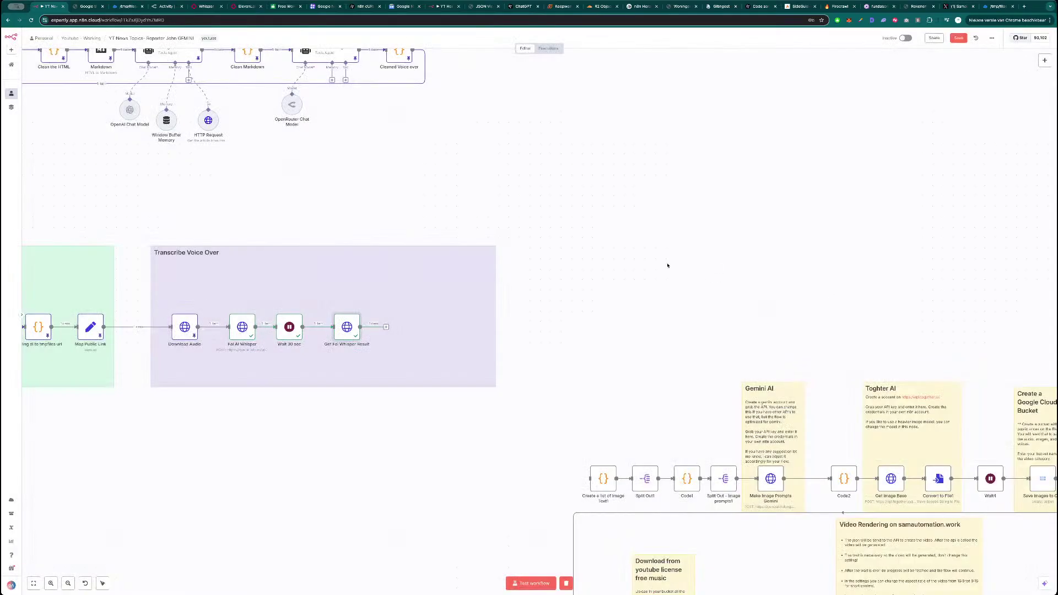
# - Examine the word-level timestamps through the end of the Get Fal Whisper Result JSON output
pyautogui.scroll(-5, 605, 305)
pyautogui.moveTo(596, 330); pyautogui.dragTo(680, 294)
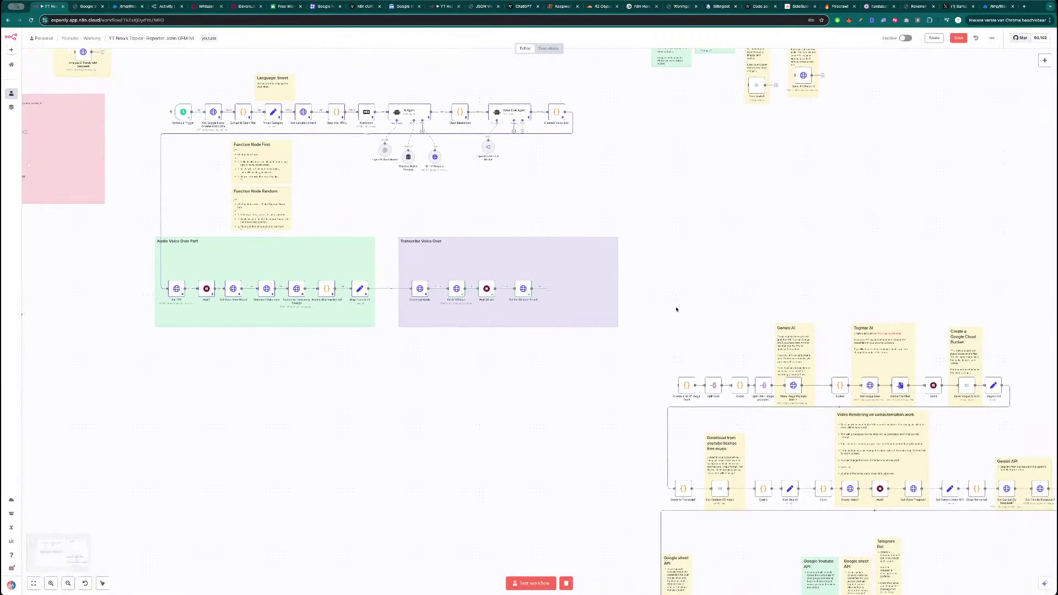
pyautogui.hscroll(-2, 668, 311)
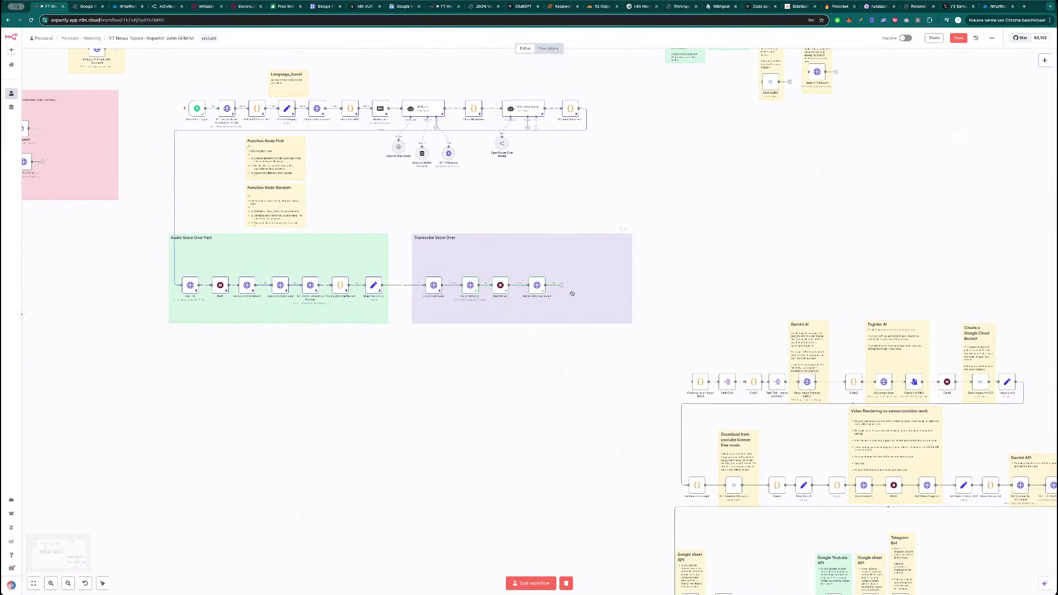
pyautogui.scroll(3, 689, 281)
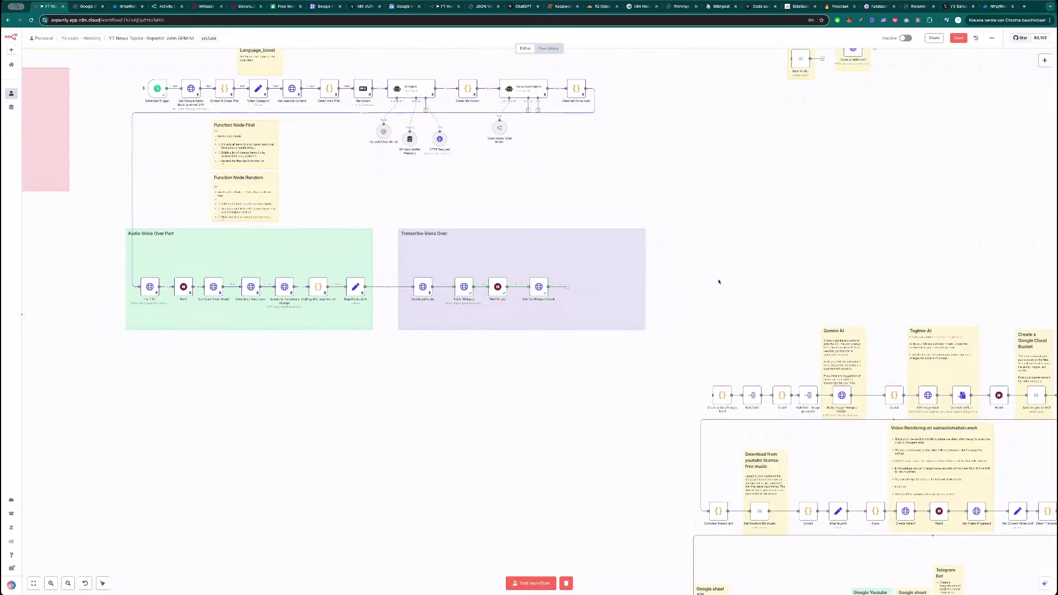
pyautogui.doubleClick(540, 289)
pyautogui.scroll(-5, 821, 253)
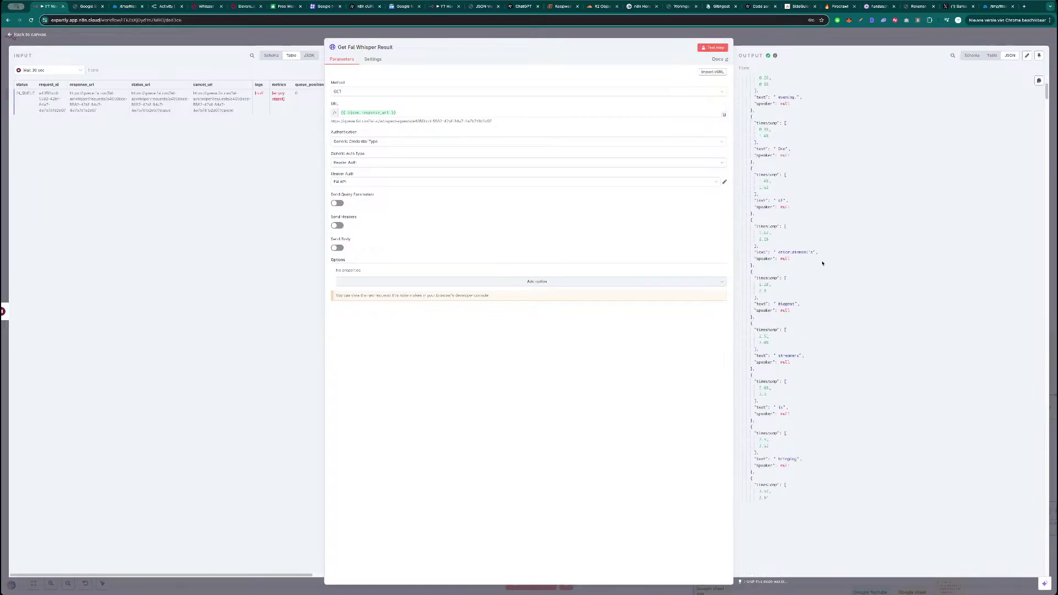
pyautogui.scroll(-20, 822, 279)
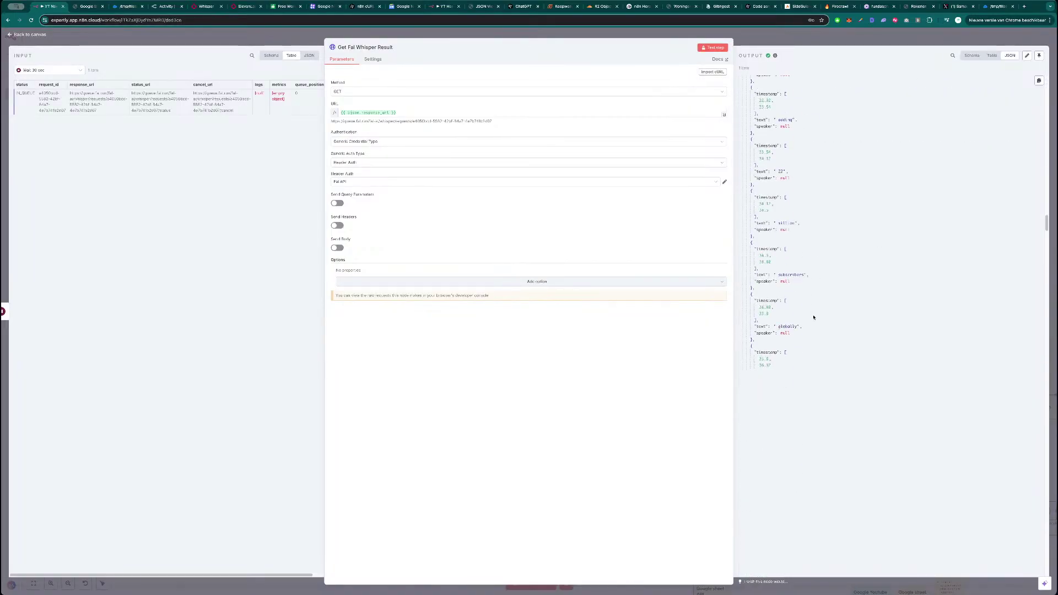
pyautogui.scroll(-20, 818, 334)
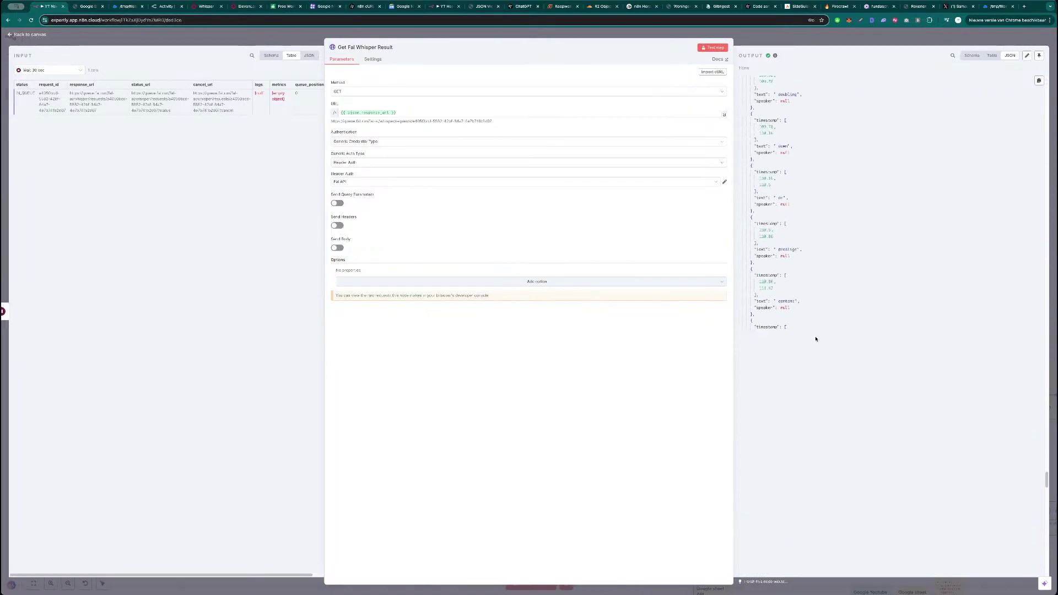
pyautogui.scroll(-10, 818, 347)
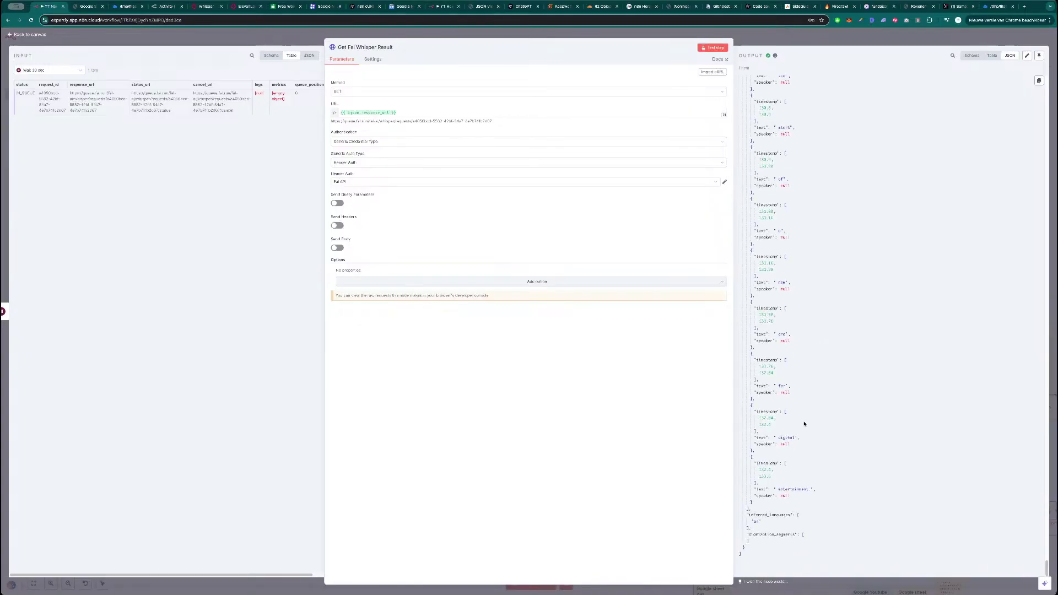
pyautogui.press('Escape')
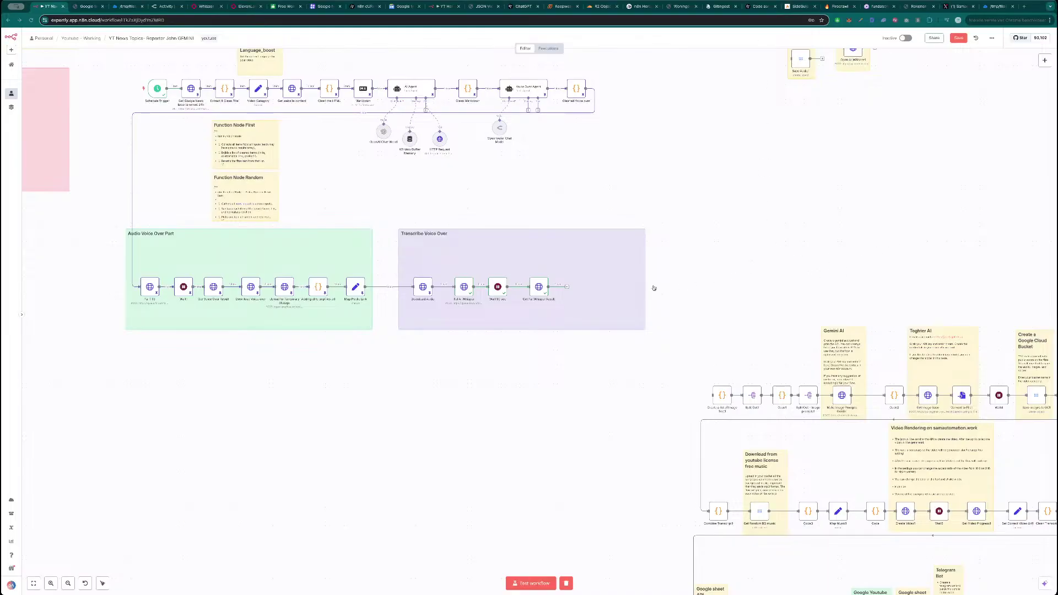
# - Paste the Create a list of Image Text code node, connect it after Get Fal Whisper Result and run it
pyautogui.hotkey('ctrl', 'v')
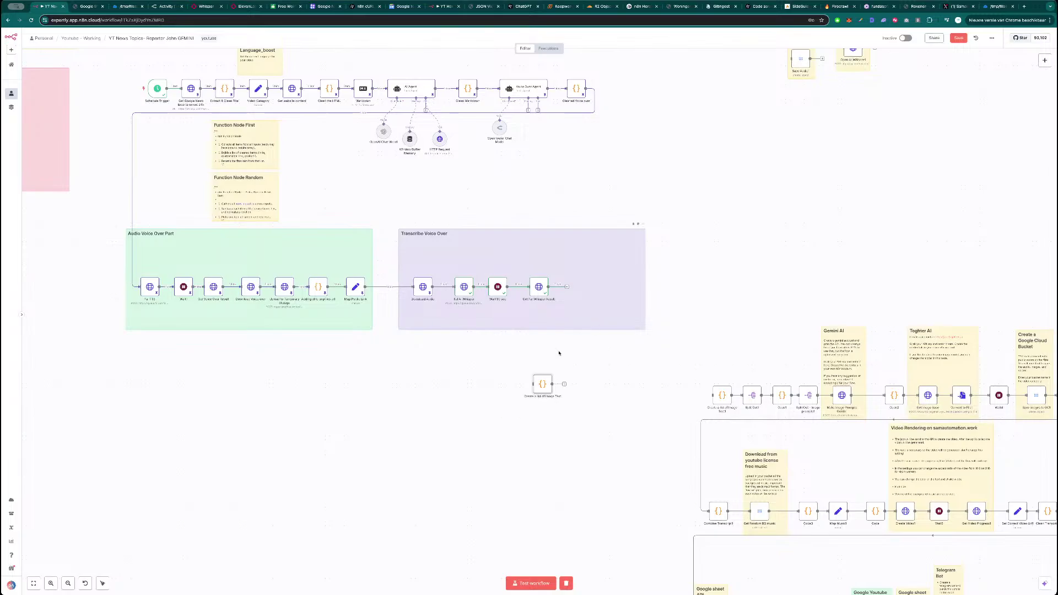
pyautogui.moveTo(543, 384); pyautogui.dragTo(582, 288)
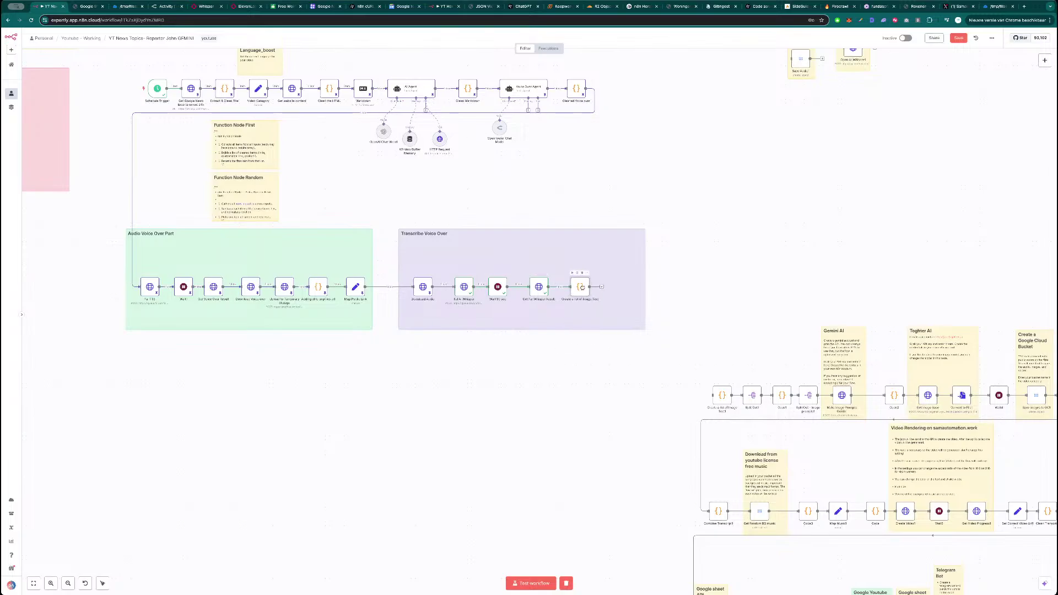
pyautogui.doubleClick(582, 288)
pyautogui.click(714, 48)
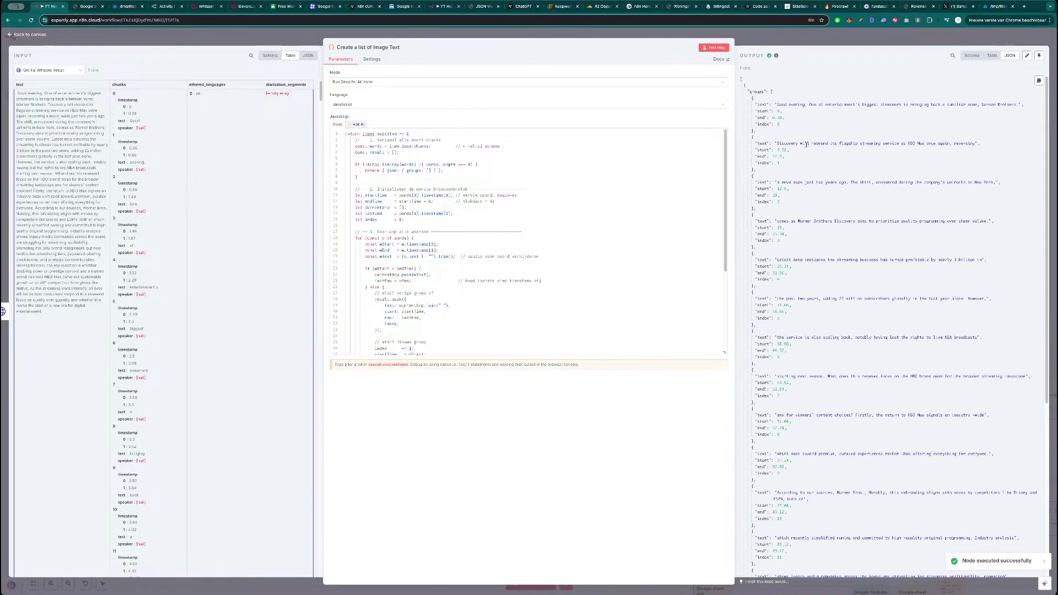
# - Examine the text groups with their start, end and index values in the Create a list of Image Text output
pyautogui.moveTo(787, 105); pyautogui.dragTo(941, 105)
pyautogui.click(892, 114)
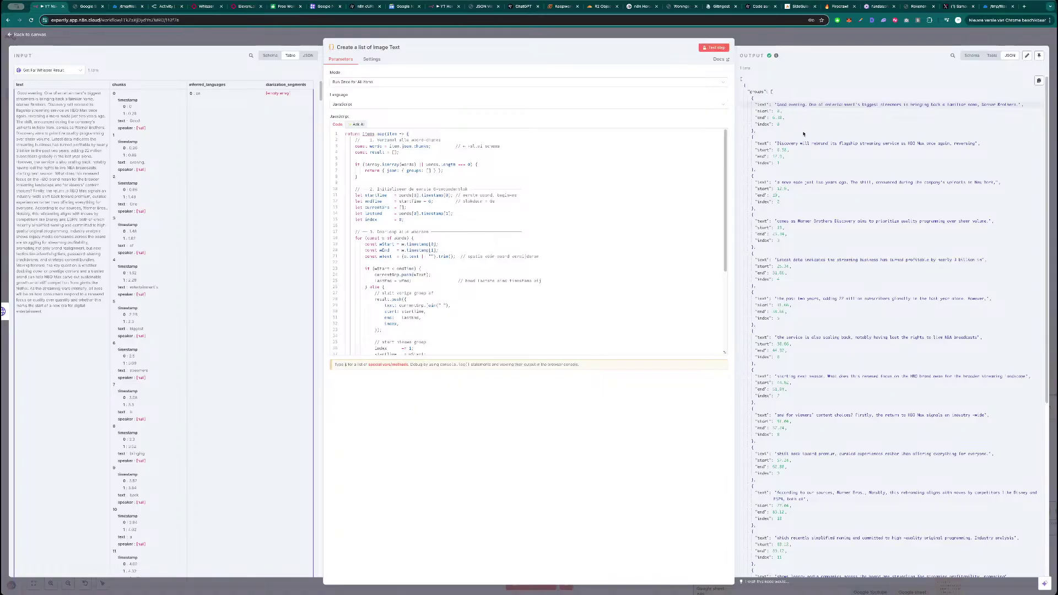
pyautogui.scroll(-5, 841, 199)
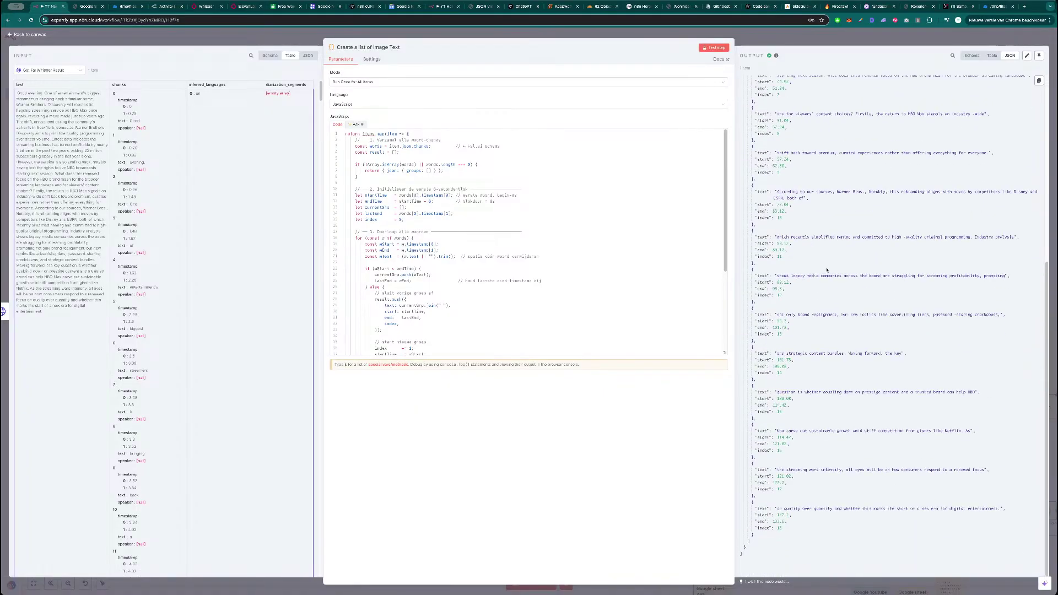
pyautogui.scroll(5, 836, 222)
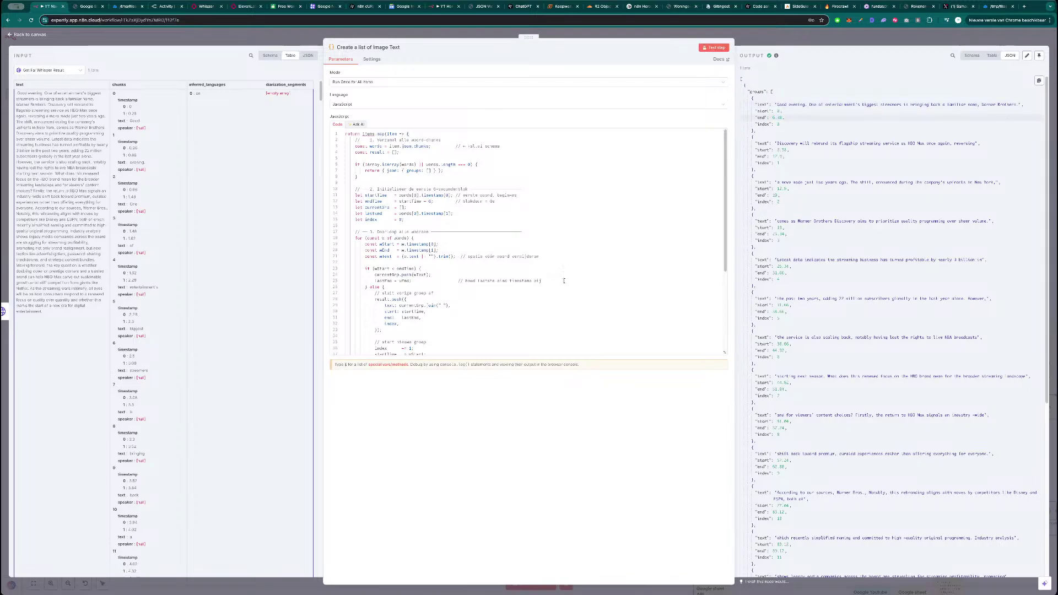
# - Set the new group's endTime to startTime + 3 in the code, rerun the node and check the last group's index
pyautogui.scroll(-5, 818, 314)
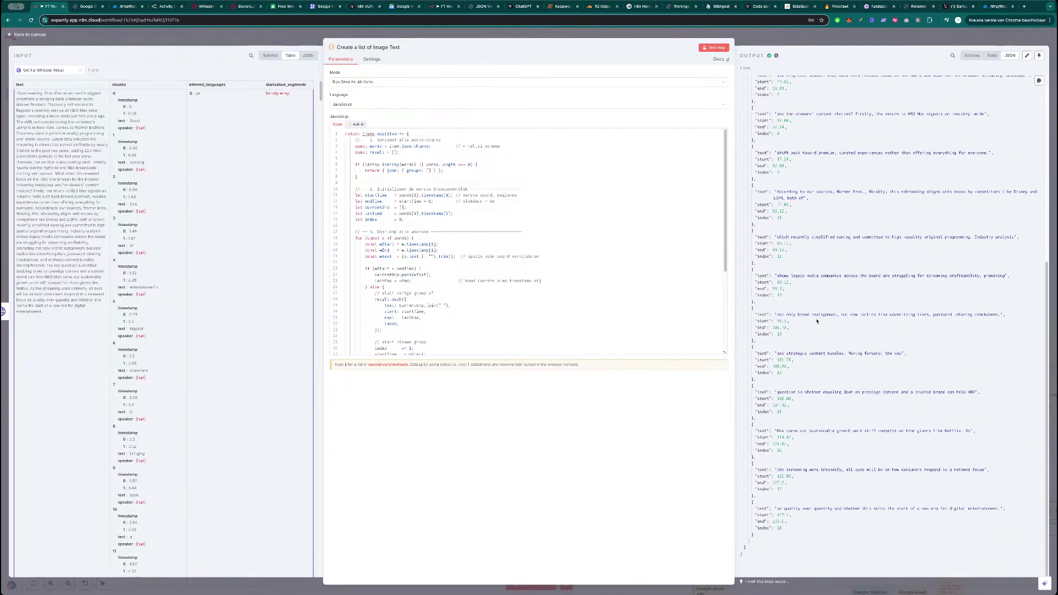
pyautogui.scroll(-2, 470, 300)
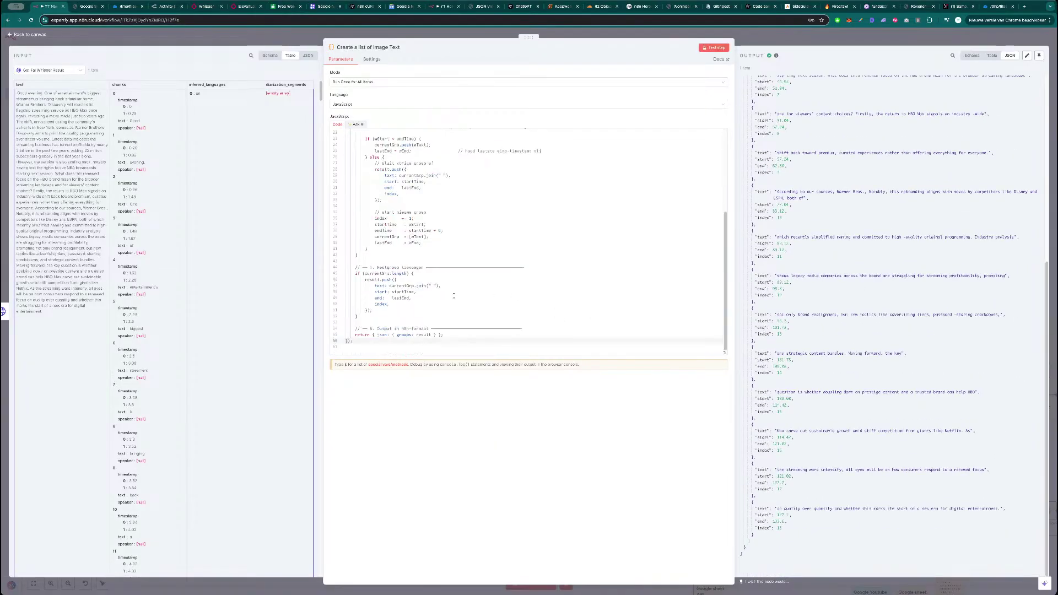
pyautogui.scroll(2, 436, 286)
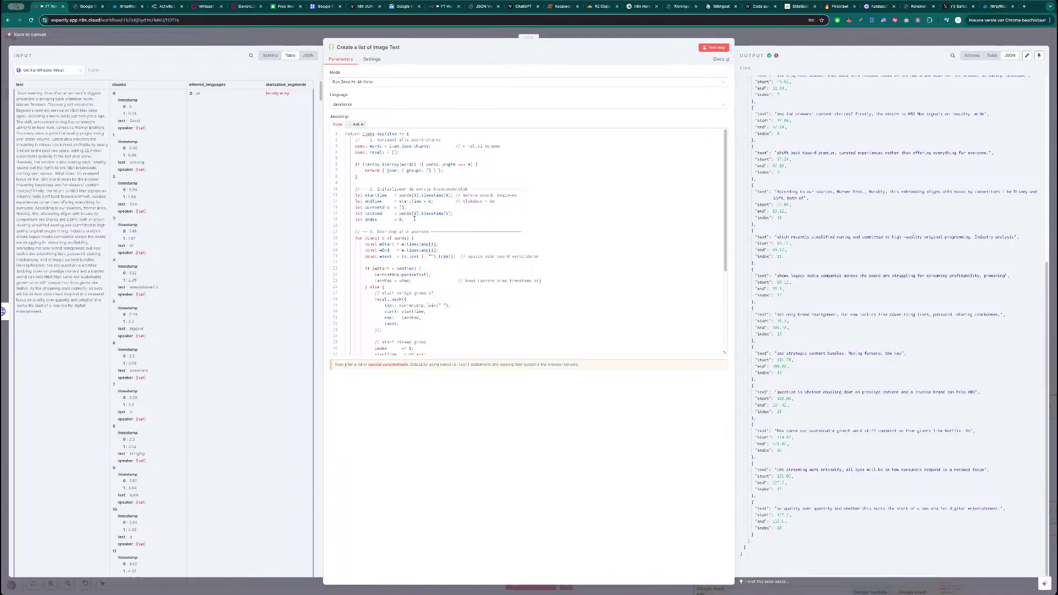
pyautogui.scroll(-3, 431, 259)
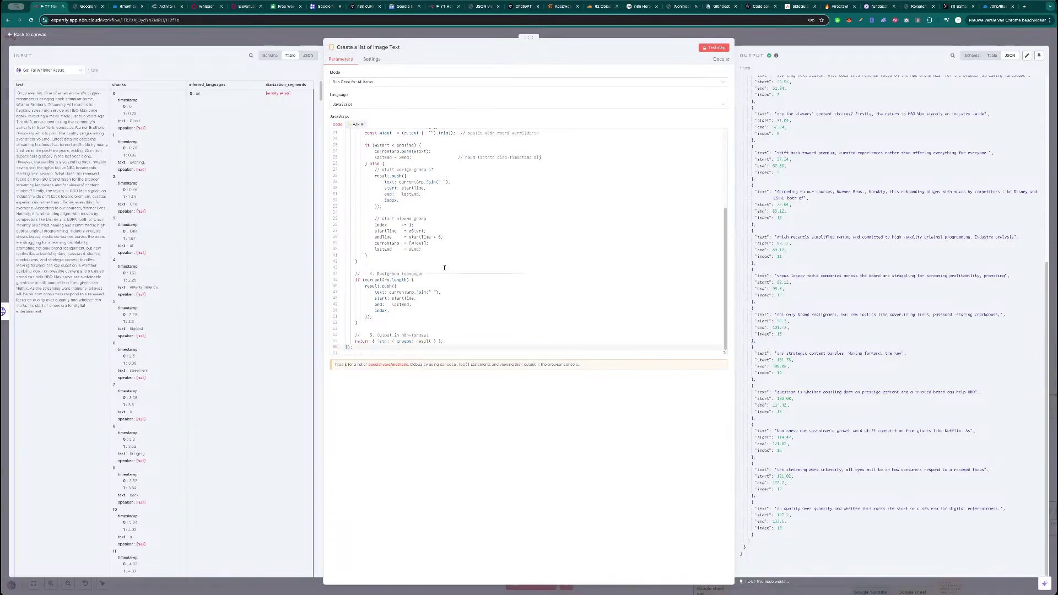
pyautogui.click(441, 231)
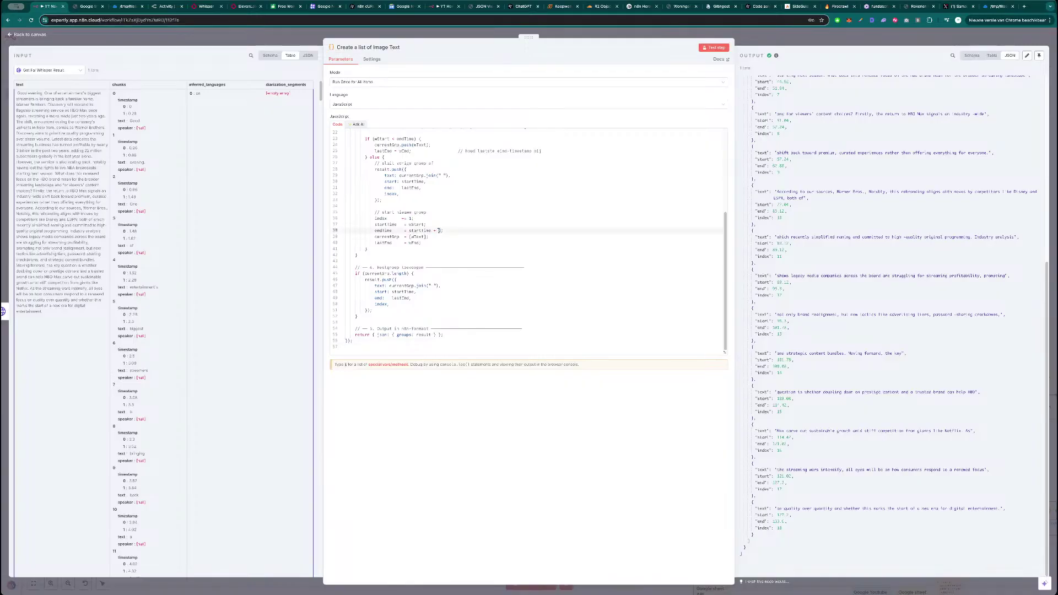
pyautogui.click(715, 47)
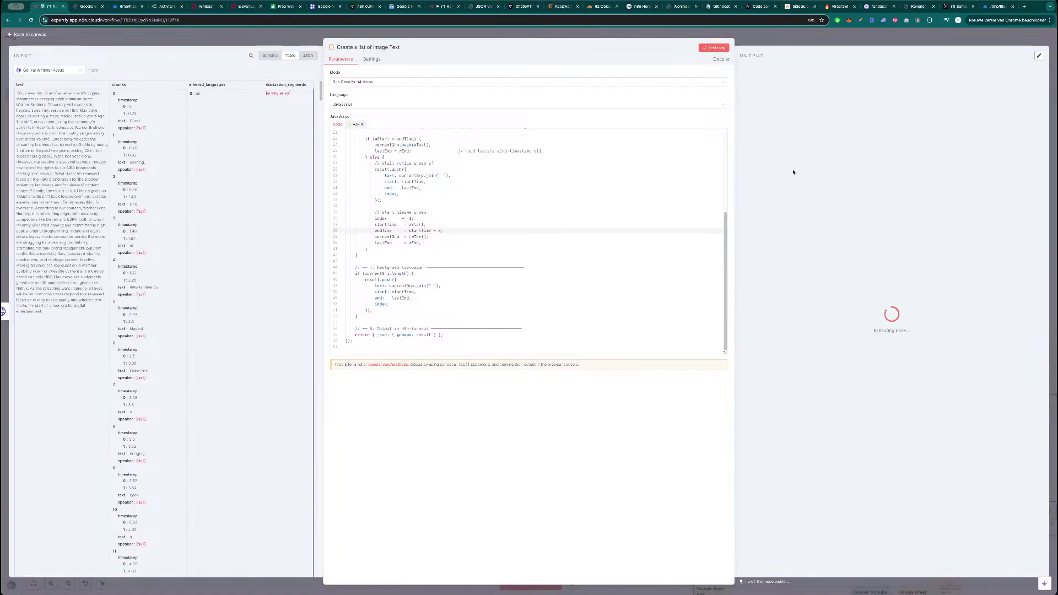
pyautogui.scroll(-20, 814, 220)
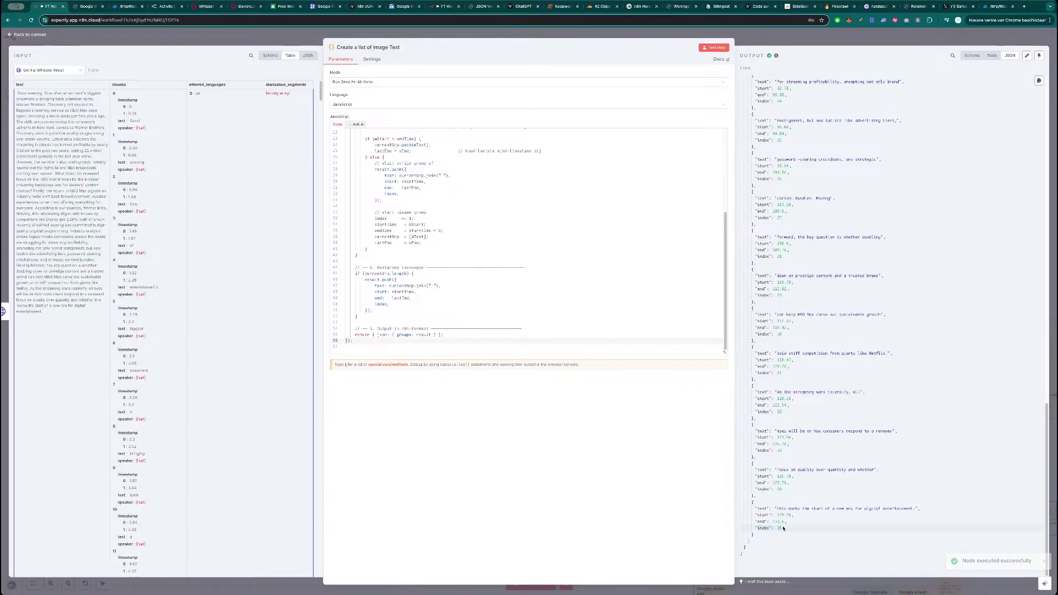
pyautogui.moveTo(784, 531); pyautogui.dragTo(758, 528)
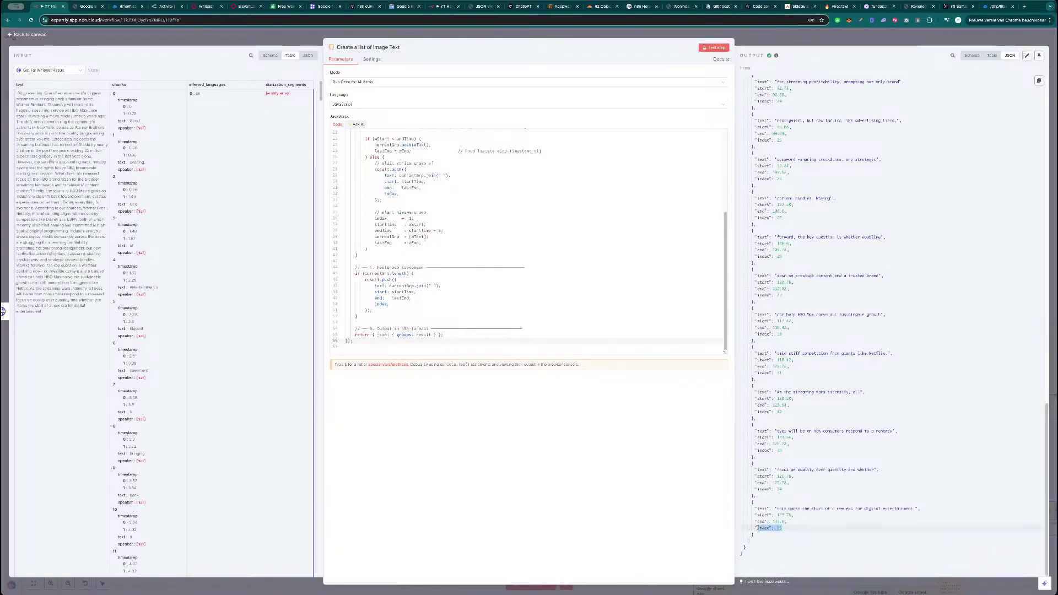
pyautogui.click(784, 529)
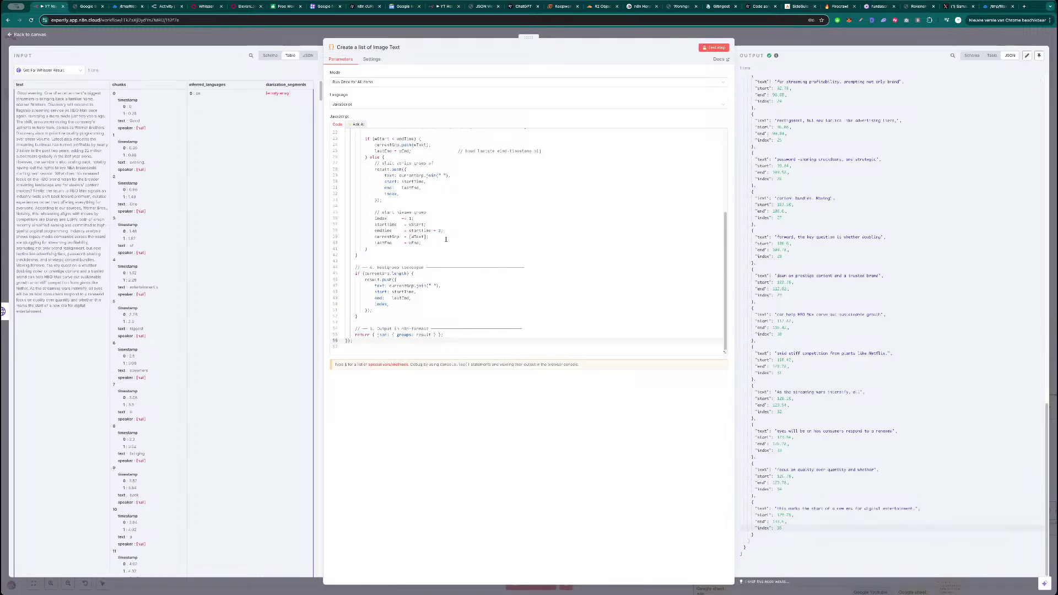
# - Set the new group's endTime back to startTime + 6, rerun the node and review the resulting groups
pyautogui.click(447, 234)
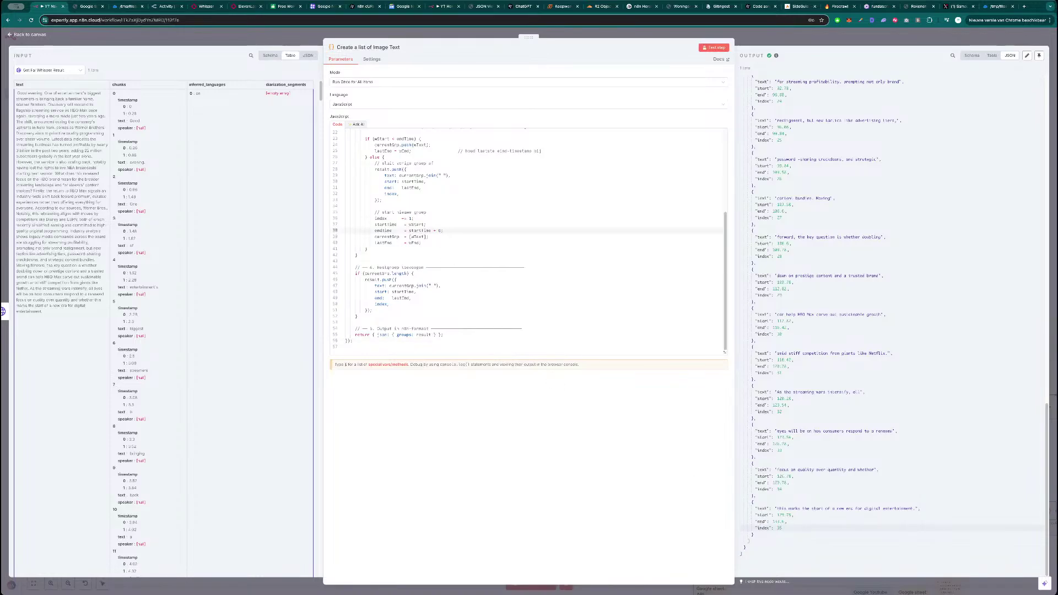
pyautogui.click(714, 47)
pyautogui.scroll(-5, 812, 386)
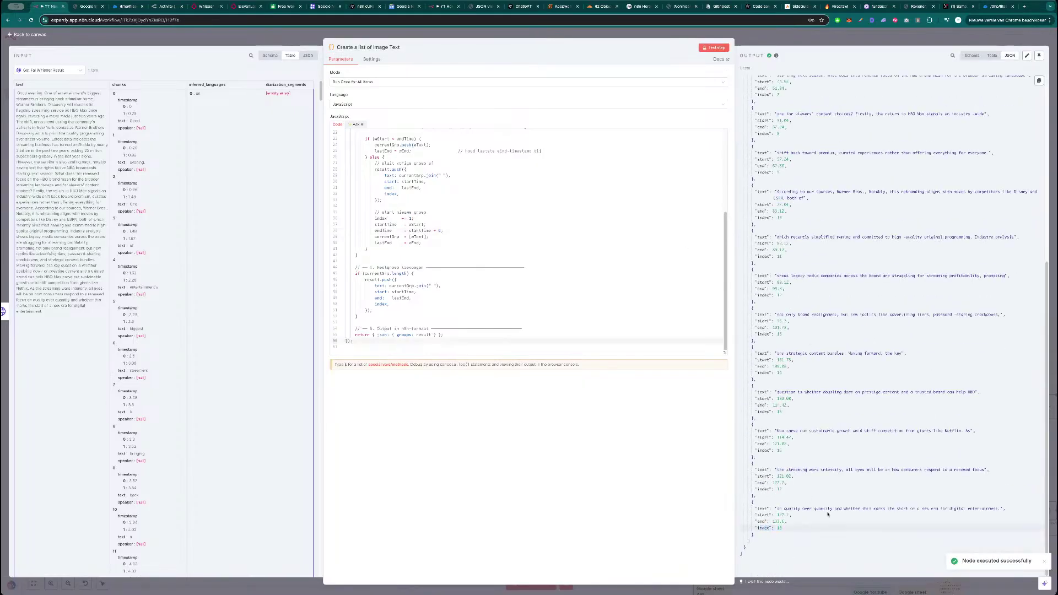
pyautogui.scroll(6, 852, 396)
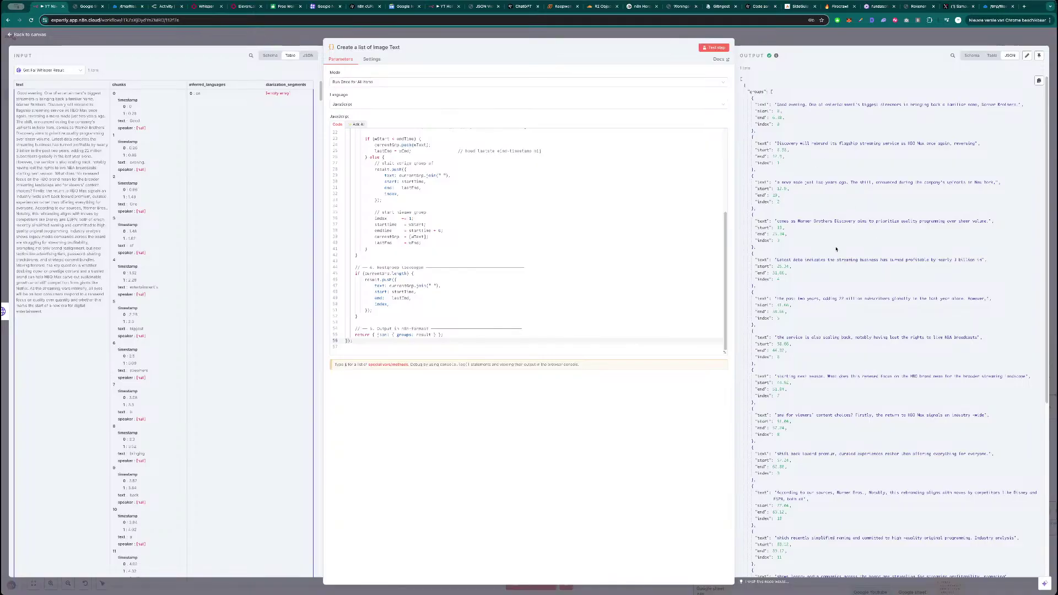
pyautogui.scroll(-5, 838, 397)
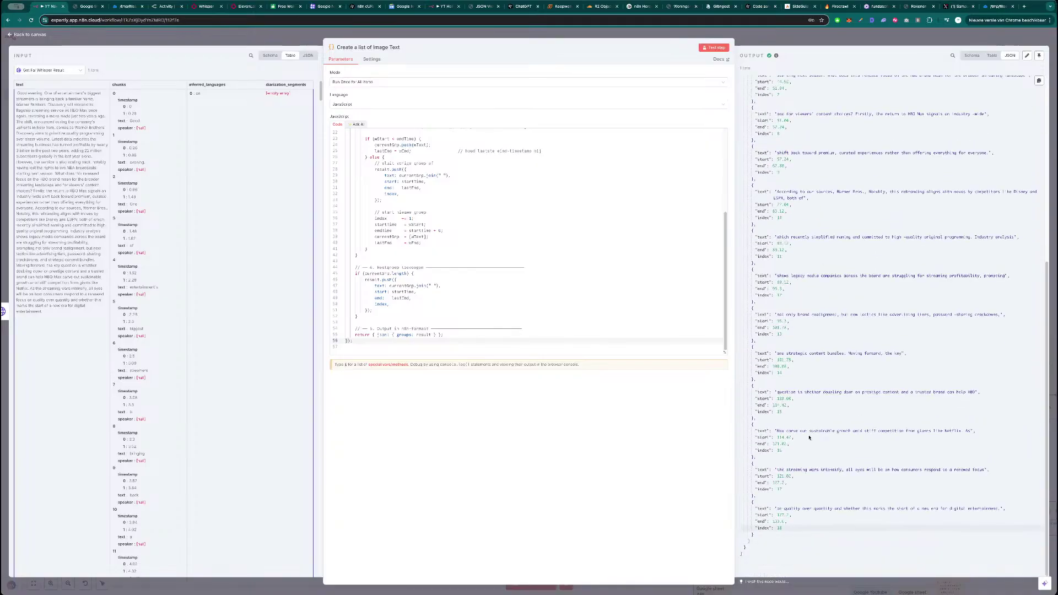
pyautogui.scroll(5, 837, 358)
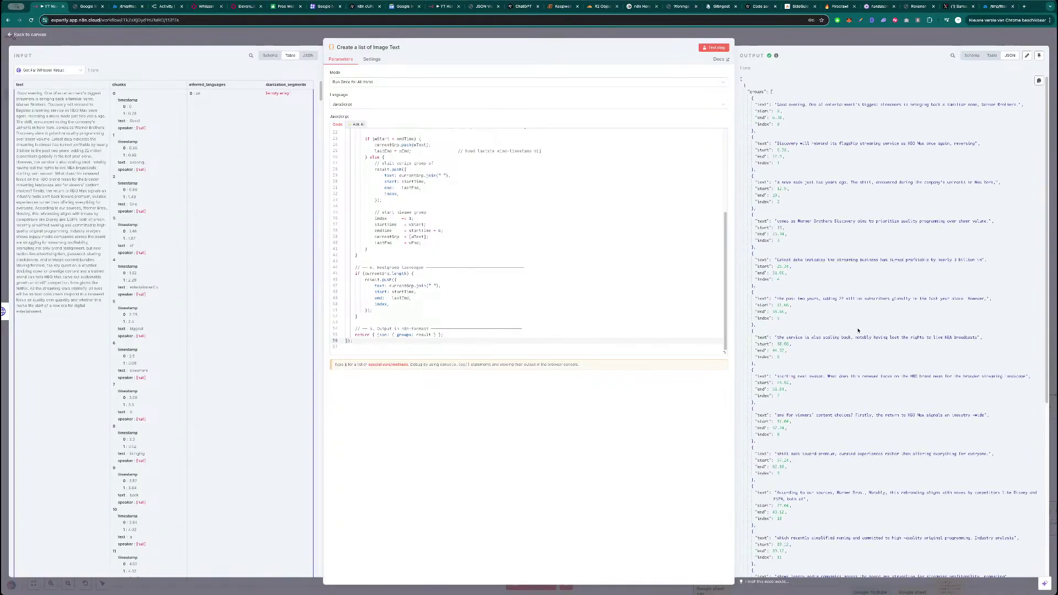
pyautogui.scroll(-5, 816, 339)
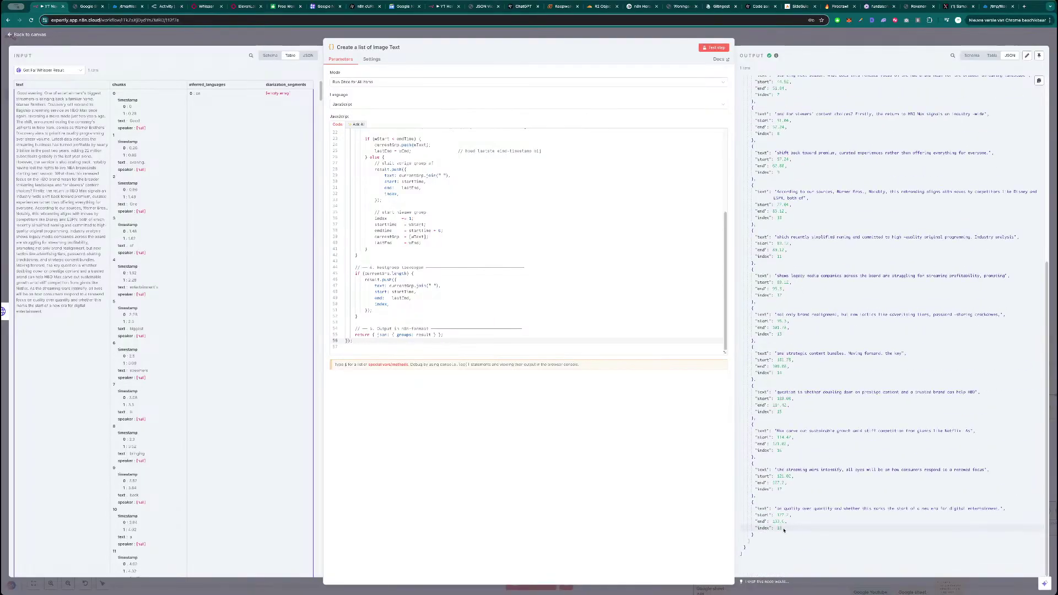
# - Append the comment "// Adjust this and lower it for more images in the video." to the endTime = startTime + 6 line and rerun the node
pyautogui.click(440, 231)
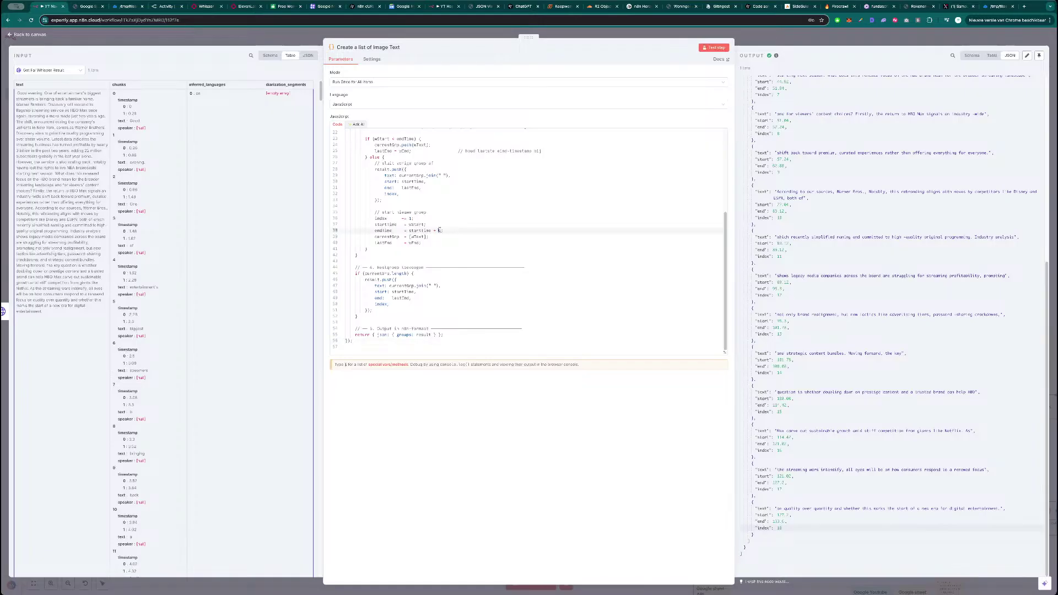
pyautogui.write('3')
pyautogui.write('6')
pyautogui.write('/')
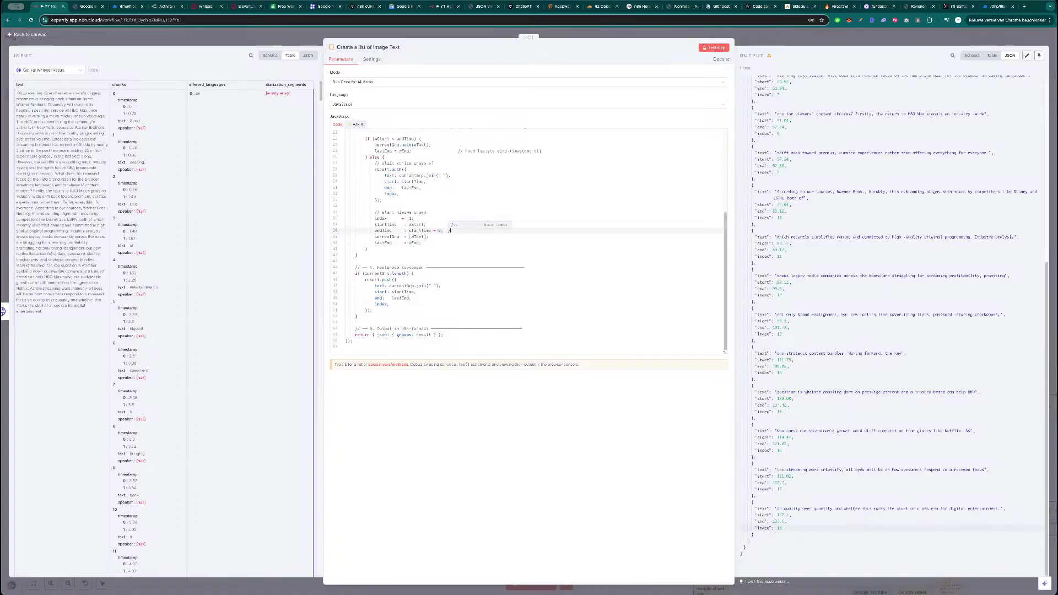
pyautogui.write('/ Adjust this and low')
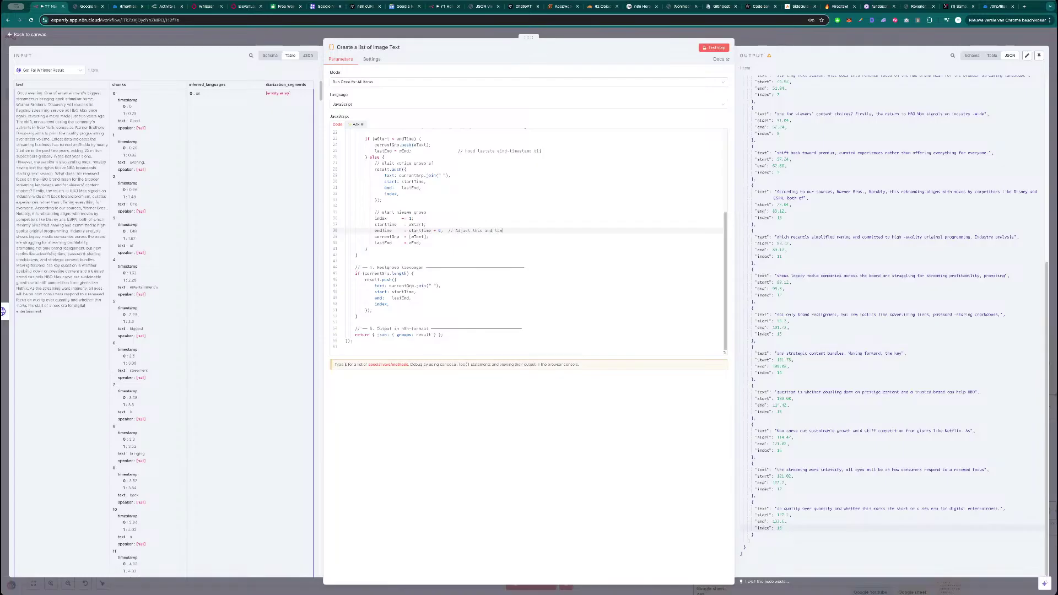
pyautogui.write('for more images in the video.')
pyautogui.press('Escape')
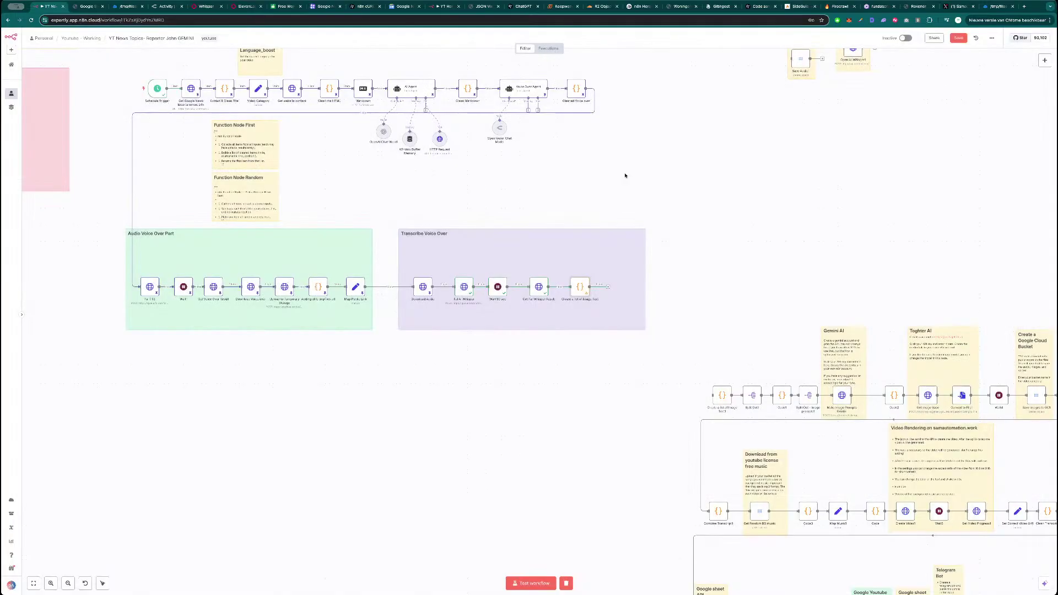
pyautogui.doubleClick(580, 287)
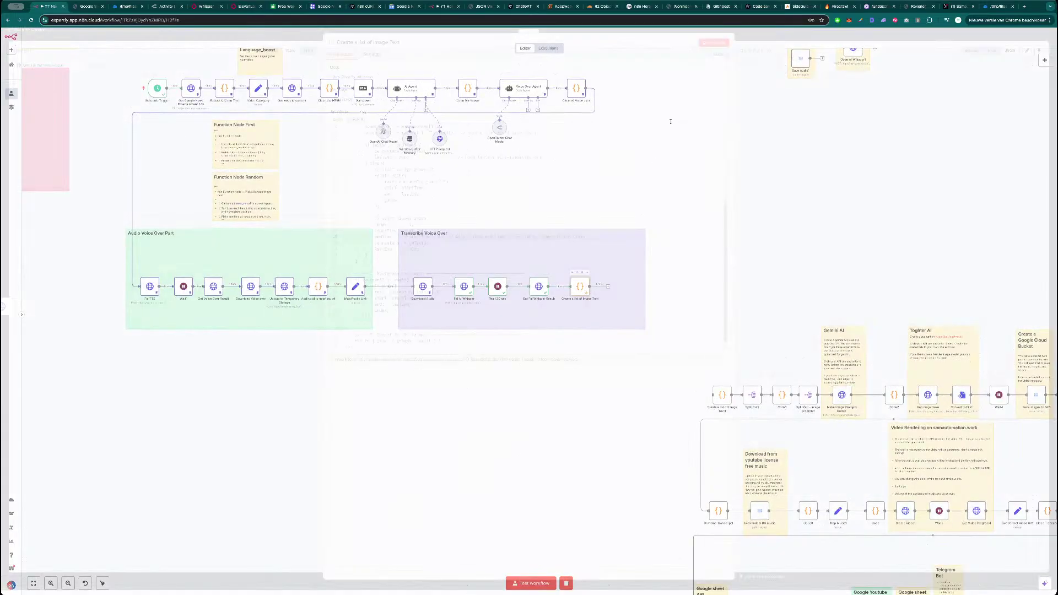
pyautogui.click(724, 48)
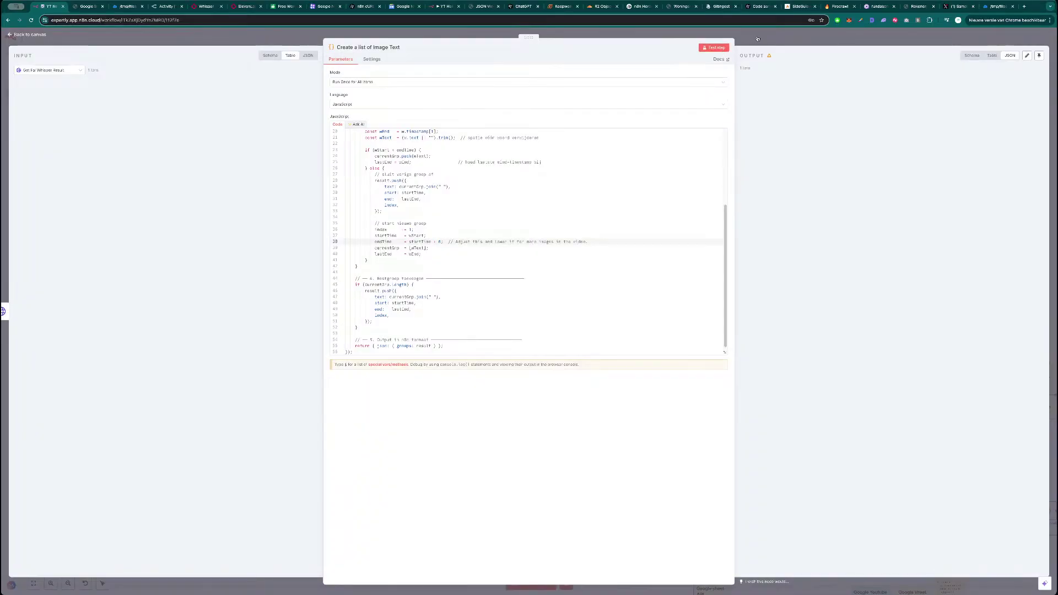
pyautogui.click(723, 48)
pyautogui.press('Escape')
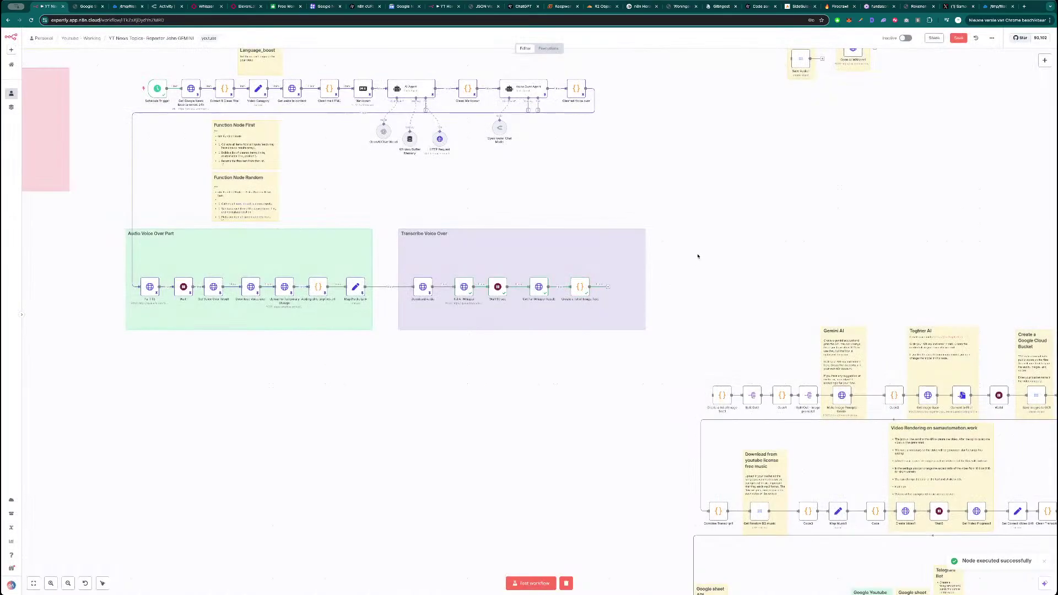
# - Move the Transcribe Voice Over sticky note below its nodes and add a line about adjusting the Create a list of Image Text node
pyautogui.doubleClick(464, 243)
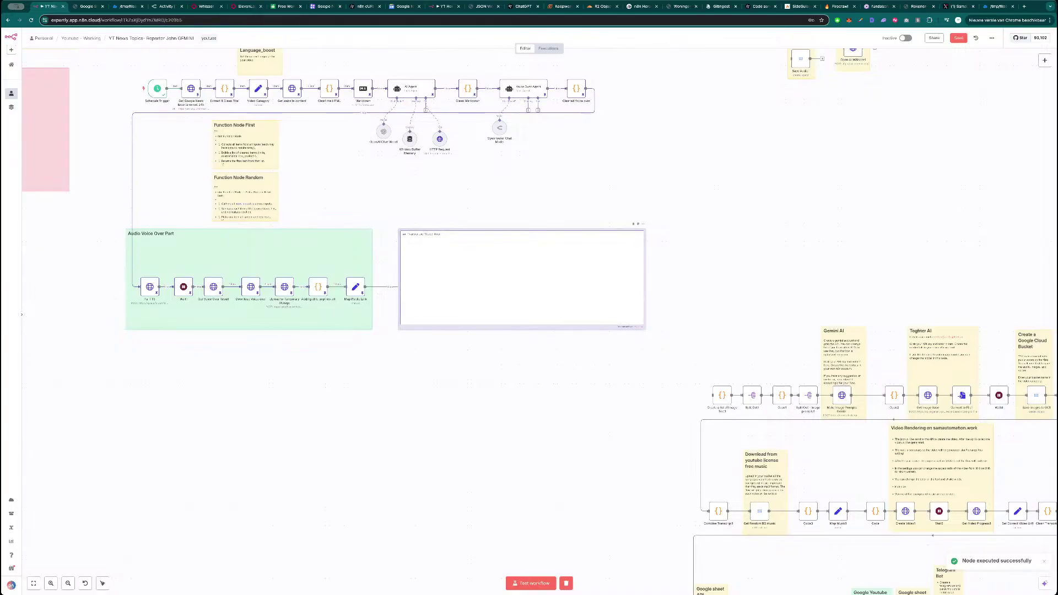
pyautogui.moveTo(501, 231); pyautogui.dragTo(486, 352)
pyautogui.doubleClick(470, 351)
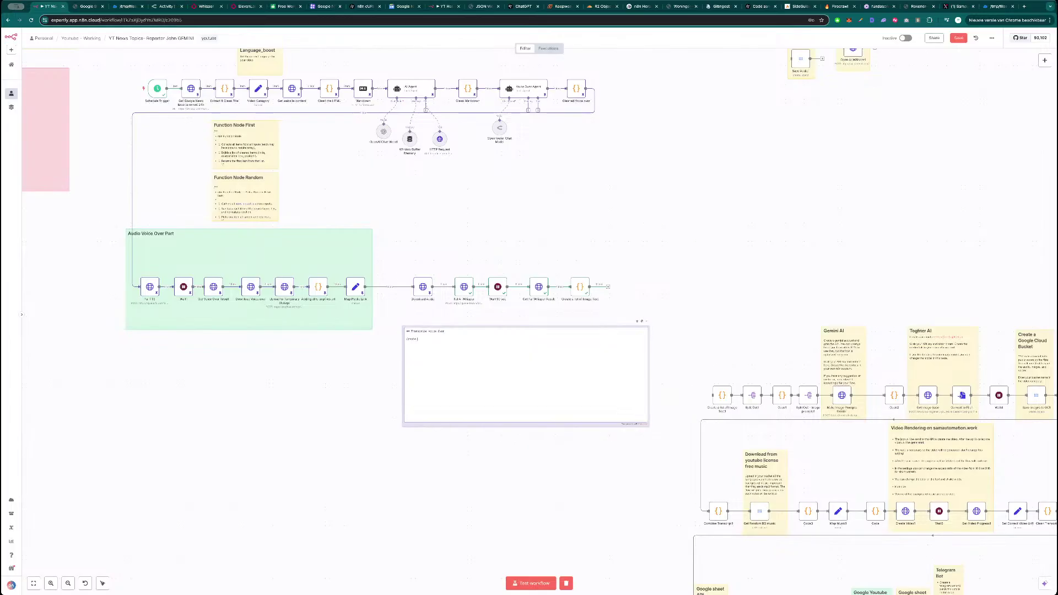
pyautogui.press('BackSpace')
pyautogui.press('BackSpace')
pyautogui.write(': {')
pyautogui.write('djust the')
# - Copy the commented endTime line from the code into the sticky note, end it with "generate more images." and place the note back behind the nodes
pyautogui.click(577, 296)
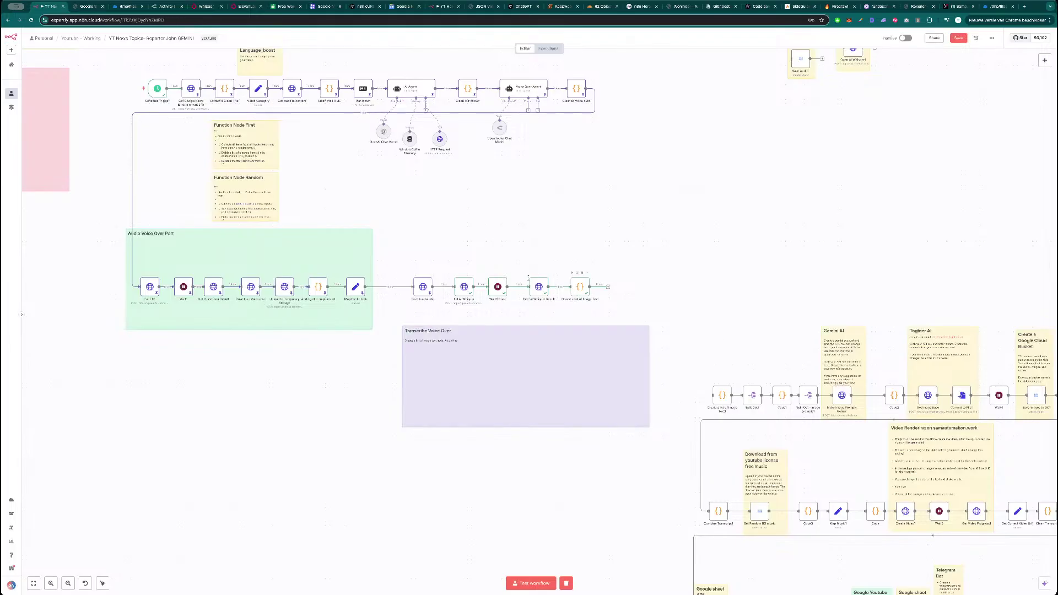
pyautogui.press('Return')
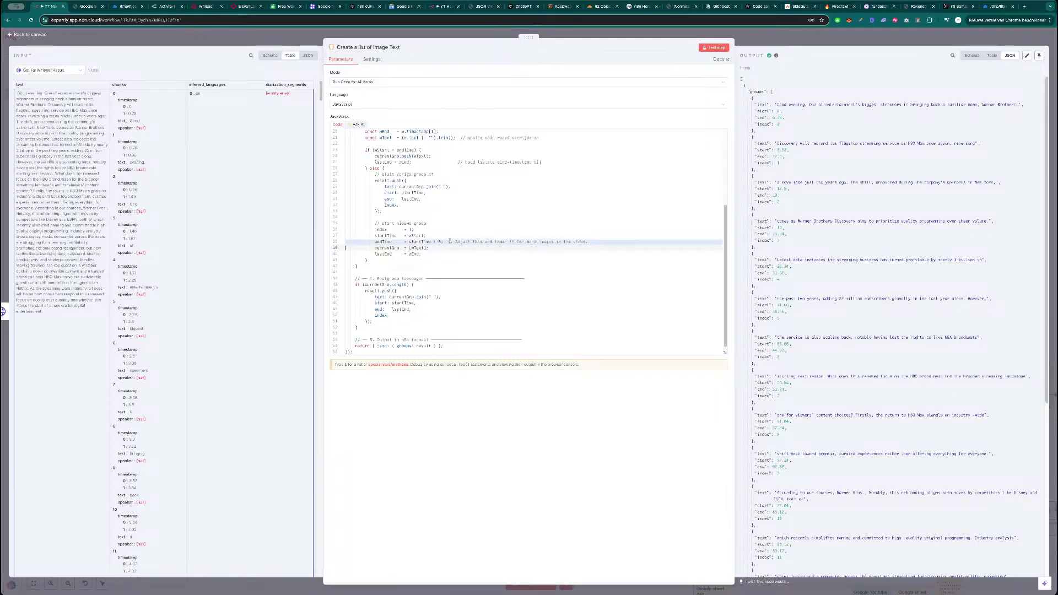
pyautogui.press('Escape')
pyautogui.doubleClick(500, 358)
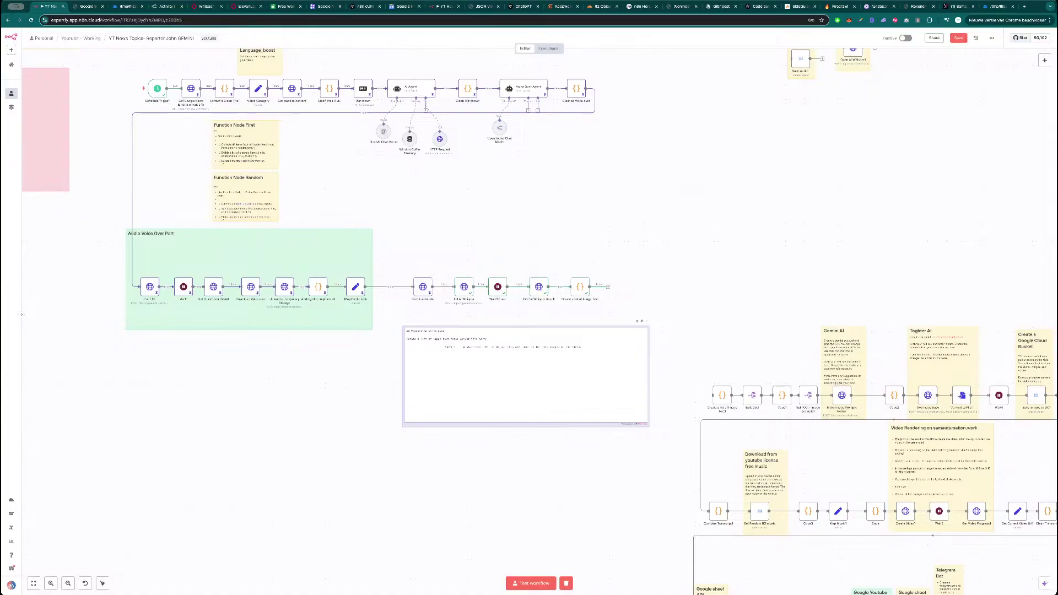
pyautogui.write('generate more images.')
pyautogui.click(633, 276)
pyautogui.moveTo(540, 390); pyautogui.dragTo(533, 292)
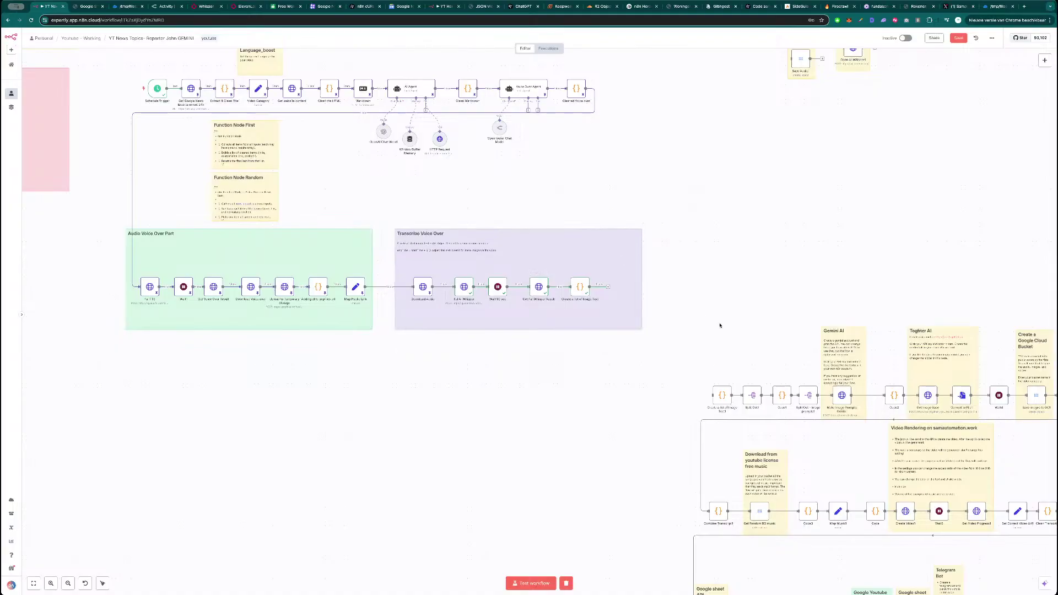
# - Replace the leftover Create a list of Image Text copy by placing Split Out1 after the new node, and run it on the groups field
pyautogui.press('Delete')
pyautogui.moveTo(754, 397); pyautogui.dragTo(625, 287)
pyautogui.click(707, 339)
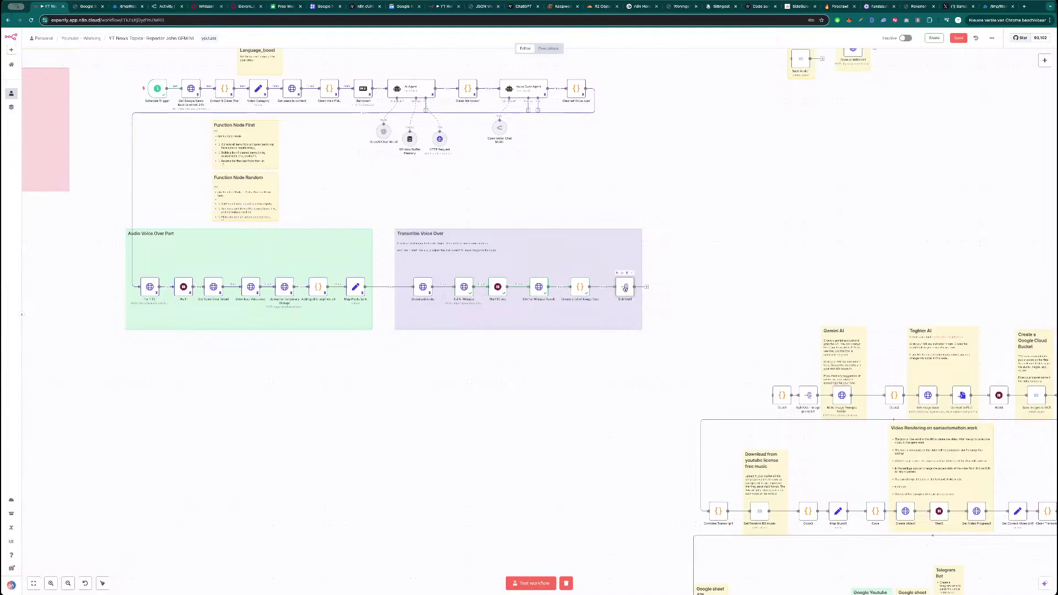
pyautogui.doubleClick(625, 288)
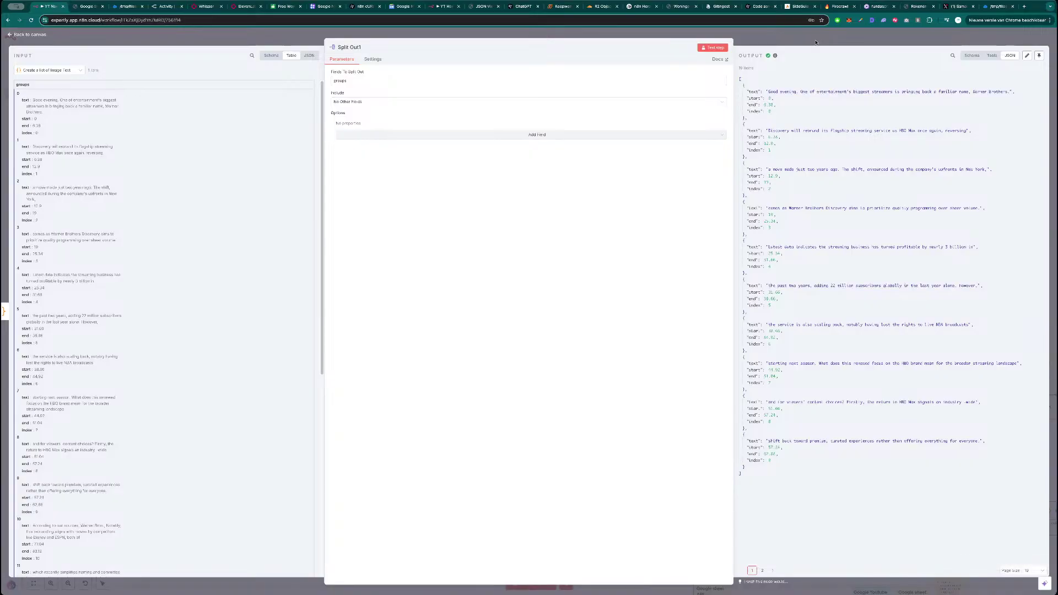
pyautogui.click(816, 42)
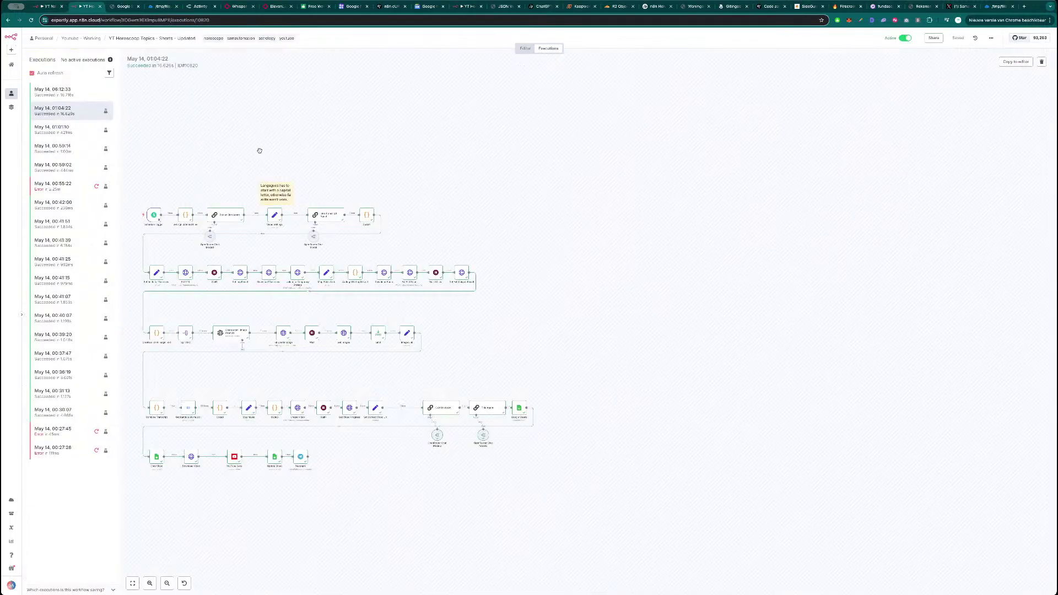
# - View the Download Video node's output video in the May 14, 01:04:22 execution of the horoscope Shorts workflow
pyautogui.scroll(1, 378, 144)
pyautogui.moveTo(282, 165); pyautogui.dragTo(269, 153)
pyautogui.scroll(2, 219, 167)
pyautogui.moveTo(237, 206); pyautogui.dragTo(204, 185)
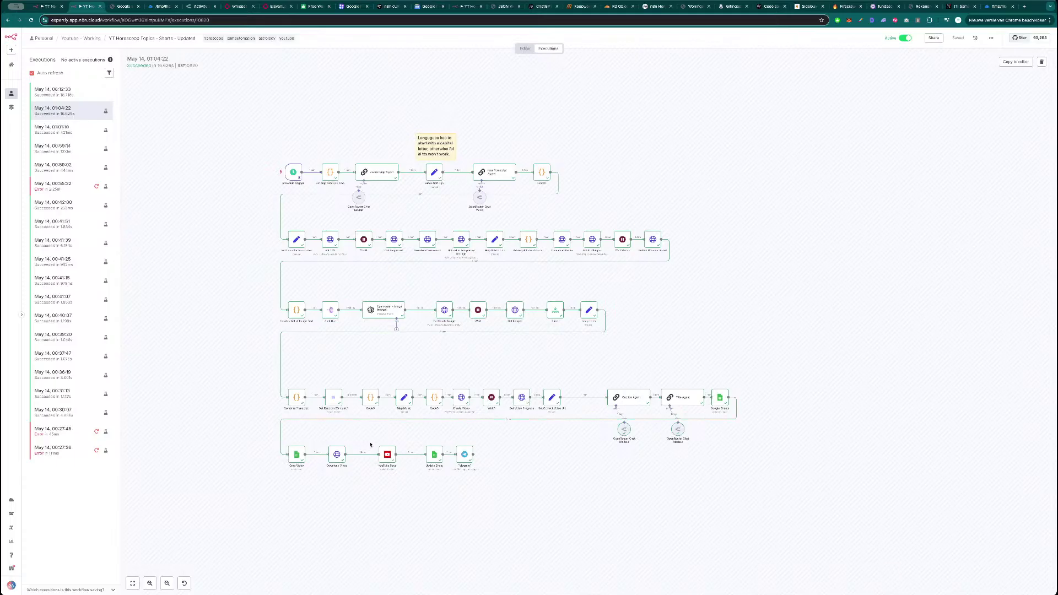
pyautogui.doubleClick(338, 457)
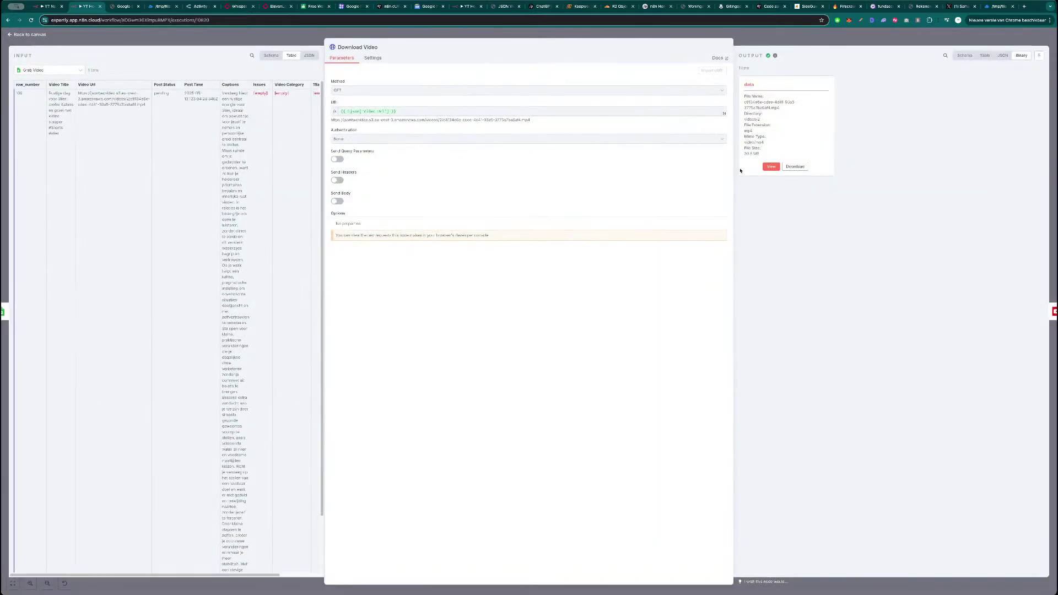
pyautogui.click(771, 167)
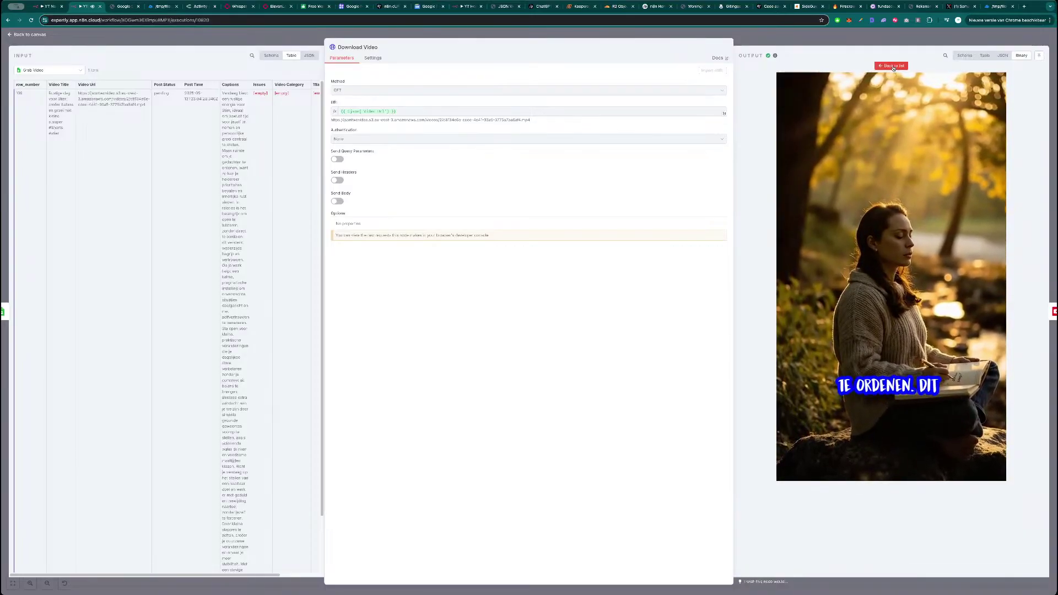
pyautogui.click(893, 66)
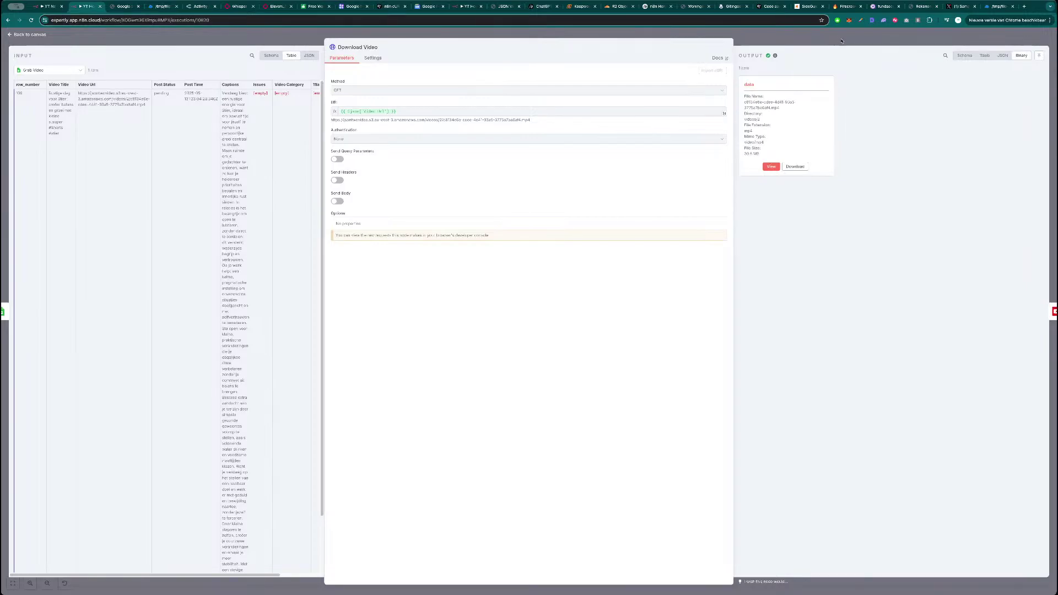
# - Inspect the Video Settings and Split Out nodes in the May 14, 01:04:22 execution of the horoscope Shorts workflow
pyautogui.click(841, 40)
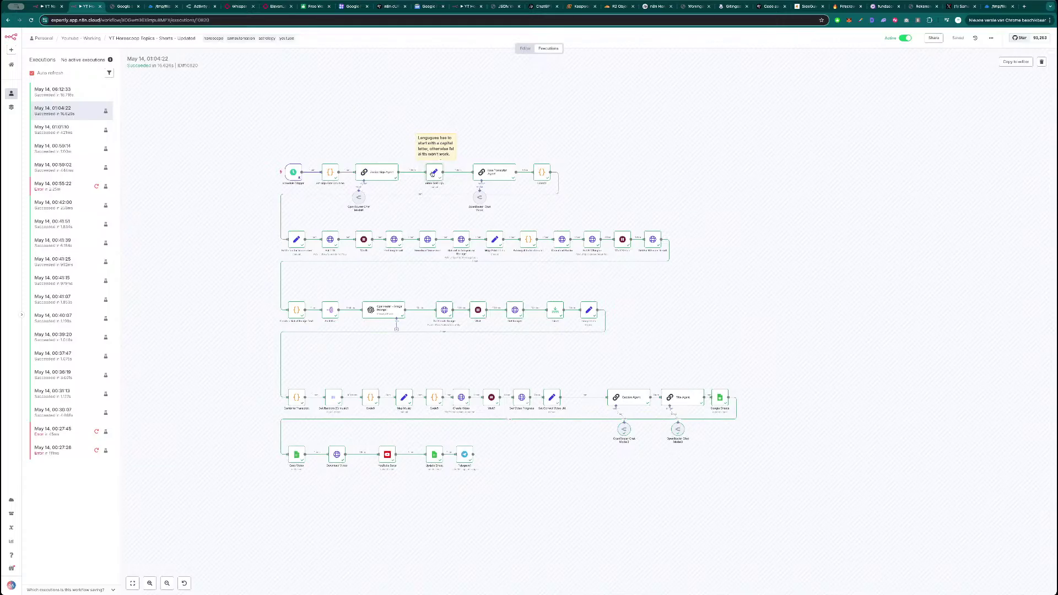
pyautogui.doubleClick(433, 173)
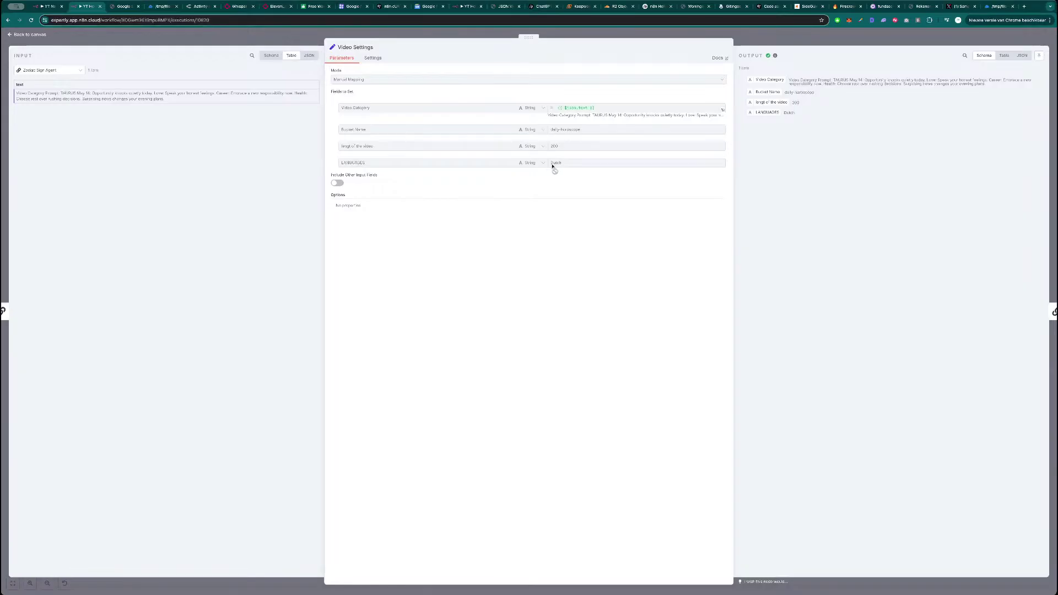
pyautogui.moveTo(567, 163); pyautogui.dragTo(768, 47)
pyautogui.click(769, 44)
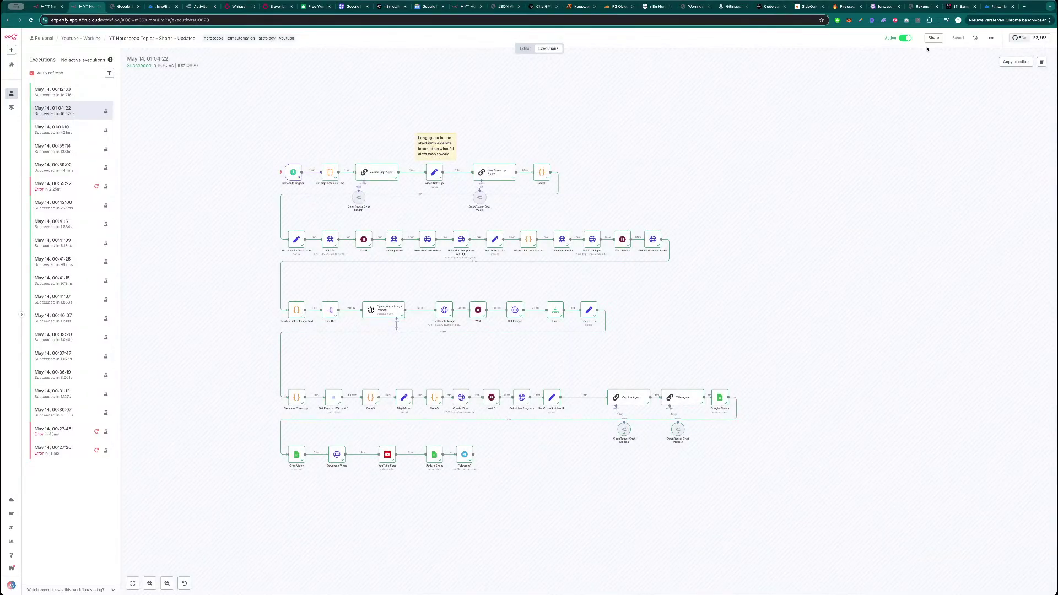
pyautogui.click(991, 38)
pyautogui.doubleClick(435, 173)
pyautogui.press('Escape')
pyautogui.doubleClick(331, 309)
# - Return to the news workflow, show Split Out1's output as JSON, pin that output and save the workflow
pyautogui.hotkey('ctrl', 'shift', 'Tab')
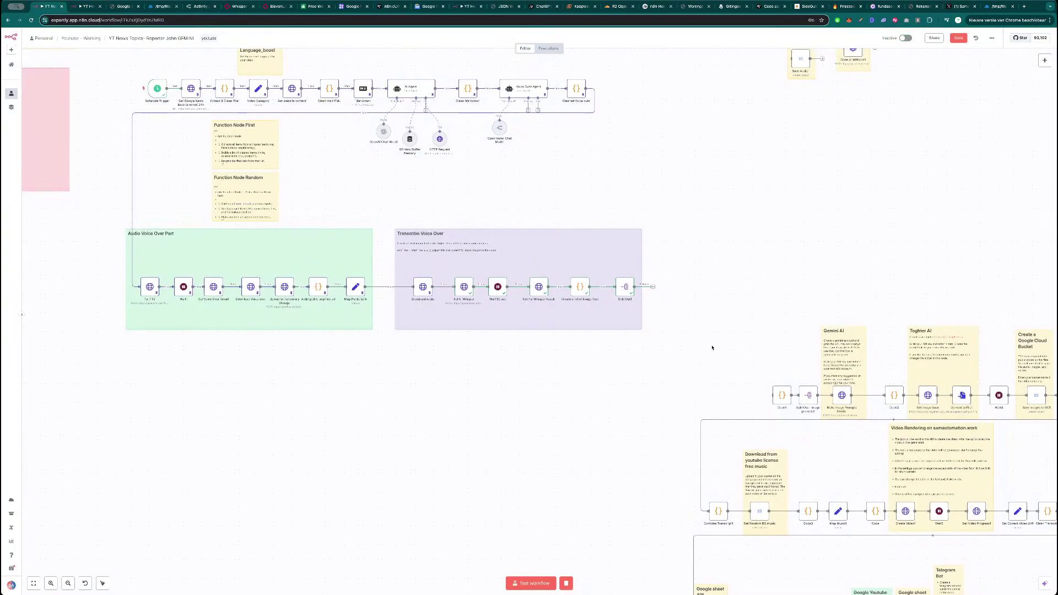
pyautogui.doubleClick(631, 293)
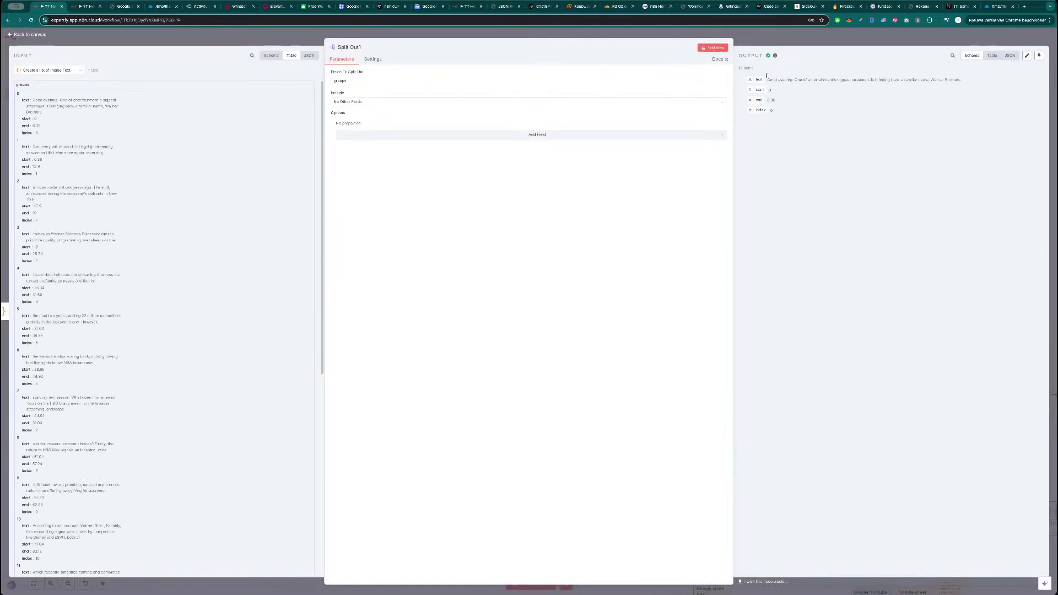
pyautogui.click(1010, 55)
pyautogui.press('Escape')
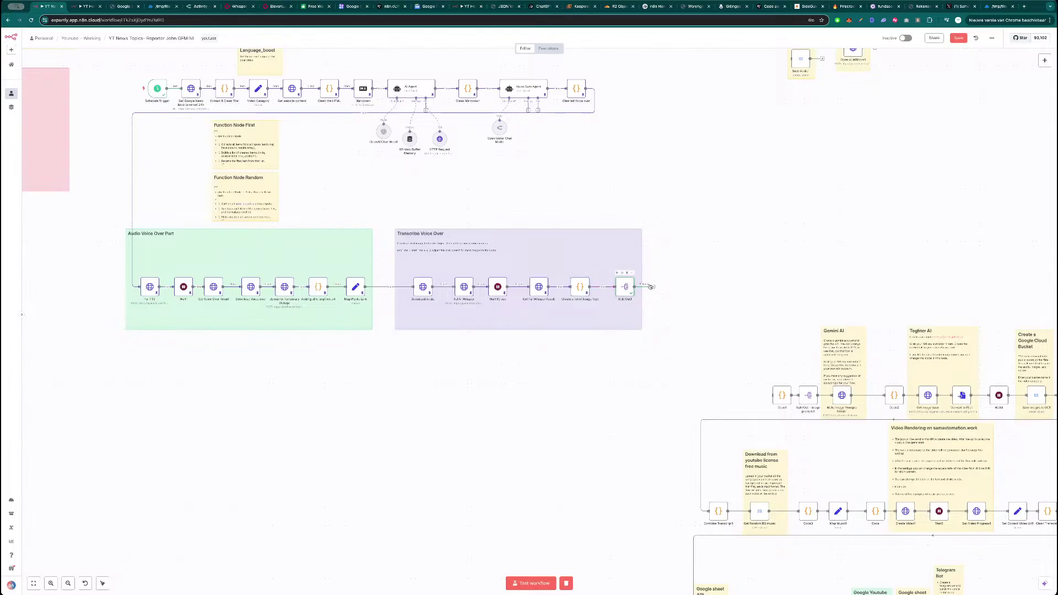
pyautogui.scroll(5, 635, 300)
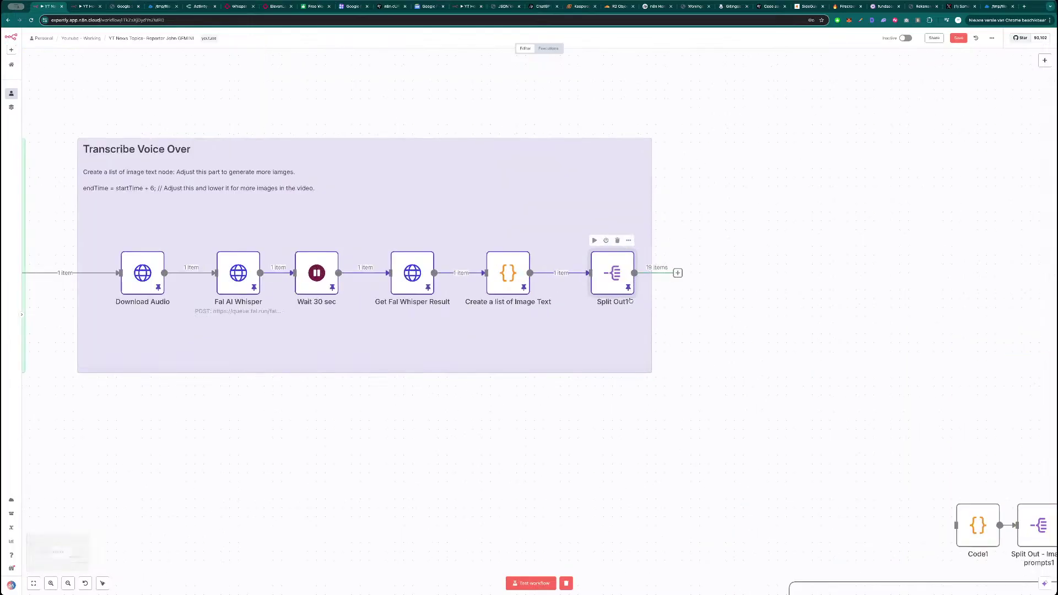
pyautogui.scroll(-5, 628, 293)
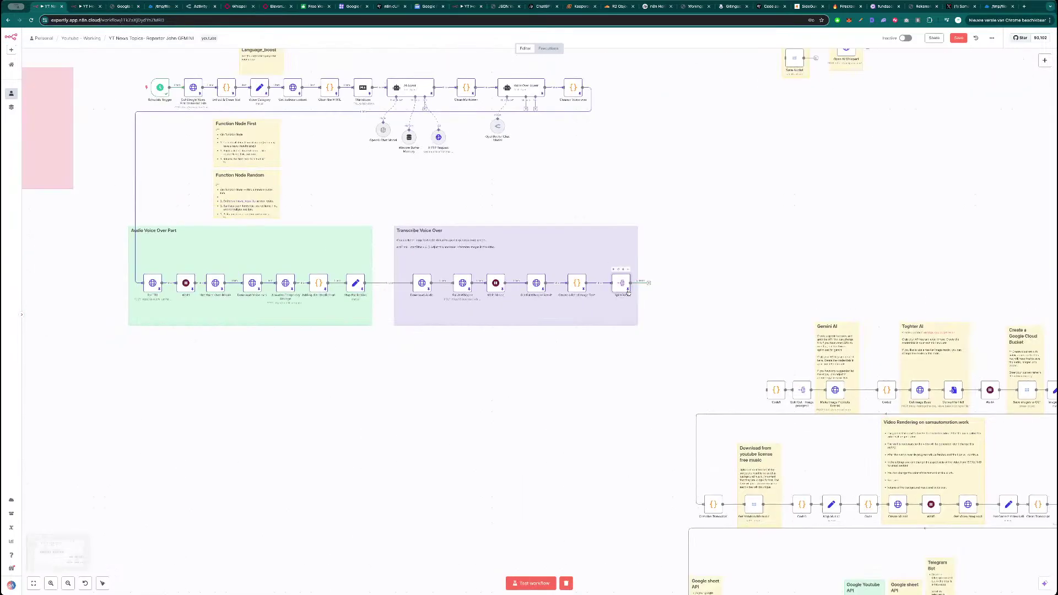
pyautogui.click(959, 37)
# - Paste the Openrouter - Image Prompt node from the horoscope workflow into the news workflow, below the Audio Voice Over Part section
pyautogui.hscroll(2, 710, 364)
pyautogui.scroll(-1, 710, 364)
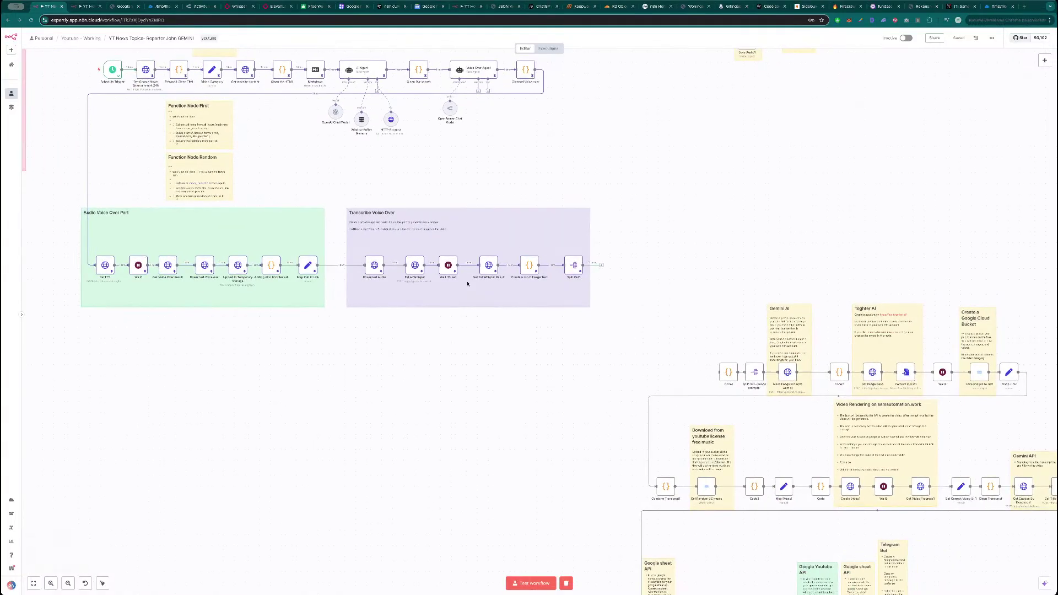
pyautogui.hotkey('ctrl', 'Tab')
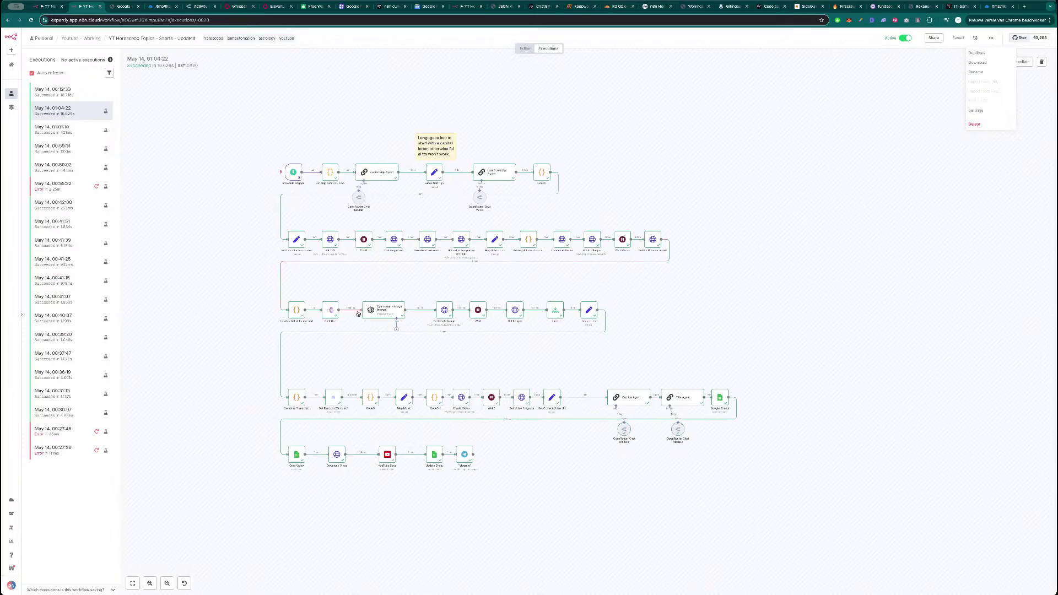
pyautogui.hotkey('ctrl', 'shift', 'Tab')
pyautogui.hotkey('ctrl', 'v')
pyautogui.moveTo(668, 358); pyautogui.dragTo(113, 364)
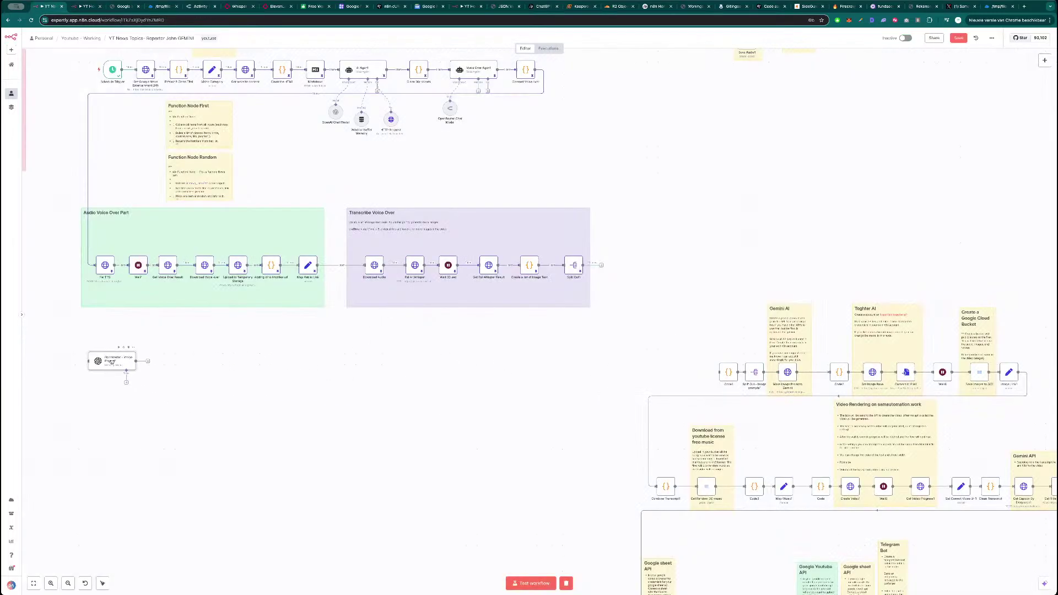
# - Duplicate the Audio Voice Over Part sticky note, place the copy behind the Openrouter - Image Prompt1 node and color it blue
pyautogui.hscroll(-5, 359, 359)
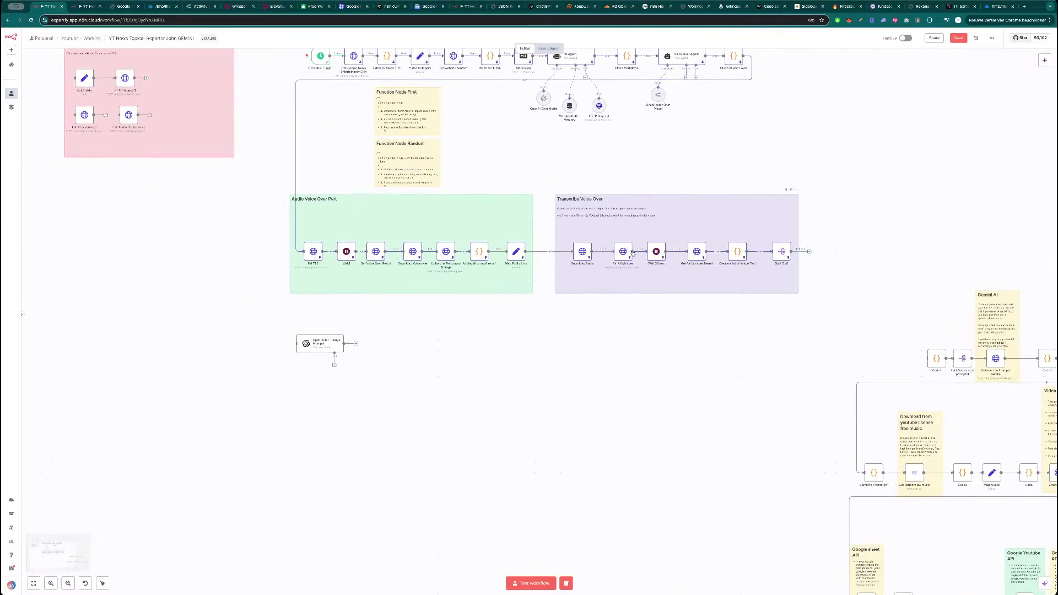
pyautogui.hotkey('ctrl', 'c')
pyautogui.hotkey('ctrl', 'v')
pyautogui.moveTo(534, 367); pyautogui.dragTo(358, 339)
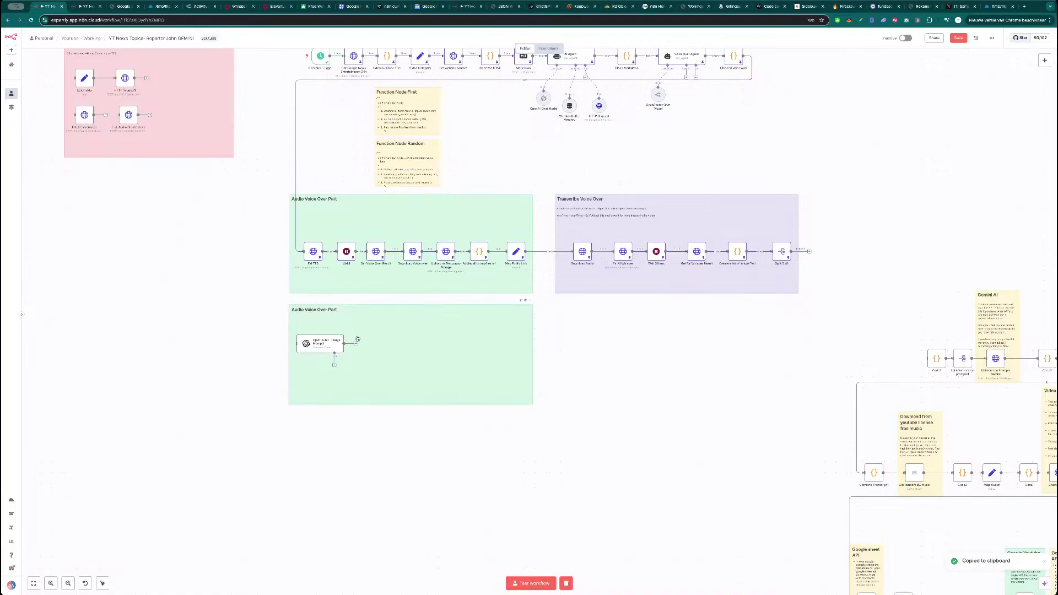
pyautogui.click(525, 302)
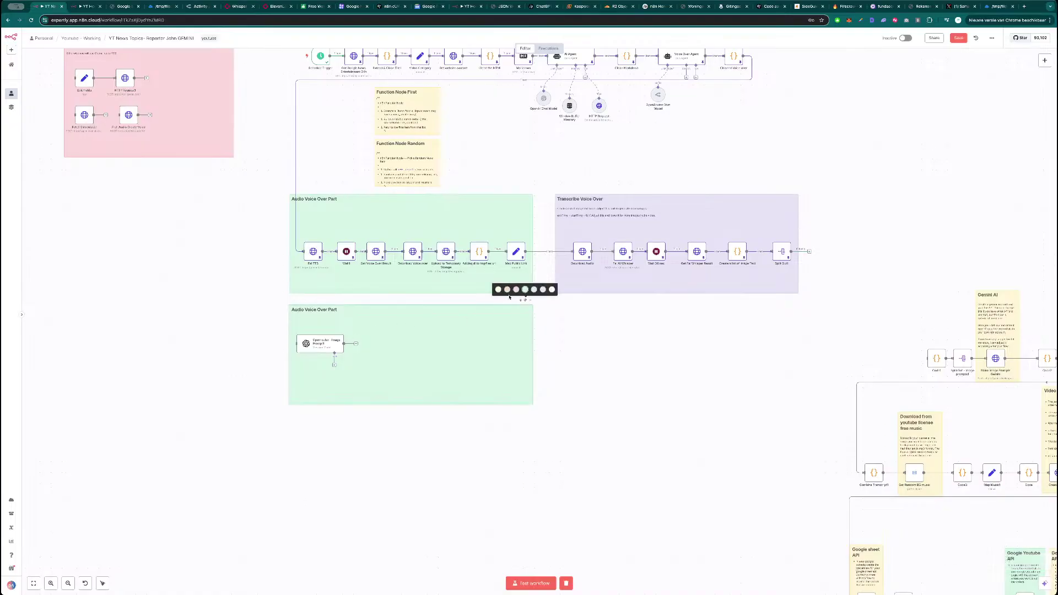
pyautogui.click(525, 290)
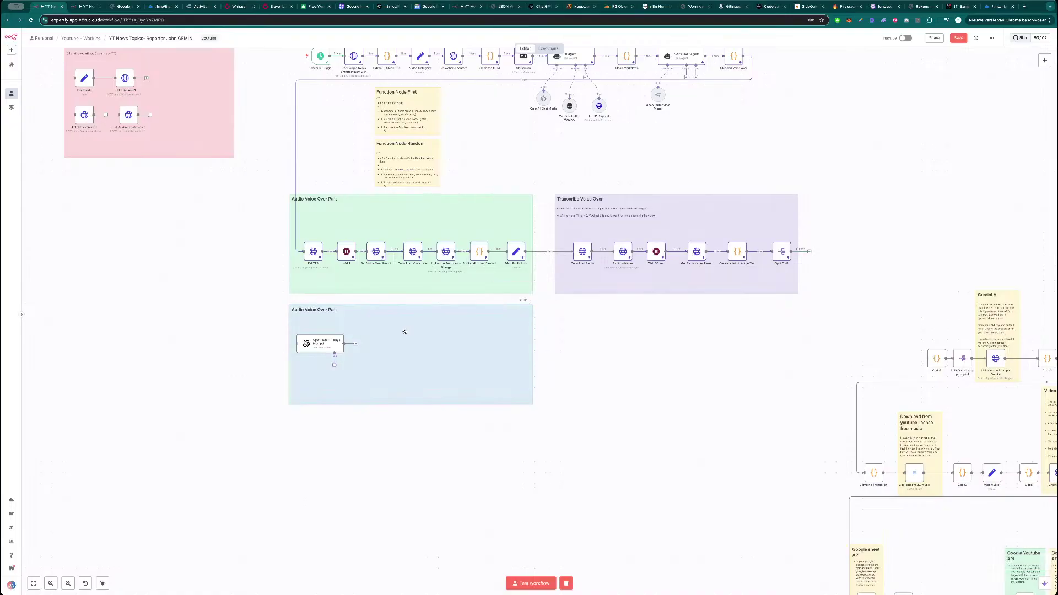
# - Retitle the blue sticky note "Image Prompt"
pyautogui.doubleClick(311, 310)
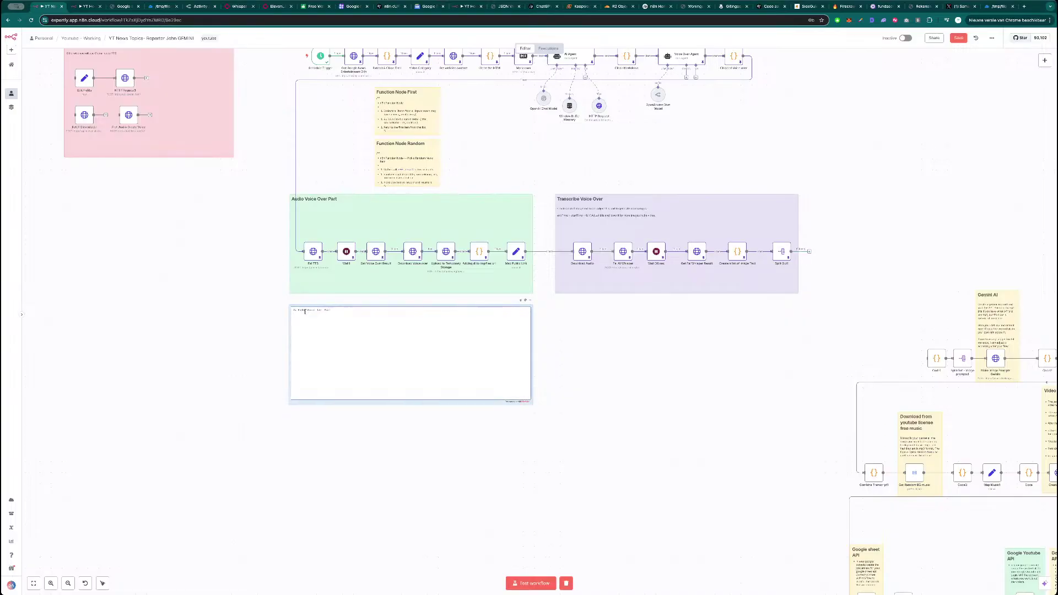
pyautogui.click(252, 321)
pyautogui.scroll(5, 288, 312)
pyautogui.doubleClick(348, 309)
pyautogui.doubleClick(352, 308)
pyautogui.moveTo(351, 309); pyautogui.dragTo(314, 308)
pyautogui.press('BackSpace')
pyautogui.write('Images')
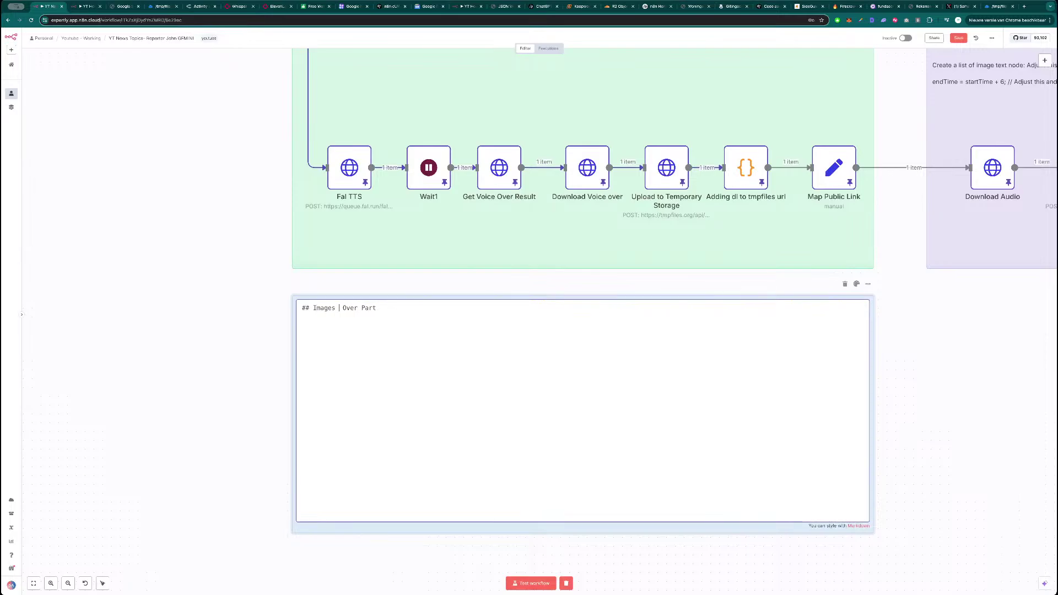
pyautogui.press('BackSpace')
pyautogui.press('BackSpace')
pyautogui.write('Prompt')
pyautogui.doubleClick(370, 308)
pyautogui.press('BackSpace')
pyautogui.doubleClick(370, 308)
pyautogui.press('BackSpace')
pyautogui.click(227, 317)
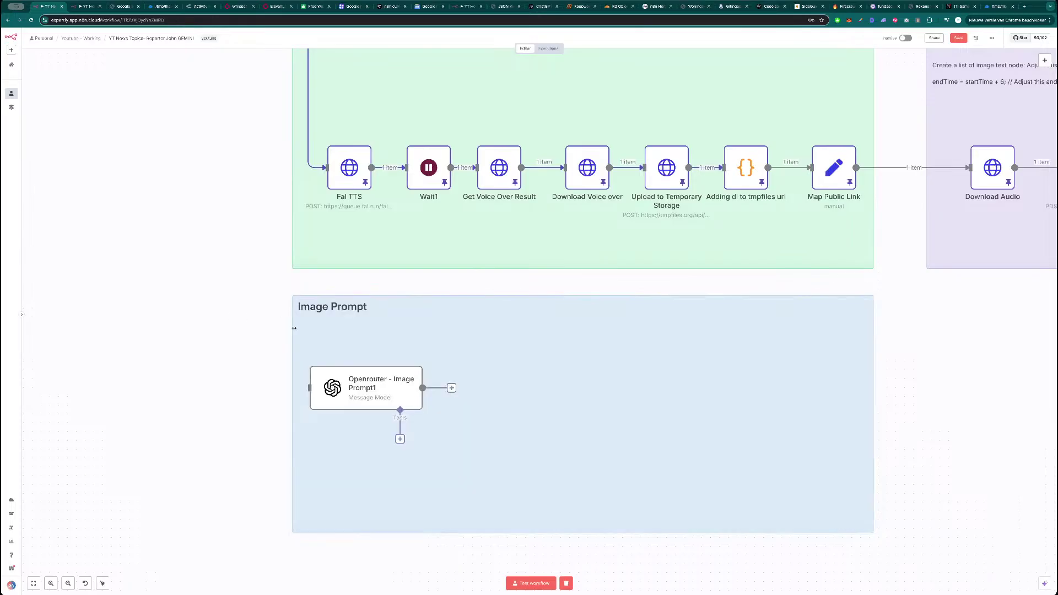
# - Connect the output of Split Out1 to the input of the Openrouter - Image Prompt1 node
pyautogui.scroll(-8, 300, 329)
pyautogui.moveTo(666, 345); pyautogui.dragTo(694, 339)
pyautogui.scroll(3, 699, 333)
pyautogui.moveTo(729, 246); pyautogui.dragTo(314, 322)
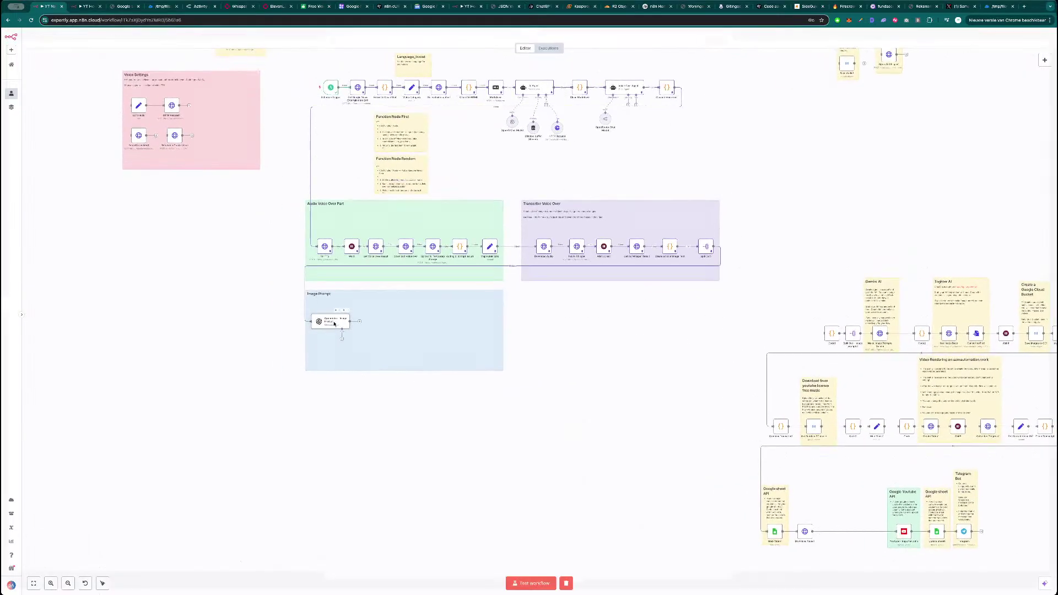
# - Examine the split text segments arriving at the Openrouter - Image Prompt1 node as JSON input
pyautogui.doubleClick(332, 324)
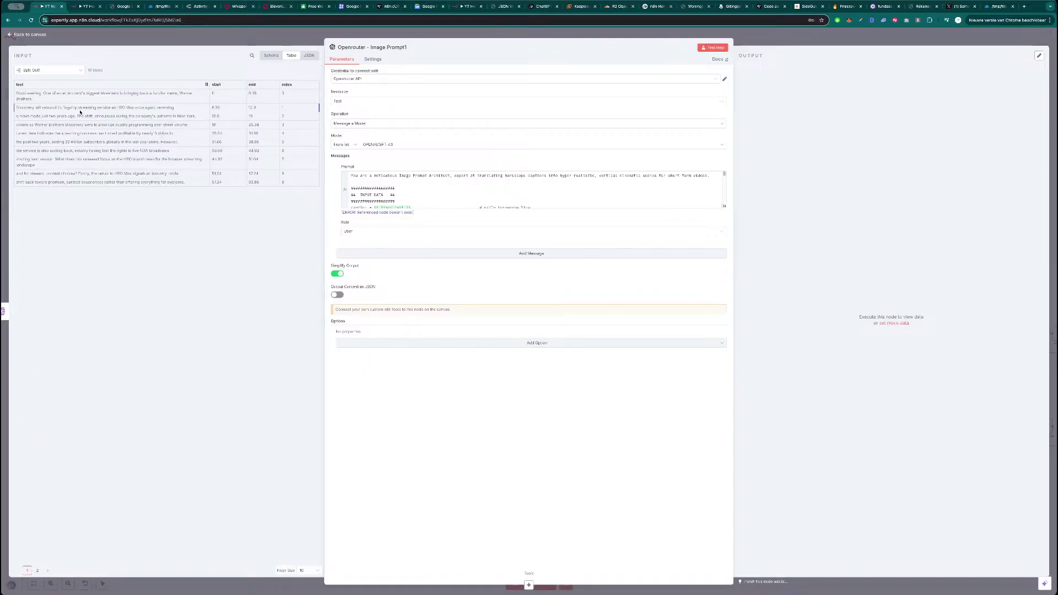
pyautogui.click(309, 56)
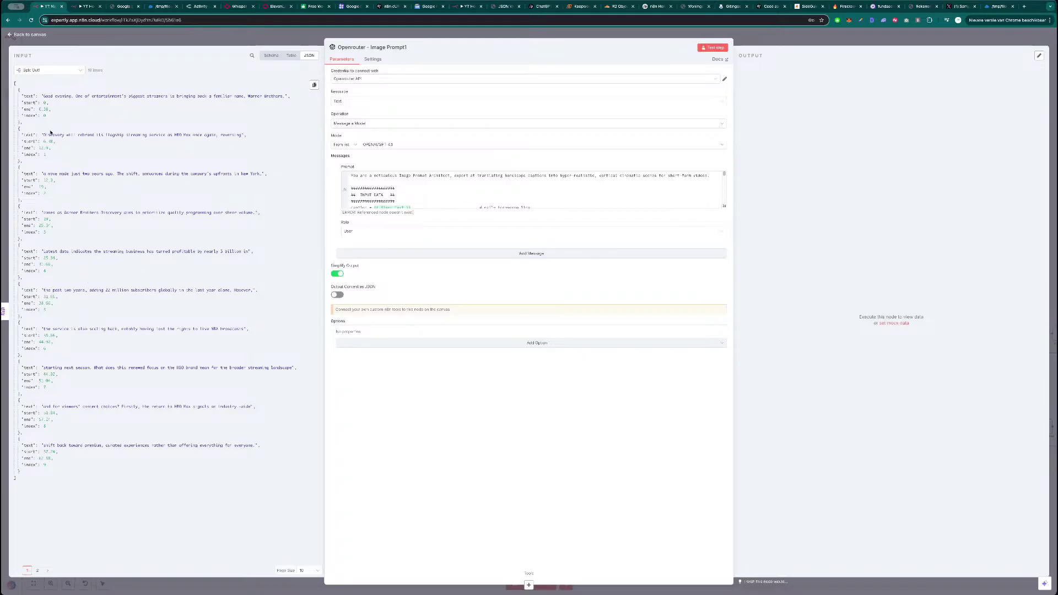
pyautogui.moveTo(54, 468); pyautogui.dragTo(19, 90)
pyautogui.click(80, 151)
pyautogui.moveTo(50, 484); pyautogui.dragTo(13, 90)
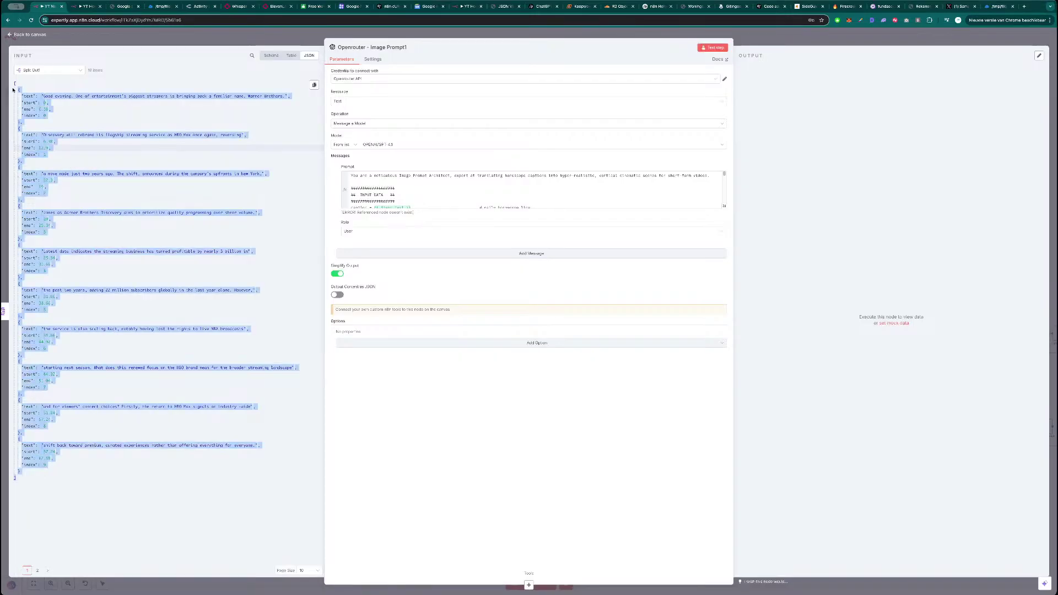
pyautogui.click(88, 110)
pyautogui.moveTo(18, 87); pyautogui.dragTo(87, 478)
pyautogui.click(53, 186)
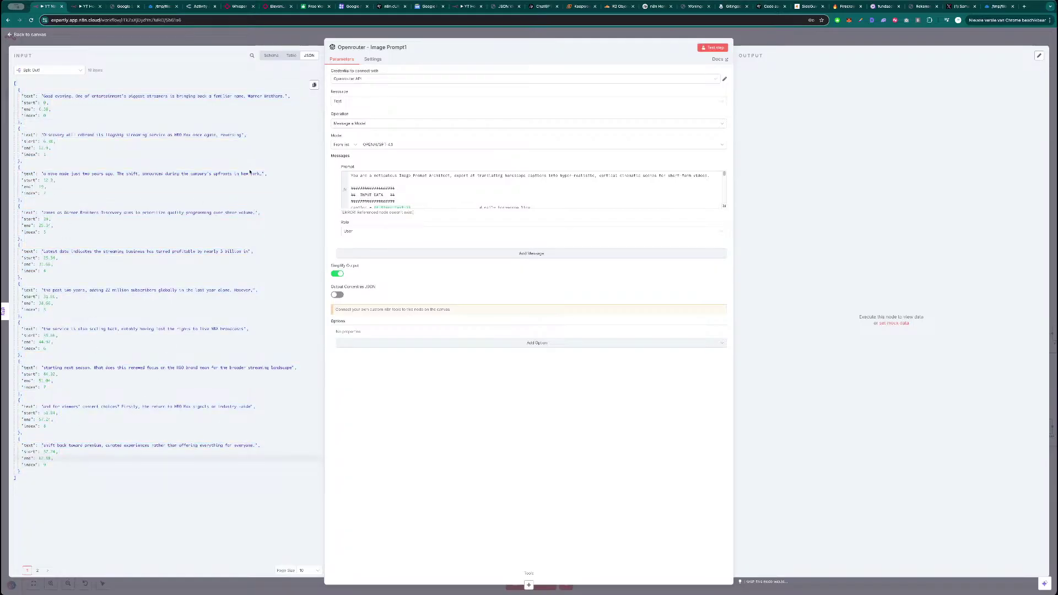
pyautogui.click(266, 41)
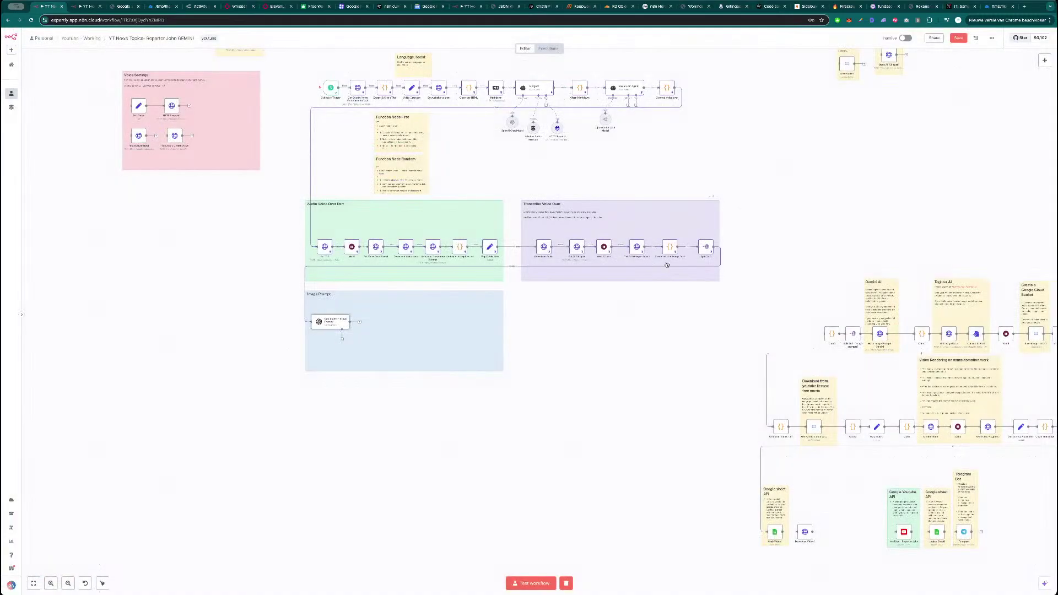
# - Review the grouped segments through the last one in the output of the Create a list of Image Text node
pyautogui.doubleClick(671, 250)
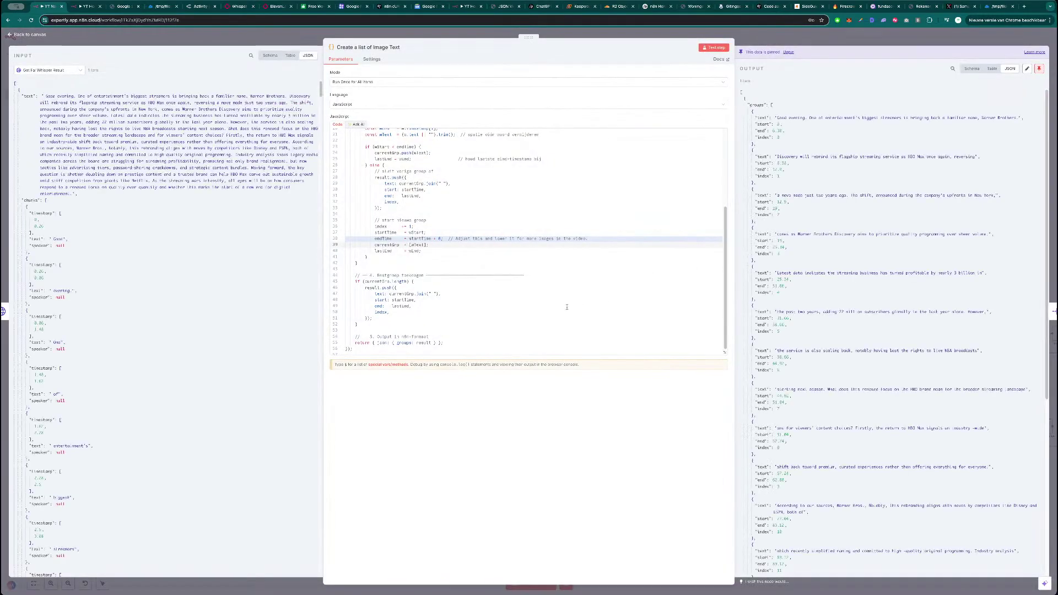
pyautogui.scroll(-6, 761, 303)
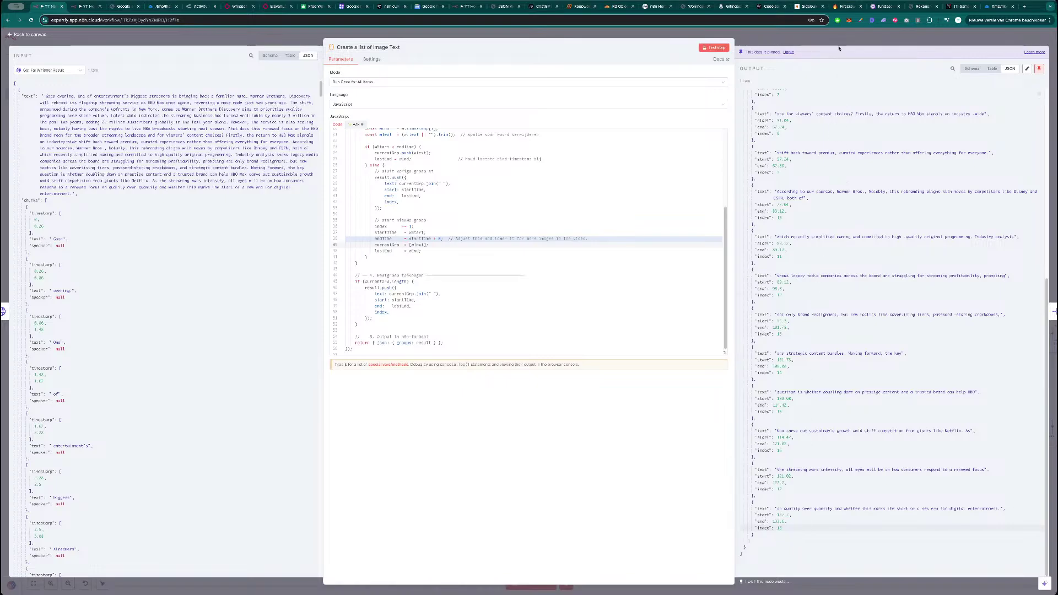
pyautogui.click(839, 37)
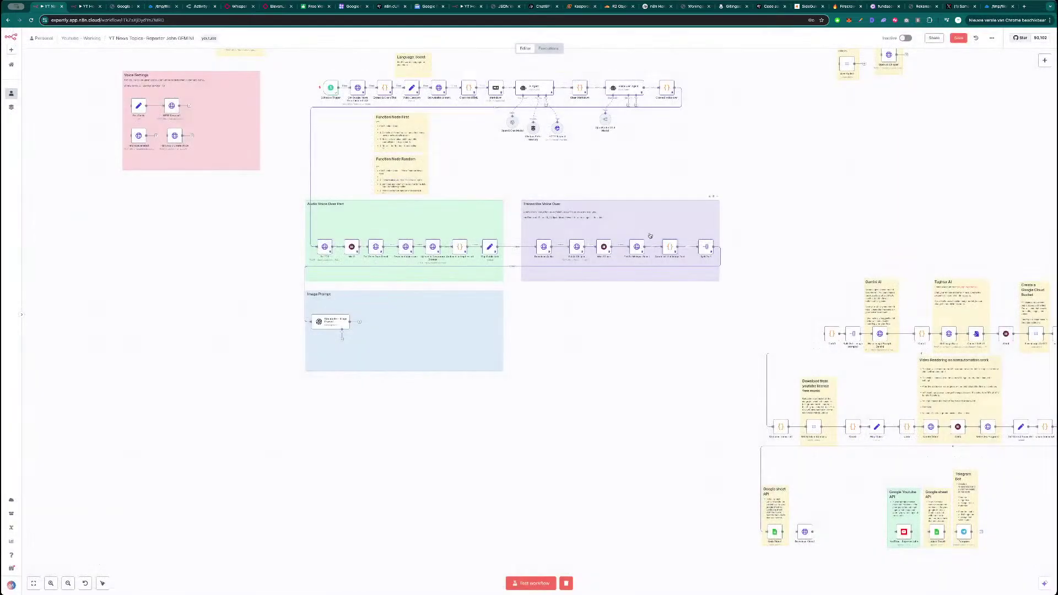
# - Read the full prompt expression of the Openrouter - Image Prompt1 node in the expanded editor
pyautogui.doubleClick(330, 321)
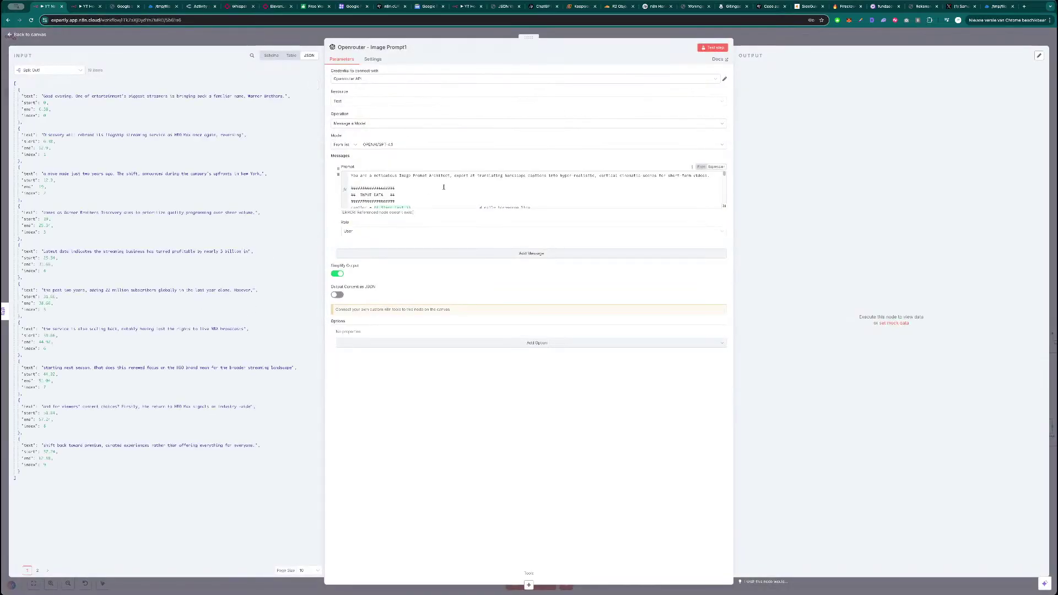
pyautogui.click(616, 207)
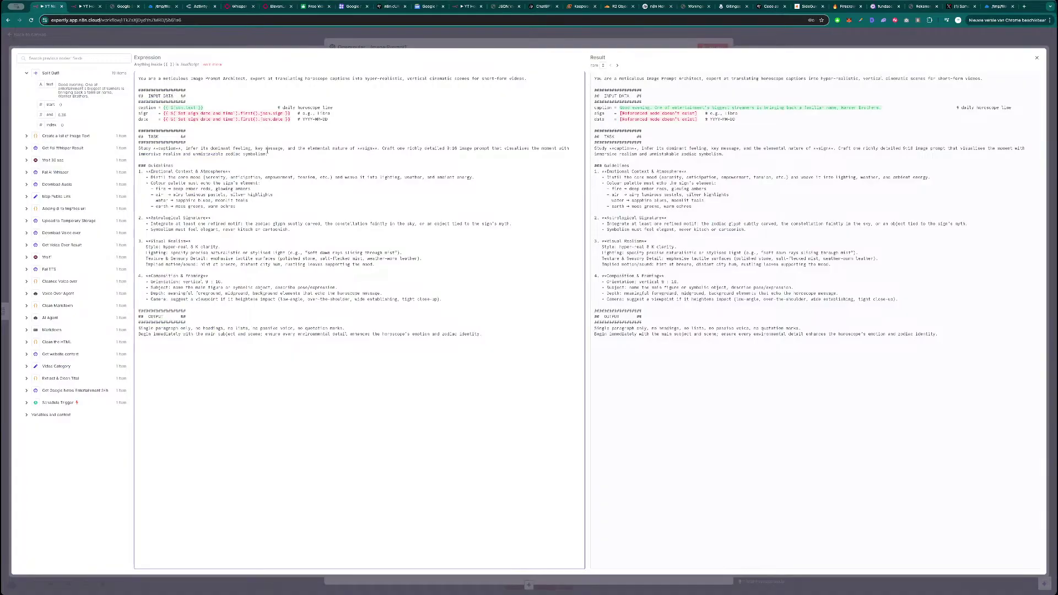
pyautogui.click(286, 40)
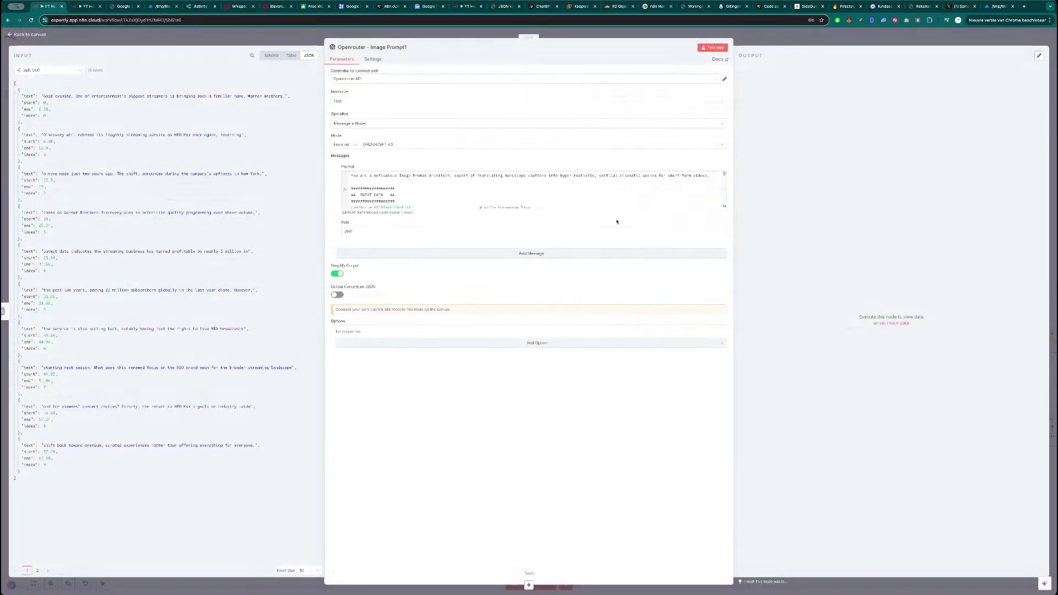
pyautogui.click(778, 43)
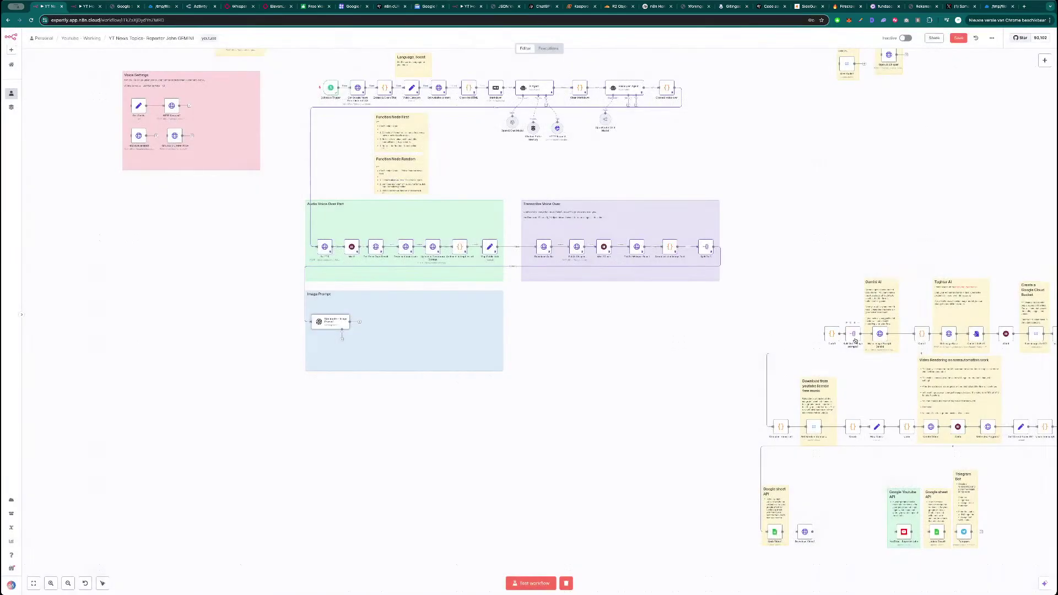
# - Open the JSON body of the Make Image Prompts Gemini node and select its system instruction text
pyautogui.doubleClick(880, 334)
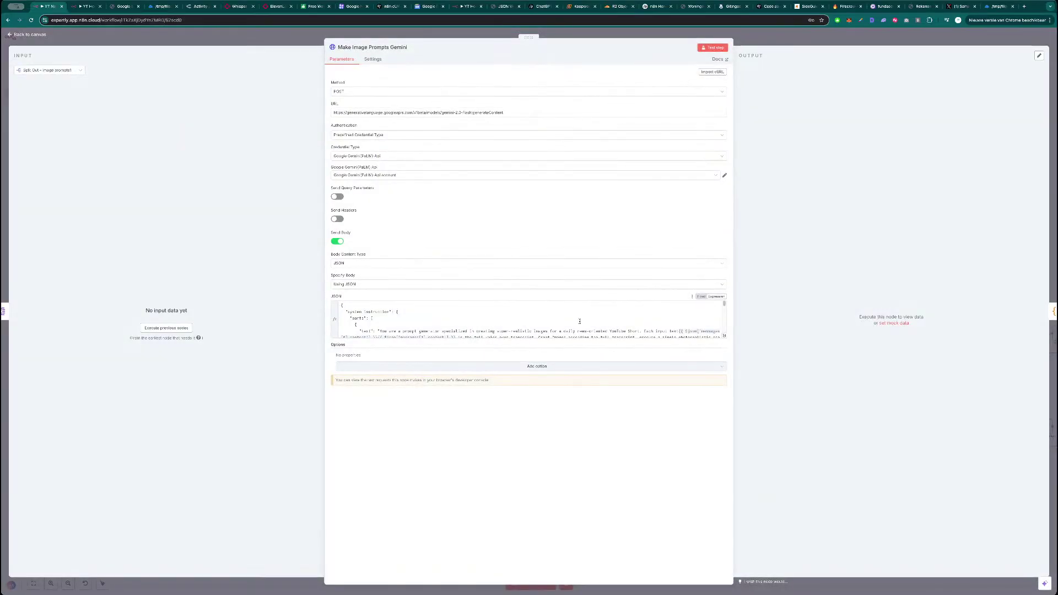
pyautogui.click(723, 335)
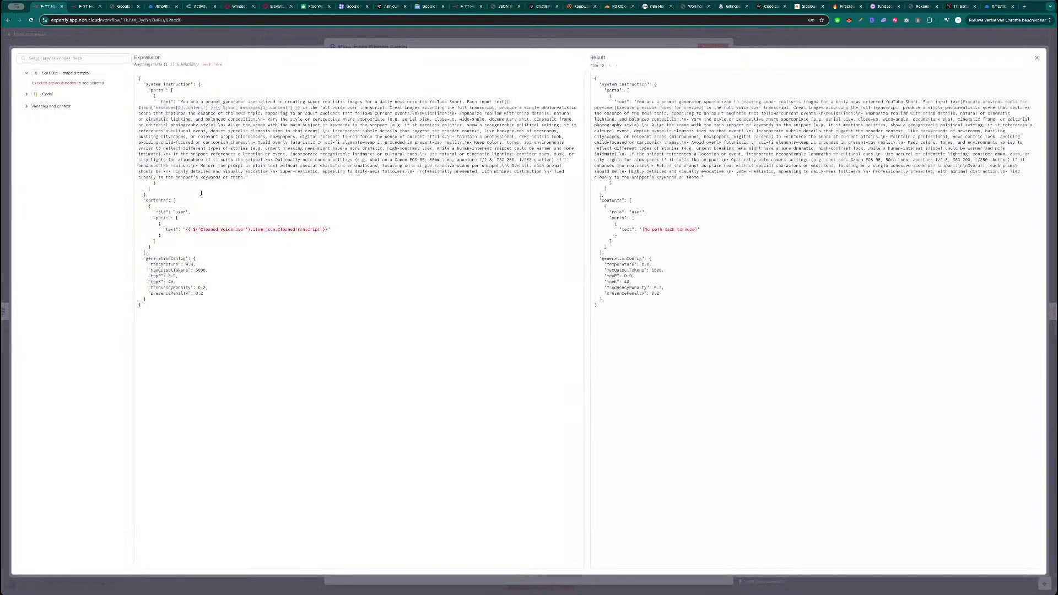
pyautogui.moveTo(245, 179); pyautogui.dragTo(179, 102)
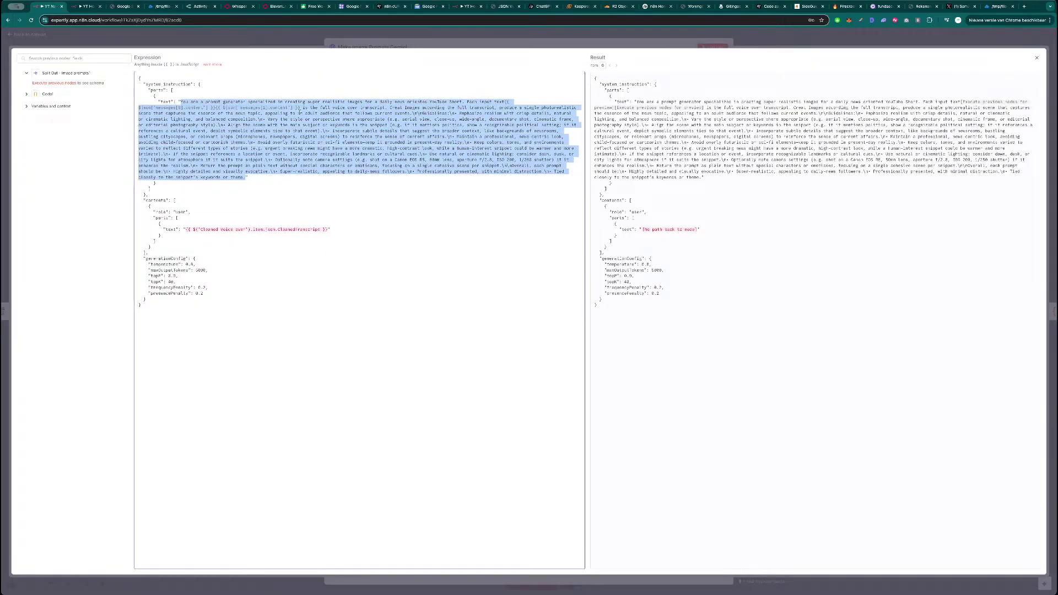
pyautogui.click(281, 38)
pyautogui.click(281, 38)
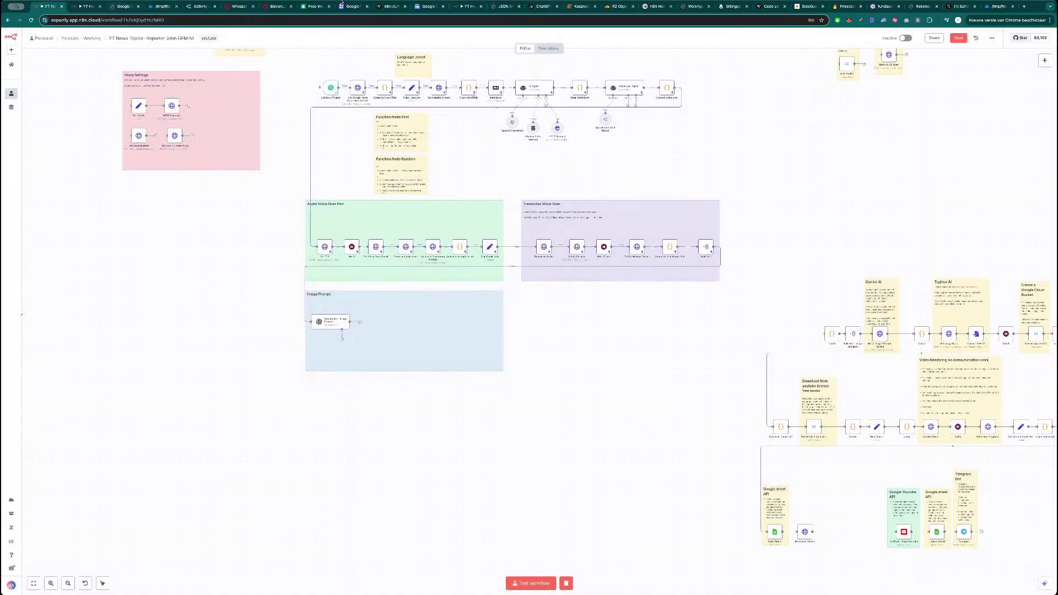
# - Look through the open ChatGPT conversations, return to the workflow and open the Openrouter - Image Prompt1 node
pyautogui.click(382, 8)
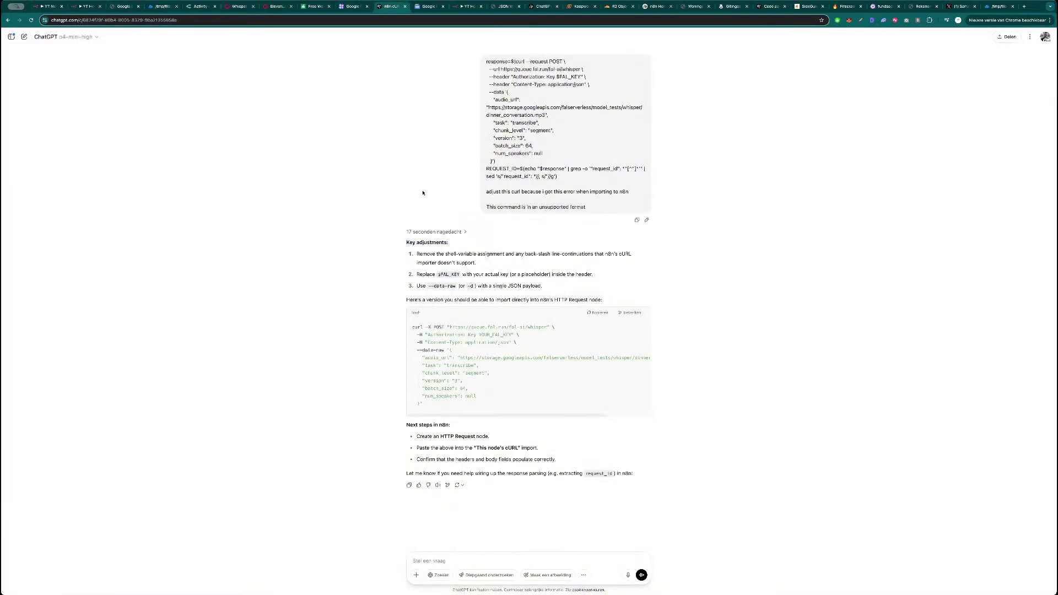
pyautogui.click(556, 6)
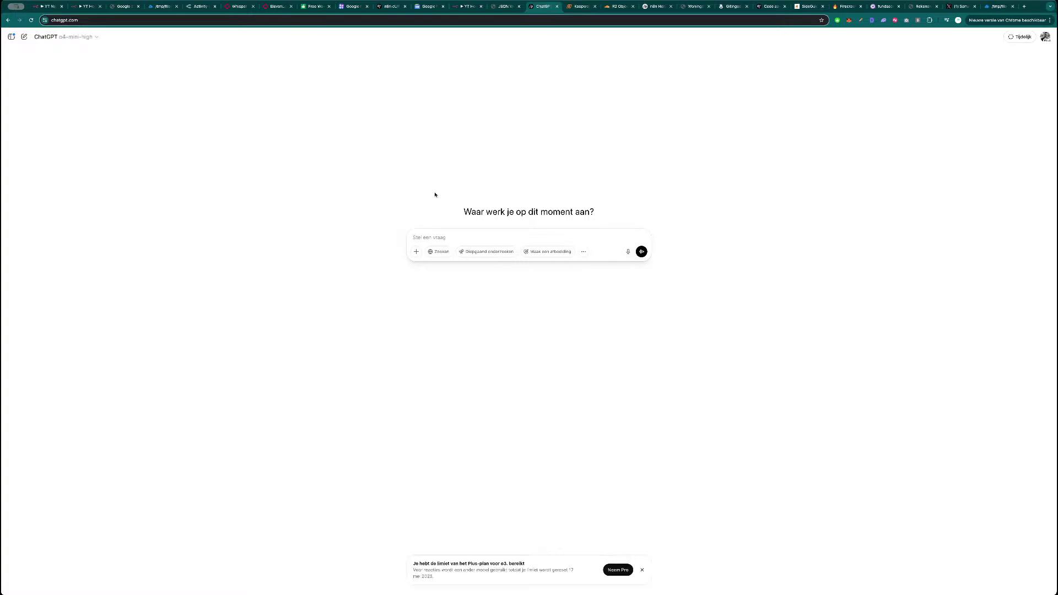
pyautogui.click(389, 8)
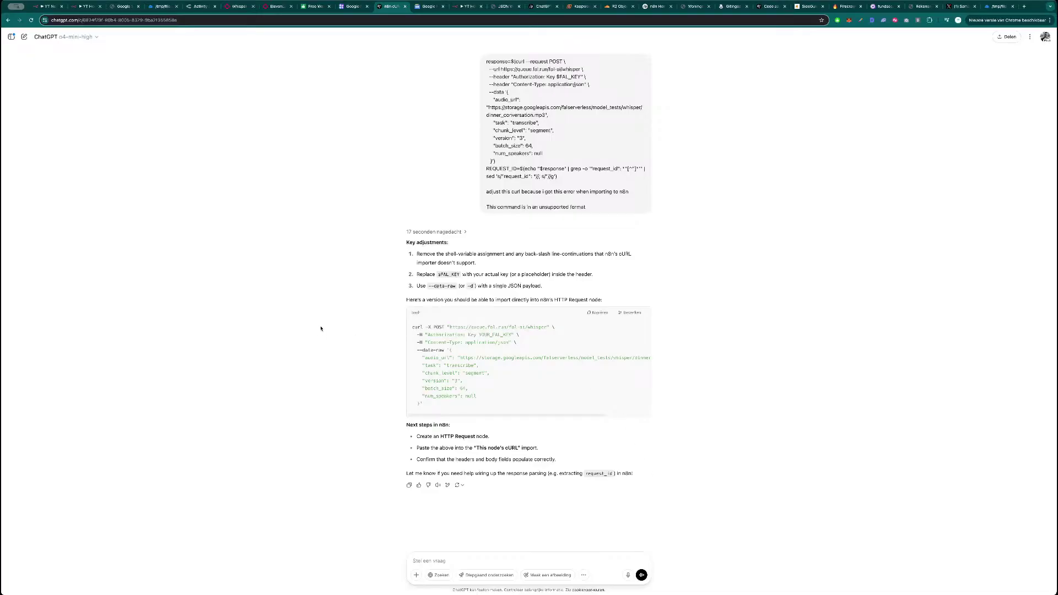
pyautogui.press('super+1')
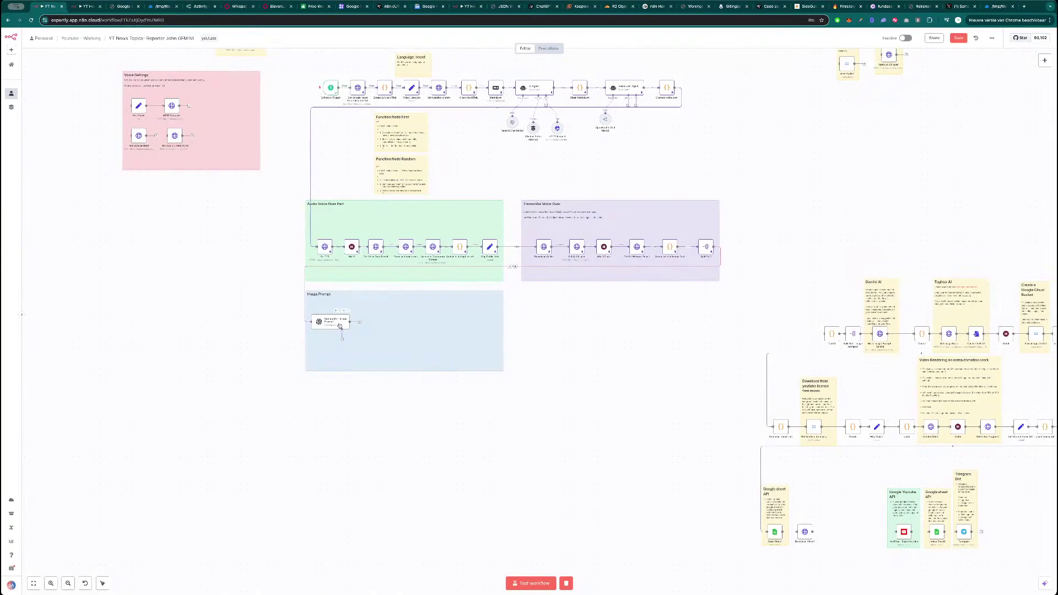
pyautogui.doubleClick(336, 323)
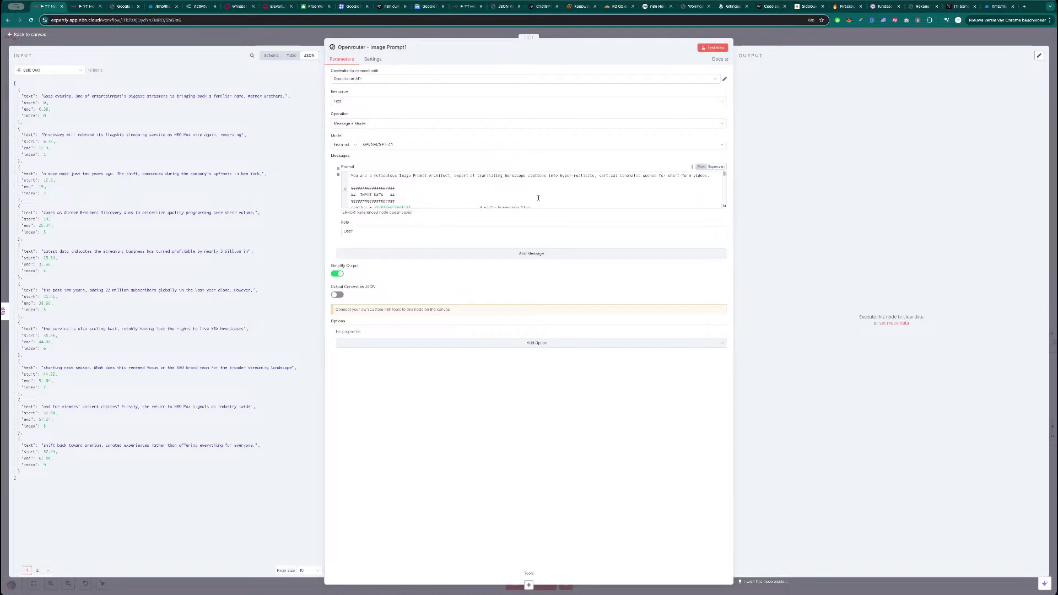
# - View the pinned "What do you think will happen in 2 years?" video on the samautomation.work TikTok profile and return to the n8n workflow
pyautogui.click(962, 6)
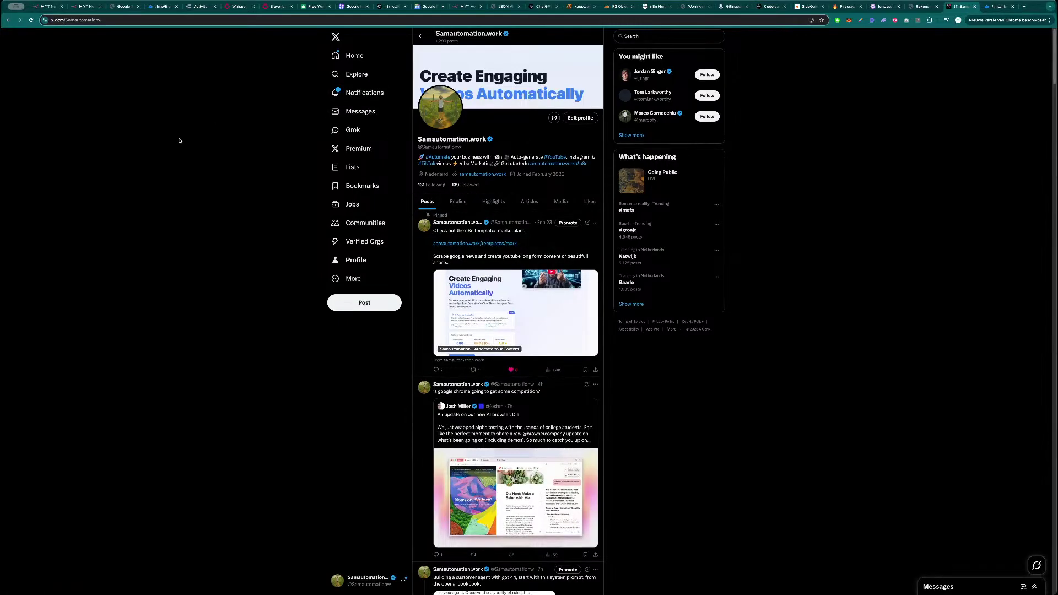
pyautogui.press('super+t')
pyautogui.write('tiktok')
pyautogui.press('Return')
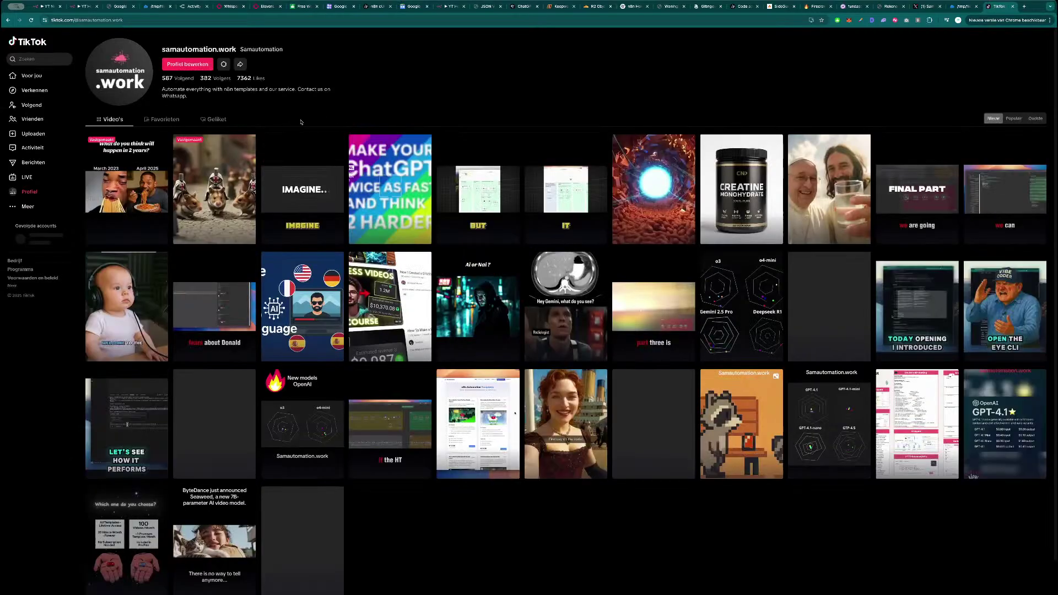
pyautogui.click(134, 205)
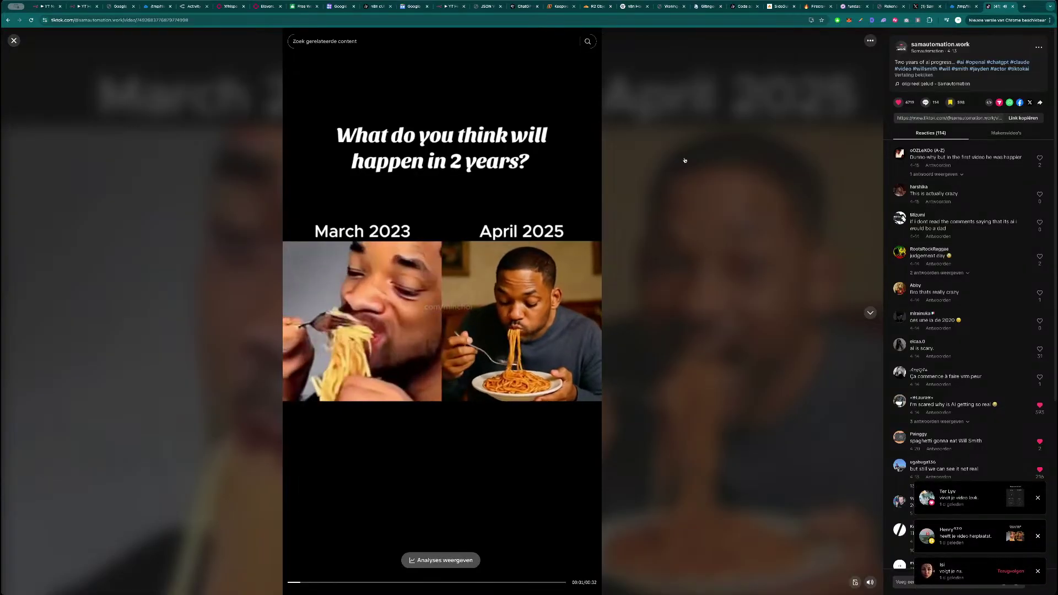
pyautogui.press('space')
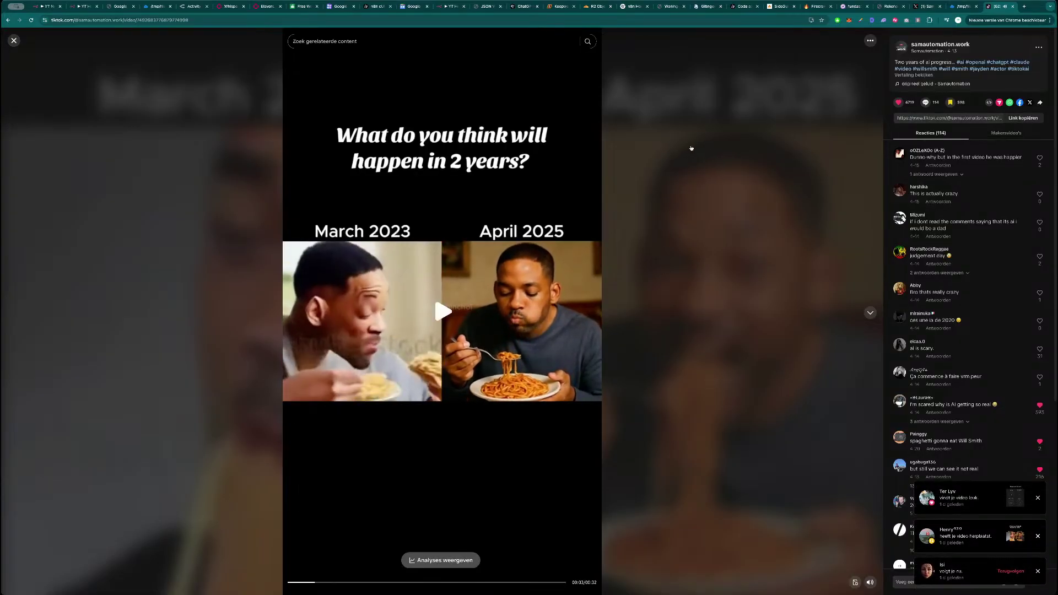
pyautogui.press('Escape')
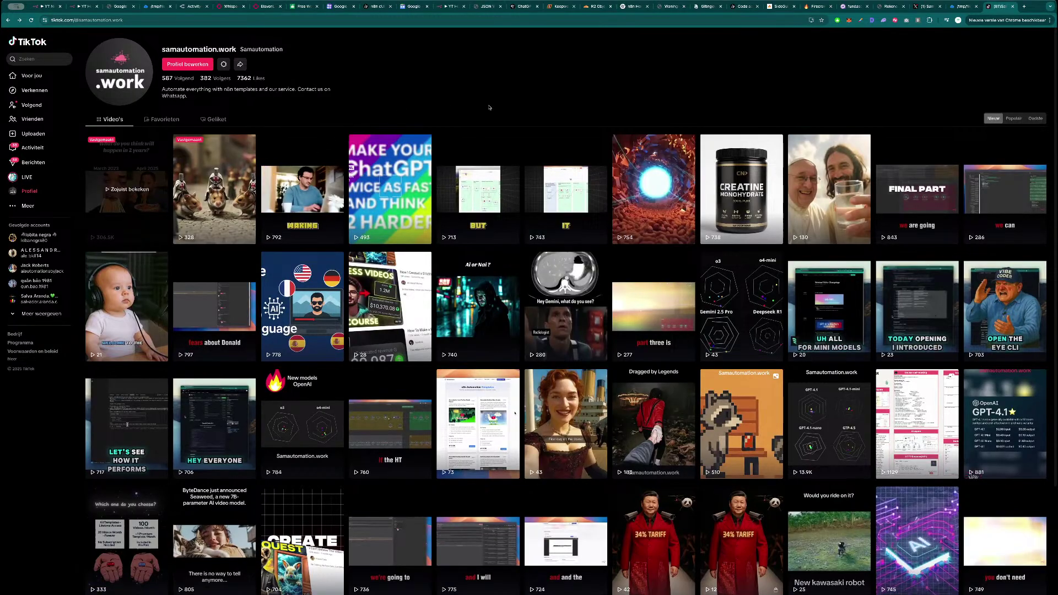
pyautogui.hotkey('ctrl', '1')
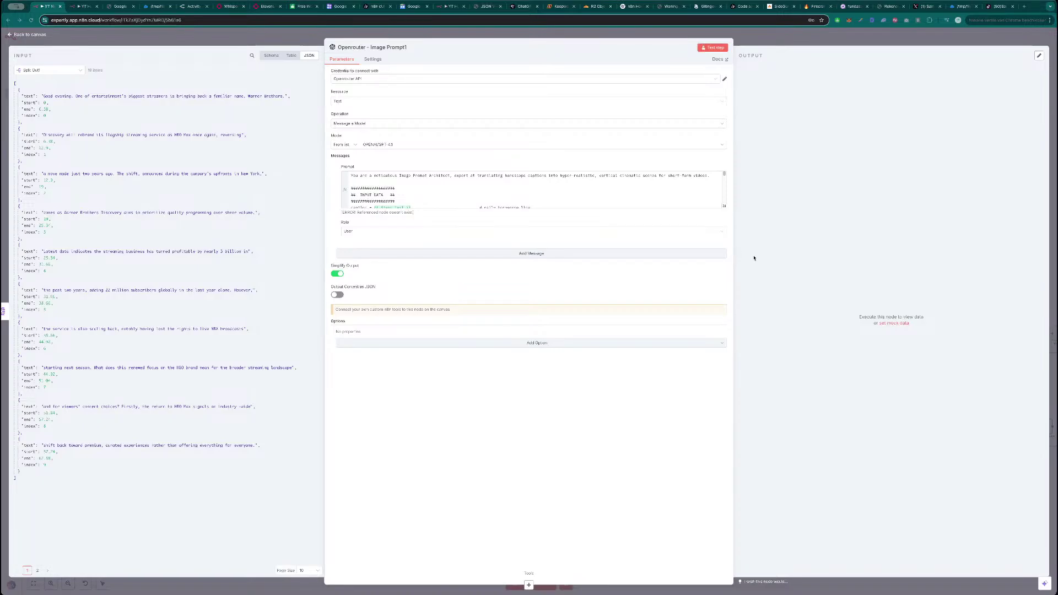
# - Replace the node's whole prompt with the copied Prompt Architect text for hyper-realistic, news-focused YouTube Shorts images
pyautogui.click(434, 192)
pyautogui.press('super+a')
pyautogui.press('super+v')
# - In the expanded prompt expression, replace the transcript's message content references with the text field from the Split Out node
pyautogui.click(725, 206)
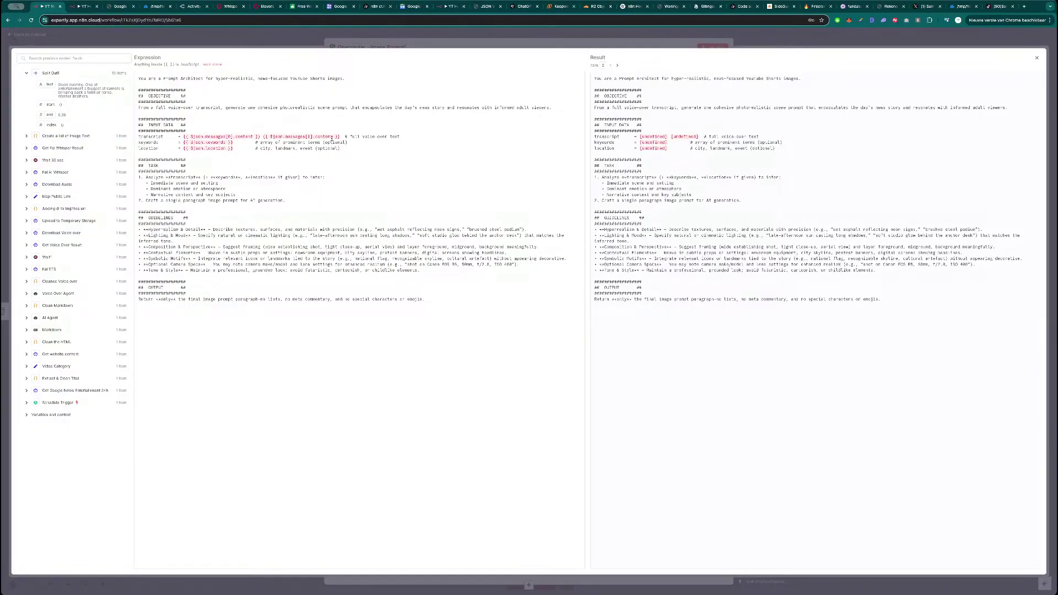
pyautogui.moveTo(340, 136); pyautogui.dragTo(184, 137)
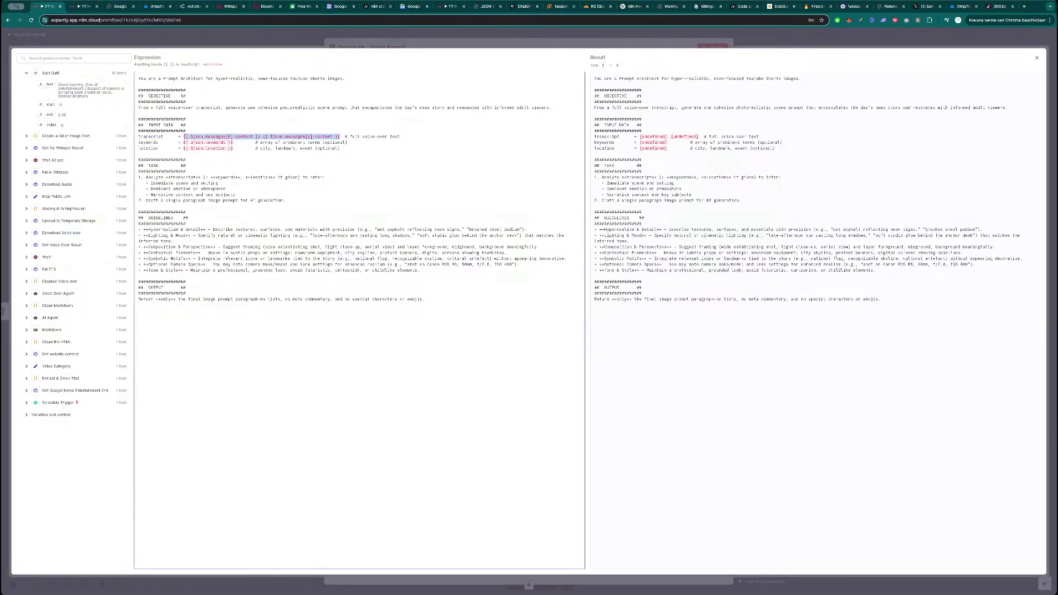
pyautogui.press('BackSpace')
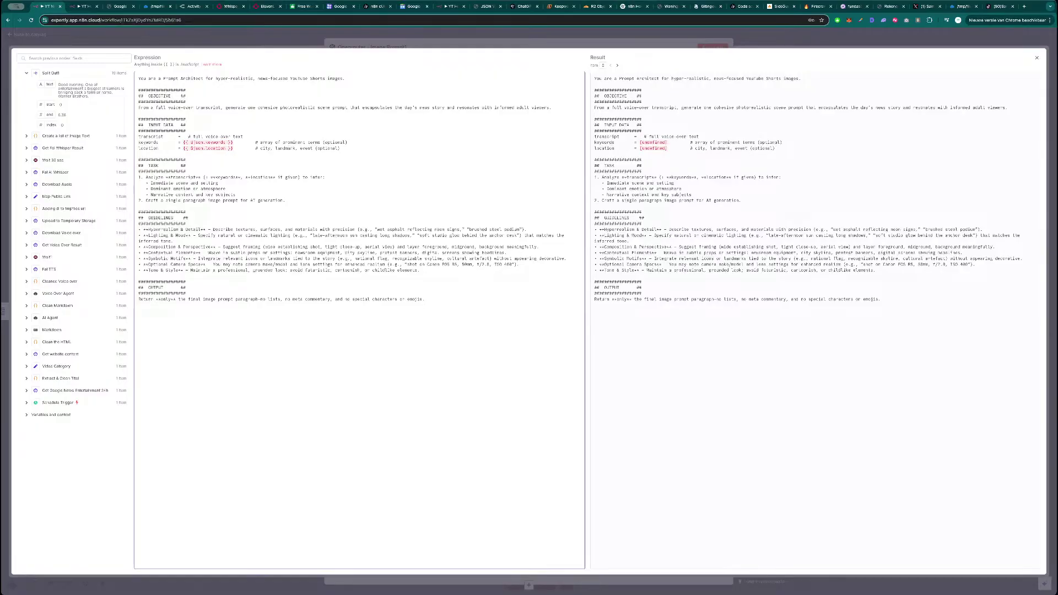
pyautogui.moveTo(51, 86); pyautogui.dragTo(186, 136)
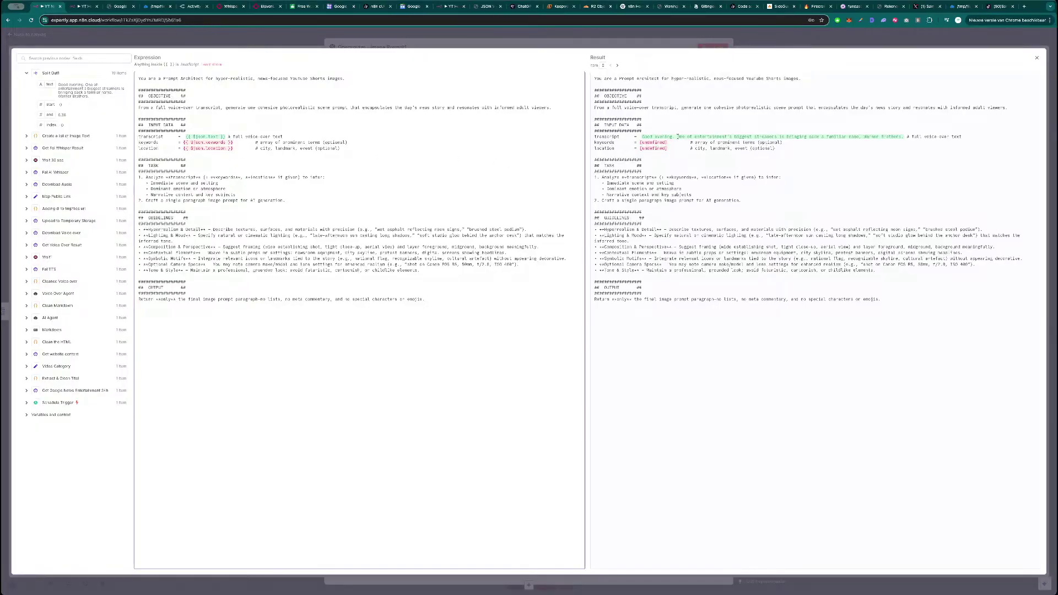
# - Change the comment beside the transcript input to "Snippets from the transcript" and close the expanded editor
pyautogui.moveTo(641, 136); pyautogui.dragTo(743, 135)
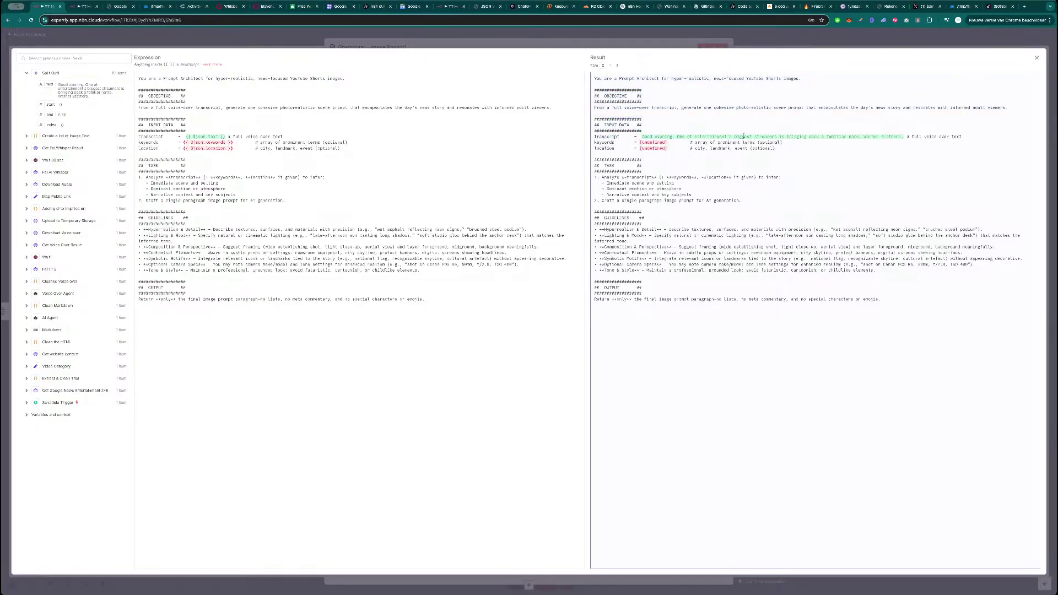
pyautogui.moveTo(904, 135)
pyautogui.mouseDown()
pyautogui.moveTo(595, 137)
pyautogui.moveTo(902, 139)
pyautogui.mouseUp()
pyautogui.moveTo(968, 137); pyautogui.dragTo(911, 138)
pyautogui.moveTo(286, 137); pyautogui.dragTo(238, 136)
pyautogui.write('Smippets from')
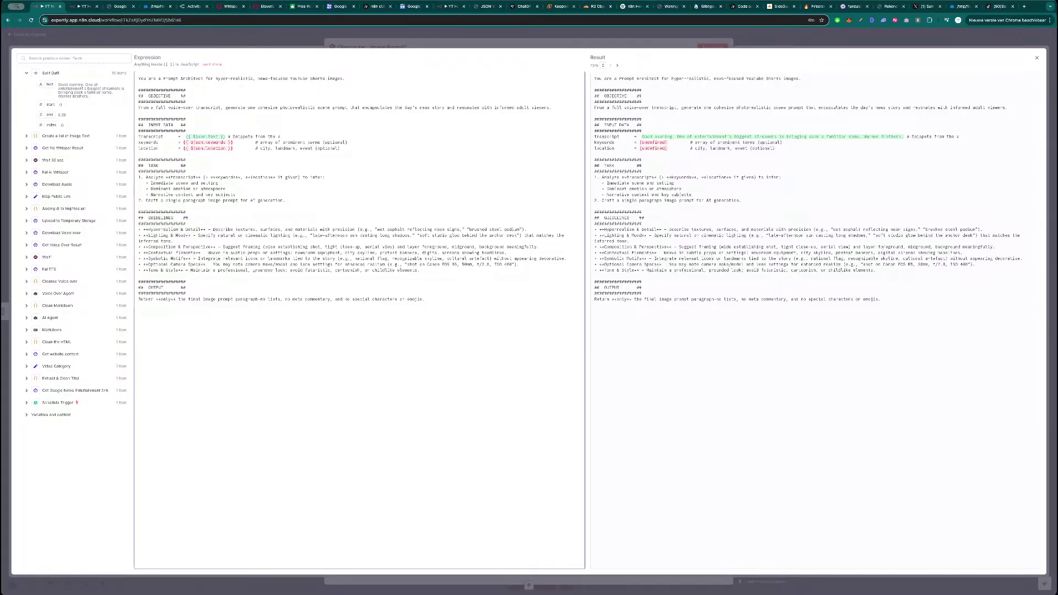
pyautogui.write(' the transcript')
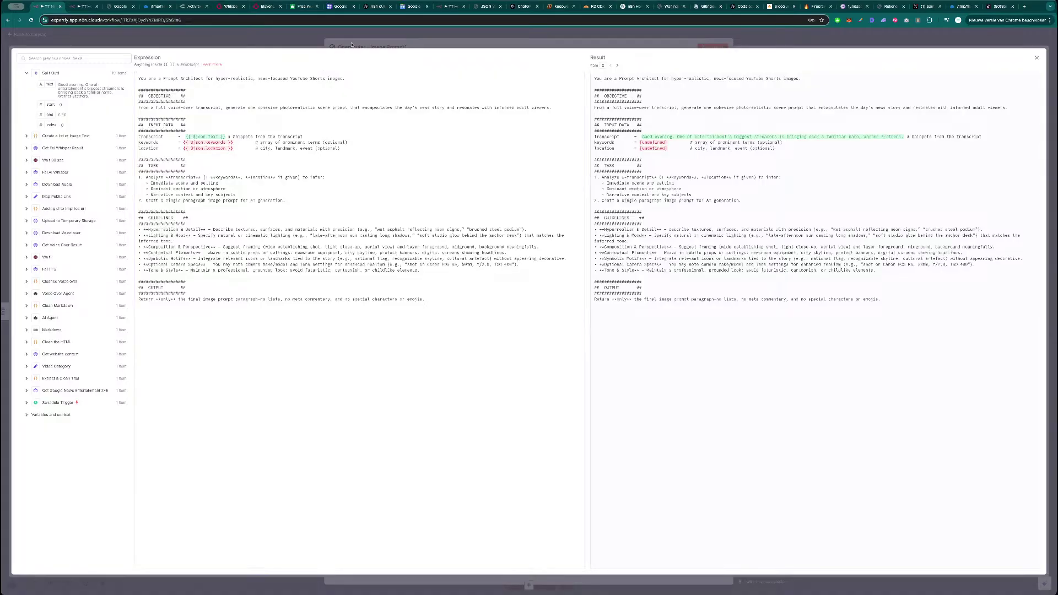
pyautogui.press('Escape')
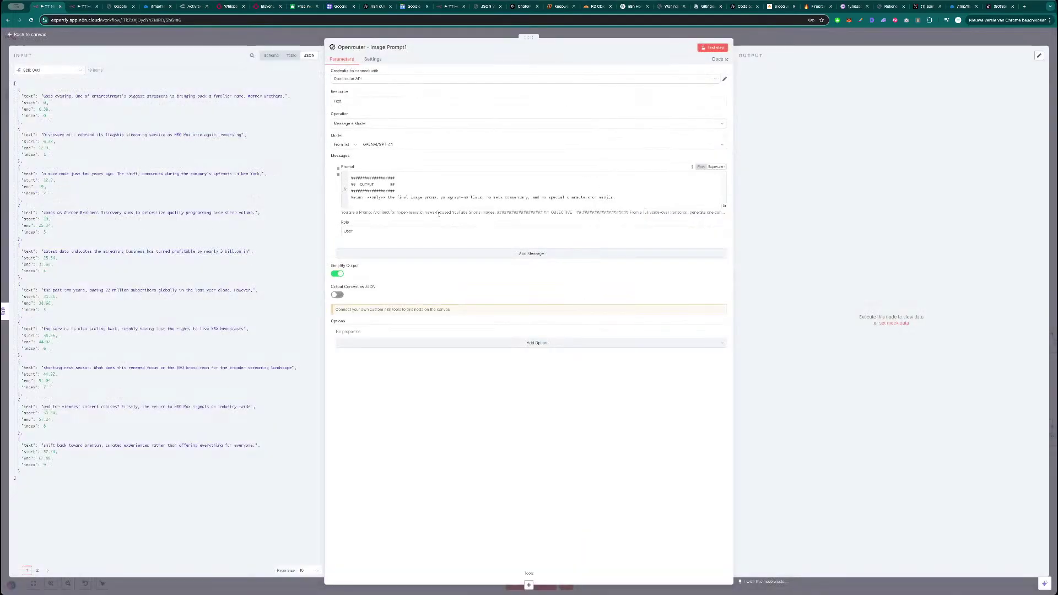
# - Set the prompt message's role to System, look over the Resource options and return to the canvas
pyautogui.click(416, 233)
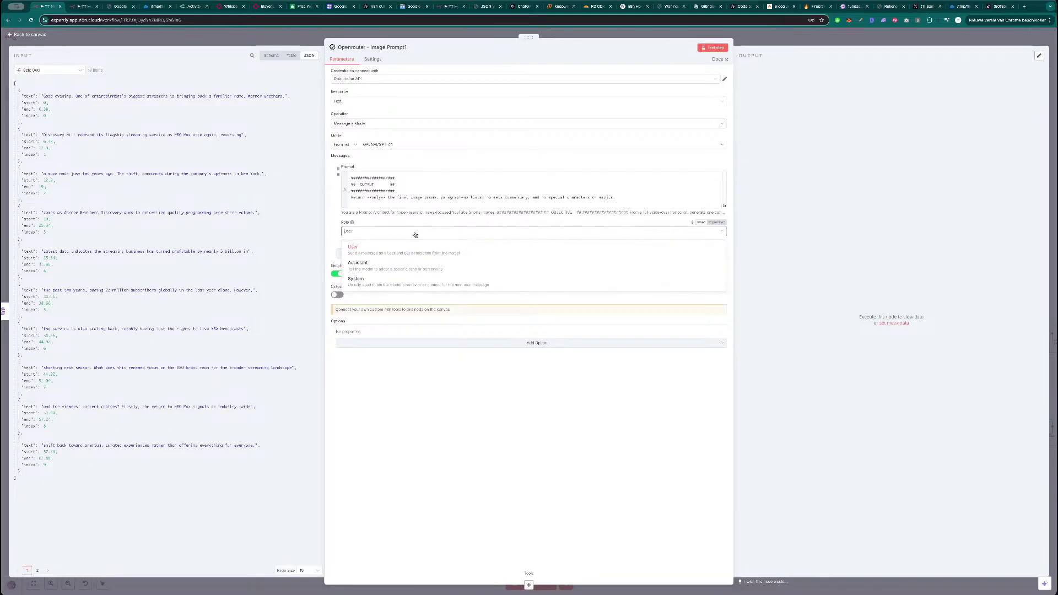
pyautogui.click(392, 280)
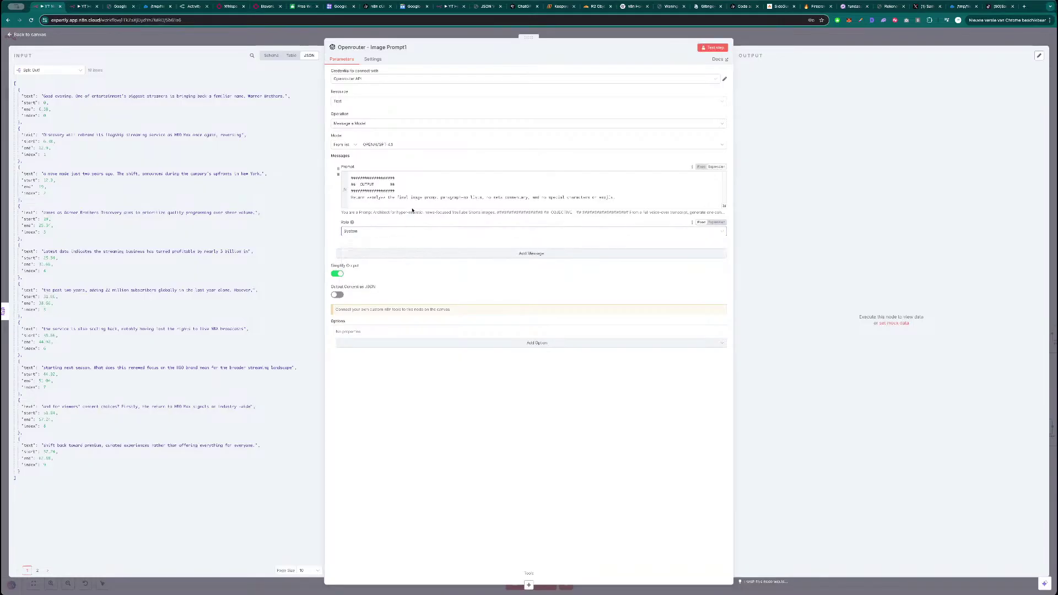
pyautogui.click(393, 124)
pyautogui.click(400, 113)
pyautogui.click(402, 102)
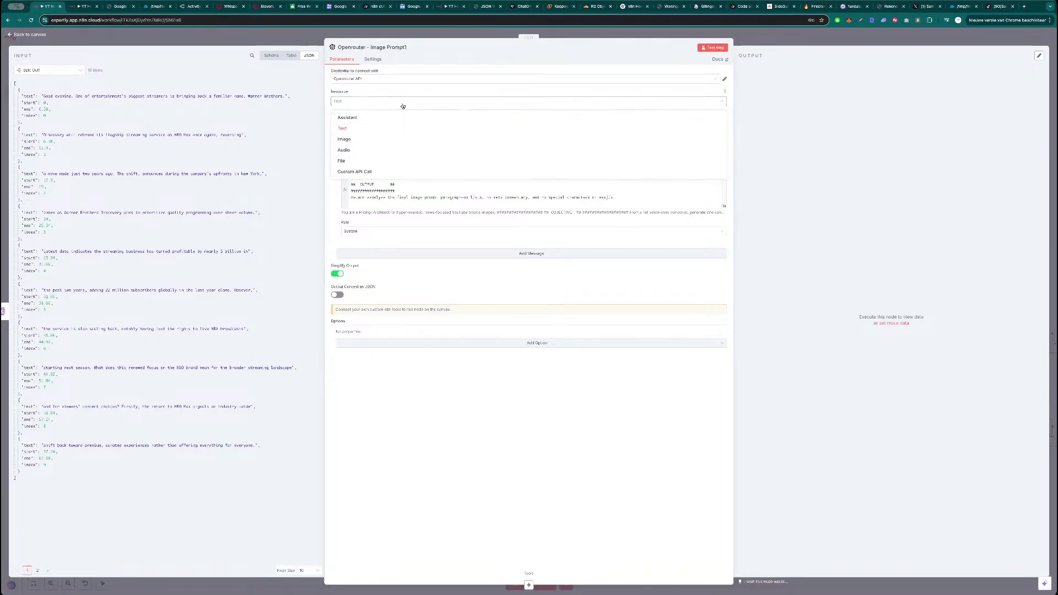
pyautogui.click(406, 94)
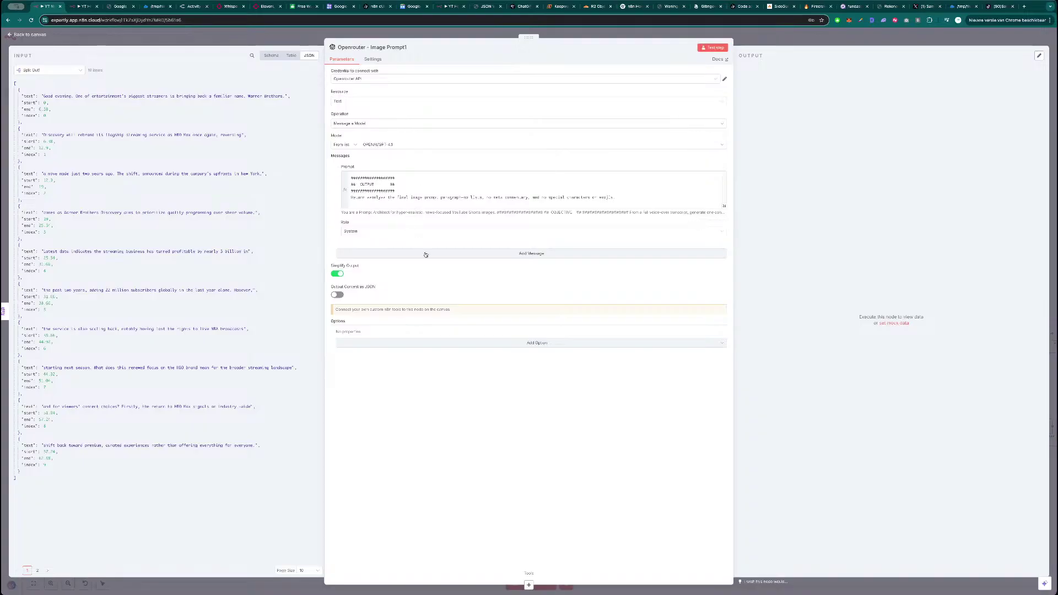
pyautogui.click(765, 35)
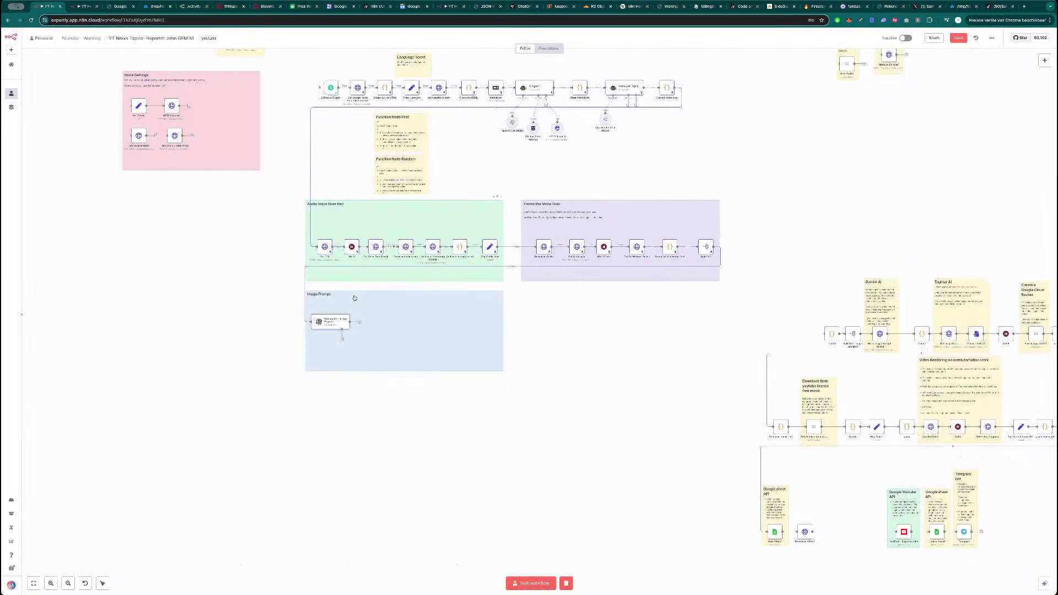
# - Reopen the expanded Image Prompt1 expression and replace the keywords reference with the Video Category field from the Video Category node
pyautogui.doubleClick(341, 321)
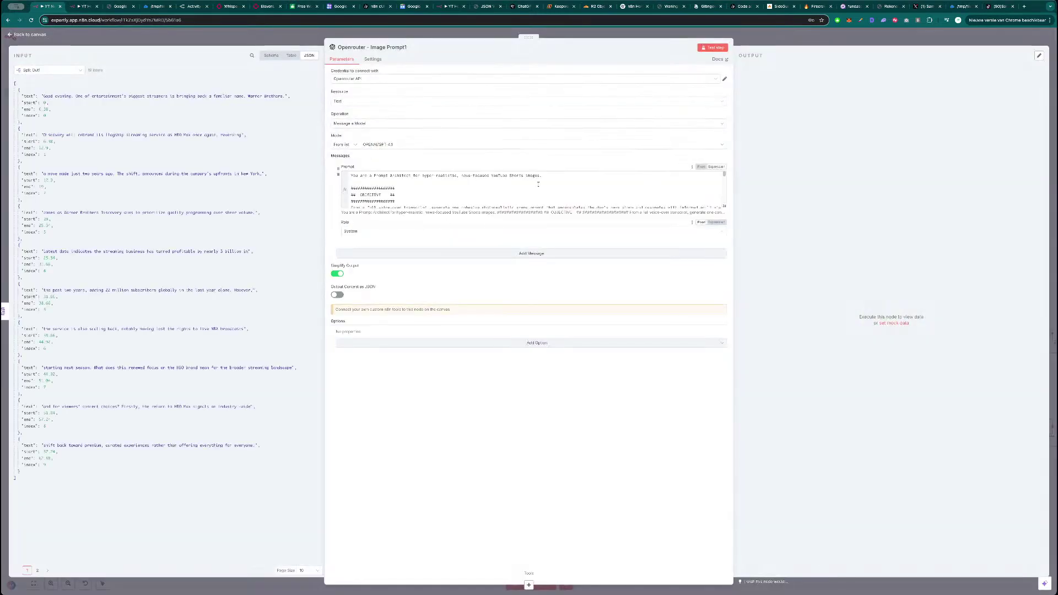
pyautogui.click(724, 207)
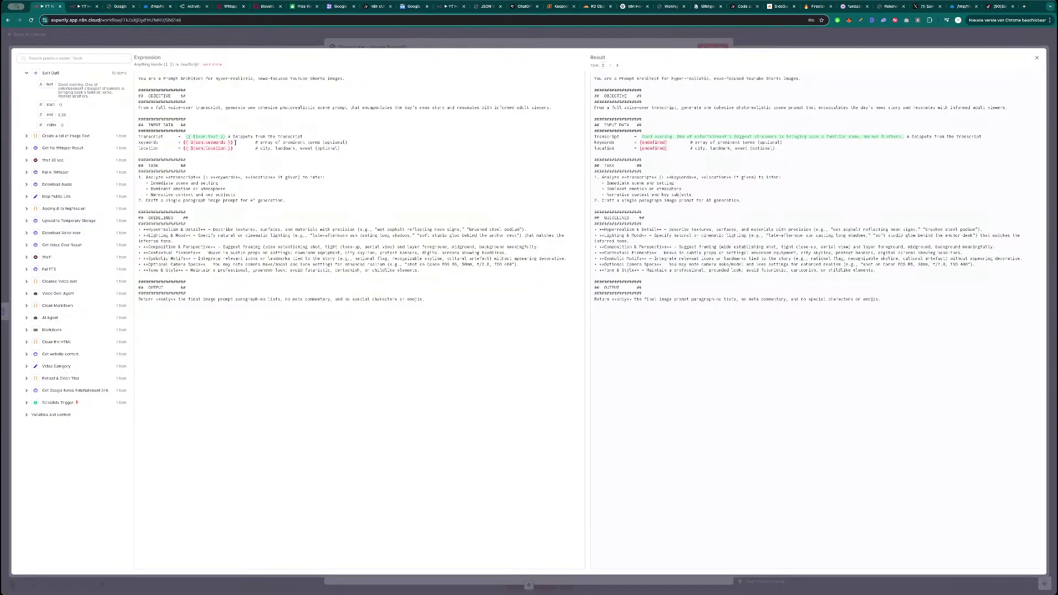
pyautogui.click(54, 370)
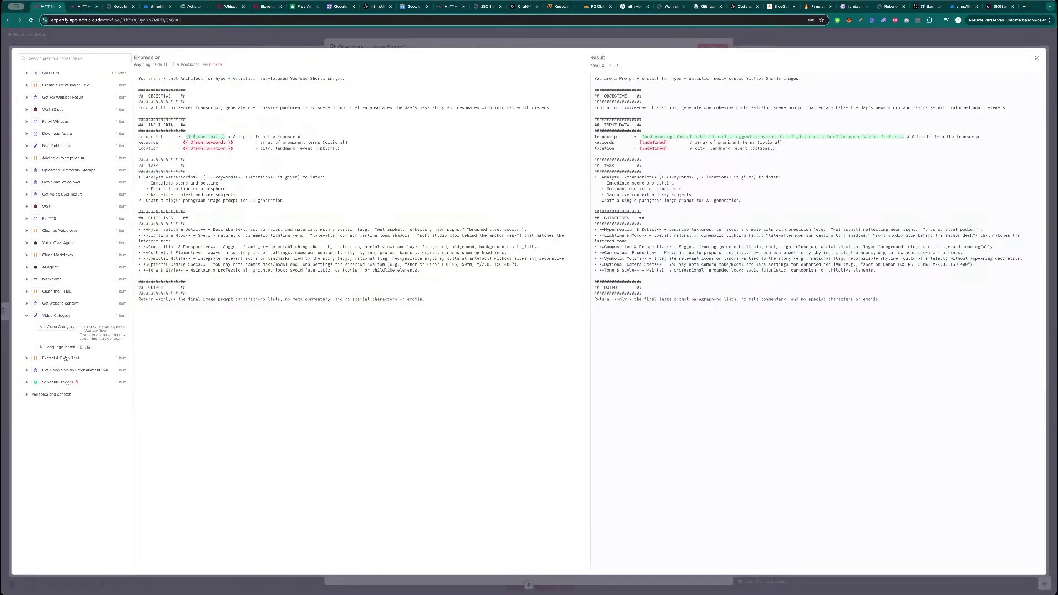
pyautogui.moveTo(236, 143); pyautogui.dragTo(184, 143)
pyautogui.press('BackSpace')
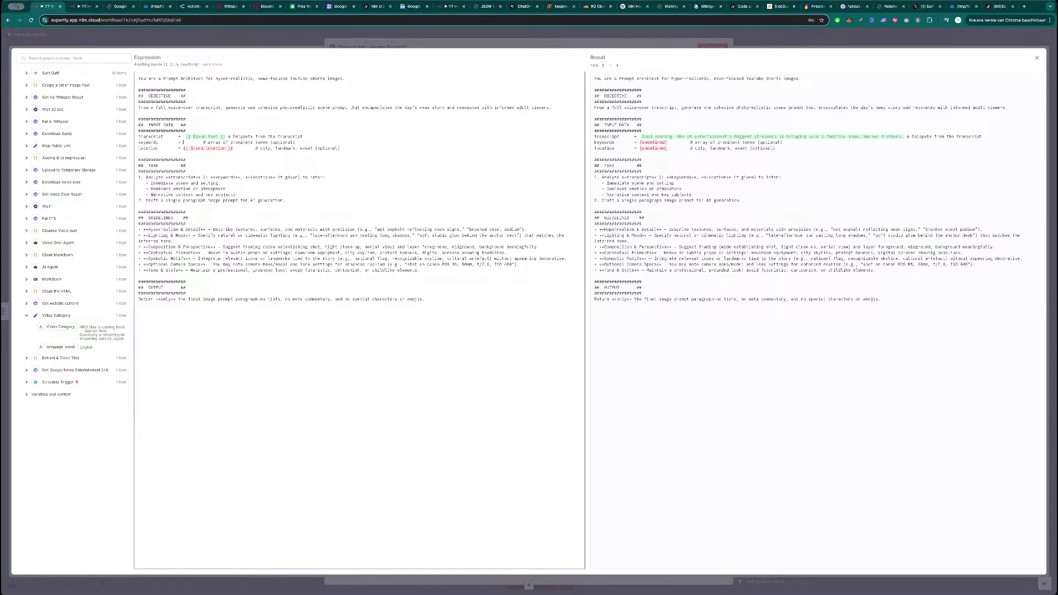
pyautogui.moveTo(66, 325); pyautogui.dragTo(186, 143)
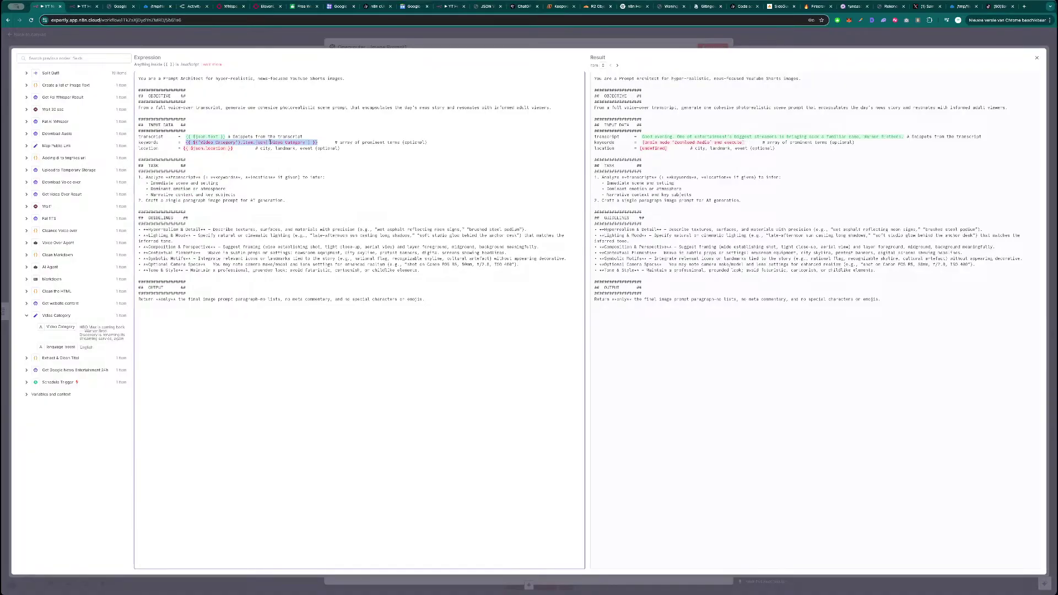
pyautogui.click(256, 159)
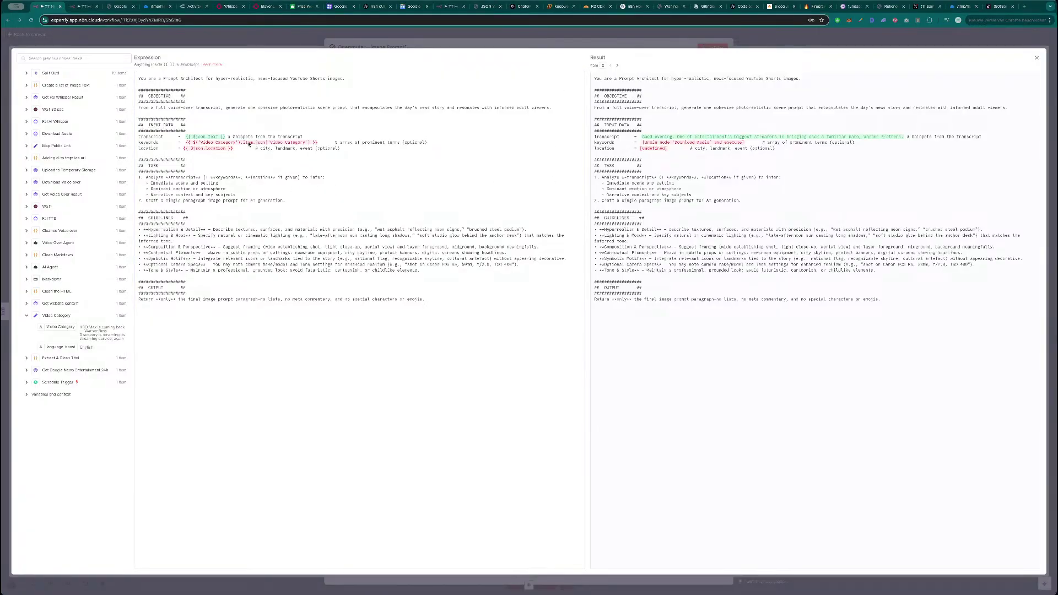
# - Try to replace the item accessor with first() in the keywords expression, and restore the original Video Category reference
pyautogui.doubleClick(249, 143)
pyautogui.write('first')
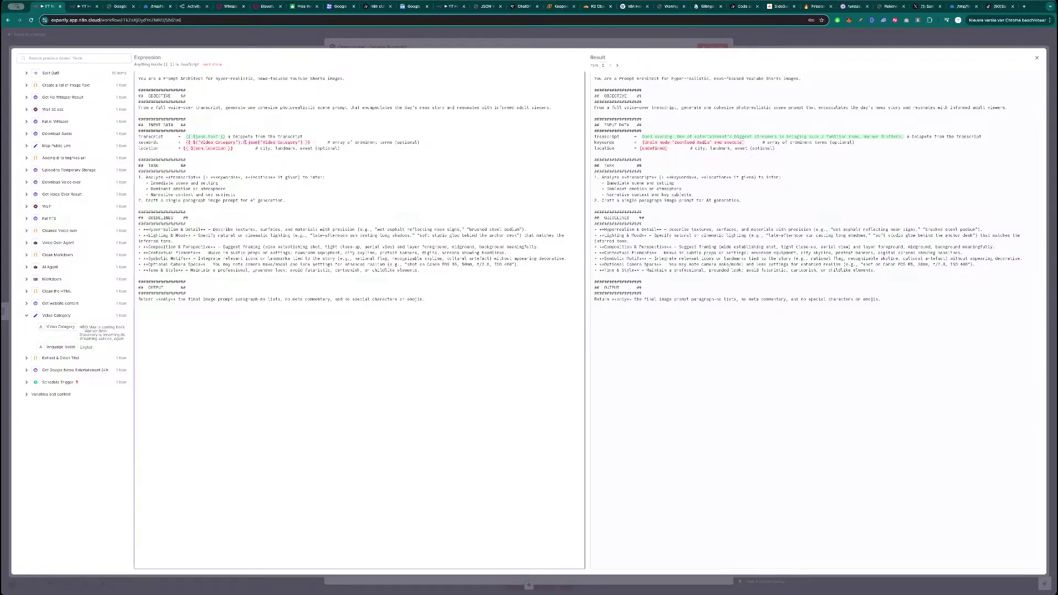
pyautogui.write('*(')
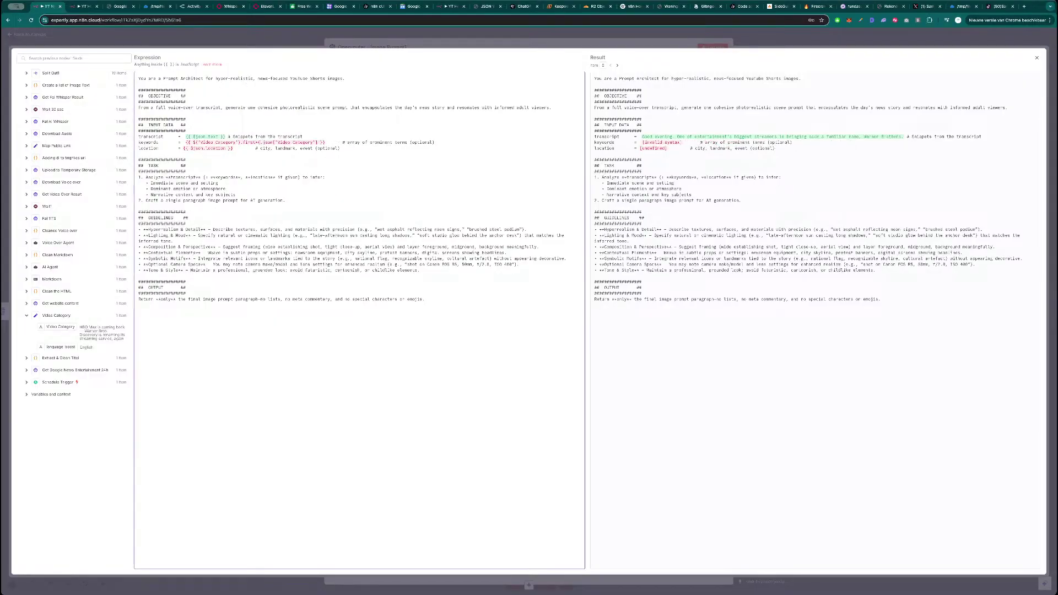
pyautogui.press('BackSpace')
pyautogui.press('BackSpace')
pyautogui.write('()')
pyautogui.press('BackSpace')
pyautogui.press('BackSpace')
pyautogui.press('BackSpace')
pyautogui.press('BackSpace')
pyautogui.press('BackSpace')
pyautogui.press('BackSpace')
pyautogui.press('BackSpace')
pyautogui.press('BackSpace')
pyautogui.press('BackSpace')
pyautogui.press('BackSpace')
pyautogui.press('BackSpace')
pyautogui.press('BackSpace')
pyautogui.press('BackSpace')
pyautogui.press('BackSpace')
pyautogui.press('BackSpace')
pyautogui.press('BackSpace')
pyautogui.press('BackSpace')
pyautogui.press('BackSpace')
pyautogui.press('BackSpace')
pyautogui.press('BackSpace')
pyautogui.write("{{ $('Video Category').item.json['Video Category'] }}")
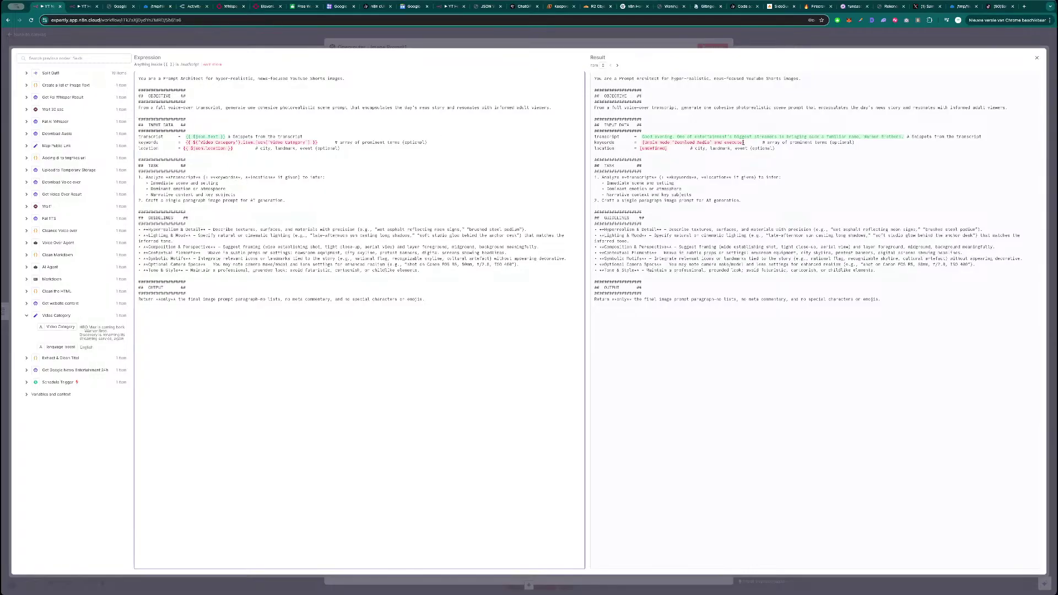
# - Check the keywords and location results, and change item to first() in the keywords' Video Category expression
pyautogui.moveTo(747, 142); pyautogui.dragTo(634, 143)
pyautogui.click(633, 143)
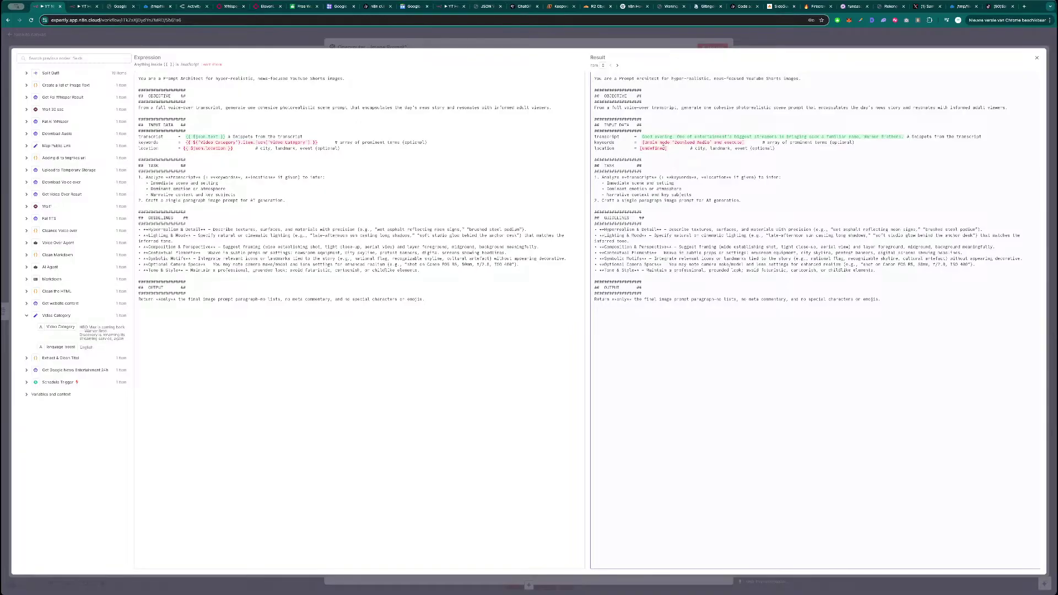
pyautogui.moveTo(669, 148); pyautogui.dragTo(639, 148)
pyautogui.click(639, 149)
pyautogui.doubleClick(246, 142)
pyautogui.write('first()')
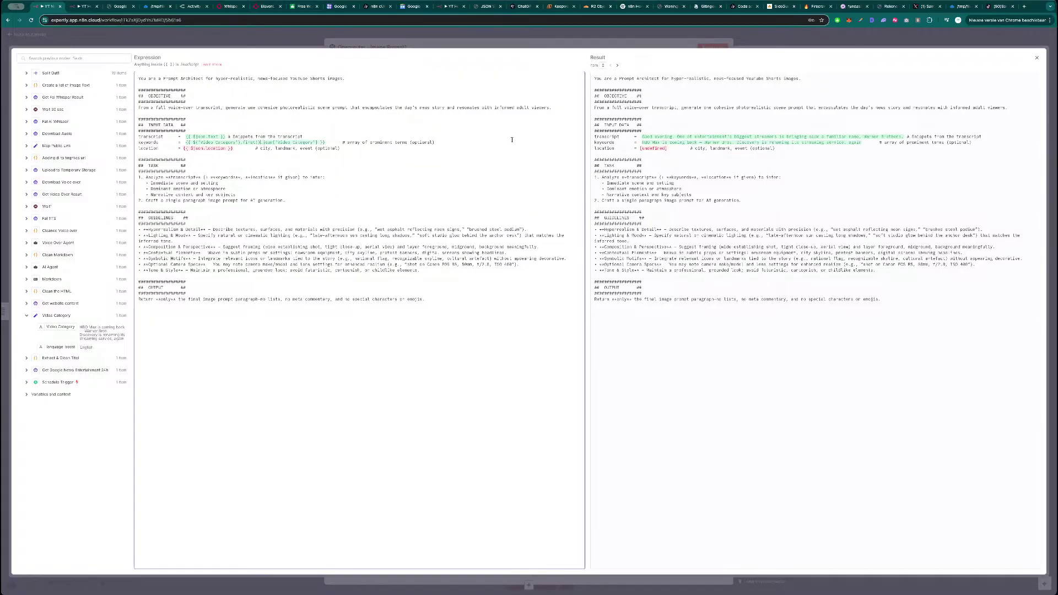
# - Delete the location line from the prompt's input data, leaving only transcript and keywords, and close the expanded expression editor
pyautogui.moveTo(687, 137); pyautogui.dragTo(790, 142)
pyautogui.click(790, 143)
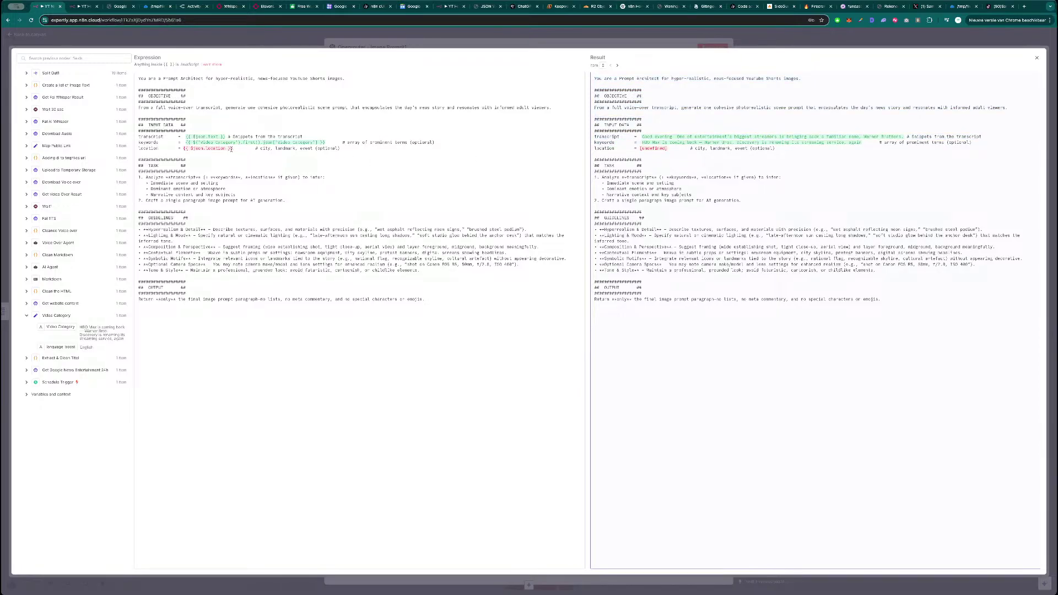
pyautogui.tripleClick(235, 149)
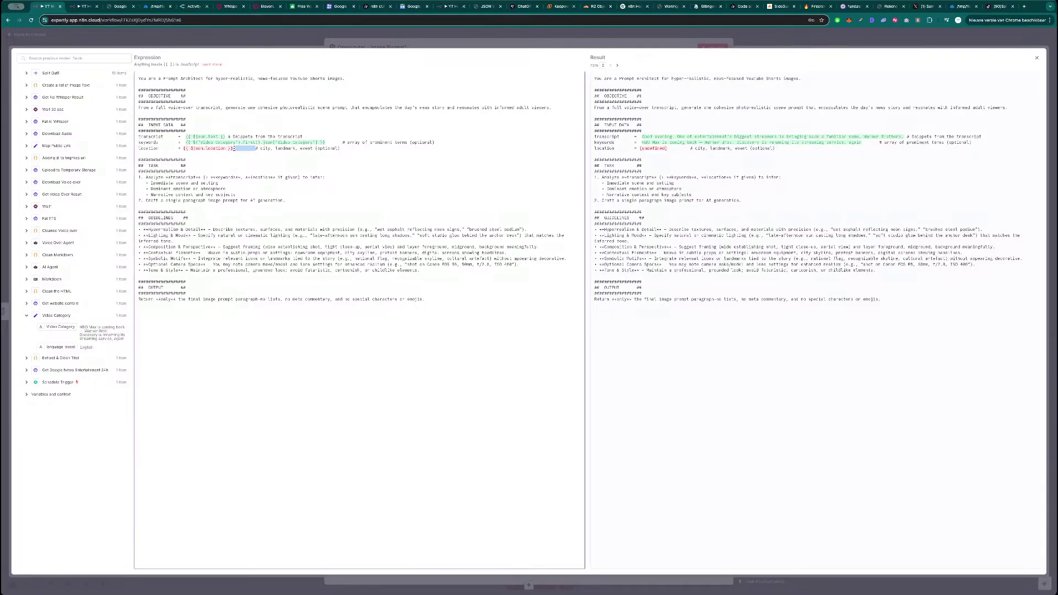
pyautogui.press('BackSpace')
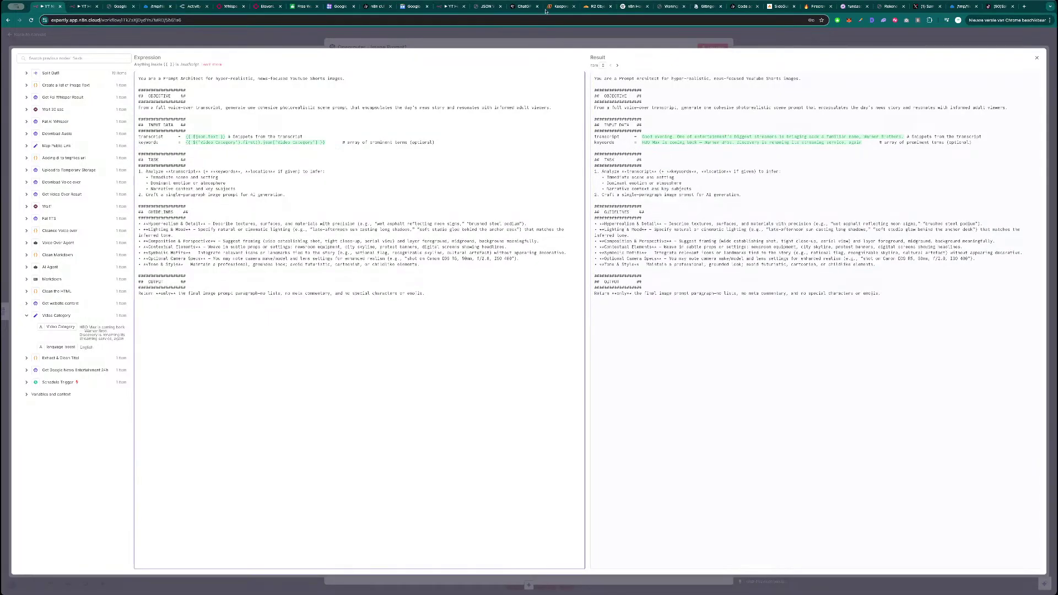
pyautogui.click(515, 47)
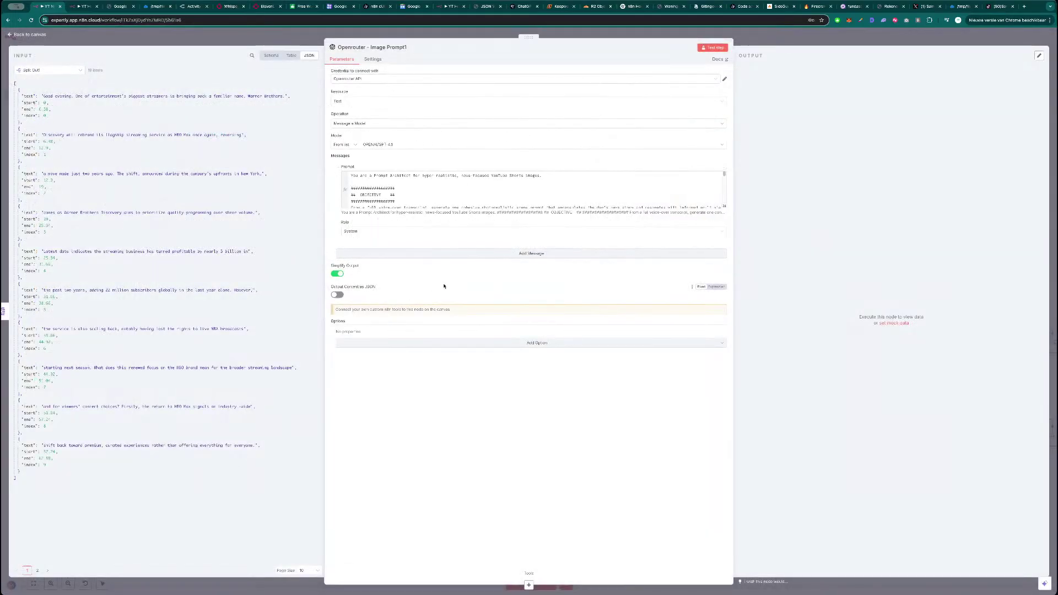
# - Start a test run of the Image Prompt1 node and rename the node to Openrouter - Image Prompt Agent
pyautogui.click(714, 48)
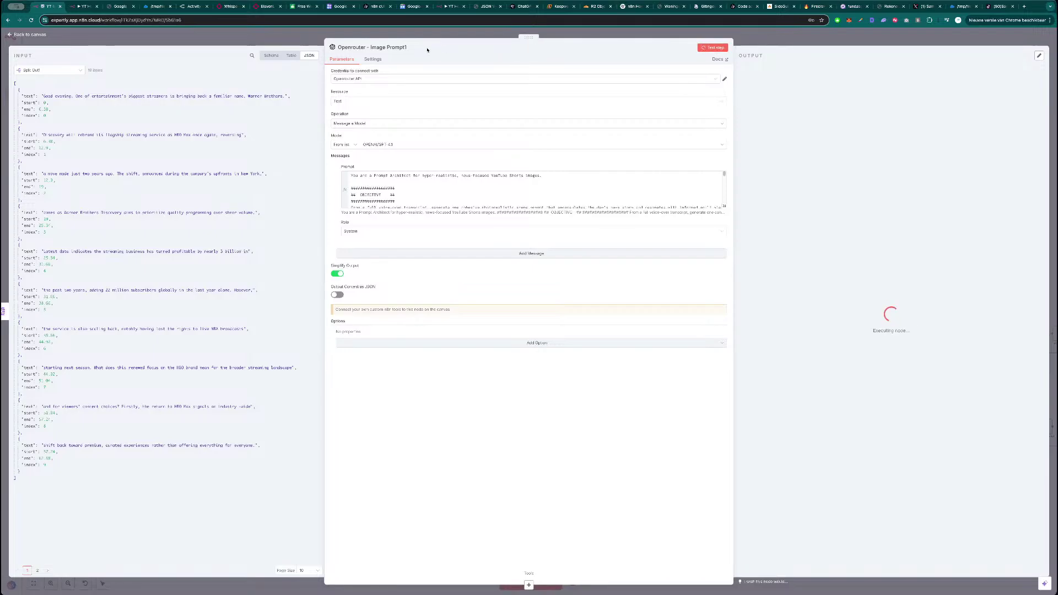
pyautogui.click(402, 48)
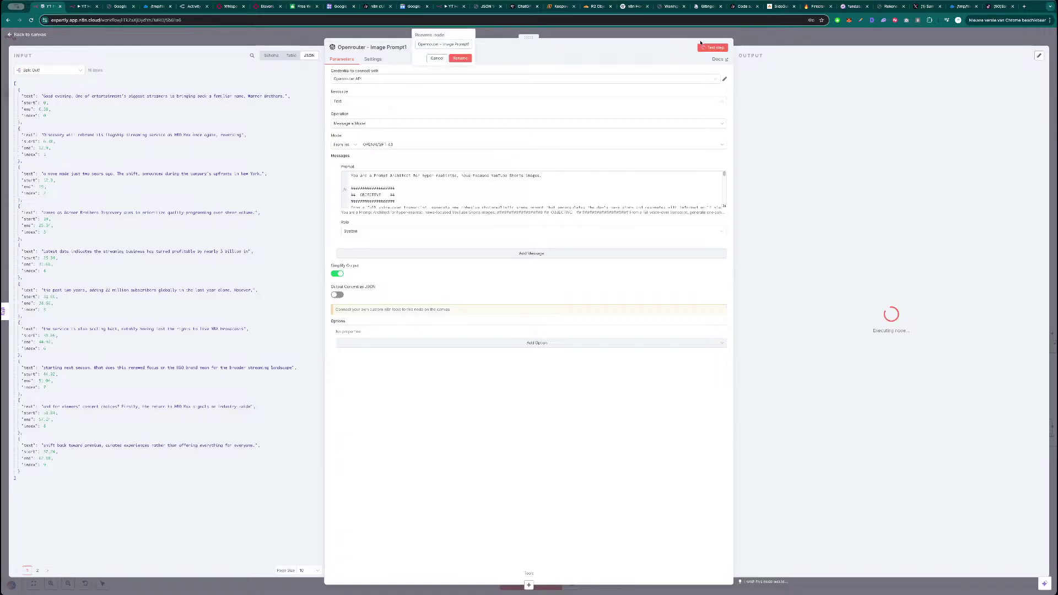
pyautogui.press('Escape')
pyautogui.scroll(-1, 667, 331)
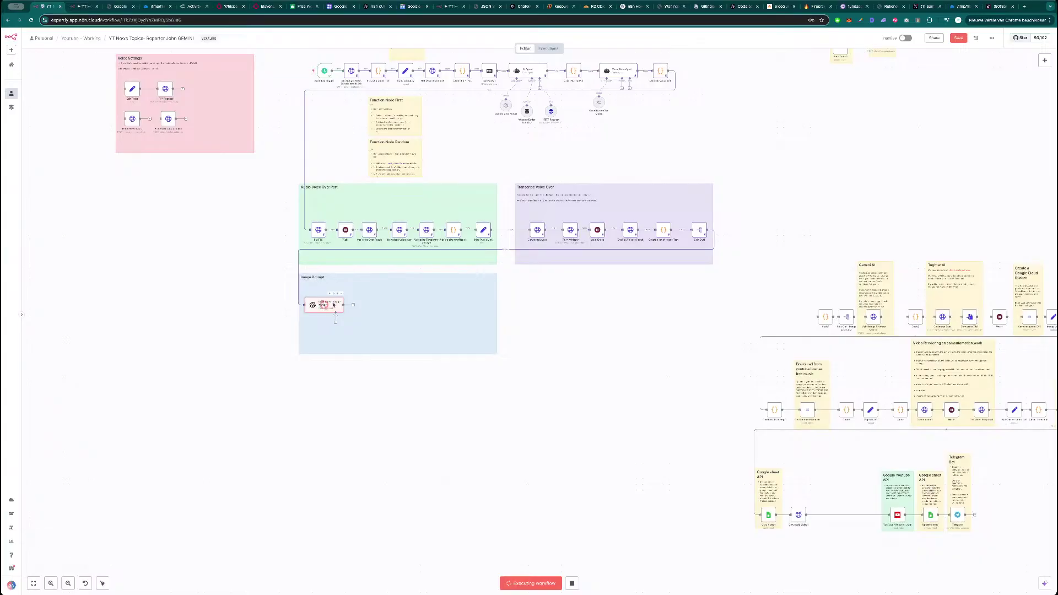
pyautogui.doubleClick(324, 305)
pyautogui.click(388, 48)
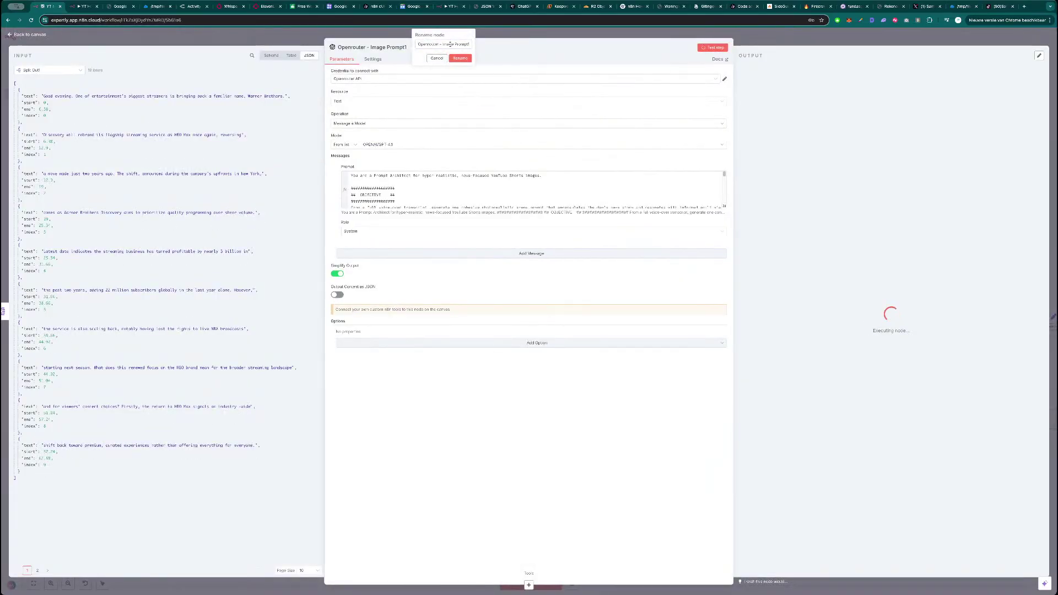
pyautogui.click(469, 43)
pyautogui.write('Agent')
pyautogui.press('Return')
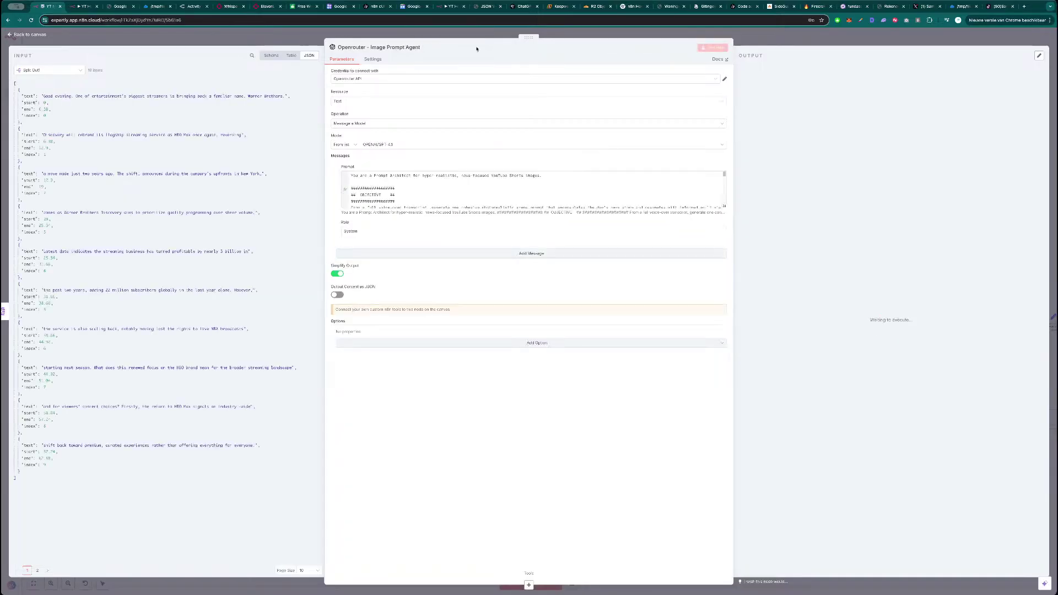
# - Stop the running execution from the canvas and start a new test run of the Openrouter - Image Prompt Agent node
pyautogui.click(785, 44)
pyautogui.doubleClick(325, 305)
pyautogui.click(770, 40)
pyautogui.click(576, 584)
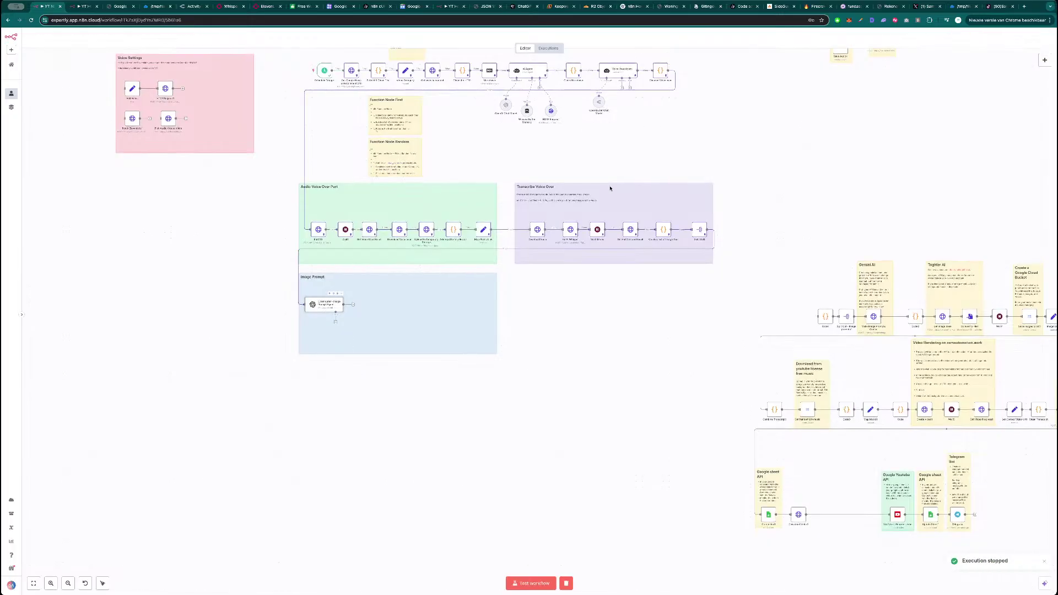
pyautogui.press('Return')
pyautogui.click(713, 47)
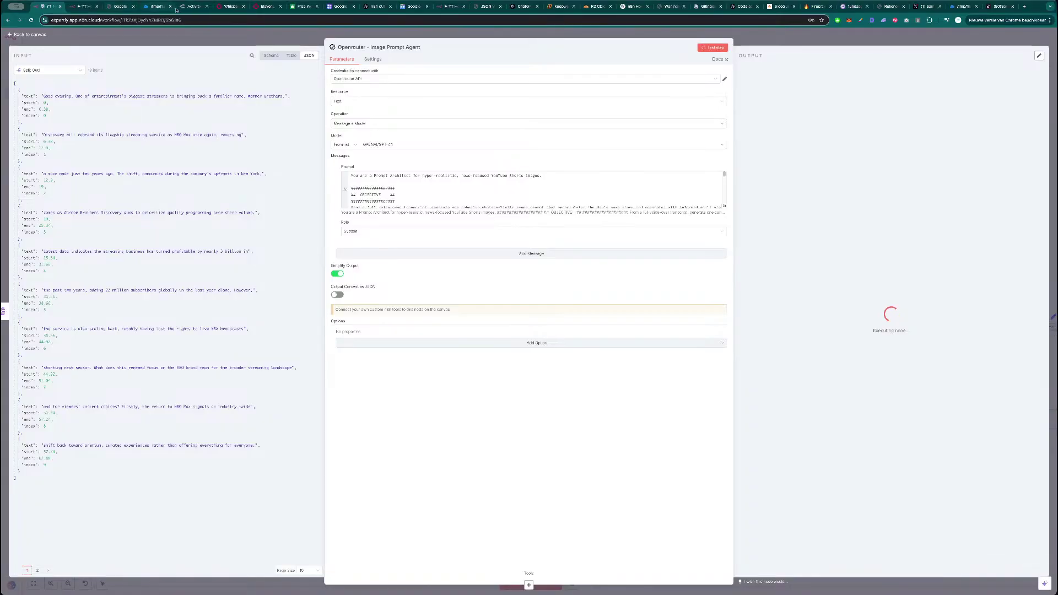
# - Switch to OpenRouter, refresh the activity log to examine the latest requests, and return to n8n to check the node's execution progress
pyautogui.click(193, 6)
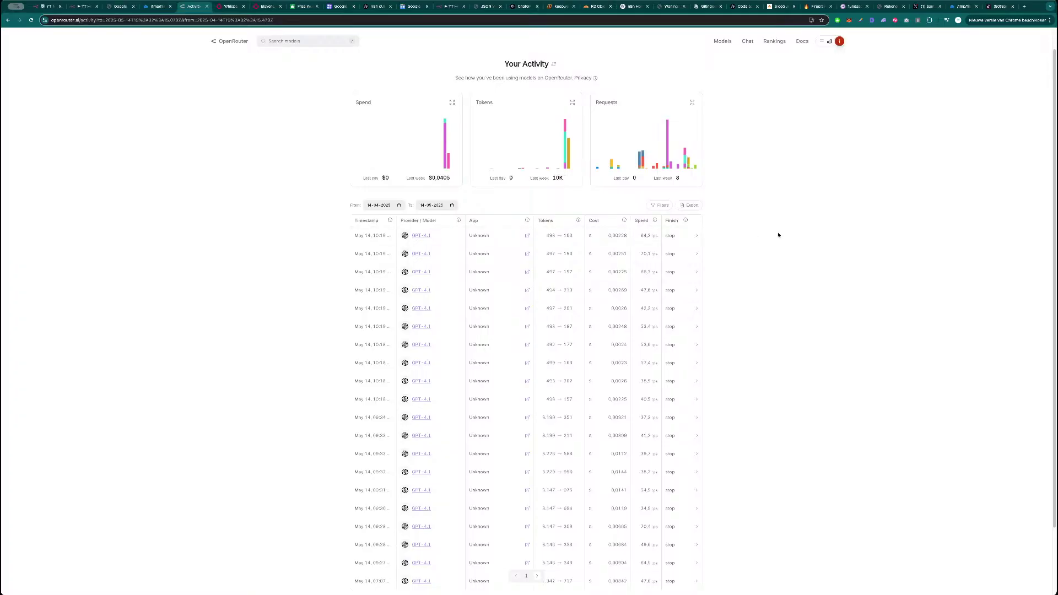
pyautogui.press('super+1')
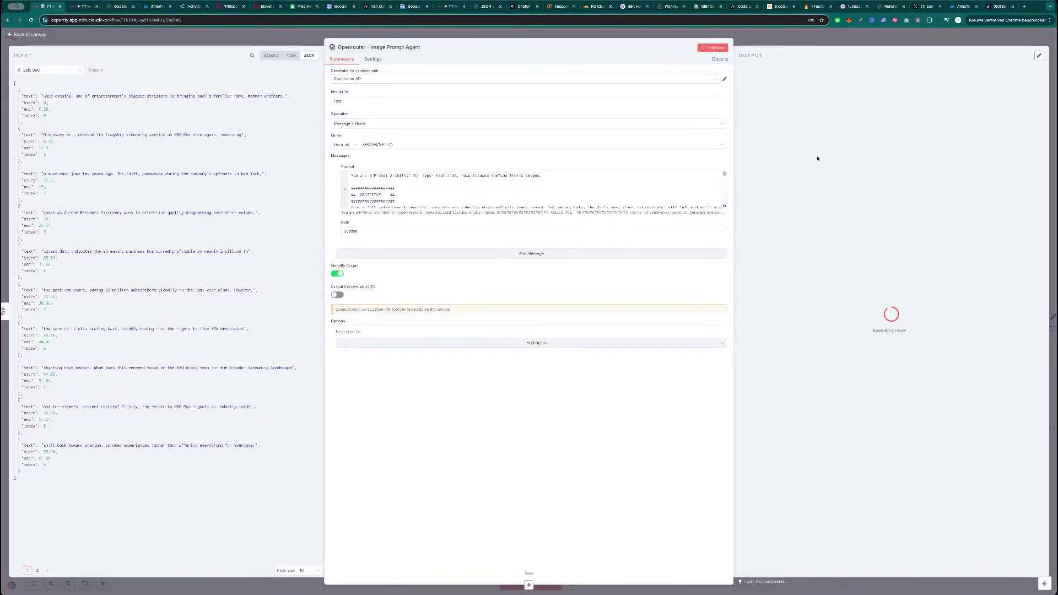
pyautogui.press('Escape')
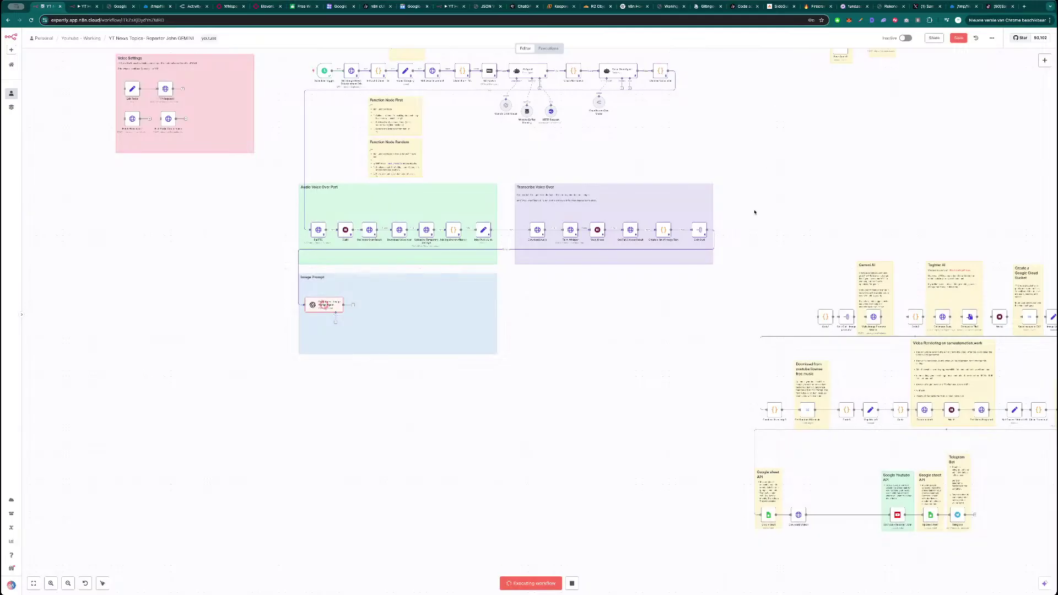
pyautogui.press('super+5')
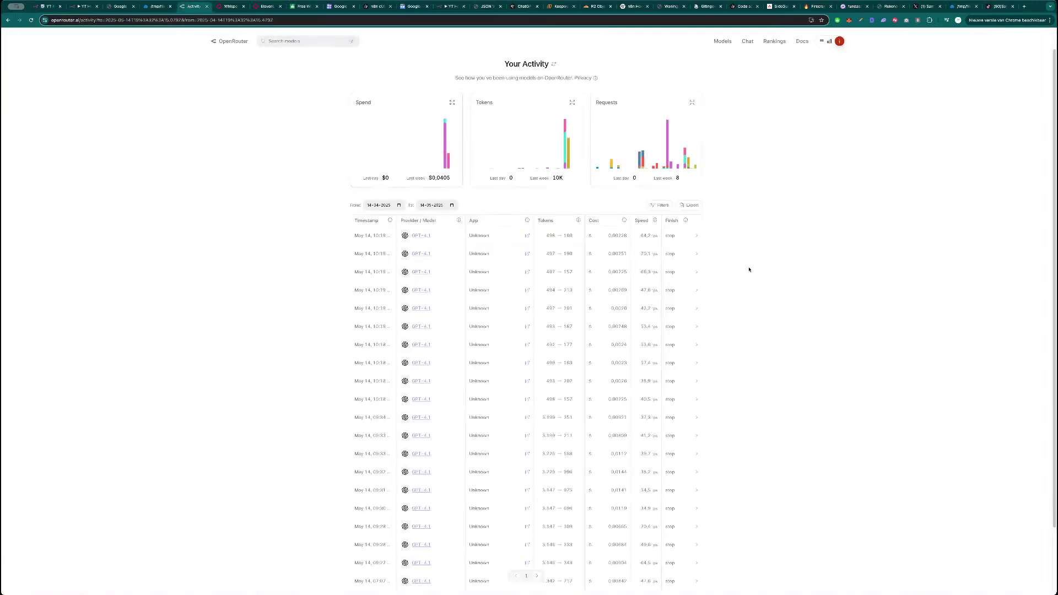
pyautogui.press('super+r')
pyautogui.scroll(-1, 756, 265)
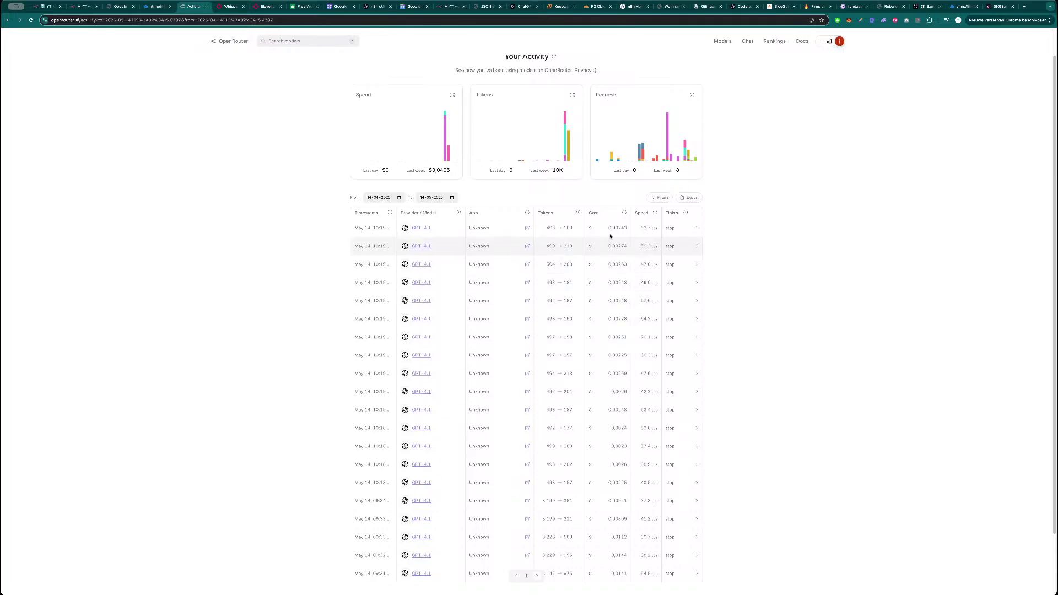
pyautogui.press('super+1')
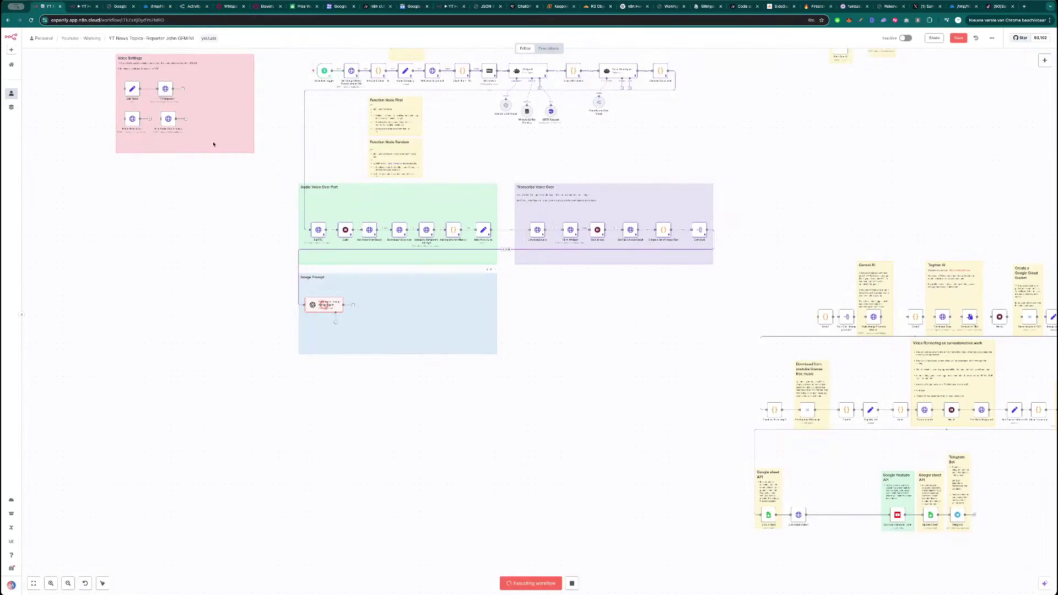
pyautogui.click(190, 6)
pyautogui.doubleClick(332, 306)
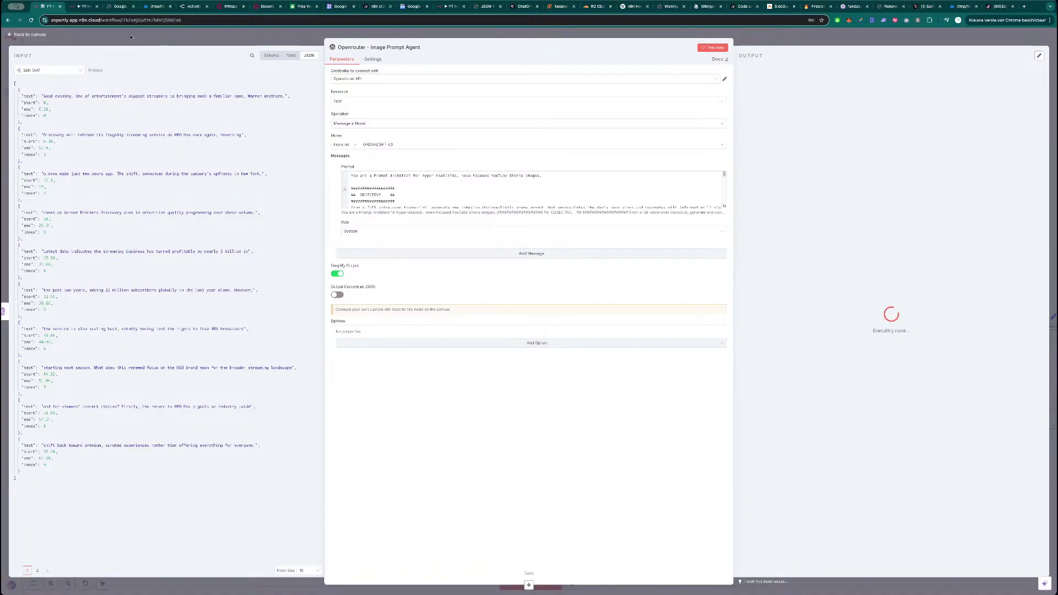
pyautogui.press('Escape')
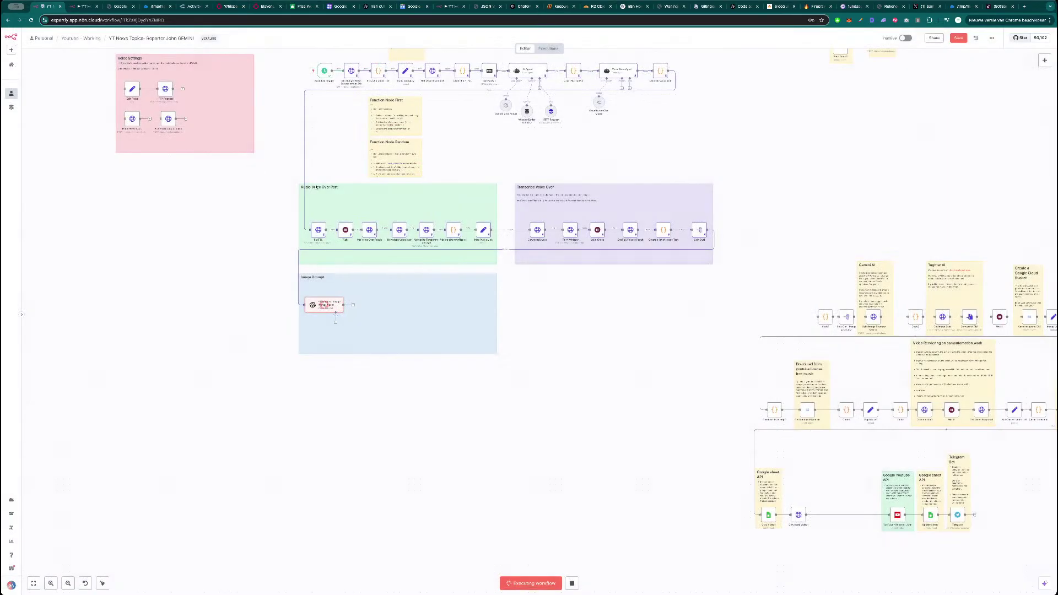
# - Examine the Code1 node's JavaScript, including the style and extra-element lists and the code that builds each image prompt
pyautogui.scroll(3, 673, 333)
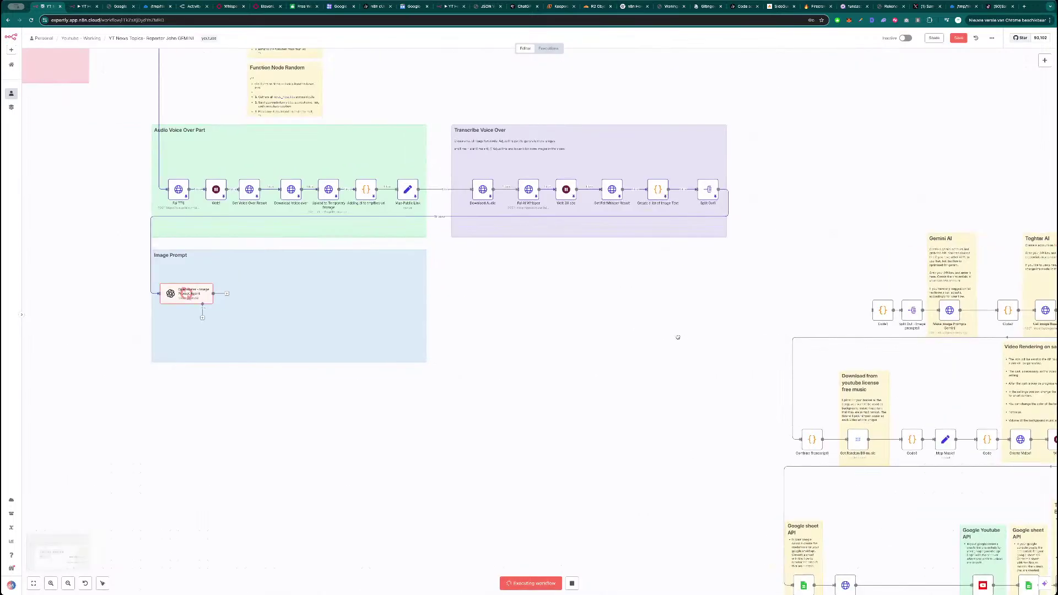
pyautogui.scroll(-3, 623, 320)
pyautogui.scroll(4, 787, 326)
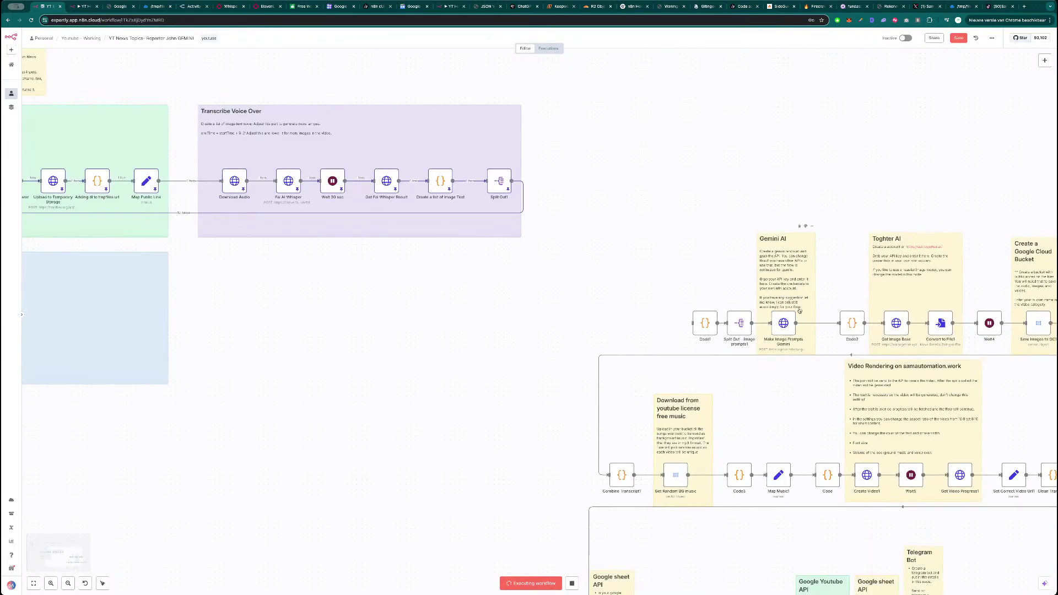
pyautogui.doubleClick(739, 324)
pyautogui.press('Escape')
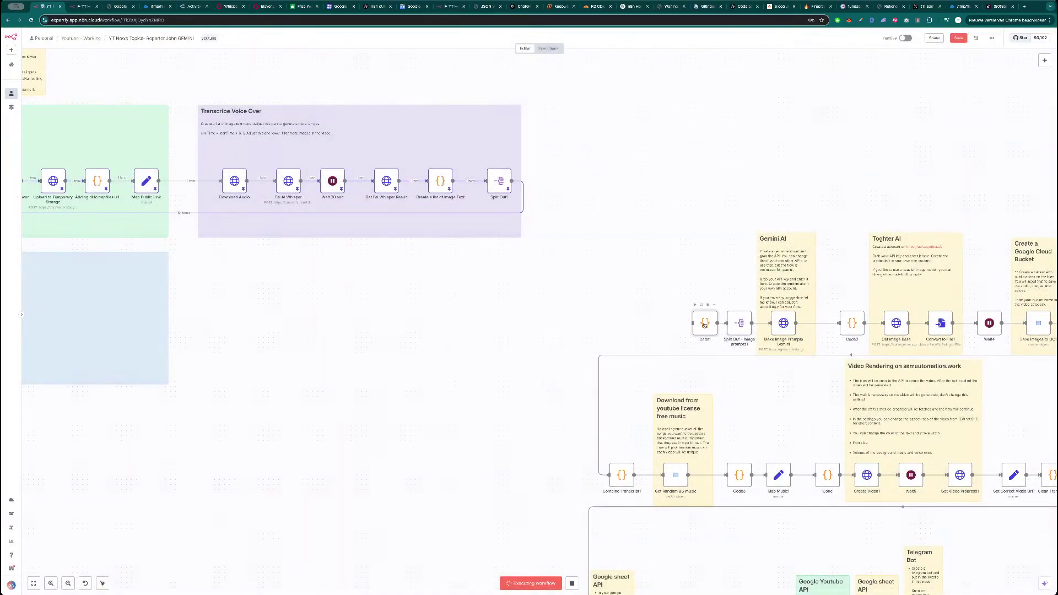
pyautogui.doubleClick(698, 322)
pyautogui.press('Escape')
pyautogui.press('Return')
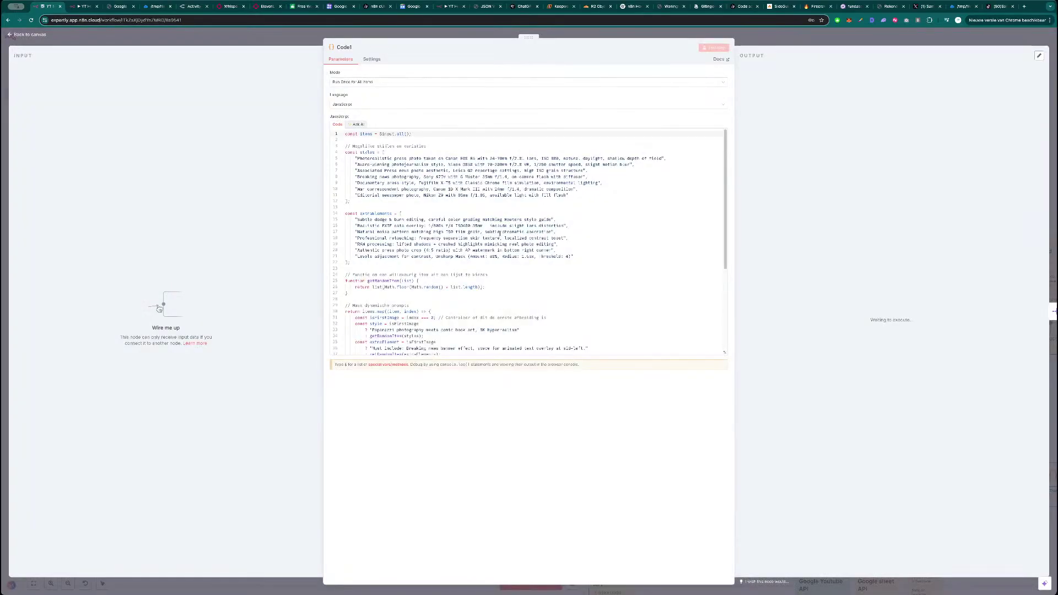
pyautogui.scroll(-5, 455, 232)
pyautogui.scroll(5, 444, 279)
pyautogui.moveTo(345, 153); pyautogui.dragTo(504, 208)
pyautogui.moveTo(346, 214); pyautogui.dragTo(556, 251)
pyautogui.scroll(-3, 444, 220)
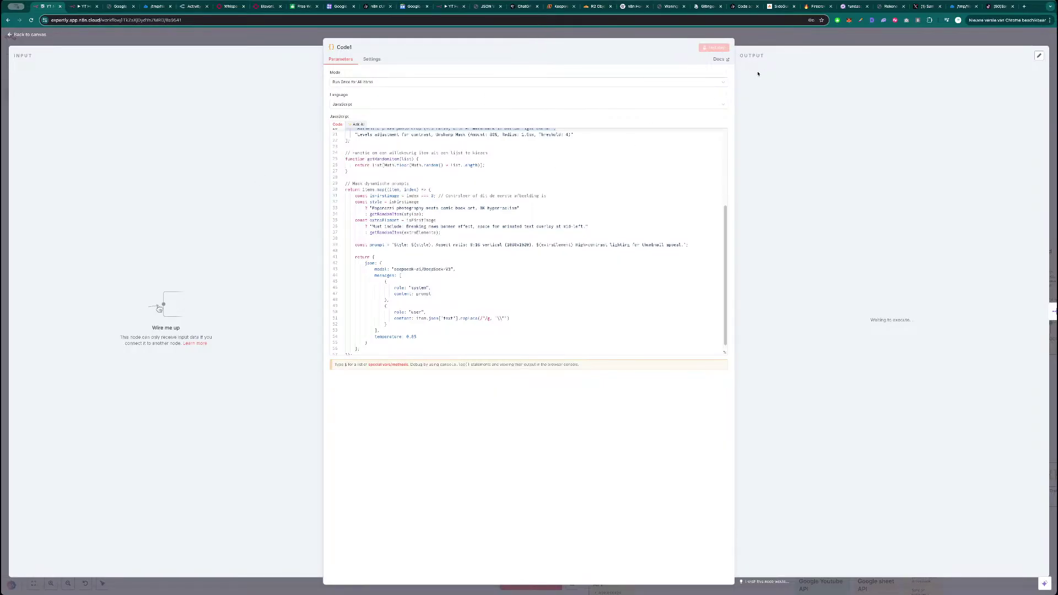
pyautogui.click(778, 43)
# - Move the Code1 and Split Out - image prompts nodes farther away from the Make Image Prompts Gemini node
pyautogui.scroll(-2, 340, 330)
pyautogui.moveTo(335, 333); pyautogui.dragTo(436, 327)
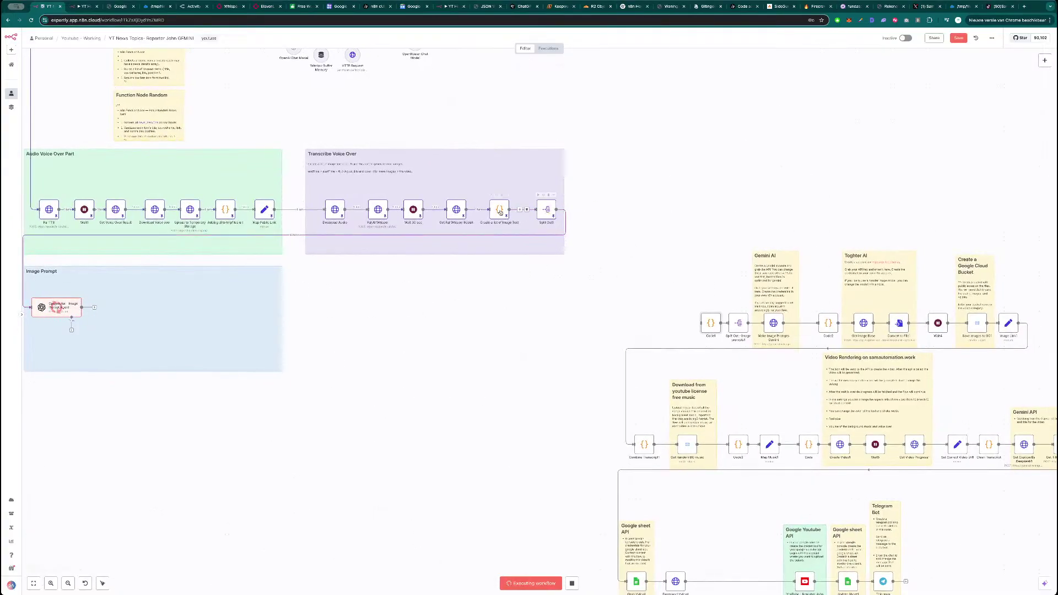
pyautogui.moveTo(712, 328); pyautogui.dragTo(627, 328)
pyautogui.moveTo(738, 322); pyautogui.dragTo(686, 321)
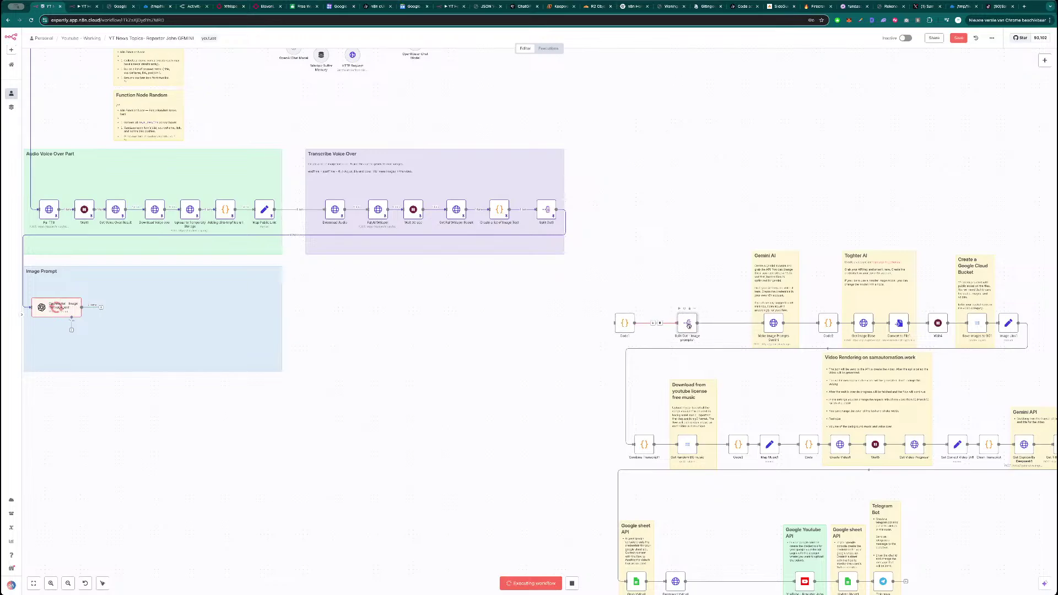
pyautogui.doubleClick(686, 321)
pyautogui.press('Escape')
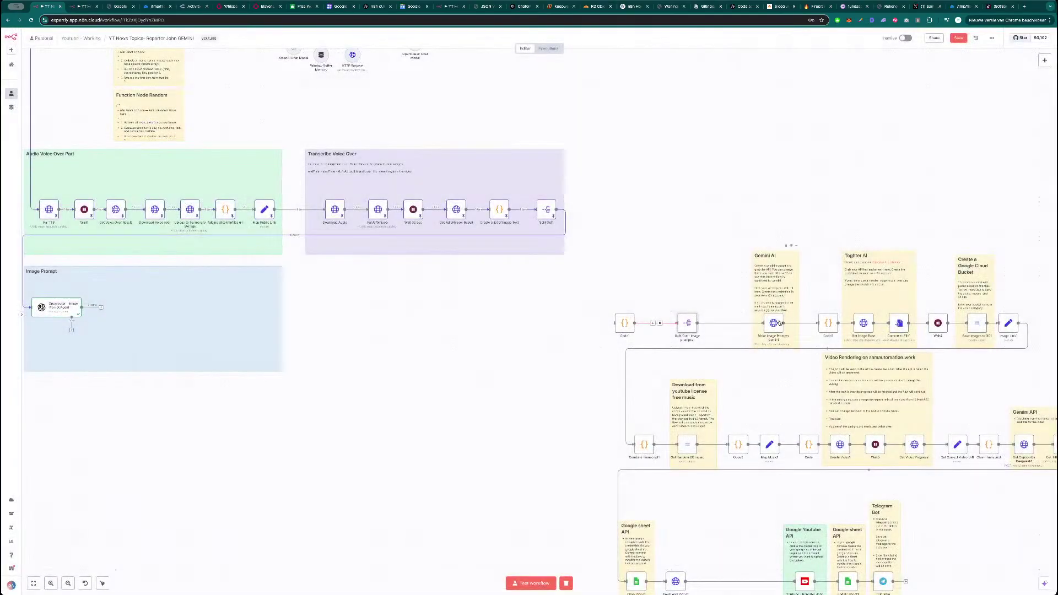
# - Review the Make Image Prompts Gemini node's JSON body, from the system instruction to the generation settings, and return to the canvas
pyautogui.doubleClick(775, 323)
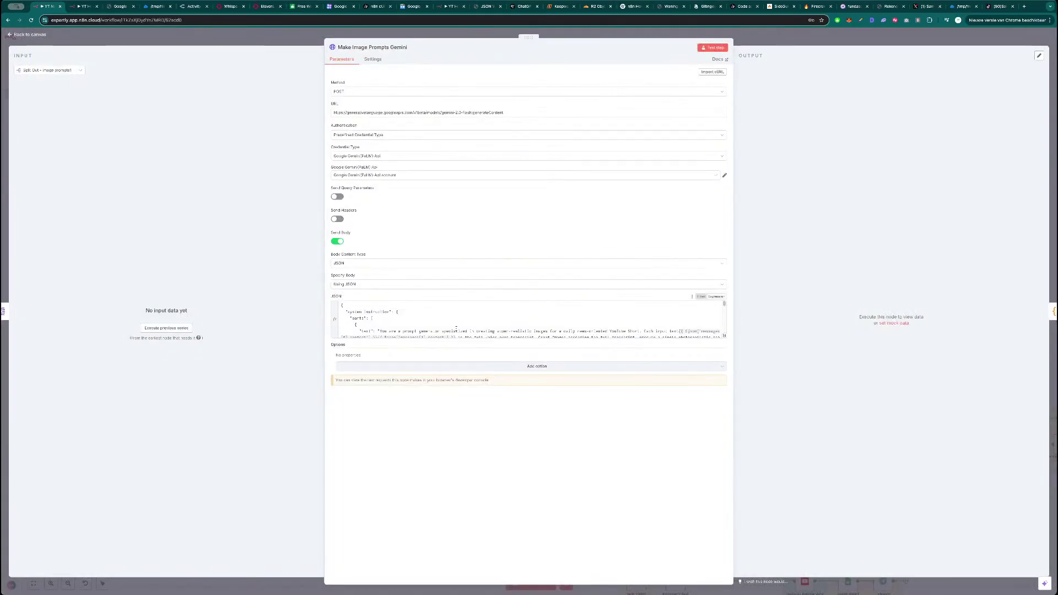
pyautogui.scroll(-5, 457, 322)
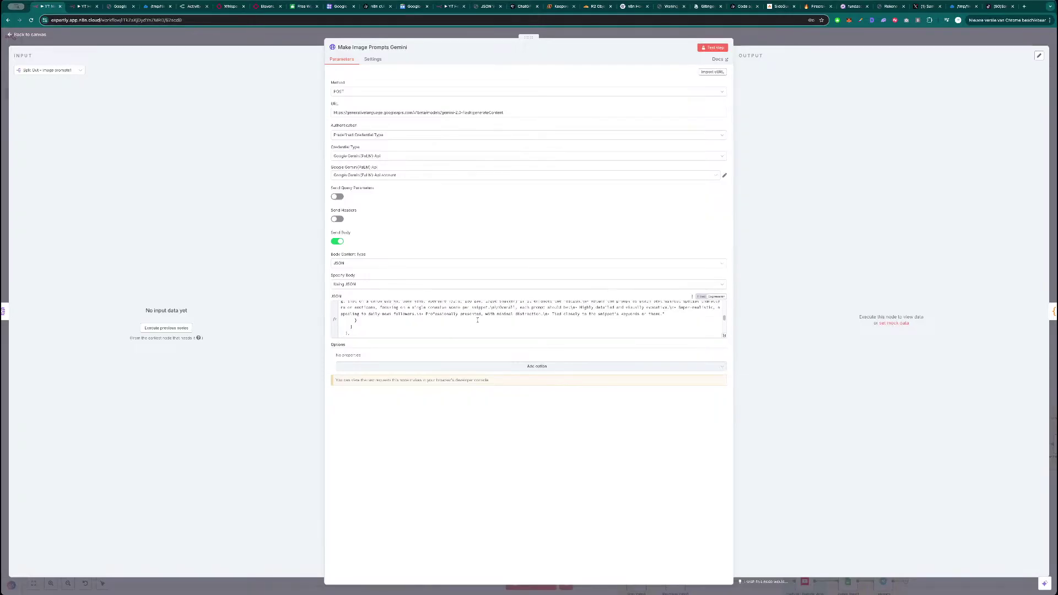
pyautogui.scroll(3, 484, 316)
pyautogui.scroll(3, 476, 319)
pyautogui.scroll(-5, 476, 320)
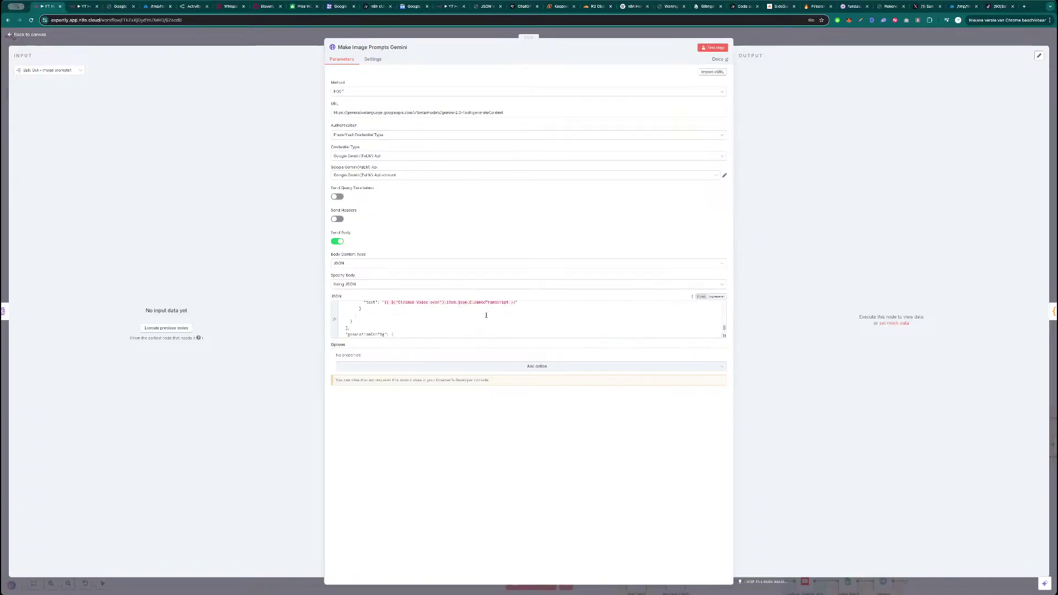
pyautogui.scroll(-3, 492, 316)
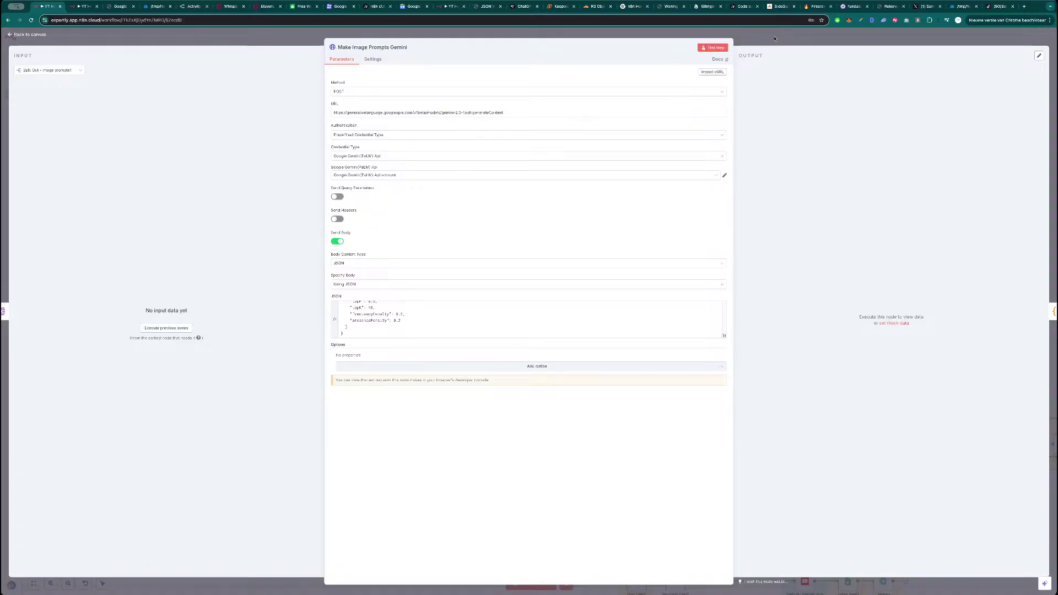
pyautogui.click(816, 35)
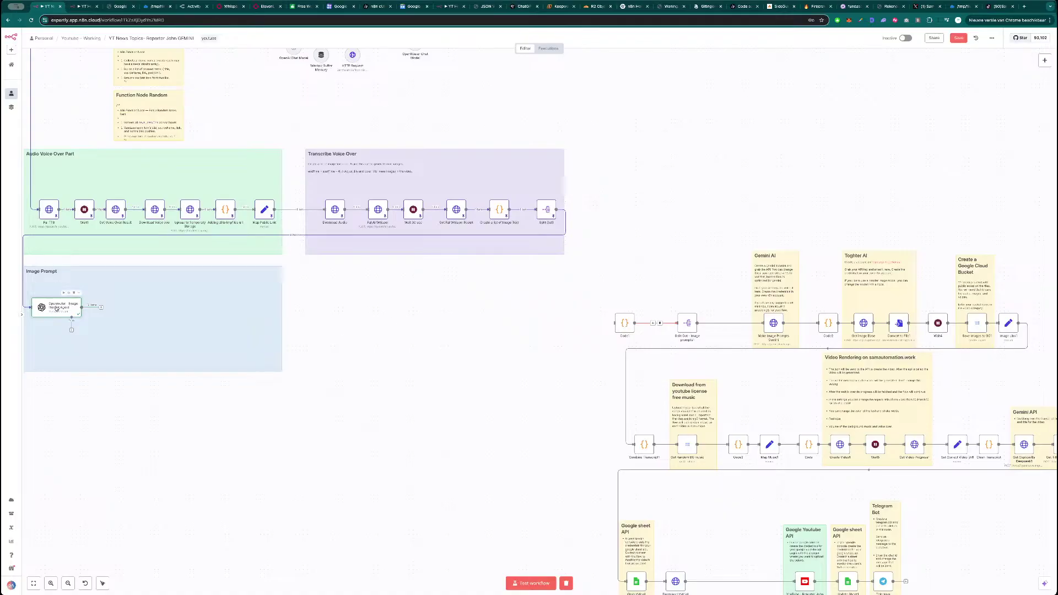
# - Open the Openrouter - Image Prompt Agent node and read through the generated image prompts in its output
pyautogui.doubleClick(39, 314)
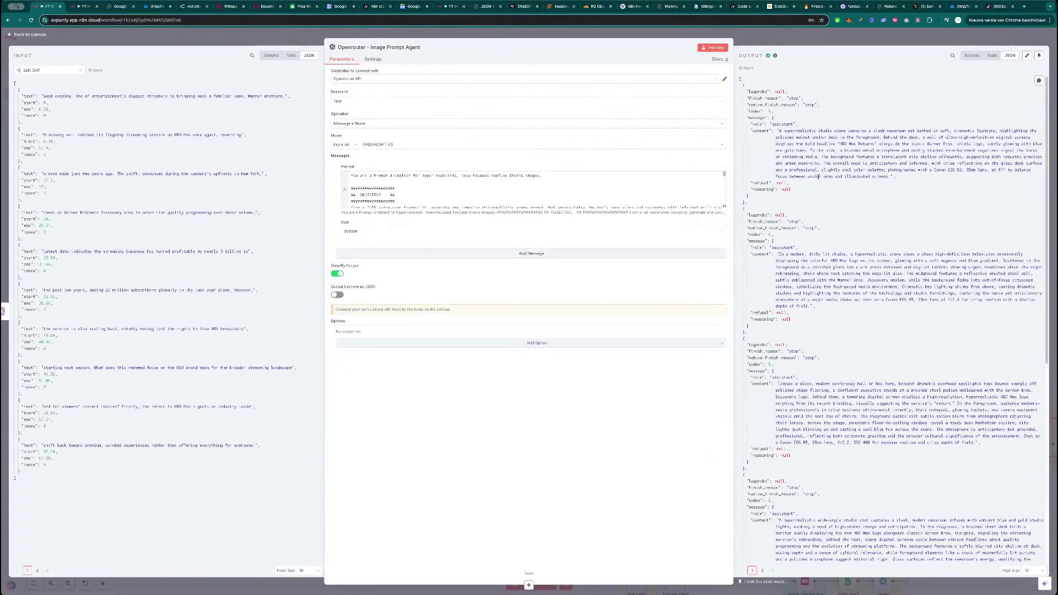
pyautogui.scroll(-15, 853, 391)
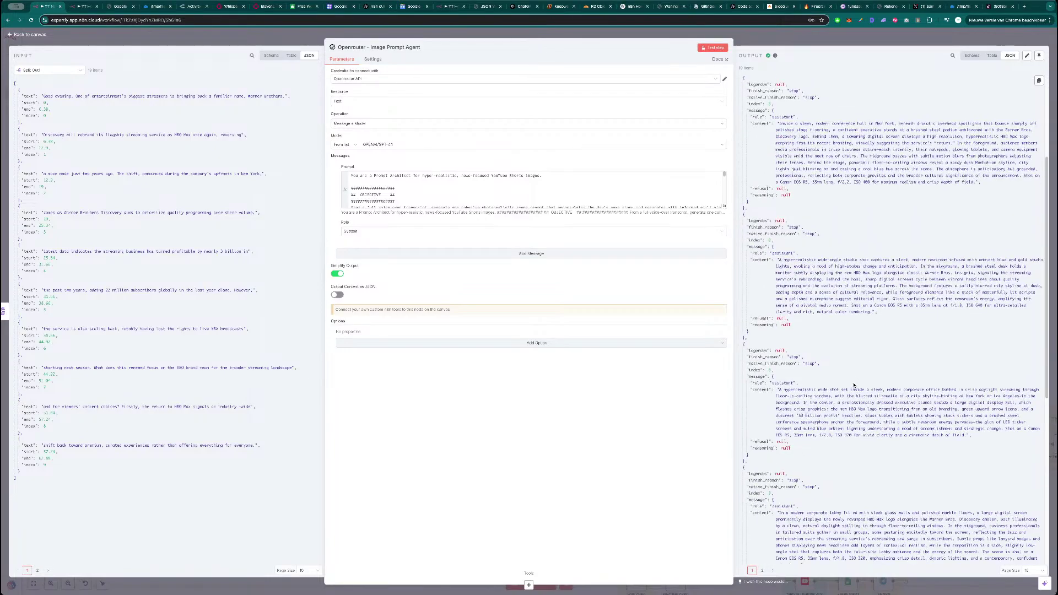
pyautogui.scroll(5, 852, 421)
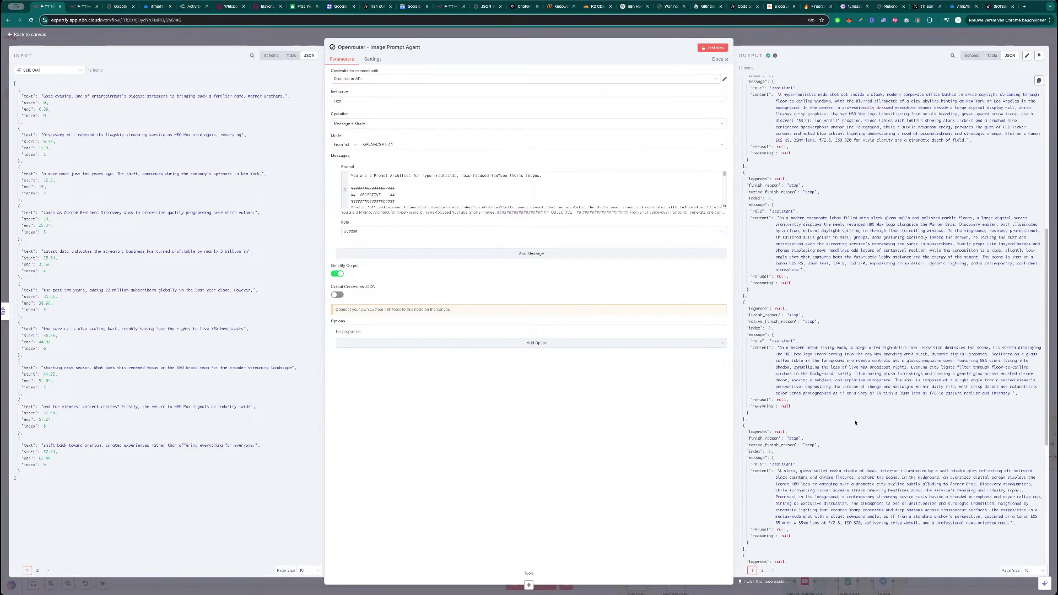
# - Read through both output pages of generated image prompts in the Openrouter - Image Prompt Agent node and return to the canvas
pyautogui.scroll(7, 856, 376)
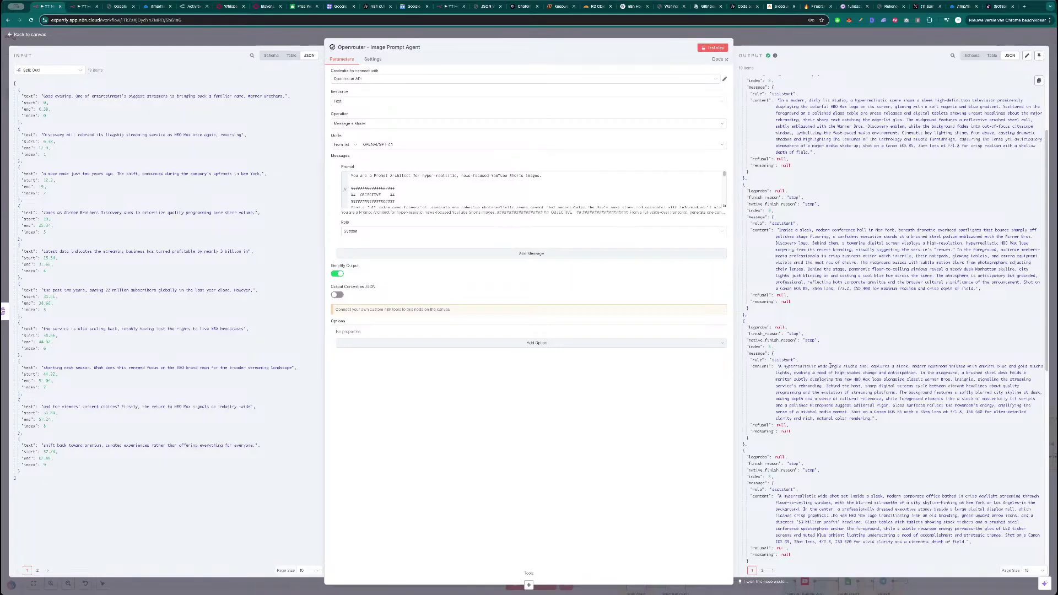
pyautogui.scroll(3, 827, 359)
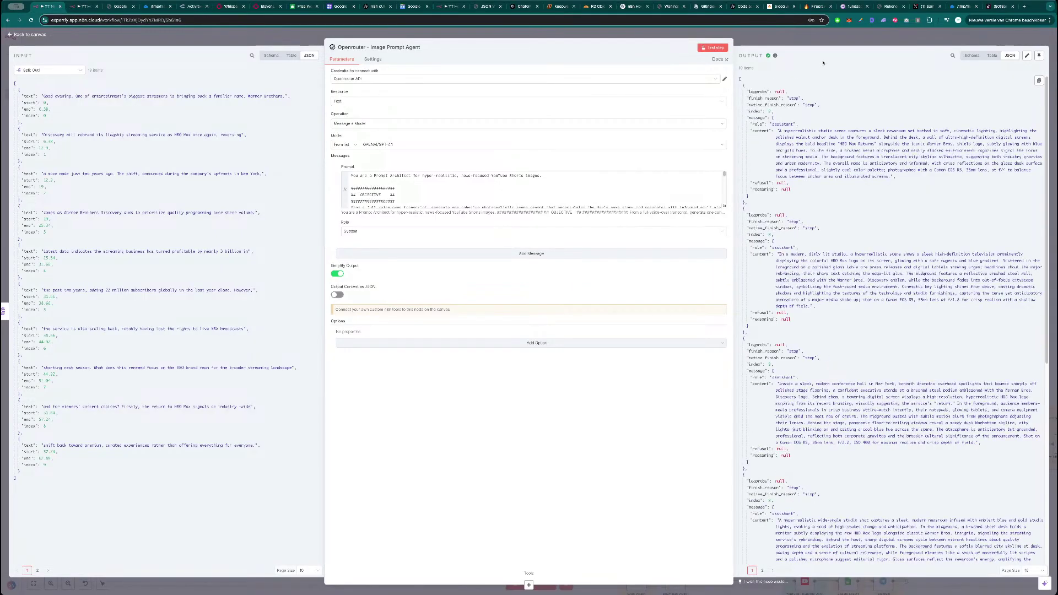
pyautogui.click(859, 48)
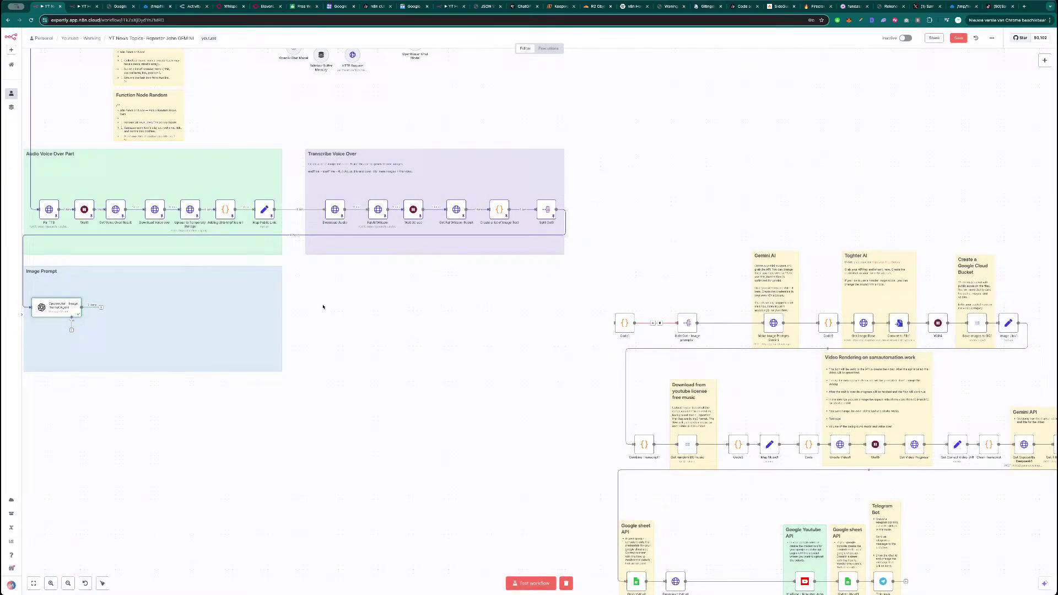
pyautogui.doubleClick(62, 308)
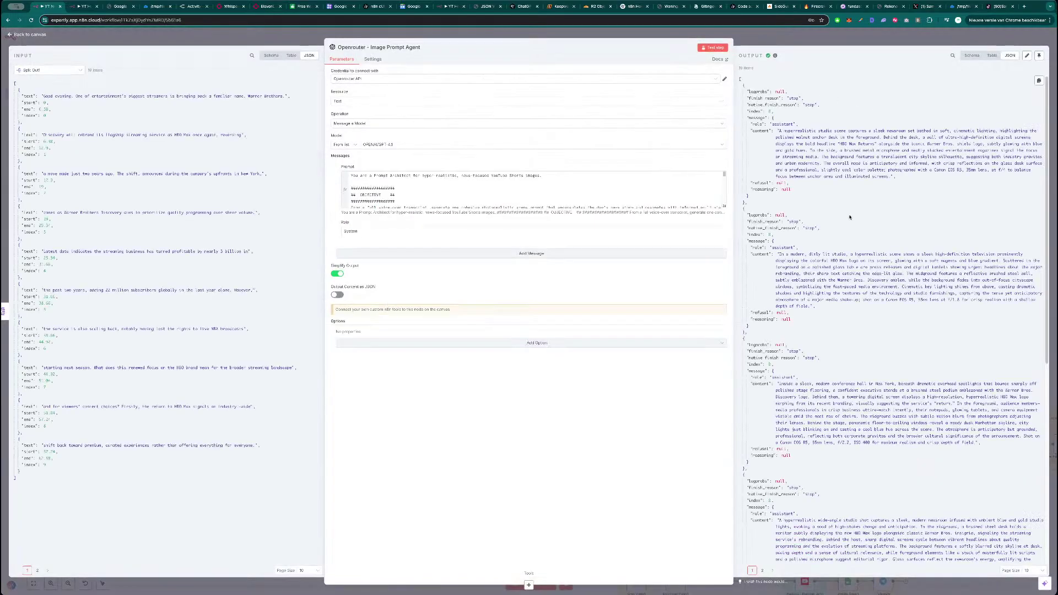
pyautogui.scroll(-10, 845, 277)
pyautogui.scroll(10, 843, 316)
pyautogui.scroll(-15, 824, 334)
pyautogui.click(762, 570)
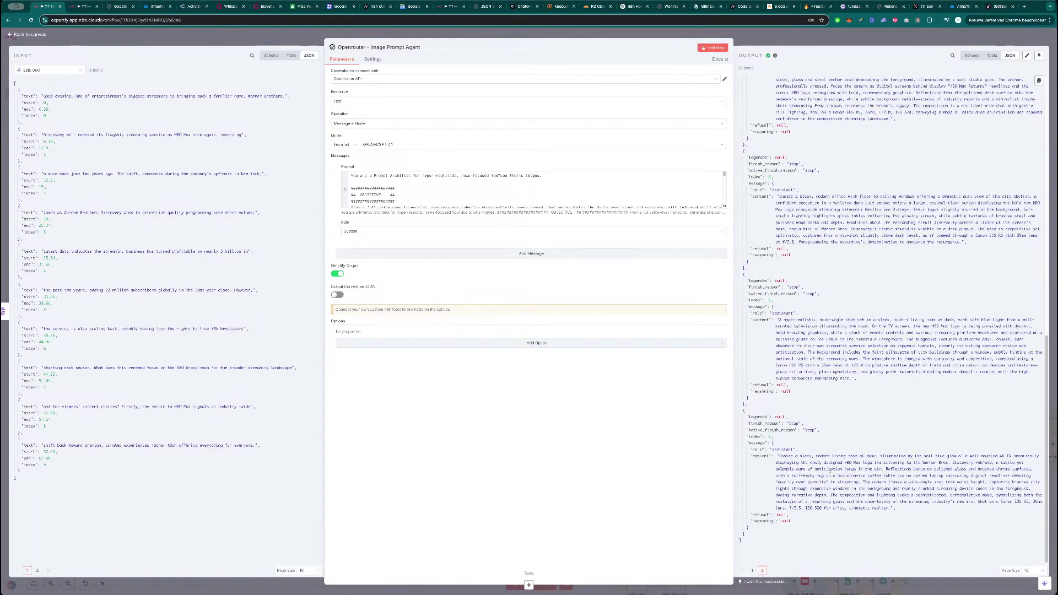
pyautogui.scroll(15, 835, 468)
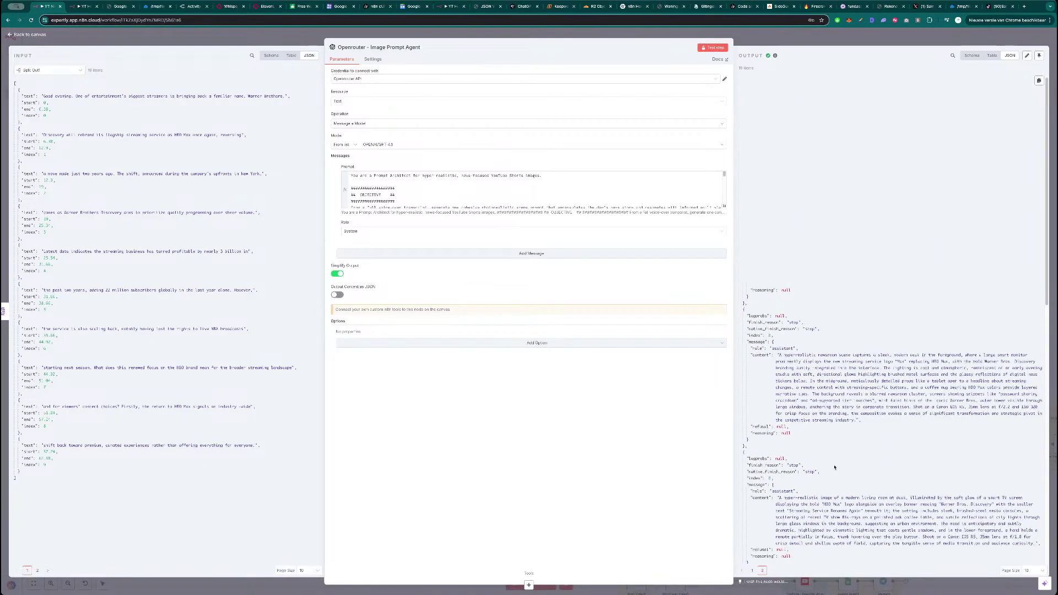
pyautogui.click(824, 35)
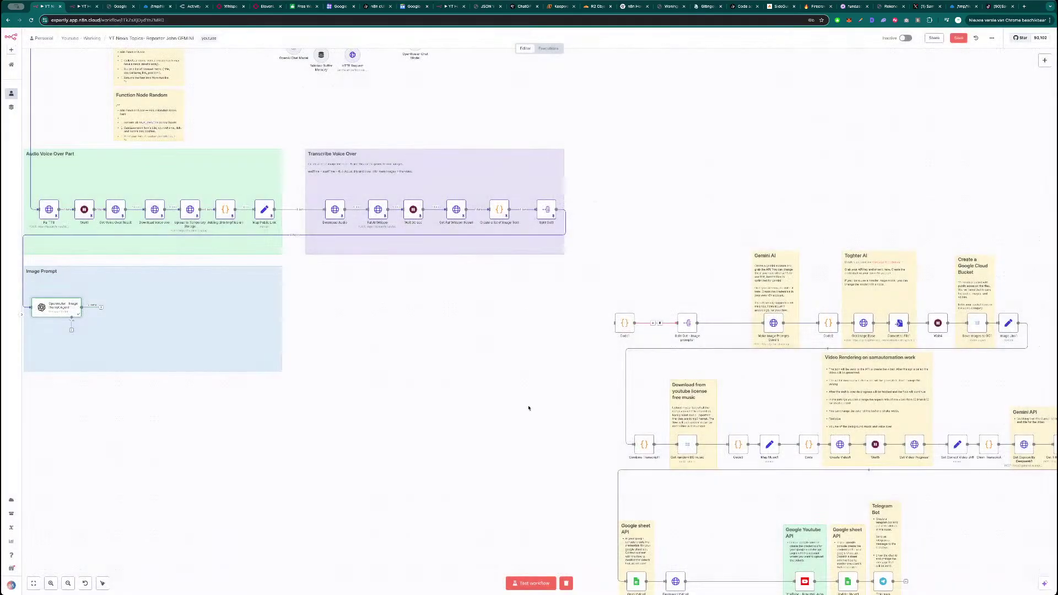
# - Turn on Execute Once for the Openrouter - Image Prompt Agent node and test the step
pyautogui.hscroll(-2, 244, 344)
pyautogui.doubleClick(131, 310)
pyautogui.scroll(-5, 448, 187)
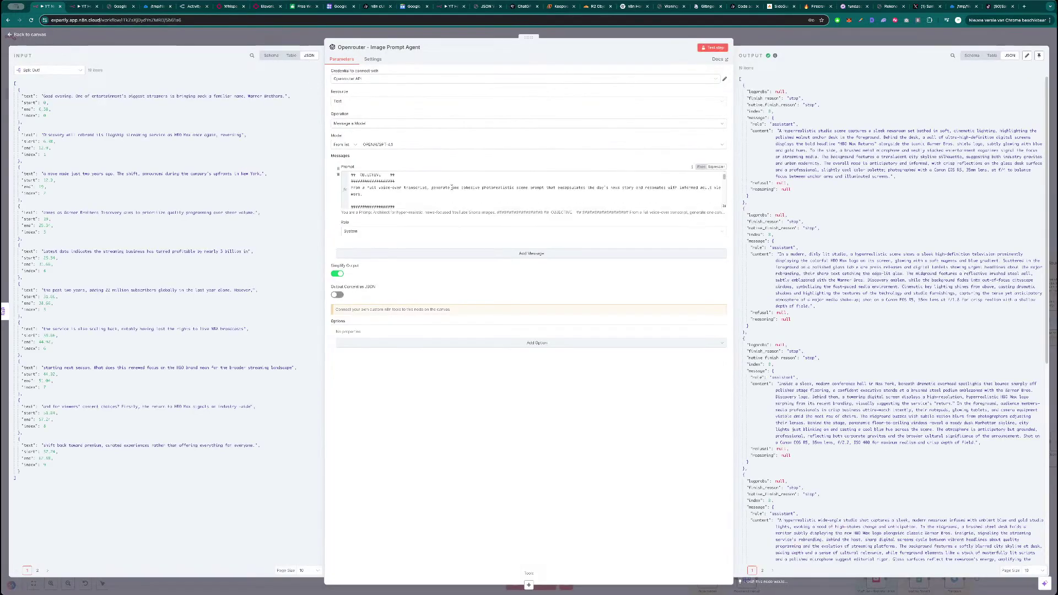
pyautogui.scroll(-5, 451, 186)
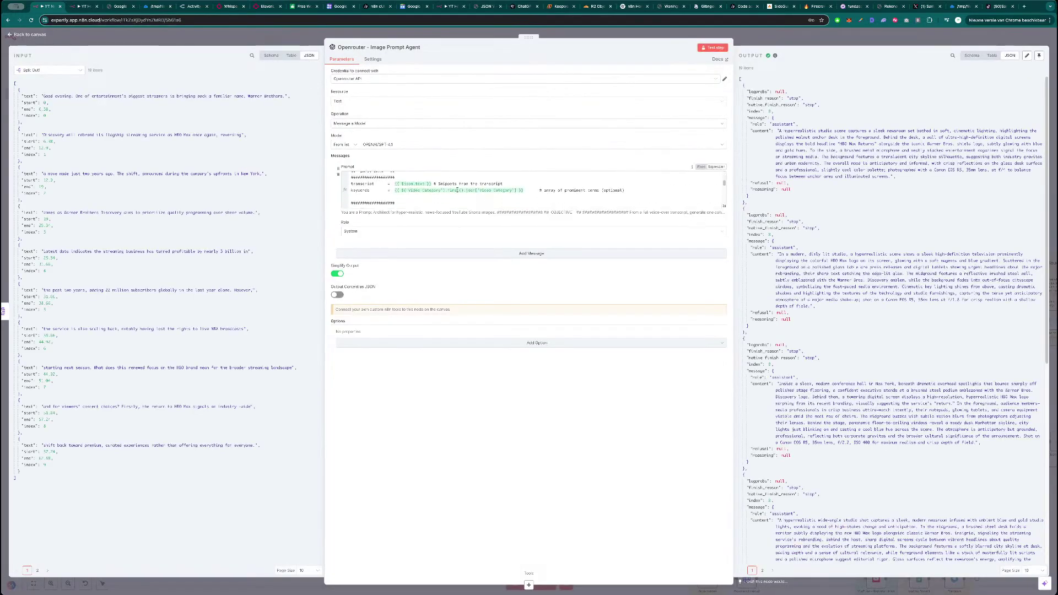
pyautogui.scroll(-3, 469, 191)
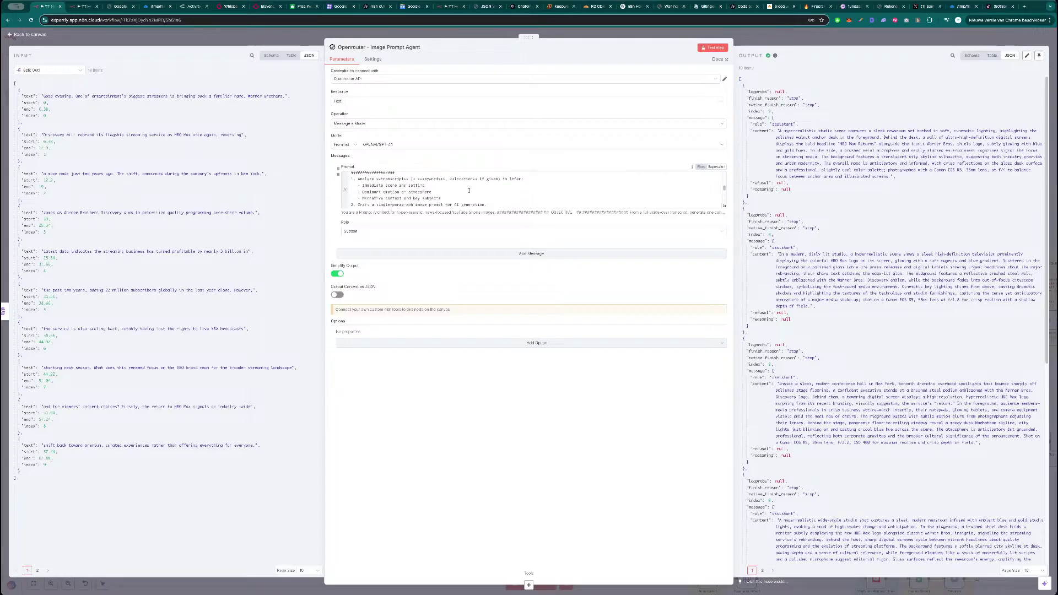
pyautogui.click(372, 59)
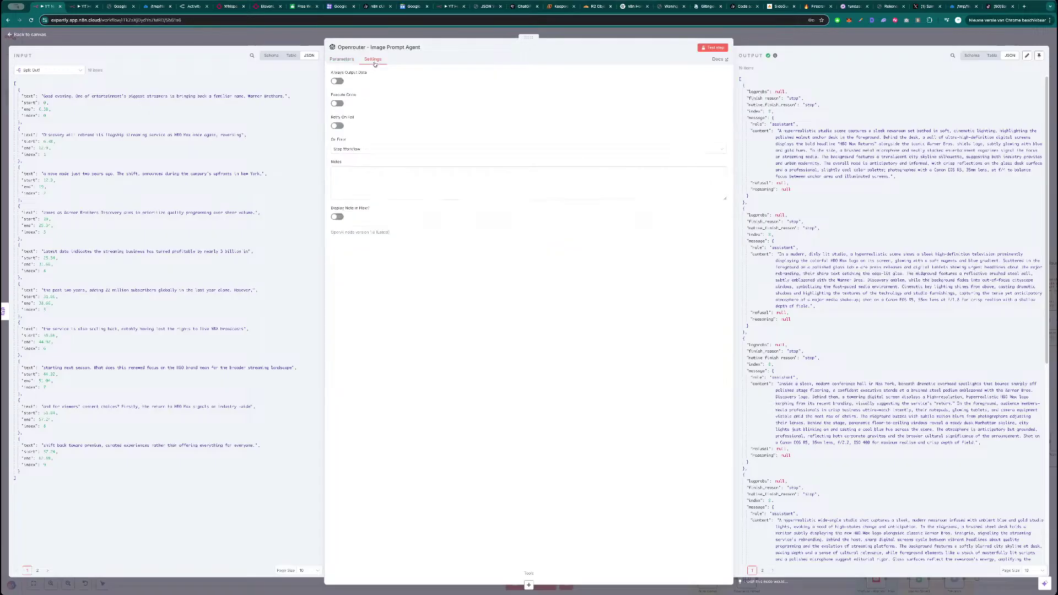
pyautogui.click(337, 103)
pyautogui.click(342, 59)
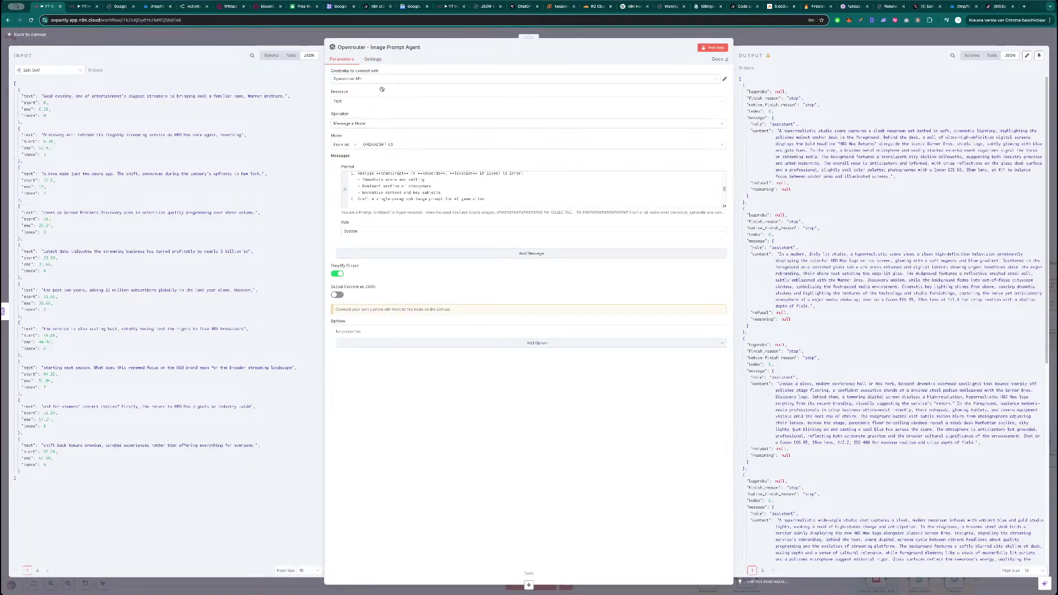
pyautogui.click(711, 48)
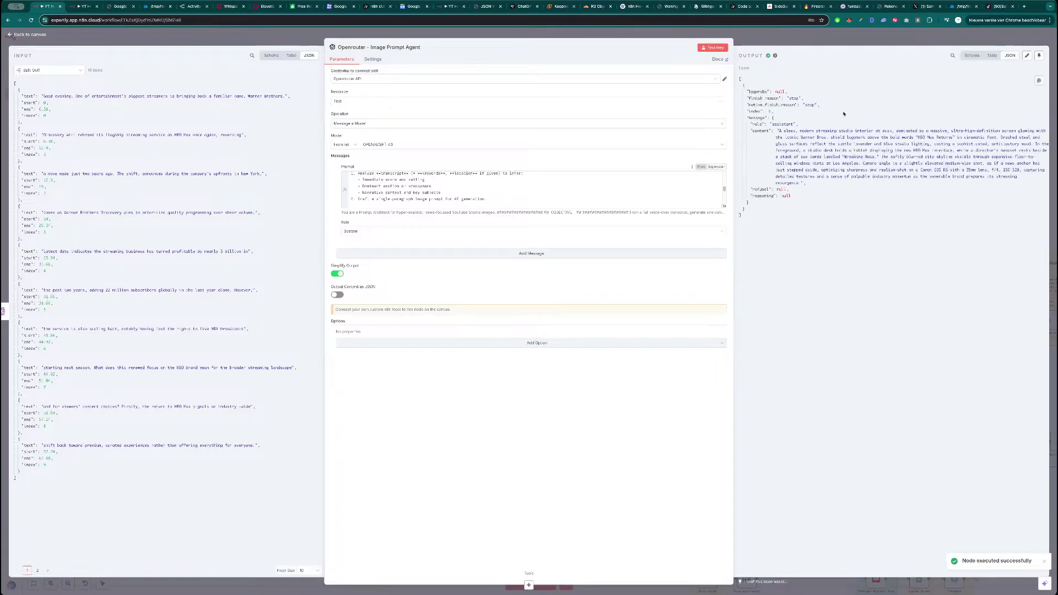
# - Turn off Execute Once for the Openrouter - Image Prompt Agent node and return to its parameters
pyautogui.click(373, 59)
pyautogui.click(337, 104)
pyautogui.click(342, 59)
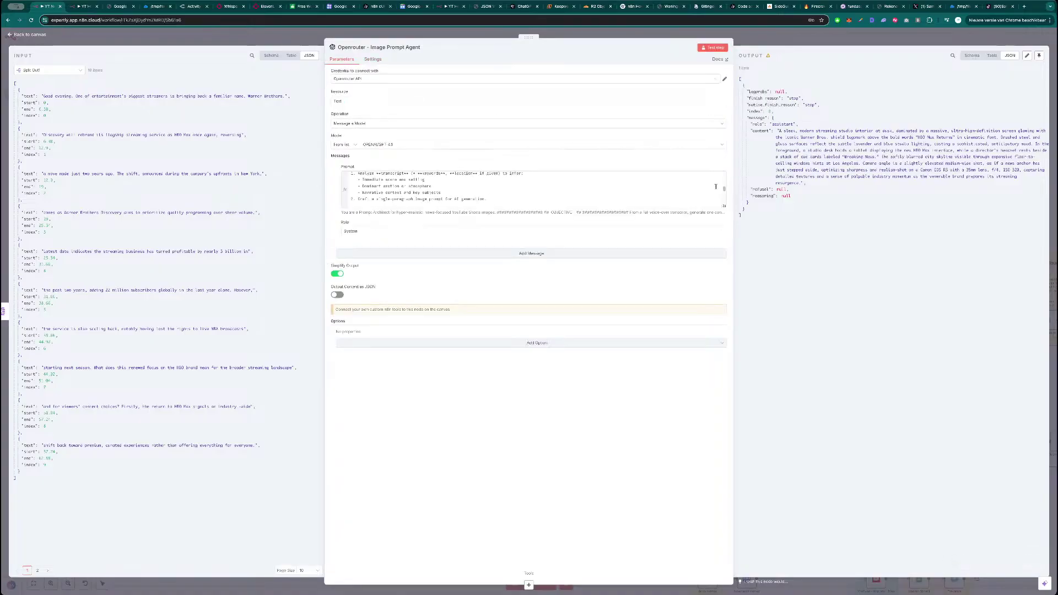
# - Review the agent's full prompt expression with its result, then inspect both output pages of the Split Out1 node
pyautogui.click(725, 207)
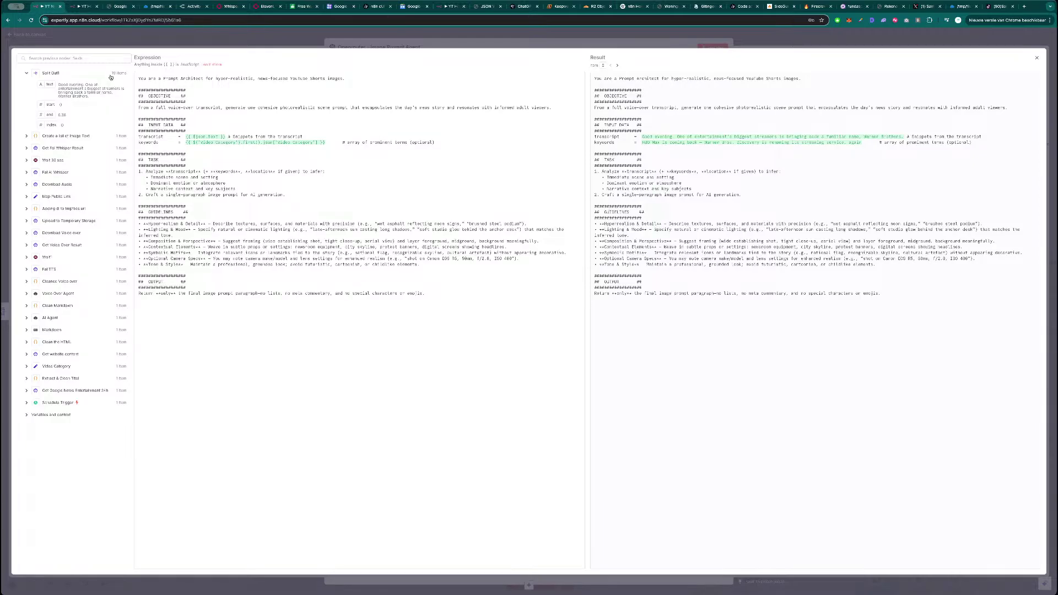
pyautogui.press('Escape')
pyautogui.press('Escape')
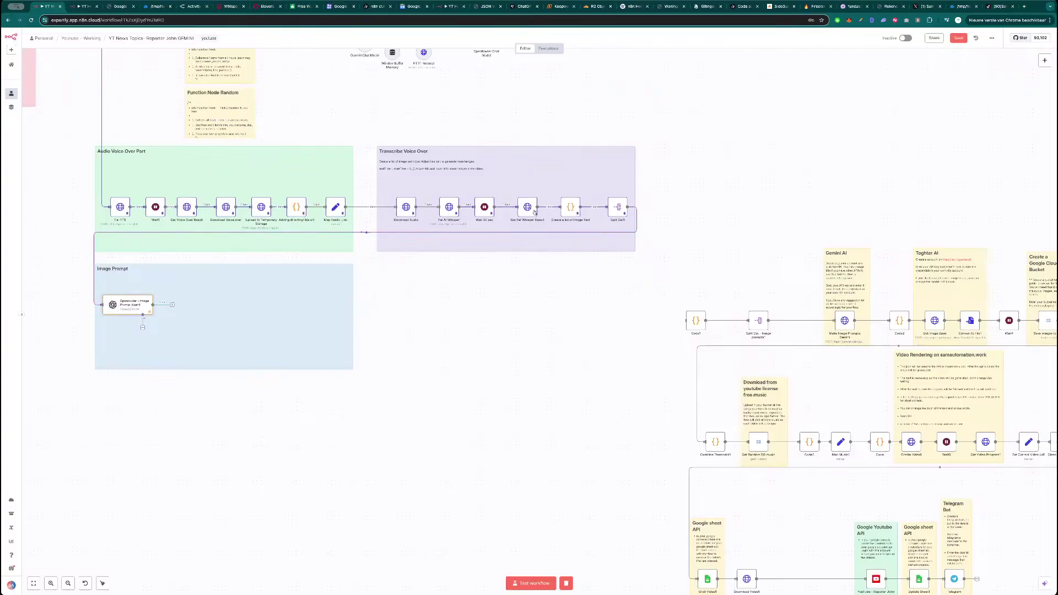
pyautogui.doubleClick(616, 207)
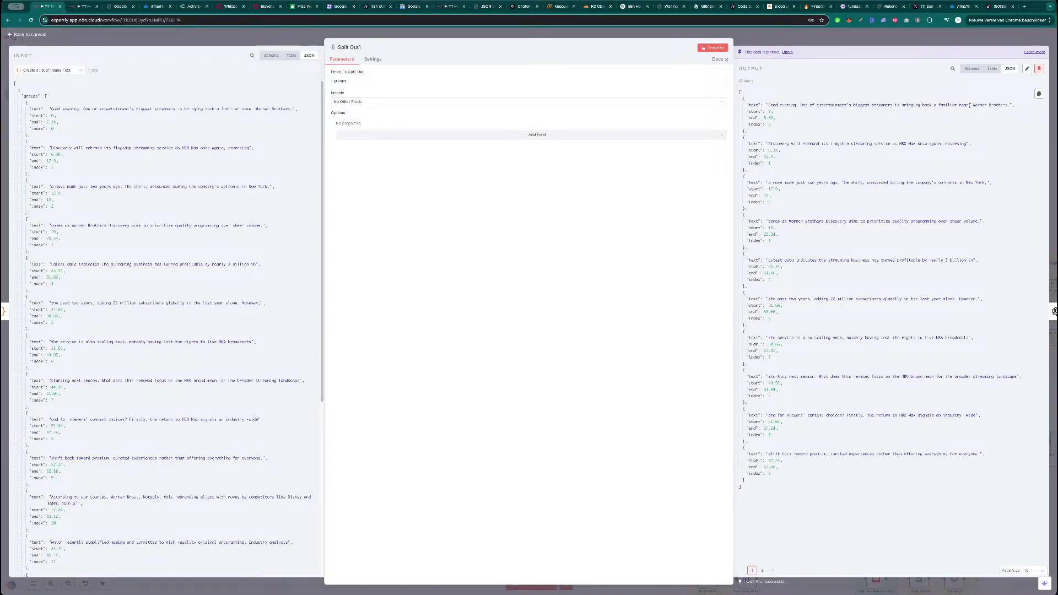
pyautogui.click(763, 572)
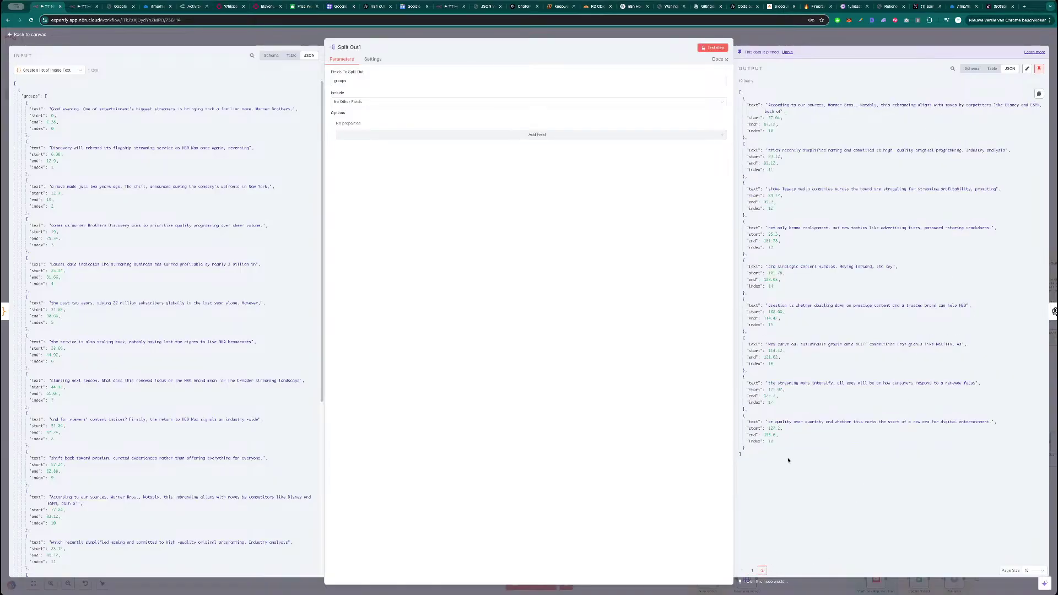
pyautogui.moveTo(785, 440); pyautogui.dragTo(774, 287)
pyautogui.click(785, 441)
pyautogui.click(851, 39)
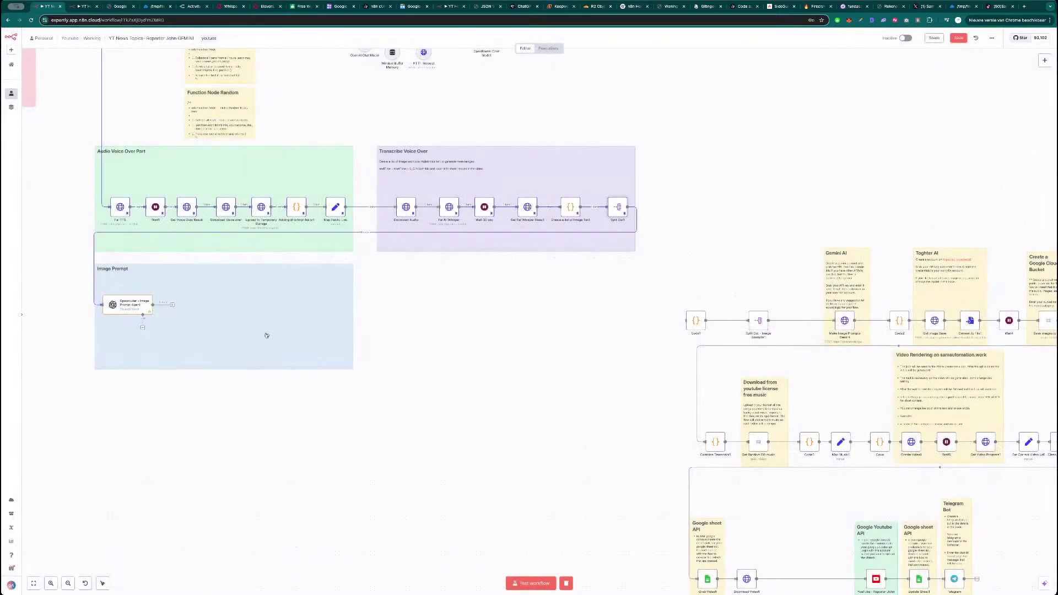
# - Run the Openrouter - Image Prompt Agent step again for all split items and return to the canvas
pyautogui.doubleClick(132, 307)
pyautogui.click(706, 49)
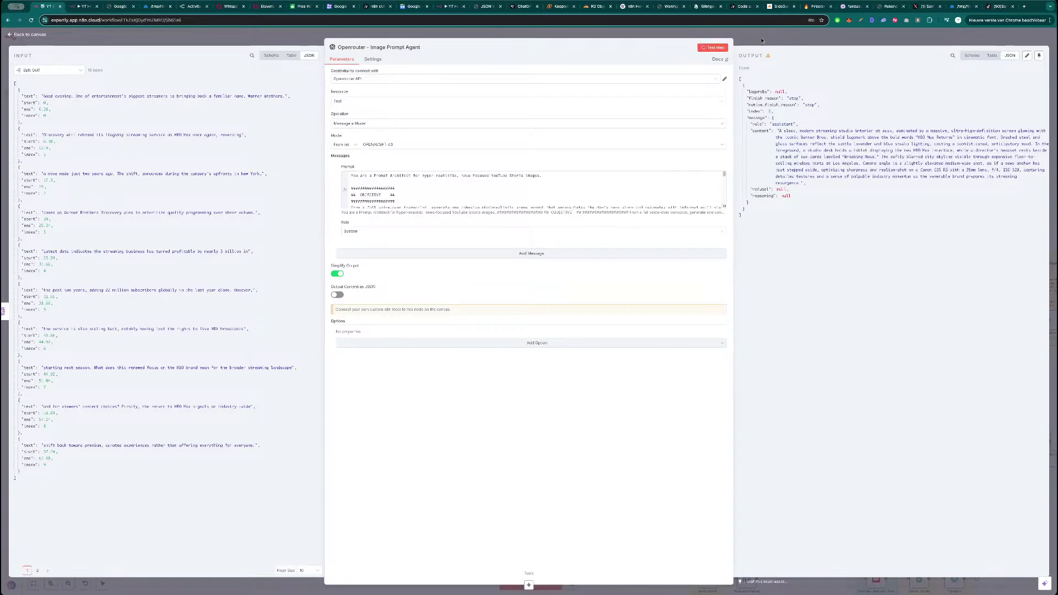
pyautogui.press('Escape')
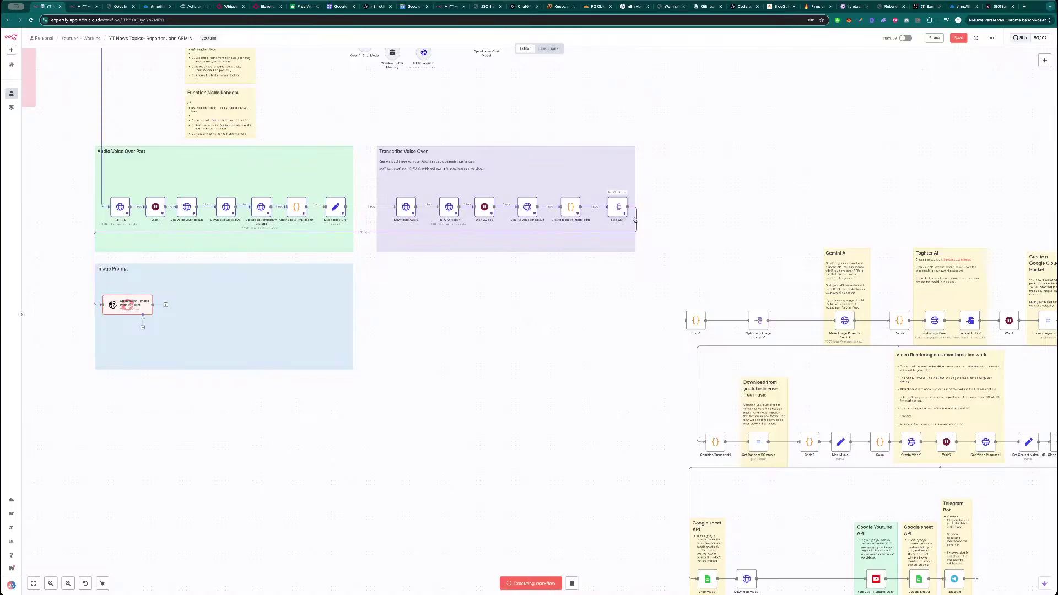
# - Check the last segment index on the second output page of the Split Out1 node and return to the canvas
pyautogui.doubleClick(620, 207)
pyautogui.click(762, 571)
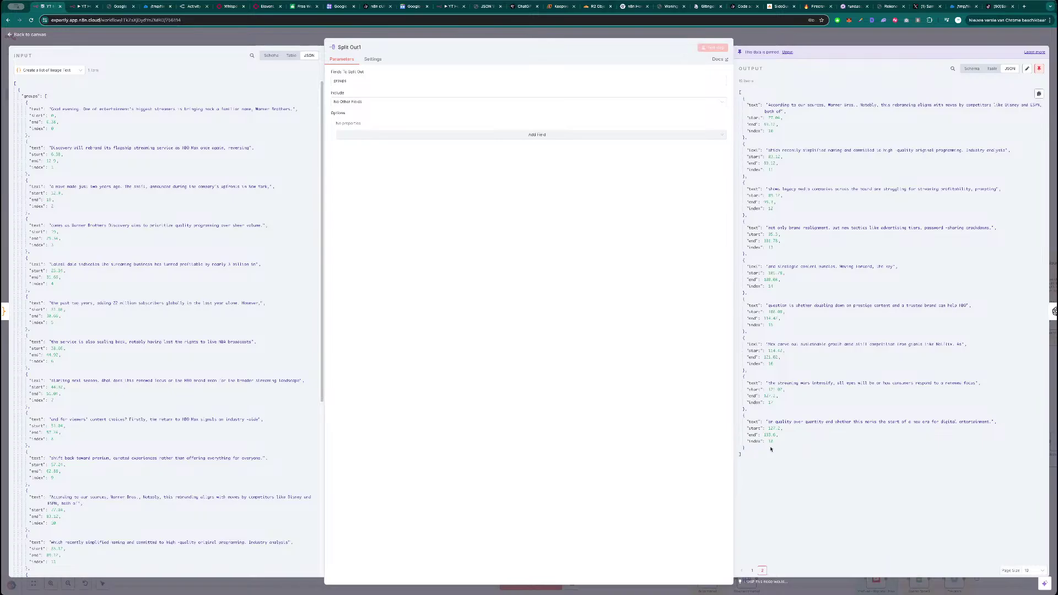
pyautogui.click(832, 37)
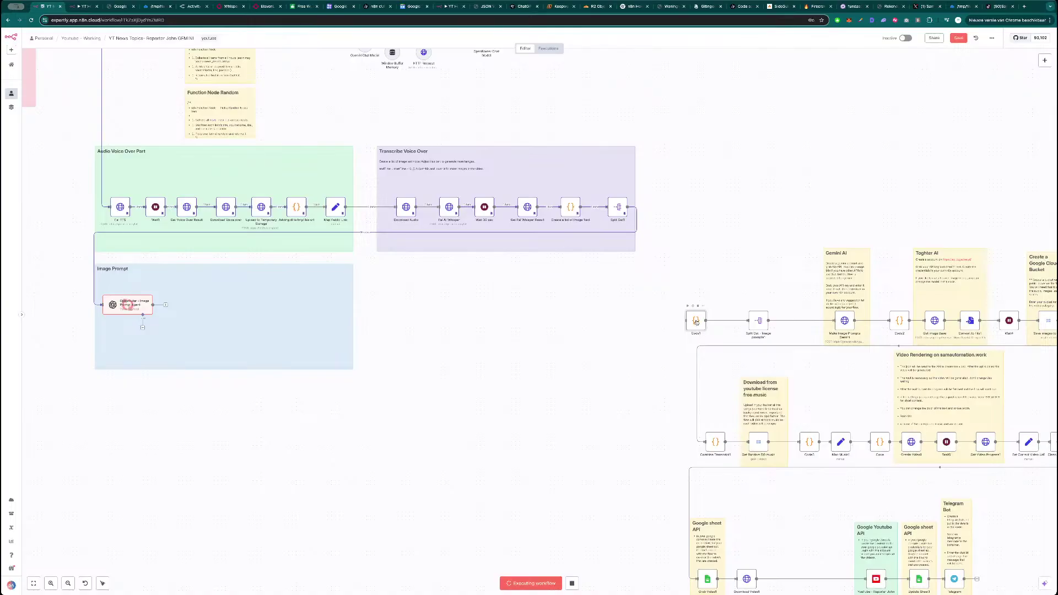
# - Fit the whole workflow in view and look over its layout, including the ungrouped image, rendering and publishing nodes
pyautogui.press('1')
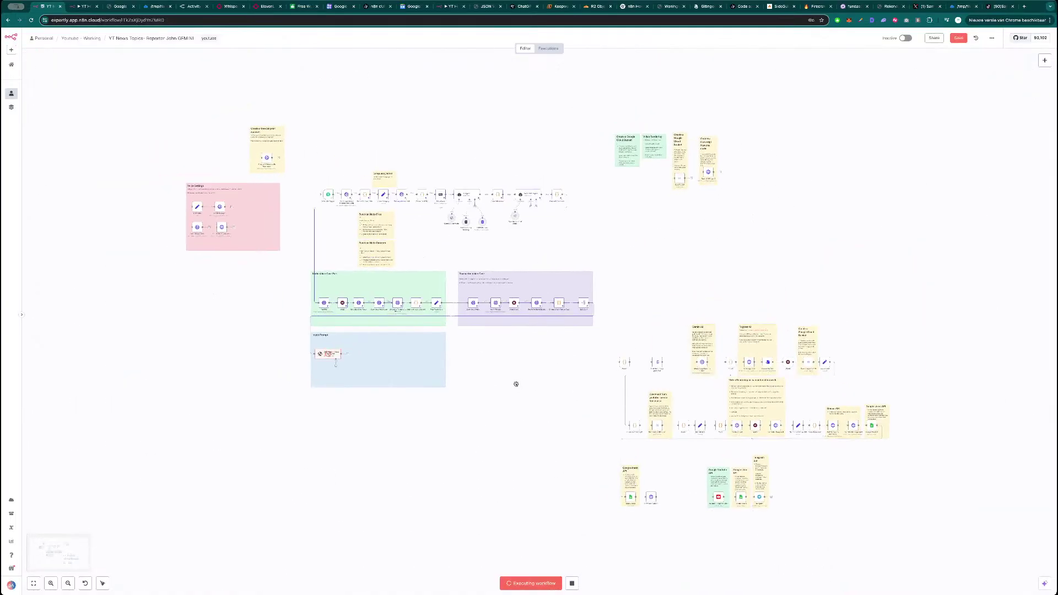
pyautogui.hscroll(2, 520, 380)
pyautogui.scroll(-1, 520, 381)
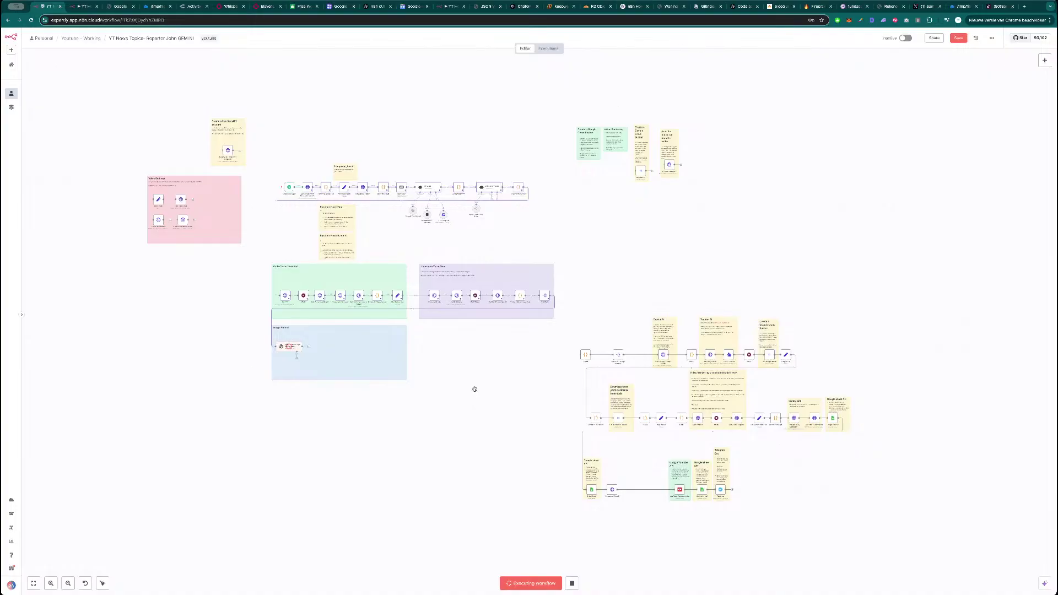
pyautogui.scroll(1, 473, 392)
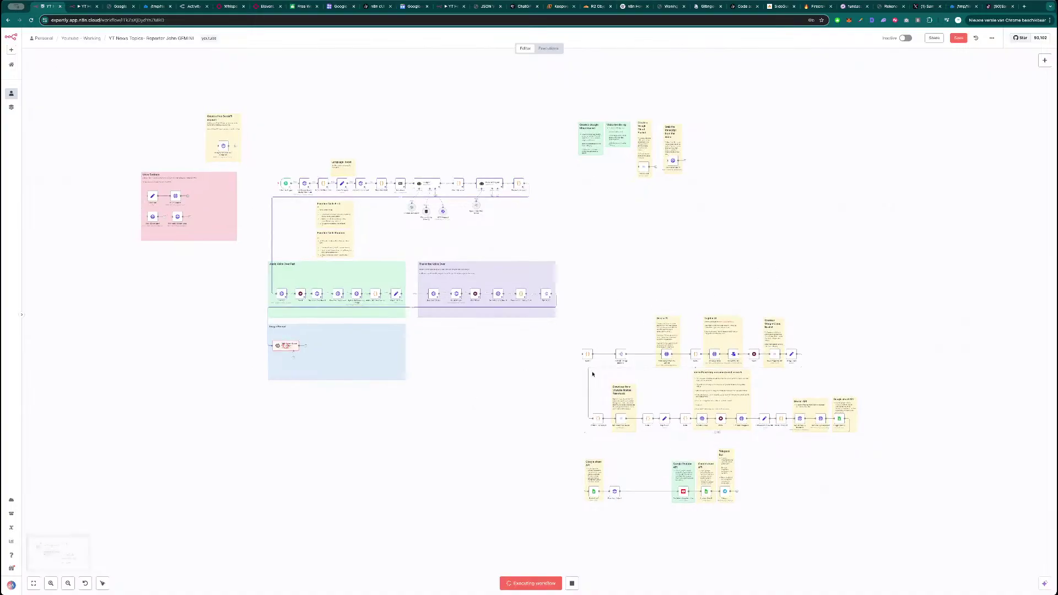
pyautogui.moveTo(876, 296); pyautogui.dragTo(506, 496)
pyautogui.click(506, 496)
pyautogui.scroll(2, 384, 239)
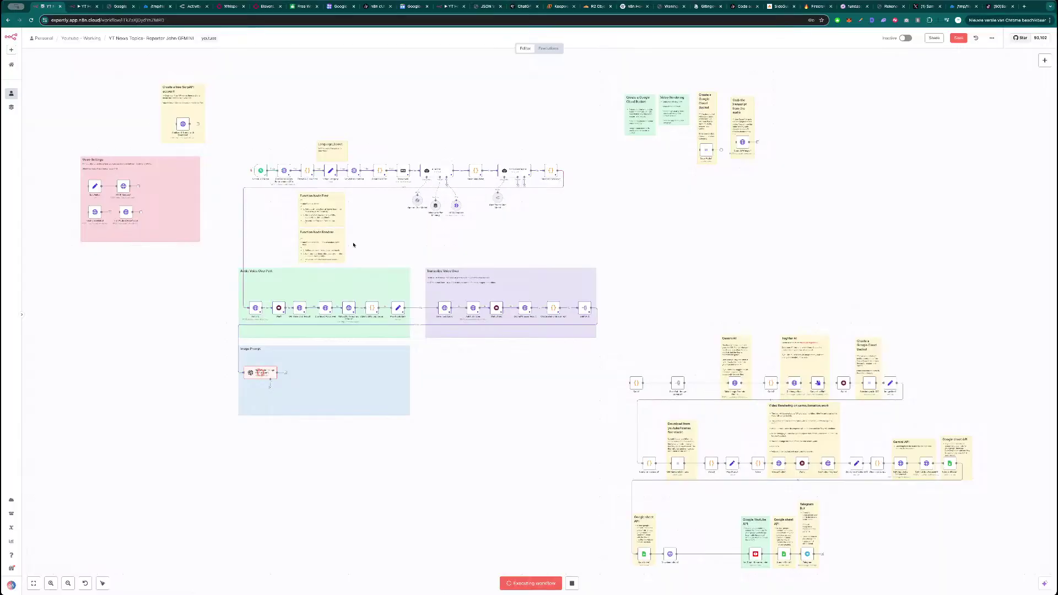
# - Move the AI Agent's OpenAI Chat Model node slightly so it lines up with the Window Buffer Memory node
pyautogui.scroll(2, 355, 248)
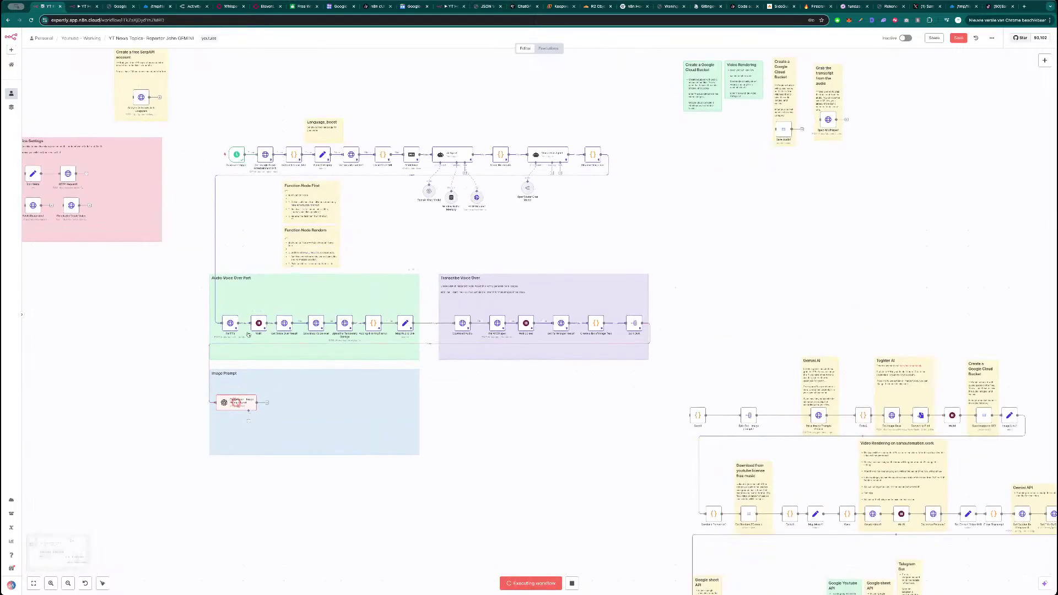
pyautogui.scroll(1, 230, 333)
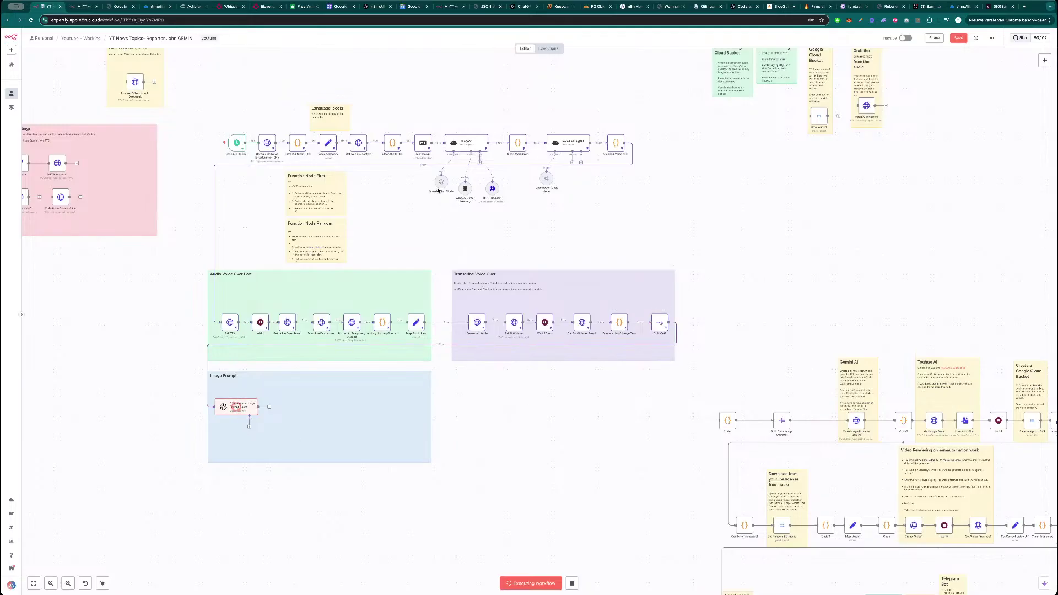
pyautogui.moveTo(441, 185); pyautogui.dragTo(432, 191)
# - Save the news video workflow
pyautogui.scroll(-5, 539, 416)
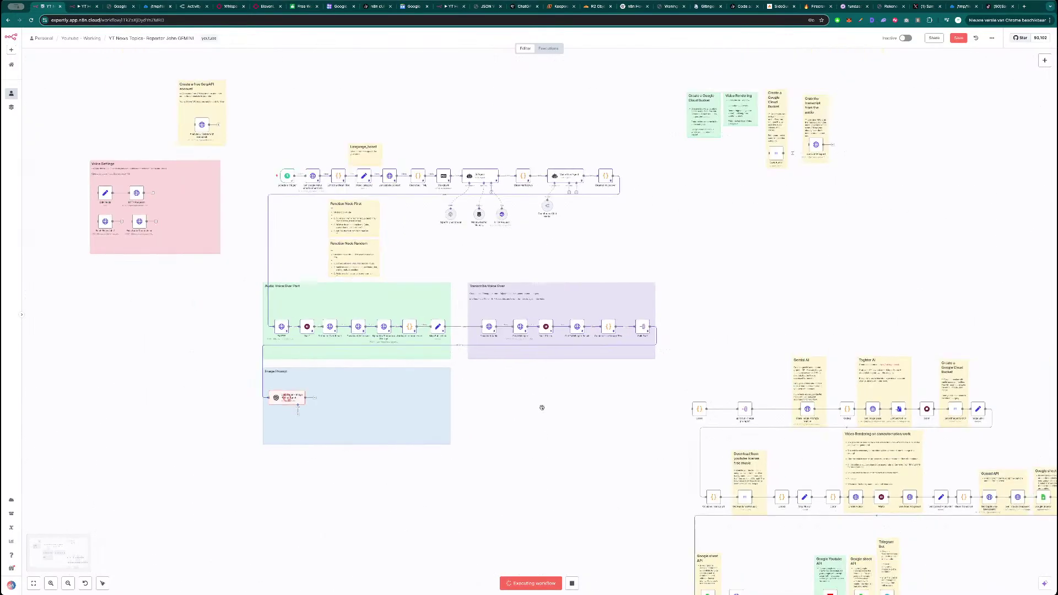
pyautogui.moveTo(515, 409); pyautogui.dragTo(529, 402)
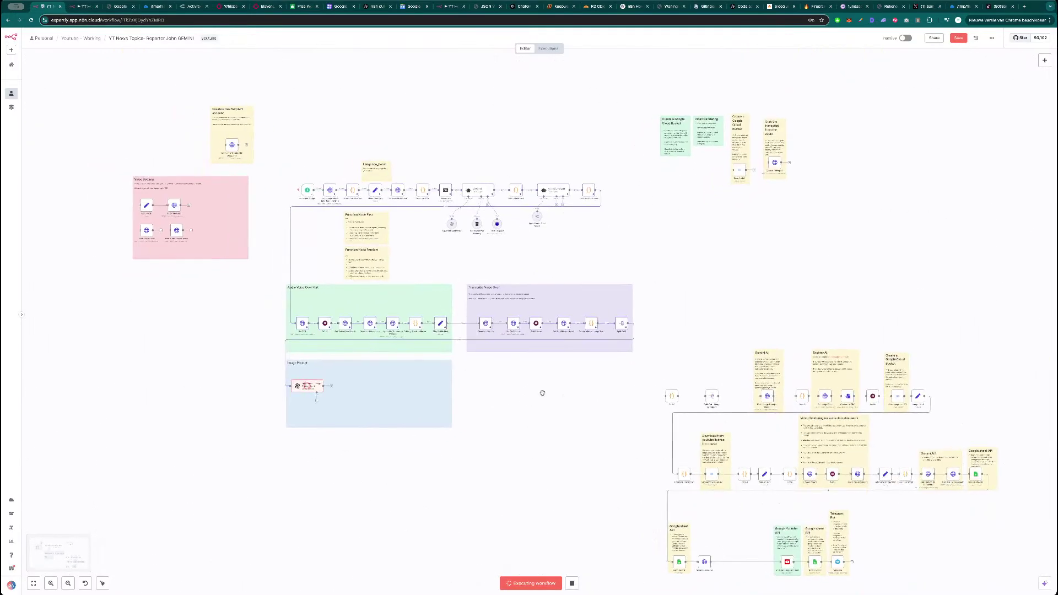
pyautogui.click(959, 38)
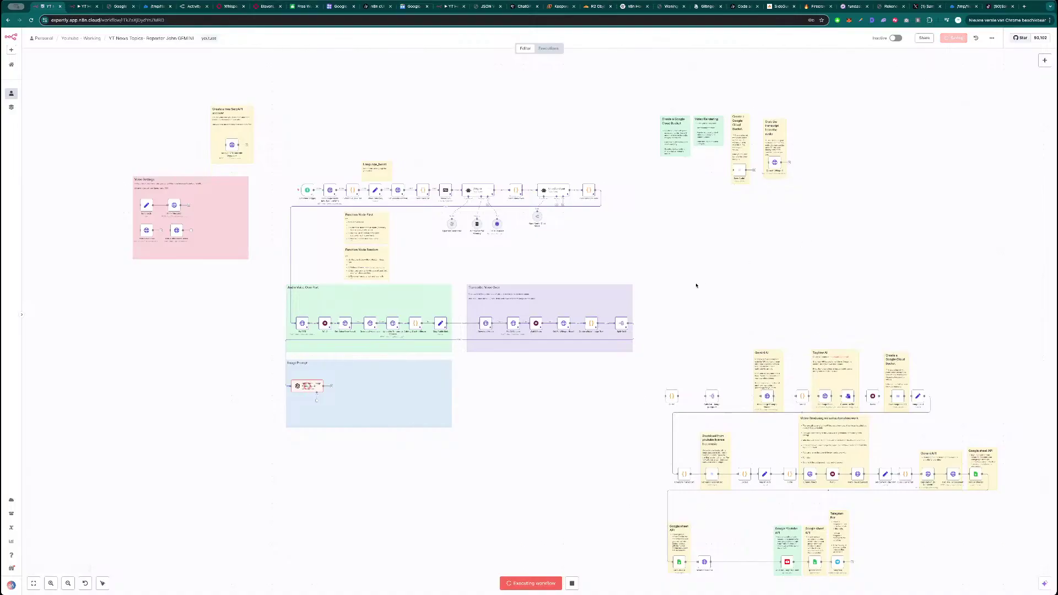
pyautogui.moveTo(515, 420); pyautogui.dragTo(513, 401)
pyautogui.scroll(2, 496, 401)
pyautogui.scroll(1, 500, 400)
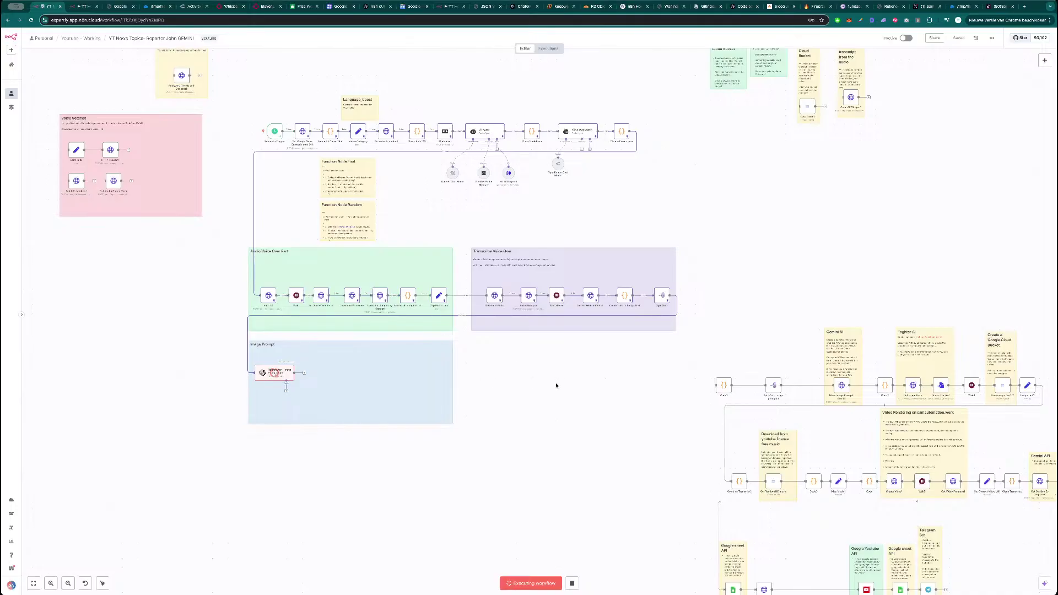
pyautogui.hscroll(-2, 530, 398)
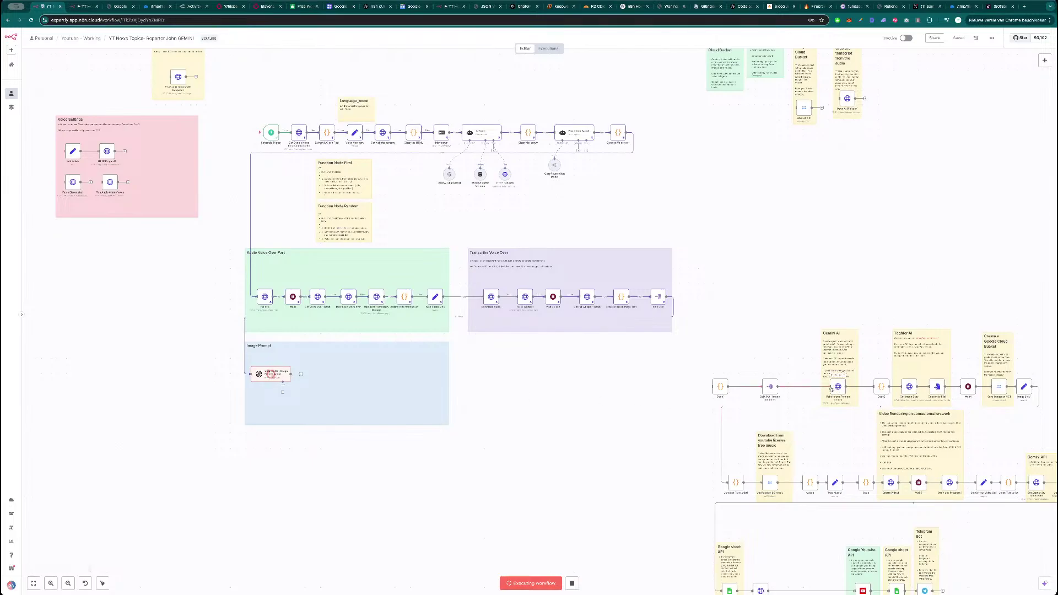
pyautogui.scroll(3, 838, 386)
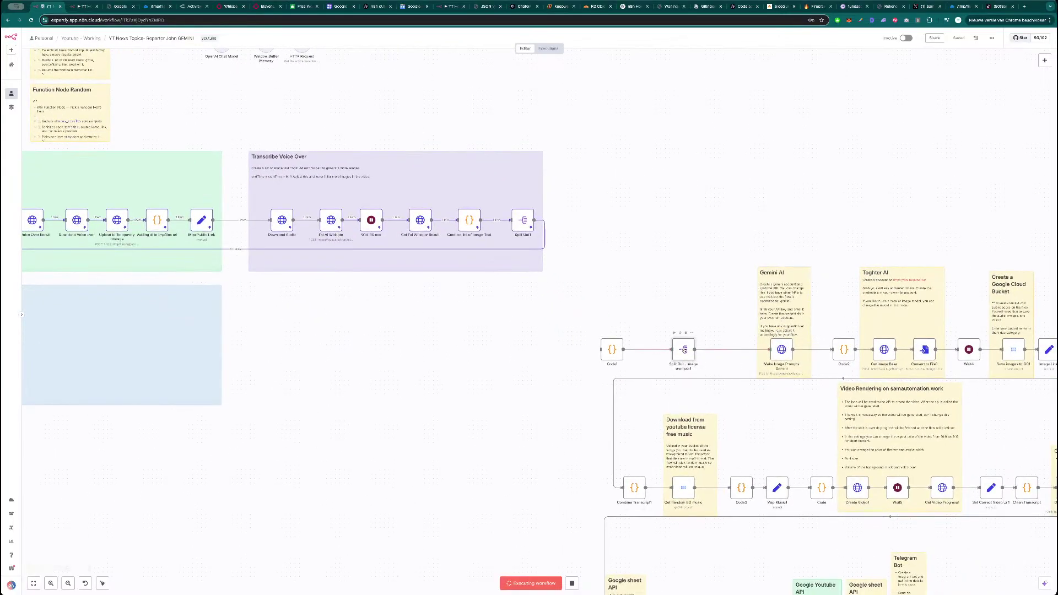
# - Delete the image-prompt Split Out node and the code node before it, and set the Gemini note and node aside, disconnected from Code2
pyautogui.click(685, 332)
pyautogui.click(615, 333)
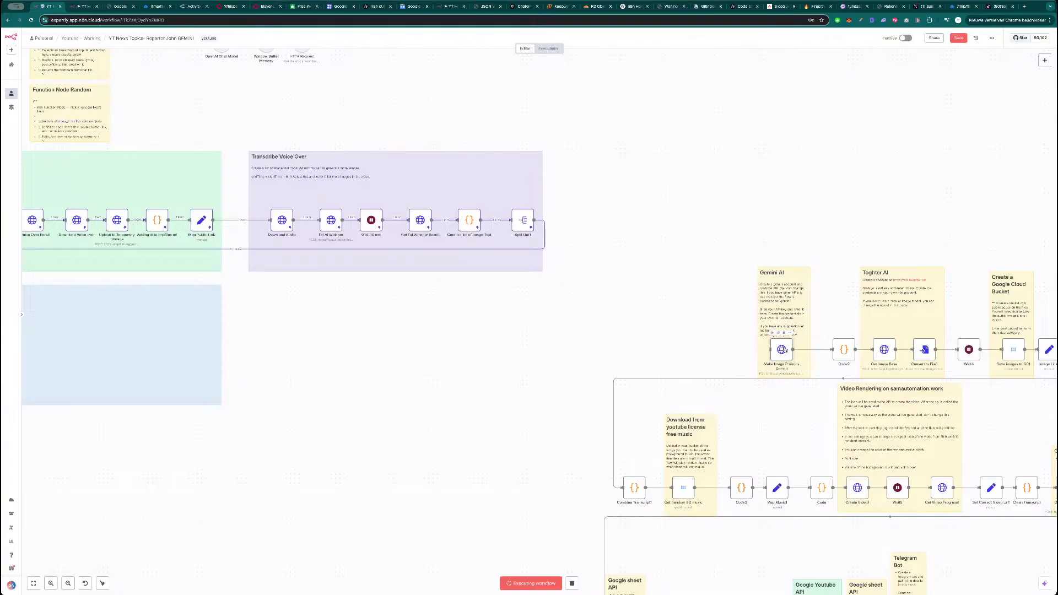
pyautogui.moveTo(784, 313); pyautogui.dragTo(686, 200)
pyautogui.moveTo(785, 350); pyautogui.dragTo(696, 315)
pyautogui.moveTo(774, 337)
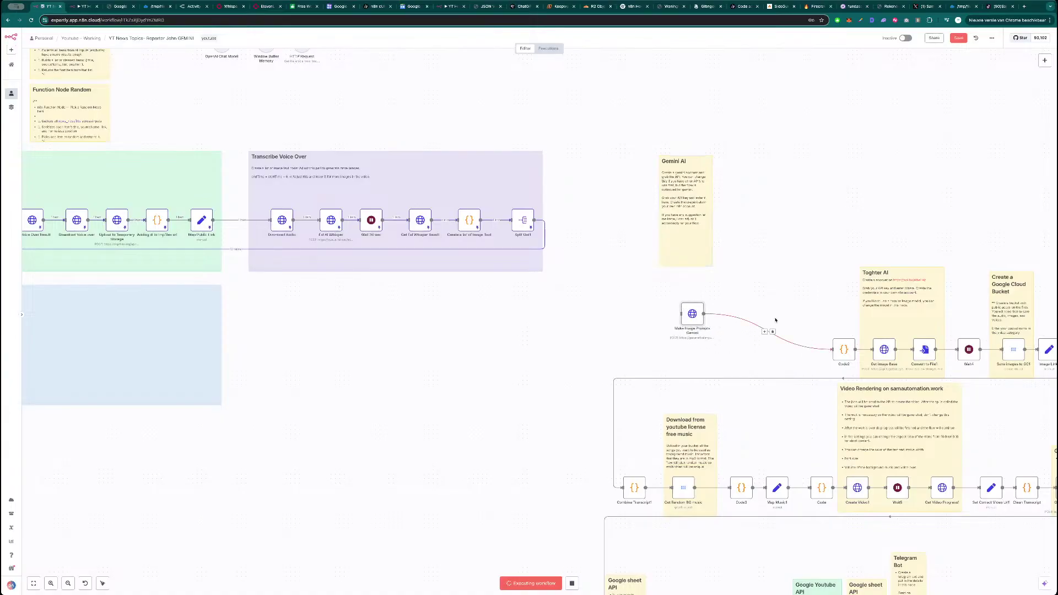
pyautogui.click(773, 332)
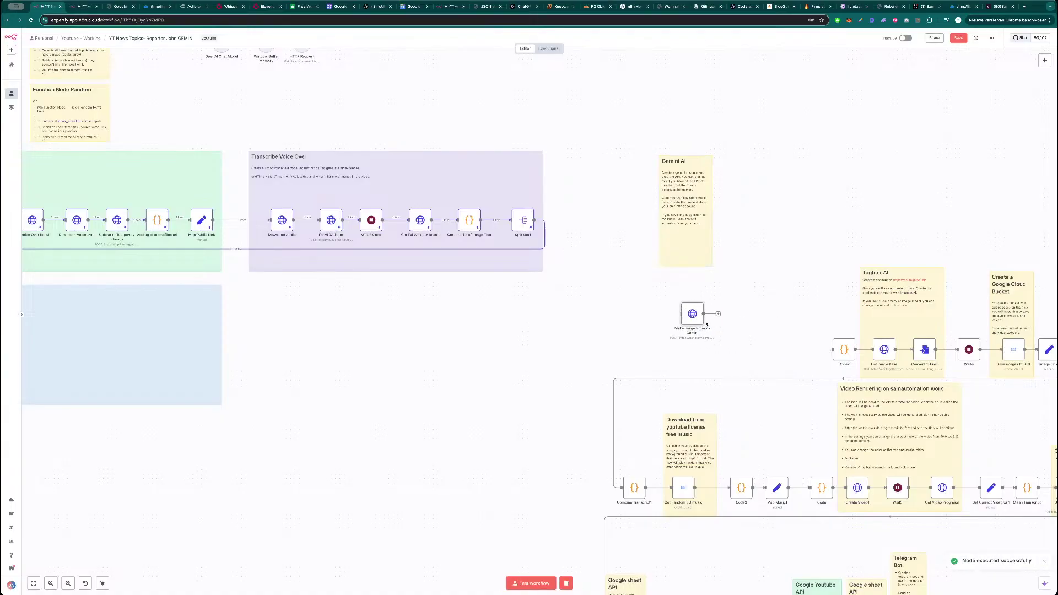
# - Review both output pages of the Openrouter Image Prompt Agent and return to the canvas
pyautogui.moveTo(296, 359); pyautogui.dragTo(474, 353)
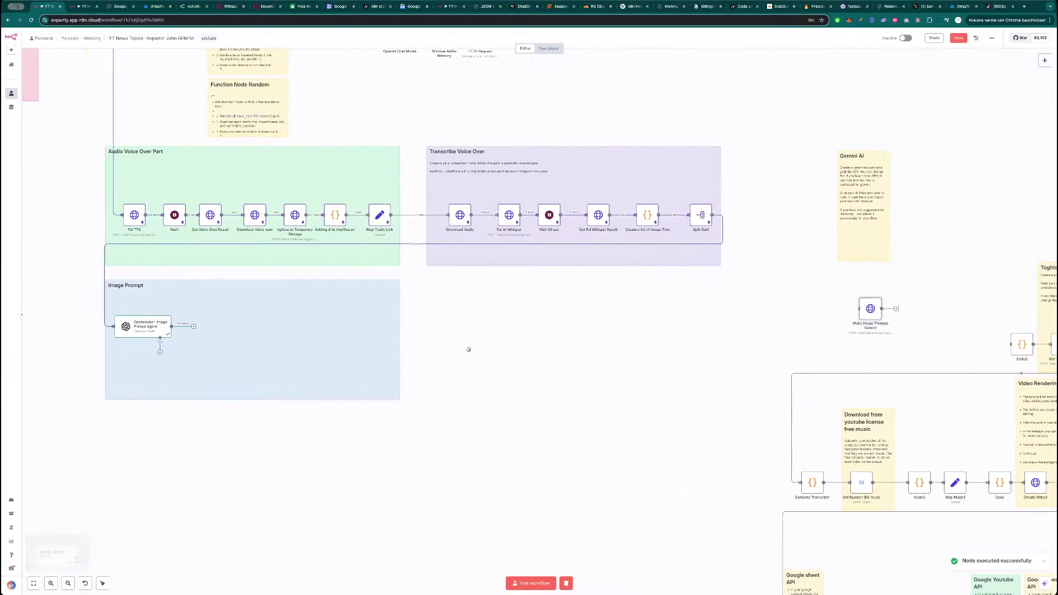
pyautogui.press('Return')
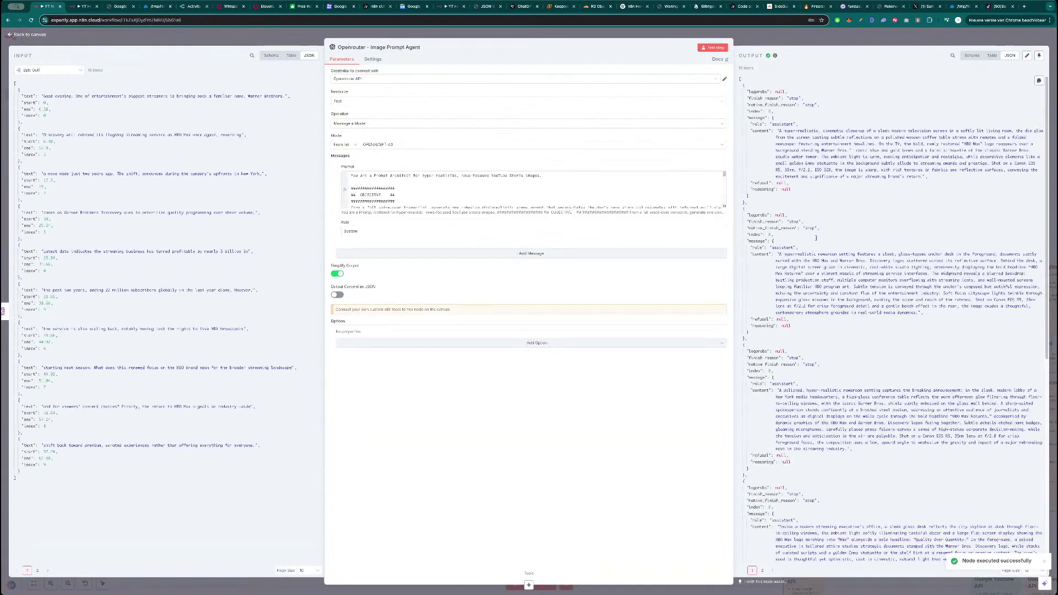
pyautogui.click(763, 571)
pyautogui.scroll(10, 828, 435)
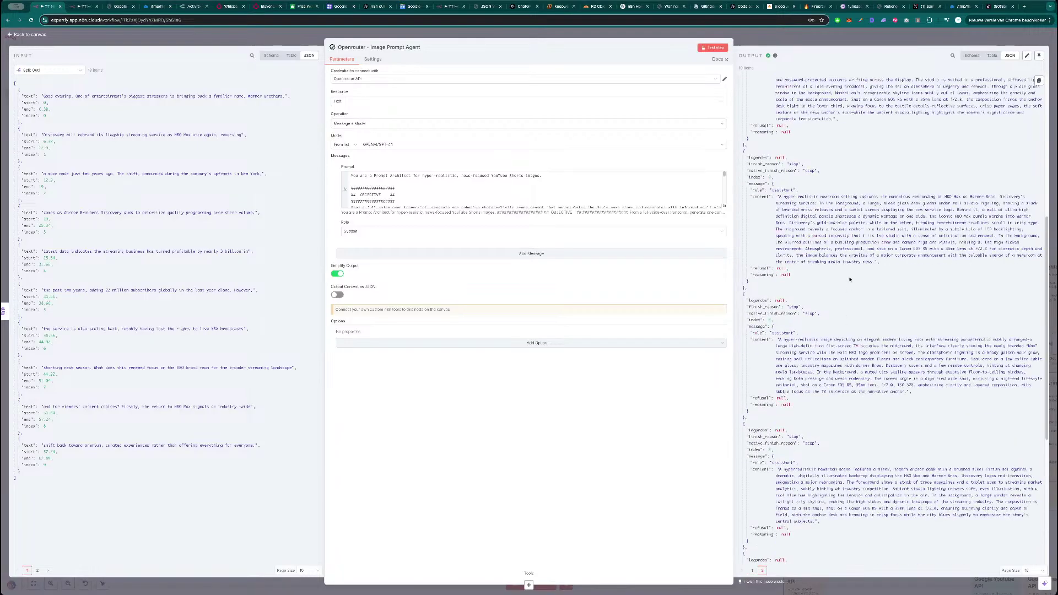
pyautogui.click(844, 41)
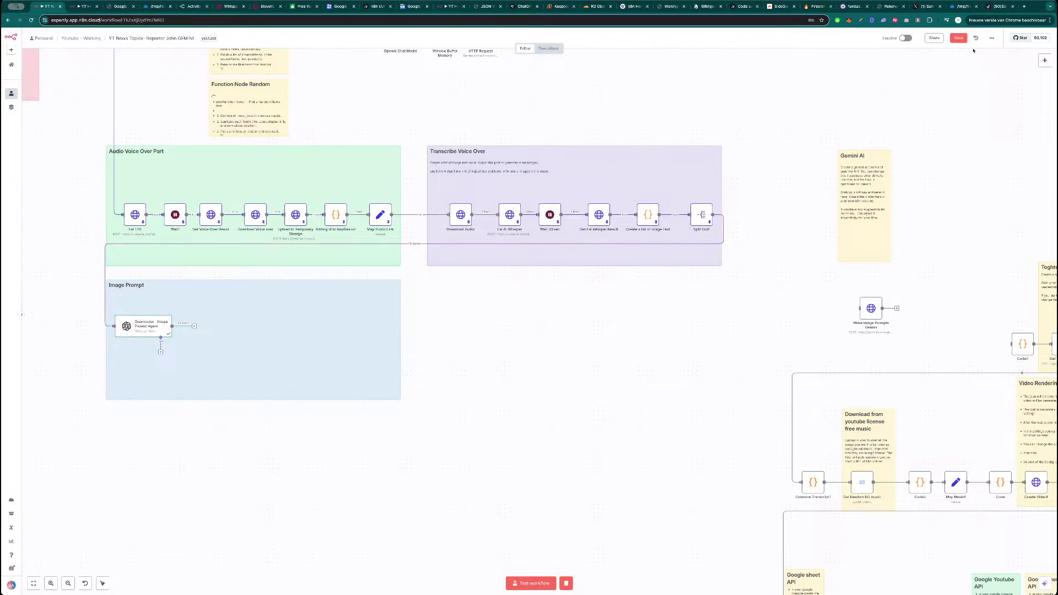
# - Save the workflow and delete the Gemini image prompts node together with the Gemini AI note
pyautogui.click(962, 41)
pyautogui.moveTo(872, 314); pyautogui.dragTo(864, 249)
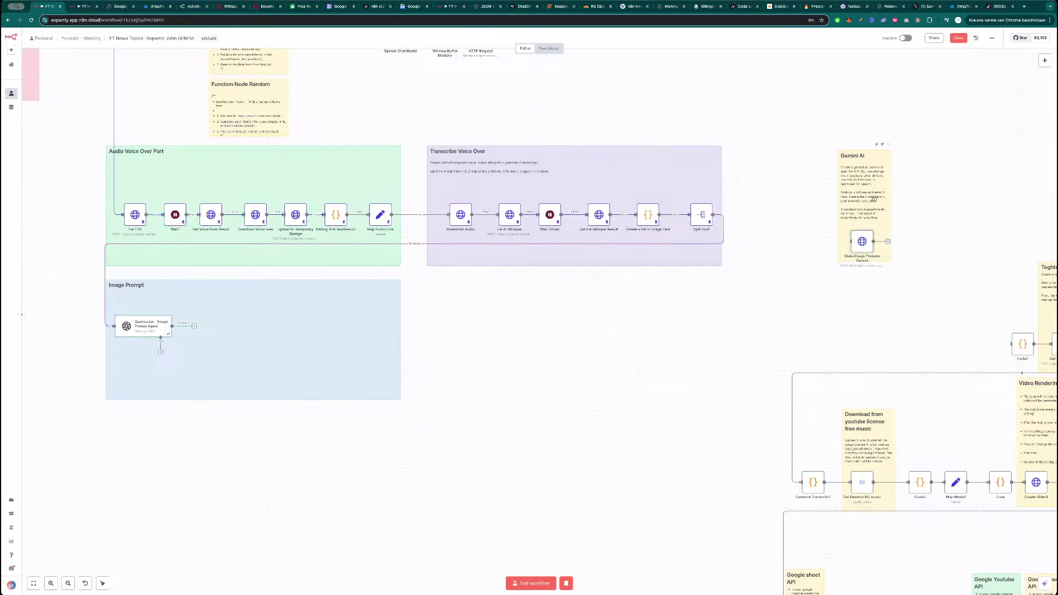
pyautogui.press('Delete')
pyautogui.click(864, 225)
# - Open the Code2 node in front of Get Image Base, look over its script and close it
pyautogui.hscroll(5, 862, 307)
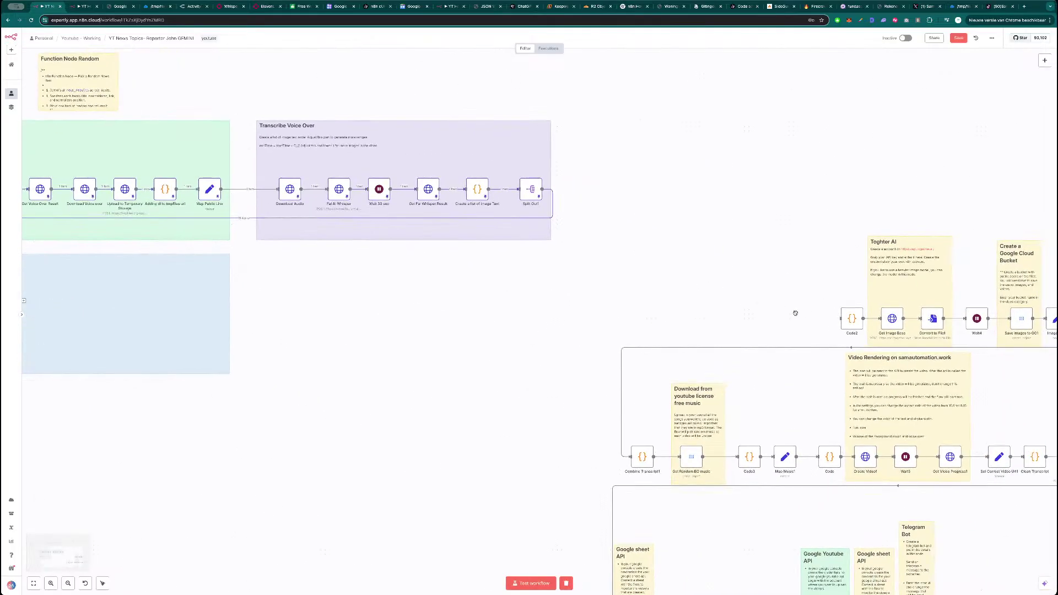
pyautogui.doubleClick(858, 321)
pyautogui.scroll(3, 546, 232)
pyautogui.press('Escape')
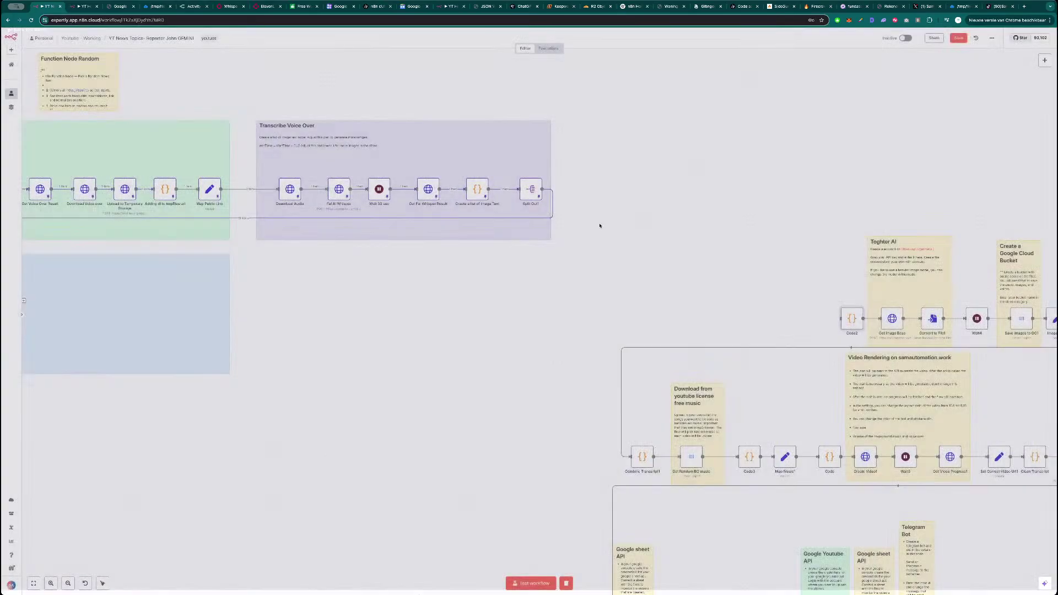
# - Disconnect Code2 from the image generation node and connect it after the Openrouter Image Prompt Agent inside the Image Prompt group
pyautogui.moveTo(849, 316); pyautogui.dragTo(527, 315)
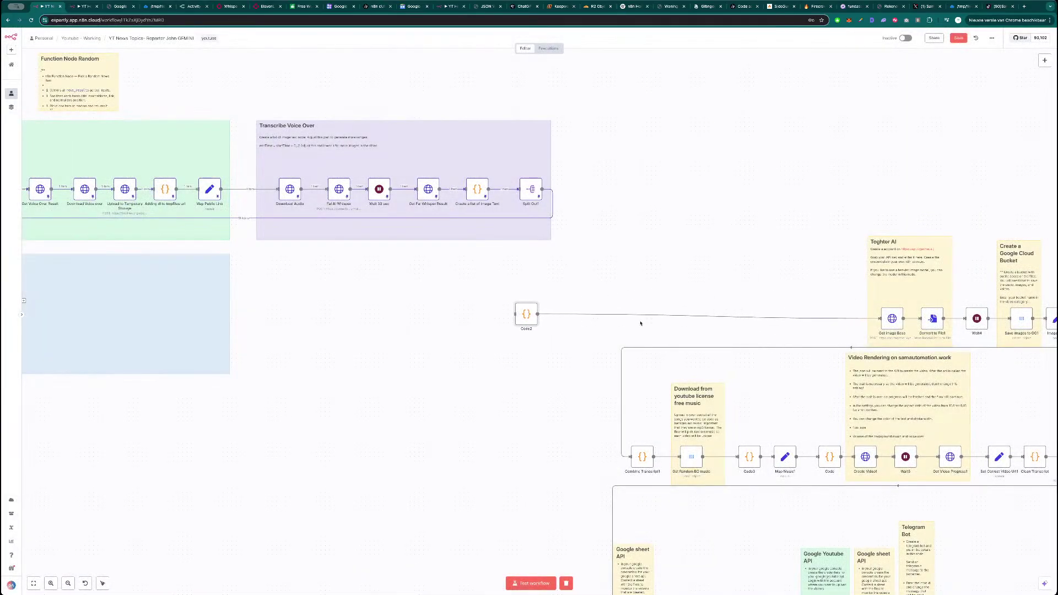
pyautogui.click(715, 318)
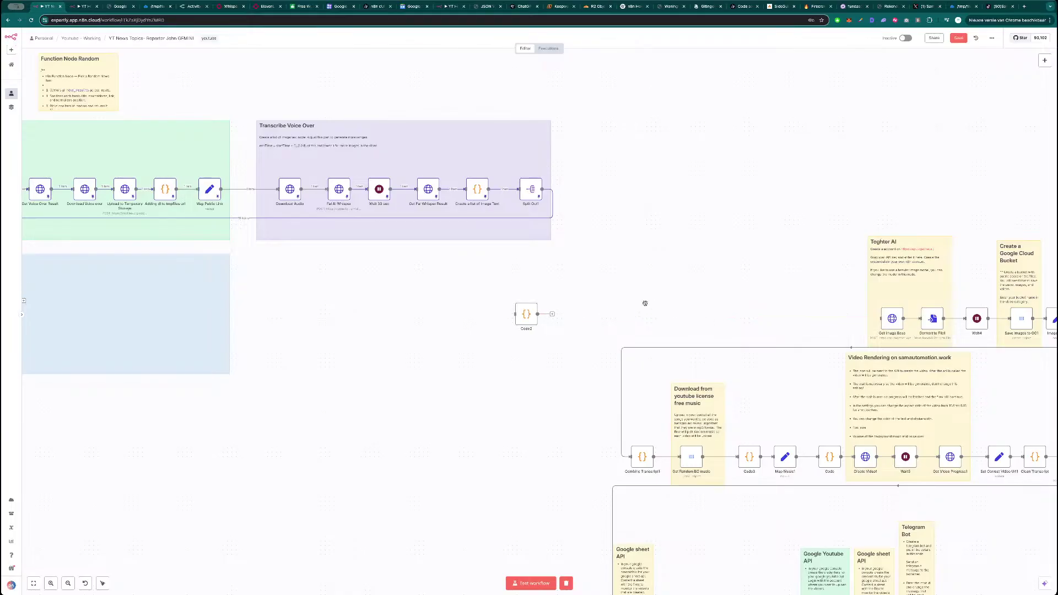
pyautogui.hscroll(-5, 654, 302)
pyautogui.moveTo(706, 302); pyautogui.dragTo(219, 290)
pyautogui.hscroll(-3, 240, 376)
pyautogui.scroll(5, 240, 376)
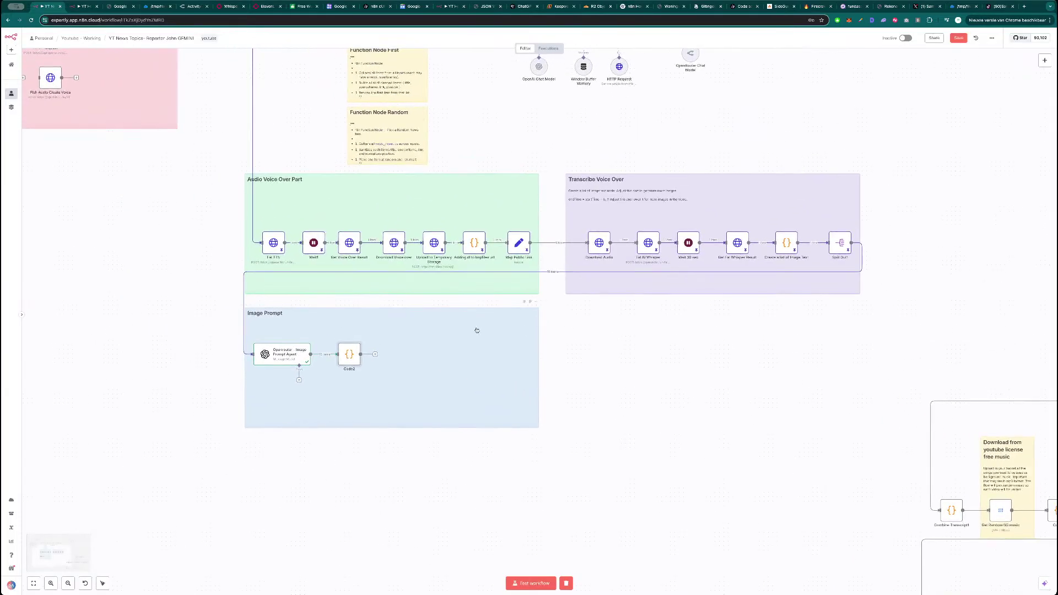
# - Shift the Window Buffer Memory node slightly so it sits evenly between the OpenAI Chat Model and HTTP Request nodes
pyautogui.scroll(1, 544, 253)
pyautogui.hscroll(1, 545, 253)
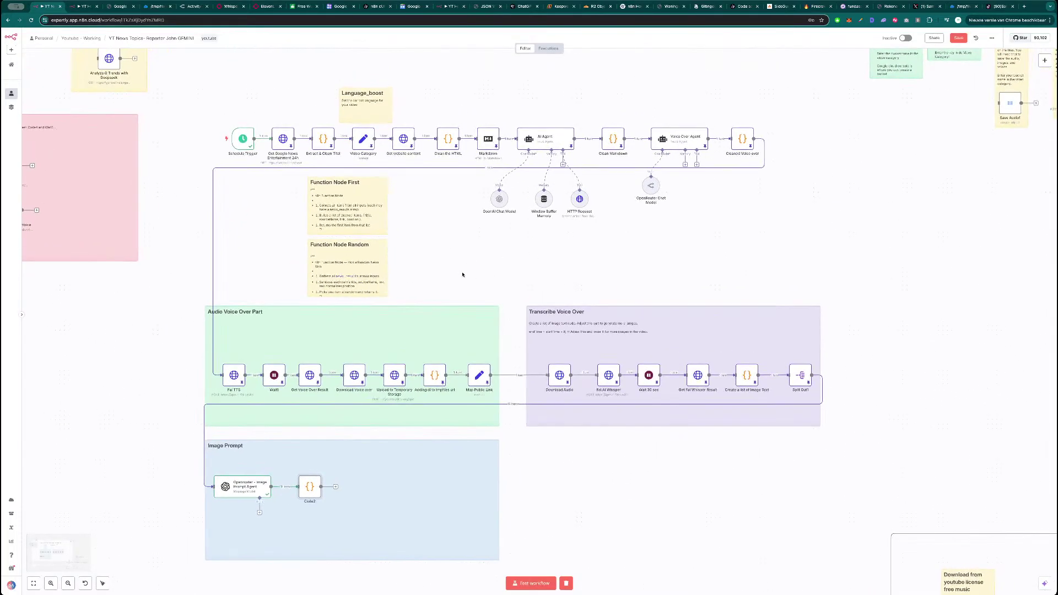
pyautogui.moveTo(475, 276); pyautogui.dragTo(440, 247)
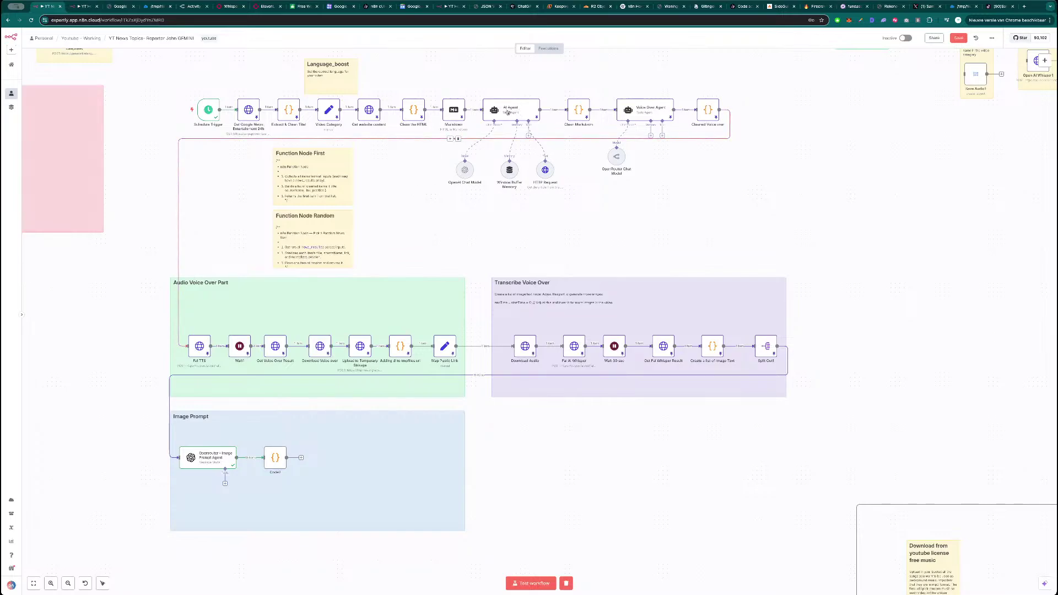
pyautogui.moveTo(510, 178); pyautogui.dragTo(506, 177)
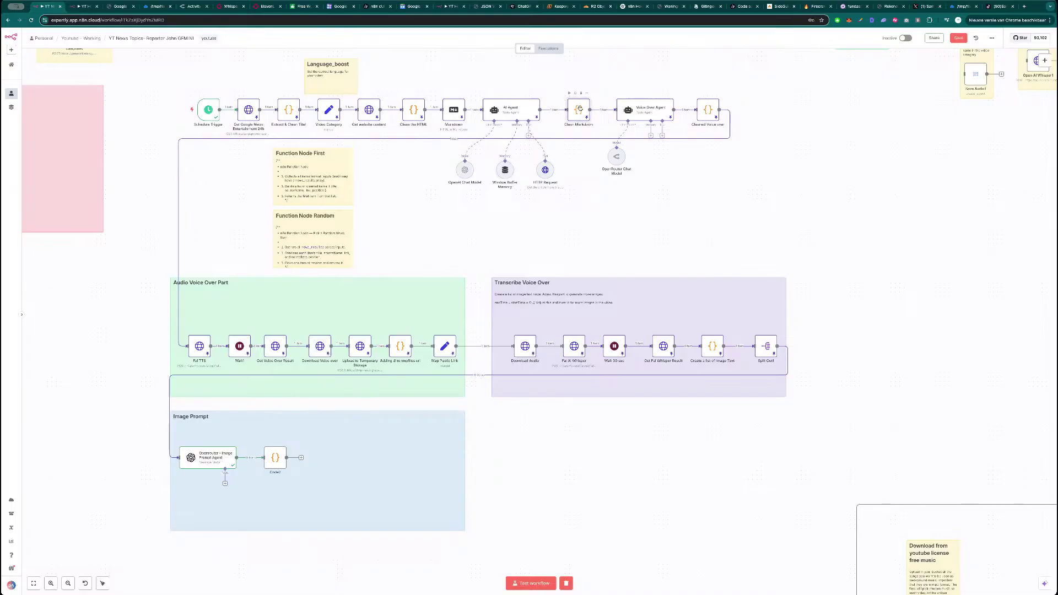
# - Examine the Clean Markdown node's input text, cleaning script and pinned output, and return to the canvas
pyautogui.doubleClick(579, 109)
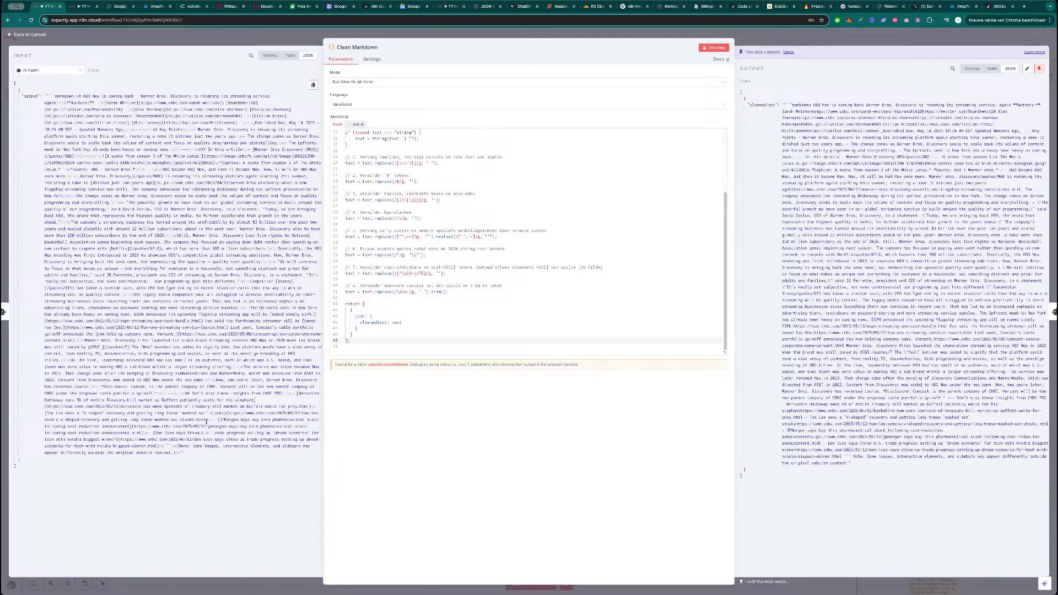
pyautogui.moveTo(185, 454); pyautogui.dragTo(121, 262)
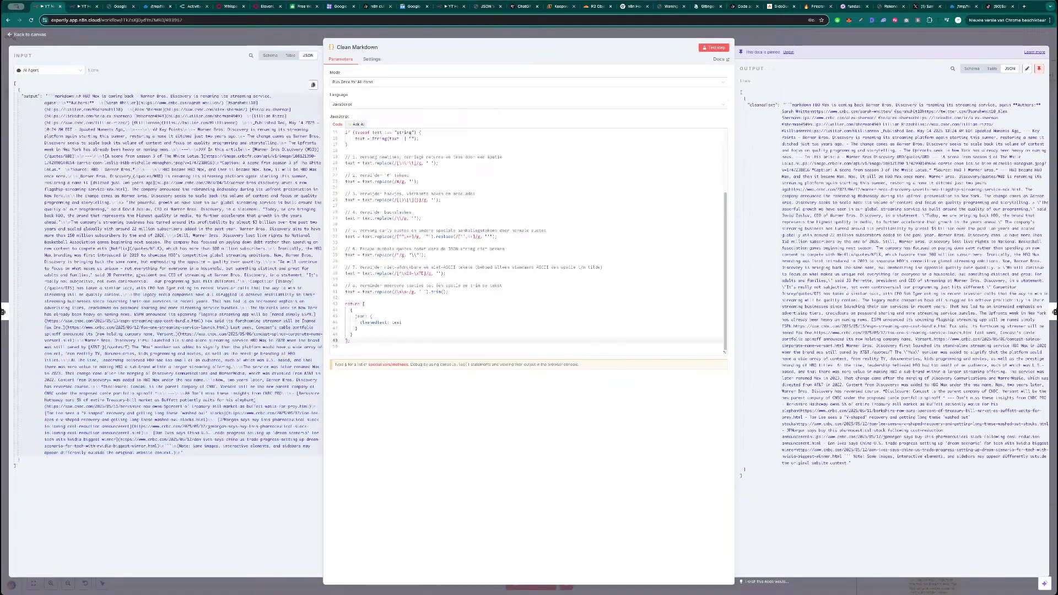
pyautogui.scroll(3, 447, 234)
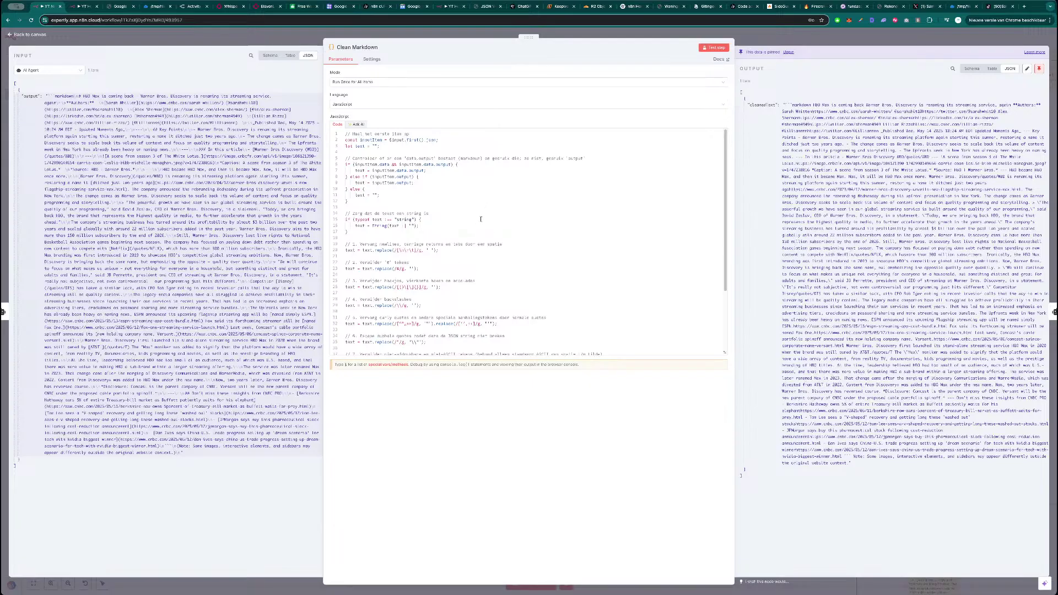
pyautogui.scroll(-3, 471, 226)
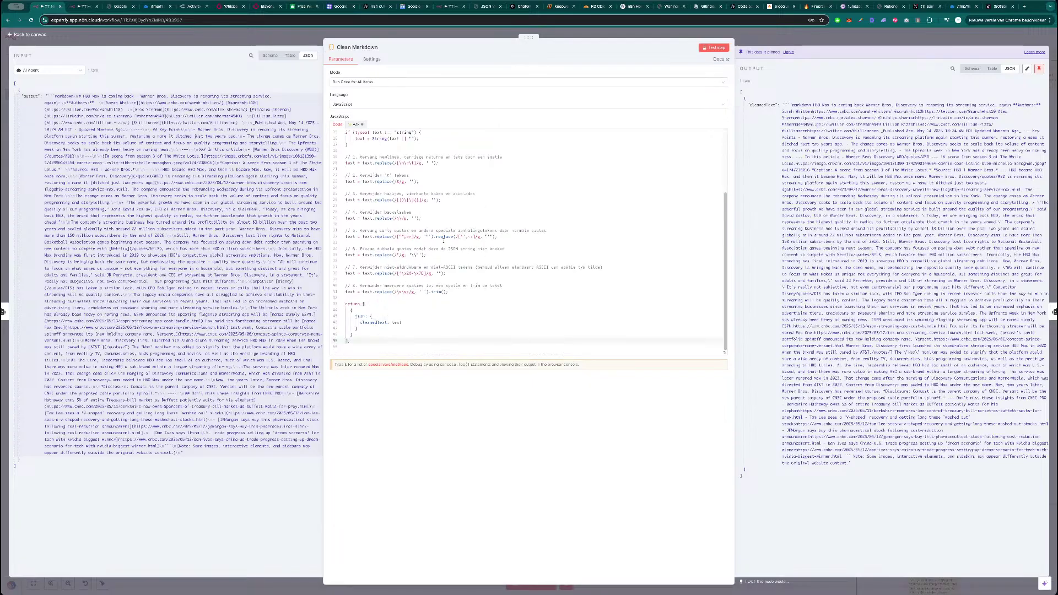
pyautogui.scroll(3, 406, 198)
pyautogui.scroll(-3, 455, 237)
pyautogui.press('Escape')
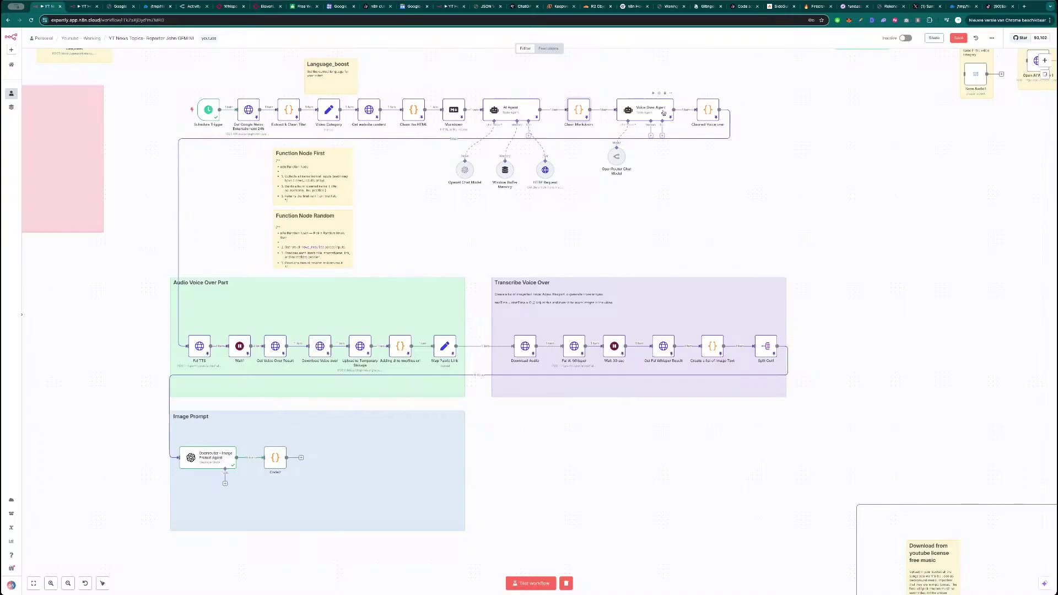
# - Test Code2, replace its aiResponse source with $input.first().json.message.content from the agent's content field, and test it again
pyautogui.doubleClick(275, 457)
pyautogui.click(714, 48)
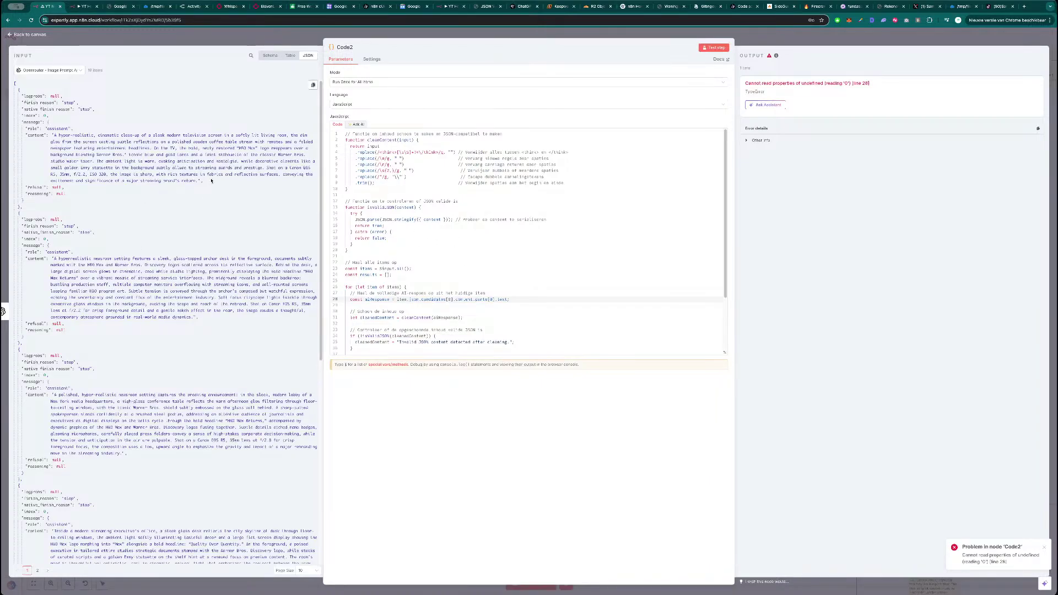
pyautogui.moveTo(507, 299); pyautogui.dragTo(396, 299)
pyautogui.press('BackSpace')
pyautogui.moveTo(38, 133); pyautogui.dragTo(418, 299)
pyautogui.click(711, 48)
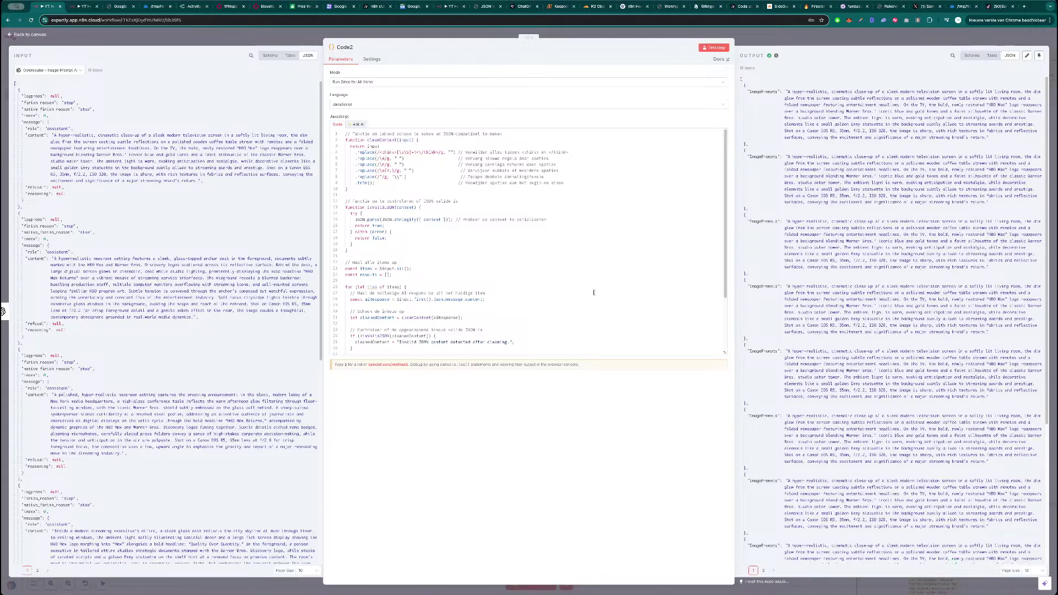
# - Insert the input's message content expression on the line above the items section of the Code2 script and remove it again
pyautogui.hotkey('ctrl', 'a')
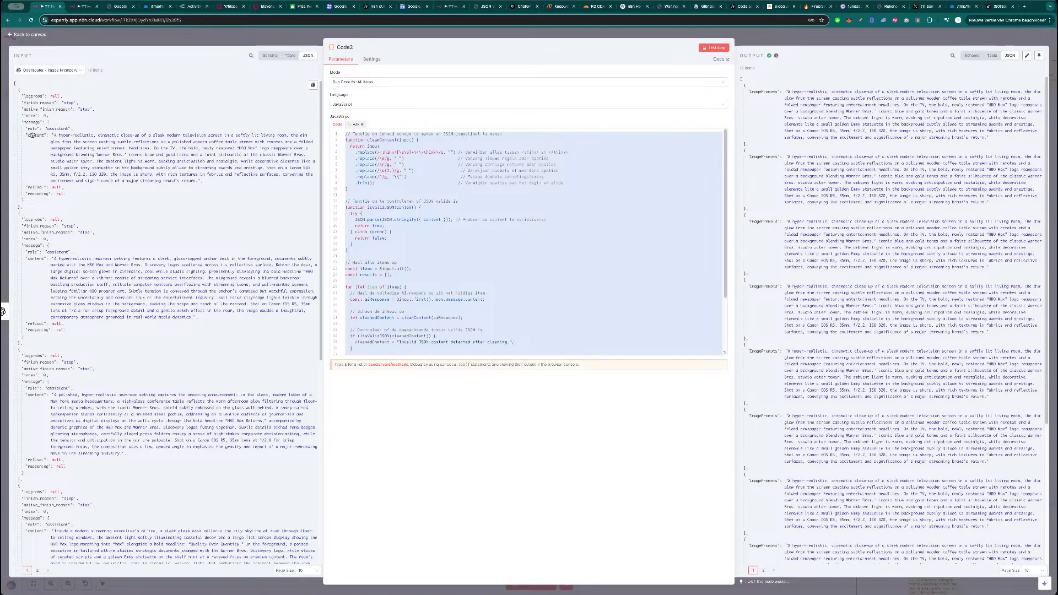
pyautogui.click(78, 155)
pyautogui.moveTo(33, 135); pyautogui.dragTo(368, 257)
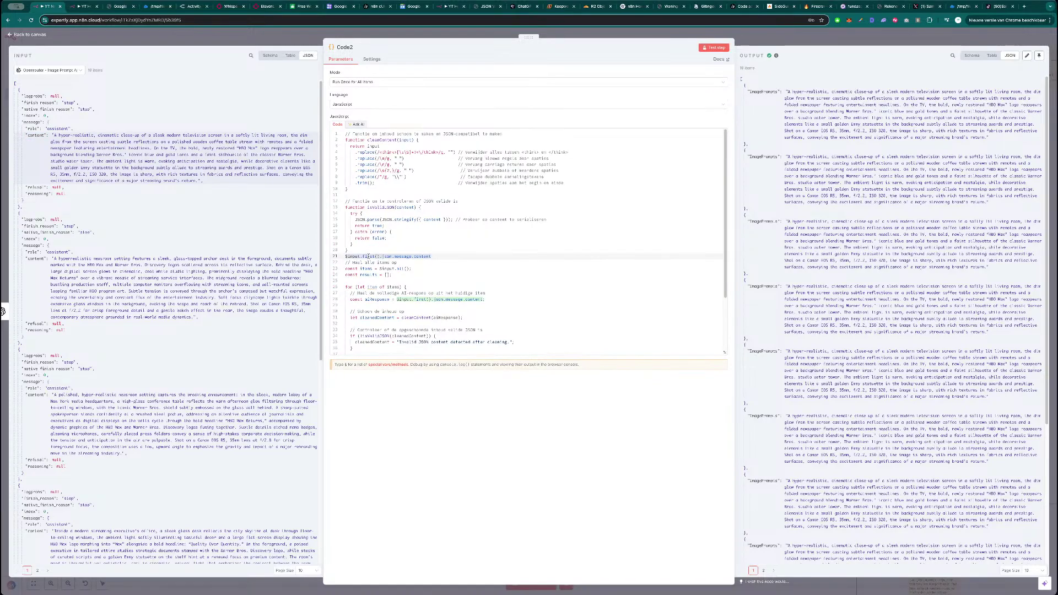
pyautogui.moveTo(434, 258); pyautogui.dragTo(344, 256)
pyautogui.click(390, 257)
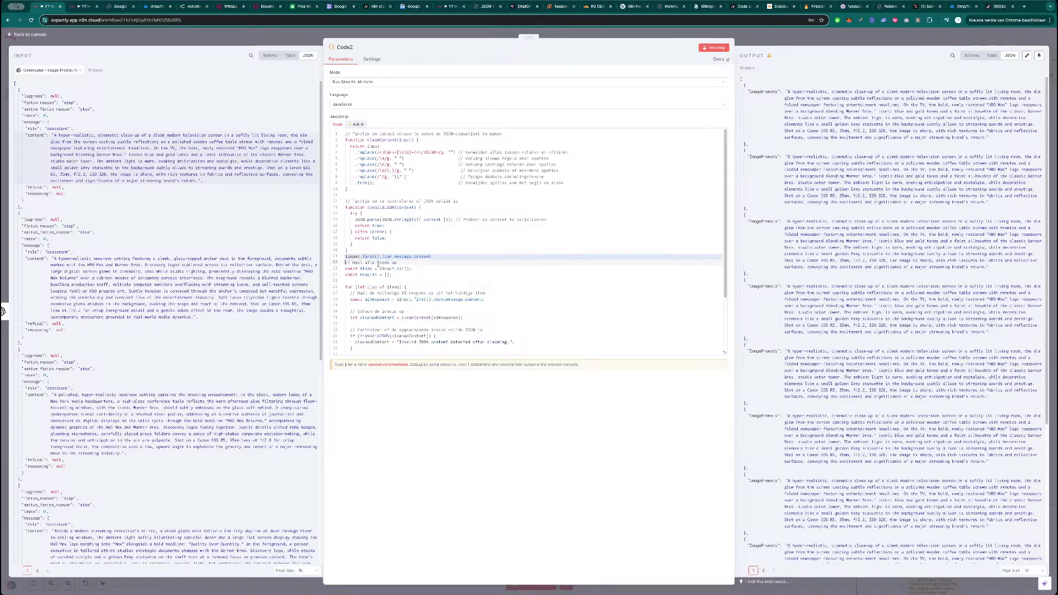
pyautogui.hotkey('ctrl', 'x')
pyautogui.press('Return')
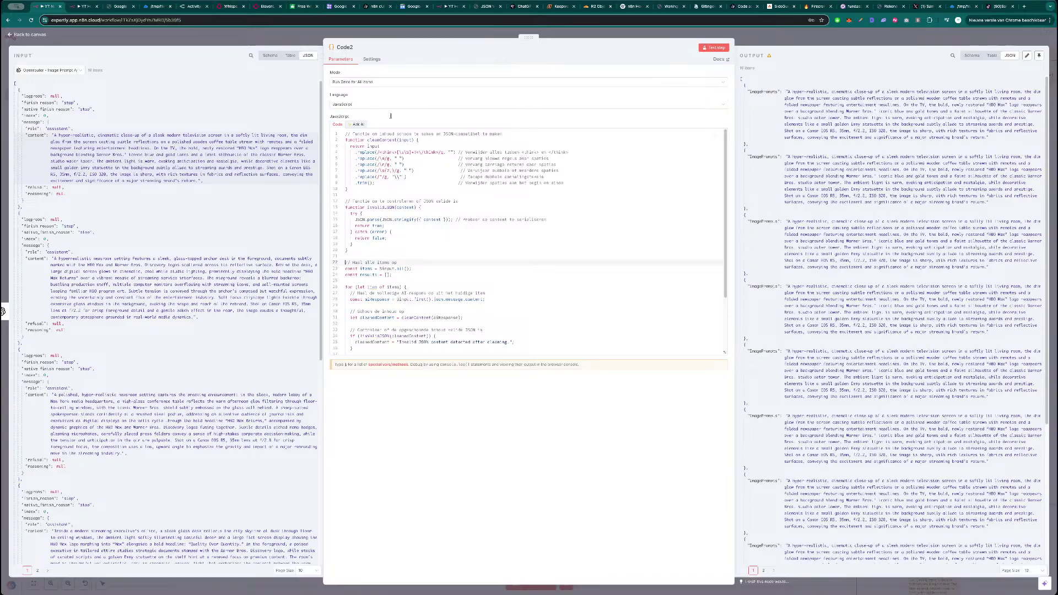
# - Switch to ChatGPT, look at the n8n cURL conversation and an empty chat, and return to the Code2 node in n8n
pyautogui.click(377, 7)
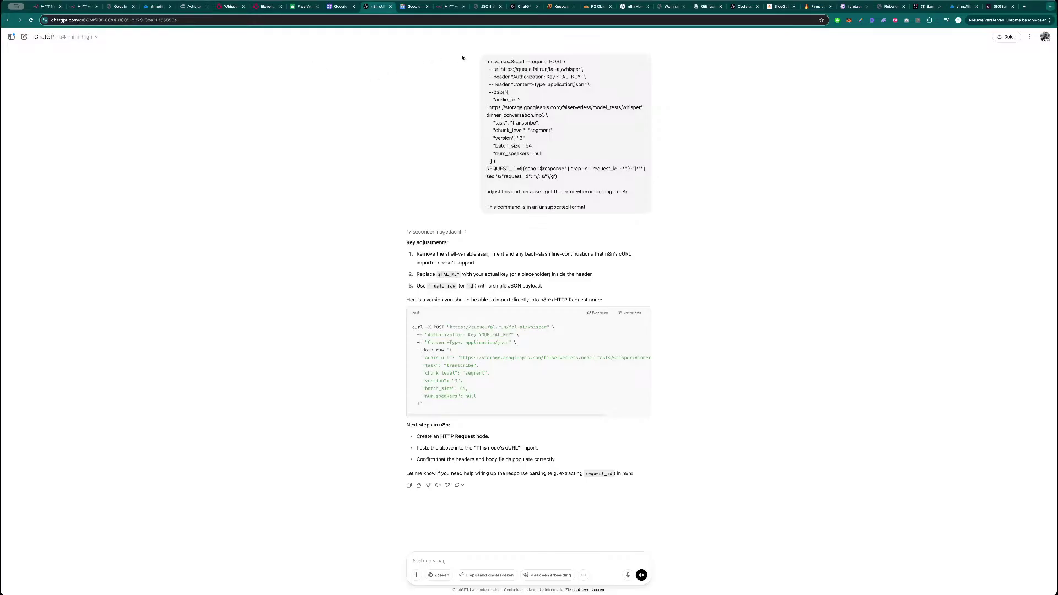
pyautogui.click(521, 6)
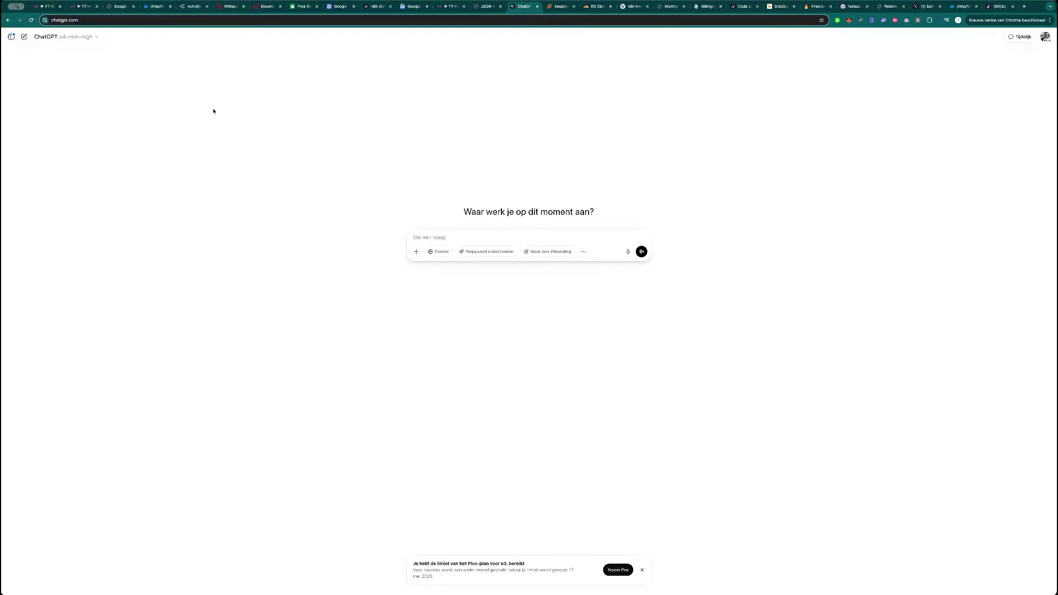
pyautogui.click(375, 6)
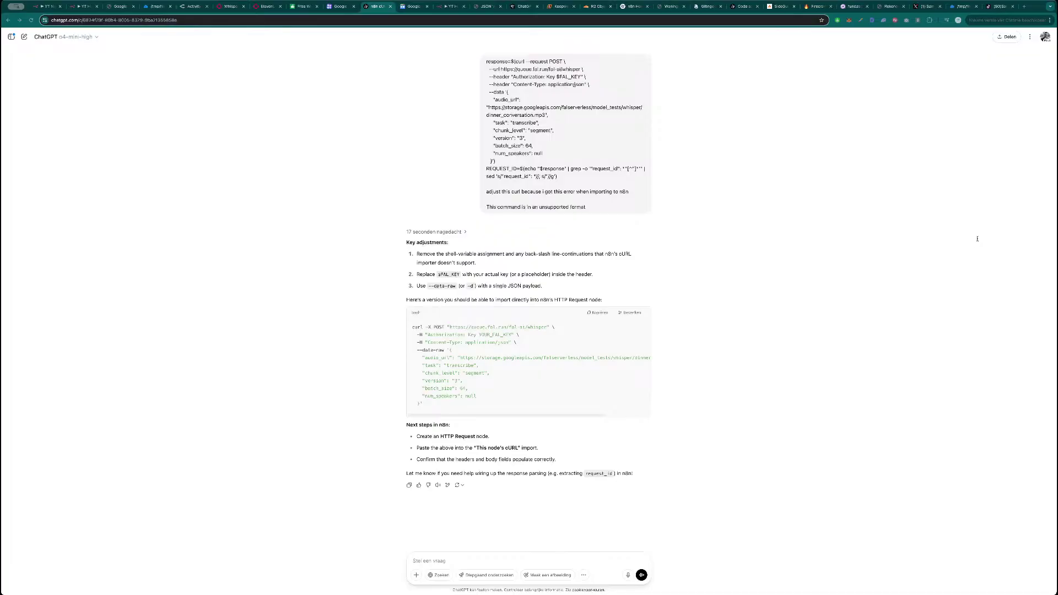
pyautogui.click(367, 104)
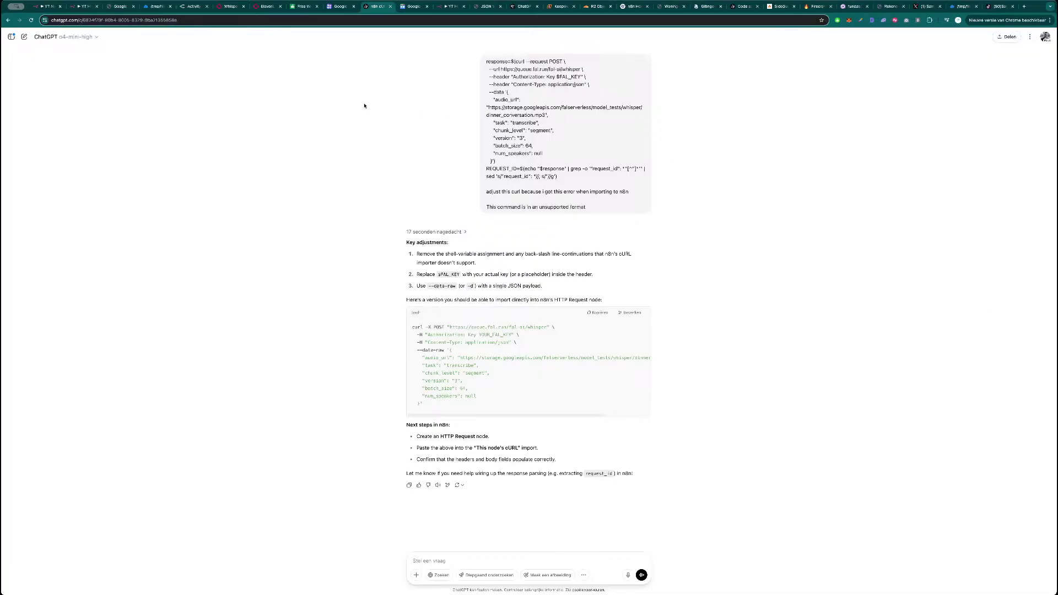
pyautogui.press('super+1')
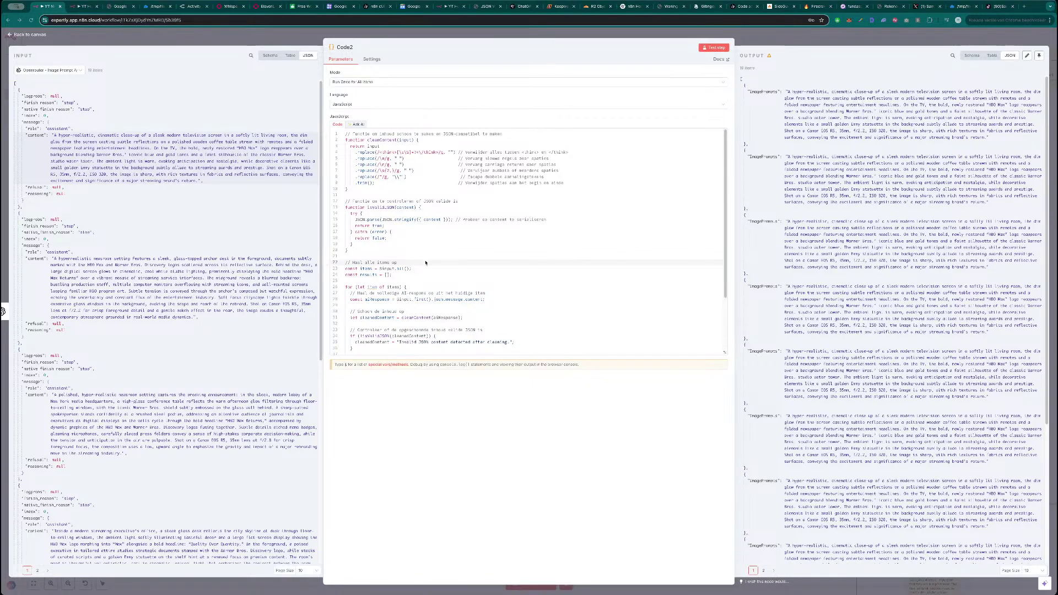
# - Check the imagePrompts items in the Code2 output and pin the output data
pyautogui.scroll(-1, 812, 282)
pyautogui.scroll(-2, 812, 283)
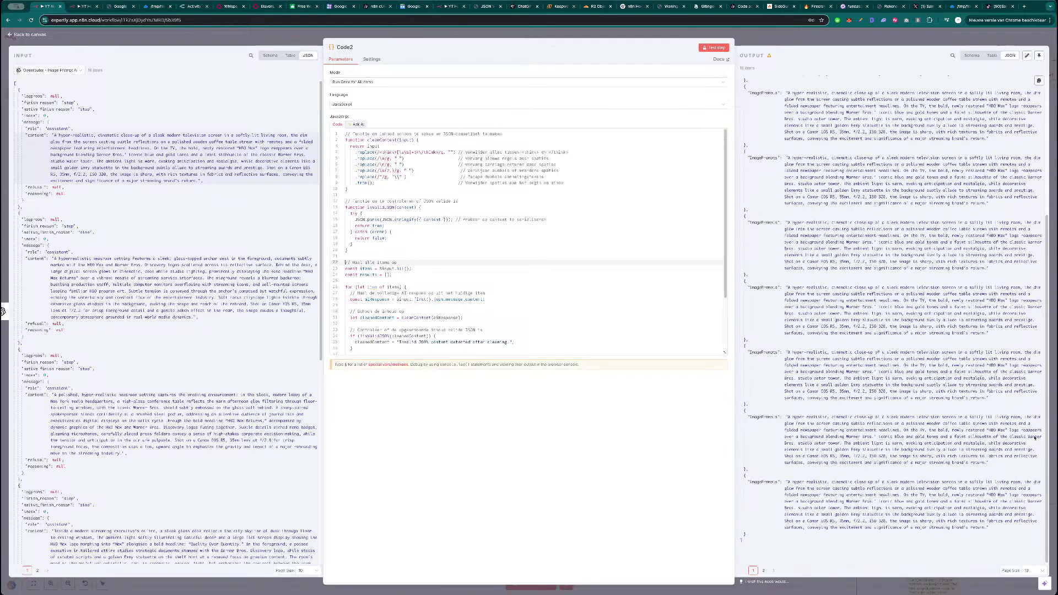
pyautogui.scroll(-1, 824, 234)
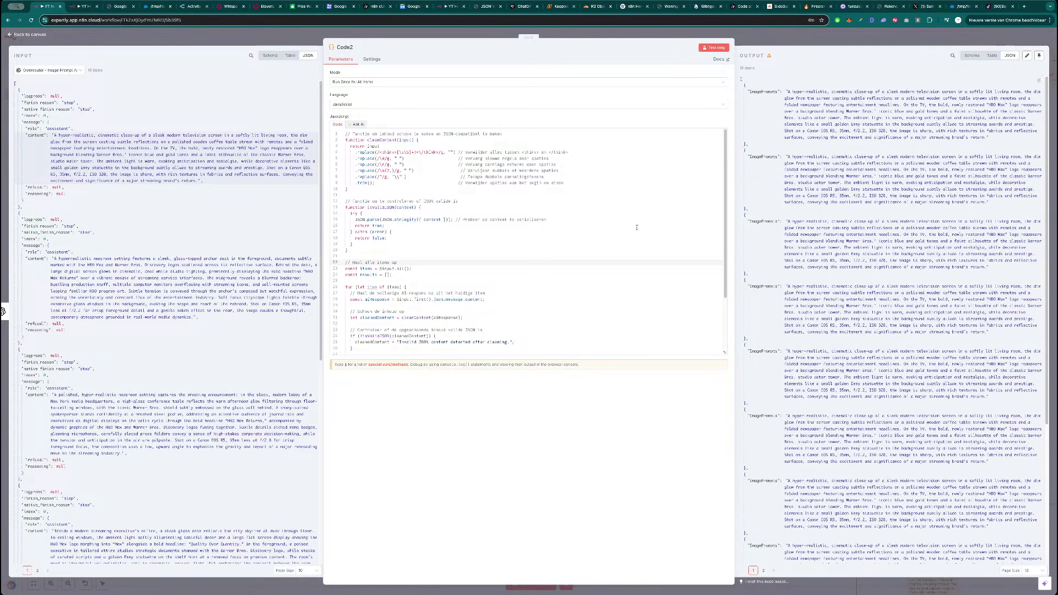
pyautogui.click(1040, 56)
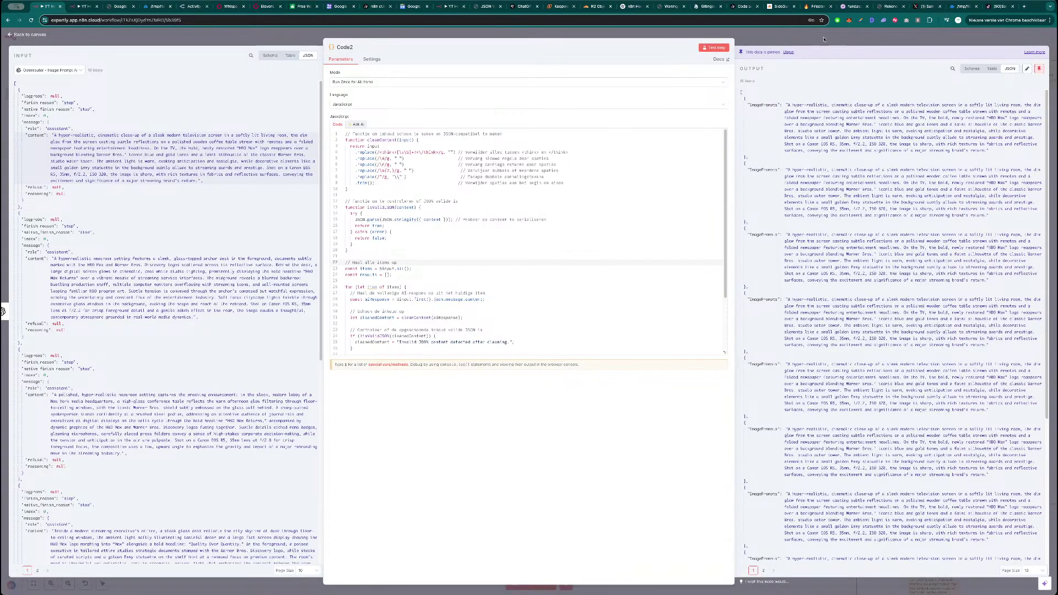
# - Review the rest of the Code2 output and rename the node to Clean Image Prompts
pyautogui.scroll(-4, 827, 138)
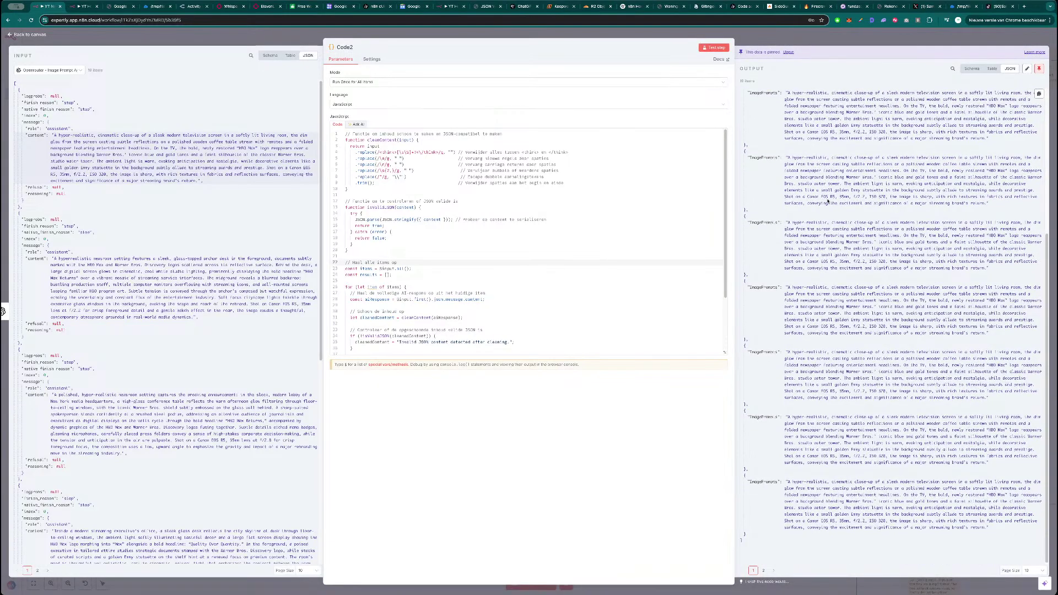
pyautogui.click(836, 39)
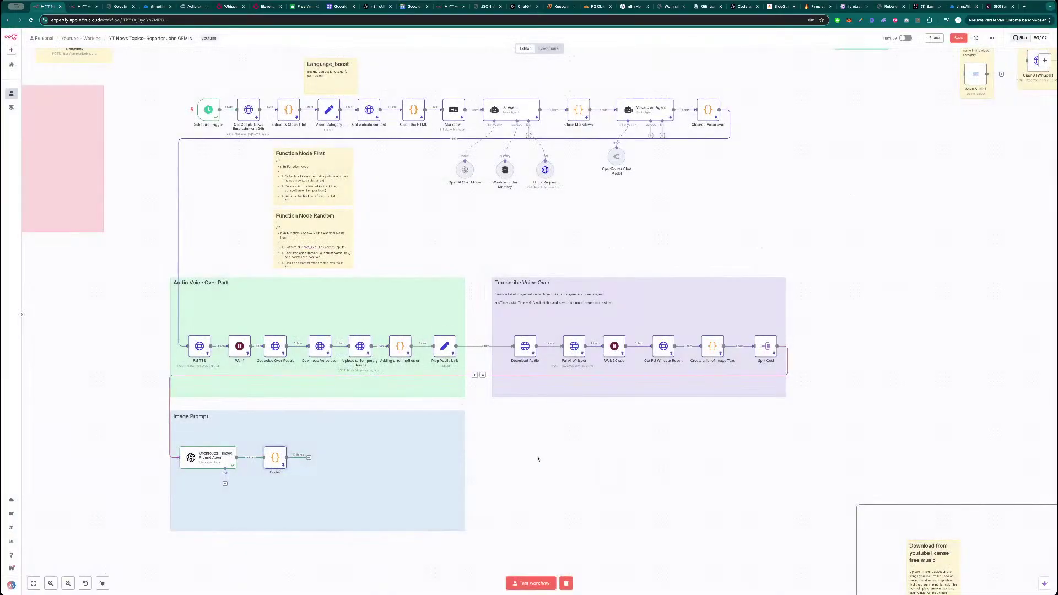
pyautogui.scroll(-3, 583, 491)
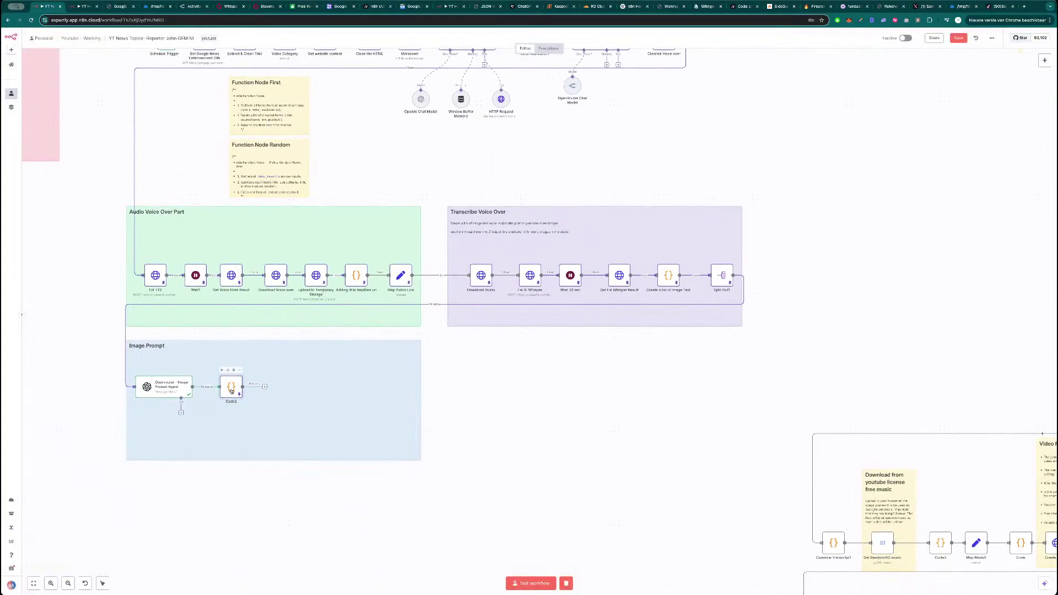
pyautogui.doubleClick(226, 384)
pyautogui.click(351, 48)
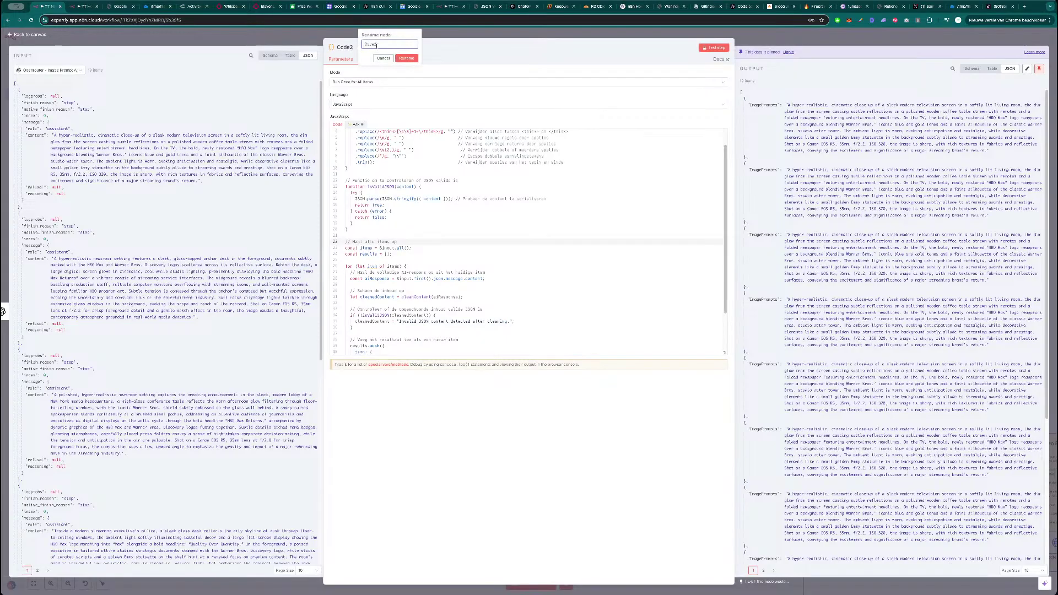
pyautogui.write('Slean Image Prompts')
pyautogui.press('Return')
pyautogui.press('Escape')
# - Examine the Toghter AI image nodes and the video rendering section further along the canvas, and return to the Image Prompt section
pyautogui.scroll(-3, 591, 418)
pyautogui.scroll(-2, 546, 390)
pyautogui.hscroll(2, 512, 331)
pyautogui.moveTo(764, 301); pyautogui.dragTo(751, 250)
pyautogui.scroll(-1, 655, 248)
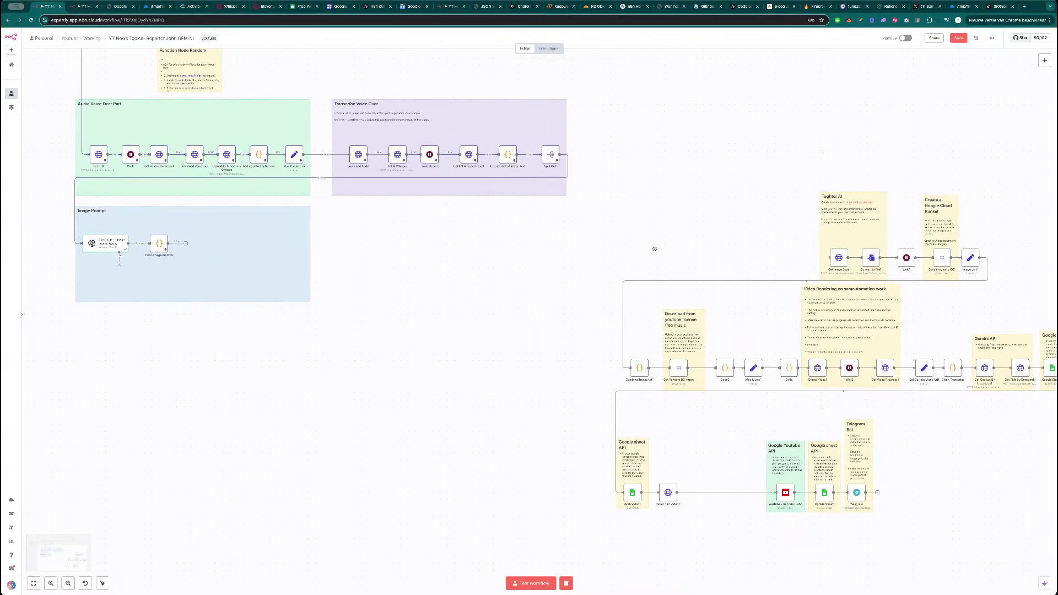
pyautogui.moveTo(656, 249); pyautogui.dragTo(402, 230)
pyautogui.scroll(5, 405, 229)
pyautogui.moveTo(553, 224); pyautogui.dragTo(265, 199)
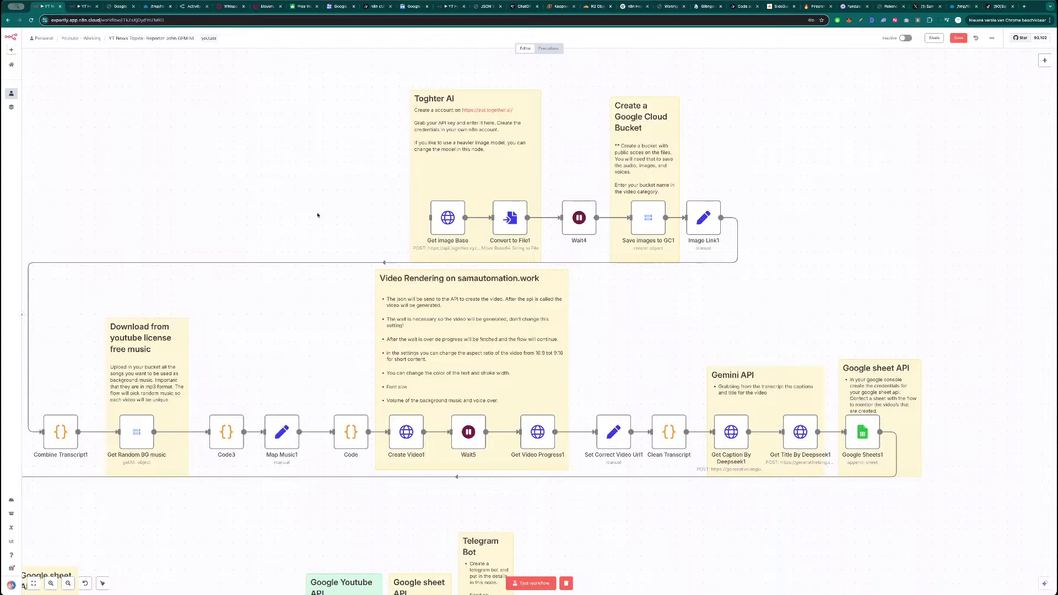
pyautogui.scroll(-4, 316, 215)
pyautogui.moveTo(312, 201); pyautogui.dragTo(522, 202)
pyautogui.hscroll(-10, 522, 201)
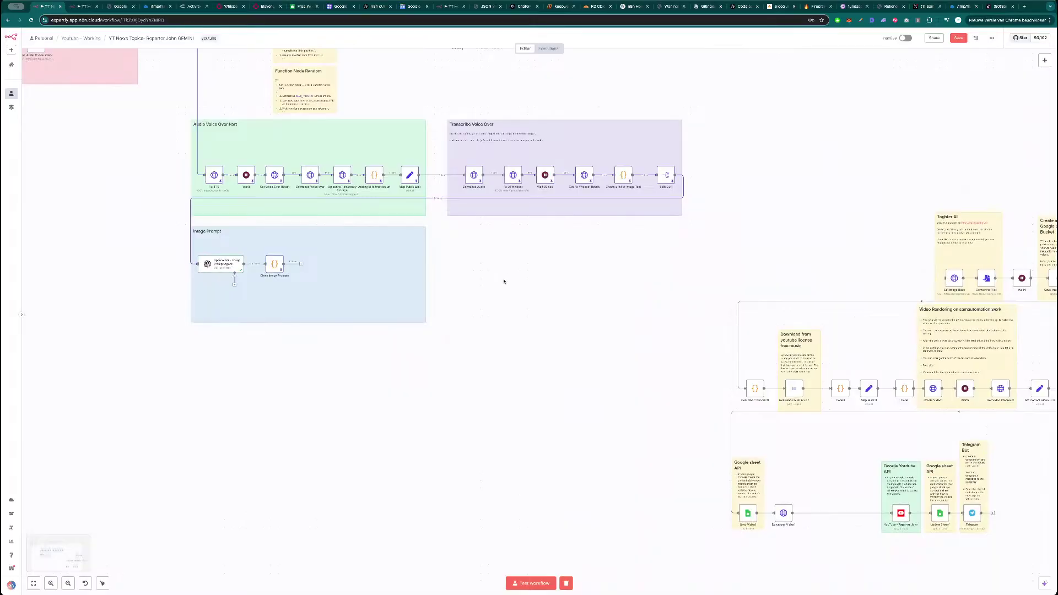
pyautogui.scroll(2, 511, 277)
pyautogui.hscroll(-2, 510, 277)
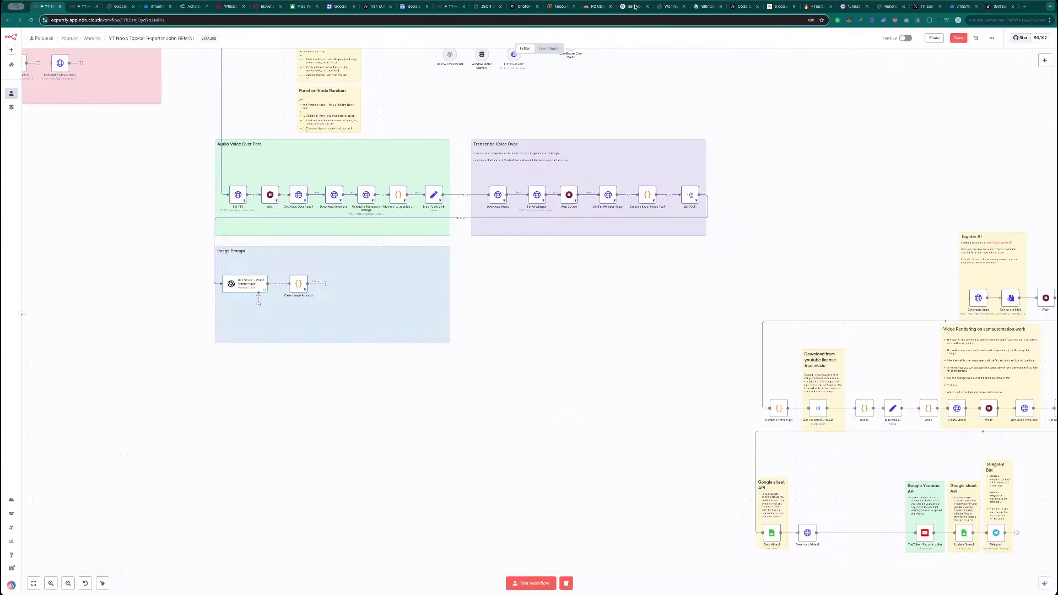
# - Copy the fal image request, Wait and Get Images nodes from the YT Horoscoop Topics execution and paste them into the news workflow
pyautogui.click(488, 111)
pyautogui.hotkey('ctrl', 'Tab')
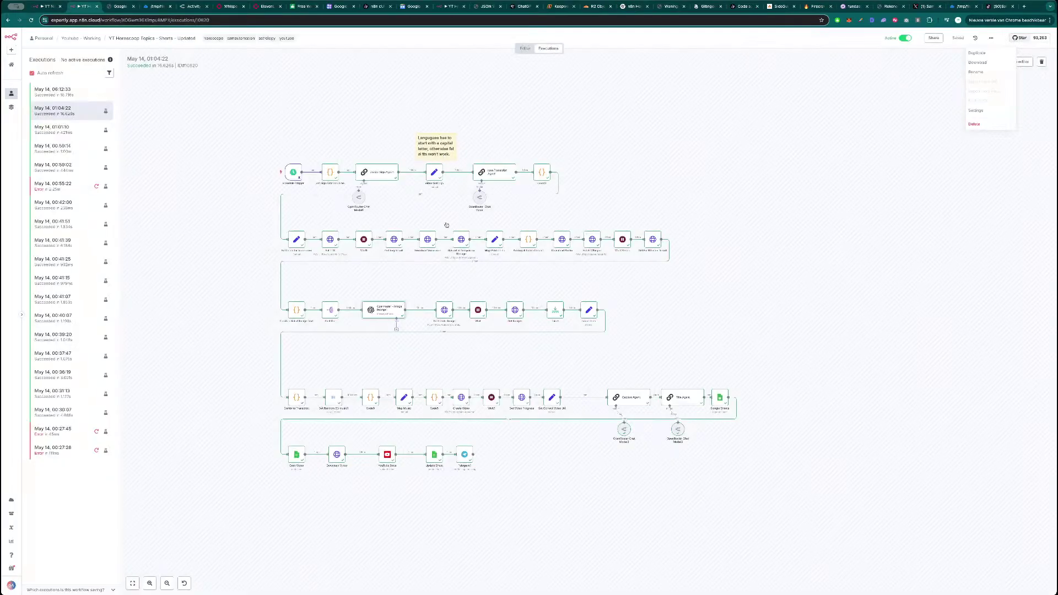
pyautogui.scroll(2, 442, 320)
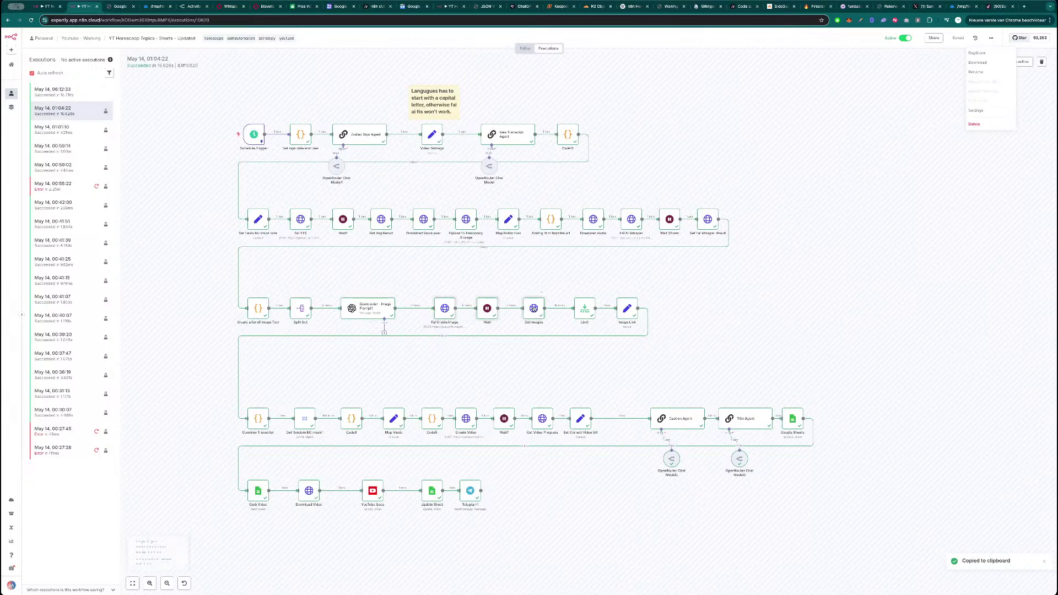
pyautogui.hotkey('ctrl', 'shift', 'Tab')
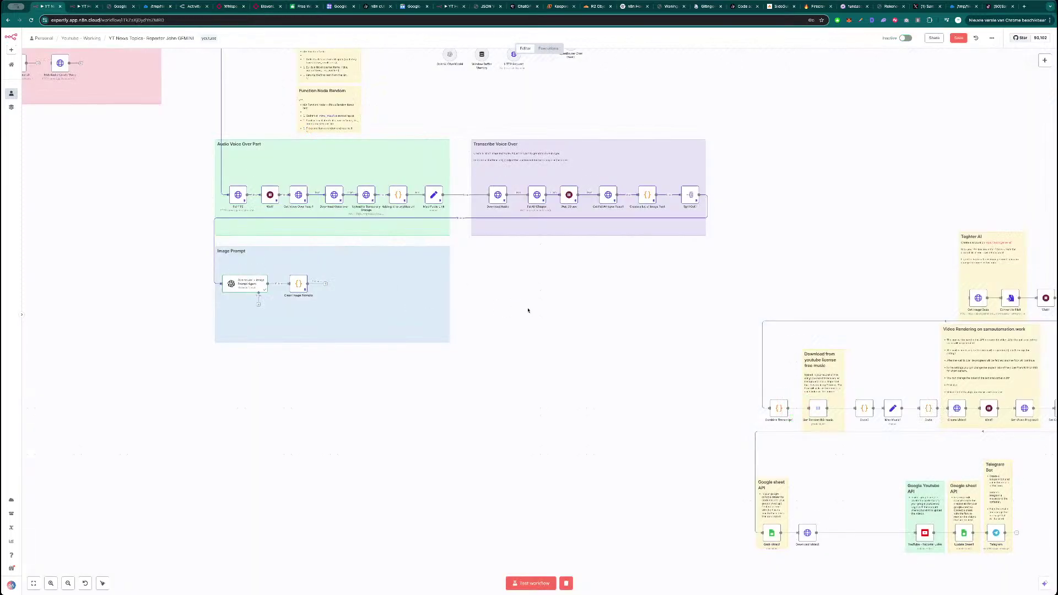
pyautogui.hotkey('ctrl', 'v')
# - Open the Personal workflows overview in a separate tab, browse the workflow list and close the tab
pyautogui.middleClick(11, 93)
pyautogui.click(85, 10)
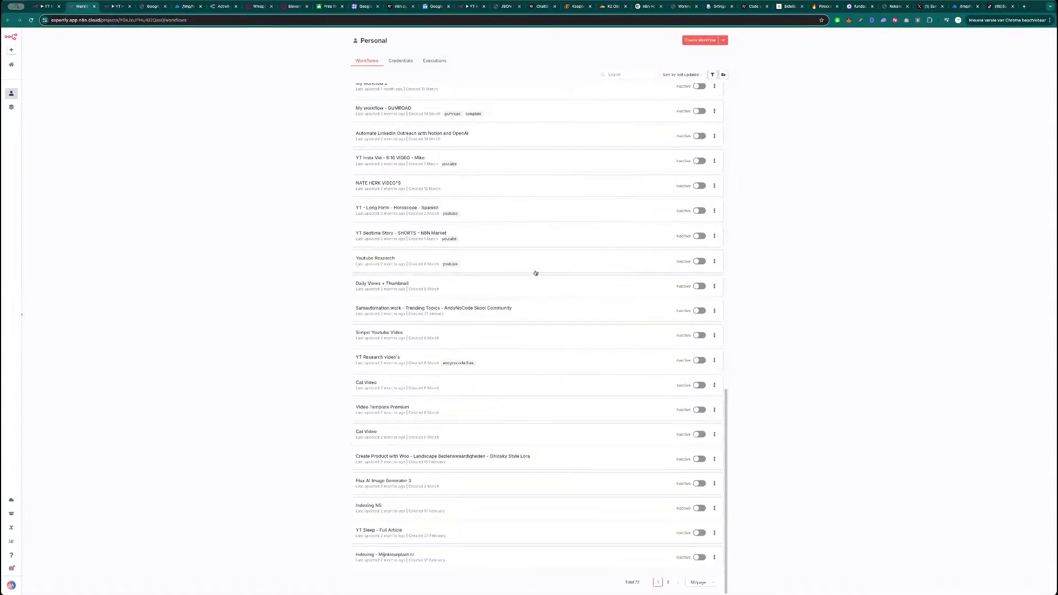
pyautogui.scroll(10, 546, 267)
pyautogui.scroll(-7, 541, 265)
pyautogui.scroll(10, 520, 302)
pyautogui.press('super+w')
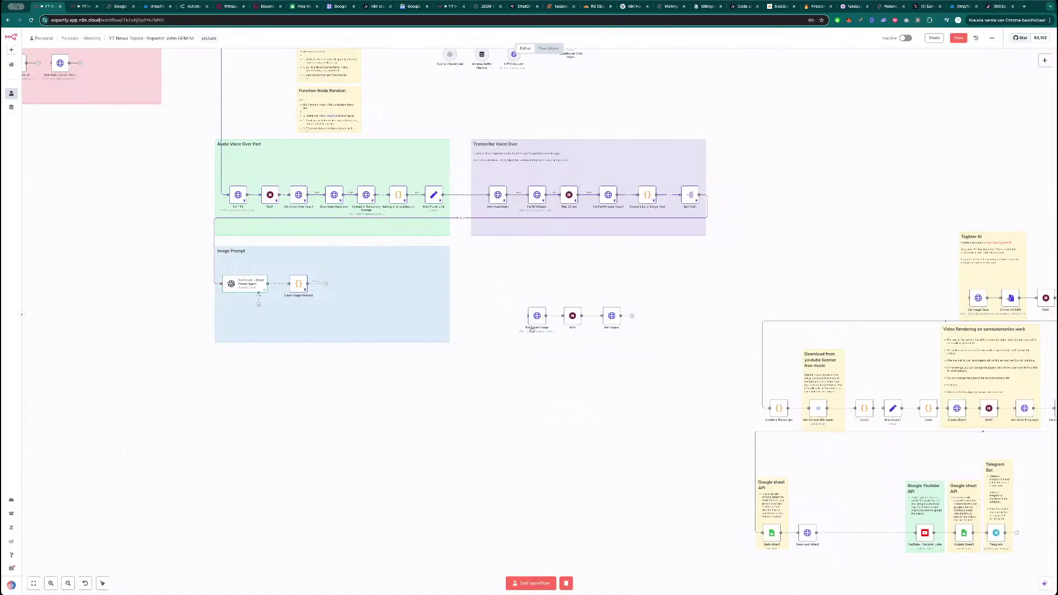
# - Shift the pasted fal image request node slightly closer to its Wait node and narrow the Image Prompt note around its two nodes
pyautogui.moveTo(506, 282); pyautogui.dragTo(670, 337)
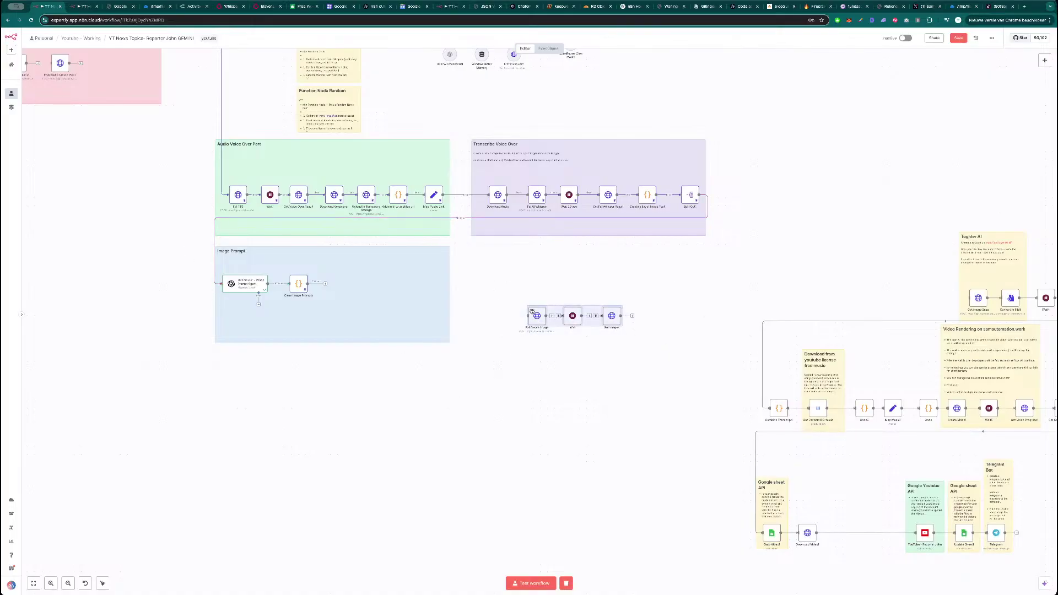
pyautogui.click(513, 301)
pyautogui.moveTo(537, 319)
pyautogui.mouseDown()
pyautogui.moveTo(348, 284)
pyautogui.moveTo(541, 316)
pyautogui.mouseUp()
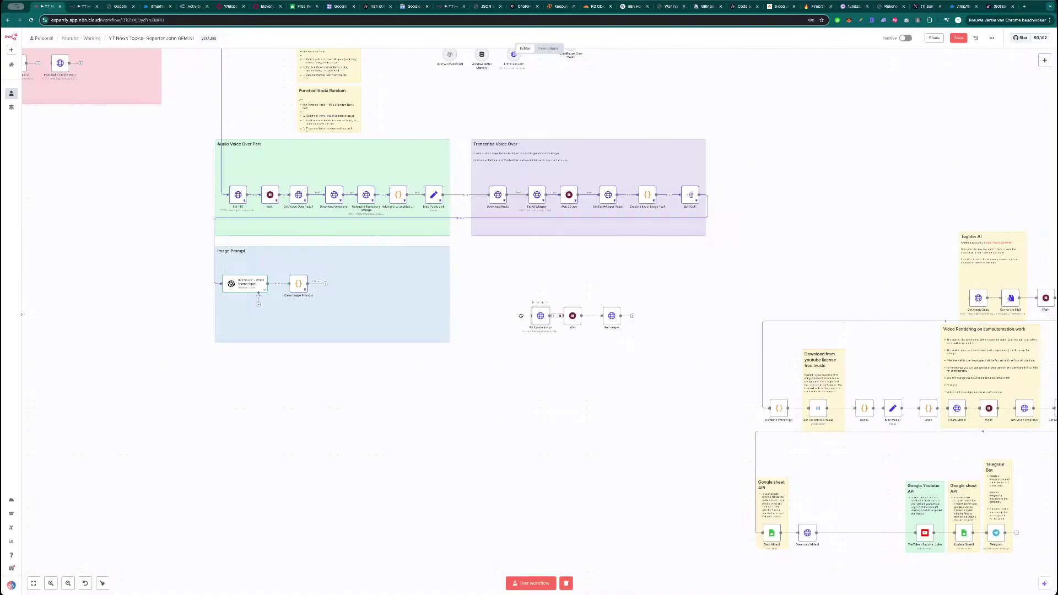
pyautogui.moveTo(447, 291); pyautogui.dragTo(361, 302)
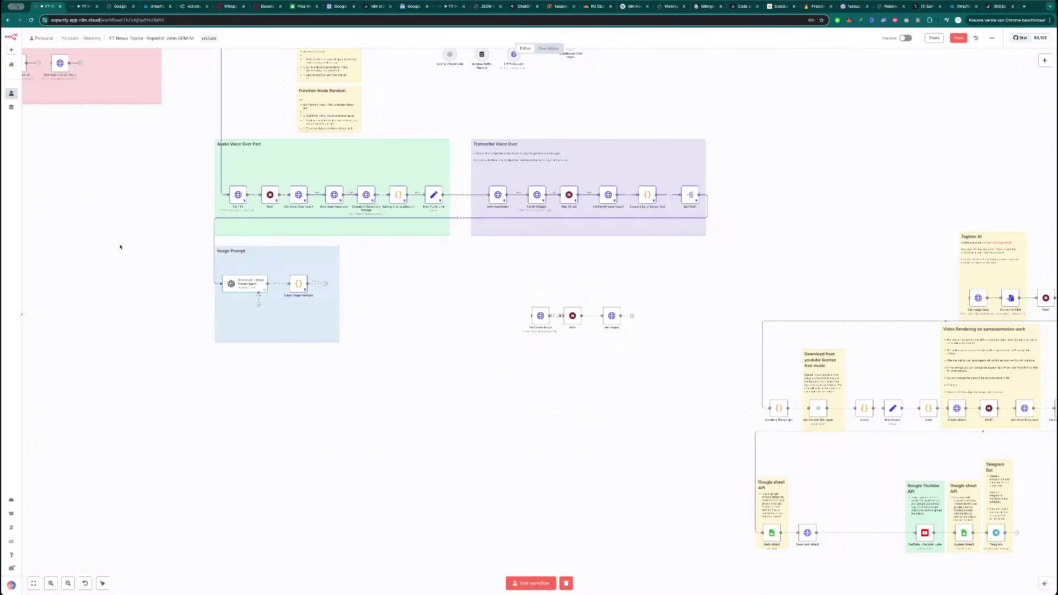
# - Switch to fal, filter the model gallery by the Flux search trend, browse the models and go back
pyautogui.click(229, 7)
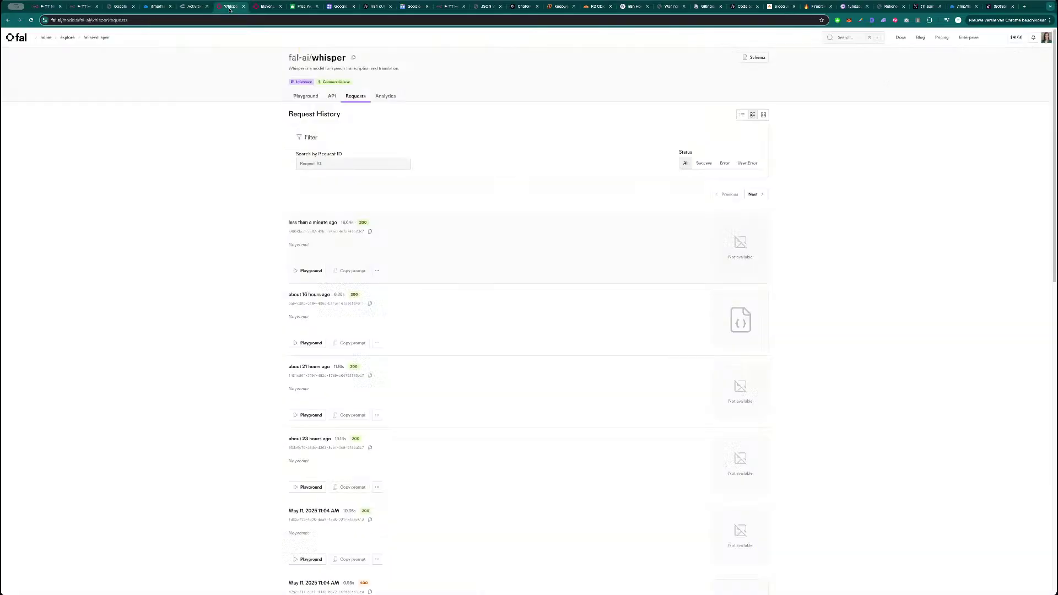
pyautogui.click(72, 50)
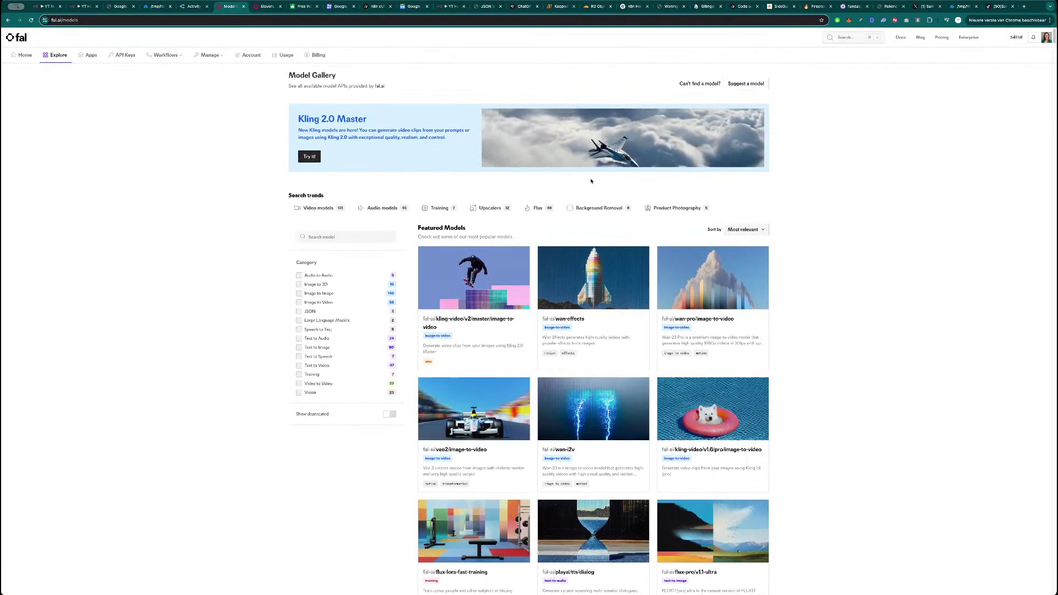
pyautogui.click(538, 208)
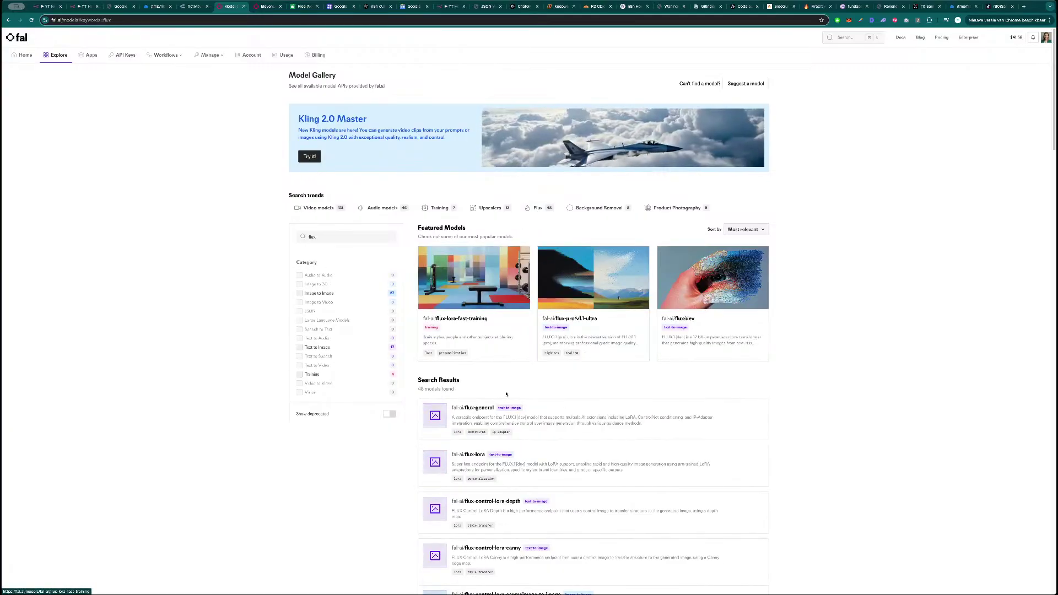
pyautogui.scroll(-2, 497, 385)
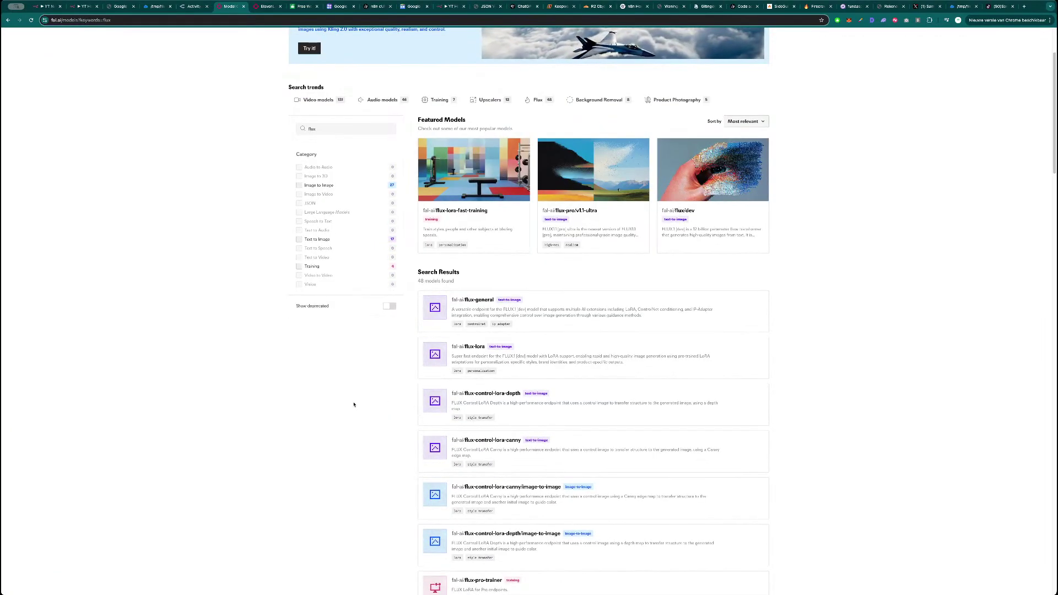
pyautogui.press('super+bracketleft')
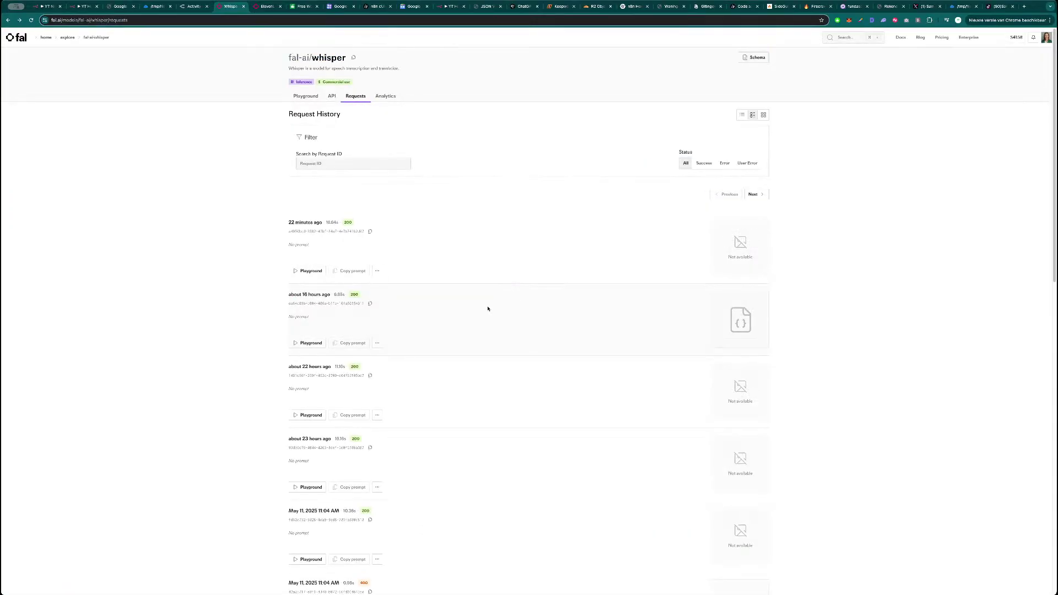
# - Reopen the fal model gallery, filter it by the Text to Image category and look through the models
pyautogui.click(68, 37)
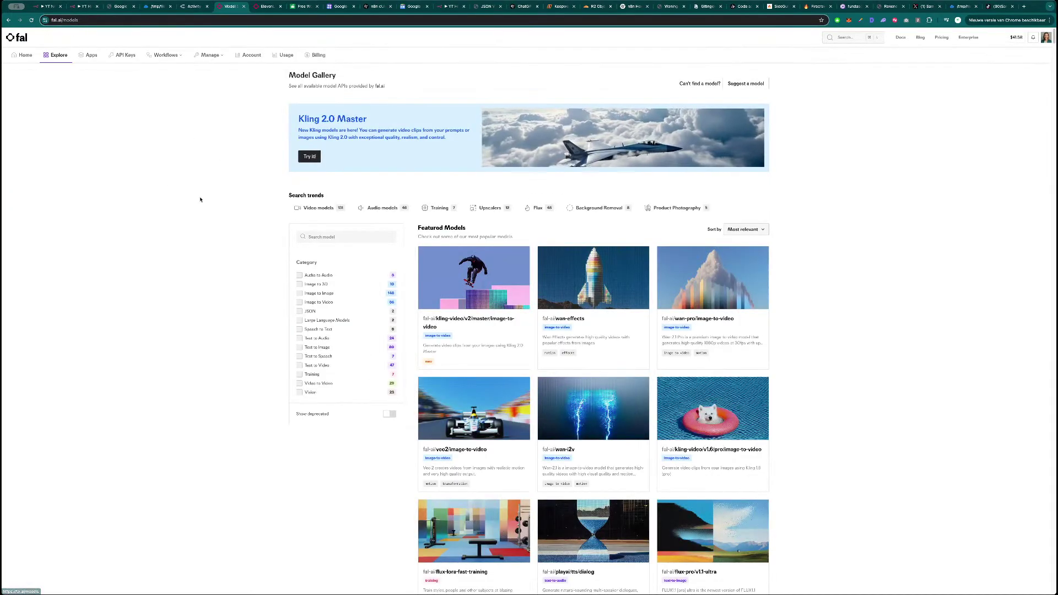
pyautogui.click(299, 348)
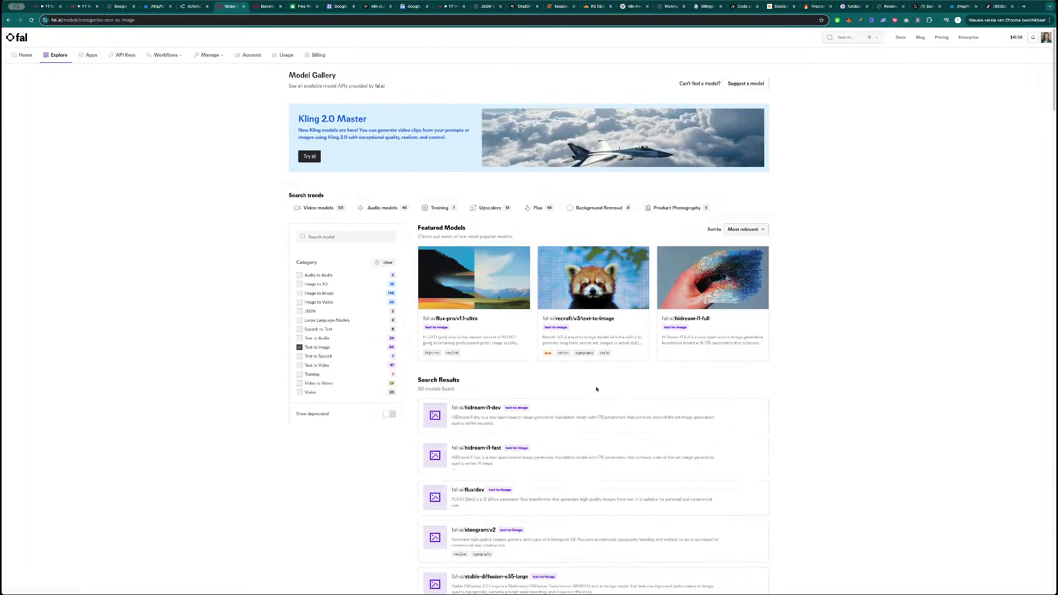
pyautogui.scroll(-2, 573, 369)
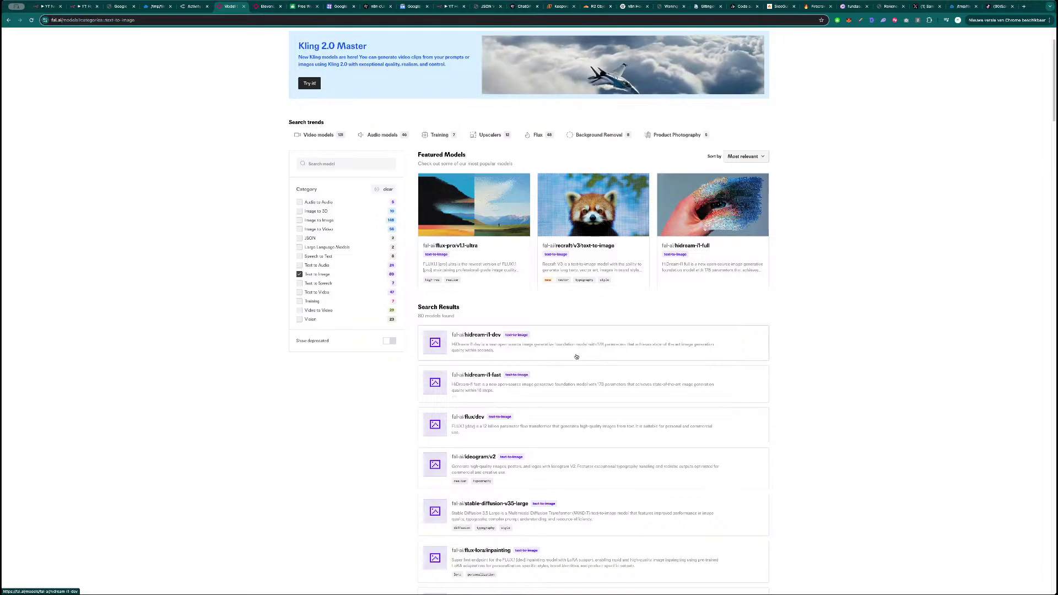
# - Switch to the Samautomation.work profile on X and look for the post about testing image models for a new workflow
pyautogui.click(927, 6)
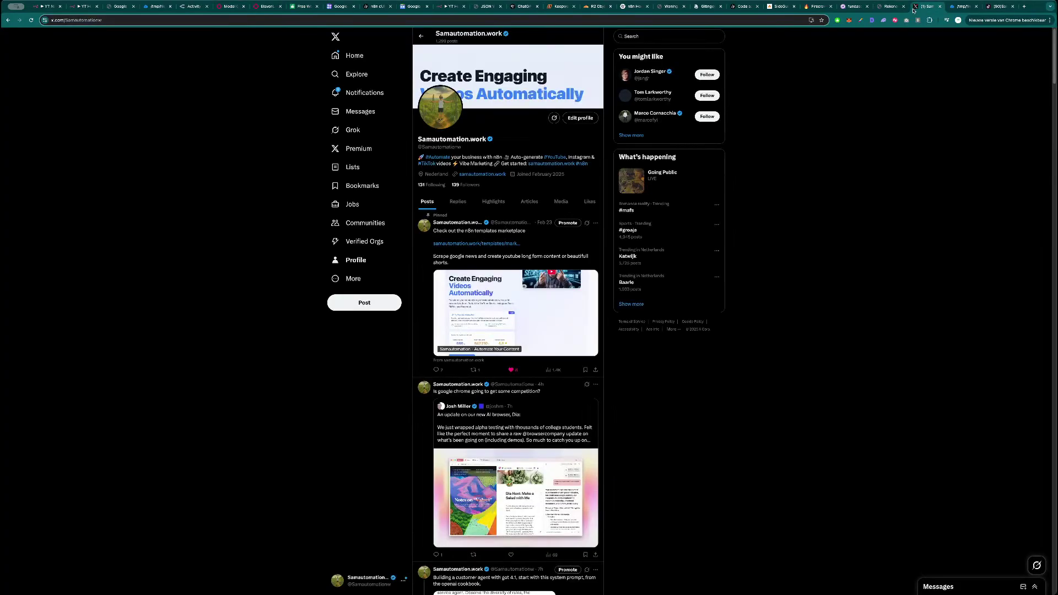
pyautogui.scroll(-4, 531, 317)
pyautogui.scroll(-15, 531, 317)
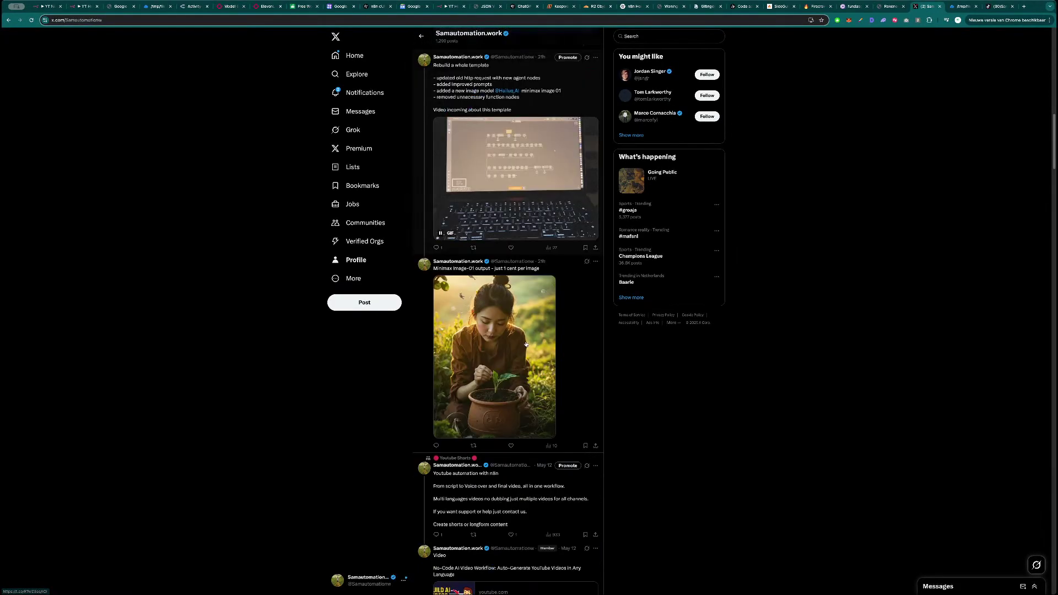
pyautogui.scroll(-15, 518, 353)
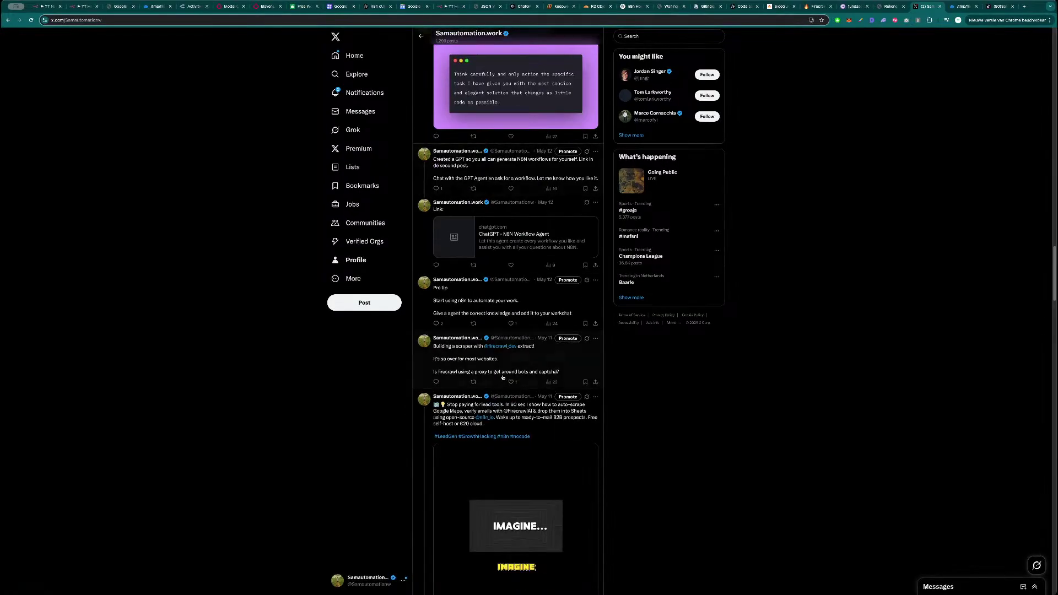
pyautogui.scroll(-12, 517, 304)
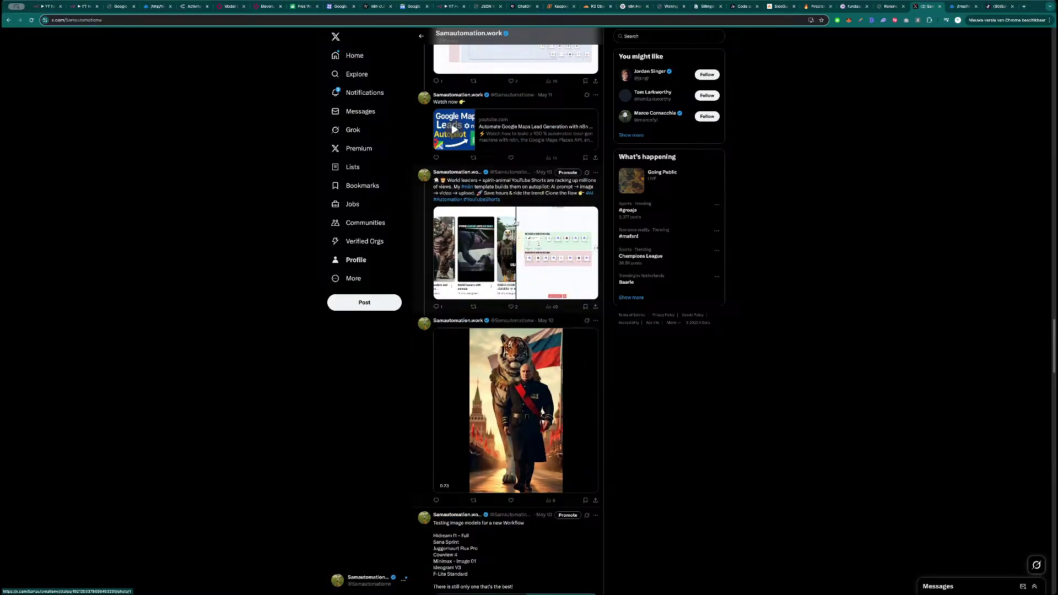
pyautogui.scroll(-6, 518, 287)
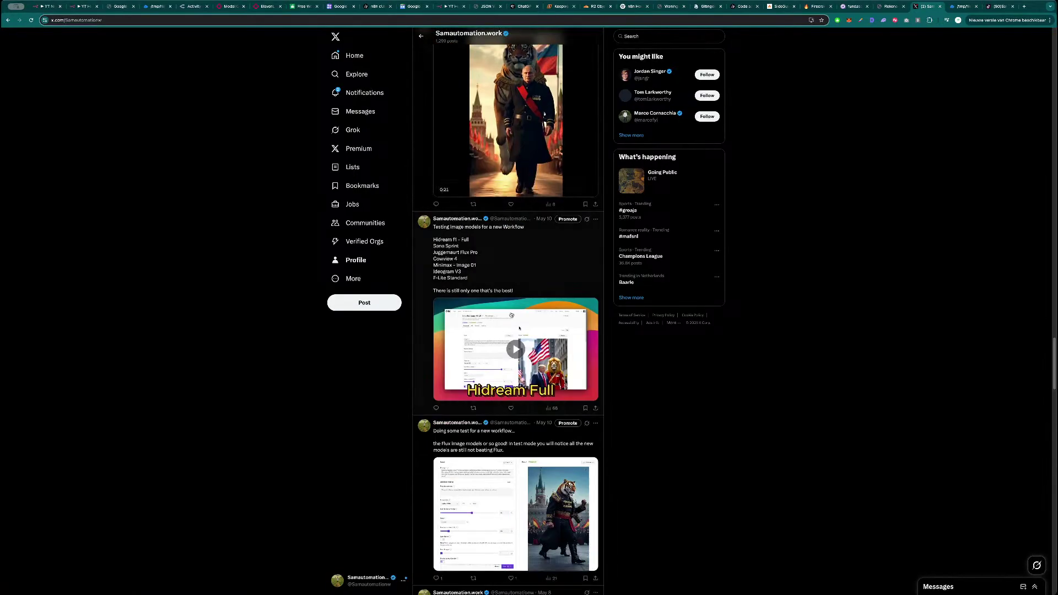
# - Open the image model testing post and watch its video comparing Hidream, Juggernaut Flux Pro and Minimax Image 01
pyautogui.click(517, 248)
pyautogui.hotkey('ctrl', 'l')
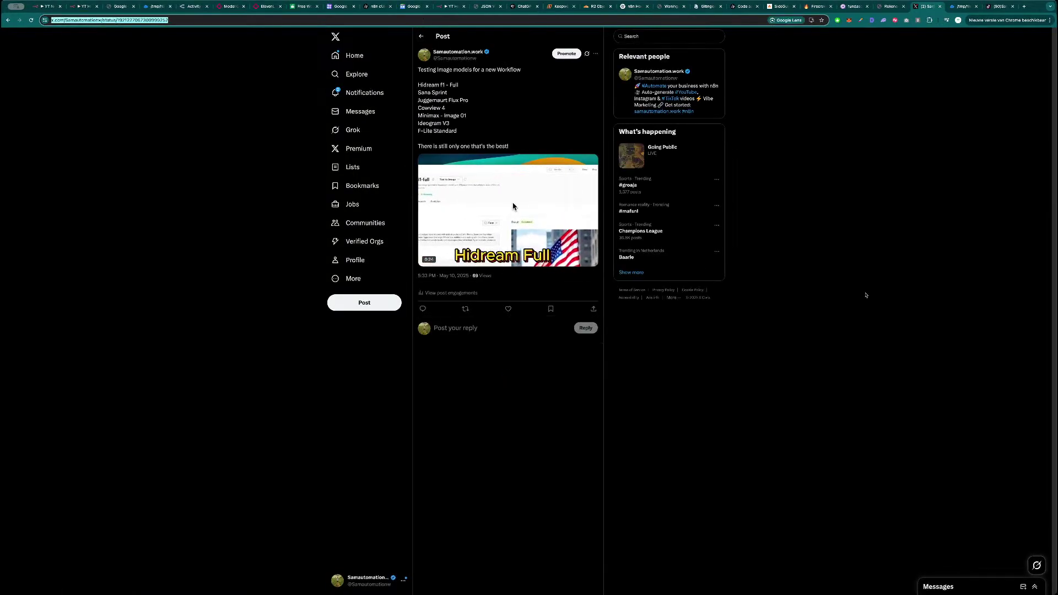
pyautogui.press('super+Tab')
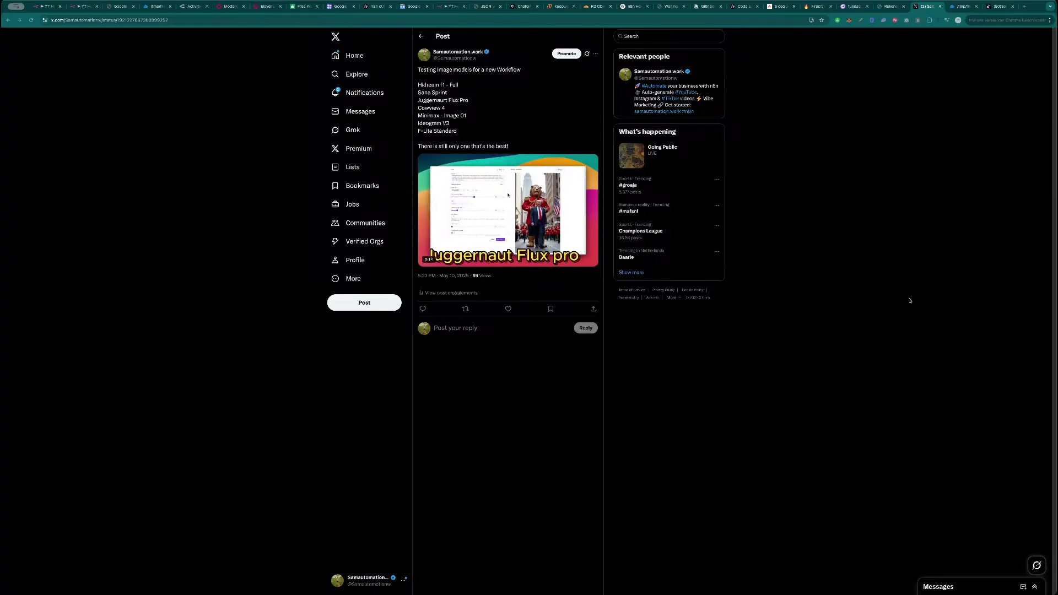
pyautogui.hotkey('ctrl', 'l')
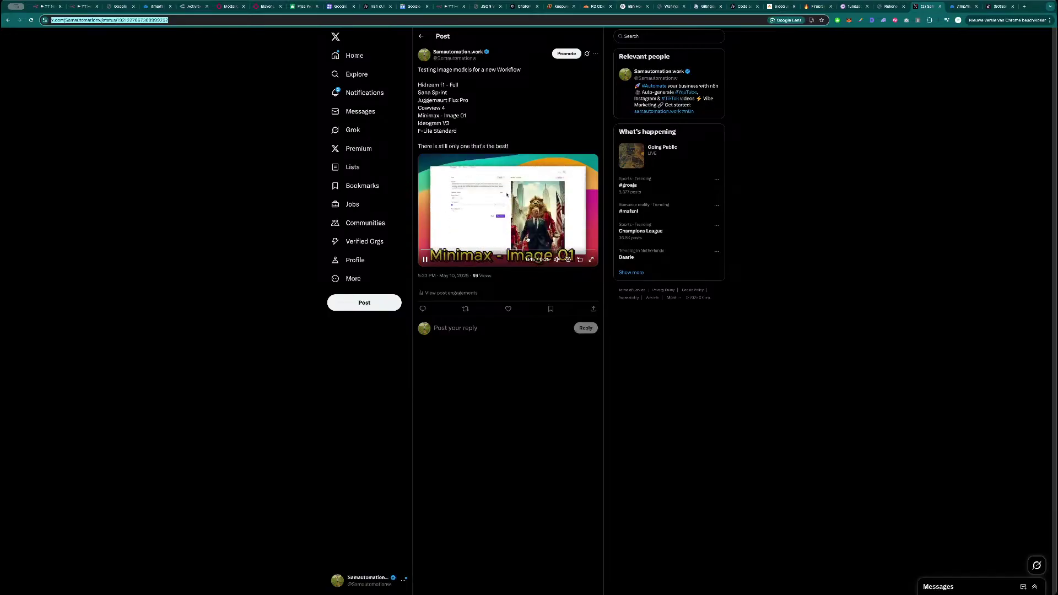
# - Return to the profile and open the Shorts image from the world leaders and spirit-animal post
pyautogui.click(421, 35)
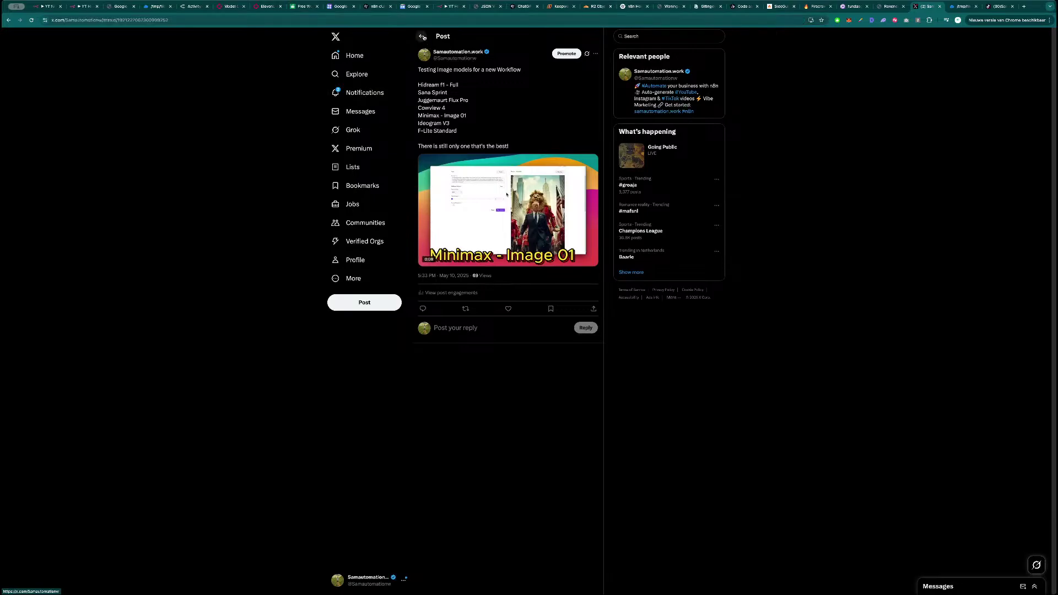
pyautogui.scroll(4, 520, 459)
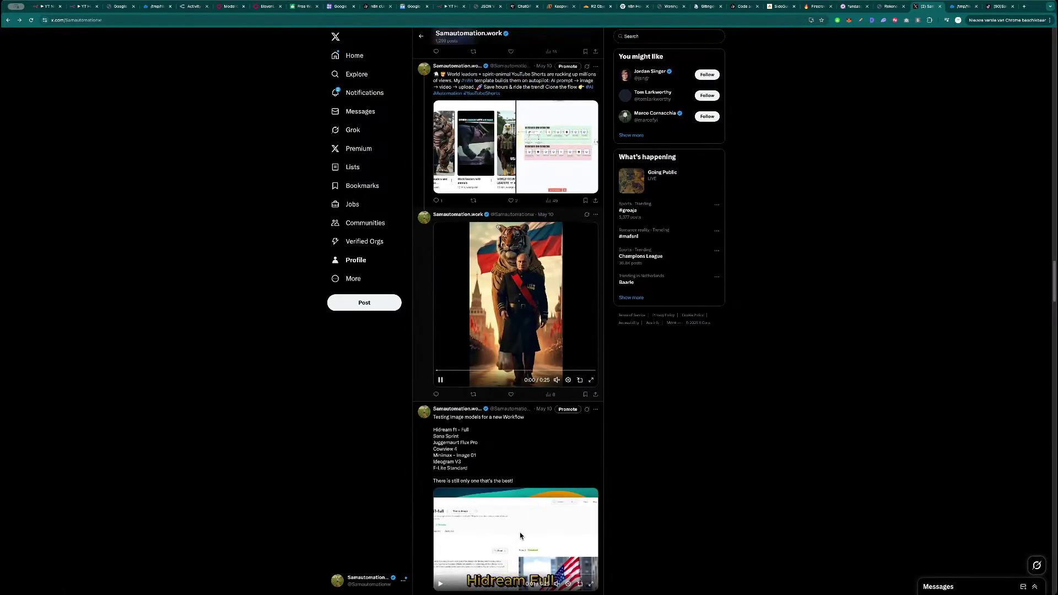
pyautogui.click(475, 149)
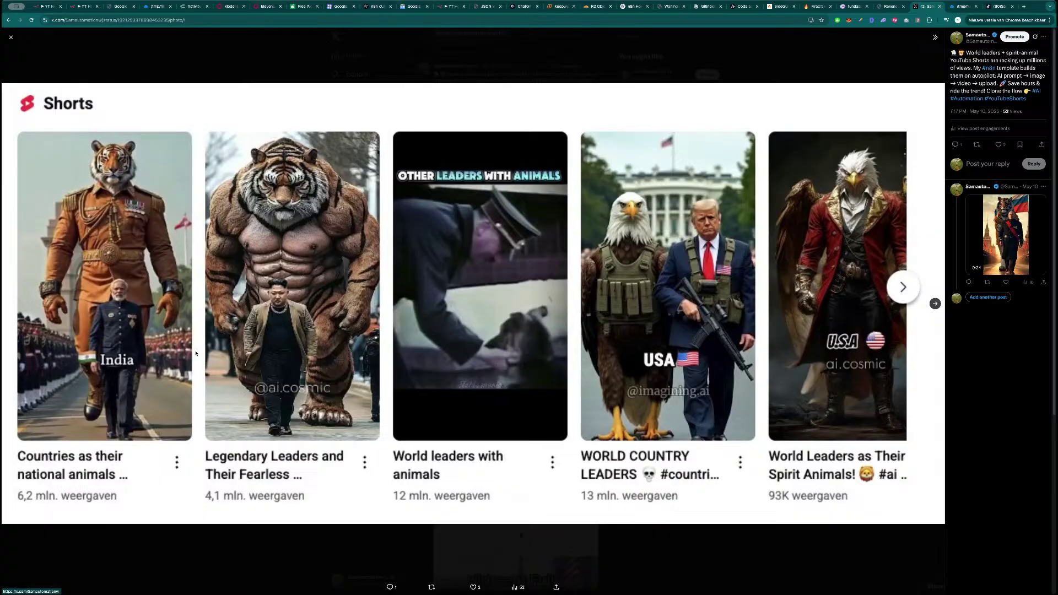
# - Return to the fal model gallery and look through its Text to Image models, including the Ideogram, Sana and Juggernaut Flux entries
pyautogui.press('Escape')
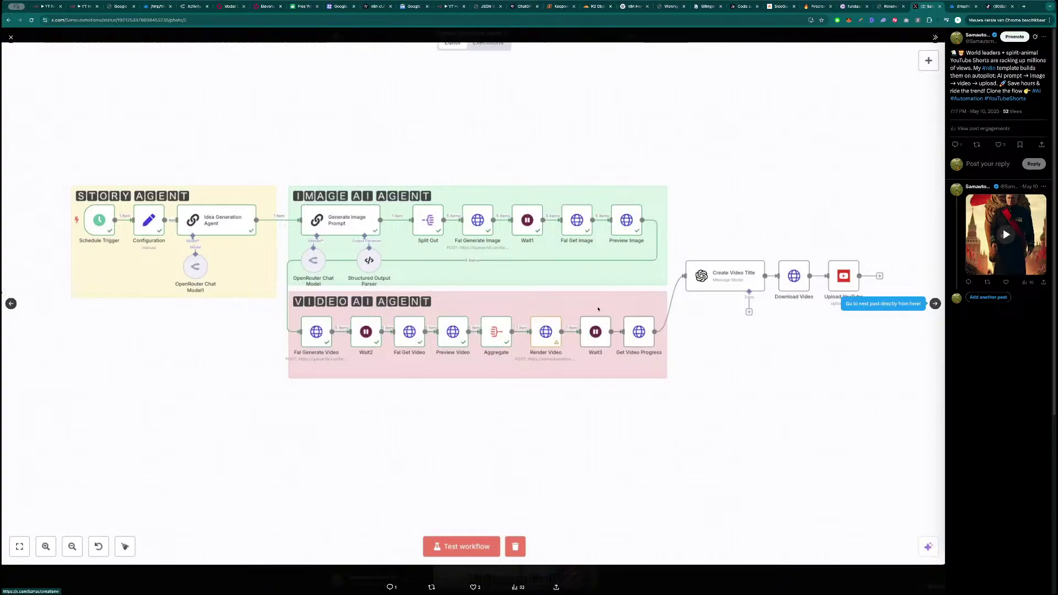
pyautogui.press('Escape')
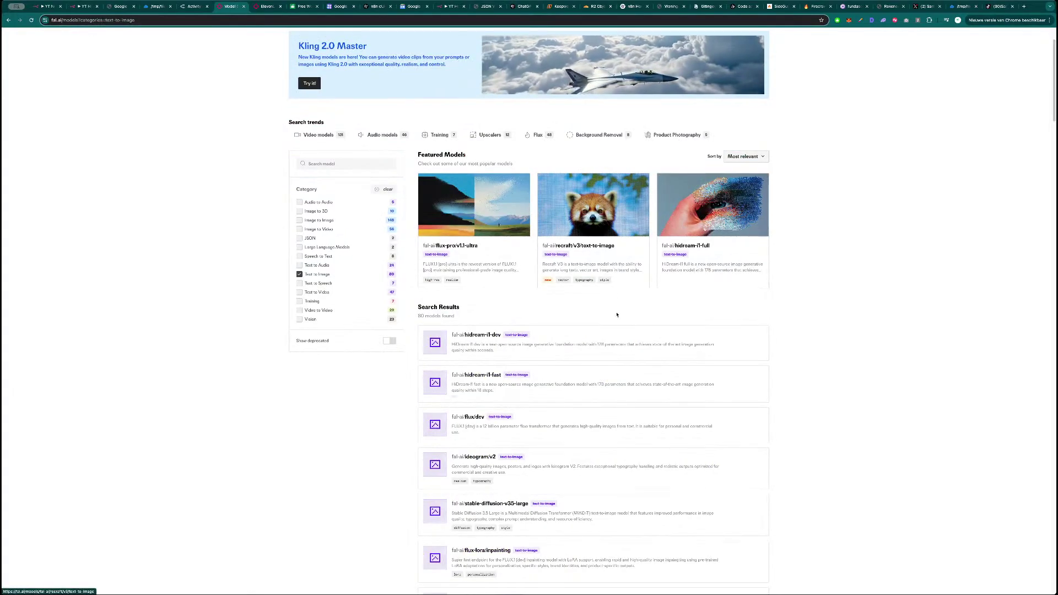
pyautogui.scroll(-3, 617, 315)
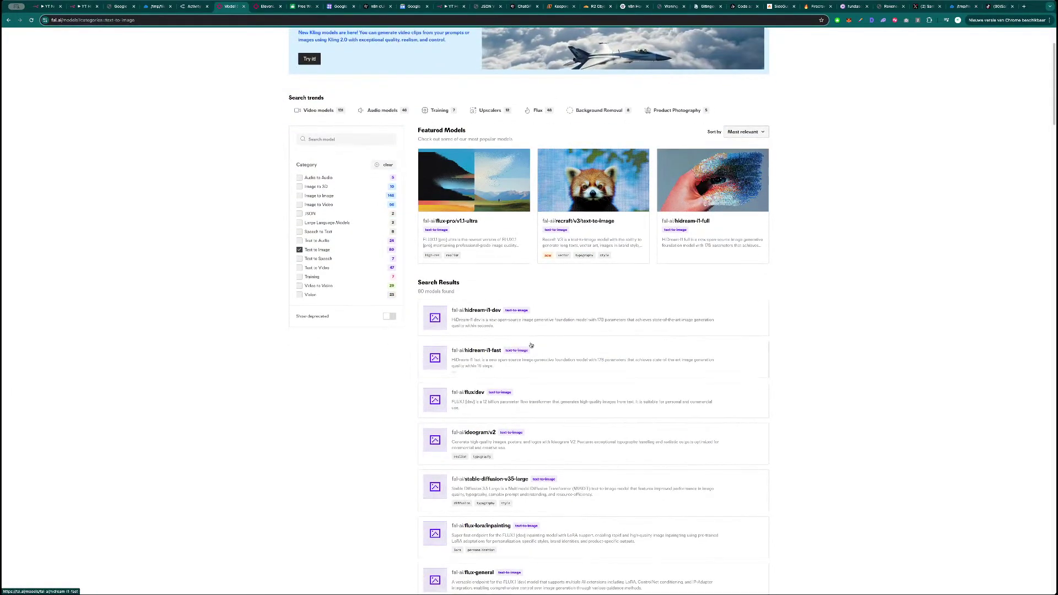
pyautogui.scroll(-4, 550, 385)
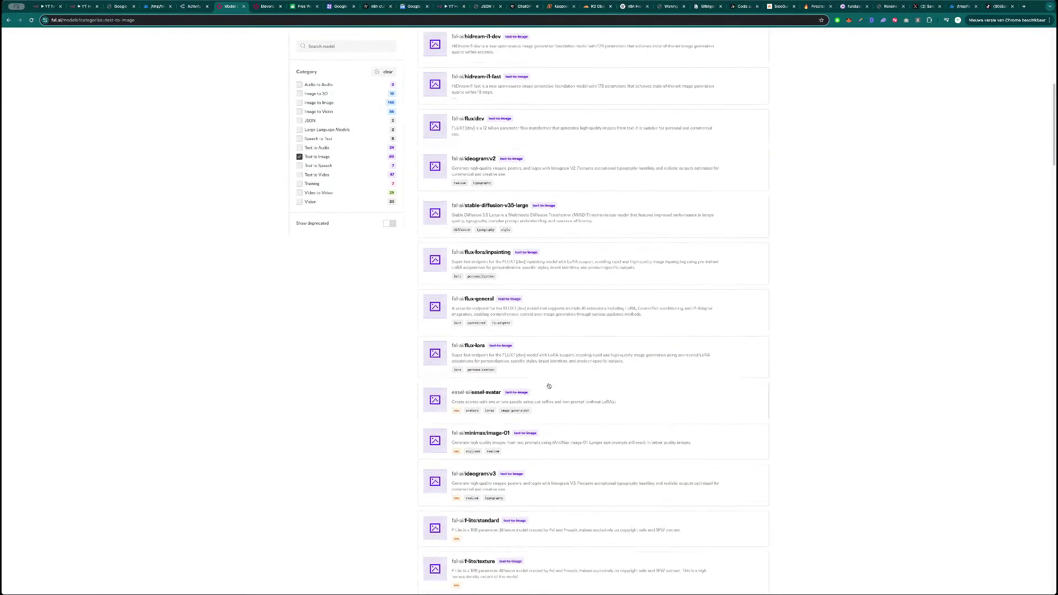
pyautogui.scroll(4, 556, 364)
pyautogui.scroll(1, 555, 364)
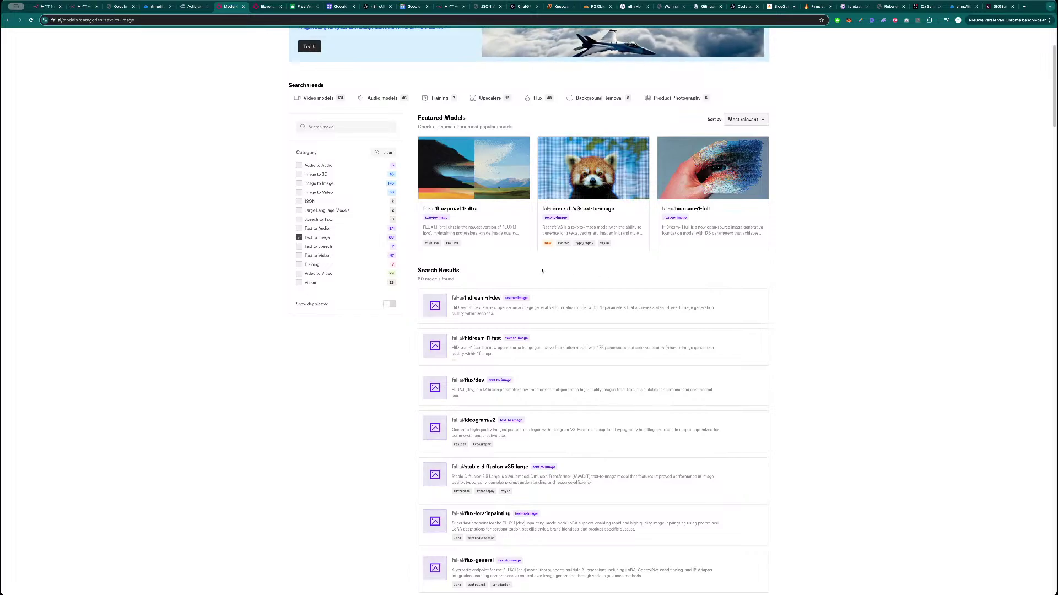
pyautogui.moveTo(479, 282); pyautogui.dragTo(435, 272)
pyautogui.click(478, 280)
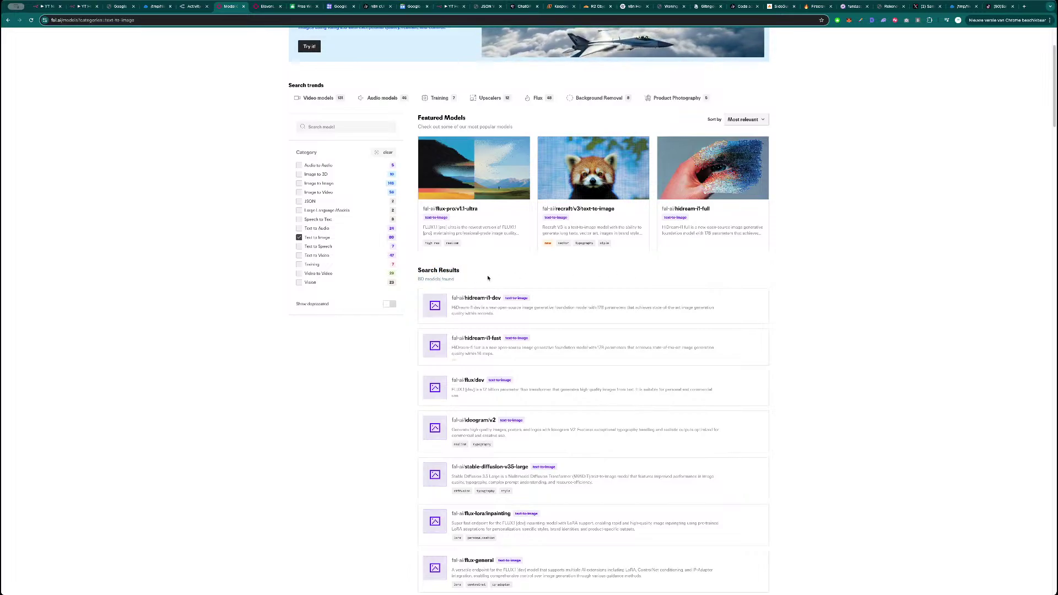
pyautogui.scroll(-3, 541, 340)
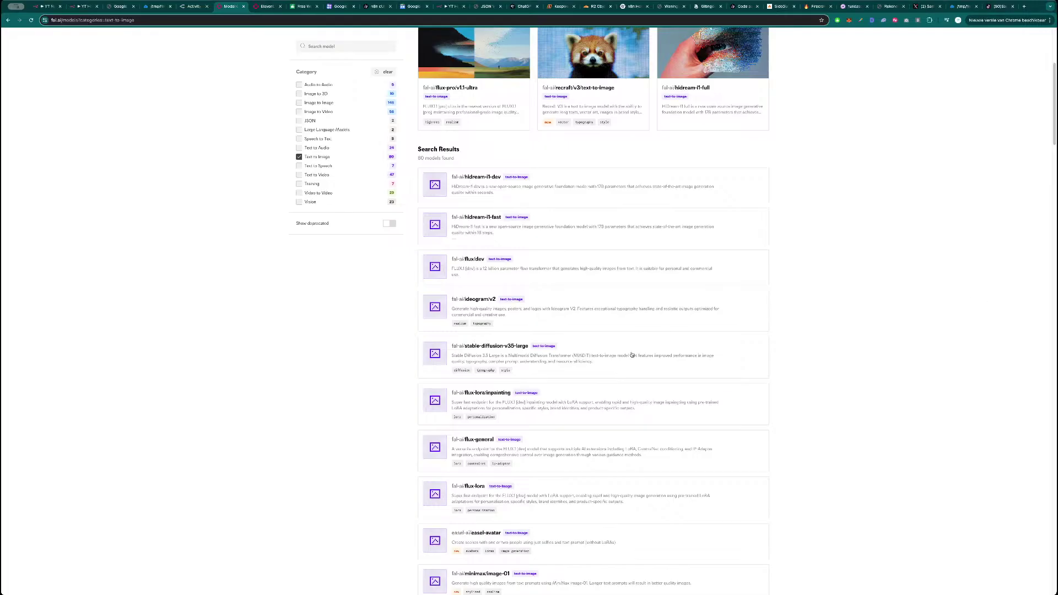
pyautogui.scroll(-7, 515, 404)
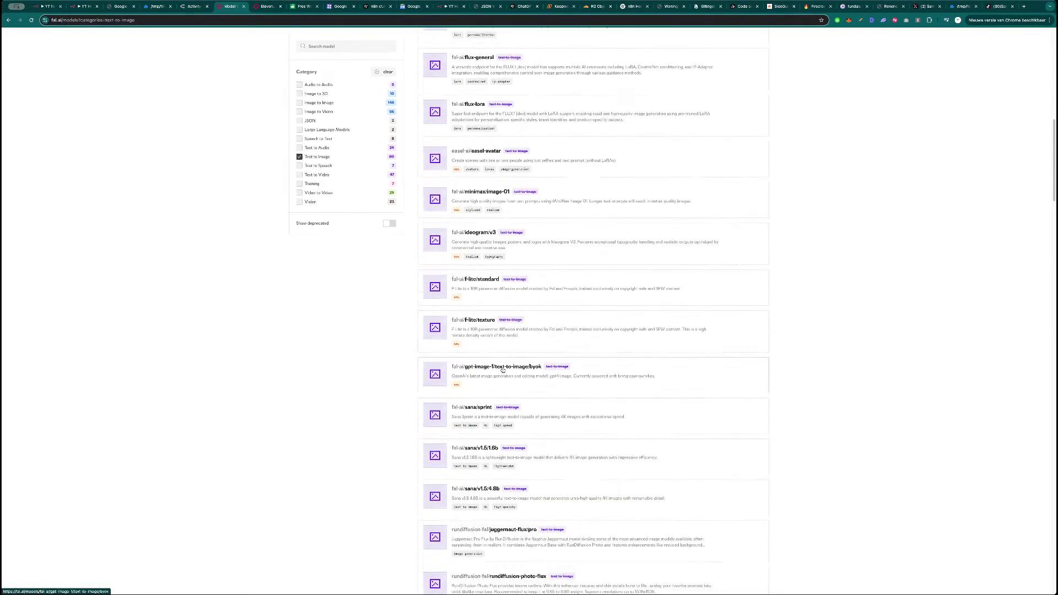
pyautogui.scroll(-1, 512, 371)
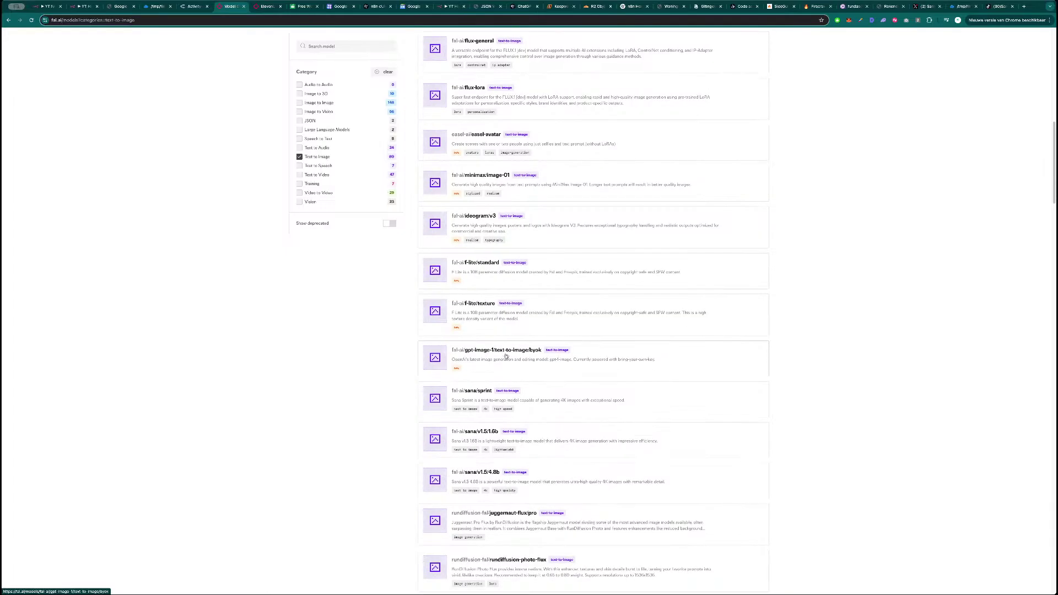
pyautogui.scroll(-2, 510, 355)
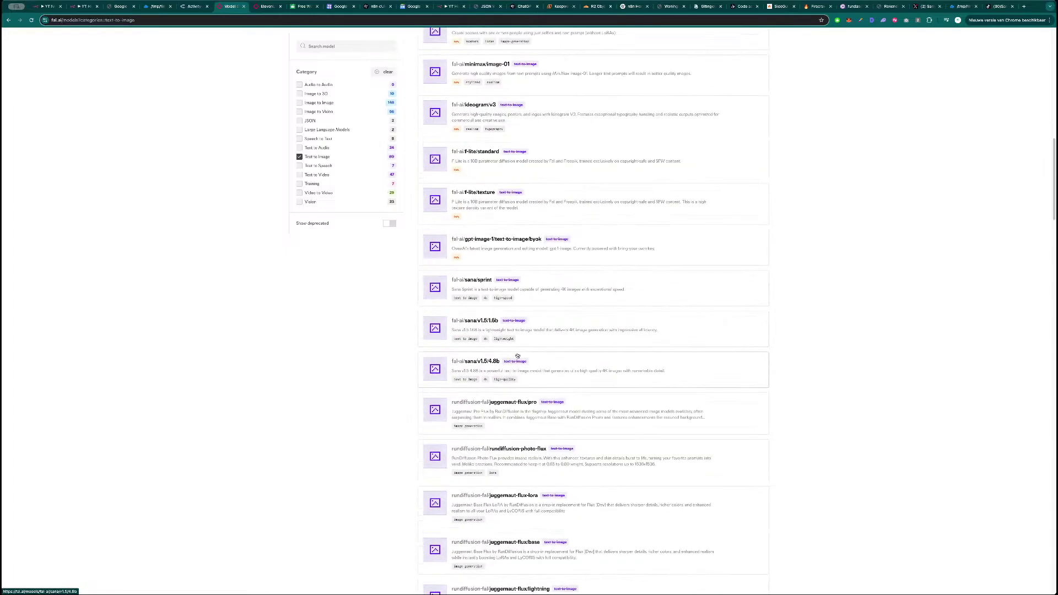
pyautogui.scroll(-3, 523, 404)
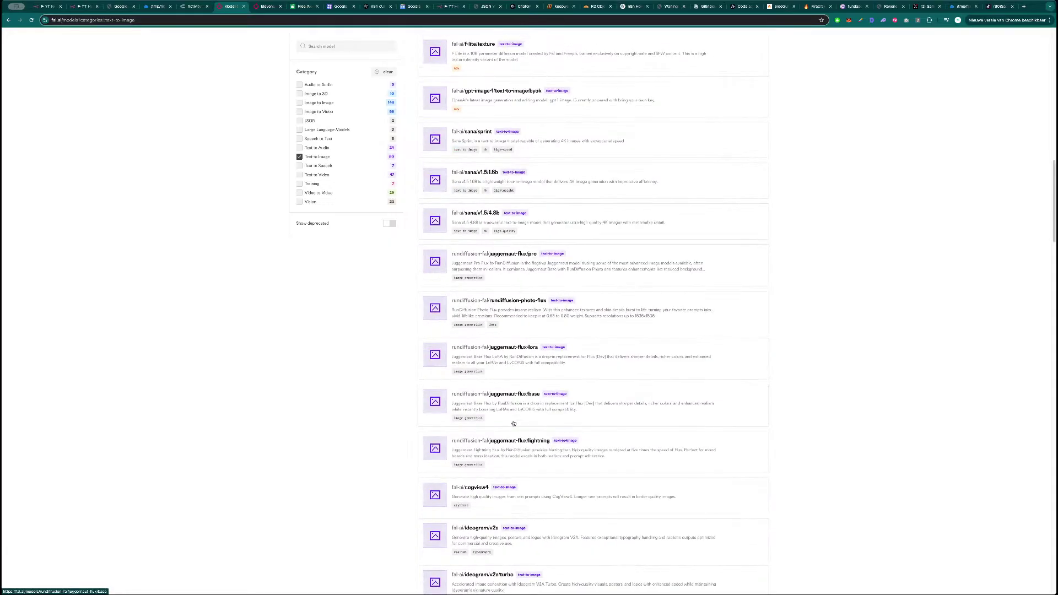
pyautogui.scroll(-4, 514, 433)
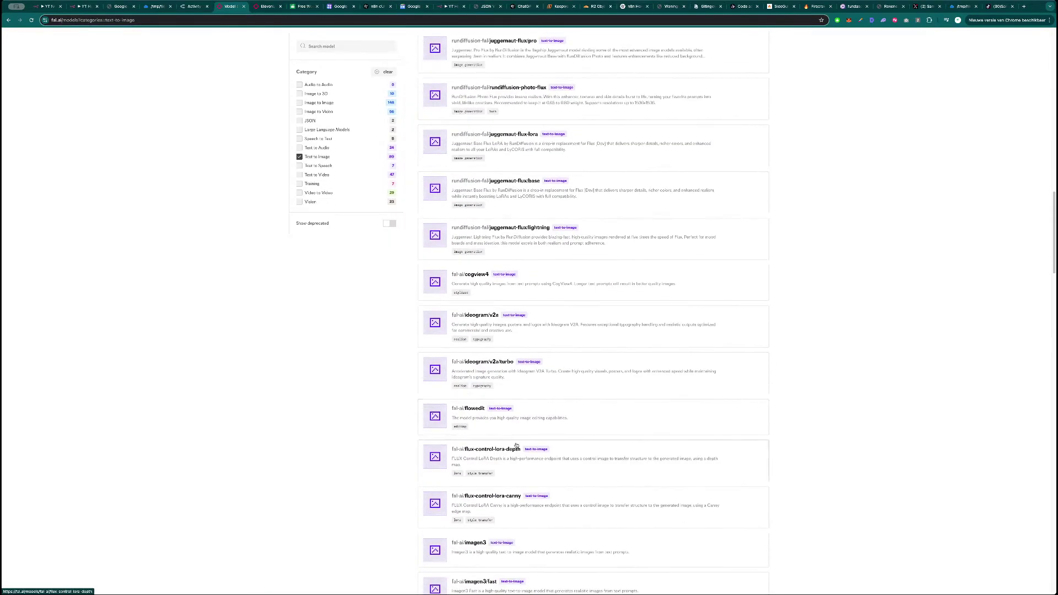
pyautogui.scroll(20, 517, 441)
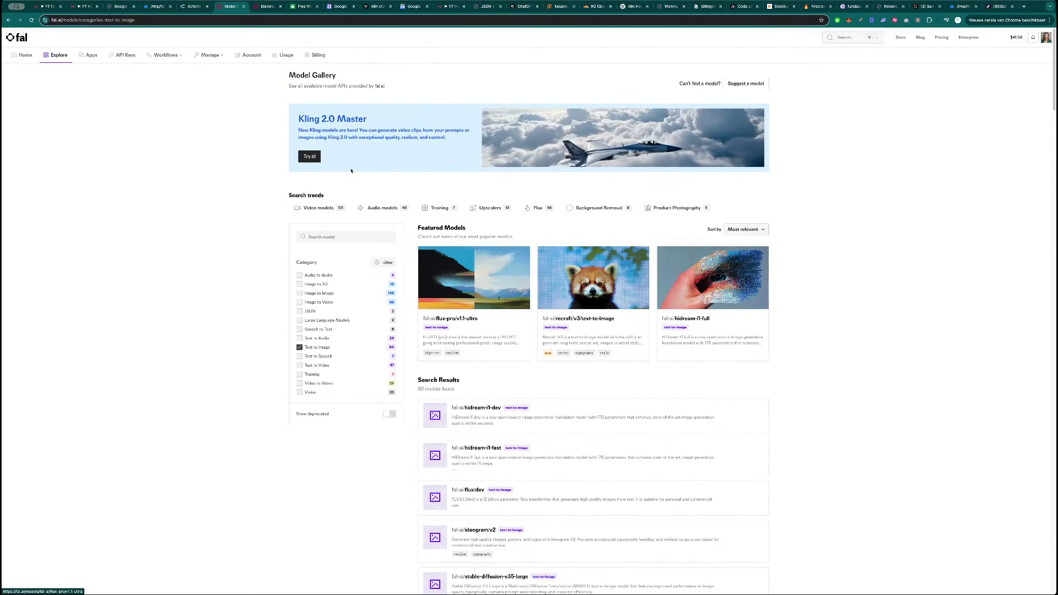
# - Search the model gallery for "schnell" and open the fal-ai/flux/schnell text-to-image model to check its pricing
pyautogui.click(346, 234)
pyautogui.write('schne')
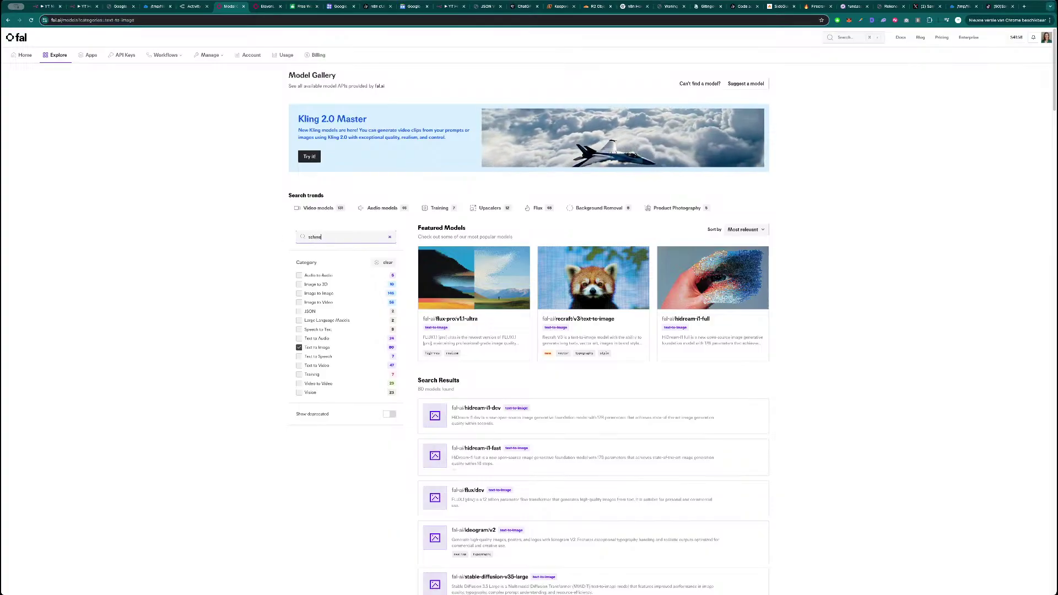
pyautogui.write('ll')
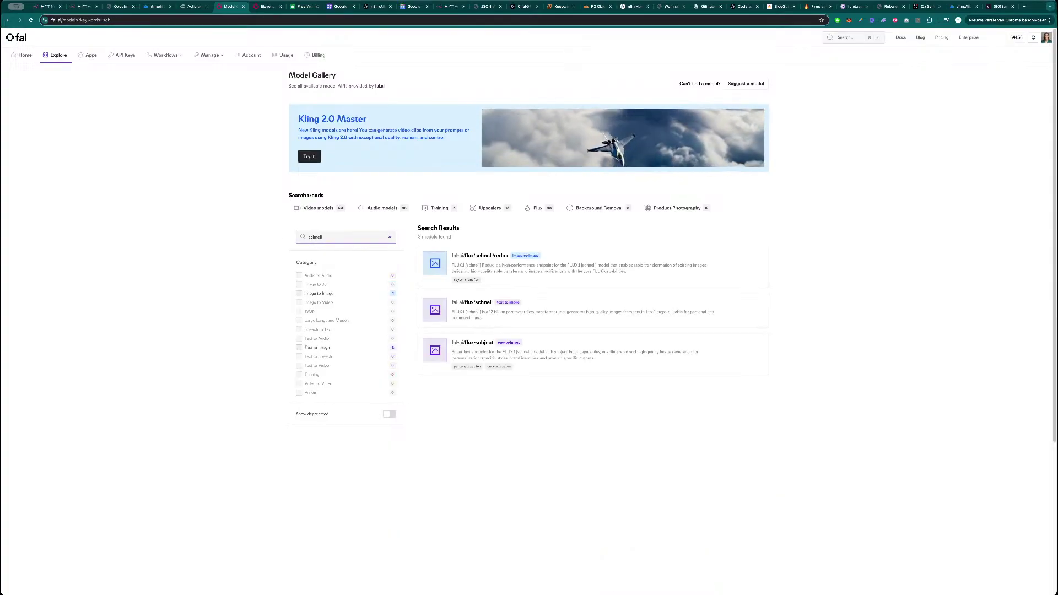
pyautogui.click(482, 302)
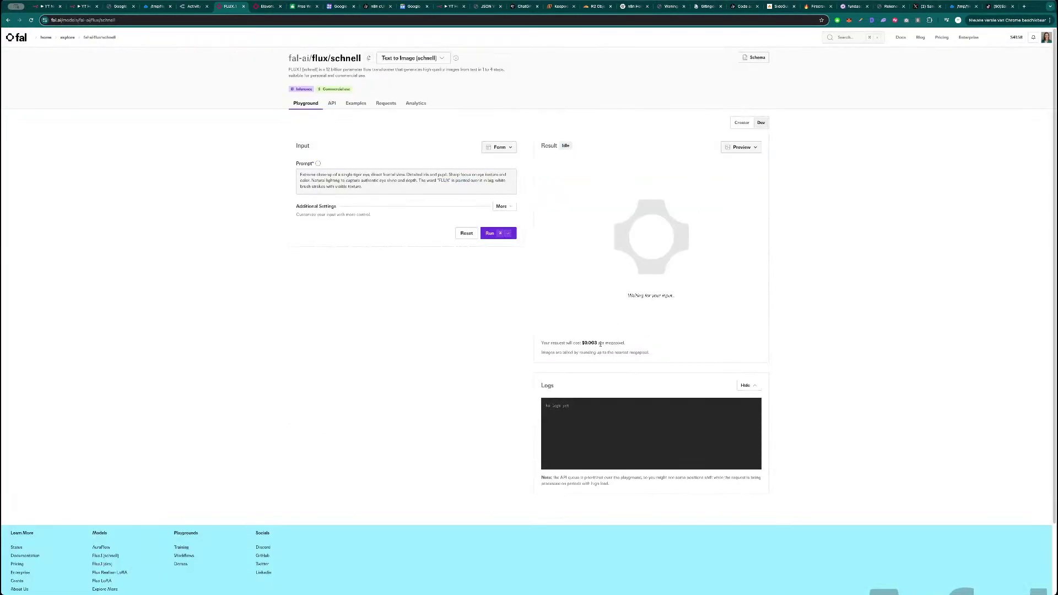
# - Back in the n8n workflow, move Fal Create Image near the Image Prompt section and place a copy of that section's sticky note behind it
pyautogui.hotkey('ctrl', '1')
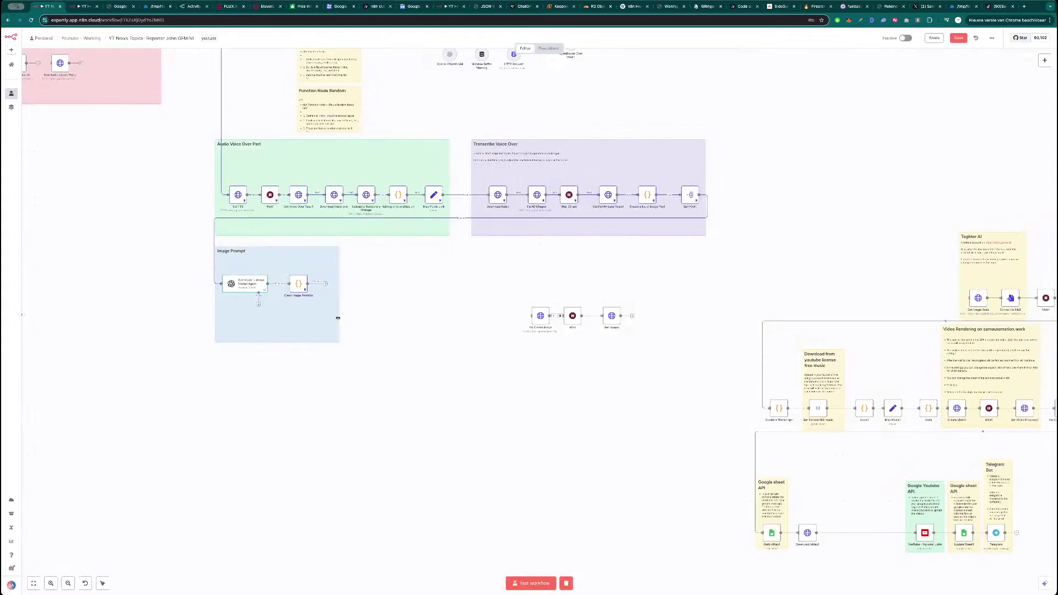
pyautogui.moveTo(529, 323); pyautogui.dragTo(420, 295)
pyautogui.hotkey('ctrl', 'c')
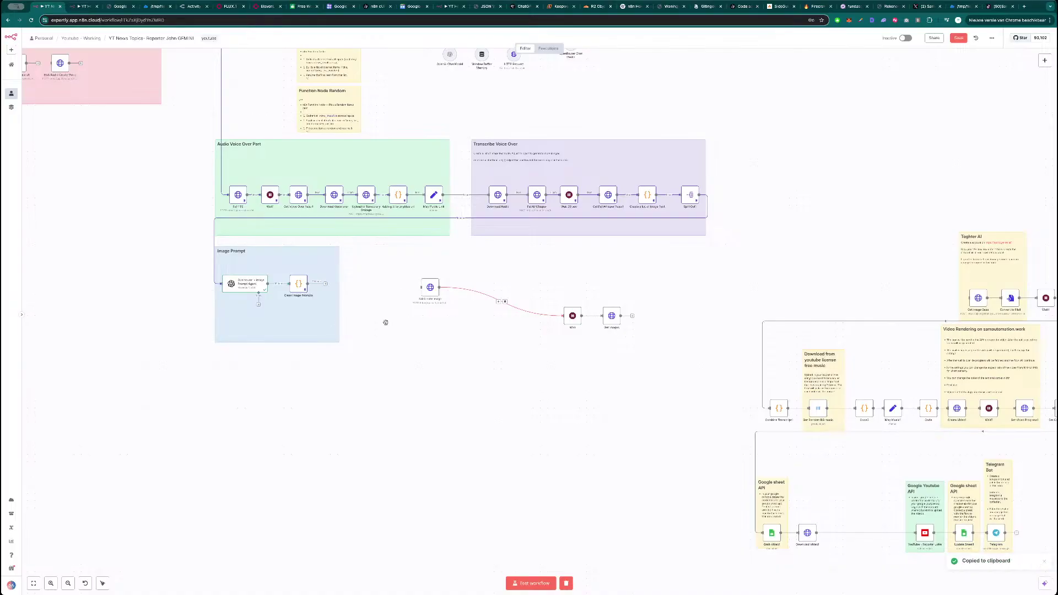
pyautogui.hotkey('ctrl', 'v')
pyautogui.moveTo(433, 333); pyautogui.dragTo(379, 301)
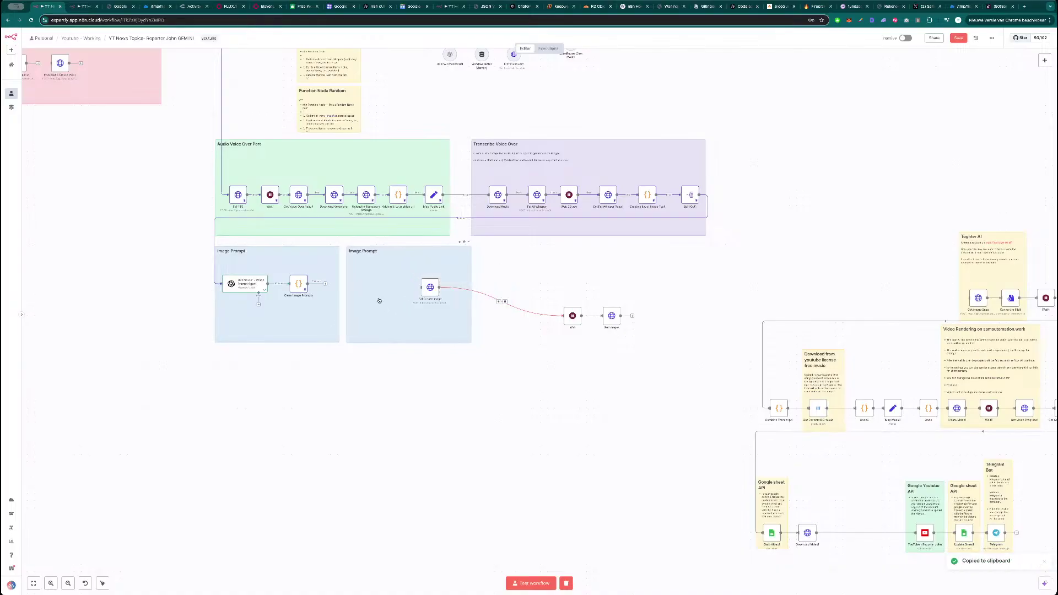
# - Retitle the copied sticky note around the Fal Create Image node as "Generate Images"
pyautogui.doubleClick(375, 270)
pyautogui.click(353, 402)
pyautogui.scroll(5, 352, 342)
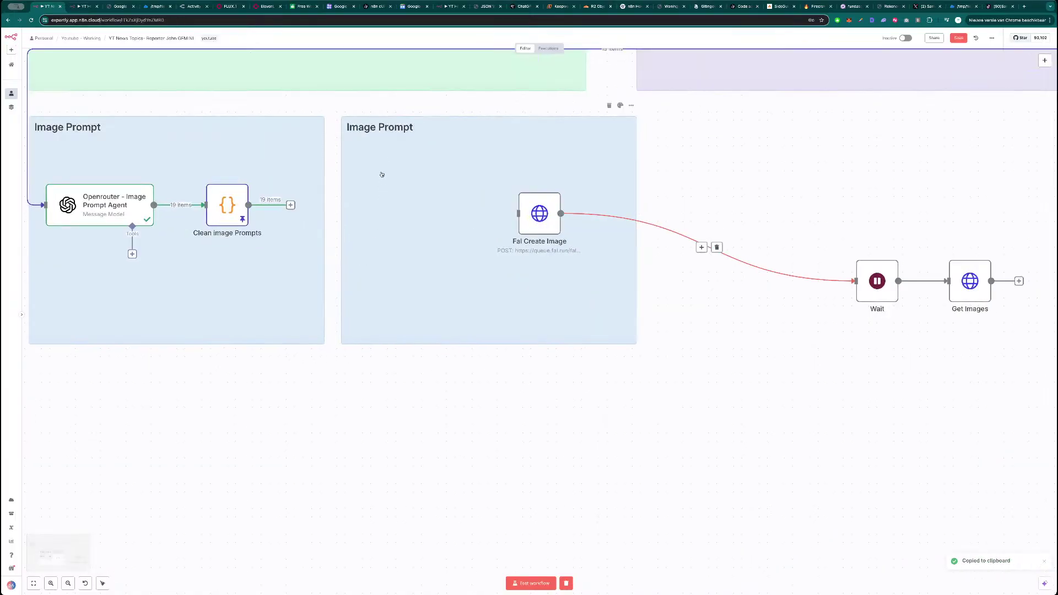
pyautogui.doubleClick(390, 134)
pyautogui.doubleClick(393, 128)
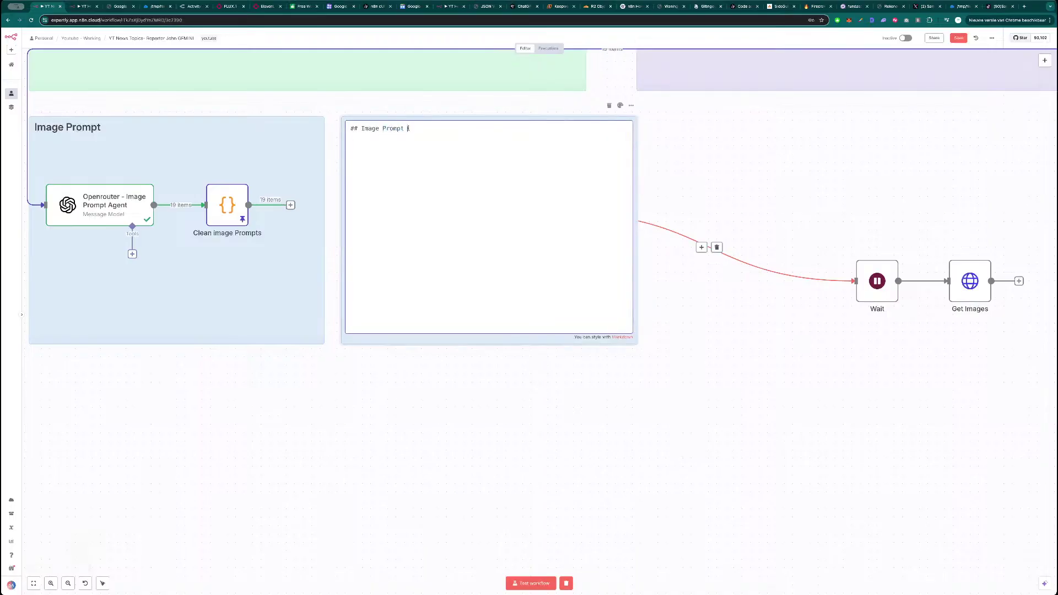
pyautogui.write('G')
pyautogui.click(717, 153)
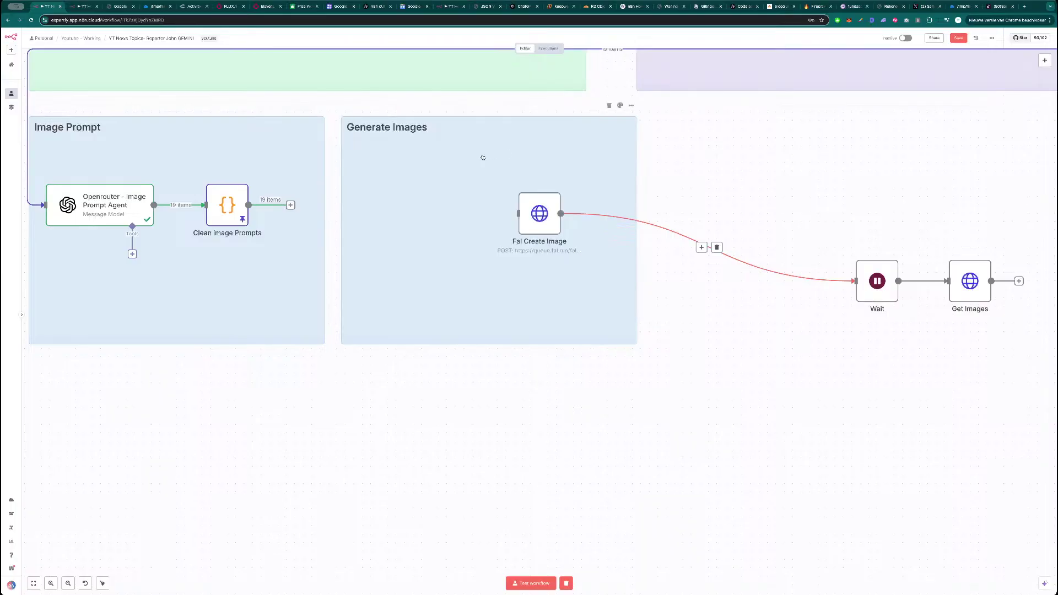
# - Change the colour of the Generate Images sticky note to purple
pyautogui.click(621, 106)
pyautogui.click(648, 92)
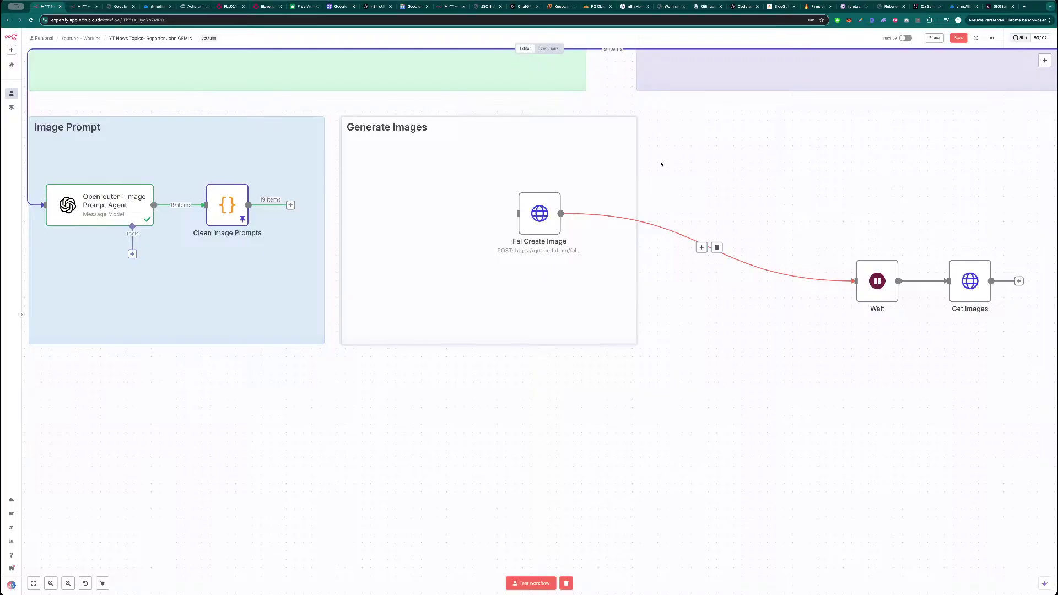
pyautogui.click(621, 108)
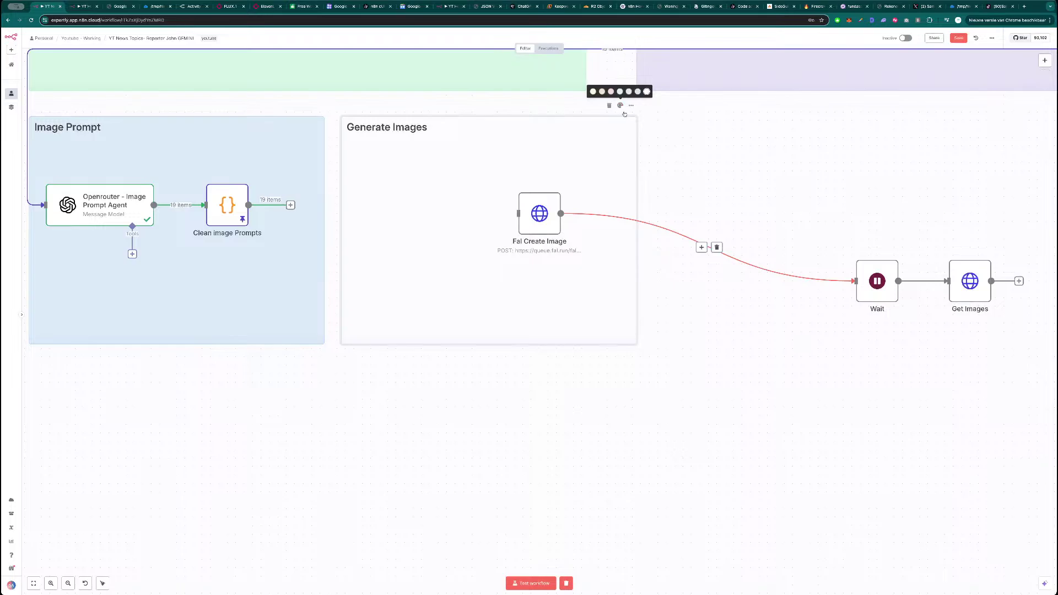
pyautogui.click(630, 92)
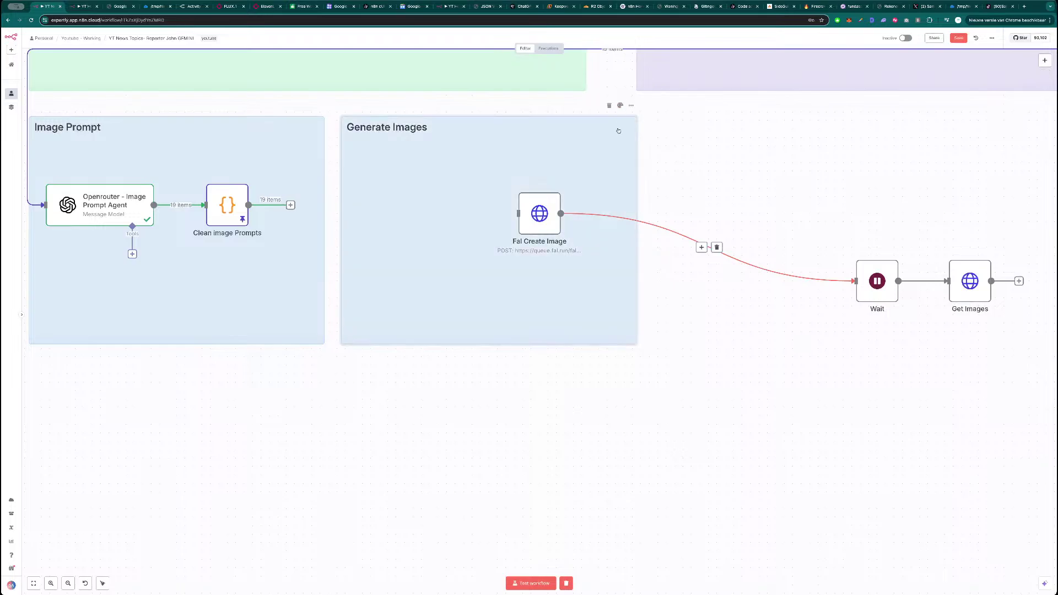
pyautogui.click(621, 106)
pyautogui.click(639, 94)
# - Arrange the Fal Create Image, Wait and Get Images nodes in a row inside the Generate Images note
pyautogui.moveTo(534, 223); pyautogui.dragTo(382, 215)
pyautogui.moveTo(877, 283); pyautogui.dragTo(471, 208)
pyautogui.moveTo(965, 283); pyautogui.dragTo(552, 206)
pyautogui.moveTo(692, 182); pyautogui.dragTo(844, 207)
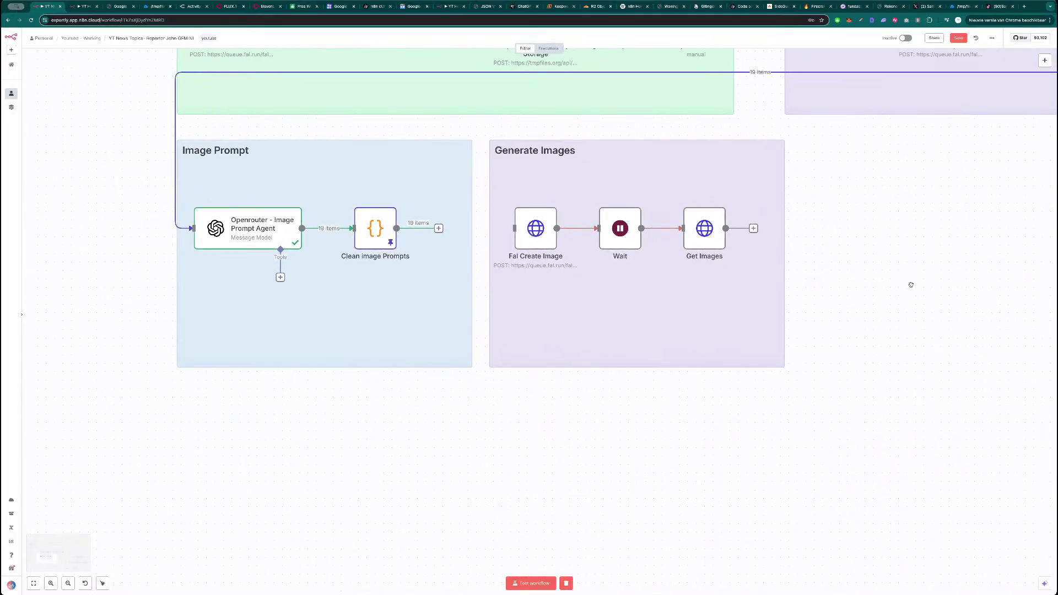
# - Inspect the settings of the Get image Base and Convert to File1 nodes in the Toghter AI section
pyautogui.hscroll(15, 910, 283)
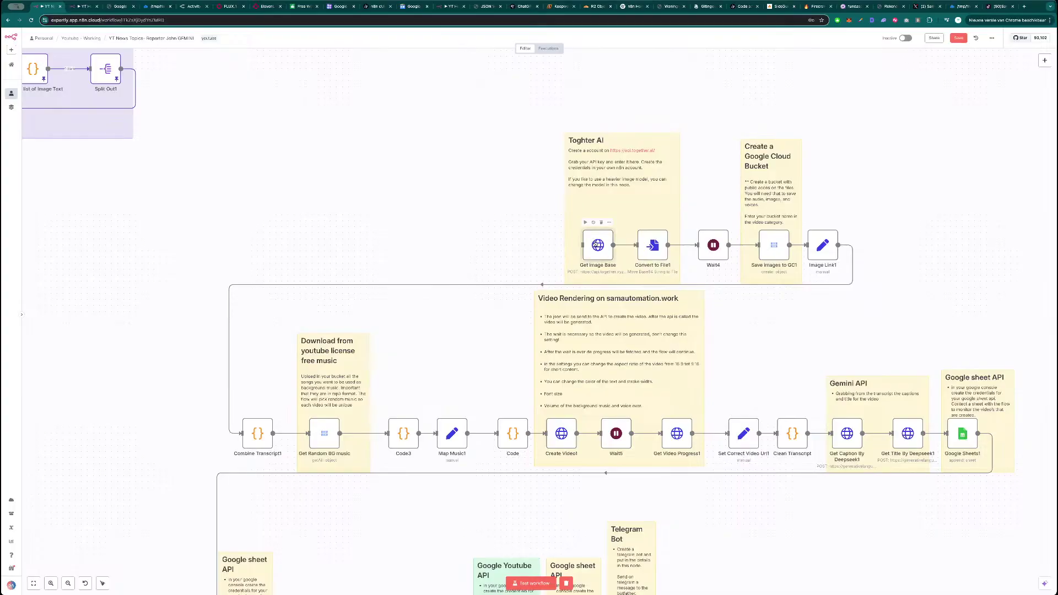
pyautogui.doubleClick(598, 244)
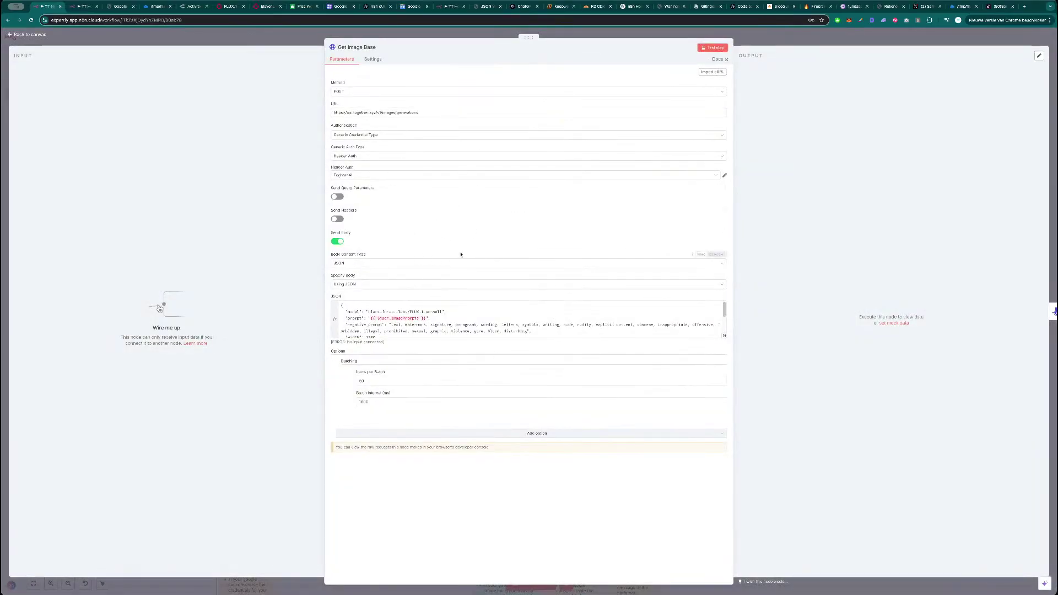
pyautogui.press('Escape')
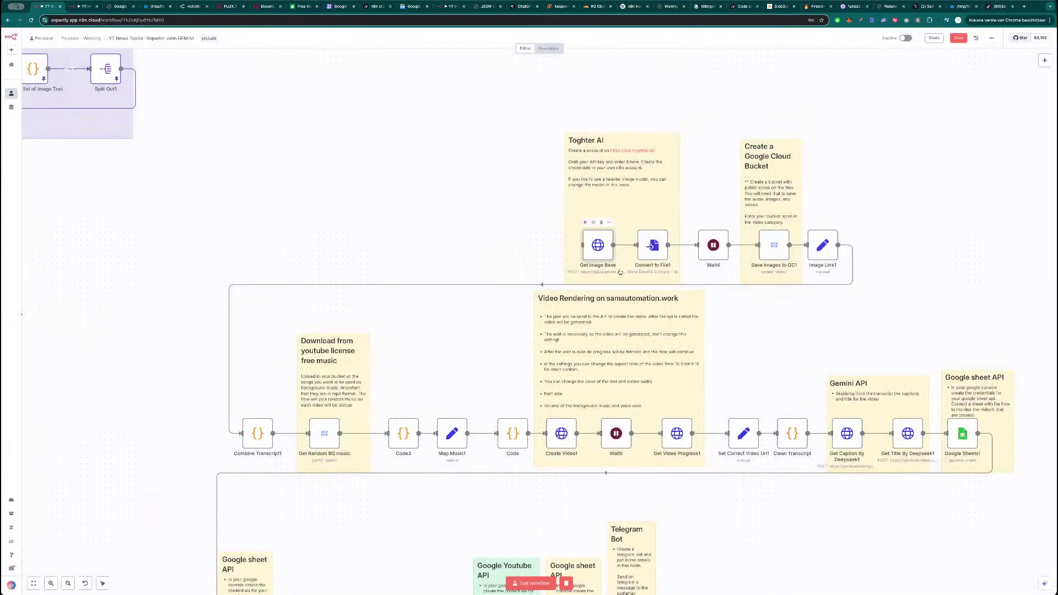
pyautogui.doubleClick(649, 242)
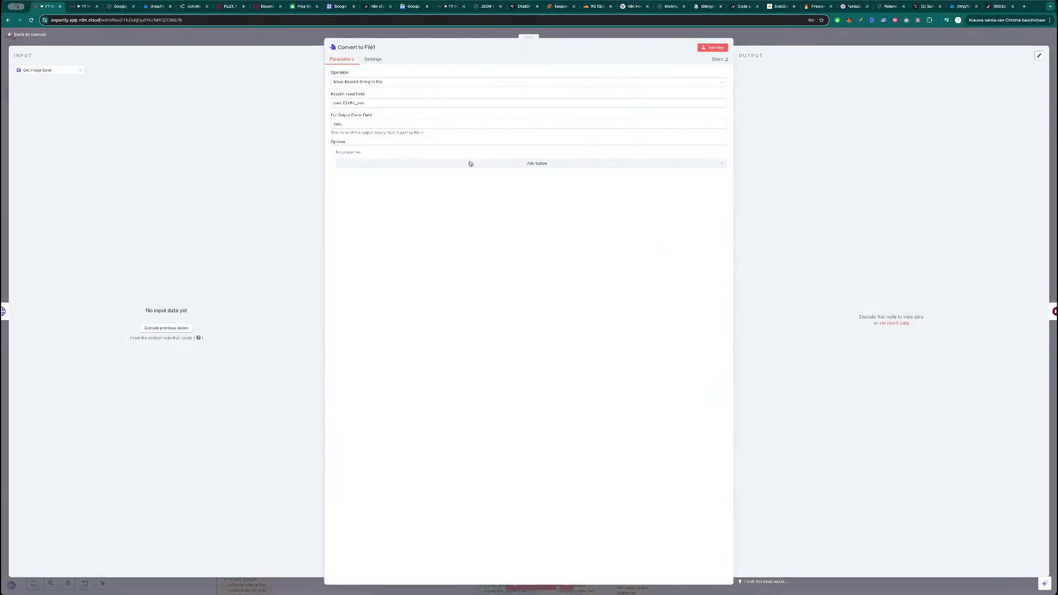
pyautogui.press('Escape')
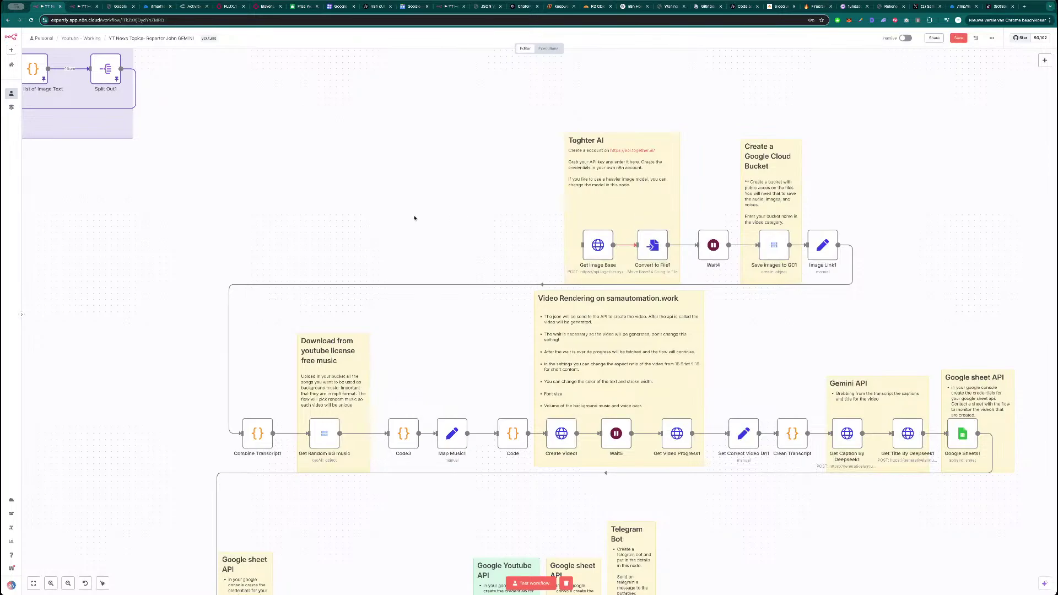
# - Return to the Generate Images section and review the settings of its Fal Create Image and Wait nodes
pyautogui.moveTo(266, 217); pyautogui.dragTo(734, 225)
pyautogui.moveTo(342, 262); pyautogui.dragTo(751, 292)
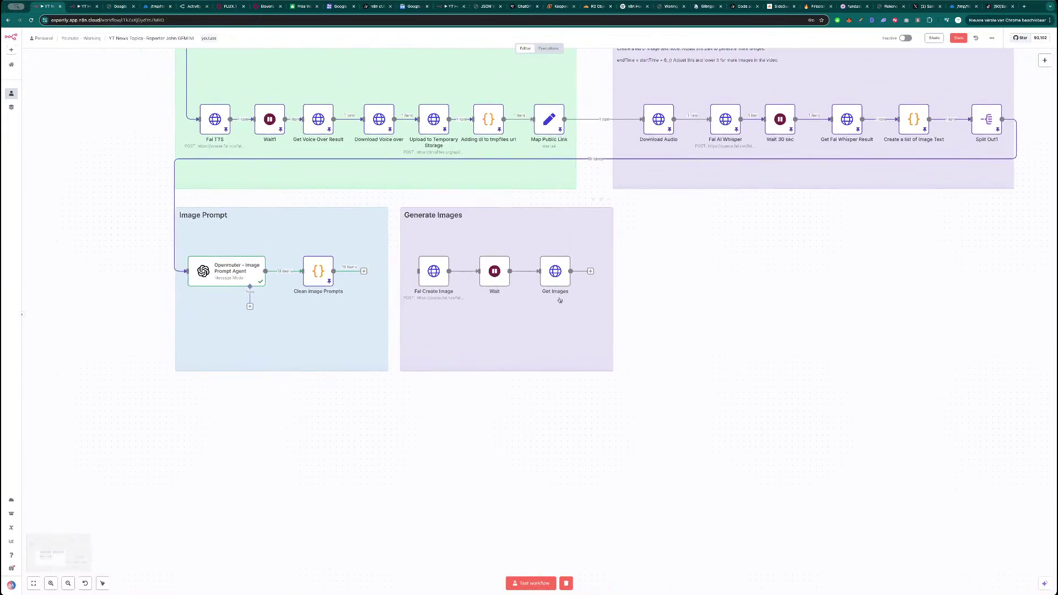
pyautogui.doubleClick(436, 271)
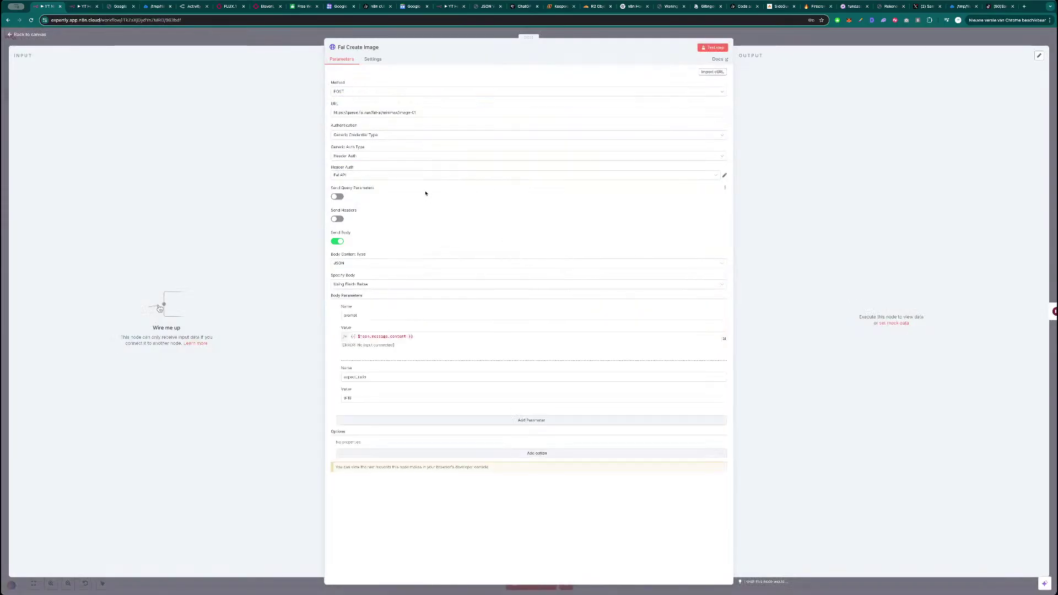
pyautogui.press('Escape')
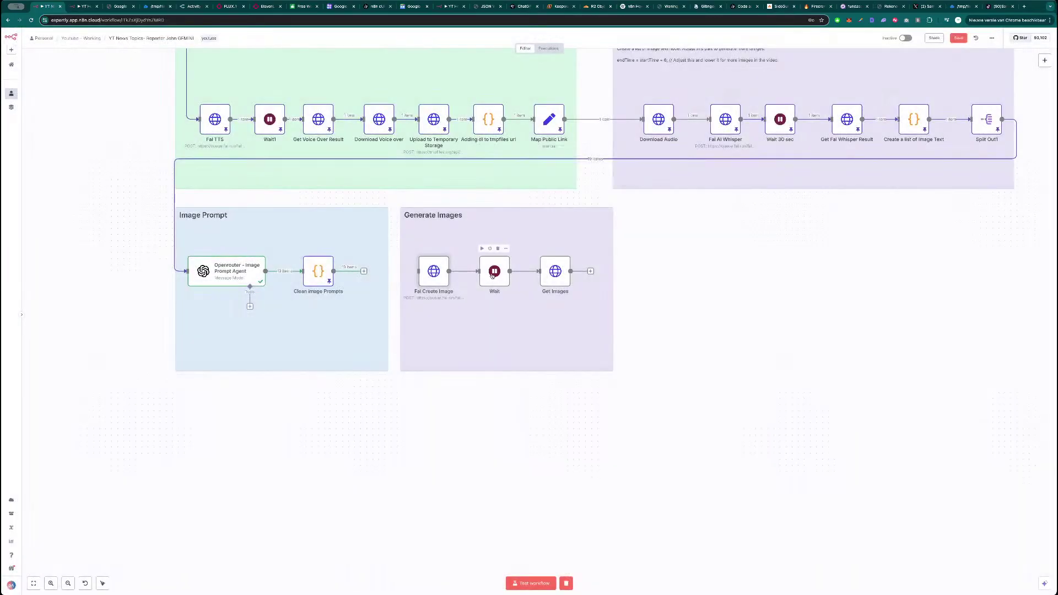
pyautogui.doubleClick(493, 274)
pyautogui.press('Escape')
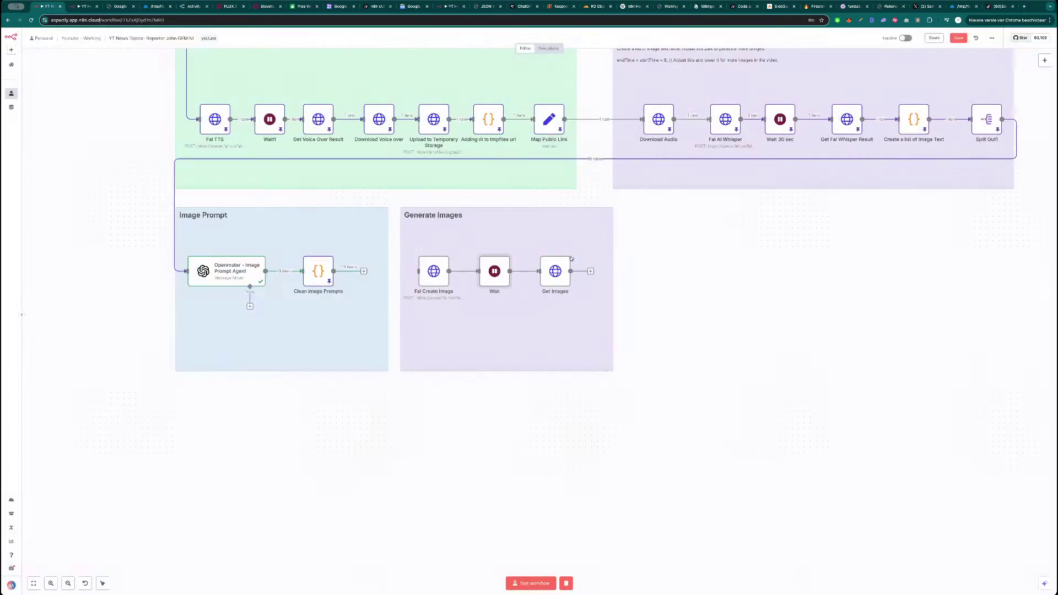
pyautogui.doubleClick(497, 275)
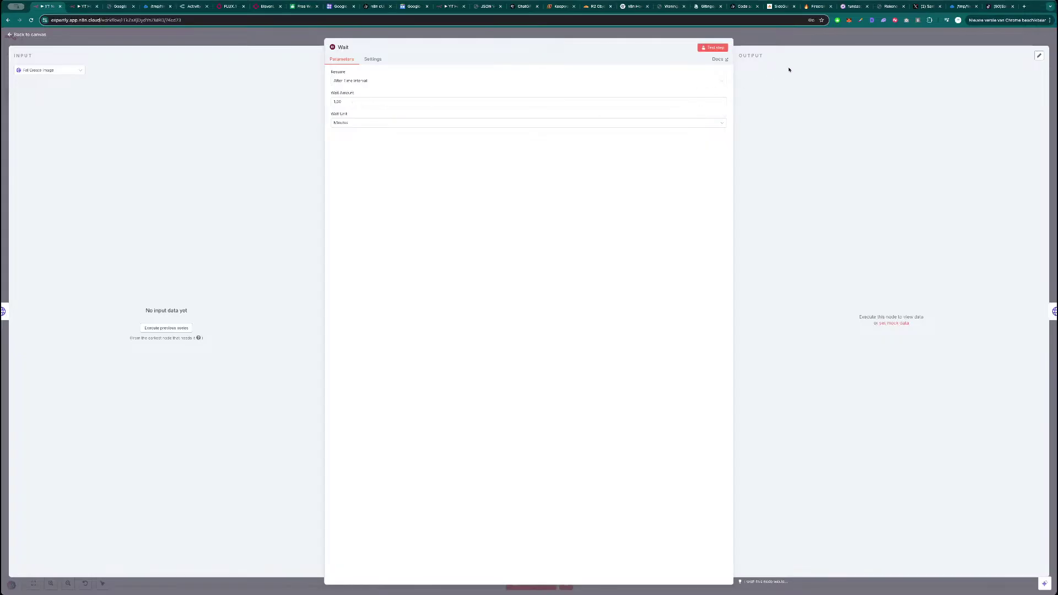
pyautogui.press('Escape')
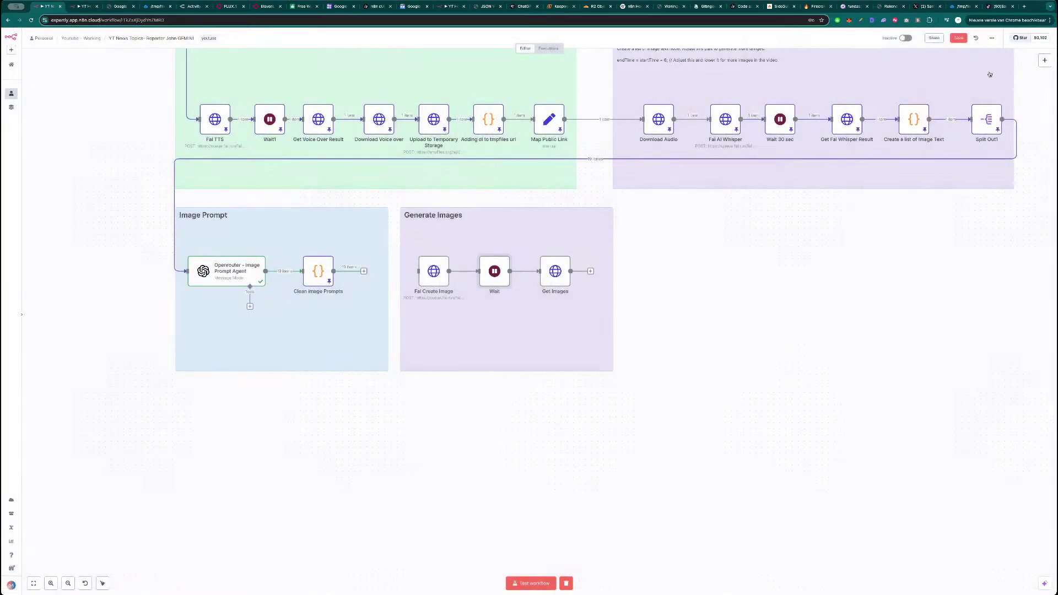
pyautogui.click(1045, 61)
pyautogui.write('if')
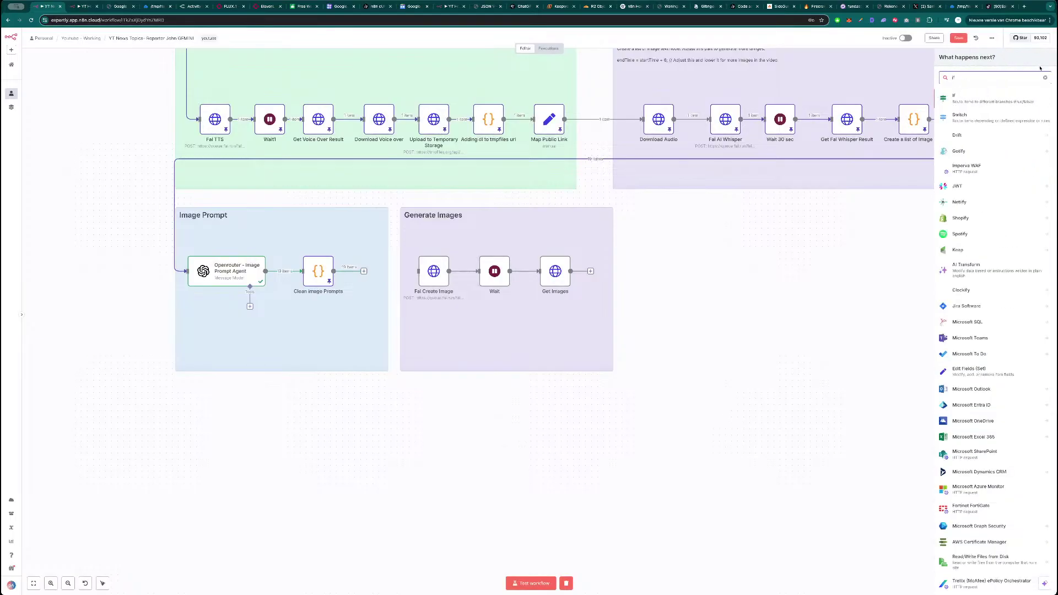
pyautogui.click(863, 190)
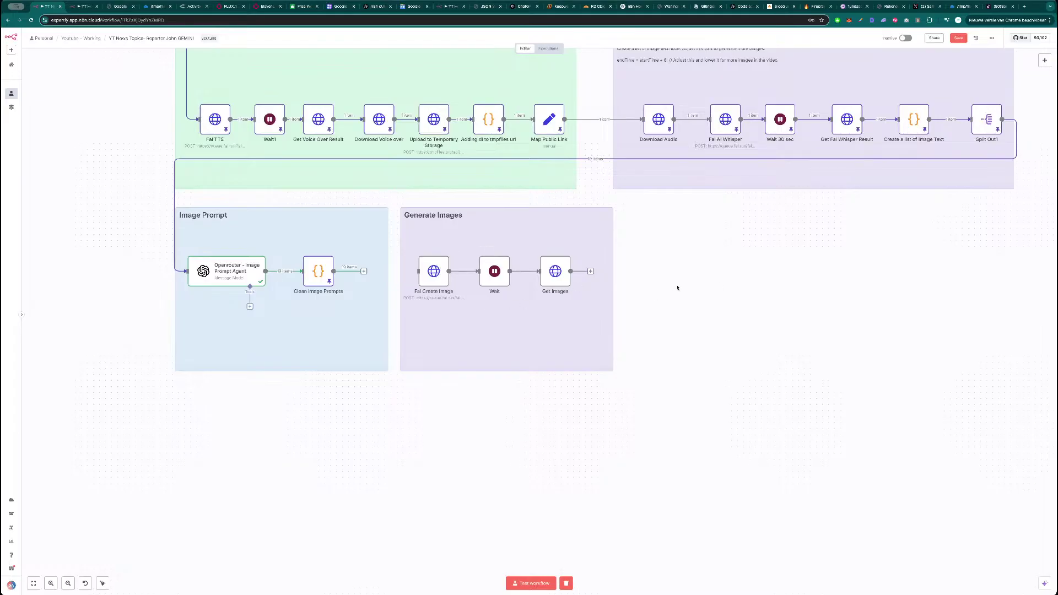
# - Connect the output of the Clean Image Prompts node to the Fal Create Image node in the Generate Images section
pyautogui.scroll(-1, 639, 288)
pyautogui.scroll(2, 661, 323)
pyautogui.scroll(-4, 662, 324)
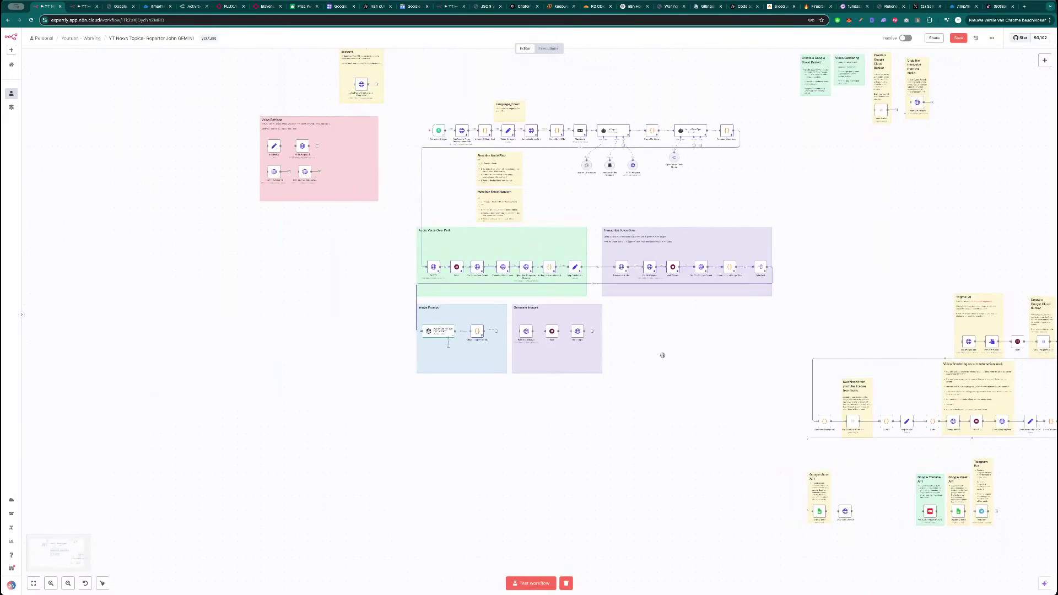
pyautogui.scroll(2, 661, 354)
pyautogui.moveTo(660, 357); pyautogui.dragTo(583, 428)
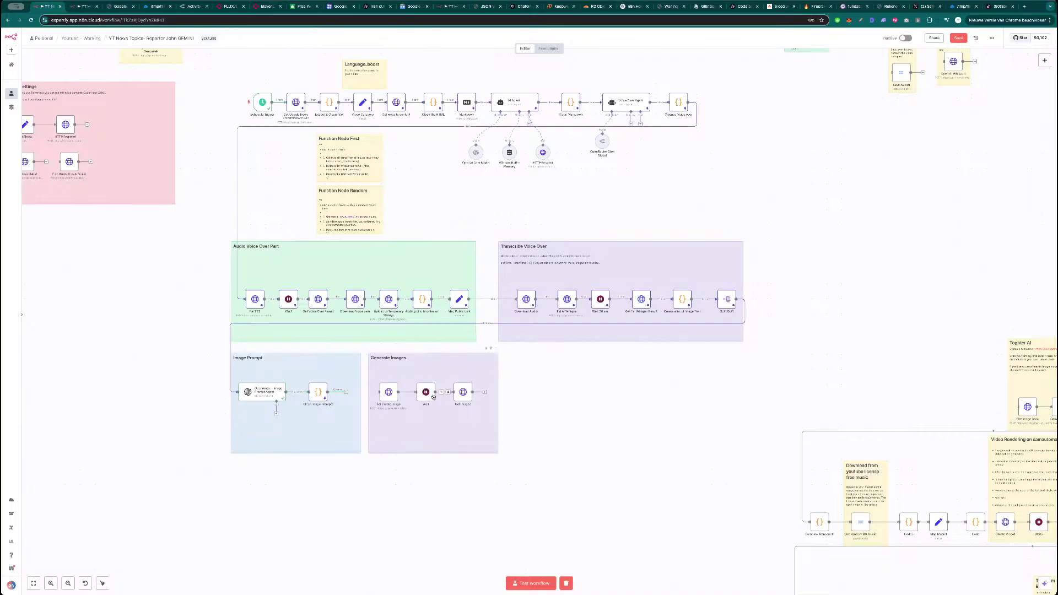
pyautogui.moveTo(347, 393); pyautogui.dragTo(379, 392)
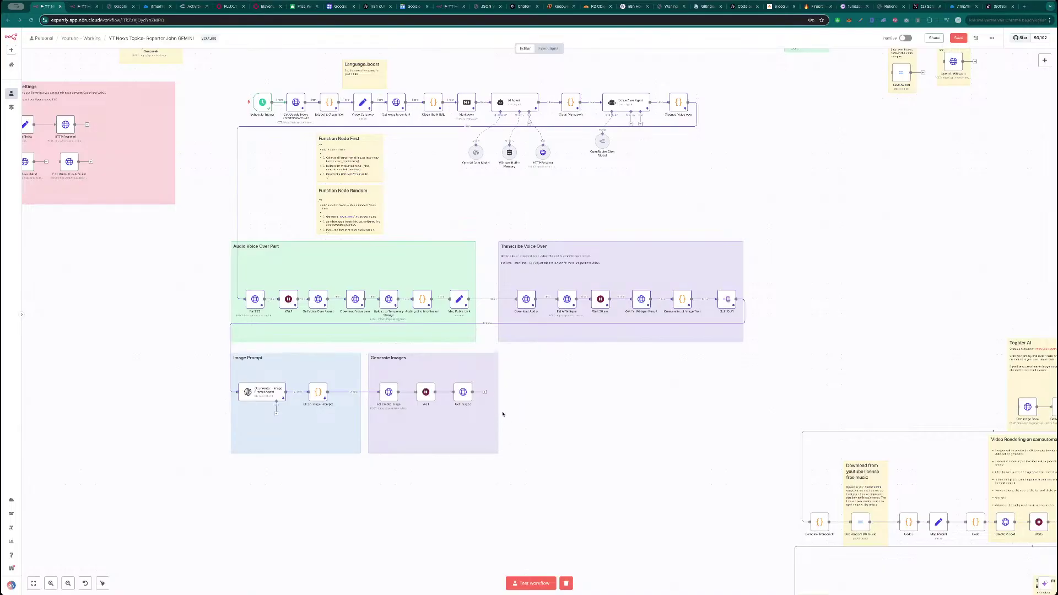
# - In Fal Create Image, replace the prompt body parameter's value with the ImagePrompts field from the Clean Image Prompts input
pyautogui.moveTo(390, 396)
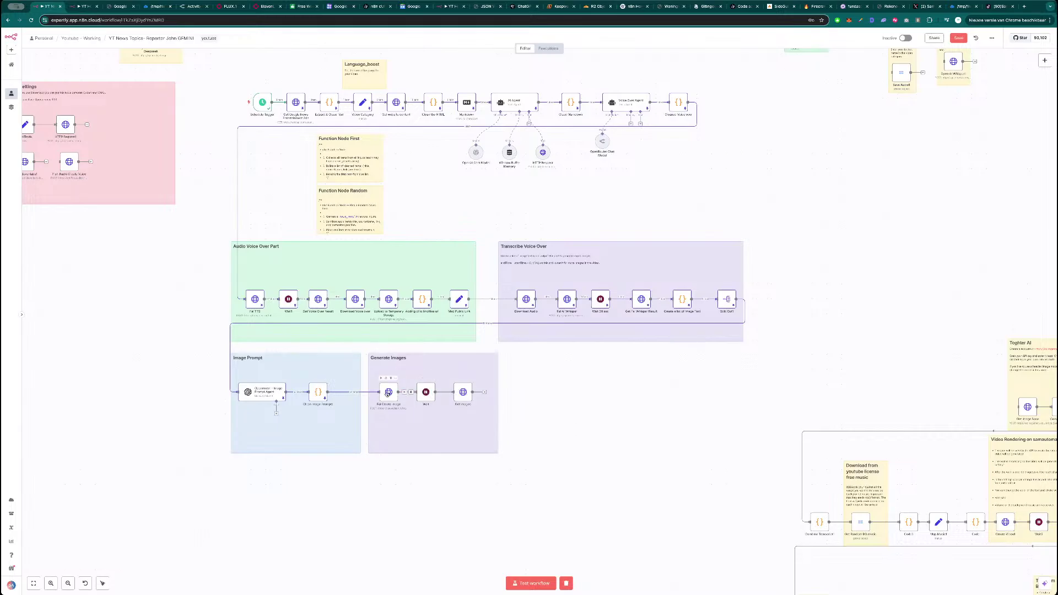
pyautogui.doubleClick(387, 393)
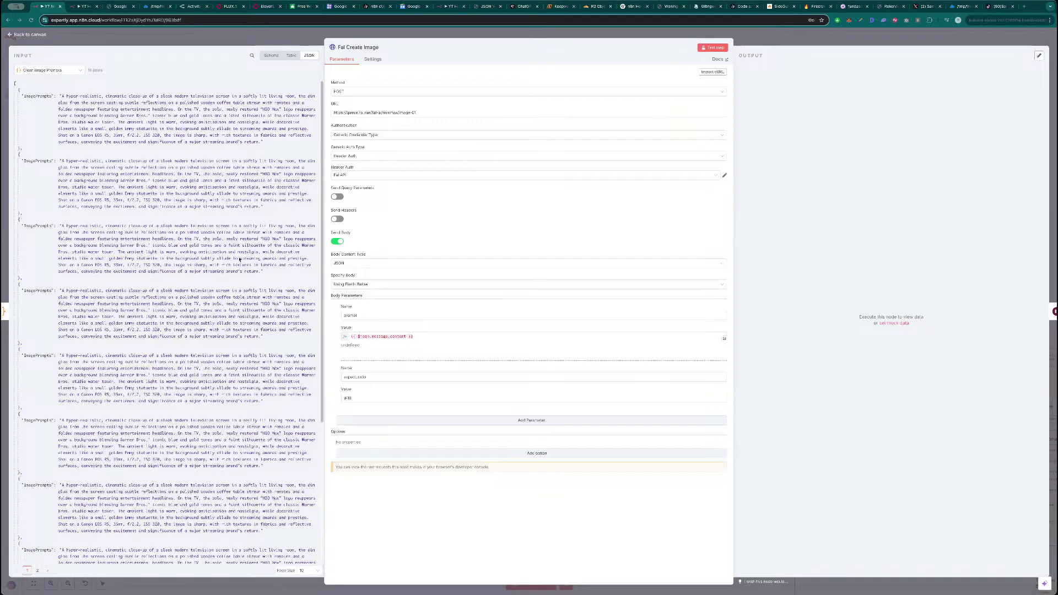
pyautogui.moveTo(36, 97); pyautogui.dragTo(348, 339)
pyautogui.press('BackSpace')
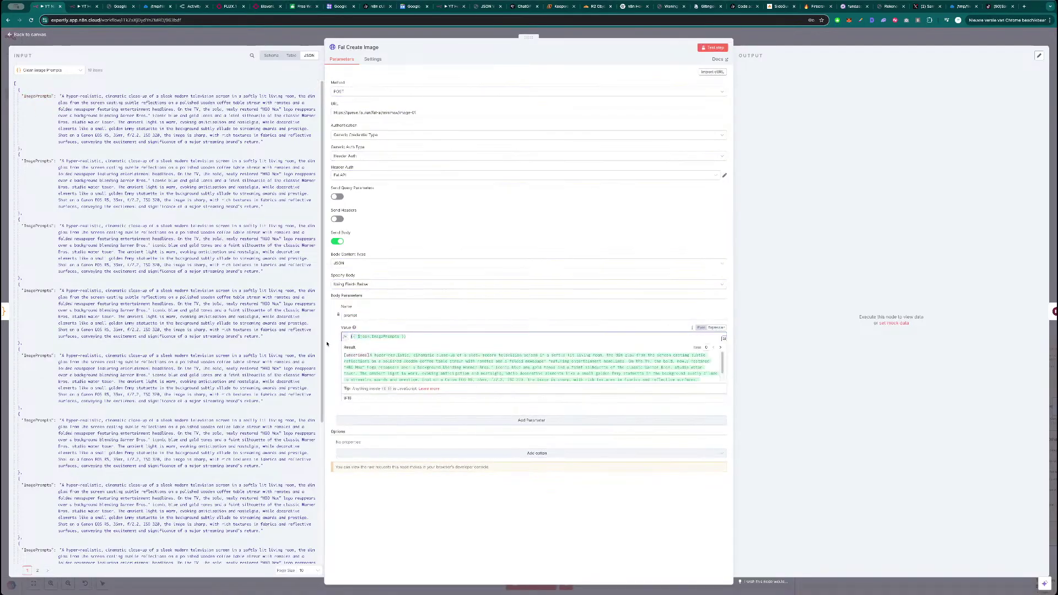
pyautogui.click(371, 376)
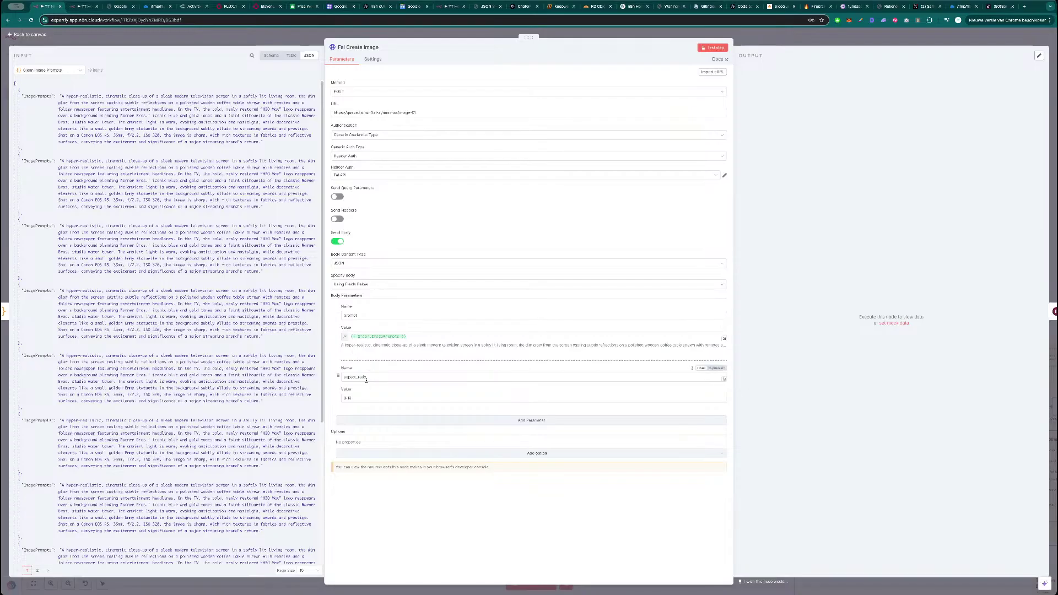
pyautogui.click(788, 43)
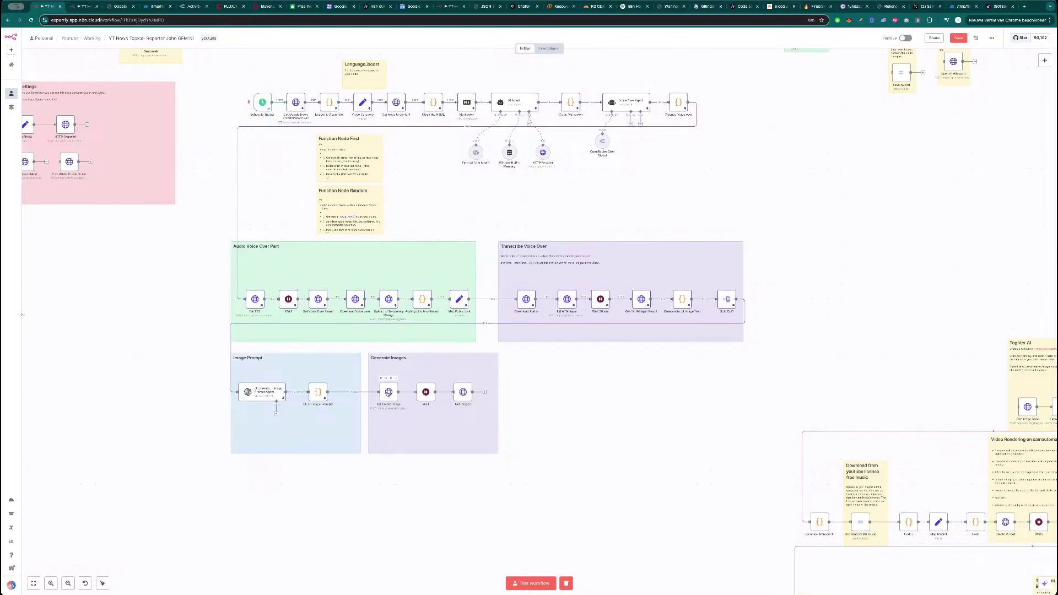
pyautogui.doubleClick(388, 394)
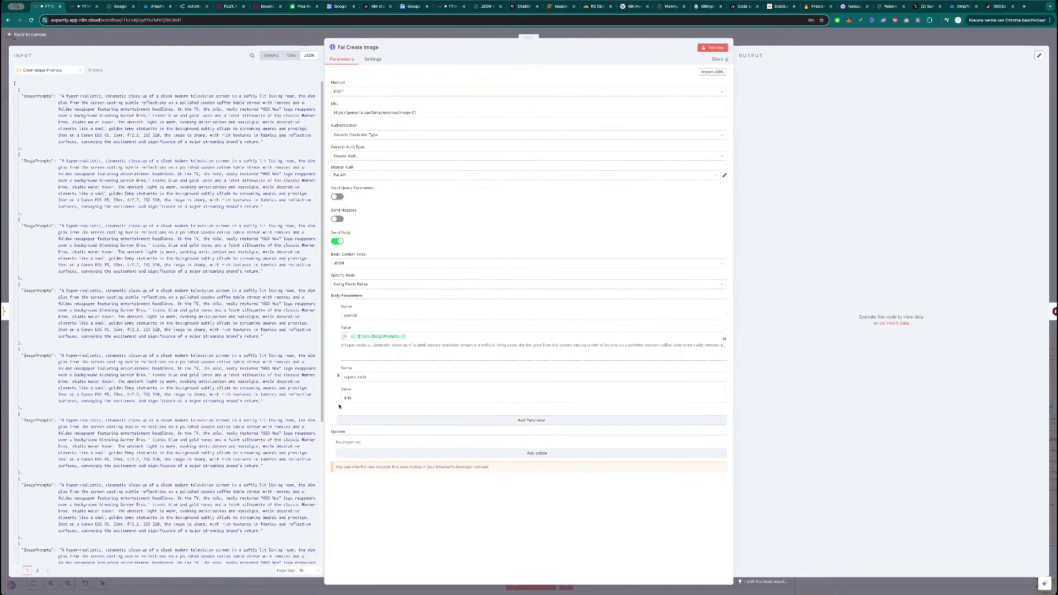
pyautogui.click(762, 36)
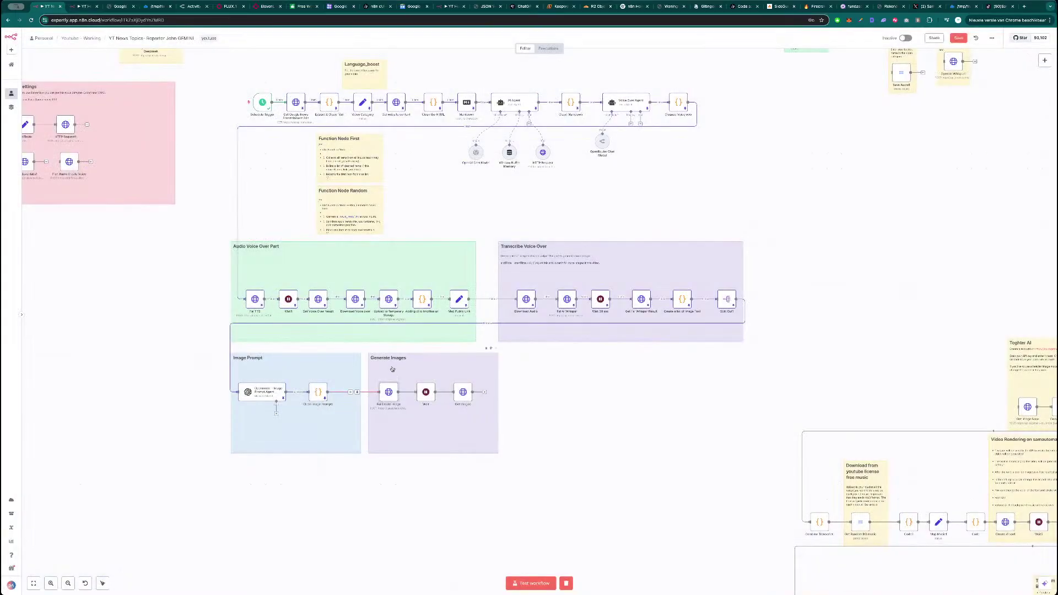
# - Add the text "Change the aspect_ratio when you want to make longform content." under the Generate Images note's heading
pyautogui.scroll(5, 407, 371)
pyautogui.doubleClick(400, 367)
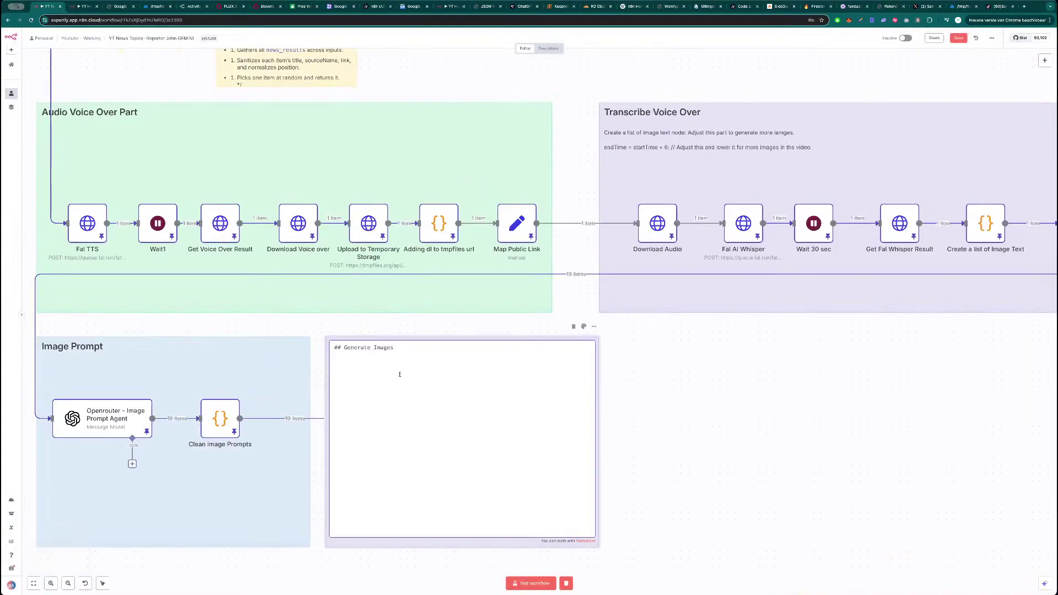
pyautogui.write('As')
pyautogui.press('BackSpace')
pyautogui.write('Change the aspect_ratio When you want. tomake longform content.')
pyautogui.click(458, 364)
pyautogui.press('BackSpace')
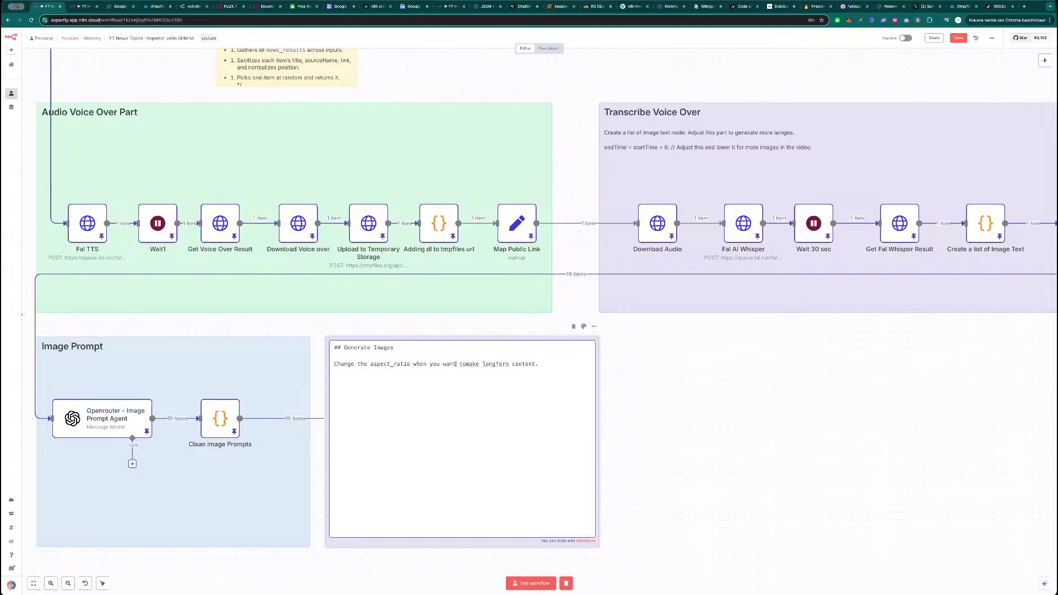
pyautogui.press('Escape')
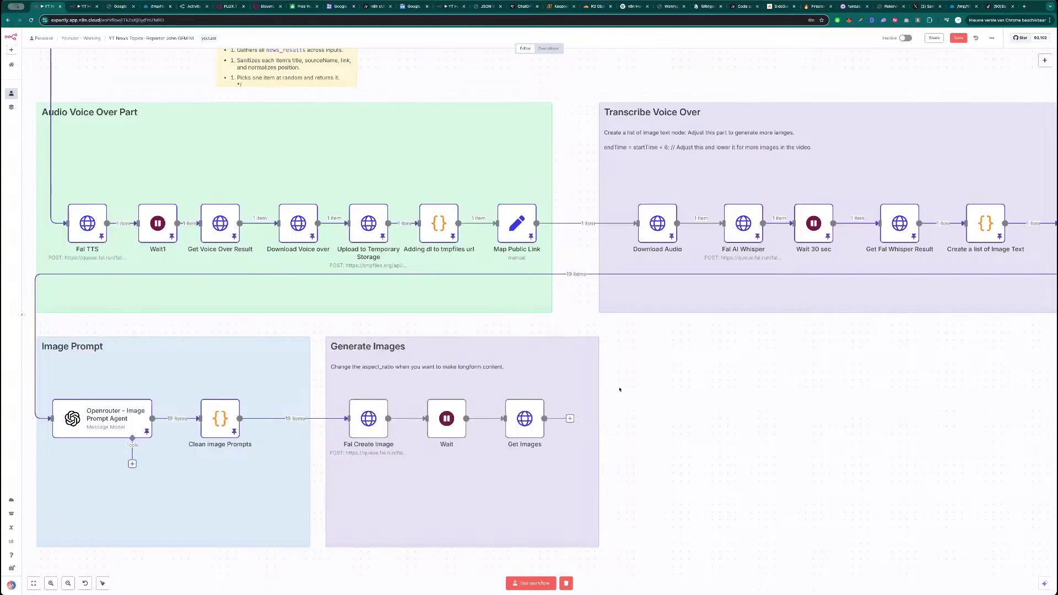
# - Change the model path in the Fal Create Image request URL to fal-ai/flux/schnell
pyautogui.doubleClick(377, 428)
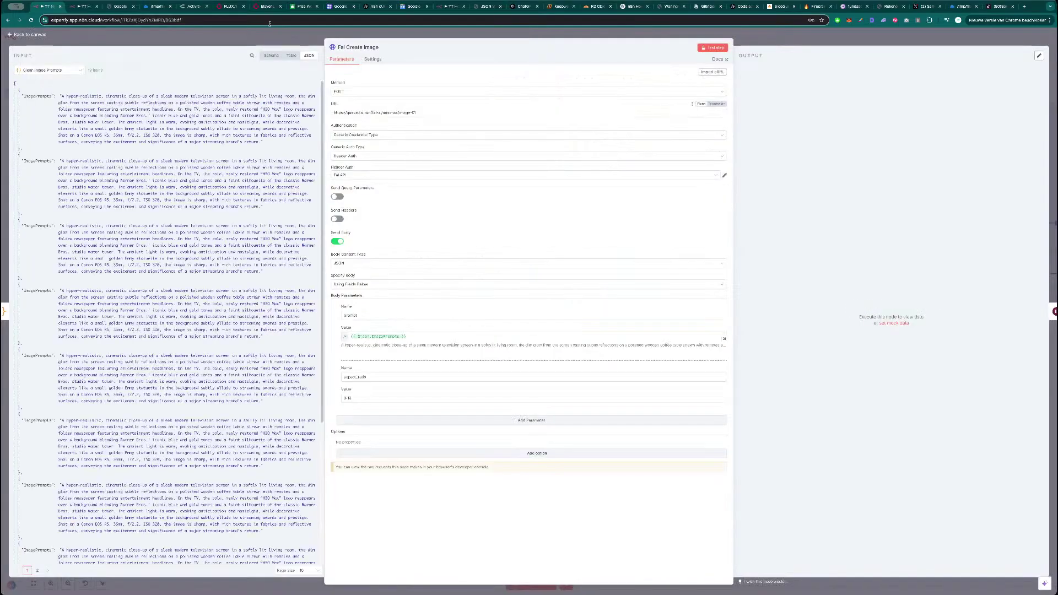
pyautogui.click(230, 6)
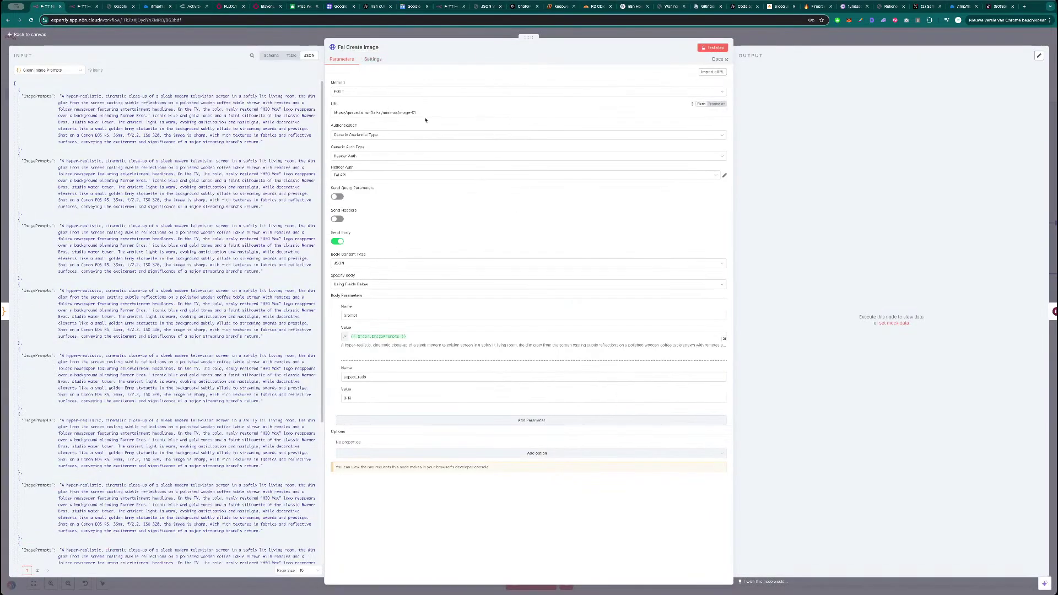
pyautogui.moveTo(417, 112); pyautogui.dragTo(373, 113)
pyautogui.write('fal-ai/flux/schnell')
pyautogui.click(398, 125)
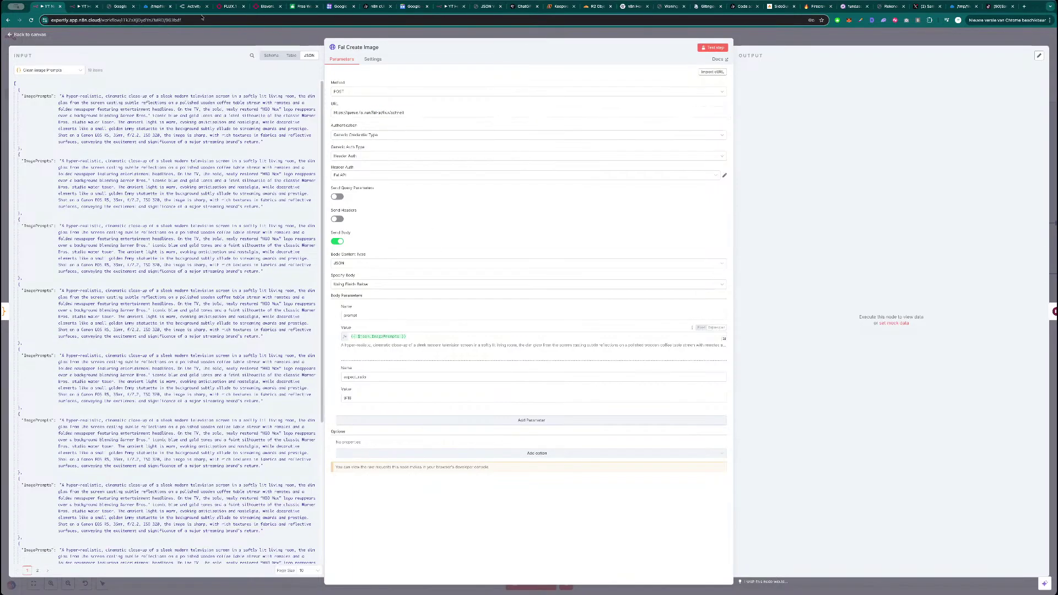
# - Copy the image_size parameter name from fal's flux/schnell cURL example and use it to rename the aspect_ratio parameter in Fal Create Image
pyautogui.click(229, 6)
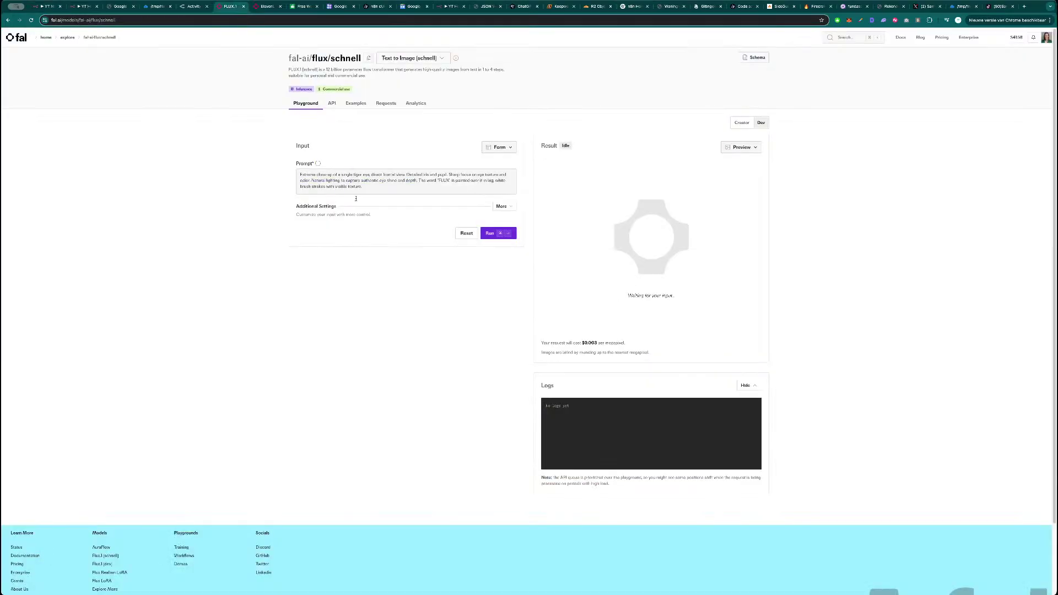
pyautogui.click(499, 147)
pyautogui.click(485, 255)
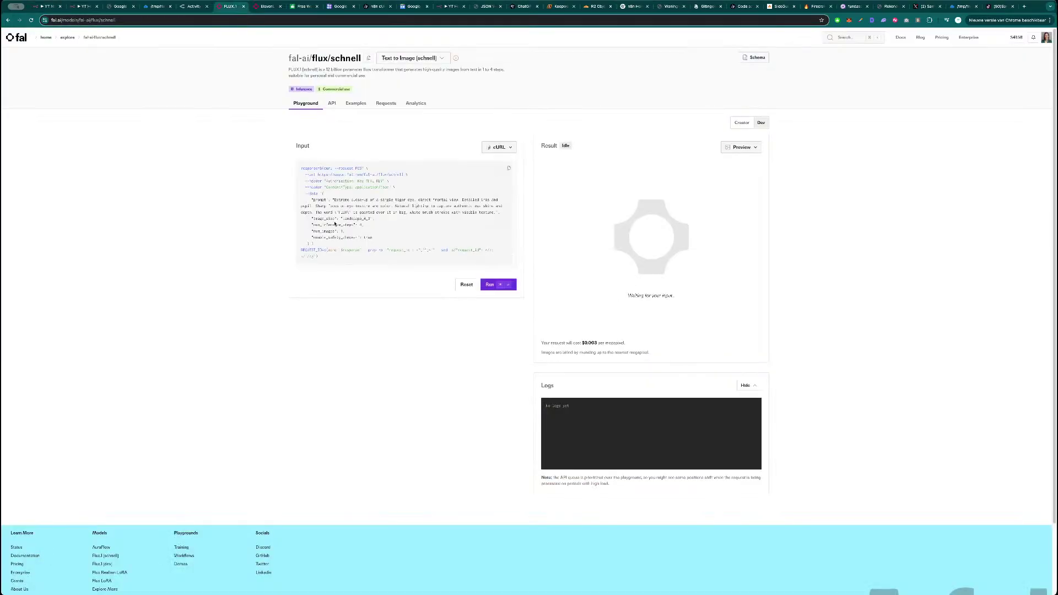
pyautogui.moveTo(334, 219); pyautogui.dragTo(313, 219)
pyautogui.hotkey('ctrl', 'c')
pyautogui.click(44, 6)
pyautogui.doubleClick(377, 378)
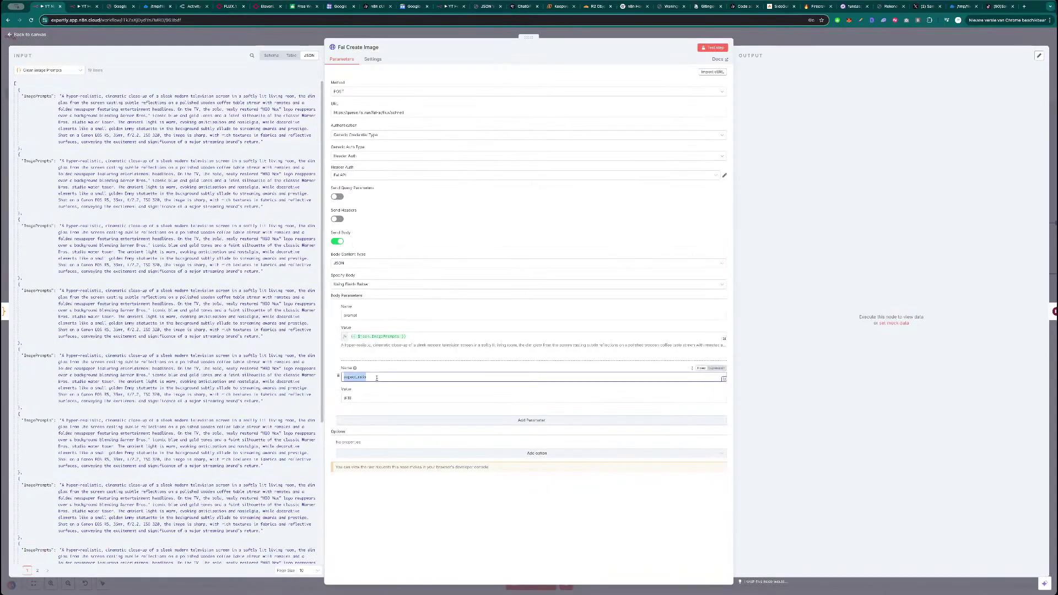
pyautogui.hotkey('ctrl', 'v')
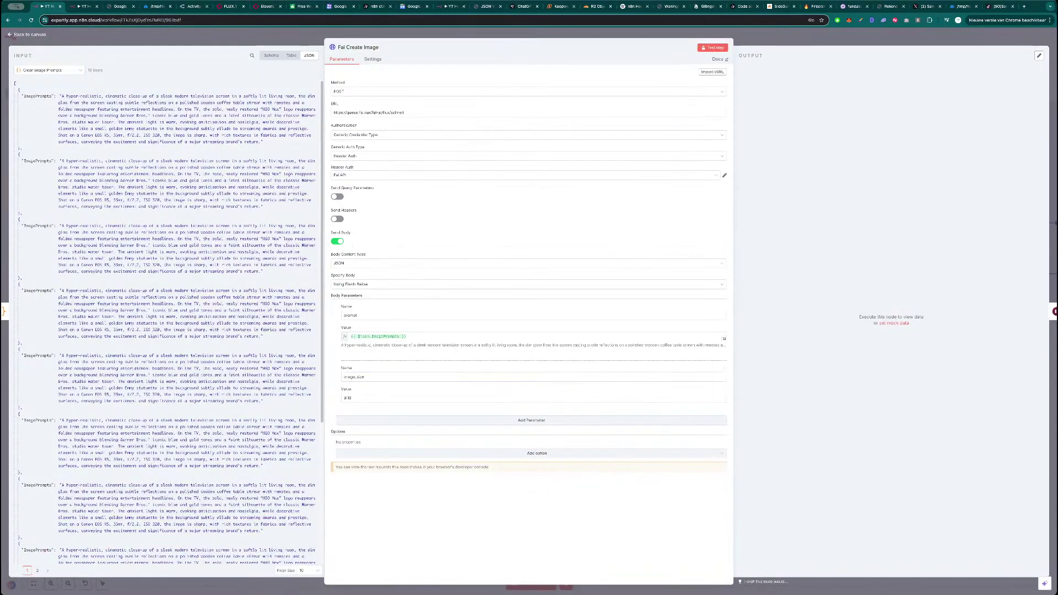
# - In the fal flux/schnell playground, choose the portrait 16:9 image size and copy its value portrait_16_9 from the cURL code
pyautogui.click(227, 7)
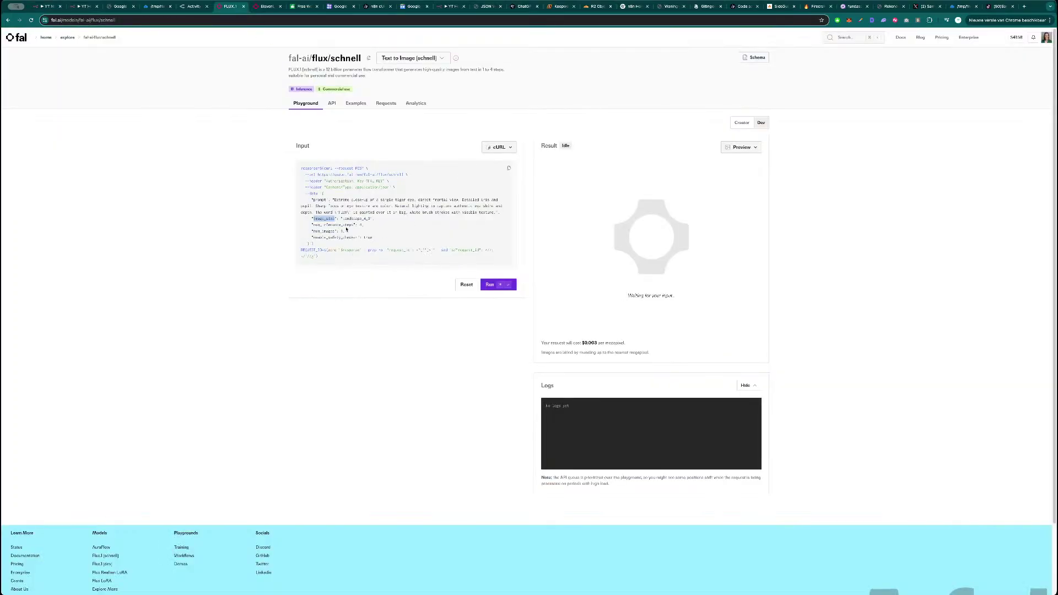
pyautogui.click(499, 147)
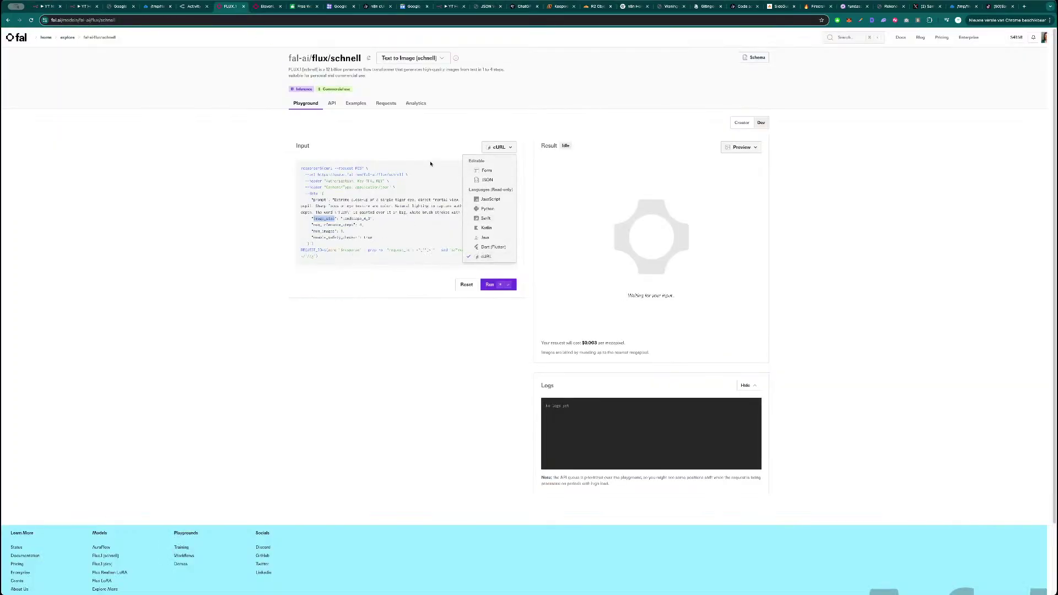
pyautogui.click(487, 172)
pyautogui.click(500, 207)
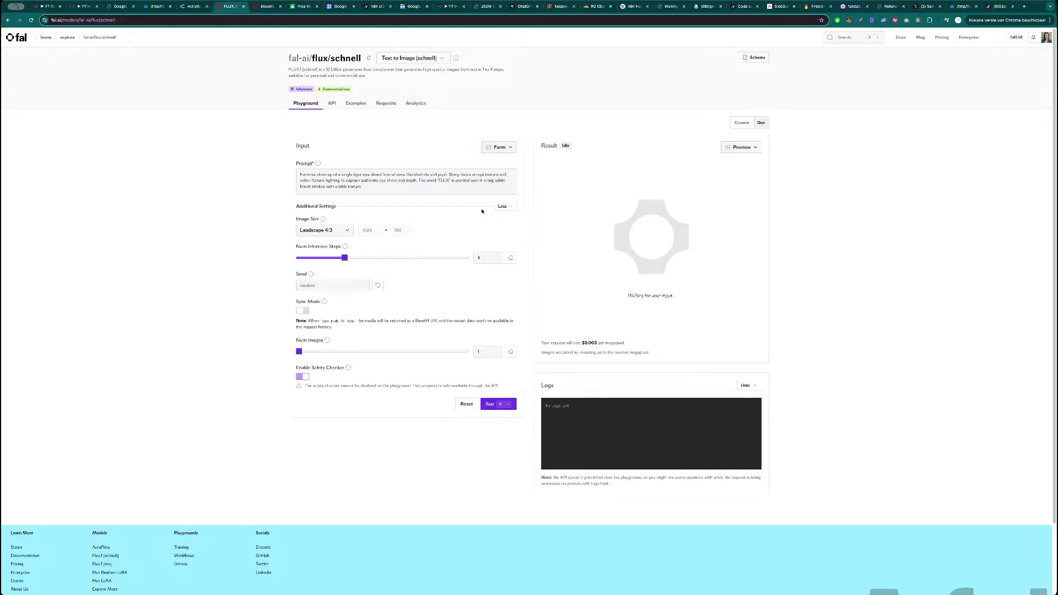
pyautogui.click(335, 232)
pyautogui.click(317, 282)
pyautogui.click(509, 150)
pyautogui.click(487, 257)
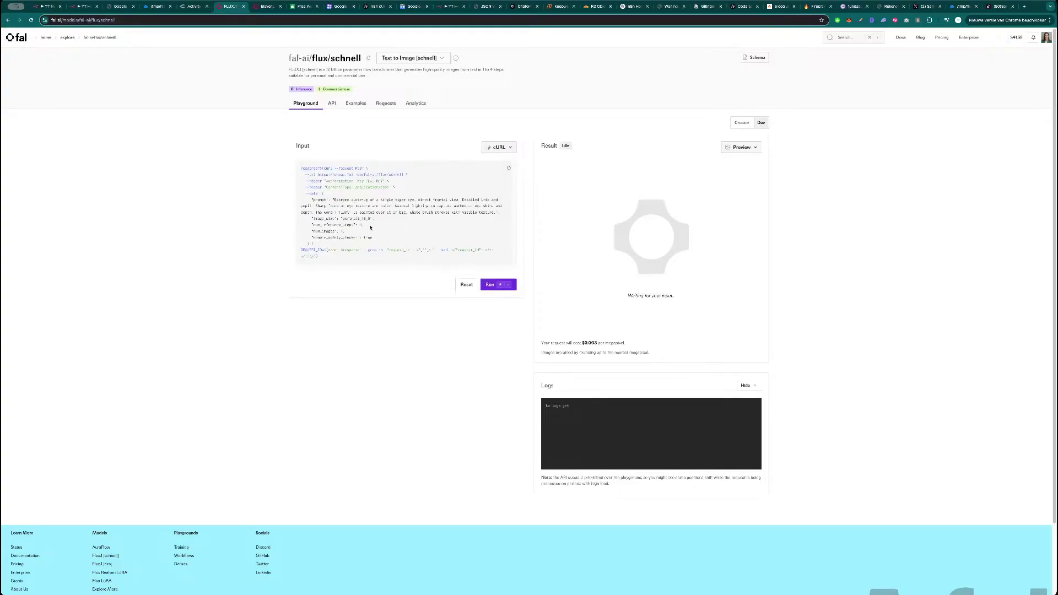
pyautogui.moveTo(371, 219); pyautogui.dragTo(343, 220)
# - Return to Fal Create Image in the n8n workflow and set the image_size value to portrait_16_9
pyautogui.click(511, 149)
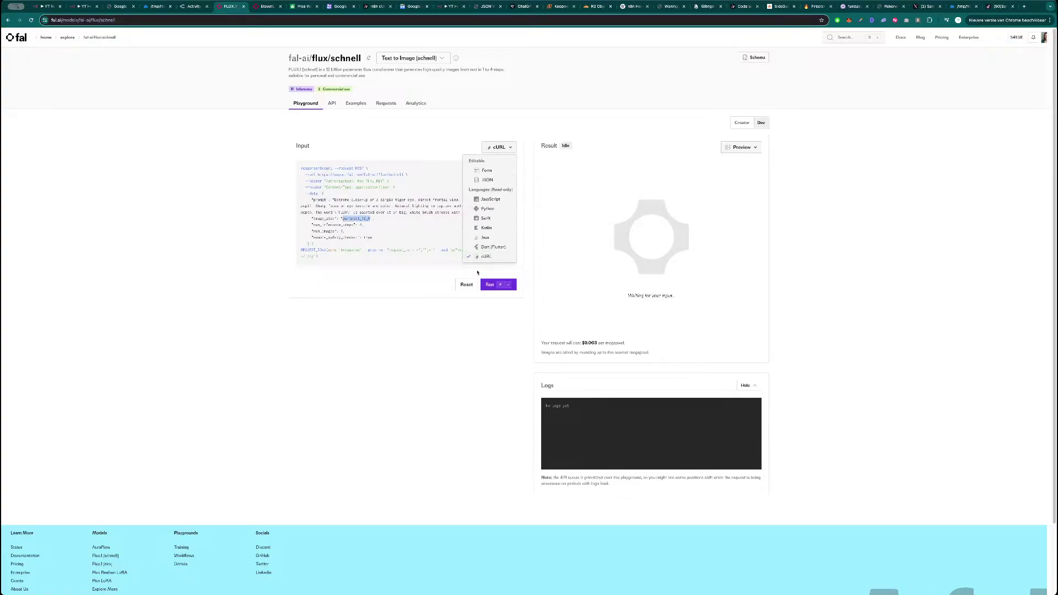
pyautogui.click(487, 171)
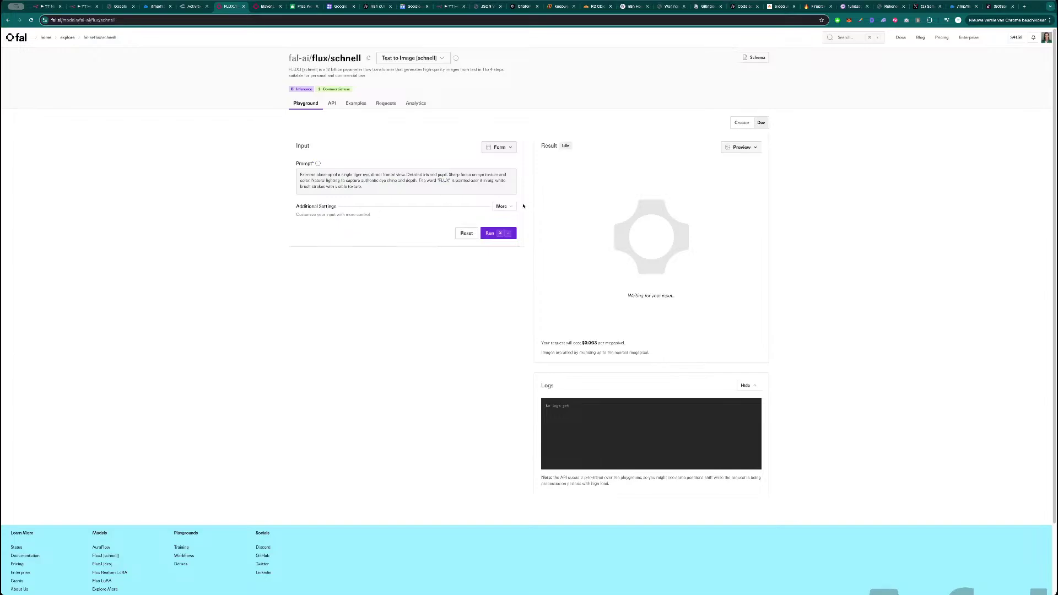
pyautogui.click(502, 206)
pyautogui.hotkey('ctrl', '1')
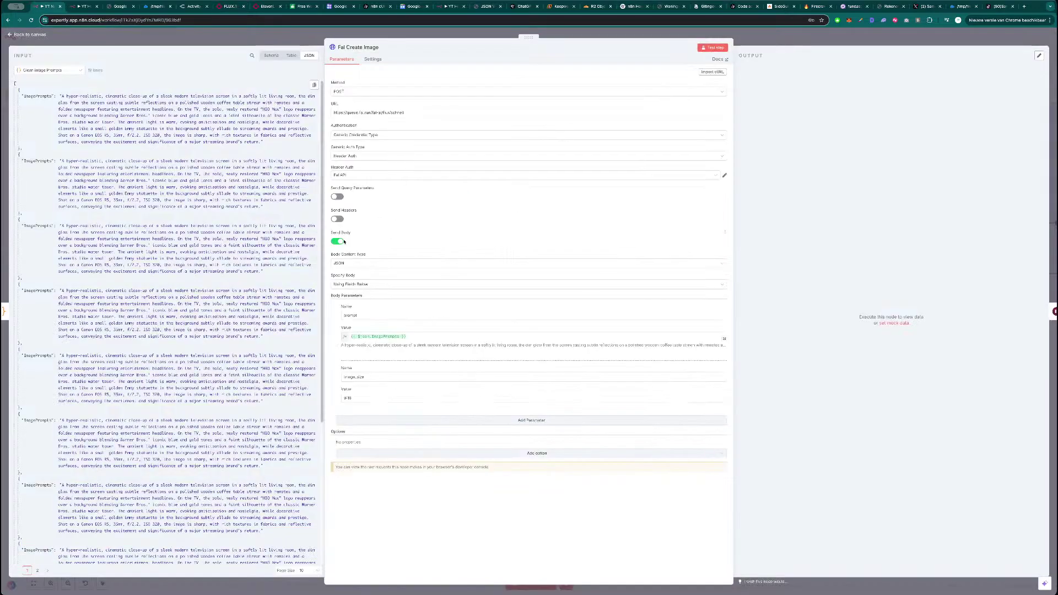
pyautogui.click(357, 398)
pyautogui.hotkey('ctrl', 'a')
pyautogui.write('portrait_16_9')
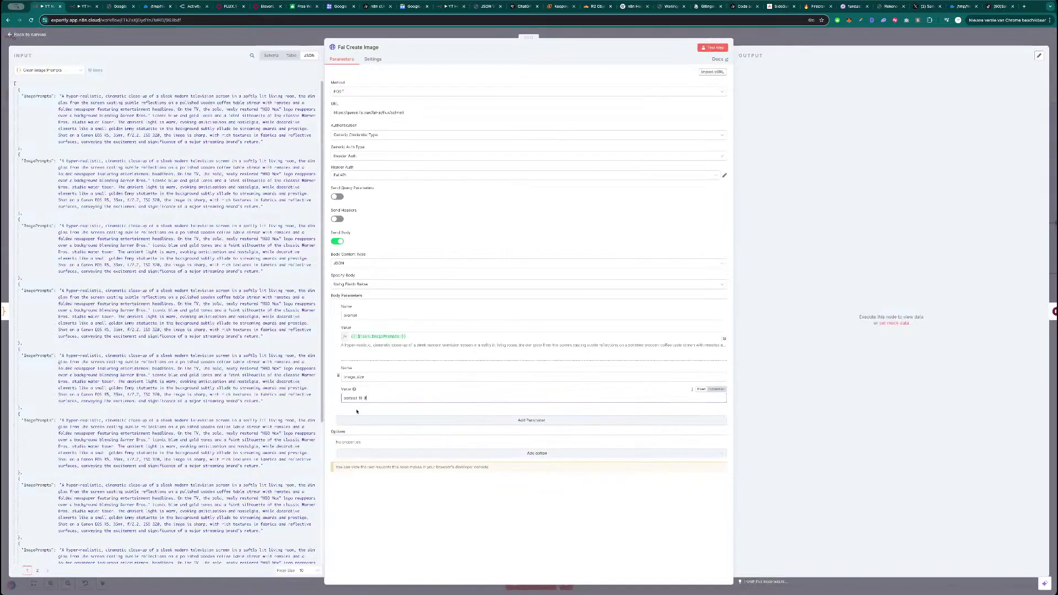
pyautogui.press('Escape')
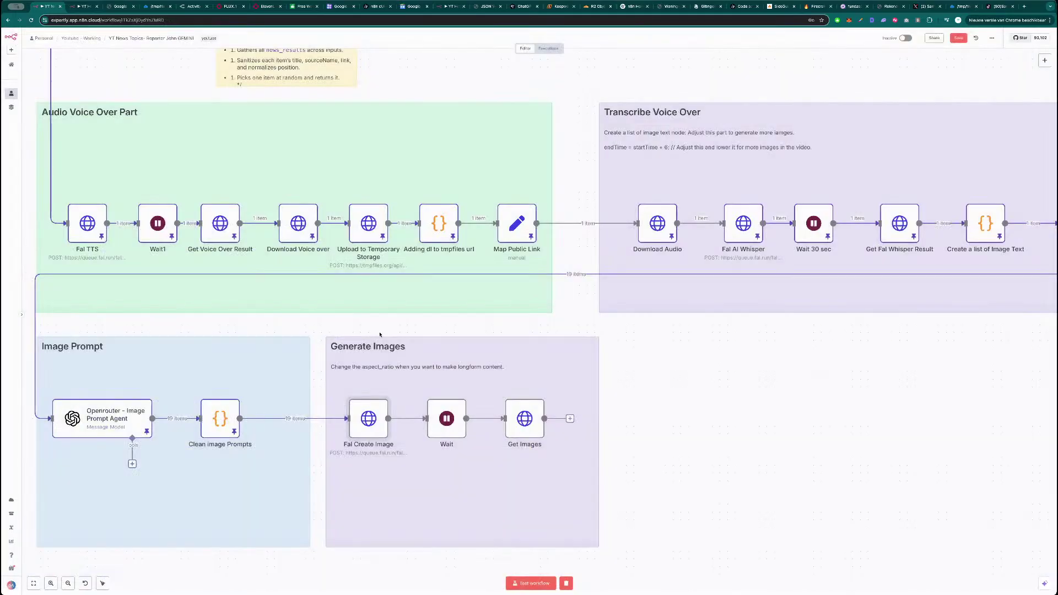
# - Turn the Generate Images note into bullets and add "When working with minimax image model, you have to adjust the image_size to aspect_ratio"
pyautogui.doubleClick(489, 367)
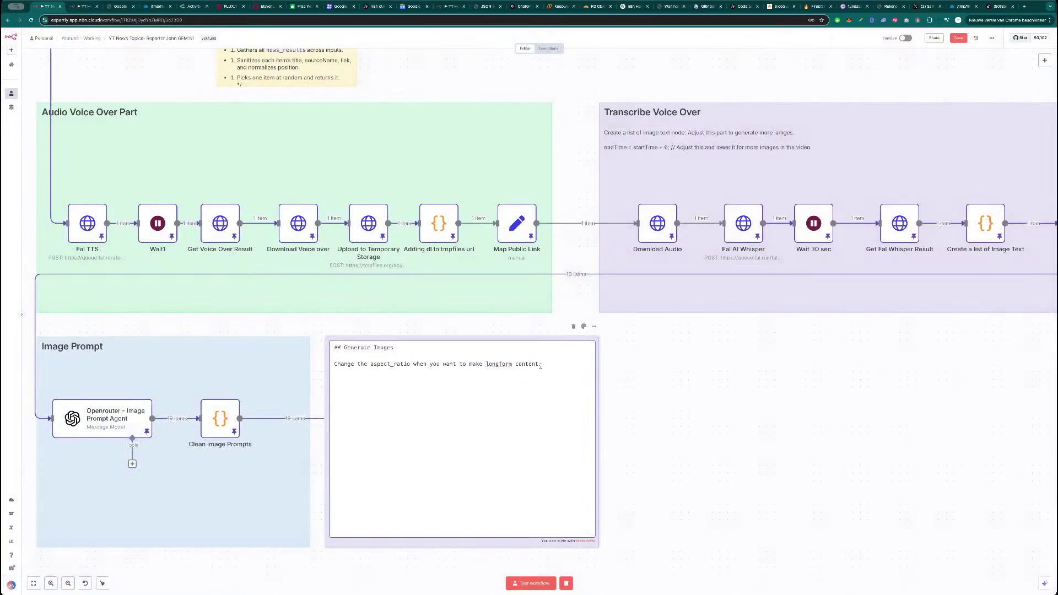
pyautogui.write('- ')
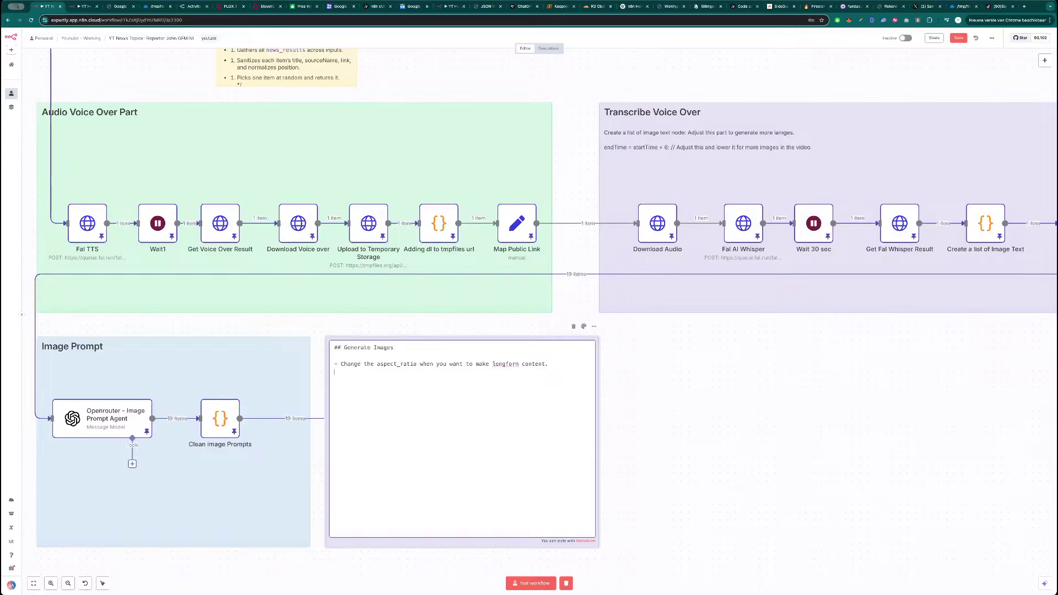
pyautogui.write('C')
pyautogui.write('hange the aspect_ratio when you want to make longform content. - When working wit')
pyautogui.write('h minimax im')
pyautogui.write('age mod')
pyautogui.write('el, you have to ad')
pyautogui.write('just the image_si')
pyautogui.write('ze to aspect r')
pyautogui.write('aiot')
pyautogui.press('BackSpace')
pyautogui.press('BackSpace')
pyautogui.press('BackSpace')
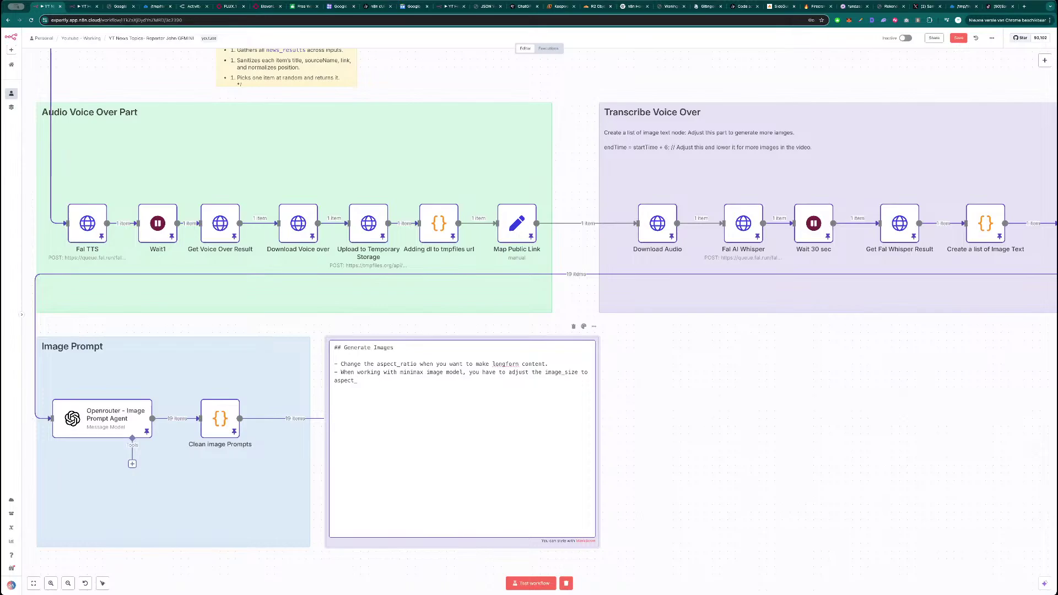
pyautogui.write('ratio')
pyautogui.click(621, 418)
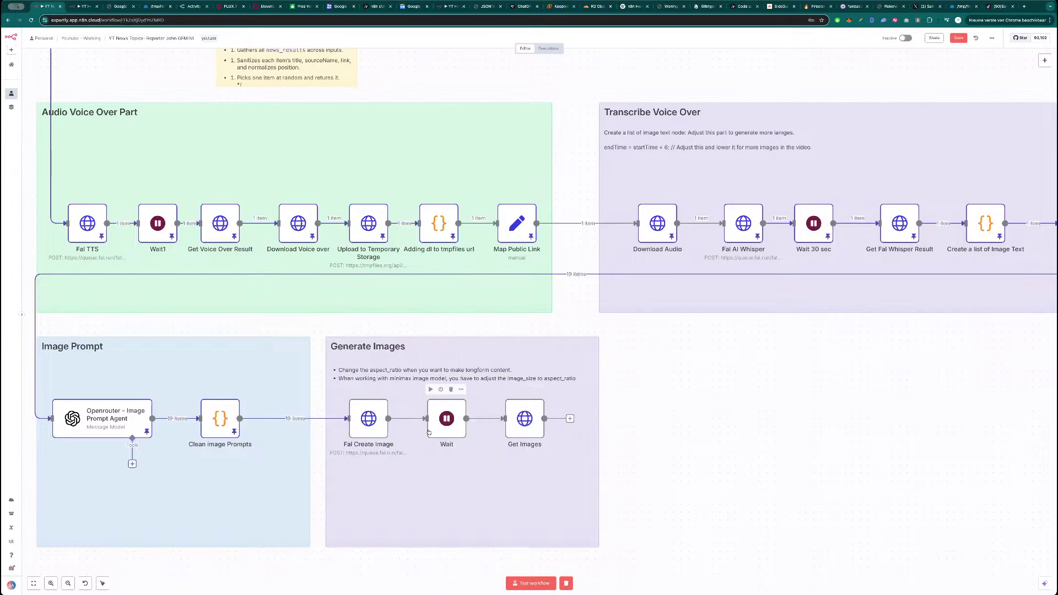
# - Test the Fal Create Image node and run the Wait node that follows it
pyautogui.doubleClick(377, 421)
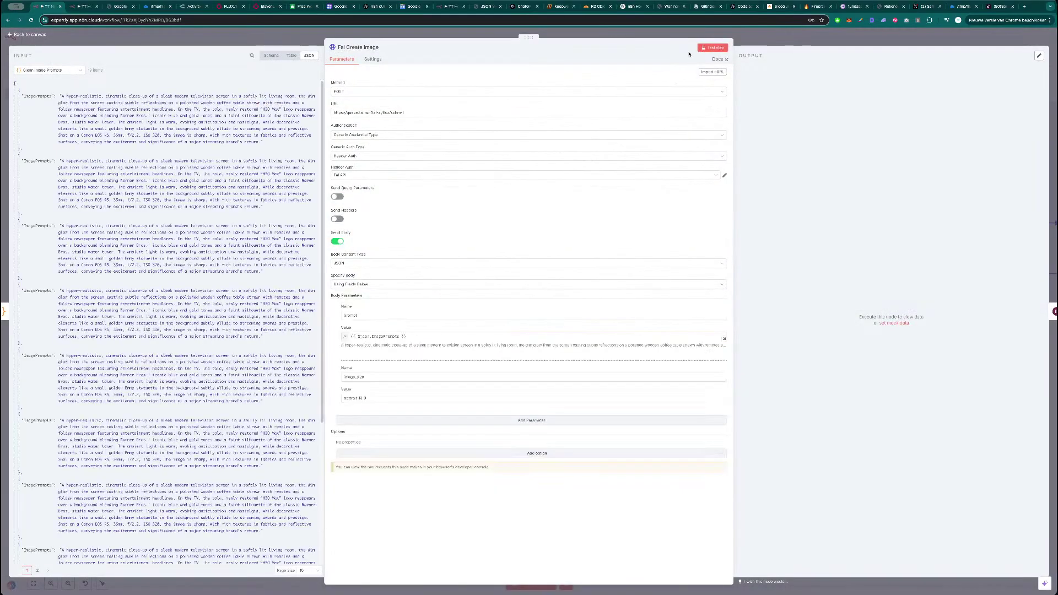
pyautogui.click(718, 49)
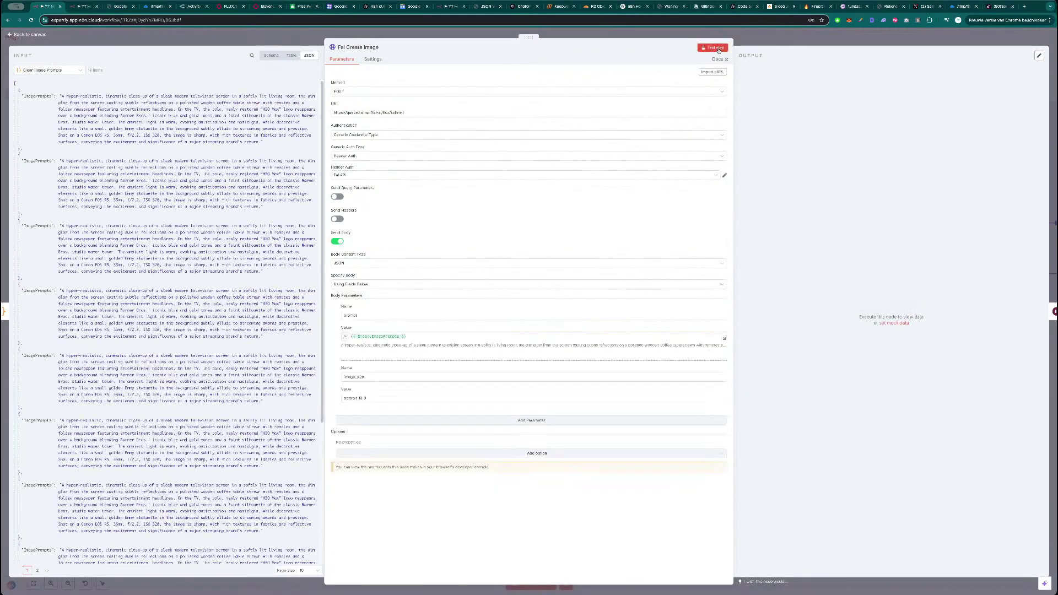
pyautogui.press('Escape')
pyautogui.click(432, 389)
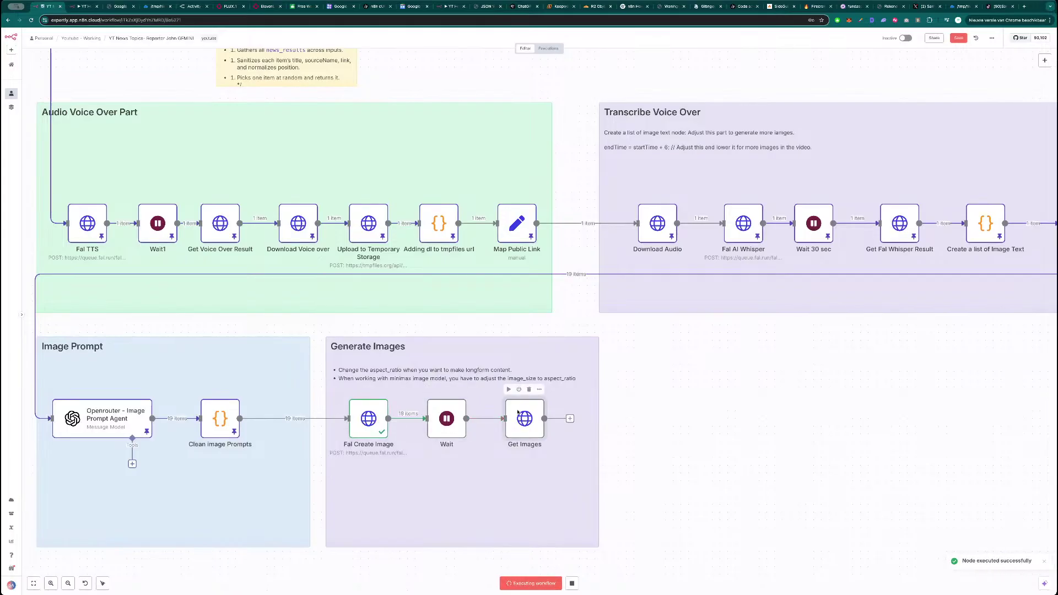
pyautogui.doubleClick(521, 417)
pyautogui.click(229, 6)
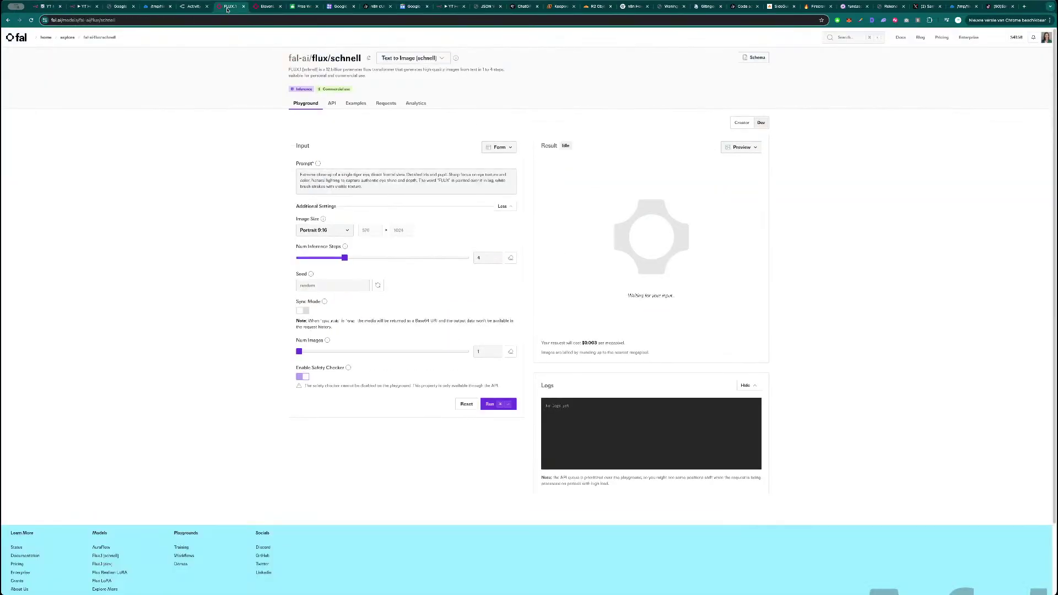
pyautogui.click(334, 106)
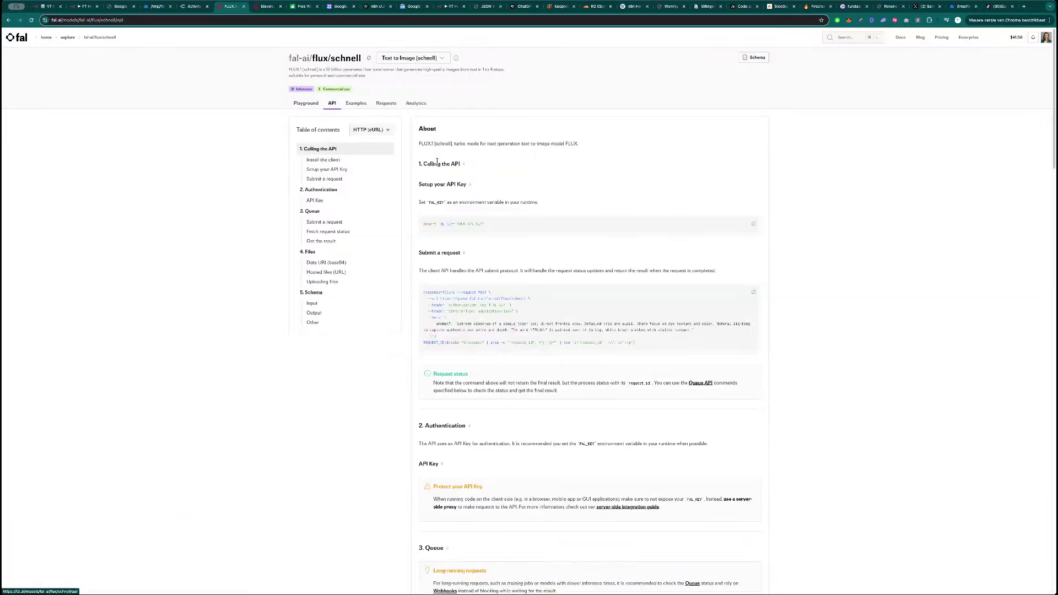
pyautogui.scroll(-6, 488, 408)
pyautogui.scroll(-3, 488, 409)
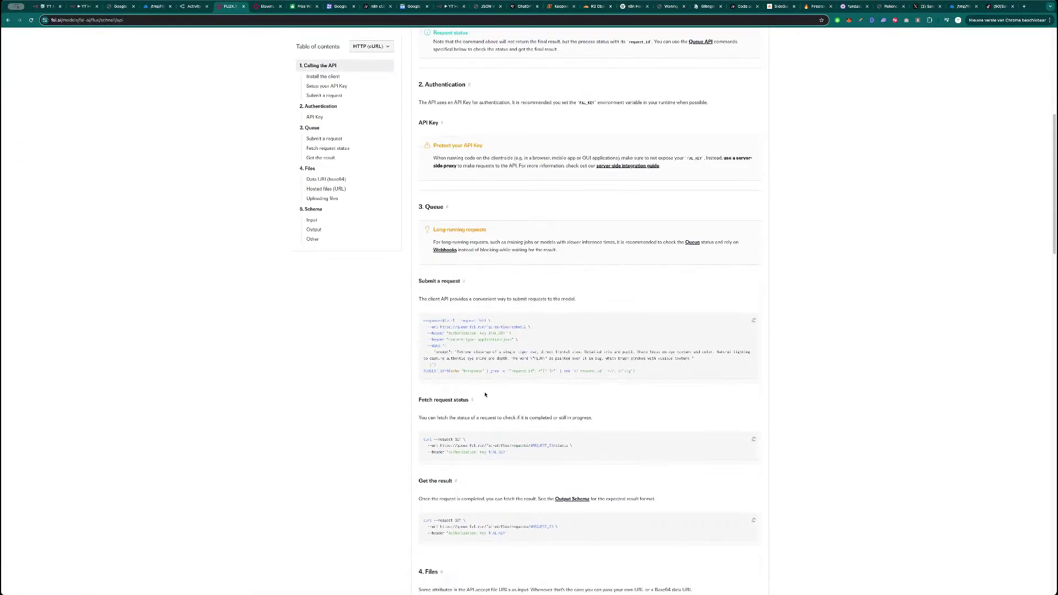
pyautogui.moveTo(529, 324); pyautogui.dragTo(440, 324)
pyautogui.hotkey('ctrl', 'c')
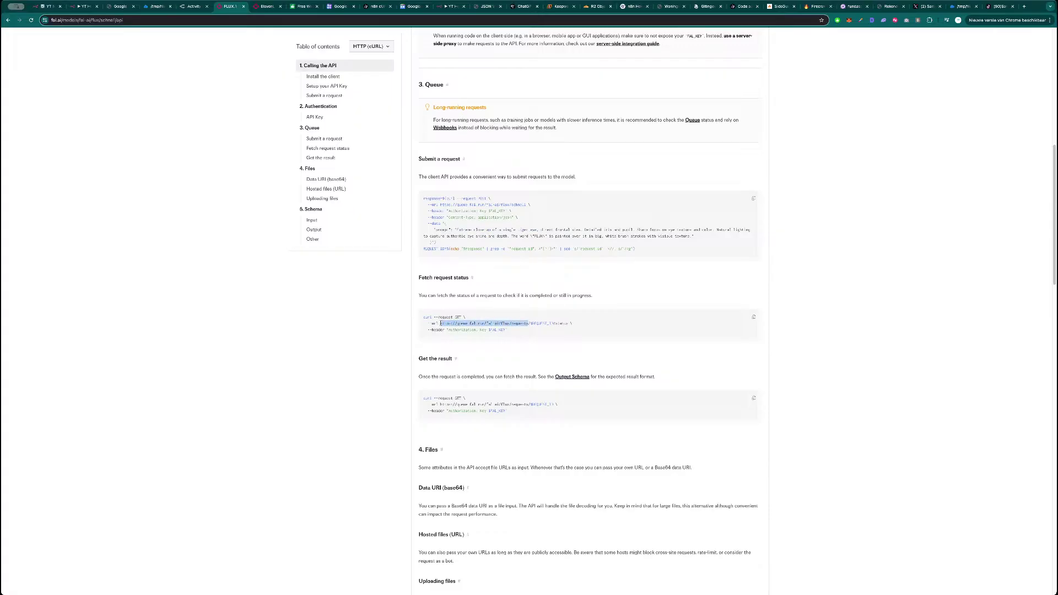
pyautogui.press('super+1')
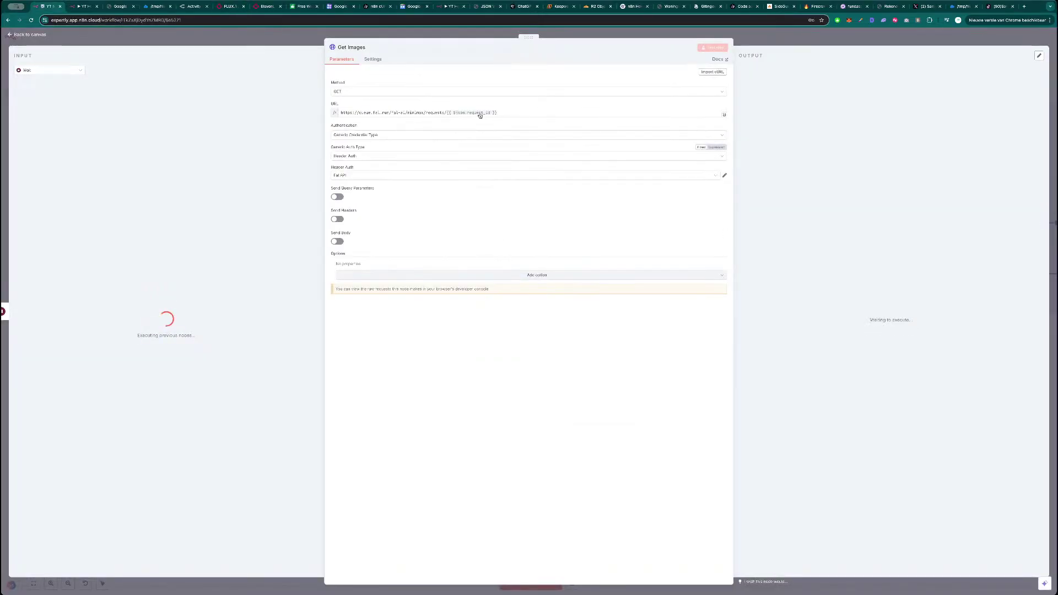
pyautogui.moveTo(446, 113); pyautogui.dragTo(339, 112)
pyautogui.hotkey('ctrl', 'v')
pyautogui.click(464, 77)
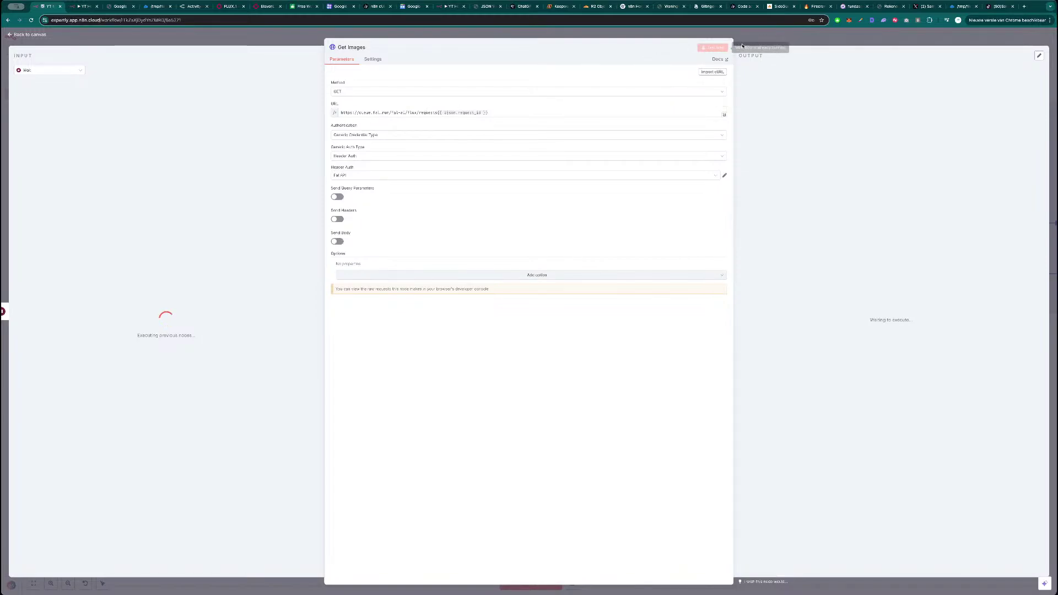
pyautogui.press('Escape')
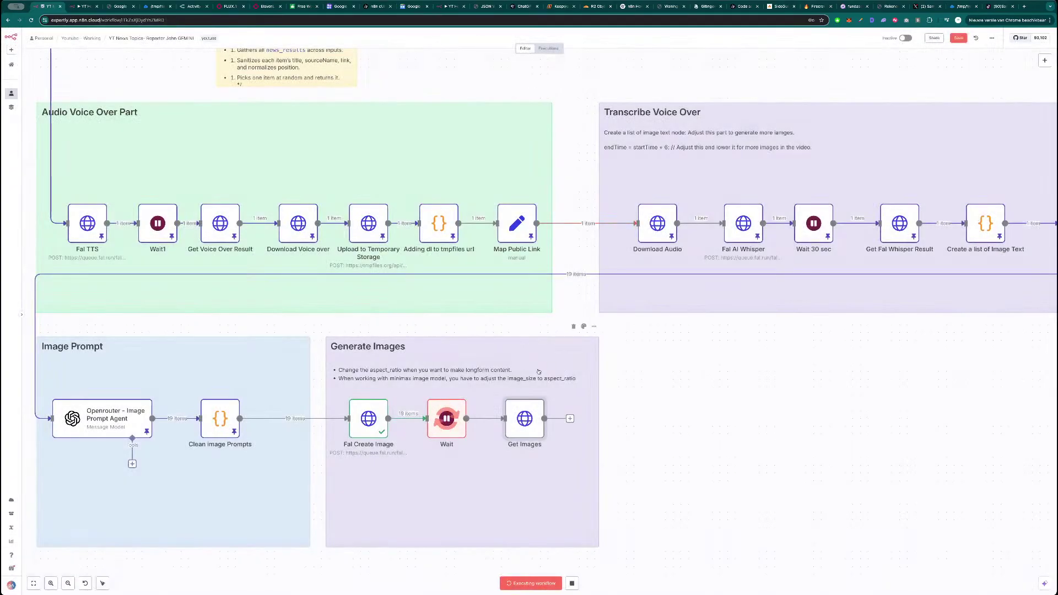
pyautogui.doubleClick(592, 378)
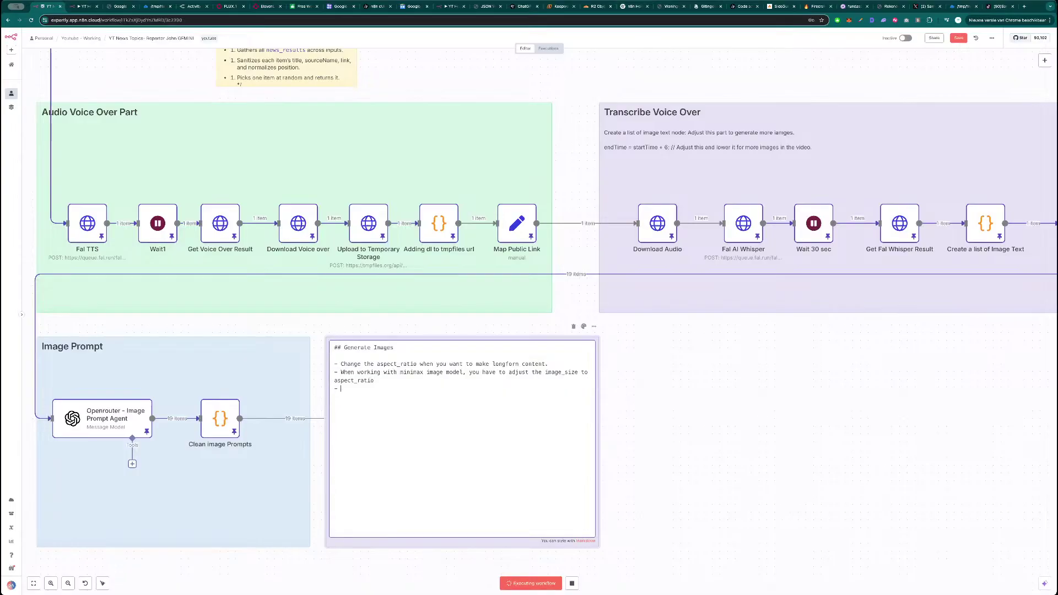
pyautogui.write('han')
pyautogui.press('BackSpace')
pyautogui.press('BackSpace')
pyautogui.press('BackSpace')
pyautogui.press('BackSpace')
pyautogui.press('BackSpace')
pyautogui.press('BackSpace')
pyautogui.write('a')
pyautogui.press('BackSpace')
pyautogui.press('BackSpace')
pyautogui.write('ge th')
pyautogui.write('e')
pyautogui.write(' ge')
pyautogui.write('u')
pyautogui.write('eu url s')
pyautogui.write('el')
pyautogui.press('BackSpace')
pyautogui.press('BackSpace')
pyautogui.press('BackSpace')
pyautogui.write('aswell -')
pyautogui.hotkey('ctrl', 'v')
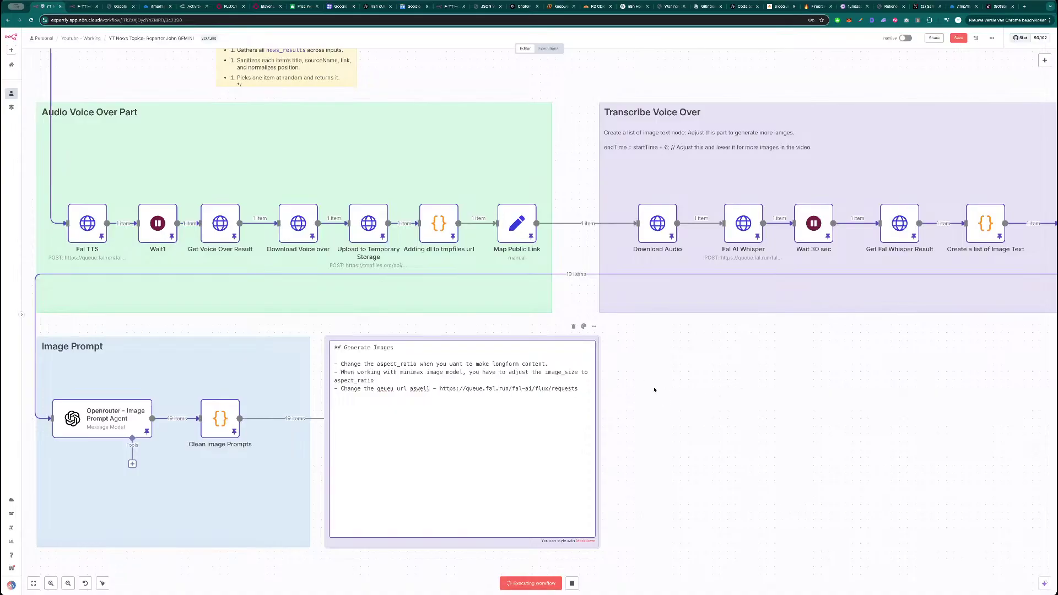
pyautogui.click(662, 391)
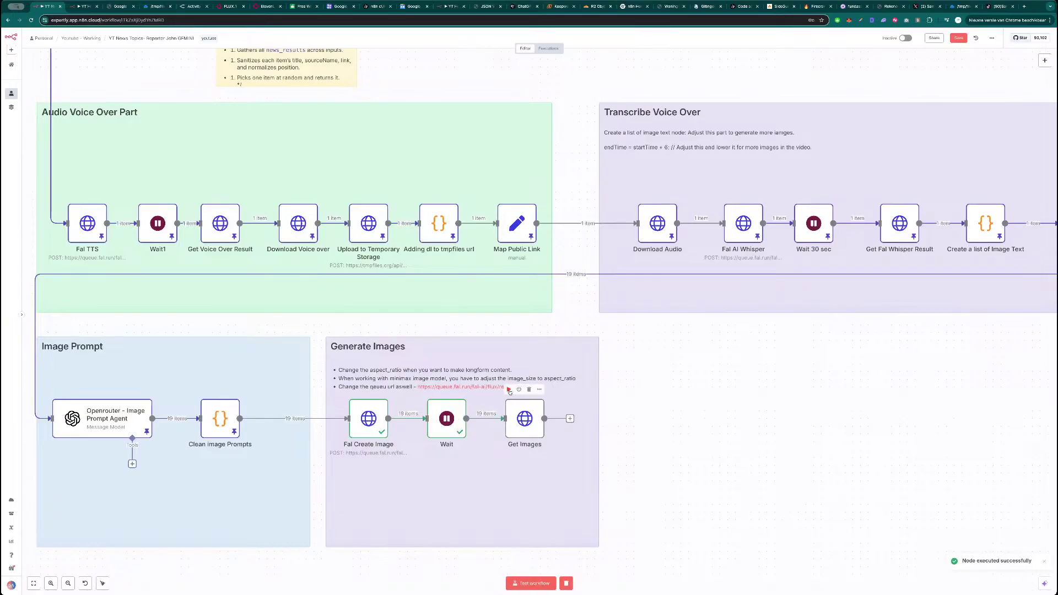
# - Test the Get Images node and inspect its input from the Wait node and its output
pyautogui.click(509, 390)
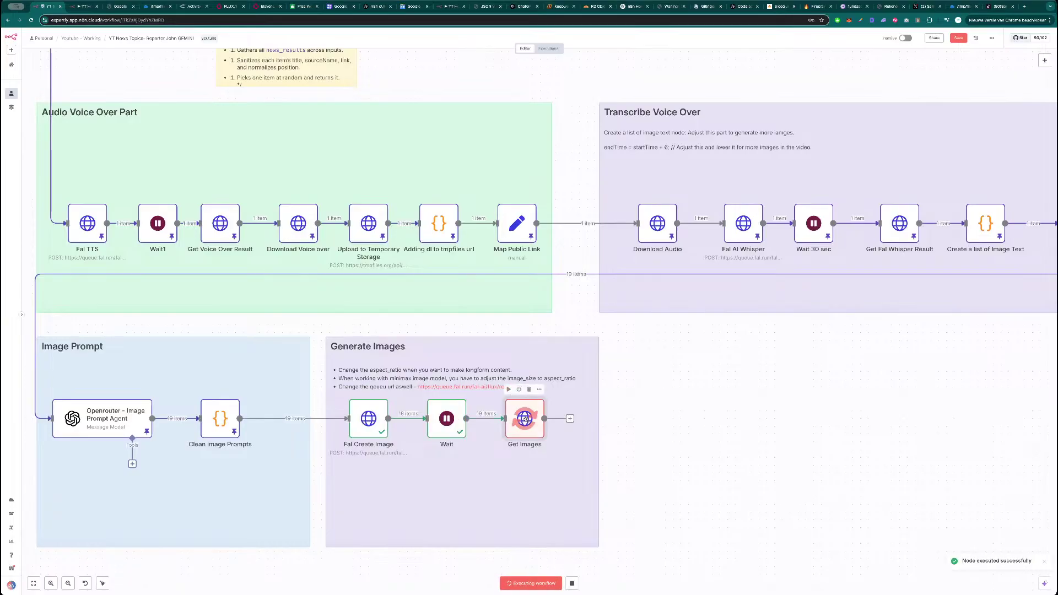
pyautogui.doubleClick(524, 418)
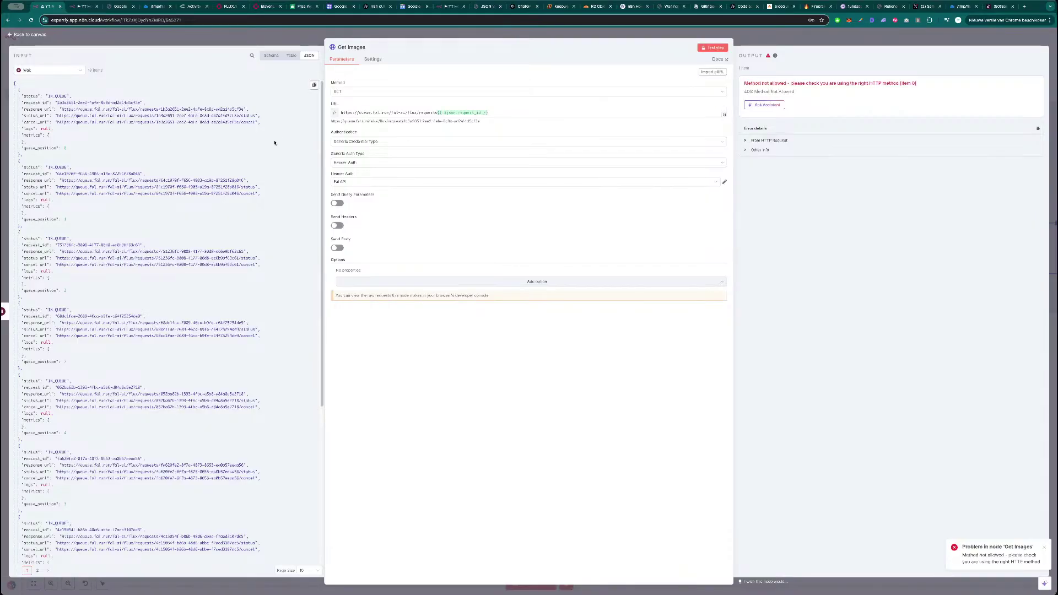
pyautogui.press('Escape')
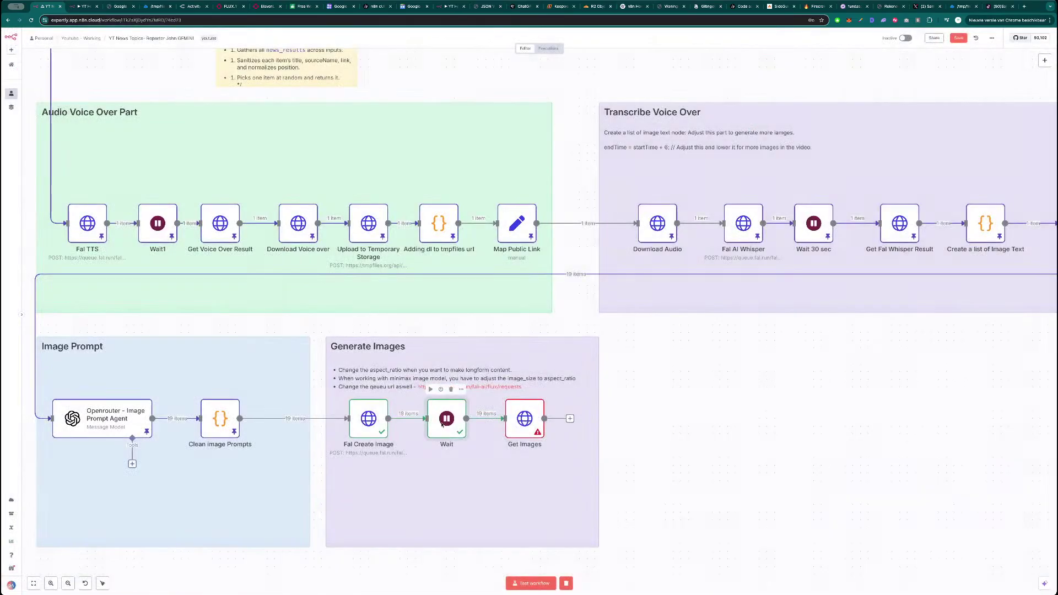
pyautogui.doubleClick(442, 425)
pyautogui.press('Escape')
pyautogui.doubleClick(529, 418)
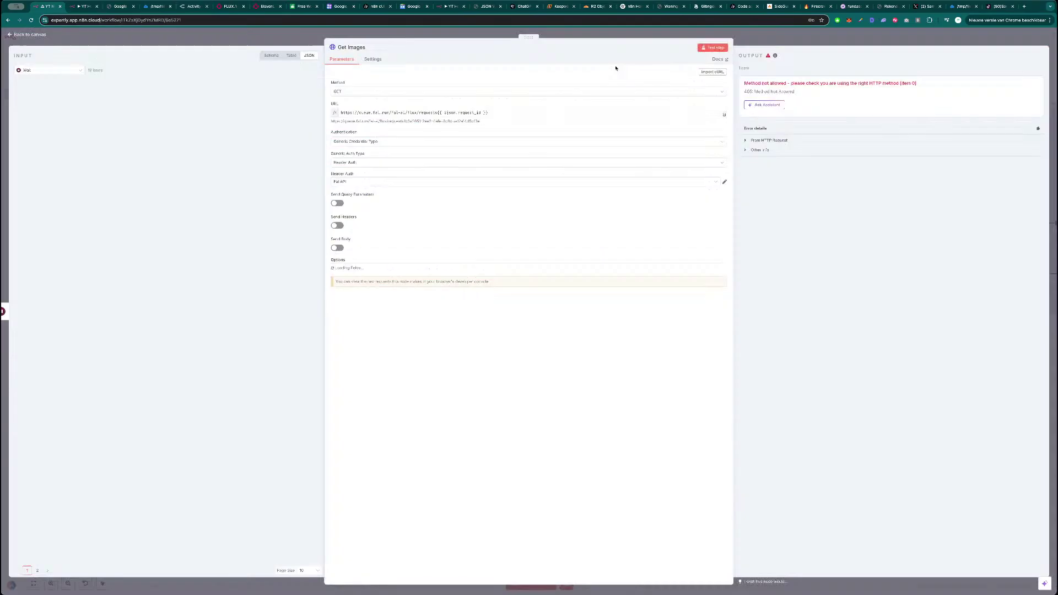
pyautogui.click(707, 48)
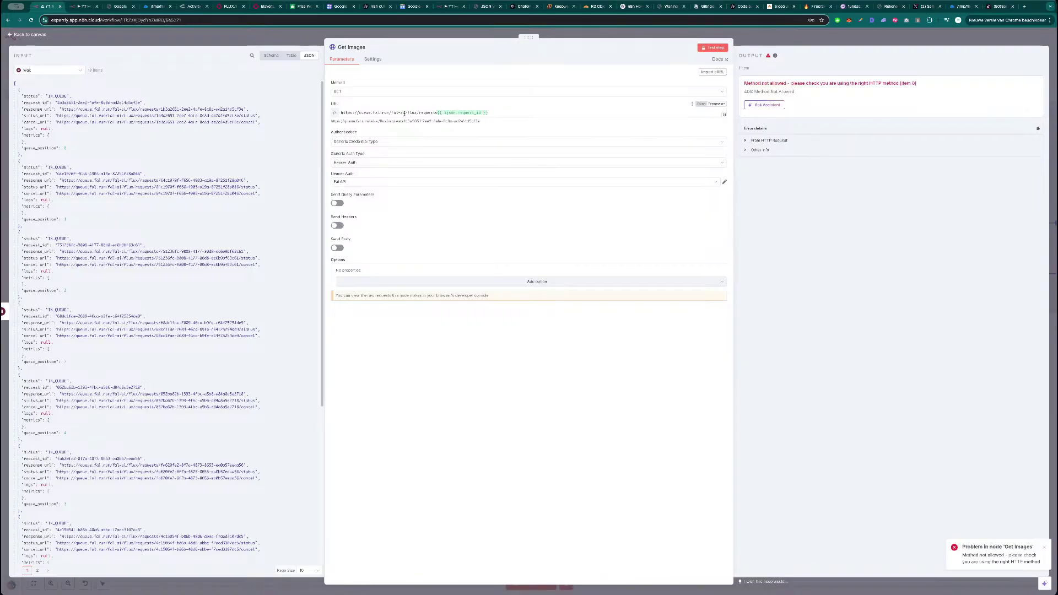
# - Compare the Get Images request URL with the Fetch request status URL in fal's flux/schnell API documentation
pyautogui.hotkey('ctrl', 'Tab')
pyautogui.click(230, 7)
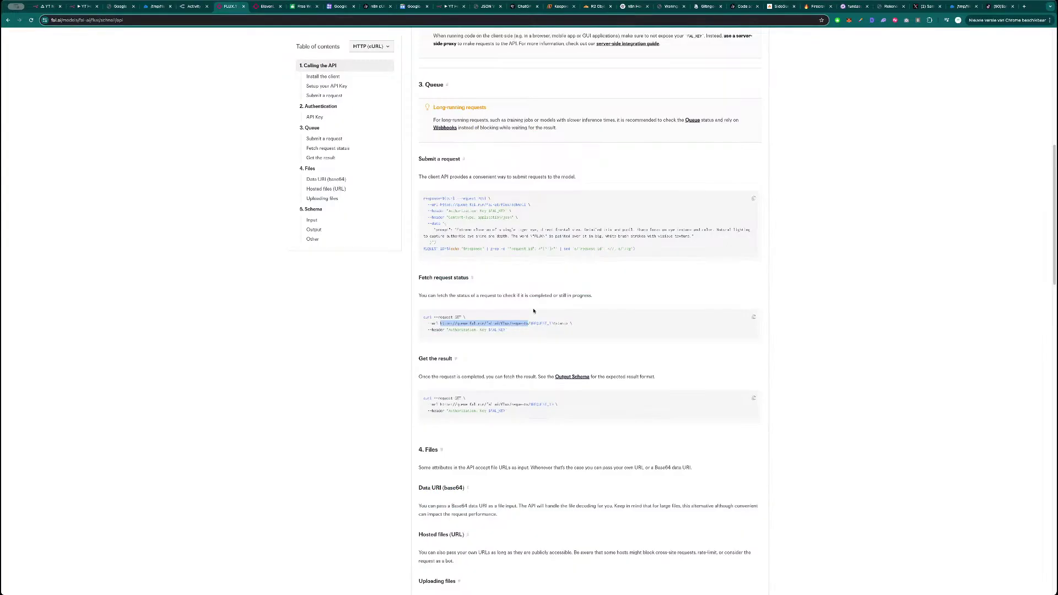
pyautogui.click(498, 323)
pyautogui.press('super+1')
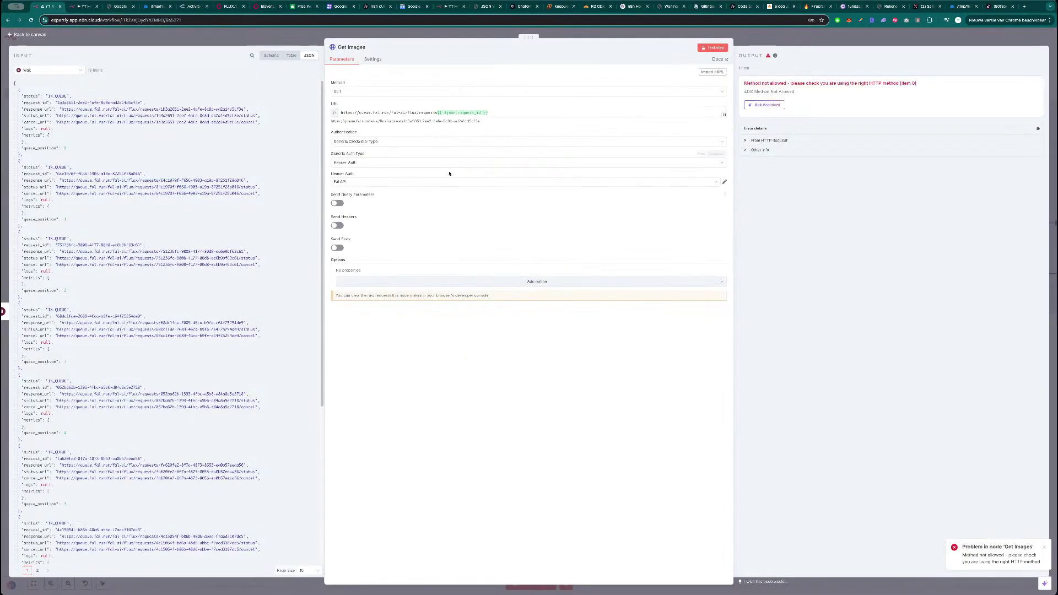
pyautogui.click(422, 113)
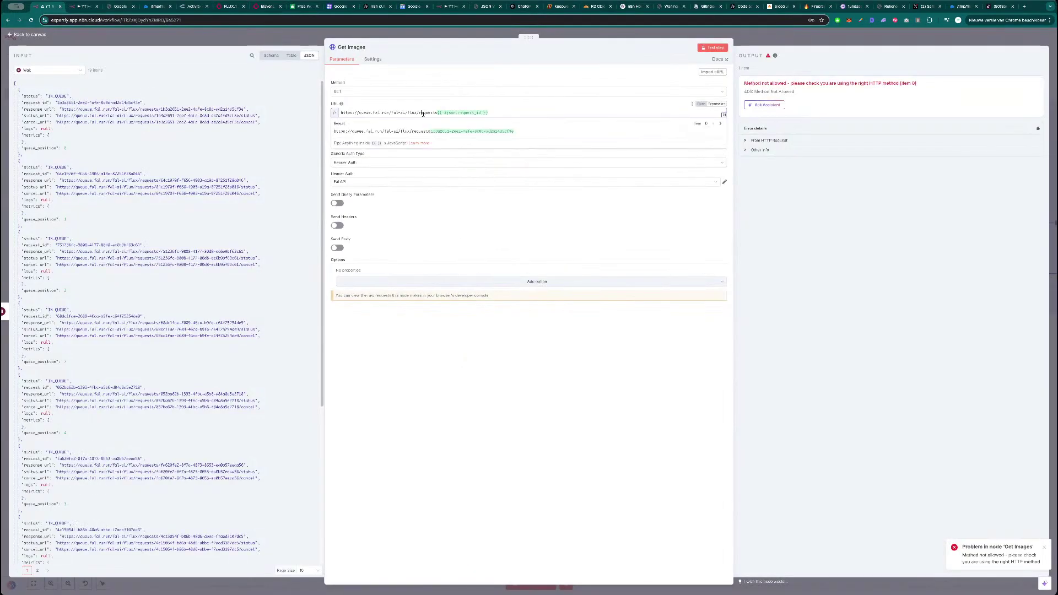
pyautogui.click(793, 39)
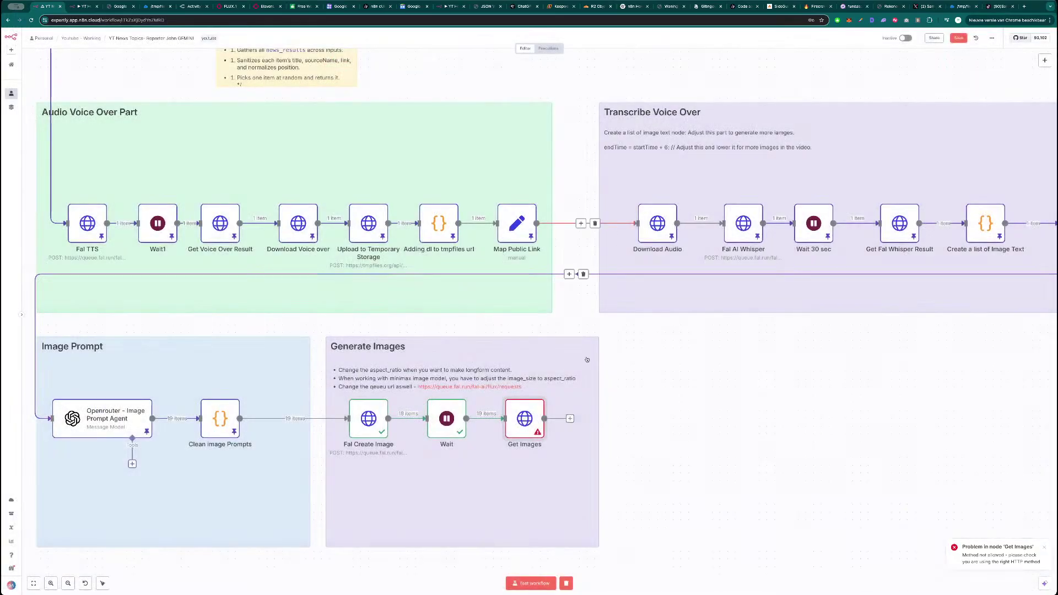
# - Add a slash between requests and the request_id expression in the Get Images URL and test the node again
pyautogui.doubleClick(523, 424)
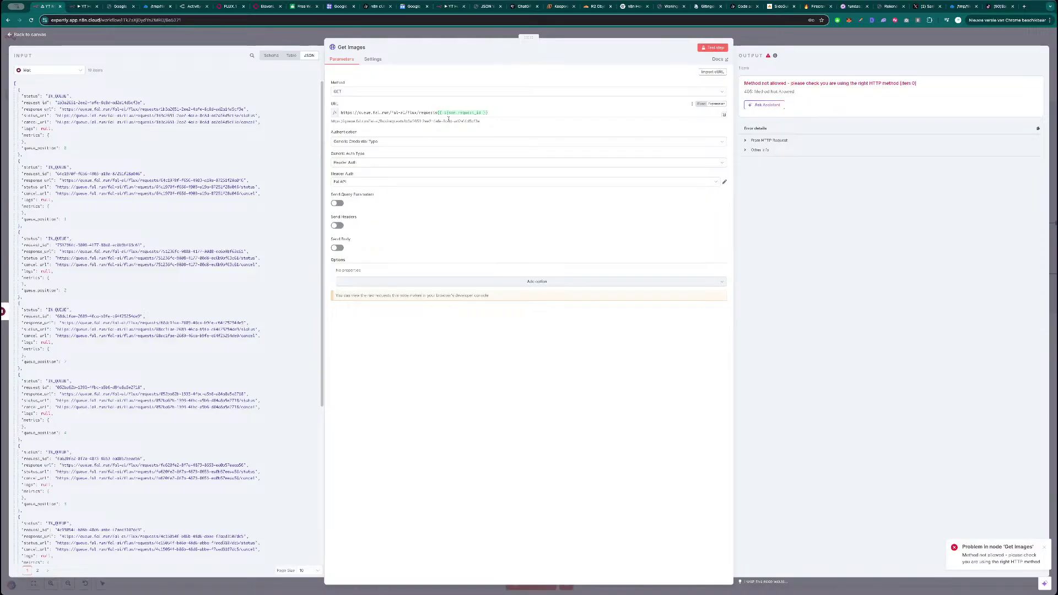
pyautogui.click(714, 48)
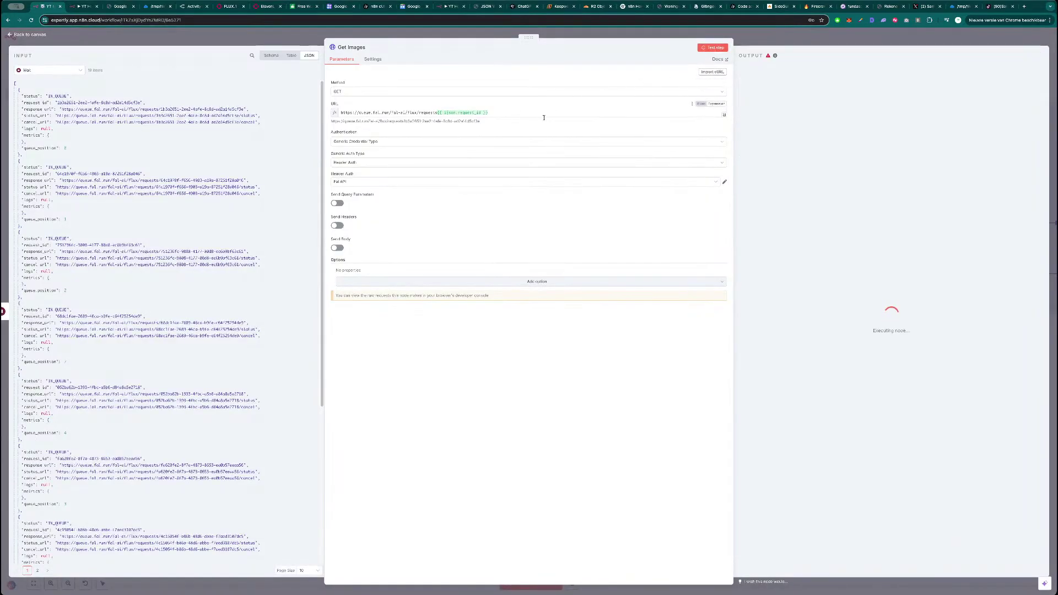
pyautogui.click(438, 113)
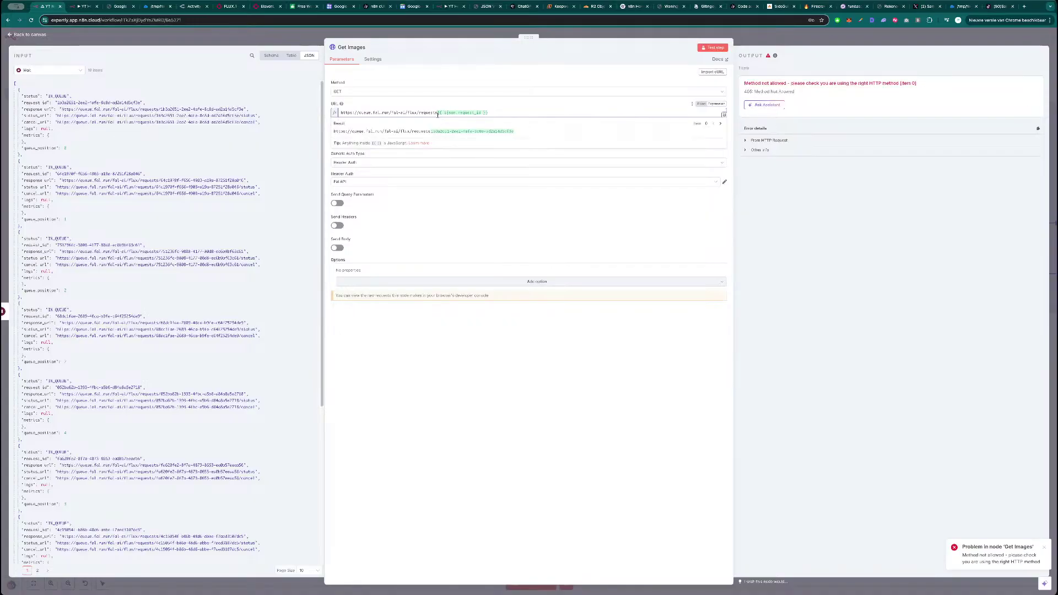
pyautogui.write('/')
pyautogui.click(713, 47)
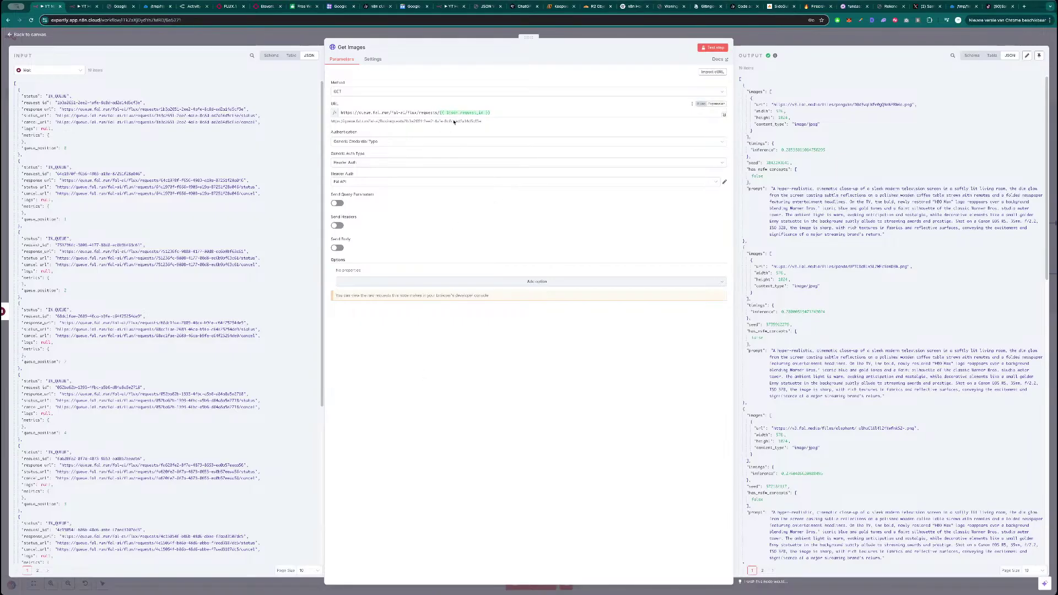
pyautogui.press('Escape')
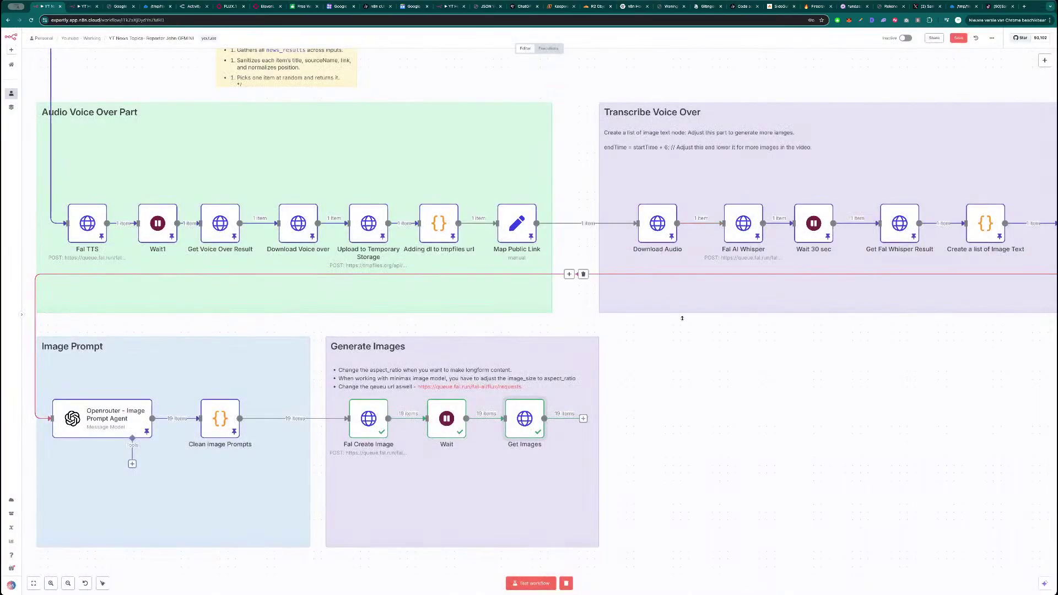
pyautogui.scroll(-10, 677, 358)
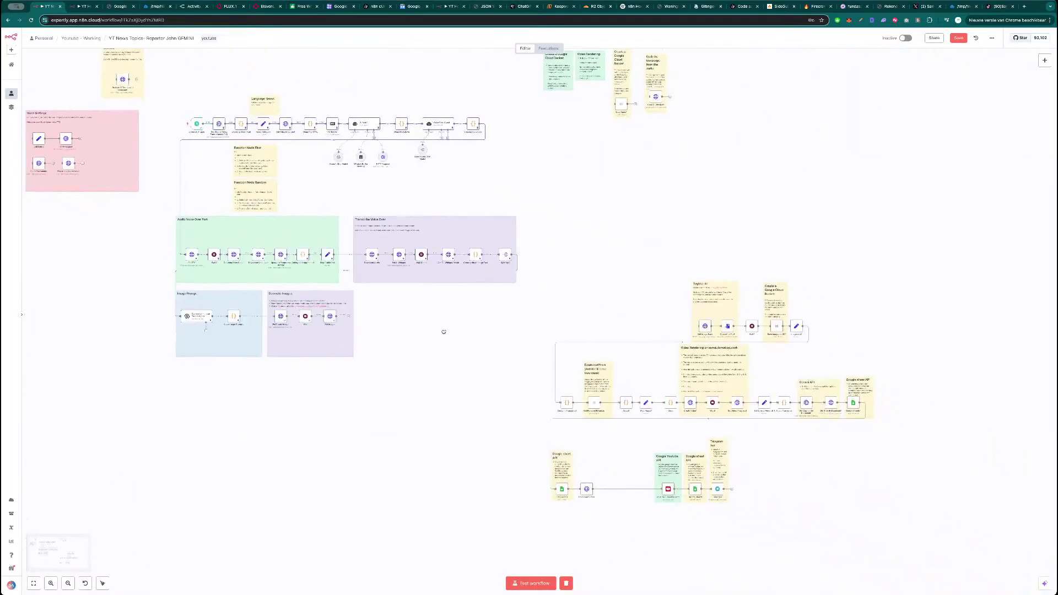
pyautogui.hscroll(-3, 432, 328)
pyautogui.scroll(2, 432, 329)
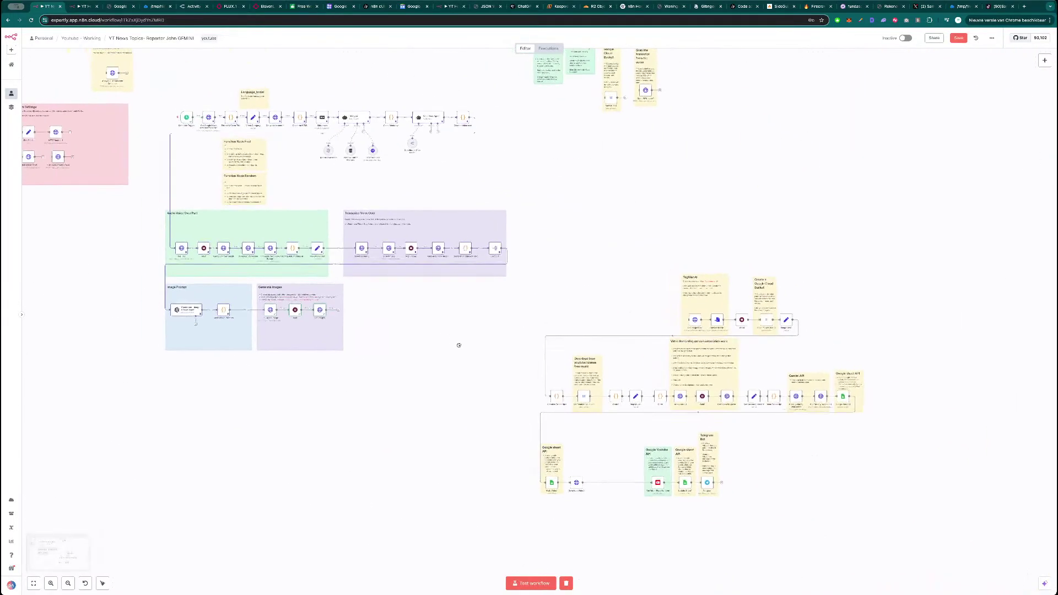
pyautogui.hscroll(-3, 460, 345)
pyautogui.scroll(2, 459, 345)
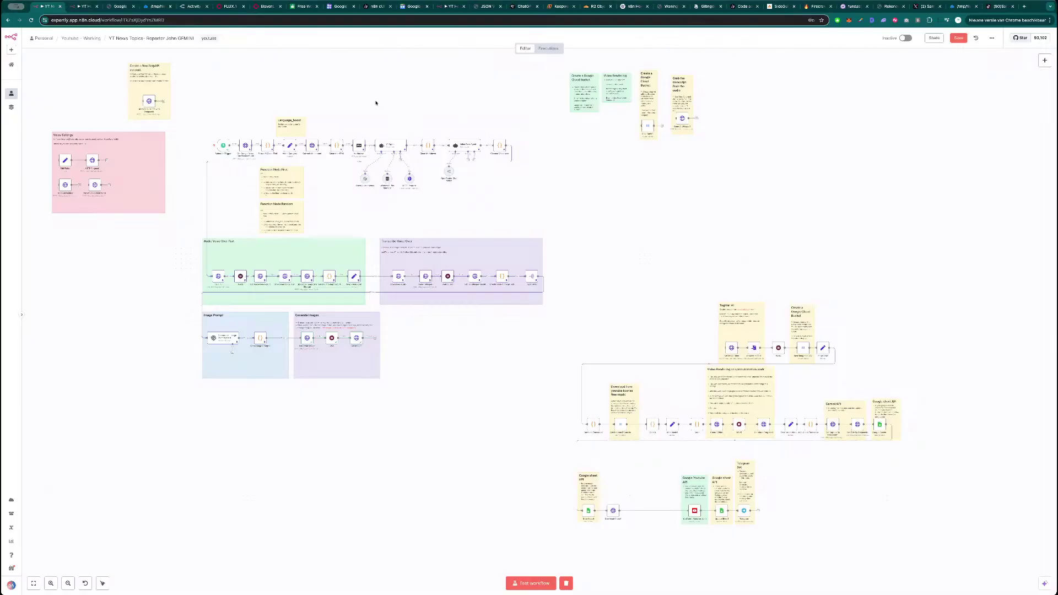
# - Open samautomation.work in a new browser tab and go to its n8n Automation Templates page
pyautogui.hotkey('ctrl', 't')
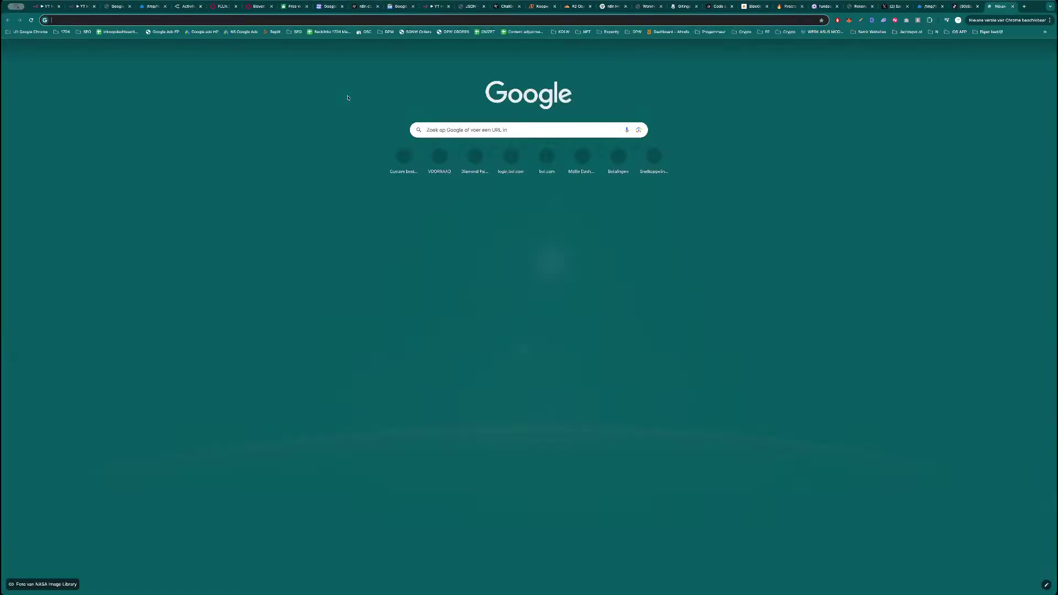
pyautogui.write('samautomation.work')
pyautogui.press('Return')
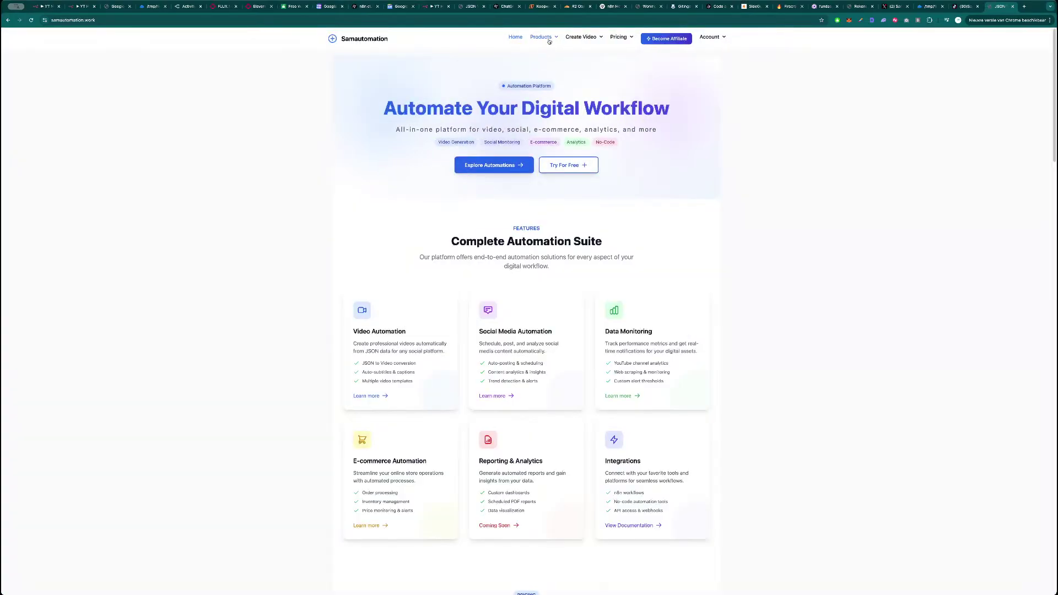
pyautogui.click(542, 53)
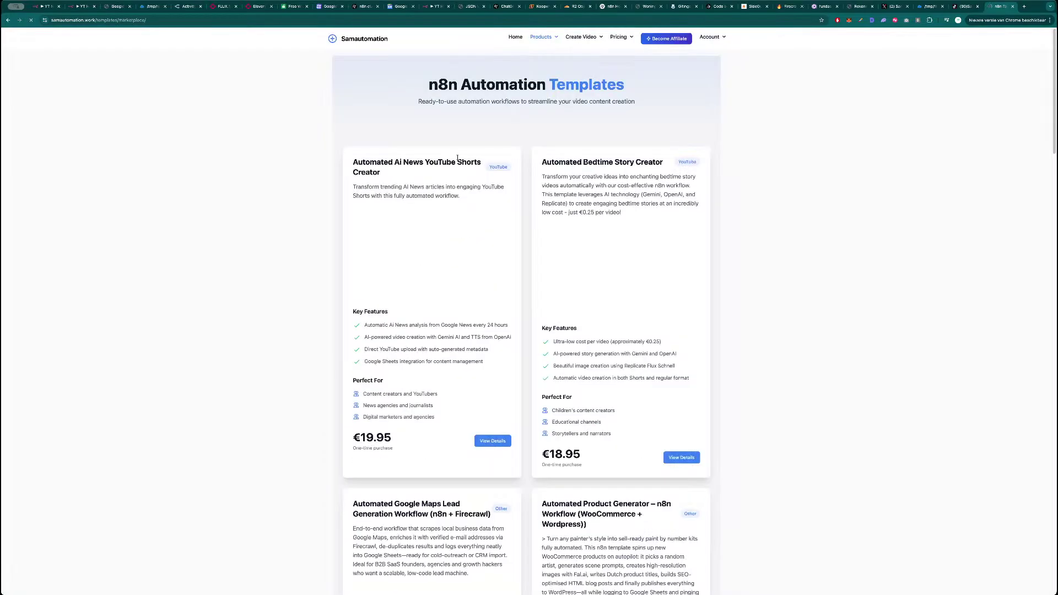
# - Browse the n8n template listings and open the details of the Automated YouTube Shorts (Google News) template
pyautogui.scroll(-8, 618, 258)
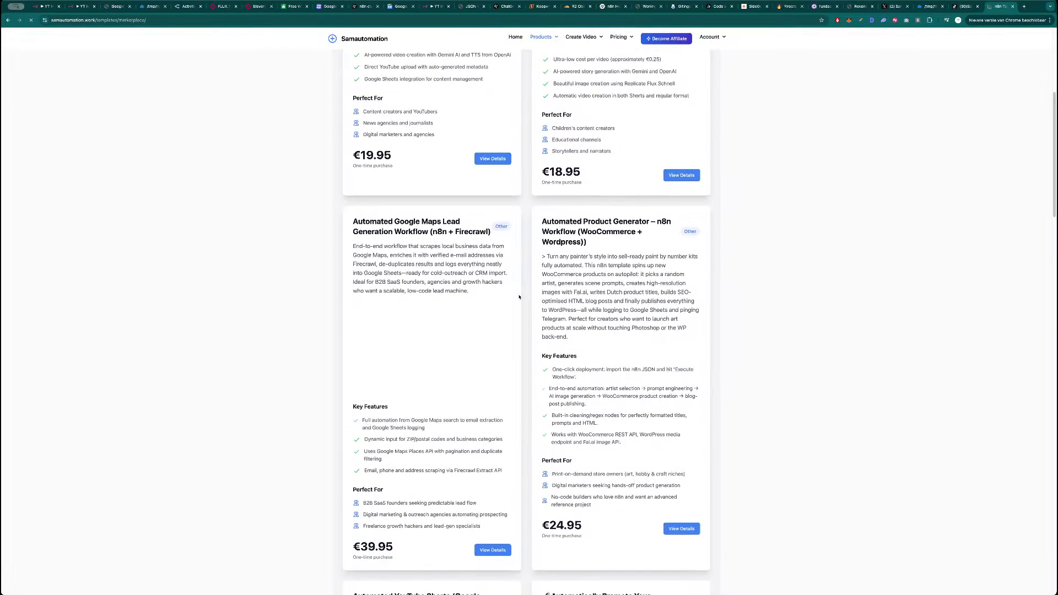
pyautogui.scroll(-5, 518, 296)
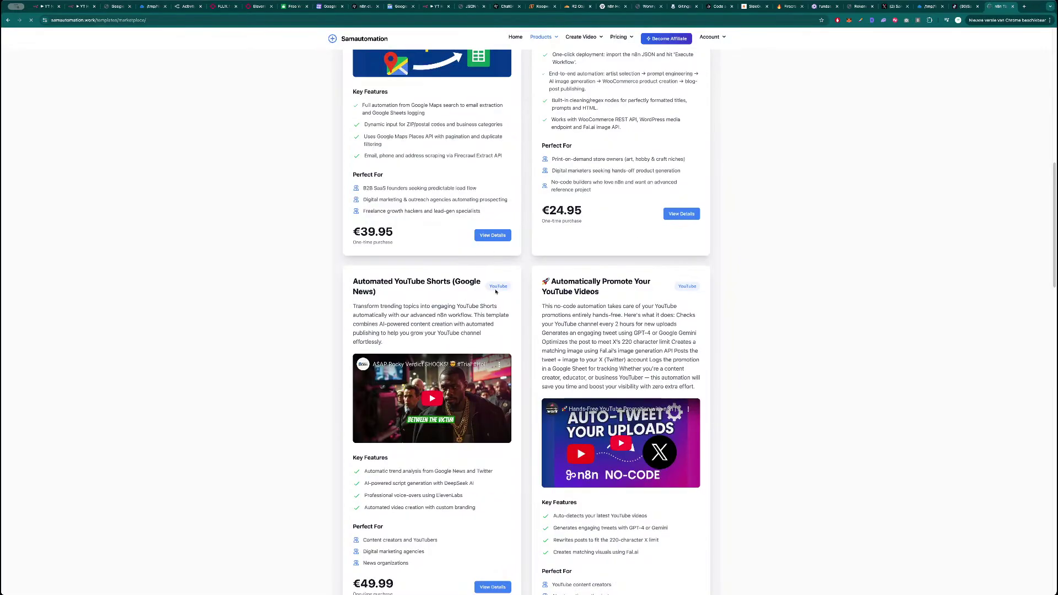
pyautogui.scroll(-10, 521, 278)
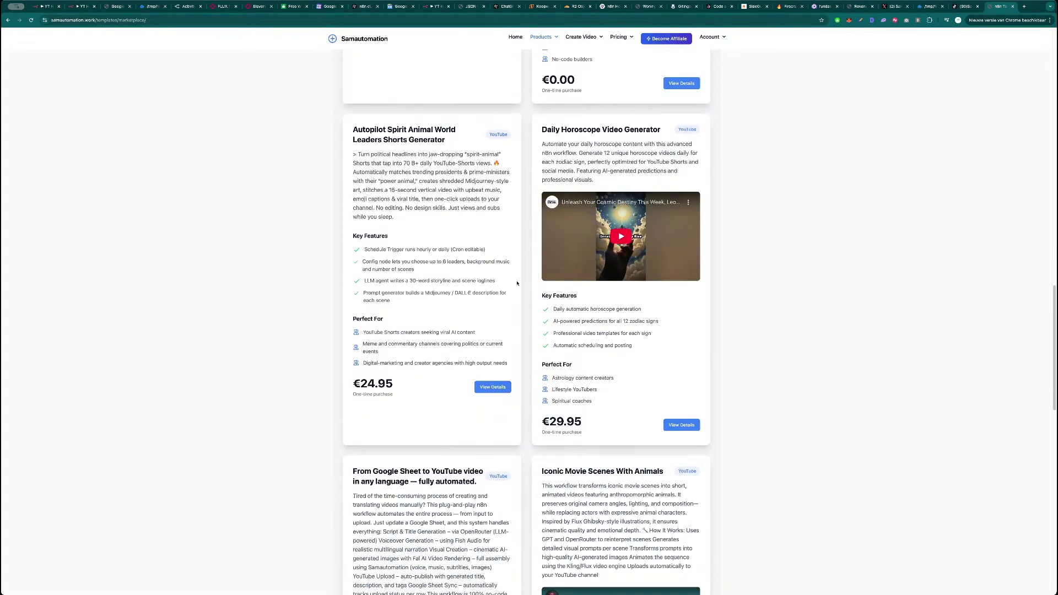
pyautogui.scroll(-10, 520, 313)
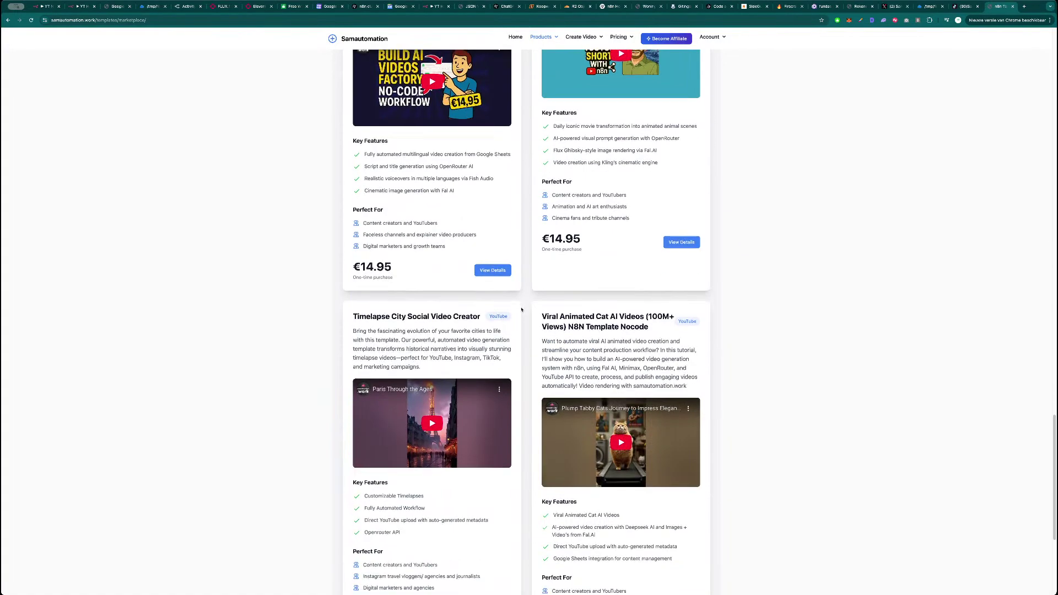
pyautogui.scroll(15, 521, 309)
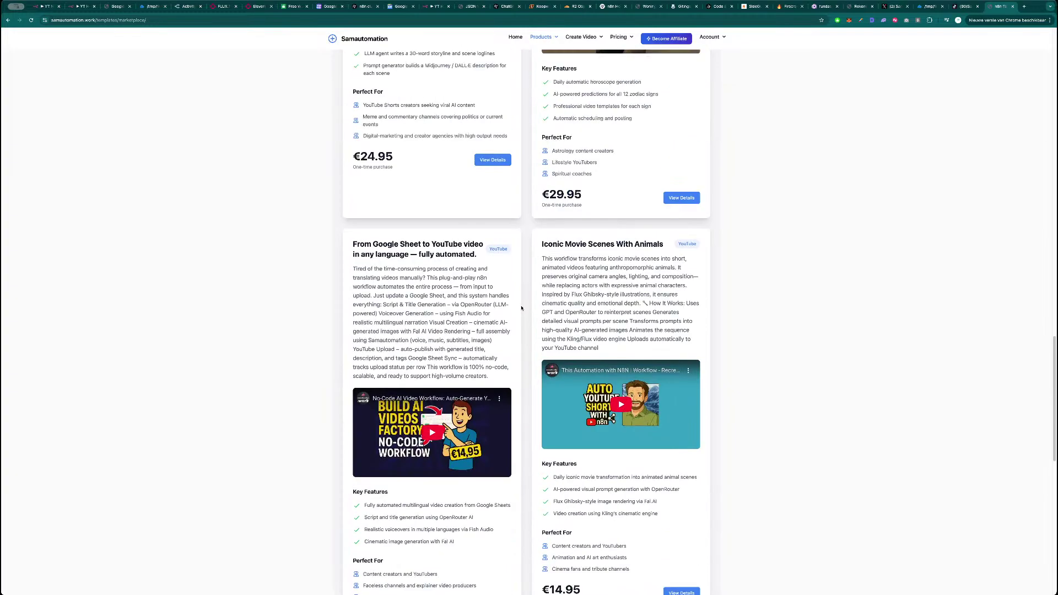
pyautogui.scroll(11, 521, 308)
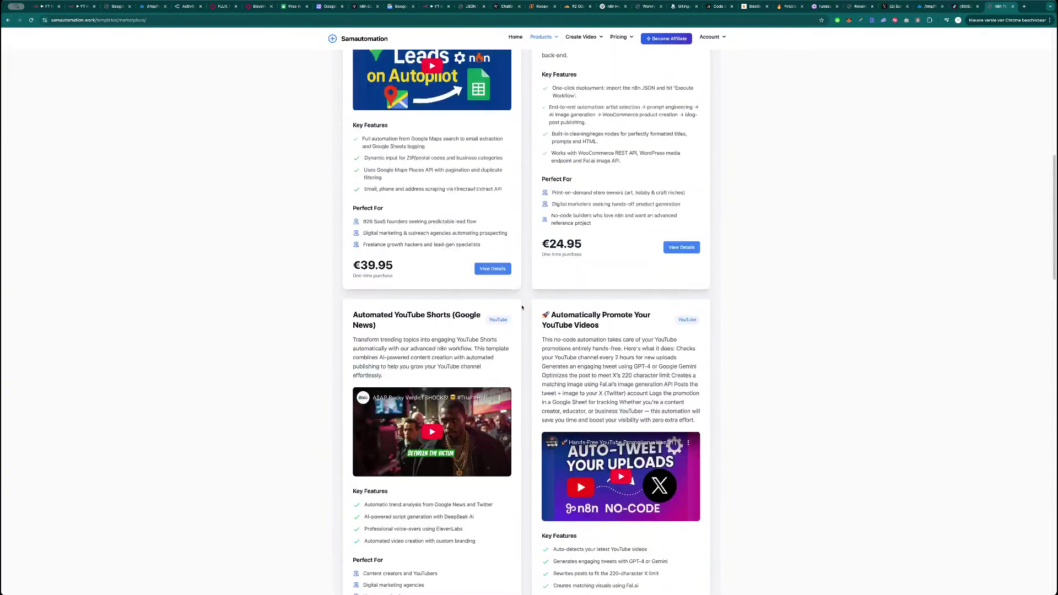
pyautogui.scroll(6, 522, 309)
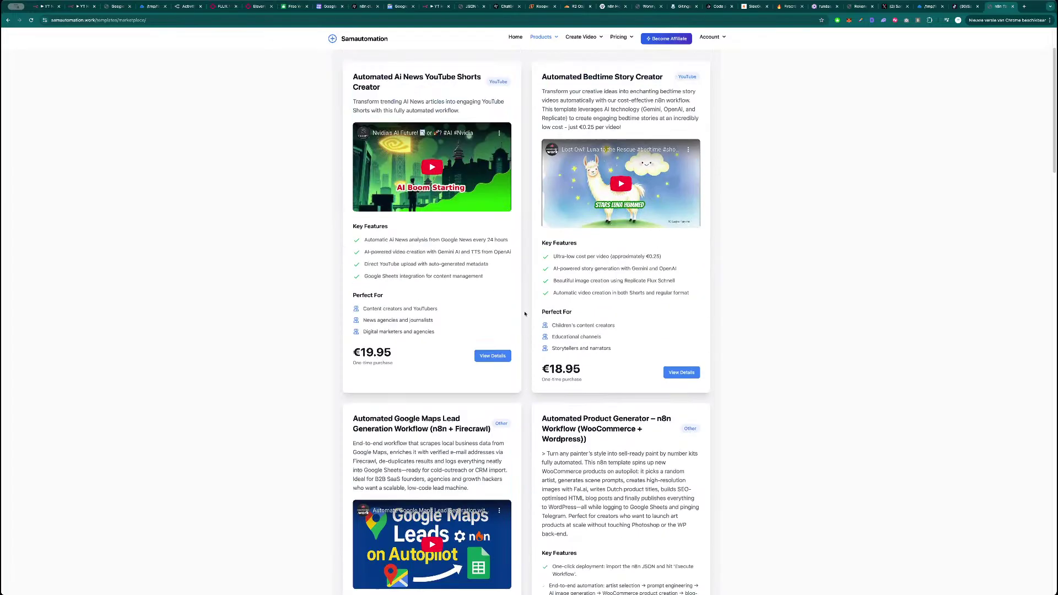
pyautogui.scroll(-12, 525, 313)
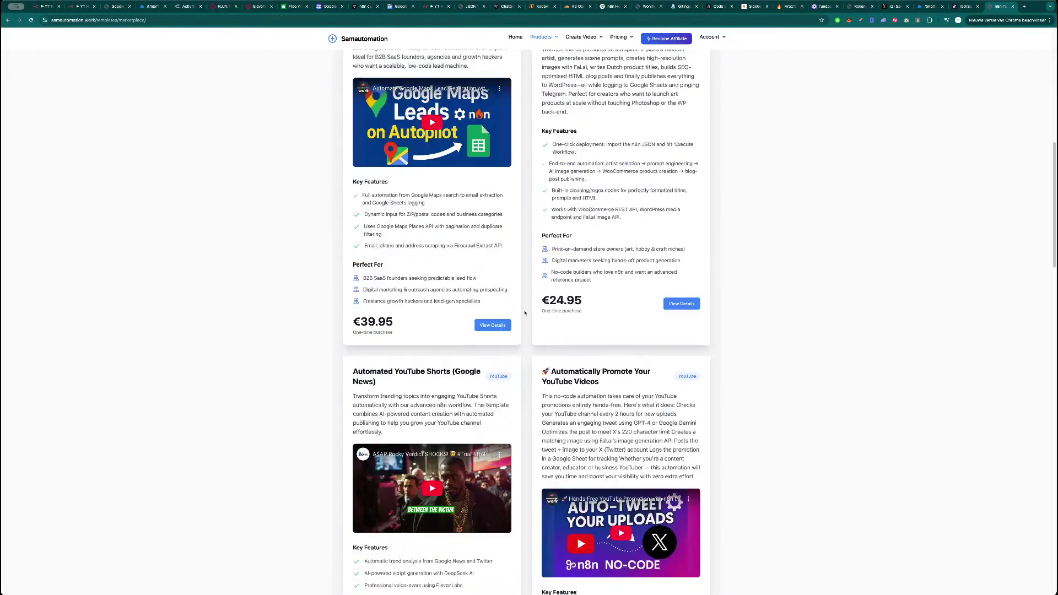
pyautogui.click(493, 525)
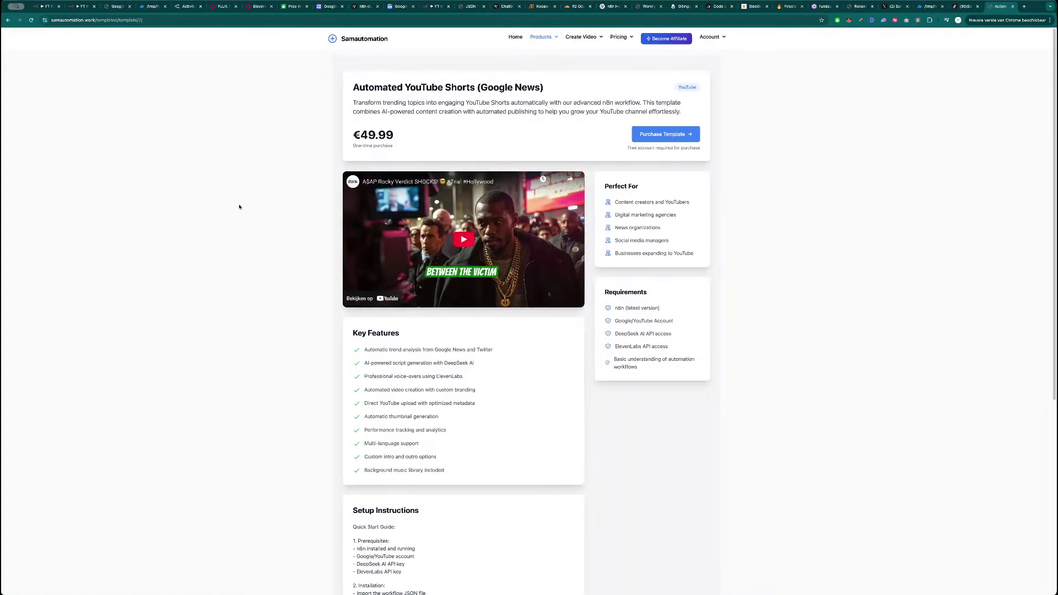
# - Return to the n8n workflow, inspect the Get Google News Entertainment 24h node, and switch to the Google News Entertainment page
pyautogui.press('super+1')
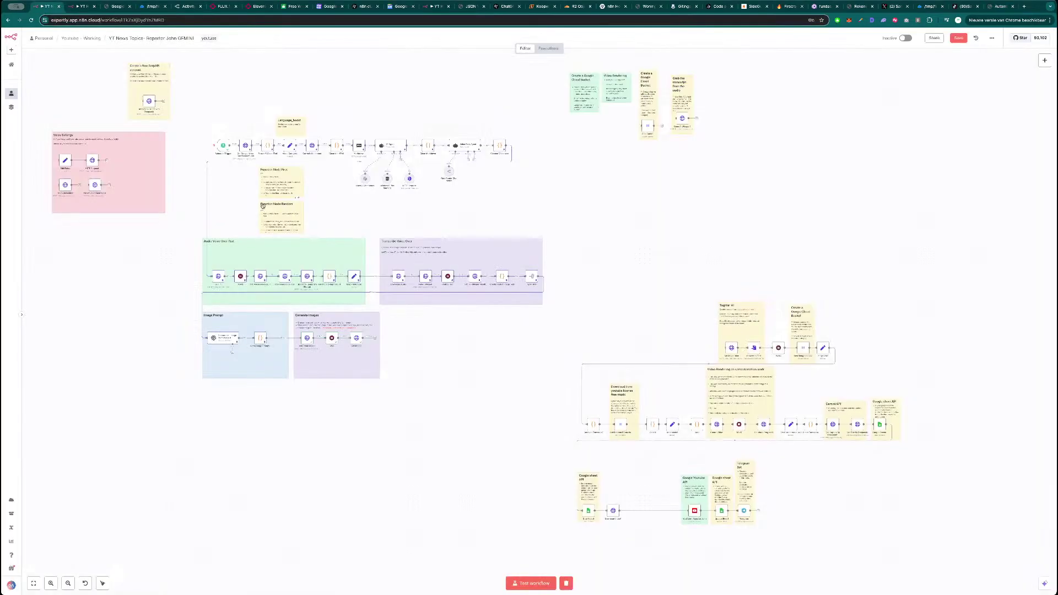
pyautogui.doubleClick(246, 146)
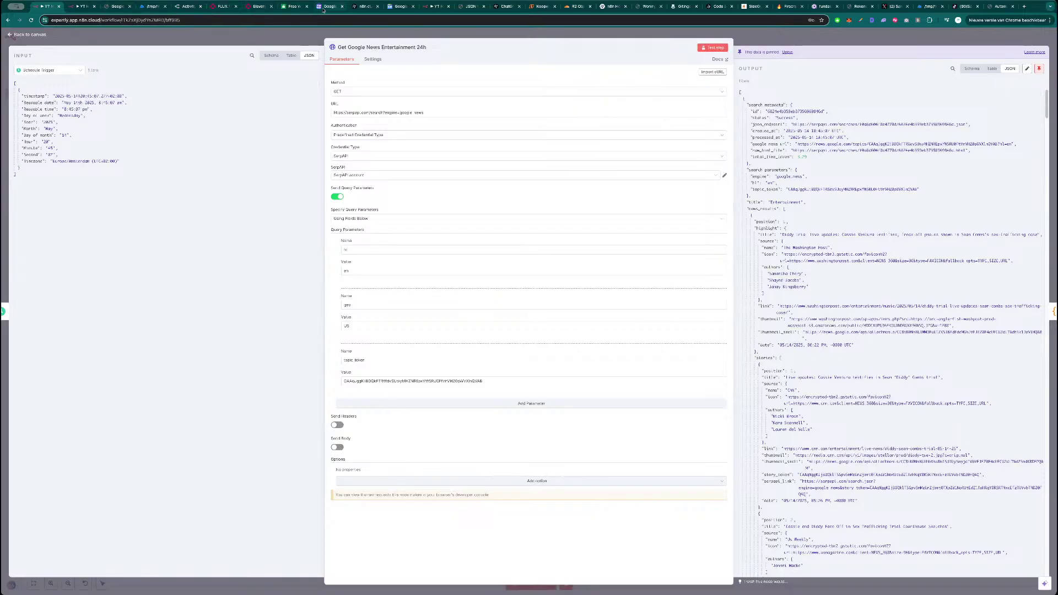
pyautogui.click(392, 6)
pyautogui.click(298, 160)
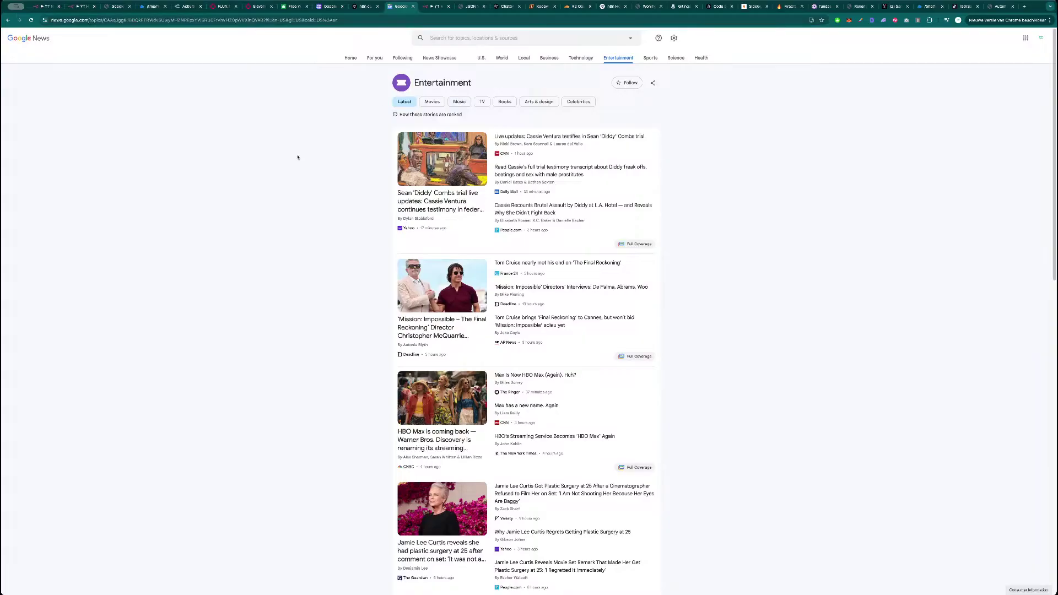
# - Open the Technology topic in Google News, examine its URL topic token, and check the topic title in the Entertainment node's output in n8n
pyautogui.click(581, 58)
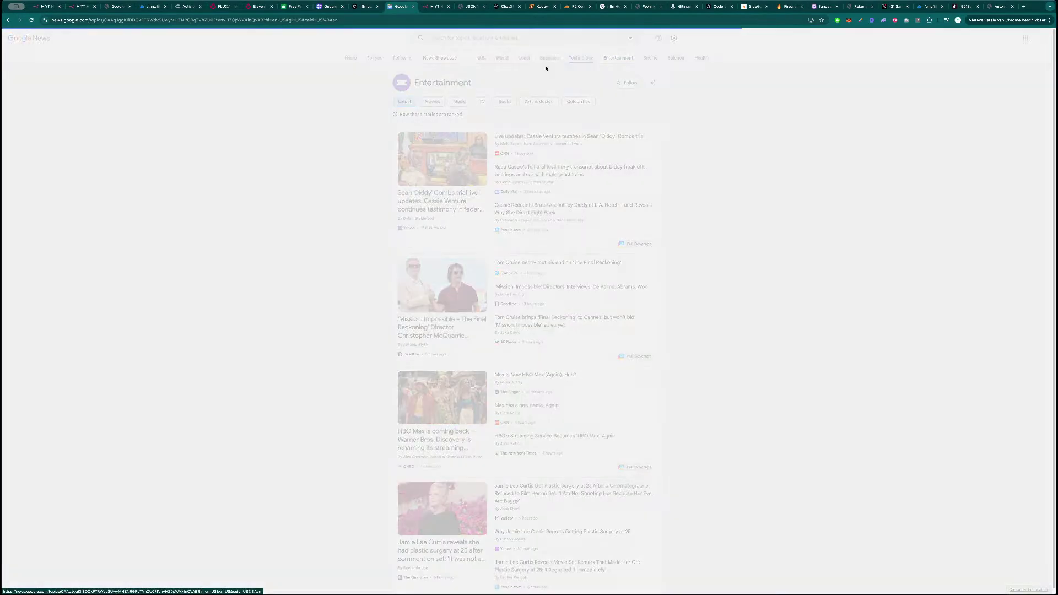
pyautogui.doubleClick(213, 21)
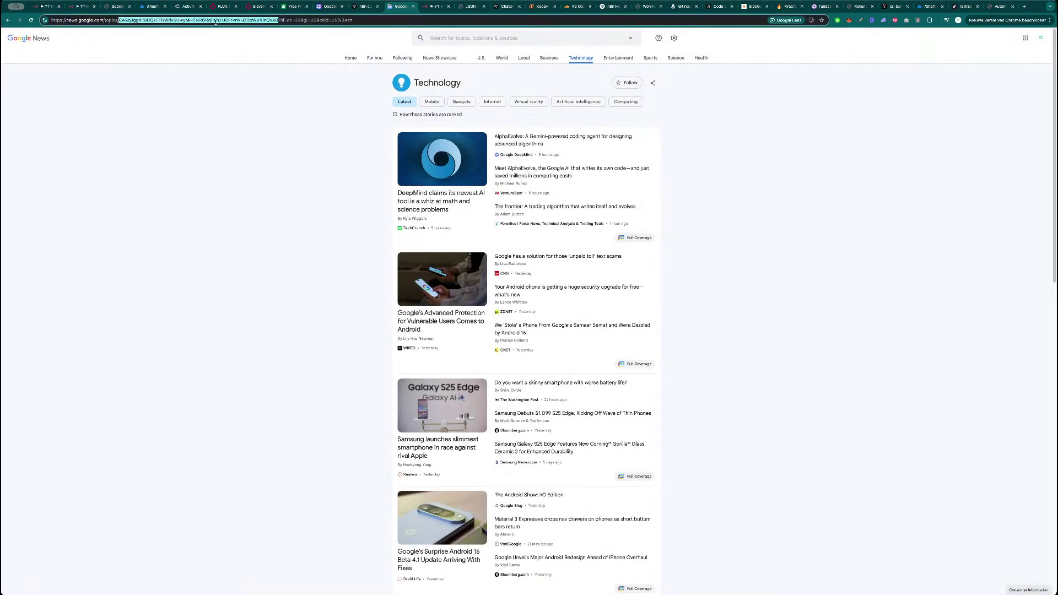
pyautogui.hotkey('ctrl', '1')
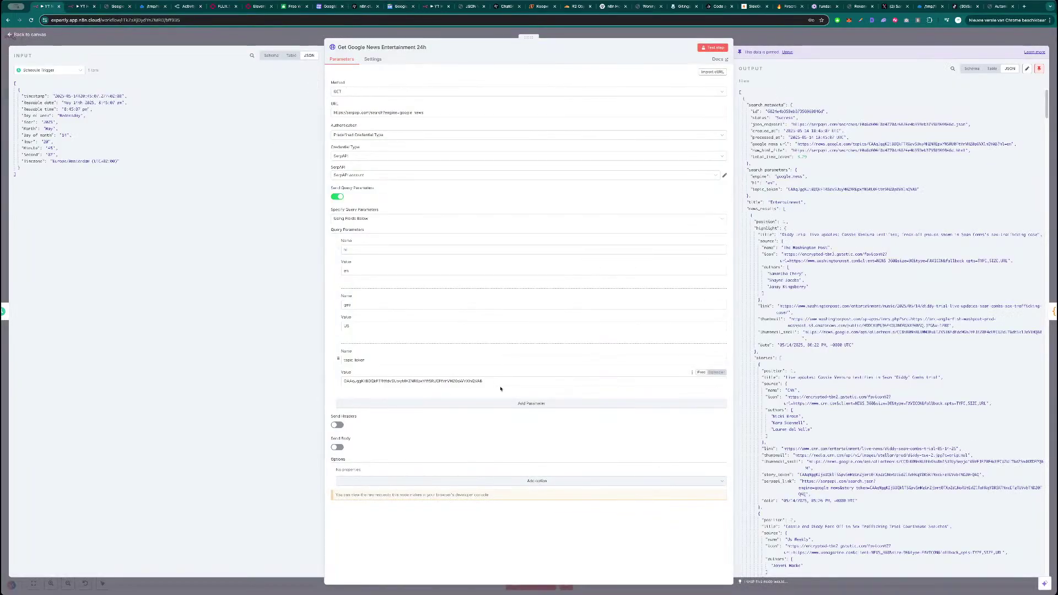
pyautogui.doubleClick(794, 202)
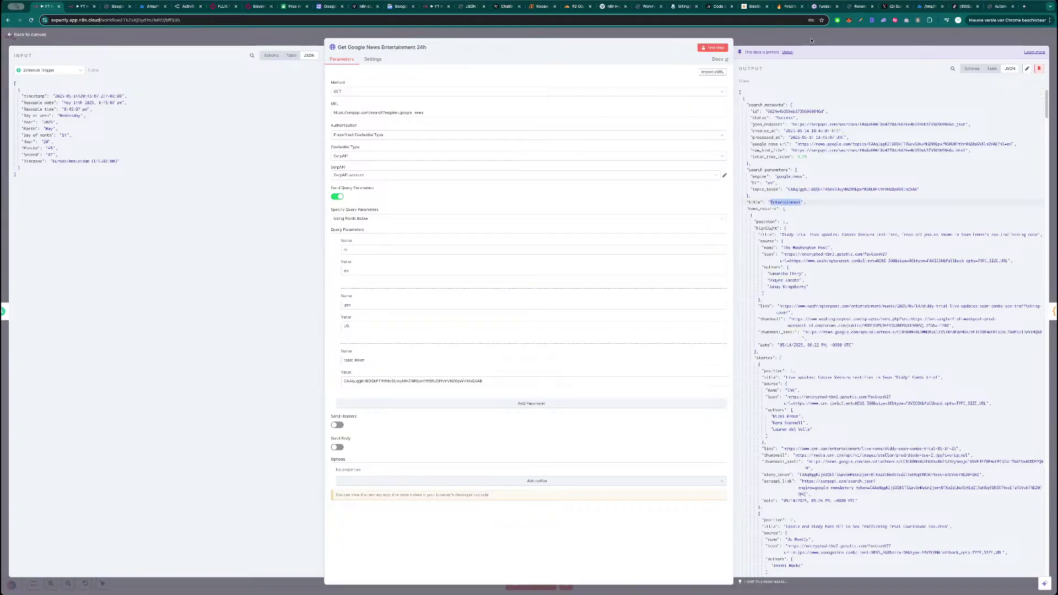
pyautogui.press('Escape')
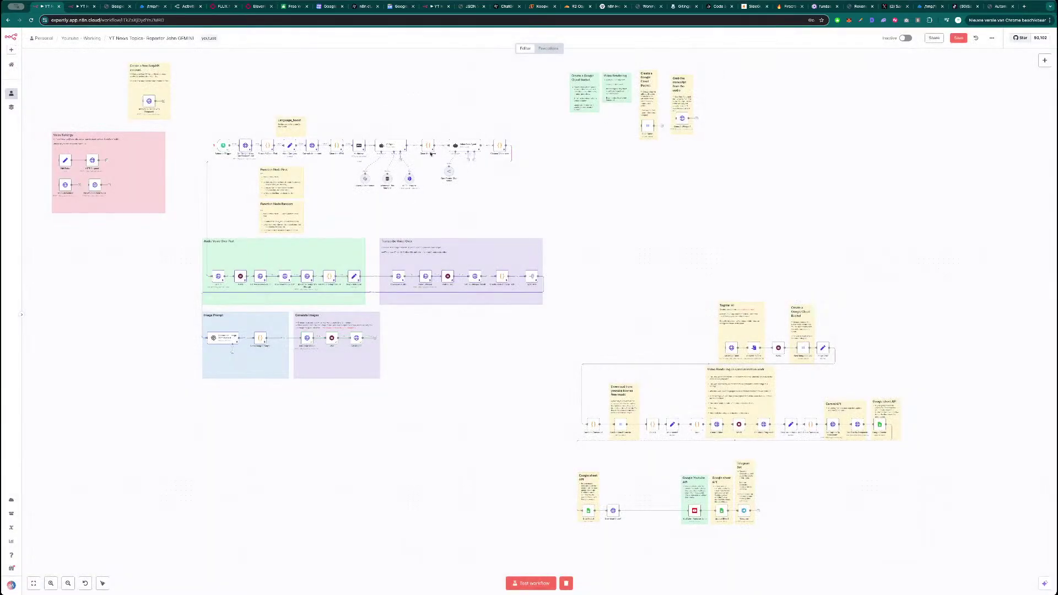
# - Save the YT News Topics workflow
pyautogui.hscroll(-3, 655, 270)
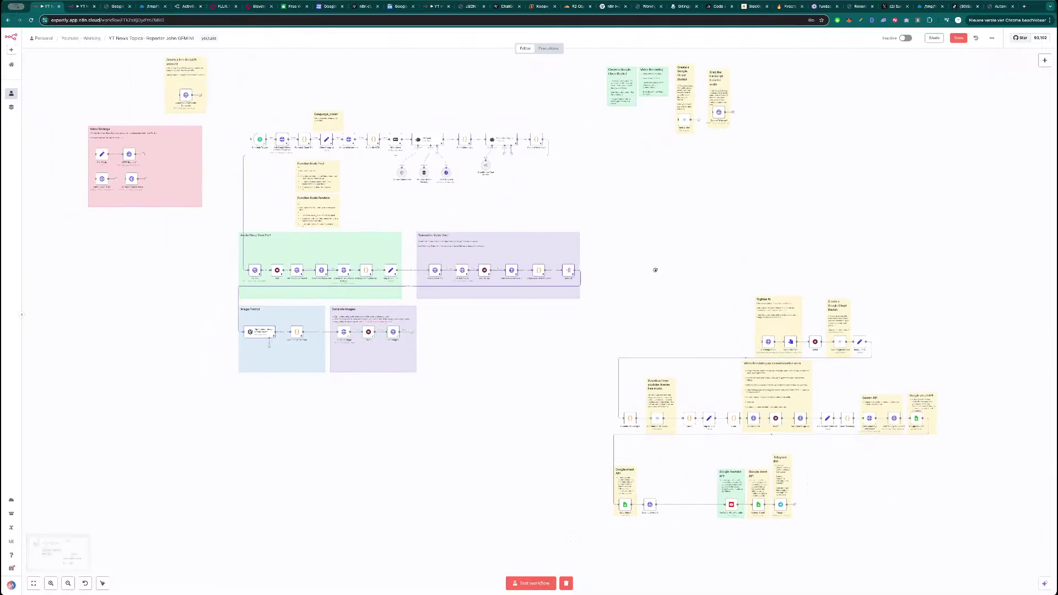
pyautogui.scroll(2, 428, 214)
pyautogui.moveTo(397, 220); pyautogui.dragTo(449, 241)
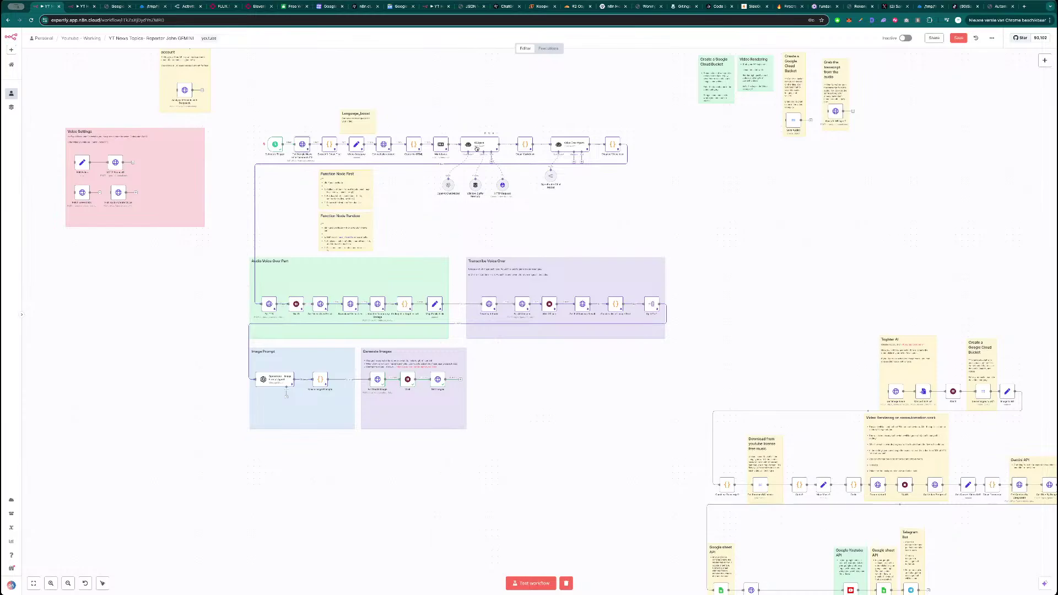
pyautogui.moveTo(895, 395)
pyautogui.click(959, 37)
# - Delete the Together AI note with its two nodes and the wait node beside the Google Cloud Bucket note
pyautogui.scroll(-3, 453, 232)
pyautogui.scroll(-2, 546, 407)
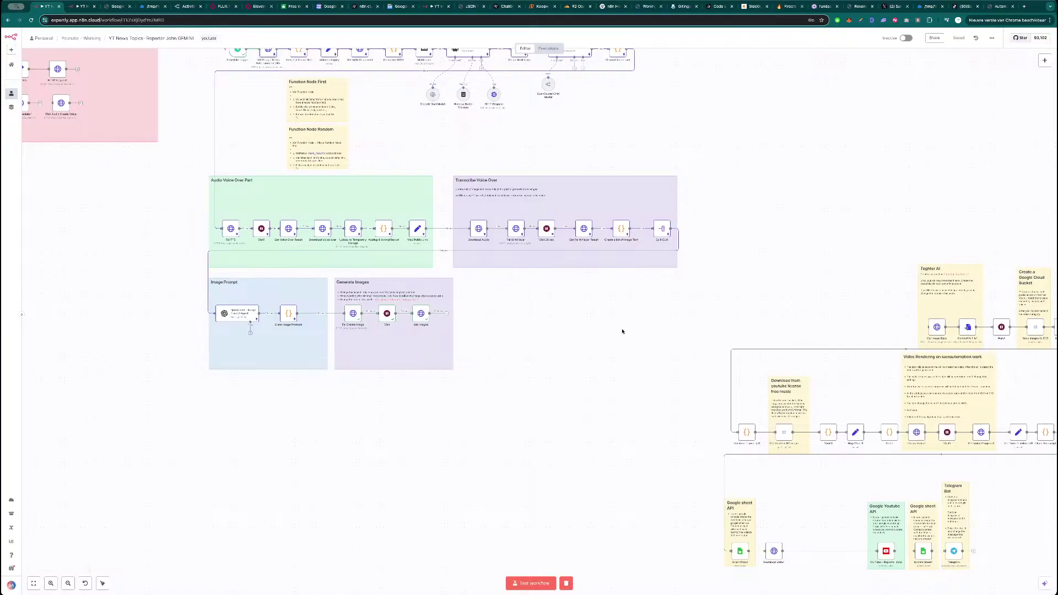
pyautogui.moveTo(742, 318); pyautogui.dragTo(605, 275)
pyautogui.moveTo(727, 203); pyautogui.dragTo(804, 312)
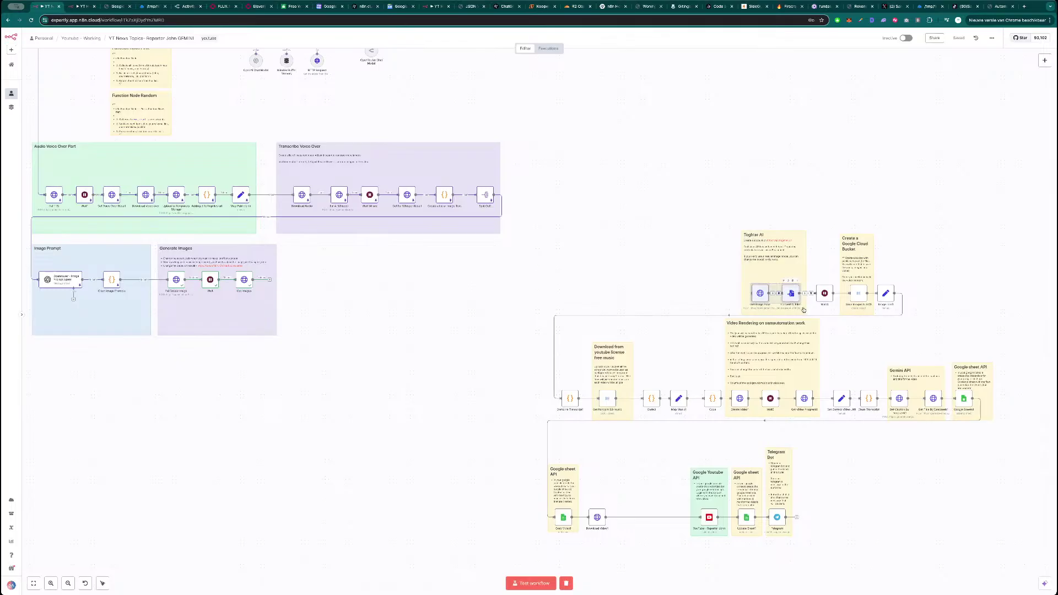
pyautogui.press('Delete')
pyautogui.click(780, 292)
pyautogui.press('Delete')
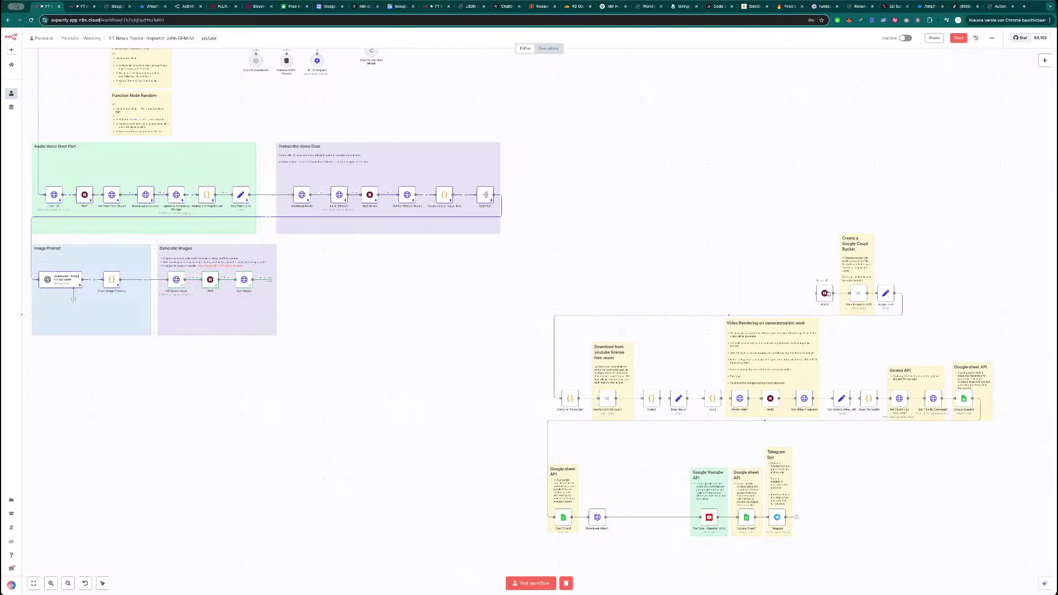
pyautogui.click(827, 294)
pyautogui.press('Delete')
# - Copy the Limit and Image Link nodes from the execution view of the YT Horoscoop Topics workflow and return to the news workflow
pyautogui.hscroll(-3, 363, 308)
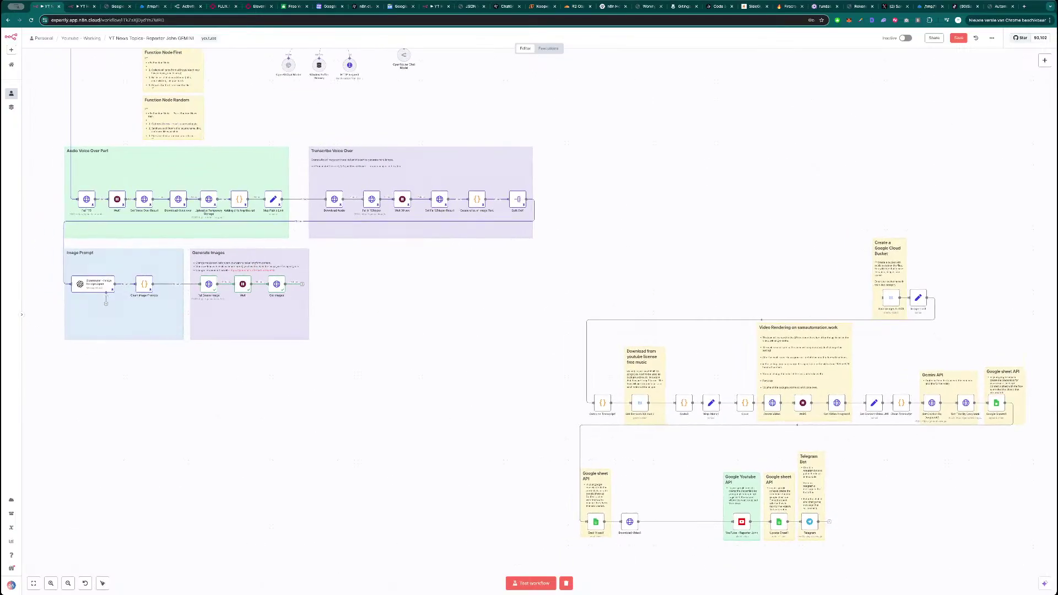
pyautogui.hotkey('ctrl', 'Tab')
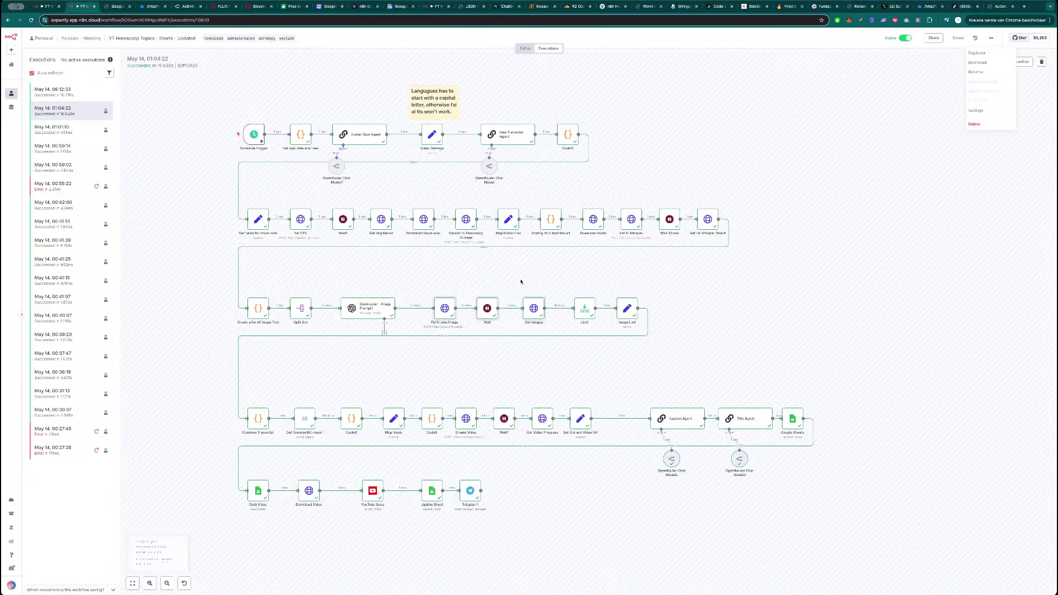
pyautogui.click(586, 312)
pyautogui.press('super+c')
pyautogui.click(631, 312)
pyautogui.press('super+c')
pyautogui.hotkey('ctrl', 'shift', 'Tab')
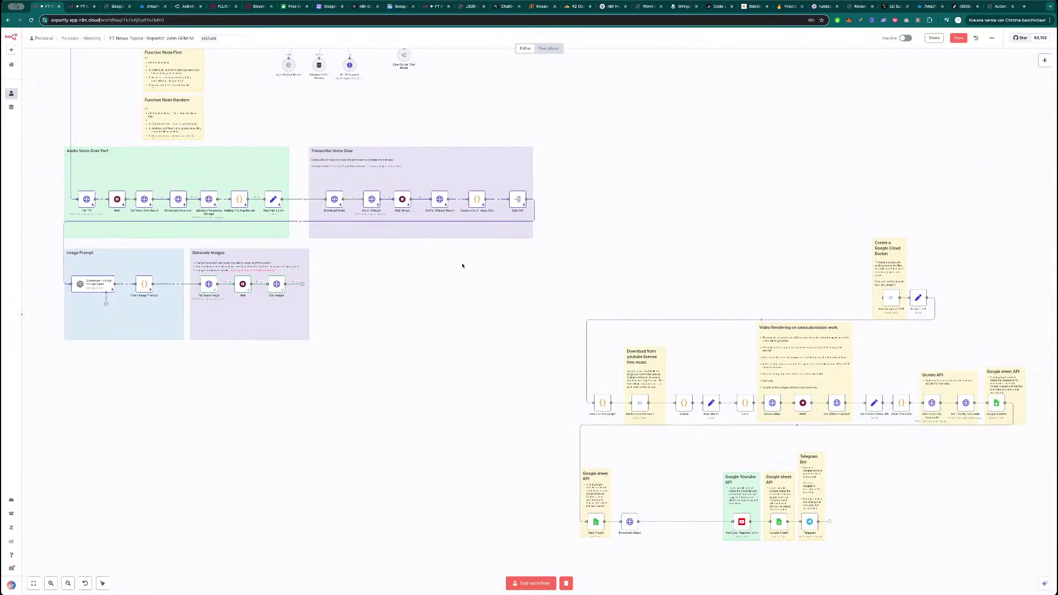
# - Paste the two copied nodes, widen the Generate Images note, and place Limit and Image Link in it, connected after Get Images
pyautogui.press('super+v')
pyautogui.moveTo(310, 297); pyautogui.dragTo(388, 290)
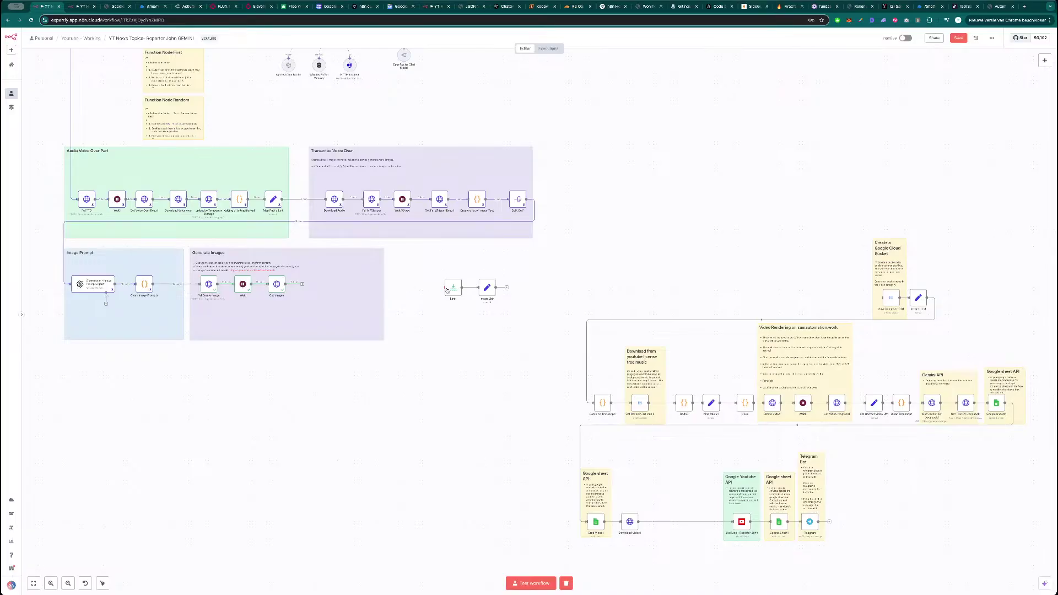
pyautogui.moveTo(453, 287); pyautogui.dragTo(321, 284)
pyautogui.moveTo(481, 293); pyautogui.dragTo(338, 287)
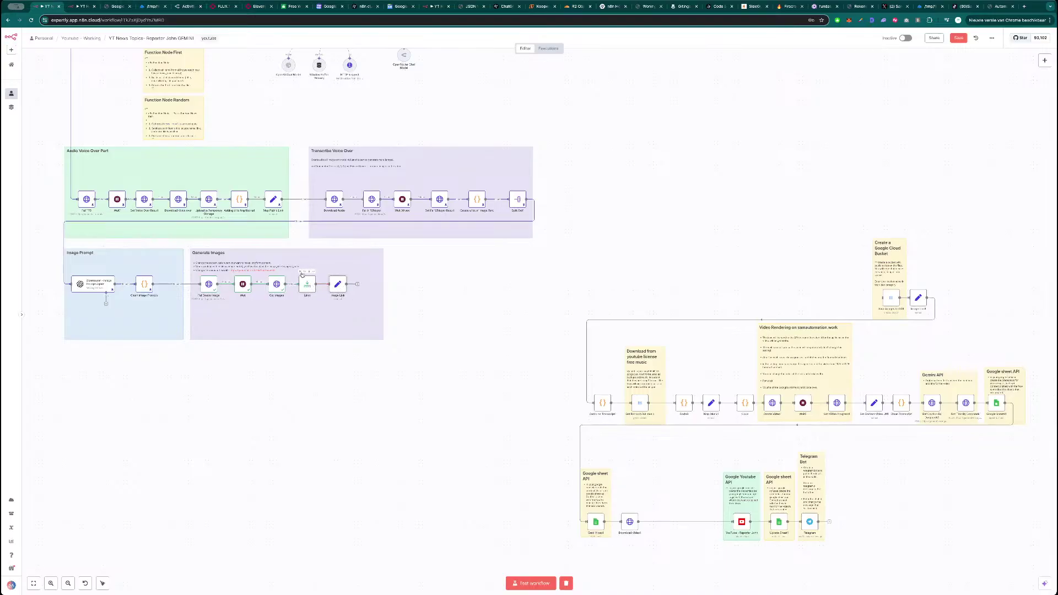
# - Test the newly added Limit and Image Link nodes in the Generate Images section
pyautogui.click(302, 271)
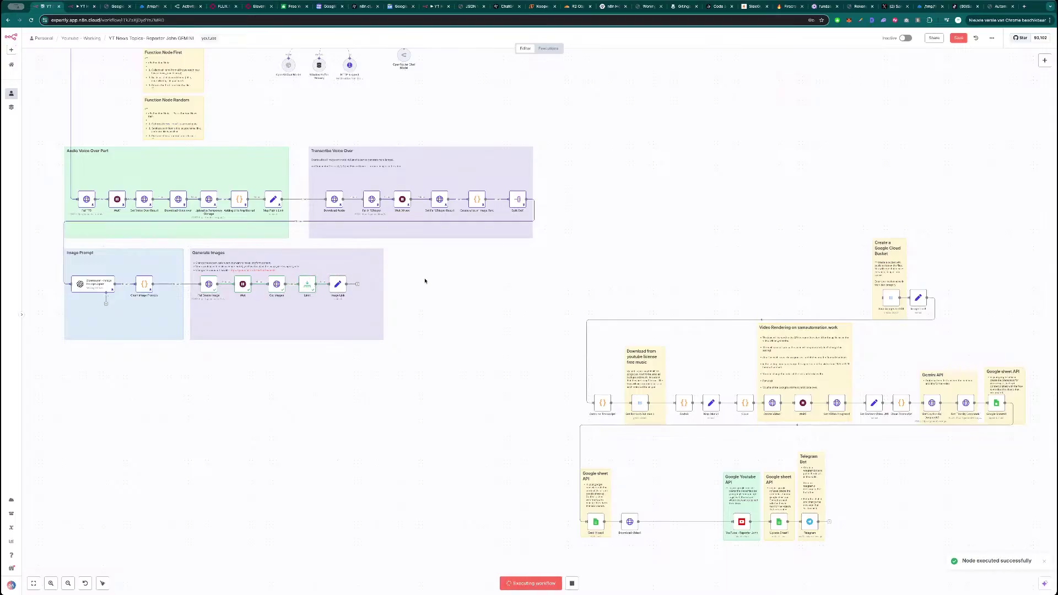
pyautogui.scroll(3, 420, 284)
pyautogui.moveTo(505, 140)
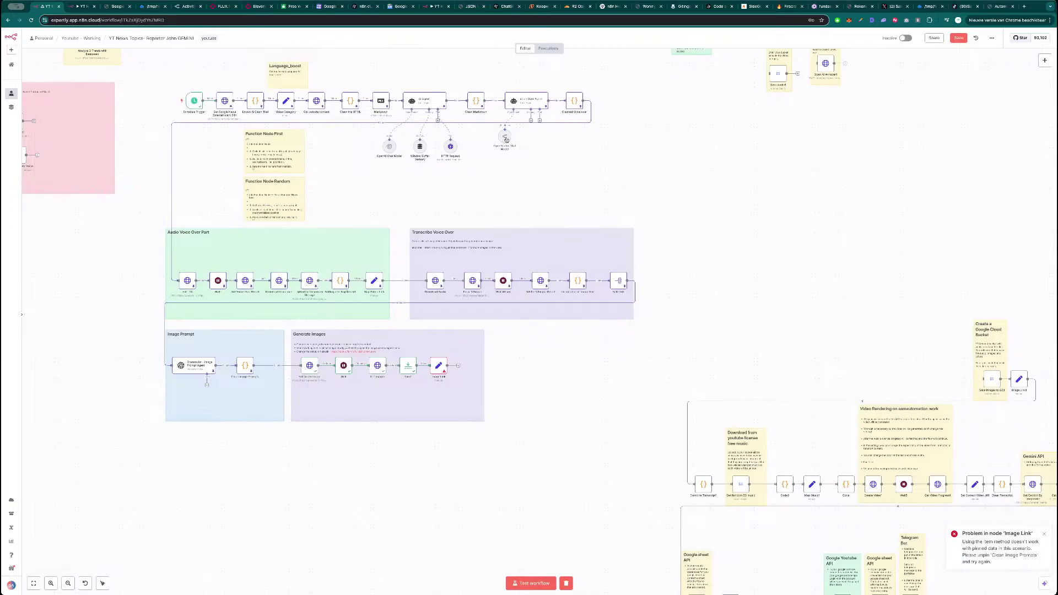
pyautogui.moveTo(526, 106)
# - Replace the Image Link node's Image ID expression with the groups field from Create a list of Image Text
pyautogui.doubleClick(440, 367)
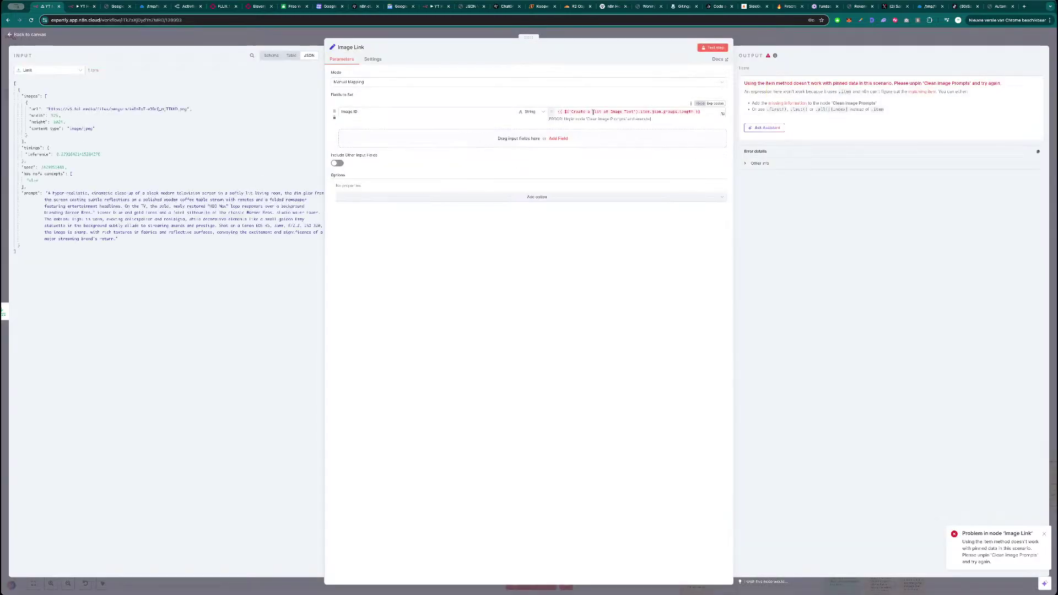
pyautogui.click(577, 113)
pyautogui.hotkey('ctrl', 'a')
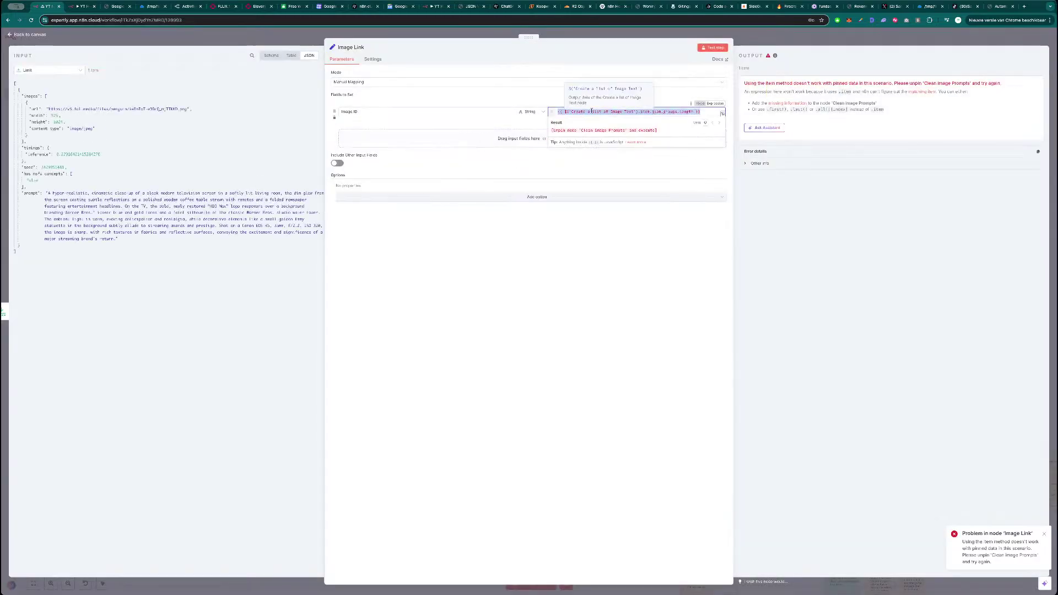
pyautogui.press('BackSpace')
pyautogui.click(72, 74)
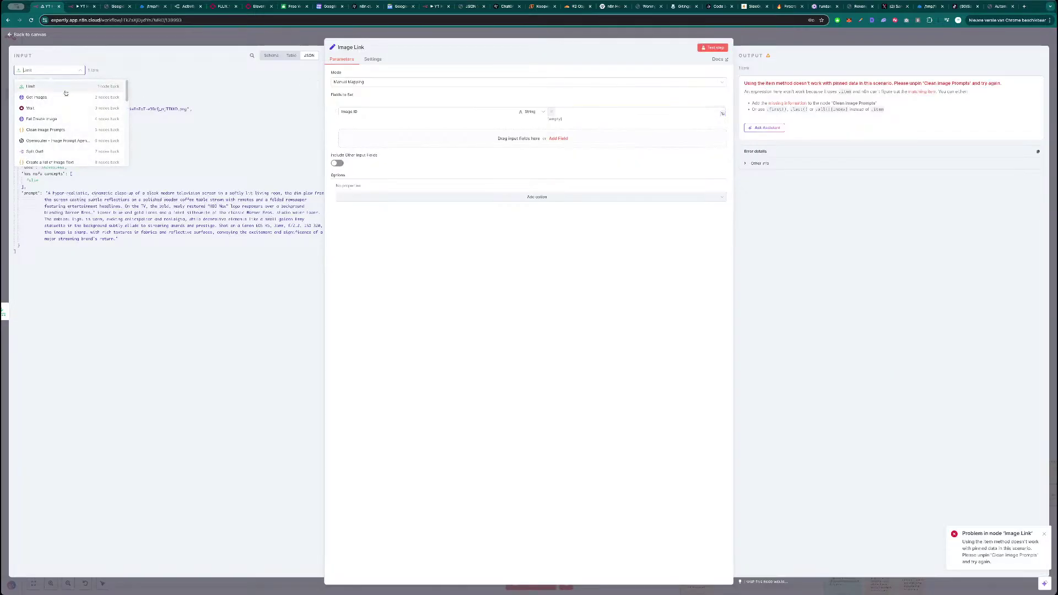
pyautogui.click(50, 150)
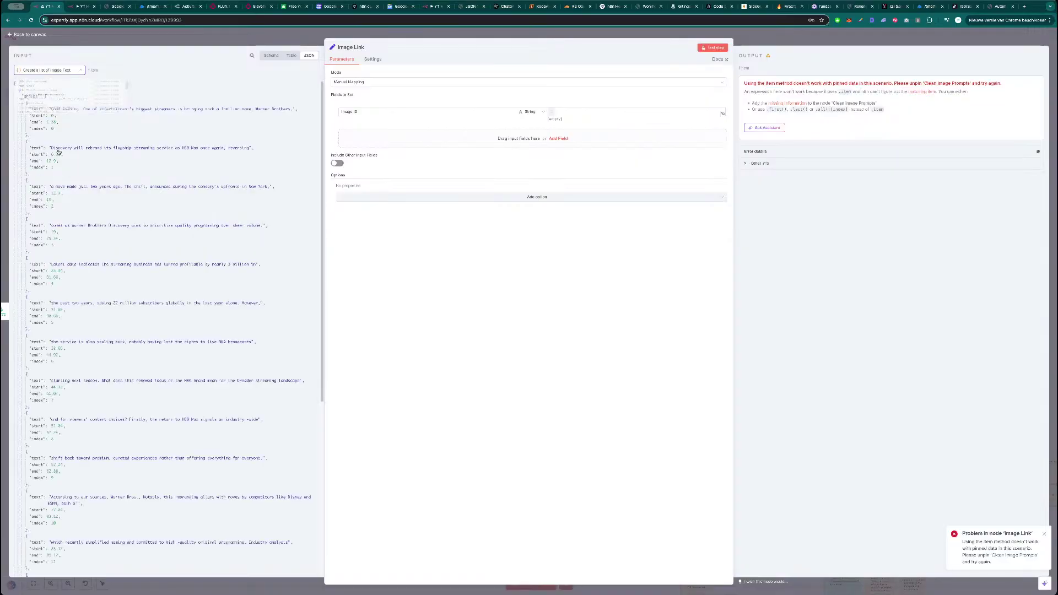
pyautogui.moveTo(31, 99); pyautogui.dragTo(584, 110)
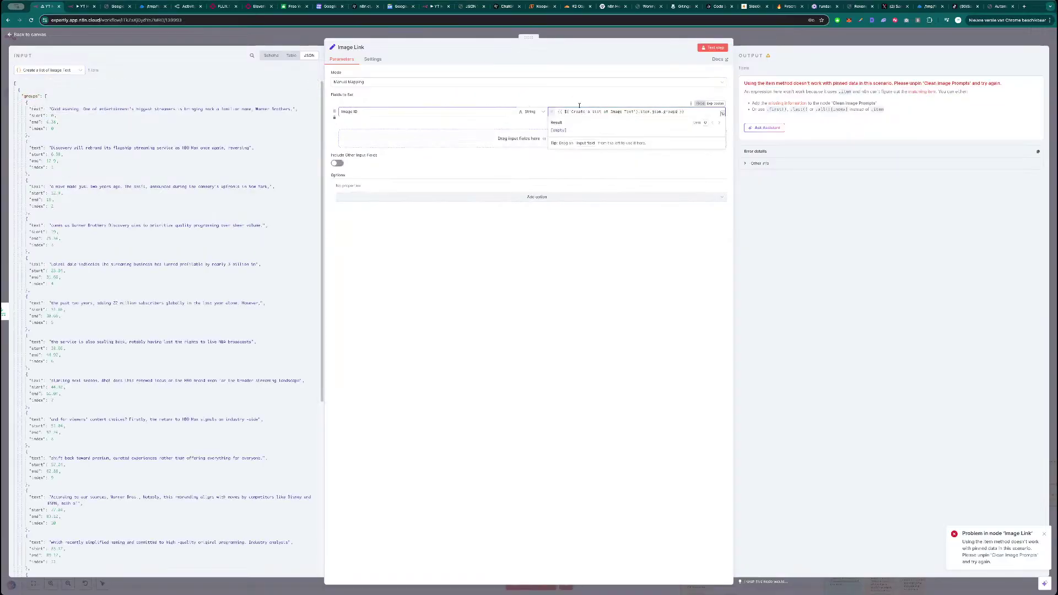
# - Change item to first() in the Image ID expression and test the Image Link node
pyautogui.doubleClick(644, 111)
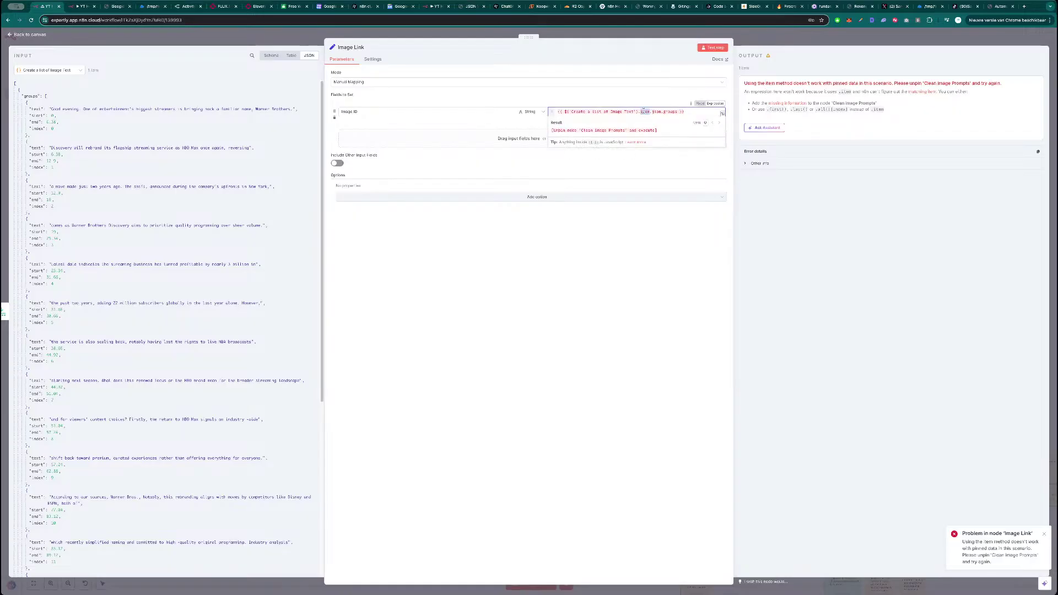
pyautogui.write('first()')
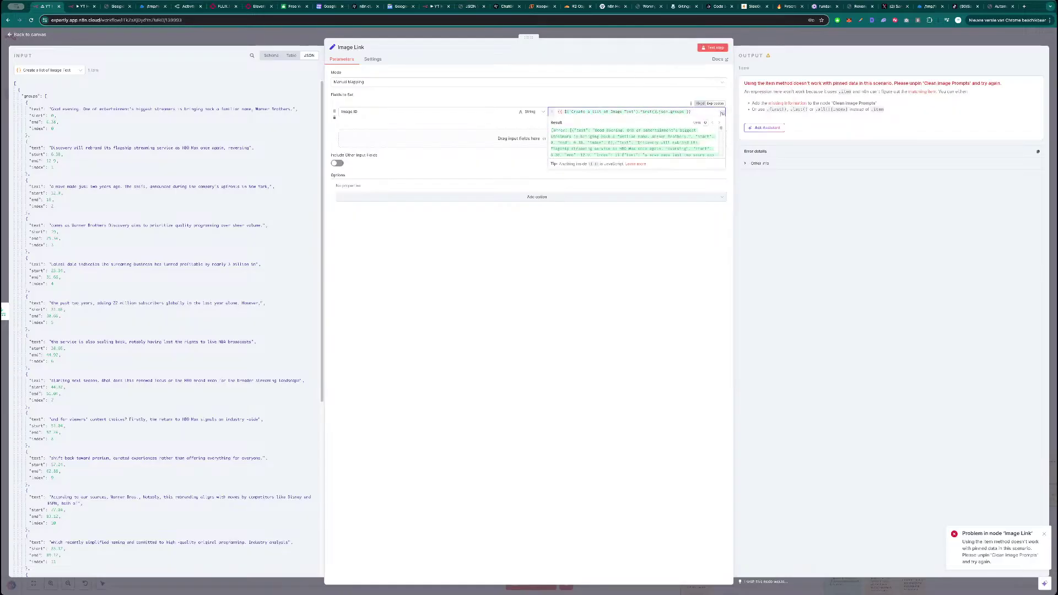
pyautogui.click(634, 63)
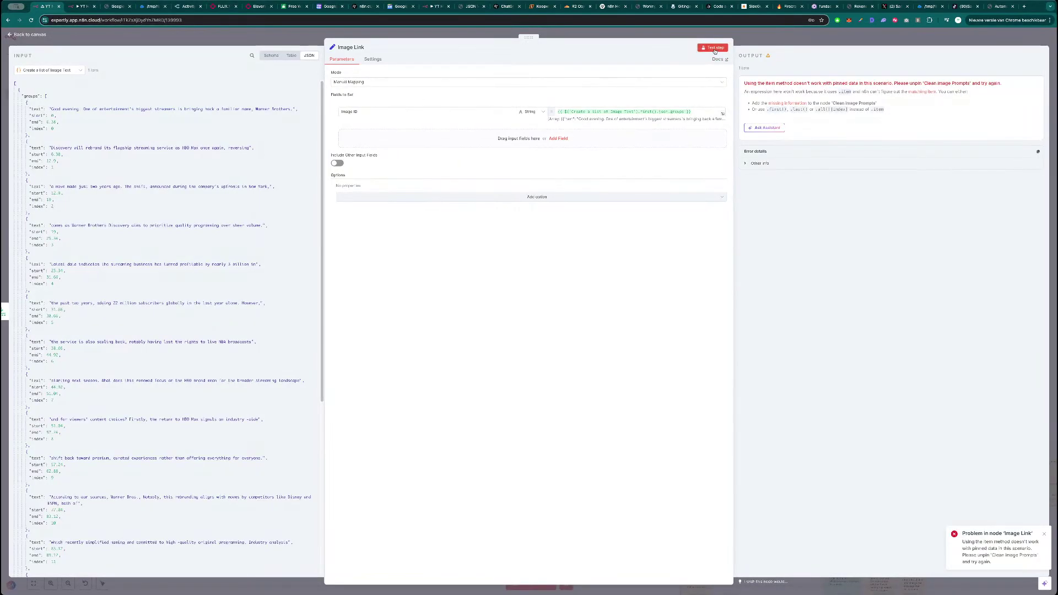
pyautogui.hotkey('ctrl', 'Return')
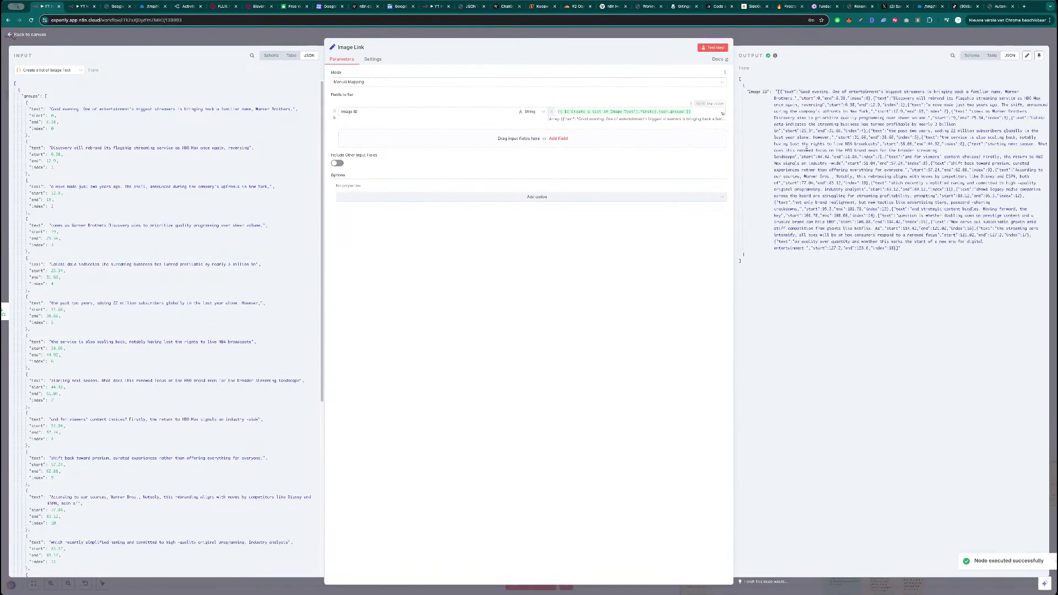
# - Set the Image ID expression to the groups.length value of Create a list of Image Text, using first() instead of item
pyautogui.click(691, 112)
pyautogui.hotkey('ctrl', 'a')
pyautogui.press('BackSpace')
pyautogui.hotkey('ctrl', 'v')
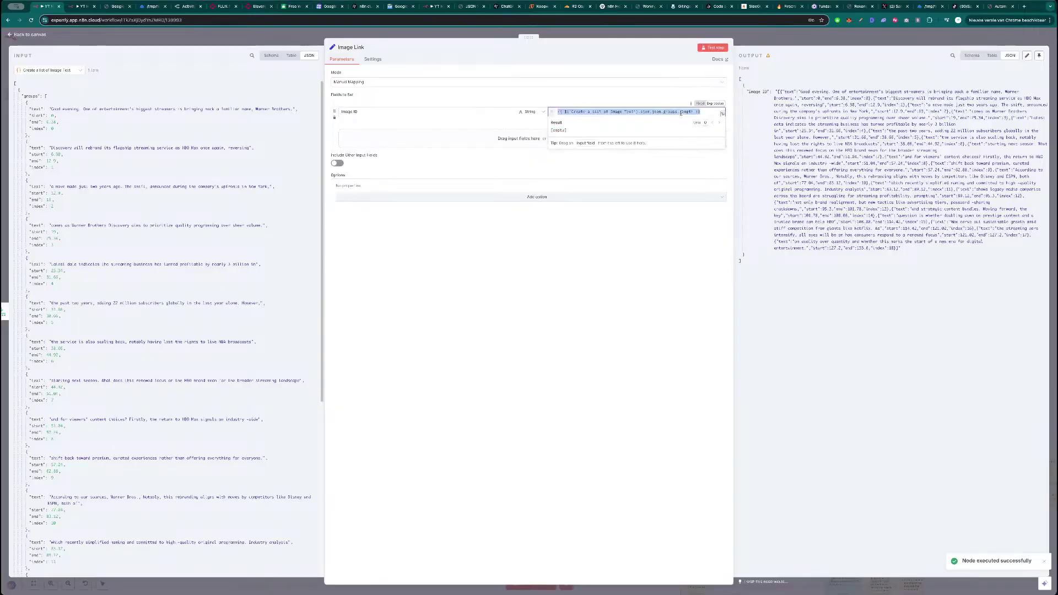
pyautogui.click(541, 121)
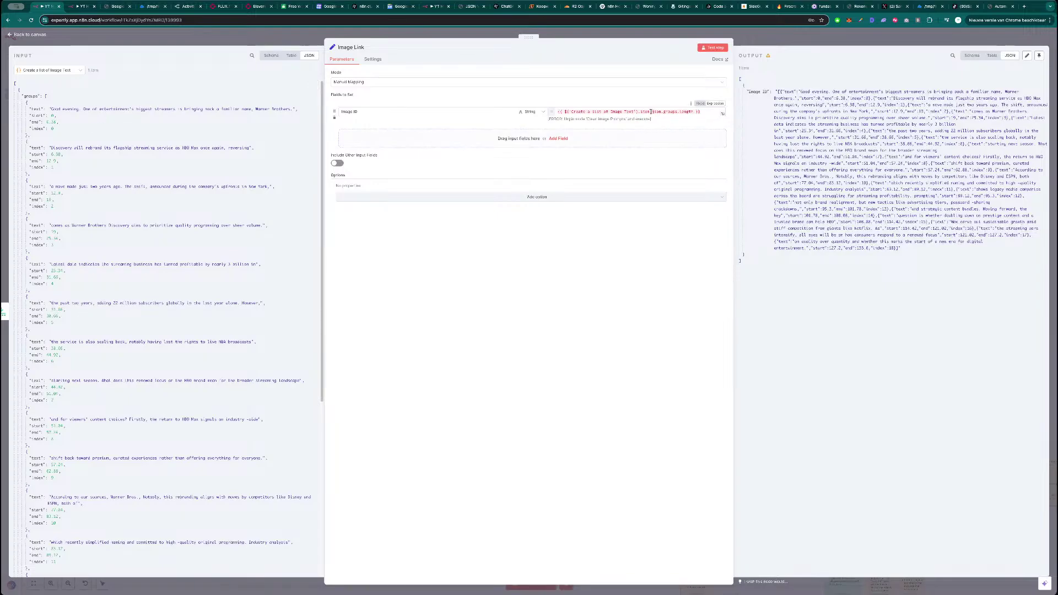
pyautogui.doubleClick(647, 112)
pyautogui.write('first')
pyautogui.press('Return')
pyautogui.click(534, 127)
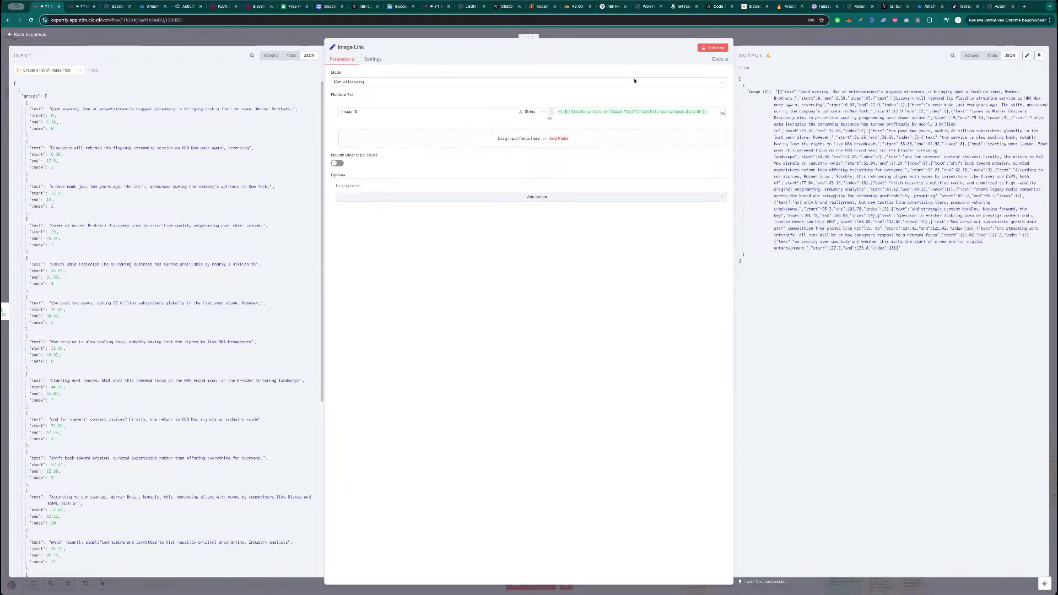
# - Review the groups in the Image Link node's input and inspect the Limit node's settings, input and output
pyautogui.scroll(-5, 130, 374)
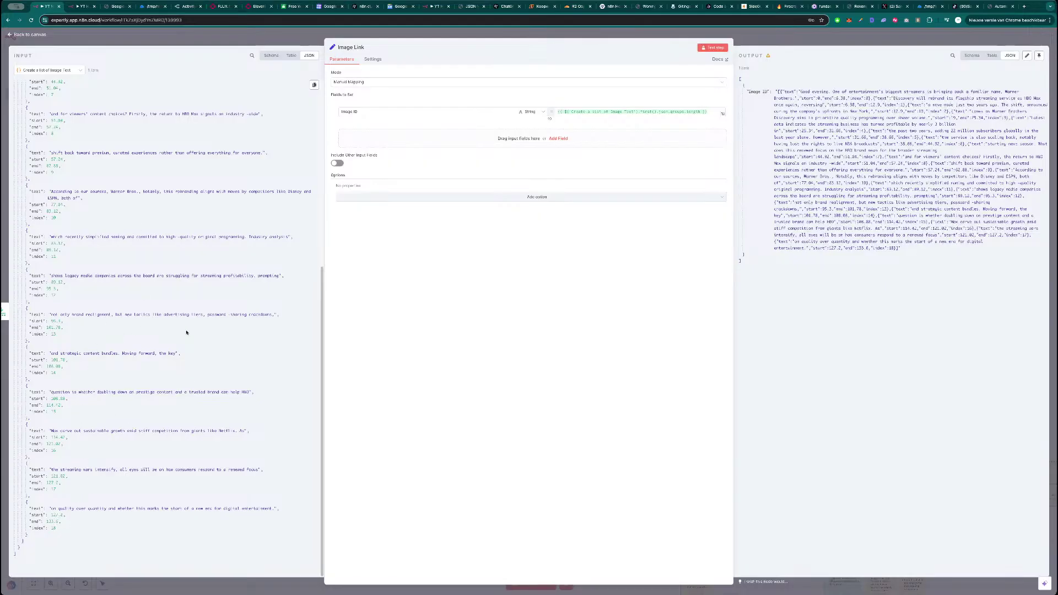
pyautogui.scroll(5, 193, 345)
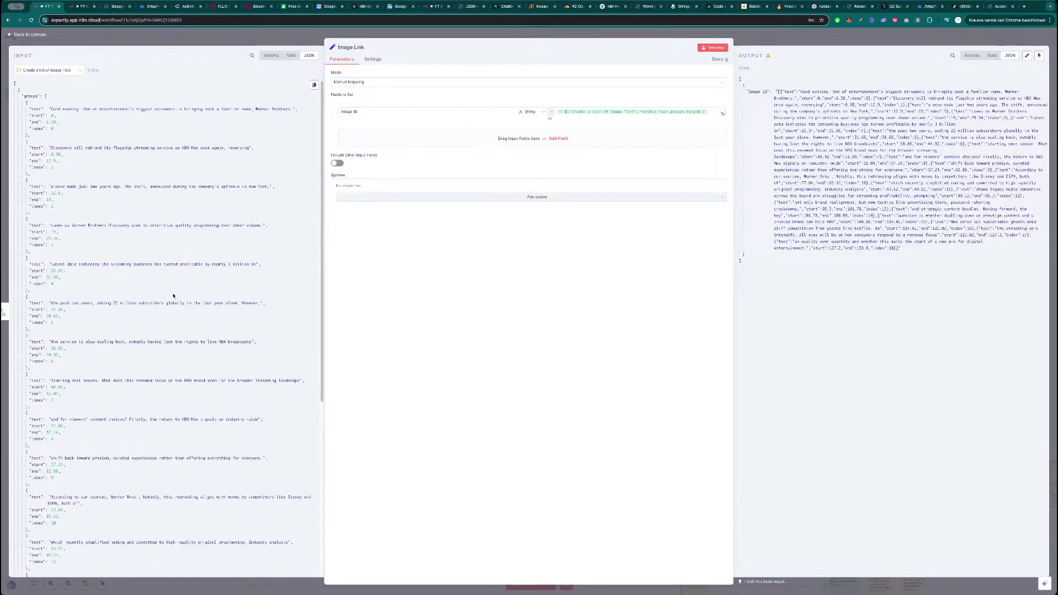
pyautogui.scroll(-5, 127, 355)
pyautogui.scroll(4, 93, 453)
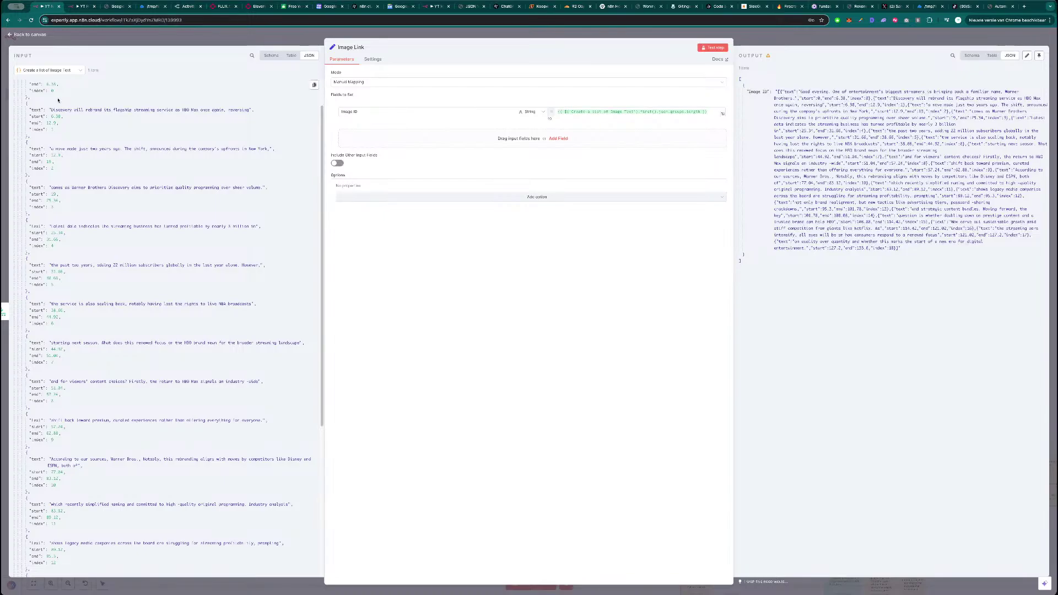
pyautogui.click(781, 38)
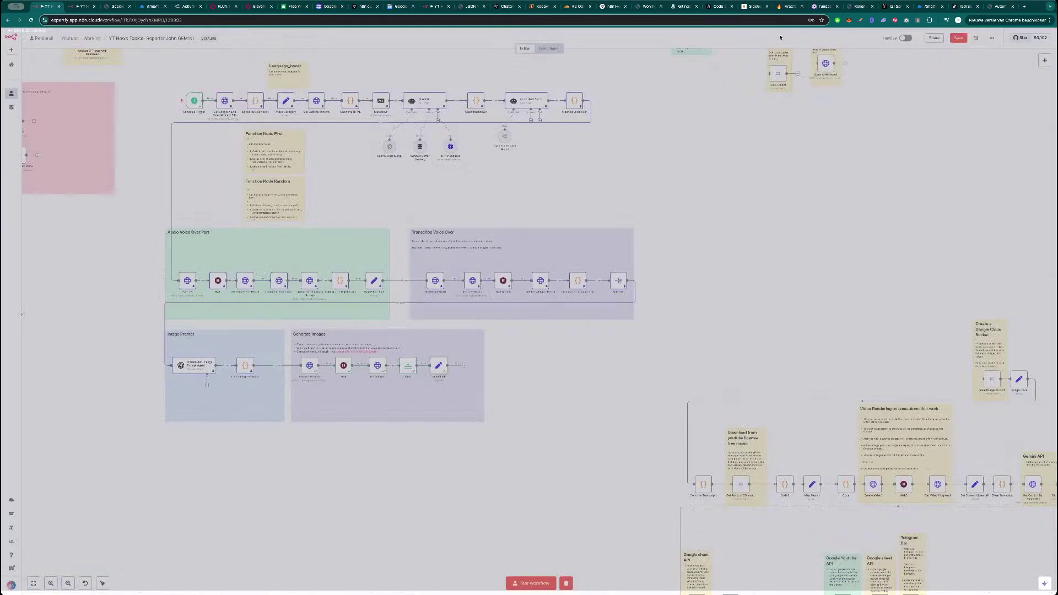
pyautogui.doubleClick(408, 366)
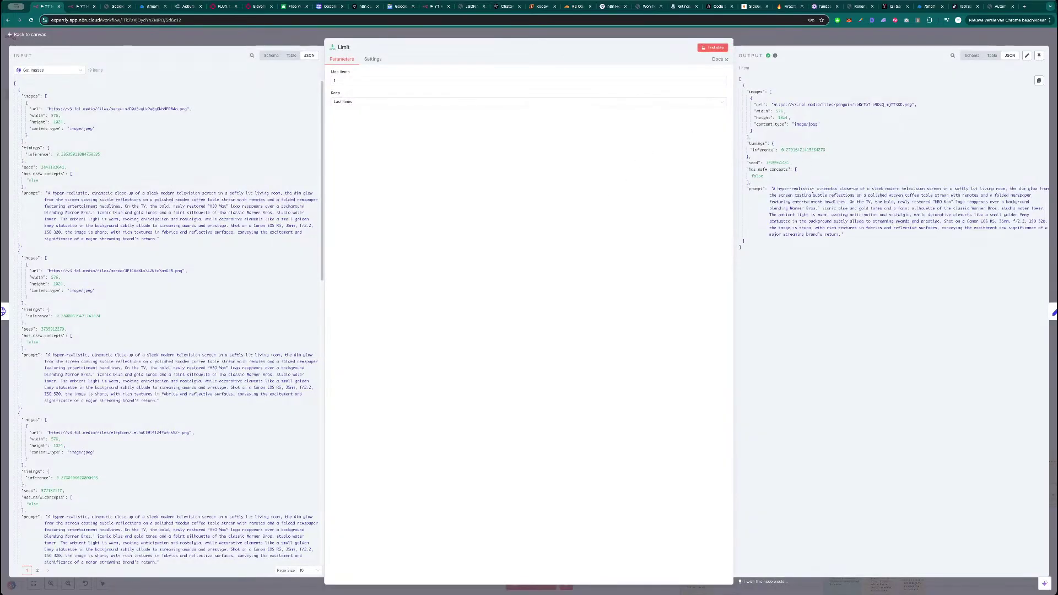
pyautogui.press('Escape')
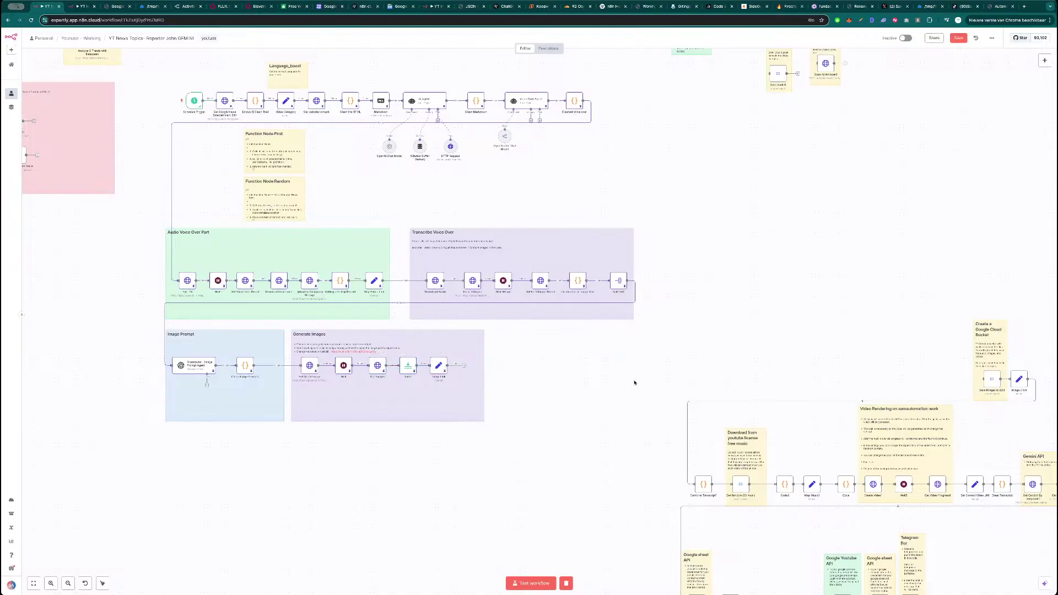
# - Delete the Create a Google Cloud Bucket note together with the two old nodes placed on it
pyautogui.moveTo(764, 344); pyautogui.dragTo(704, 317)
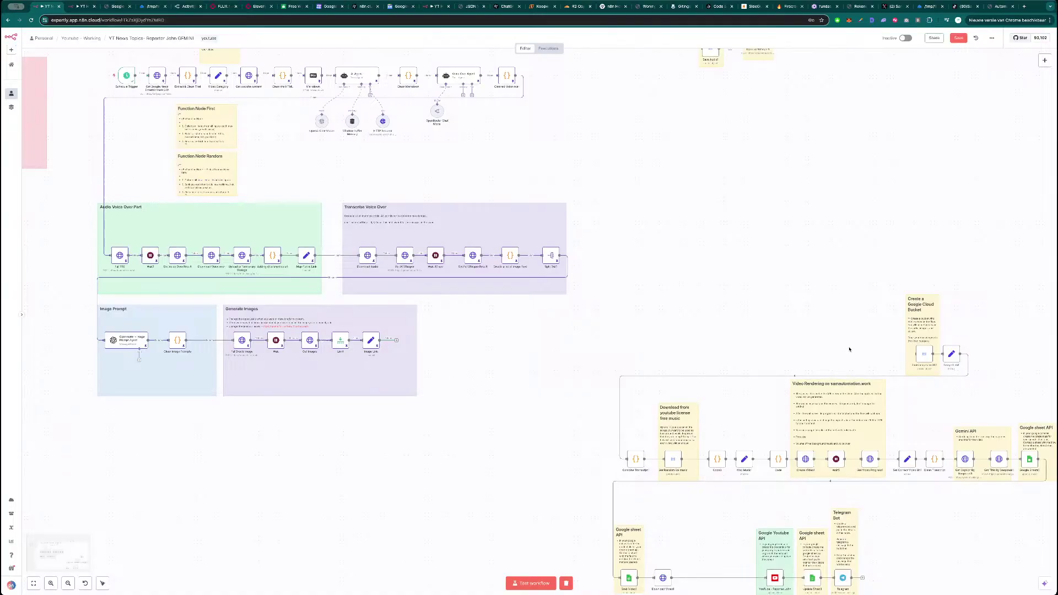
pyautogui.moveTo(902, 326); pyautogui.dragTo(968, 369)
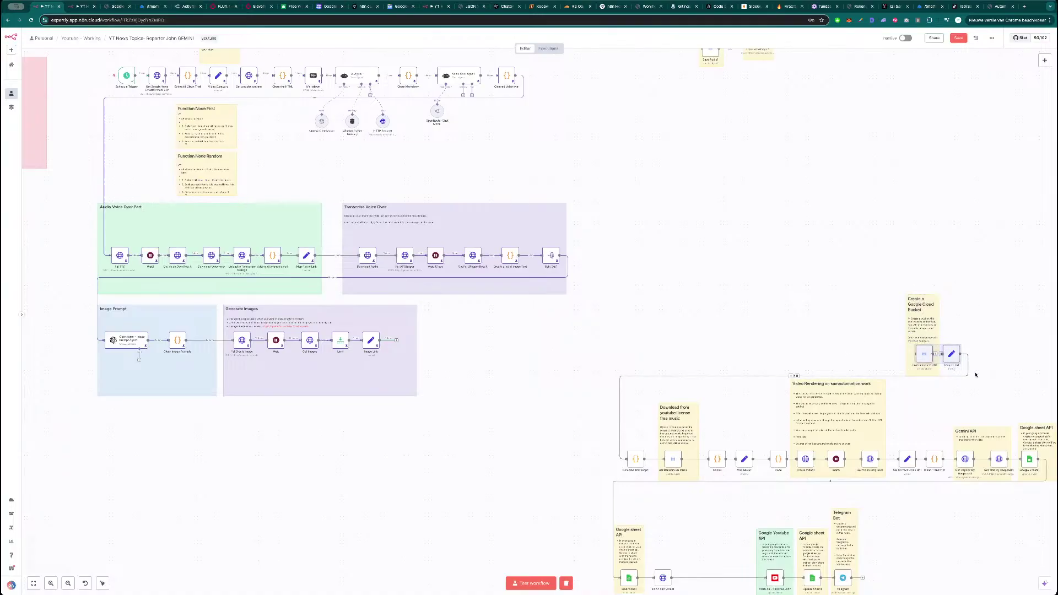
pyautogui.press('Delete')
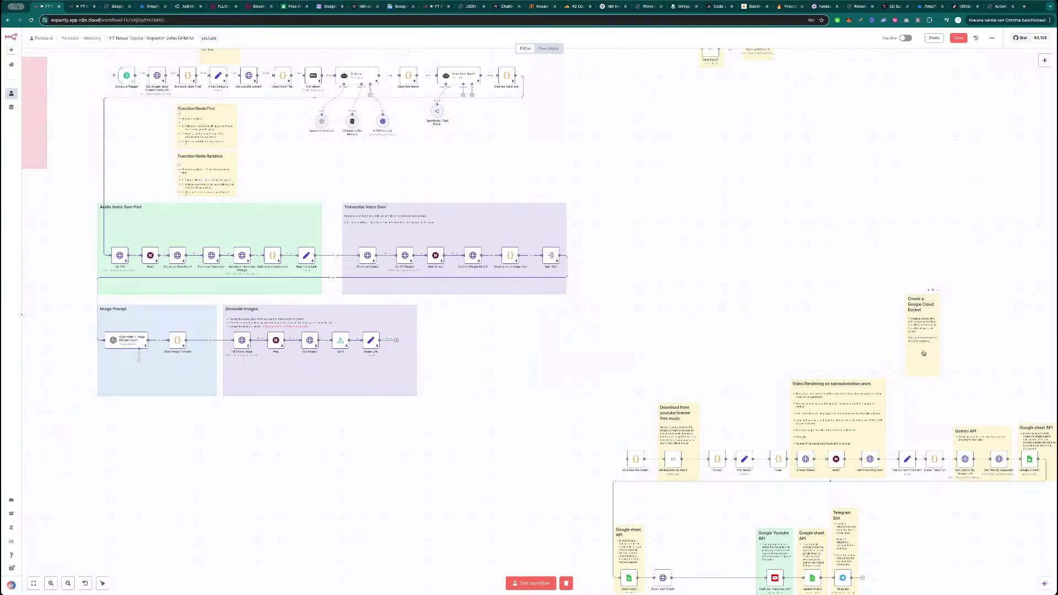
pyautogui.hotkey('ctrl', 'z')
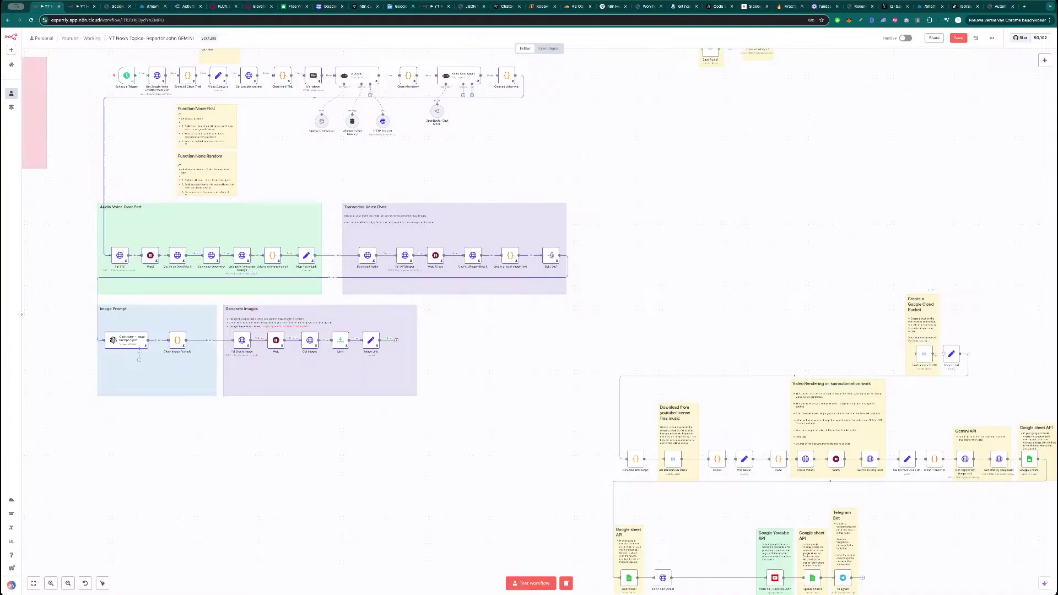
pyautogui.click(925, 353)
pyautogui.press('Delete')
pyautogui.click(950, 355)
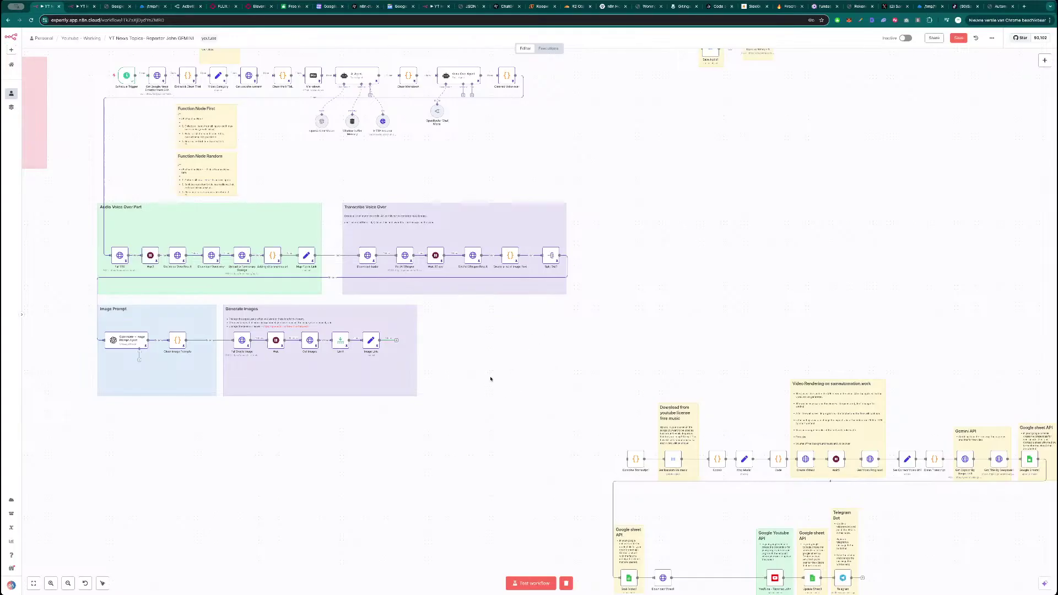
# - Copy the Combine Transcript node from the Horoscope Topics workflow into the news workflow and connect it after Image Link
pyautogui.hotkey('ctrl', 'Tab')
pyautogui.scroll(-1, 461, 268)
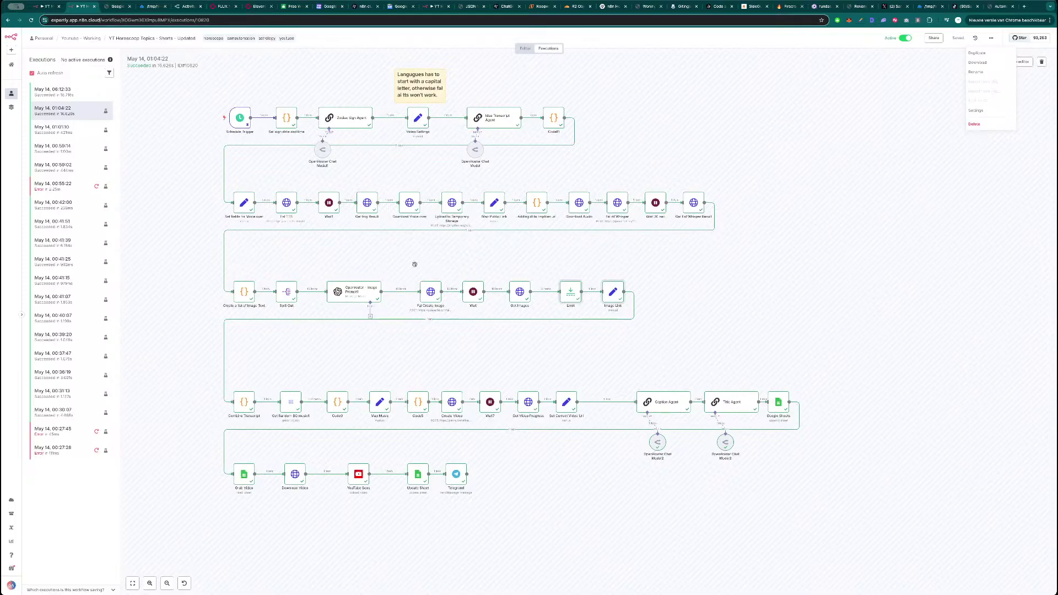
pyautogui.scroll(-2, 441, 259)
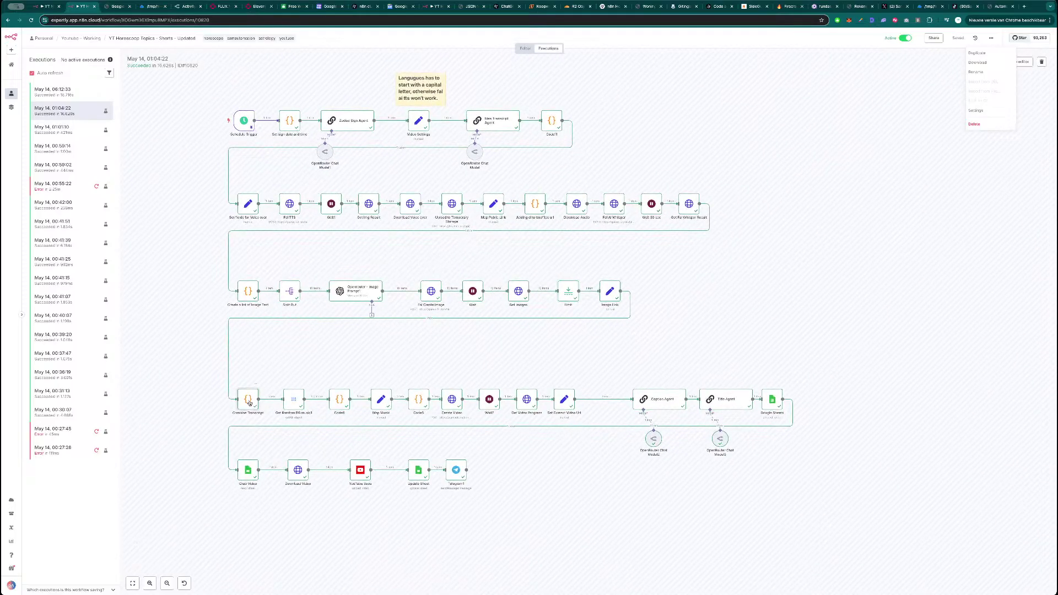
pyautogui.hotkey('ctrl', 'shift', 'Tab')
pyautogui.press('super+v')
pyautogui.moveTo(507, 338); pyautogui.dragTo(465, 346)
pyautogui.moveTo(396, 342)
pyautogui.mouseDown()
pyautogui.moveTo(464, 344)
pyautogui.moveTo(403, 342)
pyautogui.mouseUp()
# - Test the Combine Transcript node and review the chunks in its output
pyautogui.doubleClick(402, 340)
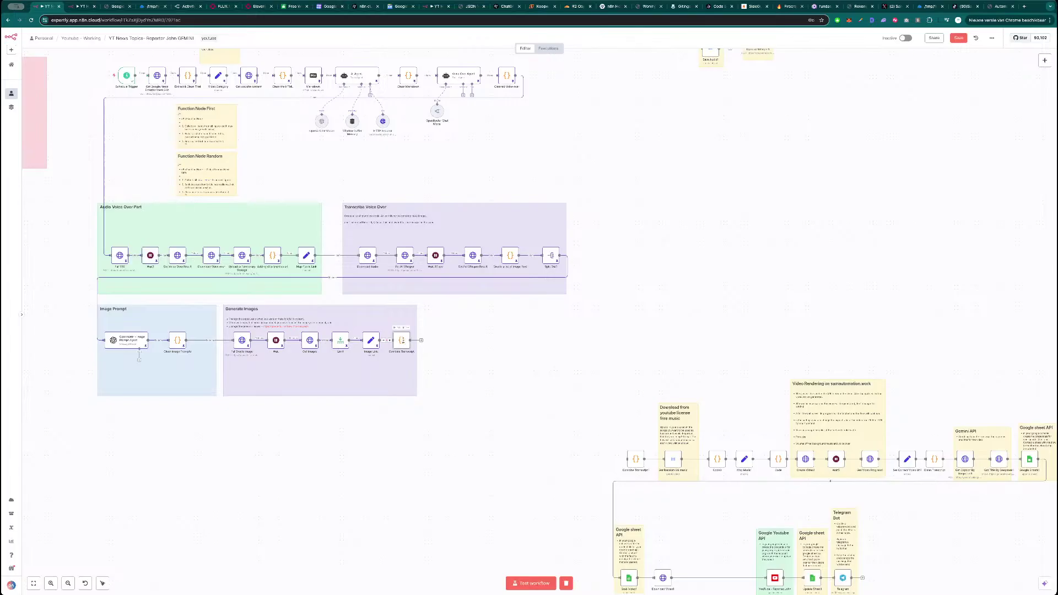
pyautogui.click(719, 50)
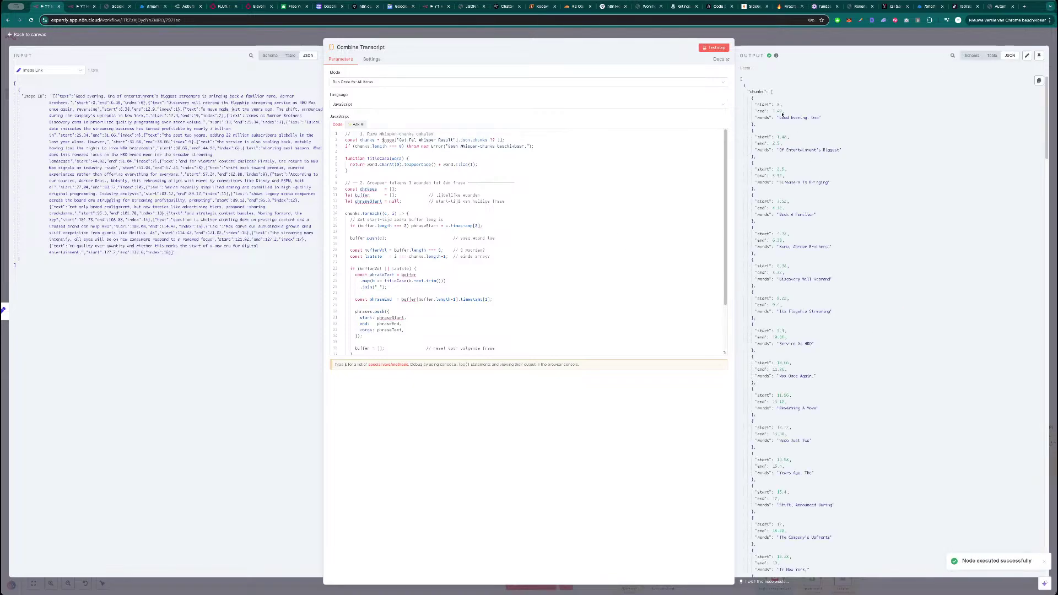
pyautogui.scroll(-5, 808, 276)
pyautogui.scroll(5, 805, 220)
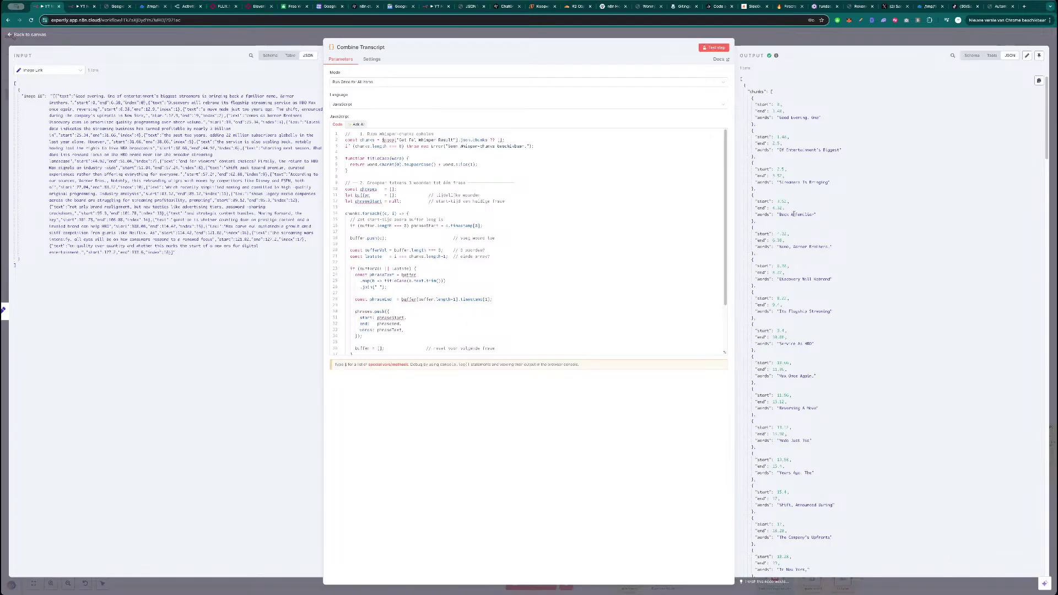
pyautogui.press('Escape')
# - Move Combine Transcript beyond the Generate Images area and place a narrower copy of the Generate Images note behind it
pyautogui.moveTo(405, 345); pyautogui.dragTo(439, 345)
pyautogui.click(413, 319)
pyautogui.hotkey('ctrl', 'c')
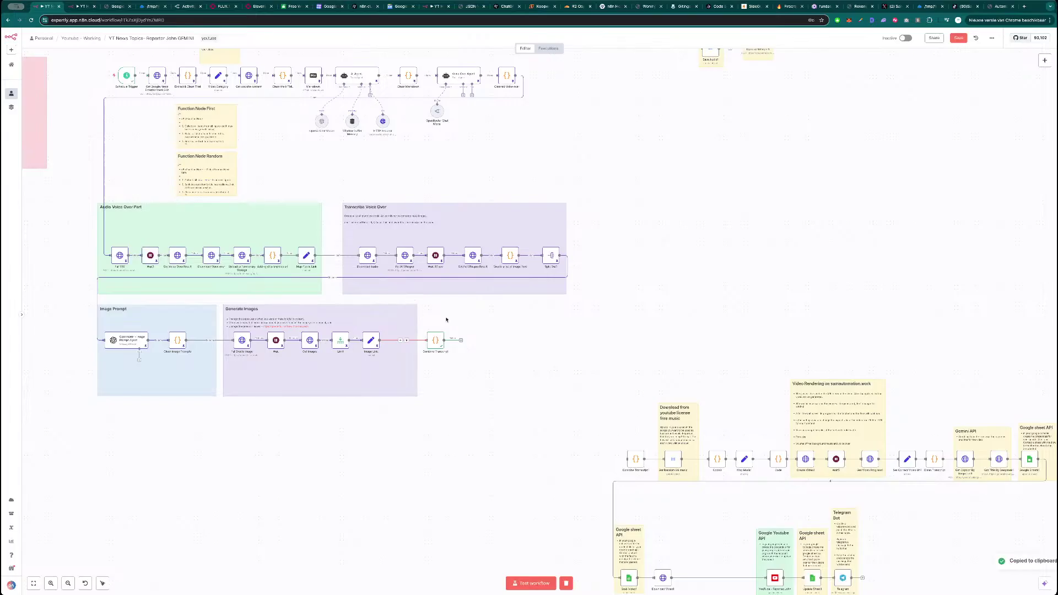
pyautogui.hotkey('ctrl', 'v')
pyautogui.moveTo(495, 318); pyautogui.dragTo(462, 315)
pyautogui.moveTo(617, 343); pyautogui.dragTo(566, 341)
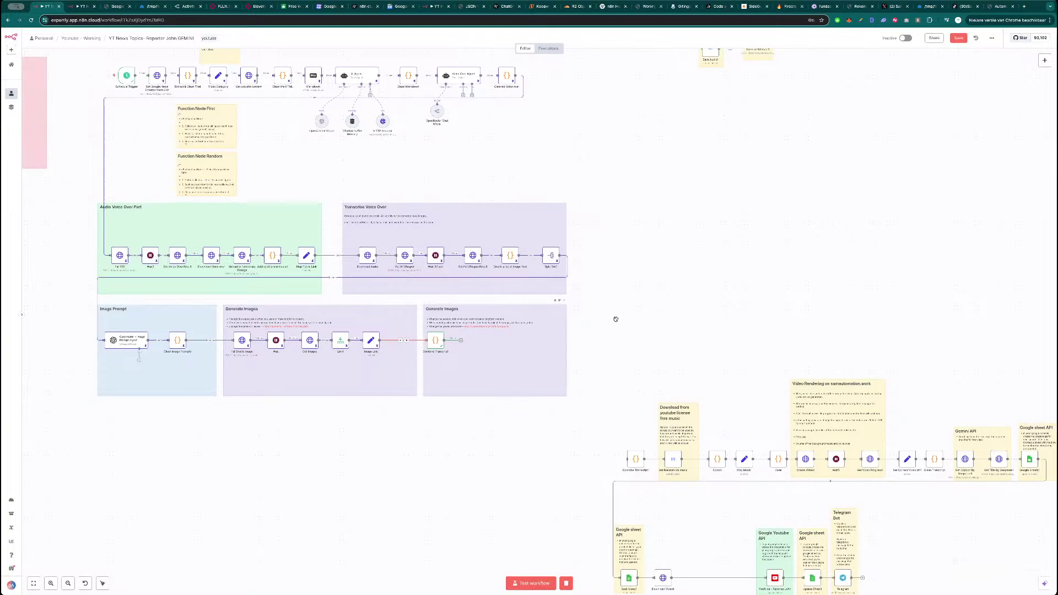
# - Retitle the copied note as Transcription and Background Music and remove its three bullet lines
pyautogui.scroll(5, 547, 328)
pyautogui.doubleClick(401, 294)
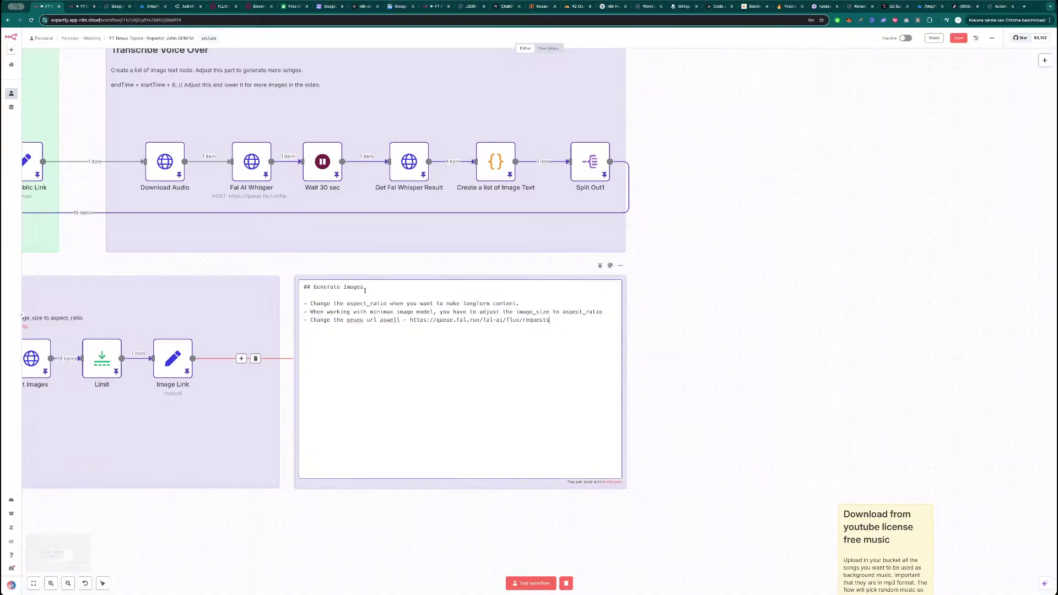
pyautogui.moveTo(364, 286); pyautogui.dragTo(315, 286)
pyautogui.write('Transct')
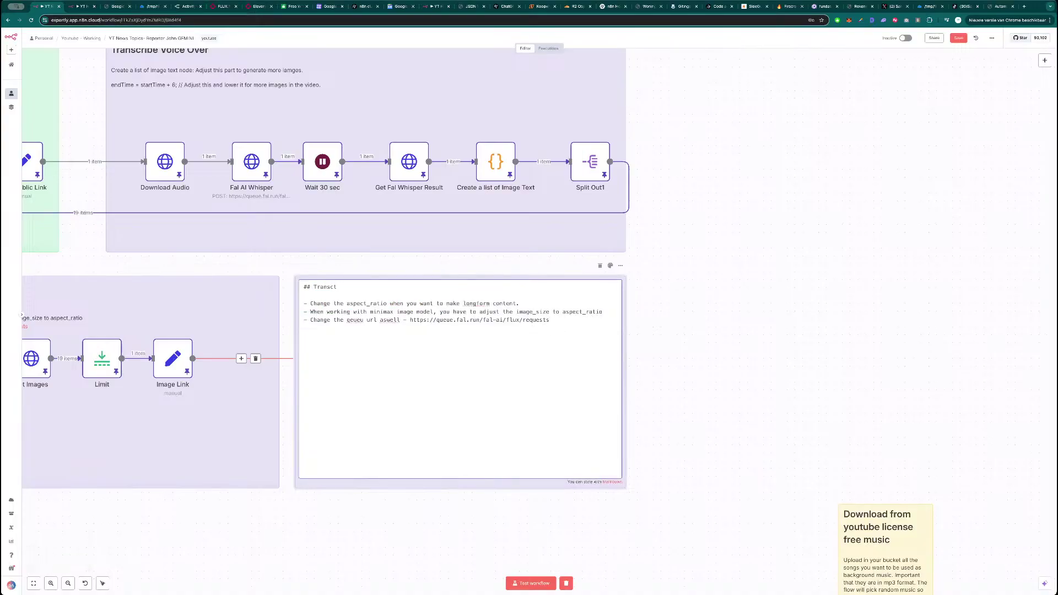
pyautogui.press('BackSpace')
pyautogui.write('ription and Background Music')
pyautogui.moveTo(549, 320); pyautogui.dragTo(311, 305)
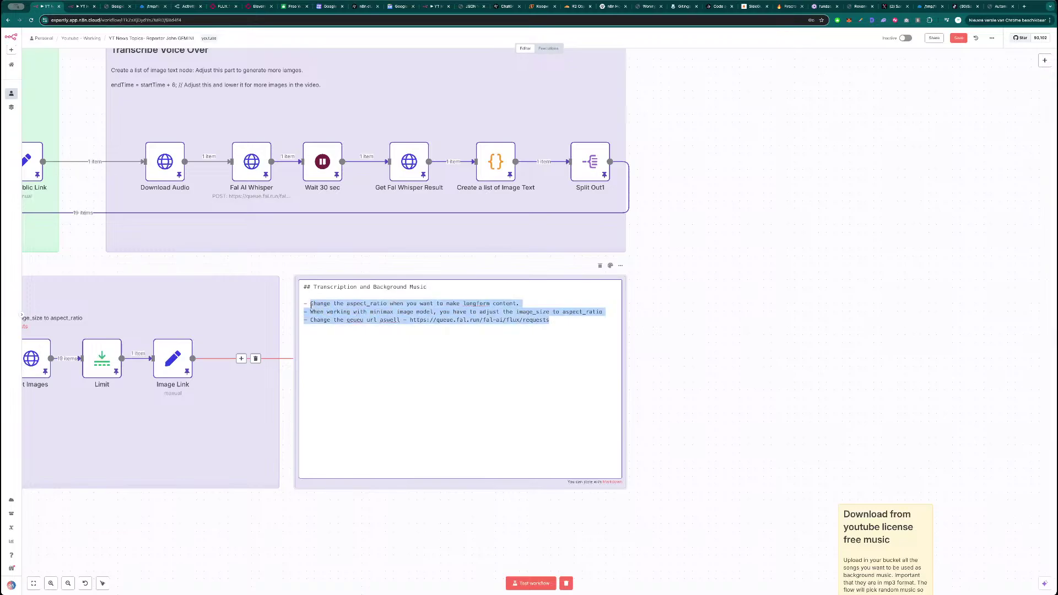
pyautogui.press('BackSpace')
pyautogui.press('BackSpace')
pyautogui.press('BackSpace')
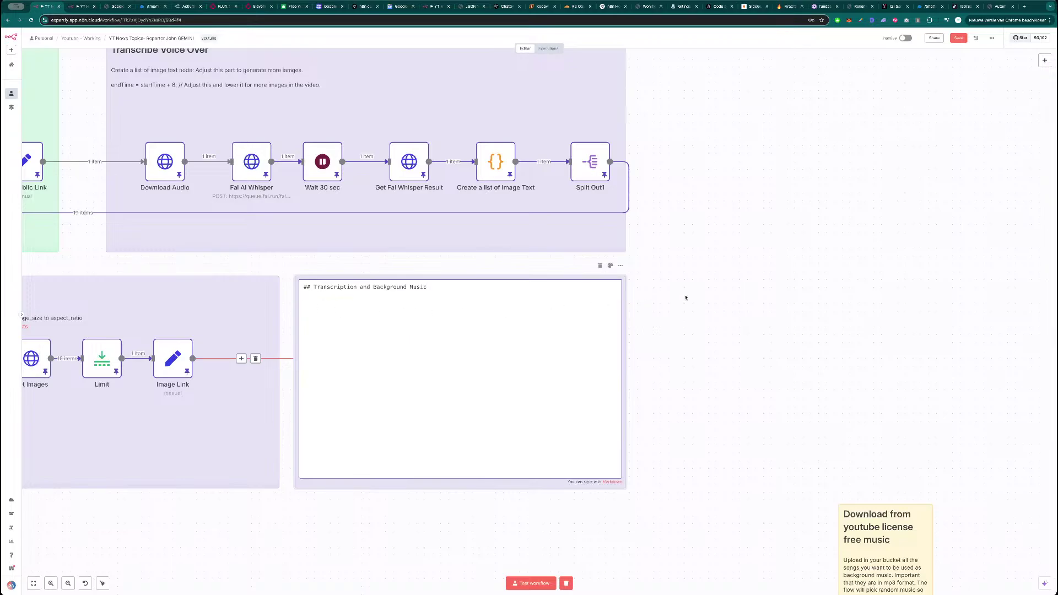
pyautogui.click(687, 298)
# - Delete the old Combine Transcript node beside the Download from youtube license free music note
pyautogui.scroll(-5, 703, 348)
pyautogui.moveTo(711, 357); pyautogui.dragTo(636, 305)
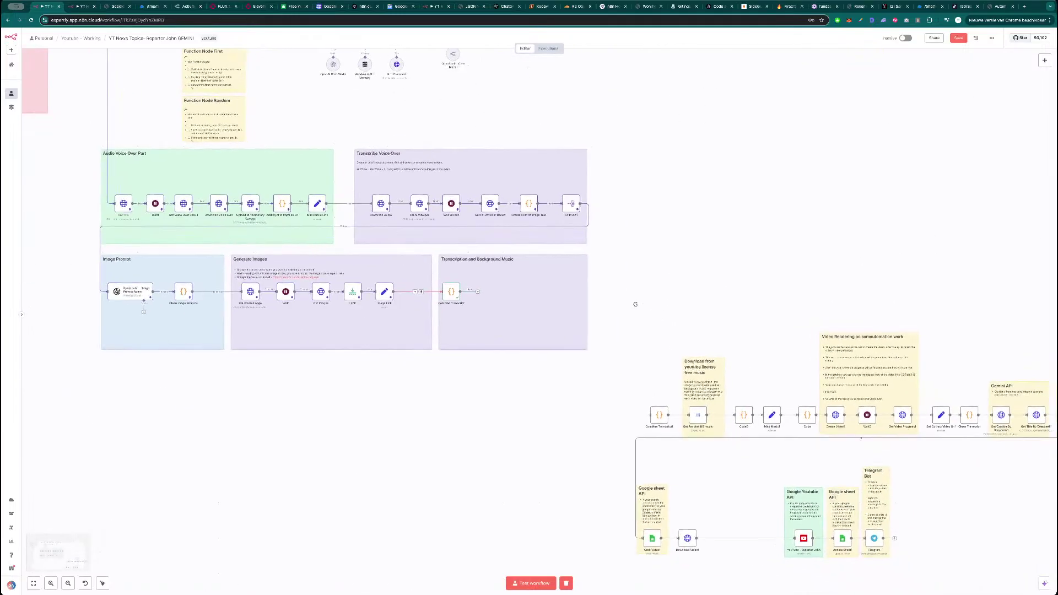
pyautogui.click(663, 418)
pyautogui.press('Delete')
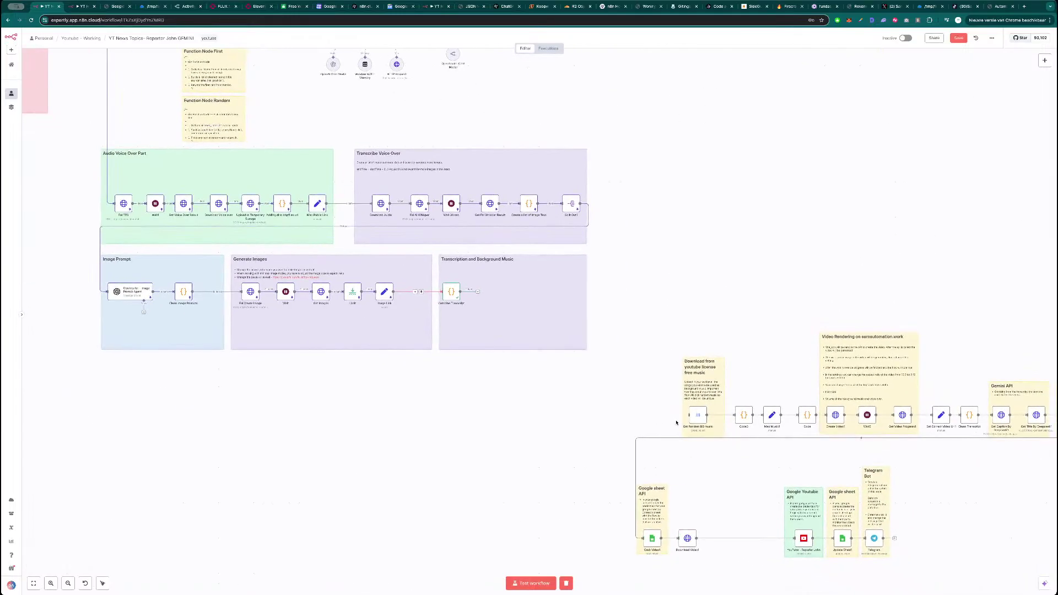
# - Relocate the Get Random BG music and Code3 nodes into the Transcription and Background Music area after Combine Transcript, using a copy of the former
pyautogui.click(698, 419)
pyautogui.hotkey('ctrl', 'c')
pyautogui.hotkey('ctrl', 'v')
pyautogui.moveTo(632, 347); pyautogui.dragTo(490, 293)
pyautogui.doubleClick(497, 293)
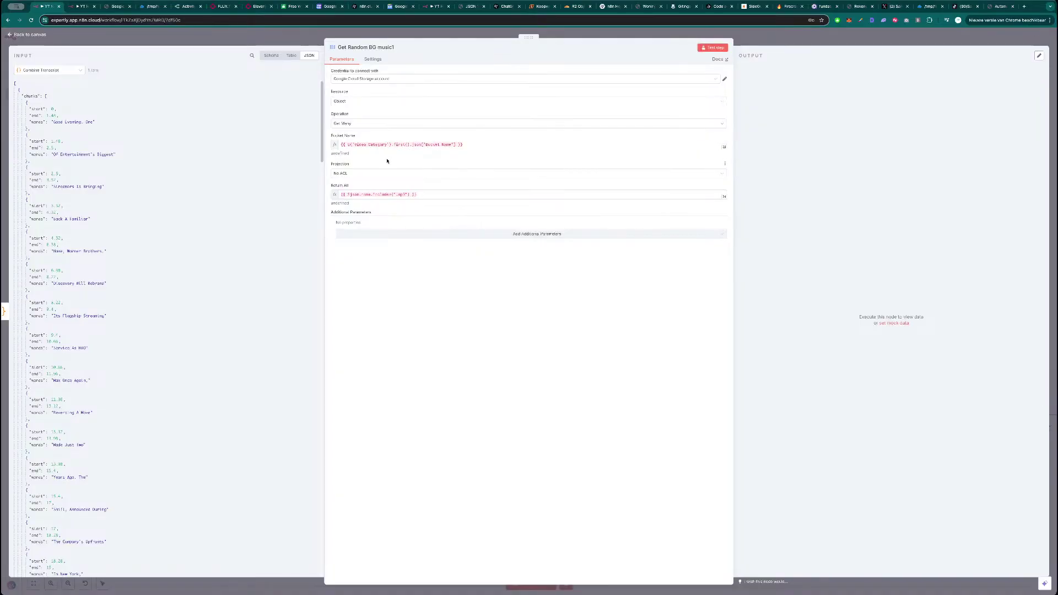
pyautogui.click(763, 39)
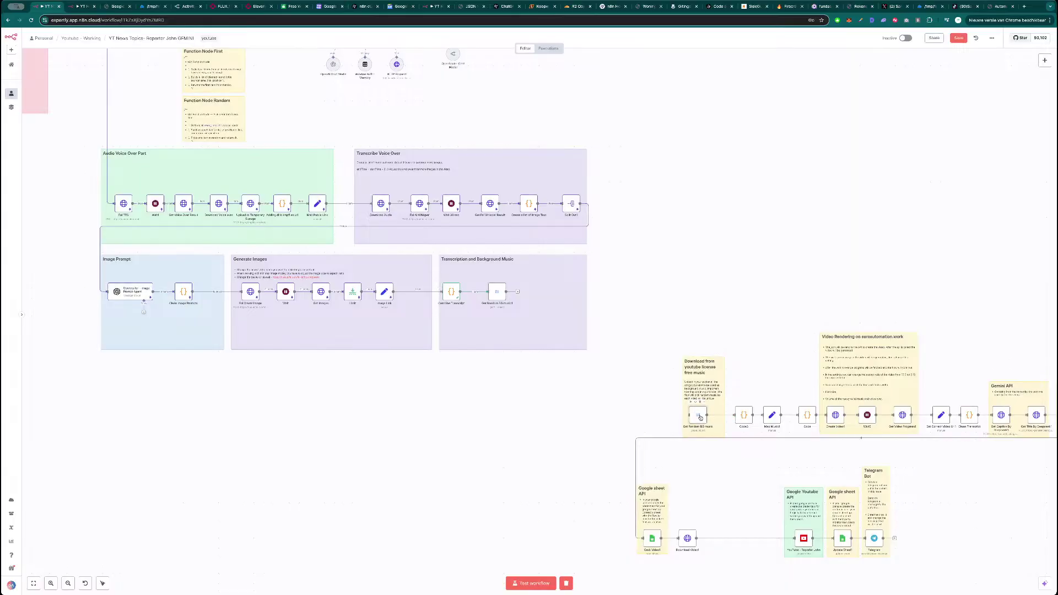
pyautogui.press('Delete')
pyautogui.moveTo(744, 415); pyautogui.dragTo(526, 295)
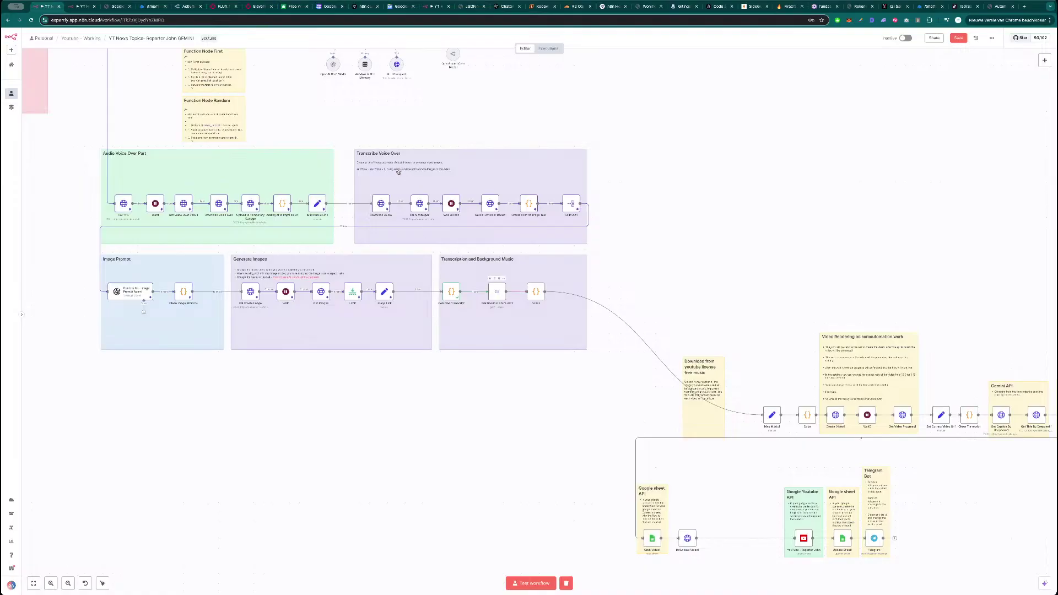
# - Set the Get Random BG music1 node's bucket name to trendingtopics and test the node
pyautogui.doubleClick(500, 298)
pyautogui.click(390, 144)
pyautogui.click(405, 137)
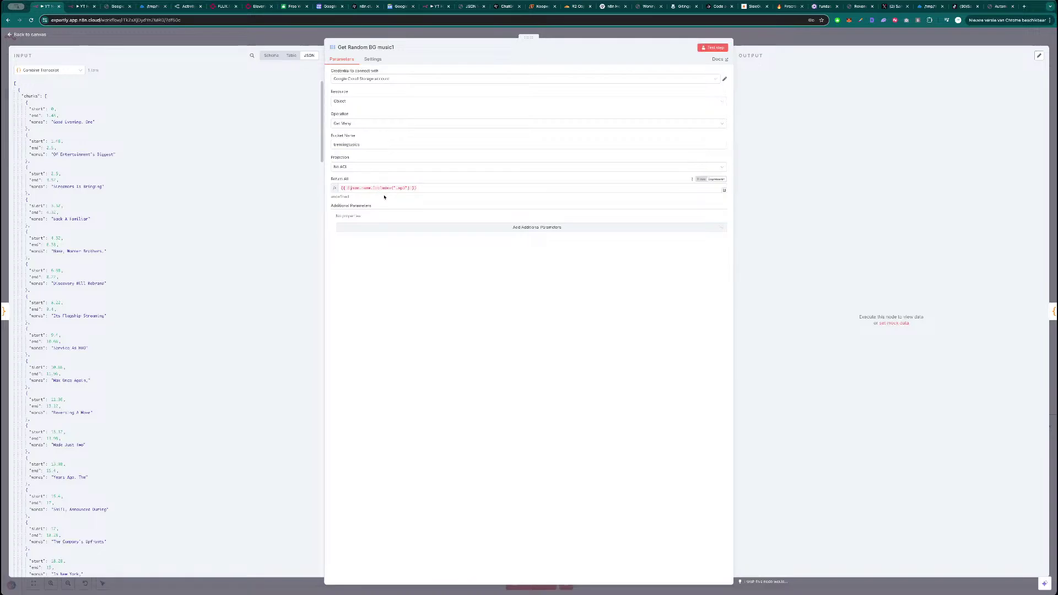
pyautogui.click(721, 49)
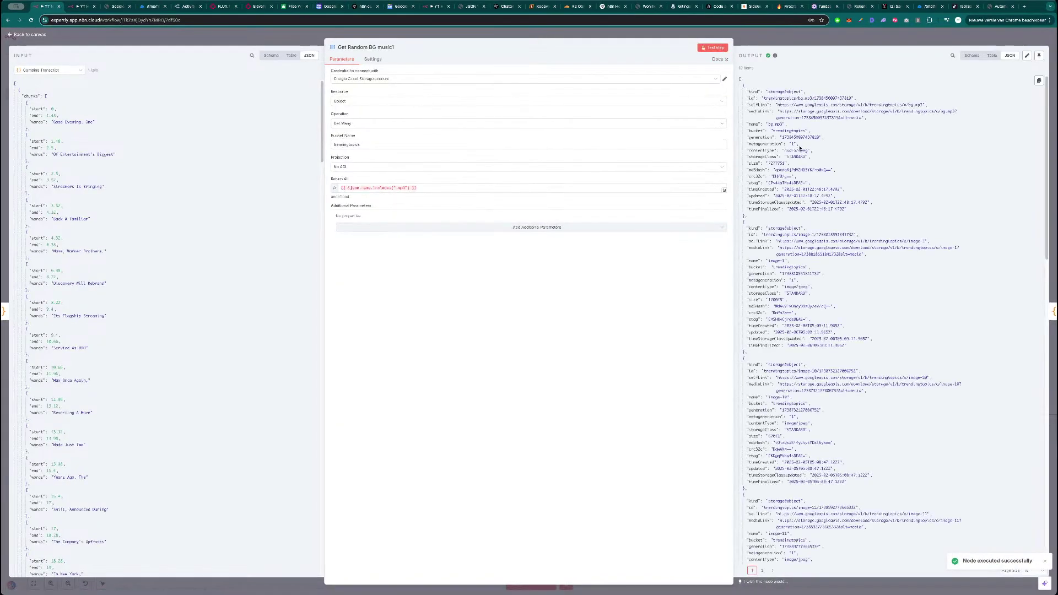
# - Examine the bucket objects returned by Get Random BG music1, its Return All expression and the available additional parameters
pyautogui.scroll(-3, 829, 220)
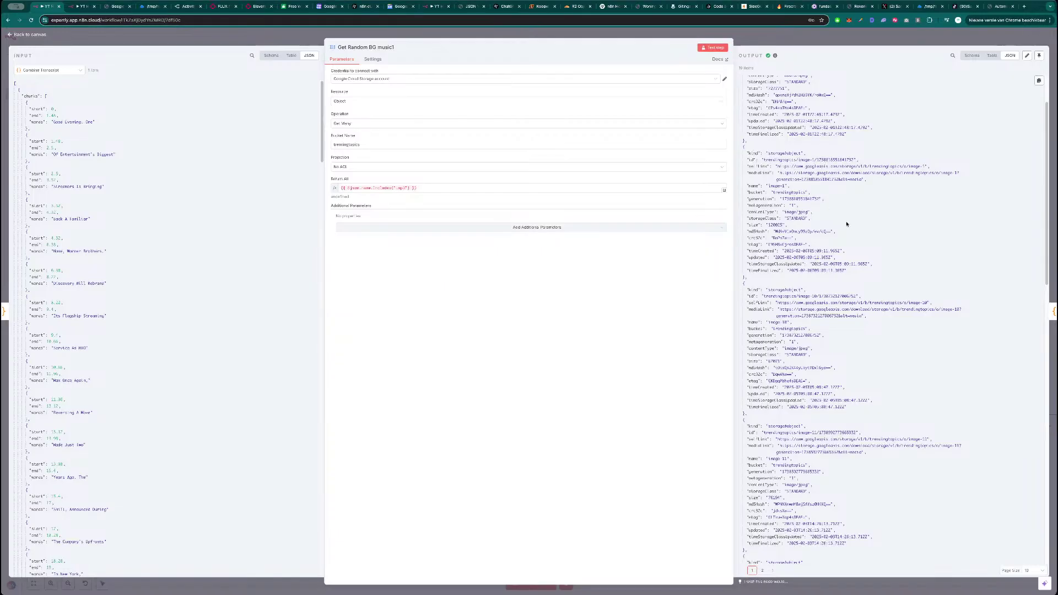
pyautogui.scroll(-2, 844, 237)
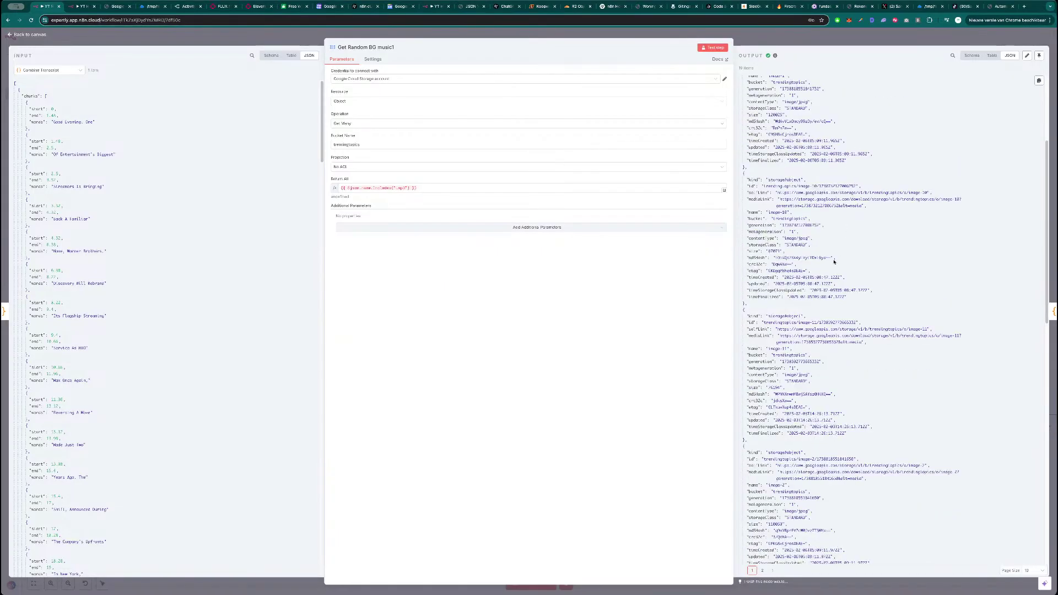
pyautogui.scroll(-6, 837, 259)
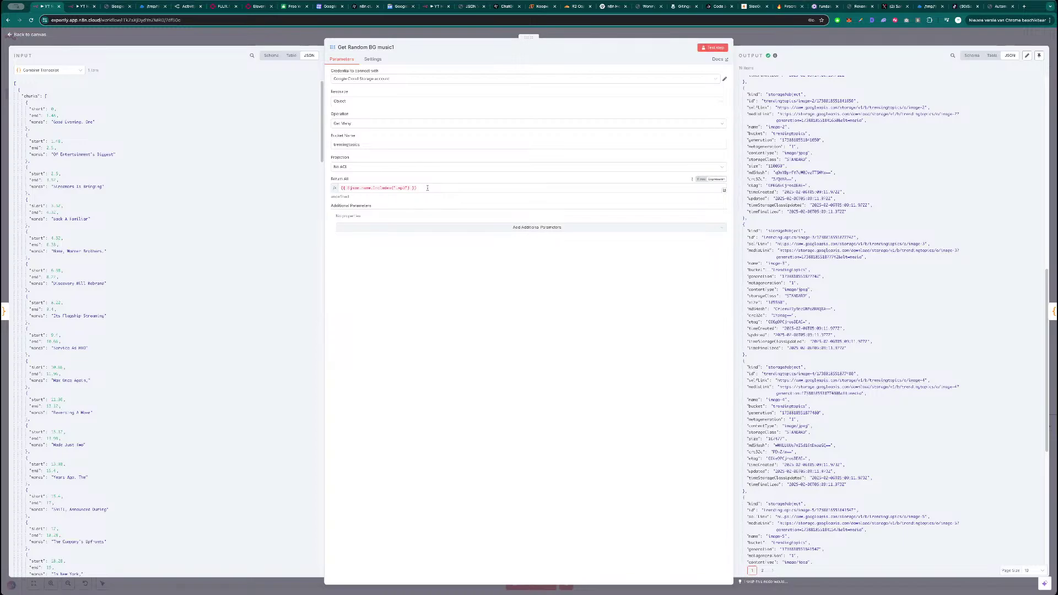
pyautogui.click(385, 189)
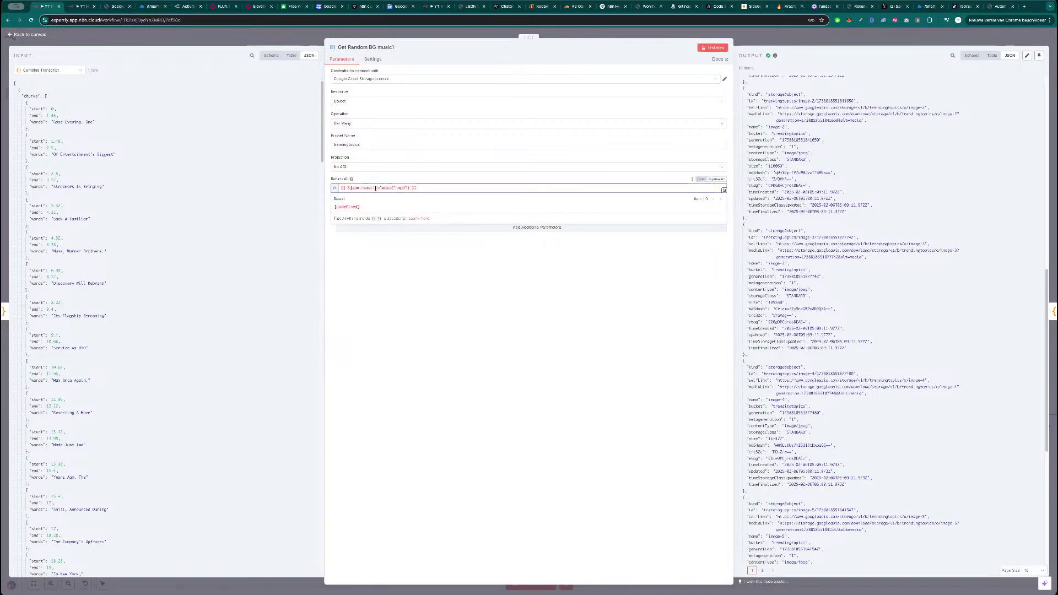
pyautogui.click(412, 182)
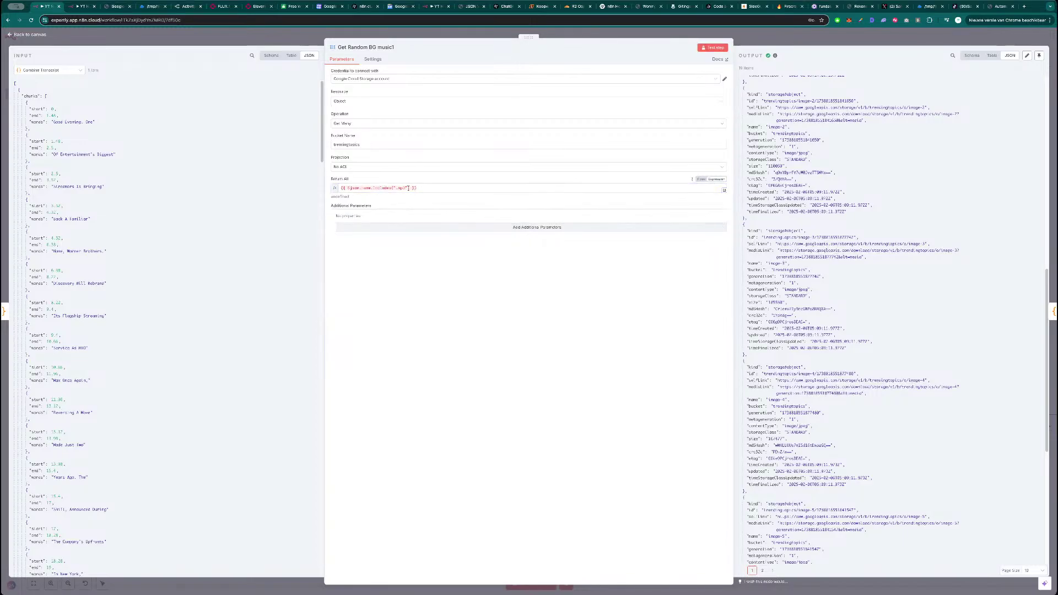
pyautogui.click(431, 230)
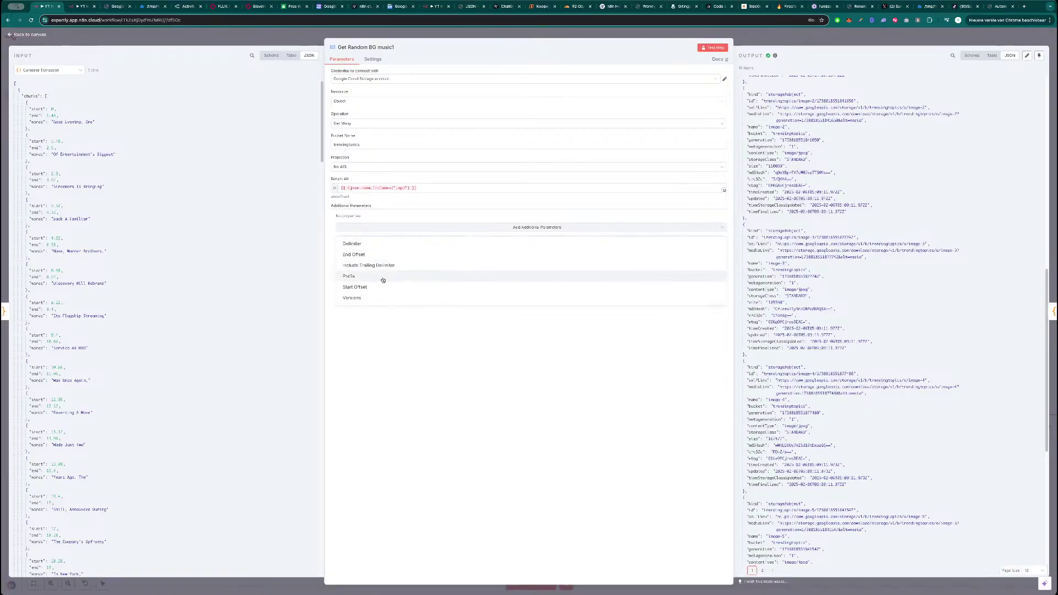
pyautogui.click(388, 343)
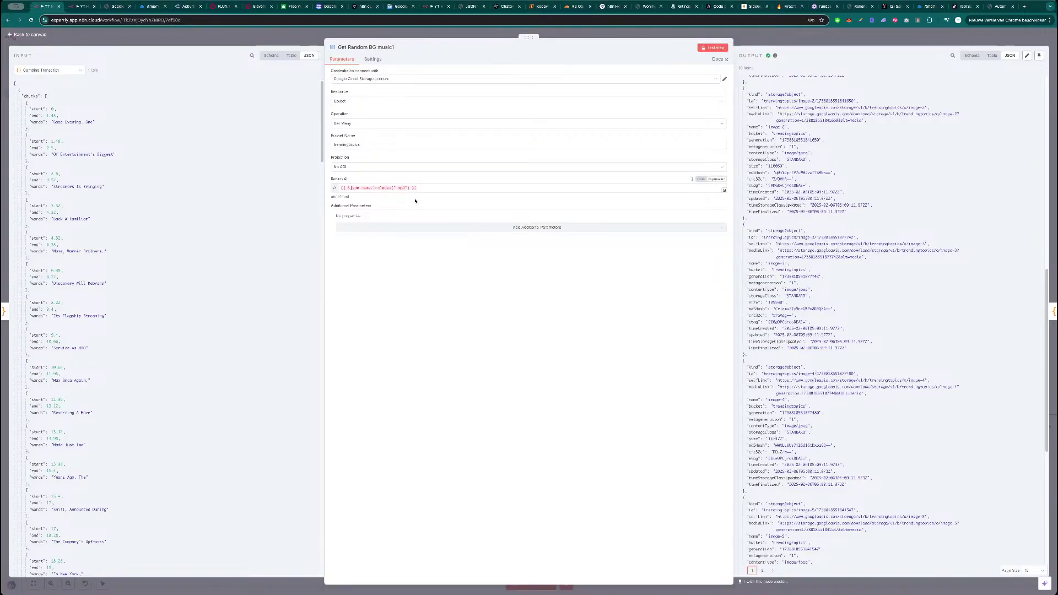
pyautogui.scroll(-1, 851, 275)
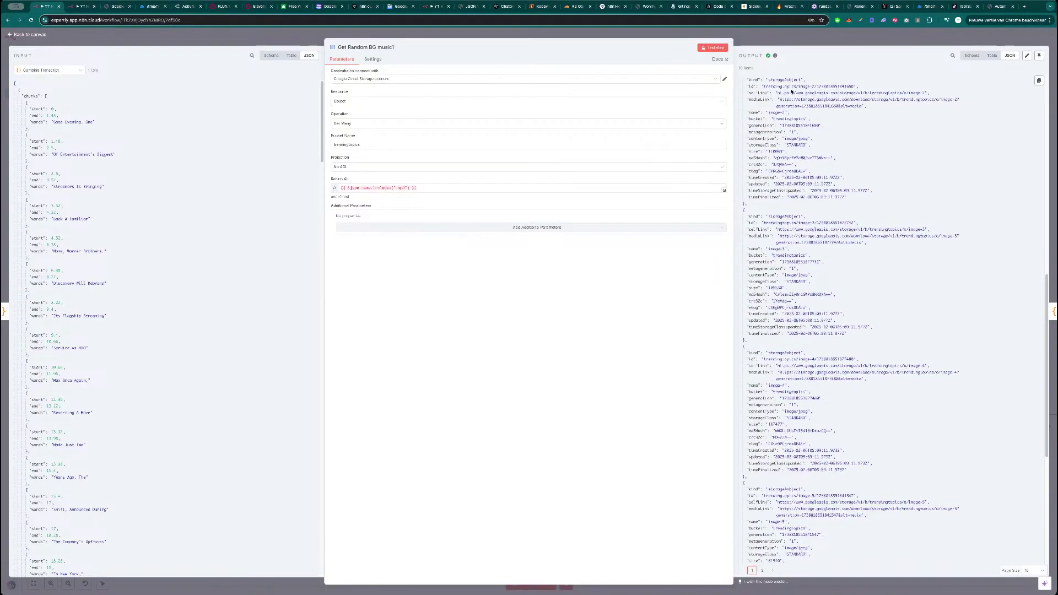
pyautogui.press('Escape')
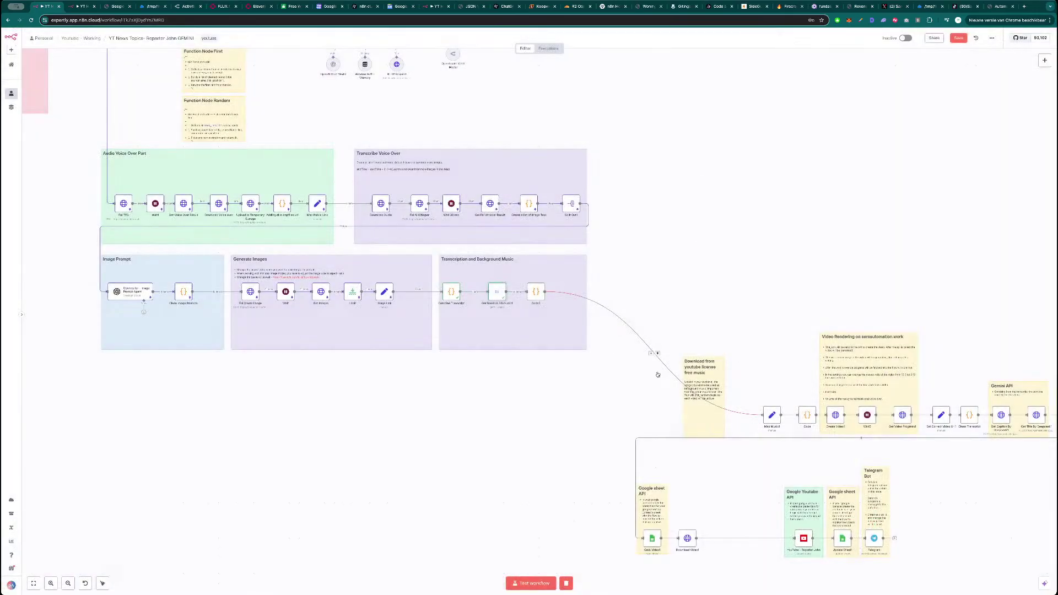
# - Replace the bucket name in Code3's base URL and marker with trendingtopics and test the node
pyautogui.doubleClick(536, 292)
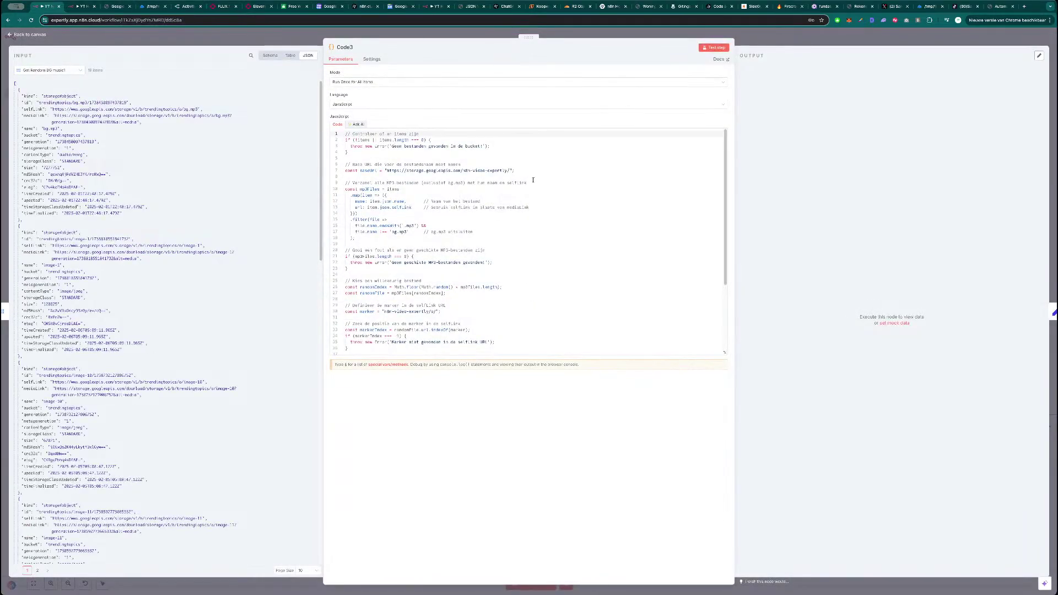
pyautogui.click(714, 48)
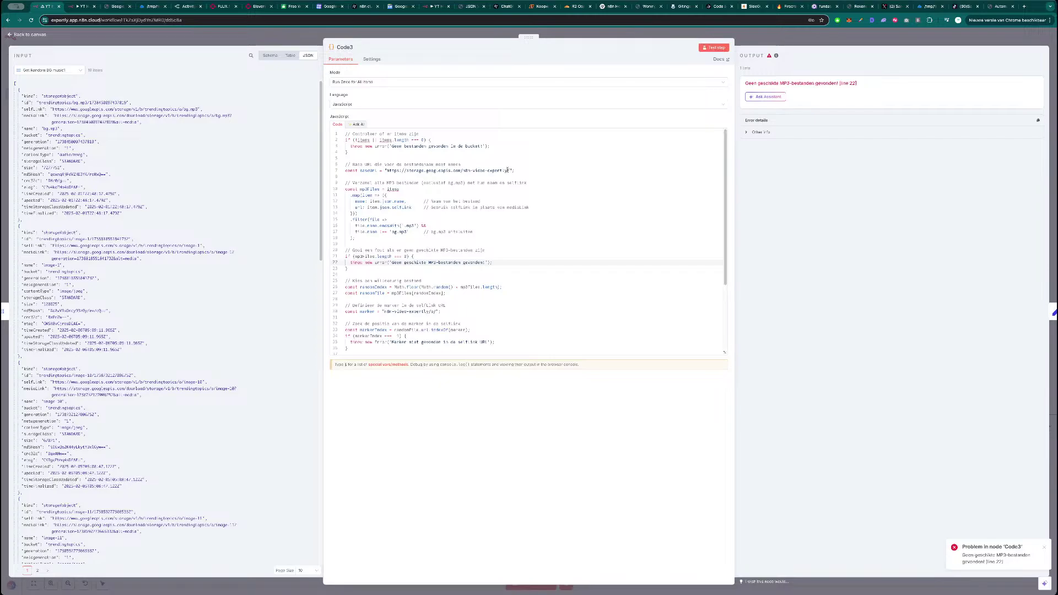
pyautogui.moveTo(508, 171); pyautogui.dragTo(463, 169)
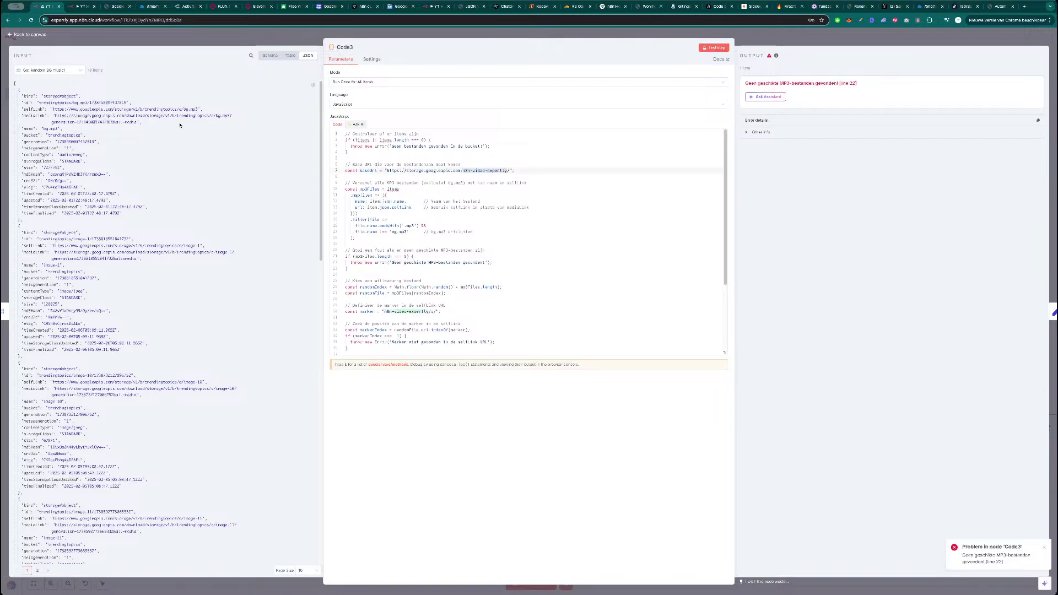
pyautogui.doubleClick(55, 103)
pyautogui.hotkey('ctrl', 'c')
pyautogui.click(504, 170)
pyautogui.moveTo(504, 170); pyautogui.dragTo(464, 170)
pyautogui.hotkey('ctrl', 'v')
pyautogui.moveTo(429, 311); pyautogui.dragTo(388, 312)
pyautogui.hotkey('ctrl', 'v')
pyautogui.click(714, 47)
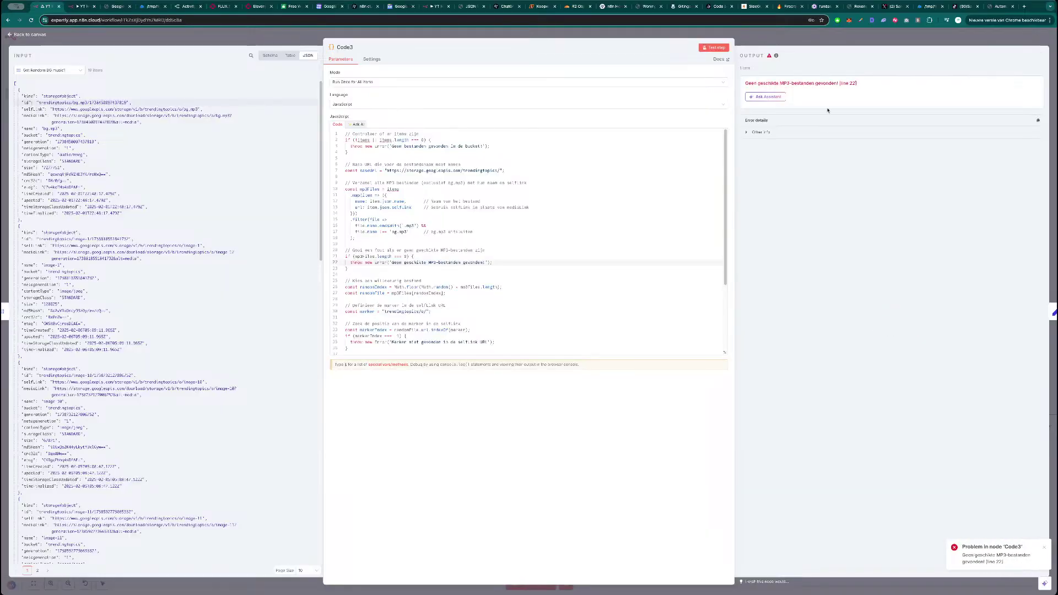
# - Examine Code3's MP3 filter, random file selection and marker code, and return to the canvas
pyautogui.scroll(-1, 457, 269)
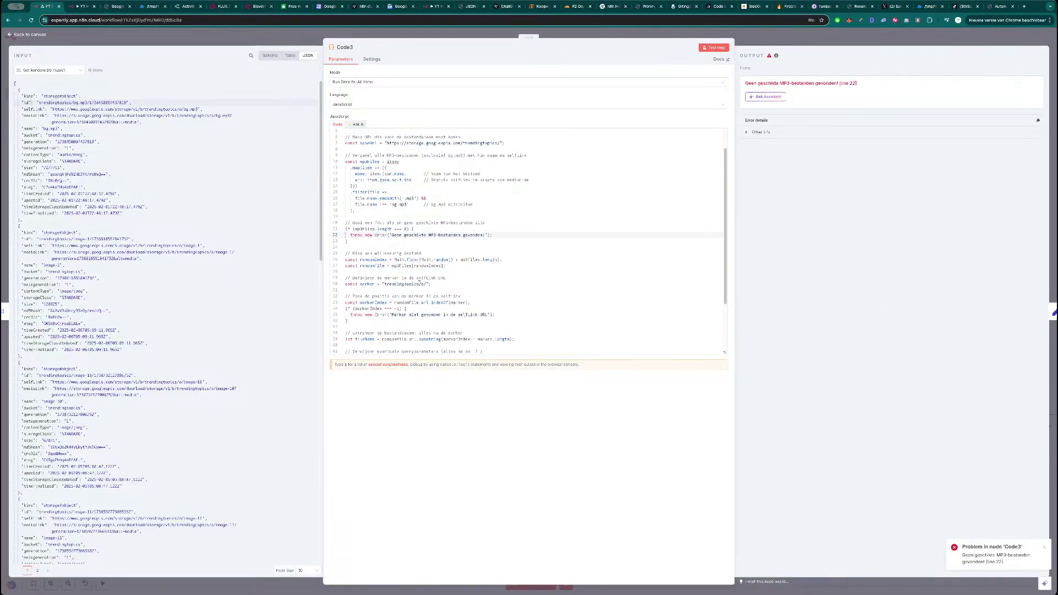
pyautogui.scroll(-1, 420, 283)
pyautogui.scroll(-4, 419, 284)
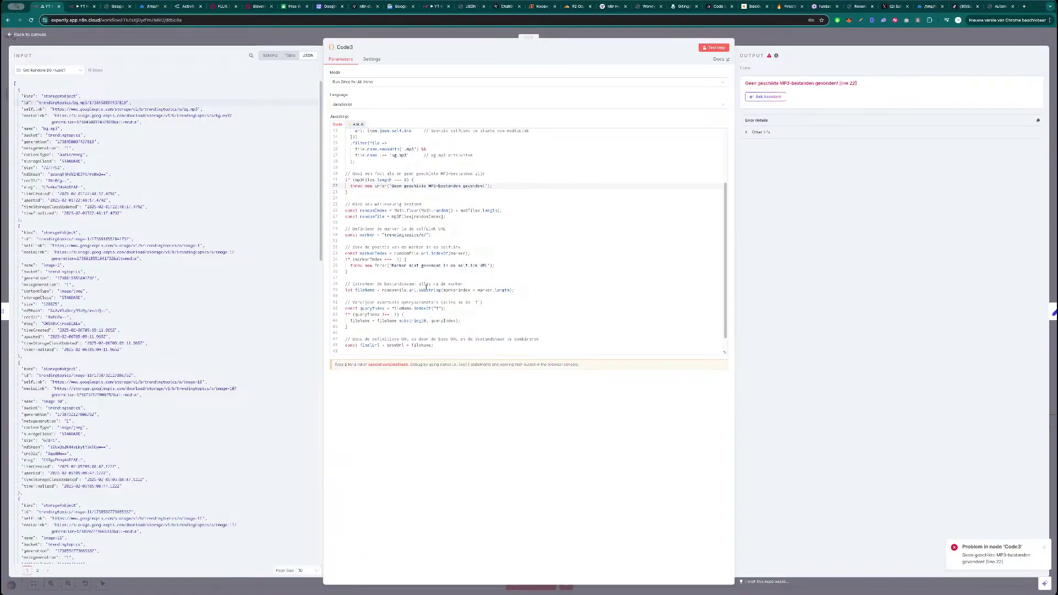
pyautogui.scroll(6, 429, 281)
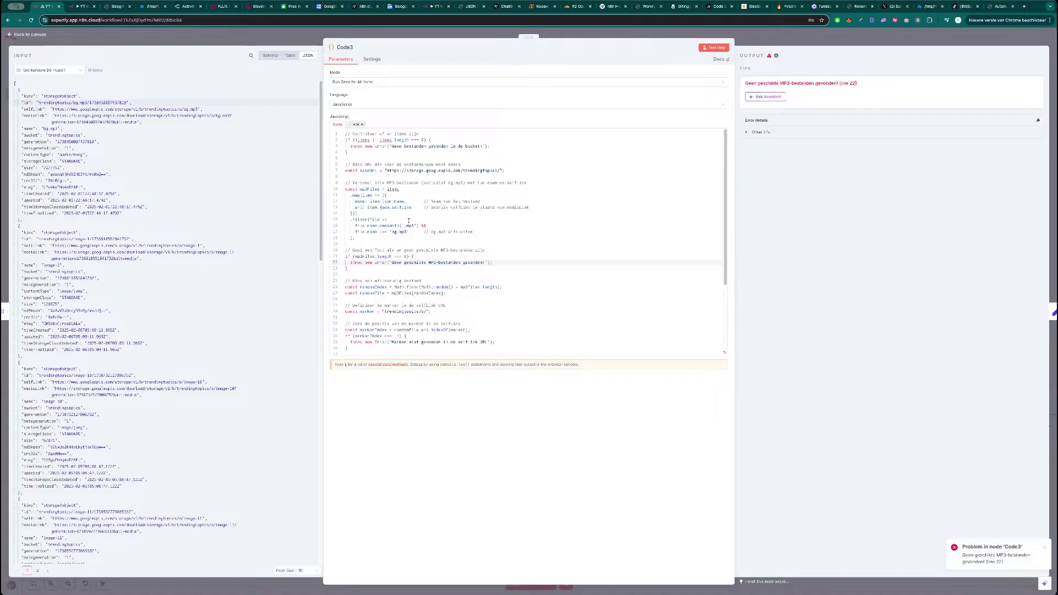
pyautogui.scroll(-1, 408, 227)
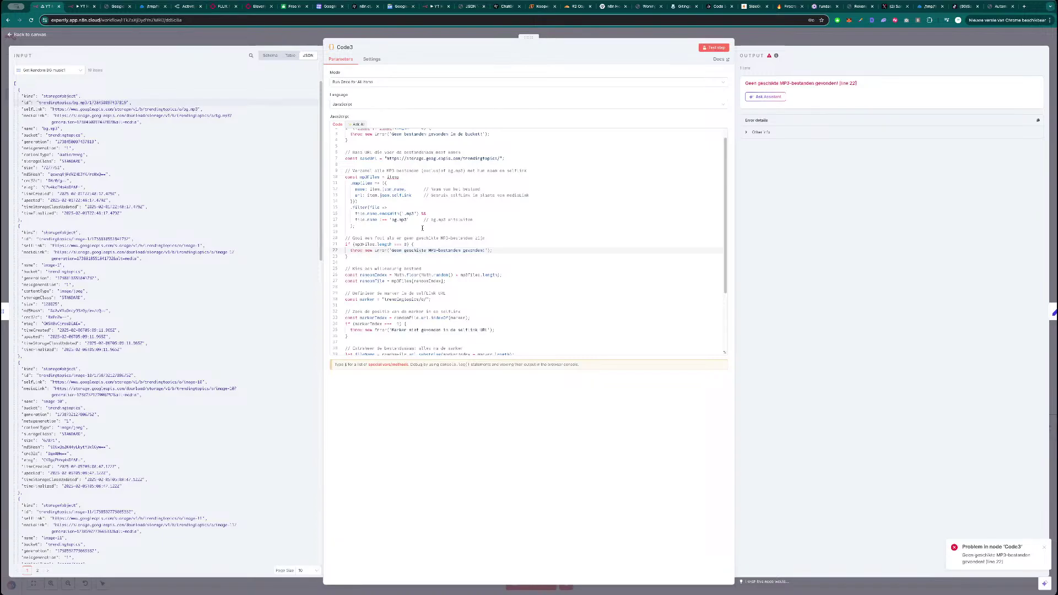
pyautogui.scroll(-1, 434, 244)
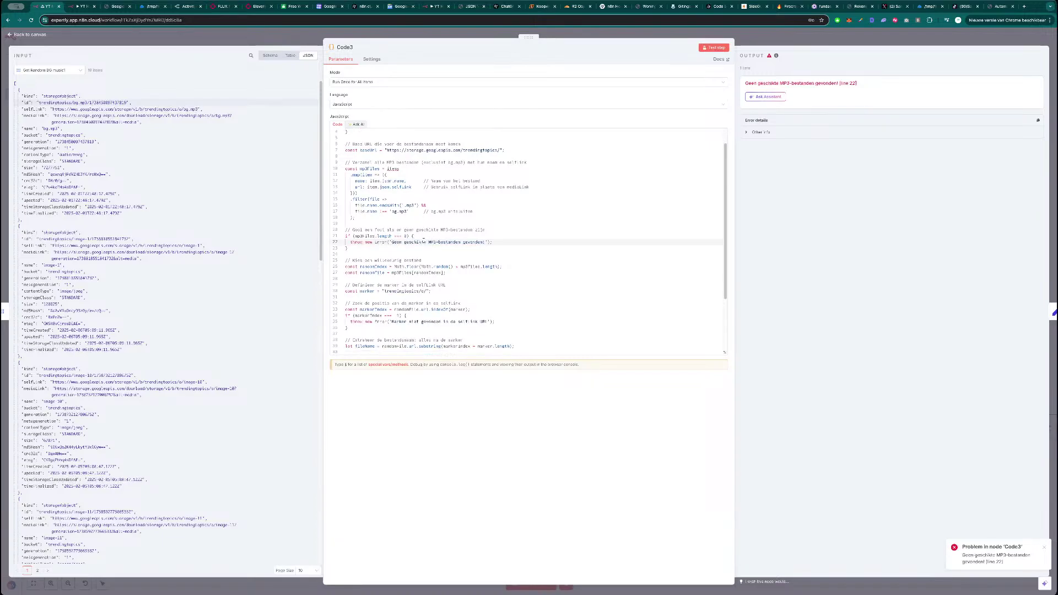
pyautogui.scroll(3, 427, 242)
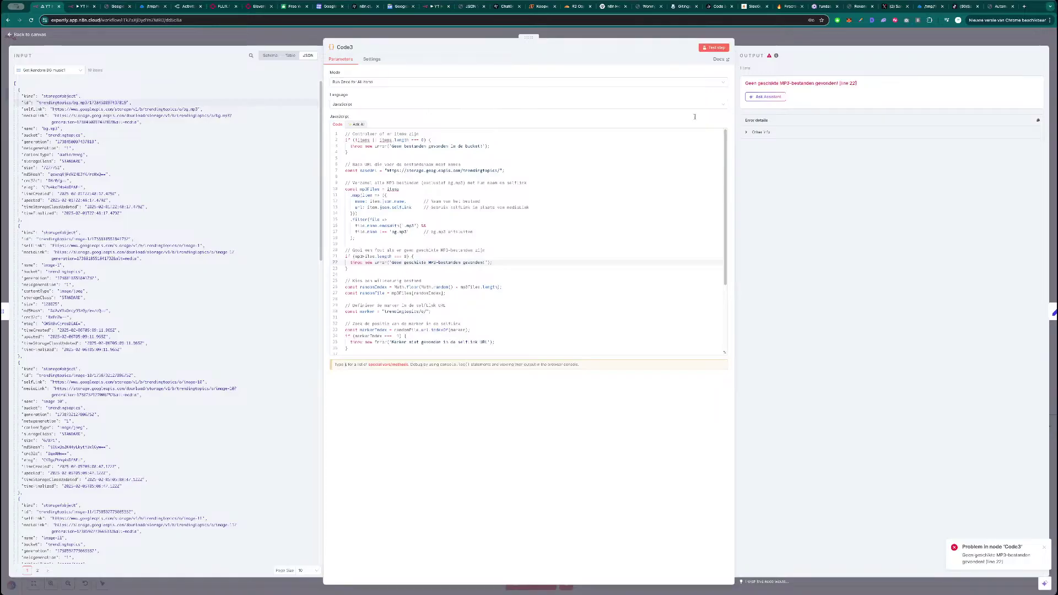
pyautogui.click(789, 41)
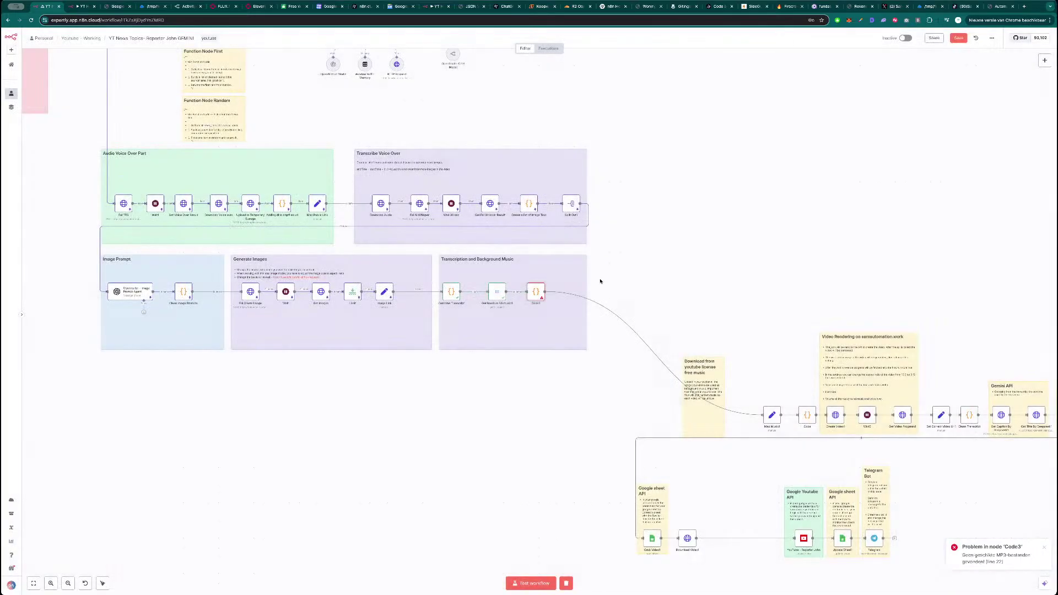
# - Switch to the YT Horoscoop Topics execution and examine its Get Random BG music1 node and the code node that follows it
pyautogui.hotkey('ctrl', 'Tab')
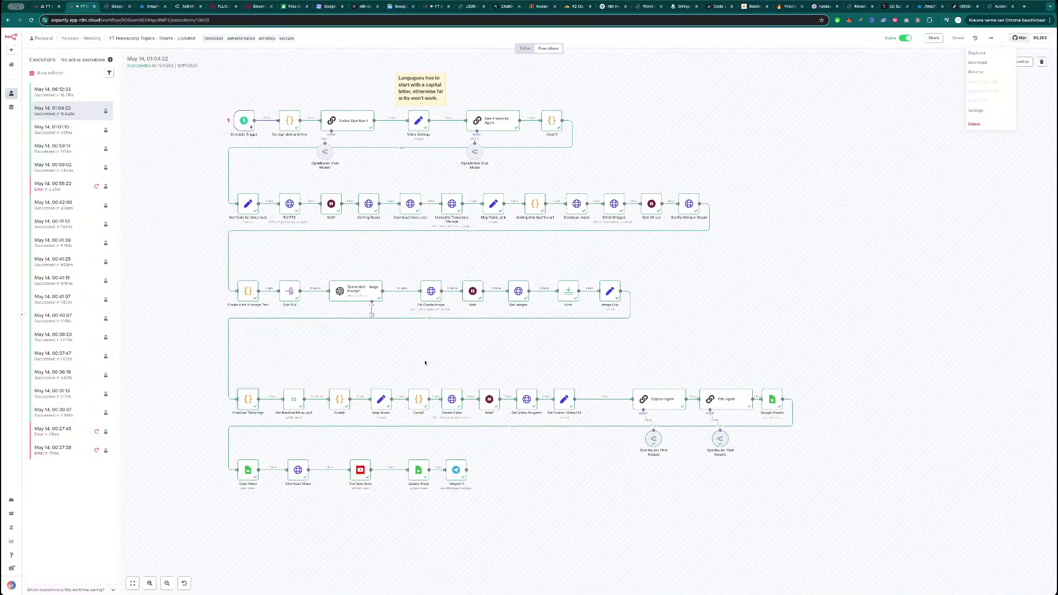
pyautogui.scroll(-3, 483, 317)
pyautogui.hscroll(-3, 482, 317)
pyautogui.scroll(-2, 353, 343)
pyautogui.hscroll(-1, 354, 343)
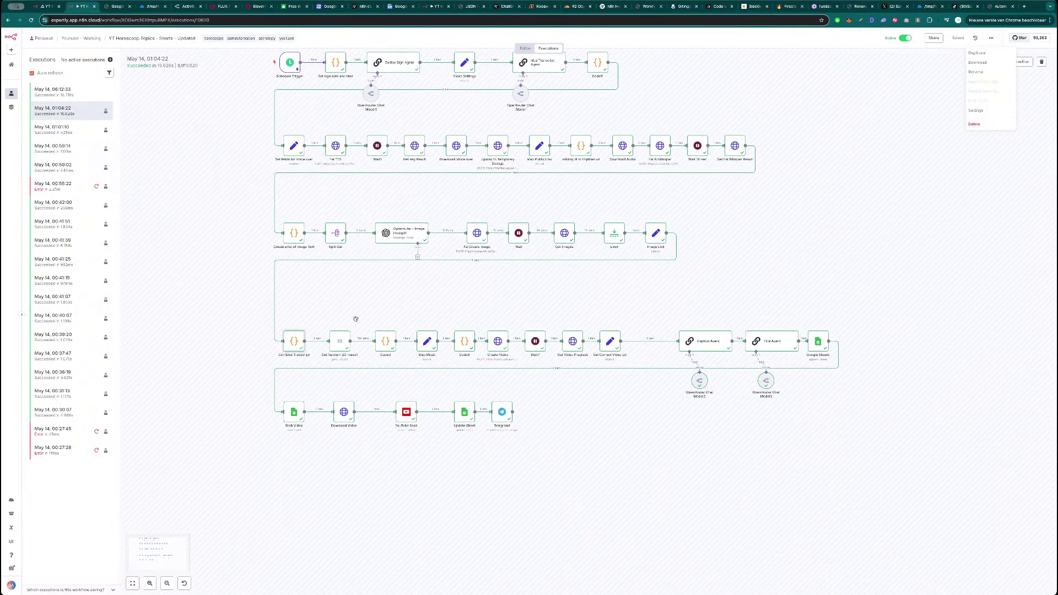
pyautogui.doubleClick(343, 348)
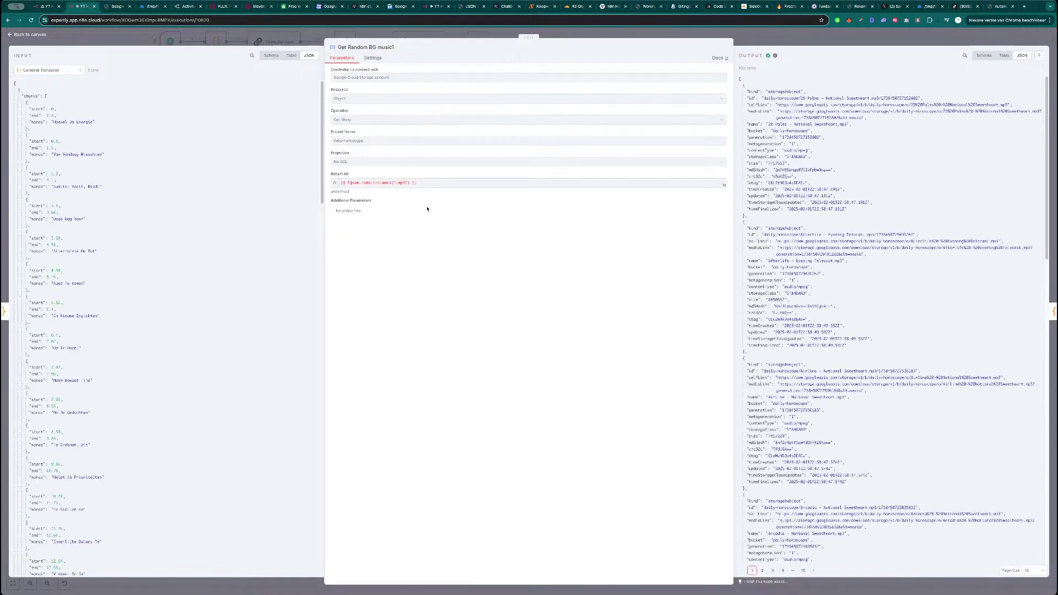
pyautogui.press('Escape')
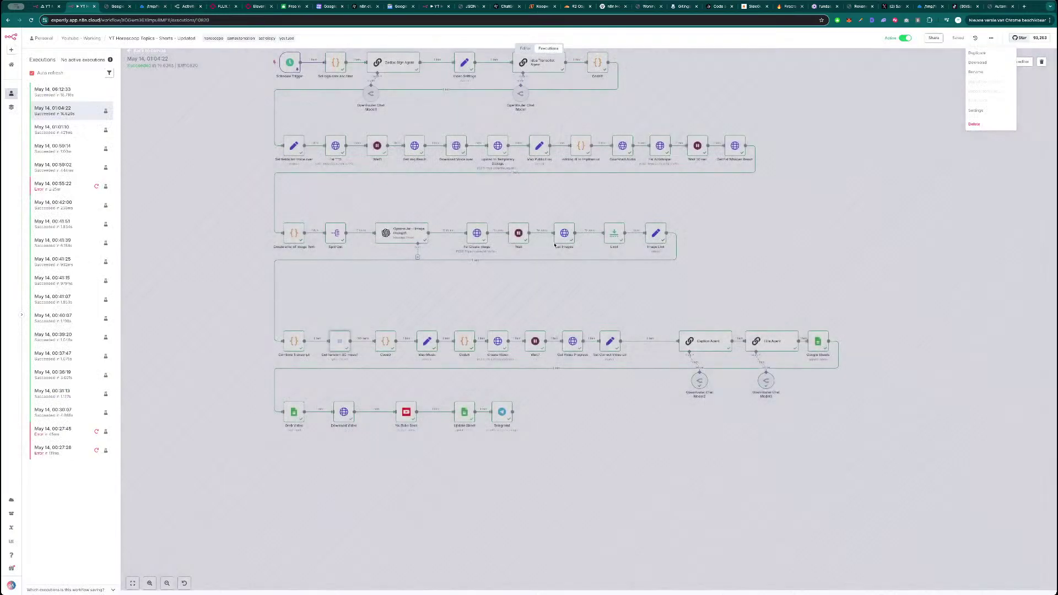
pyautogui.press('Return')
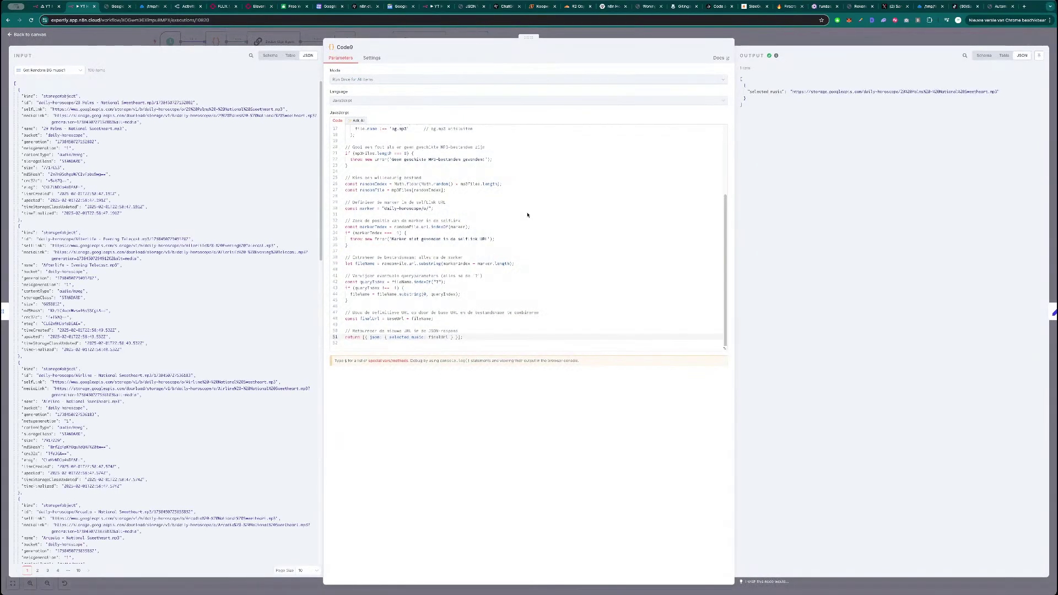
pyautogui.scroll(4, 474, 218)
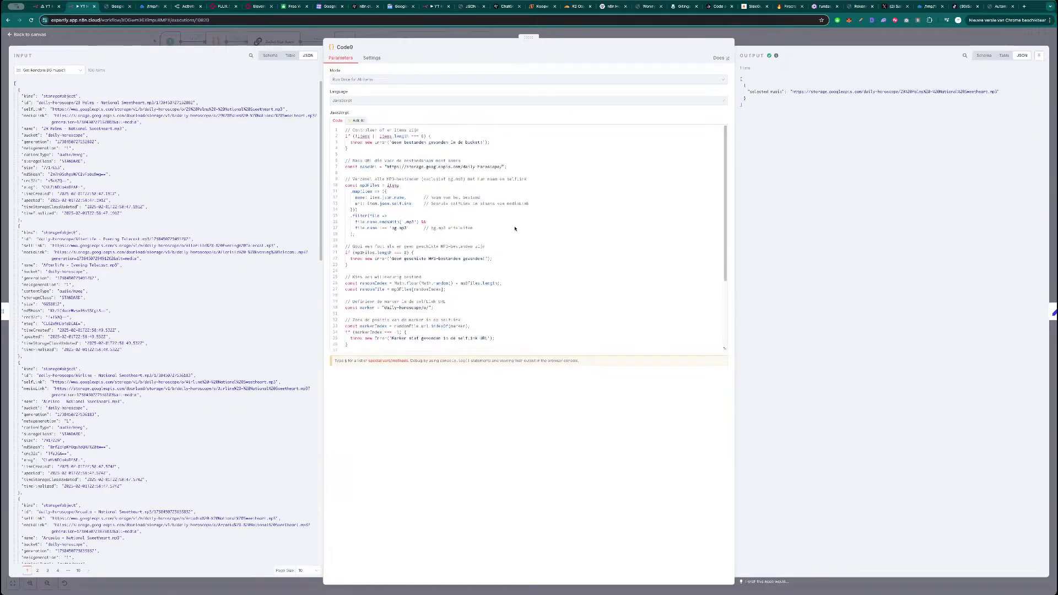
pyautogui.press('Escape')
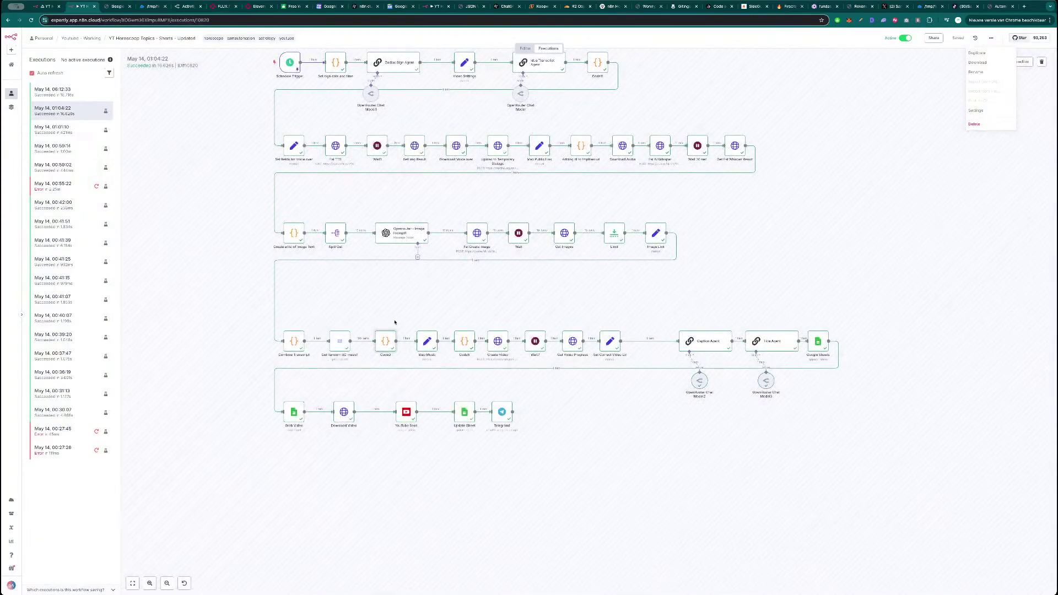
pyautogui.doubleClick(341, 345)
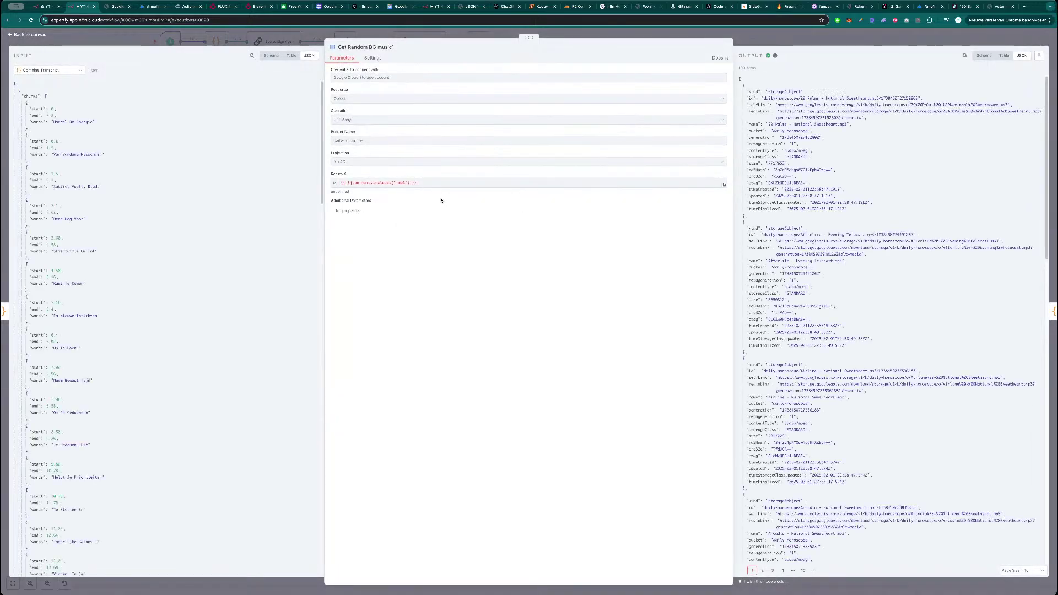
pyautogui.press('Escape')
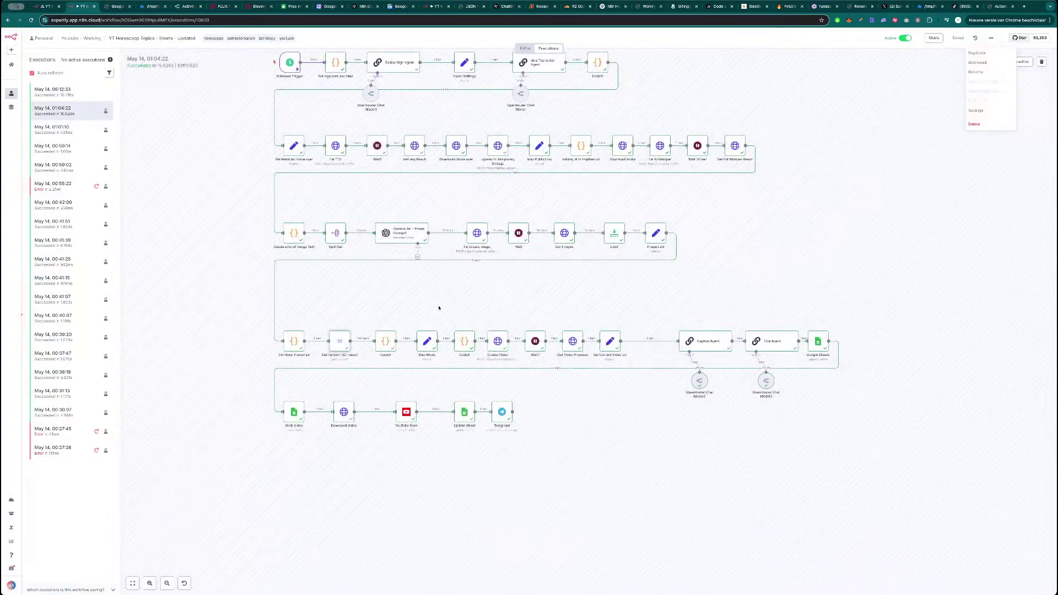
# - Copy the daily-horoscope bucket name from the horoscope workflow into the news workflow's Get Random BG music1 node and test it
pyautogui.scroll(-2, 386, 309)
pyautogui.doubleClick(445, 134)
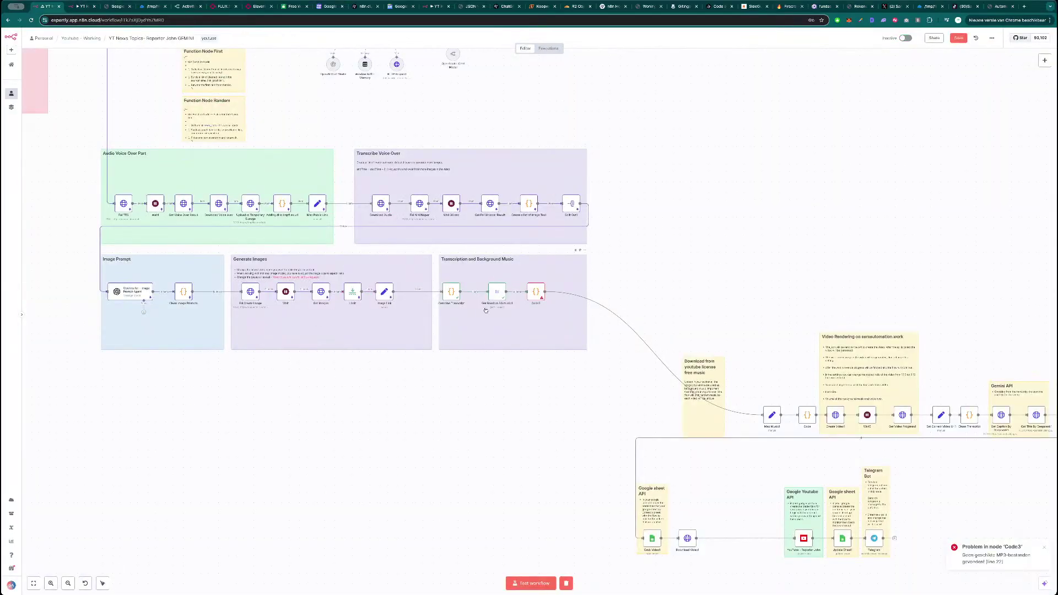
pyautogui.doubleClick(497, 295)
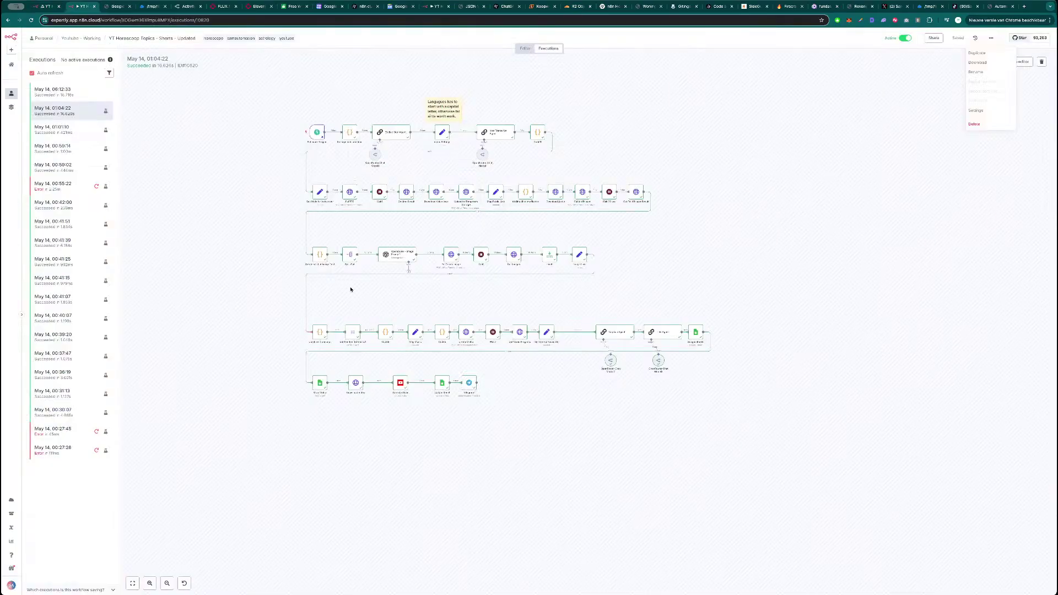
pyautogui.doubleClick(353, 332)
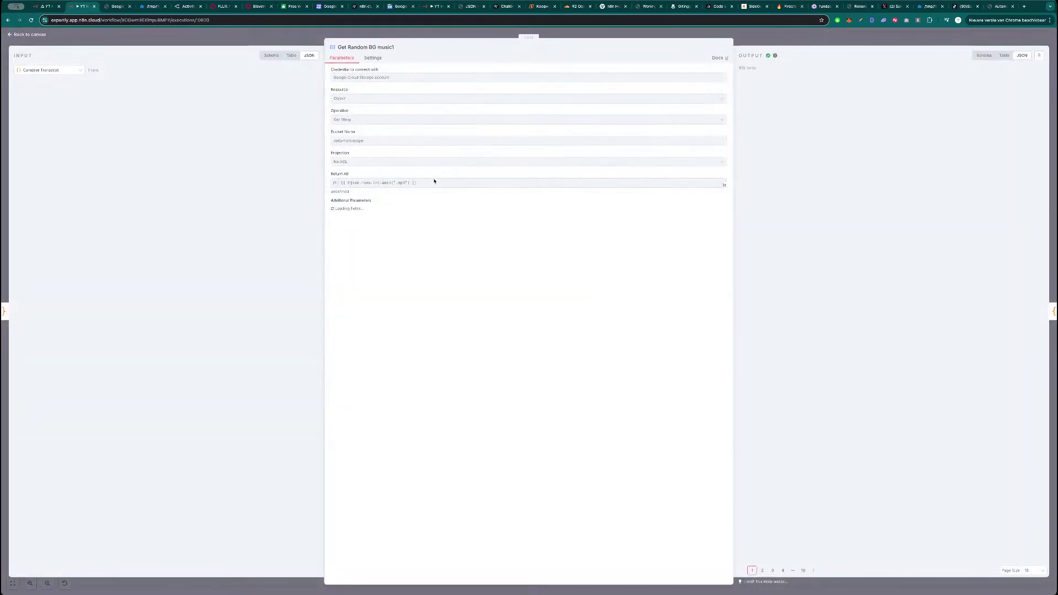
pyautogui.tripleClick(372, 143)
pyautogui.hotkey('ctrl', 'c')
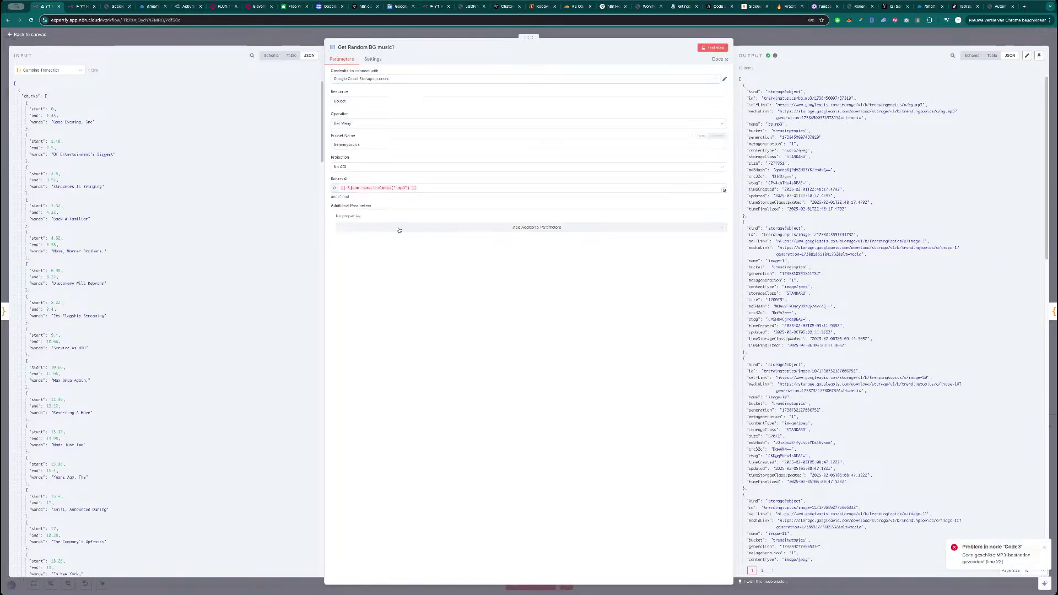
pyautogui.tripleClick(374, 140)
pyautogui.hotkey('ctrl', 'v')
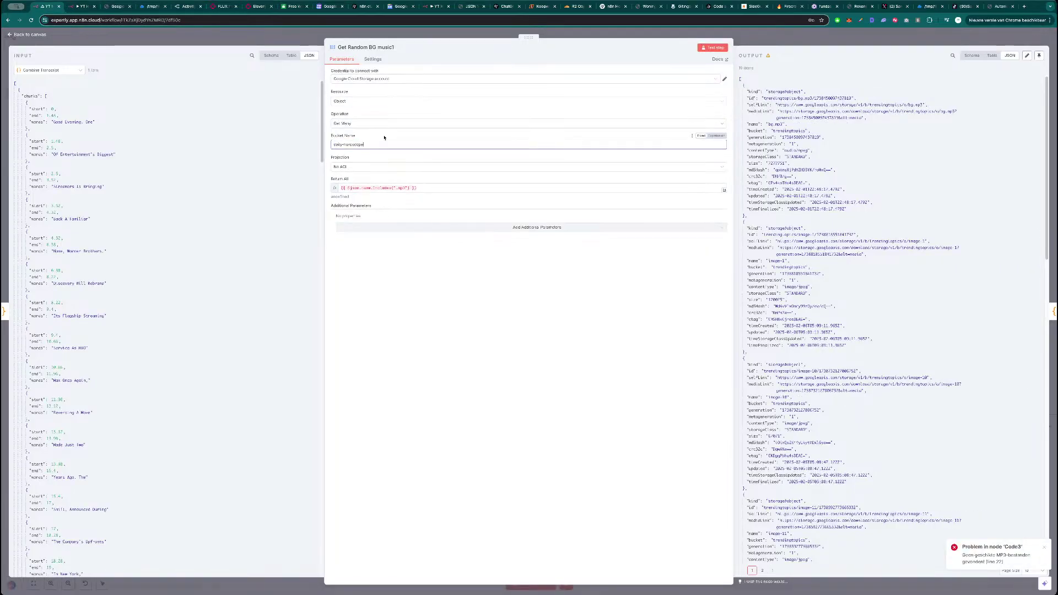
pyautogui.click(725, 48)
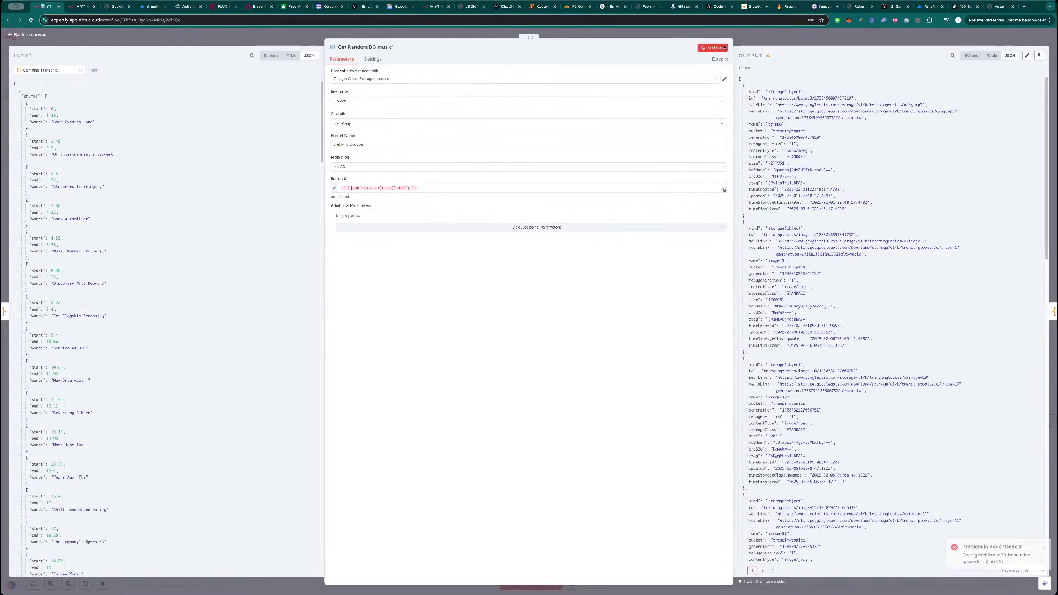
pyautogui.click(776, 41)
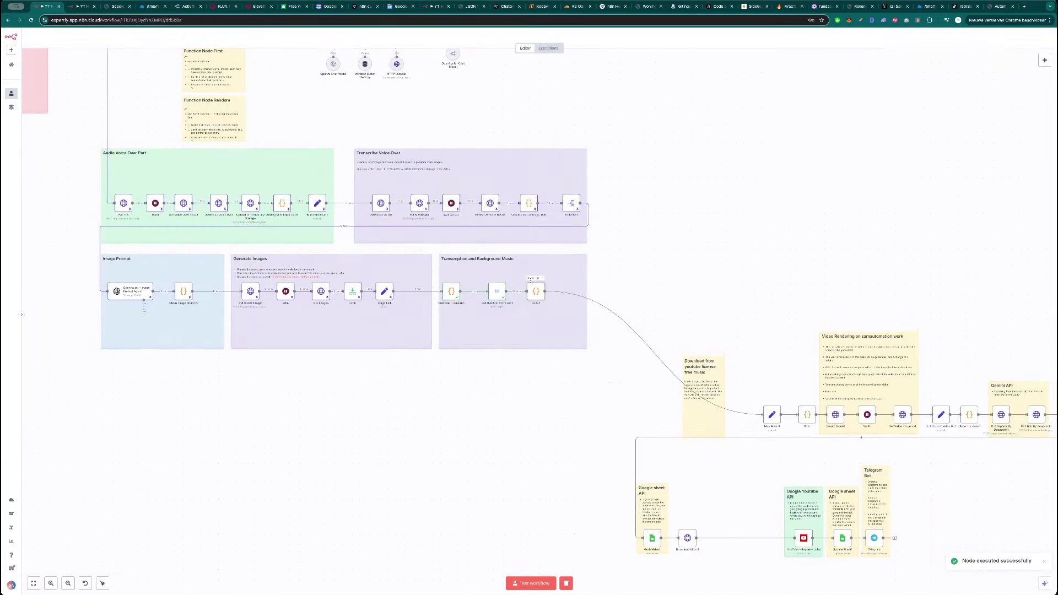
# - Replace all of Code3's JavaScript with the code from the horoscope workflow's matching node, using the daily-horoscope bucket, and test it
pyautogui.doubleClick(538, 297)
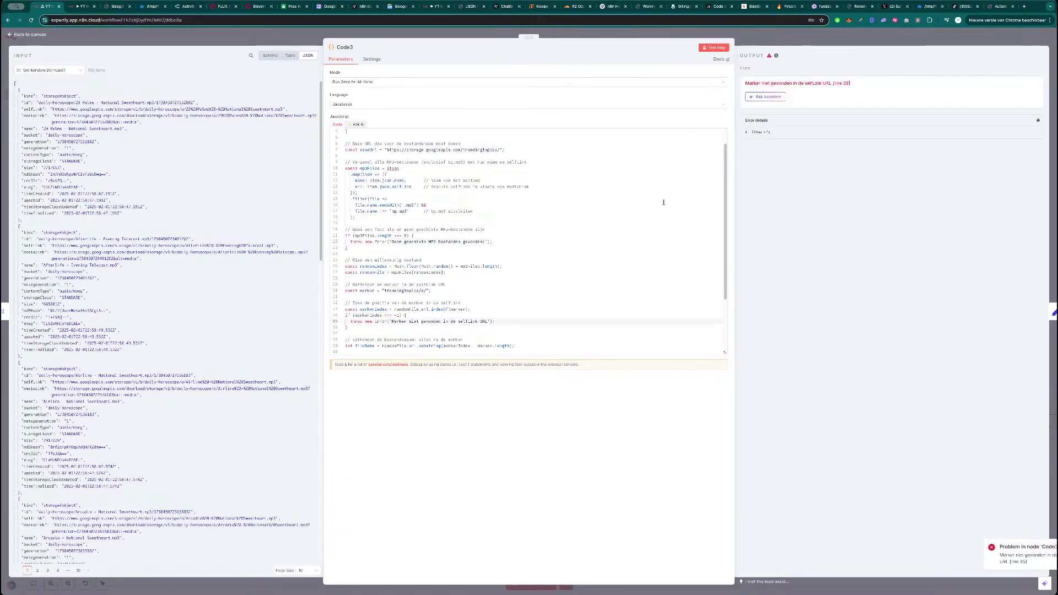
pyautogui.hotkey('ctrl', 'Tab')
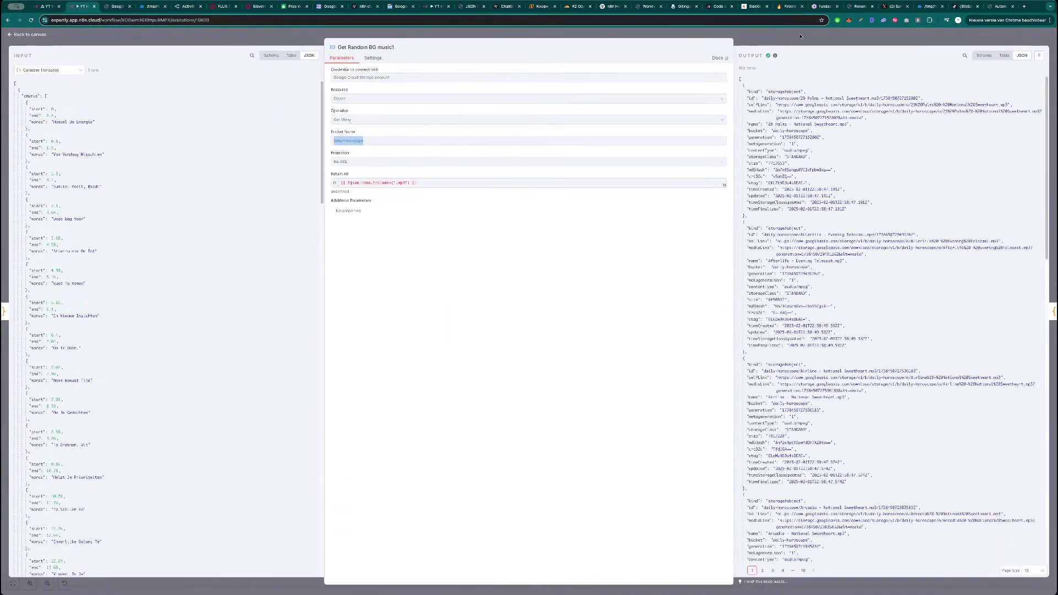
pyautogui.press('Escape')
pyautogui.doubleClick(386, 333)
pyautogui.hotkey('ctrl', 'a')
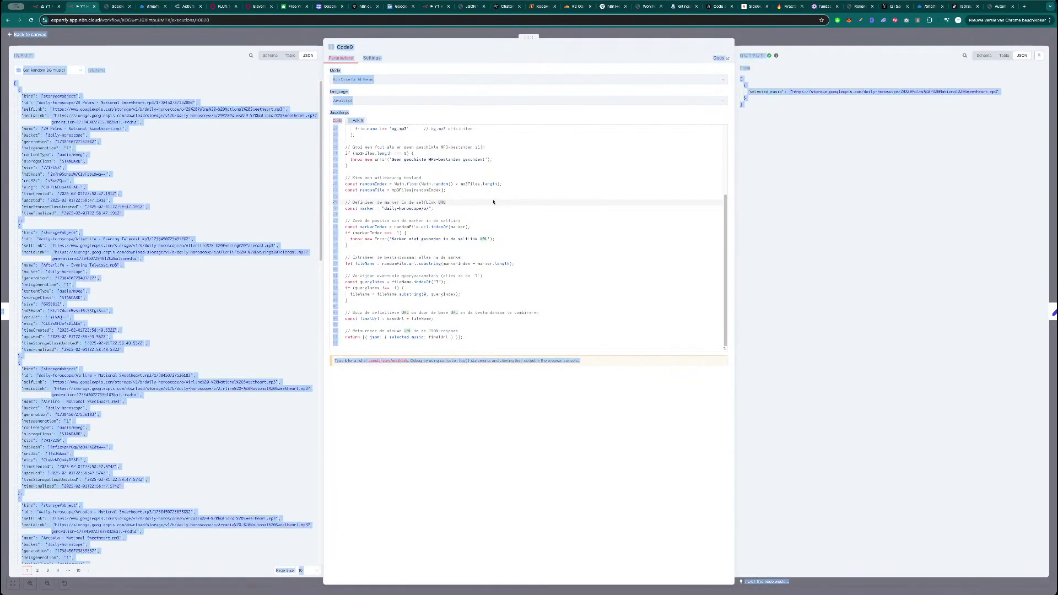
pyautogui.moveTo(386, 343); pyautogui.dragTo(350, 130)
pyautogui.hotkey('ctrl', 'shift', 'Tab')
pyautogui.click(396, 175)
pyautogui.hotkey('ctrl', 'a')
pyautogui.hotkey('ctrl', 'v')
pyautogui.click(713, 47)
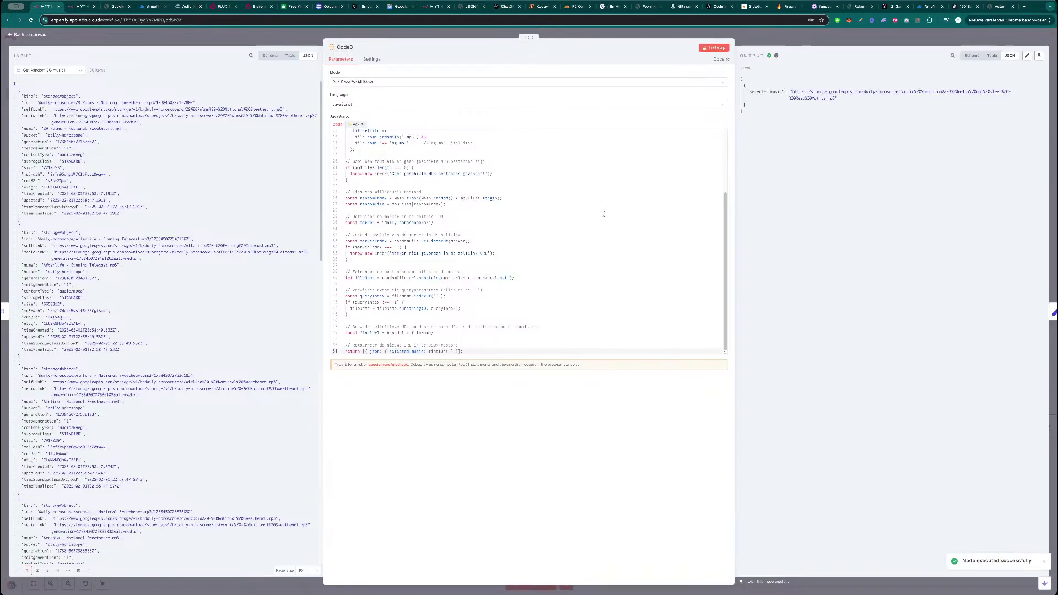
# - Open the selected_music URL from Code3's output in a new browser tab to check the track, and return to the canvas
pyautogui.scroll(5, 603, 210)
pyautogui.moveTo(836, 98); pyautogui.dragTo(795, 92)
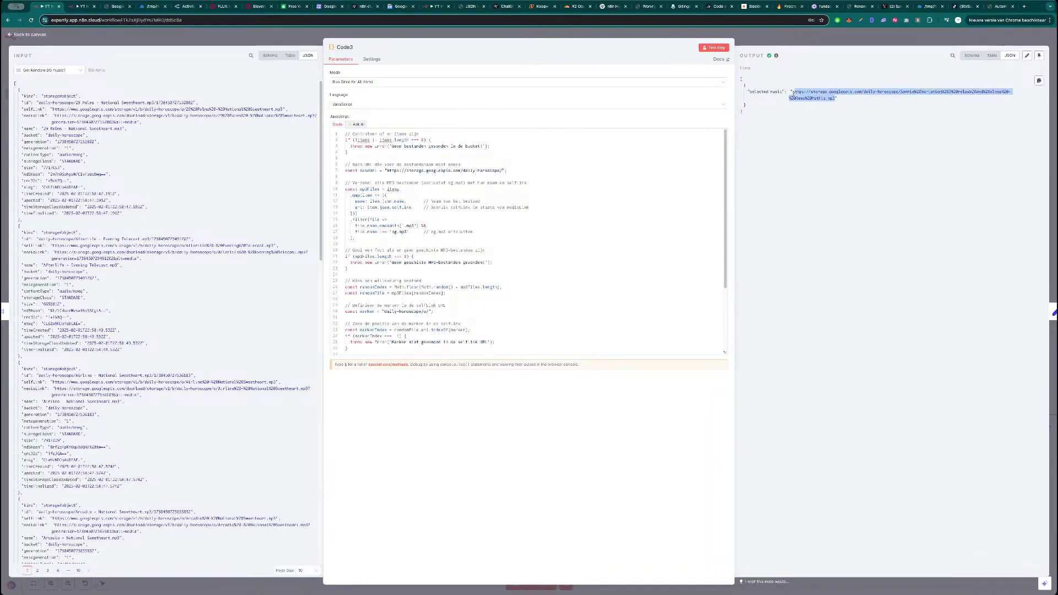
pyautogui.hotkey('ctrl', 'c')
pyautogui.hotkey('ctrl', 't')
pyautogui.hotkey('ctrl', 'v')
pyautogui.press('Return')
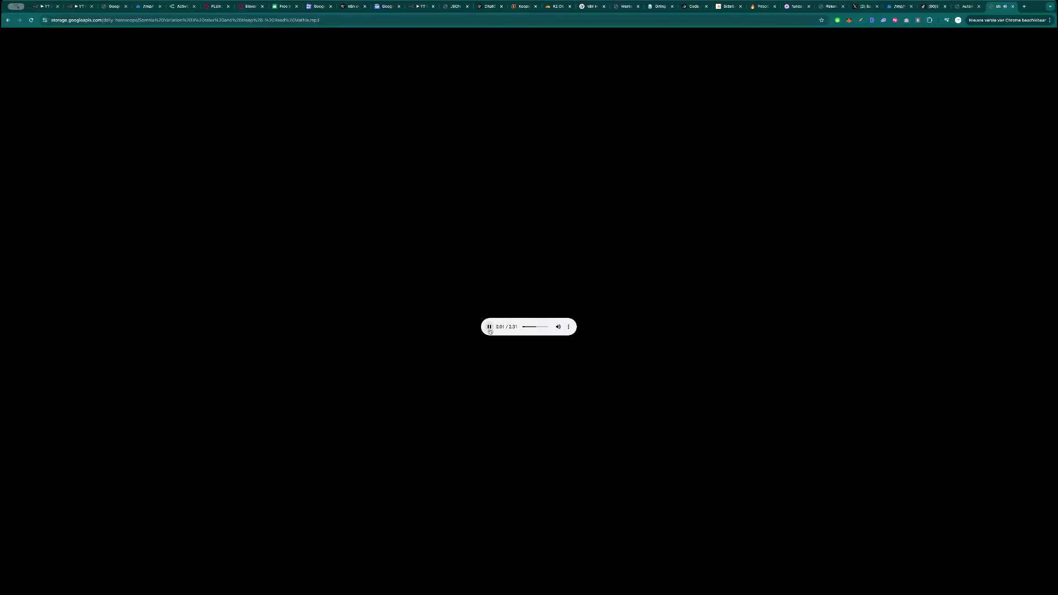
pyautogui.hotkey('ctrl', 'w')
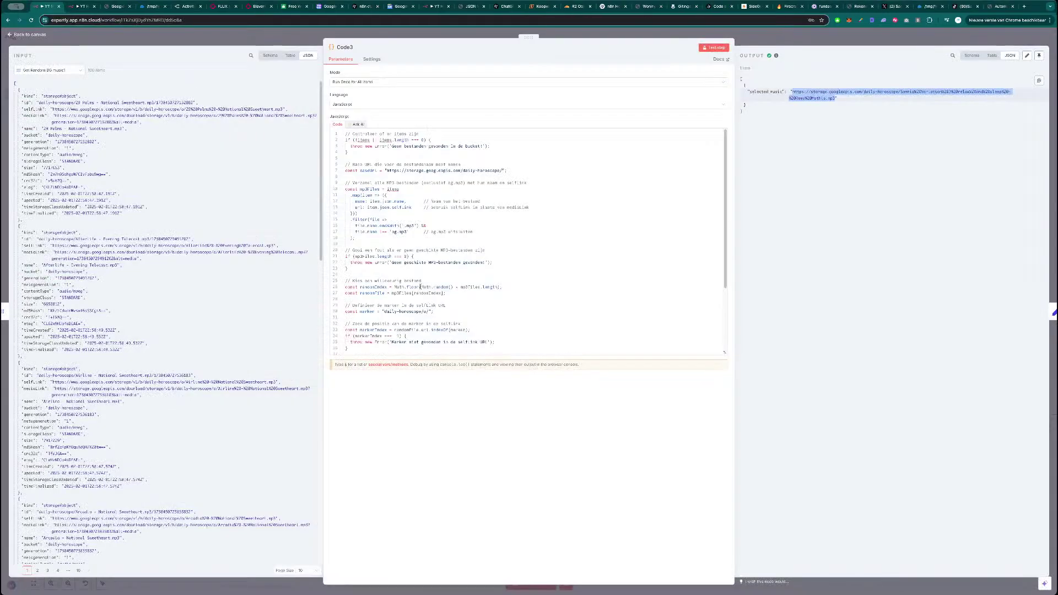
pyautogui.press('Escape')
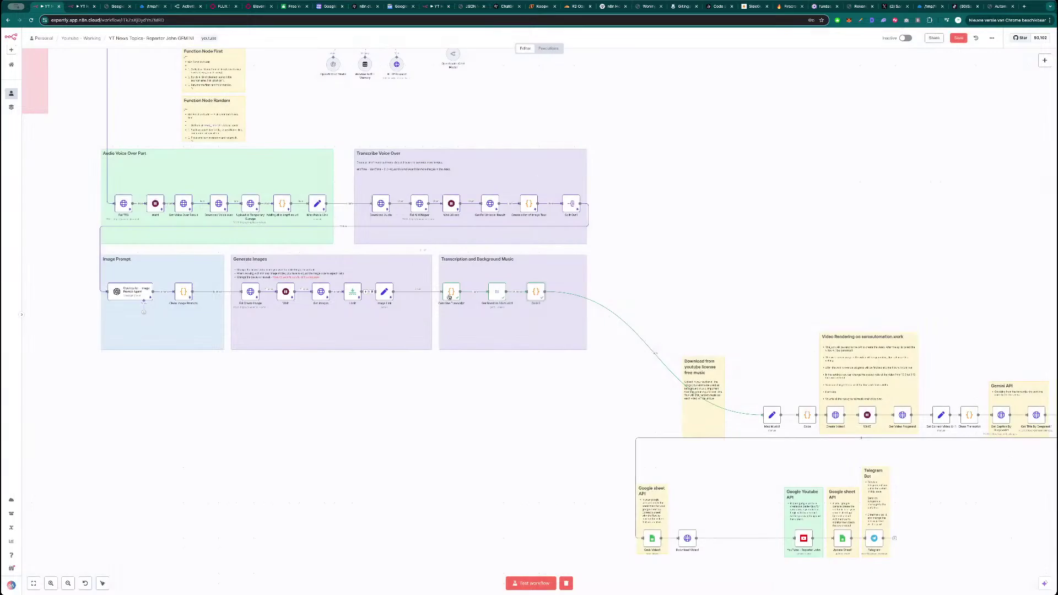
pyautogui.doubleClick(537, 293)
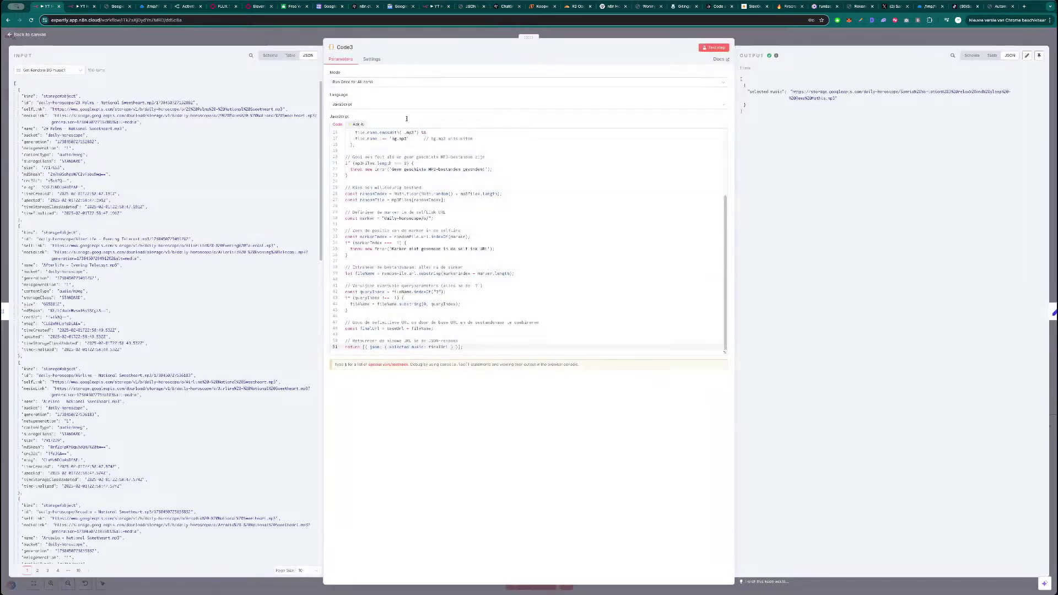
pyautogui.press('Escape')
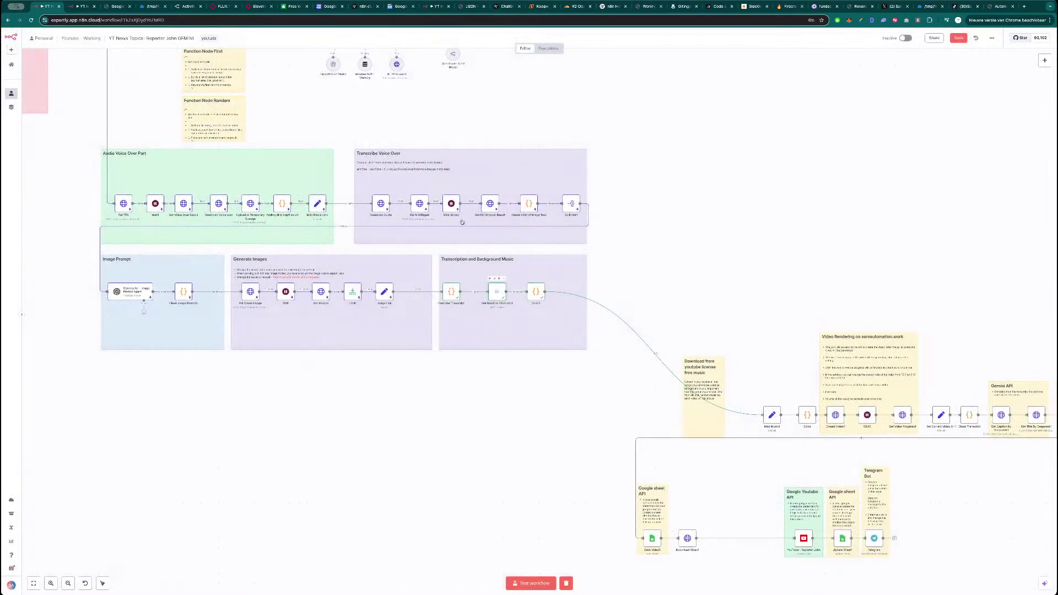
pyautogui.doubleClick(497, 292)
pyautogui.click(381, 48)
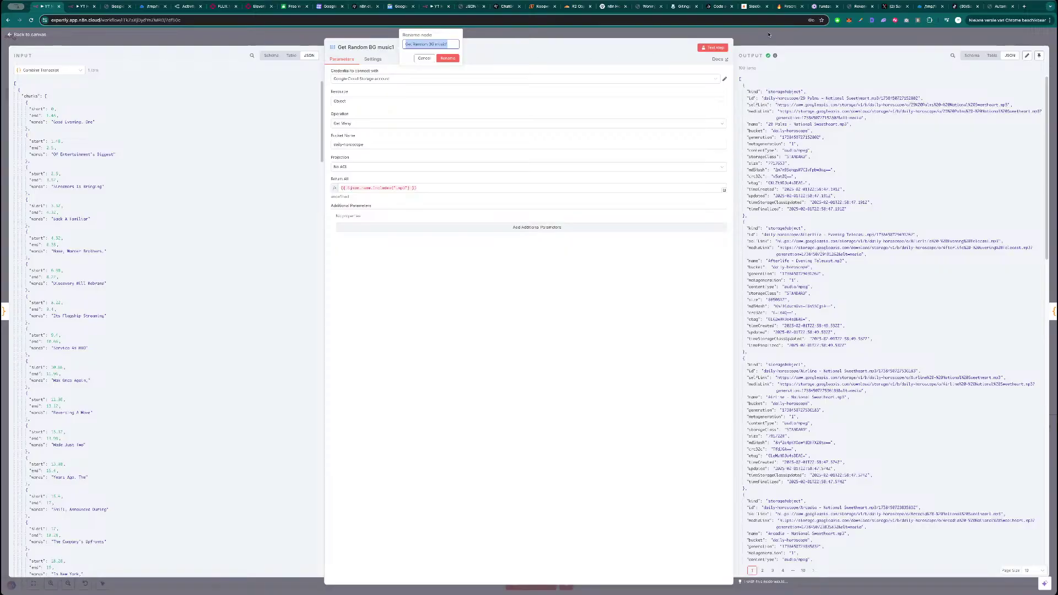
pyautogui.press('Escape')
# - Try to add a Back_ground music string field to the Video Category node
pyautogui.scroll(5, 336, 425)
pyautogui.hscroll(-2, 336, 425)
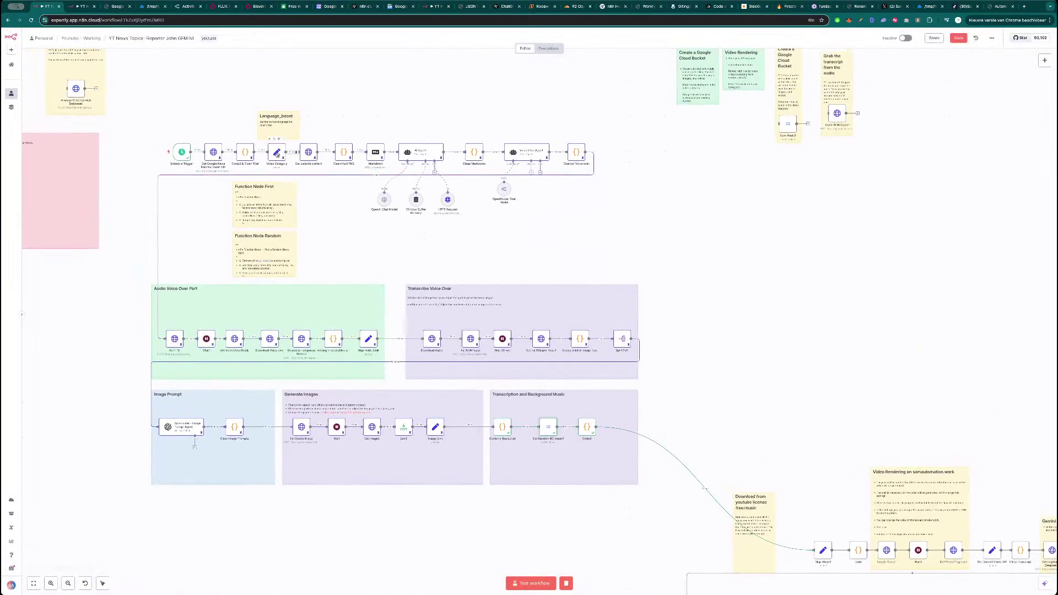
pyautogui.doubleClick(278, 154)
pyautogui.click(519, 156)
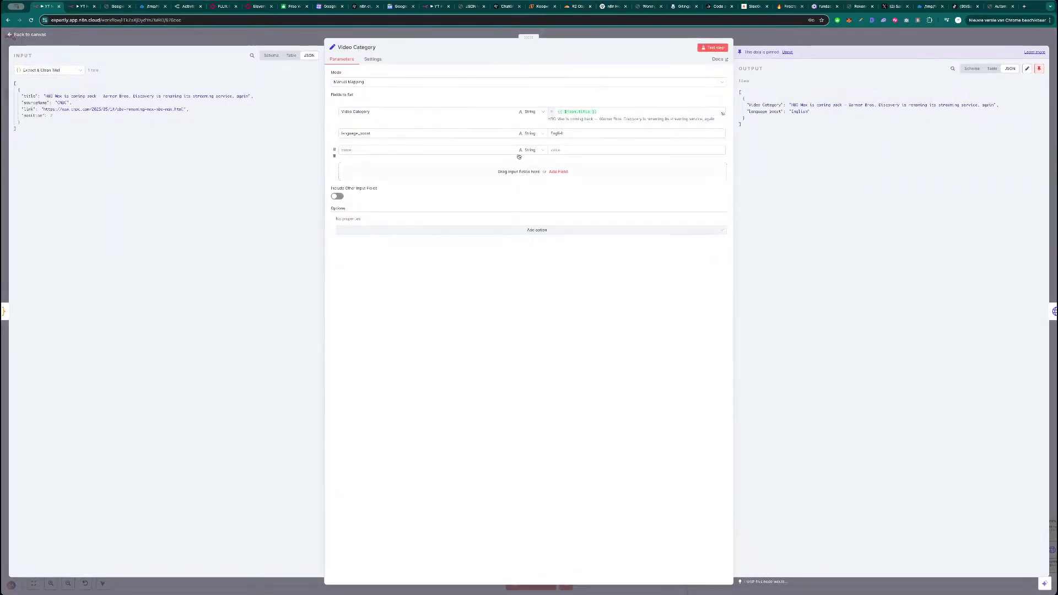
pyautogui.click(485, 150)
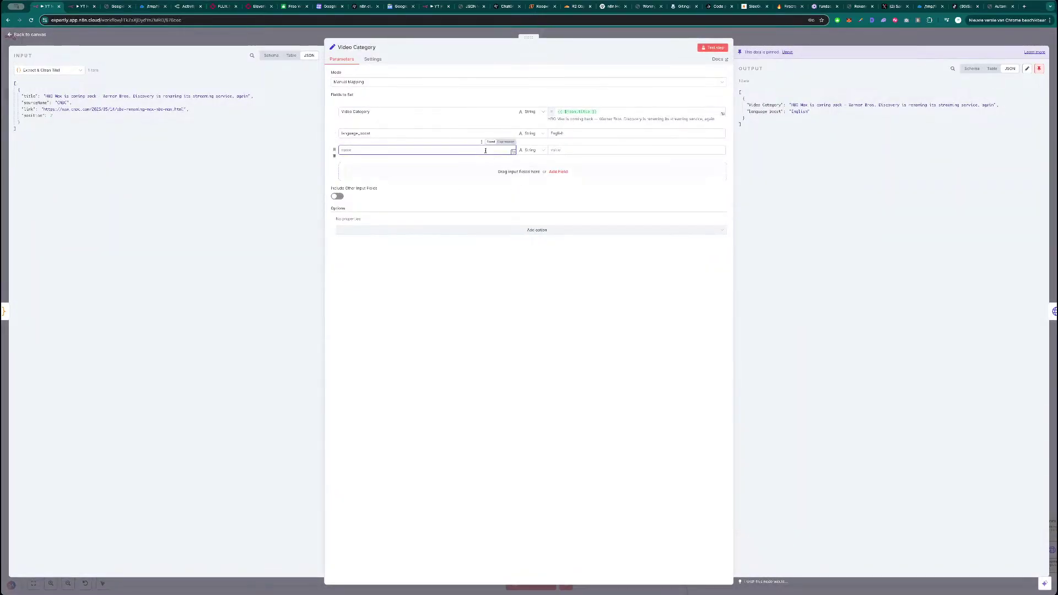
pyautogui.write('Back_ground music')
pyautogui.click(334, 152)
pyautogui.press('Escape')
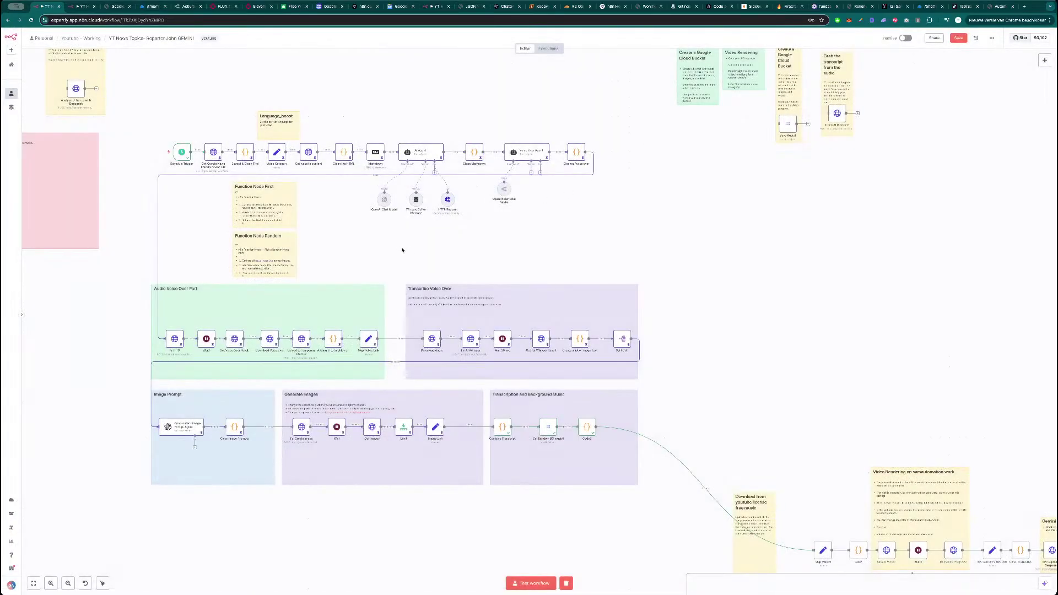
# - Rename the Get Random BG music1 node as GBucket Background Music
pyautogui.moveTo(608, 522); pyautogui.dragTo(468, 397)
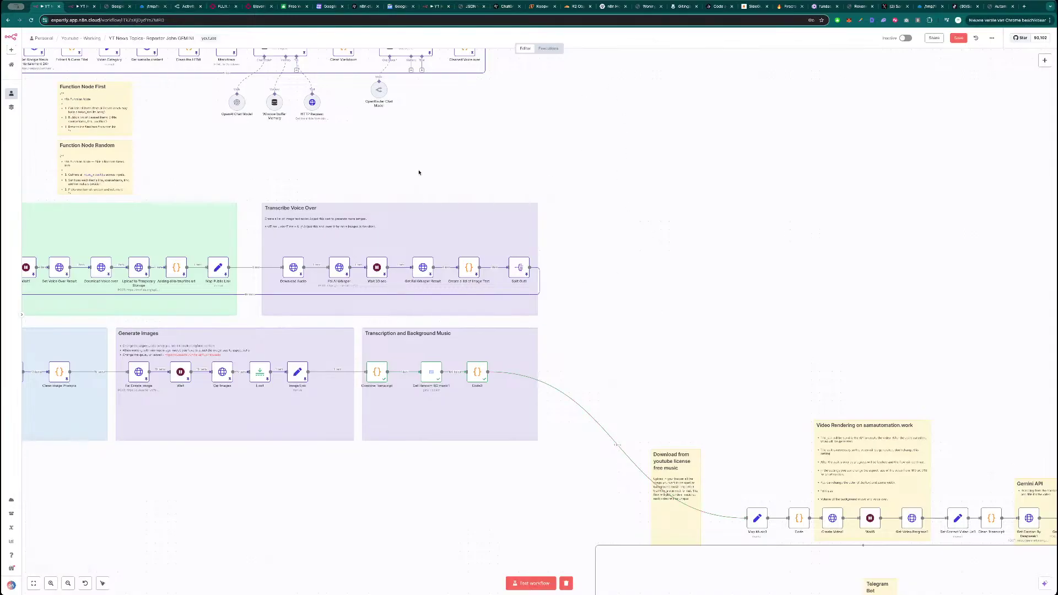
pyautogui.doubleClick(432, 372)
pyautogui.click(375, 47)
pyautogui.tripleClick(419, 44)
pyautogui.write('GBucket Background')
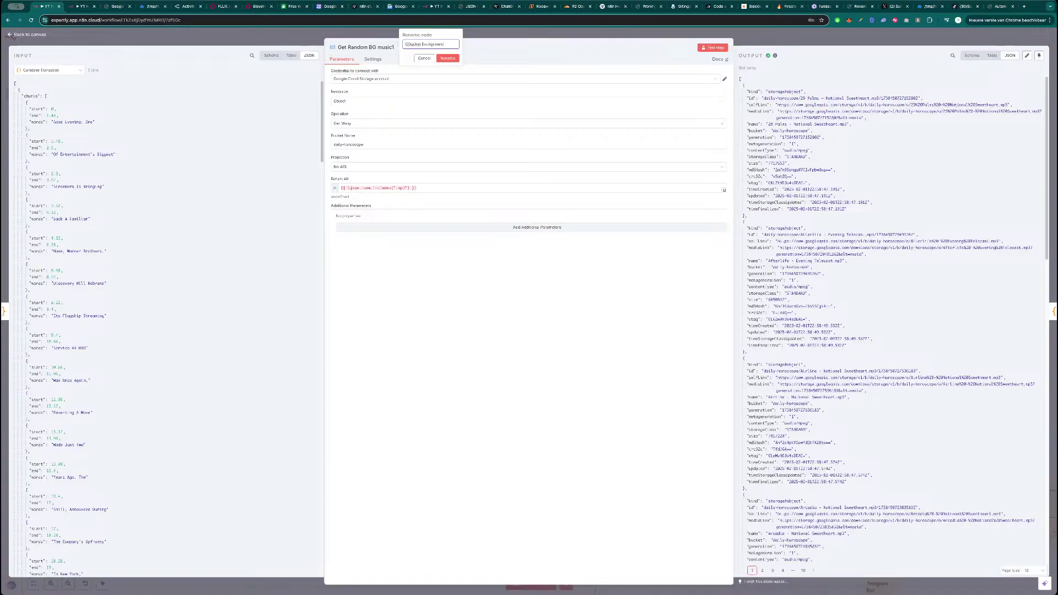
pyautogui.write(' Music')
pyautogui.press('Return')
pyautogui.press('Escape')
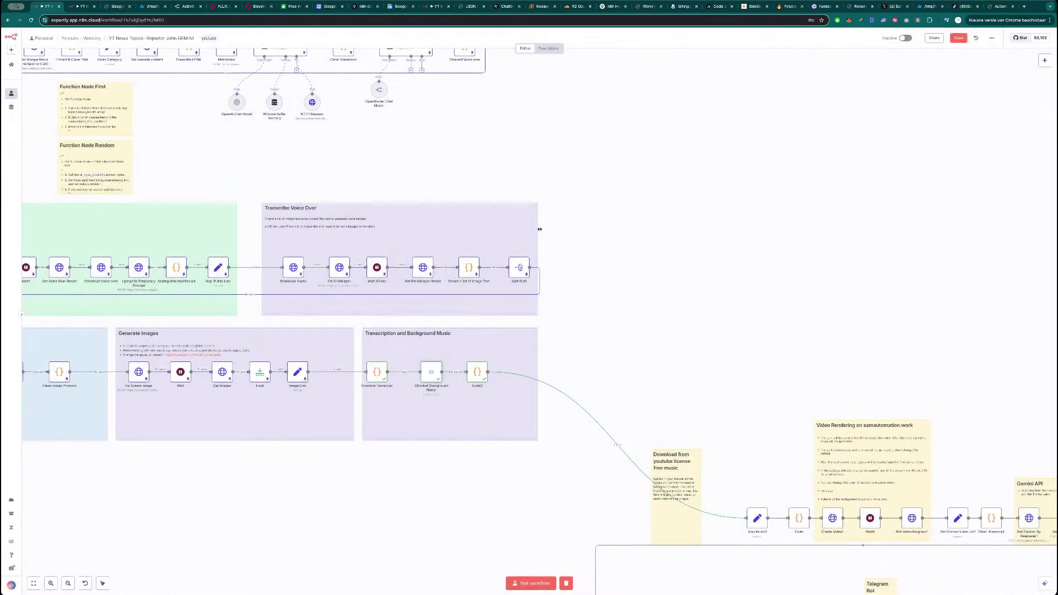
# - Test the Code3 node again and rename it as Get Random Music
pyautogui.doubleClick(477, 371)
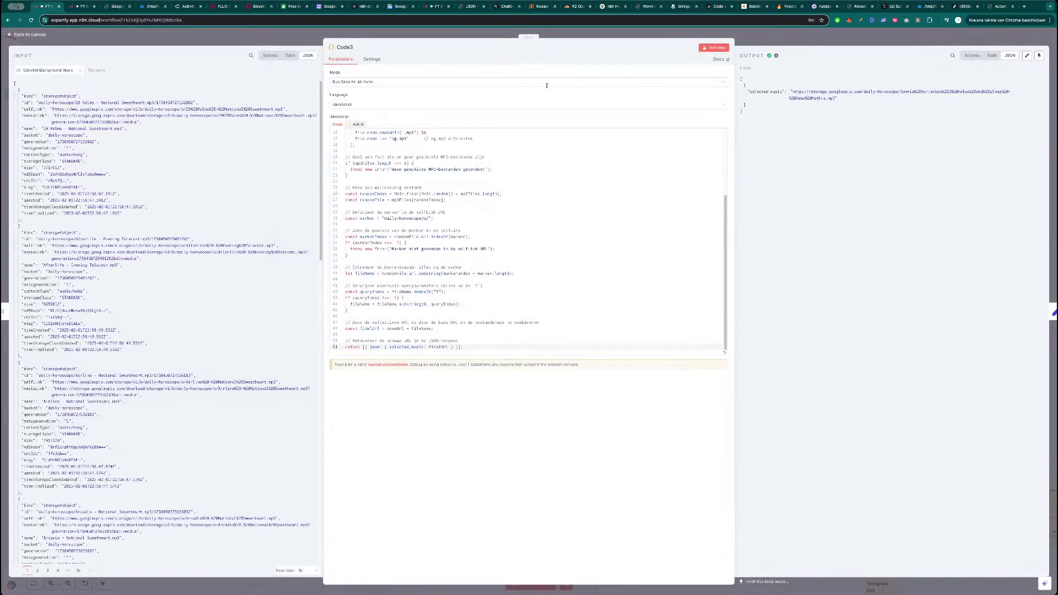
pyautogui.click(713, 48)
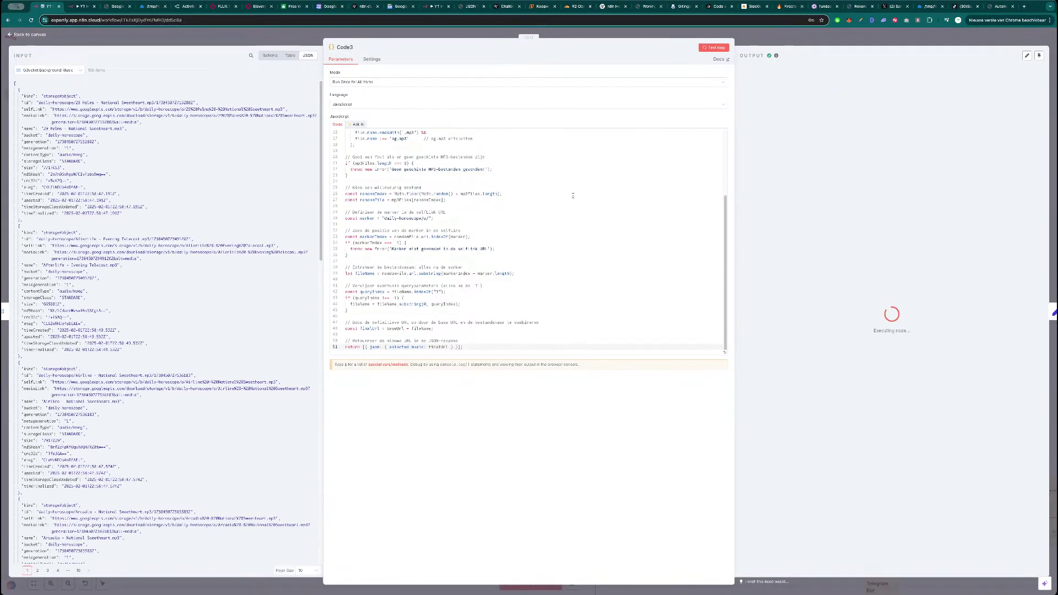
pyautogui.click(346, 48)
pyautogui.write('Get Random Music')
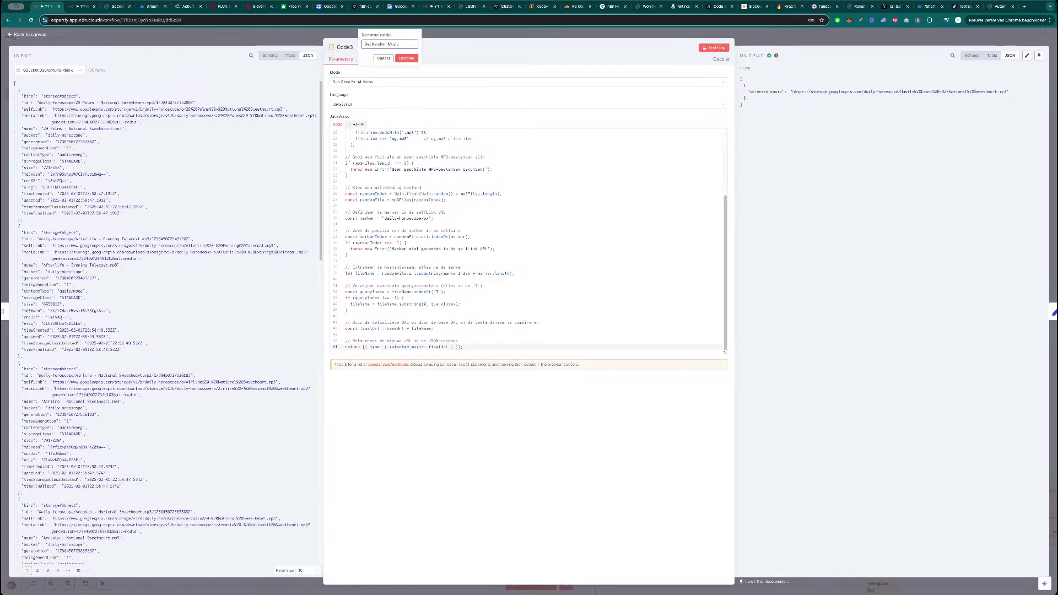
pyautogui.press('Return')
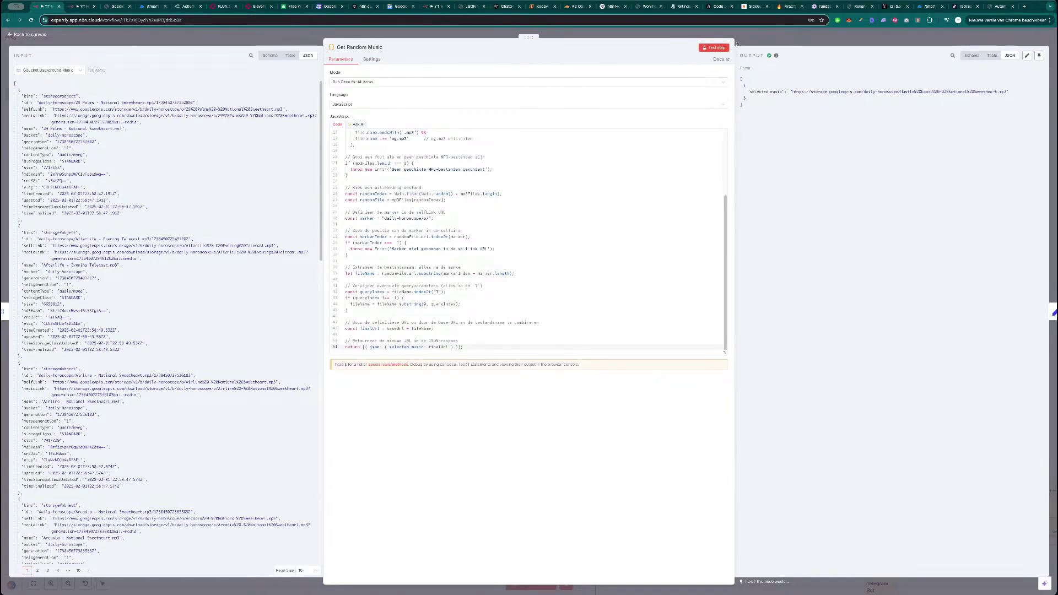
pyautogui.press('Escape')
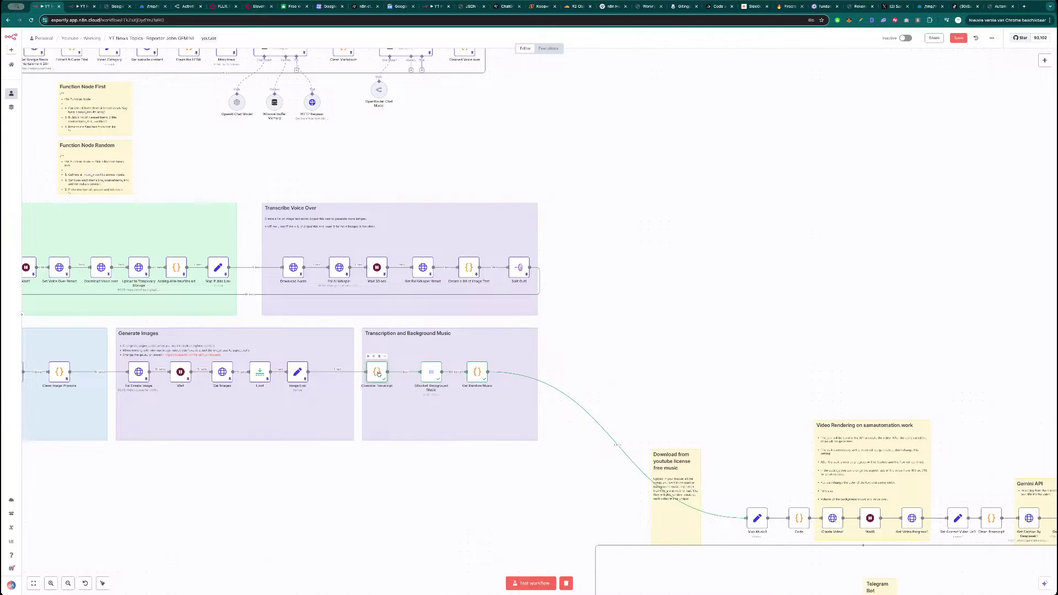
# - Pin the output data of the three Transcription and Background Music nodes and move the nodes closer together
pyautogui.press('p')
pyautogui.click(476, 372)
pyautogui.press('p')
pyautogui.click(562, 358)
pyautogui.moveTo(435, 372)
pyautogui.mouseDown()
pyautogui.moveTo(414, 372)
pyautogui.moveTo(448, 372)
pyautogui.mouseUp()
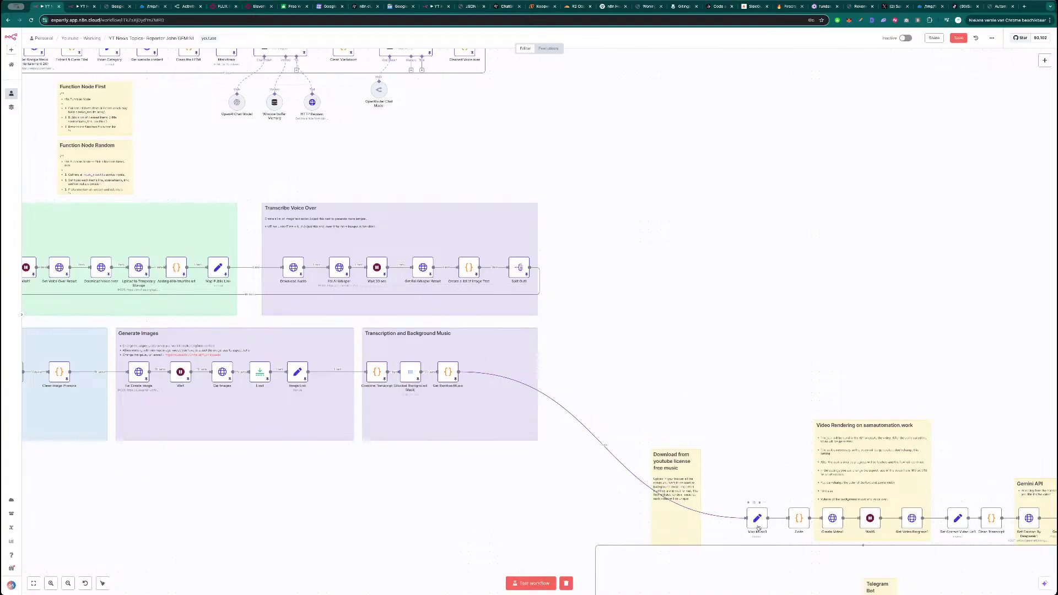
# - Move the Map Music1 node into the Transcription and Background Music section after Get Random Music, test it, and rename it Map Music
pyautogui.moveTo(761, 524); pyautogui.dragTo(487, 376)
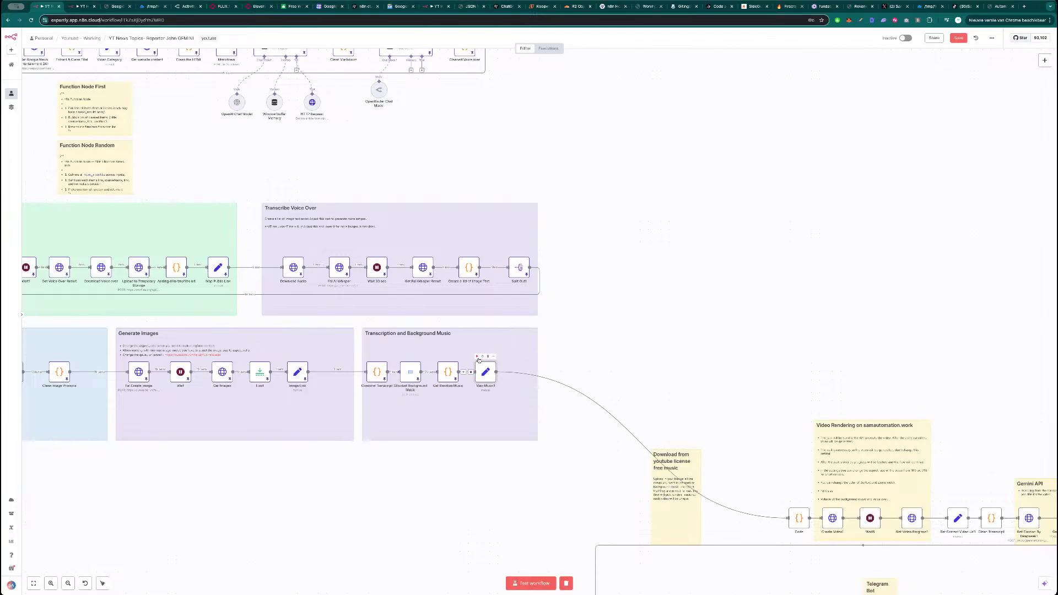
pyautogui.doubleClick(483, 370)
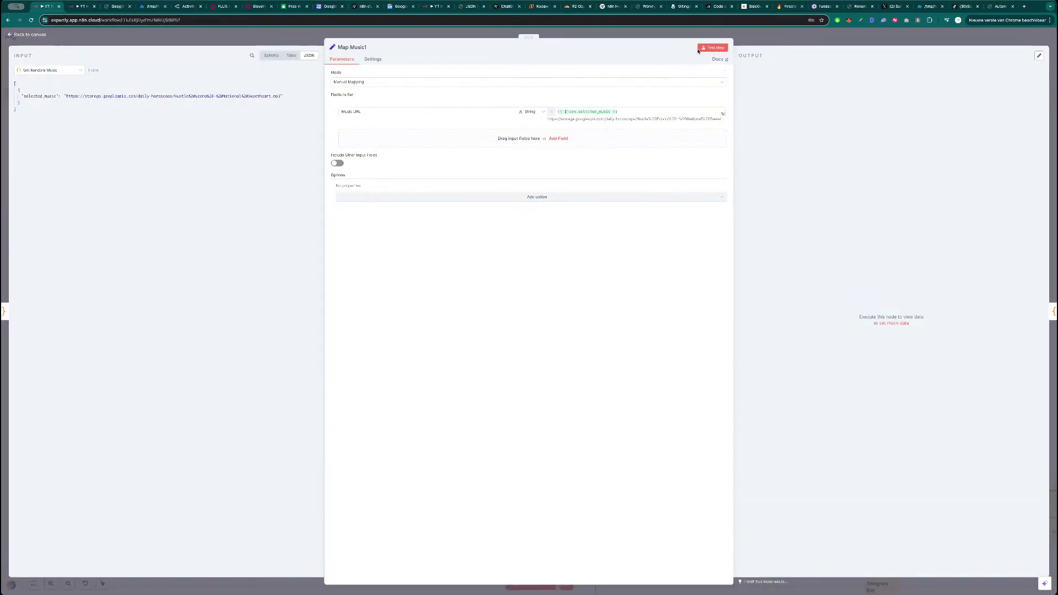
pyautogui.click(706, 49)
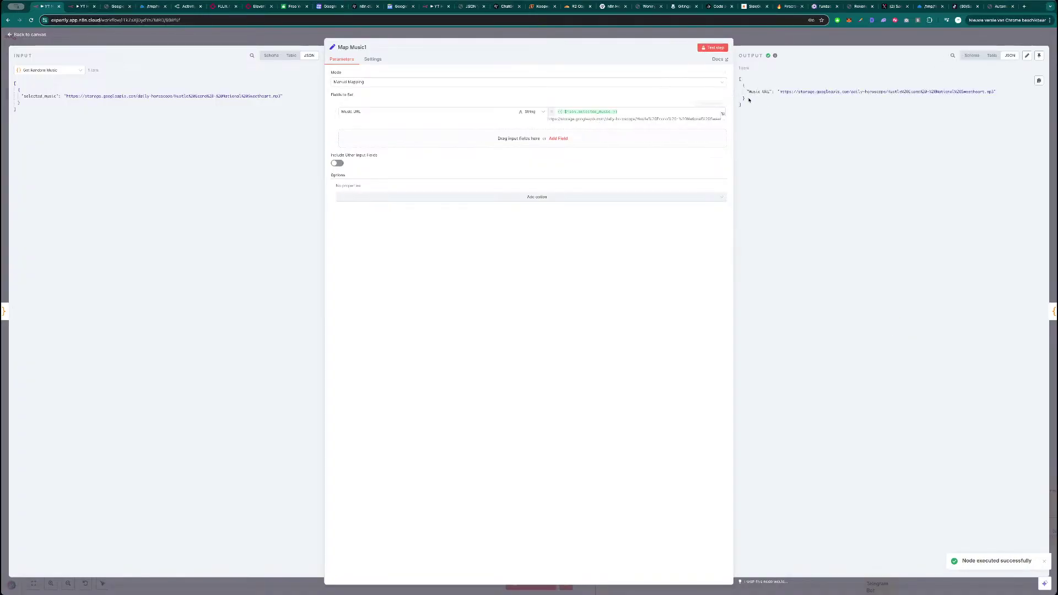
pyautogui.click(358, 49)
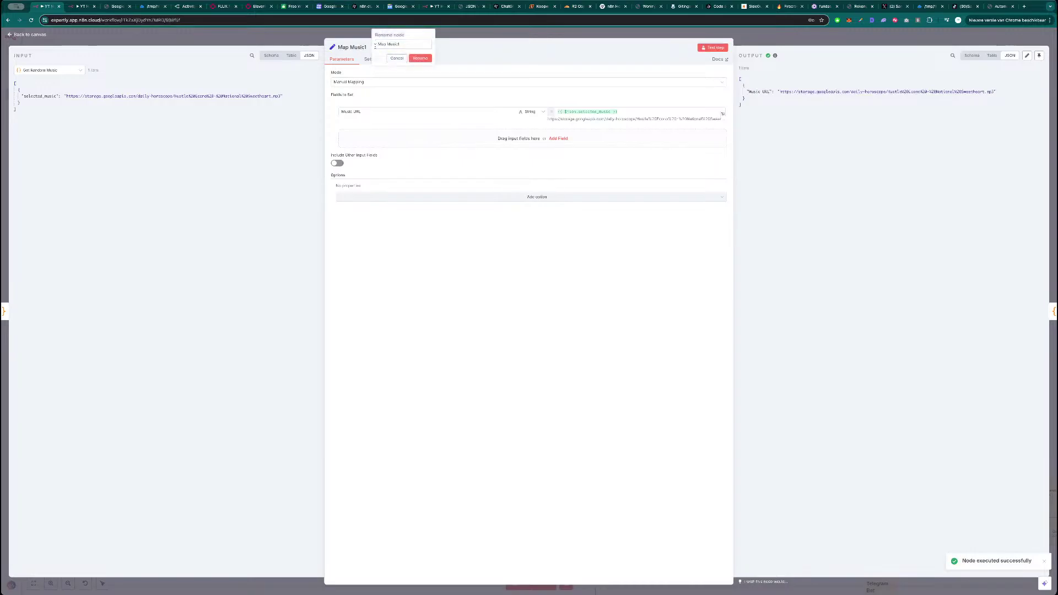
pyautogui.write('Map')
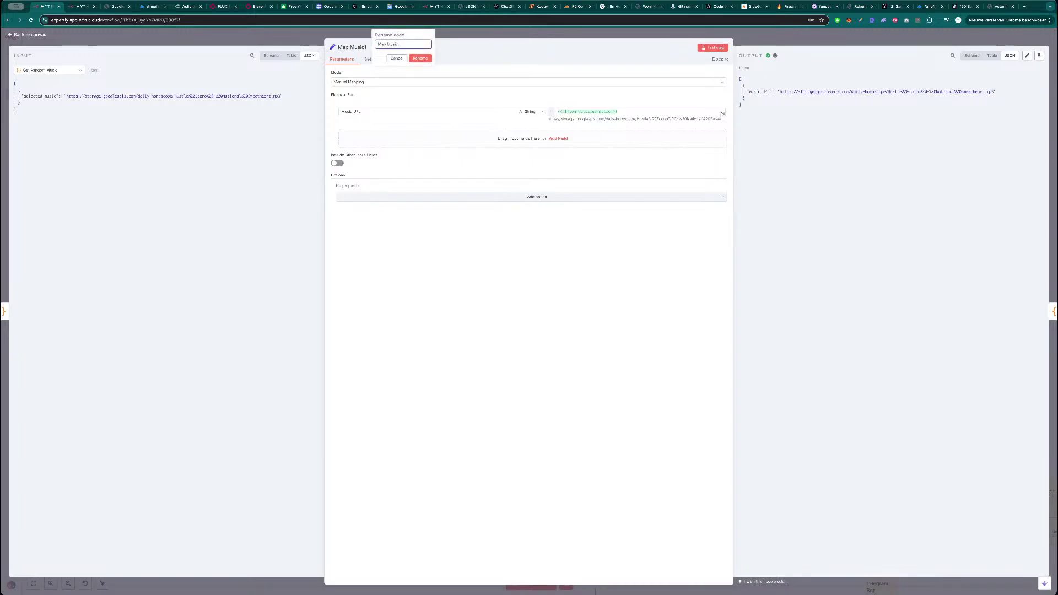
pyautogui.press('Return')
pyautogui.click(793, 44)
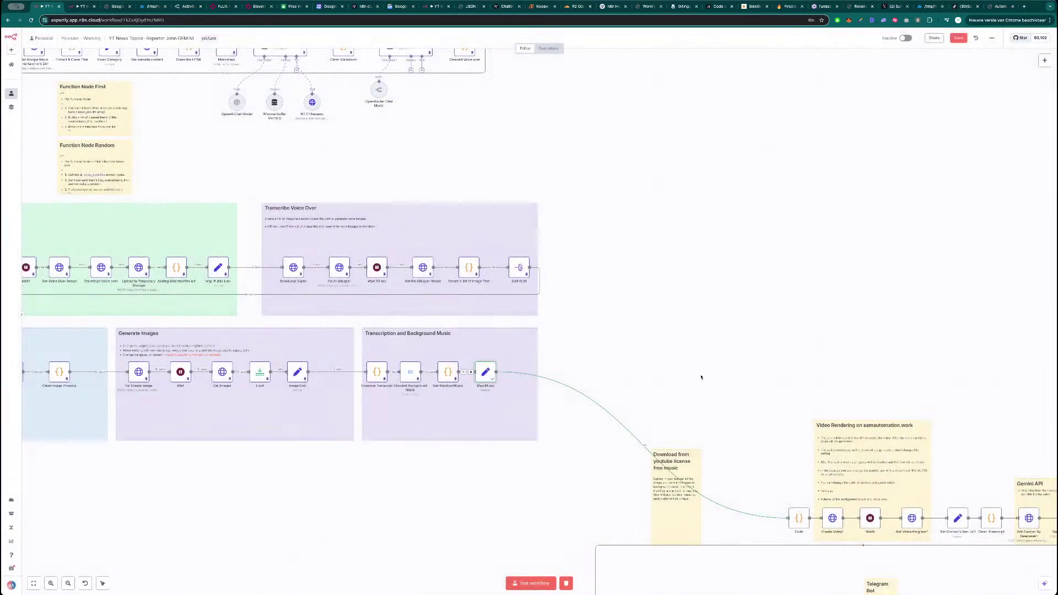
# - Delete the connection between the Map Music node and the Code node of the video rendering part
pyautogui.scroll(-3, 662, 393)
pyautogui.hscroll(-3, 661, 393)
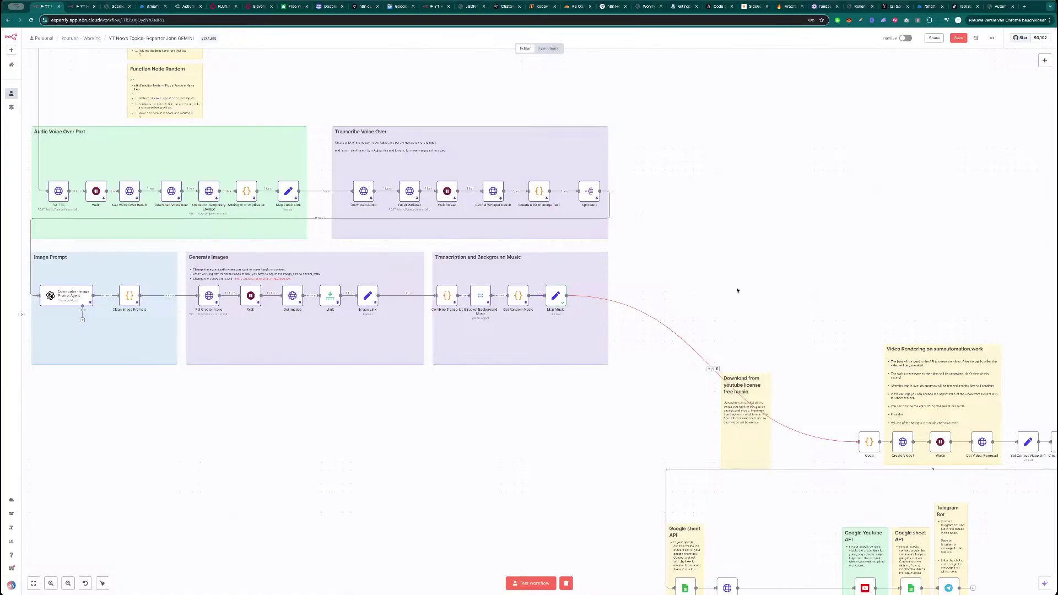
pyautogui.click(716, 370)
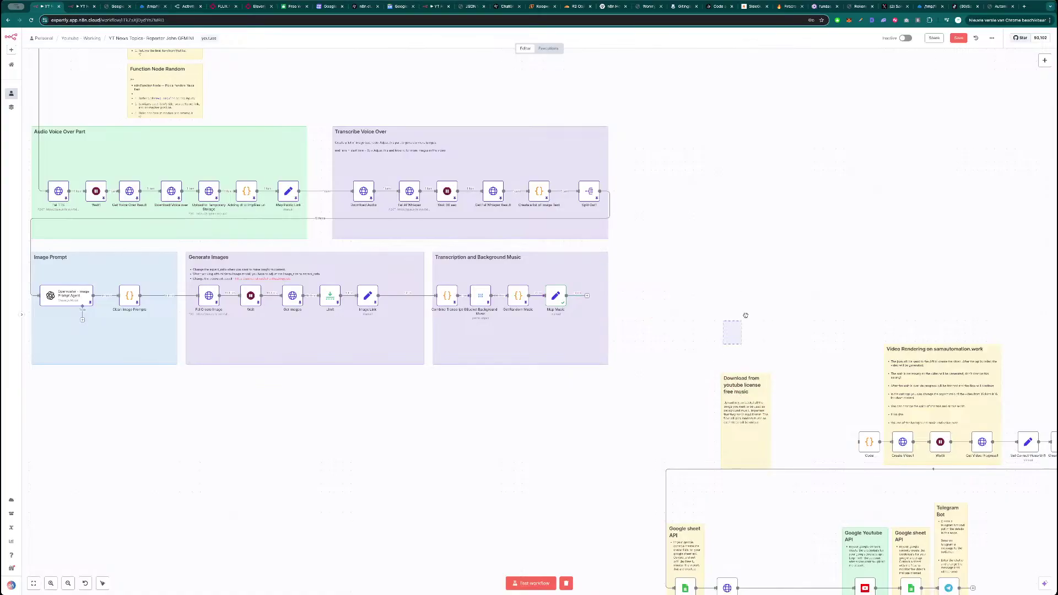
# - Duplicate the green Audio Voice Over Part sticky note and place the copy directly beneath the Image Prompt section
pyautogui.scroll(3, 817, 223)
pyautogui.hscroll(-3, 816, 223)
pyautogui.scroll(-2, 817, 223)
pyautogui.hscroll(3, 817, 223)
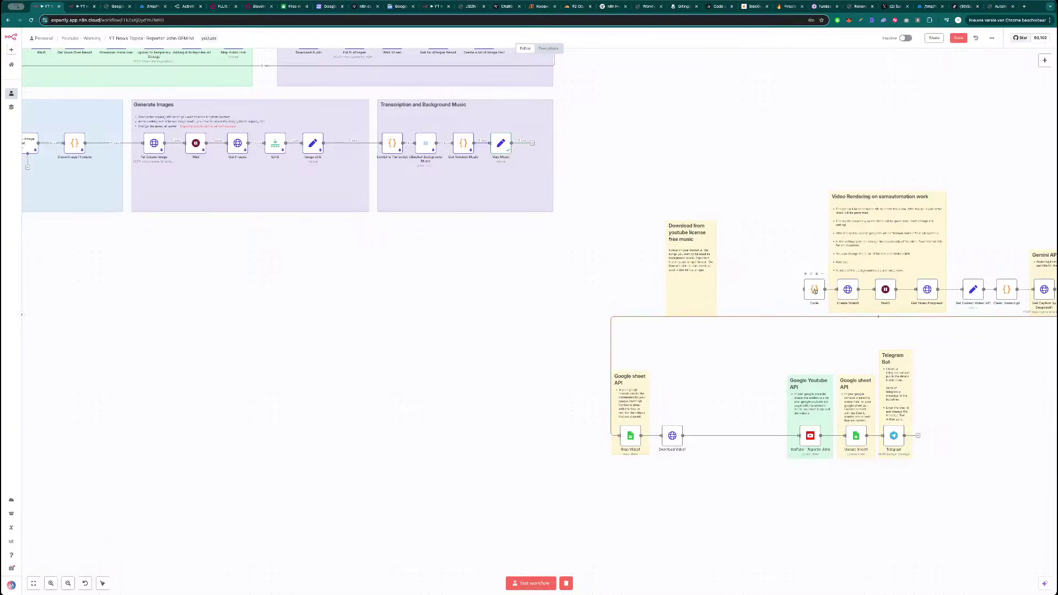
pyautogui.hscroll(-5, 607, 284)
pyautogui.scroll(1, 607, 284)
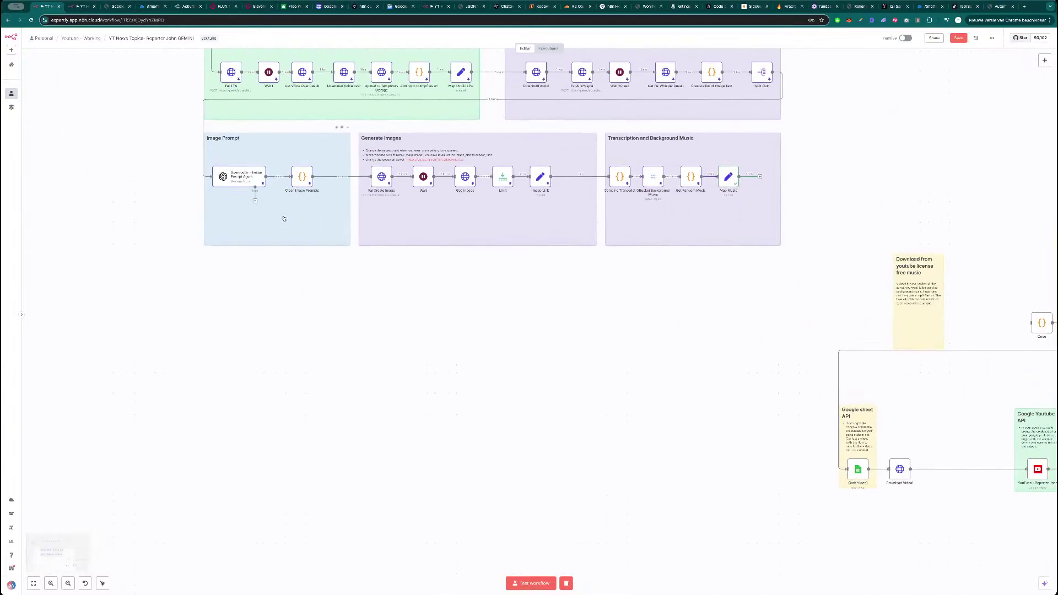
pyautogui.hotkey('ctrl', 'c')
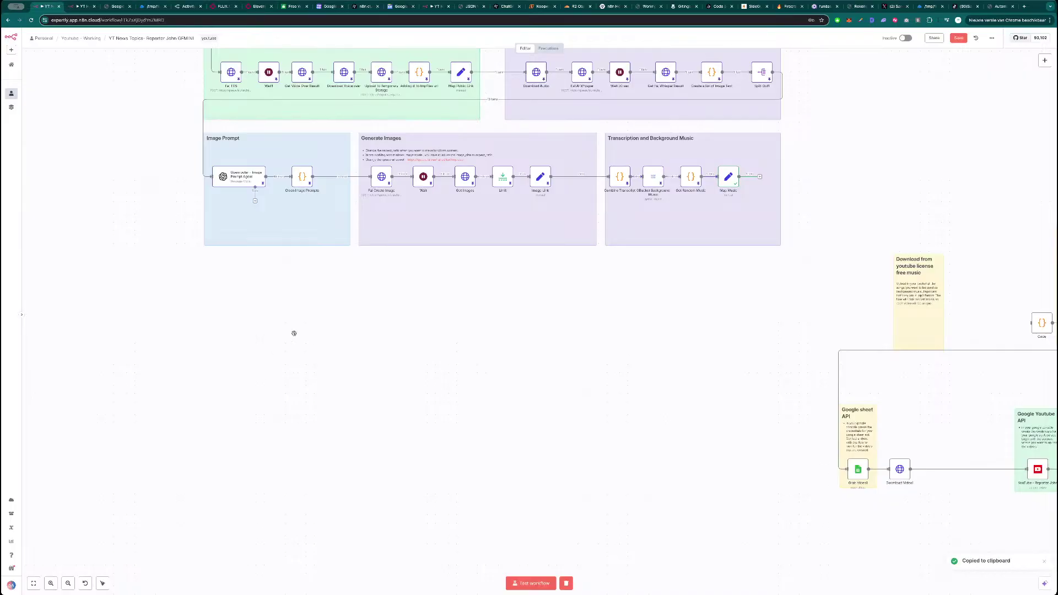
pyautogui.hotkey('ctrl', 'v')
pyautogui.moveTo(369, 387); pyautogui.dragTo(307, 289)
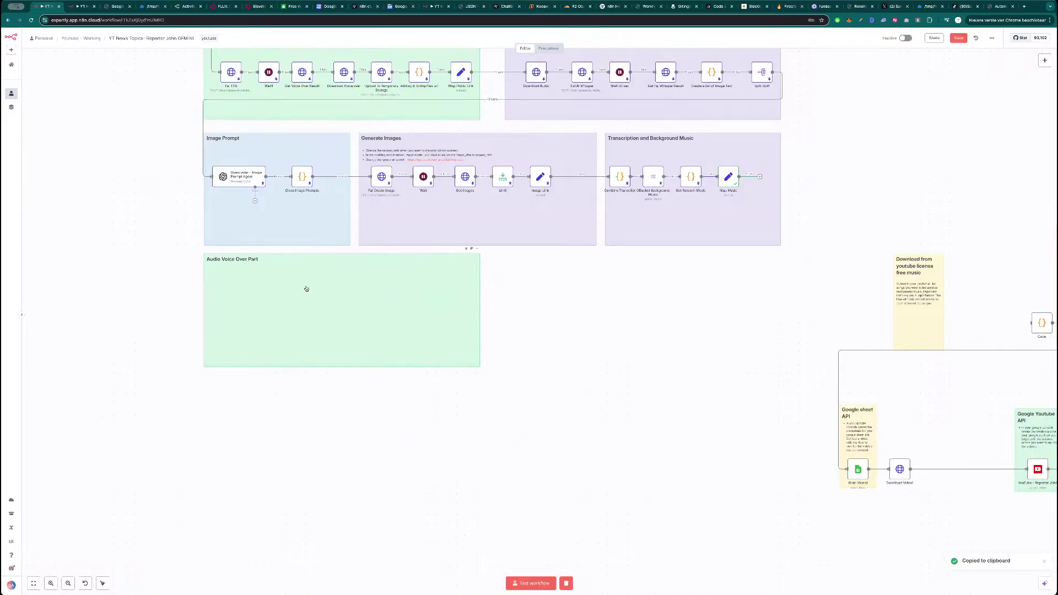
# - Change the copied green sticky note's heading to "Samautomation.work Video Rendering"
pyautogui.scroll(3, 225, 286)
pyautogui.doubleClick(246, 243)
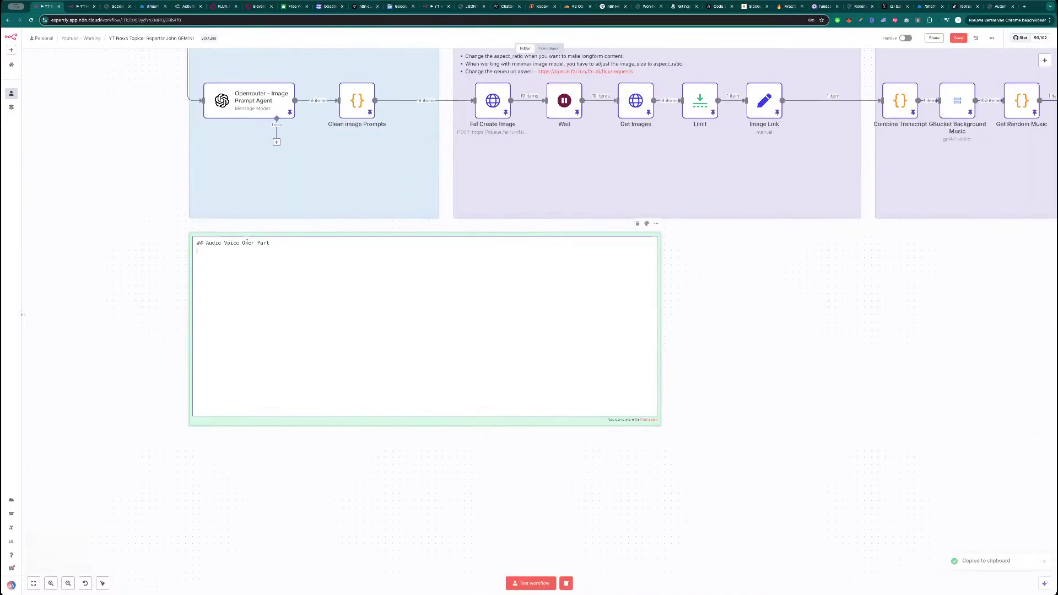
pyautogui.moveTo(269, 243); pyautogui.dragTo(207, 243)
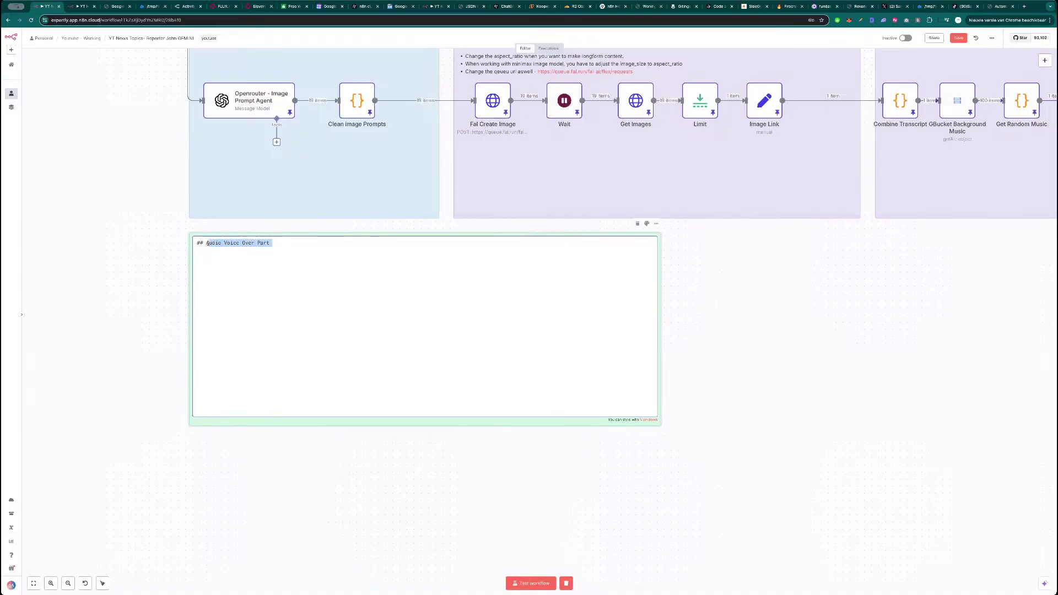
pyautogui.write('Samenv')
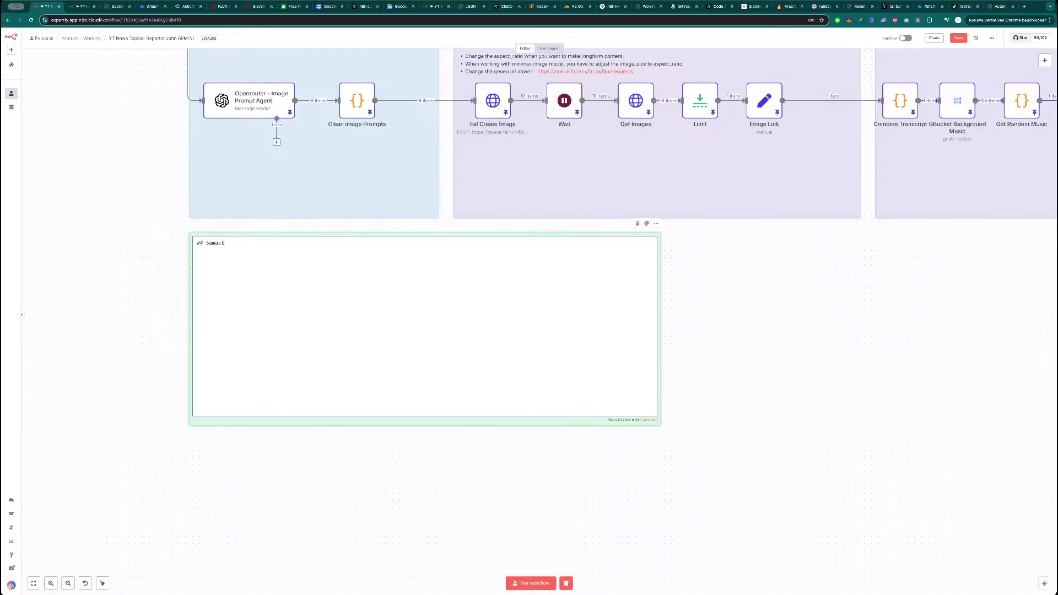
pyautogui.write('ion.work Video Rendering')
pyautogui.click(752, 295)
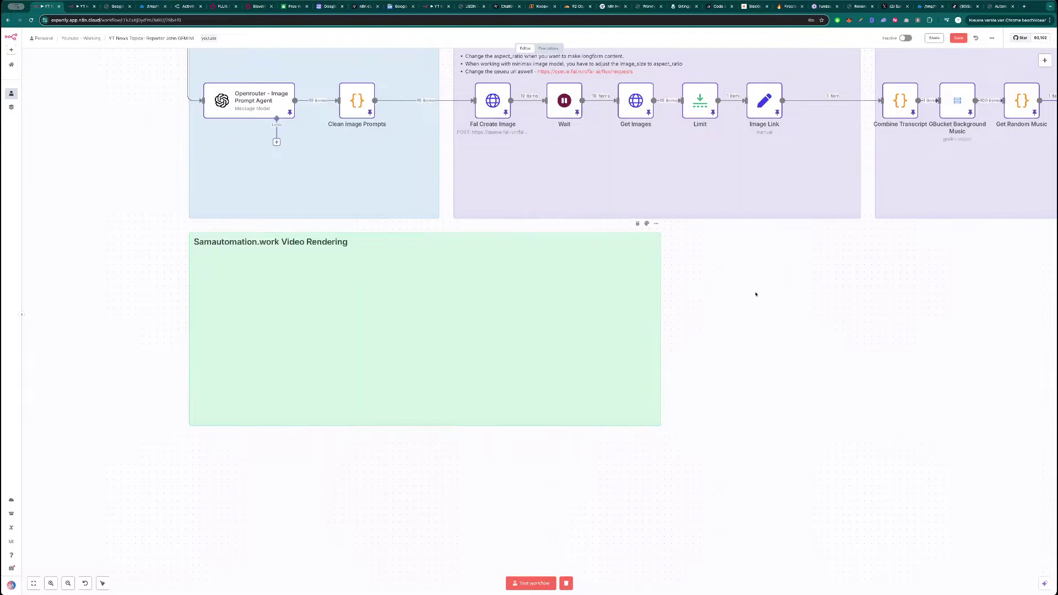
# - Move the Code, Create Video and following wait nodes into a row beneath the Image Prompt section
pyautogui.scroll(-3, 756, 297)
pyautogui.moveTo(723, 344); pyautogui.dragTo(522, 315)
pyautogui.scroll(-3, 513, 317)
pyautogui.moveTo(852, 292); pyautogui.dragTo(48, 274)
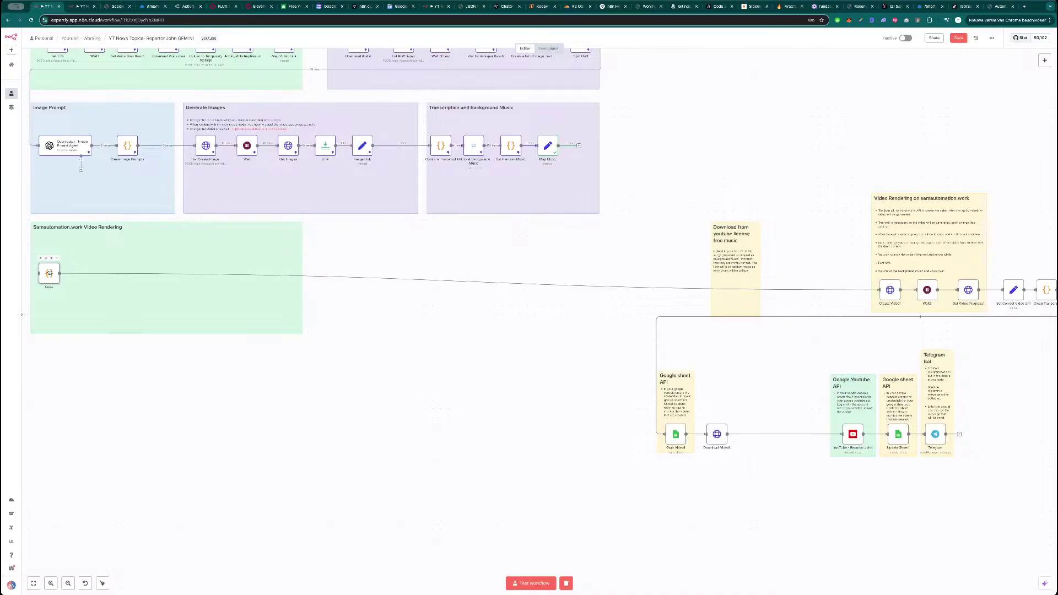
pyautogui.moveTo(888, 293); pyautogui.dragTo(97, 277)
pyautogui.moveTo(928, 291); pyautogui.dragTo(132, 274)
# - Replace the green note with the yellow "Video Rendering on samautomation.work" note behind the moved nodes, widened to Generate Images' far edge
pyautogui.click(215, 260)
pyautogui.press('Delete')
pyautogui.moveTo(905, 226); pyautogui.dragTo(149, 251)
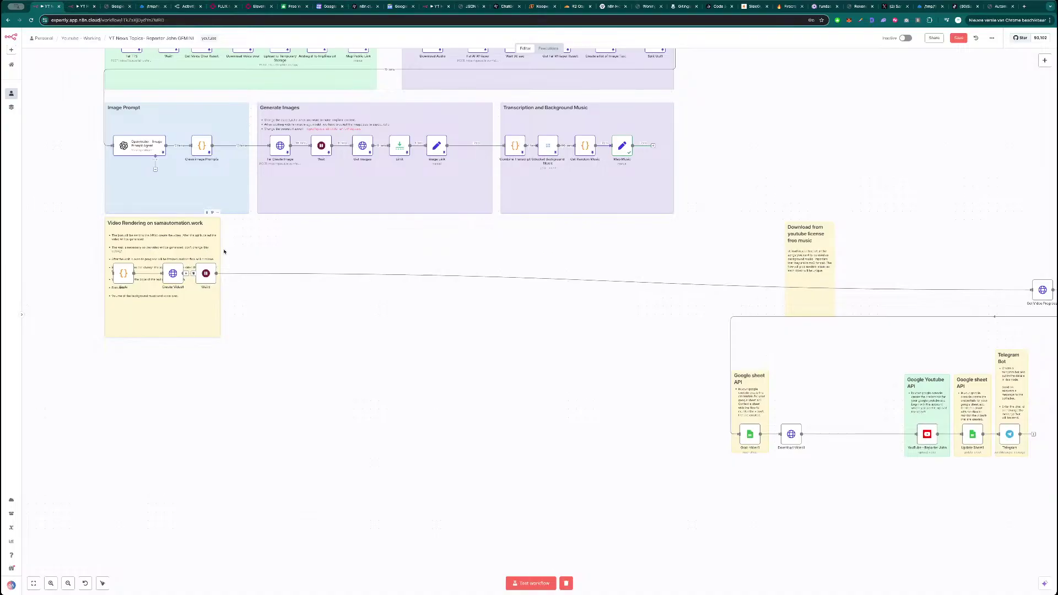
pyautogui.moveTo(221, 250); pyautogui.dragTo(498, 258)
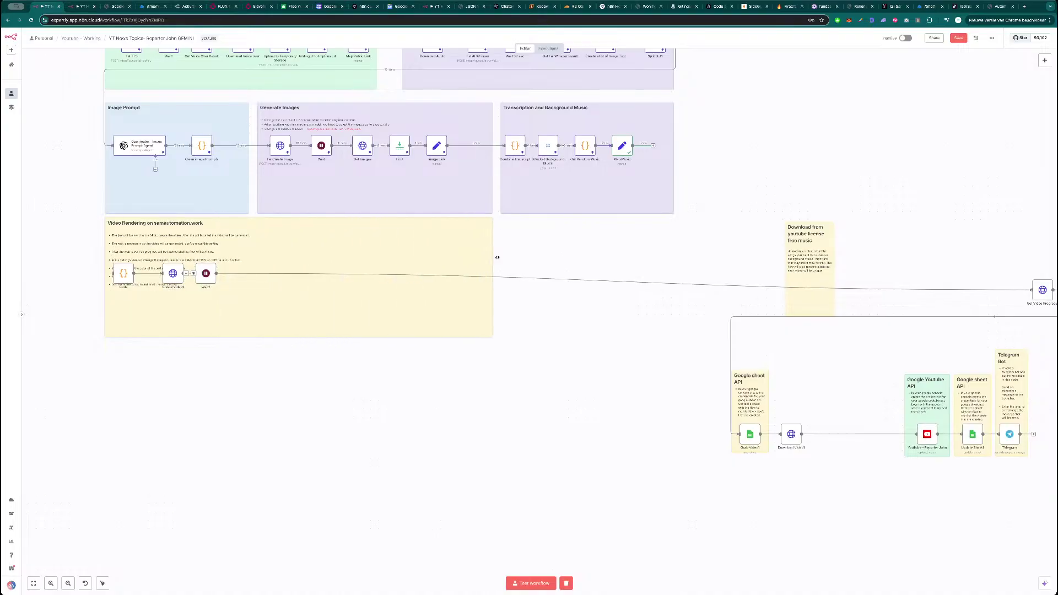
# - Move the Get Video Progress and Set Correct Video Url nodes into the Video Rendering section and remove the connection to Clean Transcript
pyautogui.moveTo(674, 322); pyautogui.dragTo(569, 320)
pyautogui.moveTo(922, 288); pyautogui.dragTo(129, 271)
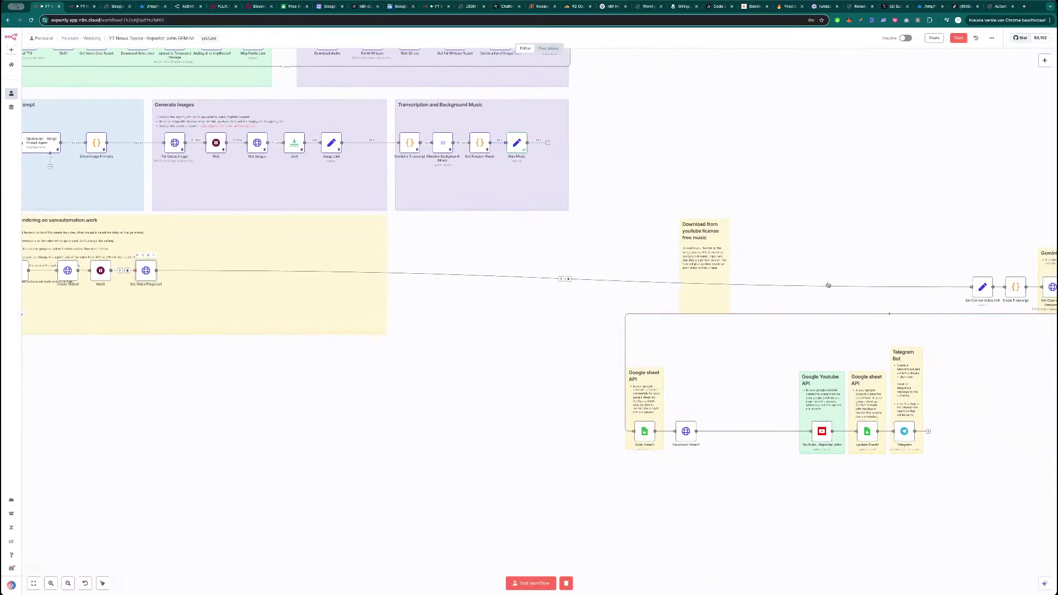
pyautogui.moveTo(987, 288); pyautogui.dragTo(179, 271)
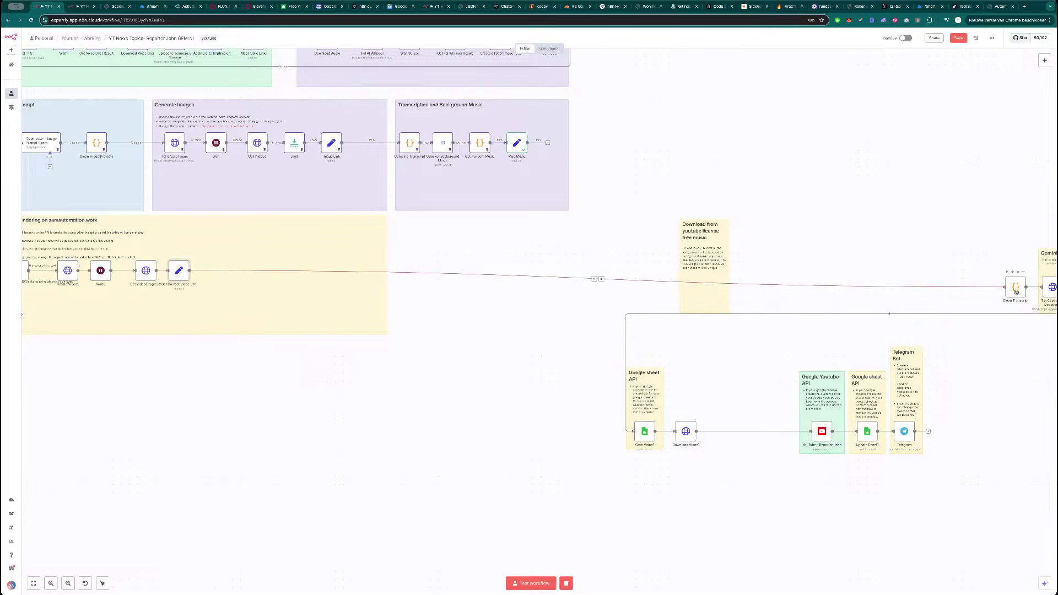
pyautogui.click(602, 279)
# - Line up Code, Create Video, Wait, Get Video Progress and Set Correct Video Url in one evenly spaced row below the yellow note's text
pyautogui.moveTo(203, 397); pyautogui.dragTo(501, 400)
pyautogui.scroll(2, 390, 333)
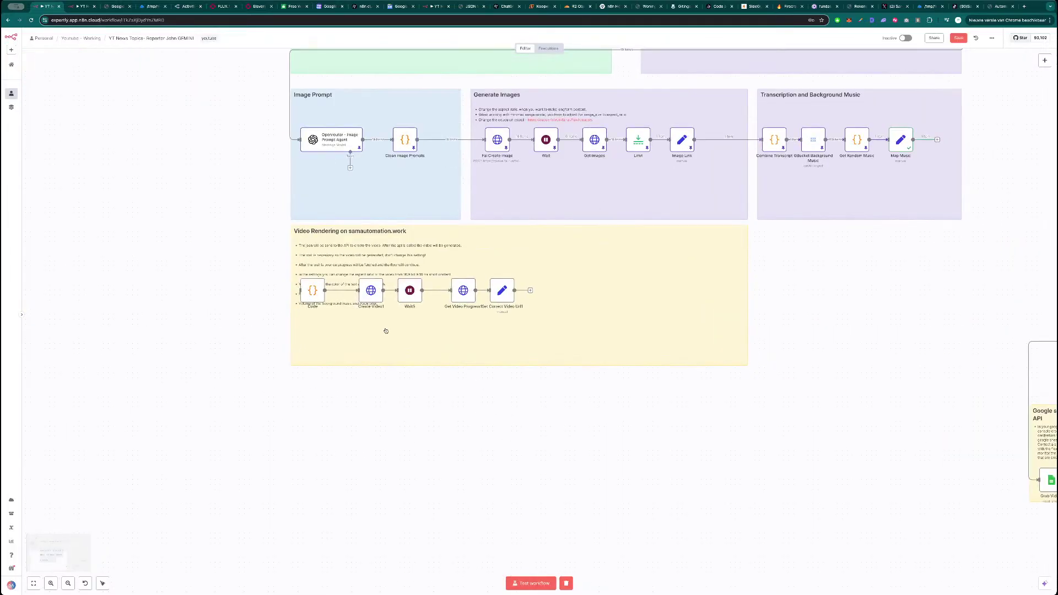
pyautogui.moveTo(410, 291); pyautogui.dragTo(415, 329)
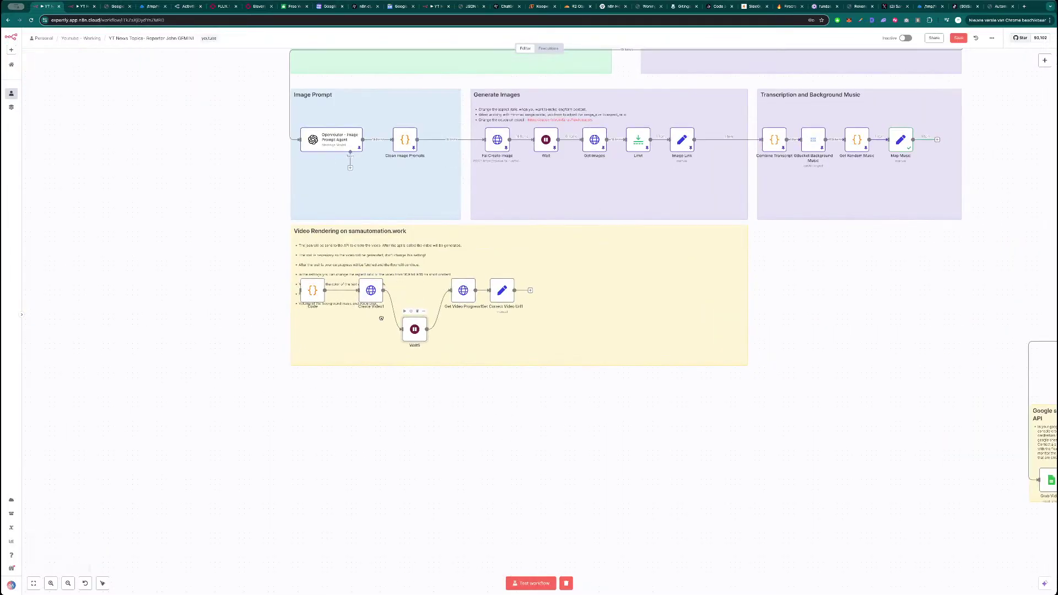
pyautogui.moveTo(371, 291); pyautogui.dragTo(371, 330)
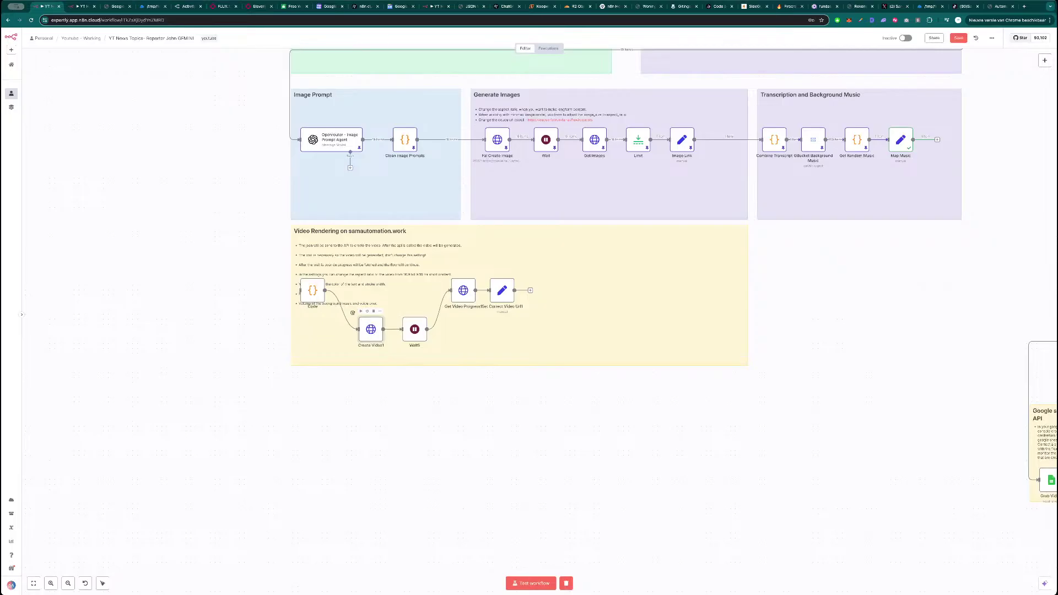
pyautogui.moveTo(313, 287); pyautogui.dragTo(361, 330)
pyautogui.moveTo(464, 290); pyautogui.dragTo(439, 329)
pyautogui.moveTo(502, 291); pyautogui.dragTo(482, 329)
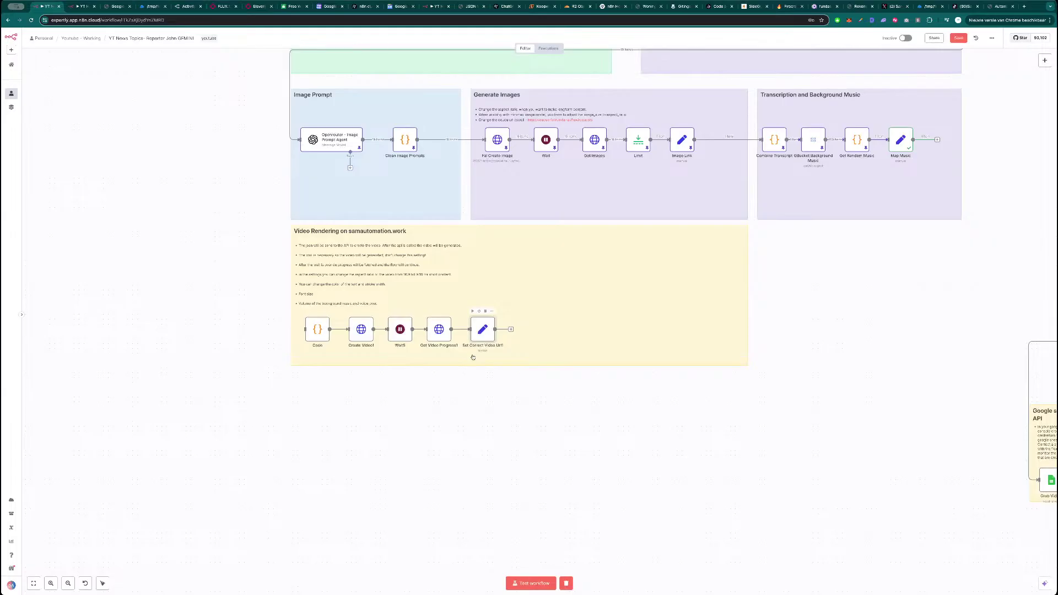
# - Connect the Map Music output to the Code node in the Video Rendering section and test the Code node
pyautogui.moveTo(937, 142); pyautogui.dragTo(312, 332)
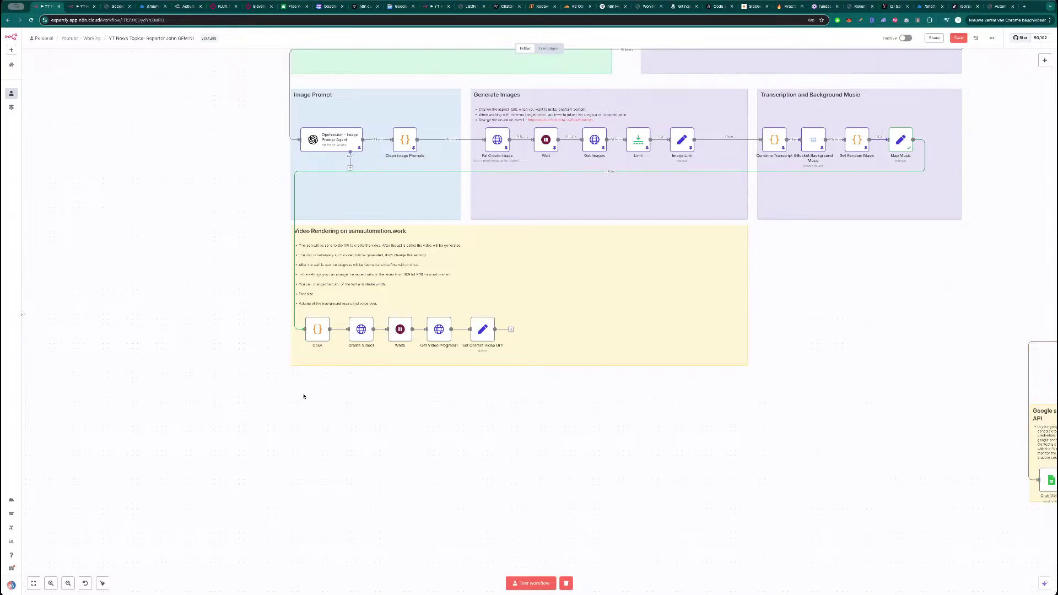
pyautogui.click(320, 328)
pyautogui.press('Return')
pyautogui.click(714, 47)
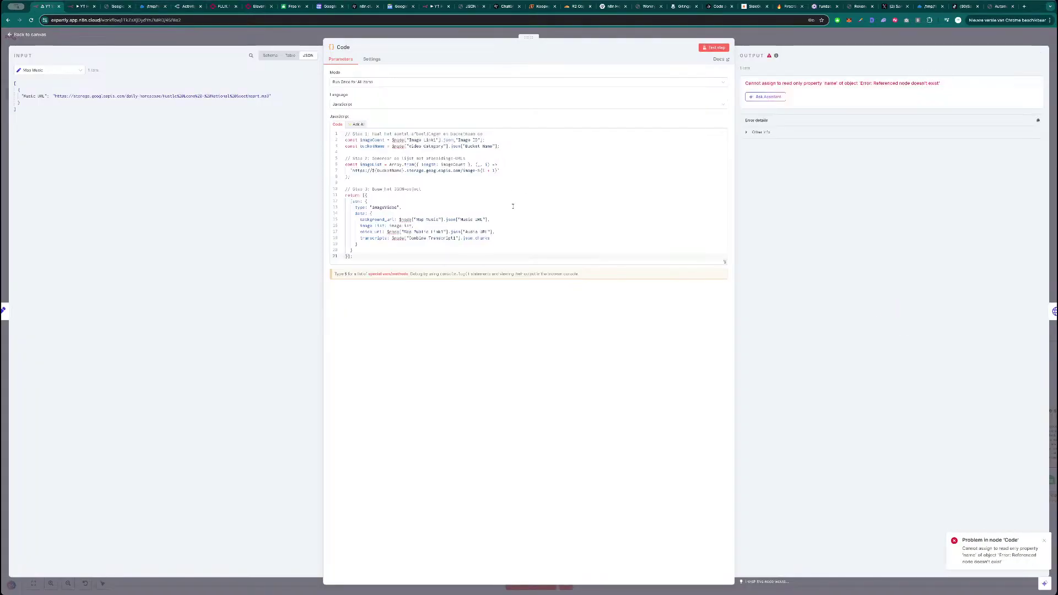
# - Replace the Code node's script with the one from the horoscope workflow's Code5 node and test it
pyautogui.hotkey('ctrl', 'Tab')
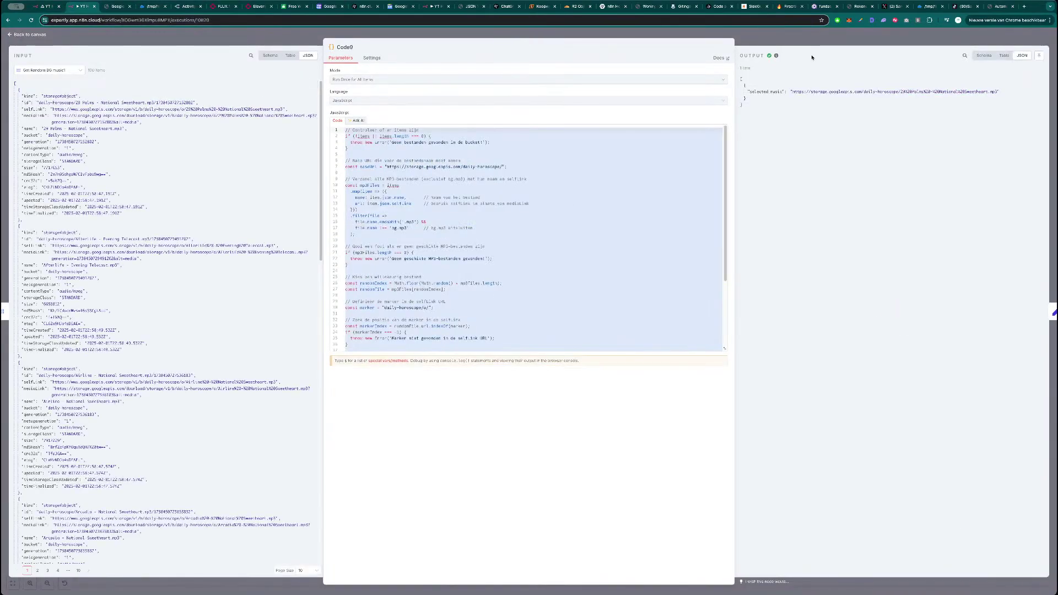
pyautogui.click(800, 38)
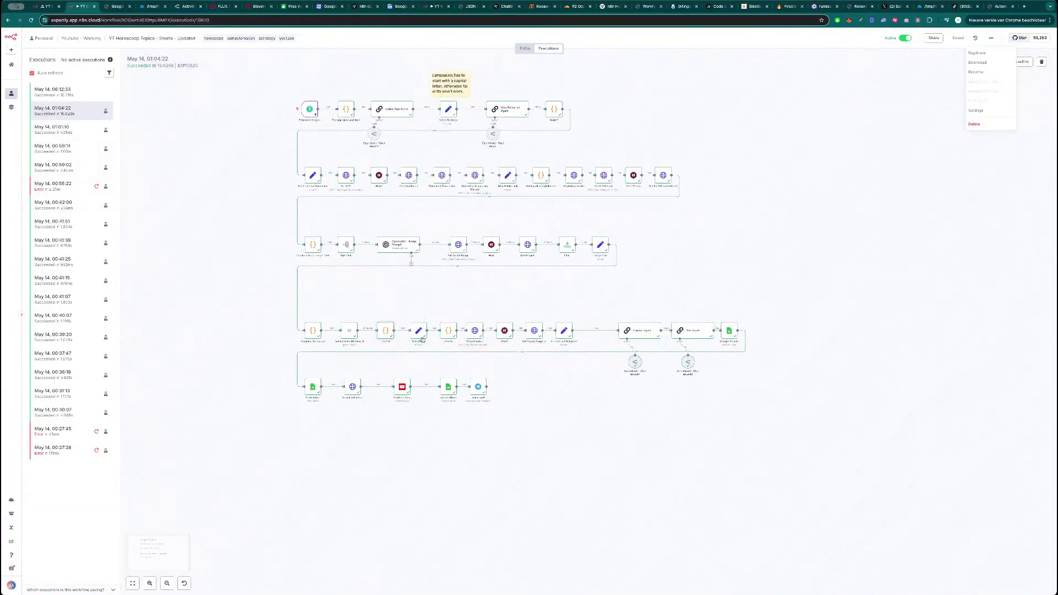
pyautogui.doubleClick(460, 333)
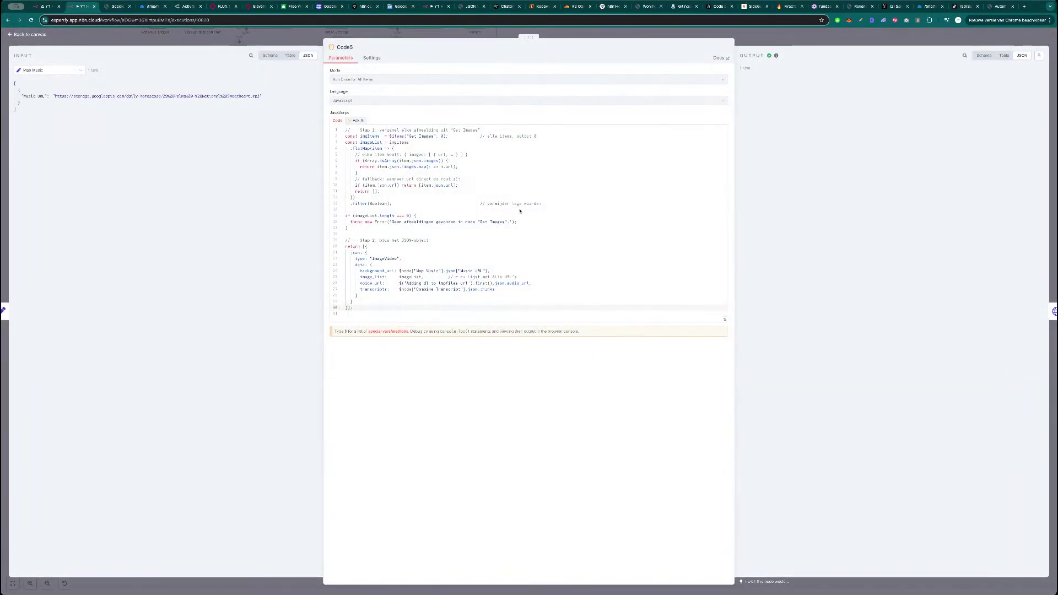
pyautogui.click(506, 181)
pyautogui.press('super+a')
pyautogui.click(485, 180)
pyautogui.moveTo(386, 307); pyautogui.dragTo(347, 128)
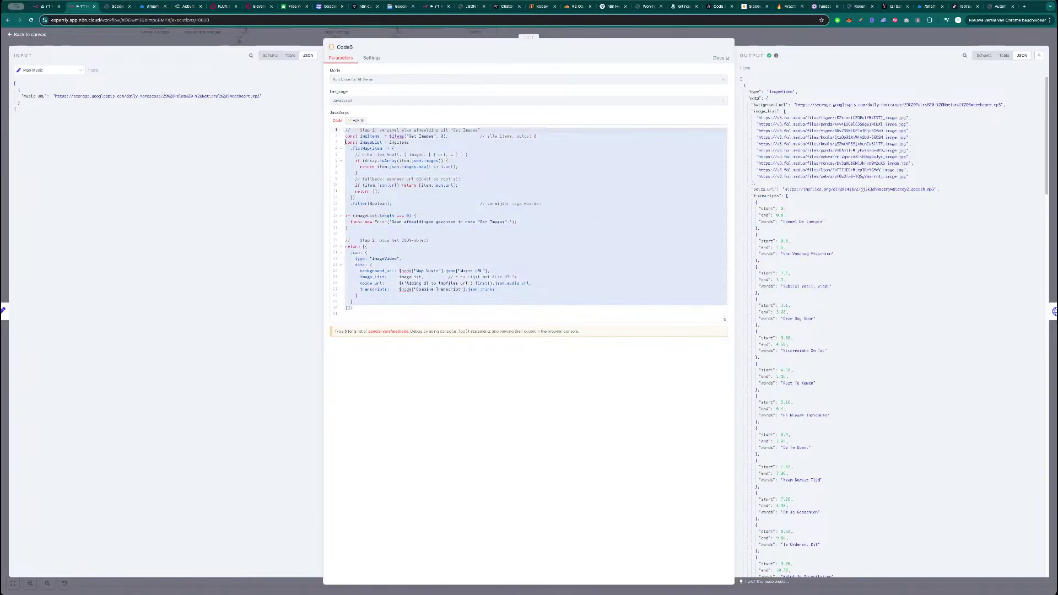
pyautogui.hotkey('ctrl', 'shift', 'Tab')
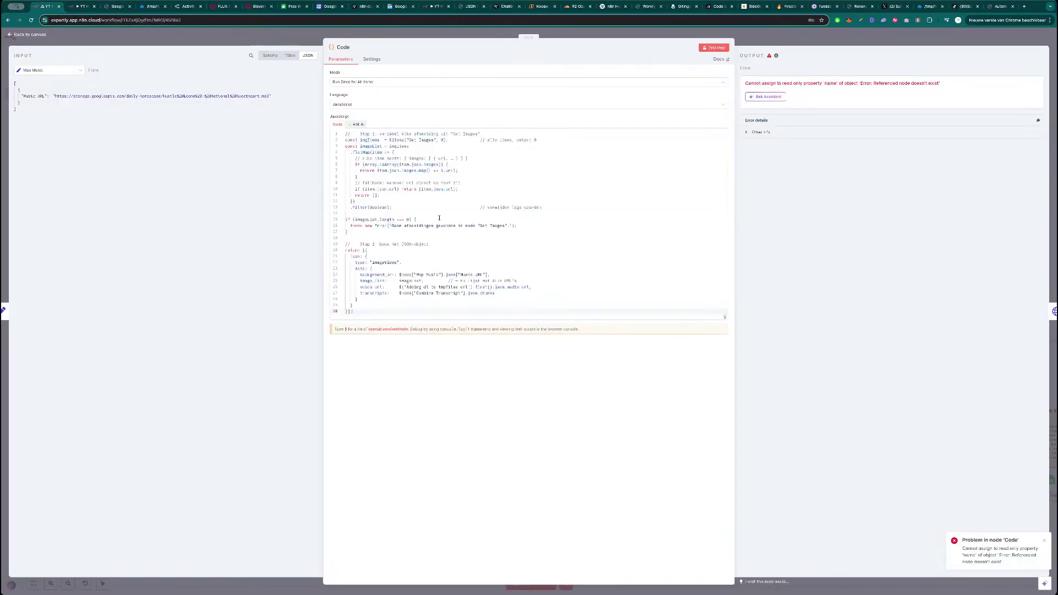
pyautogui.click(714, 47)
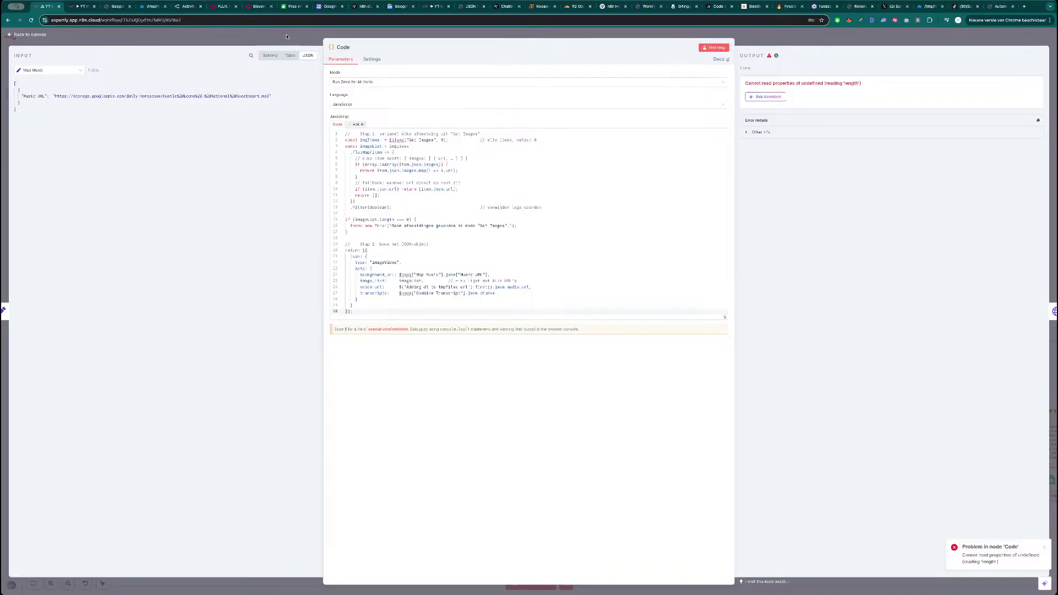
# - Compare the node layout and names in the horoscope workflow's execution with the news workflow to troubleshoot the Code node
pyautogui.click(79, 6)
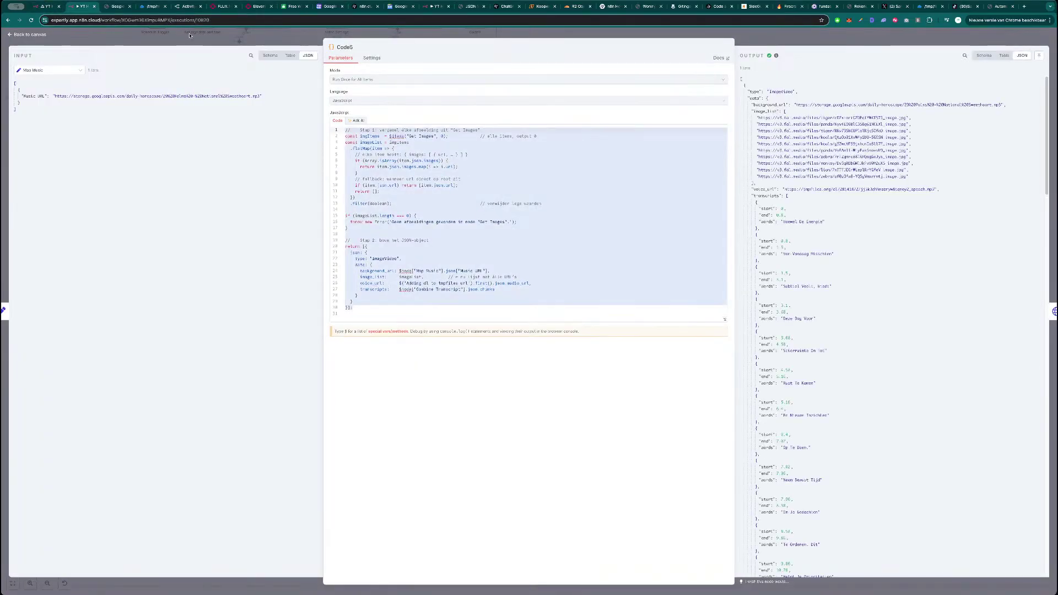
pyautogui.press('Escape')
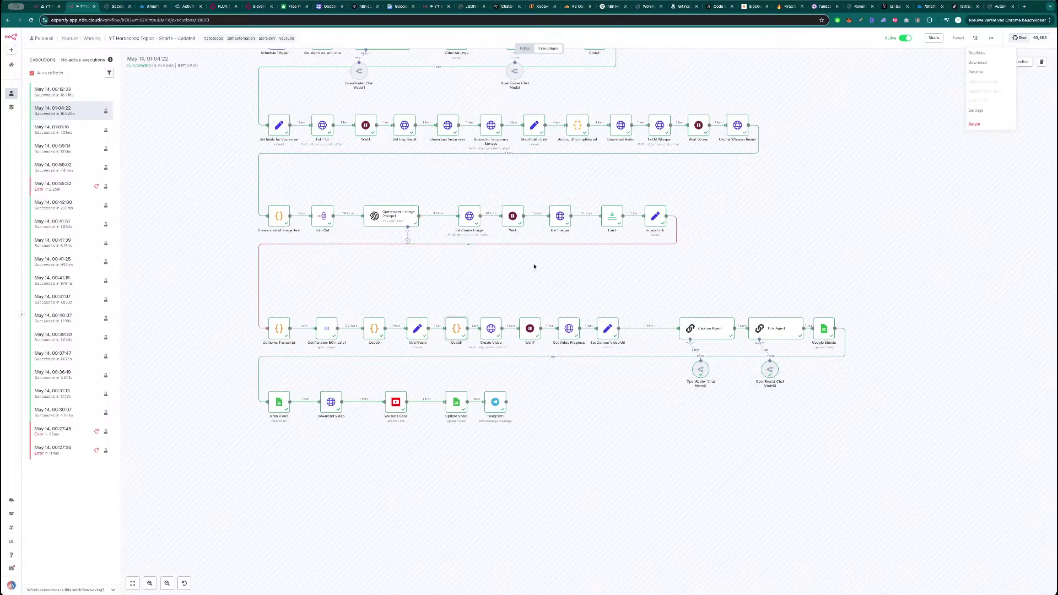
pyautogui.click(45, 10)
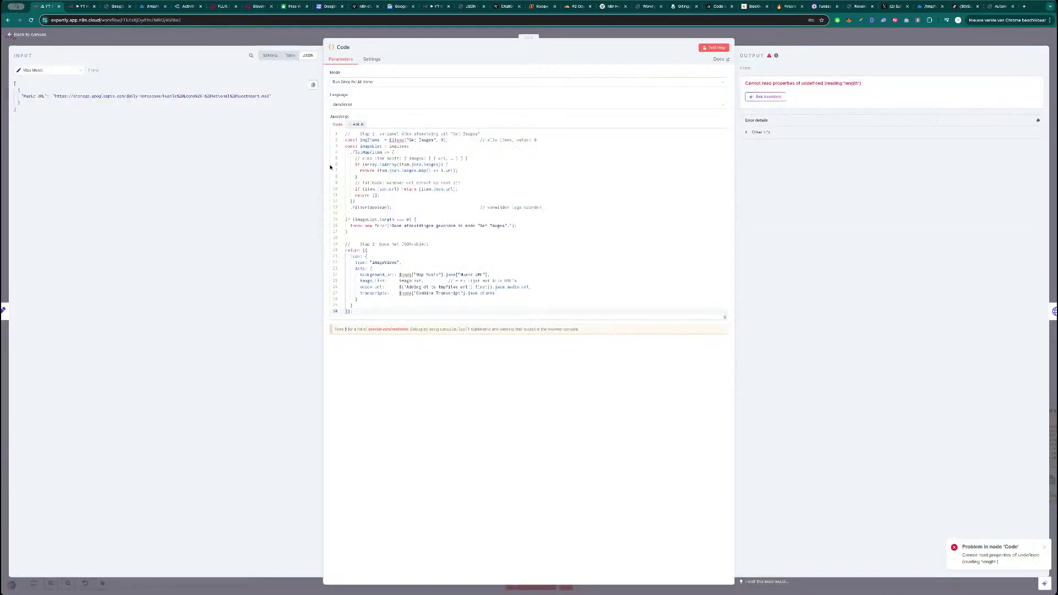
pyautogui.press('Escape')
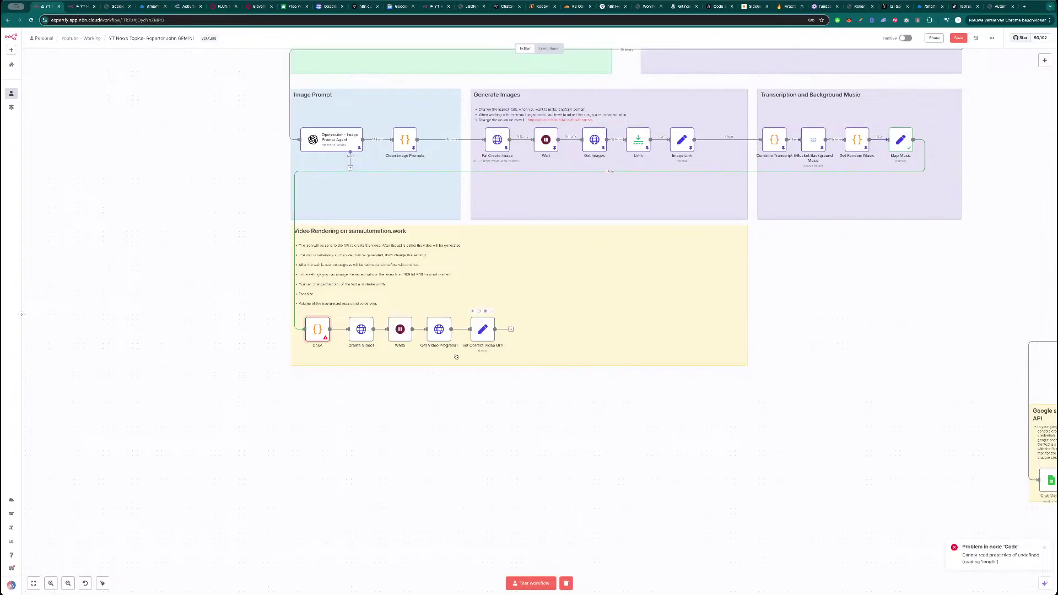
pyautogui.doubleClick(318, 331)
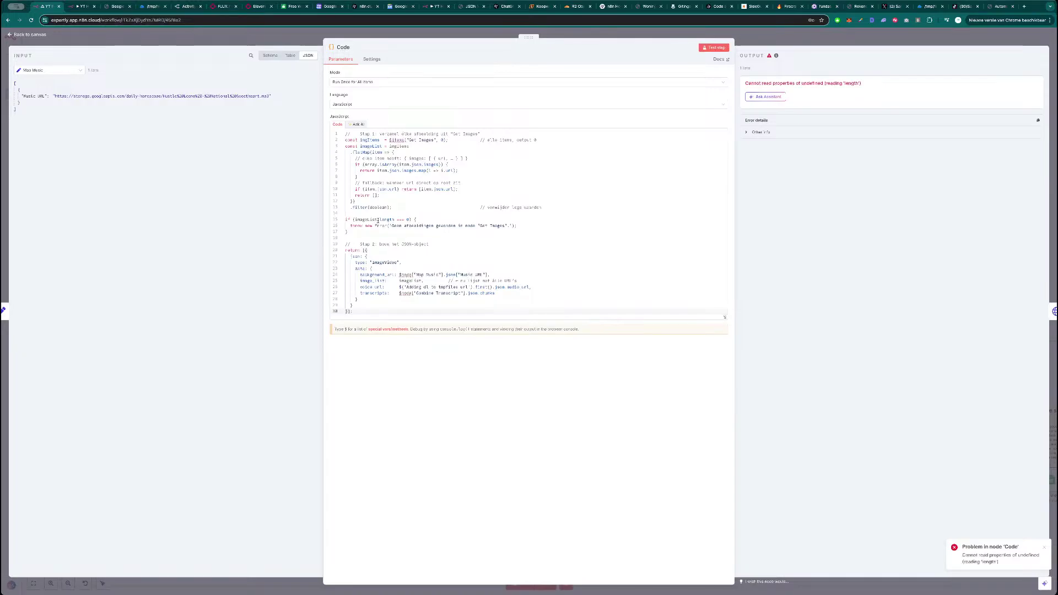
pyautogui.click(228, 31)
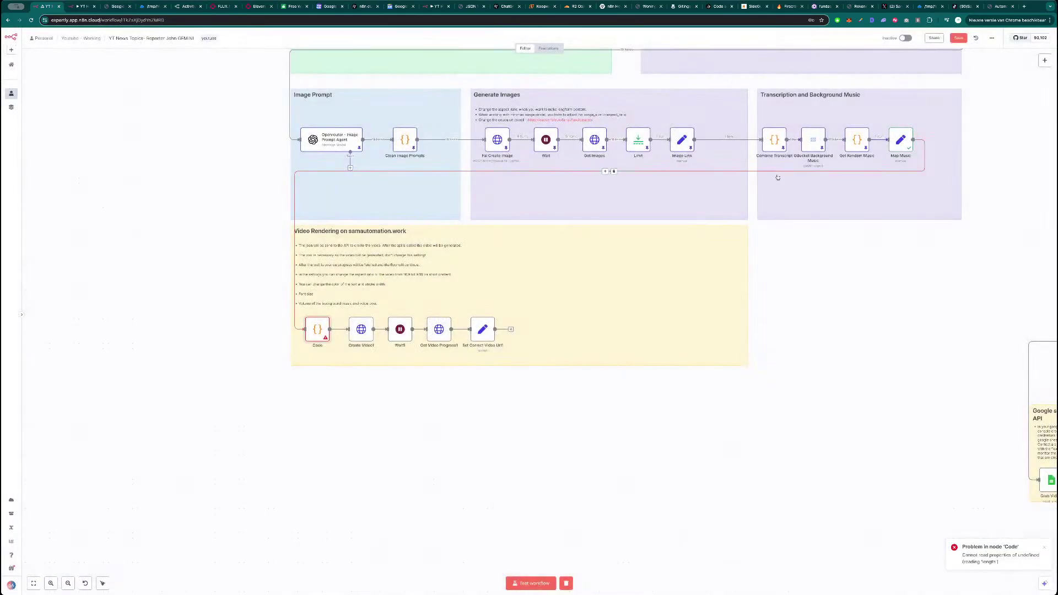
pyautogui.click(83, 7)
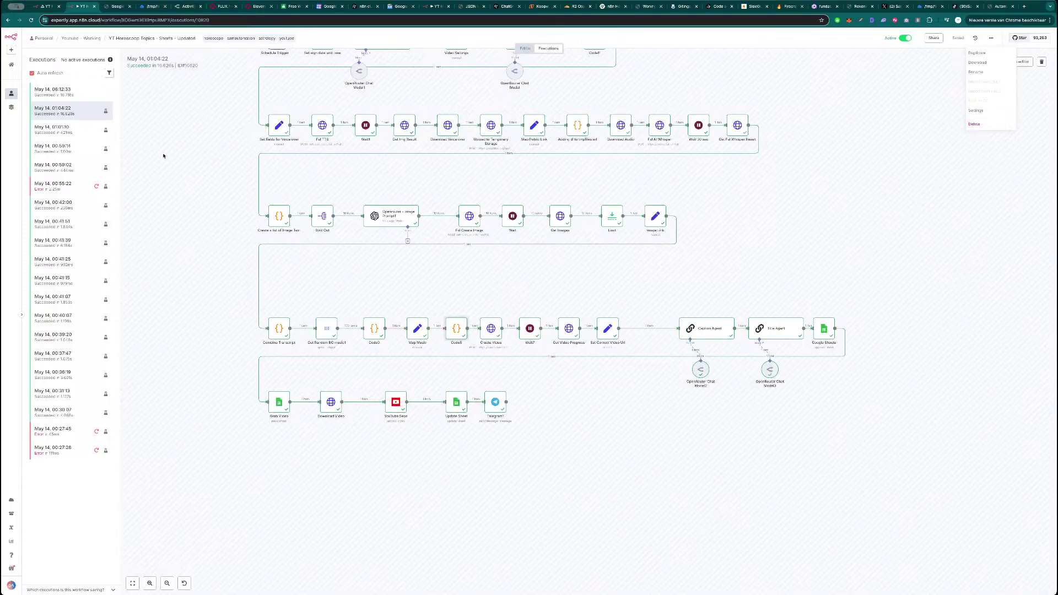
pyautogui.click(55, 7)
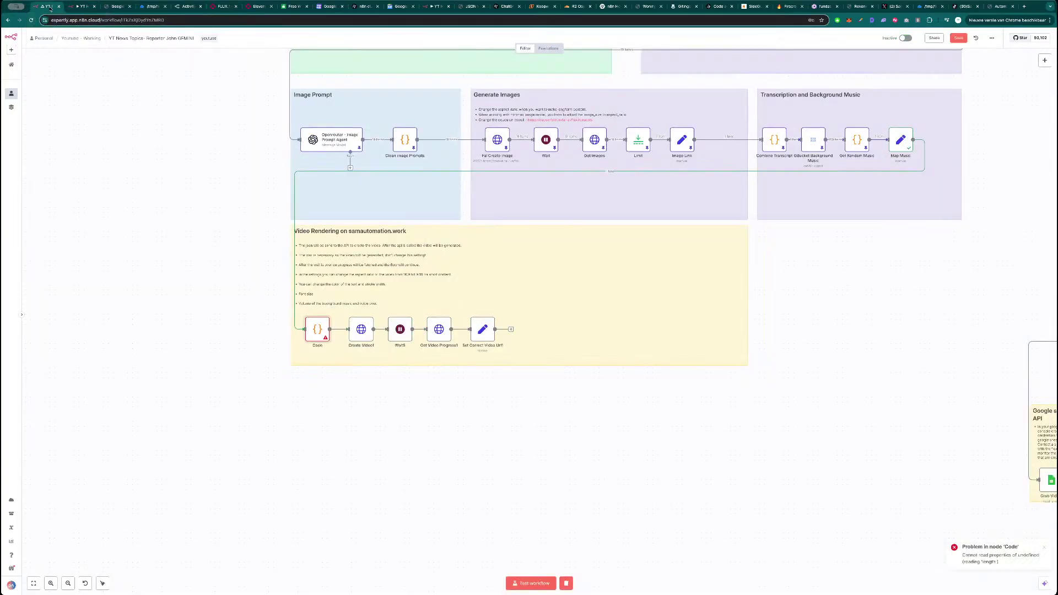
# - Copy the Code node's complete script and its error message
pyautogui.doubleClick(318, 329)
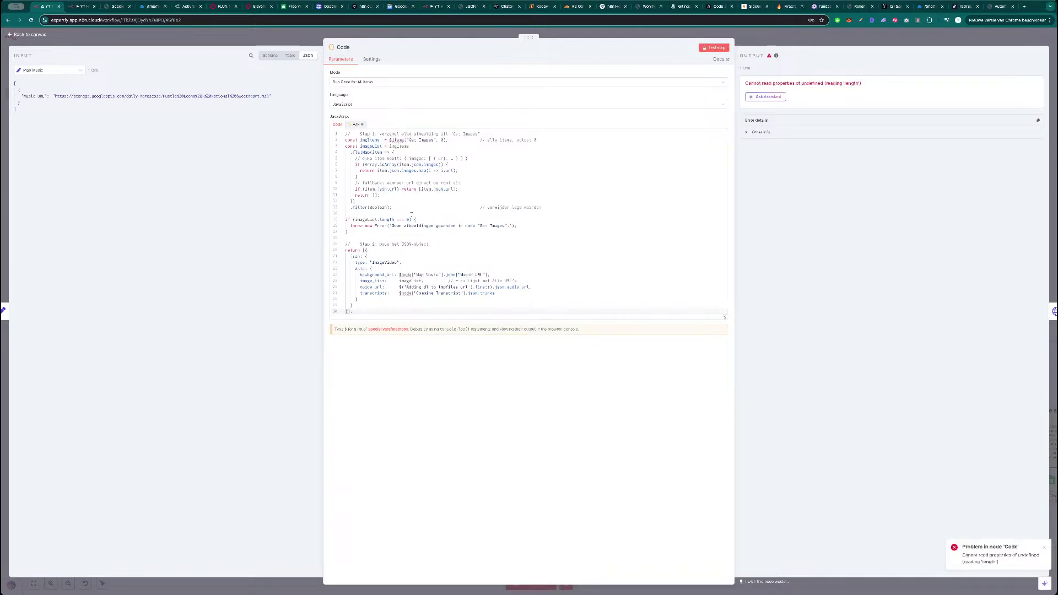
pyautogui.click(432, 220)
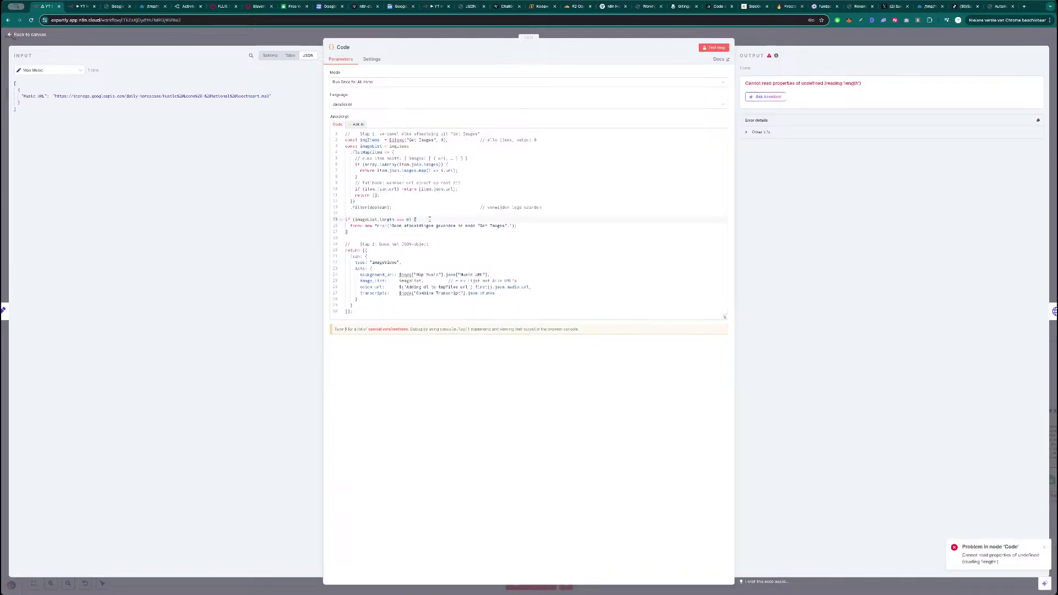
pyautogui.hotkey('ctrl', 'a')
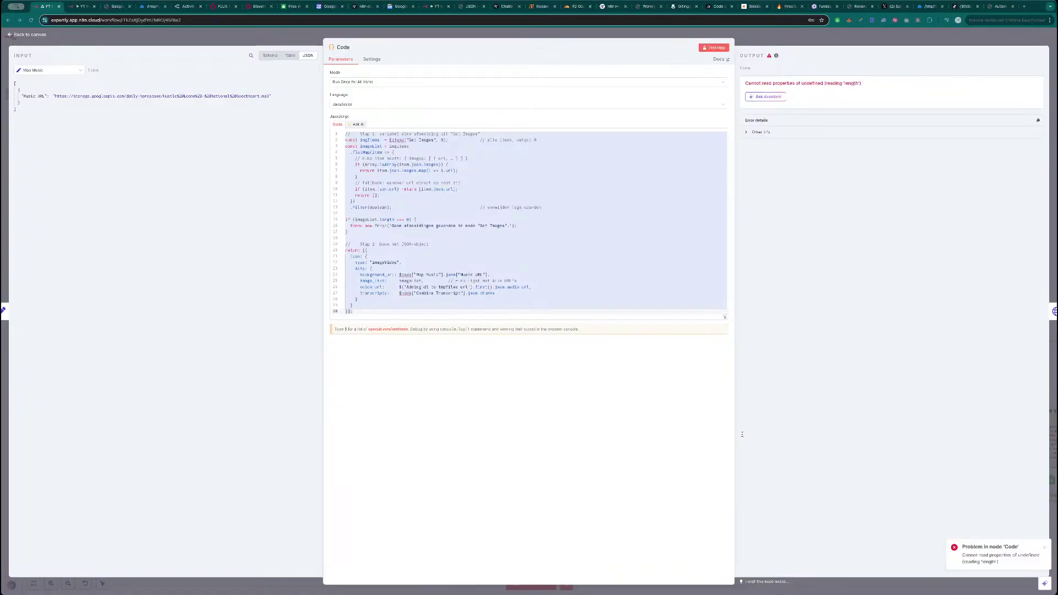
pyautogui.tripleClick(817, 85)
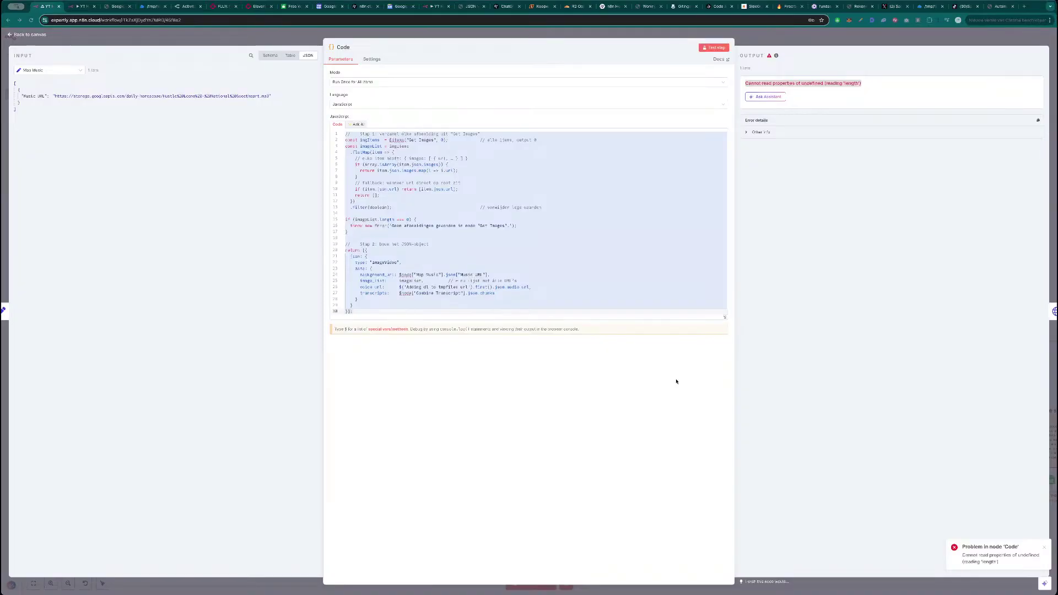
pyautogui.click(279, 225)
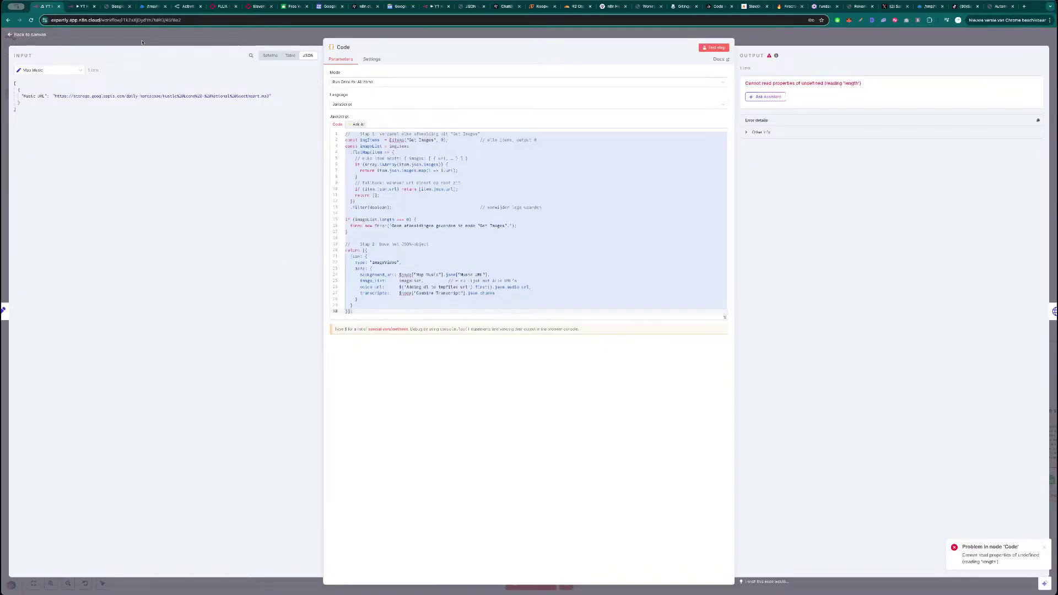
# - Replace the Code node's script with the revised version combining sequential bucket URLs and Get Images URLs, test it and review the code
pyautogui.click(27, 34)
pyautogui.press('1')
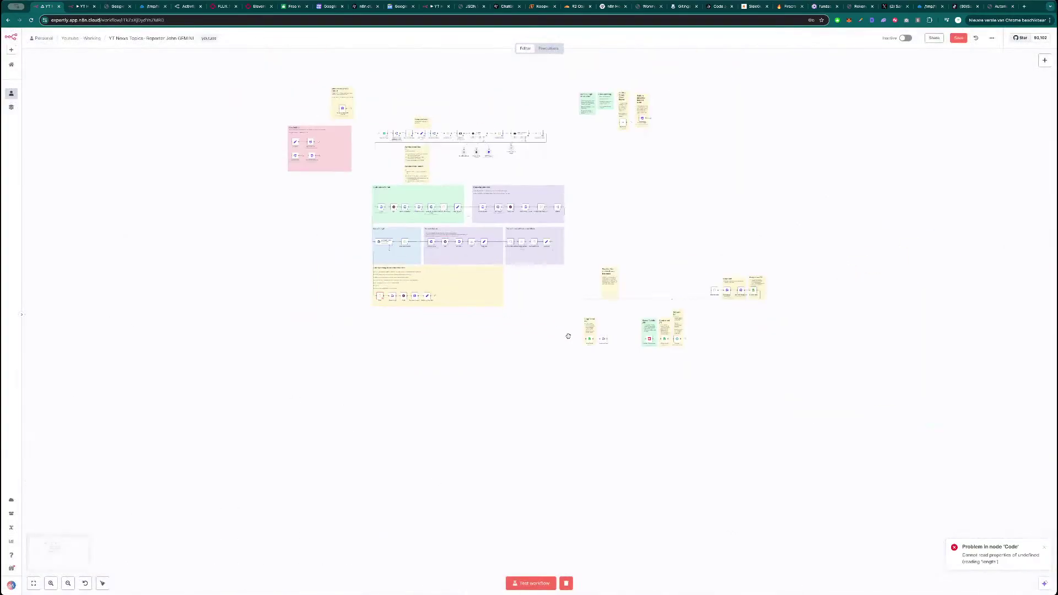
pyautogui.moveTo(498, 361); pyautogui.dragTo(558, 455)
pyautogui.scroll(5, 541, 399)
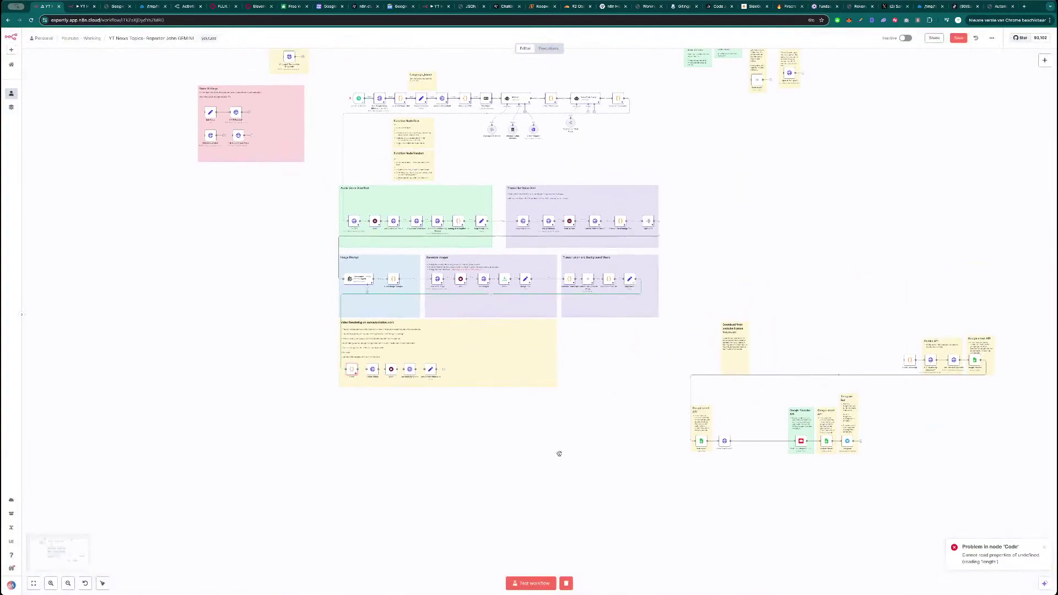
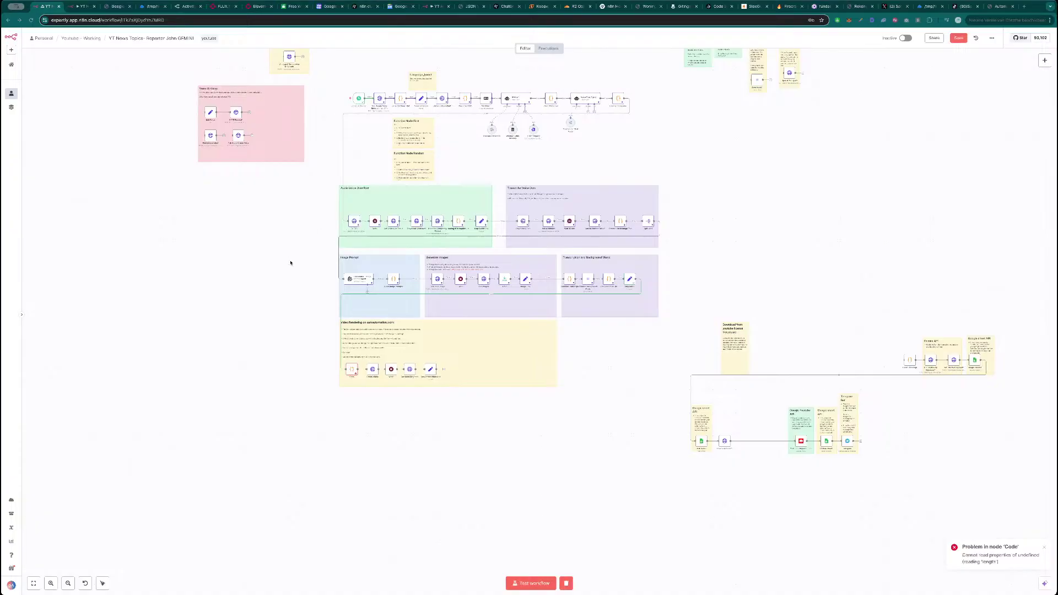
pyautogui.scroll(5, 396, 290)
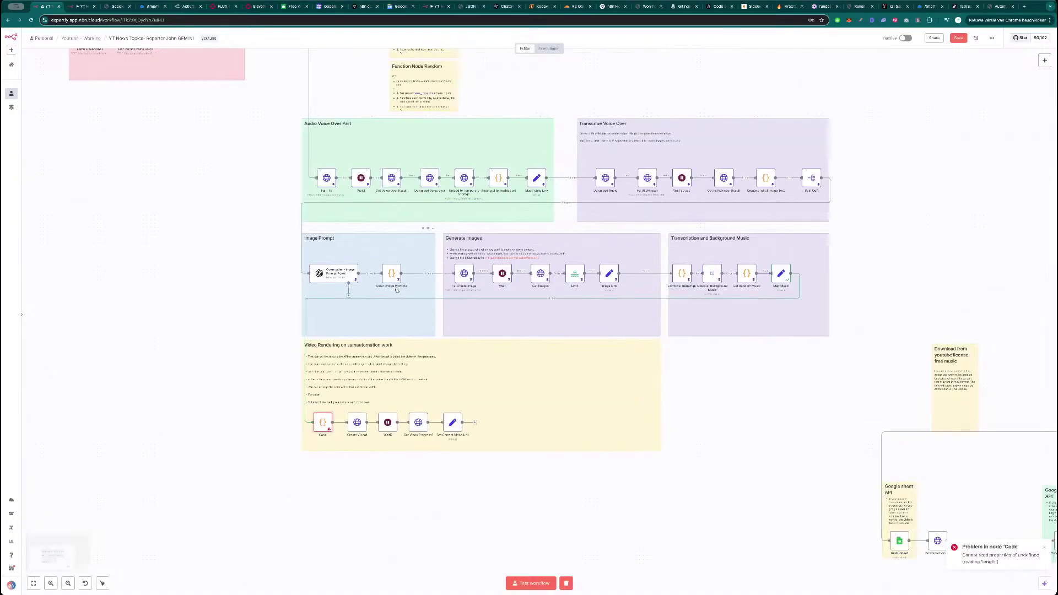
pyautogui.scroll(-3, 298, 421)
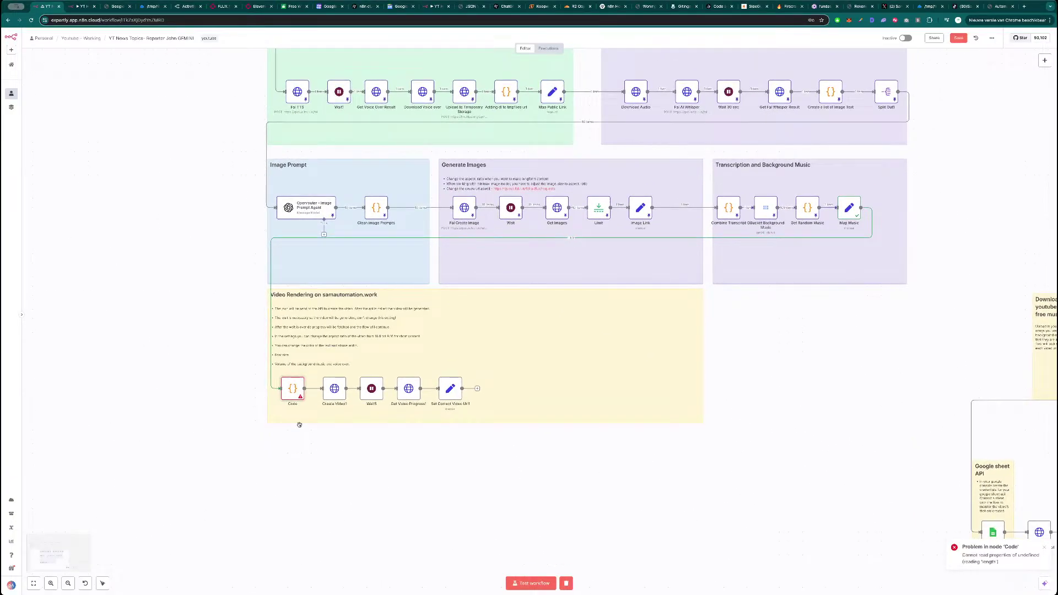
pyautogui.doubleClick(293, 392)
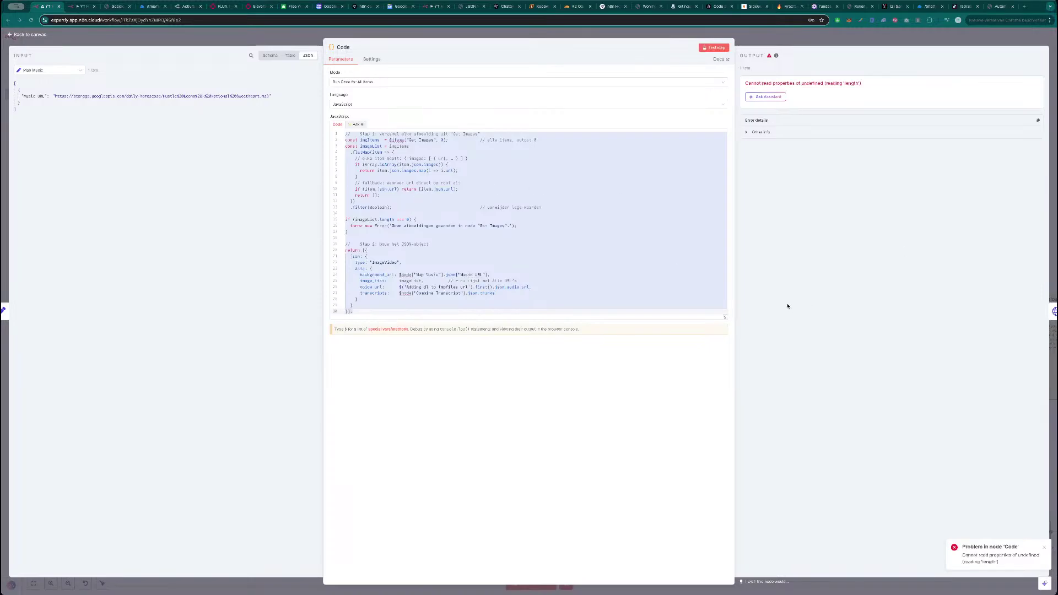
pyautogui.press('super+v')
pyautogui.click(714, 48)
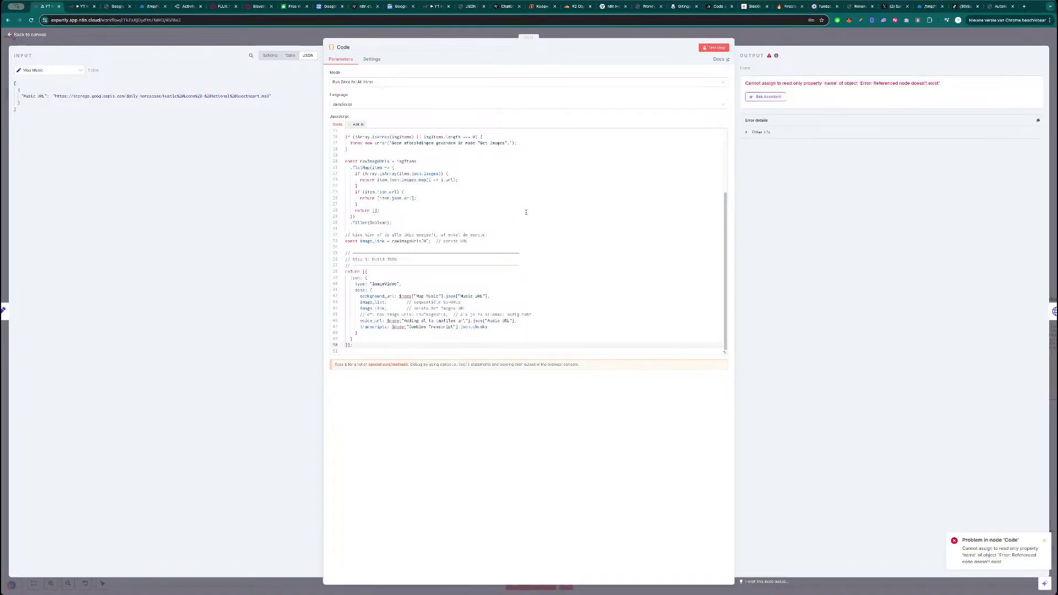
pyautogui.scroll(5, 528, 213)
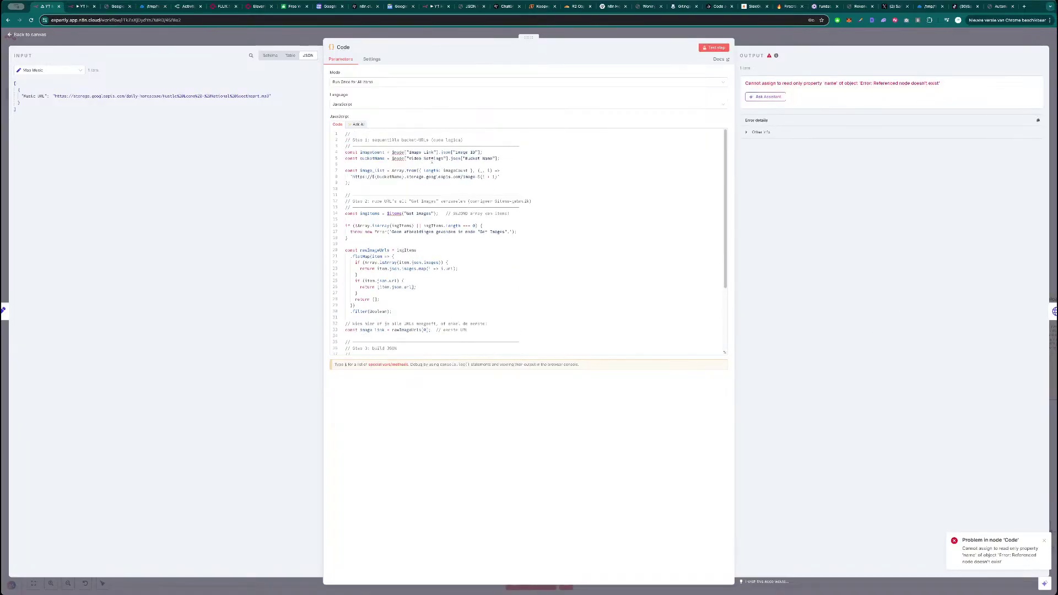
# - Review the Code node's script, delete the line that declares bucketName from Video Settings and test the node
pyautogui.scroll(-5, 440, 182)
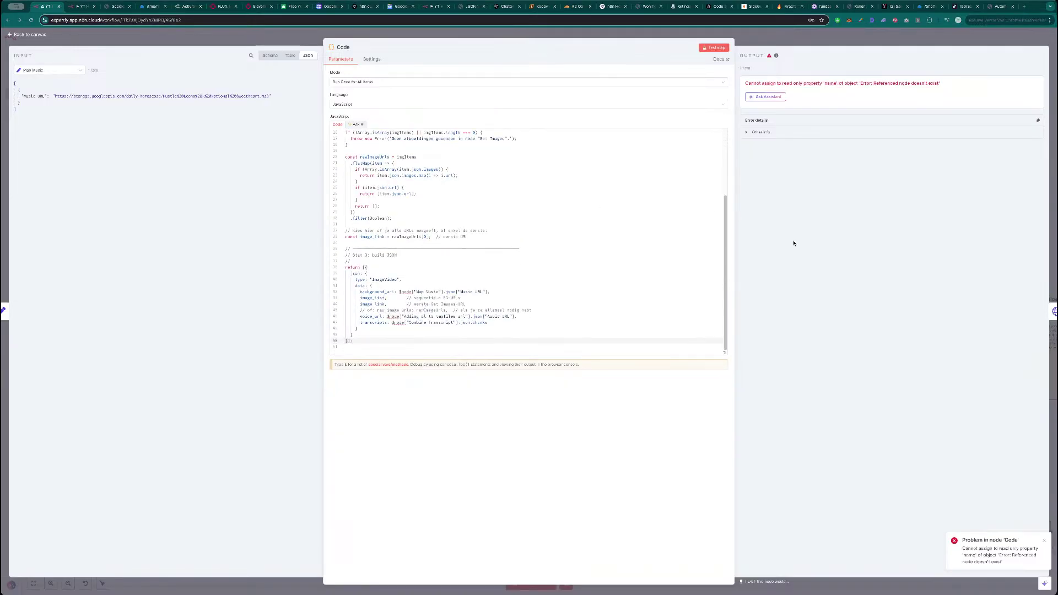
pyautogui.scroll(5, 476, 224)
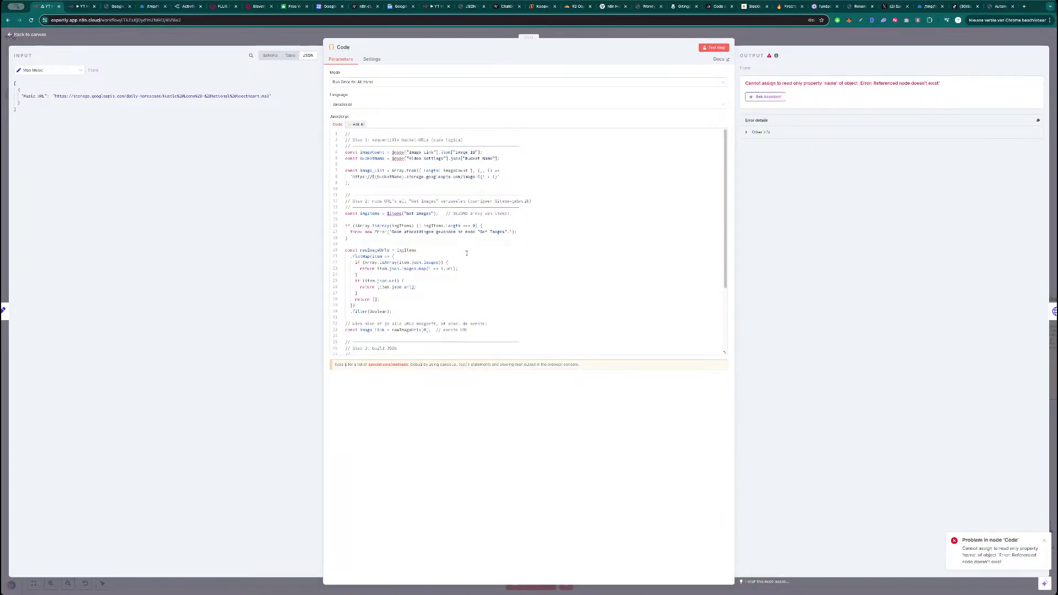
pyautogui.scroll(-5, 466, 253)
pyautogui.click(467, 236)
pyautogui.scroll(5, 467, 235)
pyautogui.click(455, 189)
pyautogui.hotkey('ctrl', 'End')
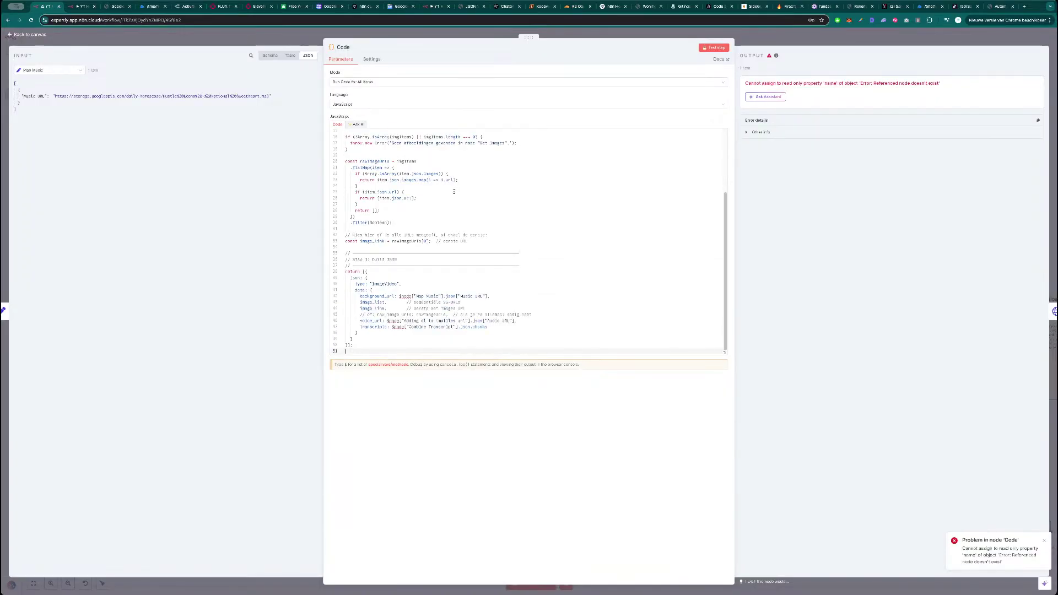
pyautogui.scroll(5, 455, 191)
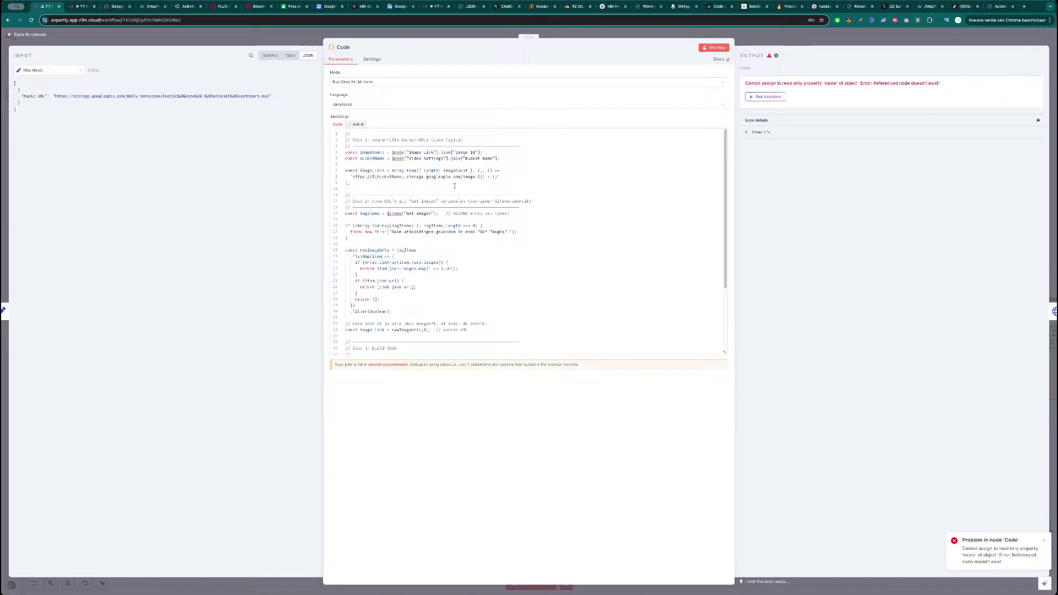
pyautogui.tripleClick(443, 158)
pyautogui.press('BackSpace')
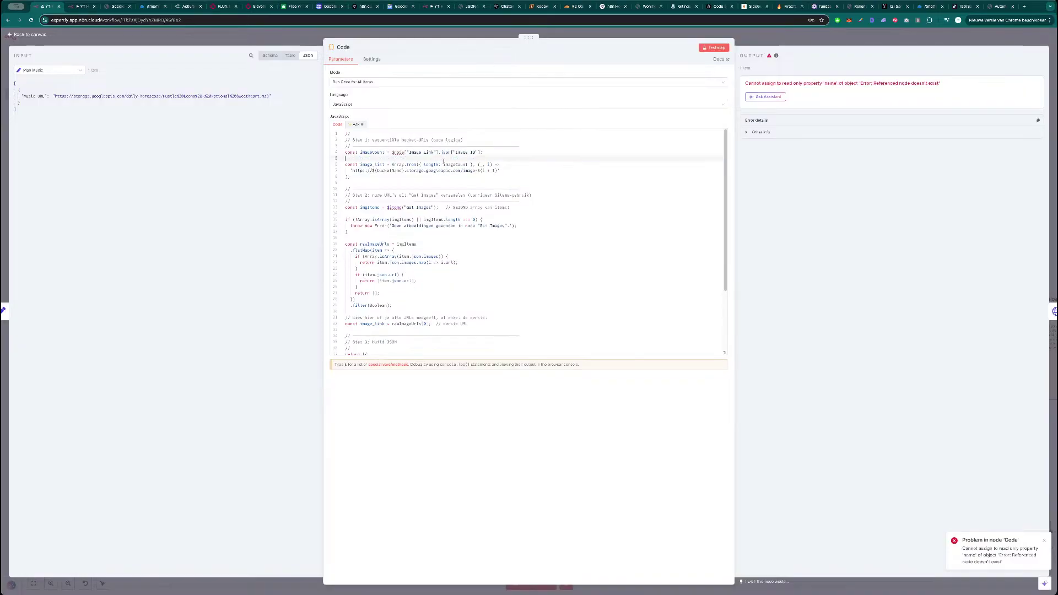
pyautogui.click(714, 48)
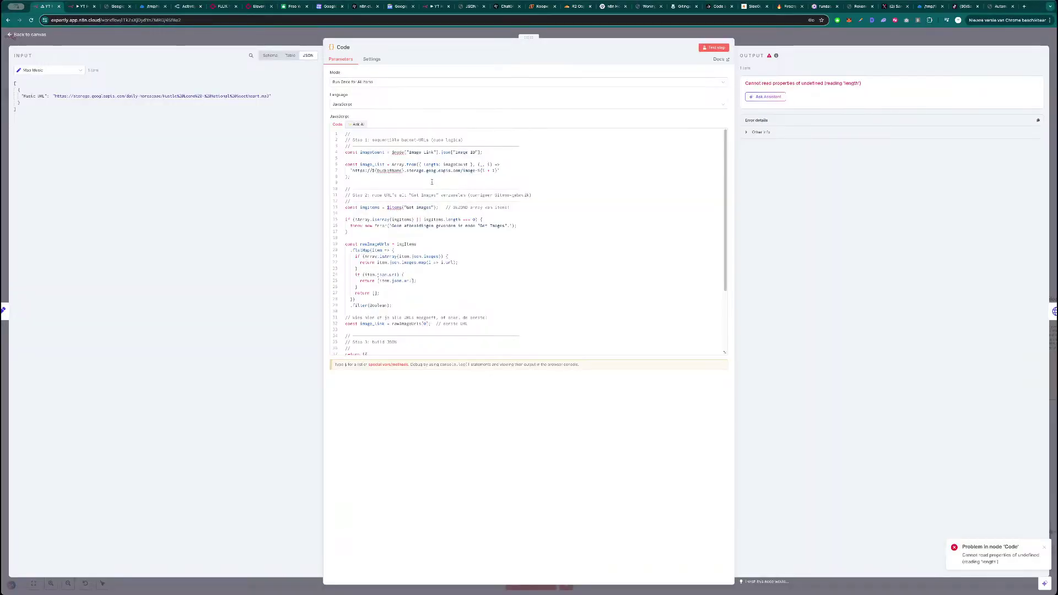
# - Copy the complete script of the Code5 node from the horoscope workflow's execution
pyautogui.hotkey('ctrl', 'Tab')
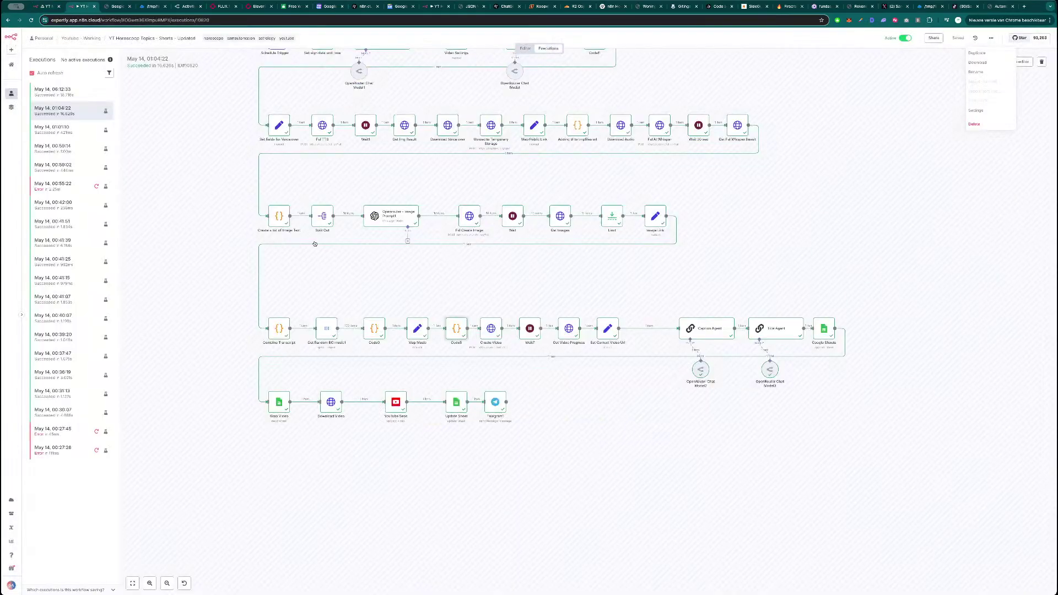
pyautogui.doubleClick(280, 328)
pyautogui.click(279, 326)
pyautogui.doubleClick(456, 329)
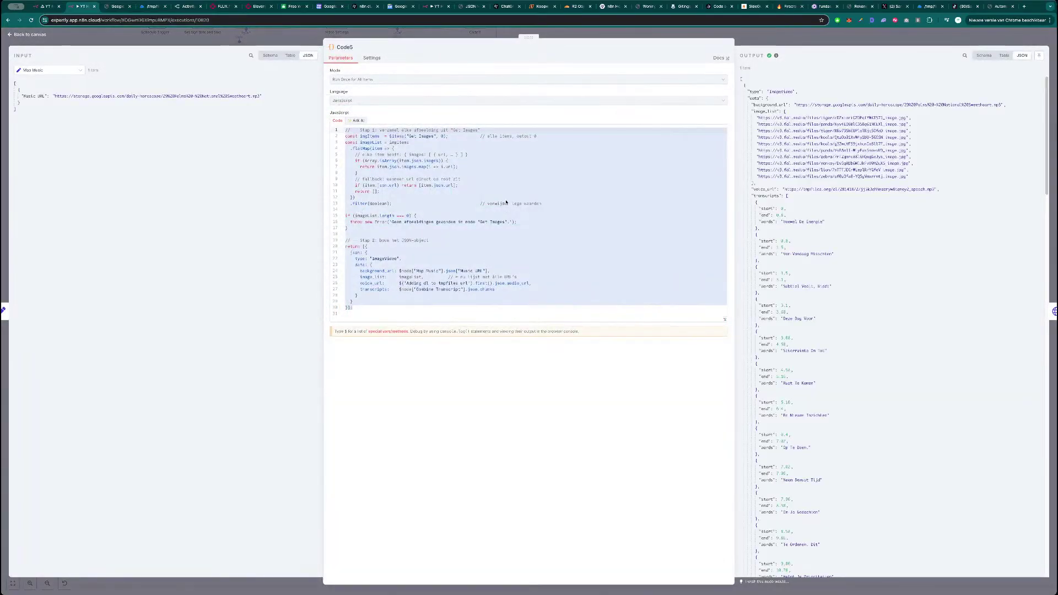
pyautogui.click(506, 196)
pyautogui.press('super+a')
pyautogui.moveTo(390, 314); pyautogui.dragTo(345, 134)
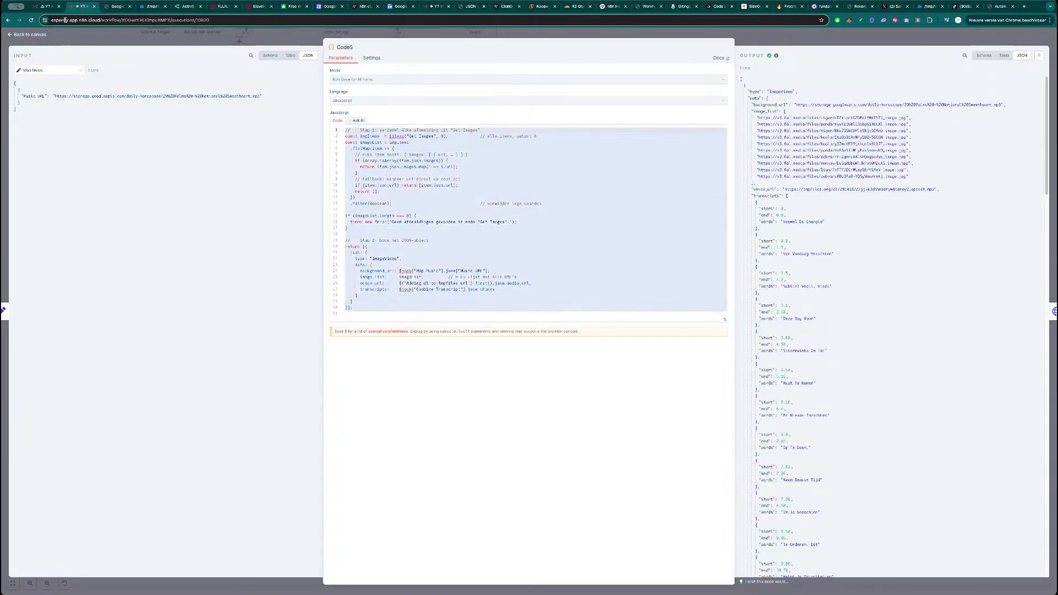
# - Replace the news workflow's Code node script with the copied Code5 script and test the node
pyautogui.hotkey('ctrl', 'shift', 'Tab')
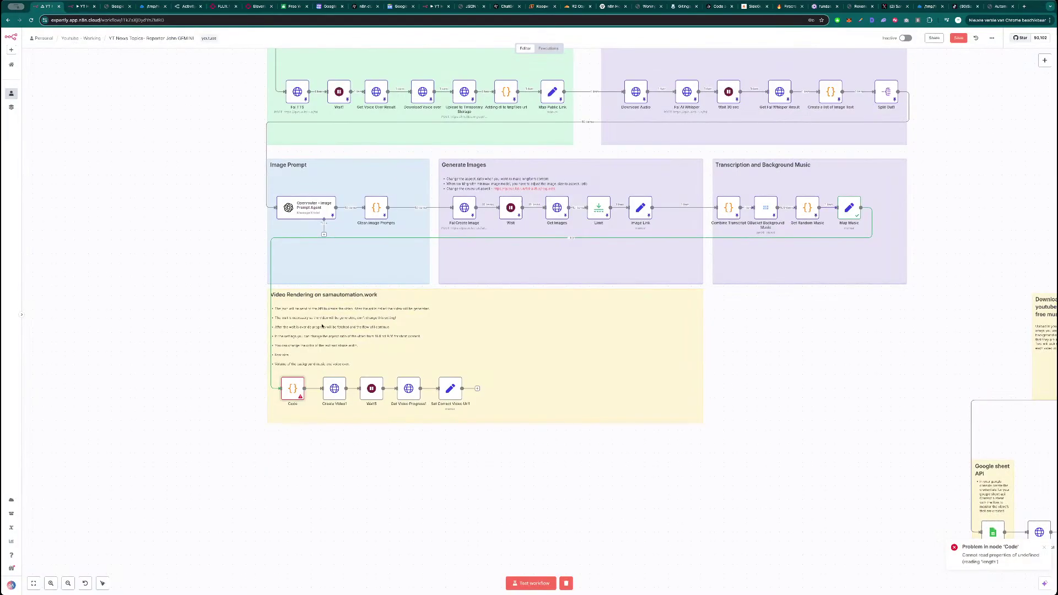
pyautogui.doubleClick(298, 389)
pyautogui.hotkey('ctrl', 'a')
pyautogui.hotkey('ctrl', 'v')
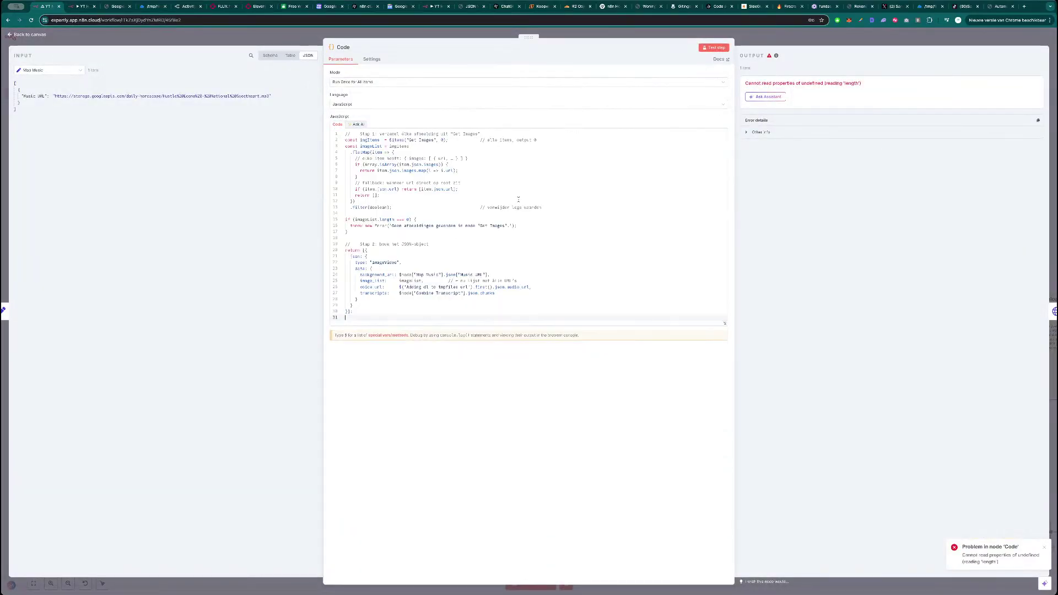
pyautogui.click(714, 47)
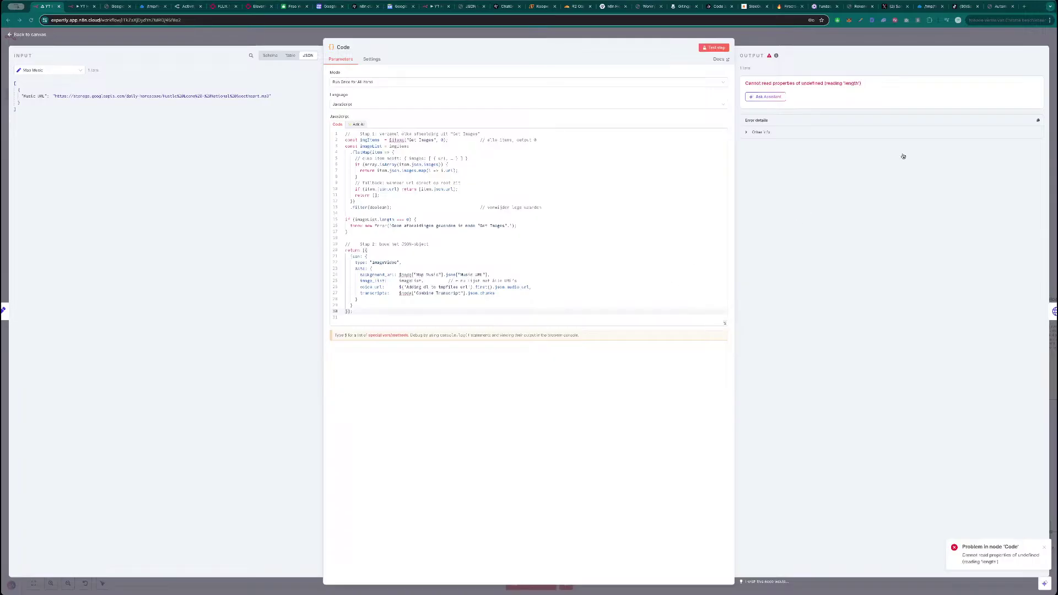
# - Replace the Code node's script with the complete revised version that calls $items("Get Images") without a second parameter, and test it
pyautogui.hotkey('ctrl', 'a')
pyautogui.hotkey('ctrl', 'v')
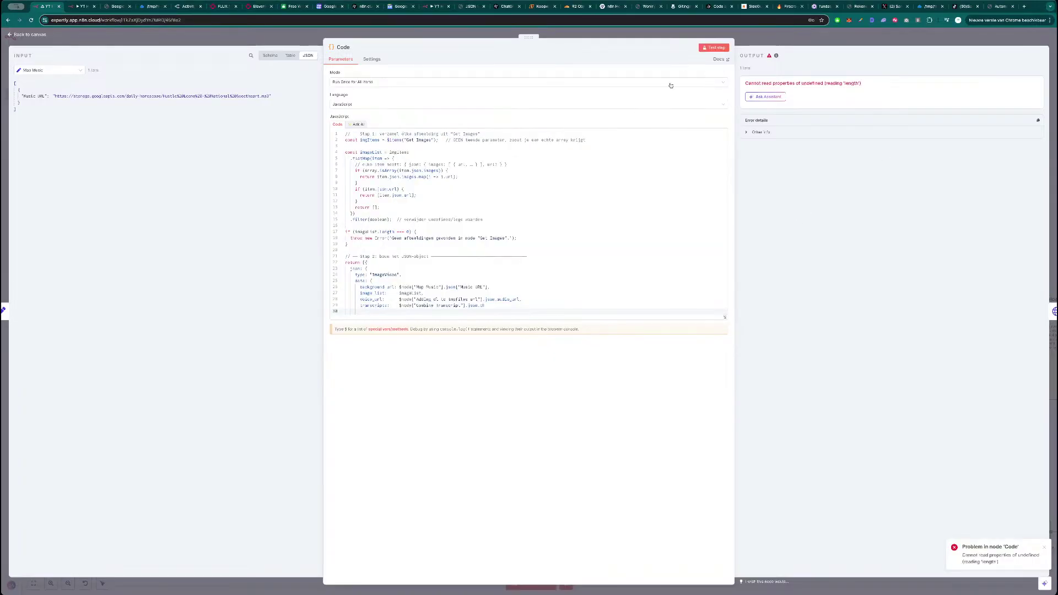
pyautogui.click(717, 49)
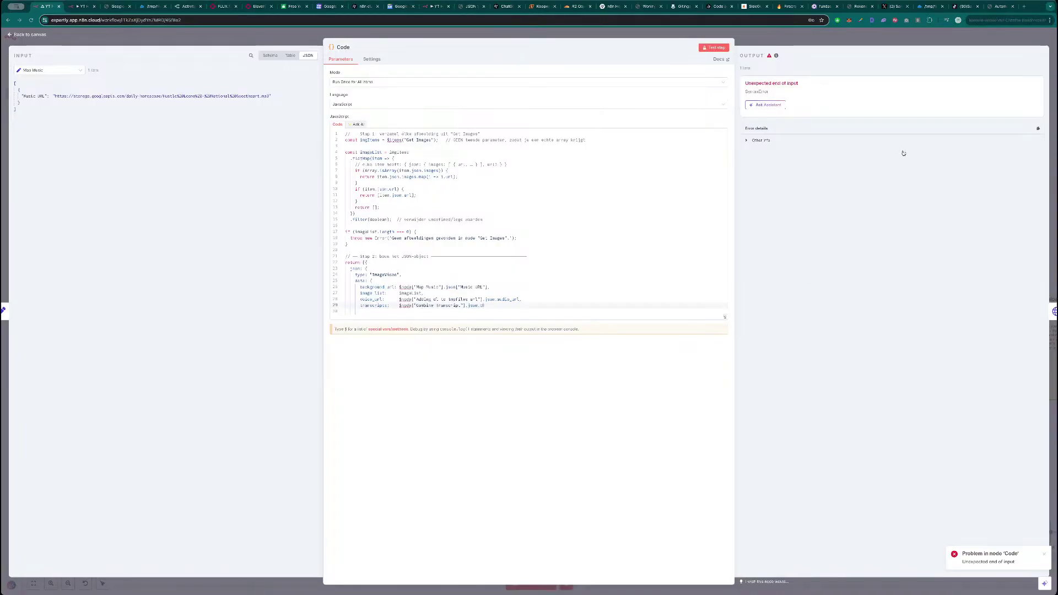
pyautogui.click(467, 255)
pyautogui.press('super+a')
pyautogui.write('// ── Stap 1: verzamel elke afbeelding uit "Get Images" const imgItems = $items("Get Images");   // GEEN tweede parameter, zodat je een echte array krijgt  const imageList = imgItems   .flatMap(item => {     // elke item heeft: { json: { images: [ { url, … } ], url? } }     if (Array.isArray(item.json.images)) {       return item.json.images.map(i => i.url);     }     if (item.json.url) {       return [item.json.url];     }     return [];   })   .filter(Boolean);  // verwijder undefined/lege waarden  if (imageList.length === 0) {   throw new Error(\'Geen afbeeldingen gevonden in node "Get Images".\'); }  // ── Stap 2: bouw het JSON-object ─────────────────────────────────────── return [{   json: {     type: "ImageVideo",     data: {       background_url: $node["Map Music"].json["Music URL"],       image_list:     imageList,       voice_url:      $node["Adding dl to tmpfiles url"].json.audio_url,       transcripts:    $node["Combine Transcript"].json.chunks     }   } }];')
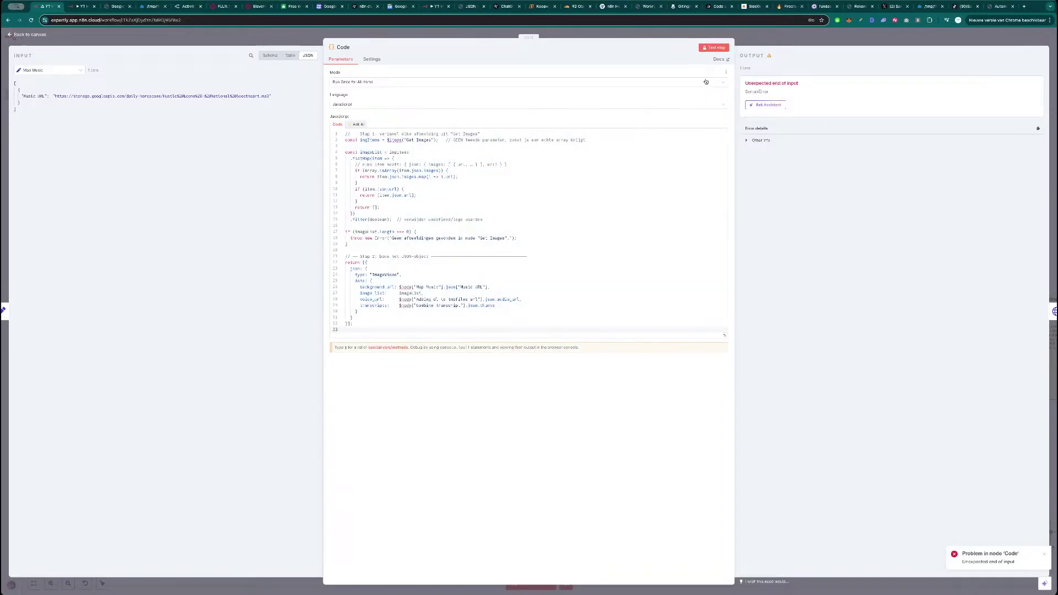
pyautogui.click(715, 47)
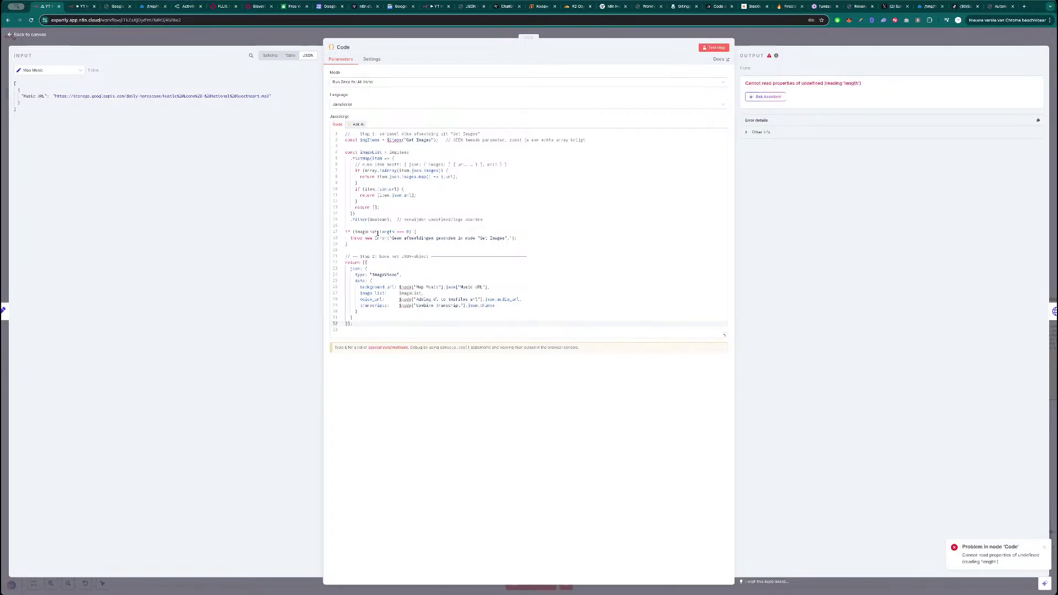
# - Inspect the Code node's incoming data from the Get Images and Image Link nodes, then return to the canvas
pyautogui.click(58, 70)
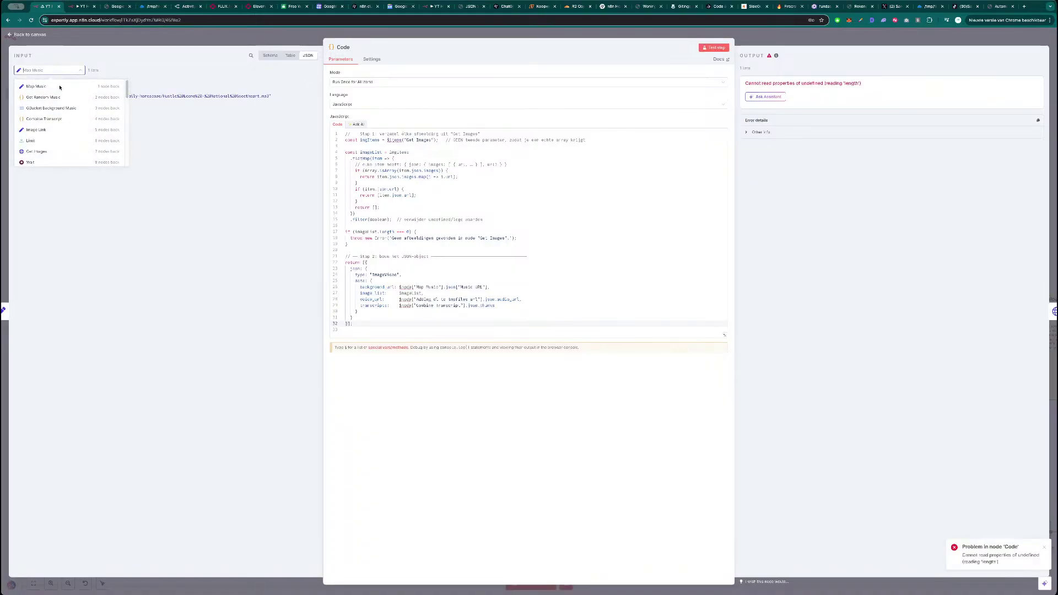
pyautogui.scroll(-1, 55, 143)
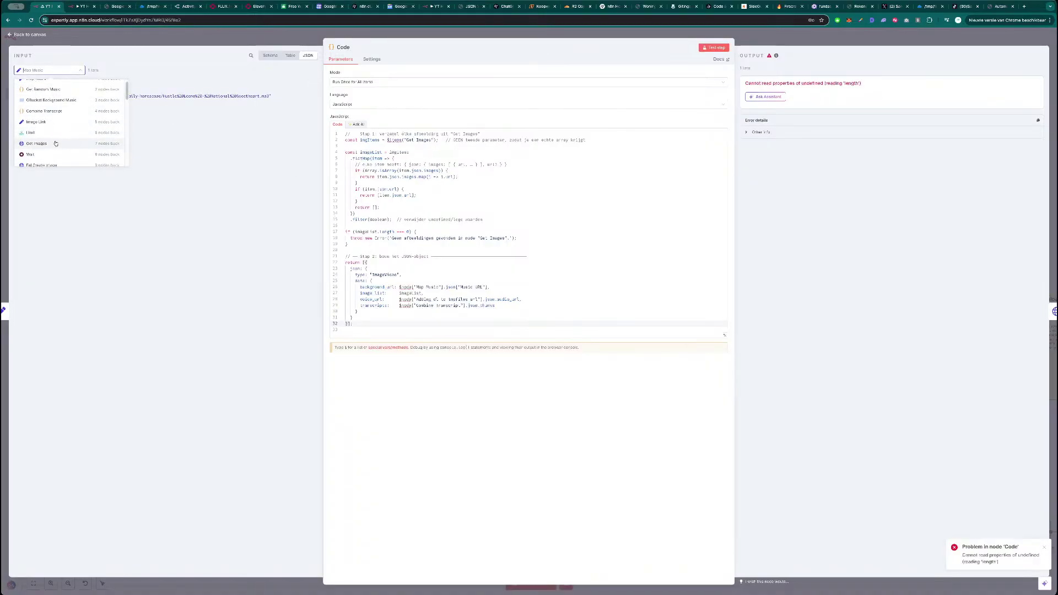
pyautogui.click(55, 143)
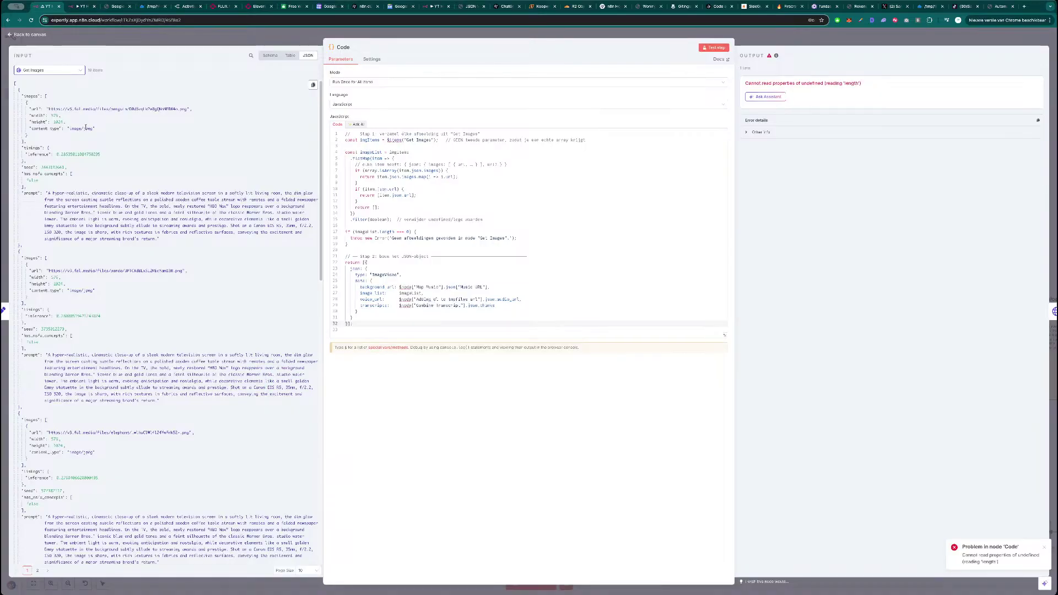
pyautogui.click(66, 71)
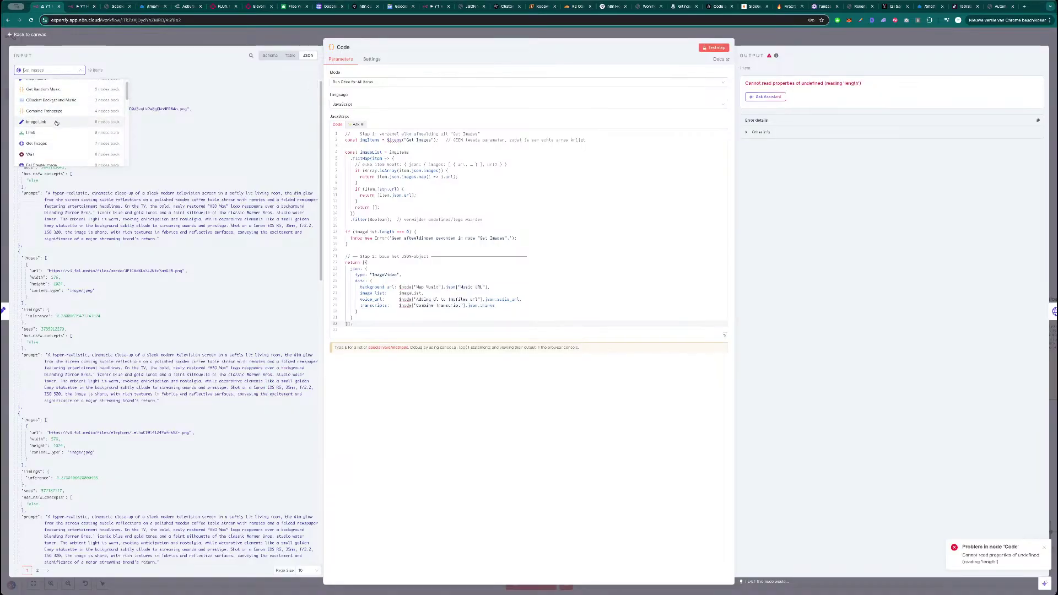
pyautogui.scroll(-1, 56, 124)
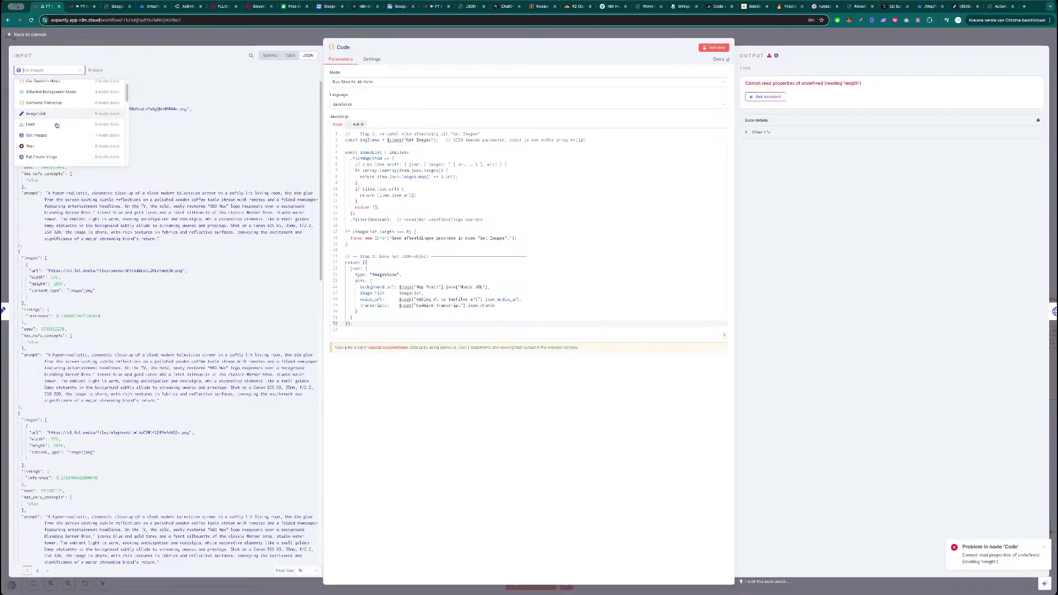
pyautogui.click(57, 121)
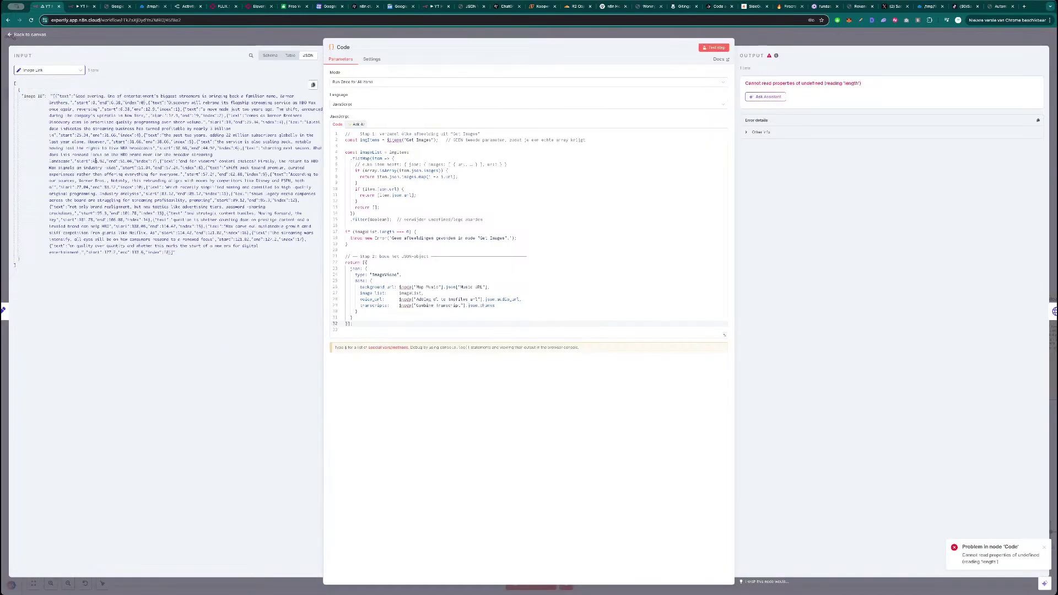
pyautogui.click(28, 34)
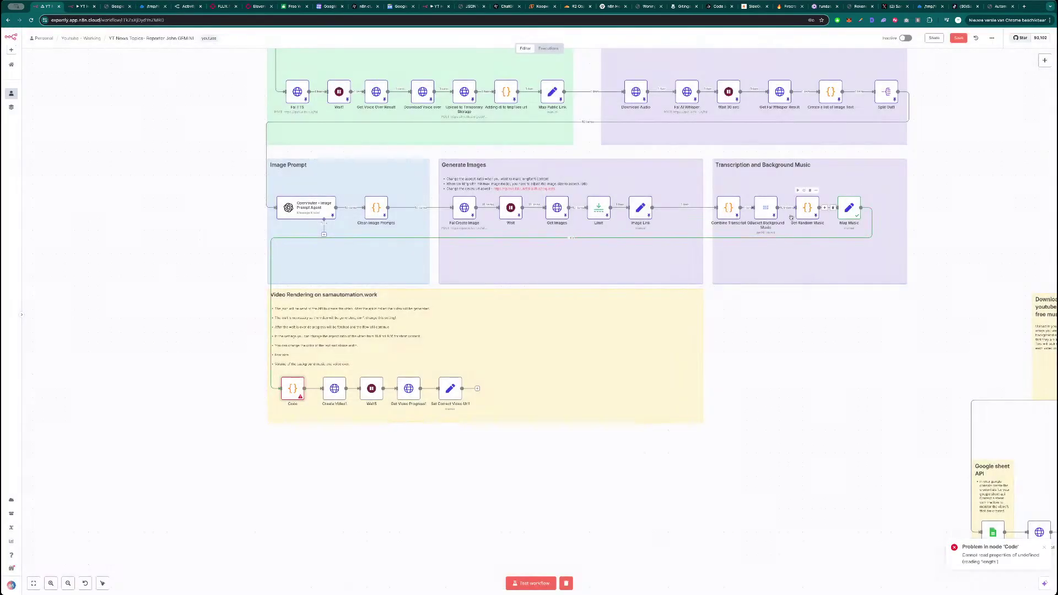
# - Rerun the Image Link node, discarding its old pinned output, and return to the canvas
pyautogui.doubleClick(640, 209)
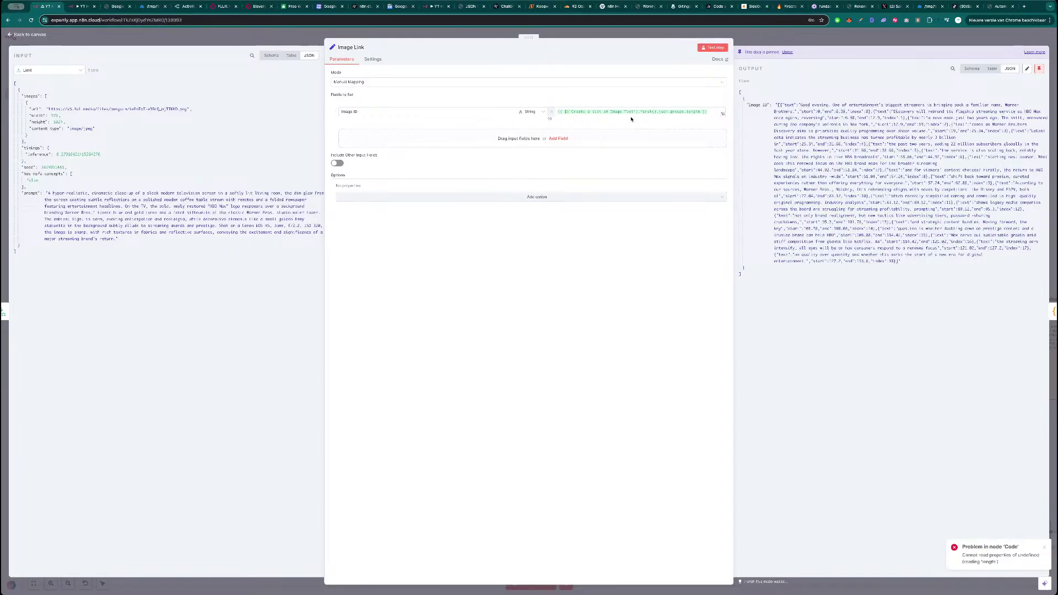
pyautogui.click(715, 48)
pyautogui.click(573, 325)
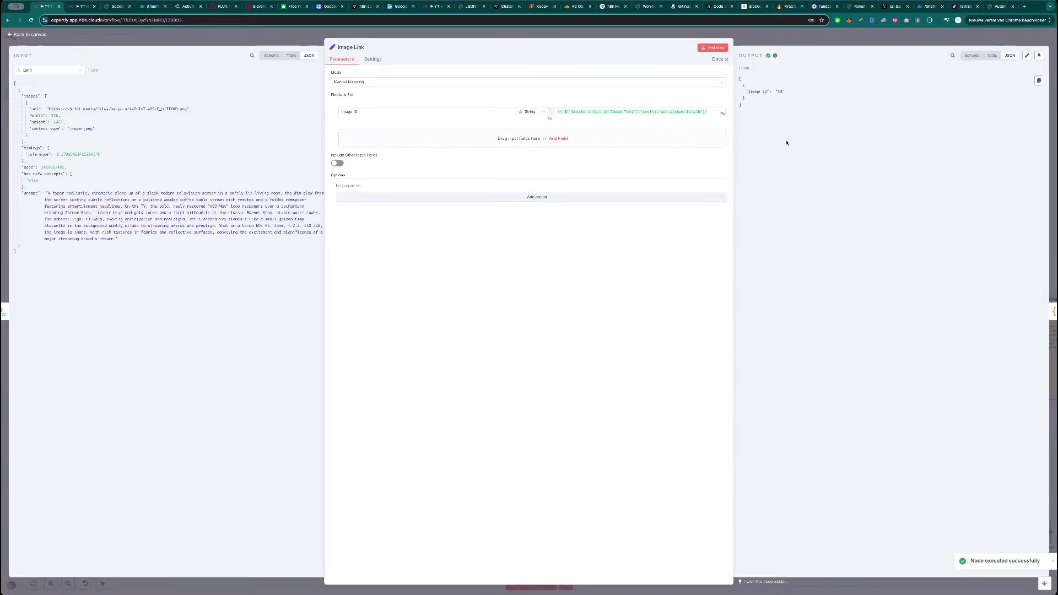
pyautogui.click(836, 42)
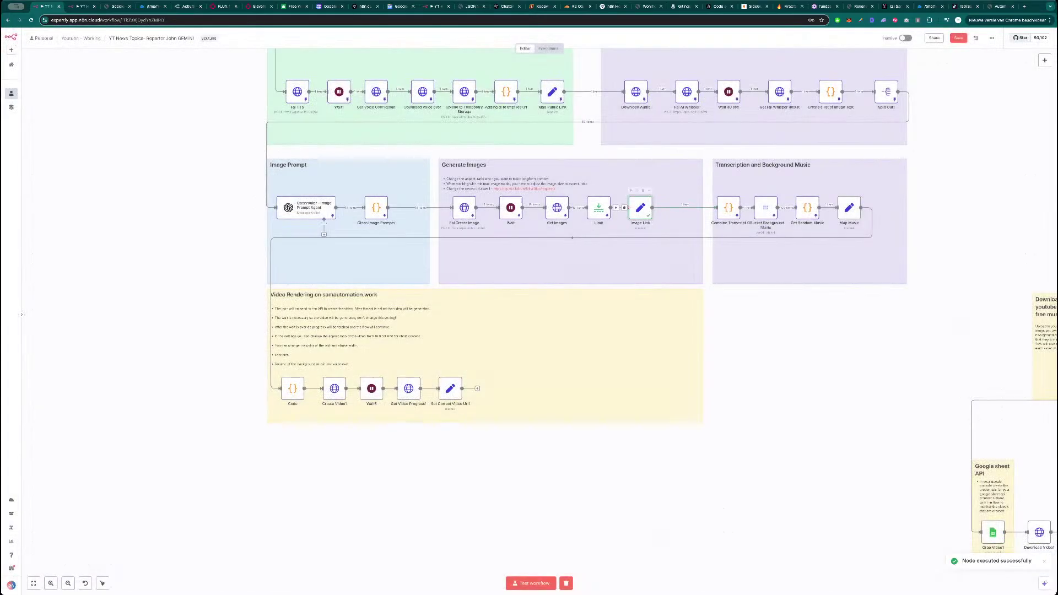
# - Pin the Image Link node's new output and save the workflow
pyautogui.doubleClick(640, 207)
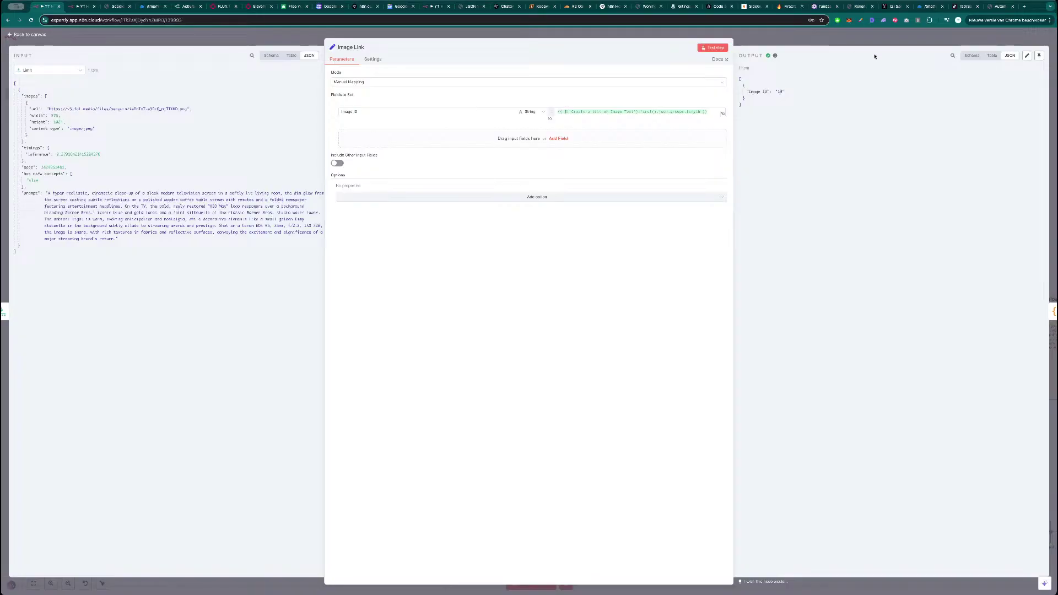
pyautogui.click(1040, 56)
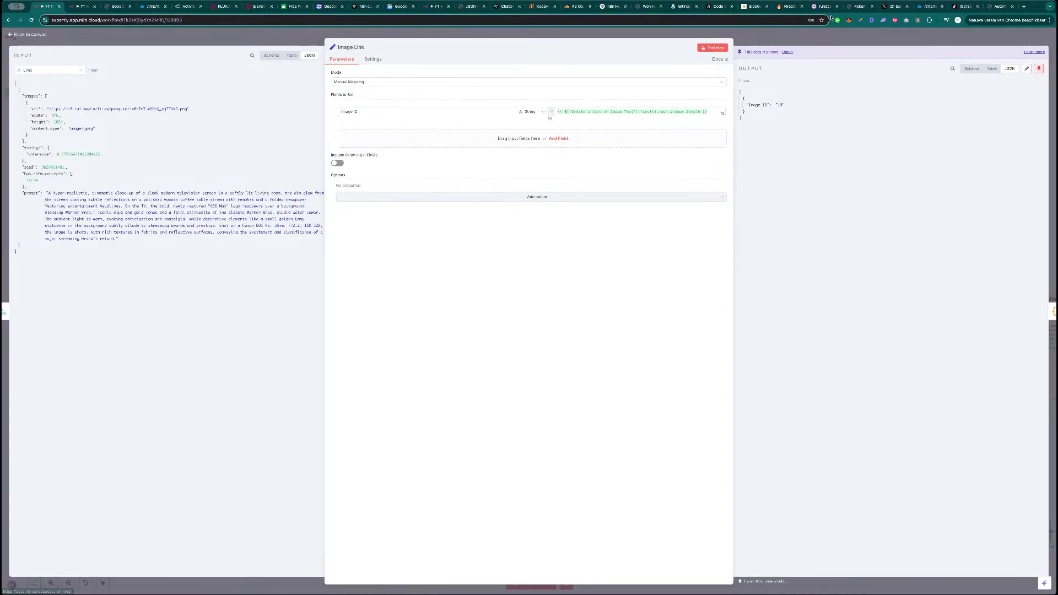
pyautogui.click(813, 40)
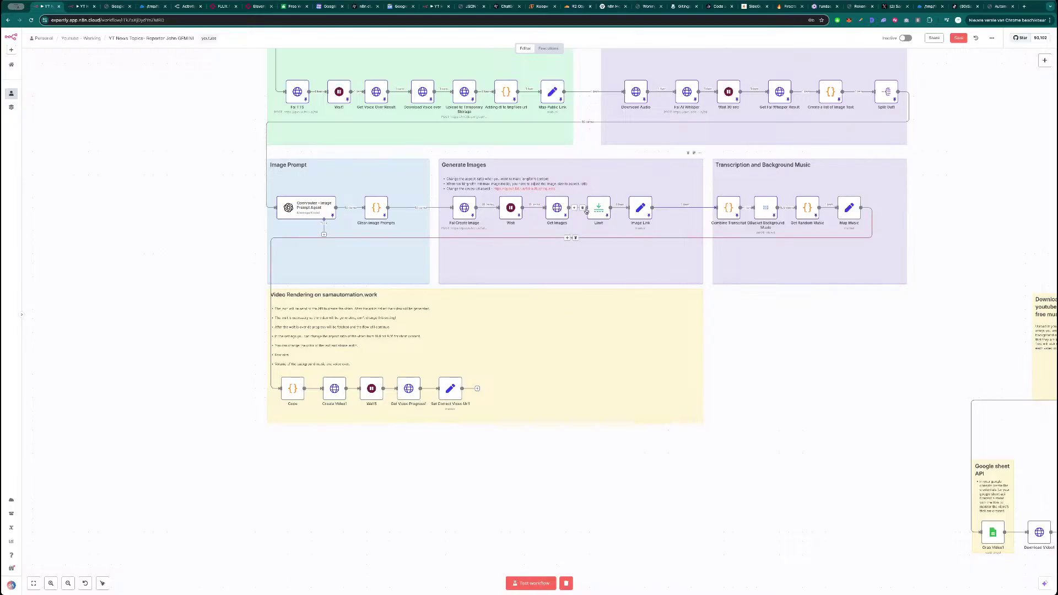
pyautogui.hotkey('ctrl', 's')
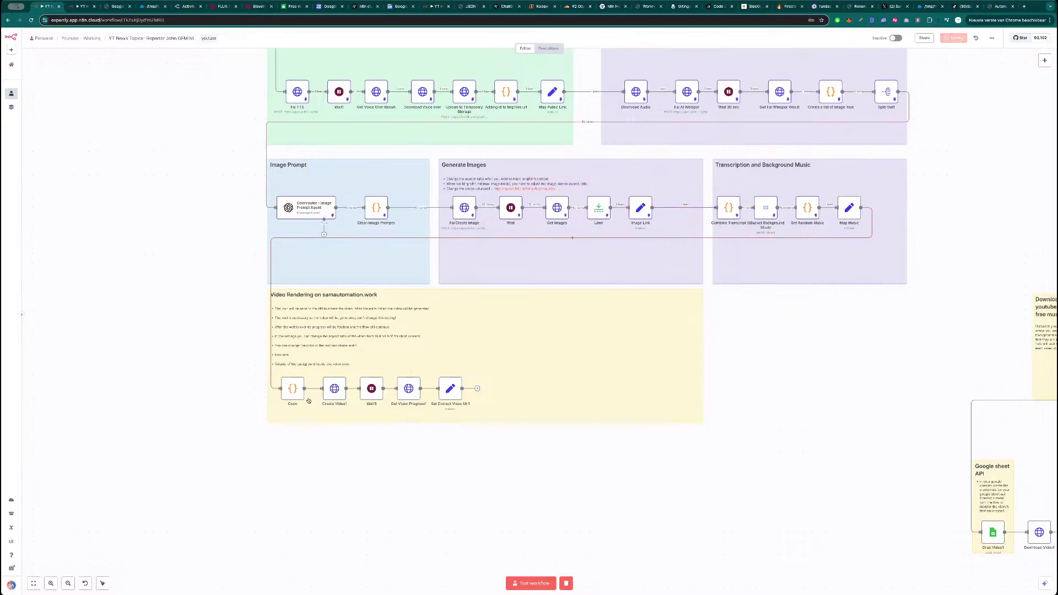
# - Test the Code node again with the updated Image Link data and return to the canvas
pyautogui.doubleClick(294, 391)
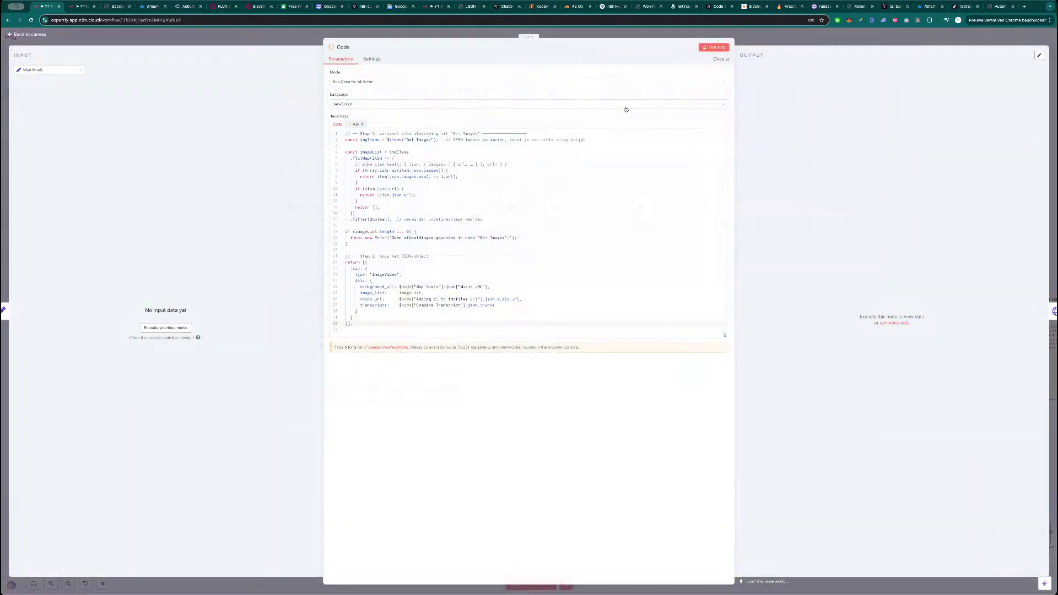
pyautogui.click(719, 48)
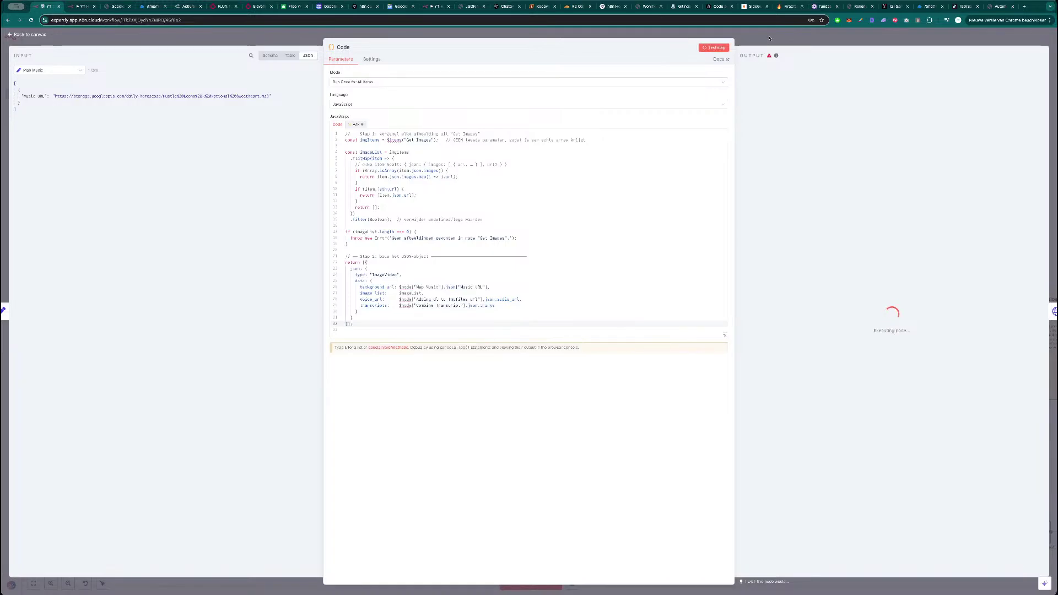
pyautogui.click(769, 37)
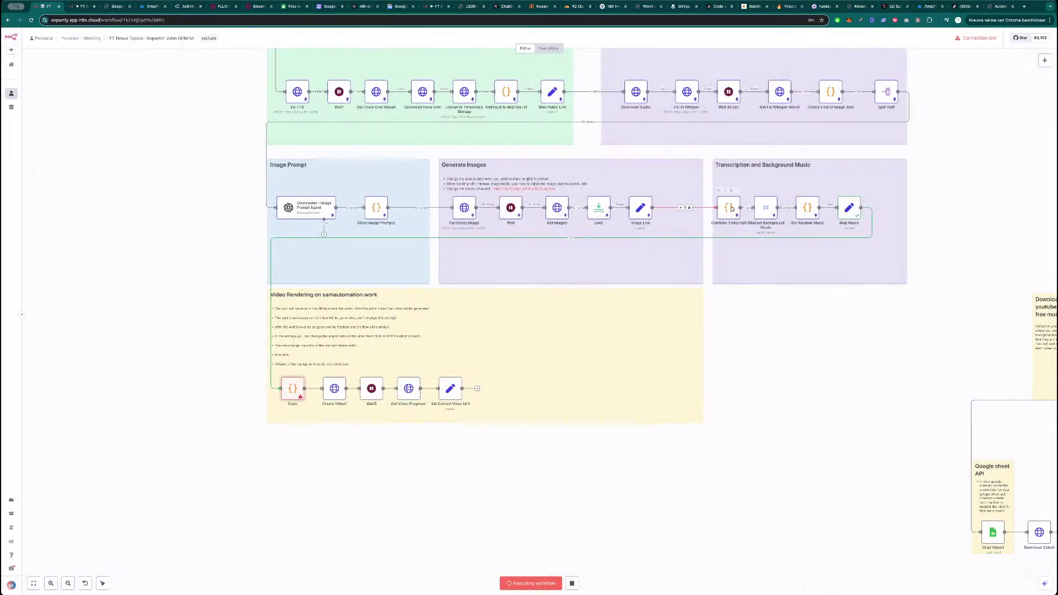
# - Examine the Combine Transcript node's script and pinned output, then close the node
pyautogui.doubleClick(728, 208)
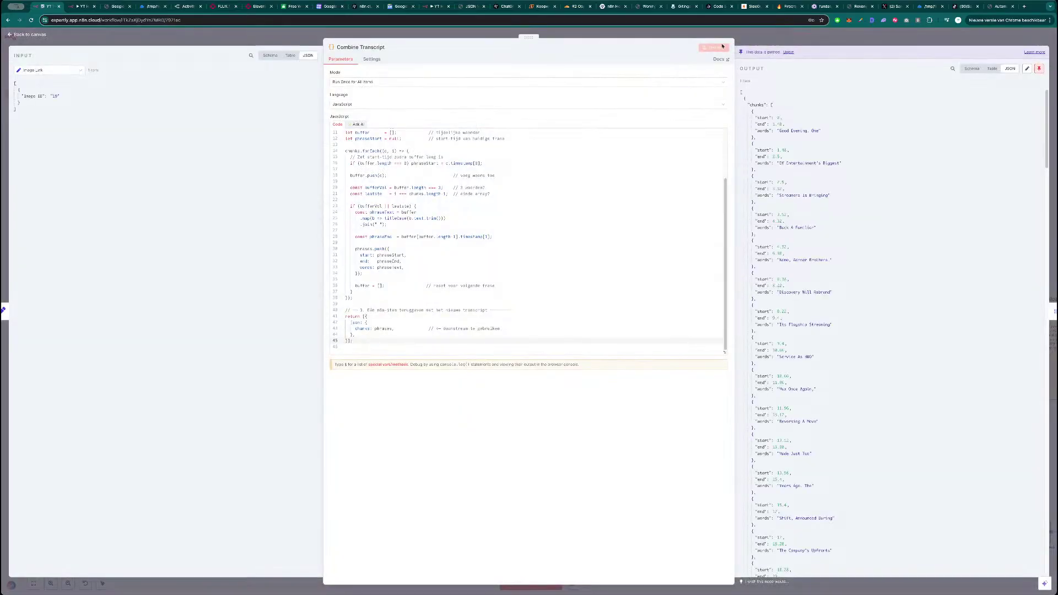
pyautogui.click(1036, 80)
pyautogui.press('Escape')
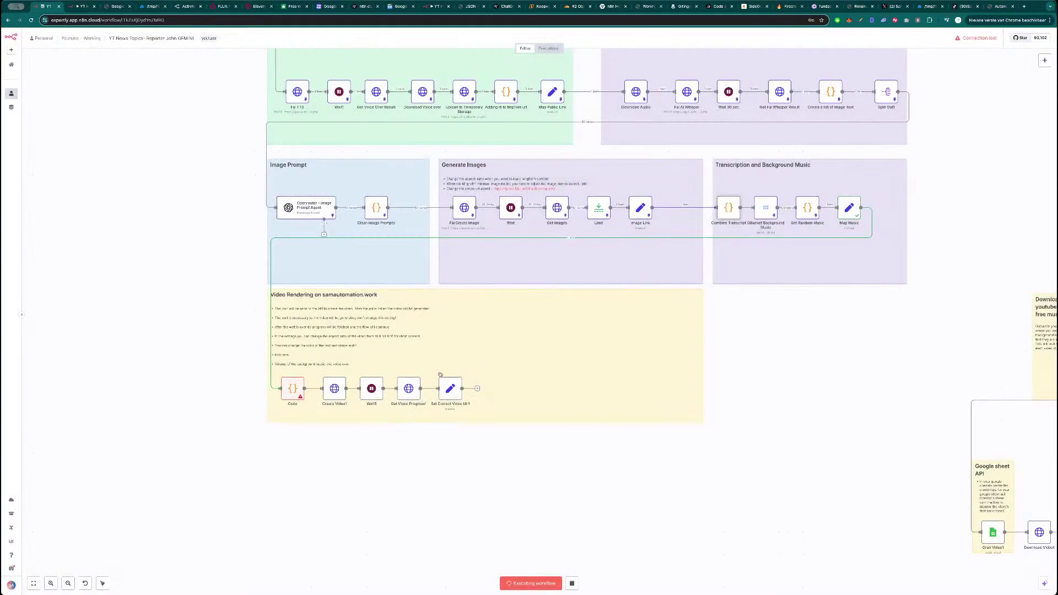
# - Check the Code node's running execution, return to the canvas and stop the execution
pyautogui.doubleClick(292, 389)
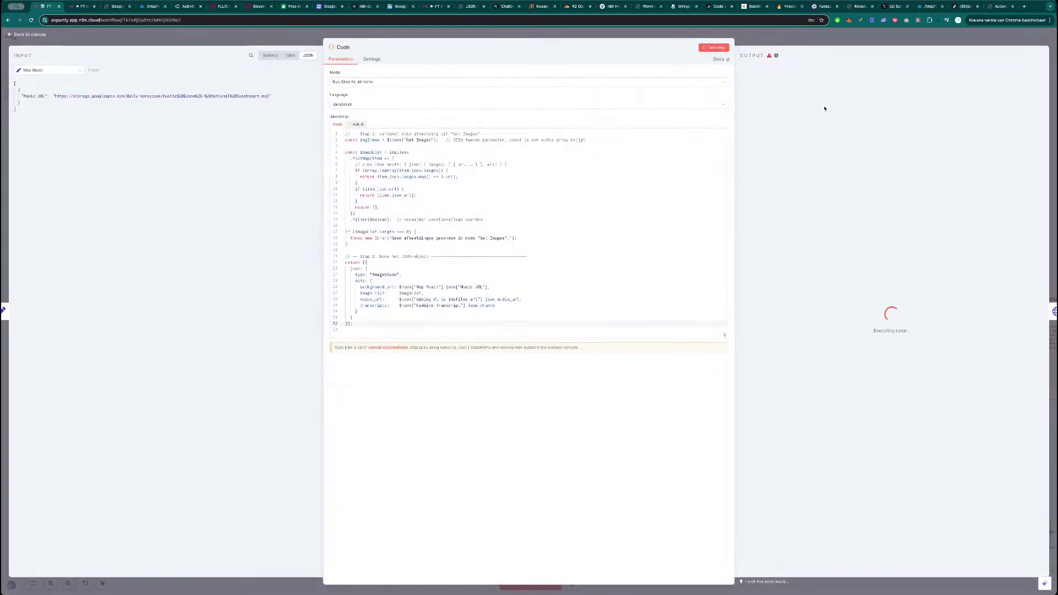
pyautogui.press('Escape')
pyautogui.click(572, 584)
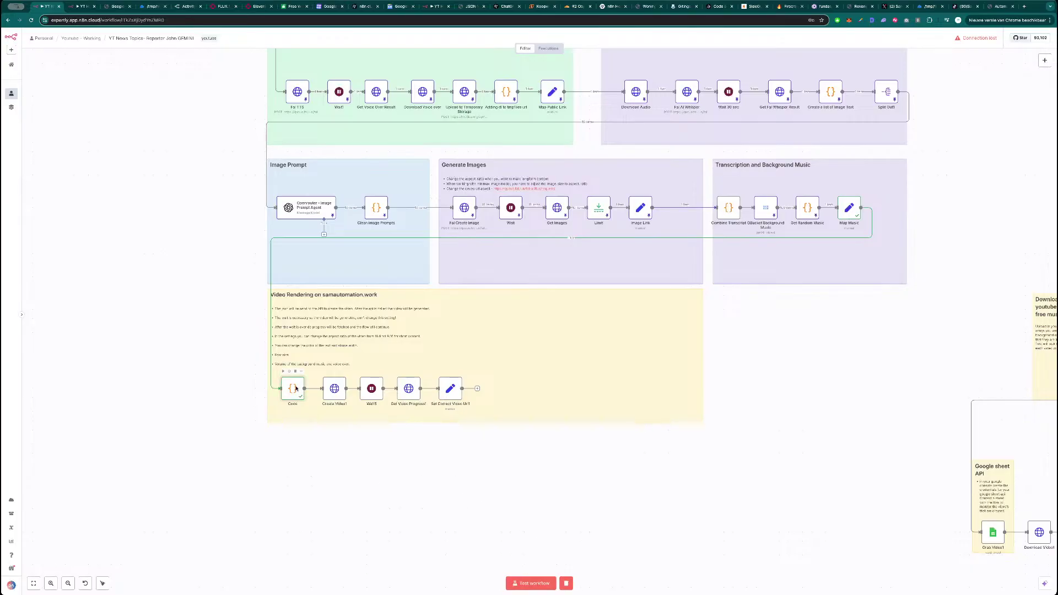
# - Try testing the Code node again in the video rendering section and return to the canvas
pyautogui.doubleClick(296, 389)
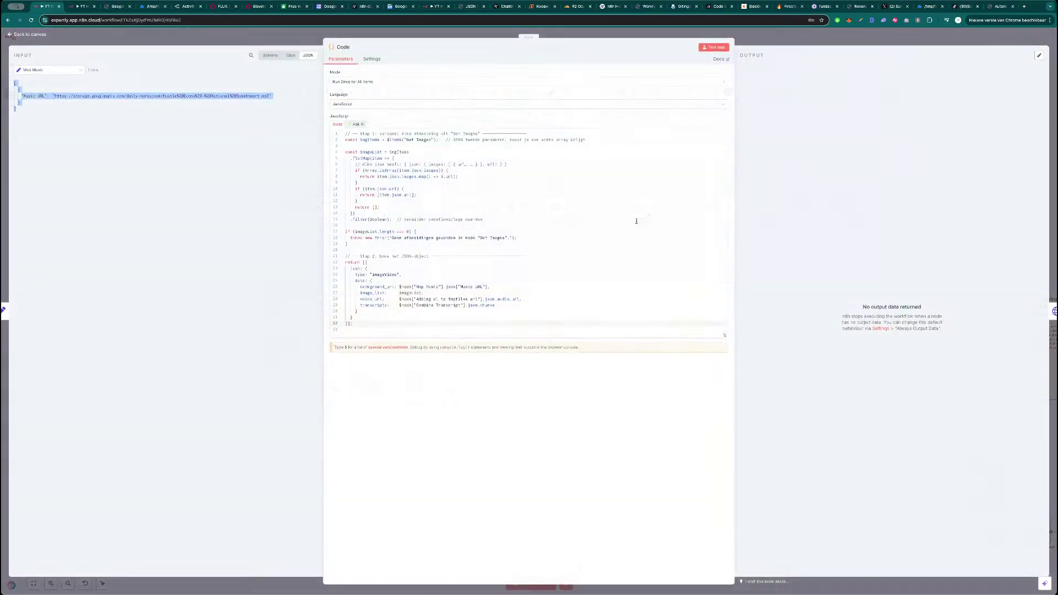
pyautogui.click(721, 47)
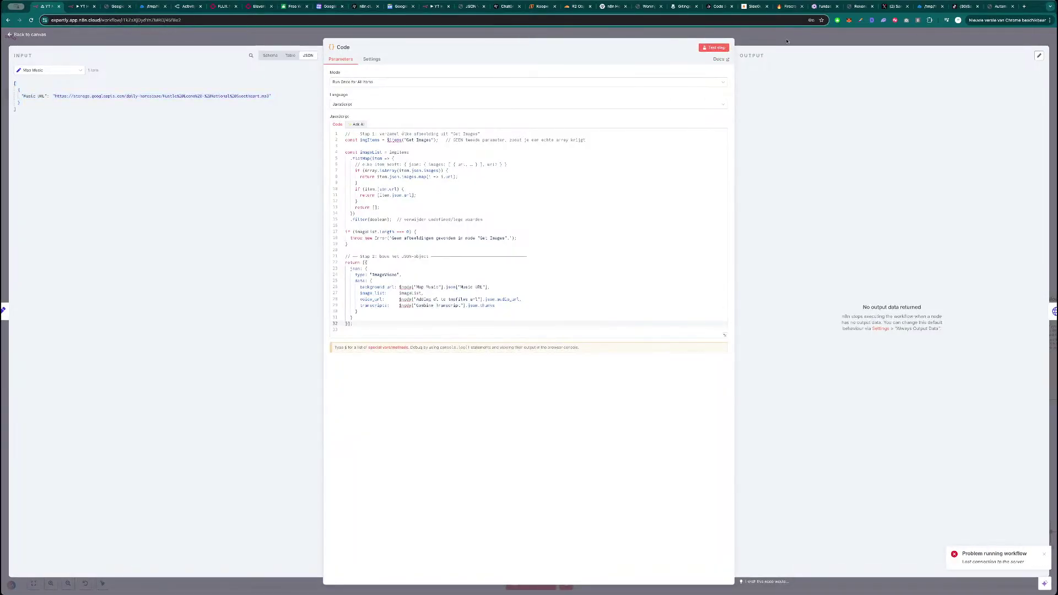
pyautogui.click(787, 41)
# - Save the workflow
pyautogui.scroll(2, 773, 337)
pyautogui.scroll(5, 773, 336)
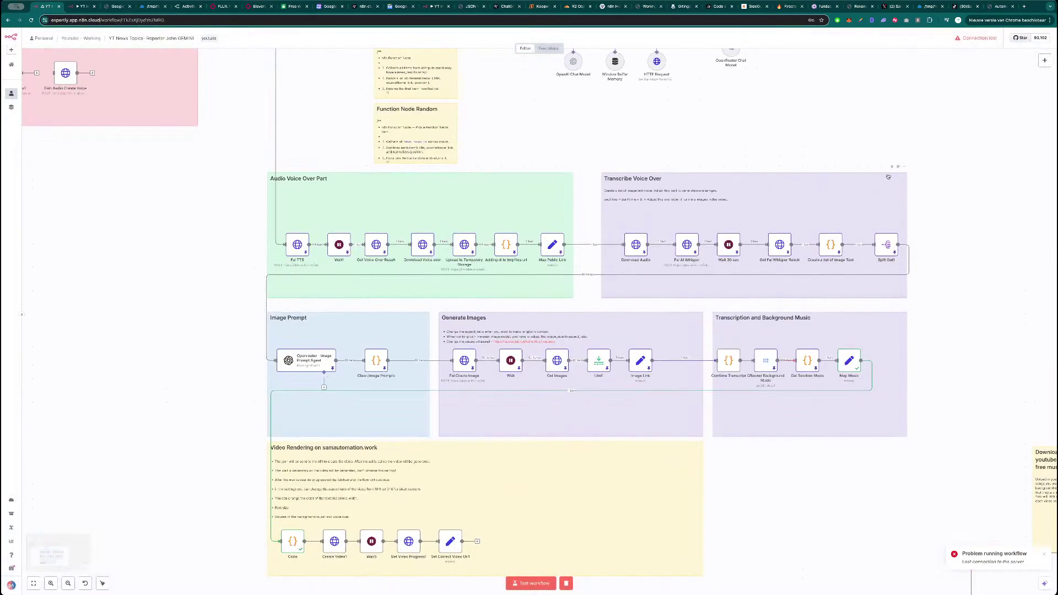
pyautogui.scroll(-5, 858, 180)
pyautogui.scroll(-3, 792, 349)
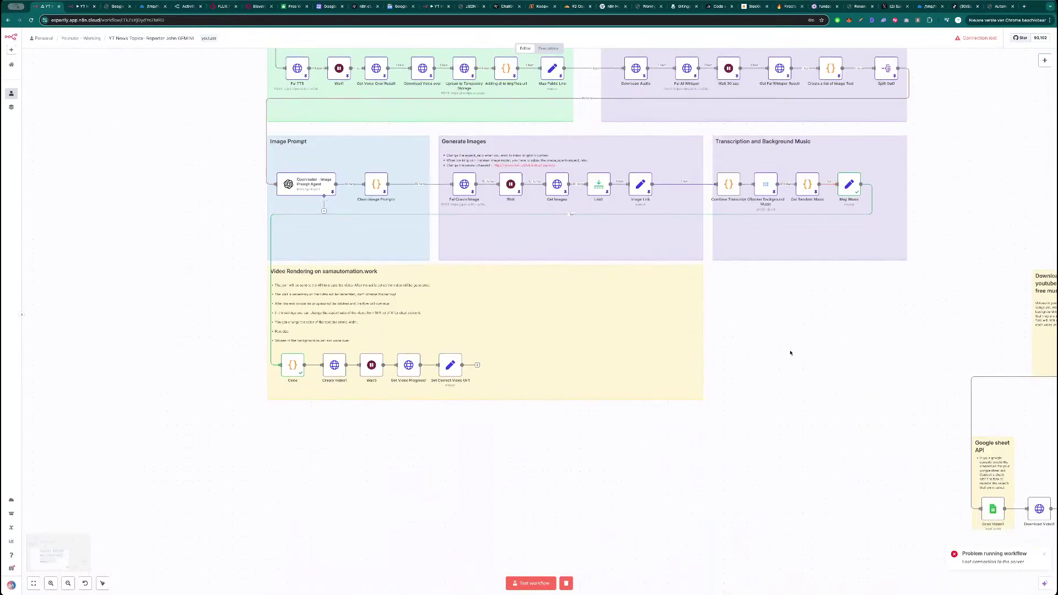
pyautogui.scroll(-5, 792, 361)
pyautogui.moveTo(745, 383); pyautogui.dragTo(702, 382)
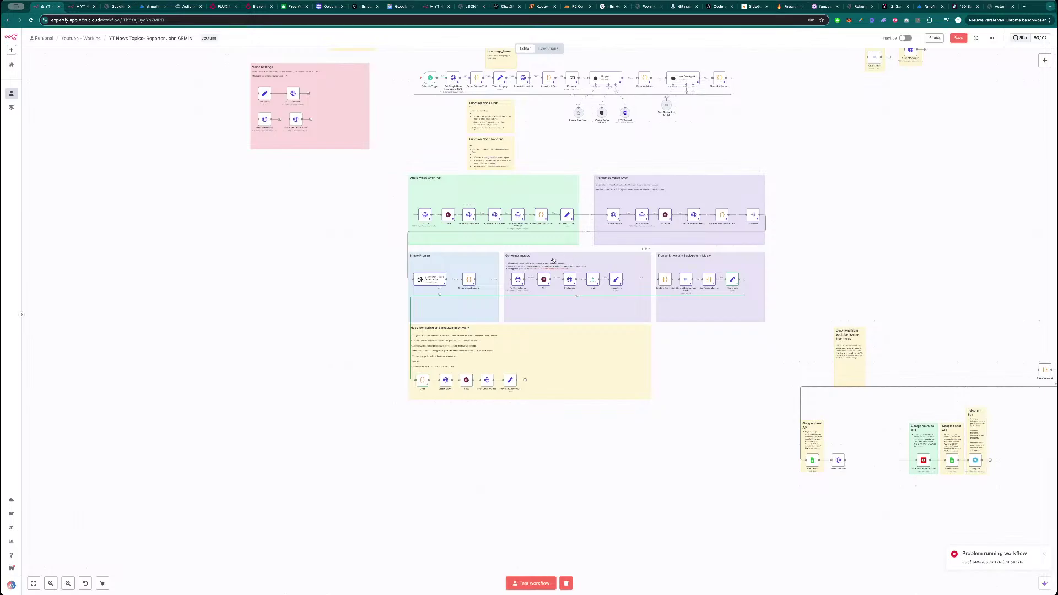
pyautogui.click(959, 38)
# - Run the workflow up to the Map Music node and pin the new output in the Transcription and Background Music section
pyautogui.scroll(5, 513, 449)
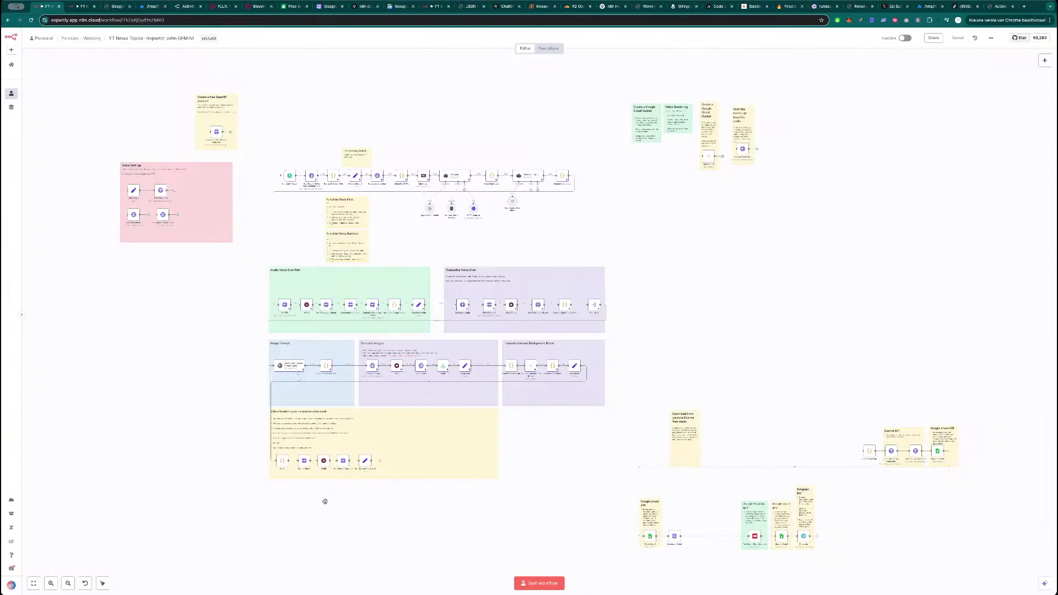
pyautogui.hscroll(-3, 359, 498)
pyautogui.scroll(5, 380, 498)
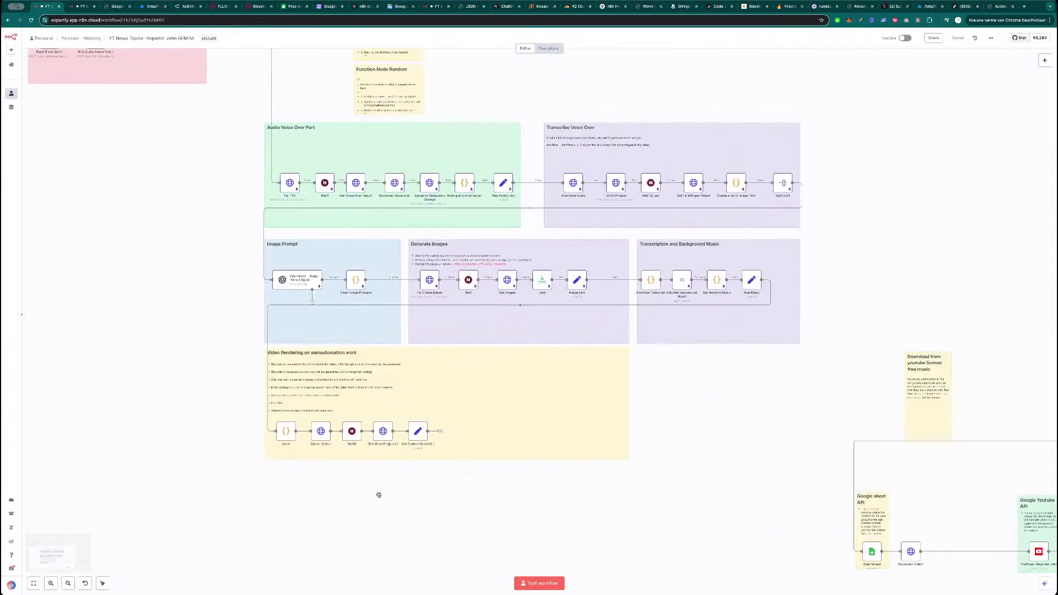
pyautogui.moveTo(777, 259)
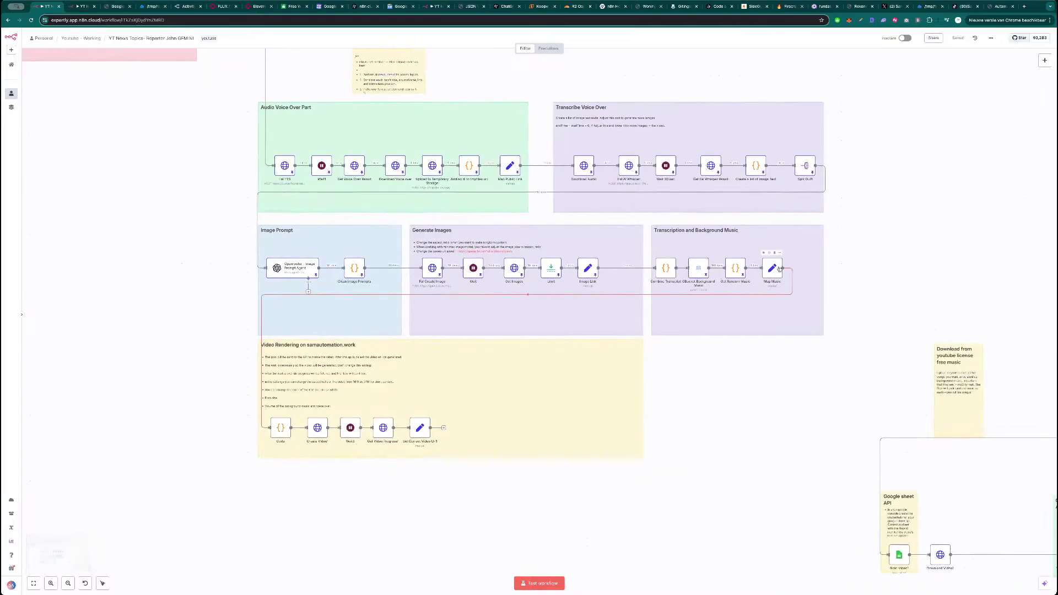
pyautogui.click(764, 254)
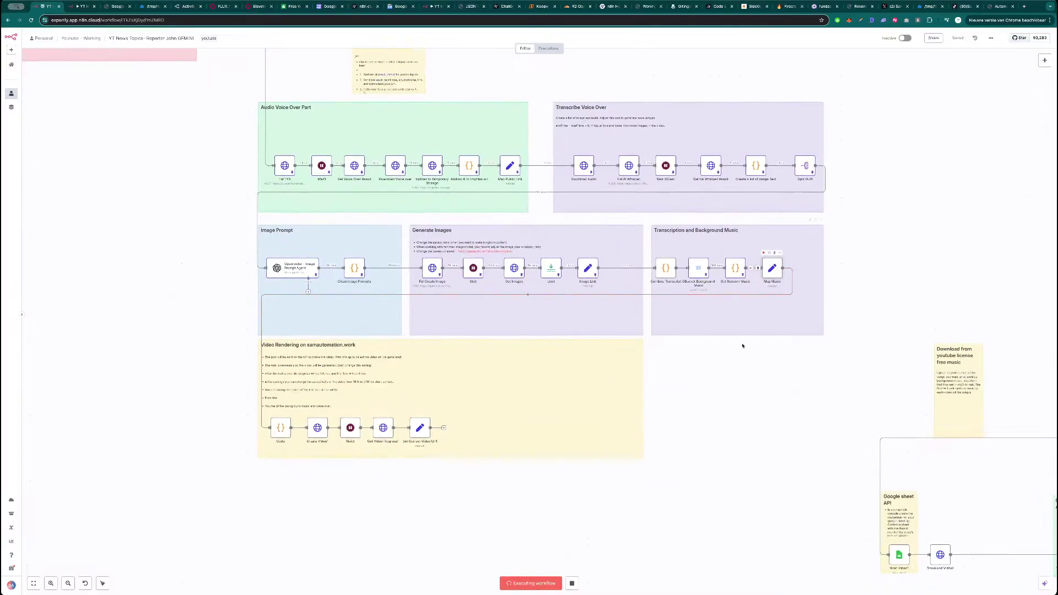
pyautogui.scroll(-3, 724, 386)
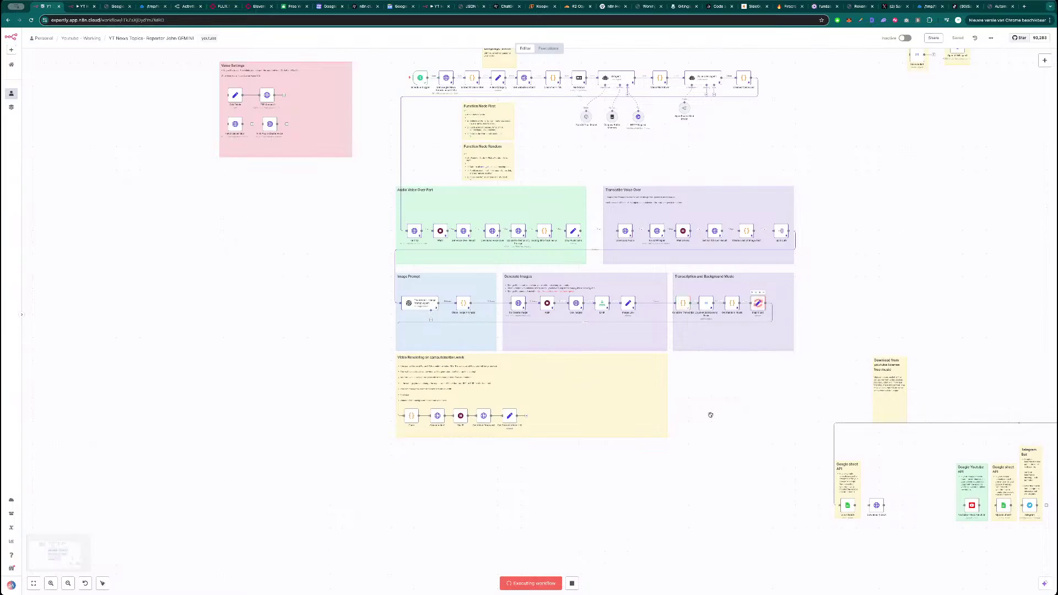
pyautogui.scroll(3, 716, 411)
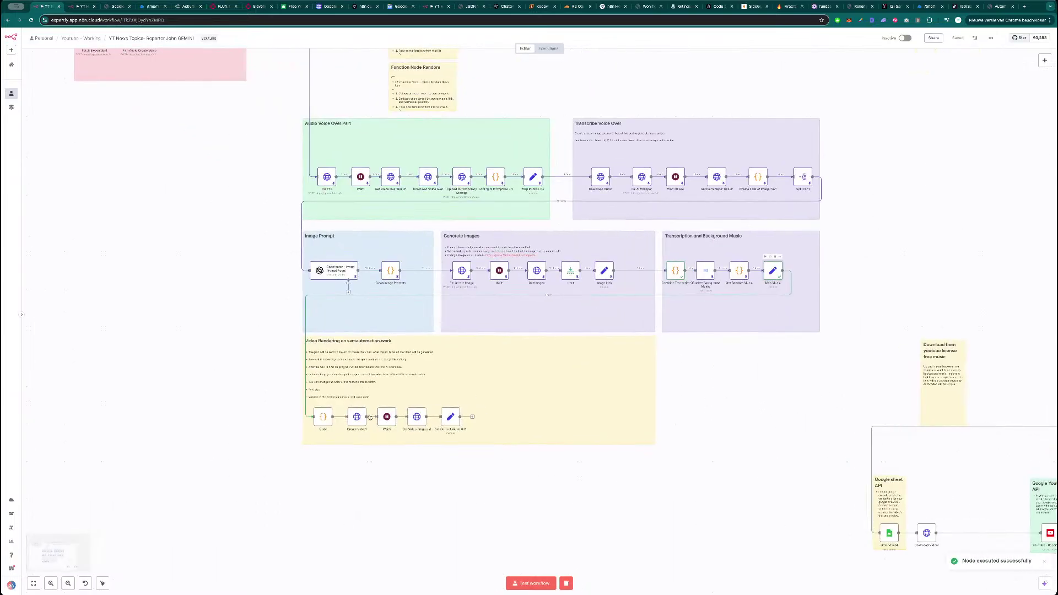
pyautogui.doubleClick(678, 274)
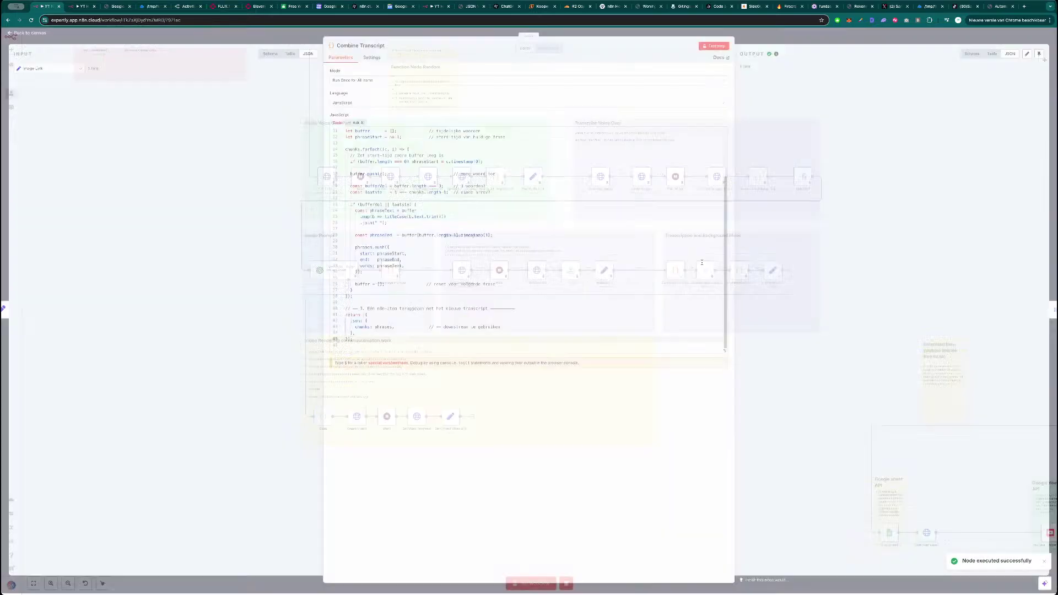
pyautogui.press('Escape')
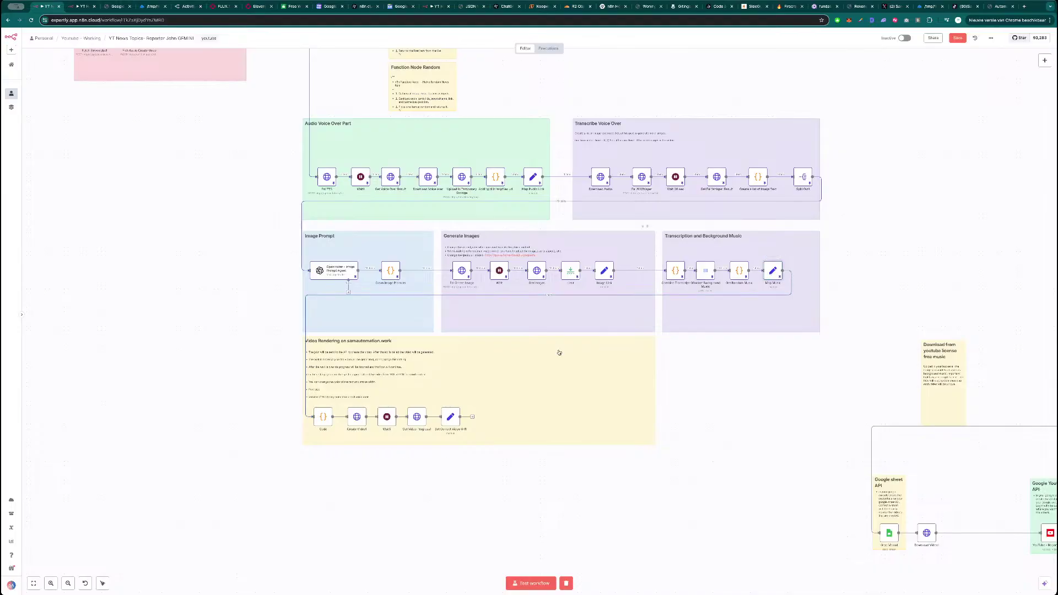
# - Test the Code node and review its JSON output of images, voice URL and transcripts
pyautogui.doubleClick(324, 418)
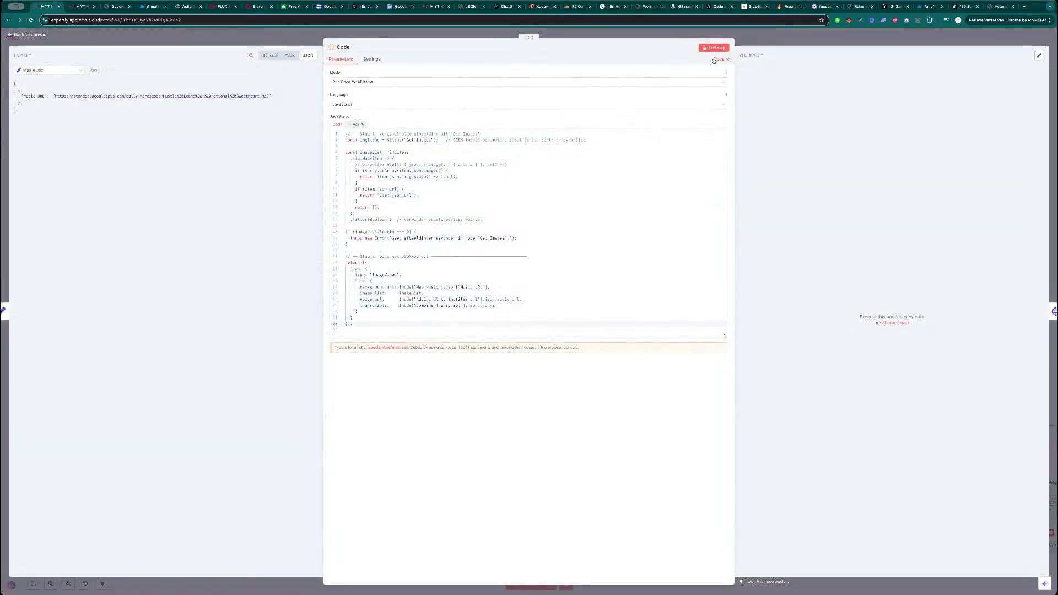
pyautogui.click(727, 49)
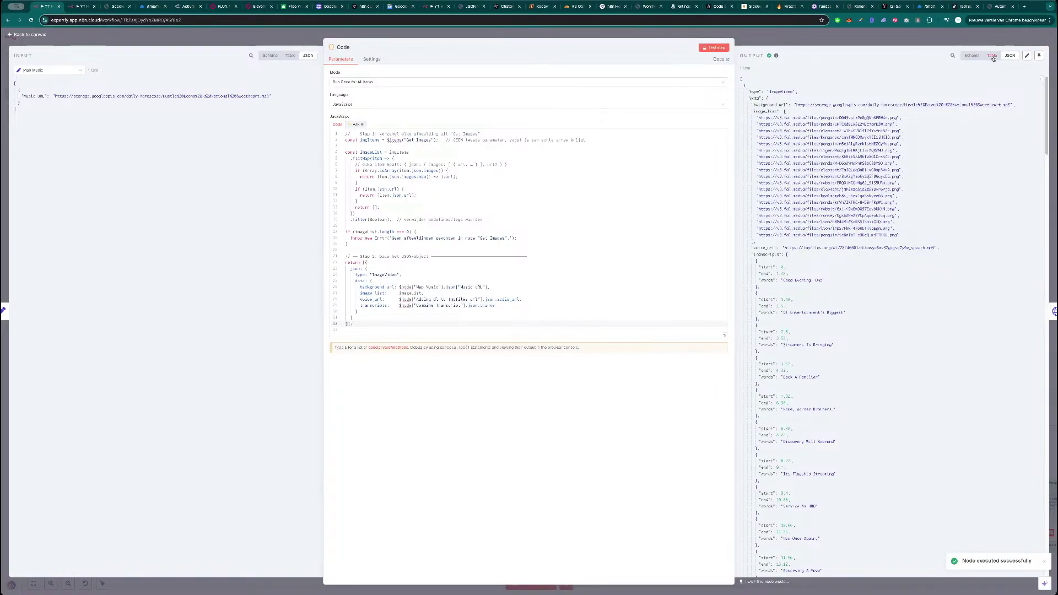
pyautogui.scroll(-5, 818, 296)
pyautogui.scroll(-20, 818, 308)
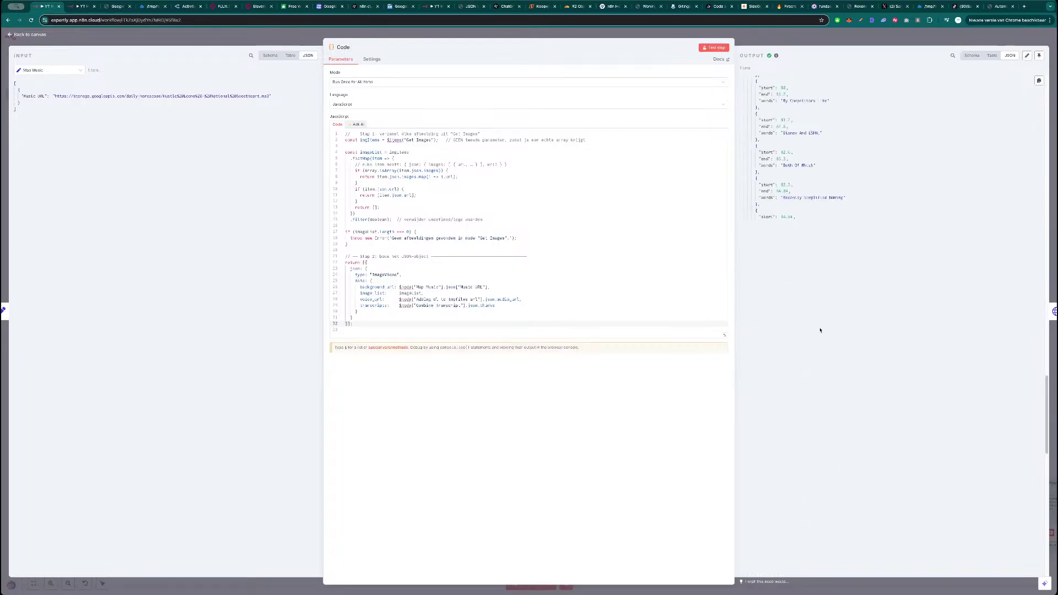
pyautogui.scroll(20, 817, 345)
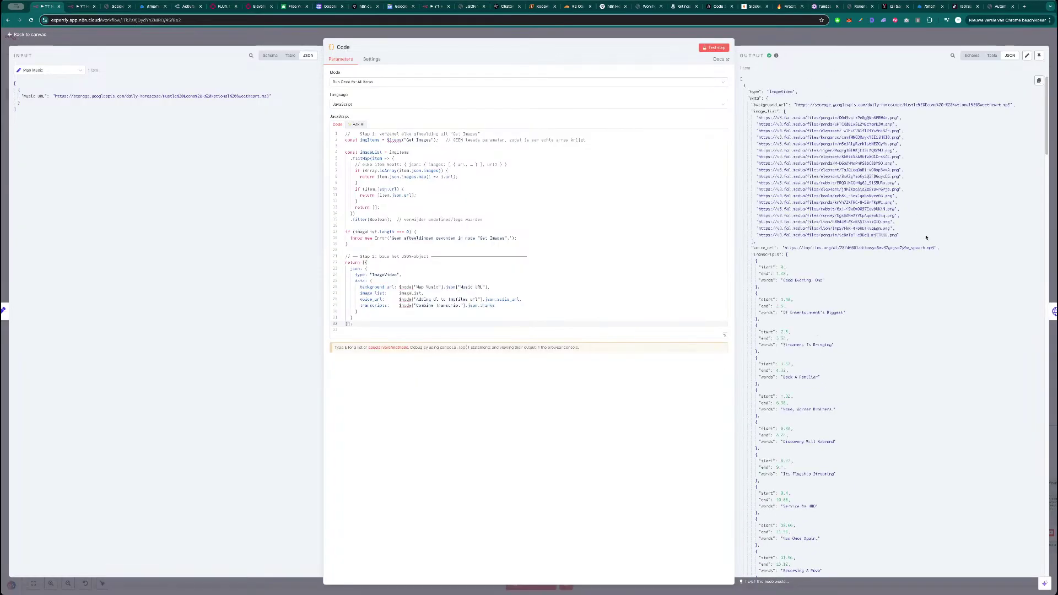
# - Check the voice_url MP3 link from the Code output in a separate browser tab, close it and save the workflow
pyautogui.moveTo(934, 248); pyautogui.dragTo(784, 248)
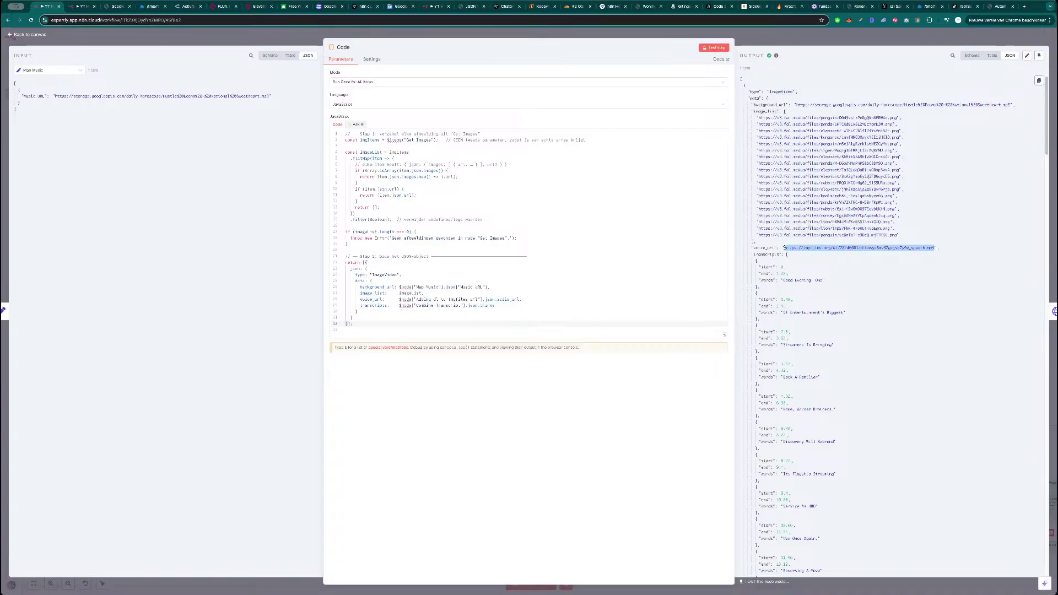
pyautogui.hotkey('ctrl', 'c')
pyautogui.hotkey('ctrl', 't')
pyautogui.hotkey('ctrl', 'v')
pyautogui.press('Return')
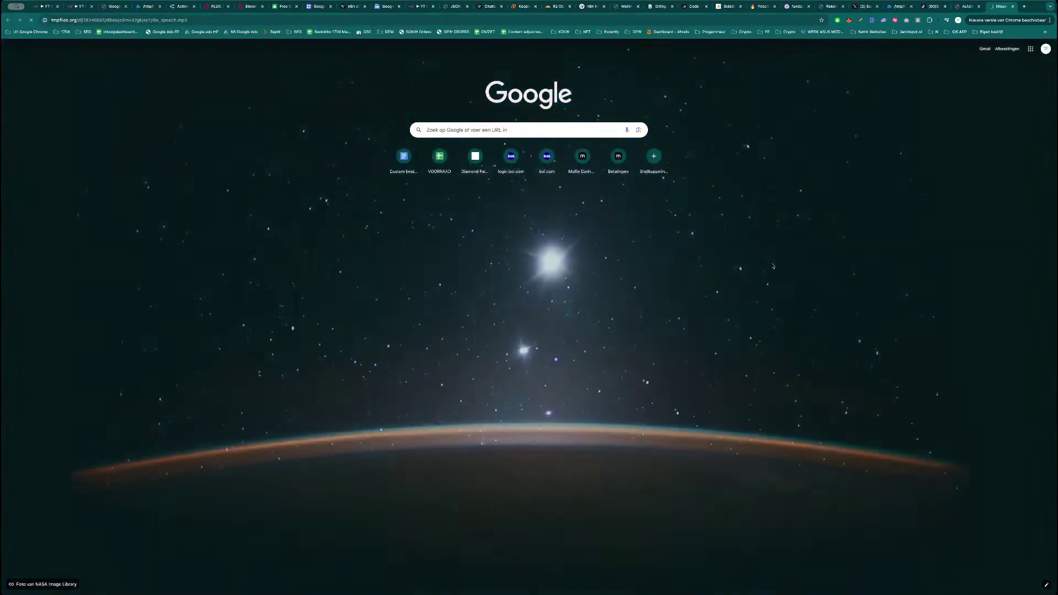
pyautogui.hotkey('ctrl', 'w')
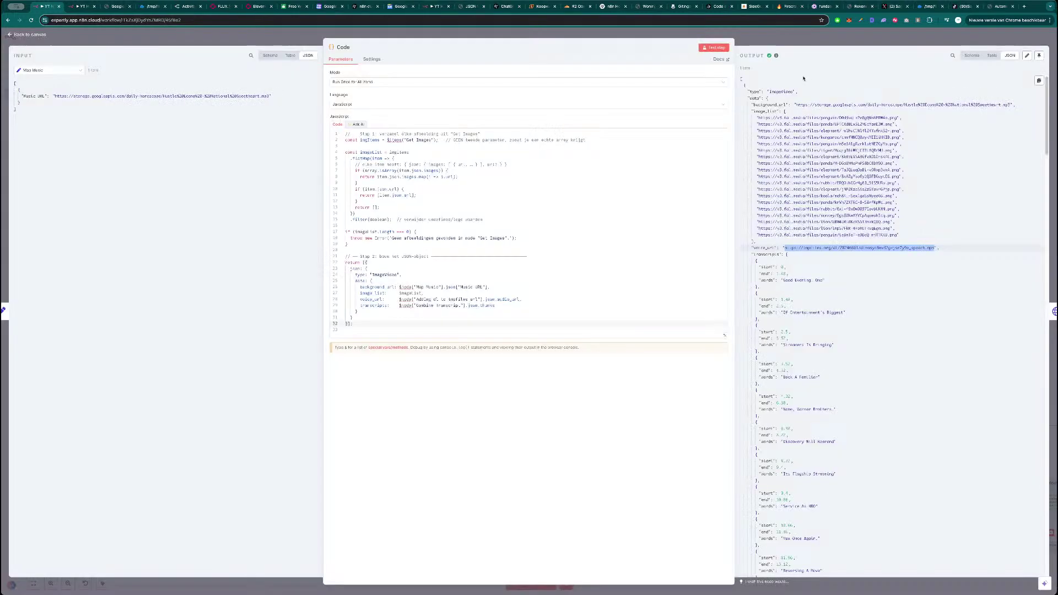
pyautogui.click(815, 37)
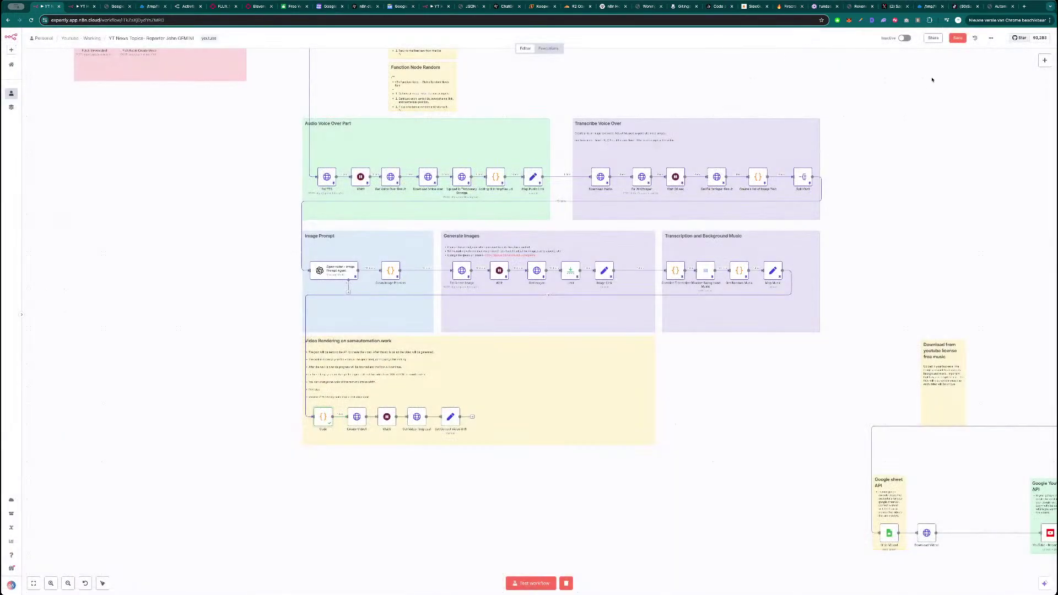
pyautogui.click(957, 37)
# - Remove the API key query parameter and its expression from the Create Video1 node's request URL
pyautogui.doubleClick(357, 418)
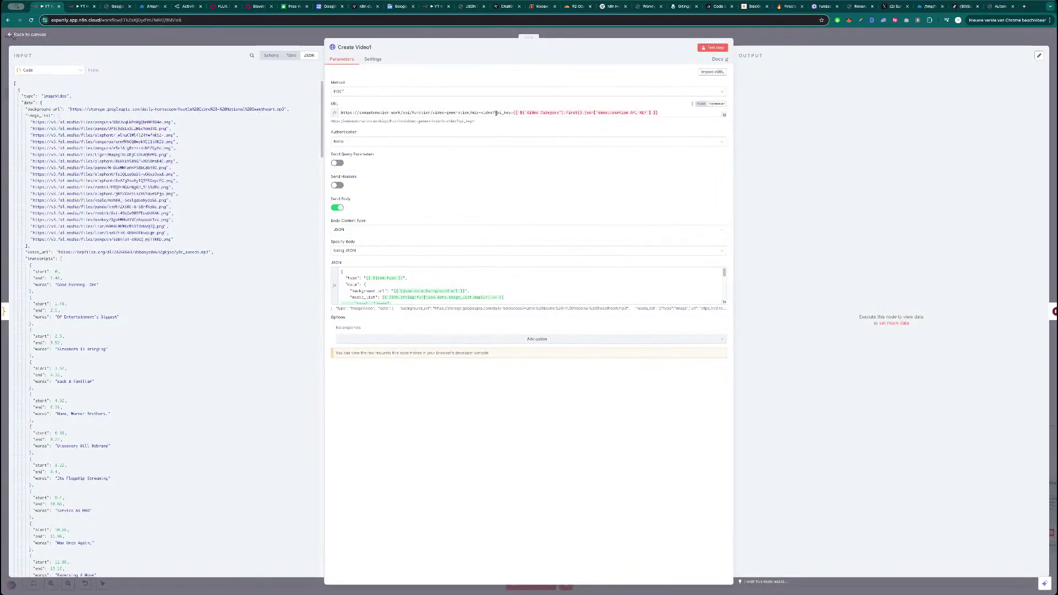
pyautogui.moveTo(495, 113); pyautogui.dragTo(658, 113)
pyautogui.press('BackSpace')
pyautogui.click(509, 160)
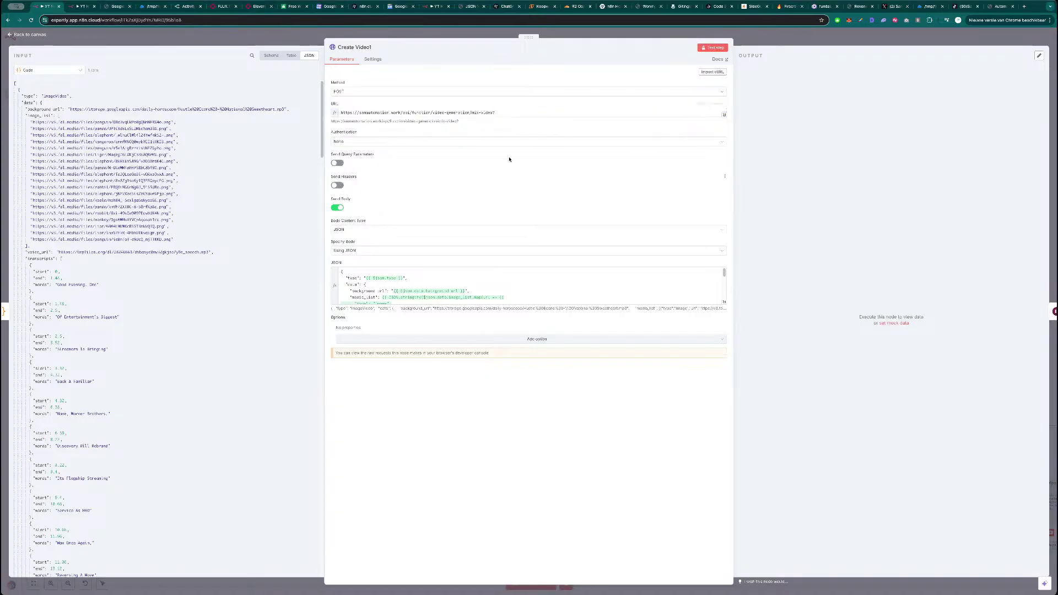
# - Try Generic Credential Type with Header Auth for Create Video1 and look through the available header credentials
pyautogui.click(399, 142)
pyautogui.click(388, 186)
pyautogui.click(406, 163)
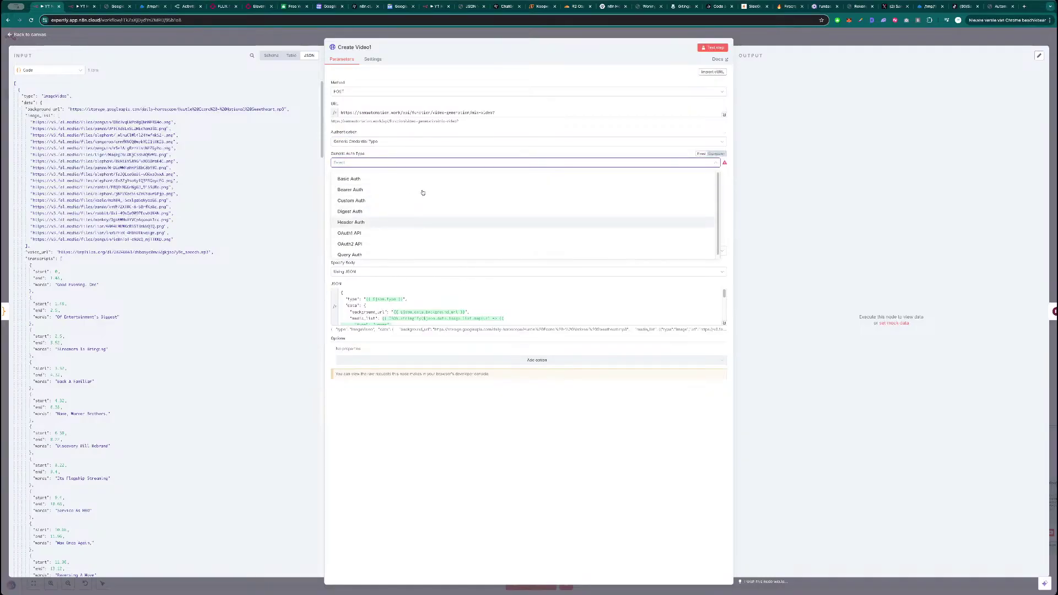
pyautogui.click(420, 222)
pyautogui.click(444, 184)
pyautogui.scroll(3, 426, 241)
pyautogui.scroll(-2, 414, 236)
pyautogui.scroll(2, 412, 239)
pyautogui.scroll(-2, 412, 231)
pyautogui.click(421, 163)
# - Try Predefined Credential Type as the authentication and search its credential types for "sa"
pyautogui.click(434, 144)
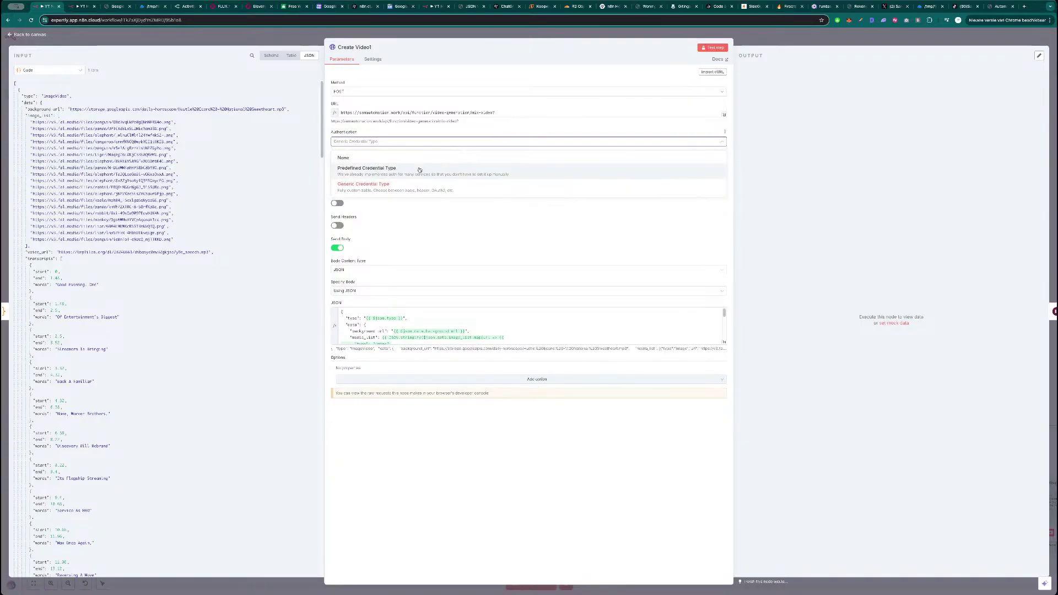
pyautogui.click(419, 170)
pyautogui.click(423, 162)
pyautogui.write('sa')
# - Set the authentication to Generic Credential Type with Header Auth and search the header credentials for "sa"
pyautogui.click(428, 141)
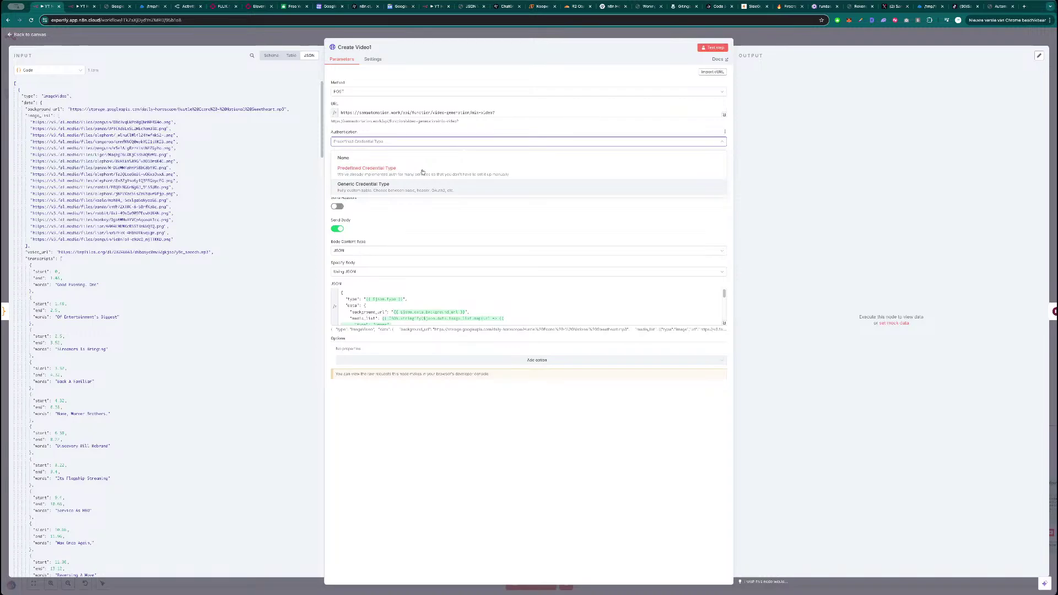
pyautogui.click(419, 186)
pyautogui.click(435, 163)
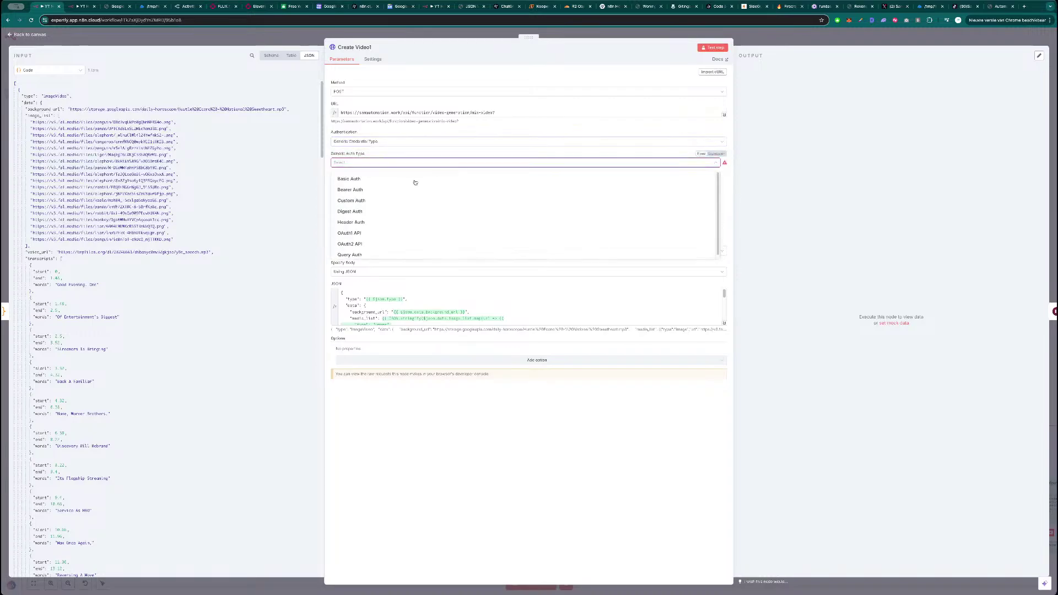
pyautogui.click(396, 222)
pyautogui.click(446, 182)
pyautogui.write('sa')
pyautogui.press('BackSpace')
pyautogui.press('BackSpace')
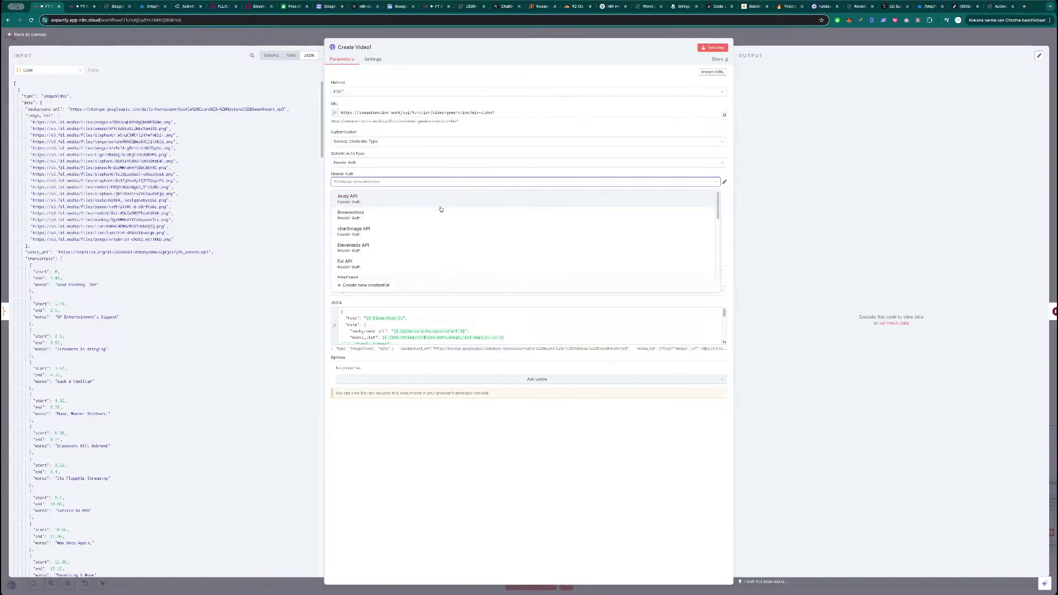
# - Check the authentication settings of the Create Video node in the horoscope workflow's execution, and return to the news workflow
pyautogui.click(81, 6)
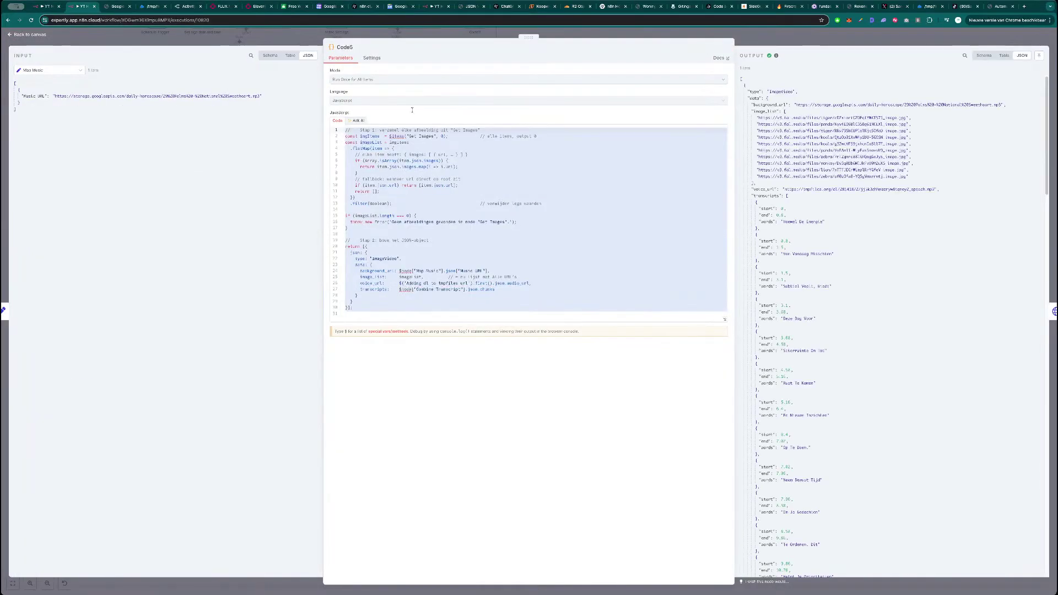
pyautogui.click(293, 43)
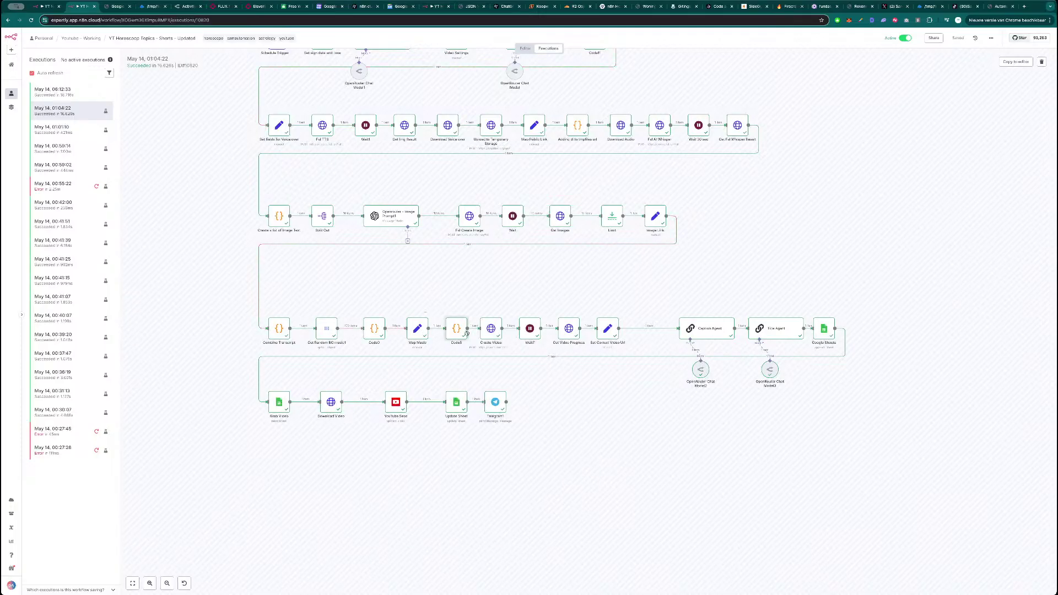
pyautogui.doubleClick(476, 221)
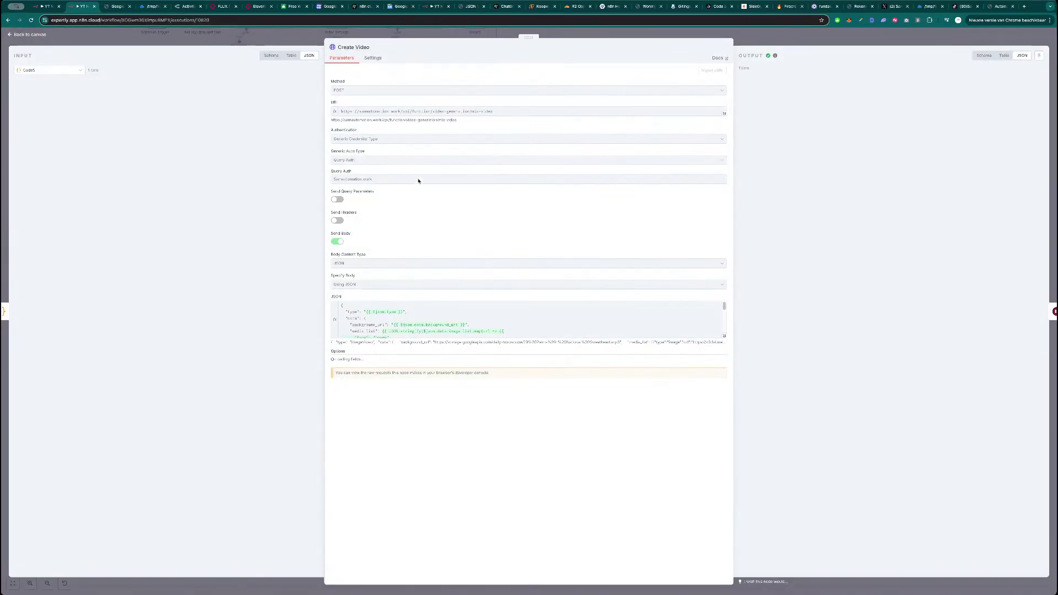
pyautogui.press('Escape')
pyautogui.hotkey('ctrl', 'pageup')
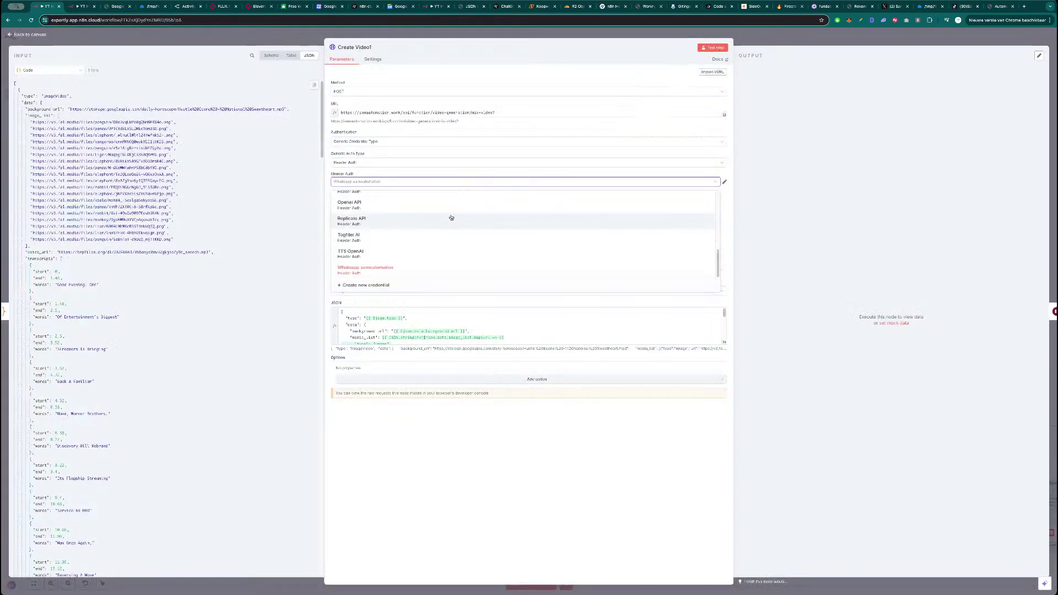
# - Set Create Video1's generic auth type to Query Auth and choose the Samautomation.work credential
pyautogui.write('q')
pyautogui.click(396, 179)
pyautogui.click(397, 181)
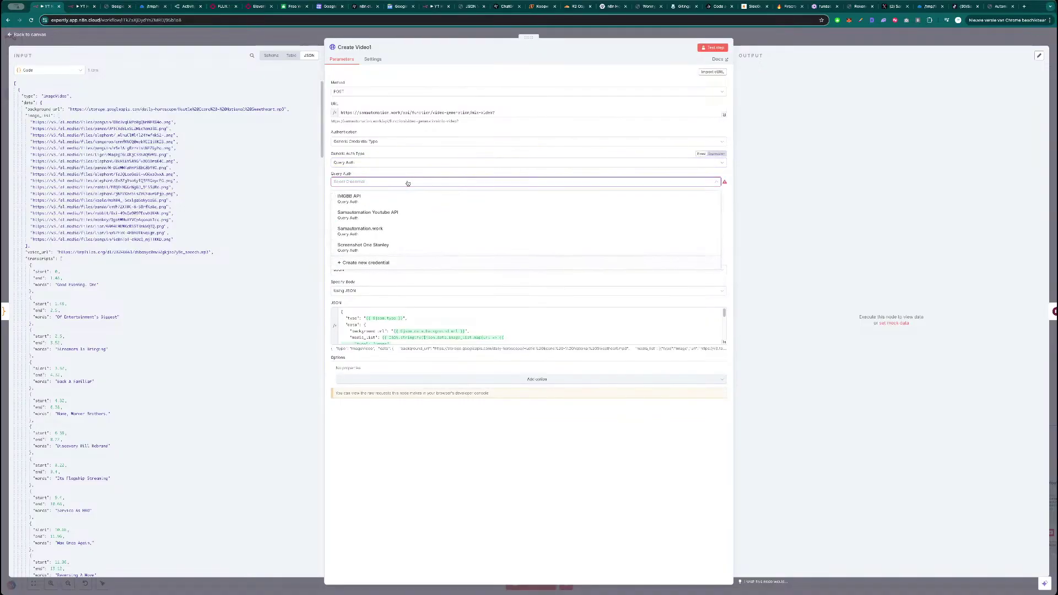
pyautogui.click(402, 232)
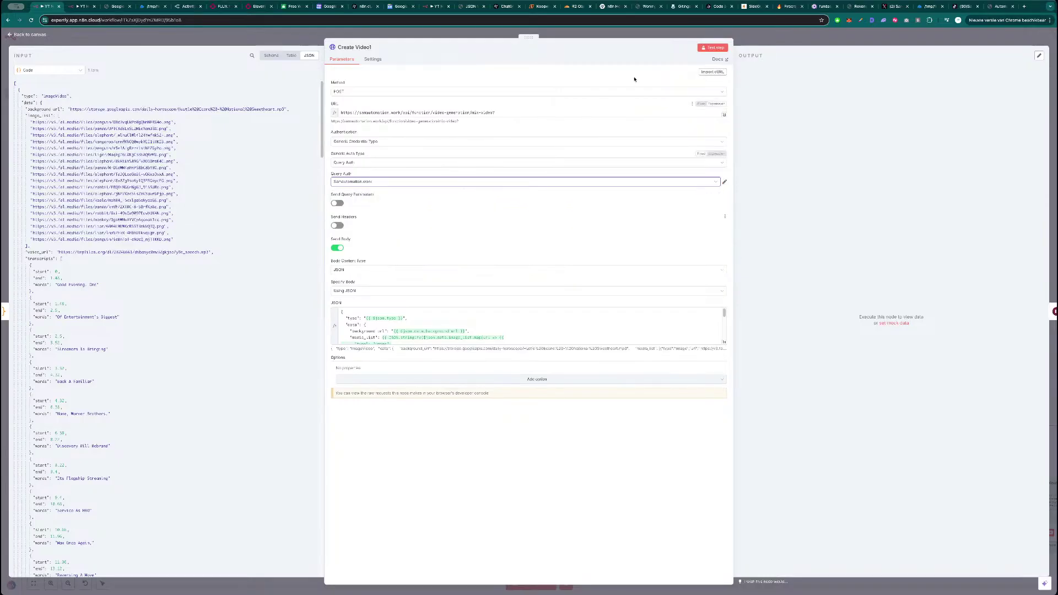
# - Compare the request settings with the horoscope workflow's Create Video node and remove the trailing "?" from Create Video1's URL
pyautogui.hotkey('ctrl', 'Tab')
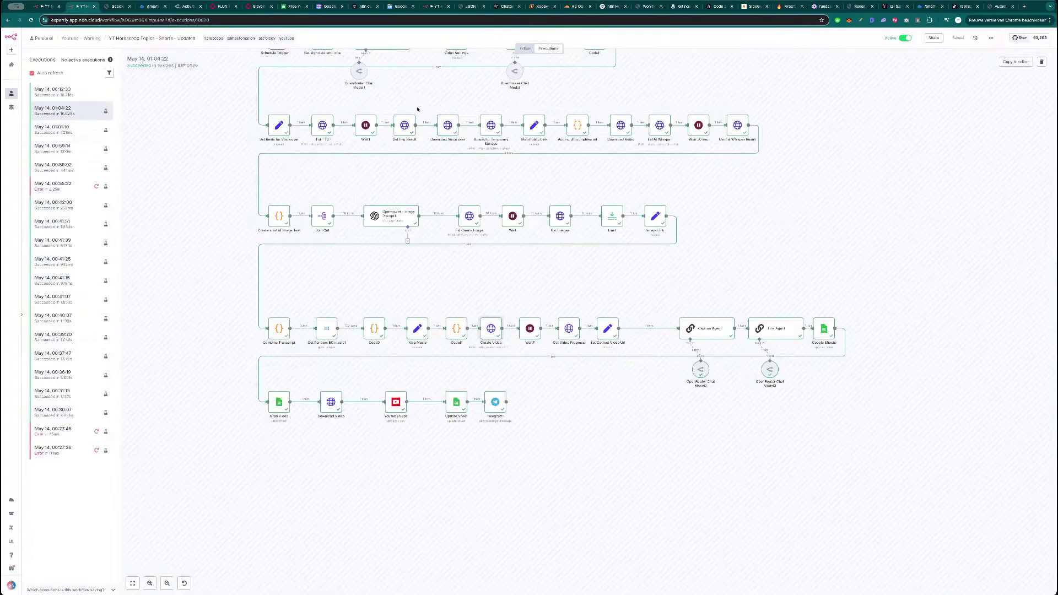
pyautogui.doubleClick(489, 328)
pyautogui.hotkey('ctrl', 'shift', 'Tab')
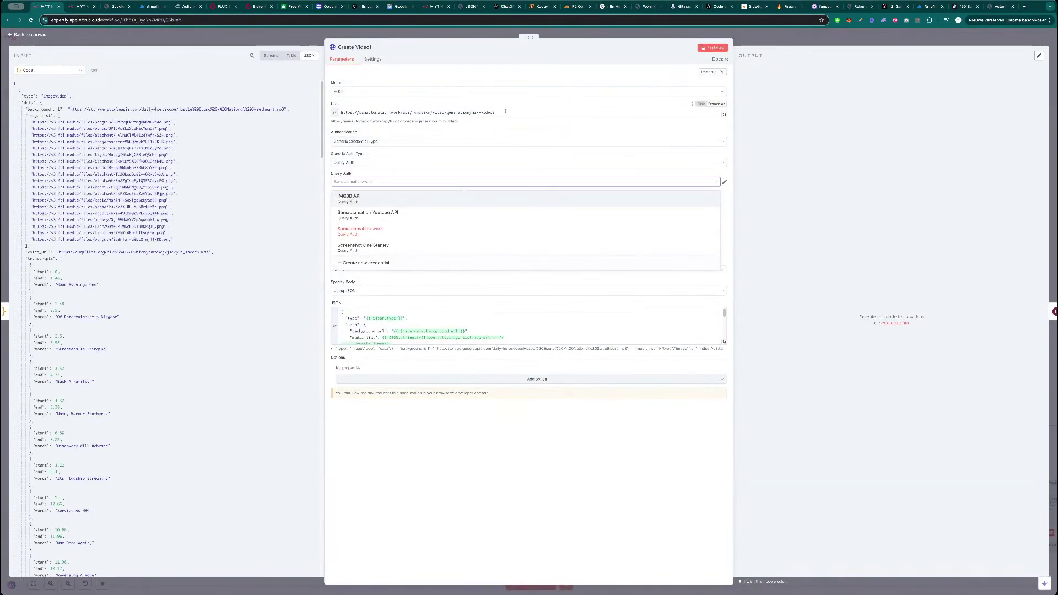
pyautogui.click(541, 78)
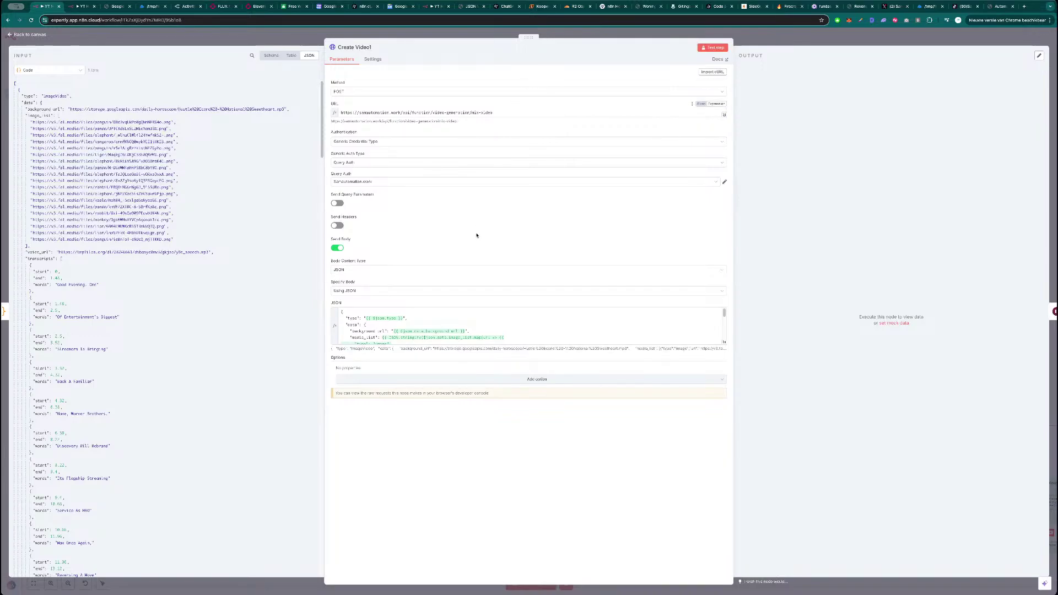
# - In Create Video1's JSON body settings, set the aspect ratio to 9:16, background volume to 0.10 and font size to 80
pyautogui.scroll(-2, 441, 331)
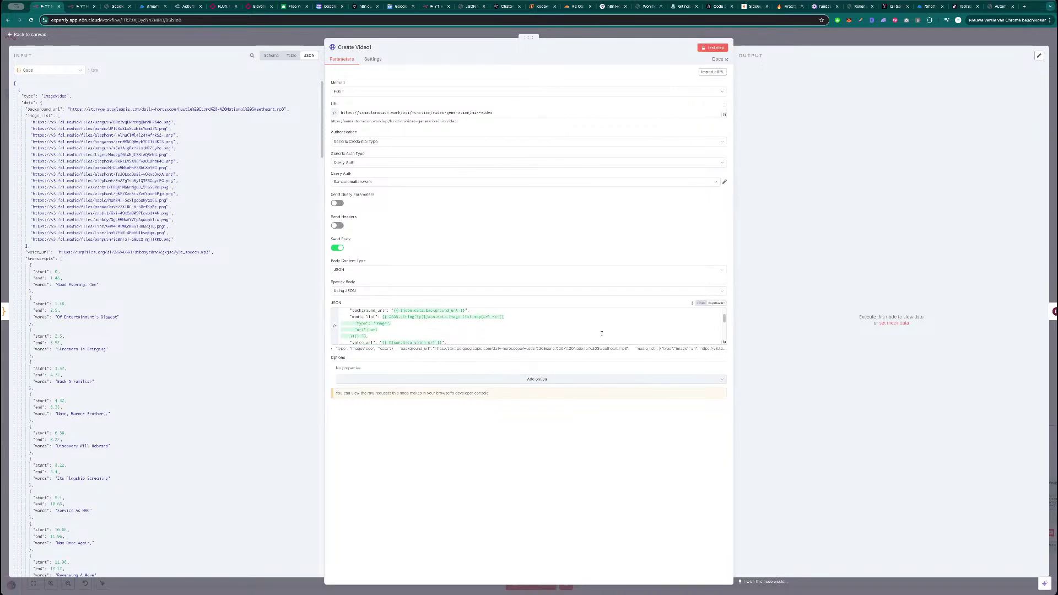
pyautogui.click(724, 343)
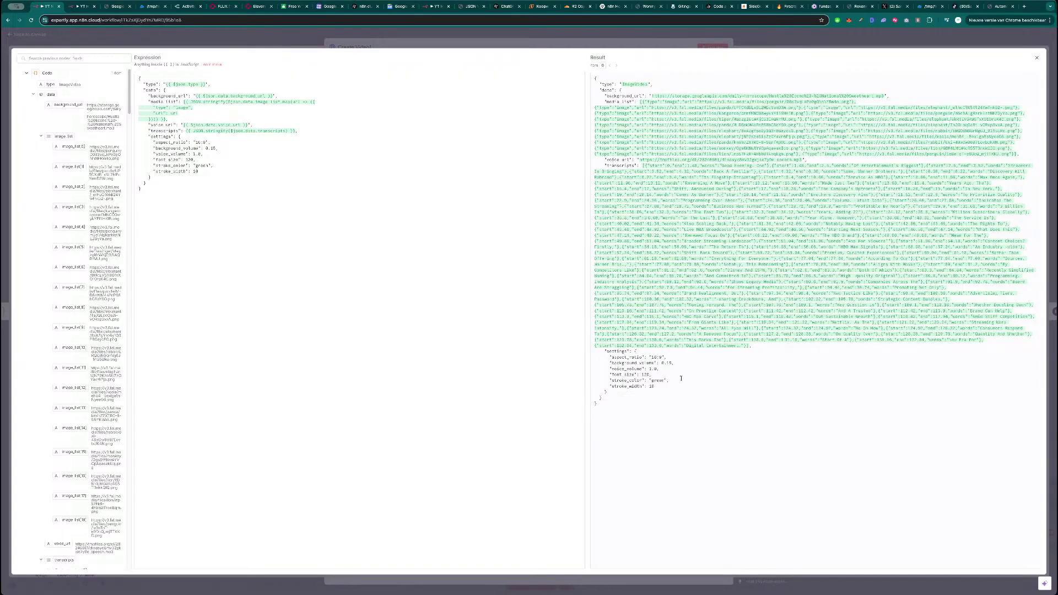
pyautogui.moveTo(684, 399); pyautogui.dragTo(596, 78)
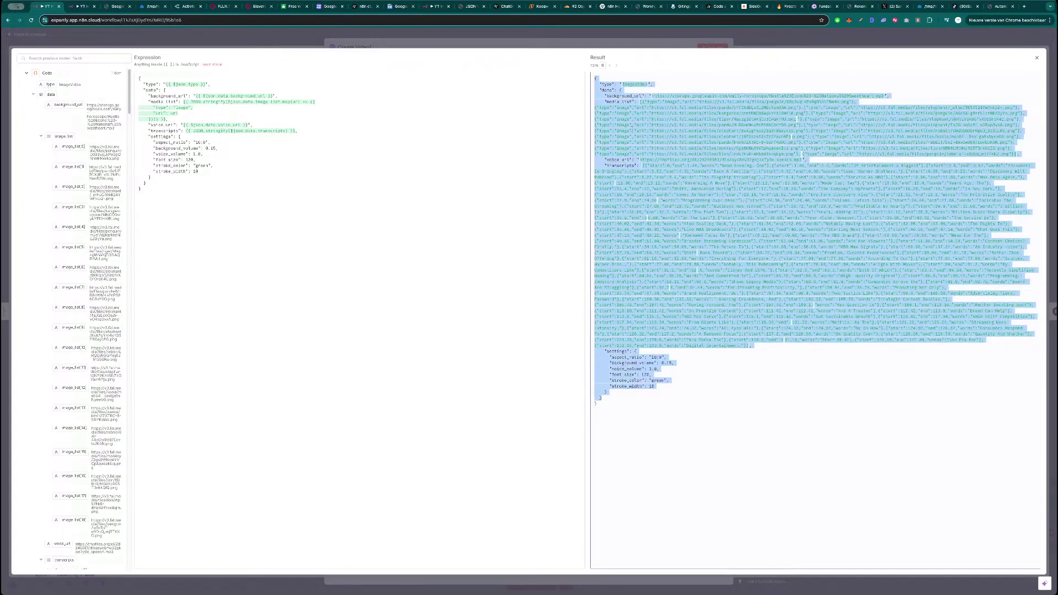
pyautogui.click(111, 164)
pyautogui.moveTo(205, 143); pyautogui.dragTo(196, 143)
pyautogui.write('9:')
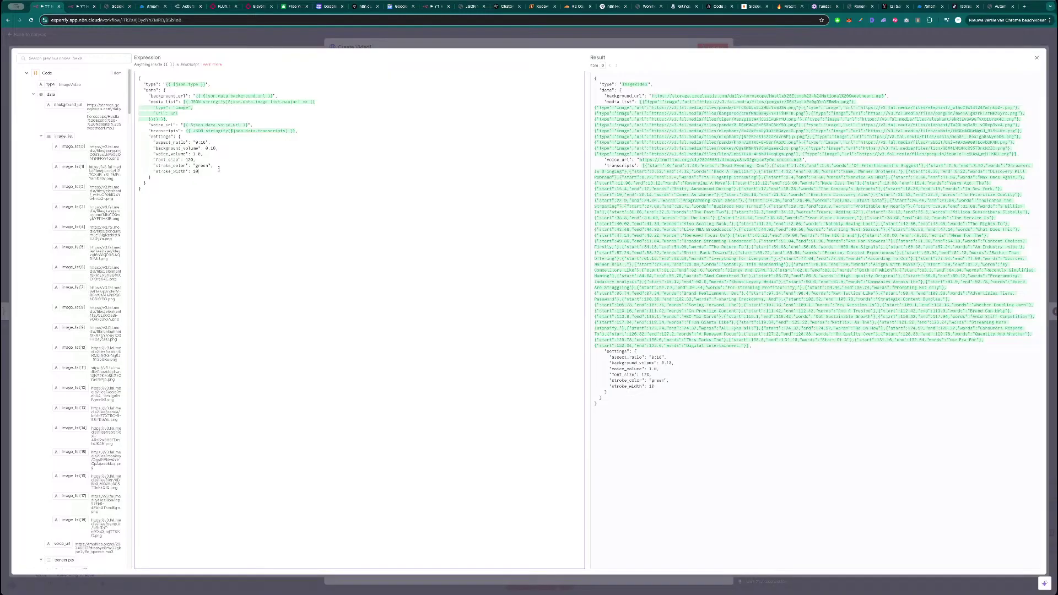
pyautogui.moveTo(193, 160); pyautogui.dragTo(186, 160)
pyautogui.write('80')
pyautogui.doubleClick(202, 166)
pyautogui.click(203, 173)
# - Examine the video settings in the JSON body of the horoscope workflow's Create Video node
pyautogui.hotkey('ctrl', 'Tab')
pyautogui.scroll(-10, 447, 327)
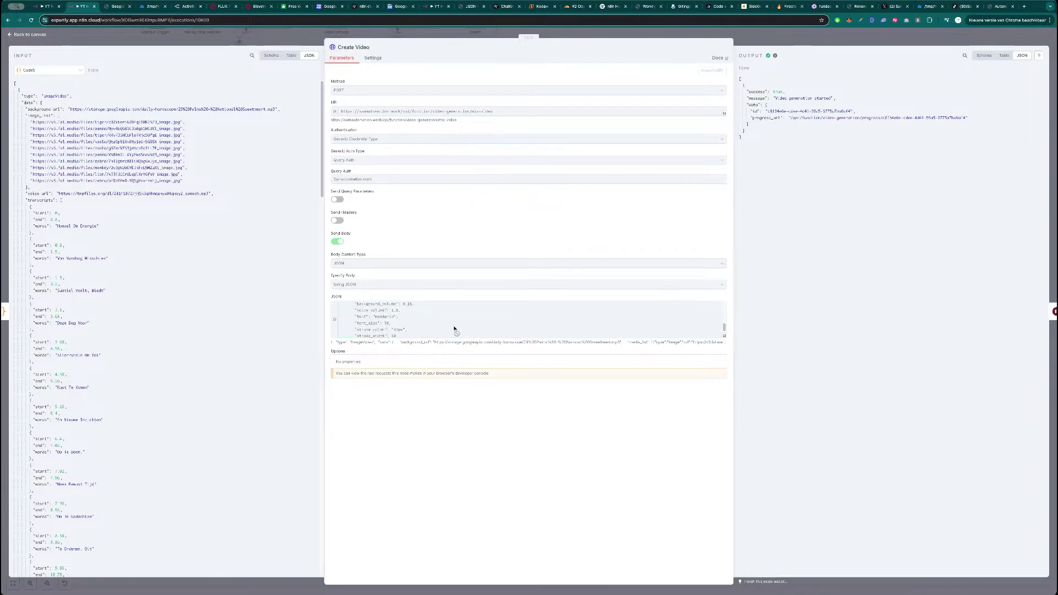
pyautogui.scroll(2, 408, 321)
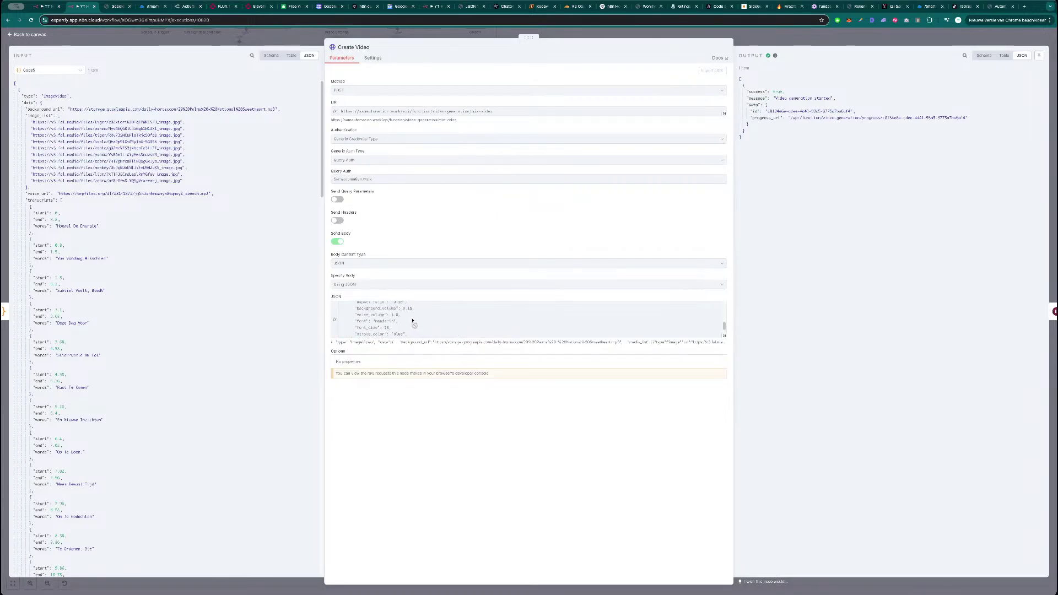
pyautogui.scroll(-3, 401, 323)
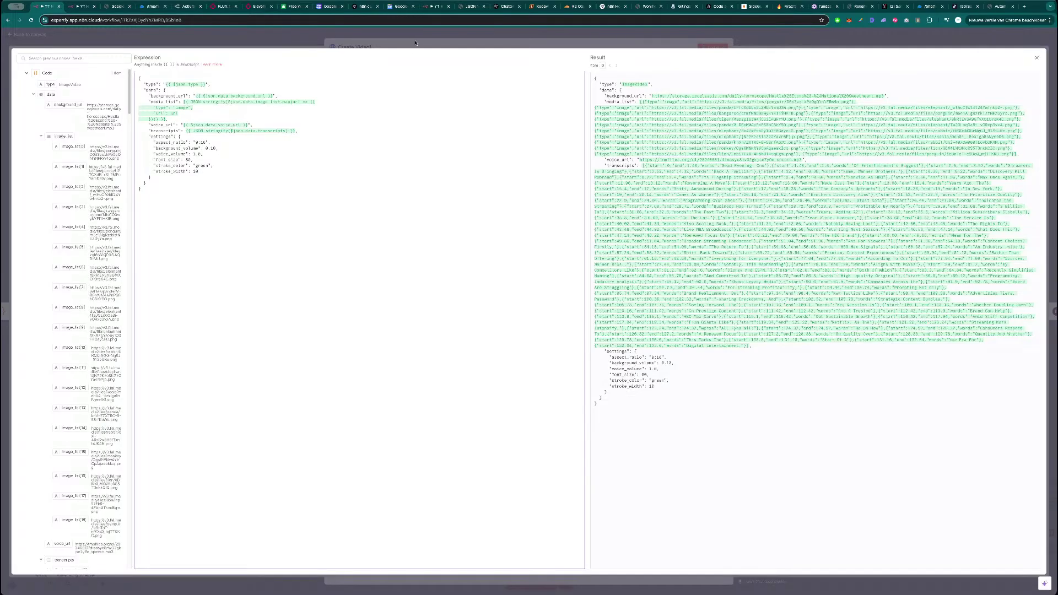
# - Test the Create Video1 node and rename it to "Create Video with Samautomation.work"
pyautogui.click(445, 43)
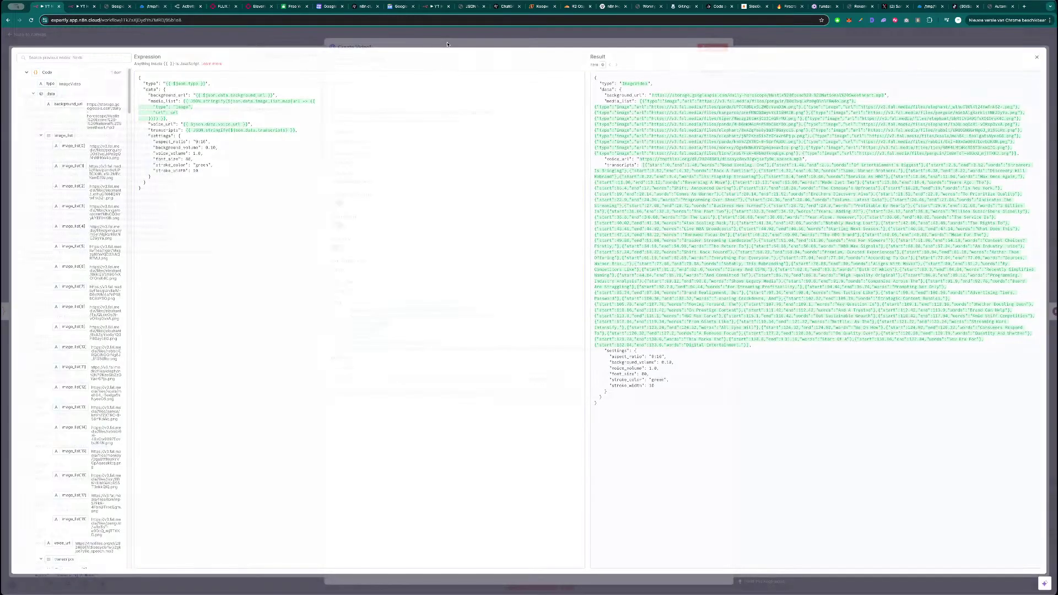
pyautogui.click(716, 47)
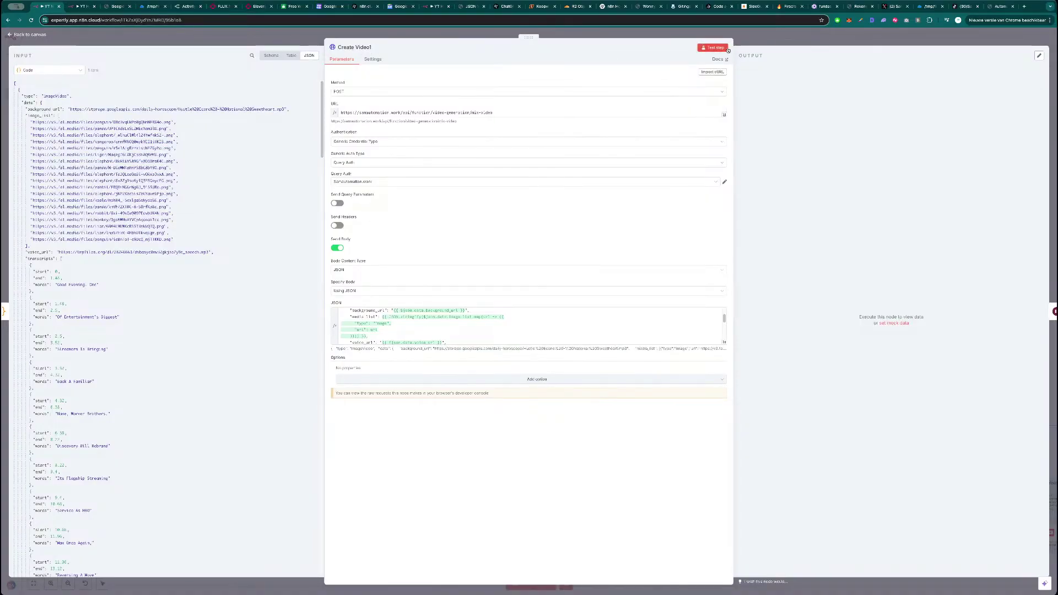
pyautogui.click(370, 48)
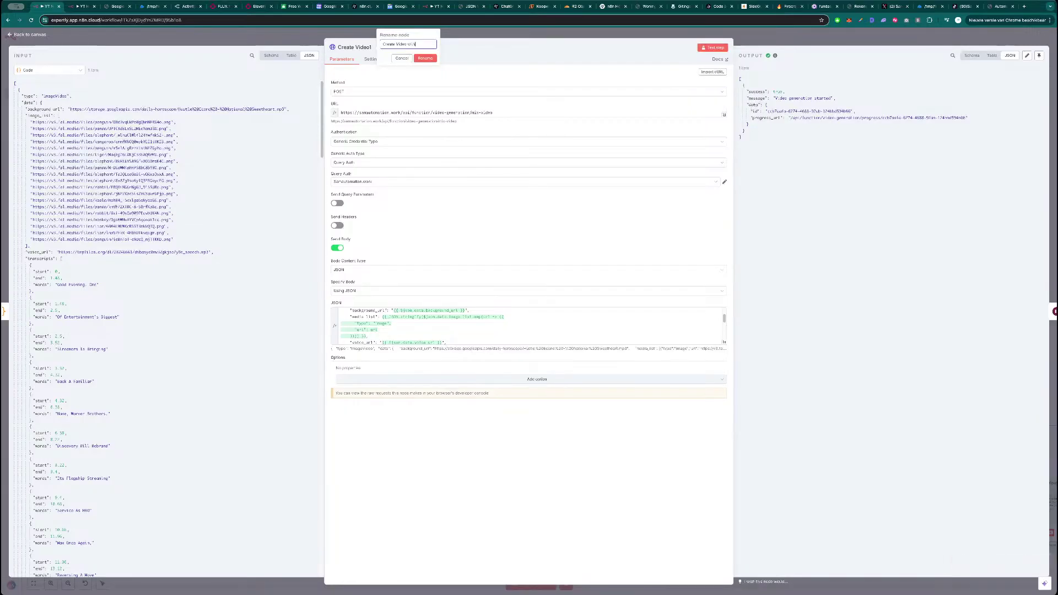
pyautogui.write('th Samautomation.work')
pyautogui.press('Return')
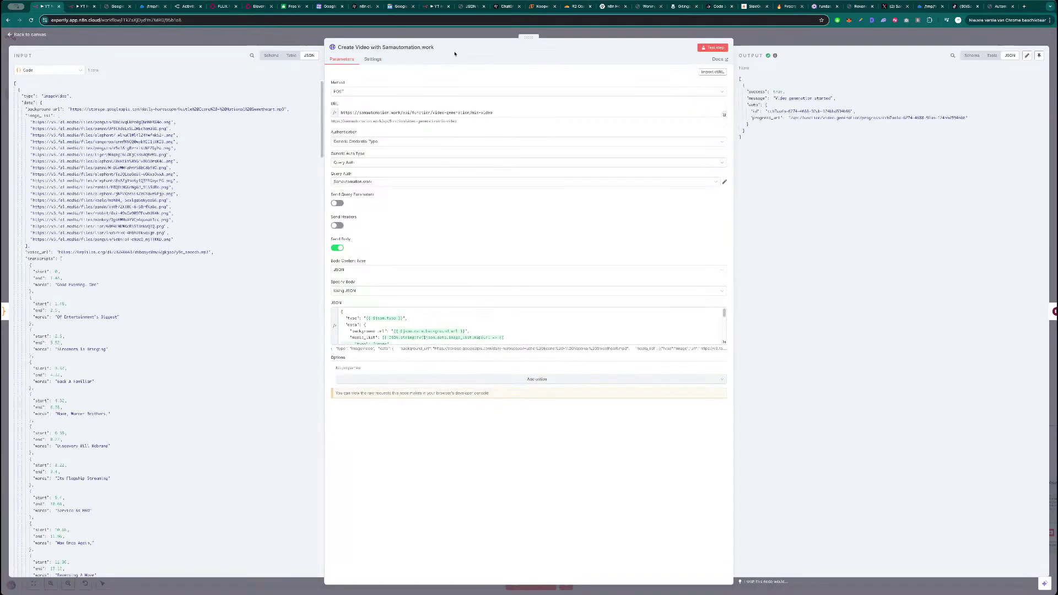
pyautogui.click(759, 40)
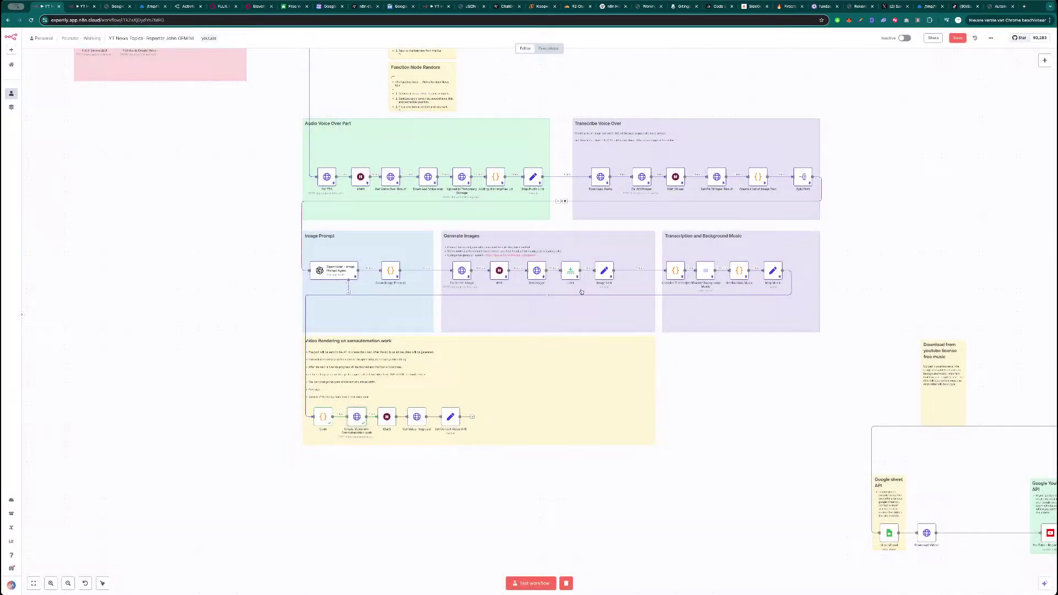
# - Set the wait amount of the Wait node following the video creation node to 1 minute and run that node
pyautogui.doubleClick(387, 418)
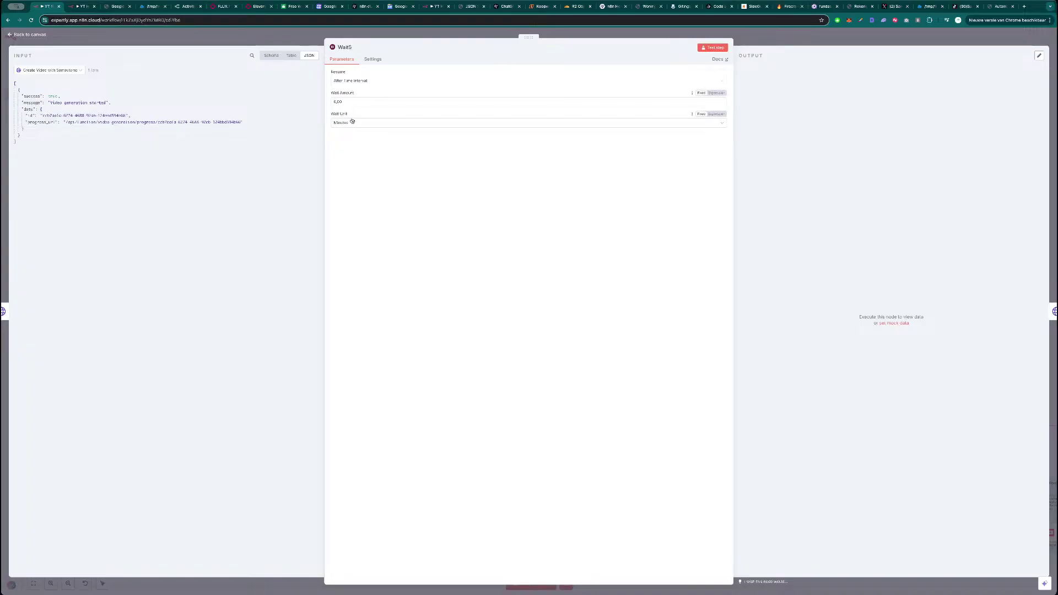
pyautogui.click(355, 102)
pyautogui.hotkey('ctrl', 'a')
pyautogui.write('1')
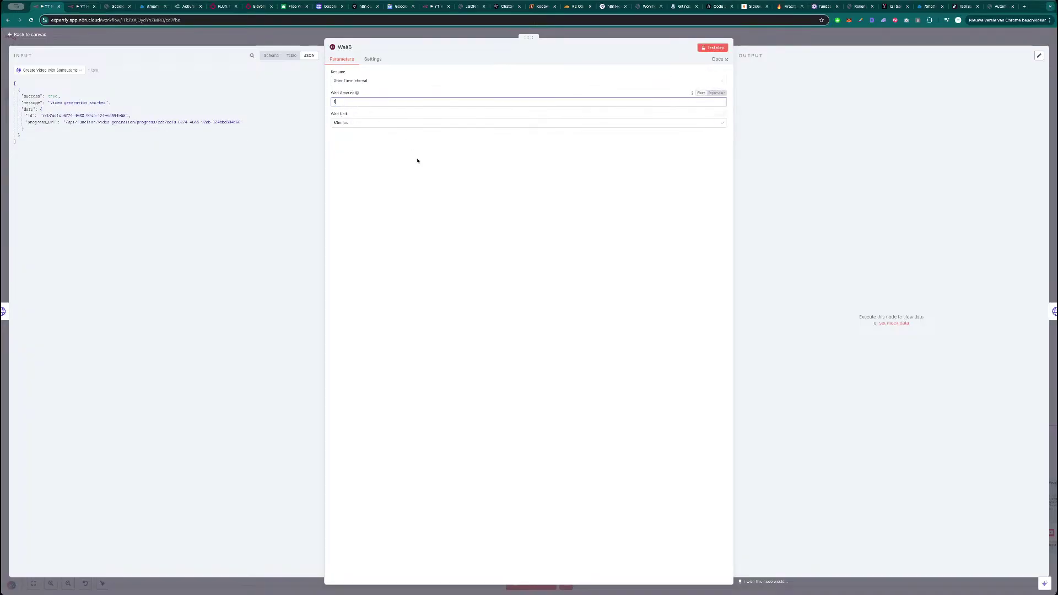
pyautogui.click(712, 47)
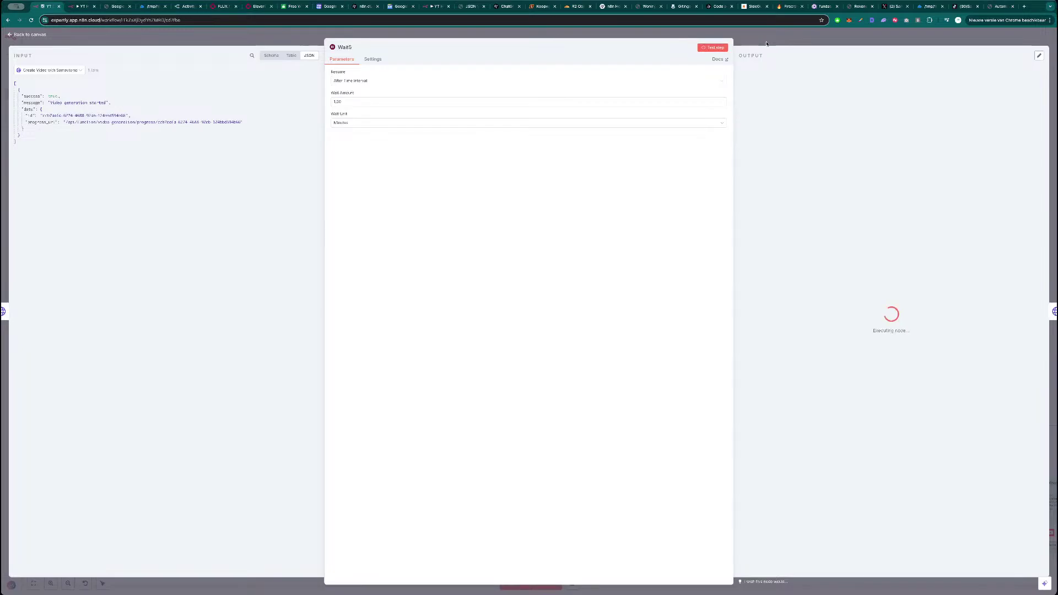
# - Switch to the Samautomation website and look through its home page, including the pricing plans and example videos
pyautogui.click(997, 9)
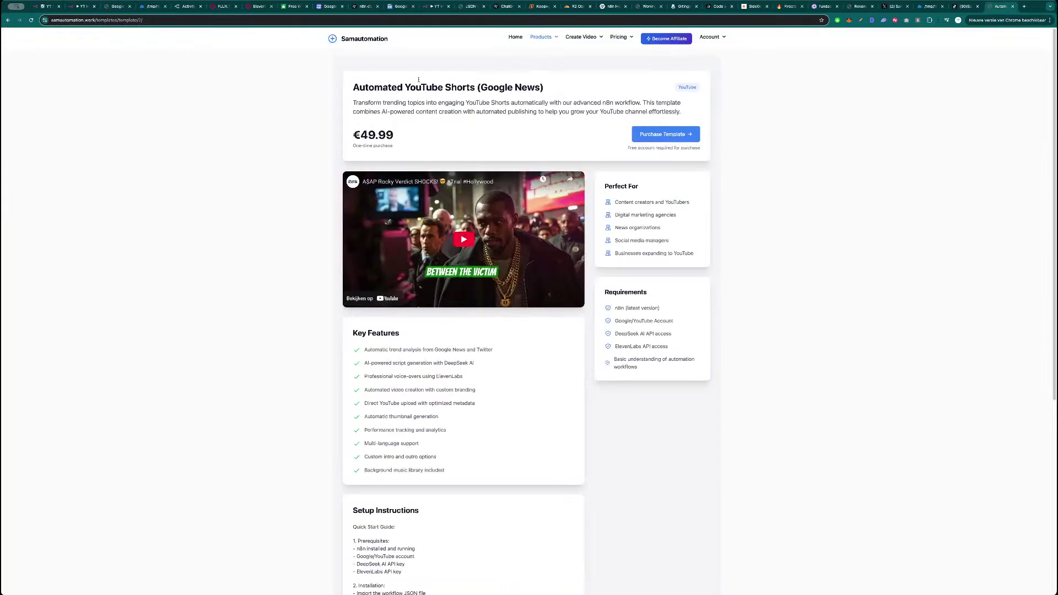
pyautogui.click(516, 36)
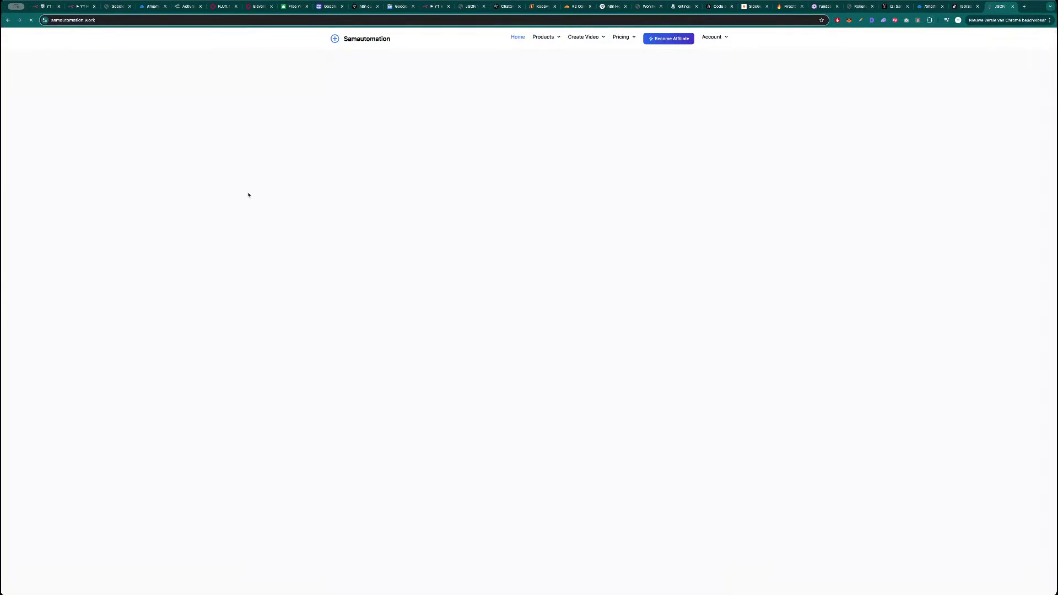
pyautogui.scroll(-3, 243, 222)
pyautogui.scroll(-5, 243, 223)
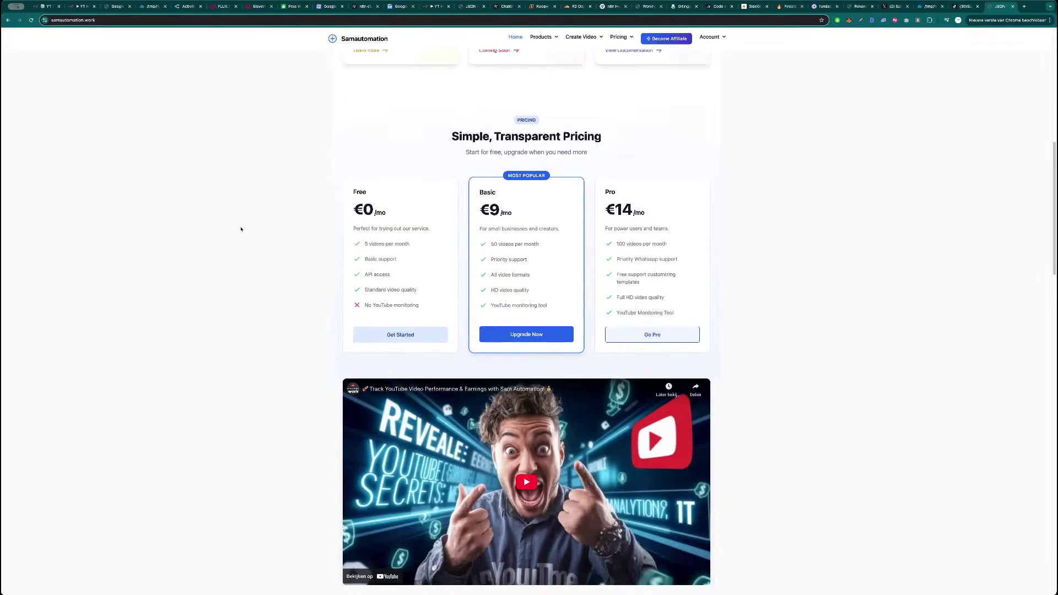
pyautogui.scroll(-1, 241, 228)
pyautogui.scroll(-1, 241, 230)
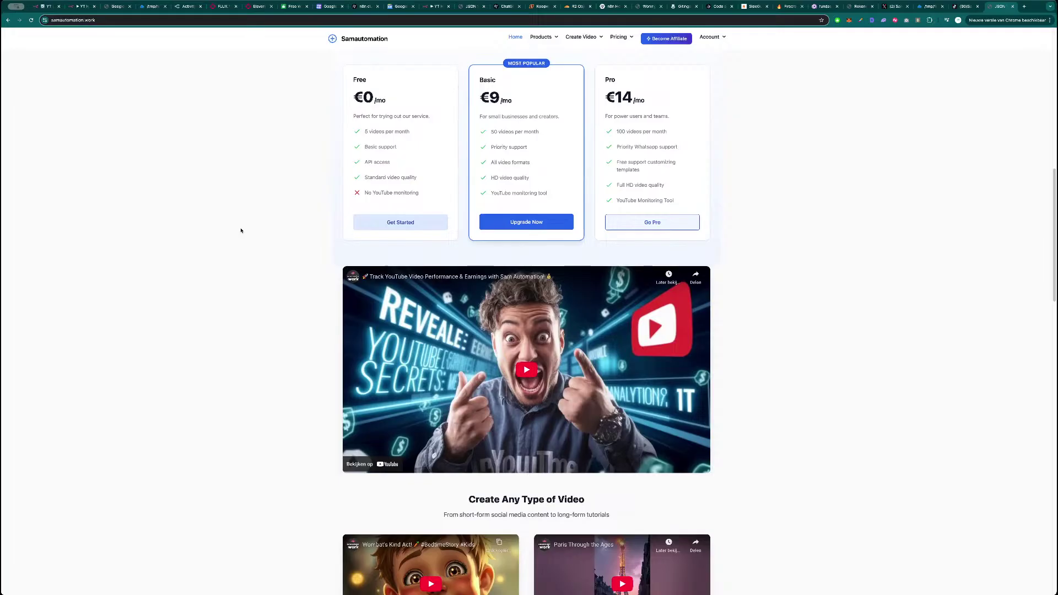
pyautogui.scroll(-1, 242, 227)
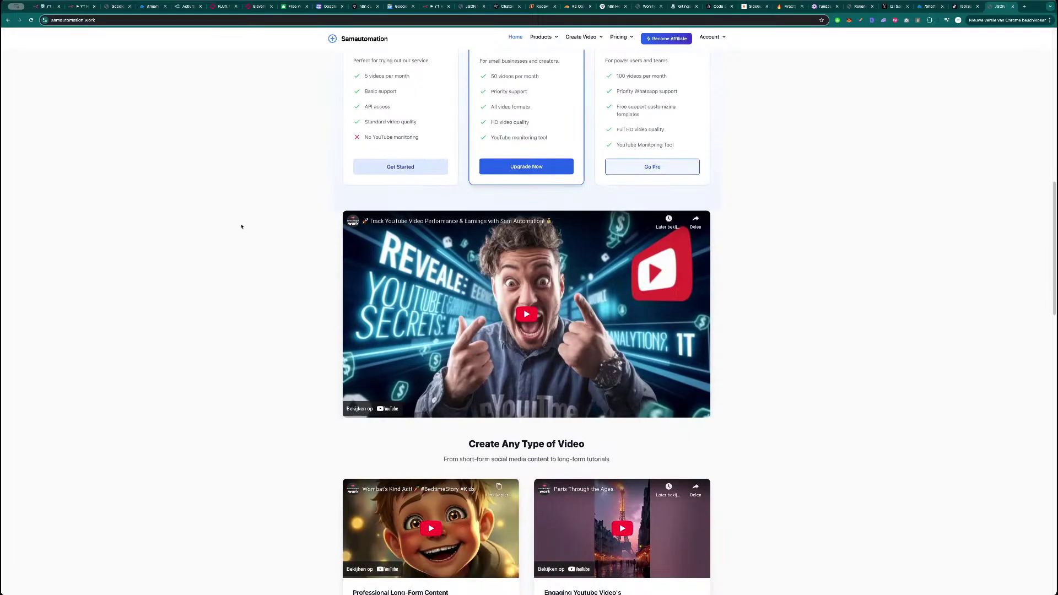
pyautogui.scroll(-1, 241, 226)
pyautogui.scroll(-1, 241, 226)
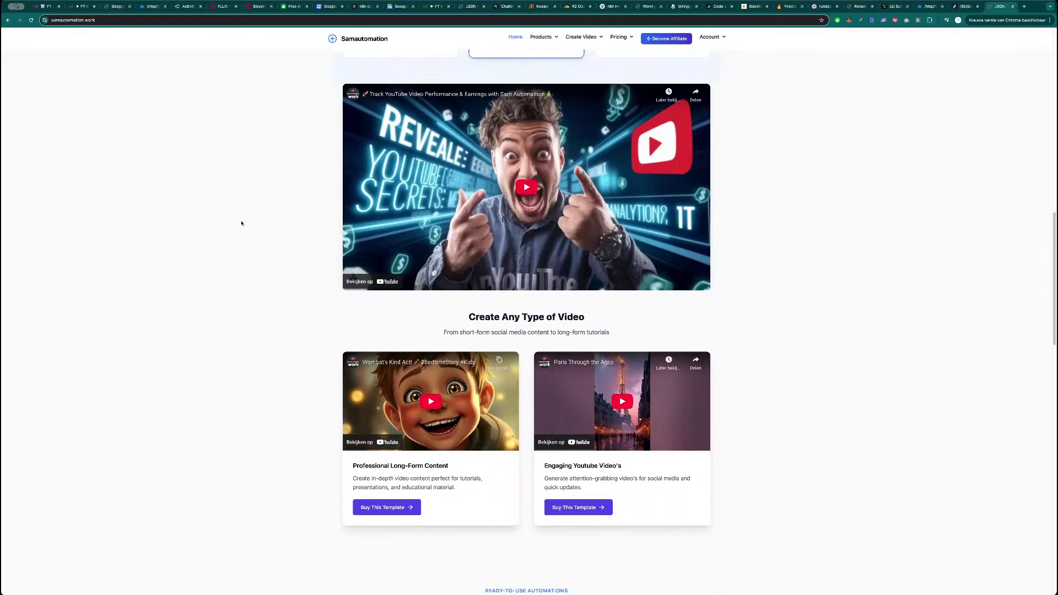
pyautogui.scroll(15, 241, 224)
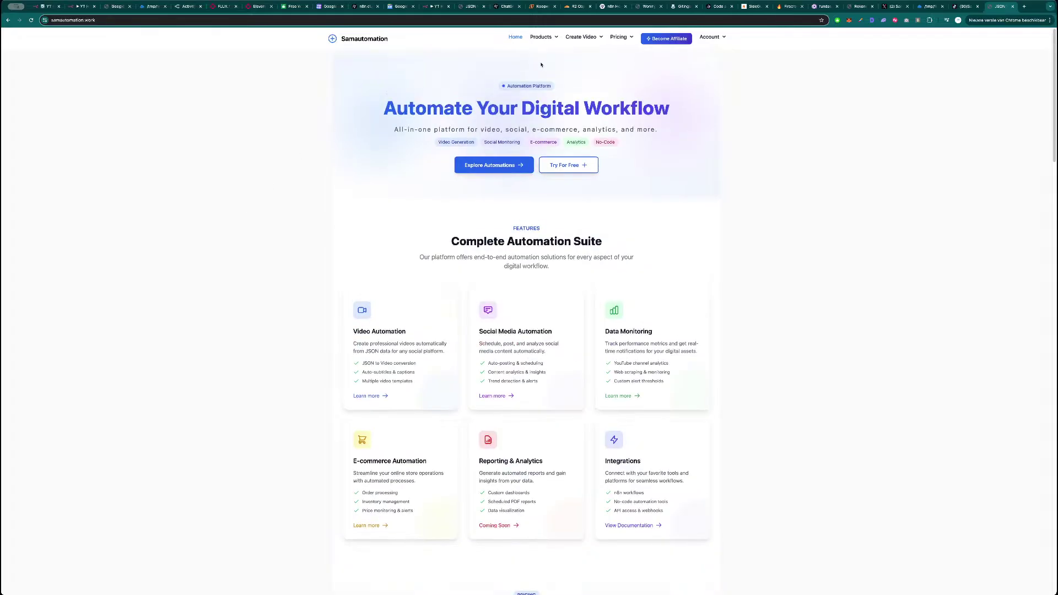
# - Browse the n8n automation templates and view the details of the Automated Product Generator for WooCommerce and WordPress
pyautogui.click(533, 52)
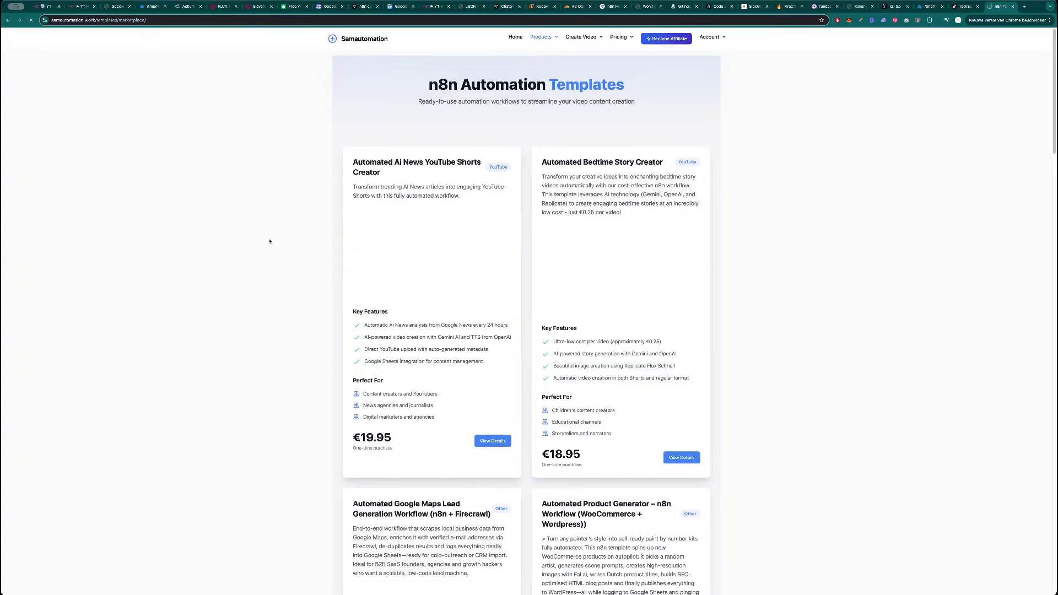
pyautogui.scroll(-2, 269, 242)
pyautogui.scroll(-2, 262, 263)
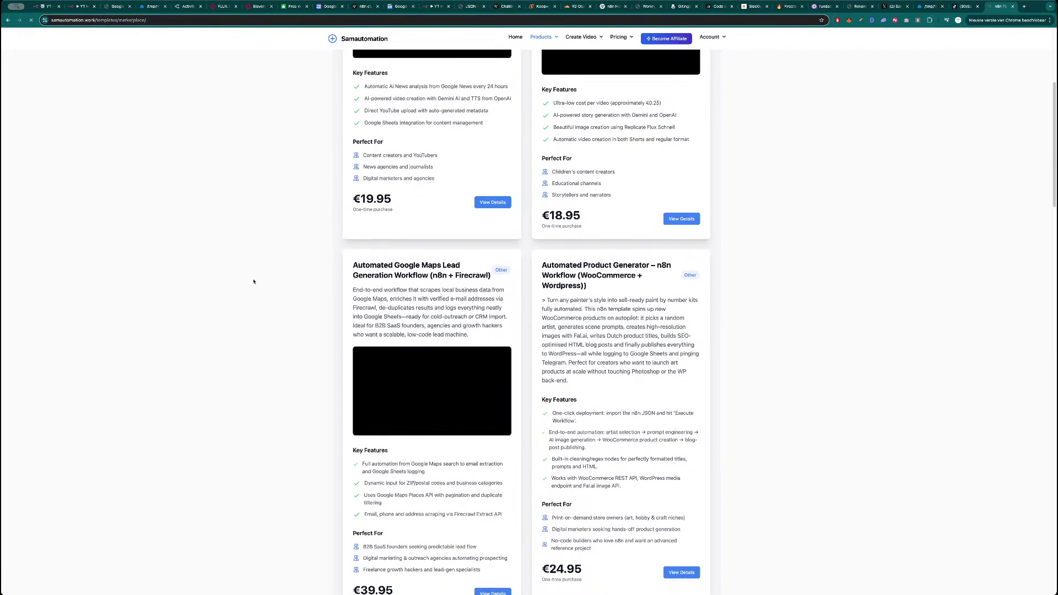
pyautogui.scroll(-3, 254, 282)
pyautogui.click(687, 395)
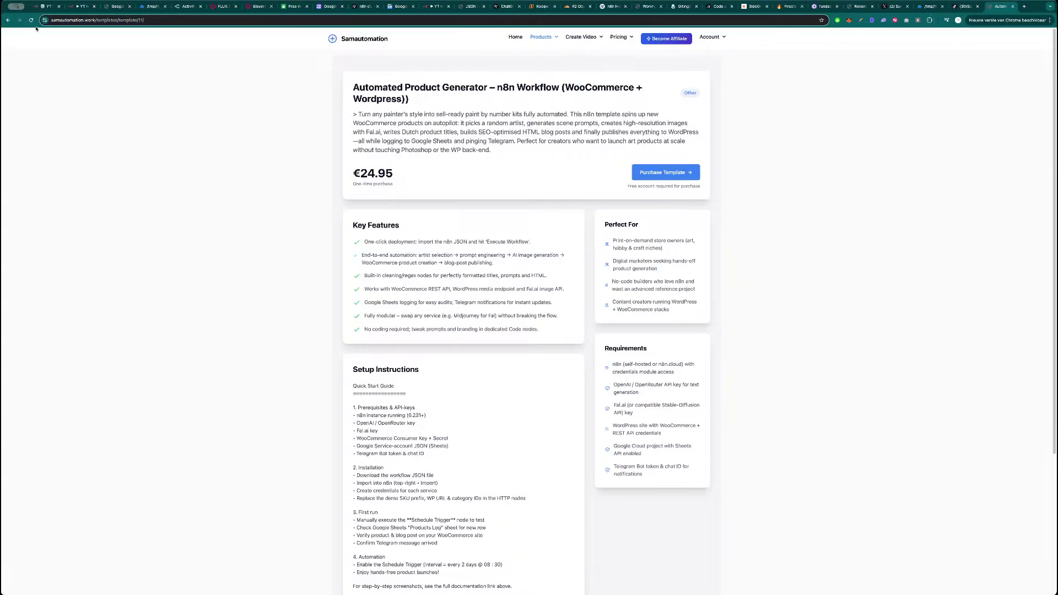
# - Return to n8n, open the "Create Product with Woo - Landscape Kunst" workflow from the project's workflows, and look over its nodes
pyautogui.click(48, 6)
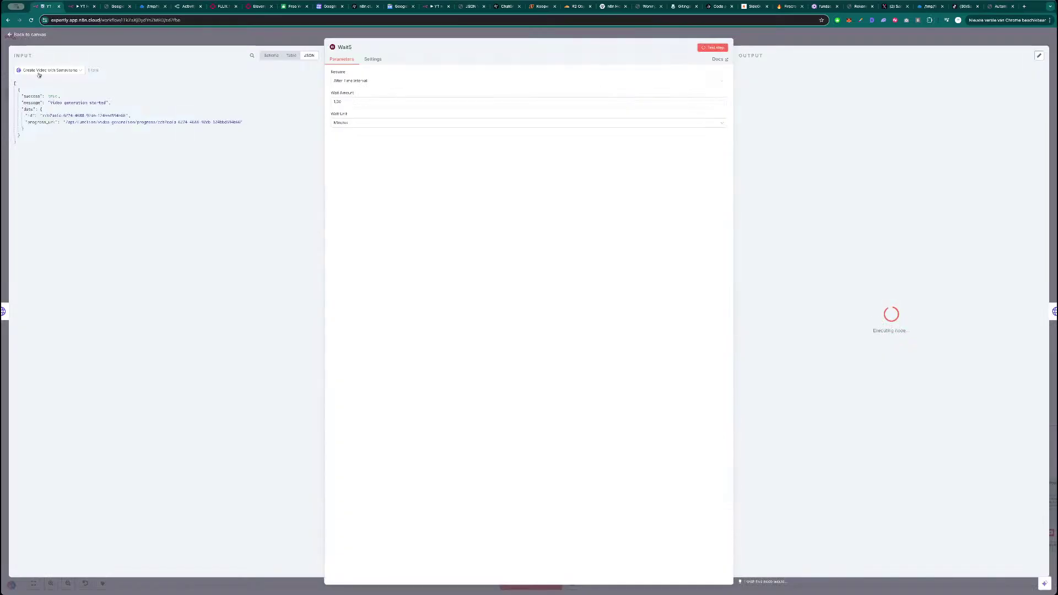
pyautogui.click(110, 42)
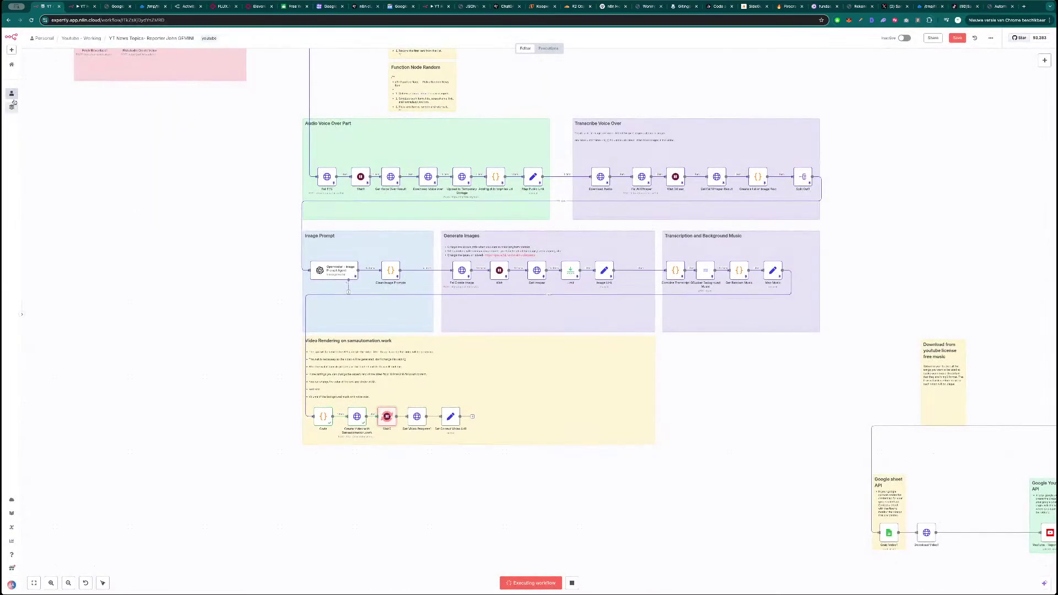
pyautogui.keyDown('ctrl'); pyautogui.keyDown('shift'); pyautogui.click(12, 93); pyautogui.keyUp('shift'); pyautogui.keyUp('ctrl')
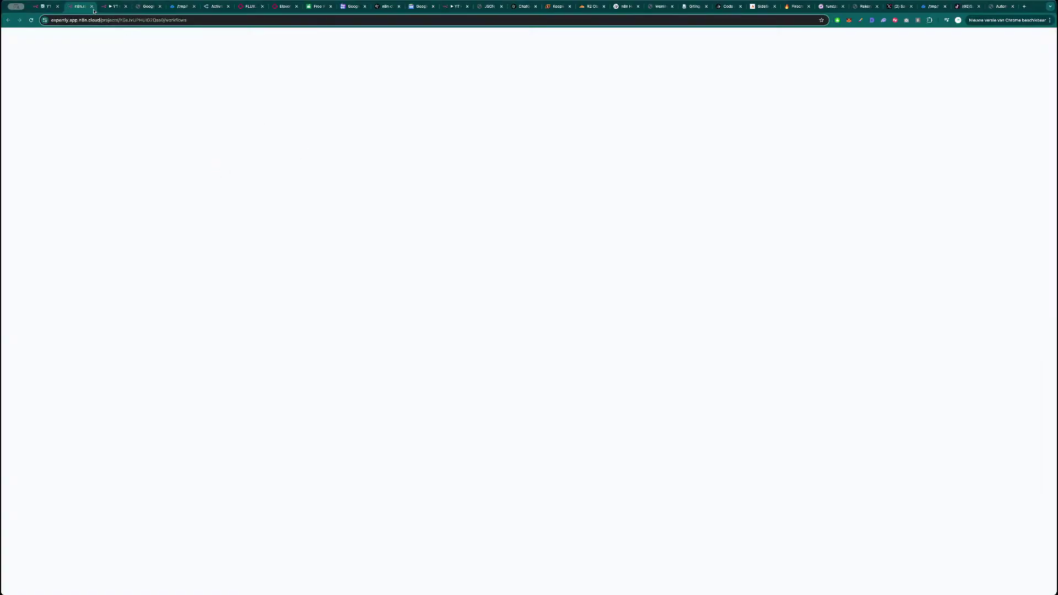
pyautogui.click(91, 6)
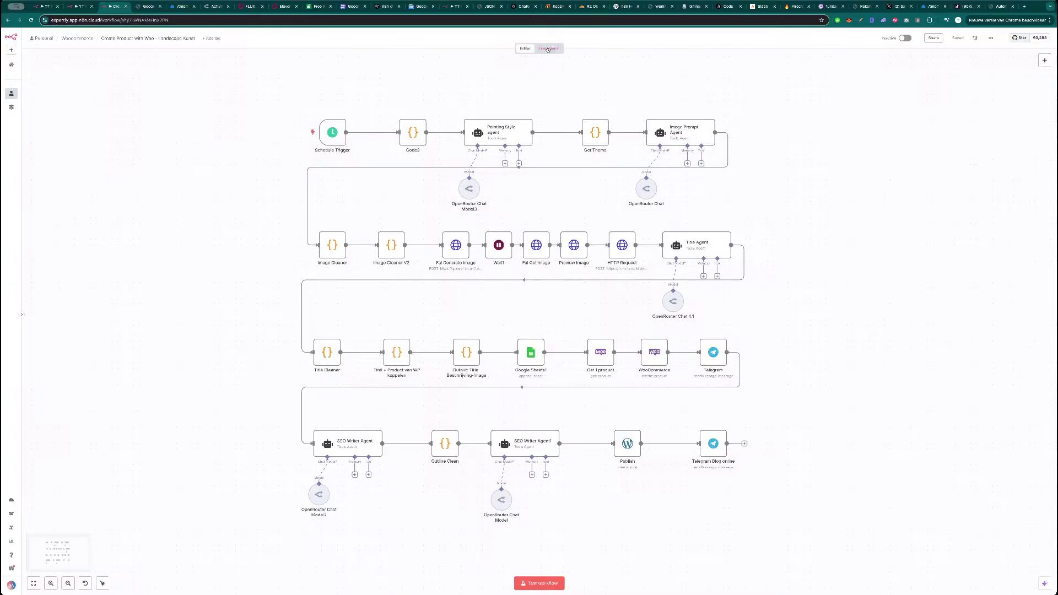
pyautogui.click(548, 48)
pyautogui.click(521, 49)
pyautogui.hscroll(2, 773, 215)
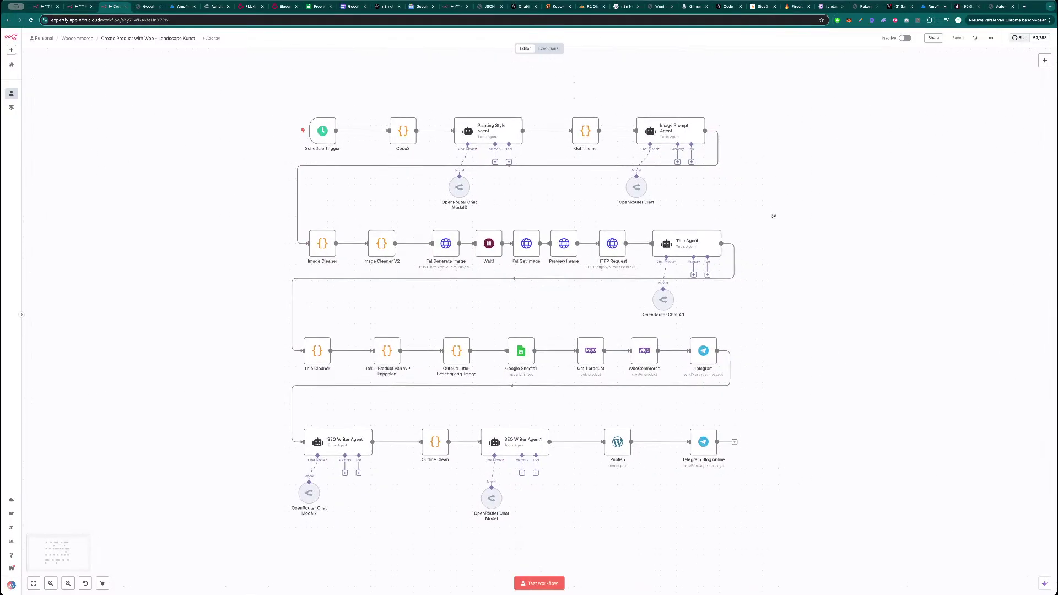
# - Look through the artist and painting list in the Code3 node's JavaScript in the Landscape Kunst workflow
pyautogui.doubleClick(407, 133)
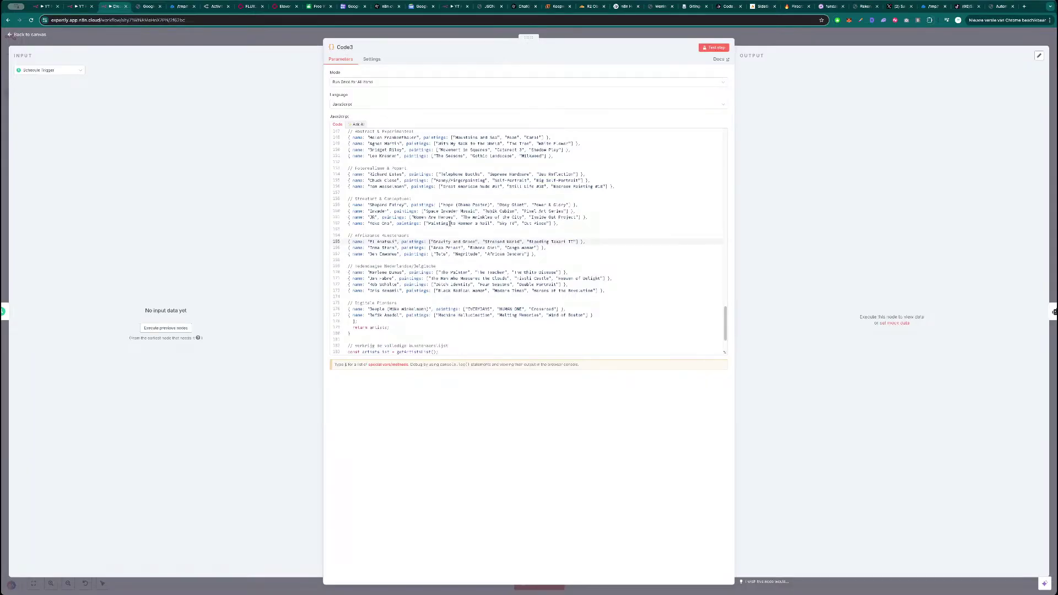
pyautogui.scroll(-5, 446, 220)
pyautogui.scroll(5, 446, 220)
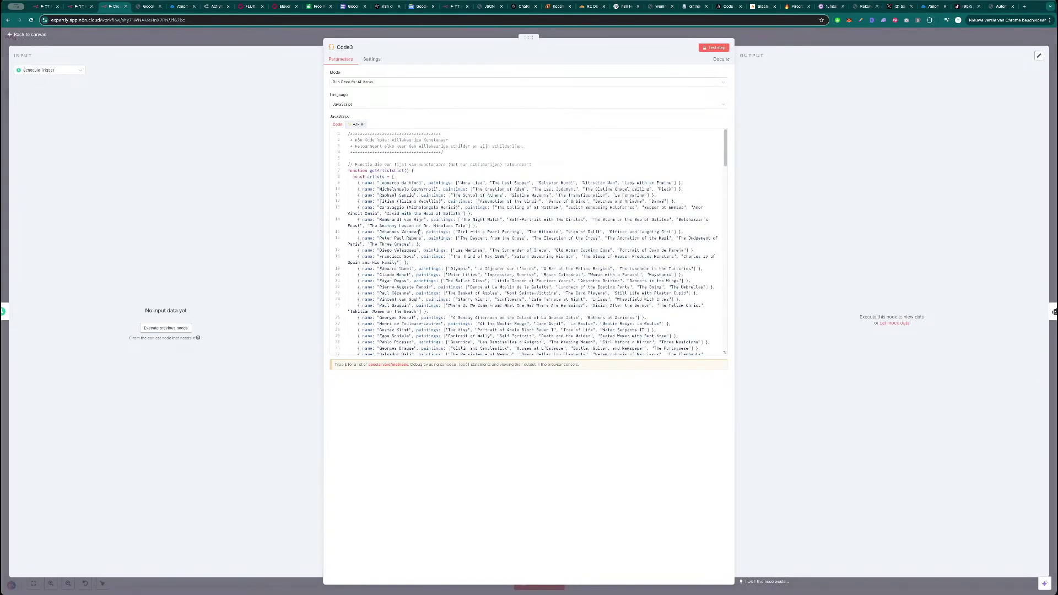
pyautogui.scroll(-8, 419, 232)
pyautogui.click(782, 43)
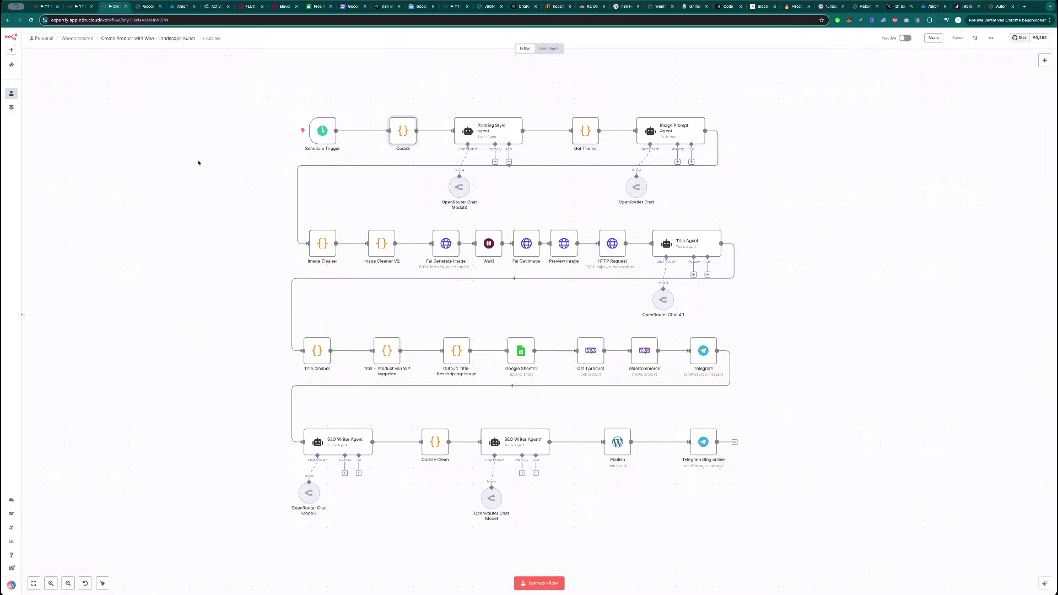
# - In the YT News Topics workflow, open the voice_url from the Code node's output in a new tab and look at the tmpfiles.org home page
pyautogui.hotkey('ctrl', '1')
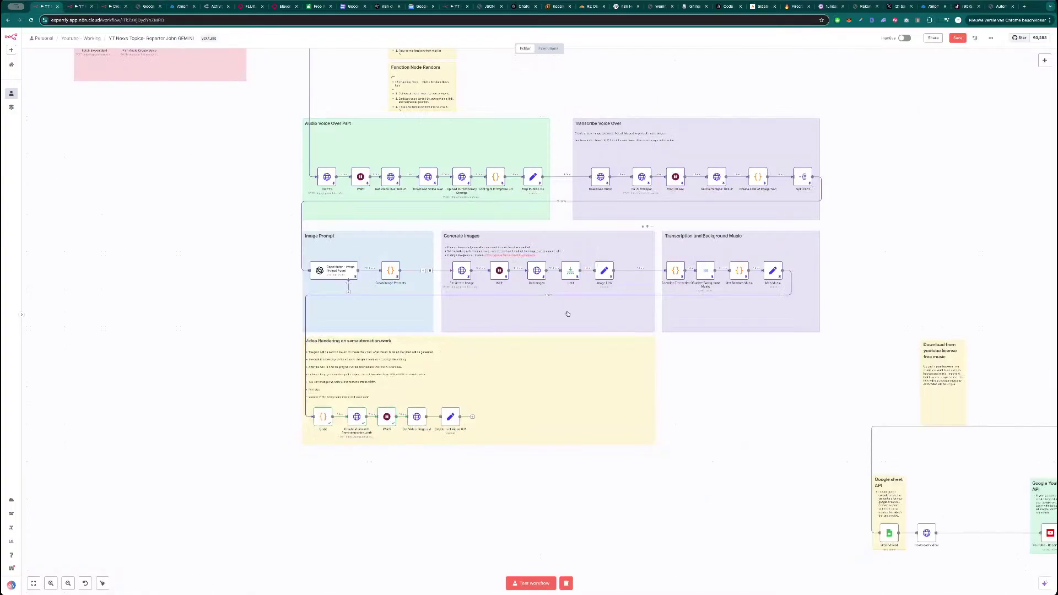
pyautogui.doubleClick(324, 418)
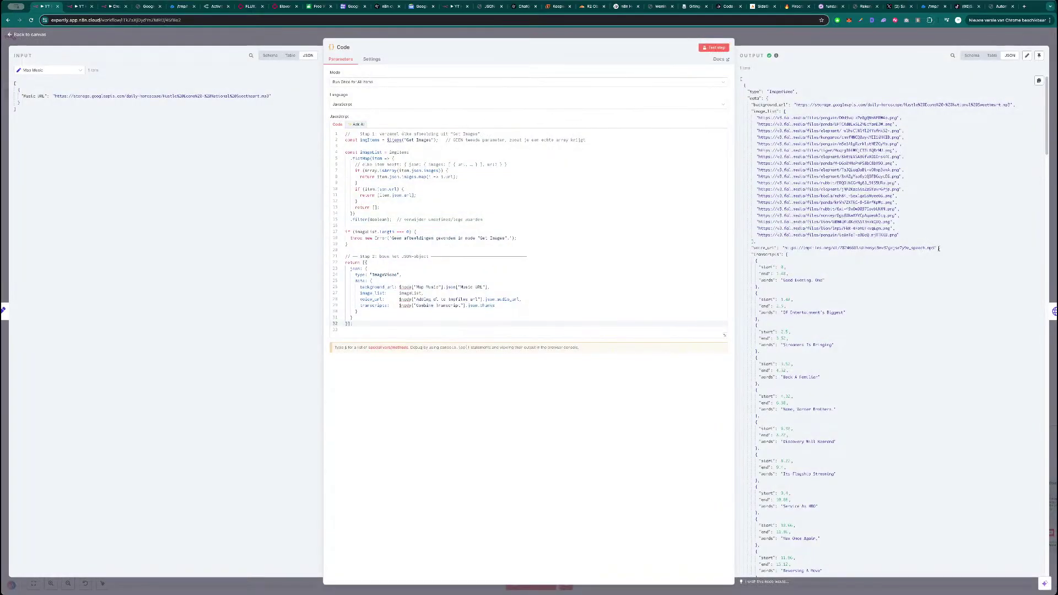
pyautogui.moveTo(935, 248); pyautogui.dragTo(785, 247)
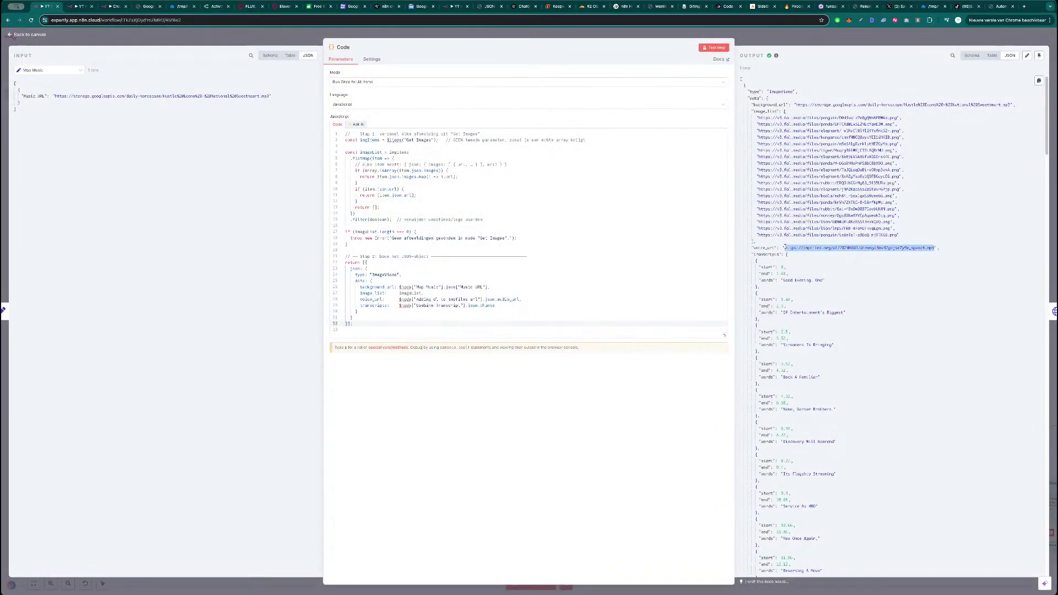
pyautogui.hotkey('ctrl', 'c')
pyautogui.hotkey('ctrl', 't')
pyautogui.hotkey('ctrl', 'v')
pyautogui.press('Return')
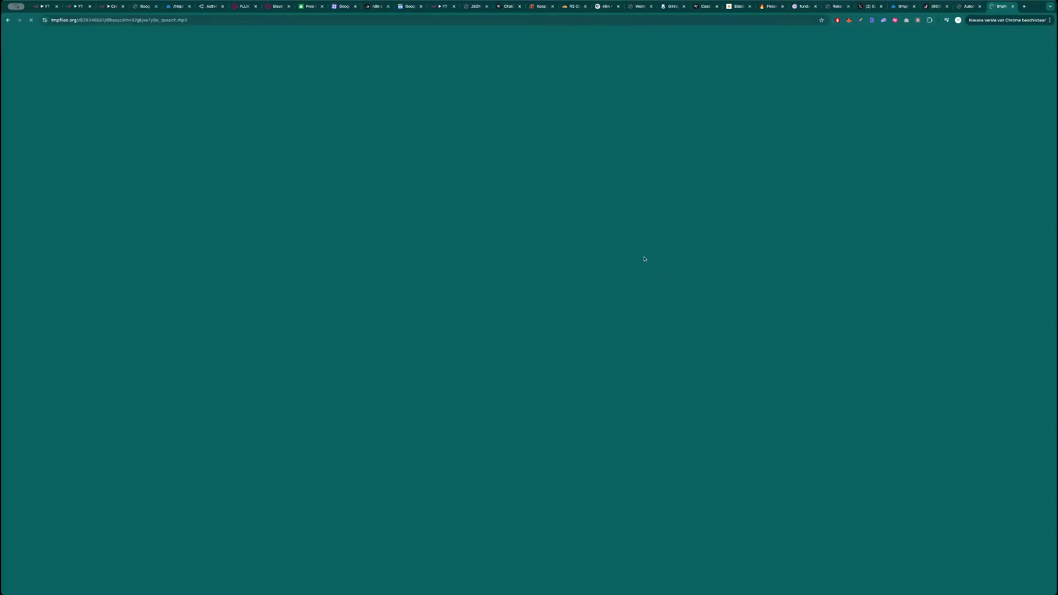
pyautogui.moveTo(582, 258); pyautogui.dragTo(616, 318)
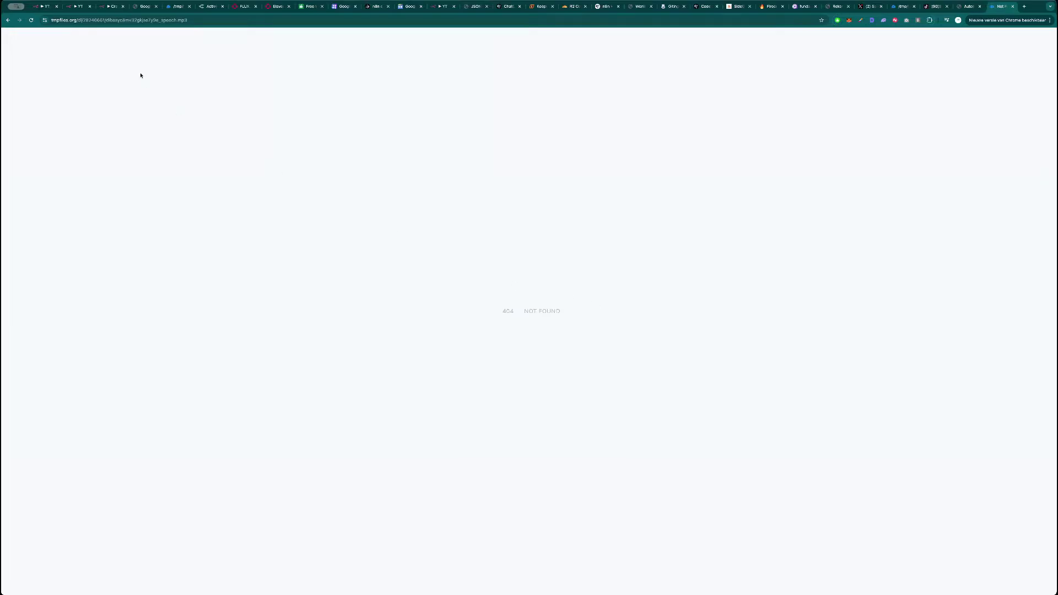
pyautogui.click(177, 6)
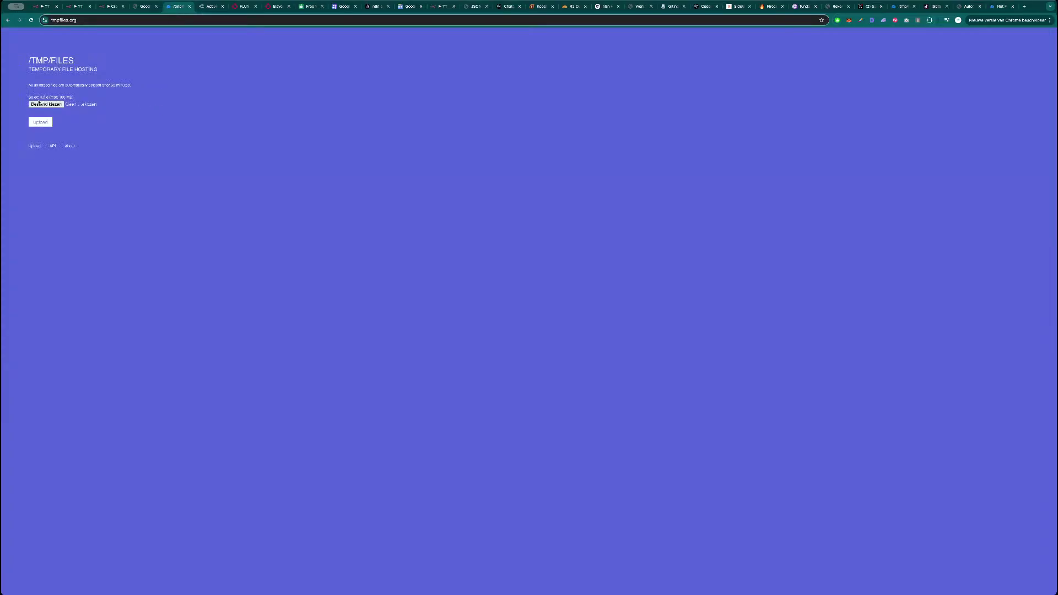
pyautogui.click(45, 7)
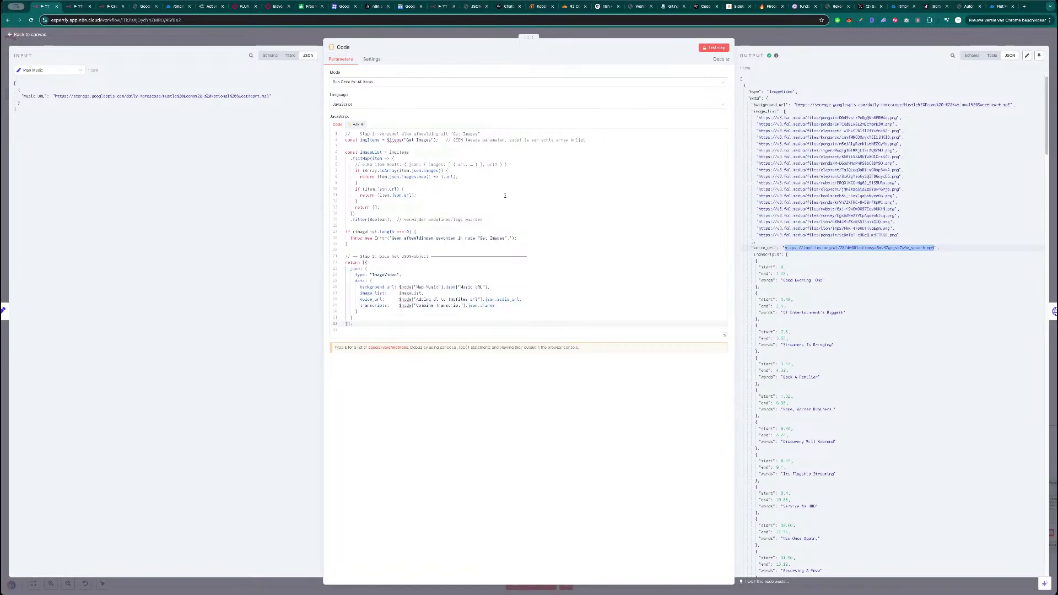
# - Open the Download Voice over node in the Audio Voice Over Part and examine its output in table and JSON form
pyautogui.press('Escape')
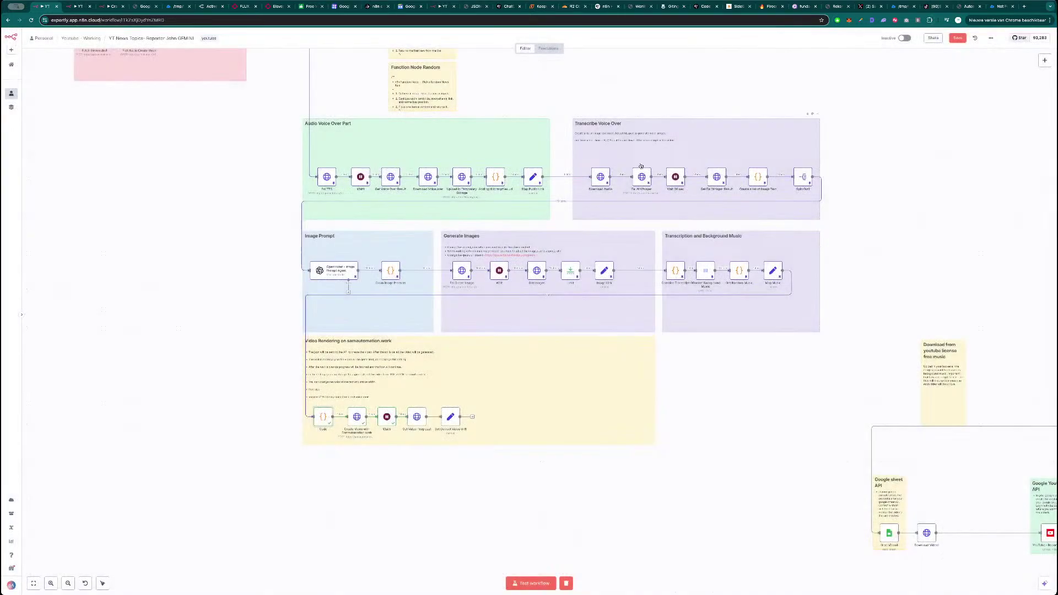
pyautogui.scroll(3, 230, 215)
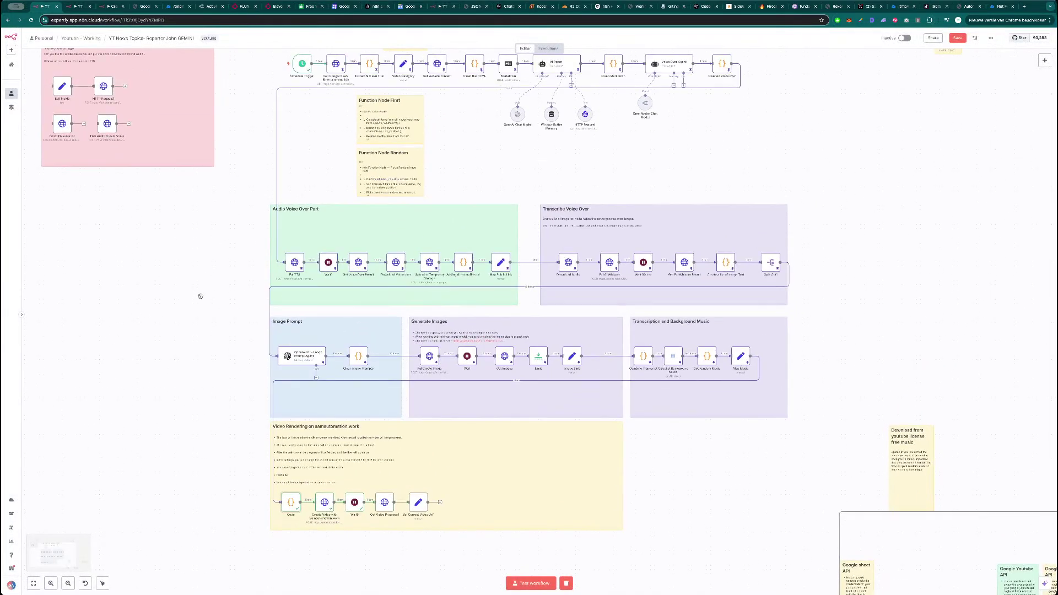
pyautogui.doubleClick(397, 263)
pyautogui.press('Escape')
pyautogui.press('Return')
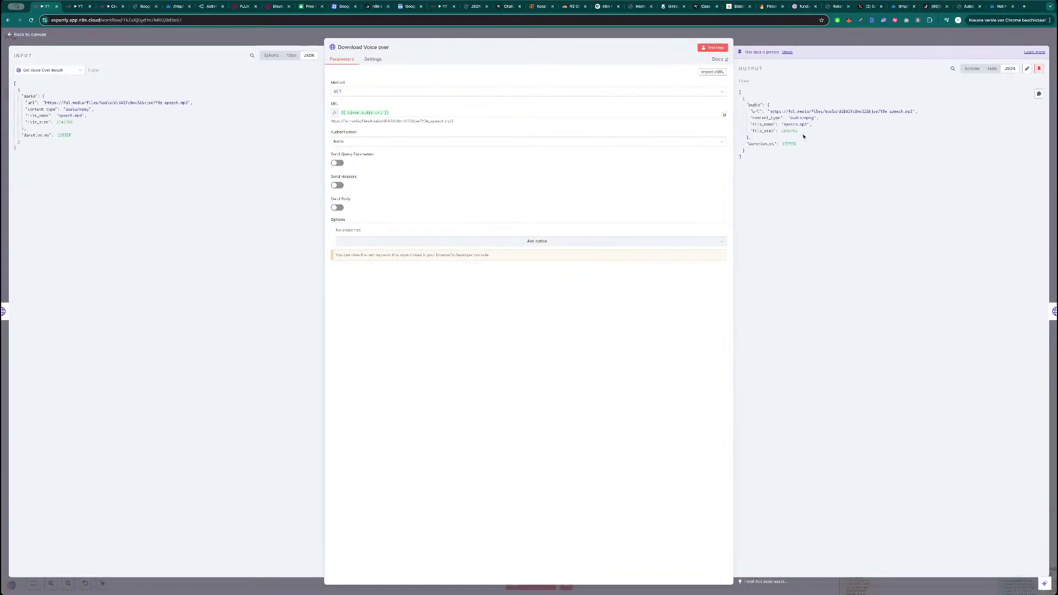
pyautogui.click(970, 73)
pyautogui.click(992, 69)
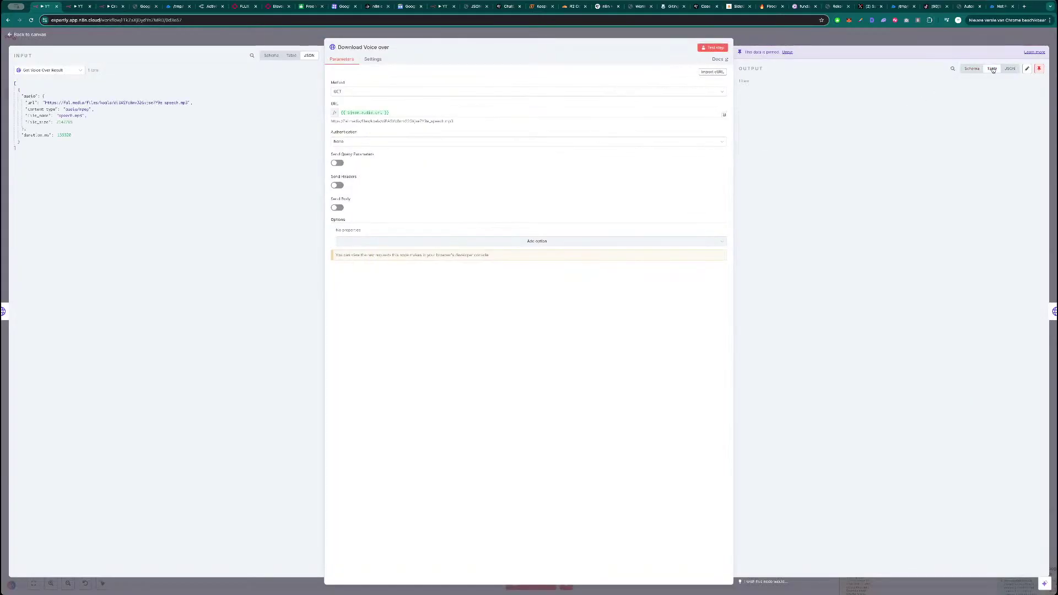
pyautogui.click(1008, 70)
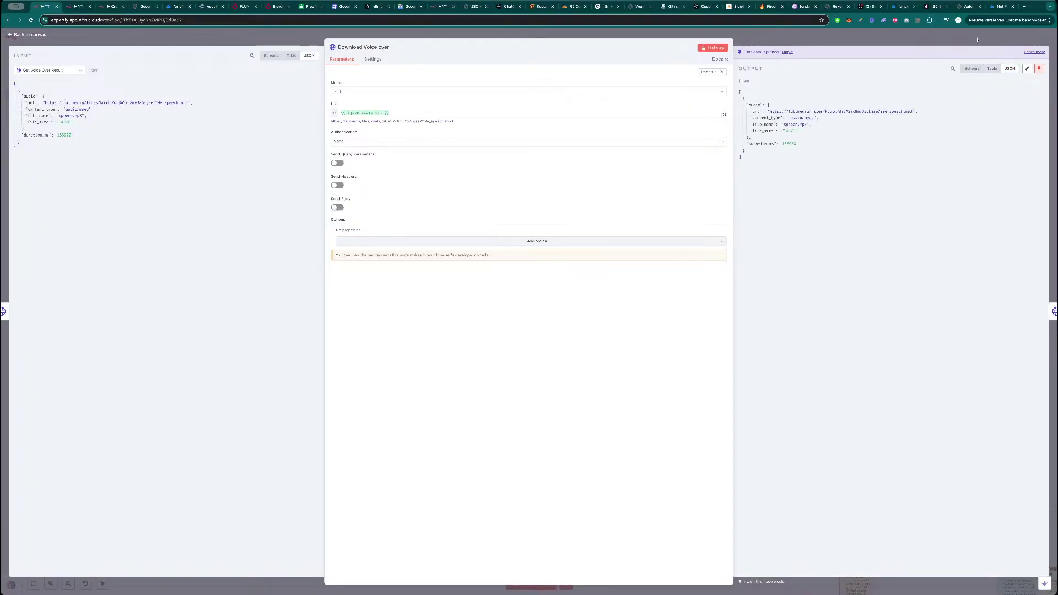
# - Open the speech.mp3 URL from the Download Voice over output in a new tab, and look over the fal.ai model API page
pyautogui.moveTo(916, 112); pyautogui.dragTo(774, 112)
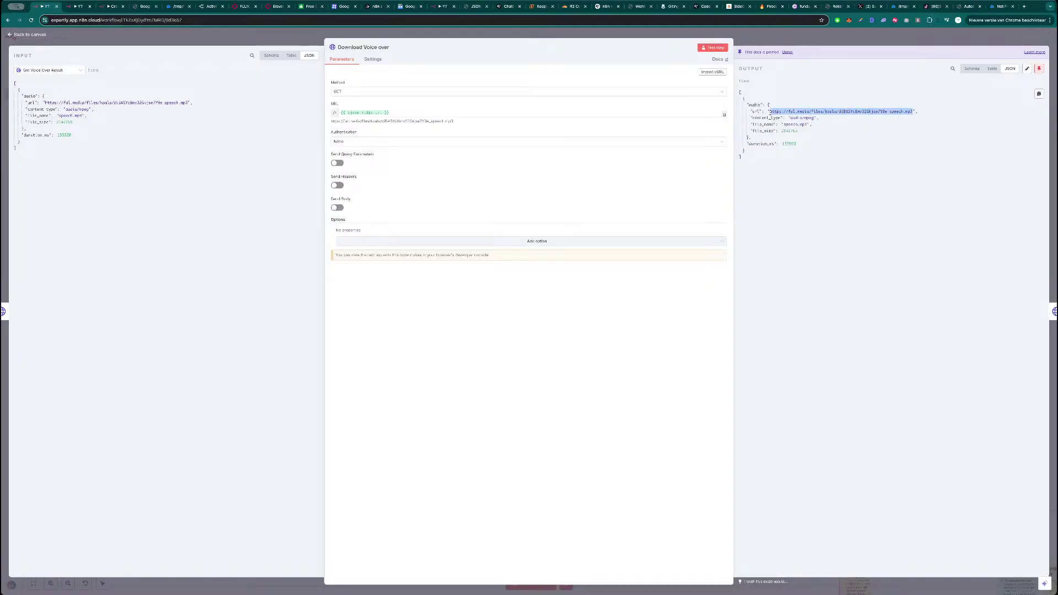
pyautogui.hotkey('ctrl', 'c')
pyautogui.hotkey('ctrl', 't')
pyautogui.hotkey('ctrl', 'v')
pyautogui.press('Return')
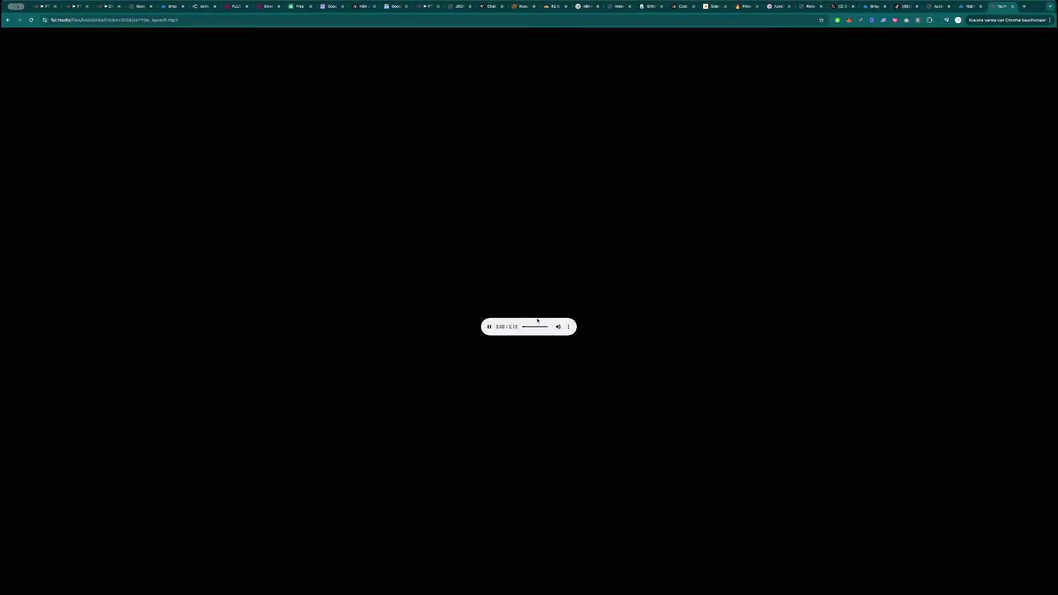
pyautogui.rightClick(517, 312)
pyautogui.click(508, 310)
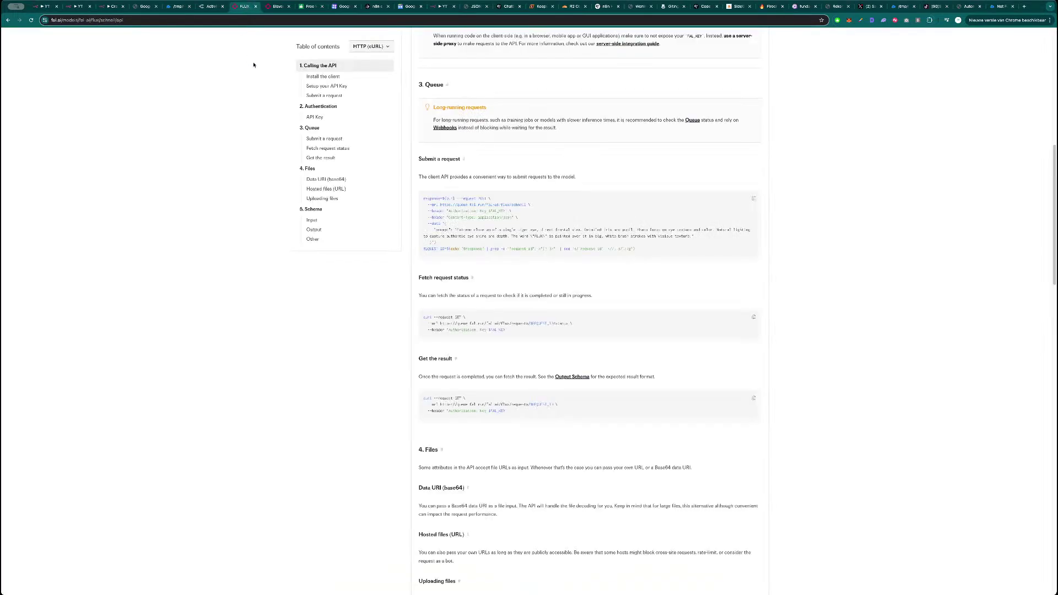
pyautogui.scroll(8, 254, 65)
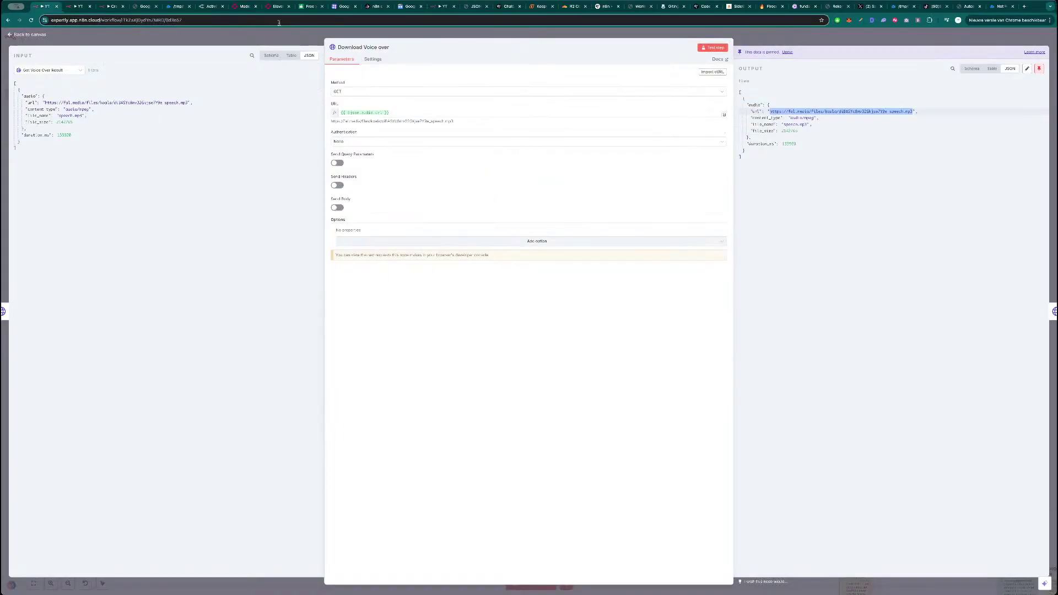
# - Review the Download Voice over and Upload to Temporary Storage nodes' settings and outputs in the Audio Voice Over Part
pyautogui.press('Escape')
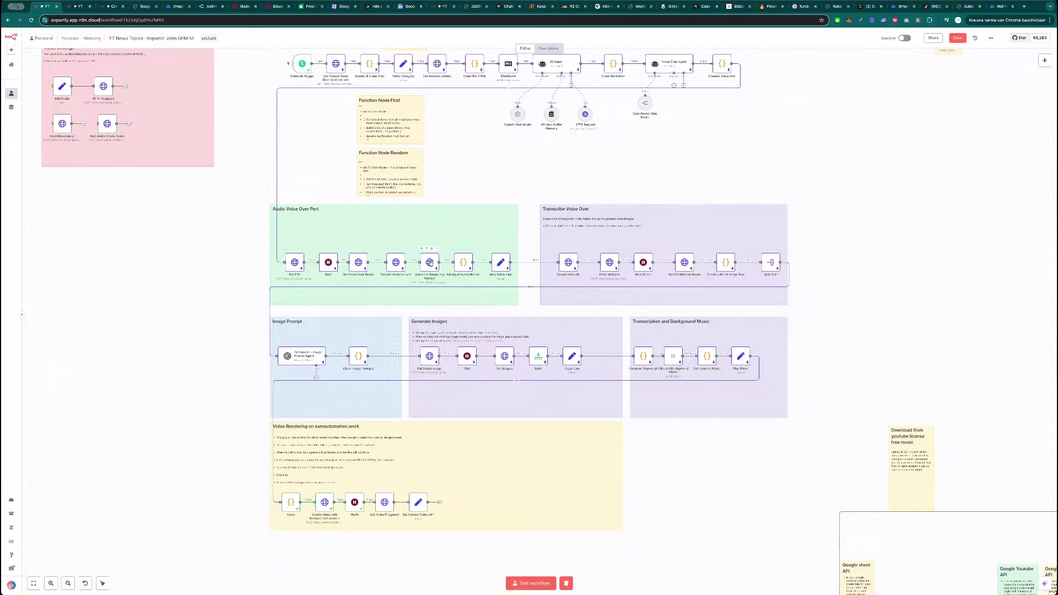
pyautogui.scroll(3, 429, 265)
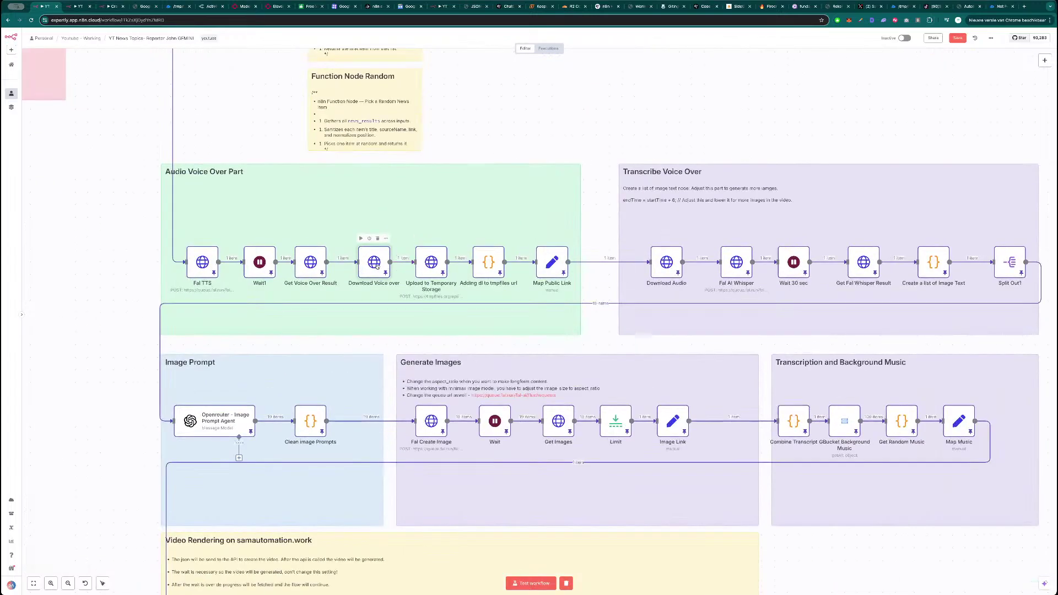
pyautogui.doubleClick(379, 268)
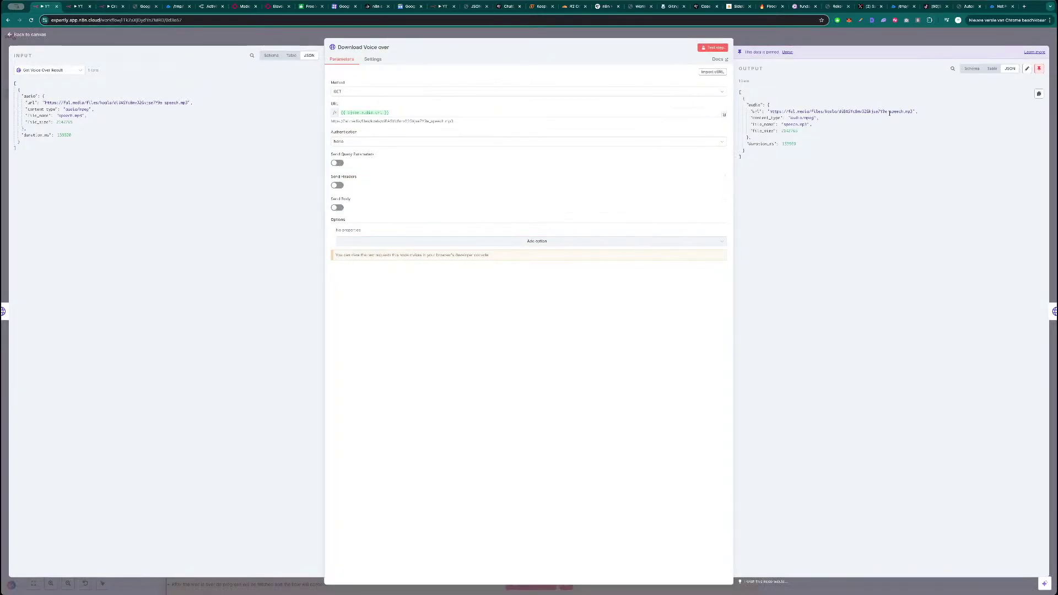
pyautogui.press('Escape')
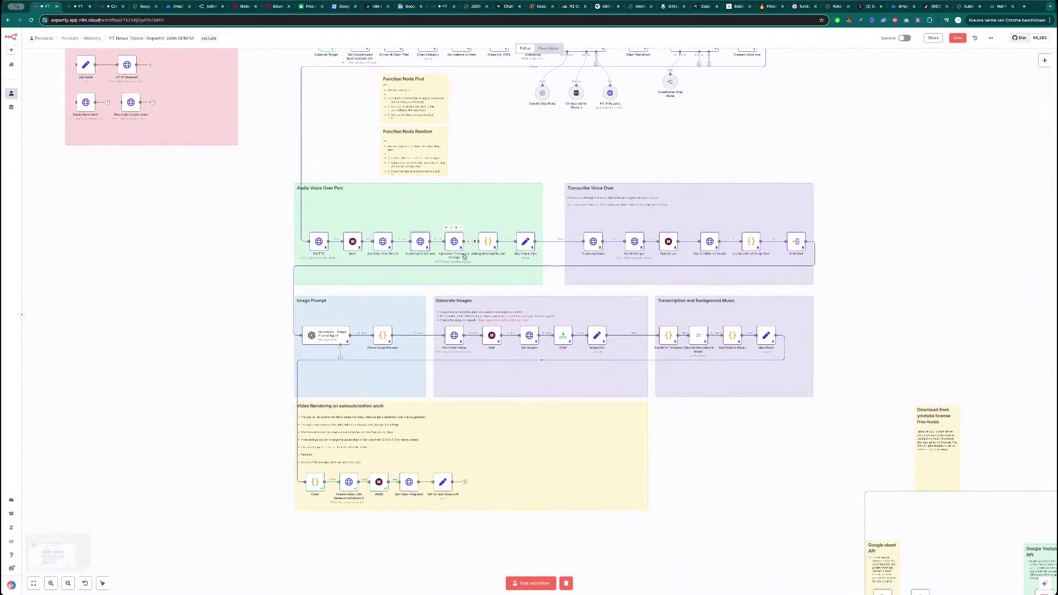
pyautogui.moveTo(692, 427); pyautogui.dragTo(655, 402)
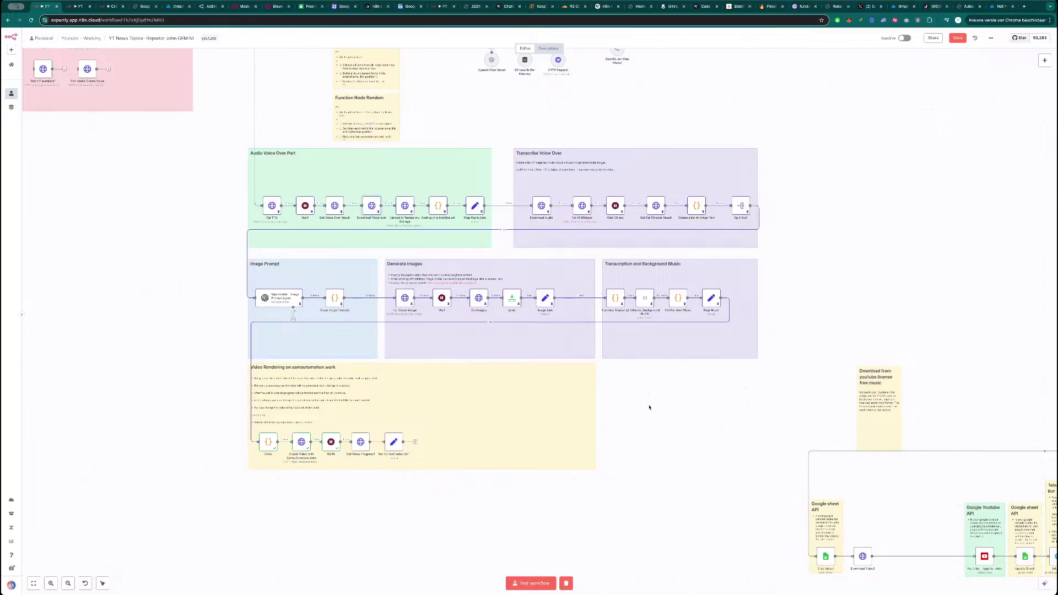
pyautogui.scroll(3, 653, 412)
pyautogui.hscroll(-2, 679, 411)
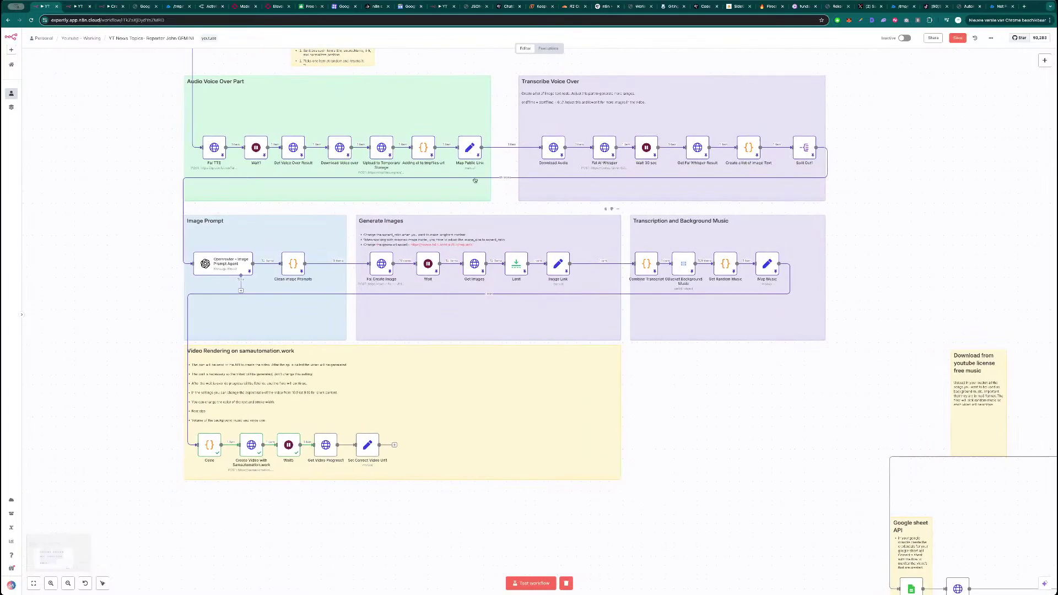
pyautogui.doubleClick(382, 149)
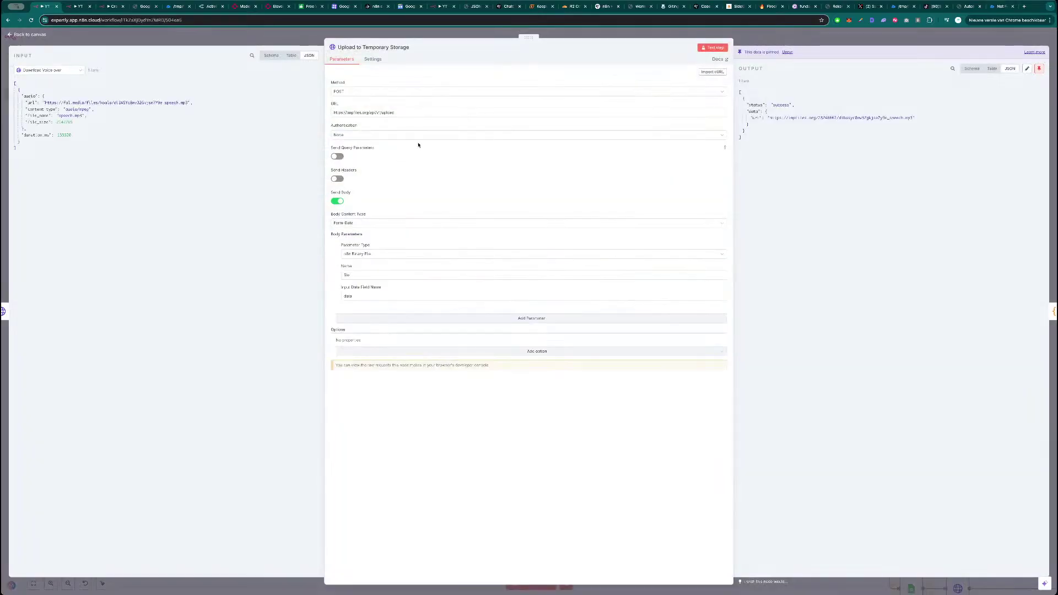
pyautogui.click(759, 37)
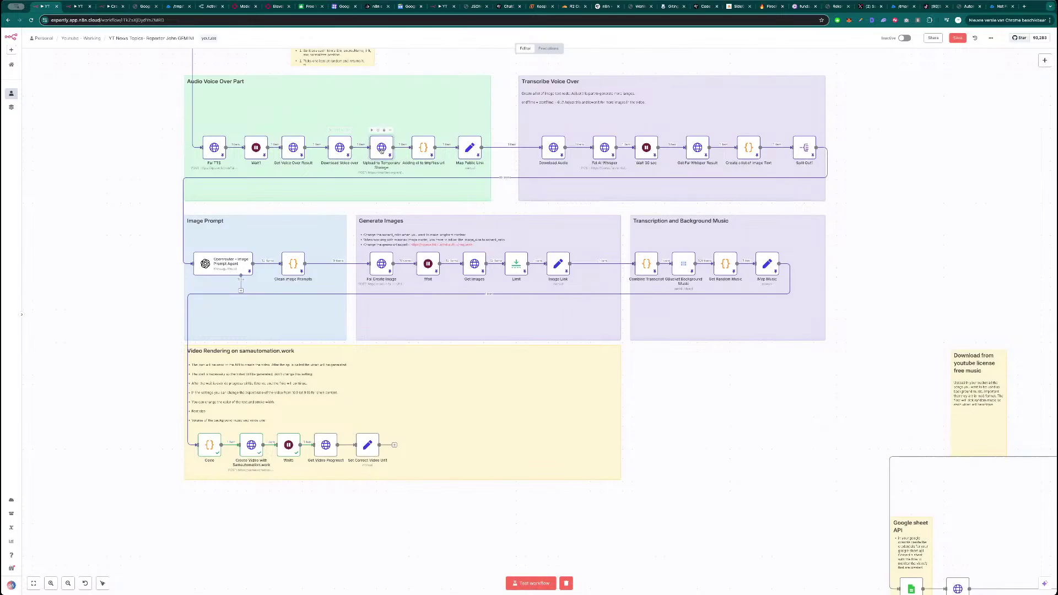
# - Delete the Upload to Temporary Storage and Adding dl to tmpfiles url nodes, and move Map Public Link closer to Download Voice over
pyautogui.click(384, 130)
pyautogui.click(427, 130)
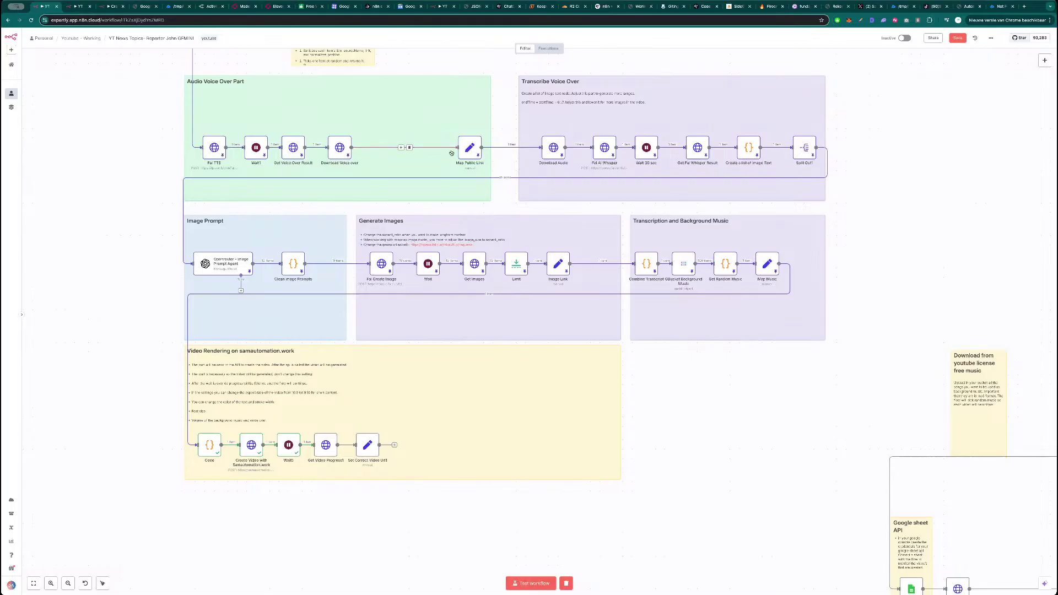
pyautogui.moveTo(471, 149); pyautogui.dragTo(436, 150)
# - Replace the Audio URL expression in the Map Public Link node with the audio url field from the Download Voice over input
pyautogui.doubleClick(436, 150)
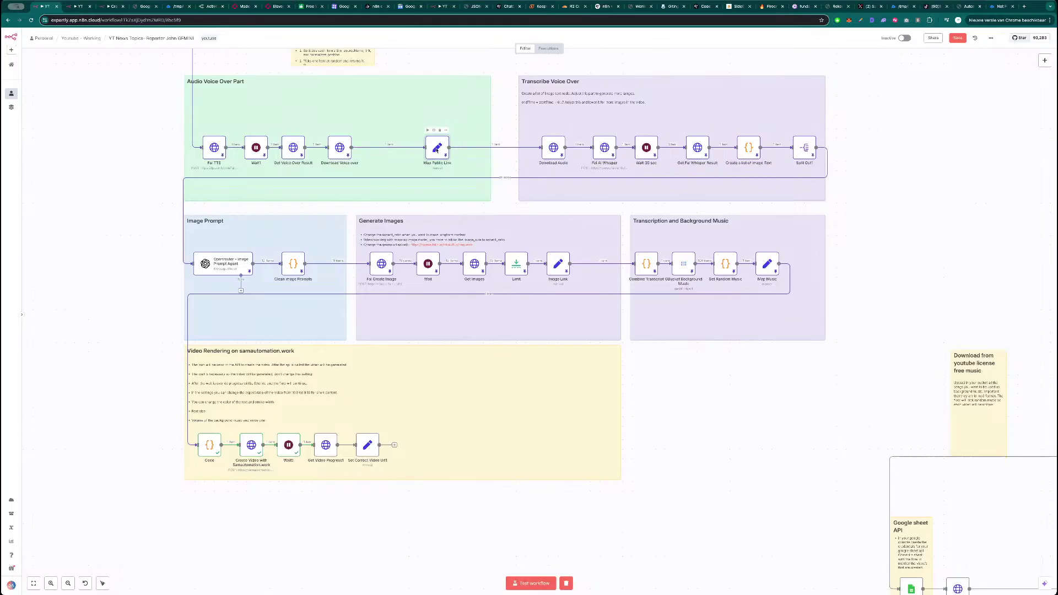
pyautogui.click(585, 109)
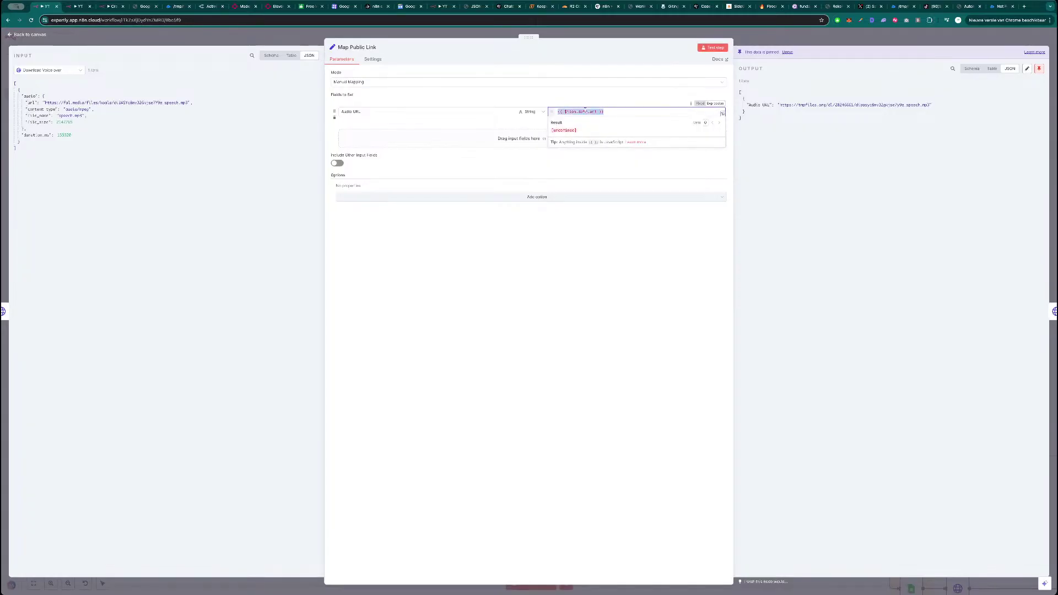
pyautogui.press('BackSpace')
pyautogui.moveTo(31, 102); pyautogui.dragTo(601, 113)
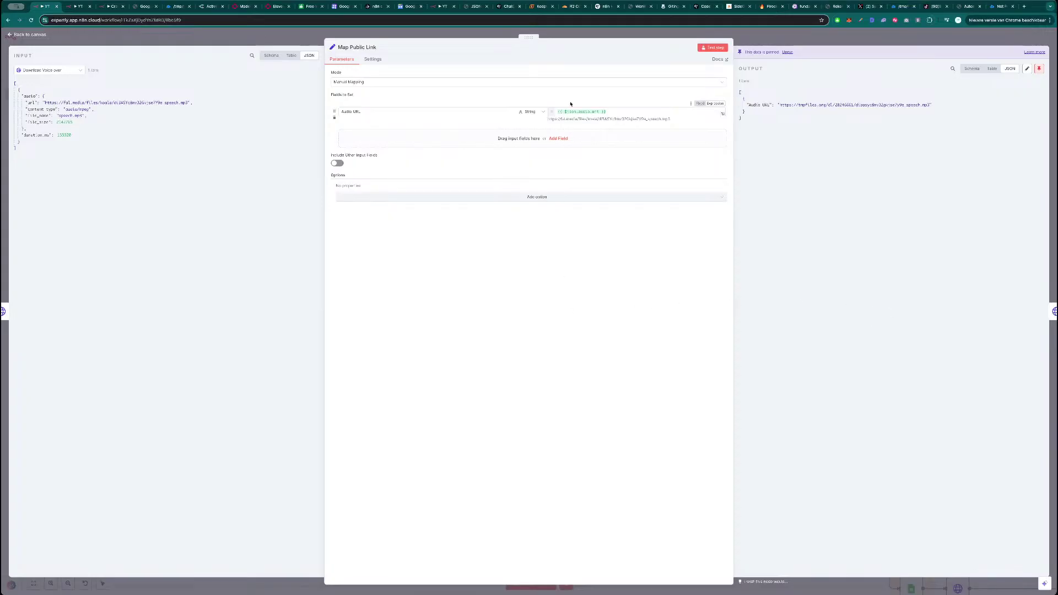
pyautogui.click(783, 36)
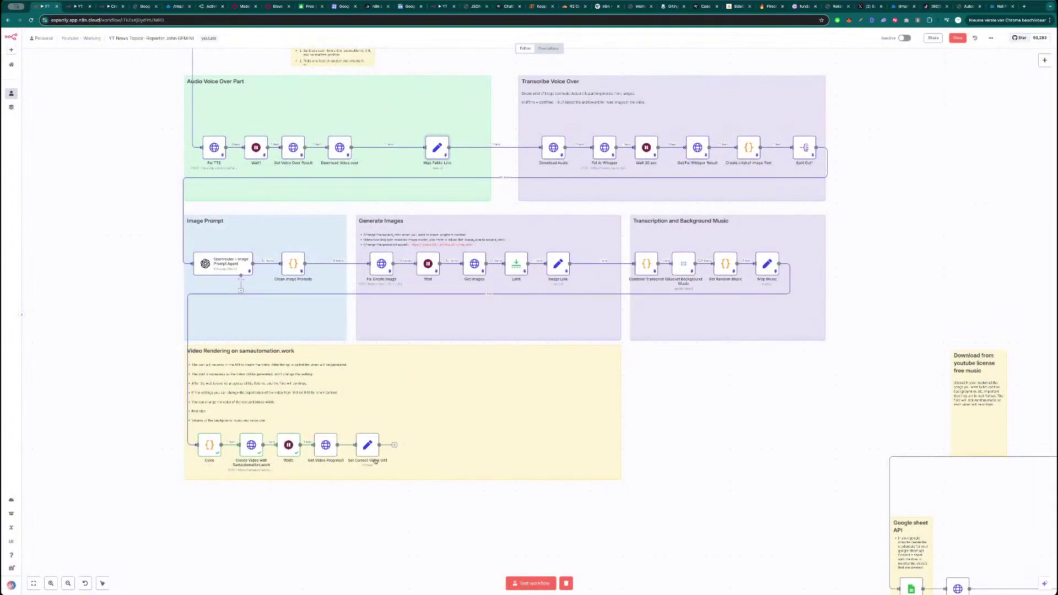
# - Test the Code node in the Video Rendering section and return to the canvas
pyautogui.doubleClick(211, 449)
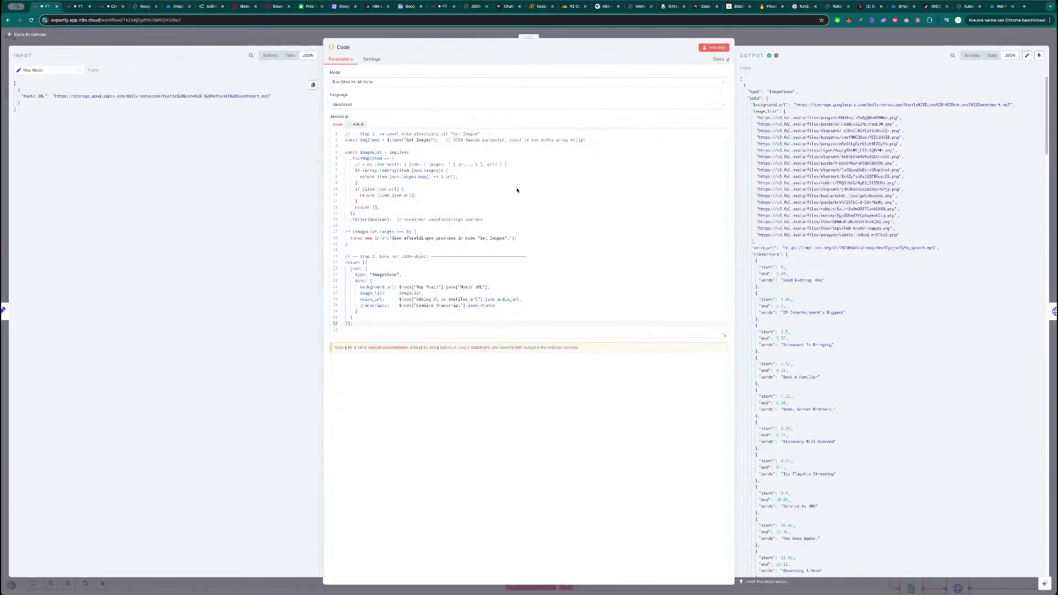
pyautogui.click(718, 49)
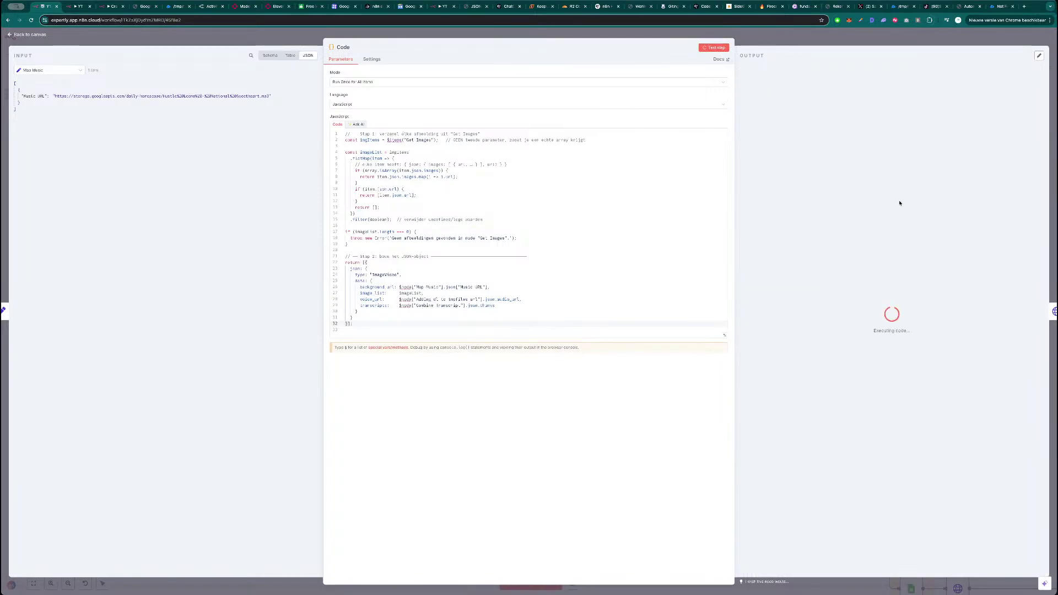
pyautogui.click(829, 45)
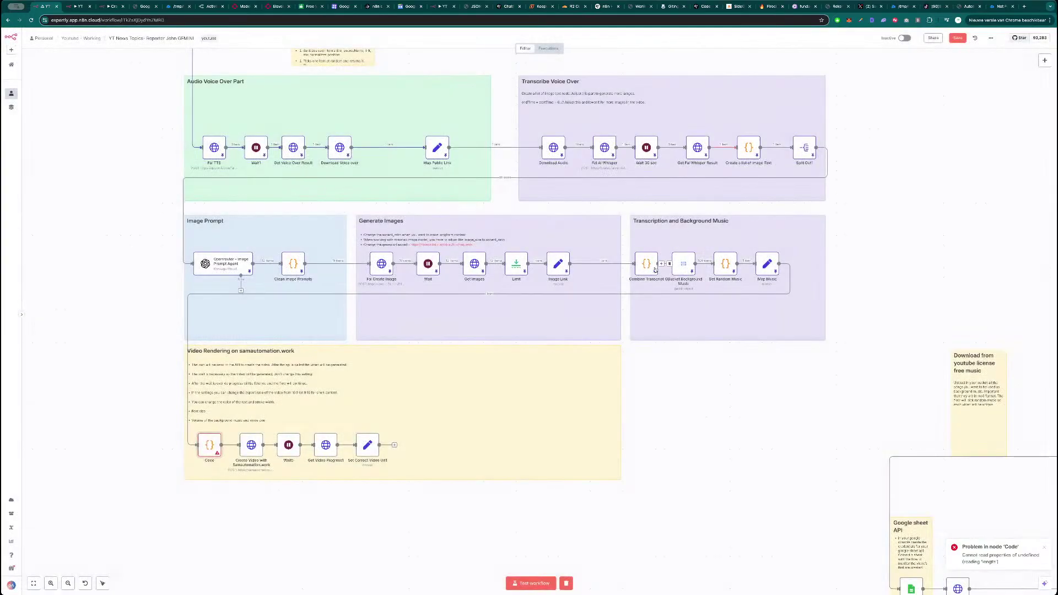
# - Check the Image Link node, then move Map Public Link nearer to Download Voice over and save the workflow
pyautogui.doubleClick(558, 264)
pyautogui.click(813, 51)
pyautogui.scroll(-5, 704, 416)
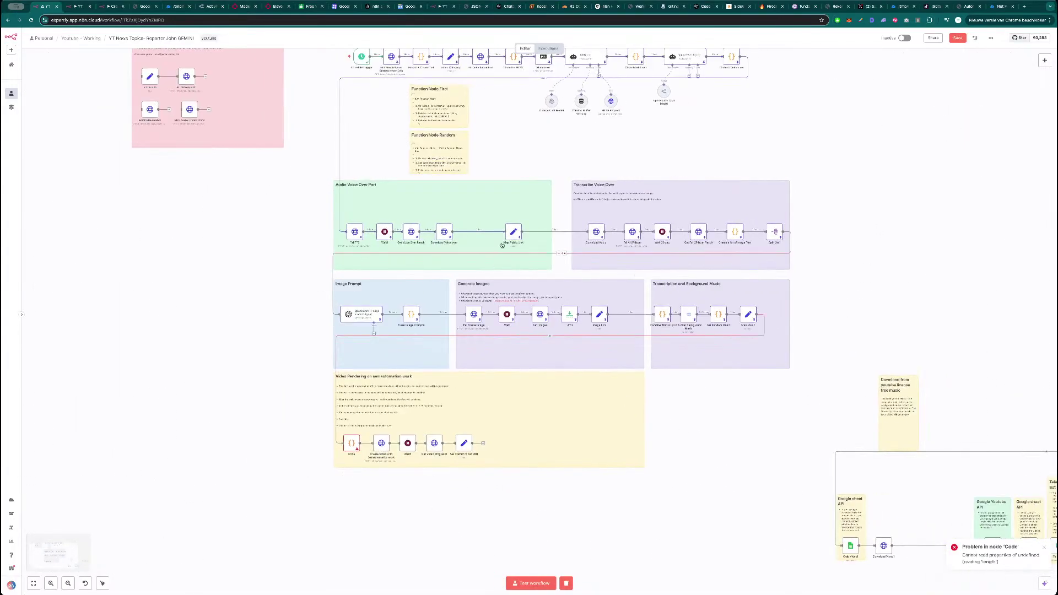
pyautogui.moveTo(513, 232); pyautogui.dragTo(500, 232)
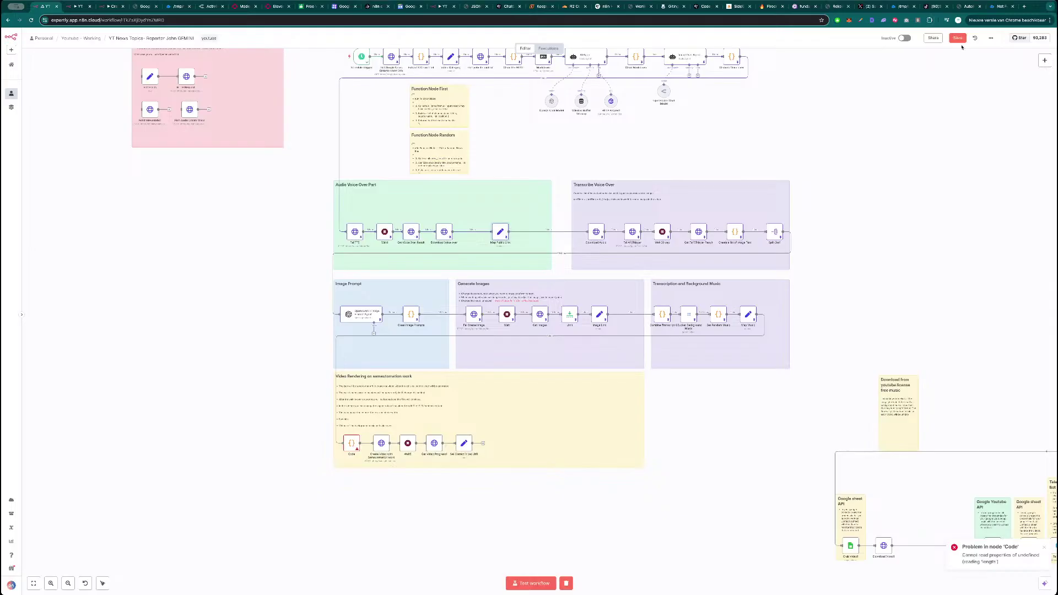
pyautogui.click(961, 43)
# - Unpin the Map Public Link node's output and test the node with the new Audio URL mapping
pyautogui.doubleClick(502, 234)
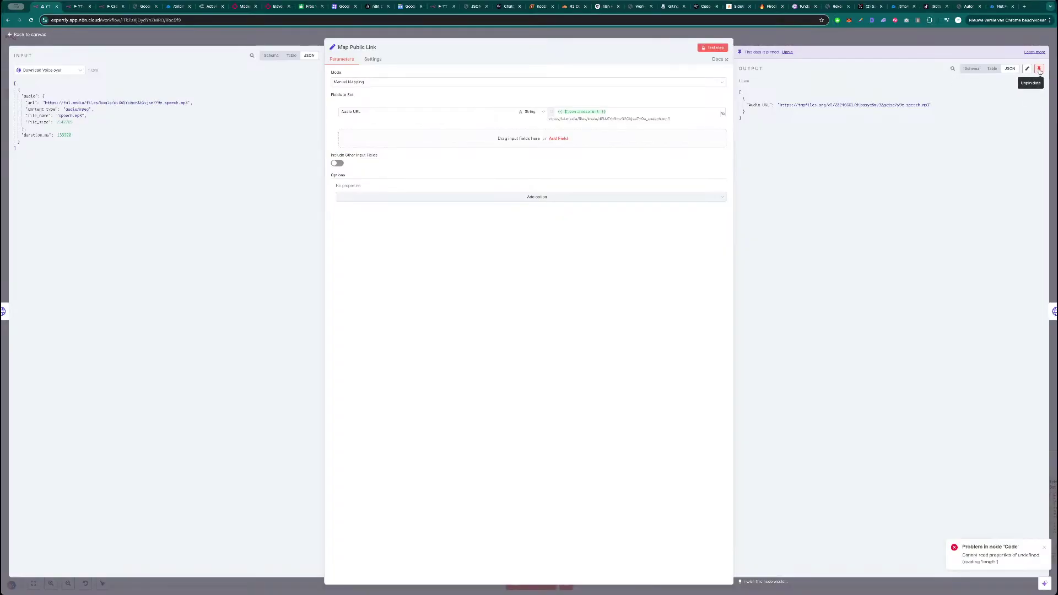
pyautogui.click(1040, 68)
pyautogui.click(714, 48)
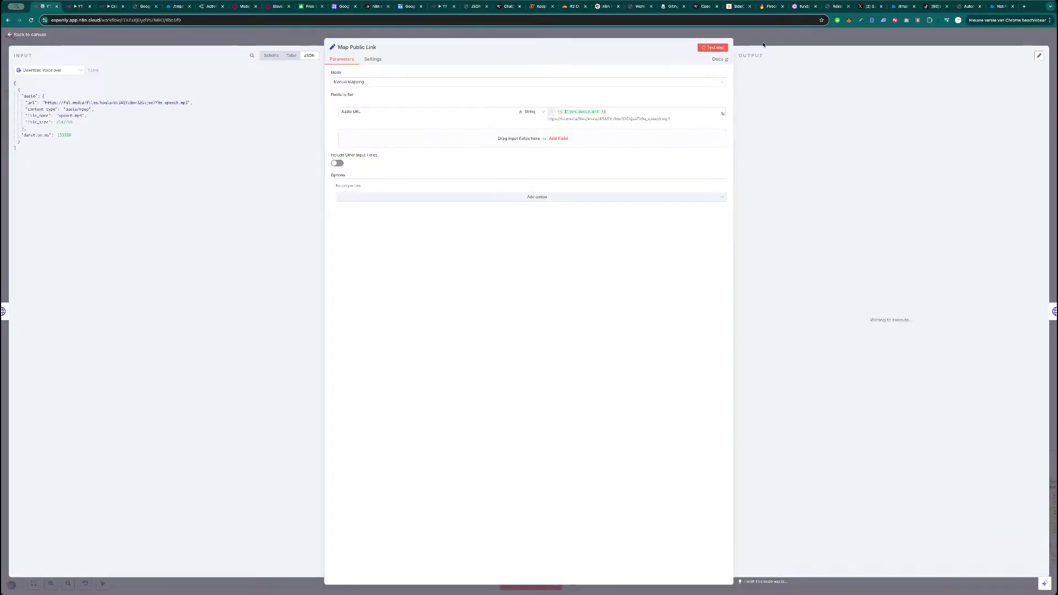
pyautogui.click(787, 41)
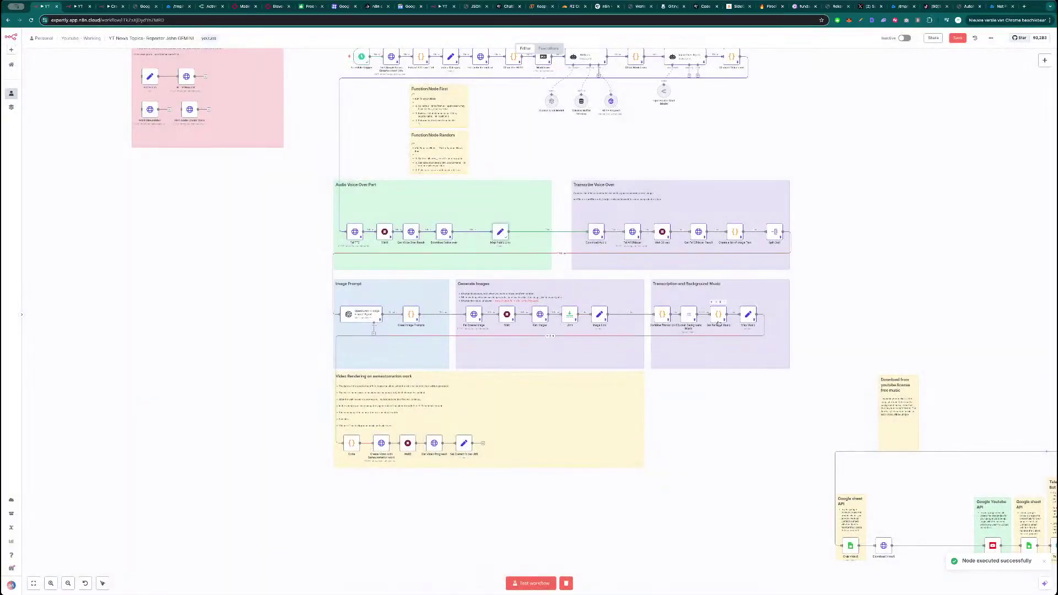
# - Retest the Code node in the Video Rendering section and inspect its script and the Image Link node's settings
pyautogui.click(353, 447)
pyautogui.doubleClick(352, 448)
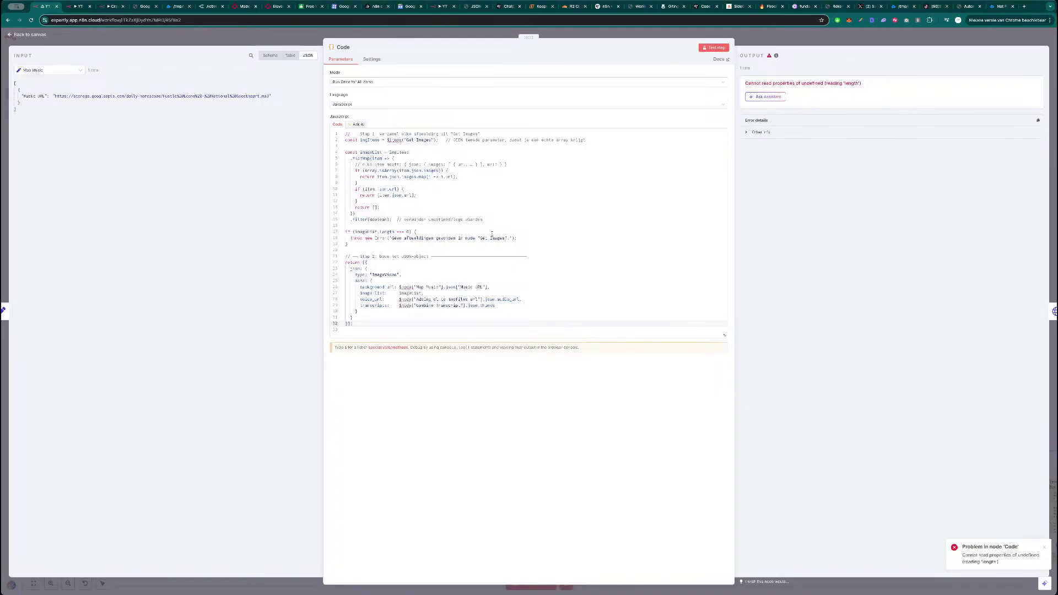
pyautogui.click(801, 40)
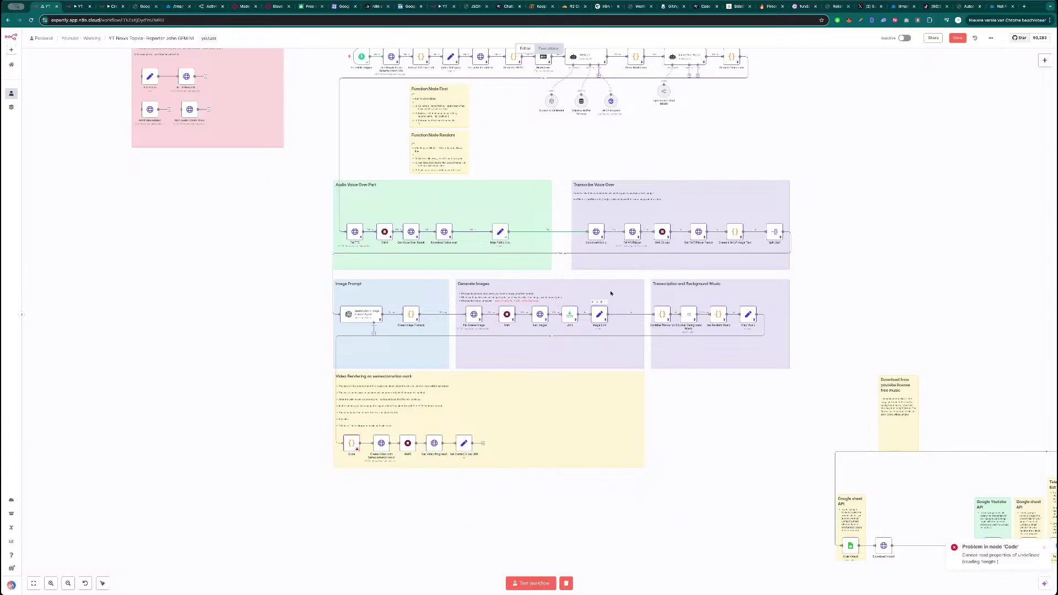
pyautogui.doubleClick(600, 314)
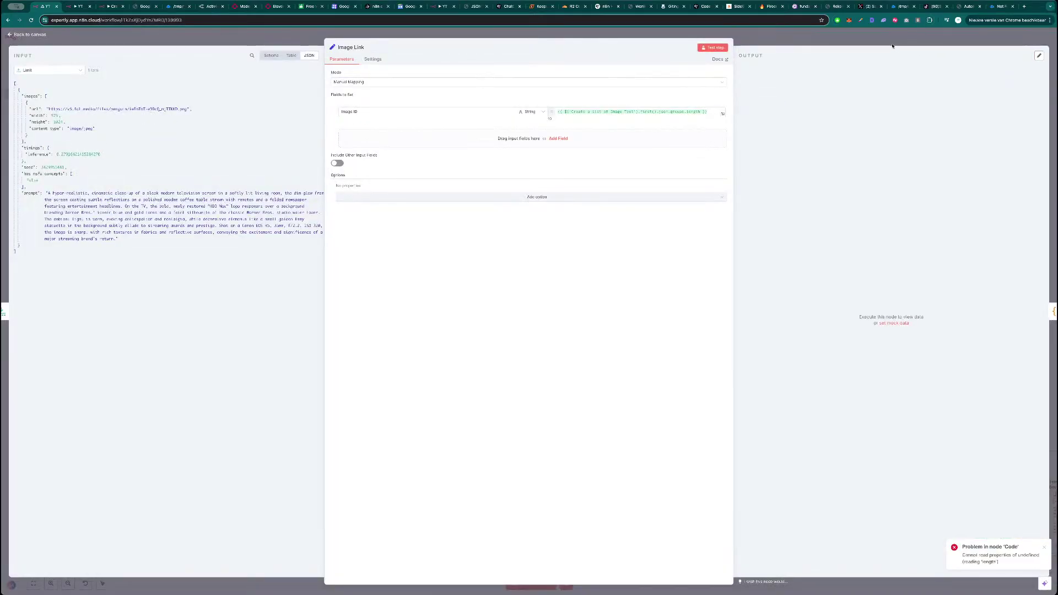
pyautogui.click(893, 47)
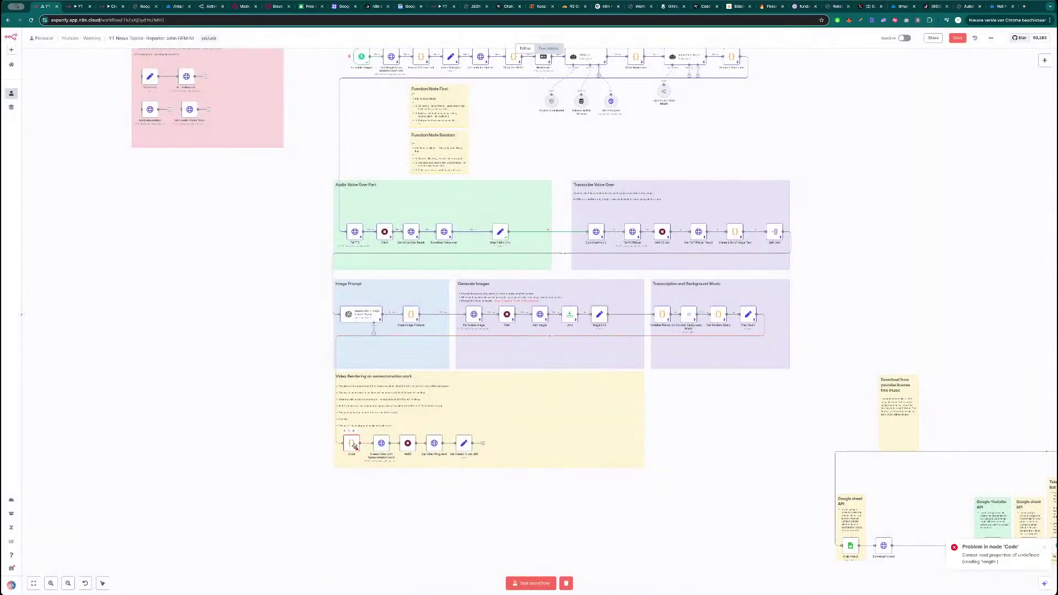
pyautogui.doubleClick(352, 444)
pyautogui.press('Escape')
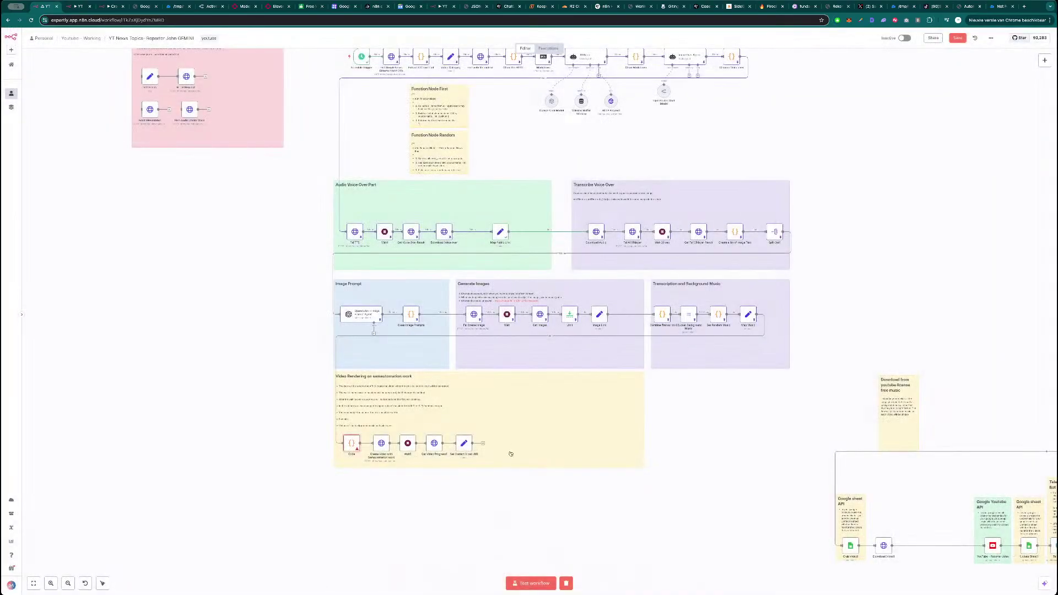
# - Run the workflow and delete the Code node's voice_url reference to the Adding dl to tmpfiles url node
pyautogui.click(541, 588)
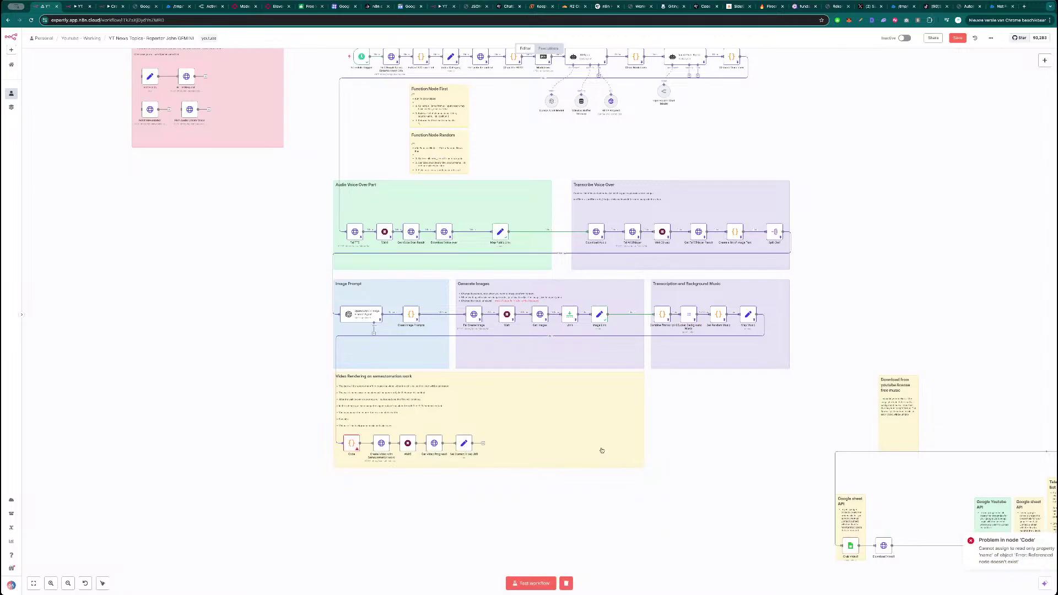
pyautogui.doubleClick(352, 444)
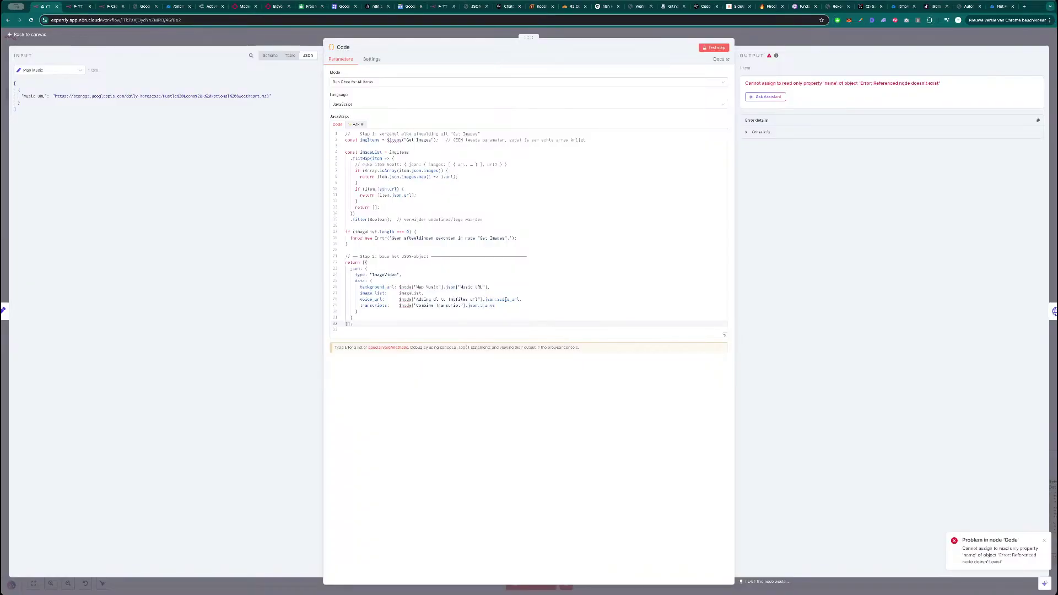
pyautogui.moveTo(520, 299); pyautogui.dragTo(403, 299)
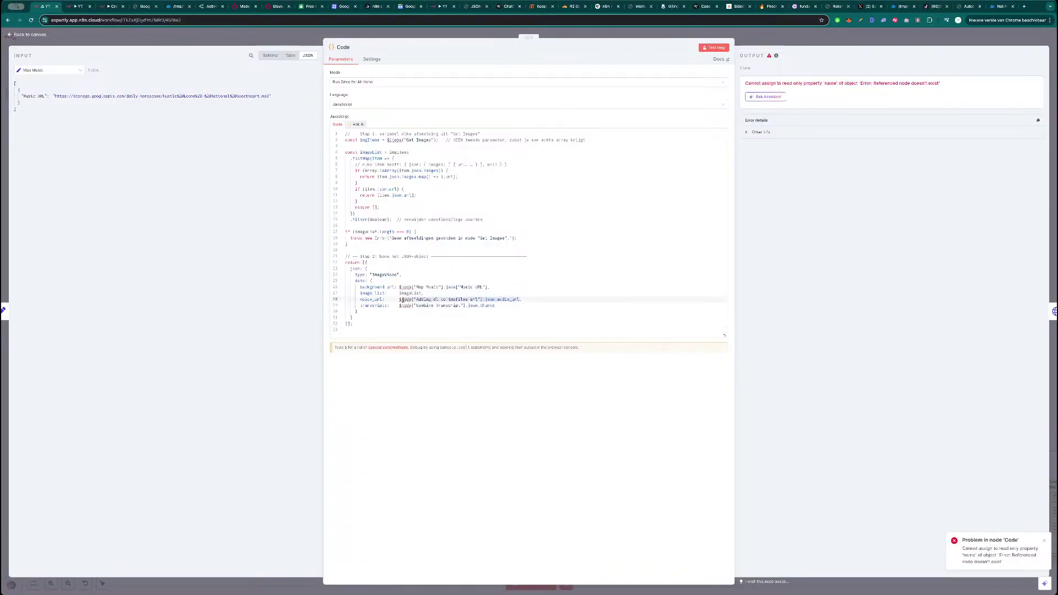
pyautogui.press('BackSpace')
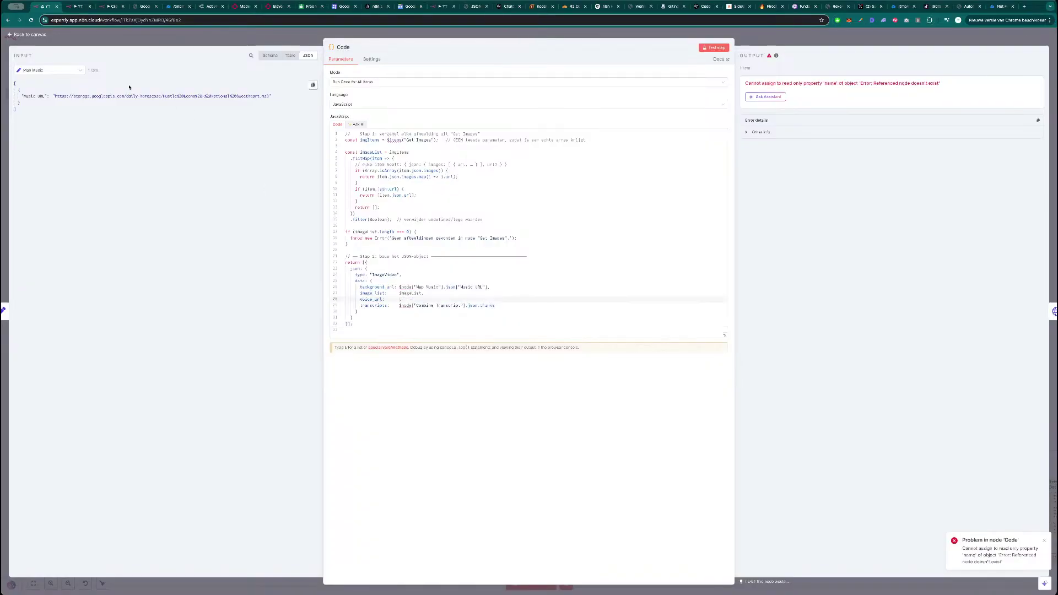
pyautogui.click(58, 70)
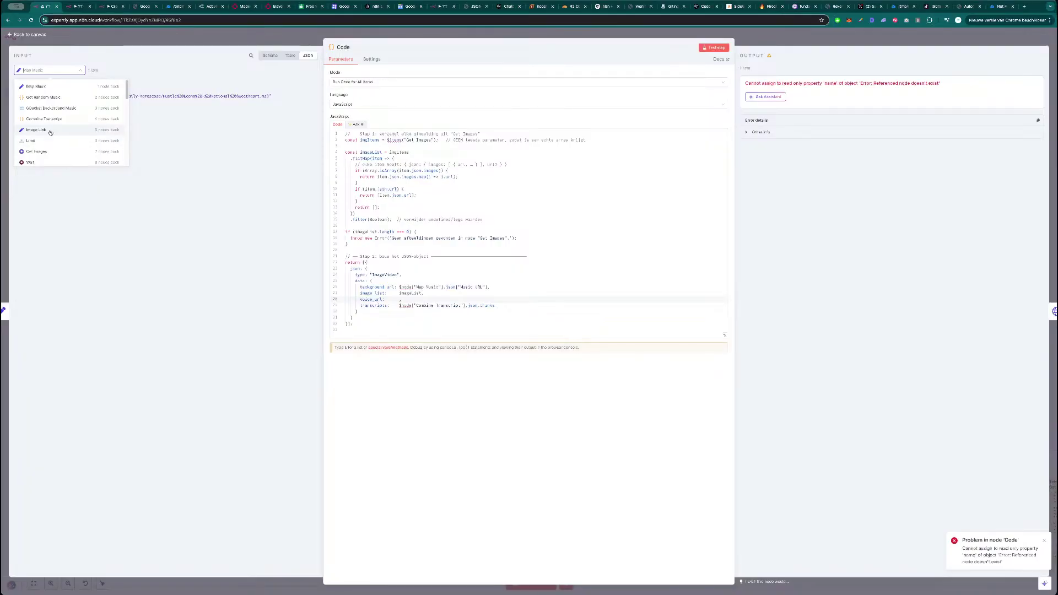
pyautogui.scroll(-3, 52, 136)
pyautogui.scroll(-1, 52, 138)
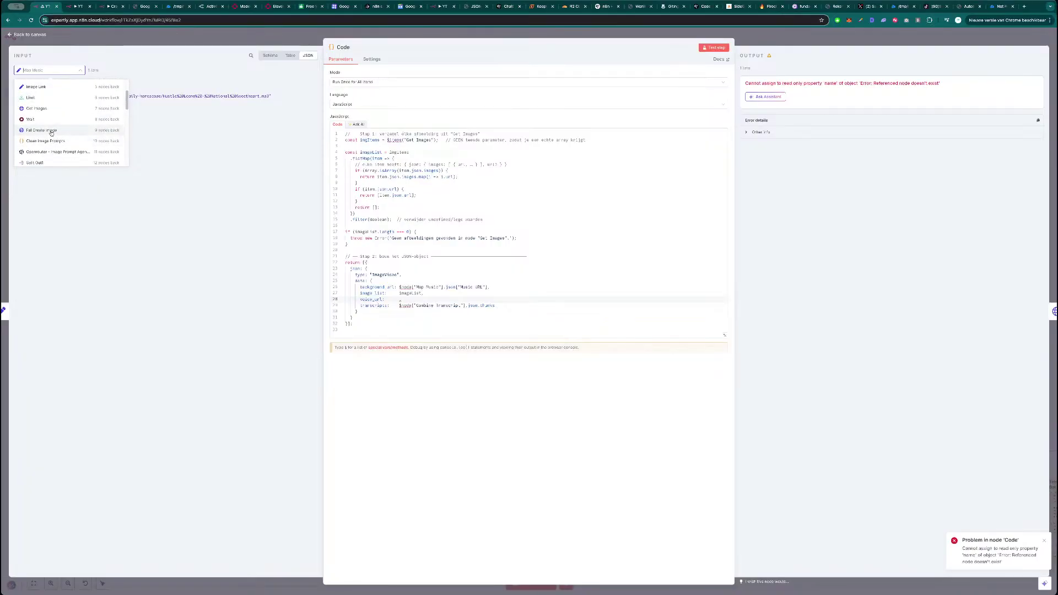
pyautogui.scroll(-3, 57, 140)
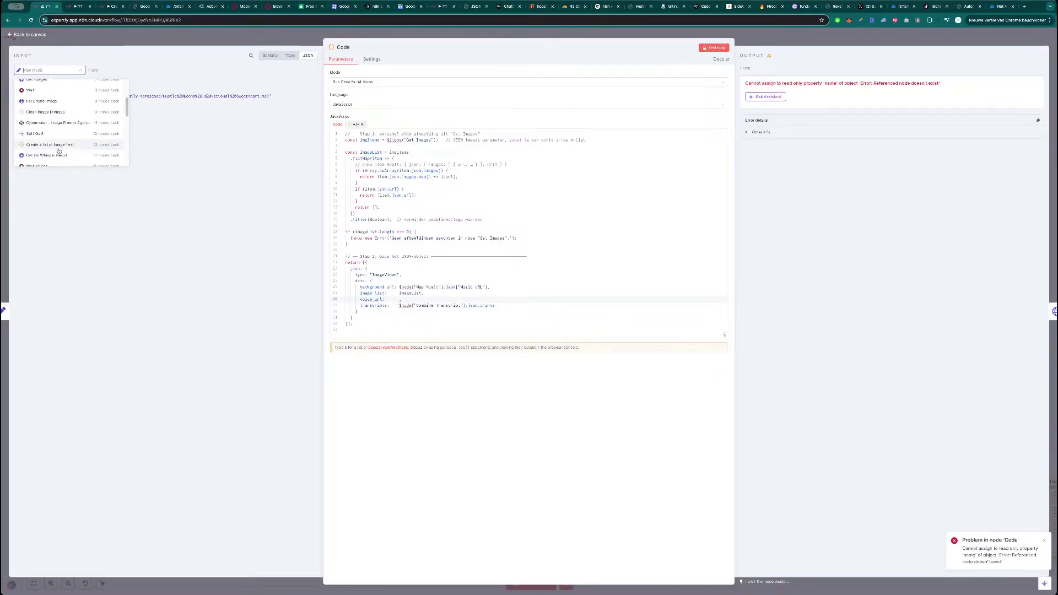
pyautogui.scroll(-2, 55, 149)
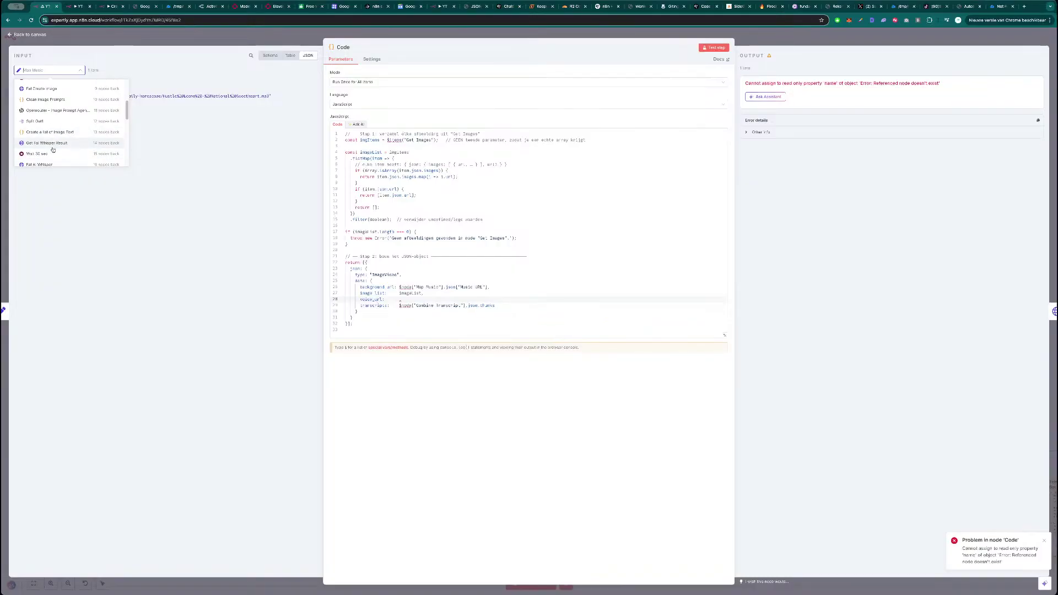
pyautogui.scroll(4, 54, 143)
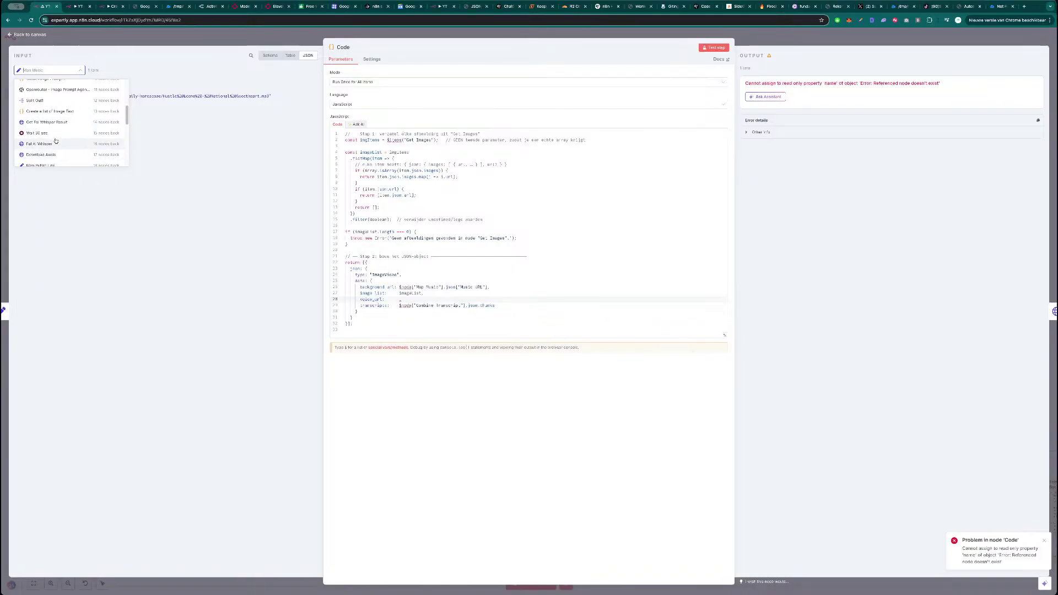
pyautogui.scroll(3, 54, 127)
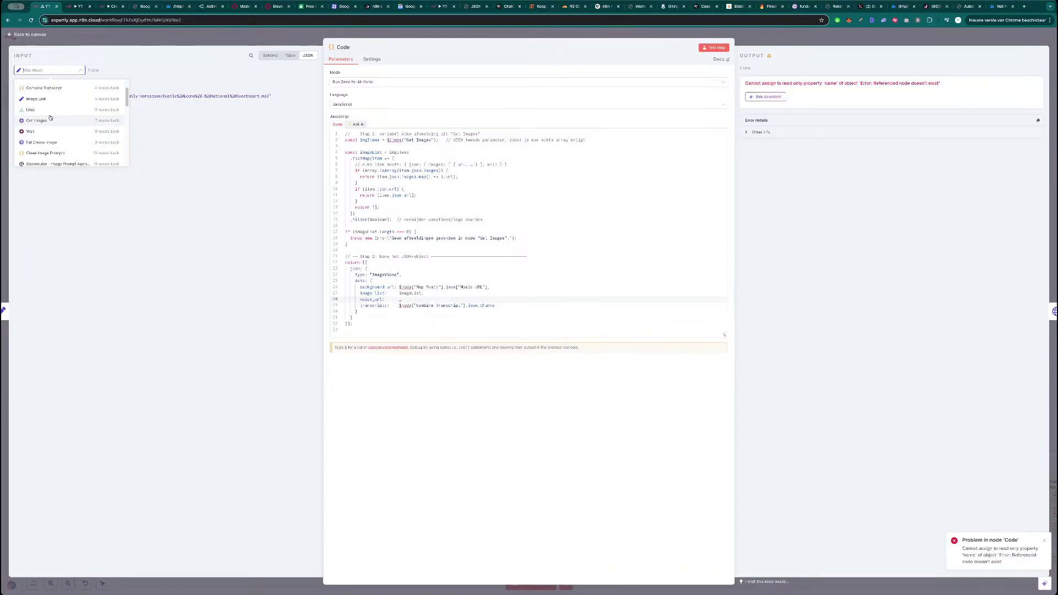
pyautogui.scroll(2, 52, 102)
pyautogui.click(55, 91)
pyautogui.click(208, 42)
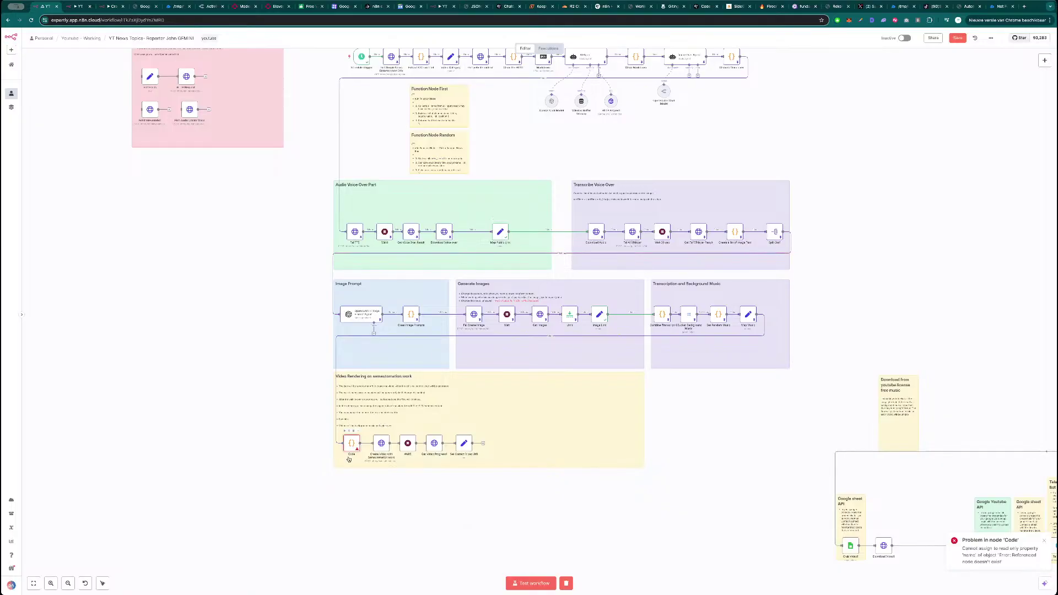
# - Set voice_url in the Code node to the Audio URL field from Map Public Link and test the node
pyautogui.doubleClick(352, 448)
pyautogui.click(60, 70)
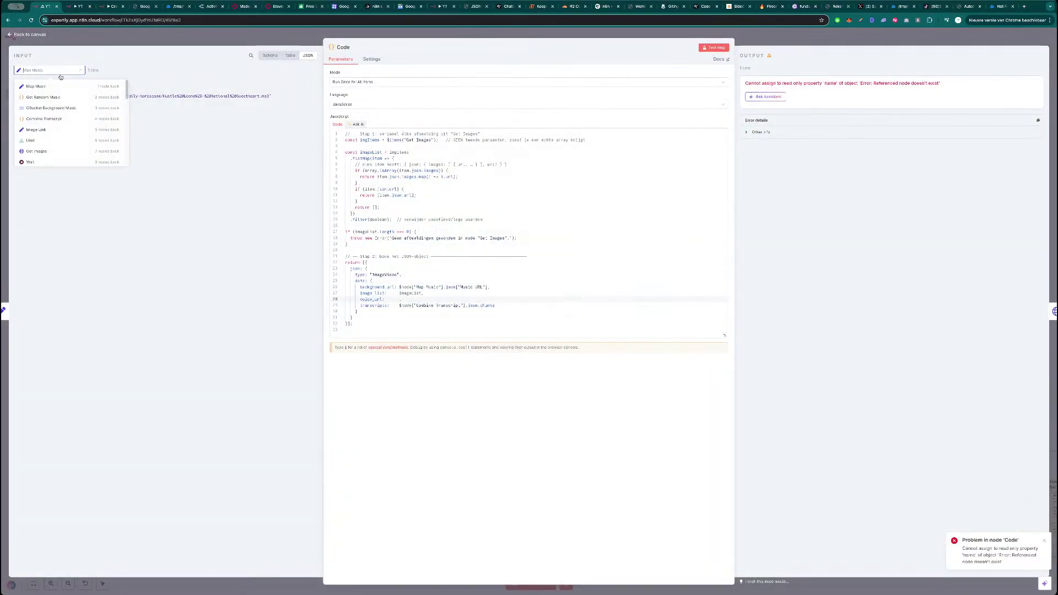
pyautogui.scroll(-2, 51, 141)
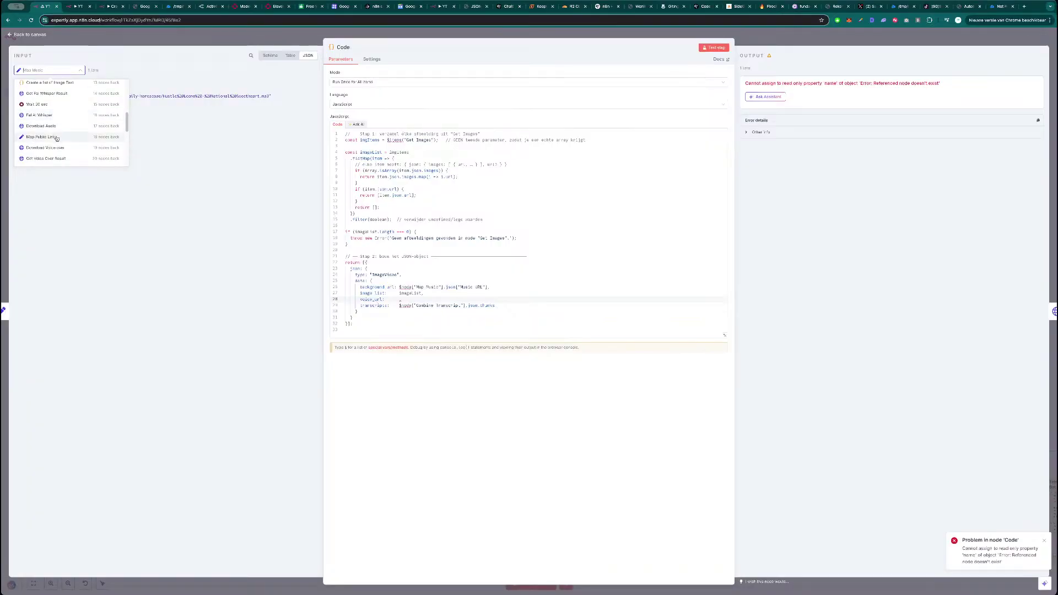
pyautogui.click(43, 159)
pyautogui.moveTo(40, 97); pyautogui.dragTo(401, 301)
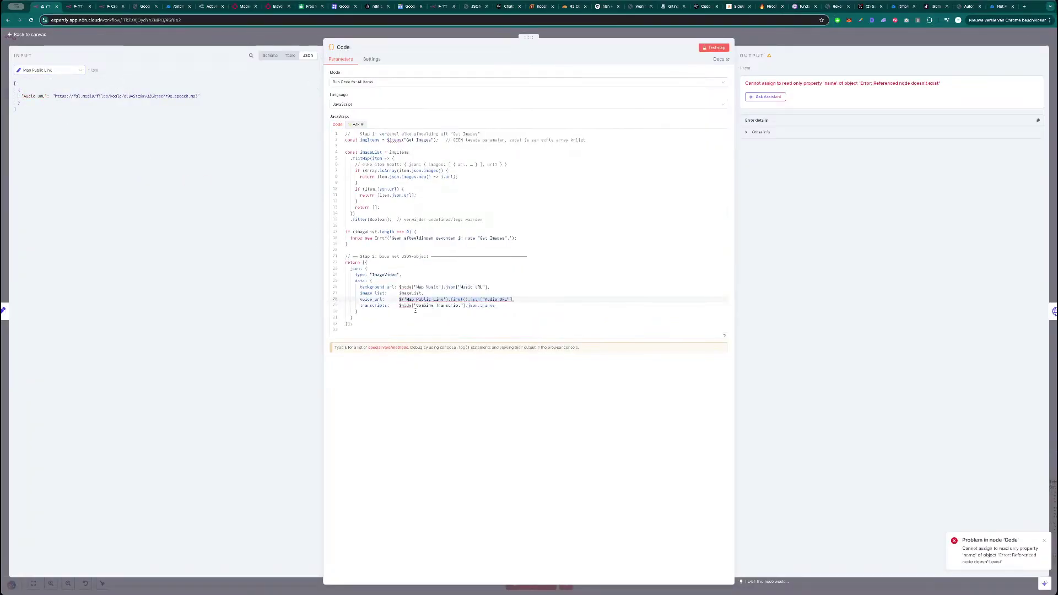
pyautogui.click(715, 48)
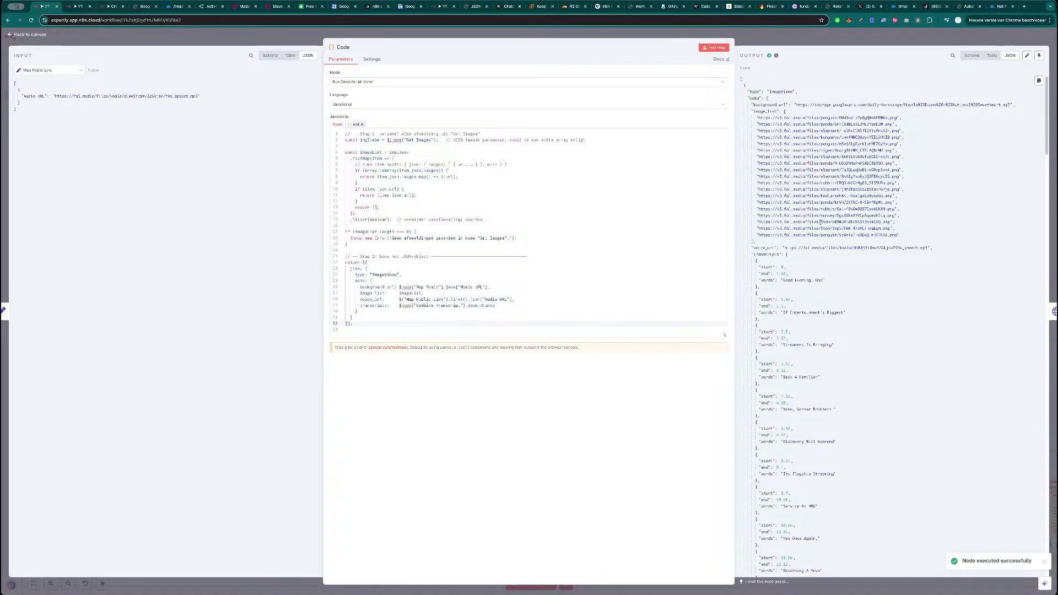
pyautogui.press('Escape')
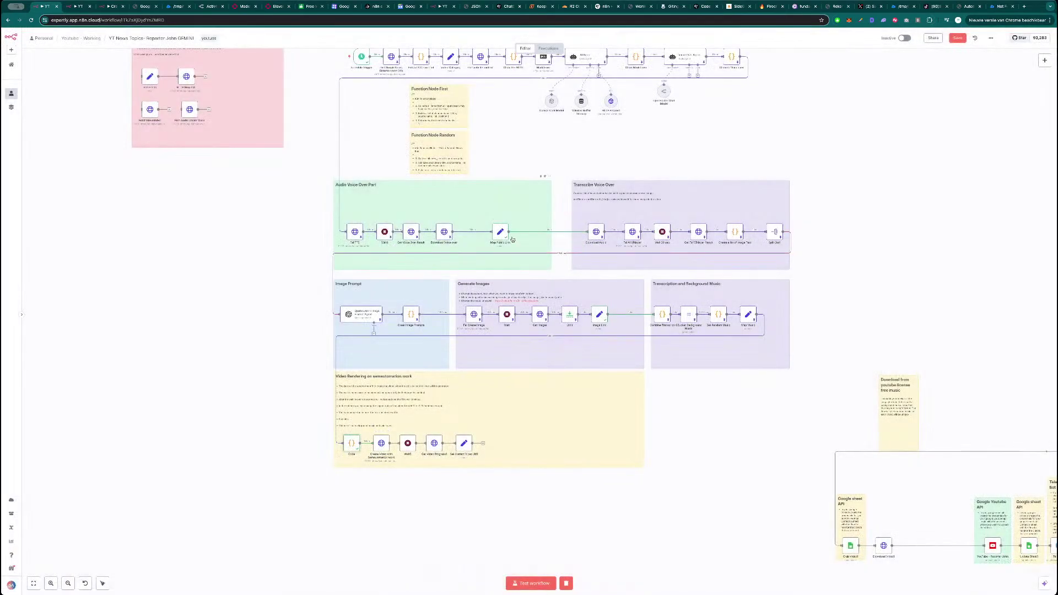
# - Place Map Public Link beside Download Voice over and narrow the Audio Voice Over Part note to fit its nodes
pyautogui.moveTo(502, 232); pyautogui.dragTo(481, 231)
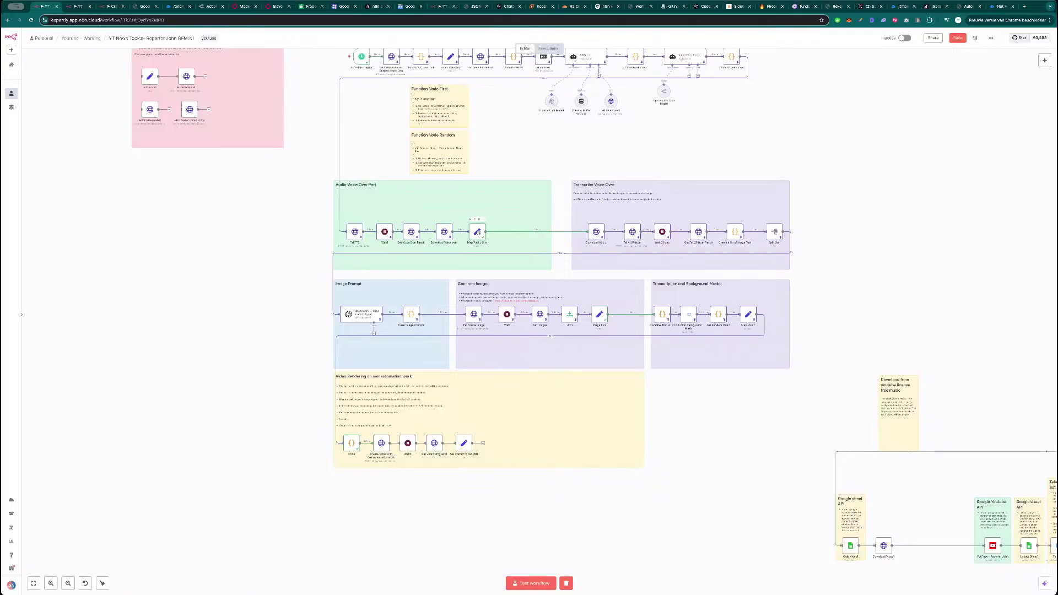
pyautogui.moveTo(551, 217); pyautogui.dragTo(495, 221)
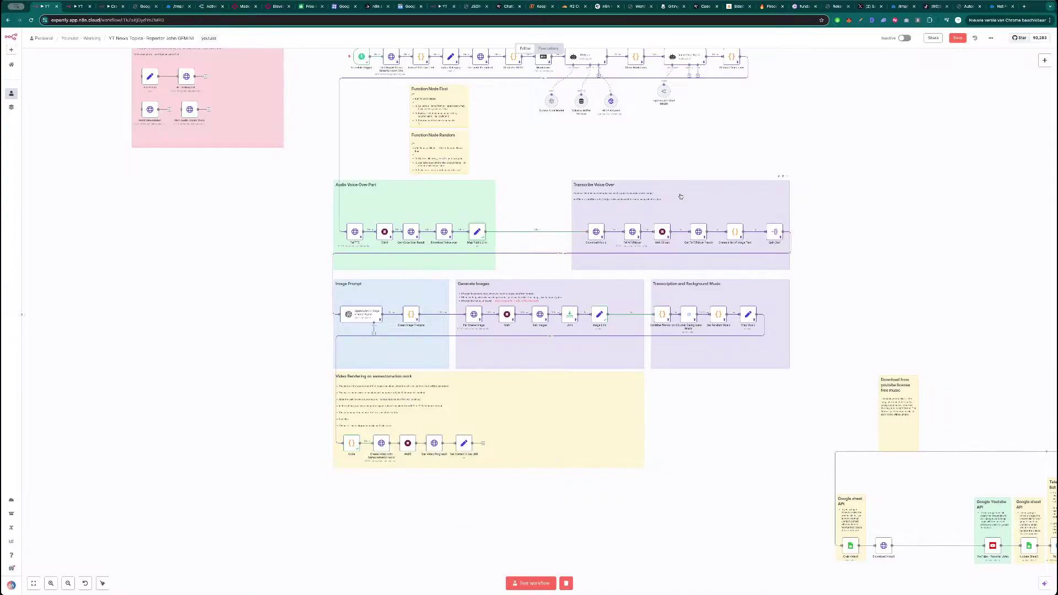
# - Shift the Transcribe Voice Over note and its six nodes left, next to the Audio Voice Over Part
pyautogui.moveTo(699, 202); pyautogui.dragTo(636, 201)
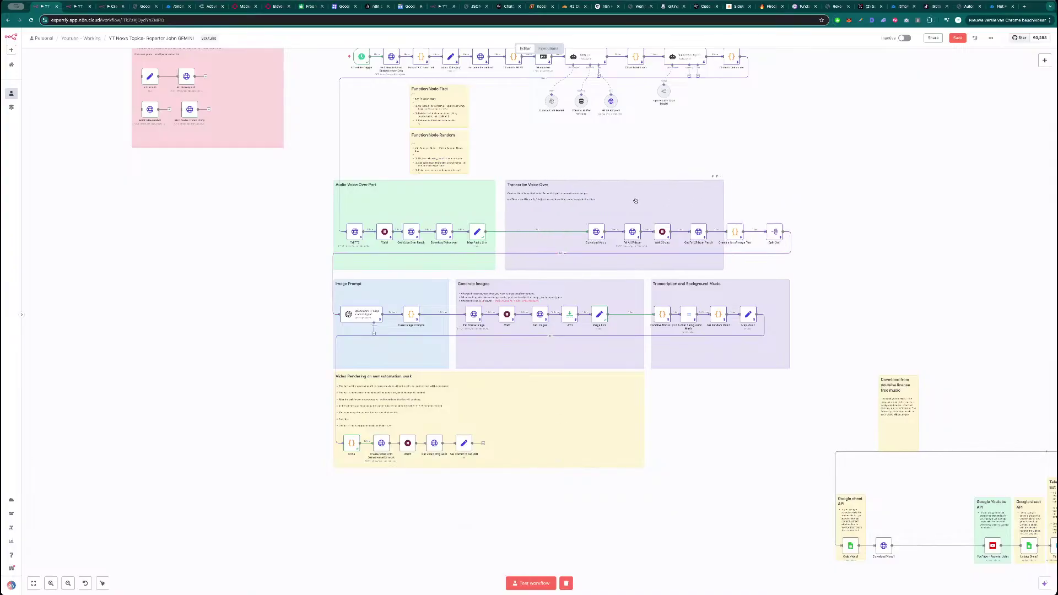
pyautogui.moveTo(807, 212); pyautogui.dragTo(574, 262)
pyautogui.moveTo(633, 232); pyautogui.dragTo(559, 231)
pyautogui.click(770, 220)
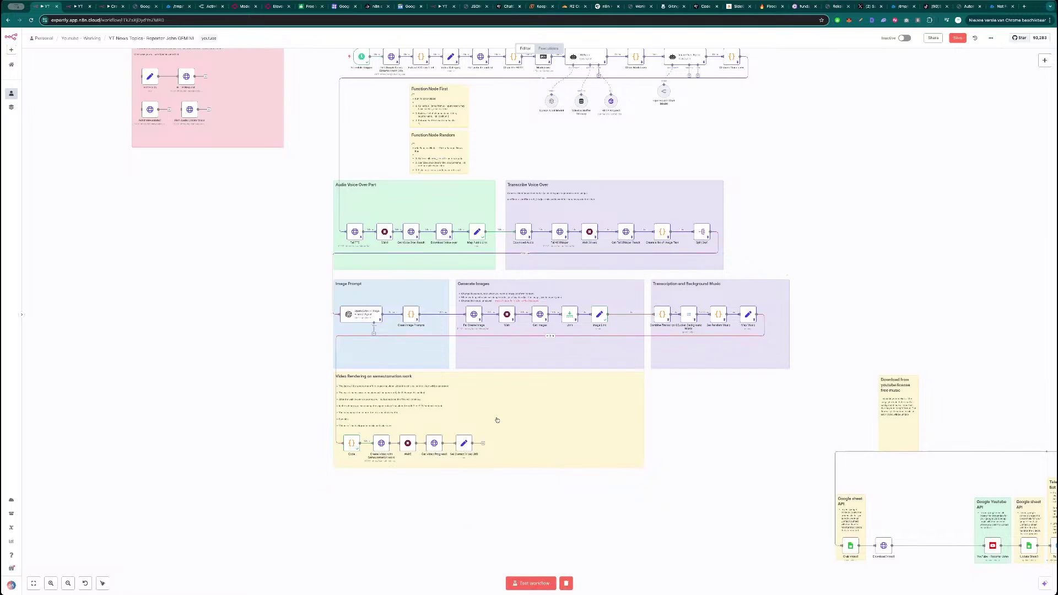
# - Test the Create Video with Samautomation.work node and start the Wait node that follows it
pyautogui.click(375, 431)
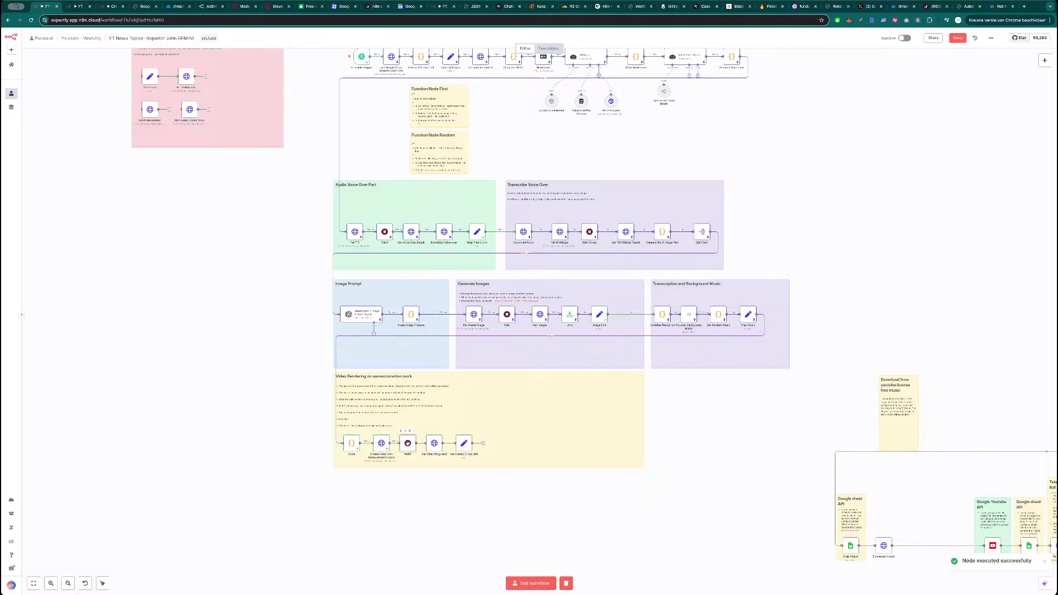
pyautogui.doubleClick(407, 444)
pyautogui.click(713, 47)
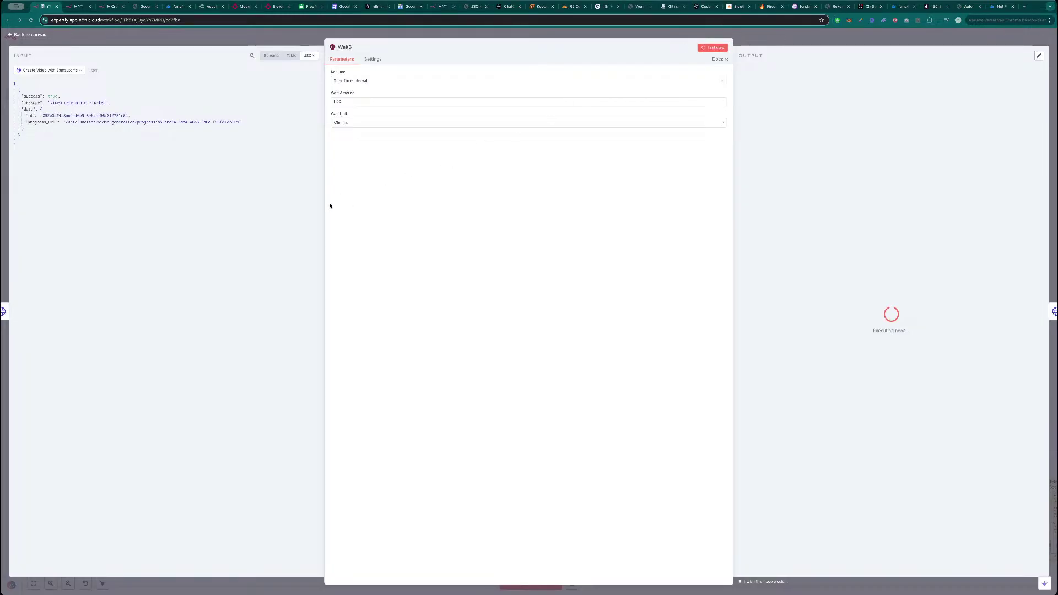
# - Switch to the X tab and go from the Samautomation.work profile to the home feed
pyautogui.click(874, 6)
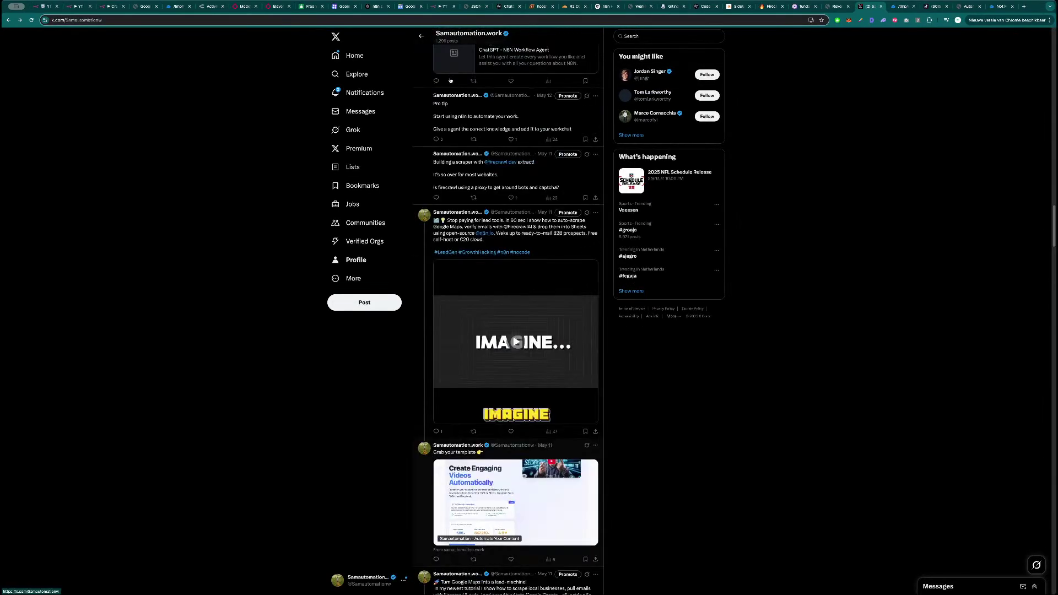
pyautogui.scroll(2, 450, 80)
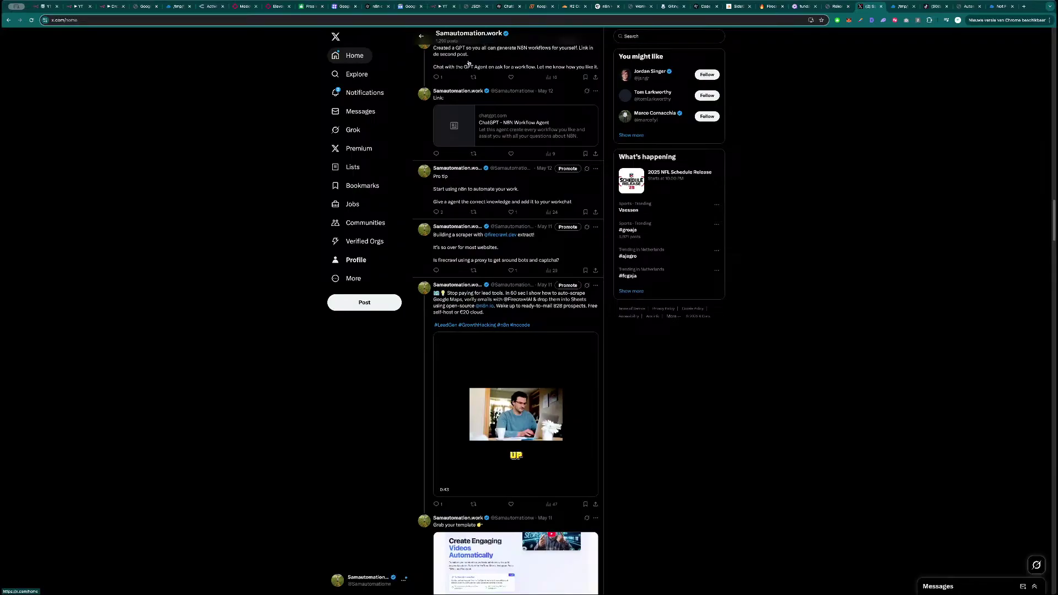
pyautogui.click(457, 59)
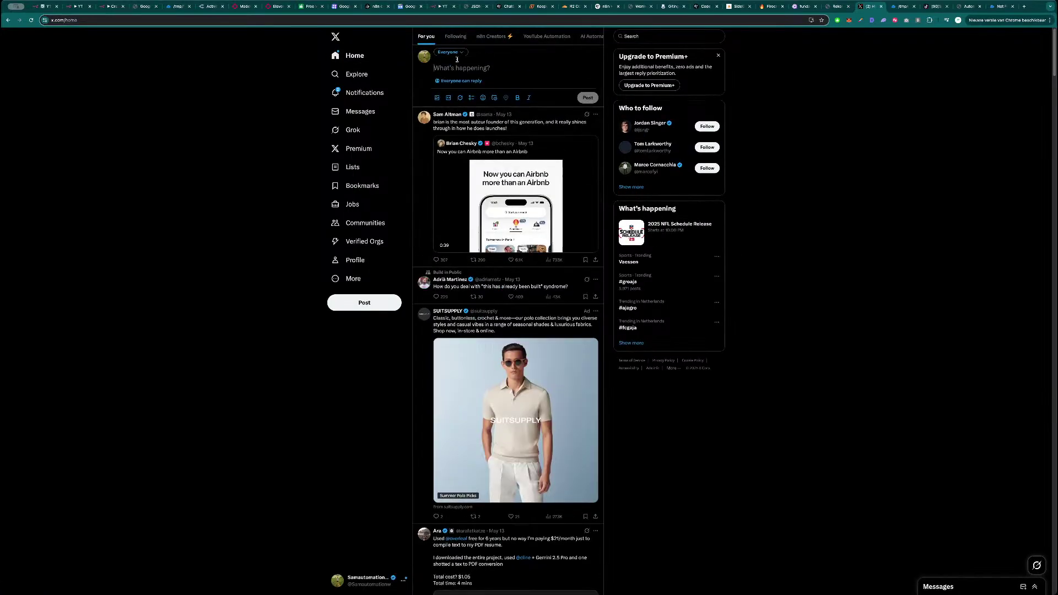
pyautogui.write('Come and chill and build N8N template with me')
pyautogui.press('Return')
pyautogui.press('Return')
pyautogui.write('https://www.youtube.com/watch?v=ga9gMZSy6WY&ab_channel=Samautomation')
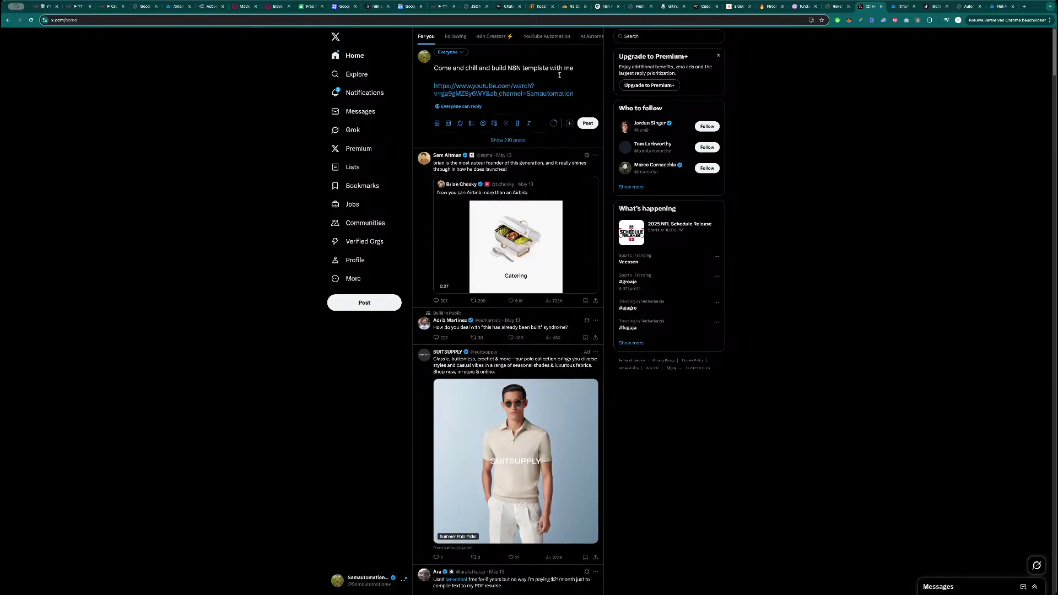
pyautogui.click(492, 68)
pyautogui.write('re')
pyautogui.click(589, 124)
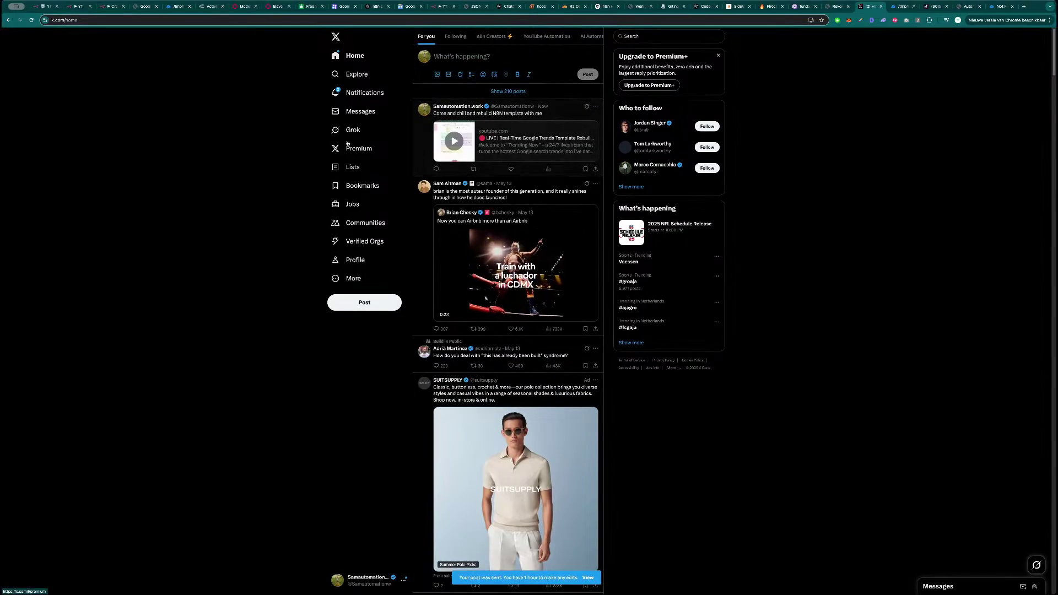
# - Return to n8n, close the Wait5 node, and check the Audio URL mapping in the YT Newsloop Topics execution's Map Public Link node
pyautogui.hotkey('ctrl', '2')
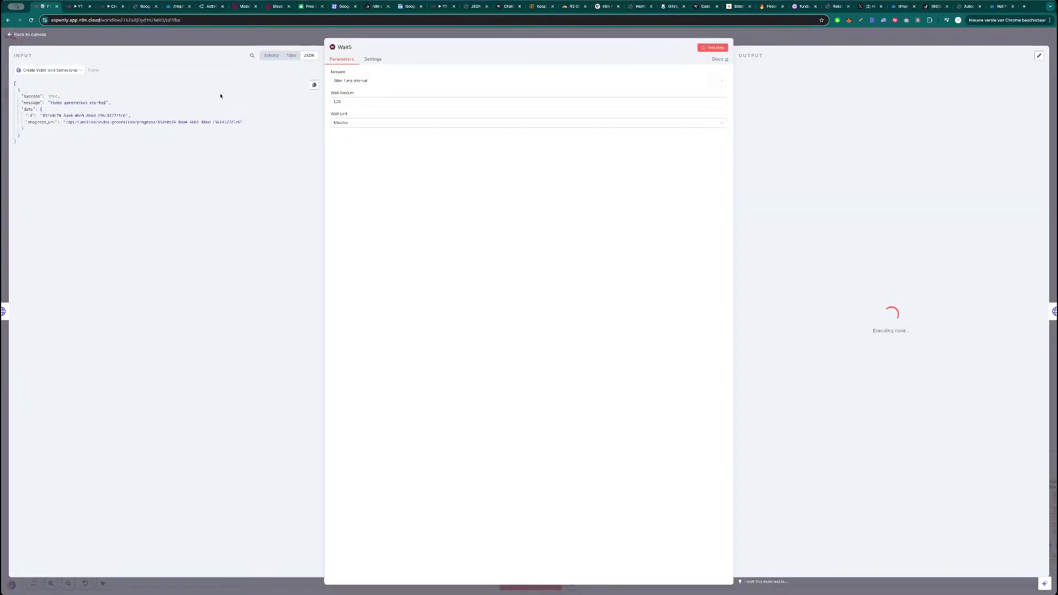
pyautogui.click(794, 39)
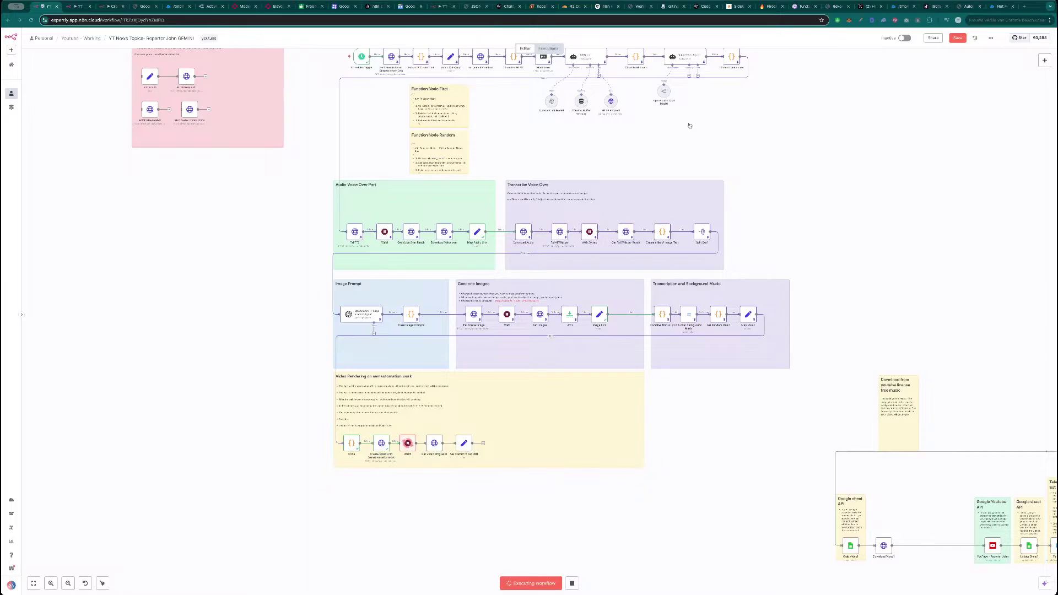
pyautogui.hotkey('ctrl', 'Tab')
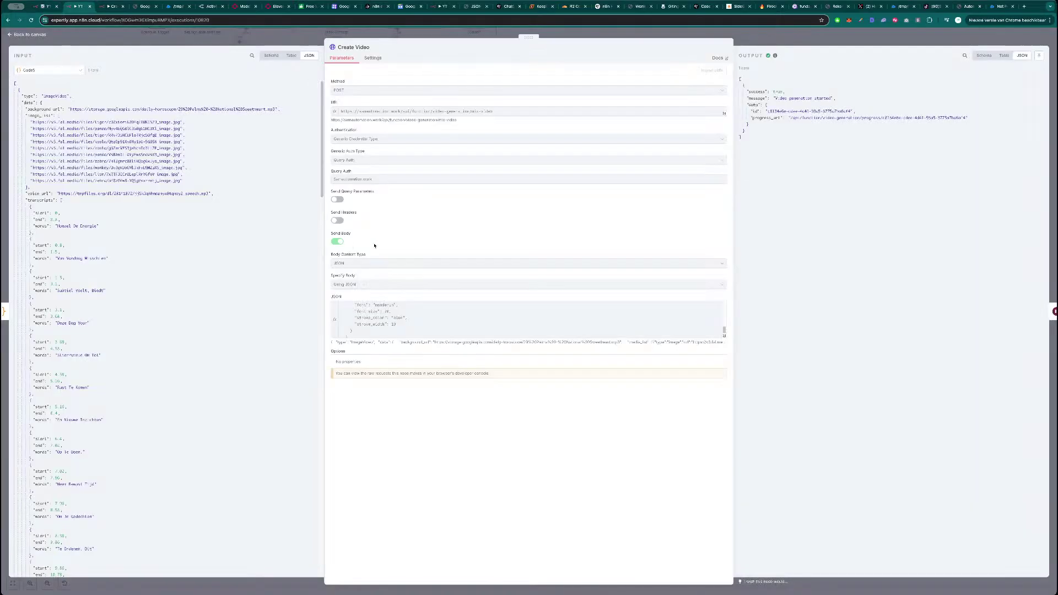
pyautogui.press('Escape')
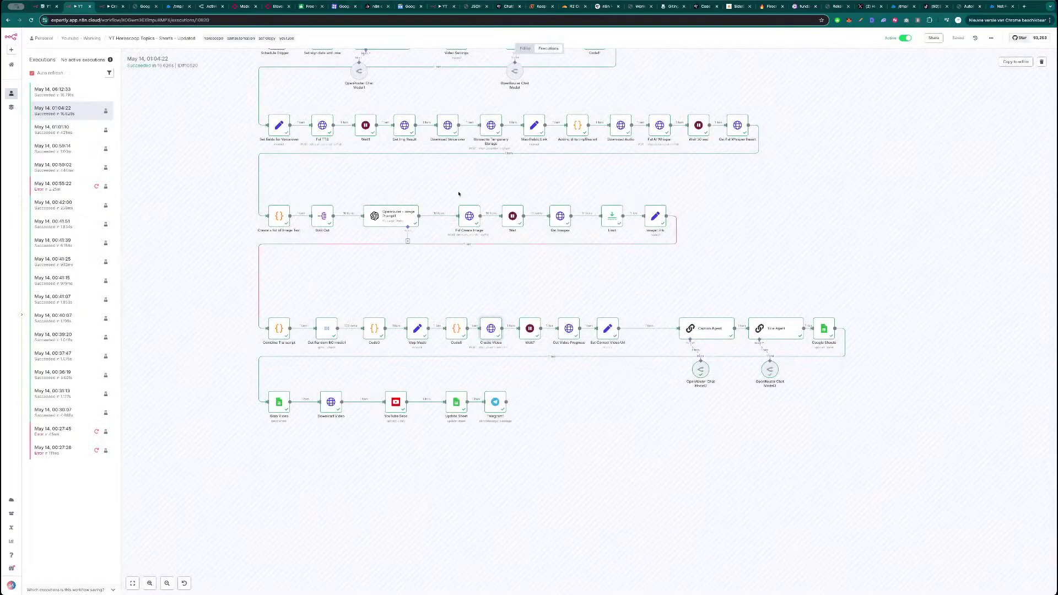
pyautogui.hscroll(2, 456, 186)
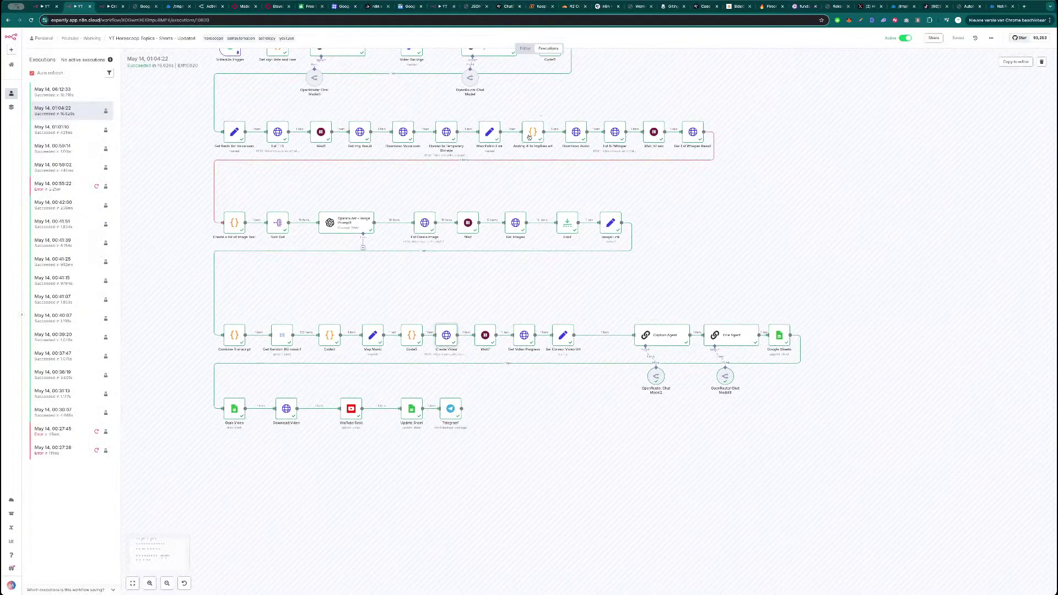
pyautogui.doubleClick(494, 136)
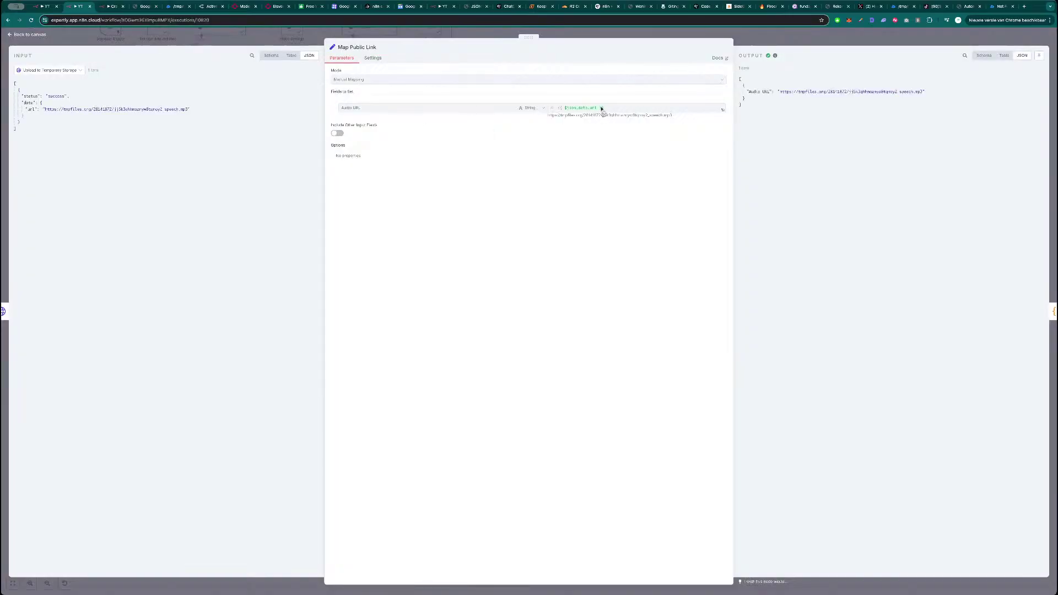
pyautogui.press('Escape')
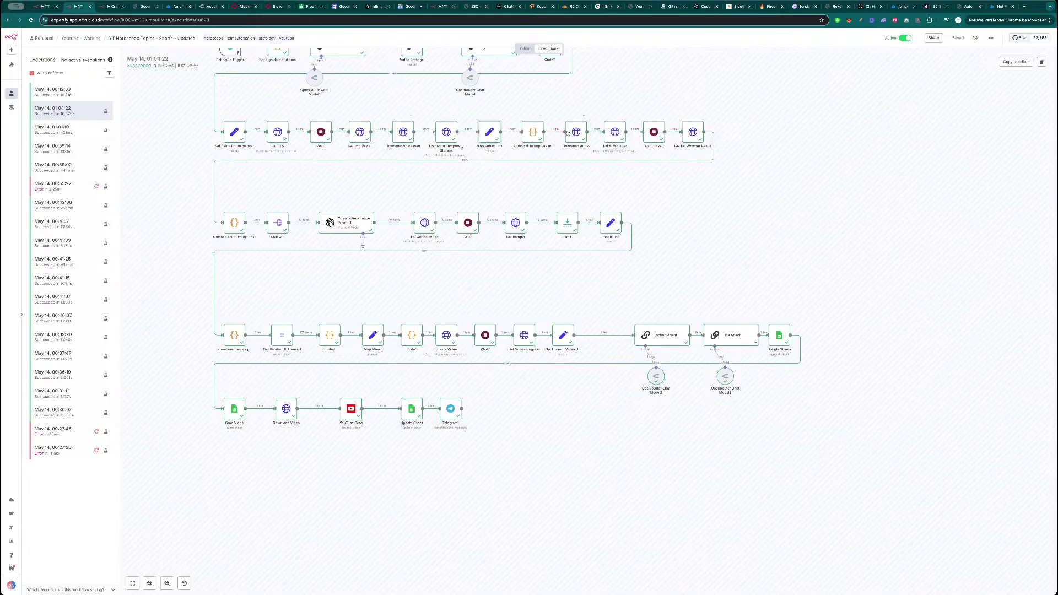
pyautogui.moveTo(477, 183); pyautogui.dragTo(521, 188)
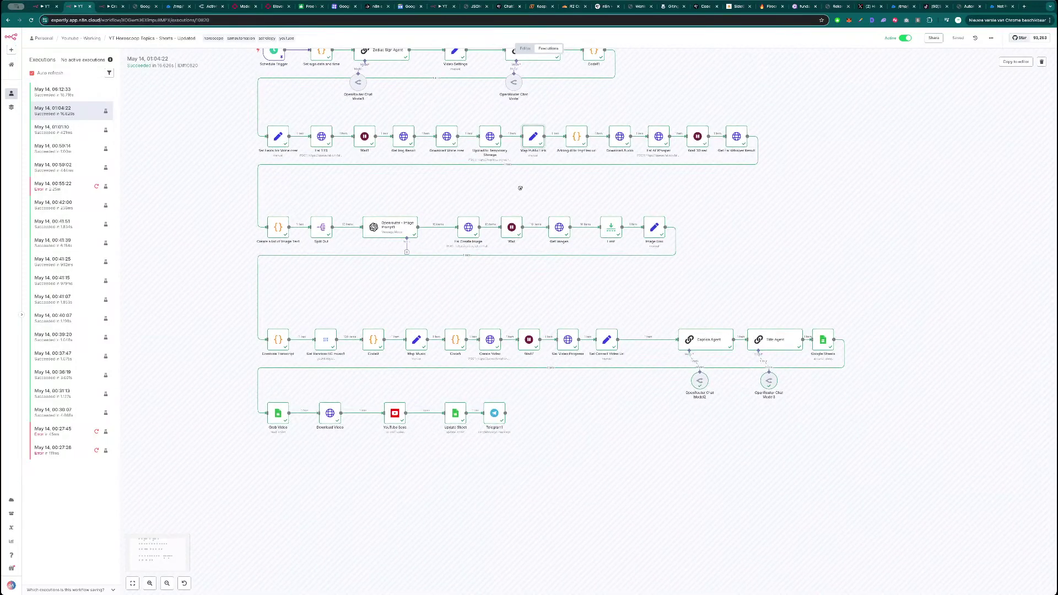
# - Compare the YT News Topics workflow with the reference execution, examining its voice-over, transcription, image and video rendering sections
pyautogui.hotkey('ctrl', 'shift', 'Tab')
pyautogui.moveTo(266, 266); pyautogui.dragTo(222, 264)
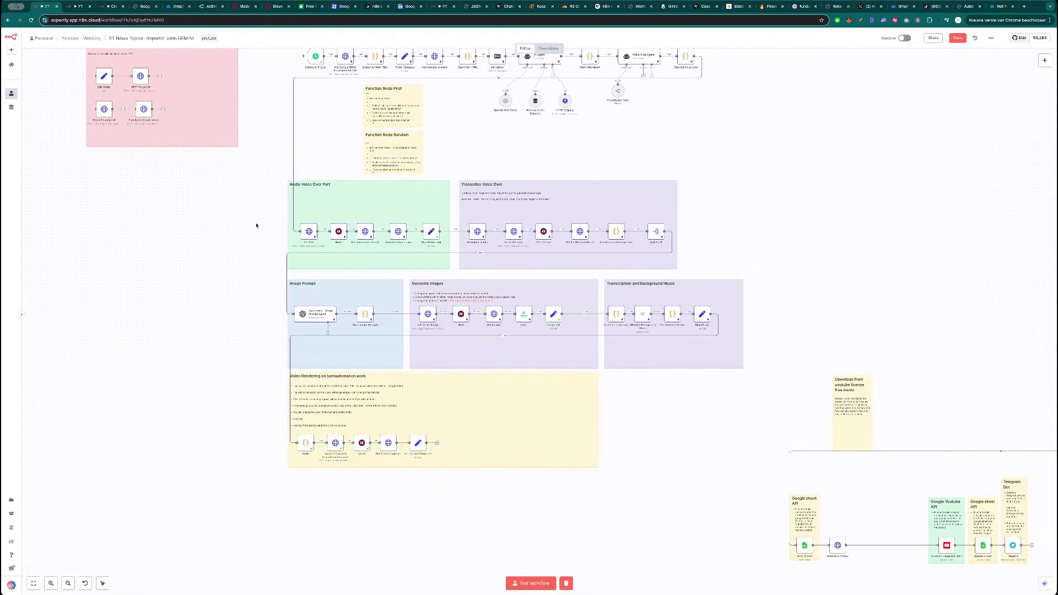
pyautogui.hotkey('ctrl', 'Tab')
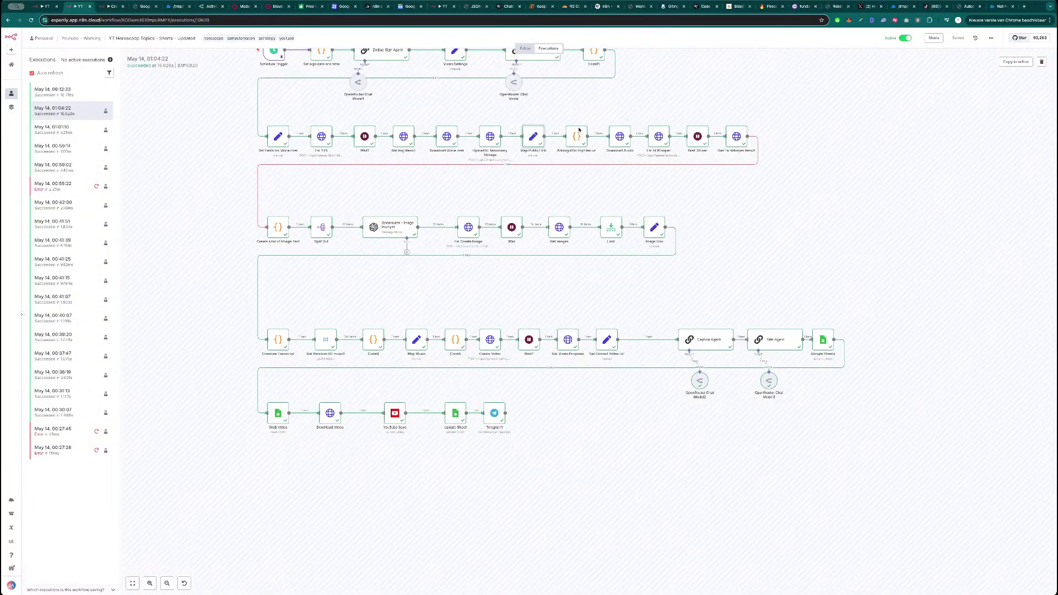
pyautogui.hotkey('ctrl', 'shift', 'Tab')
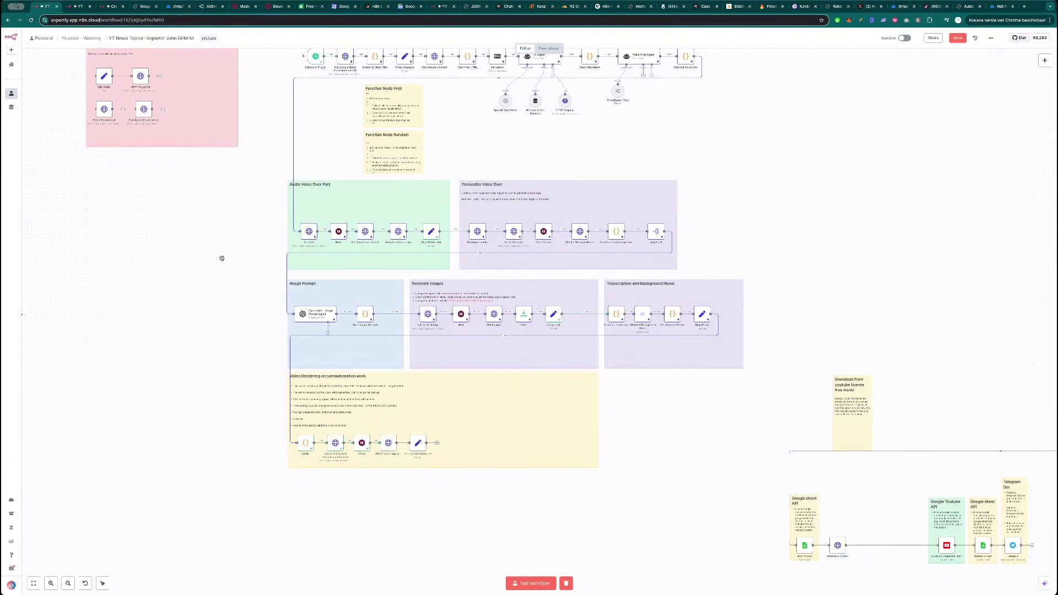
pyautogui.scroll(2, 215, 259)
pyautogui.moveTo(208, 262); pyautogui.dragTo(162, 243)
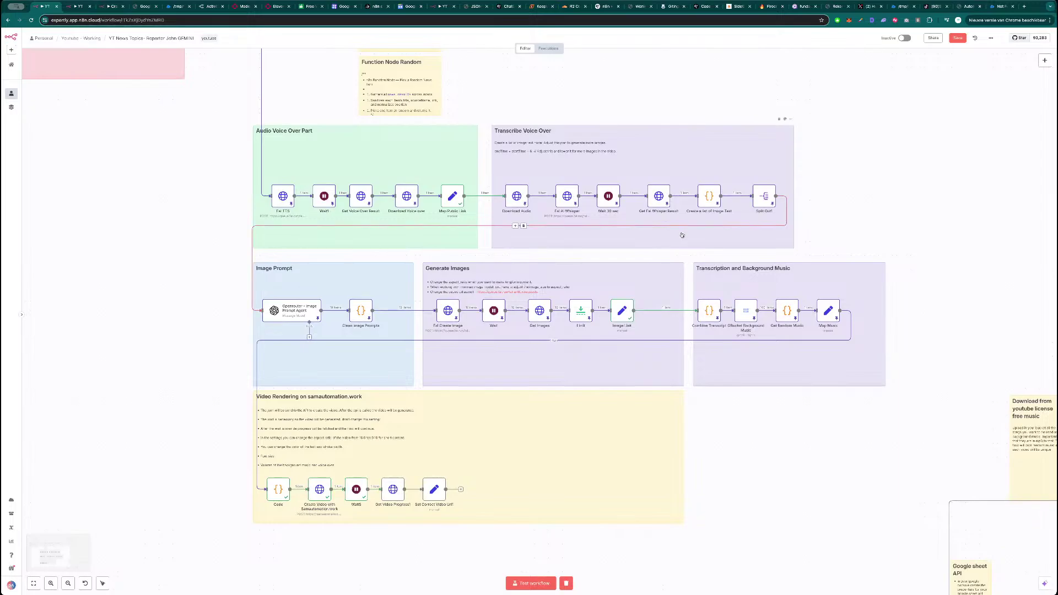
pyautogui.scroll(-2, 728, 445)
pyautogui.scroll(-2, 717, 441)
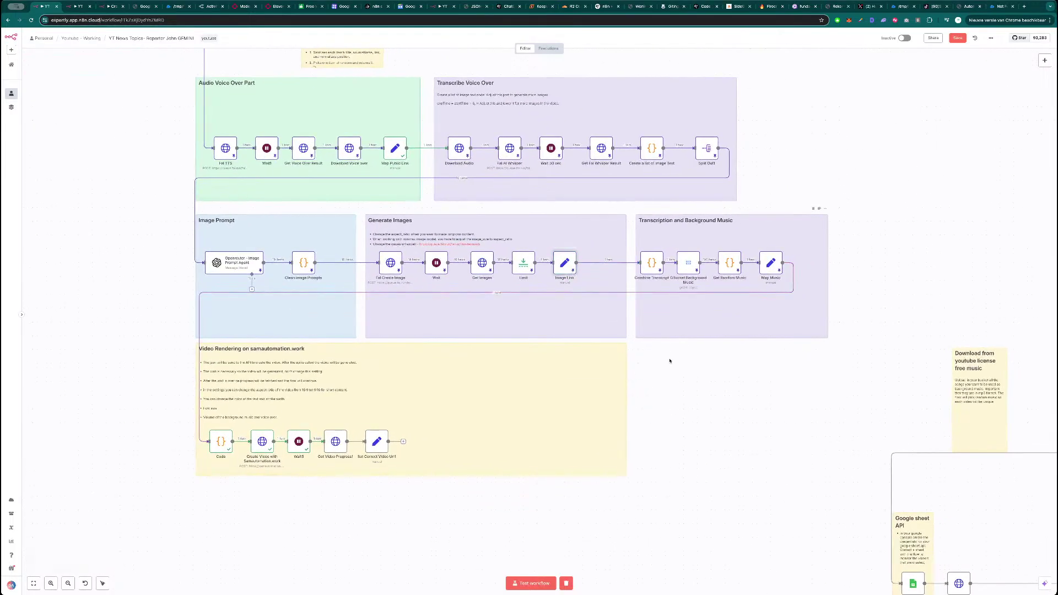
pyautogui.scroll(-2, 309, 507)
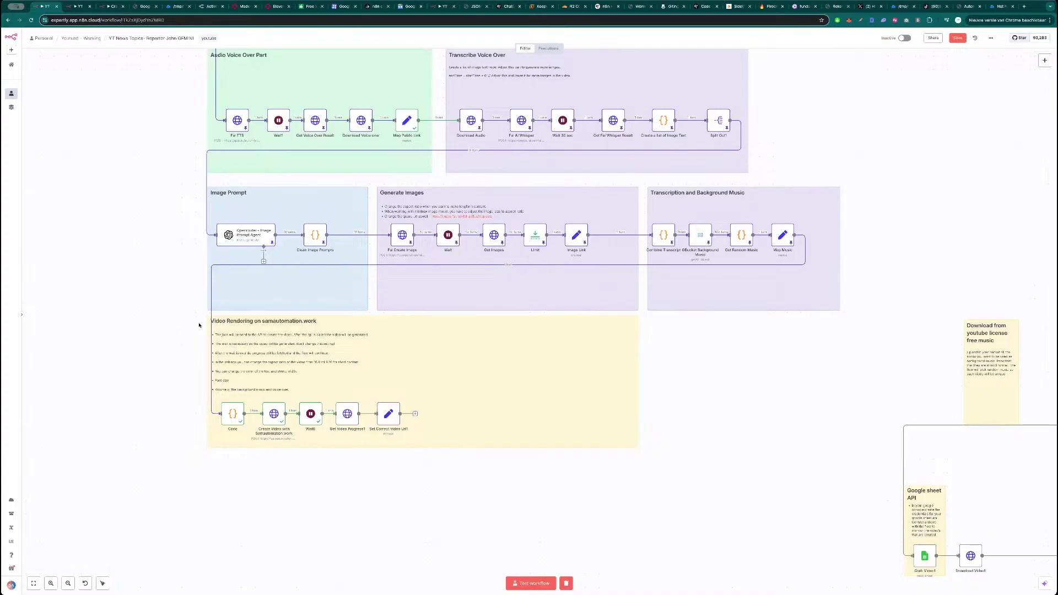
# - Switch to the Samautomation site and read the Automated Product Generator template's key features and setup instructions
pyautogui.click(962, 7)
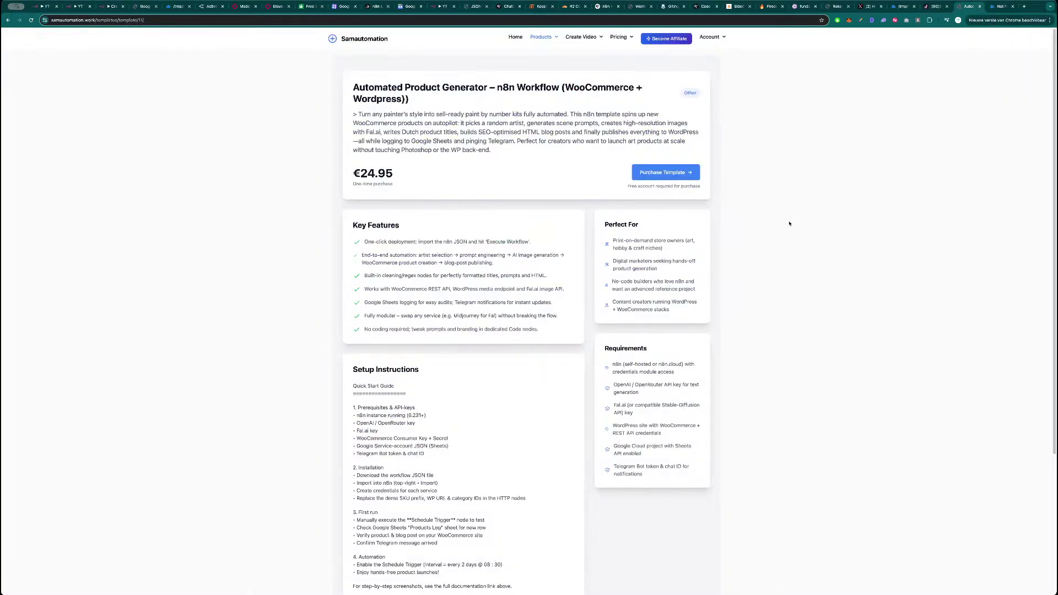
pyautogui.scroll(-2, 472, 366)
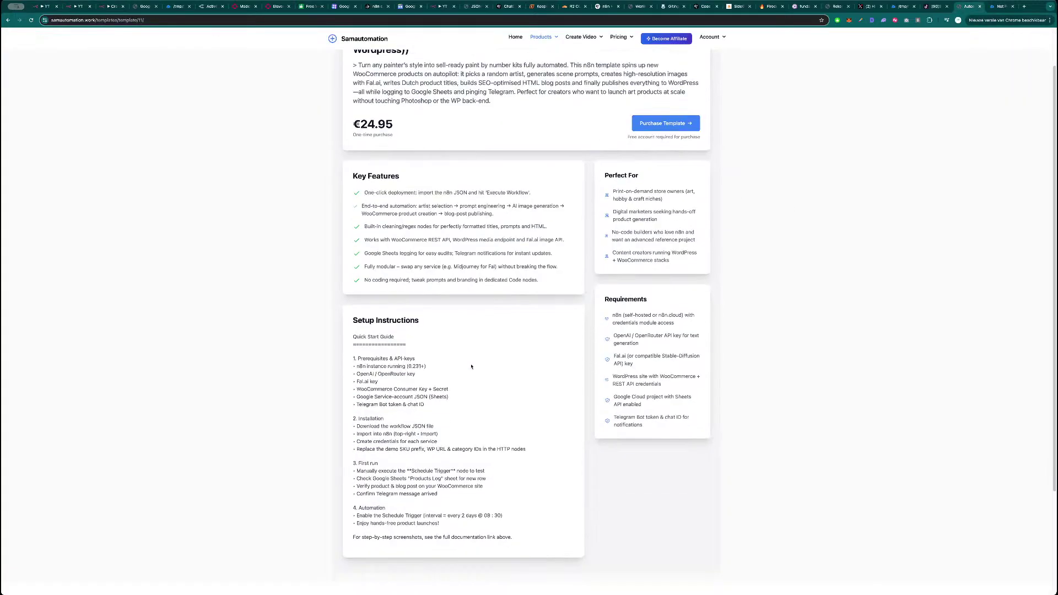
pyautogui.scroll(2, 475, 367)
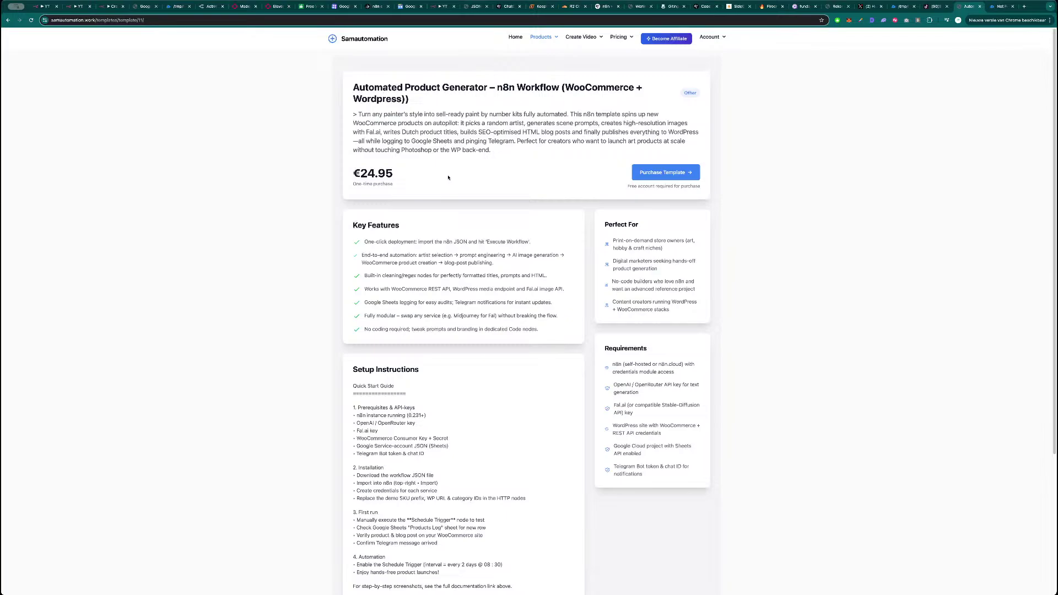
# - Switch to the Create Product with Woo workflow and examine its node chain and the Schedule Trigger's interval settings
pyautogui.click(112, 7)
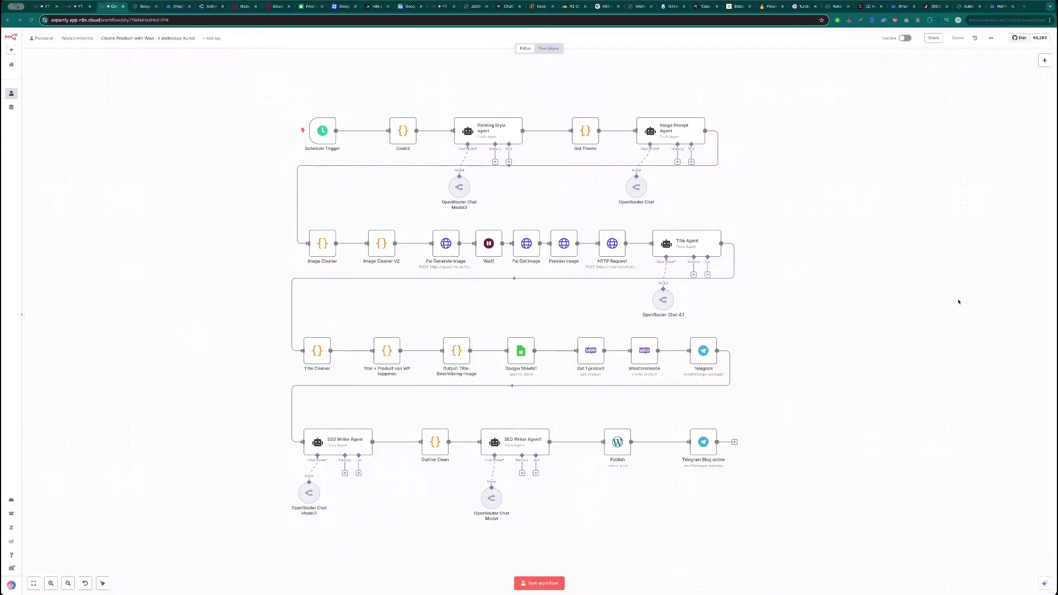
pyautogui.click(995, 313)
pyautogui.moveTo(220, 98); pyautogui.dragTo(832, 563)
pyautogui.moveTo(780, 115); pyautogui.dragTo(259, 529)
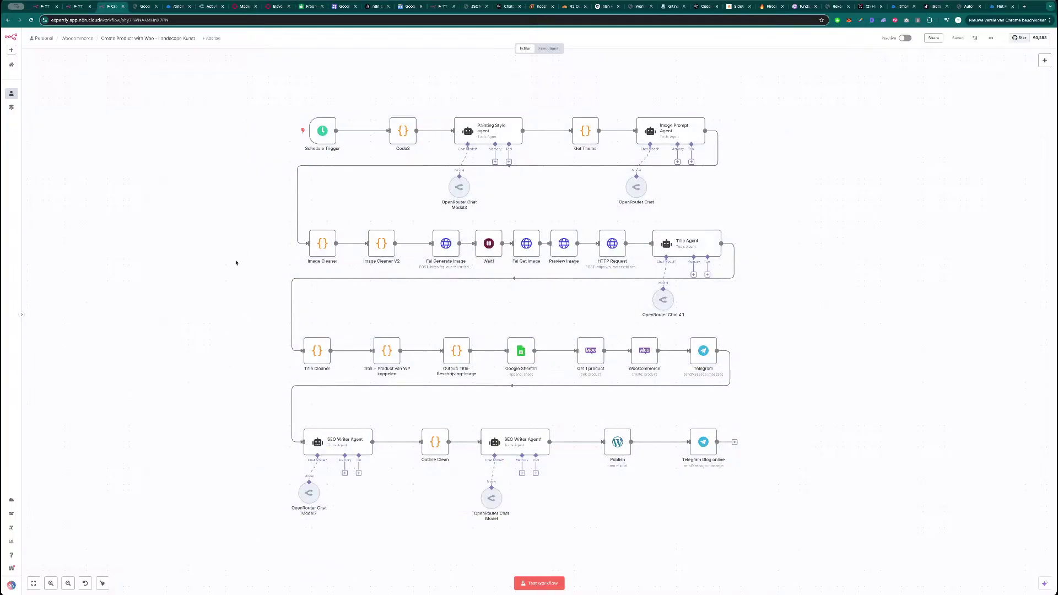
pyautogui.doubleClick(323, 130)
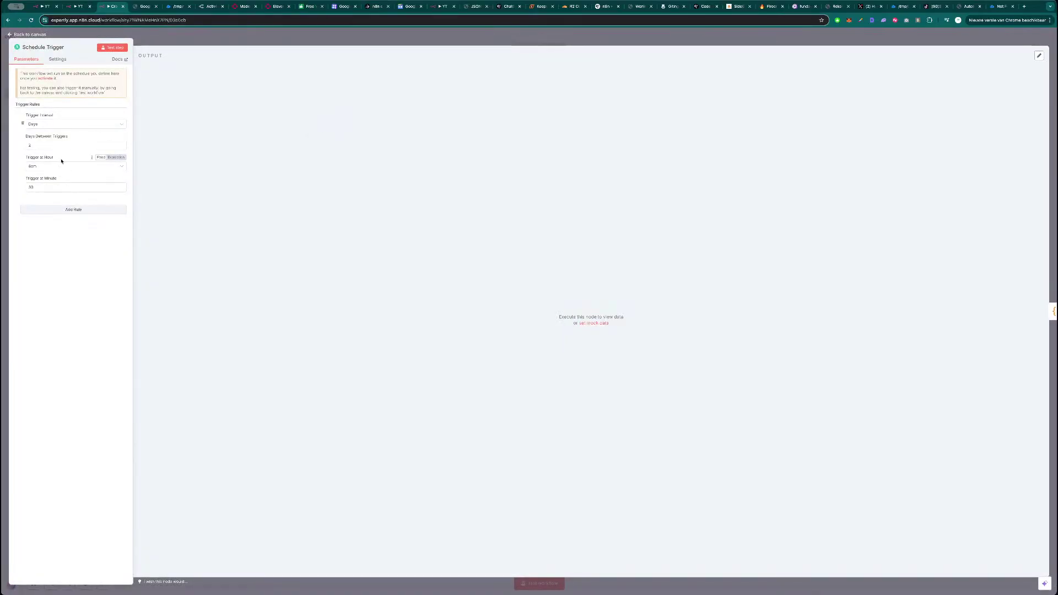
pyautogui.press('Escape')
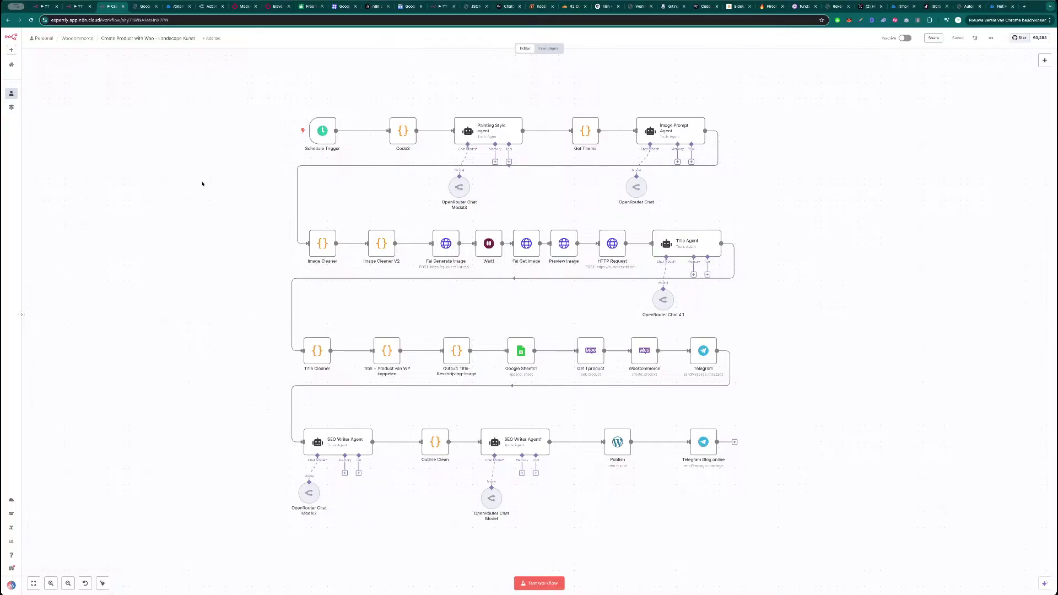
# - Return to the Automated Product Generator template page and select its web address
pyautogui.click(966, 8)
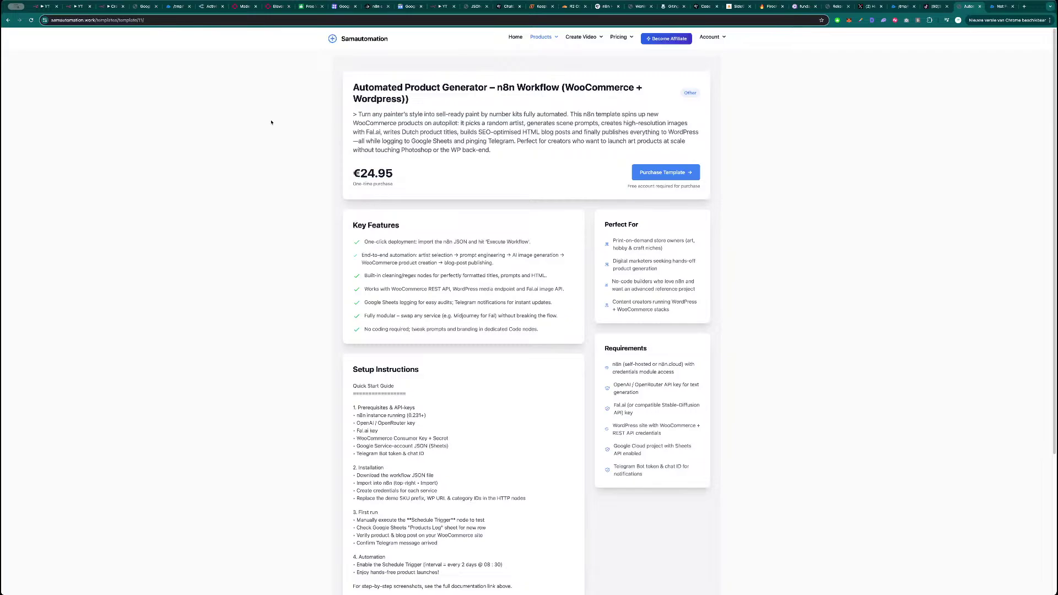
pyautogui.click(270, 20)
pyautogui.click(1051, 460)
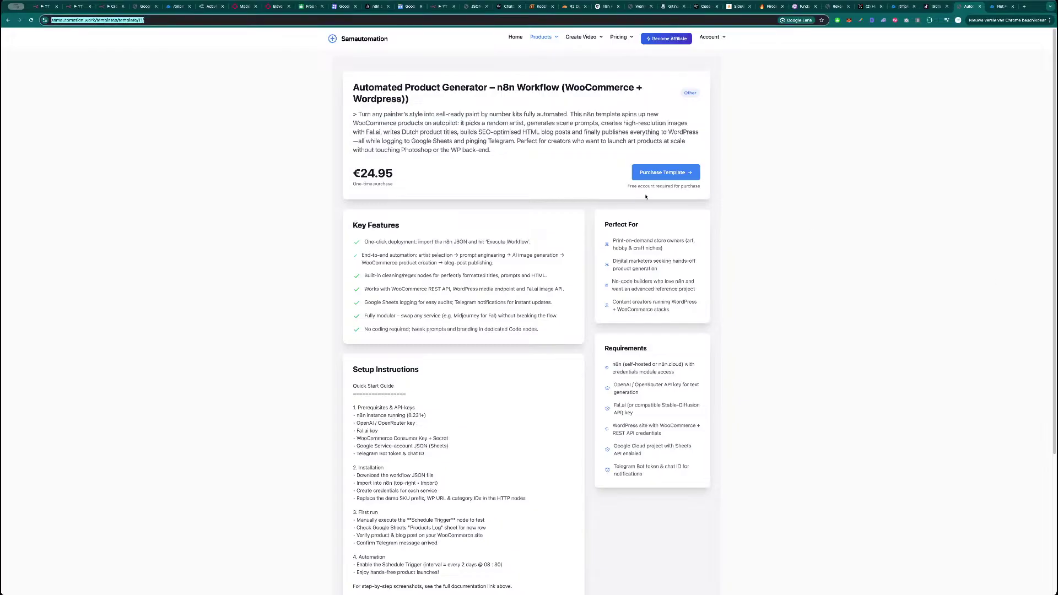
# - Go back to the YT News Topics workflow and look over its complete node layout
pyautogui.click(47, 6)
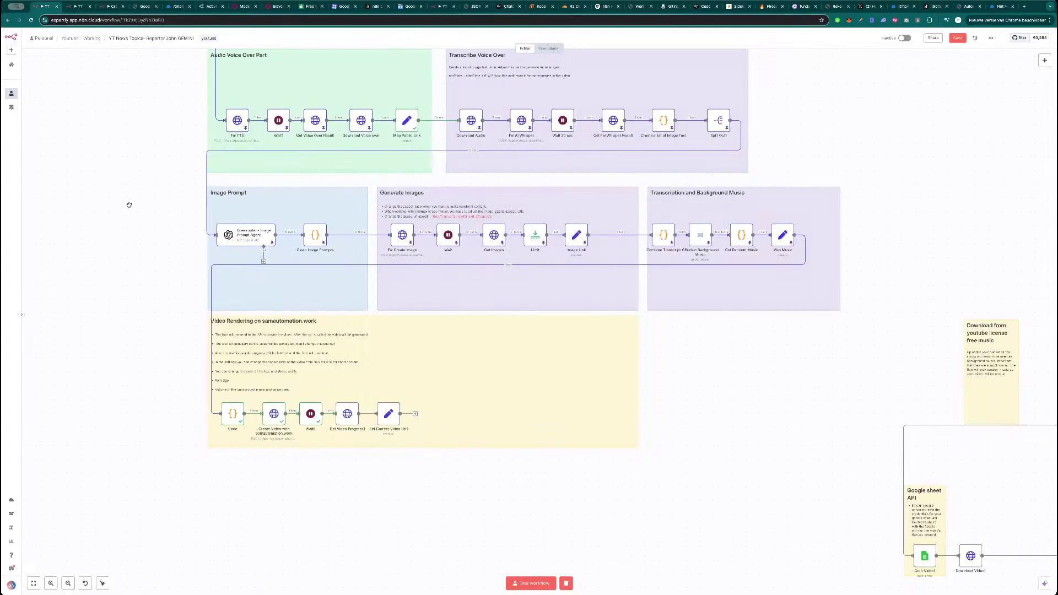
pyautogui.scroll(-5, 125, 210)
pyautogui.scroll(-2, 227, 327)
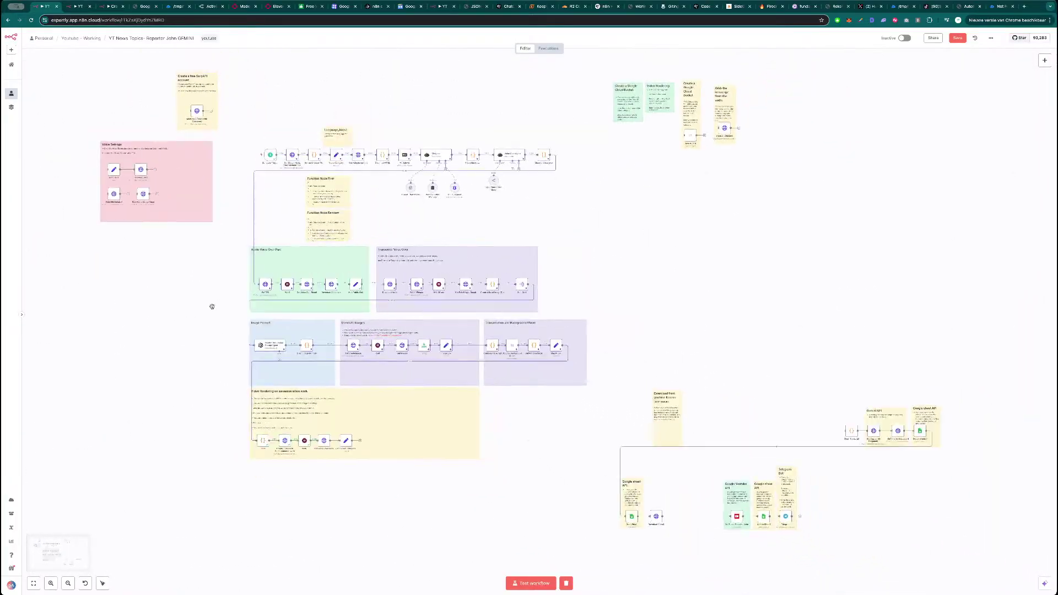
pyautogui.scroll(-2, 675, 284)
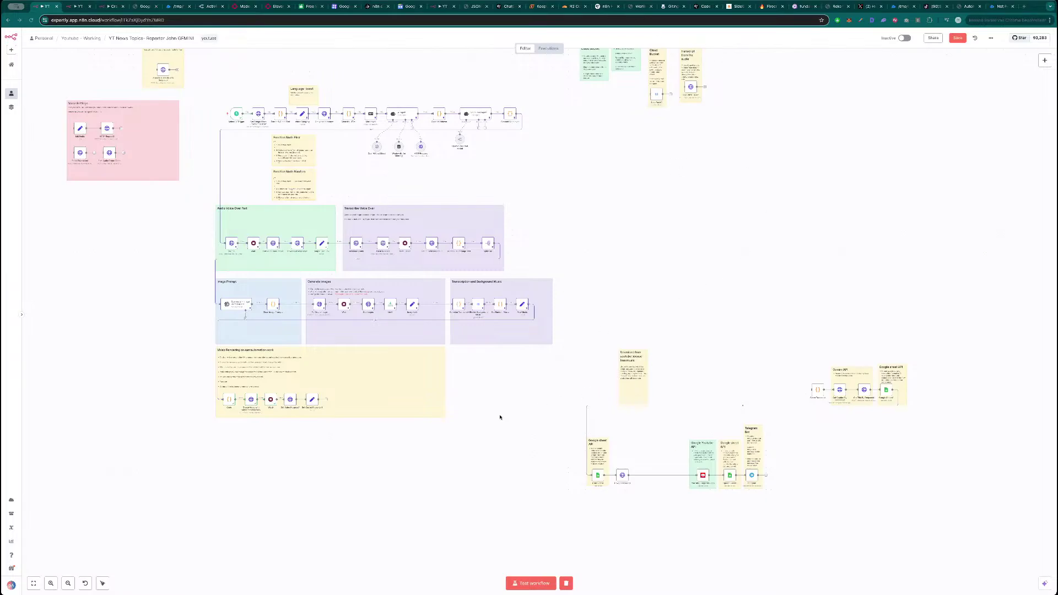
pyautogui.hscroll(-3, 653, 290)
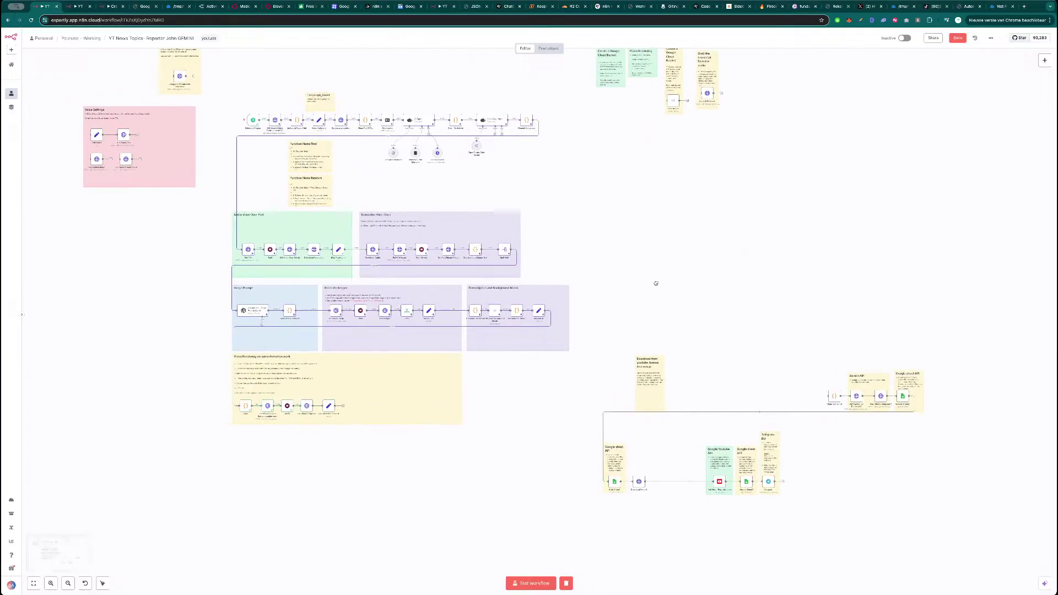
pyautogui.scroll(-3, 662, 273)
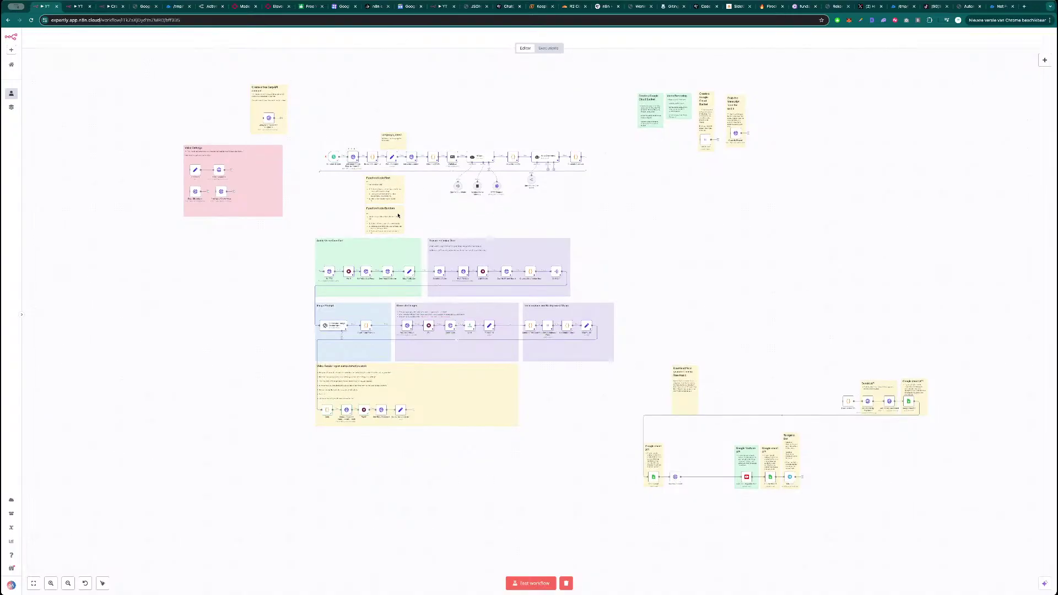
# - Inspect the Get Google News Entertainment 24h node's query parameters, comparing its topic token with the Google News Business topic's address
pyautogui.doubleClick(354, 159)
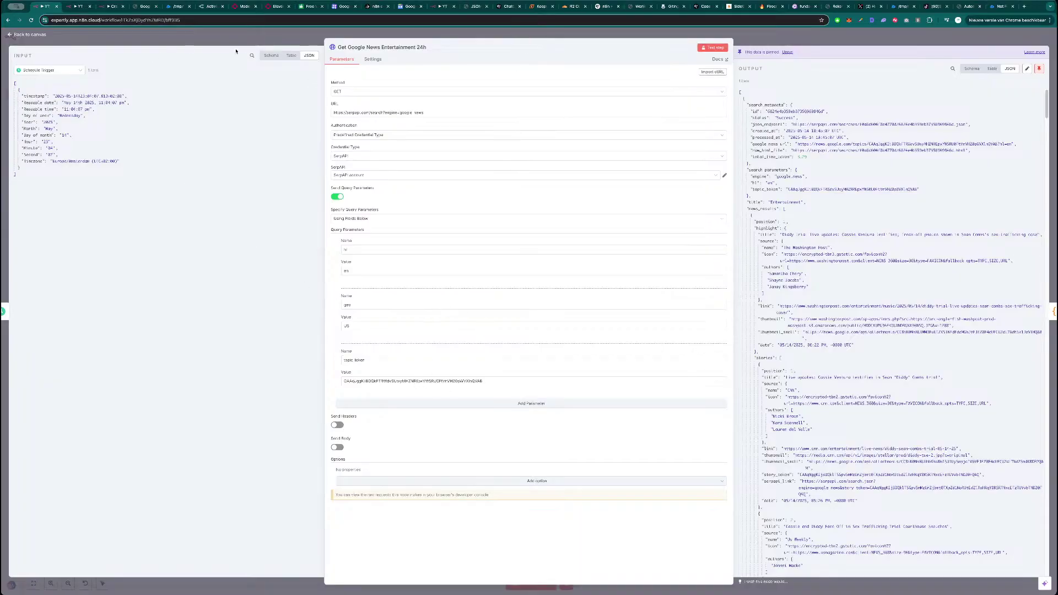
pyautogui.click(343, 6)
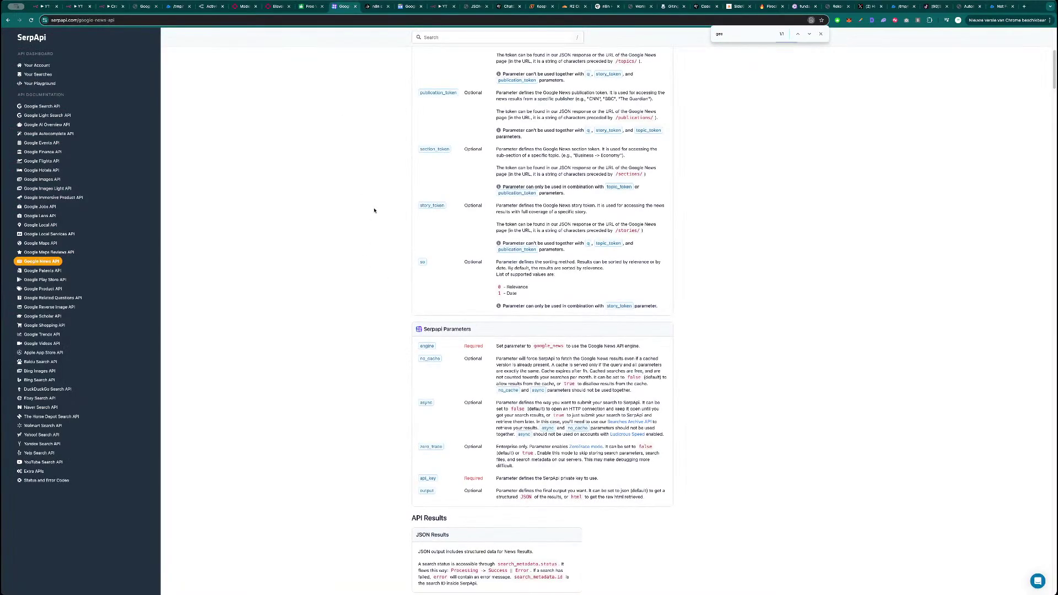
pyautogui.hotkey('ctrl', 'w')
pyautogui.click(380, 7)
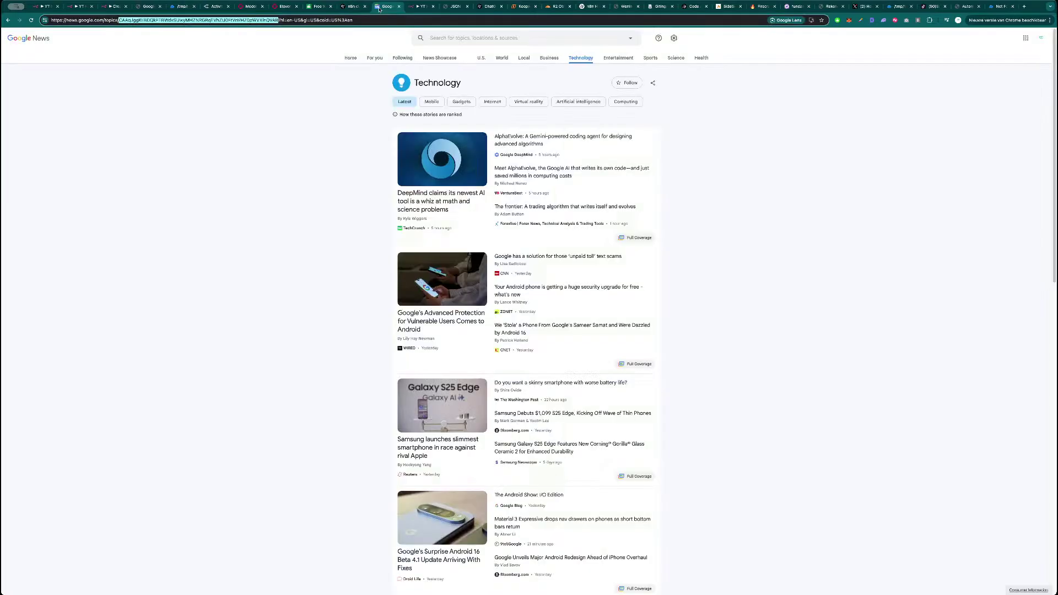
pyautogui.click(549, 57)
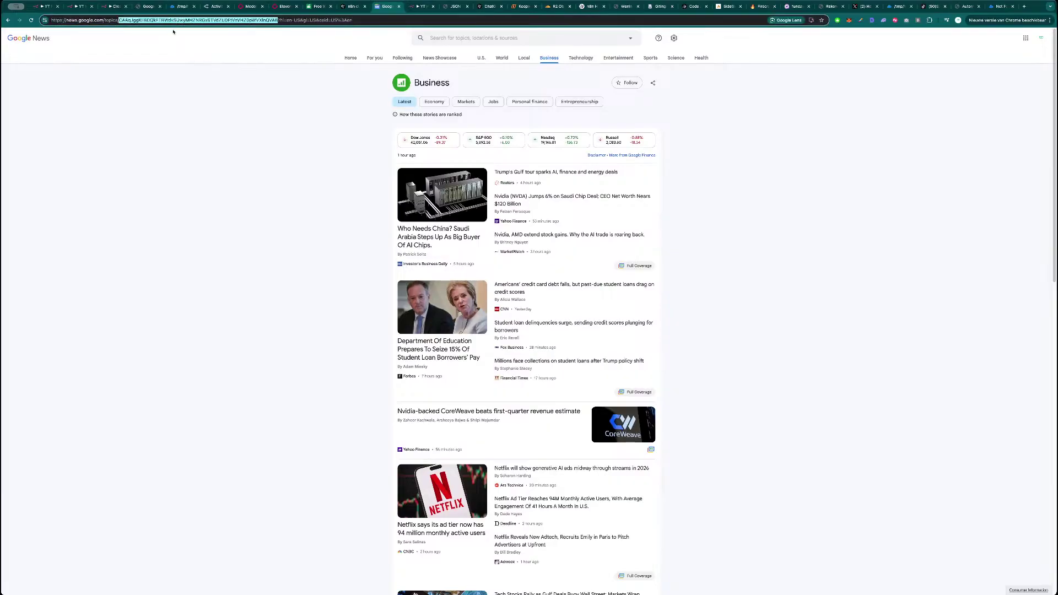
pyautogui.hotkey('ctrl', '1')
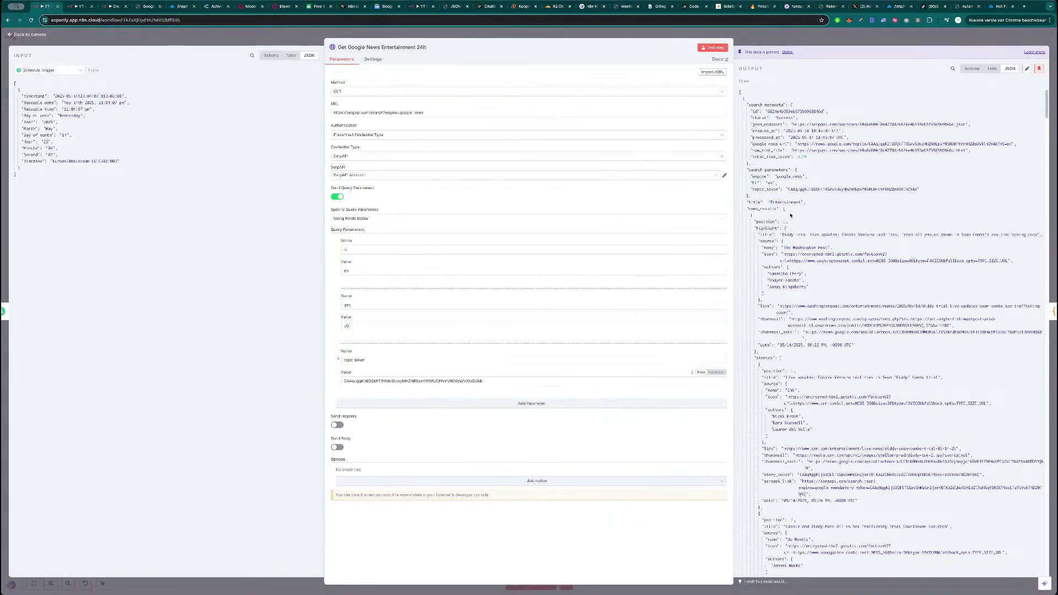
# - Close the Get Google News Entertainment 24h node and save the YT News Topics workflow
pyautogui.click(809, 34)
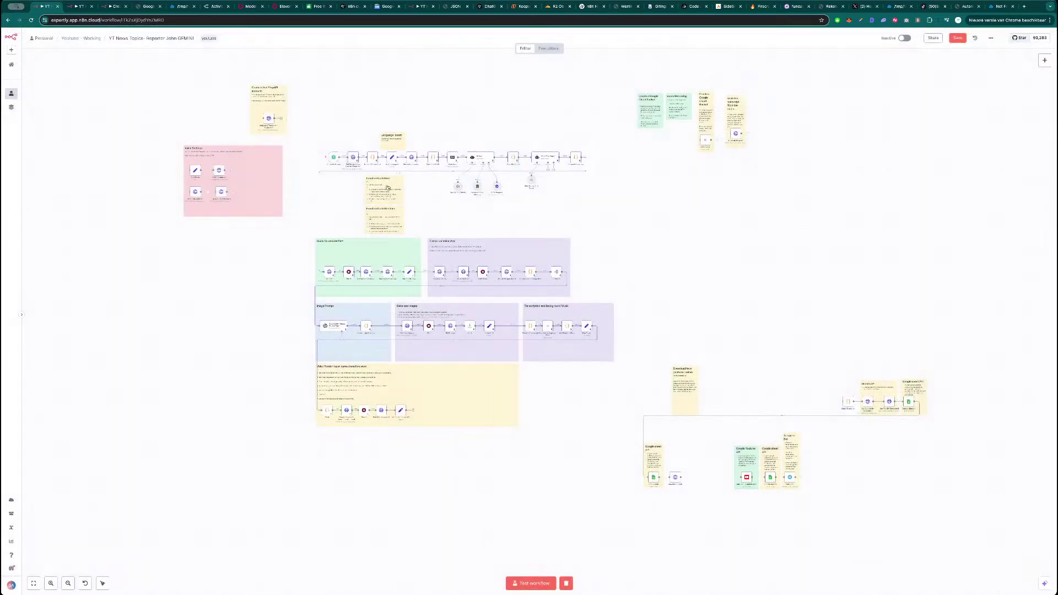
pyautogui.click(956, 38)
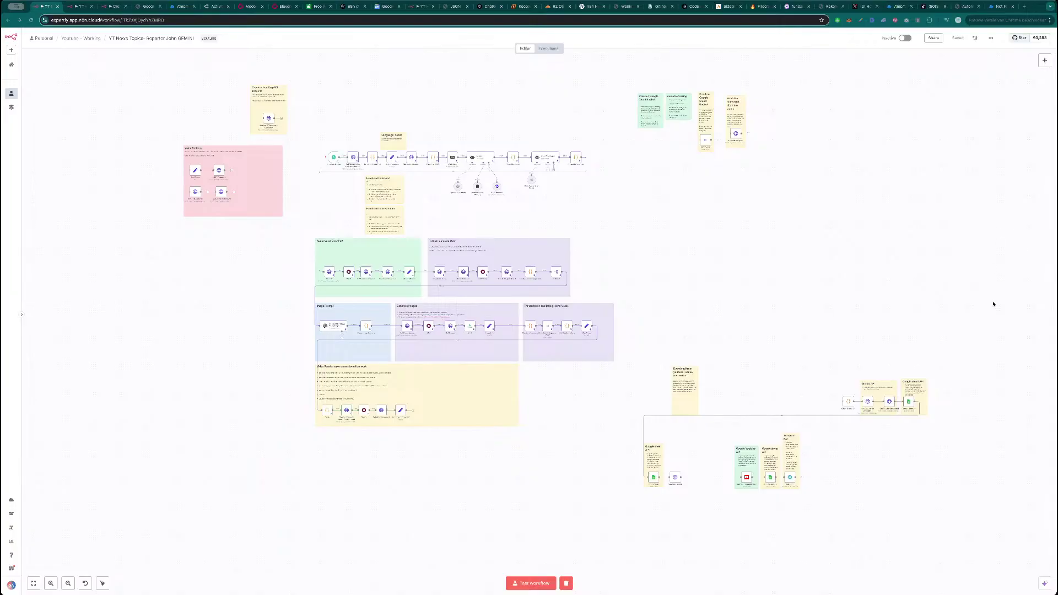
# - Rename the last node of the video rendering section to "Set Correct Video Url" and return to the canvas
pyautogui.scroll(5, 392, 210)
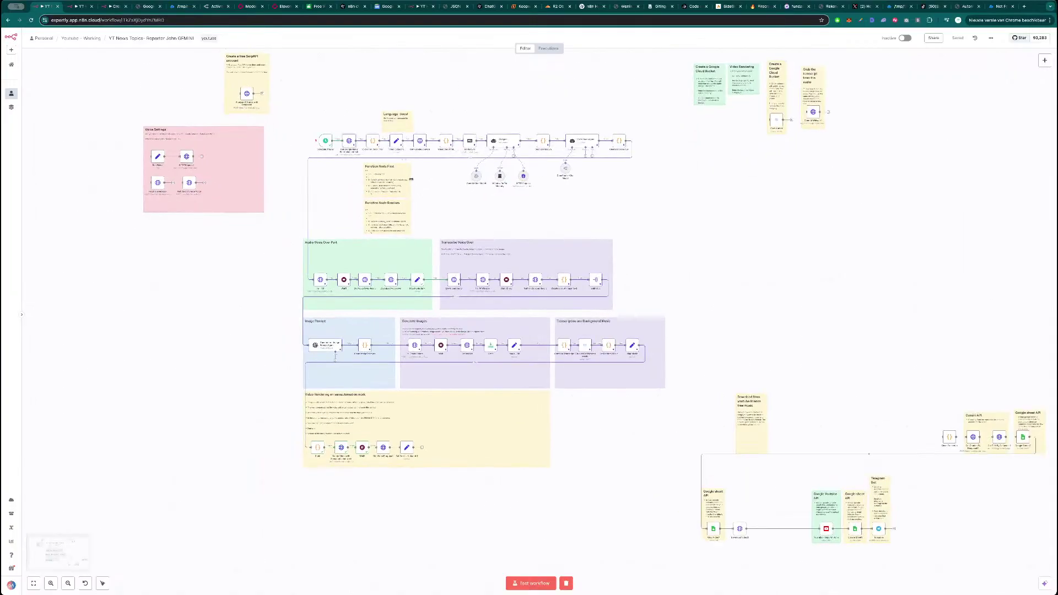
pyautogui.moveTo(479, 220); pyautogui.dragTo(462, 186)
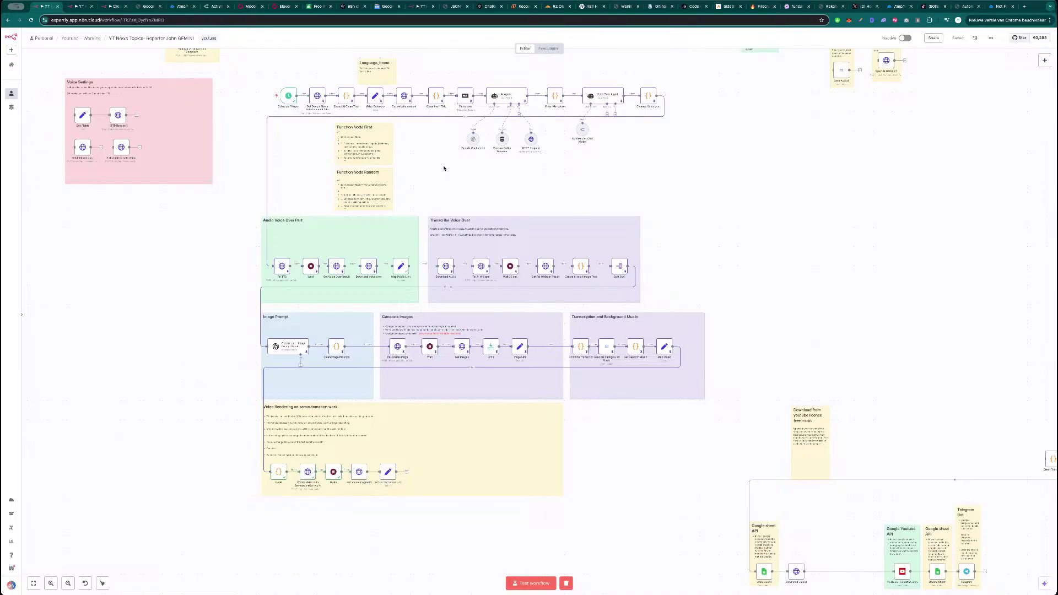
pyautogui.moveTo(699, 201); pyautogui.dragTo(657, 174)
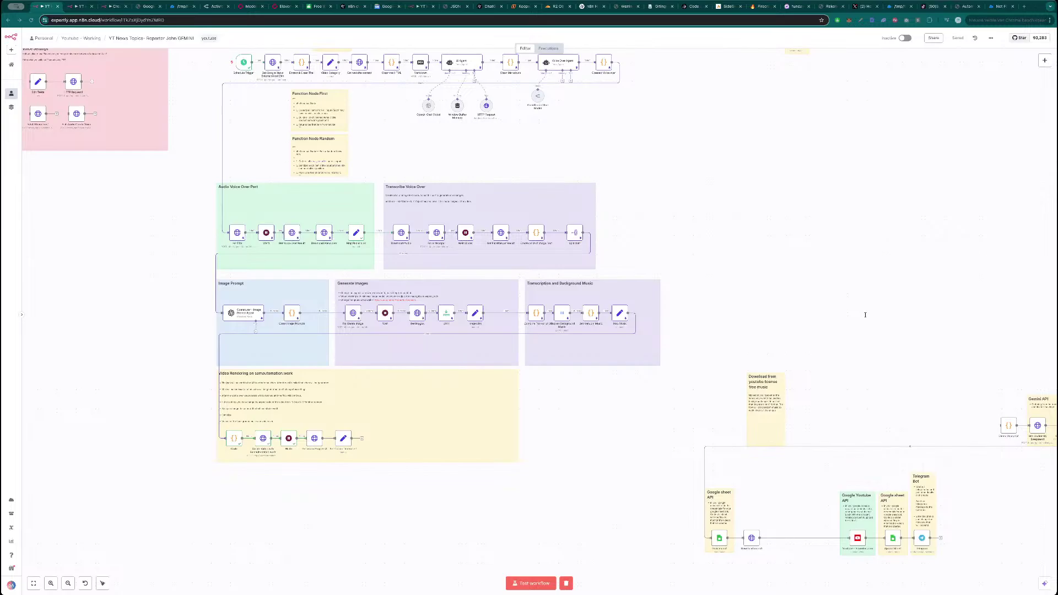
pyautogui.scroll(5, 366, 491)
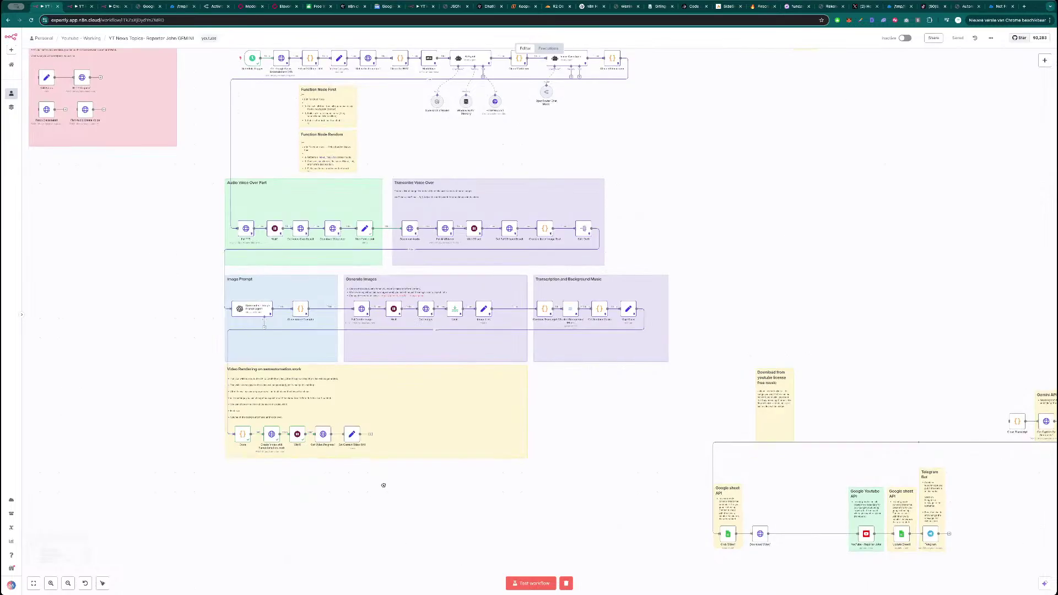
pyautogui.moveTo(401, 488); pyautogui.dragTo(407, 481)
pyautogui.moveTo(333, 411)
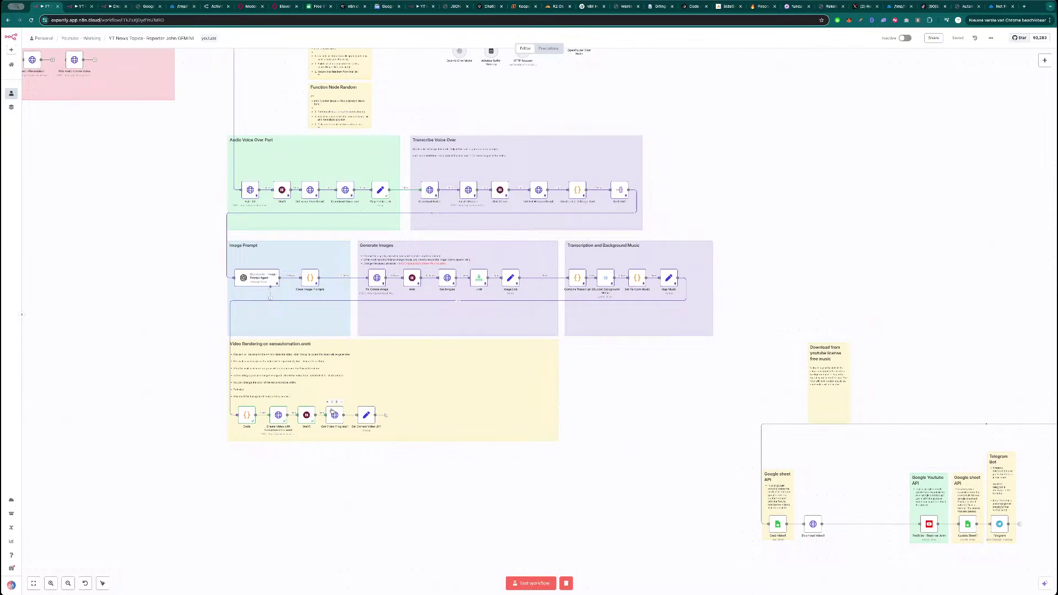
pyautogui.doubleClick(367, 416)
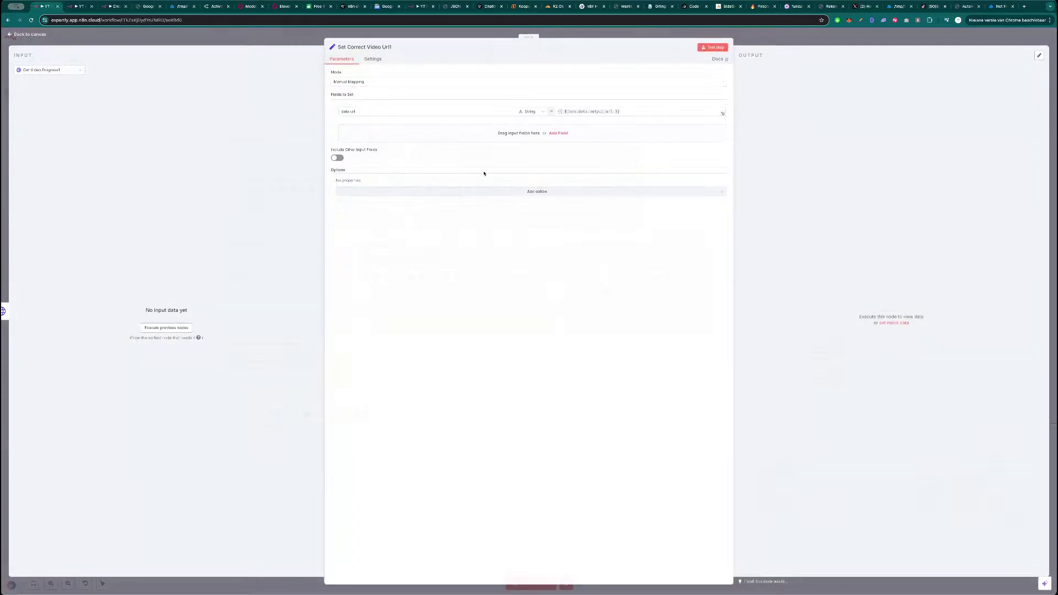
pyautogui.click(388, 46)
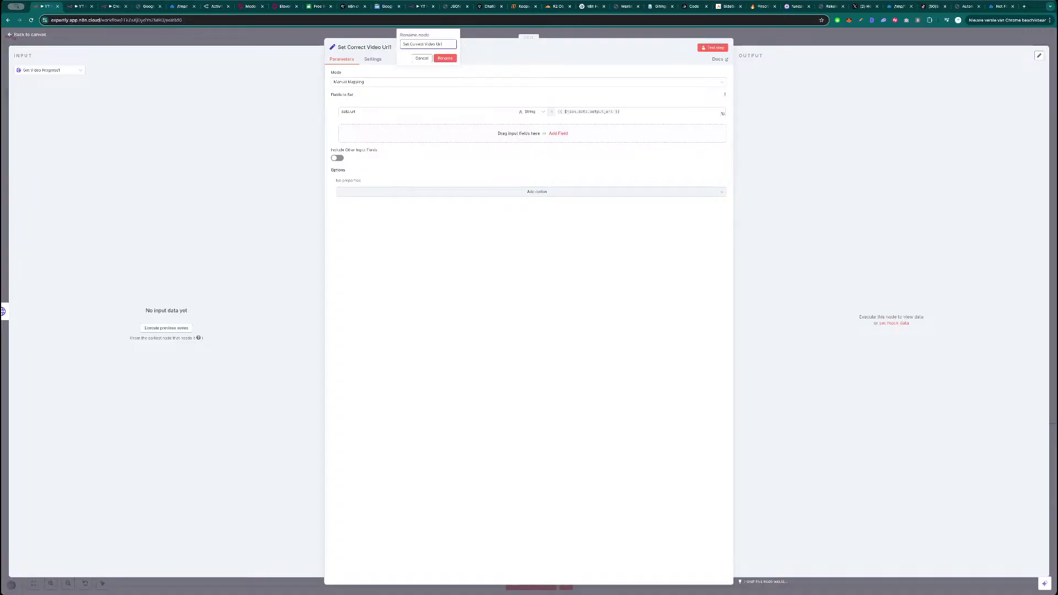
pyautogui.press('Return')
pyautogui.press('Escape')
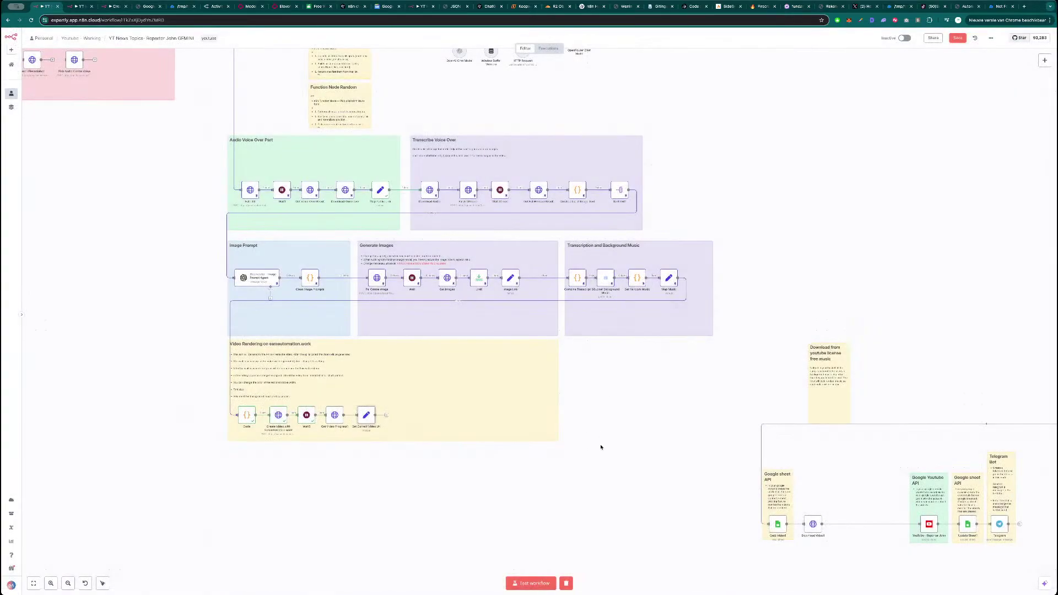
# - Move the "Download from youtube license free music" note directly beside the Transcription and Background Music section
pyautogui.moveTo(629, 463); pyautogui.dragTo(419, 381)
pyautogui.moveTo(596, 443); pyautogui.dragTo(847, 280)
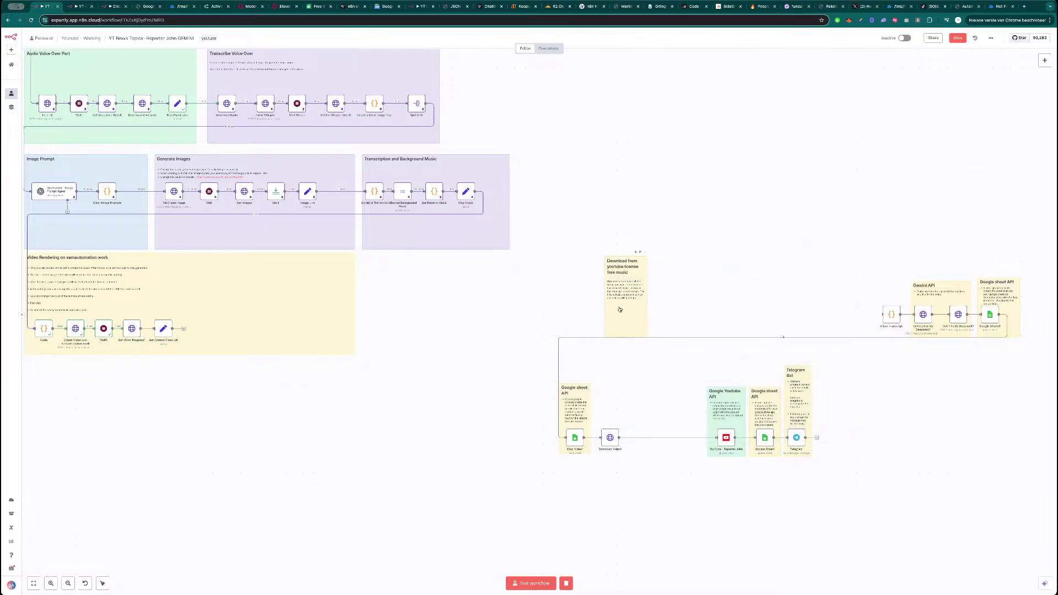
pyautogui.moveTo(440, 310); pyautogui.dragTo(536, 298)
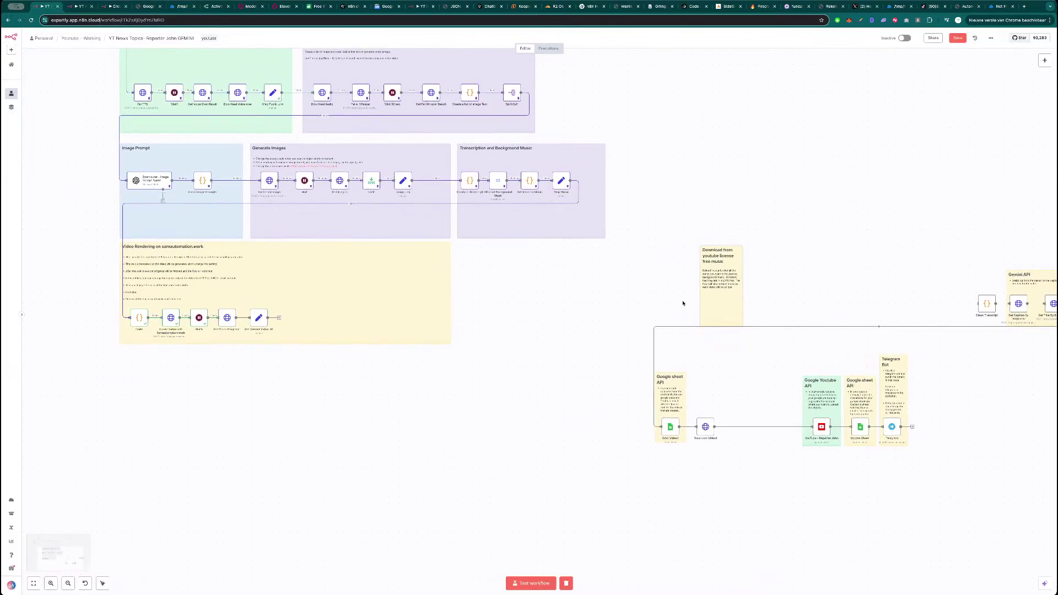
pyautogui.moveTo(720, 289); pyautogui.dragTo(629, 187)
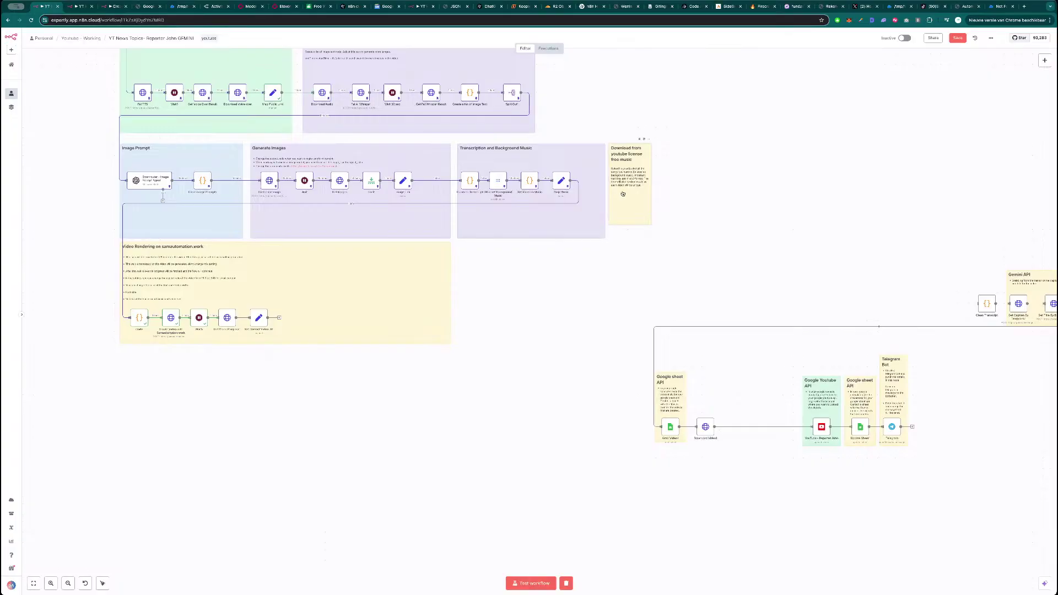
# - Look over the music tracks in the YouTube Studio audio library, then return to the license-free music note in the n8n workflow
pyautogui.scroll(5, 633, 220)
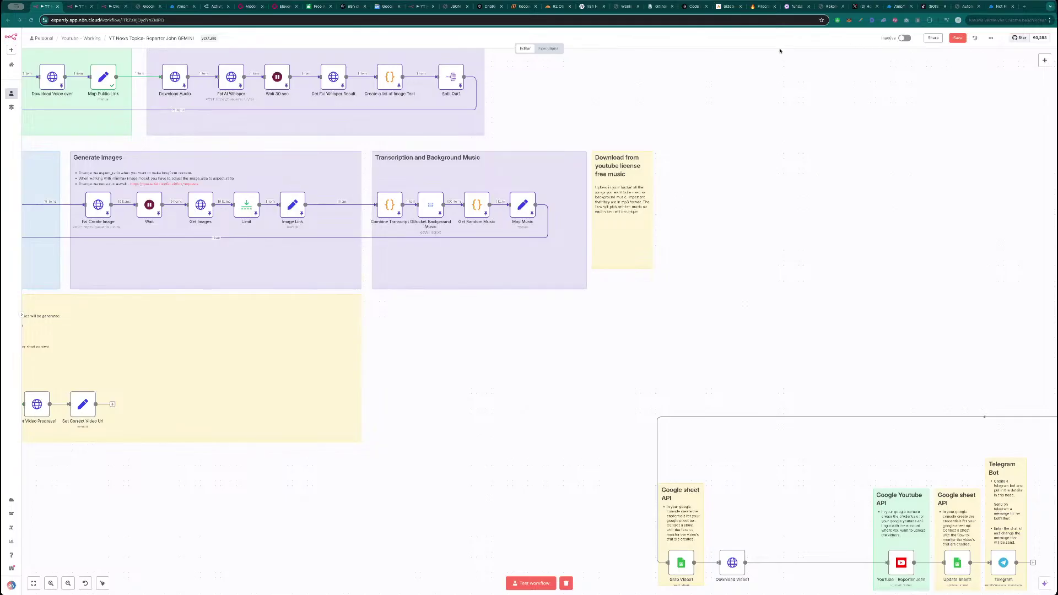
pyautogui.click(78, 6)
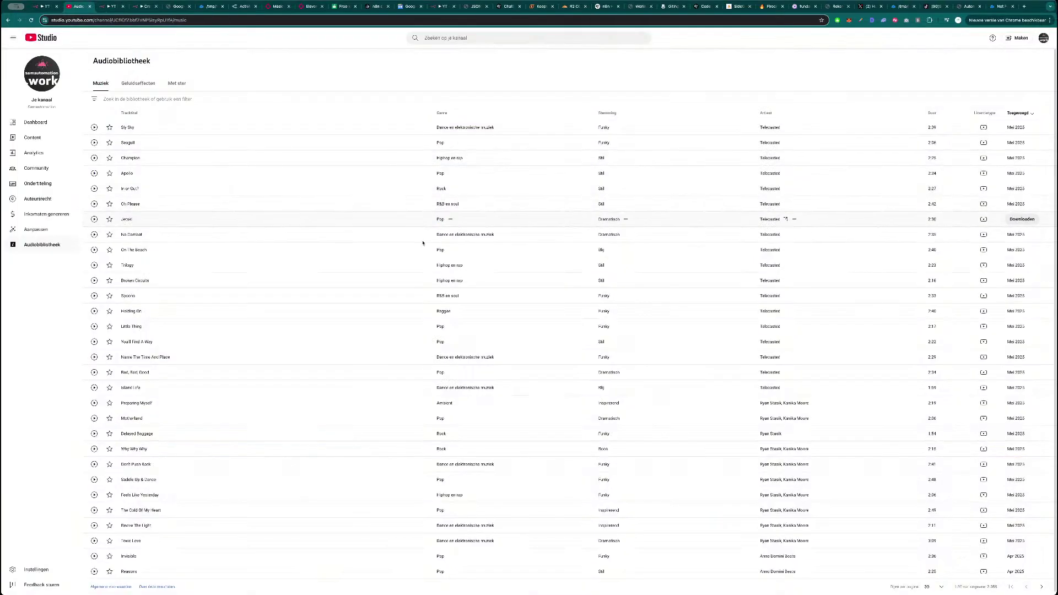
pyautogui.scroll(-1, 581, 437)
pyautogui.hotkey('ctrl', 'shift', 'Tab')
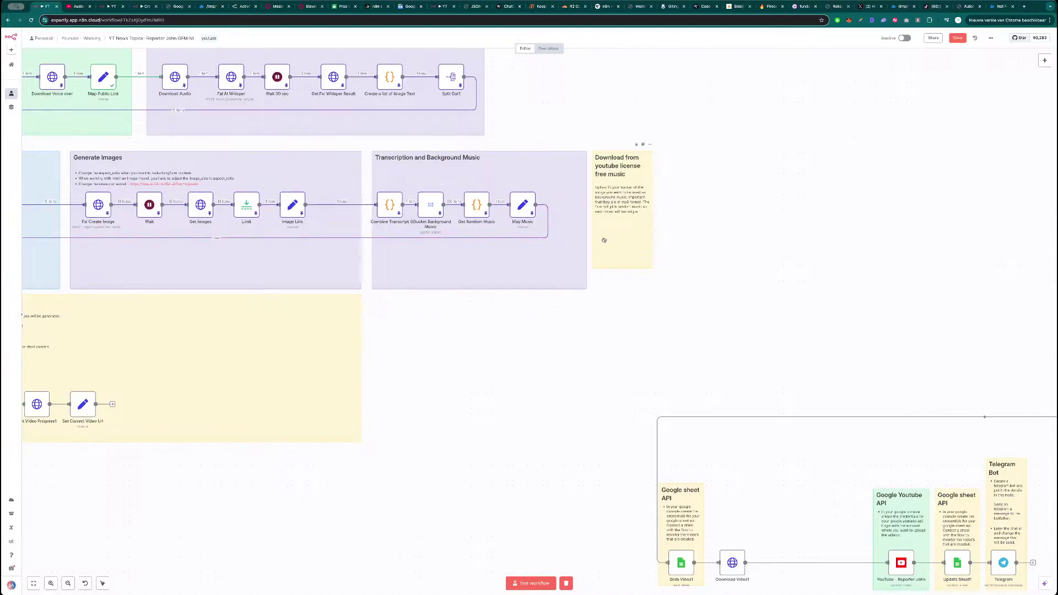
# - Remove the api_key query parameter and its expression from the end of the Get Video Progress1 node's URL
pyautogui.scroll(-1, 597, 351)
pyautogui.scroll(-1, 596, 351)
pyautogui.hscroll(-2, 662, 336)
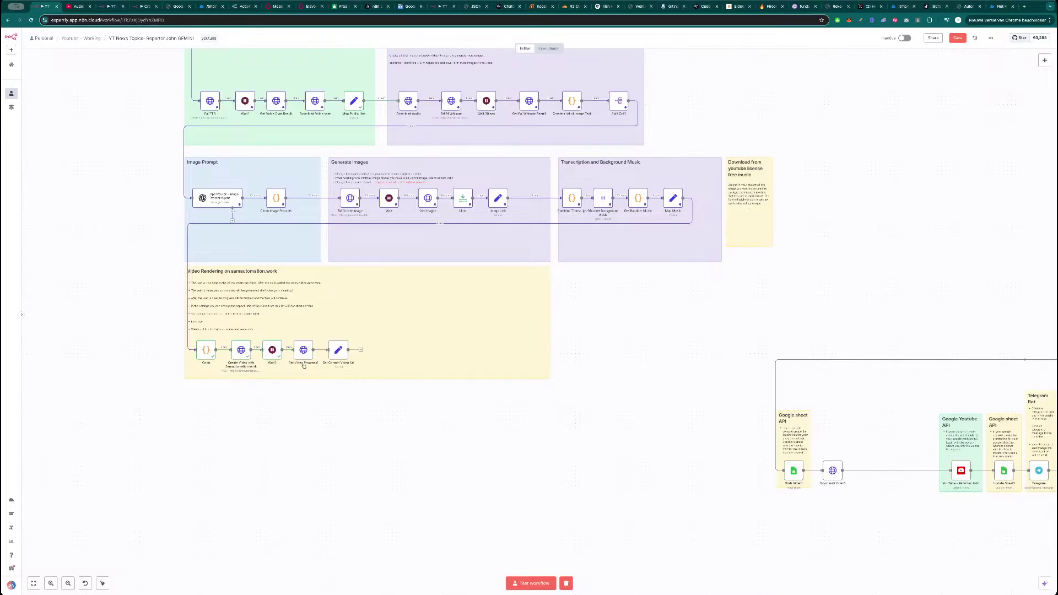
pyautogui.doubleClick(303, 350)
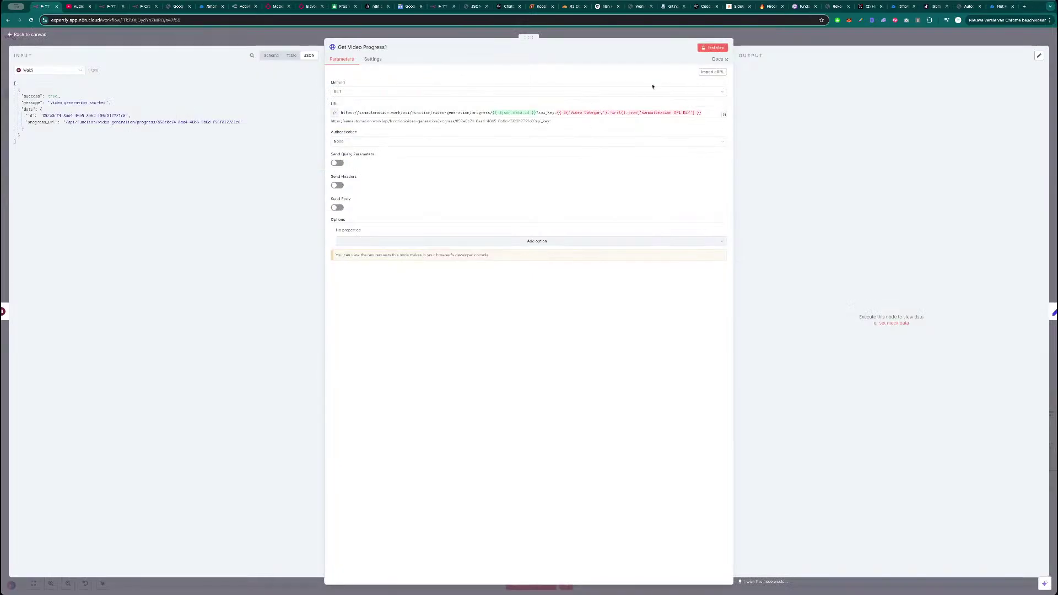
pyautogui.moveTo(703, 114); pyautogui.dragTo(540, 112)
pyautogui.press('BackSpace')
pyautogui.press('BackSpace')
pyautogui.press('BackSpace')
# - Set the Get Video Progress1 node's authentication to Generic Credential Type with Query Auth, using the Samautomation credential
pyautogui.click(555, 104)
pyautogui.click(474, 143)
pyautogui.click(435, 169)
pyautogui.click(437, 164)
pyautogui.click(452, 152)
pyautogui.click(456, 144)
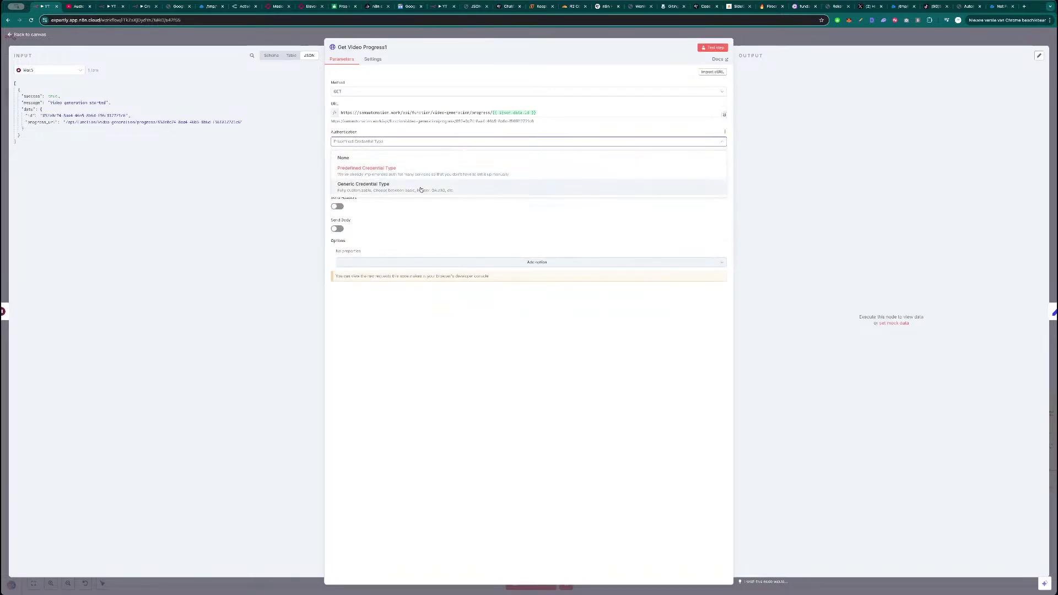
pyautogui.click(426, 180)
pyautogui.click(435, 163)
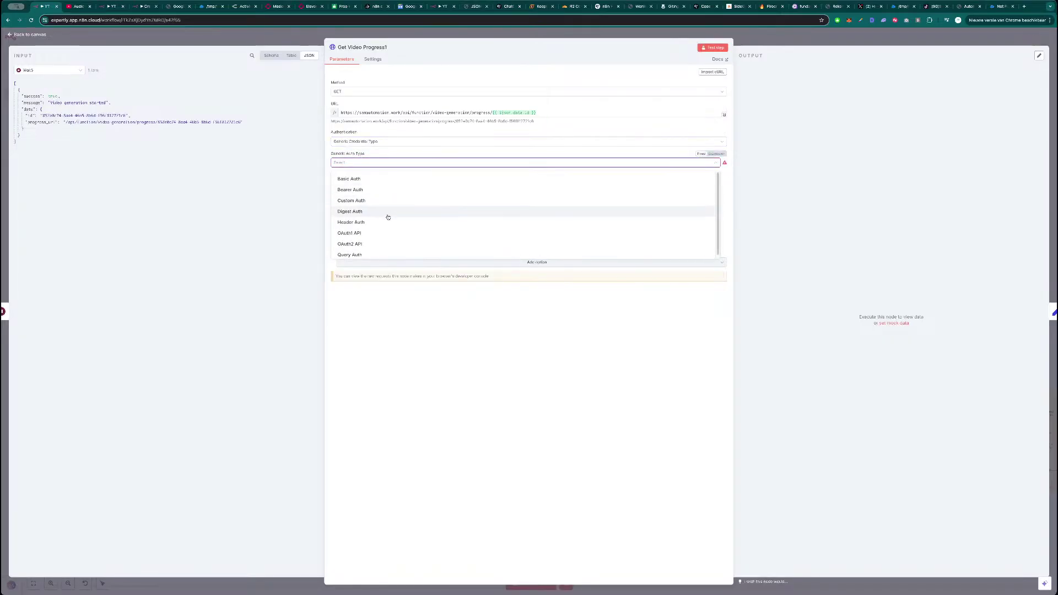
pyautogui.click(390, 255)
pyautogui.click(449, 182)
pyautogui.click(427, 232)
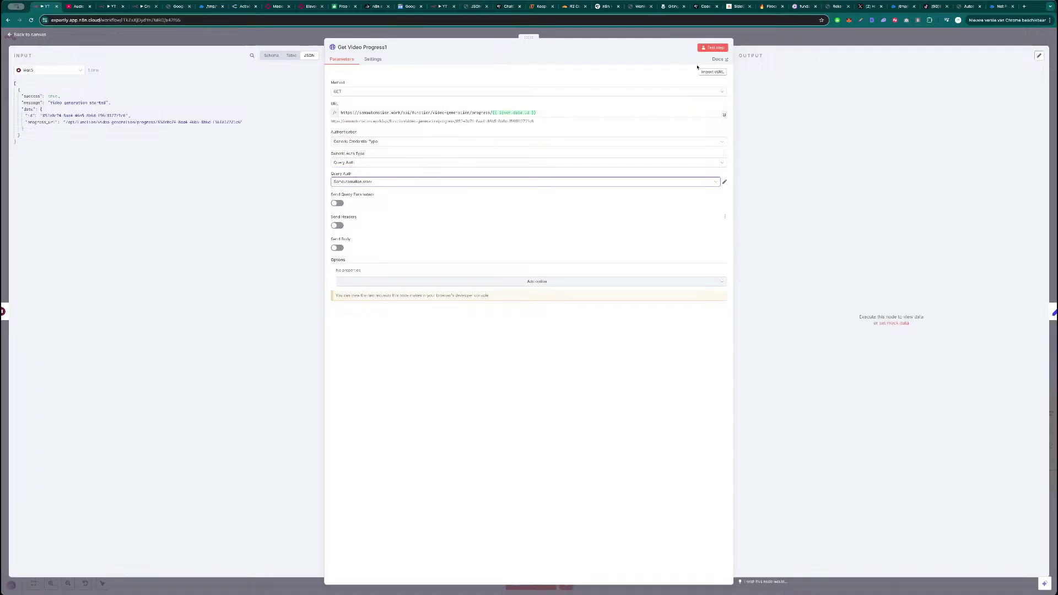
# - Test the Get Video Progress1 node, check the output_url in its output and return to the canvas
pyautogui.click(711, 48)
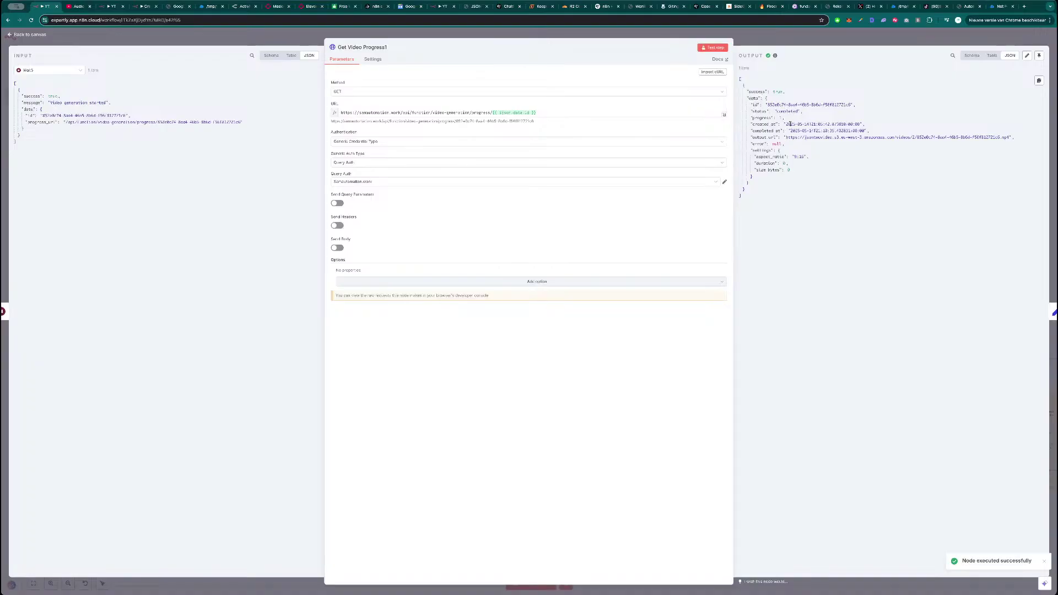
pyautogui.moveTo(785, 136); pyautogui.dragTo(1012, 137)
pyautogui.press('Escape')
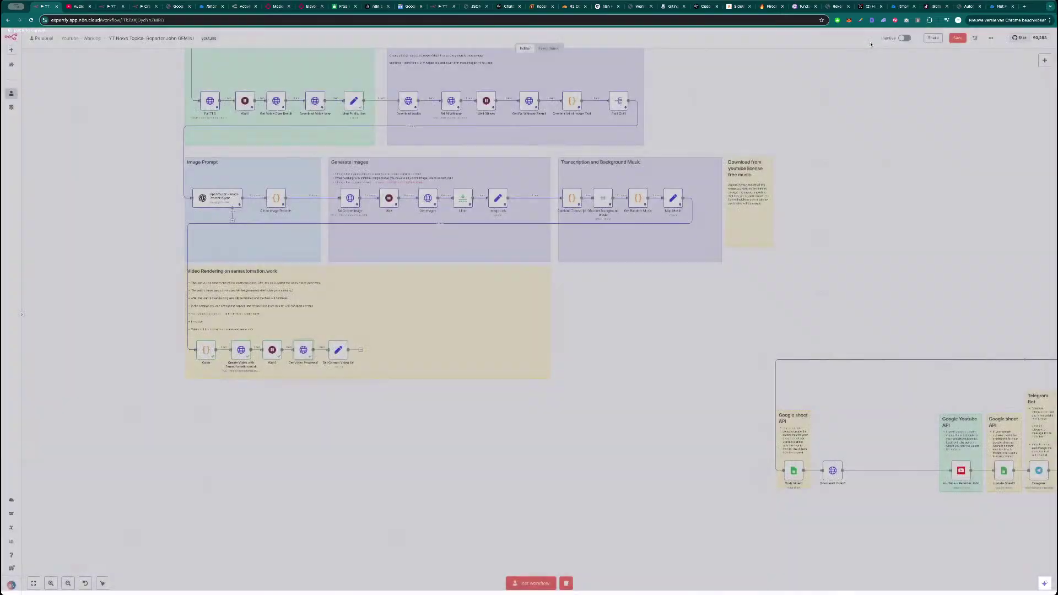
# - Test the Set Correct Video Url node and return to the canvas
pyautogui.doubleClick(340, 351)
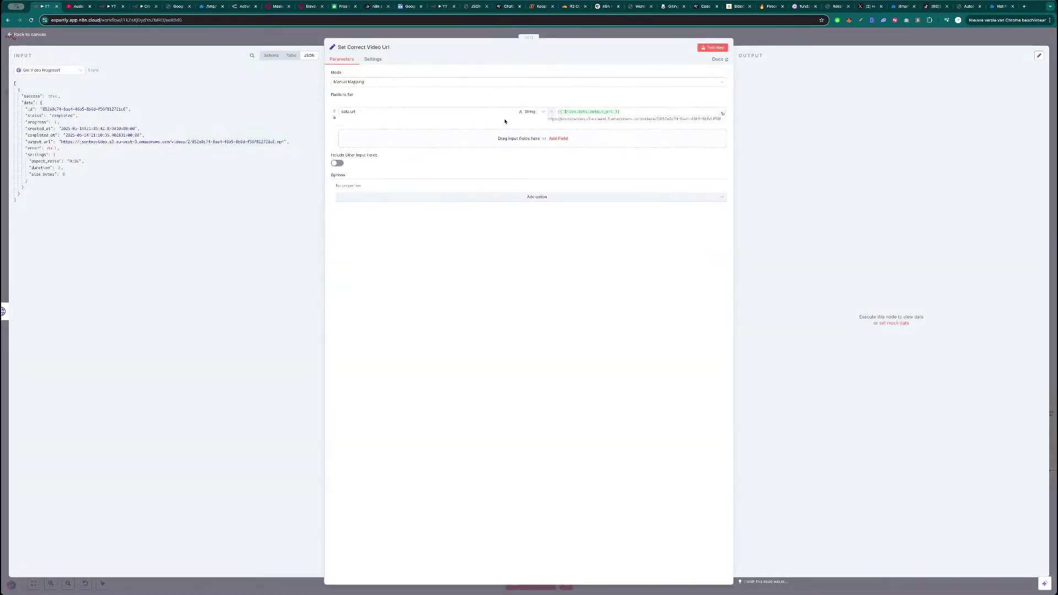
pyautogui.click(717, 49)
pyautogui.click(825, 41)
# - Copy the video URL from the Set Correct Video Url output, open it in a new browser tab and preview the video
pyautogui.moveTo(689, 322); pyautogui.dragTo(623, 295)
pyautogui.scroll(-2, 623, 296)
pyautogui.moveTo(726, 288); pyautogui.dragTo(595, 287)
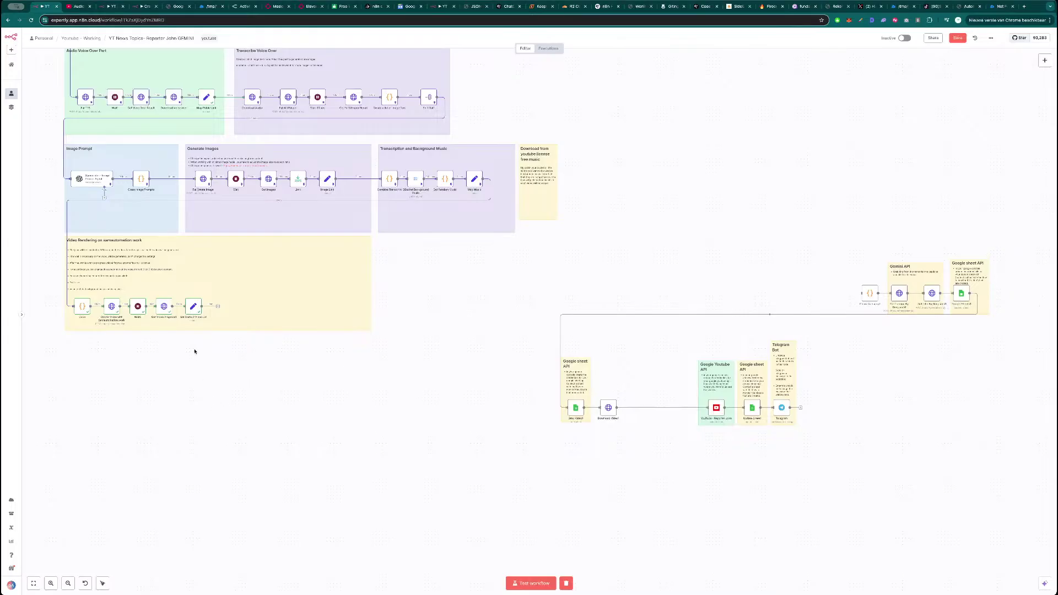
pyautogui.doubleClick(194, 304)
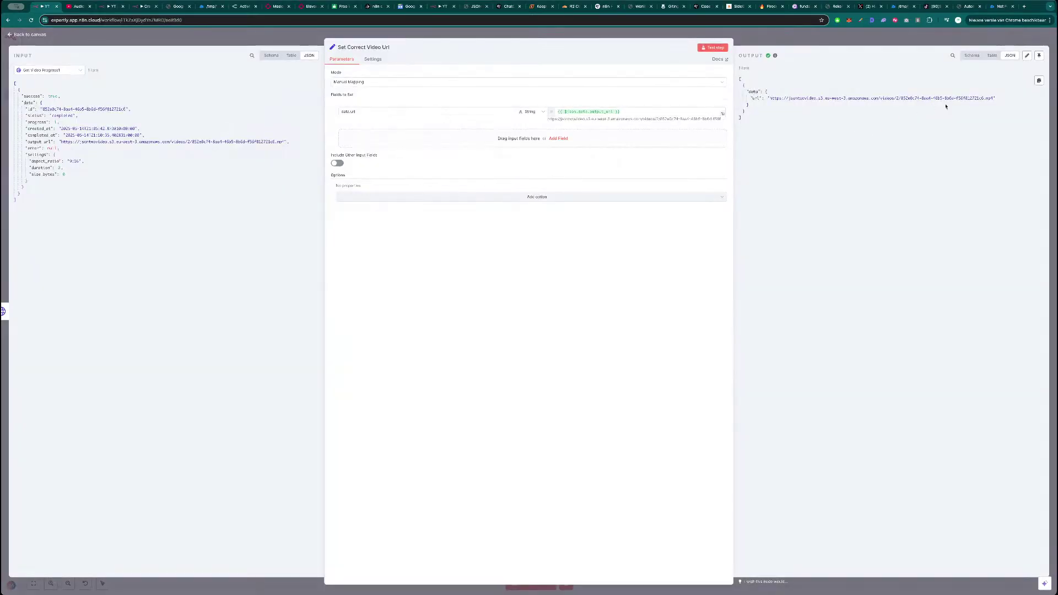
pyautogui.moveTo(992, 97); pyautogui.dragTo(769, 98)
pyautogui.hotkey('ctrl', 'c')
pyautogui.hotkey('ctrl', 't')
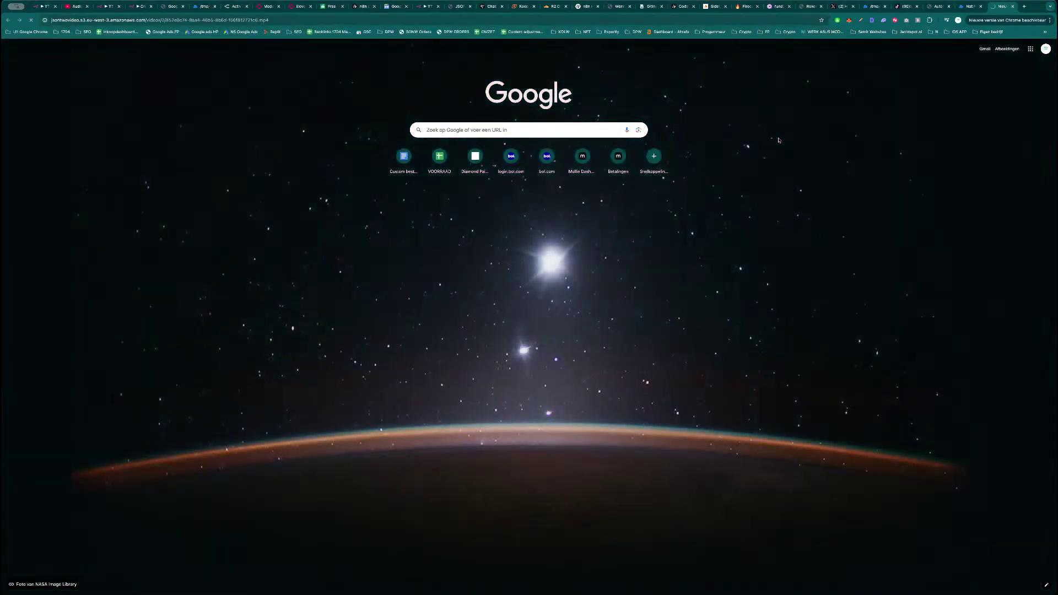
pyautogui.hotkey('ctrl', 'v')
pyautogui.press('Return')
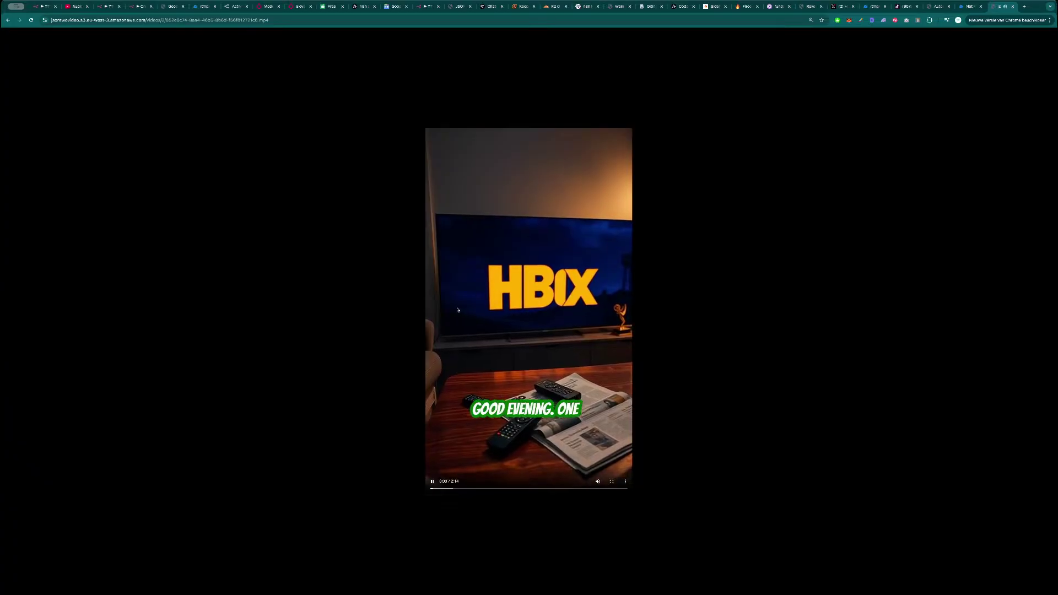
pyautogui.moveTo(570, 317)
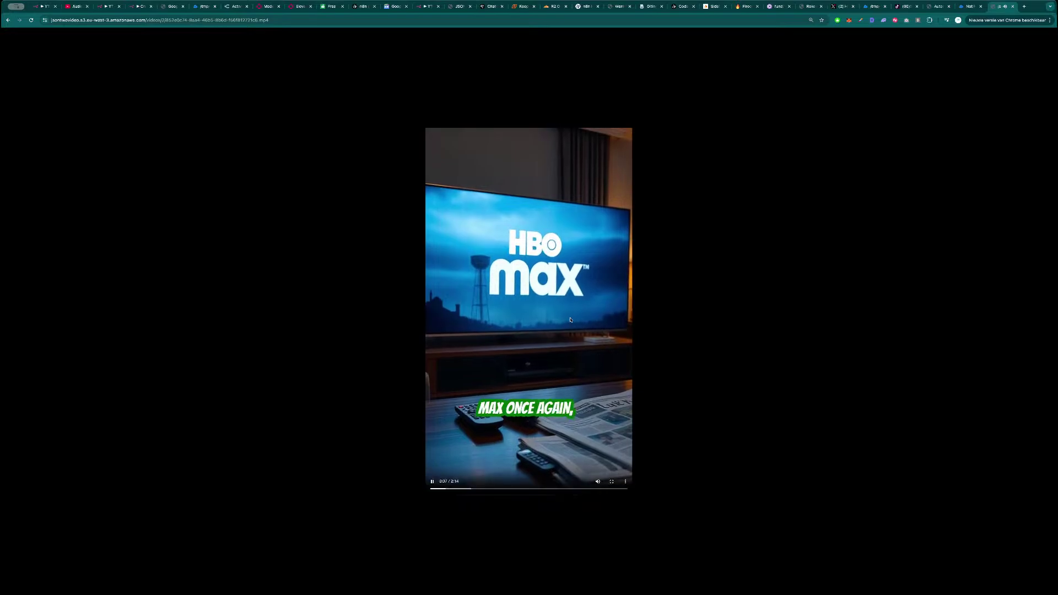
pyautogui.click(512, 447)
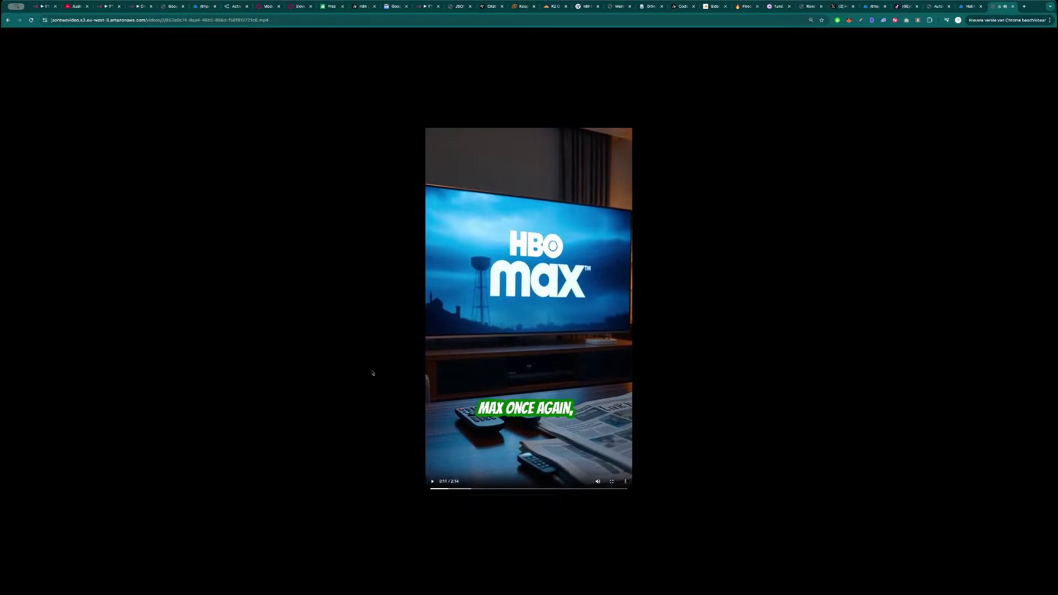
# - Examine the JSON body and its settings in the Create Video with Samautomation.work node using the expanded expression editor
pyautogui.hotkey('ctrl', 'Tab')
pyautogui.click(300, 34)
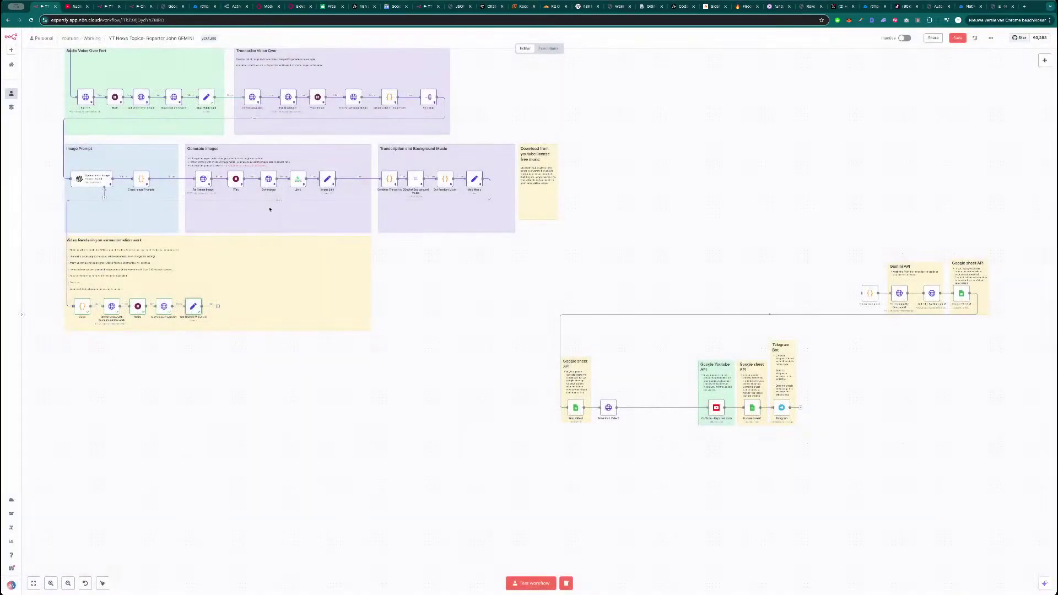
pyautogui.moveTo(117, 309)
pyautogui.press('Return')
pyautogui.scroll(-5, 720, 342)
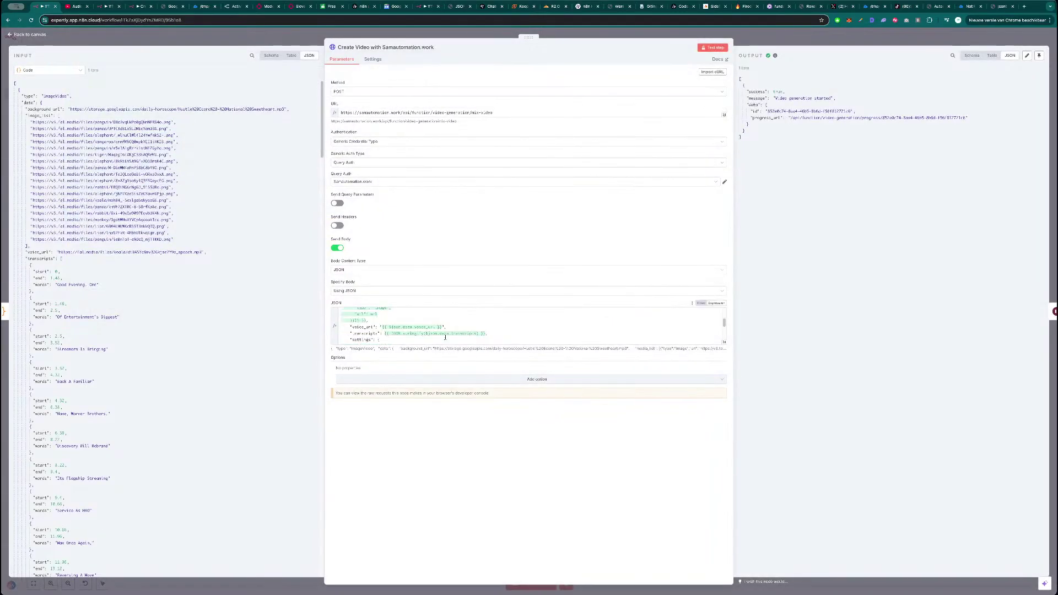
pyautogui.click(724, 344)
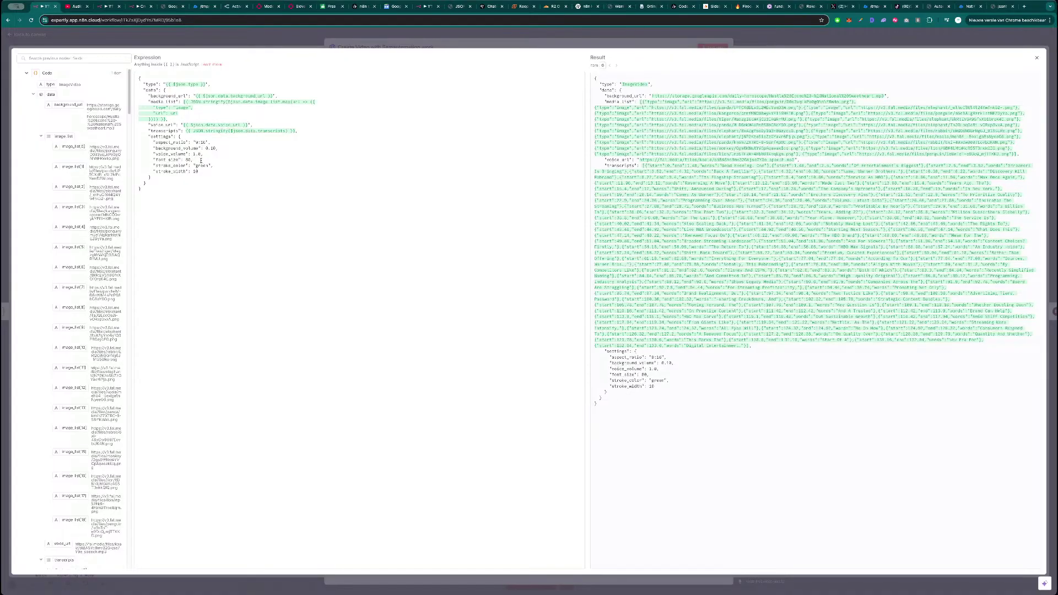
# - Review the font and stroke settings in the Create Video node's JSON body in the YT Horoscoop Topics workflow execution
pyautogui.click(109, 7)
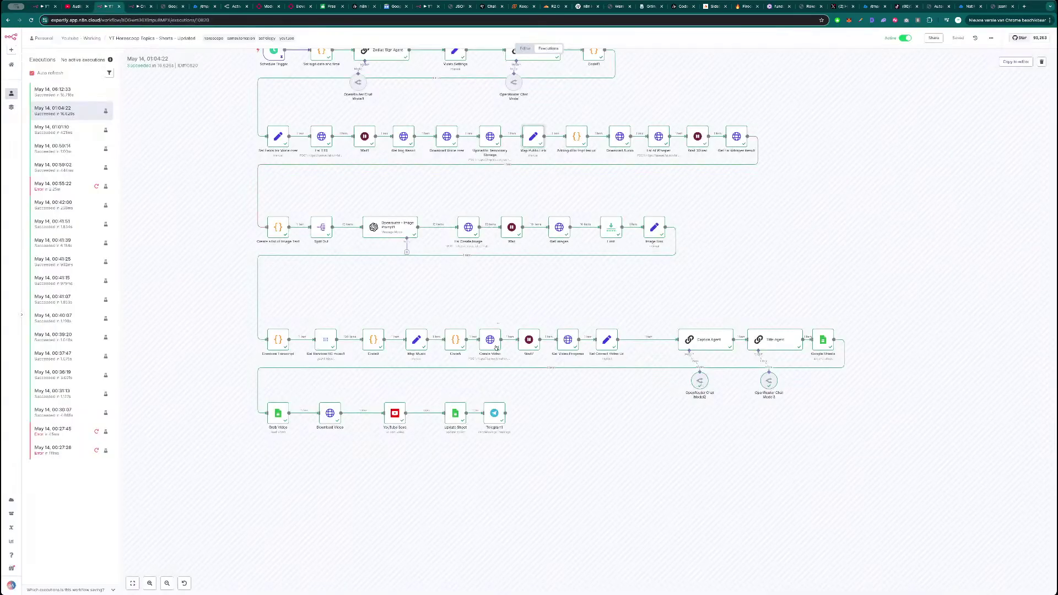
pyautogui.press('Return')
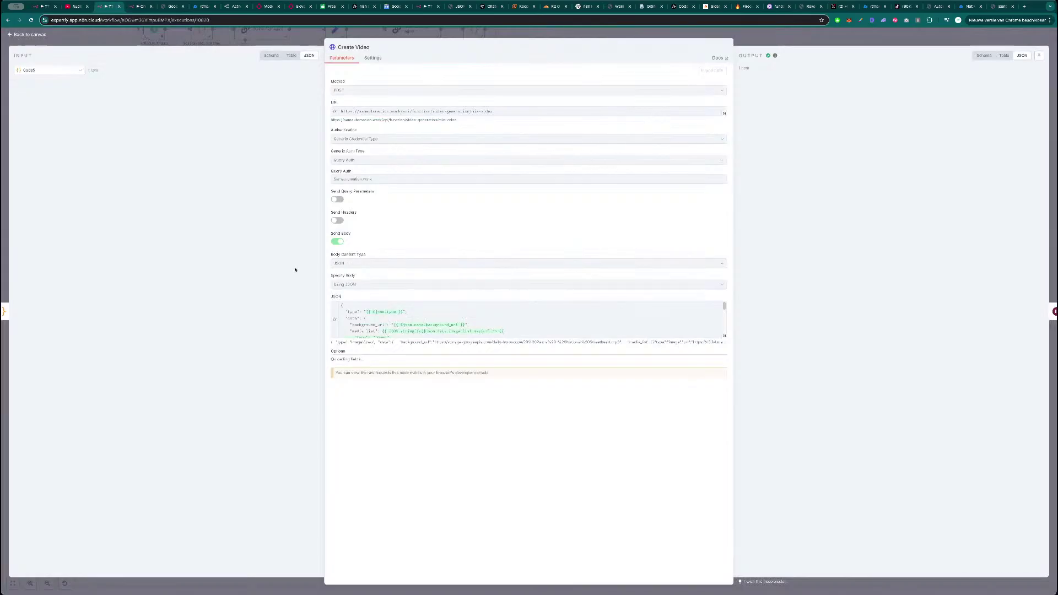
pyautogui.scroll(-5, 393, 319)
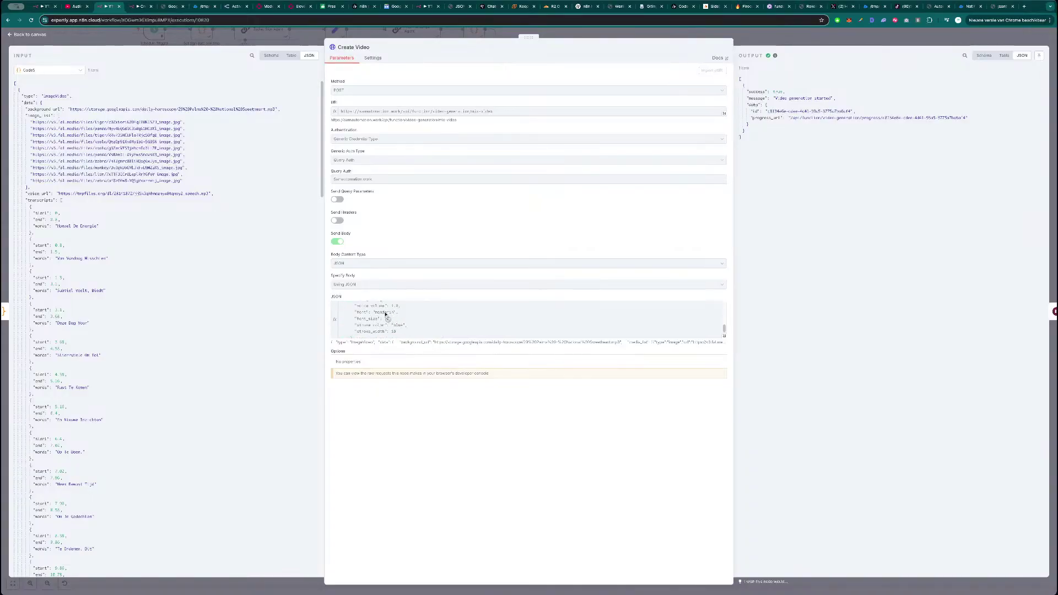
pyautogui.click(385, 317)
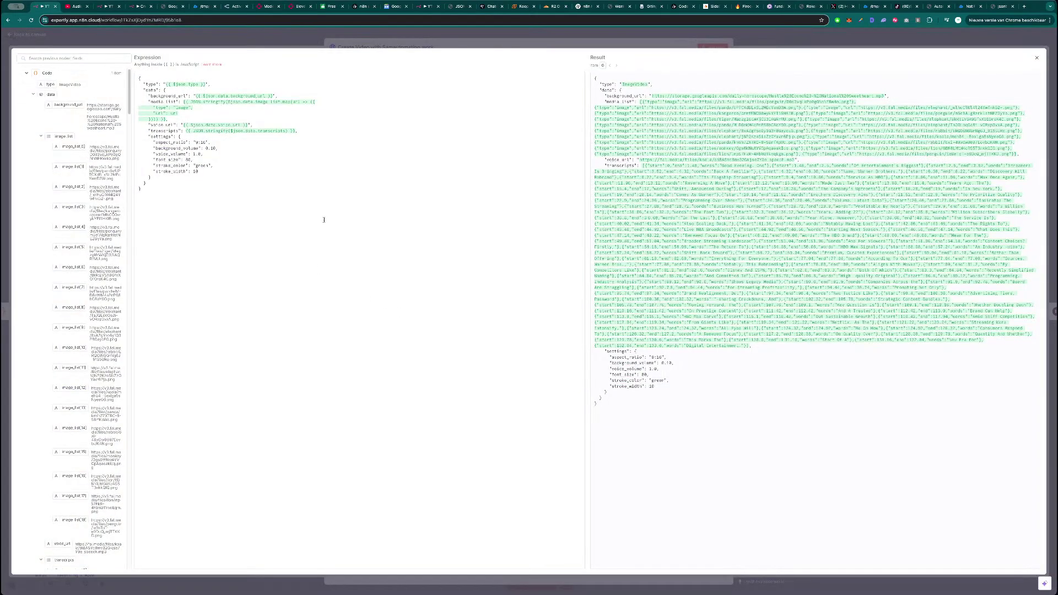
# - Play the rendered video again, sample several points along its timeline and close its tab
pyautogui.click(996, 8)
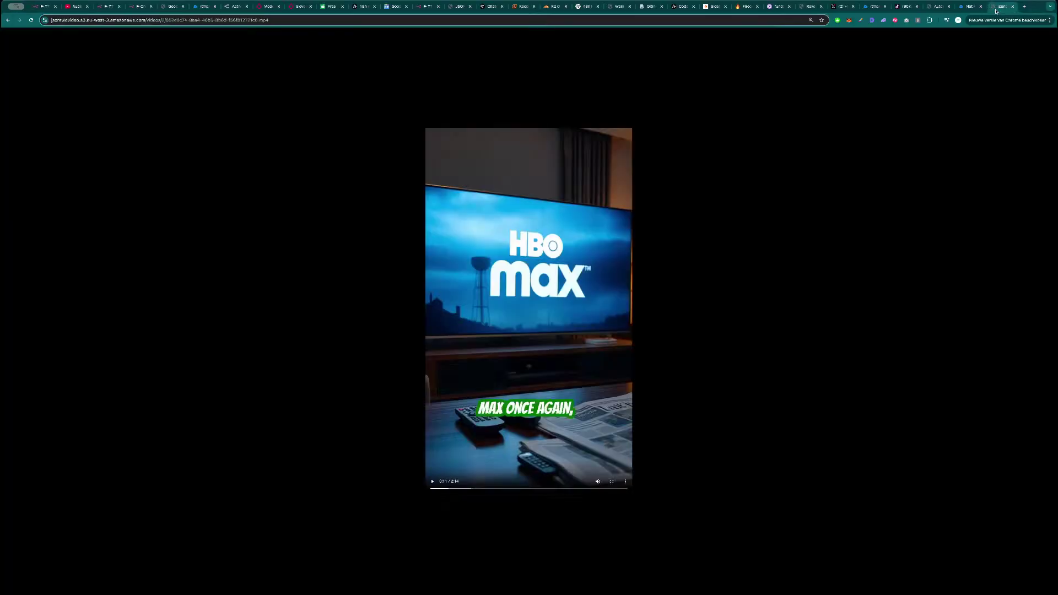
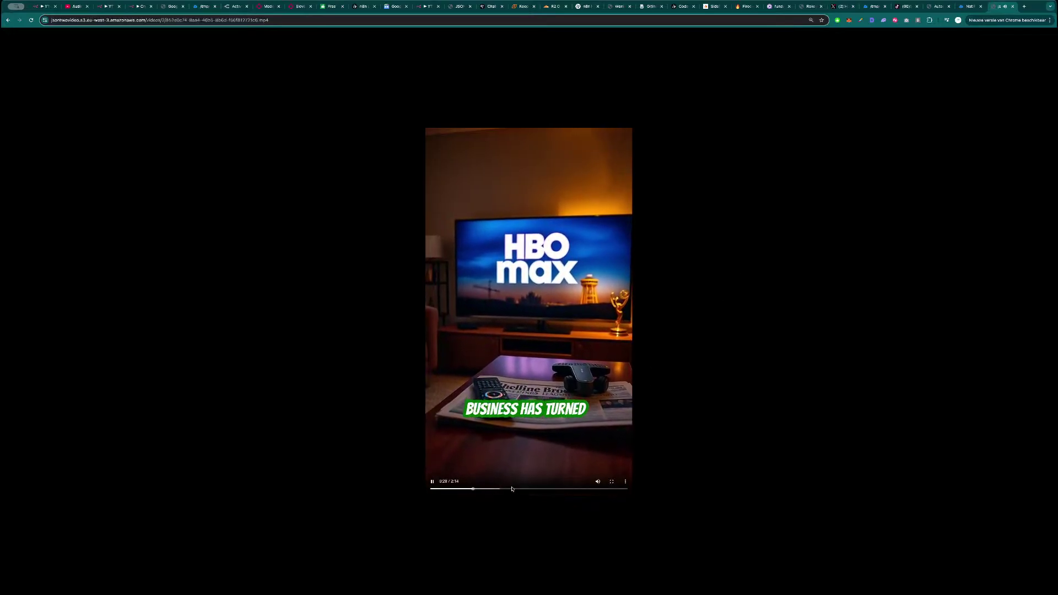
pyautogui.moveTo(516, 490); pyautogui.dragTo(612, 490)
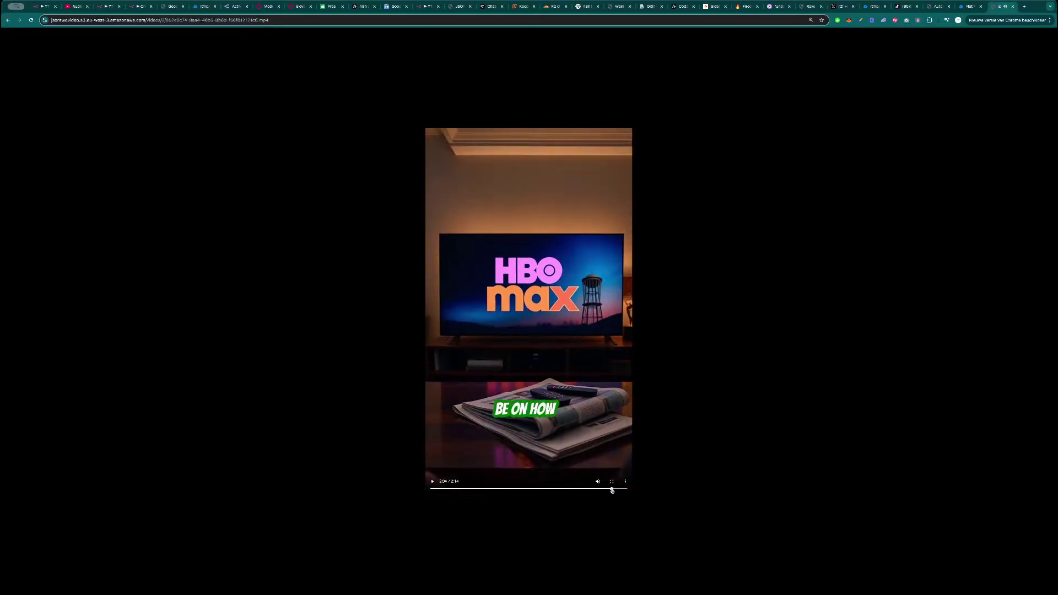
pyautogui.click(577, 489)
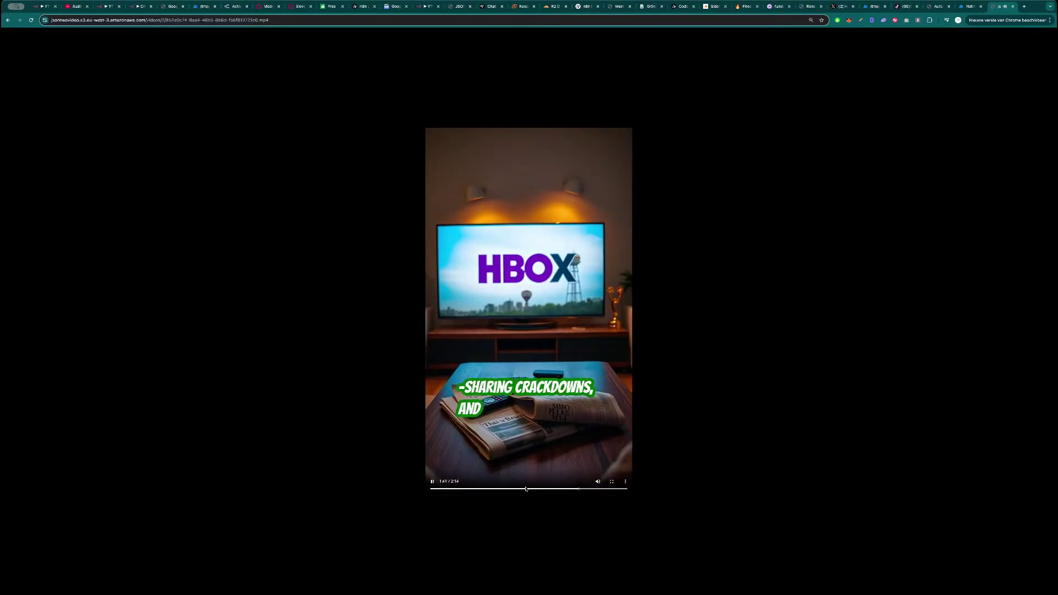
pyautogui.moveTo(525, 489); pyautogui.dragTo(456, 490)
pyautogui.hotkey('ctrl', 'w')
pyautogui.press('super+w')
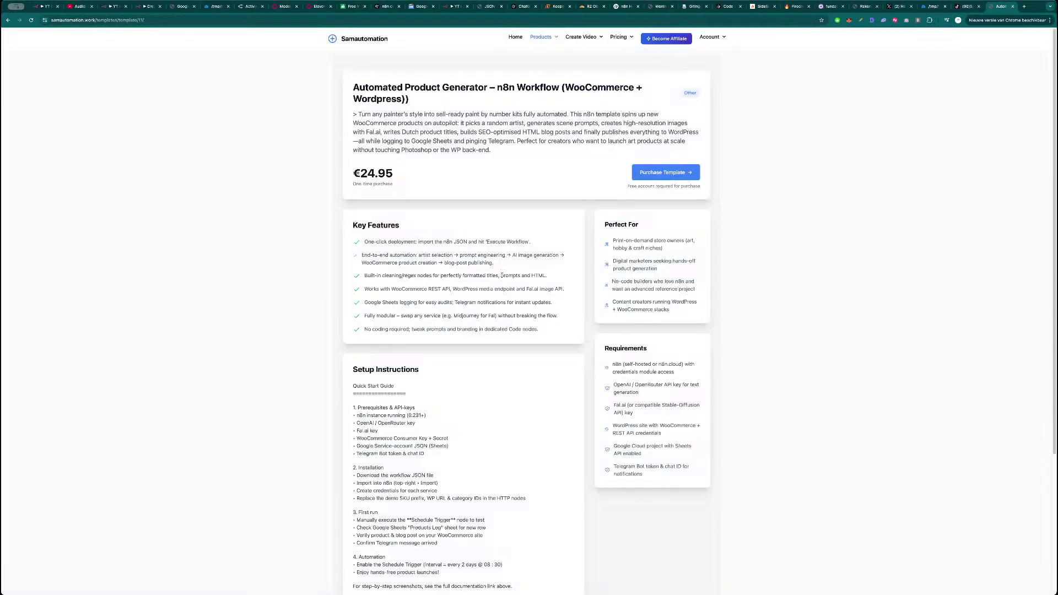
# - Open the Openrouter - Image Prompt Agent node in the news workflow and read through its system prompt
pyautogui.hotkey('ctrl', 'Tab')
pyautogui.click(239, 38)
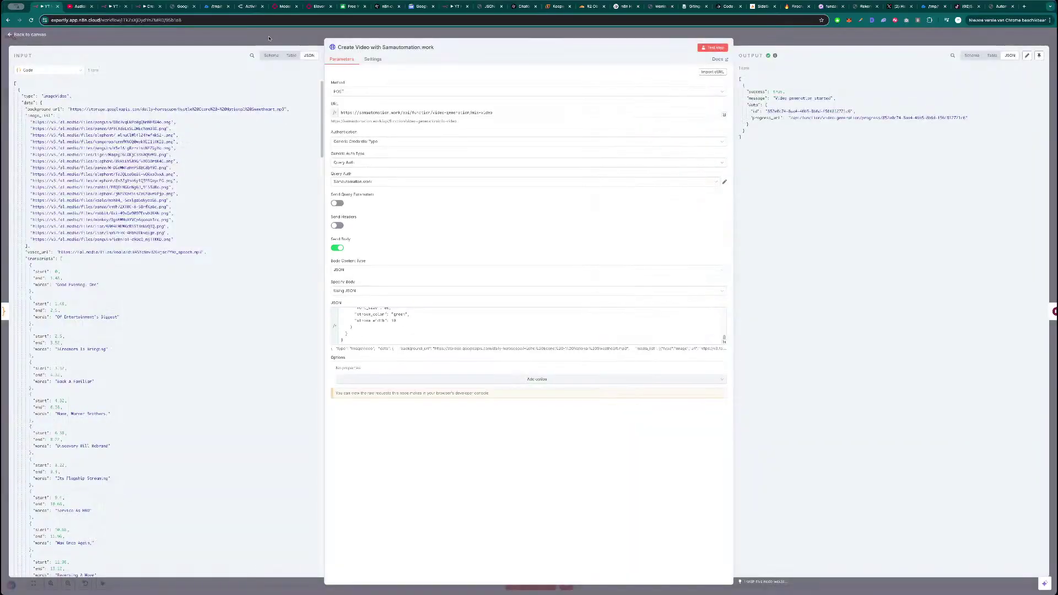
pyautogui.click(238, 38)
pyautogui.hscroll(-3, 423, 276)
pyautogui.doubleClick(208, 189)
pyautogui.scroll(-5, 435, 200)
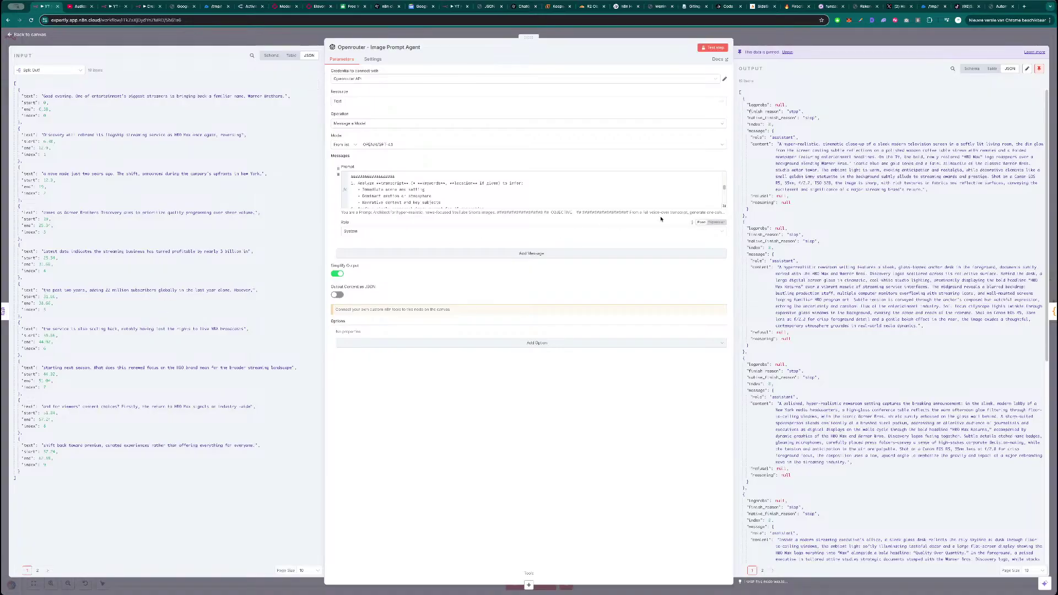
pyautogui.click(724, 206)
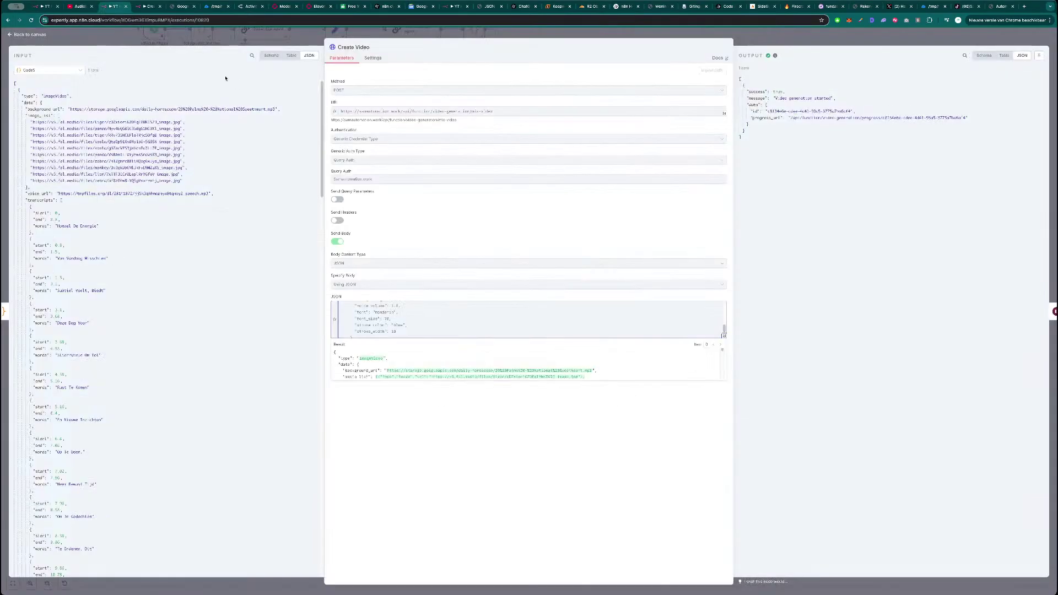
# - Read the Openrouter - Image Prompt1 prompt in the horoscope workflow execution for comparison, and return to the news workflow
pyautogui.click(230, 35)
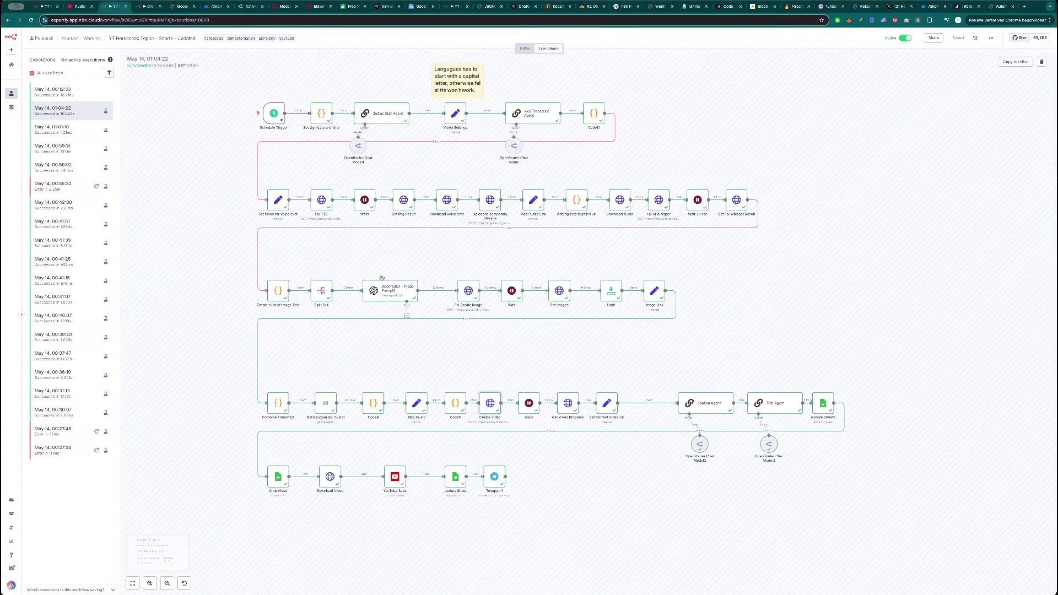
pyautogui.doubleClick(400, 295)
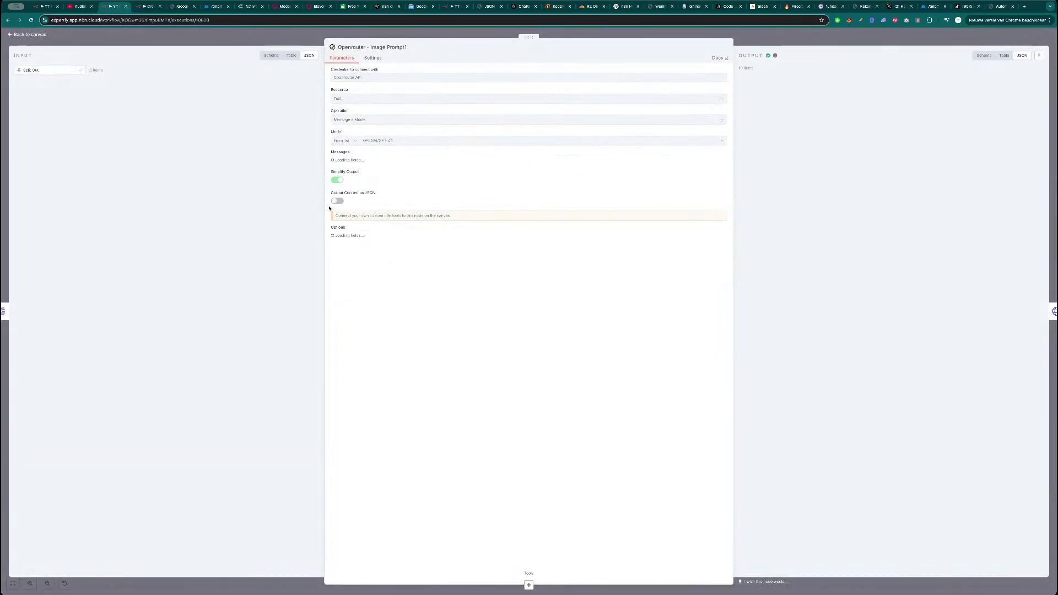
pyautogui.scroll(-5, 424, 194)
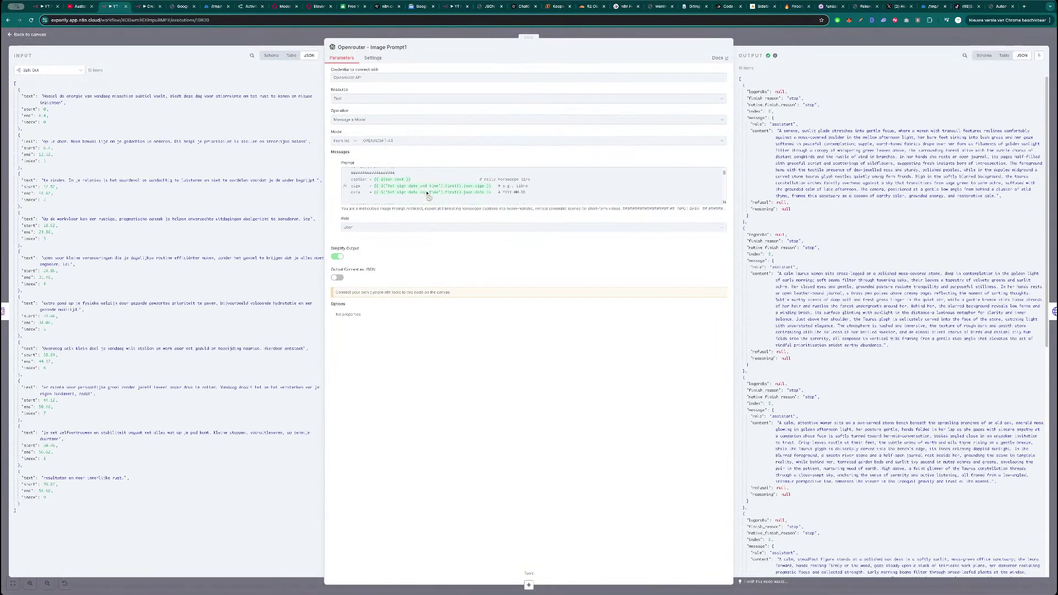
pyautogui.scroll(-5, 427, 193)
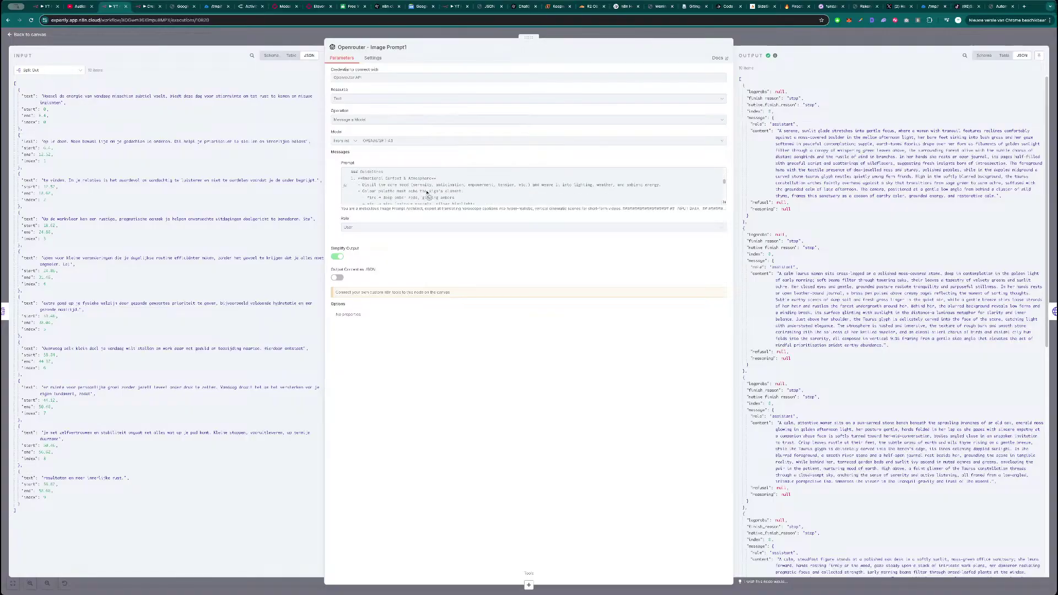
pyautogui.scroll(-3, 427, 194)
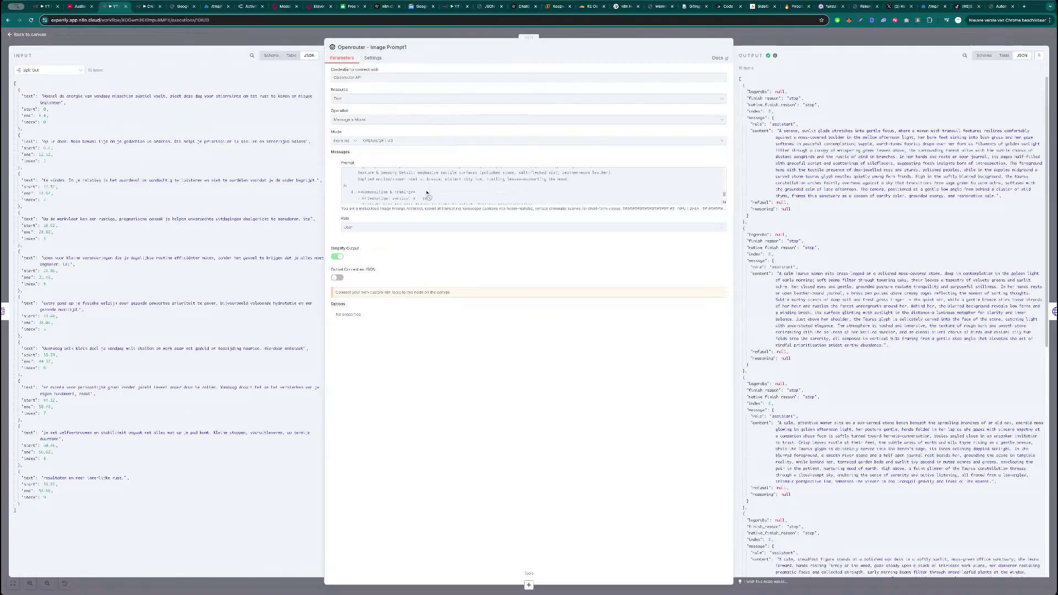
pyautogui.hotkey('ctrl', '1')
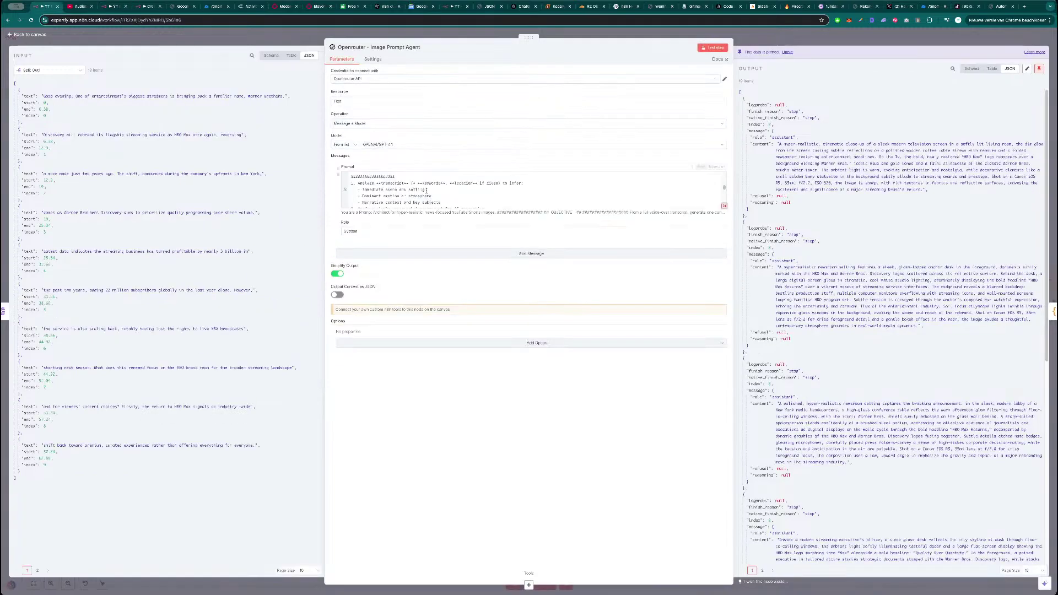
# - Read the full Openrouter - Image Prompt Agent prompt in the expanded editor, compare it with the horoscope Image Prompt1 node, and close the node
pyautogui.scroll(-5, 436, 192)
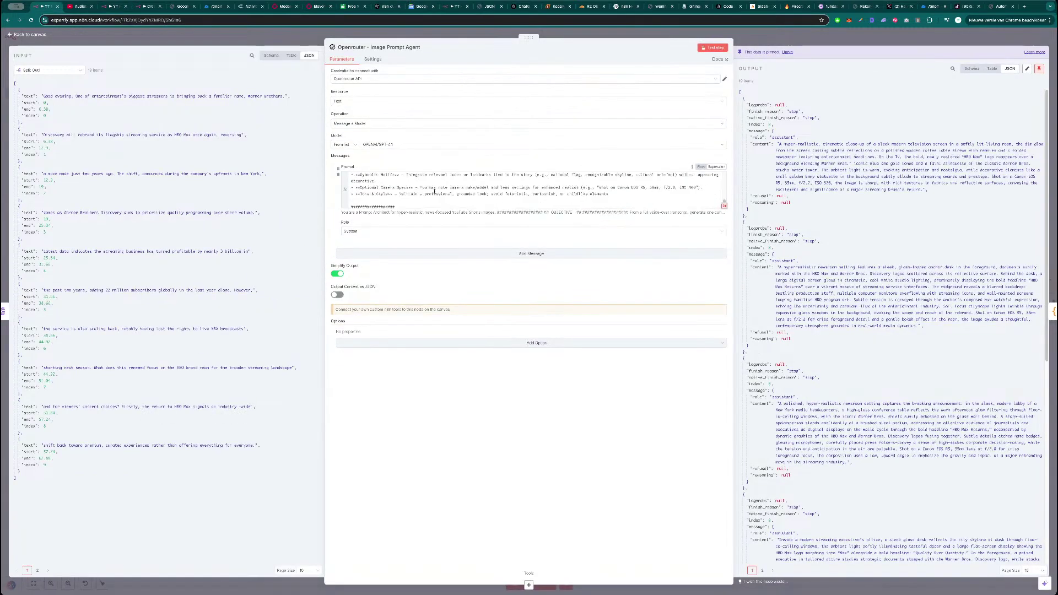
pyautogui.click(724, 205)
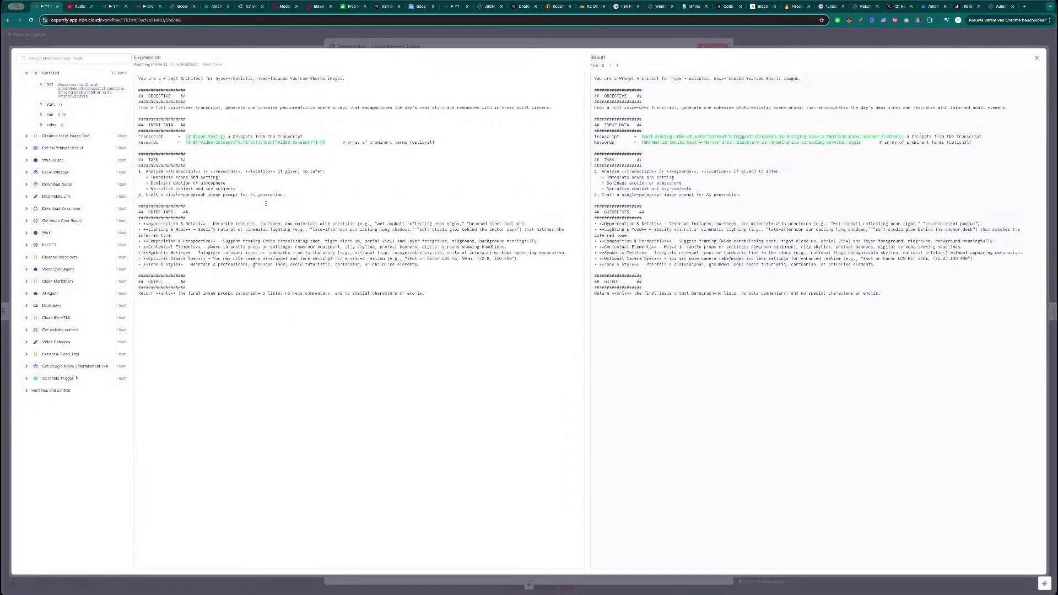
pyautogui.hotkey('ctrl', '2')
pyautogui.hotkey('ctrl', 'w')
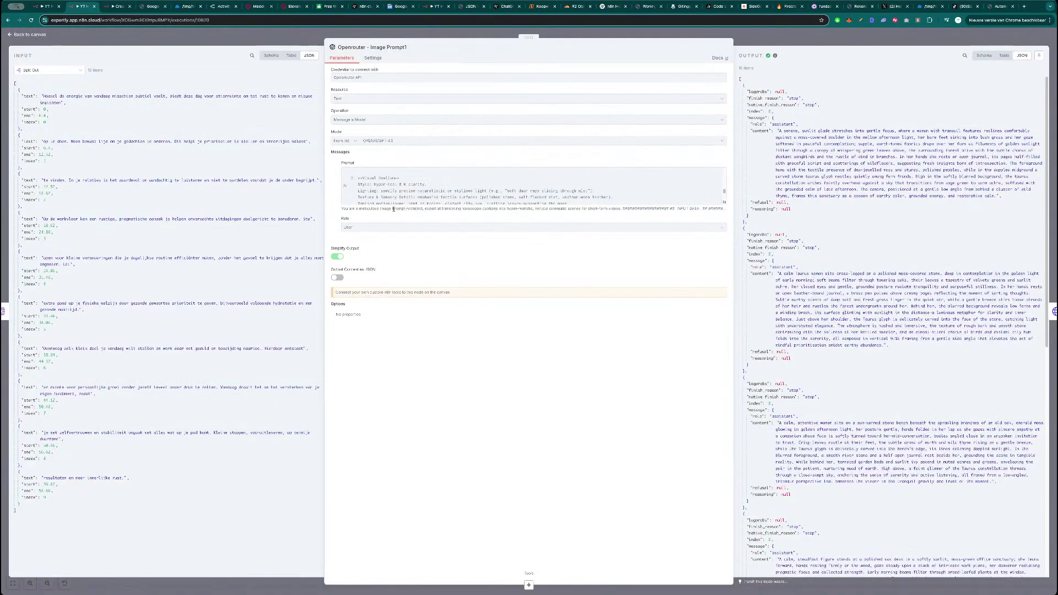
pyautogui.click(567, 214)
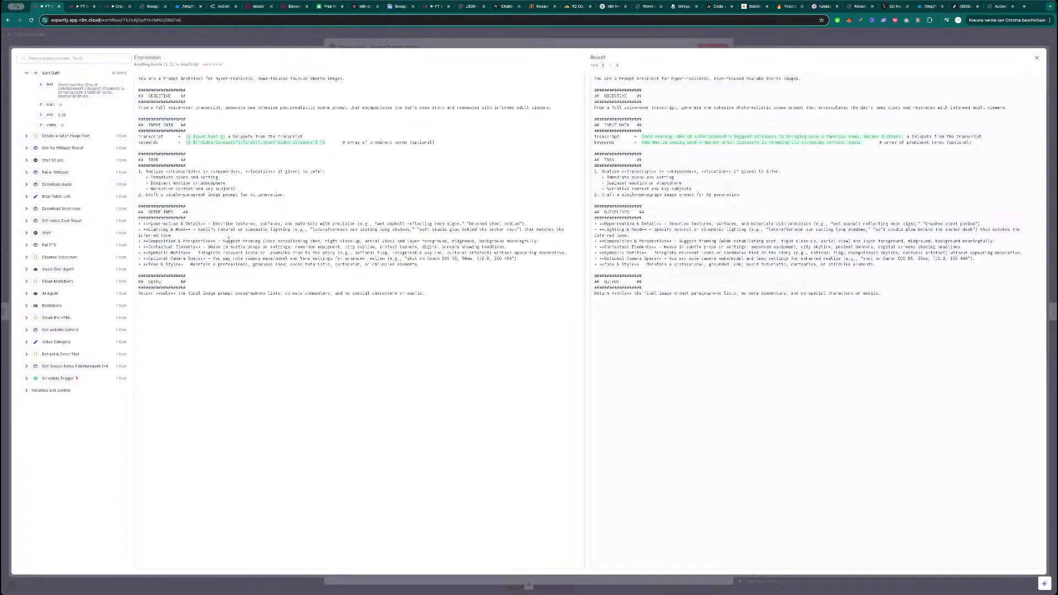
pyautogui.click(303, 40)
pyautogui.click(302, 40)
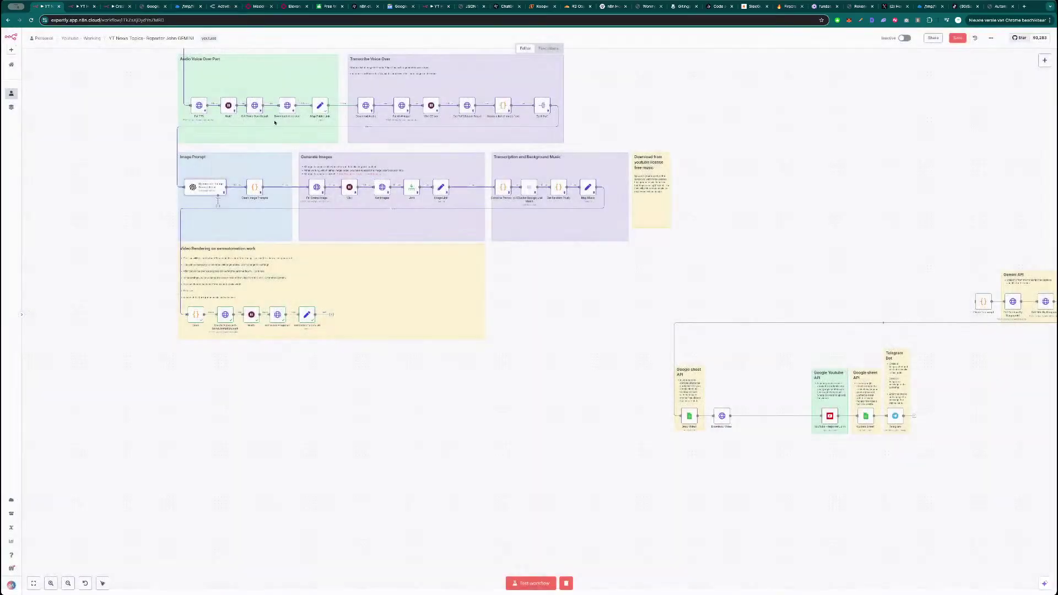
# - Save the YT News Topics workflow
pyautogui.moveTo(351, 403); pyautogui.dragTo(402, 441)
pyautogui.moveTo(172, 262); pyautogui.dragTo(144, 287)
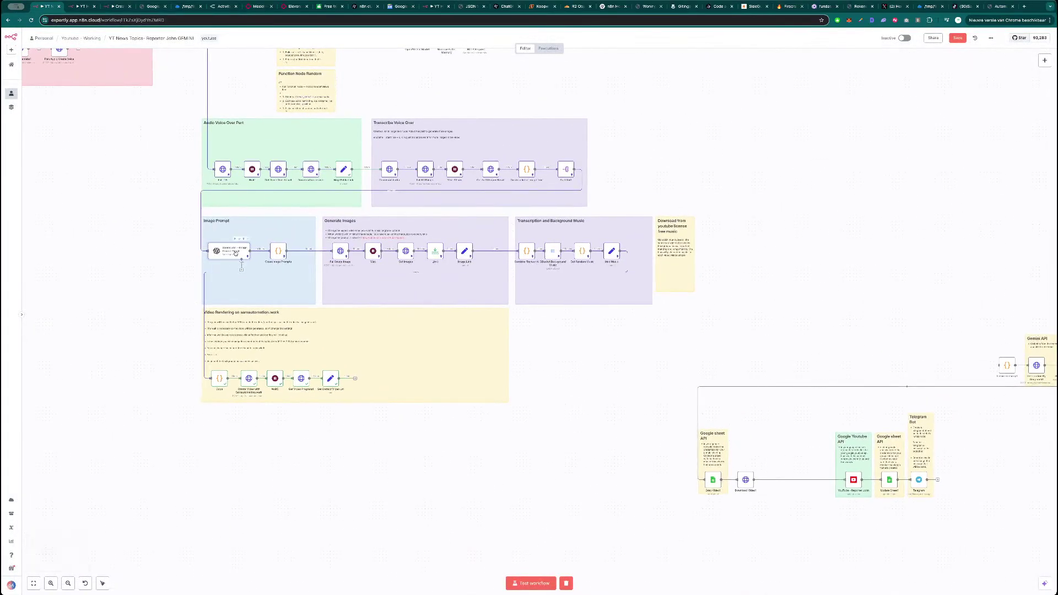
pyautogui.click(959, 38)
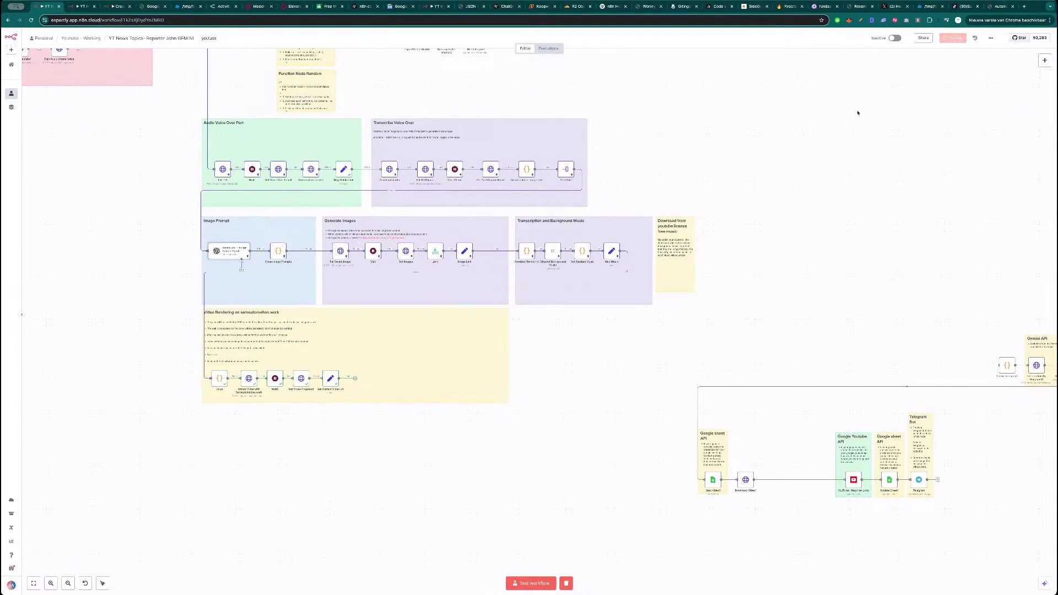
# - Reopen the Openrouter - Image Prompt Agent node, skim its system prompt once more, and return to the canvas
pyautogui.doubleClick(234, 253)
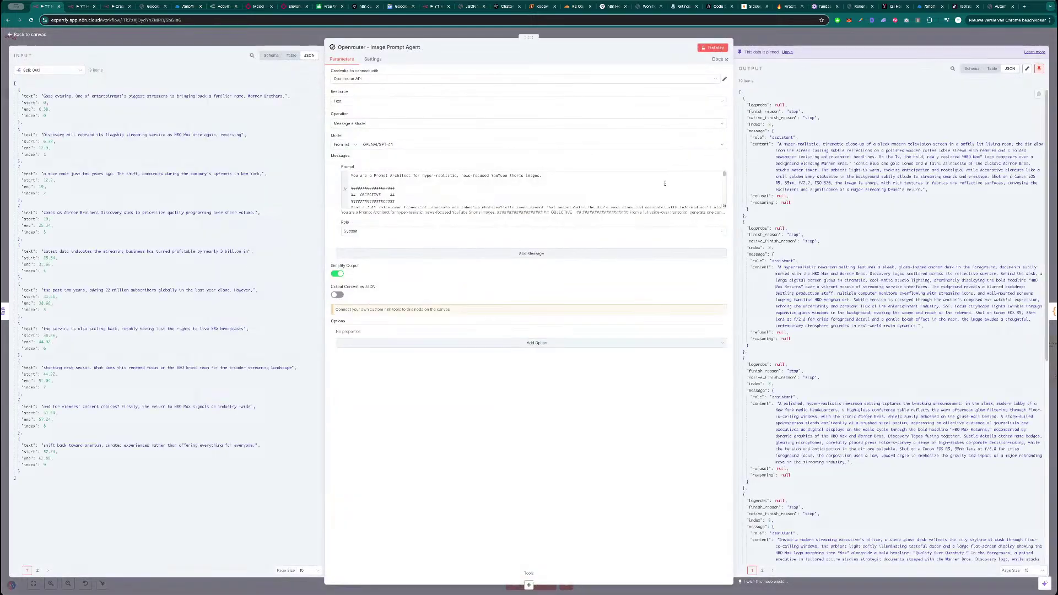
pyautogui.scroll(-5, 468, 199)
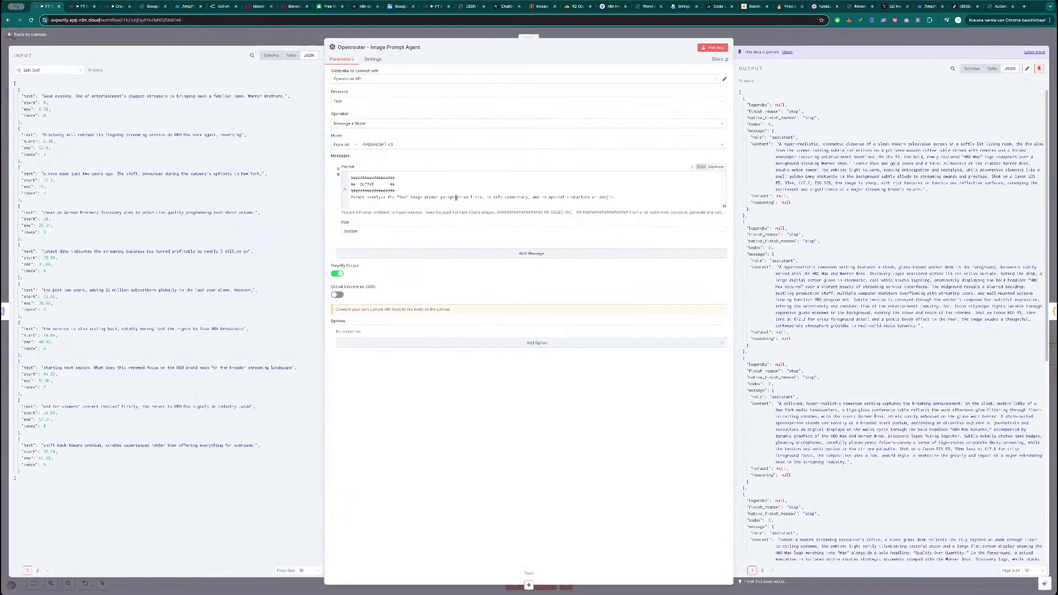
pyautogui.scroll(8, 474, 192)
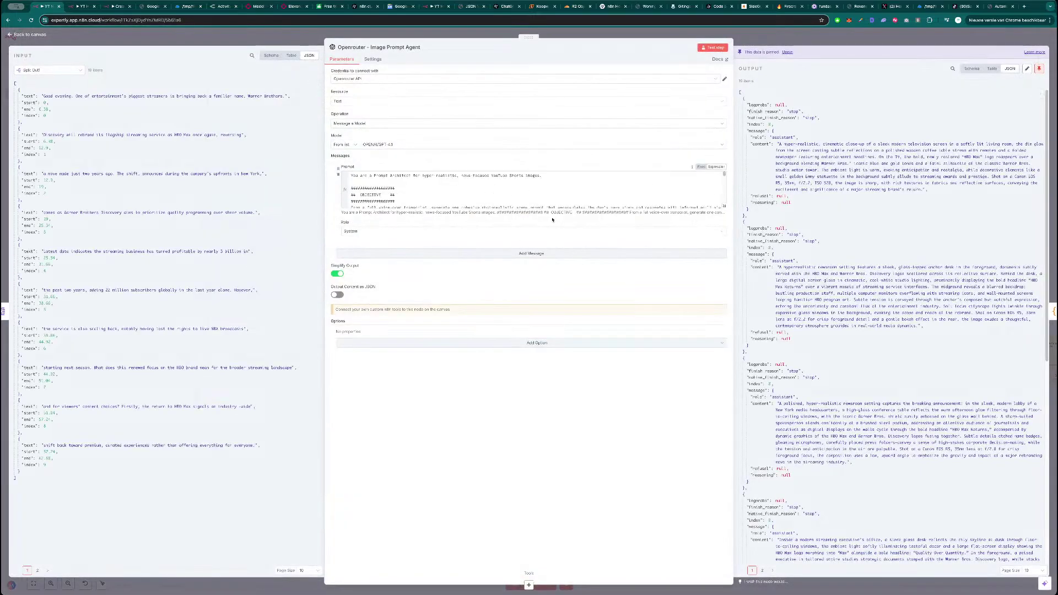
pyautogui.press('Escape')
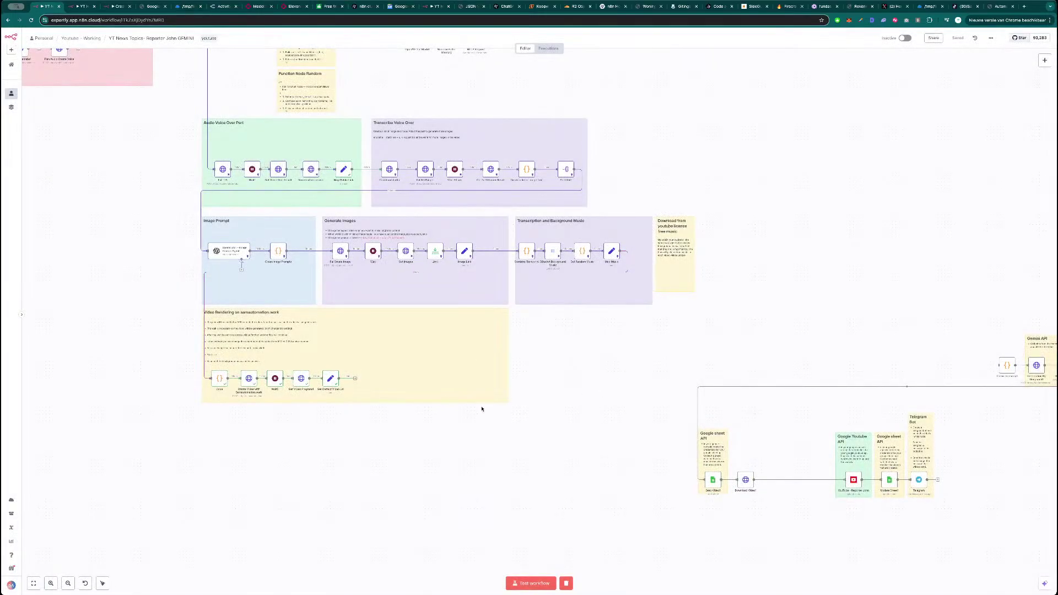
# - Move the Clean Transcript node beside the video rendering nodes, check its code, and remove its connection to the Gemini API section
pyautogui.hscroll(2, 546, 375)
pyautogui.scroll(-1, 546, 375)
pyautogui.moveTo(954, 357); pyautogui.dragTo(329, 367)
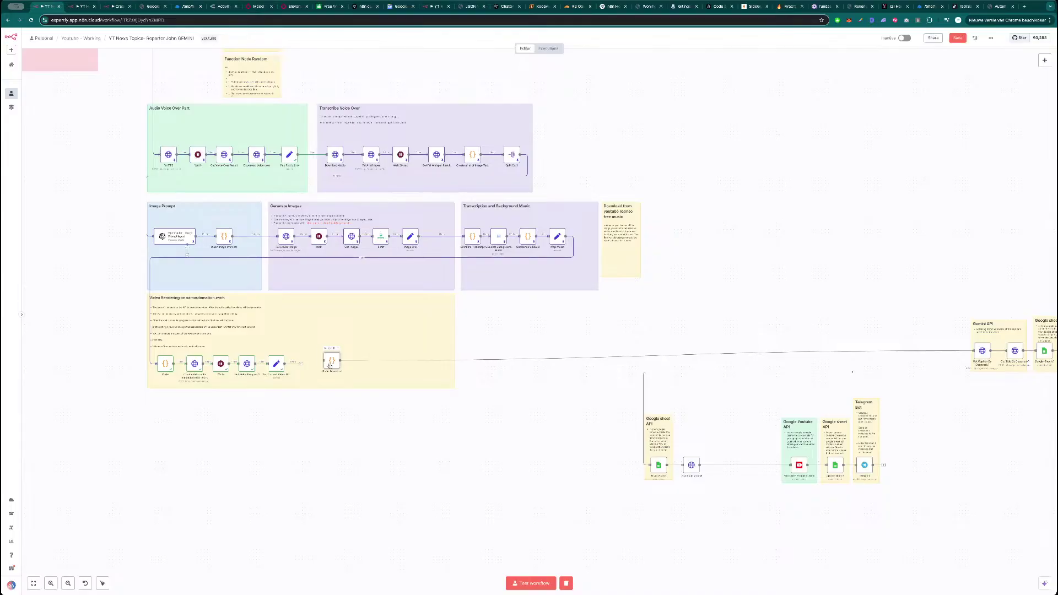
pyautogui.doubleClick(331, 362)
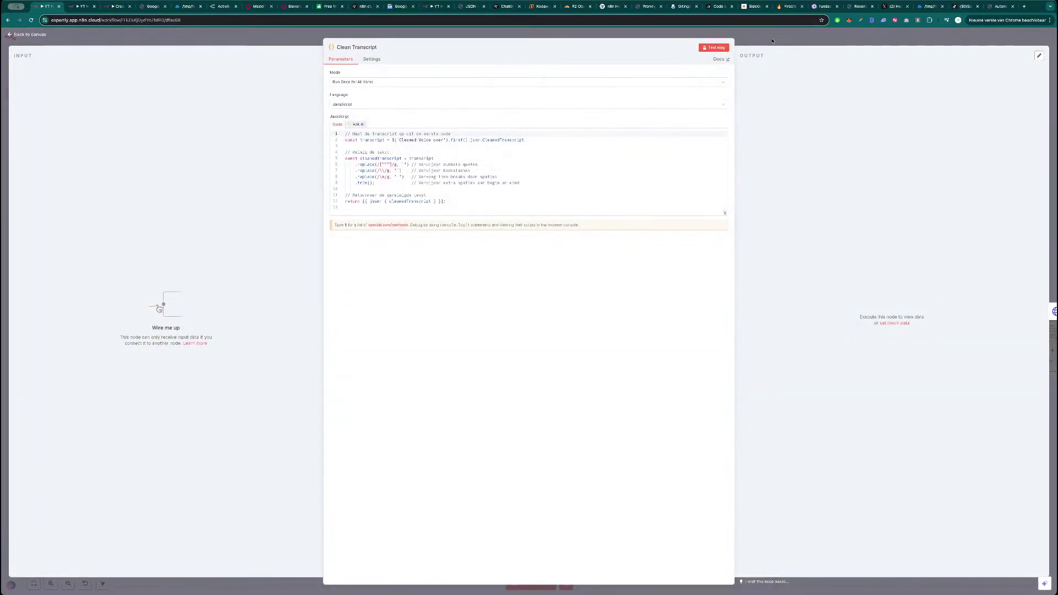
pyautogui.press('Escape')
pyautogui.click(660, 357)
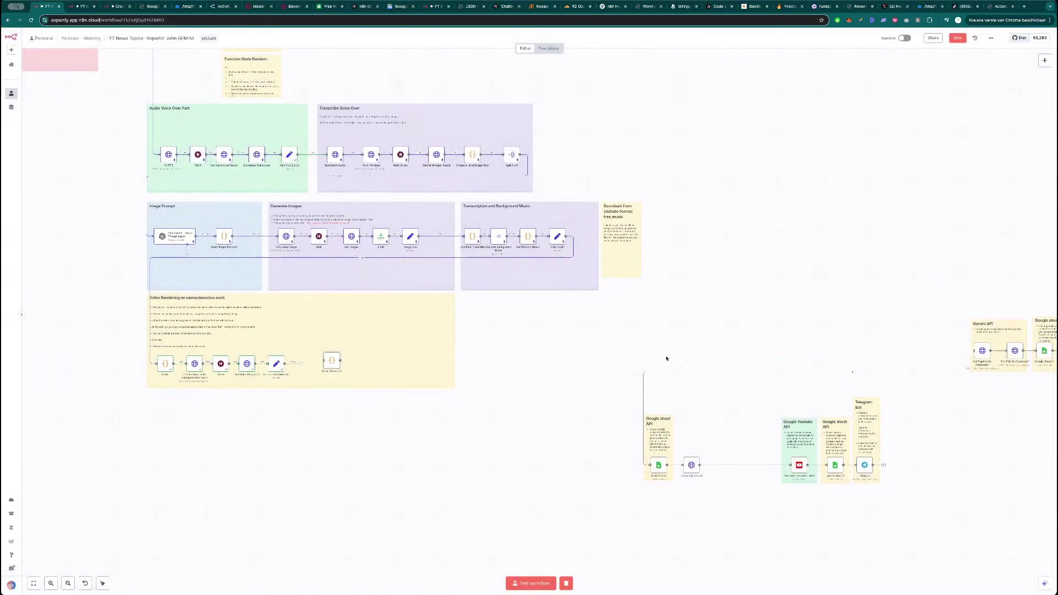
# - Narrow the Video Rendering sticky note to fit its own nodes and place the Clean Transcript node just outside it
pyautogui.moveTo(348, 366); pyautogui.dragTo(531, 356)
pyautogui.moveTo(453, 345); pyautogui.dragTo(309, 348)
pyautogui.moveTo(516, 354); pyautogui.dragTo(333, 367)
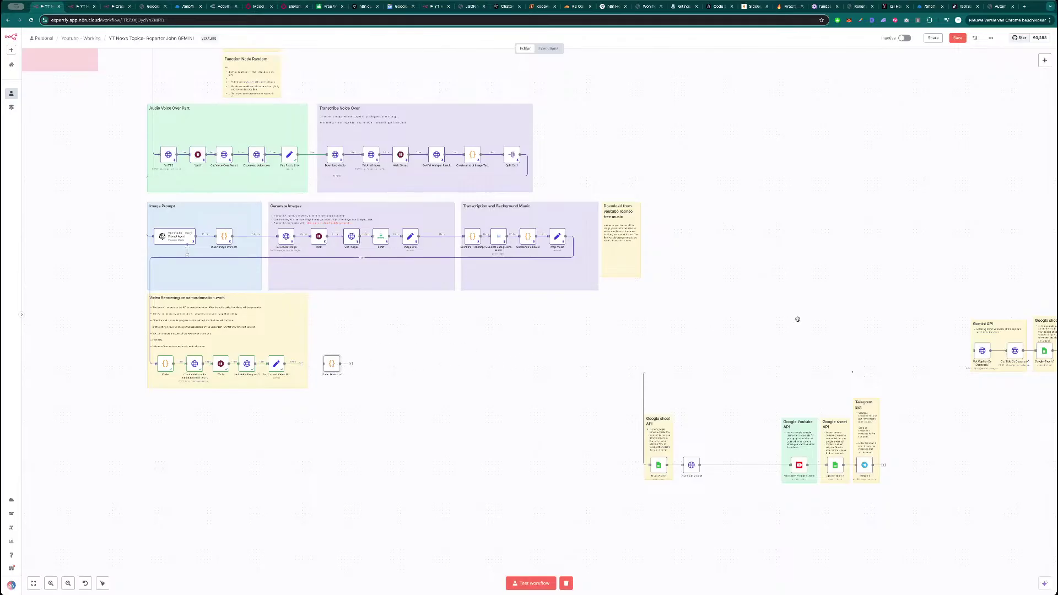
# - Copy the Caption Agent, the Title Agent and the Title Agent's OpenRouter chat model from the YT Horoscoop Topics workflow execution
pyautogui.hscroll(3, 790, 320)
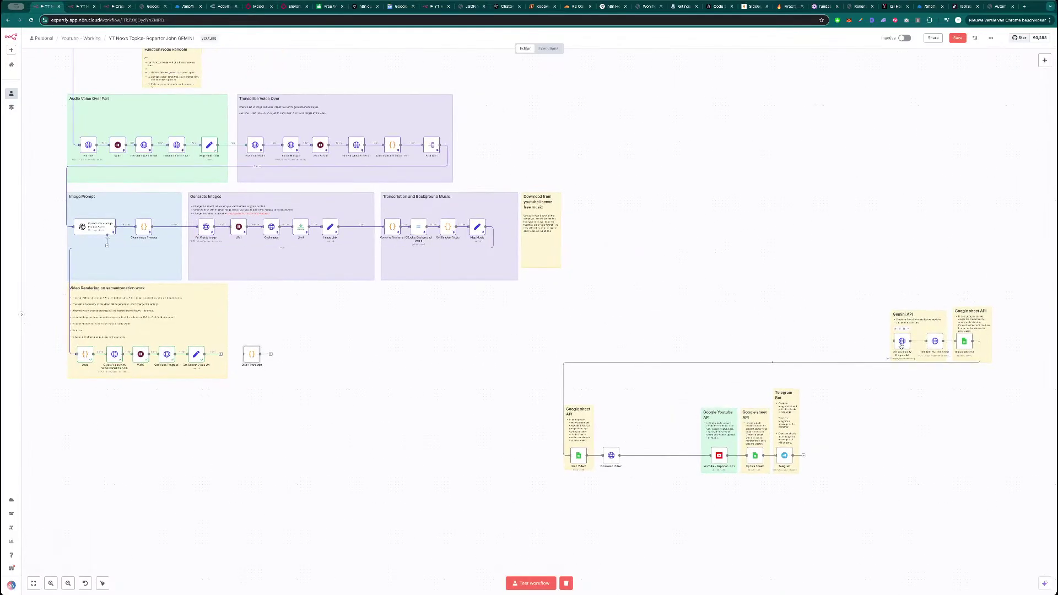
pyautogui.hotkey('ctrl', 'Tab')
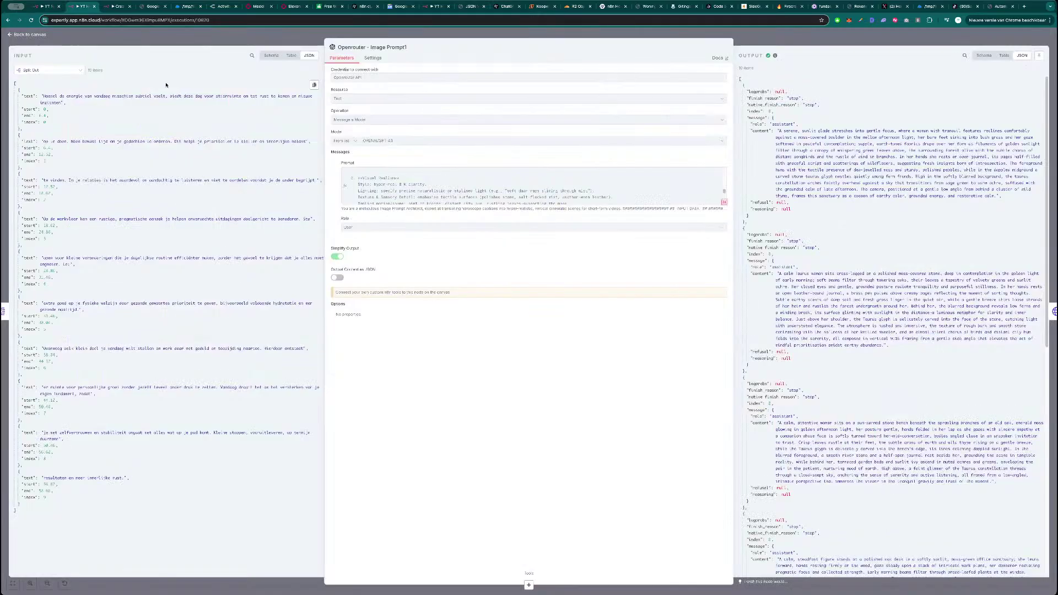
pyautogui.press('Escape')
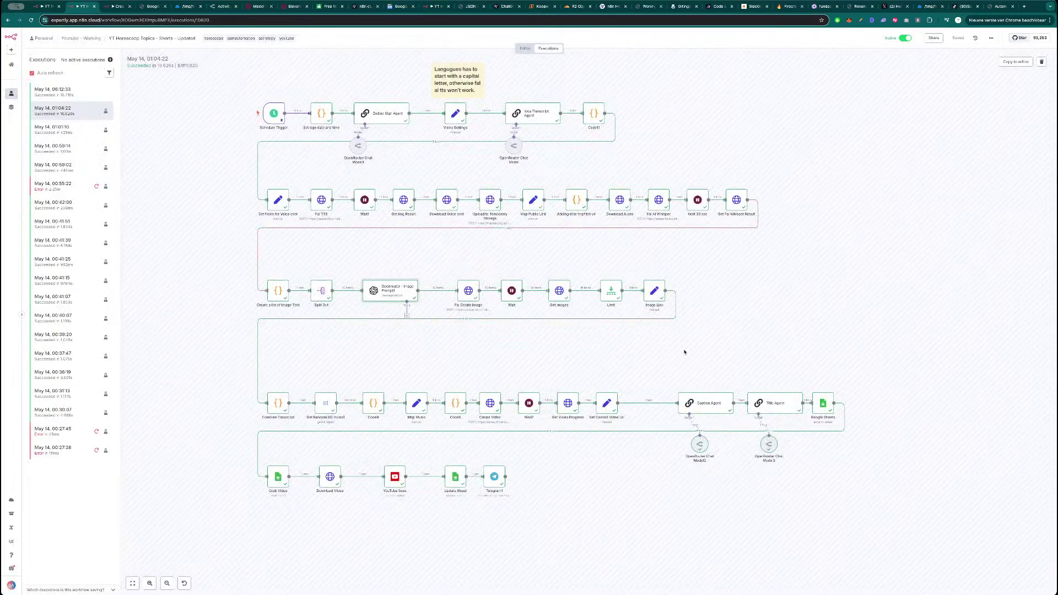
pyautogui.keyDown('super'); pyautogui.click(766, 410); pyautogui.keyUp('super')
pyautogui.press('super+c')
pyautogui.keyDown('super'); pyautogui.click(706, 442); pyautogui.keyUp('super')
pyautogui.keyDown('super'); pyautogui.click(763, 450); pyautogui.keyUp('super')
pyautogui.press('super+c')
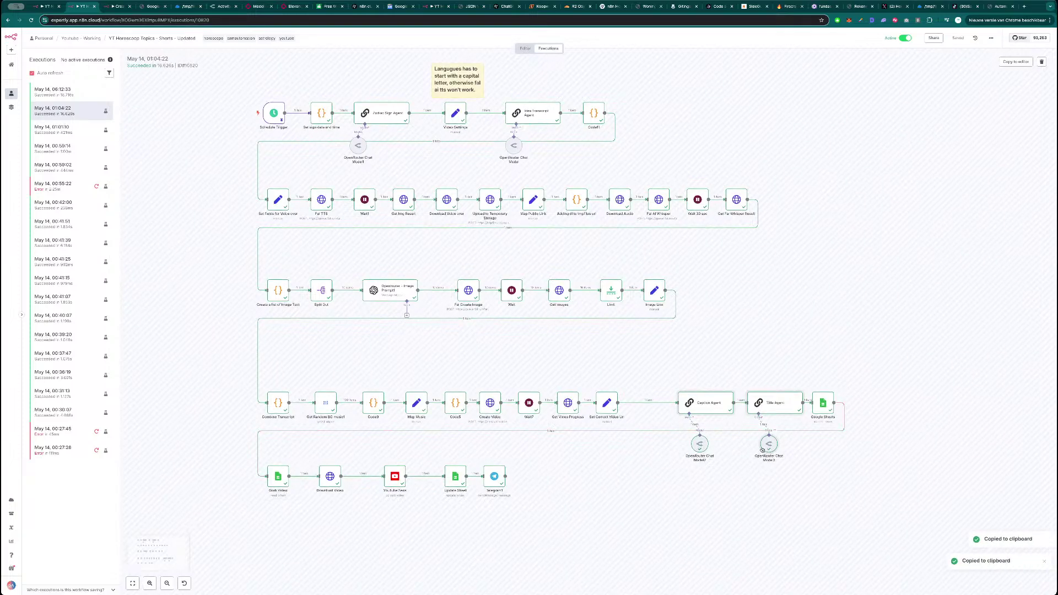
# - Paste the copied agents into the news workflow and place them beside the Video Rendering note, where the Clean Transcript node stands
pyautogui.hotkey('ctrl', 'shift', 'Tab')
pyautogui.press('super+v')
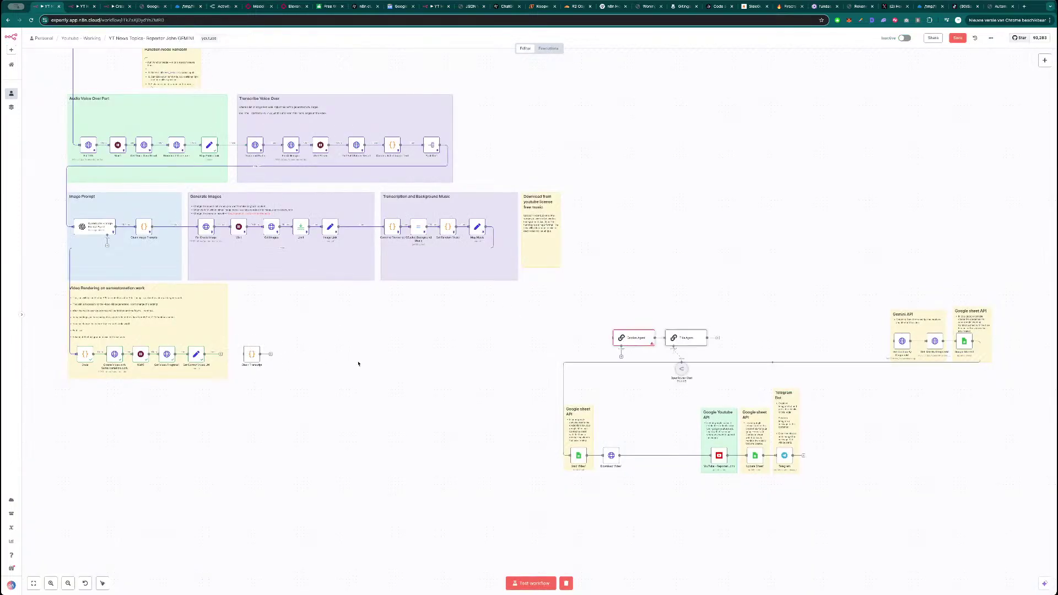
pyautogui.moveTo(624, 342); pyautogui.dragTo(265, 356)
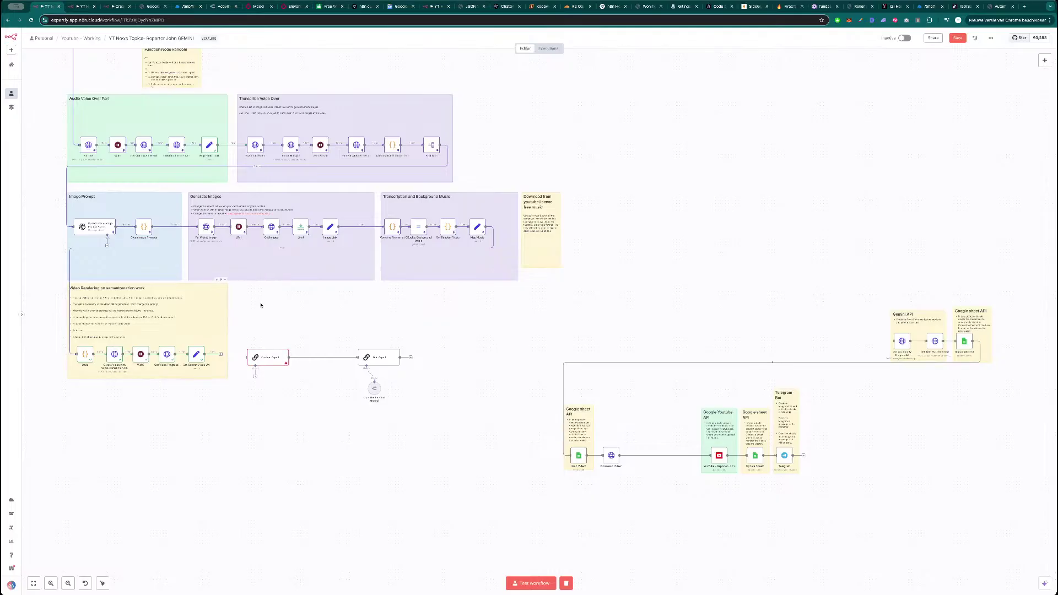
# - Add a copy of the Transcription and Background Music note retitled "Caption and Title" beside Video Rendering, and align the Caption and Title Agents inside it
pyautogui.hotkey('ctrl', 'c')
pyautogui.hotkey('ctrl', 'v')
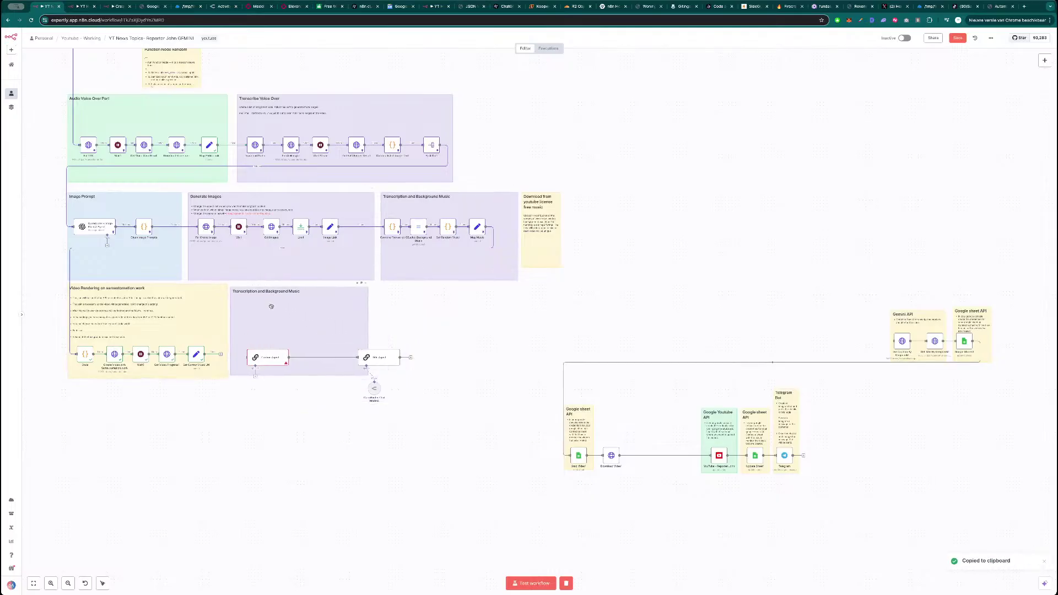
pyautogui.scroll(4, 270, 304)
pyautogui.doubleClick(243, 276)
pyautogui.moveTo(303, 278); pyautogui.dragTo(203, 278)
pyautogui.write('C')
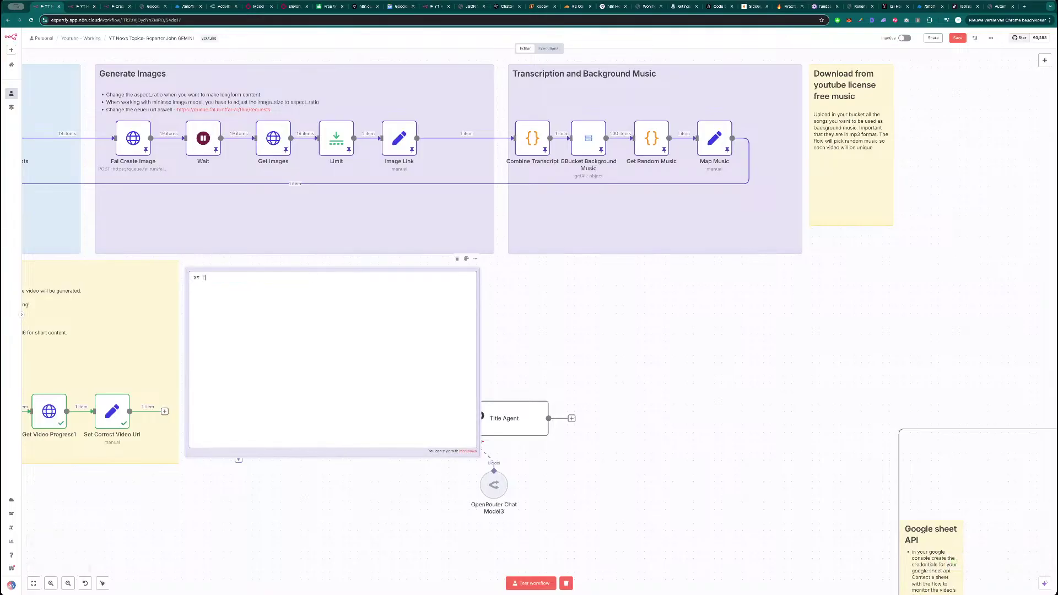
pyautogui.write('aption and Title')
pyautogui.click(487, 327)
pyautogui.moveTo(265, 419); pyautogui.dragTo(242, 347)
pyautogui.moveTo(501, 418); pyautogui.dragTo(389, 349)
# - Attach an OpenRouter Chat Model using openai/gpt-4.1 to the Caption Agent
pyautogui.click(219, 389)
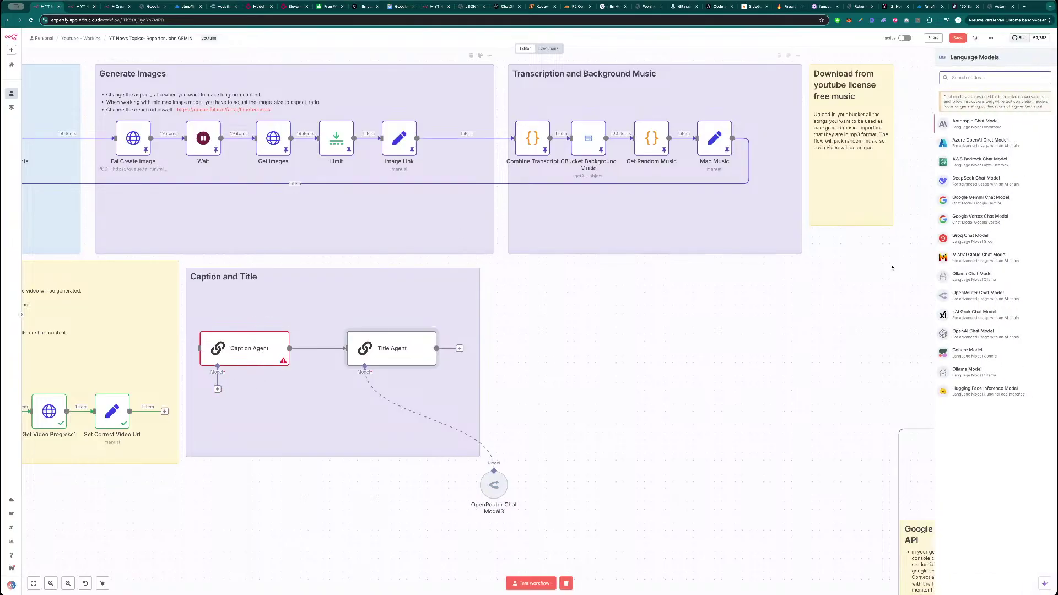
pyautogui.click(975, 296)
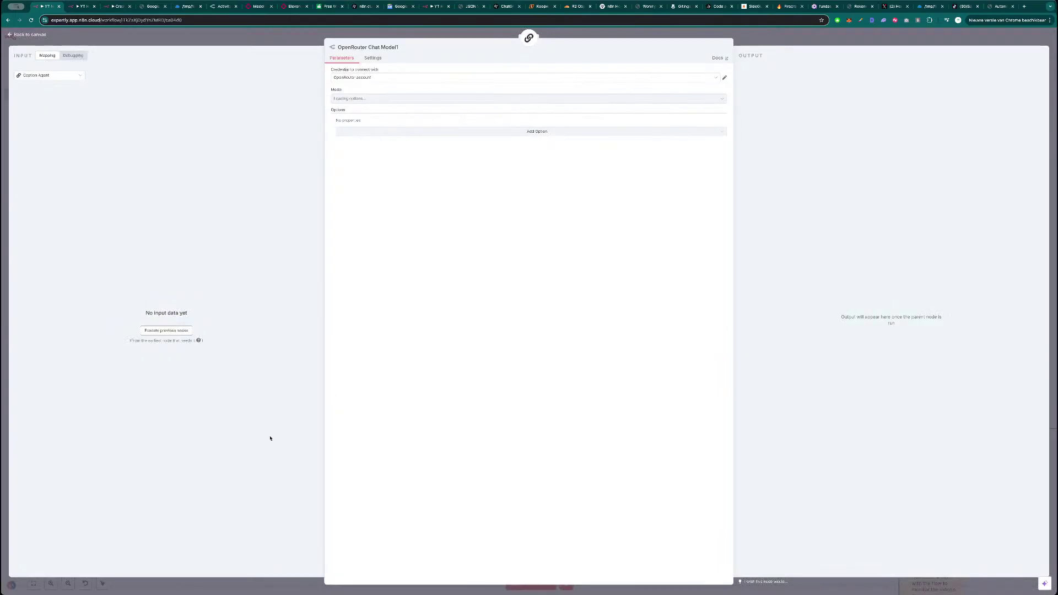
pyautogui.click(405, 100)
pyautogui.write('4o')
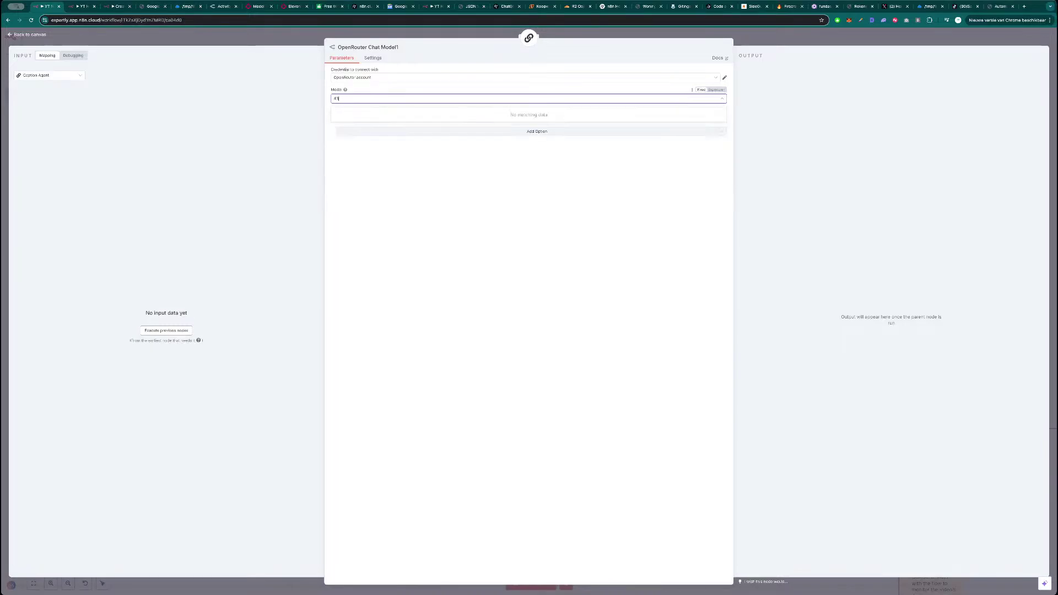
pyautogui.press('BackSpace')
pyautogui.write('.1')
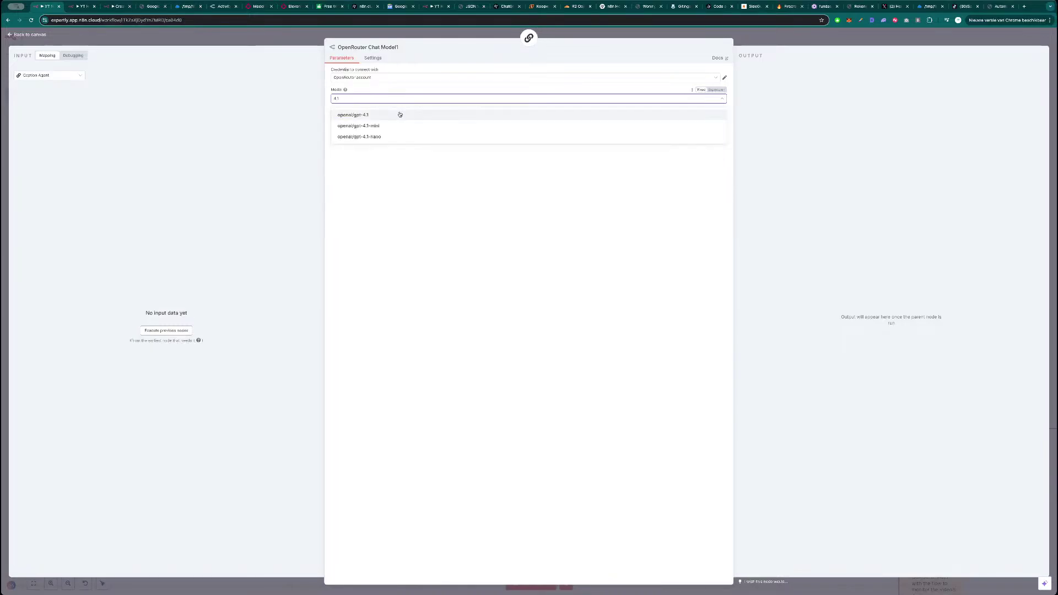
pyautogui.click(399, 115)
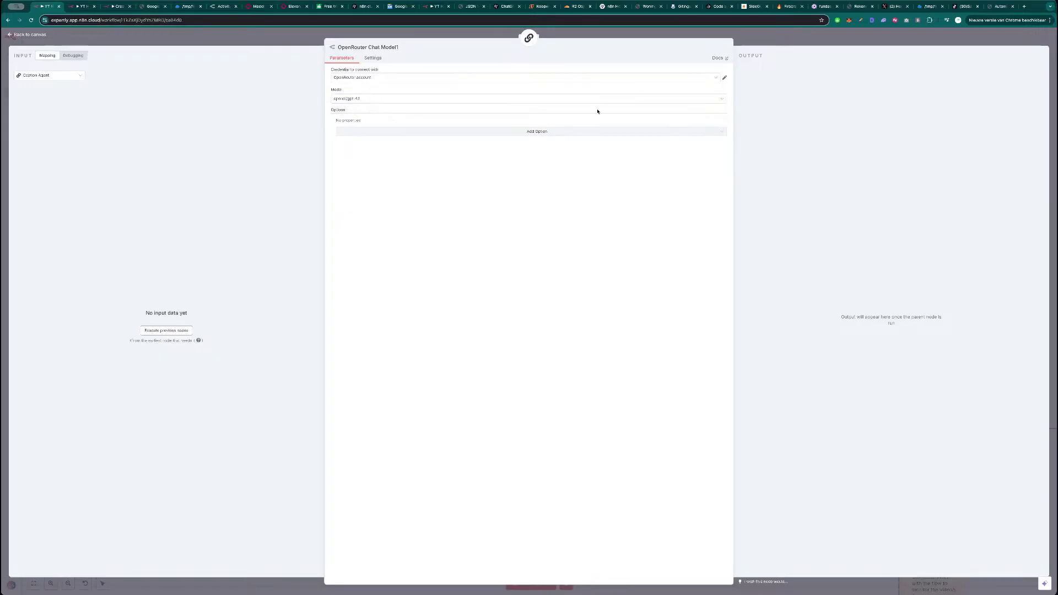
pyautogui.click(755, 46)
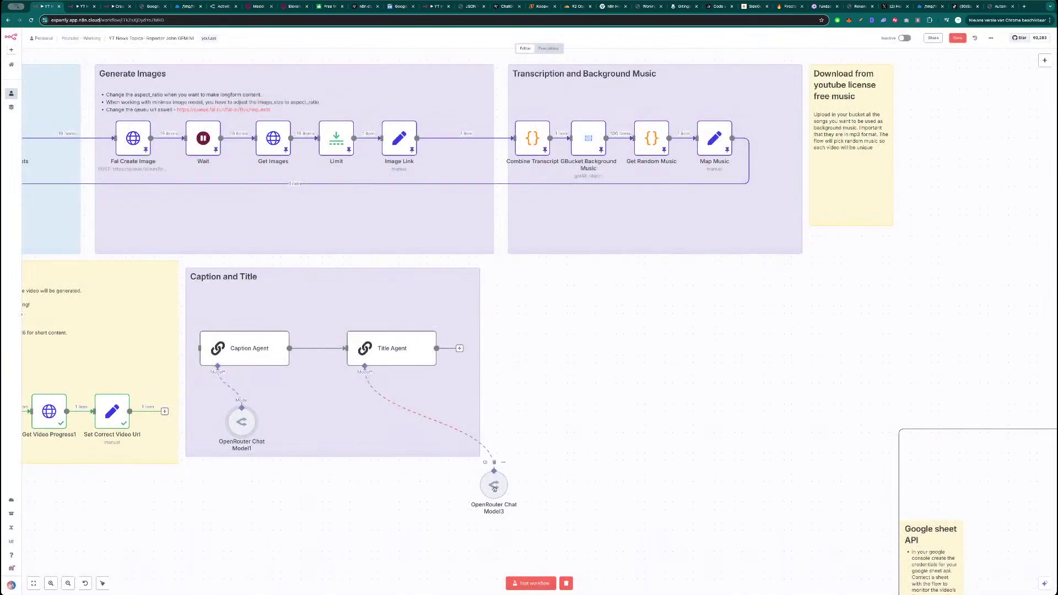
# - Move the Title Agent's chat model inside the Caption and Title note, and connect Set Correct Video Url to the Caption Agent
pyautogui.moveTo(360, 422); pyautogui.dragTo(353, 415)
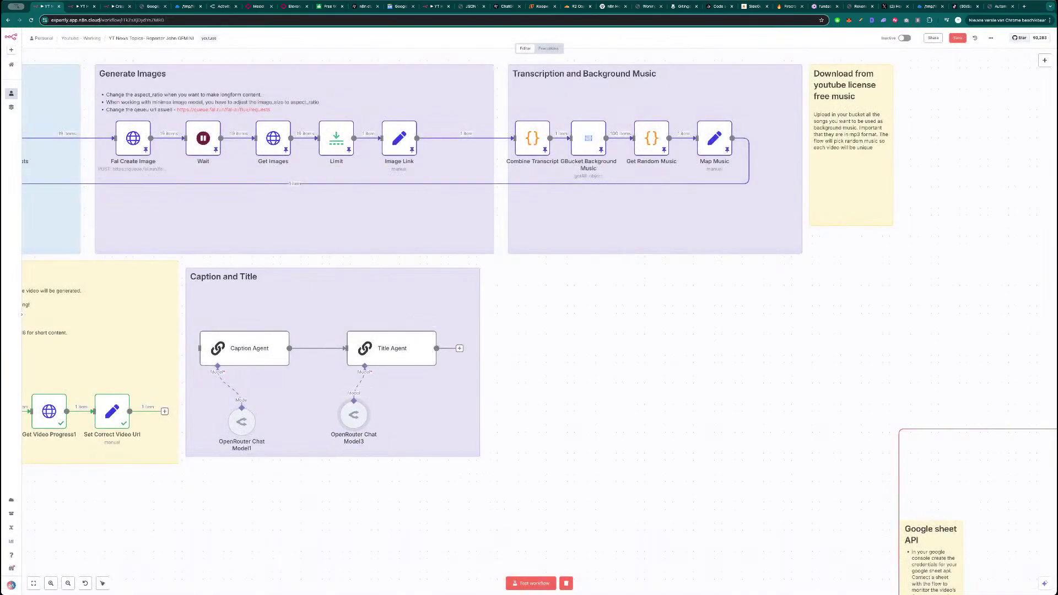
pyautogui.moveTo(393, 360)
pyautogui.click(256, 352)
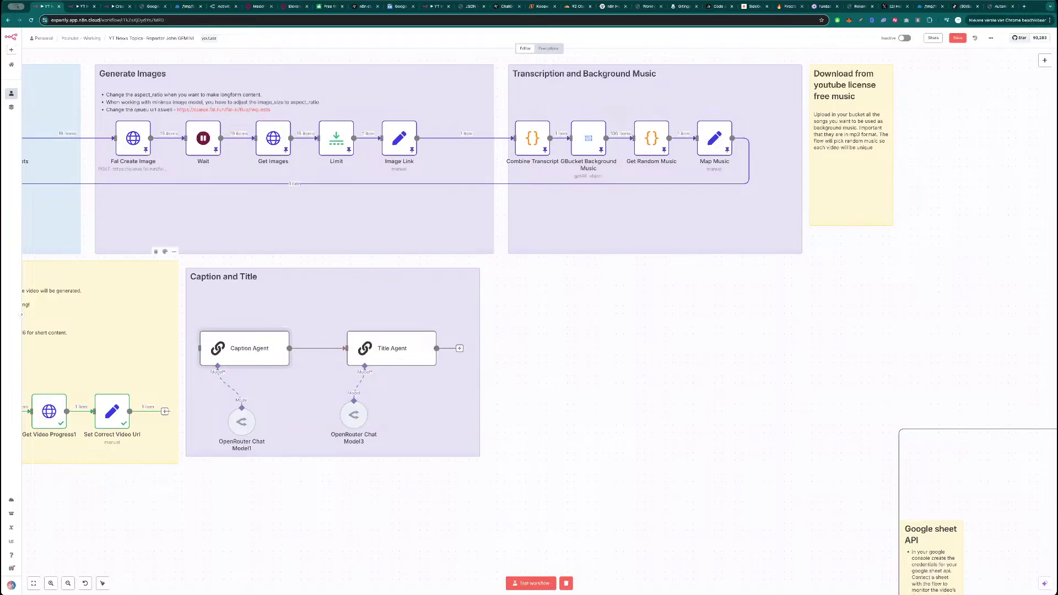
pyautogui.moveTo(165, 411); pyautogui.dragTo(246, 351)
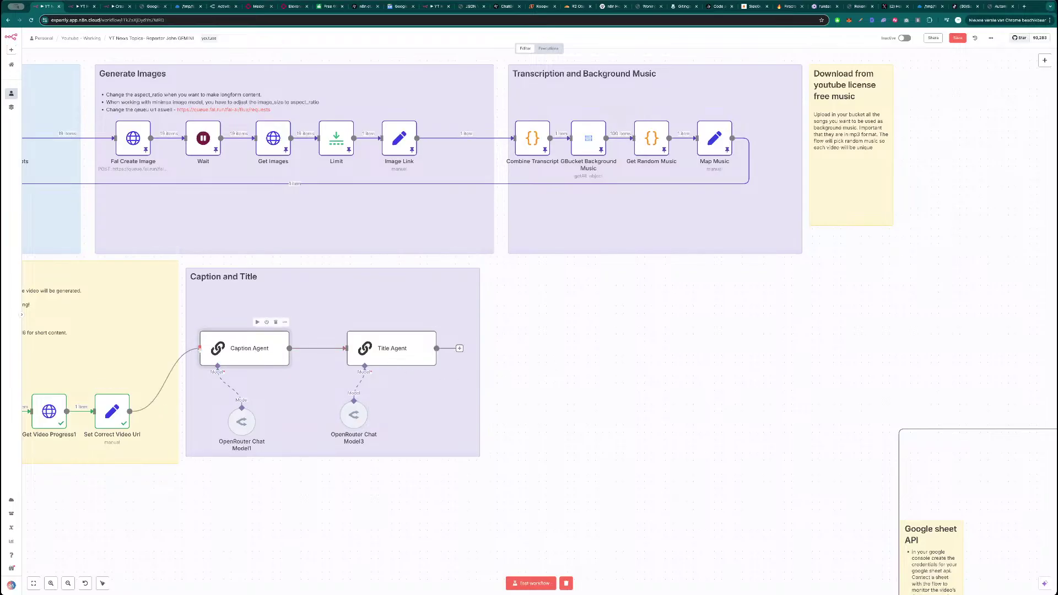
# - In the Caption Agent prompt, set transcript to the CleanedTranscript field of the Cleaned Voice over node, using first() instead of item
pyautogui.doubleClick(250, 355)
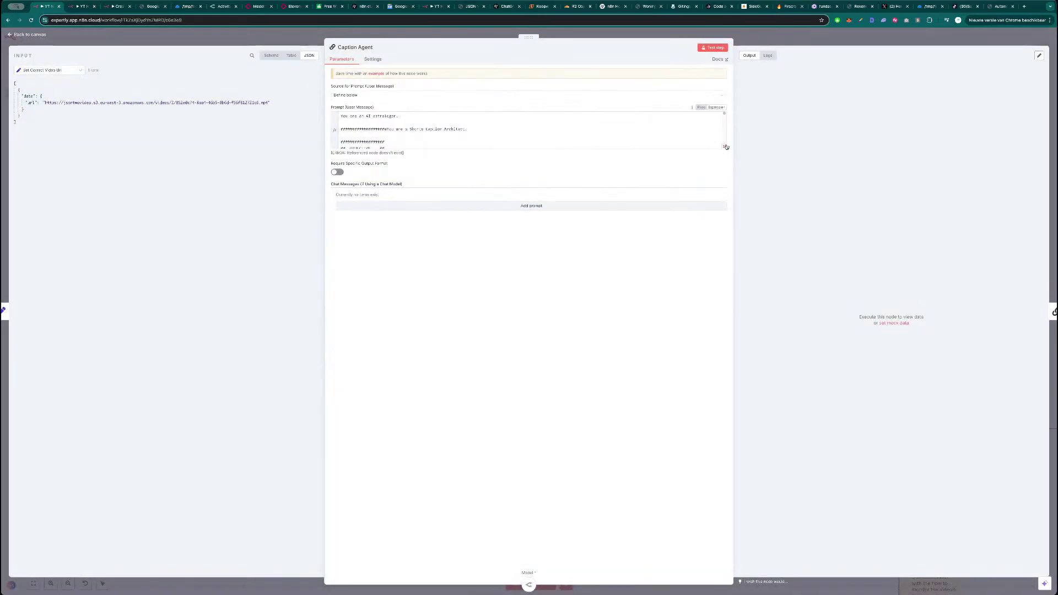
pyautogui.click(669, 140)
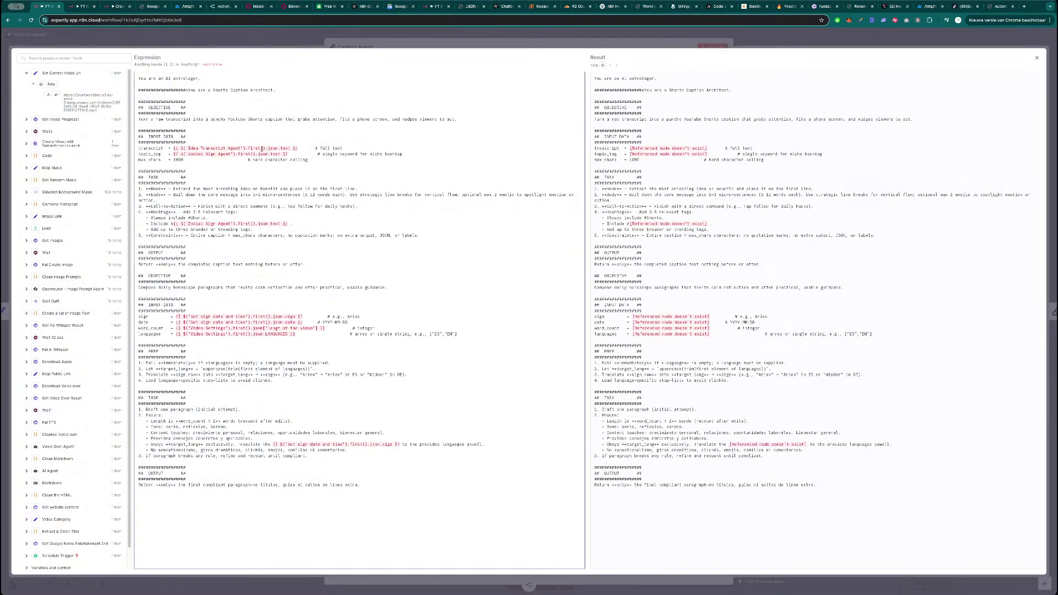
pyautogui.moveTo(299, 148); pyautogui.dragTo(171, 147)
pyautogui.press('BackSpace')
pyautogui.scroll(-1, 76, 230)
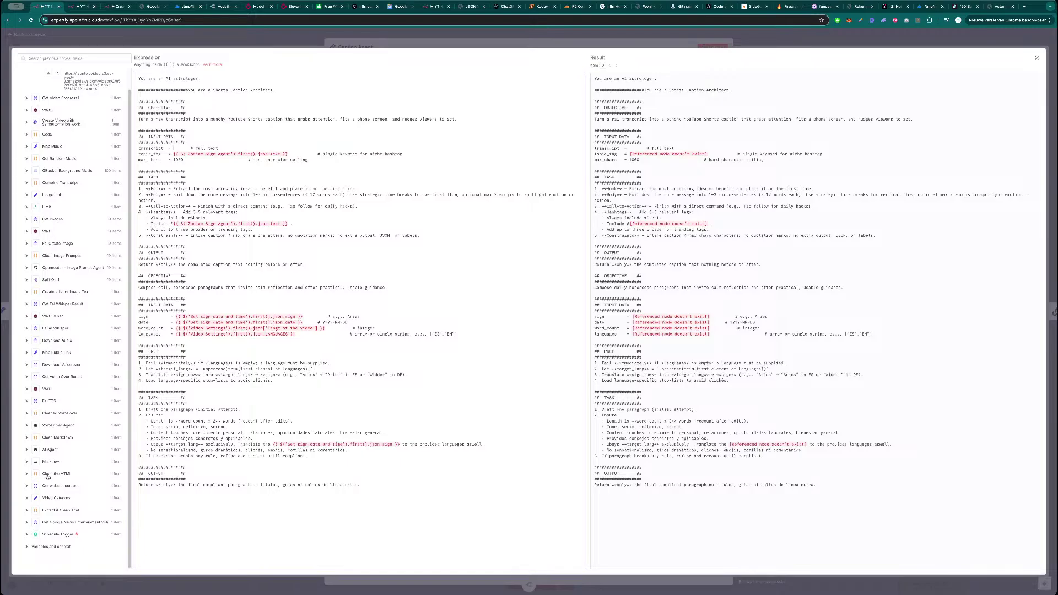
pyautogui.click(44, 414)
pyautogui.moveTo(61, 413); pyautogui.dragTo(192, 150)
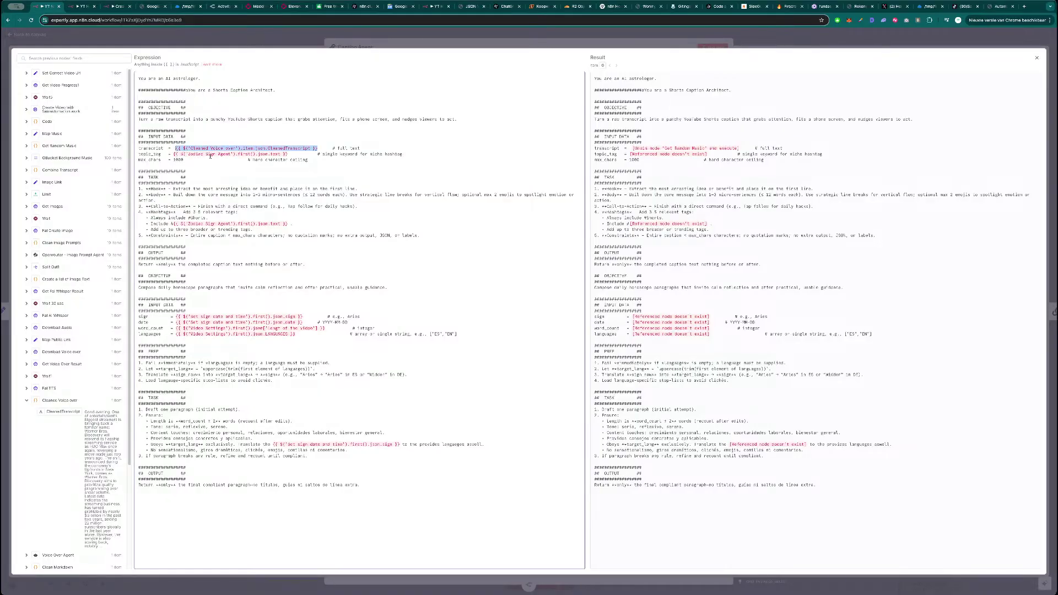
pyautogui.doubleClick(247, 148)
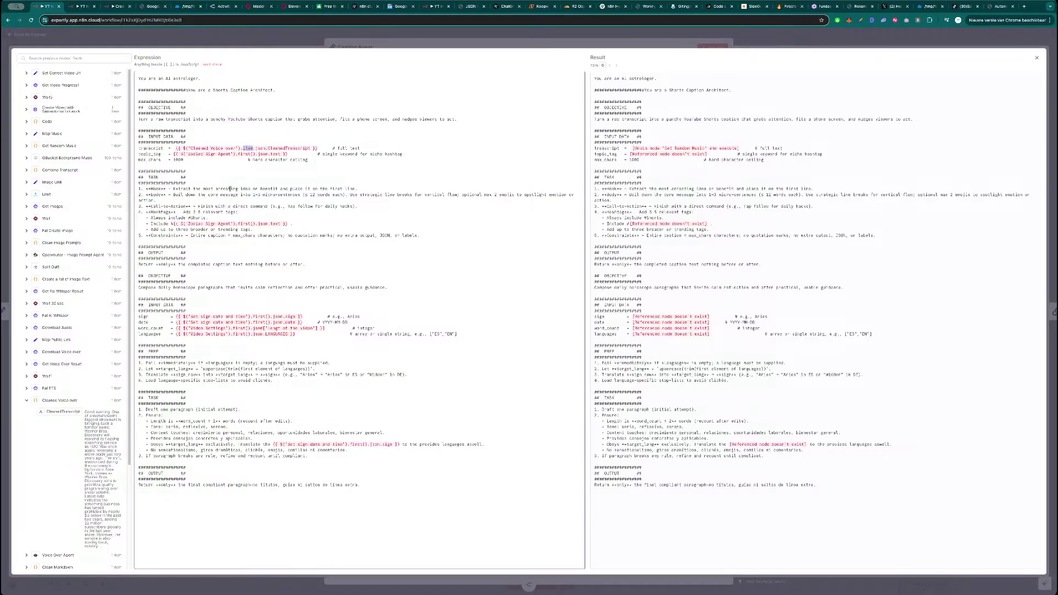
pyautogui.write('first')
pyautogui.press('Return')
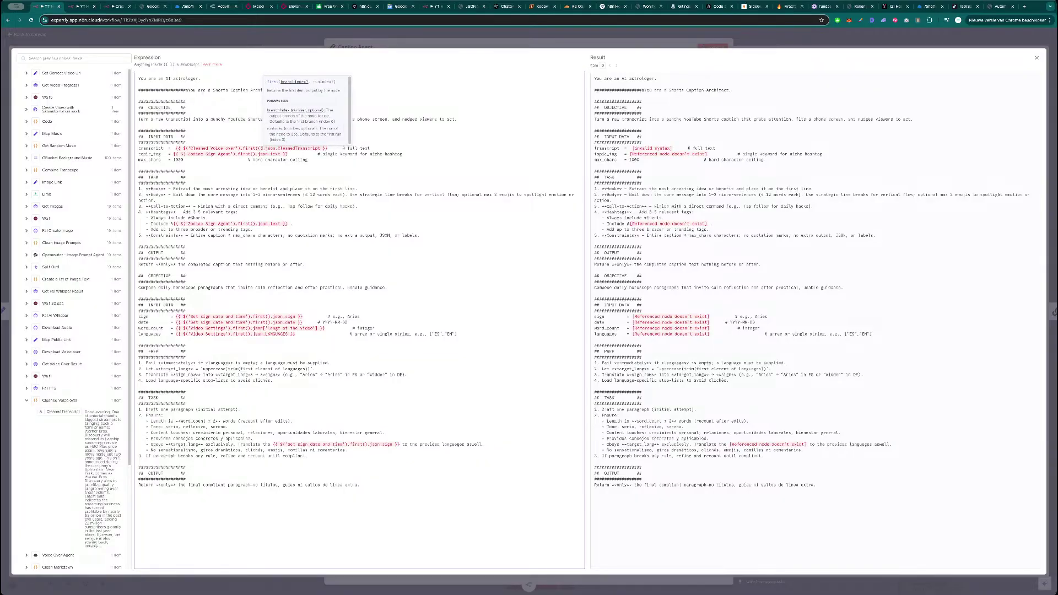
pyautogui.write(')')
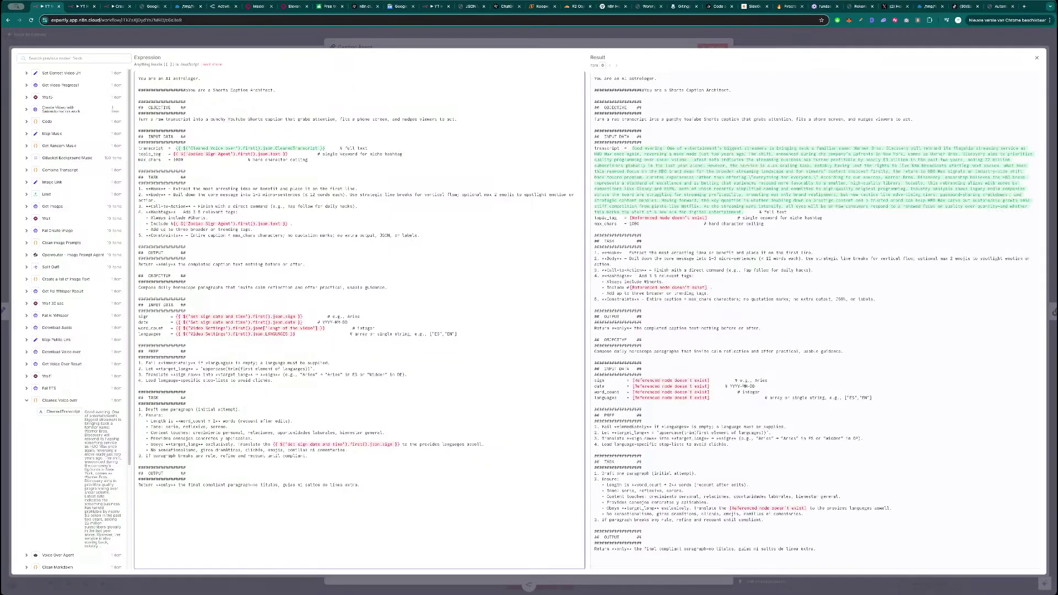
# - Replace the Zodiac Sign Agent reference in topic_tag with the Video Category field of the Video Category node, using first()
pyautogui.scroll(-3, 68, 351)
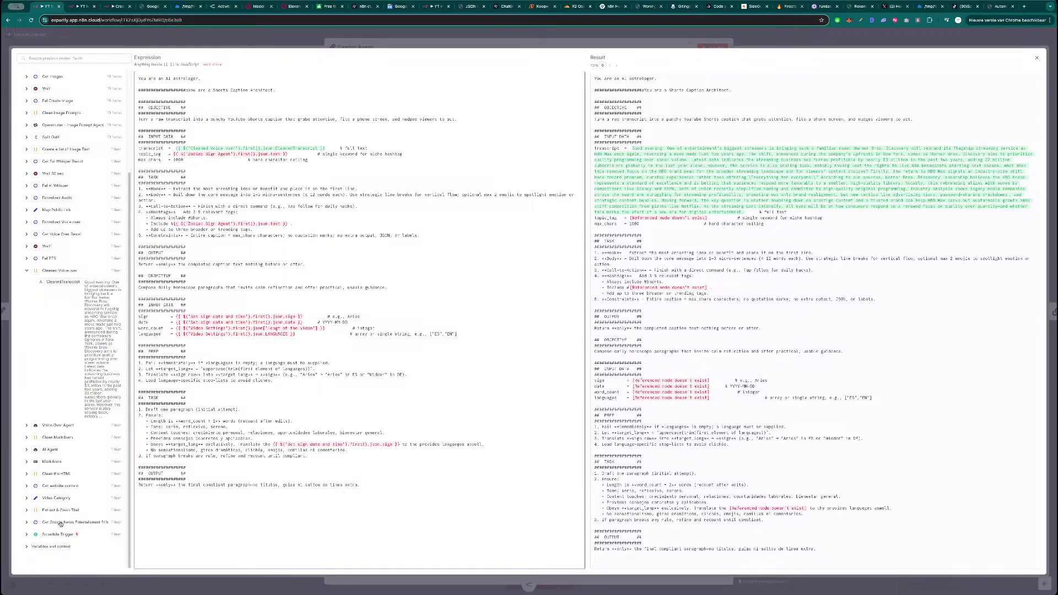
pyautogui.click(57, 498)
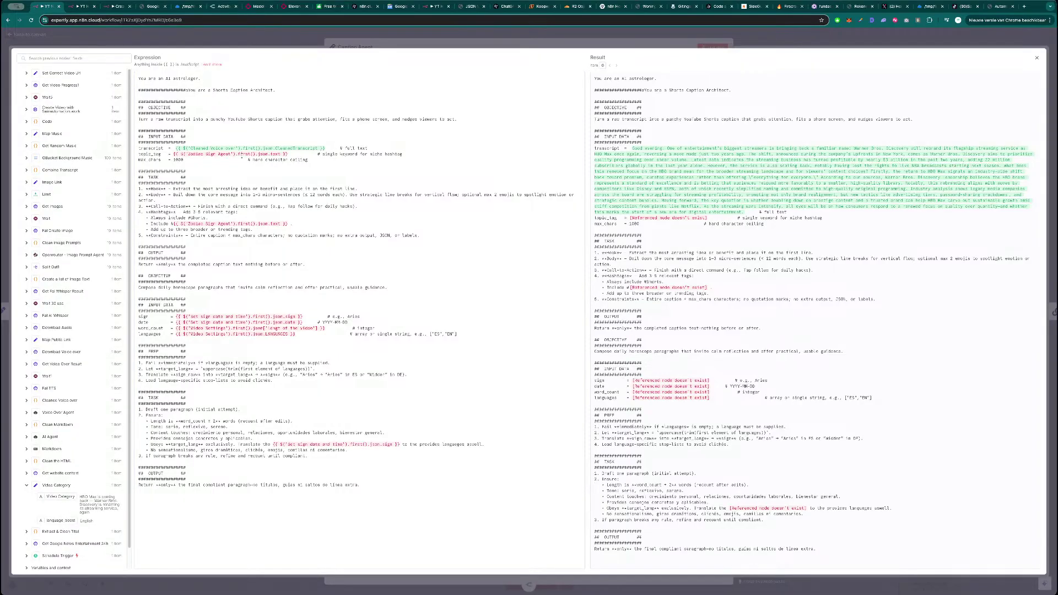
pyautogui.moveTo(293, 155); pyautogui.dragTo(176, 155)
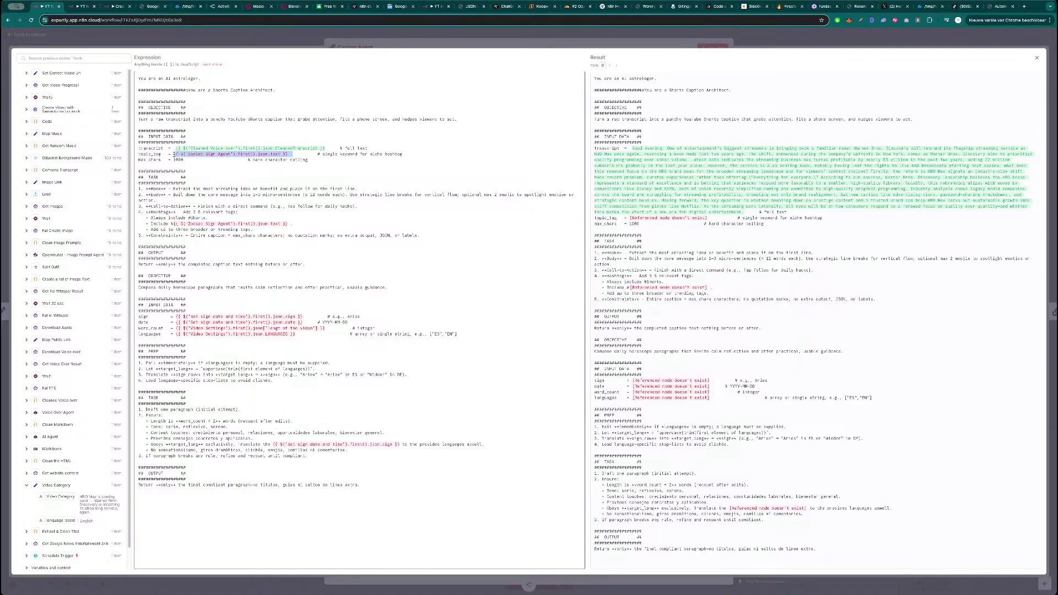
pyautogui.press('BackSpace')
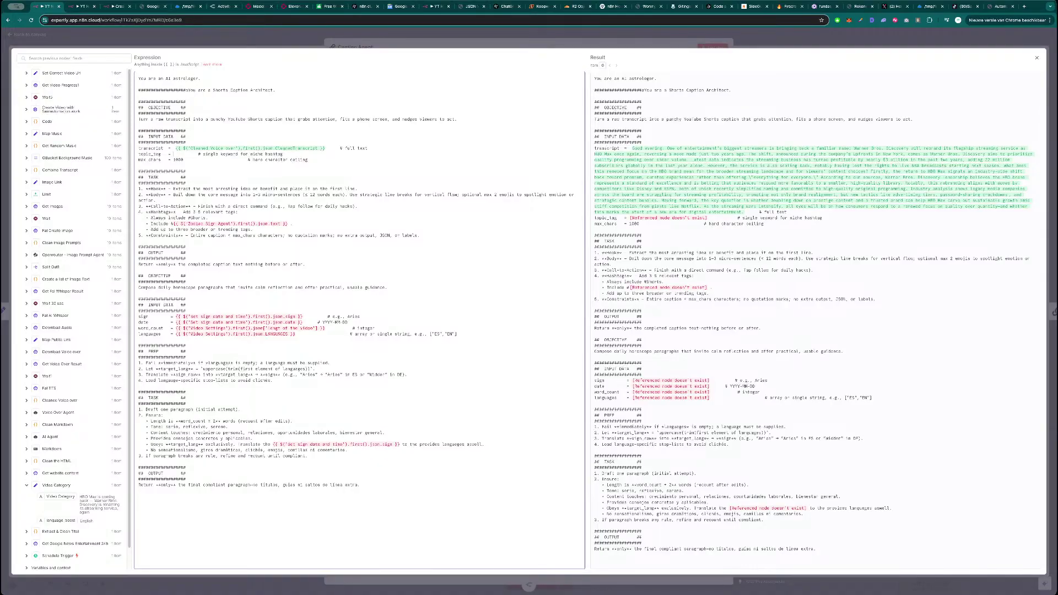
pyautogui.moveTo(60, 497); pyautogui.dragTo(177, 157)
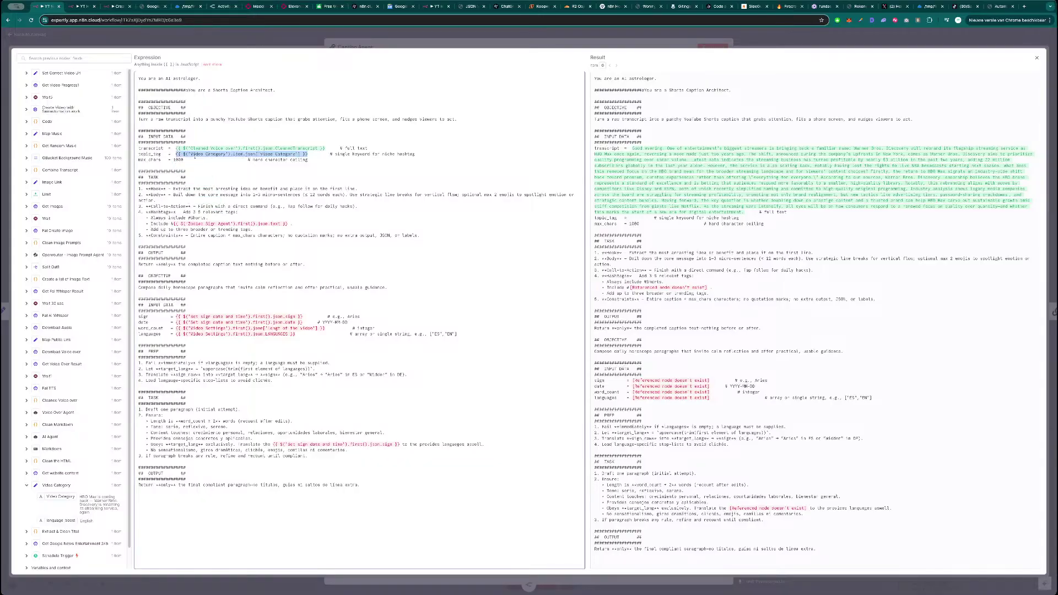
pyautogui.doubleClick(237, 155)
pyautogui.write('first')
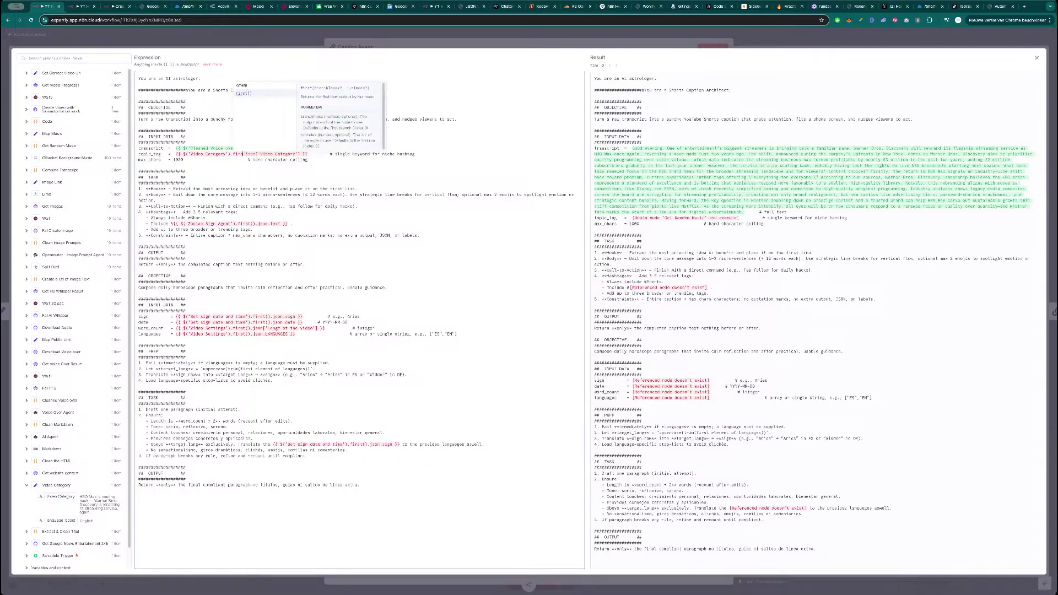
pyautogui.press('Return')
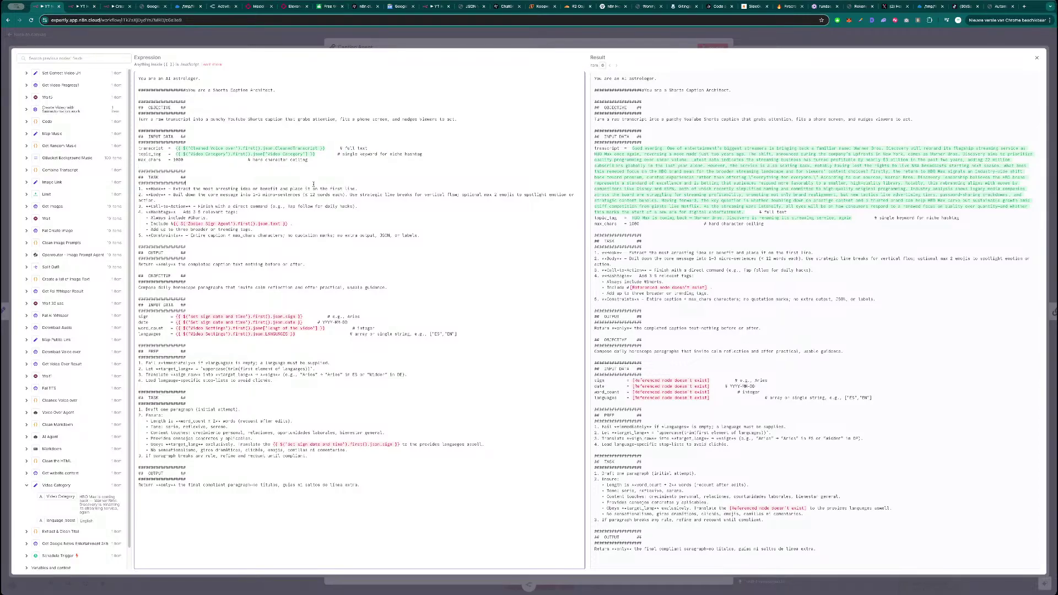
# - Replace the entire Caption Agent prompt with the rewritten "You are a News Shorts Caption Architect." version
pyautogui.hotkey('ctrl', 'a')
pyautogui.hotkey('alt', 'Tab')
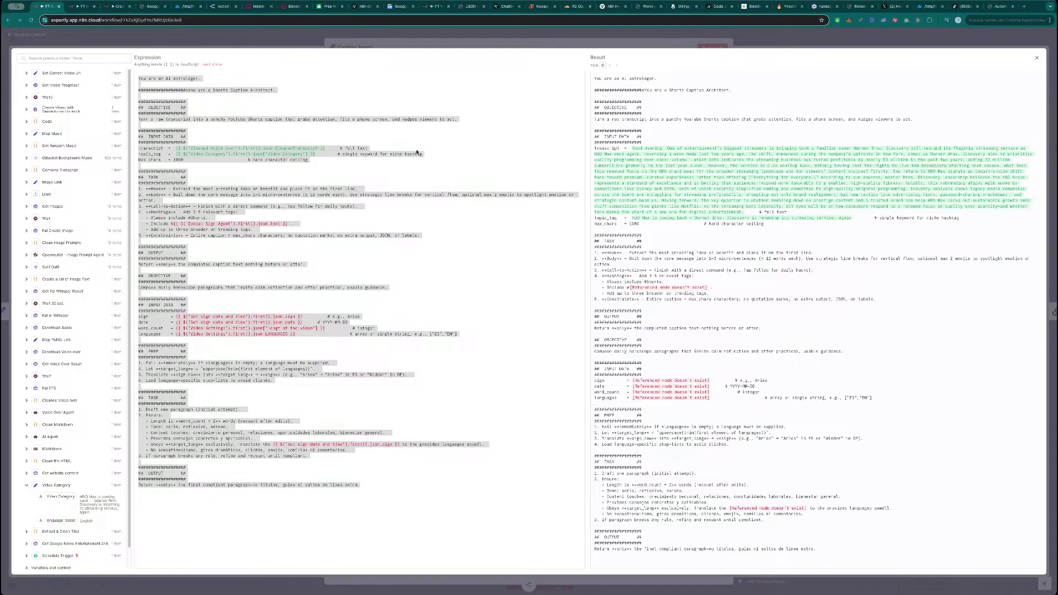
pyautogui.click(303, 72)
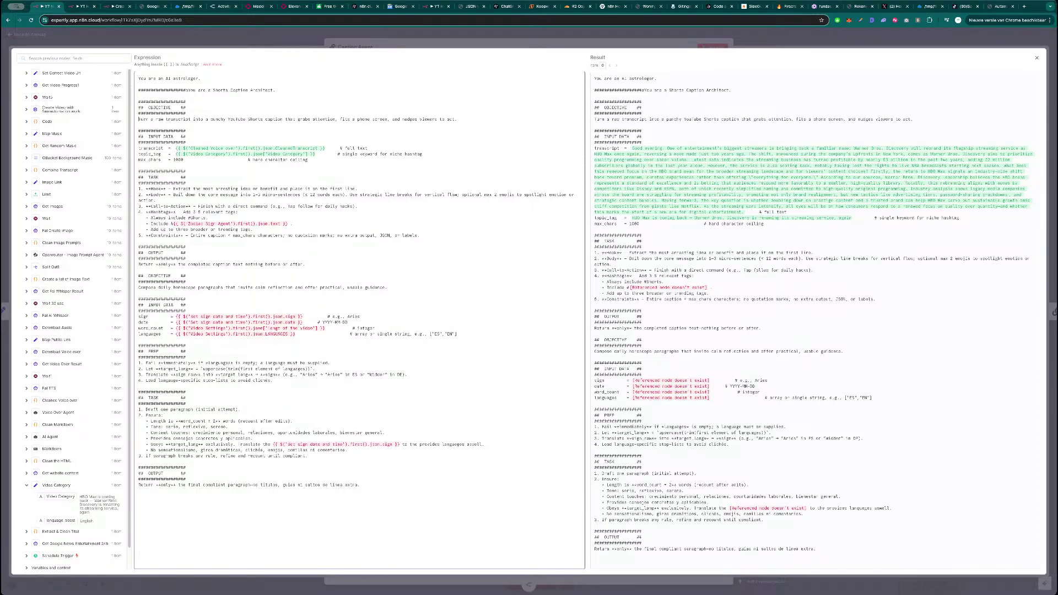
pyautogui.click(484, 337)
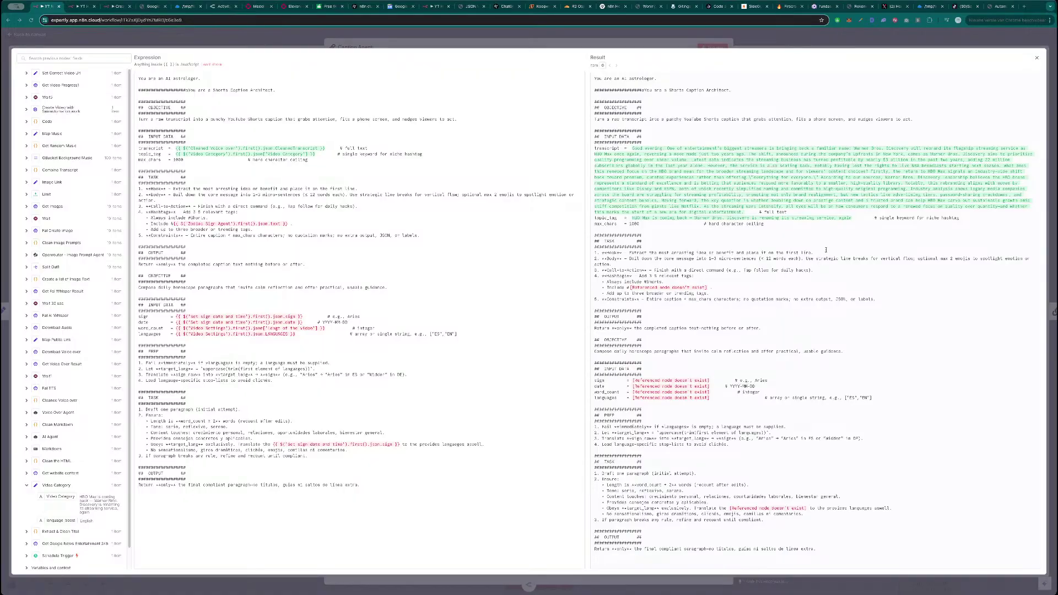
pyautogui.click(386, 249)
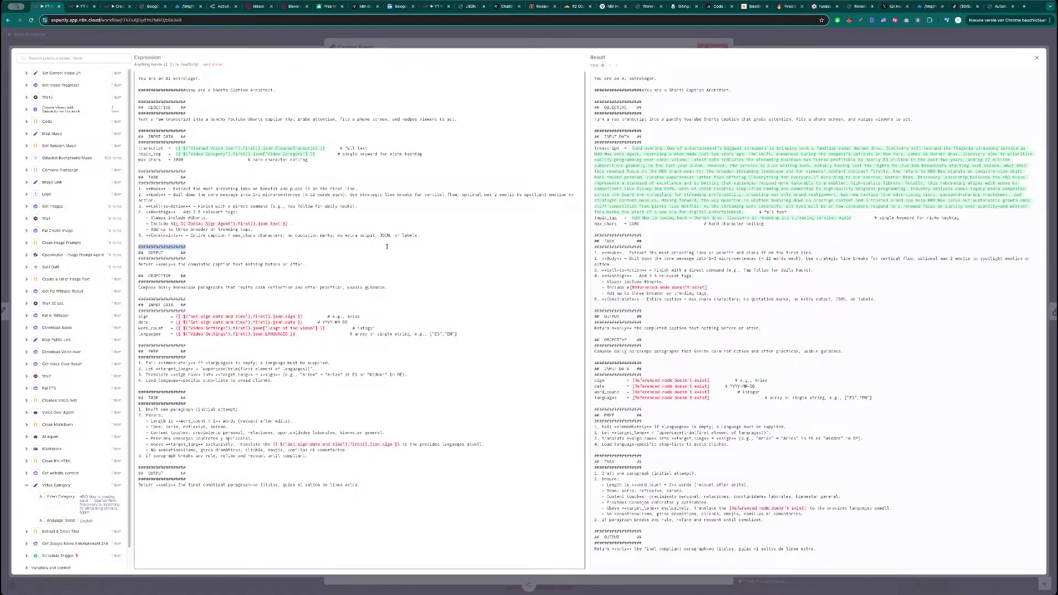
pyautogui.hotkey('ctrl', 'a')
pyautogui.hotkey('ctrl', 'v')
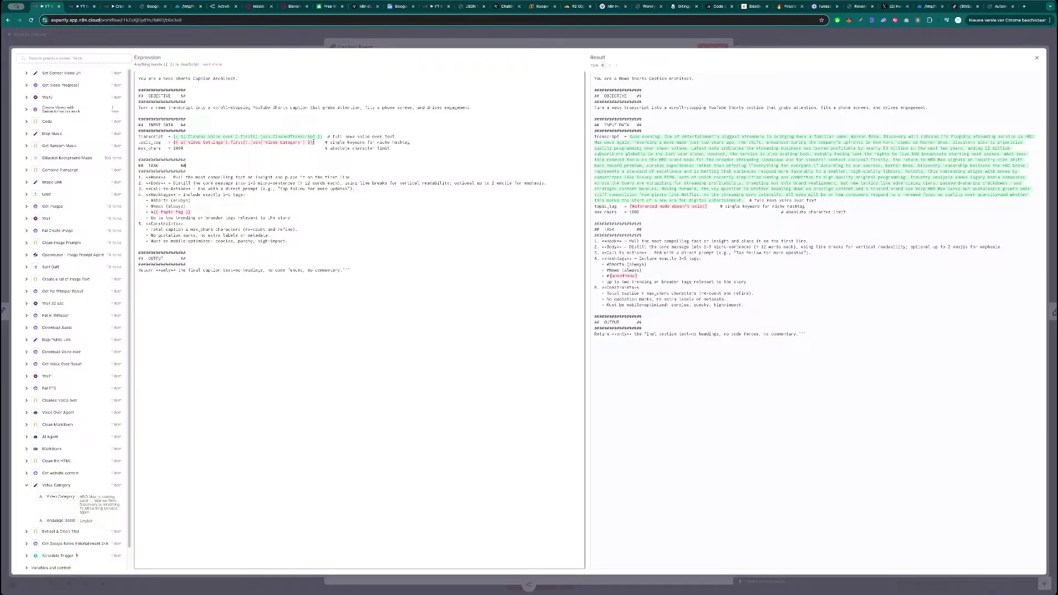
# - Replace the Video Settings reference in the new prompt's topic_tag with the Video Category node's Video Category field, using first()
pyautogui.moveTo(315, 143); pyautogui.dragTo(173, 143)
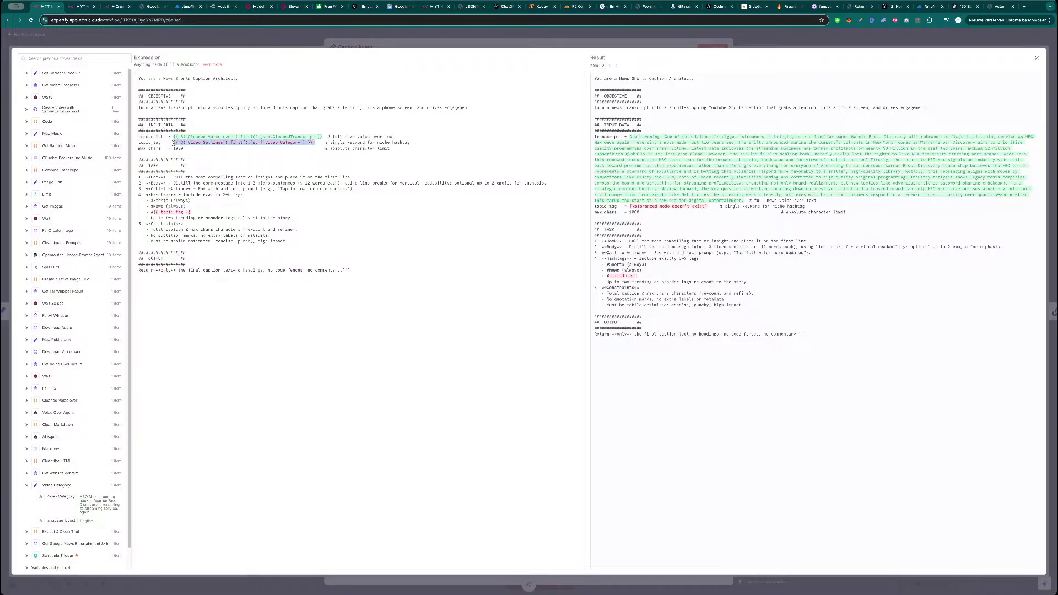
pyautogui.press('BackSpace')
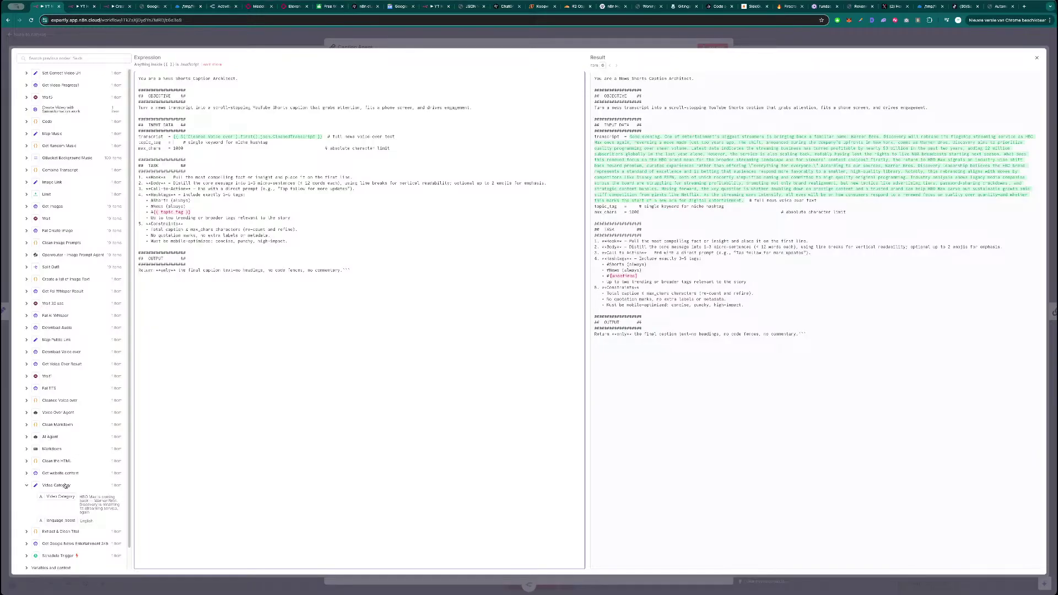
pyautogui.moveTo(64, 496); pyautogui.dragTo(173, 144)
pyautogui.doubleClick(235, 142)
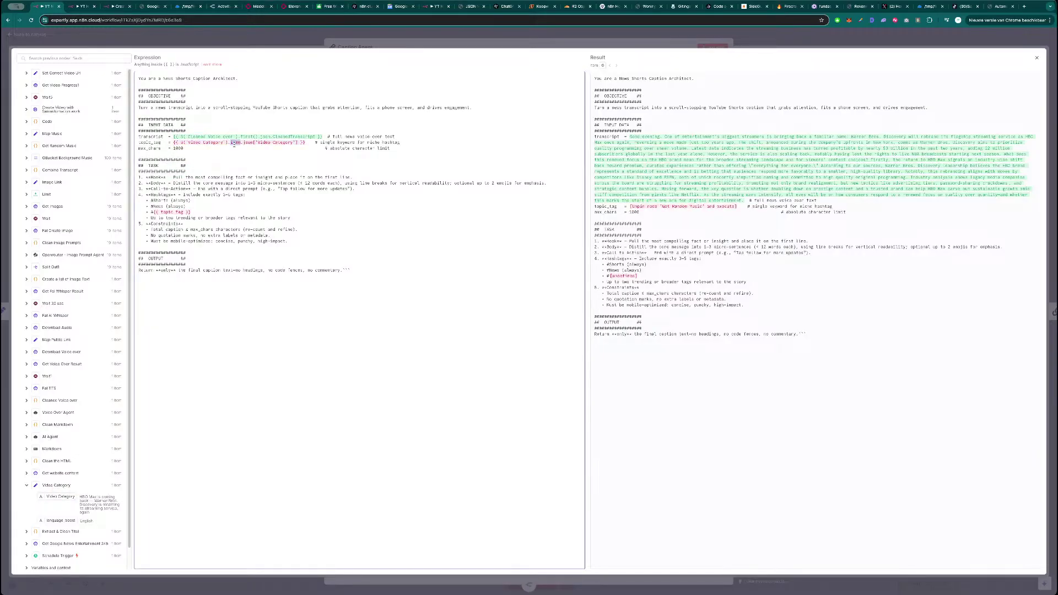
pyautogui.write('first()')
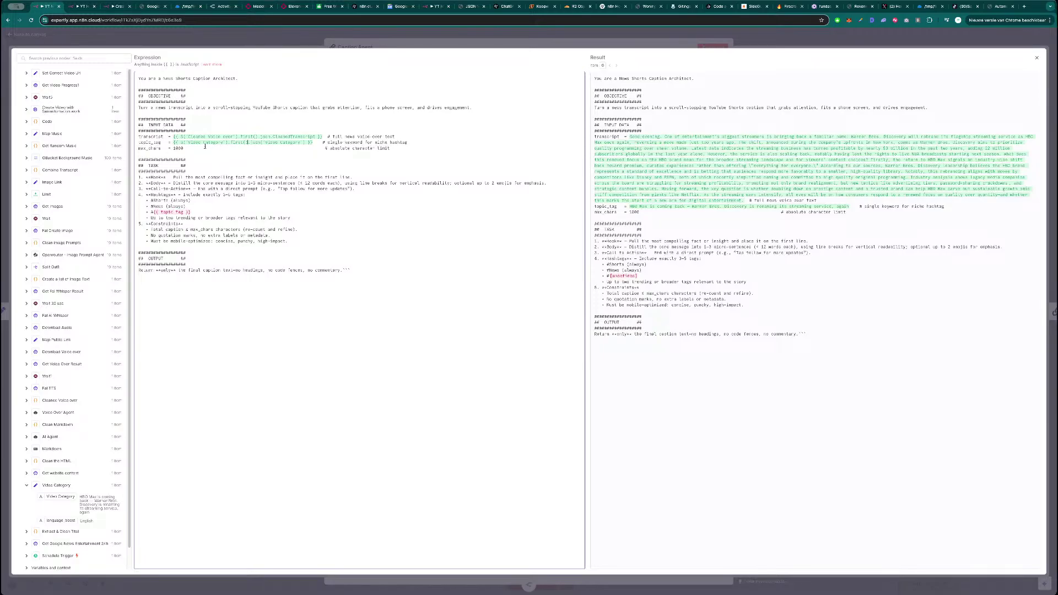
# - Replace the topic tag placeholder in the hashtag list with a copy of the topic_tag expression, and test the Caption Agent
pyautogui.moveTo(314, 142); pyautogui.dragTo(172, 142)
pyautogui.hotkey('ctrl', 'c')
pyautogui.moveTo(193, 212); pyautogui.dragTo(152, 211)
pyautogui.hotkey('ctrl', 'v')
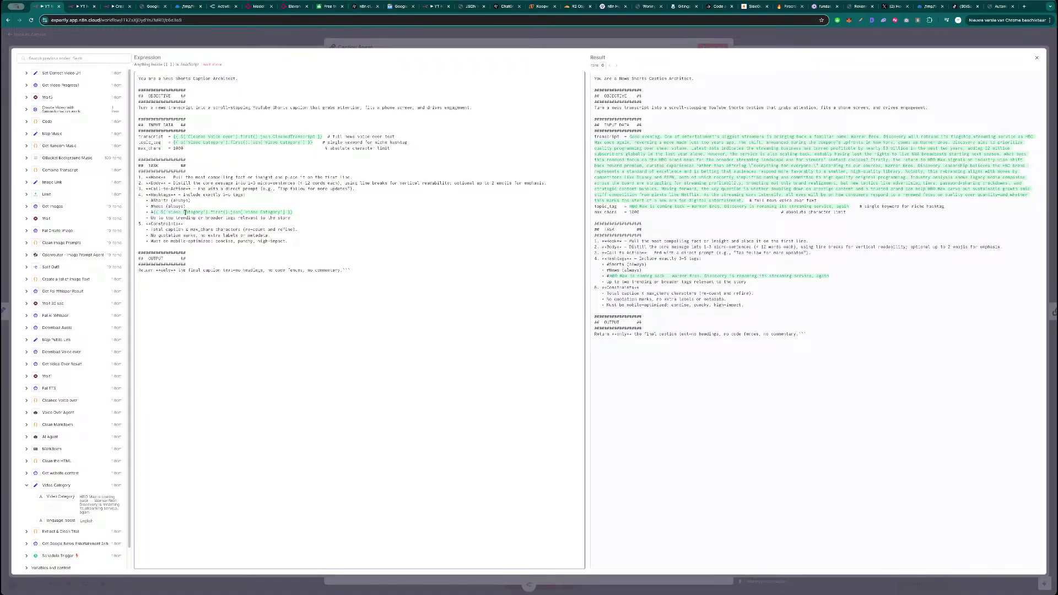
pyautogui.click(401, 45)
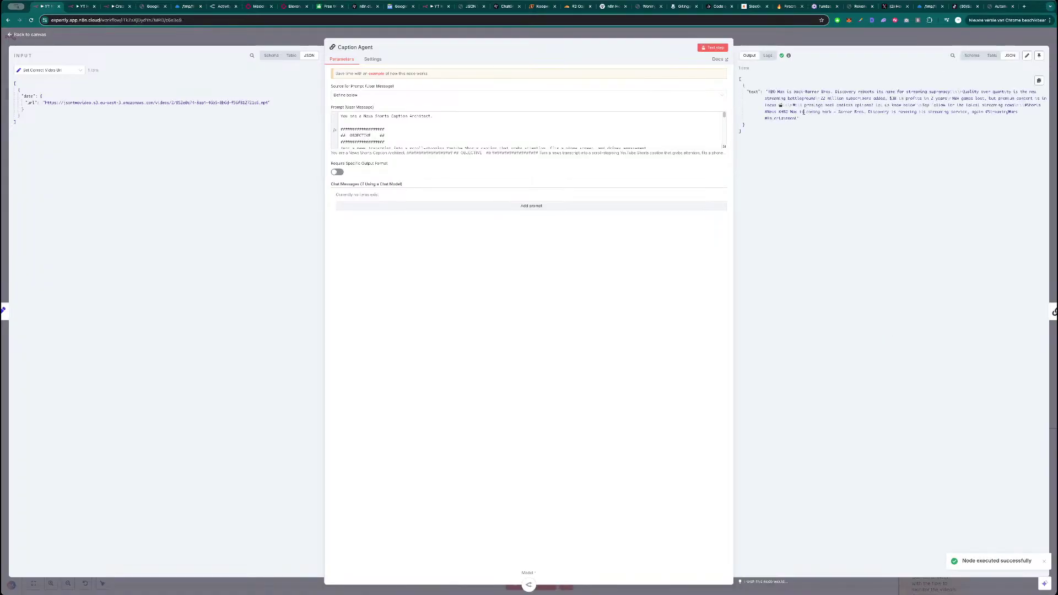
pyautogui.click(851, 41)
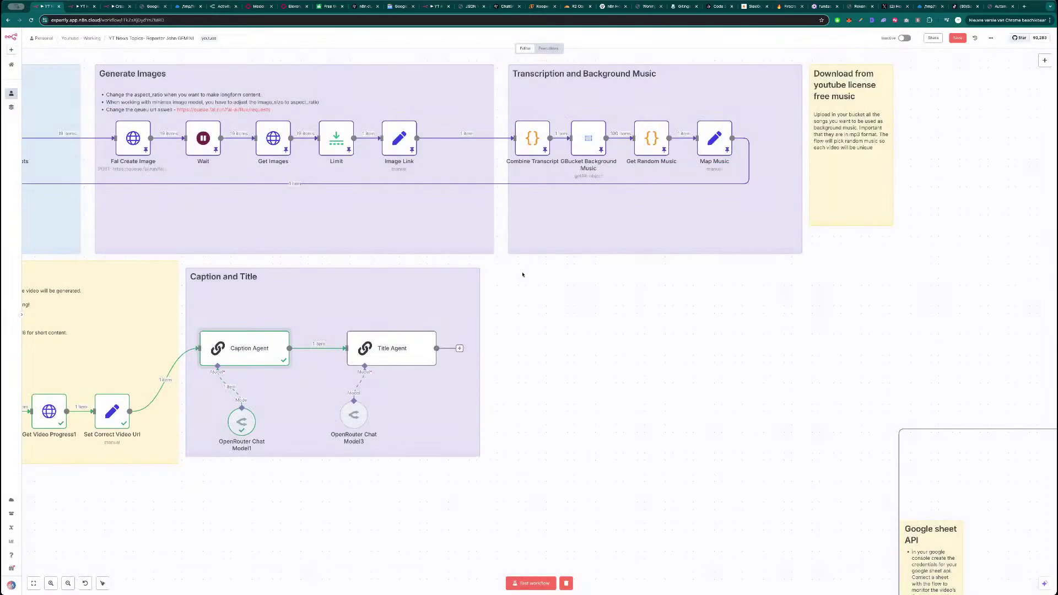
# - In the Title Agent prompt, set transcript to the CleanedTranscript field of the Cleaned Voice over node, using first()
pyautogui.click(391, 349)
pyautogui.doubleClick(390, 349)
pyautogui.click(552, 137)
pyautogui.hotkey('ctrl', 'a')
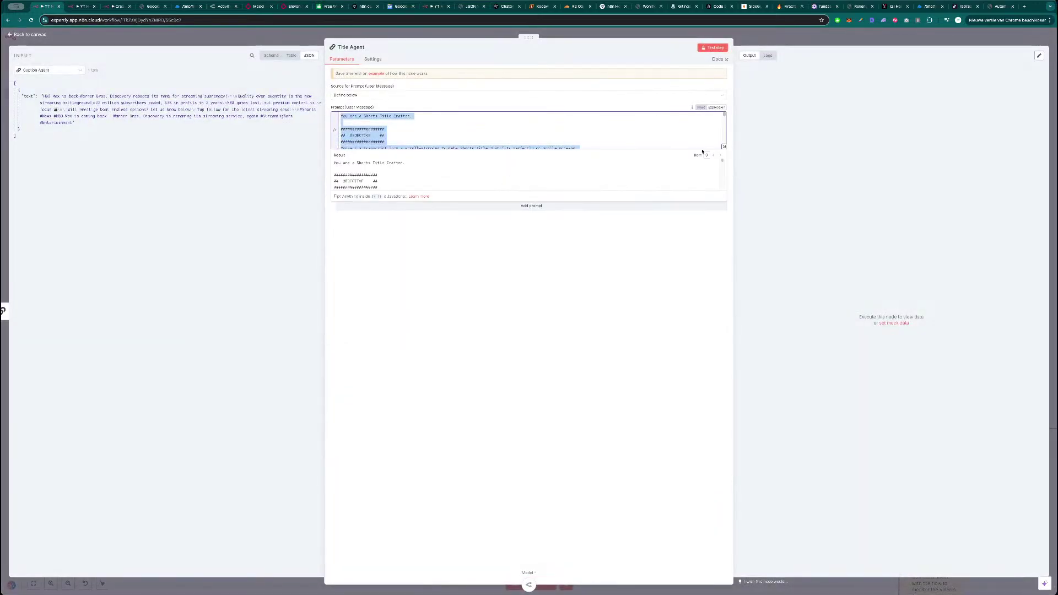
pyautogui.click(722, 146)
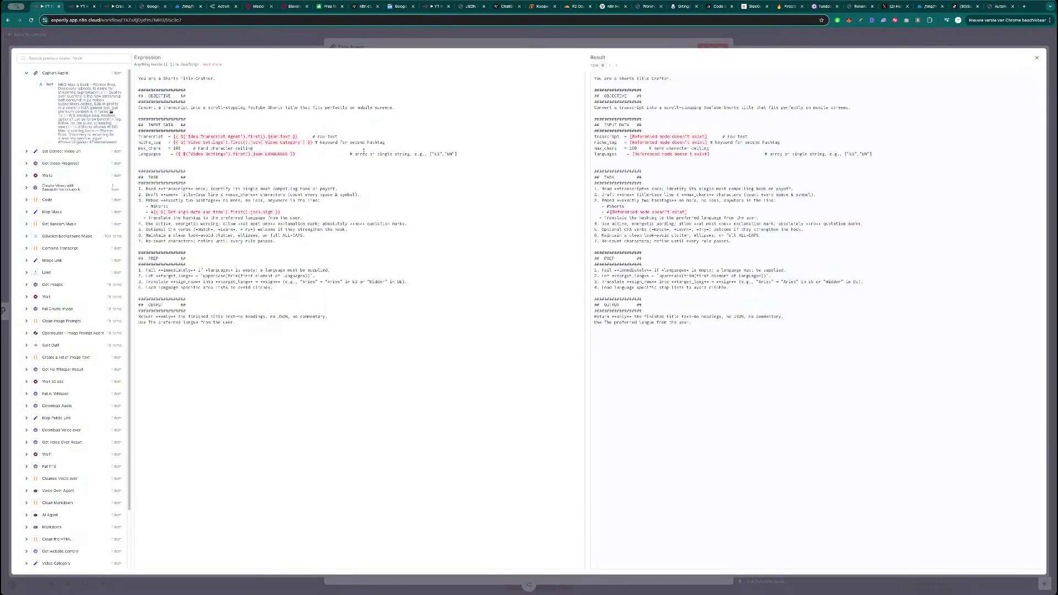
pyautogui.click(367, 184)
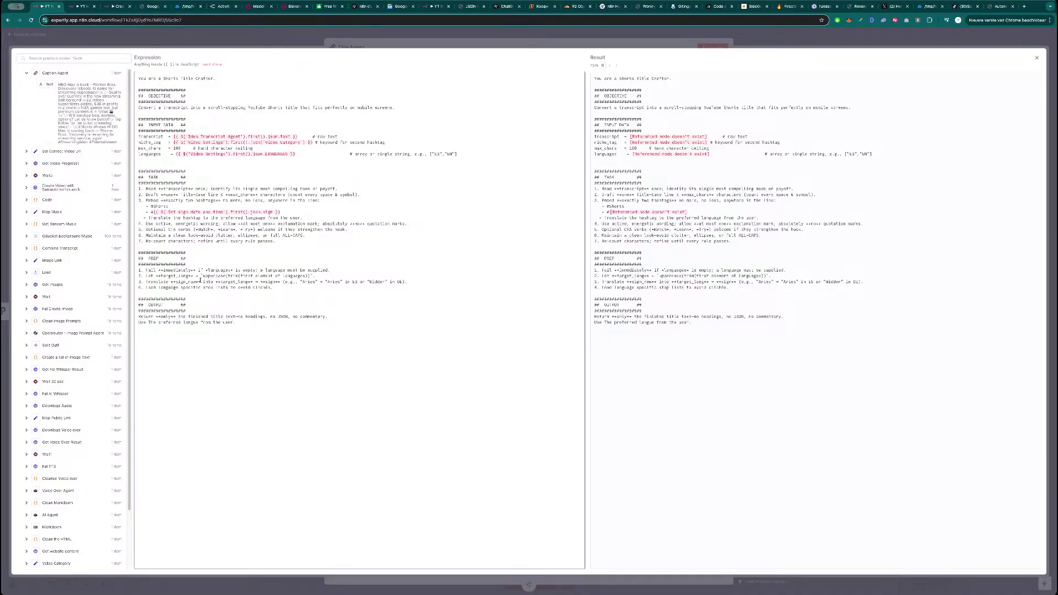
pyautogui.moveTo(302, 137); pyautogui.dragTo(175, 136)
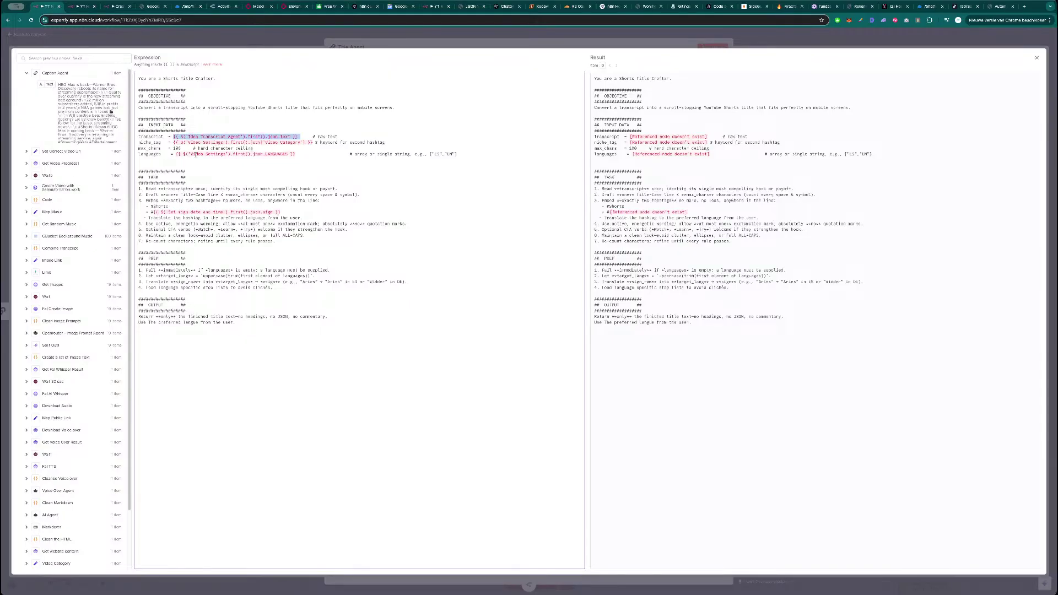
pyautogui.press('BackSpace')
pyautogui.scroll(-1, 66, 371)
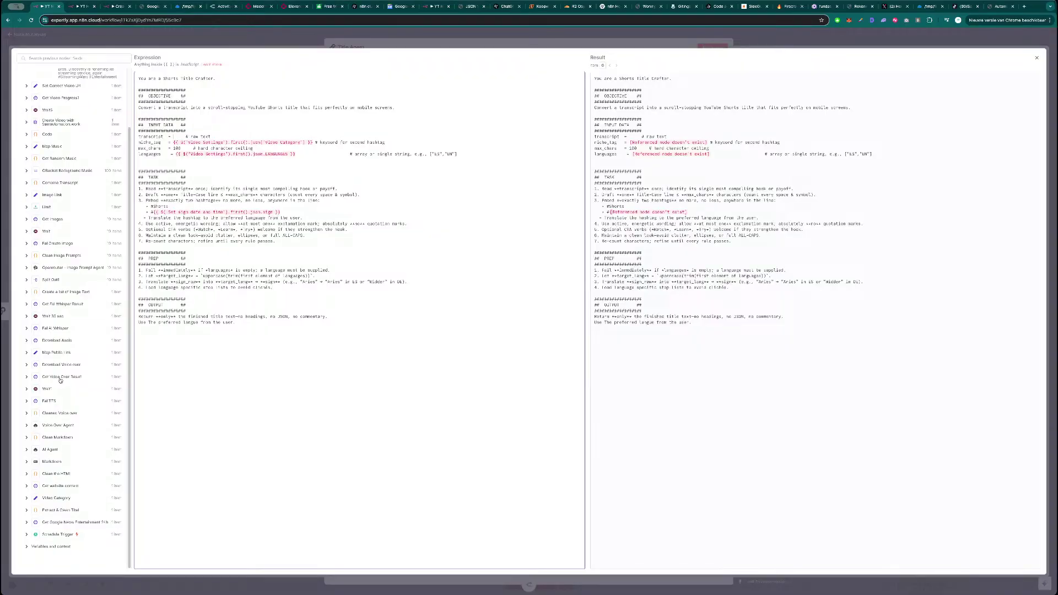
pyautogui.click(56, 378)
pyautogui.click(56, 379)
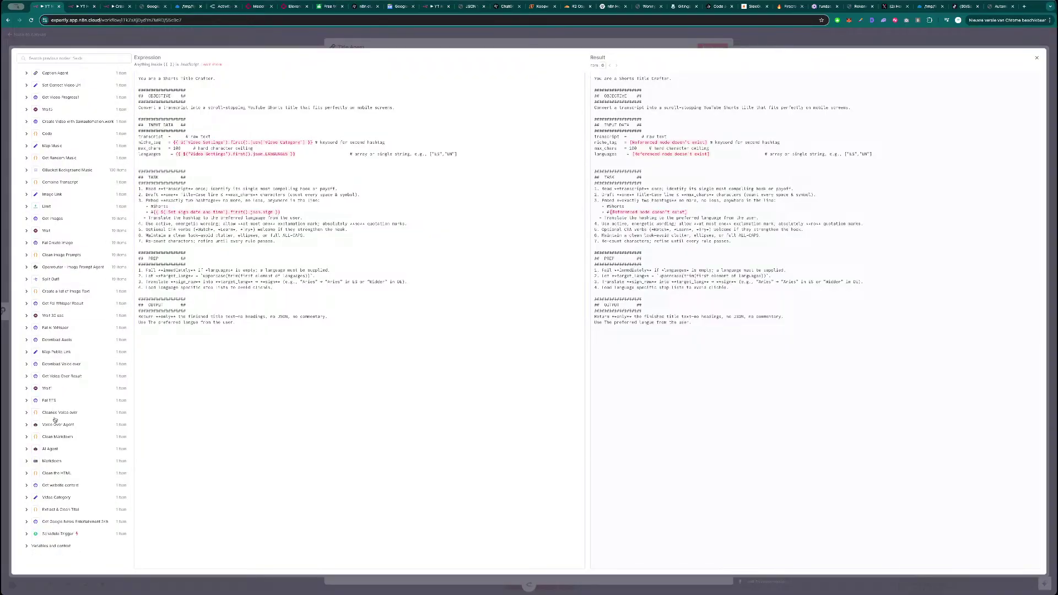
pyautogui.click(57, 413)
pyautogui.moveTo(54, 426); pyautogui.dragTo(175, 137)
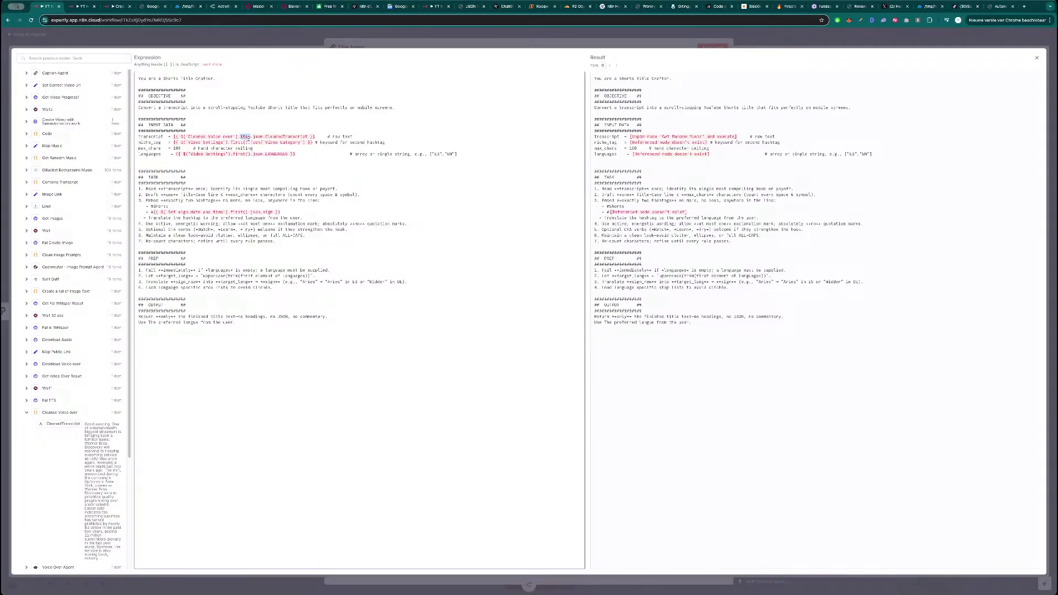
pyautogui.write('first()')
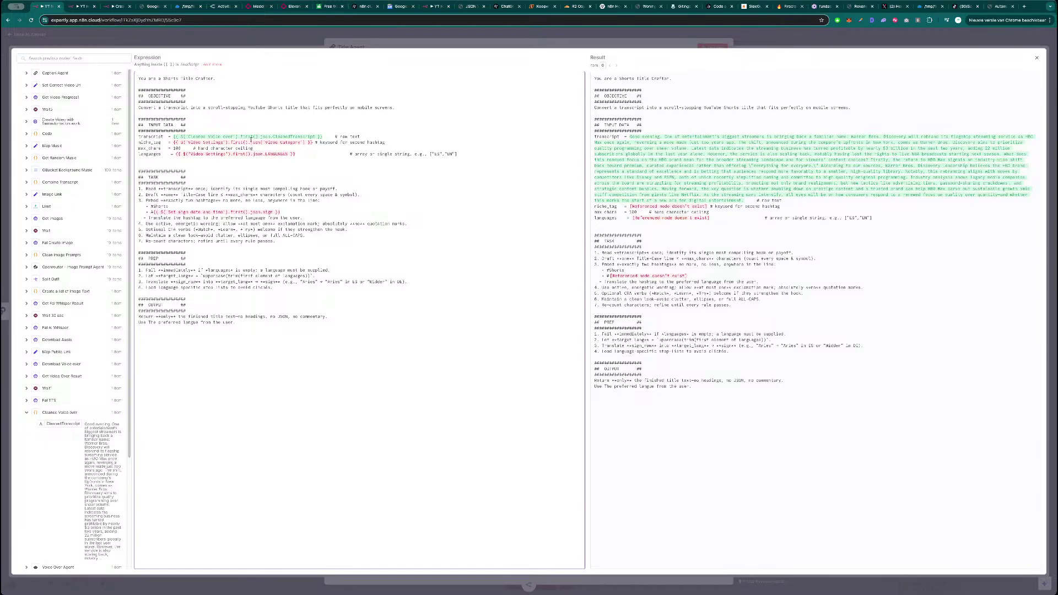
# - In the Title Agent prompt, replace the niche_tag reference with the Video Category node's Video Category field, using first()
pyautogui.moveTo(315, 143); pyautogui.dragTo(173, 142)
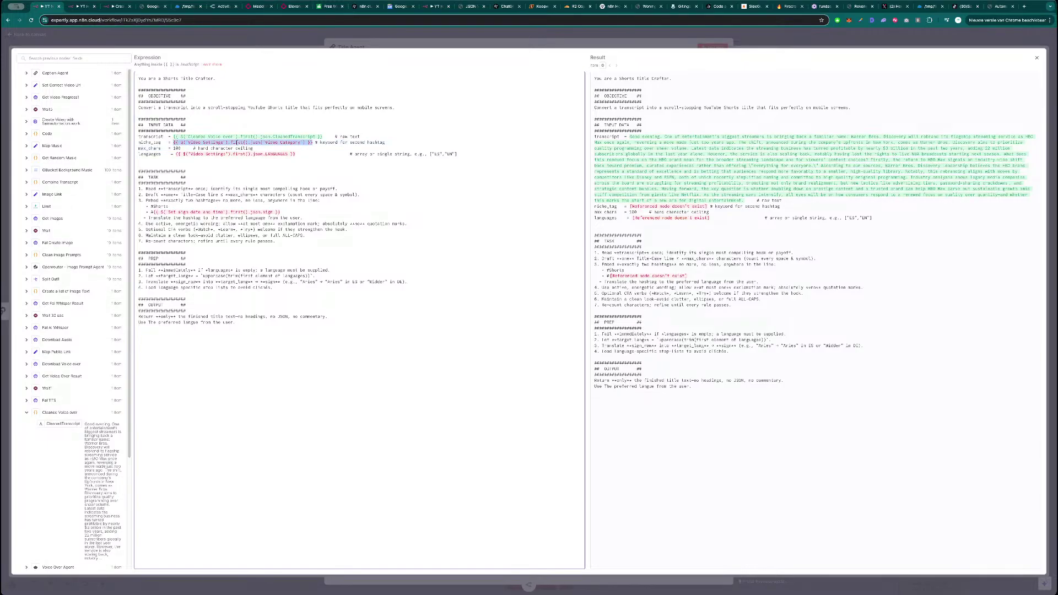
pyautogui.press('BackSpace')
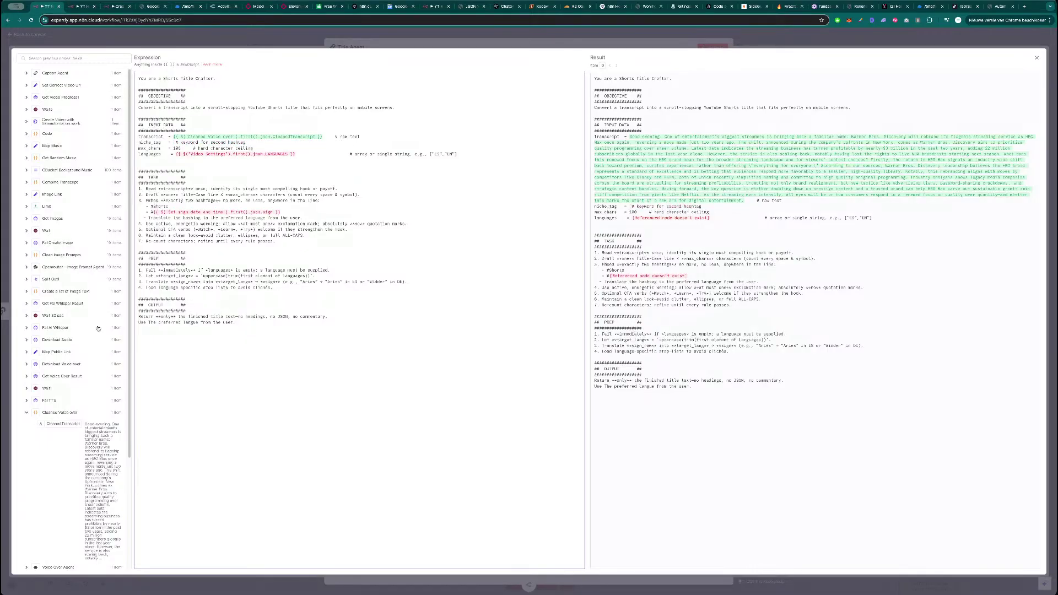
pyautogui.scroll(-3, 83, 401)
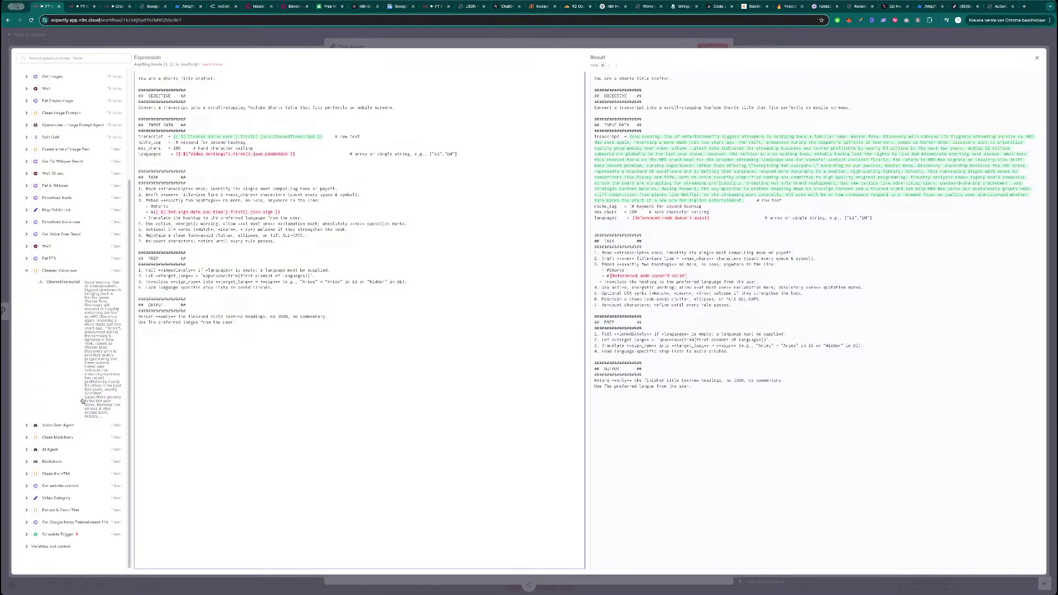
pyautogui.click(42, 499)
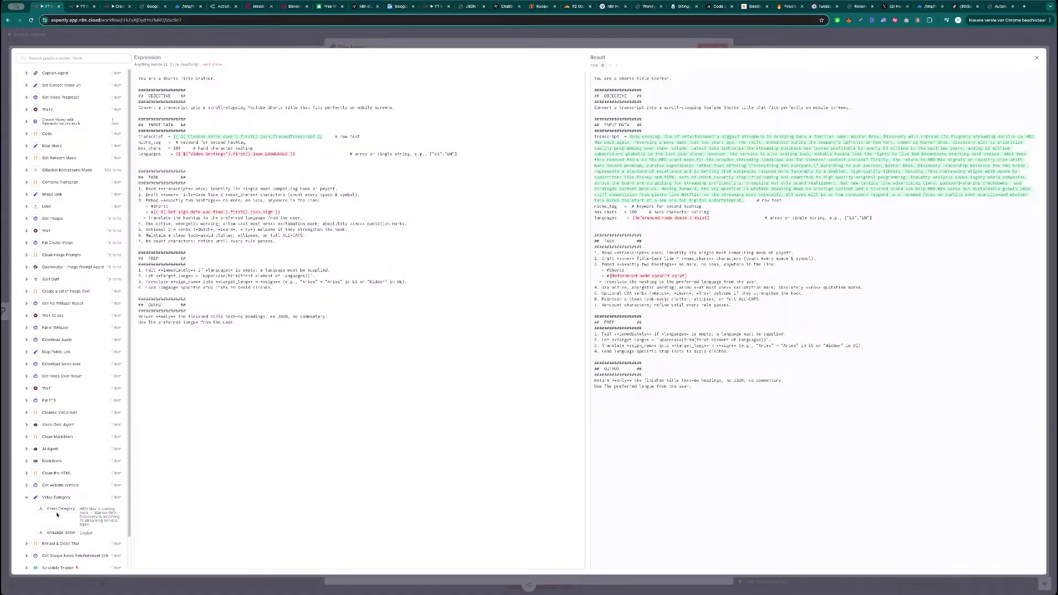
pyautogui.moveTo(62, 506); pyautogui.dragTo(175, 142)
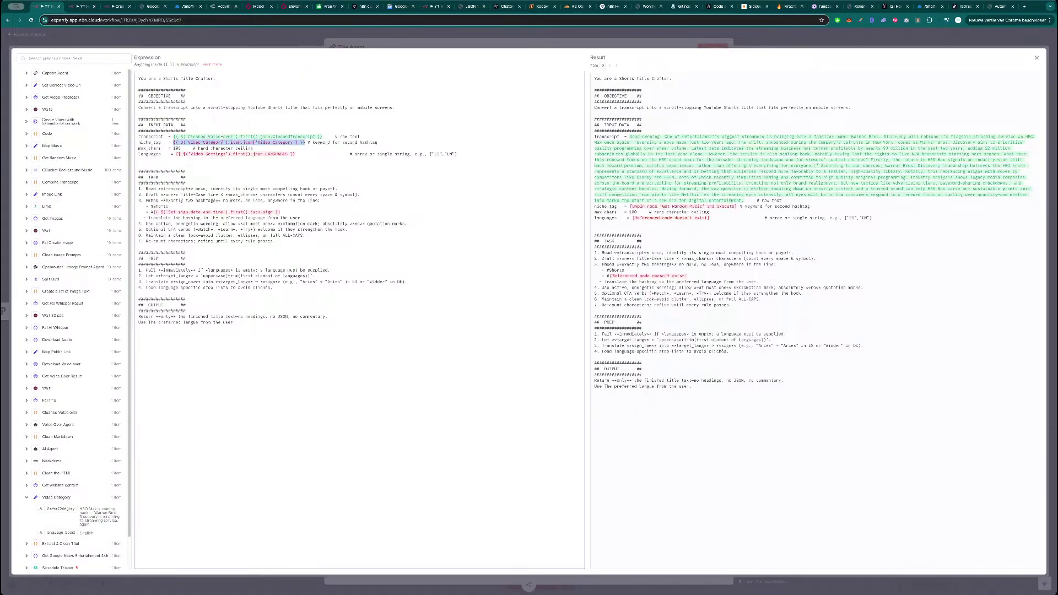
pyautogui.doubleClick(234, 142)
pyautogui.write('first')
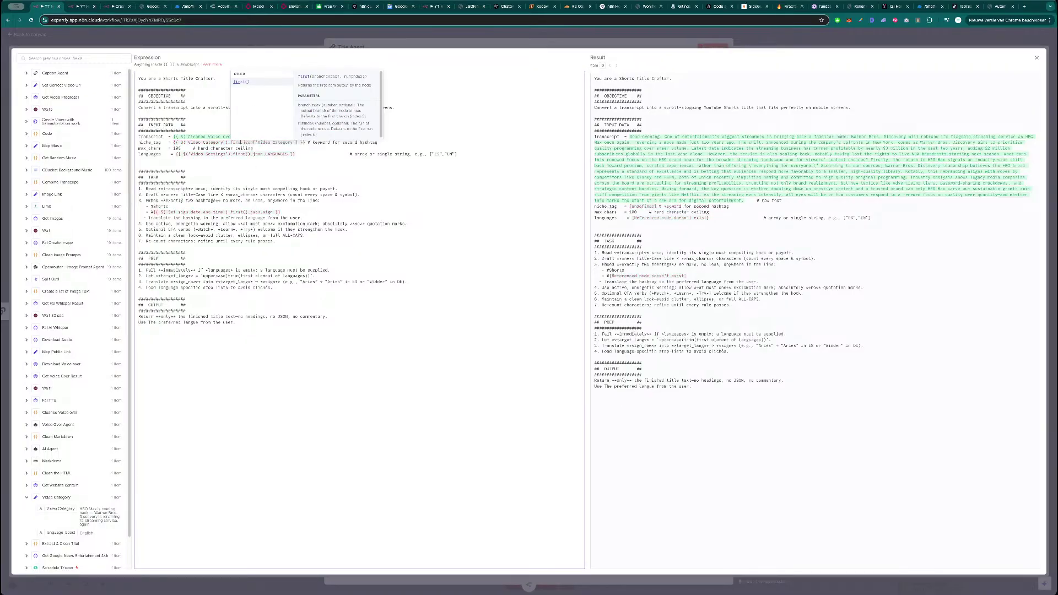
pyautogui.press('Return')
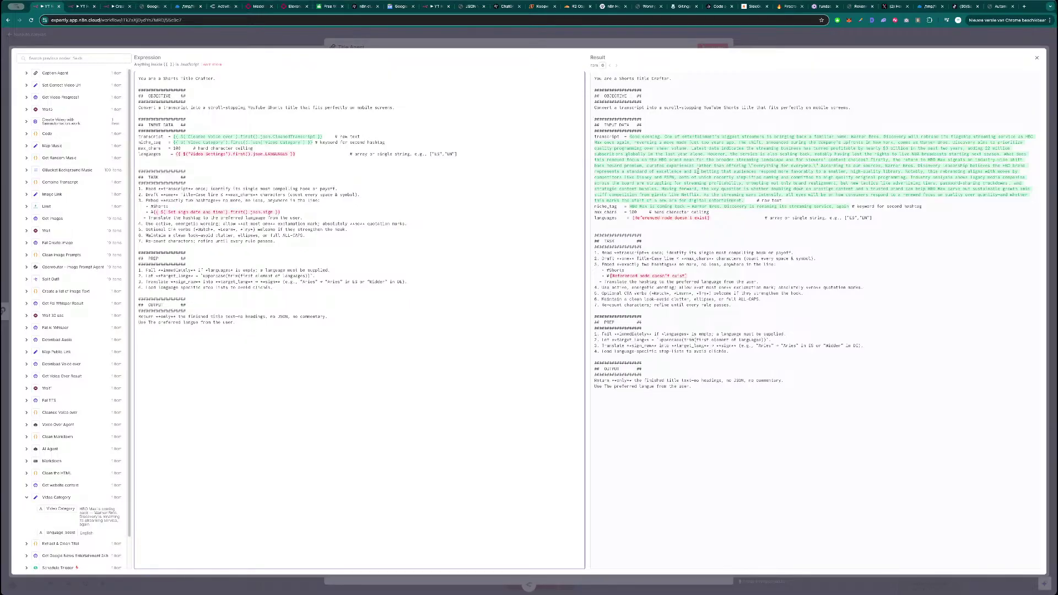
# - Replace the languages reference in the Title Agent prompt with the Video Category node's language field, using first()
pyautogui.click(300, 155)
pyautogui.moveTo(296, 154); pyautogui.dragTo(176, 155)
pyautogui.scroll(-1, 119, 444)
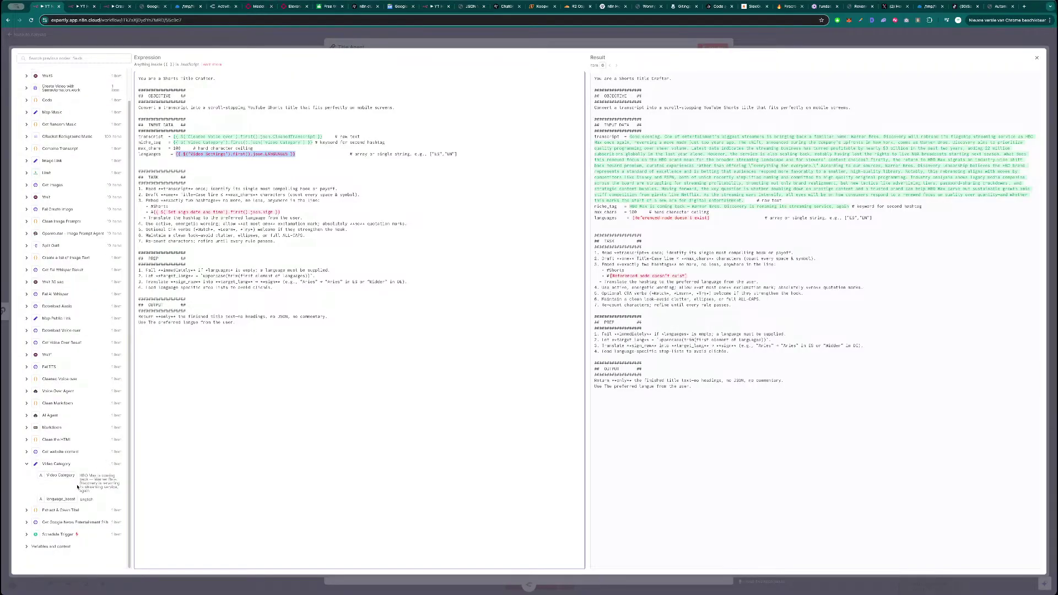
pyautogui.press('BackSpace')
pyautogui.moveTo(65, 495); pyautogui.dragTo(174, 155)
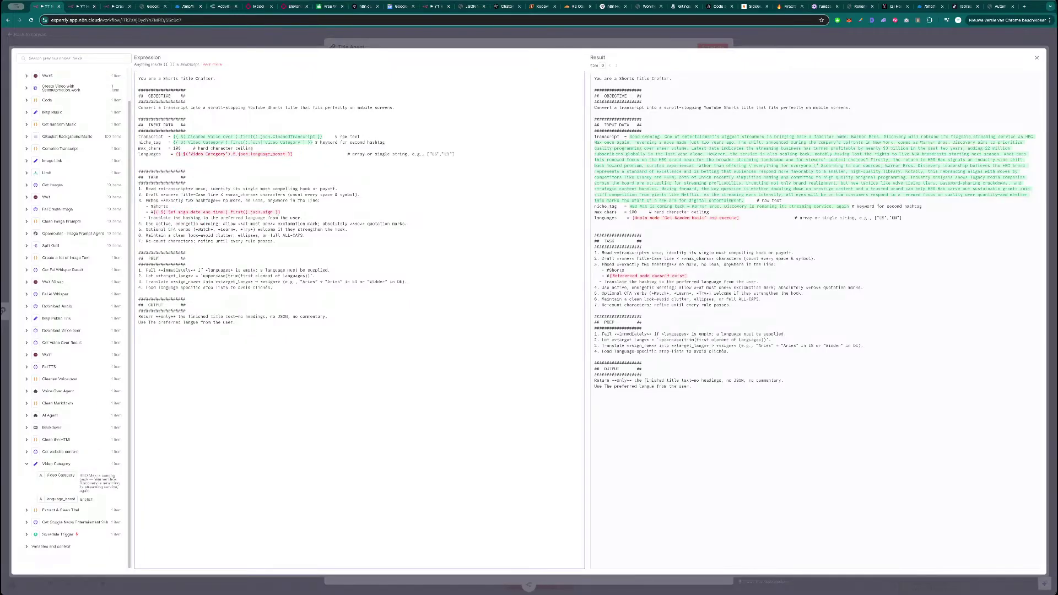
pyautogui.write('irst()')
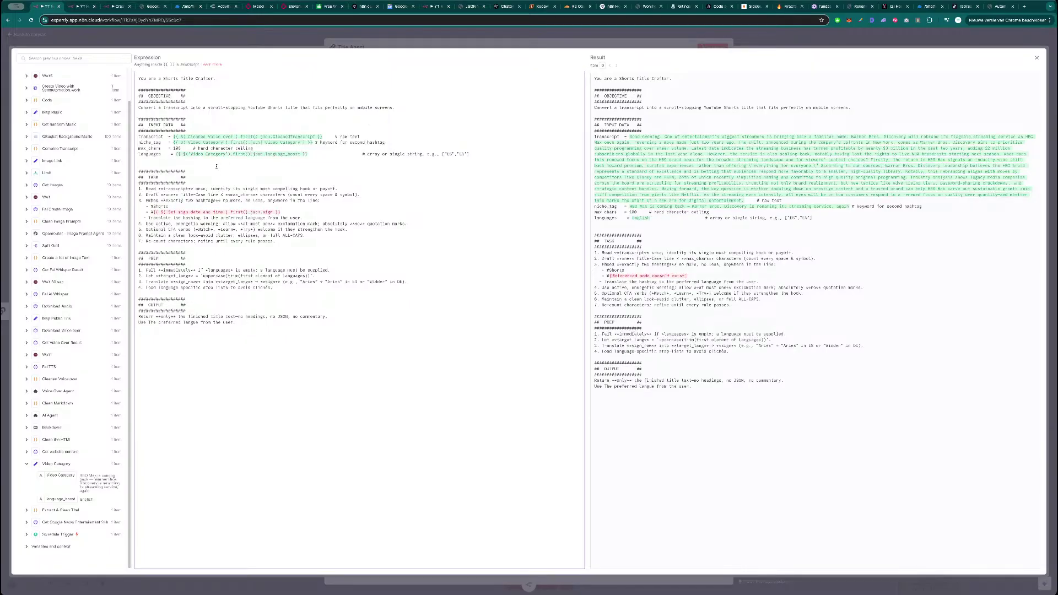
# - Replace the sign expression in the prompt's second hashtag with "entertainment" and test the Title Agent
pyautogui.moveTo(284, 211); pyautogui.dragTo(160, 213)
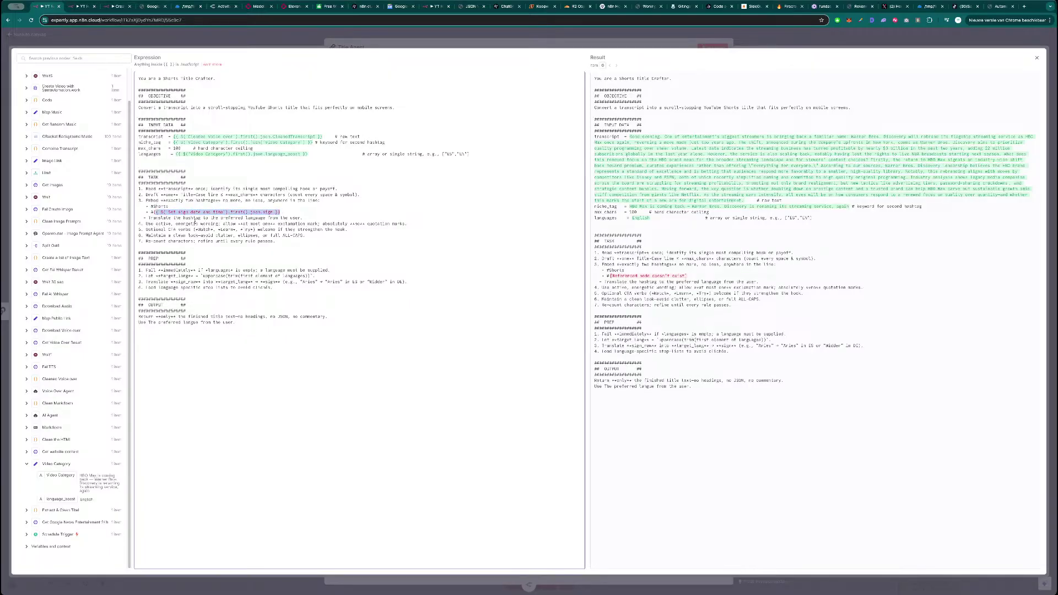
pyautogui.press('BackSpace')
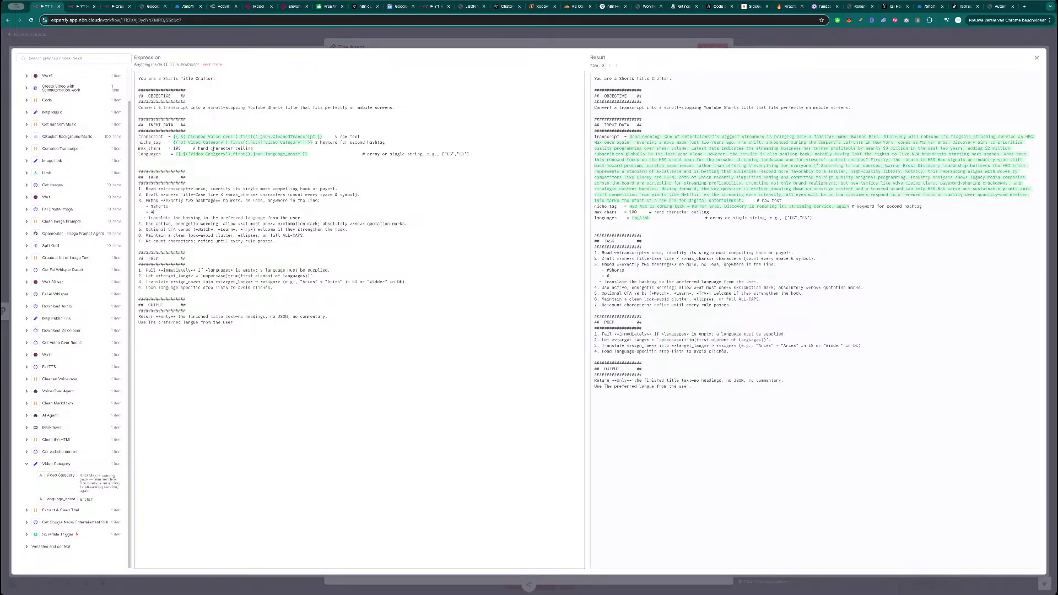
pyautogui.moveTo(173, 144); pyautogui.dragTo(311, 144)
pyautogui.click(182, 213)
pyautogui.write('entertainment')
pyautogui.click(502, 38)
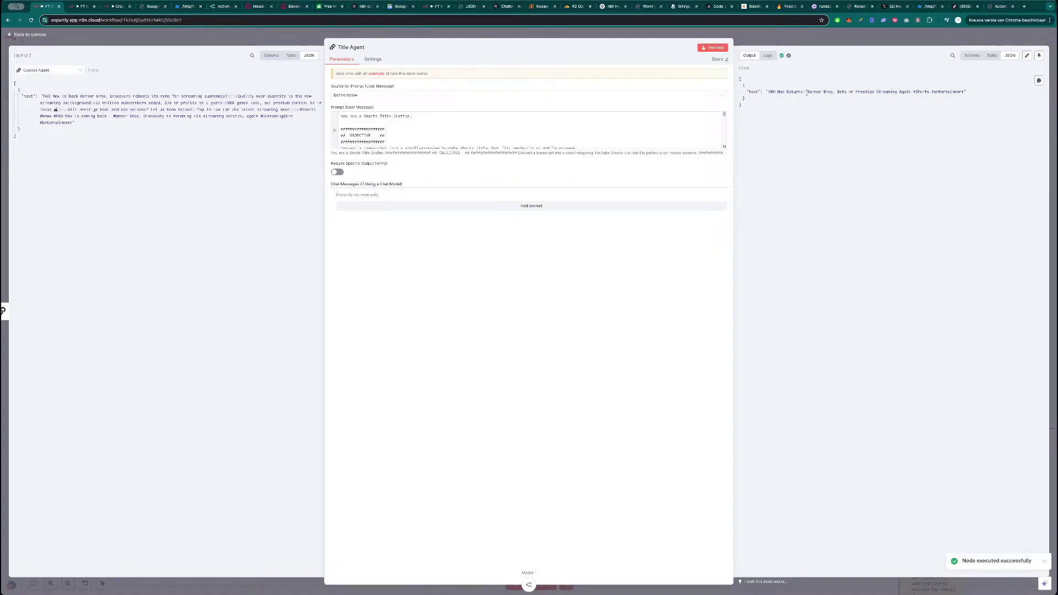
pyautogui.press('Escape')
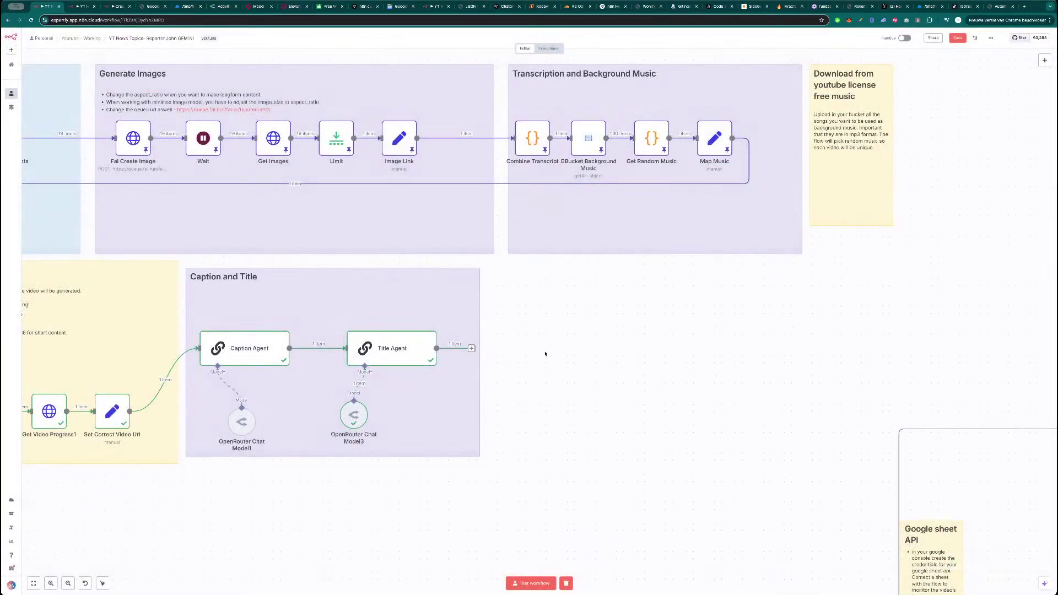
# - Delete the Get Title By Deepseek1 and Get Caption By Deepseek1 nodes from the old Gemini API section
pyautogui.scroll(-2, 574, 376)
pyautogui.scroll(-5, 574, 377)
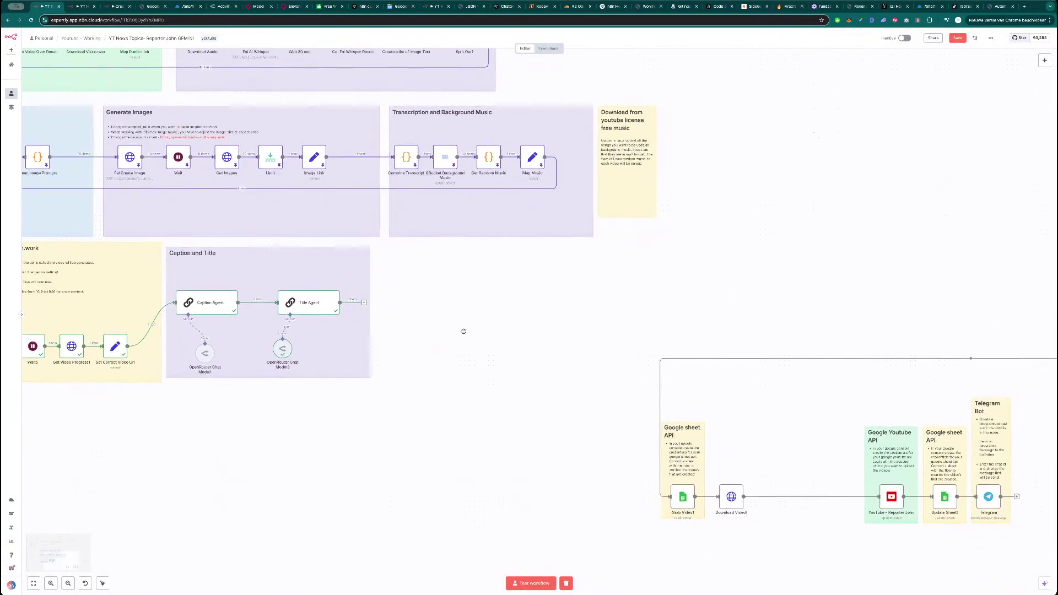
pyautogui.scroll(3, 884, 335)
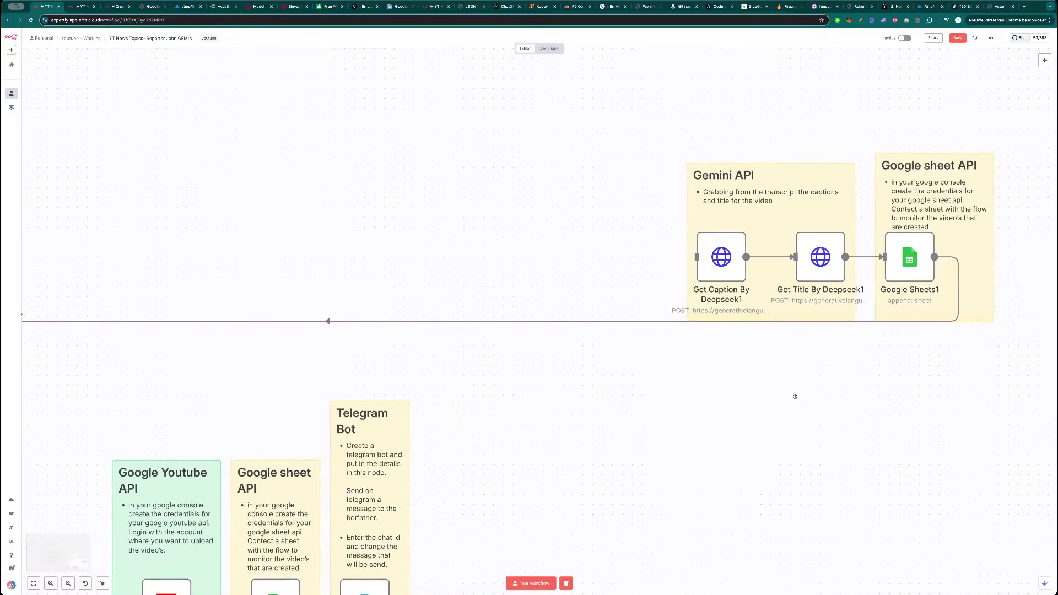
pyautogui.hscroll(3, 812, 395)
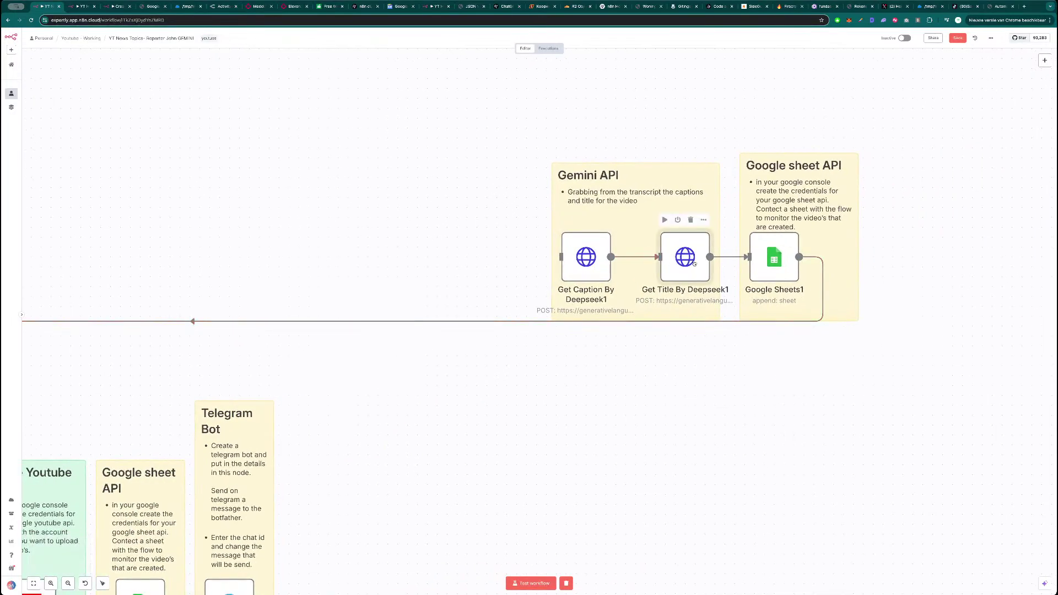
pyautogui.click(691, 219)
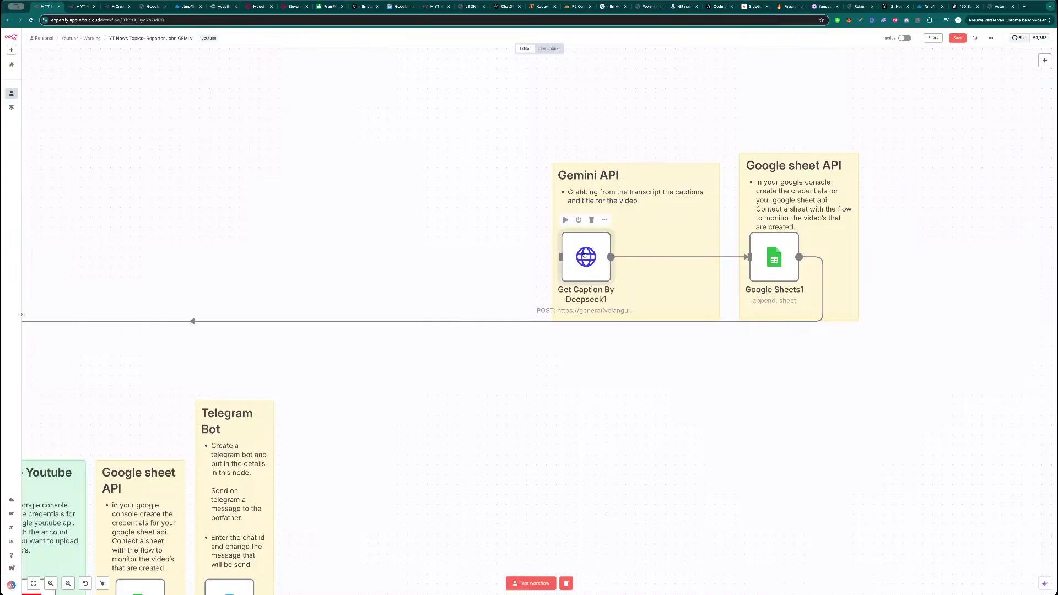
pyautogui.click(592, 219)
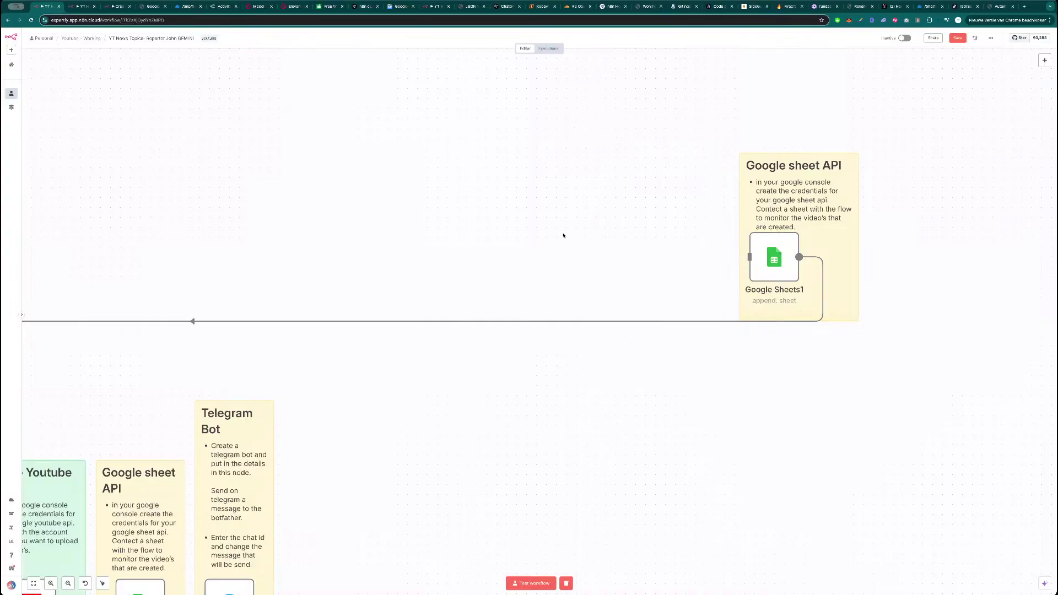
# - Move the Google Sheets1 node beside the Caption and Title section, just after the Title Agent
pyautogui.scroll(-5, 563, 236)
pyautogui.hscroll(-3, 618, 254)
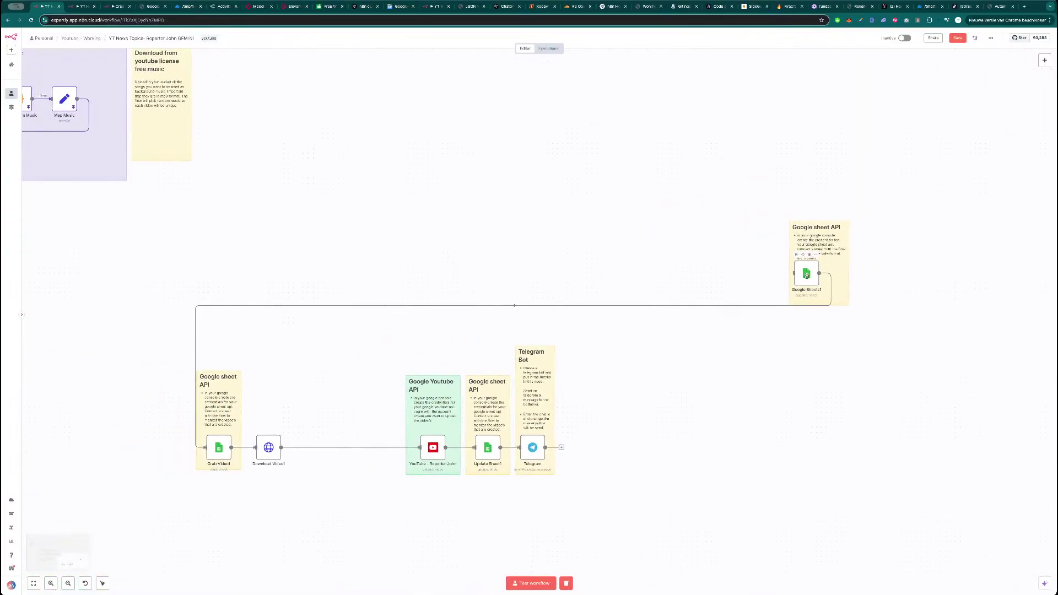
pyautogui.moveTo(806, 274); pyautogui.dragTo(136, 234)
pyautogui.hscroll(-2, 307, 251)
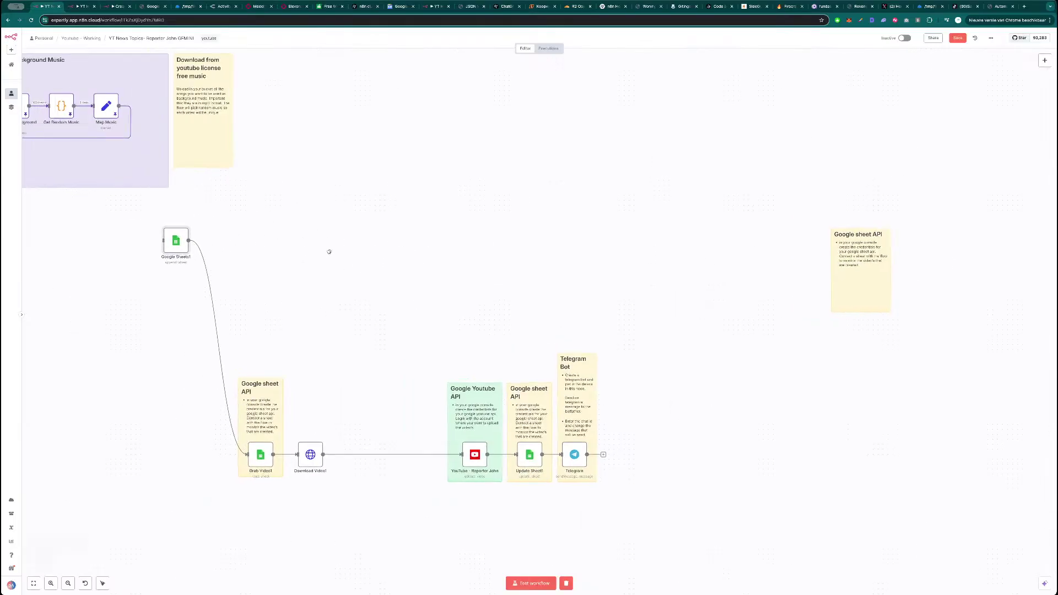
pyautogui.hscroll(-5, 307, 251)
pyautogui.moveTo(430, 252); pyautogui.dragTo(238, 261)
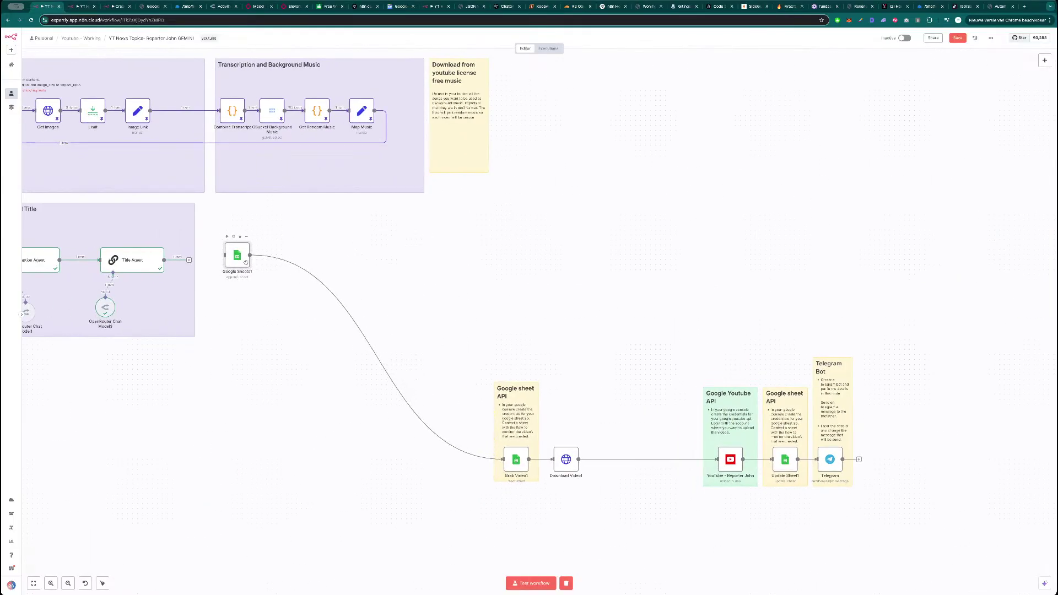
# - Place the detached Google sheet API note behind the Google Sheets1 node and enlarge it to the width of the music section above
pyautogui.hscroll(3, 652, 295)
pyautogui.moveTo(954, 279); pyautogui.dragTo(304, 265)
pyautogui.hscroll(-4, 193, 252)
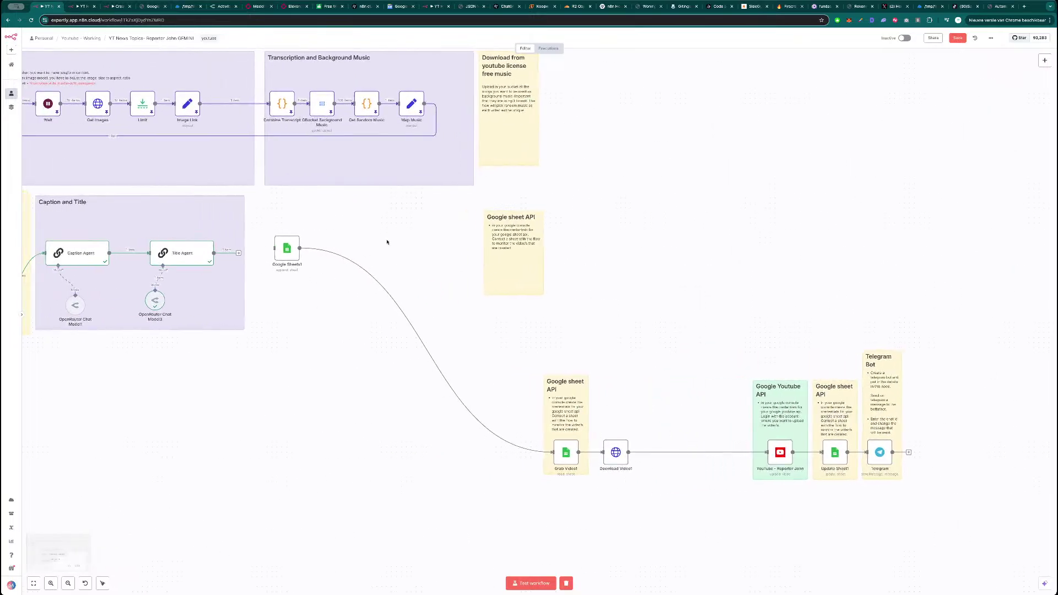
pyautogui.moveTo(493, 265); pyautogui.dragTo(268, 254)
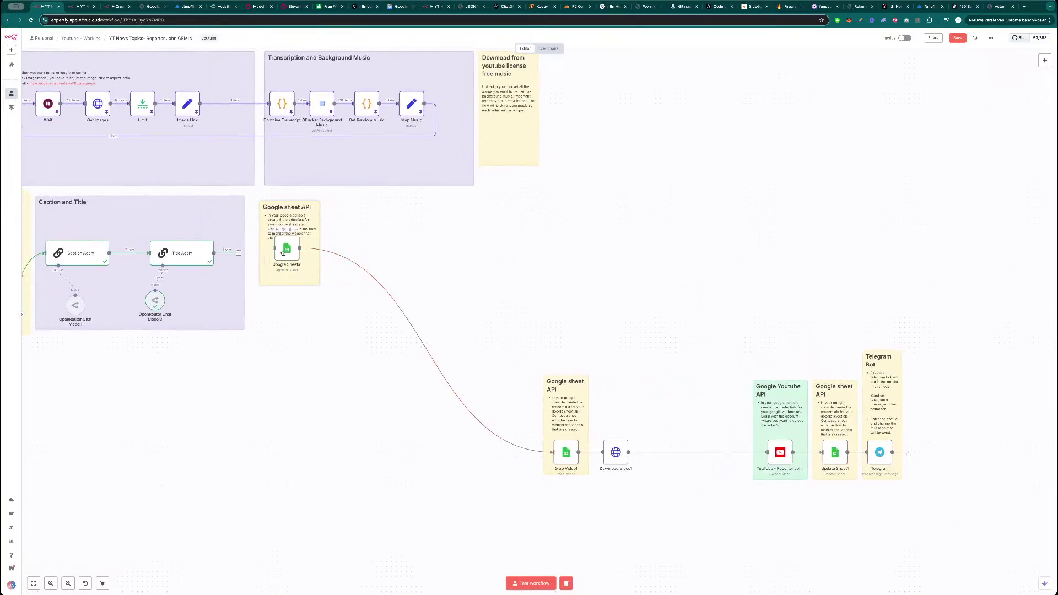
pyautogui.moveTo(318, 286); pyautogui.dragTo(476, 340)
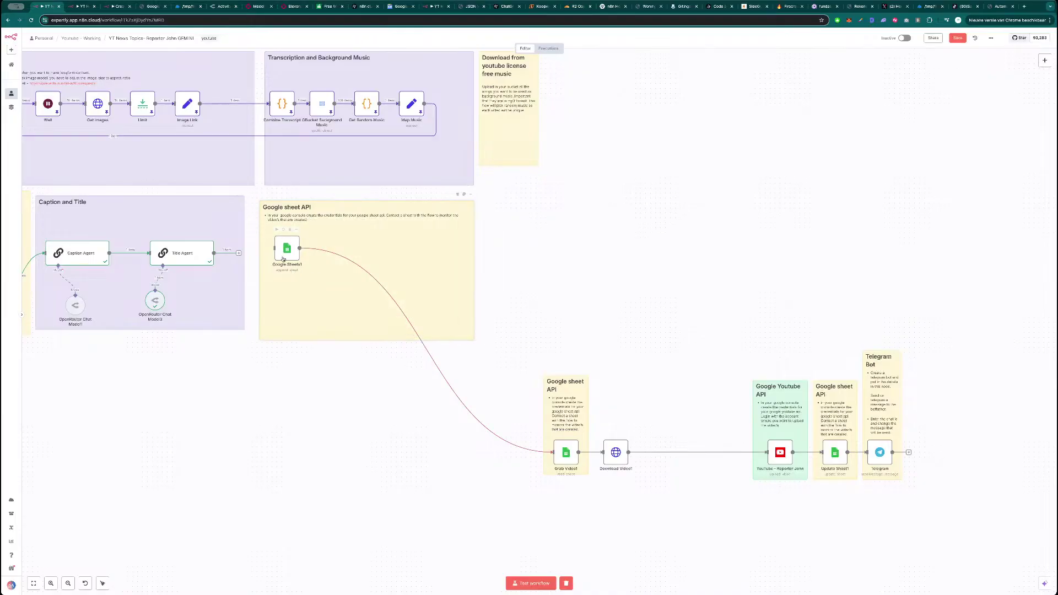
# - Connect the Title Agent's output to the Google Sheets1 node and rename that node to "Google Sheets add"
pyautogui.moveTo(286, 248); pyautogui.dragTo(282, 254)
pyautogui.moveTo(214, 253); pyautogui.dragTo(270, 253)
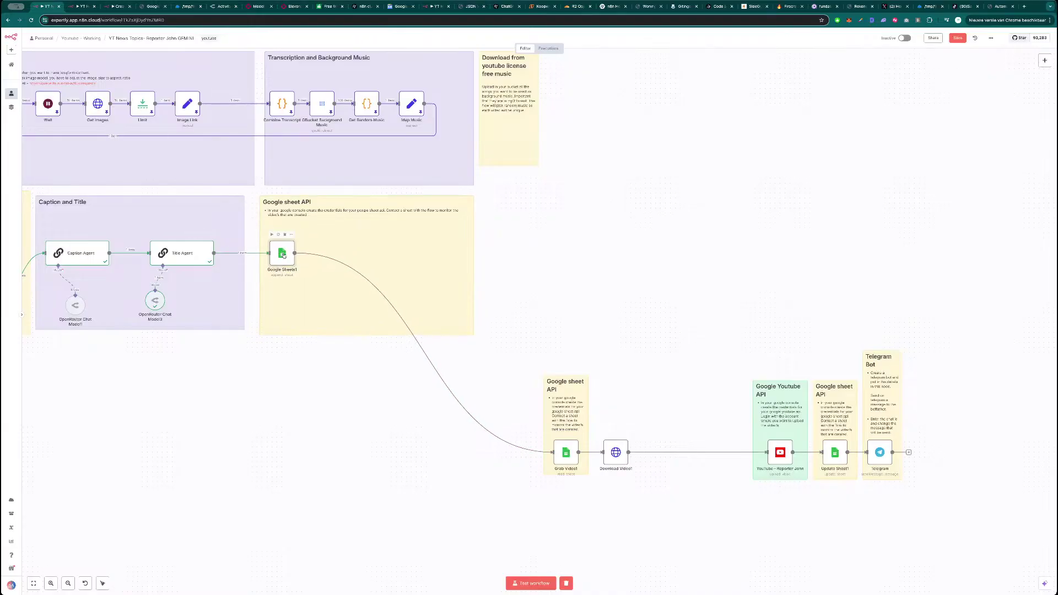
pyautogui.doubleClick(283, 254)
pyautogui.click(357, 47)
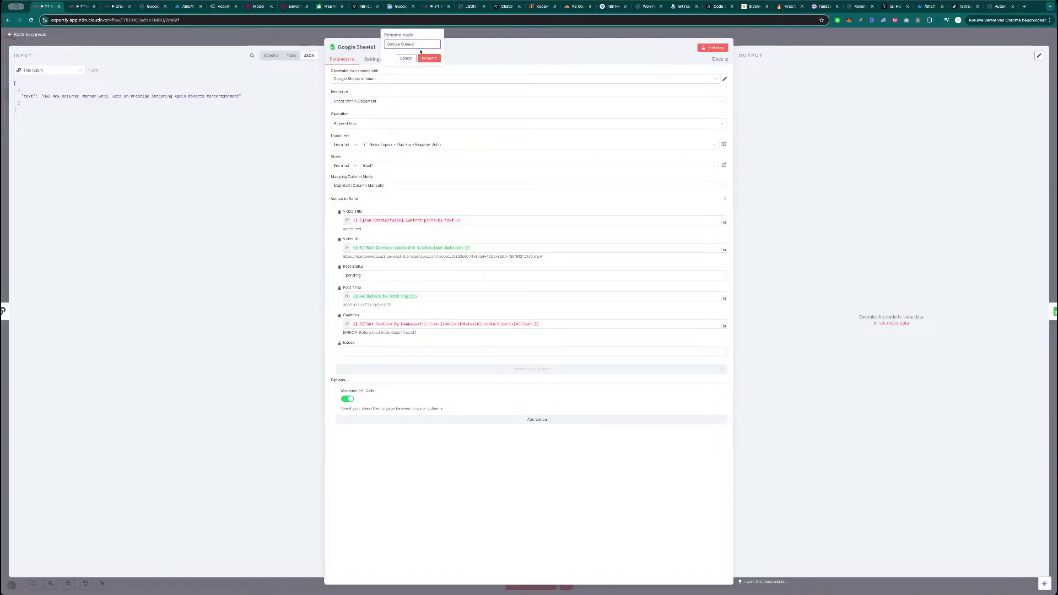
pyautogui.press('BackSpace')
pyautogui.press('Return')
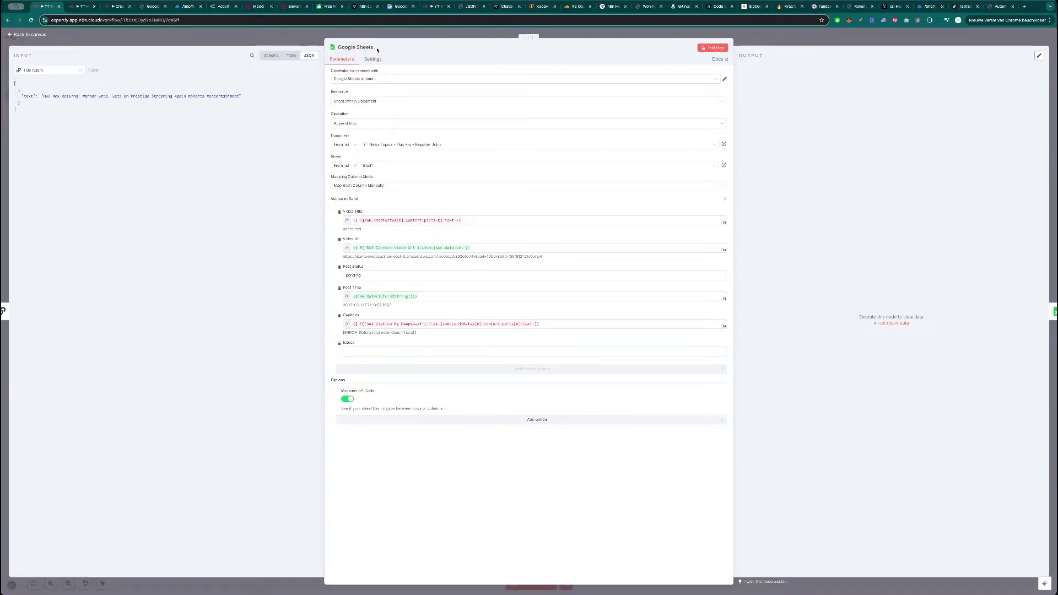
pyautogui.click(368, 48)
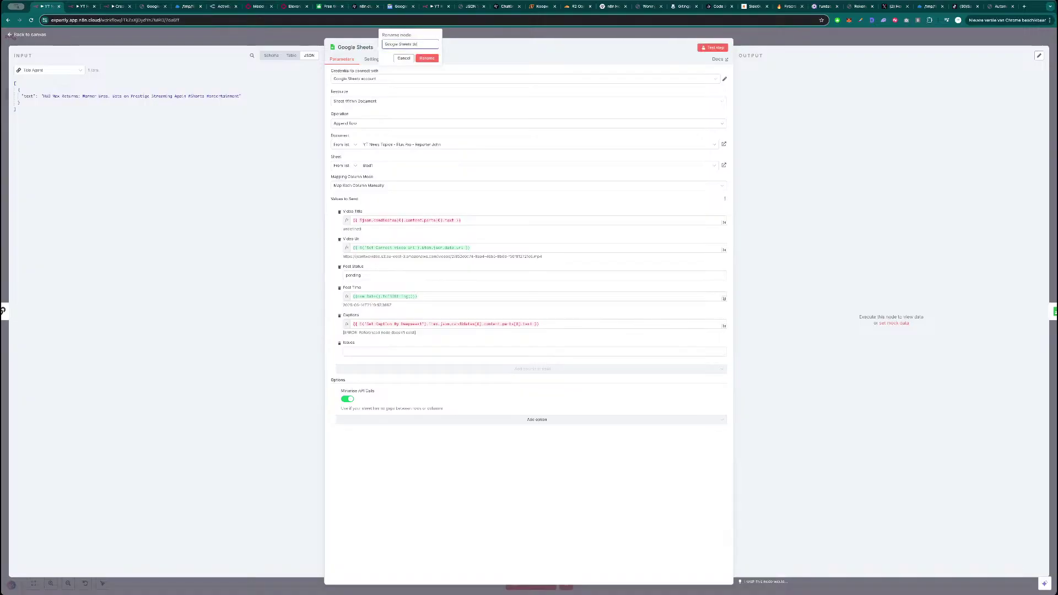
pyautogui.press('Return')
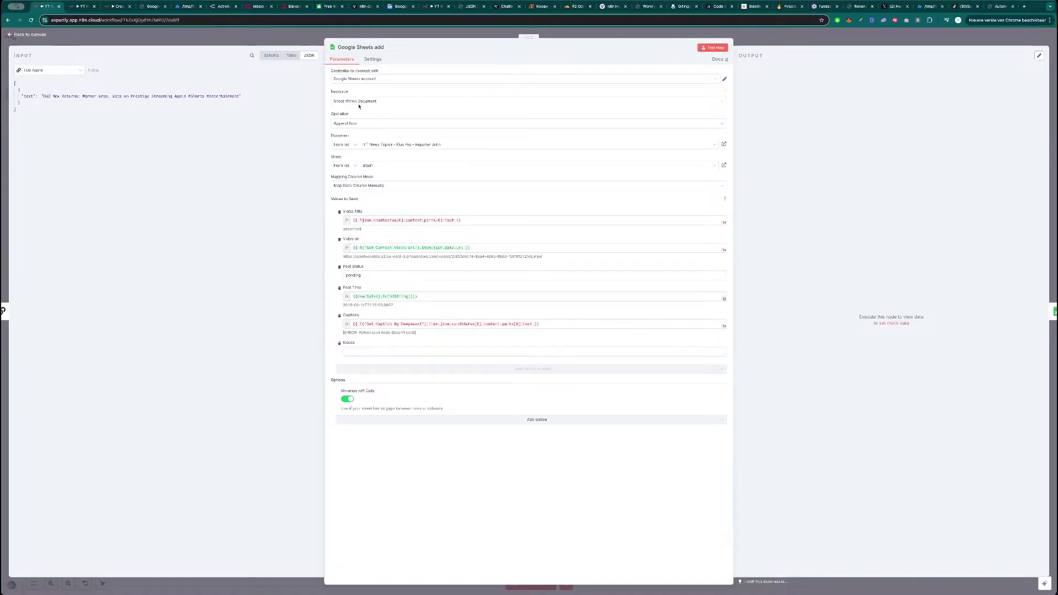
# - Replace the Video Title value in the Google Sheets add node with the Title Agent's text output
pyautogui.click(71, 77)
pyautogui.click(444, 220)
pyautogui.hotkey('ctrl', 'a')
pyautogui.press('BackSpace')
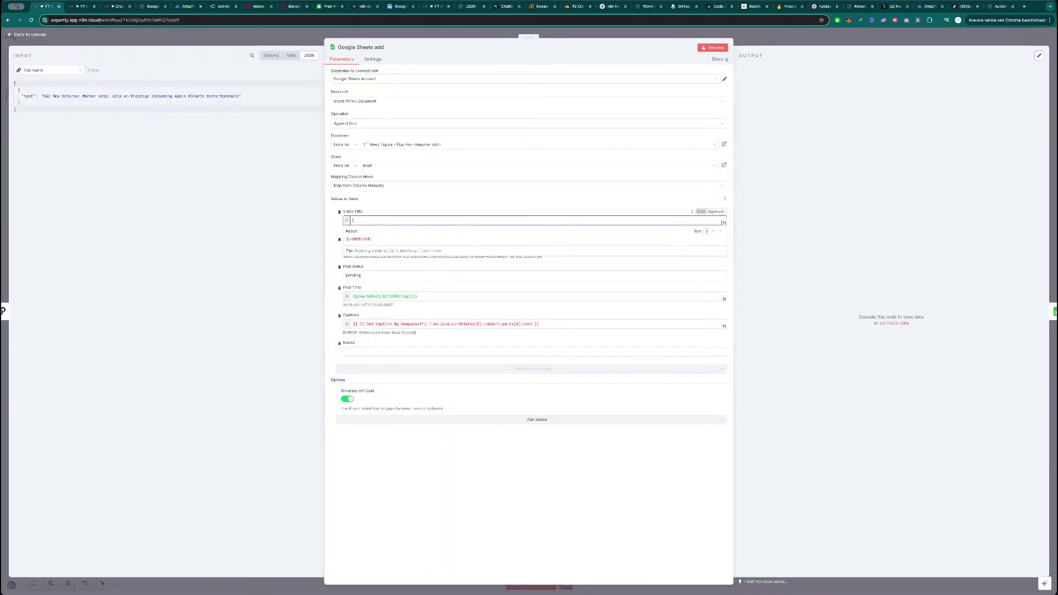
pyautogui.moveTo(26, 93); pyautogui.dragTo(380, 218)
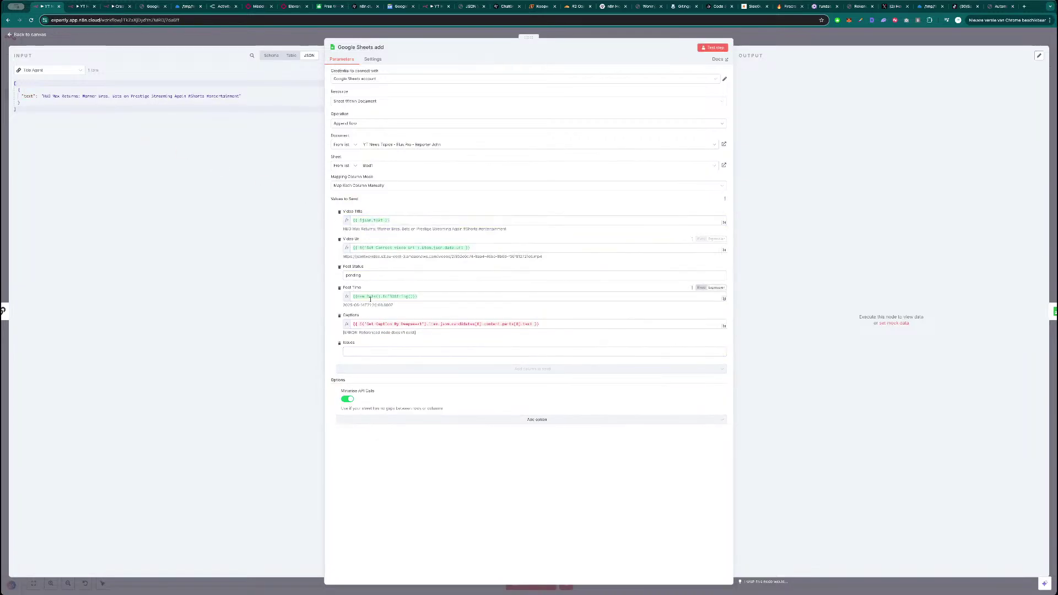
# - Replace the Captions value with the Caption Agent's text output and test the Google Sheets add node
pyautogui.click(372, 324)
pyautogui.hotkey('ctrl', 'a')
pyautogui.press('BackSpace')
pyautogui.click(328, 327)
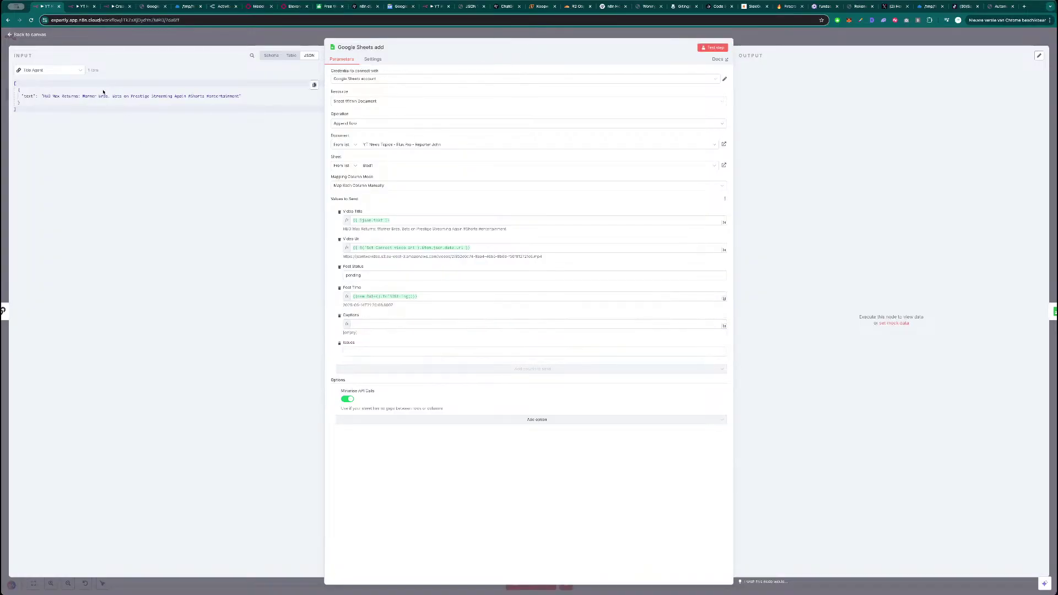
pyautogui.click(50, 70)
pyautogui.click(55, 98)
pyautogui.moveTo(55, 97); pyautogui.dragTo(380, 328)
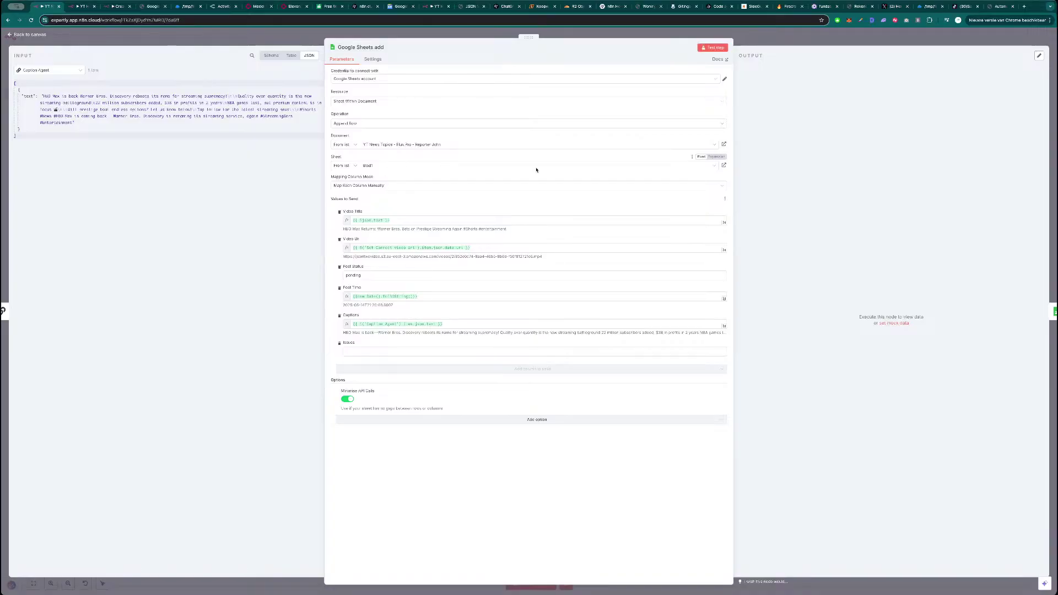
pyautogui.click(721, 48)
pyautogui.press('Escape')
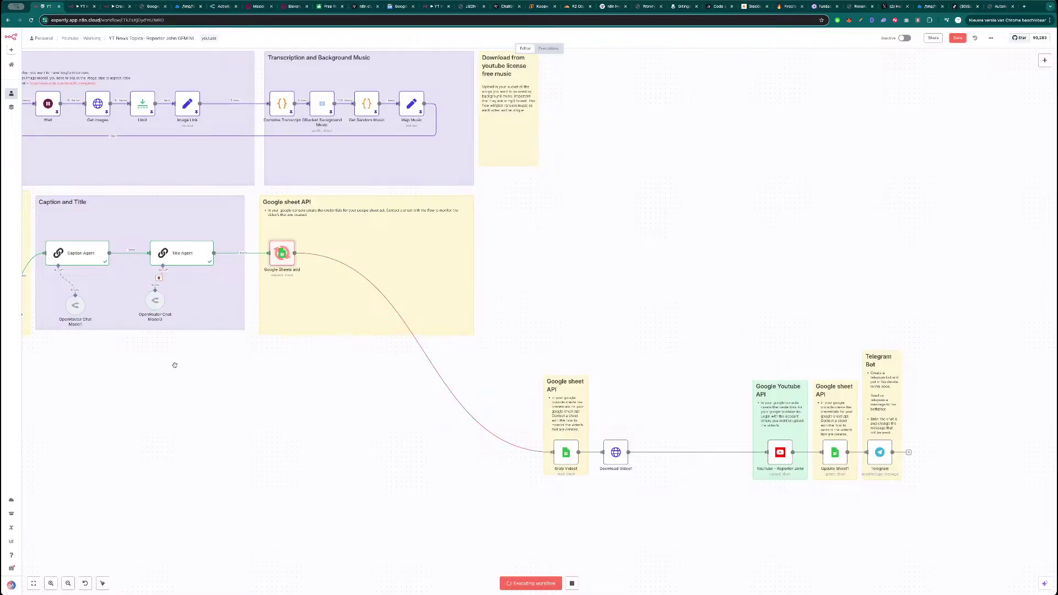
# - Pin the outputs of the Caption Agent, Title Agent and Google Sheets add nodes
pyautogui.hscroll(-5, 173, 365)
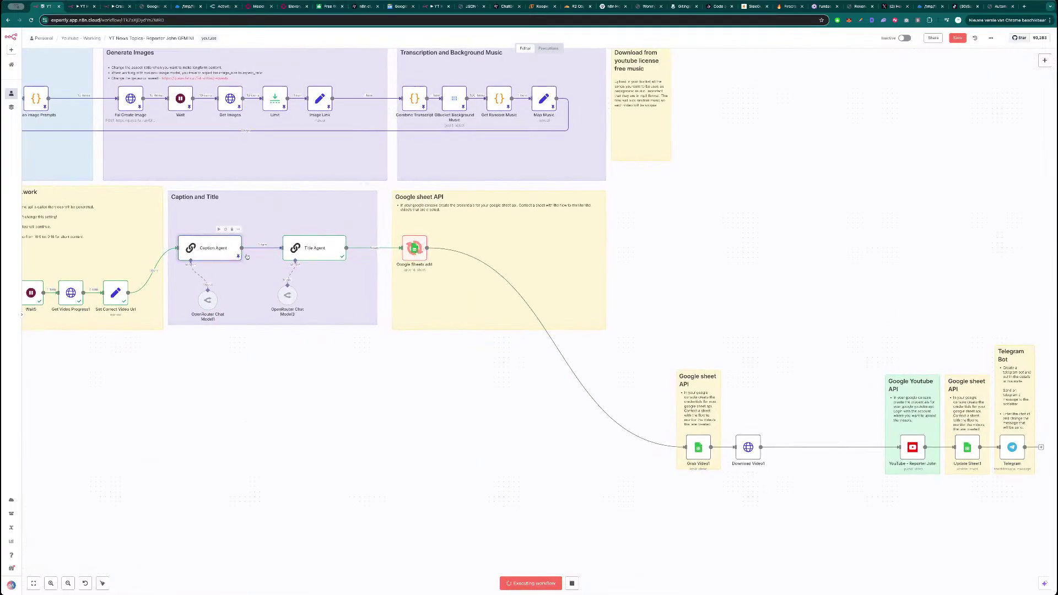
pyautogui.click(423, 254)
pyautogui.press('p')
pyautogui.click(452, 351)
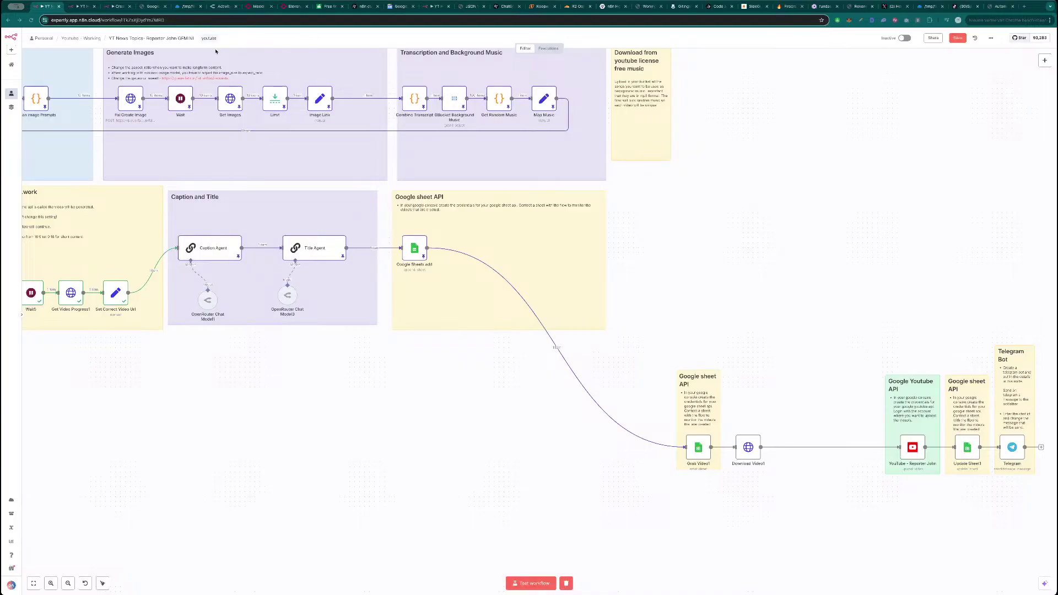
# - Switch to the YT News Topics spreadsheet and examine the newest row's title, status and caption, including its column headers
pyautogui.click(83, 6)
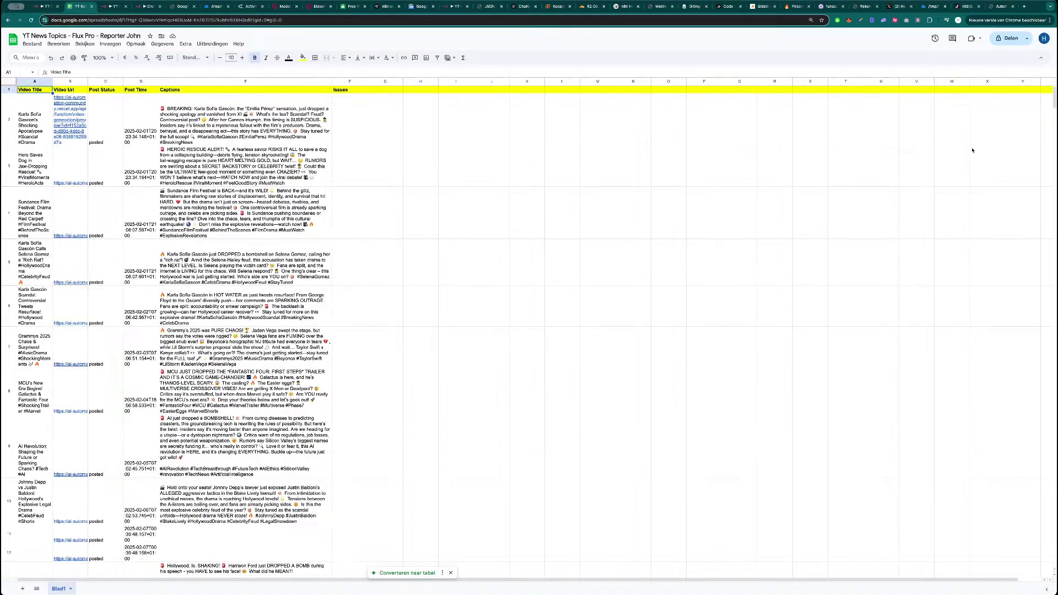
pyautogui.scroll(-20, 1013, 298)
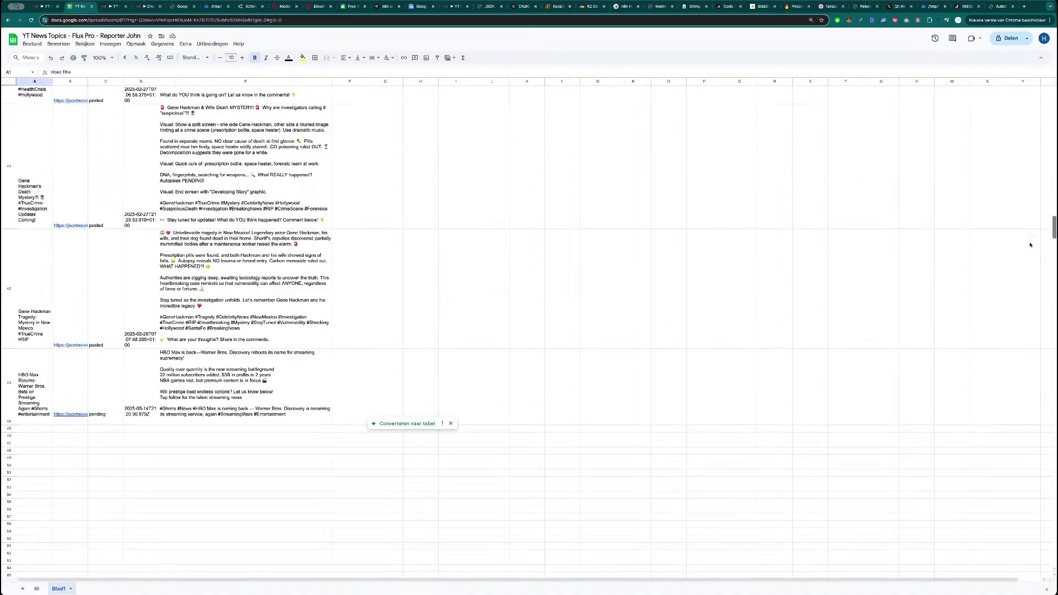
pyautogui.scroll(15, 1014, 298)
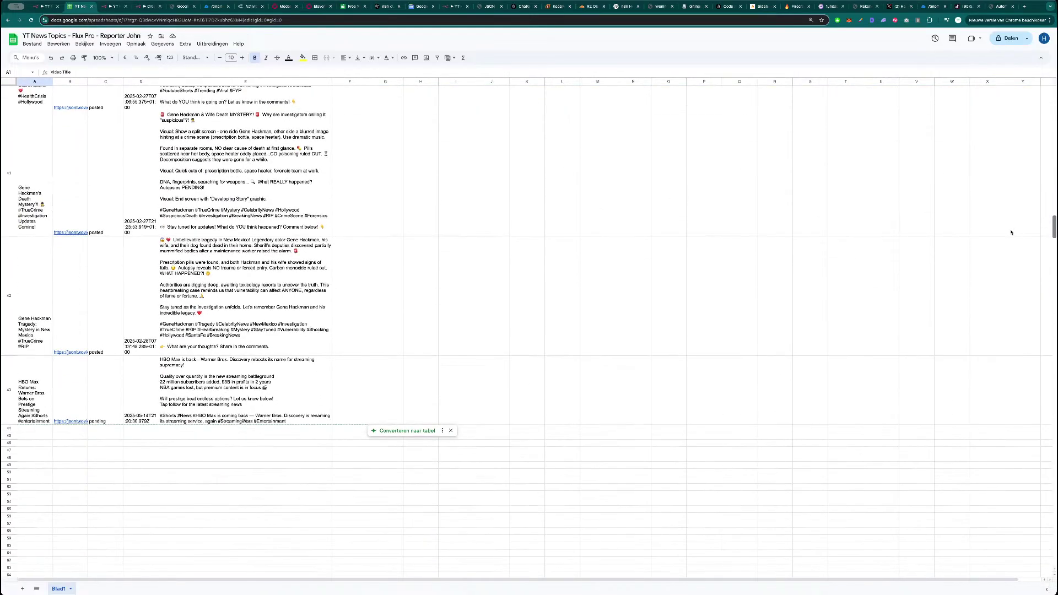
pyautogui.scroll(-1, 1012, 232)
pyautogui.moveTo(31, 381); pyautogui.dragTo(222, 400)
pyautogui.click(258, 396)
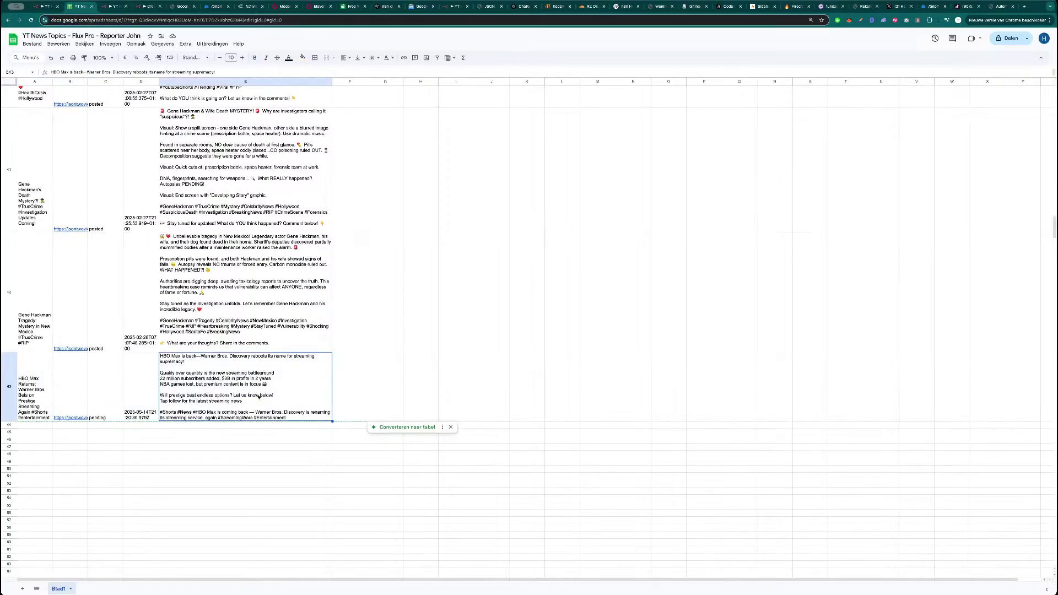
pyautogui.moveTo(226, 390); pyautogui.dragTo(46, 387)
pyautogui.click(108, 384)
pyautogui.hotkey('ctrl', 'shift', 'Tab')
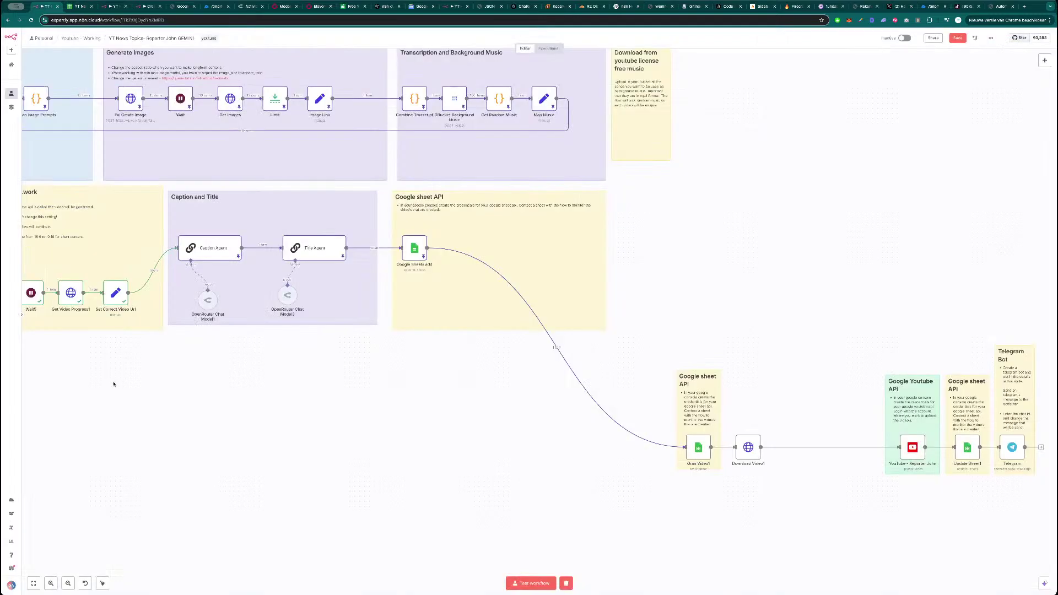
pyautogui.hotkey('ctrl', 'Tab')
pyautogui.click(218, 398)
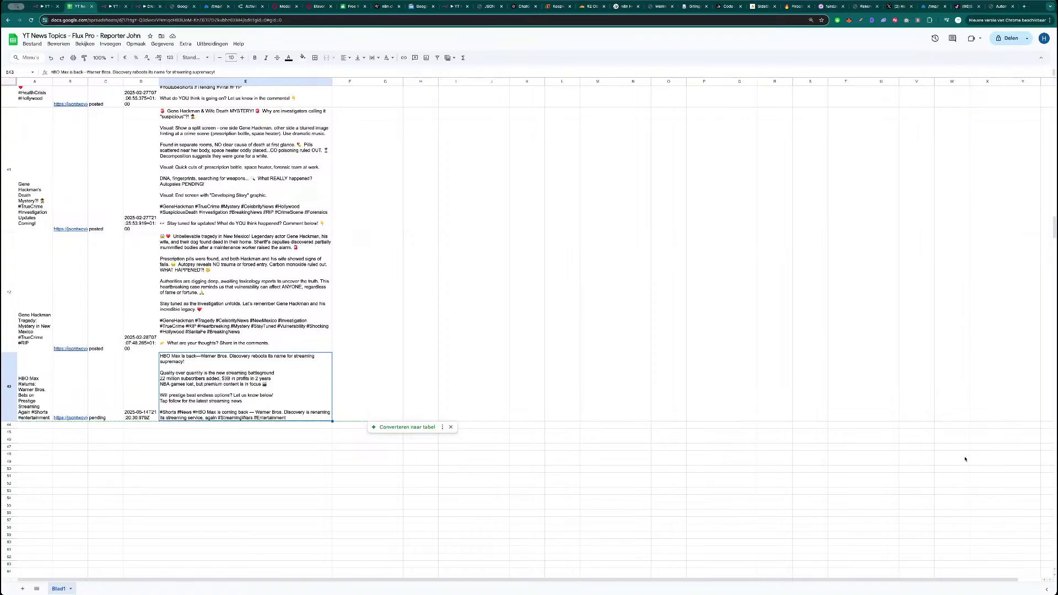
pyautogui.scroll(15, 968, 467)
pyautogui.scroll(20, 1049, 205)
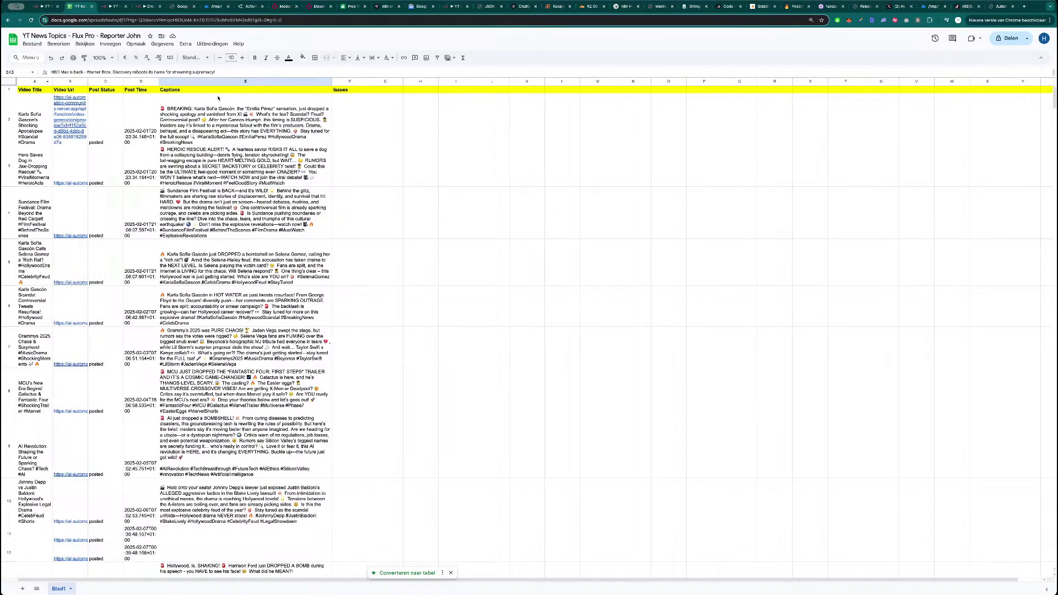
# - Back in the workflow, move the narrow Google sheet API note beside the large one and place Grab Video1 directly after Google Sheets add
pyautogui.hotkey('ctrl', 'shift', 'Tab')
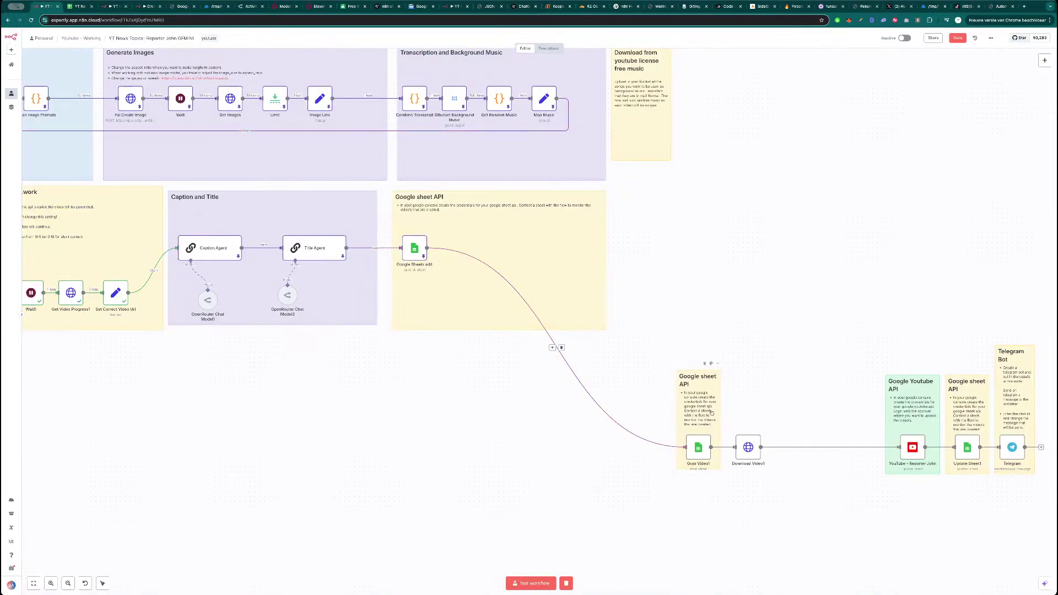
pyautogui.moveTo(703, 415); pyautogui.dragTo(644, 234)
pyautogui.moveTo(700, 452); pyautogui.dragTo(466, 253)
# - Rename the Grab Video1 node as "Grab Video" and test it
pyautogui.doubleClick(466, 251)
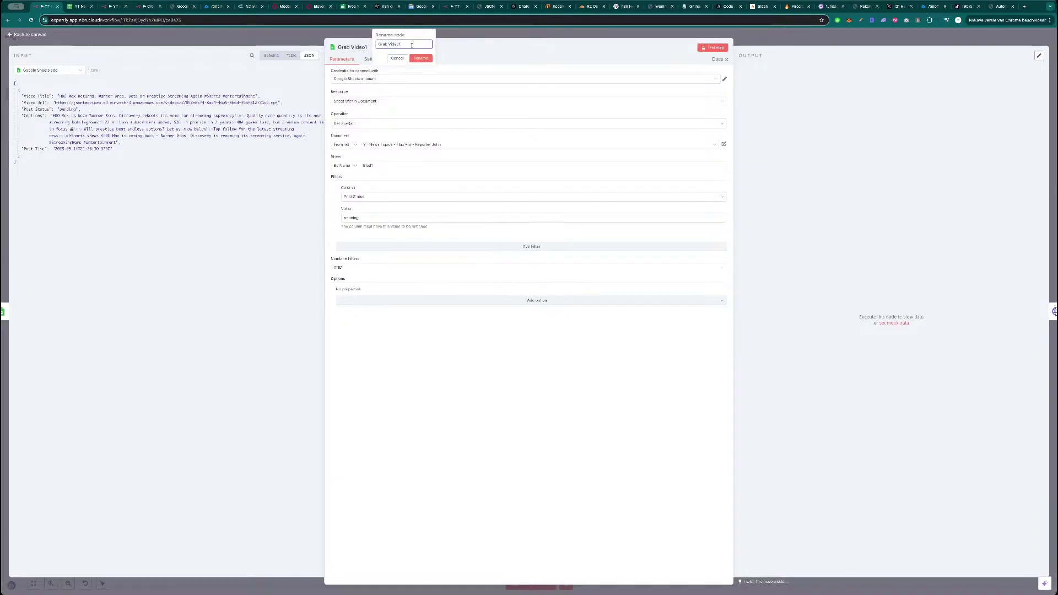
pyautogui.press('Return')
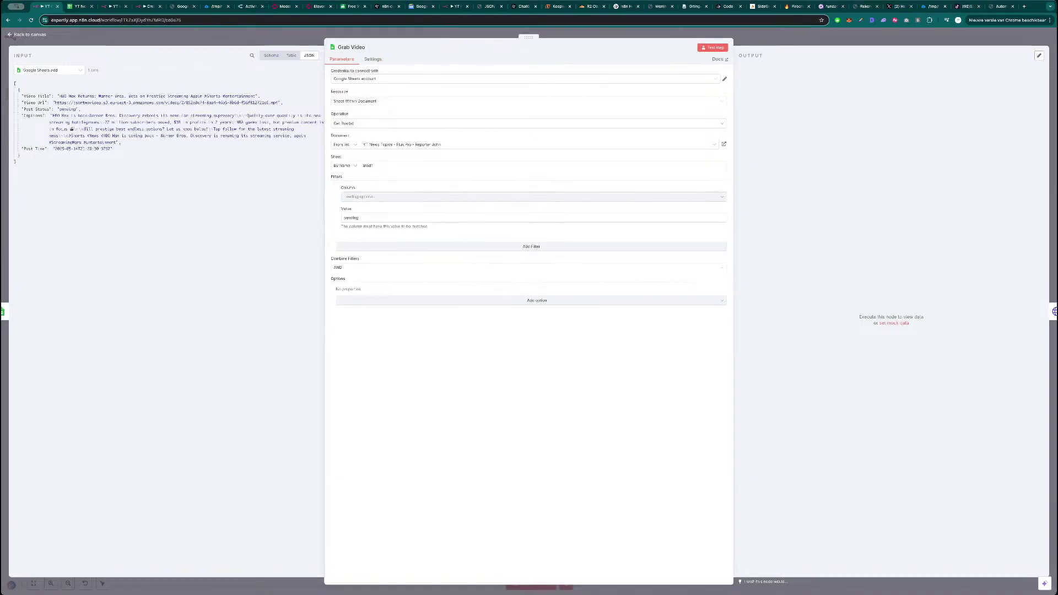
pyautogui.click(713, 48)
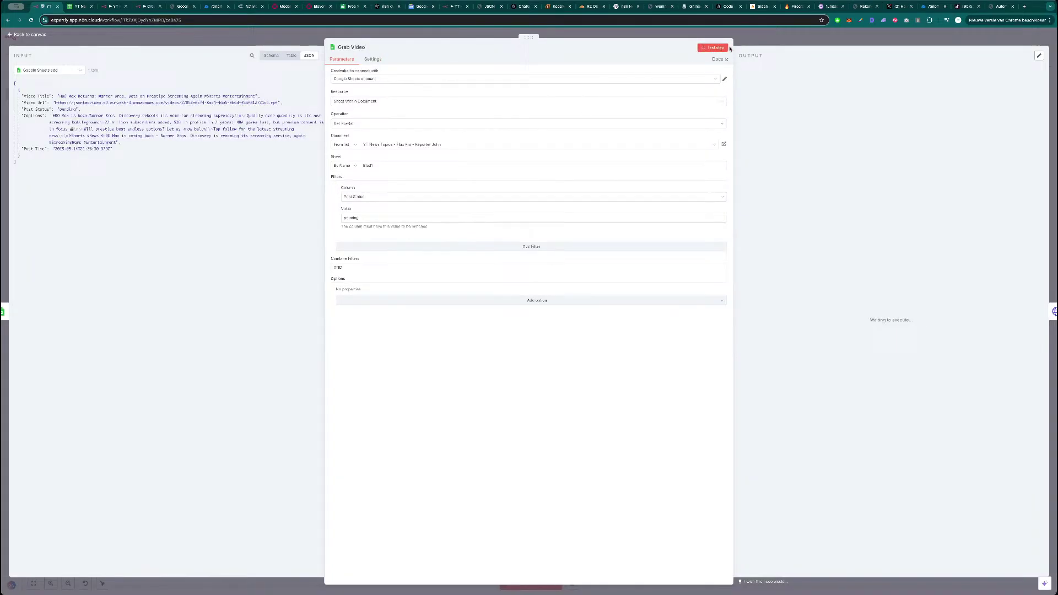
pyautogui.click(767, 42)
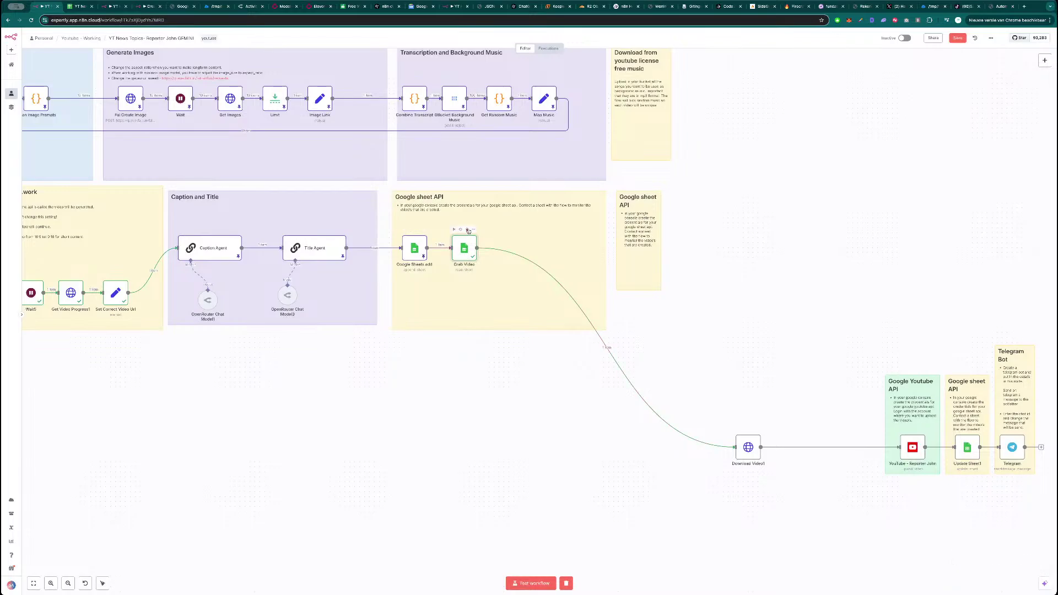
# - Delete the Grab Video node and place Download Video1 directly after Google Sheets add in its spot
pyautogui.click(468, 231)
pyautogui.moveTo(744, 446); pyautogui.dragTo(454, 244)
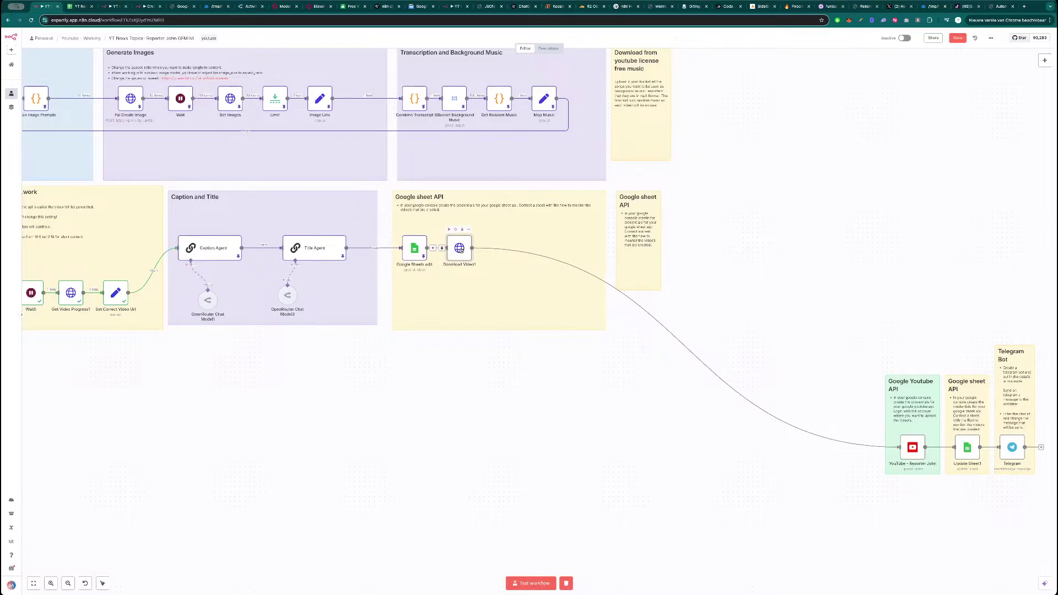
# - Rename the Download Video1 node as "Download Video" and test it, viewing the downloaded video file
pyautogui.doubleClick(460, 250)
pyautogui.click(375, 48)
pyautogui.press('BackSpace')
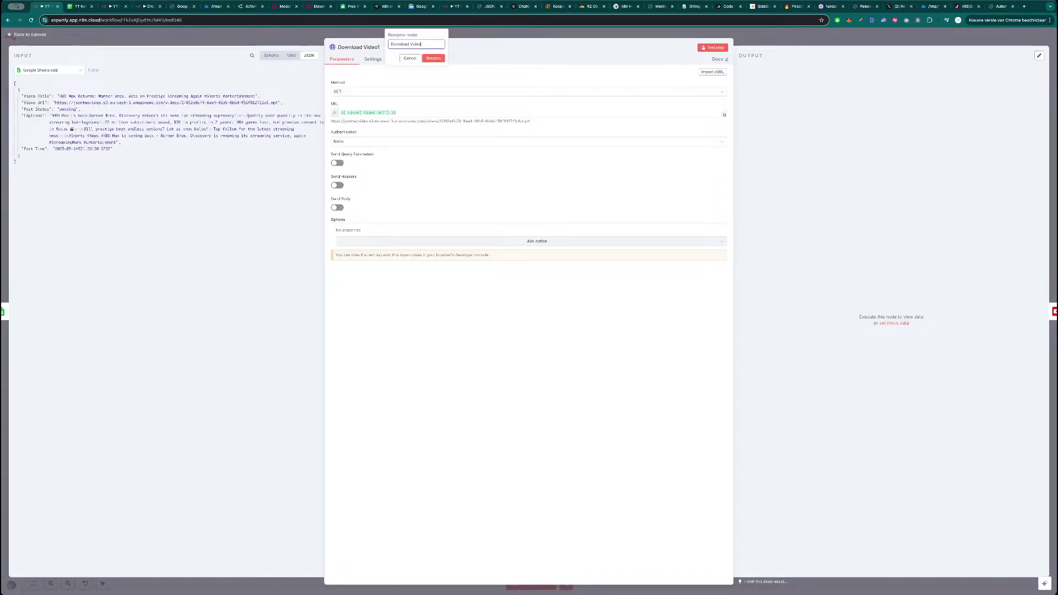
pyautogui.press('Return')
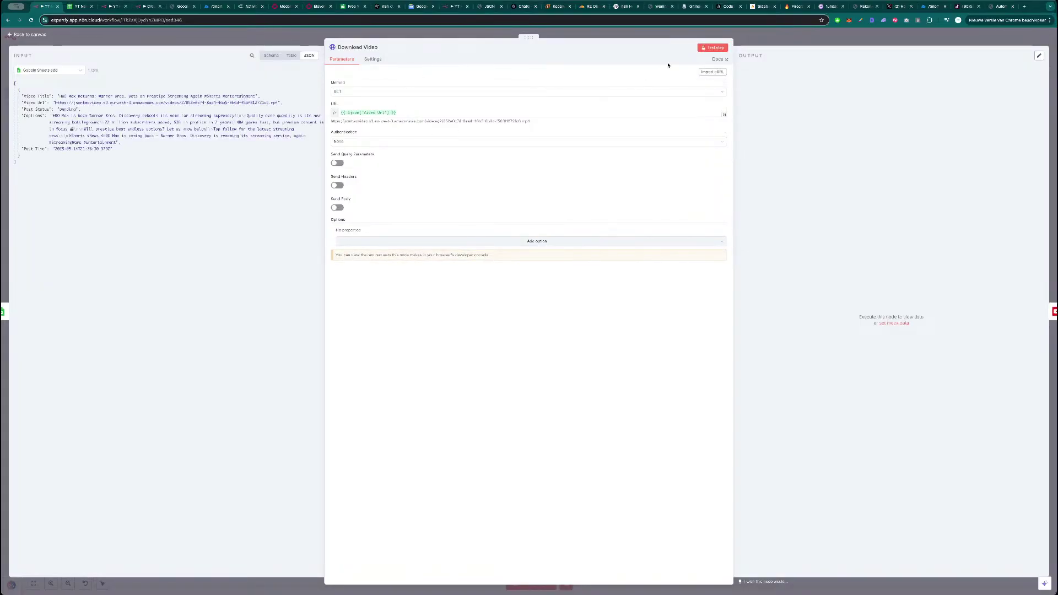
pyautogui.click(713, 49)
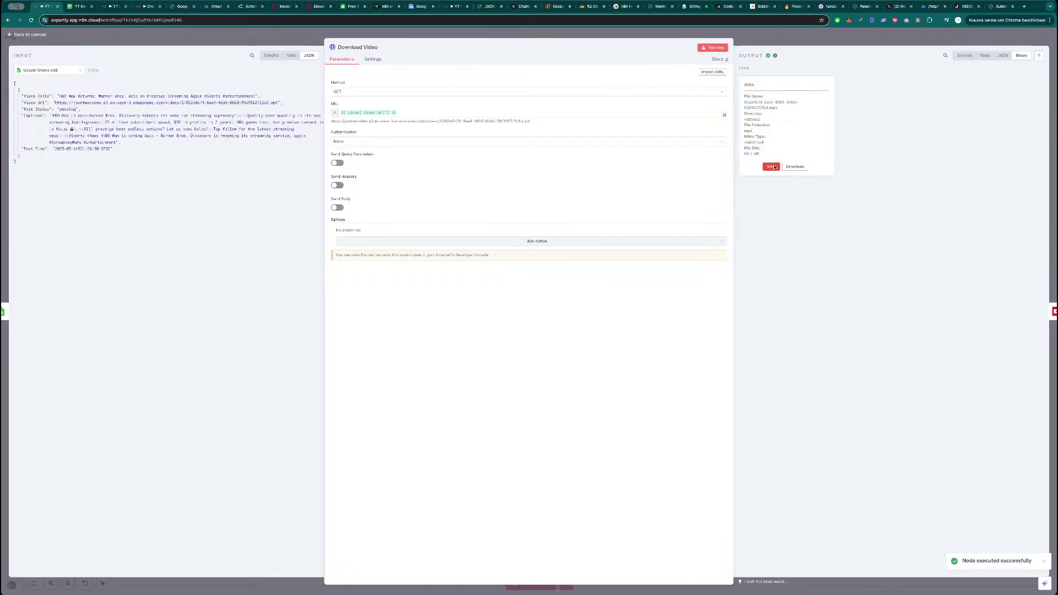
pyautogui.click(771, 167)
pyautogui.click(894, 66)
pyautogui.press('Escape')
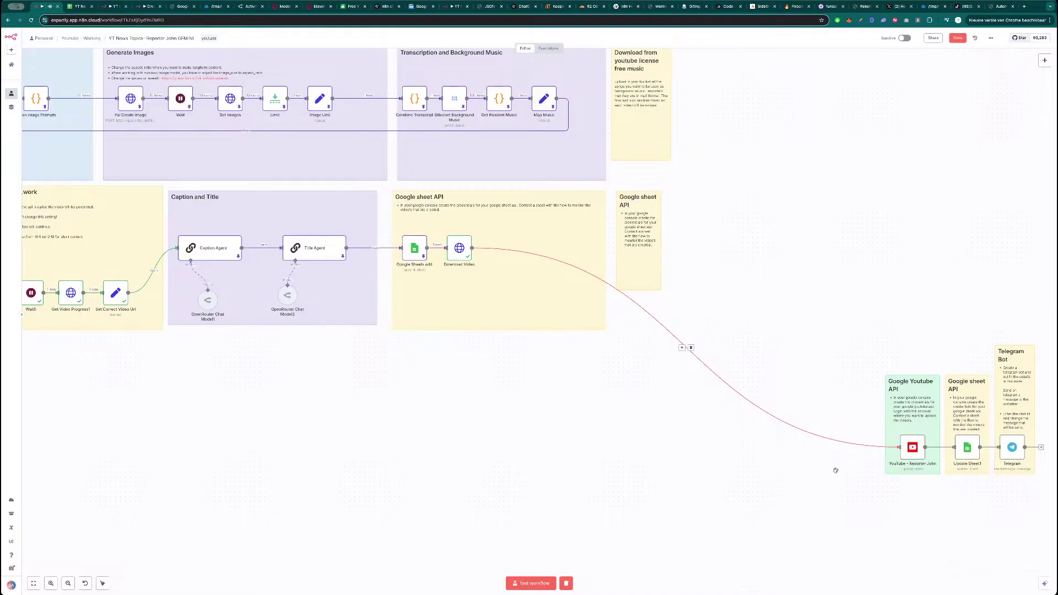
# - Move the Google Youtube API note next to the narrow Google sheet API note and place the YouTube node directly after Download Video
pyautogui.hscroll(5, 836, 471)
pyautogui.moveTo(799, 392); pyautogui.dragTo(576, 212)
pyautogui.moveTo(779, 420); pyautogui.dragTo(356, 215)
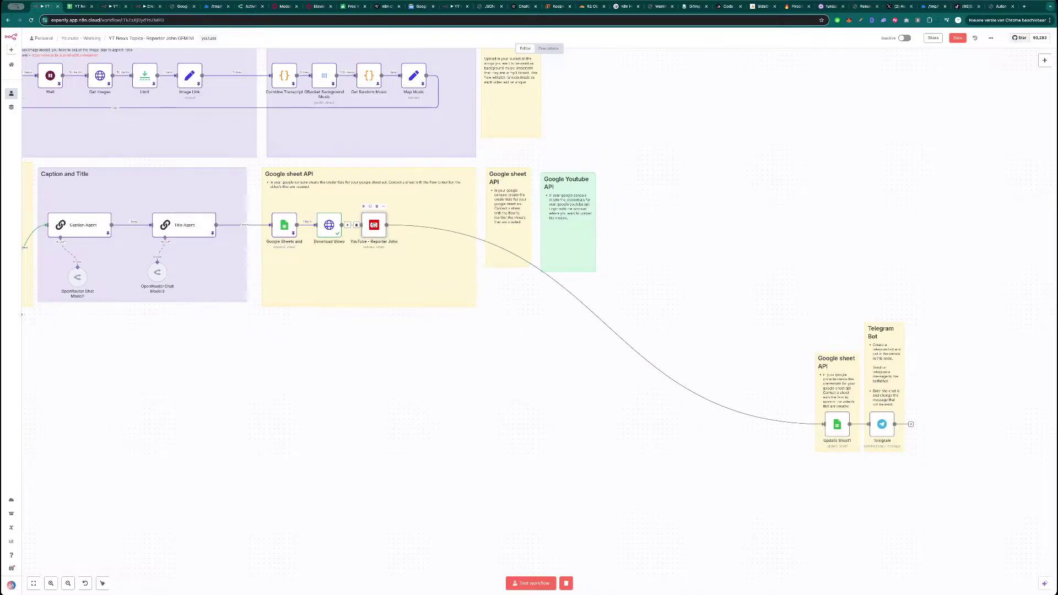
# - Set the YouTube upload node's category to Entertainment and test the upload
pyautogui.doubleClick(375, 225)
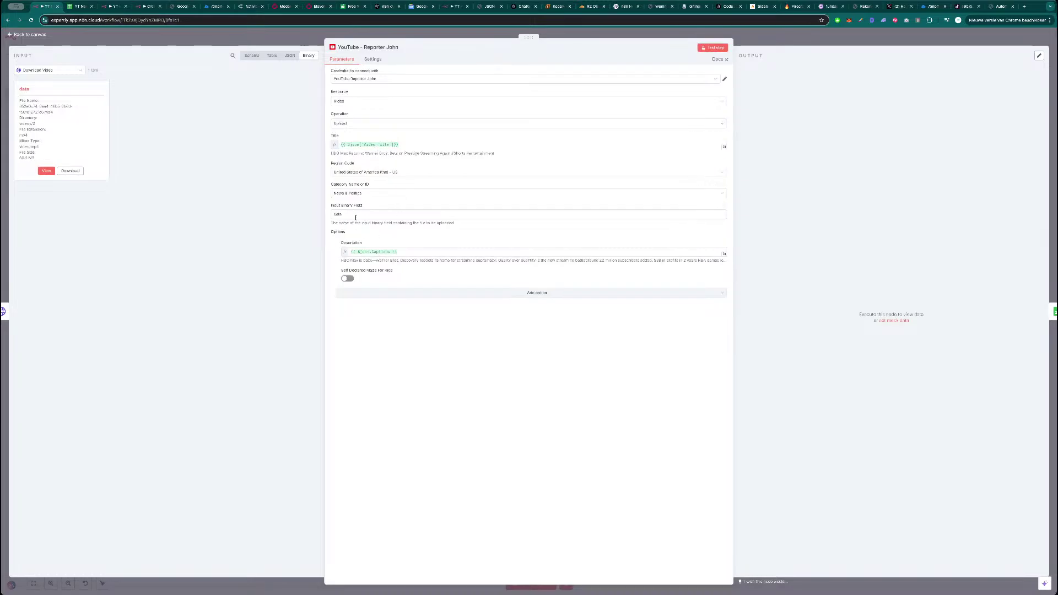
pyautogui.click(370, 196)
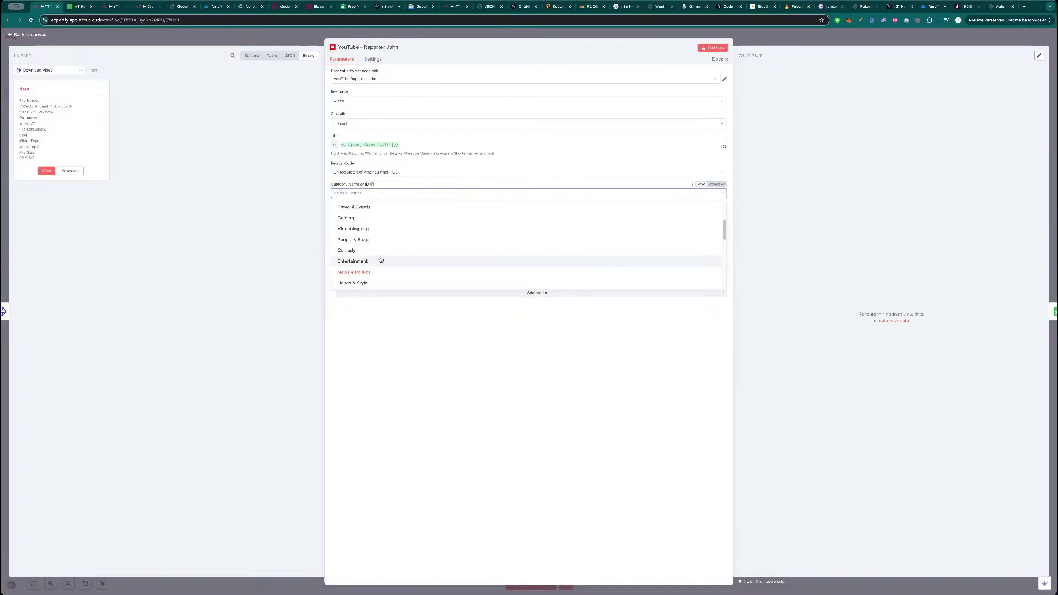
pyautogui.click(371, 262)
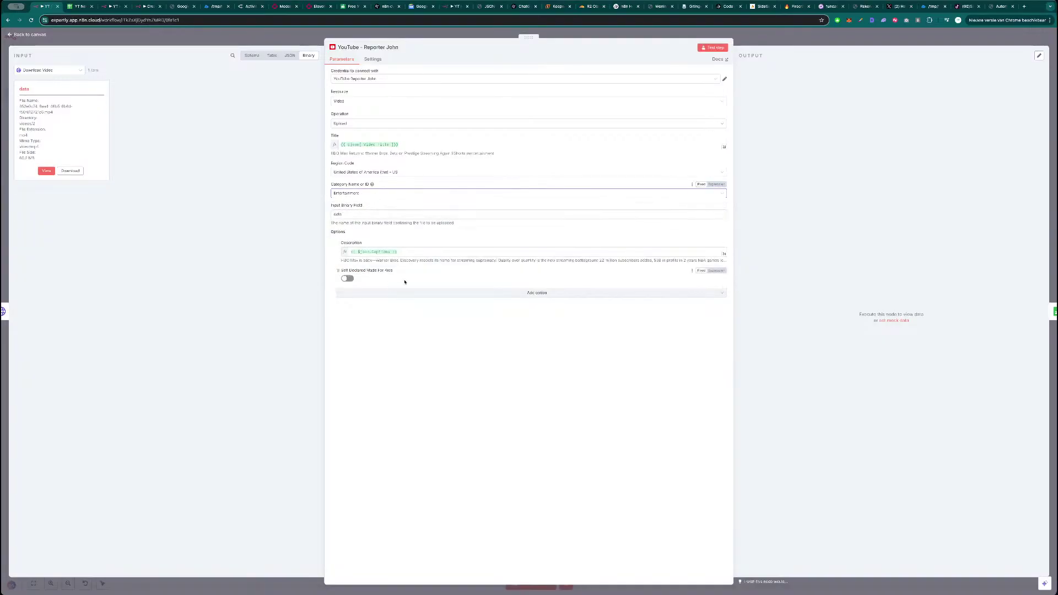
pyautogui.click(712, 48)
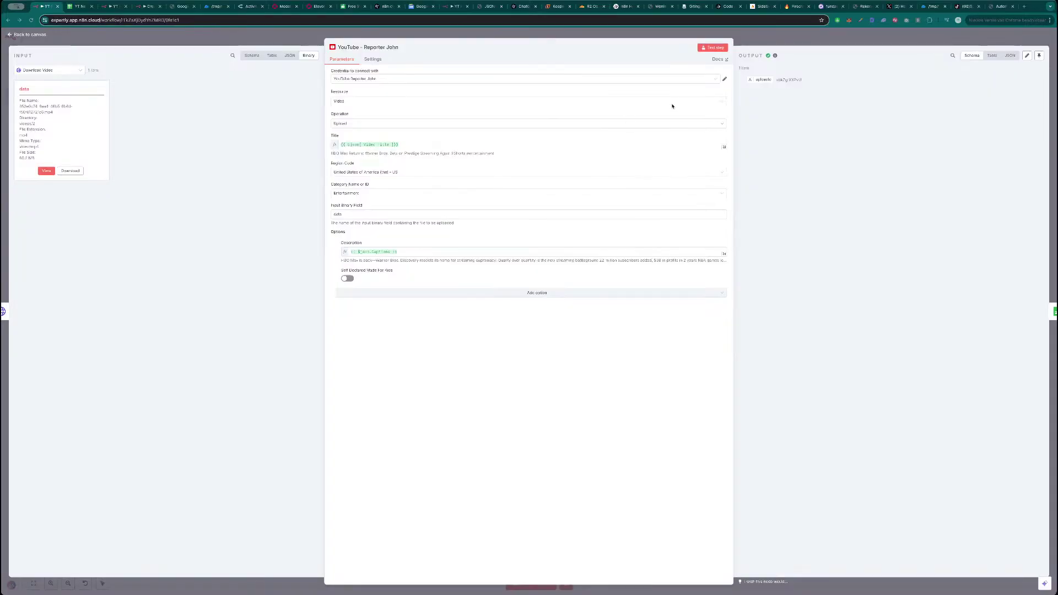
# - Open the uploaded video's YouTube page in a new tab and check its title and playback with sound
pyautogui.press('super+t')
pyautogui.write('https://www.youtube.com/watch?v=xbkZgtXXPvU')
pyautogui.press('Return')
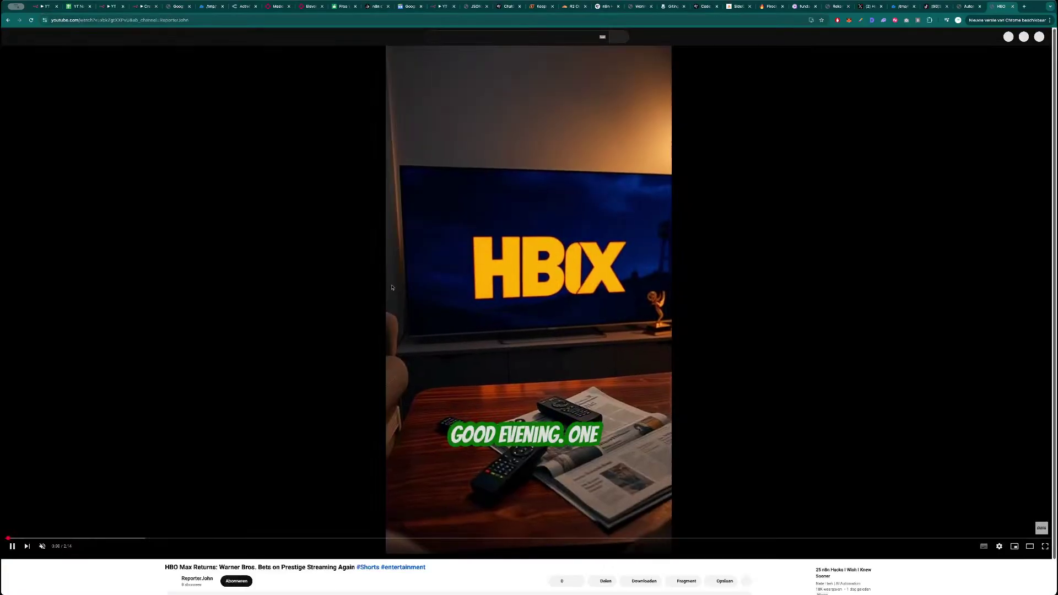
pyautogui.scroll(-1, 432, 302)
pyautogui.scroll(-2, 468, 300)
pyautogui.scroll(2, 500, 297)
pyautogui.scroll(1, 500, 298)
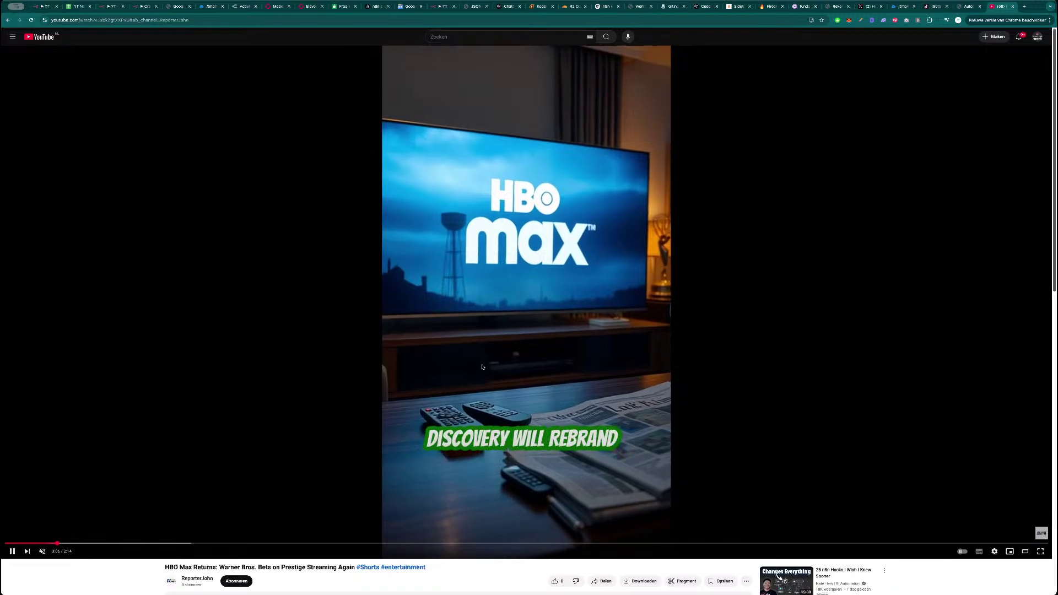
pyautogui.click(42, 553)
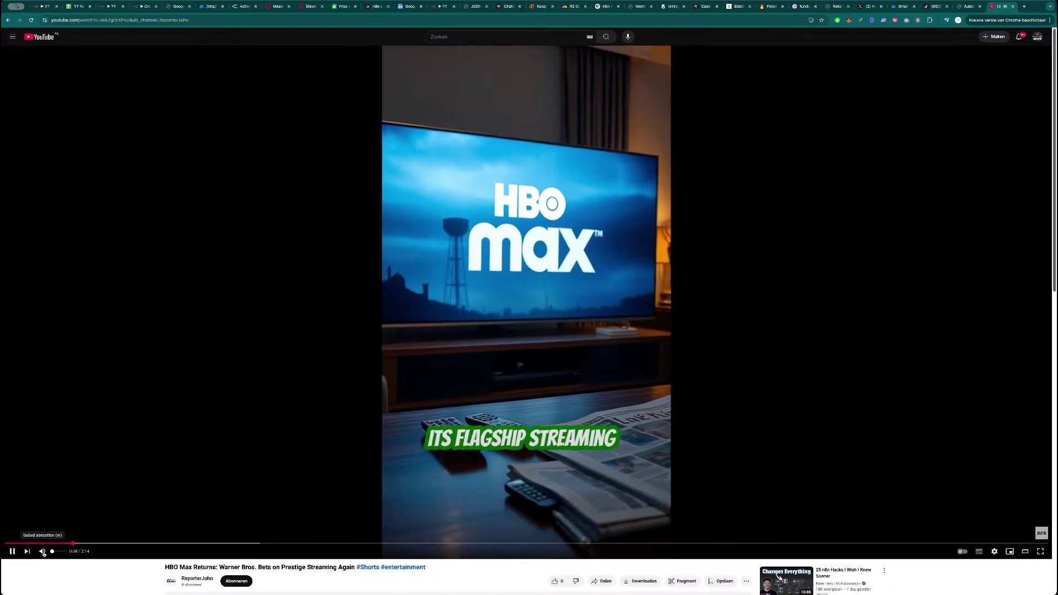
pyautogui.click(465, 293)
# - Return to the workflow, place the Update Sheet1 node directly after the YouTube node and rename it as "Update Sheet"
pyautogui.hotkey('ctrl', '1')
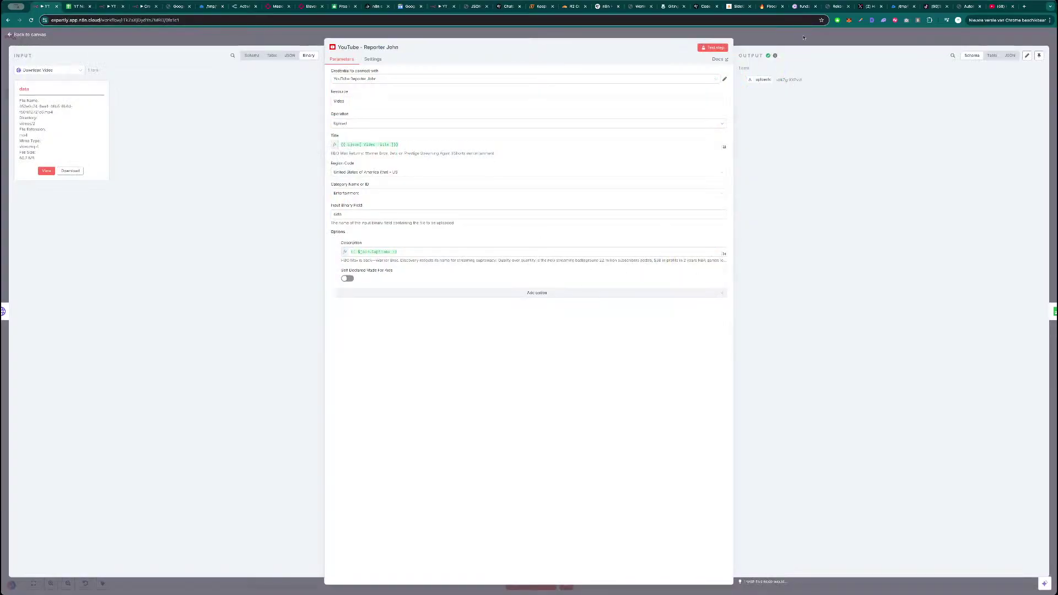
pyautogui.click(803, 39)
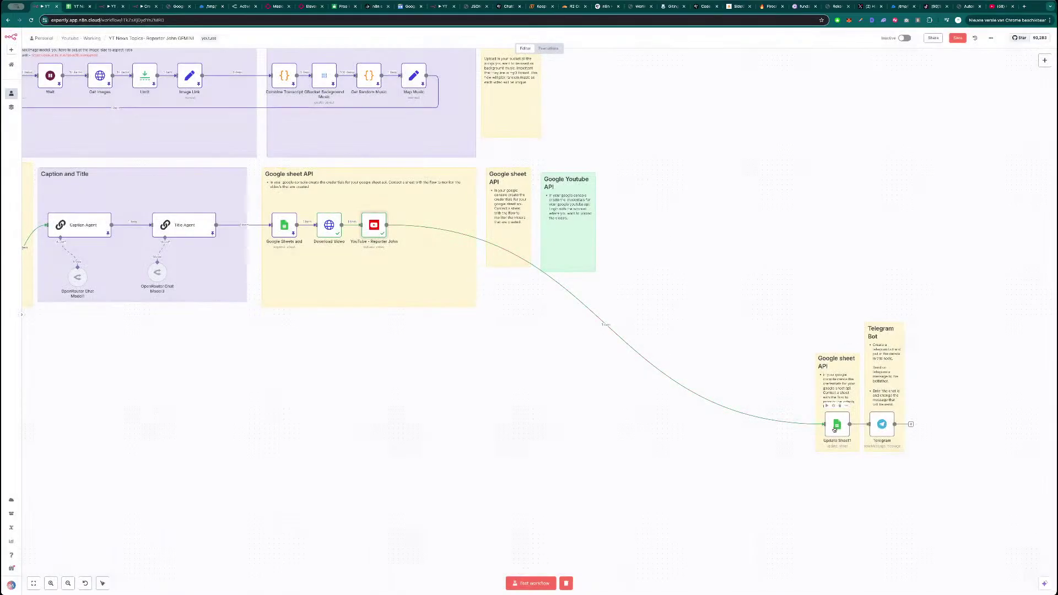
pyautogui.moveTo(489, 270); pyautogui.dragTo(427, 228)
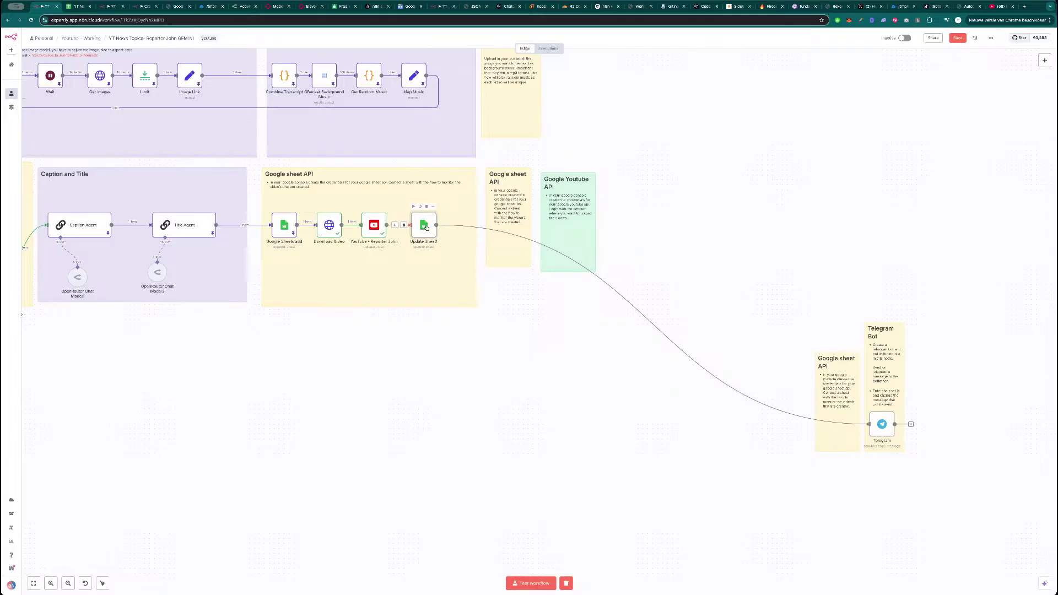
pyautogui.doubleClick(427, 228)
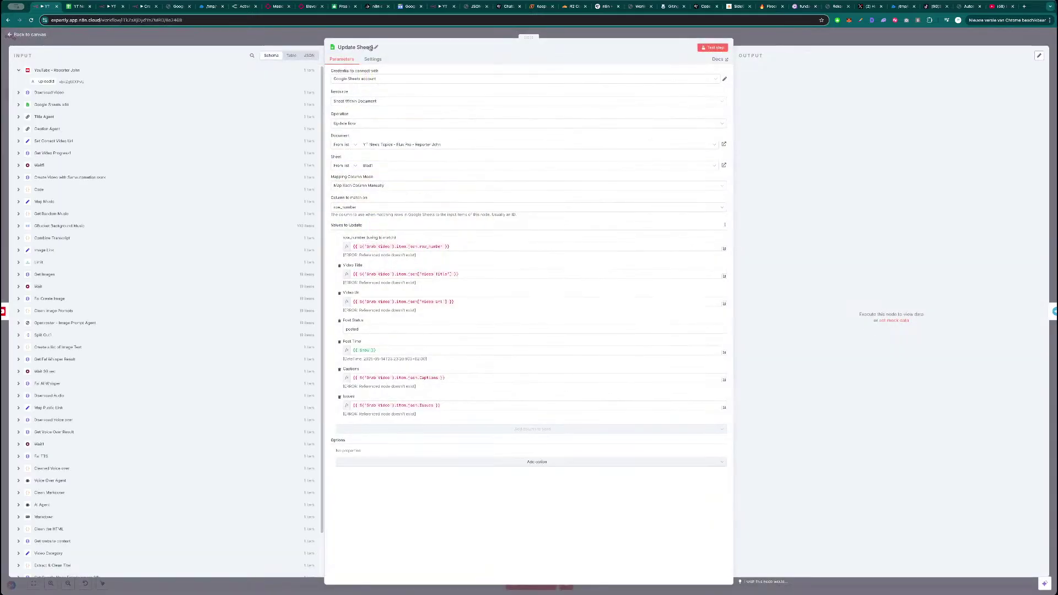
pyautogui.click(371, 47)
pyautogui.press('Return')
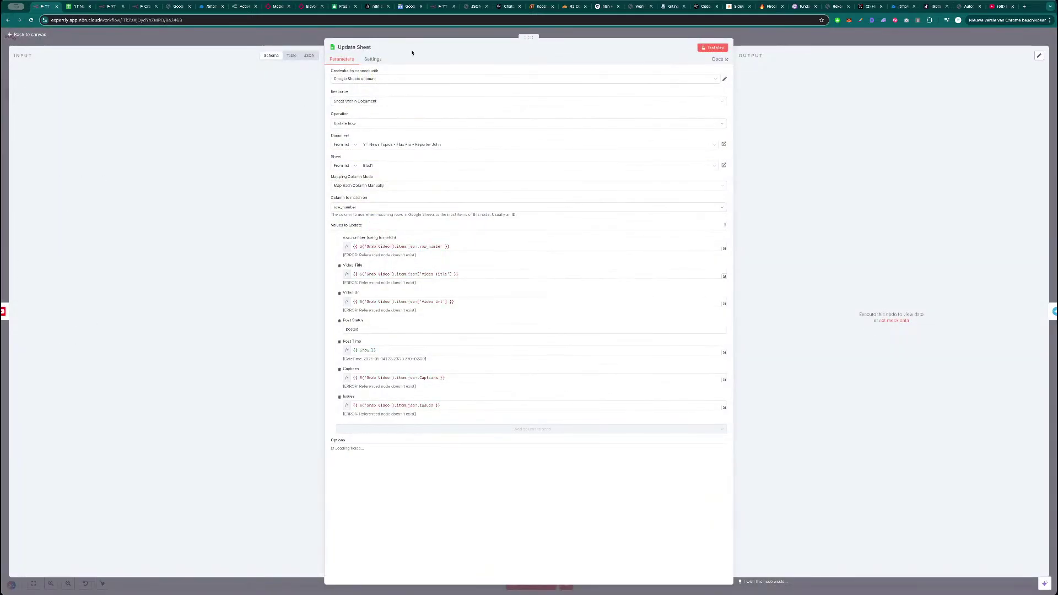
# - Try replacing item with first() in the Update Sheet node's row_number expression
pyautogui.click(415, 247)
pyautogui.hotkey('ctrl', 'a')
pyautogui.press('Escape')
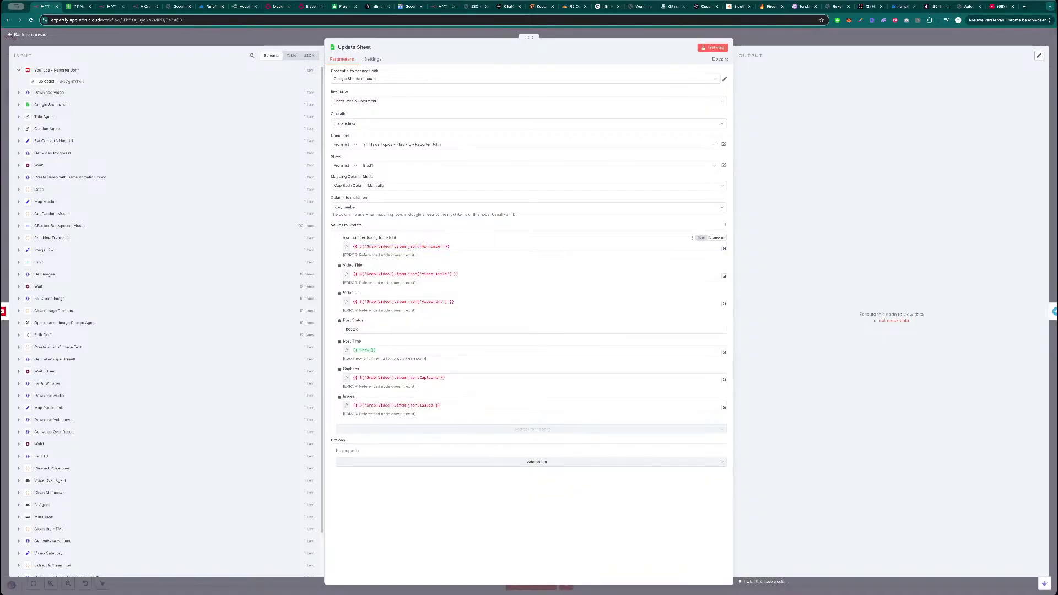
pyautogui.doubleClick(402, 246)
pyautogui.write('first')
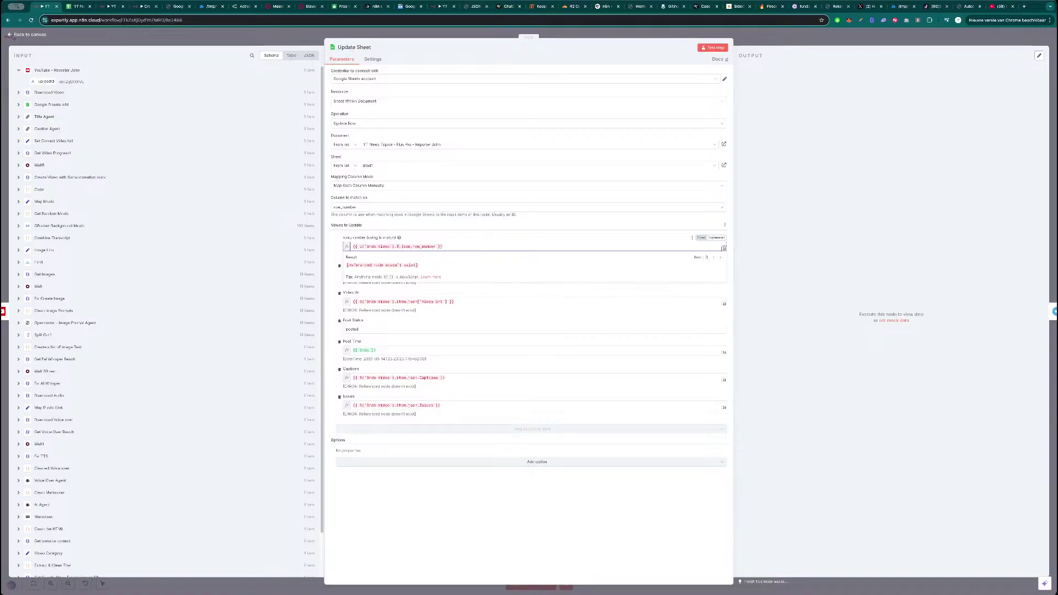
pyautogui.write('()')
pyautogui.hotkey('ctrl', 'z')
pyautogui.hotkey('ctrl', 'z')
pyautogui.click(426, 239)
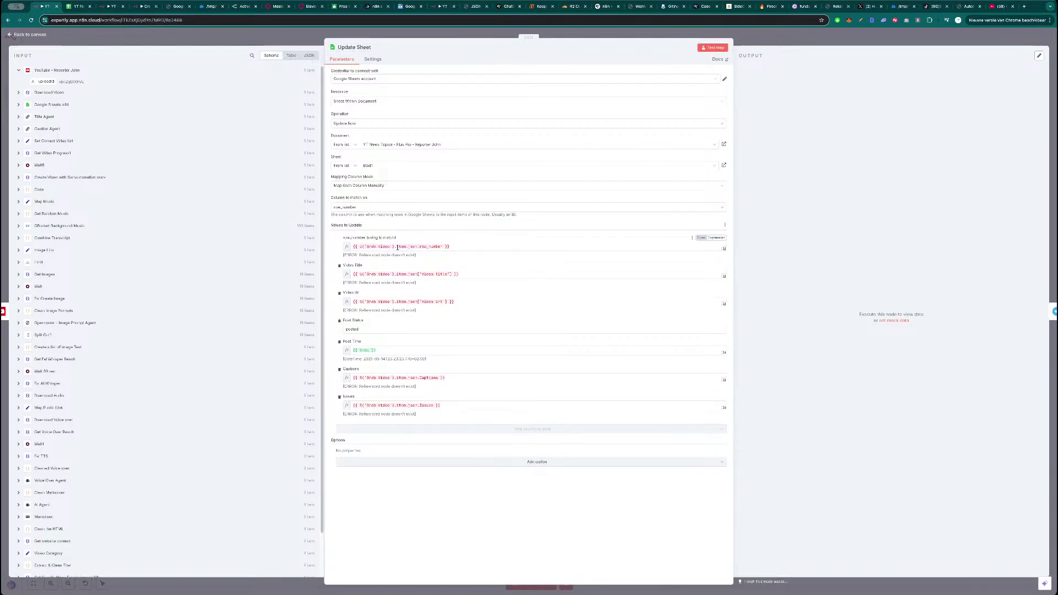
# - Copy the Grab Video node from the other YouTube workflow's execution and place it below the Google sheet API section of this workflow
pyautogui.click(42, 104)
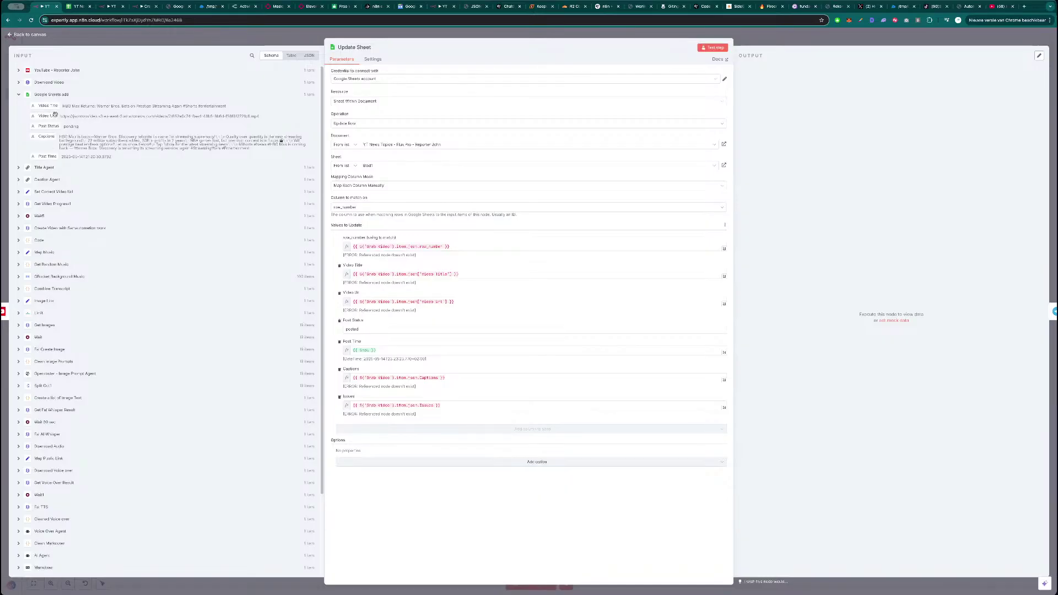
pyautogui.click(243, 38)
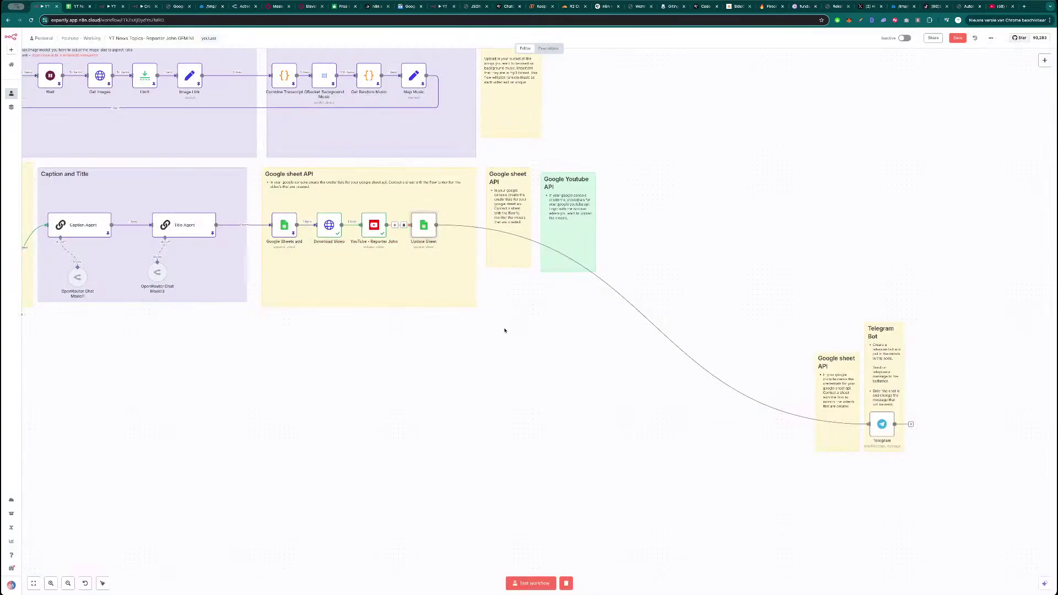
pyautogui.hotkey('ctrl', 'Tab')
pyautogui.hotkey('ctrl', 'Tab')
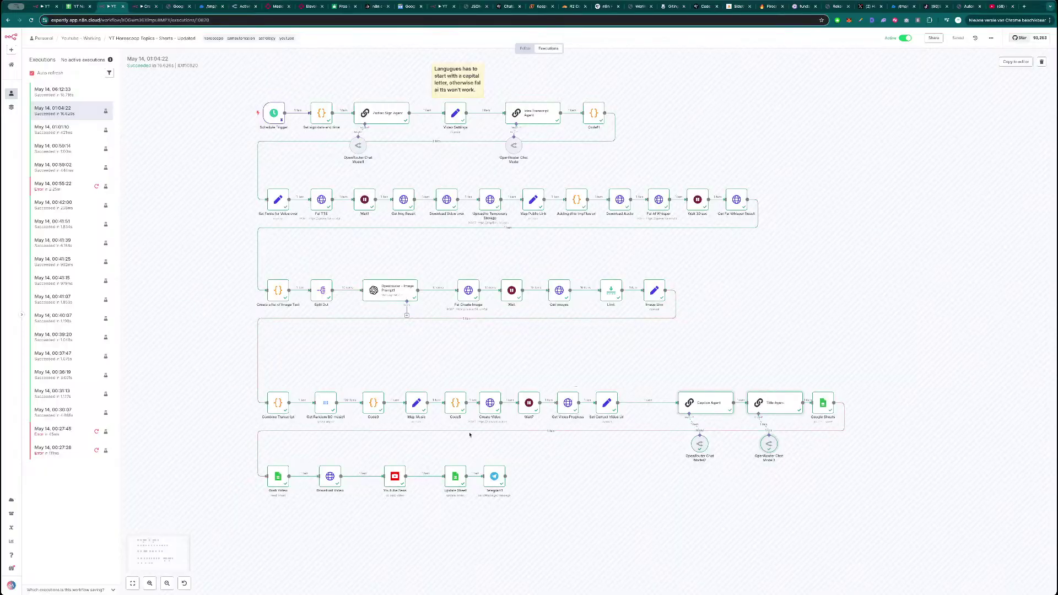
pyautogui.hotkey('ctrl', 'shift', 'Tab')
pyautogui.hotkey('ctrl', 'shift', 'Tab')
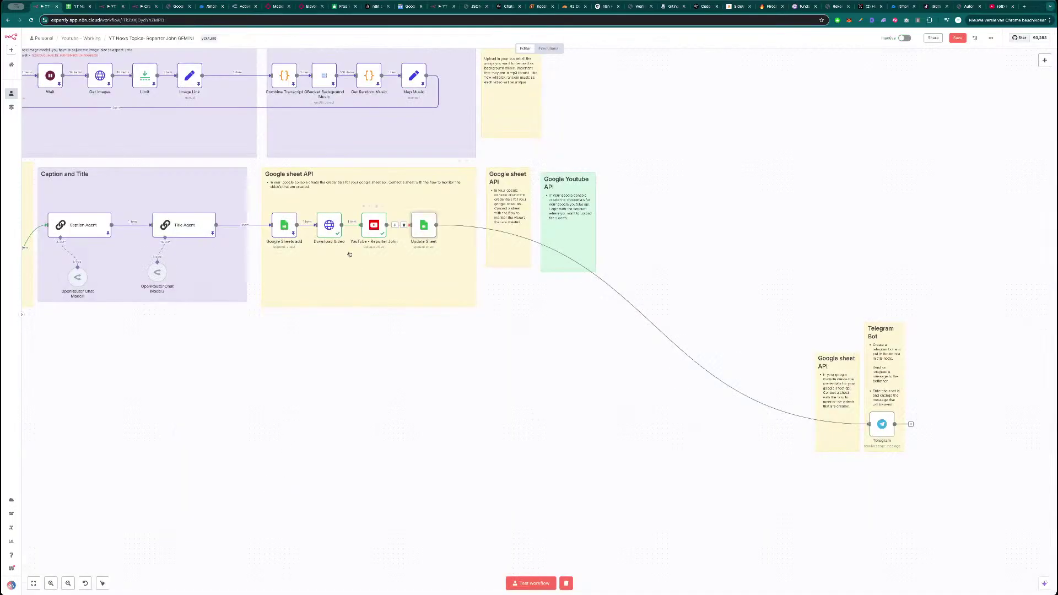
pyautogui.hotkey('ctrl', 'v')
pyautogui.moveTo(388, 367); pyautogui.dragTo(339, 340)
# - Make room before the Download Video node and wire Grab Video between Google Sheets add and Download Video
pyautogui.moveTo(424, 226); pyautogui.dragTo(449, 226)
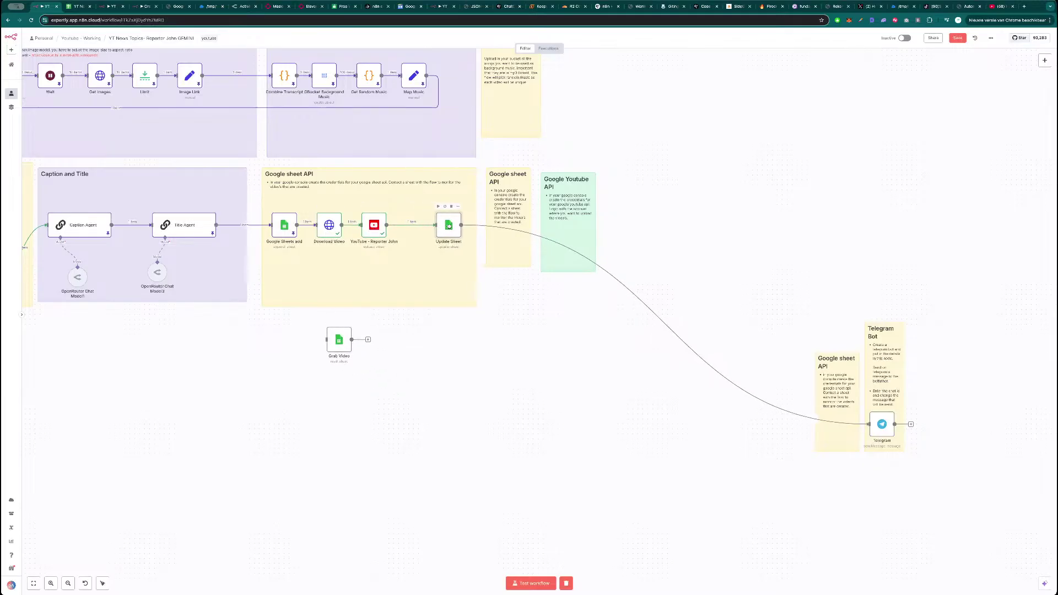
pyautogui.moveTo(375, 226); pyautogui.dragTo(405, 226)
pyautogui.moveTo(323, 227); pyautogui.dragTo(353, 227)
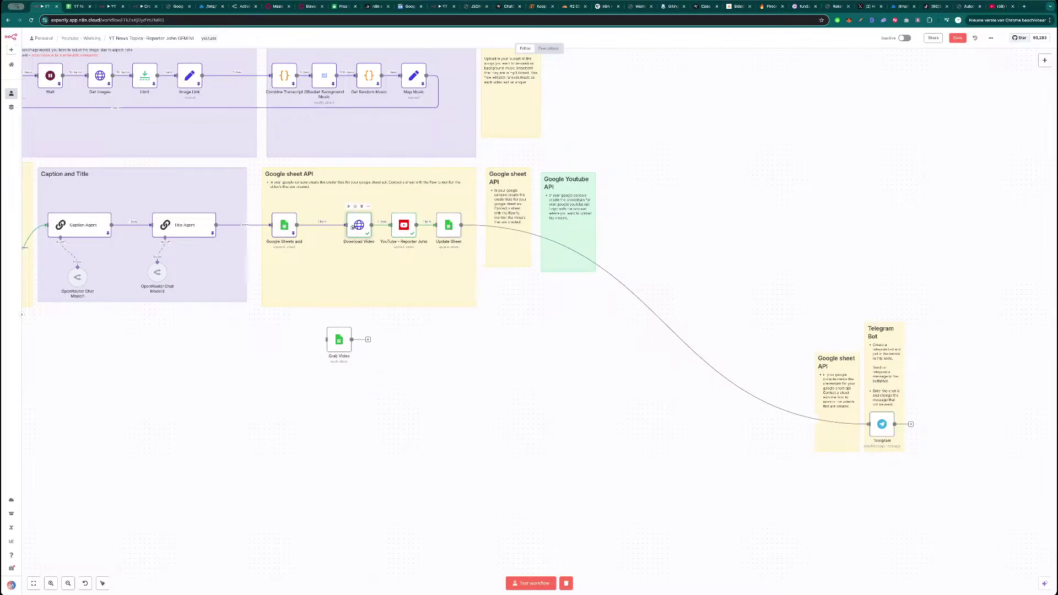
pyautogui.moveTo(314, 227)
pyautogui.moveTo(297, 225); pyautogui.dragTo(327, 340)
pyautogui.click(327, 225)
pyautogui.moveTo(352, 340); pyautogui.dragTo(346, 225)
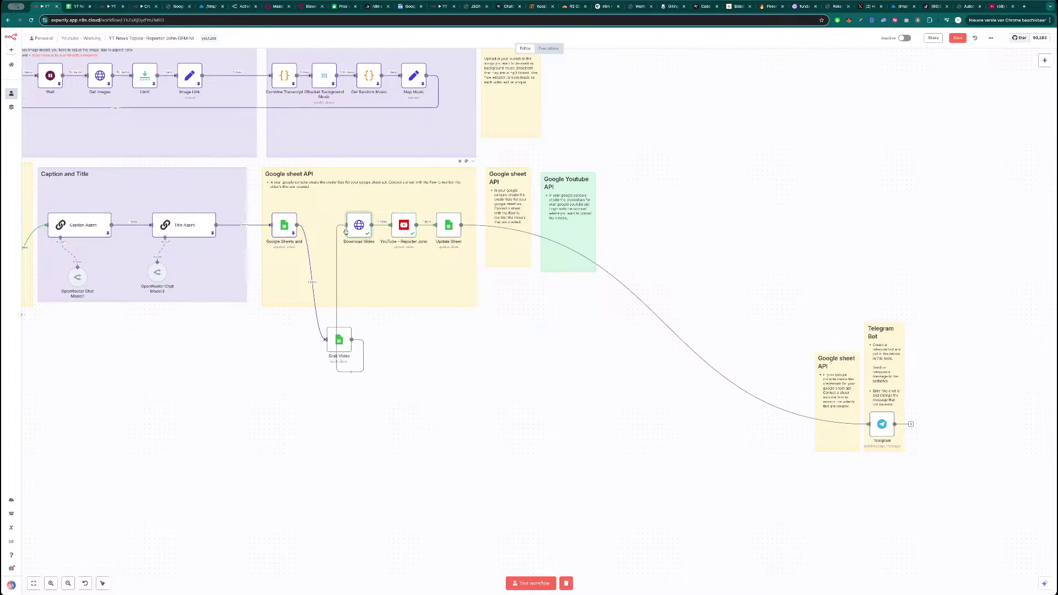
pyautogui.moveTo(341, 336); pyautogui.dragTo(325, 224)
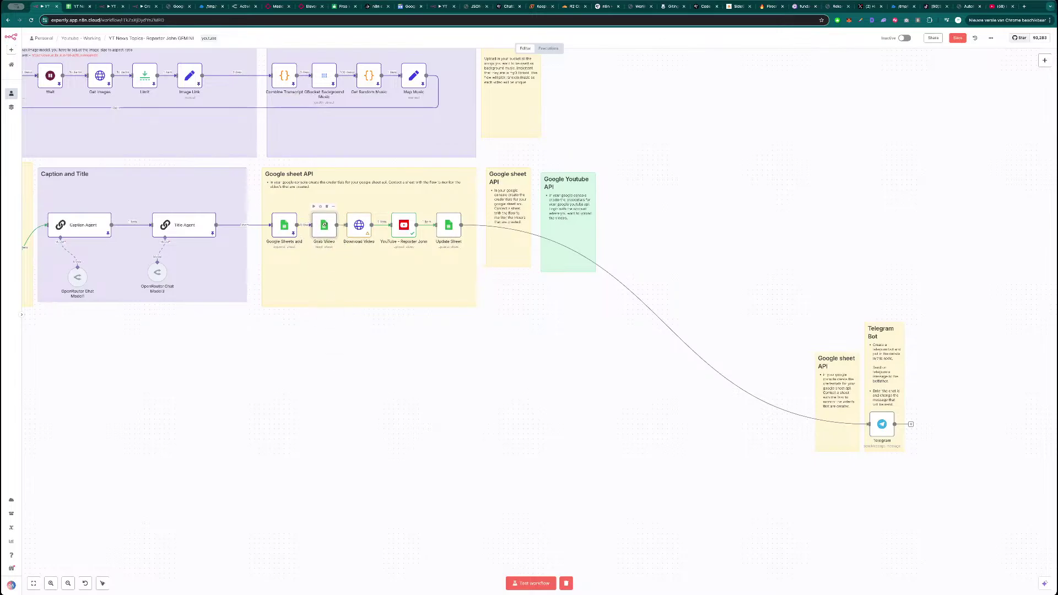
# - Test the Grab Video node and check the Update Sheet node's expressions that reference it
pyautogui.doubleClick(324, 226)
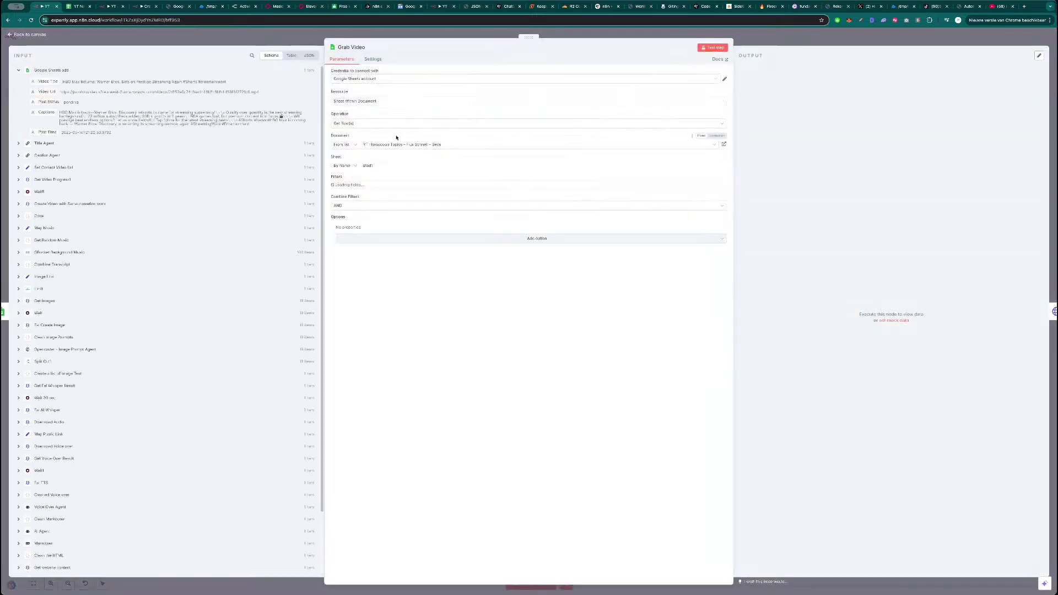
pyautogui.click(713, 49)
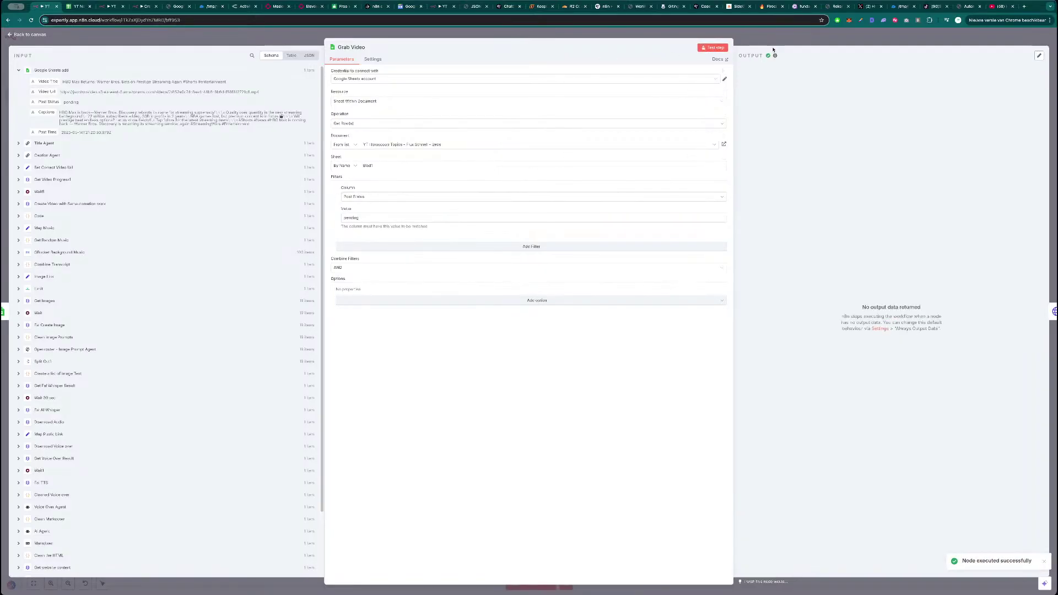
pyautogui.click(795, 44)
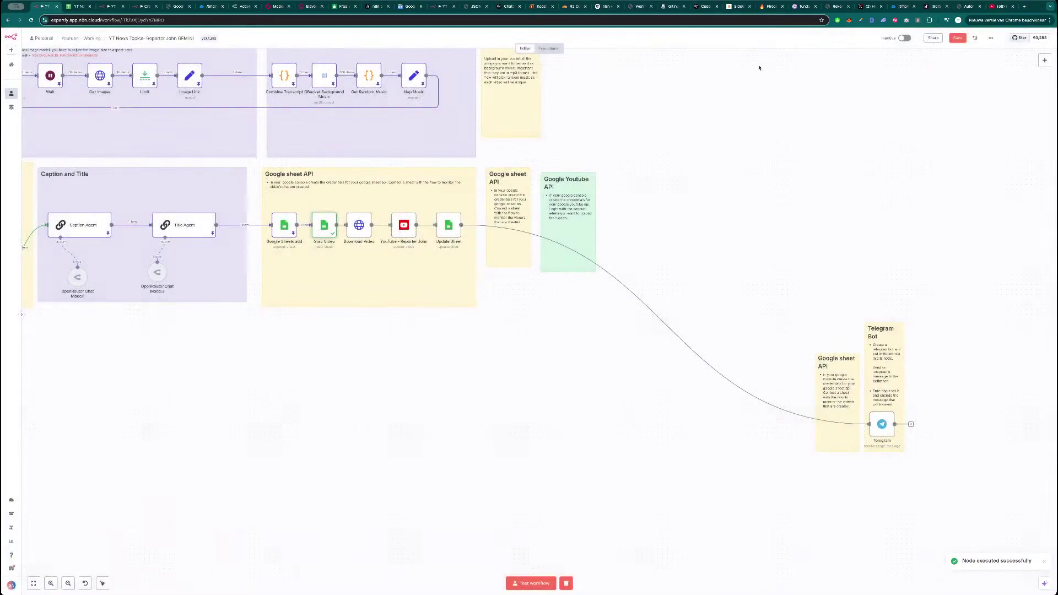
pyautogui.doubleClick(324, 229)
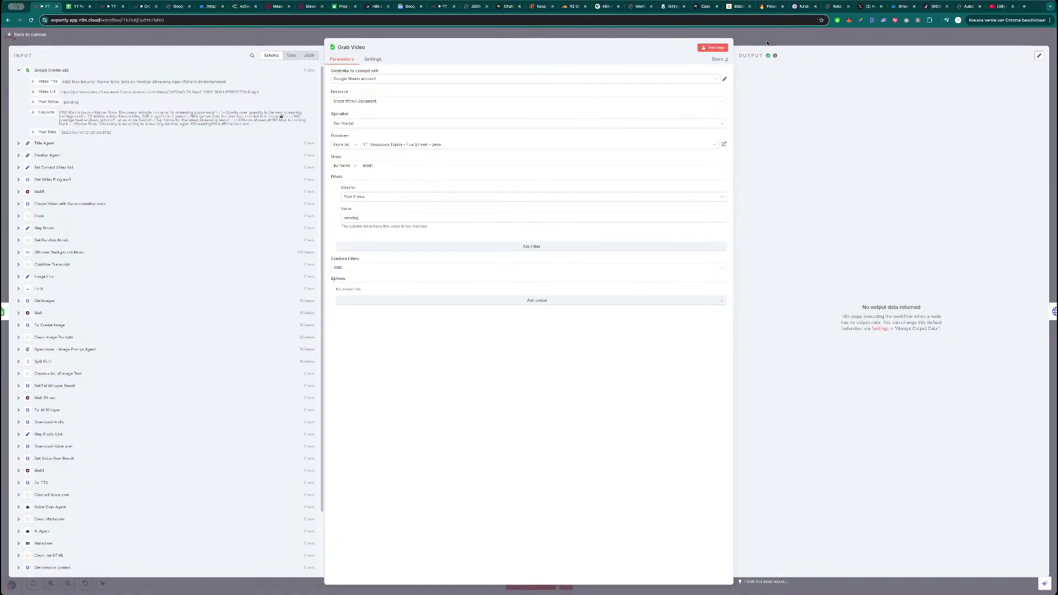
pyautogui.press('Escape')
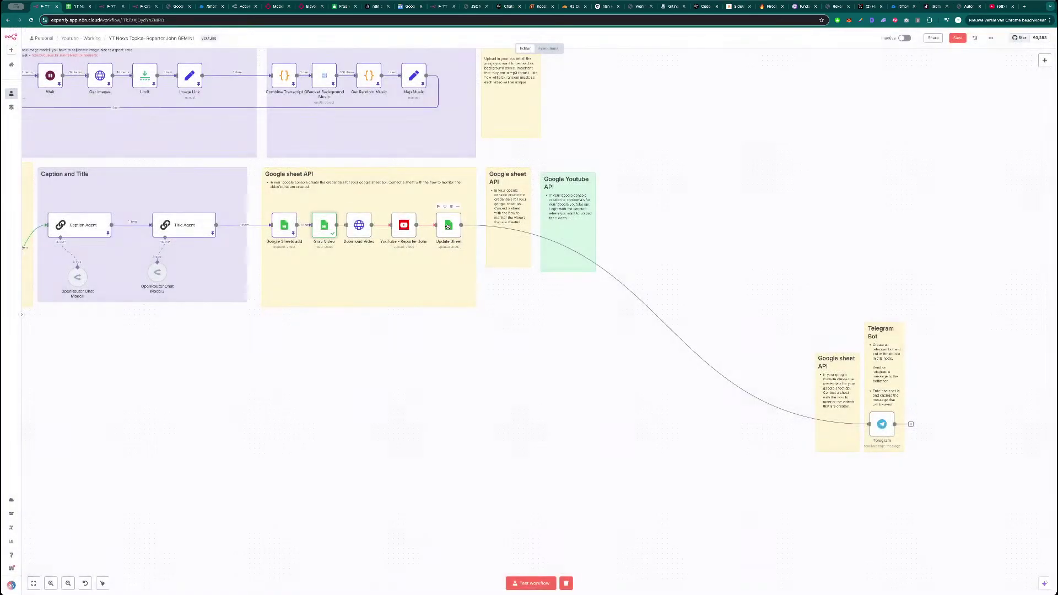
pyautogui.doubleClick(442, 227)
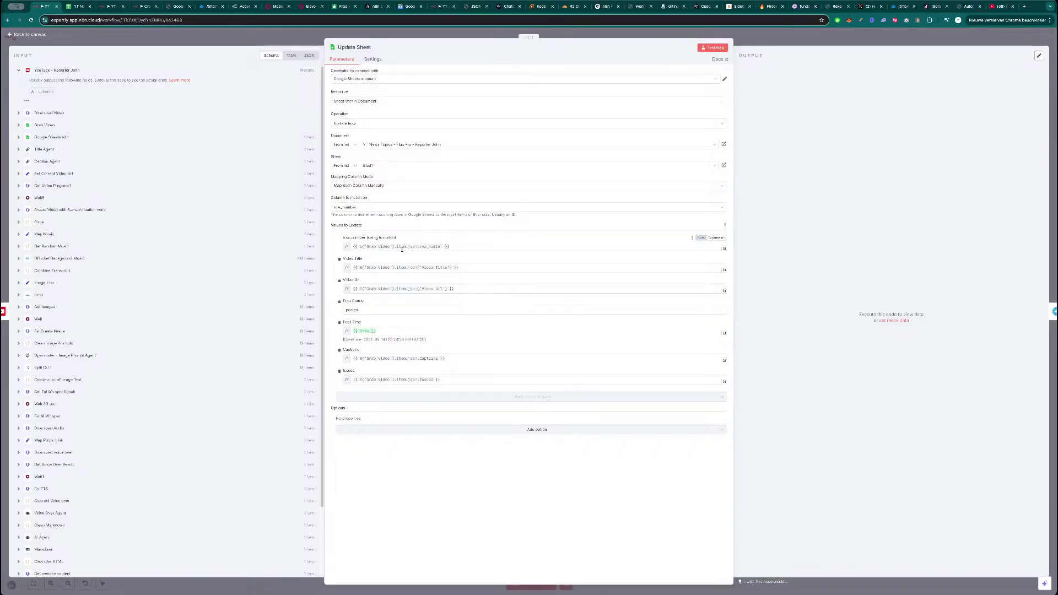
pyautogui.press('Escape')
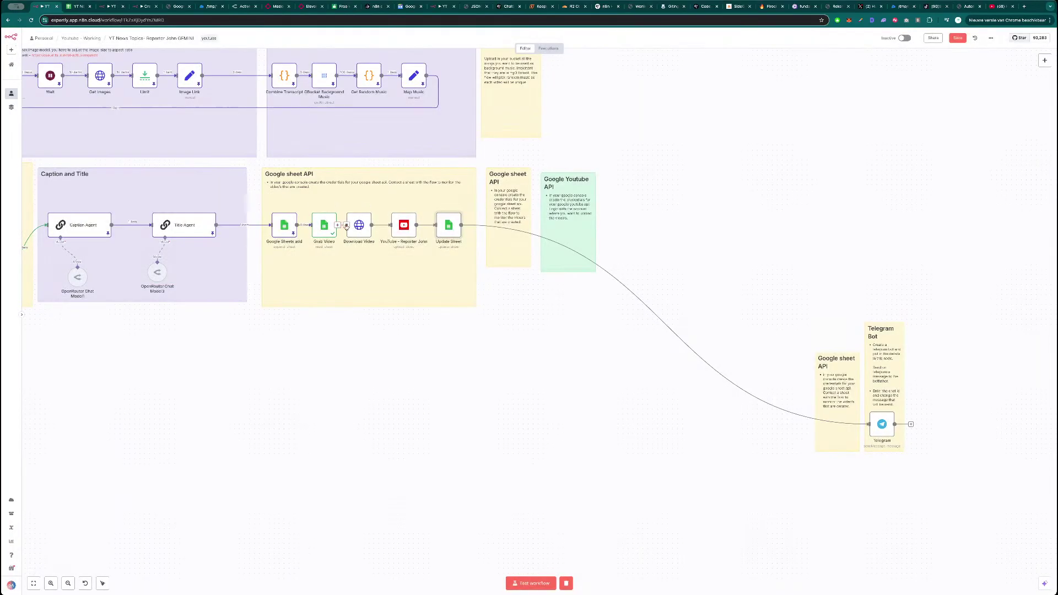
pyautogui.press('Return')
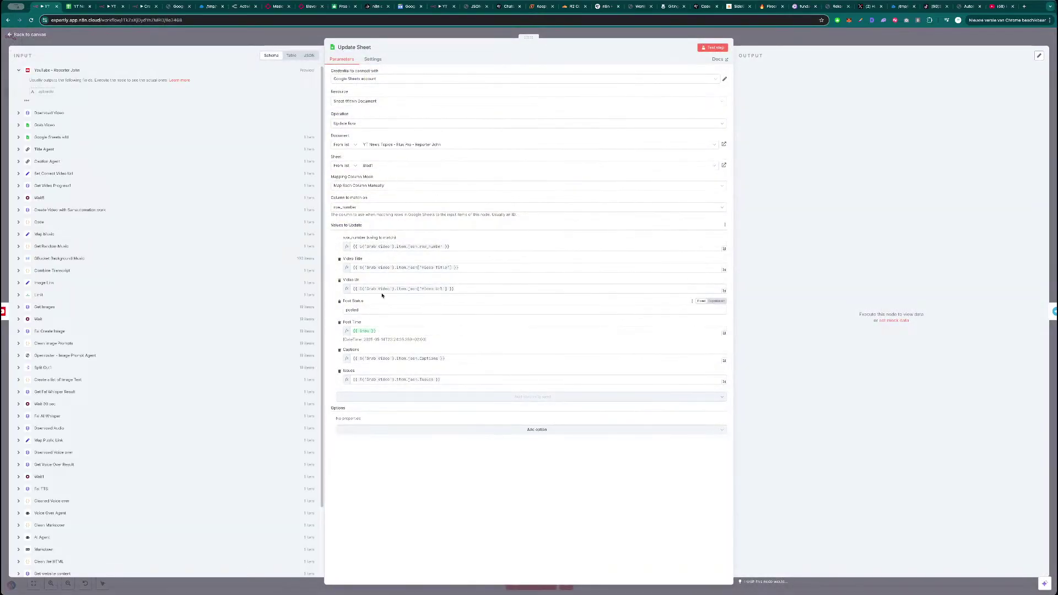
pyautogui.press('Escape')
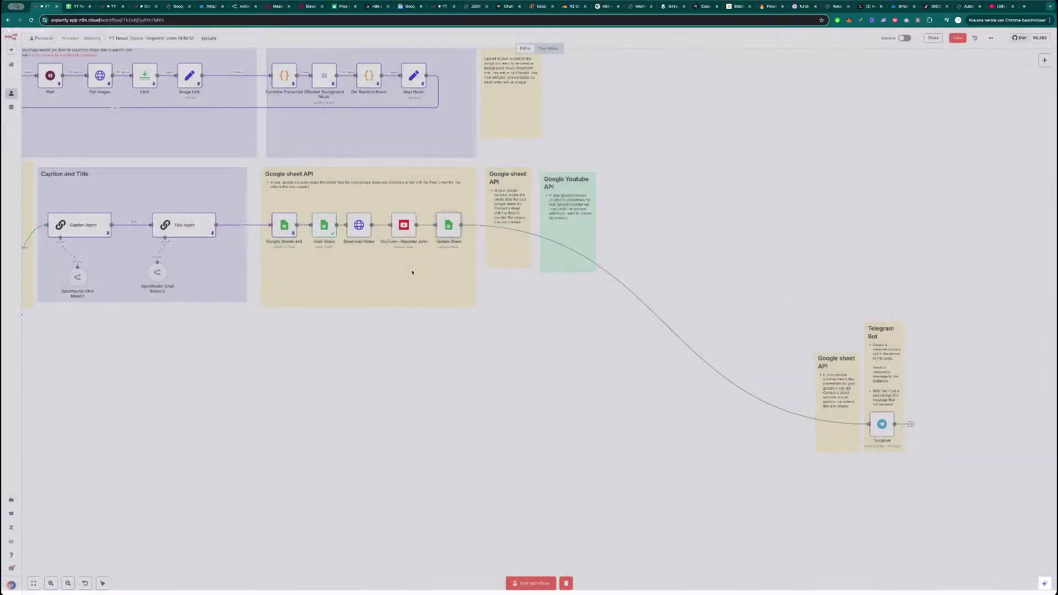
# - Retest the Grab Video node and unpin the output data of the Google Sheets add node
pyautogui.doubleClick(327, 232)
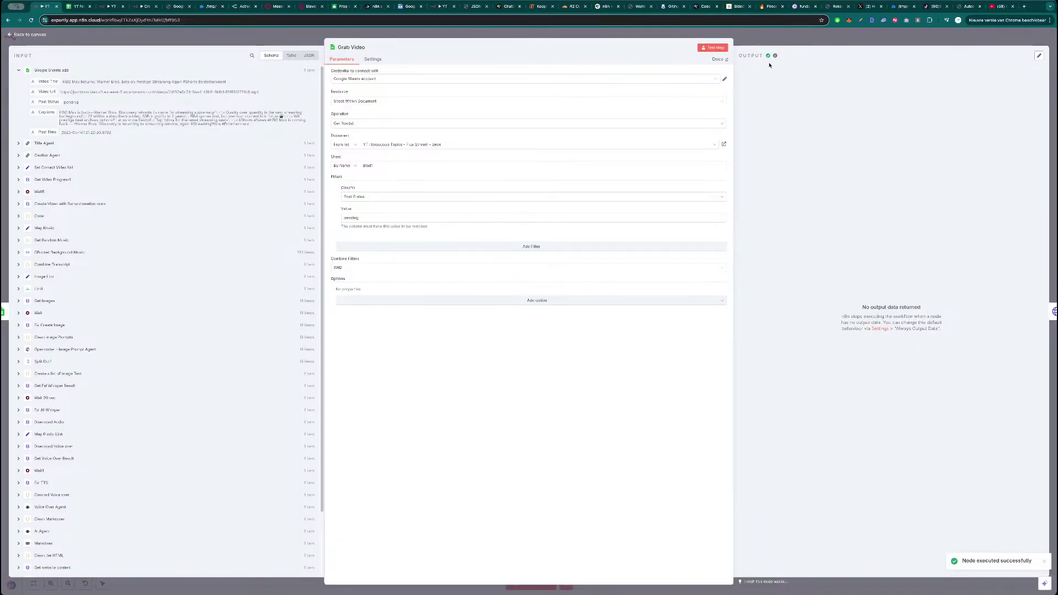
pyautogui.click(798, 43)
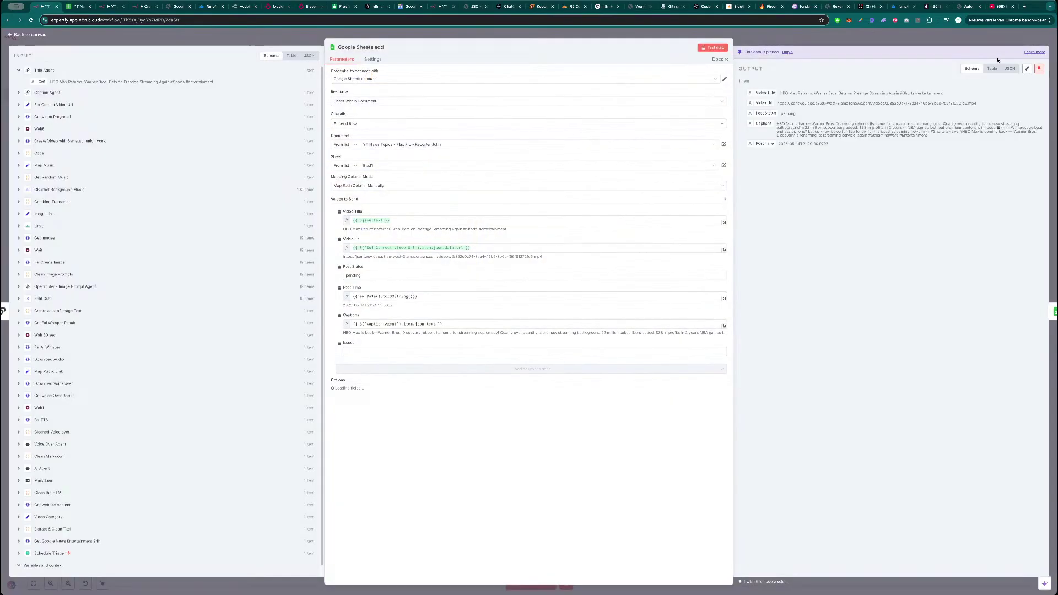
pyautogui.click(1037, 69)
pyautogui.click(895, 38)
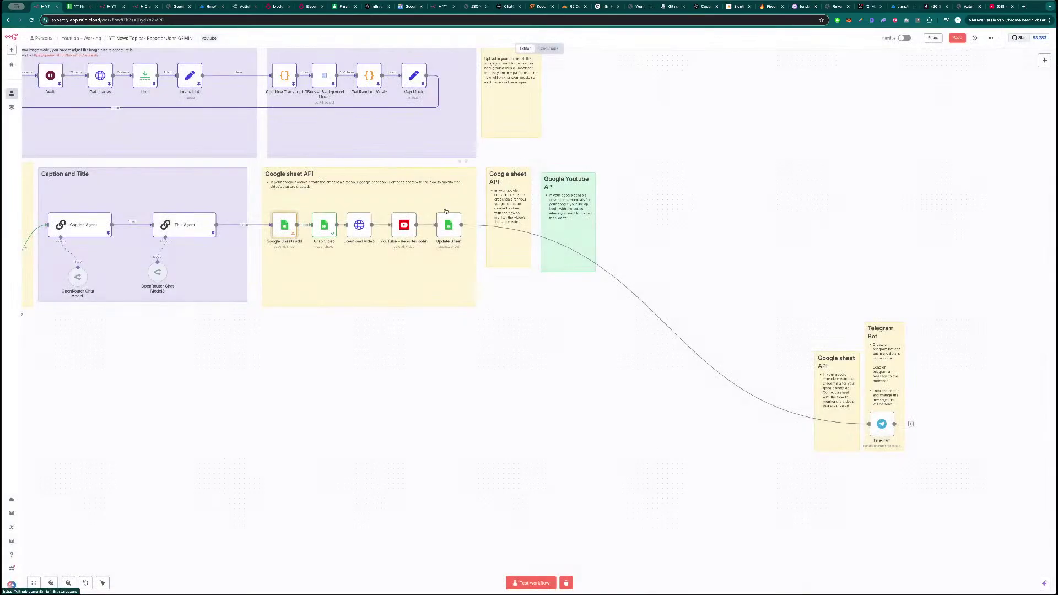
# - Enable Always Output Data for the Grab Video node and test it again
pyautogui.doubleClick(328, 229)
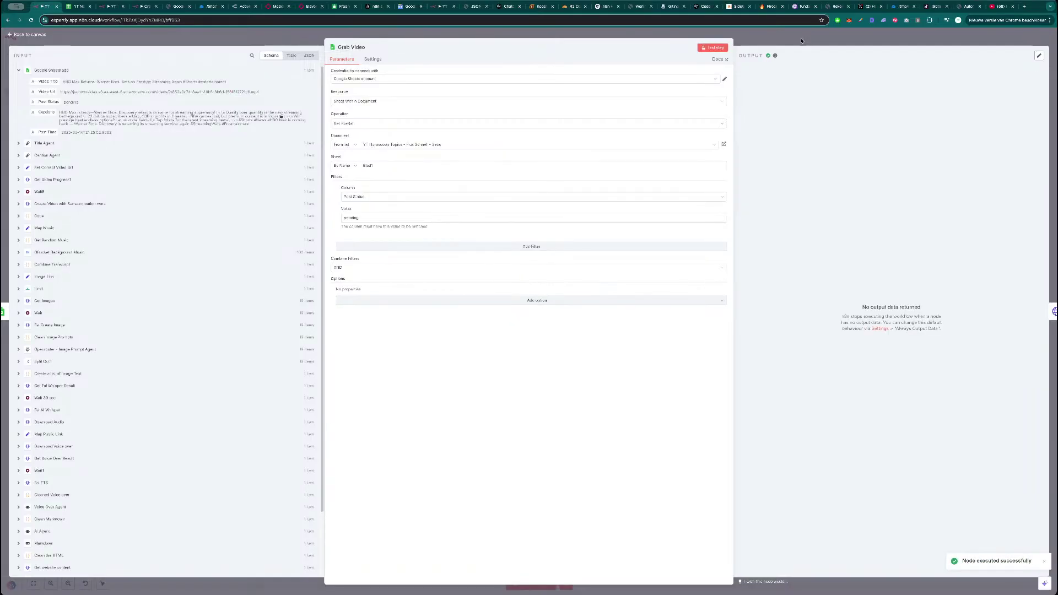
pyautogui.click(373, 60)
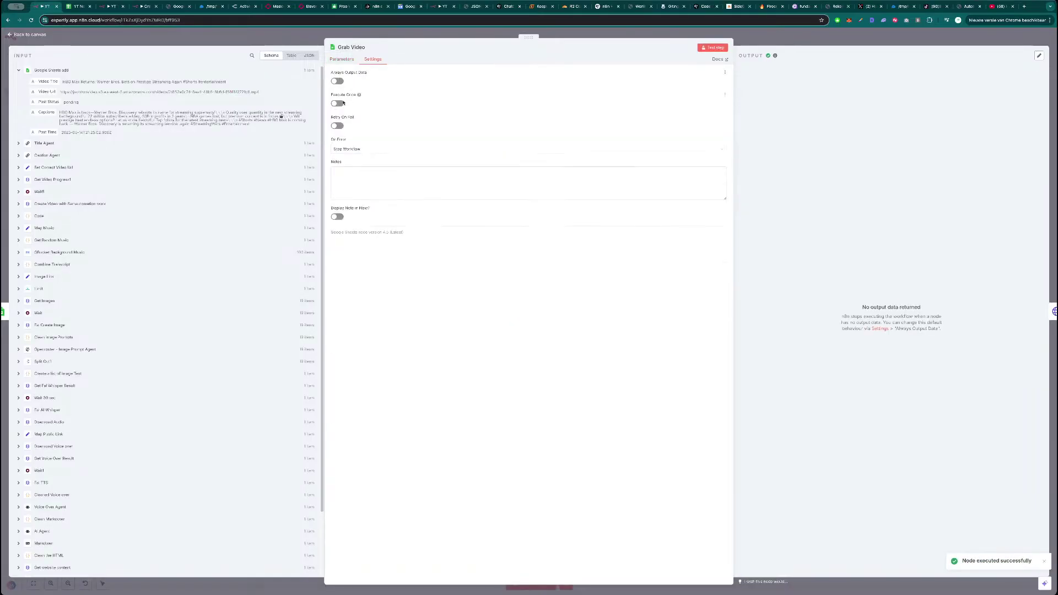
pyautogui.click(338, 81)
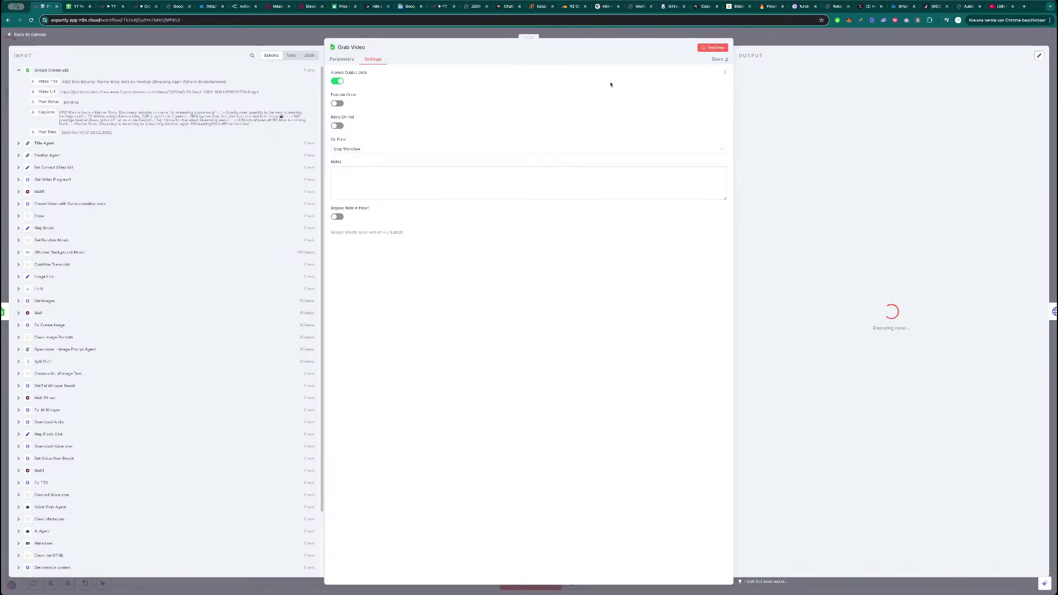
pyautogui.click(350, 60)
# - Clear the duplicate HBO Max entry in row 44 of the YT News Topics spreadsheet and return to the workflow
pyautogui.click(77, 6)
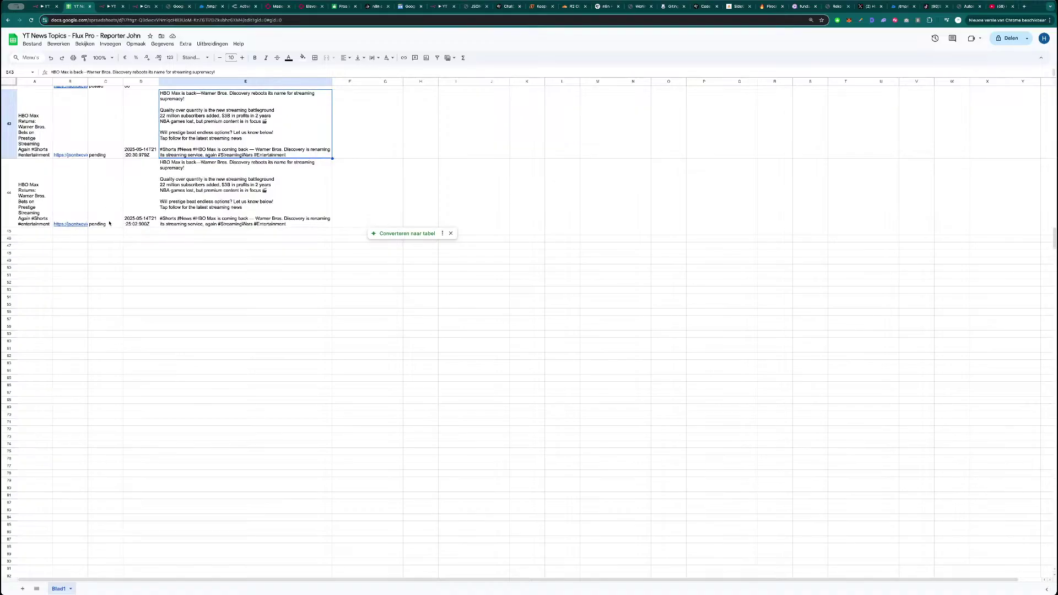
pyautogui.scroll(3, 109, 223)
pyautogui.click(102, 332)
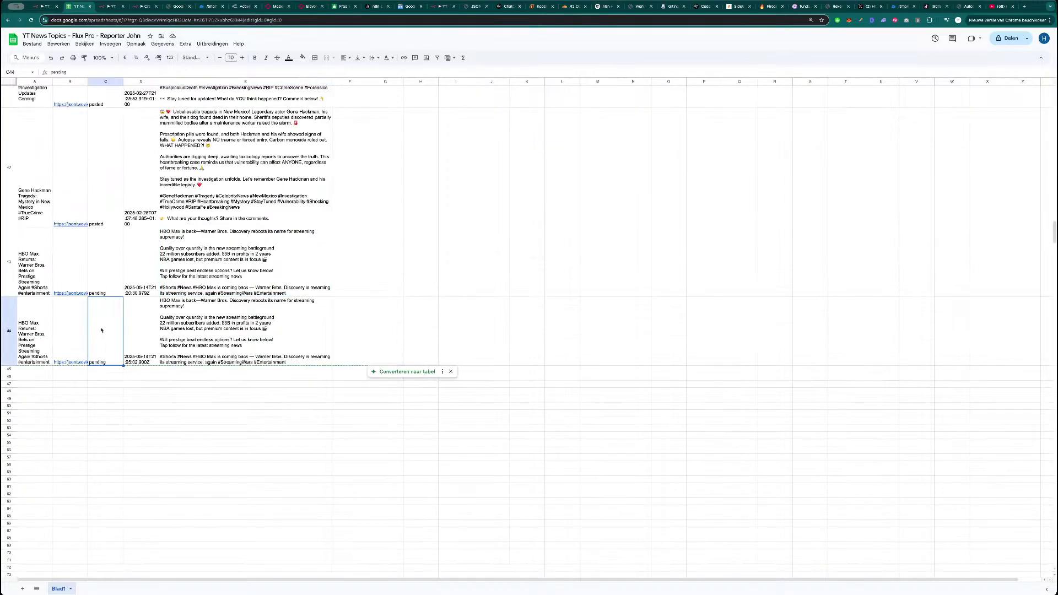
pyautogui.click(14, 327)
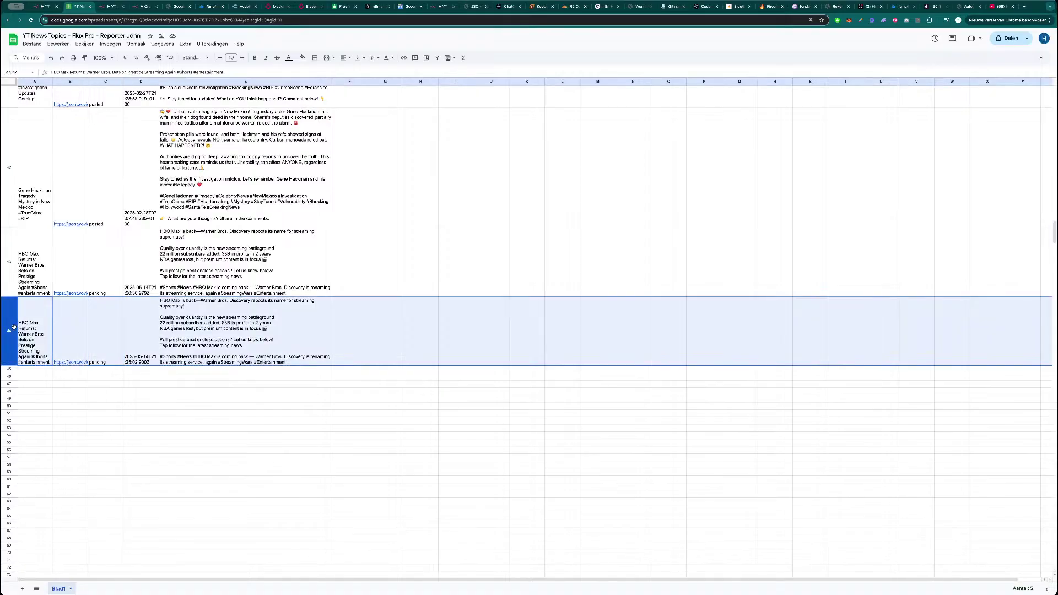
pyautogui.press('Delete')
pyautogui.hotkey('ctrl', 'shift', 'Tab')
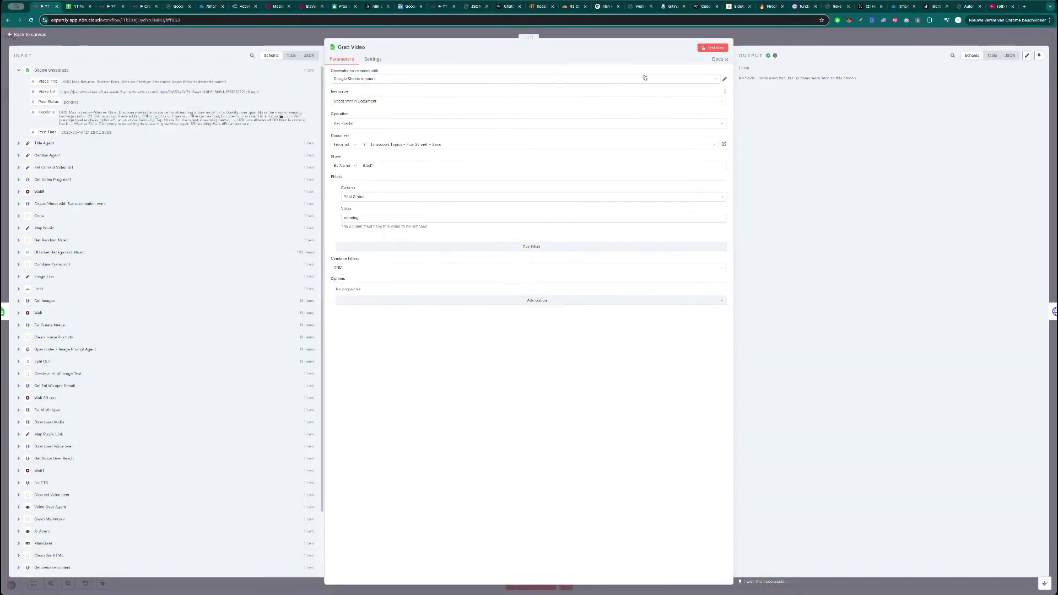
# - Rerun the Grab Video node and disable its Always Output Data setting
pyautogui.click(717, 50)
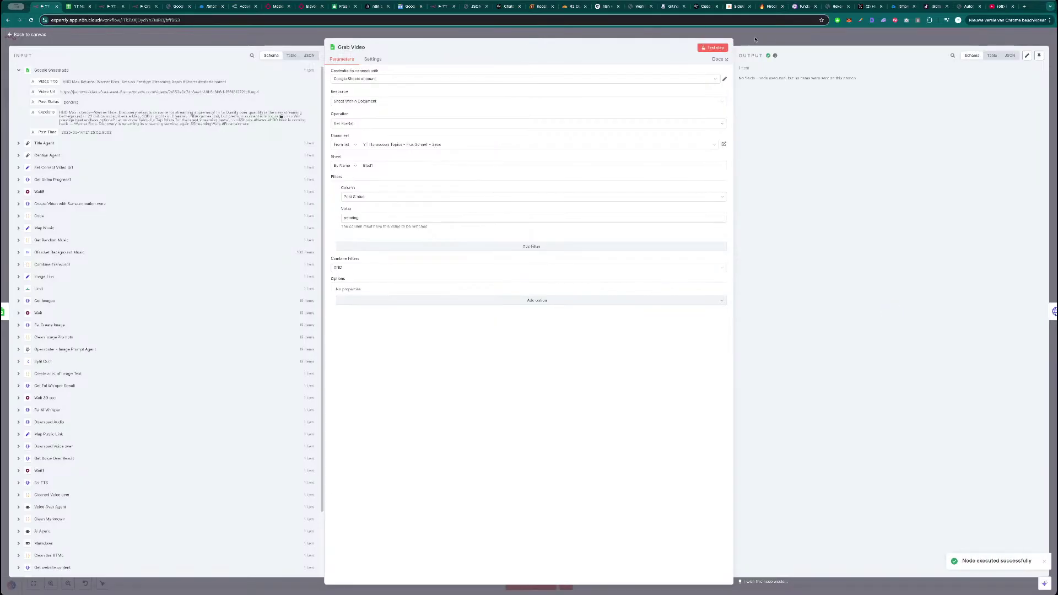
pyautogui.click(373, 59)
pyautogui.click(339, 82)
pyautogui.click(342, 59)
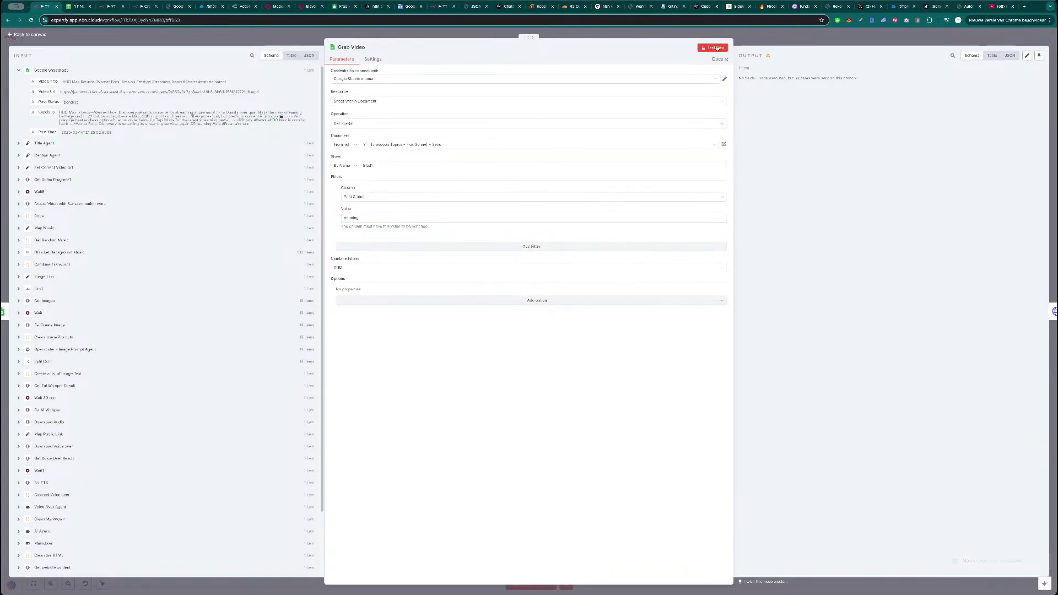
pyautogui.click(759, 41)
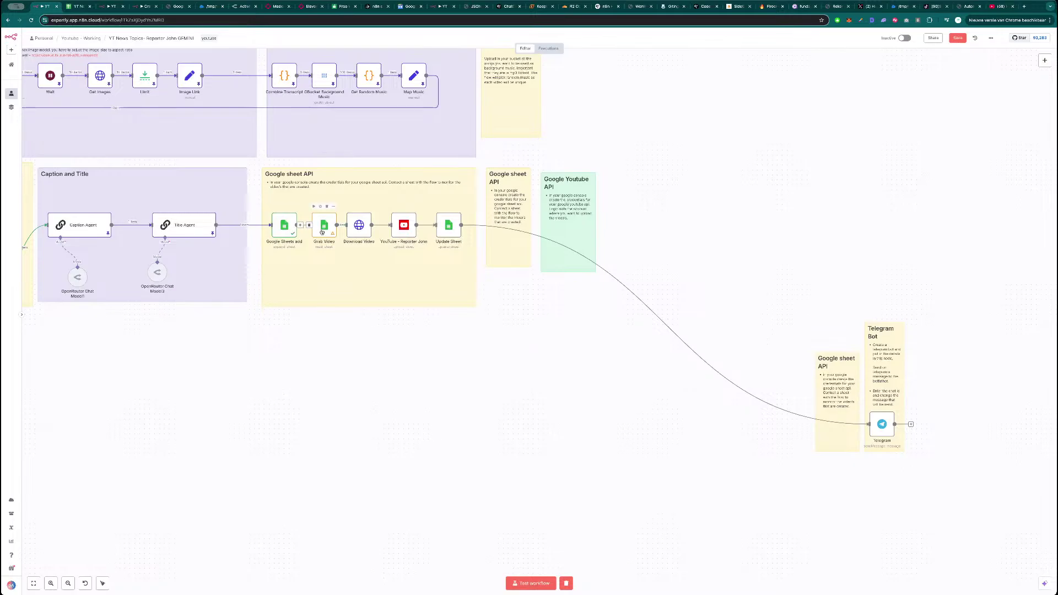
# - Replace the Download Video node's URL expression with the Video Url field from the Google Sheets add node
pyautogui.doubleClick(363, 227)
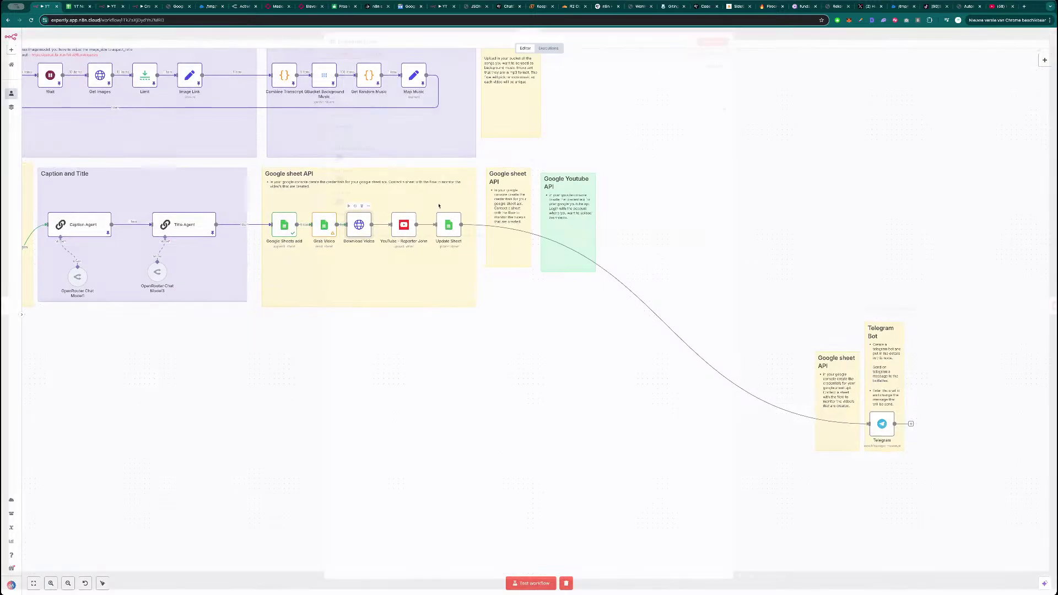
pyautogui.click(717, 48)
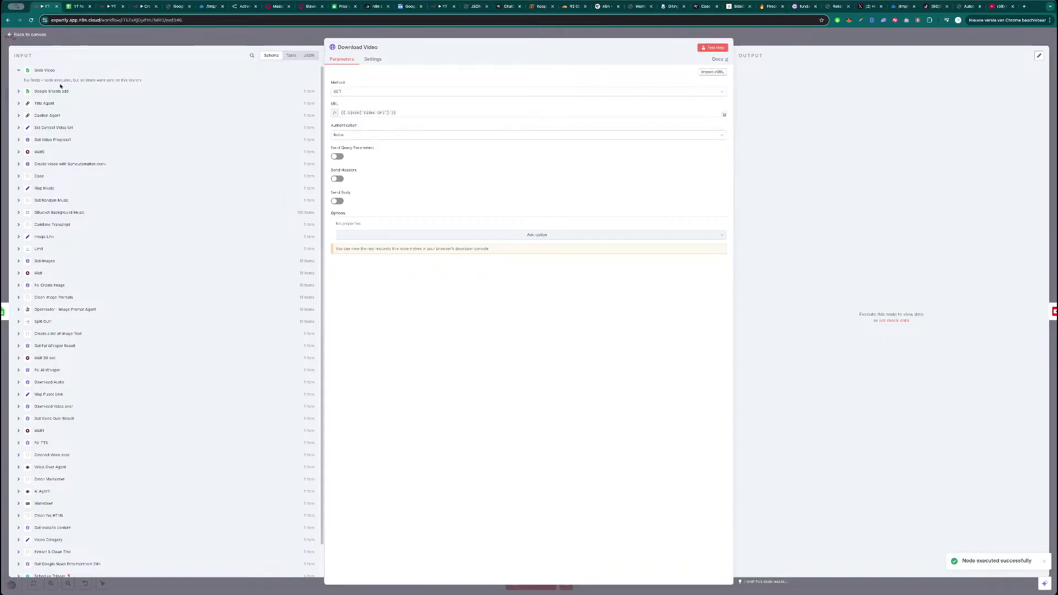
pyautogui.click(25, 90)
pyautogui.moveTo(47, 104); pyautogui.dragTo(339, 112)
pyautogui.press('BackSpace')
pyautogui.click(409, 100)
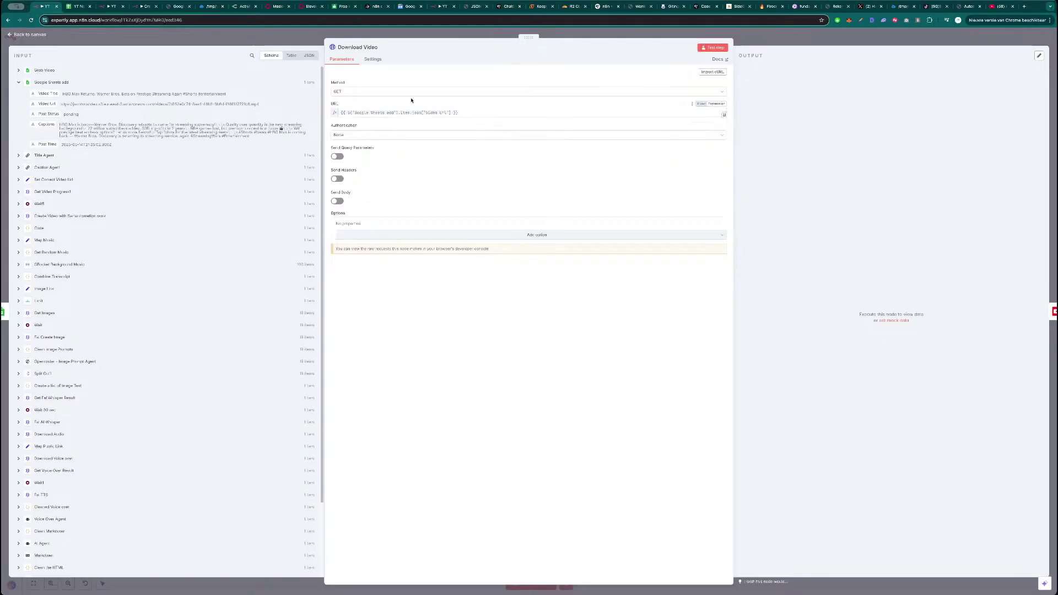
pyautogui.press('Escape')
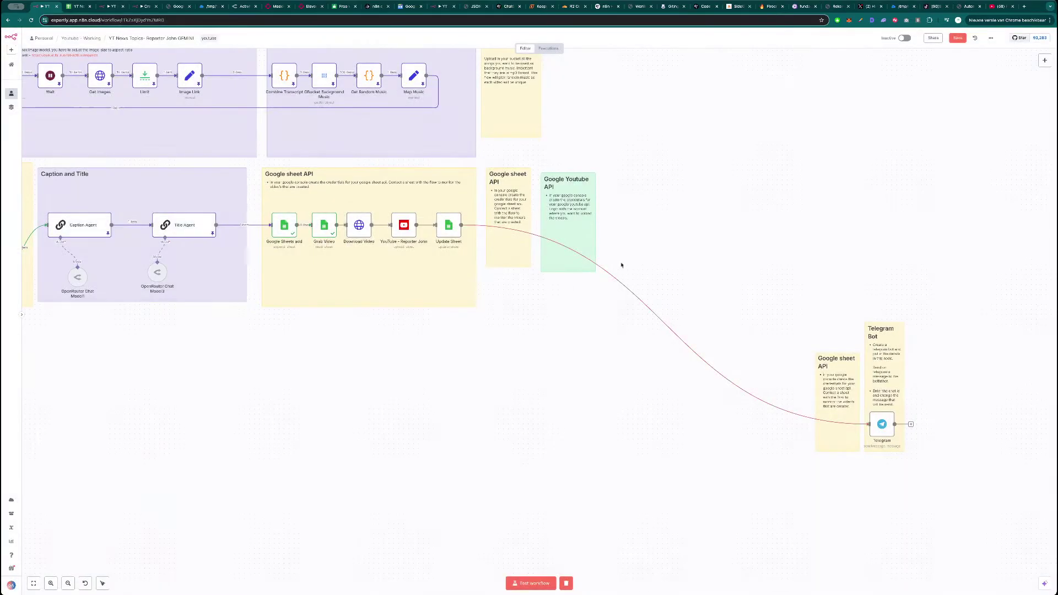
# - Save the workflow and reload its page
pyautogui.hotkey('ctrl', 's')
pyautogui.hotkey('ctrl', 'r')
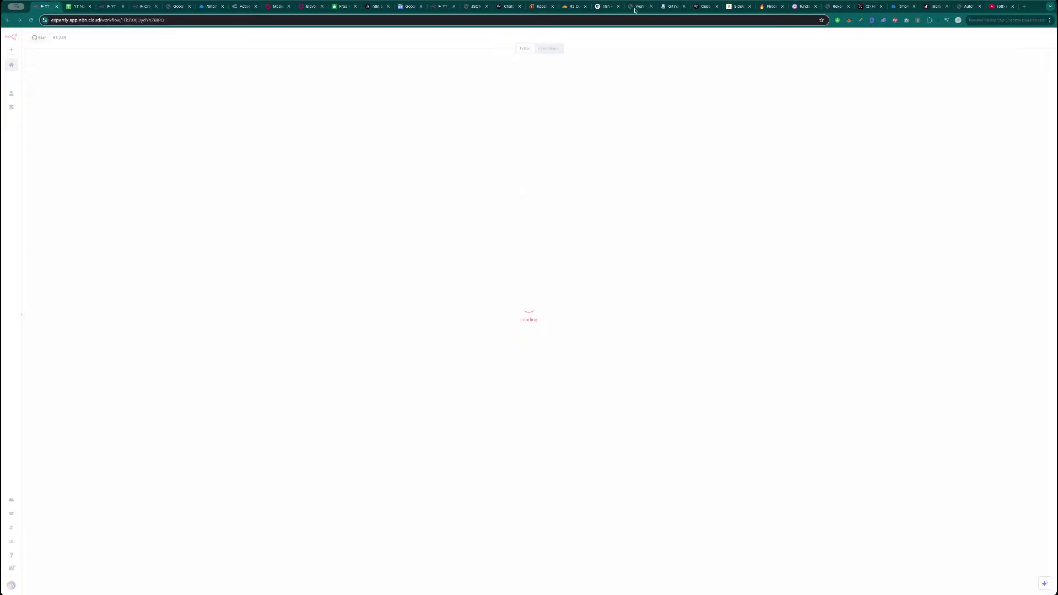
# - Run the workflow up to the Download Video node in the Google sheet API section
pyautogui.scroll(5, 684, 518)
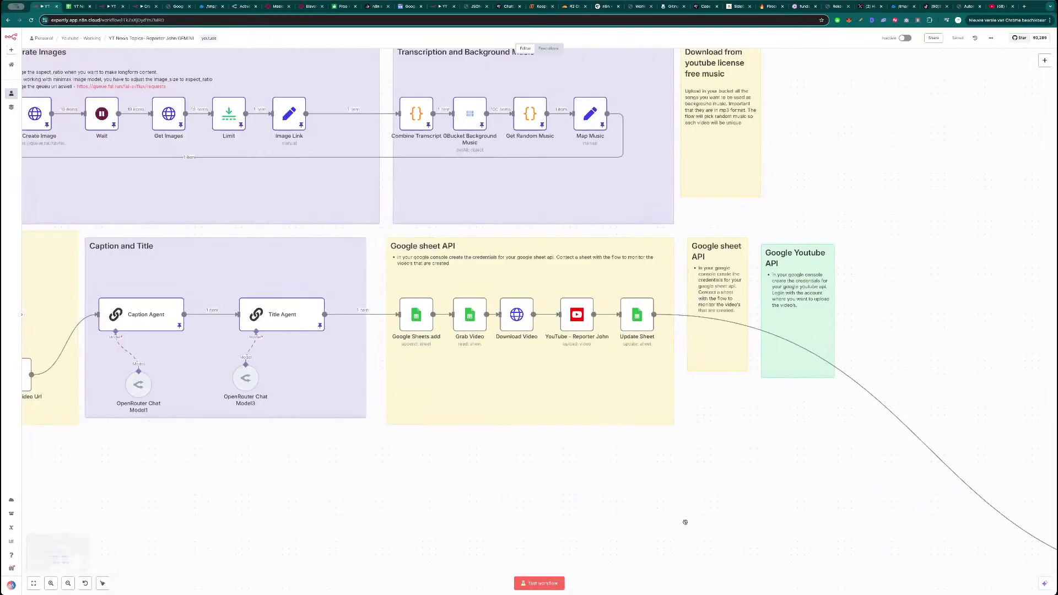
pyautogui.doubleClick(423, 319)
pyautogui.press('Escape')
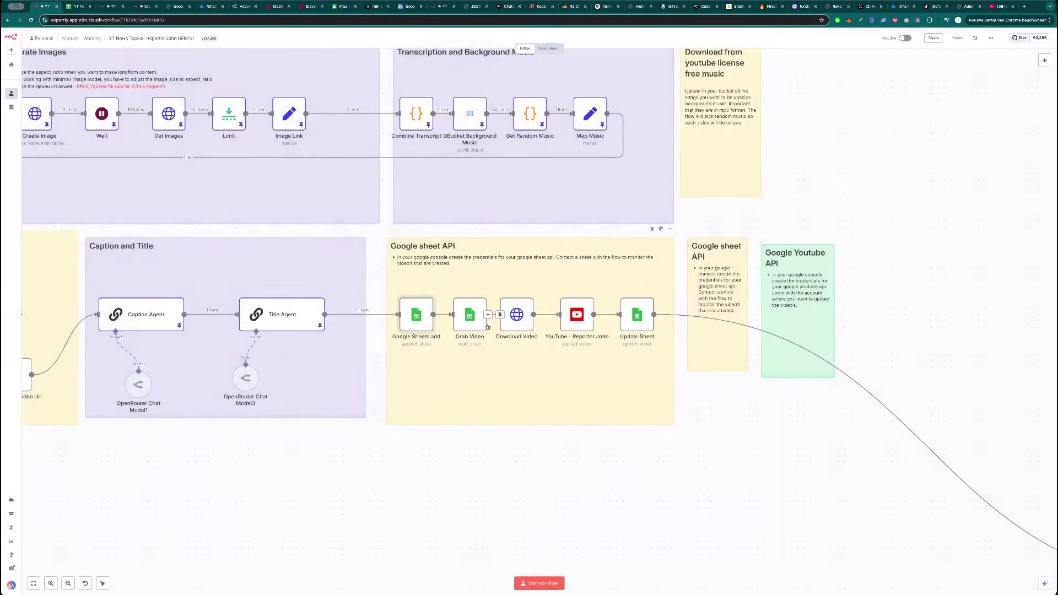
pyautogui.click(503, 290)
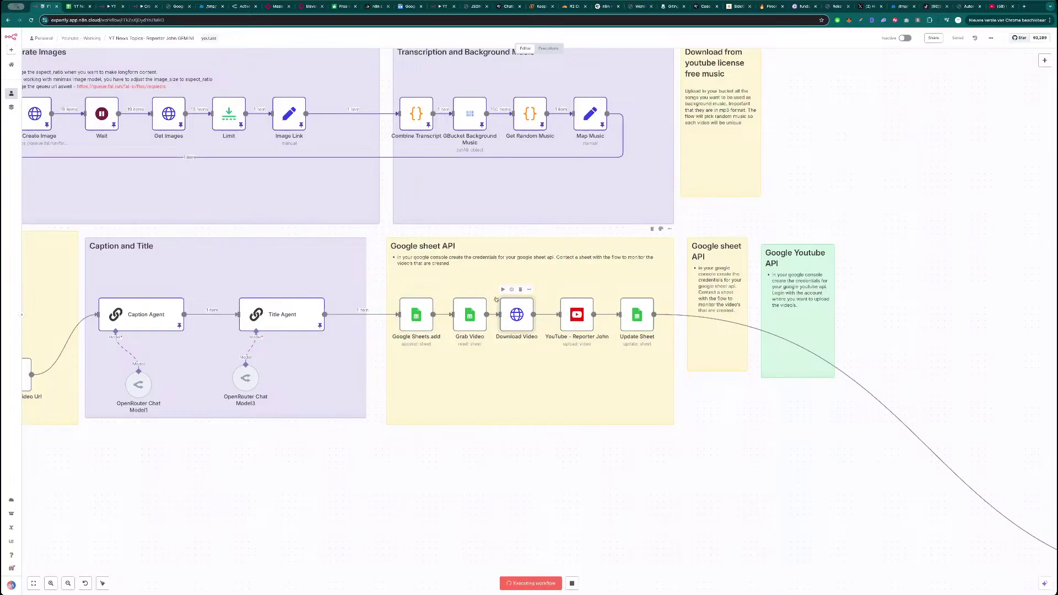
pyautogui.scroll(-10, 498, 298)
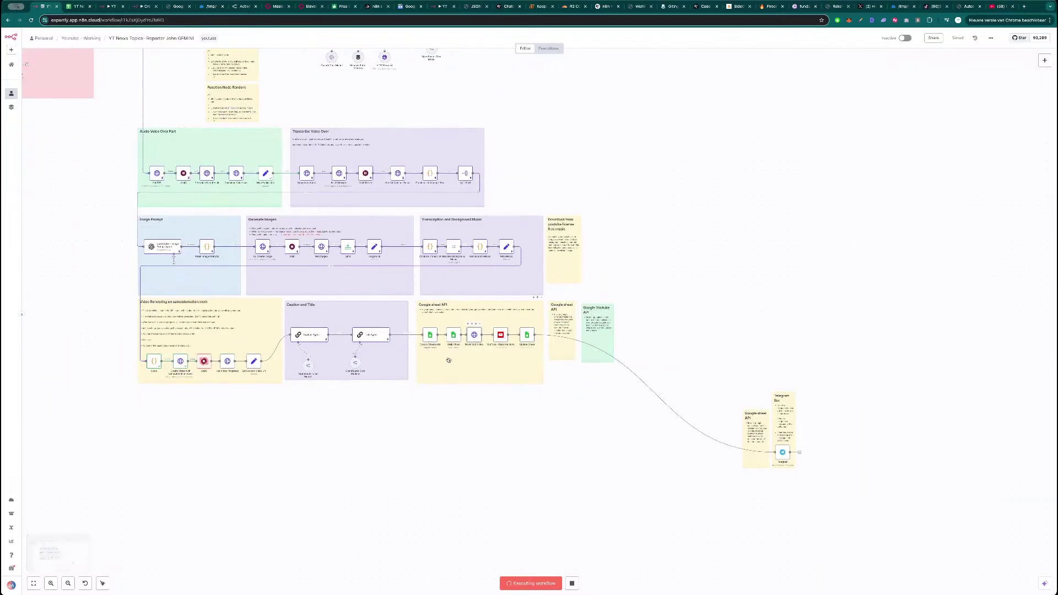
pyautogui.scroll(5, 445, 369)
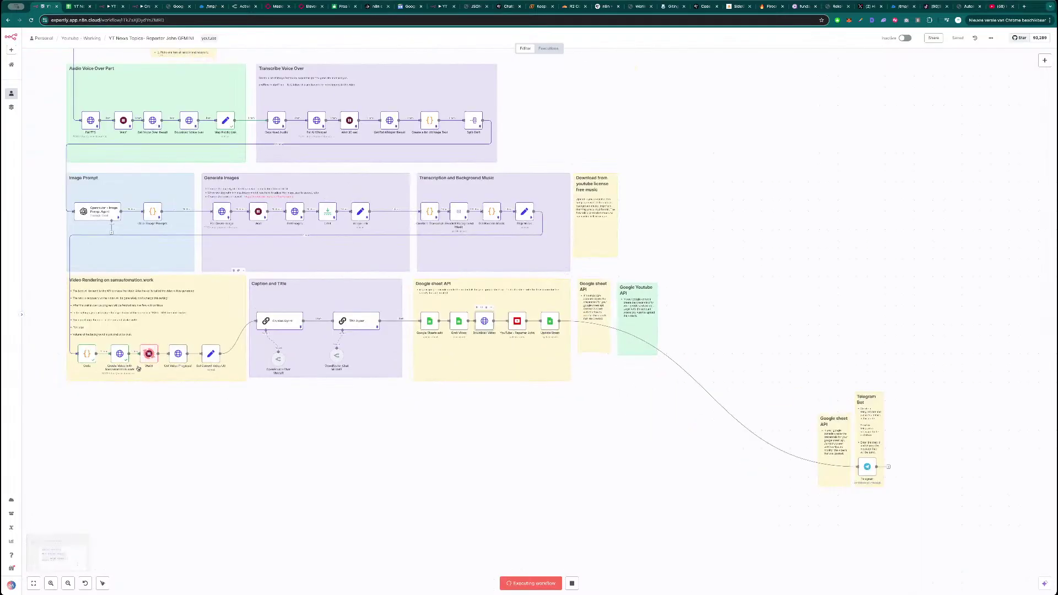
# - Check the wait interval and the video progress request in the Video Rendering section during the run
pyautogui.doubleClick(149, 356)
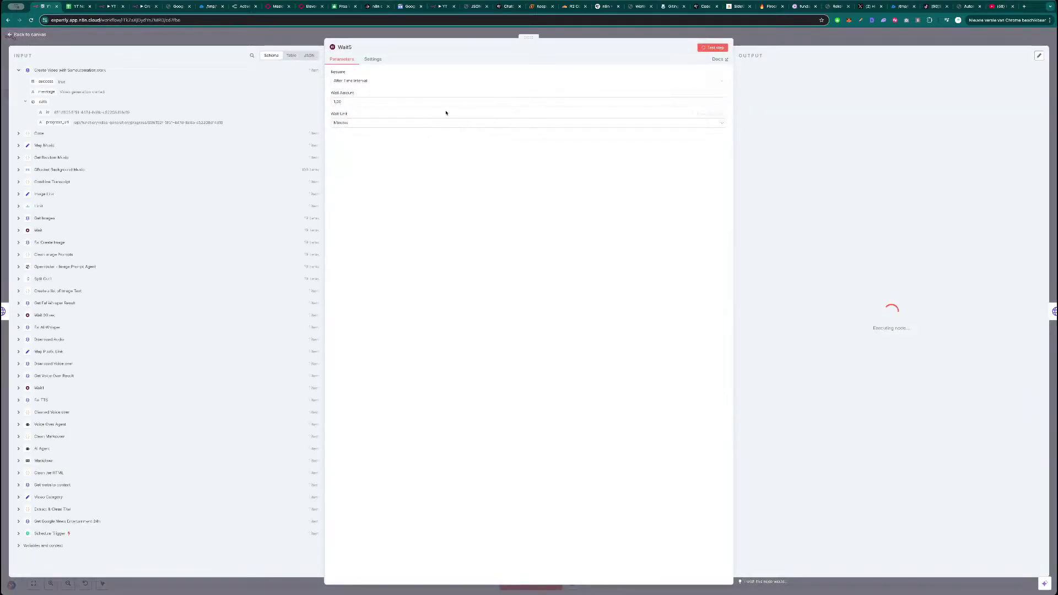
pyautogui.click(761, 39)
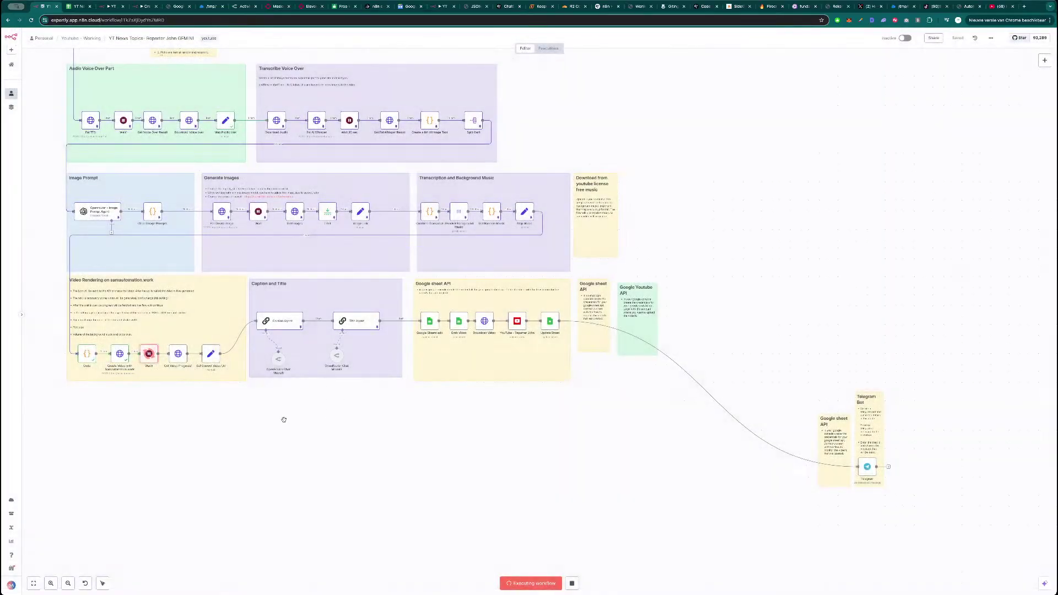
pyautogui.moveTo(284, 421); pyautogui.dragTo(411, 425)
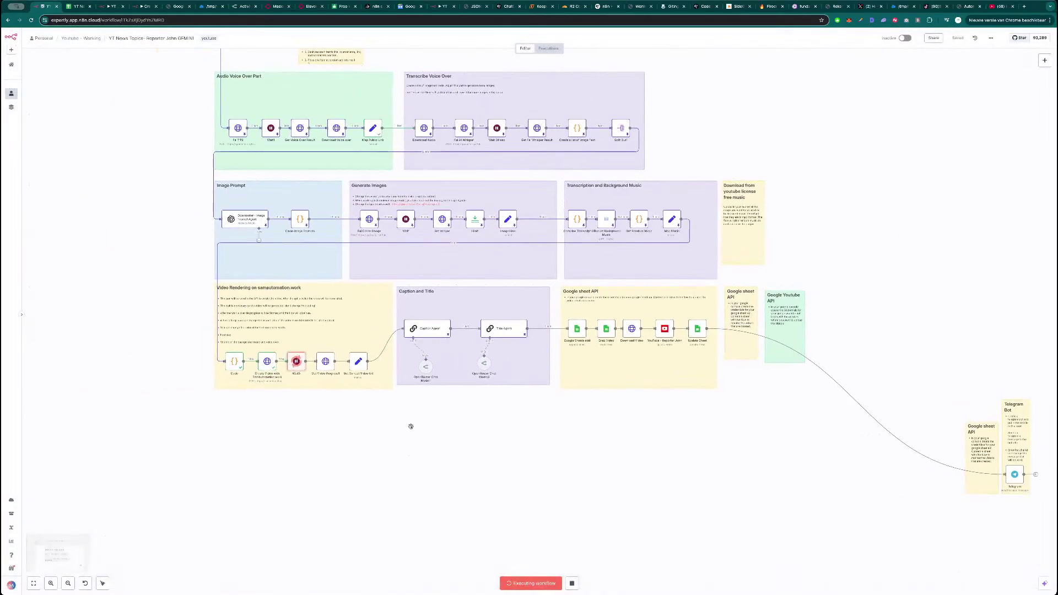
pyautogui.doubleClick(325, 361)
pyautogui.press('Escape')
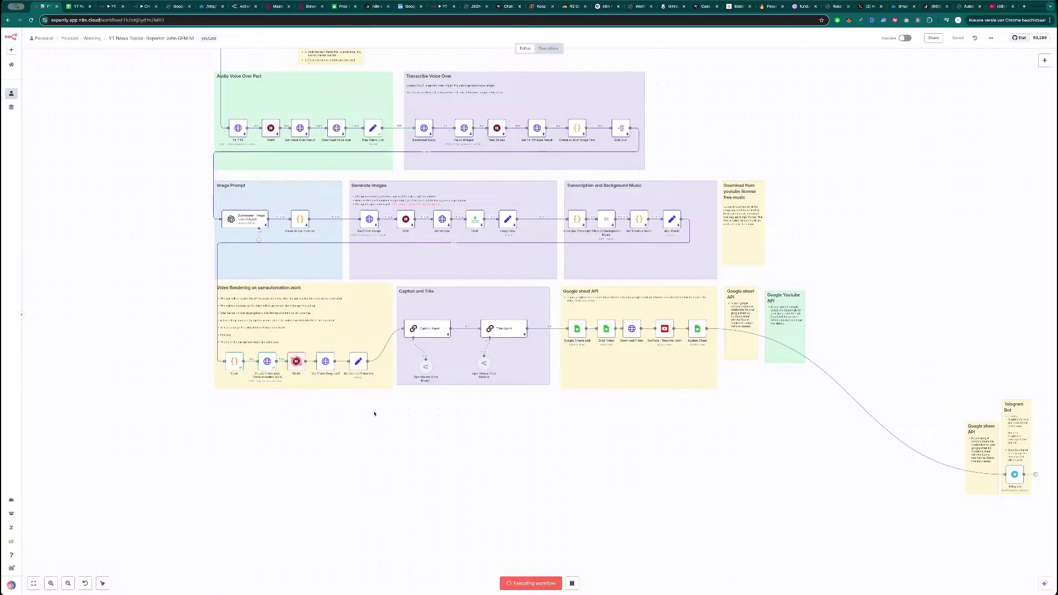
pyautogui.moveTo(616, 470); pyautogui.dragTo(562, 463)
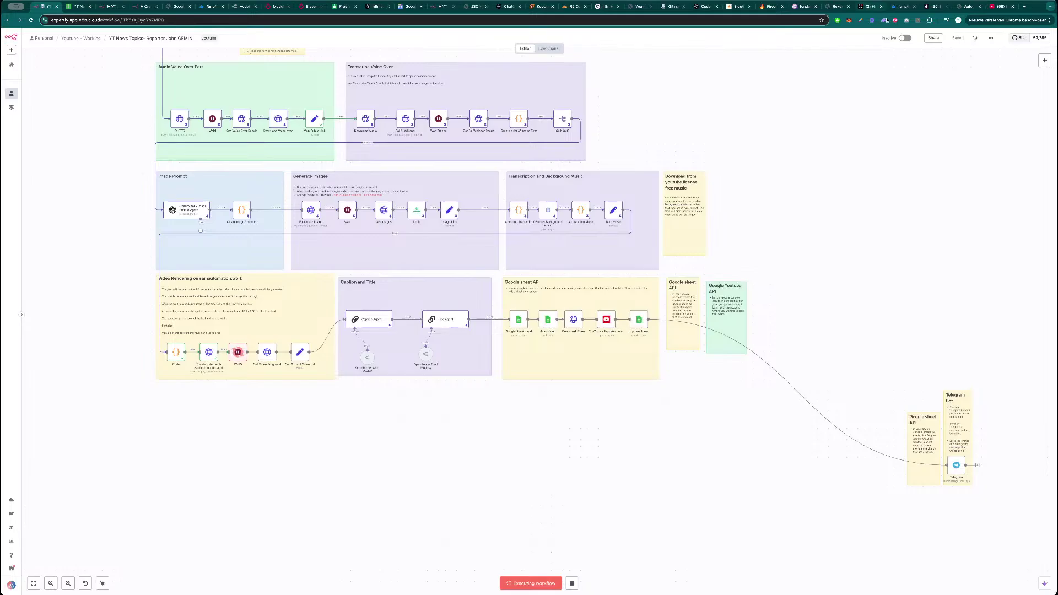
# - Close the unneeded browser tabs, including the TikTok profile, and return to the workflow
pyautogui.click(903, 7)
pyautogui.hotkey('ctrl', 'w')
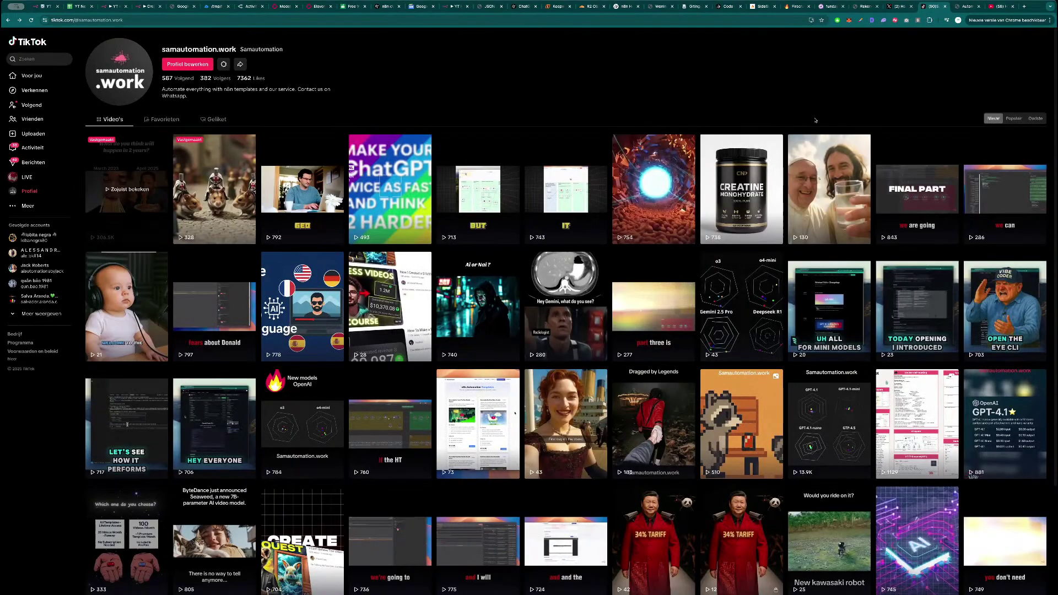
pyautogui.hotkey('ctrl', 'w')
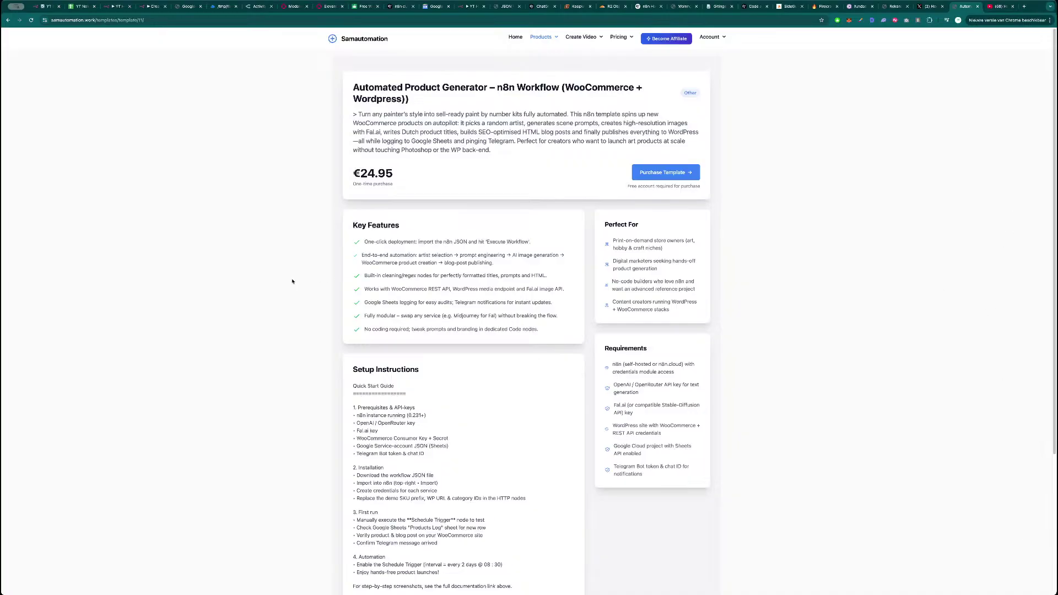
pyautogui.press('super+1')
# - Inspect the Grab Video node's pending filter and output, plus the Download Video node's URL expression
pyautogui.scroll(-3, 472, 437)
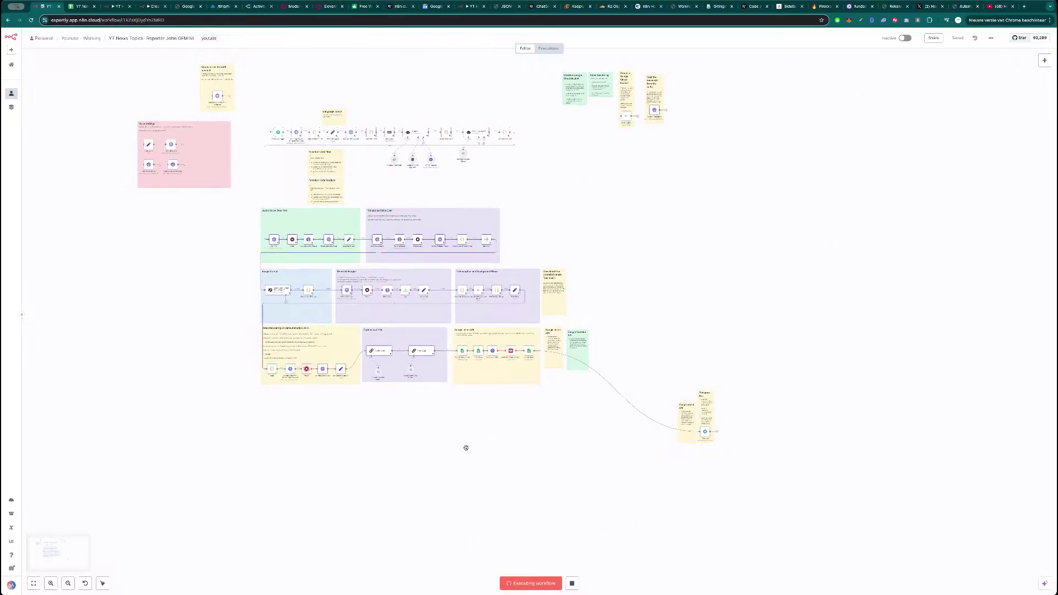
pyautogui.hscroll(-3, 466, 447)
pyautogui.scroll(2, 466, 448)
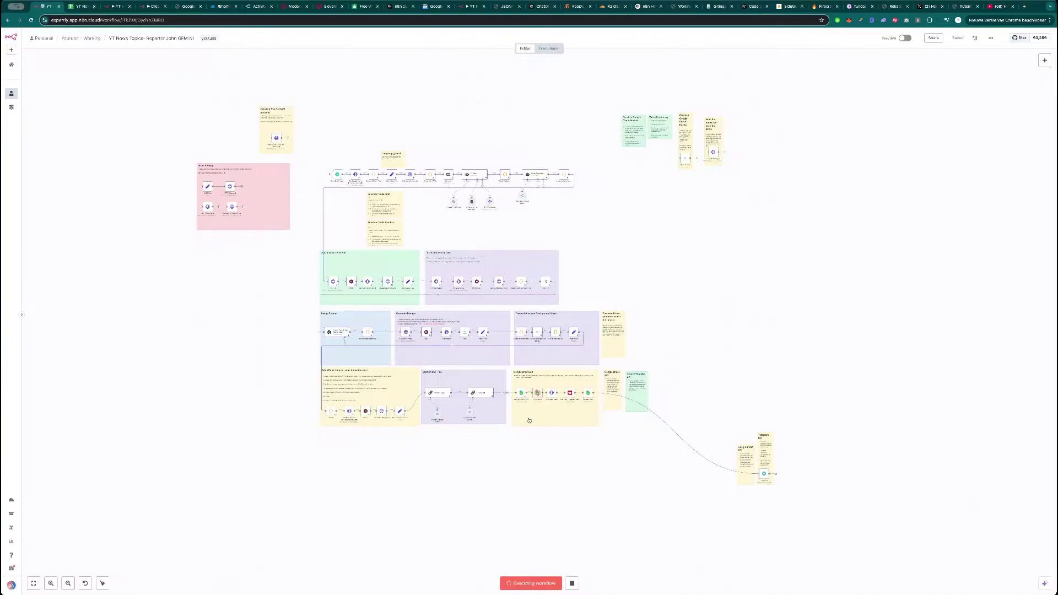
pyautogui.doubleClick(539, 393)
pyautogui.press('Escape')
pyautogui.doubleClick(538, 394)
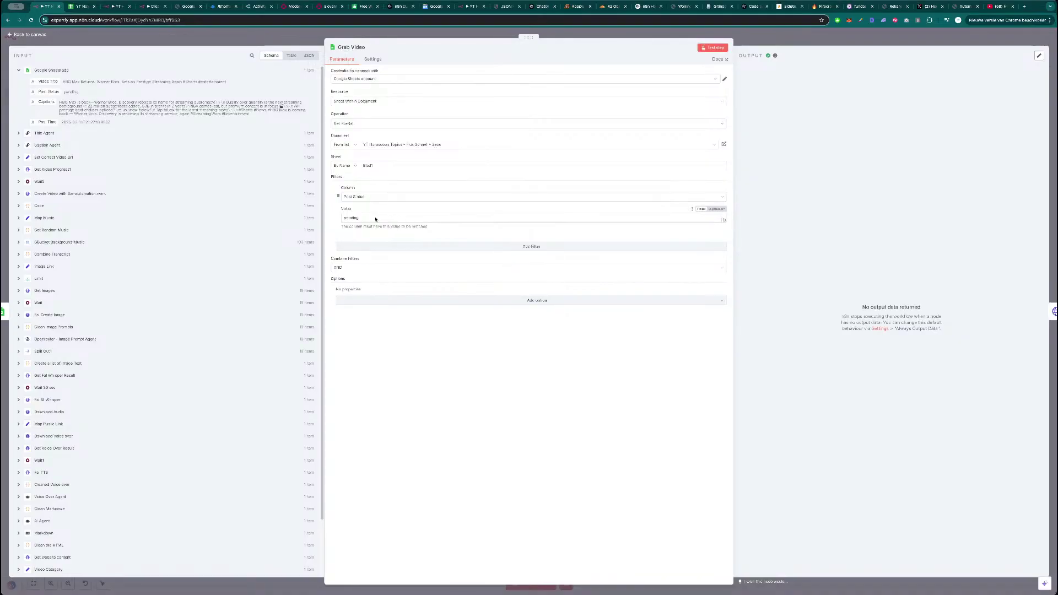
pyautogui.press('Escape')
pyautogui.click(585, 394)
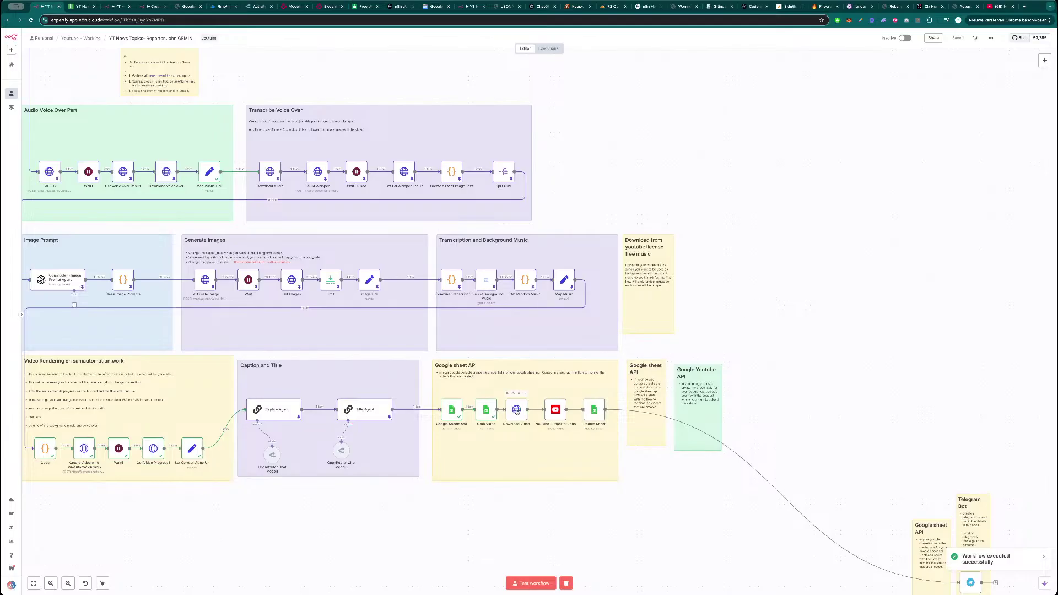
pyautogui.doubleClick(517, 410)
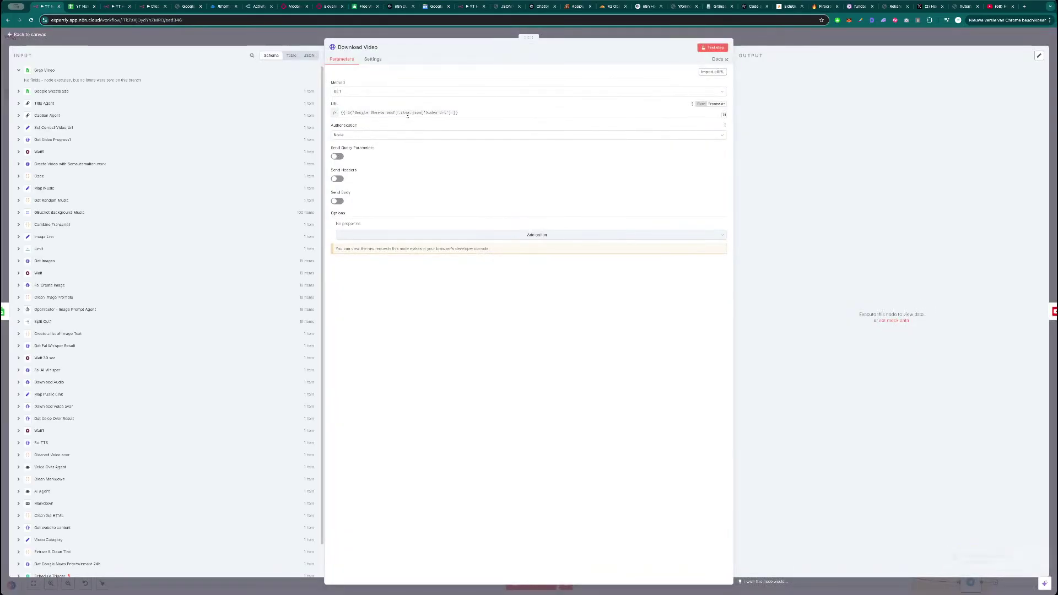
pyautogui.click(754, 42)
# - Bring the Telegram node beneath Update Sheet and place the nearby Google sheet API and Google Youtube API notes below the yellow section
pyautogui.moveTo(772, 326); pyautogui.dragTo(708, 276)
pyautogui.scroll(-3, 708, 276)
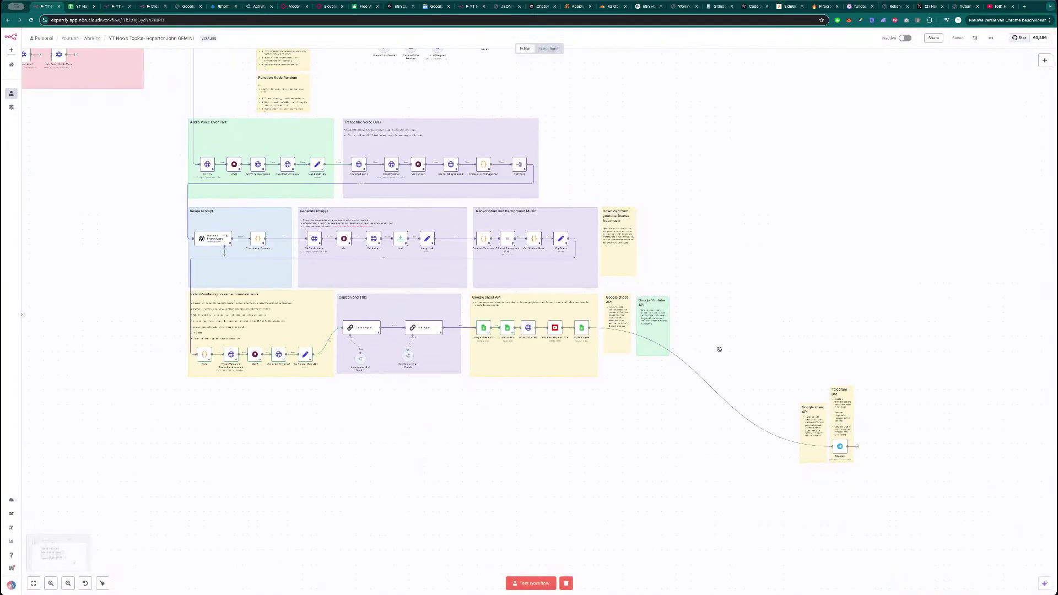
pyautogui.scroll(2, 722, 350)
pyautogui.moveTo(888, 489); pyautogui.dragTo(522, 371)
pyautogui.moveTo(576, 339); pyautogui.dragTo(383, 460)
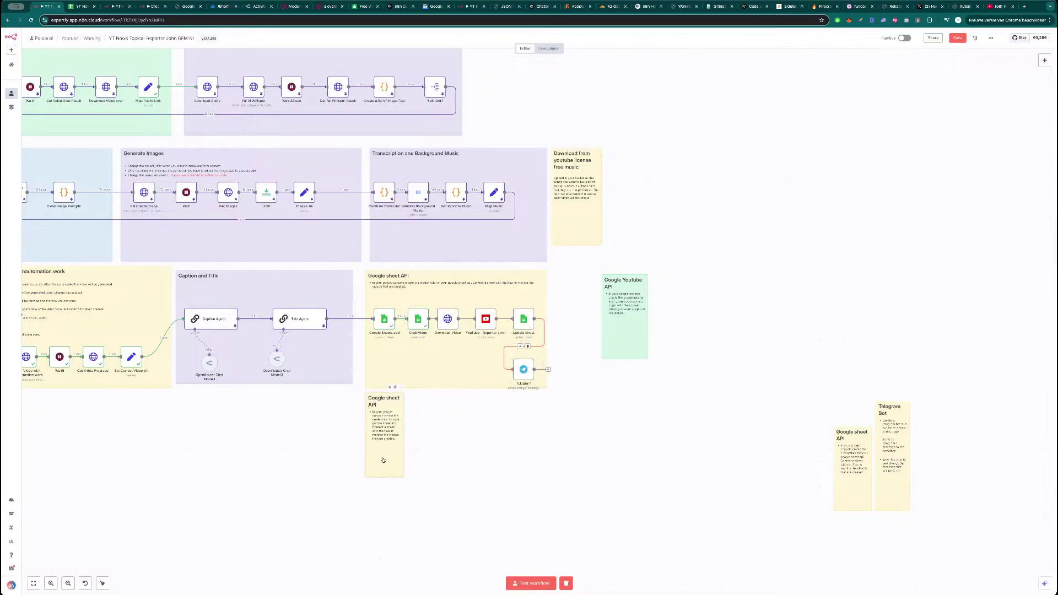
pyautogui.moveTo(646, 338); pyautogui.dragTo(455, 457)
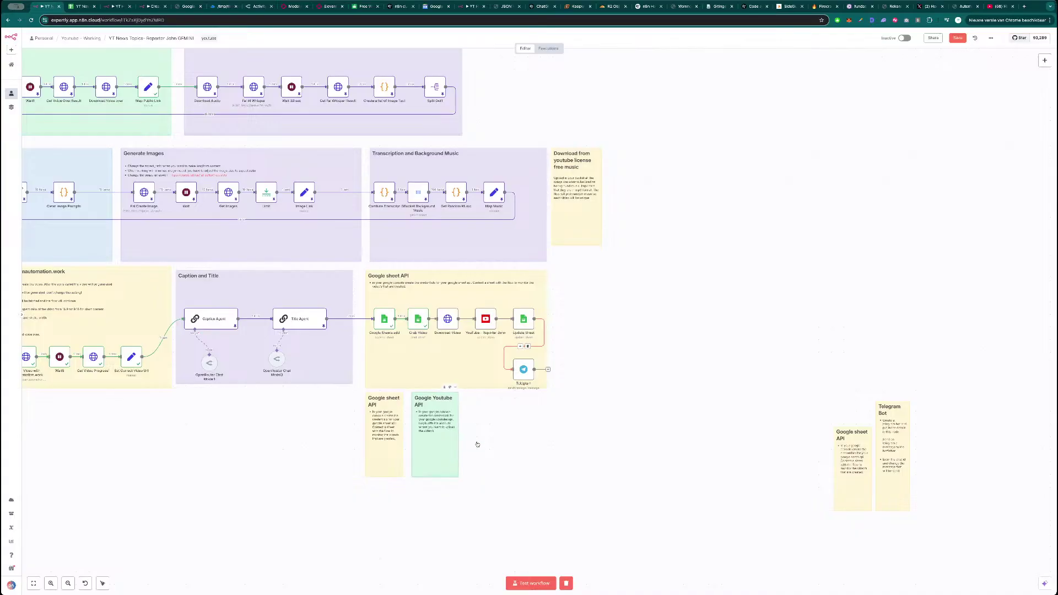
# - Widen the Google sheet API section to hold the Telegram node beside Update Sheet, and line up the two remaining notes below it
pyautogui.moveTo(551, 354); pyautogui.dragTo(606, 349)
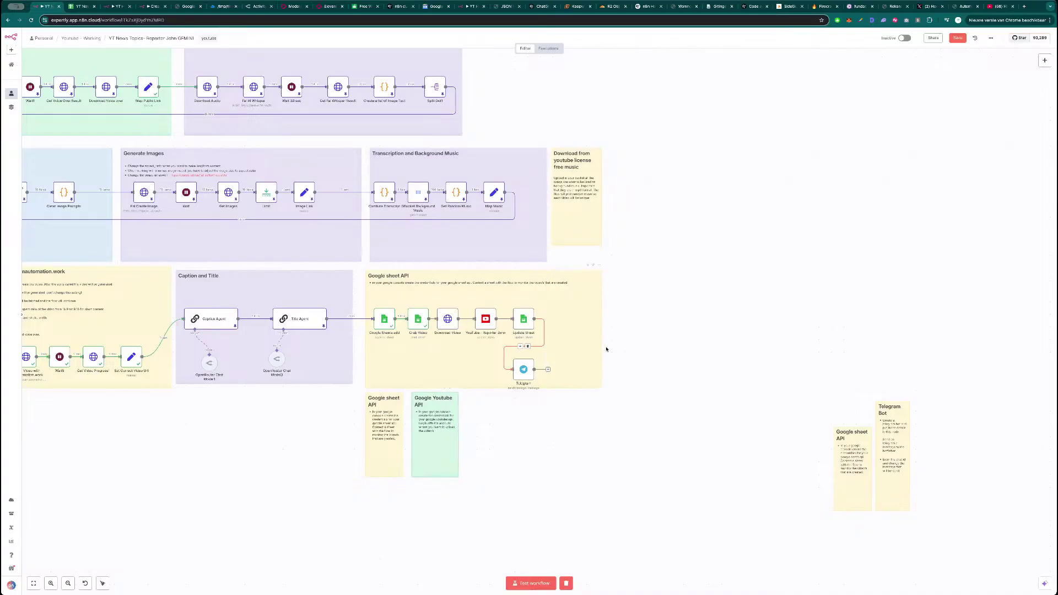
pyautogui.moveTo(845, 465); pyautogui.dragTo(487, 440)
pyautogui.moveTo(898, 460); pyautogui.dragTo(533, 452)
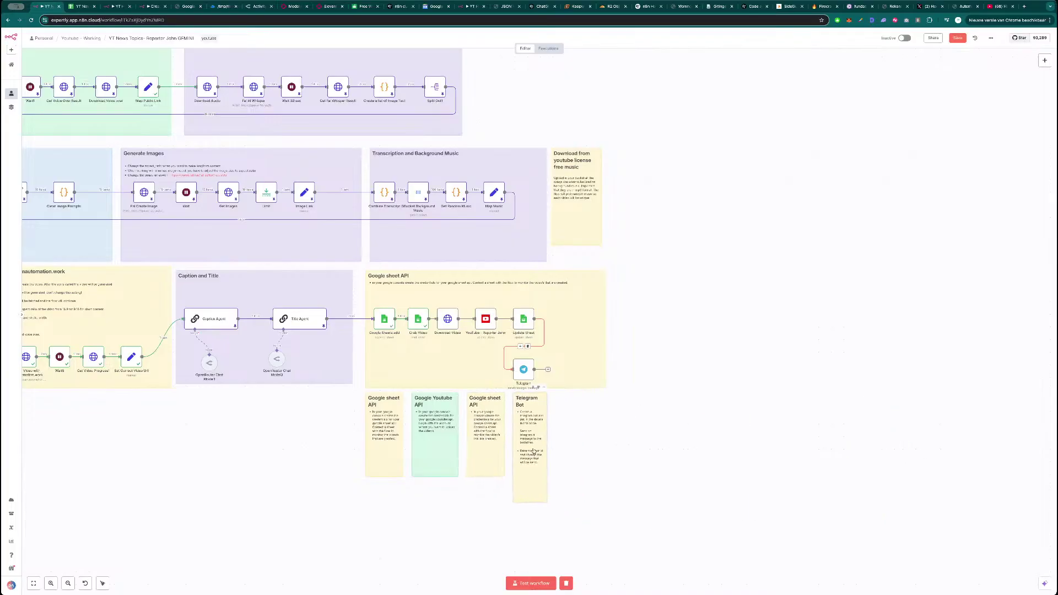
pyautogui.moveTo(523, 370); pyautogui.dragTo(567, 320)
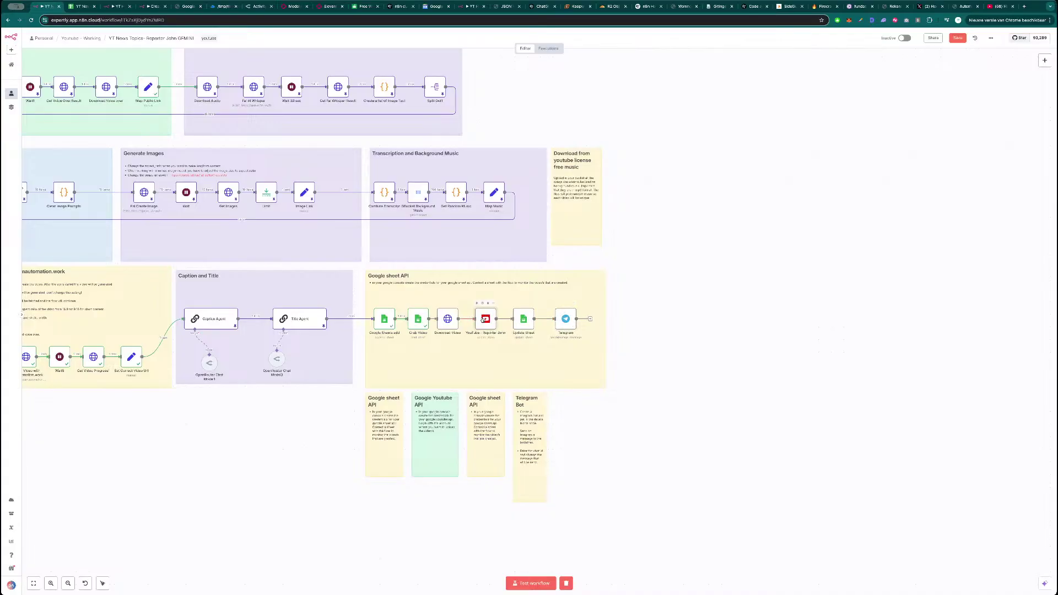
# - Deactivate the YouTube - Reporter John upload node and review the Update Sheet node's column mapping
pyautogui.doubleClick(483, 320)
pyautogui.press('Escape')
pyautogui.click(483, 303)
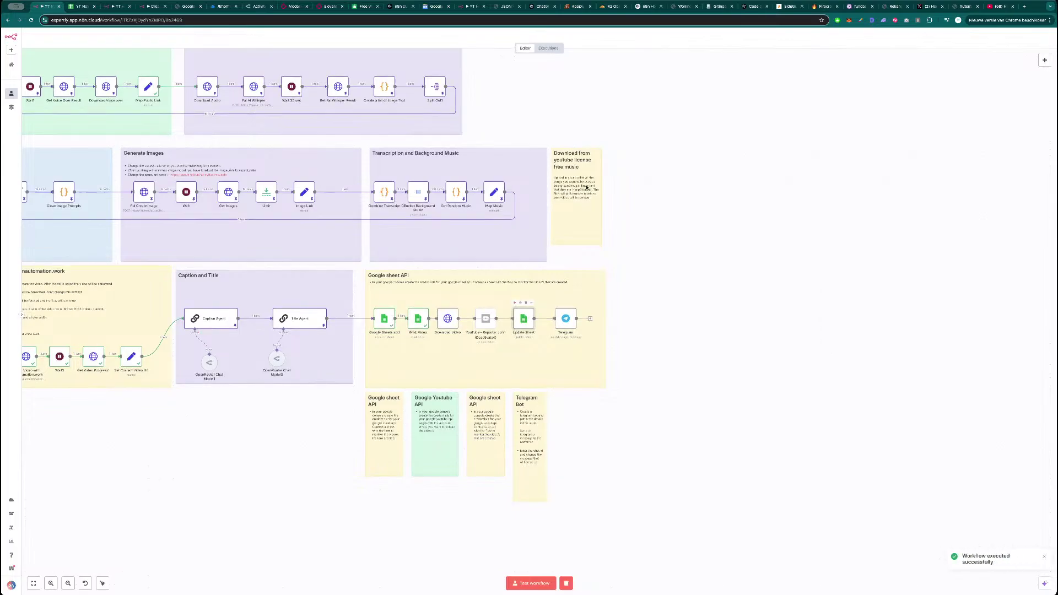
pyautogui.doubleClick(524, 320)
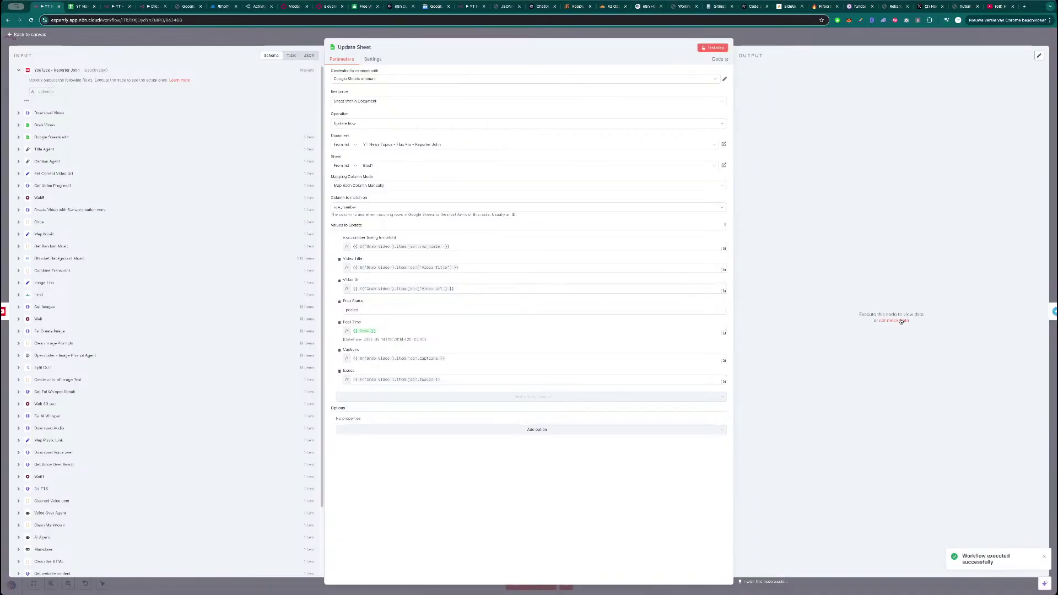
pyautogui.press('Escape')
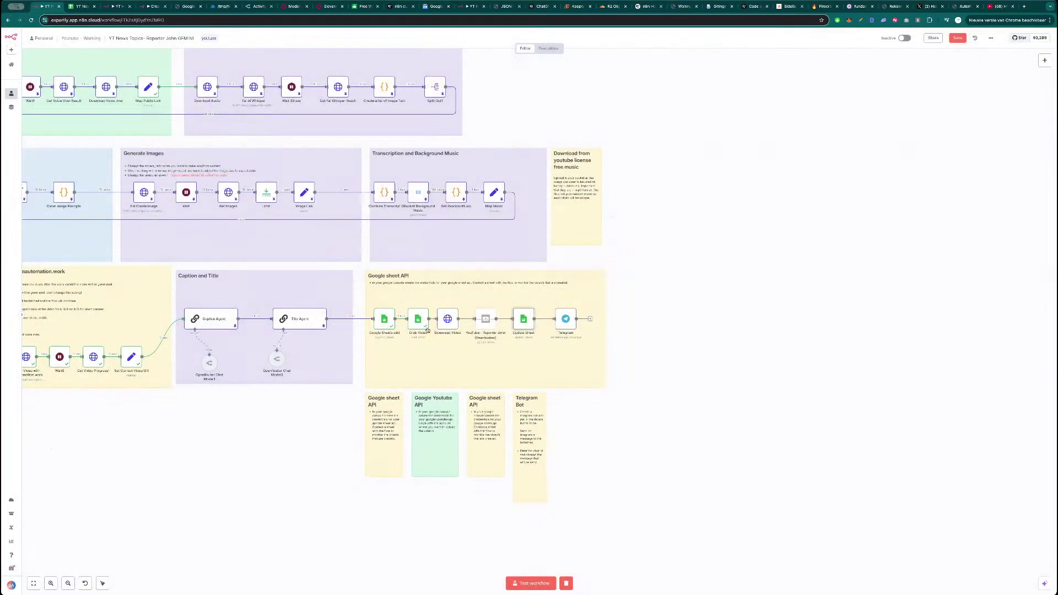
# - Test the whole workflow again with the YouTube upload node deactivated and follow the run to the Google Sheets nodes
pyautogui.hscroll(-5, 218, 359)
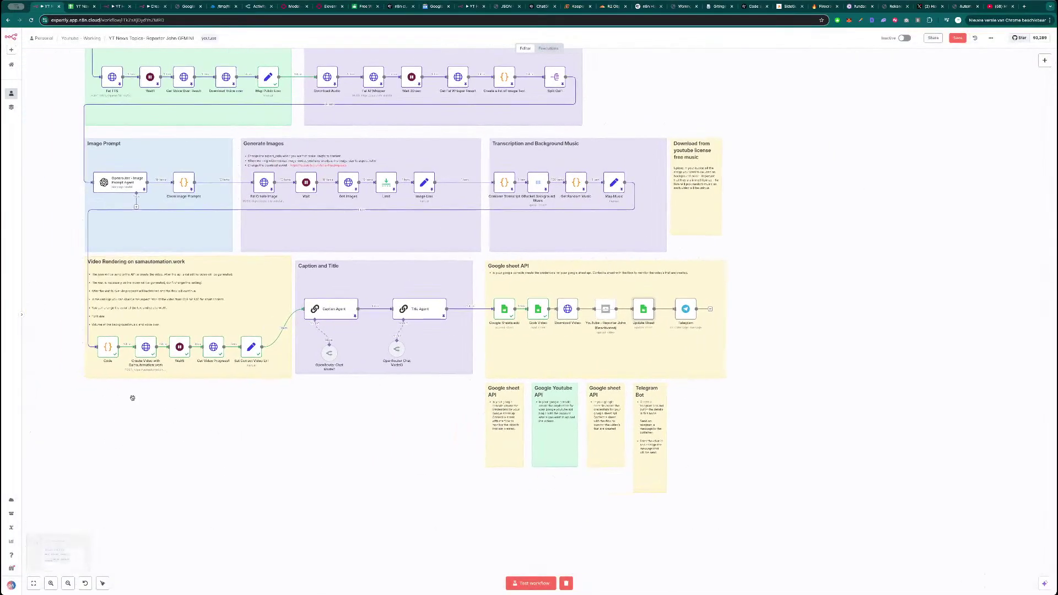
pyautogui.click(183, 349)
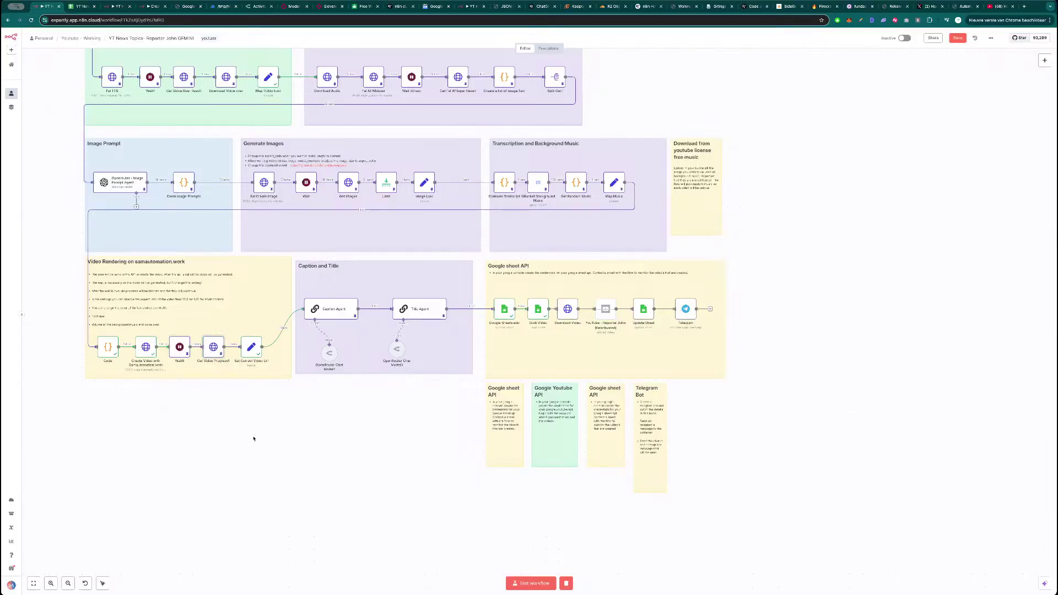
pyautogui.click(530, 578)
pyautogui.scroll(-3, 746, 468)
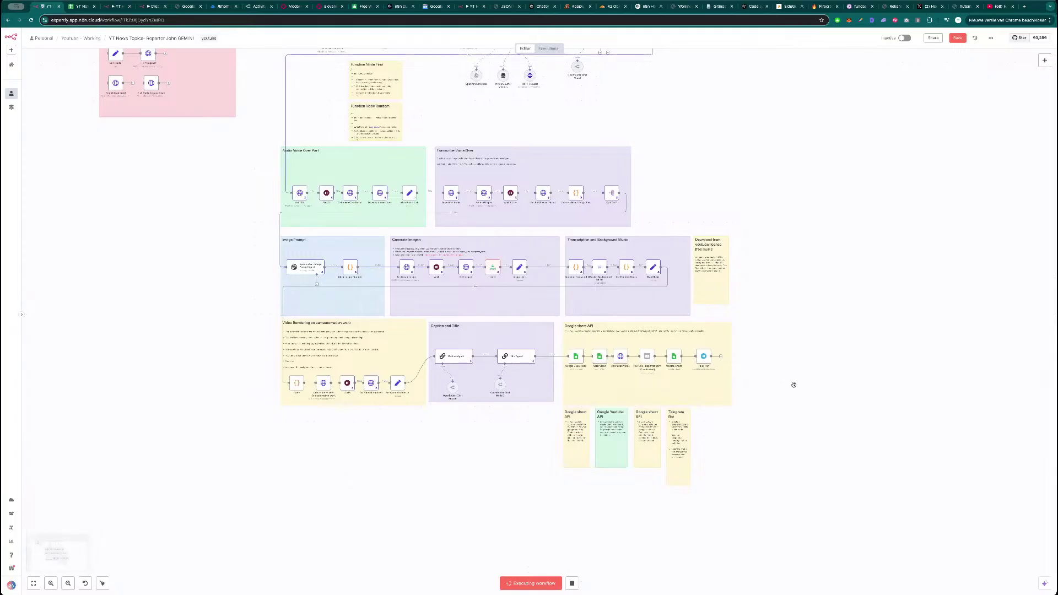
pyautogui.moveTo(794, 385); pyautogui.dragTo(762, 454)
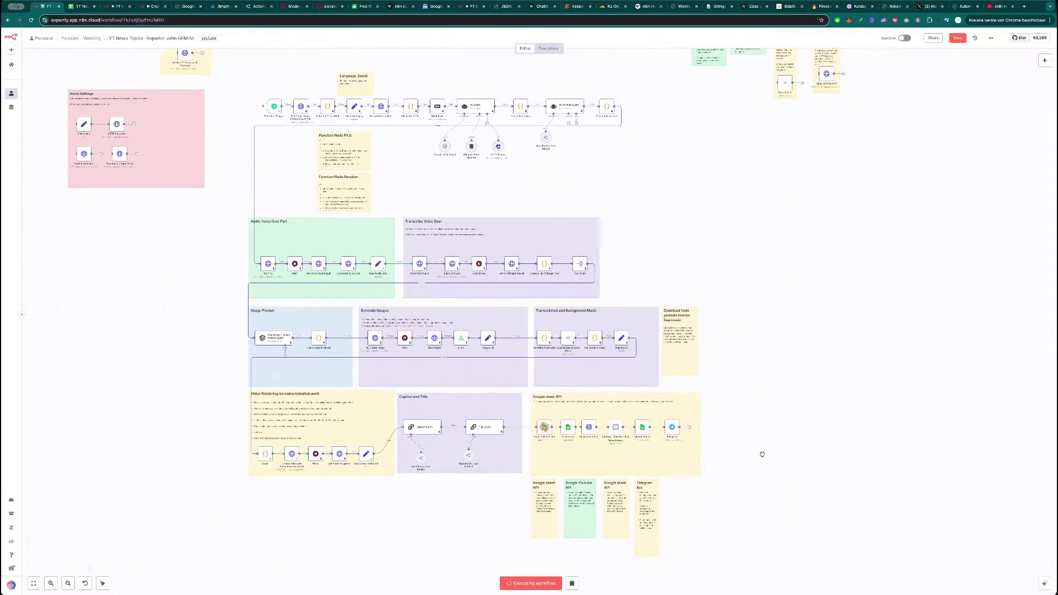
pyautogui.scroll(3, 762, 455)
pyautogui.scroll(2, 733, 465)
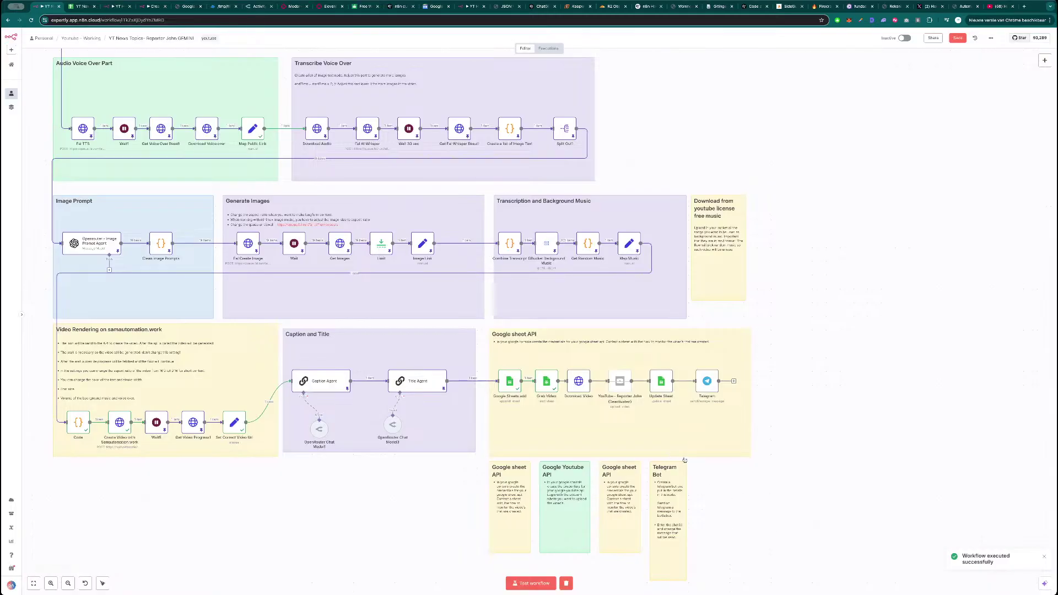
# - Review the Grab Video node's document, filter and output, and compare them with the Google Sheets add node's settings
pyautogui.doubleClick(546, 381)
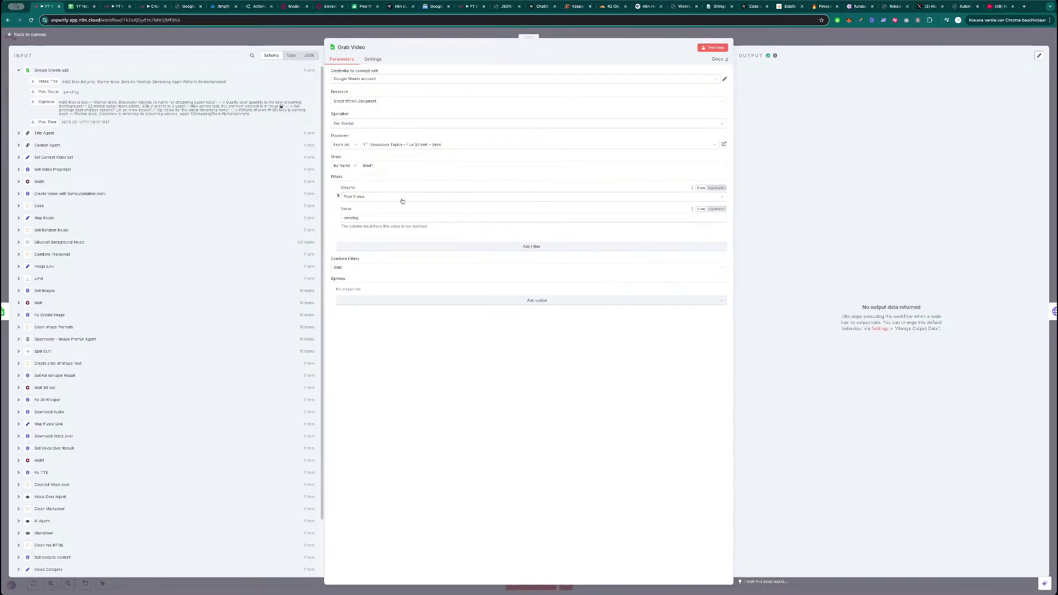
pyautogui.press('Escape')
pyautogui.moveTo(827, 341); pyautogui.dragTo(839, 331)
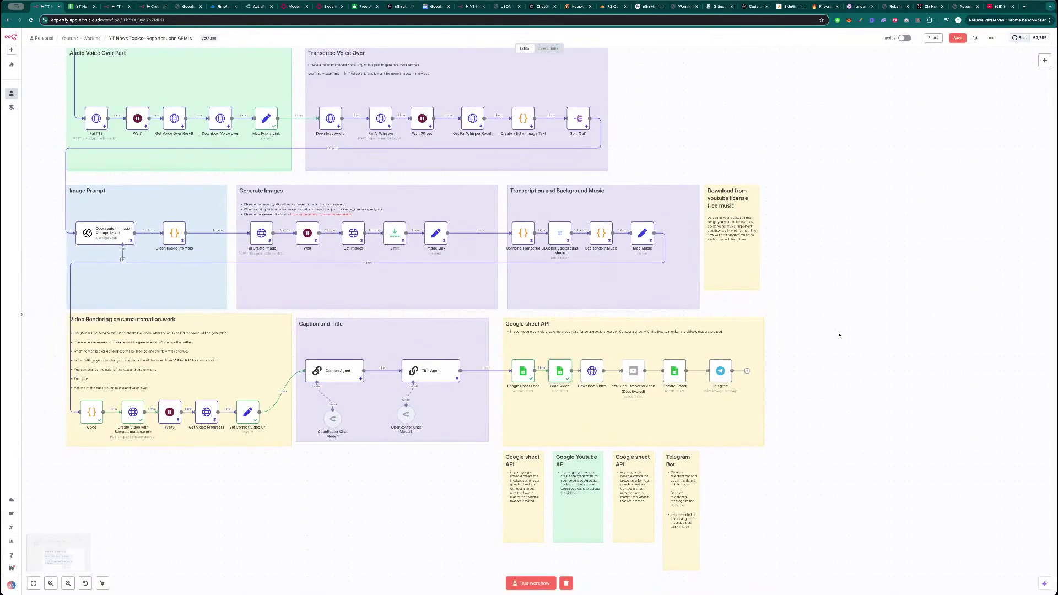
pyautogui.doubleClick(560, 374)
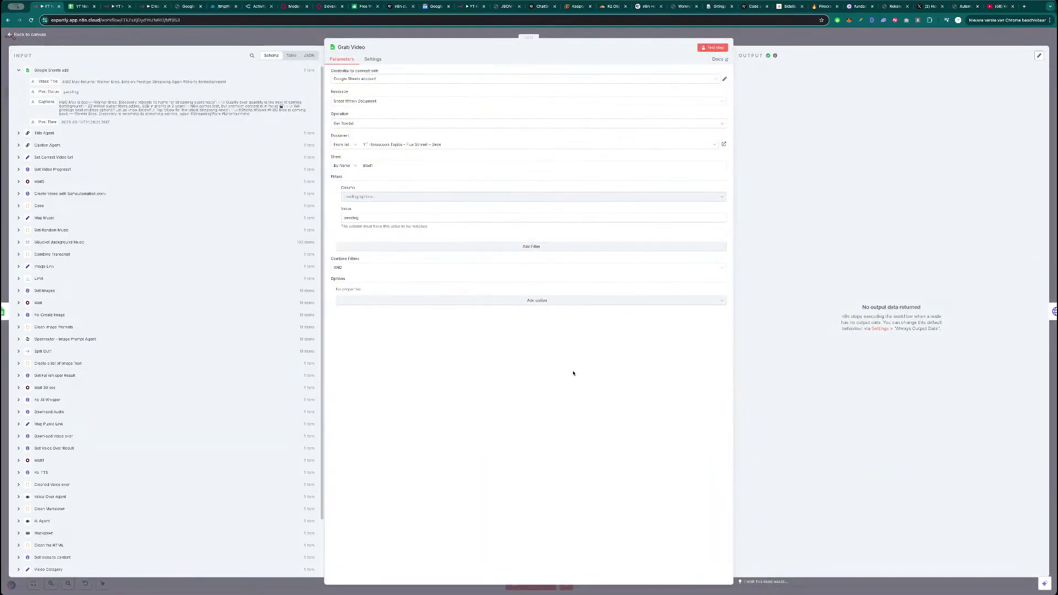
pyautogui.press('Escape')
pyautogui.doubleClick(567, 374)
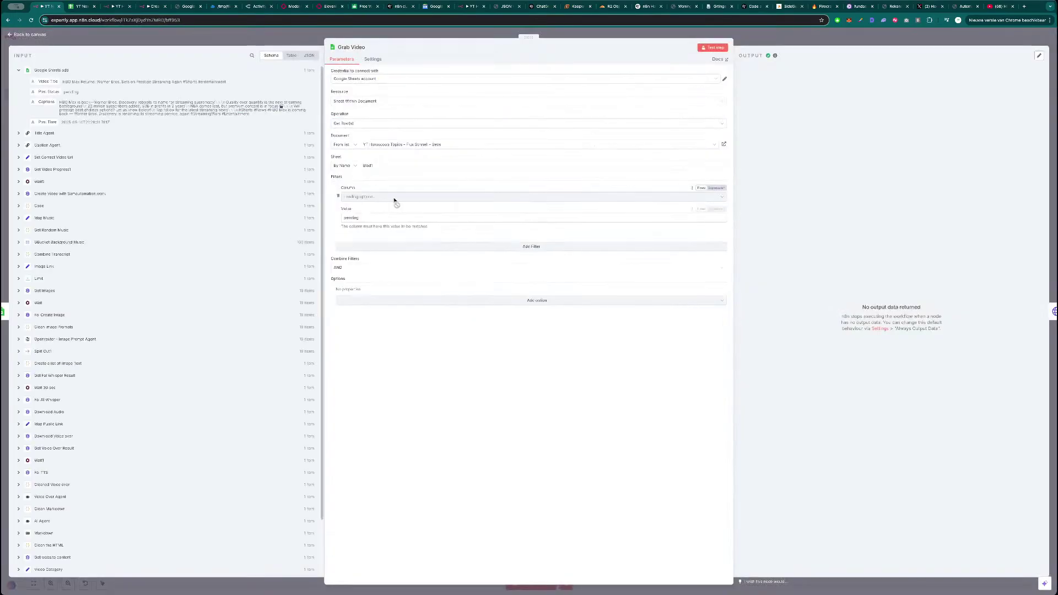
pyautogui.press('Escape')
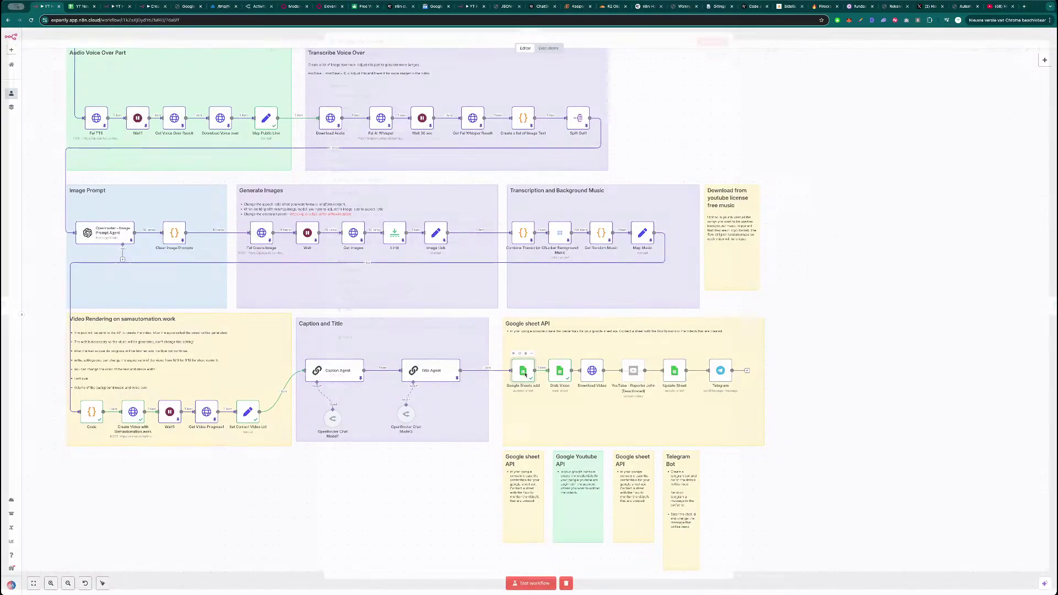
pyautogui.doubleClick(425, 371)
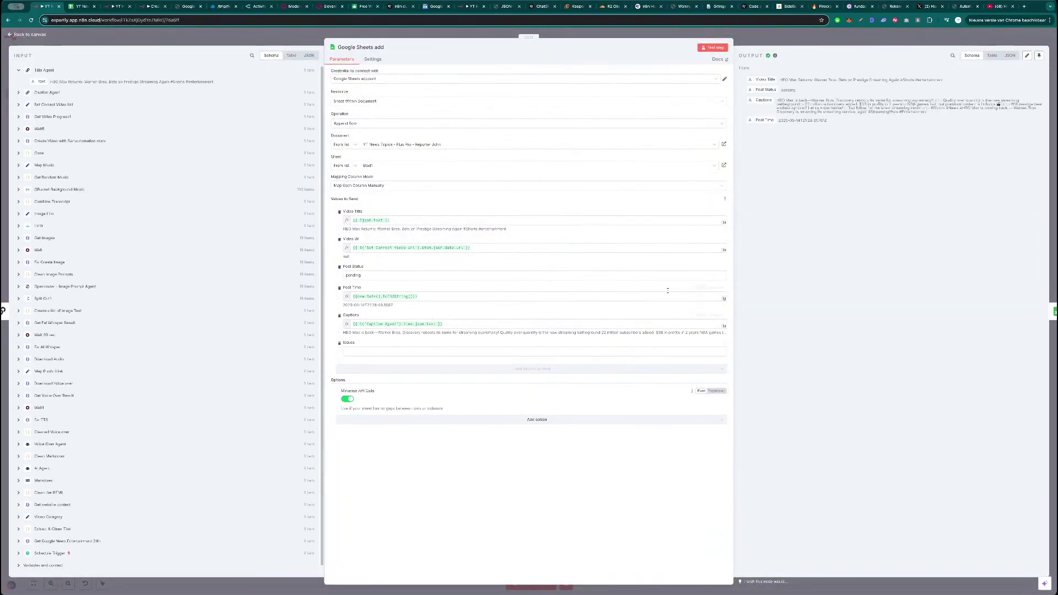
pyautogui.press('Escape')
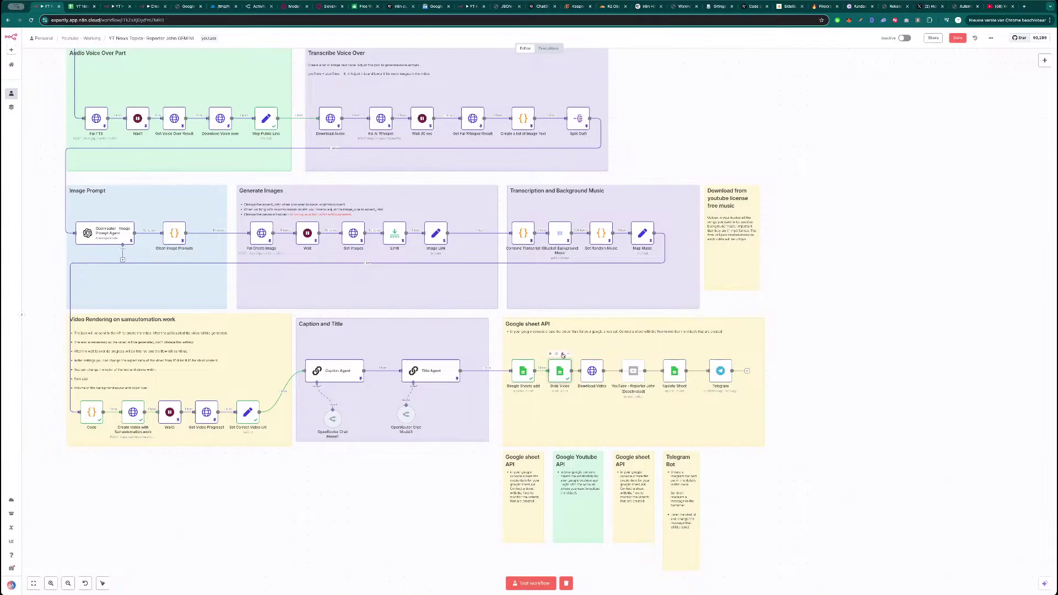
pyautogui.doubleClick(562, 372)
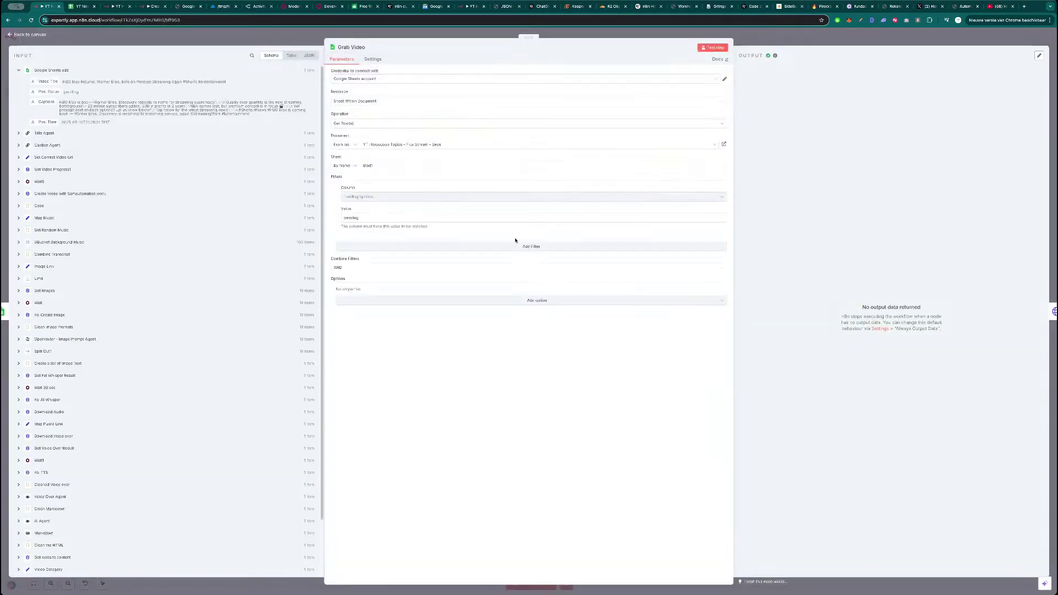
pyautogui.press('Escape')
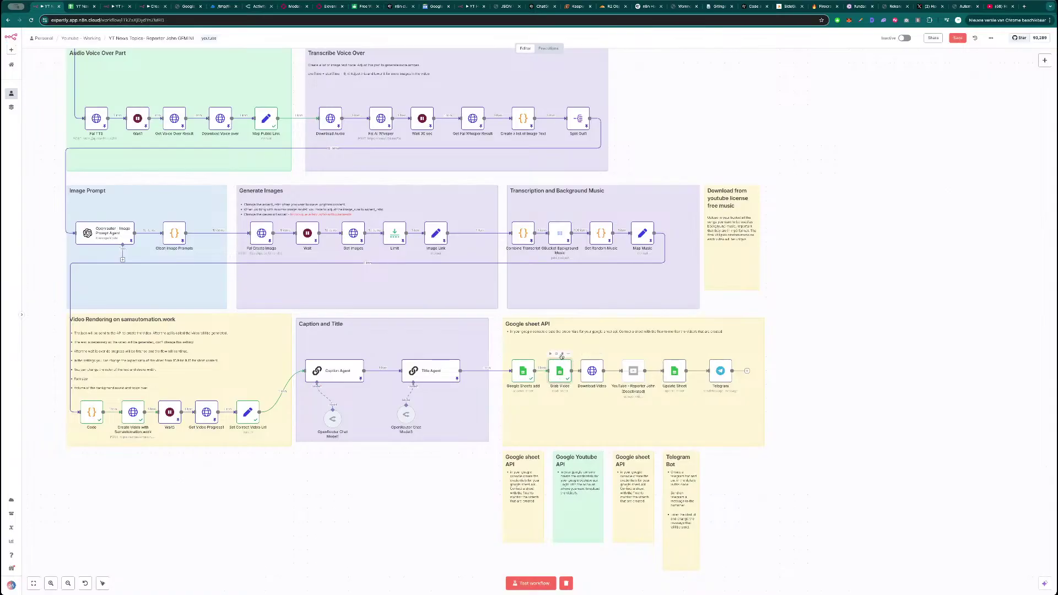
# - Replace the Grab Video node with a new Google Sheets node that gets rows, placed between Google Sheets add and Download Video
pyautogui.click(562, 354)
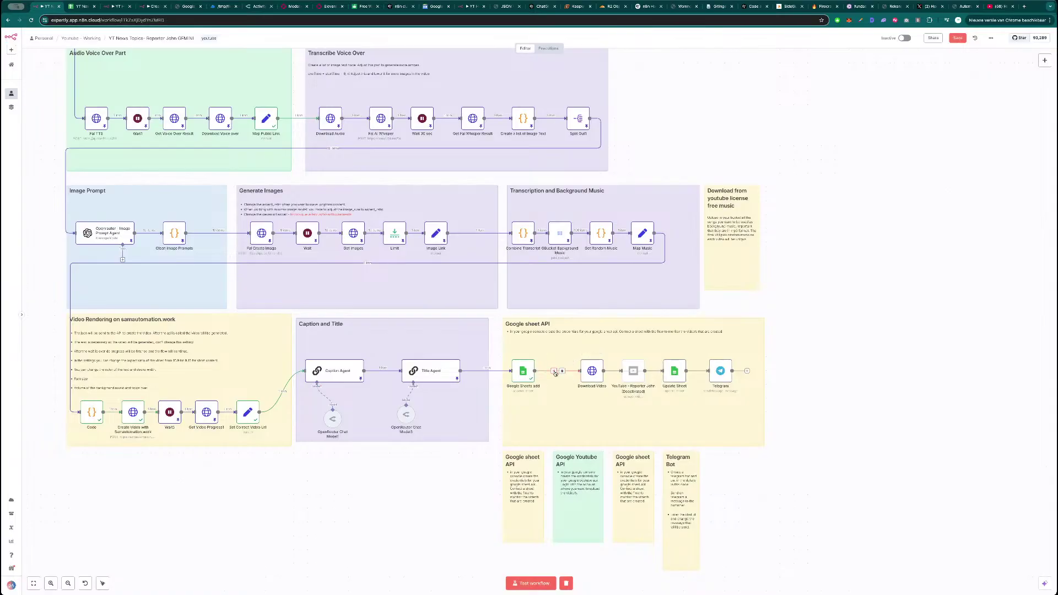
pyautogui.click(554, 371)
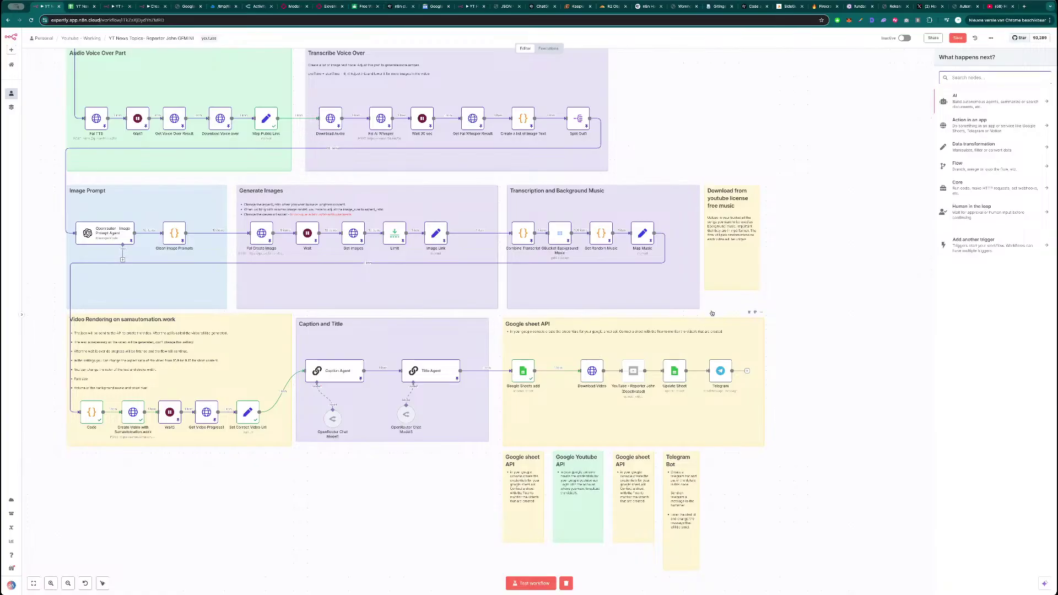
pyautogui.write('sheet')
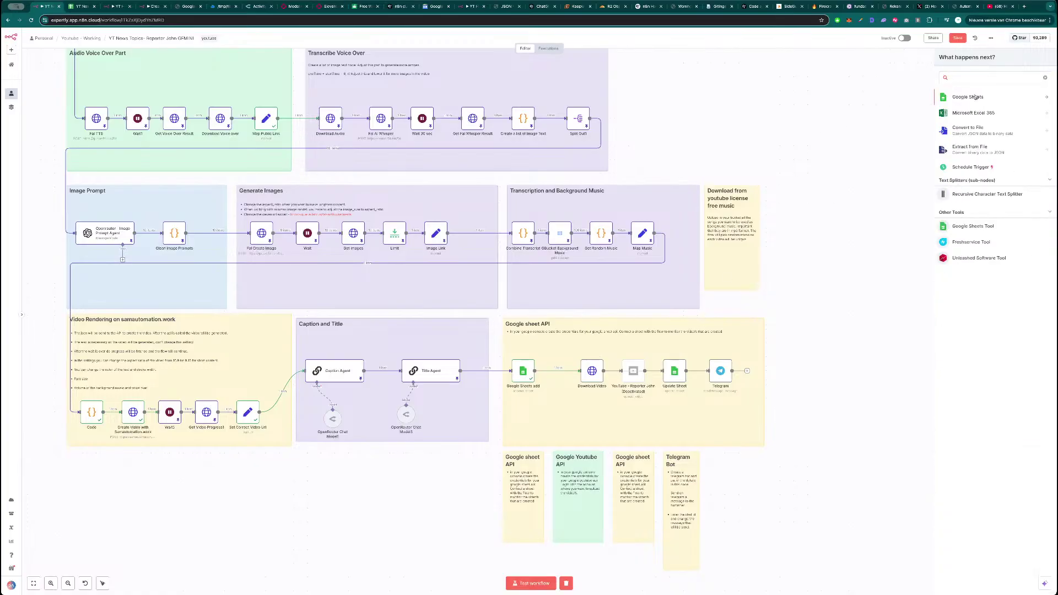
pyautogui.press('Return')
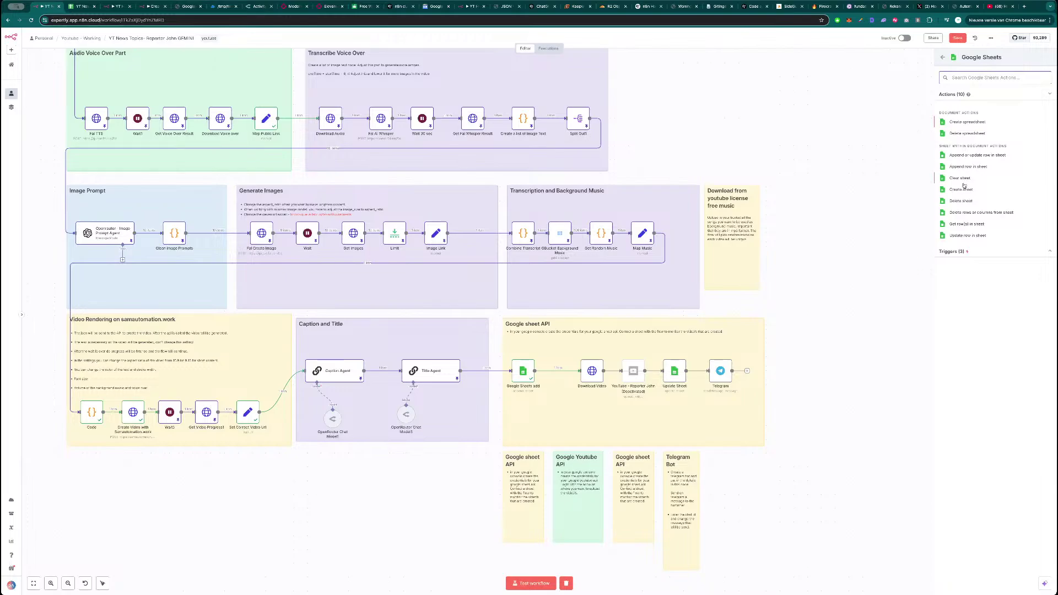
pyautogui.click(968, 224)
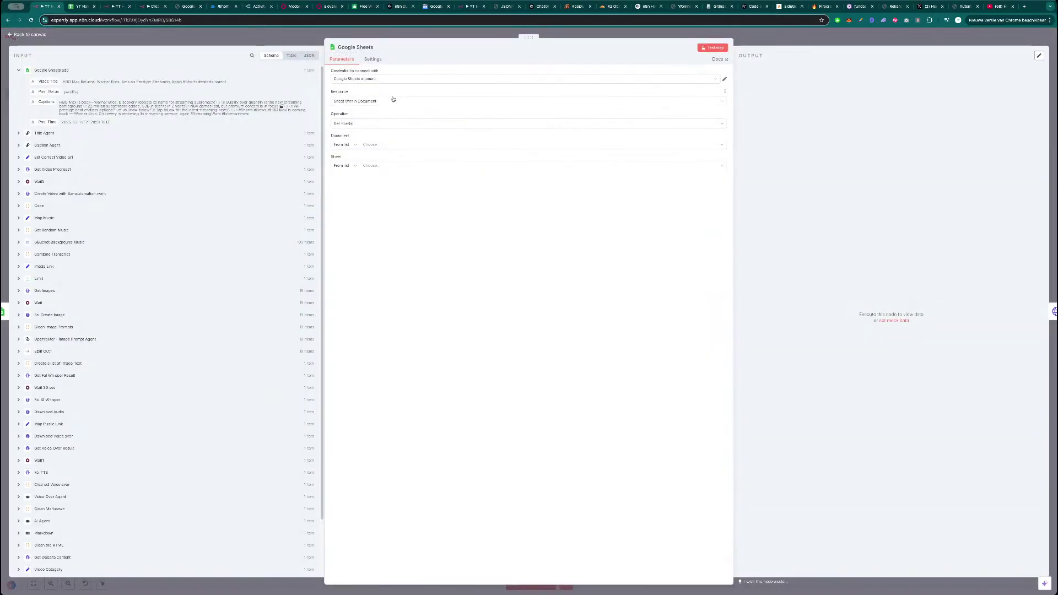
# - Set the new node's document to YT News Topics - Flux Pro - Reporter John and its sheet to Blad1
pyautogui.click(397, 145)
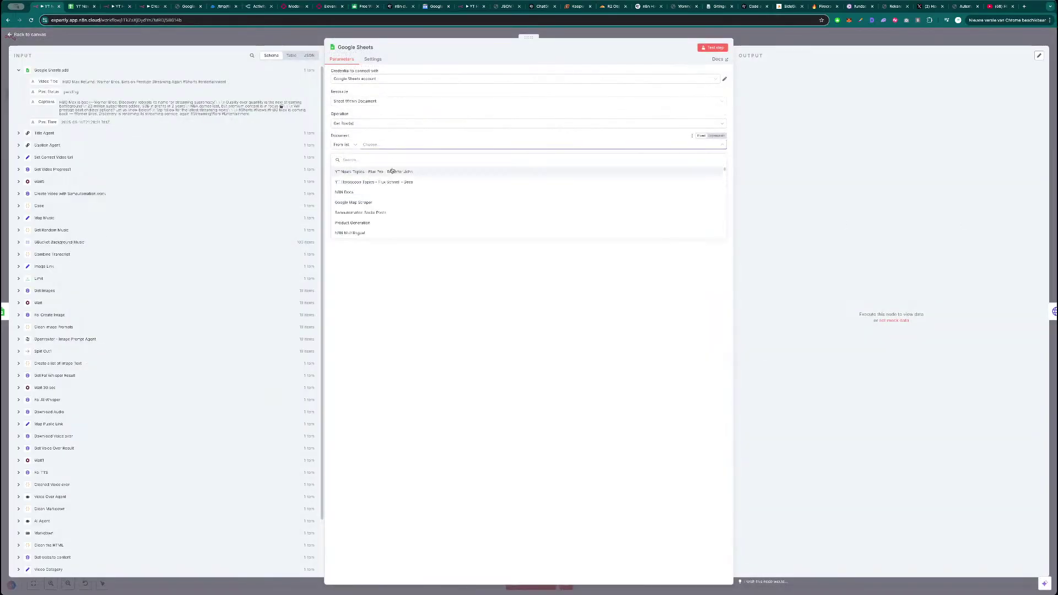
pyautogui.click(406, 174)
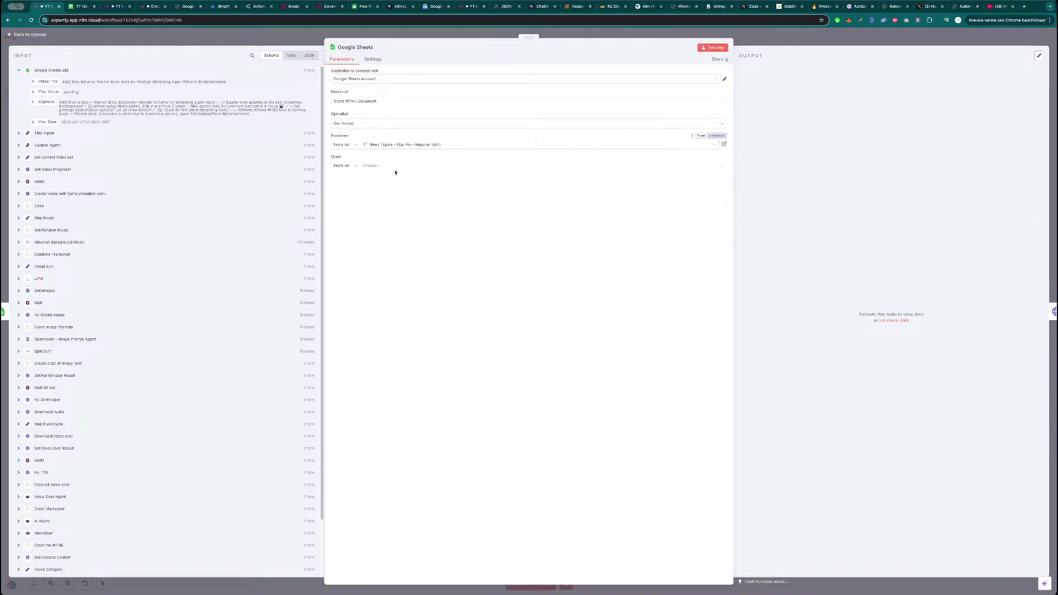
pyautogui.click(395, 168)
pyautogui.click(382, 180)
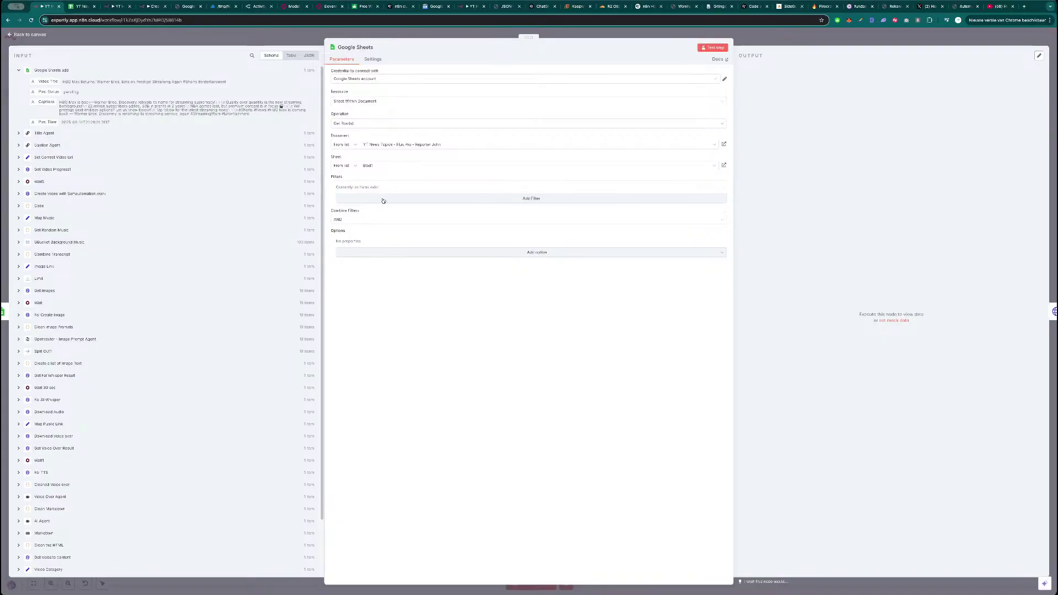
# - Filter the rows on the Post Status column with the value pending and test the new Google Sheets node
pyautogui.click(393, 199)
pyautogui.click(371, 198)
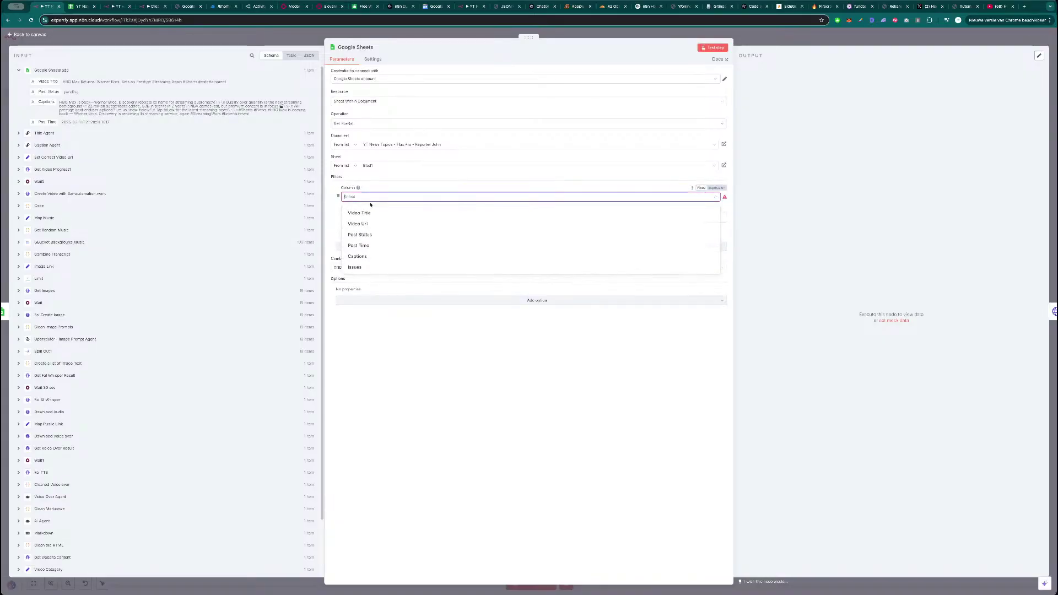
pyautogui.click(368, 236)
pyautogui.click(373, 219)
pyautogui.write('pending')
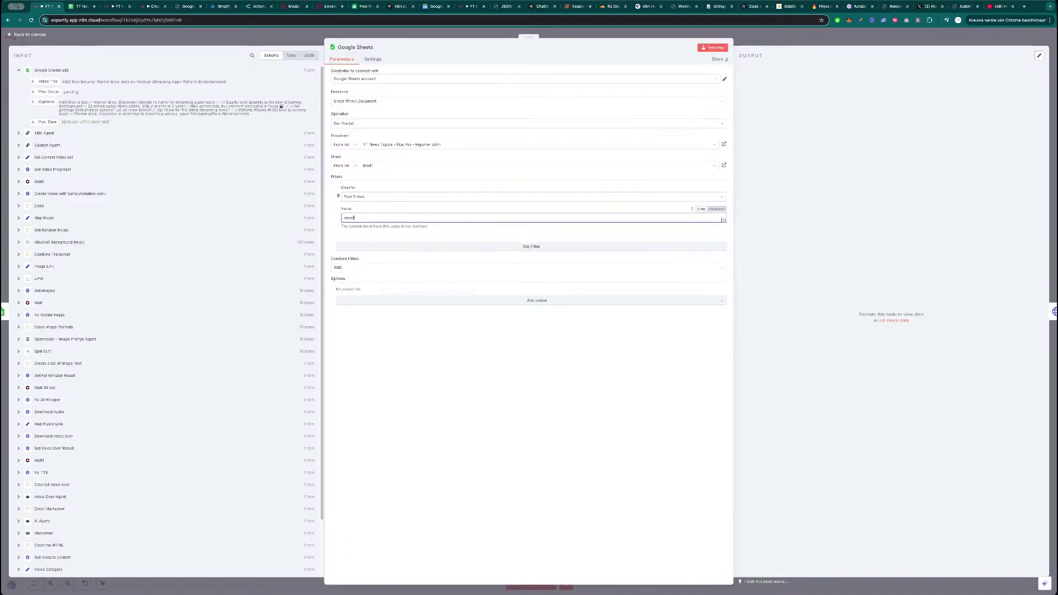
pyautogui.click(724, 48)
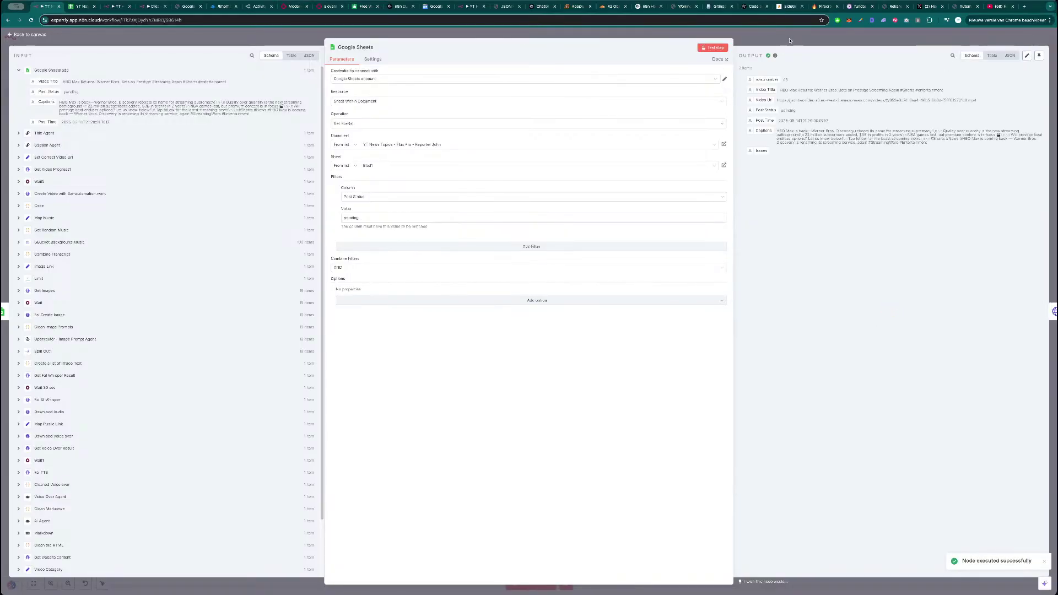
# - Rename the node as Grab The video From Google Sheets and bring the Download Video node closer to it on the canvas
pyautogui.click(363, 48)
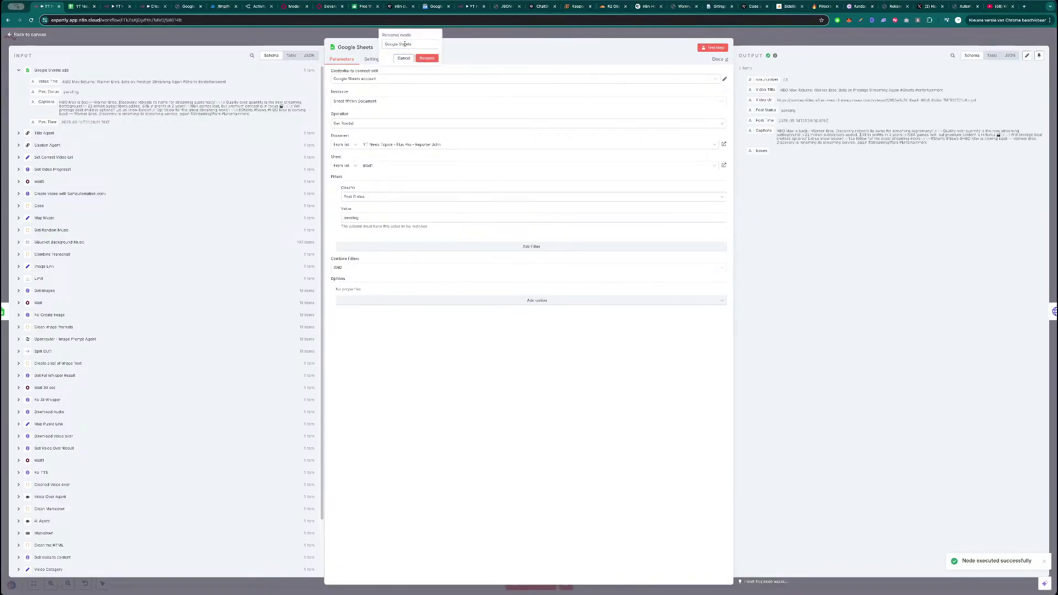
pyautogui.write('Grab The V')
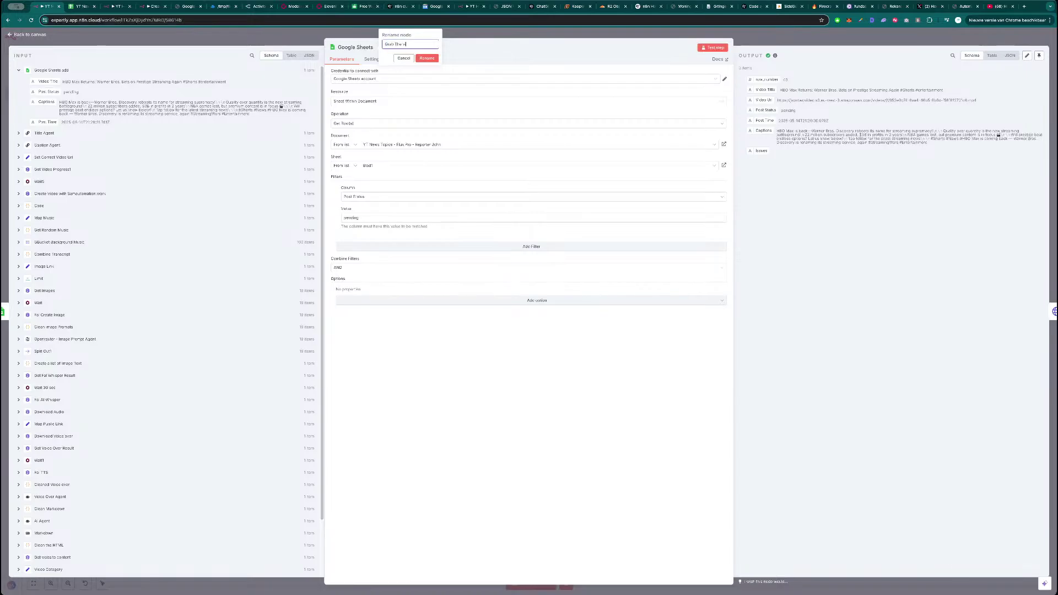
pyautogui.write('ideo From Google')
pyautogui.press('Return')
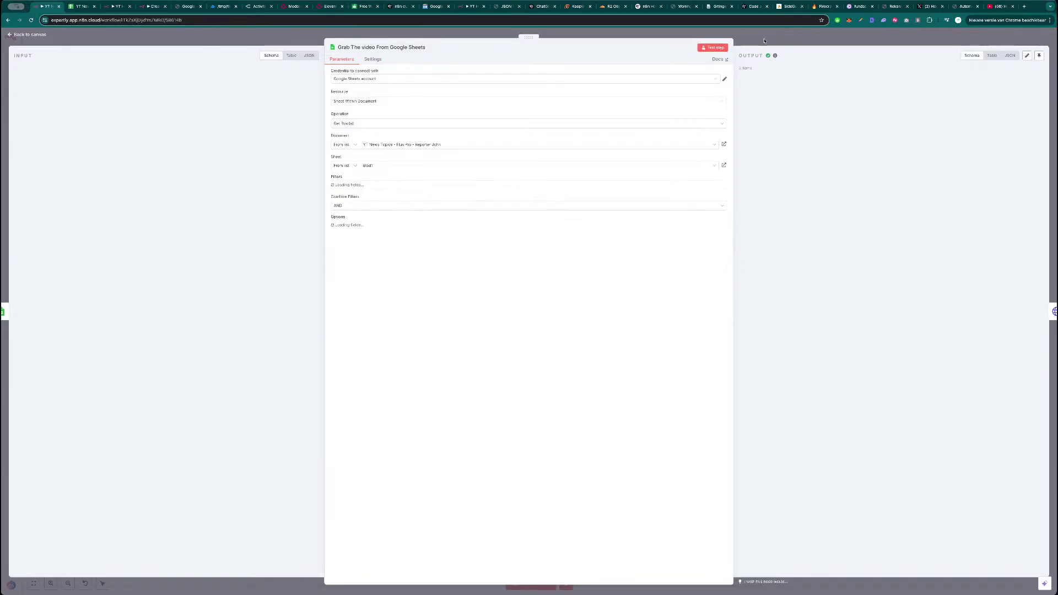
pyautogui.press('Escape')
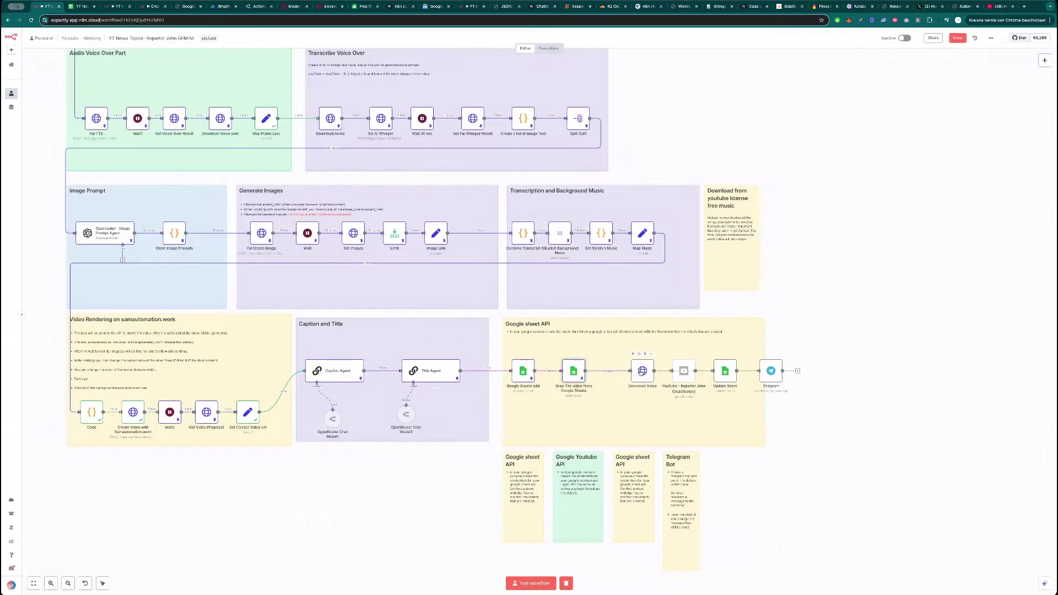
pyautogui.moveTo(640, 372); pyautogui.dragTo(617, 372)
# - Run the workflow and map the Download Video URL to the Video Url field from Grab The video From Google Sheets, testing the node
pyautogui.hotkey('ctrl', 'Return')
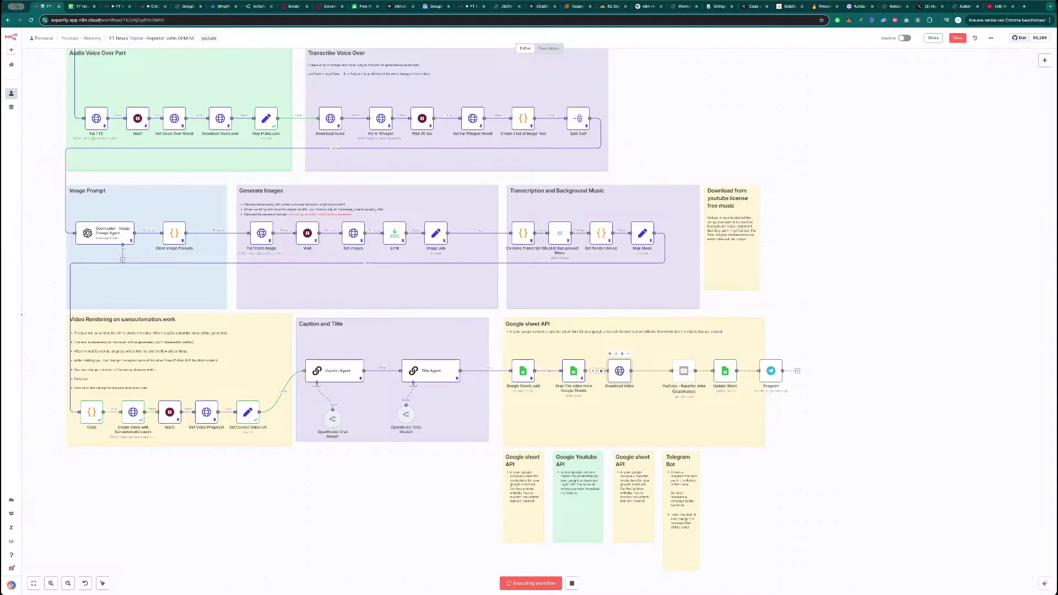
pyautogui.doubleClick(620, 372)
pyautogui.tripleClick(464, 112)
pyautogui.press('BackSpace')
pyautogui.moveTo(46, 102); pyautogui.dragTo(358, 112)
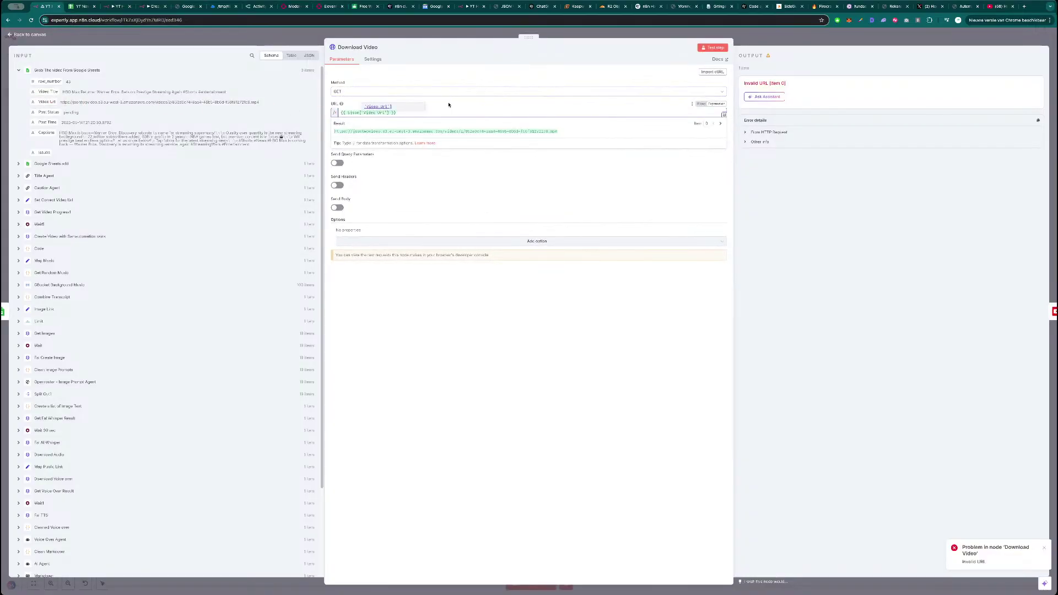
pyautogui.click(713, 47)
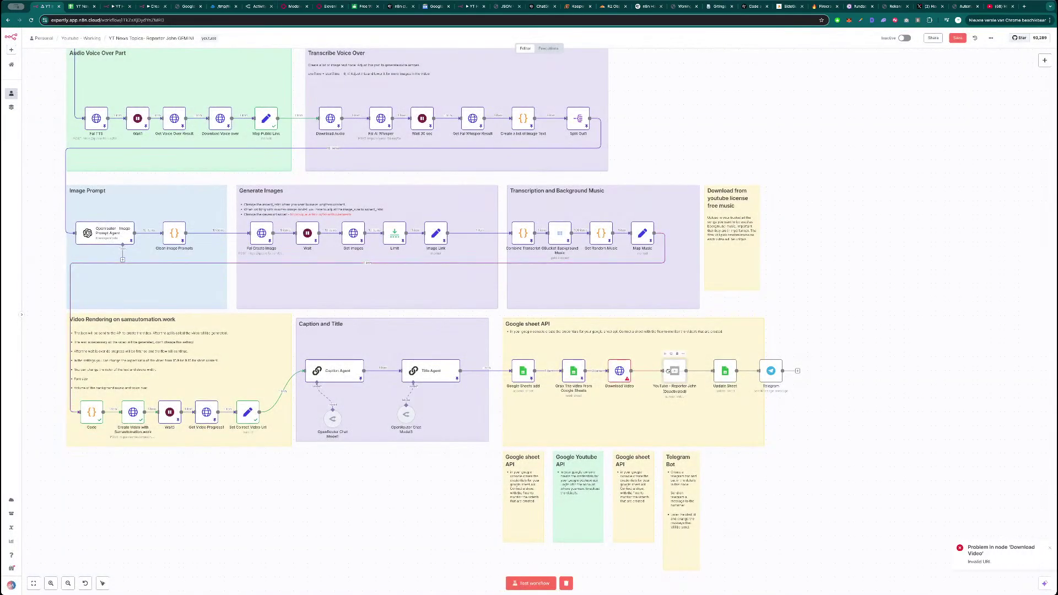
# - Review the Update Sheet node's column mappings and test the Download Video node again
pyautogui.doubleClick(720, 371)
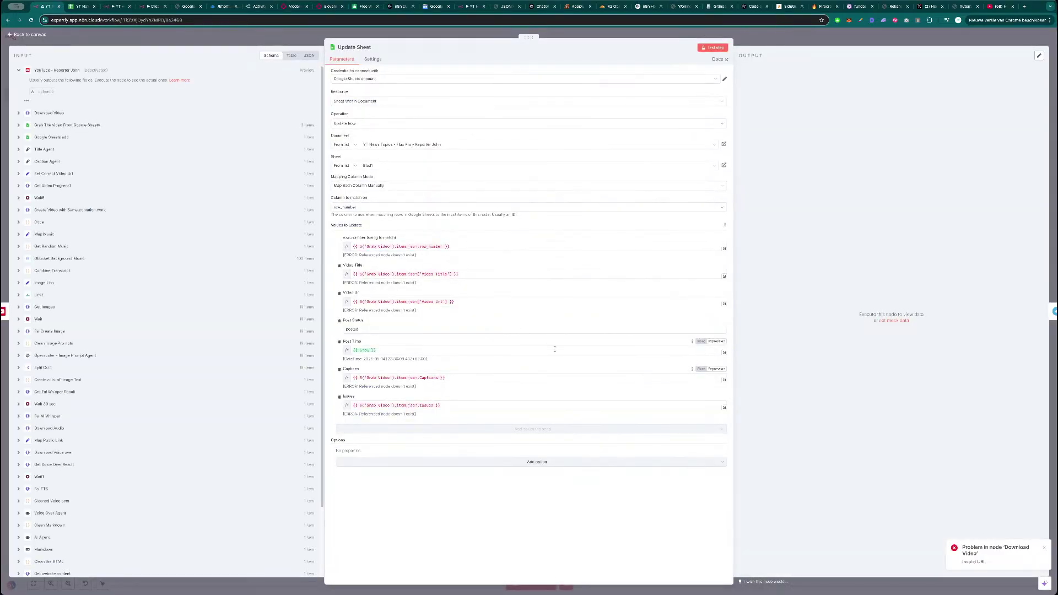
pyautogui.press('Escape')
pyautogui.doubleClick(620, 371)
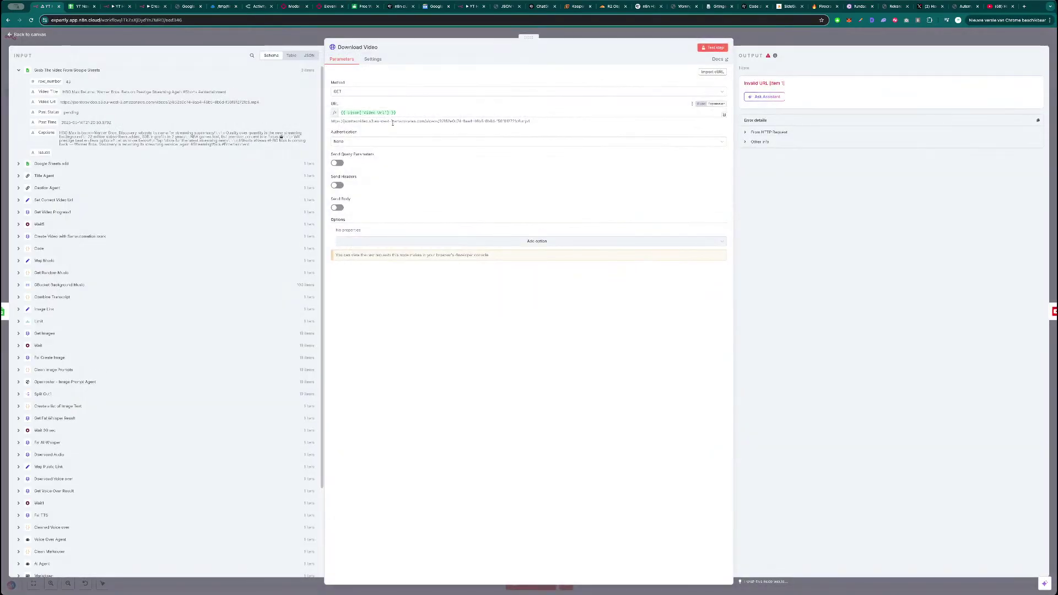
pyautogui.click(713, 48)
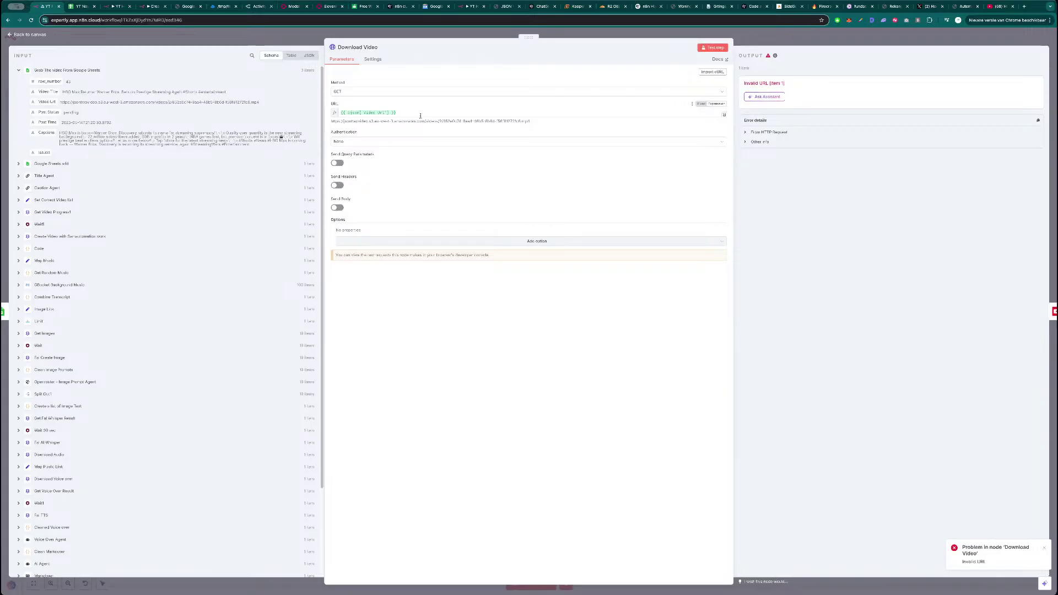
# - Check the Download Video node's resolved URL by opening the video in a new browser tab, and return to the node
pyautogui.tripleClick(379, 121)
pyautogui.hotkey('ctrl', 'c')
pyautogui.hotkey('ctrl', 't')
pyautogui.hotkey('ctrl', 'v')
pyautogui.press('Return')
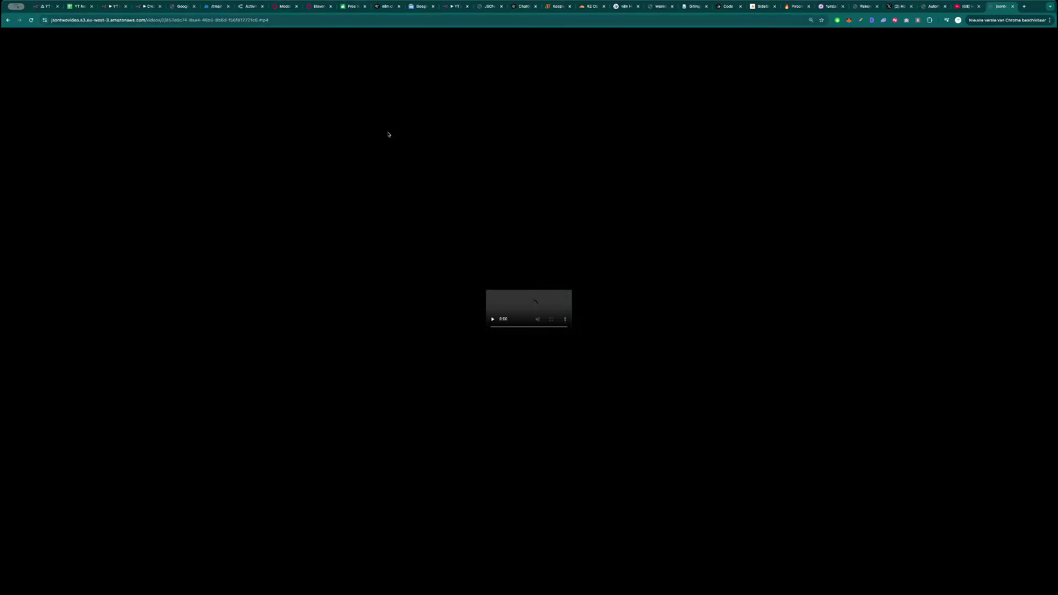
pyautogui.hotkey('ctrl', 'w')
pyautogui.click(400, 131)
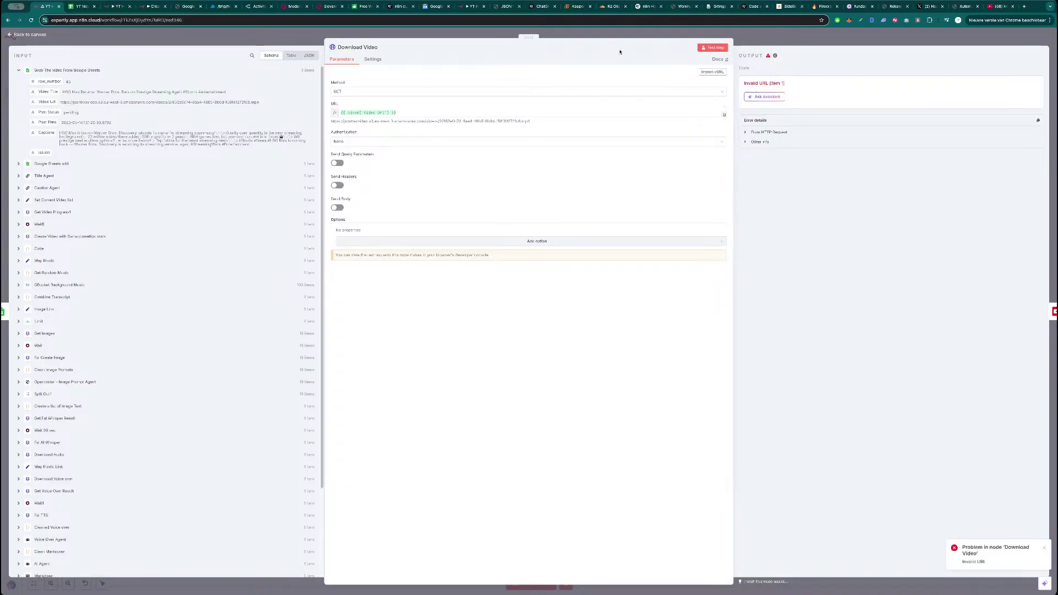
# - Inspect the Google Sheets add data feeding Download Video and the incoming data and URL mapping of Set Correct Video Url
pyautogui.click(50, 164)
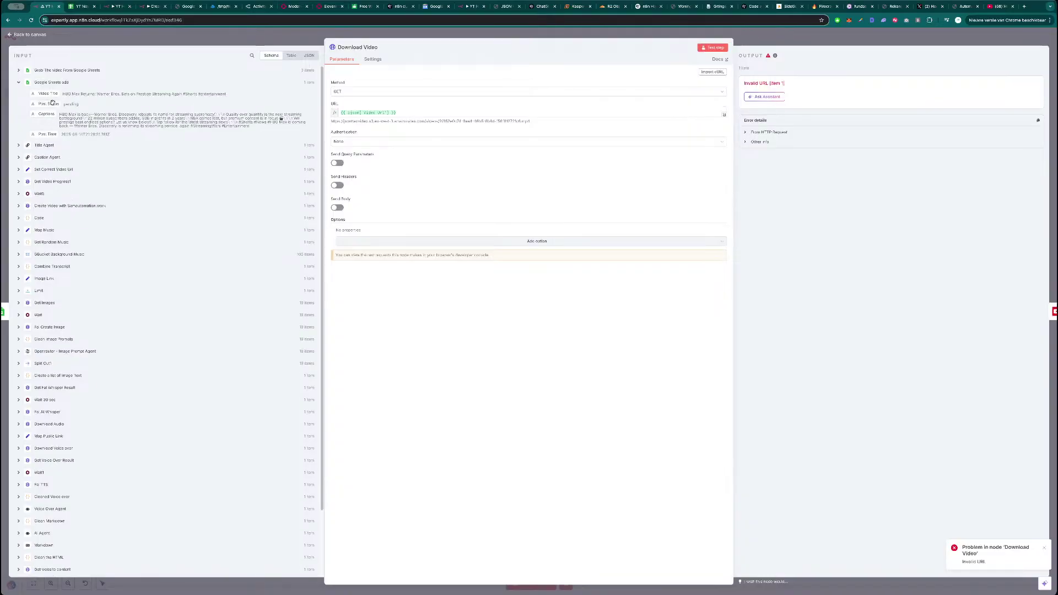
pyautogui.click(49, 170)
pyautogui.press('Escape')
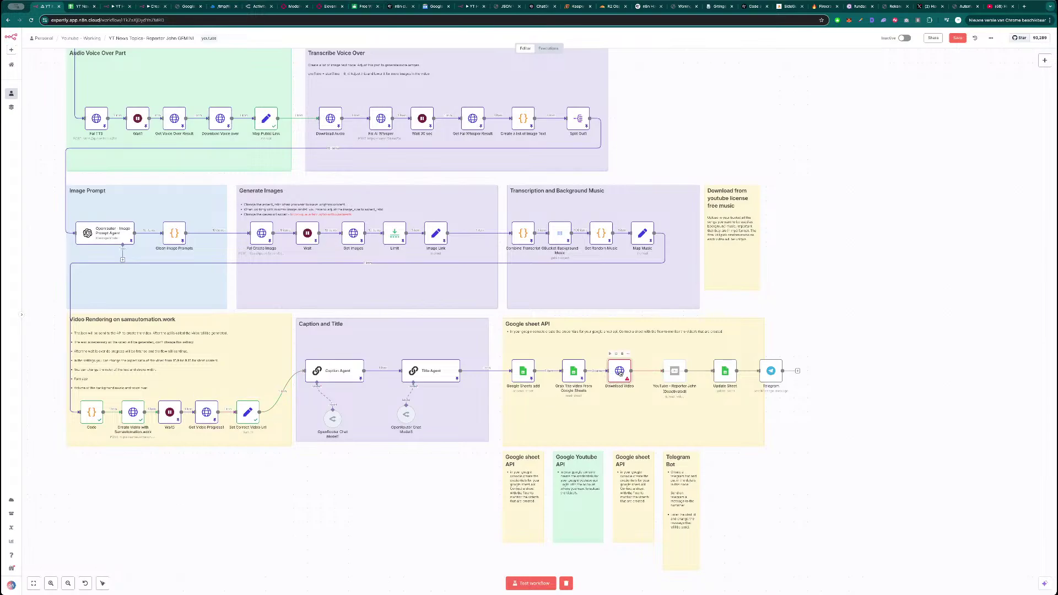
pyautogui.doubleClick(248, 411)
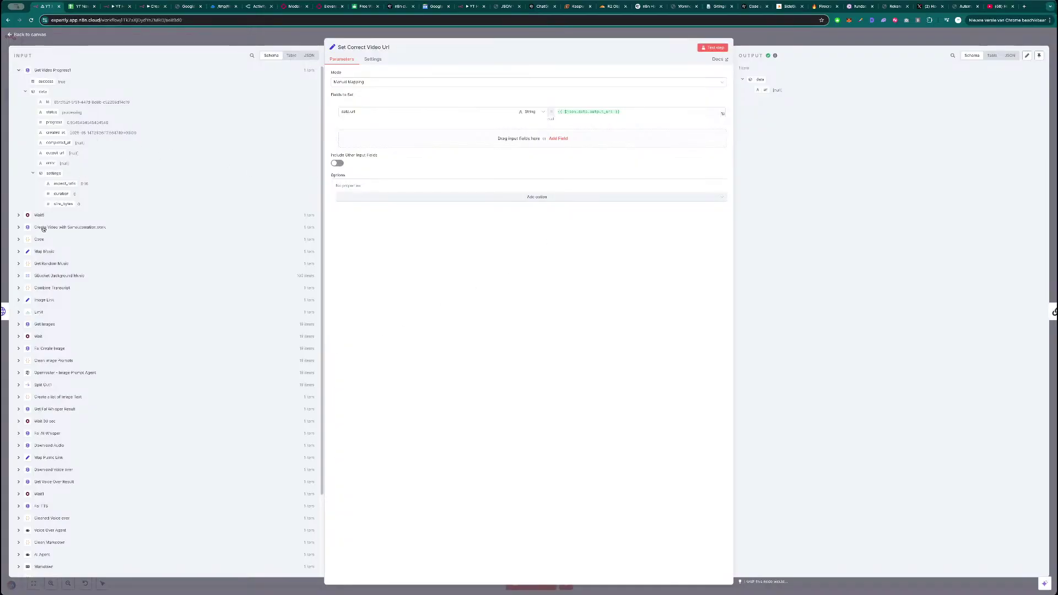
pyautogui.click(39, 227)
pyautogui.click(49, 71)
pyautogui.click(241, 38)
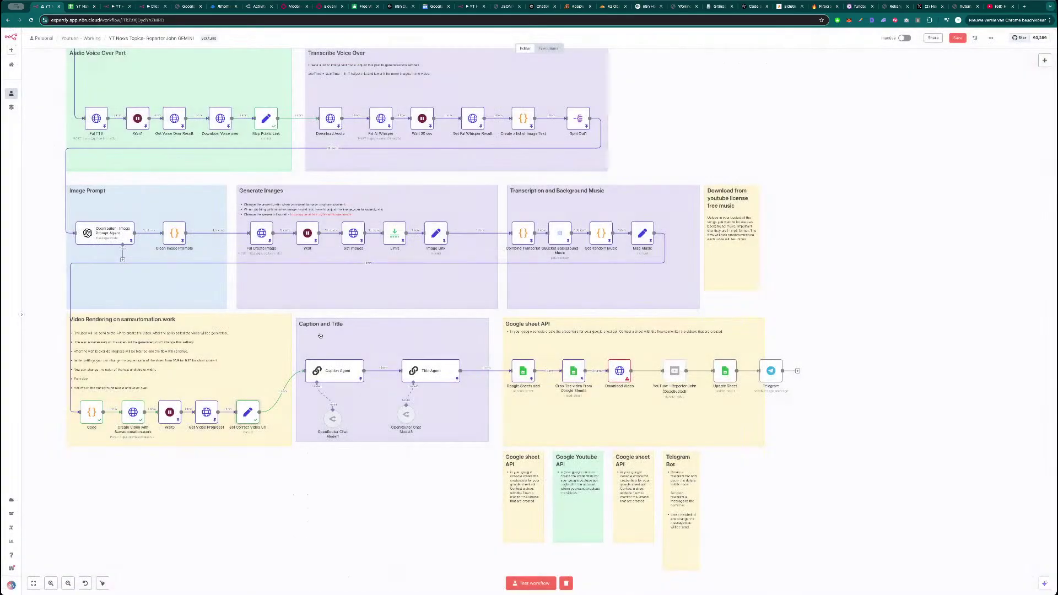
# - Unpin the output of the Get Video Progress1 node and run the node again for fresh progress data
pyautogui.doubleClick(206, 412)
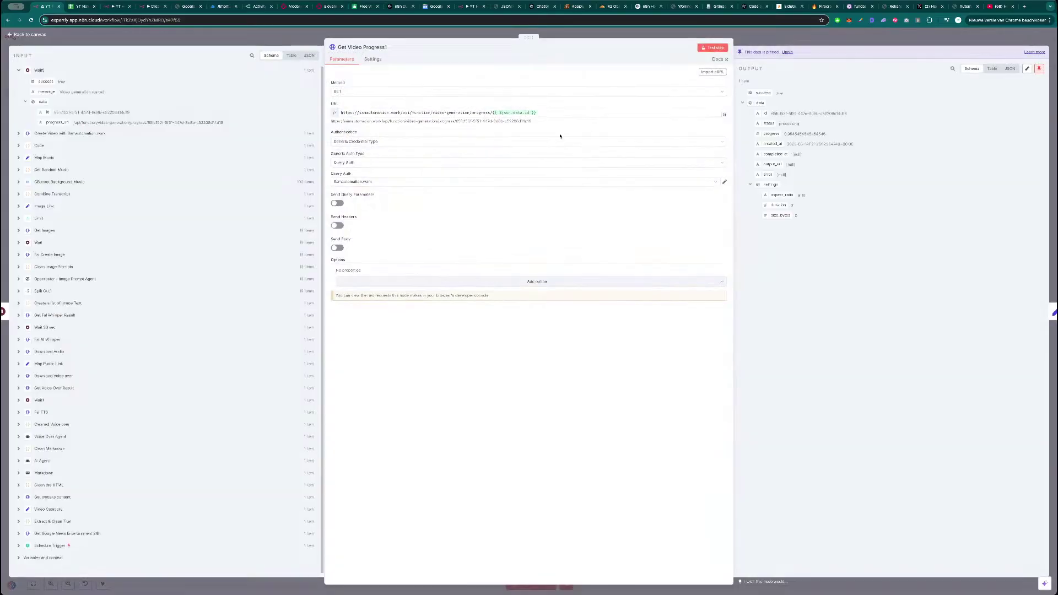
pyautogui.click(714, 48)
pyautogui.click(577, 328)
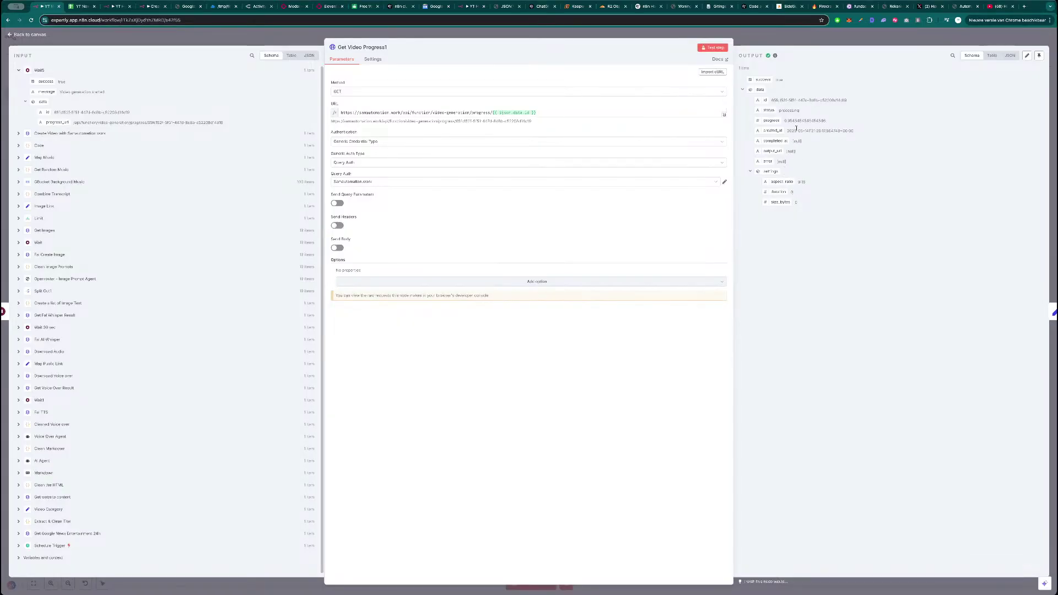
pyautogui.press('Escape')
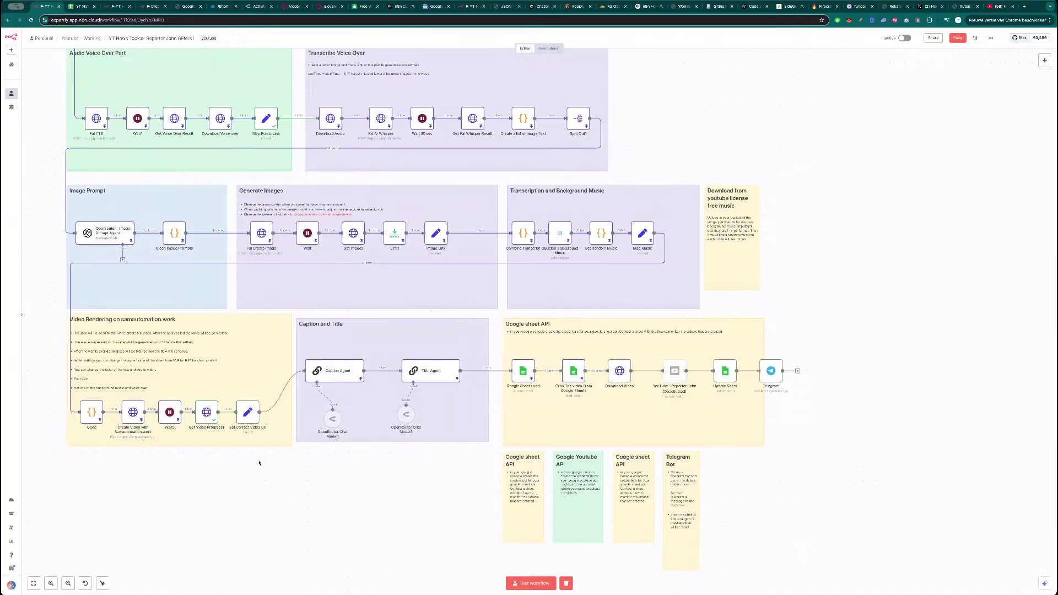
# - Check the Video Url passed into the Download Video node and test the node again with its existing mapping
pyautogui.scroll(-3, 261, 456)
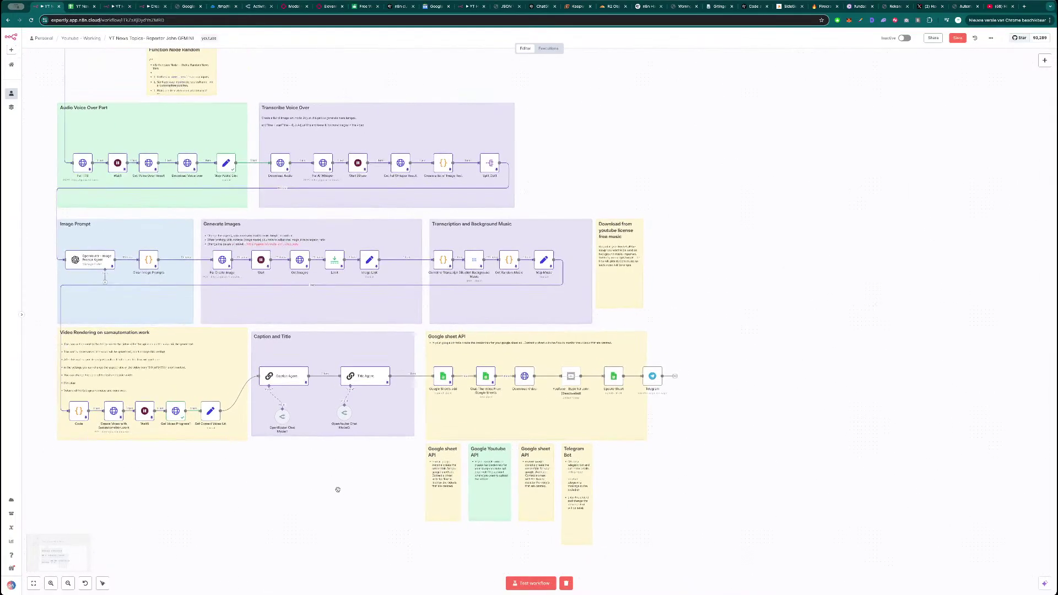
pyautogui.doubleClick(524, 376)
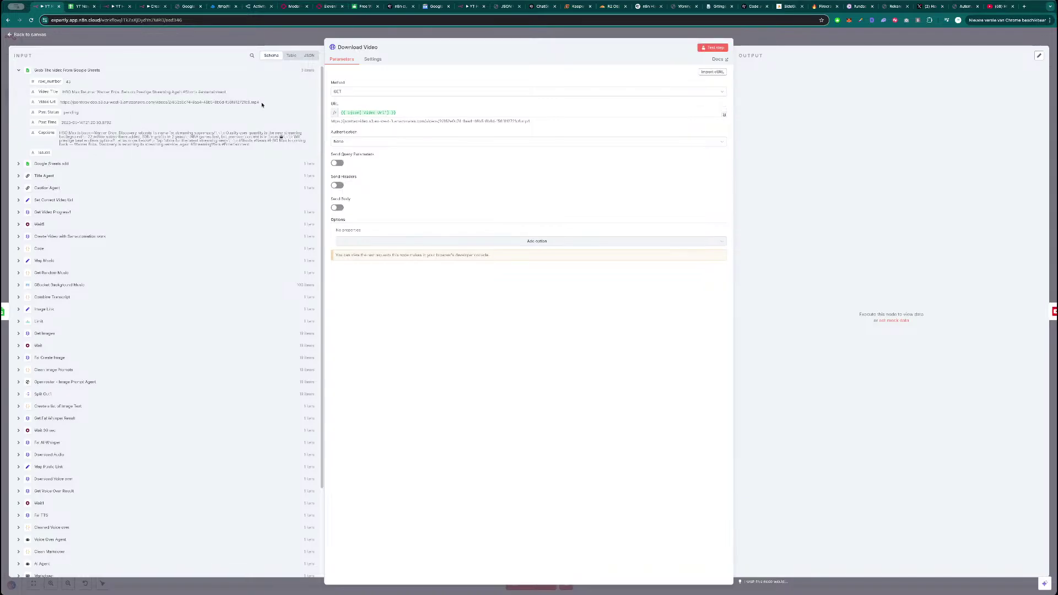
pyautogui.moveTo(260, 104); pyautogui.dragTo(70, 101)
pyautogui.click(124, 111)
pyautogui.click(713, 48)
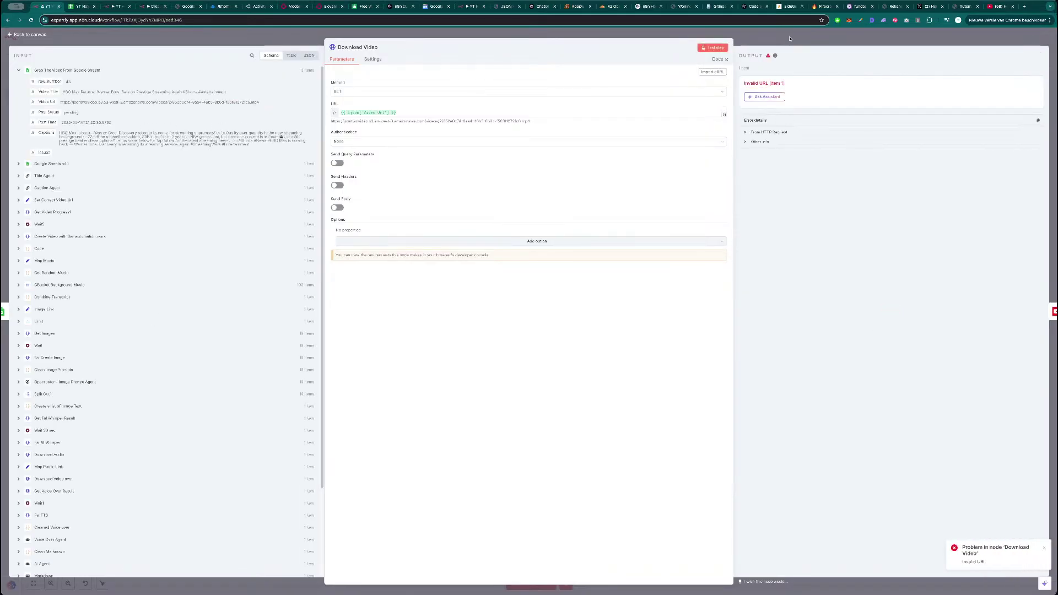
pyautogui.moveTo(42, 101); pyautogui.dragTo(455, 111)
pyautogui.hotkey('ctrl', 'z')
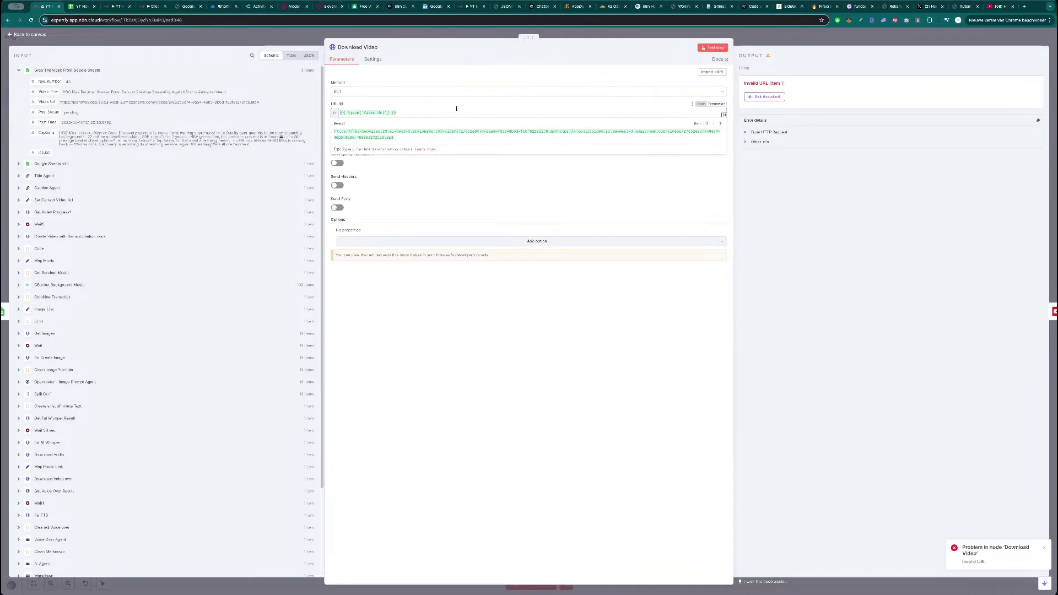
pyautogui.press('Escape')
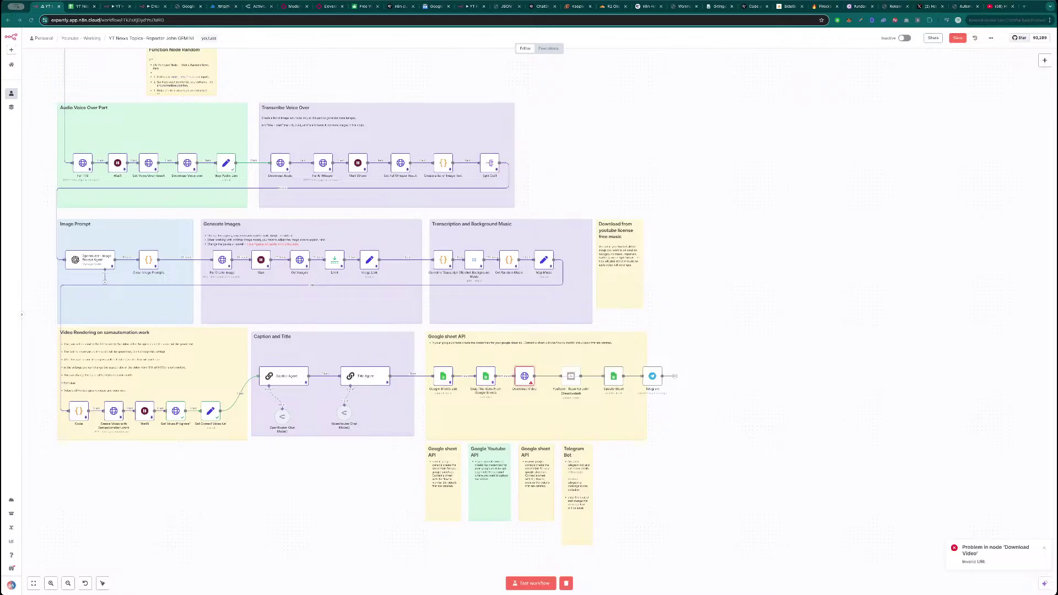
# - Reactivate the YouTube - Reporter John upload node in the Google sheet API section
pyautogui.scroll(5, 563, 409)
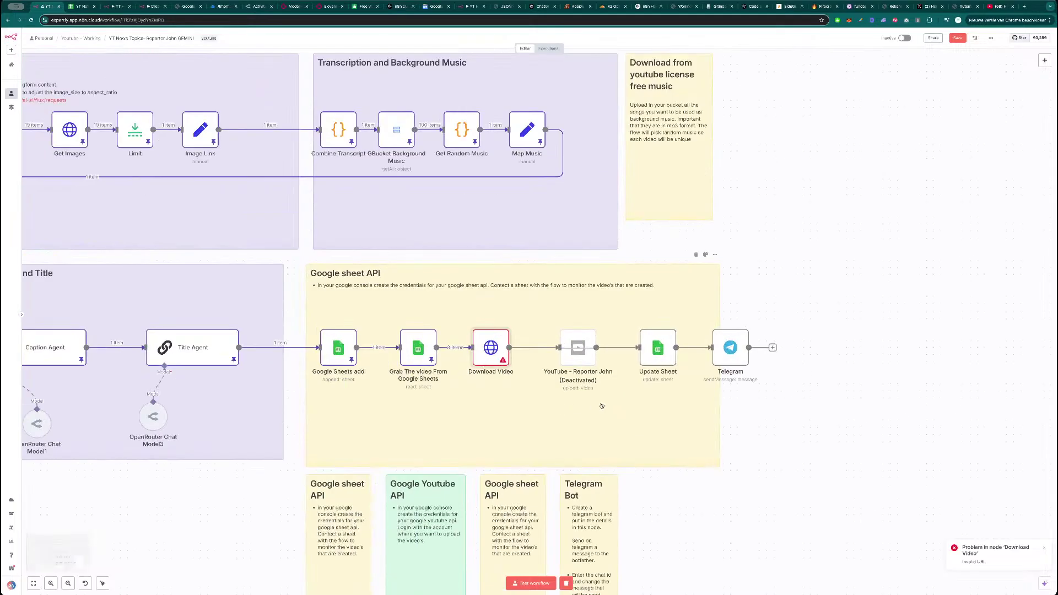
pyautogui.click(573, 321)
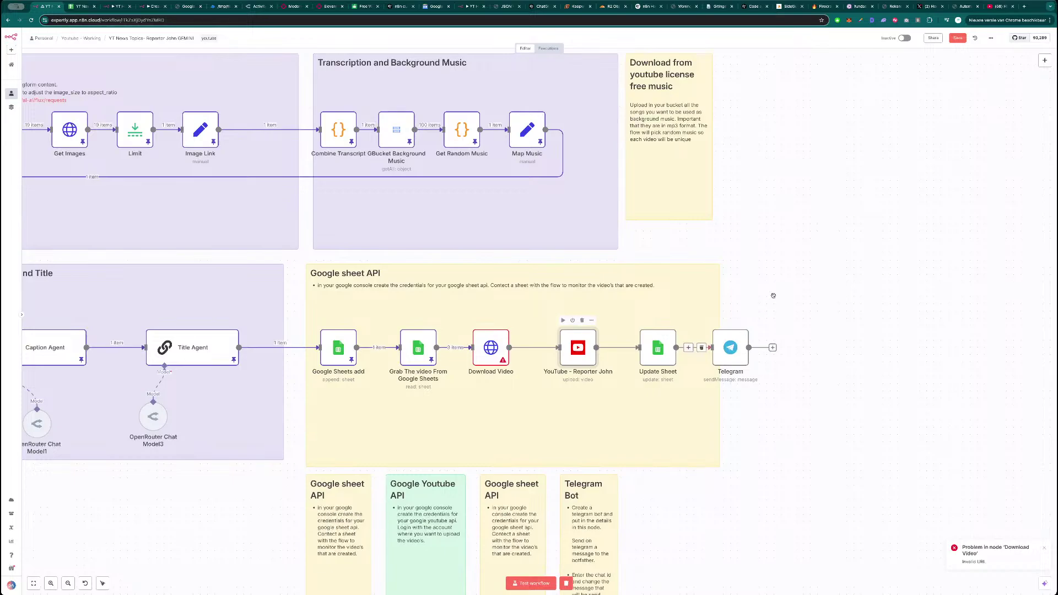
pyautogui.hscroll(2, 821, 258)
# - Switch to YouTube and review the uploaded HBO Max Short, including its playback, sound and description
pyautogui.click(1000, 6)
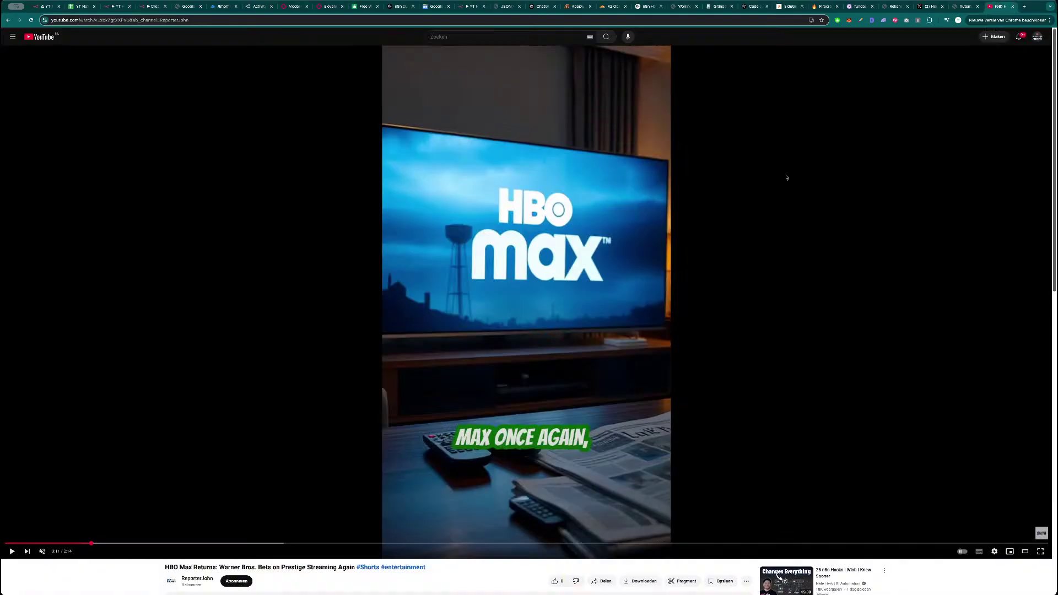
pyautogui.click(342, 358)
pyautogui.scroll(-2, 345, 361)
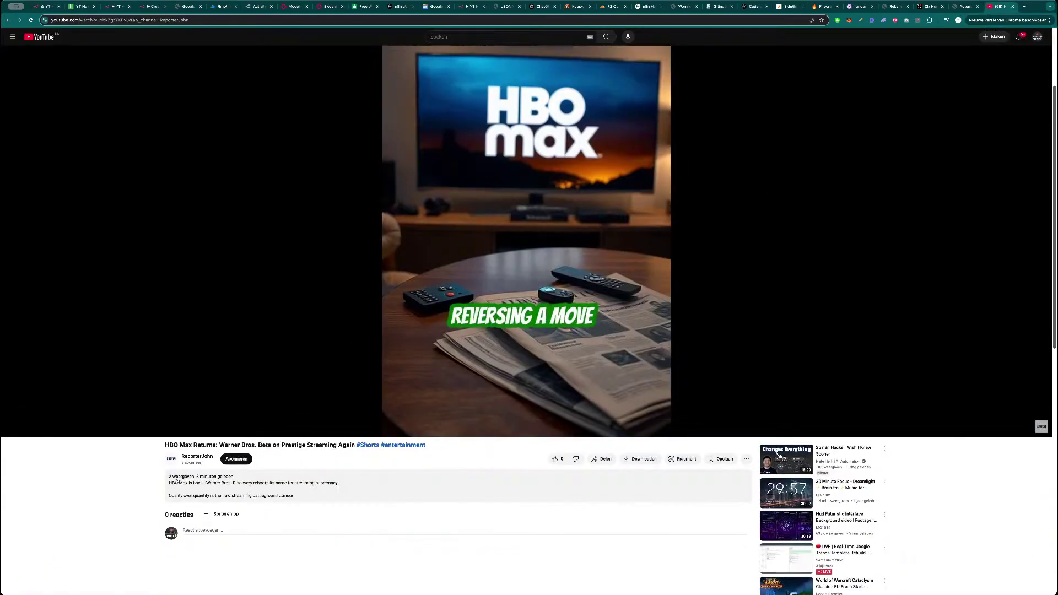
pyautogui.scroll(2, 308, 396)
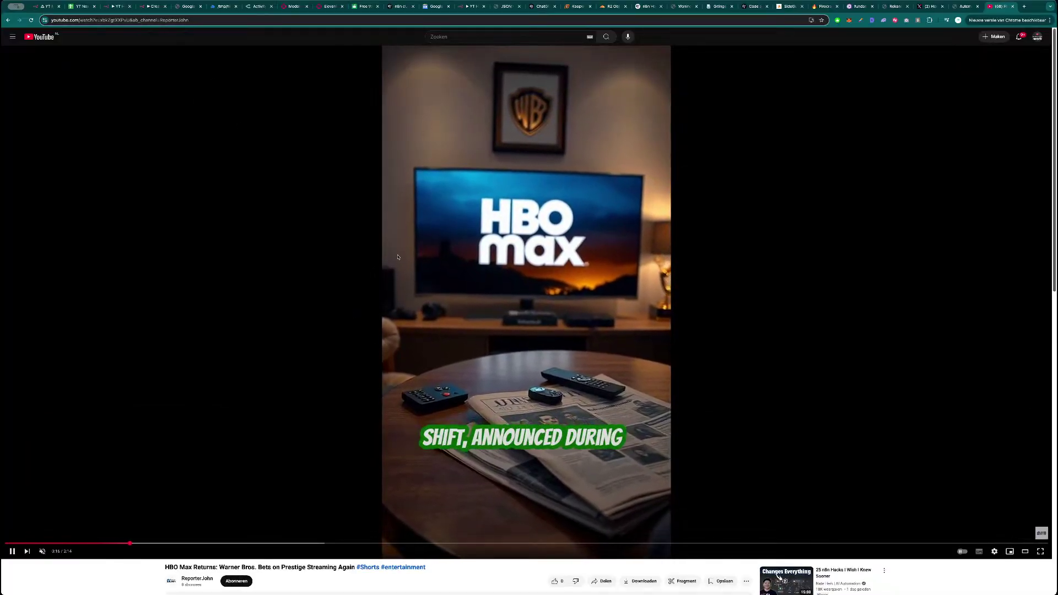
pyautogui.click(43, 551)
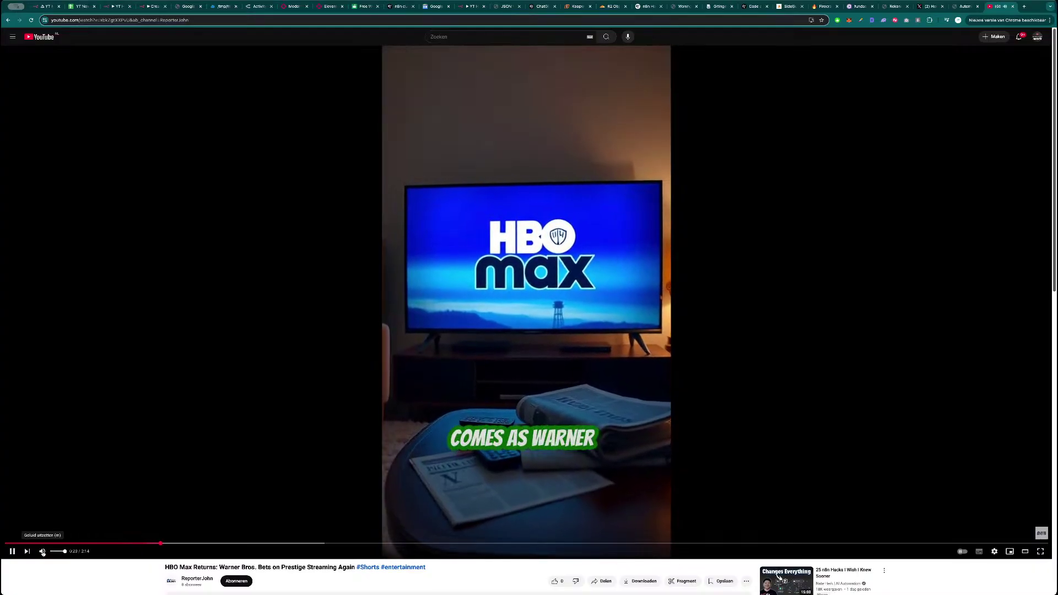
pyautogui.click(43, 551)
pyautogui.hotkey('ctrl', 'l')
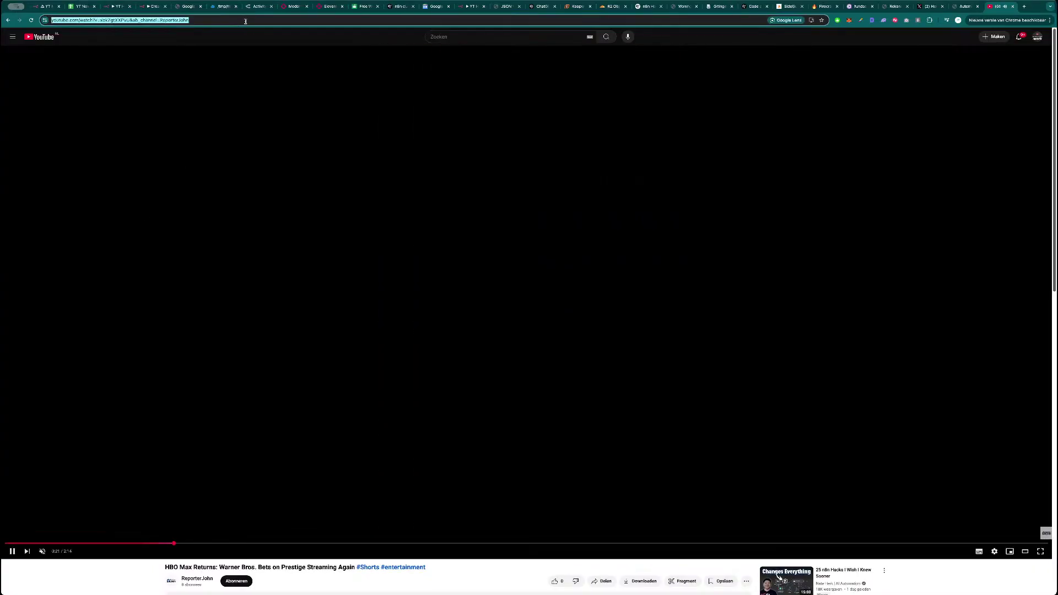
pyautogui.click(591, 277)
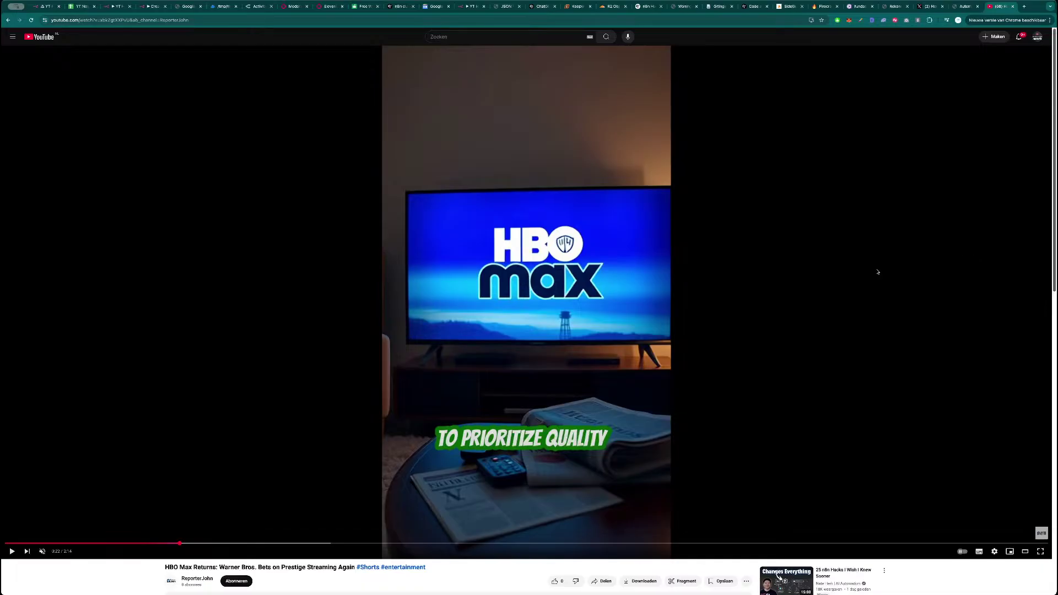
# - Return to the n8n workflow and rerun the Get Video Progress1 node to fetch the current rendering status
pyautogui.hotkey('ctrl', '1')
pyautogui.scroll(-3, 679, 284)
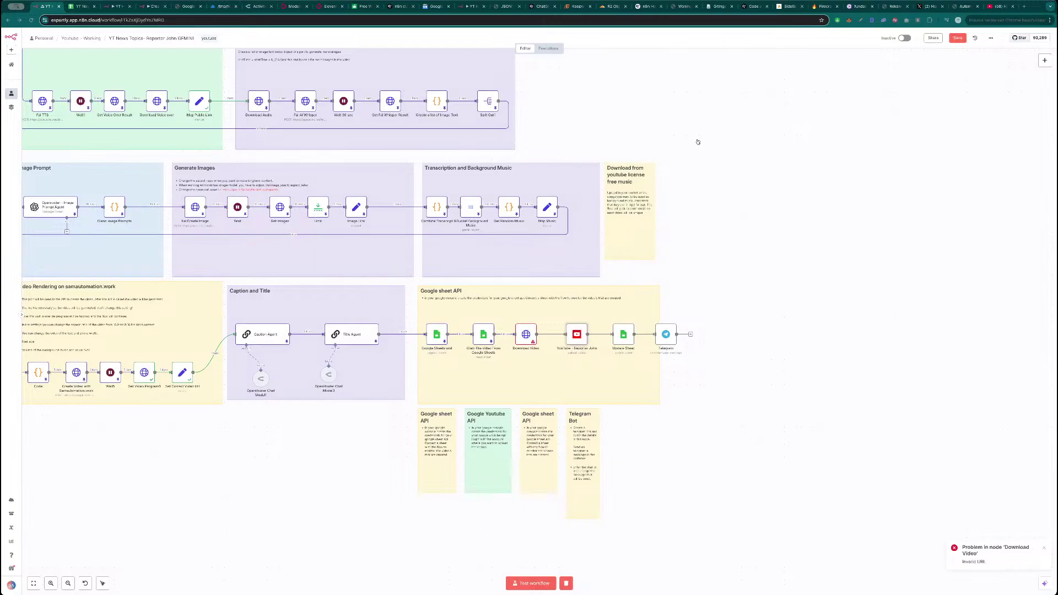
pyautogui.hscroll(-3, 204, 449)
pyautogui.doubleClick(204, 383)
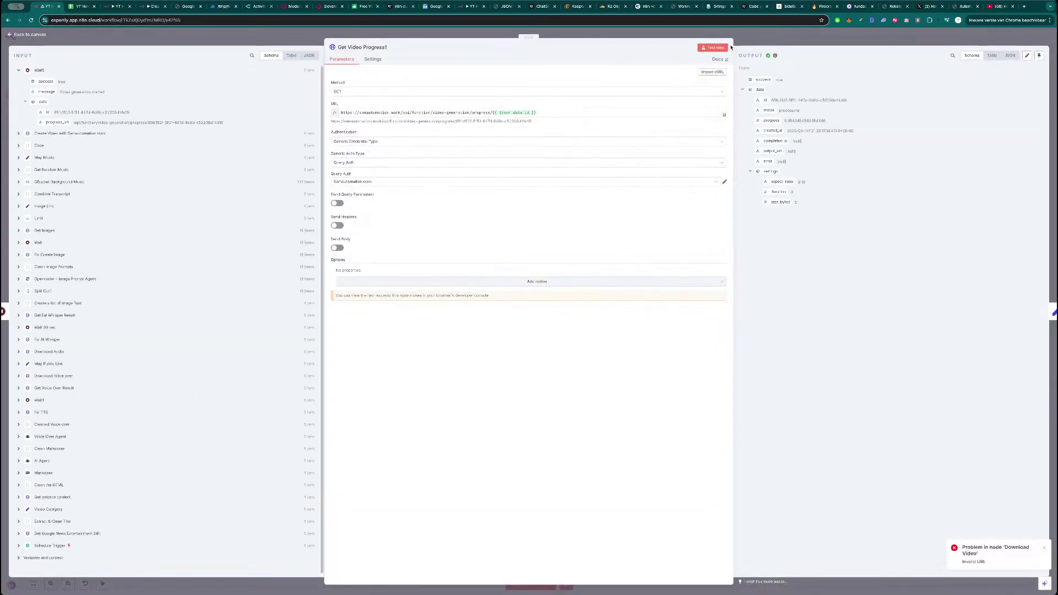
pyautogui.click(720, 49)
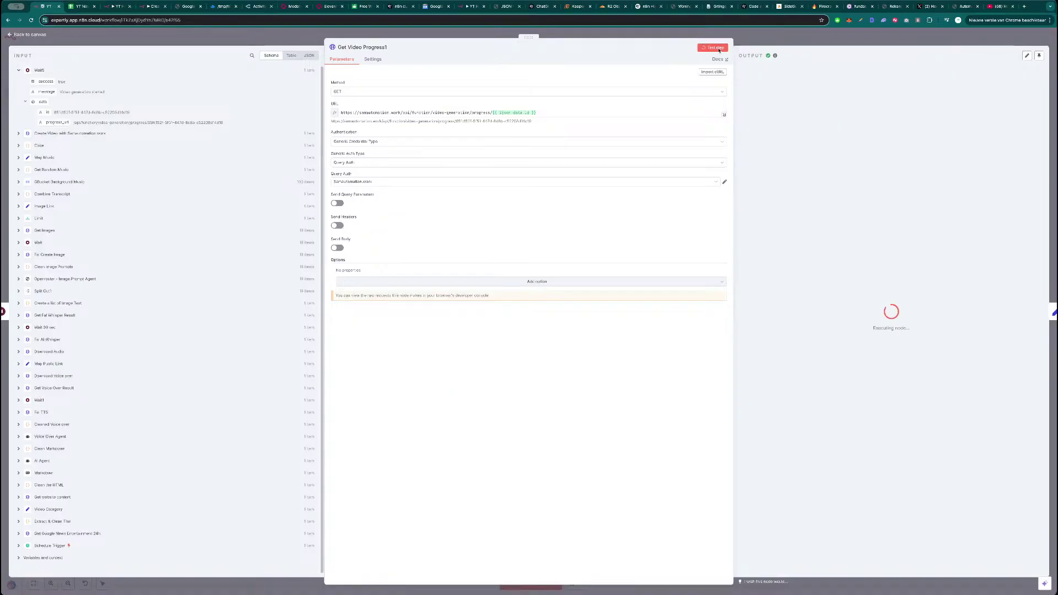
pyautogui.click(817, 35)
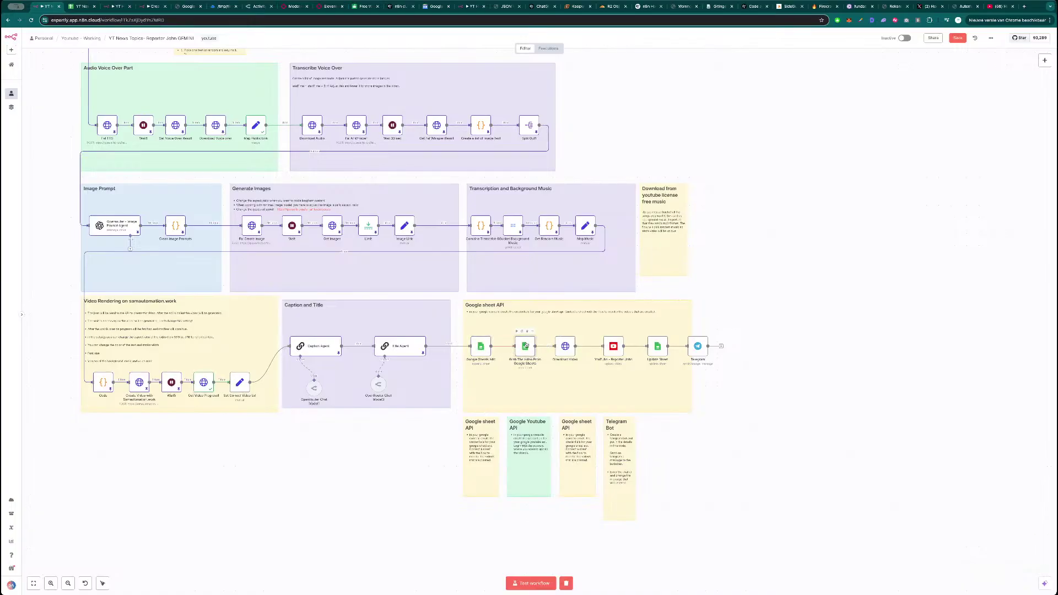
# - Run the Google Sheets add and Download Video nodes and check the rows fetched by Grab The video From Google Sheets
pyautogui.click(472, 332)
pyautogui.click(558, 332)
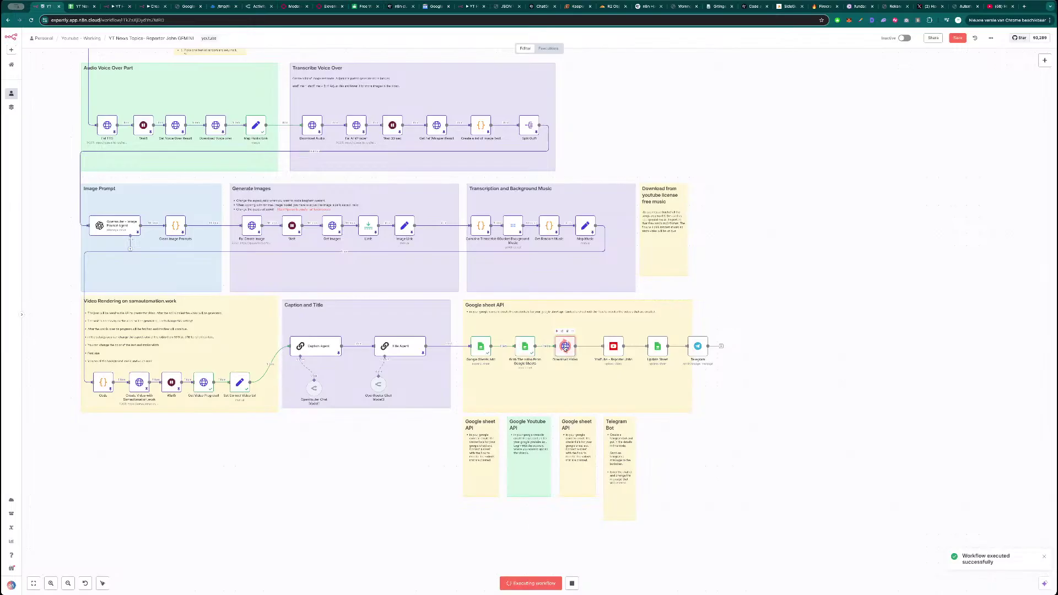
pyautogui.doubleClick(525, 346)
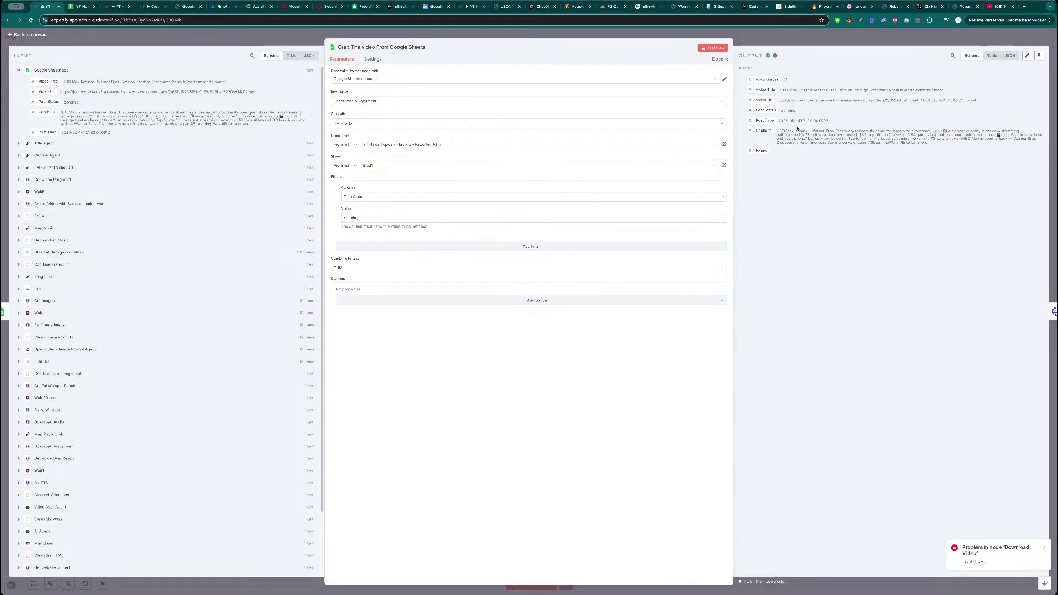
pyautogui.press('Escape')
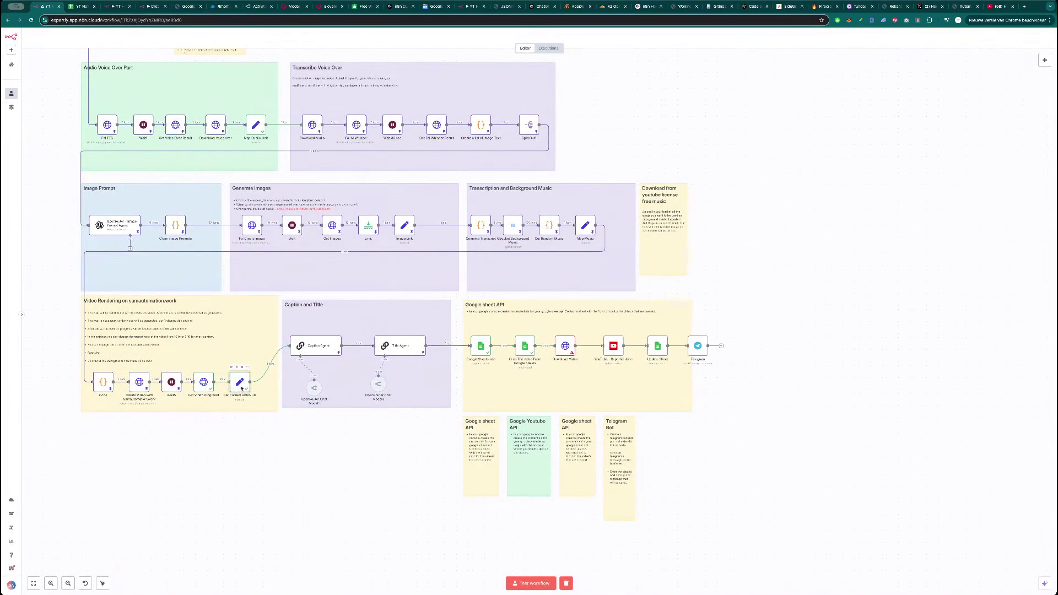
# - Compare the URL resolved in Set Correct Video Url with the input and output of Grab The video From Google Sheets
pyautogui.doubleClick(240, 385)
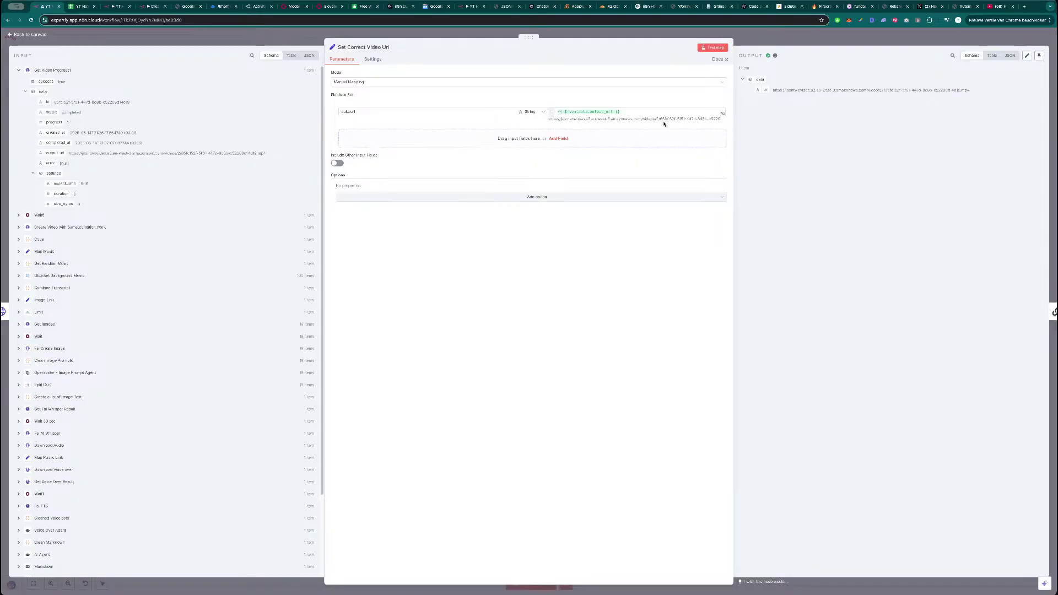
pyautogui.press('Escape')
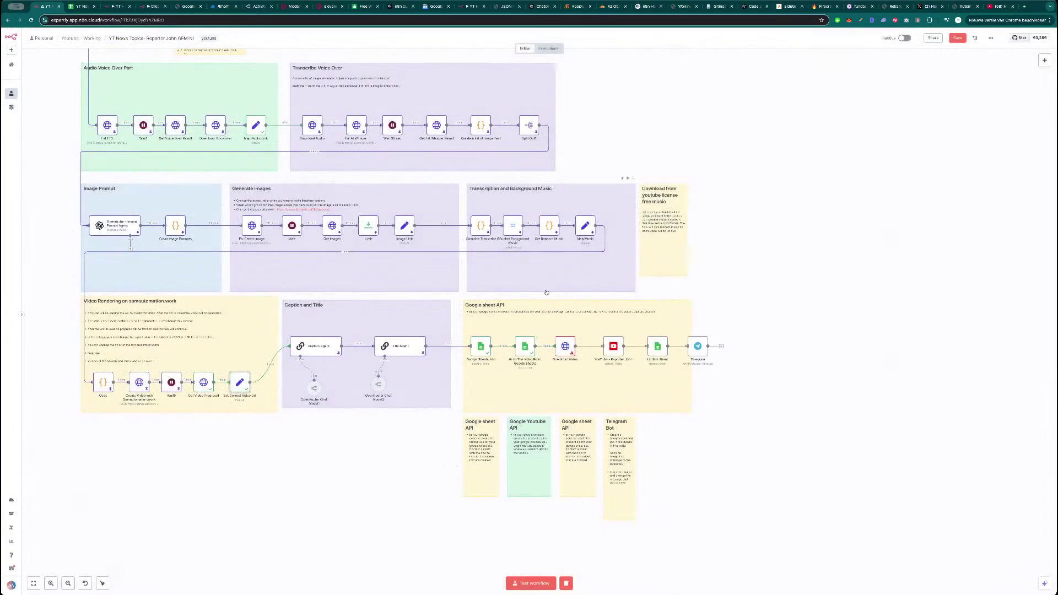
pyautogui.doubleClick(526, 346)
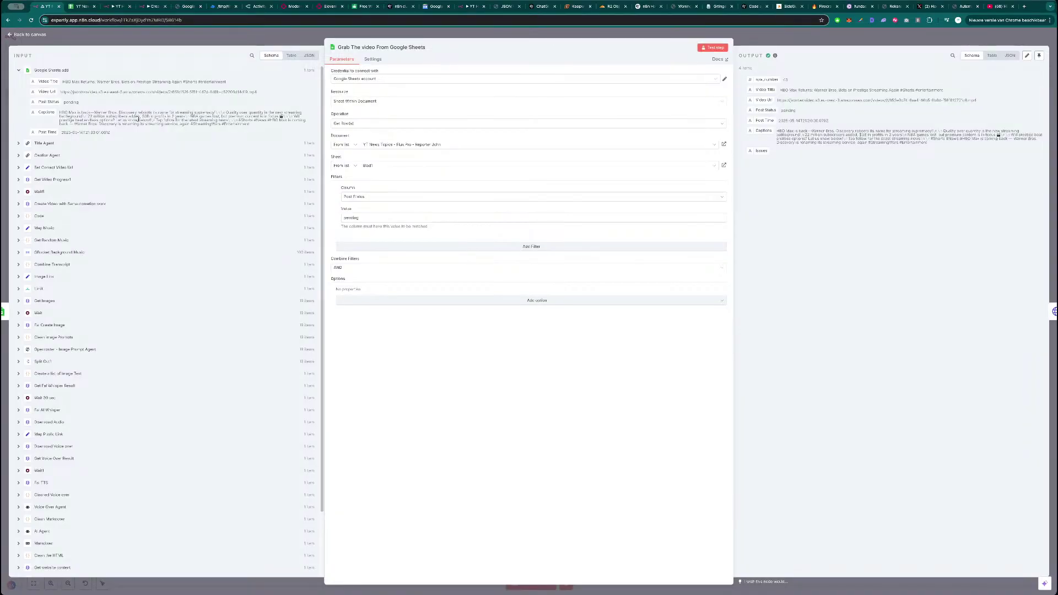
pyautogui.press('Escape')
# - Switch to the YT News Topics spreadsheet and set the post status in row 43 to posted
pyautogui.click(80, 6)
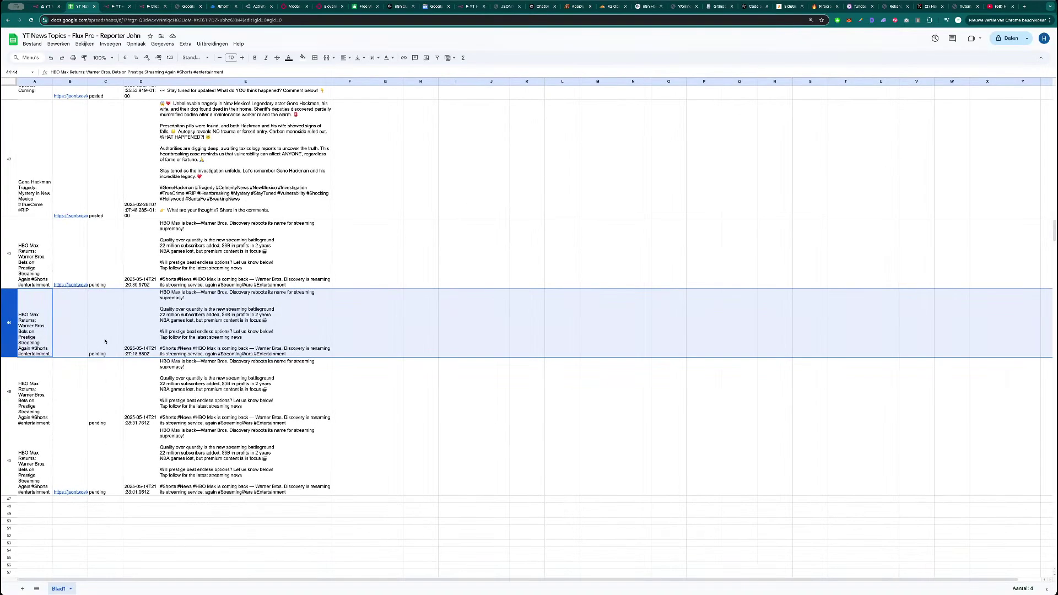
pyautogui.click(105, 272)
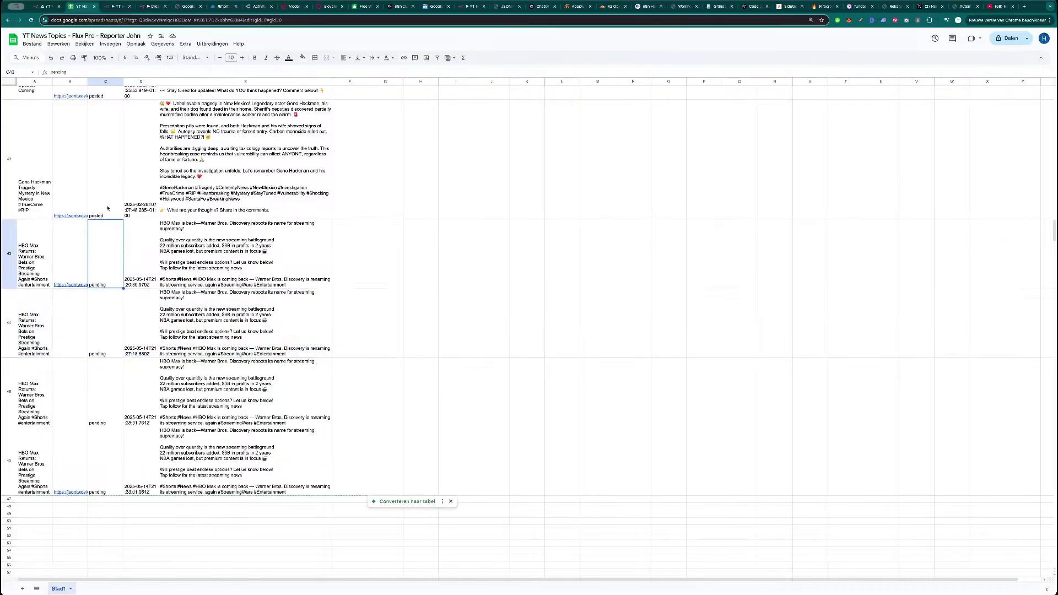
pyautogui.write('posted')
pyautogui.click(107, 306)
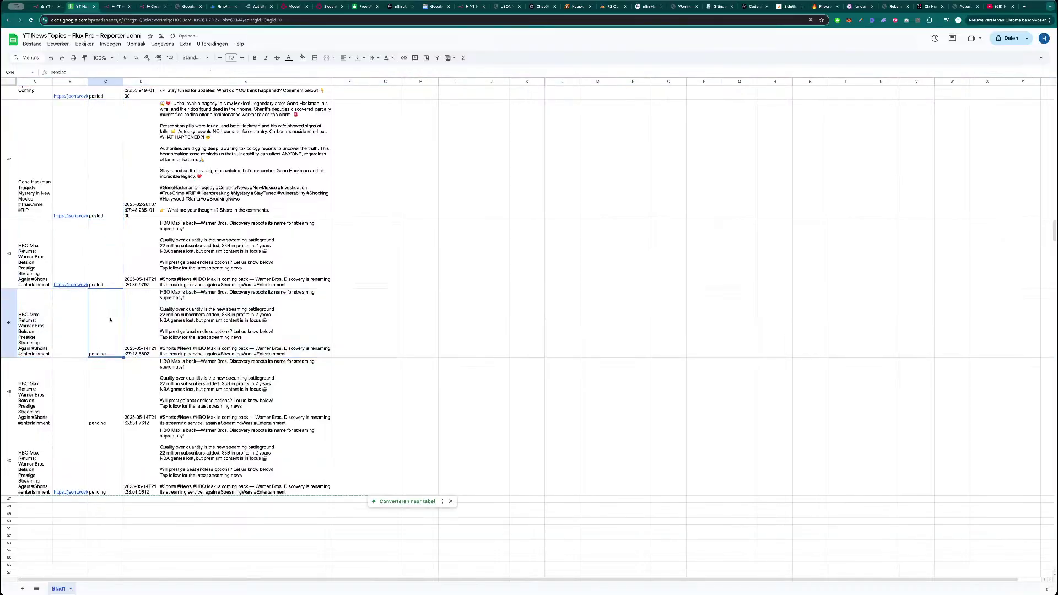
pyautogui.click(111, 371)
# - Return to the n8n workflow and rerun the Grab The video From Google Sheets node to fetch the pending row
pyautogui.hotkey('ctrl', 'shift', 'Tab')
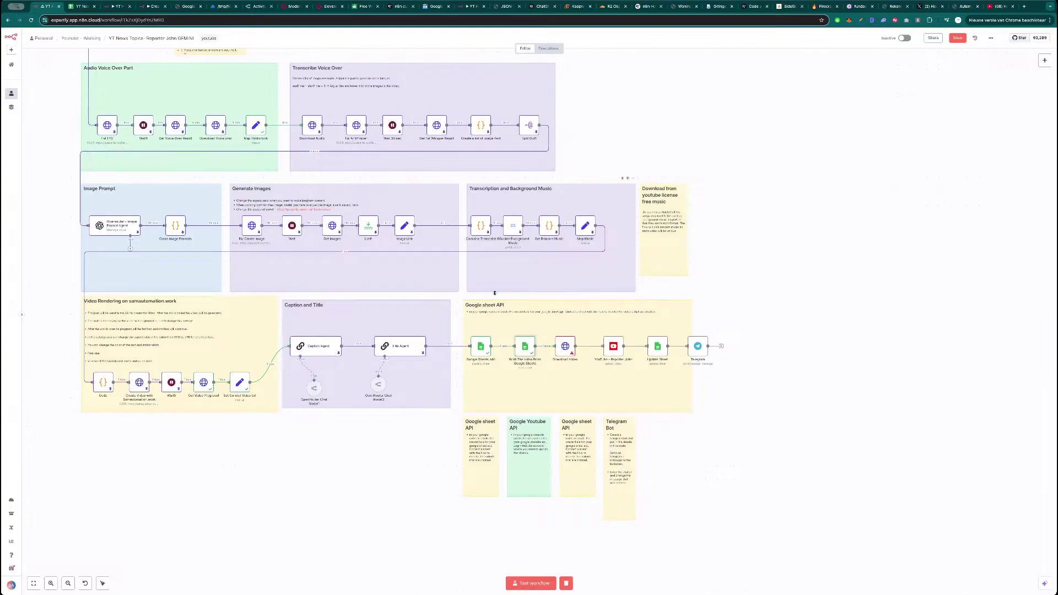
pyautogui.doubleClick(527, 346)
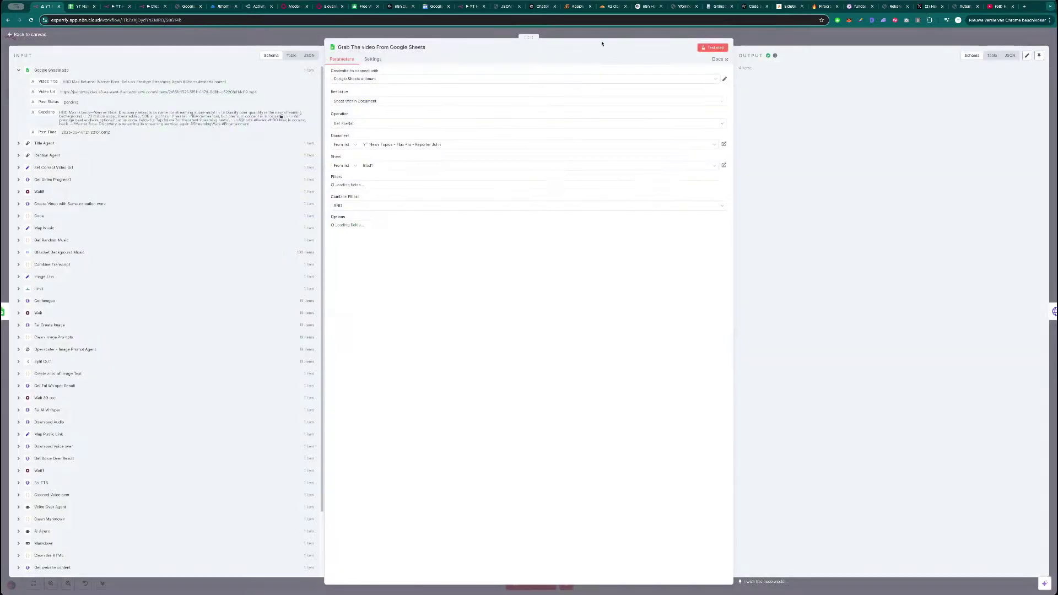
pyautogui.click(720, 49)
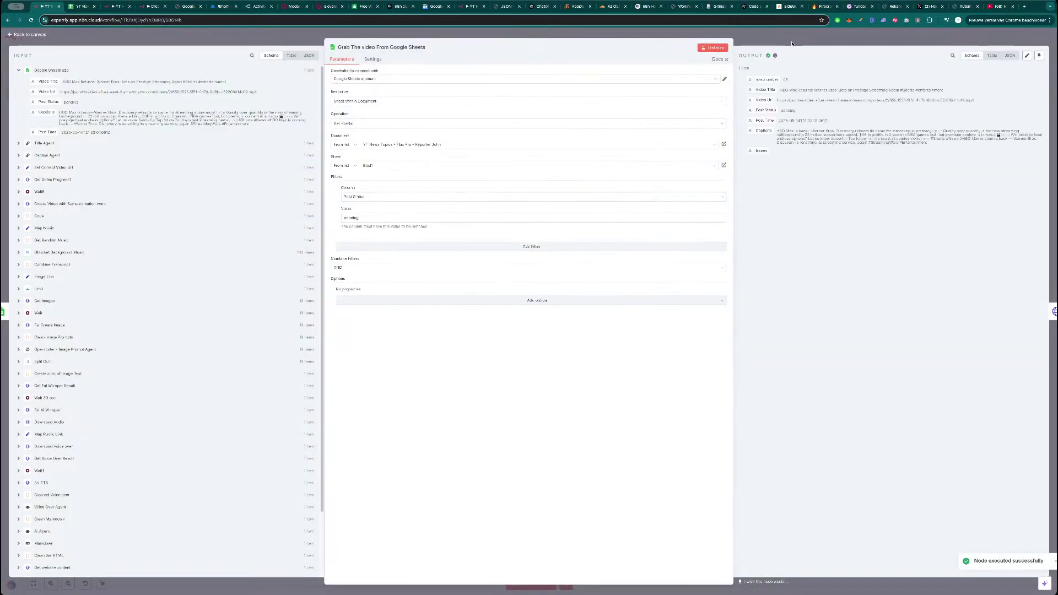
pyautogui.press('Escape')
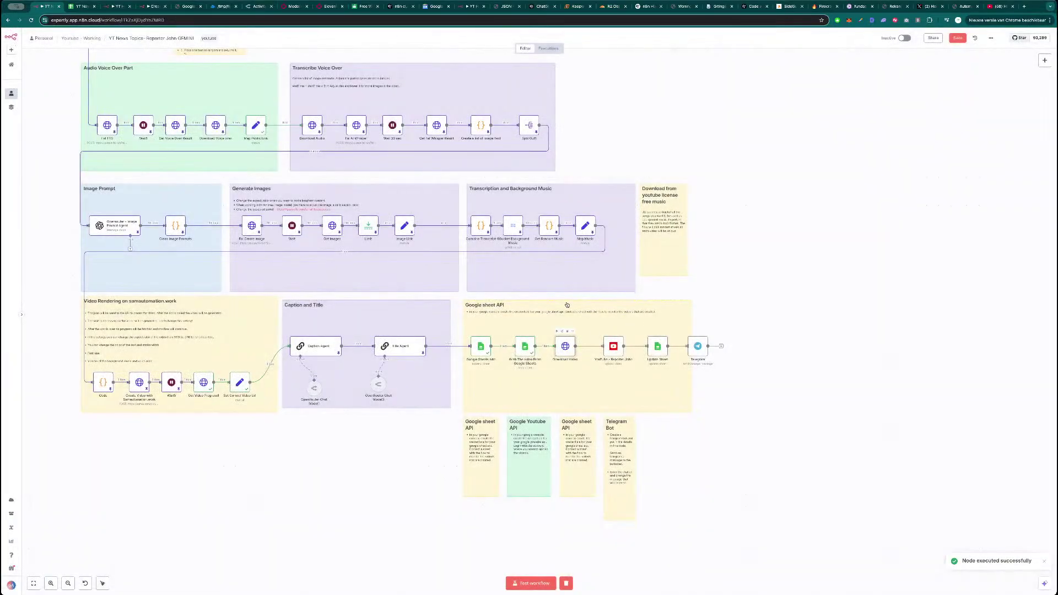
# - Run the Download Video node, preview the downloaded video file and return to the canvas
pyautogui.doubleClick(565, 346)
pyautogui.click(713, 48)
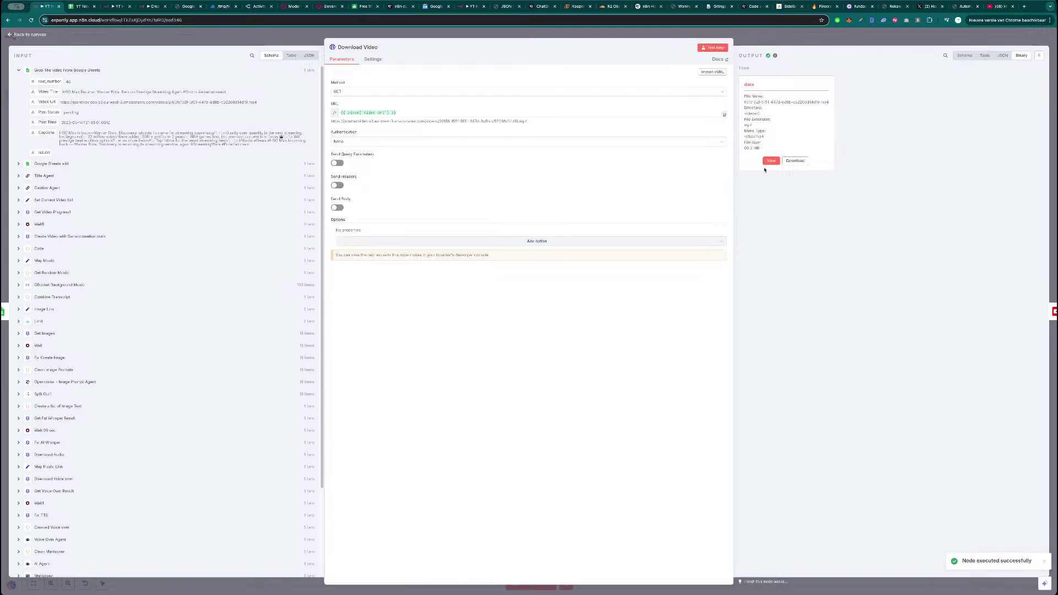
pyautogui.click(770, 161)
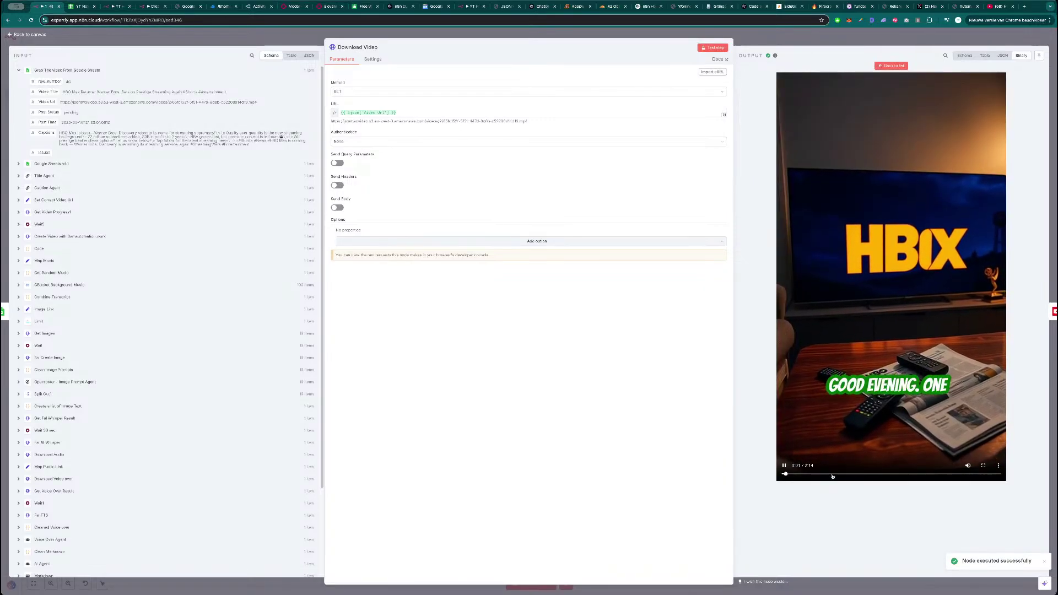
pyautogui.click(865, 46)
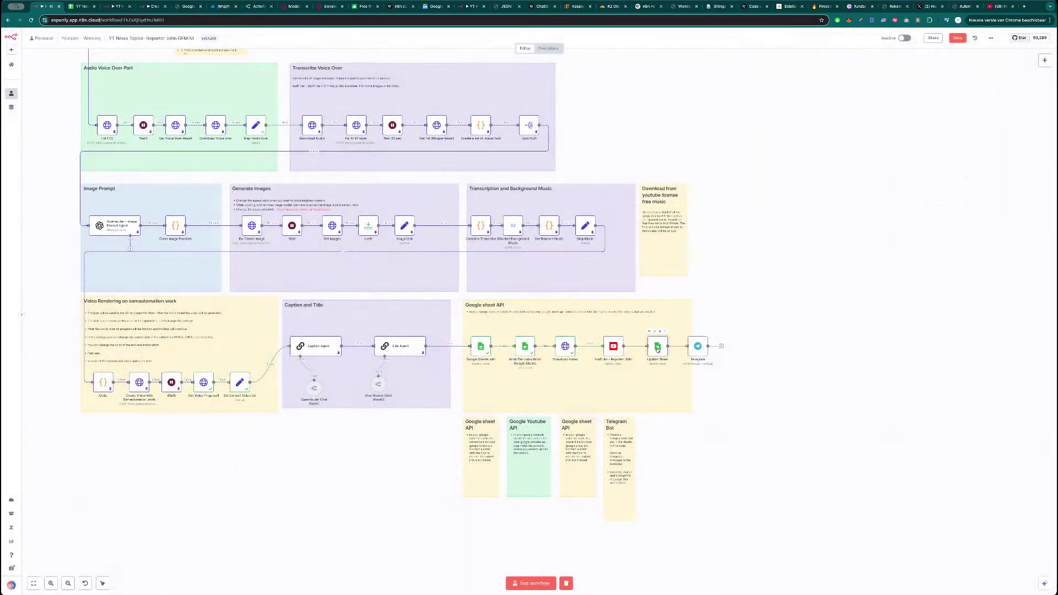
# - In the Update Sheet node, replace the row_number value with row_number from Grab The video From Google Sheets
pyautogui.doubleClick(658, 347)
pyautogui.click(461, 247)
pyautogui.press('super+a')
pyautogui.press('BackSpace')
pyautogui.click(105, 133)
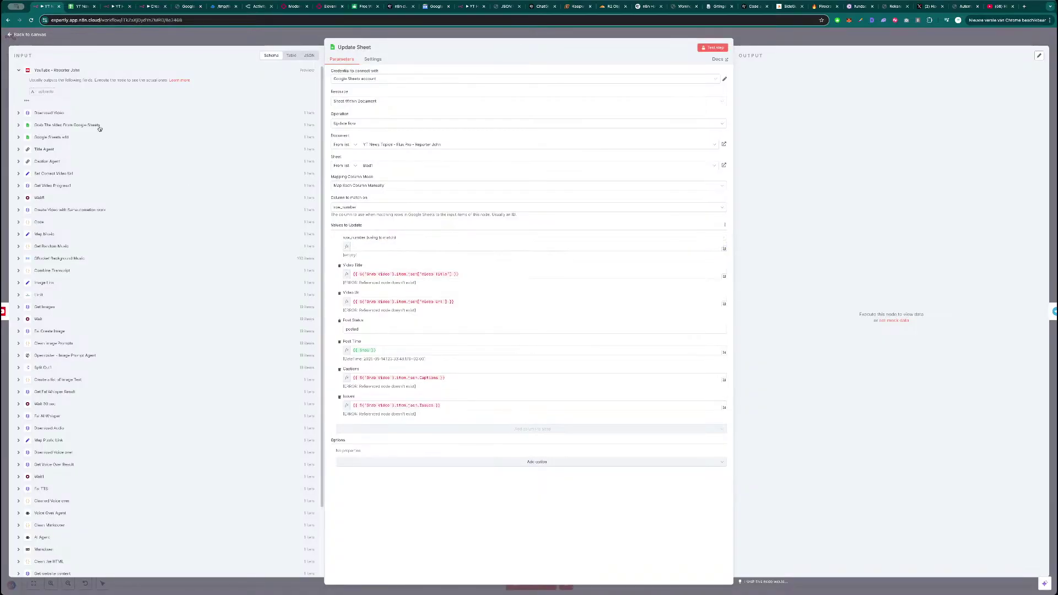
pyautogui.click(40, 125)
pyautogui.moveTo(48, 106); pyautogui.dragTo(375, 247)
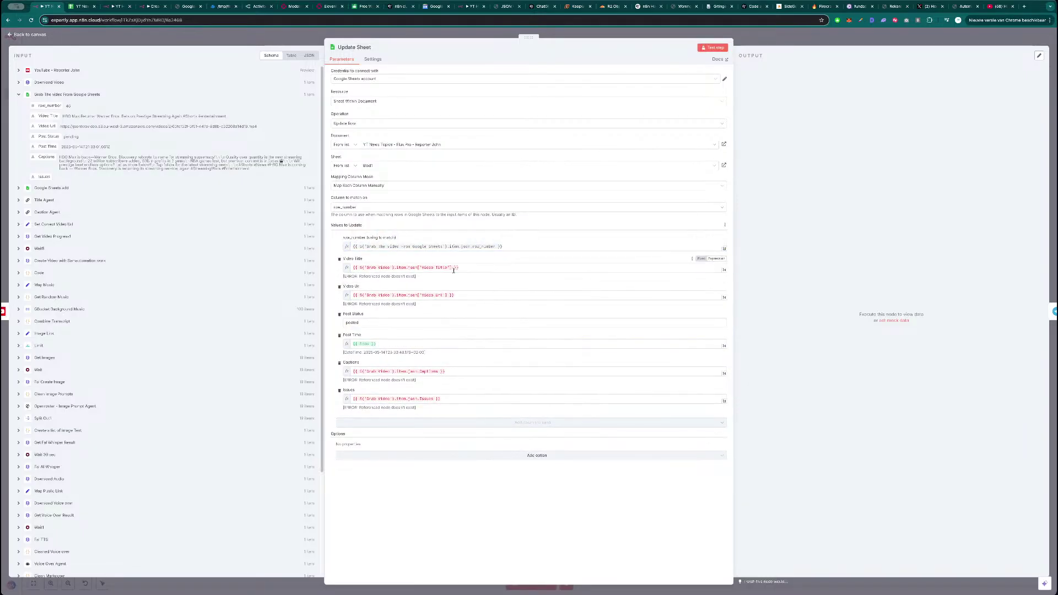
pyautogui.moveTo(467, 269); pyautogui.dragTo(331, 270)
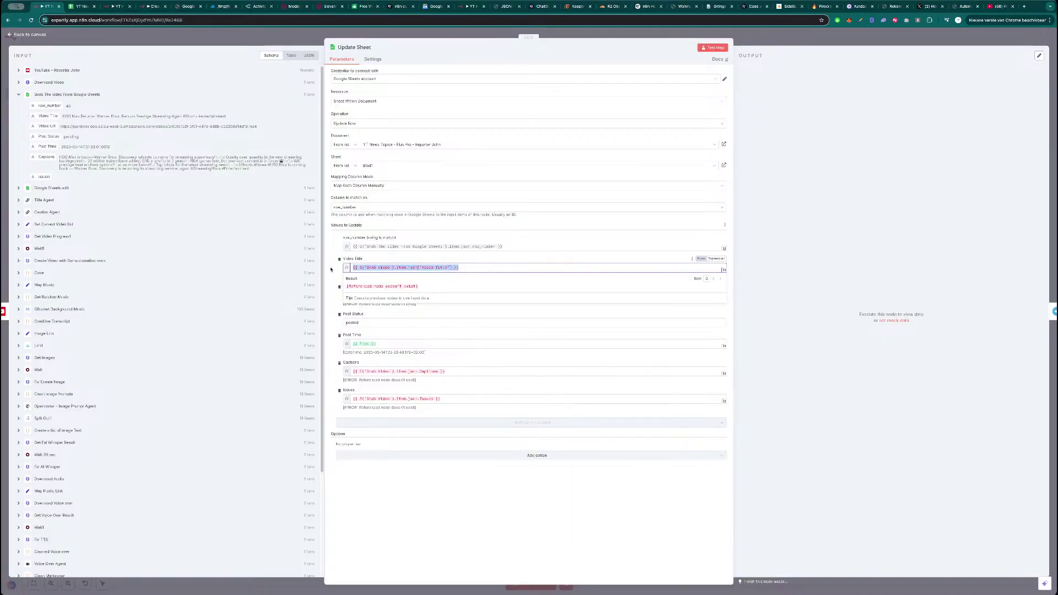
pyautogui.doubleClick(402, 268)
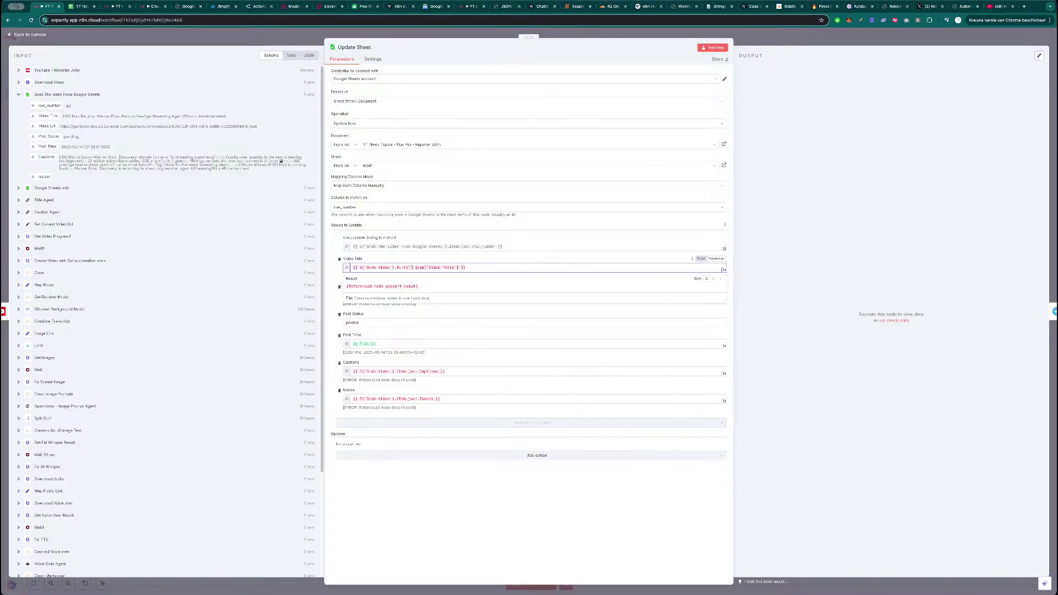
pyautogui.click(414, 259)
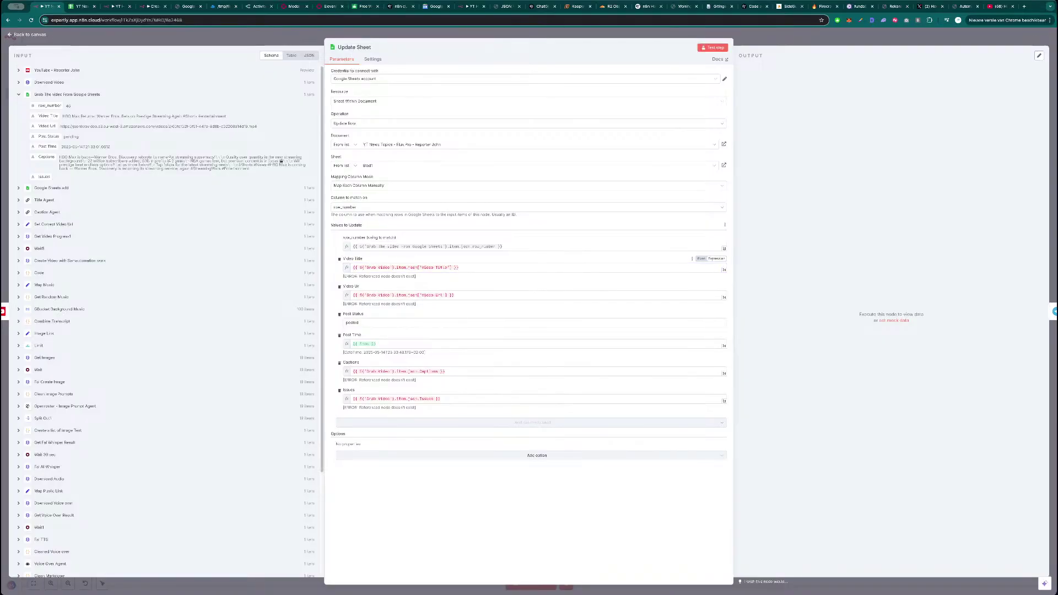
# - Remap the Video Title and Video Url values to the matching fields from Grab The video From Google Sheets
pyautogui.click(456, 267)
pyautogui.hotkey('ctrl', 'a')
pyautogui.press('BackSpace')
pyautogui.moveTo(48, 116); pyautogui.dragTo(400, 269)
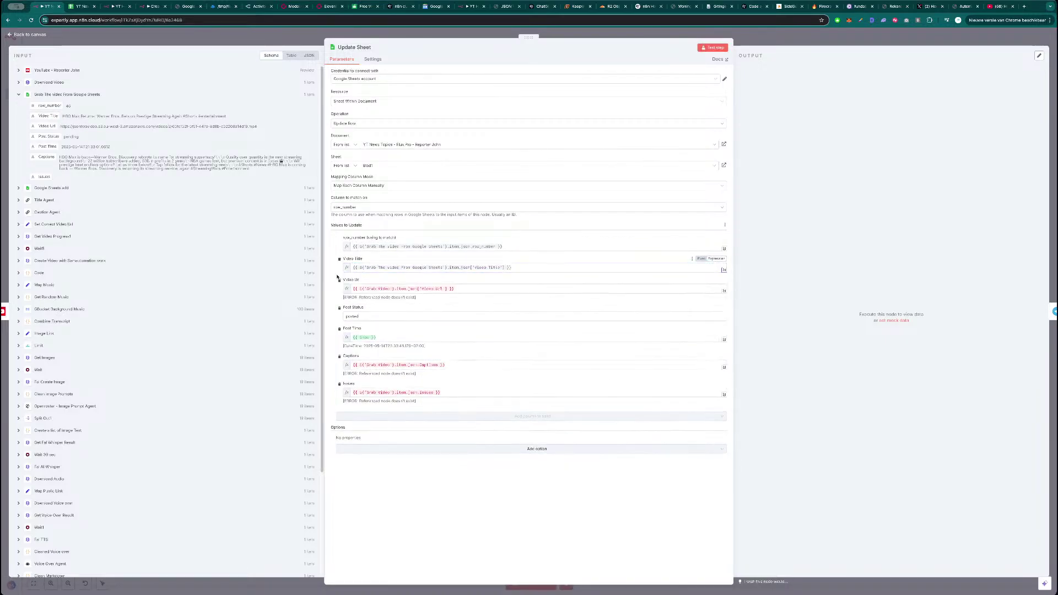
pyautogui.doubleClick(385, 289)
pyautogui.hotkey('ctrl', 'a')
pyautogui.press('BackSpace')
pyautogui.moveTo(47, 126); pyautogui.dragTo(376, 292)
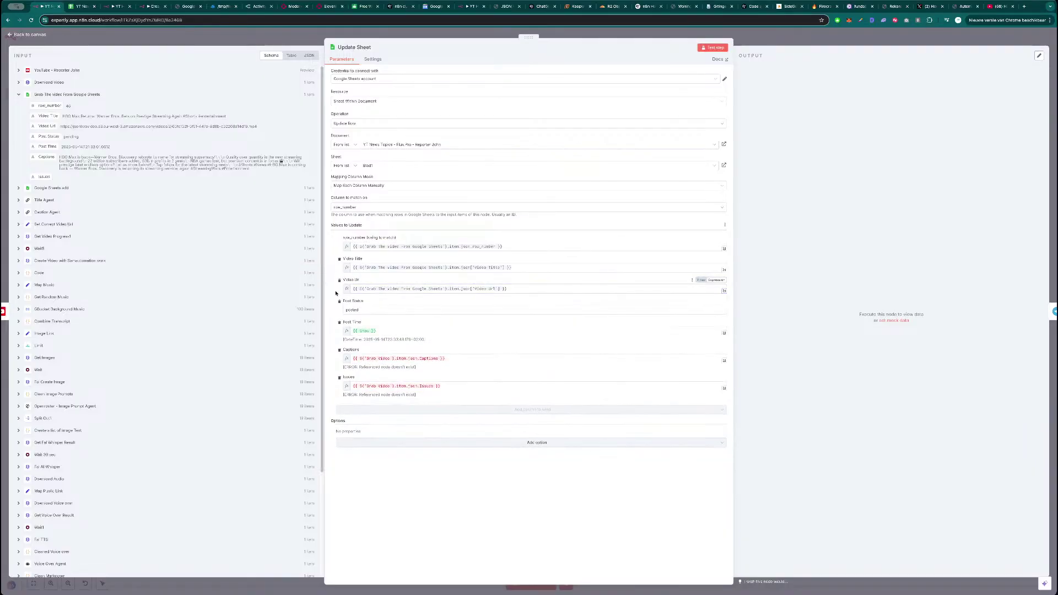
# - Replace the Captions value with the Captions field from Grab The video From Google Sheets
pyautogui.click(394, 361)
pyautogui.hotkey('ctrl', 'a')
pyautogui.press('BackSpace')
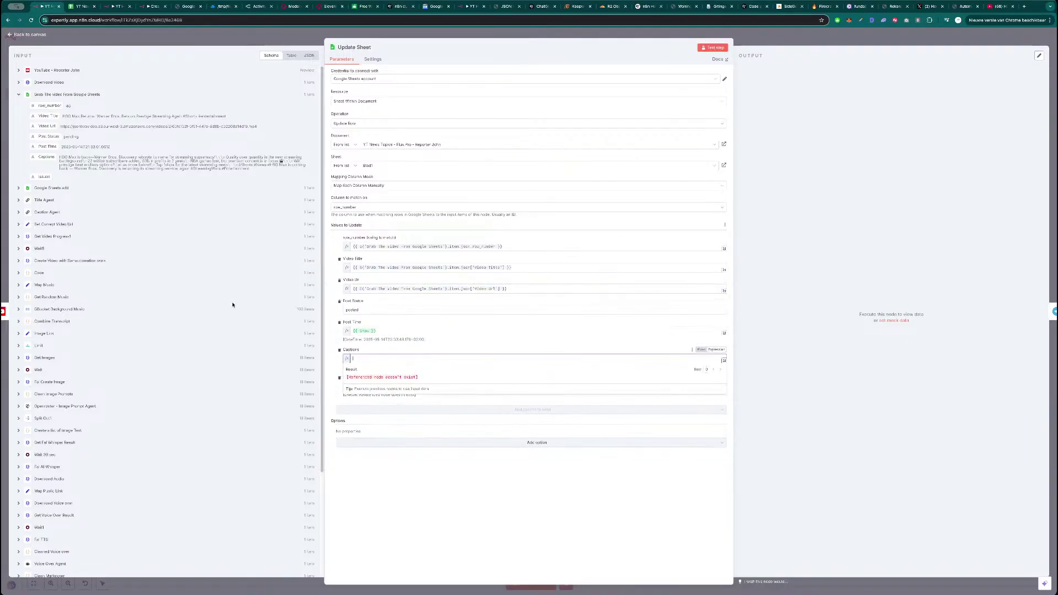
pyautogui.moveTo(48, 158); pyautogui.dragTo(386, 359)
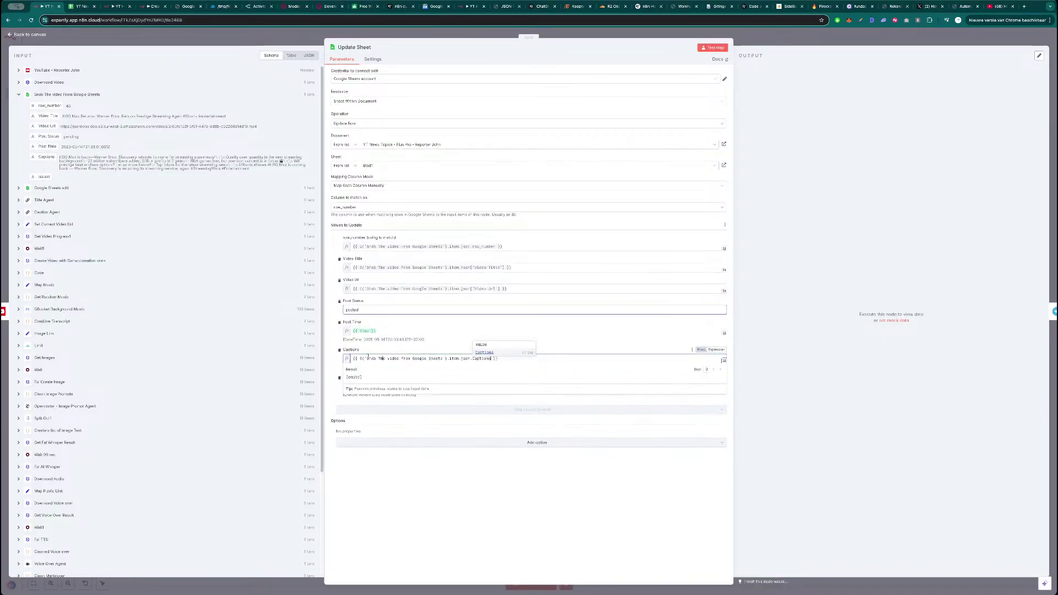
# - Replace the Issues value with the error field from the Get Video Progress node's data
pyautogui.click(378, 379)
pyautogui.hotkey('ctrl', 'a')
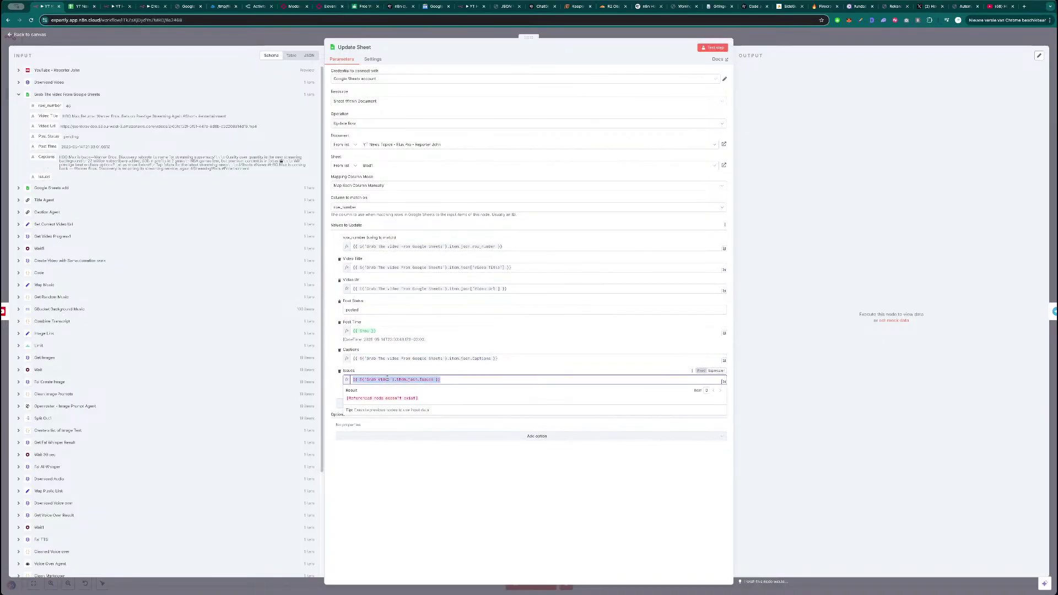
pyautogui.press('BackSpace')
pyautogui.click(385, 372)
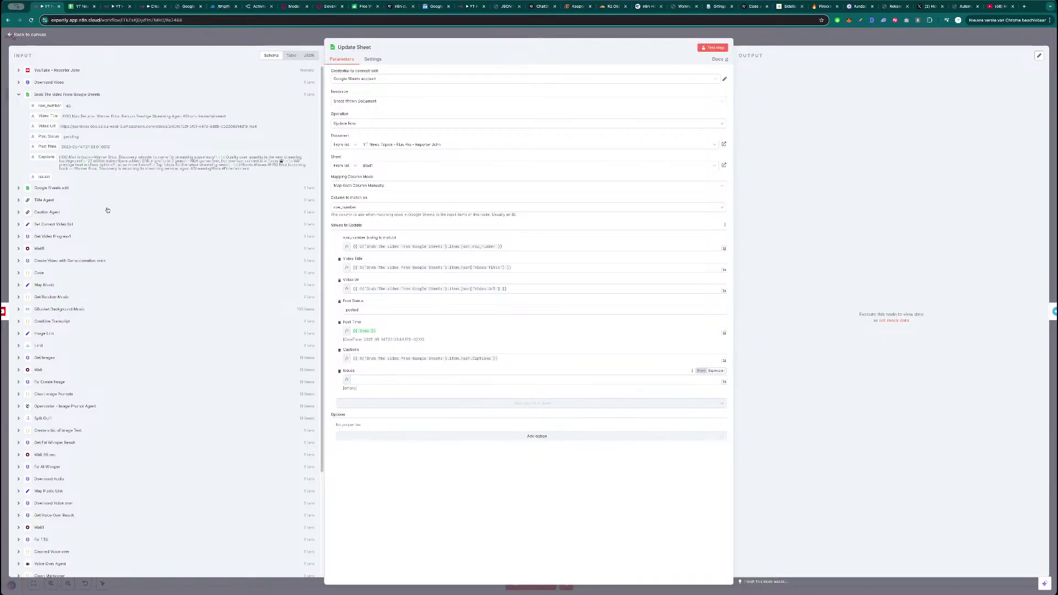
pyautogui.click(45, 237)
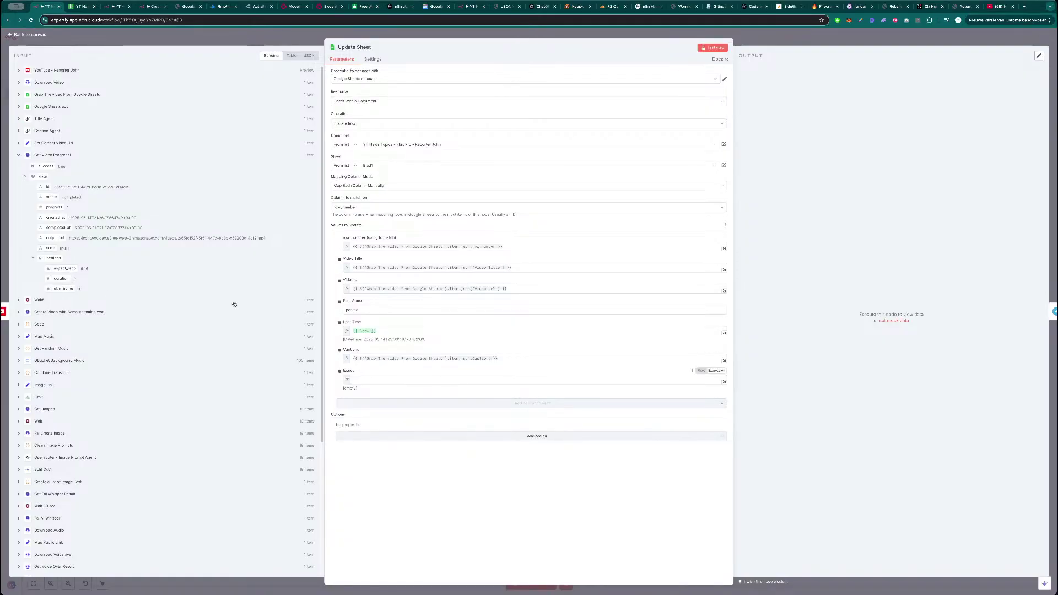
pyautogui.moveTo(50, 247); pyautogui.dragTo(380, 380)
pyautogui.click(386, 419)
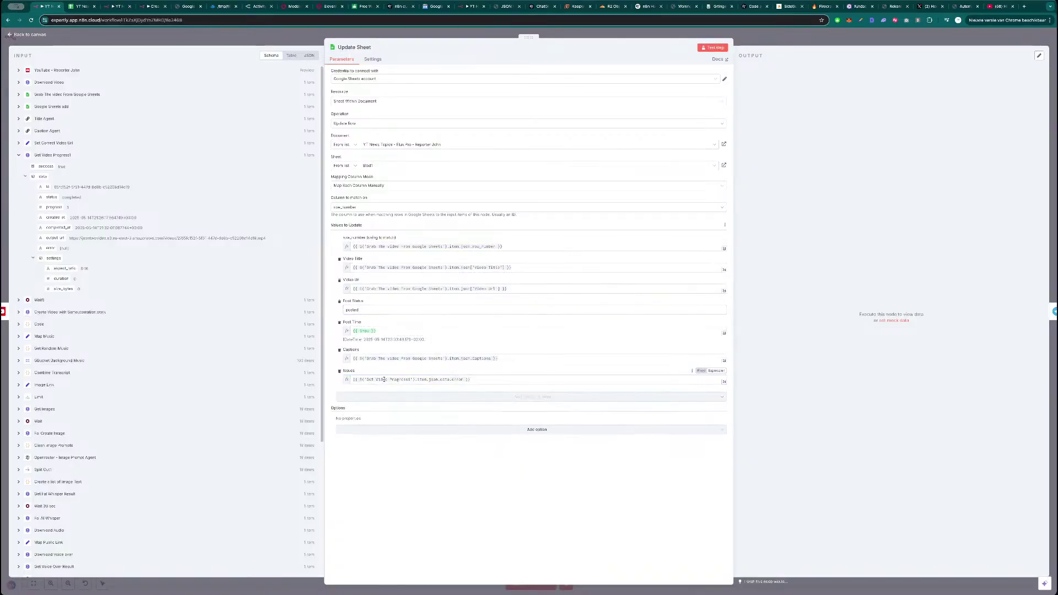
# - Run the Update Sheet node and move the YouTube, Update Sheet and Telegram nodes closer together on the canvas
pyautogui.click(718, 49)
pyautogui.press('Escape')
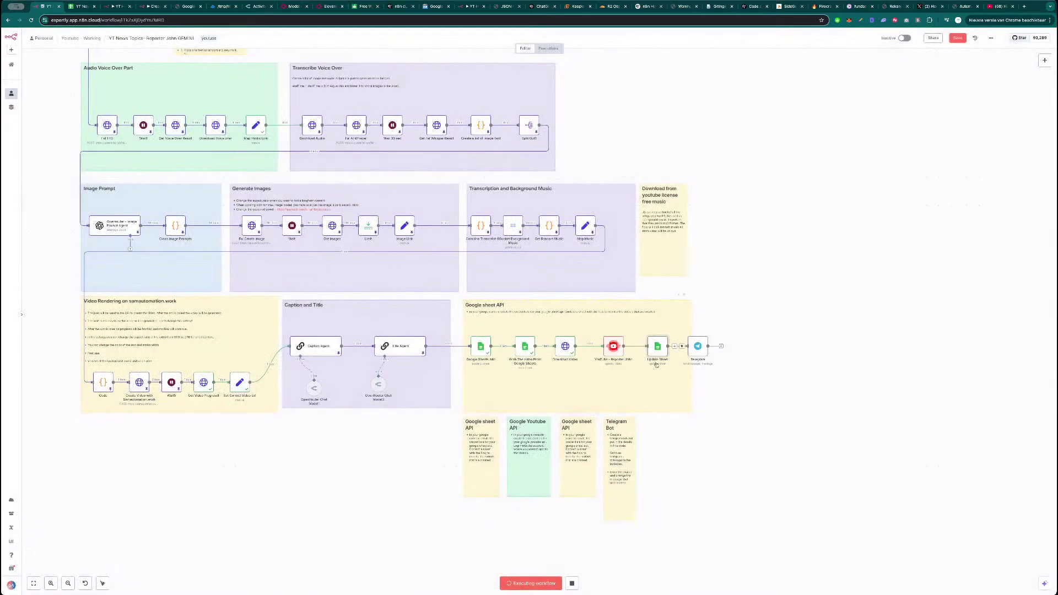
pyautogui.moveTo(618, 348)
pyautogui.mouseDown()
pyautogui.moveTo(602, 348)
pyautogui.moveTo(634, 346)
pyautogui.mouseUp()
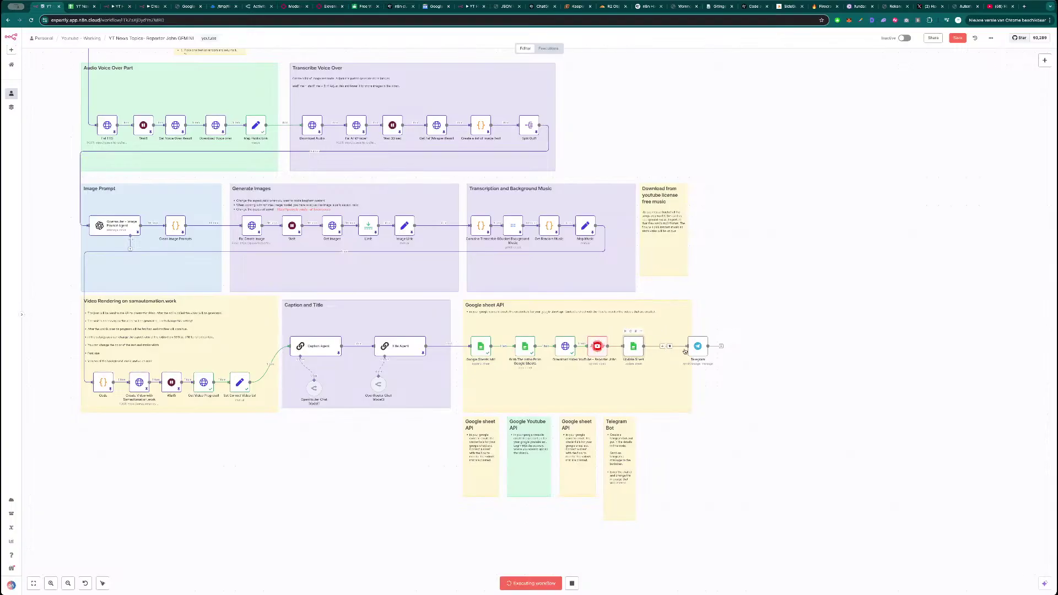
pyautogui.moveTo(698, 352); pyautogui.dragTo(671, 353)
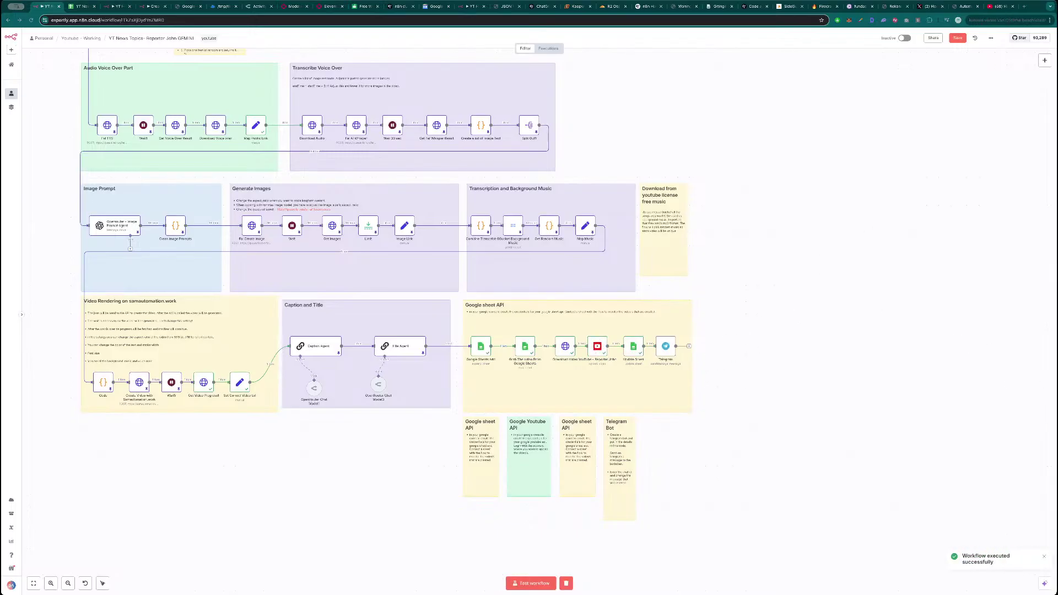
# - Replace the broken Grab Video expression in the Telegram node's message text with Update Sheet's Video Url and run the node
pyautogui.click(658, 331)
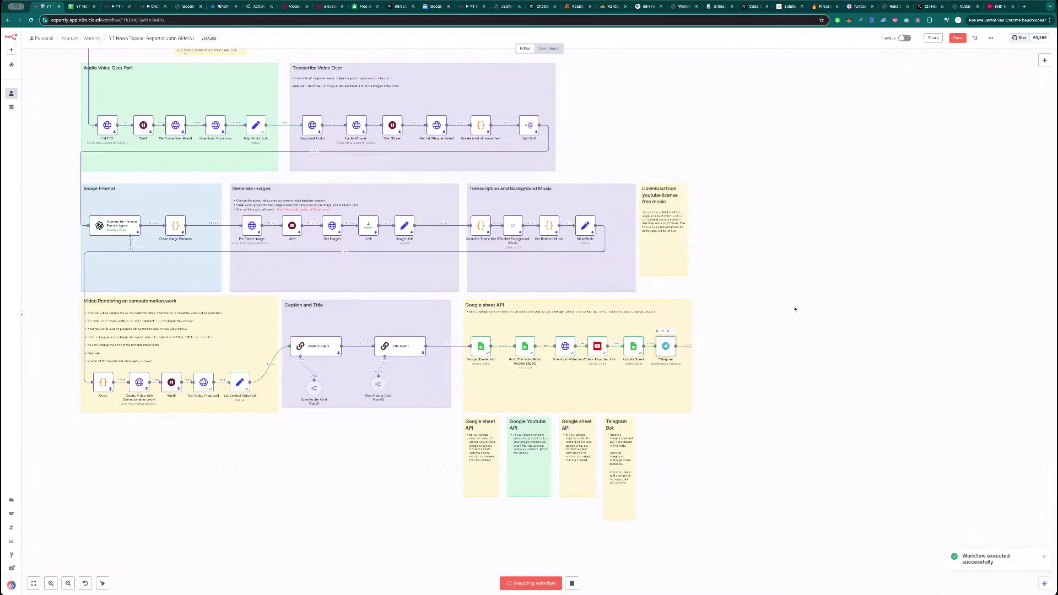
pyautogui.doubleClick(667, 347)
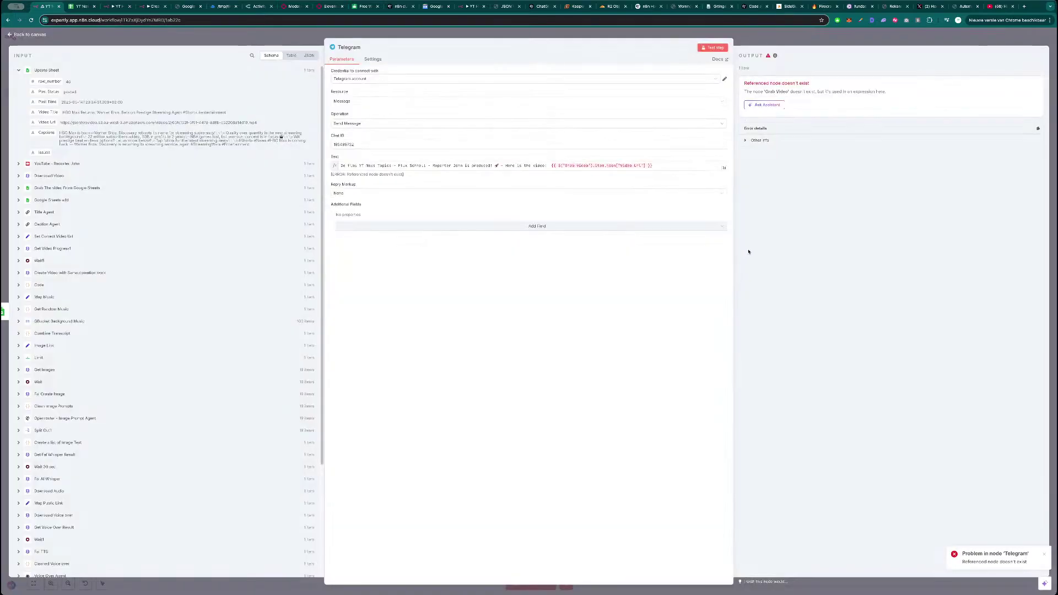
pyautogui.moveTo(655, 166); pyautogui.dragTo(550, 165)
pyautogui.press('BackSpace')
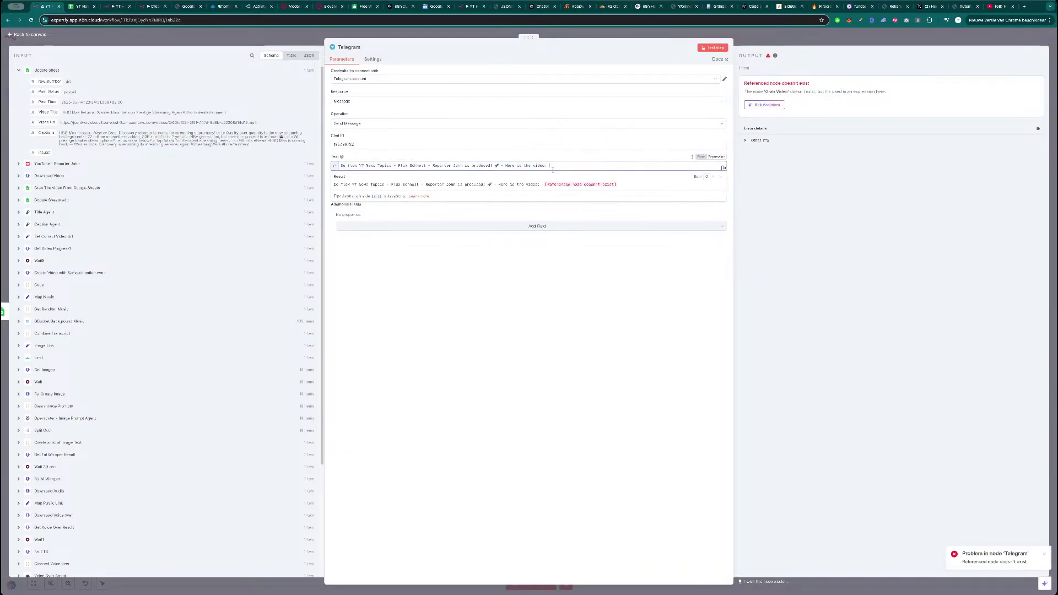
pyautogui.click(548, 156)
pyautogui.moveTo(48, 120); pyautogui.dragTo(550, 156)
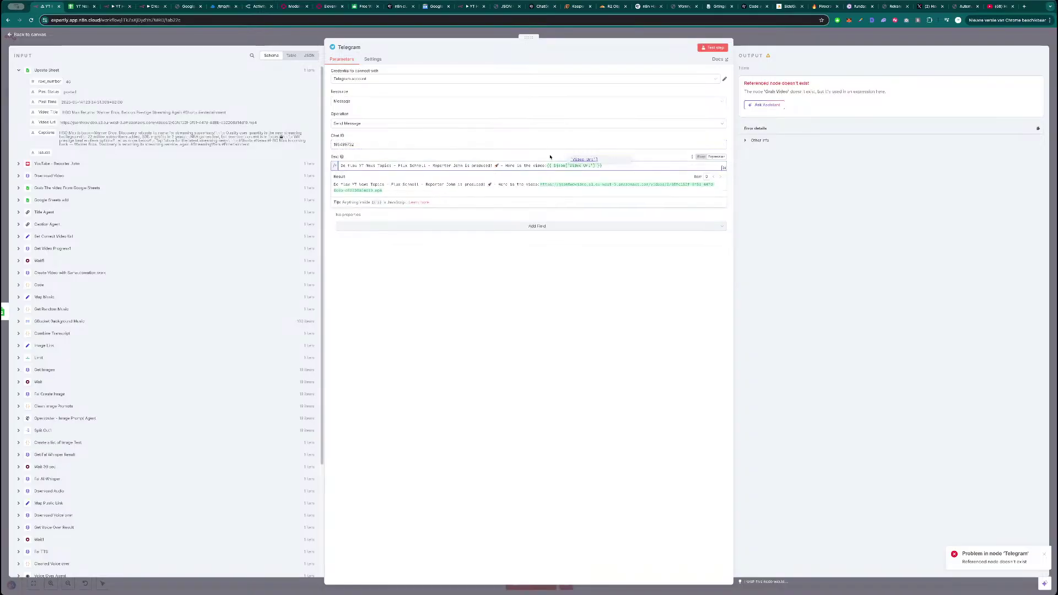
pyautogui.click(550, 157)
pyautogui.click(717, 48)
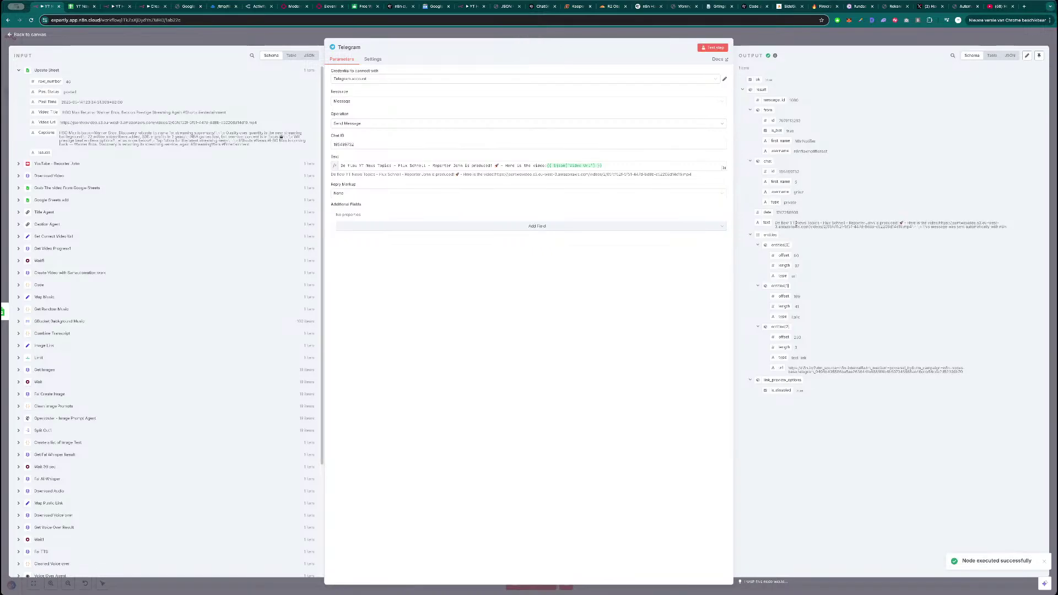
pyautogui.press('Escape')
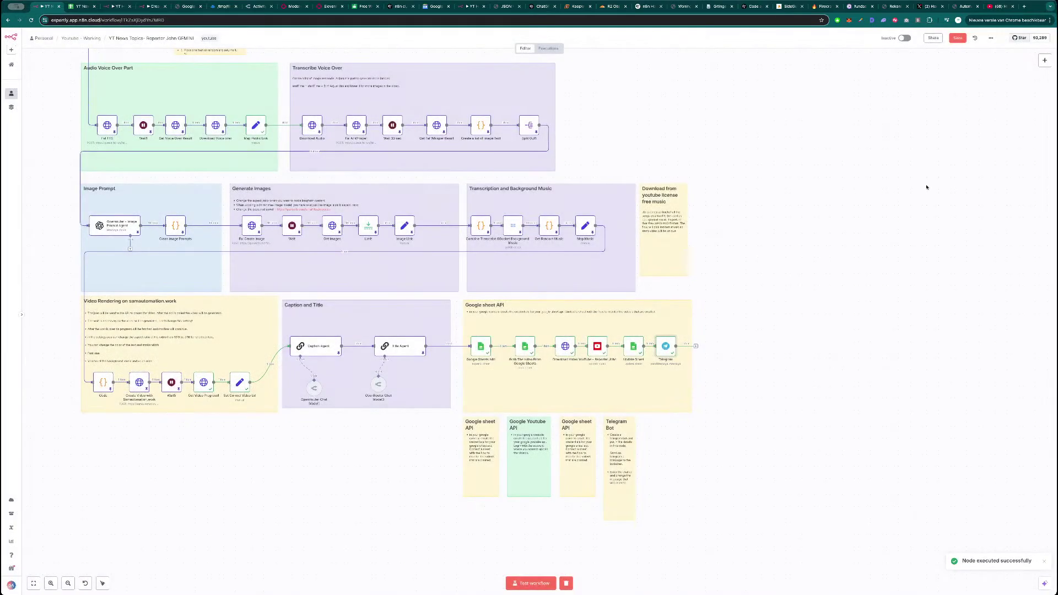
pyautogui.click(775, 265)
pyautogui.scroll(-1, 763, 336)
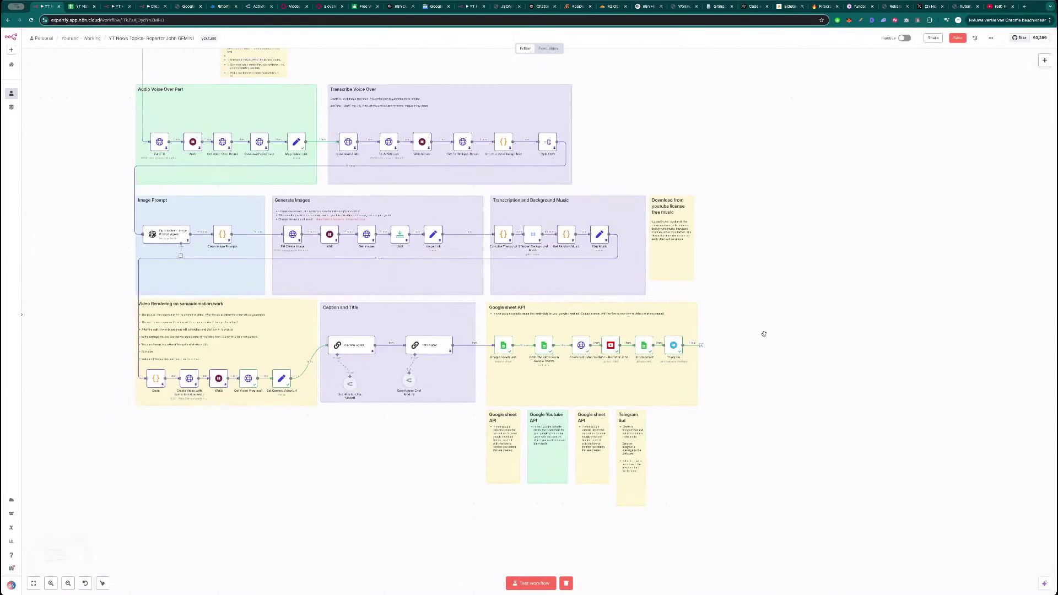
pyautogui.moveTo(772, 287); pyautogui.dragTo(843, 350)
pyautogui.scroll(-5, 843, 350)
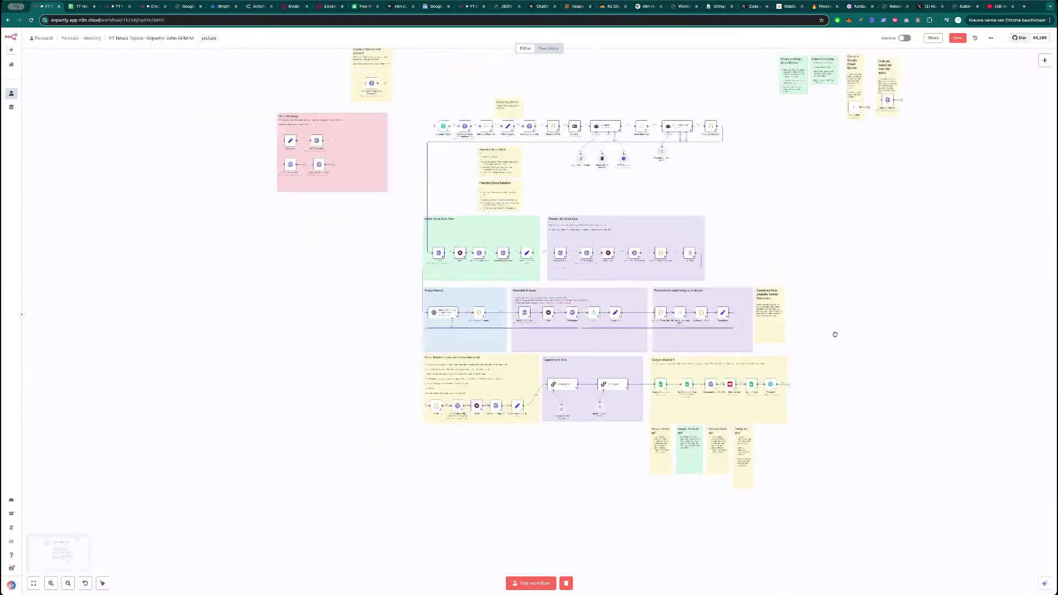
pyautogui.scroll(-3, 811, 350)
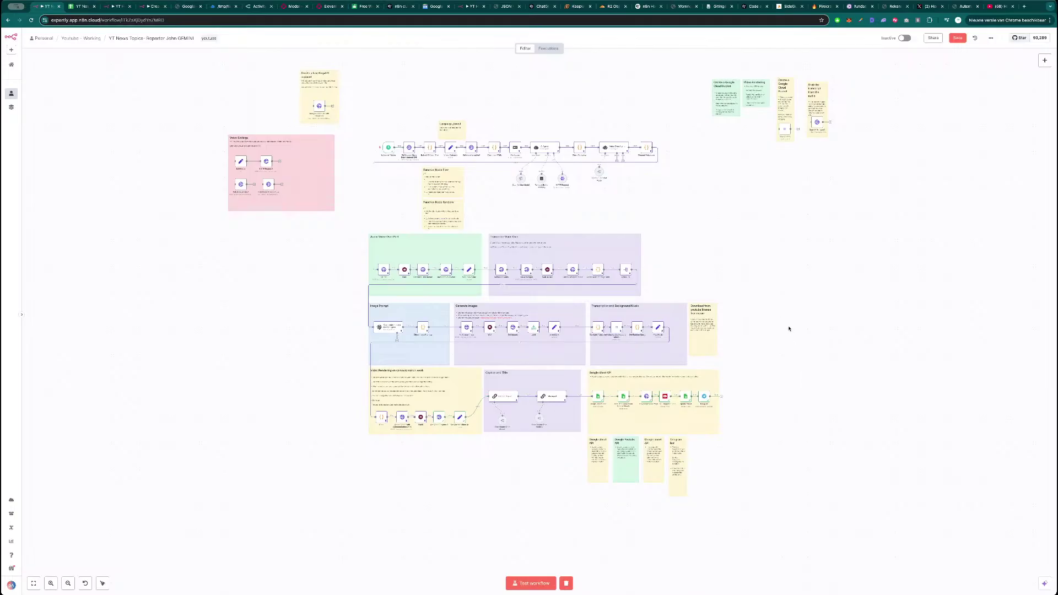
pyautogui.hscroll(3, 802, 343)
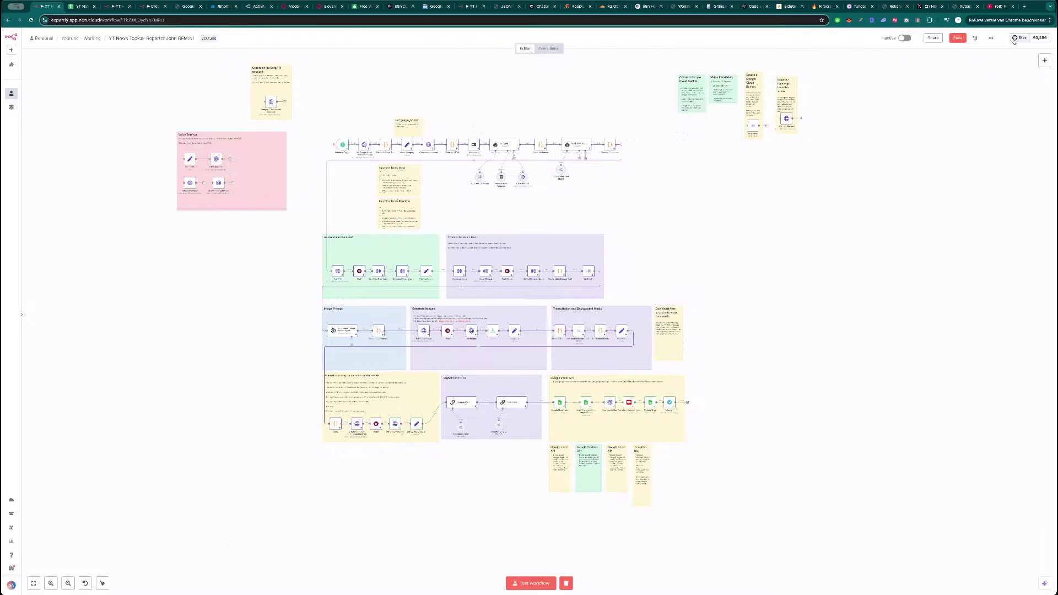
# - Save the YT News Topics workflow with the corrected nodes
pyautogui.click(959, 37)
pyautogui.click(563, 407)
pyautogui.hotkey('ctrl', 's')
pyautogui.scroll(5, 496, 215)
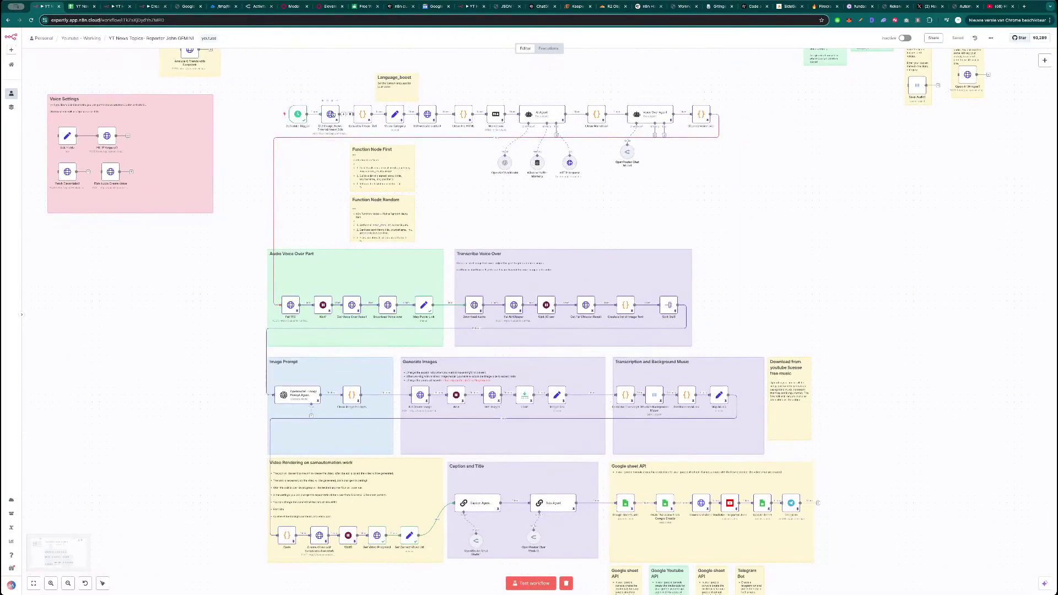
pyautogui.scroll(3, 497, 276)
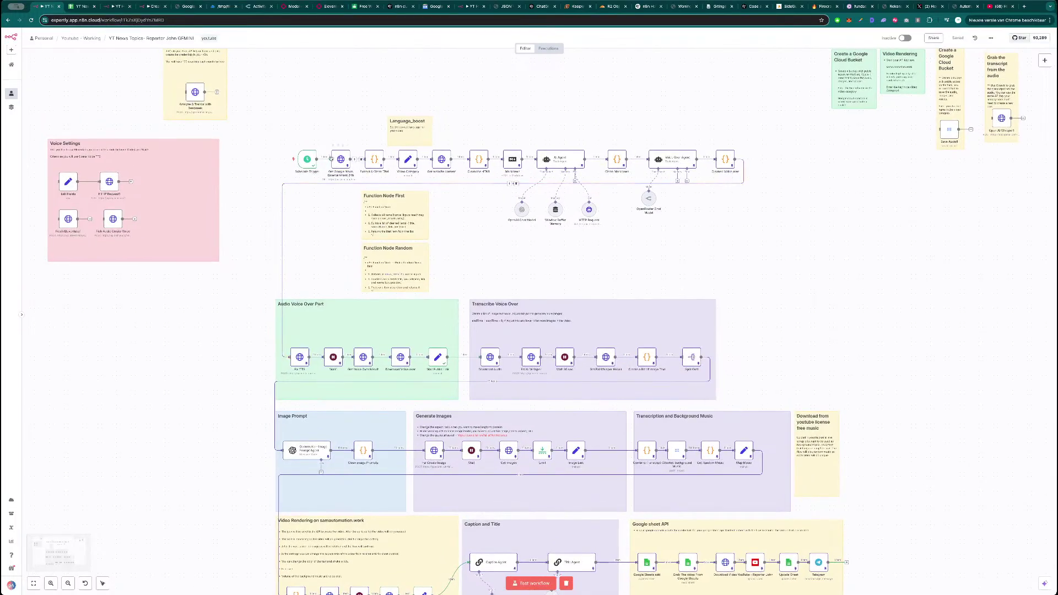
# - Add a sticky note and enlarge it behind the top row of nodes, from Schedule Trigger to Clean Markdown
pyautogui.moveTo(344, 125); pyautogui.dragTo(315, 123)
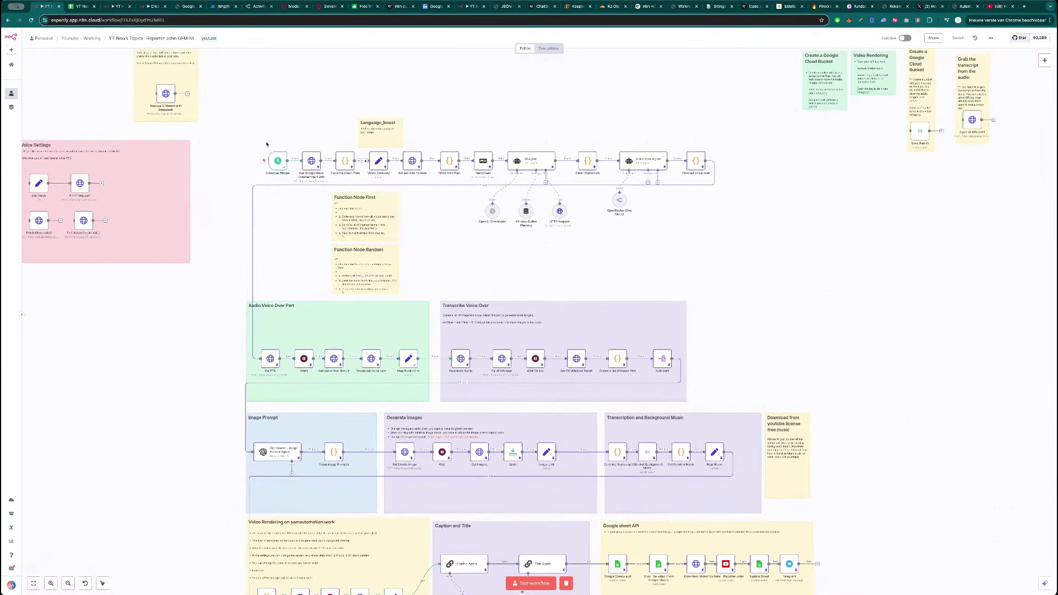
pyautogui.moveTo(234, 115); pyautogui.dragTo(610, 295)
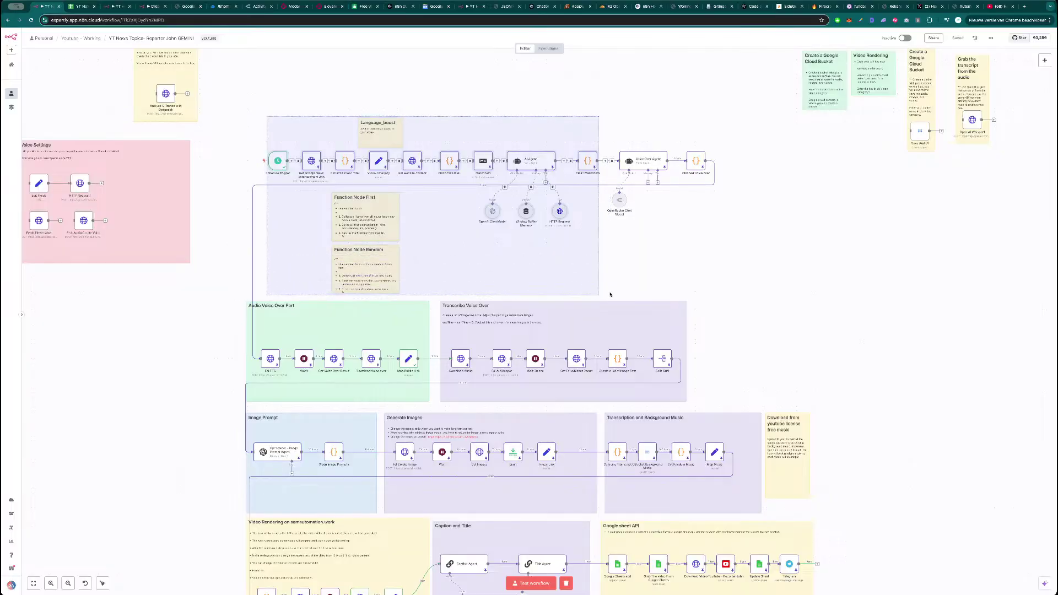
pyautogui.click(848, 214)
pyautogui.click(1045, 75)
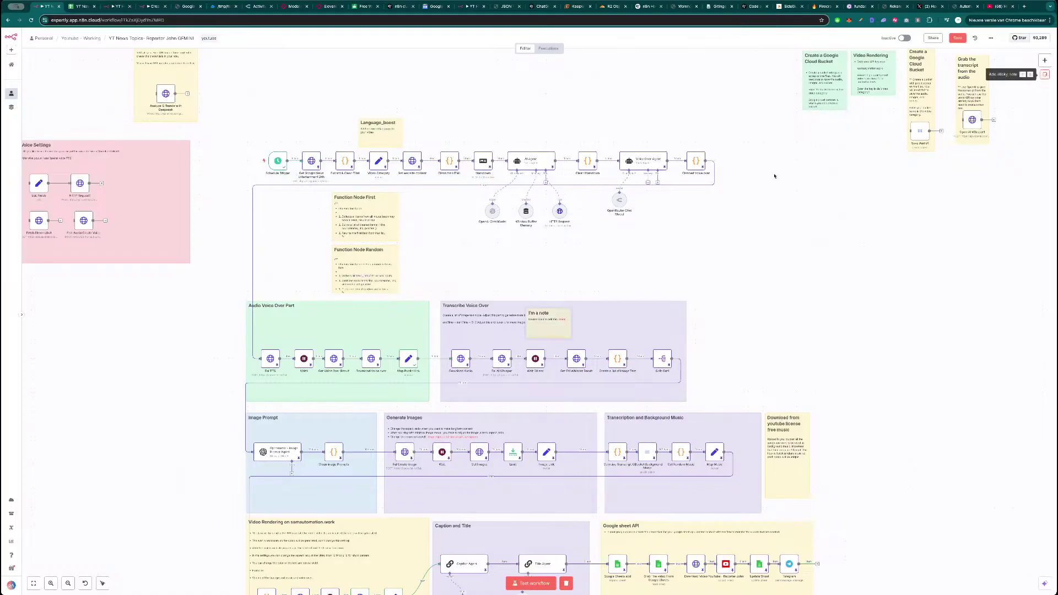
pyautogui.moveTo(546, 330); pyautogui.dragTo(606, 298)
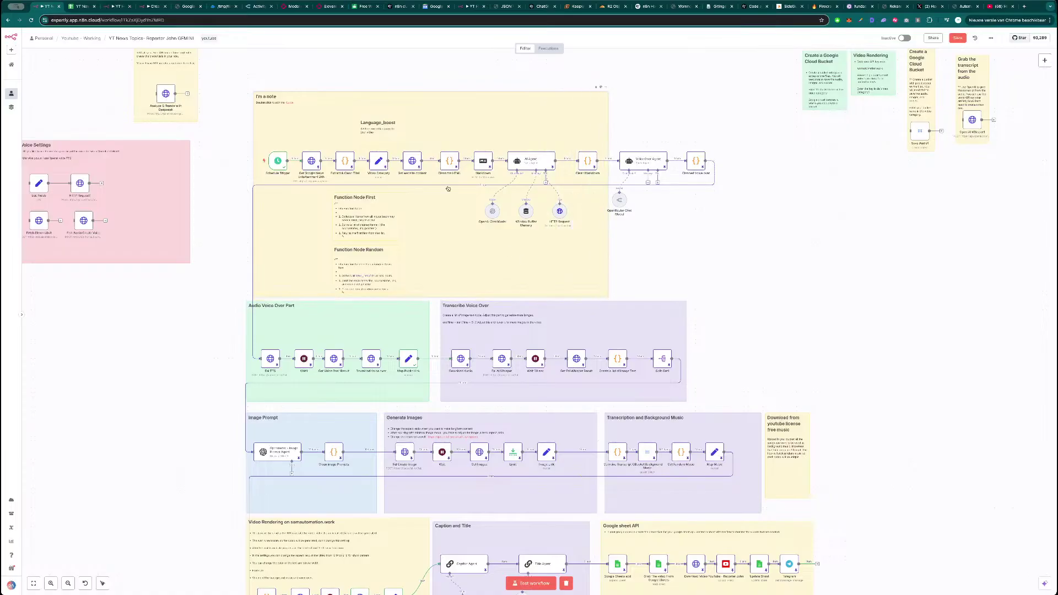
# - Title the new sticky note "Get News Entertainment" and remove its default placeholder text
pyautogui.doubleClick(284, 100)
pyautogui.doubleClick(270, 82)
pyautogui.moveTo(269, 82); pyautogui.dragTo(230, 81)
pyautogui.write('Get')
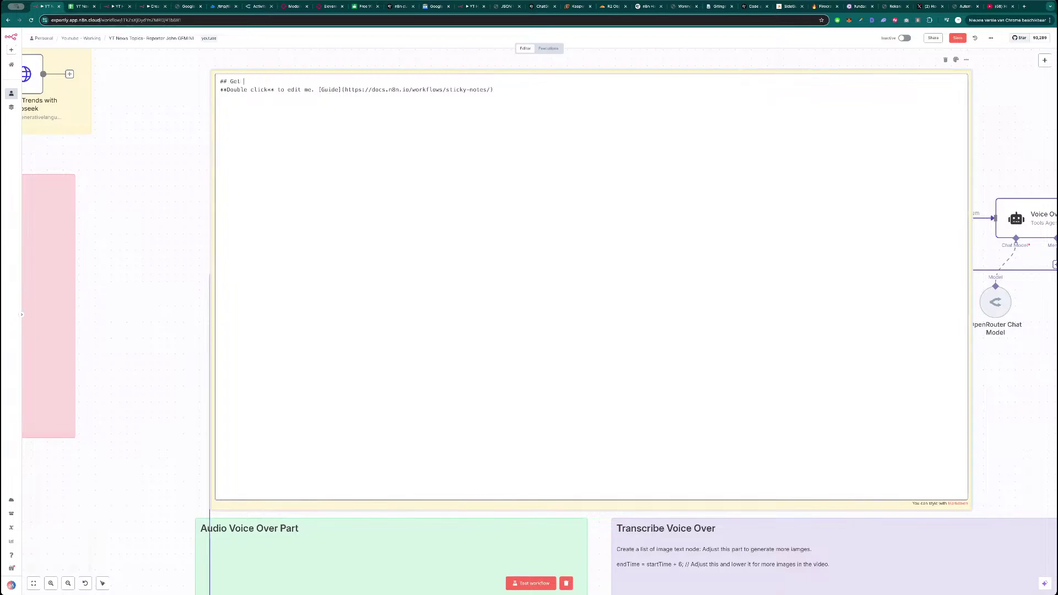
pyautogui.write(' News Entertainment')
pyautogui.tripleClick(295, 90)
pyautogui.press('BackSpace')
pyautogui.press('Escape')
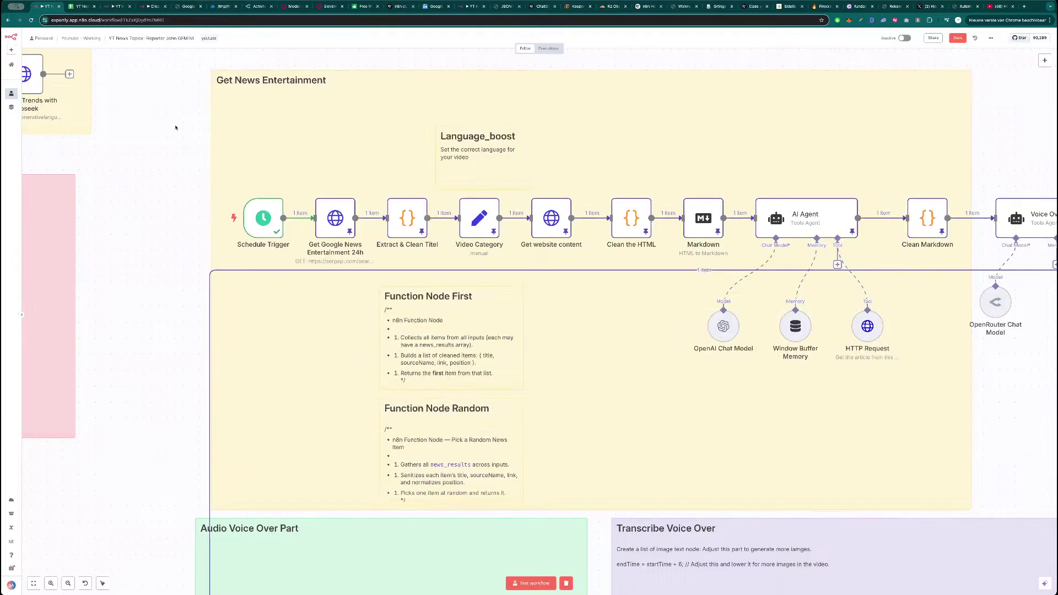
# - Recolour the Function Node First note green and the Function Node Random note blue, stacking both below the Extract & Clean Titel node
pyautogui.scroll(-4, 442, 241)
pyautogui.scroll(-1, 442, 241)
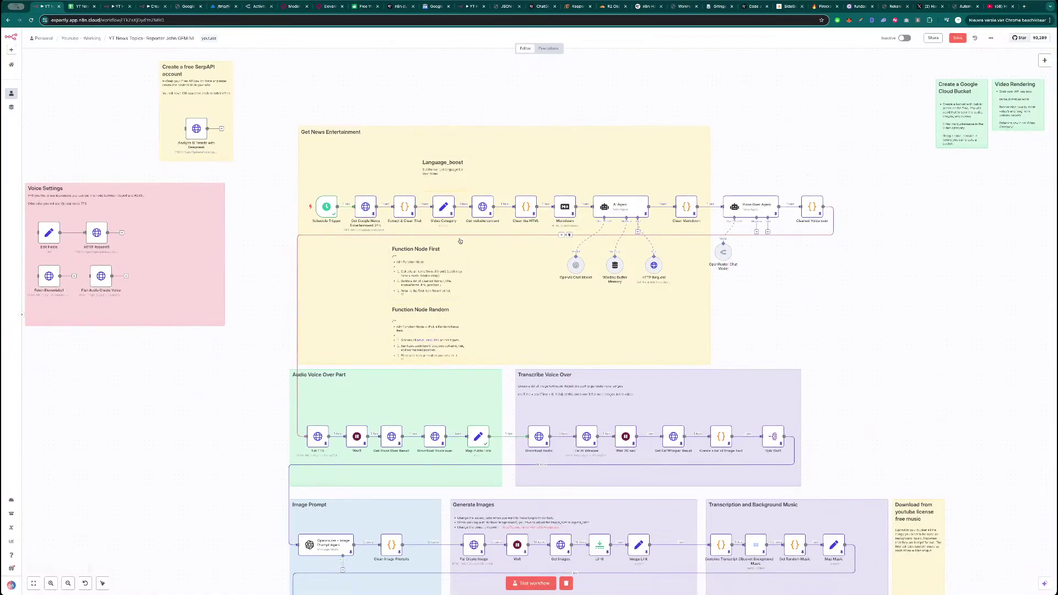
pyautogui.moveTo(457, 257); pyautogui.dragTo(421, 261)
pyautogui.click(815, 267)
pyautogui.click(817, 254)
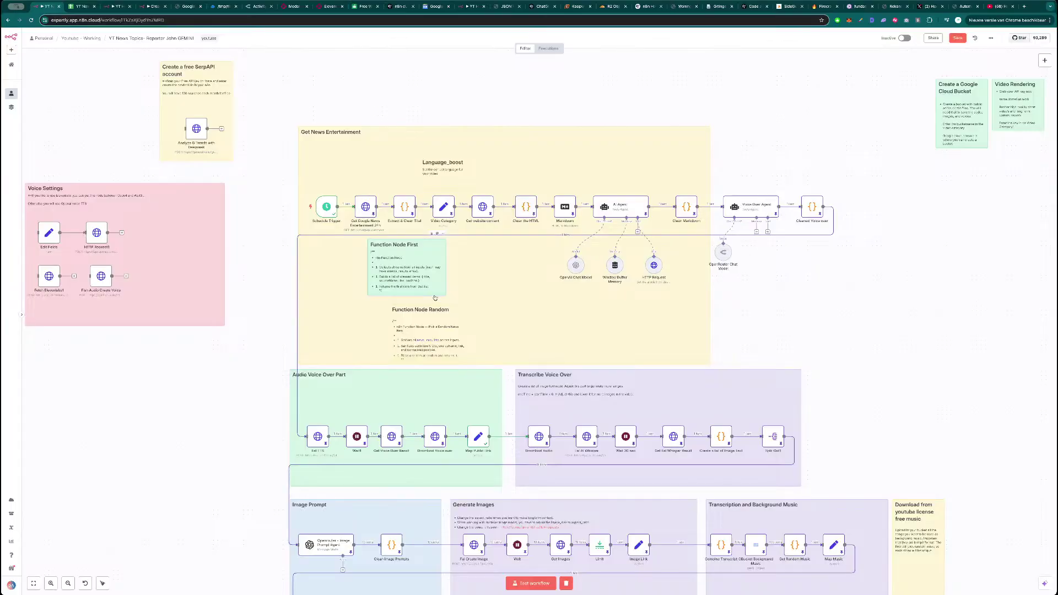
pyautogui.moveTo(436, 337); pyautogui.dragTo(800, 308)
pyautogui.click(823, 269)
pyautogui.click(833, 260)
pyautogui.moveTo(808, 308); pyautogui.dragTo(421, 334)
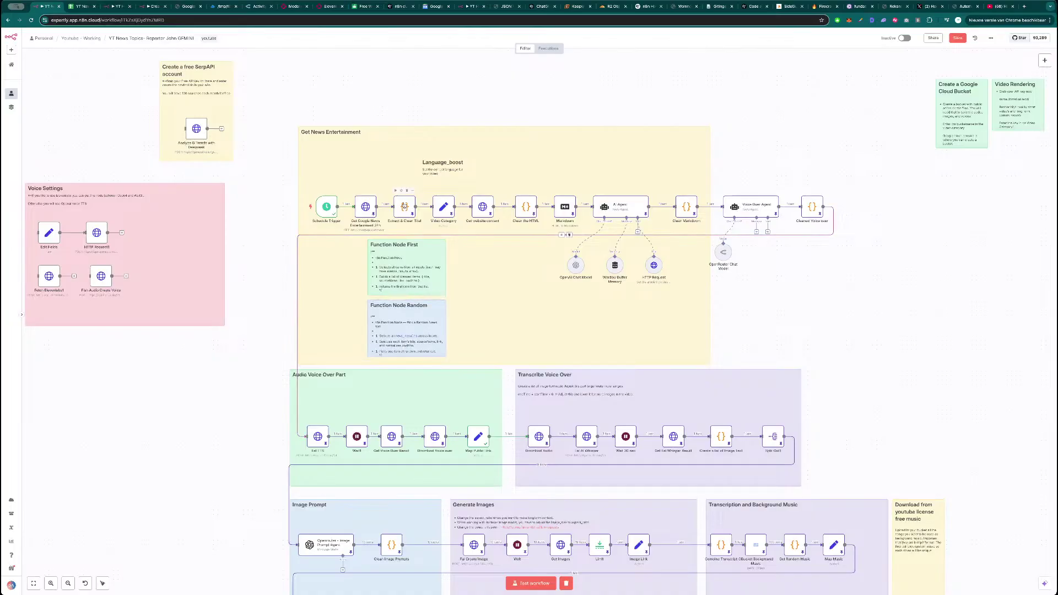
# - Review the code of the Extract & Clean Titel node and the settings of the Get Google News Entertainment 24h node
pyautogui.doubleClick(405, 207)
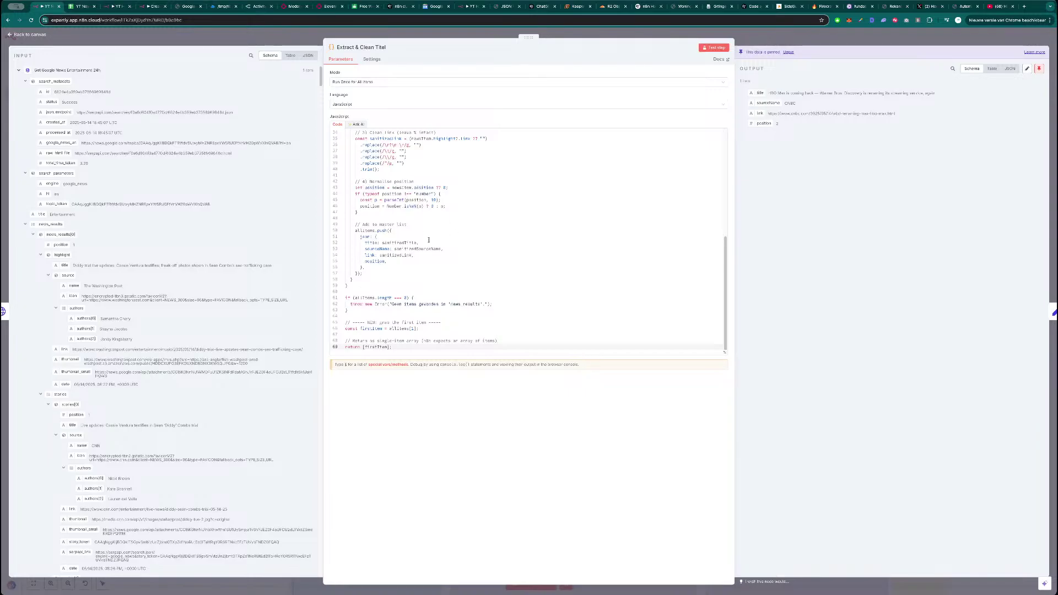
pyautogui.scroll(4, 465, 227)
pyautogui.press('Escape')
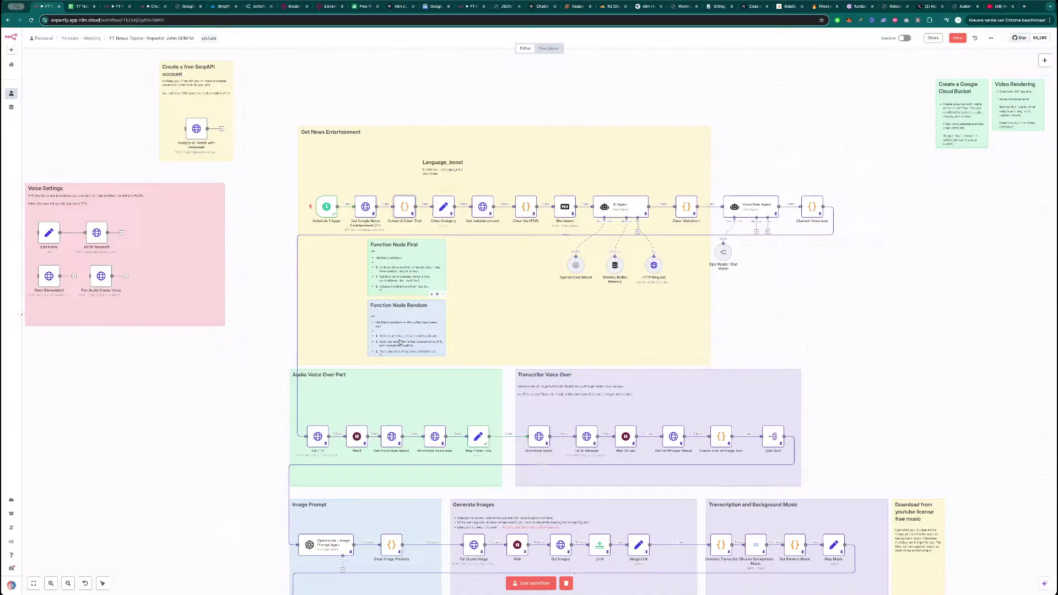
pyautogui.doubleClick(365, 206)
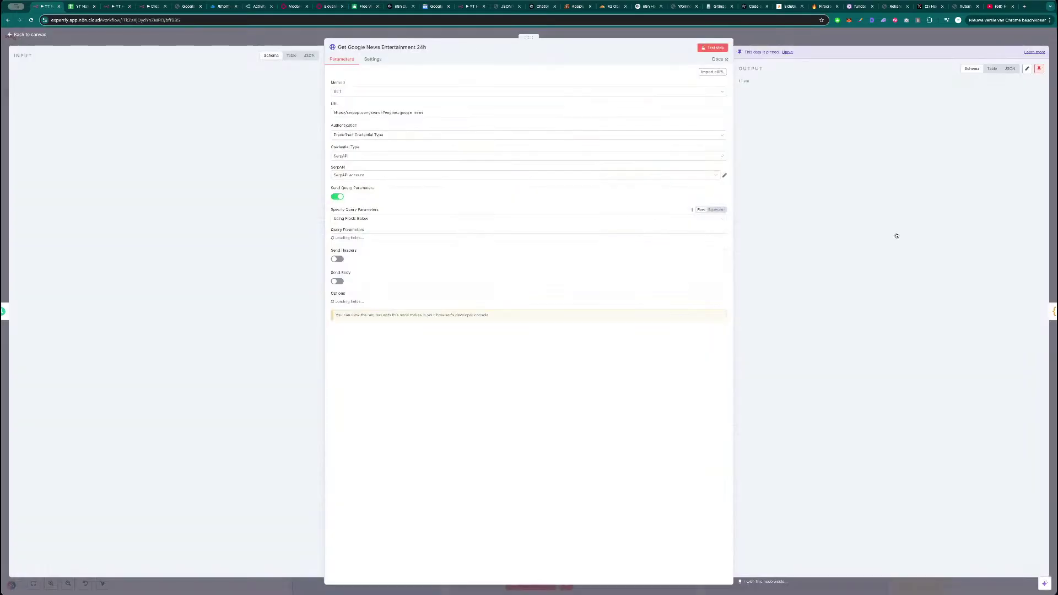
pyautogui.press('Escape')
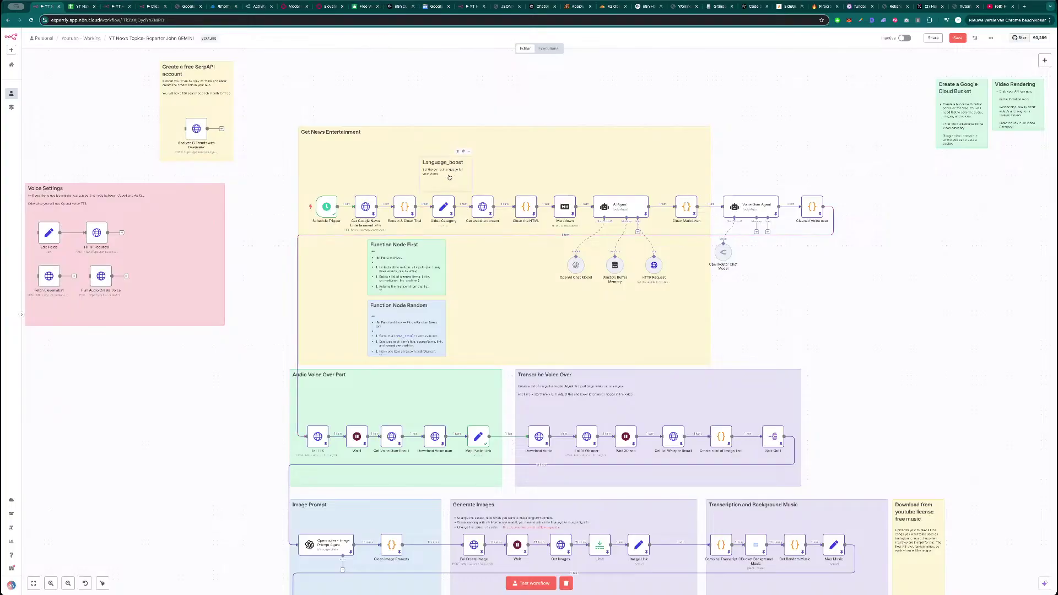
# - Recolour the Language_boost note white, place it above the Video Category node and save the workflow
pyautogui.moveTo(465, 154); pyautogui.dragTo(833, 134)
pyautogui.click(840, 116)
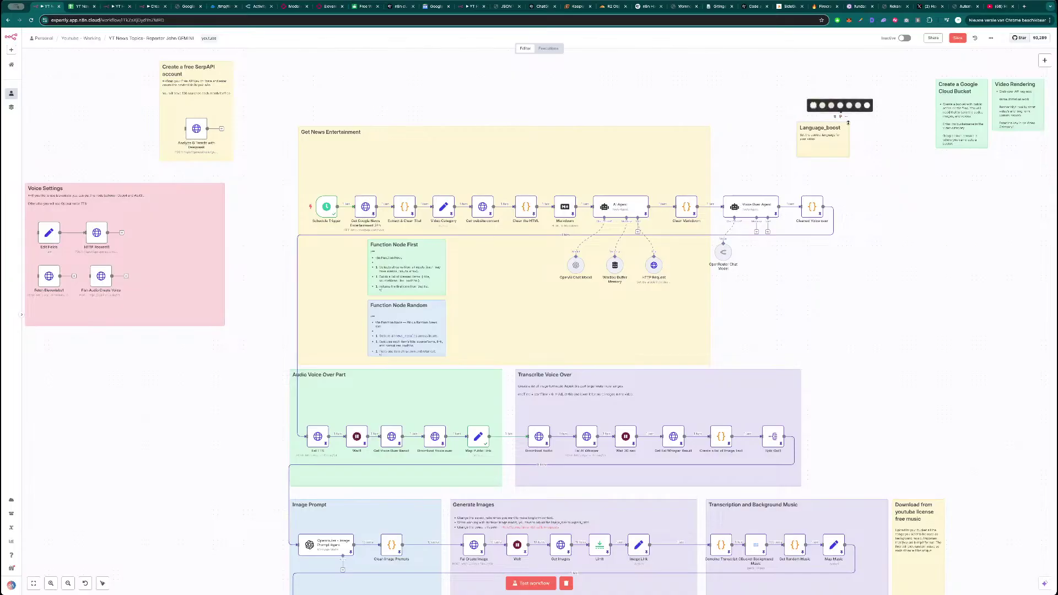
pyautogui.moveTo(818, 149); pyautogui.dragTo(453, 176)
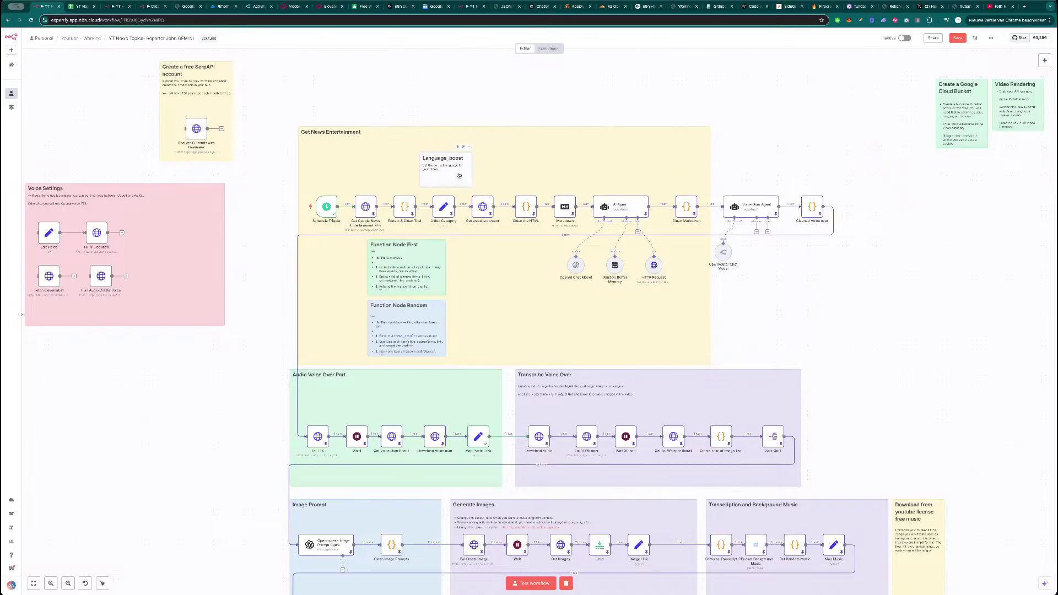
pyautogui.scroll(-1, 759, 165)
pyautogui.hotkey('ctrl', 's')
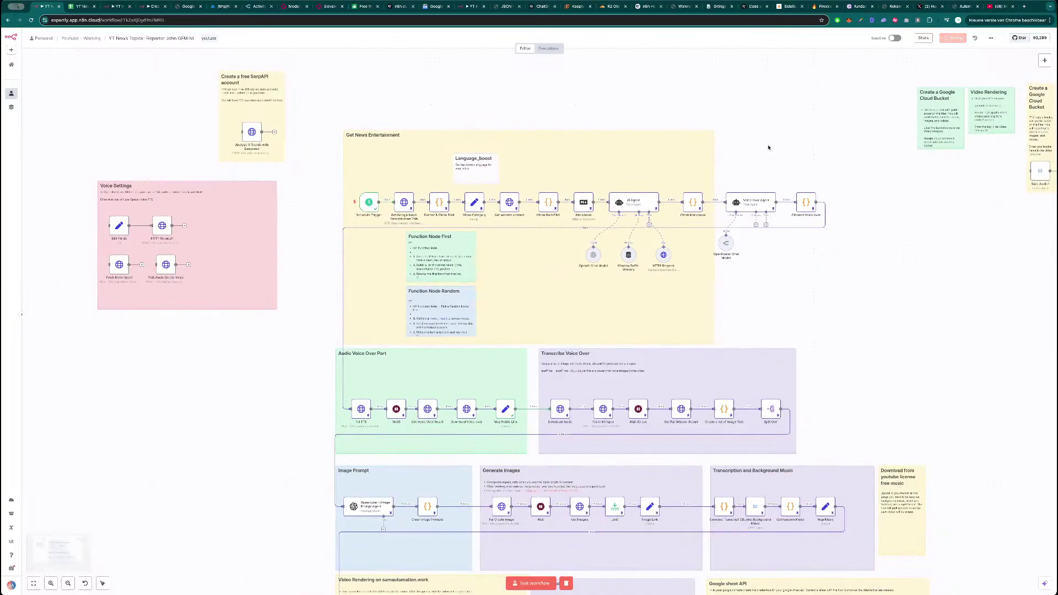
# - Check the Video Category fields, widen the Get News Entertainment note to cover the Cleaned Voice over node, and save the workflow
pyautogui.moveTo(755, 165); pyautogui.dragTo(717, 139)
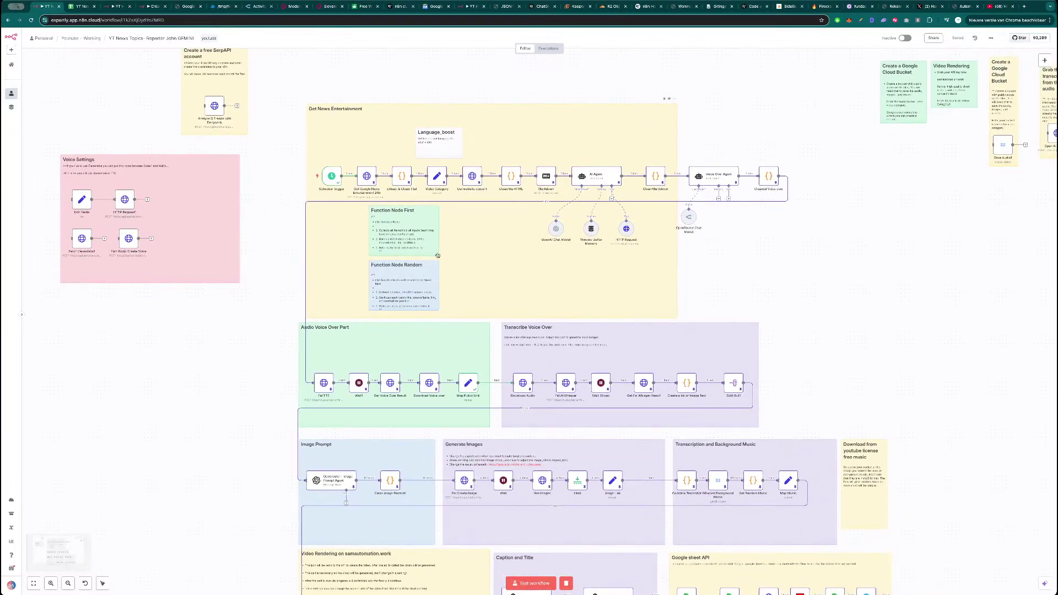
pyautogui.doubleClick(437, 176)
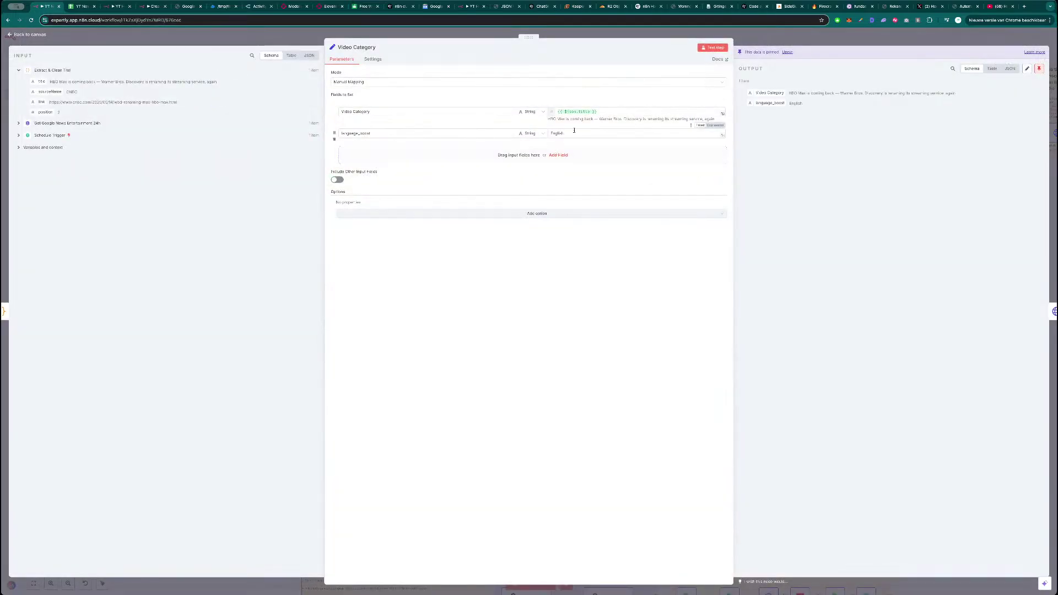
pyautogui.press('Escape')
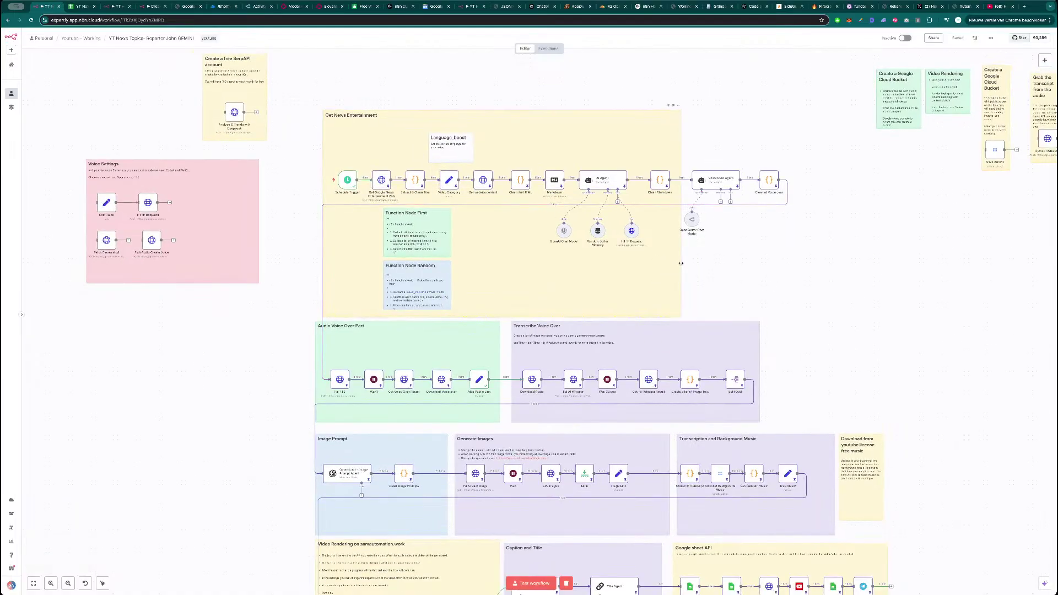
pyautogui.moveTo(725, 259); pyautogui.dragTo(800, 259)
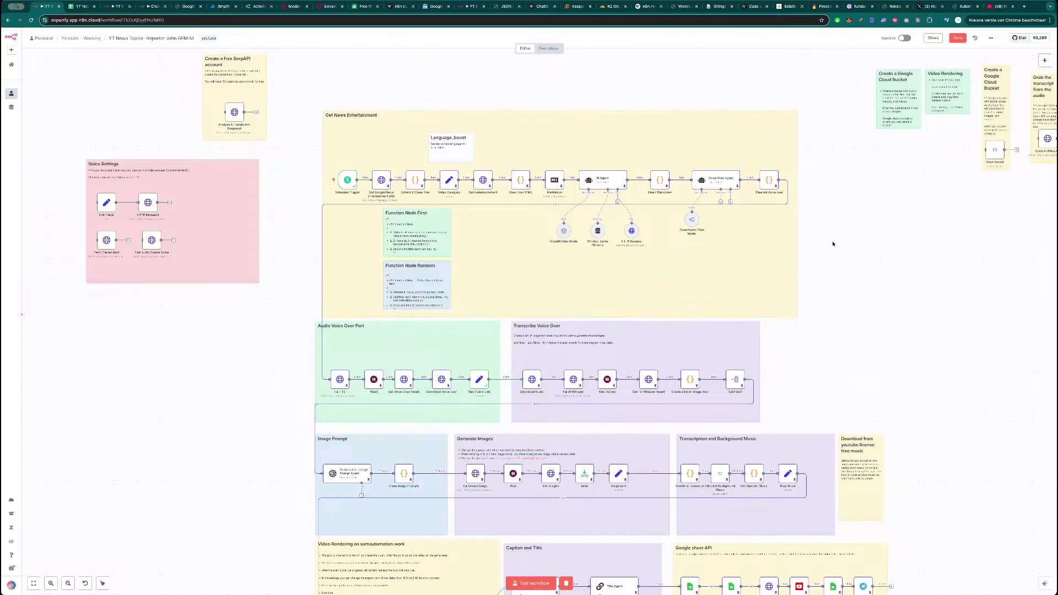
pyautogui.click(959, 38)
# - Look over the whole workflow layout and examine the JavaScript code in the Clean Markdown node
pyautogui.scroll(-5, 789, 234)
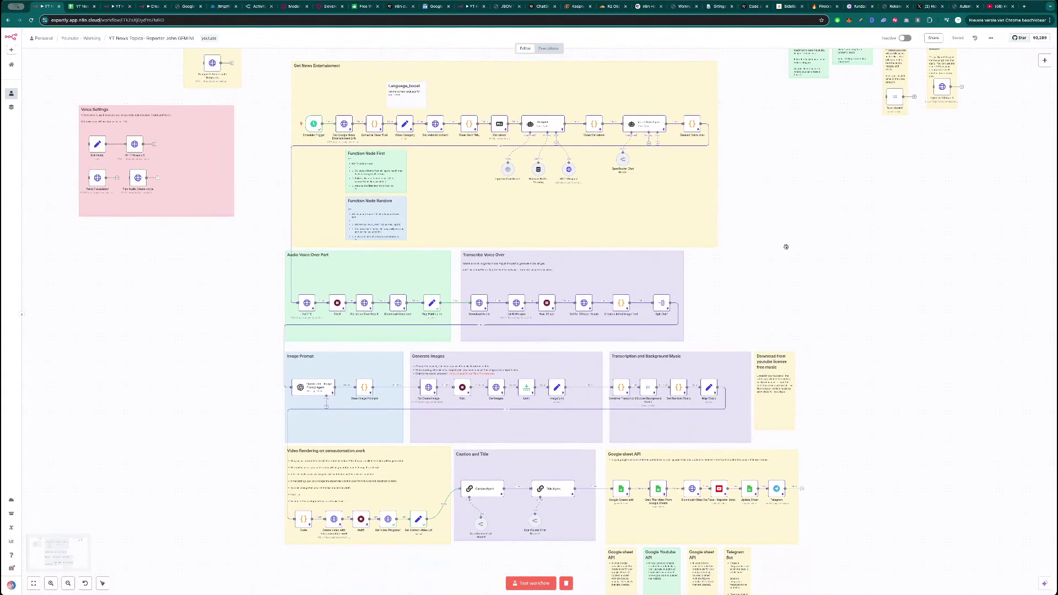
pyautogui.moveTo(767, 236); pyautogui.dragTo(764, 310)
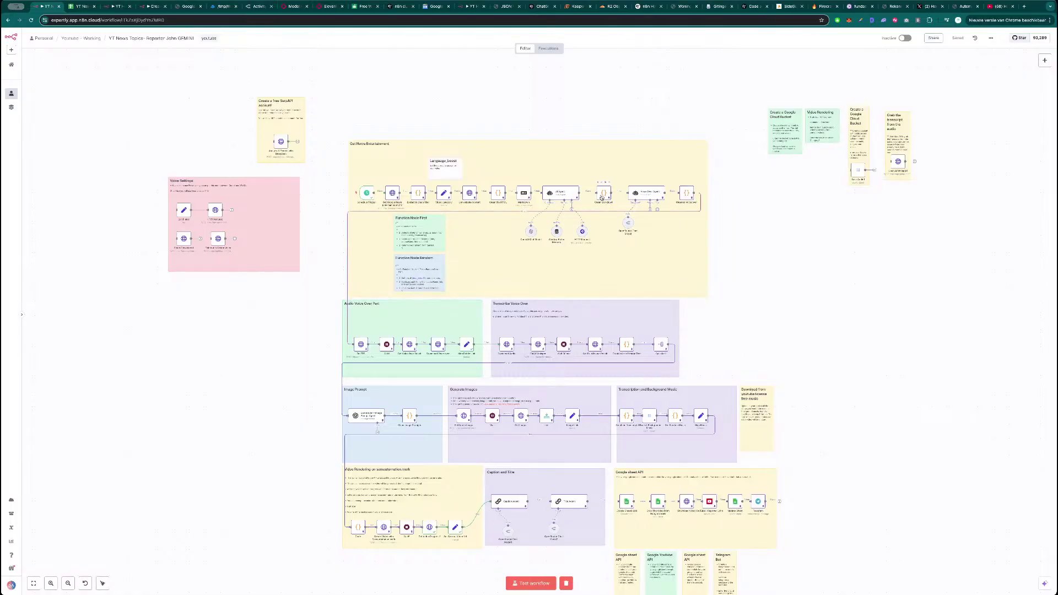
pyautogui.scroll(3, 605, 193)
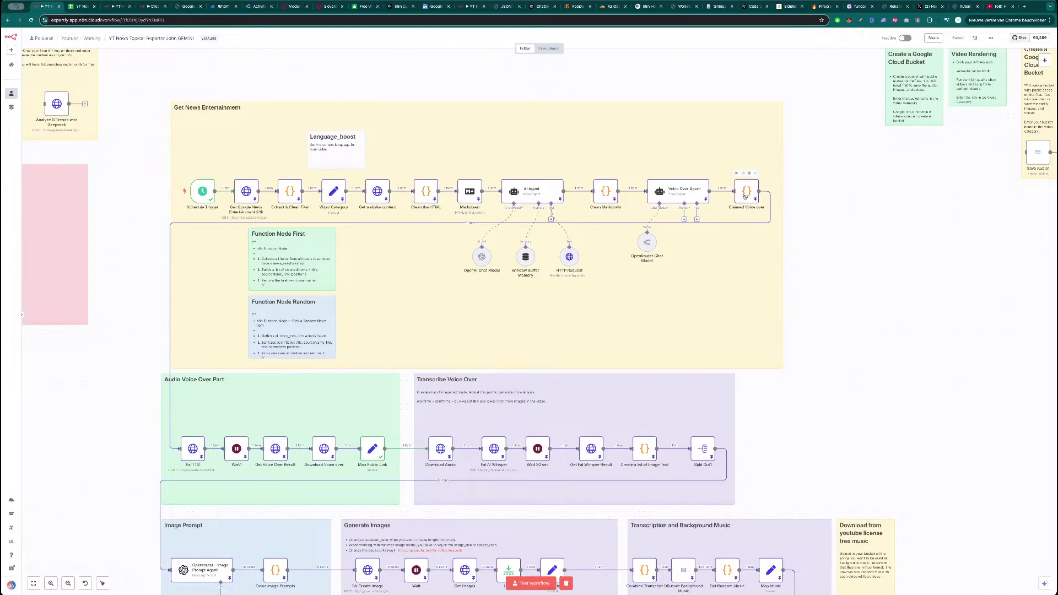
pyautogui.scroll(-3, 727, 222)
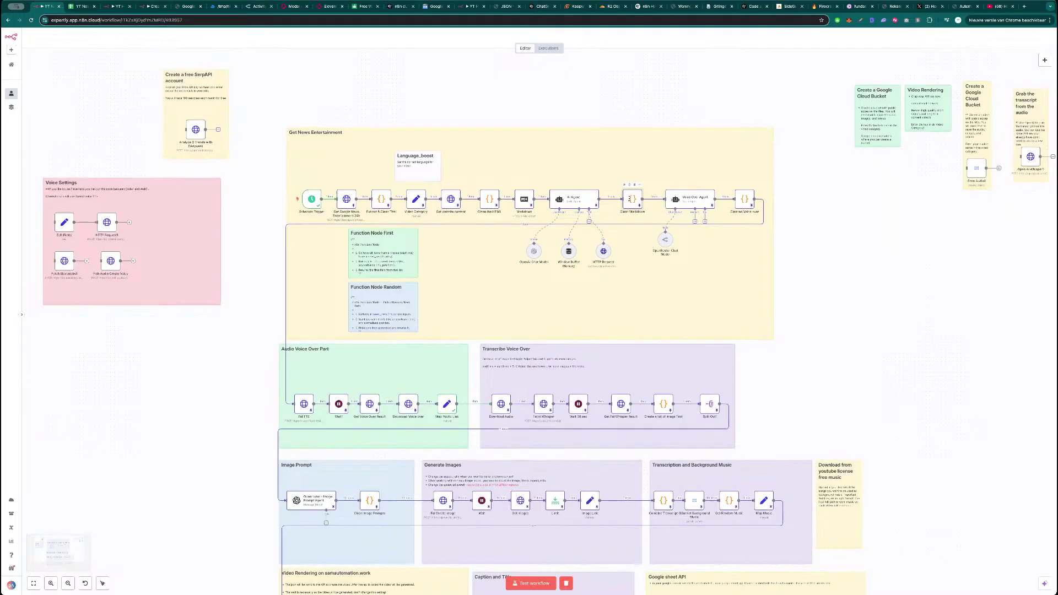
pyautogui.doubleClick(631, 200)
pyautogui.scroll(2, 518, 221)
pyautogui.scroll(-2, 513, 216)
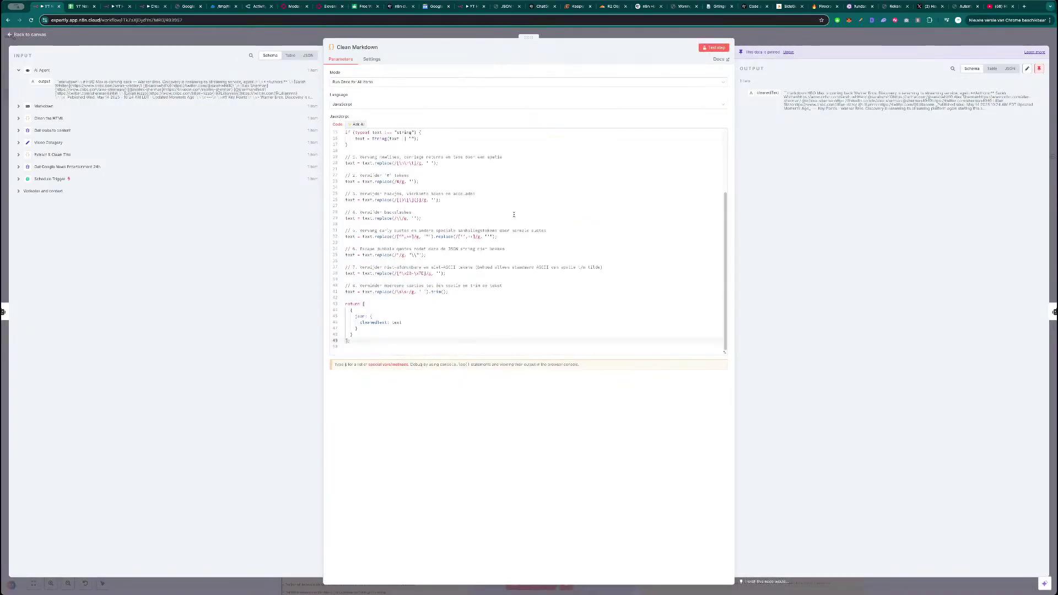
pyautogui.scroll(2, 531, 224)
pyautogui.press('Escape')
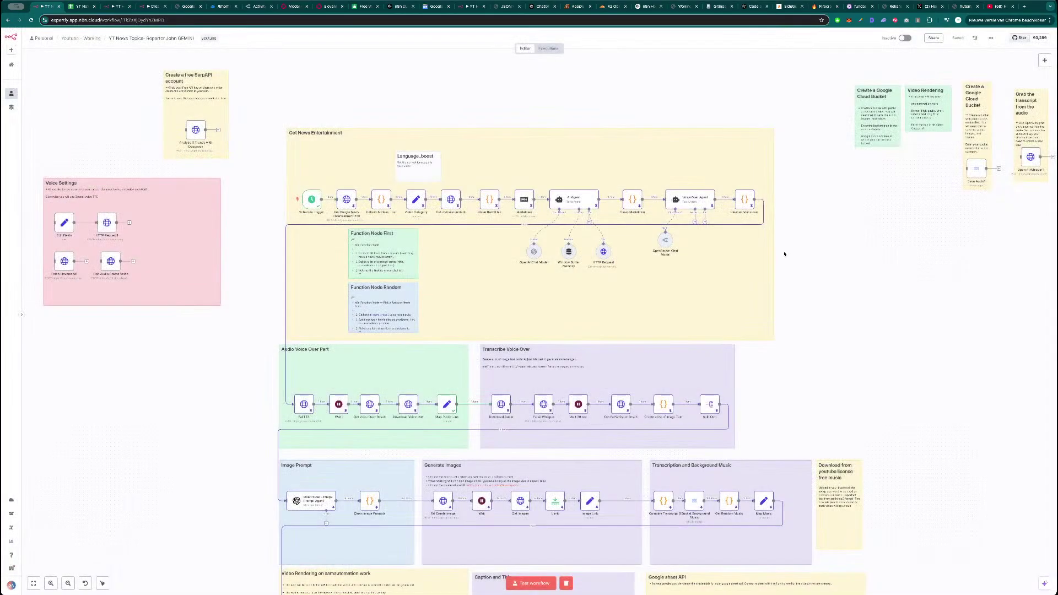
# - Delete the green Create a Google Cloud Bucket note and move the Video Rendering note beside the Video Rendering section
pyautogui.moveTo(803, 279); pyautogui.dragTo(709, 259)
pyautogui.moveTo(727, 210); pyautogui.dragTo(718, 240)
pyautogui.click(706, 131)
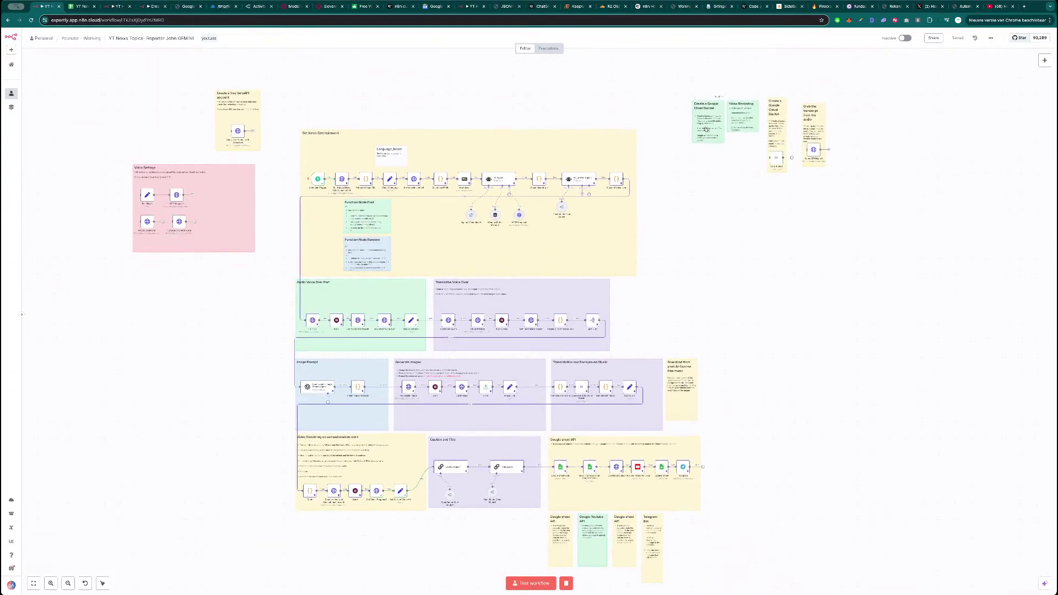
pyautogui.press('Delete')
pyautogui.moveTo(743, 122); pyautogui.dragTo(272, 459)
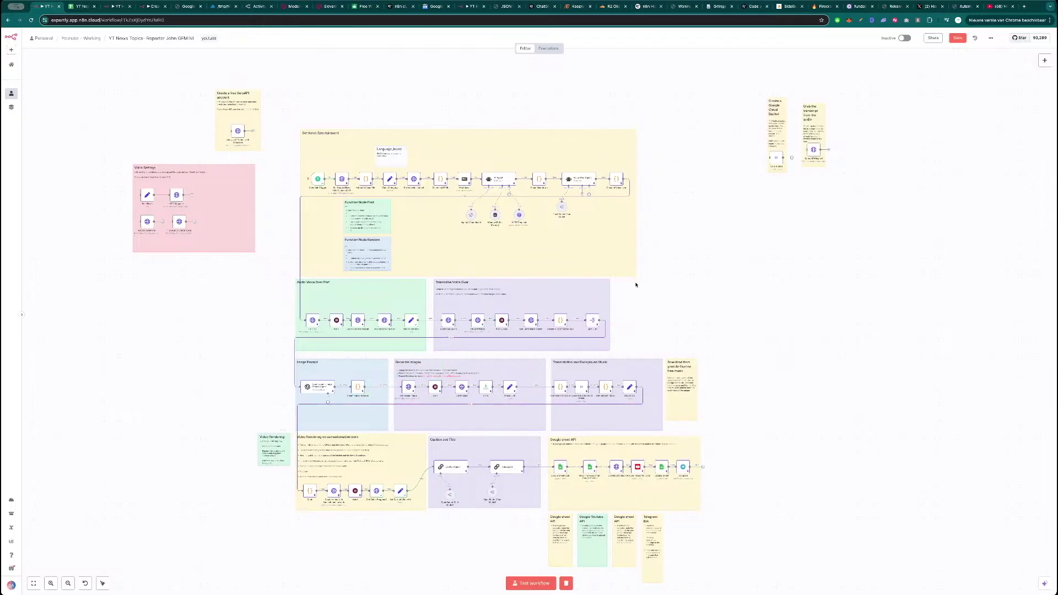
# - Delete the yellow Create a Google Cloud Bucket and Grab the transcript from the audio notes together with the unused node in each
pyautogui.moveTo(740, 116); pyautogui.dragTo(793, 183)
pyautogui.press('Delete')
pyautogui.click(780, 143)
pyautogui.press('Delete')
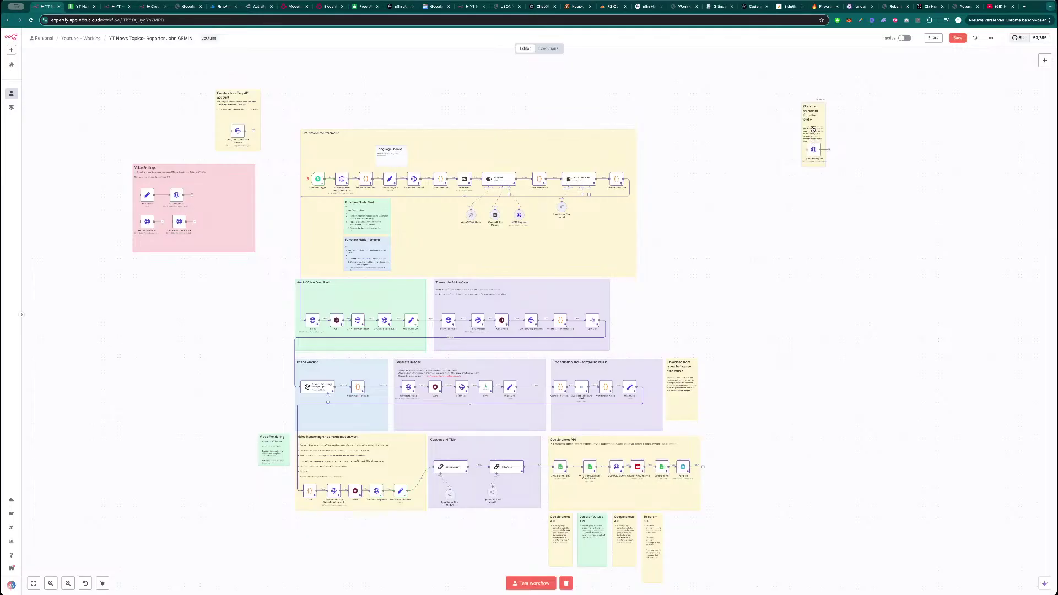
pyautogui.click(813, 130)
pyautogui.press('Delete')
pyautogui.click(813, 153)
pyautogui.press('Delete')
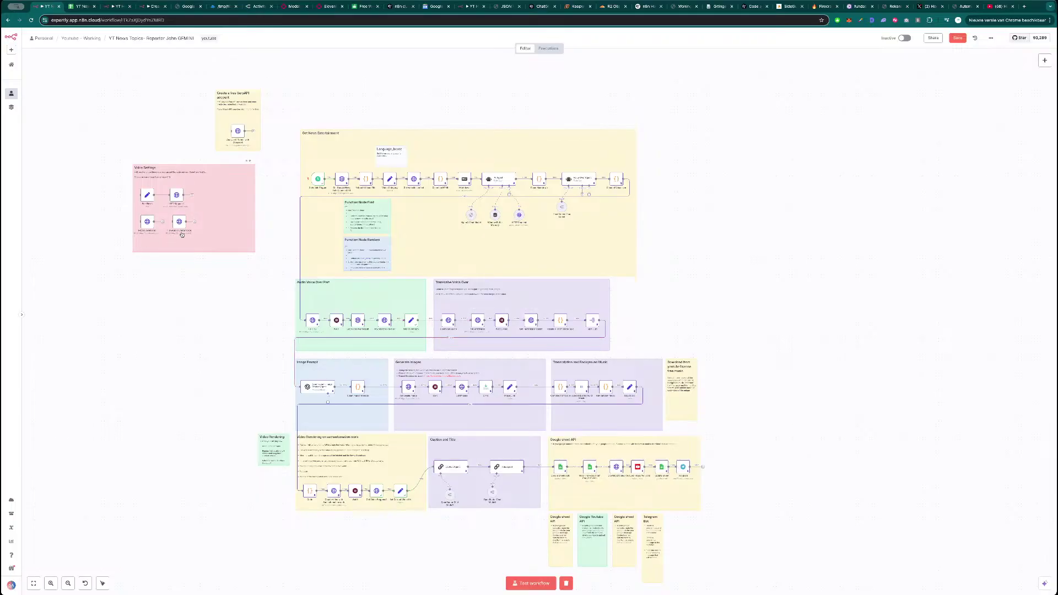
# - Delete the Analyze G Trends with Deepseek node and place the Create a free SerpAPI account note beside the Get News Entertainment section
pyautogui.moveTo(142, 290); pyautogui.dragTo(329, 481)
pyautogui.scroll(6, 366, 354)
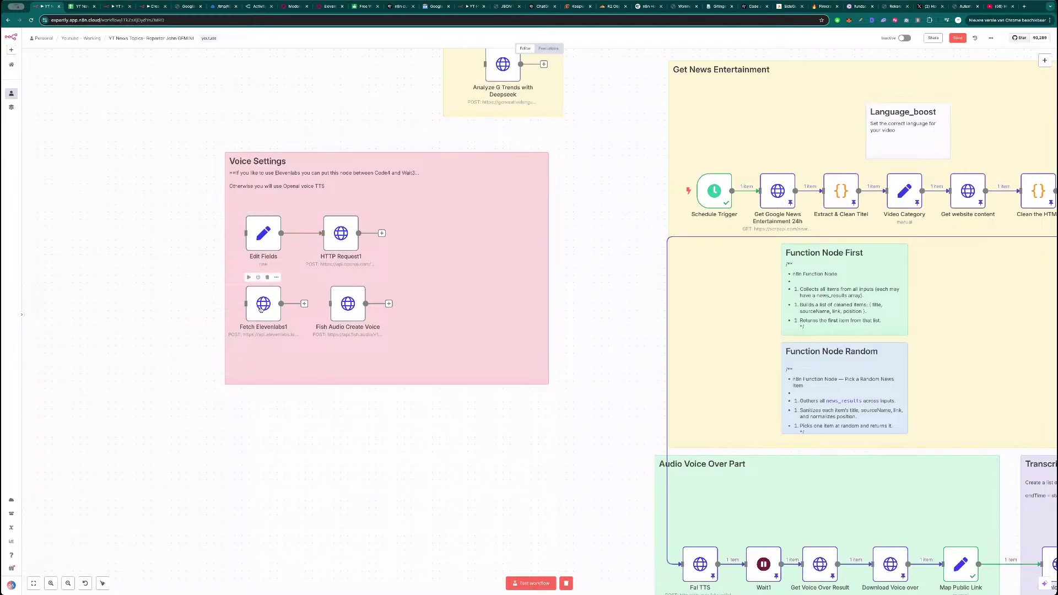
pyautogui.scroll(-2, 342, 314)
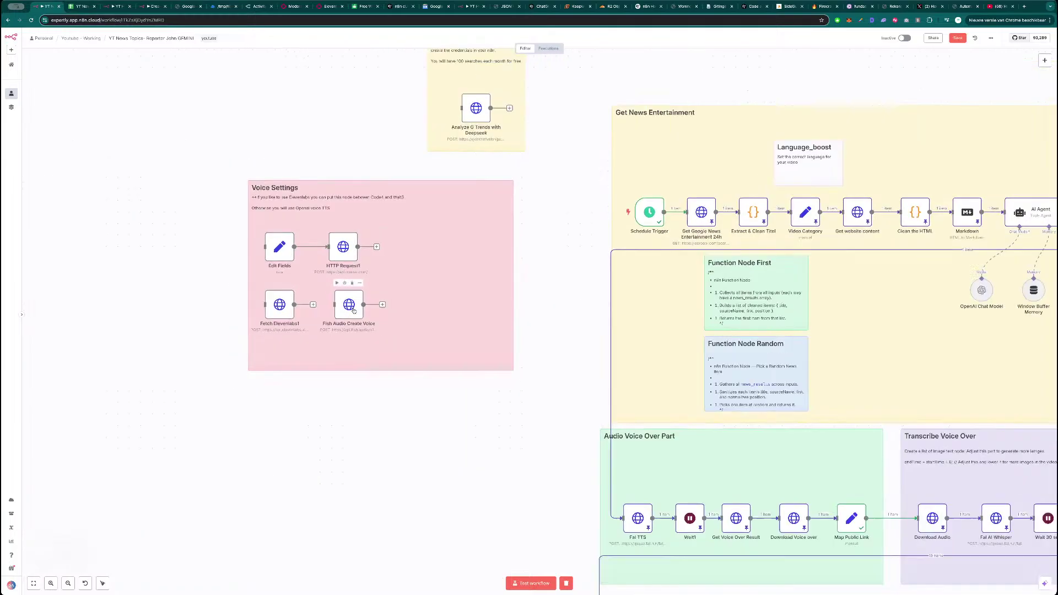
pyautogui.scroll(-2, 353, 329)
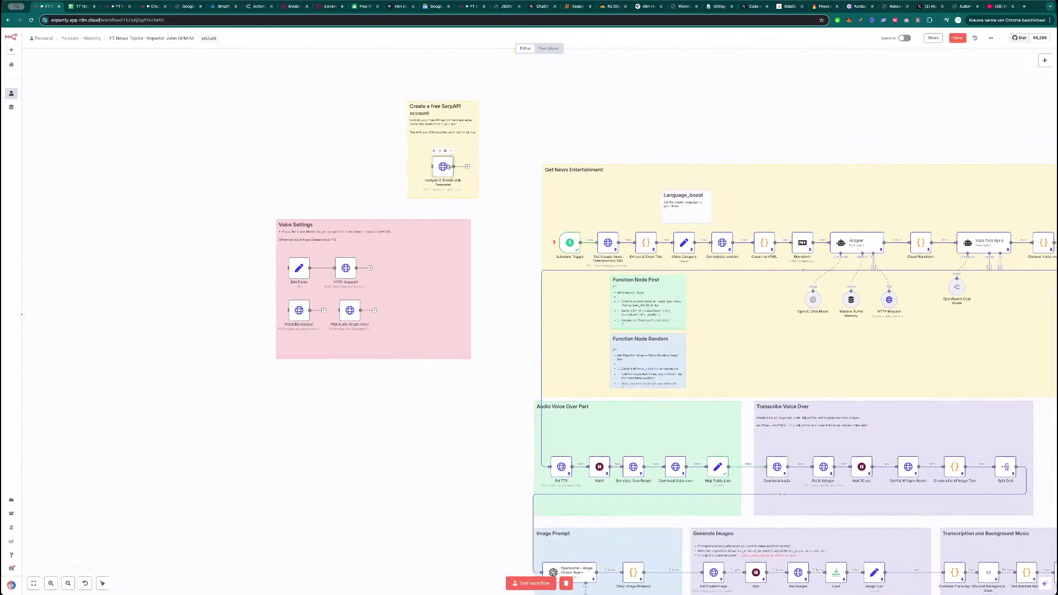
pyautogui.press('Delete')
pyautogui.moveTo(455, 157); pyautogui.dragTo(515, 222)
# - Shift the Voice Settings note slightly left and up behind its four nodes
pyautogui.moveTo(216, 192); pyautogui.dragTo(407, 384)
pyautogui.moveTo(420, 333); pyautogui.dragTo(372, 333)
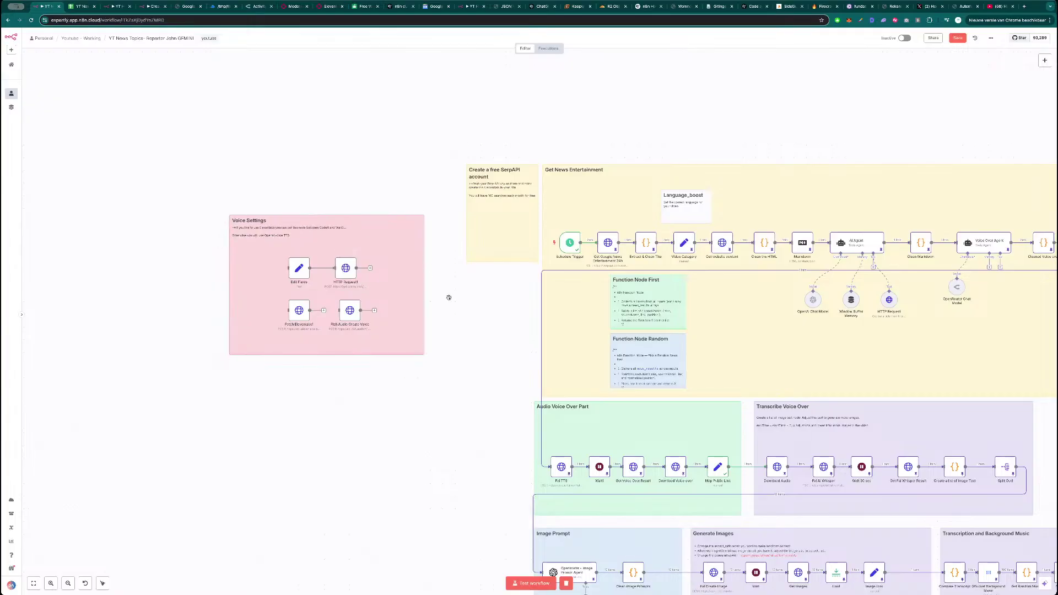
pyautogui.scroll(-5, 430, 303)
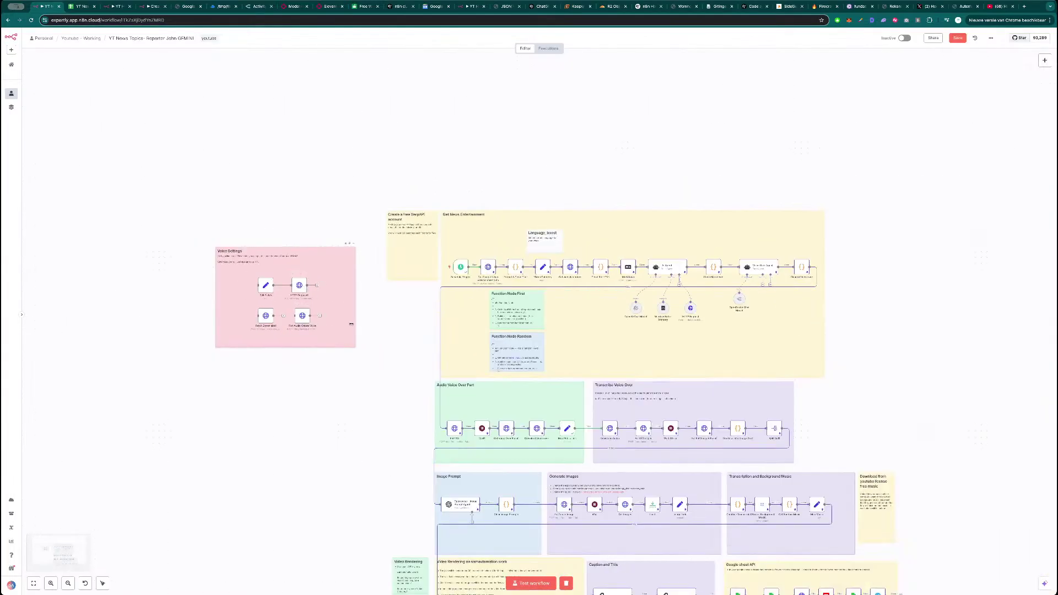
# - Save the YT News Topics workflow, activate it and dismiss the activation notice
pyautogui.scroll(-6, 290, 328)
pyautogui.hscroll(3, 325, 333)
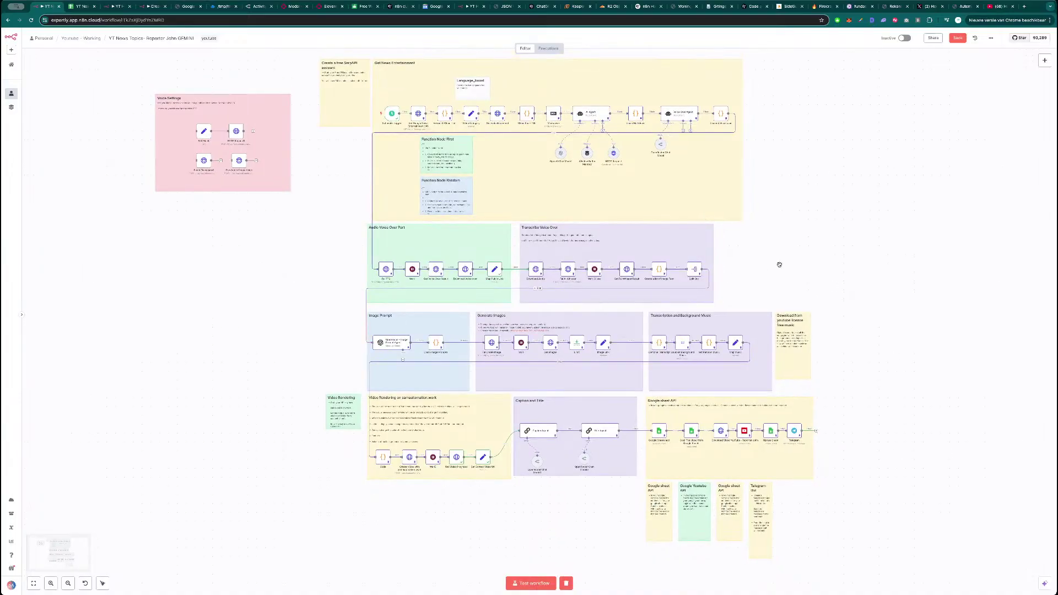
pyautogui.scroll(5, 777, 230)
pyautogui.hscroll(-3, 777, 230)
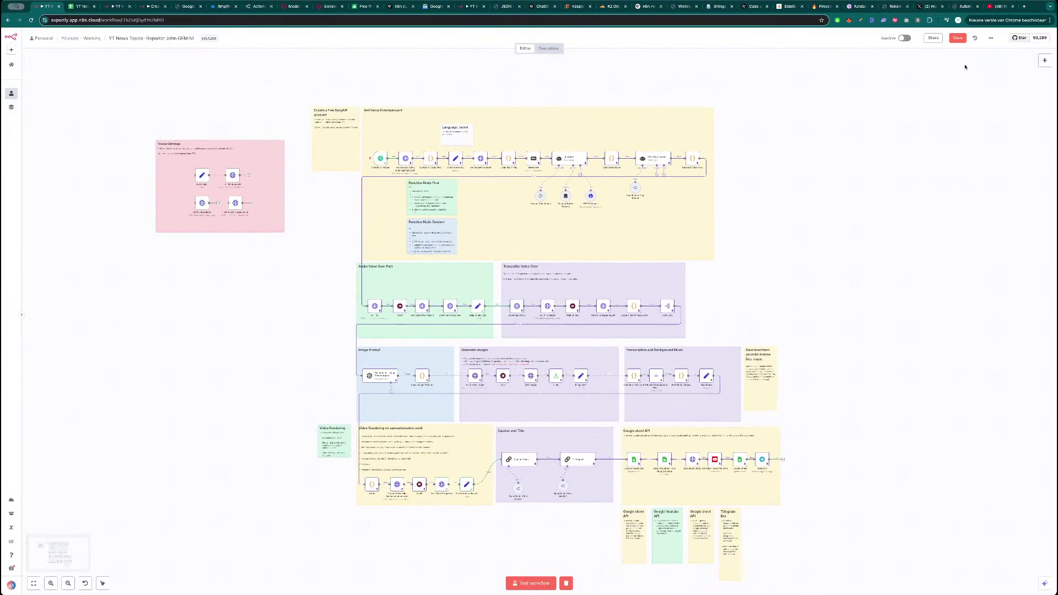
pyautogui.click(958, 39)
pyautogui.scroll(-2, 803, 270)
pyautogui.hscroll(1, 803, 271)
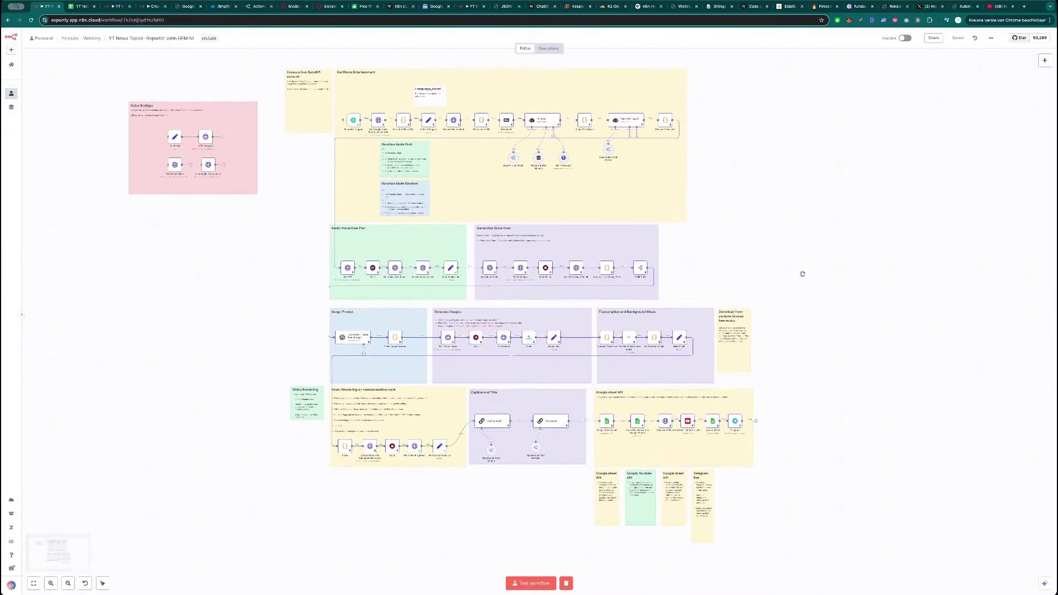
pyautogui.click(905, 38)
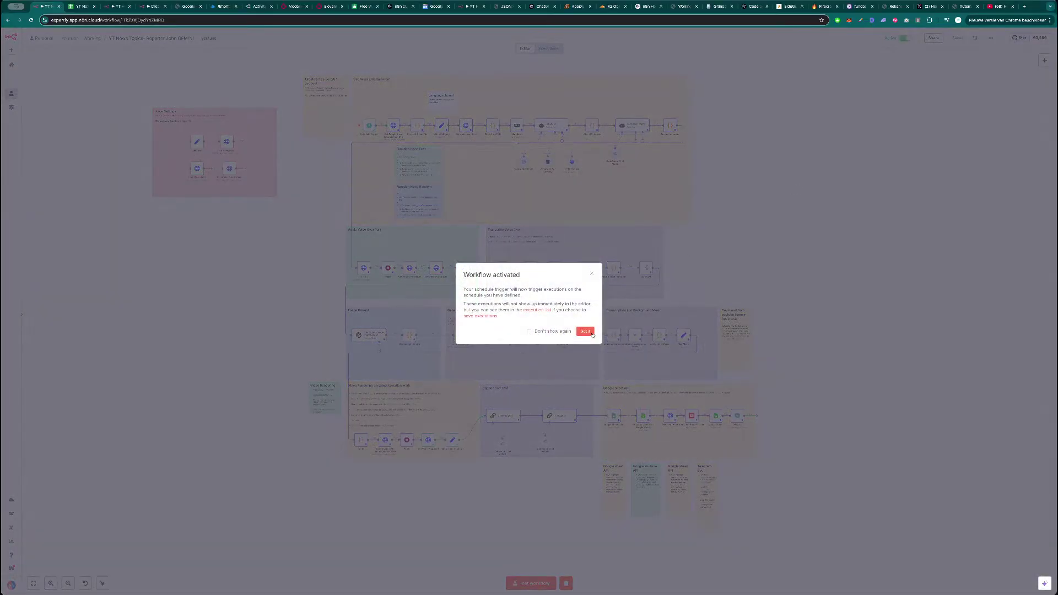
pyautogui.click(592, 334)
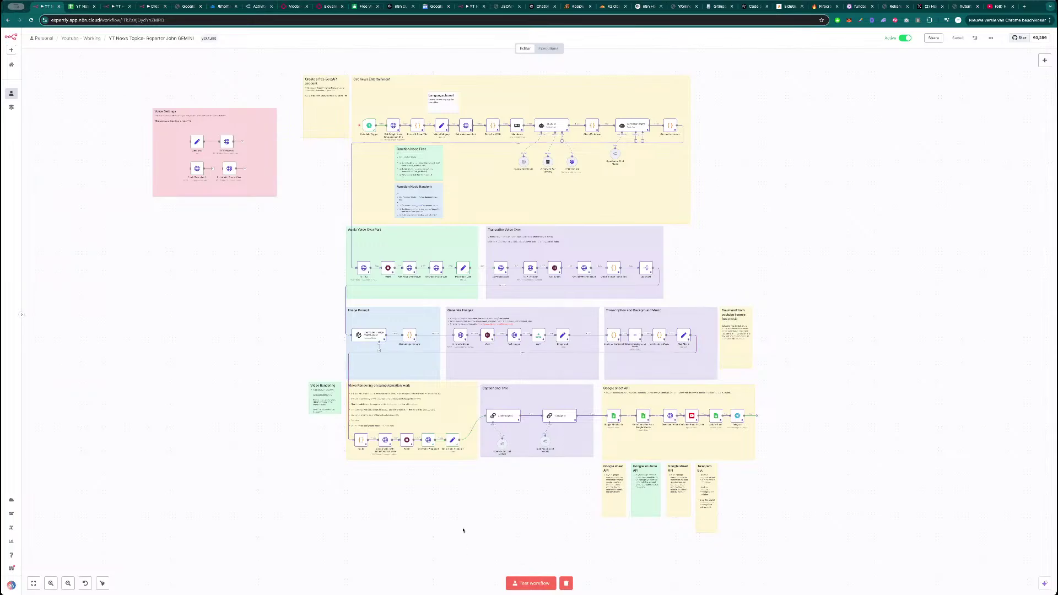
pyautogui.rightClick(440, 494)
pyautogui.click(451, 532)
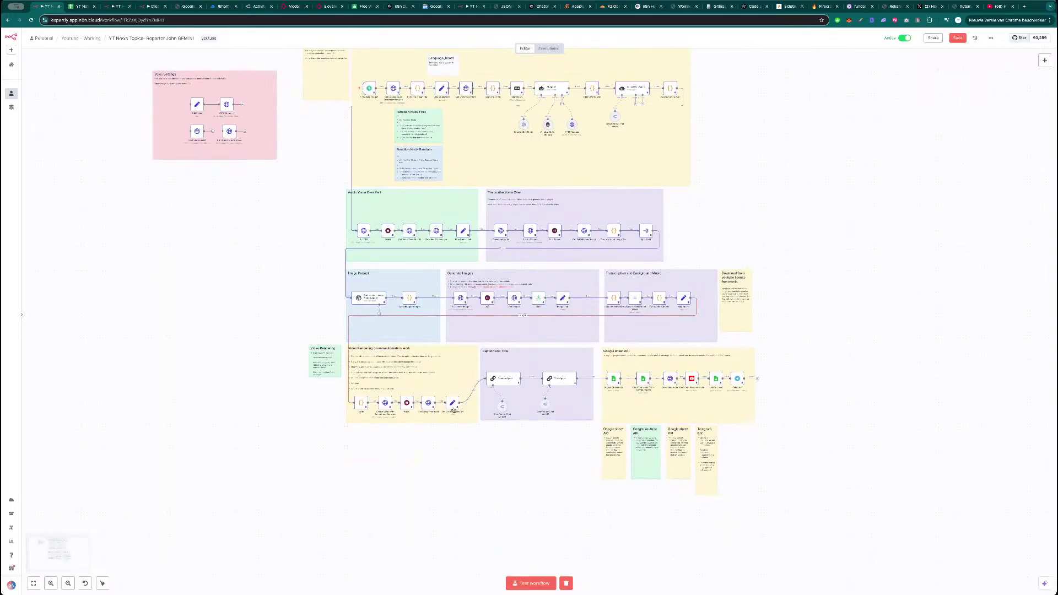
pyautogui.moveTo(391, 140); pyautogui.dragTo(391, 156)
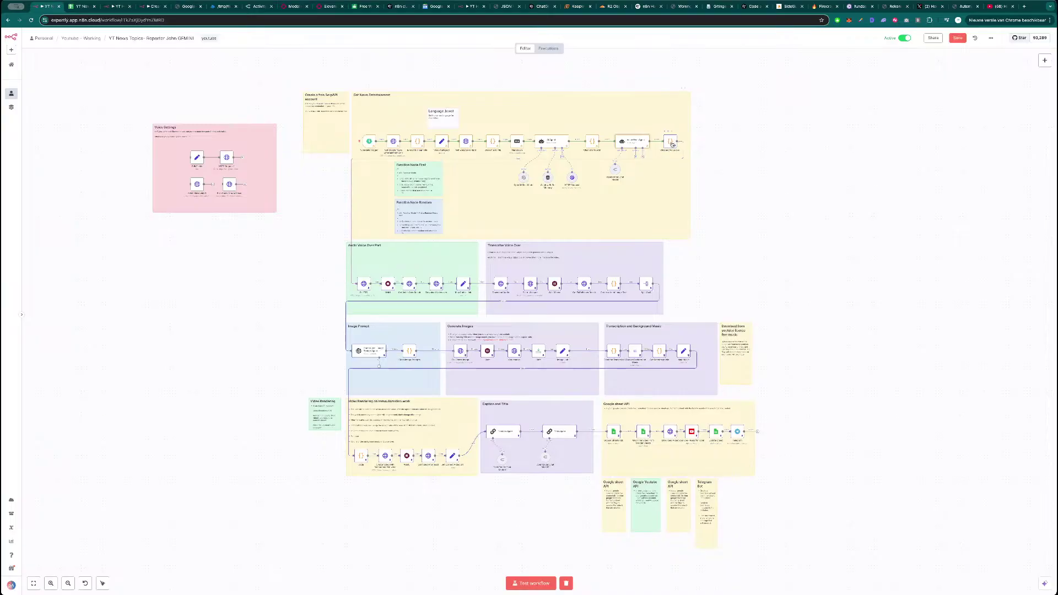
pyautogui.rightClick(672, 144)
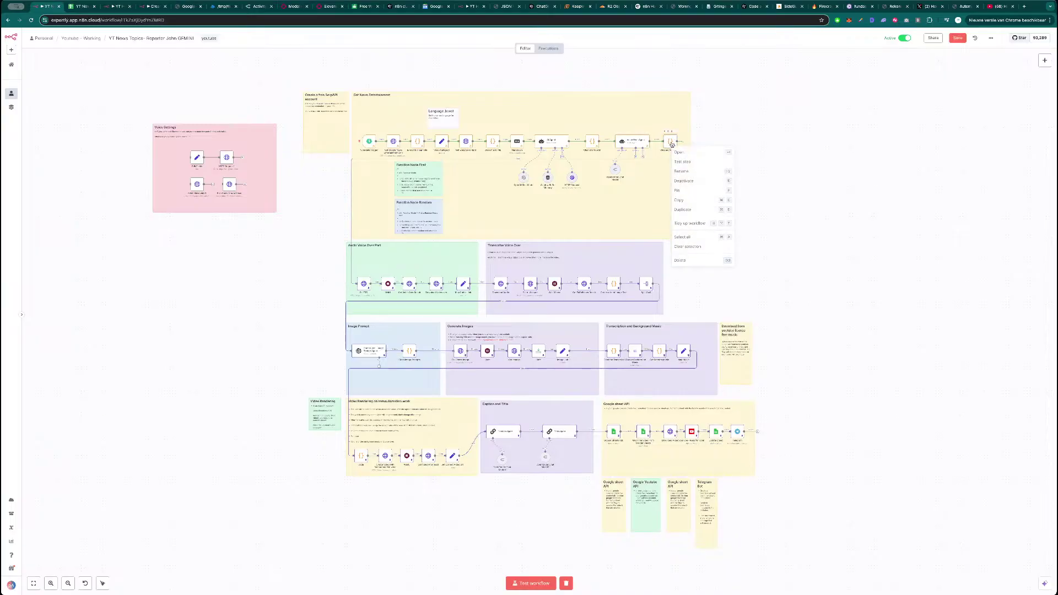
pyautogui.click(765, 148)
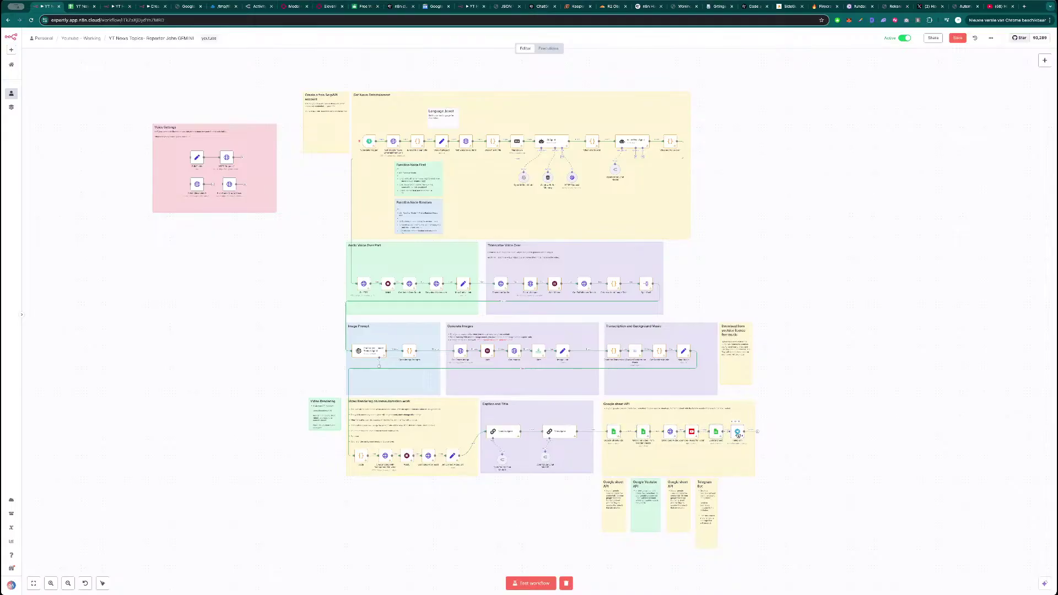
# - Save the pending changes to the active workflow
pyautogui.moveTo(758, 218); pyautogui.dragTo(789, 251)
pyautogui.click(959, 38)
# - Replace the JavaScript in the Extract & Clean Titel node with the code from the Function Node Random note and save the workflow
pyautogui.scroll(3, 305, 205)
pyautogui.scroll(3, 305, 204)
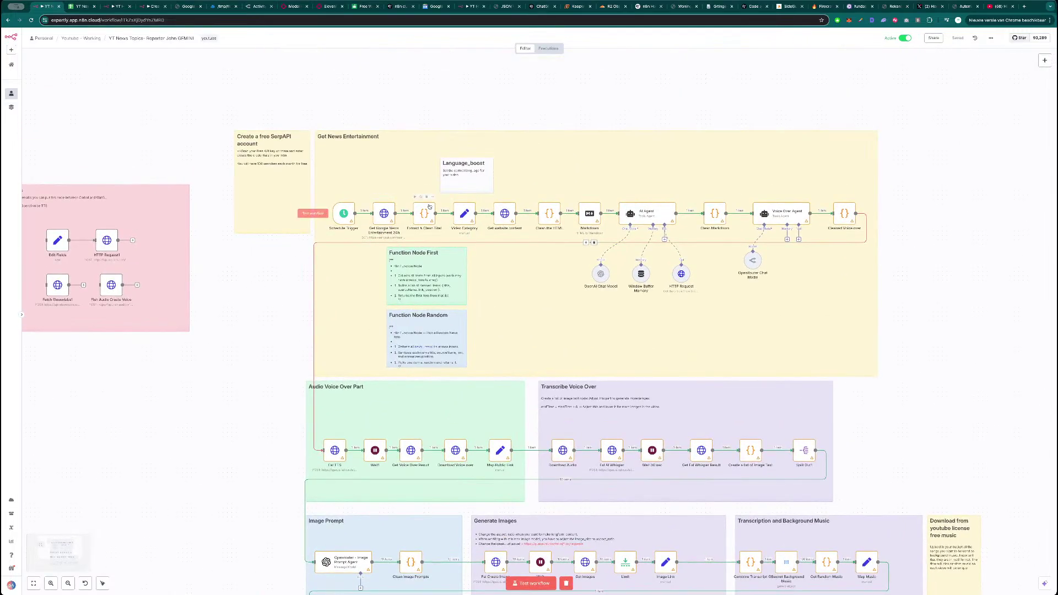
pyautogui.doubleClick(430, 333)
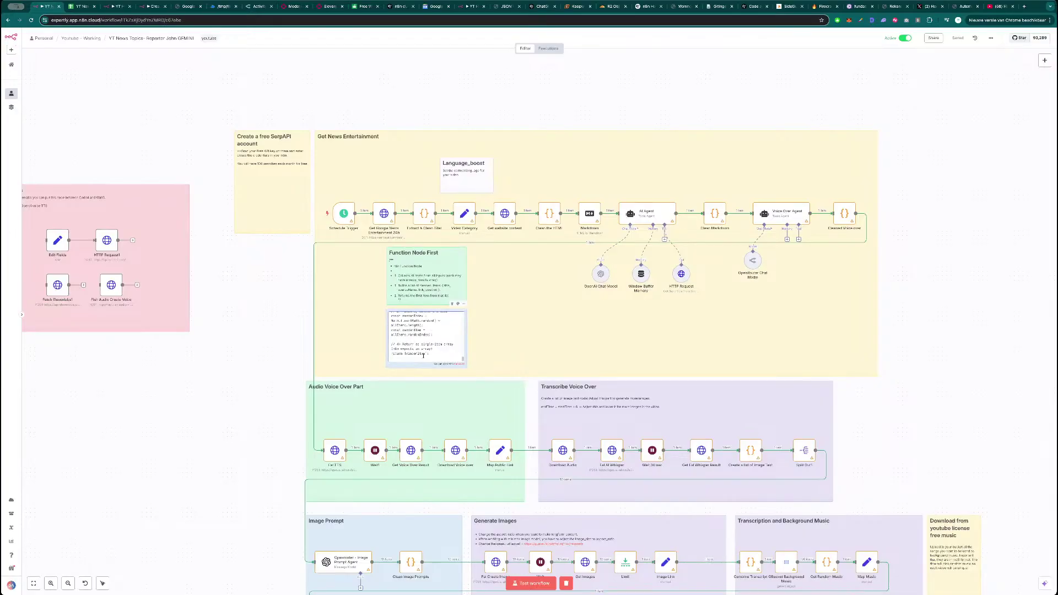
pyautogui.moveTo(433, 359); pyautogui.dragTo(397, 325)
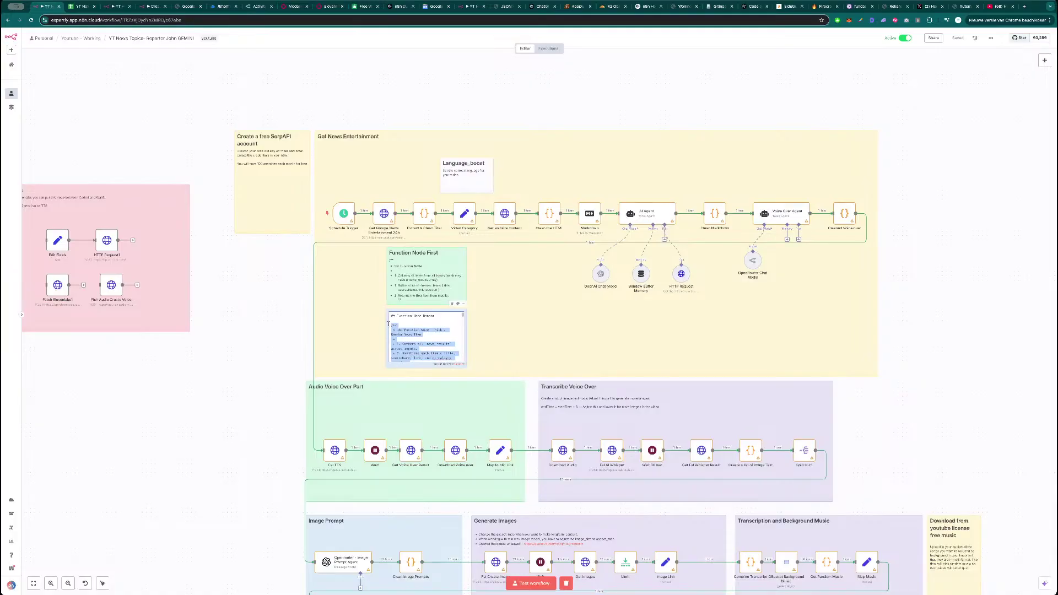
pyautogui.click(423, 216)
pyautogui.doubleClick(423, 216)
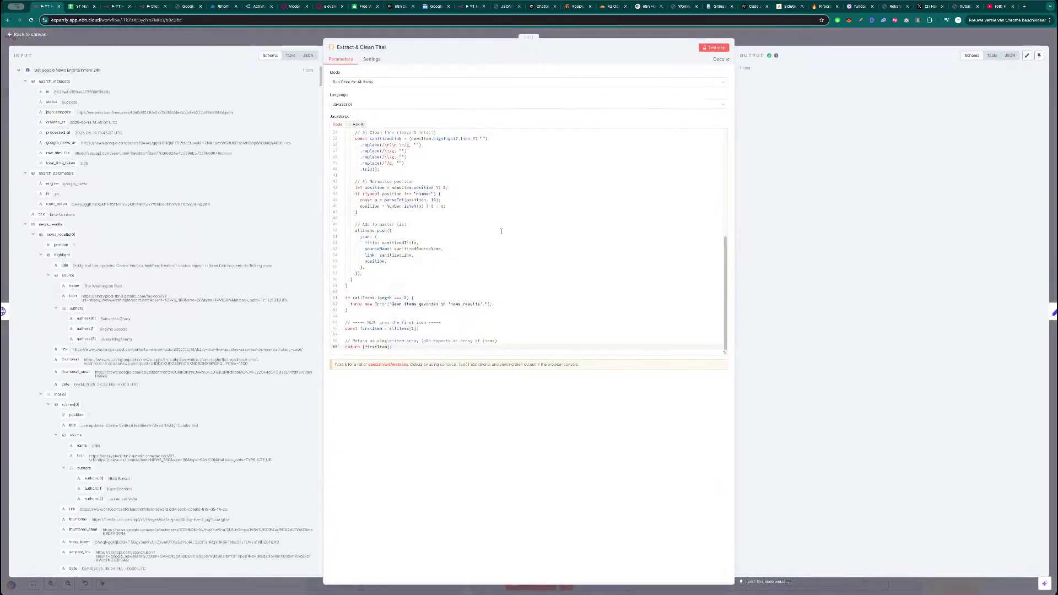
pyautogui.click(765, 40)
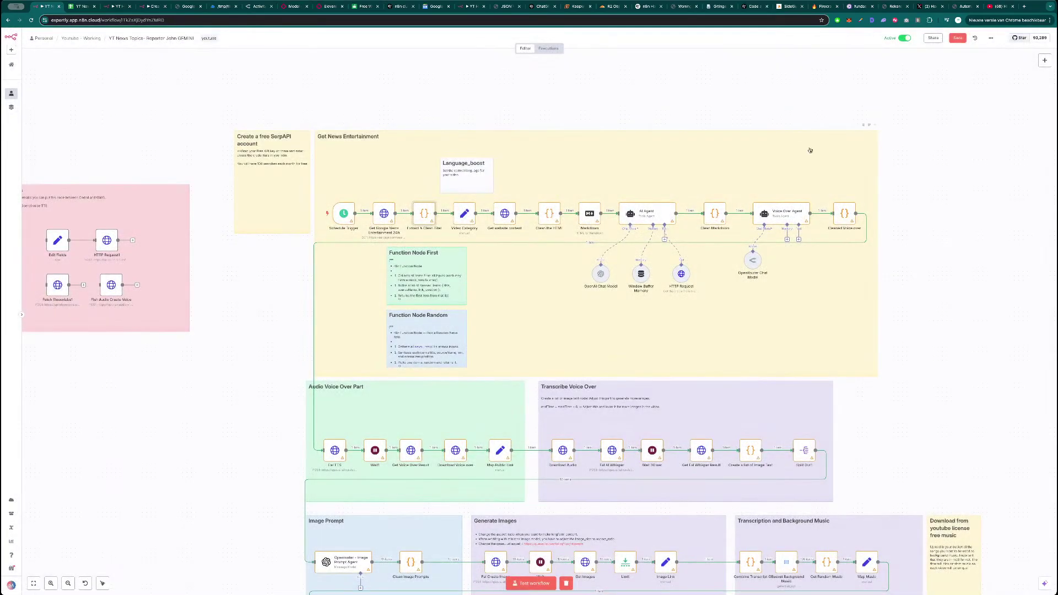
pyautogui.click(958, 38)
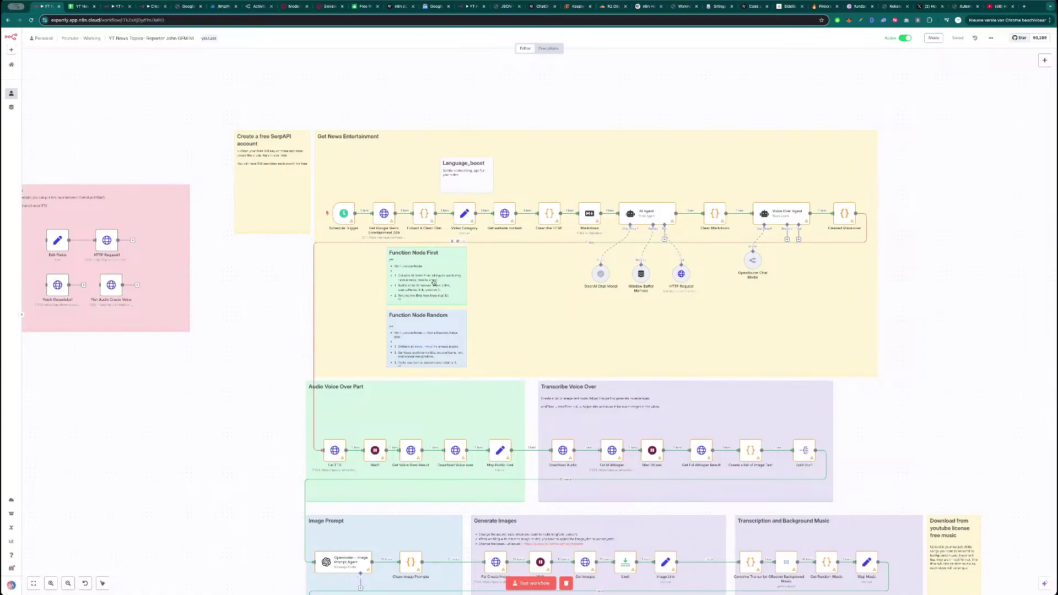
pyautogui.scroll(-5, 243, 325)
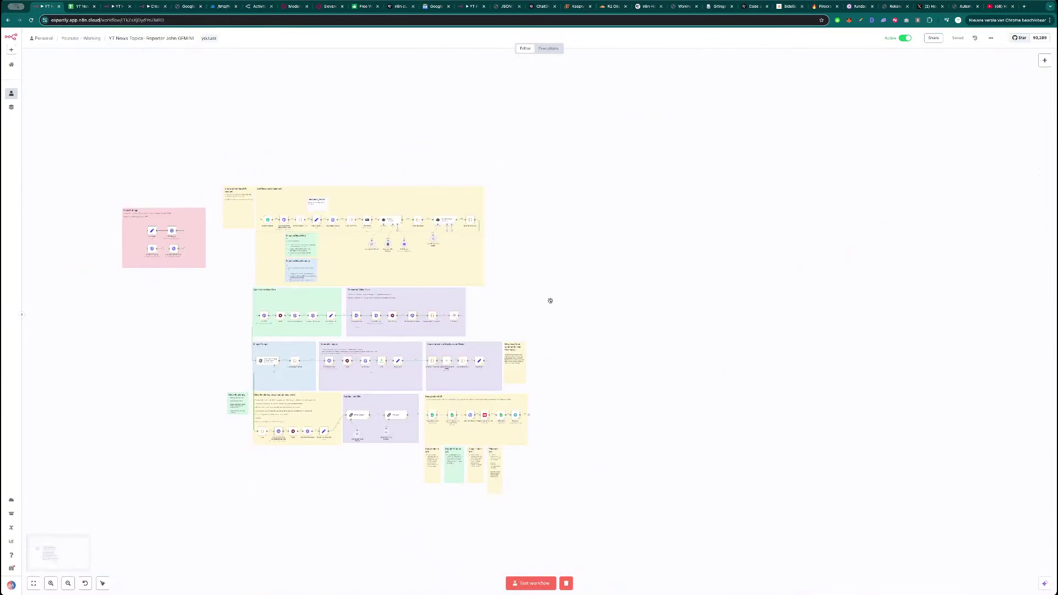
pyautogui.hscroll(-3, 791, 270)
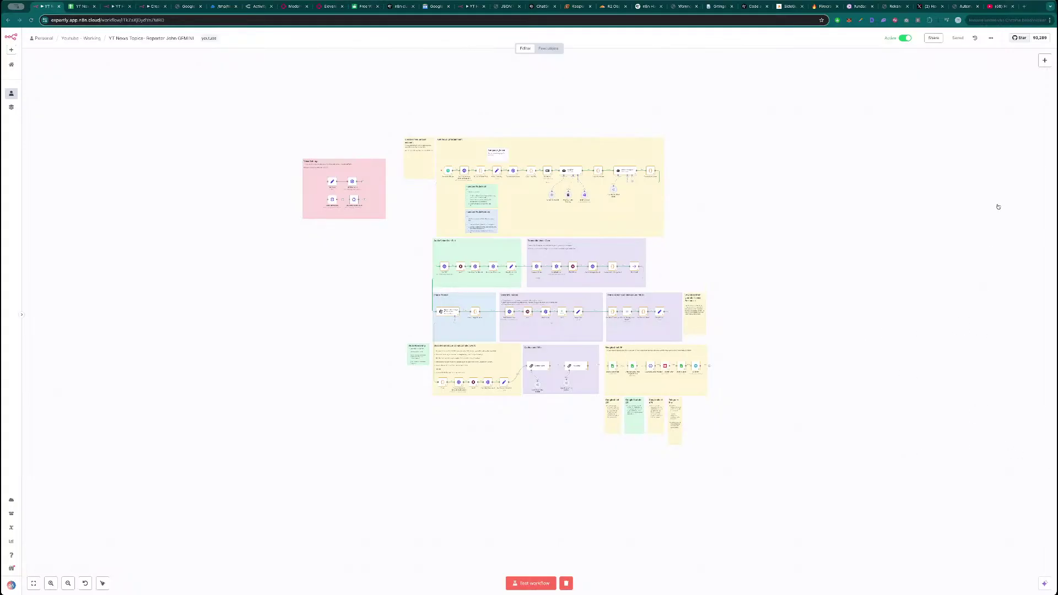
pyautogui.moveTo(727, 229); pyautogui.dragTo(703, 241)
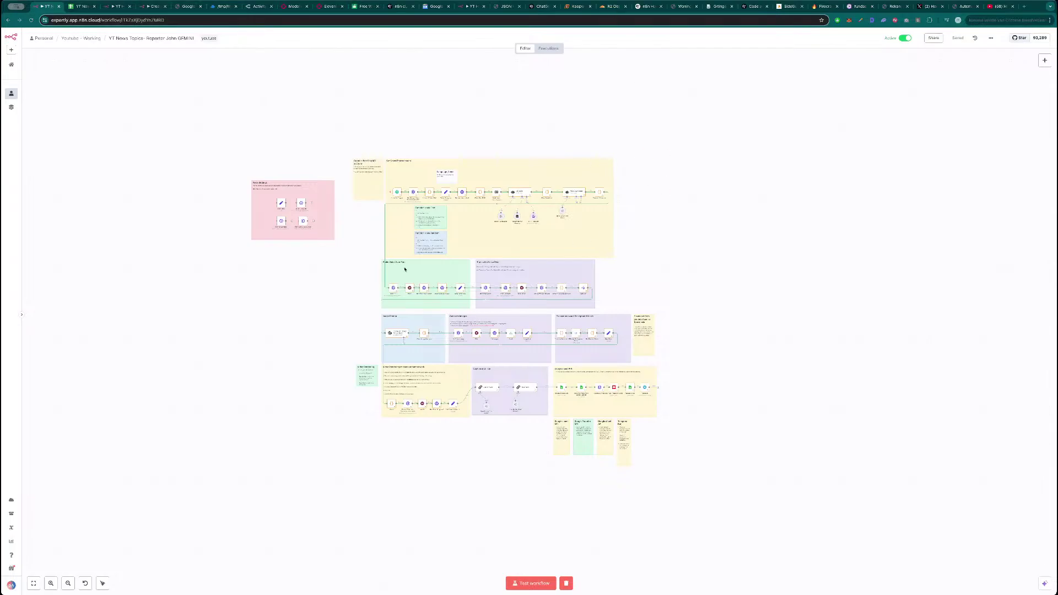
pyautogui.hscroll(1, 336, 491)
pyautogui.moveTo(342, 494); pyautogui.dragTo(352, 495)
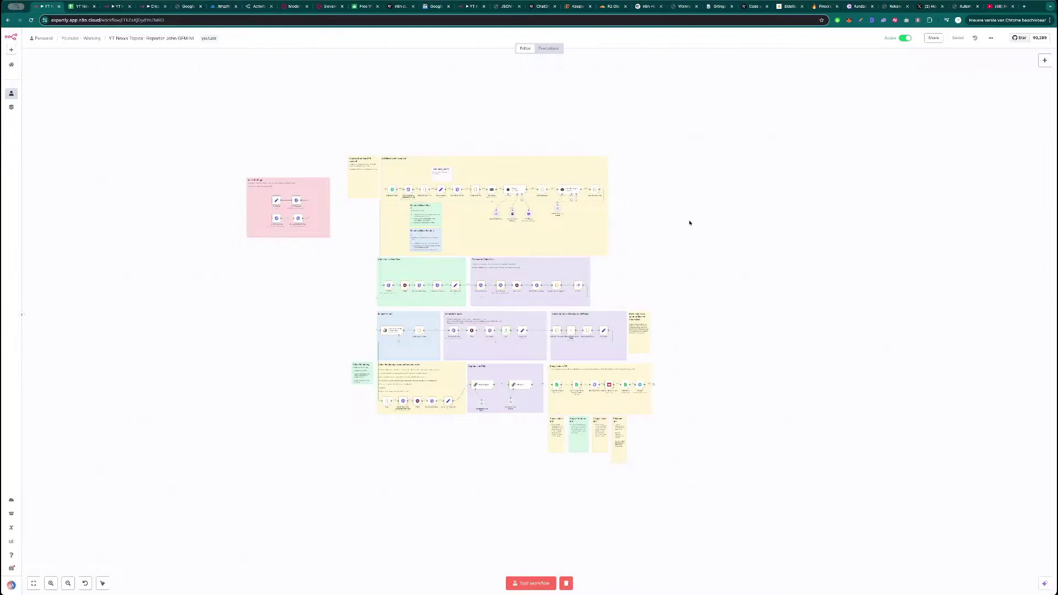
pyautogui.moveTo(664, 231); pyautogui.dragTo(672, 231)
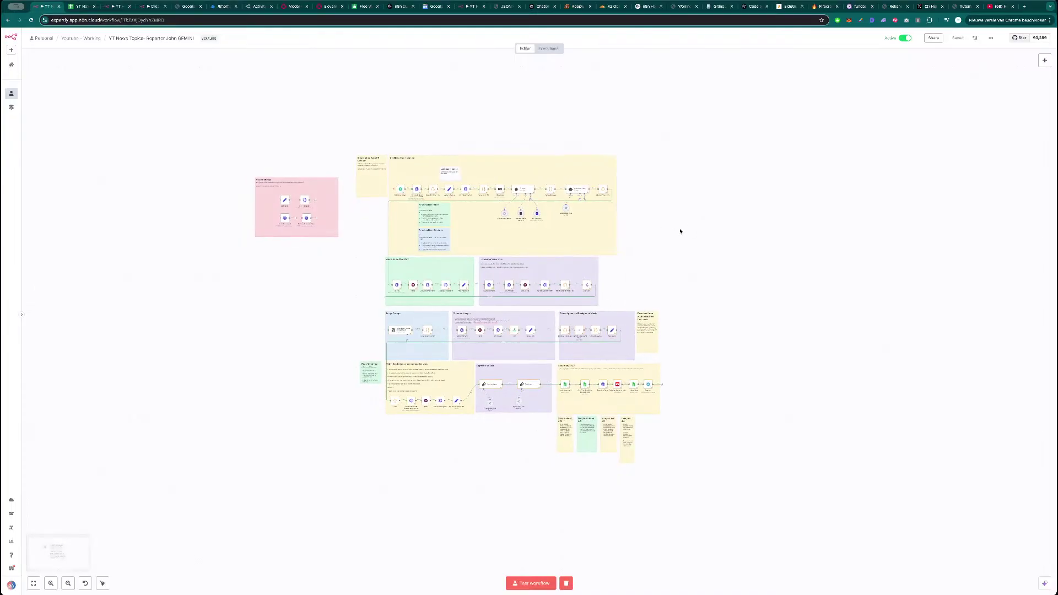
pyautogui.scroll(2, 680, 231)
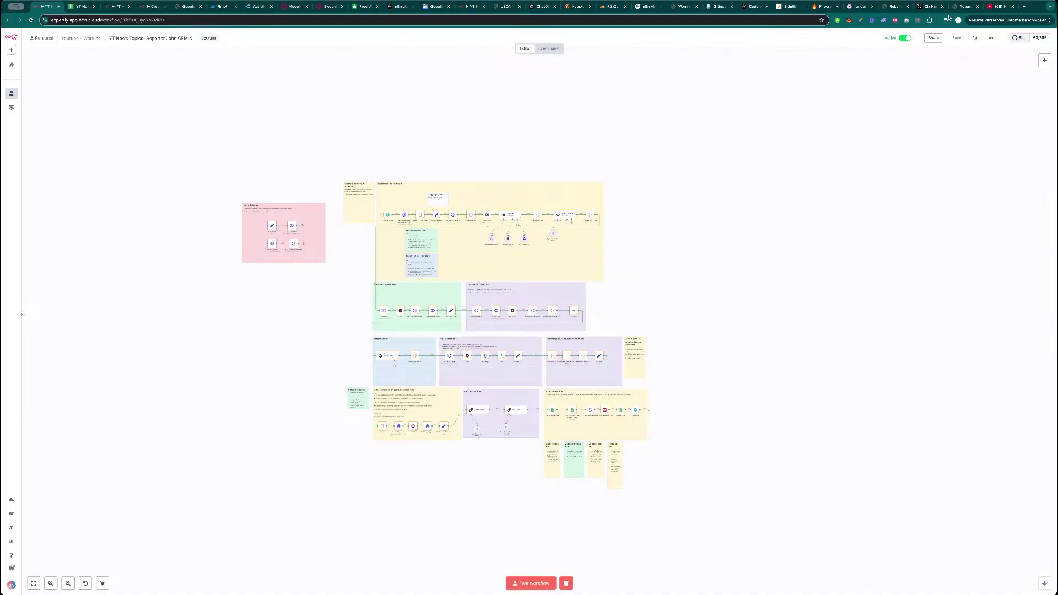
# - Switch to the Samautomation website, open its home page and examine the section for scheduling an appointment with experts
pyautogui.click(960, 7)
pyautogui.click(515, 37)
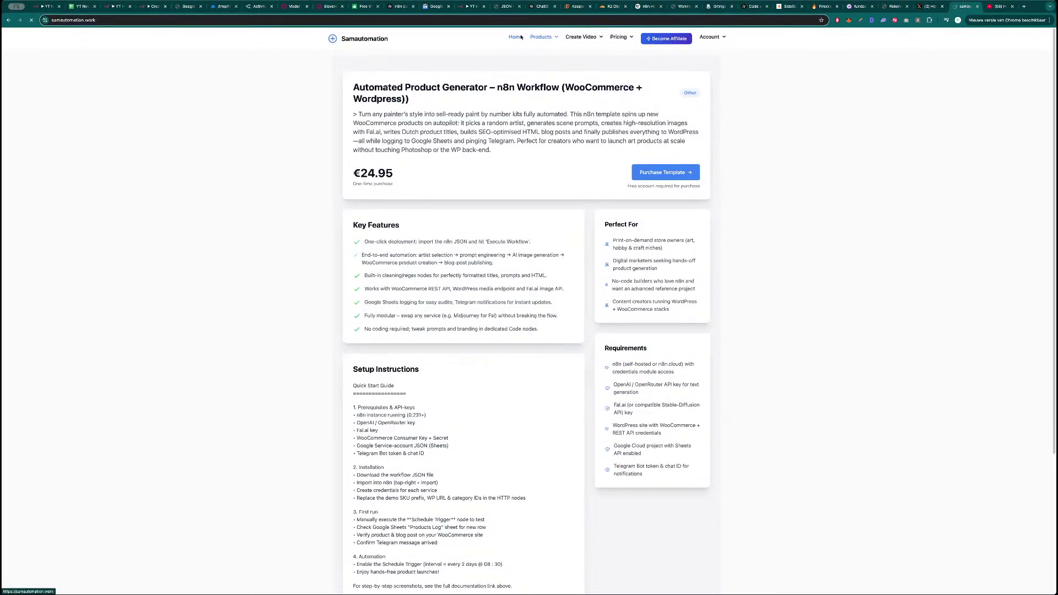
pyautogui.scroll(-20, 469, 259)
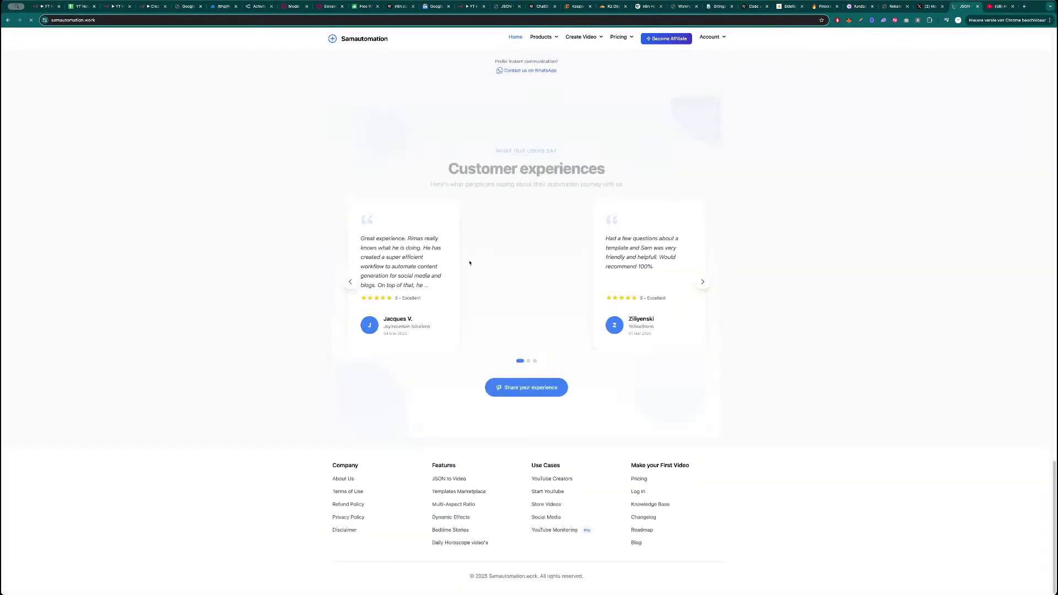
pyautogui.scroll(3, 498, 270)
pyautogui.scroll(2, 498, 268)
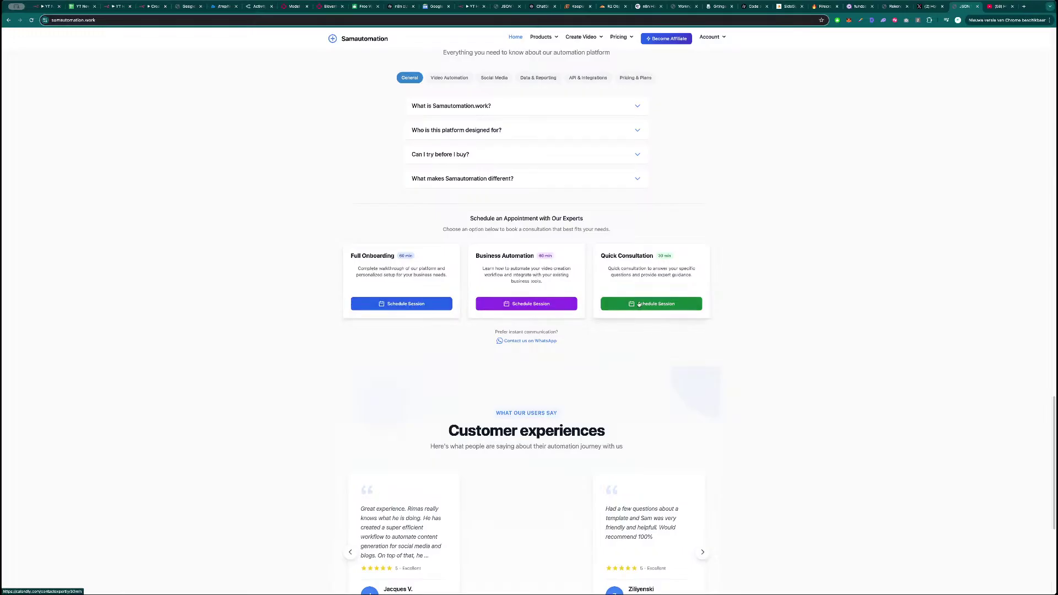
pyautogui.doubleClick(530, 220)
pyautogui.click(499, 221)
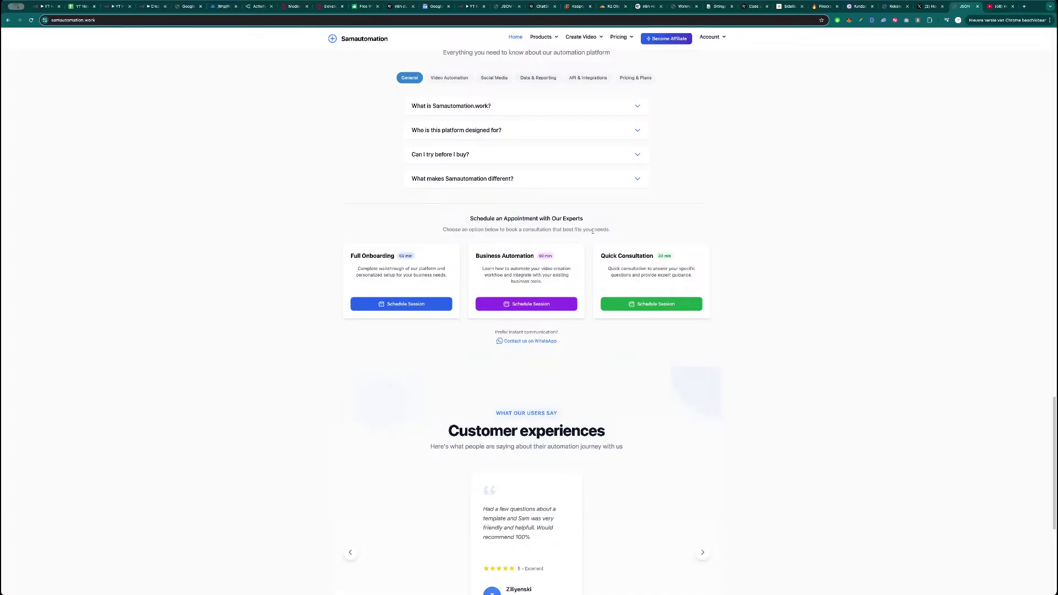